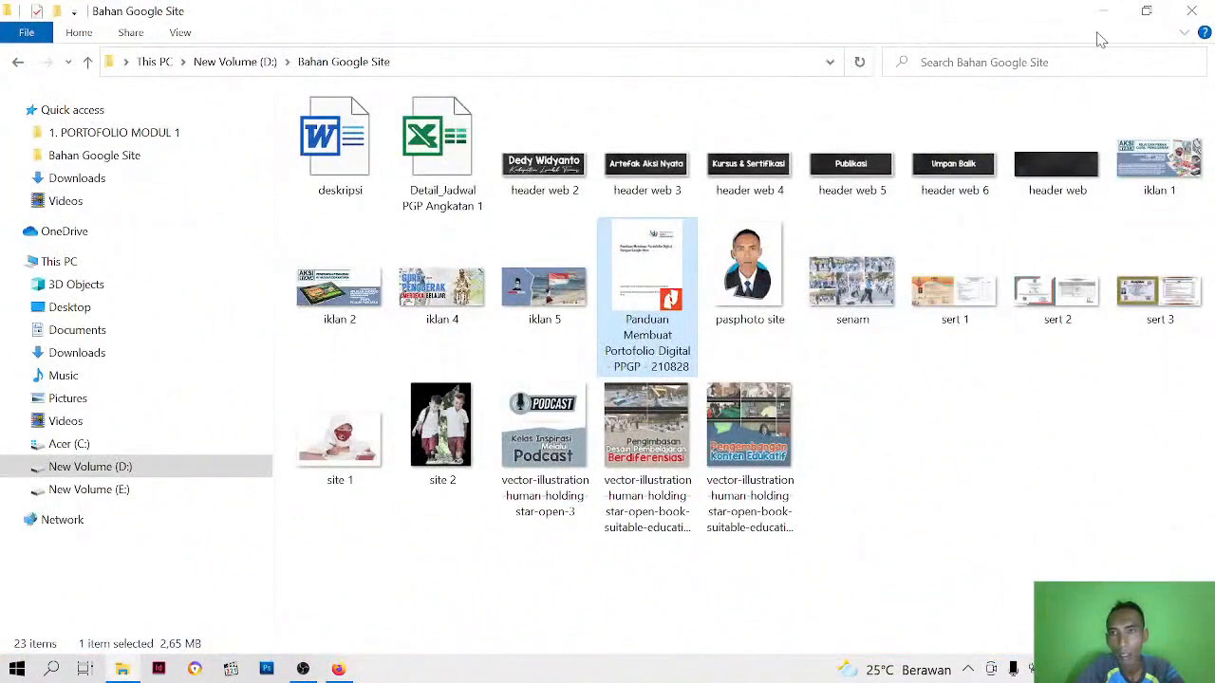
Open the deskripsi Word document from the Bahan Google Site folder on drive D and review its portfolio text
click(17, 61)
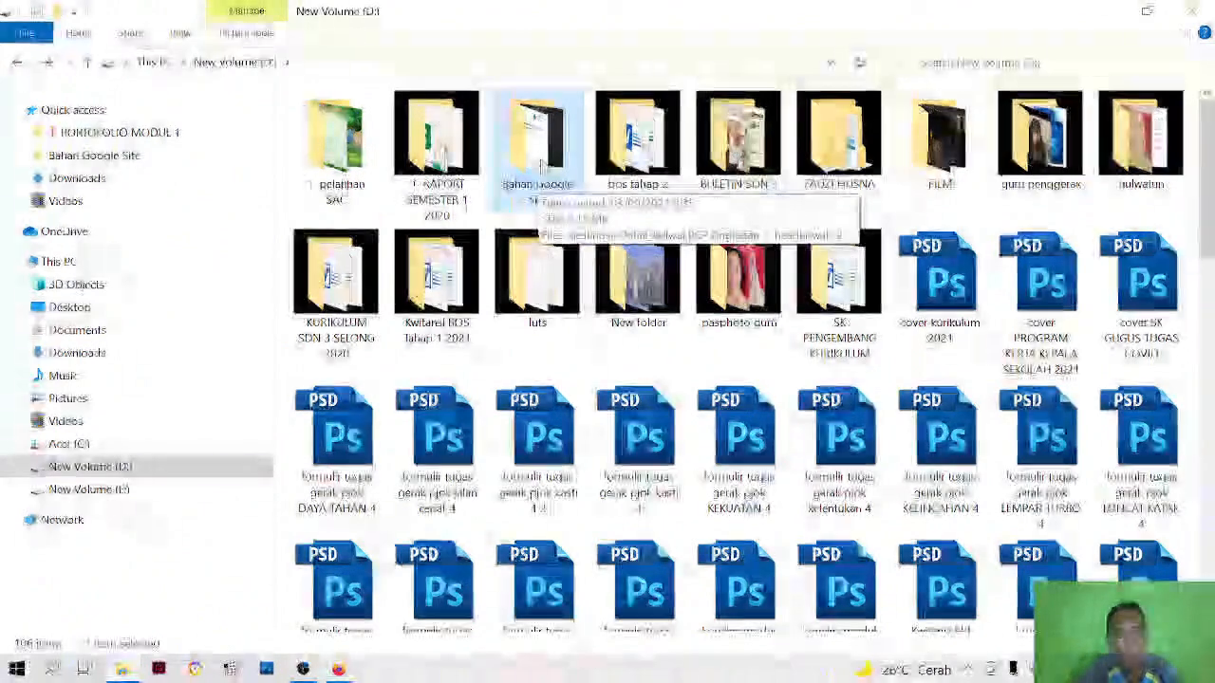
double_click(542, 166)
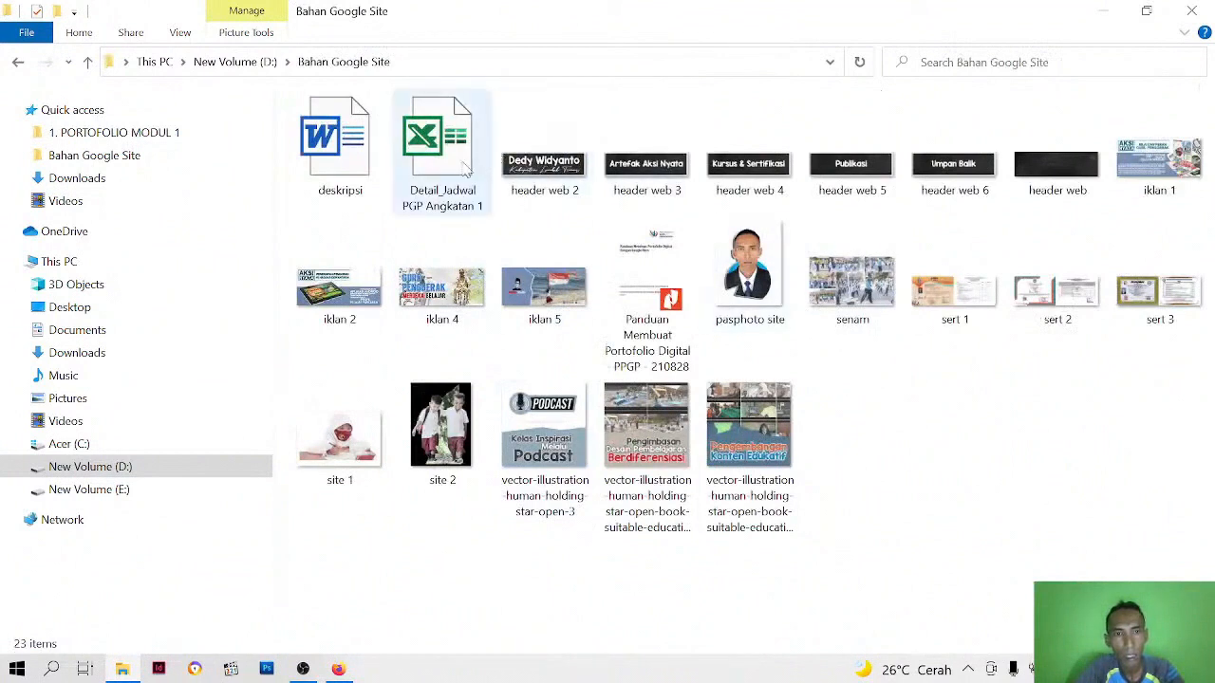
double_click(345, 182)
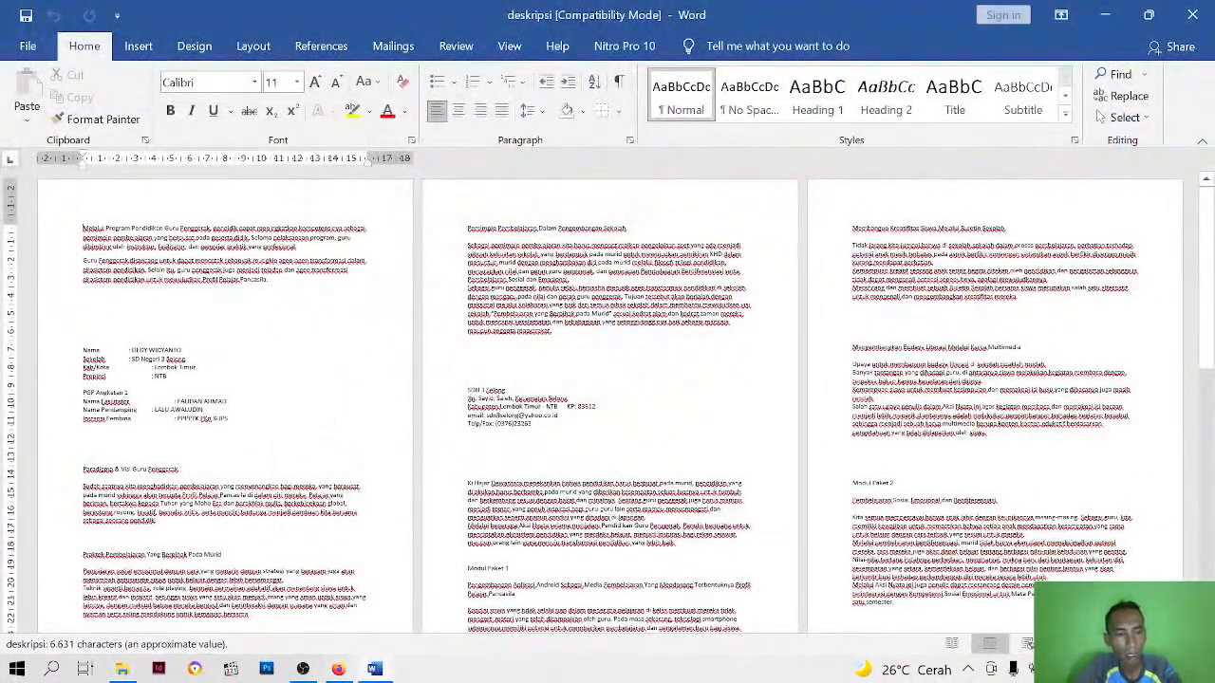
scroll(608, 398, up, 8)
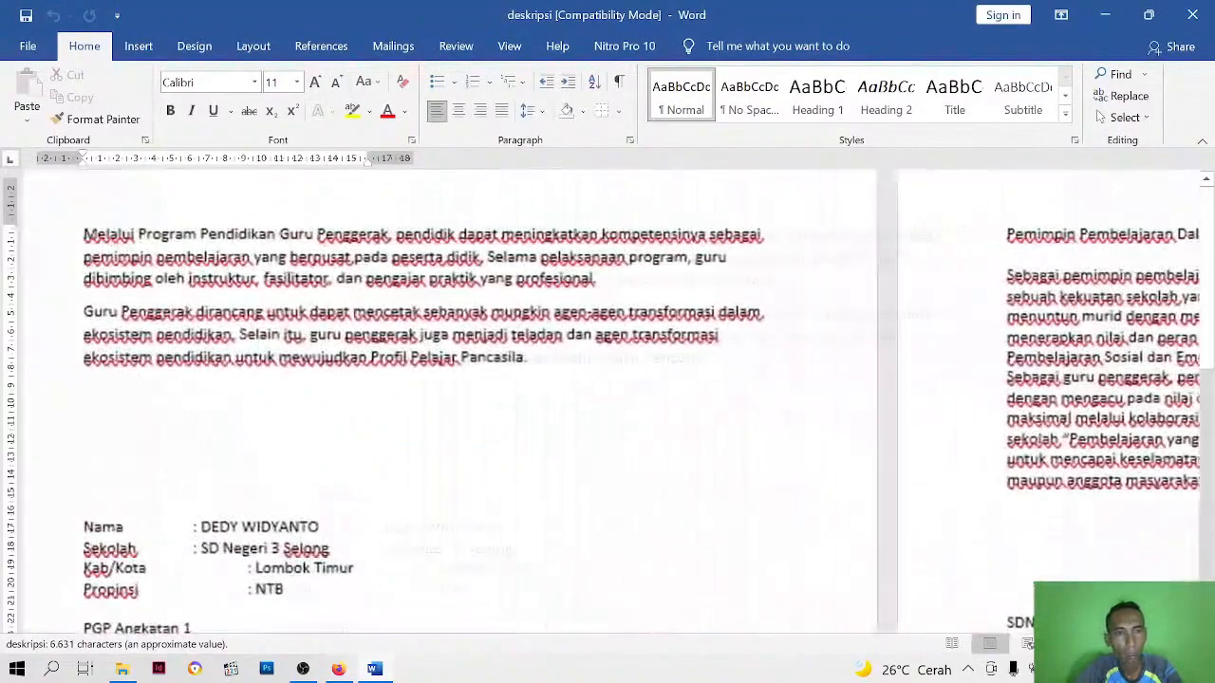
scroll(608, 380, down, 4)
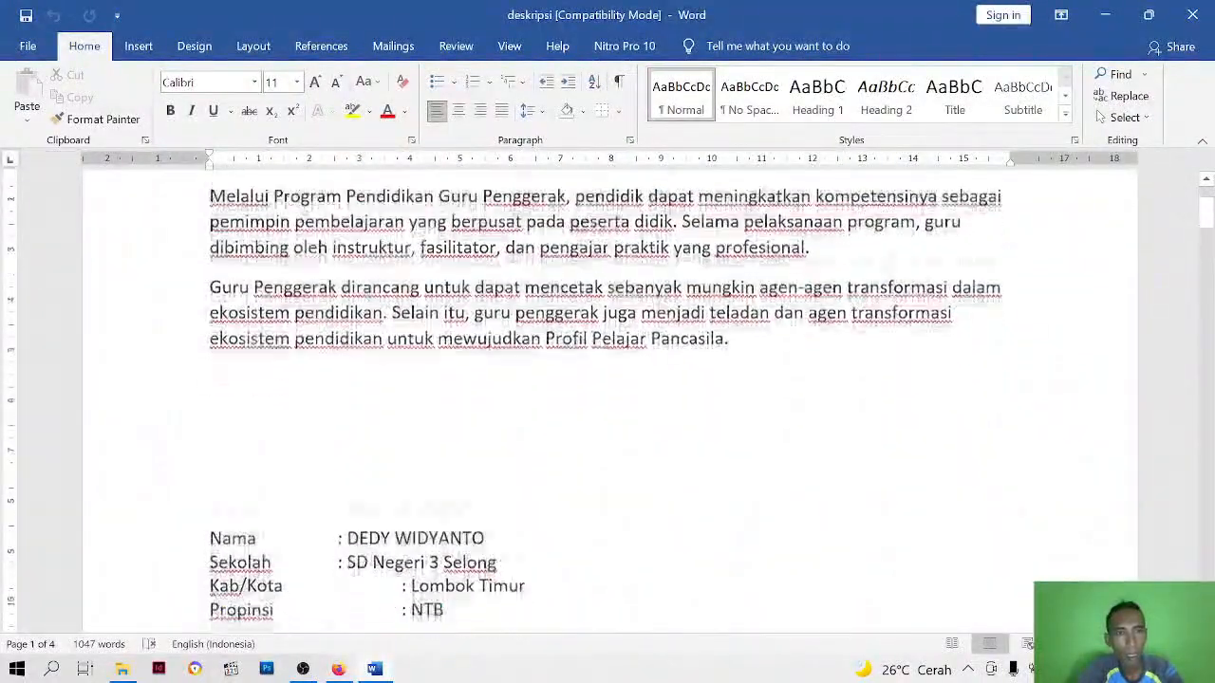
scroll(608, 379, down, 7)
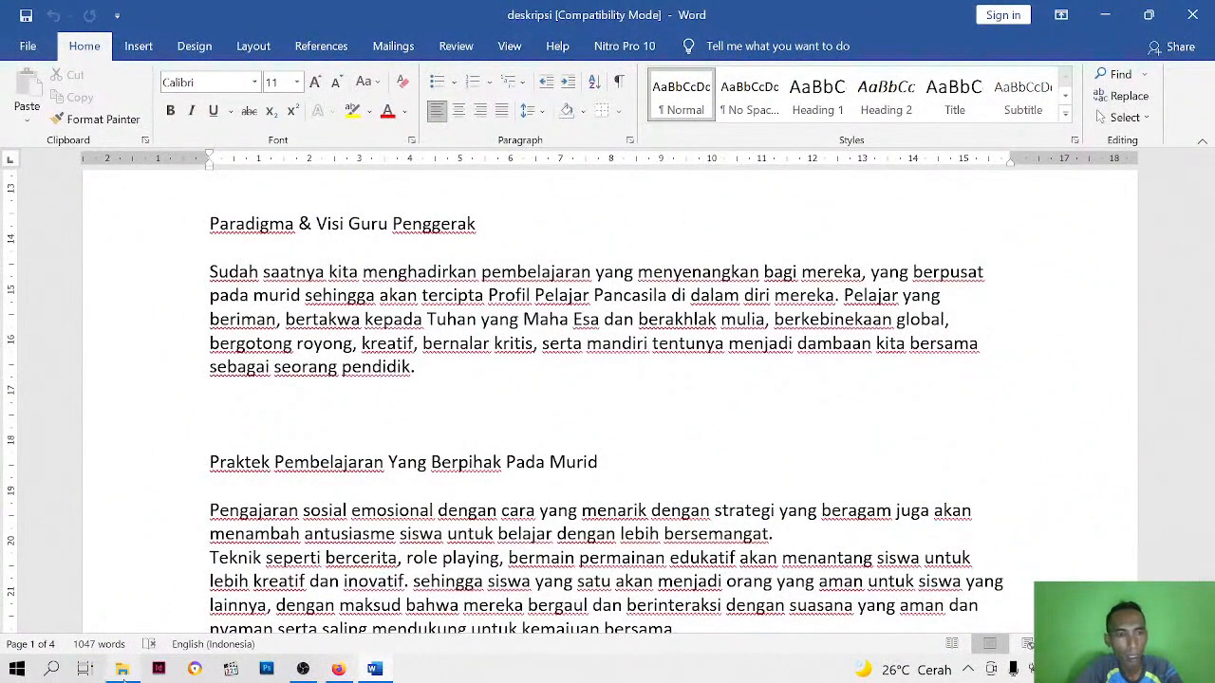
Return to the Bahan Google Site folder in File Explorer and open the Detail_Jadwal PGP Angkatan 1 workbook in a maximized window
click(122, 669)
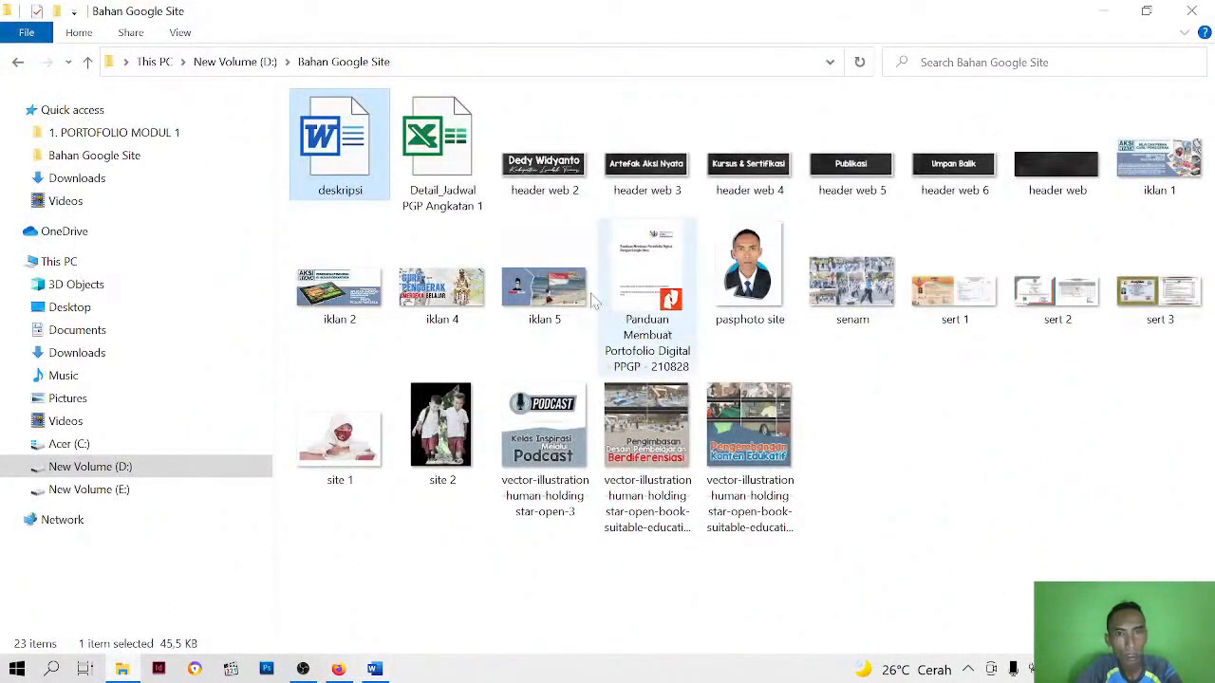
click(462, 184)
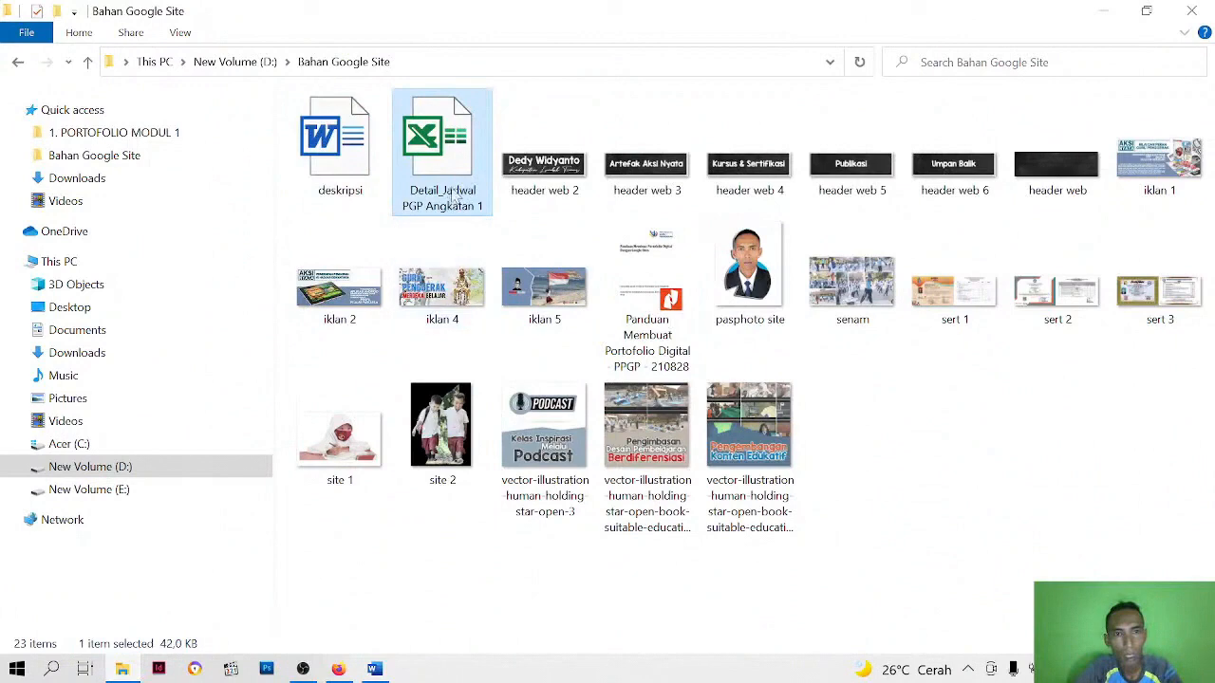
double_click(459, 186)
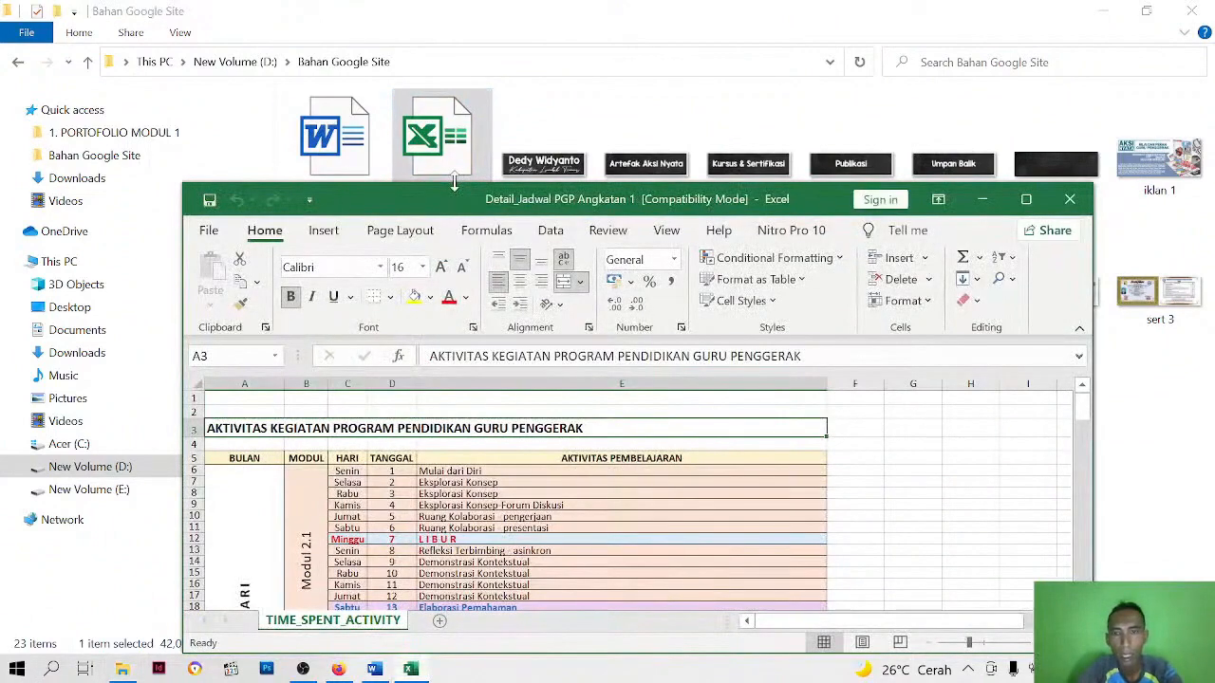
click(1028, 200)
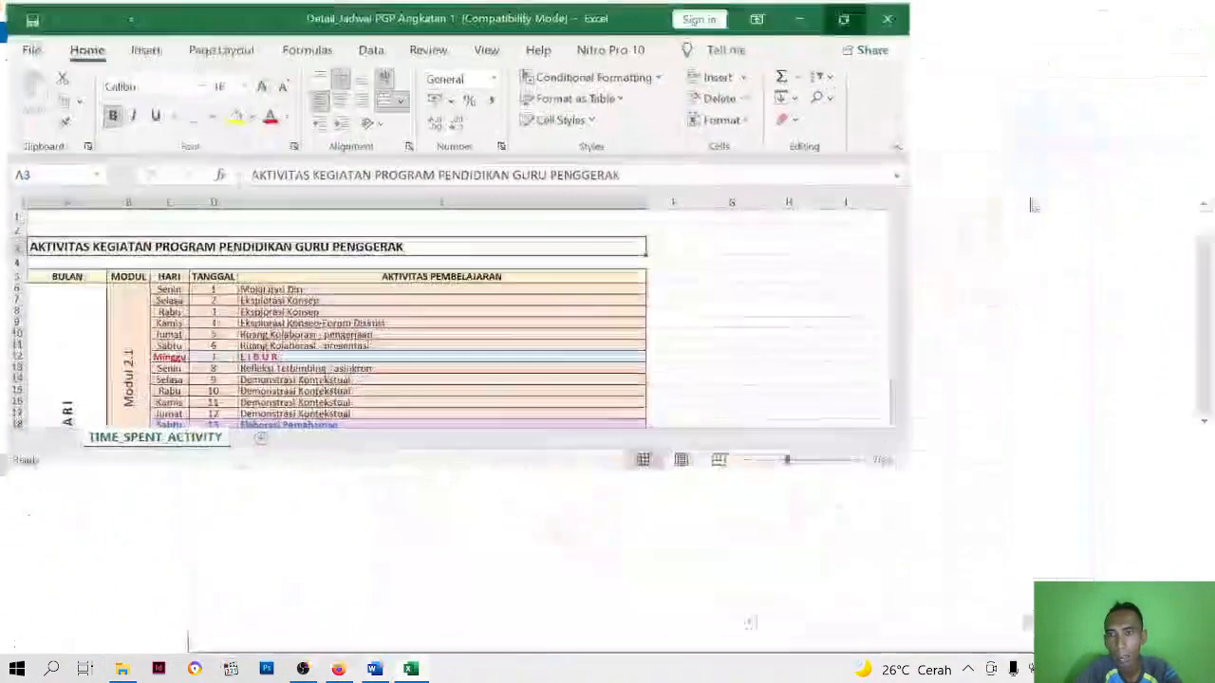
Examine the monthly activity schedule for Modul 2.1 through Modul 2.3 on the TIME_SPENT_ACTIVITY sheet
scroll(423, 322, down, 3)
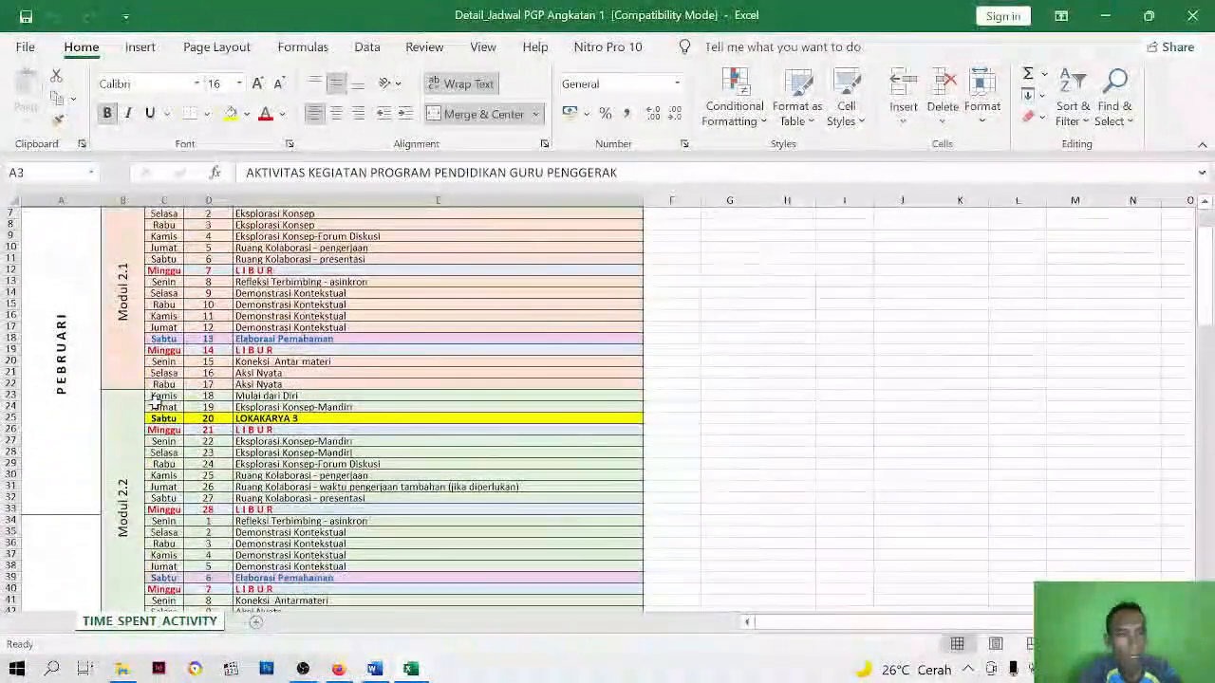
scroll(155, 402, up, 3)
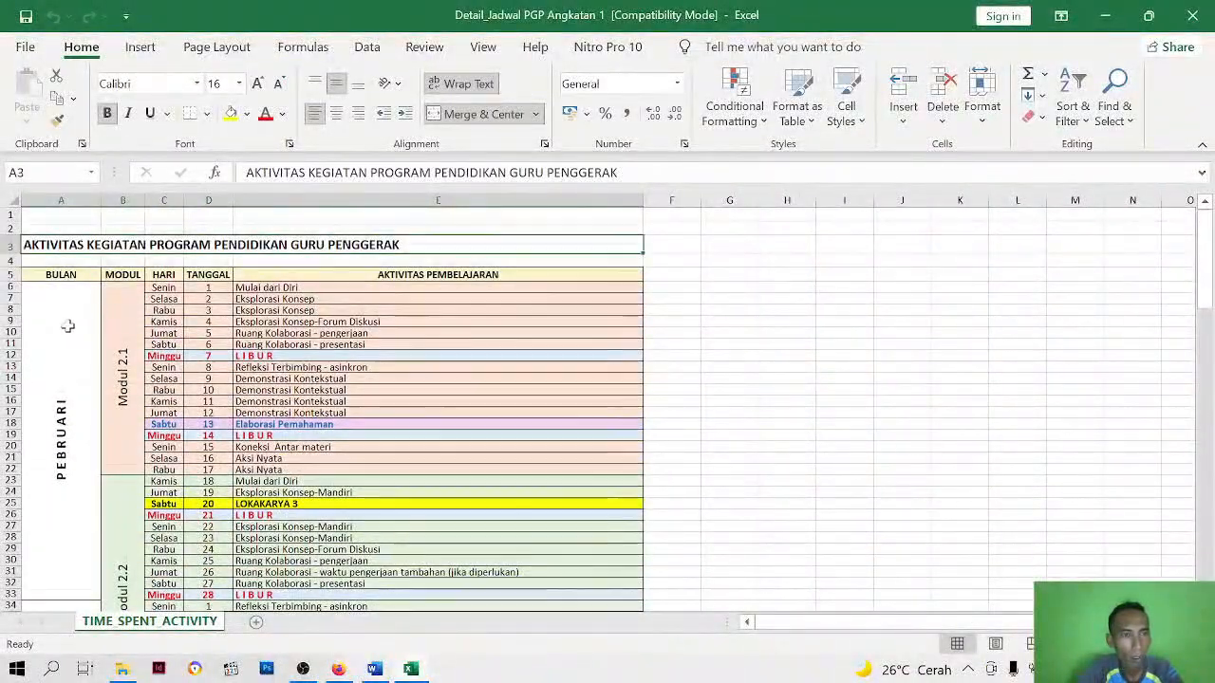
scroll(67, 326, down, 1)
scroll(67, 326, up, 1)
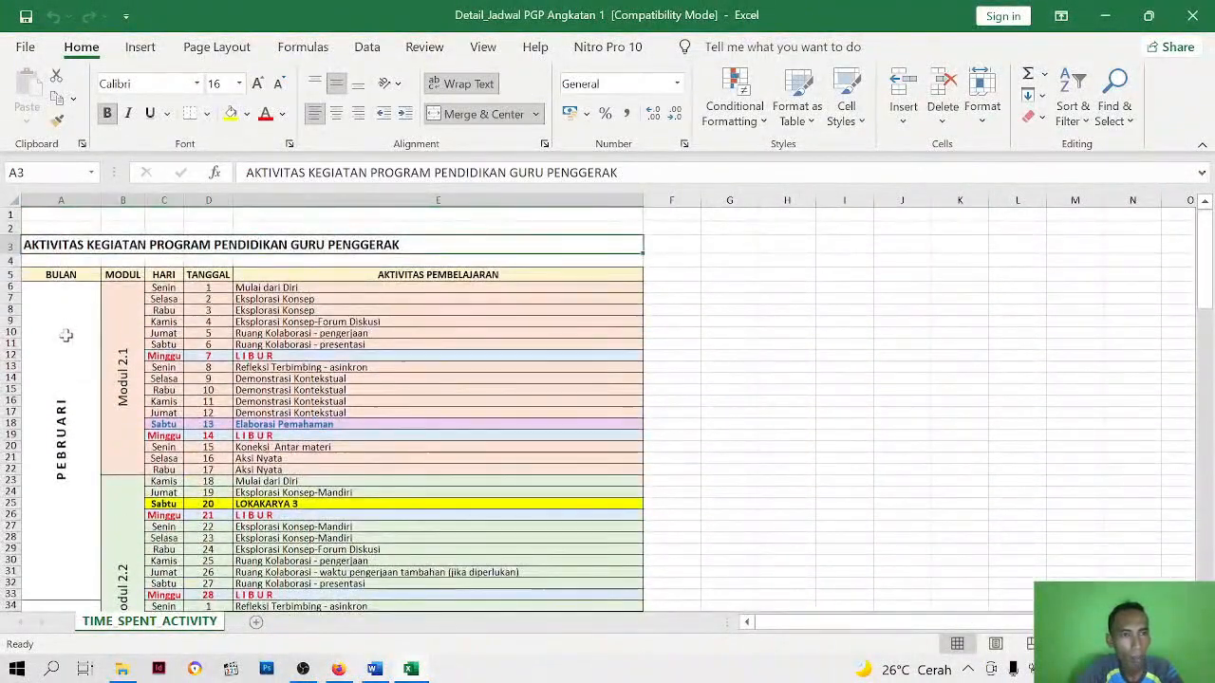
scroll(66, 335, down, 1)
scroll(65, 334, down, 1)
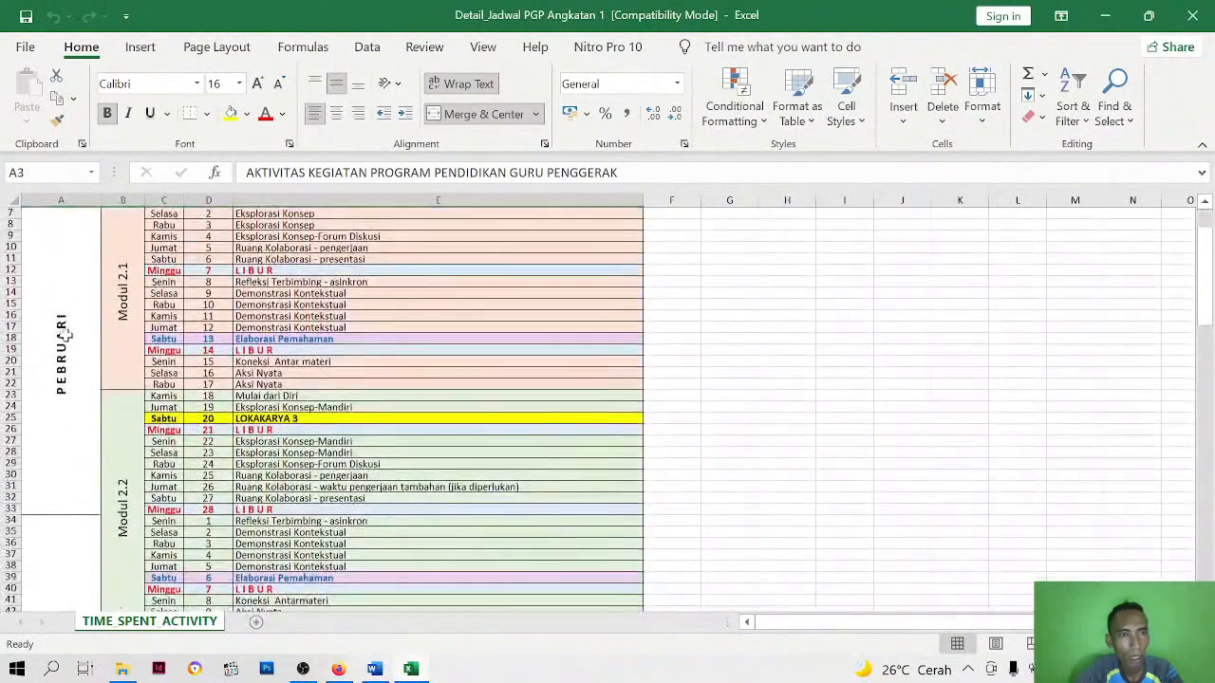
scroll(169, 284, up, 1)
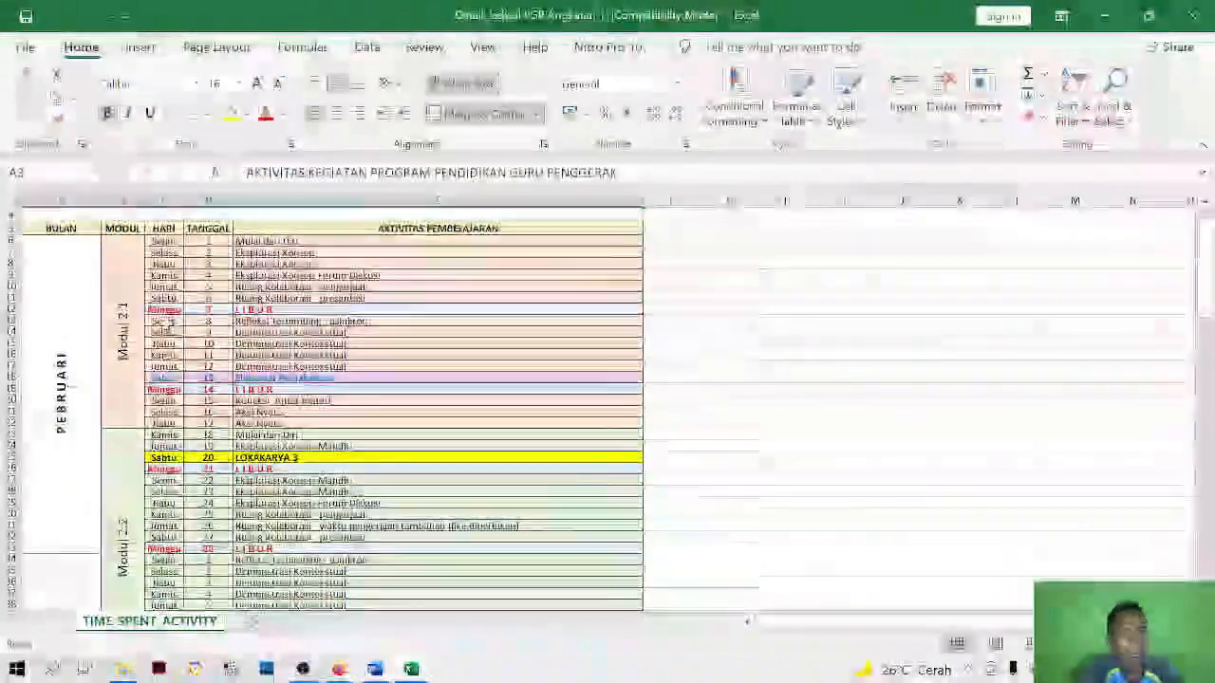
scroll(181, 368, down, 7)
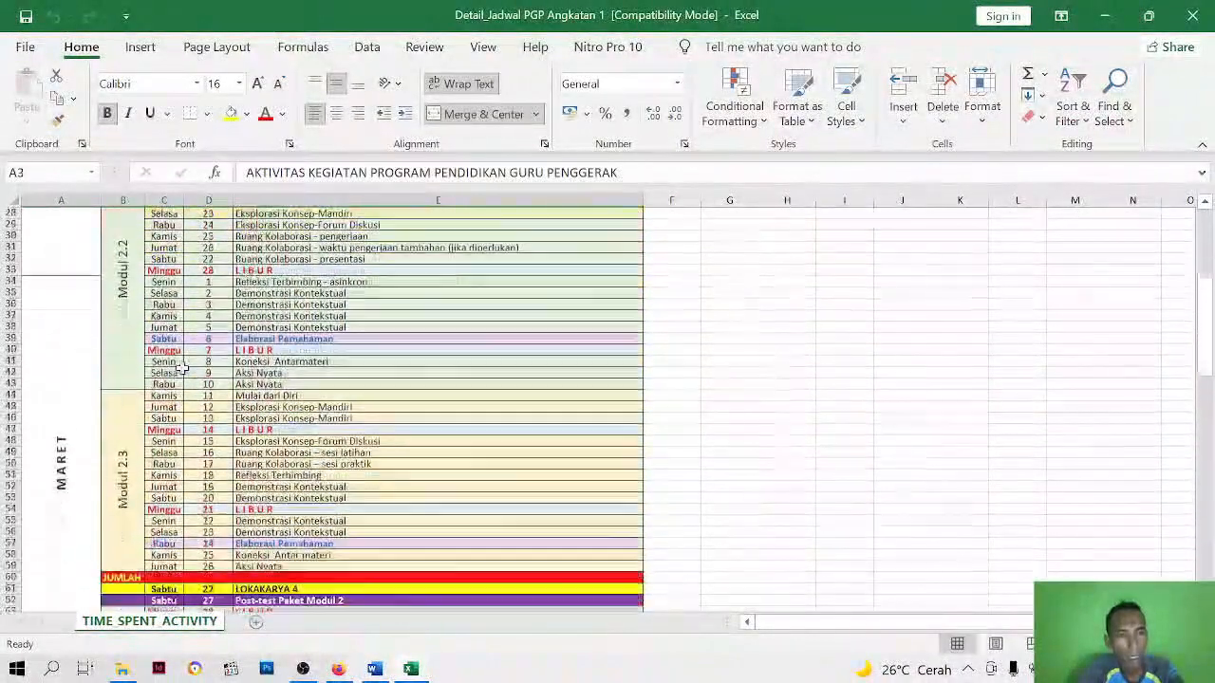
scroll(151, 398, down, 2)
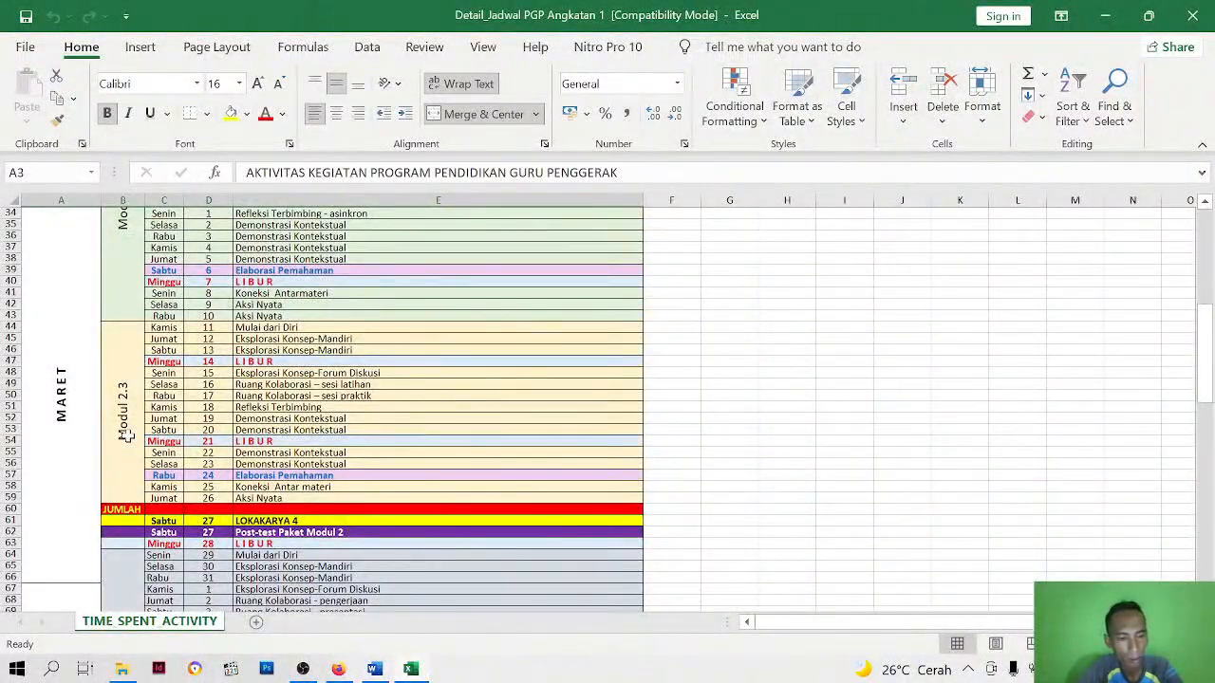
Close the schedule workbook, the Bahan Google Site folder window and the deskripsi document
click(1189, 21)
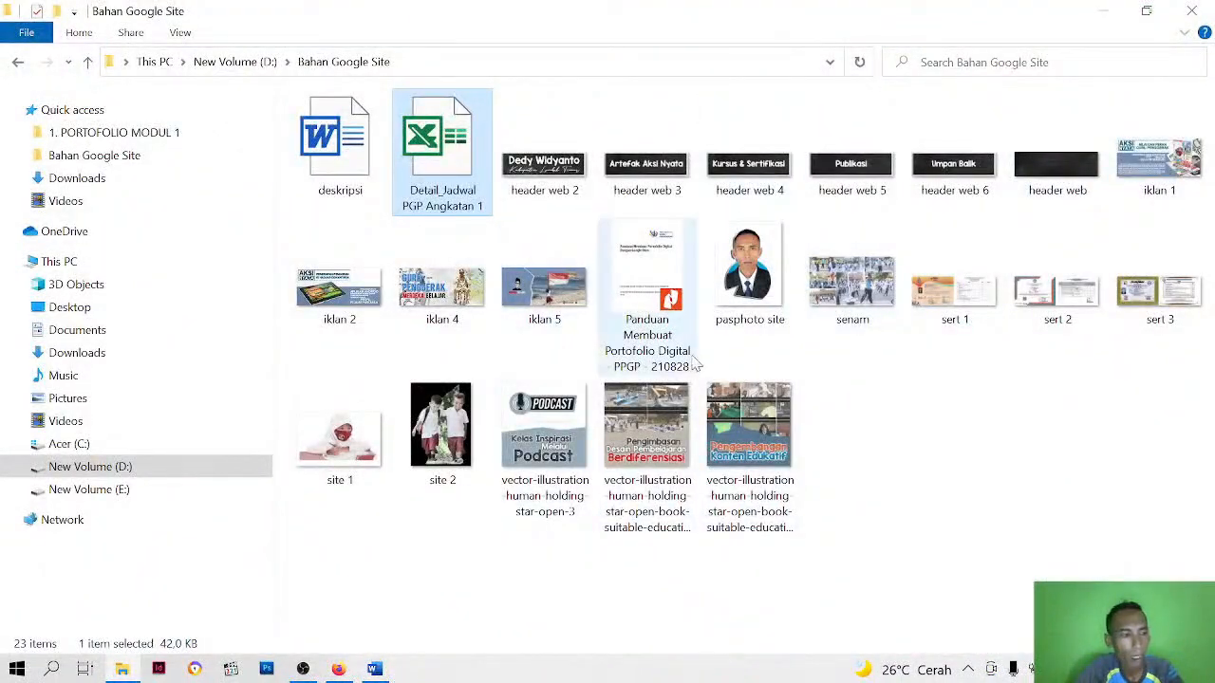
click(1198, 17)
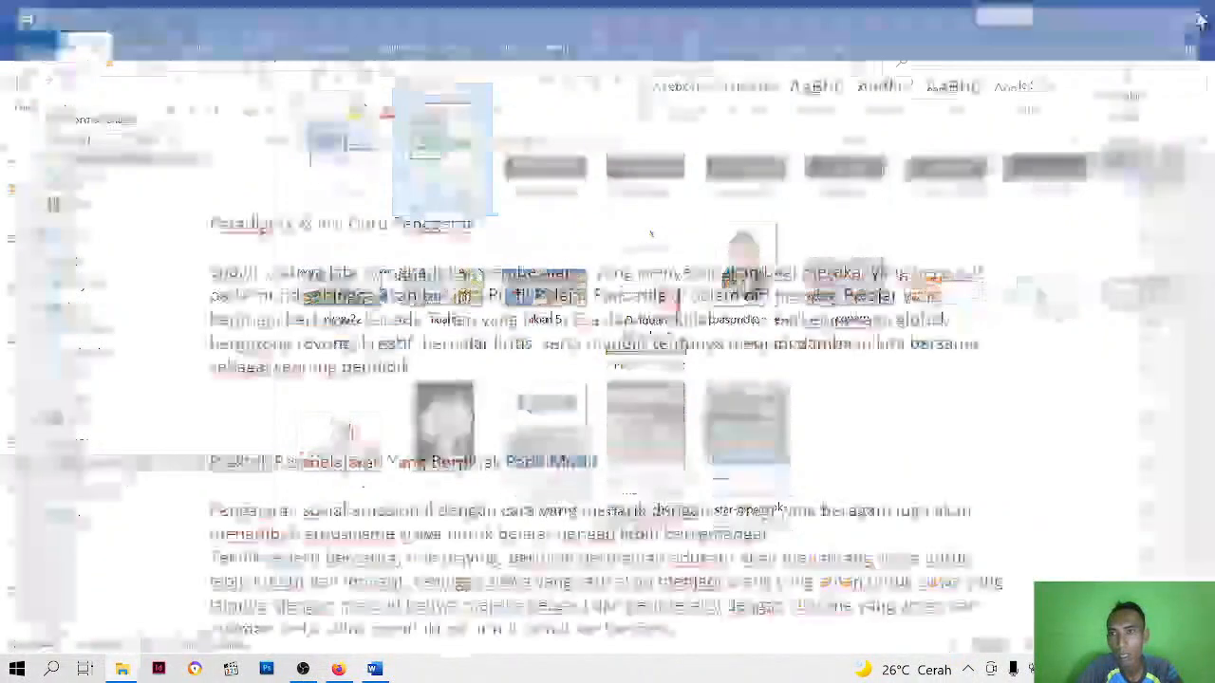
click(1191, 15)
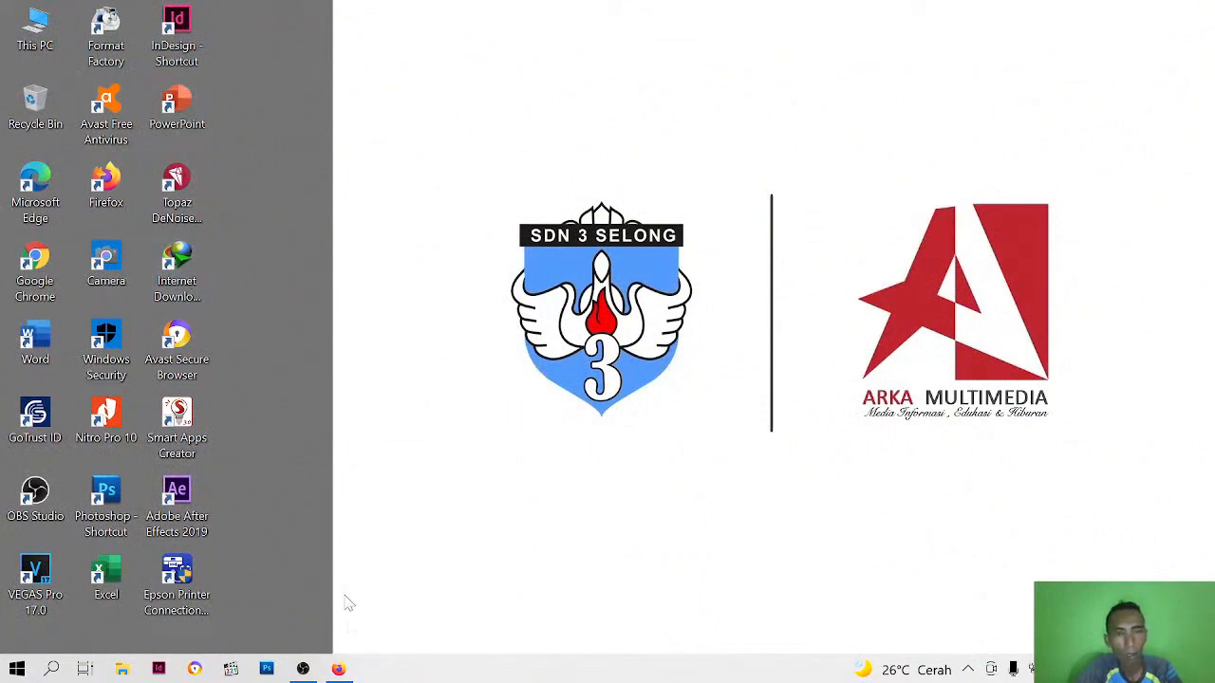
Switch to Firefox and look through the list of Google apps for Google Sites
click(340, 670)
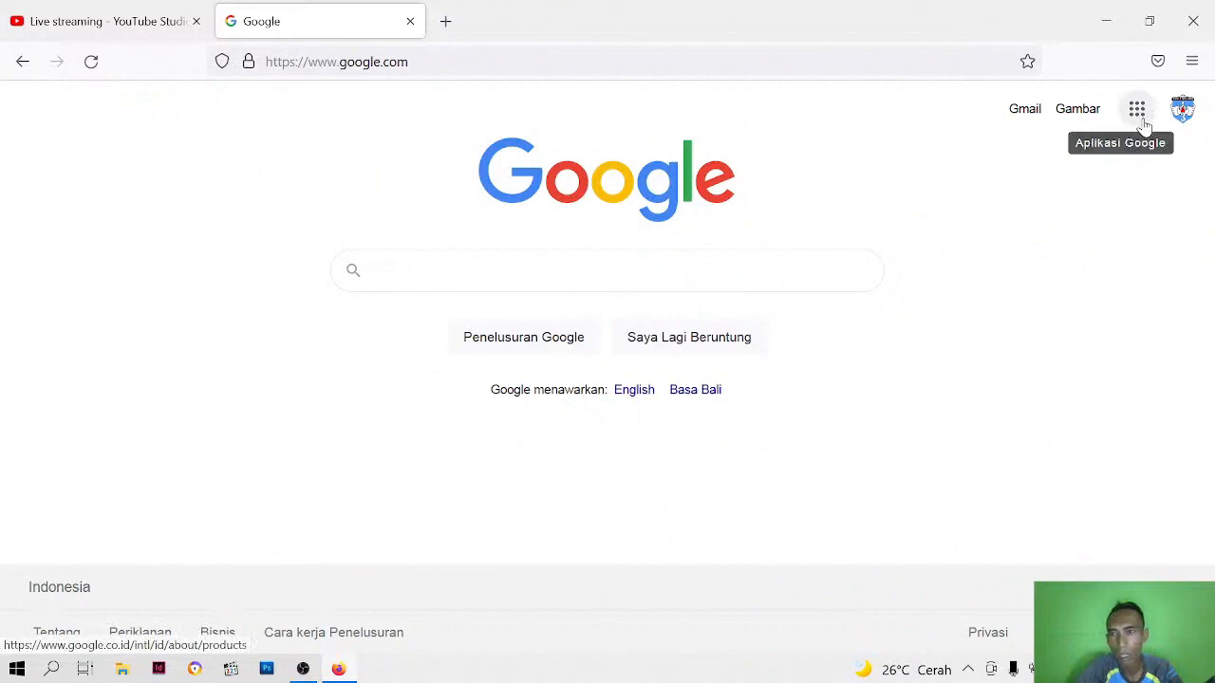
click(1143, 123)
scroll(1053, 290, down, 3)
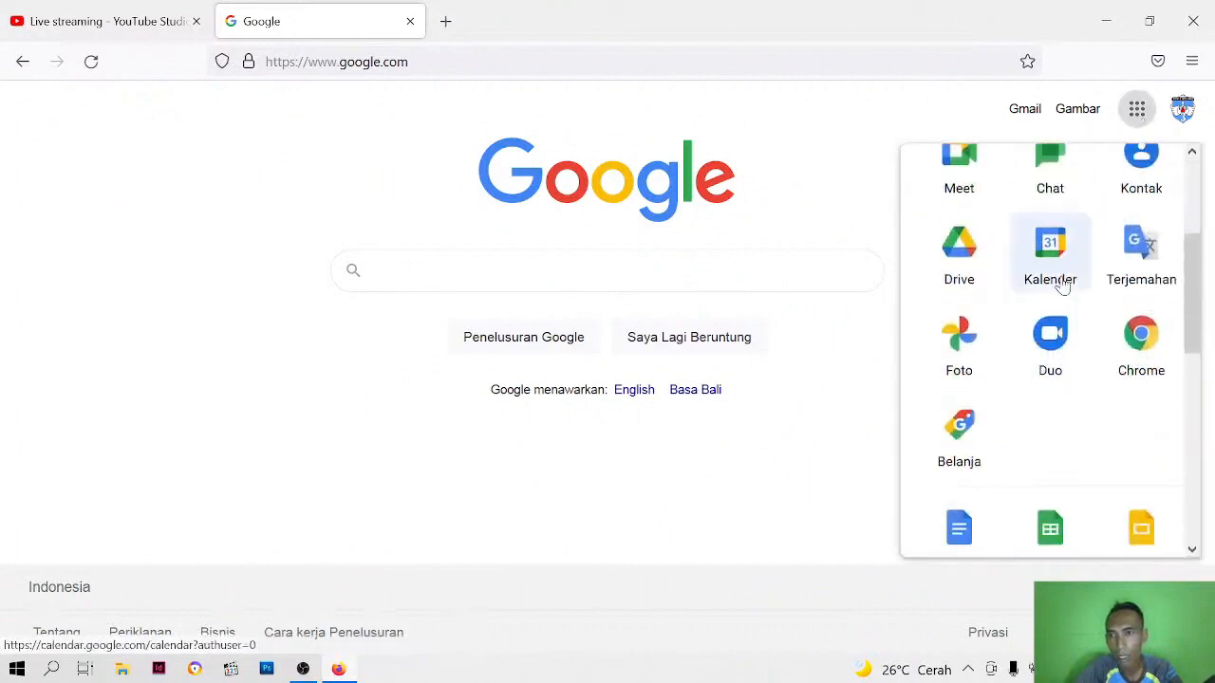
scroll(1061, 283, down, 5)
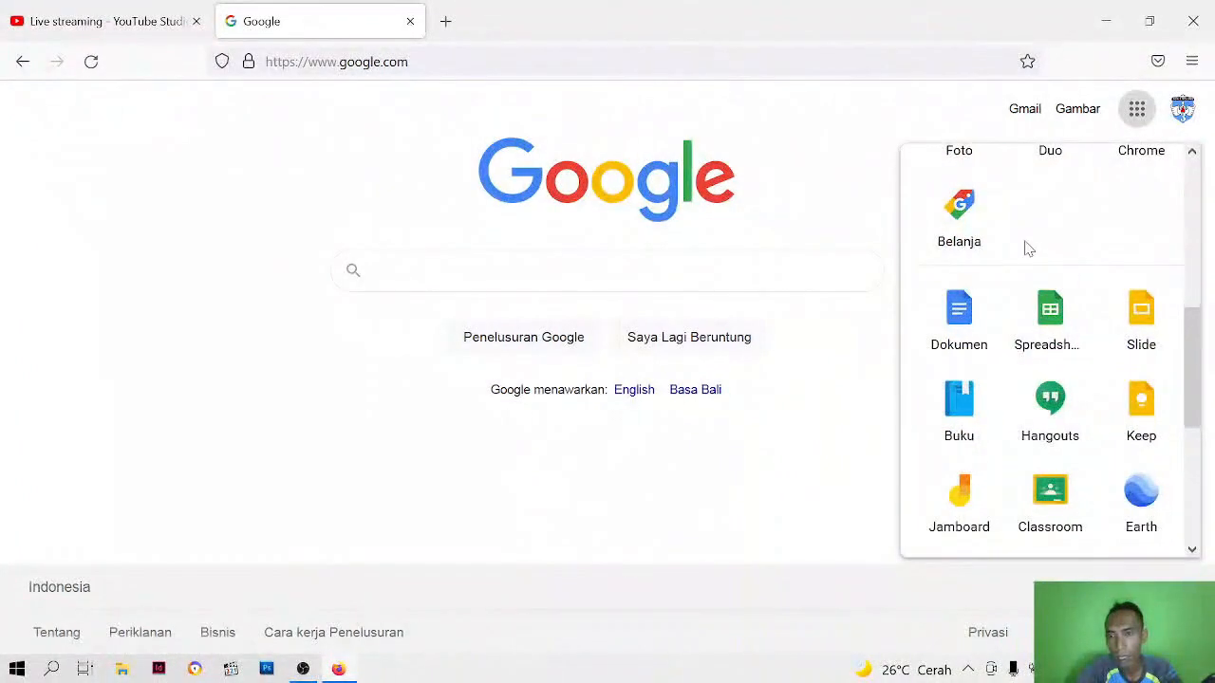
scroll(1025, 258, down, 3)
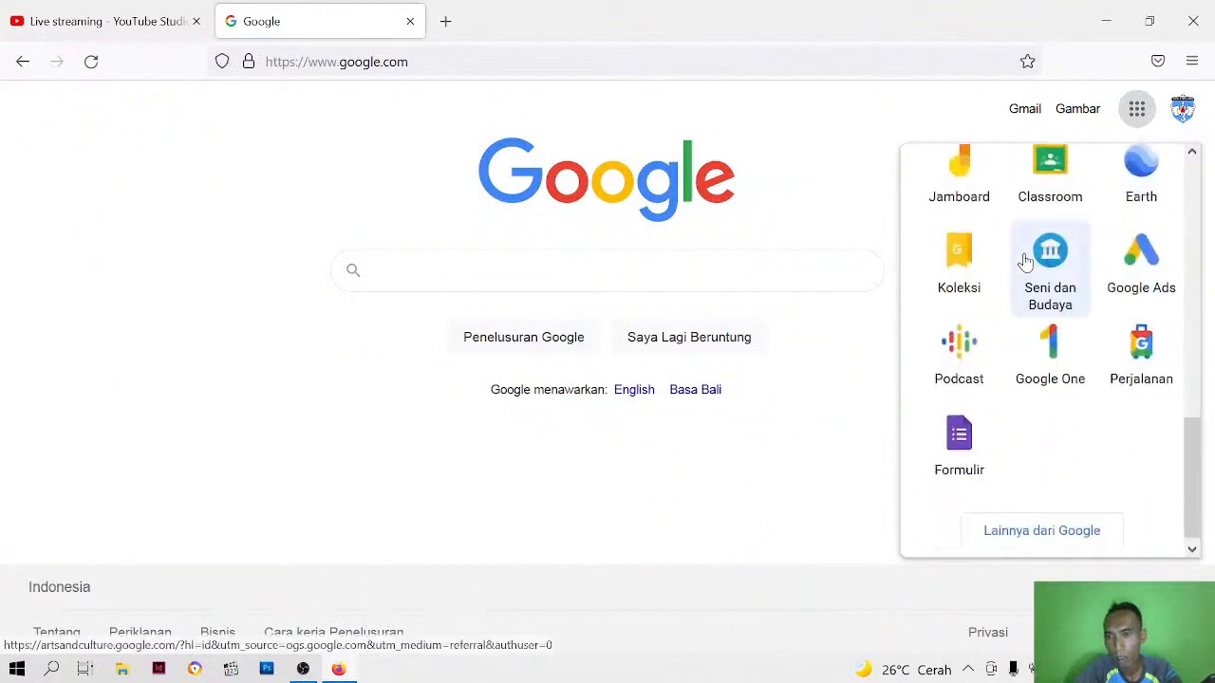
scroll(1025, 260, up, 5)
scroll(1027, 253, down, 6)
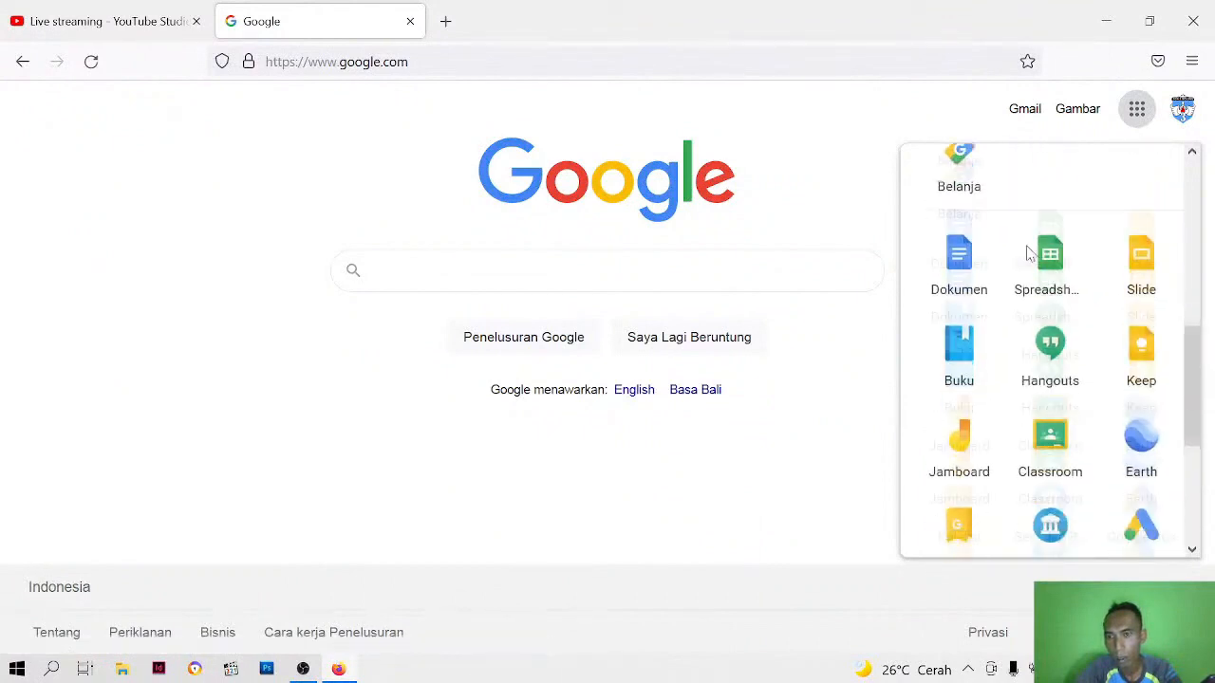
scroll(1028, 257, up, 10)
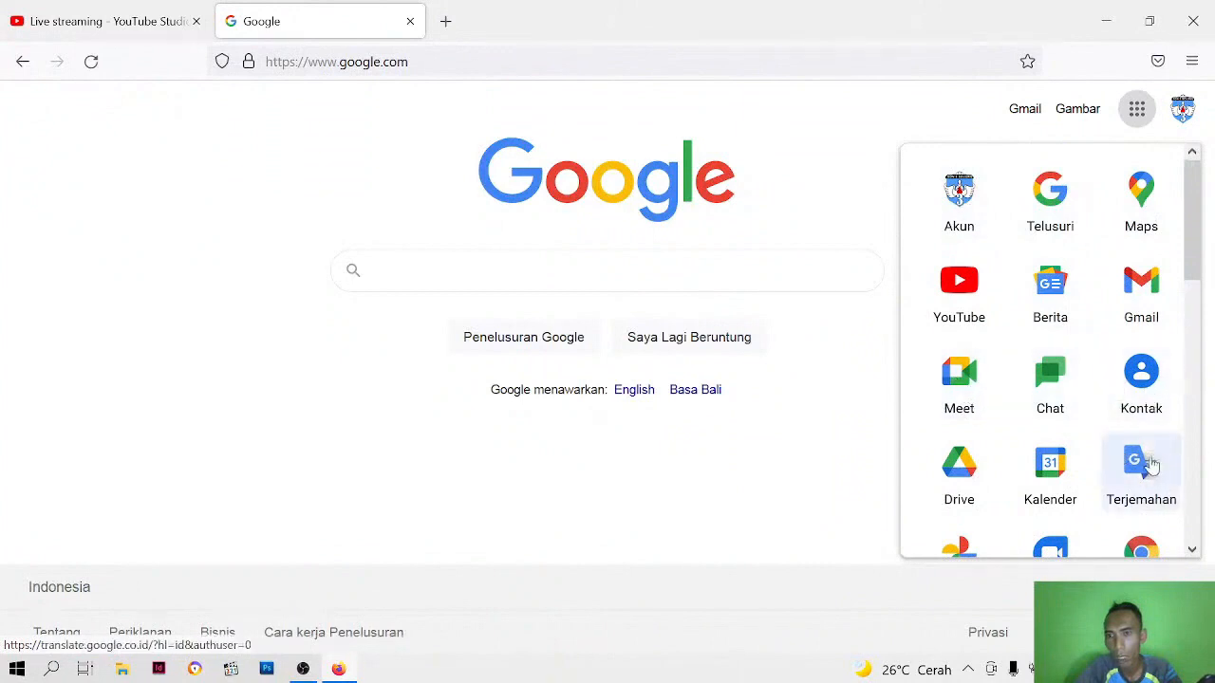
scroll(1150, 465, down, 3)
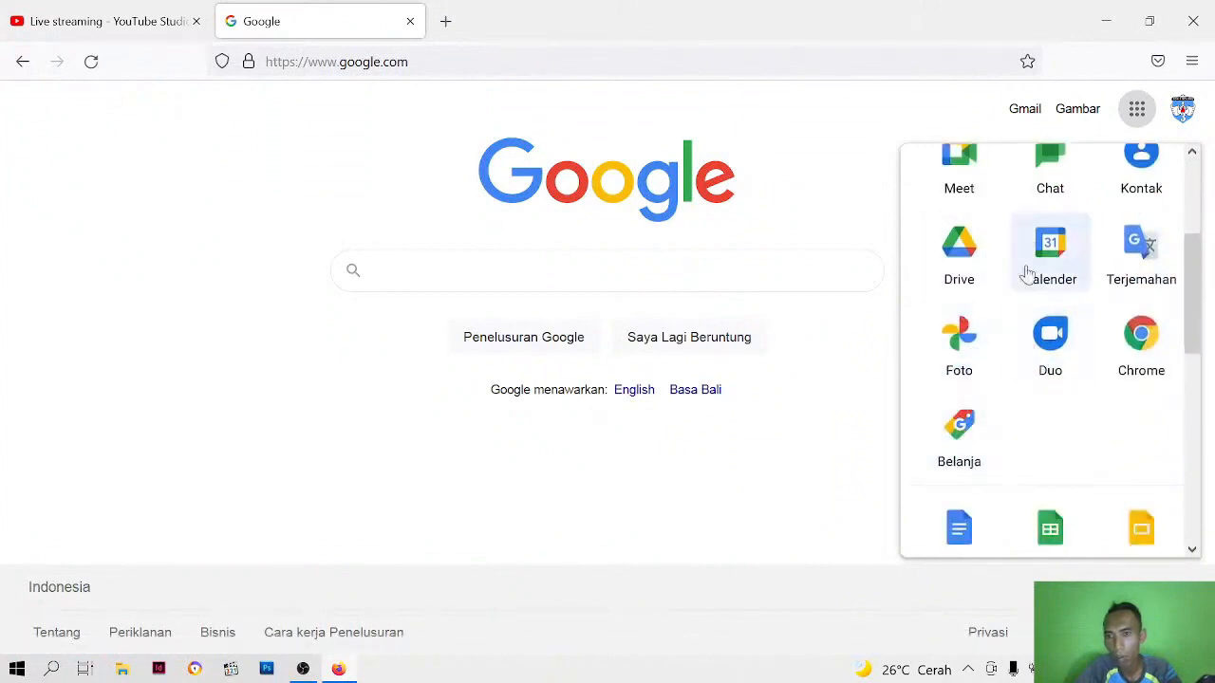
scroll(1020, 277, up, 3)
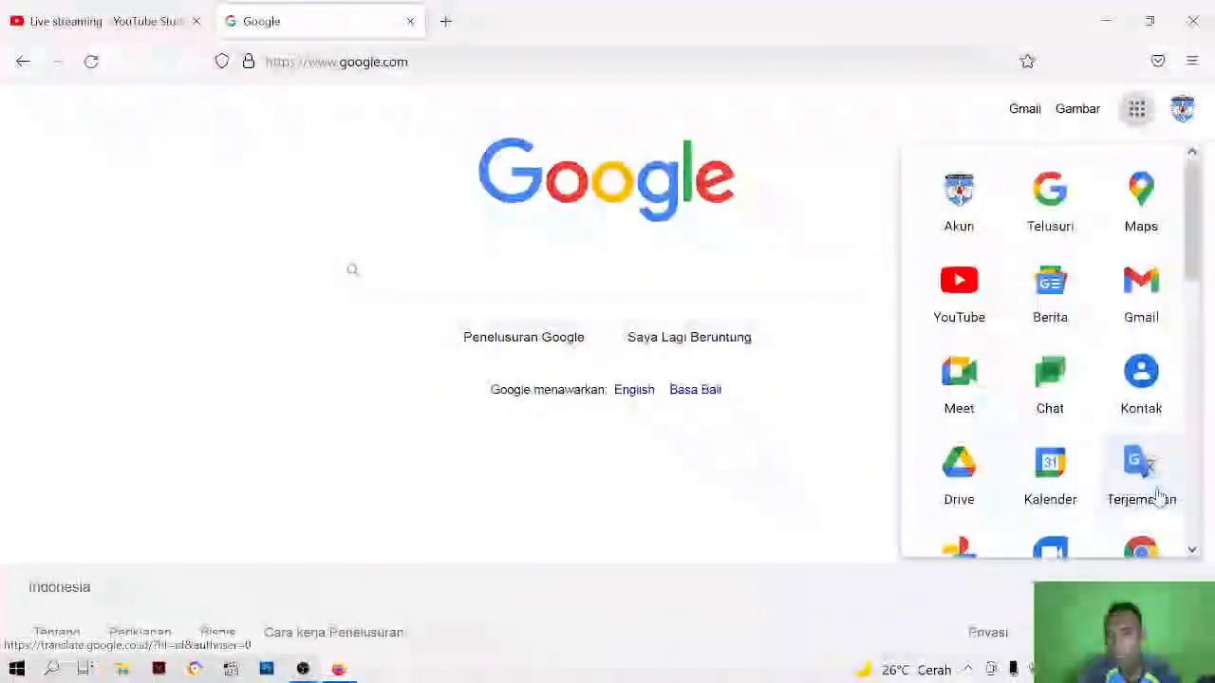
scroll(1010, 358, down, 5)
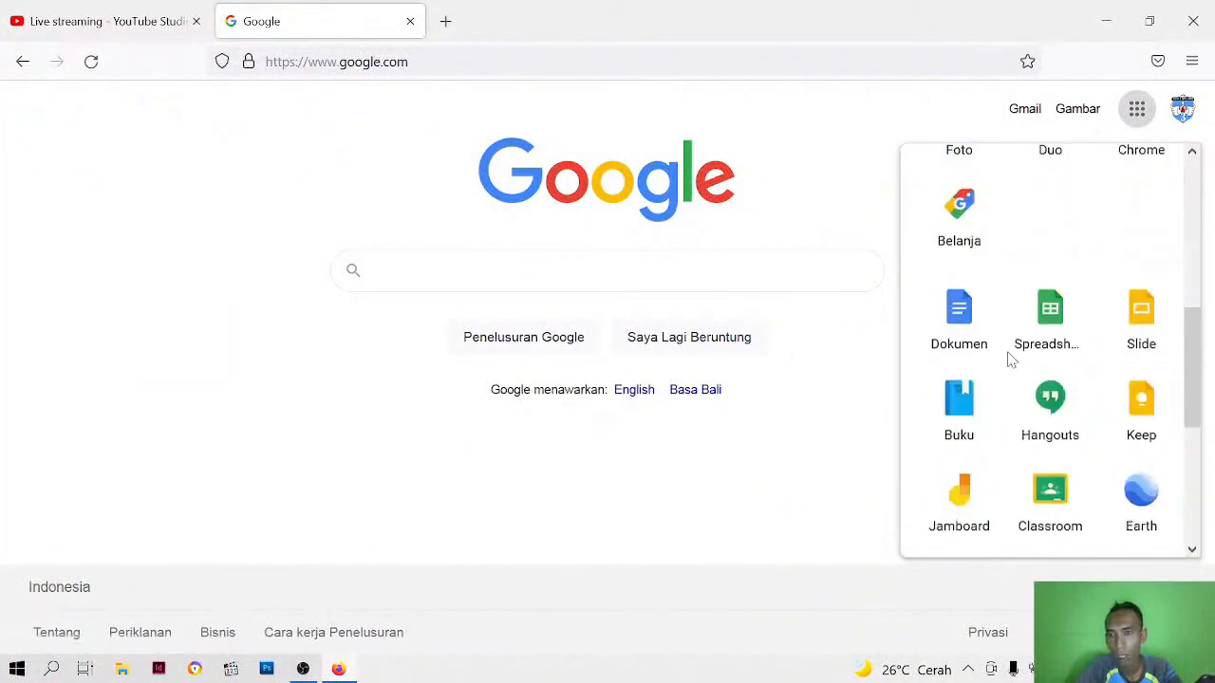
scroll(1010, 358, down, 2)
Open Google Sites through a web search for "google site" and create a new site from the Portfolio template
click(553, 283)
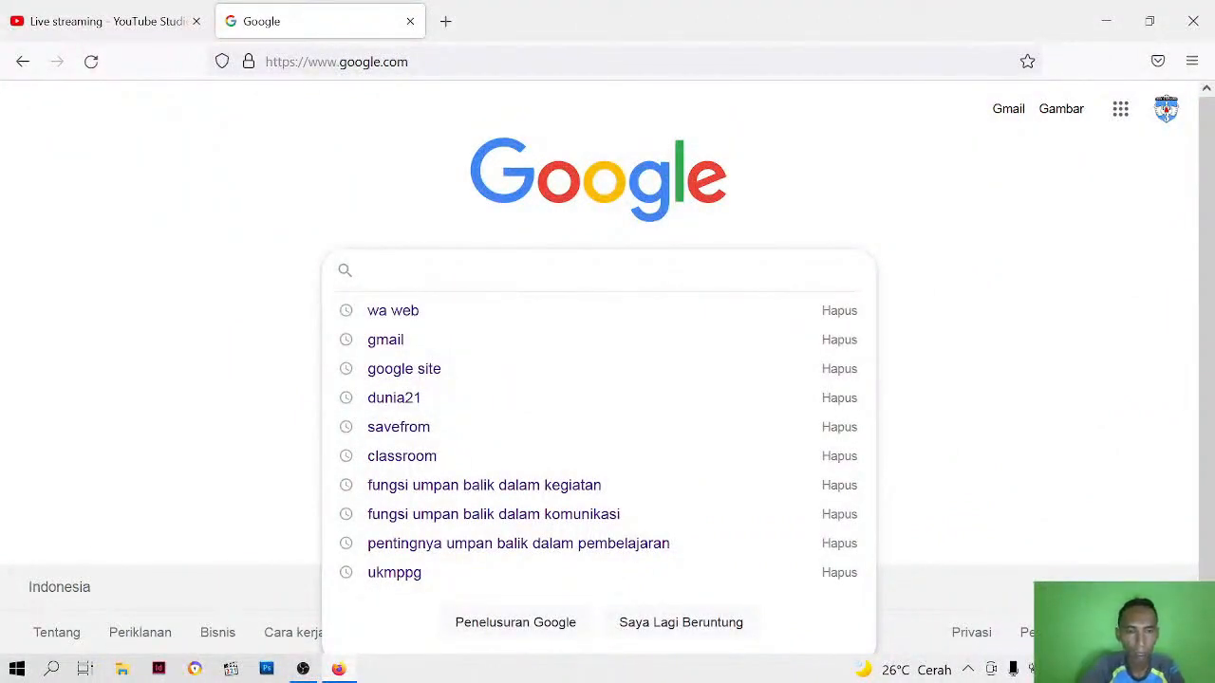
click(426, 368)
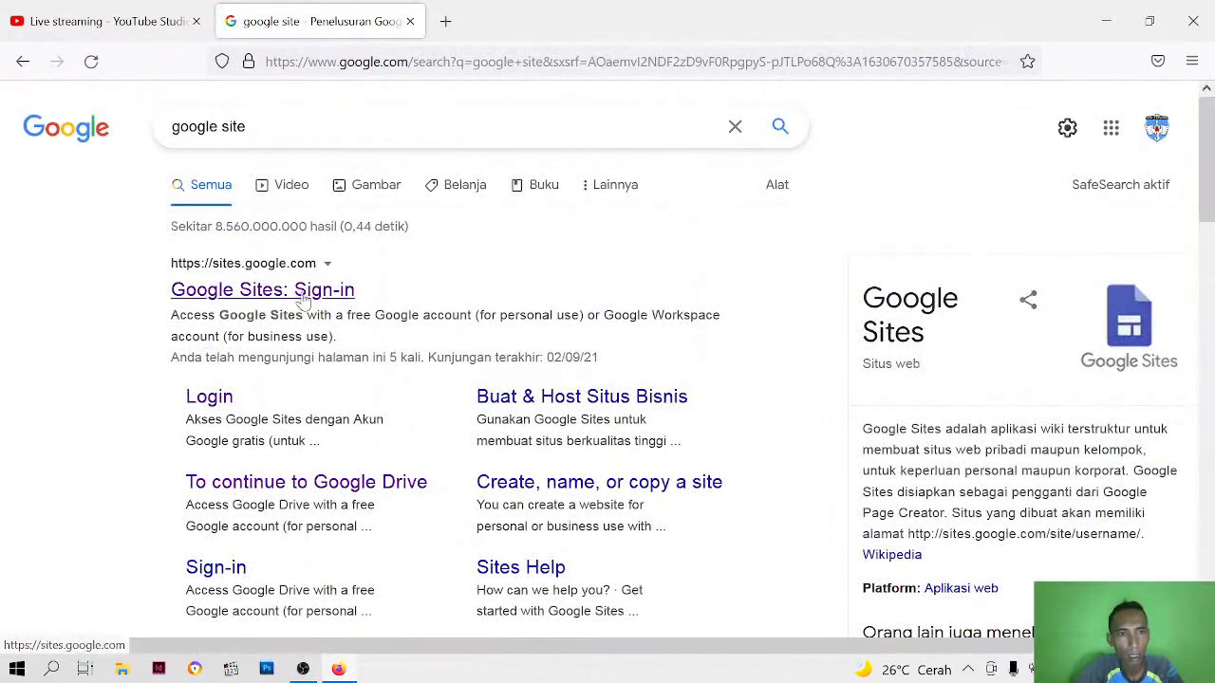
scroll(302, 289, down, 2)
scroll(302, 290, down, 2)
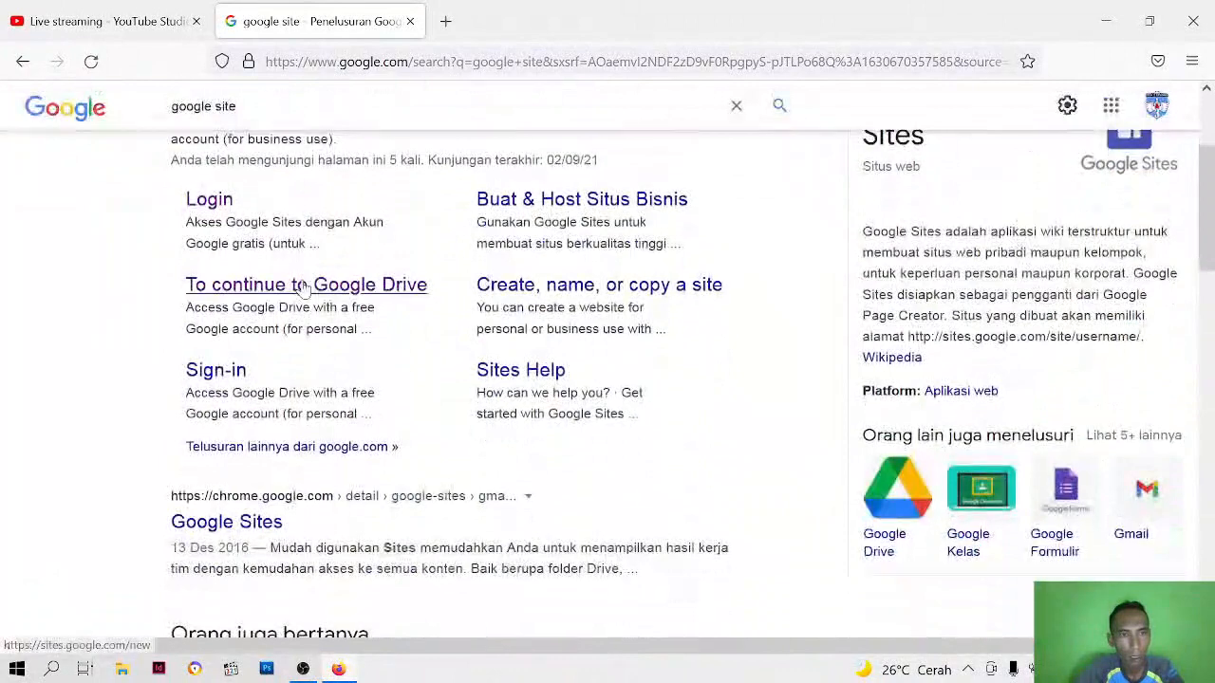
scroll(304, 287, up, 4)
click(265, 294)
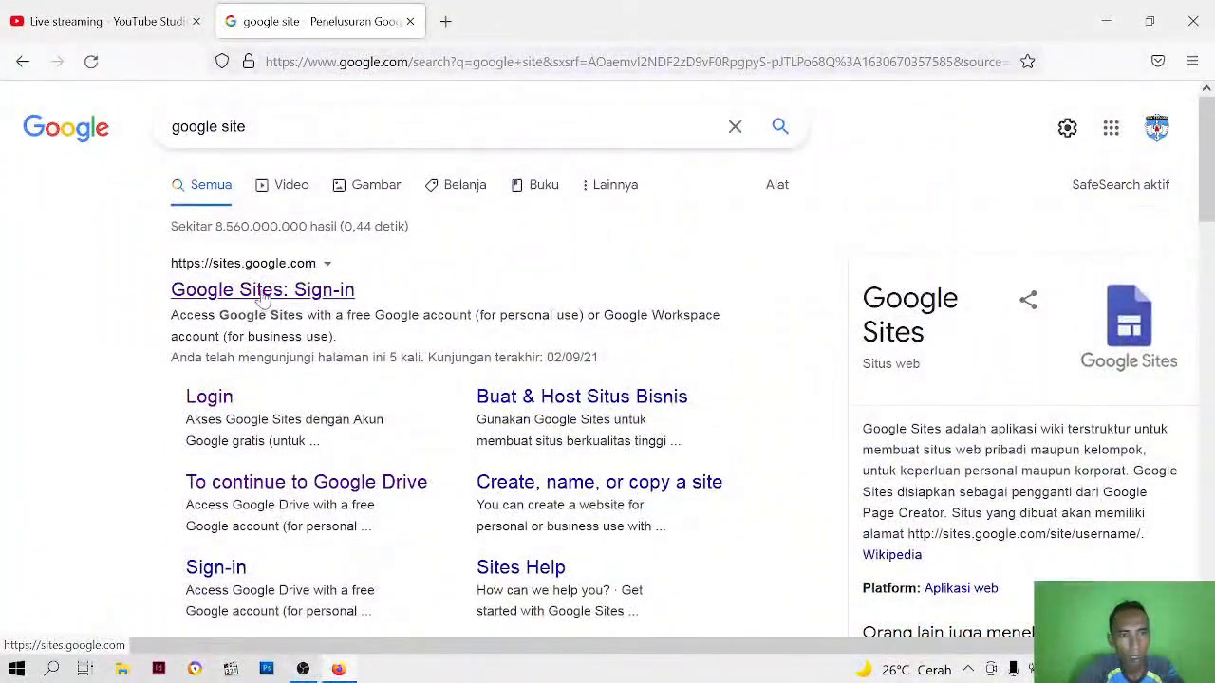
click(261, 298)
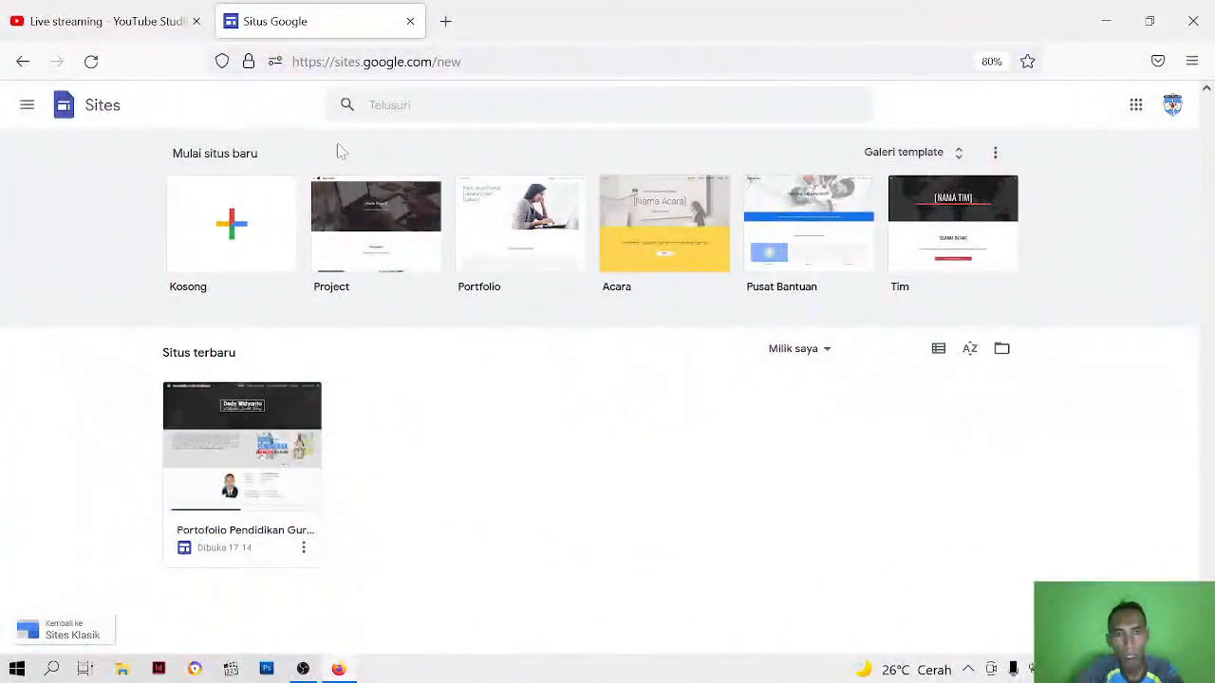
click(502, 258)
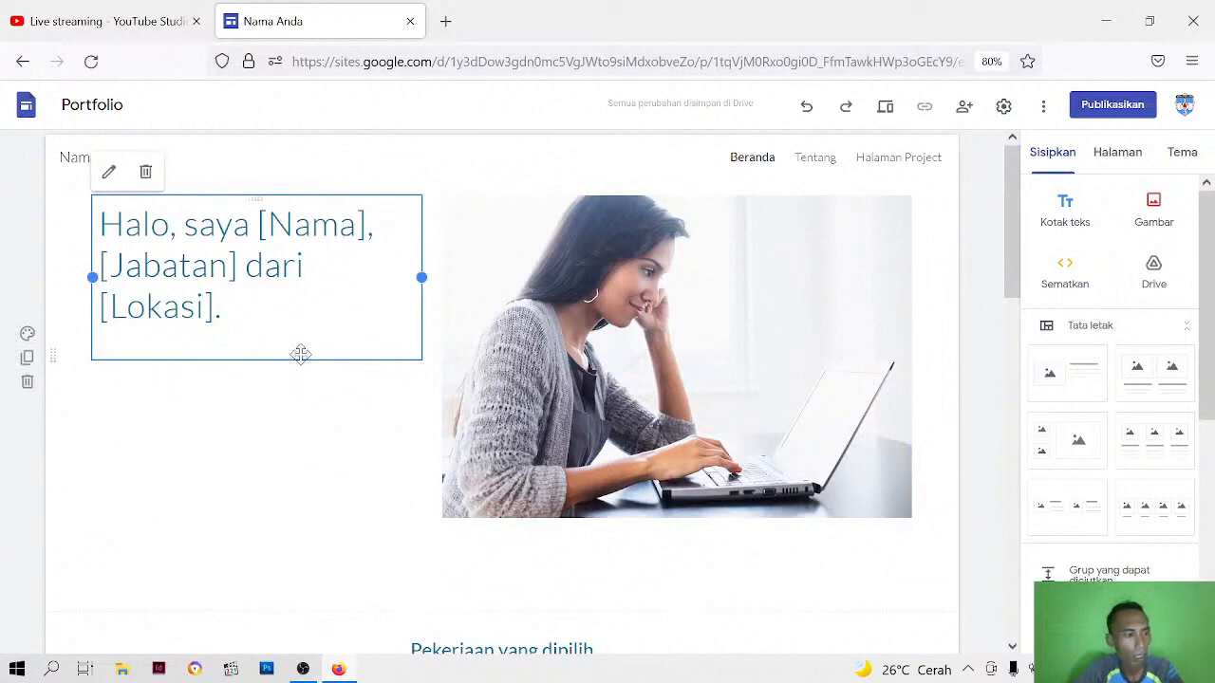
Delete the "Halo, saya [Nama]" introduction text box and the woman-with-laptop photo from the home page
click(992, 281)
mouse_move(1013, 256)
mouse_down()
mouse_move(1013, 315)
mouse_move(1008, 235)
mouse_up()
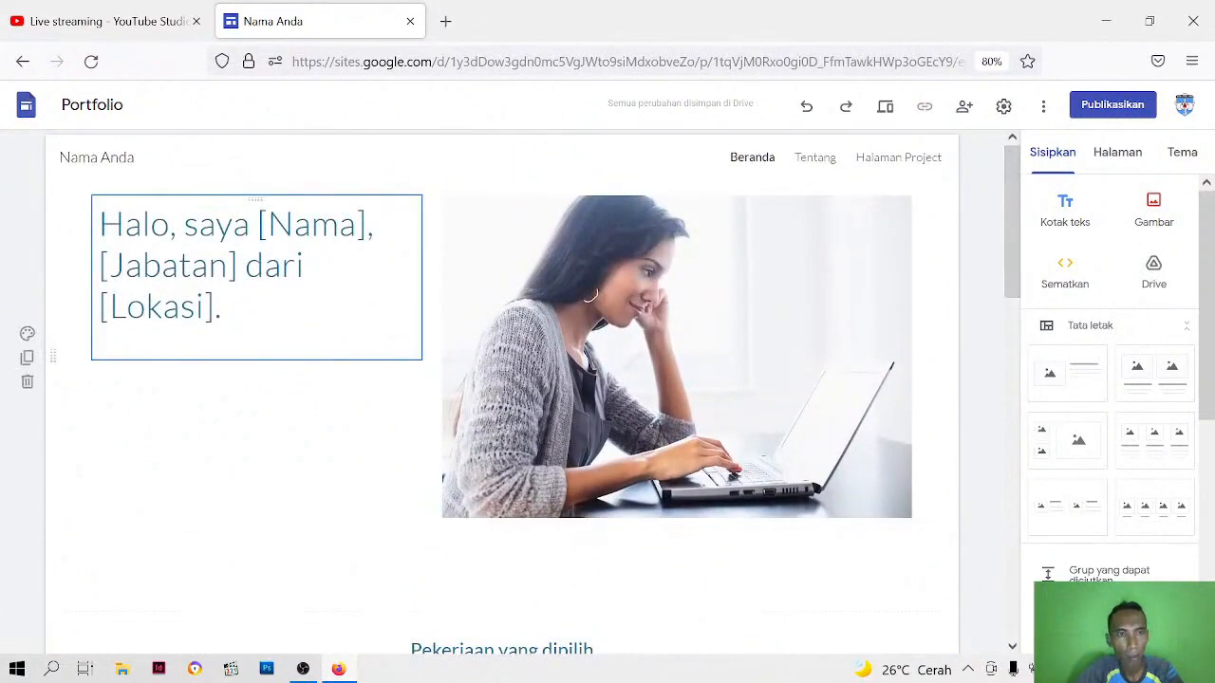
click(345, 354)
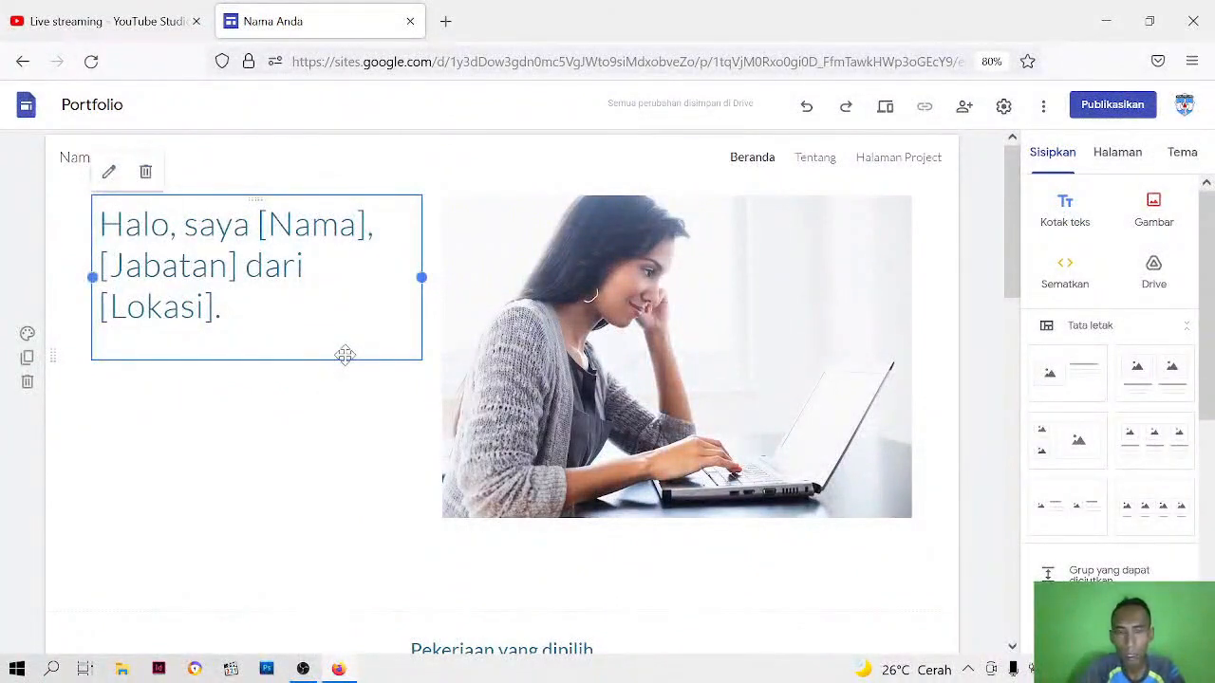
key(Delete)
key(Delete)
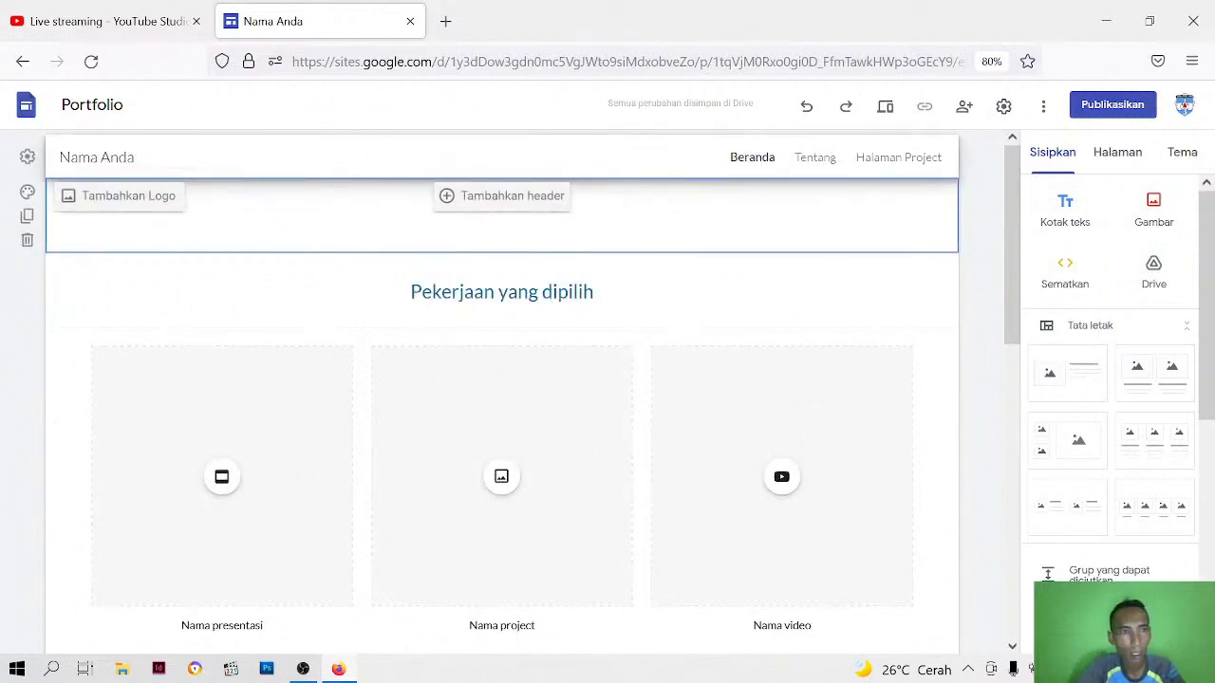
Replace the site name "Nama Anda" in the page header with "Fortofolio" followed by the owner's full name
click(108, 157)
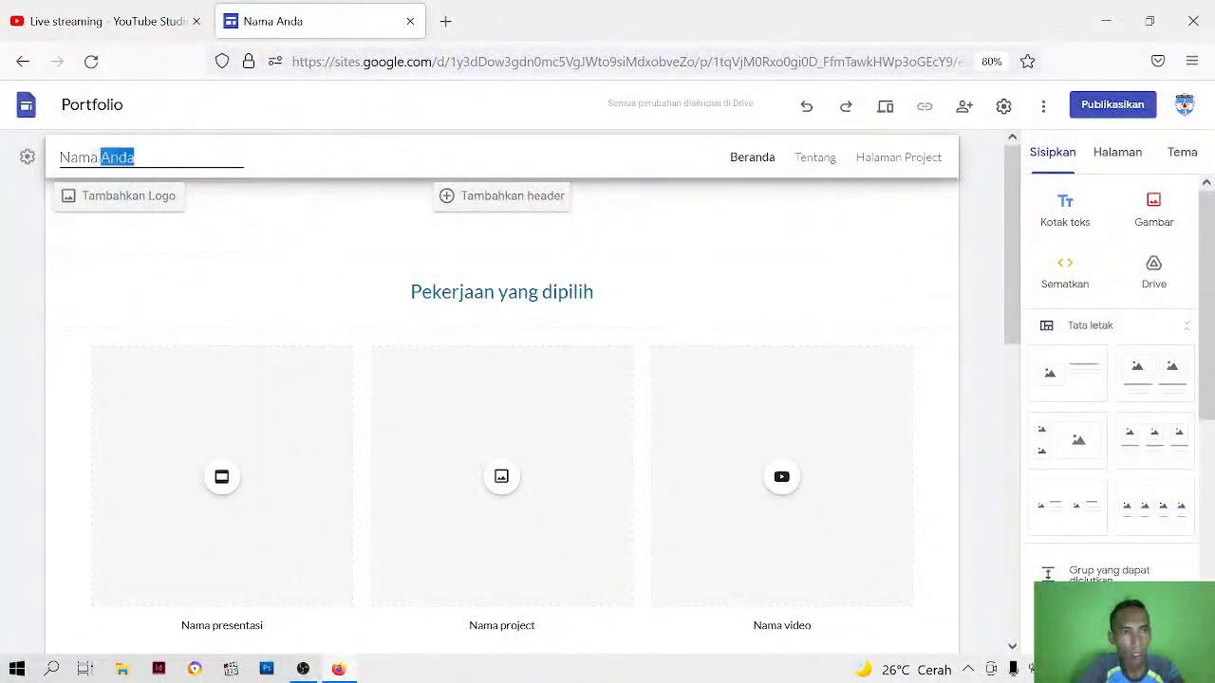
drag(100, 157, 43, 167)
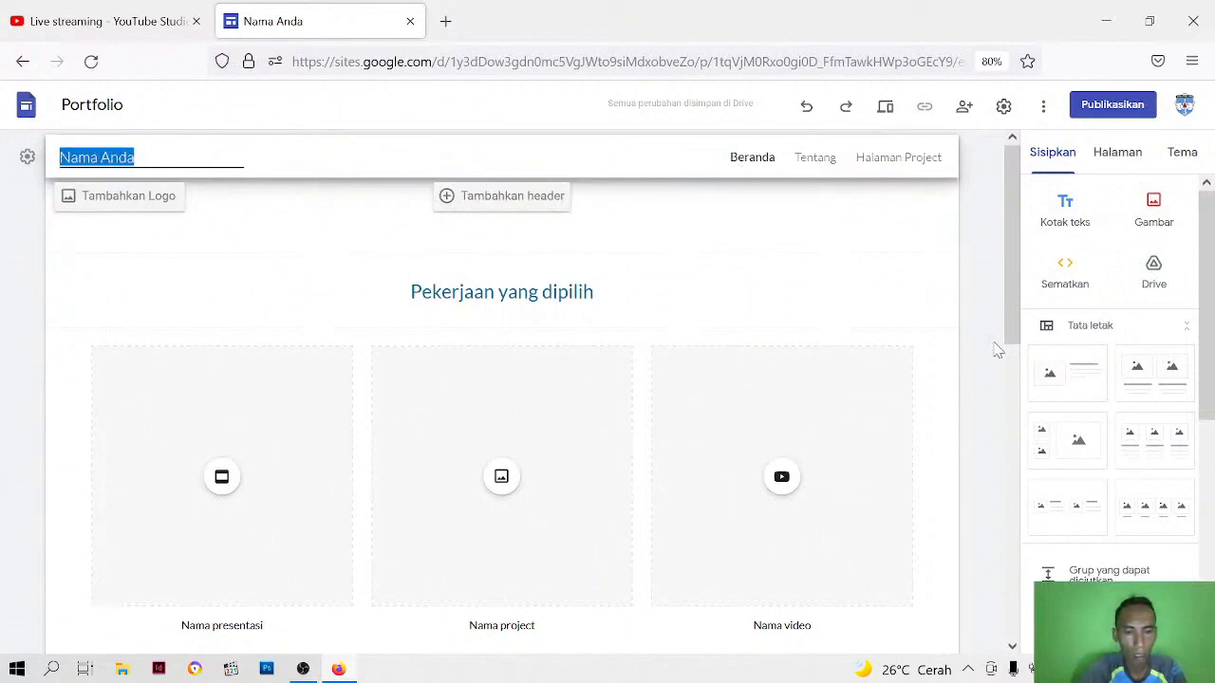
text(Fort)
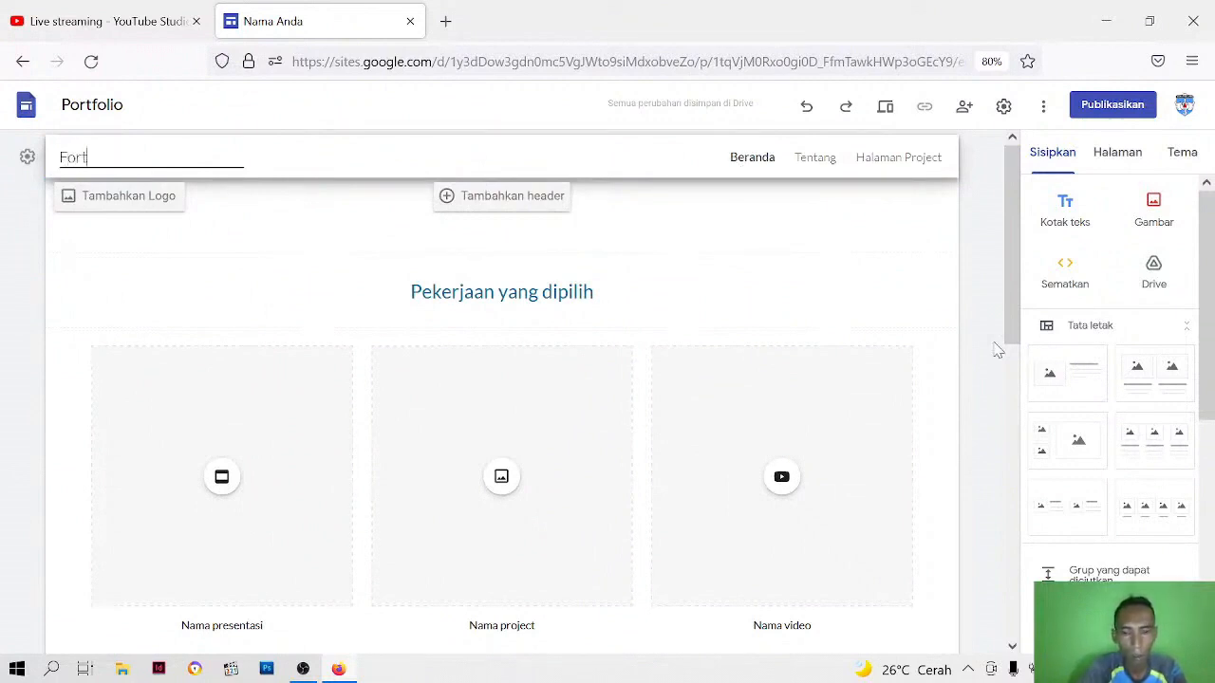
text(ofolio Dedy)
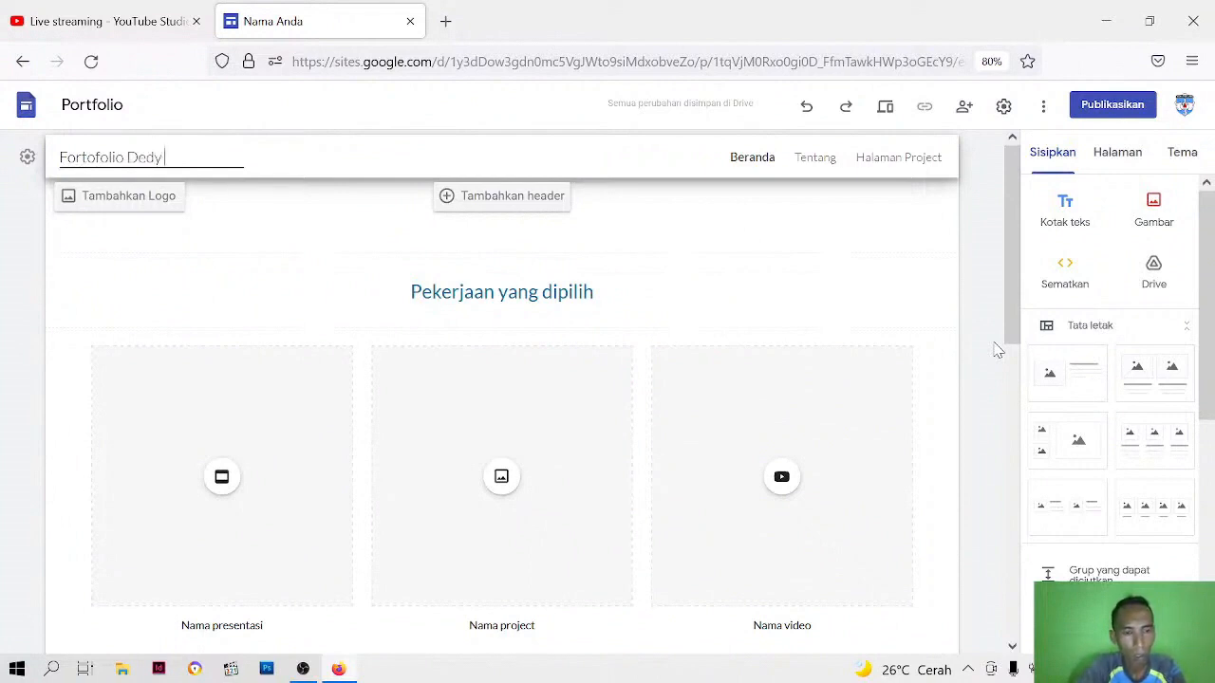
text(Widy)
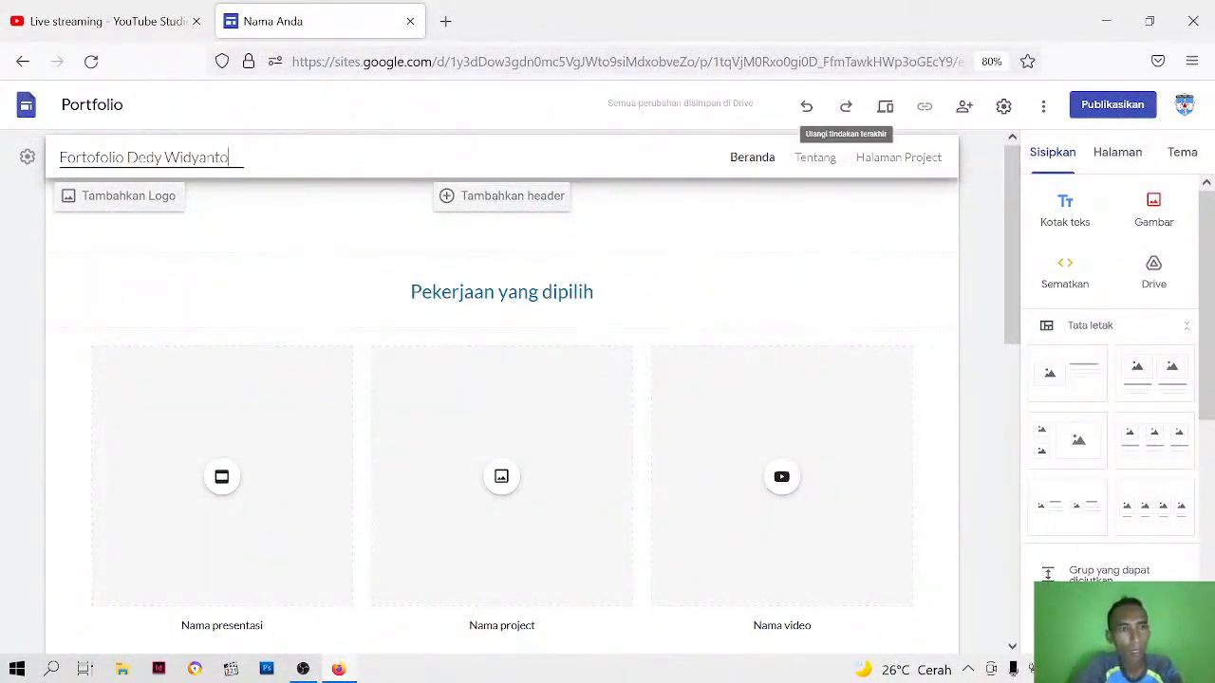
text(anto)
Upload the LOGO SDN 3 SELONG image from New Volume (D:) as the site's logo and close the settings
click(26, 159)
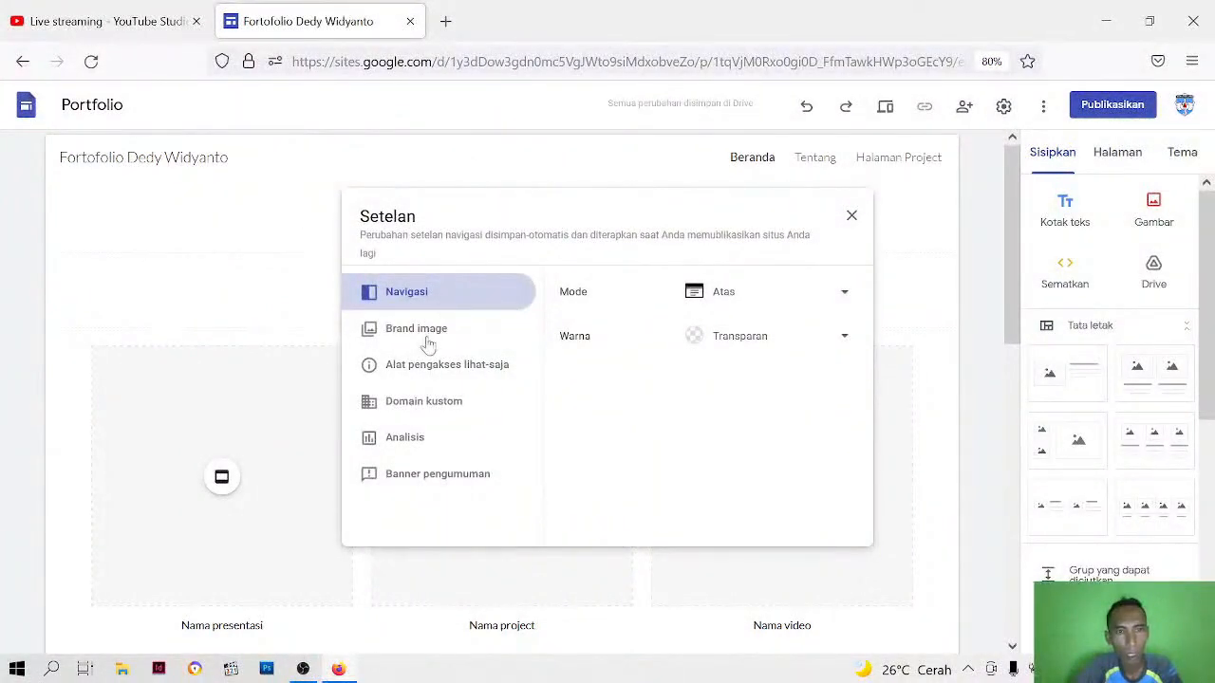
click(851, 216)
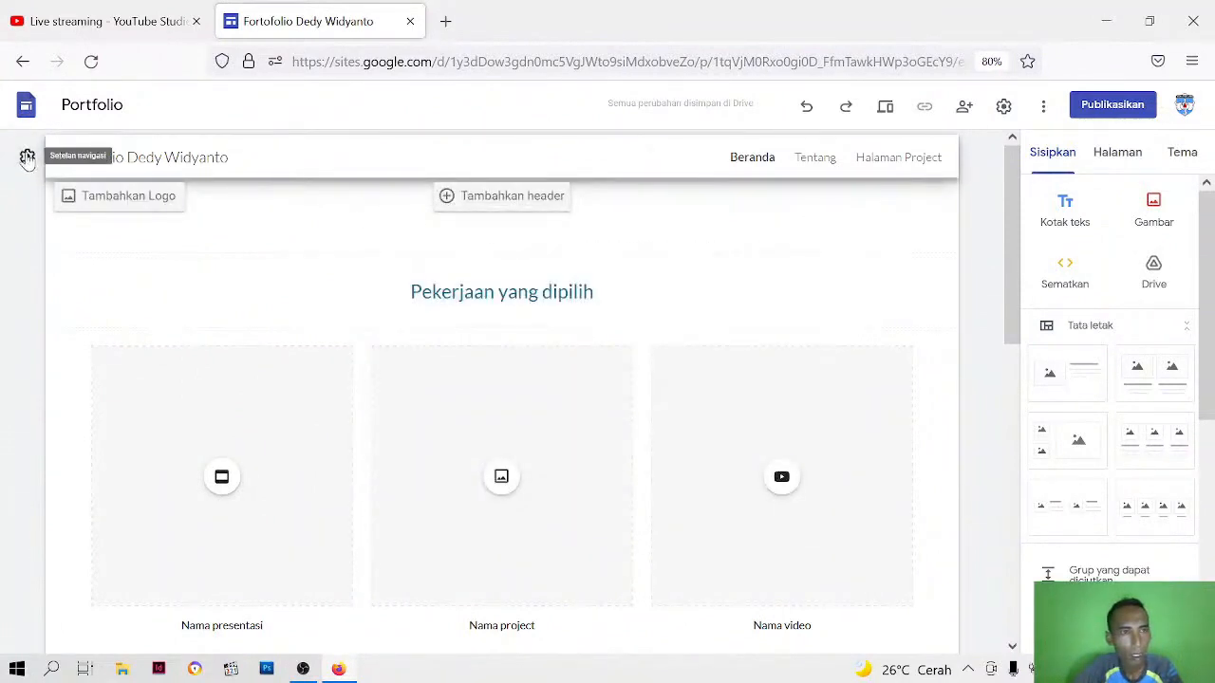
click(28, 160)
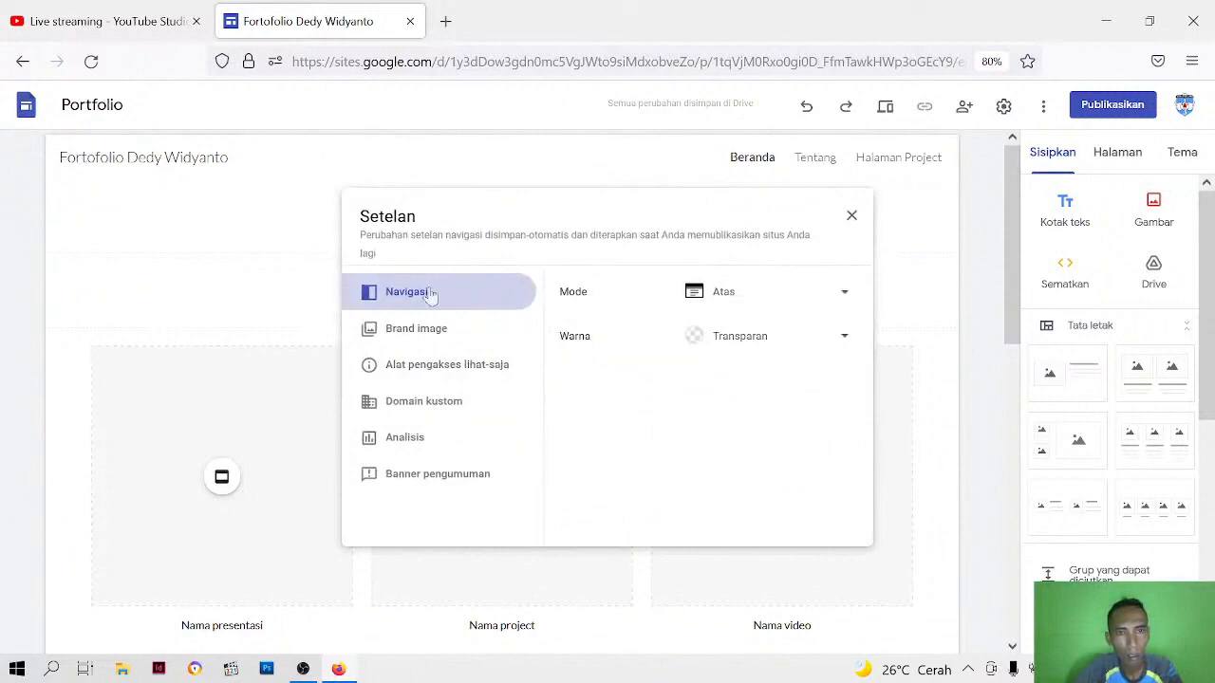
click(391, 337)
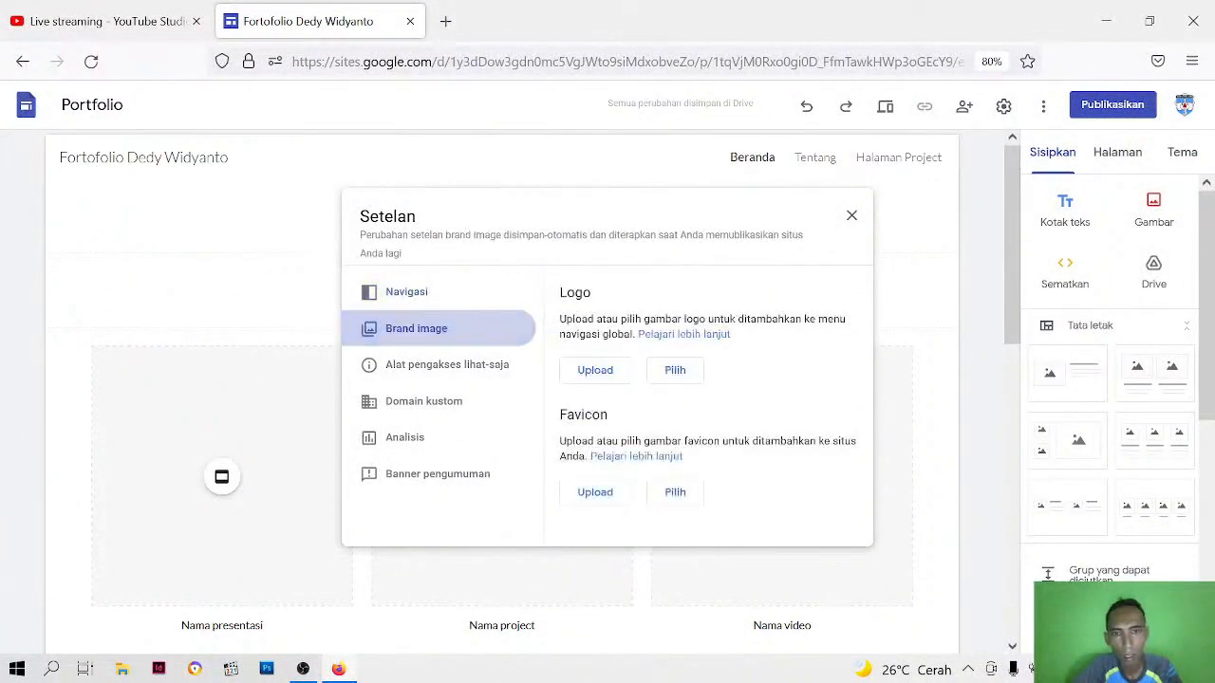
click(587, 377)
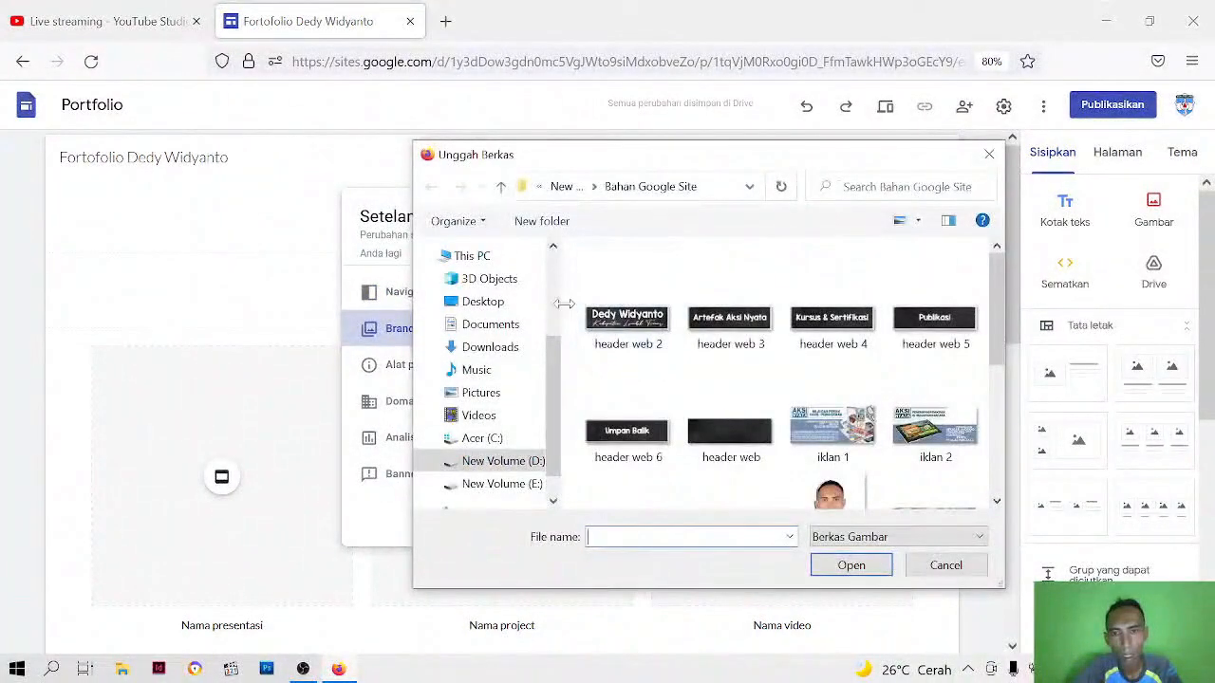
drag(554, 365, 556, 418)
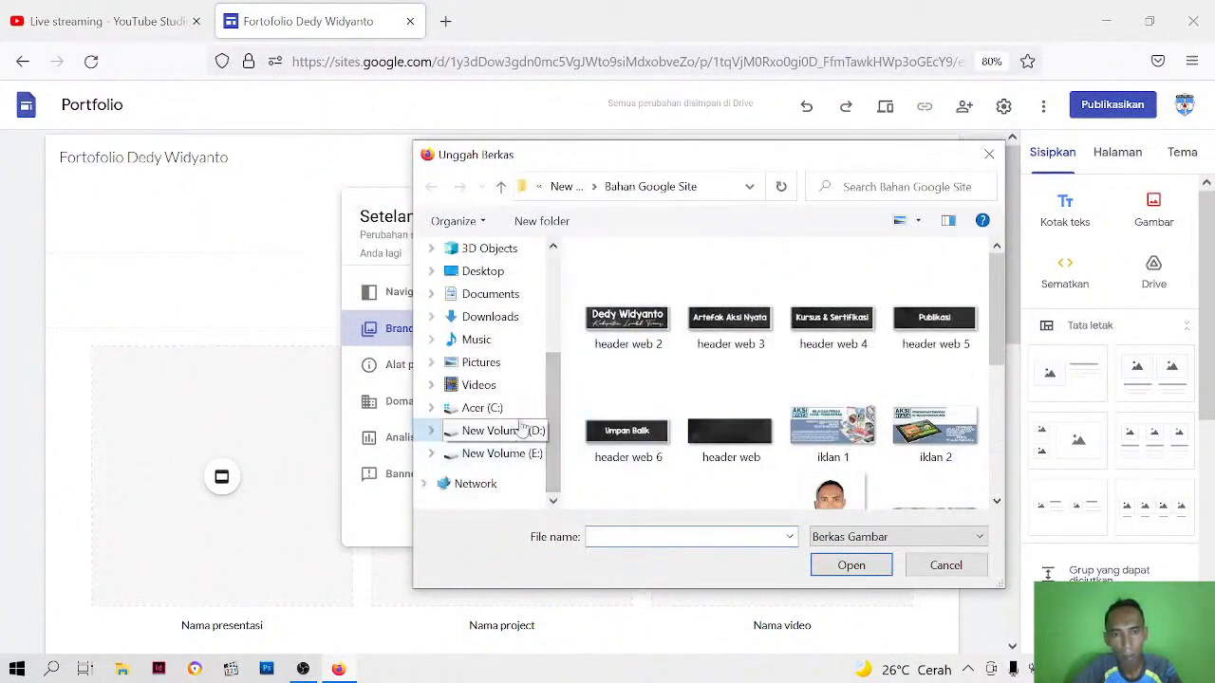
click(503, 431)
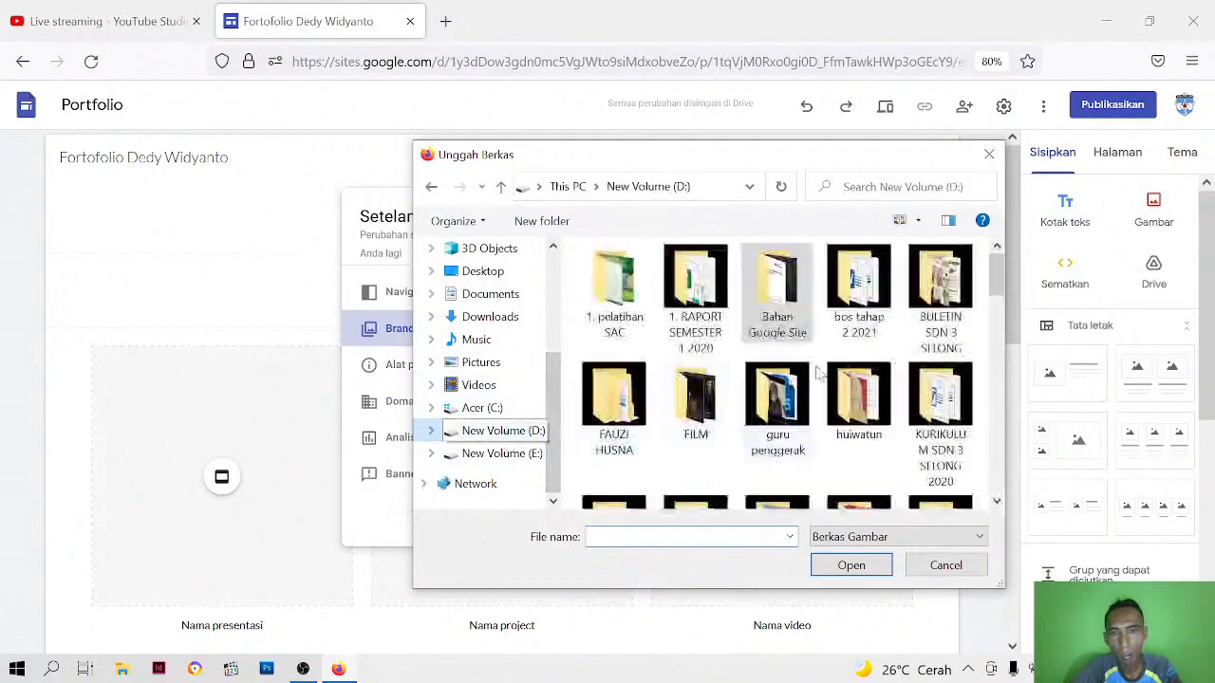
drag(994, 270, 987, 451)
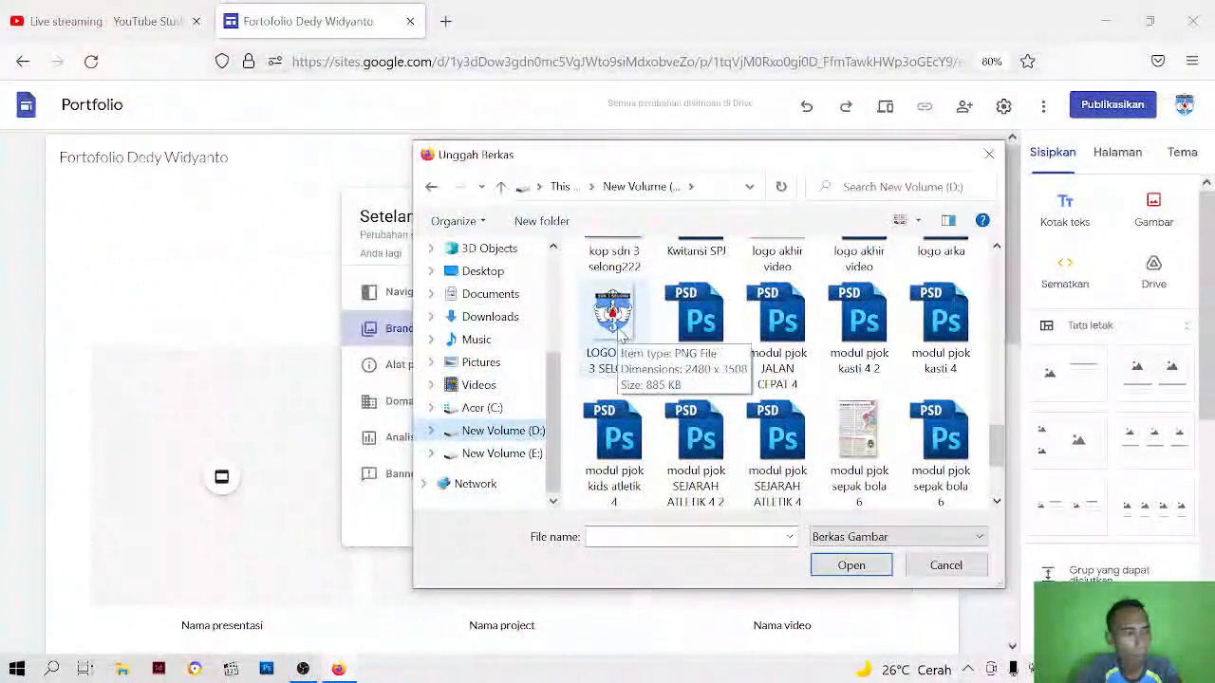
click(612, 323)
click(851, 565)
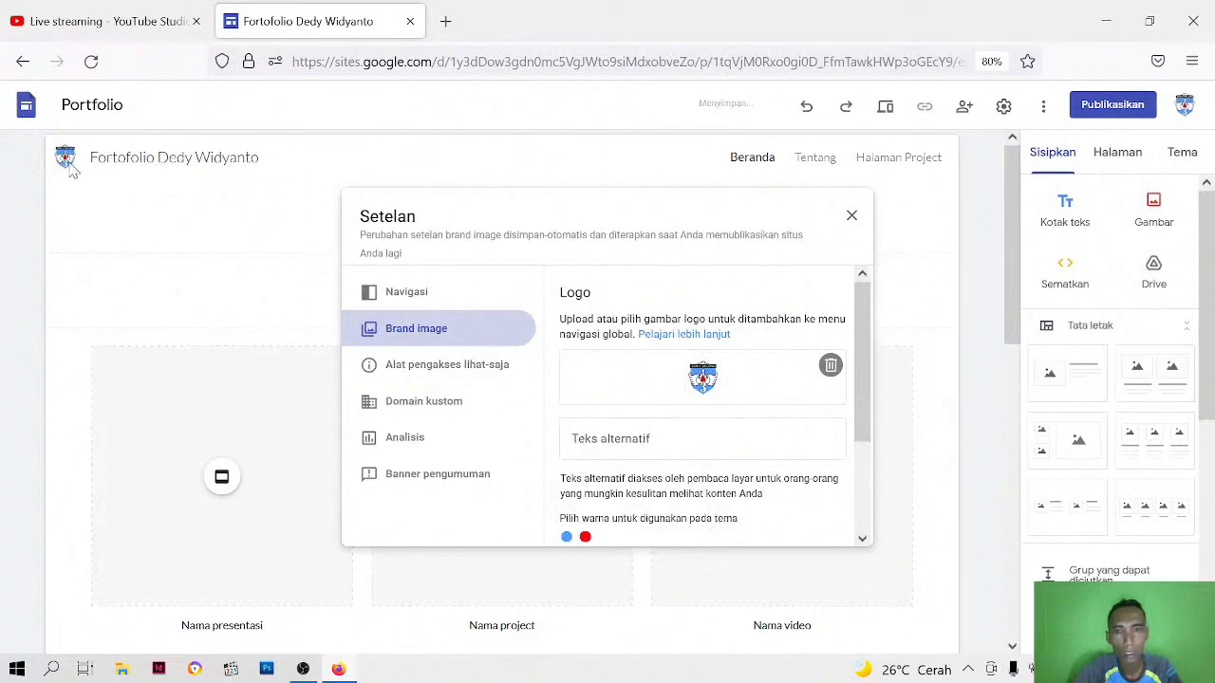
scroll(776, 411, down, 3)
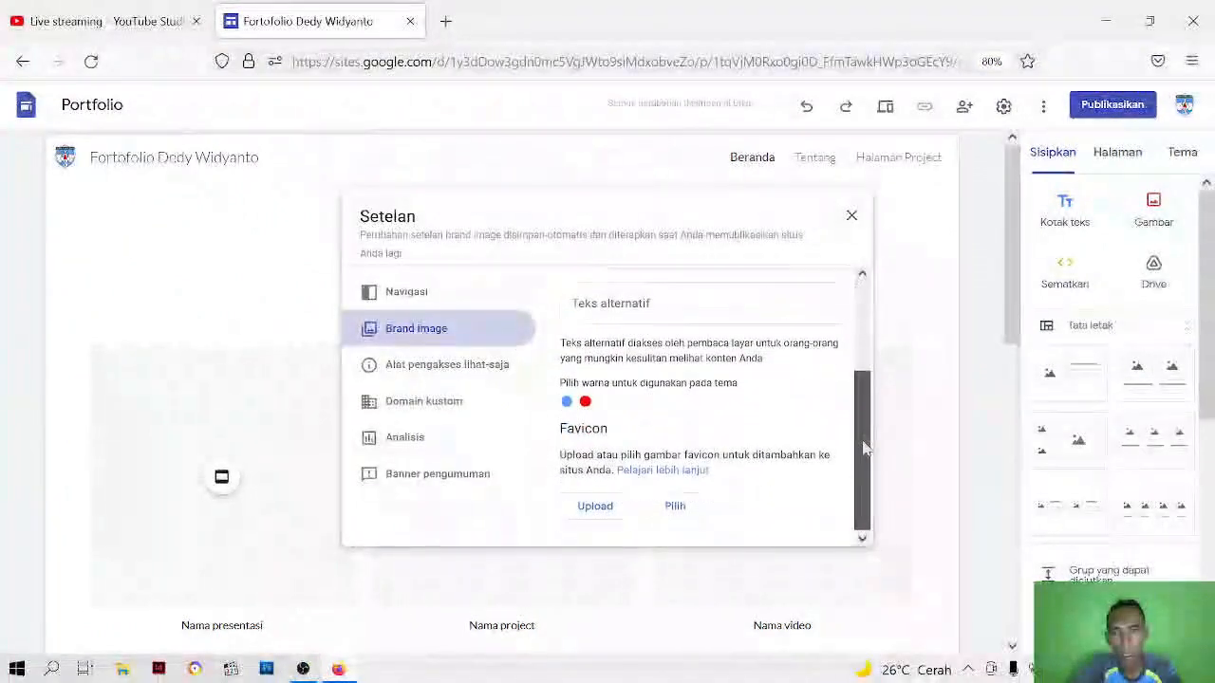
click(852, 218)
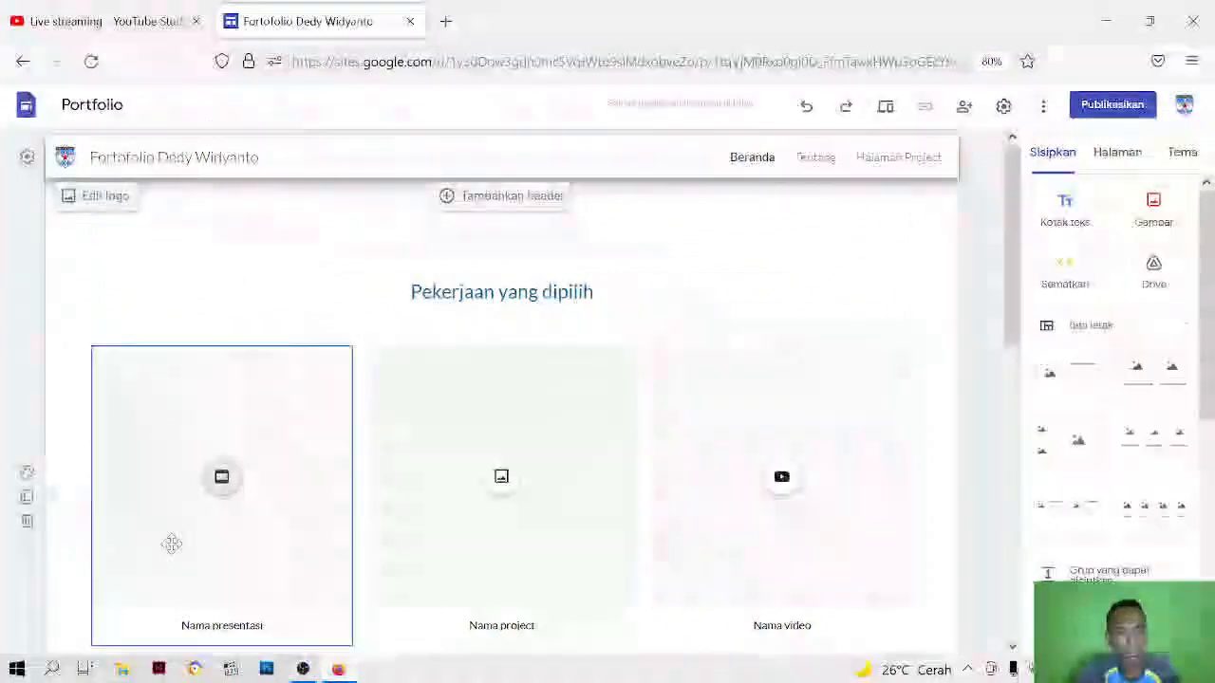
Switch to File Explorer and open the "Panduan Membuat Portofolio Digital - PPGP - 210828" PDF from D:\Bahan Google Site
click(124, 670)
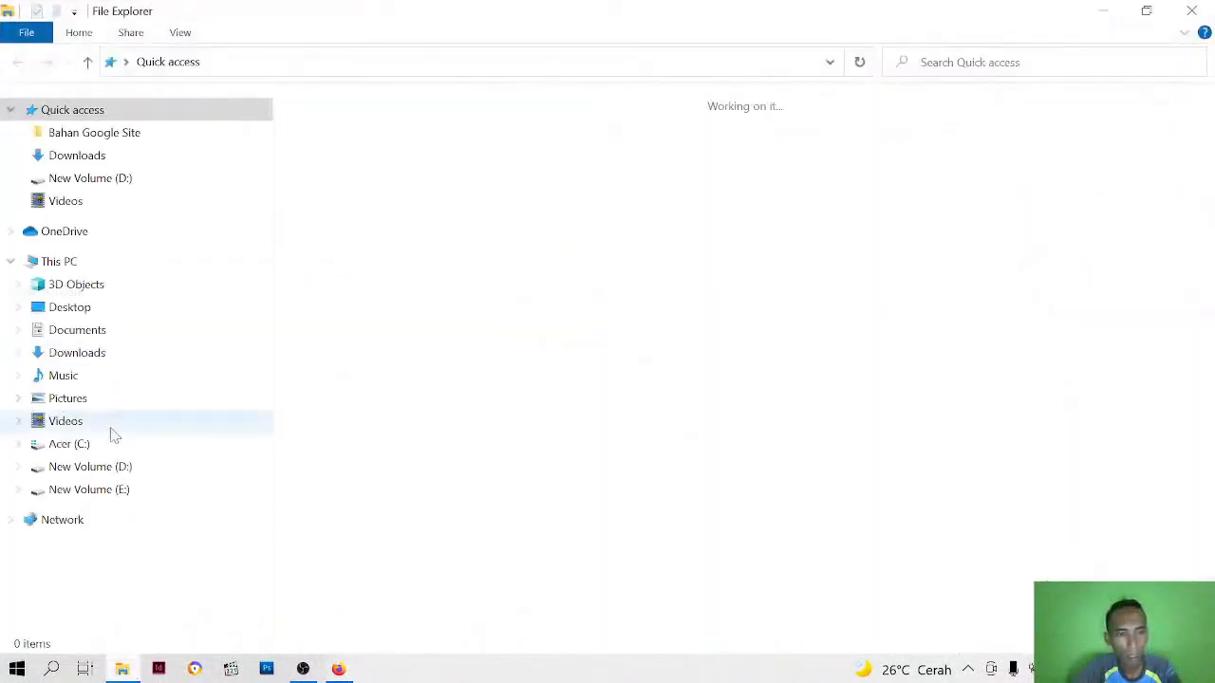
click(86, 474)
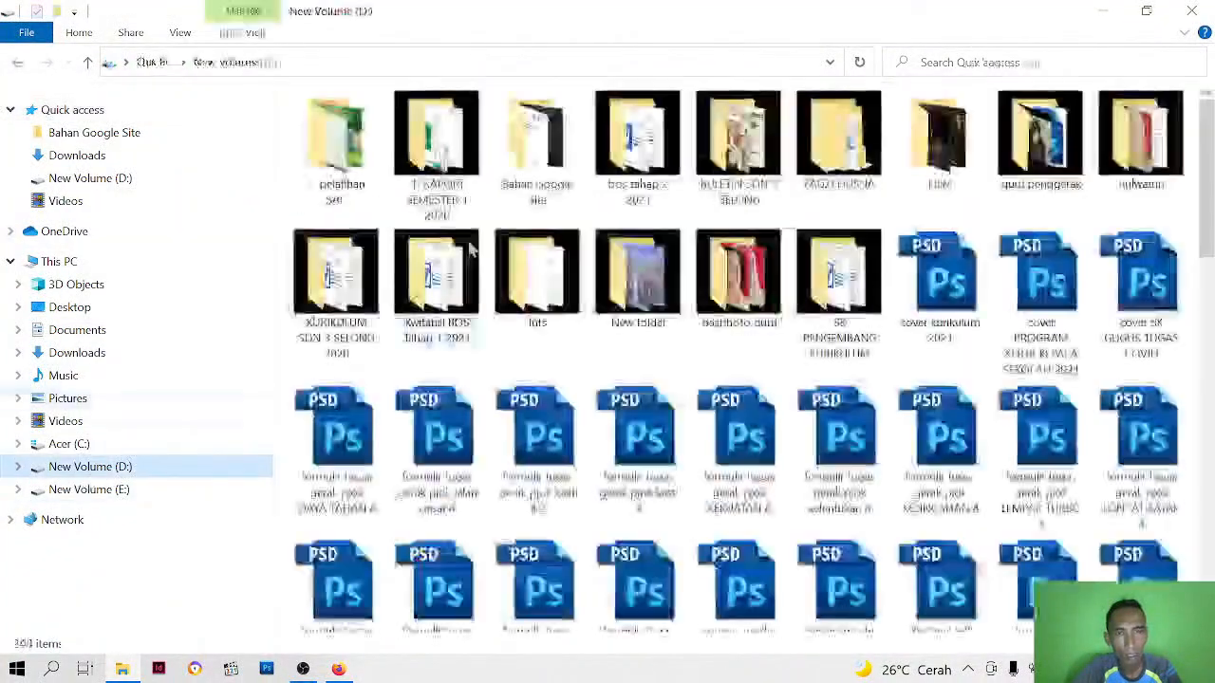
double_click(544, 171)
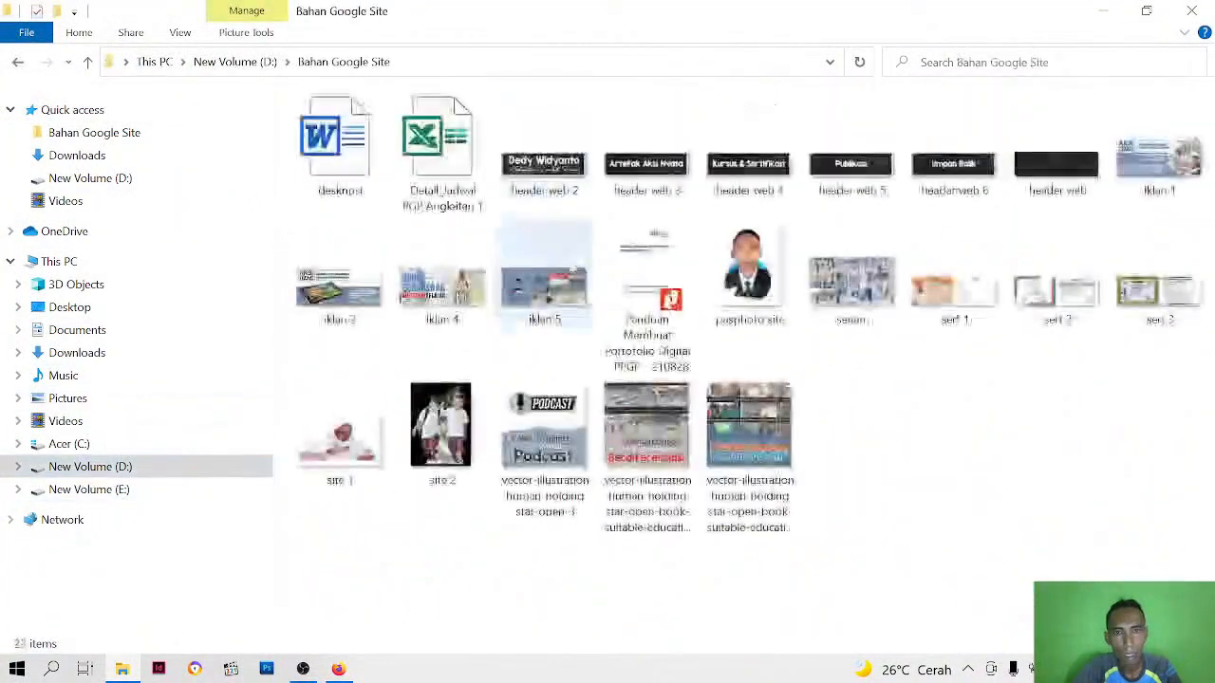
click(664, 322)
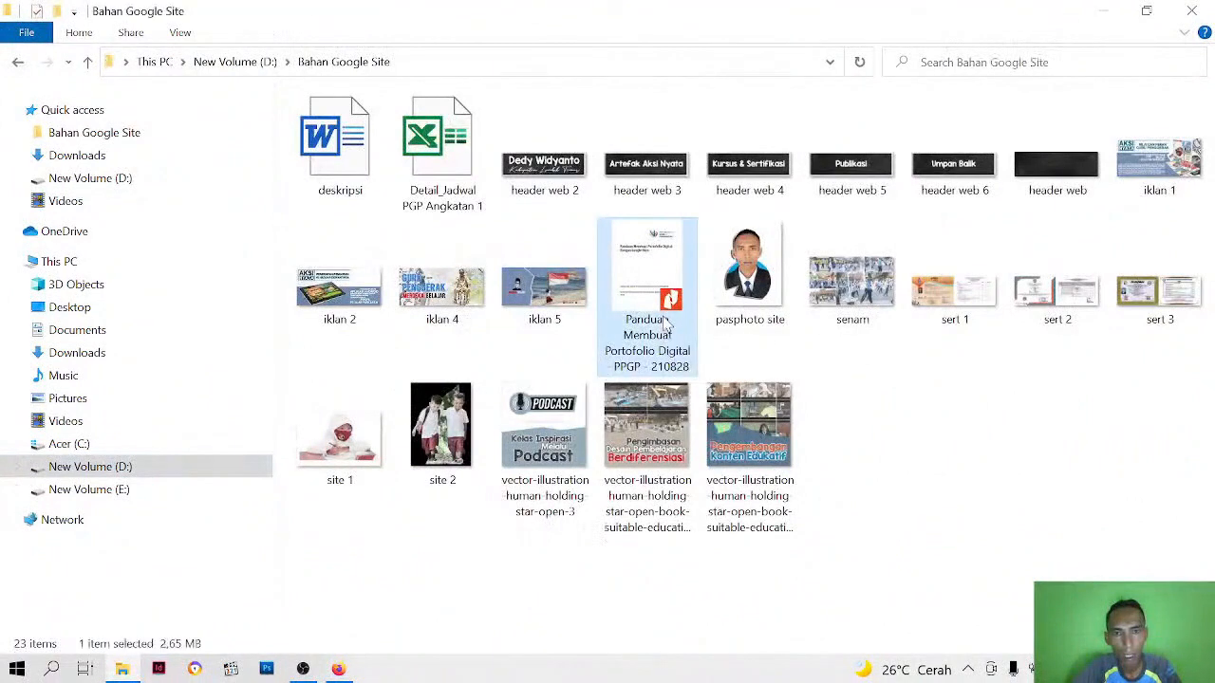
double_click(664, 323)
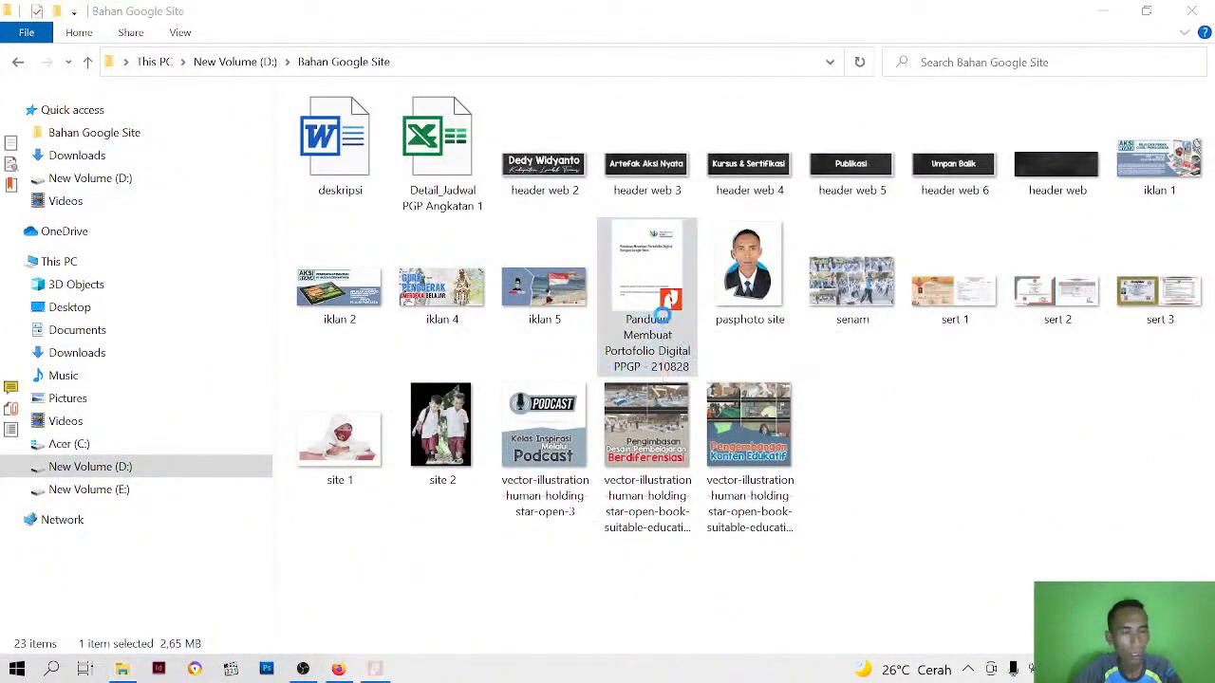
Review the portfolio guide's Google Sites instructions and its required sections, including the profile and Artefak Aksi Nyata
scroll(664, 379, down, 1)
scroll(663, 383, up, 3)
scroll(663, 383, up, 10)
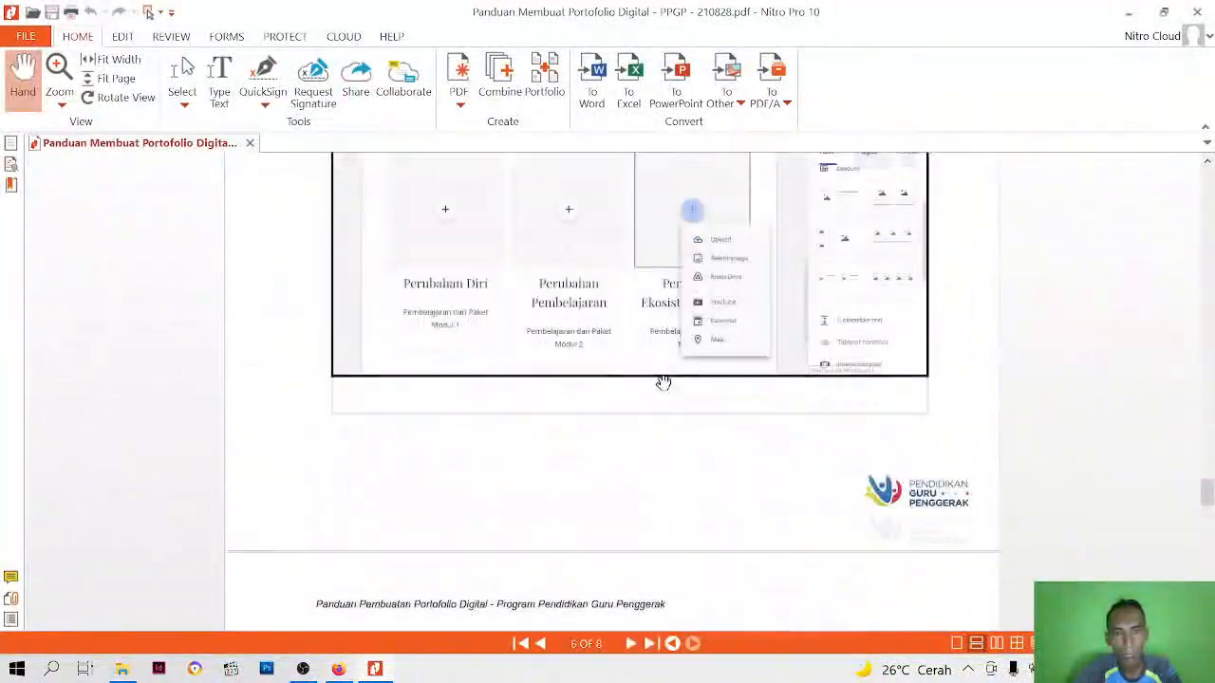
scroll(663, 382, up, 12)
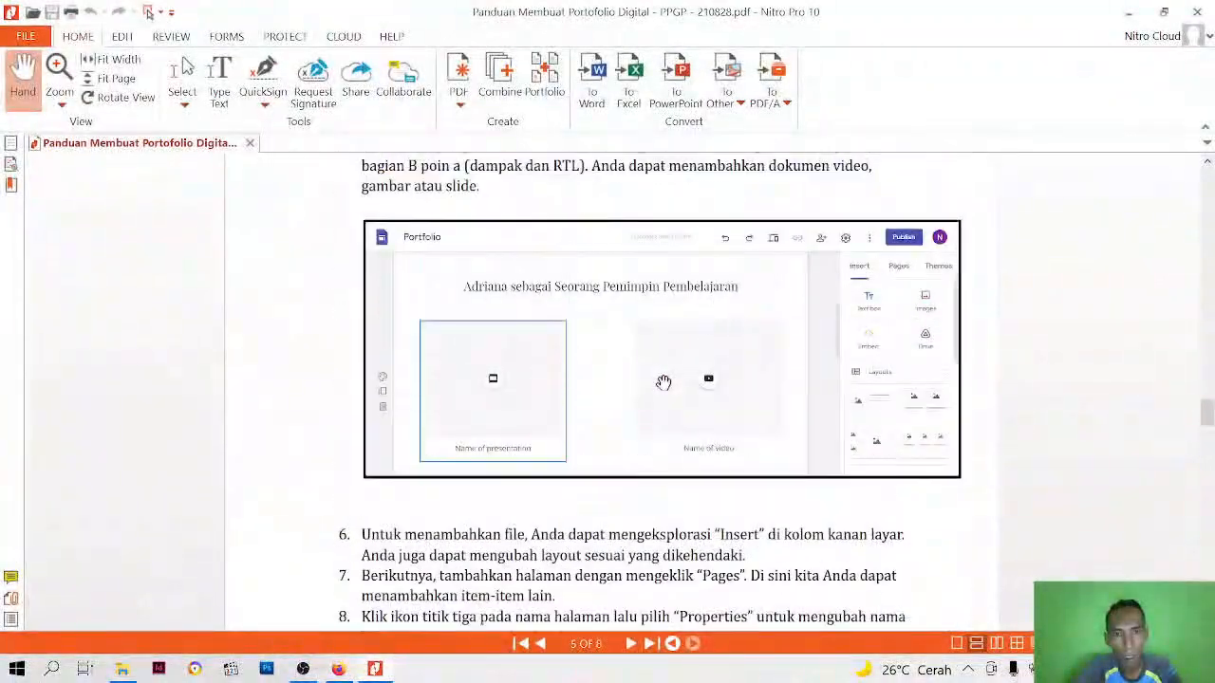
scroll(663, 383, up, 8)
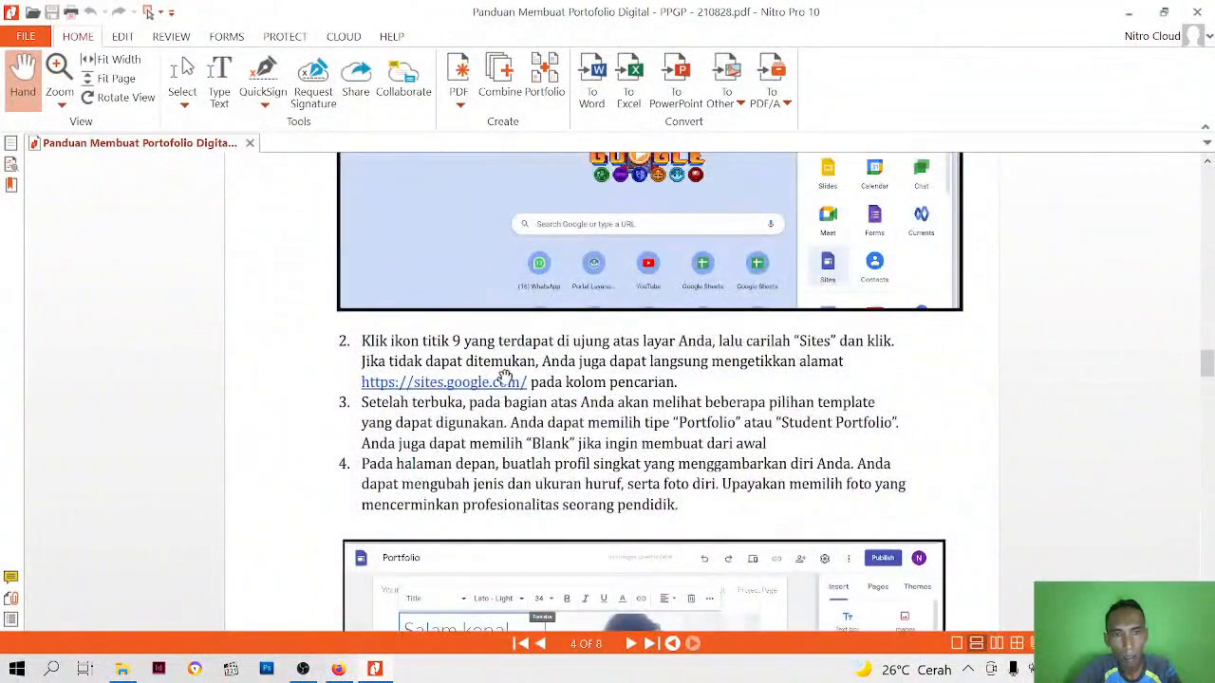
scroll(504, 377, up, 2)
scroll(504, 377, up, 15)
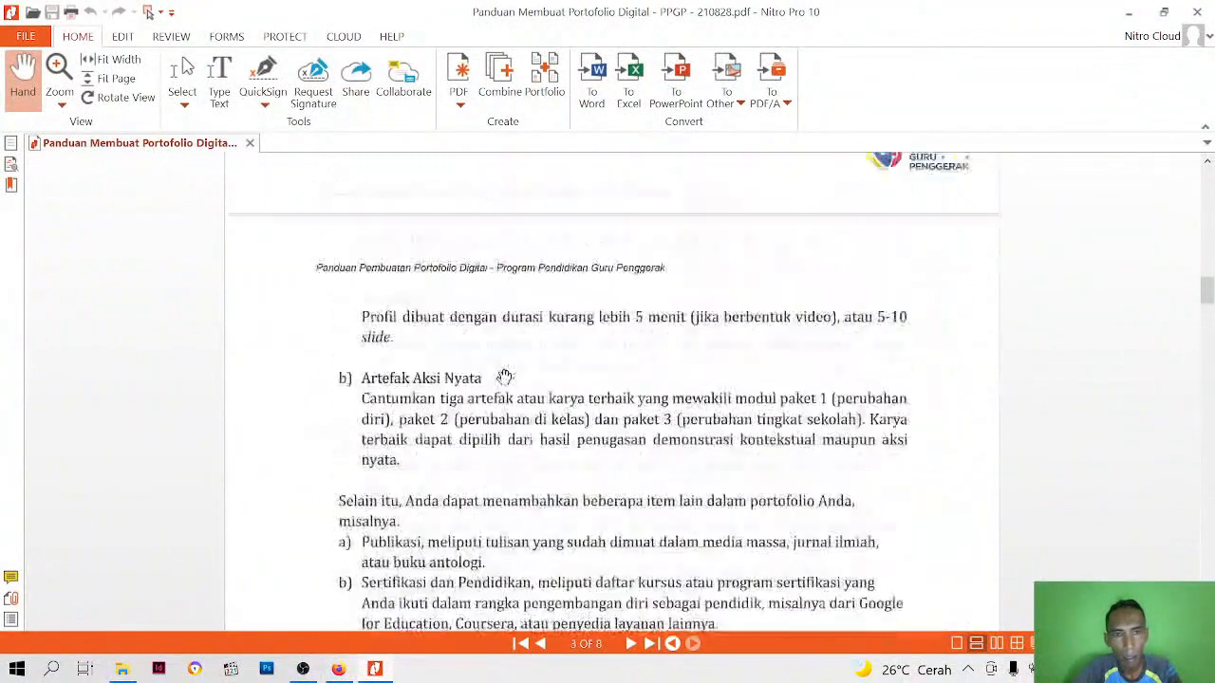
scroll(504, 376, up, 4)
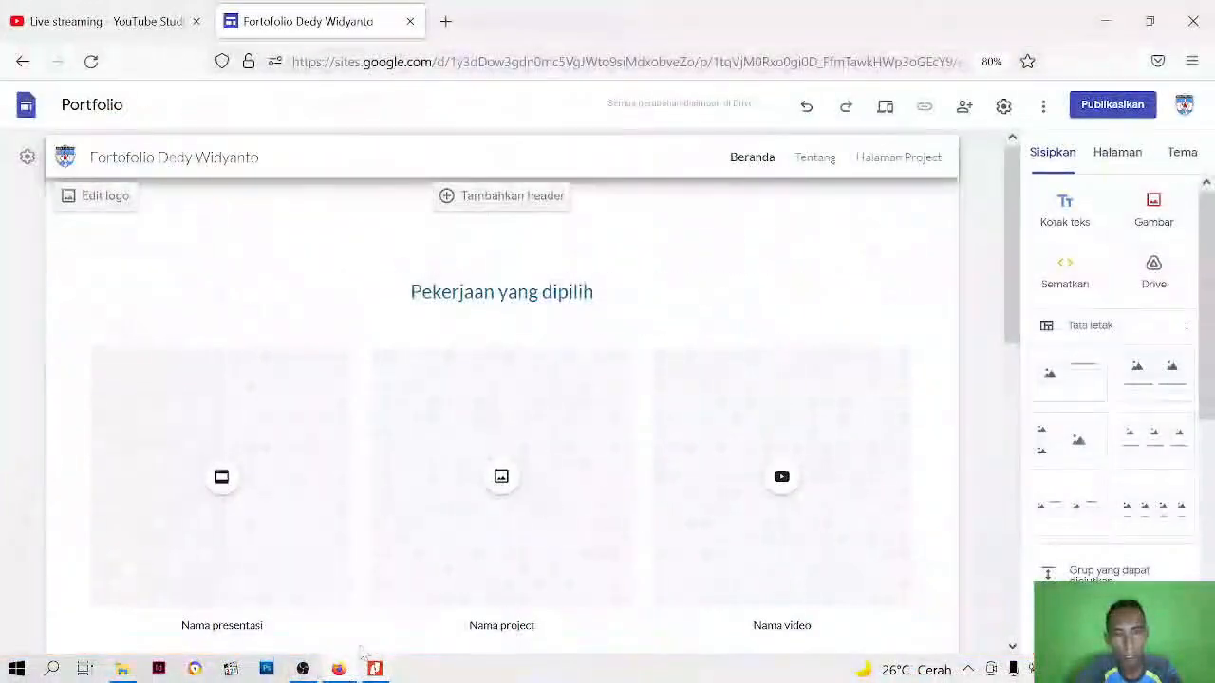
Return to Google Sites in Firefox and rename the Beranda page as "Profil"
click(1112, 161)
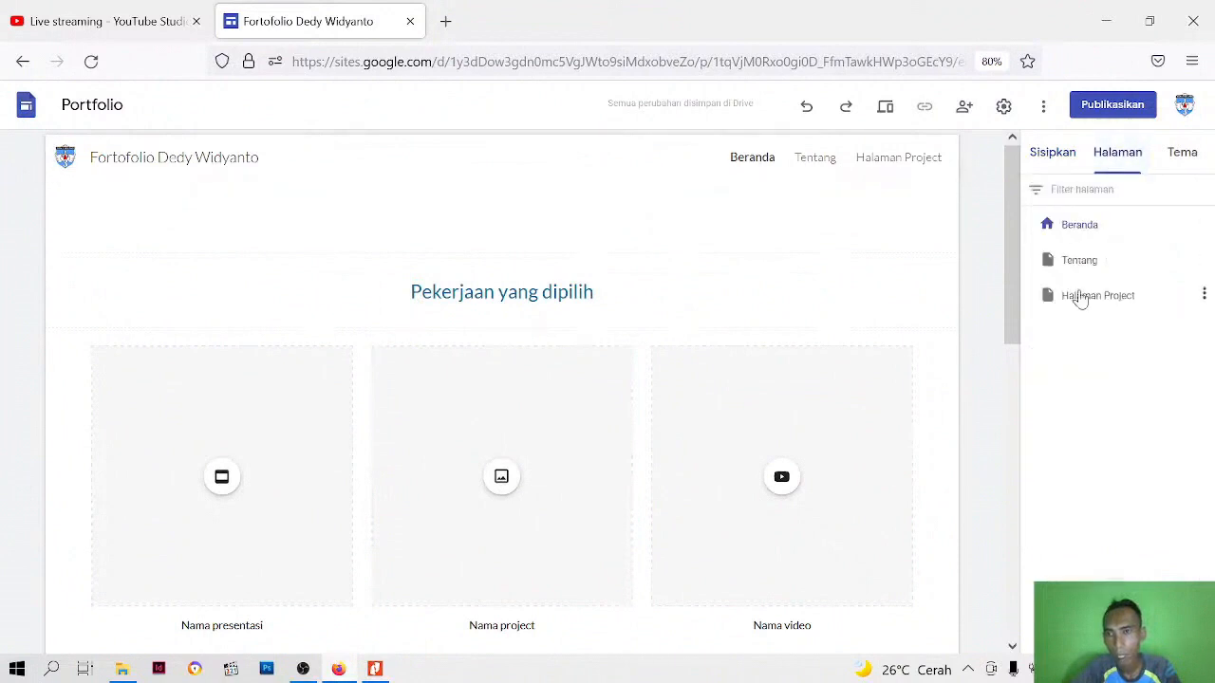
click(1083, 237)
click(1084, 237)
double_click(1107, 229)
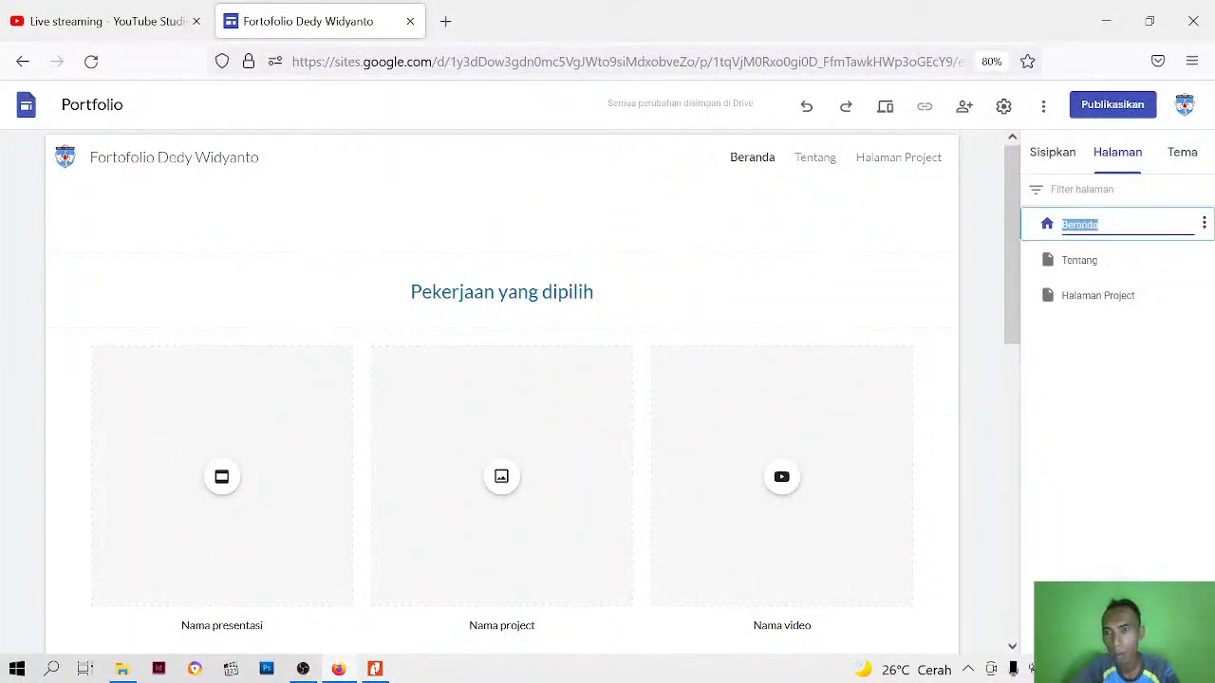
text(Profil)
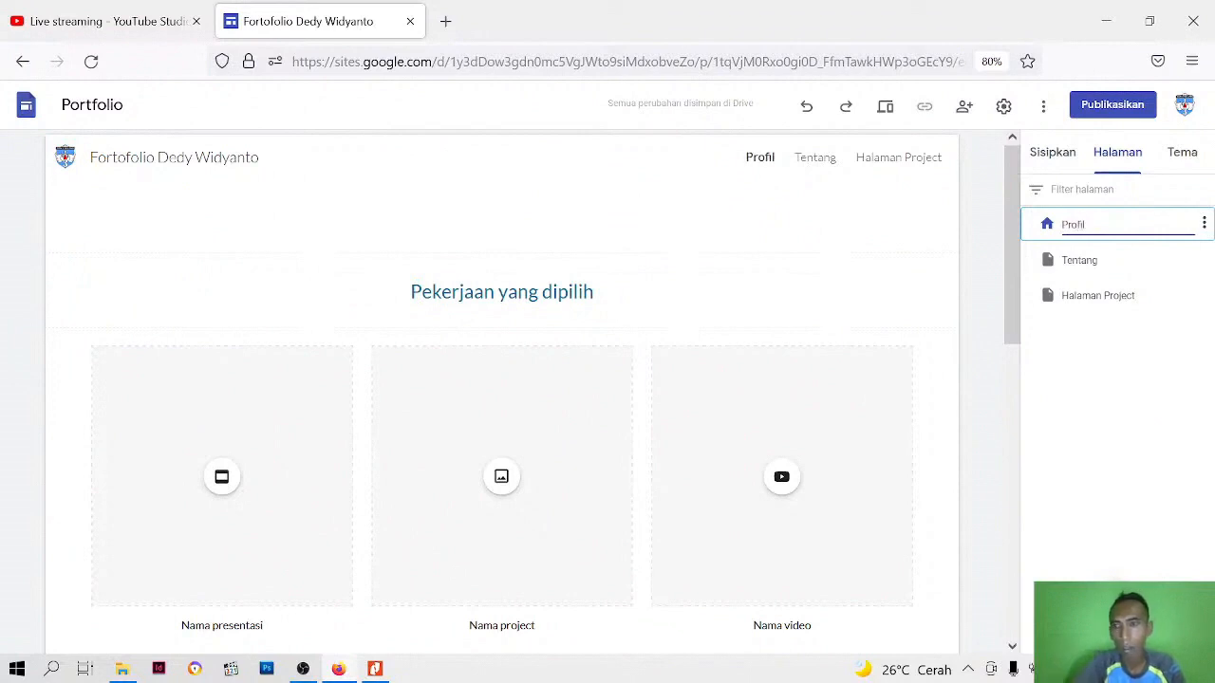
key(Return)
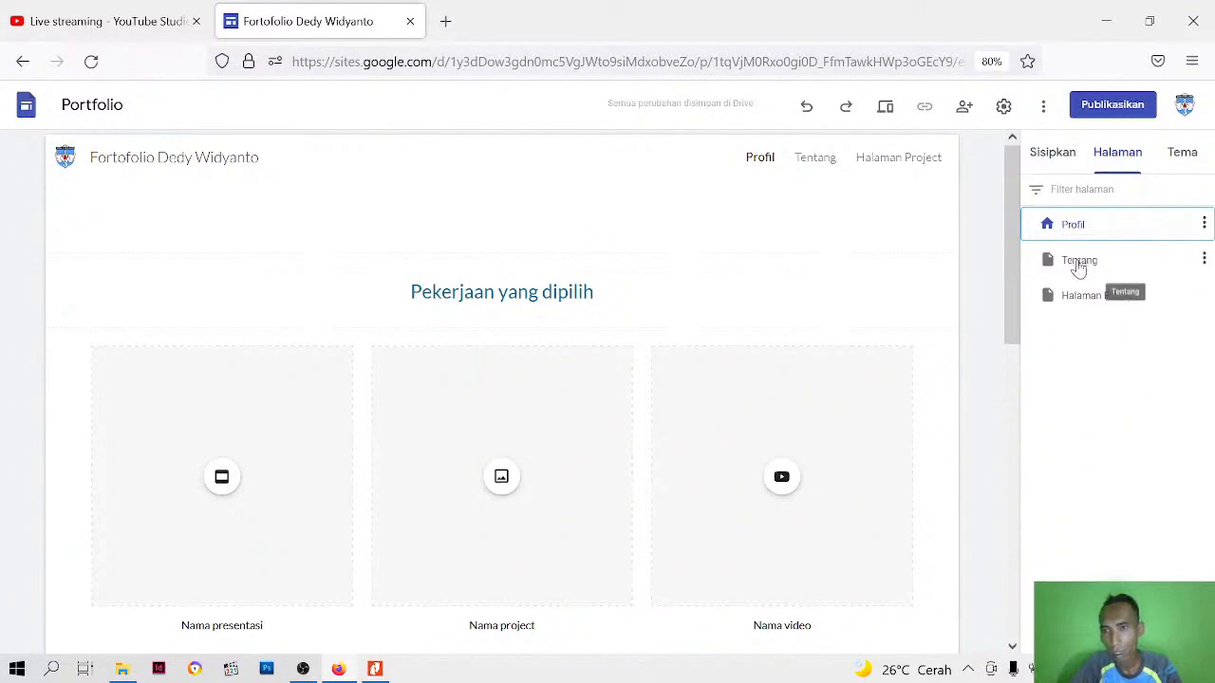
Rename the Tentang page as "Artefak Aksi Nyata"
click(1203, 259)
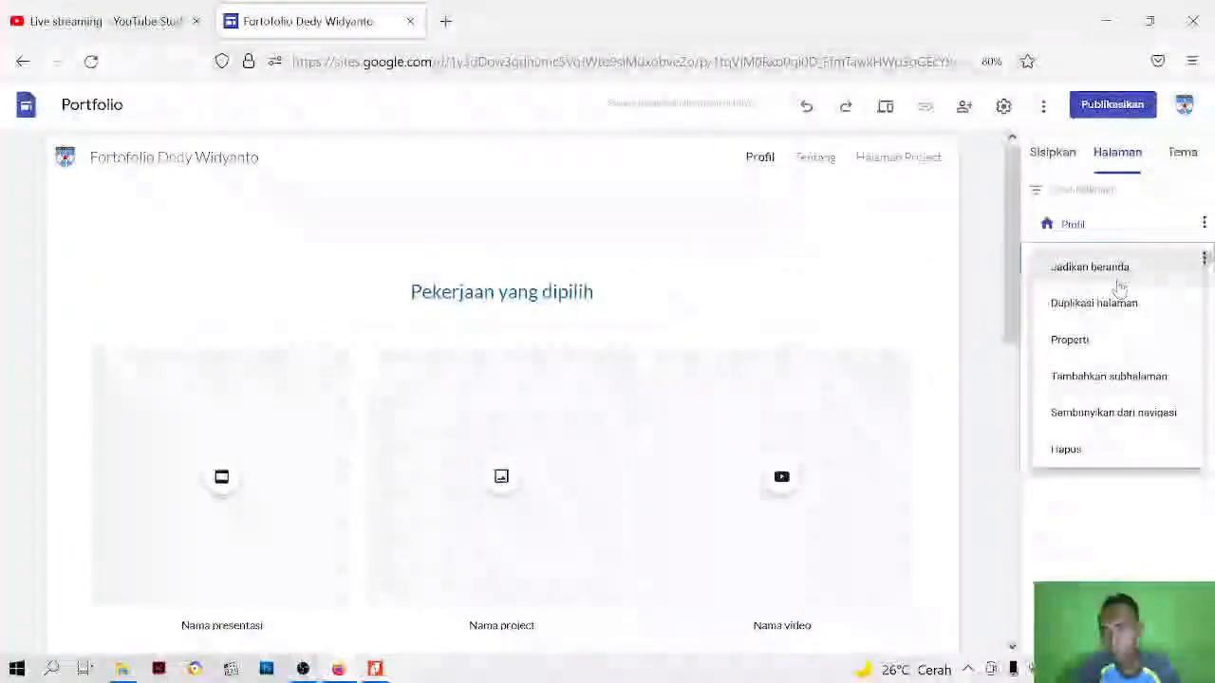
click(1021, 255)
double_click(1068, 262)
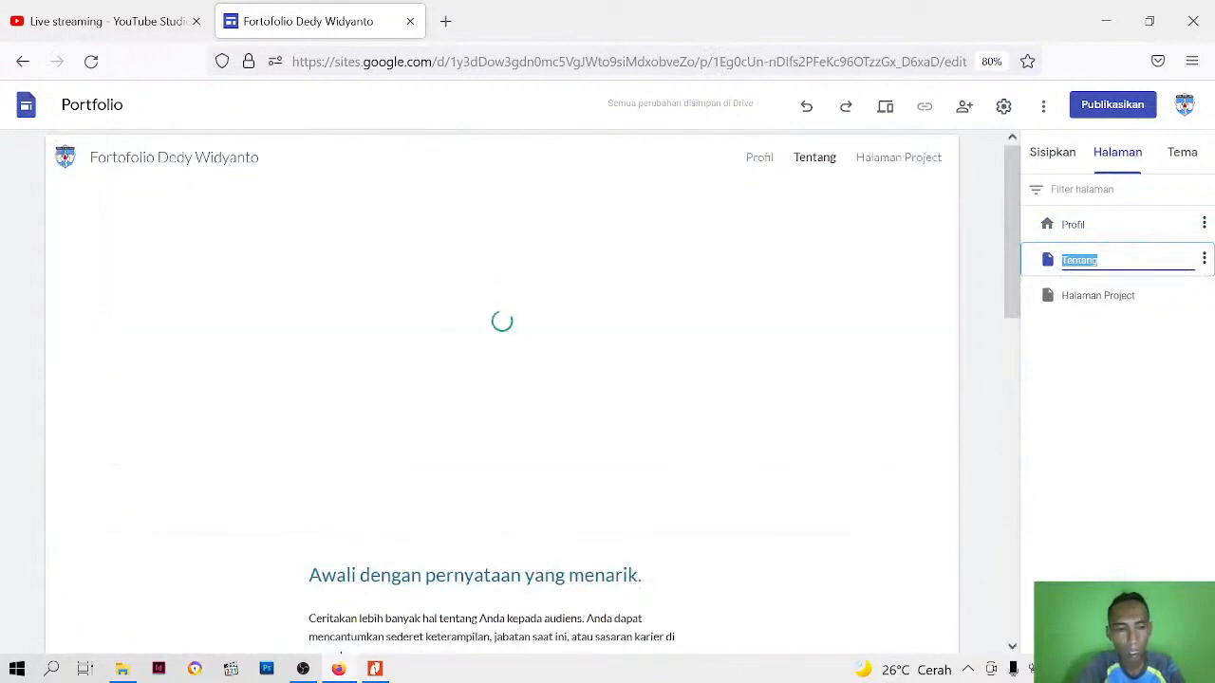
text(Artefak Aks)
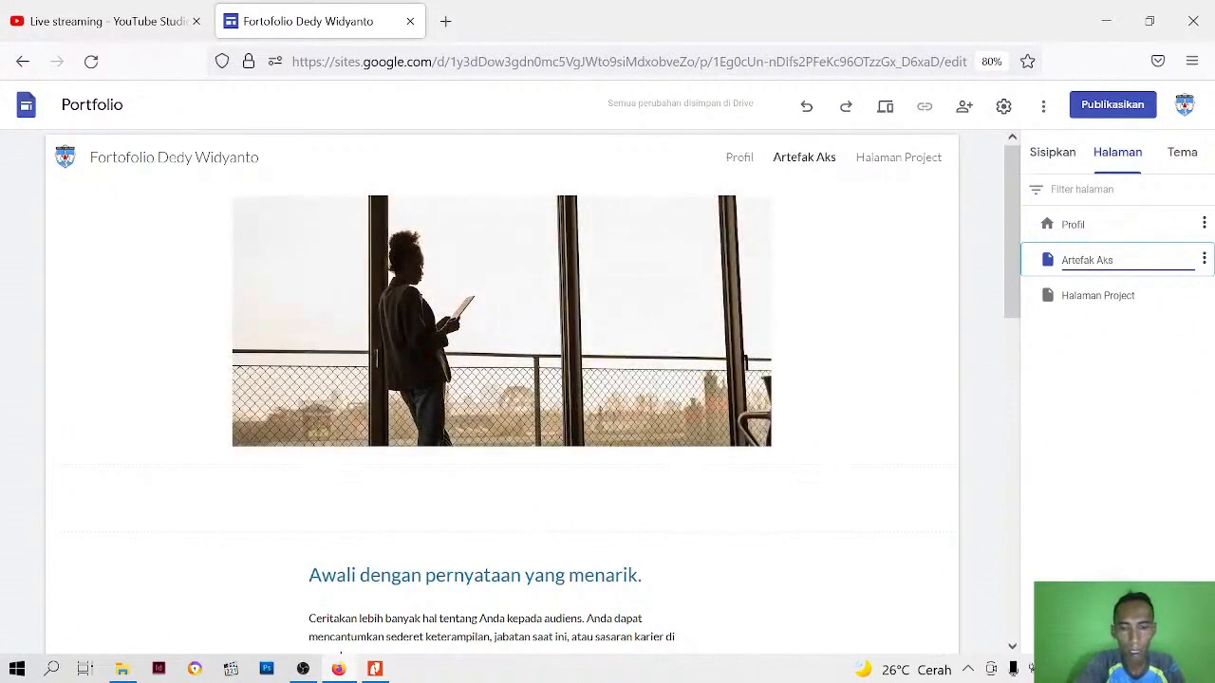
text(i Nyay)
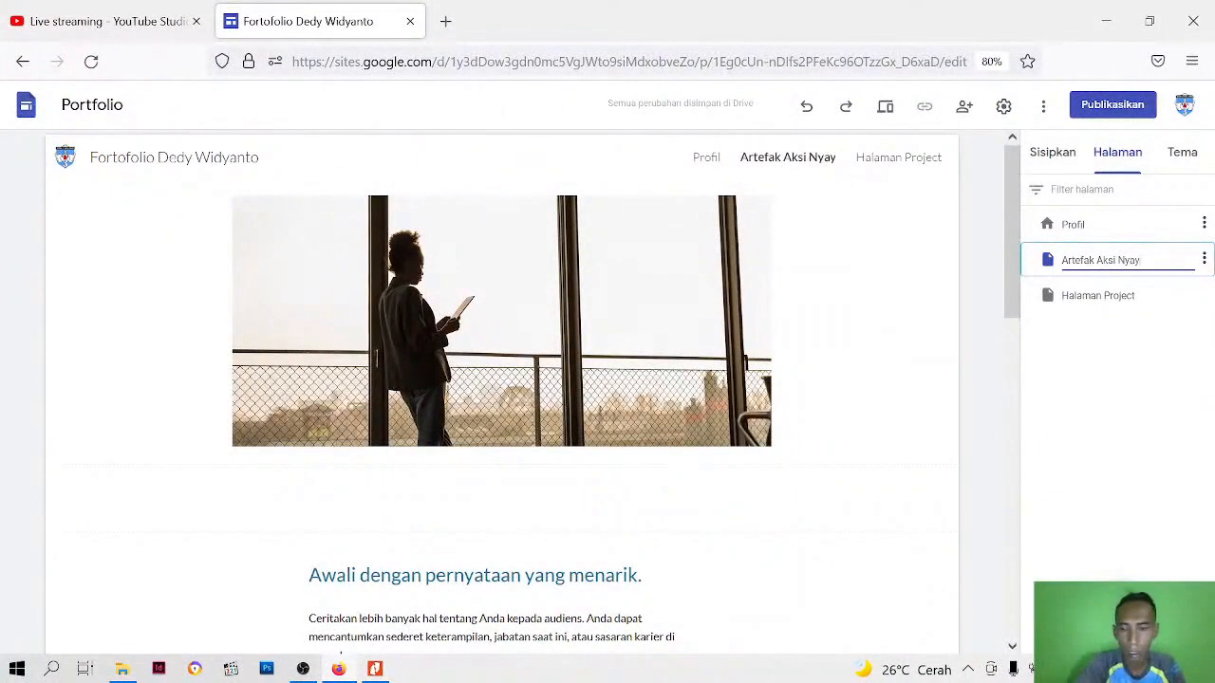
key(BackSpace)
text(ta)
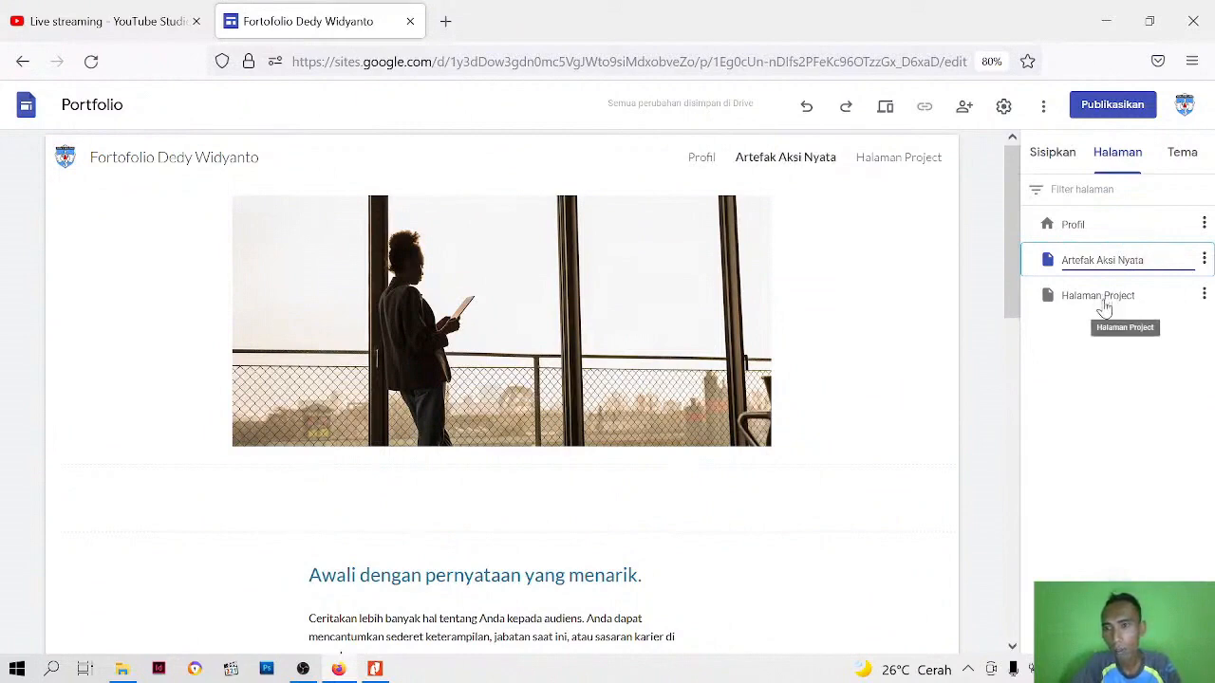
Consult the guide's additional portfolio items in Nitro Pro, return to Google Sites in Firefox, and rename the Halaman Project page as "Publikasi"
click(375, 669)
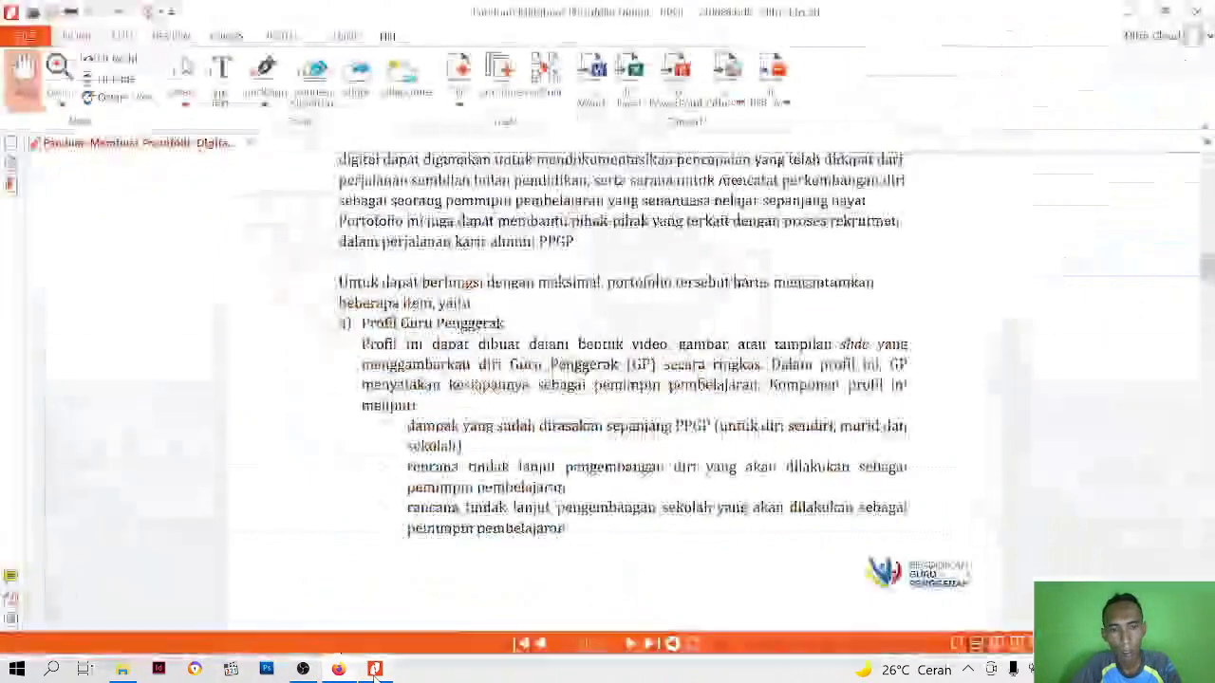
scroll(559, 381, down, 5)
scroll(562, 381, down, 2)
scroll(465, 417, down, 2)
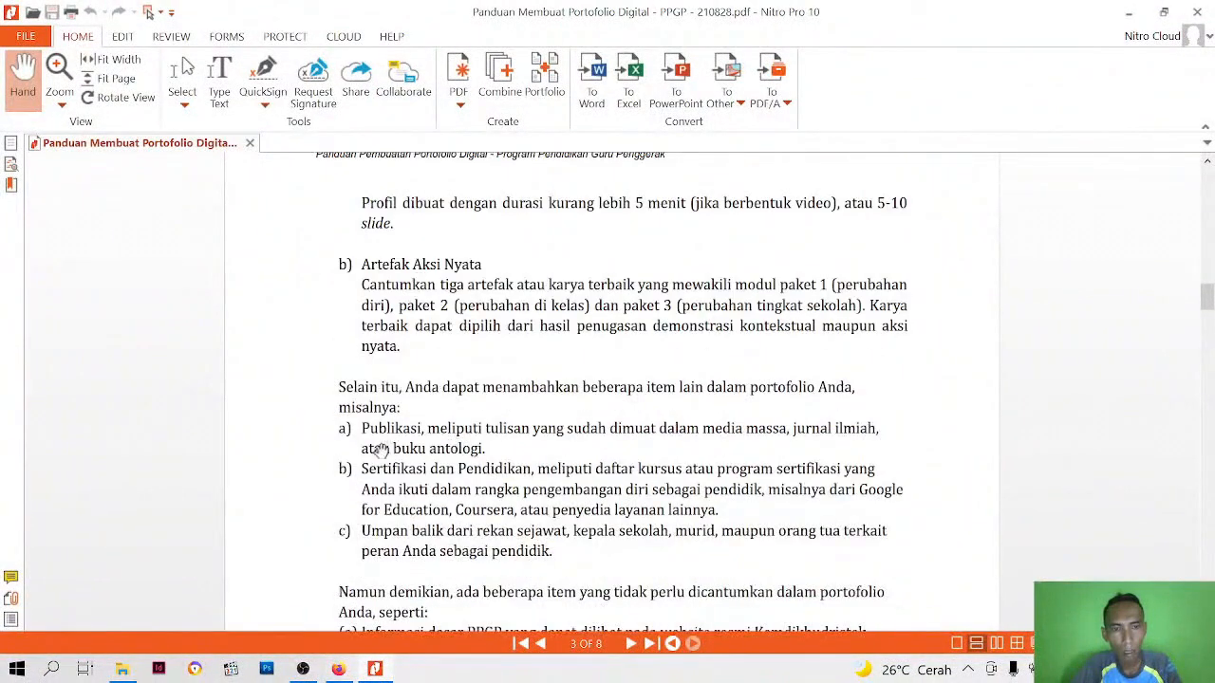
click(338, 669)
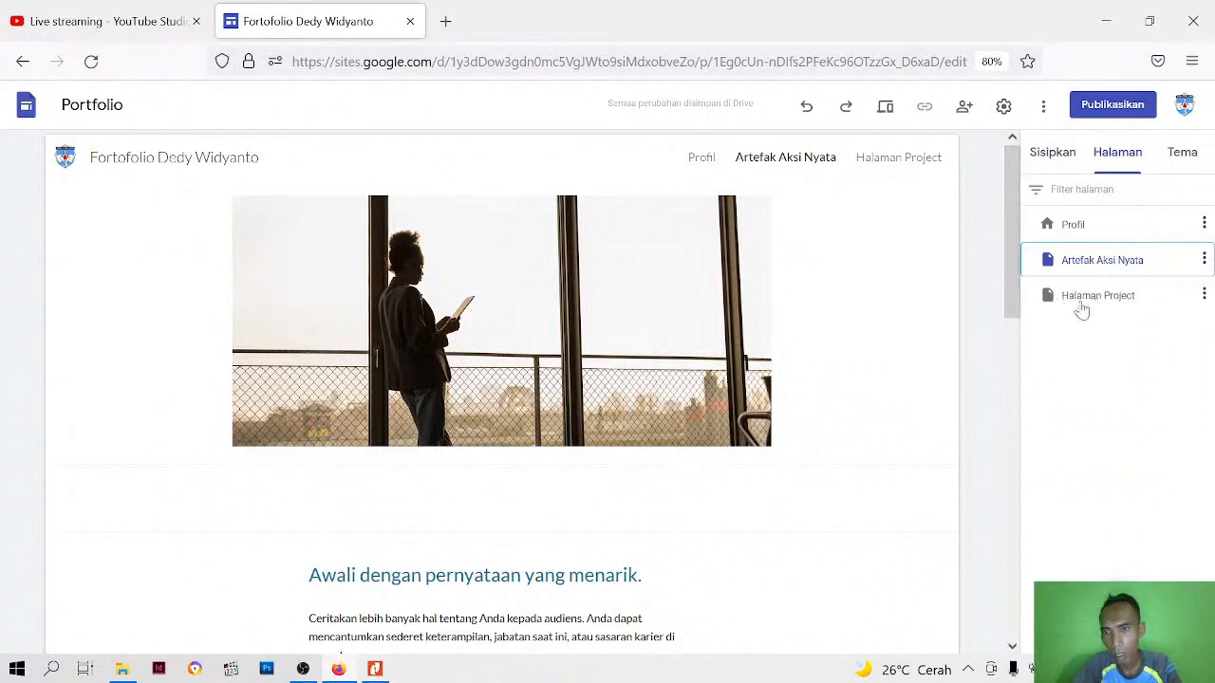
click(1203, 295)
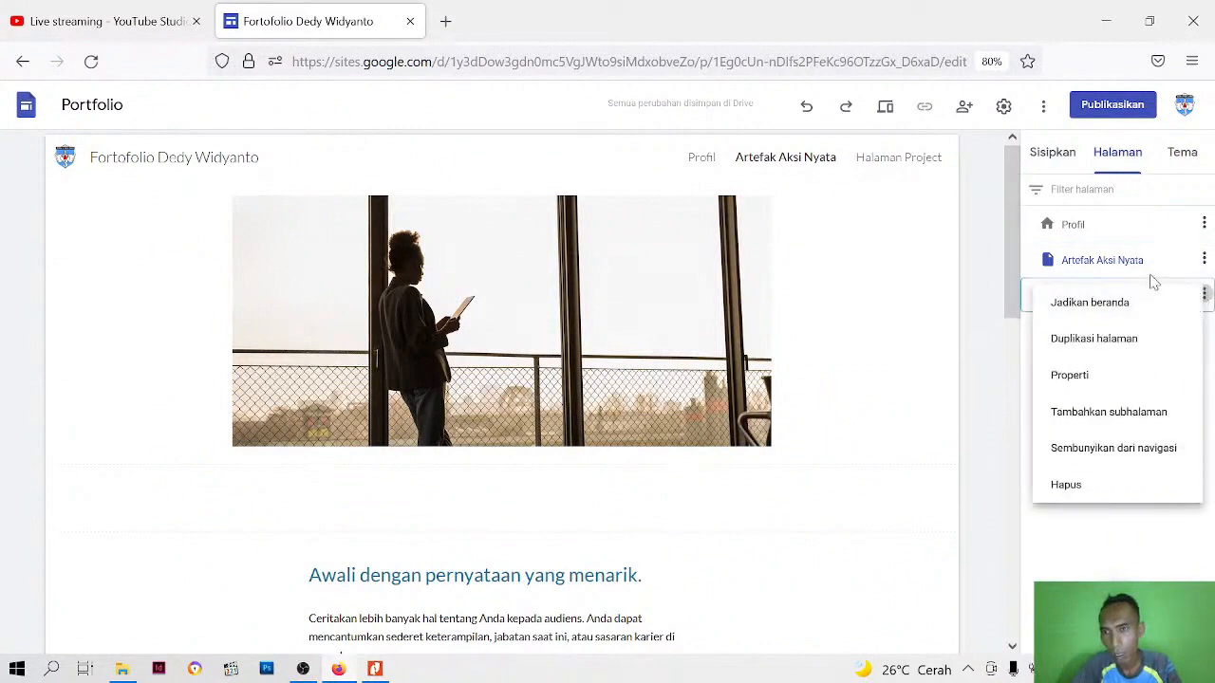
click(1079, 534)
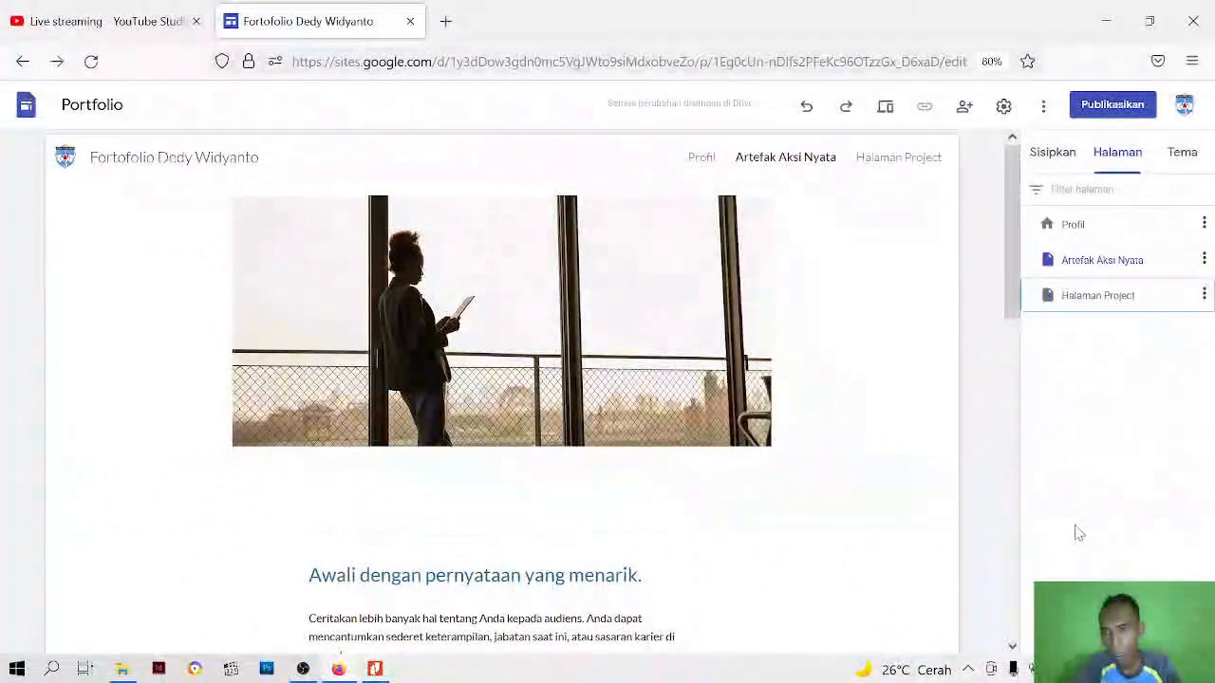
double_click(1091, 295)
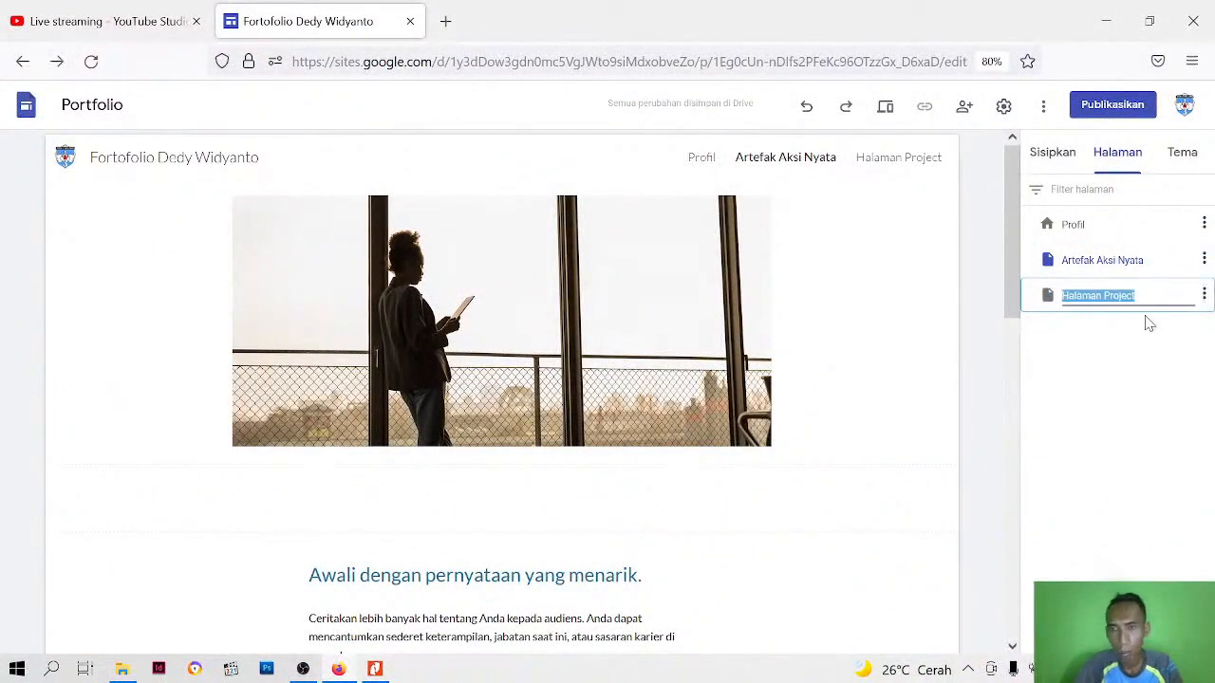
text(Publikasi)
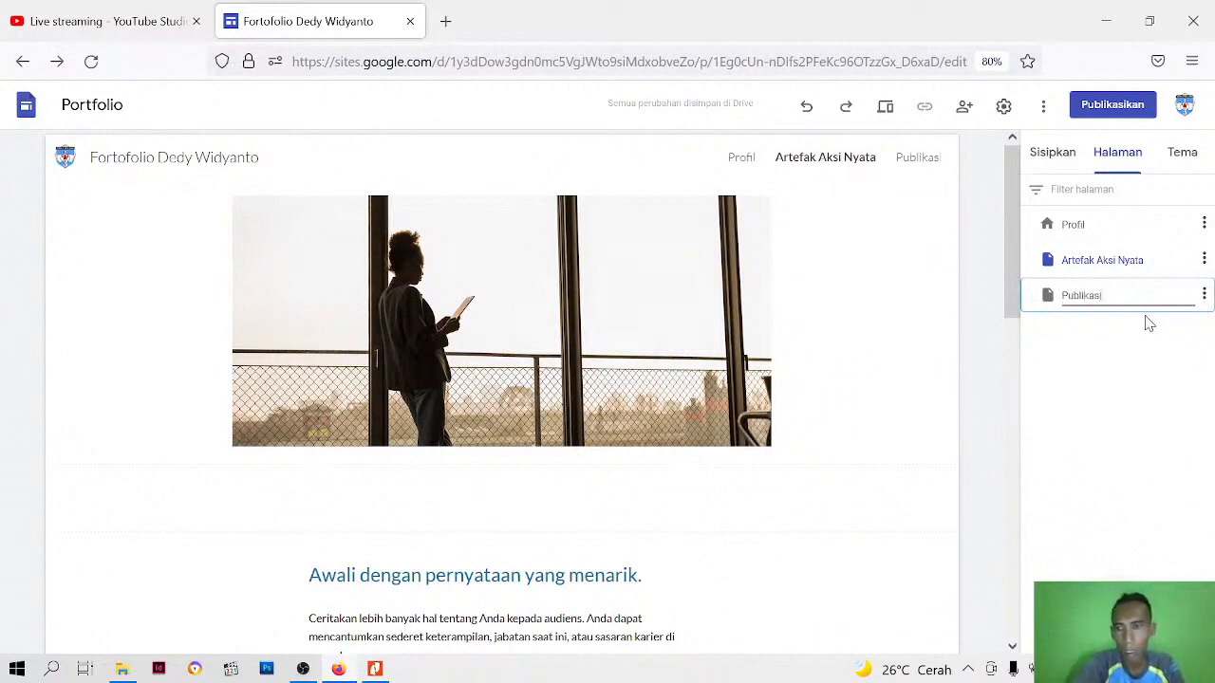
key(Return)
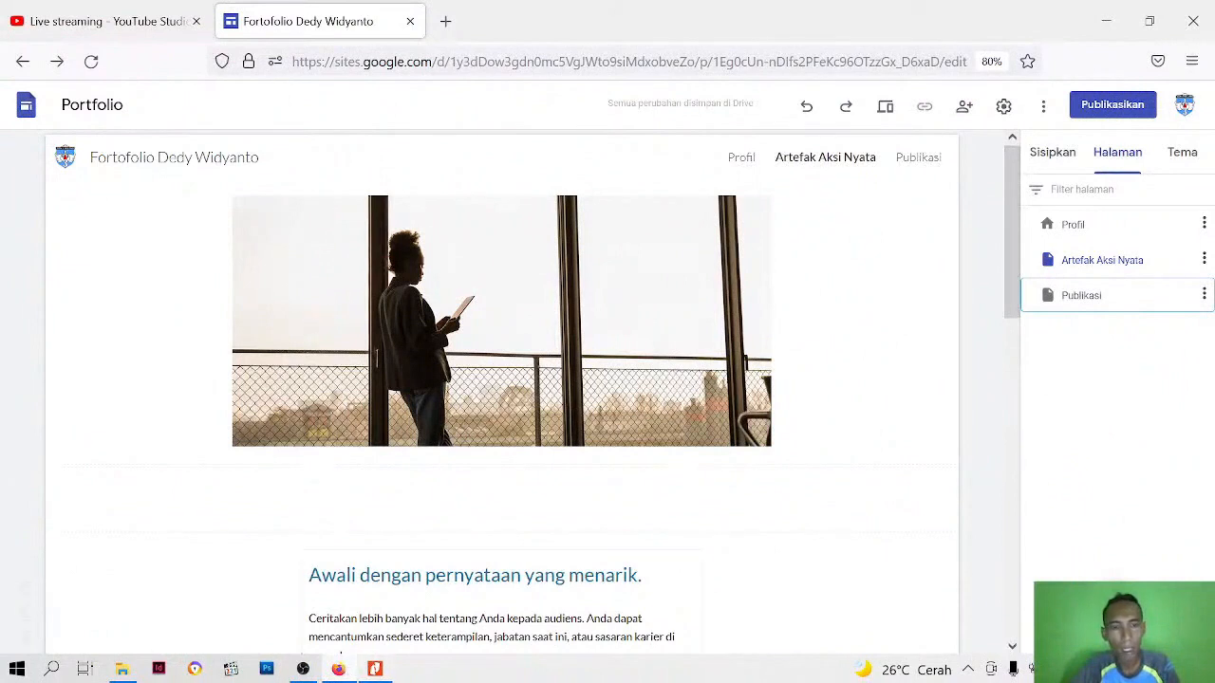
Create a new page named "Sertifikasi & Pendidikan", checking the section name in the PDF guide
mouse_move(1117, 608)
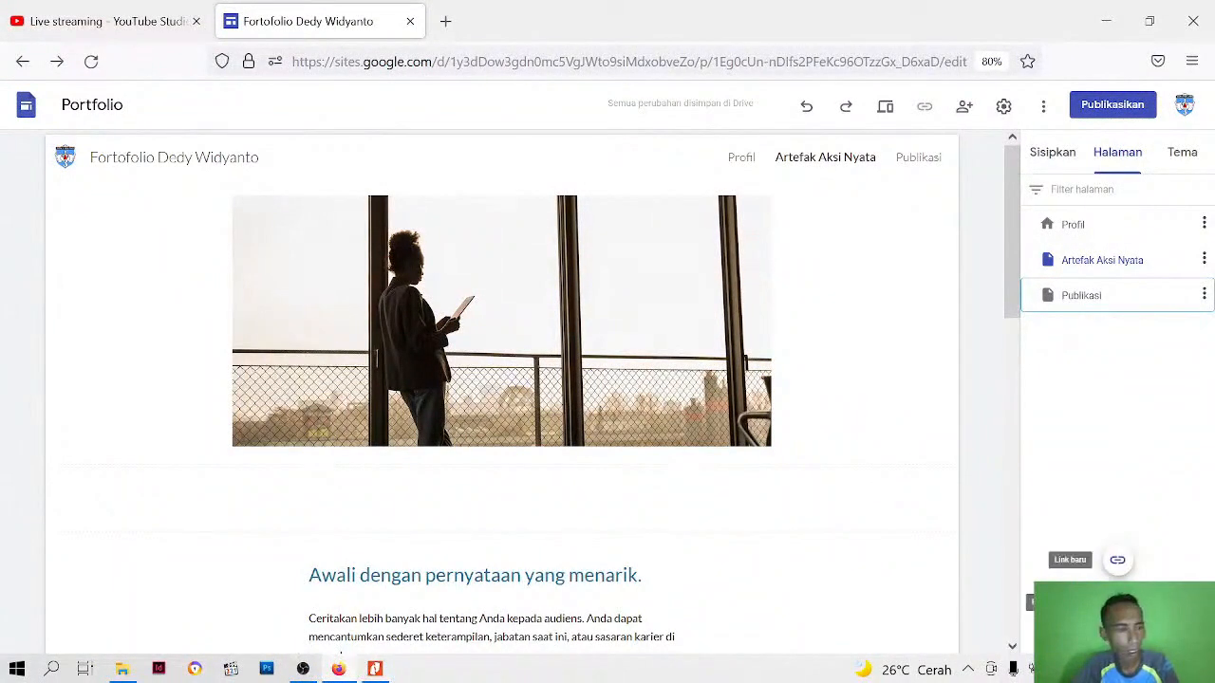
click(1117, 608)
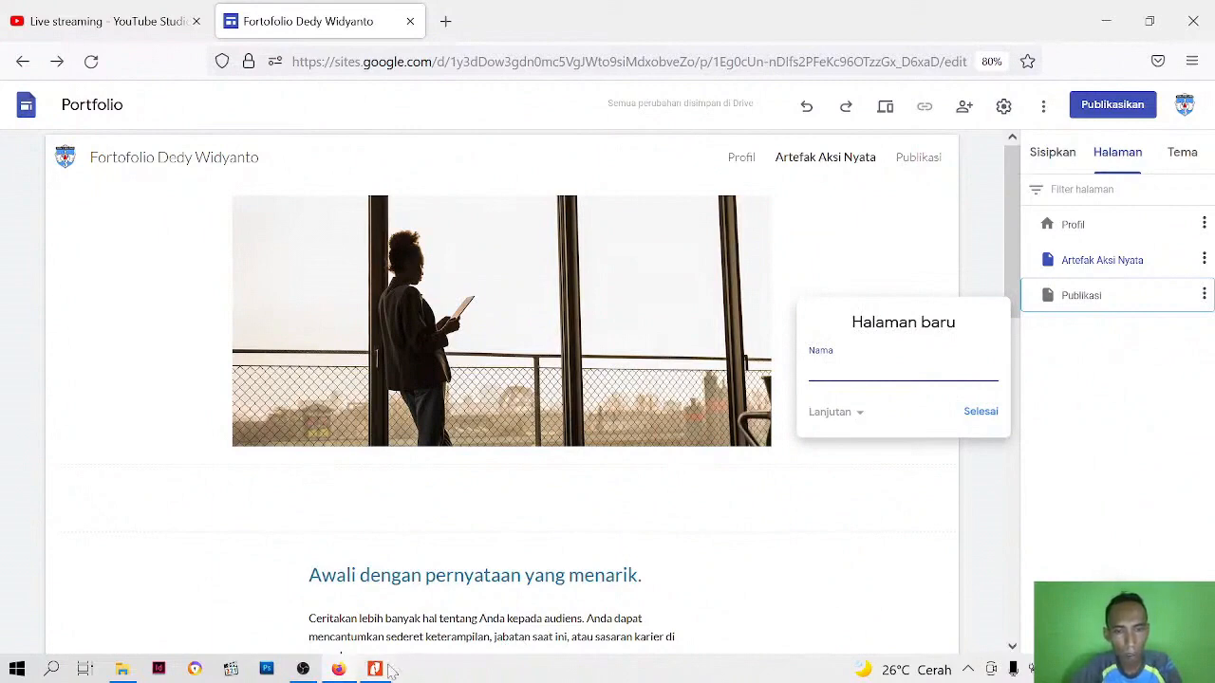
mouse_move(375, 669)
click(427, 581)
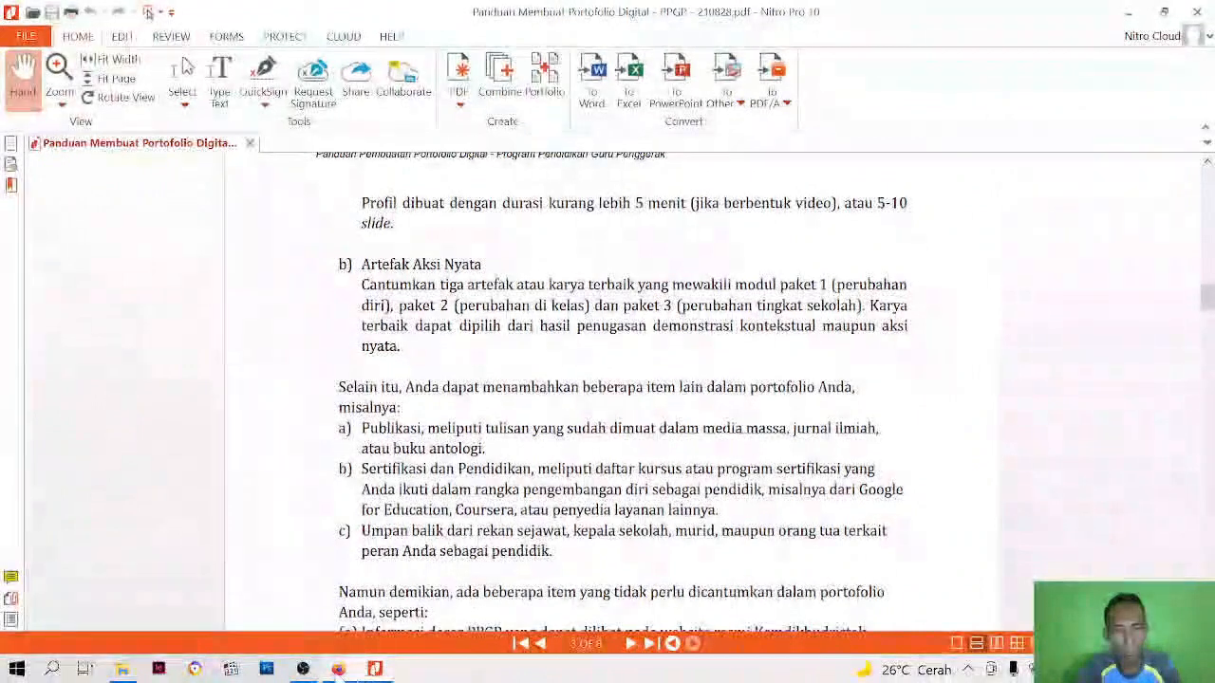
mouse_move(337, 669)
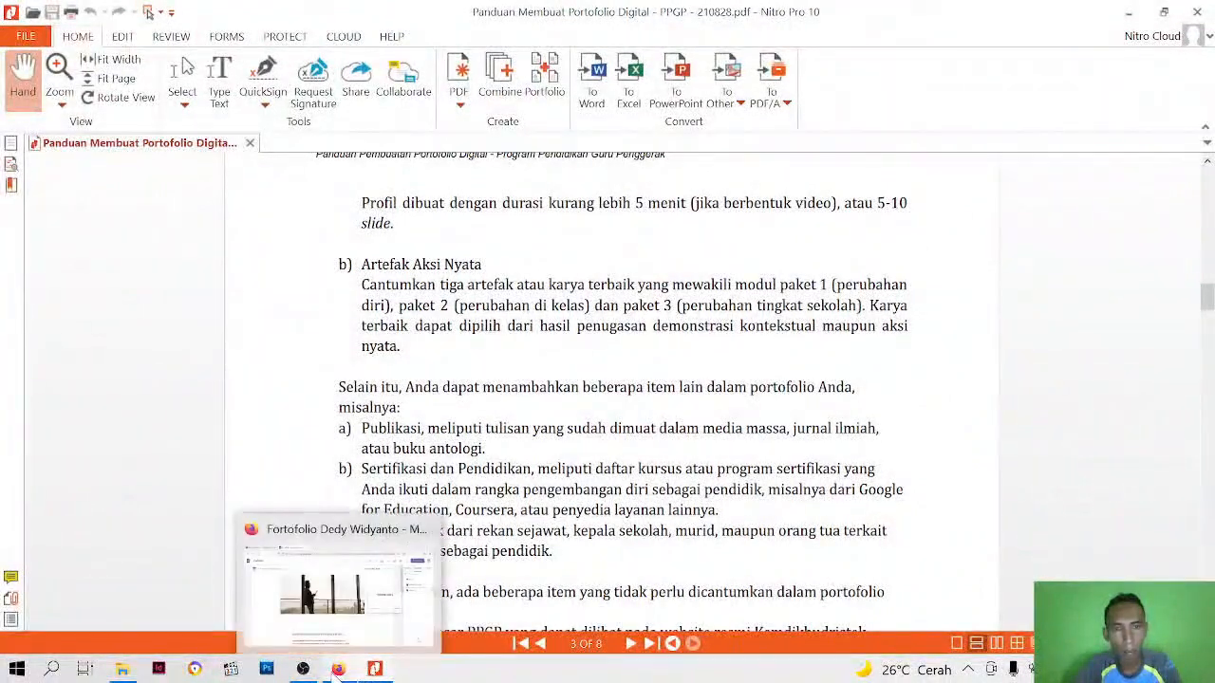
click(337, 669)
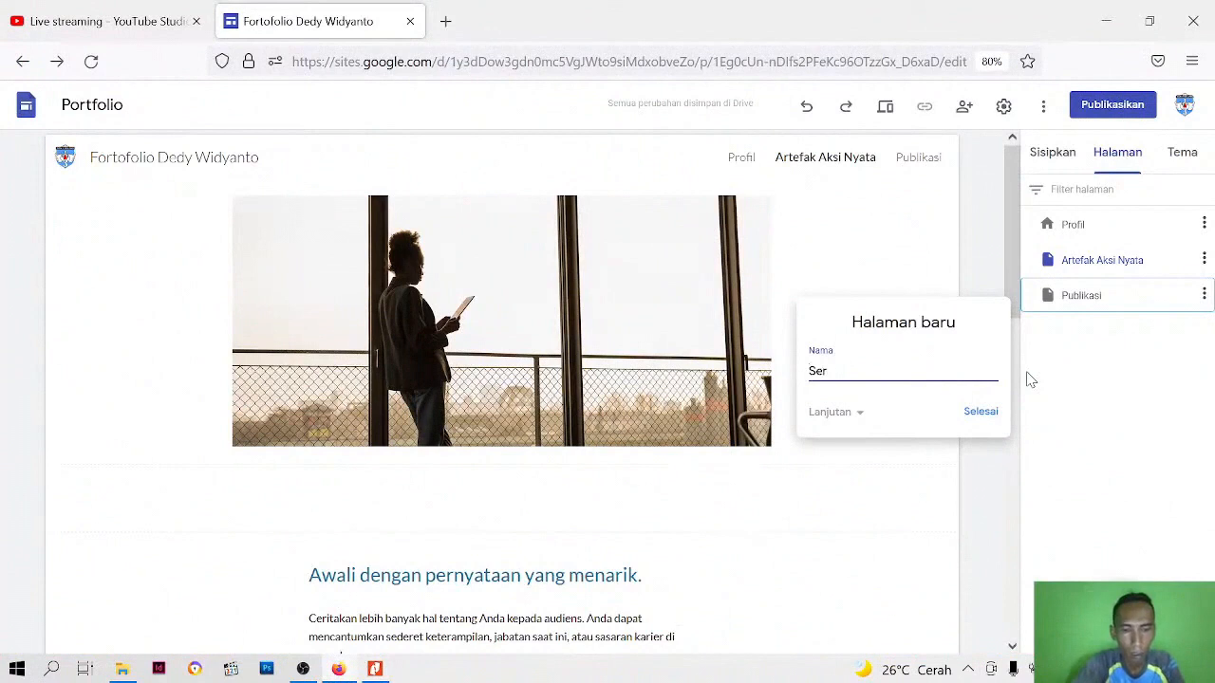
text(Sertifikasi & Pe)
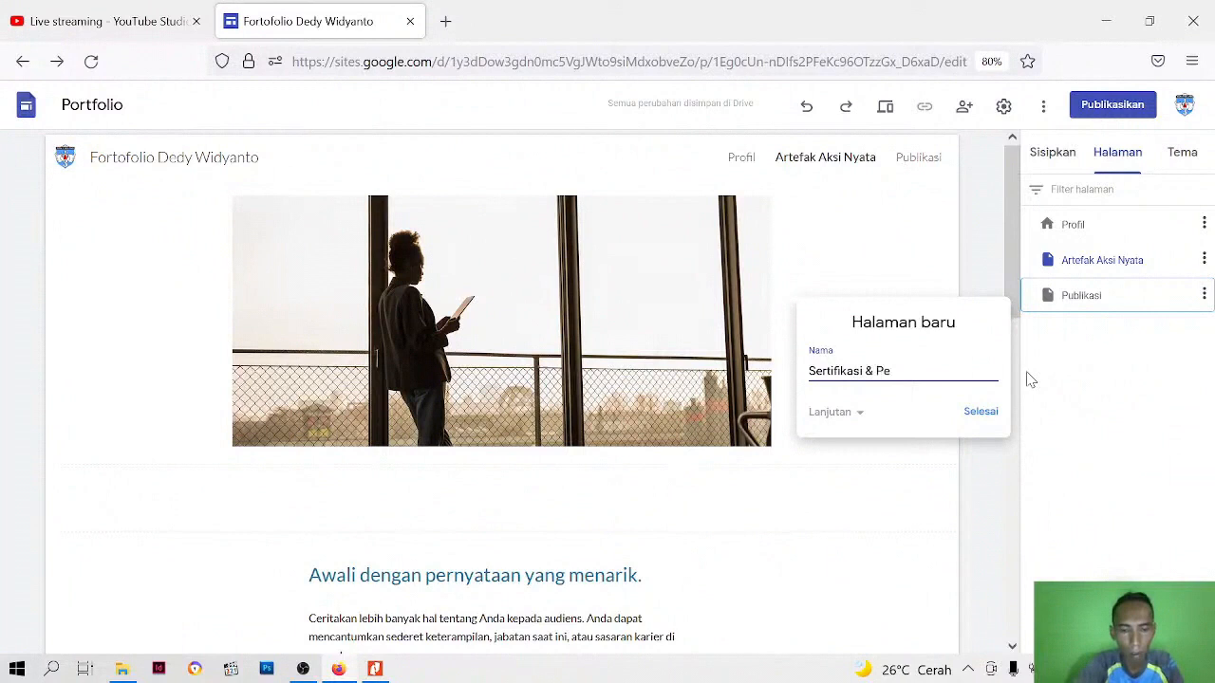
text(idikan)
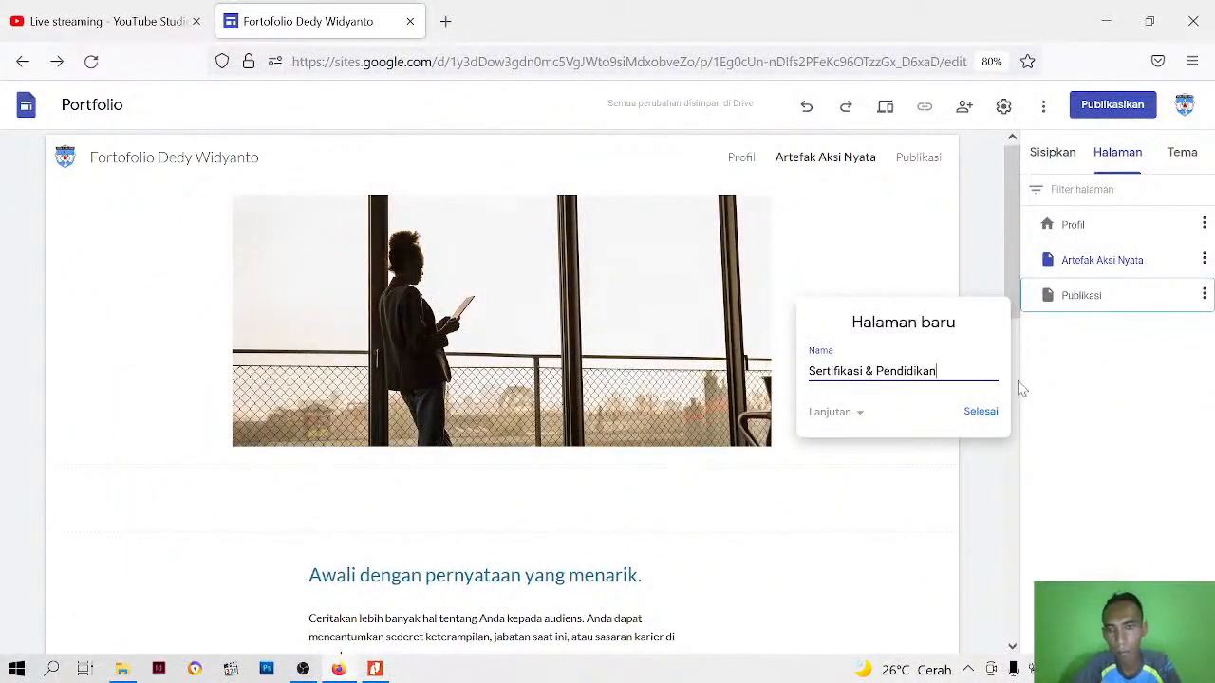
click(981, 413)
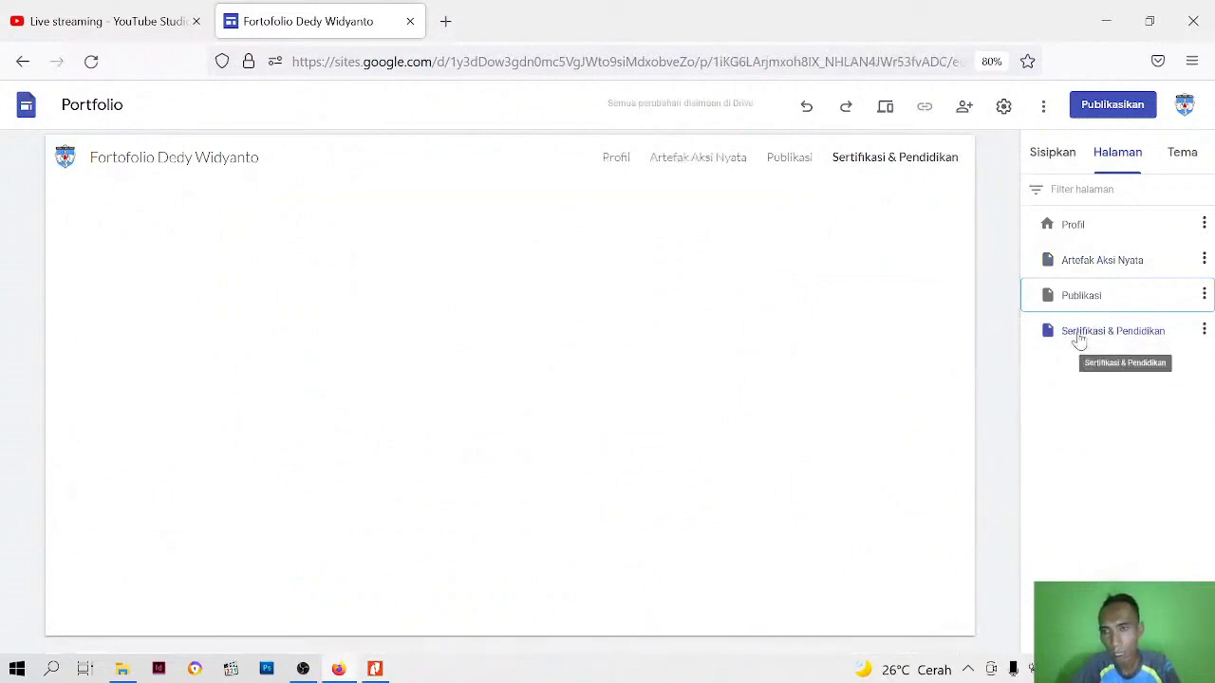
Check the guide's feedback item and create a new page named "Umpan Balik" in Google Sites
click(375, 669)
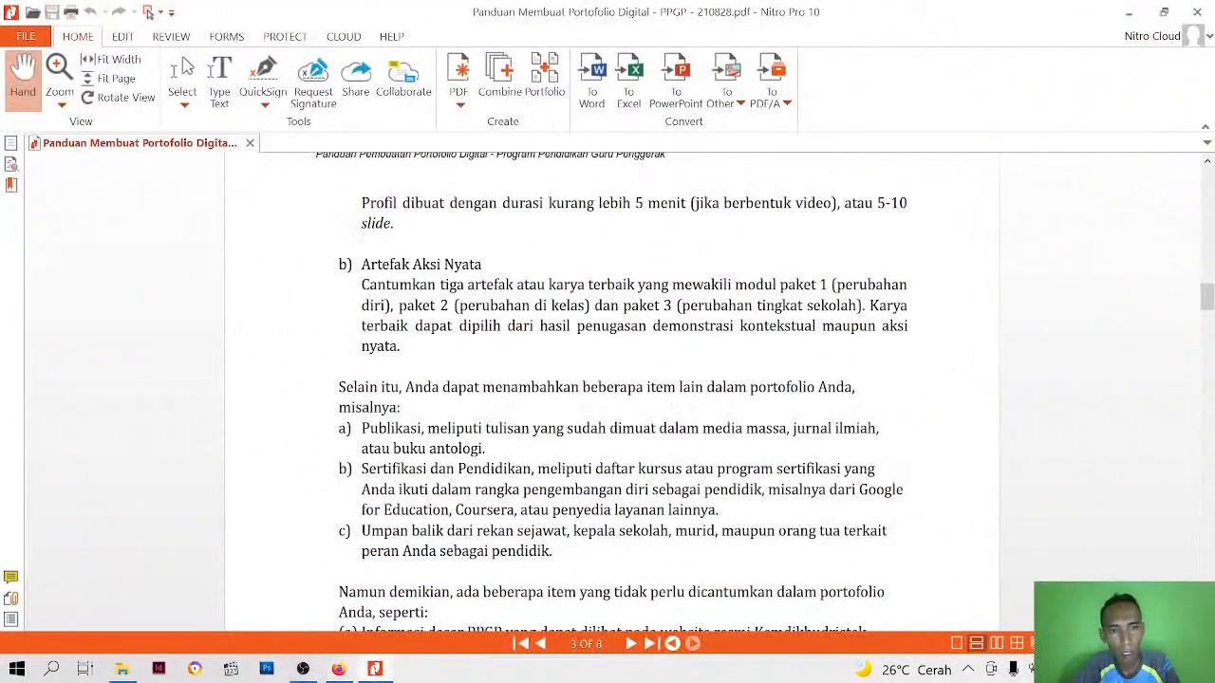
click(338, 669)
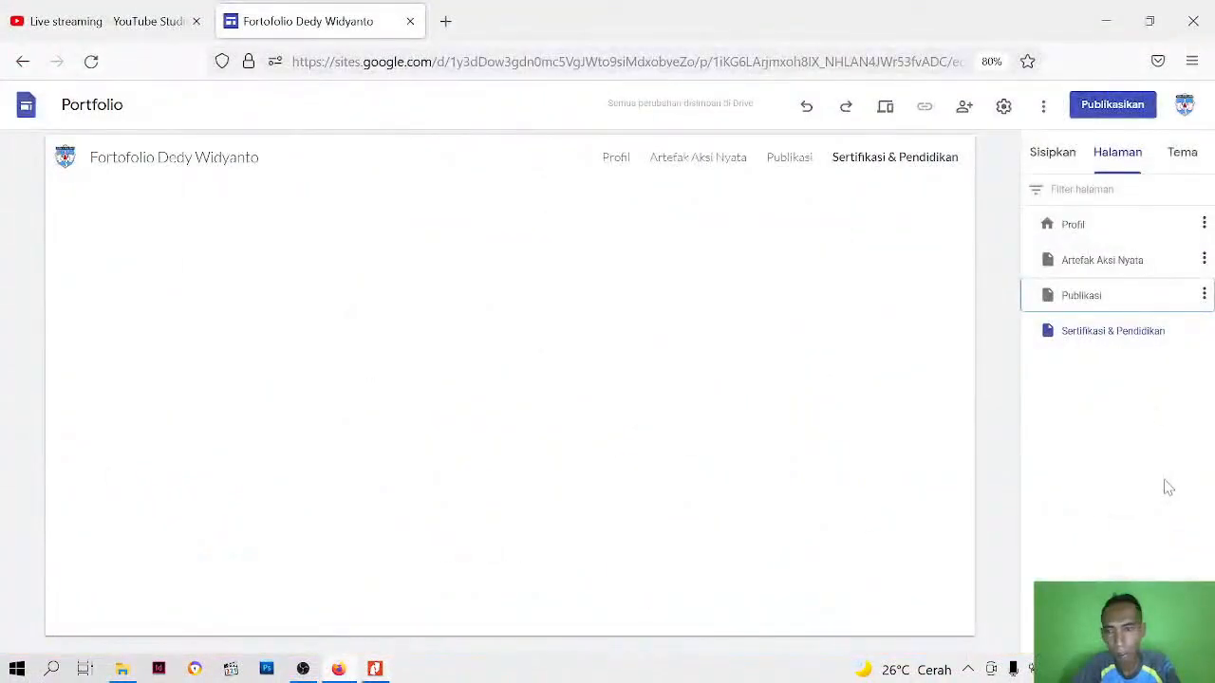
click(1114, 556)
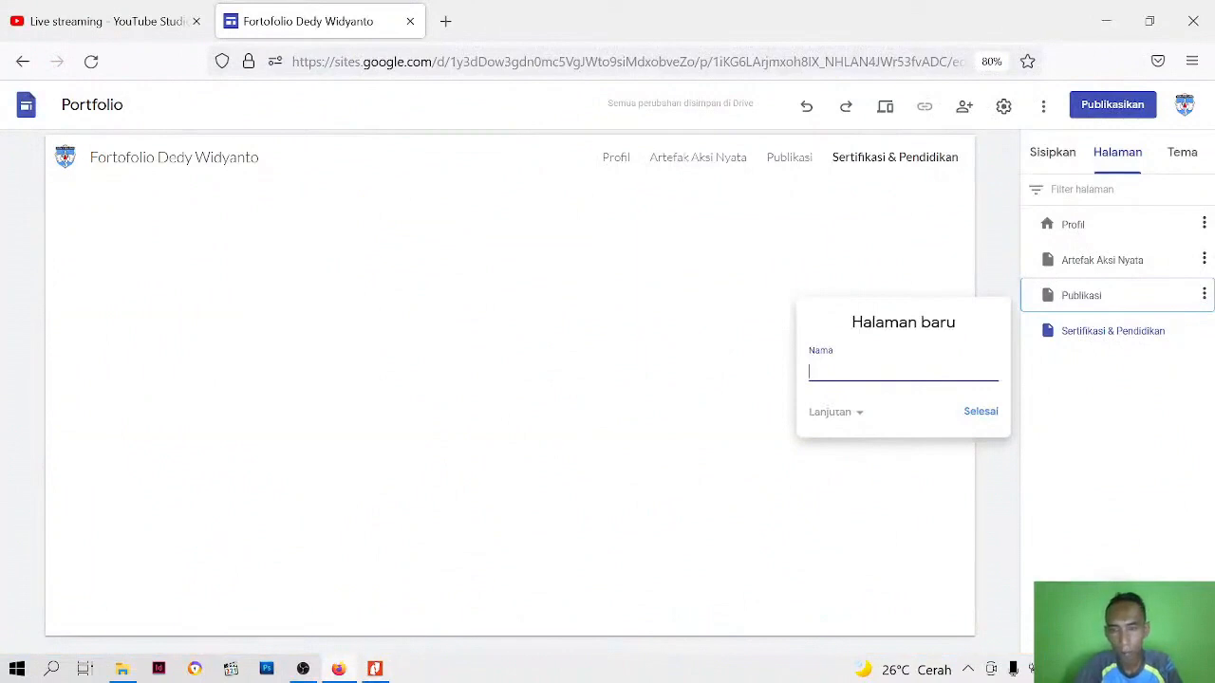
text(Umpan Balik)
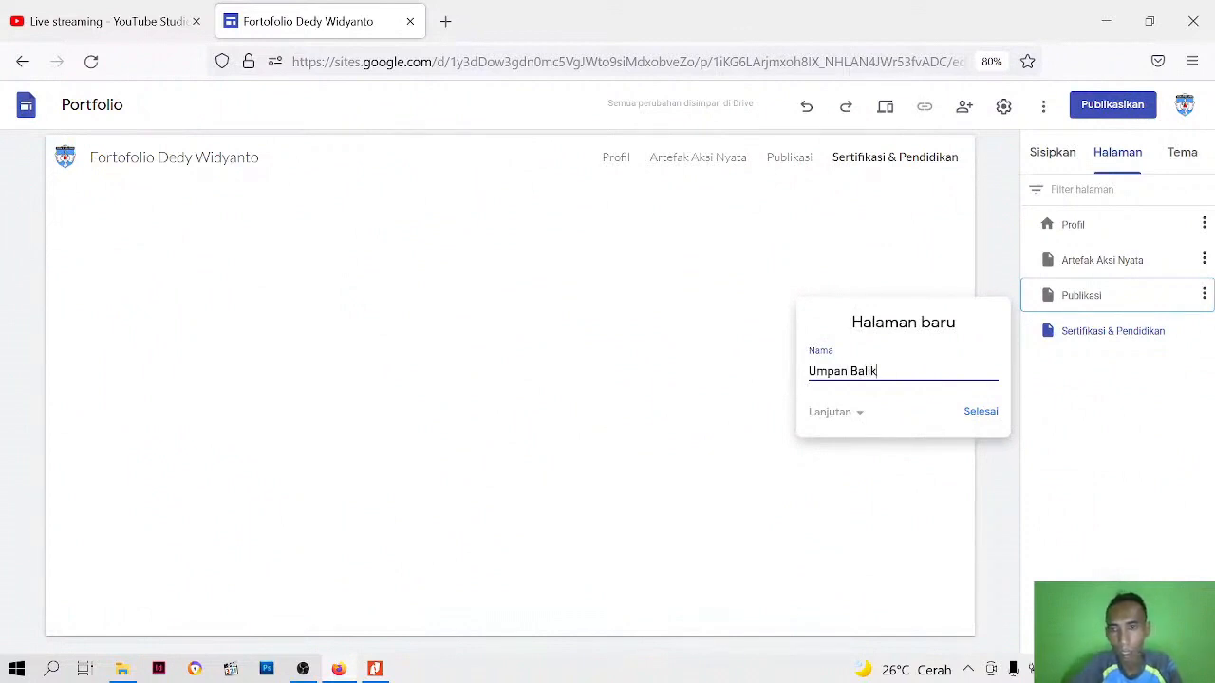
click(978, 413)
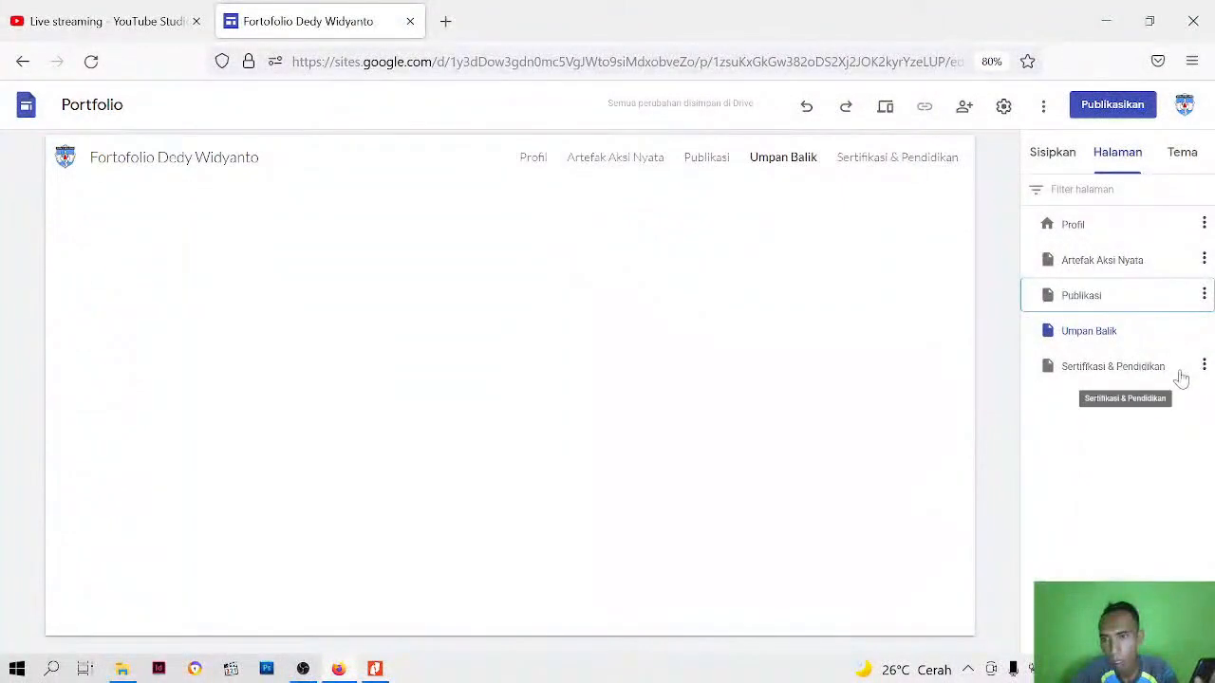
click(1202, 366)
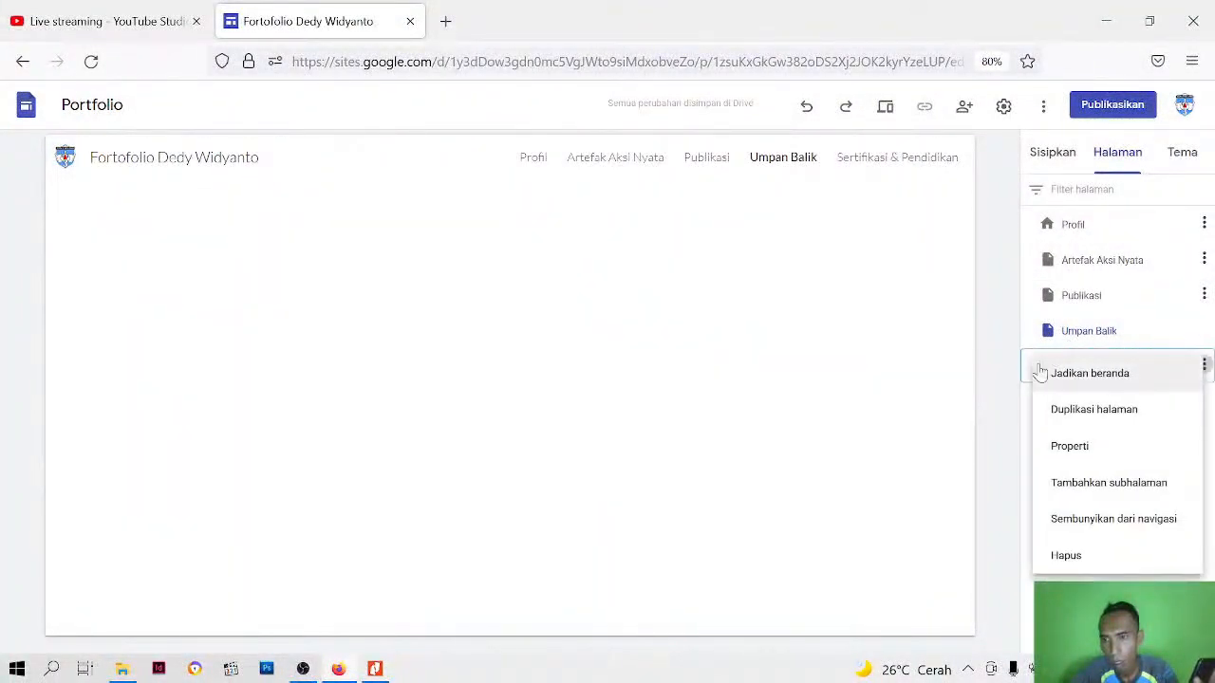
click(1020, 399)
double_click(1071, 375)
drag(1070, 371, 1070, 322)
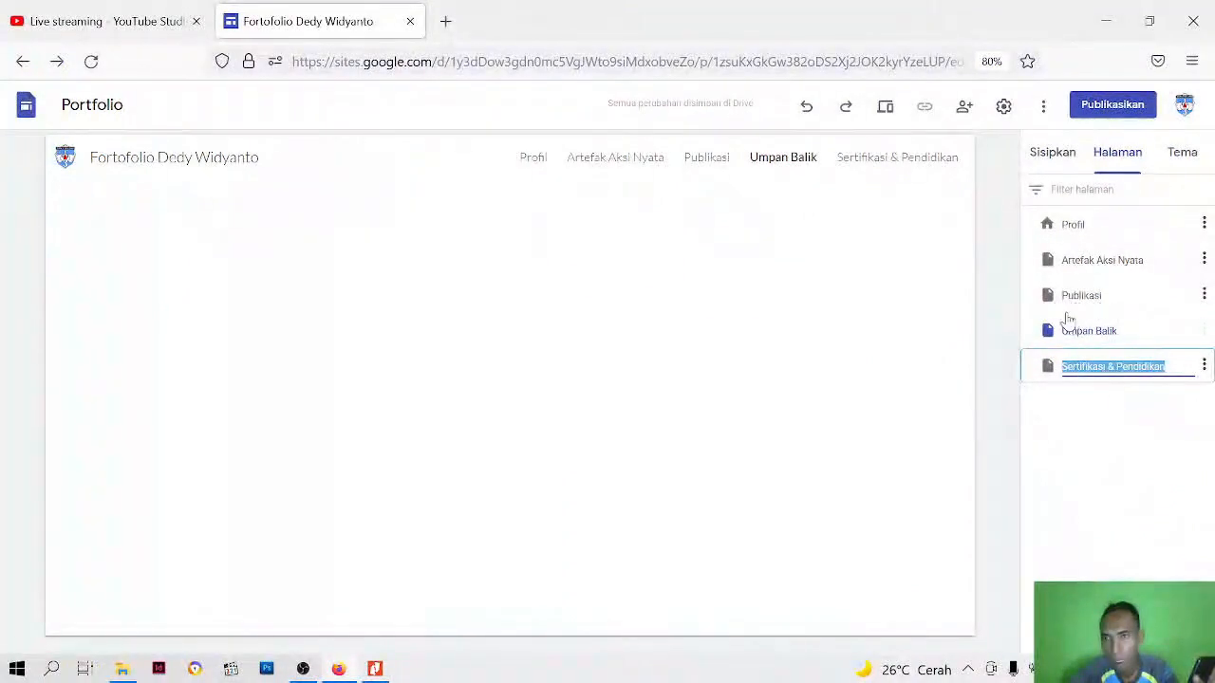
click(1203, 366)
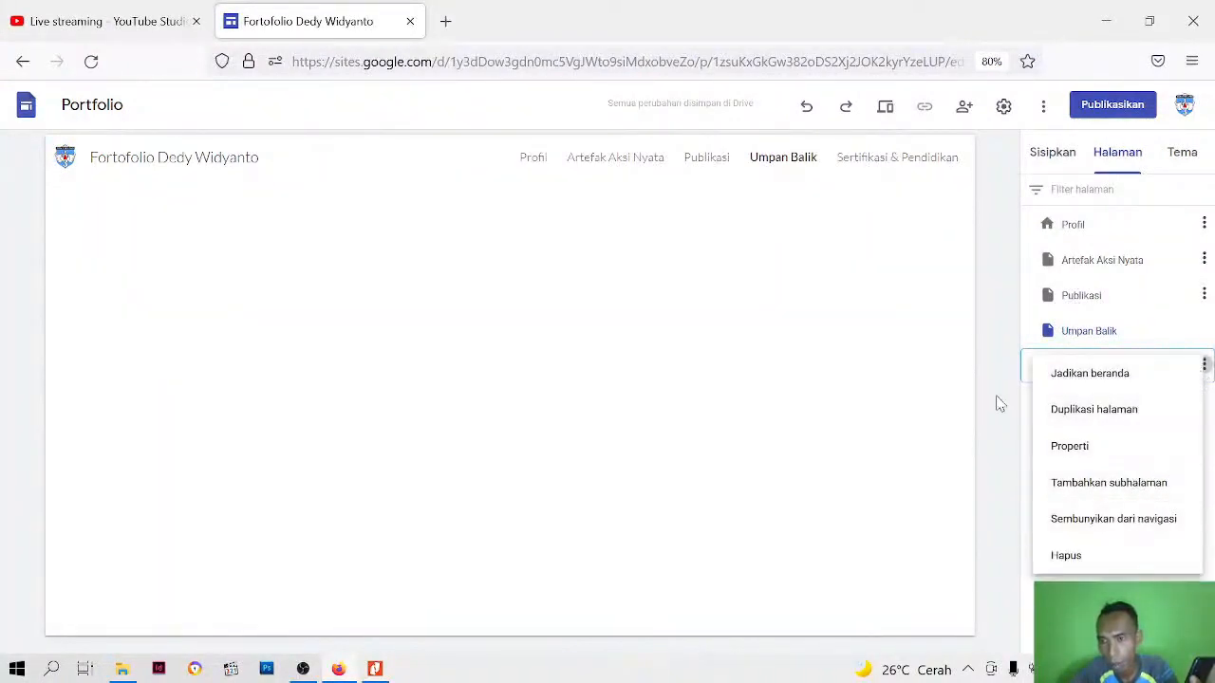
click(1063, 445)
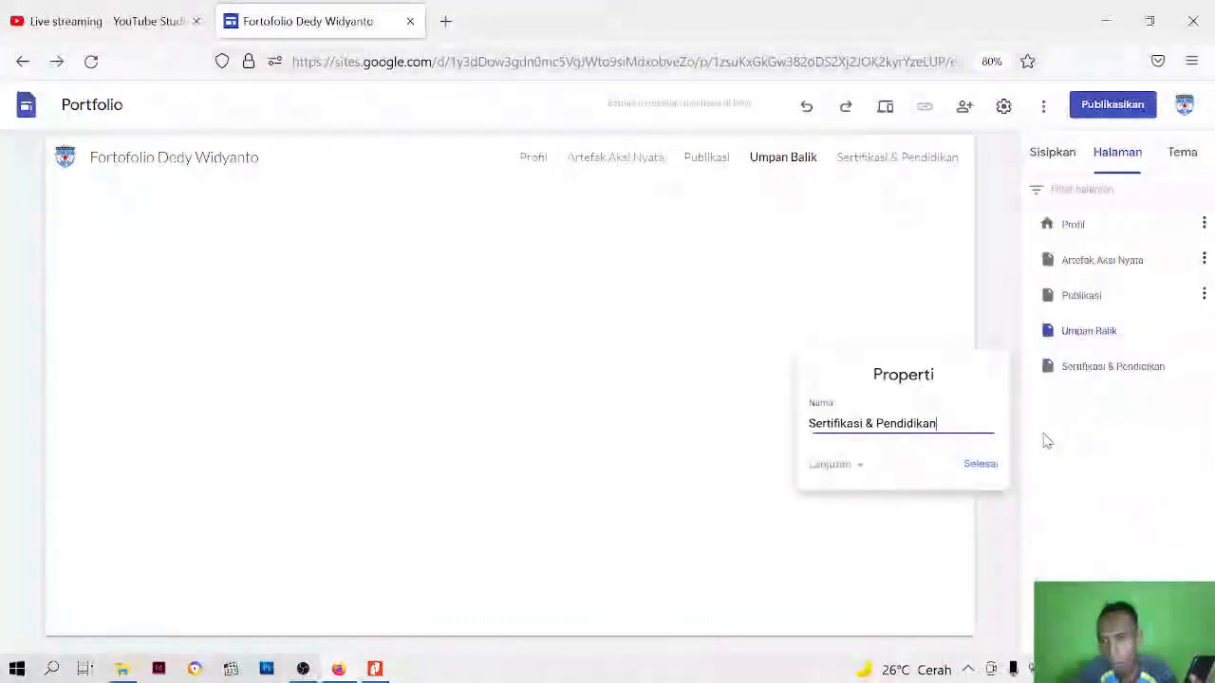
click(978, 464)
Reorder the site's pages so that Umpan Balik comes after Sertifikasi & Pendidikan
drag(1117, 372, 1111, 343)
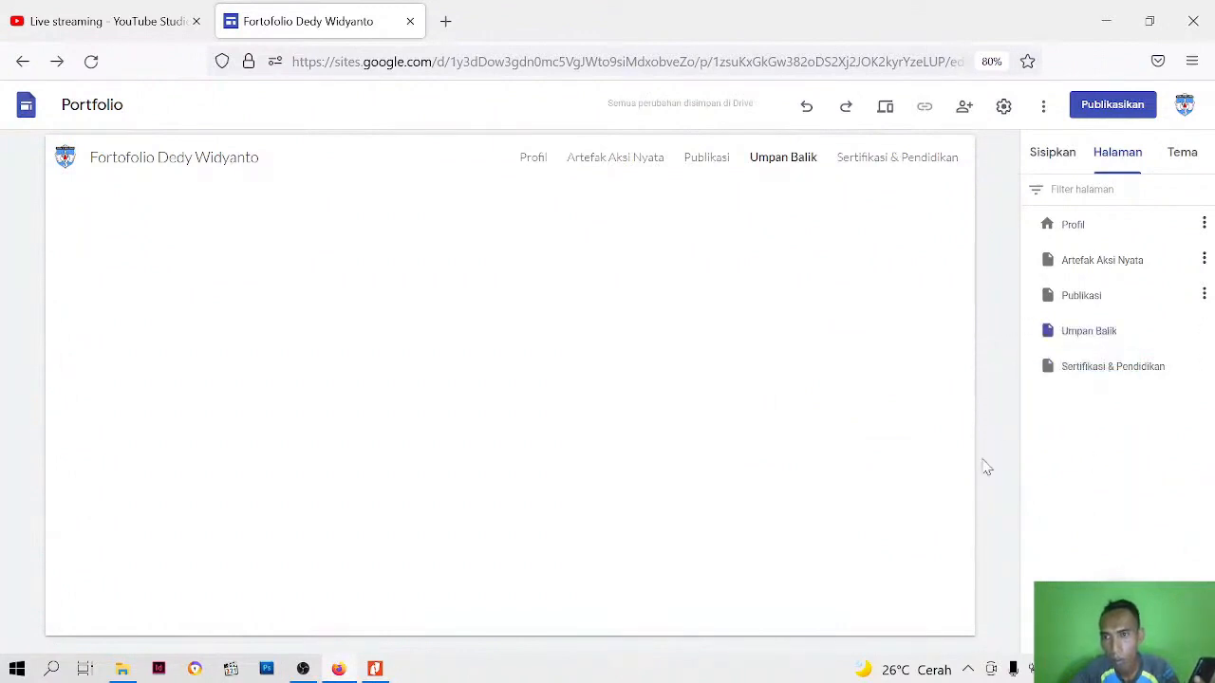
drag(1050, 330, 1085, 395)
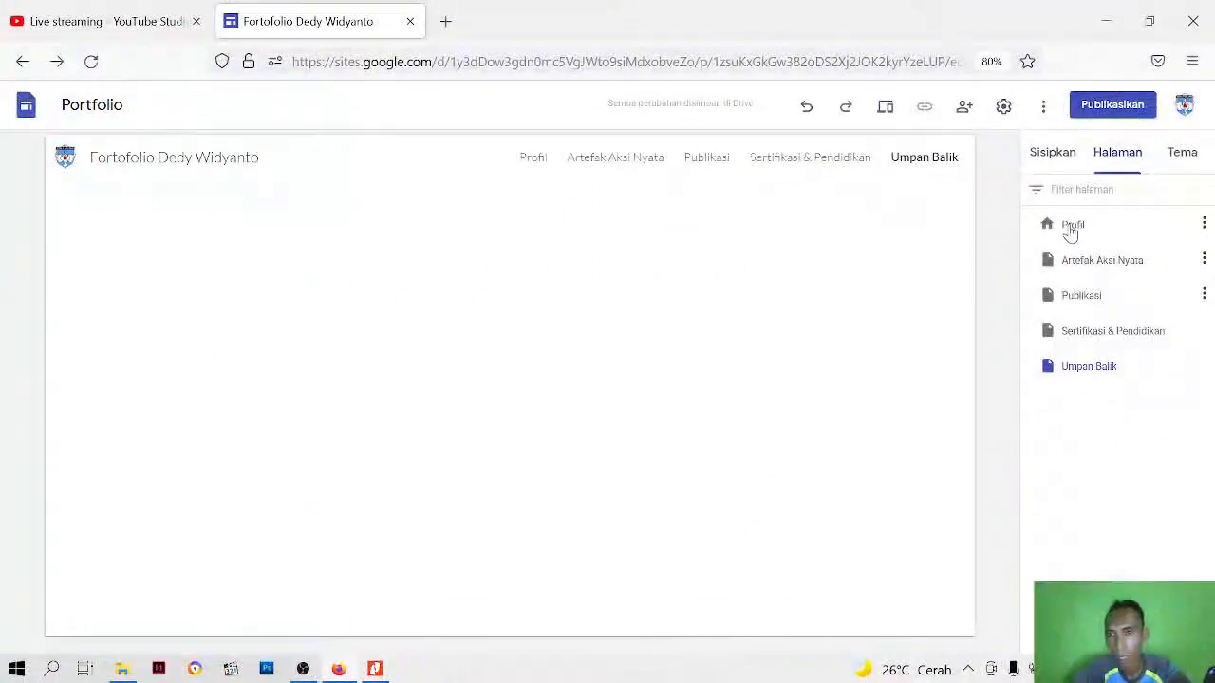
Open the Profil page in the editor and select its "Pekerjaan yang dipilih" heading
double_click(1072, 226)
click(1014, 244)
click(531, 161)
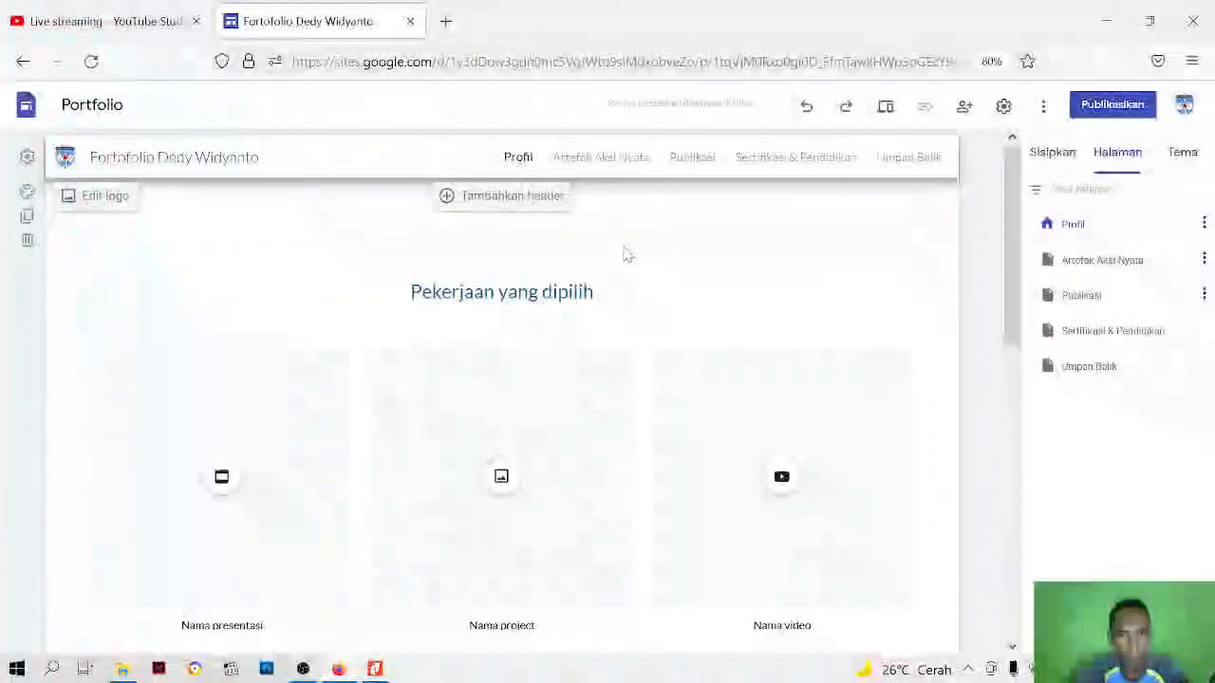
click(611, 306)
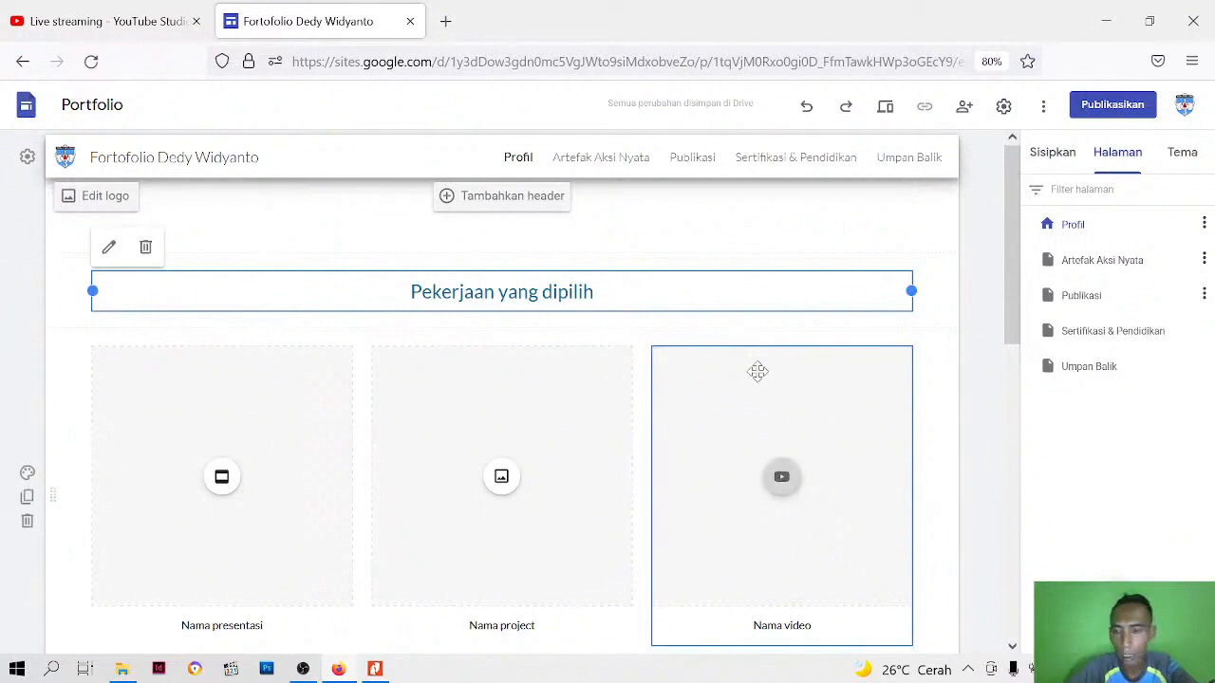
Delete the "Pekerjaan yang dipilih" heading from the Profil page
key(Delete)
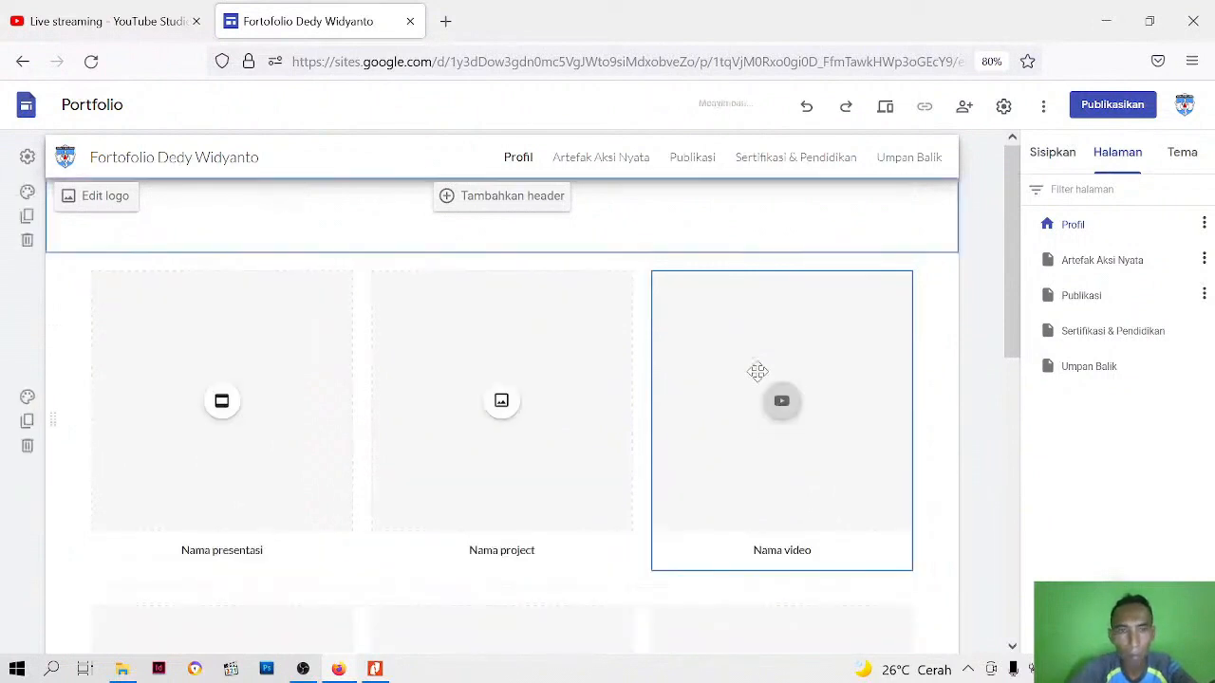
click(393, 276)
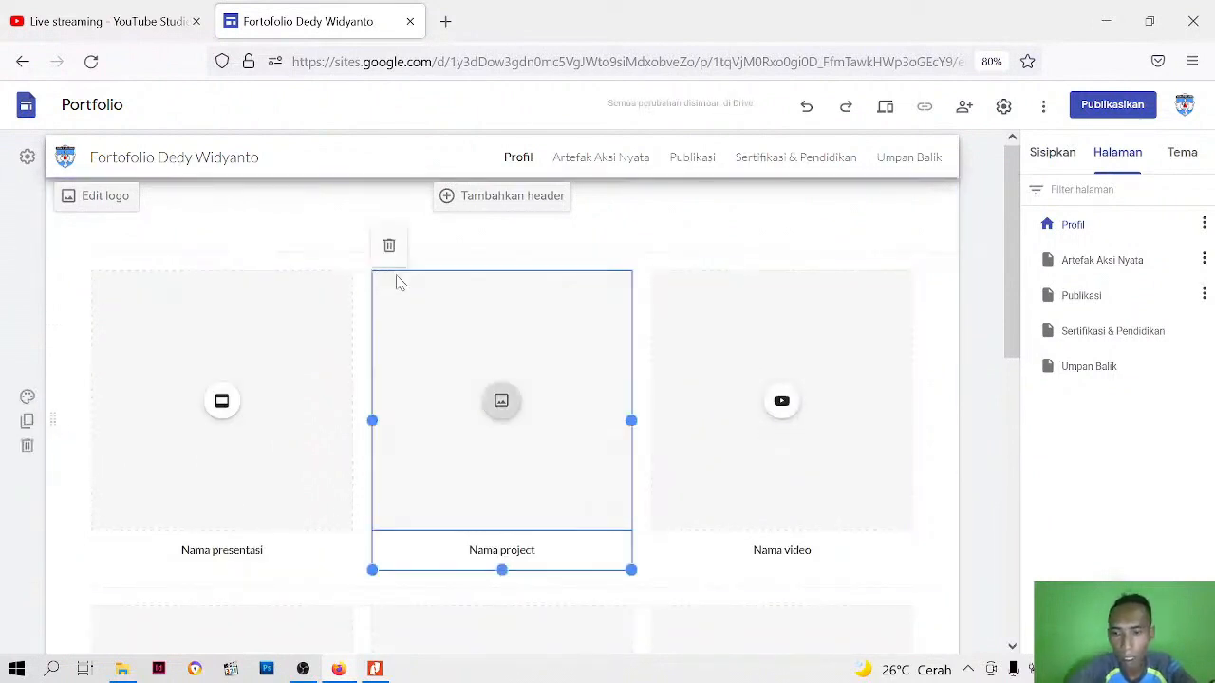
key(Delete)
click(323, 276)
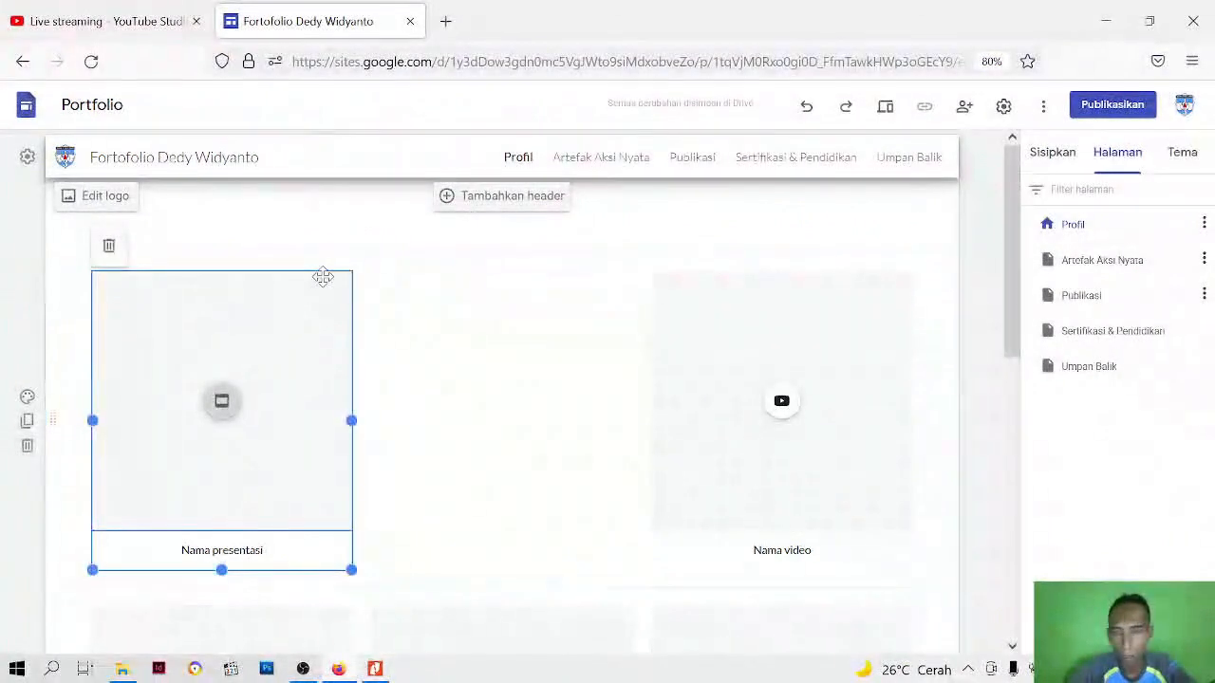
key(Delete)
click(673, 308)
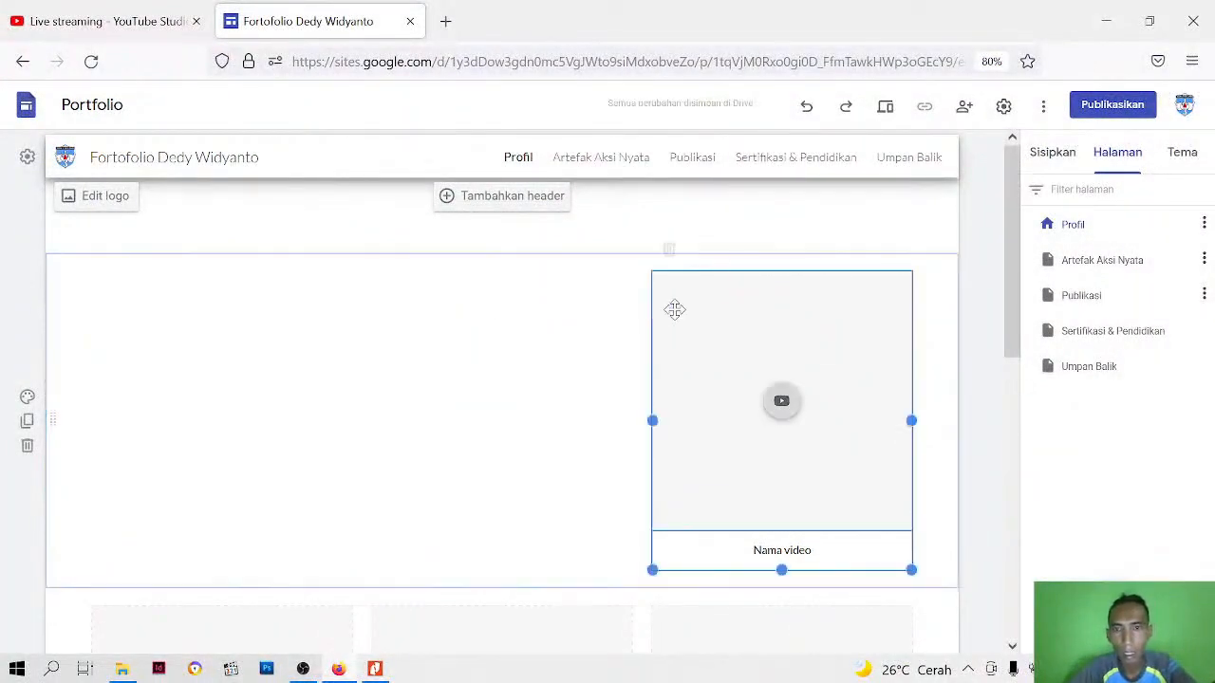
key(ctrl+z)
key(ctrl+z)
Delete the video and project placeholders, then remove the section holding the "Nama presentasi" placeholder
click(680, 302)
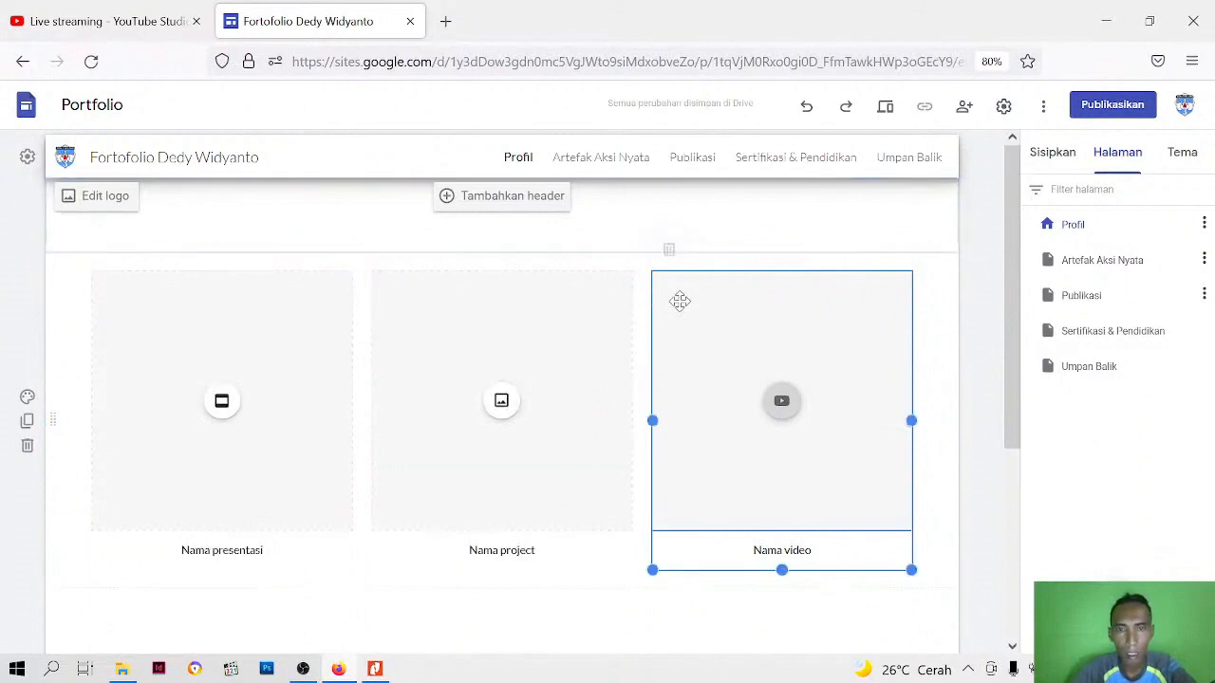
key(Delete)
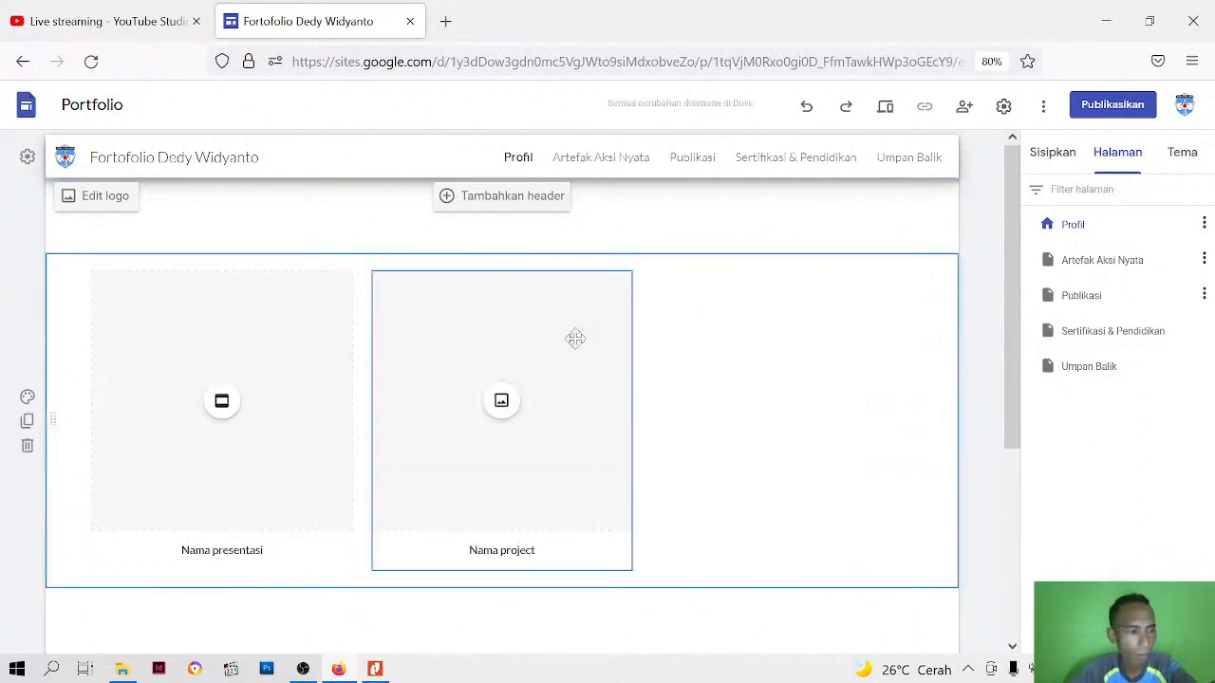
click(577, 332)
key(Delete)
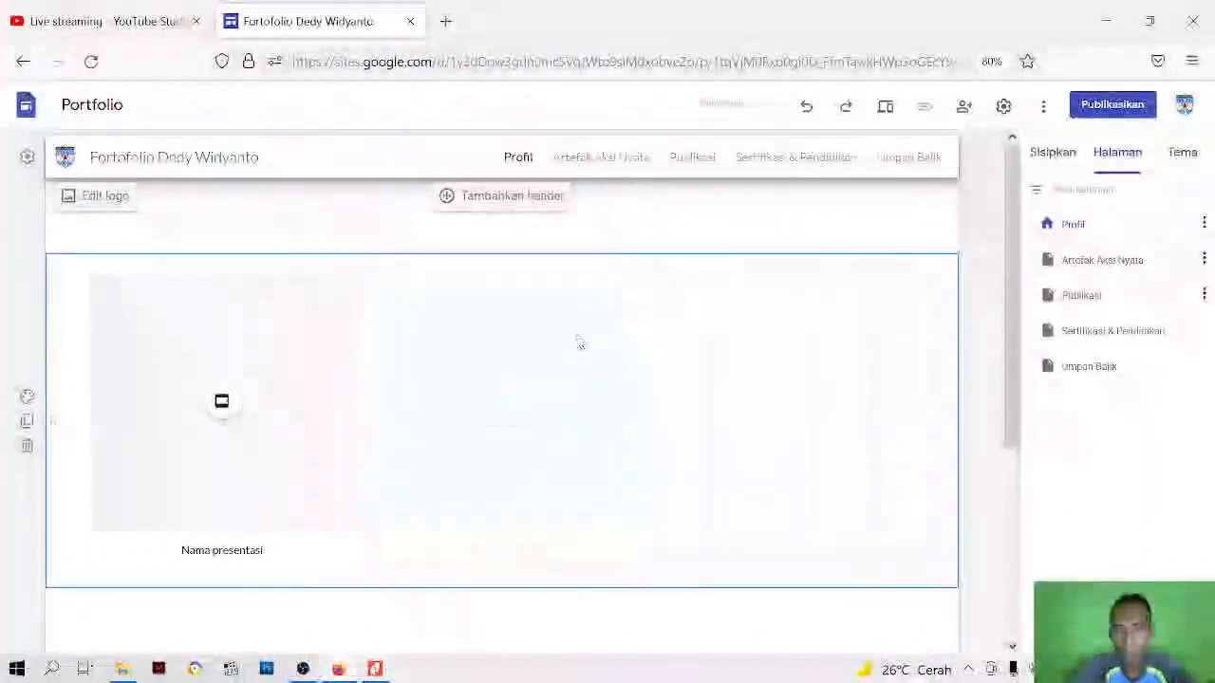
click(177, 400)
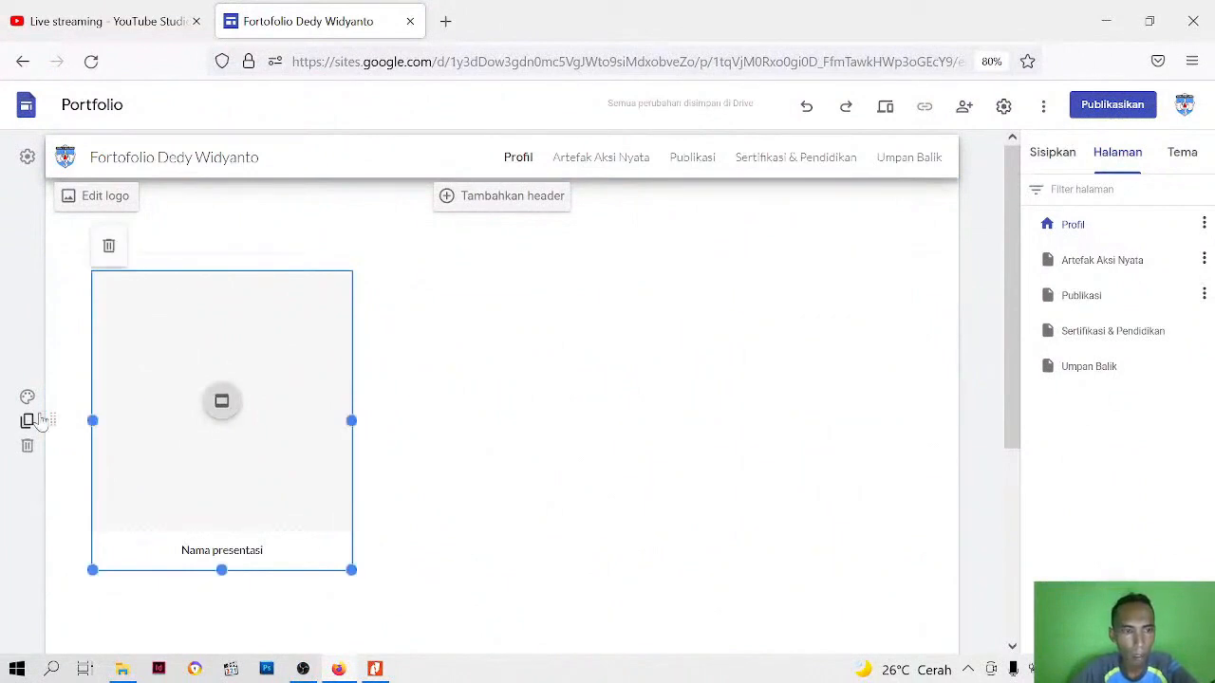
click(29, 448)
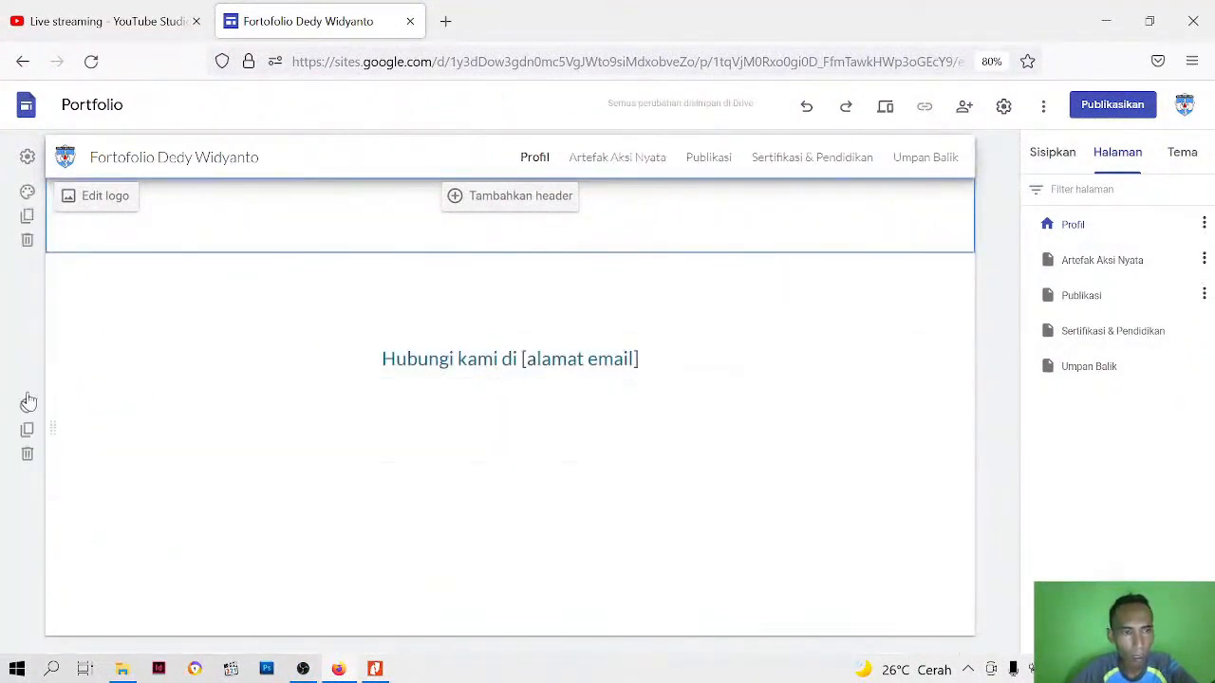
Delete the "Hubungi kami di [alamat email]" section and the leftover empty sections from the Profil page
click(29, 455)
click(27, 383)
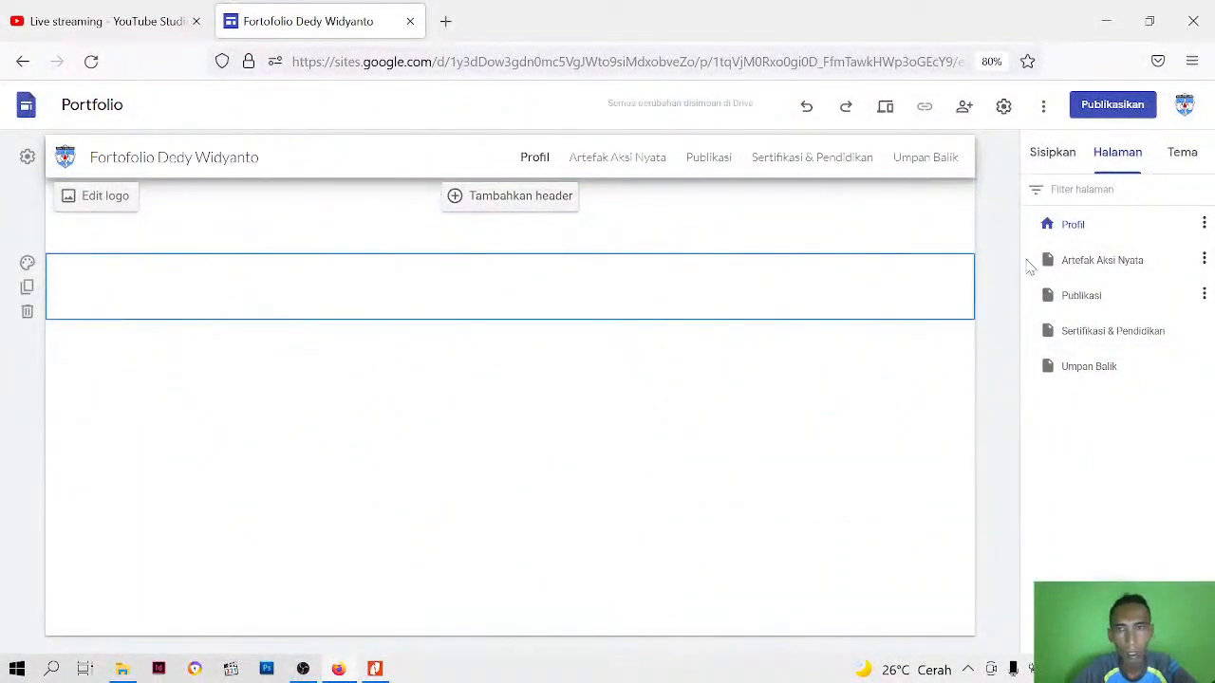
click(841, 281)
click(27, 239)
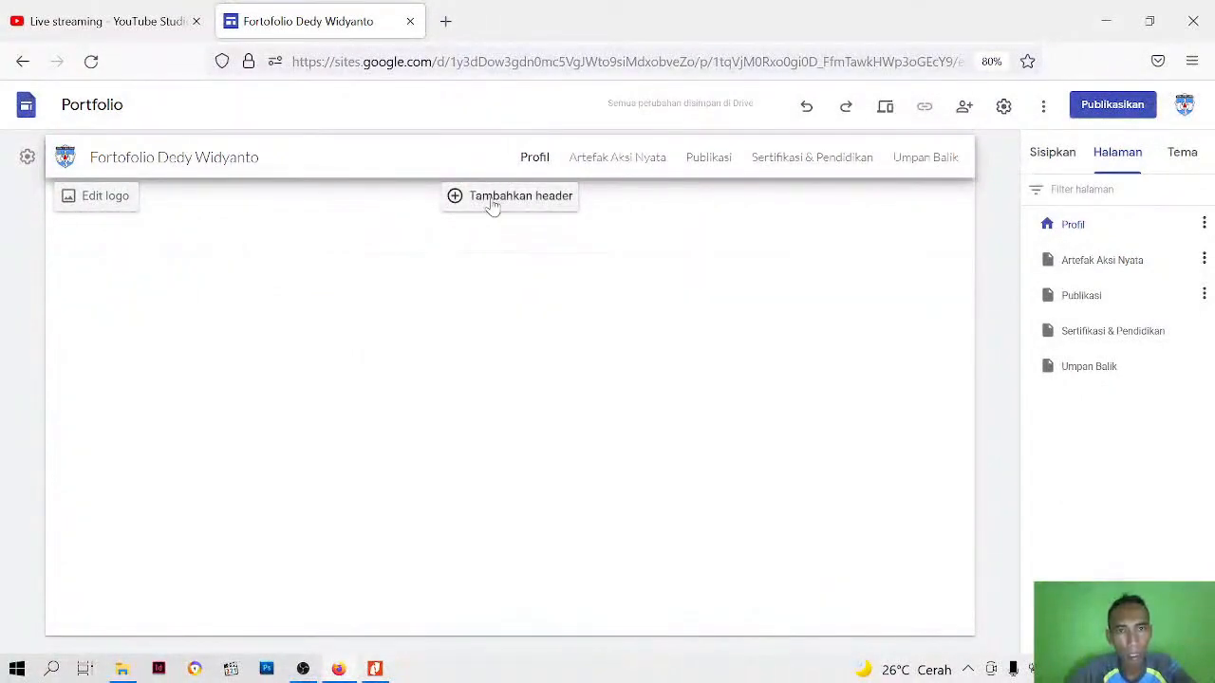
Add a header to the Profil page and check the available header types, keeping Spanduk
click(492, 203)
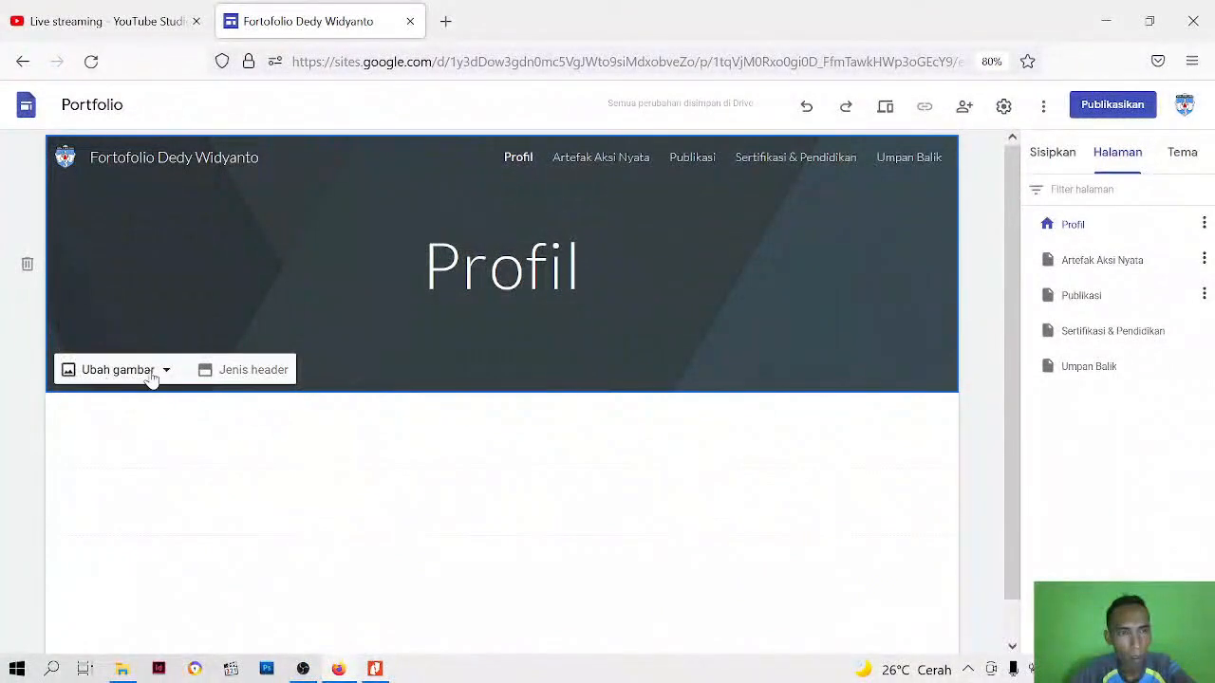
click(254, 378)
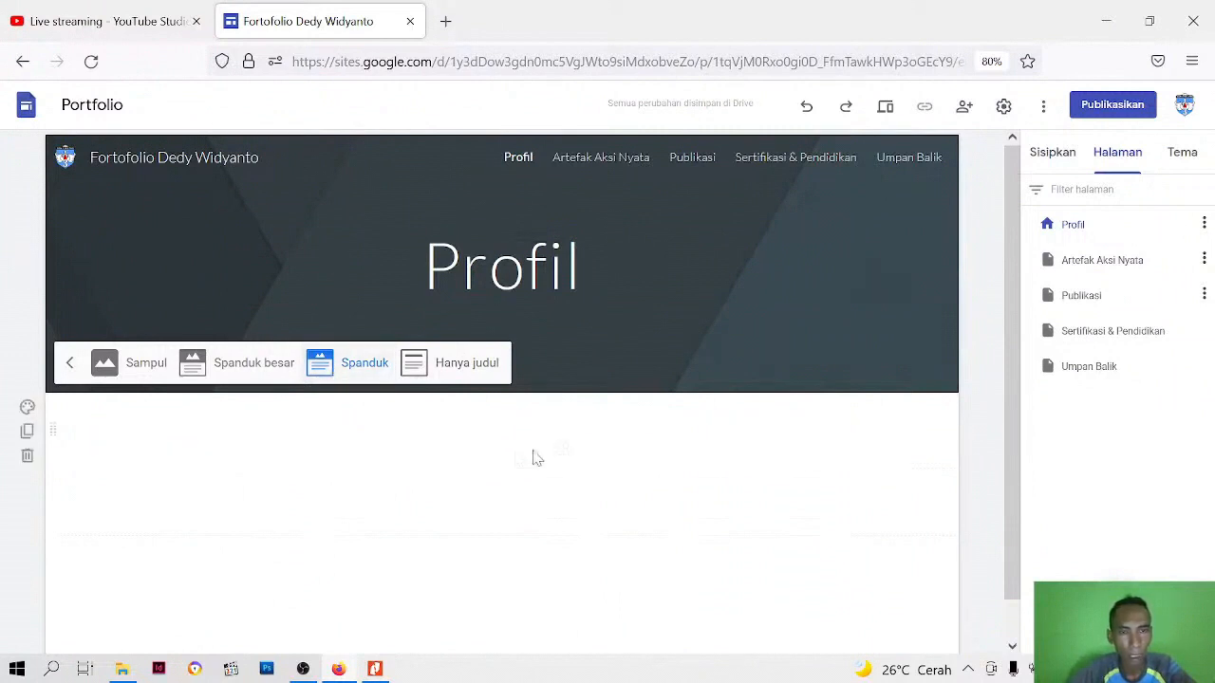
click(982, 309)
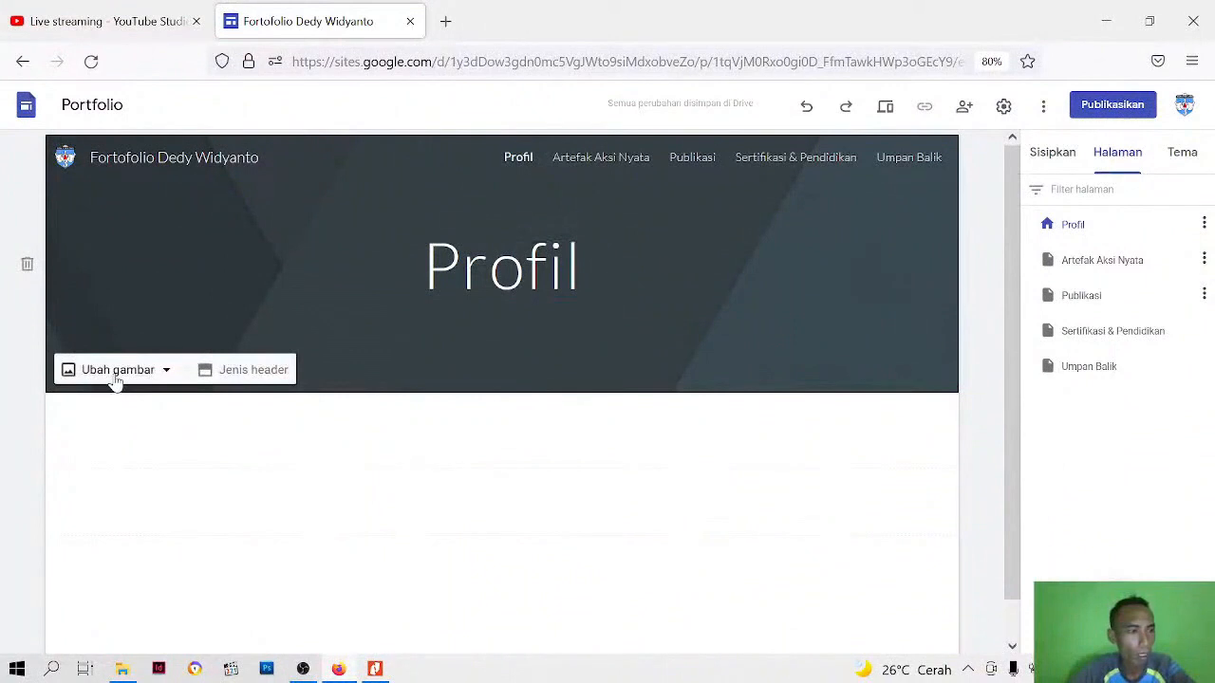
Replace the Profil header's background by uploading the image "header web" from the Bahan Google Site folder
click(114, 372)
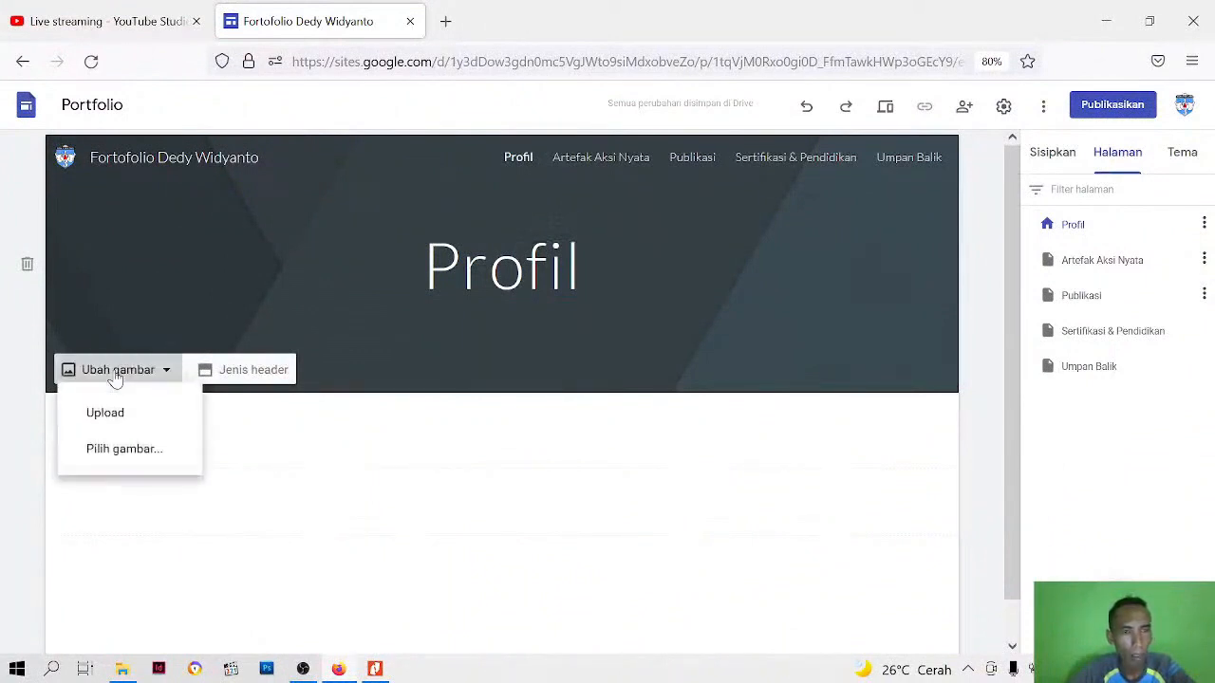
click(112, 416)
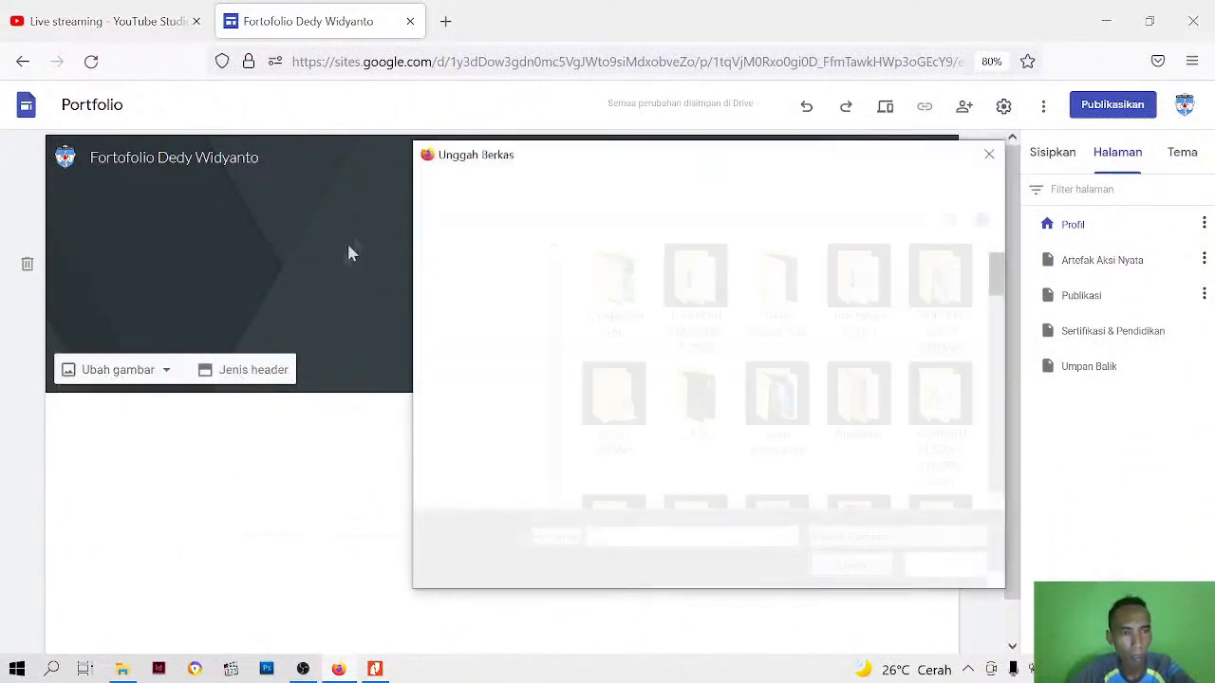
click(787, 305)
double_click(787, 306)
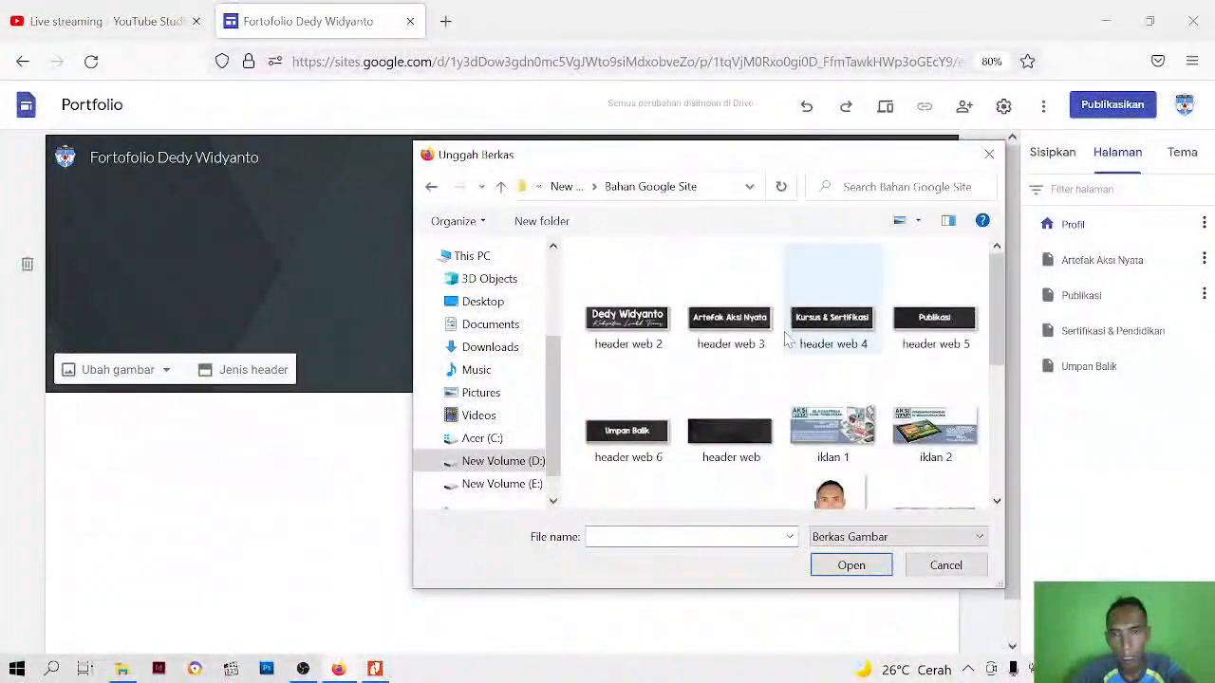
click(740, 344)
click(740, 450)
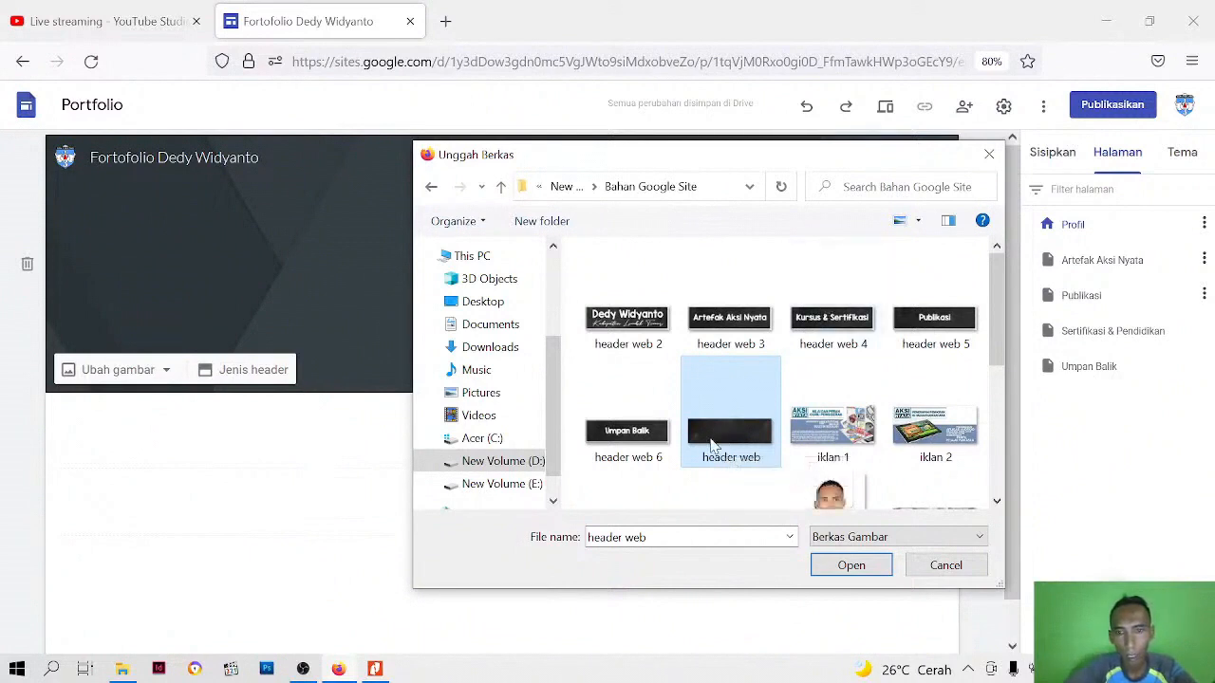
click(849, 565)
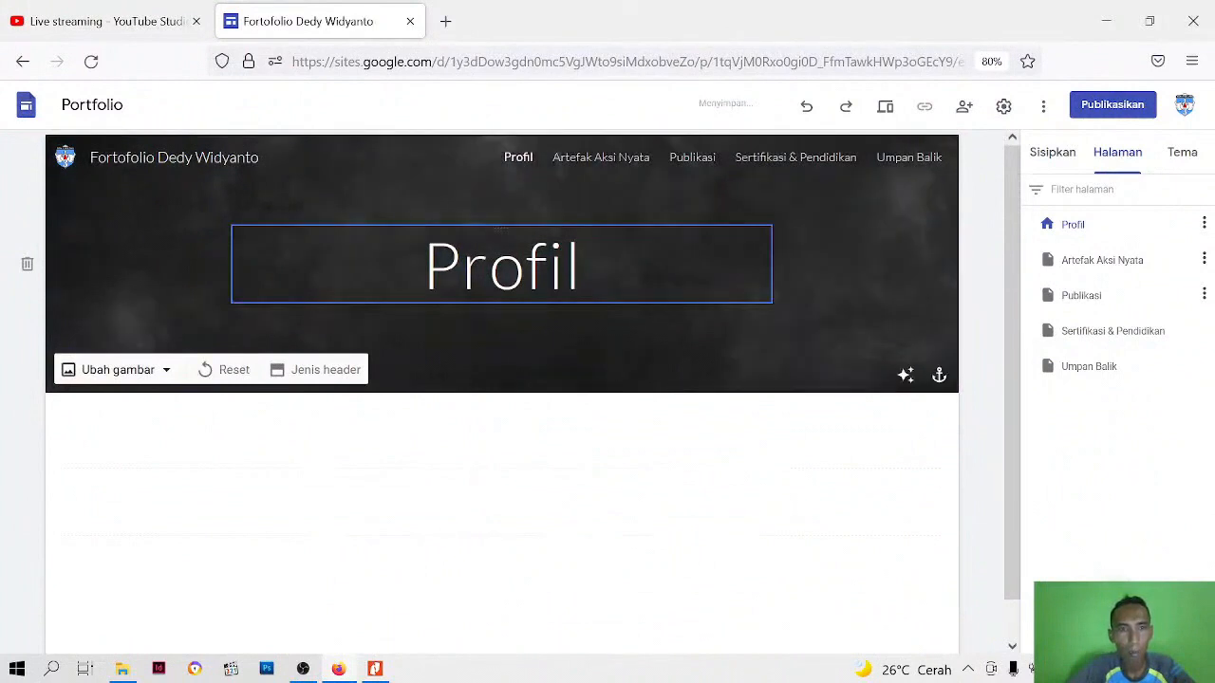
Delete the "Profil" title text from the header
click(526, 271)
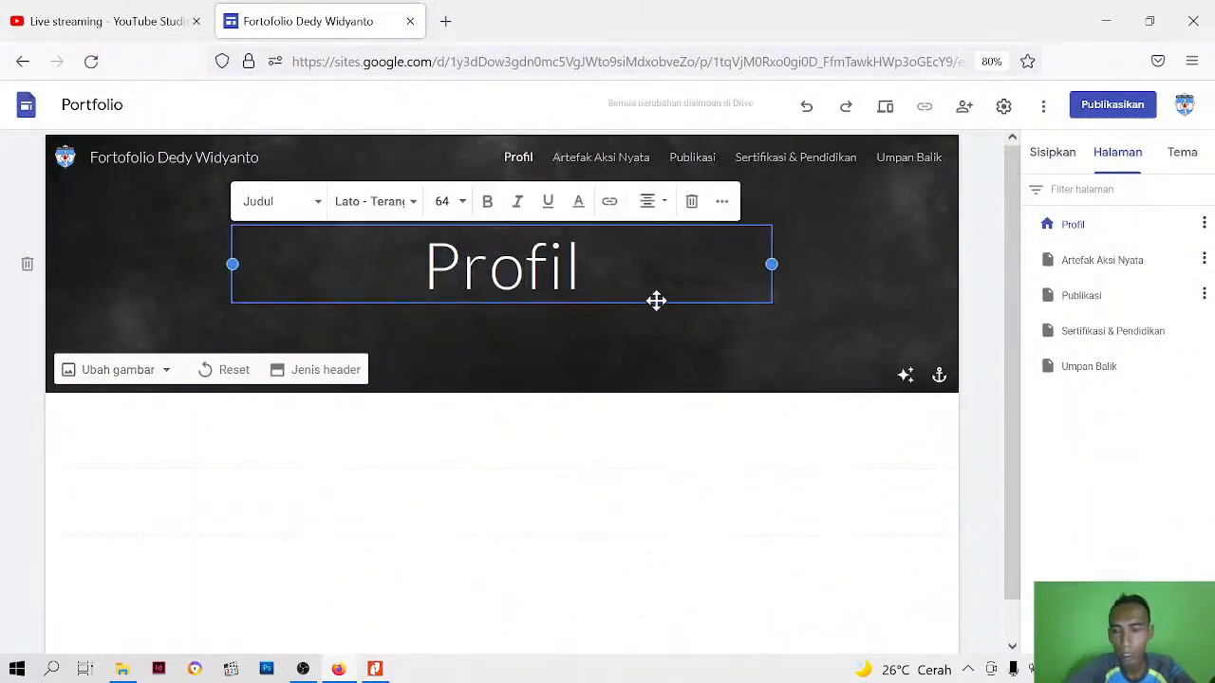
key(Delete)
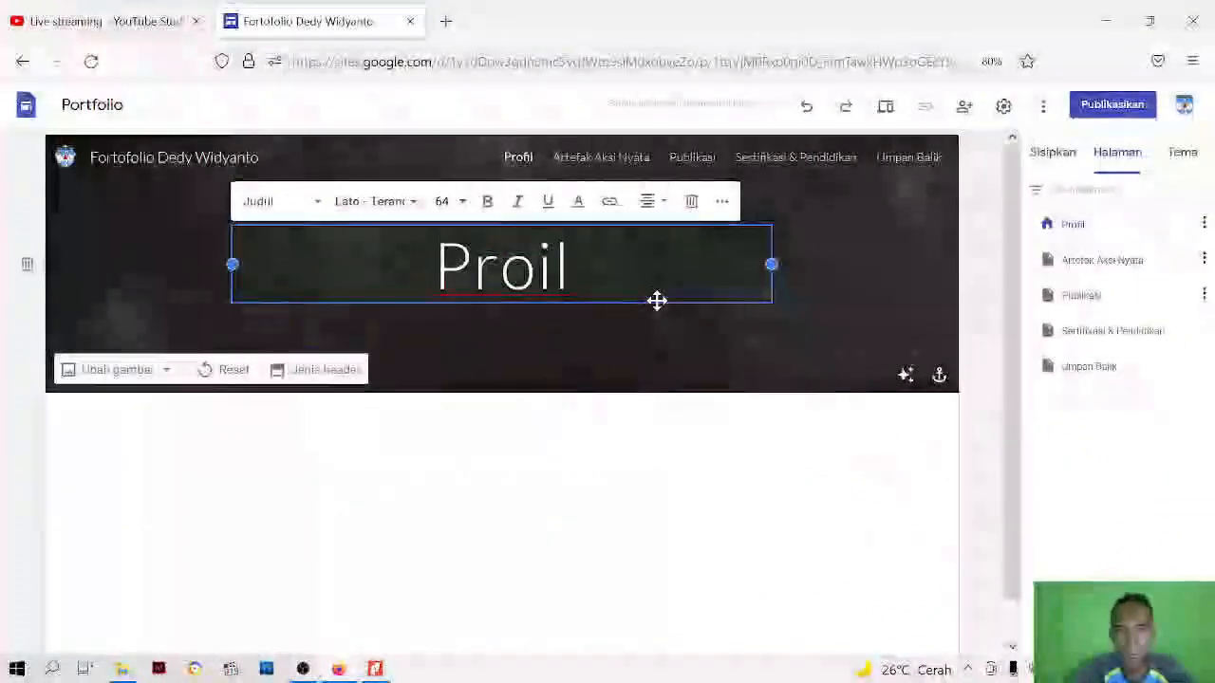
click(691, 202)
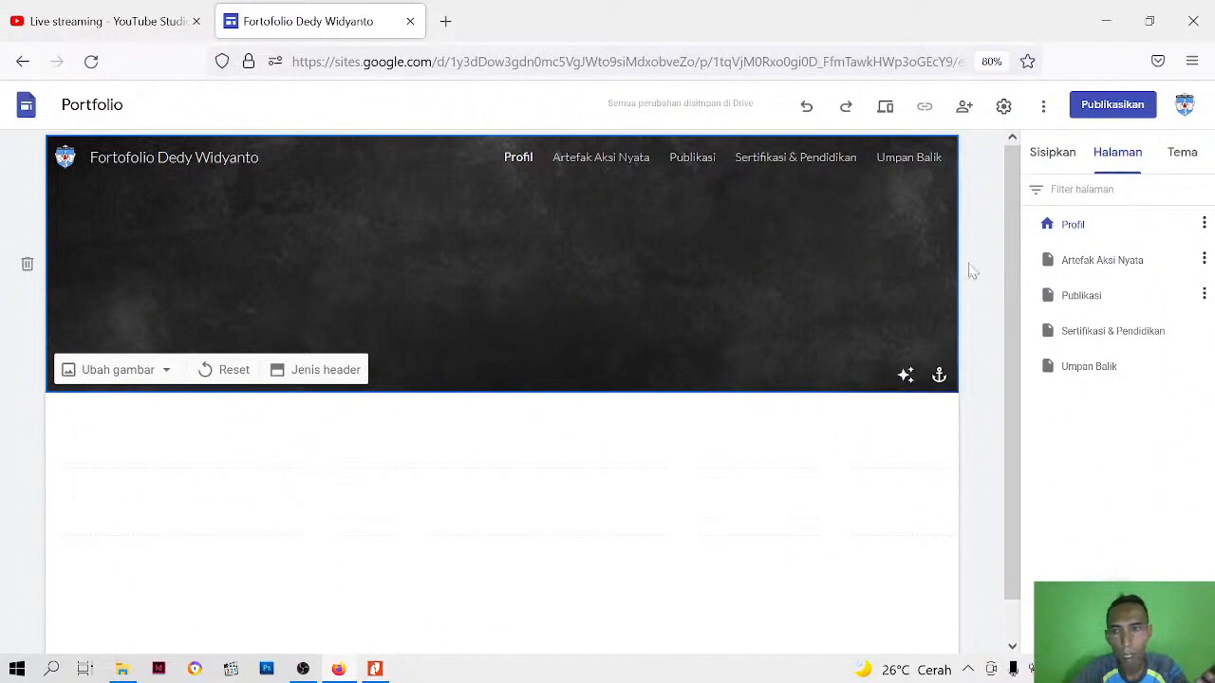
Upload the image "header web 2" from the Bahan Google Site folder and place it in the centre of the header
click(1052, 154)
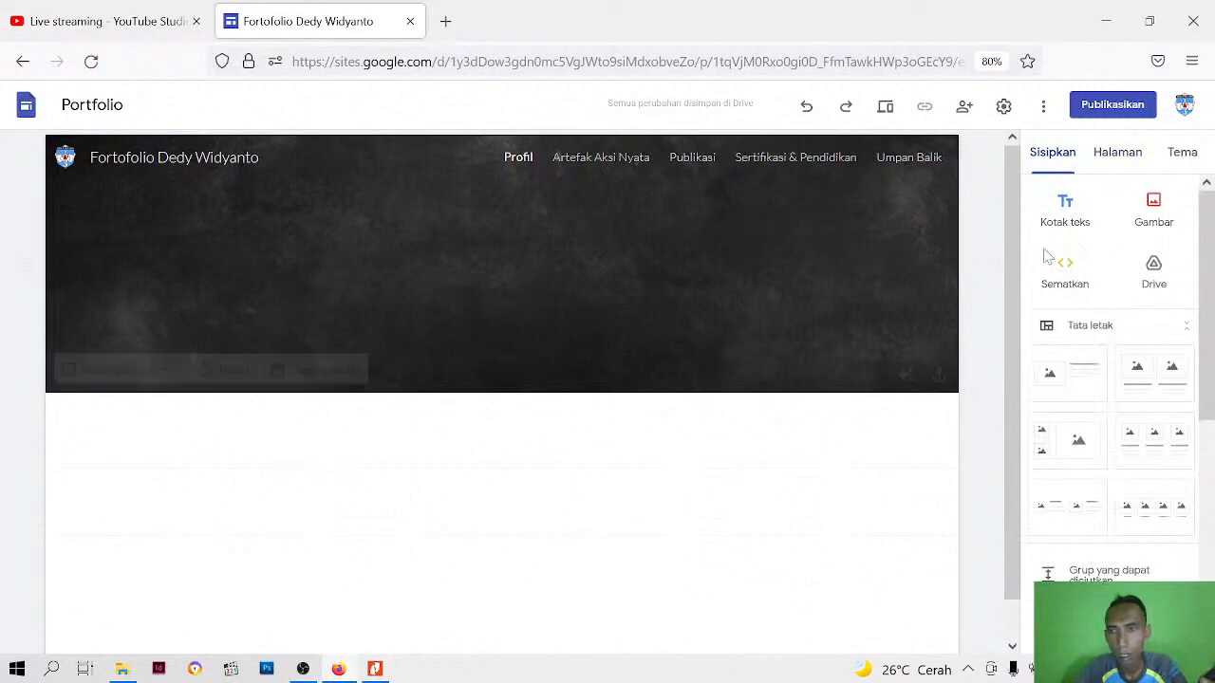
click(1156, 219)
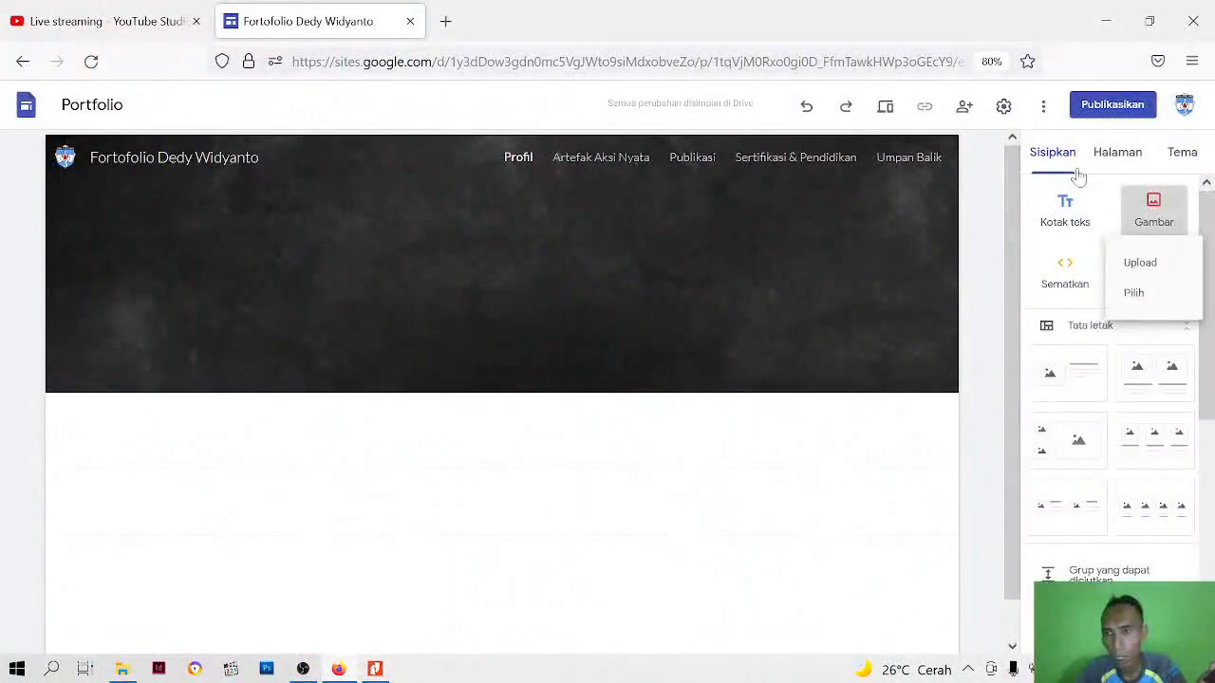
click(1145, 270)
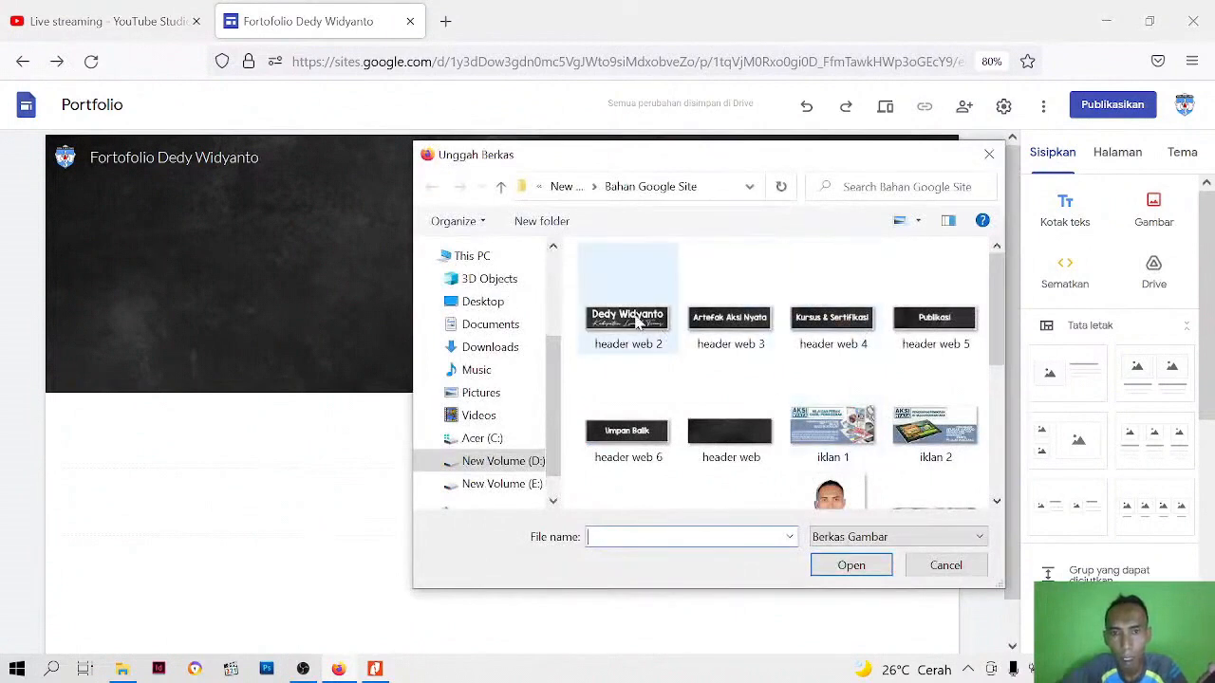
click(637, 330)
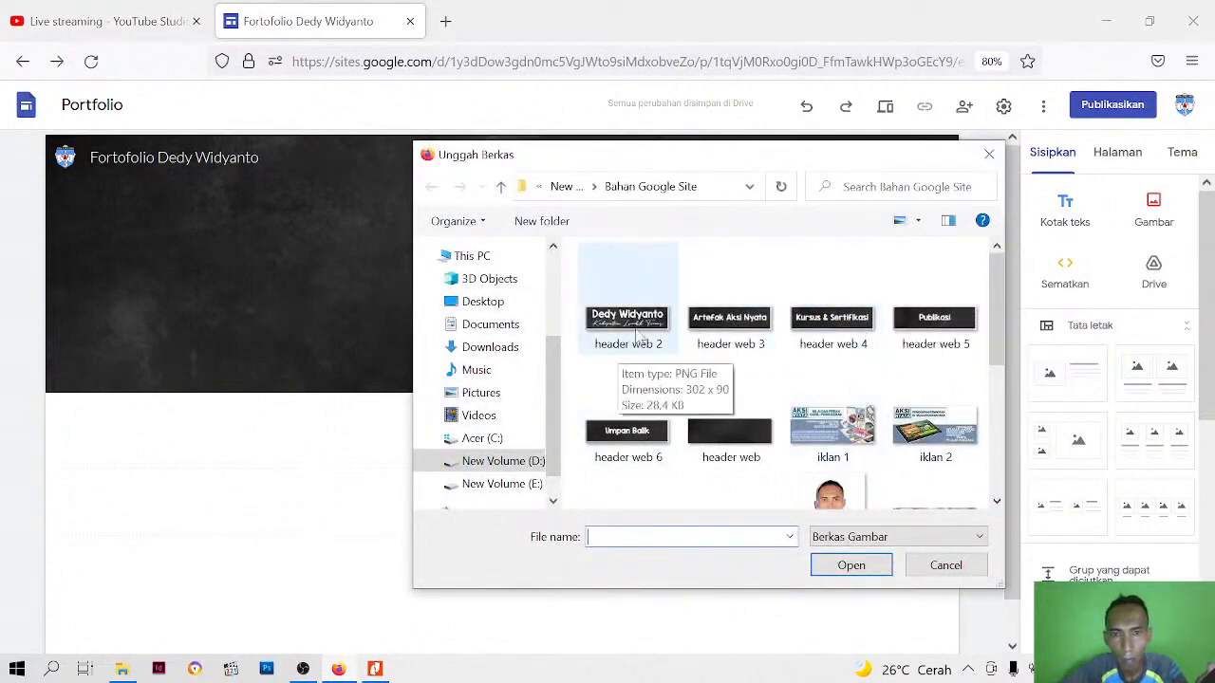
click(849, 565)
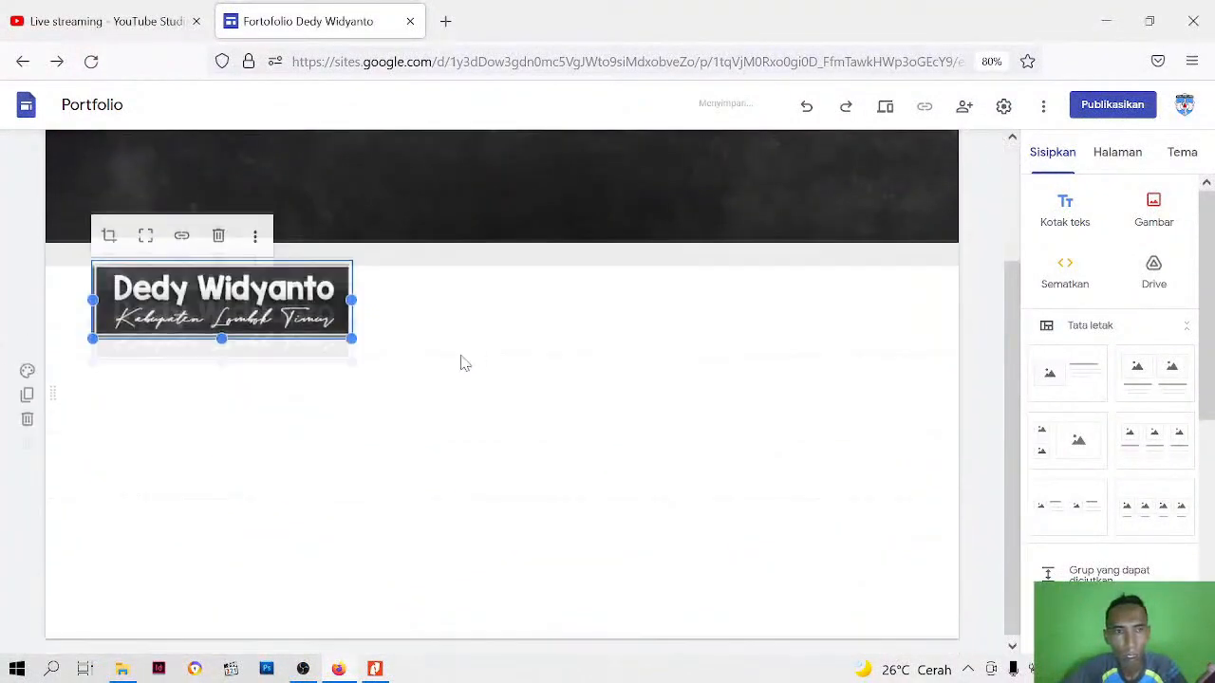
drag(291, 482, 539, 319)
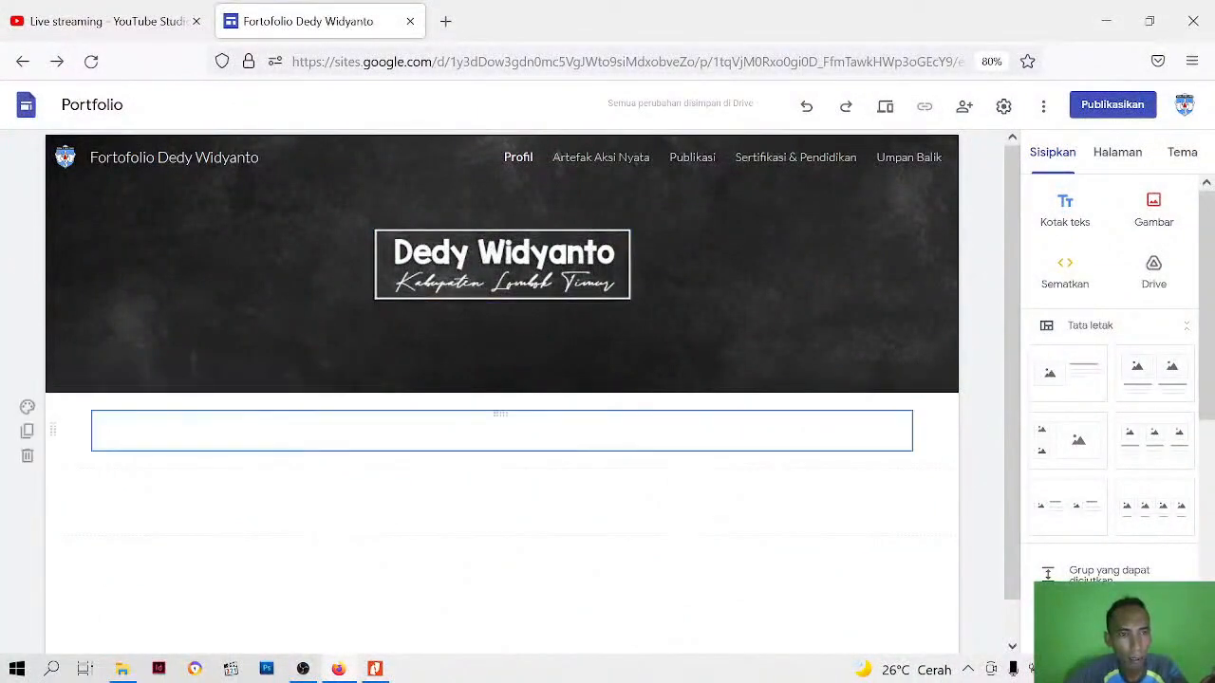
Select the empty text box below the header and open the Word document "deskripsi" from the Bahan Google Site folder
click(500, 429)
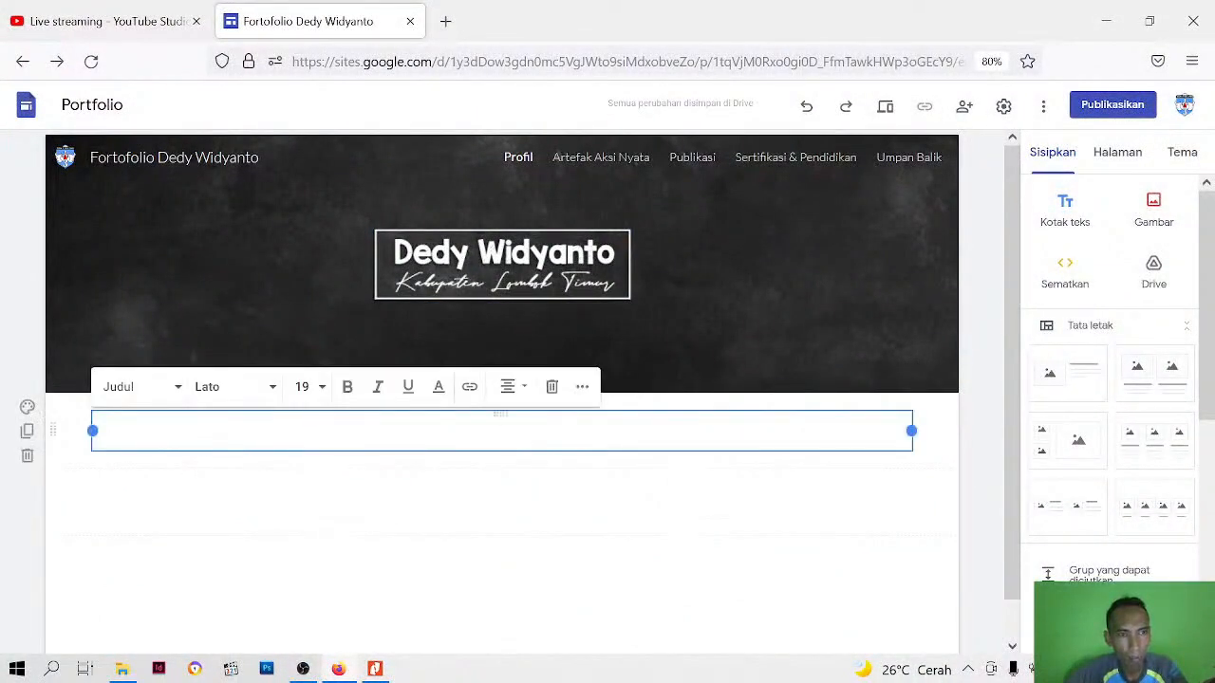
scroll(101, 442, down, 1)
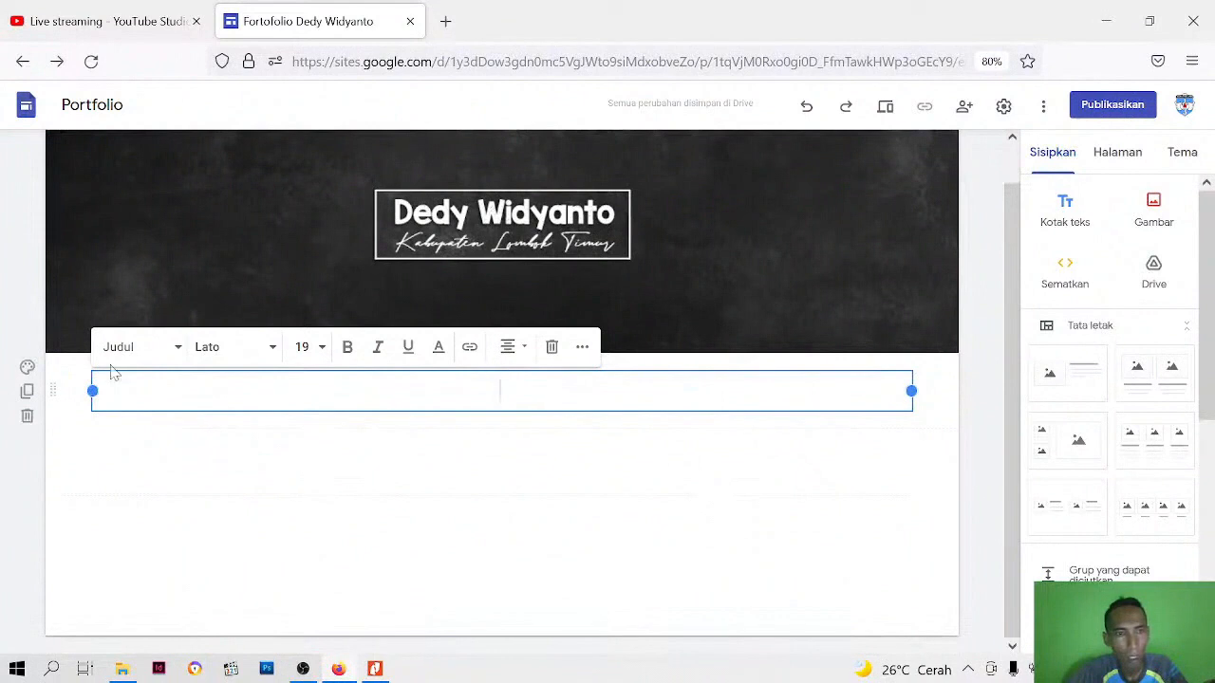
click(122, 669)
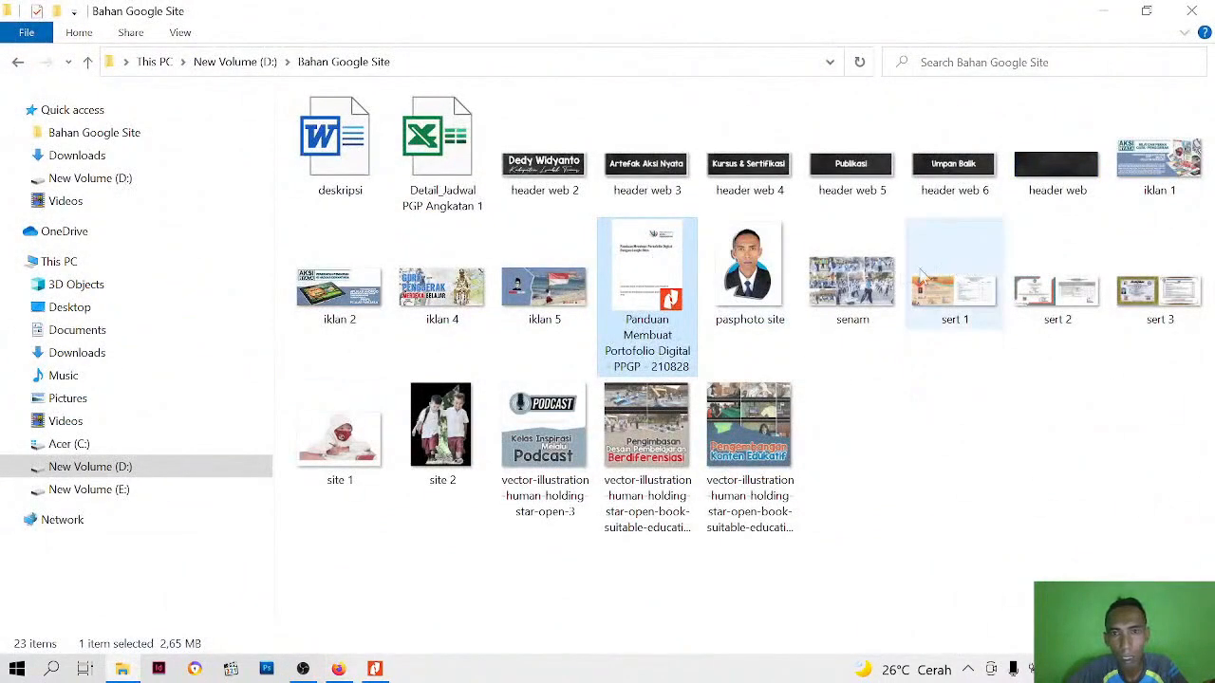
double_click(340, 163)
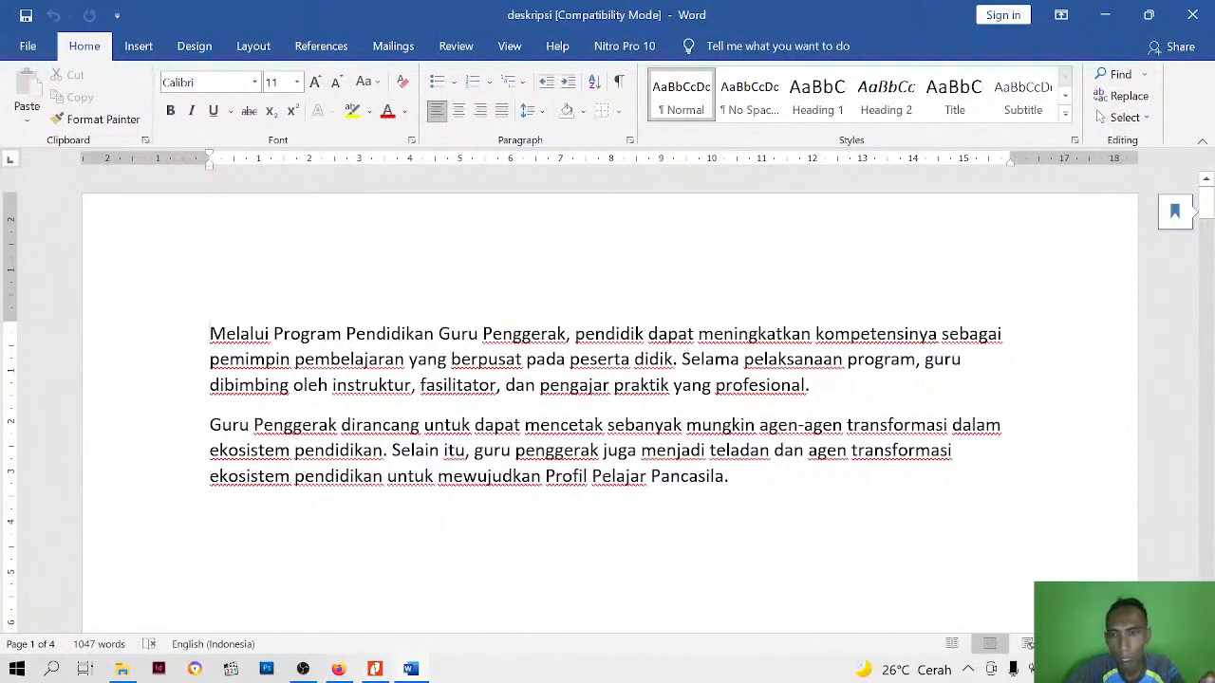
scroll(607, 398, down, 3)
scroll(607, 399, up, 2)
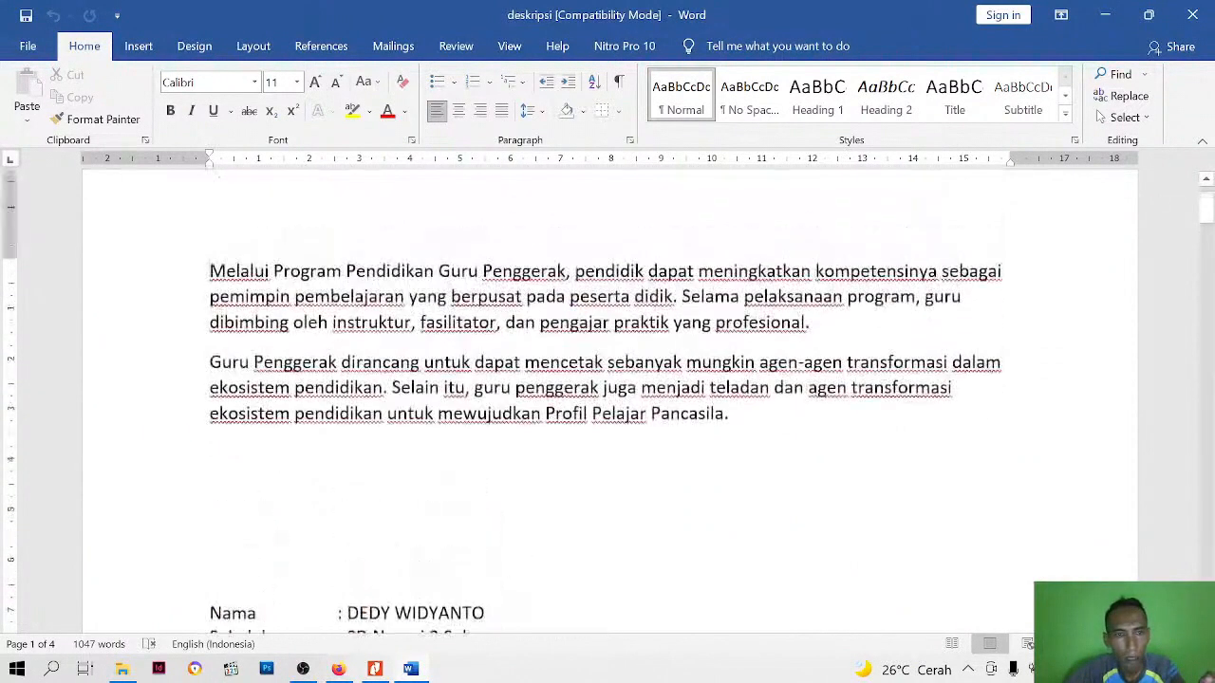
Copy the two introductory Guru Penggerak paragraphs from the "deskripsi" document and paste them into the empty text box in Google Sites
drag(210, 271, 736, 416)
key(ctrl+c)
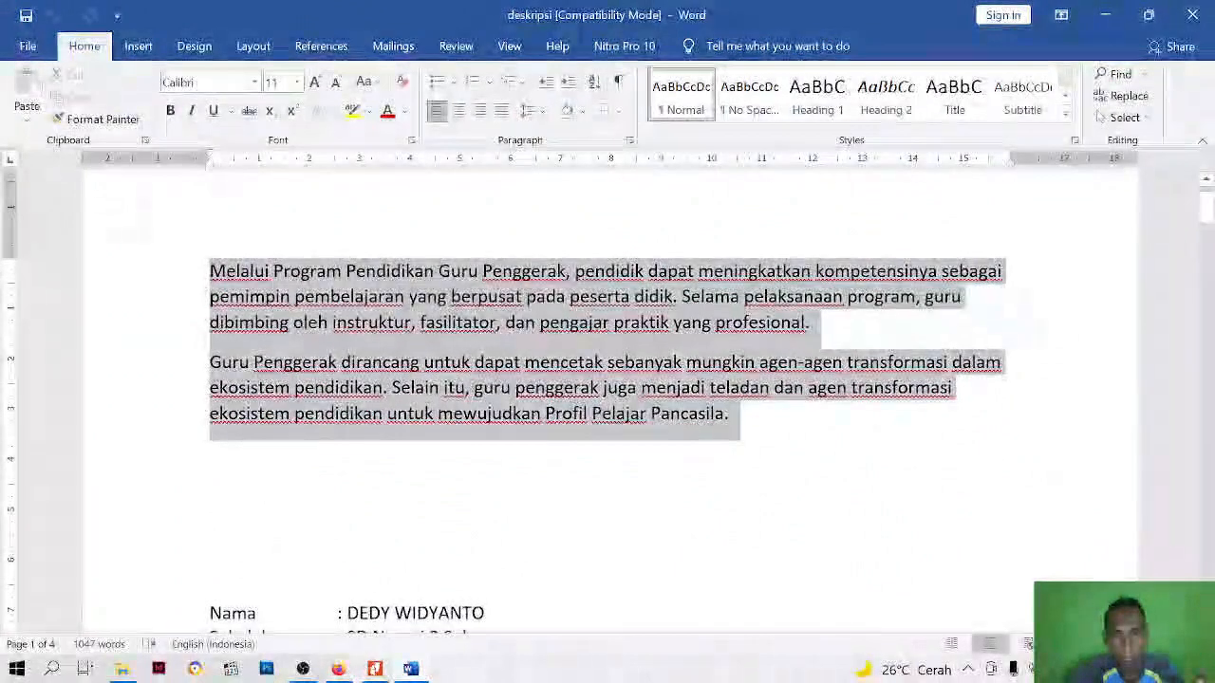
right_click(619, 388)
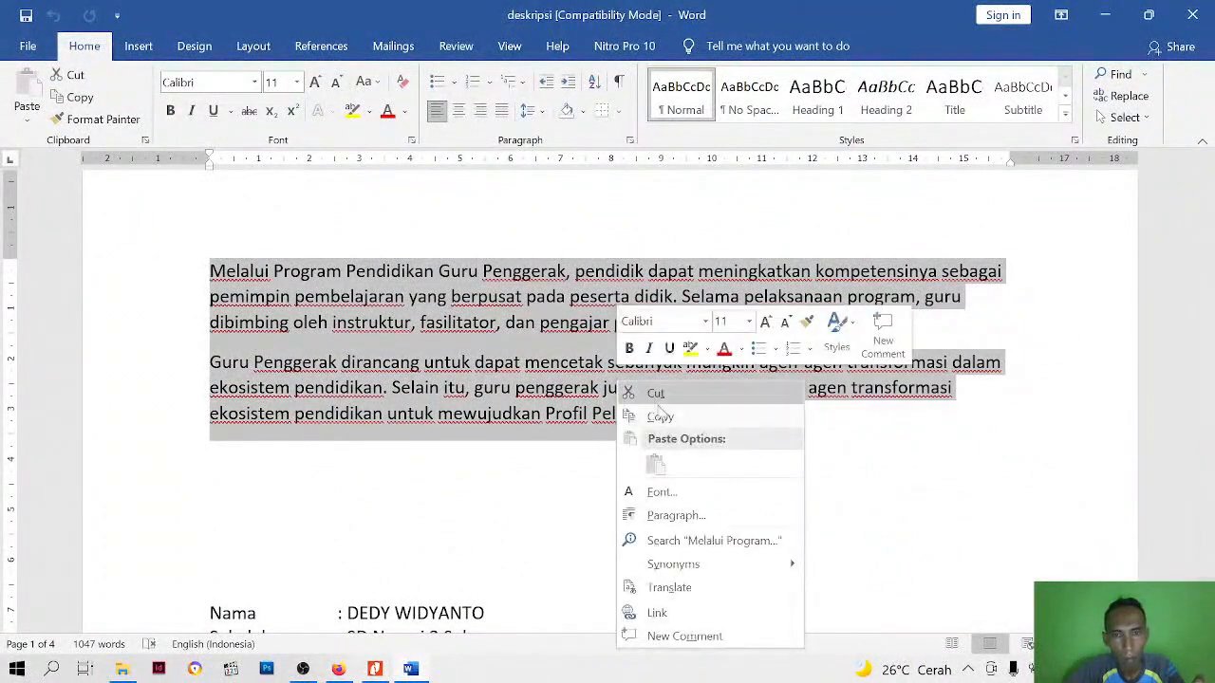
click(662, 417)
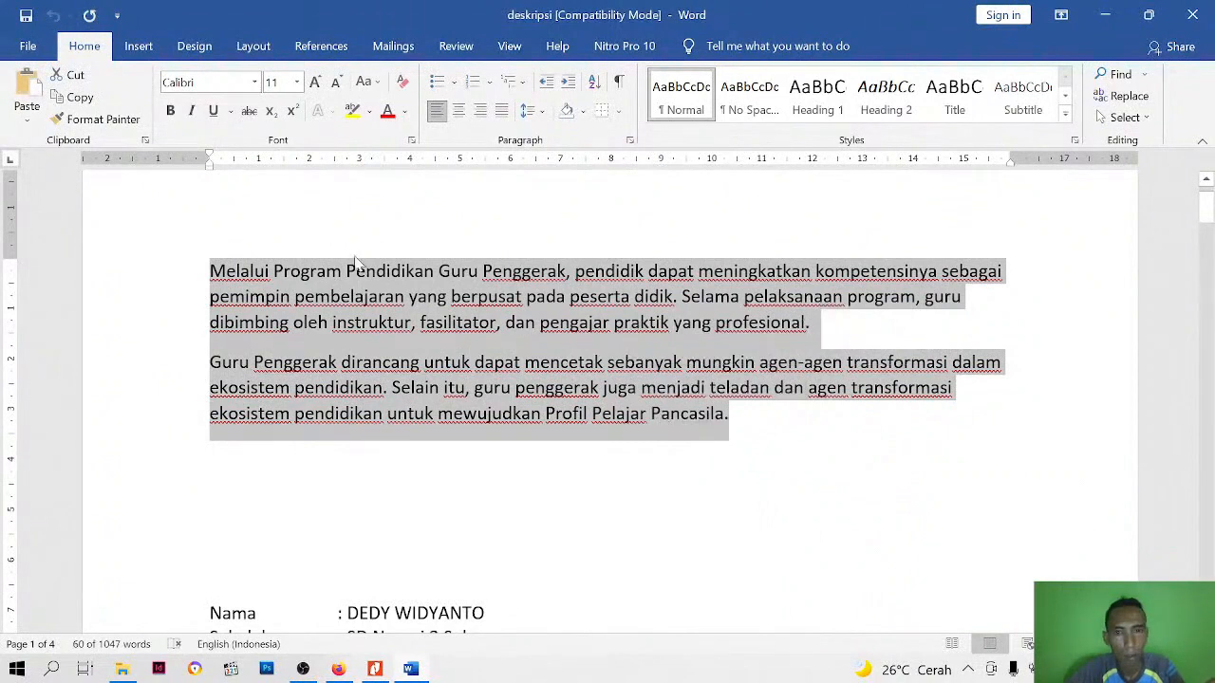
right_click(349, 292)
click(393, 323)
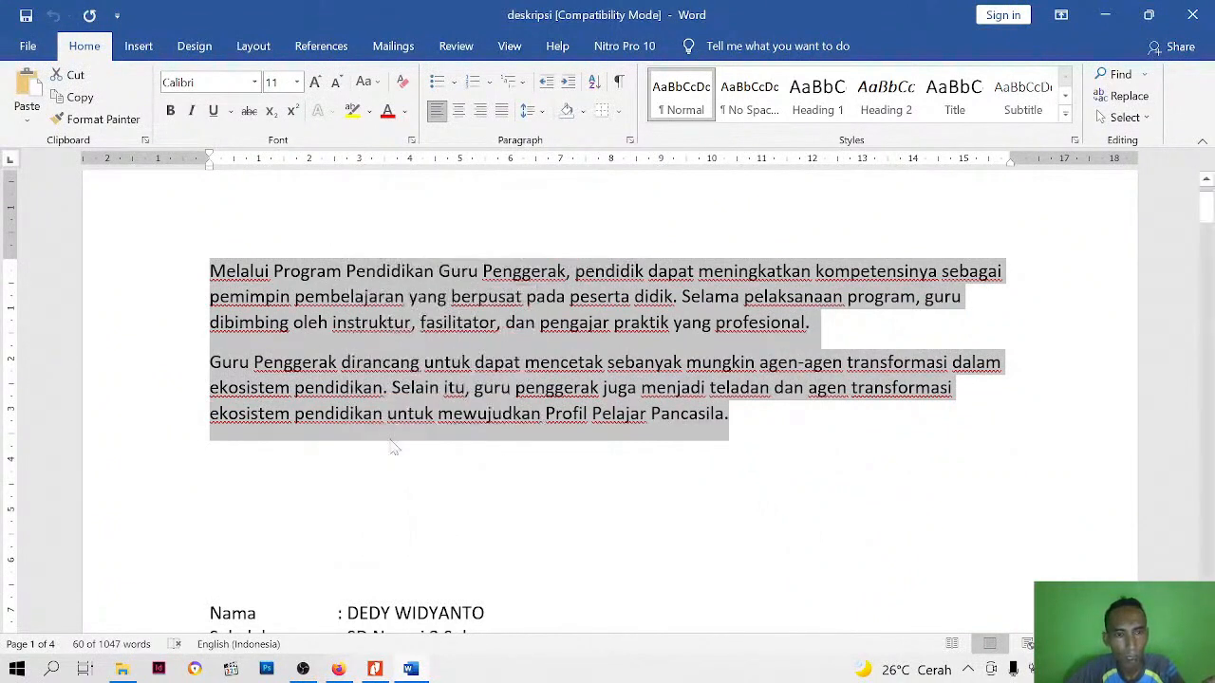
click(339, 669)
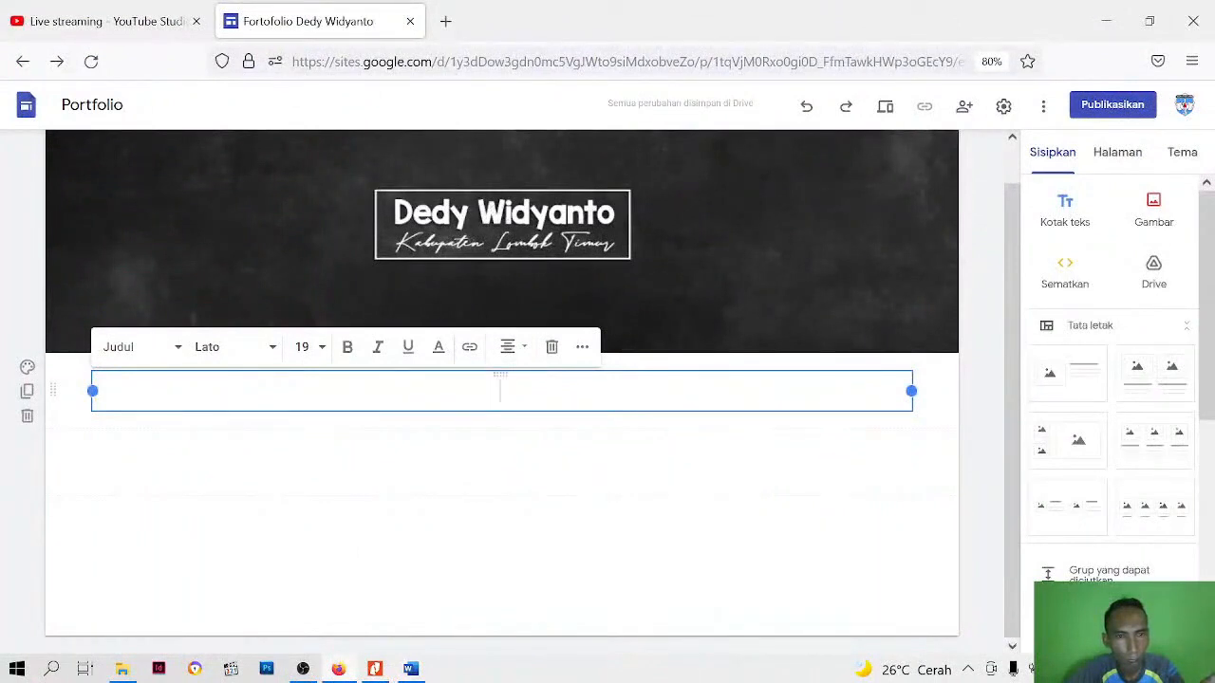
right_click(433, 389)
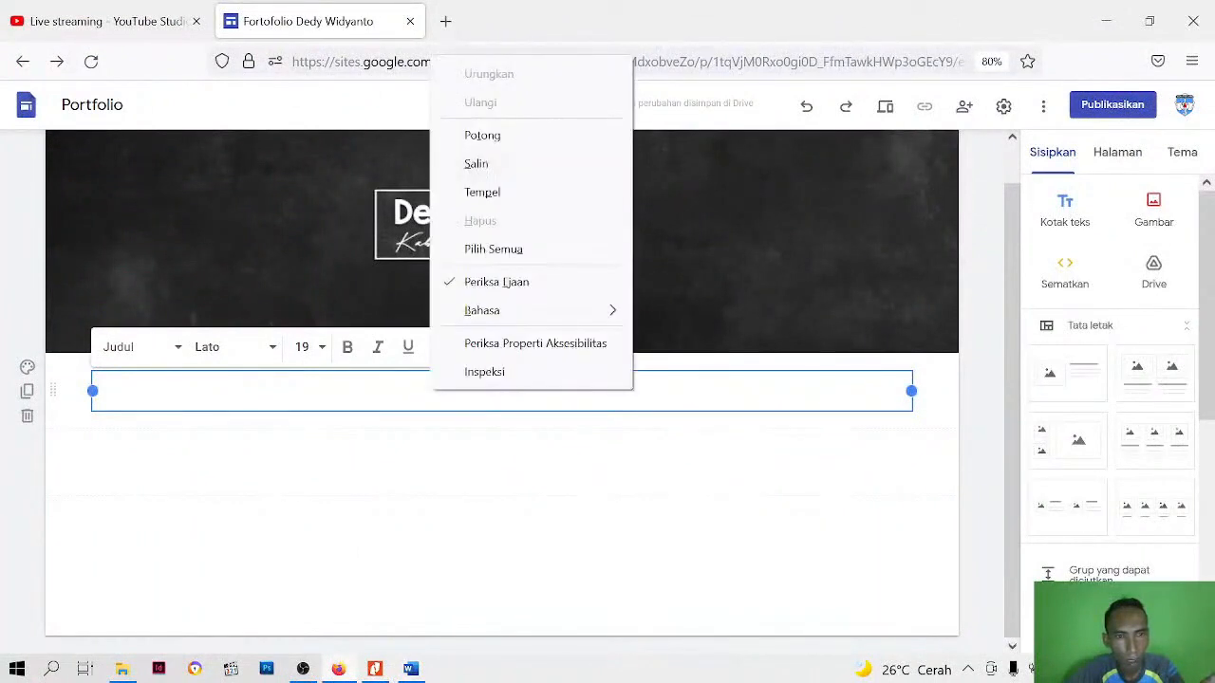
click(482, 192)
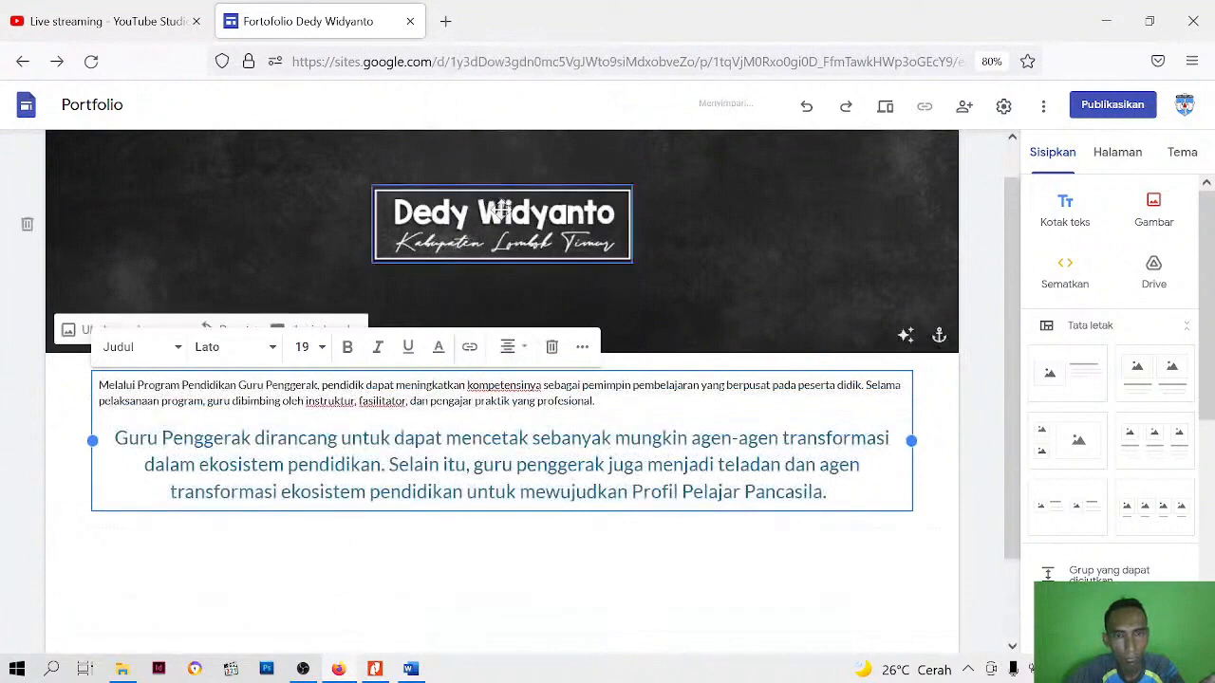
Format all the pasted text with the "Teks kecil" style, the Verdana font and size 10
click(342, 393)
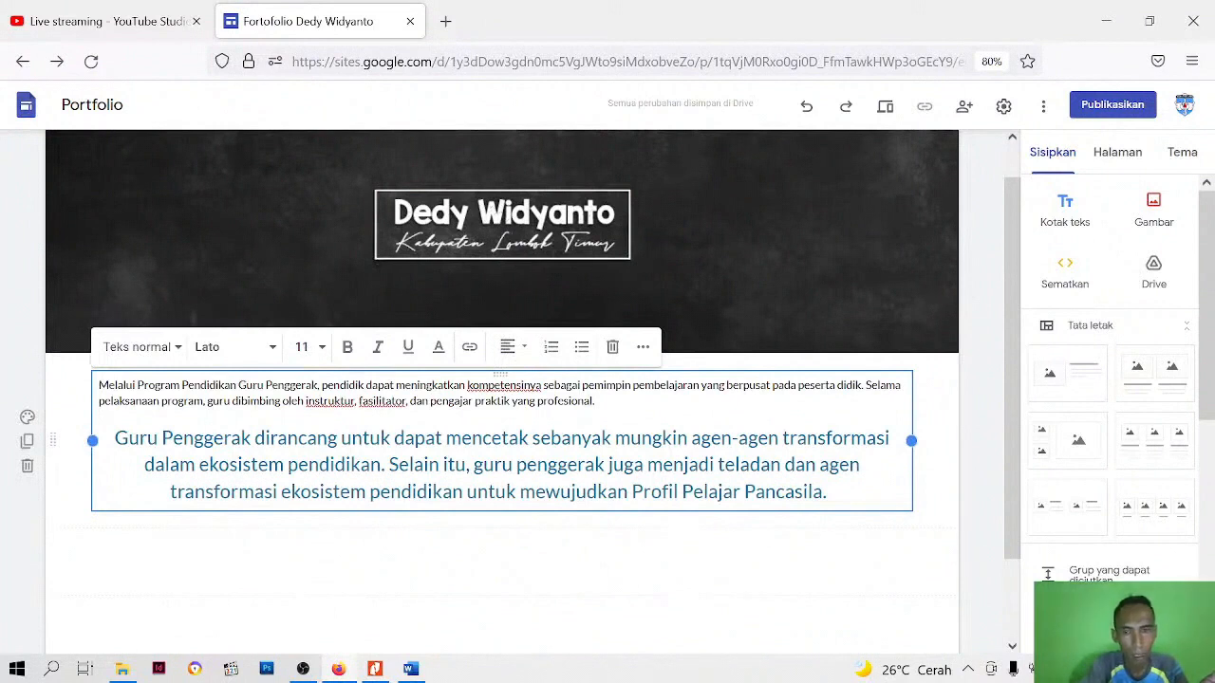
key(ctrl+a)
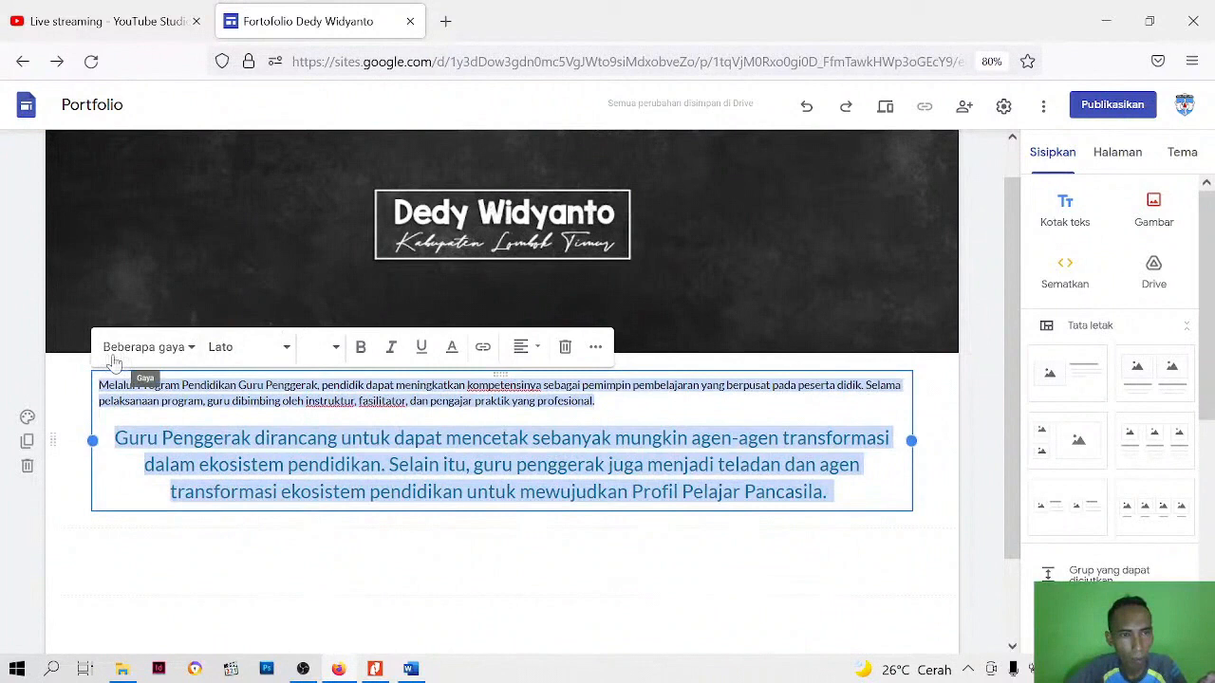
click(191, 351)
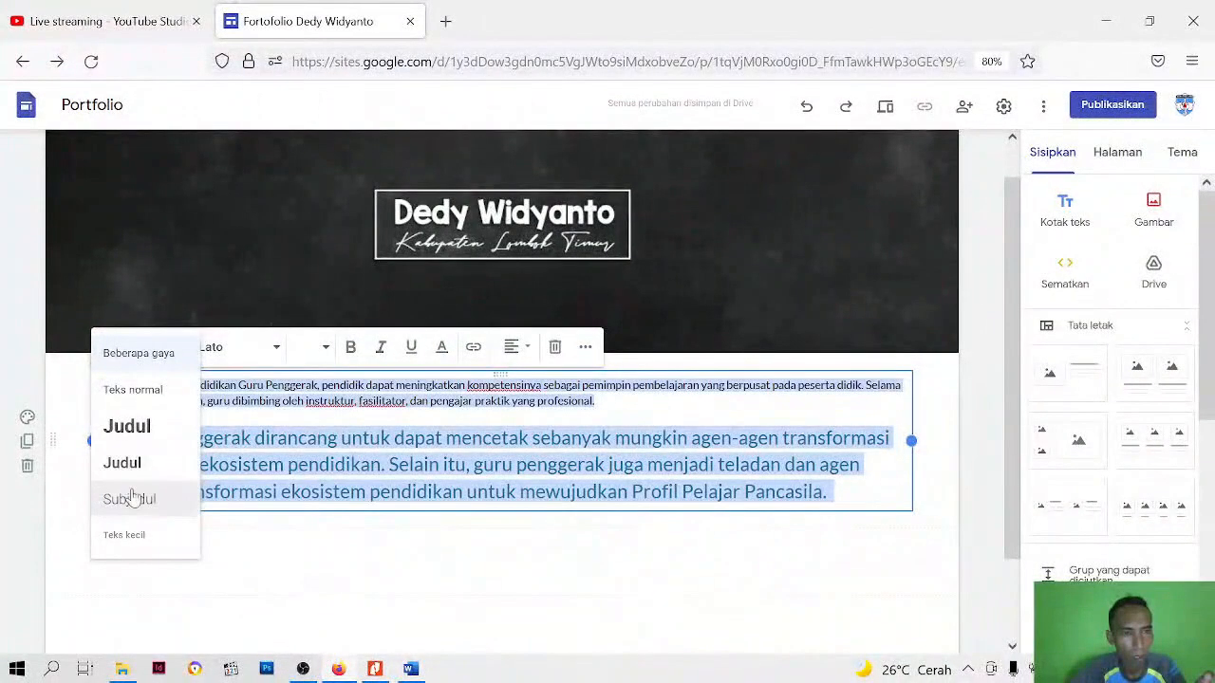
click(128, 538)
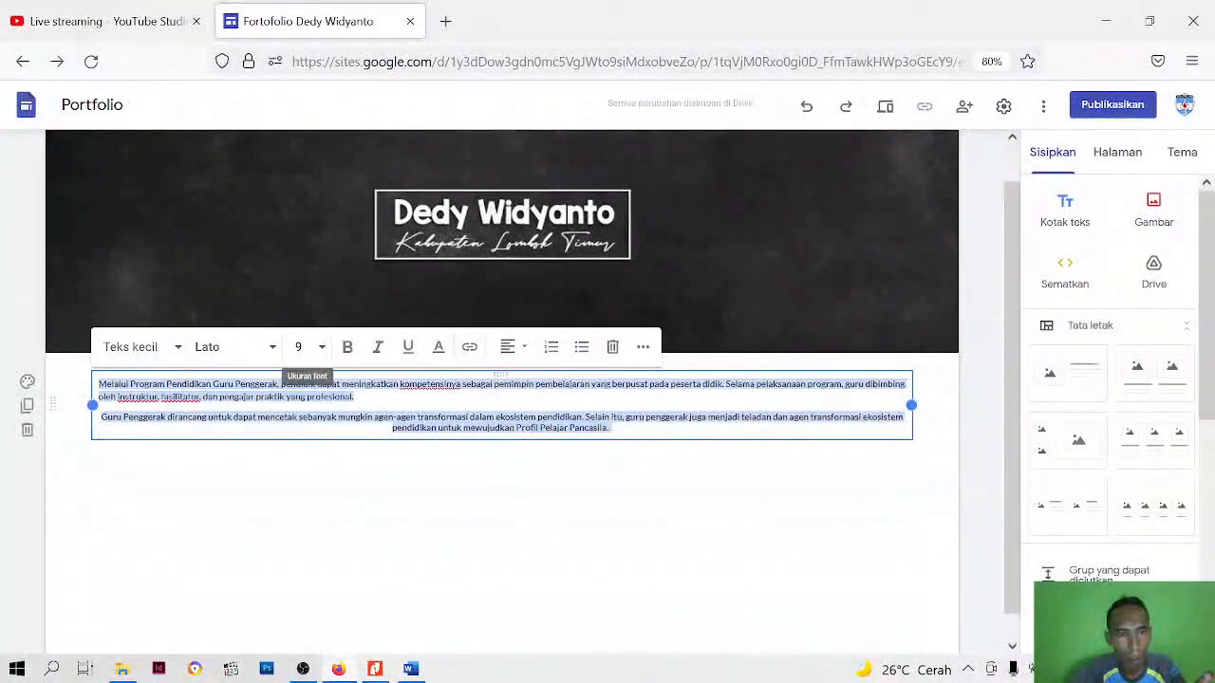
click(273, 347)
scroll(276, 479, down, 3)
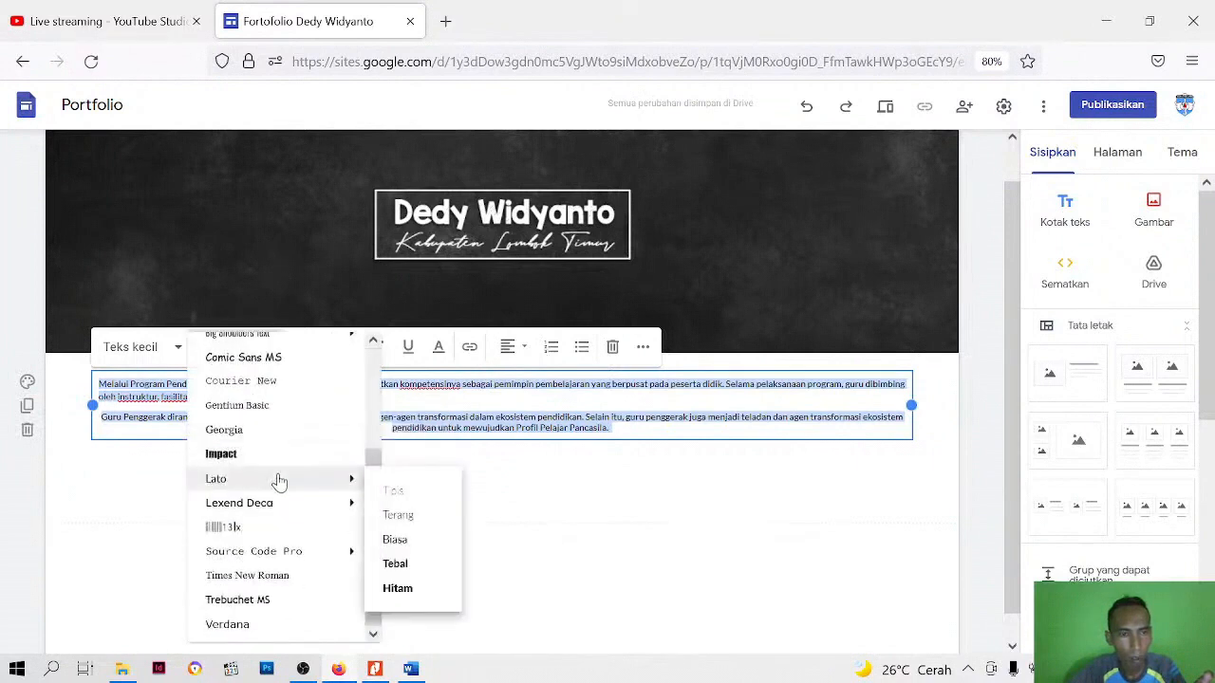
click(236, 624)
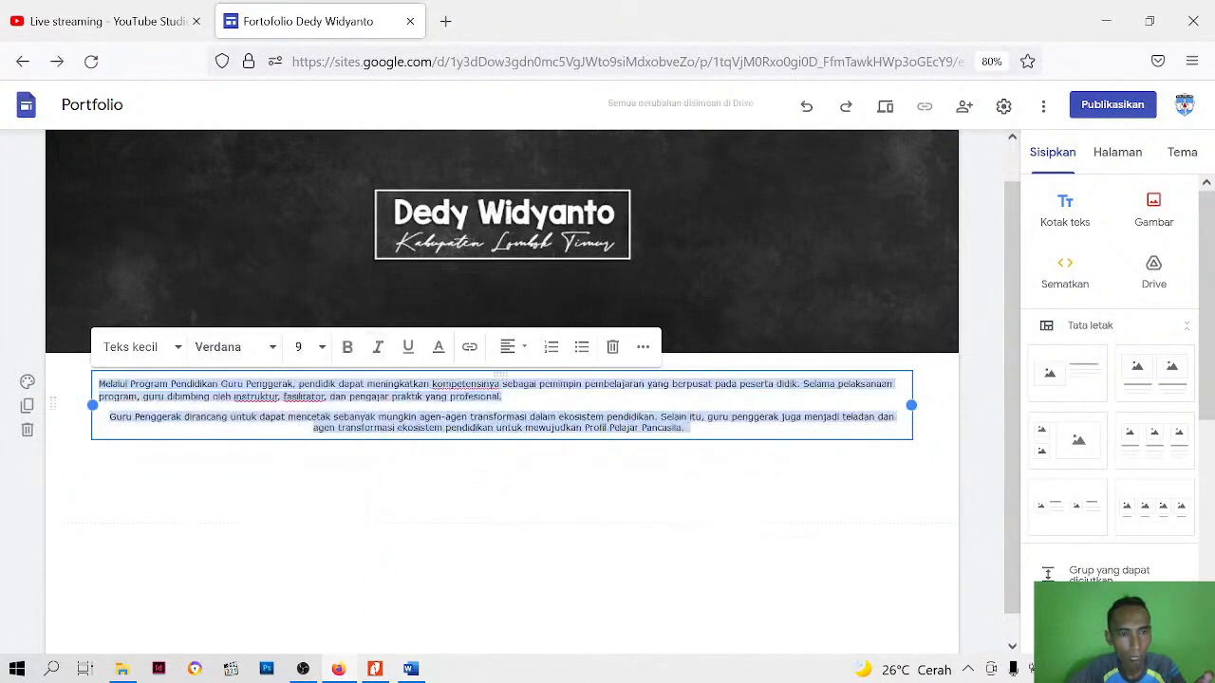
click(322, 348)
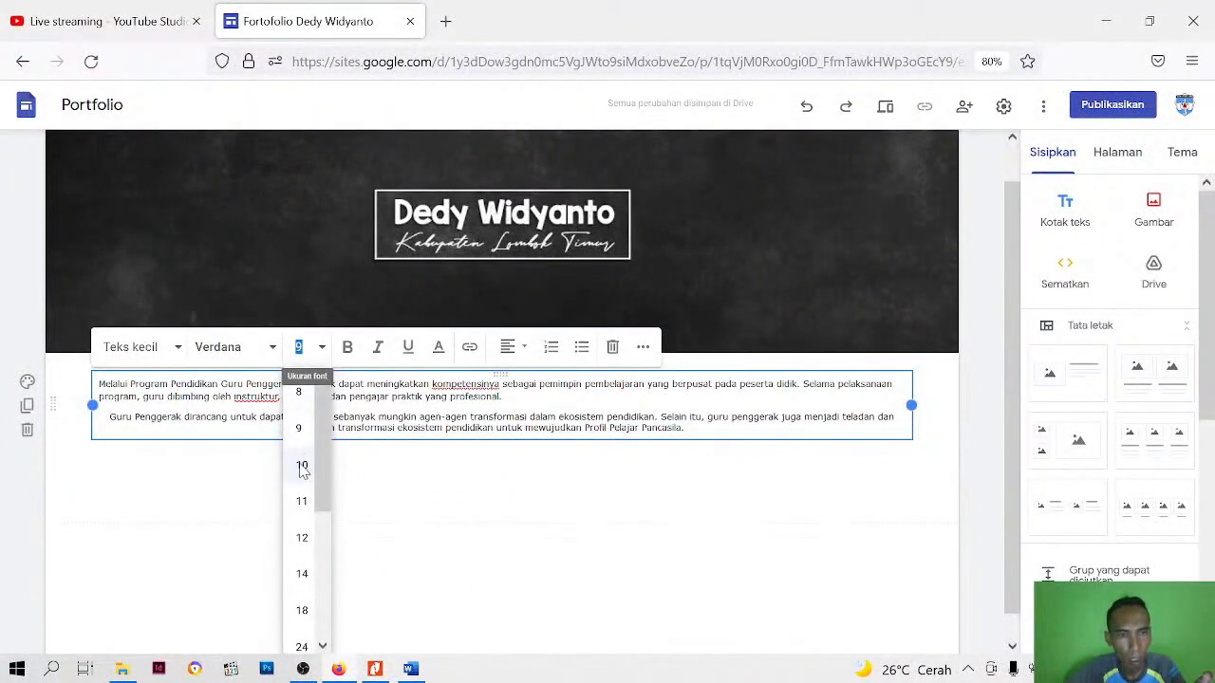
click(302, 466)
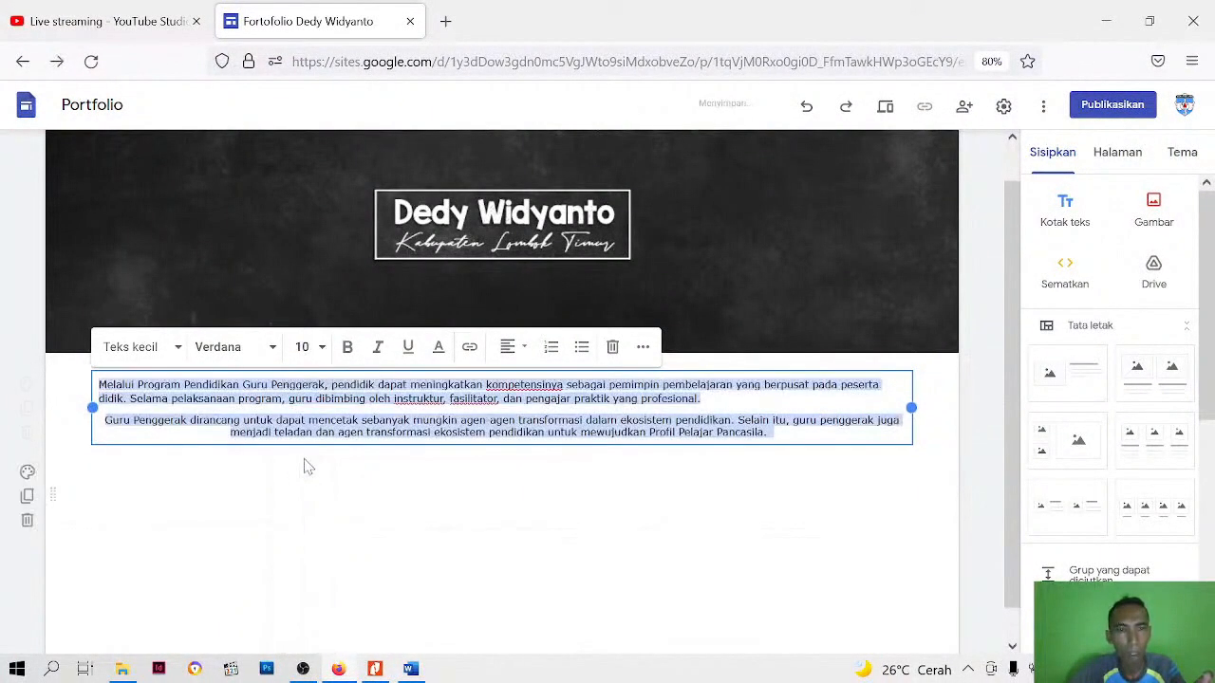
Justify both pasted paragraphs and set their line spacing to single (Tunggal)
click(517, 351)
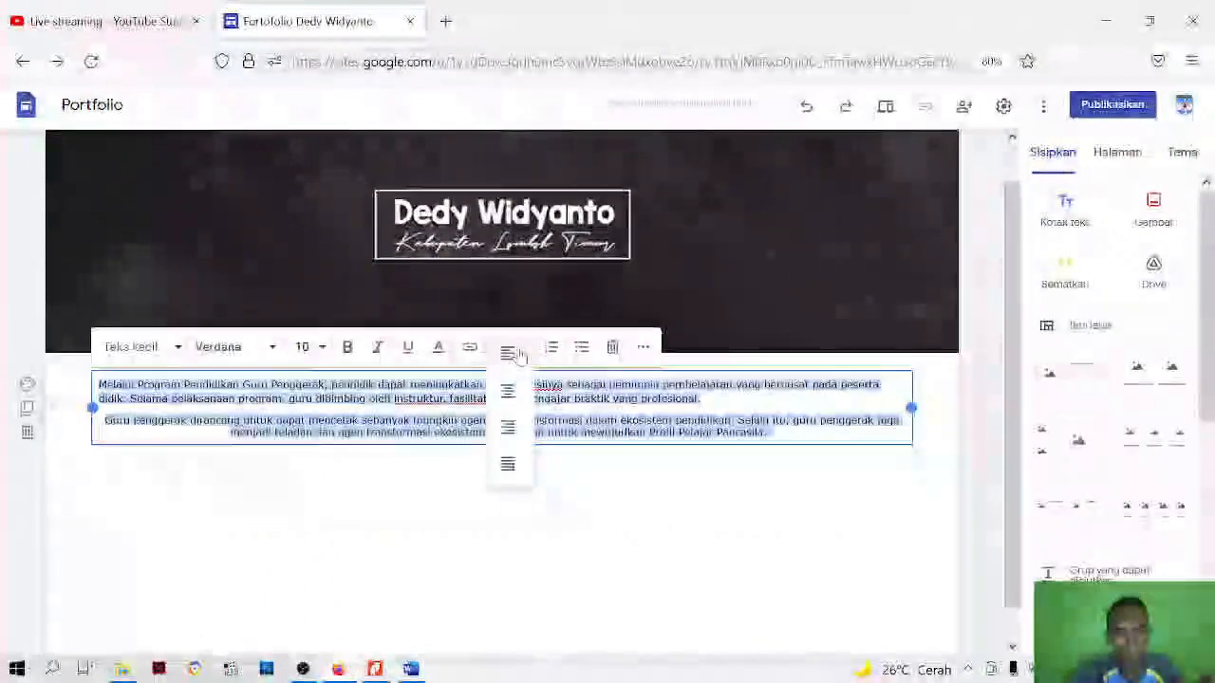
click(508, 466)
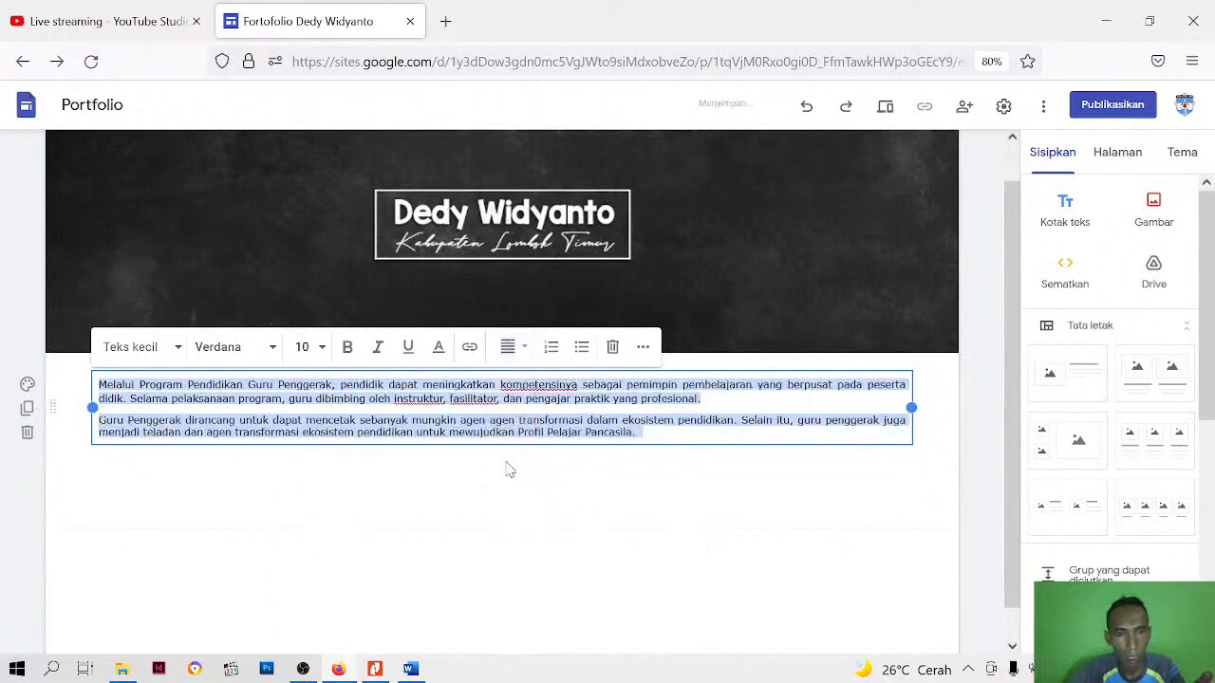
click(643, 348)
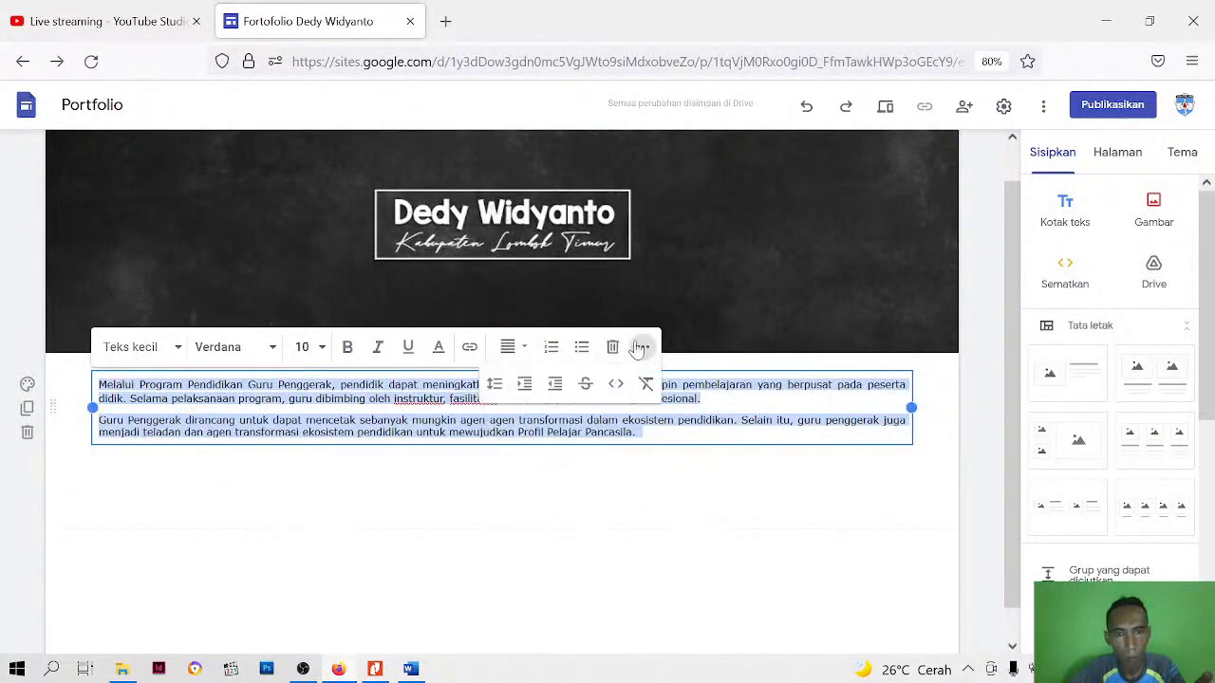
click(494, 384)
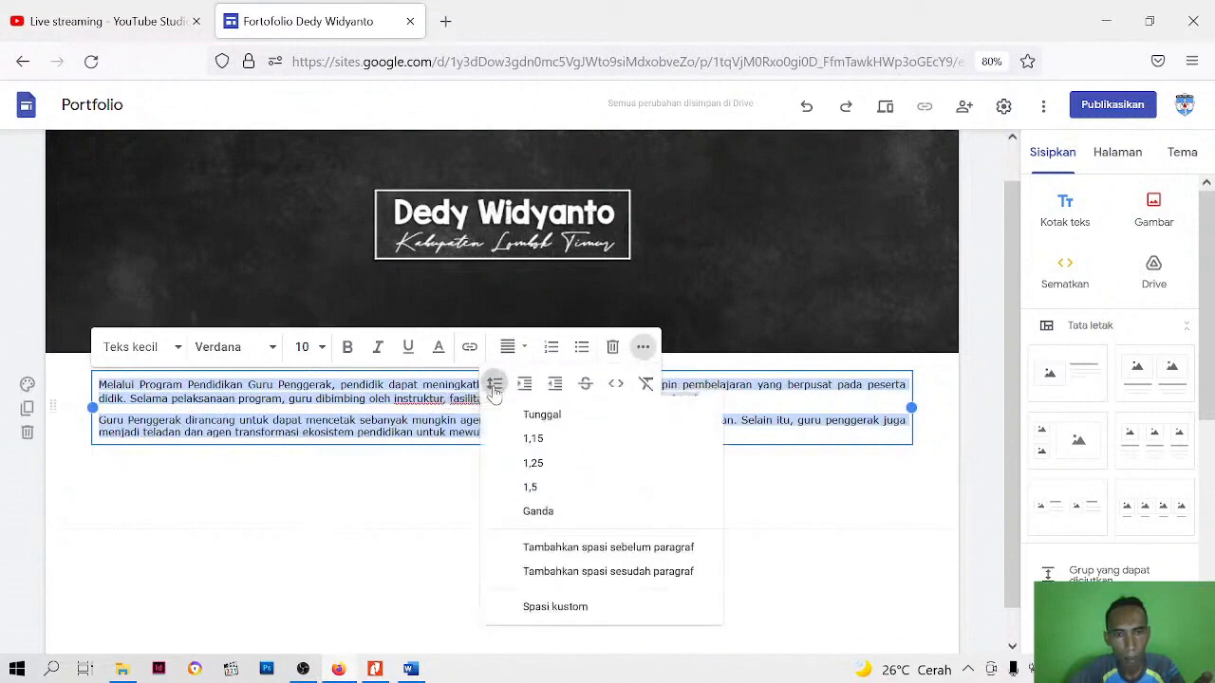
click(545, 423)
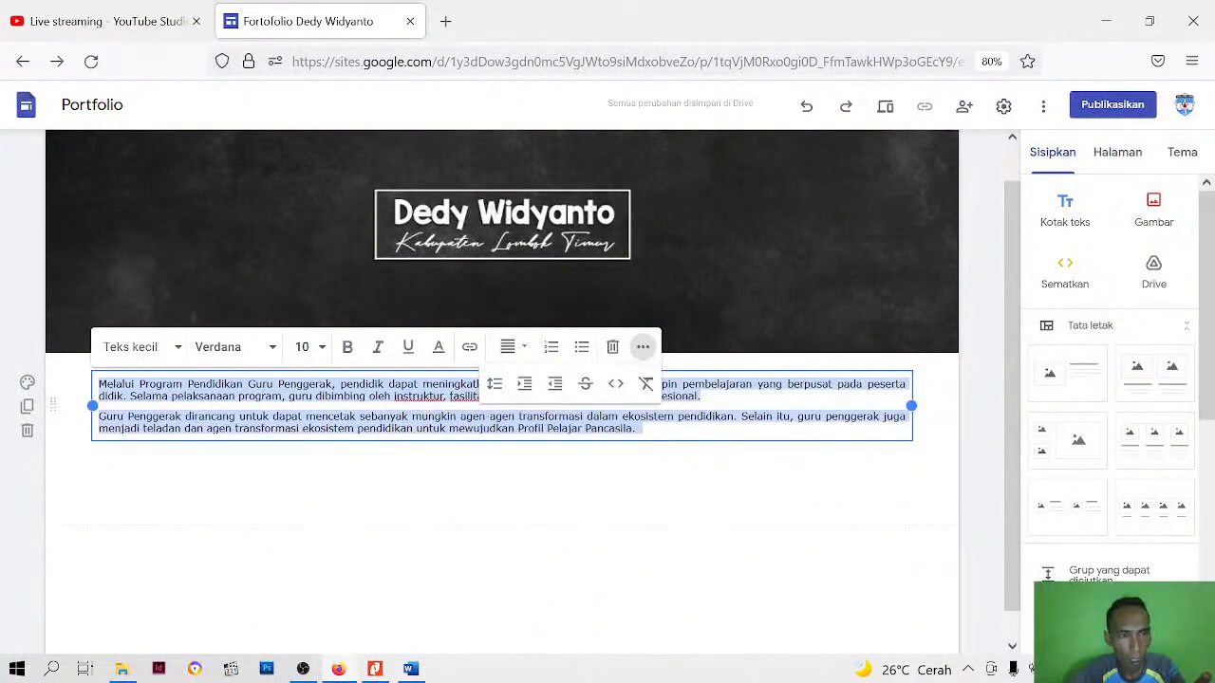
Set the custom spacing after both paragraphs to 0 points
click(493, 386)
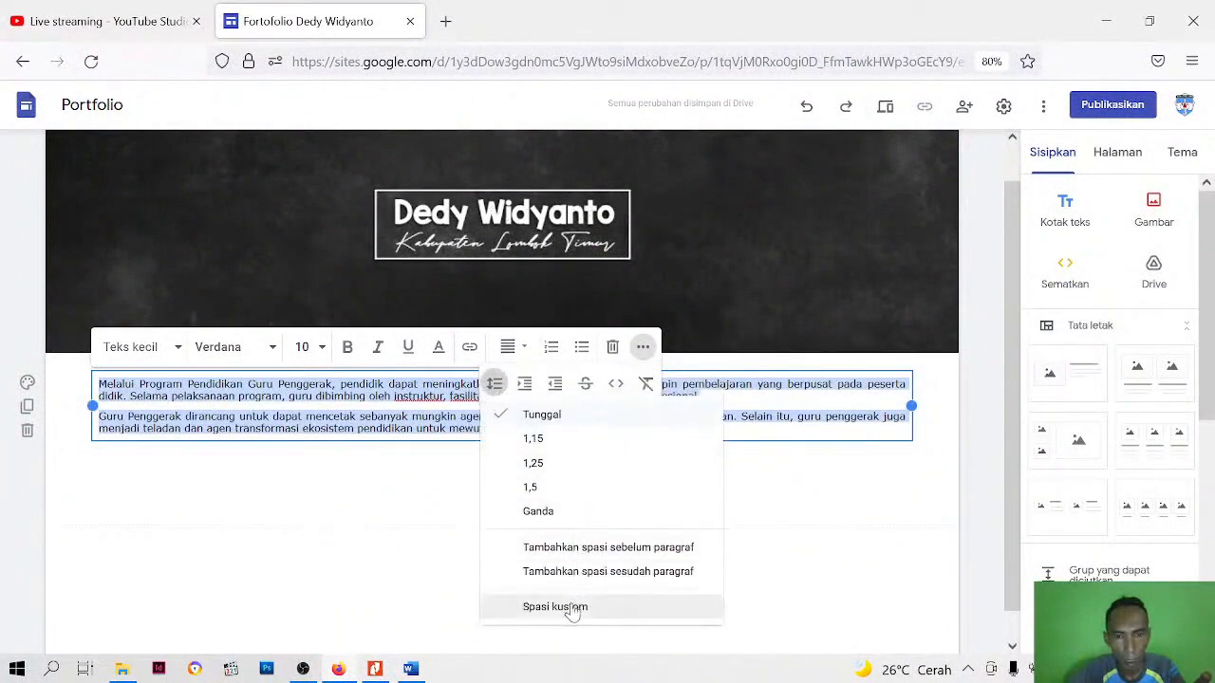
click(494, 387)
click(495, 387)
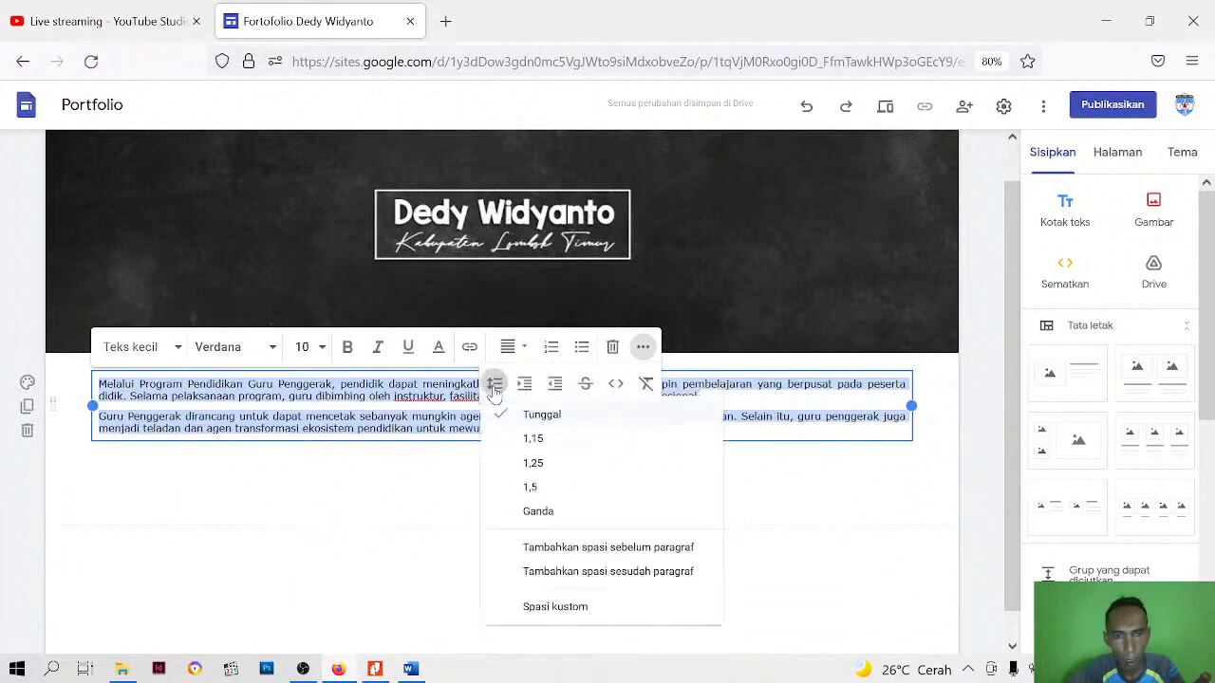
click(537, 608)
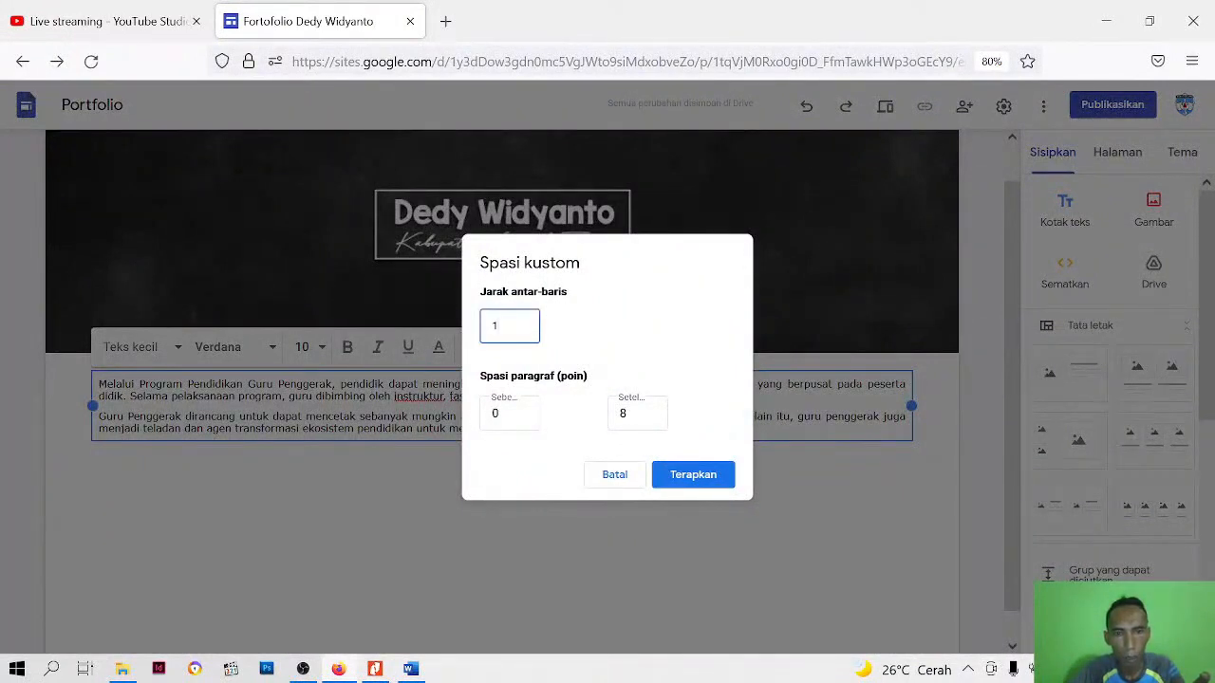
key(Tab)
key(Tab)
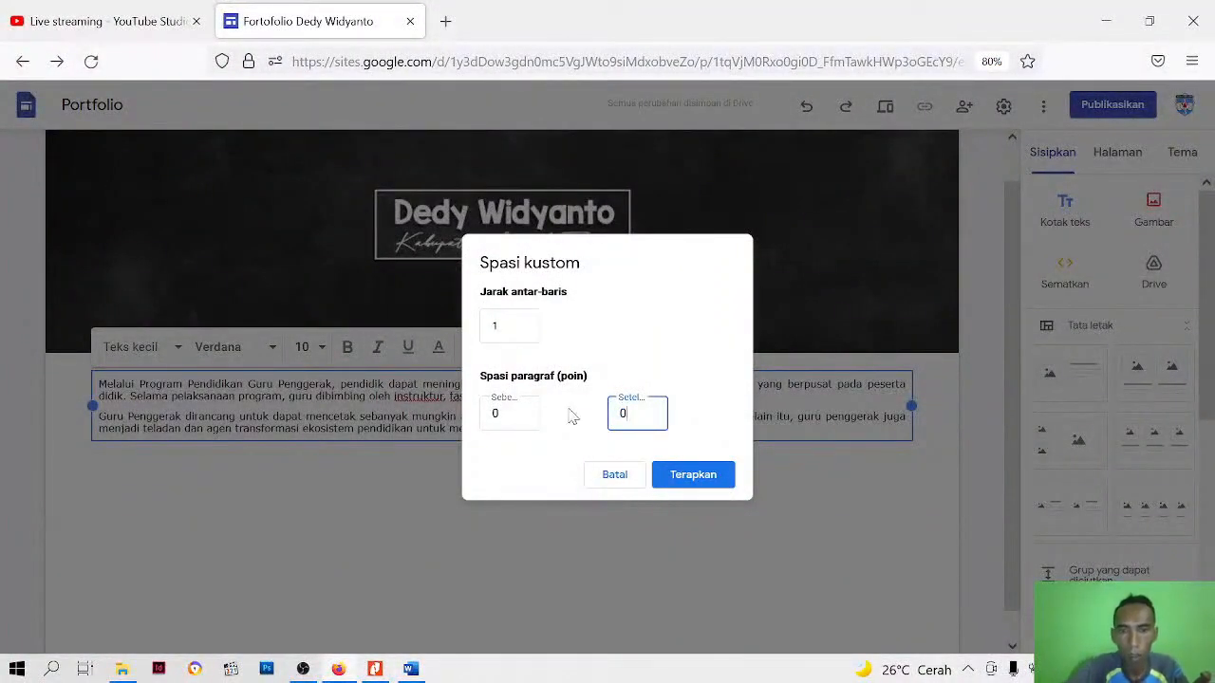
click(707, 485)
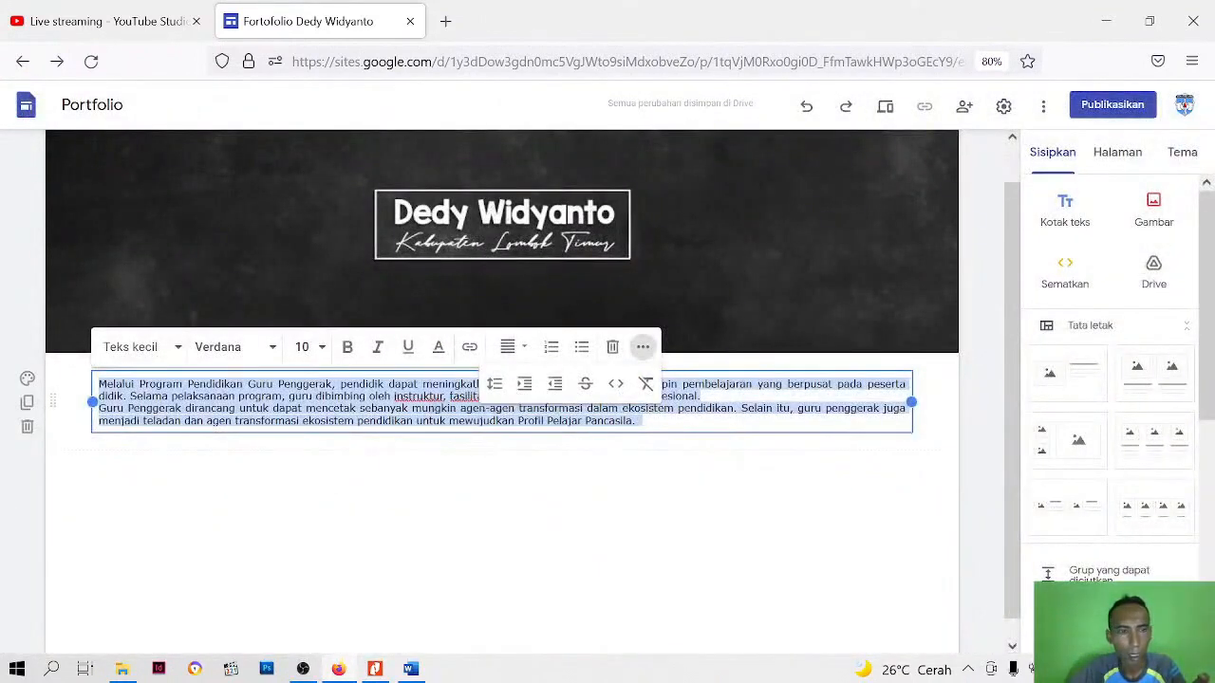
click(599, 560)
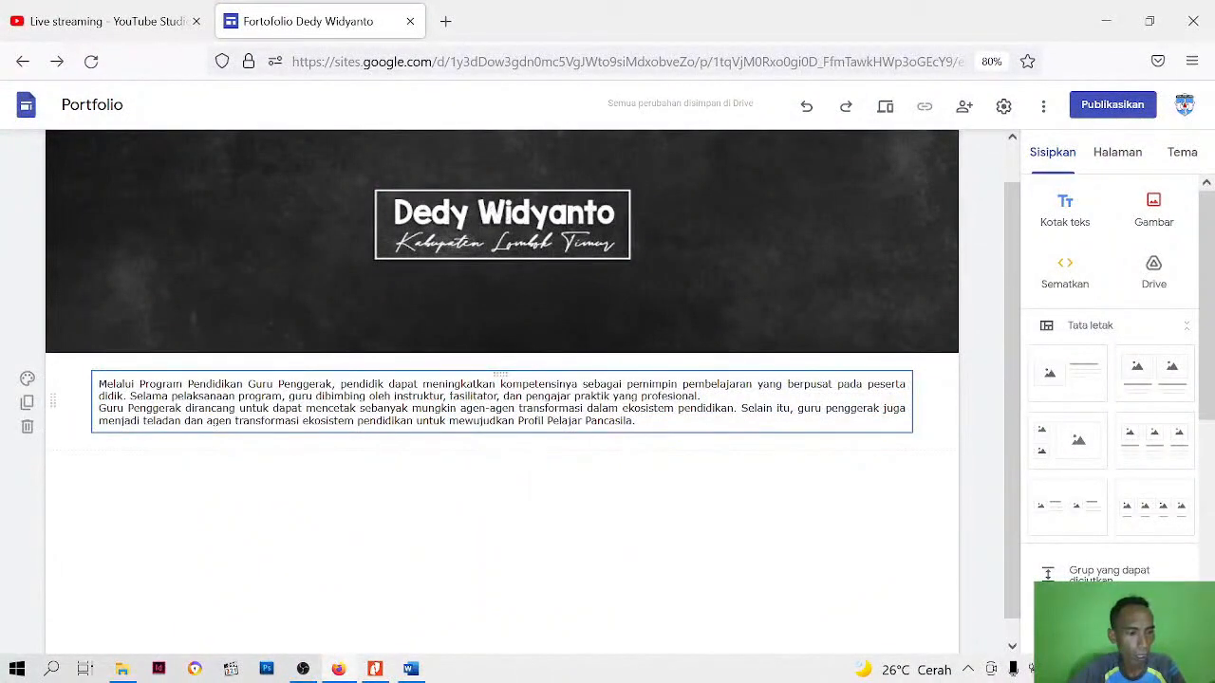
Indent the first line of both paragraphs and narrow the text box to the left half of the section
click(96, 388)
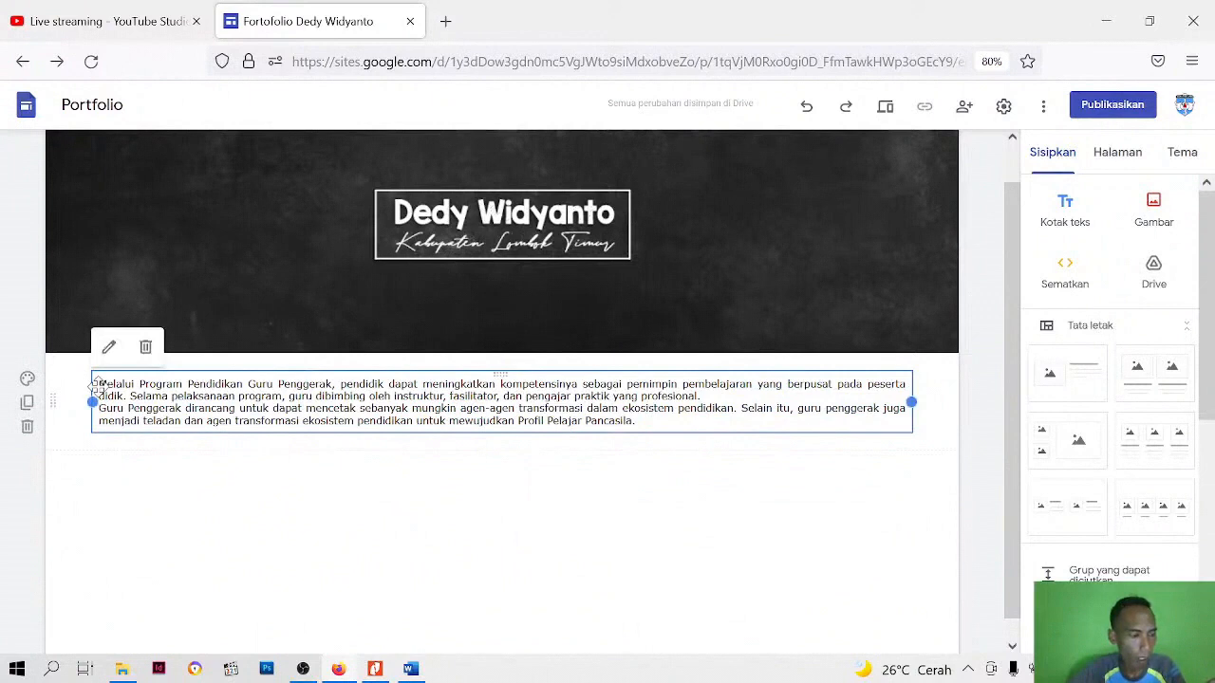
click(99, 386)
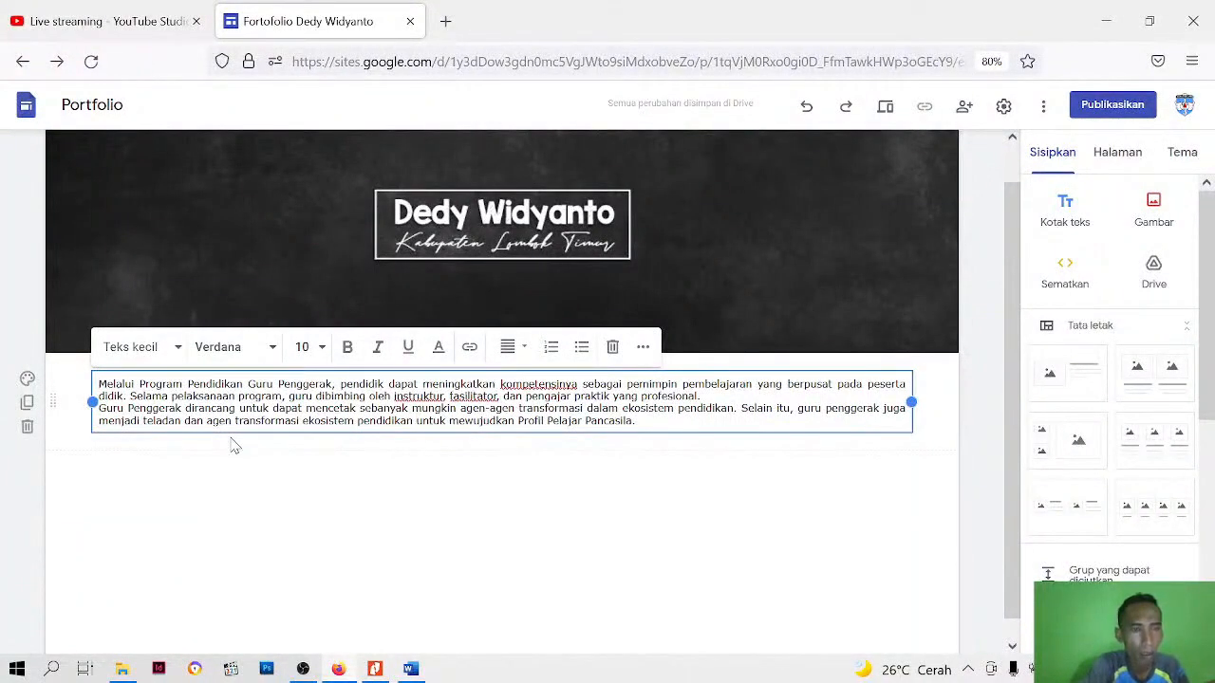
key(Tab)
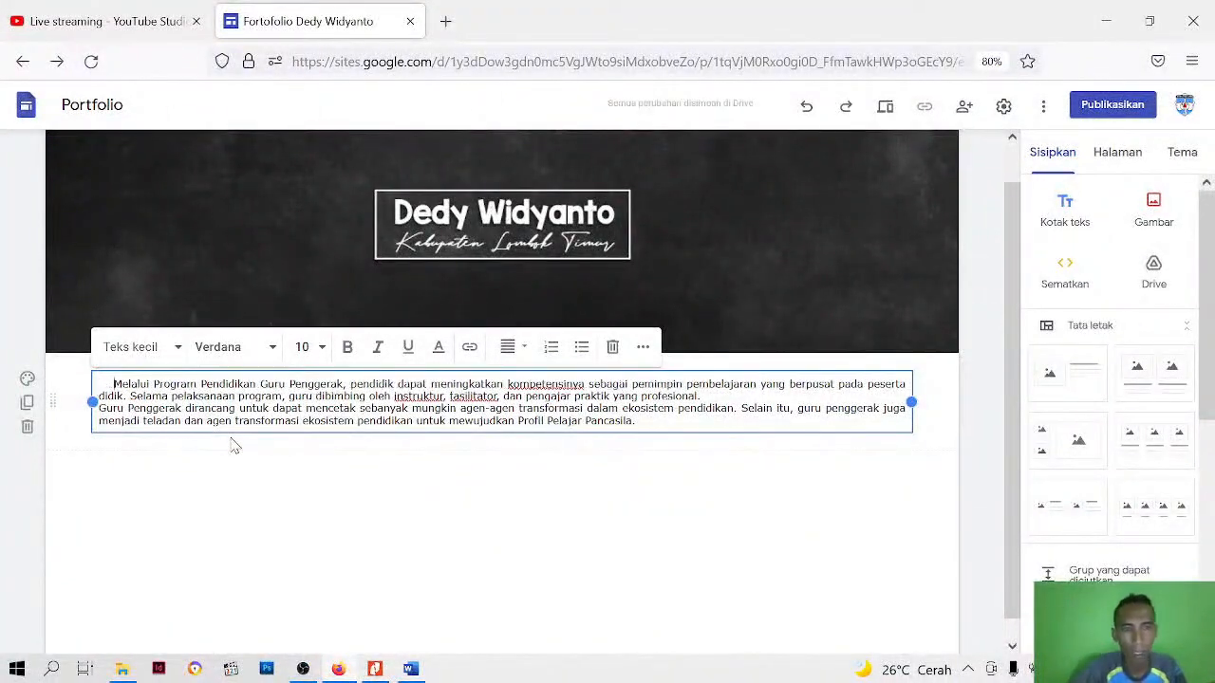
drag(911, 401, 490, 418)
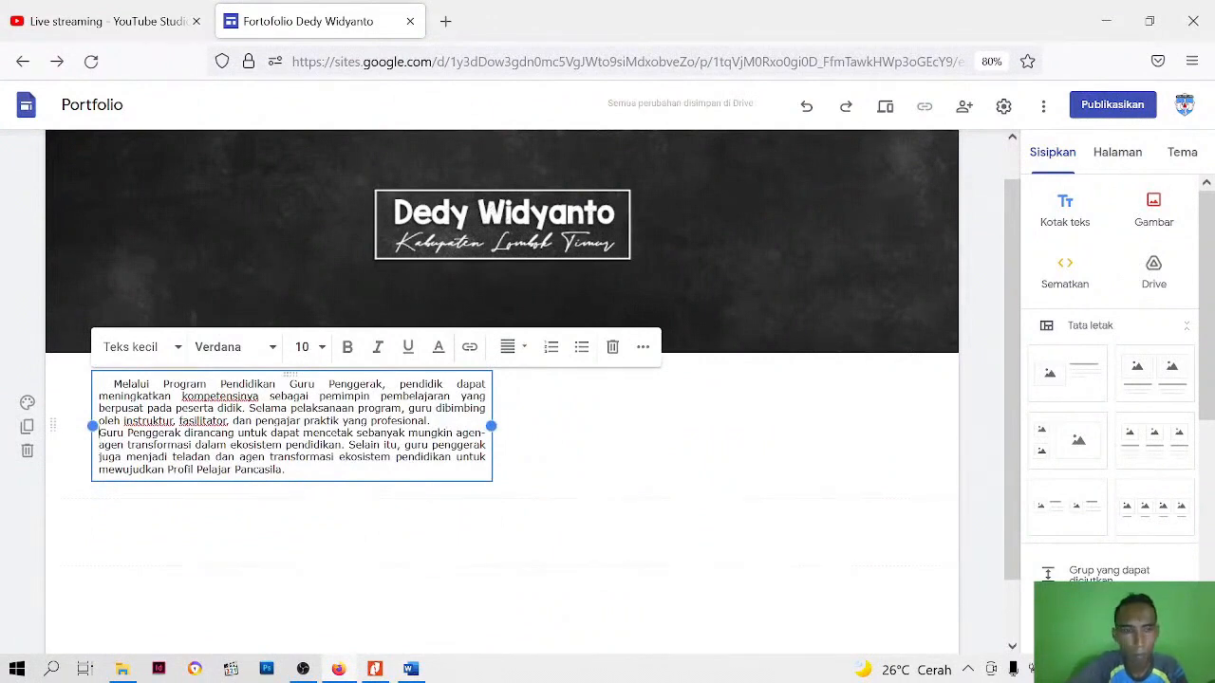
key(BackSpace)
key(Return)
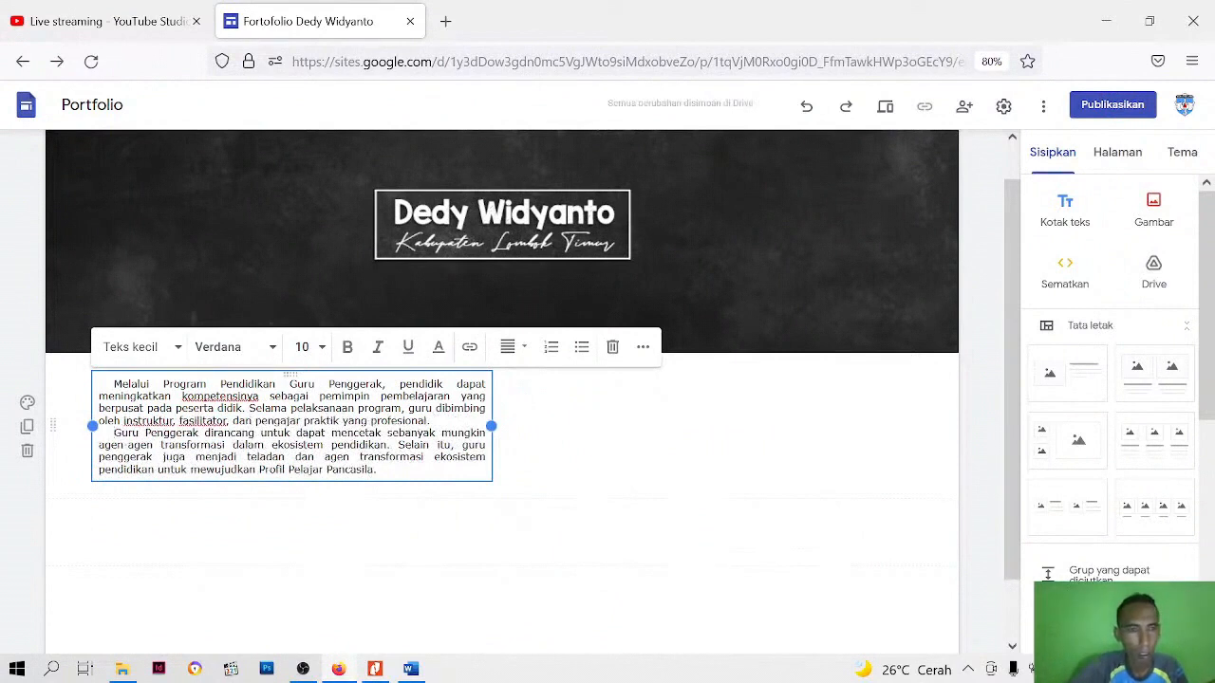
click(512, 580)
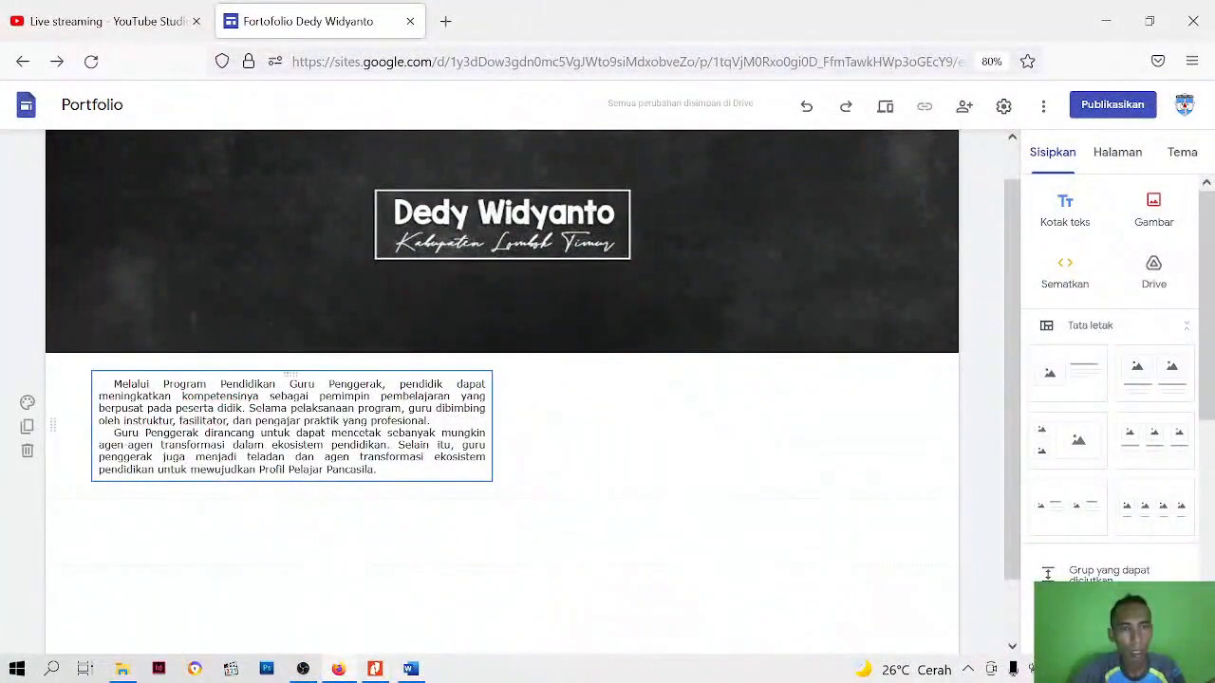
Change the background of the introductory text section to "Penekanan 1"
click(27, 403)
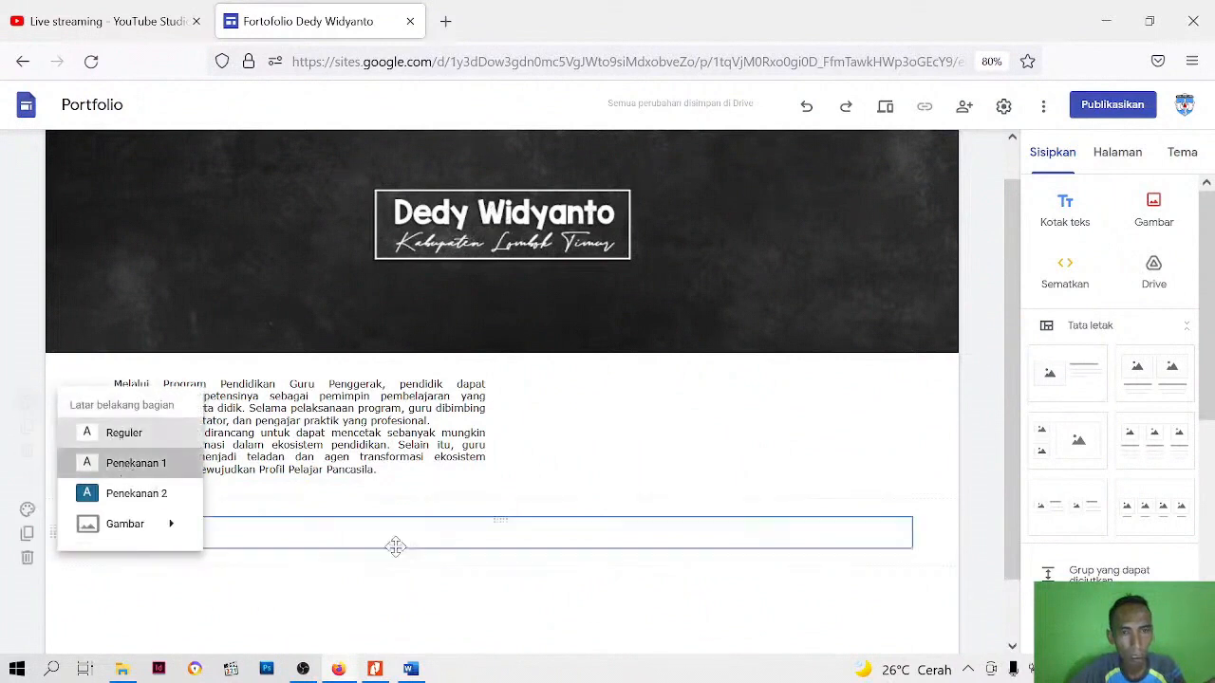
click(133, 463)
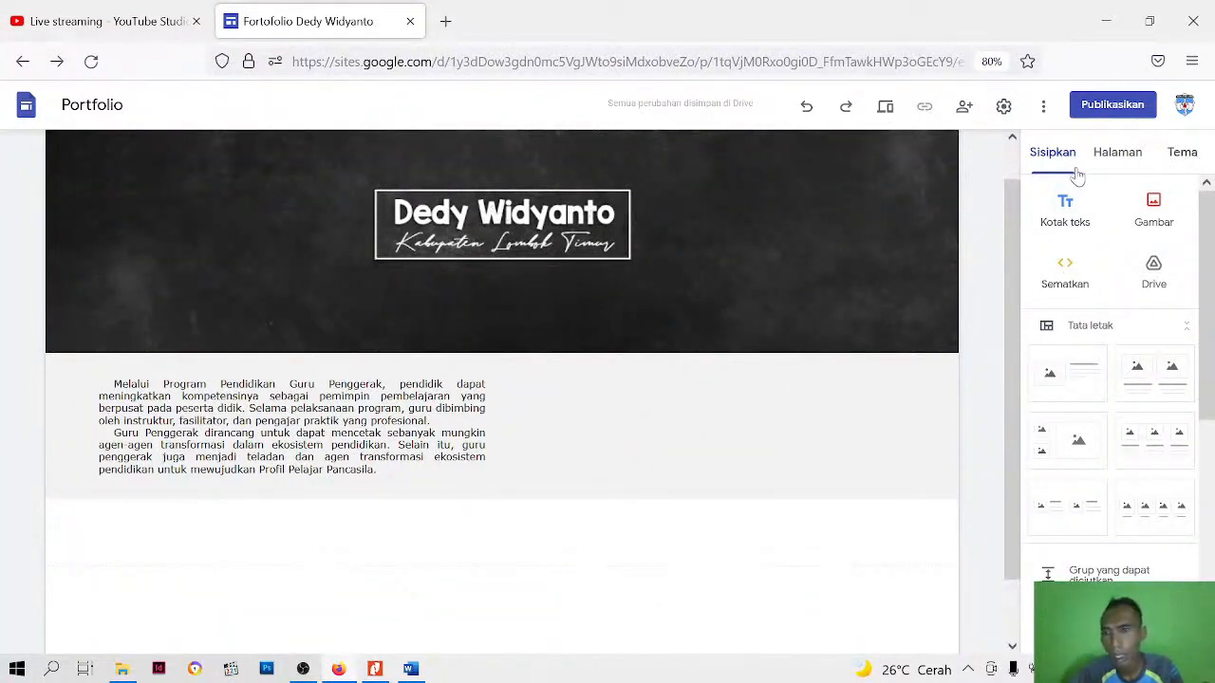
scroll(1157, 389, down, 3)
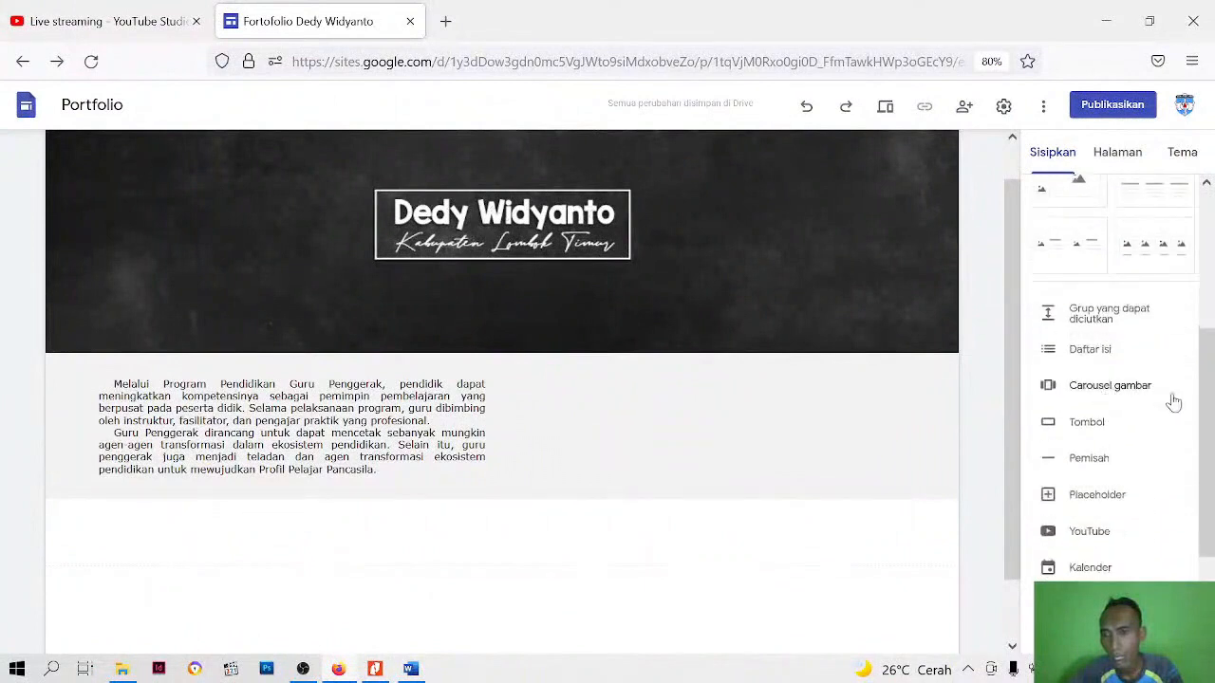
Insert an image carousel with the images iklan 1, iklan 2, iklan 4 and iklan 5 uploaded from the Bahan Google Site folder
scroll(1063, 323, up, 5)
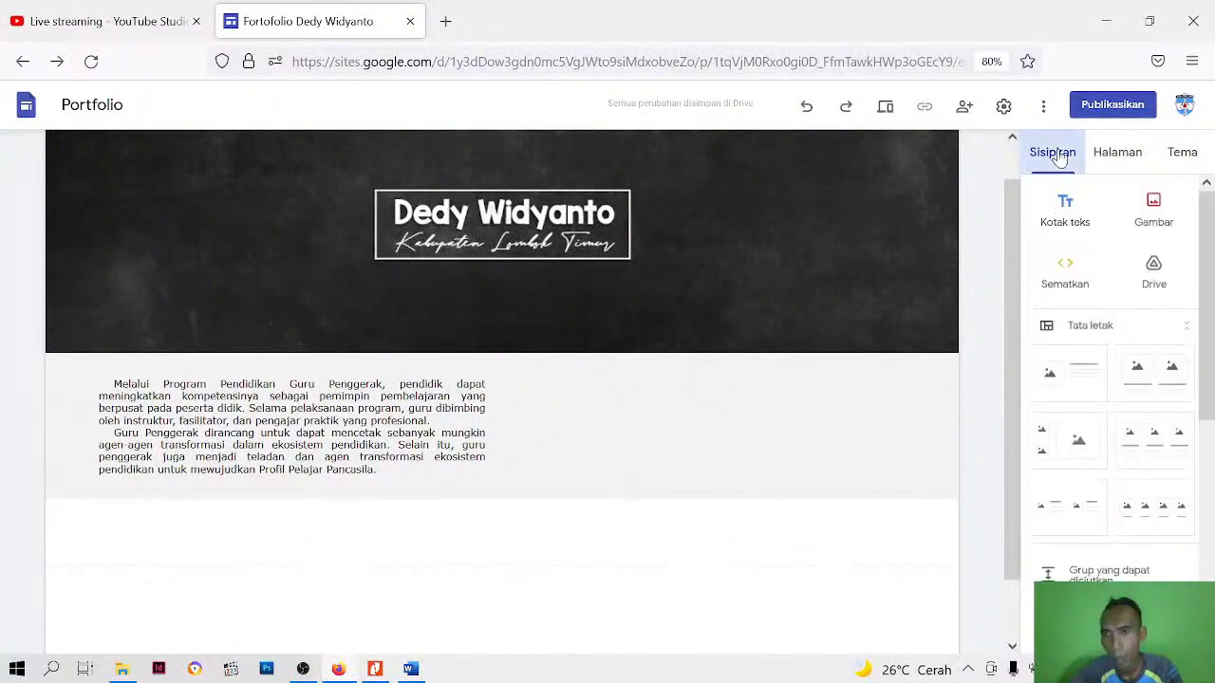
scroll(1082, 432, down, 2)
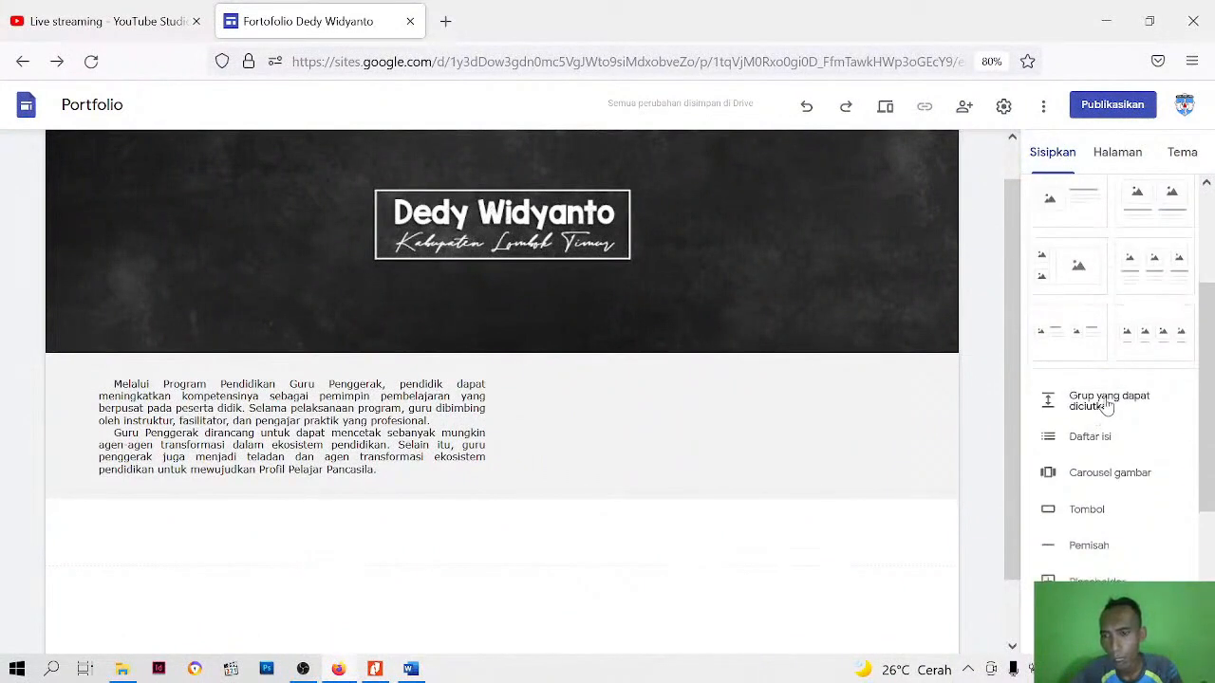
scroll(1105, 406, down, 2)
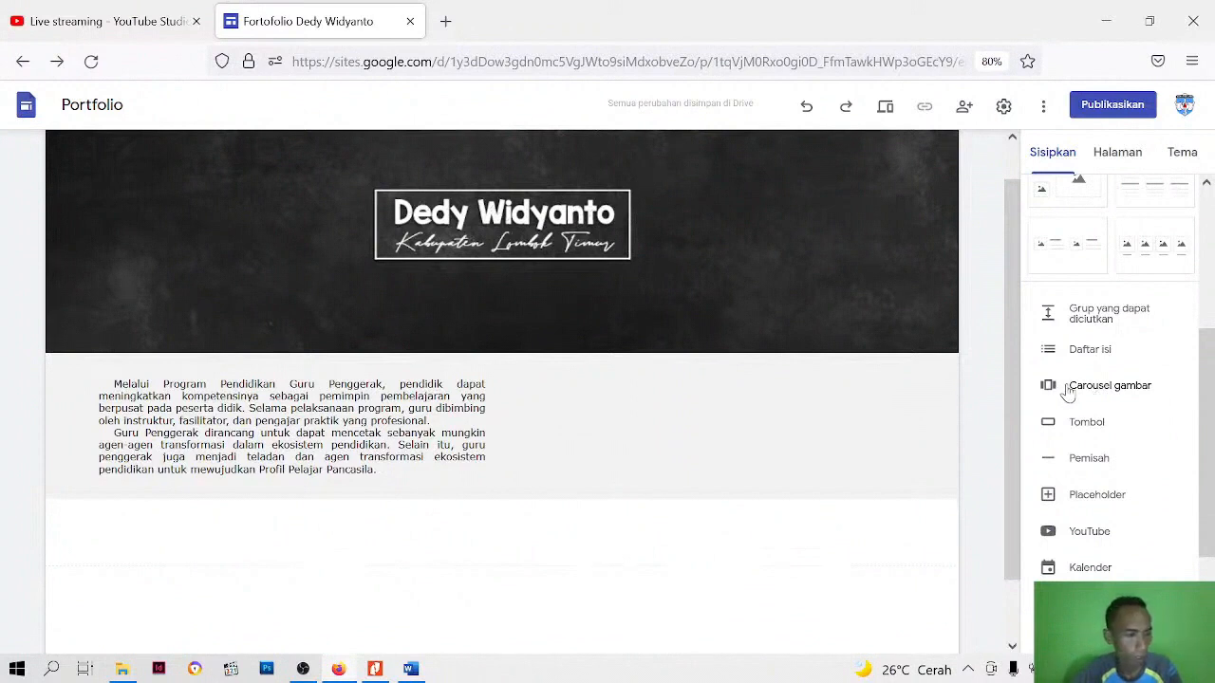
click(1067, 392)
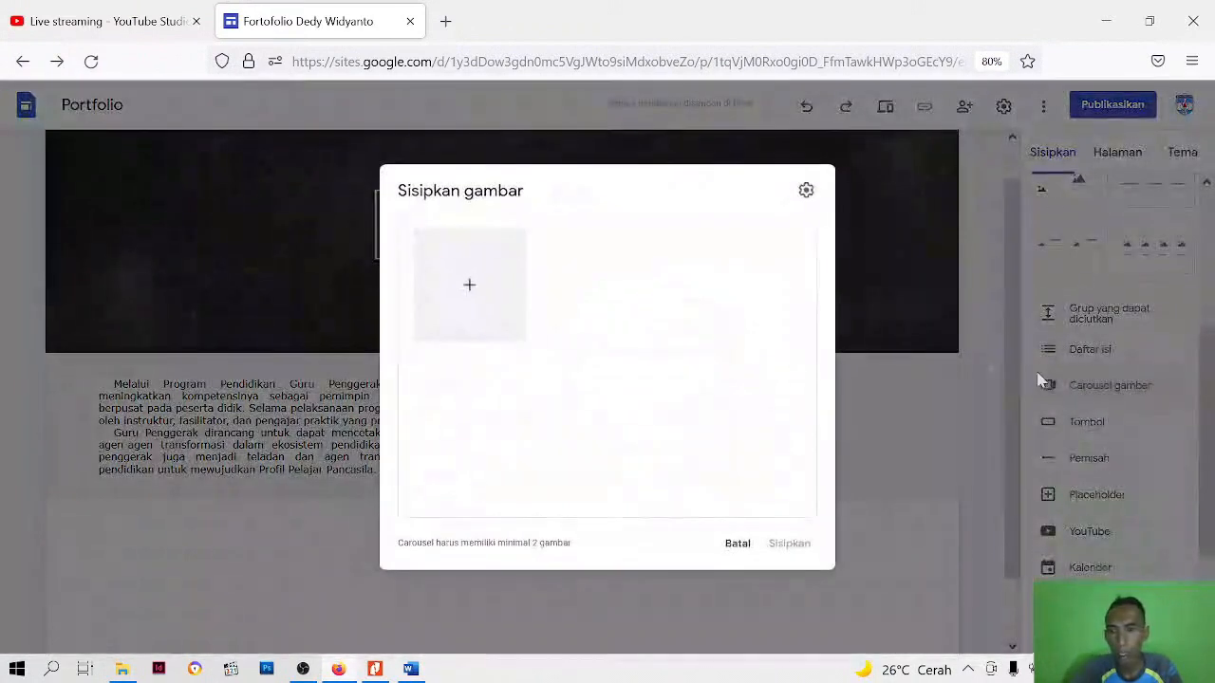
click(469, 288)
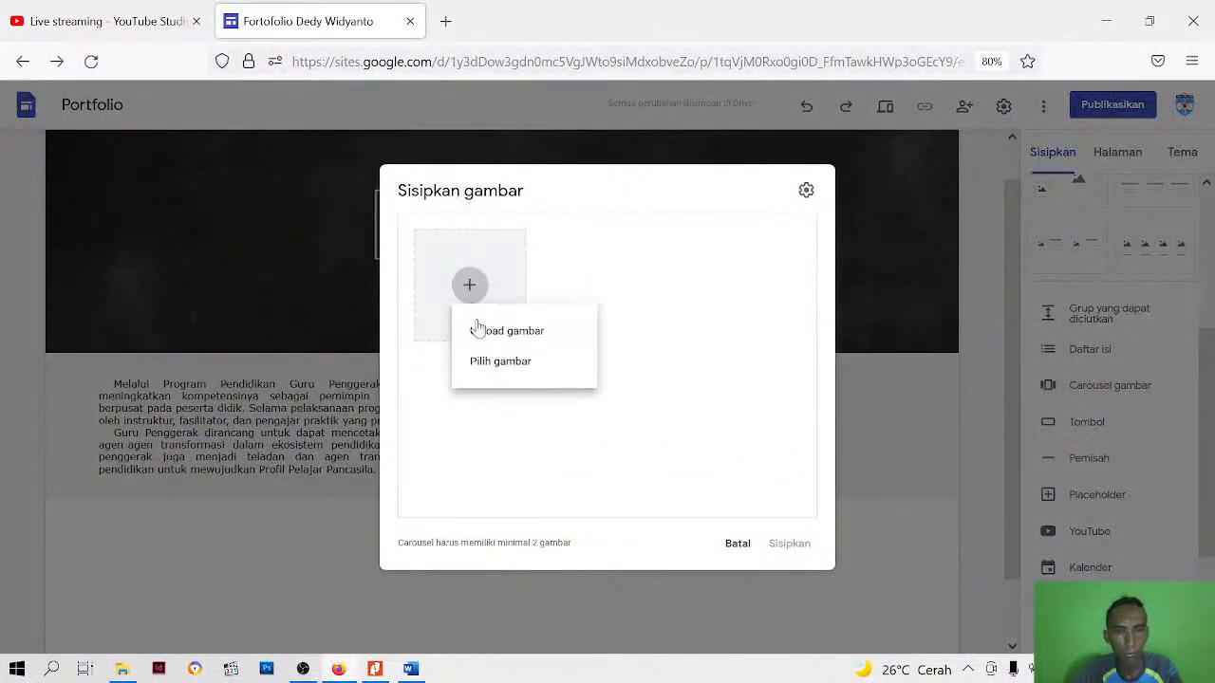
click(480, 338)
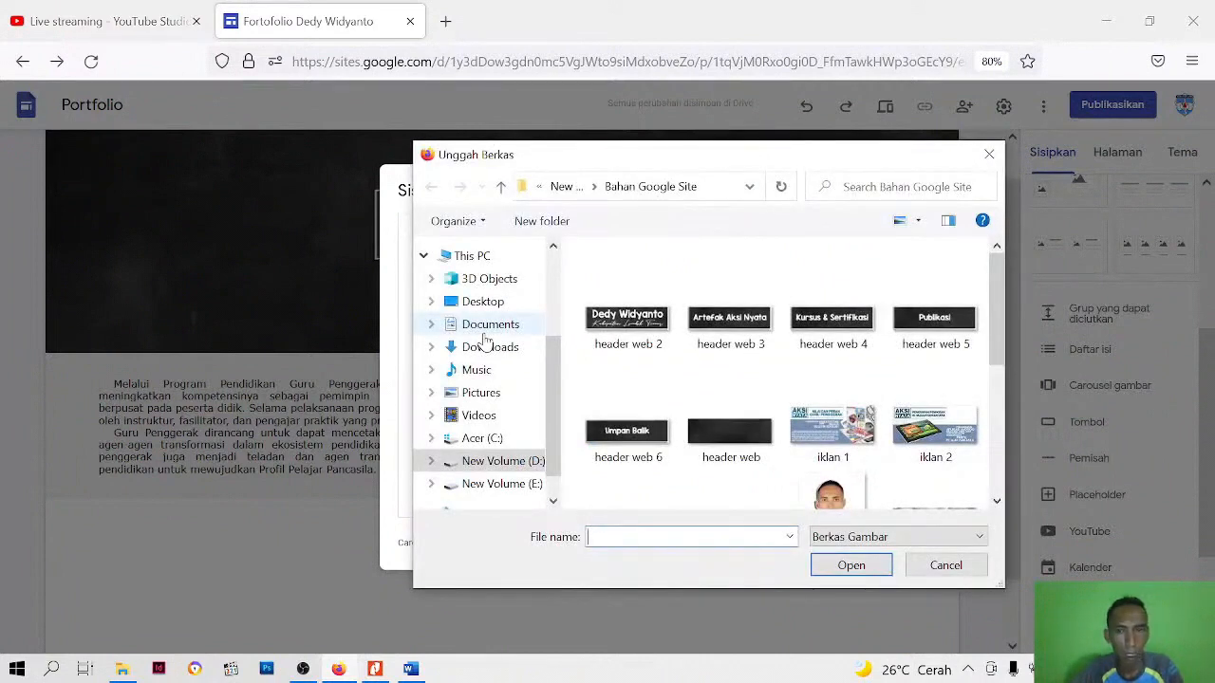
scroll(892, 343, down, 2)
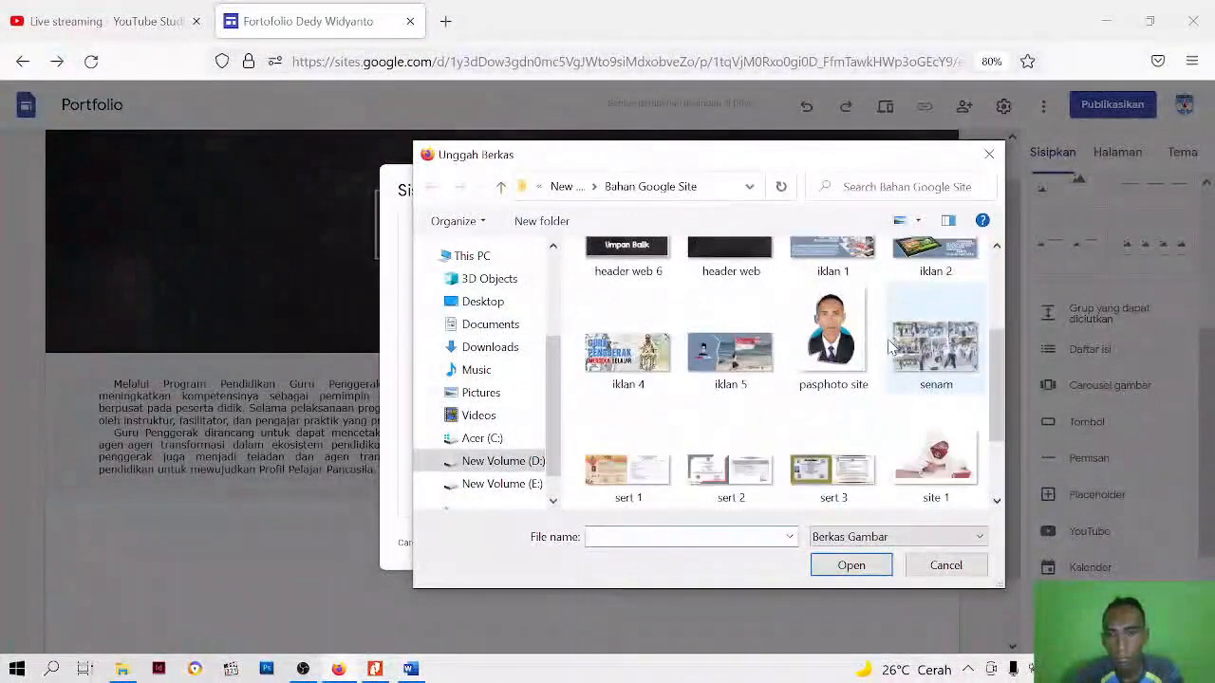
scroll(890, 347, up, 1)
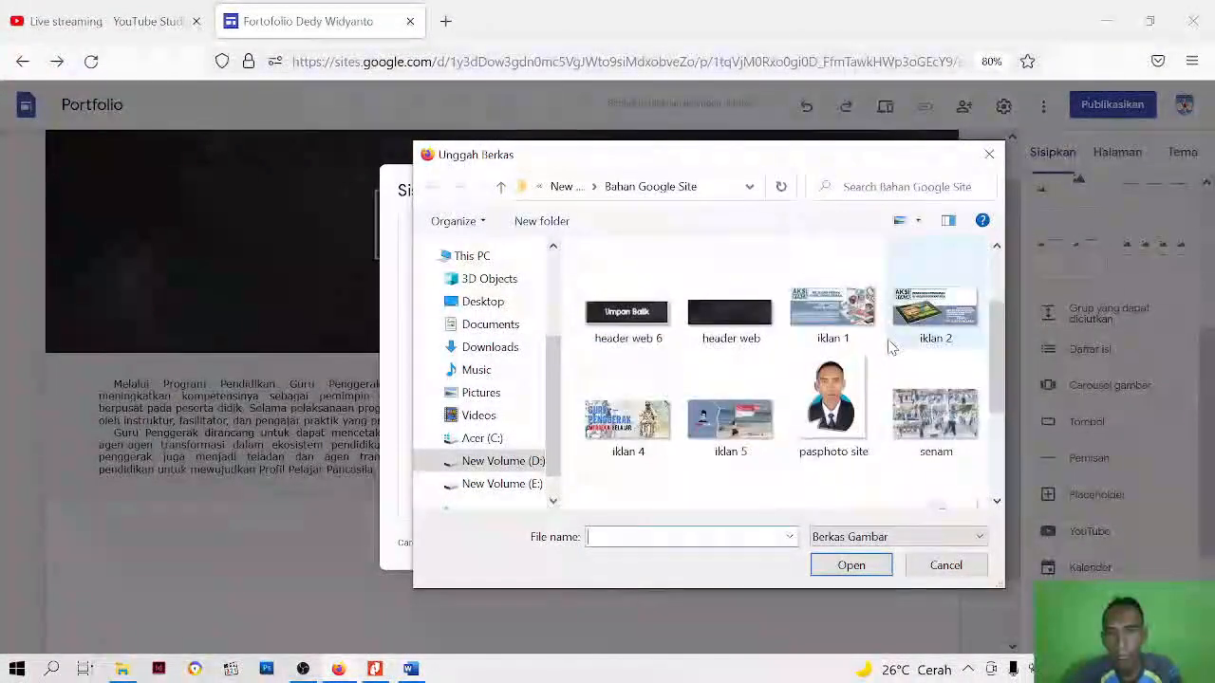
click(834, 330)
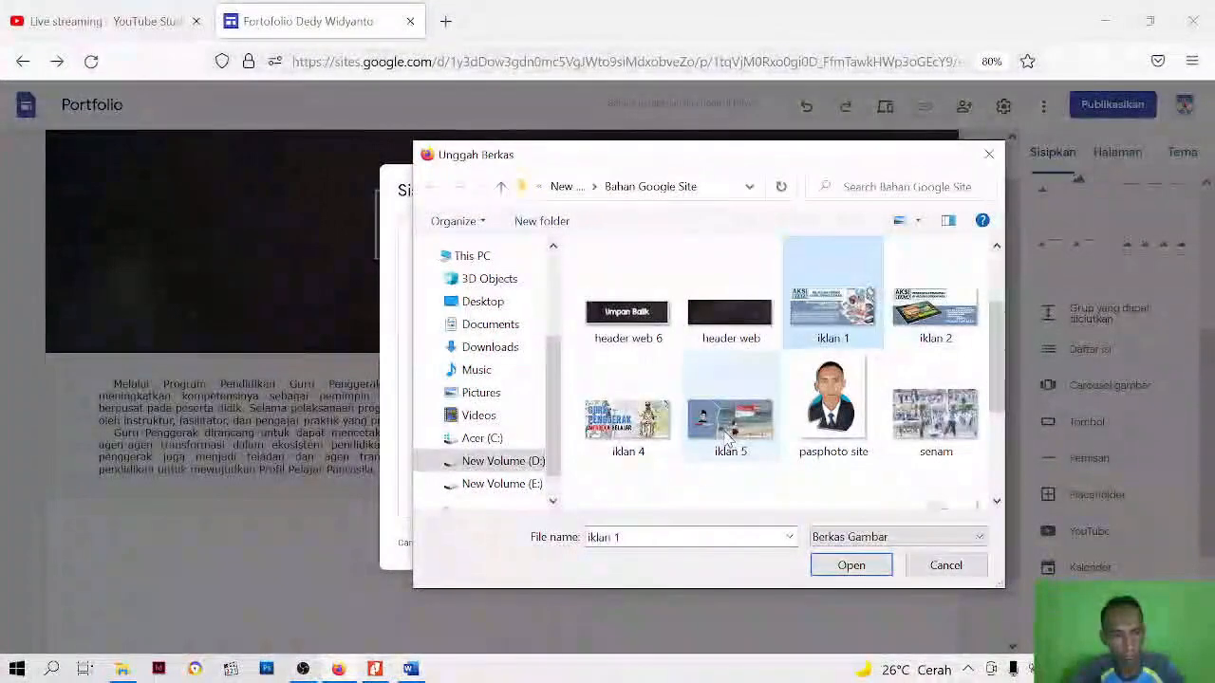
click(920, 318)
click(816, 328)
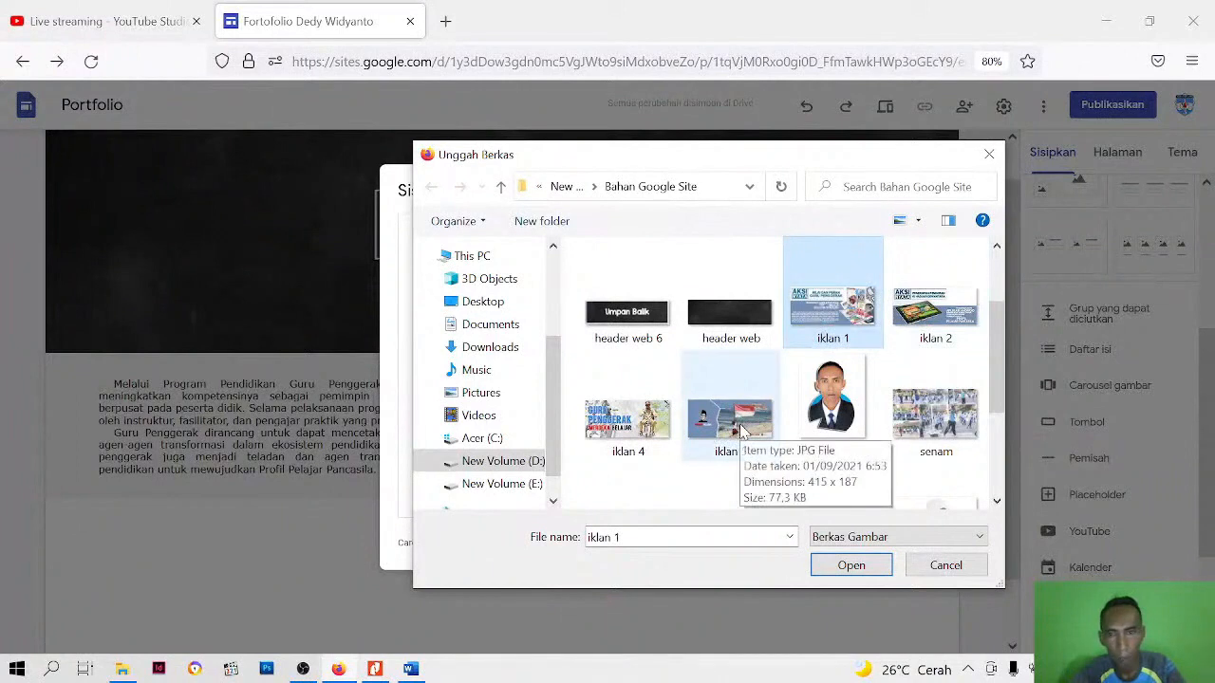
shift+click(743, 432)
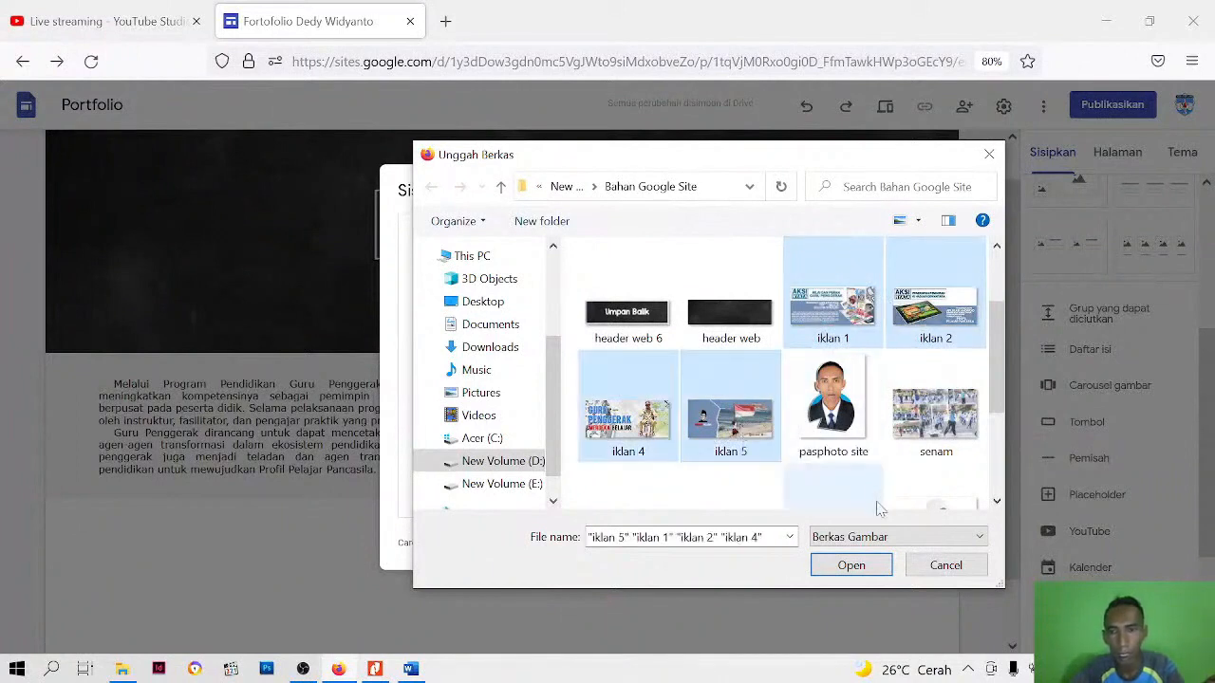
click(852, 565)
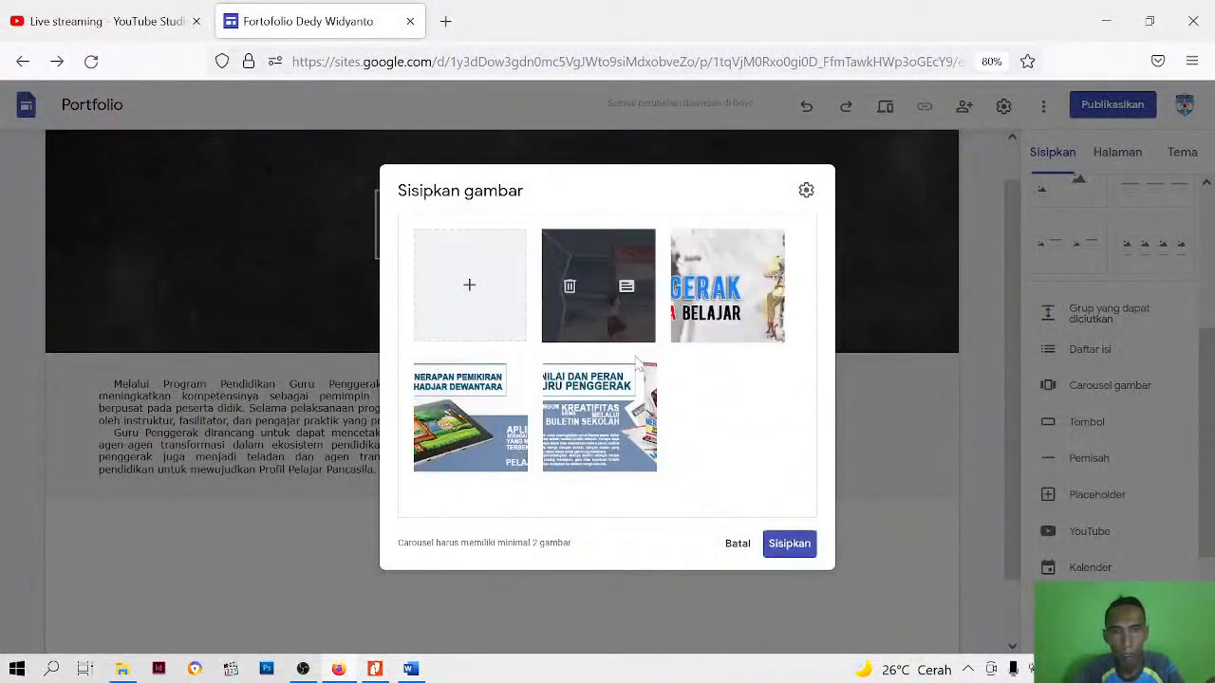
click(791, 548)
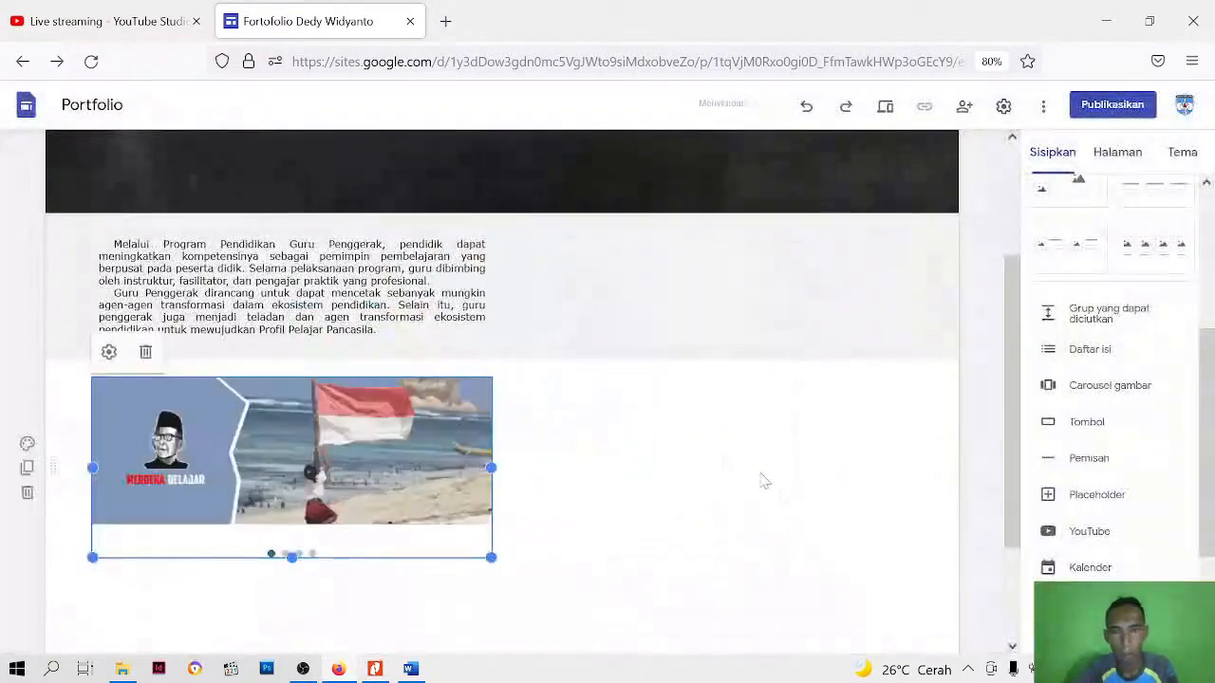
Move the carousel into the grey introduction section beside the paragraphs and narrow it to leave a gap from the text
drag(385, 522, 687, 298)
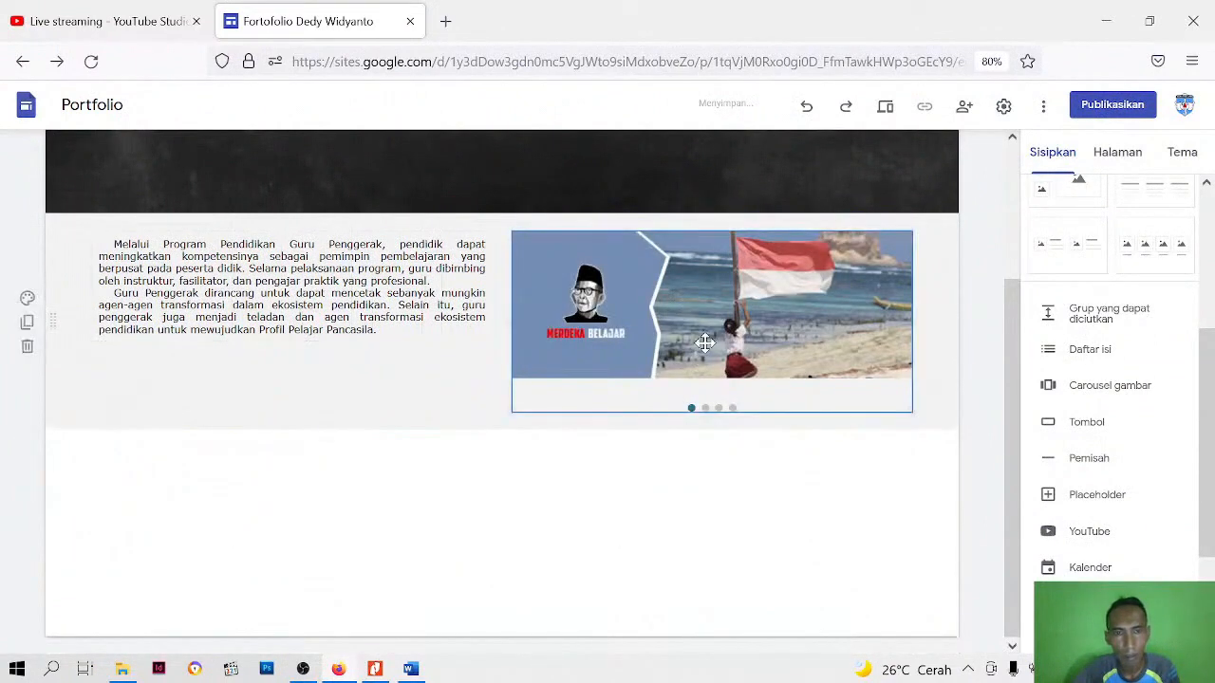
click(689, 416)
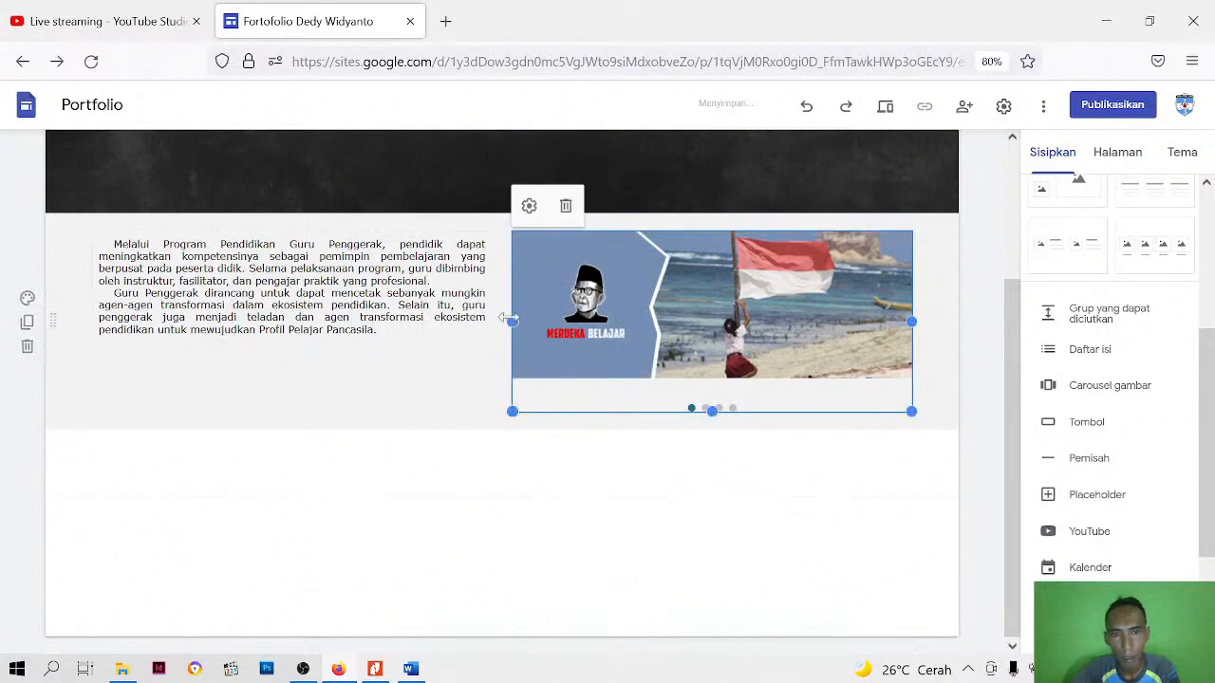
drag(510, 323, 586, 319)
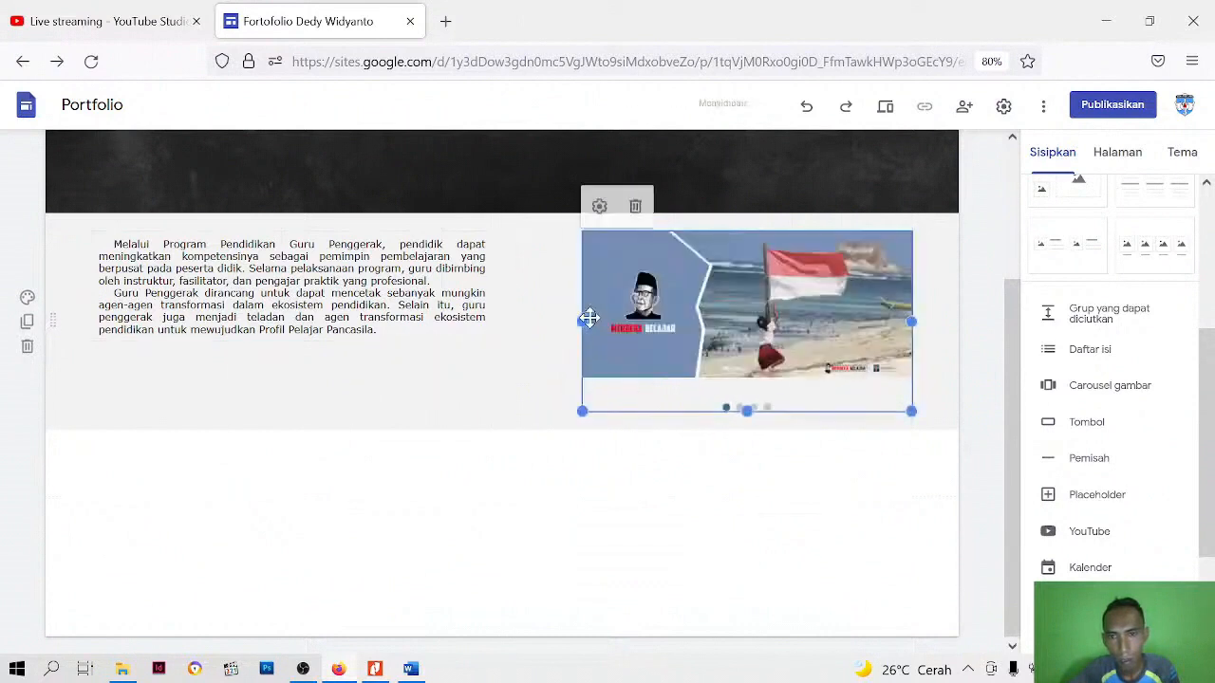
click(390, 332)
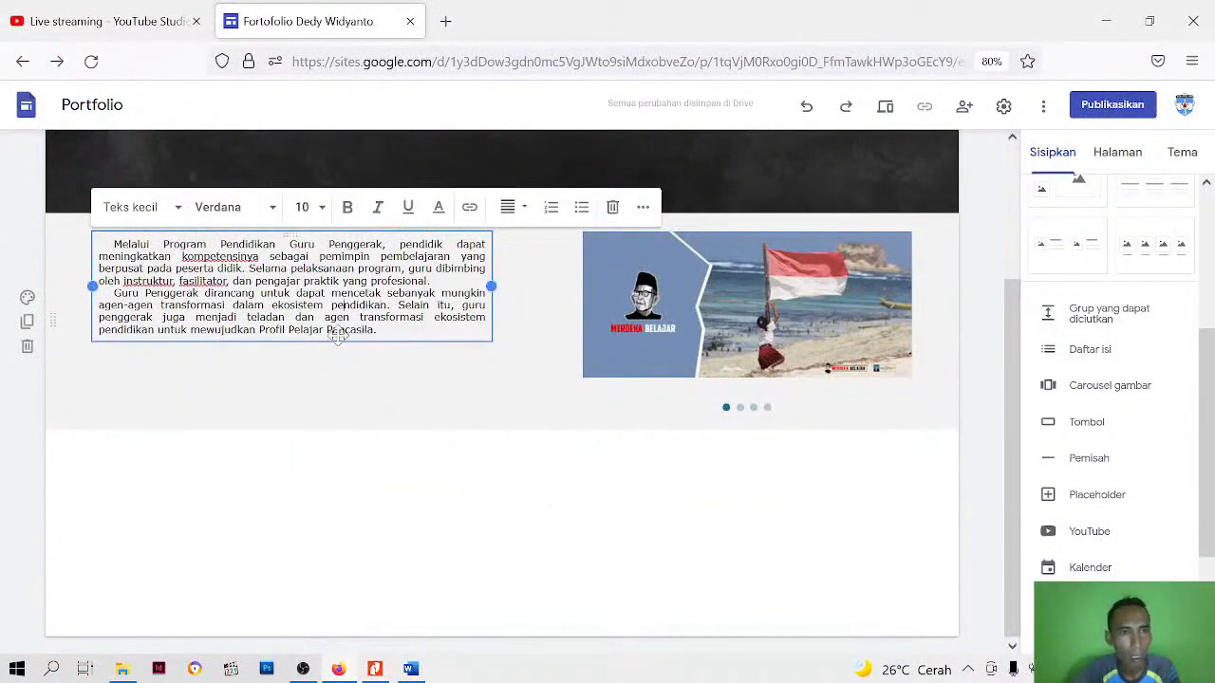
click(735, 492)
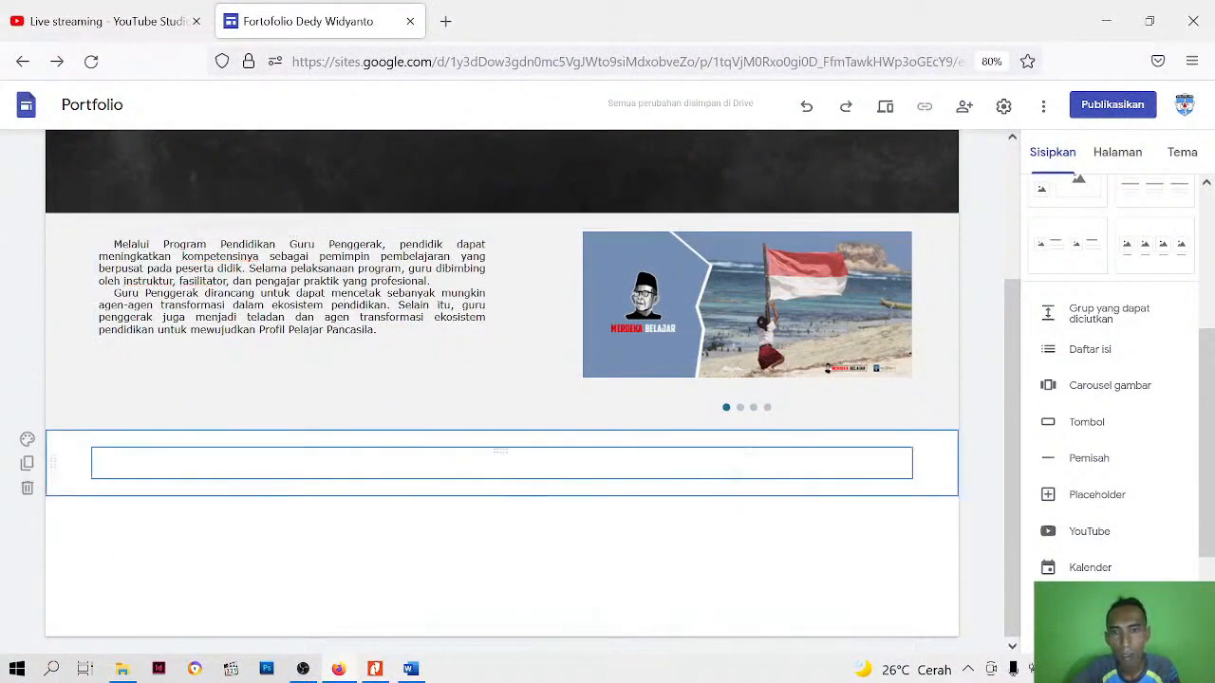
Set the carousel to start automatically (Mulai otomatis) with the transition speed "Lambat"
click(774, 330)
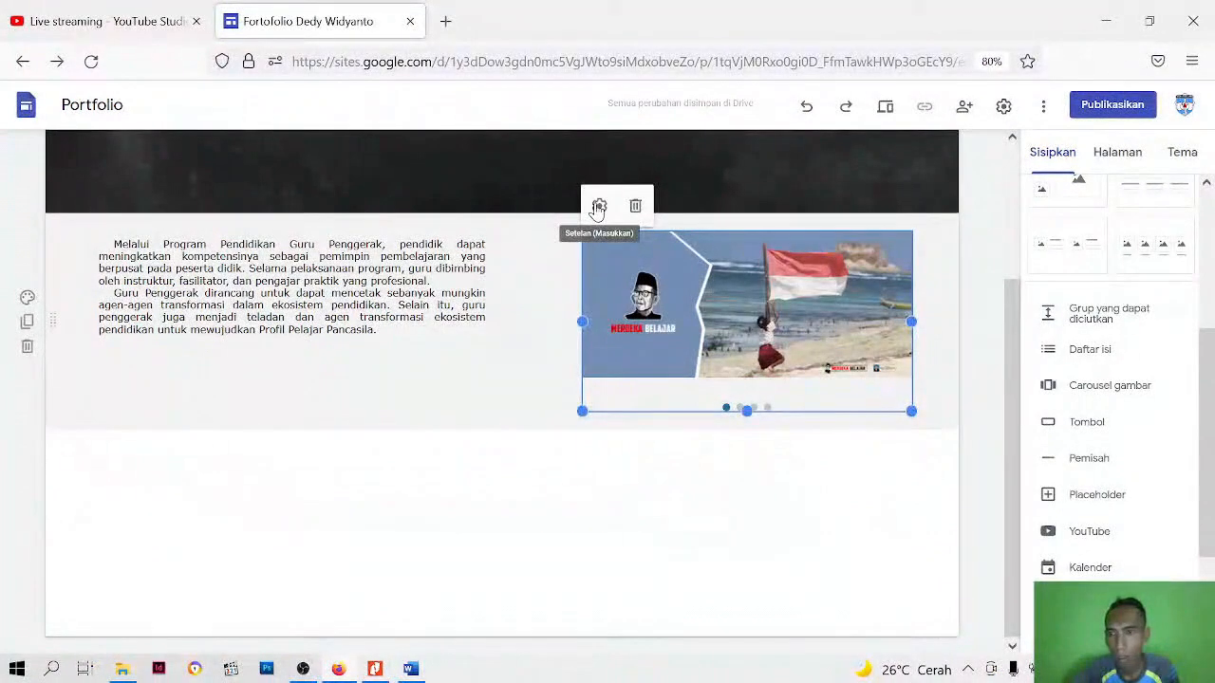
click(597, 208)
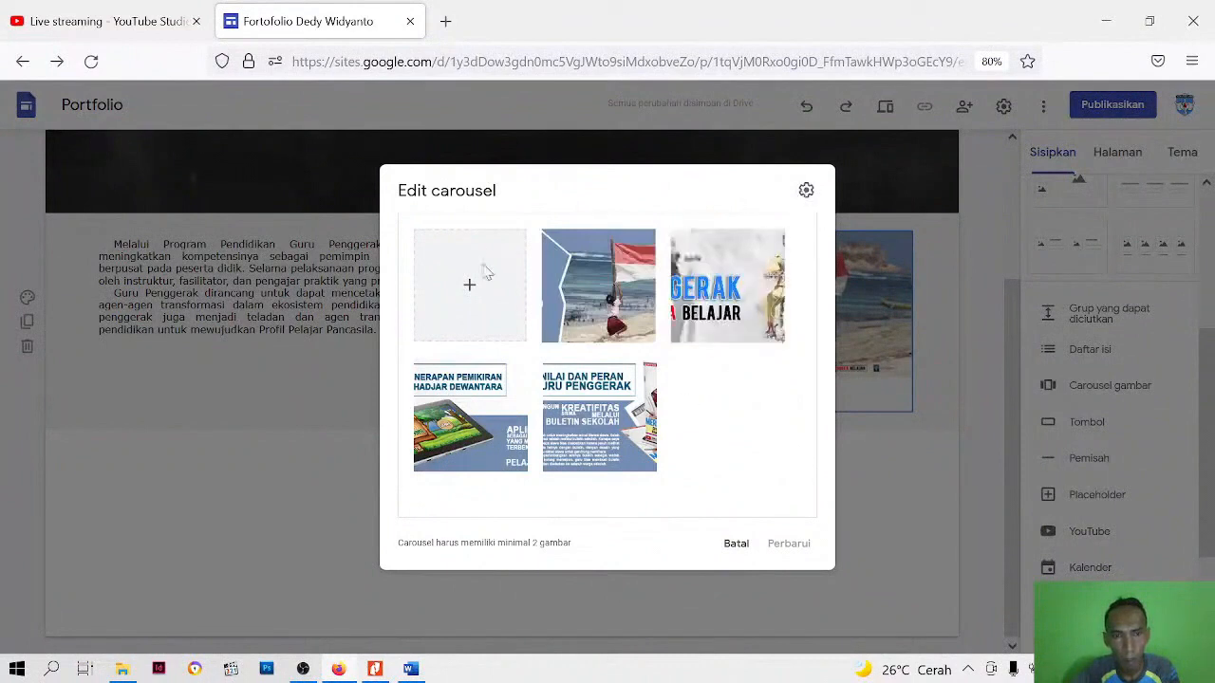
click(806, 191)
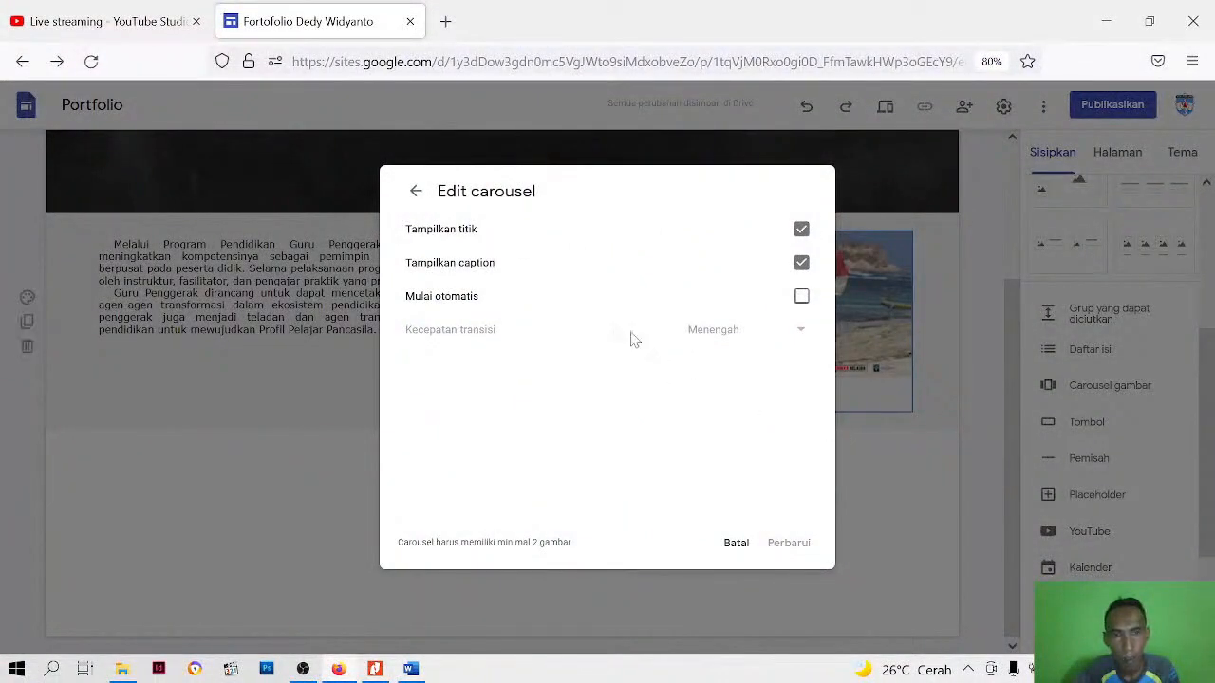
click(801, 298)
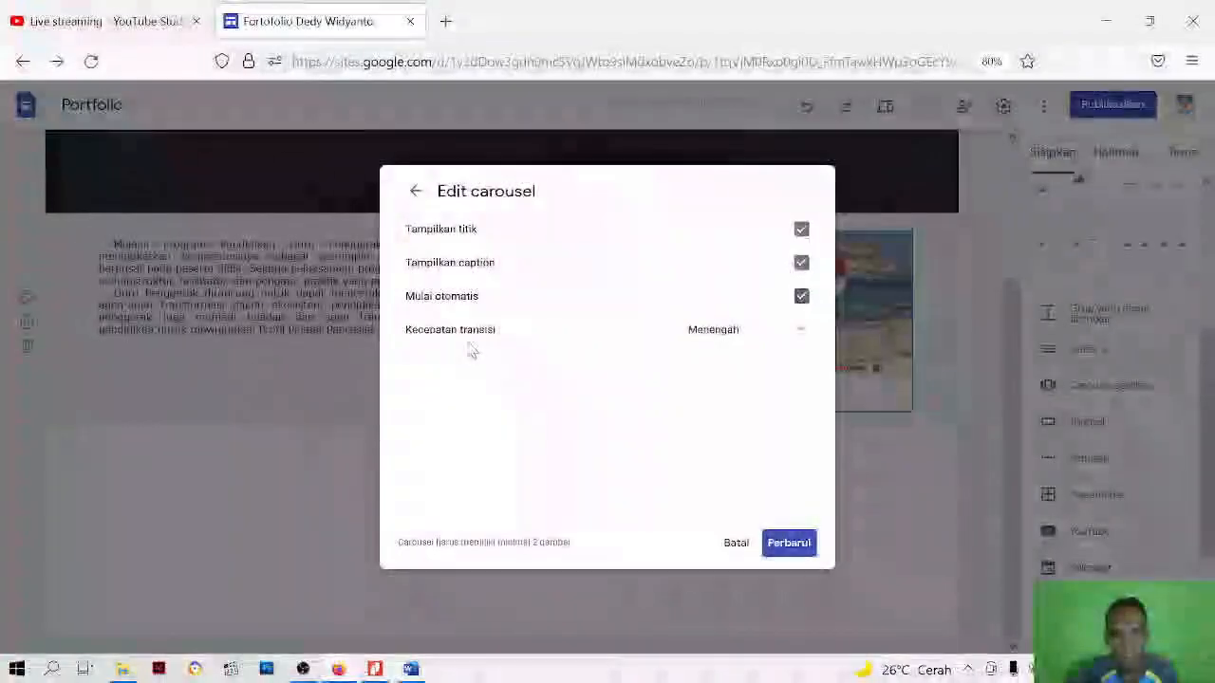
click(736, 340)
click(727, 391)
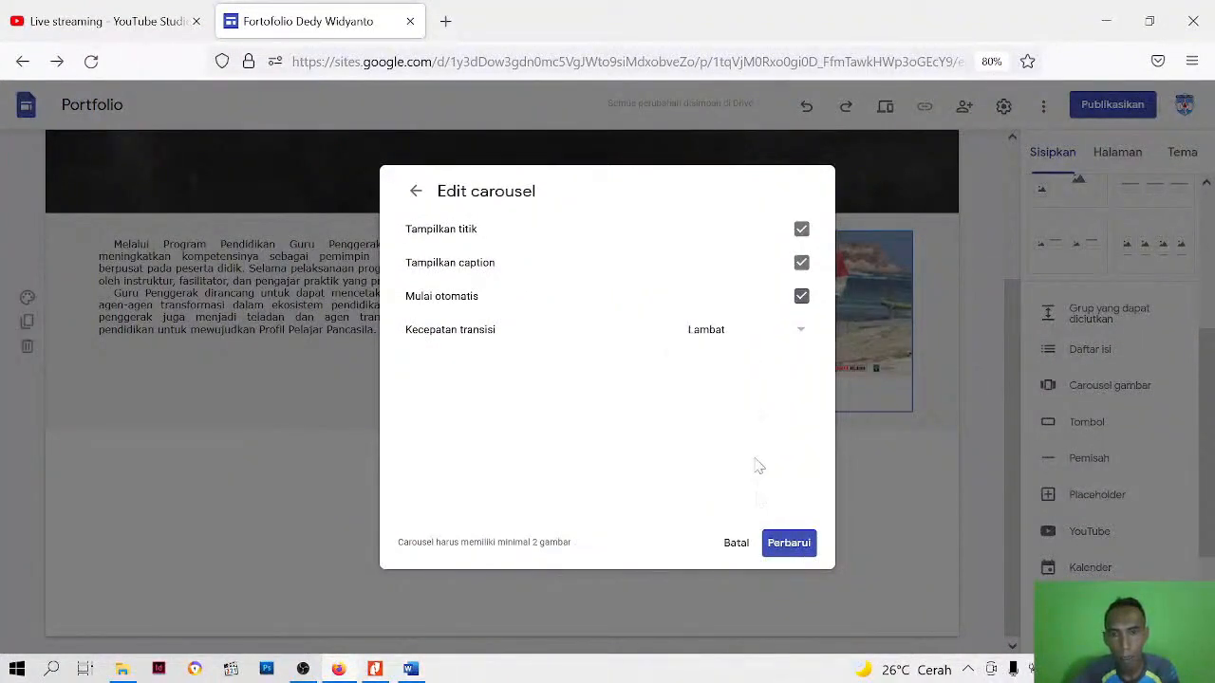
click(793, 548)
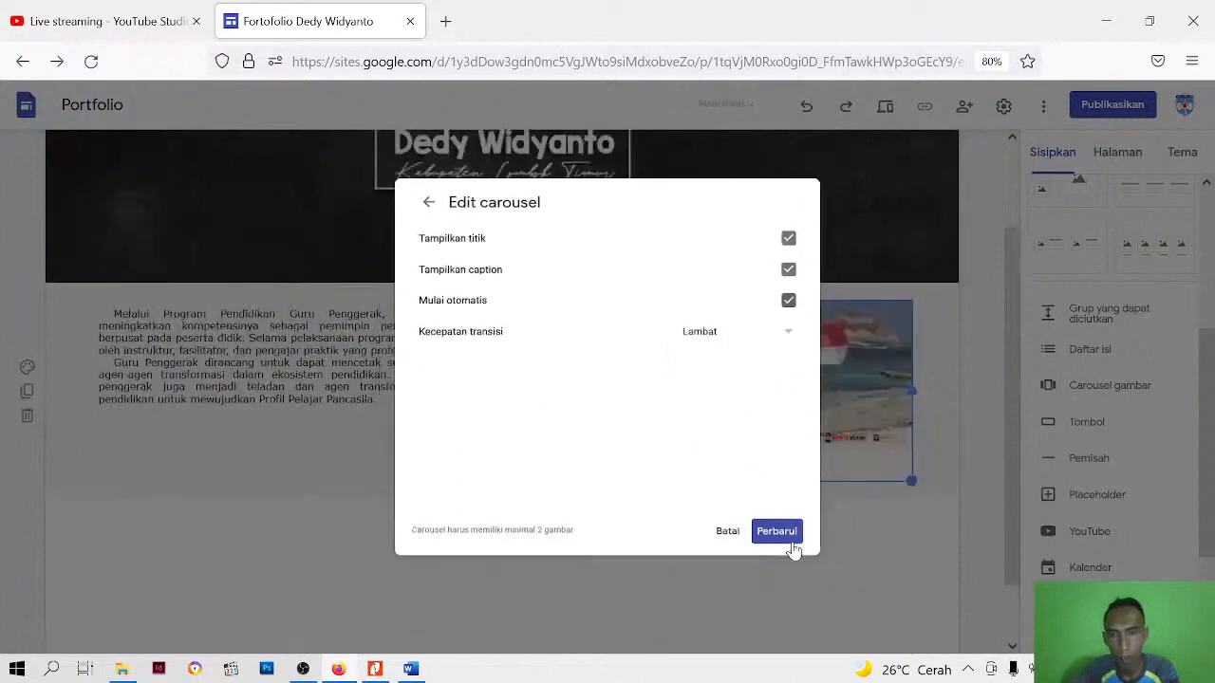
click(739, 610)
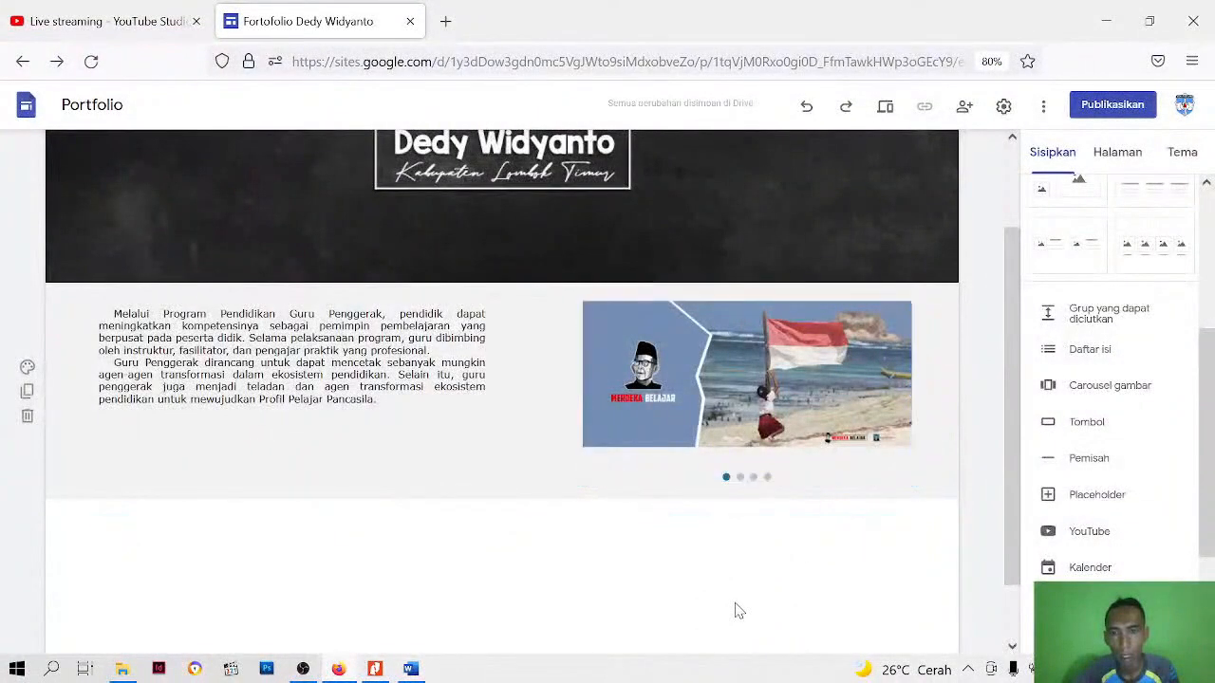
Slightly reduce the carousel's height, preview the page in the desktop view and return to editing
click(745, 474)
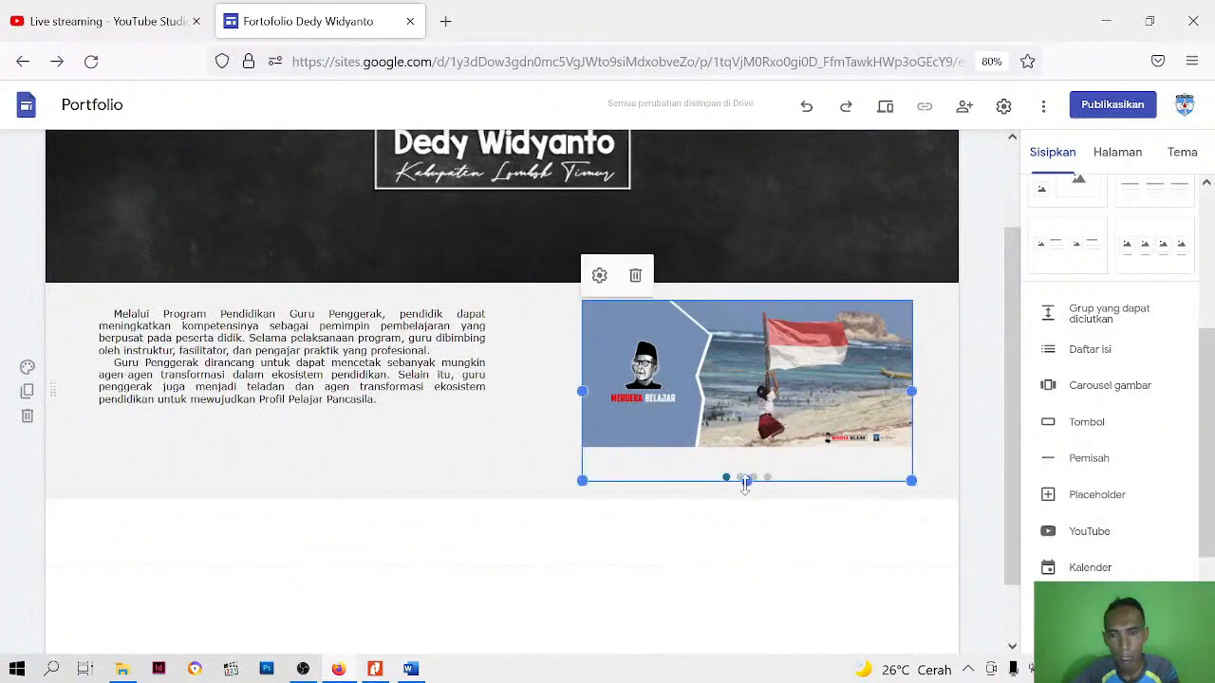
mouse_move(747, 482)
mouse_down()
mouse_move(754, 500)
mouse_move(748, 487)
mouse_up()
click(718, 578)
click(437, 384)
click(481, 542)
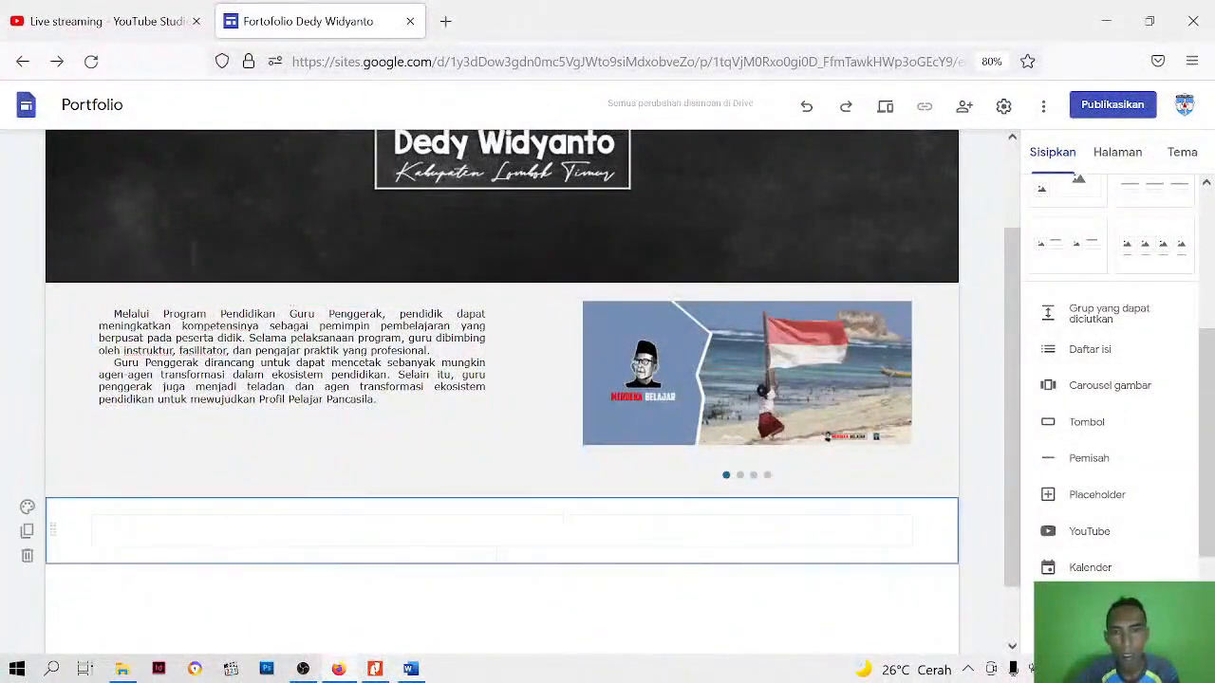
click(885, 108)
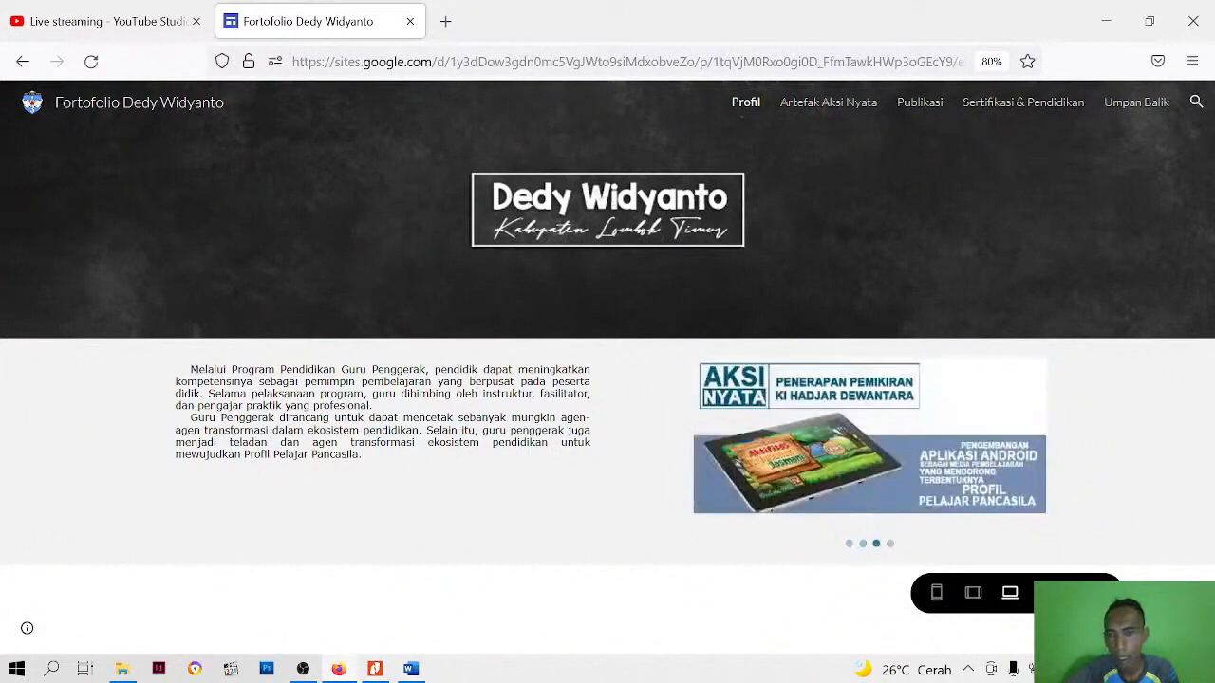
click(1097, 593)
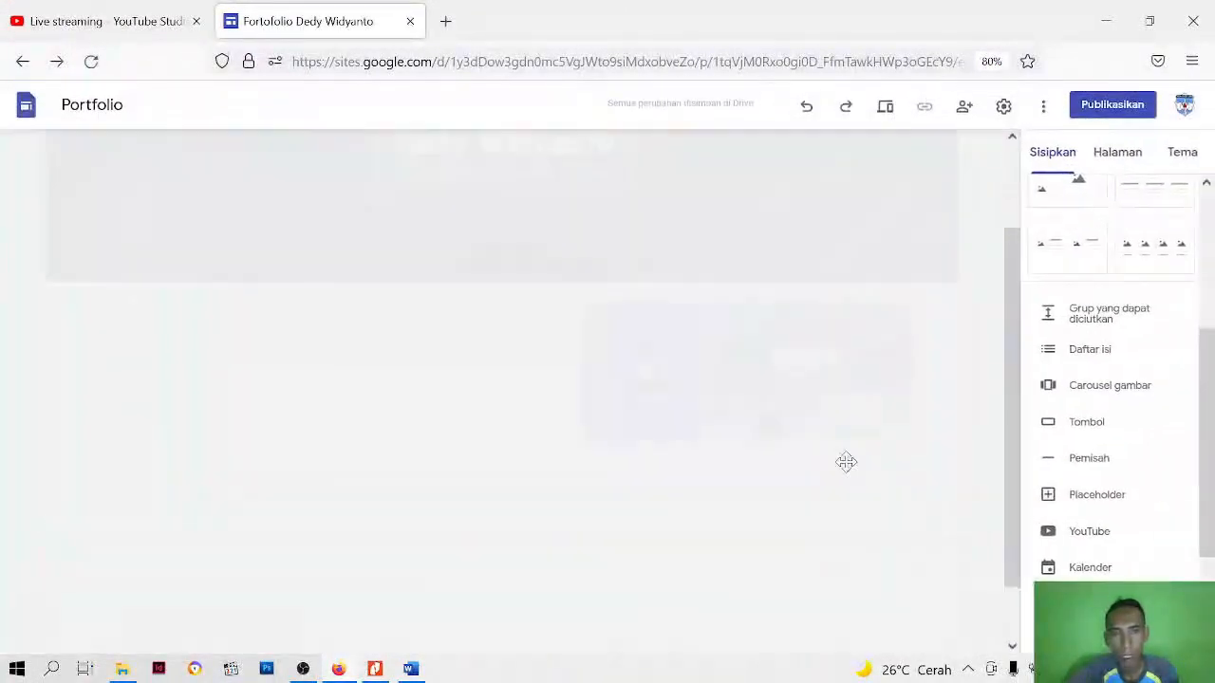
Start a text box below the introduction section, switch to the deskripsi Word document and copy the identity block from Nama to Instansi Pembina
scroll(427, 446, down, 2)
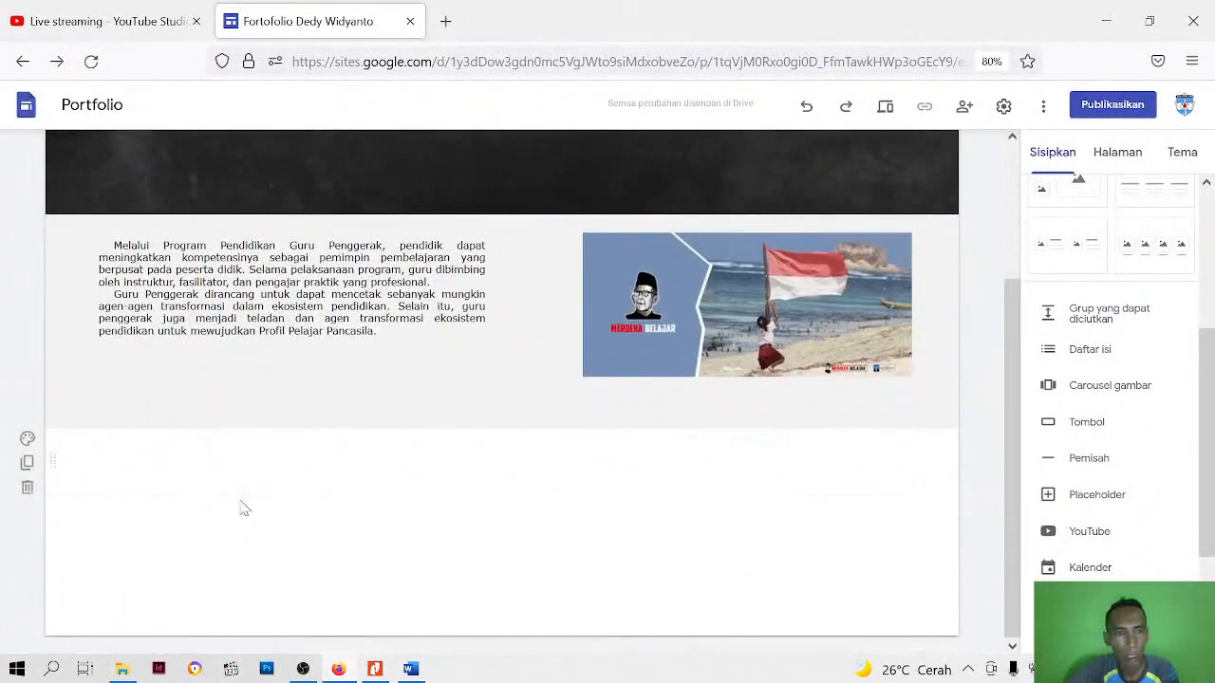
click(313, 462)
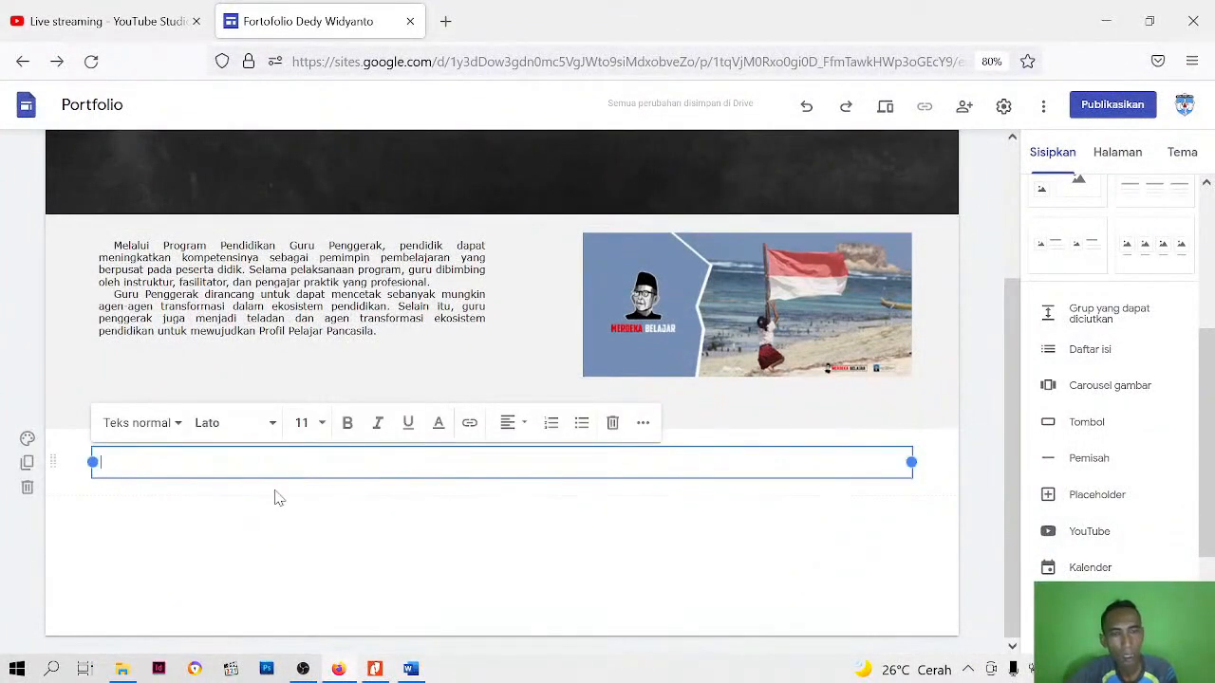
mouse_move(422, 674)
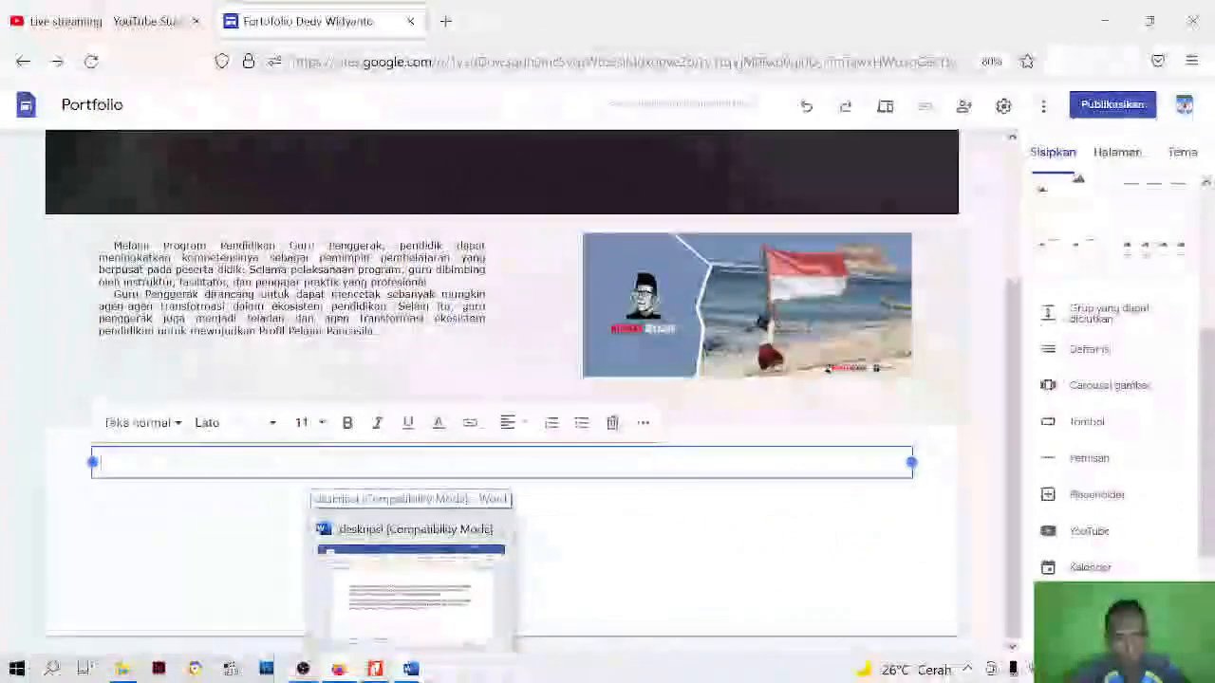
click(422, 671)
scroll(608, 398, down, 4)
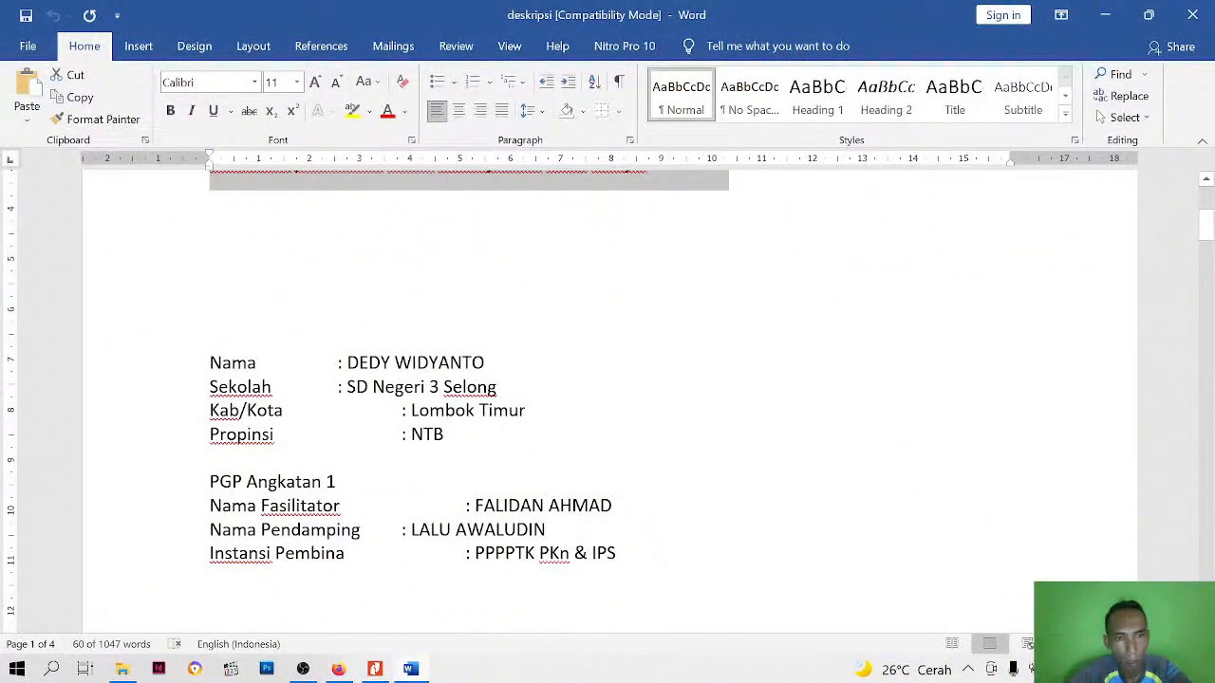
drag(210, 482, 346, 482)
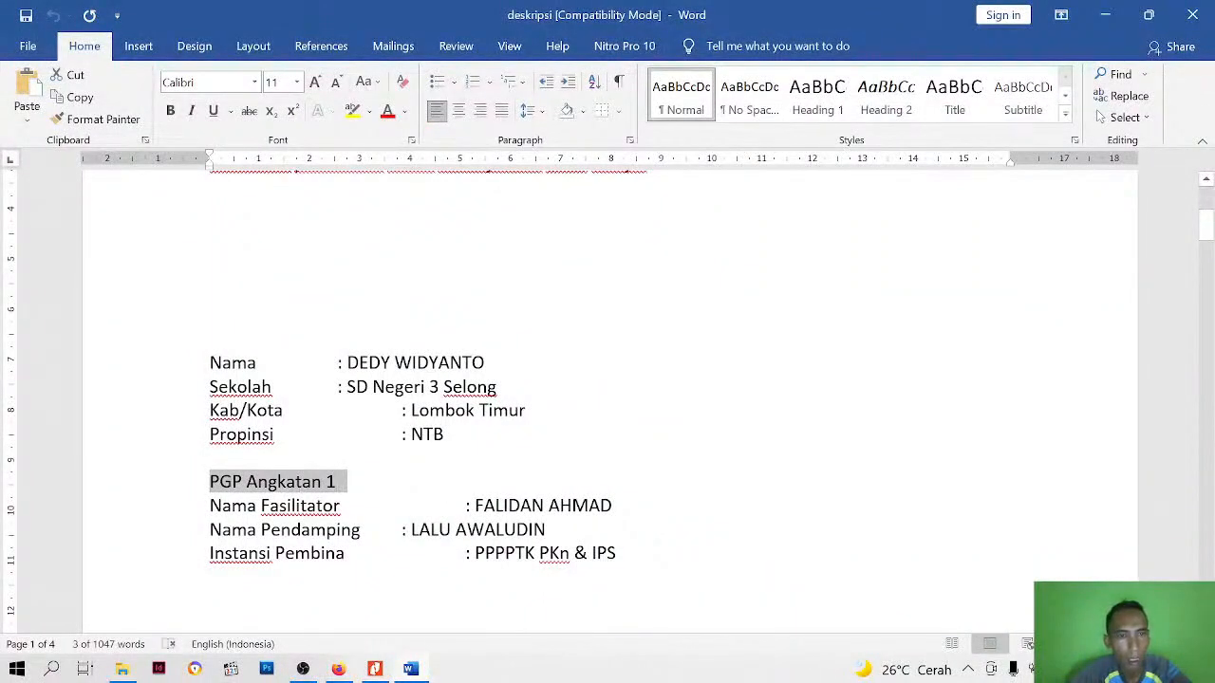
drag(210, 364, 623, 553)
key(ctrl+c)
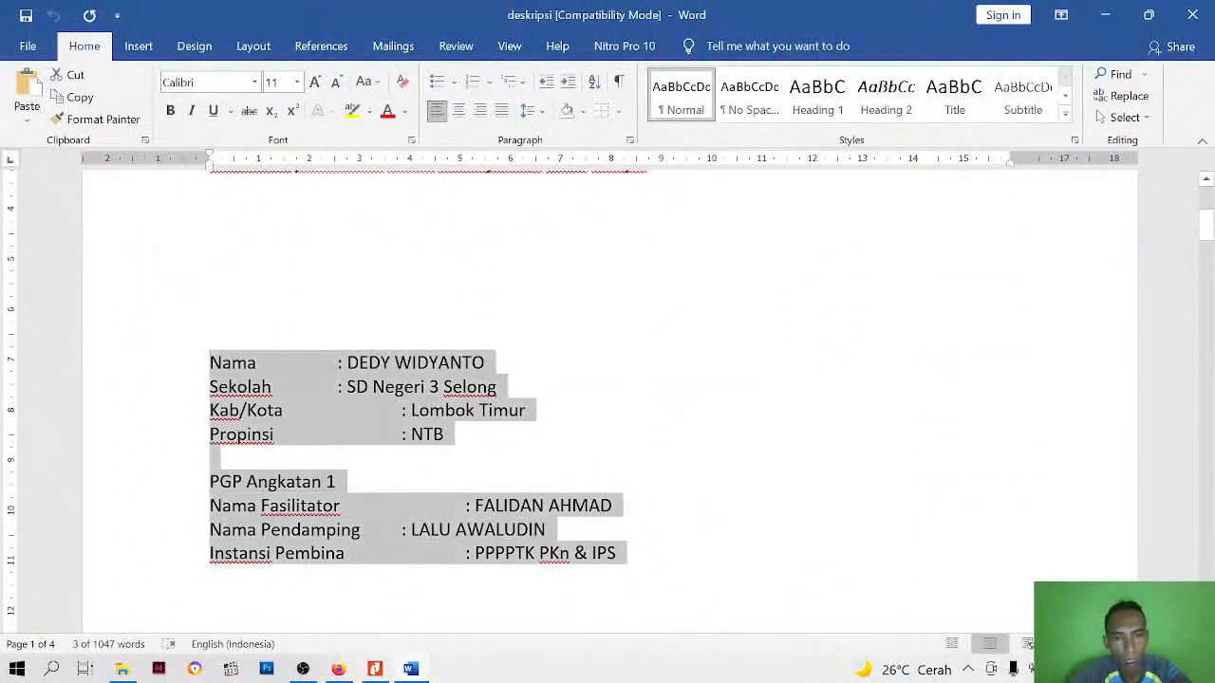
right_click(391, 396)
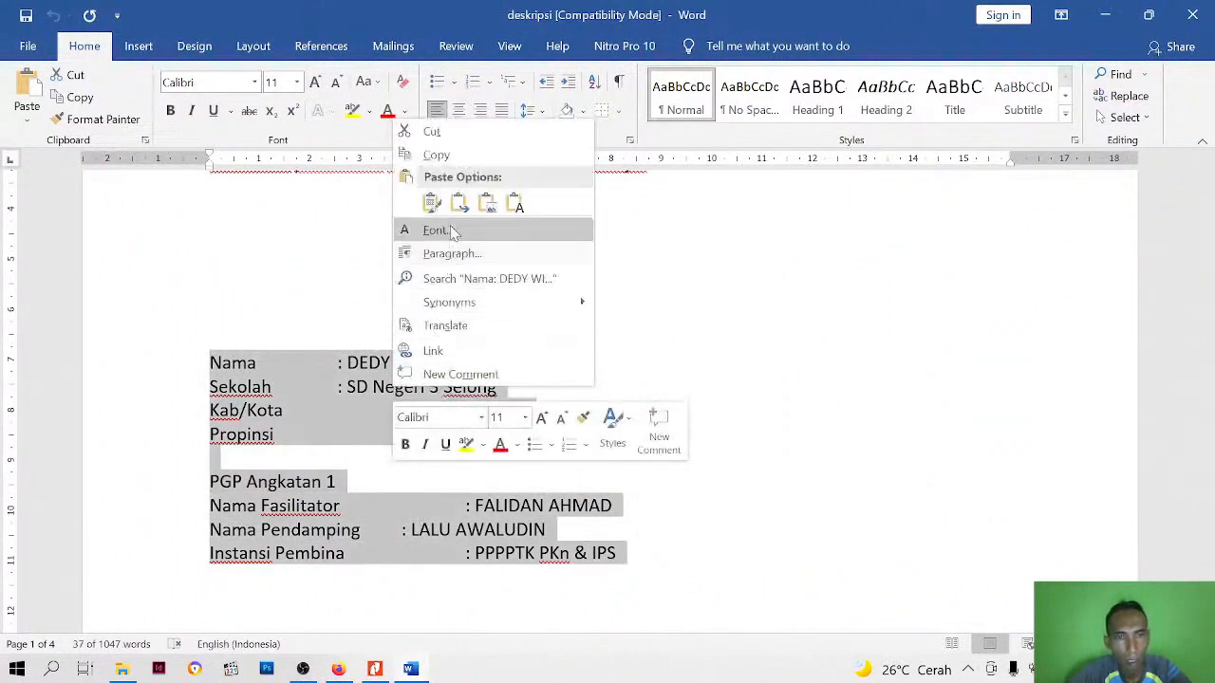
click(451, 154)
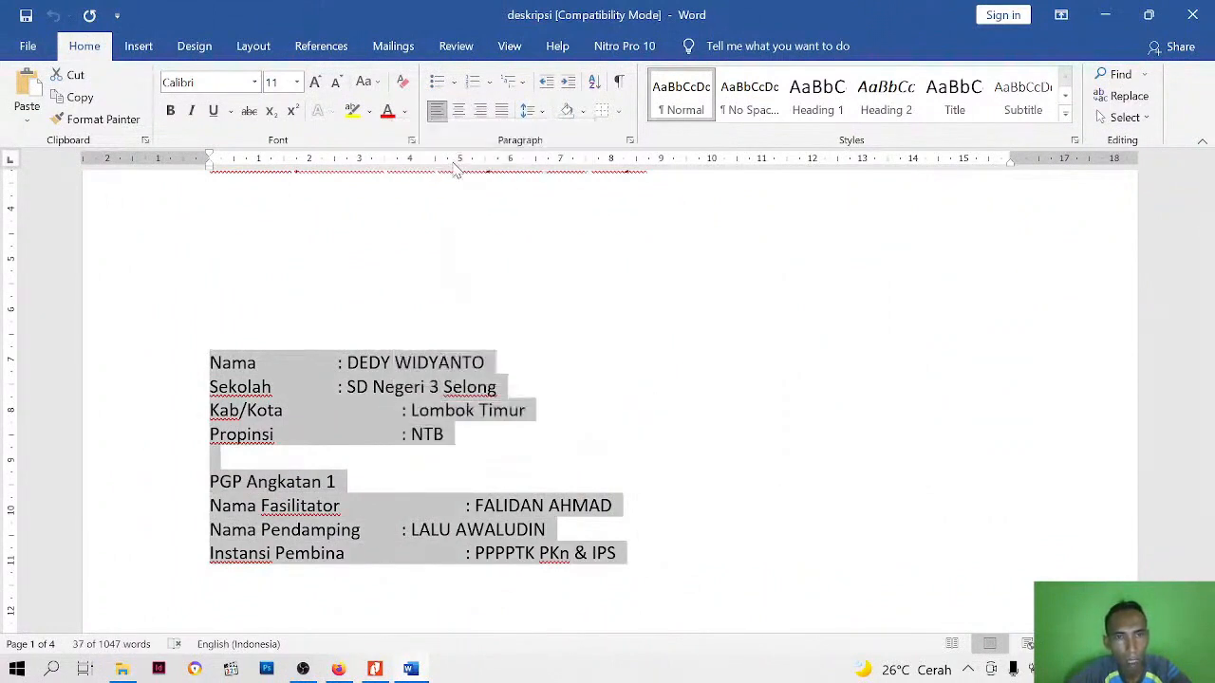
Switch back to Google Sites, paste the identity block into the empty text box and narrow the box to just over half the section width
click(338, 669)
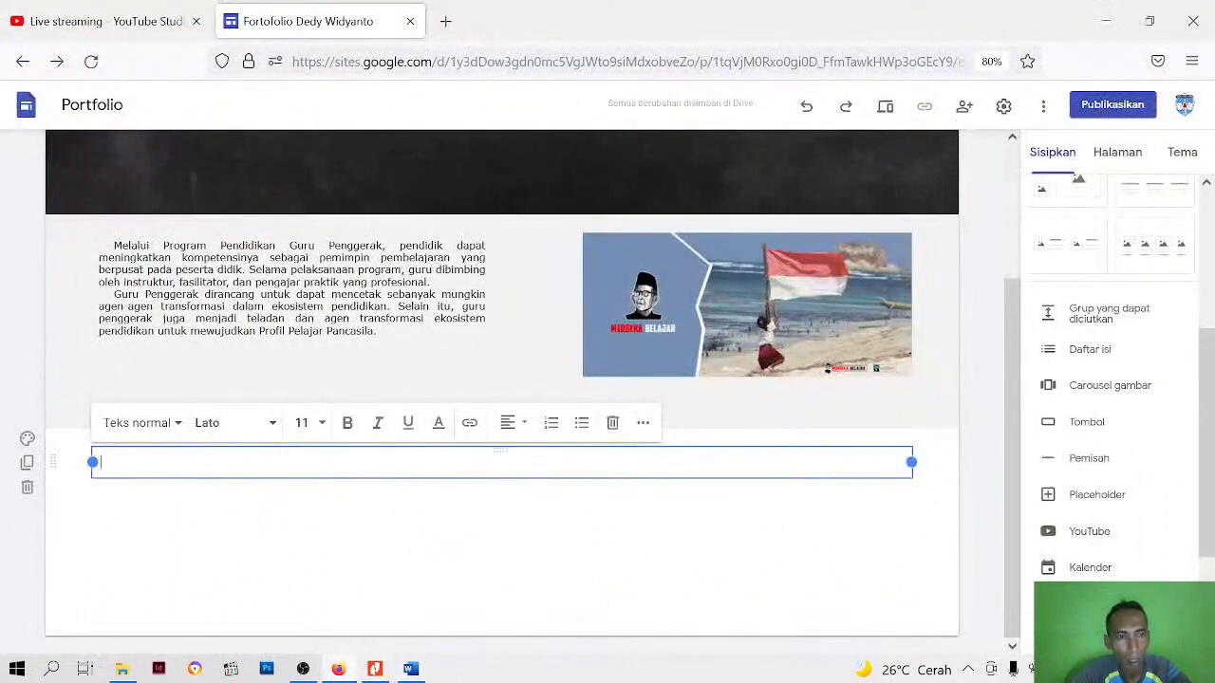
right_click(304, 457)
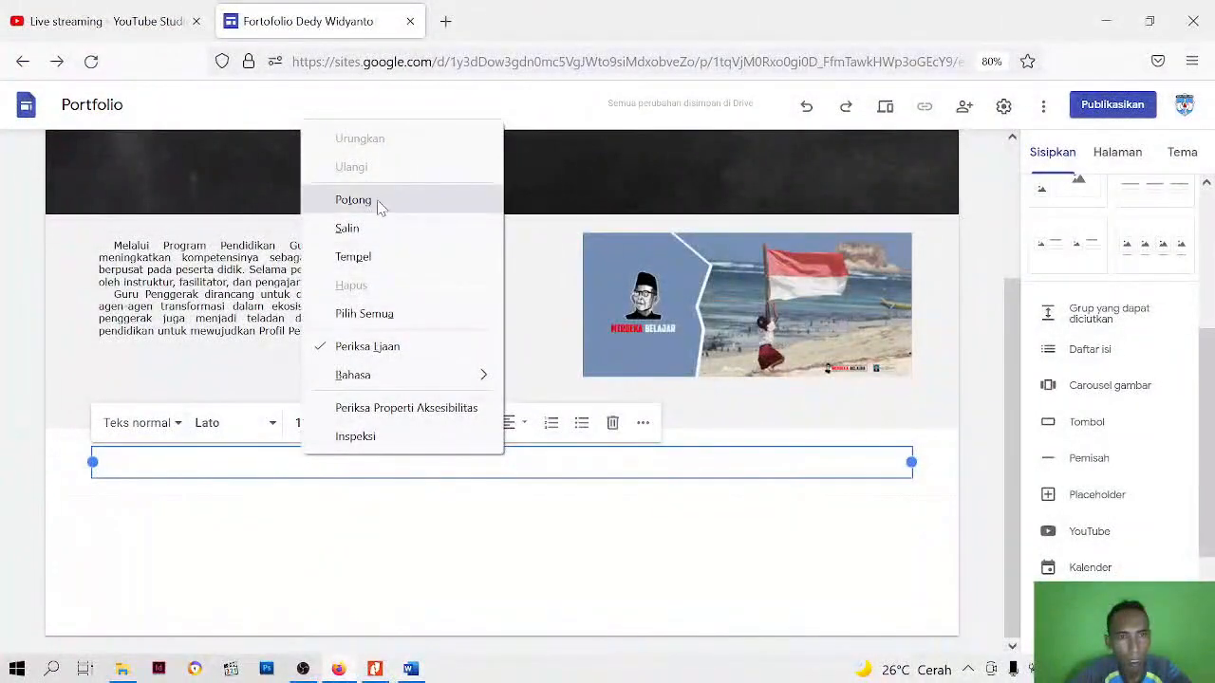
click(353, 256)
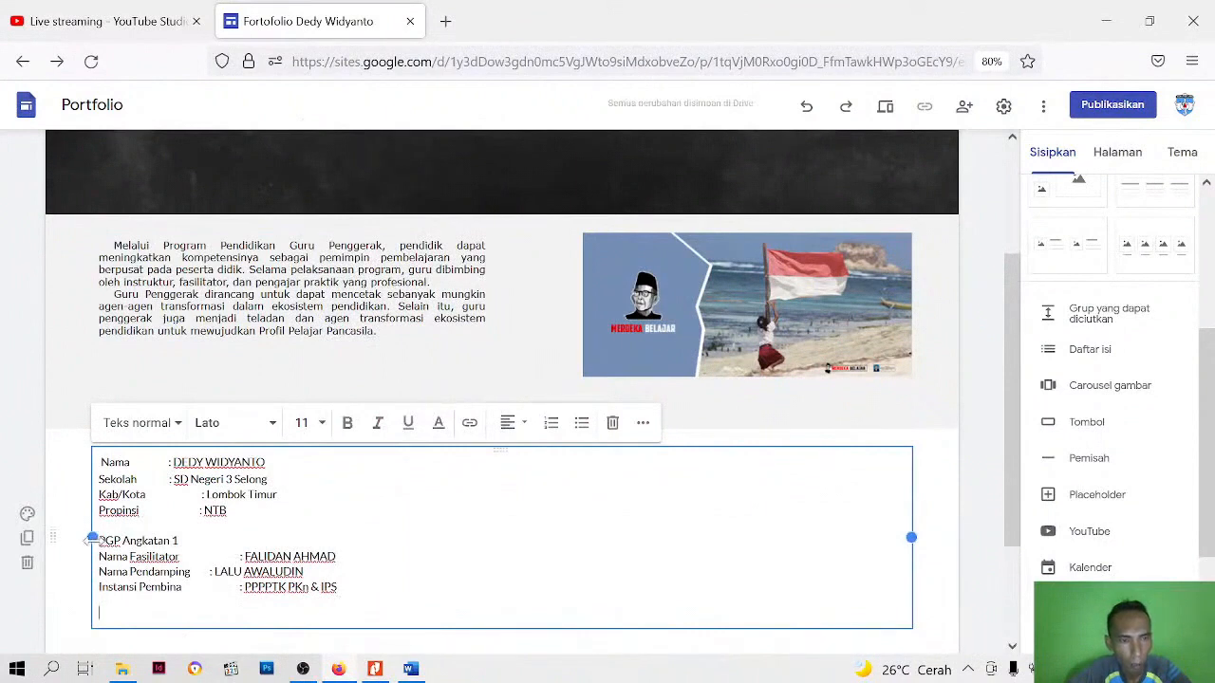
drag(903, 540, 560, 538)
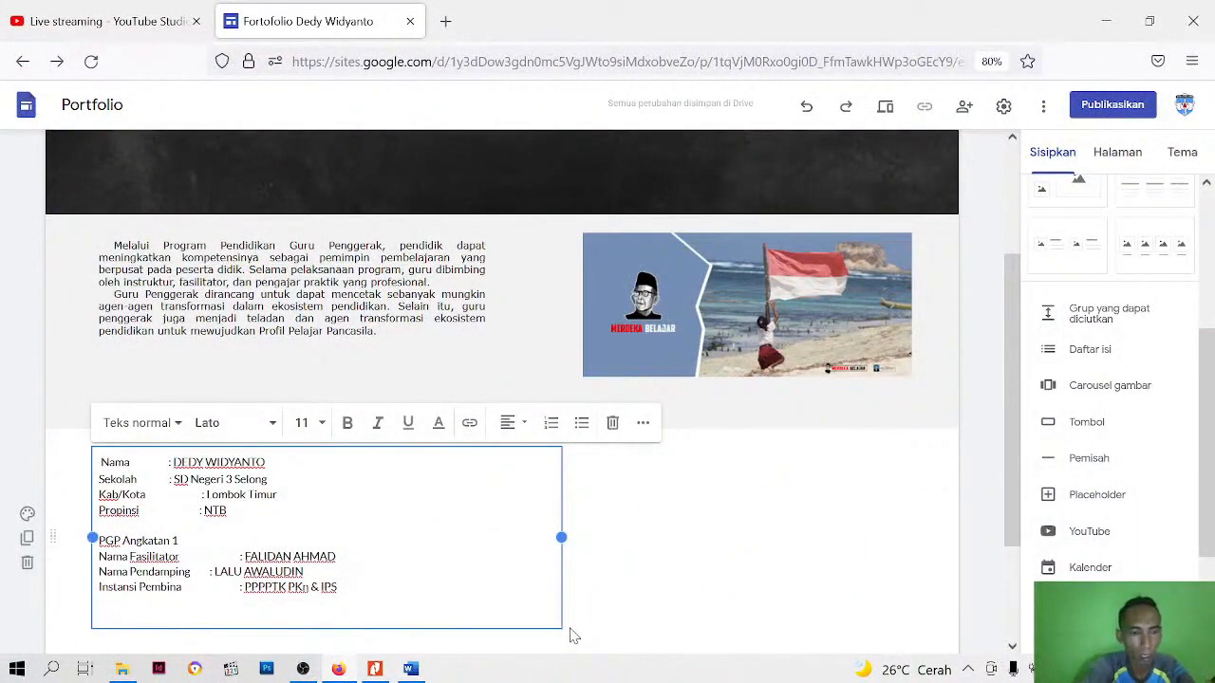
Format all of the pasted identity text as "Teks kecil" in Verdana, size 11
key(ctrl+a)
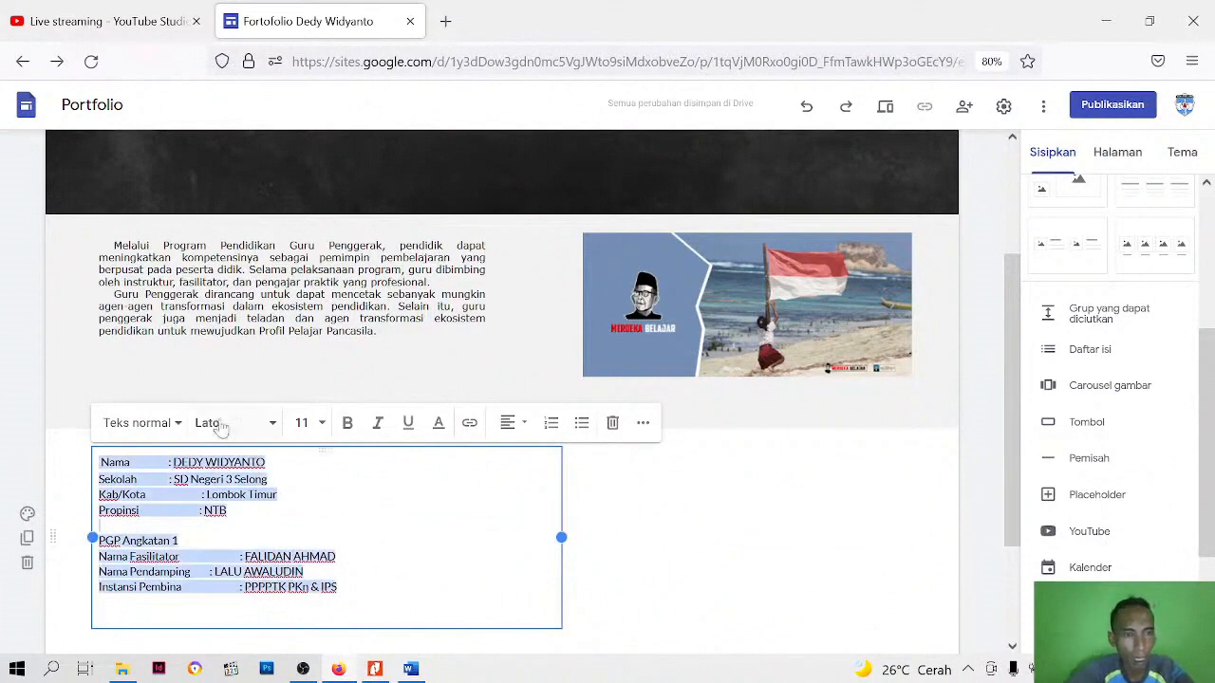
click(177, 423)
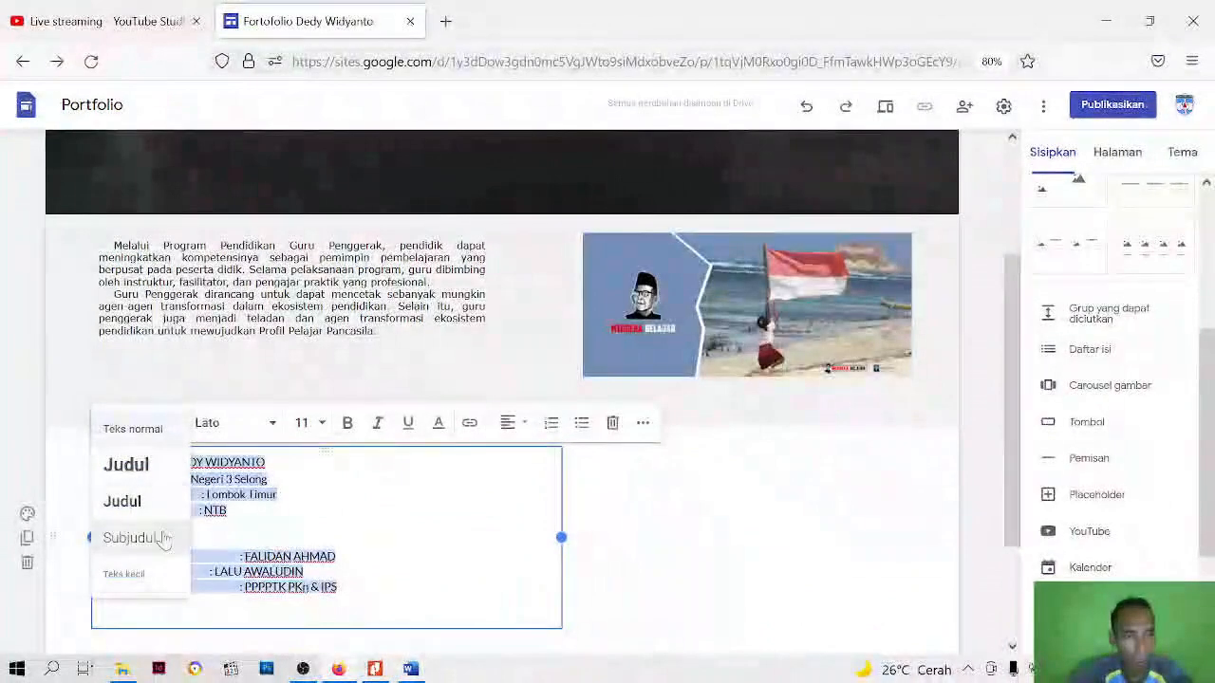
click(143, 581)
click(274, 424)
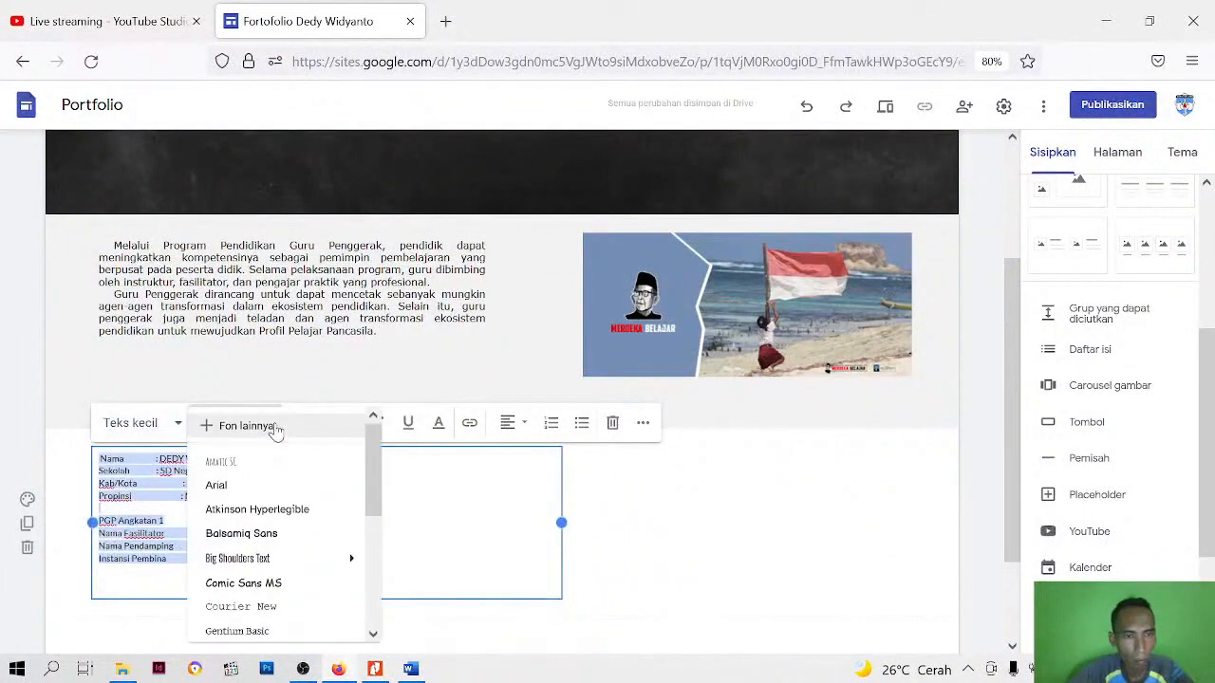
scroll(272, 525, down, 5)
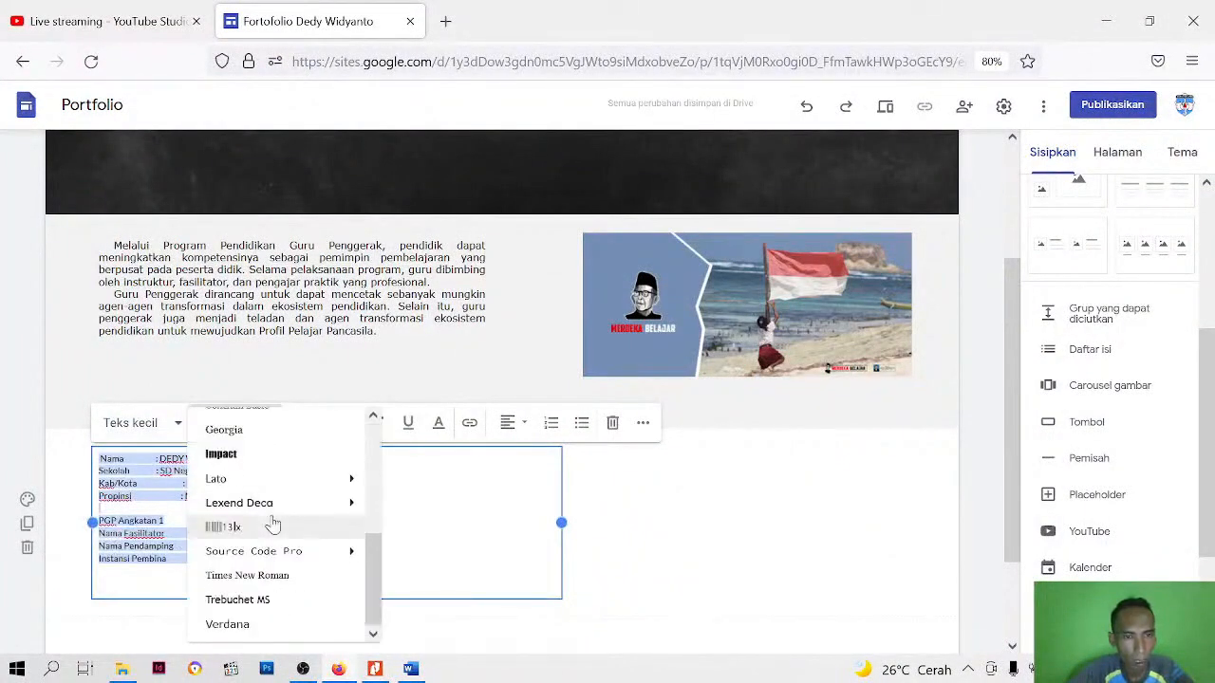
click(233, 623)
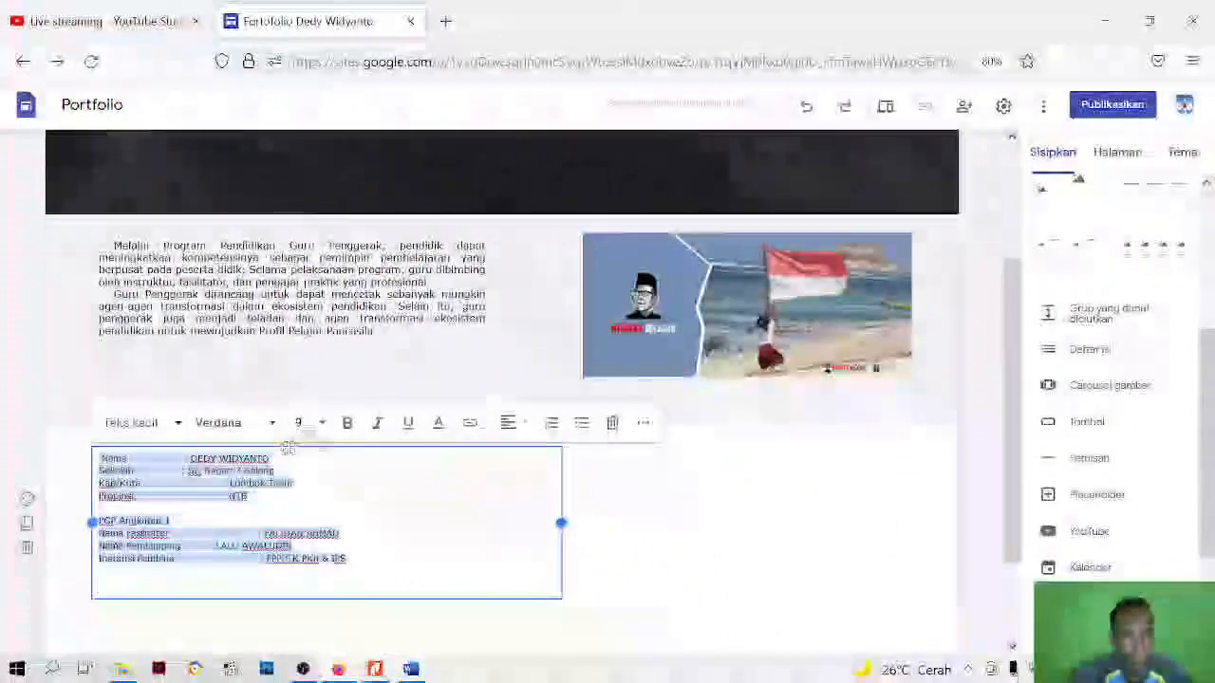
click(313, 424)
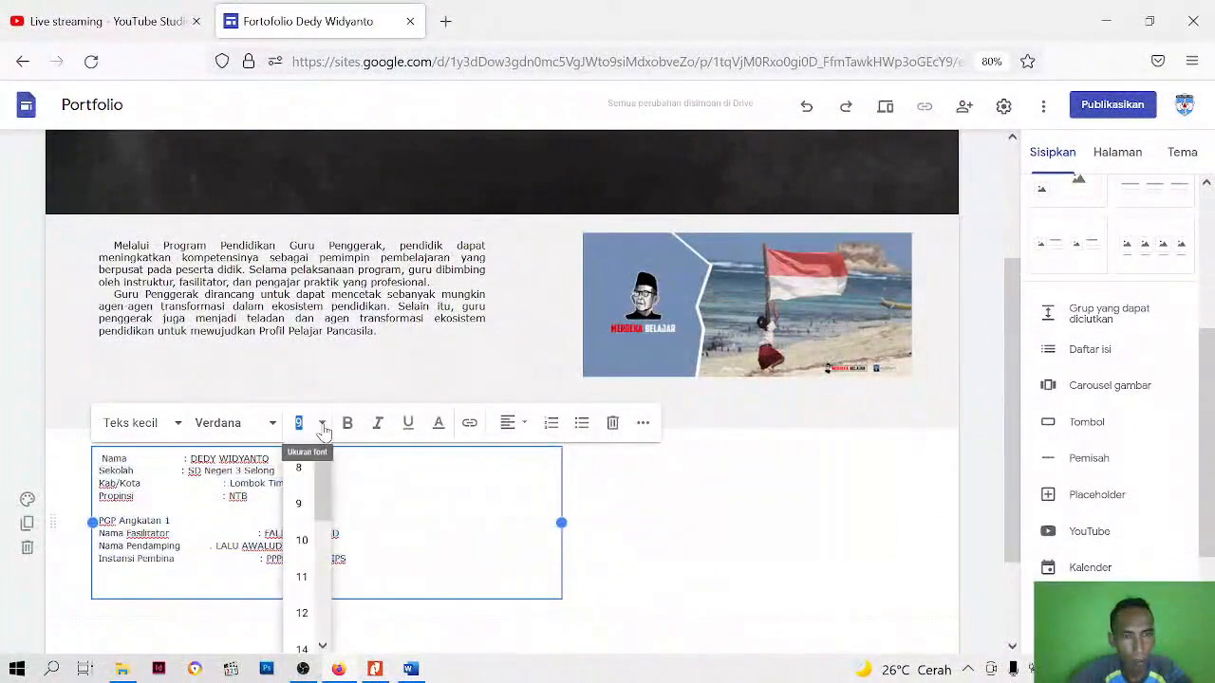
click(301, 578)
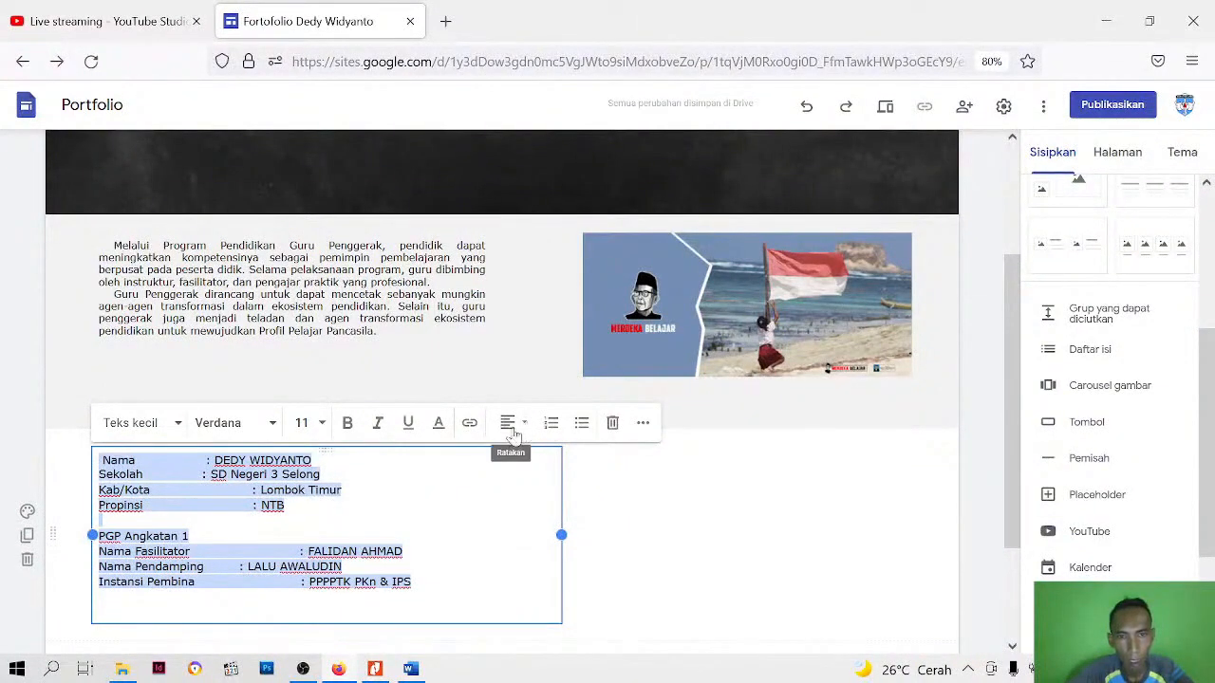
Set the line spacing of the identity text to single (Tunggal)
click(643, 429)
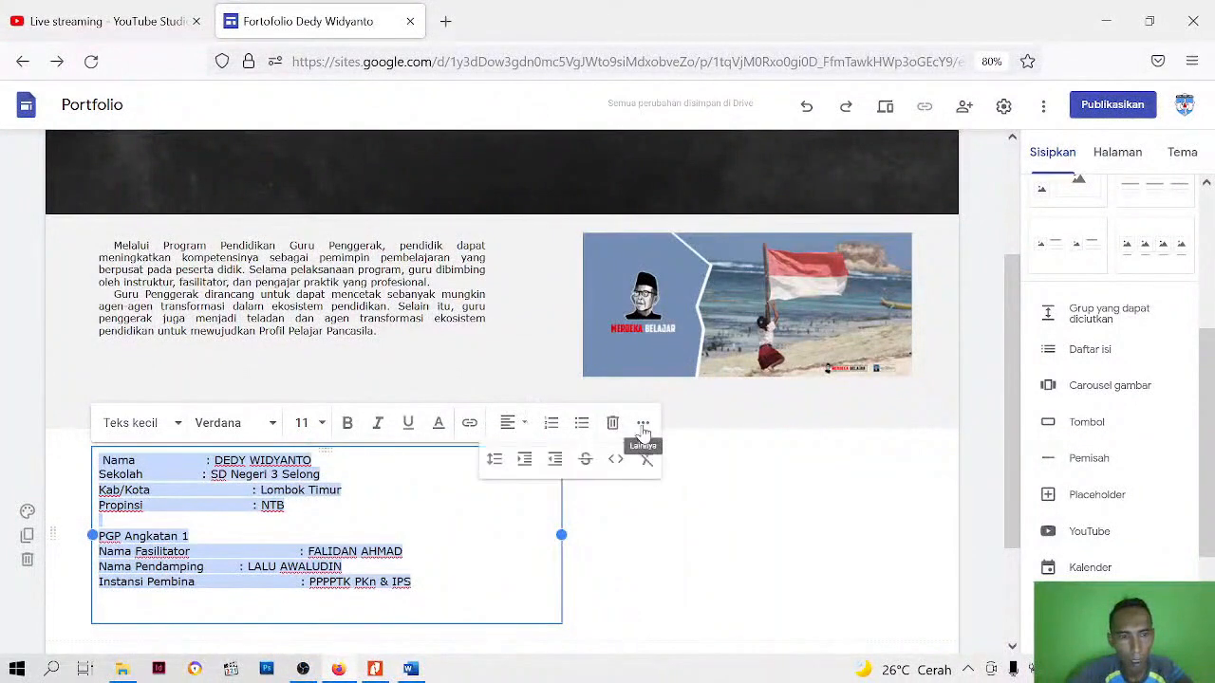
click(494, 462)
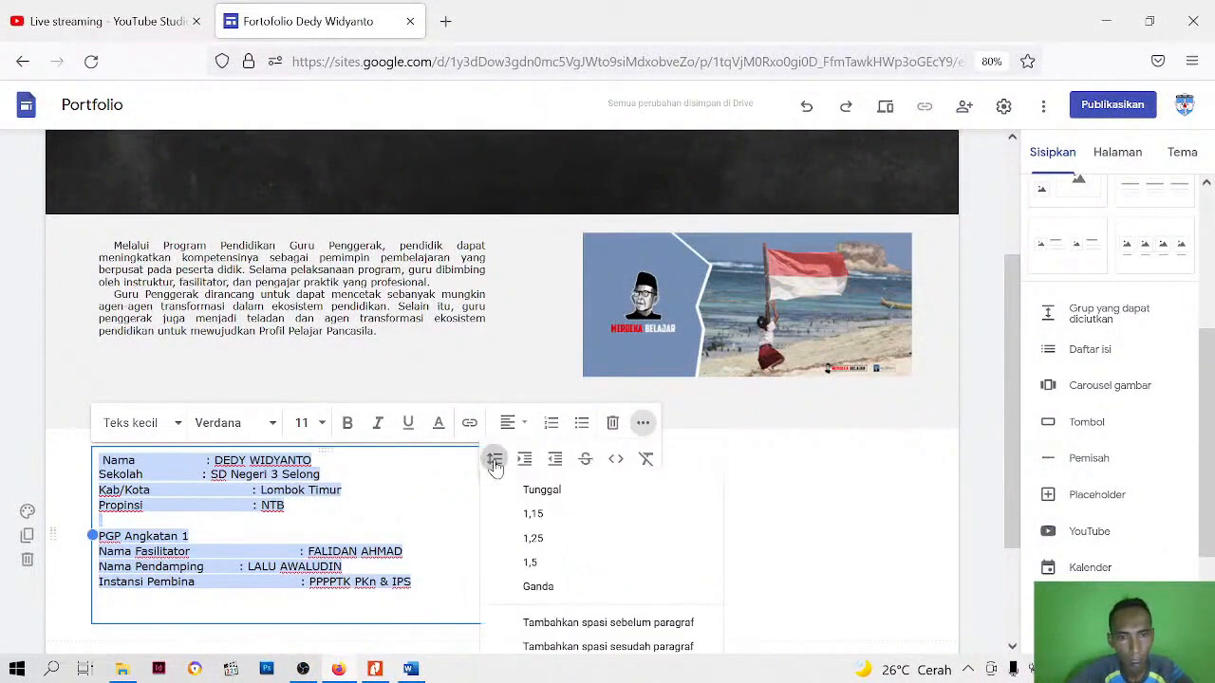
click(561, 495)
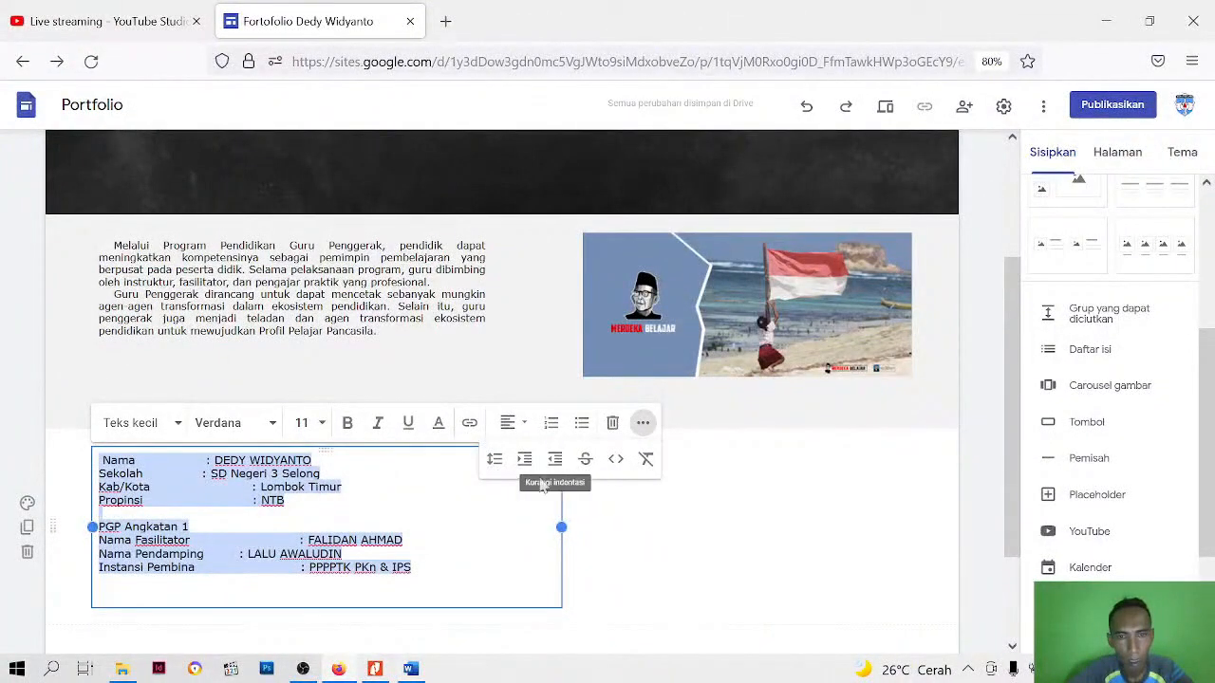
click(641, 561)
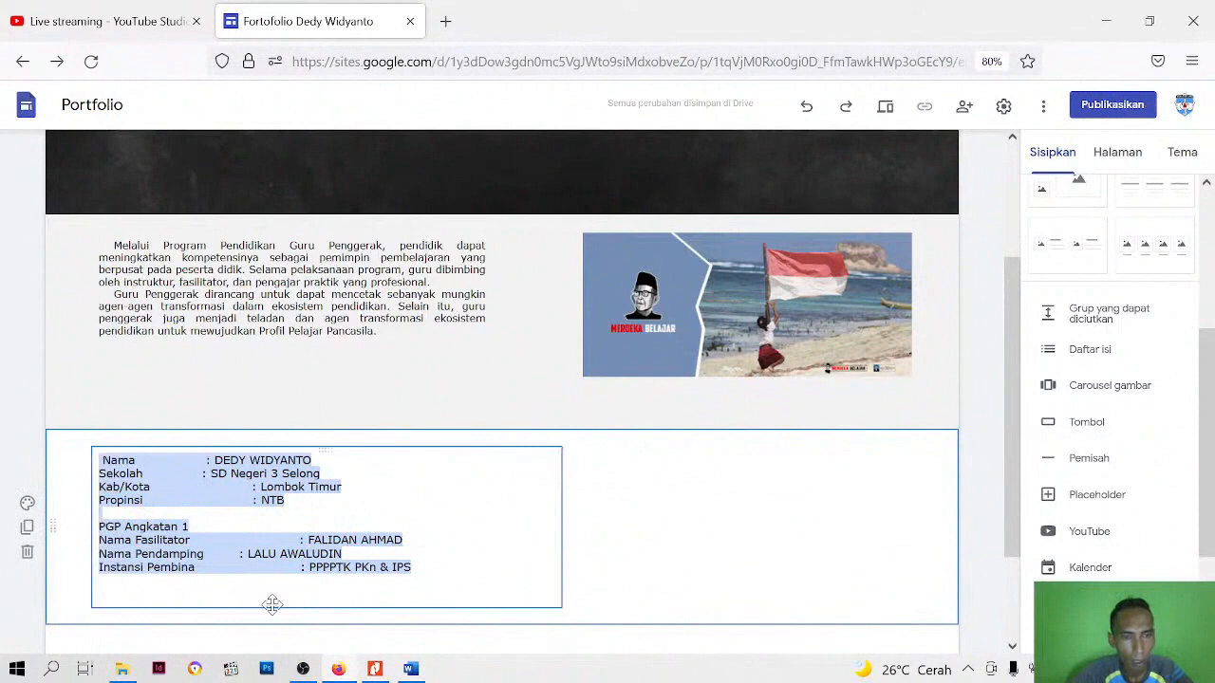
Move the identity text box to the middle of its section and narrow it to fit the text closely
drag(276, 610, 596, 415)
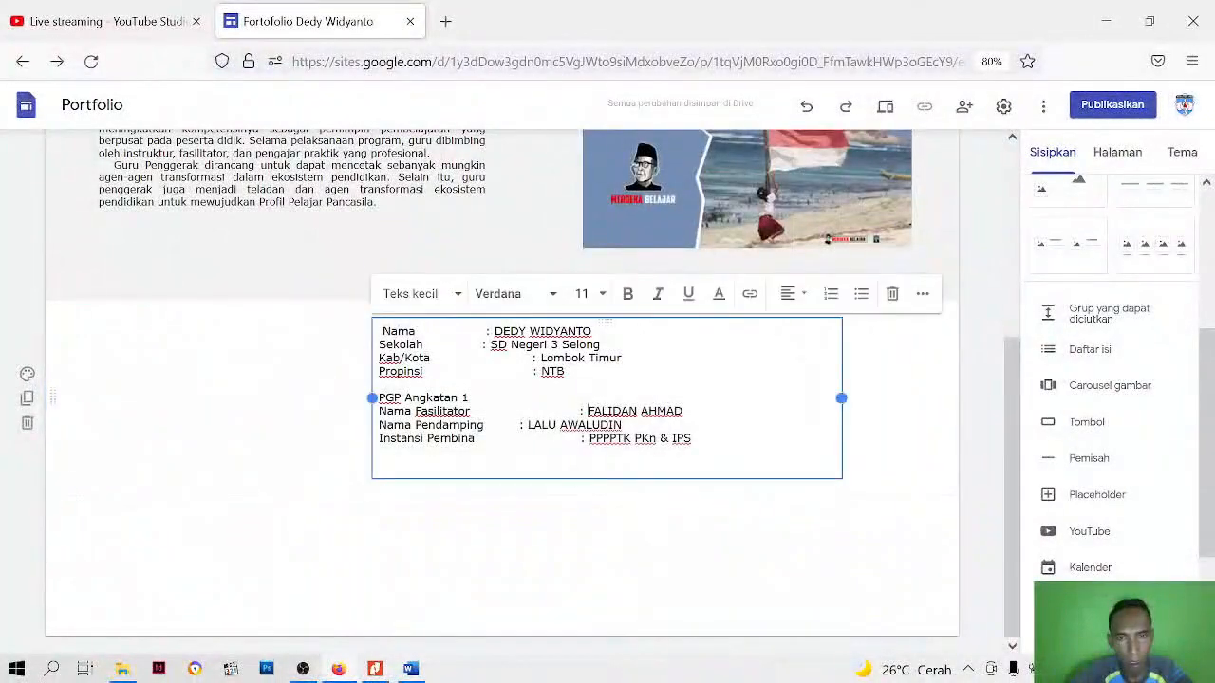
drag(840, 397, 703, 399)
click(788, 464)
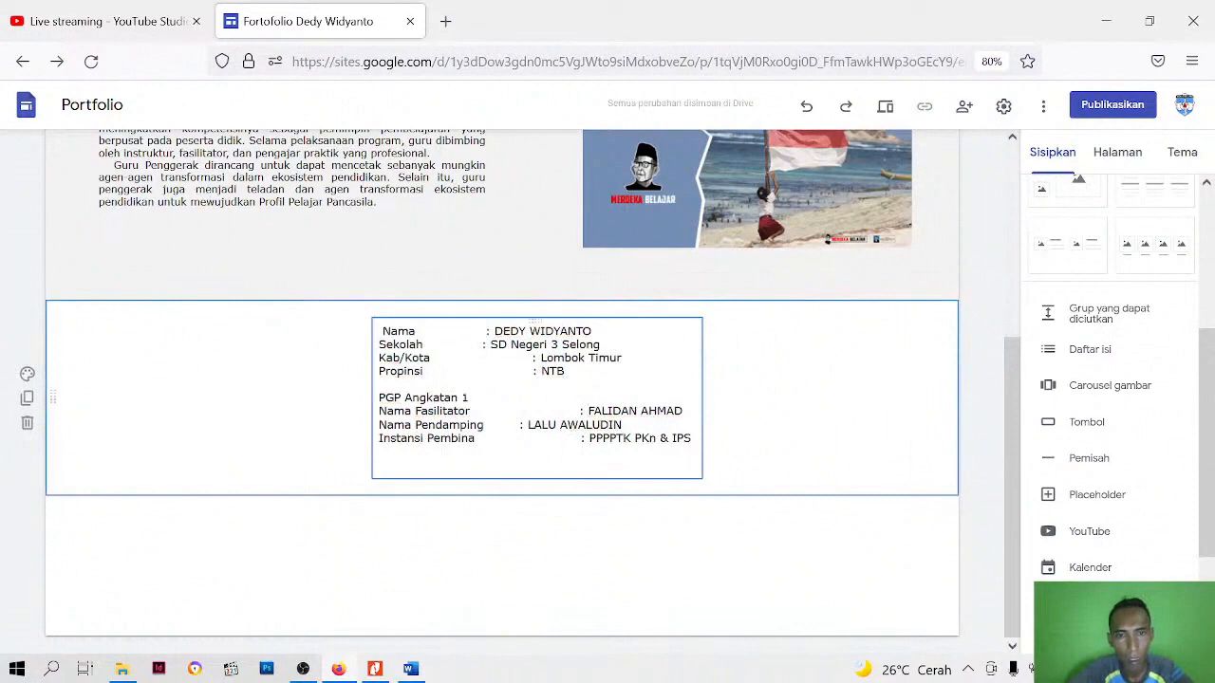
Preview the page to check how the identity block looks below the introduction section, and return to editing
click(886, 111)
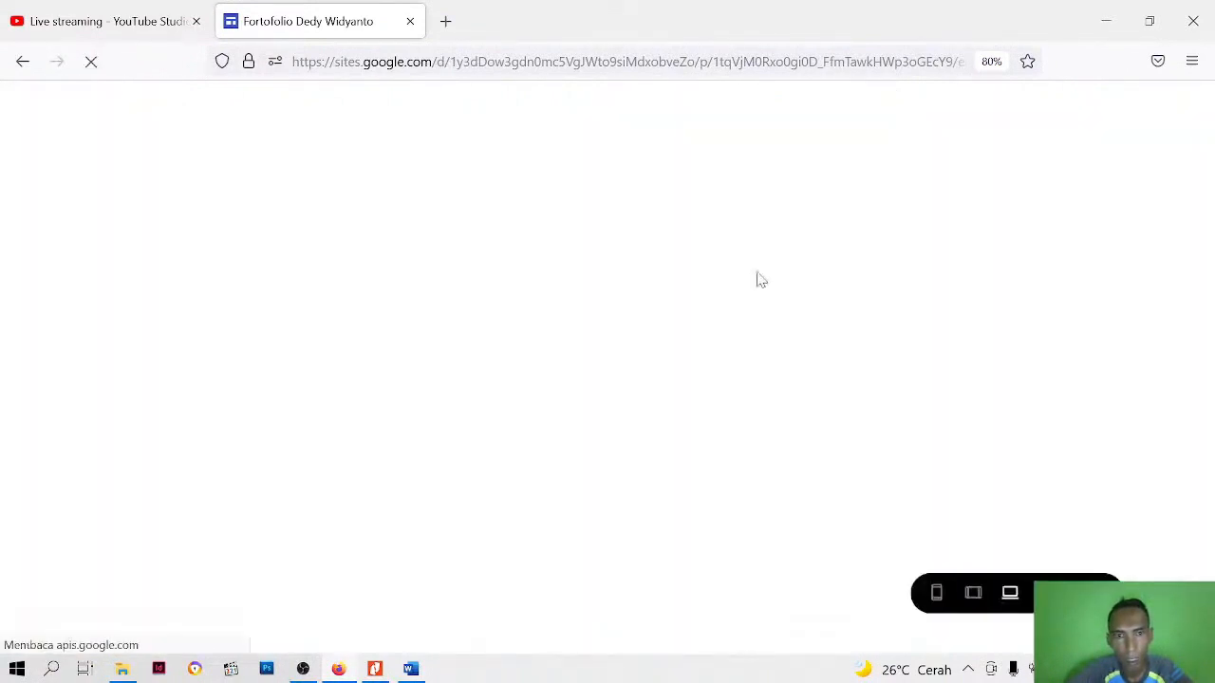
scroll(607, 379, down, 2)
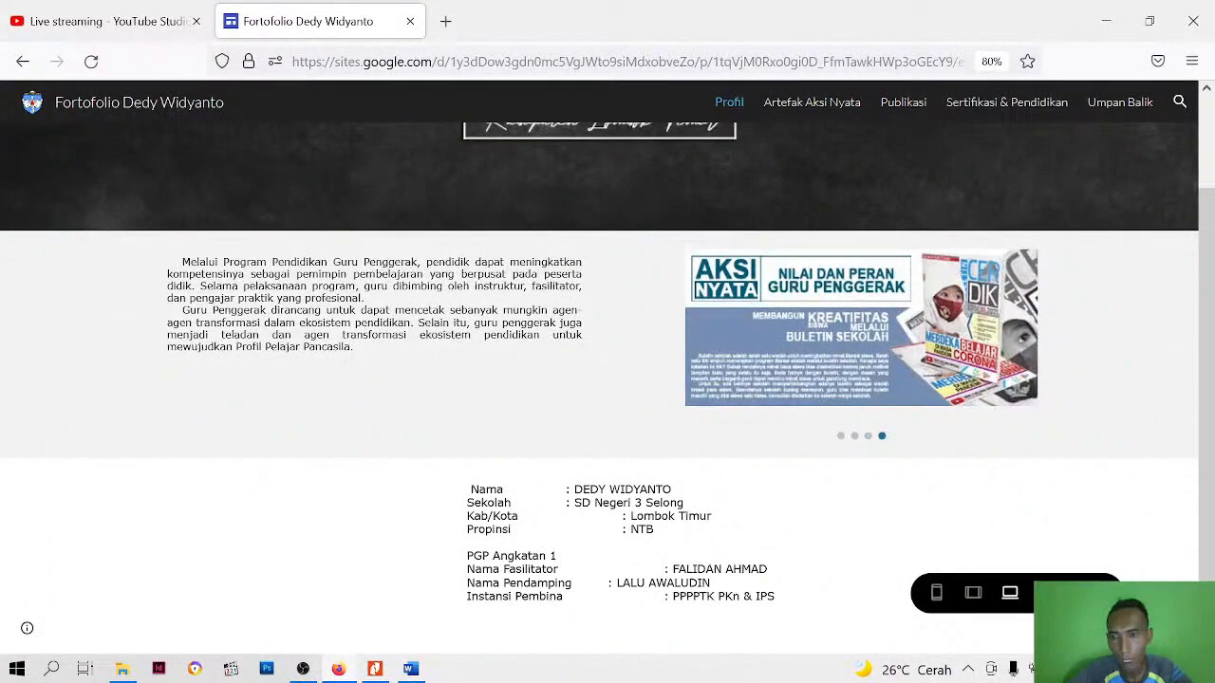
click(1094, 594)
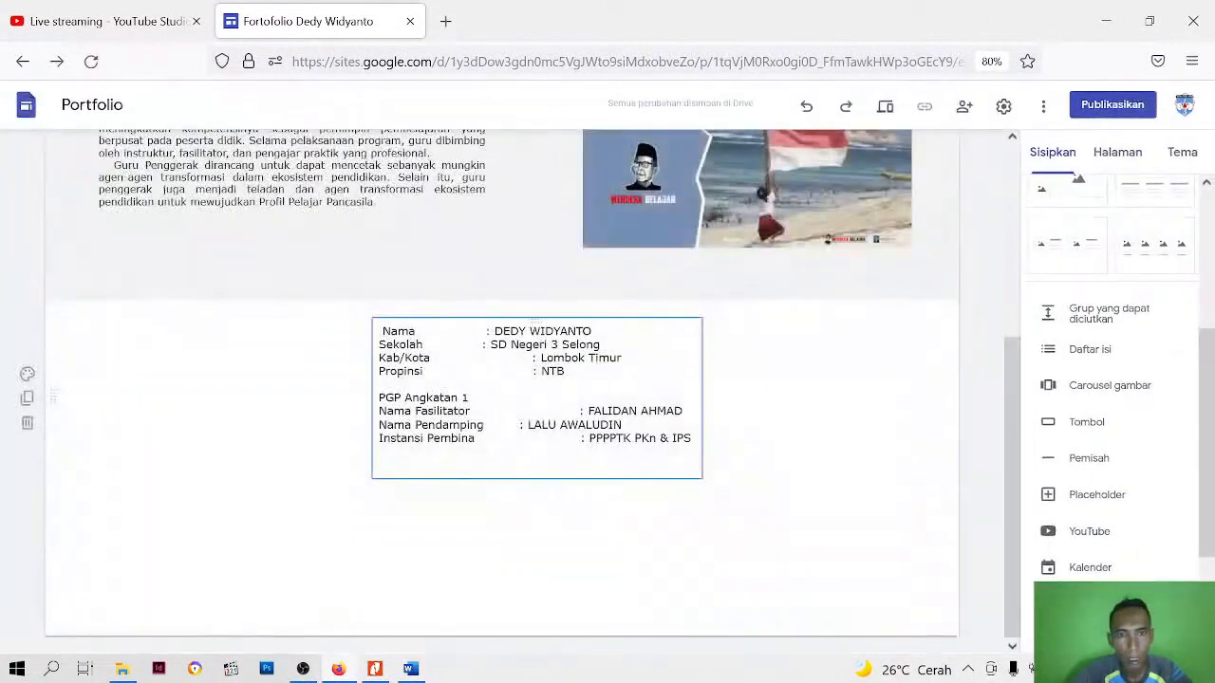
Remove the leading space before Nama and the surplus spaces before the colon in the Kab/Kota line
click(382, 331)
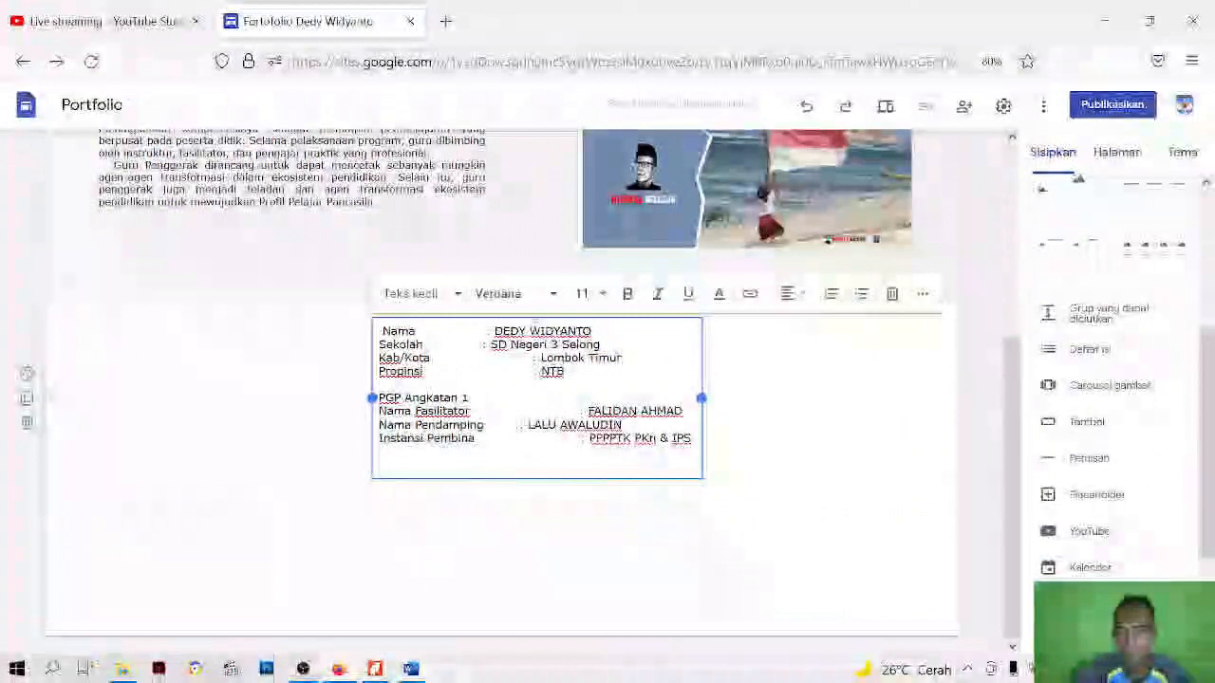
key(BackSpace)
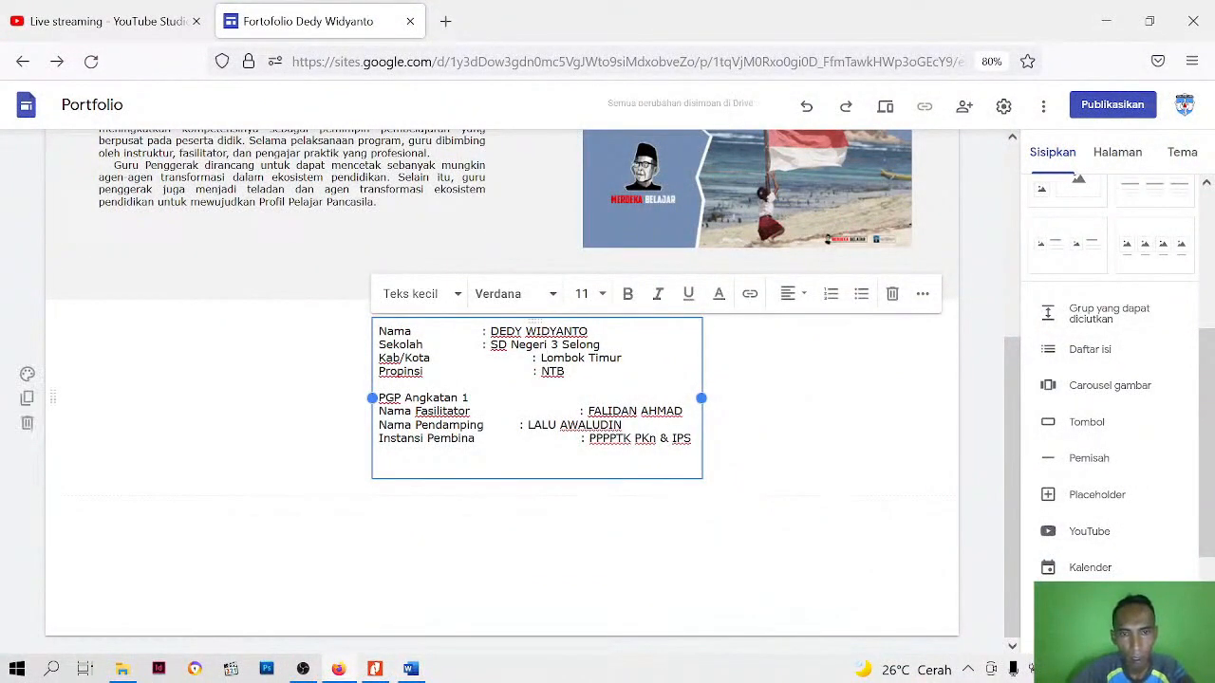
click(537, 357)
key(BackSpace)
key(BackSpace)
key(BackSpace)
key(BackSpace)
key(BackSpace)
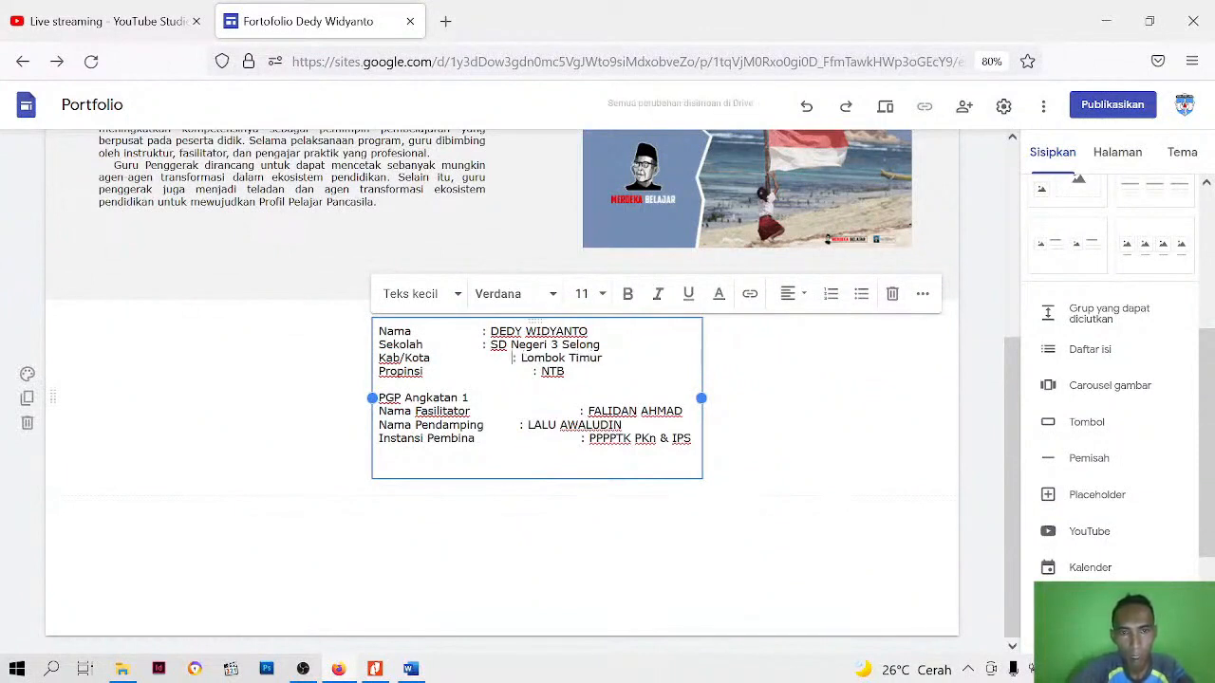
key(BackSpace)
key(BackSpace)
key(BackSpace)
key(BackSpace)
key(BackSpace)
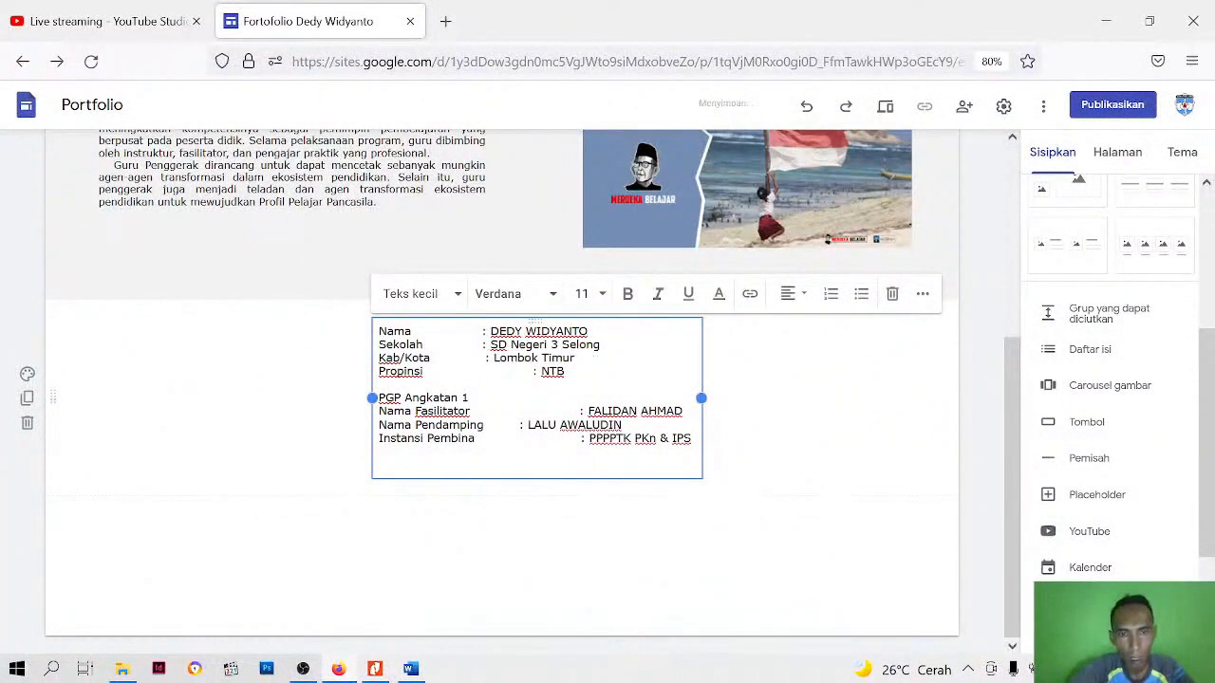
key(BackSpace)
key(BackSpace)
key(BackSpace)
key(BackSpace)
key(BackSpace)
key(BackSpace)
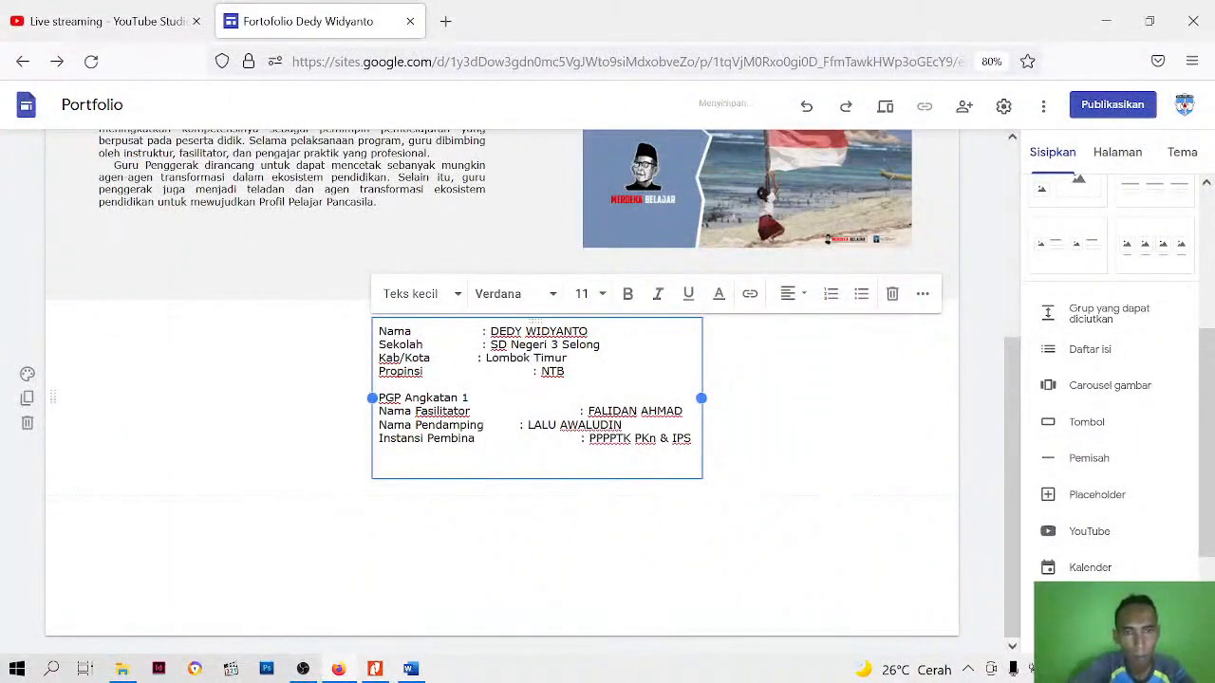
Reduce the spaces before the colons in the Sekolah and Nama lines to line them up with the Kab/Kota colon
key(BackSpace)
key(BackSpace)
key(BackSpace)
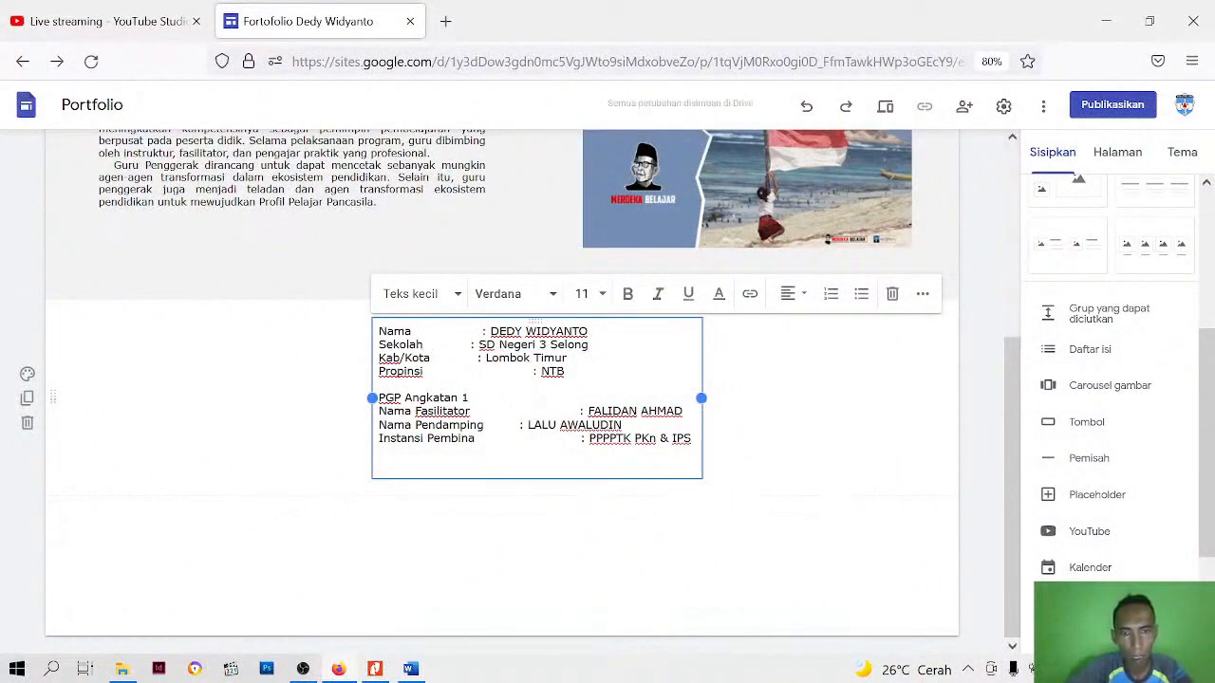
key(BackSpace)
key(BackSpace)
key(BackSpace)
key(BackSpace)
key(BackSpace)
key(BackSpace)
key(BackSpace)
key(BackSpace)
key(BackSpace)
key(BackSpace)
key(BackSpace)
key(BackSpace)
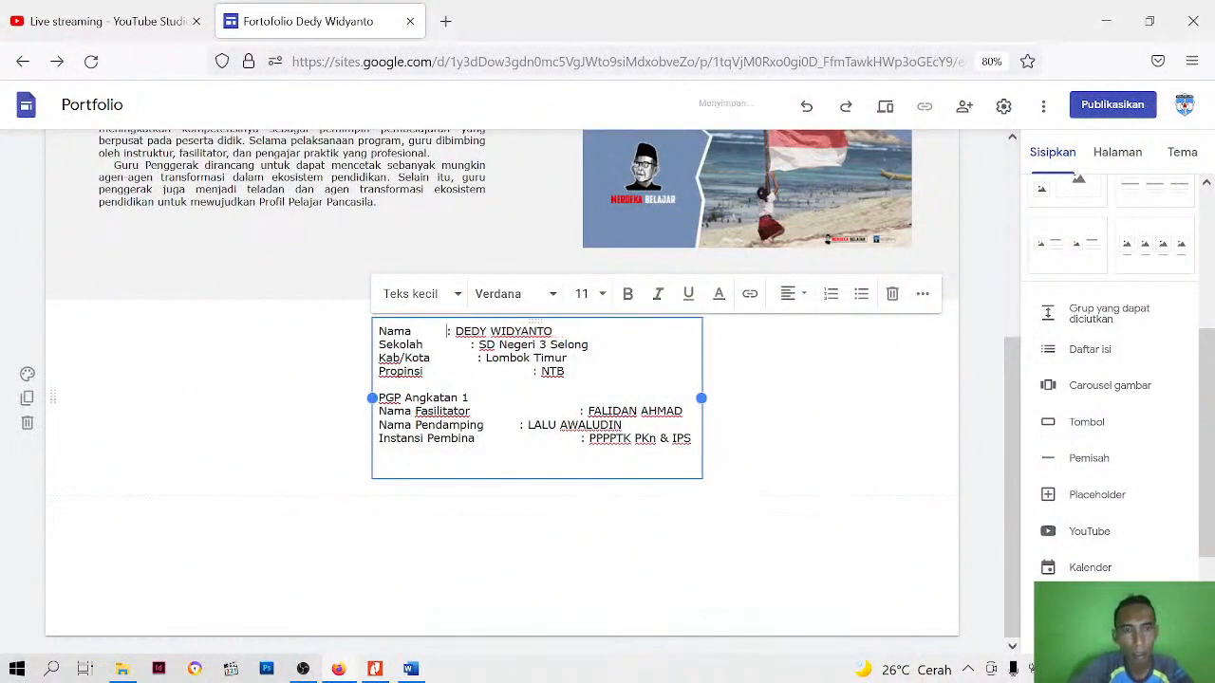
key(BackSpace)
key(BackSpace)
key(BackSpace)
key(BackSpace)
key(BackSpace)
key(BackSpace)
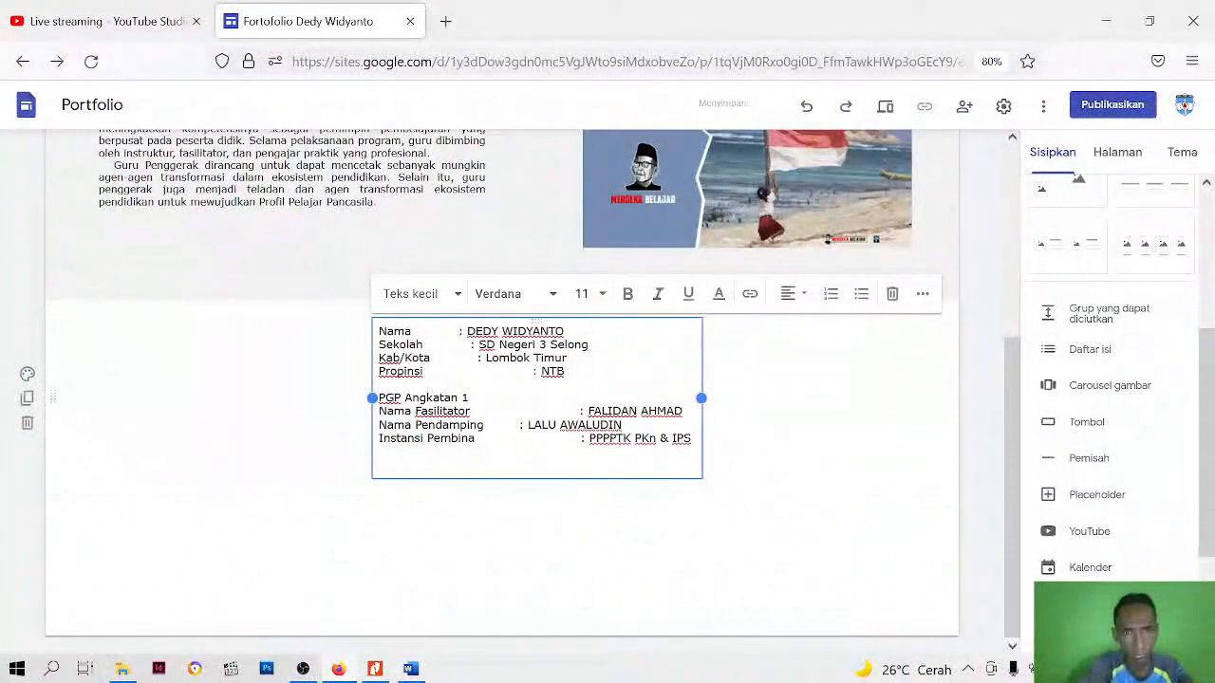
click(482, 358)
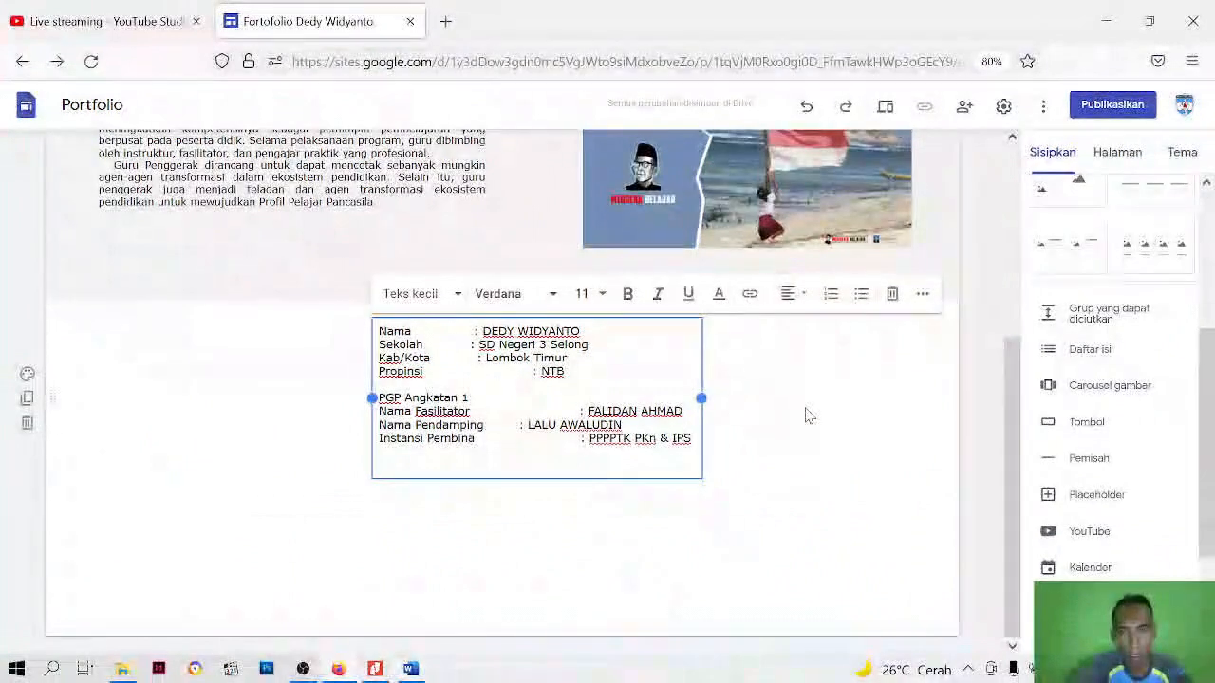
Trim the surplus spaces before the colons in the Nama Fasilitator and Nama Pendamping lines so both colons align
key(BackSpace)
key(BackSpace)
key(BackSpace)
key(BackSpace)
key(BackSpace)
key(BackSpace)
key(BackSpace)
key(BackSpace)
key(BackSpace)
key(BackSpace)
key(BackSpace)
key(BackSpace)
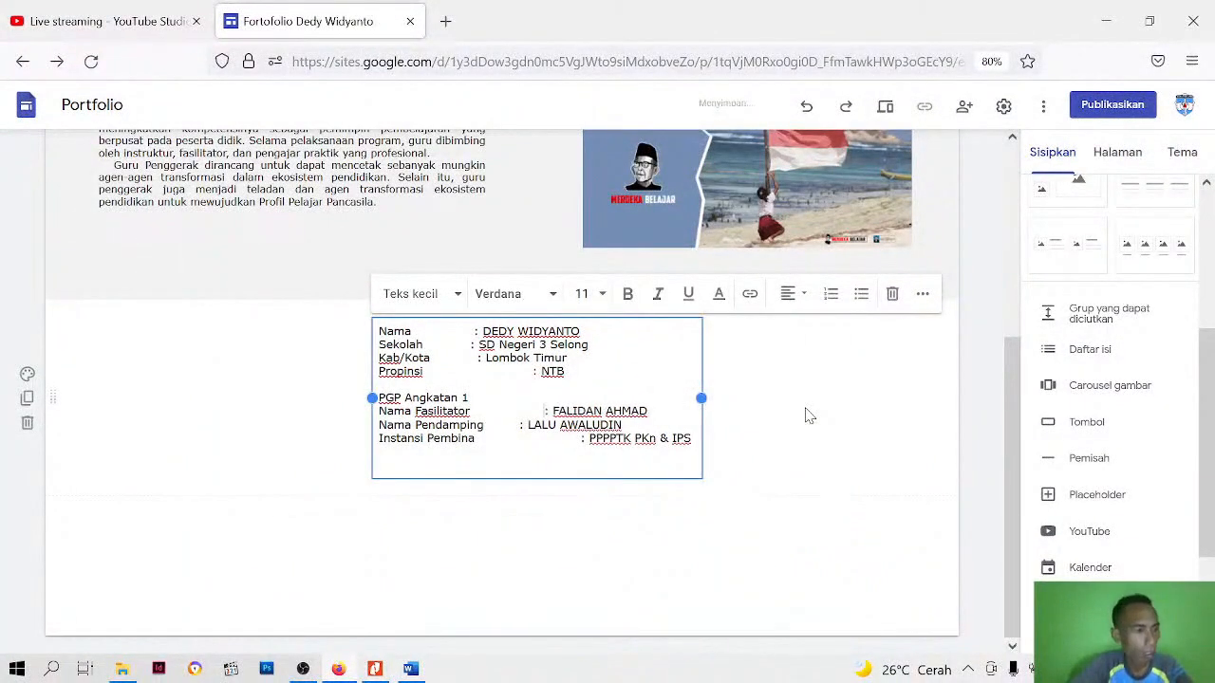
key(BackSpace)
key(BackSpace)
key(BackSpace)
key(BackSpace)
key(BackSpace)
key(BackSpace)
key(BackSpace)
key(BackSpace)
key(BackSpace)
key(BackSpace)
key(BackSpace)
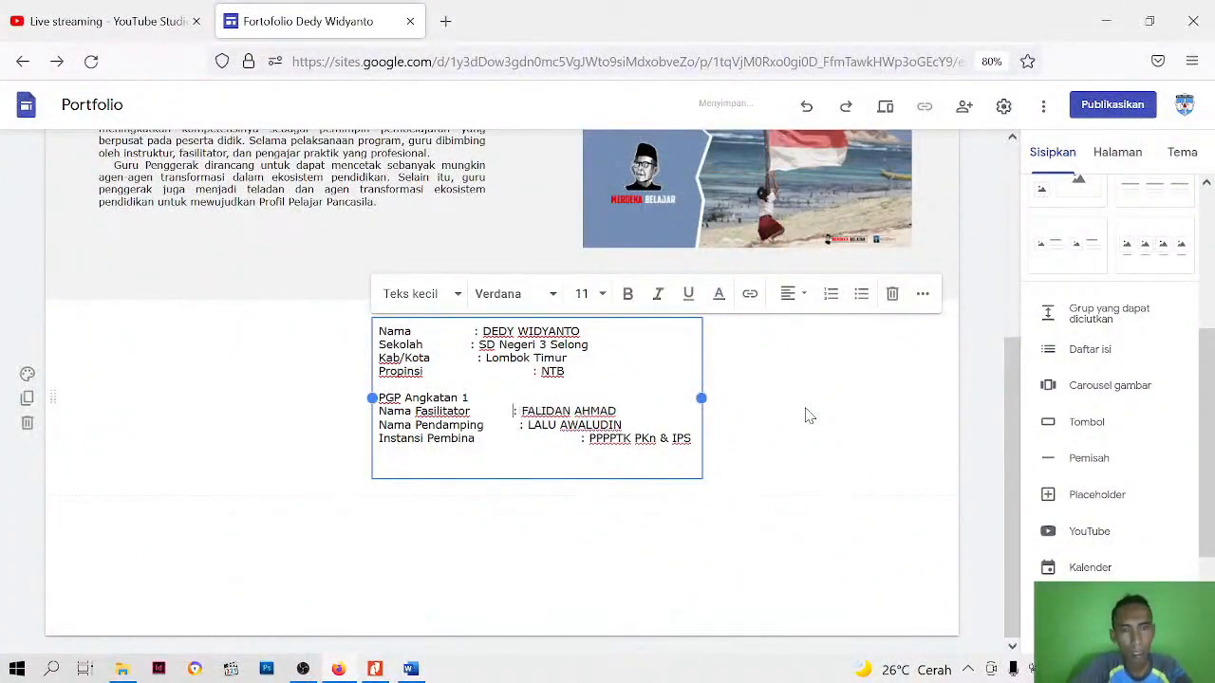
key(BackSpace)
key(BackSpace)
key(BackSpace)
key(BackSpace)
key(BackSpace)
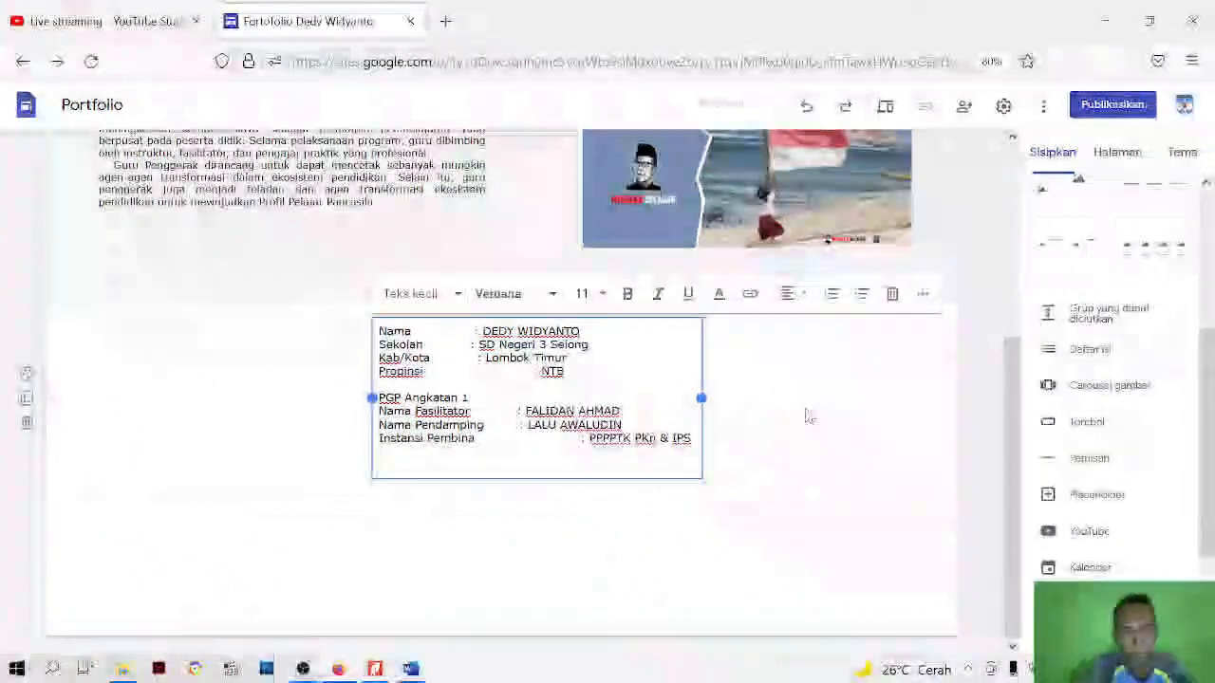
key(Down)
key(BackSpace)
key(BackSpace)
key(BackSpace)
key(BackSpace)
key(BackSpace)
key(BackSpace)
key(BackSpace)
key(BackSpace)
key(BackSpace)
key(BackSpace)
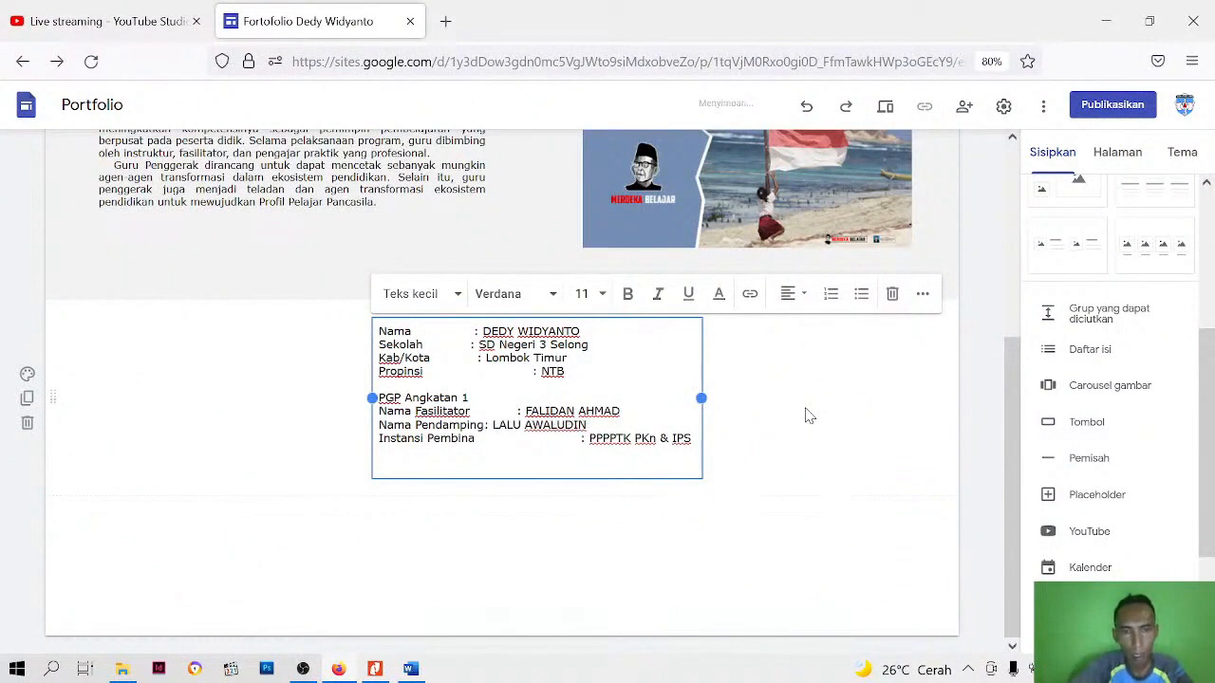
Delete the wide gap and the colon between Instansi Pembina and its value, leaving the value as PPPTK PKn & IPS
key(Down)
key(BackSpace)
key(BackSpace)
key(BackSpace)
key(BackSpace)
key(BackSpace)
key(BackSpace)
key(BackSpace)
key(BackSpace)
key(BackSpace)
key(BackSpace)
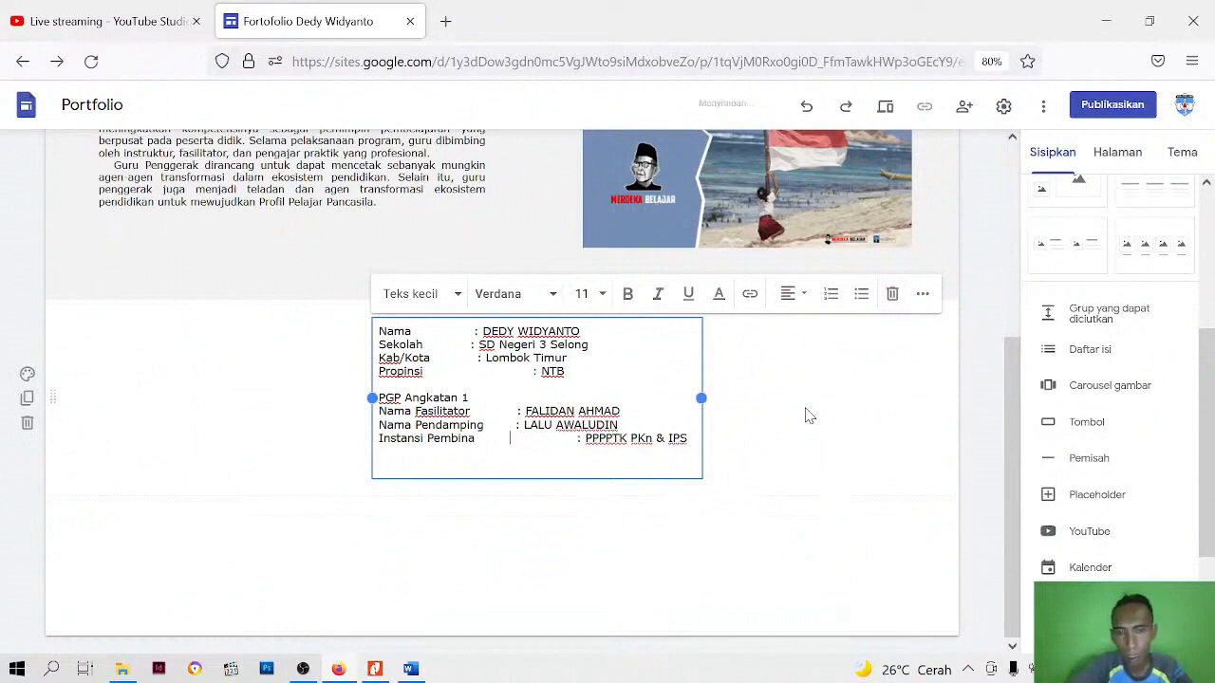
key(BackSpace)
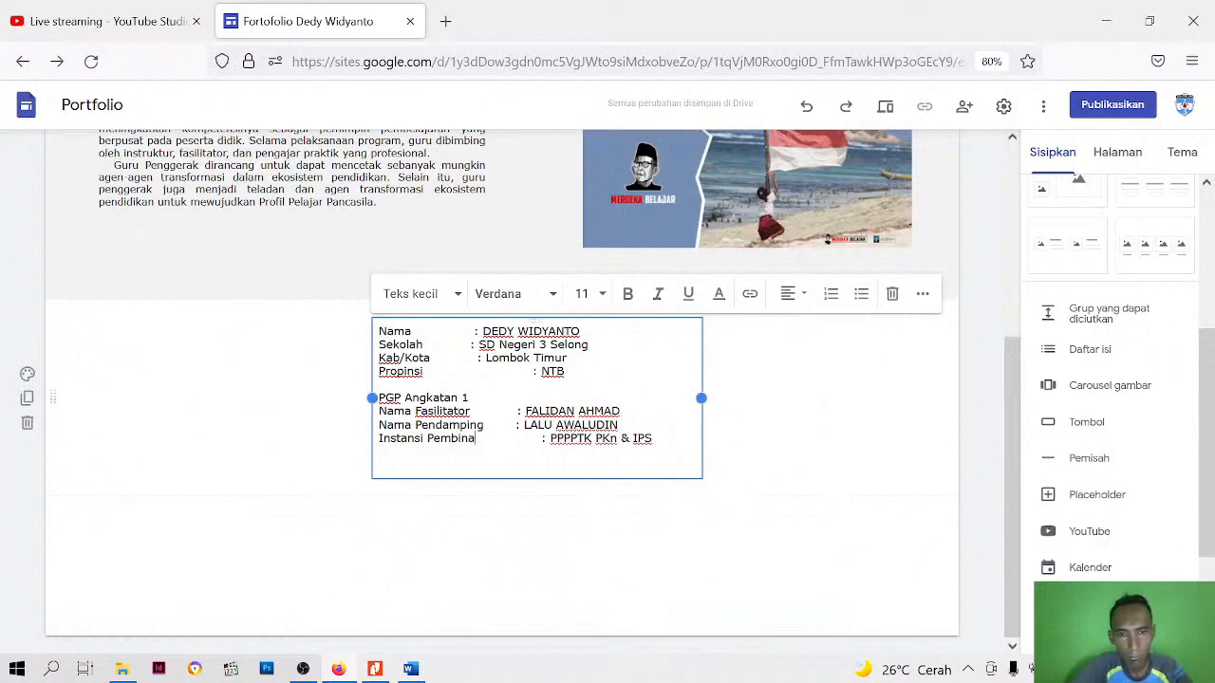
key(BackSpace)
key(BackSpace)
key(BackSpace)
key(BackSpace)
key(BackSpace)
key(BackSpace)
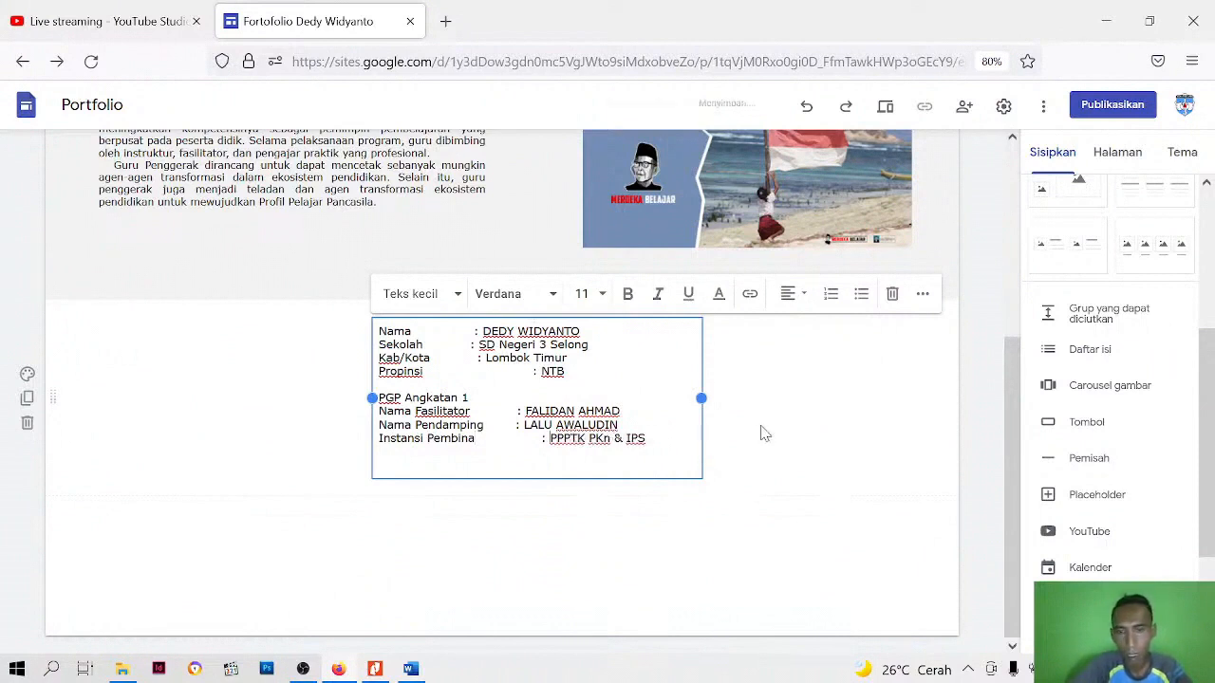
key(BackSpace)
key(BackSpace)
key(BackSpace)
key(BackSpace)
key(BackSpace)
key(BackSpace)
key(BackSpace)
key(BackSpace)
key(BackSpace)
key(BackSpace)
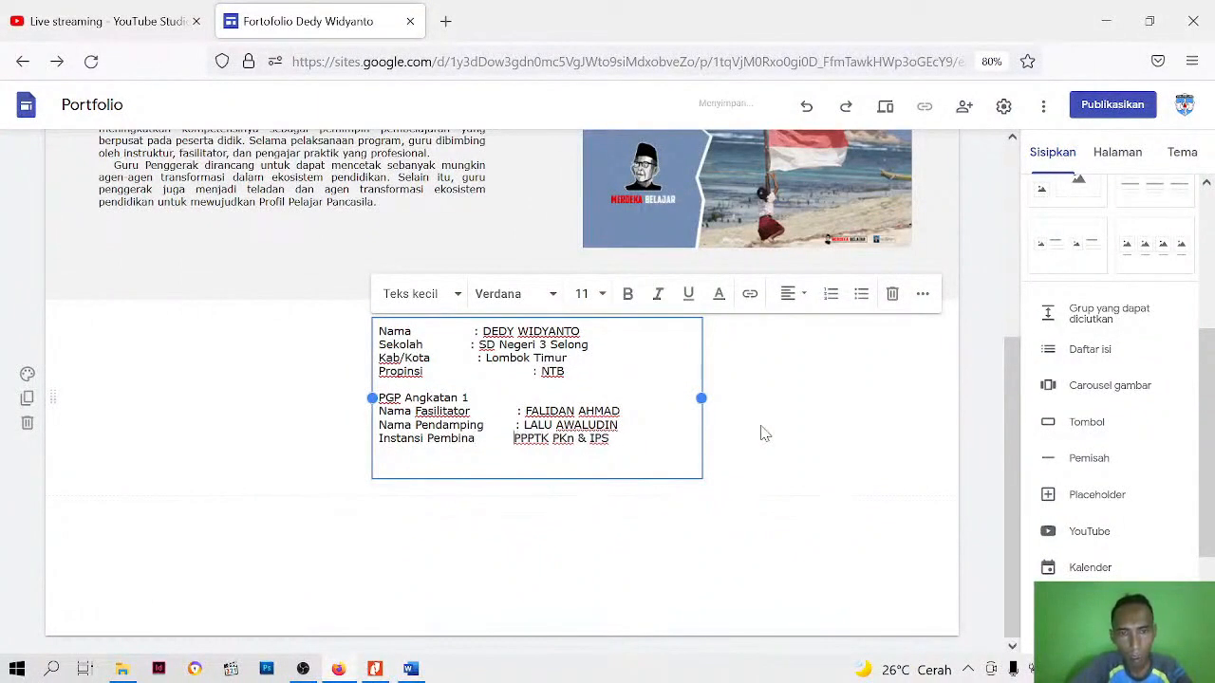
key(BackSpace)
key(BackSpace)
key(BackSpace)
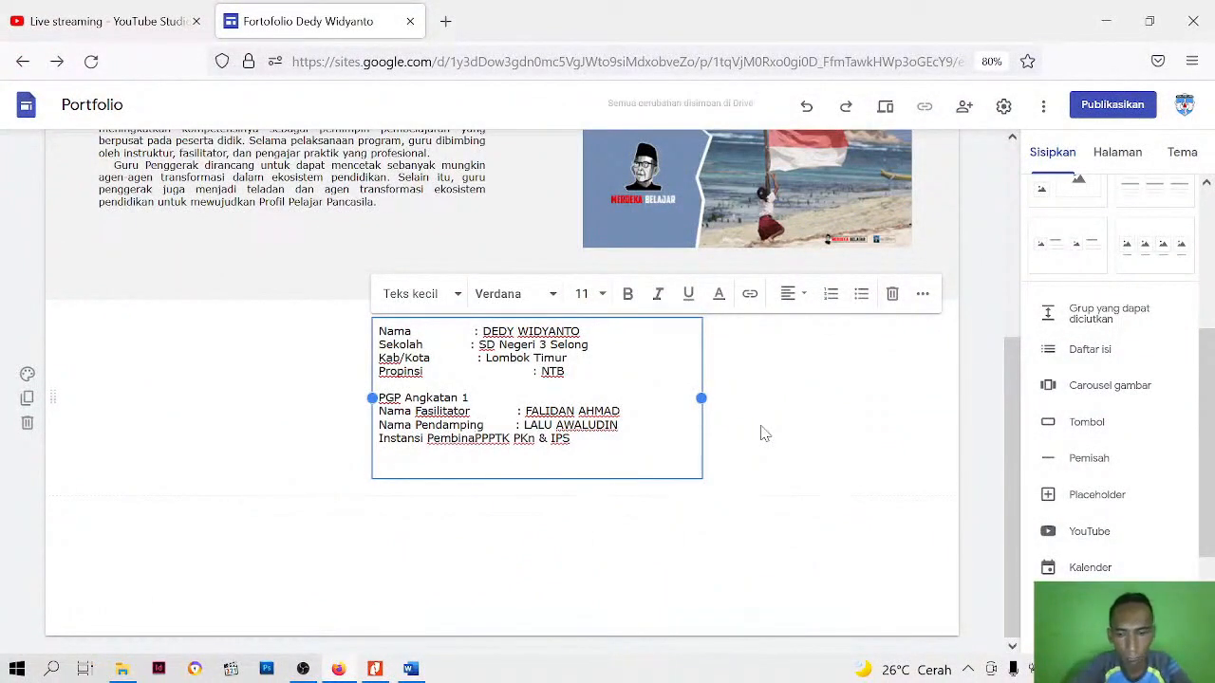
Insert a new colon directly before PPPTK in the Instansi Pembina line, with a short gap between the label and the colon
text(:)
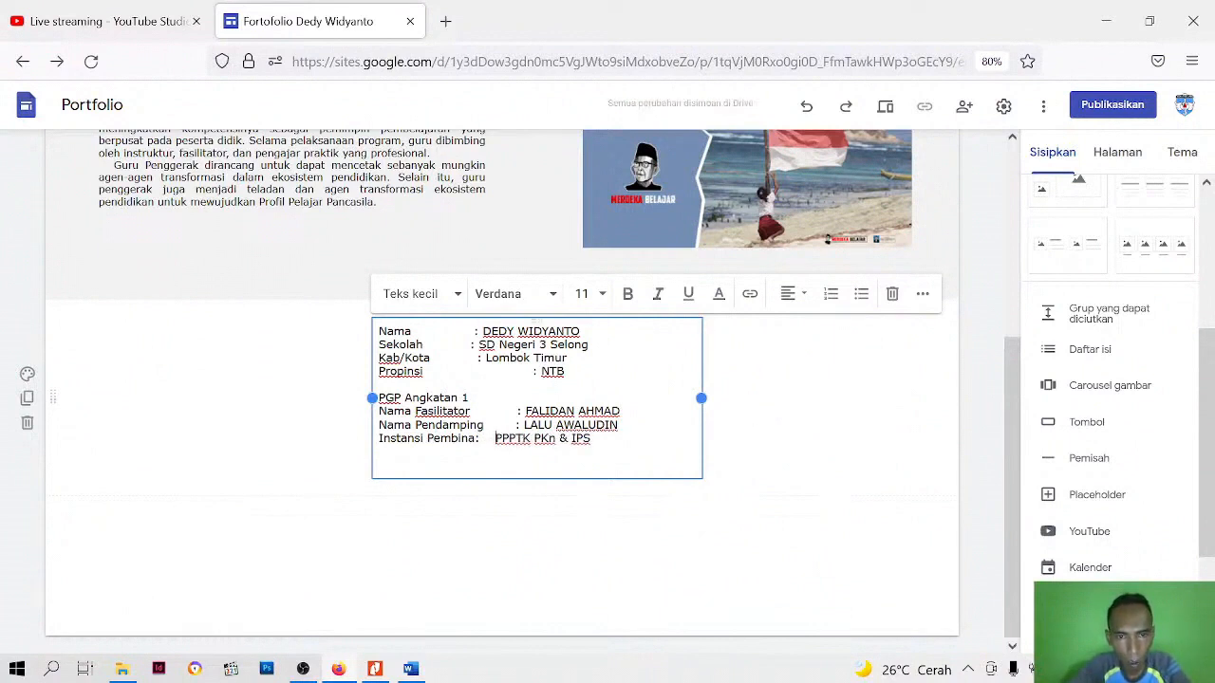
key(BackSpace)
key(BackSpace)
key(BackSpace)
key(BackSpace)
key(BackSpace)
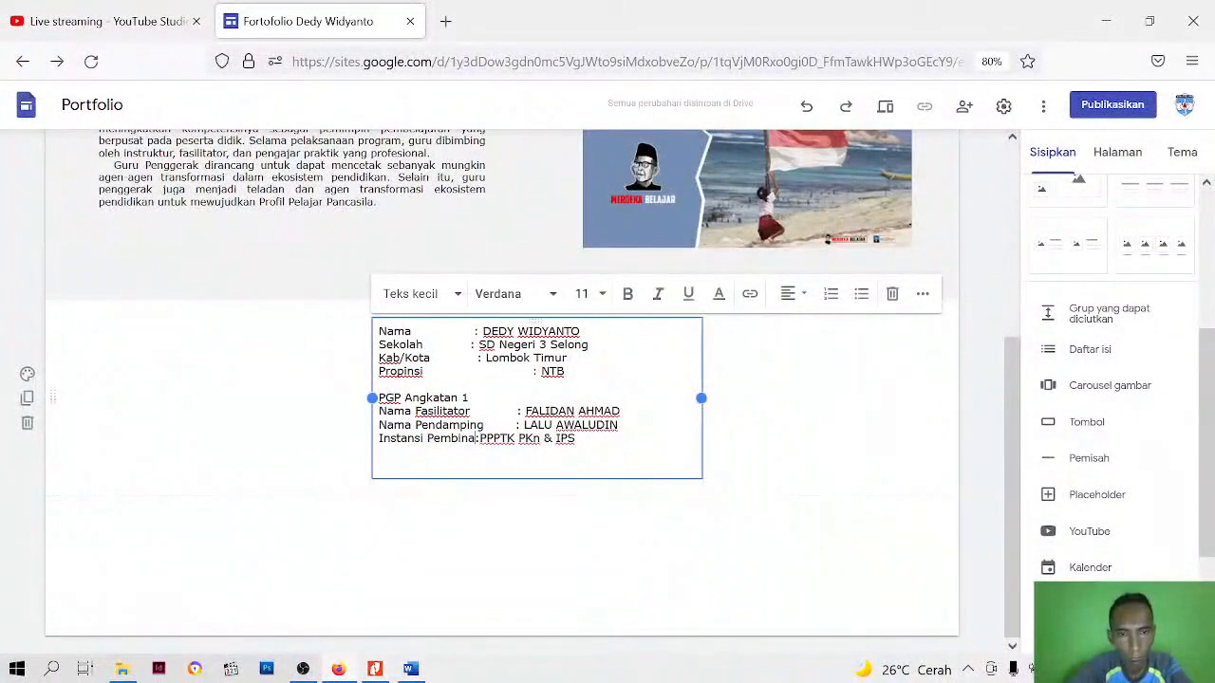
key(Left)
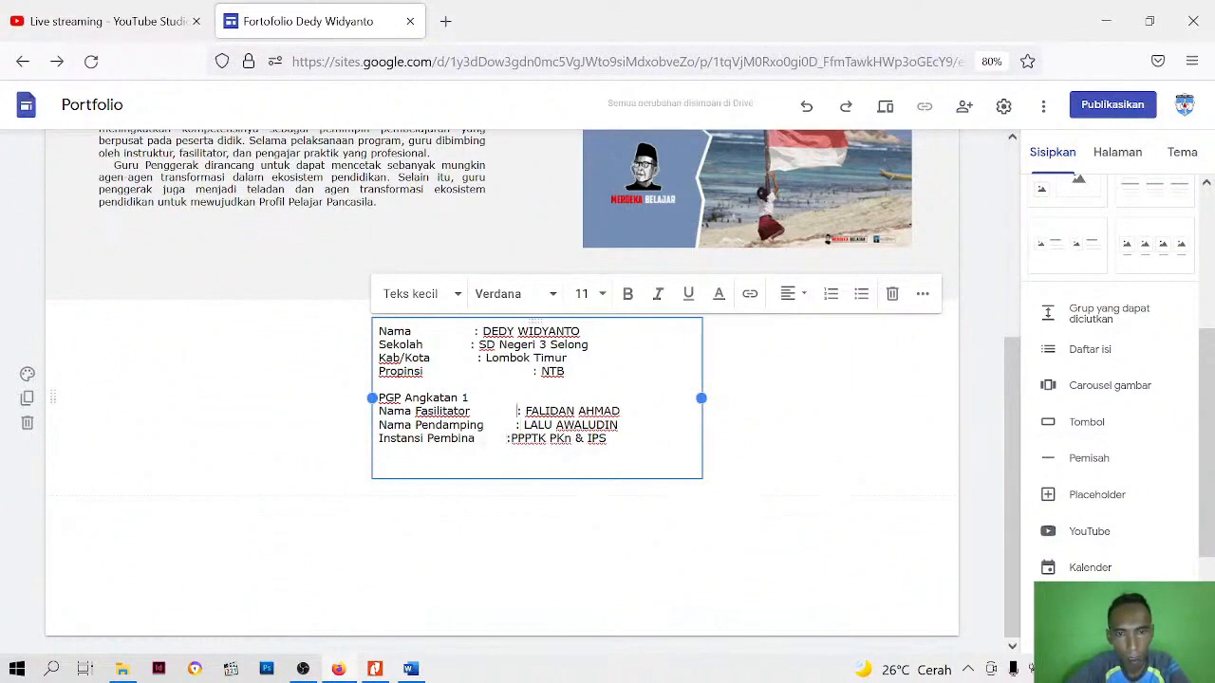
Narrow the gap before the colons in the Nama Fasilitator and Nama Pendamping lines, and check the alignment in the page preview
key(BackSpace)
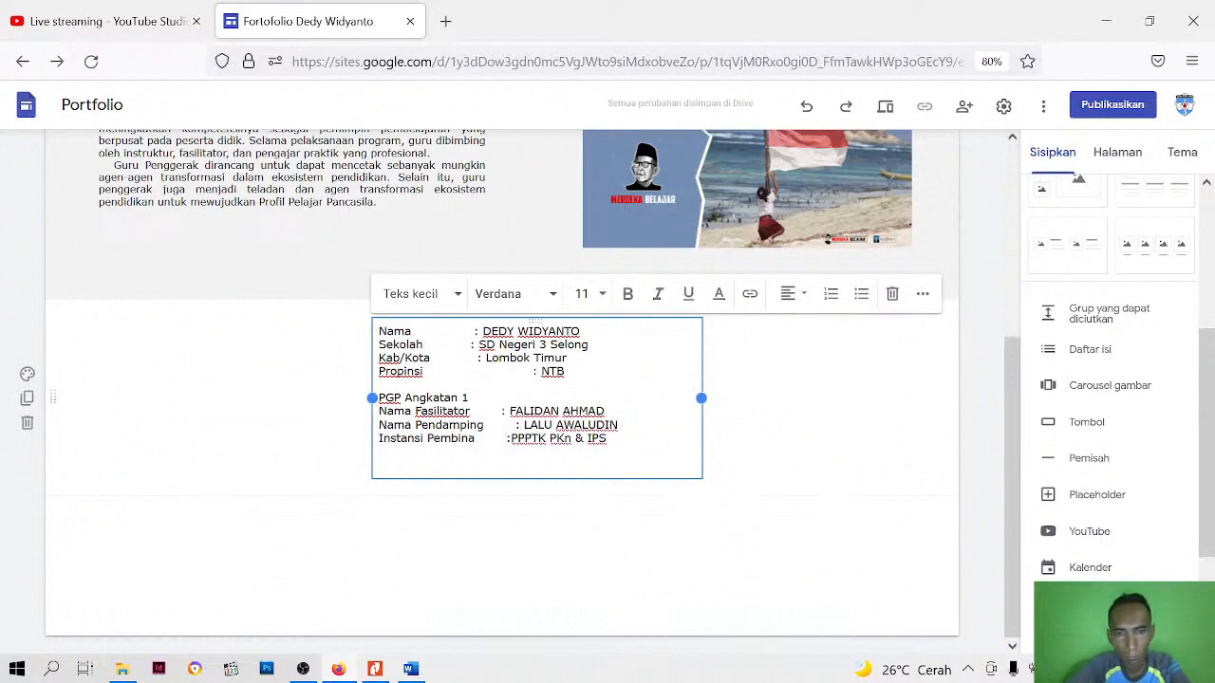
key(BackSpace)
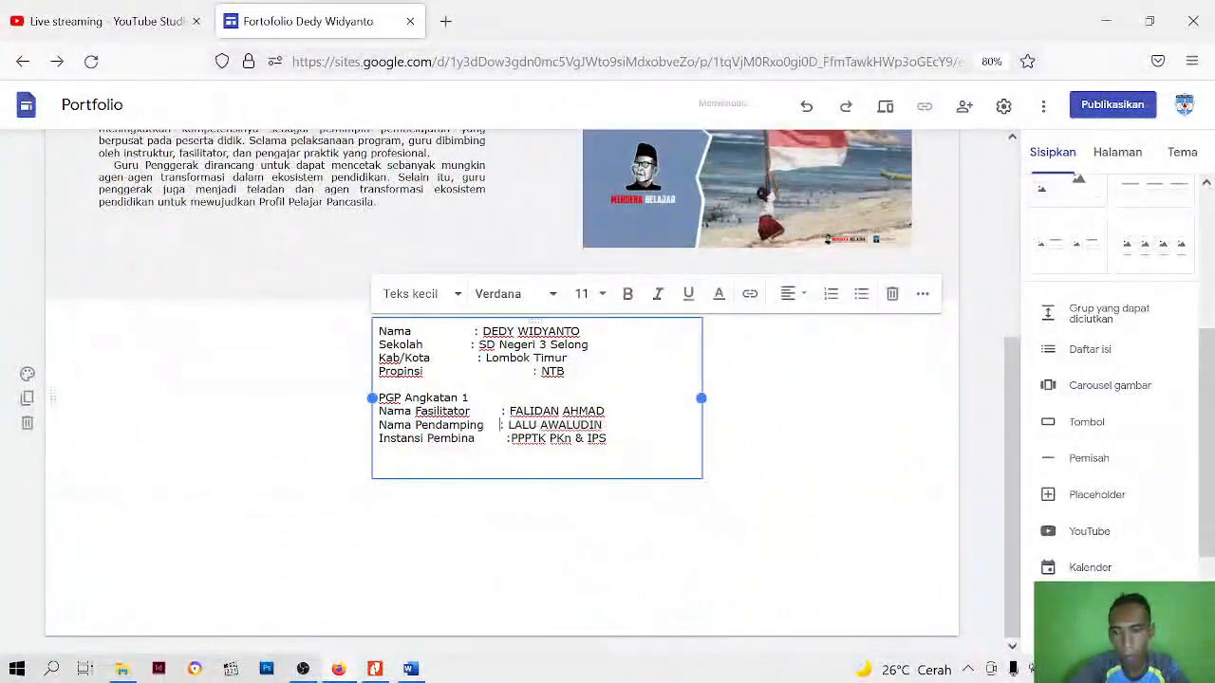
click(884, 109)
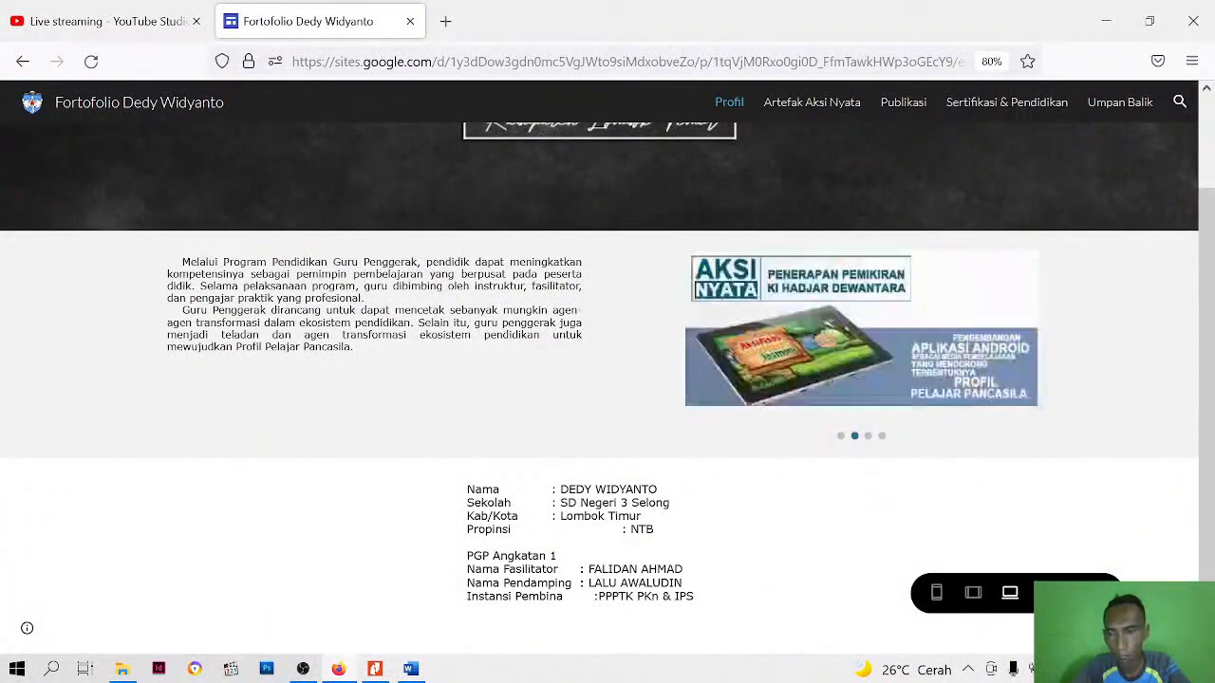
click(1098, 593)
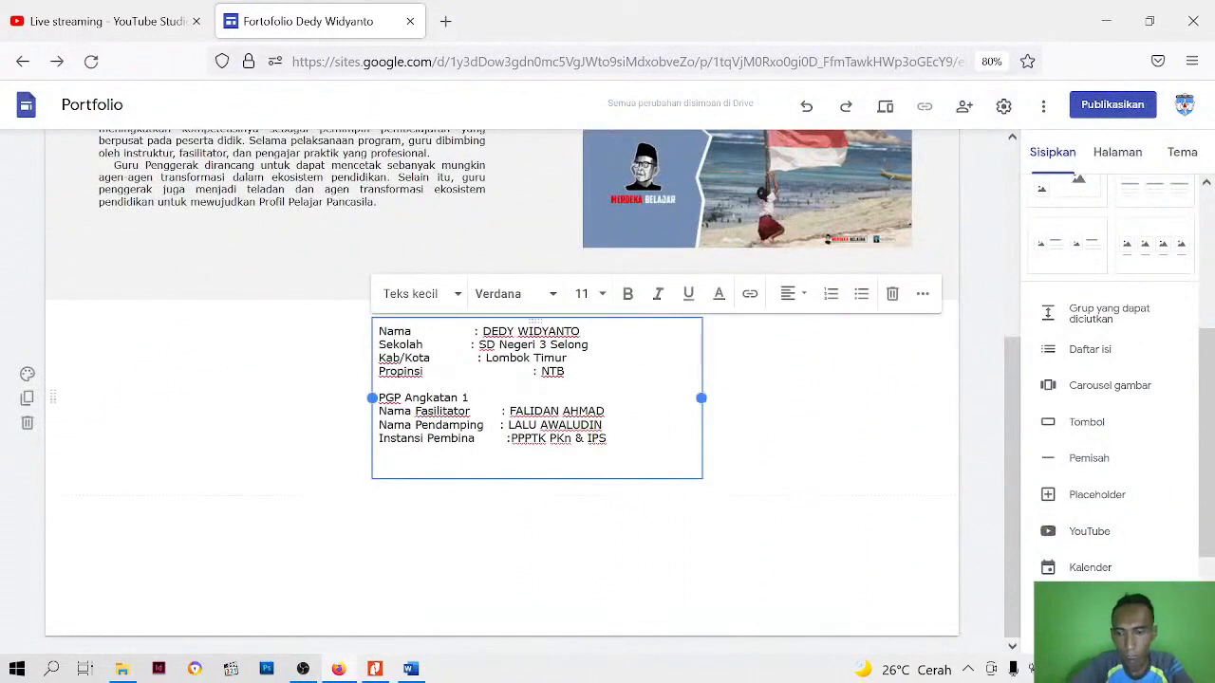
Shorten the gap before the Instansi Pembina colon, keeping PPPTK PKn & IPS directly after it
key(BackSpace)
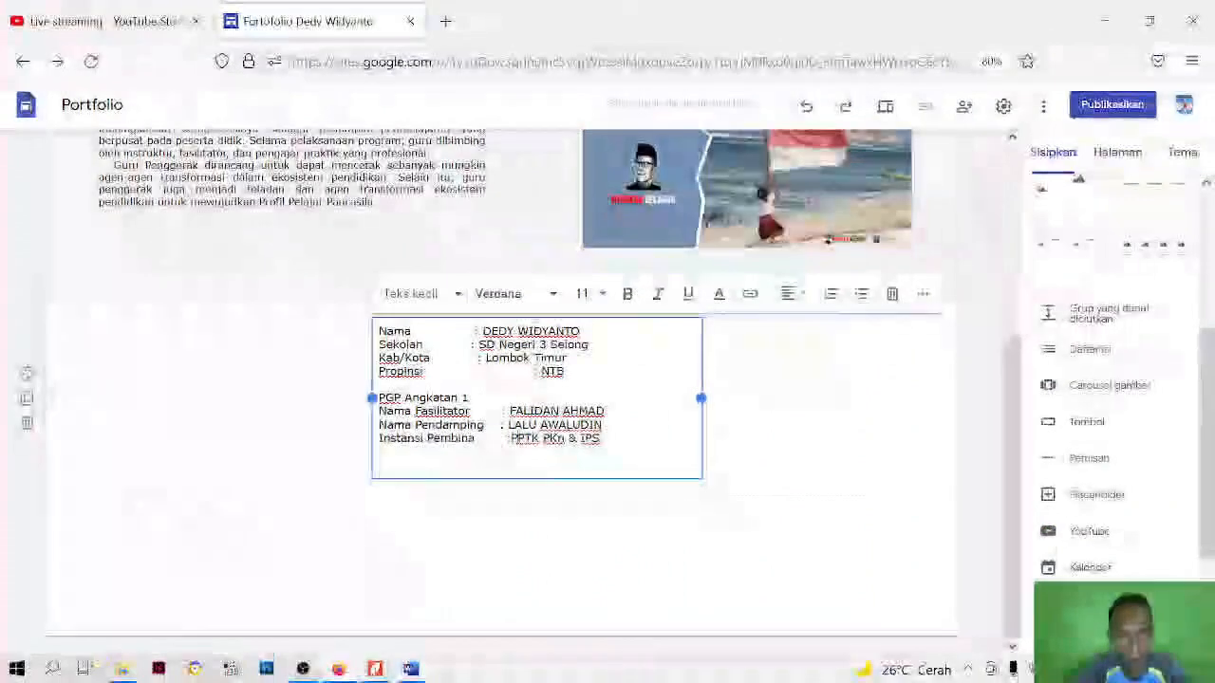
text(P)
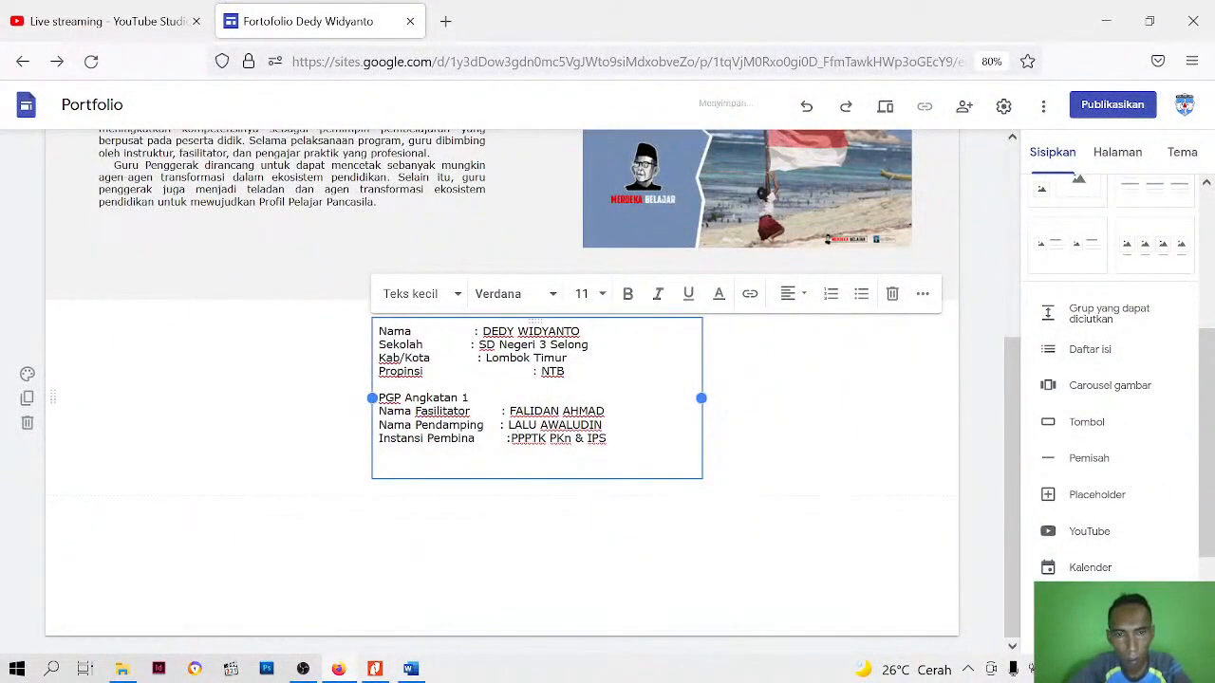
key(BackSpace)
key(BackSpace)
key(BackSpace)
key(BackSpace)
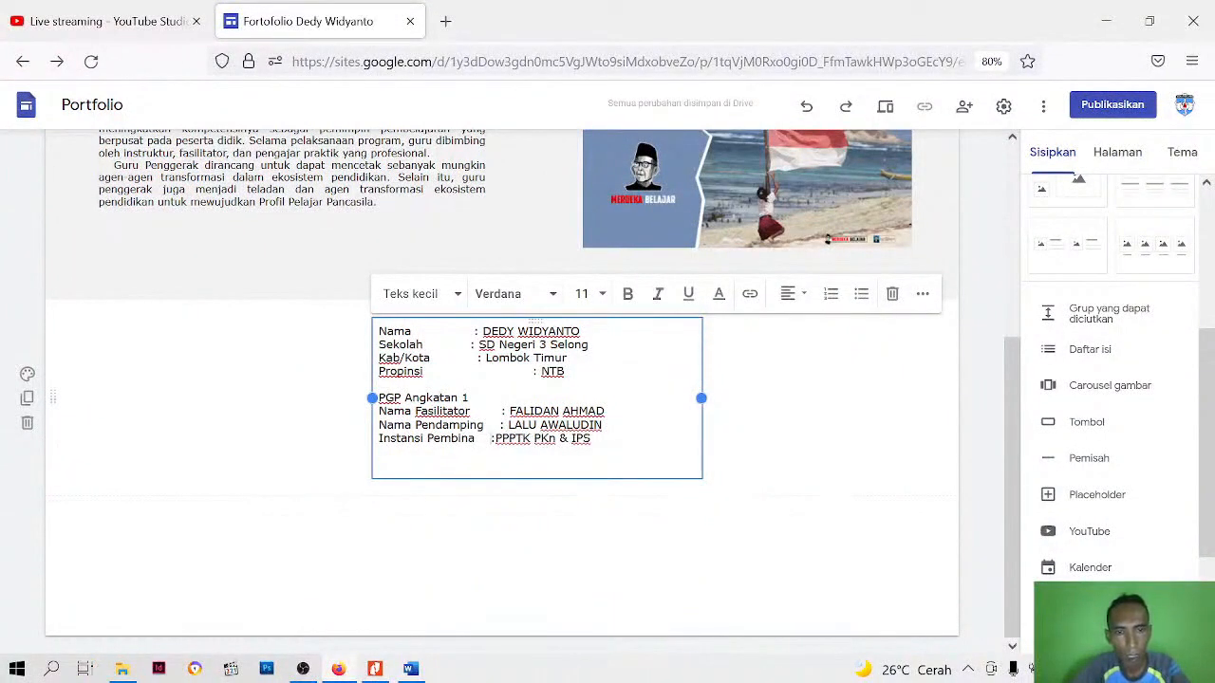
drag(469, 398, 370, 402)
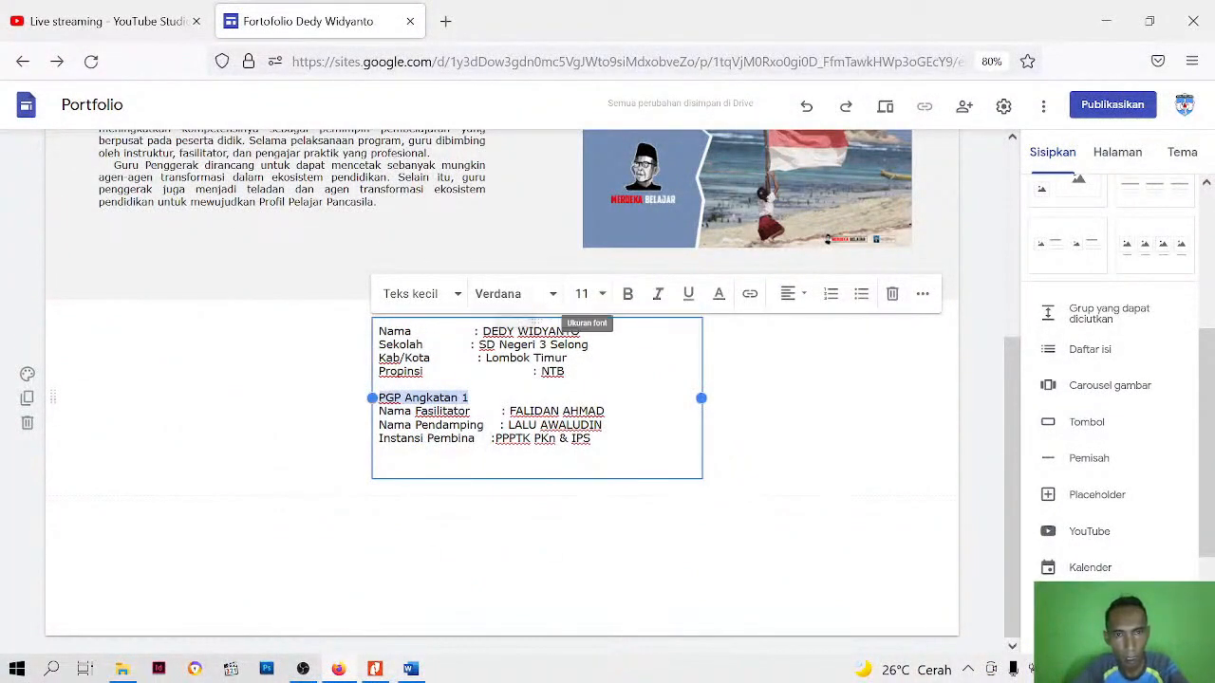
click(469, 397)
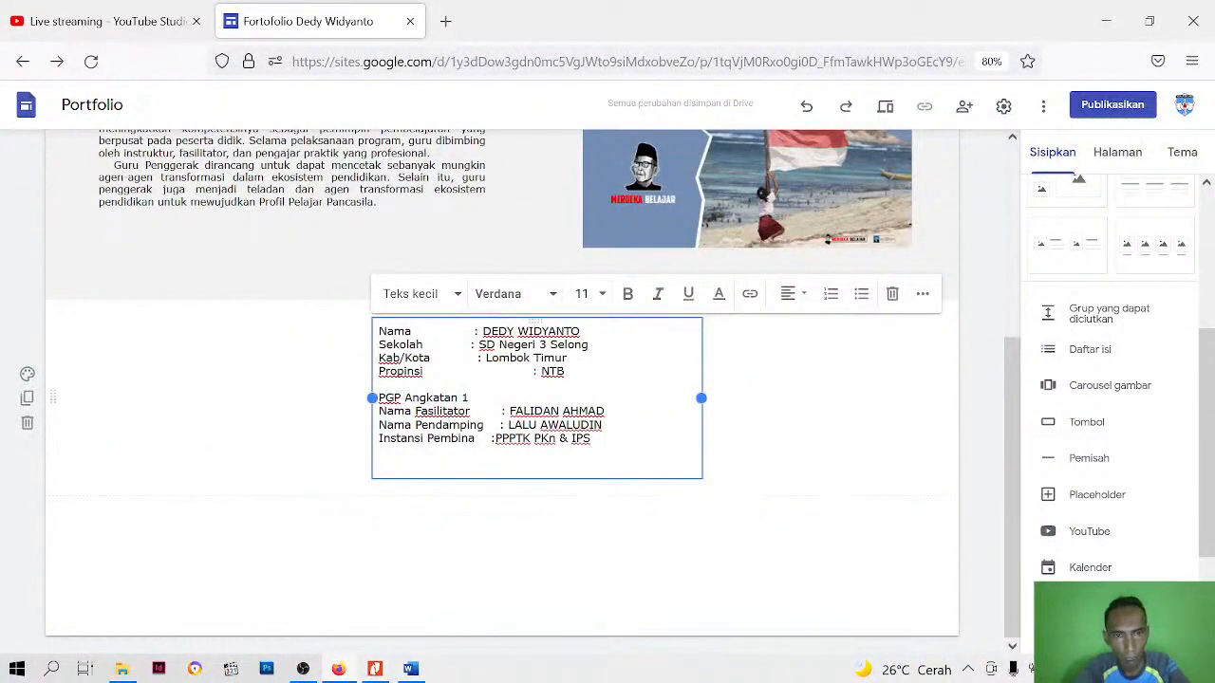
key(ctrl+a)
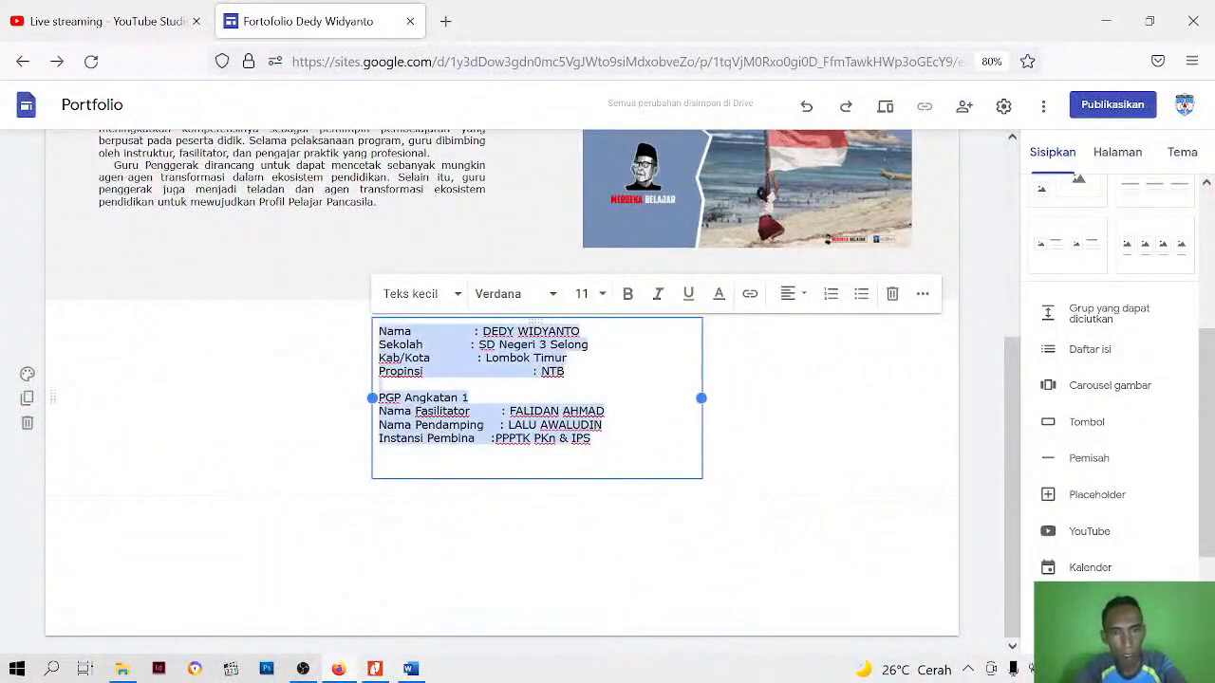
click(554, 294)
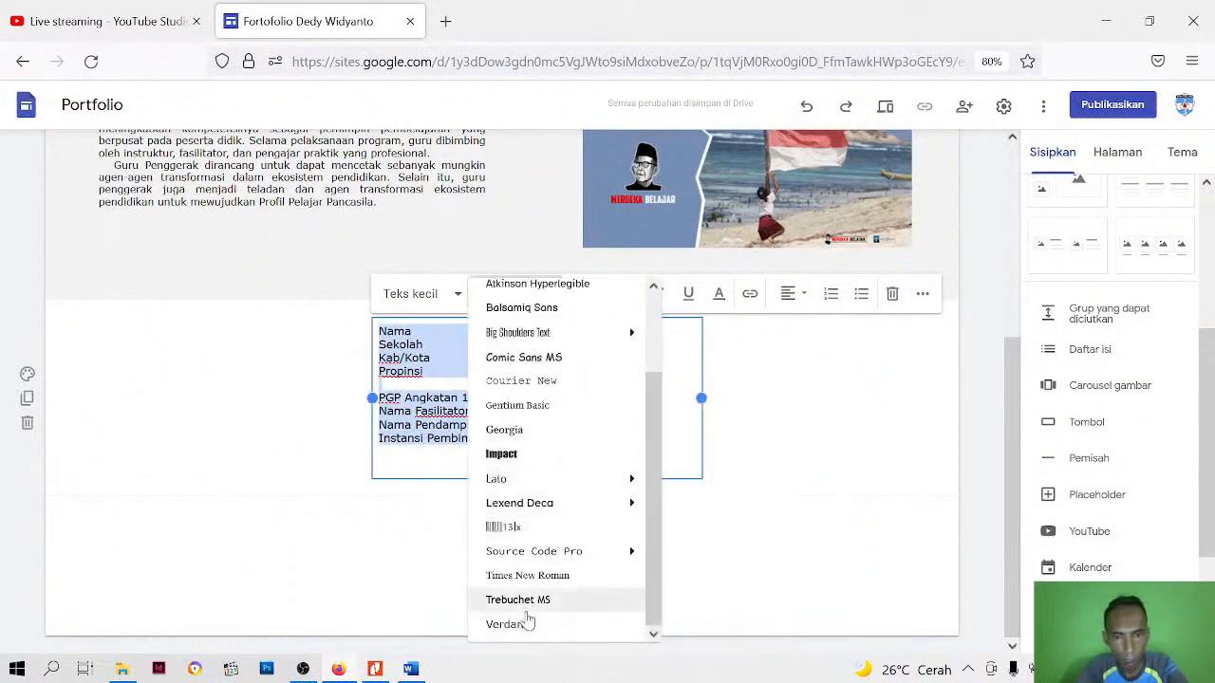
click(787, 353)
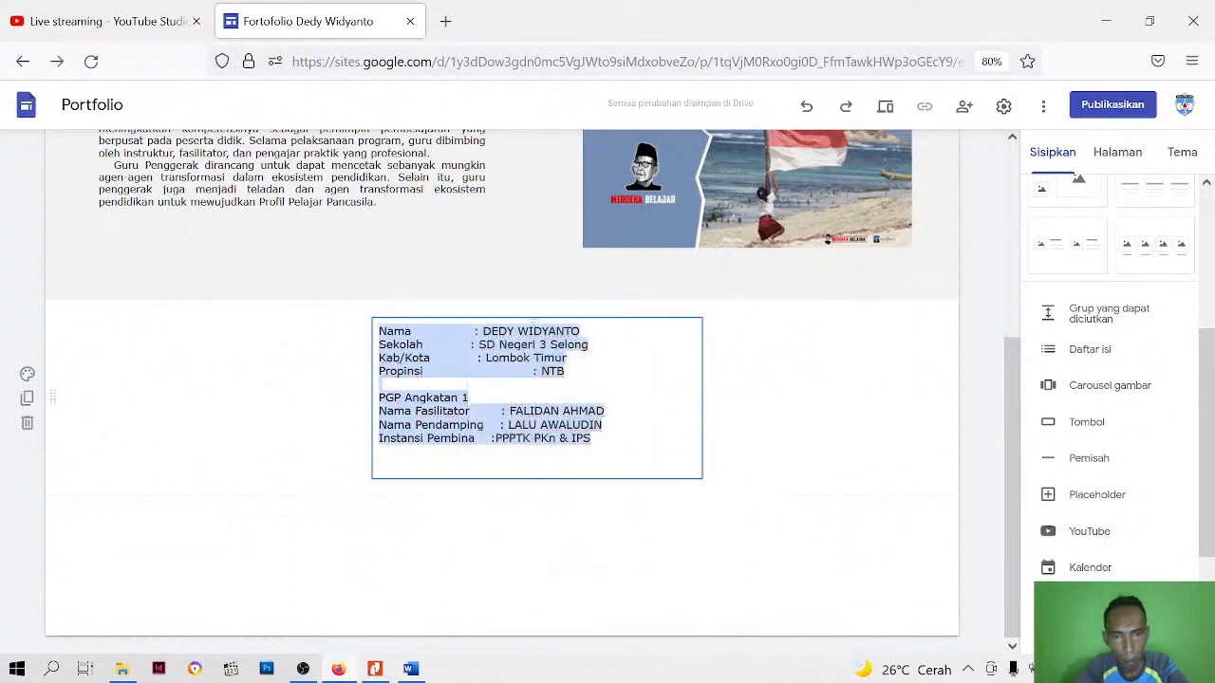
Format the PGP Angkatan 1 line as a bold subheading in size 14 and dark red
click(469, 397)
drag(469, 398, 378, 398)
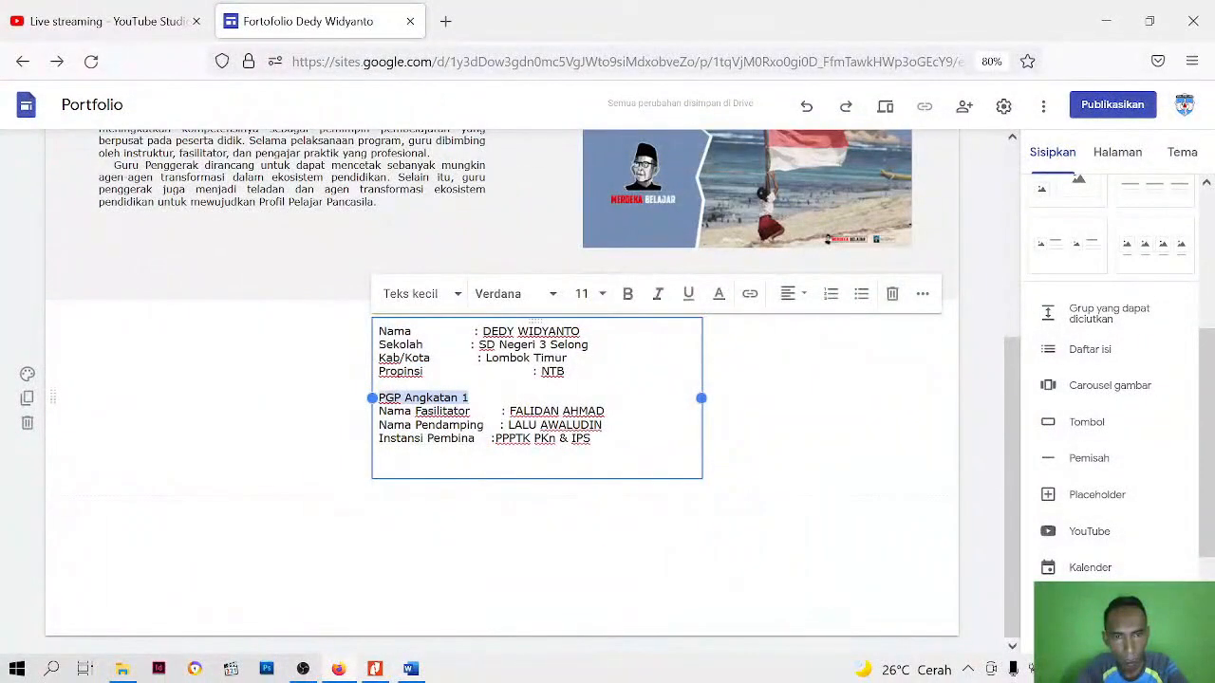
click(601, 295)
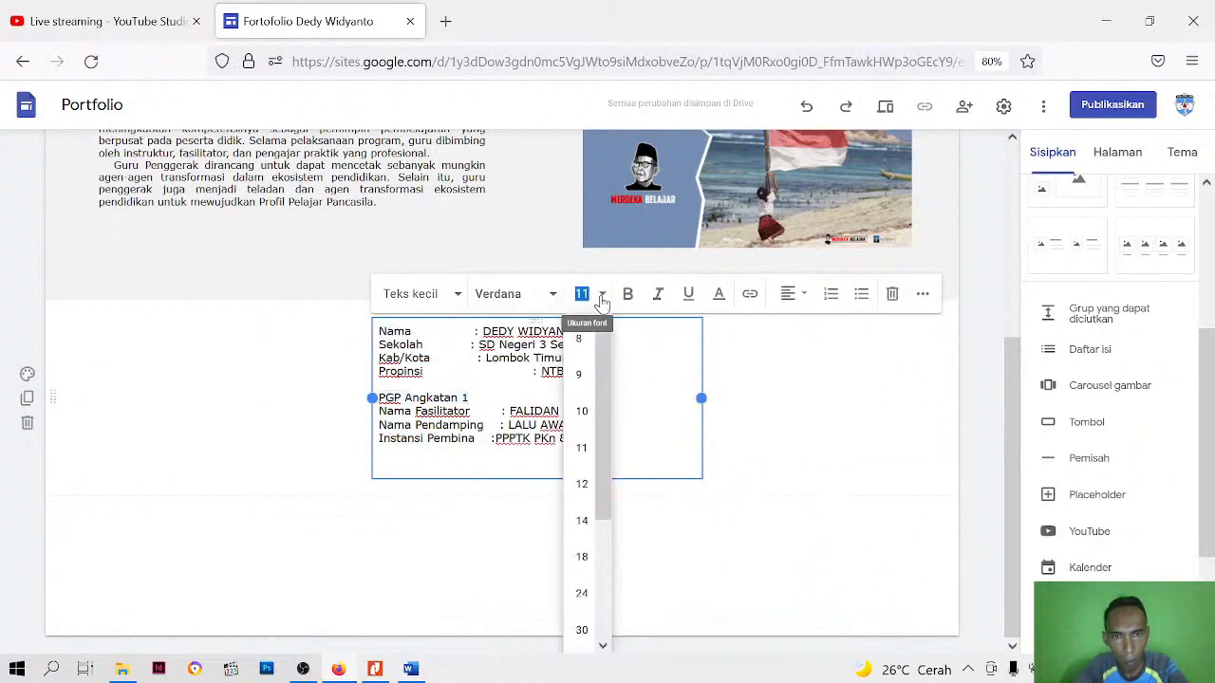
click(581, 521)
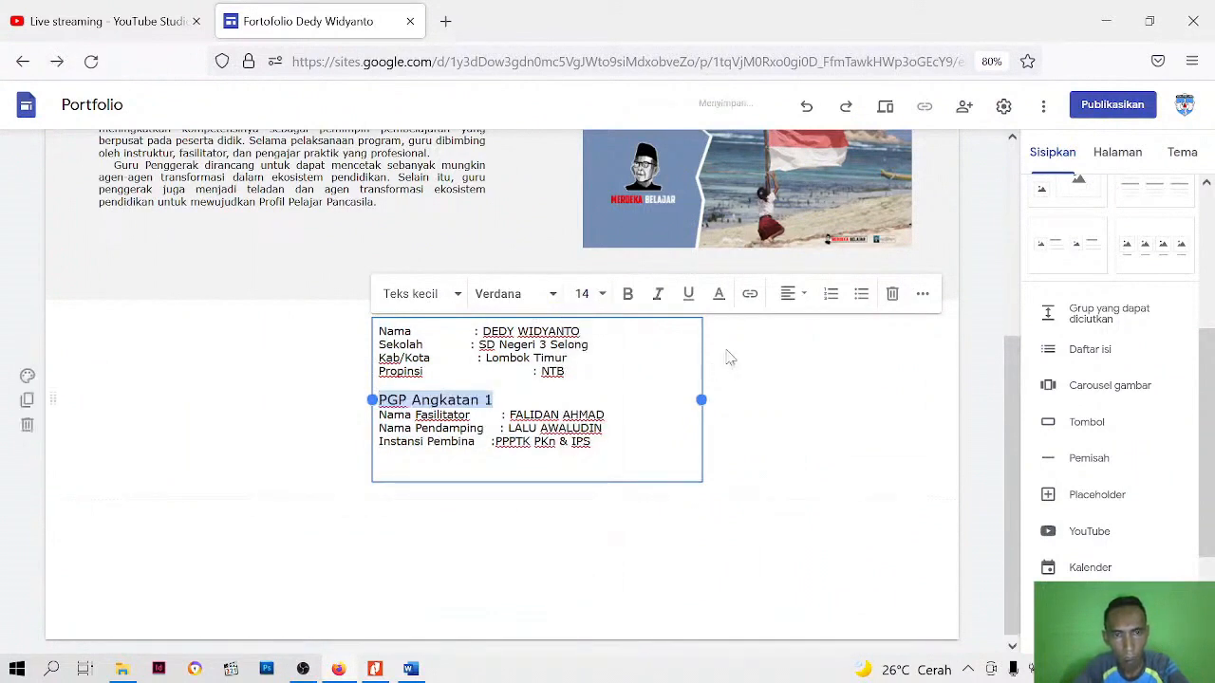
click(628, 295)
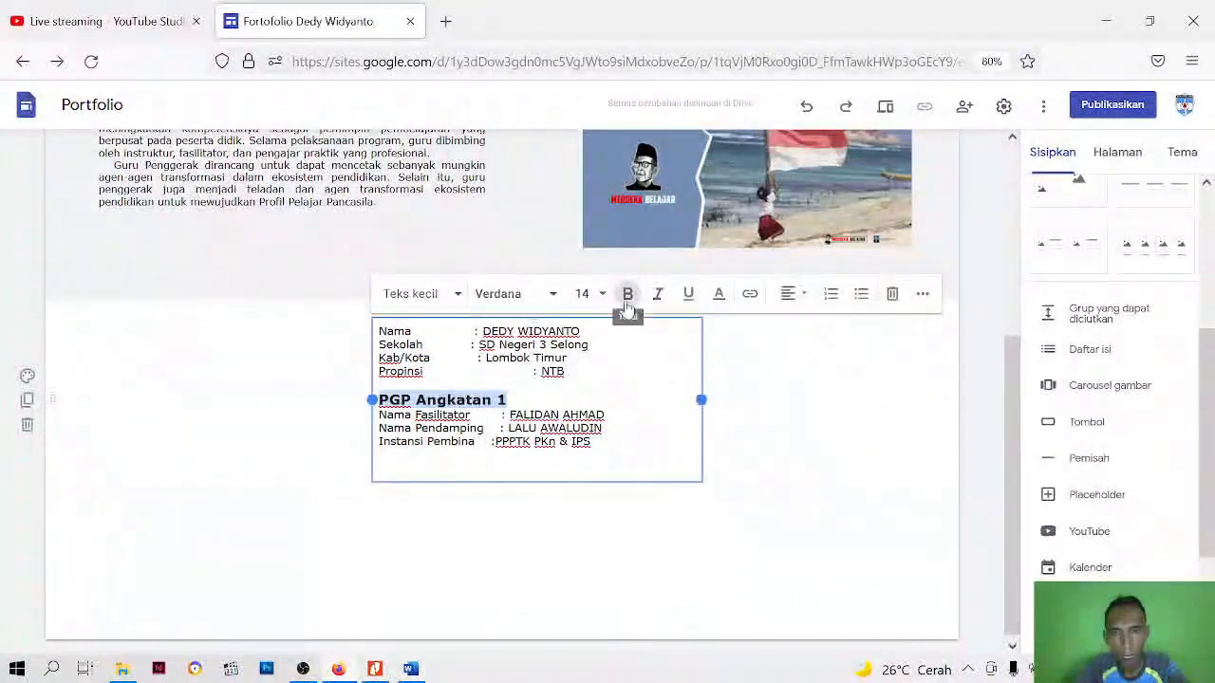
click(718, 296)
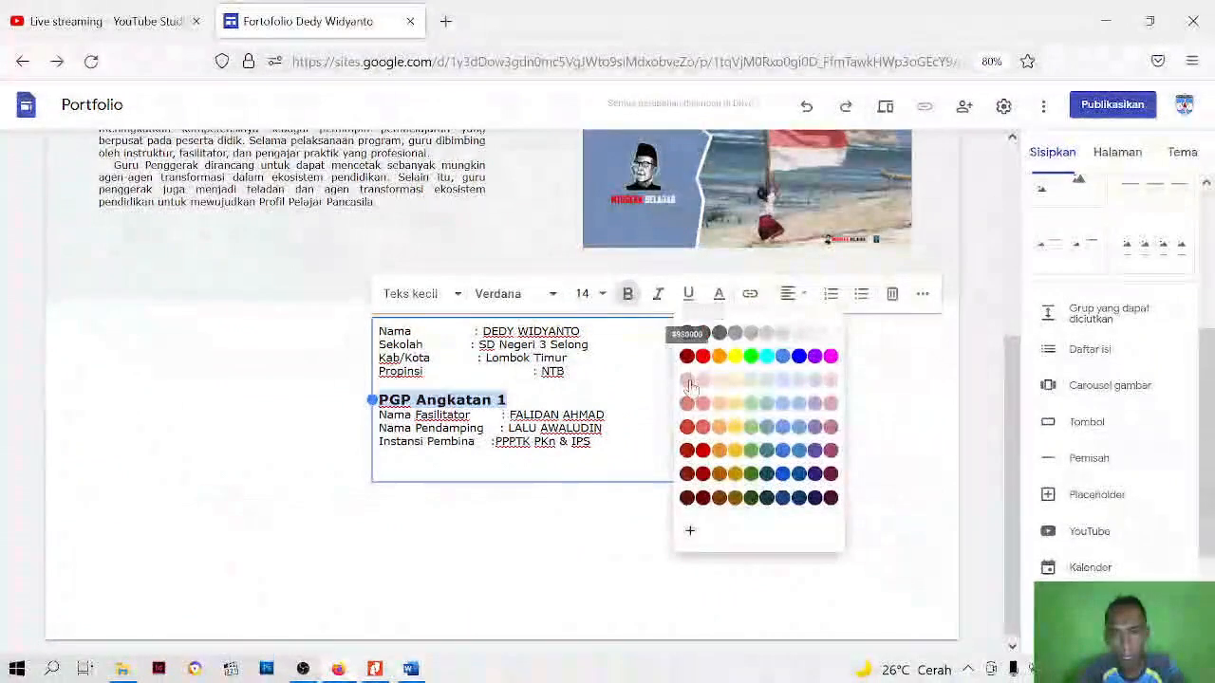
click(702, 474)
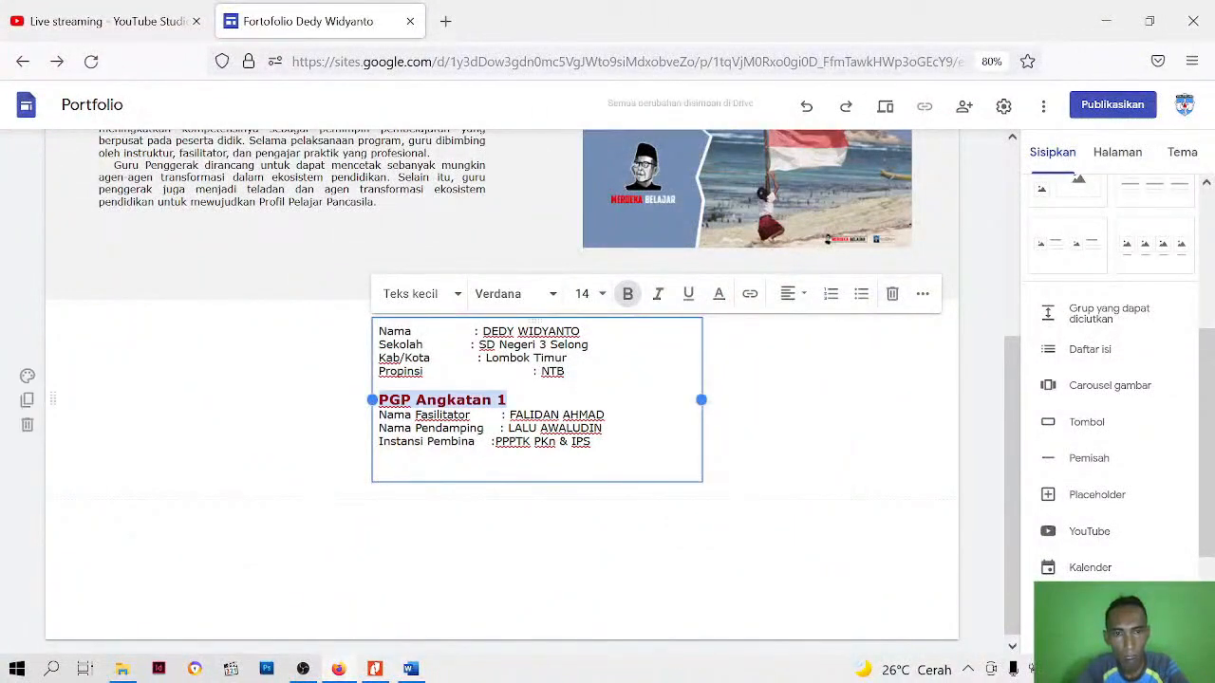
Check the profile text in the page preview, and add a space after the Instansi Pembina colon
click(509, 400)
click(617, 417)
click(890, 110)
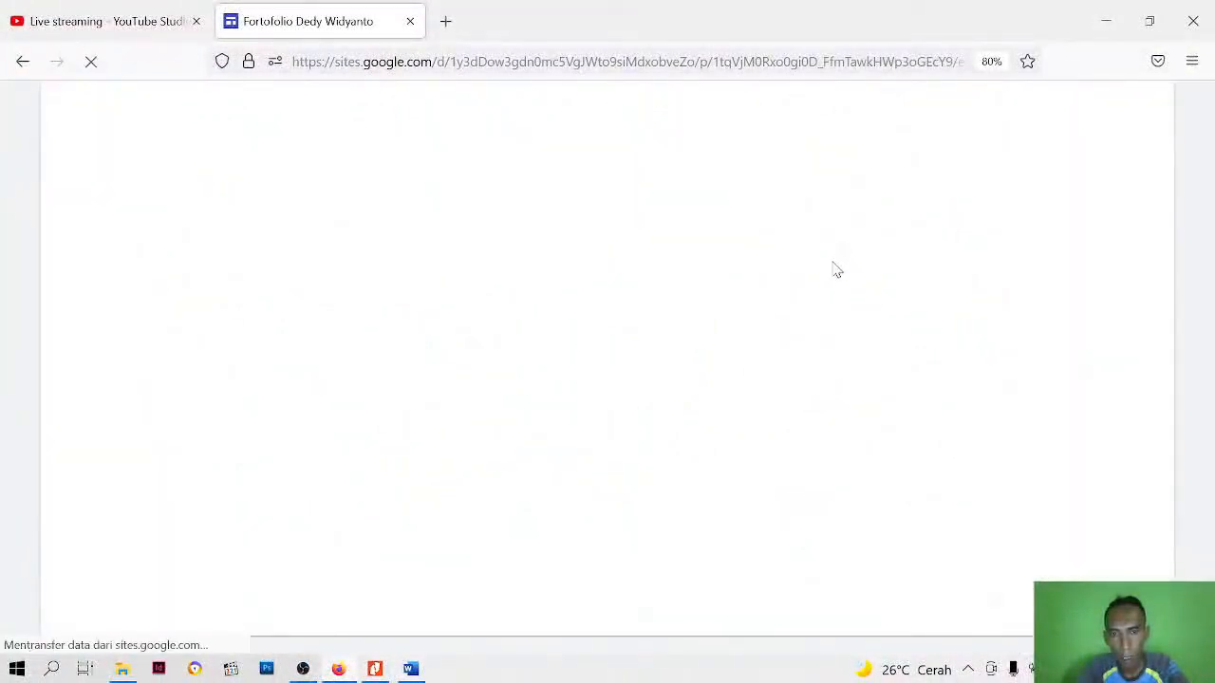
scroll(773, 371, down, 2)
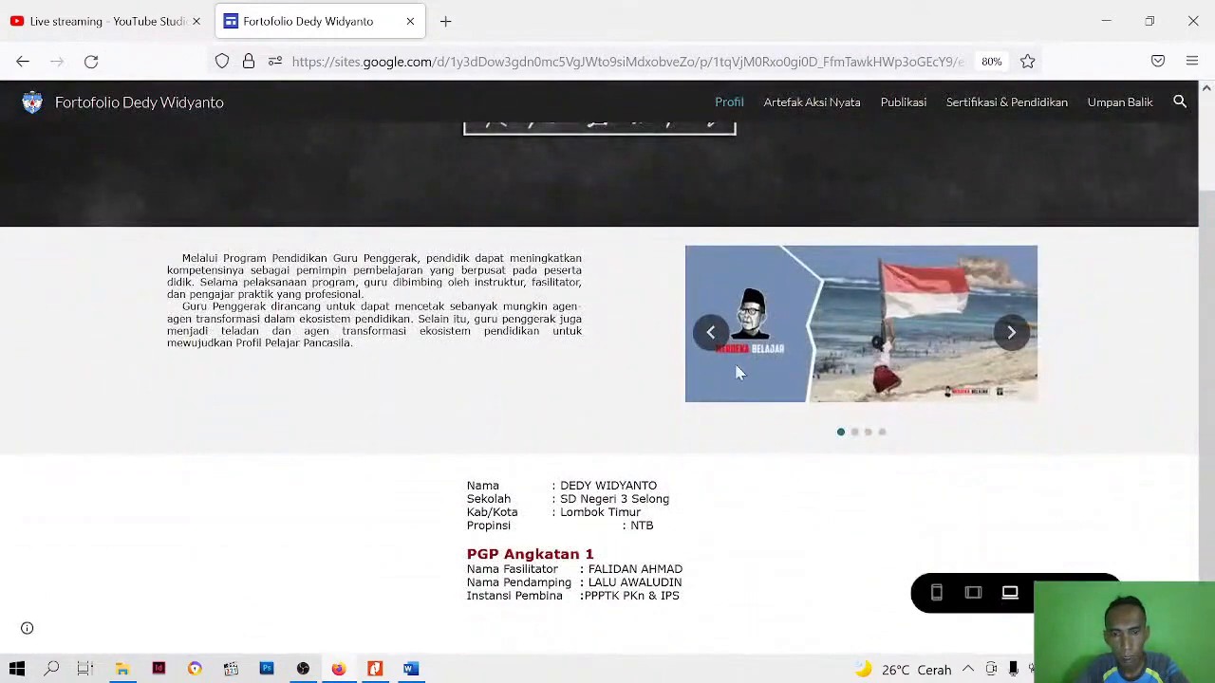
click(1093, 593)
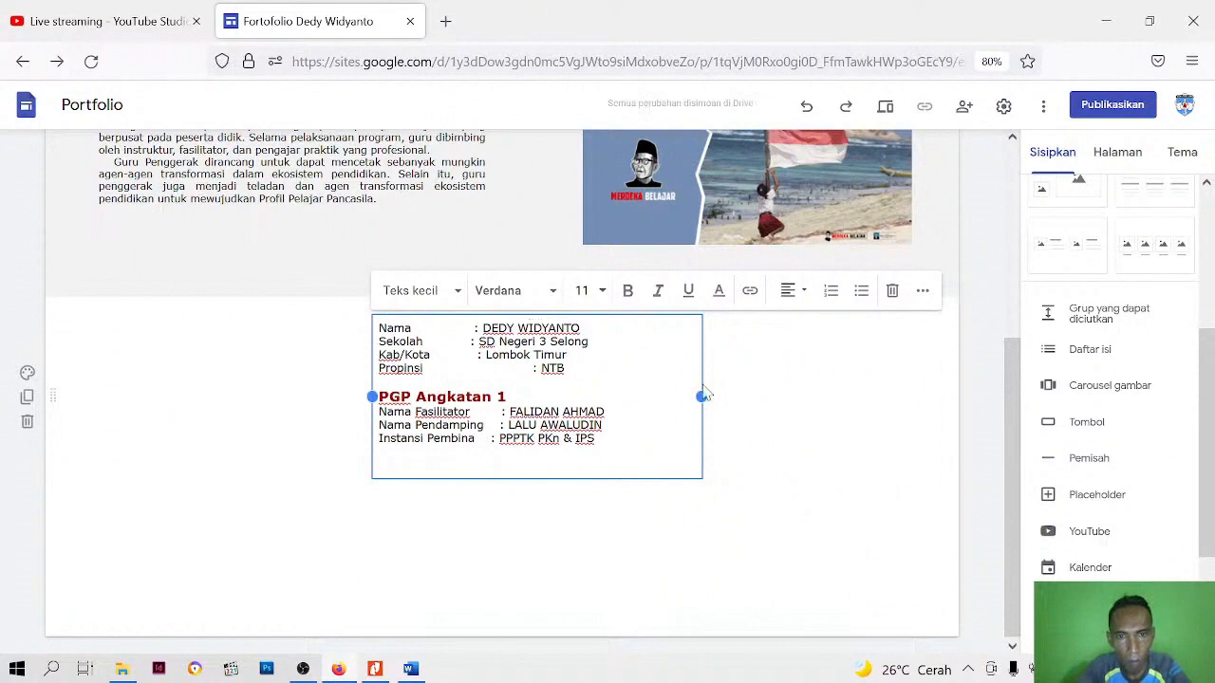
Narrow the gap before the Propinsi colon slightly and check its alignment in the page preview
key(BackSpace)
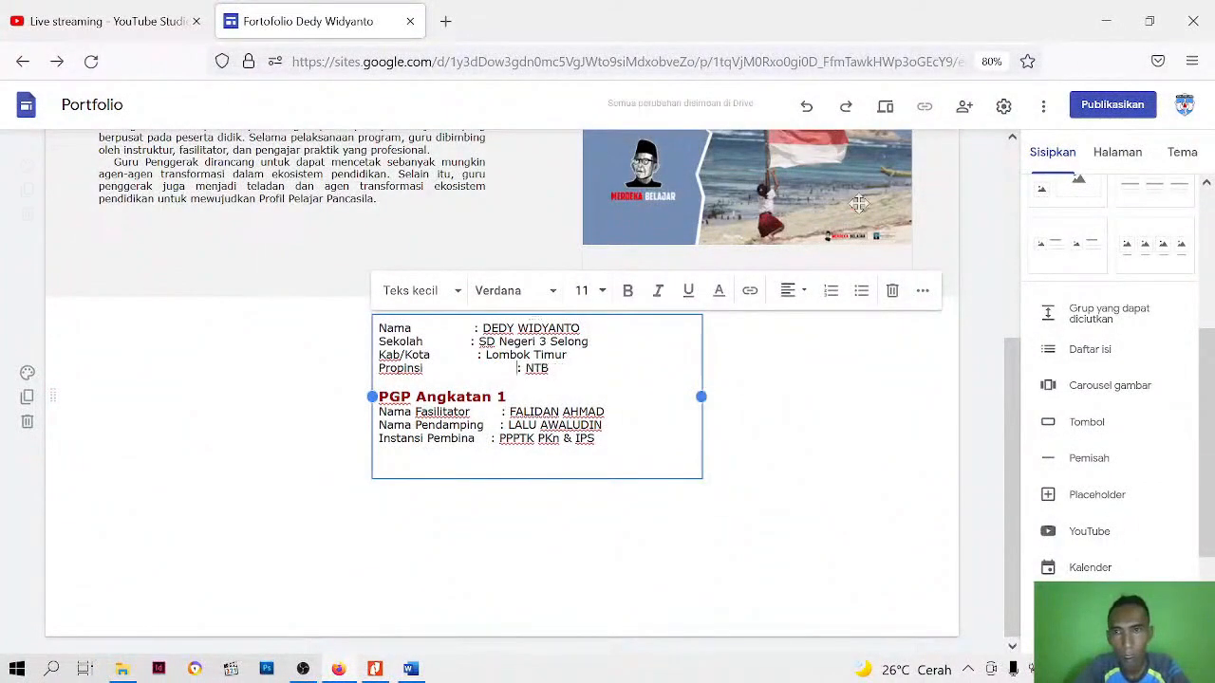
click(884, 105)
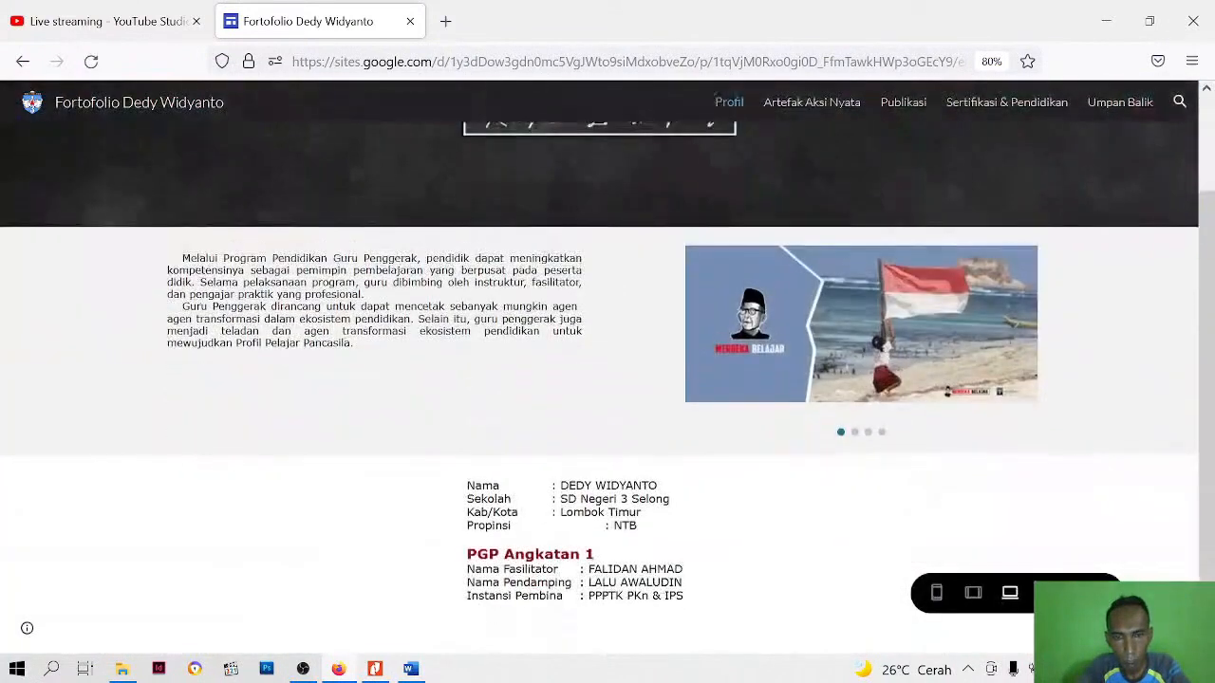
scroll(764, 420, down, 2)
click(1095, 593)
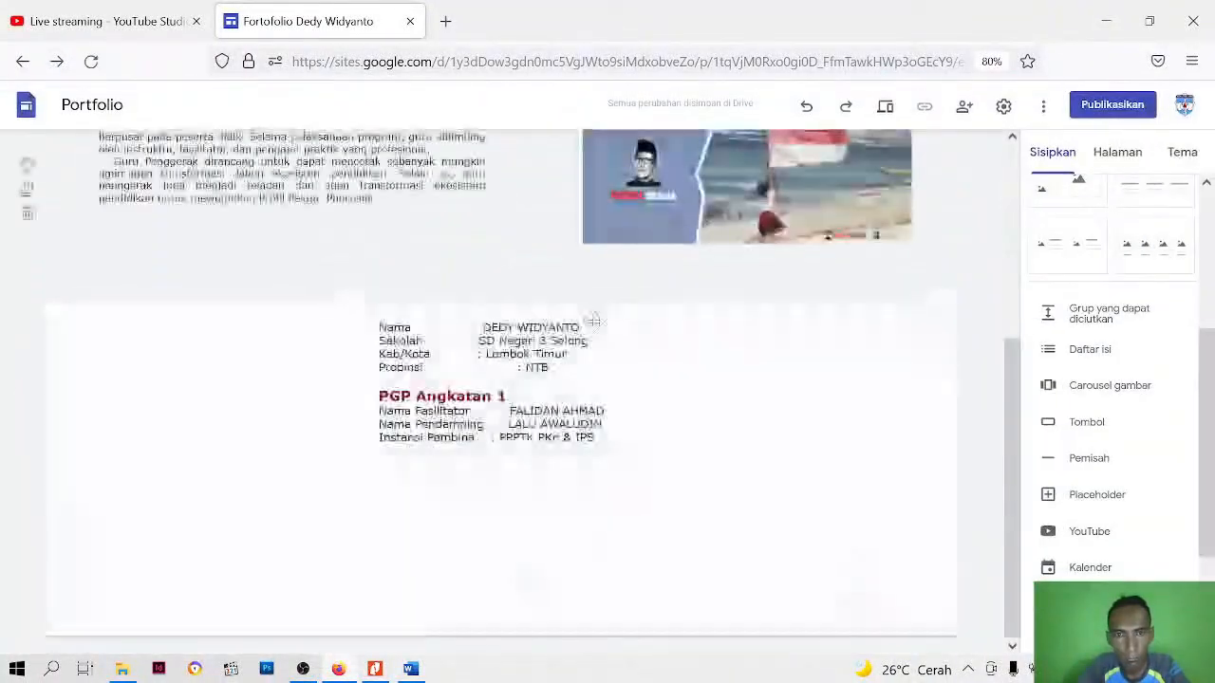
Remove the remaining excess space before the Propinsi colon to align it with the lines above, and check the result in the page preview
click(513, 367)
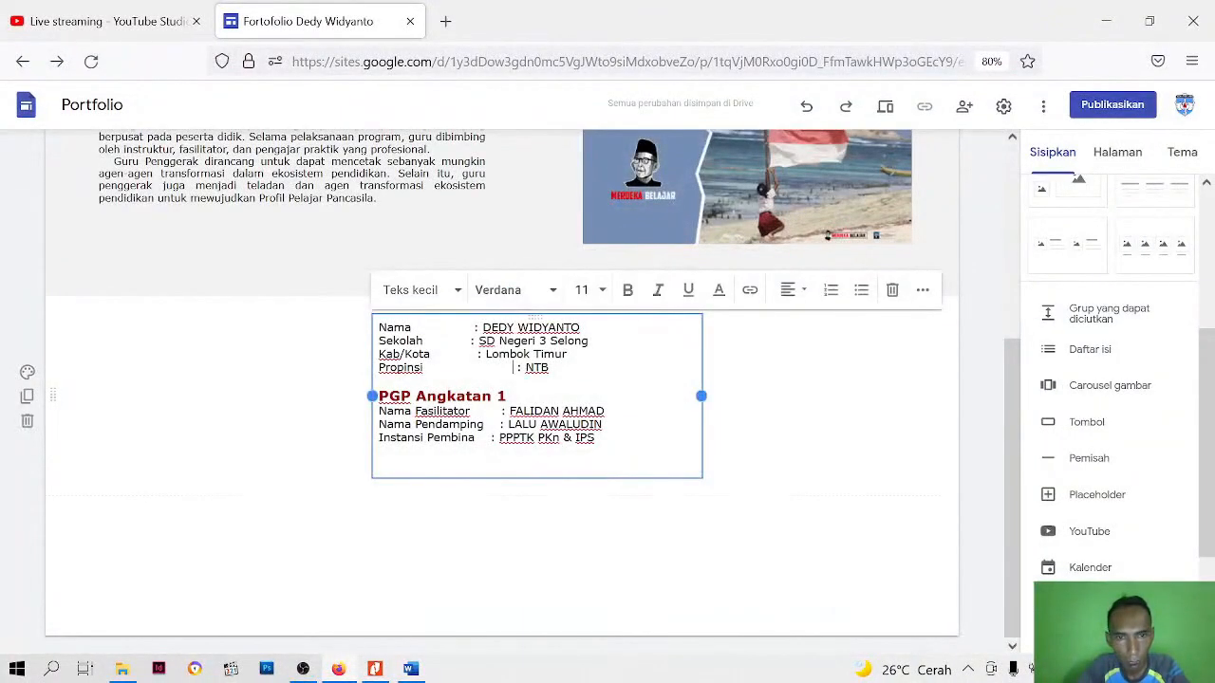
drag(513, 368, 426, 367)
key(BackSpace)
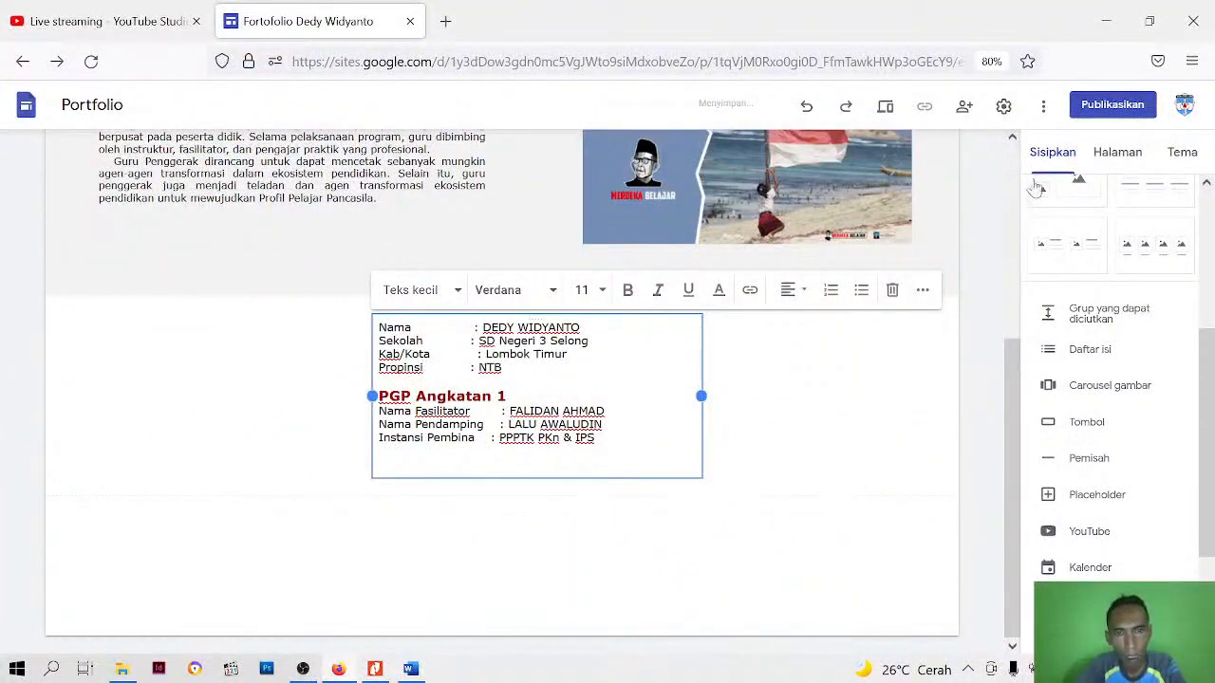
click(883, 106)
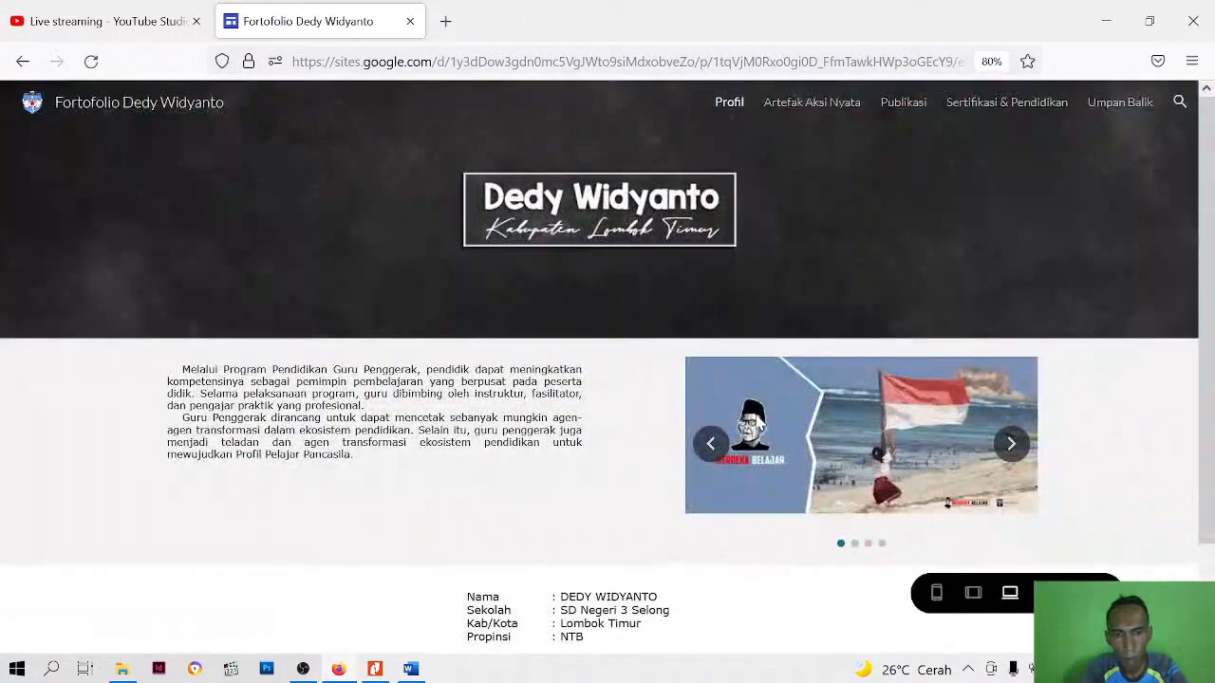
scroll(627, 549, down, 2)
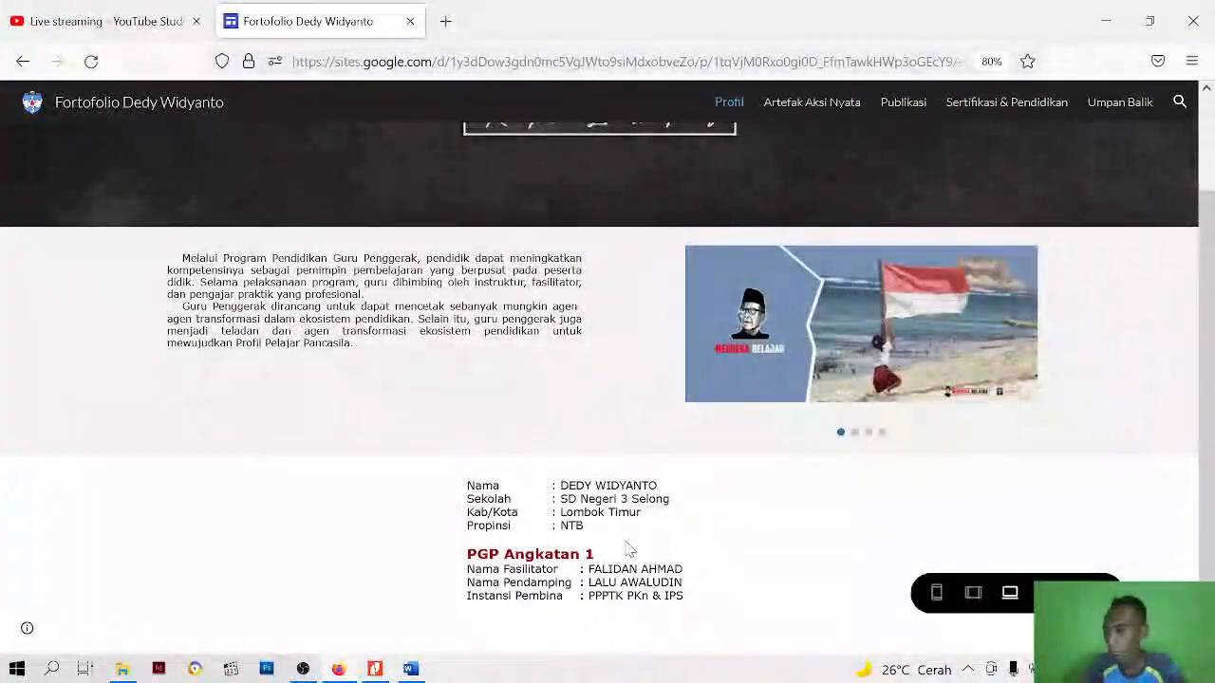
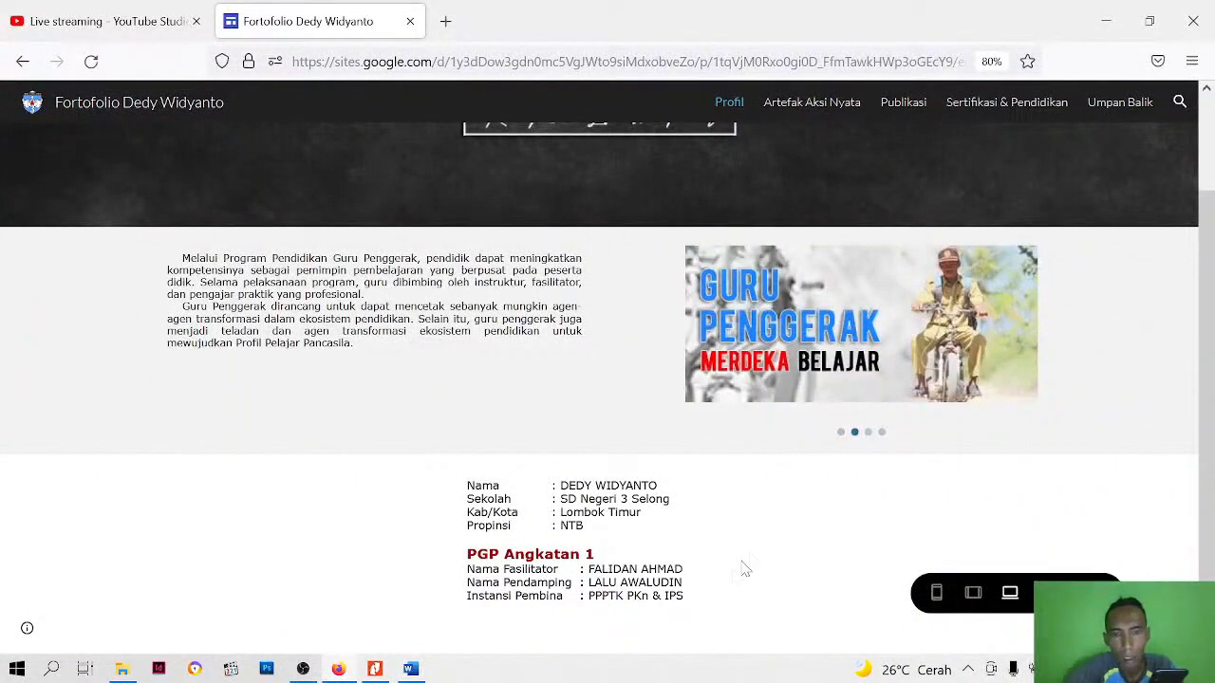
Leave the page preview and upload the image pasphoto site from the Bahan Google Site folder to the page
click(1089, 593)
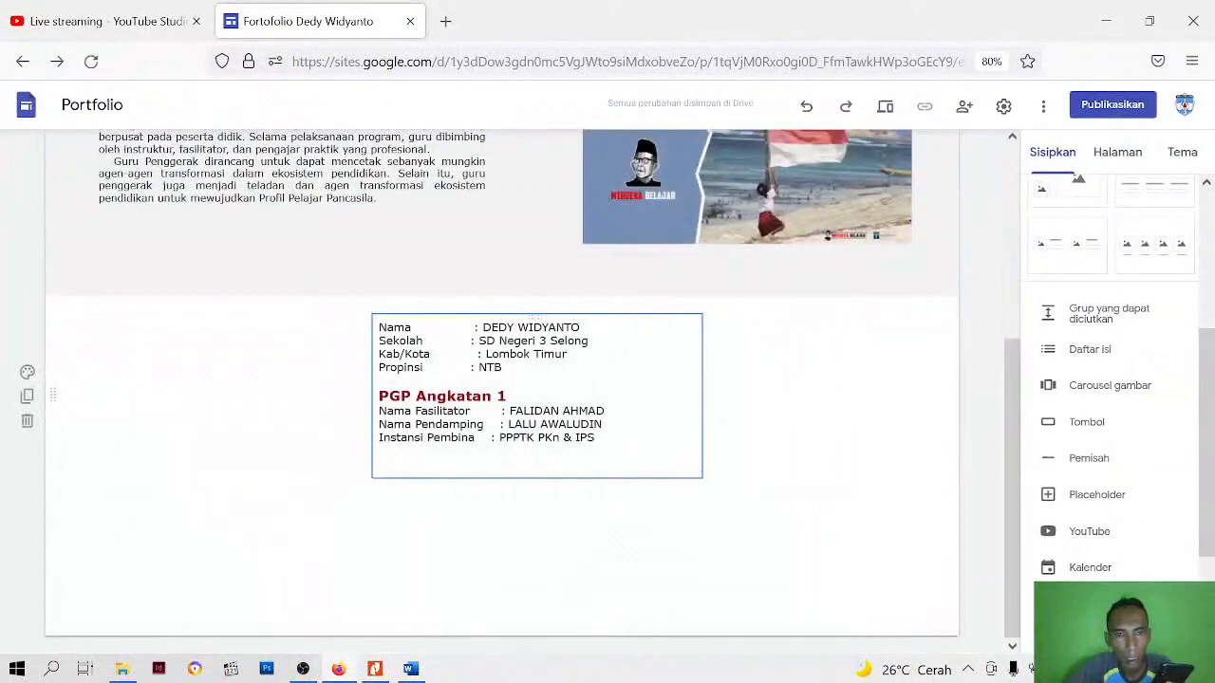
click(564, 473)
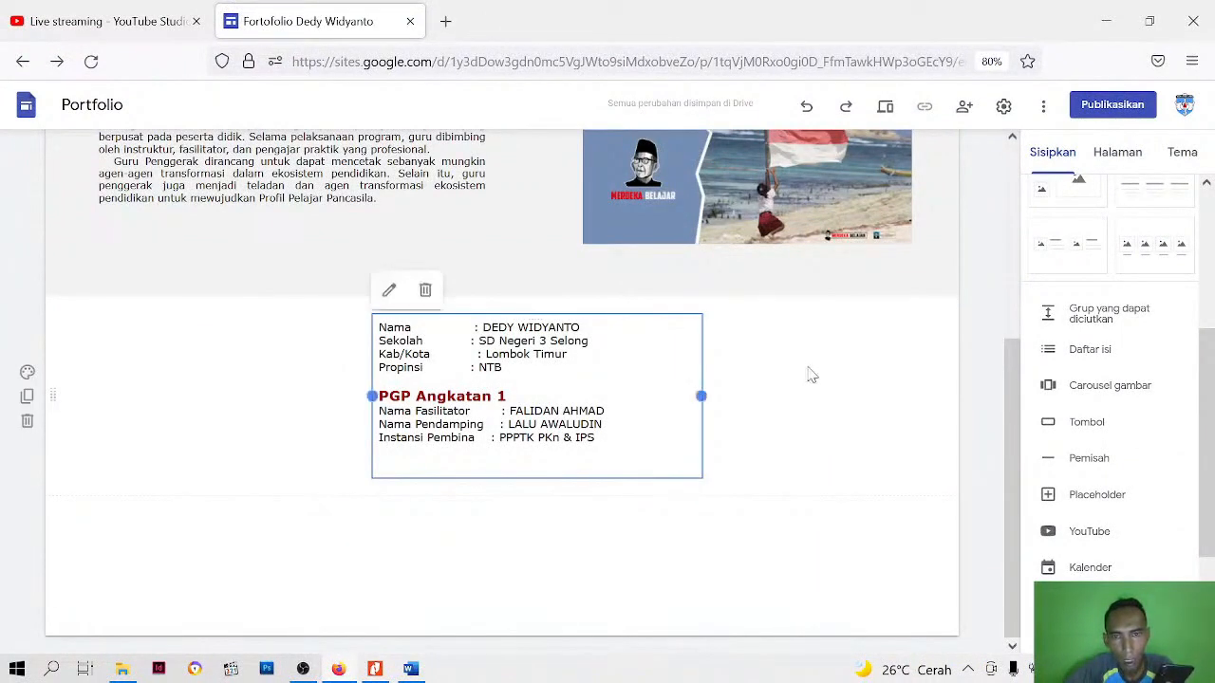
click(301, 374)
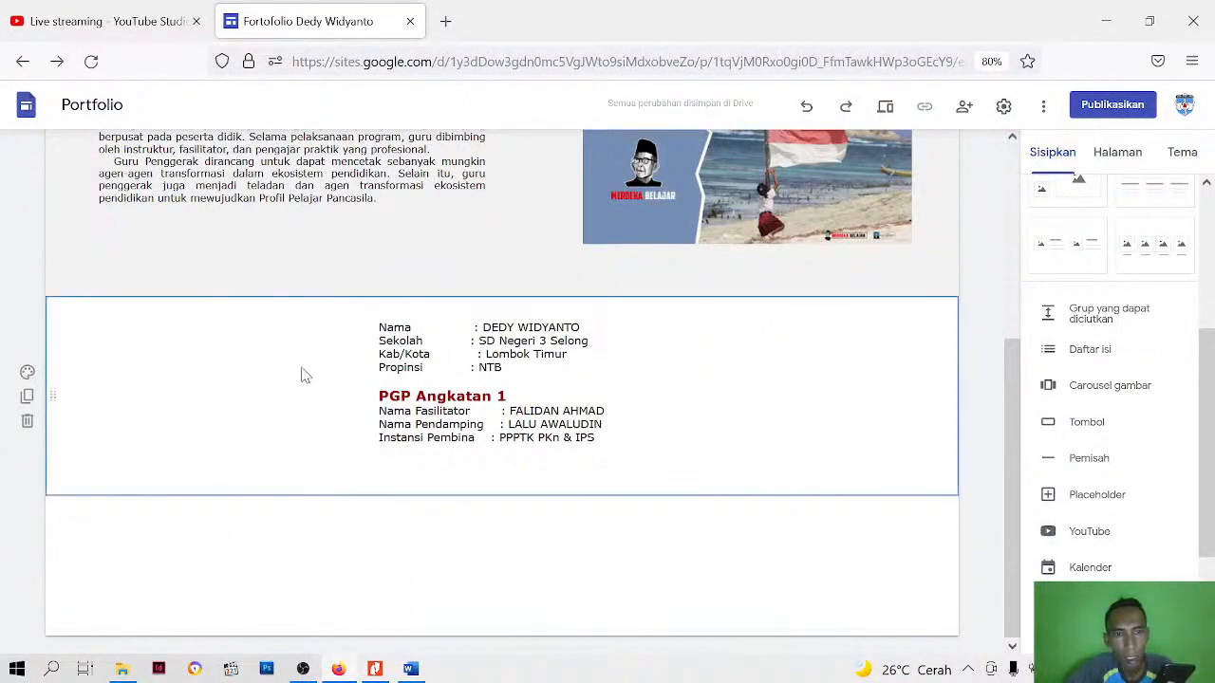
click(985, 454)
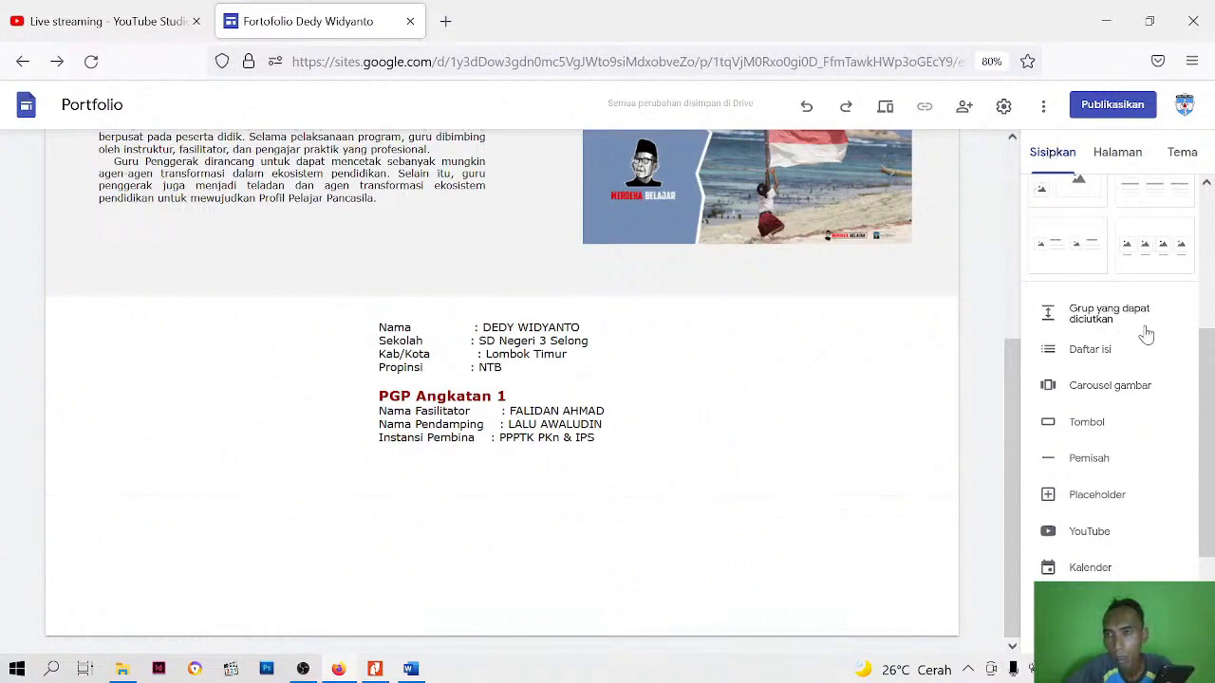
scroll(1143, 332, up, 3)
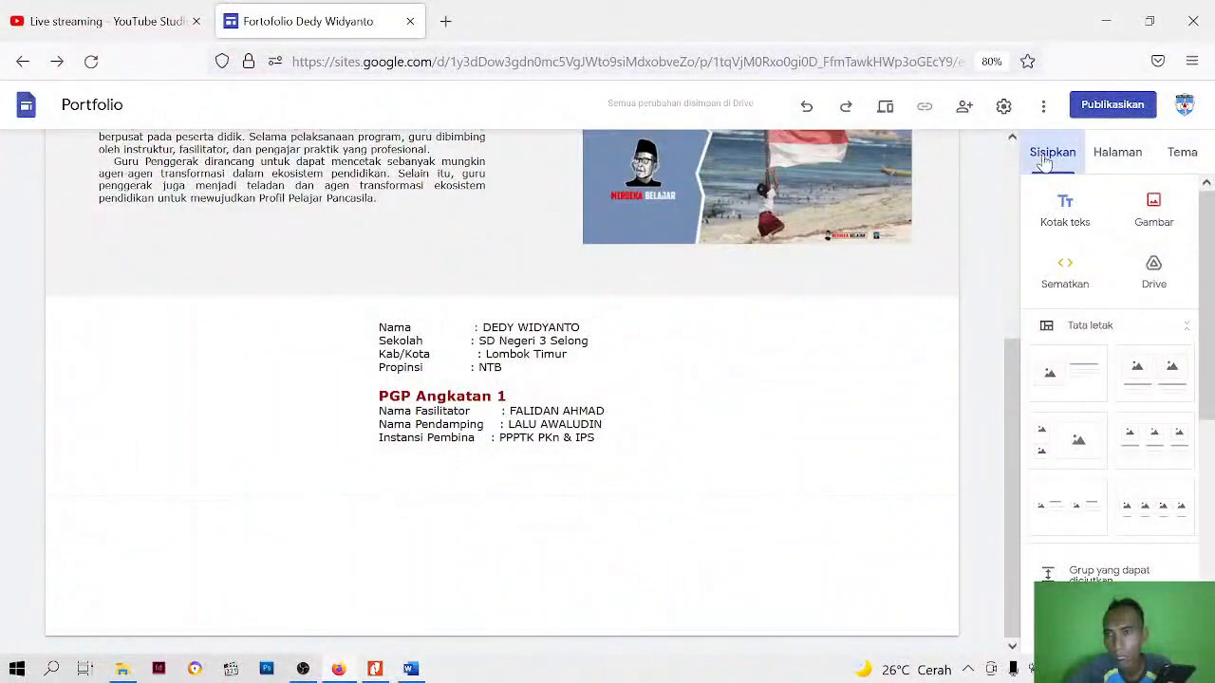
click(1153, 211)
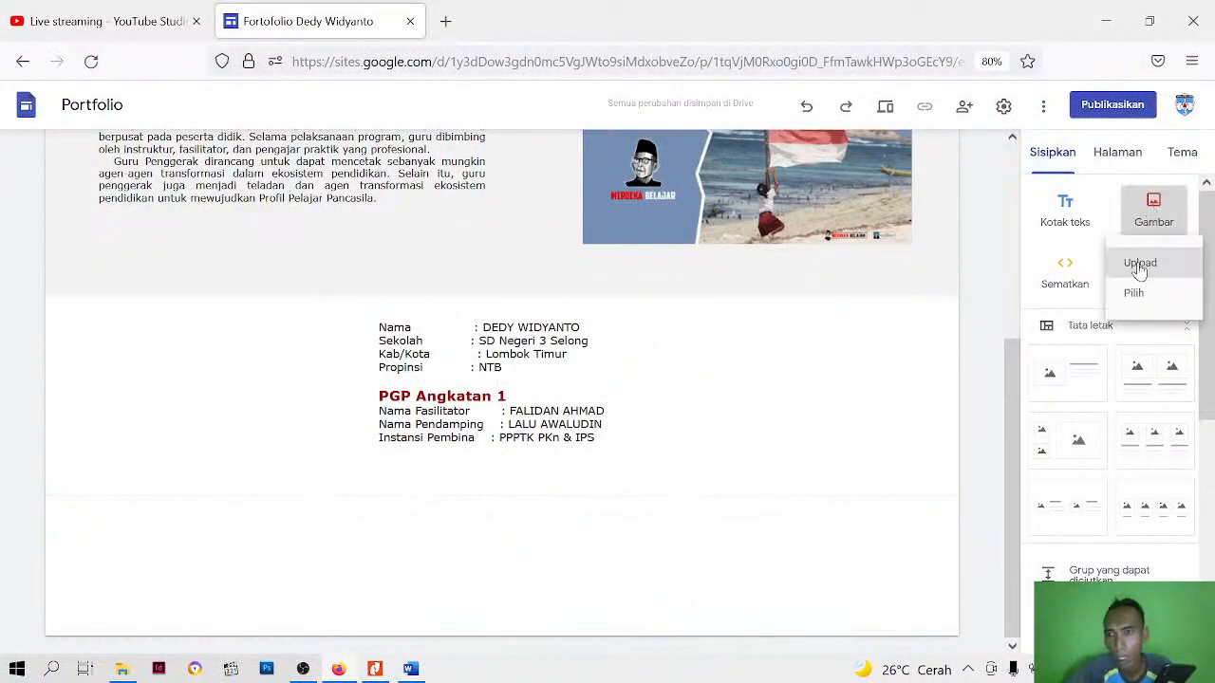
click(1138, 265)
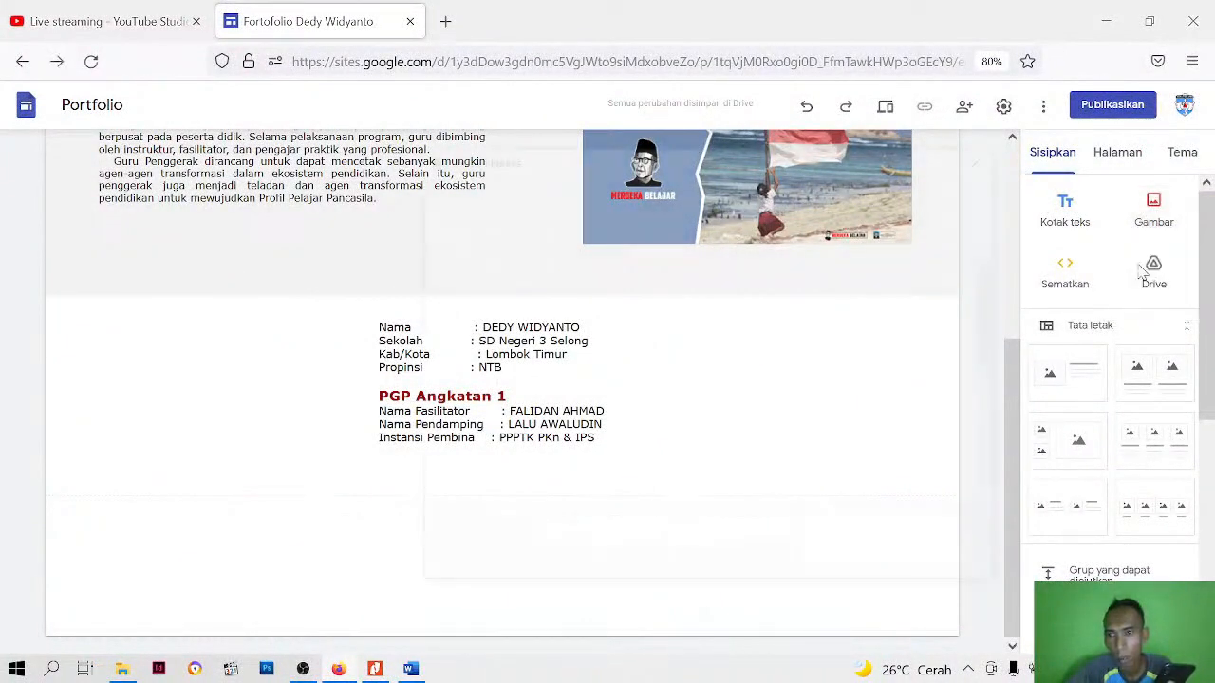
scroll(869, 292, down, 2)
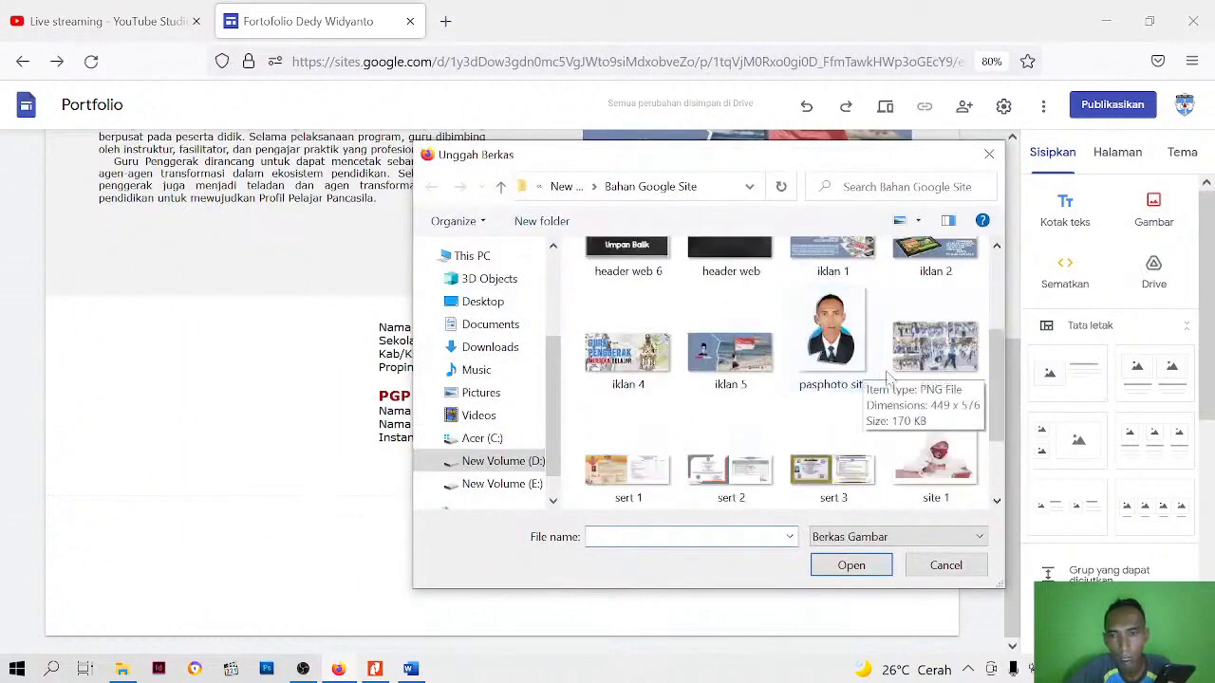
click(832, 355)
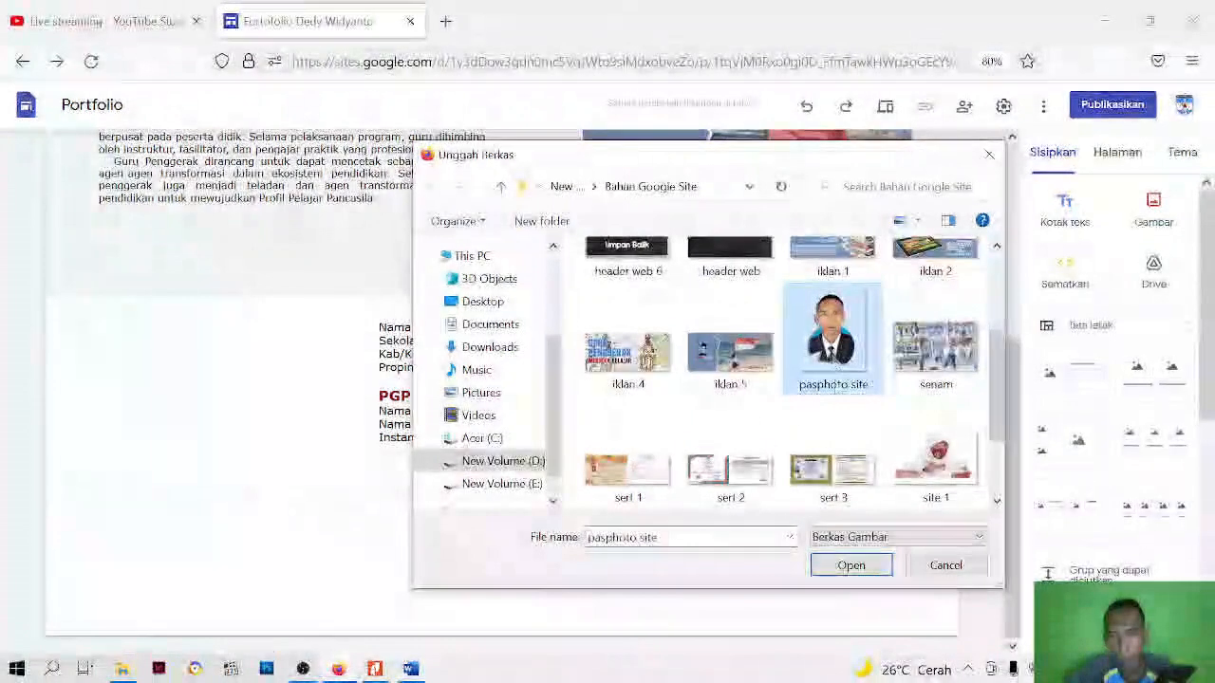
click(848, 565)
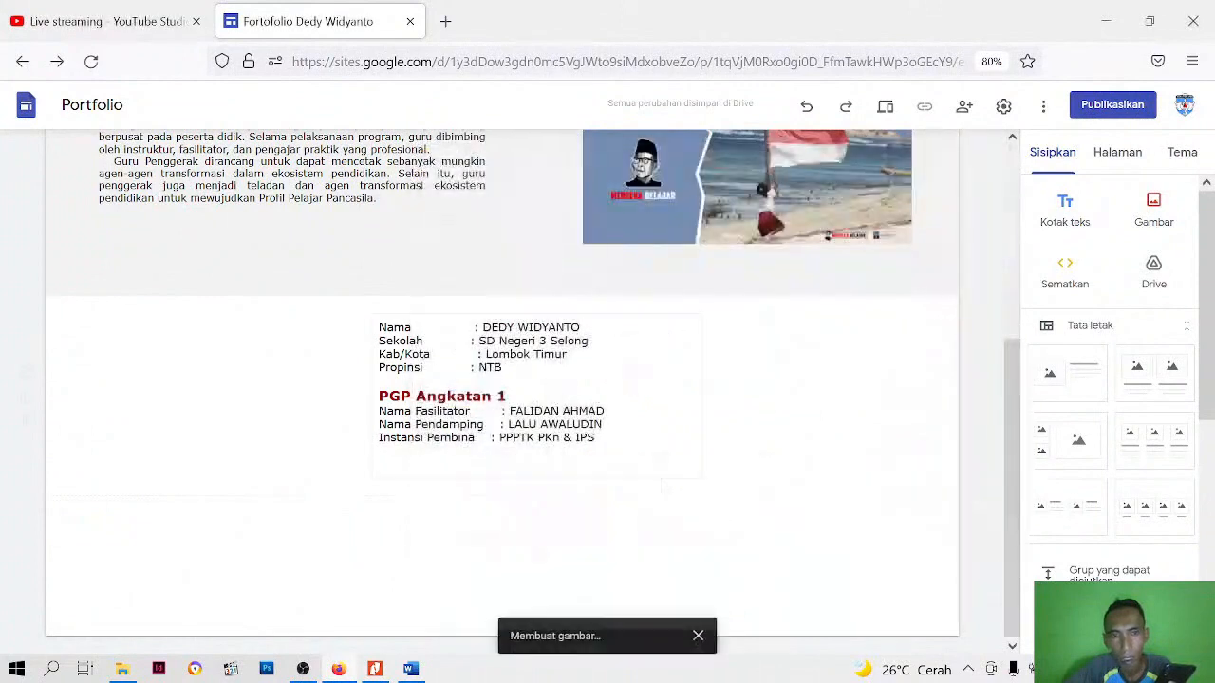
Move the uploaded portrait photo up into the profile section, to the left of the profile text
scroll(260, 404, up, 4)
scroll(260, 412, down, 2)
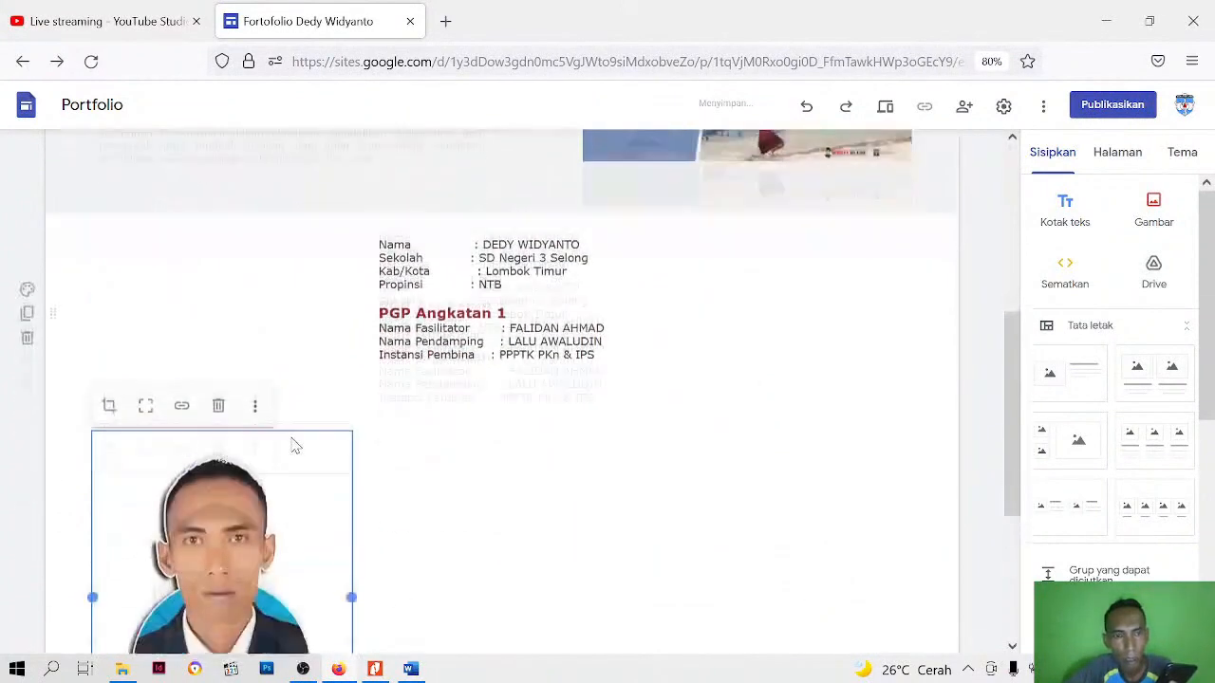
drag(244, 489, 206, 225)
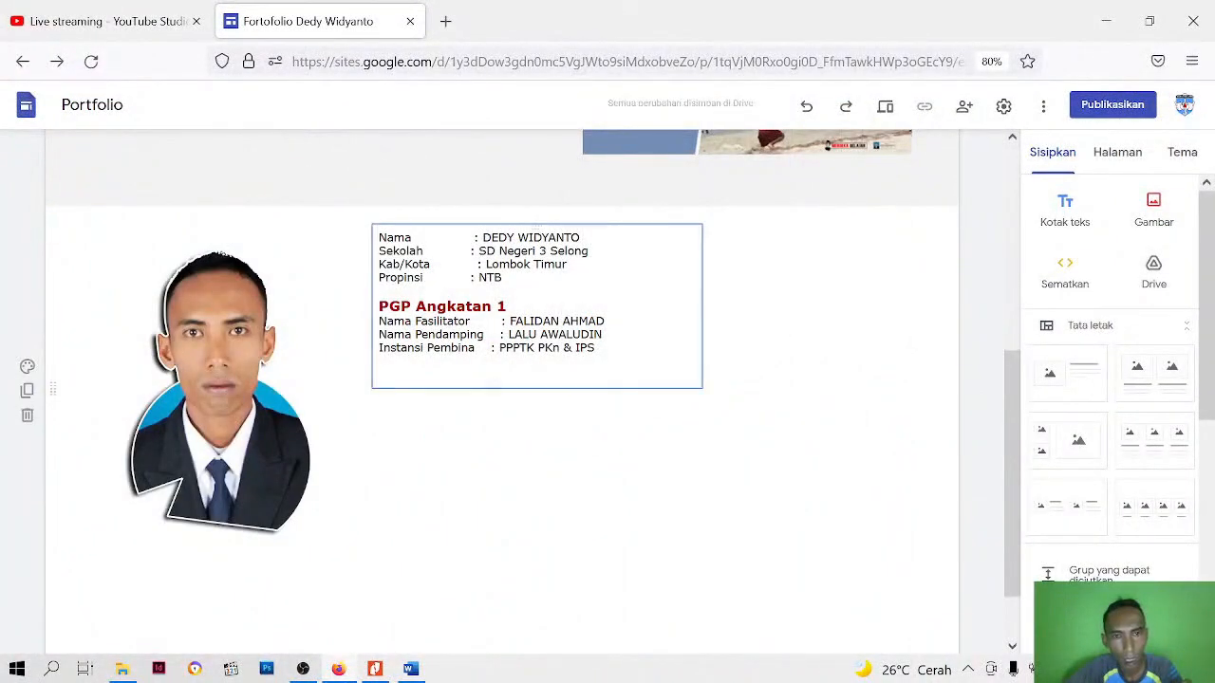
Delete the blank line at the end of the profile text and move the text box further right
click(503, 387)
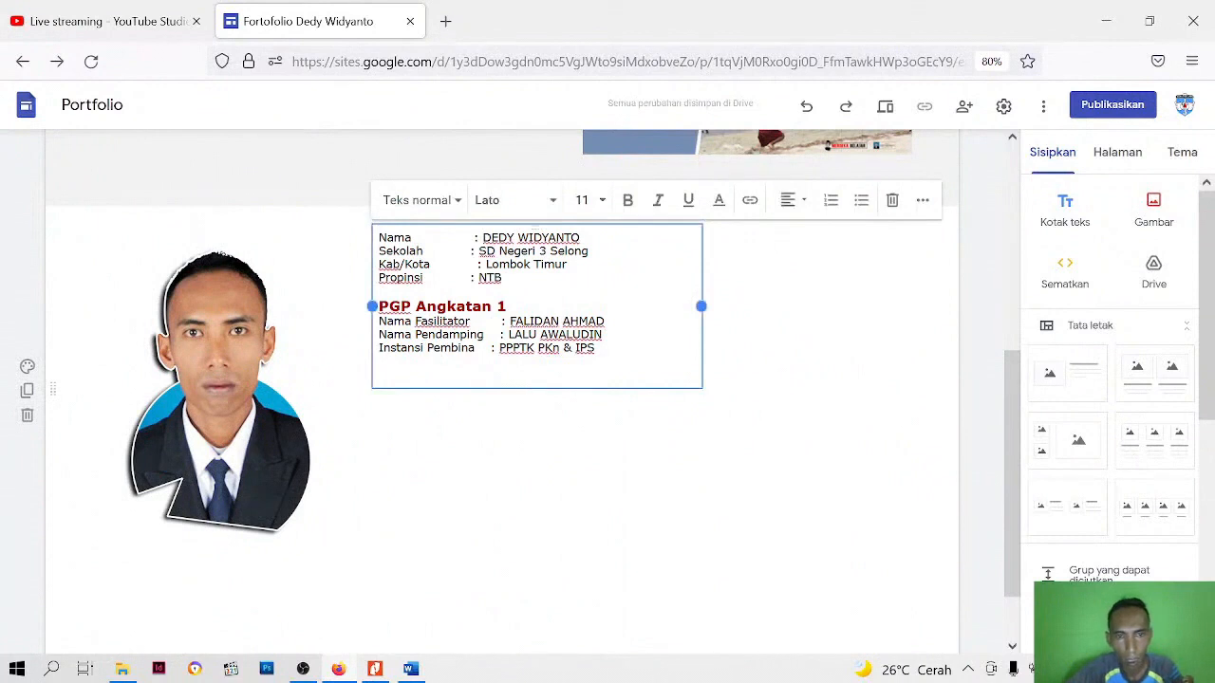
key(BackSpace)
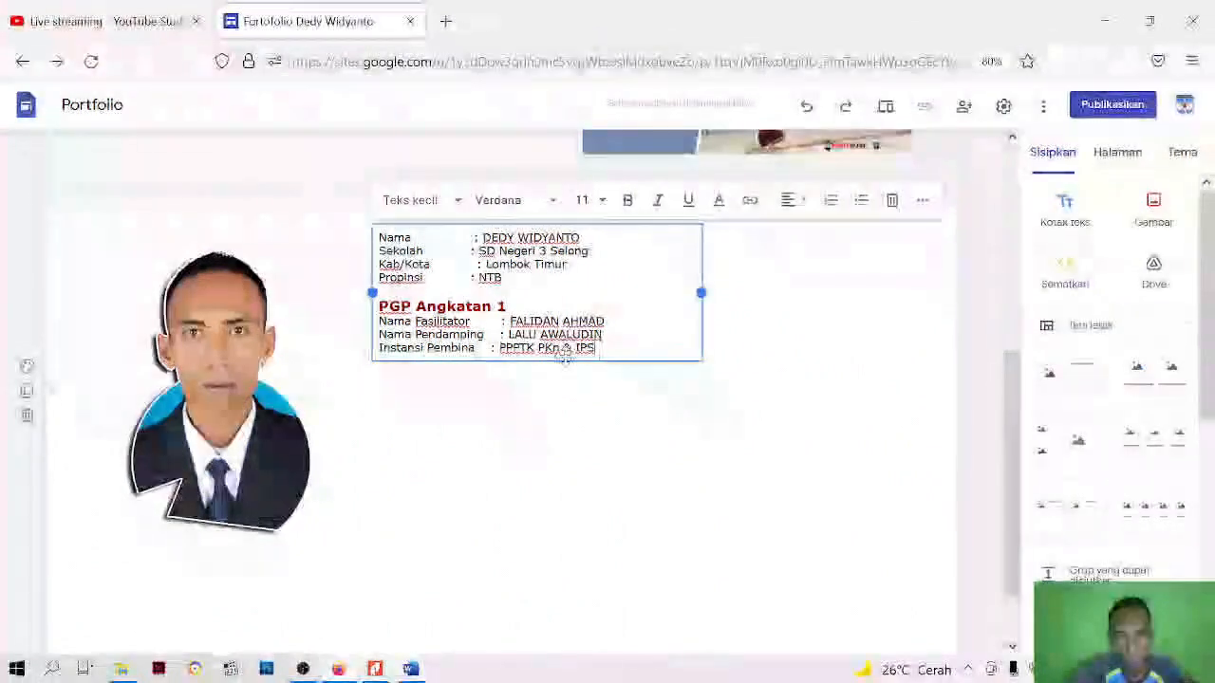
drag(564, 351, 656, 370)
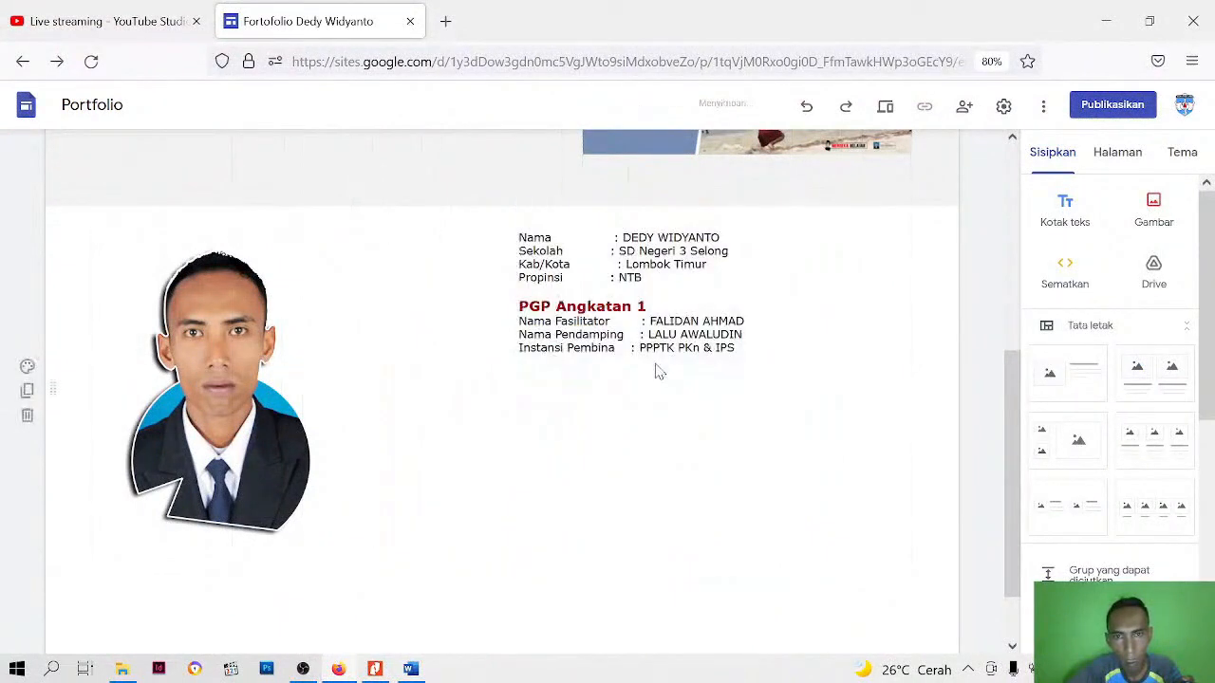
Shrink the portrait photo to roughly half its size and place it directly beside the profile text
click(307, 419)
drag(272, 447, 360, 238)
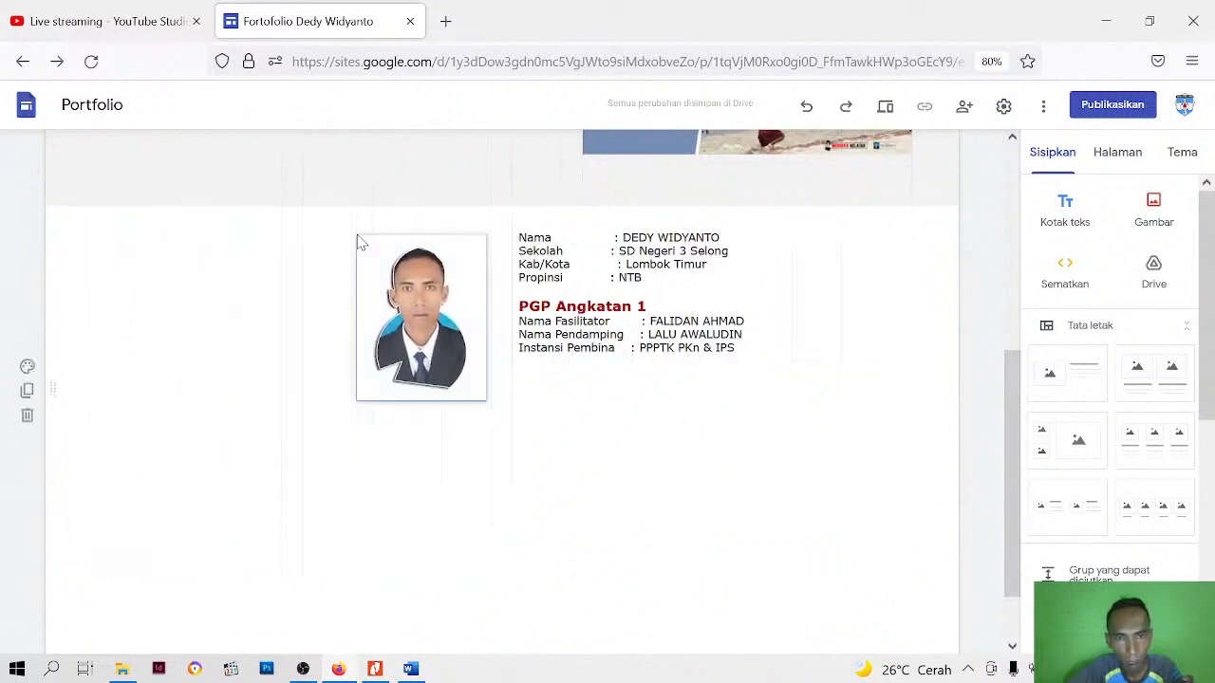
click(370, 410)
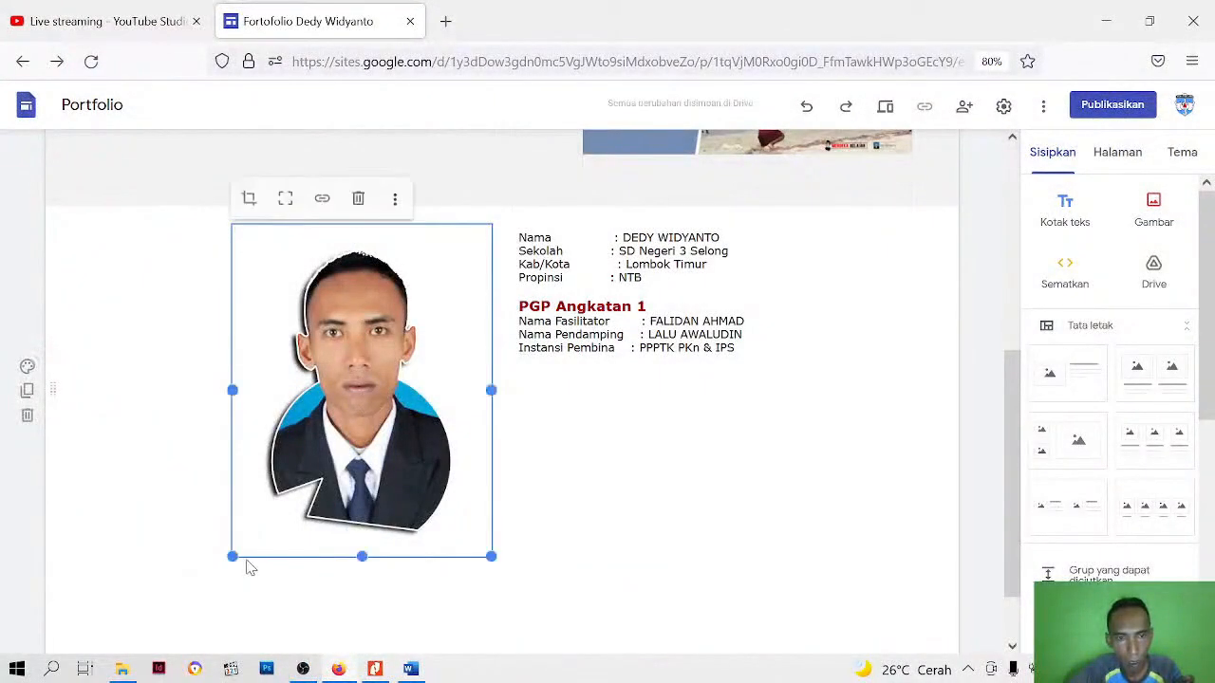
drag(362, 556, 371, 412)
right_click(371, 412)
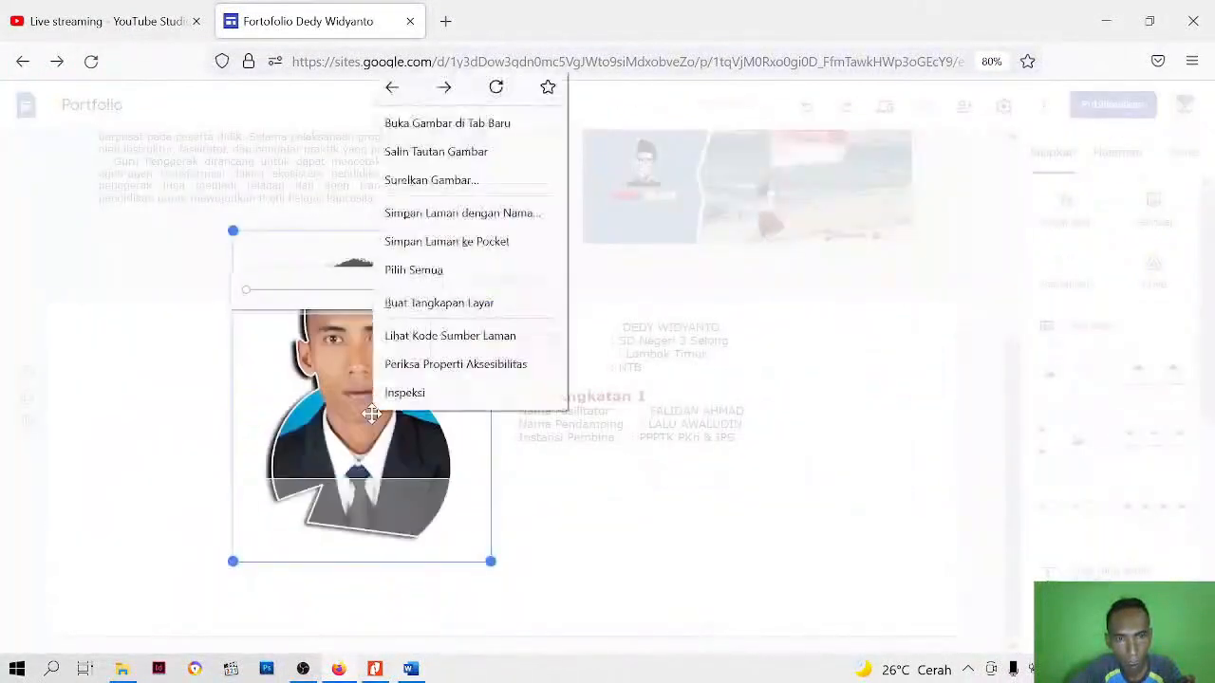
click(352, 464)
click(602, 550)
drag(491, 396, 376, 408)
click(385, 465)
drag(299, 433, 444, 371)
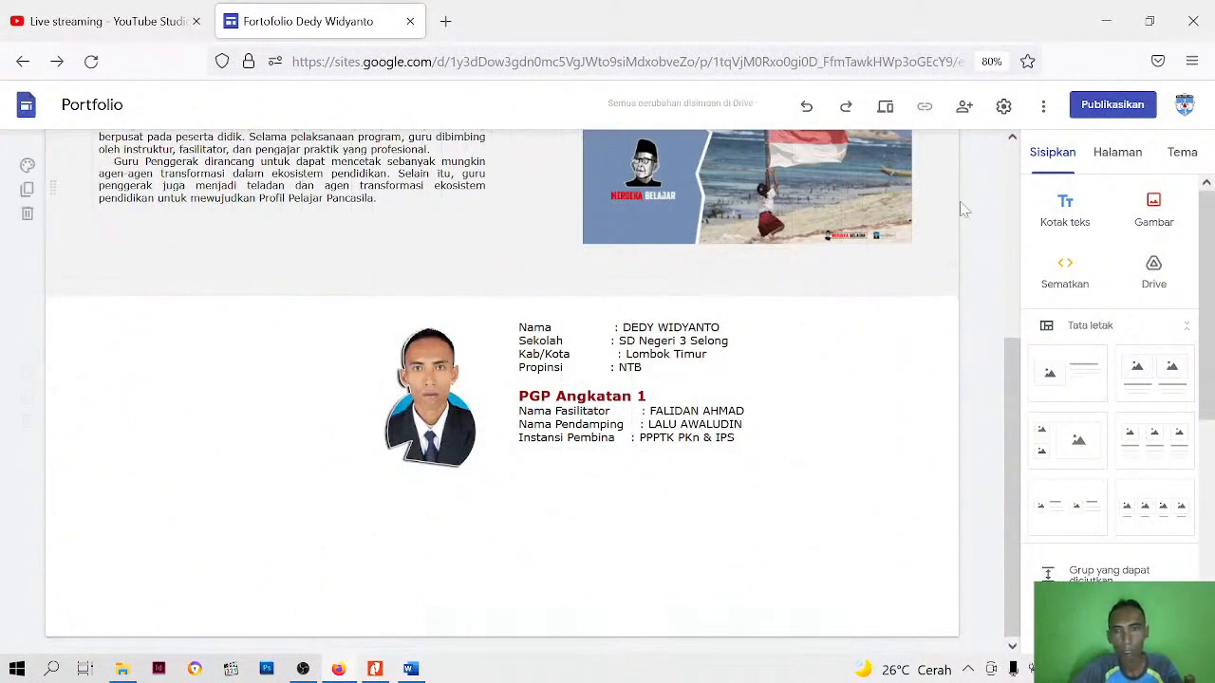
Check the layout of the portrait photo and profile text in the page preview
click(884, 109)
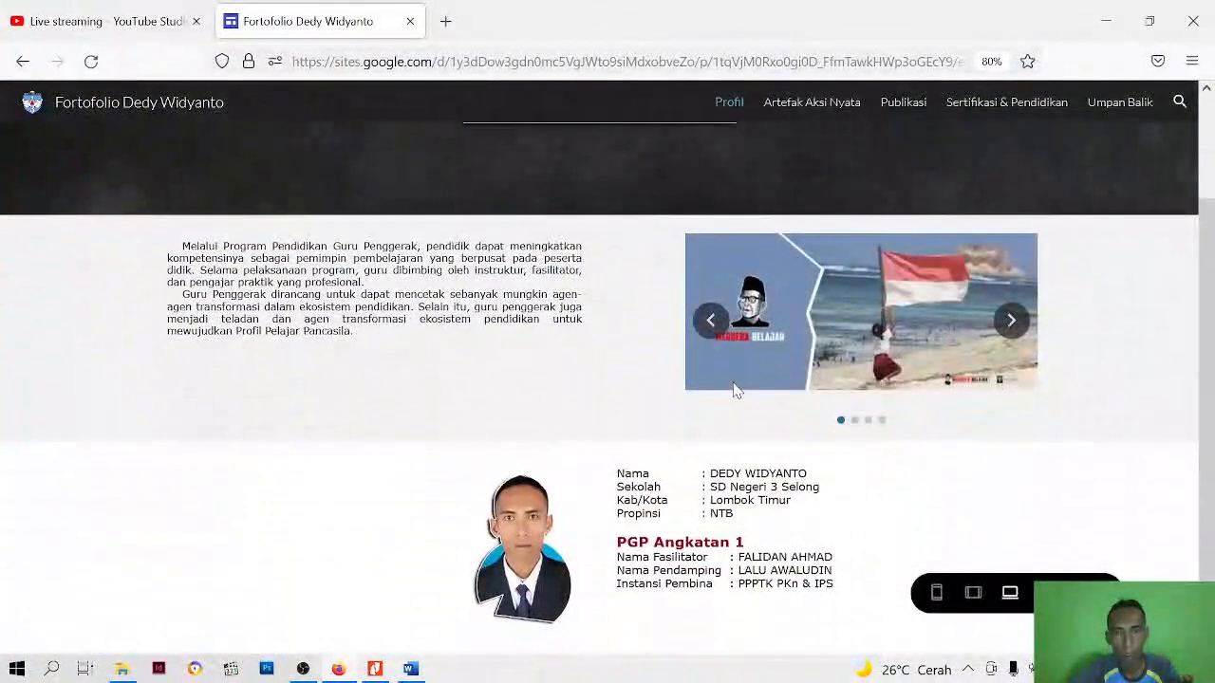
scroll(733, 389, down, 2)
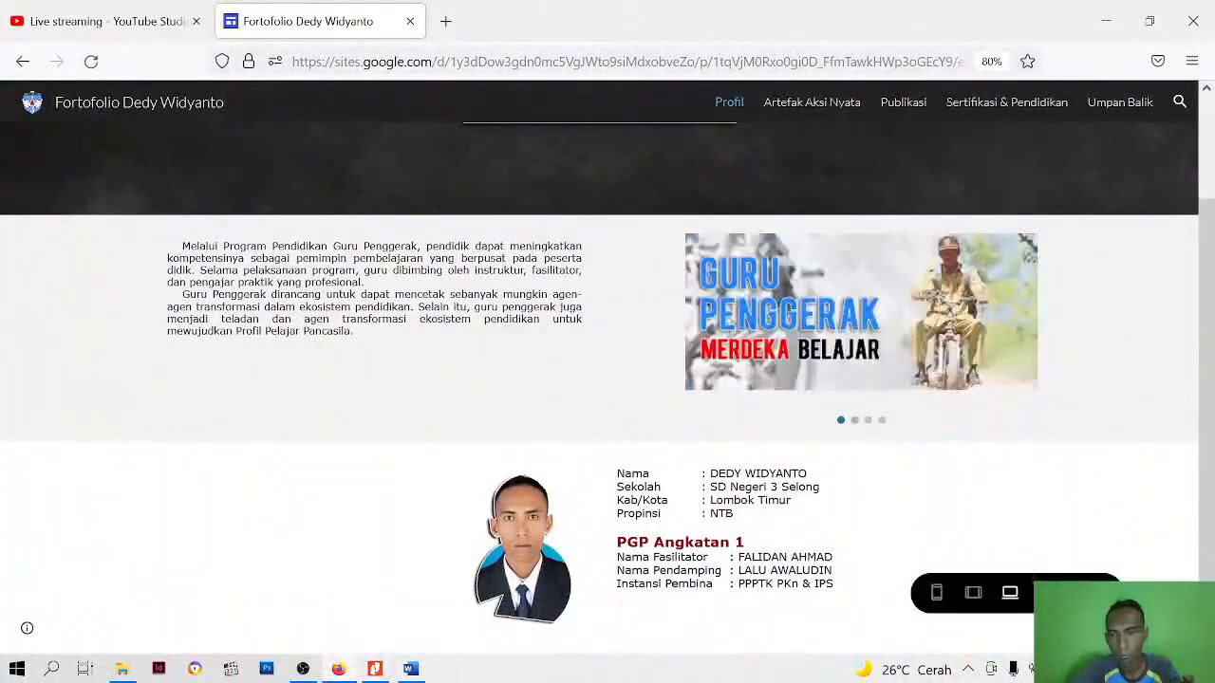
click(1094, 593)
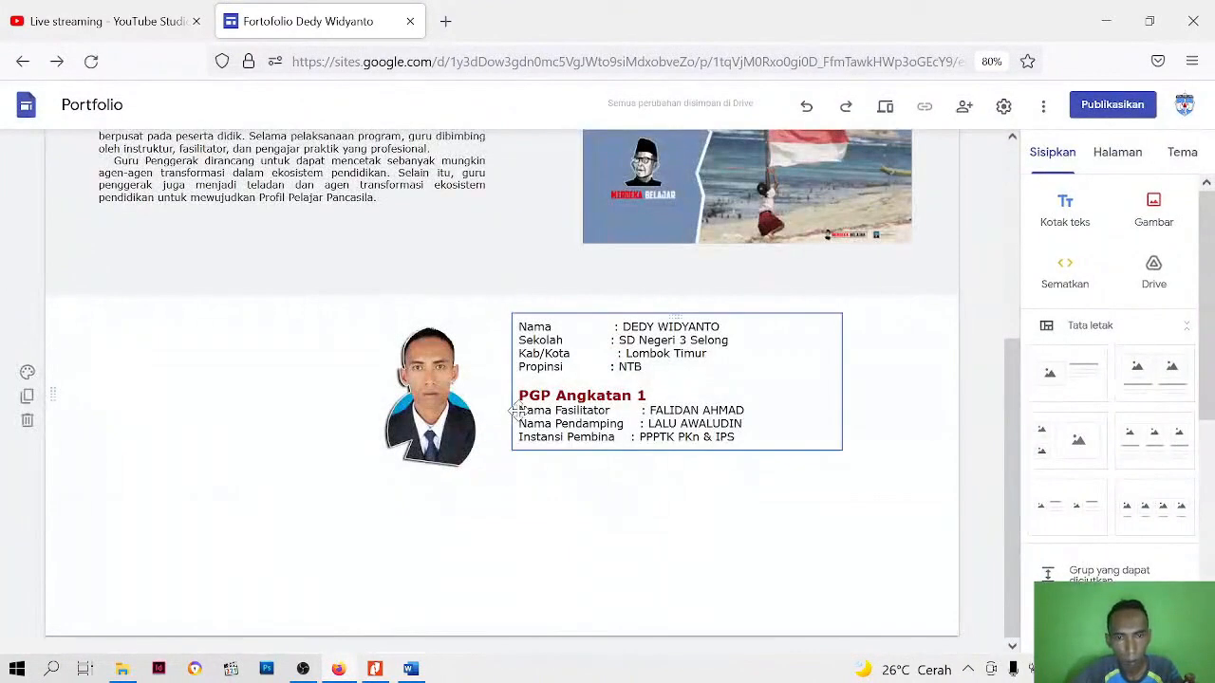
Add spacing between the PGP Angkatan 1 subheading and the Nama Fasilitator line, and reduce the portrait photo's height to match the text
click(519, 410)
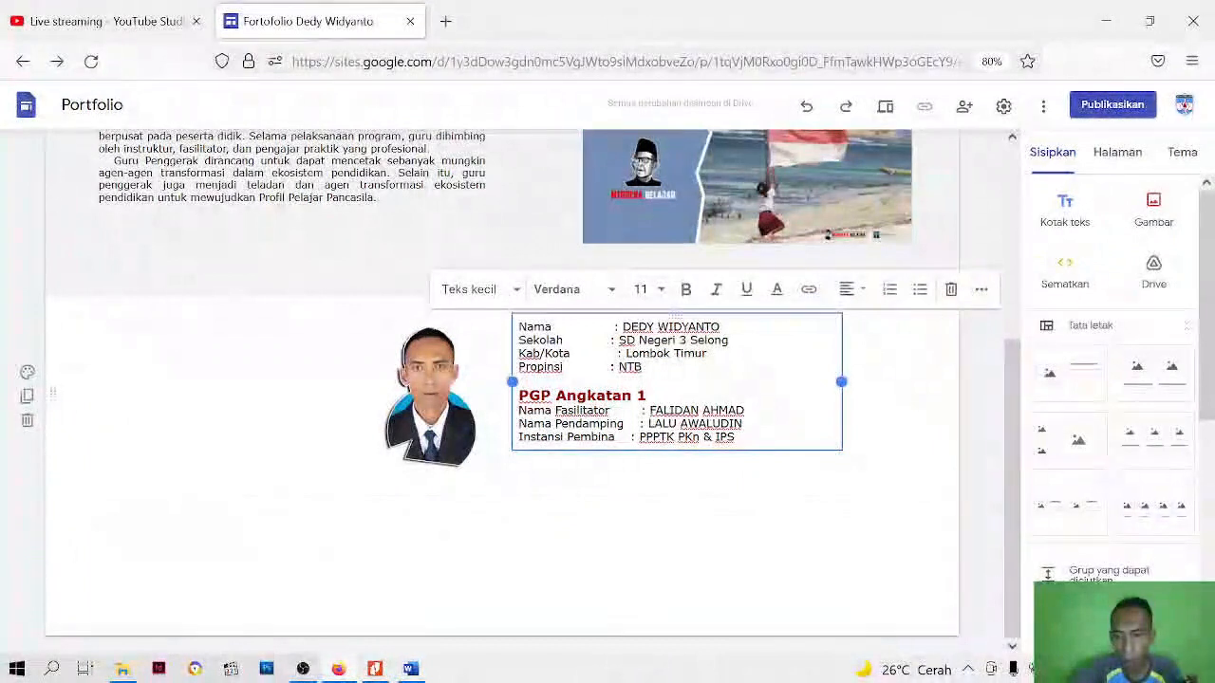
key(Return)
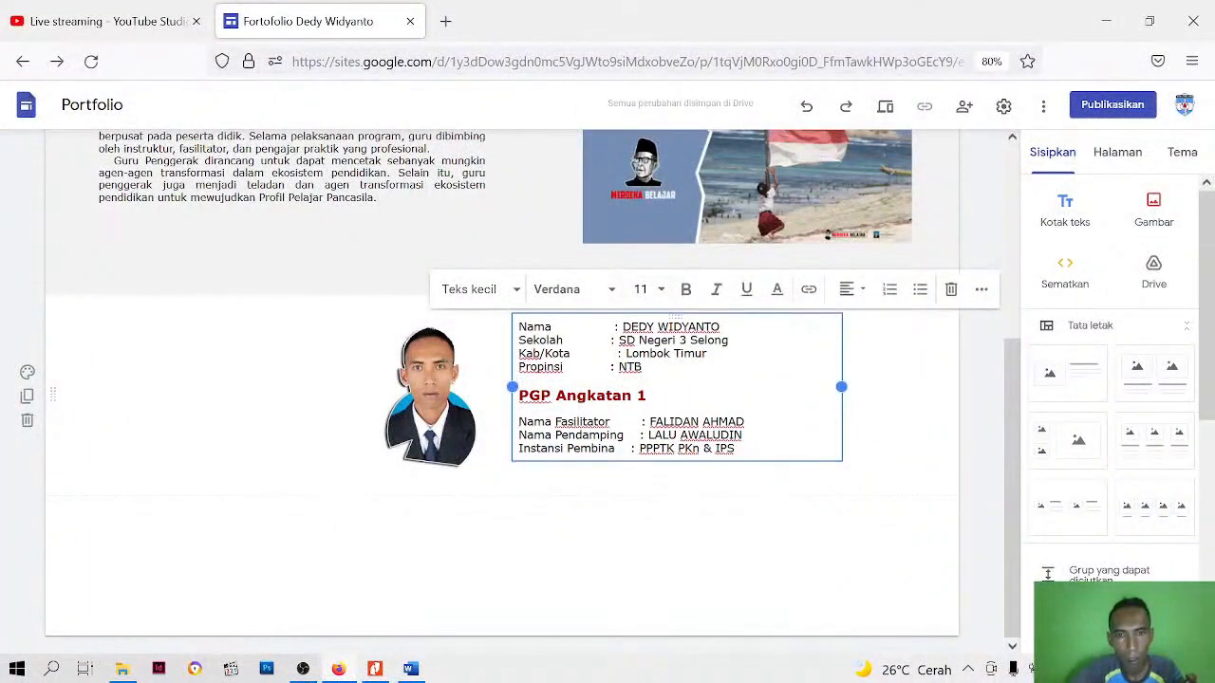
click(439, 384)
drag(434, 391, 435, 397)
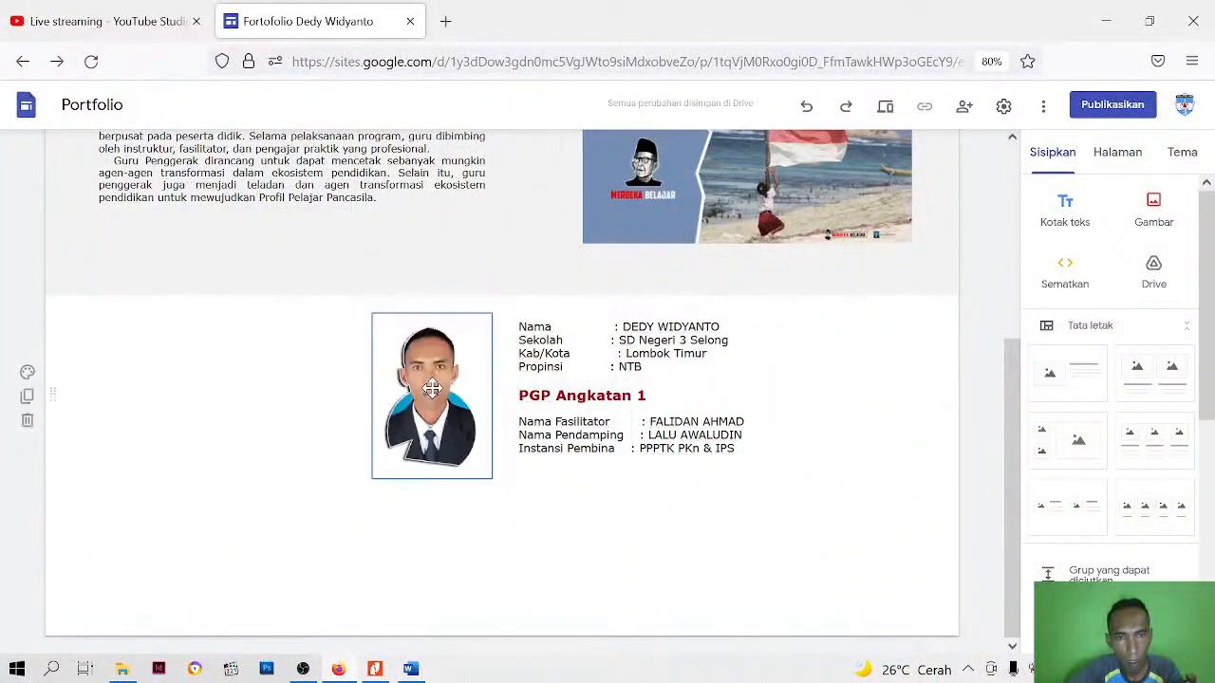
drag(430, 481, 425, 460)
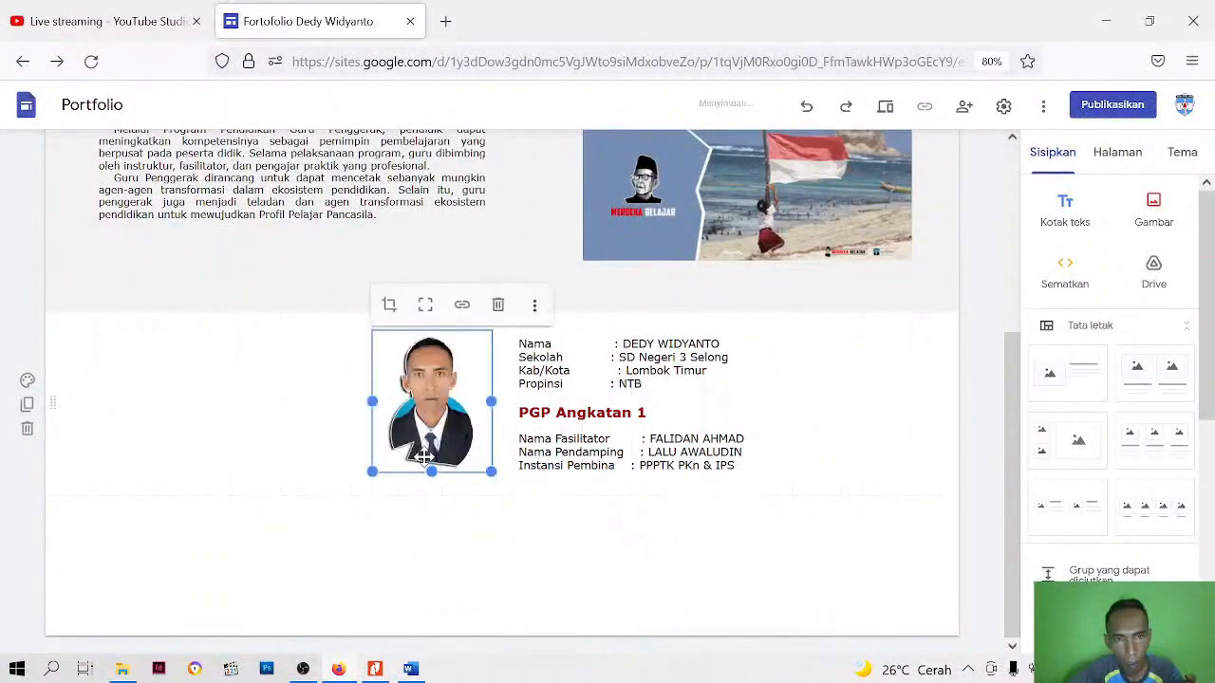
click(418, 506)
Preview the page again to check the adjusted photo height and subheading spacing
click(886, 109)
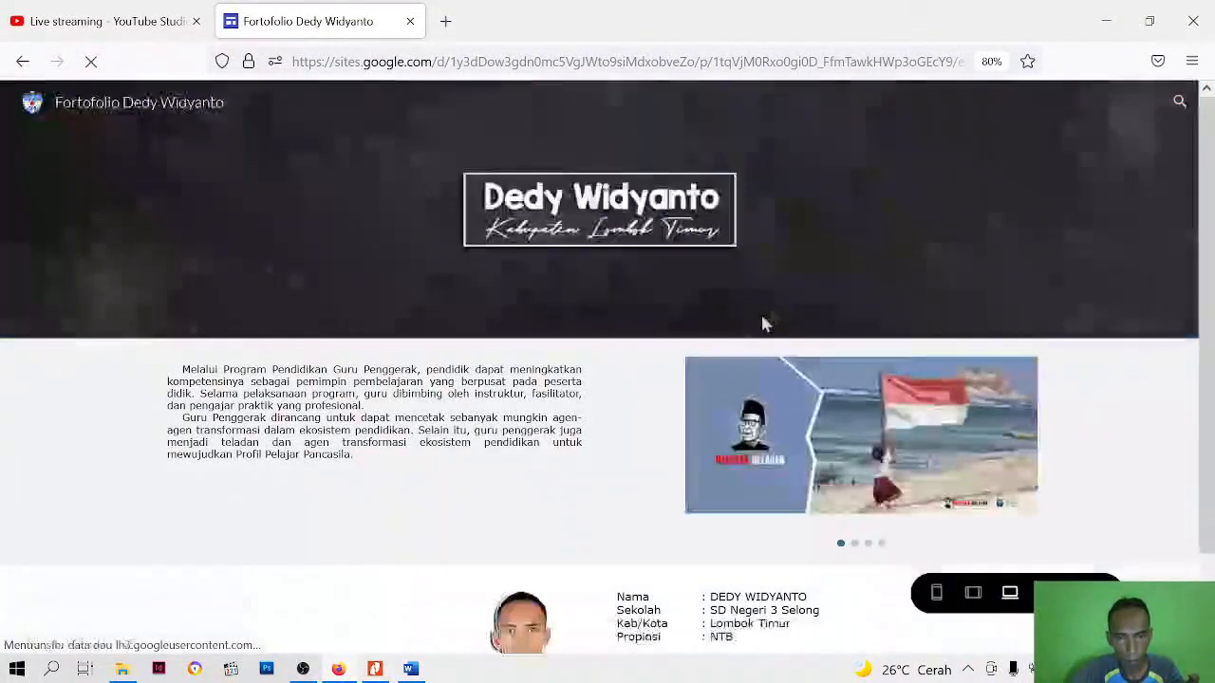
scroll(540, 502, down, 1)
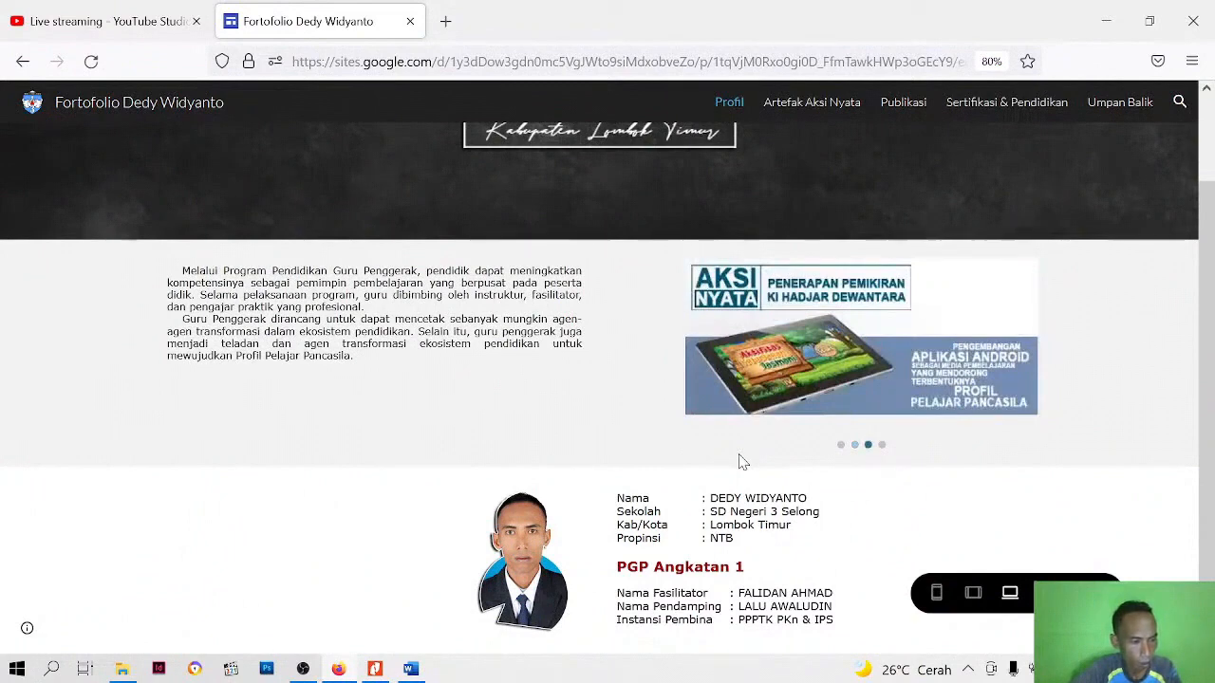
click(1091, 592)
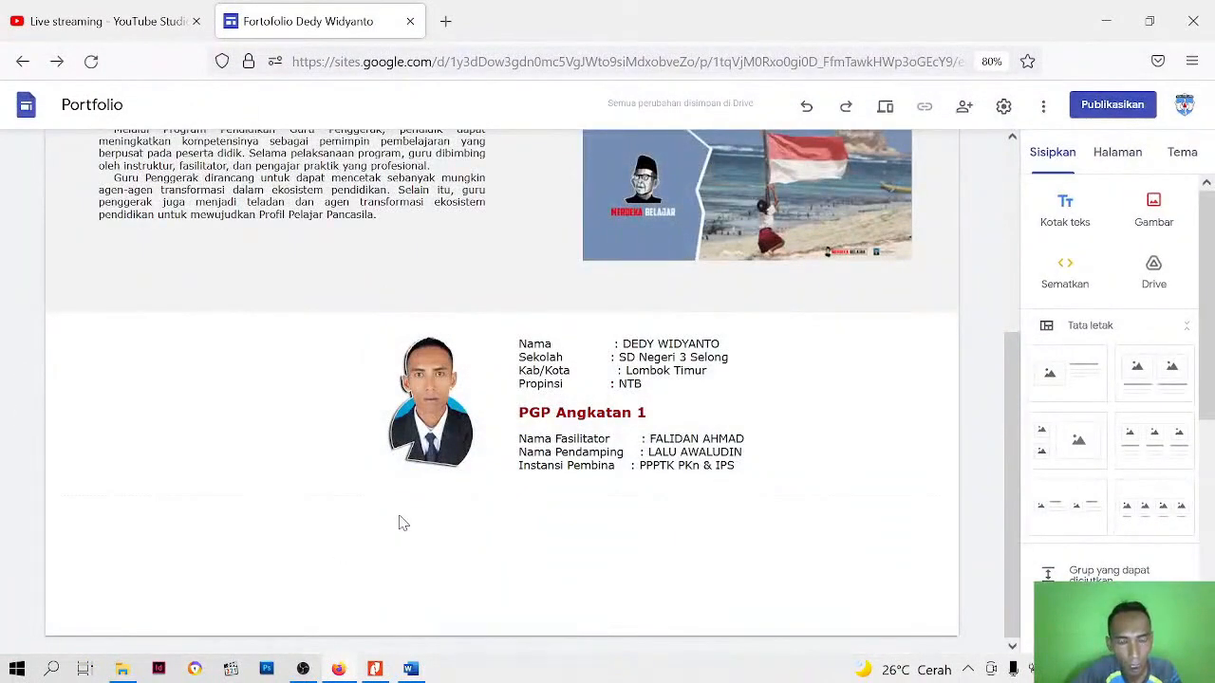
Insert a placeholder in a new section below the profile section
drag(1011, 412, 1018, 462)
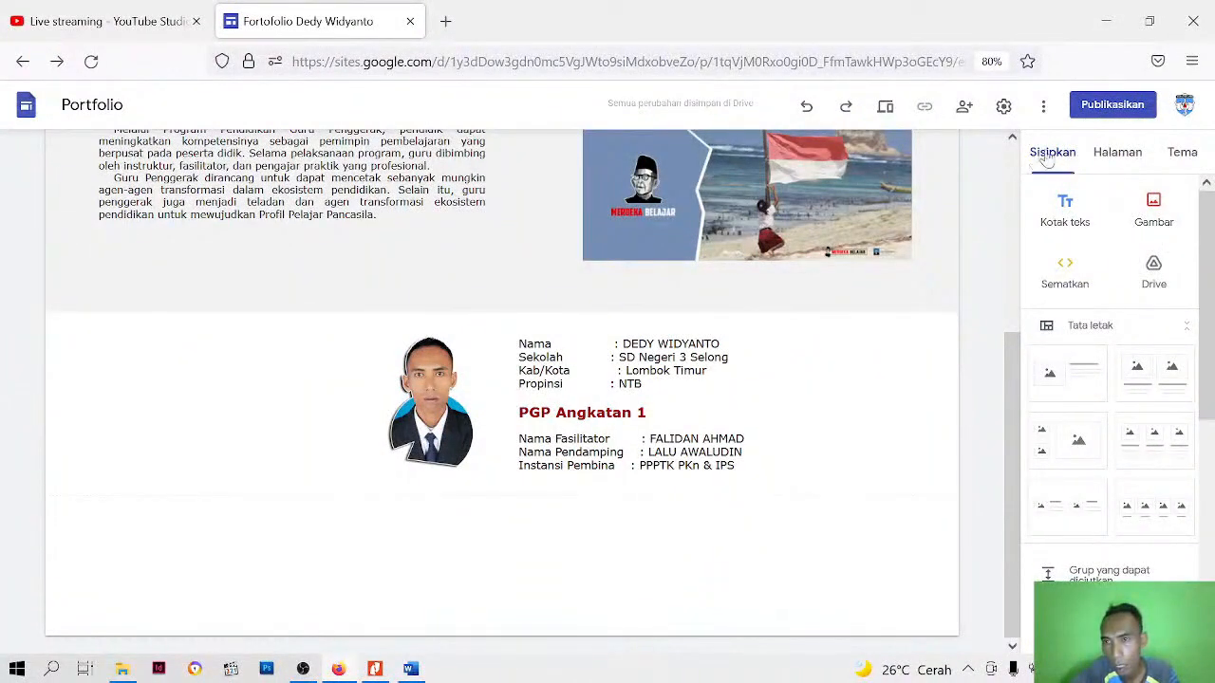
drag(1211, 239, 1210, 440)
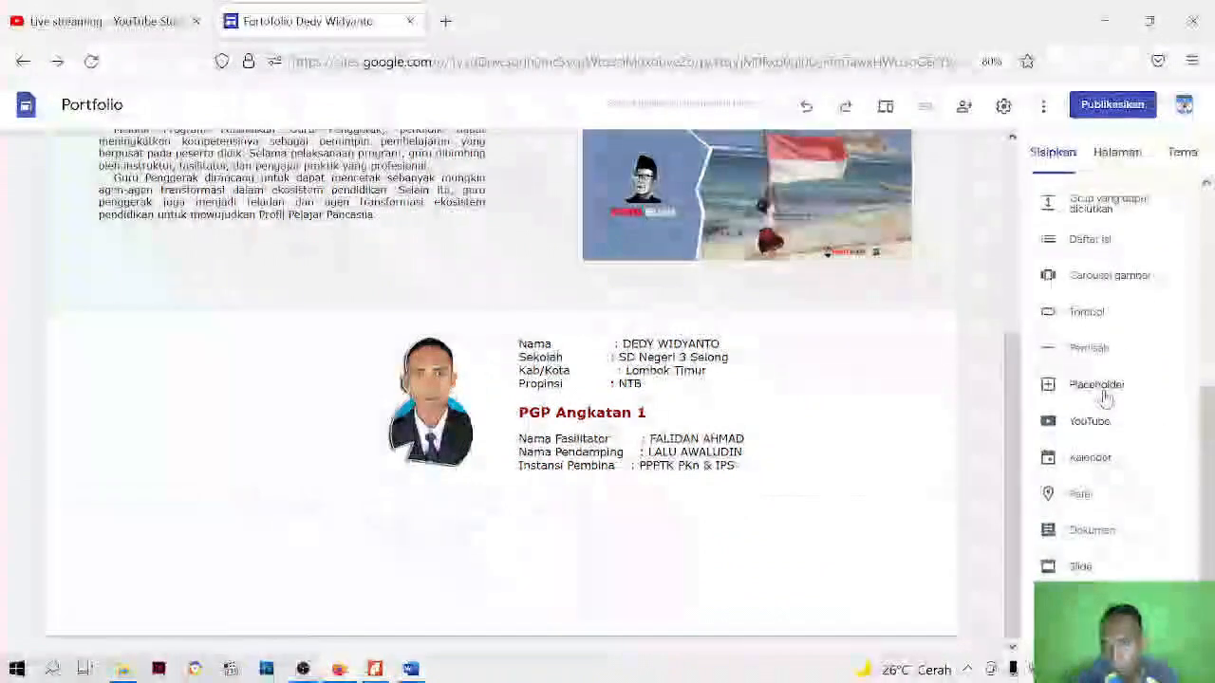
click(1101, 391)
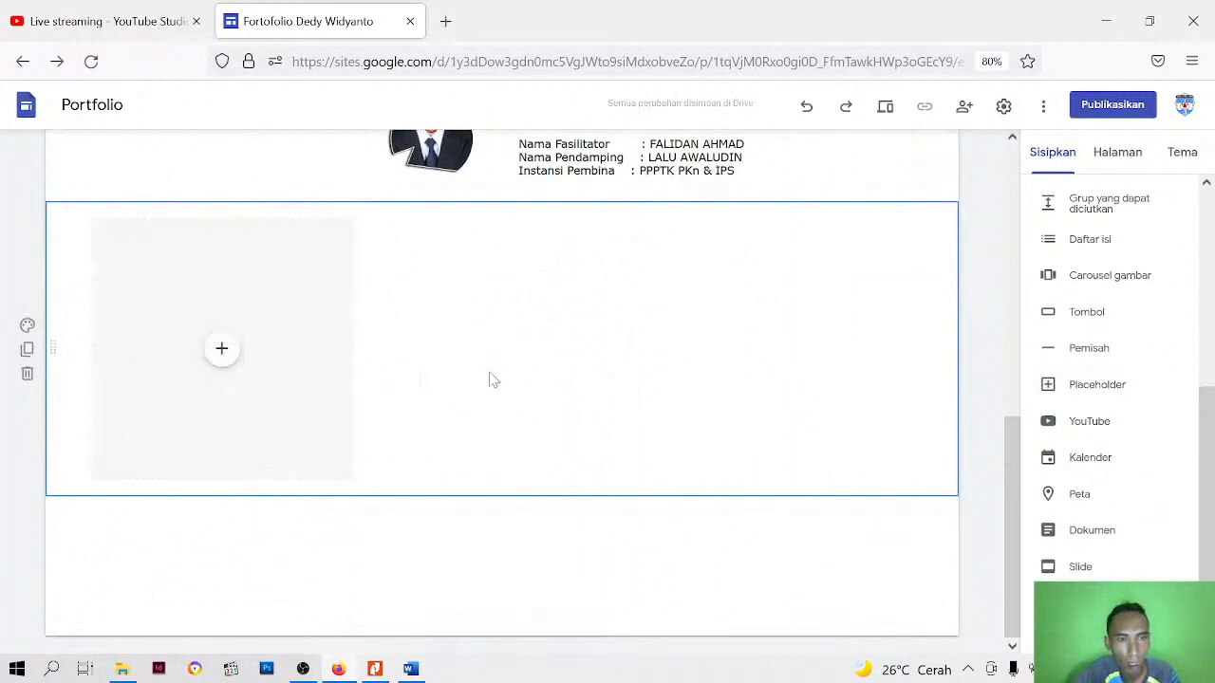
Open the YouTube video picker for the empty placeholder below the profile section
click(328, 338)
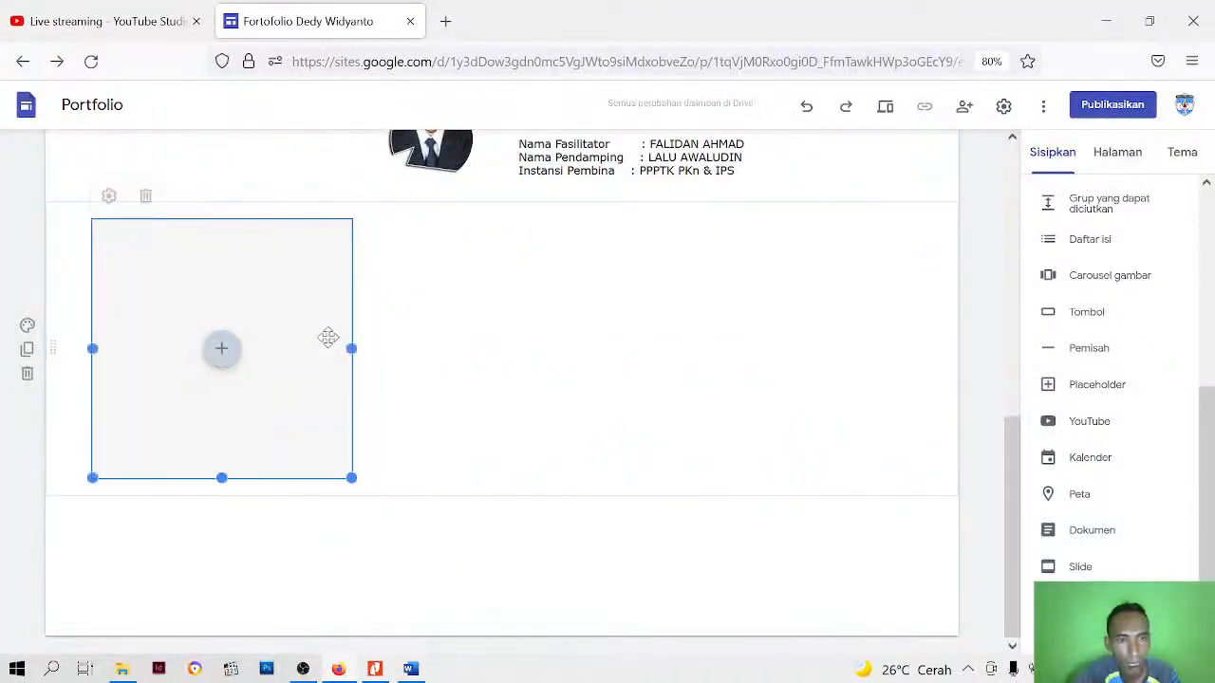
click(520, 347)
click(255, 336)
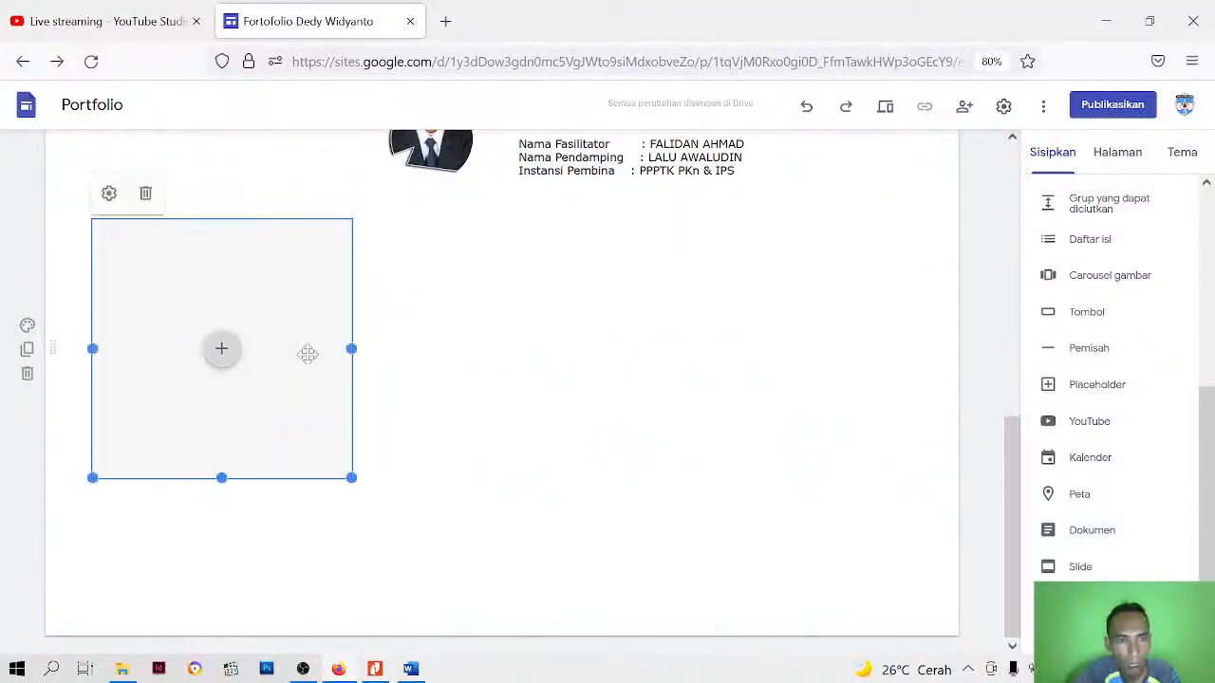
scroll(289, 349, up, 1)
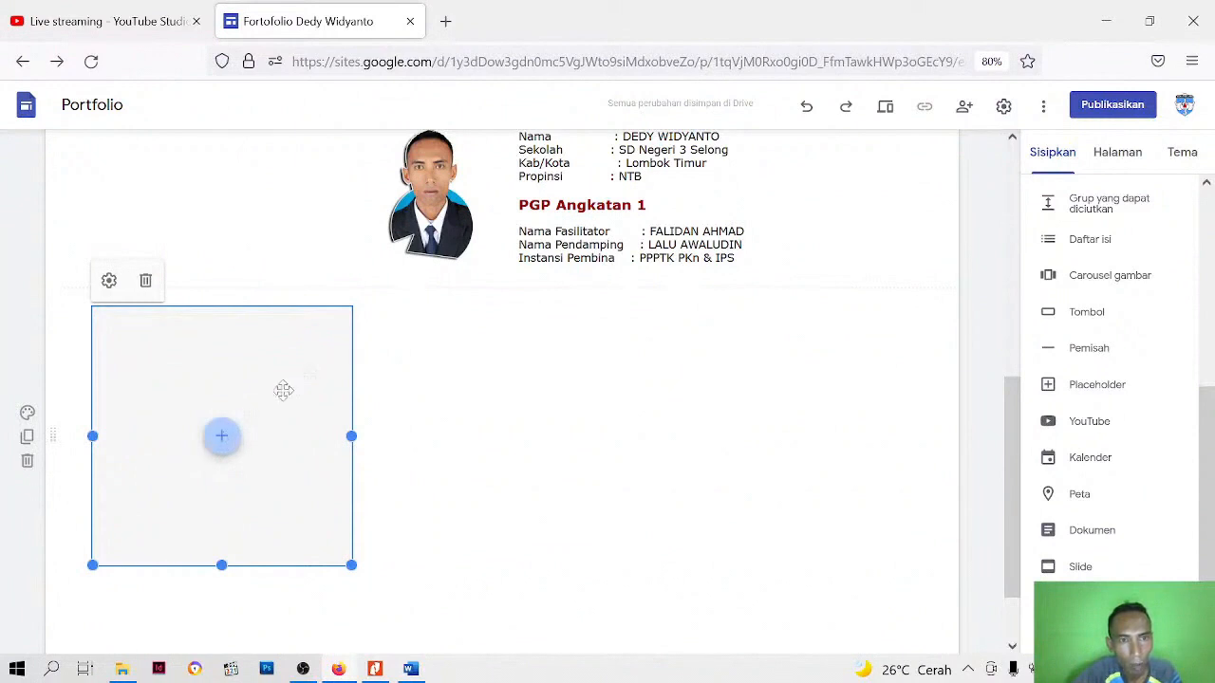
click(221, 438)
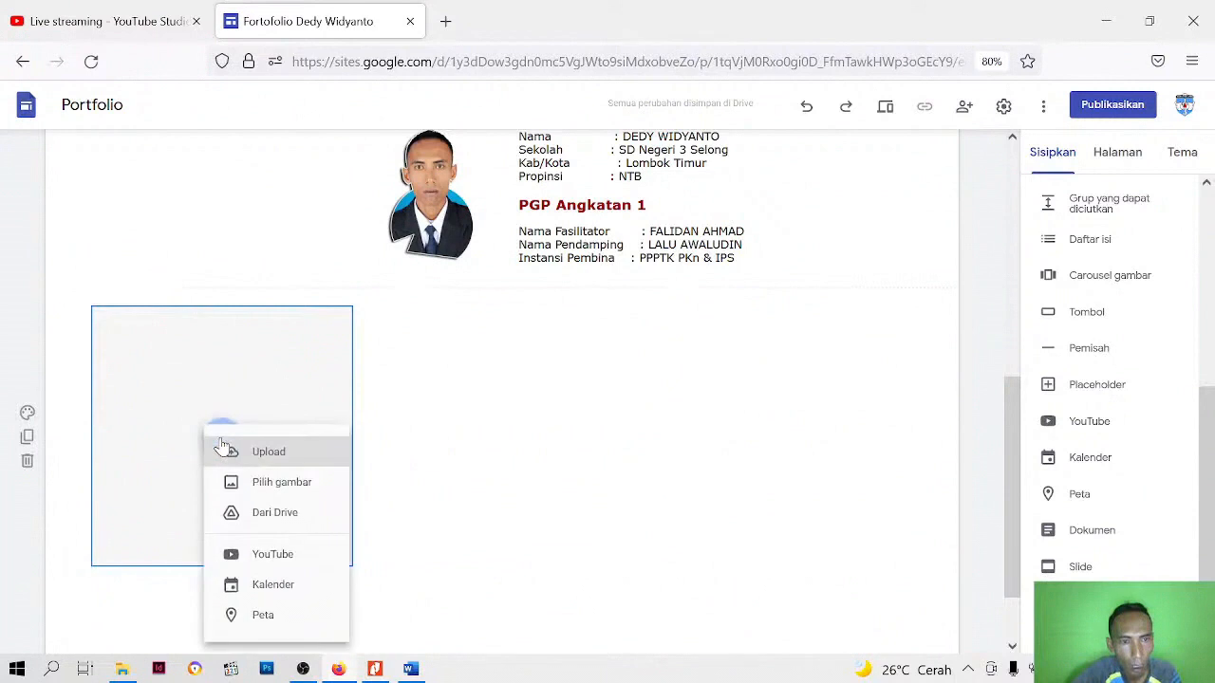
click(273, 558)
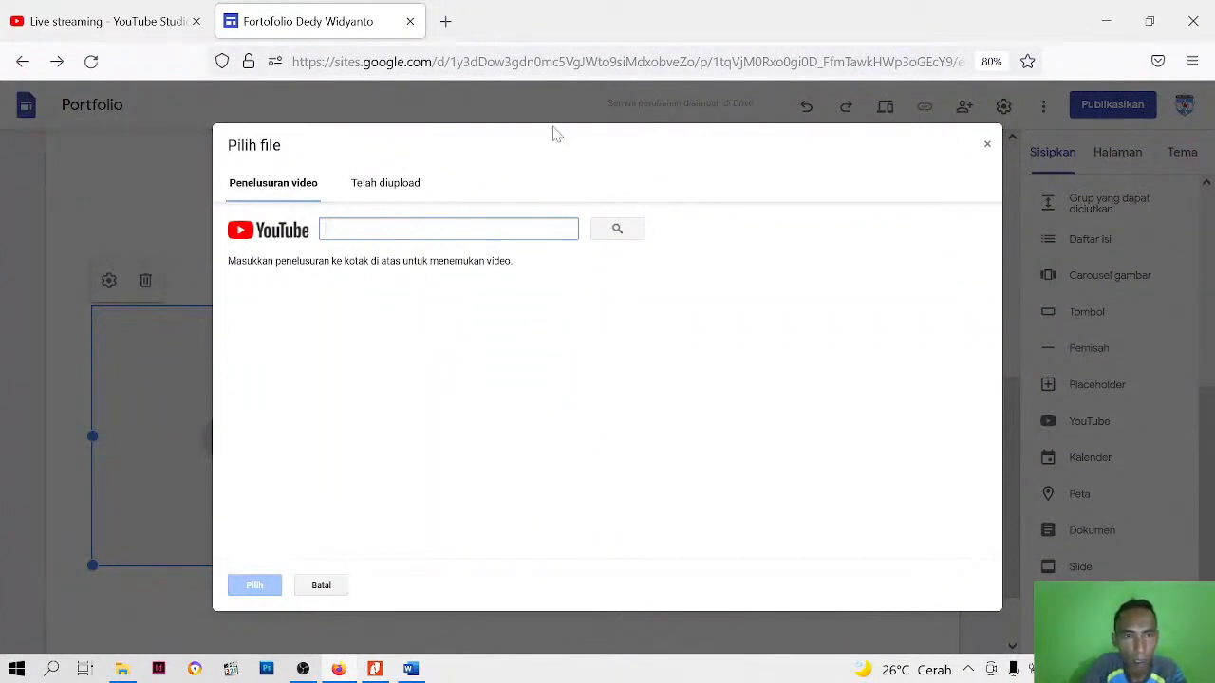
Fill the placeholder with the account's uploaded YouTube video "Belajar Merdeka untuk Merdeka Belajar"
click(390, 194)
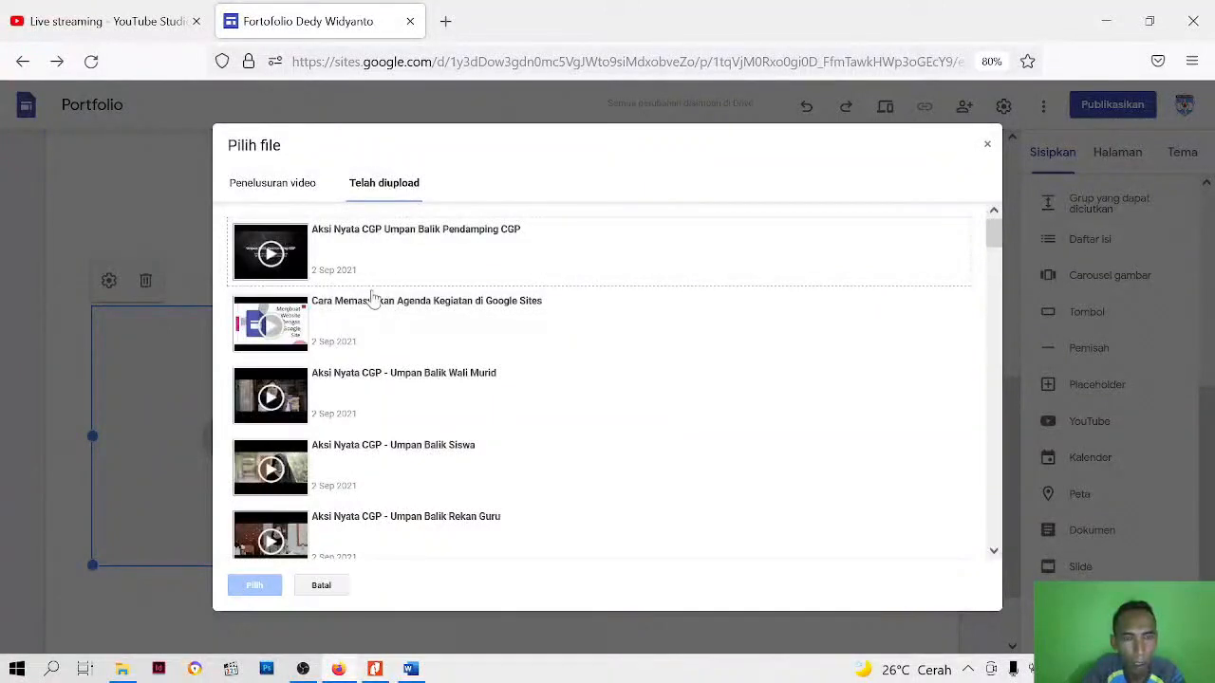
scroll(373, 299, down, 5)
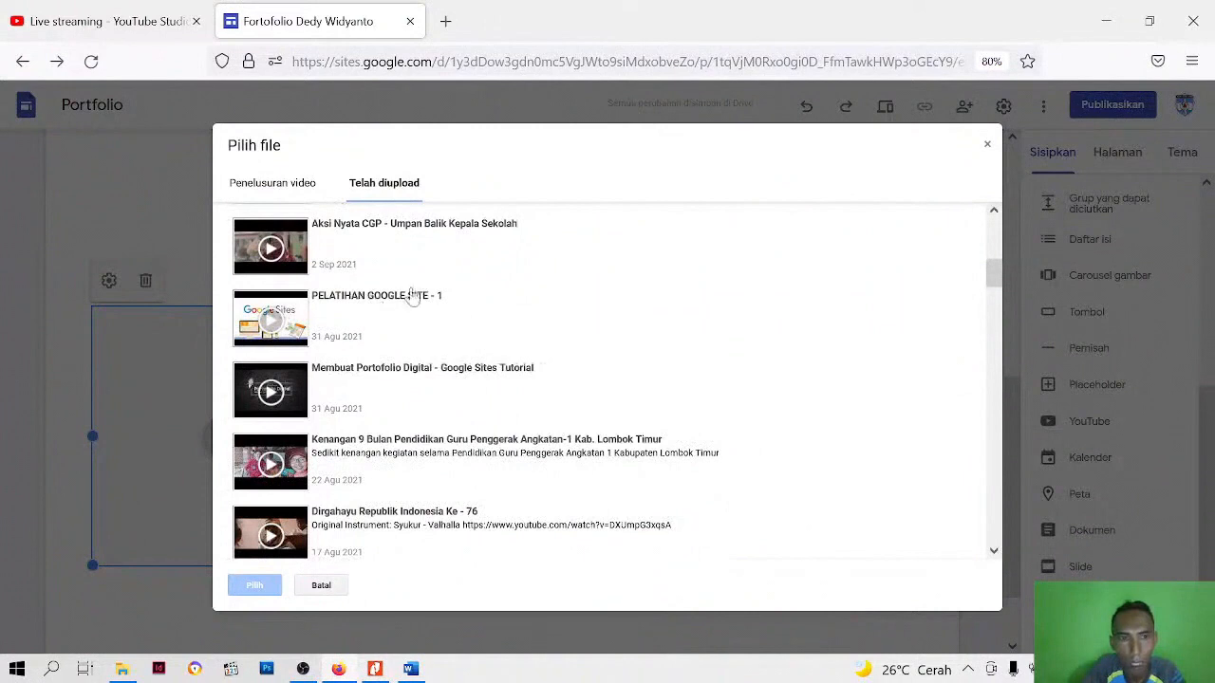
scroll(407, 306, down, 6)
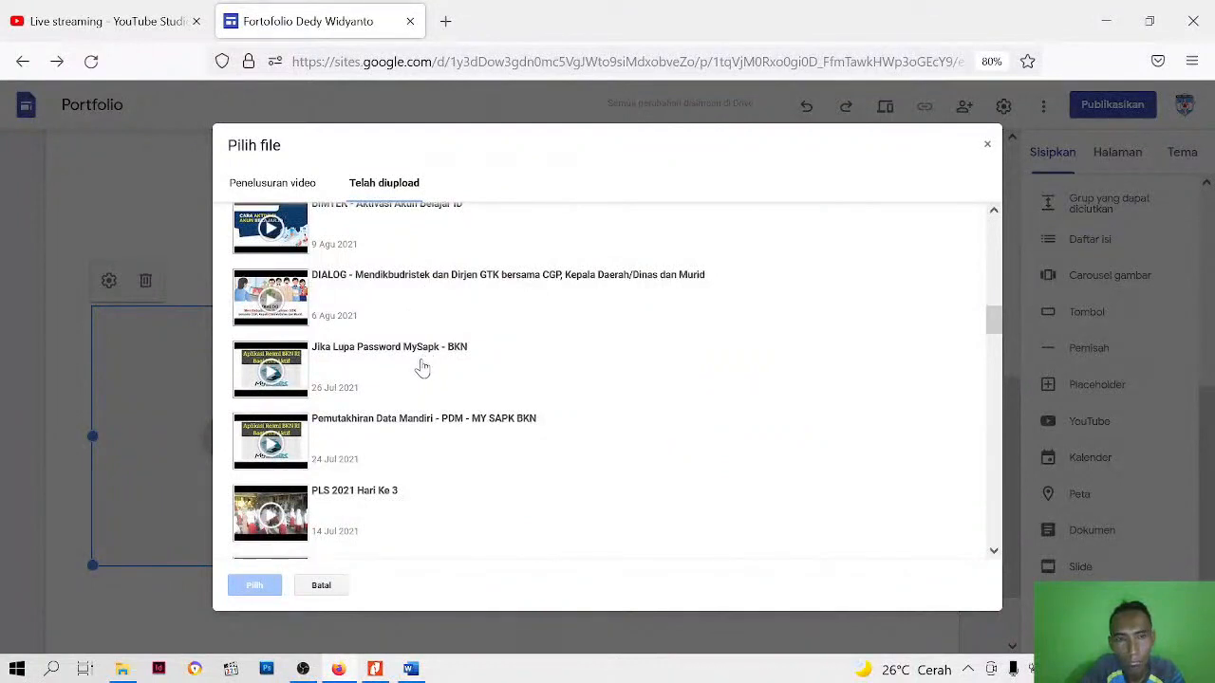
scroll(422, 368, down, 3)
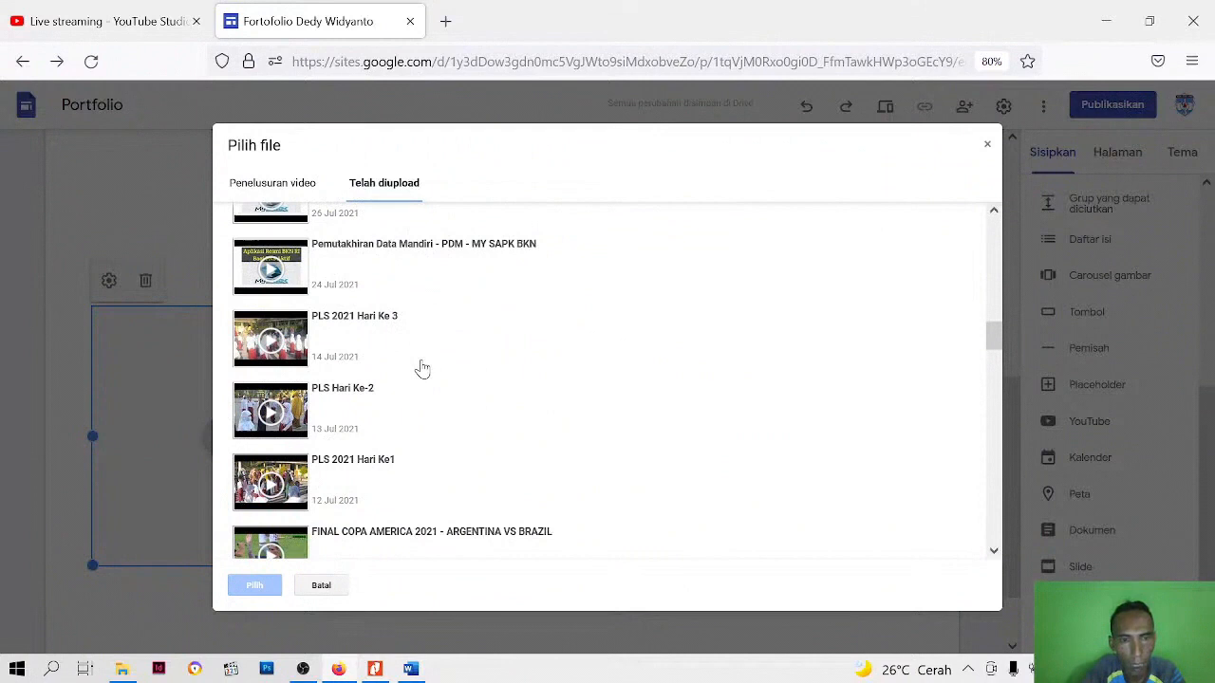
scroll(423, 368, up, 2)
click(293, 186)
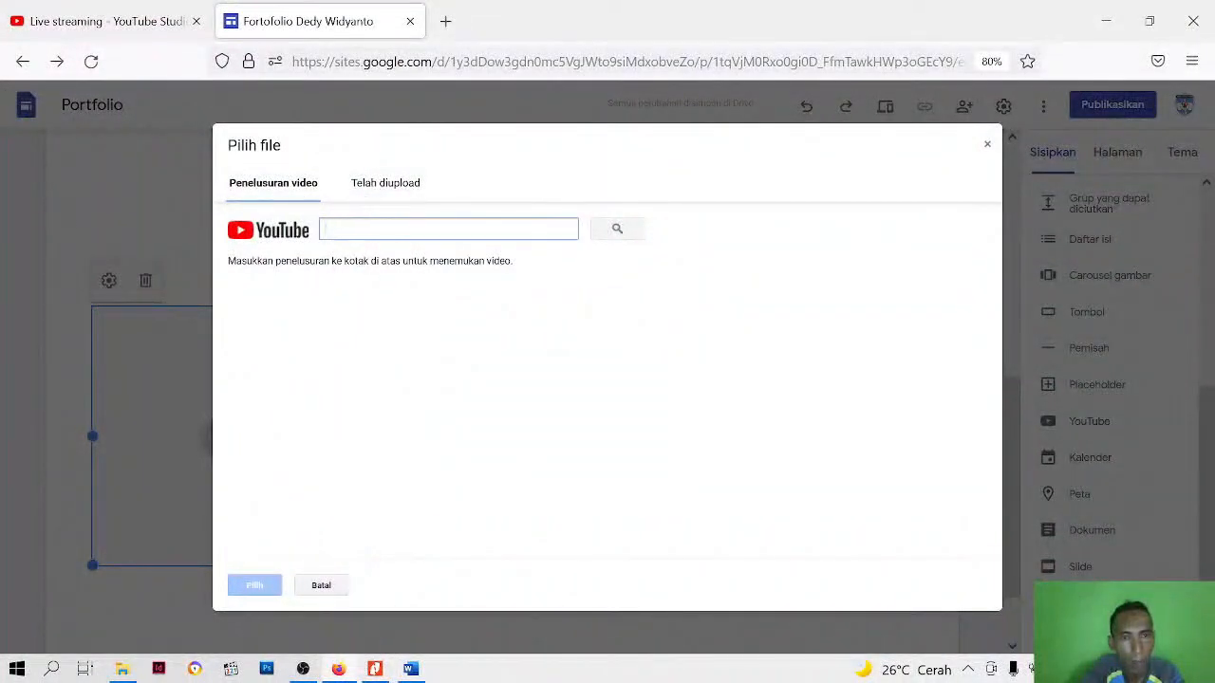
click(376, 189)
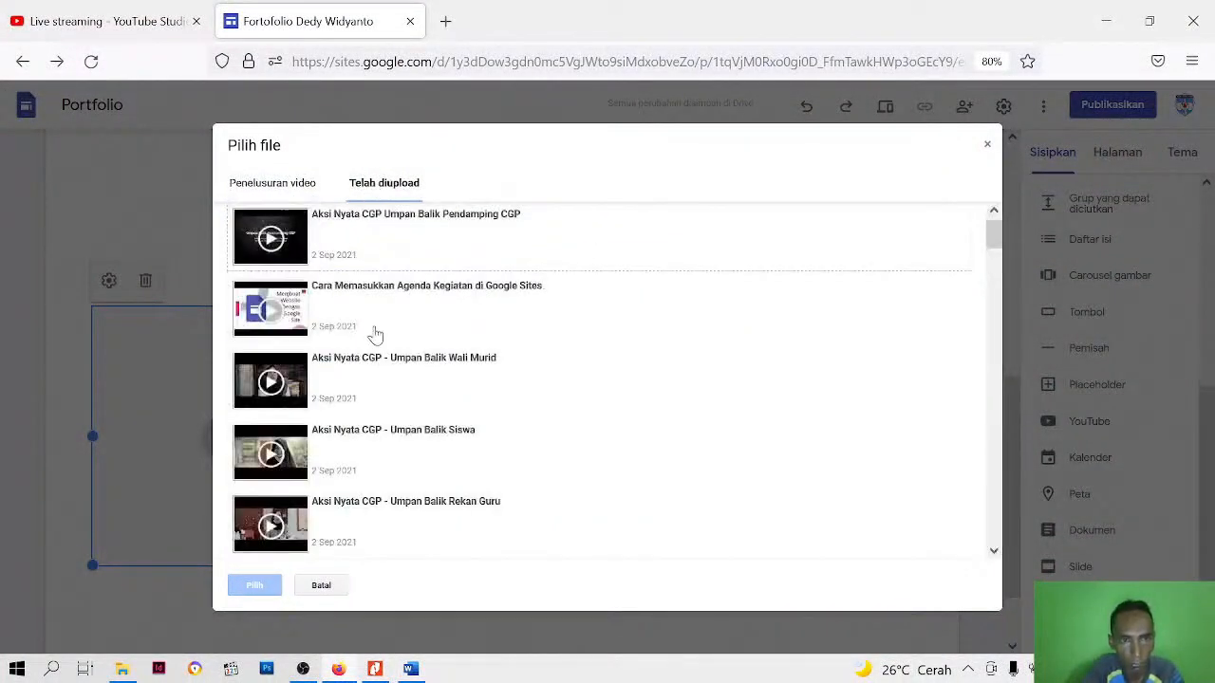
scroll(402, 398, down, 9)
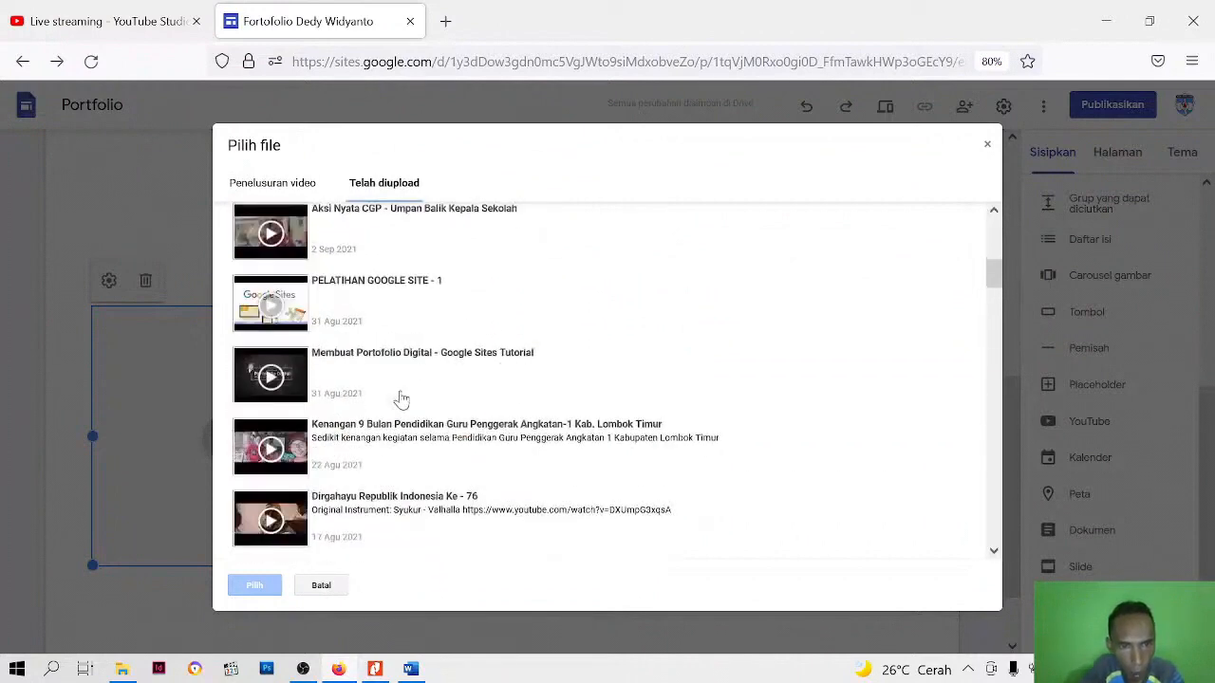
scroll(402, 408, down, 8)
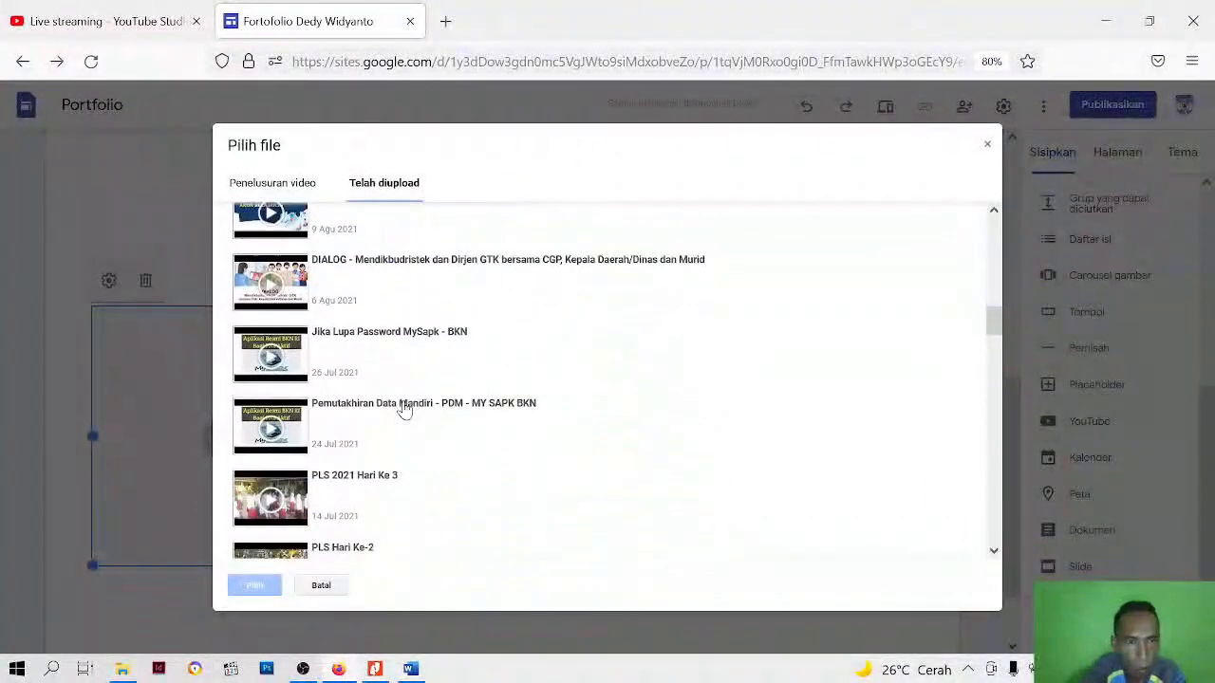
scroll(399, 399, down, 4)
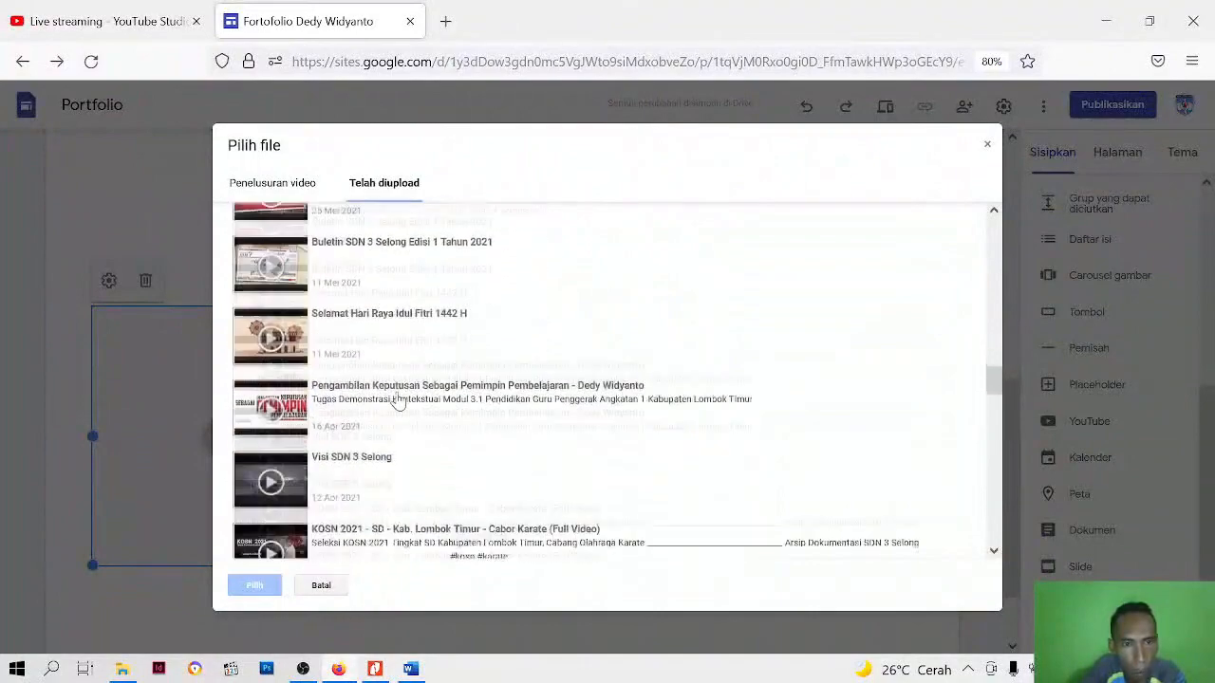
scroll(395, 409, down, 10)
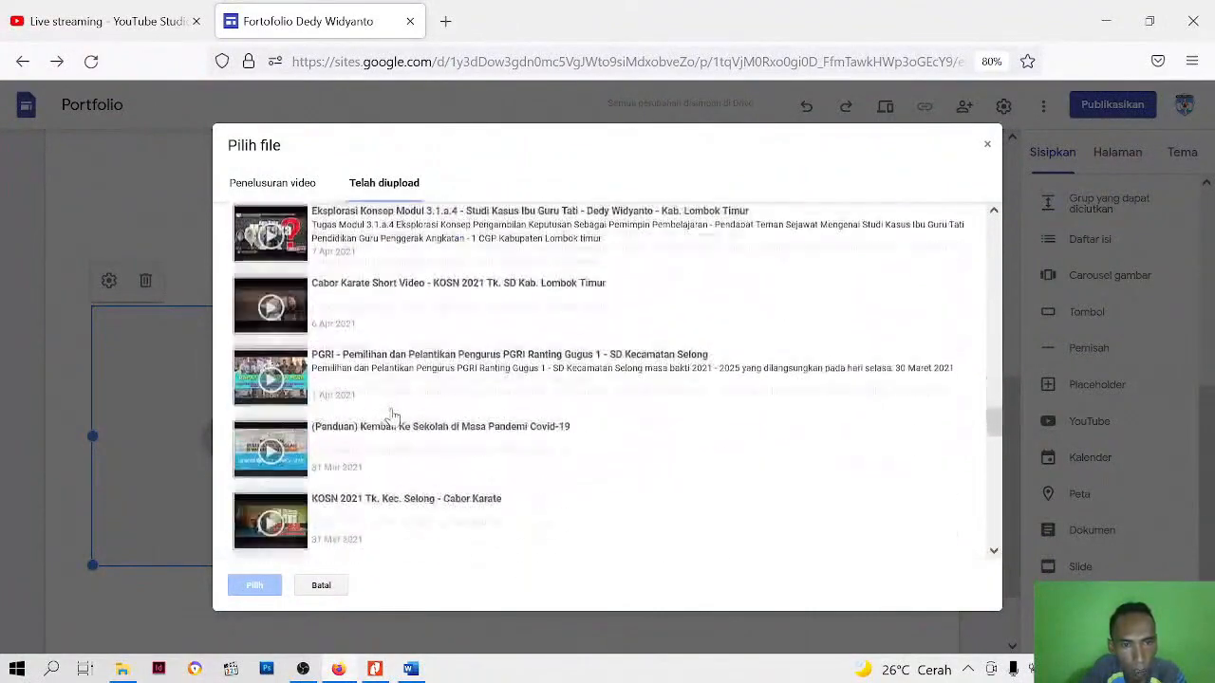
scroll(392, 414, down, 10)
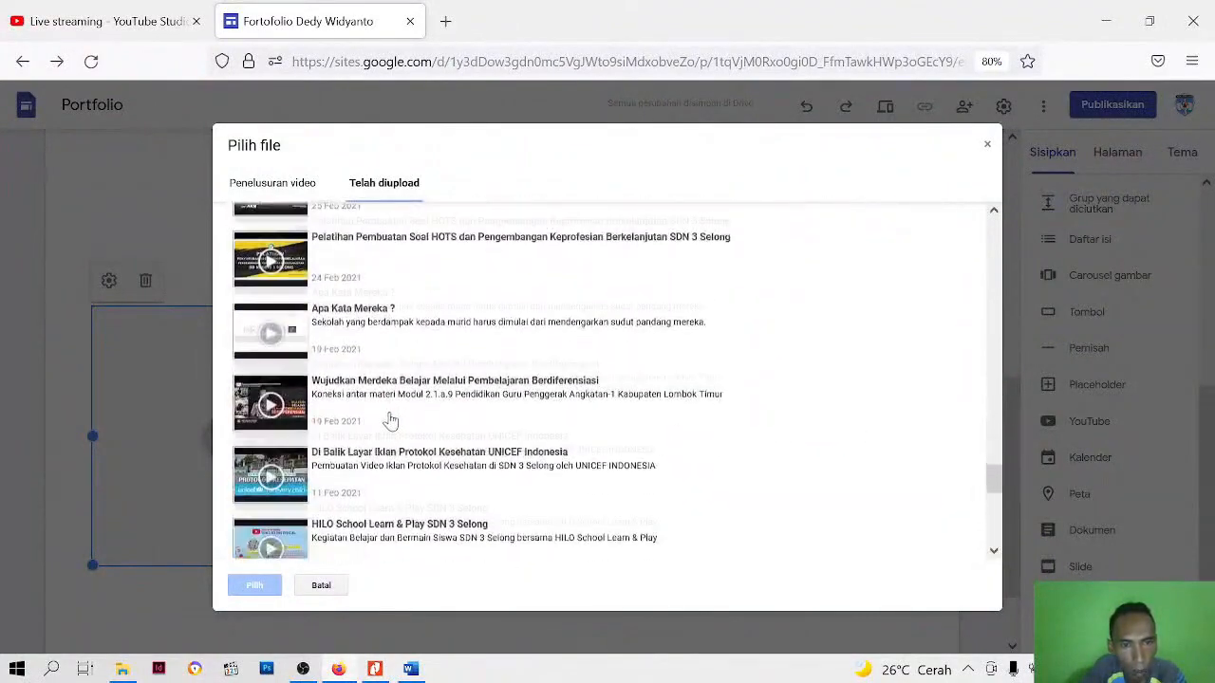
scroll(389, 424, down, 10)
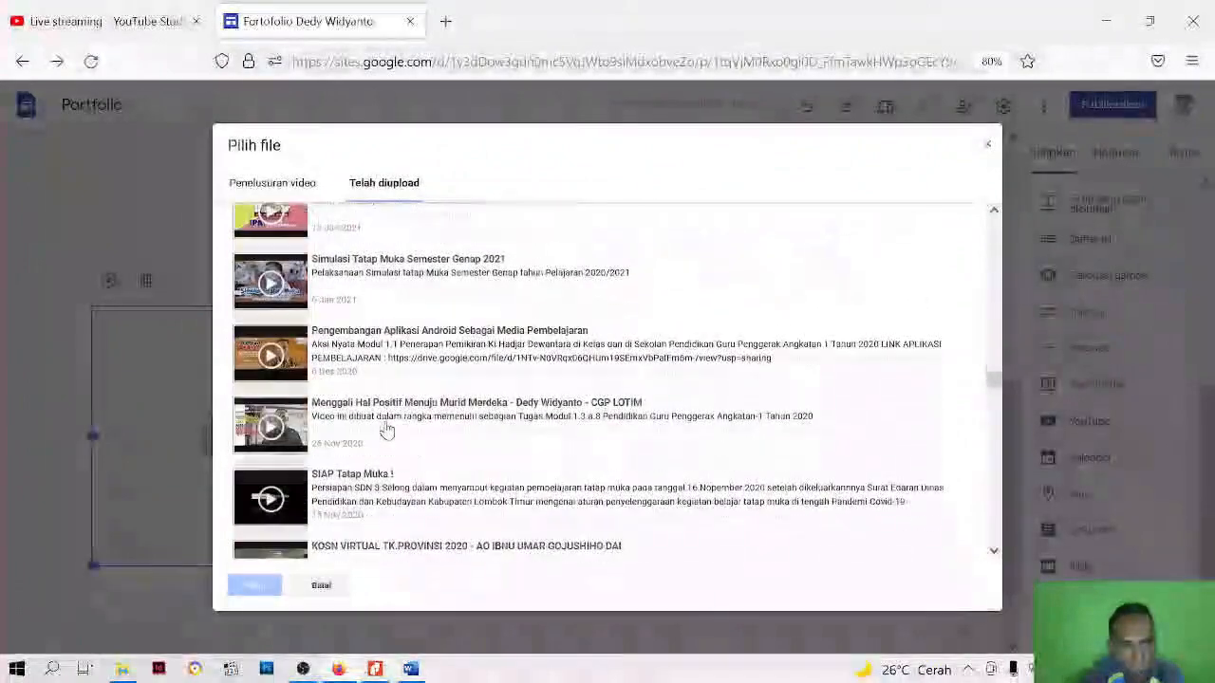
scroll(386, 429, down, 3)
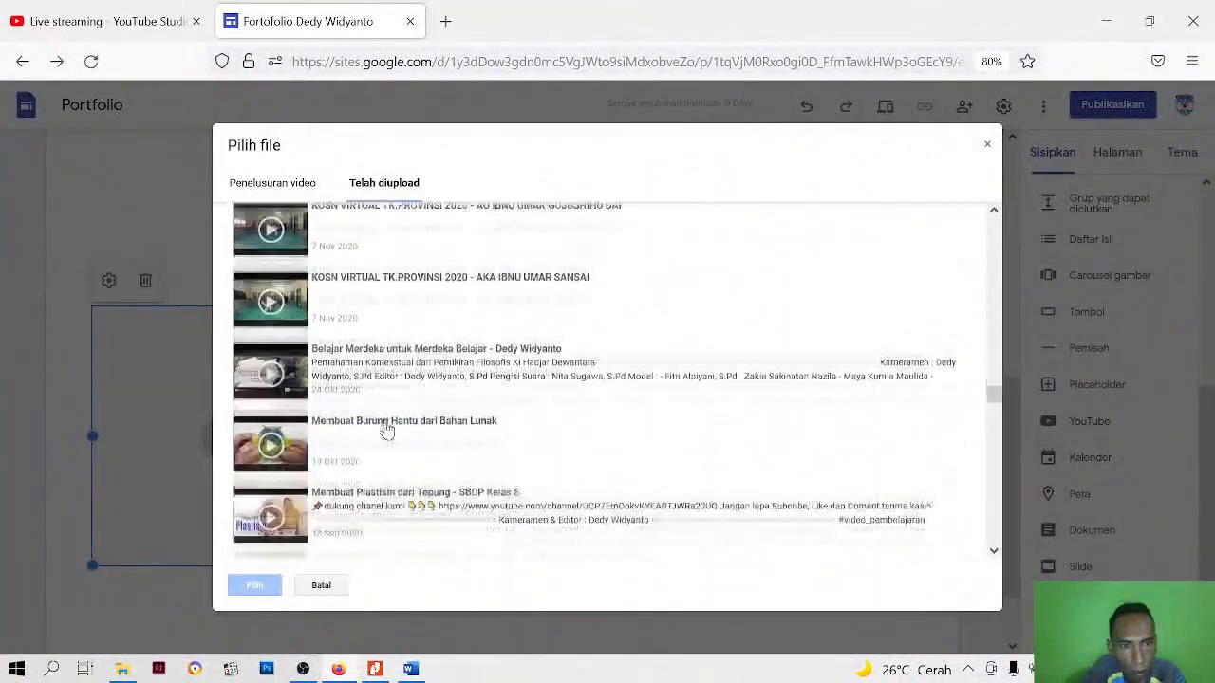
click(389, 346)
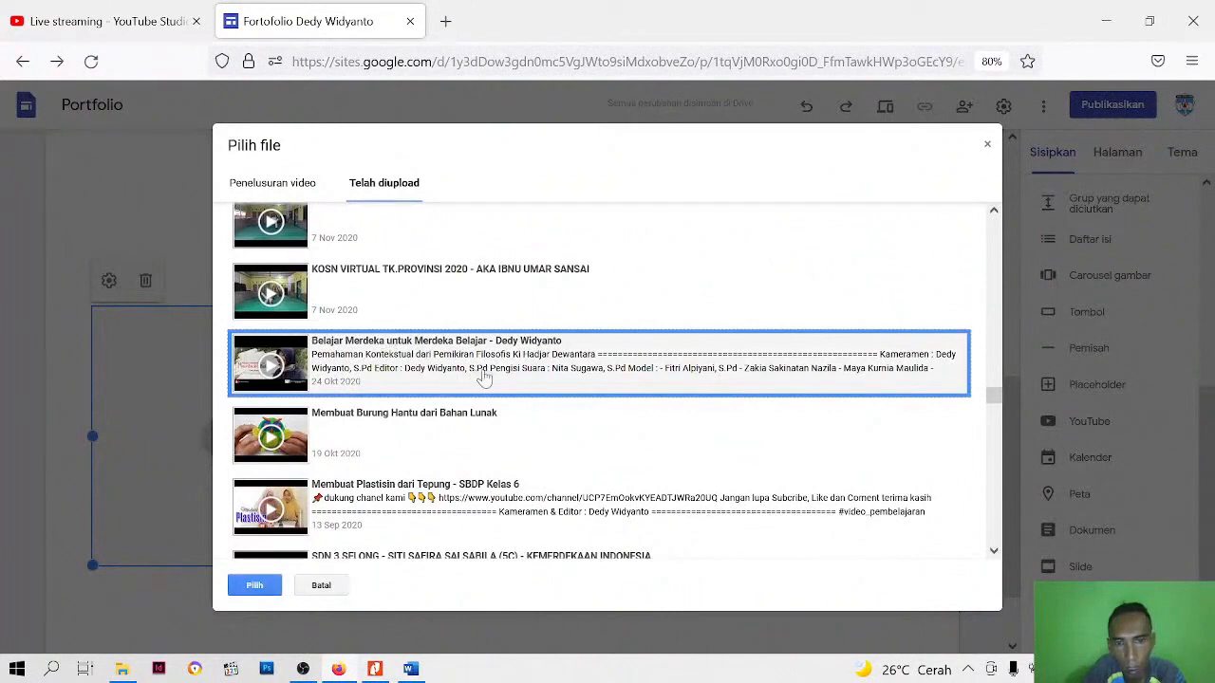
click(254, 585)
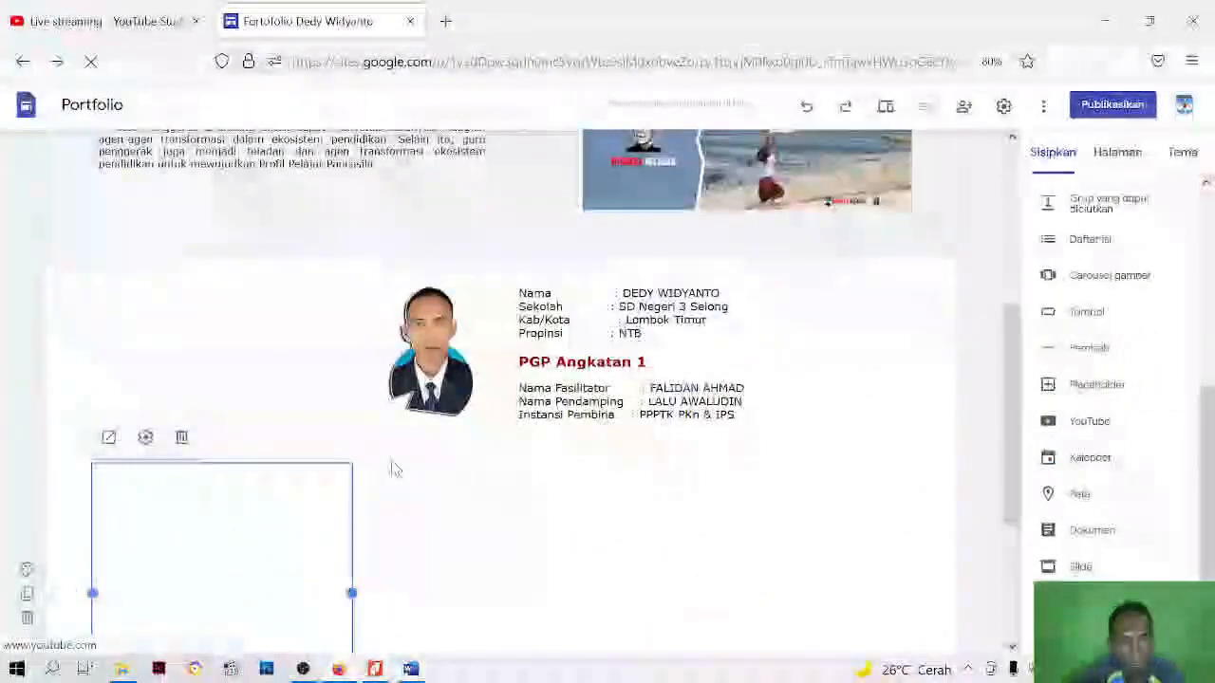
Widen the embedded YouTube video to nearly half the width of its section
scroll(389, 464, down, 3)
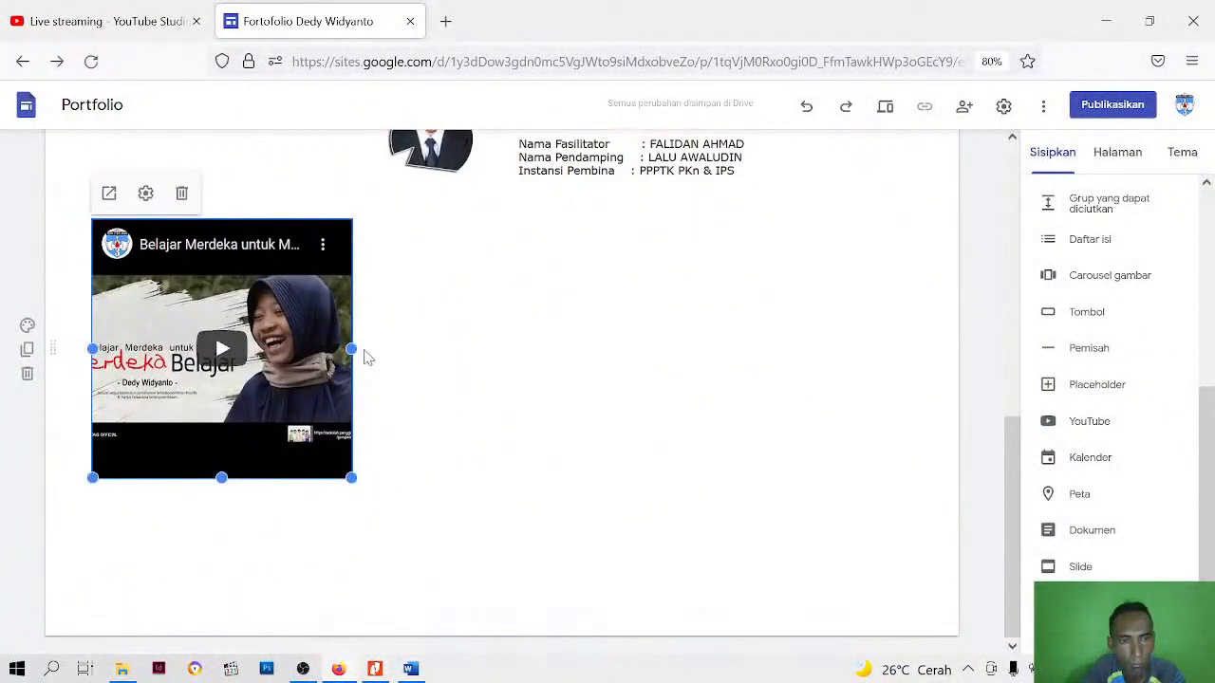
click(370, 361)
click(320, 347)
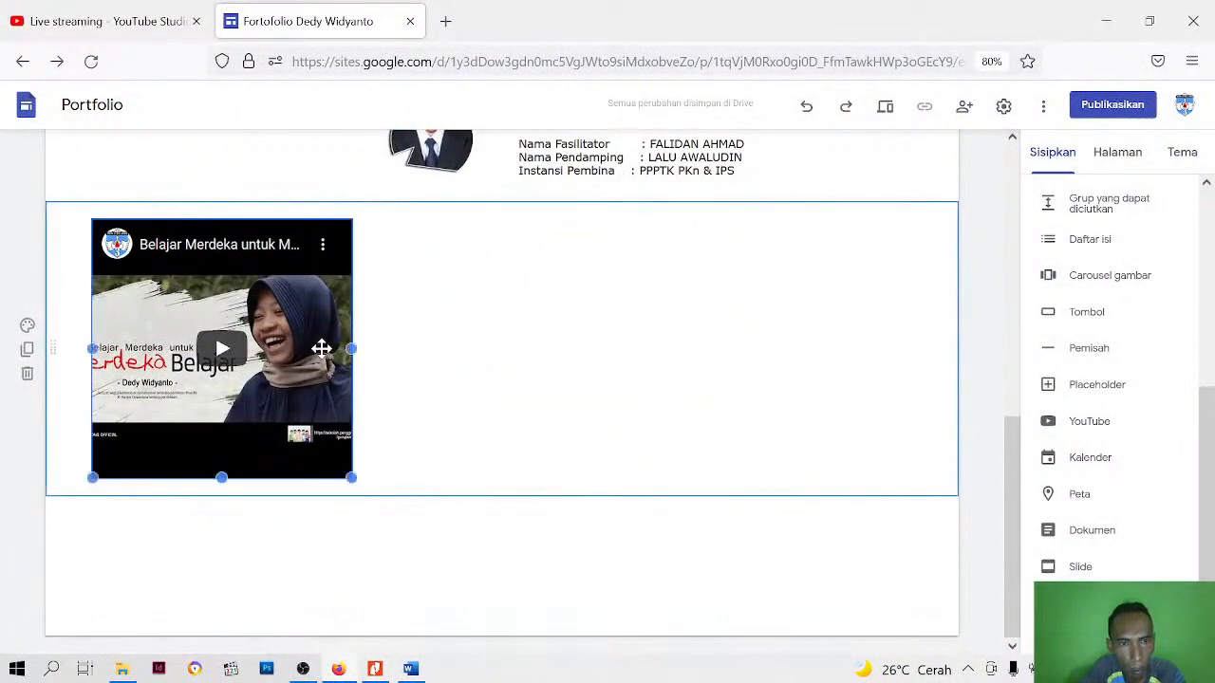
drag(351, 349, 501, 352)
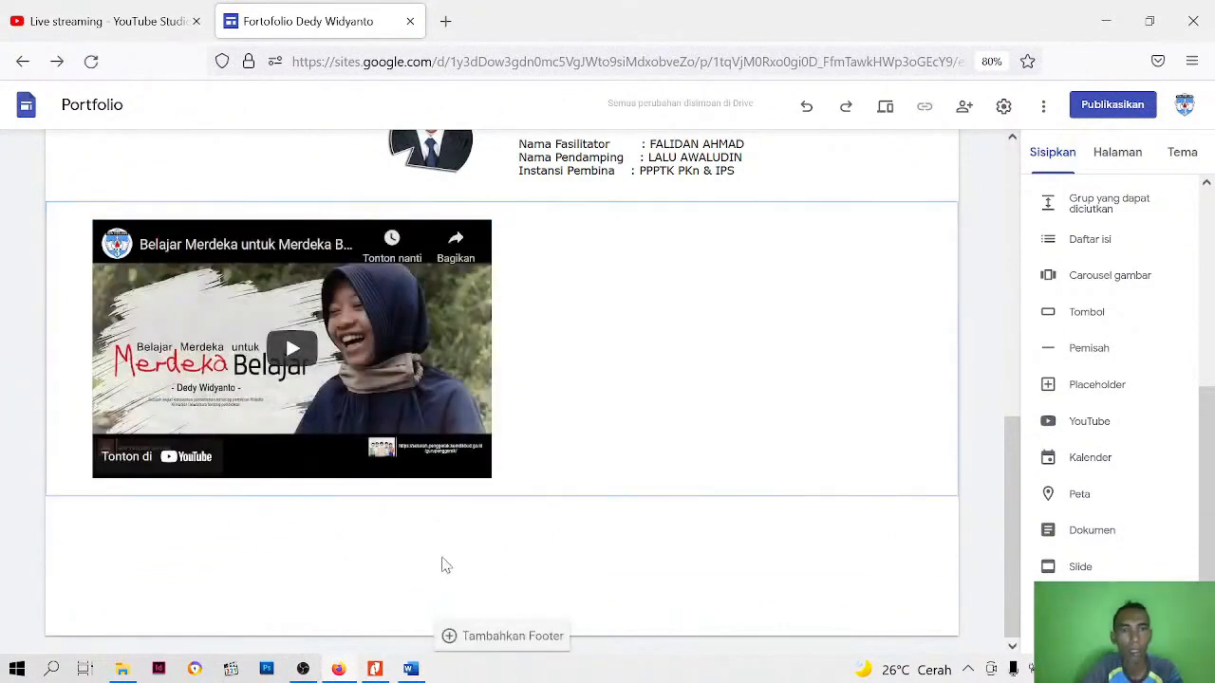
Insert an empty text box in a new section below the YouTube video
scroll(610, 434, up, 3)
scroll(591, 450, down, 2)
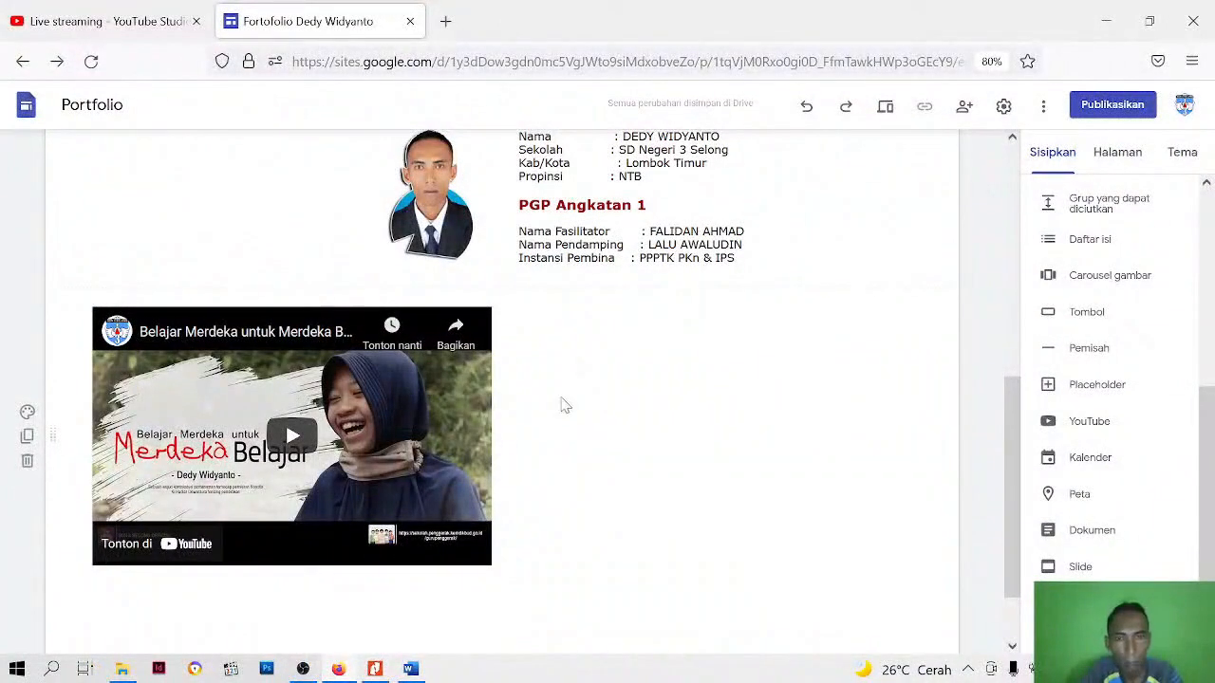
click(643, 414)
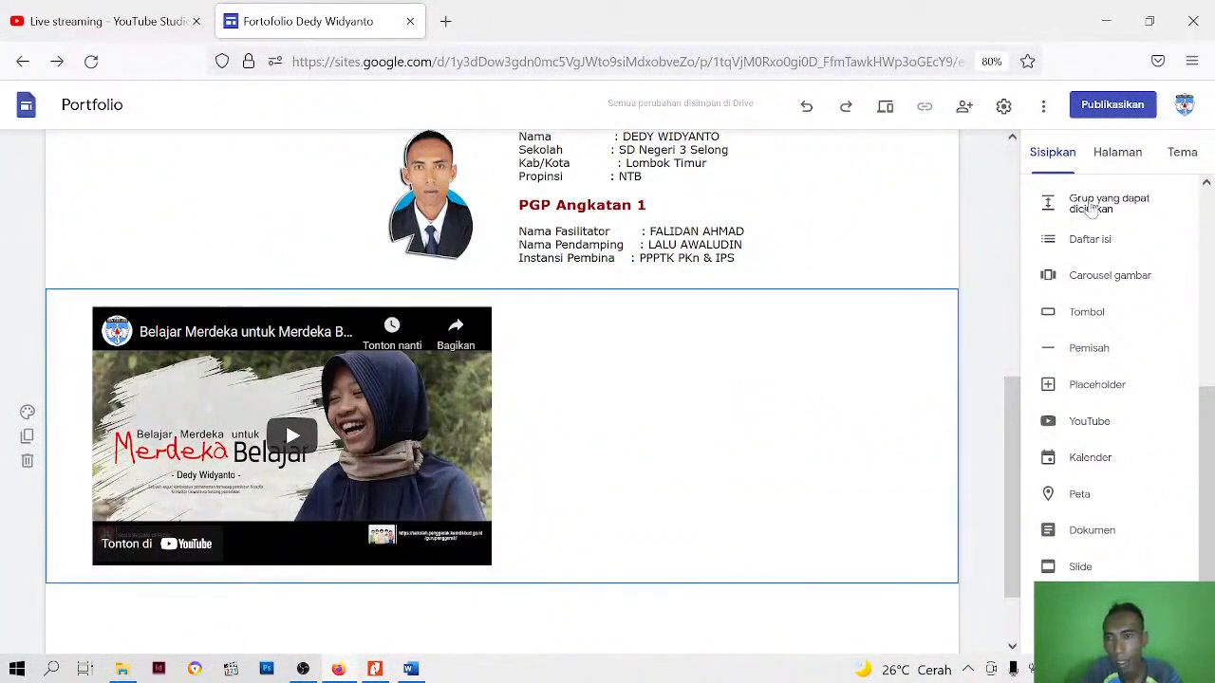
click(1049, 161)
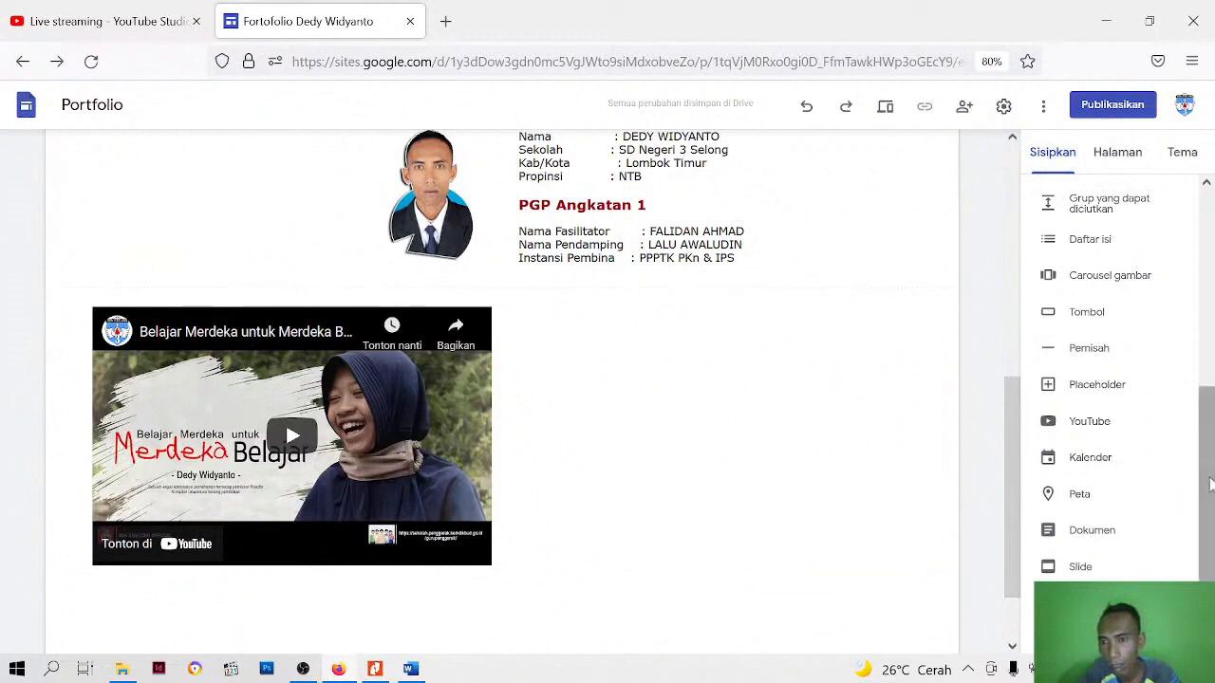
drag(1209, 484, 1212, 277)
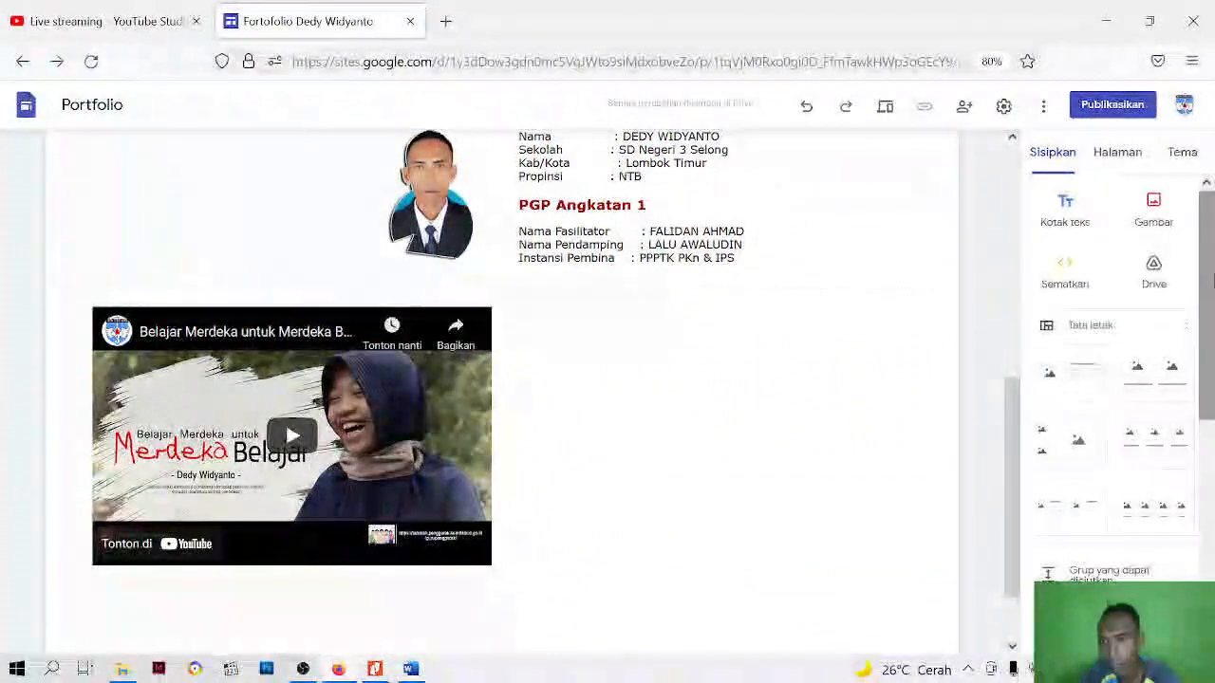
click(1068, 216)
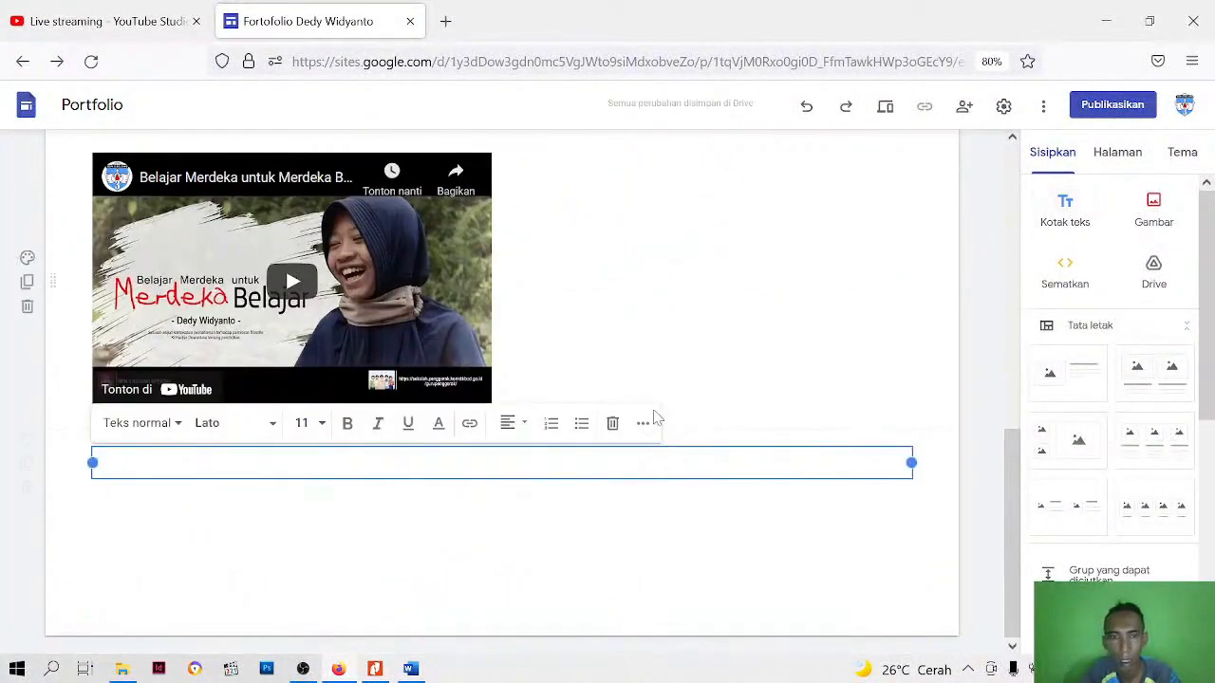
scroll(135, 453, up, 1)
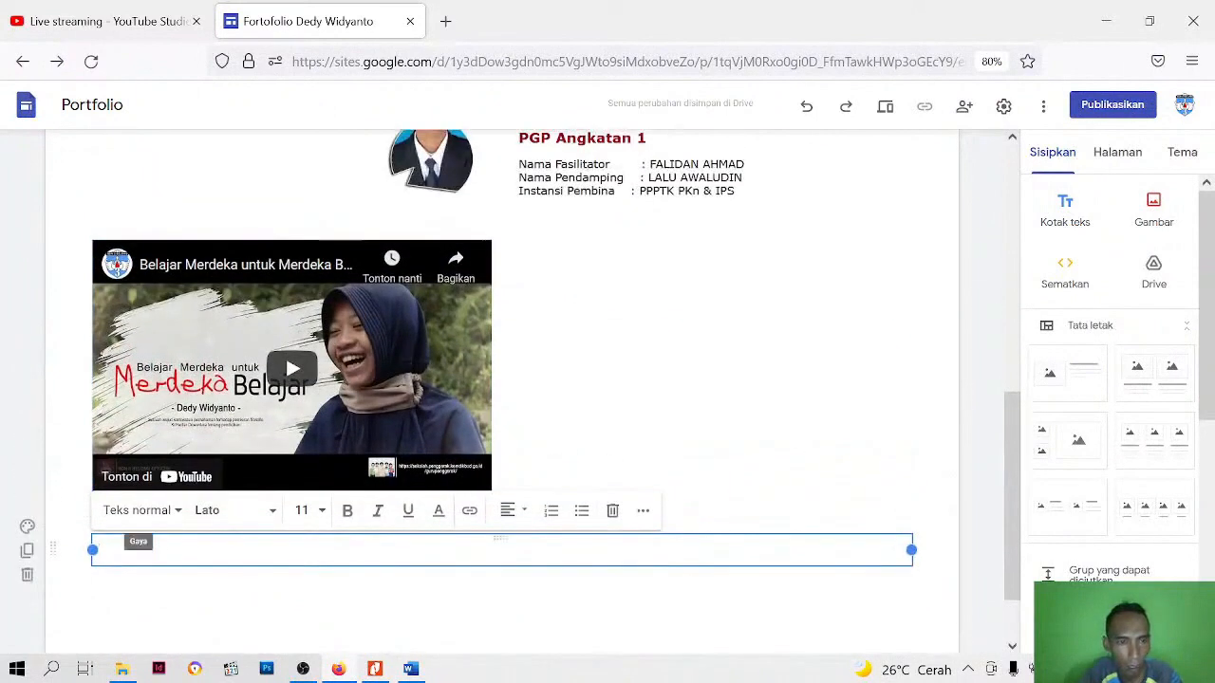
Switch to the Word document deskripsi and copy the heading "Paradigma & Visi Guru Penggerak"
click(410, 669)
scroll(525, 442, down, 5)
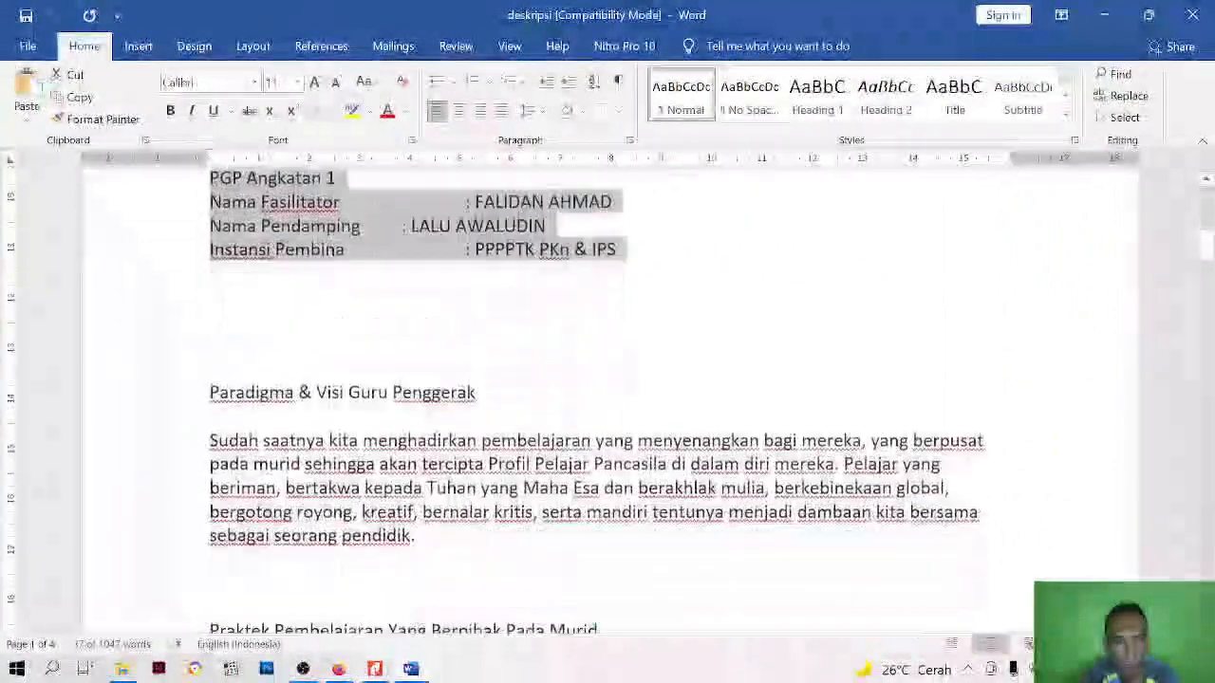
scroll(607, 399, down, 1)
click(210, 344)
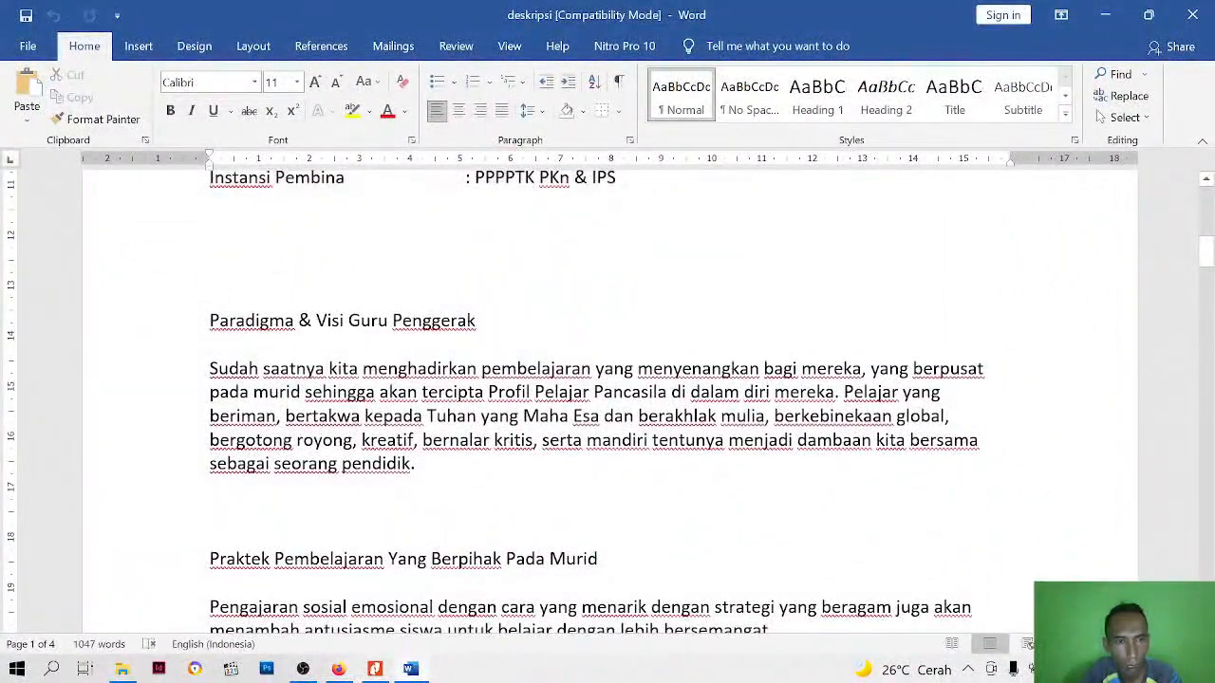
drag(210, 321, 484, 321)
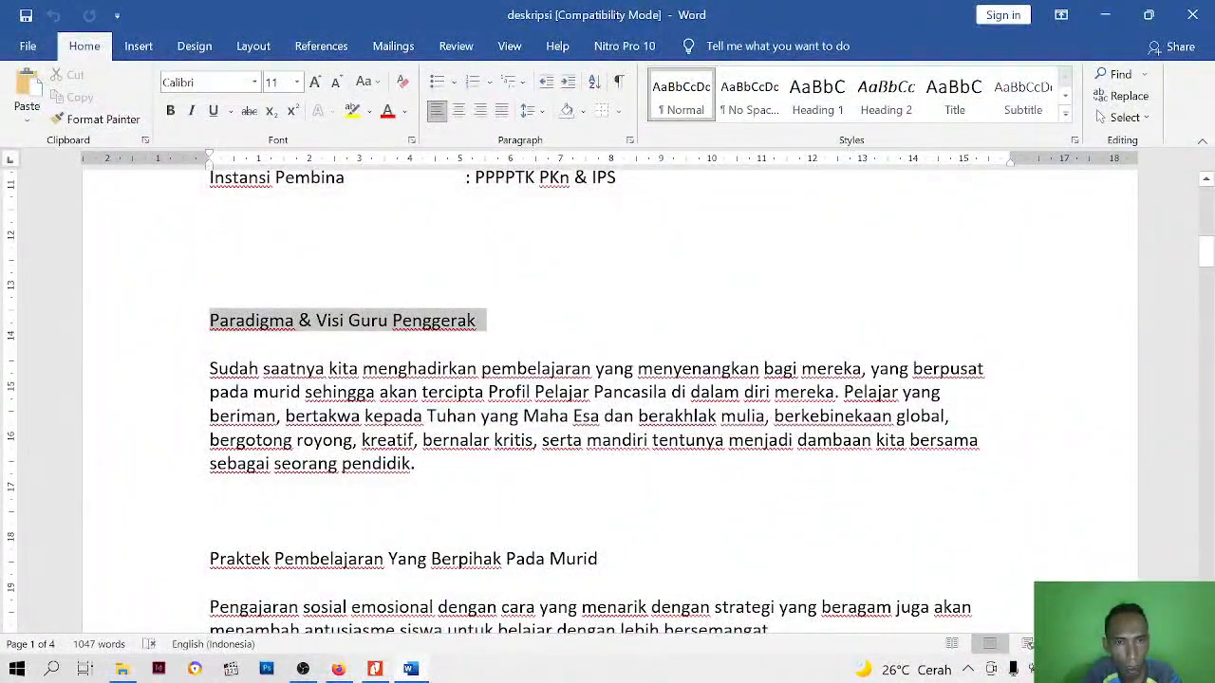
right_click(434, 320)
click(475, 353)
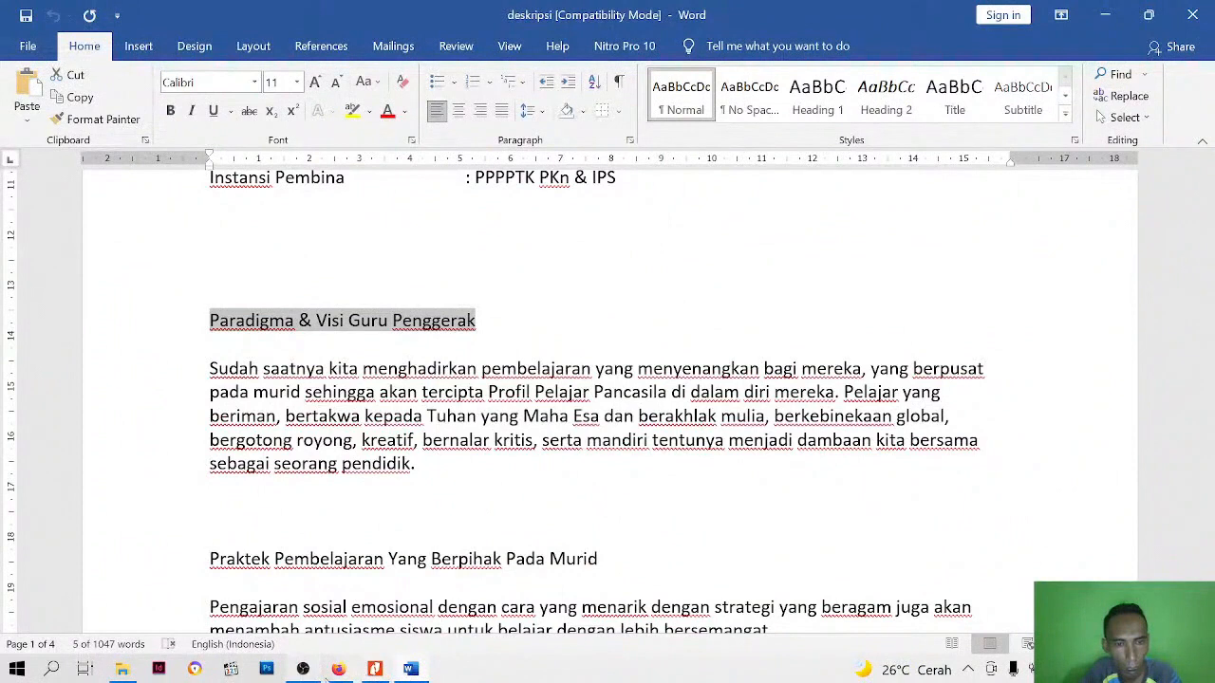
Switch back to Google Sites in Firefox and paste the copied heading into the empty text box
click(337, 669)
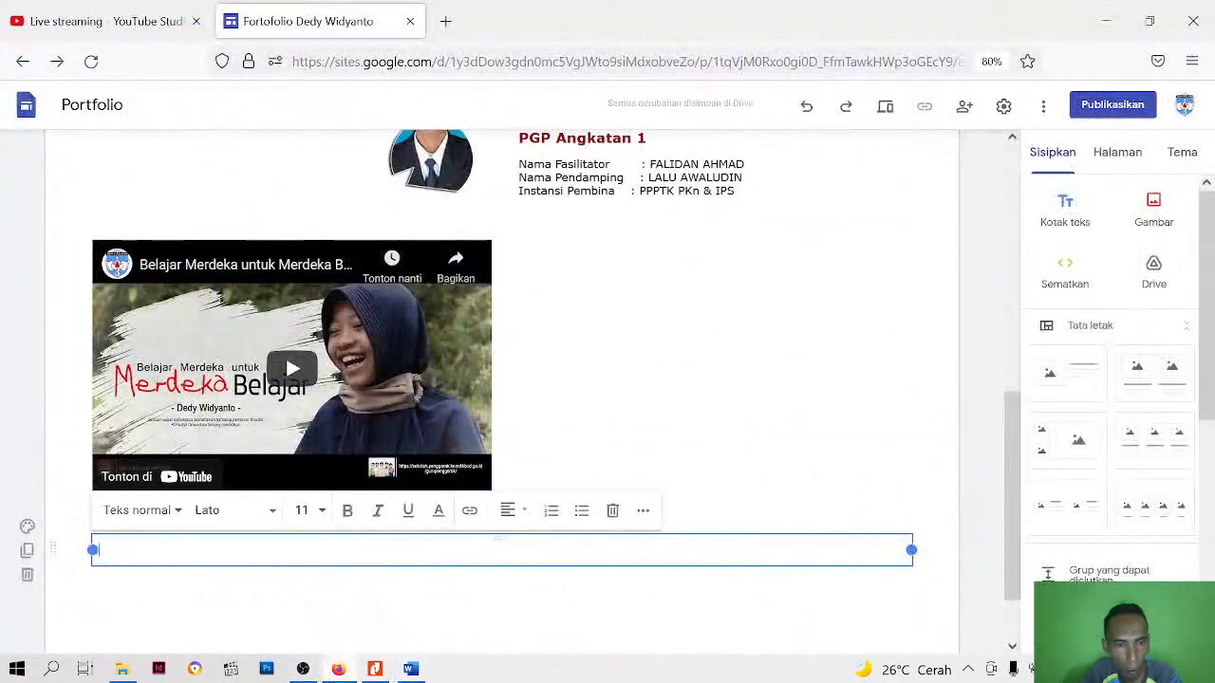
right_click(258, 548)
click(350, 350)
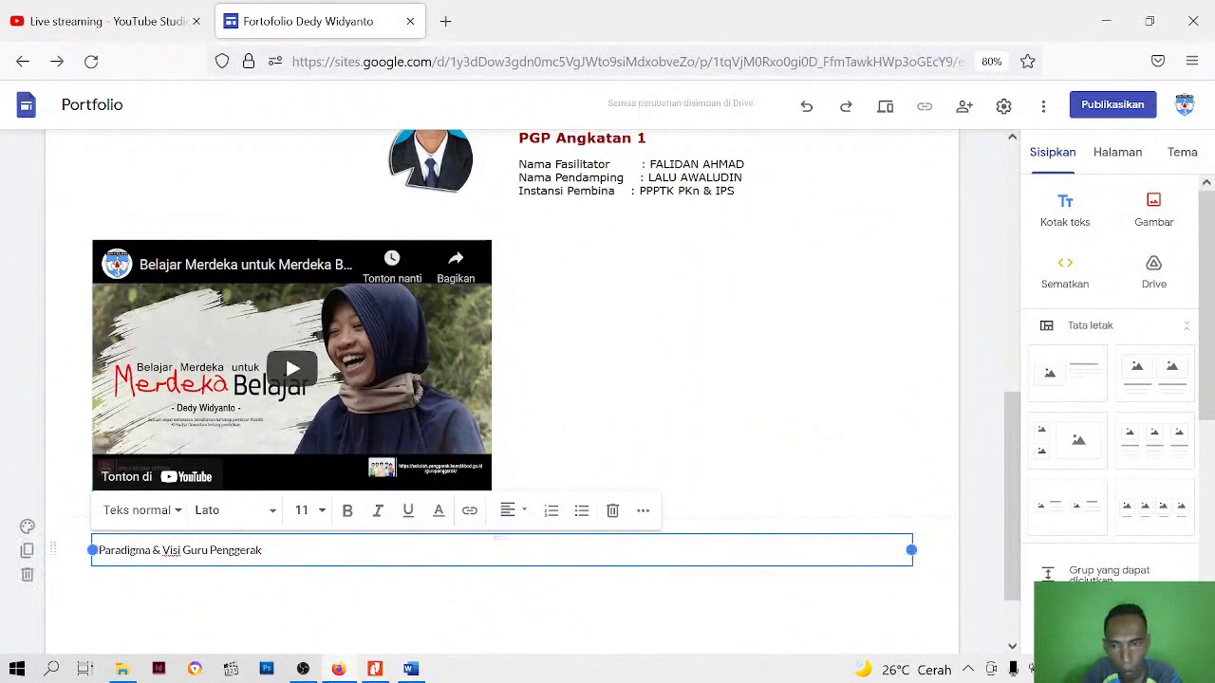
Narrow the "Paradigma & Visi Guru Penggerak" text box and move it to the right of the YouTube video, aligned with its top
drag(911, 550, 421, 549)
click(350, 585)
click(171, 551)
drag(171, 550, 613, 294)
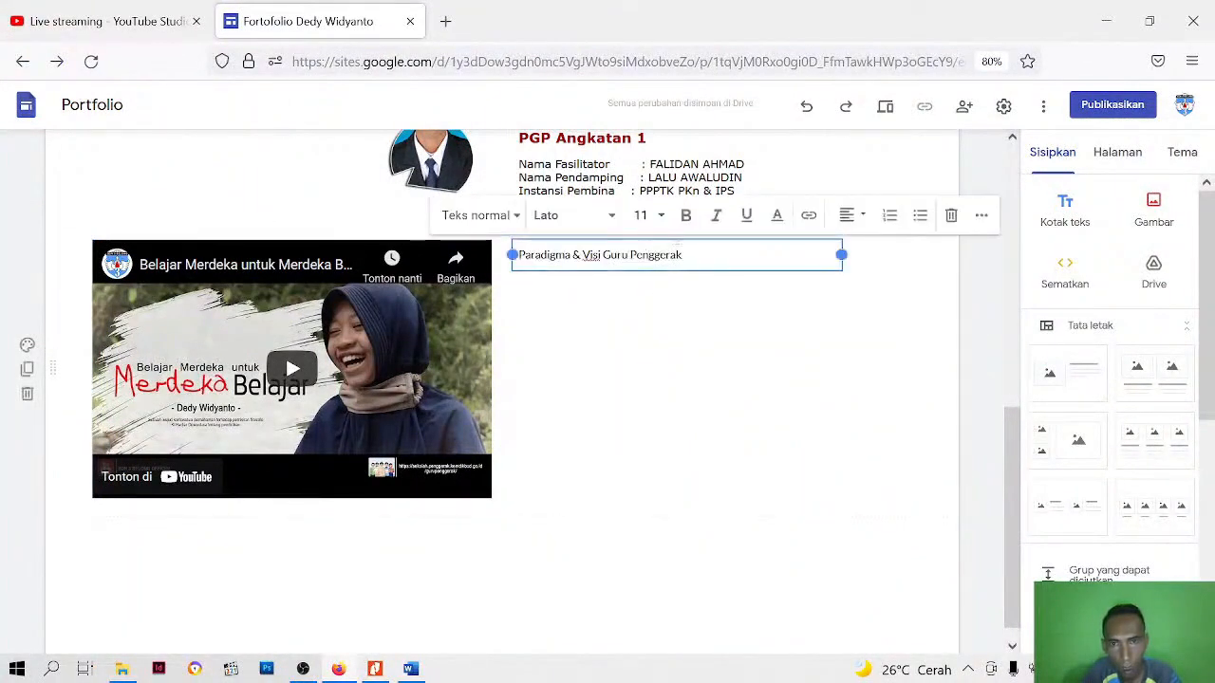
Widen the "Paradigma & Visi Guru Penggerak" text box to the section's right margin and apply the smaller Judul heading style to its text
drag(840, 254, 938, 264)
click(927, 339)
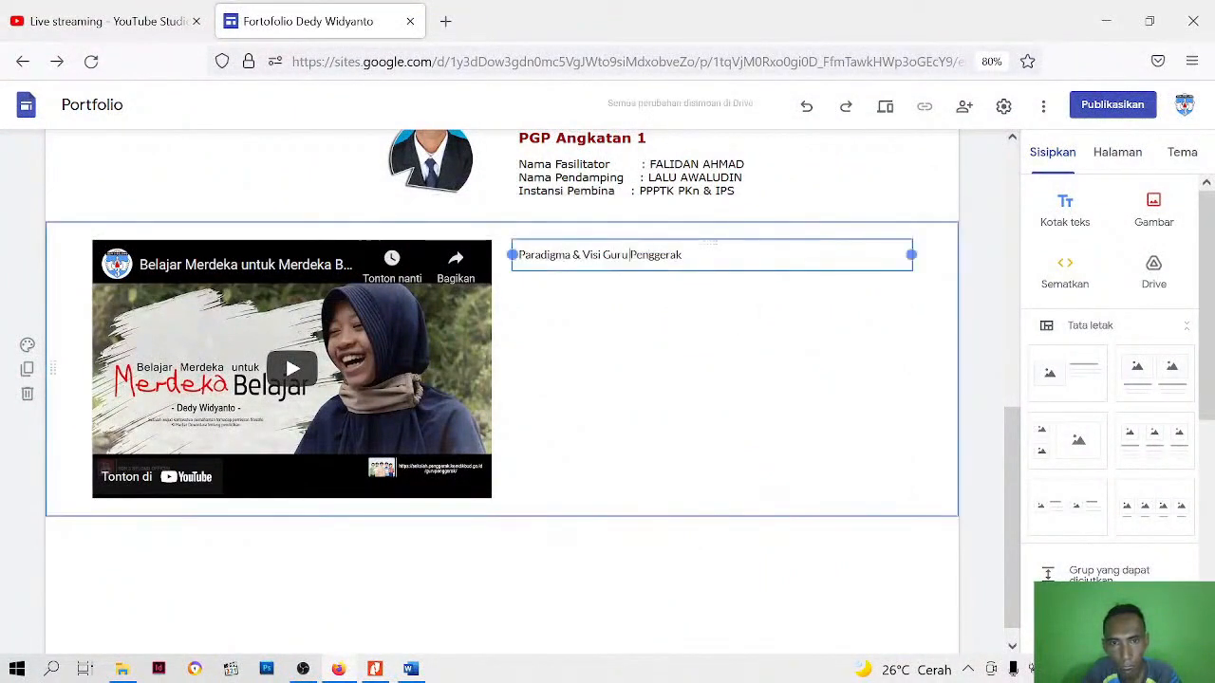
click(629, 254)
drag(683, 254, 511, 260)
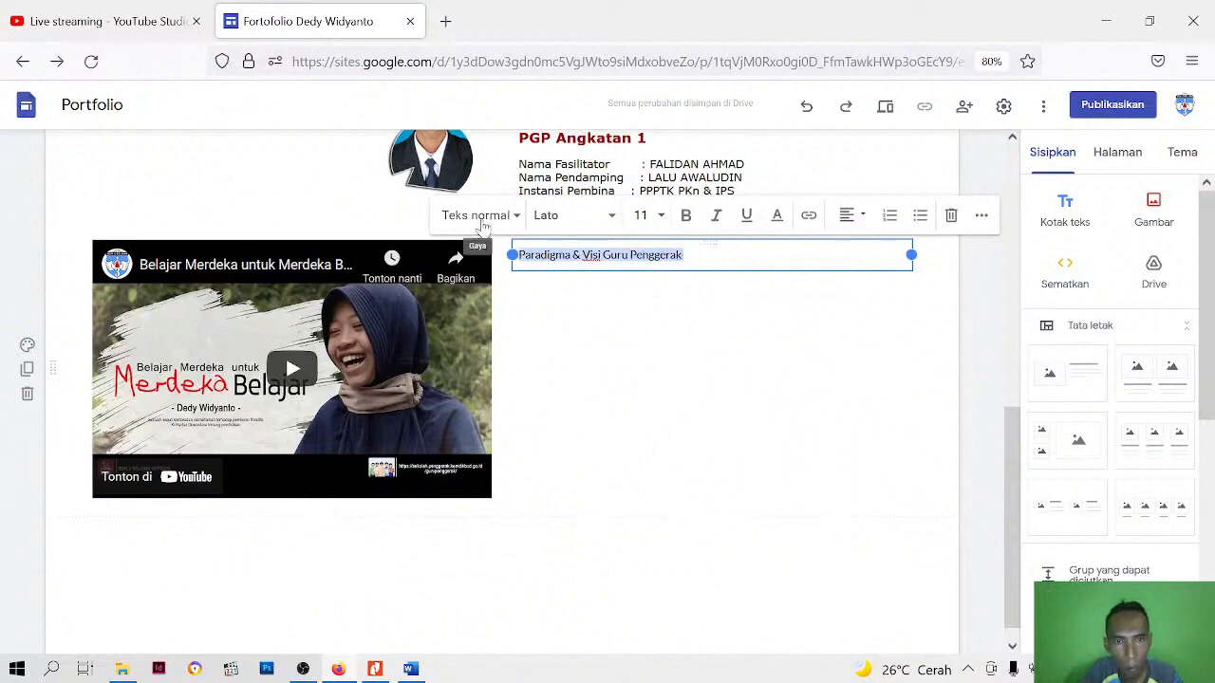
click(518, 218)
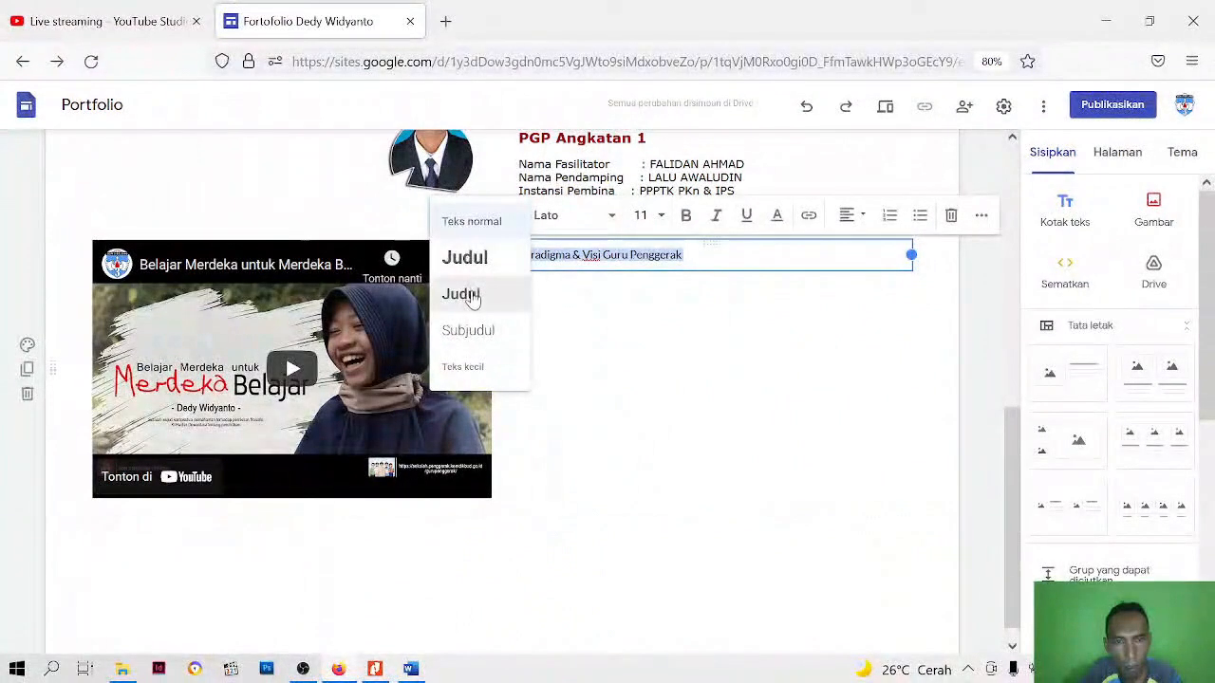
click(471, 301)
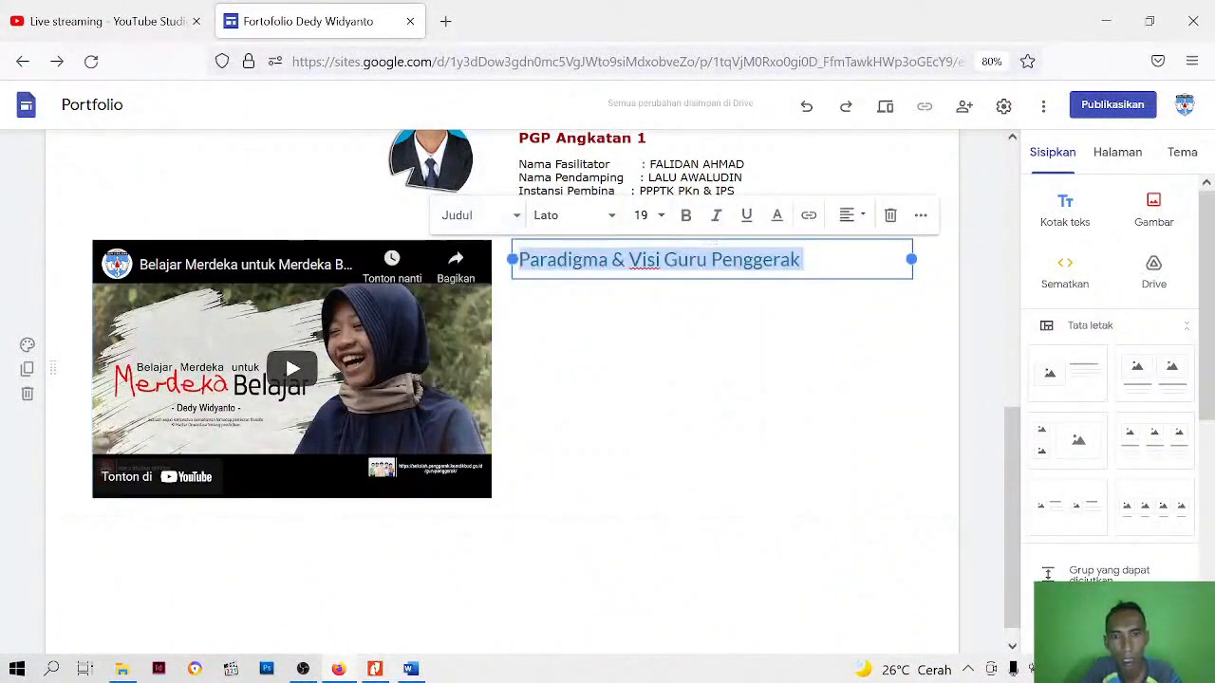
Format the "Paradigma & Visi Guru Penggerak" heading in bold Verdana at font size 14
click(613, 215)
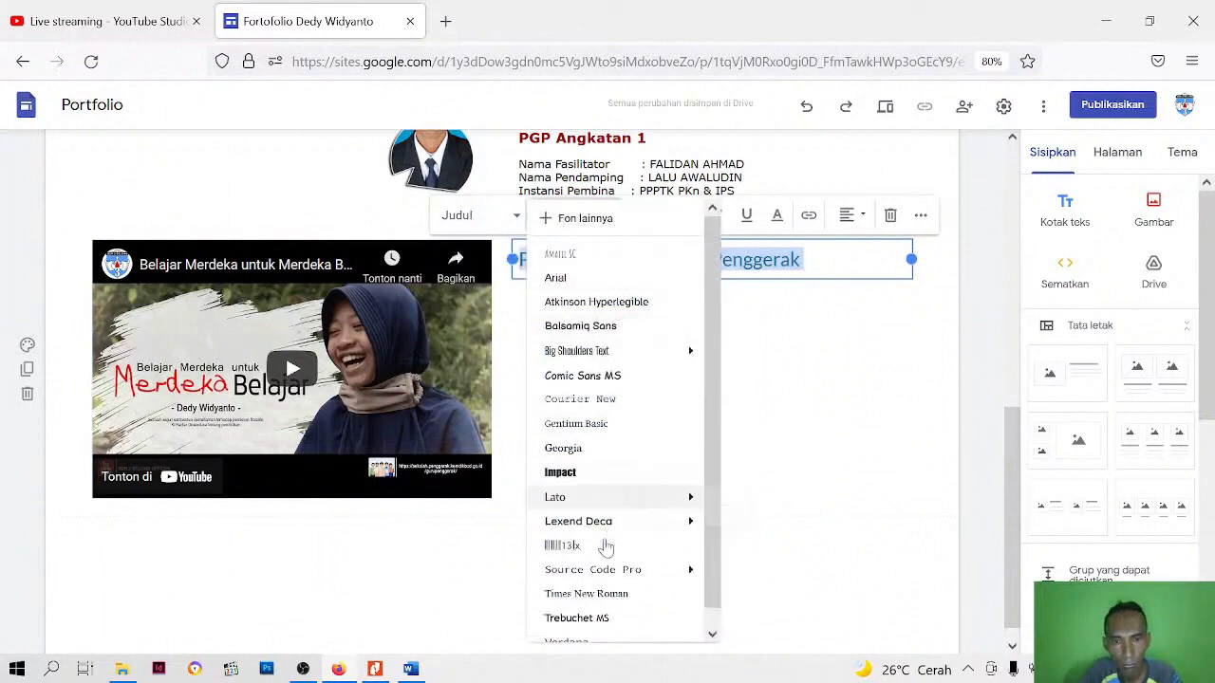
click(575, 622)
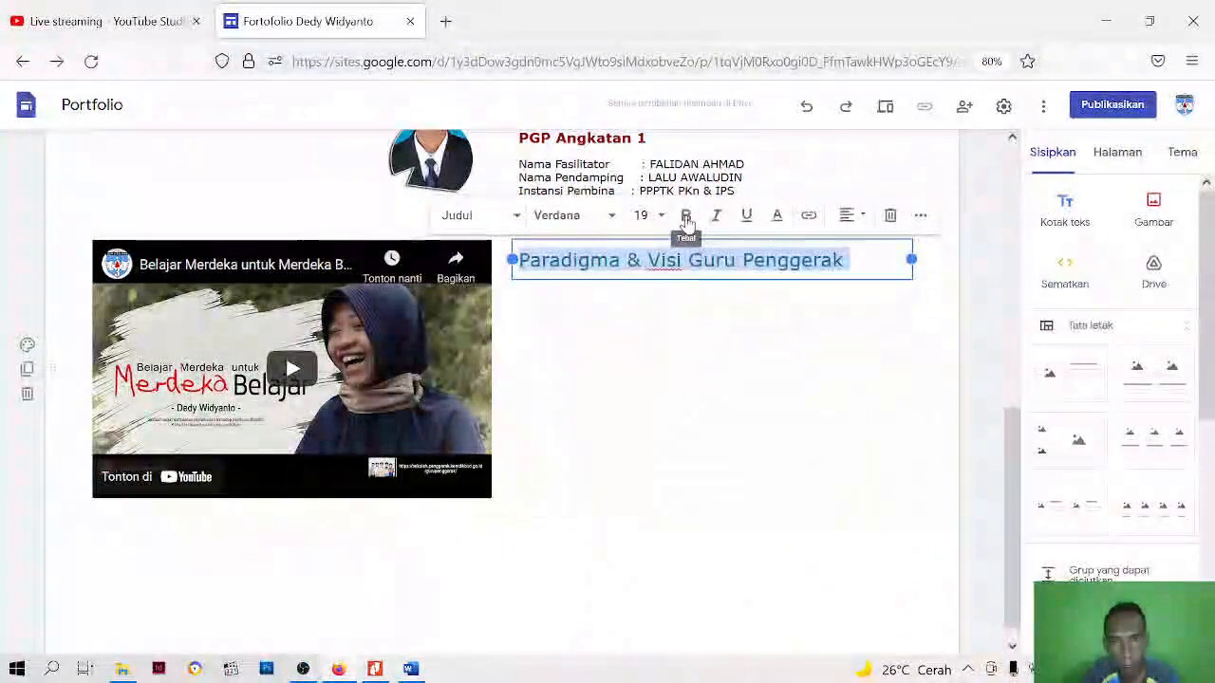
click(685, 214)
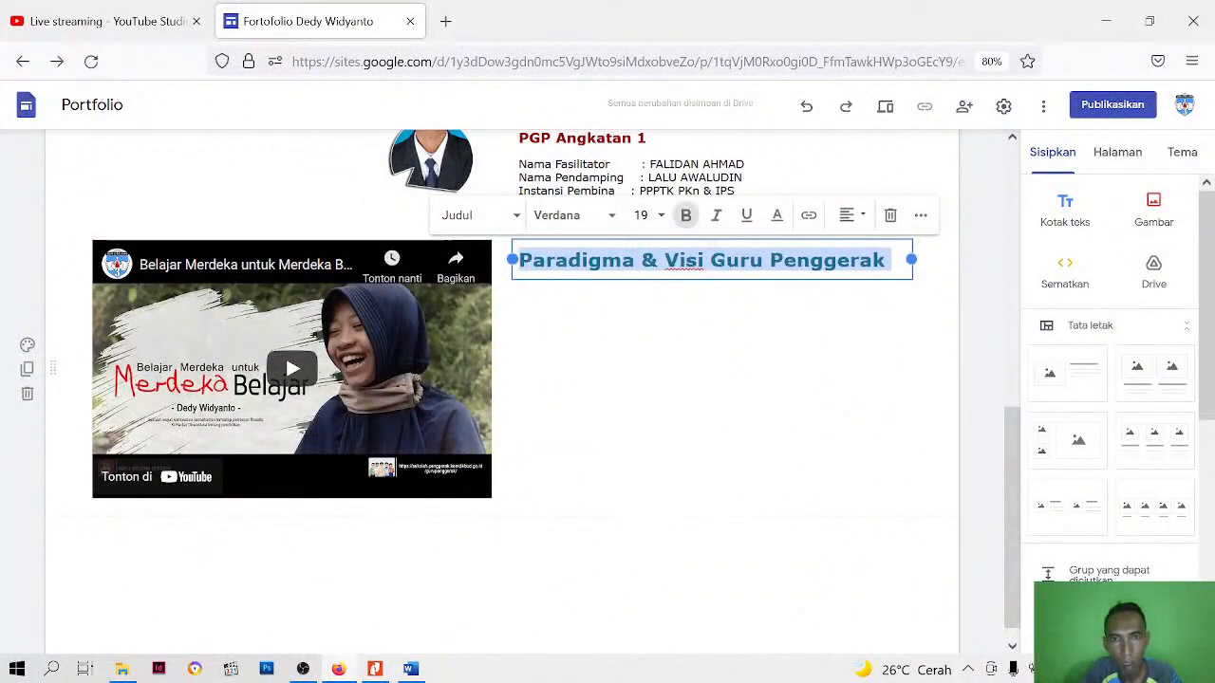
click(645, 215)
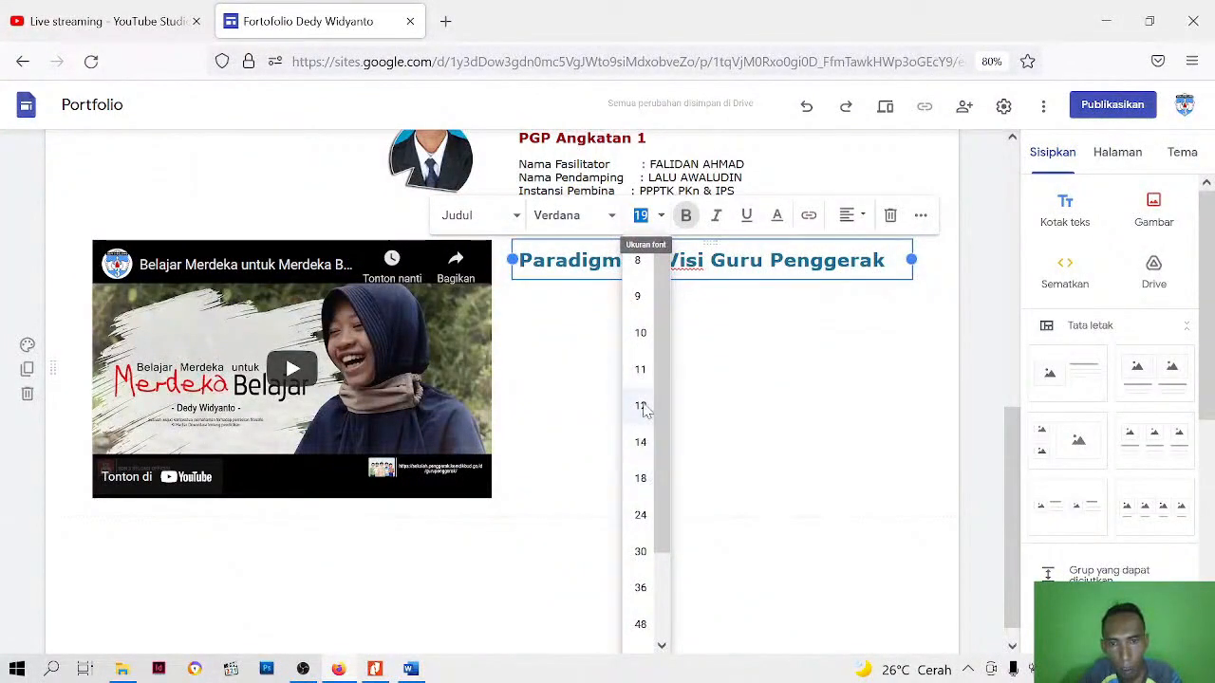
click(642, 406)
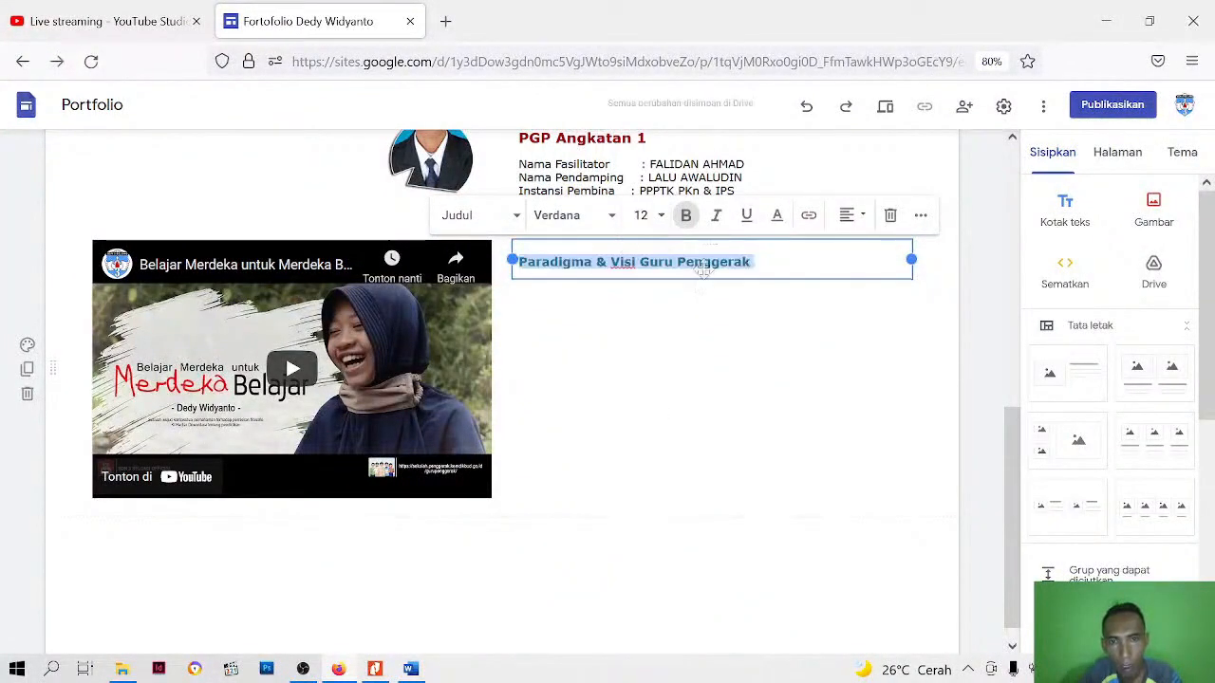
click(643, 215)
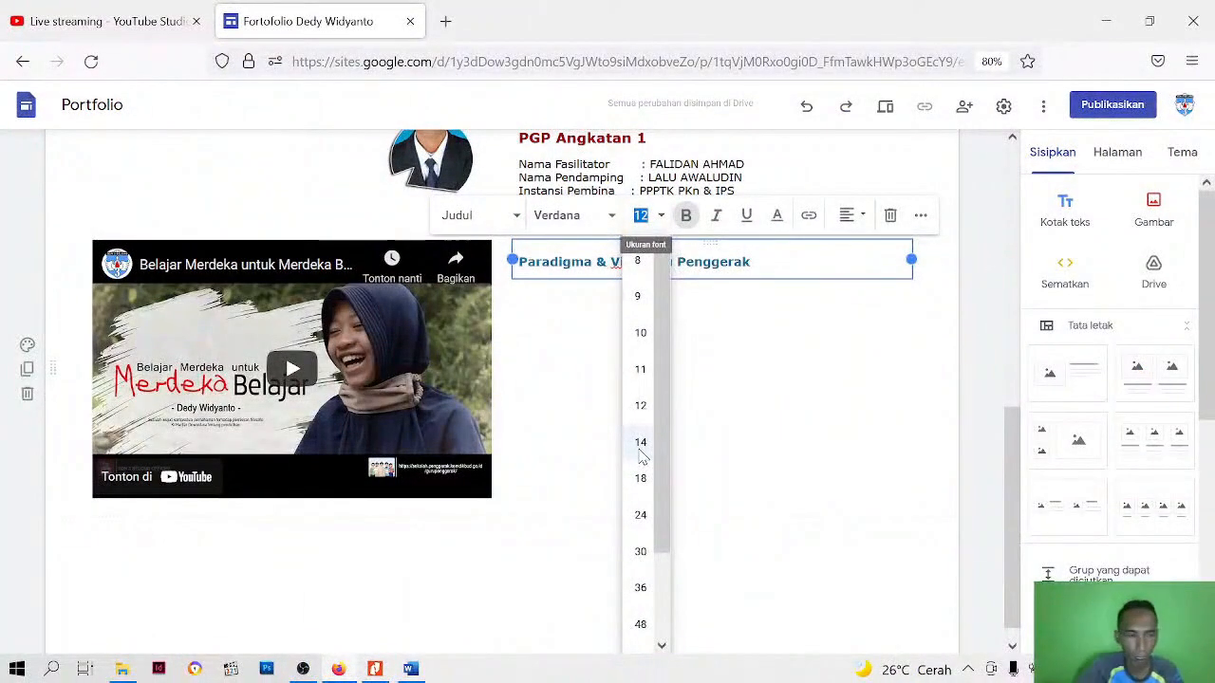
click(640, 442)
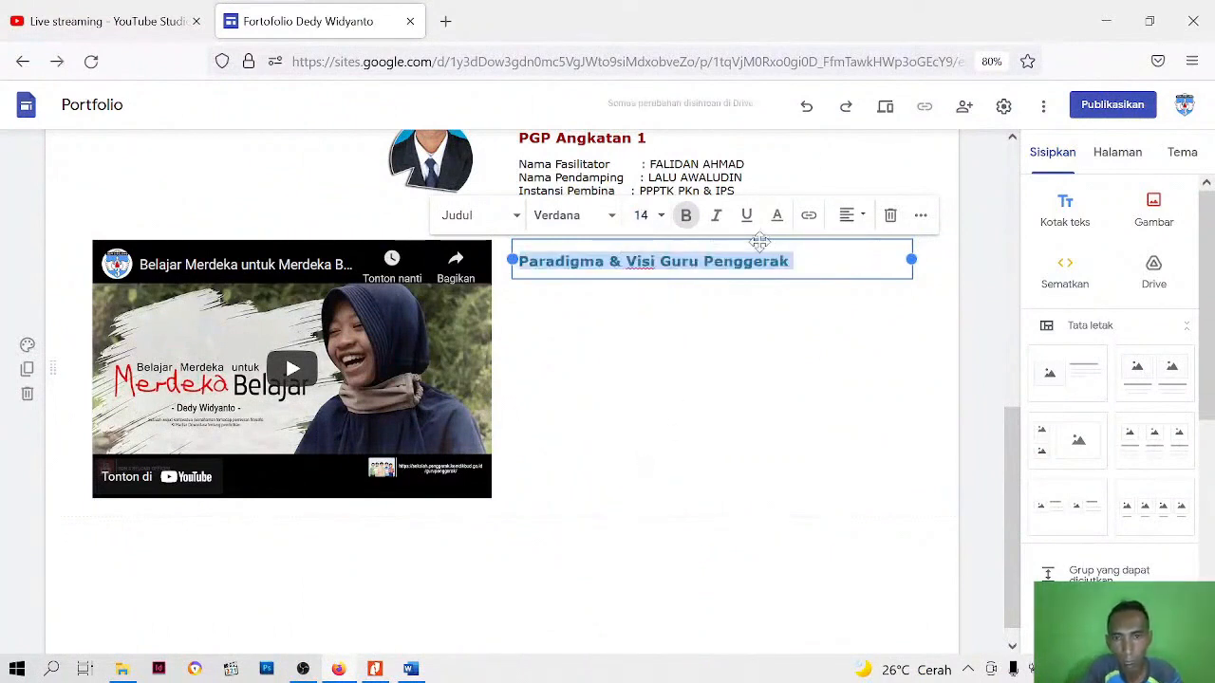
Center the "Paradigma & Visi Guru Penggerak" heading and set its line spacing to single (Tunggal)
click(862, 220)
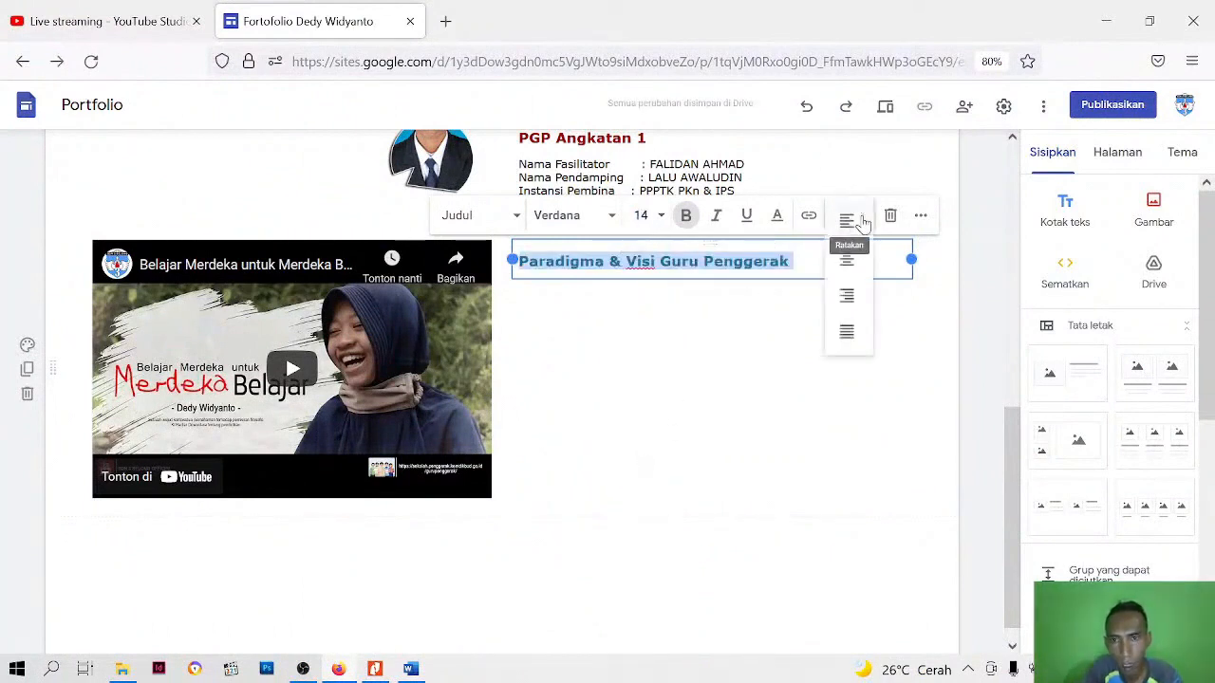
click(847, 258)
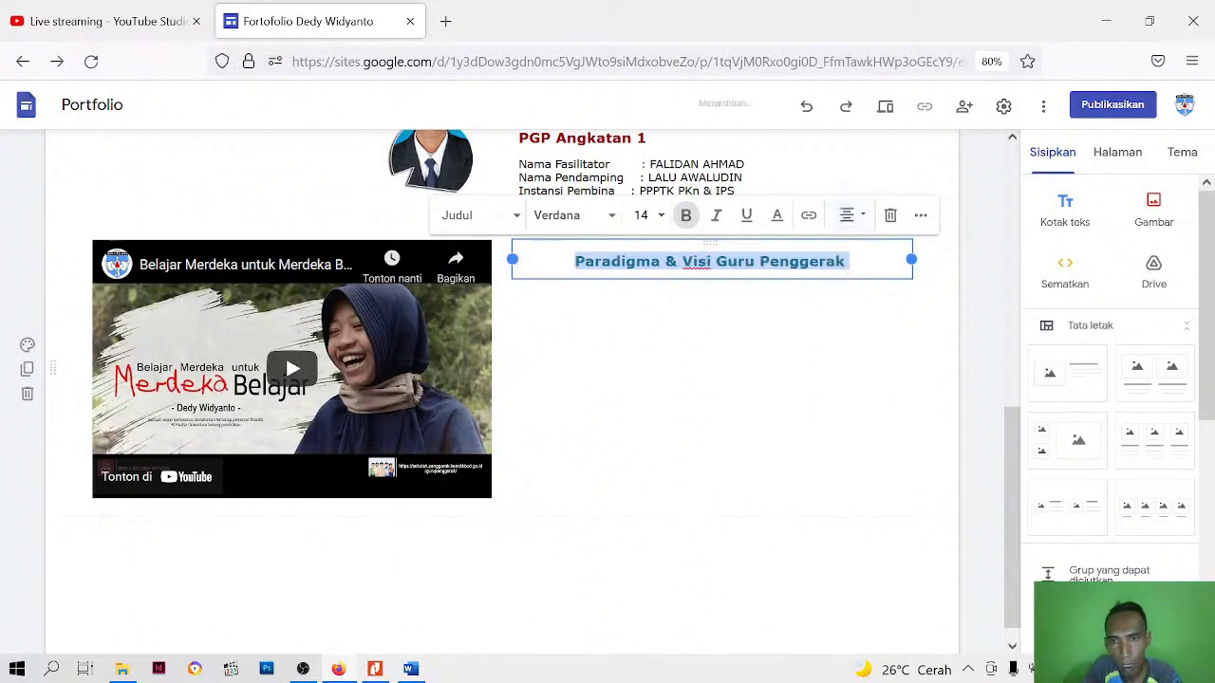
click(920, 217)
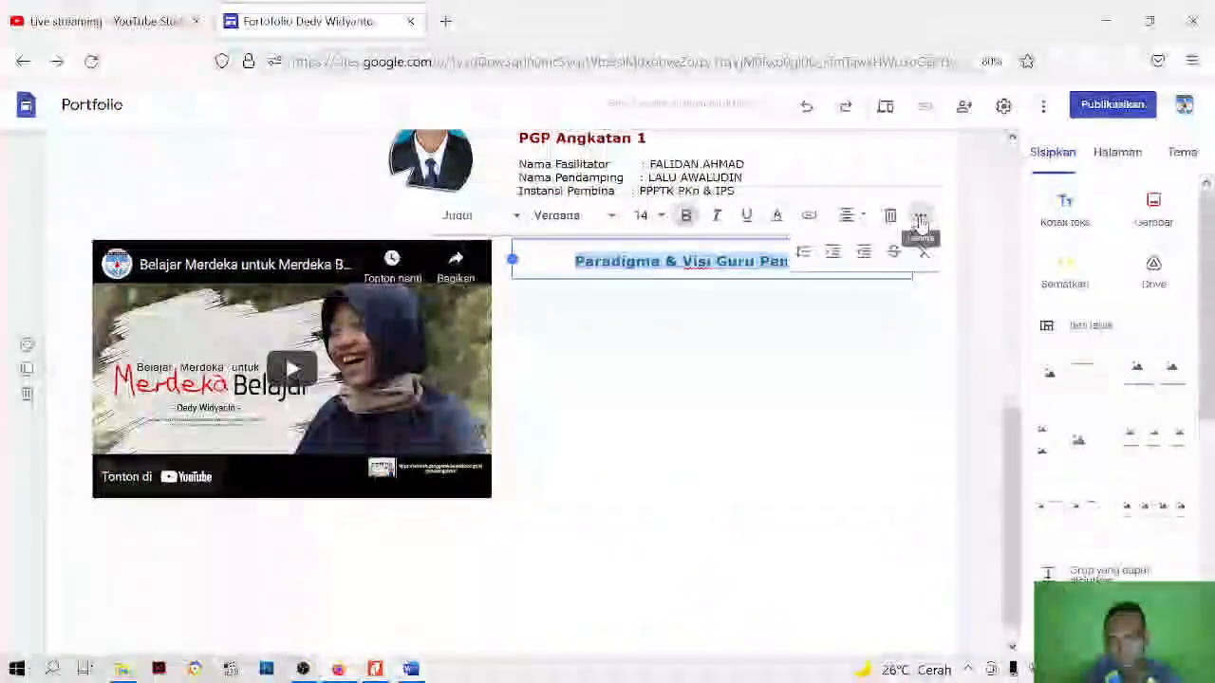
click(803, 251)
click(790, 285)
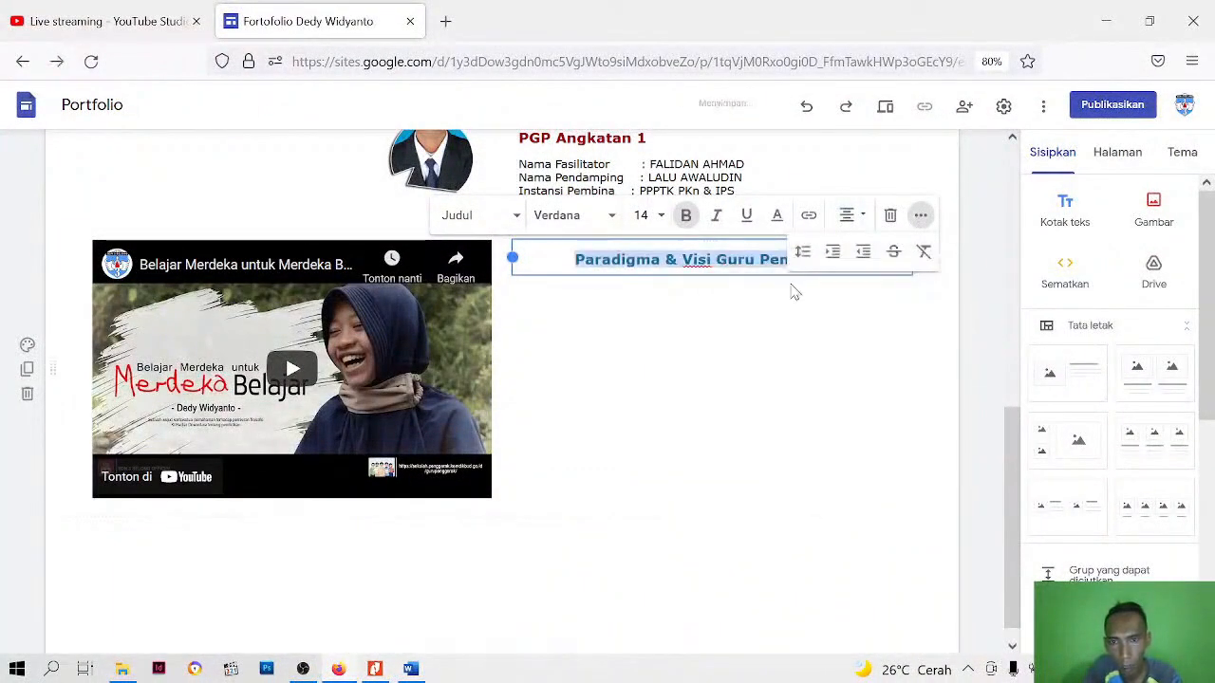
click(787, 347)
click(698, 264)
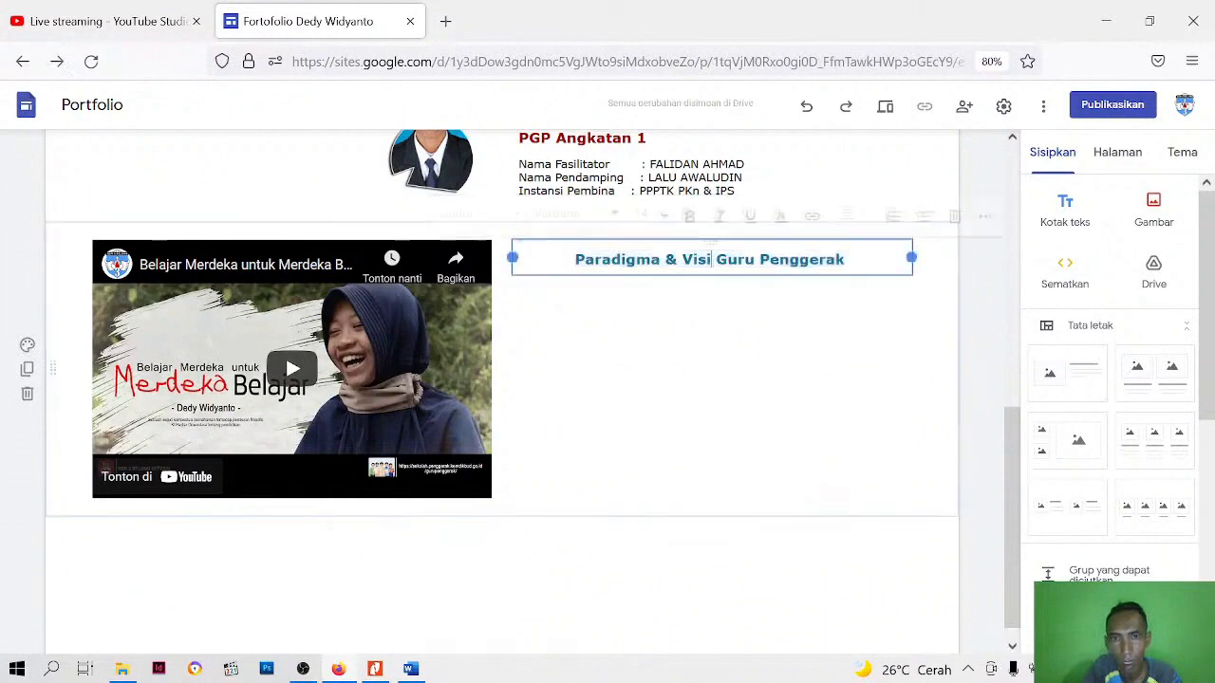
Insert an empty text box and place it directly under the heading, beside the YouTube video
click(724, 415)
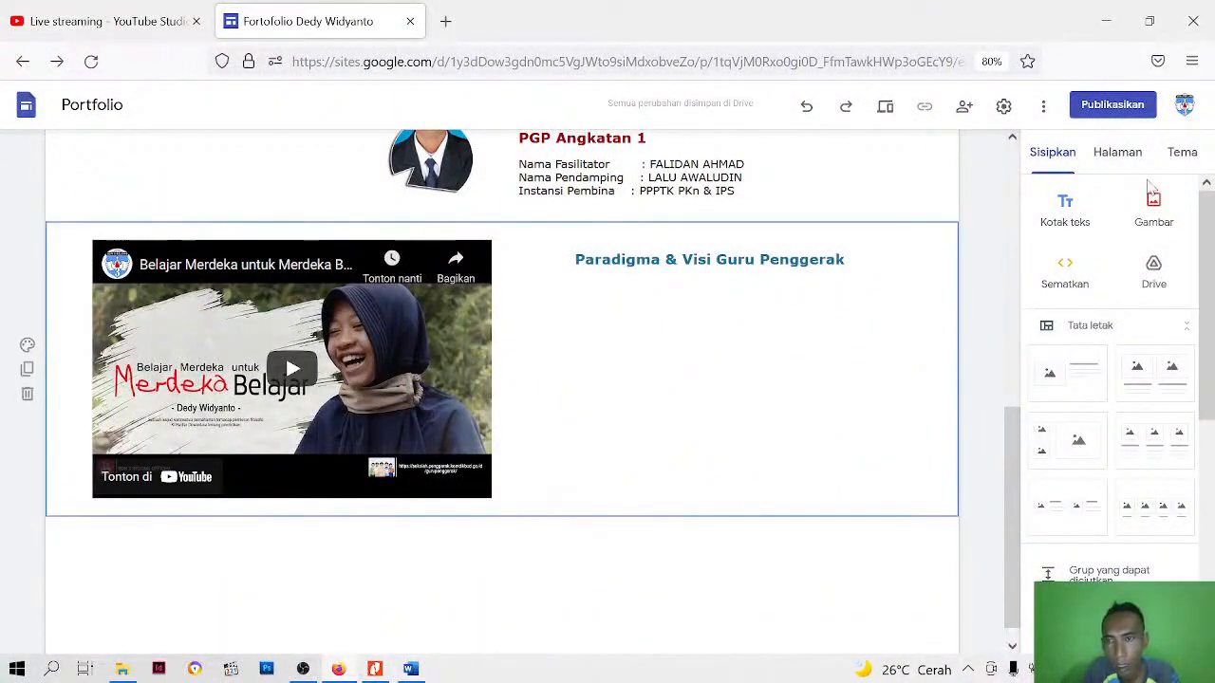
click(1073, 220)
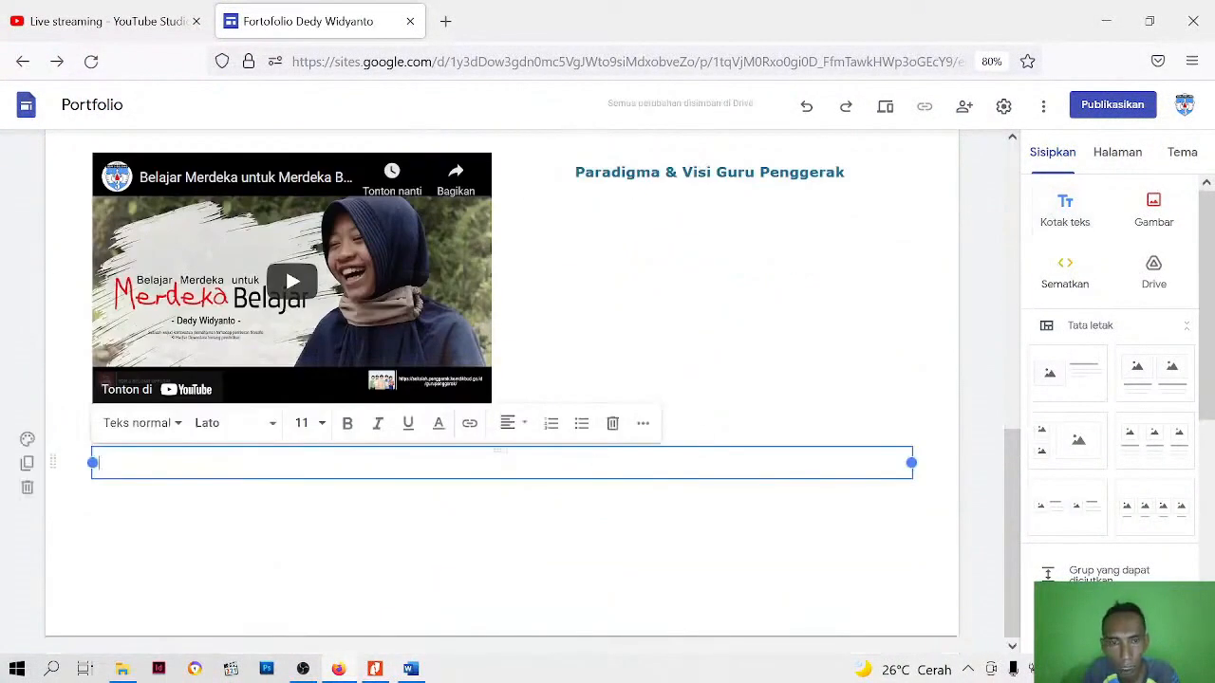
drag(578, 475, 703, 234)
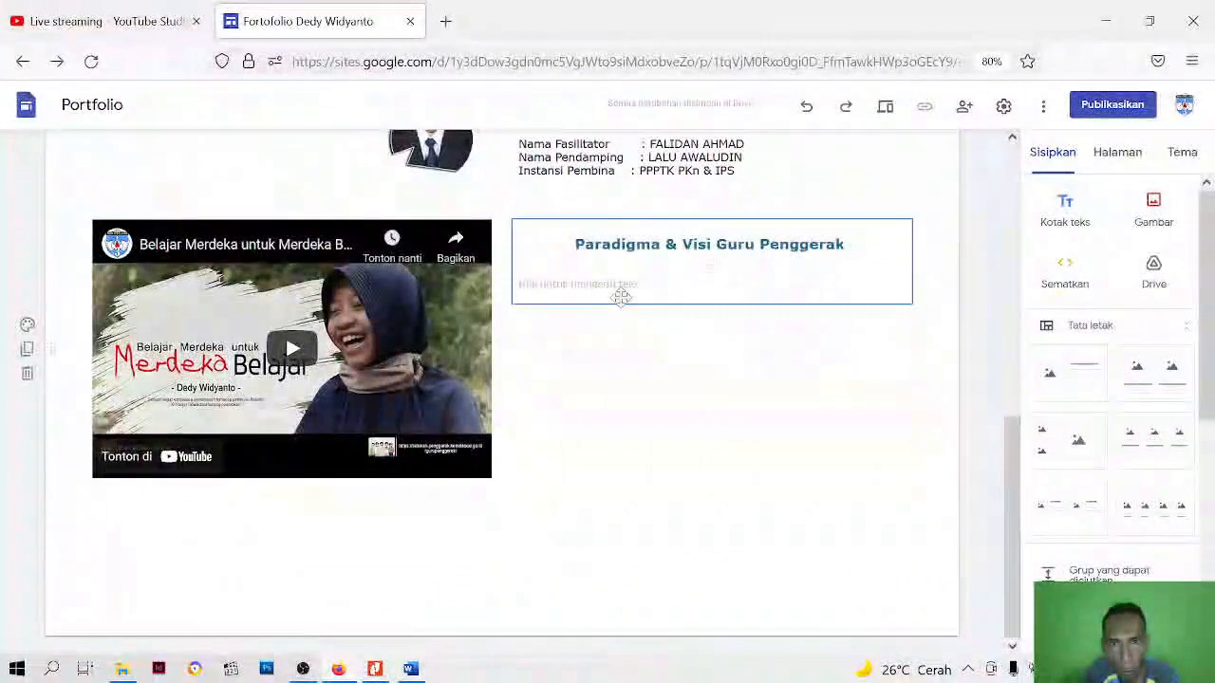
Switch to the Word document deskripsi and copy the "Sudah saatnya kita menghadirkan pembelajaran…" paragraph under the Paradigma & Visi Guru Penggerak heading
click(410, 669)
drag(209, 369, 424, 464)
key(ctrl+c)
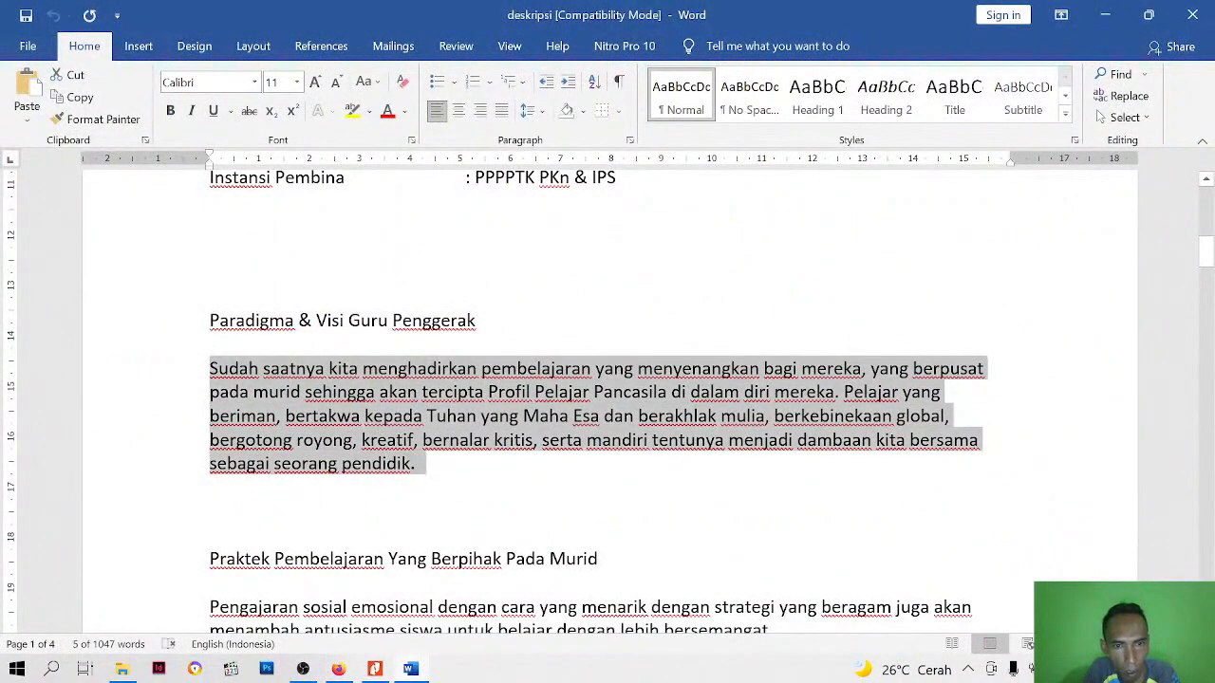
right_click(324, 431)
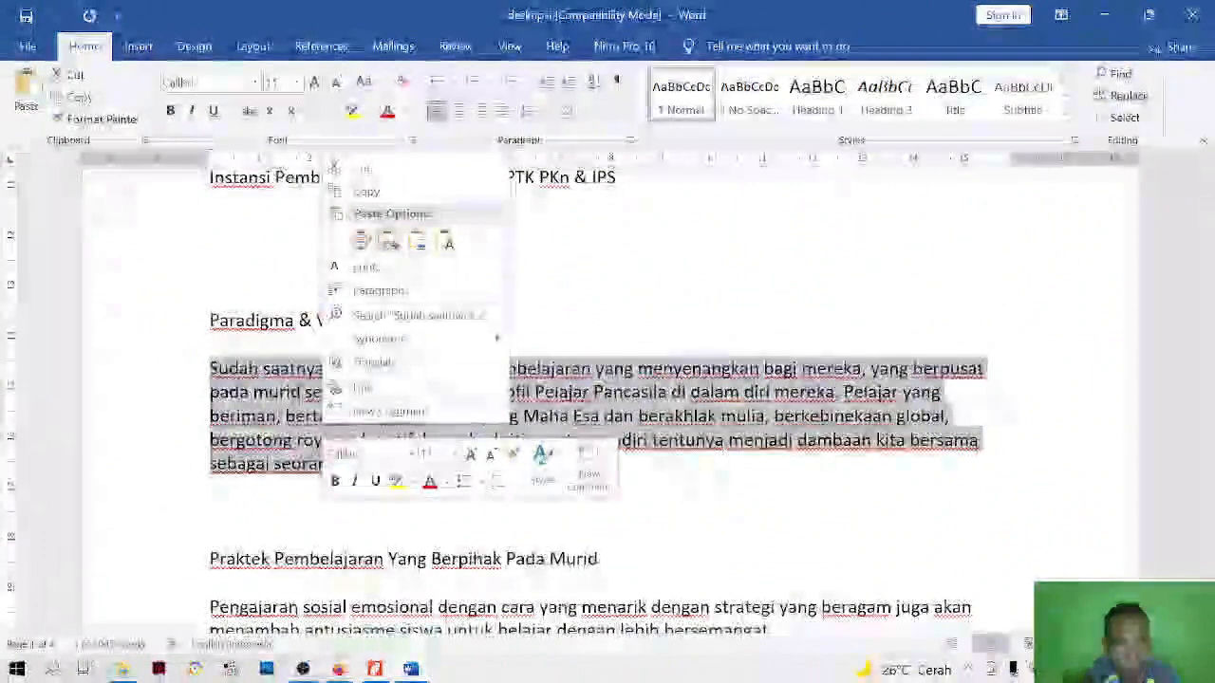
click(358, 190)
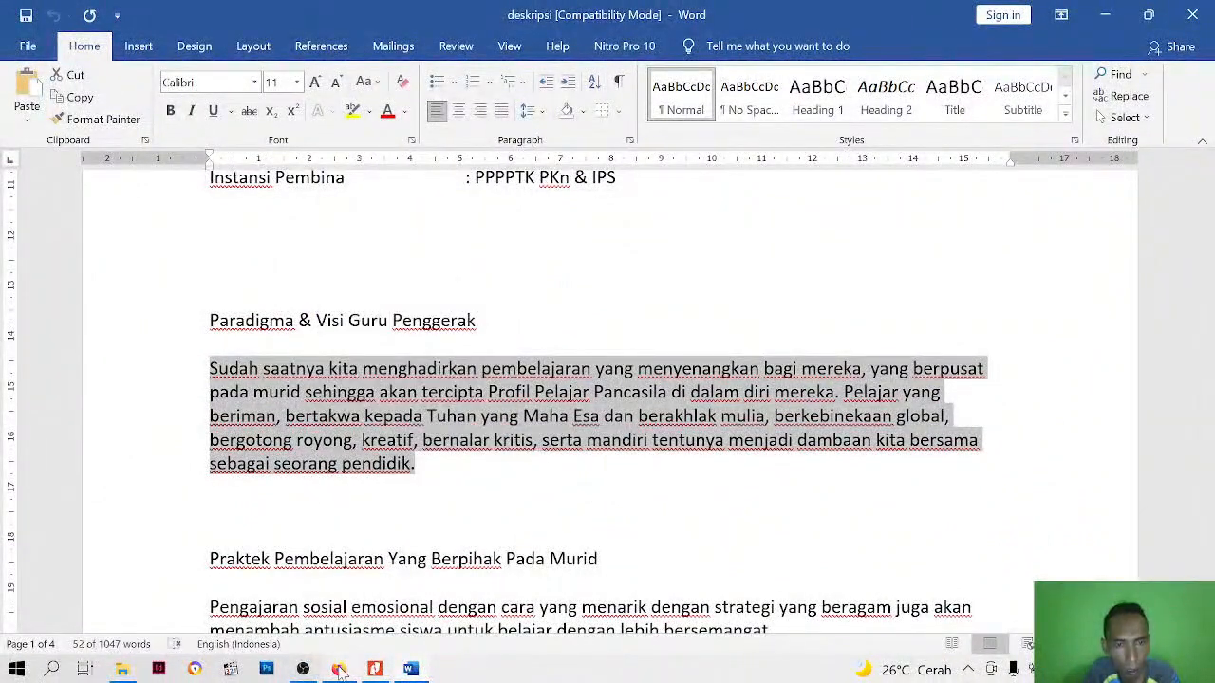
Switch back to Google Sites in Firefox and paste the copied paragraph into the empty text box under the heading
click(338, 670)
right_click(608, 283)
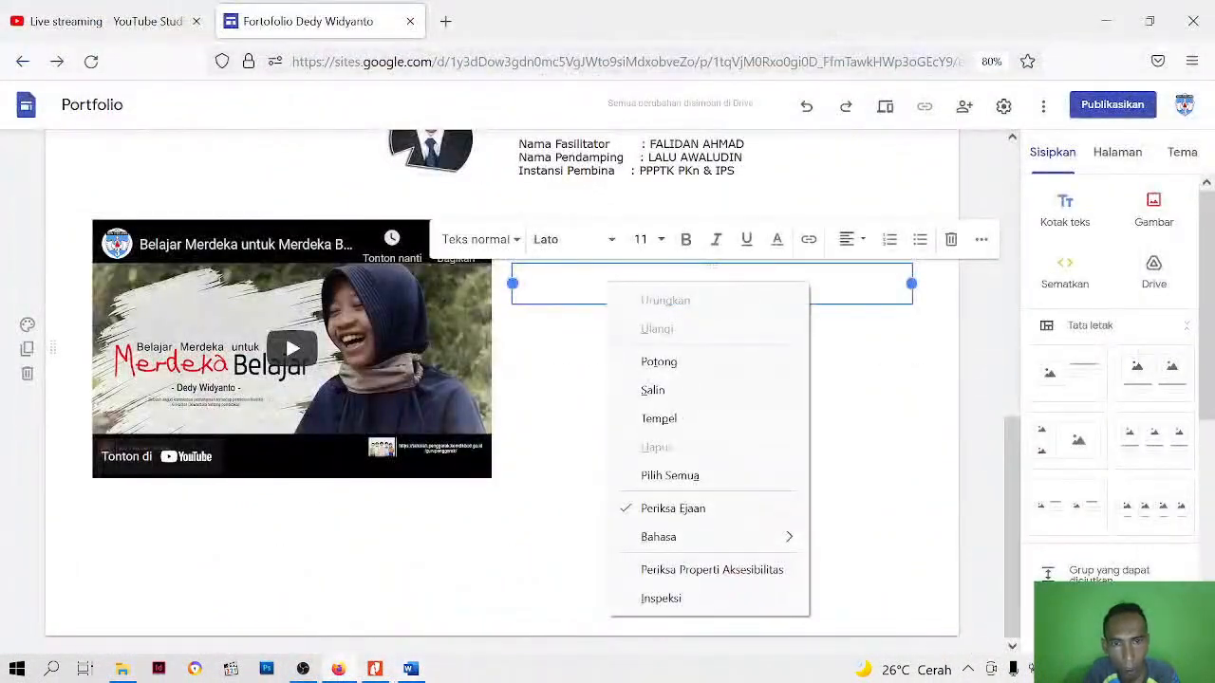
click(655, 419)
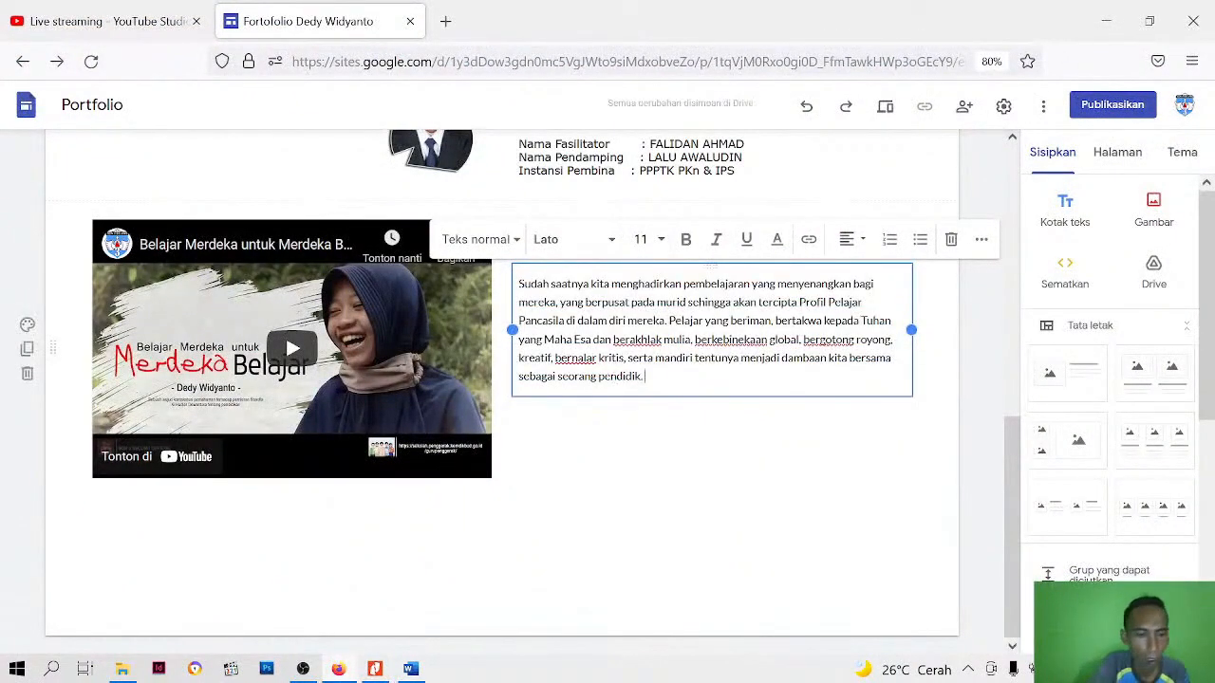
Format the whole pasted paragraph with the Teks kecil style, font size 10 and the Verdana font
key(ctrl+a)
click(509, 243)
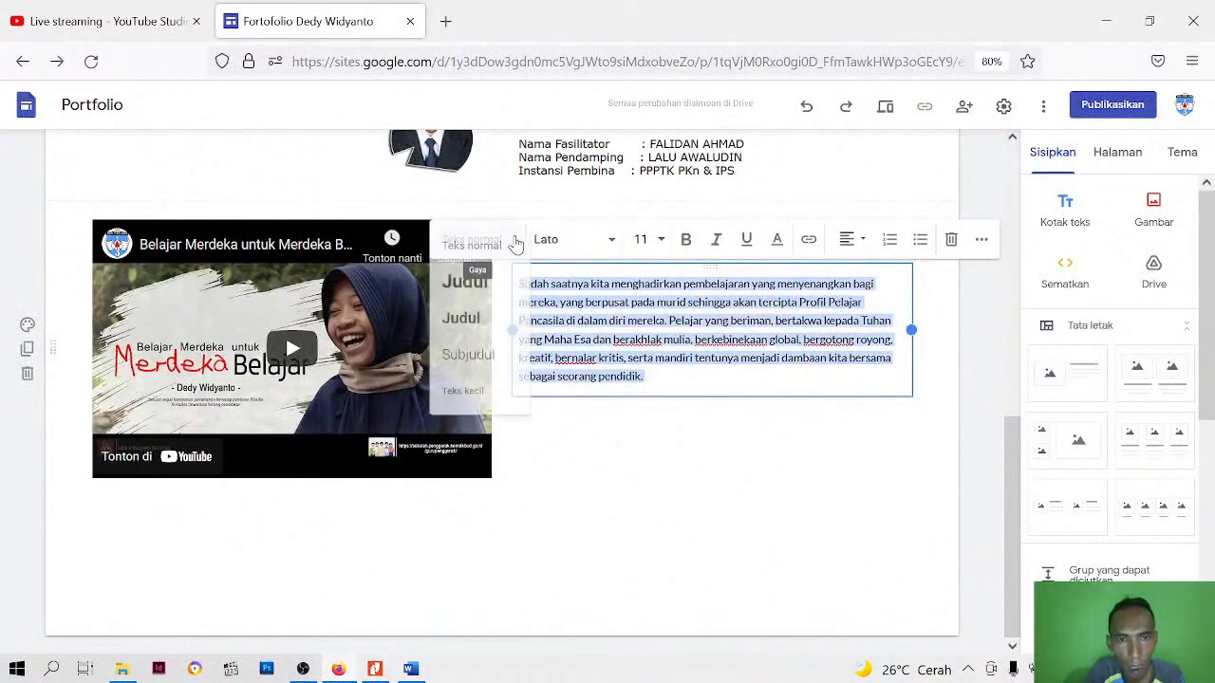
click(465, 391)
click(643, 239)
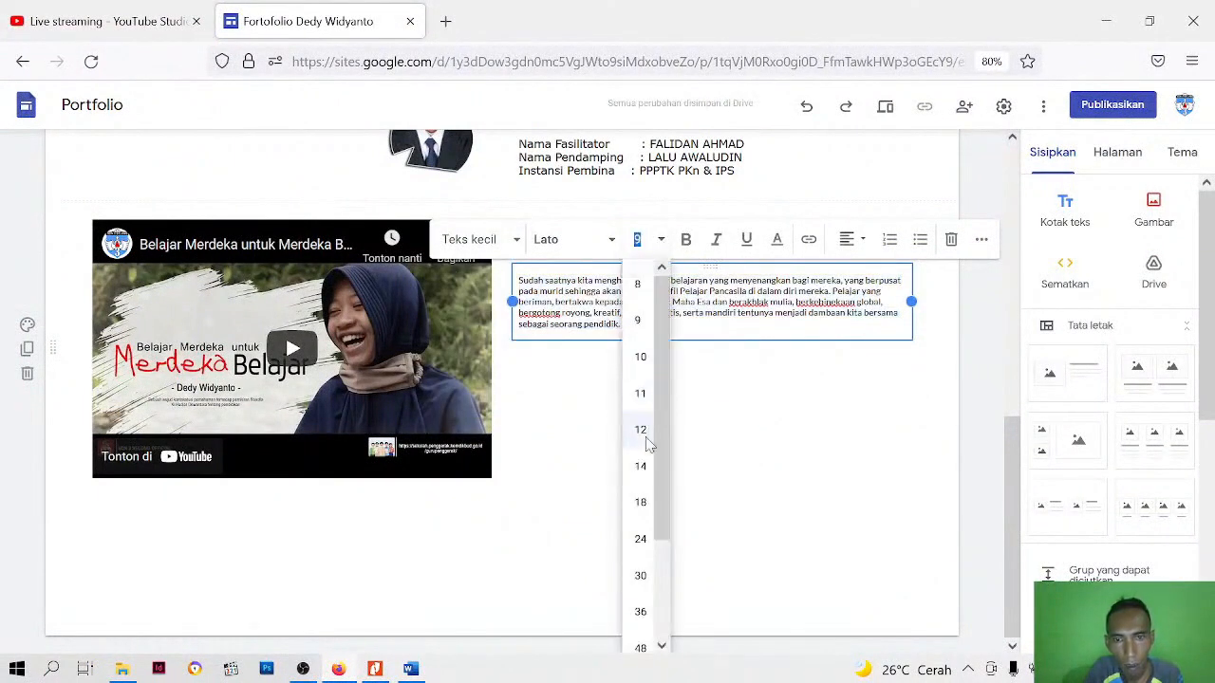
click(640, 357)
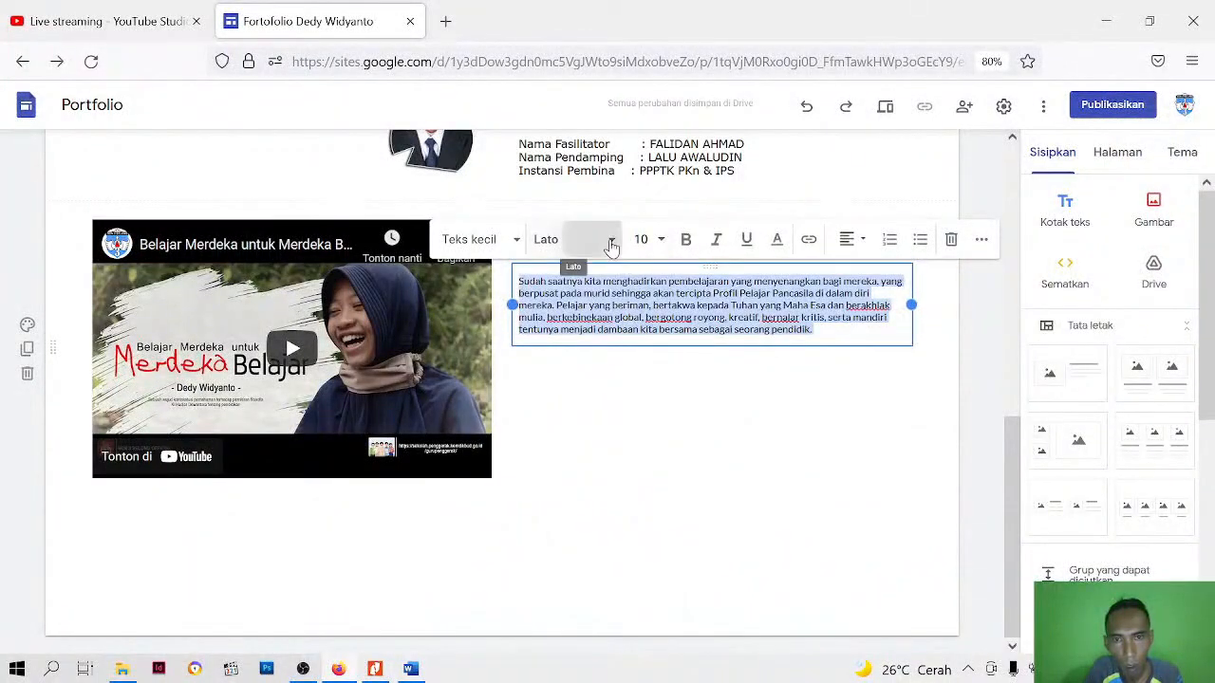
click(611, 246)
mouse_move(578, 518)
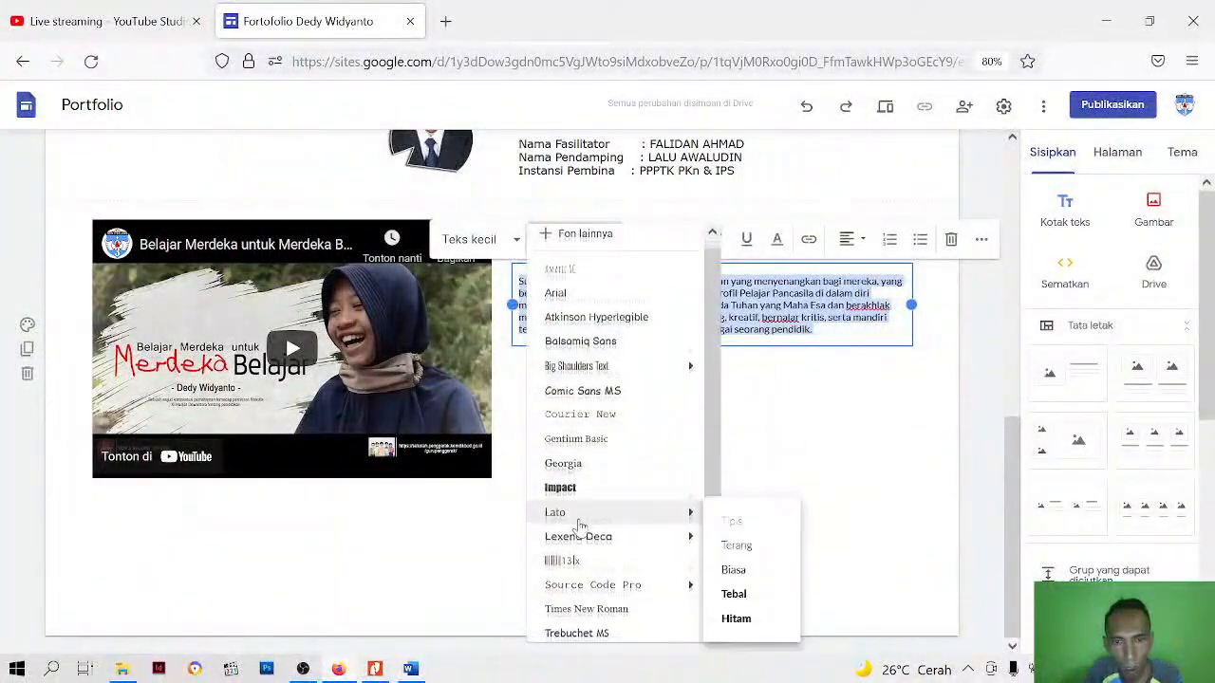
scroll(580, 551, down, 1)
click(561, 626)
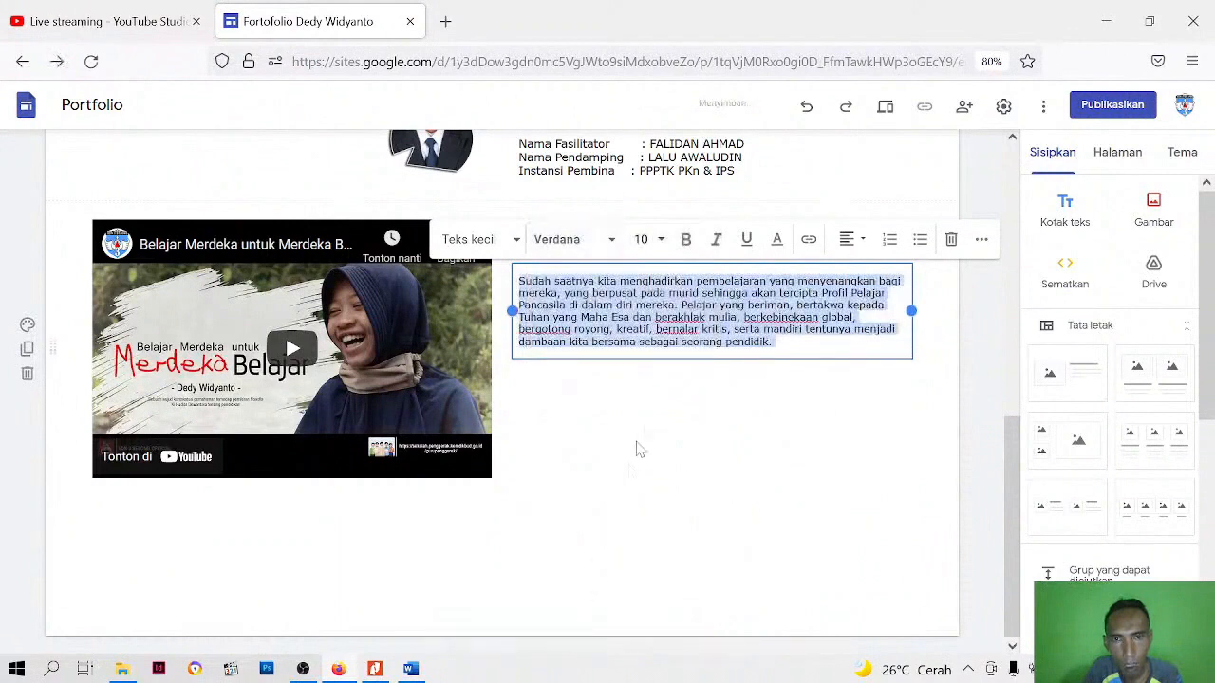
Justify the description paragraph and set its line spacing to single (Tunggal)
click(859, 242)
click(854, 359)
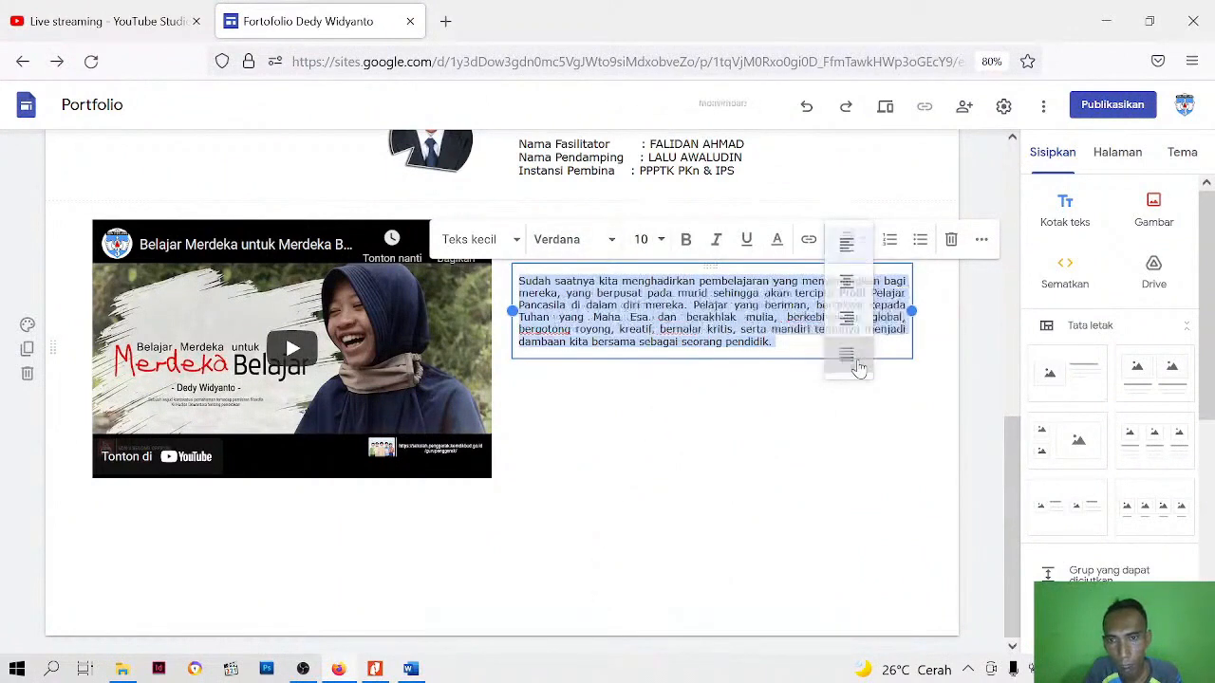
click(981, 239)
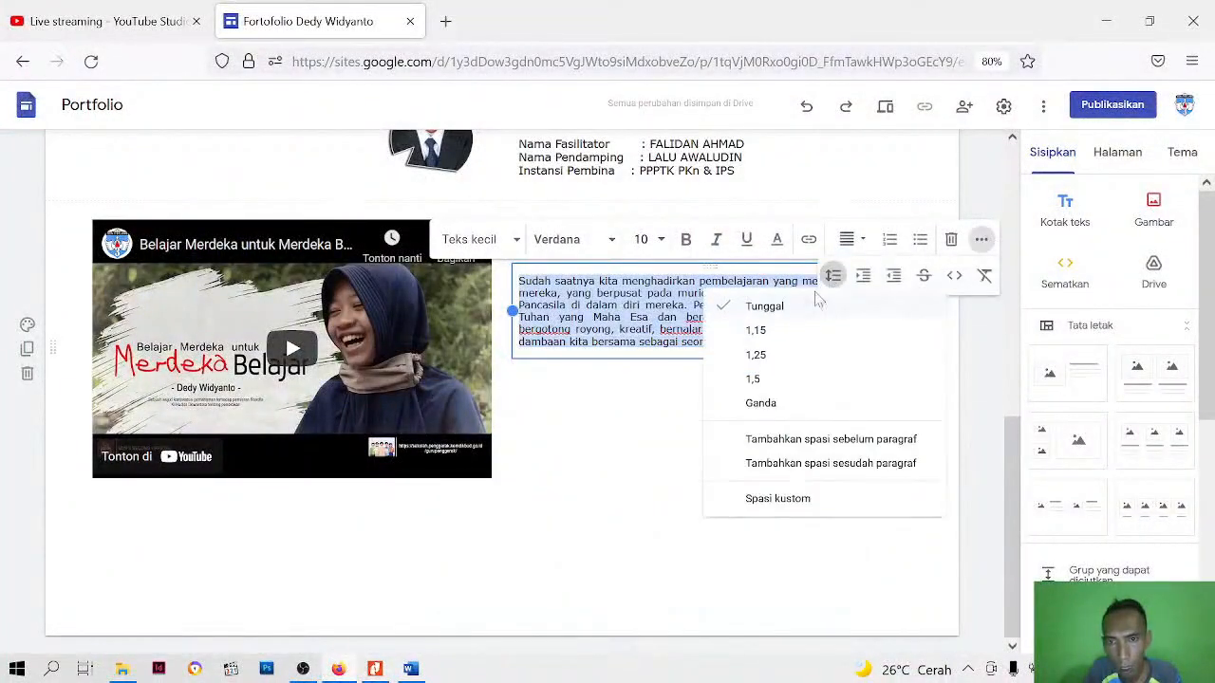
click(774, 316)
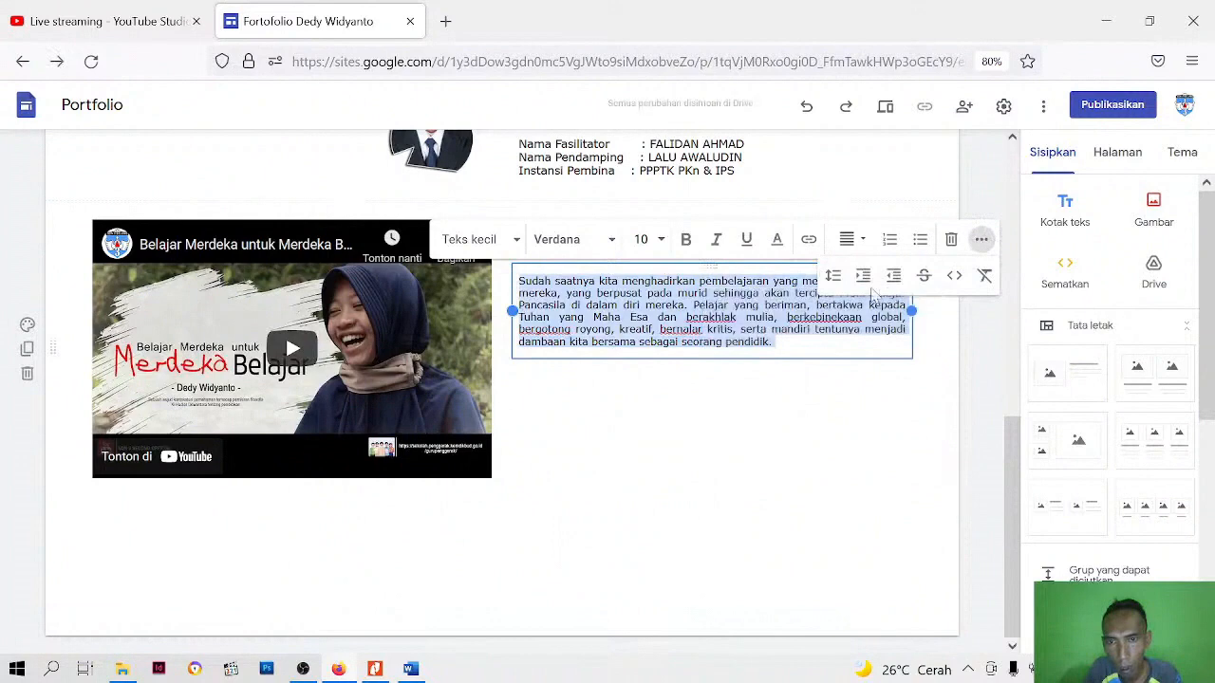
Indent the first line of the description paragraph with a tab and deselect the text box
click(520, 282)
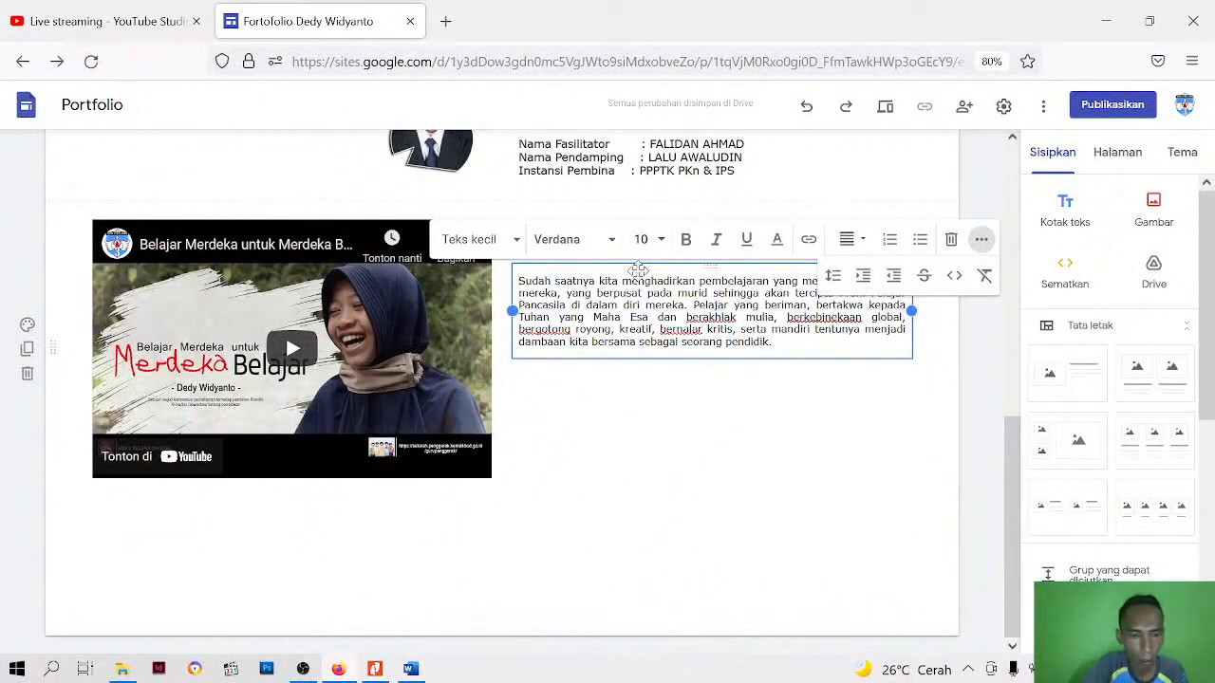
key(Tab)
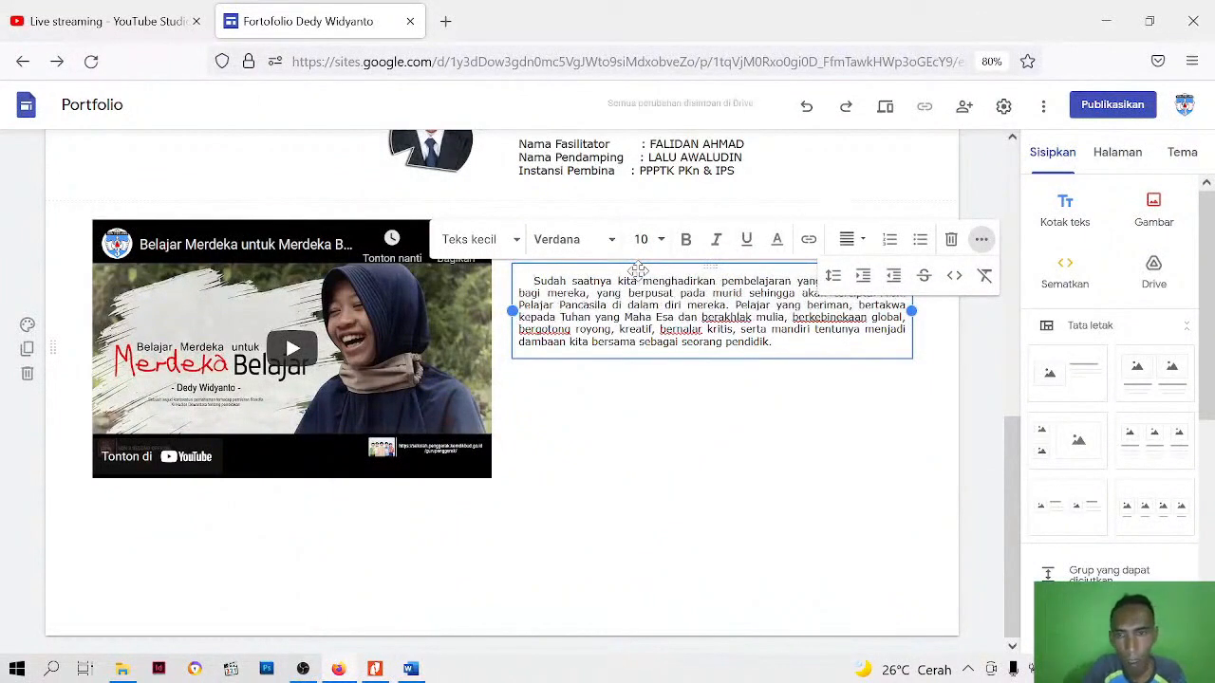
click(732, 427)
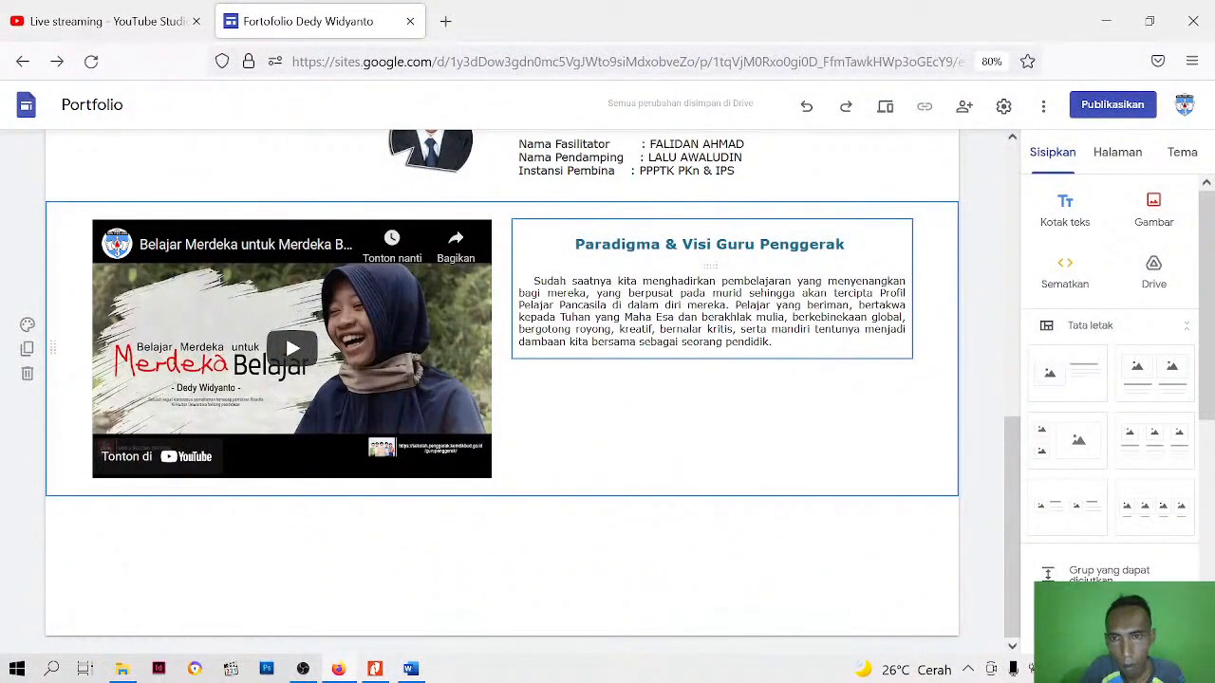
Narrow the heading and description text area beside the video by moving its left edge inward
click(780, 341)
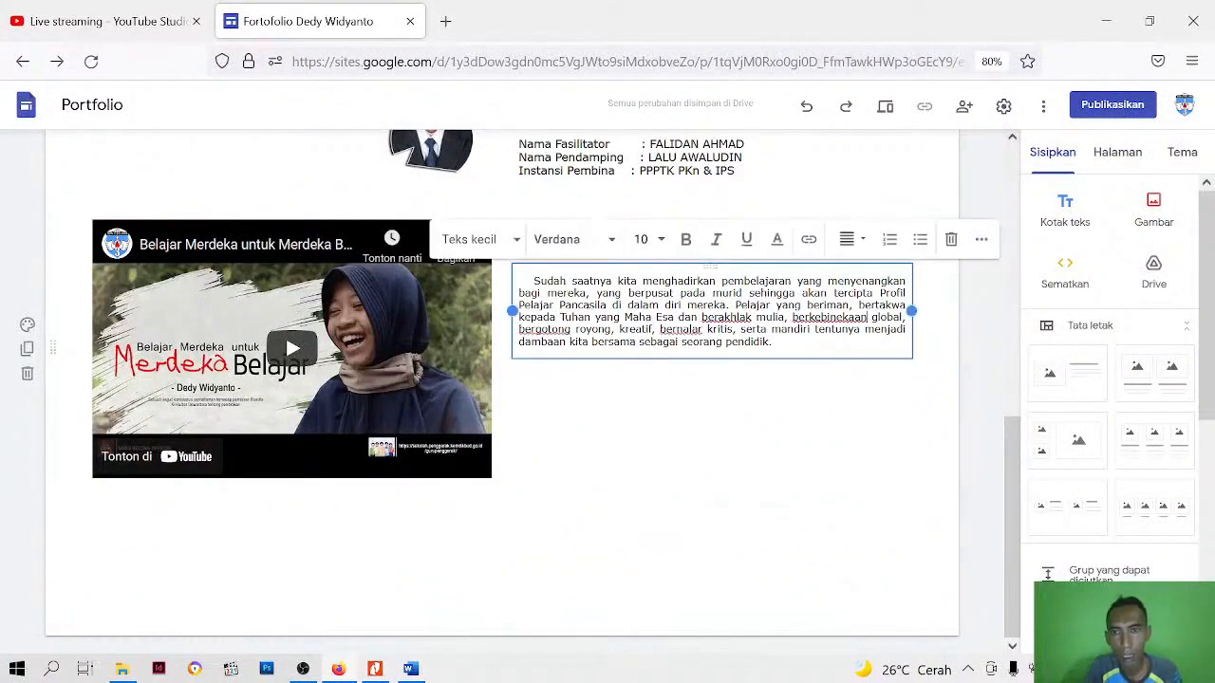
click(553, 528)
click(428, 401)
click(535, 347)
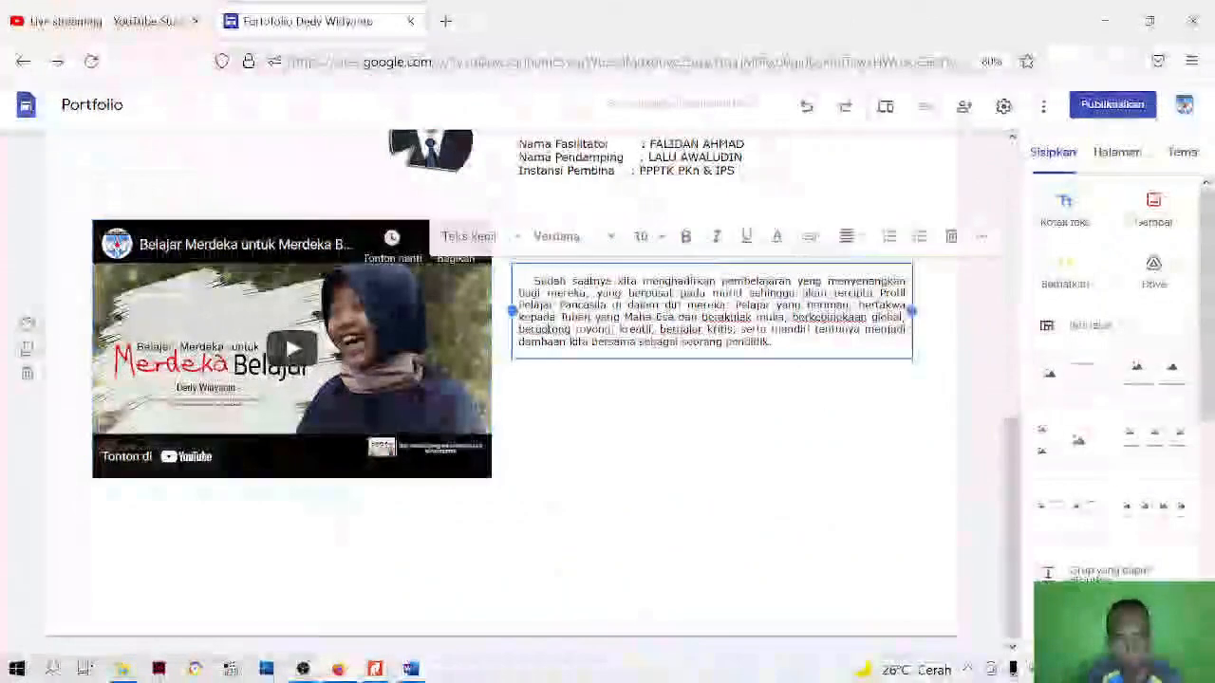
drag(512, 310, 588, 310)
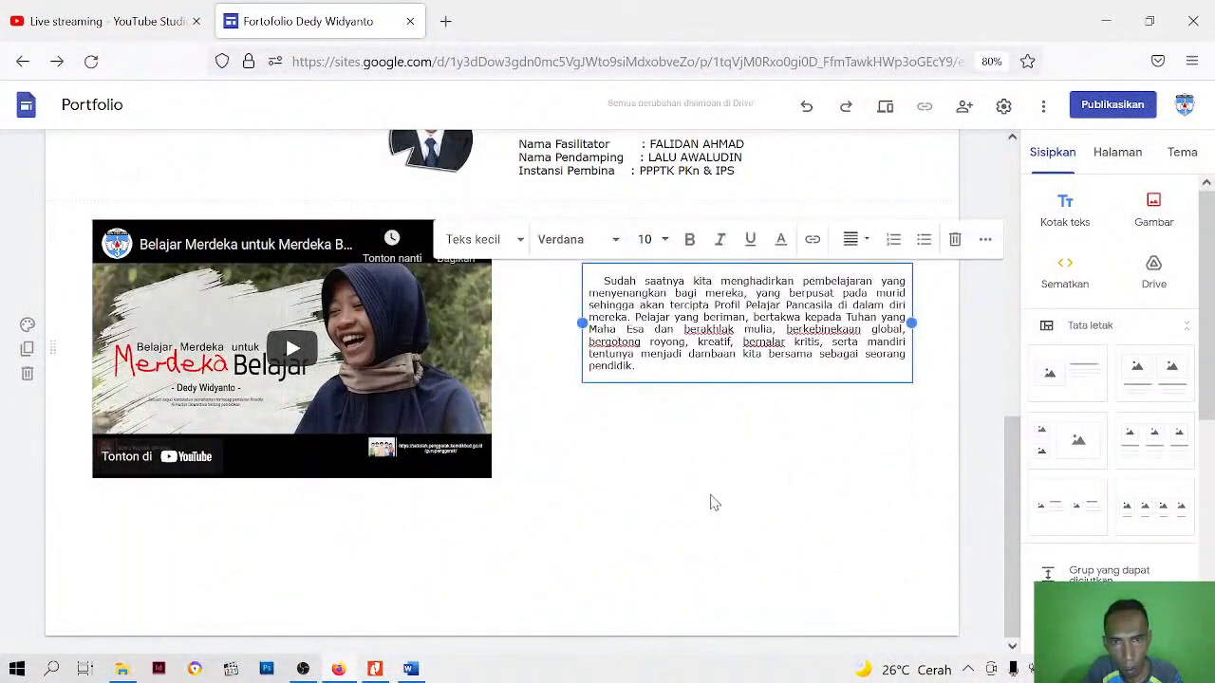
Widen the embedded YouTube video to the right so it fills the gap beside the narrowed text
click(715, 503)
click(456, 352)
drag(488, 347, 562, 350)
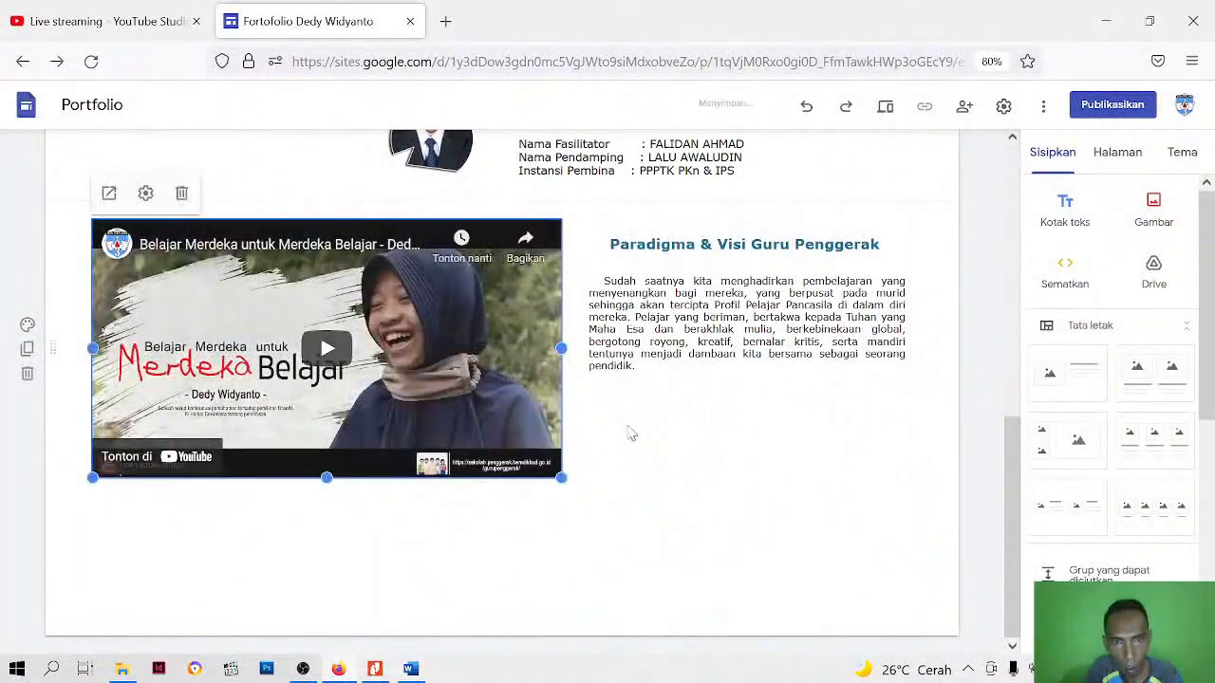
Insert a divider line (Pemisah) between the profile section and the video section
scroll(670, 572, up, 4)
scroll(670, 572, down, 4)
scroll(618, 475, up, 4)
click(430, 519)
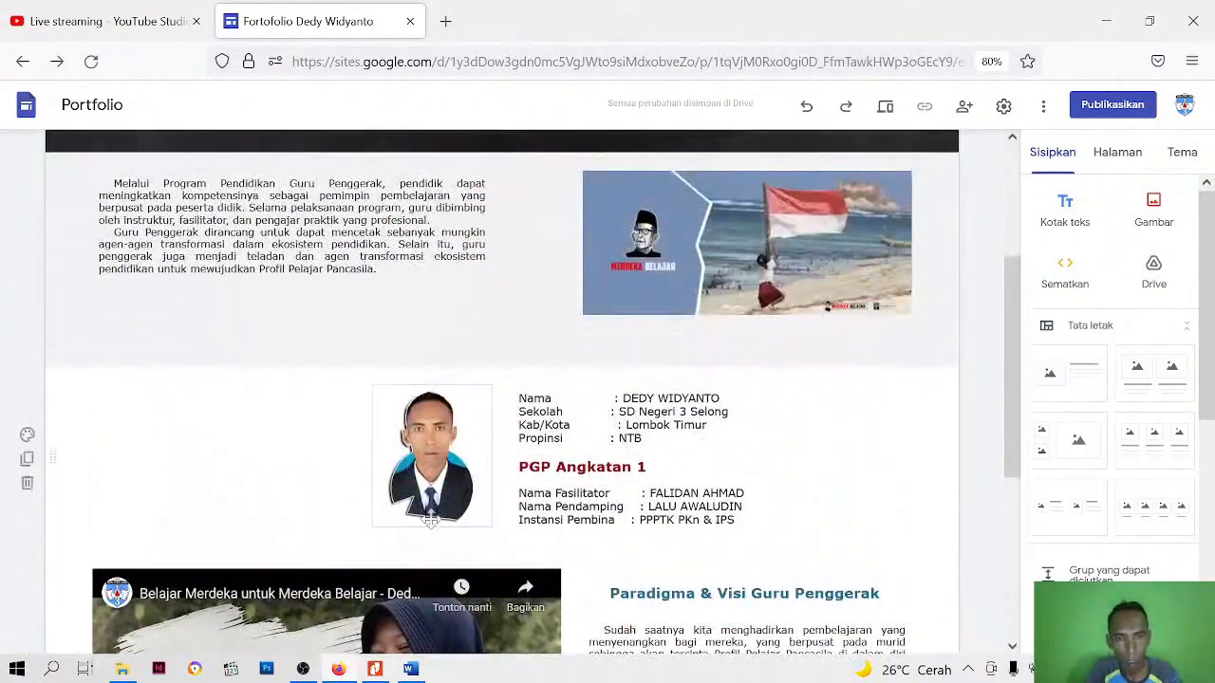
click(220, 477)
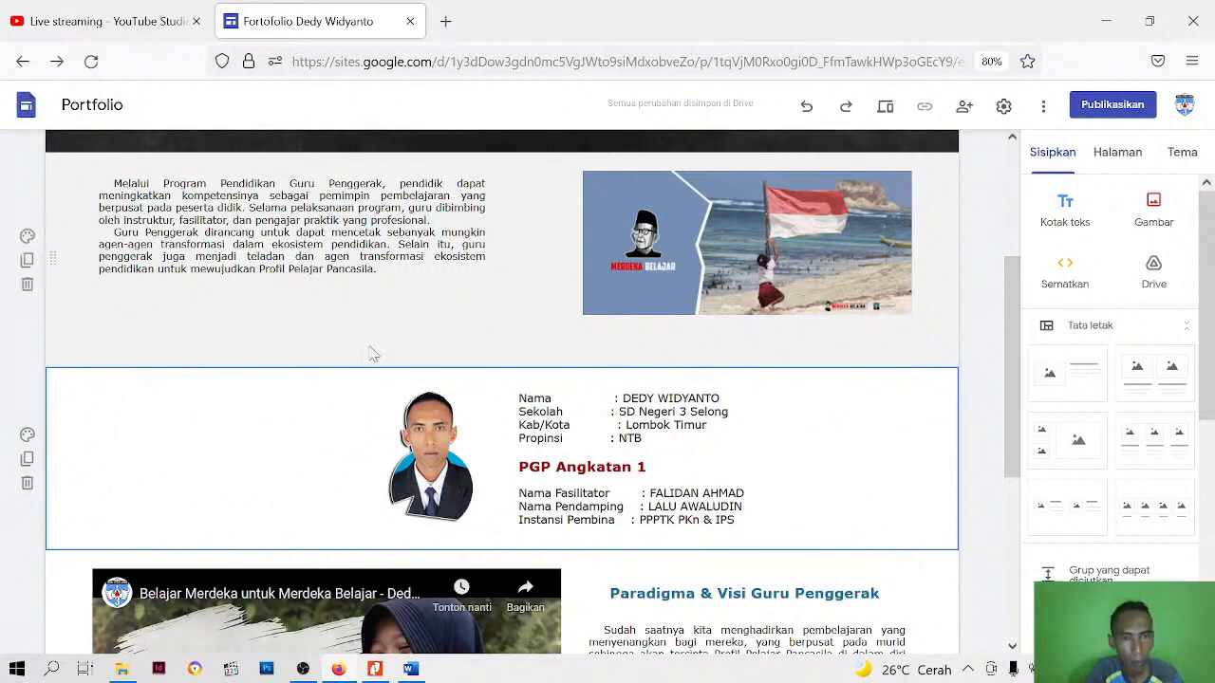
scroll(373, 354, down, 5)
scroll(1073, 220, down, 2)
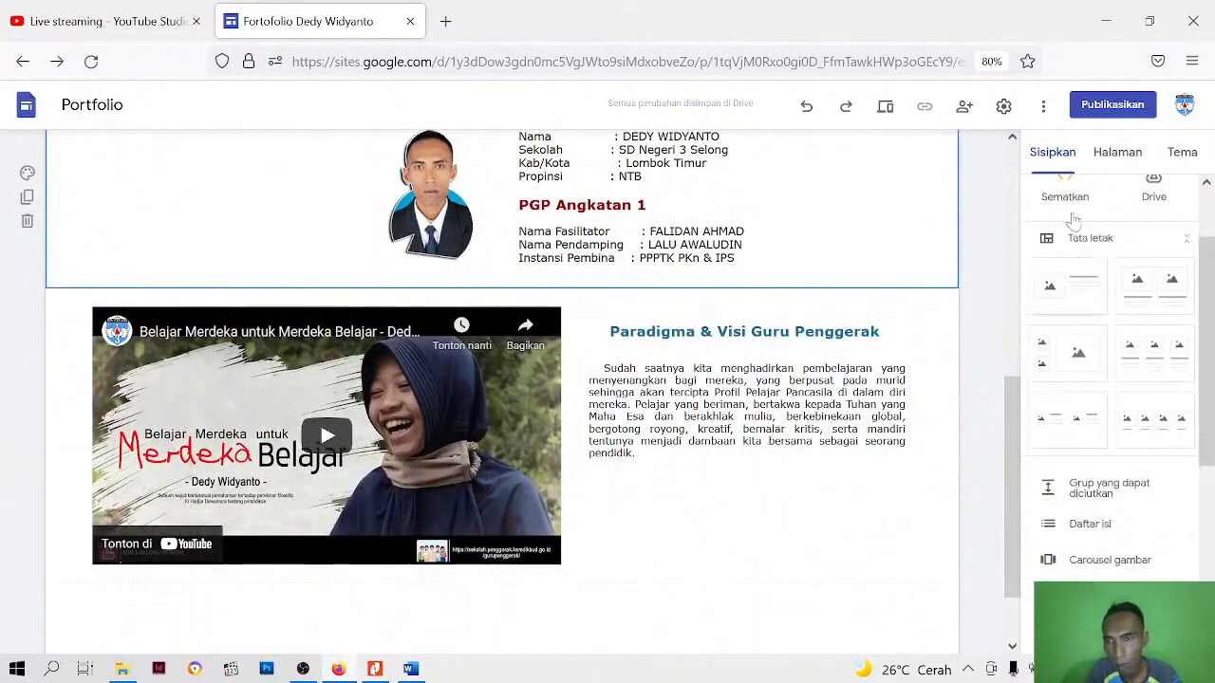
scroll(1082, 427, down, 3)
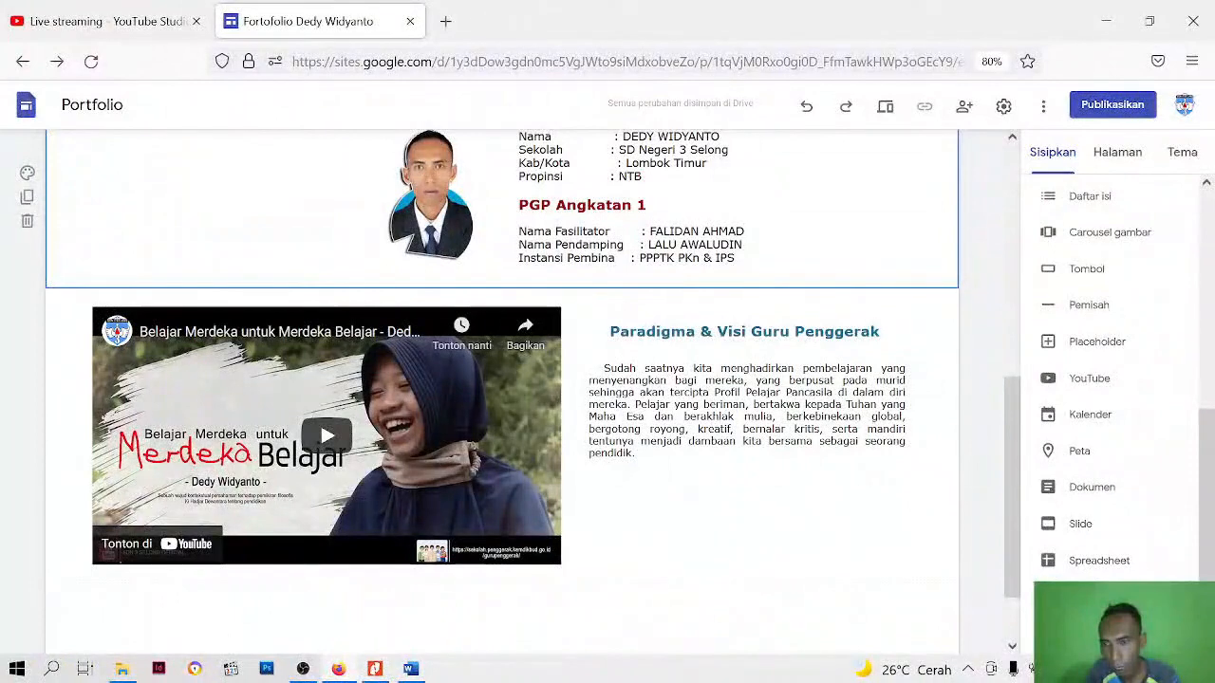
click(1096, 308)
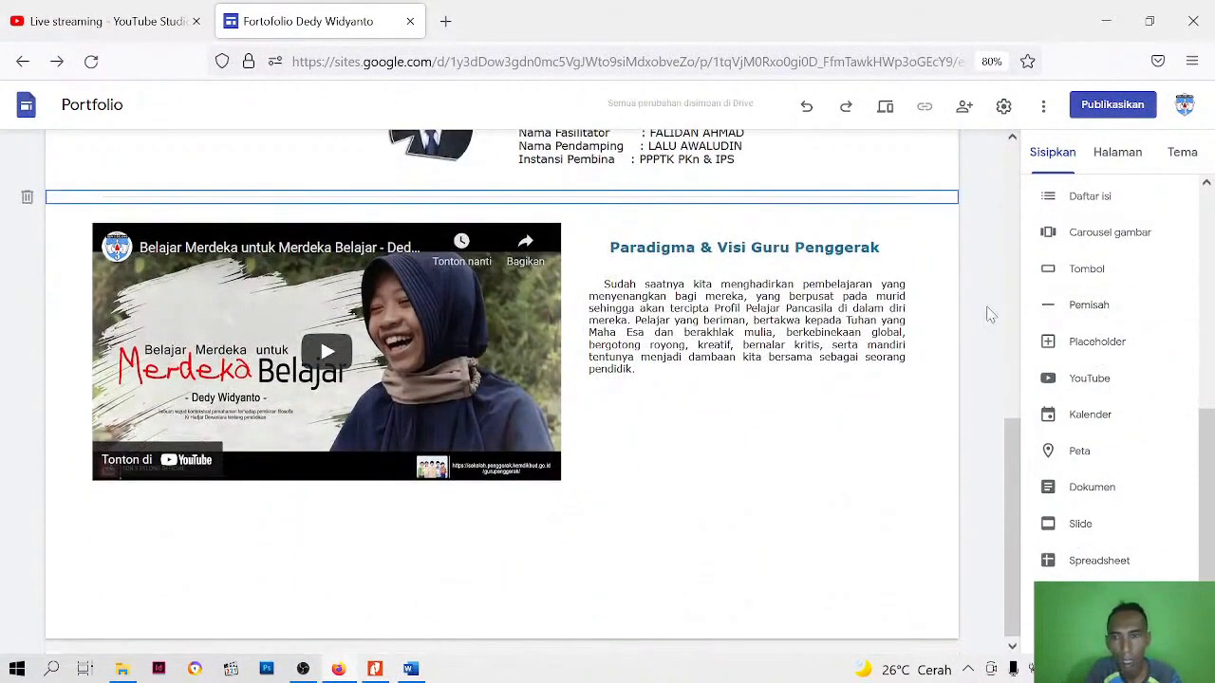
Examine the divider and the surrounding sections at several browser zoom levels, finishing at 60%
scroll(955, 342, up, 5)
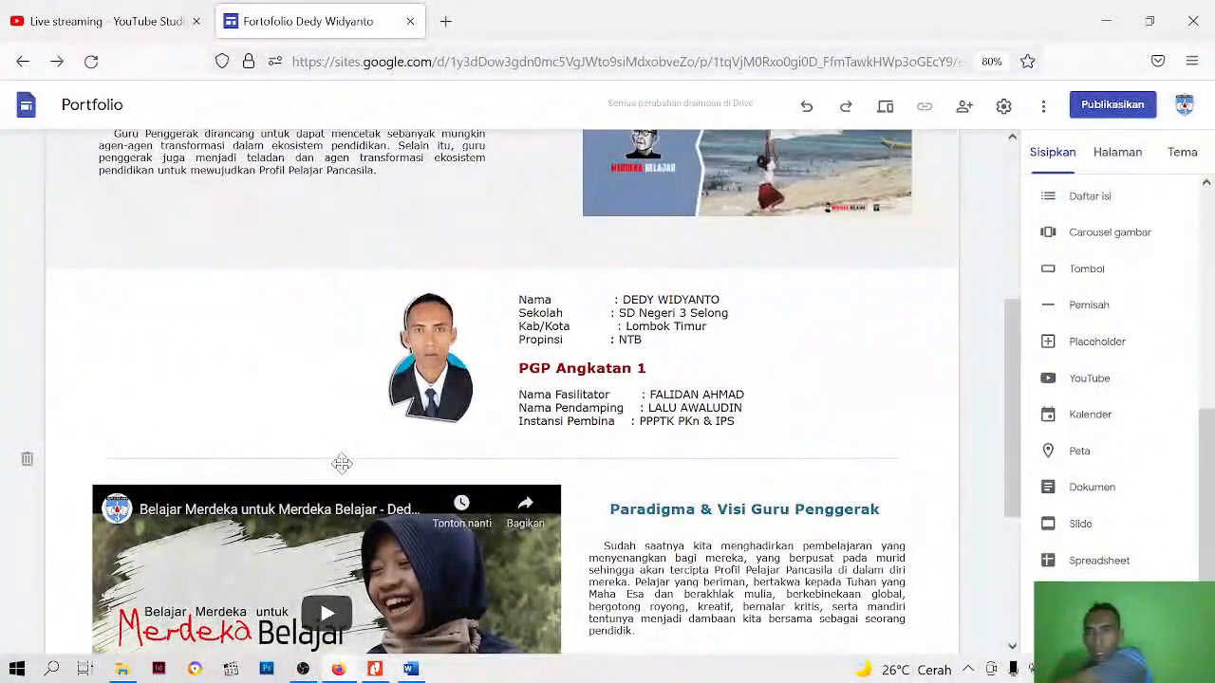
click(321, 430)
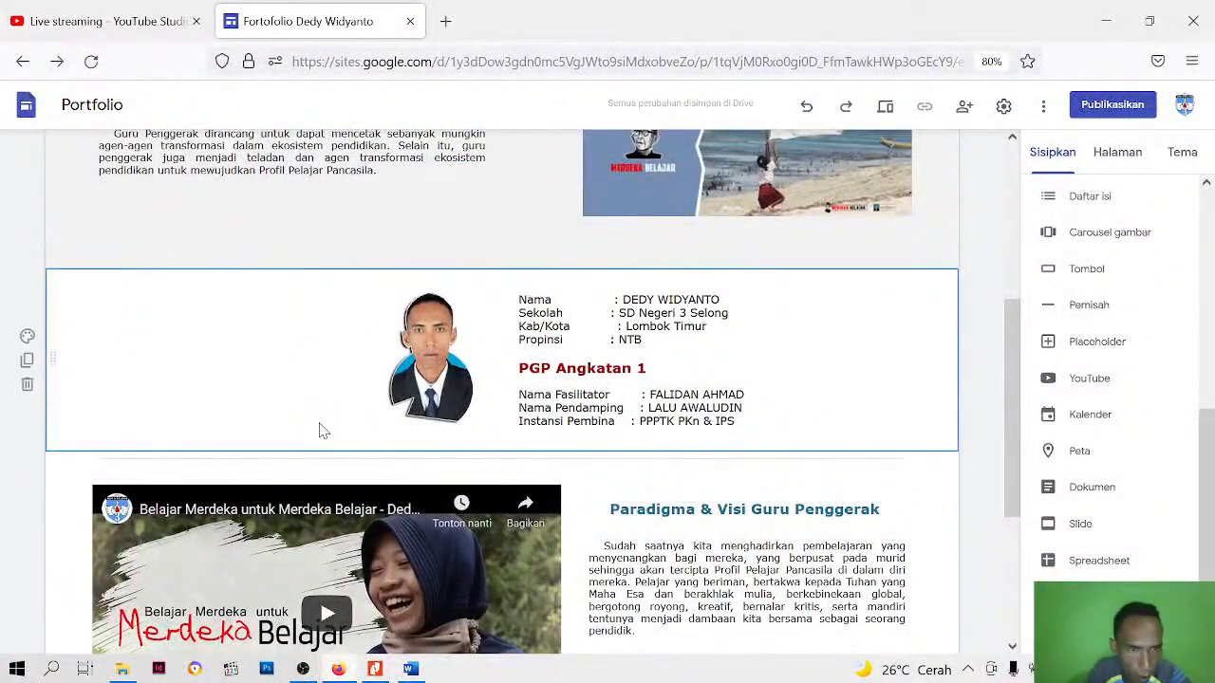
click(320, 477)
key(ctrl+plus)
key(ctrl+plus)
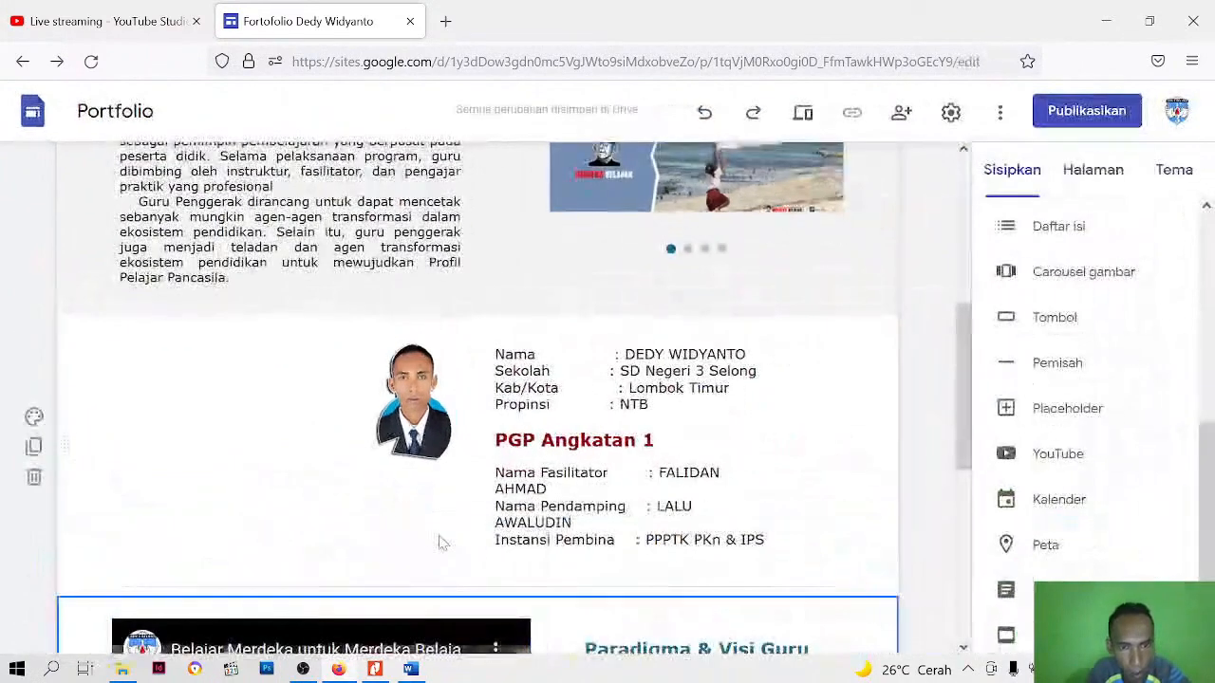
key(ctrl+minus)
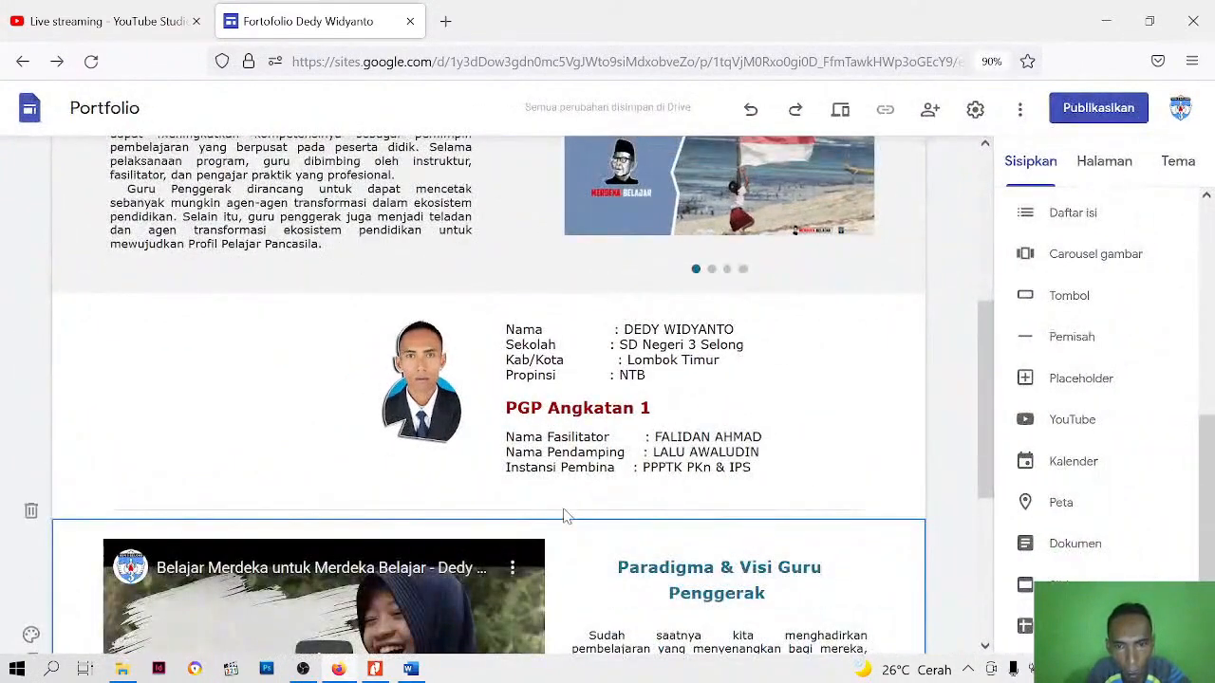
key(ctrl+minus)
key(ctrl+minus)
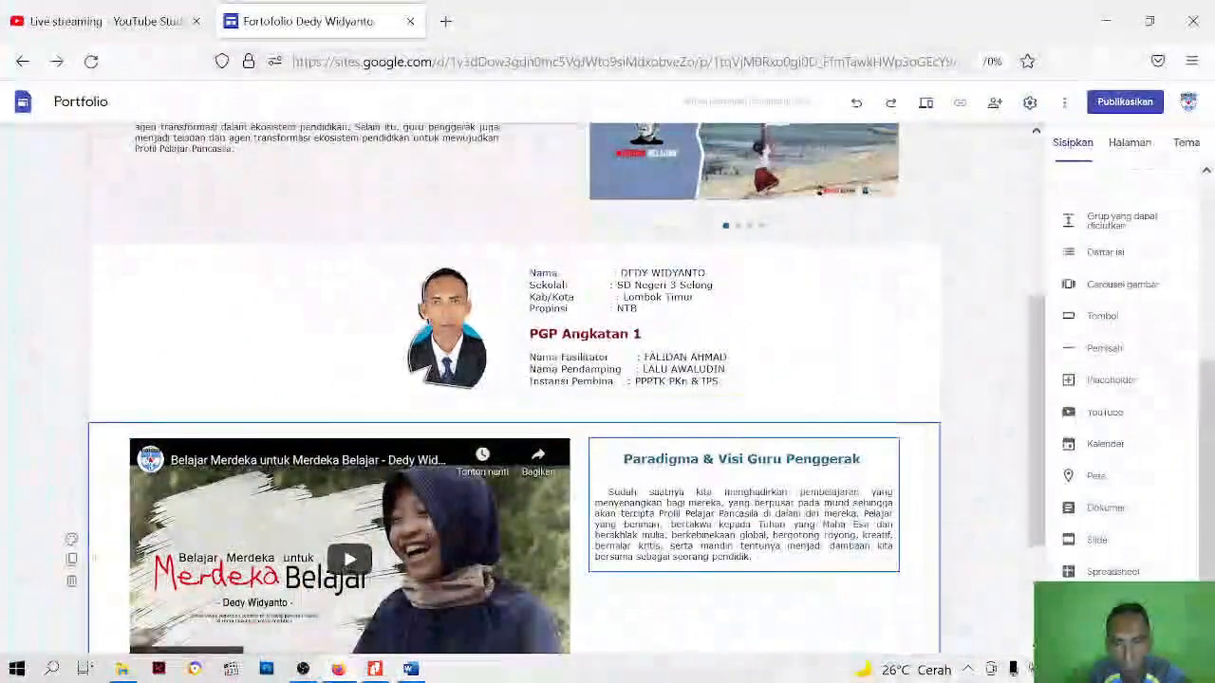
key(ctrl+minus)
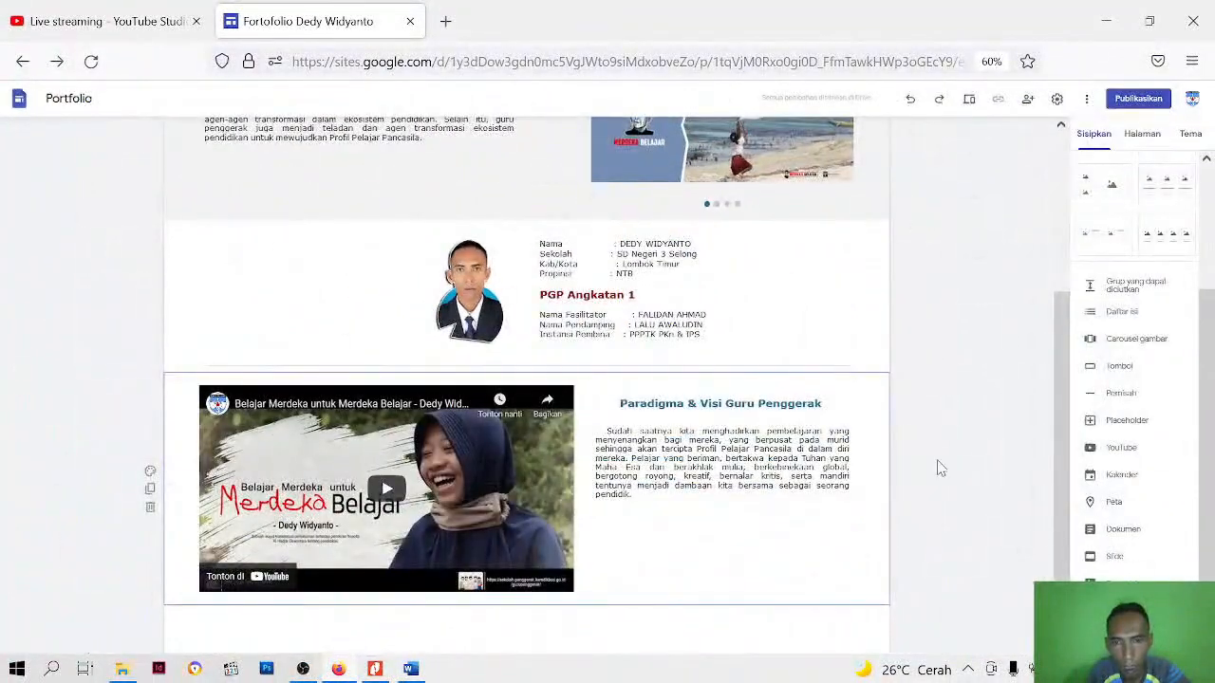
Preview the site, play the embedded video in the preview, and return to the editor with nothing selected
scroll(878, 403, up, 3)
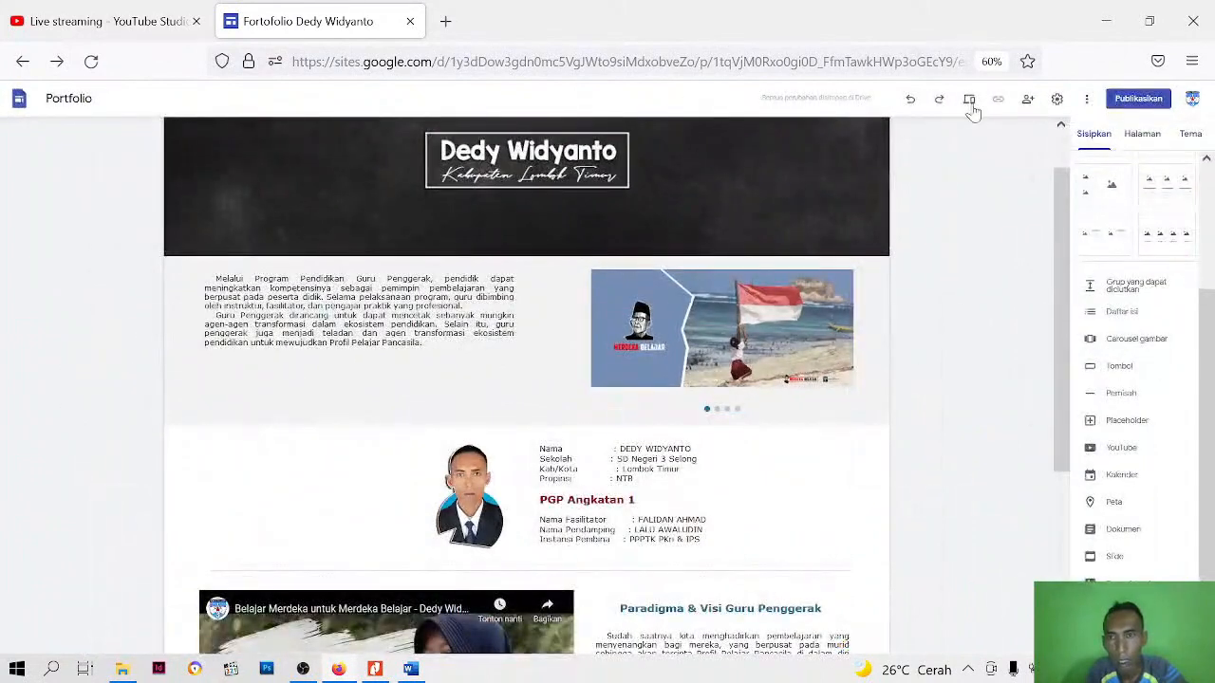
click(969, 103)
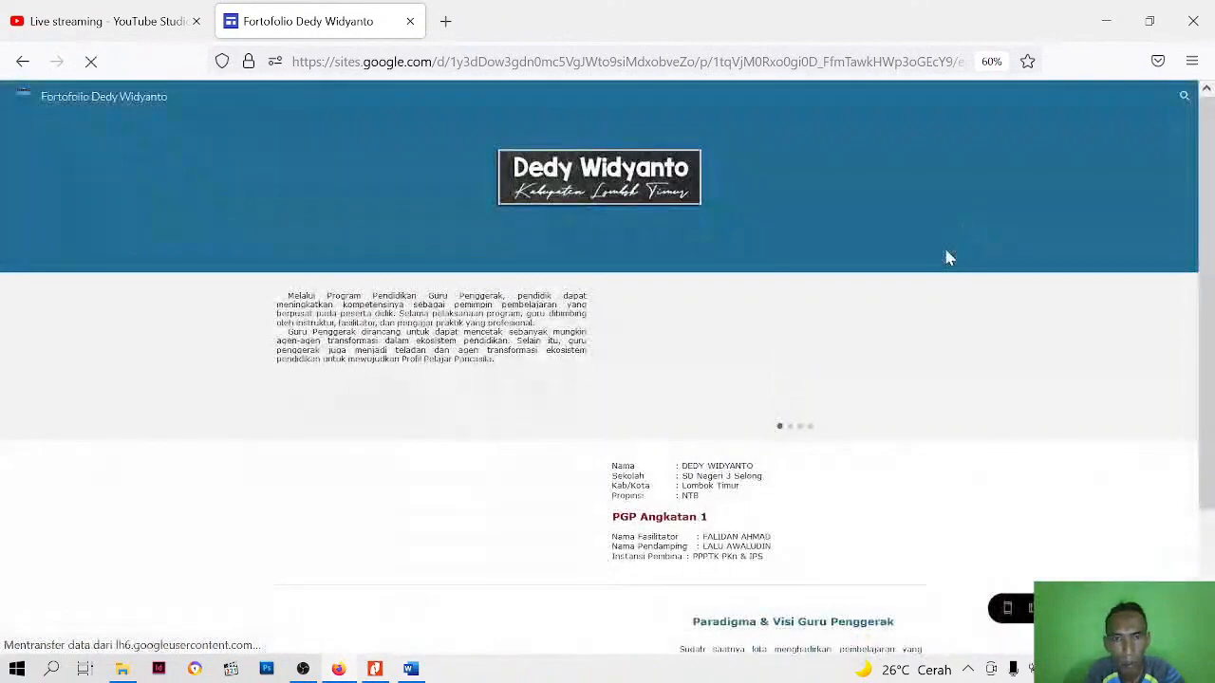
scroll(890, 365, down, 3)
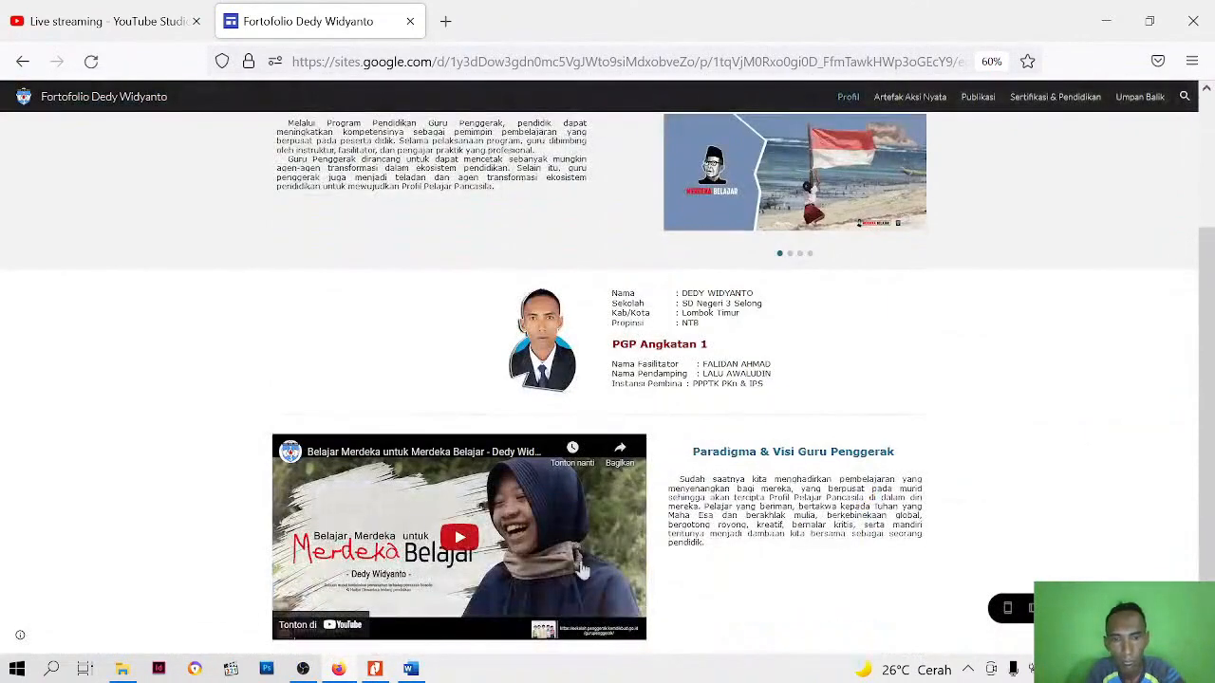
click(467, 560)
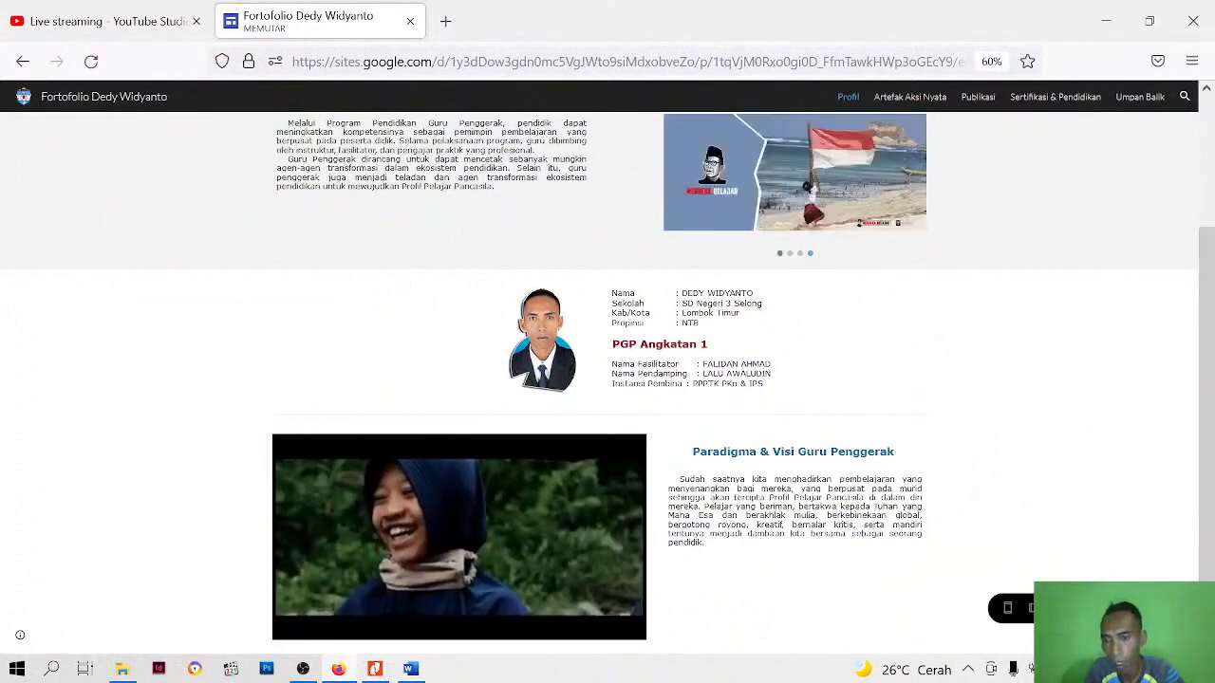
click(1100, 608)
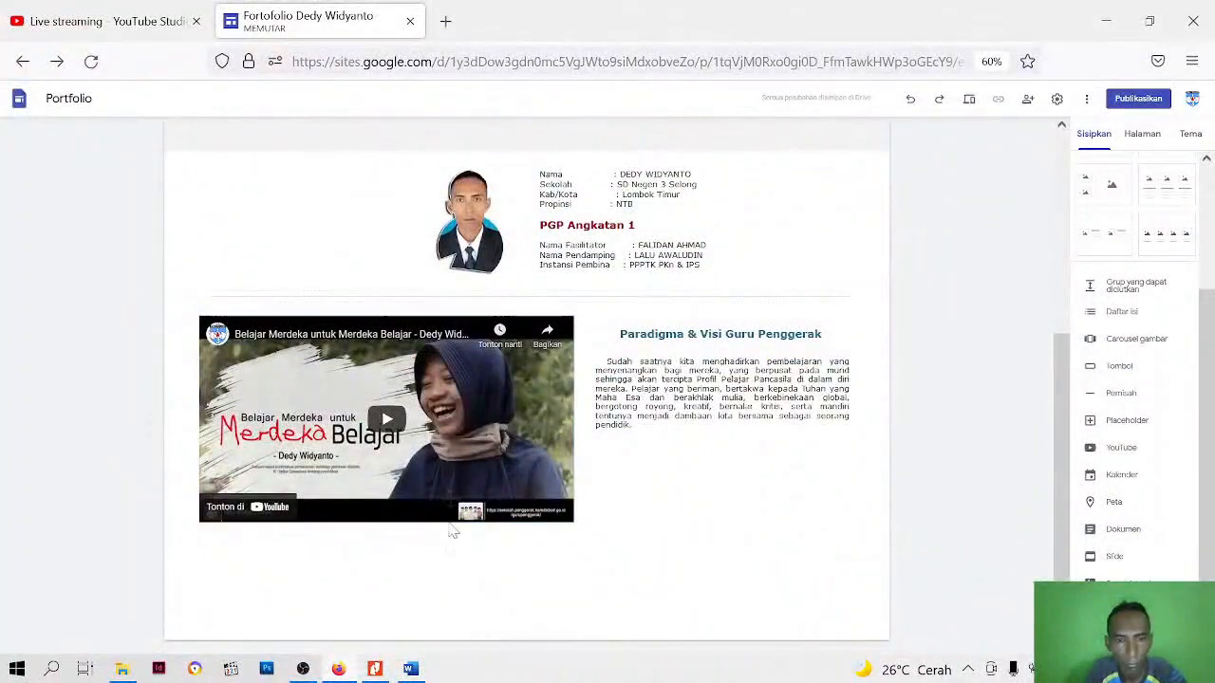
click(456, 446)
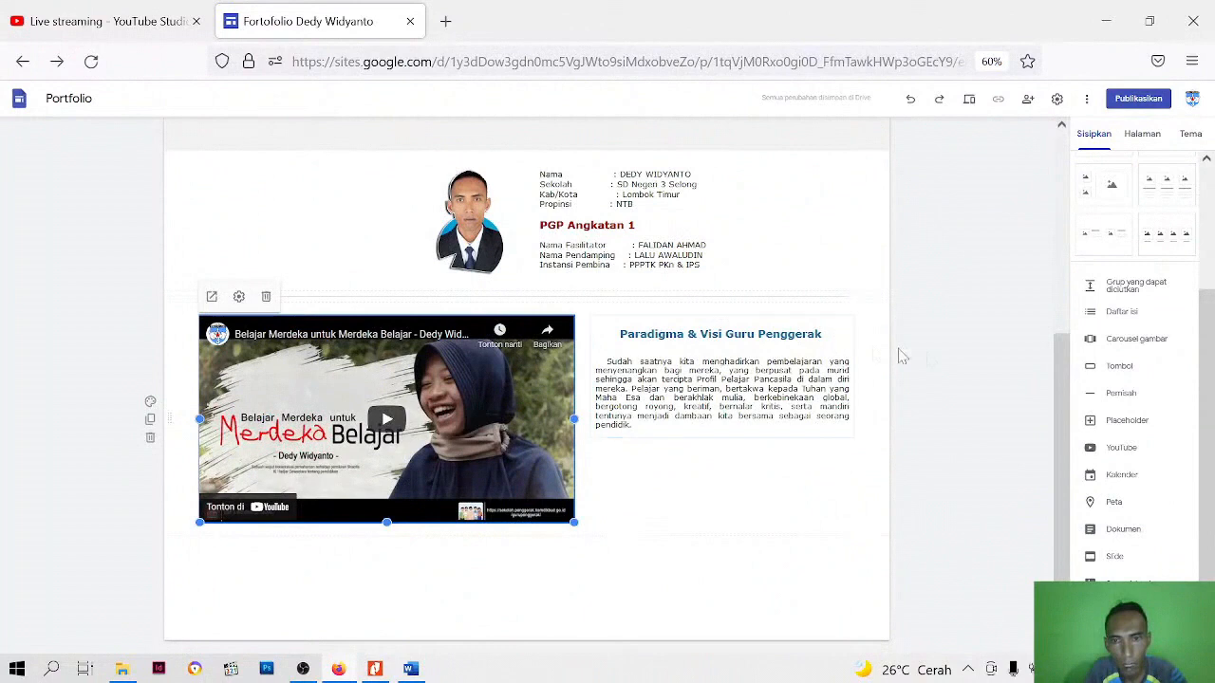
click(953, 363)
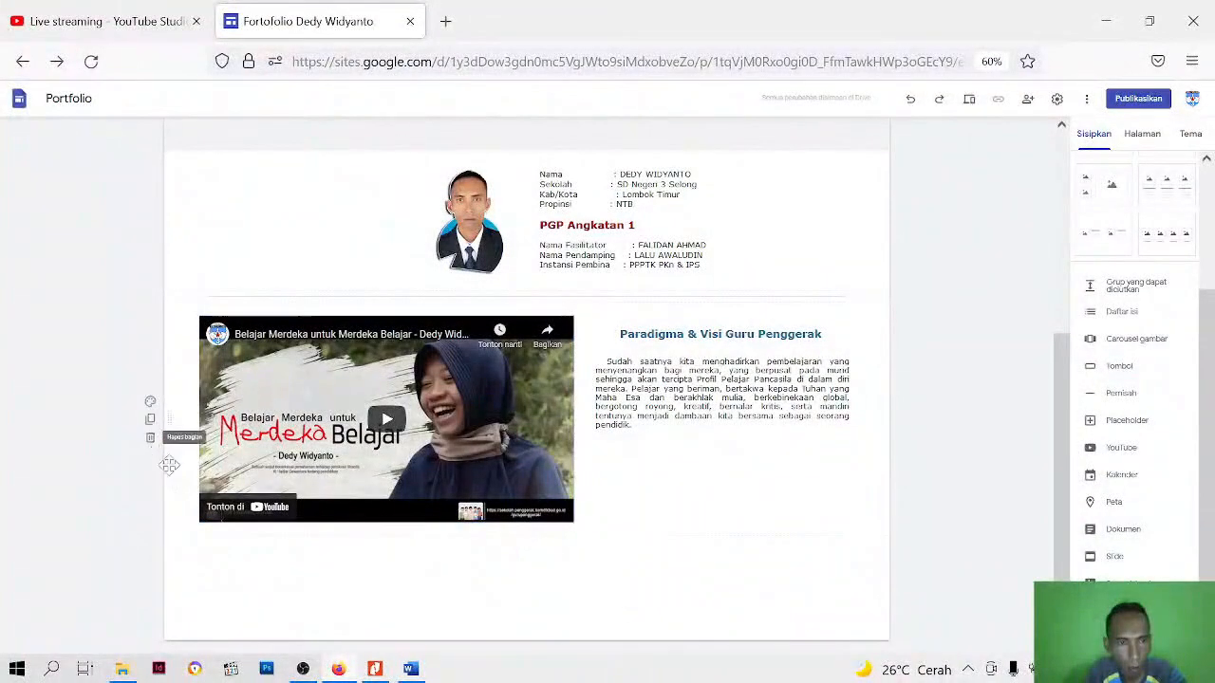
Insert a placeholder in a new section below the video and move it to the section's right side
click(1126, 420)
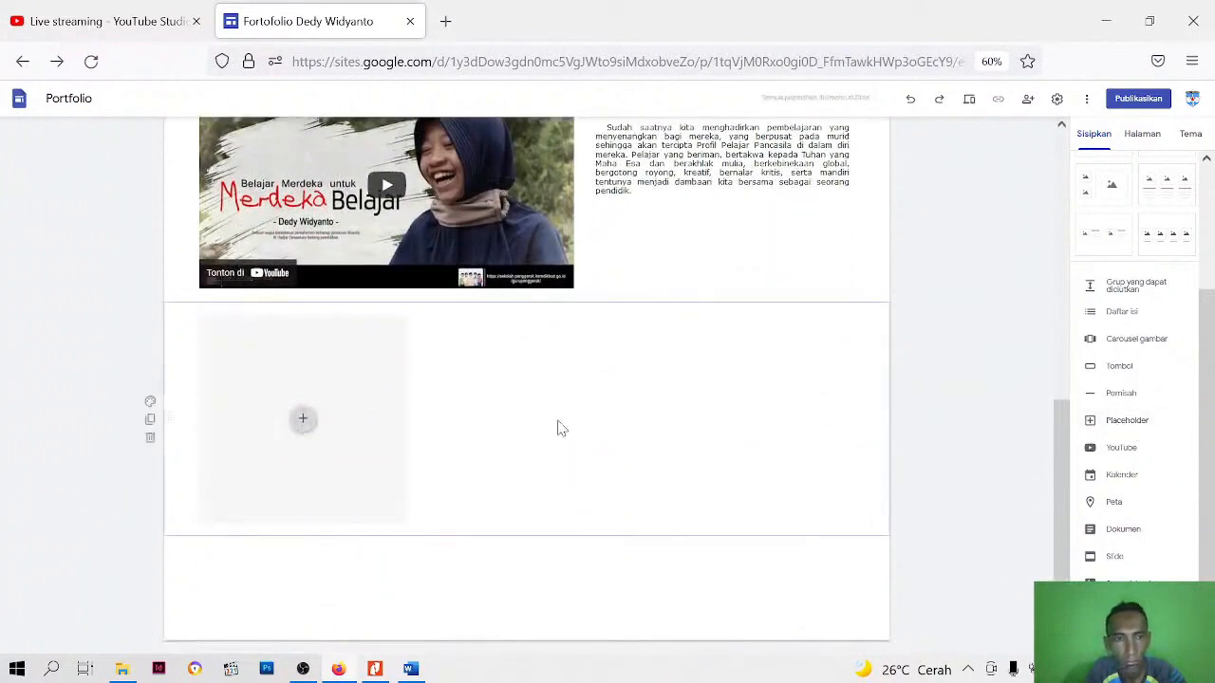
drag(384, 420, 786, 417)
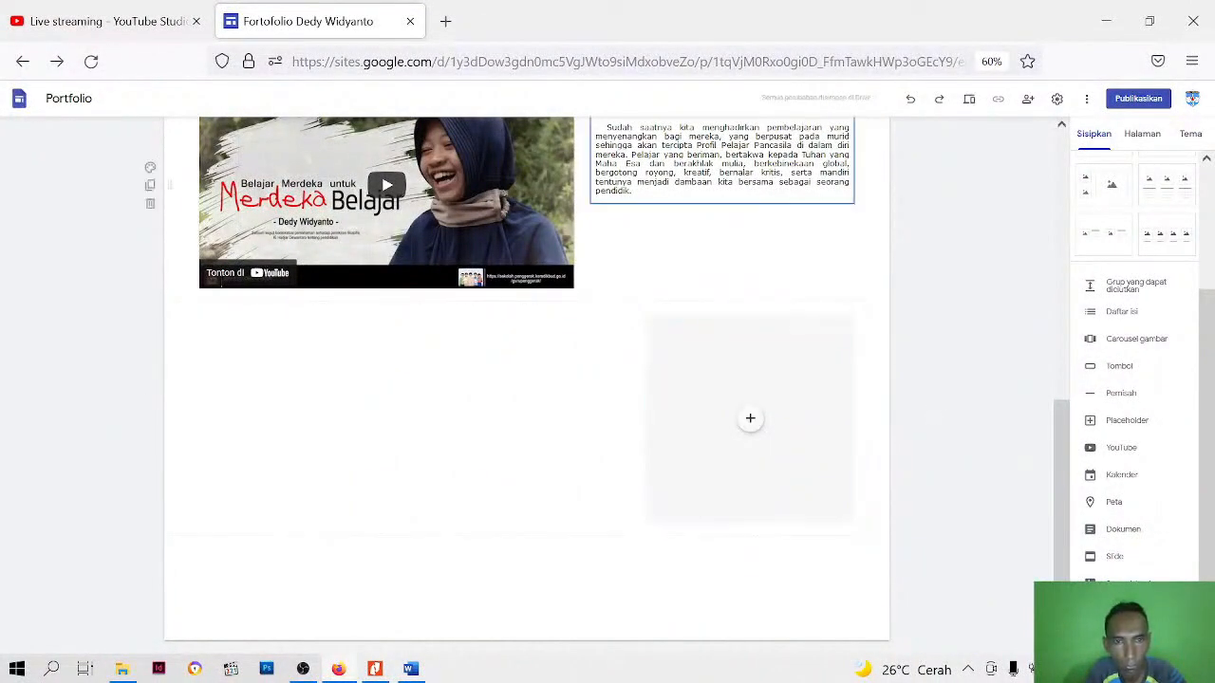
click(723, 163)
click(379, 411)
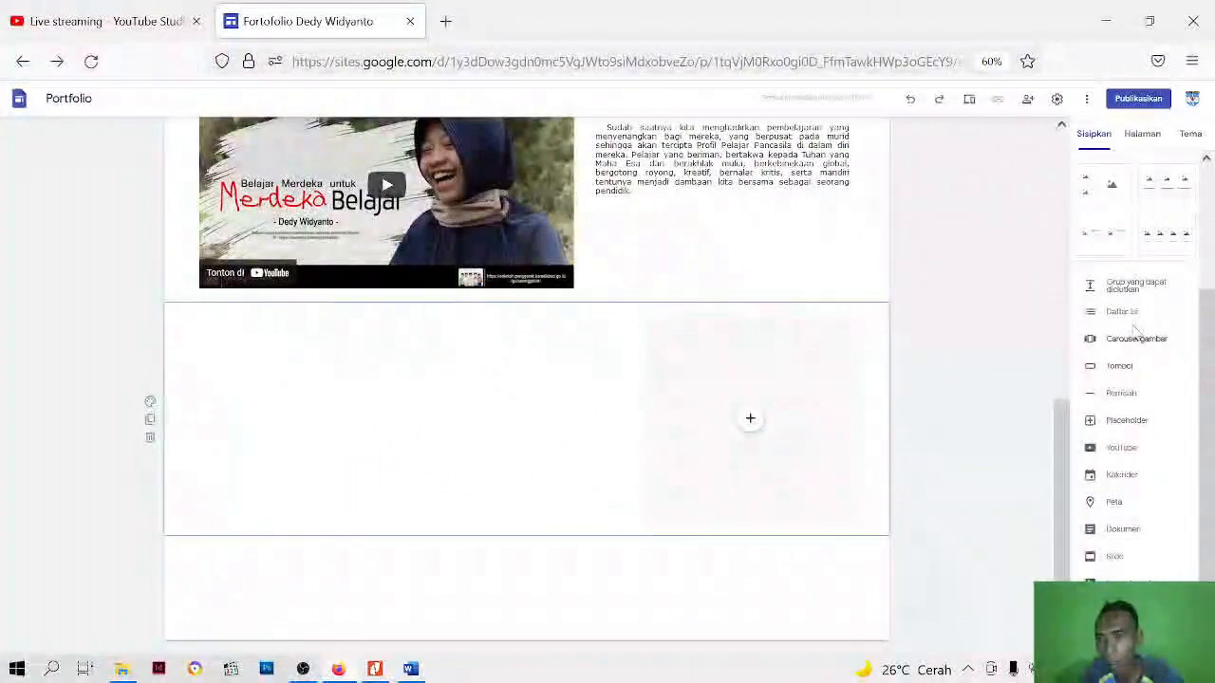
Add a text box and move it into the placeholder's section, filling the empty space left of the placeholder
scroll(1123, 322, up, 3)
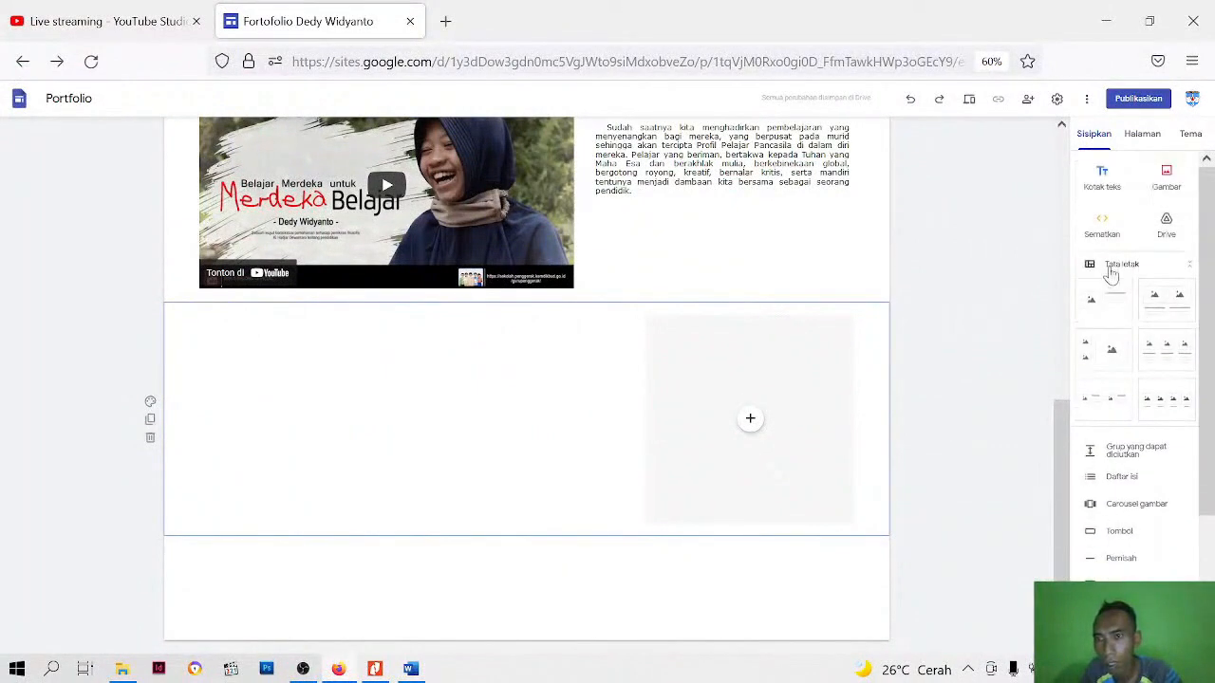
click(1103, 182)
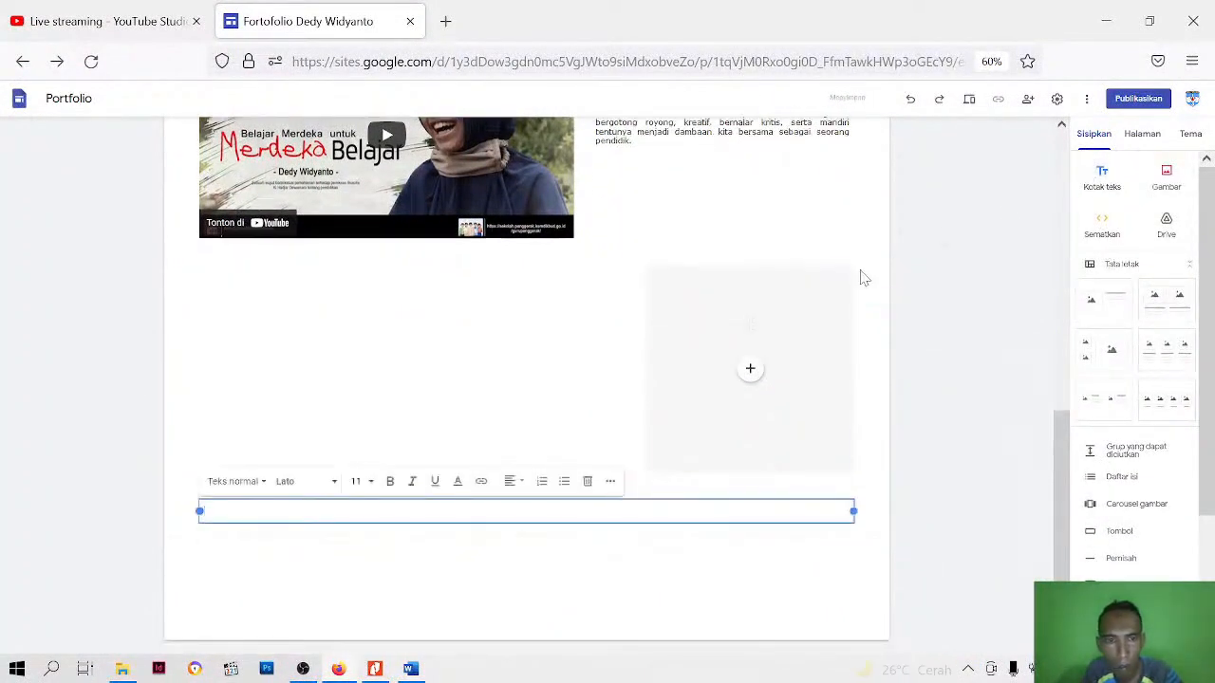
drag(436, 521, 407, 402)
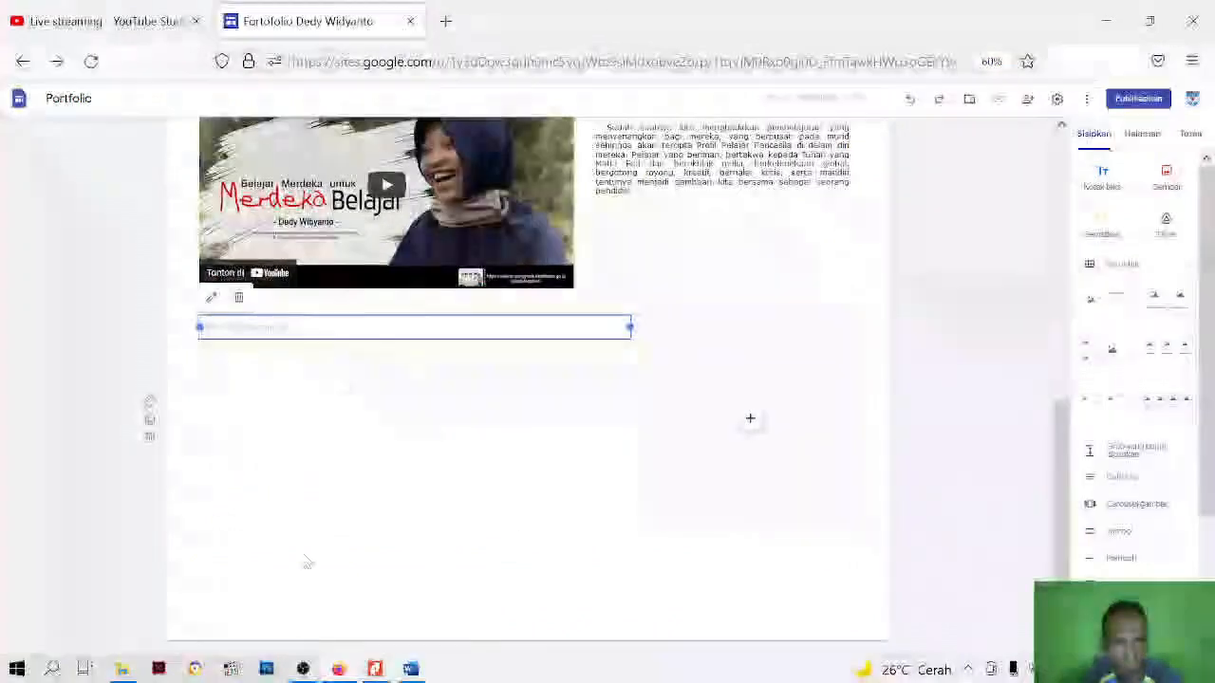
Switch to the Word document deskripsi and copy the heading "Praktek Pembelajaran Yang Berpihak Pada Murid"
click(411, 670)
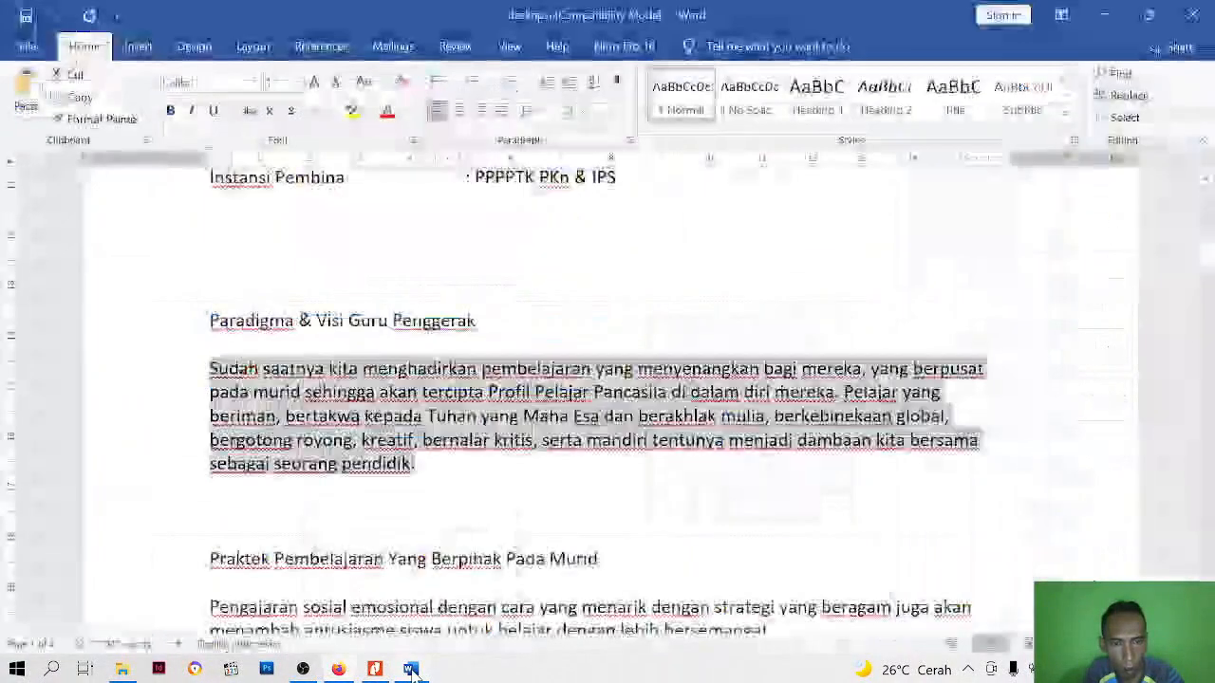
scroll(608, 380, down, 2)
drag(210, 308, 515, 308)
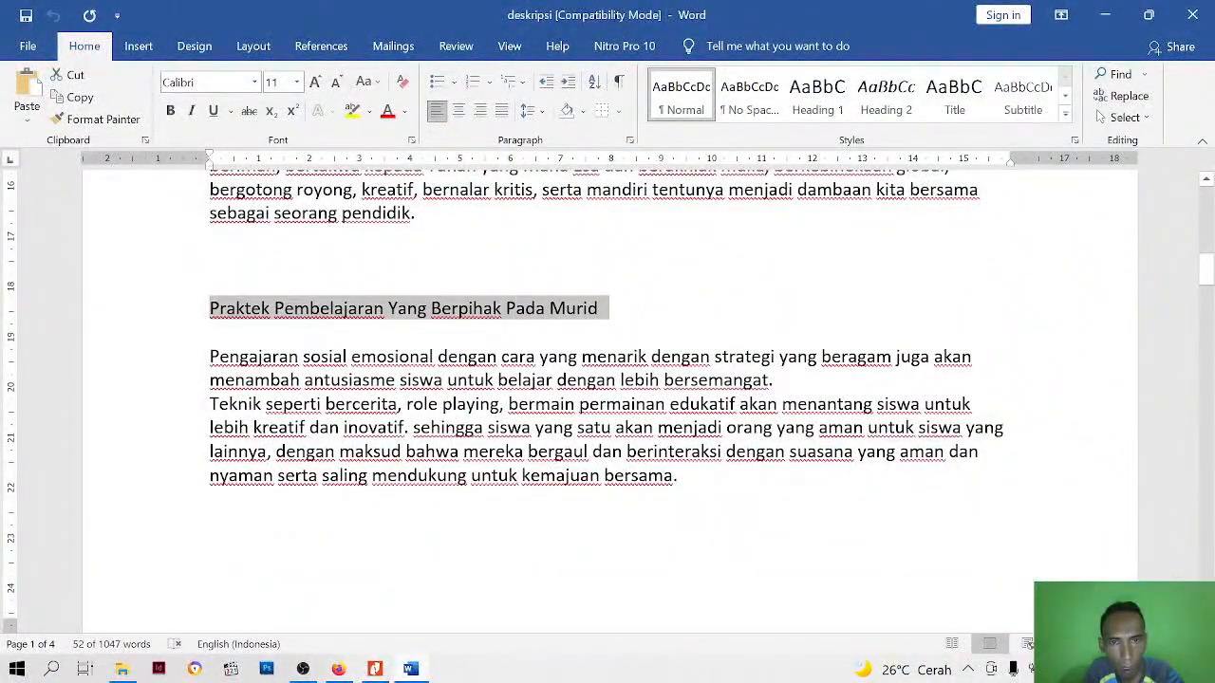
right_click(558, 306)
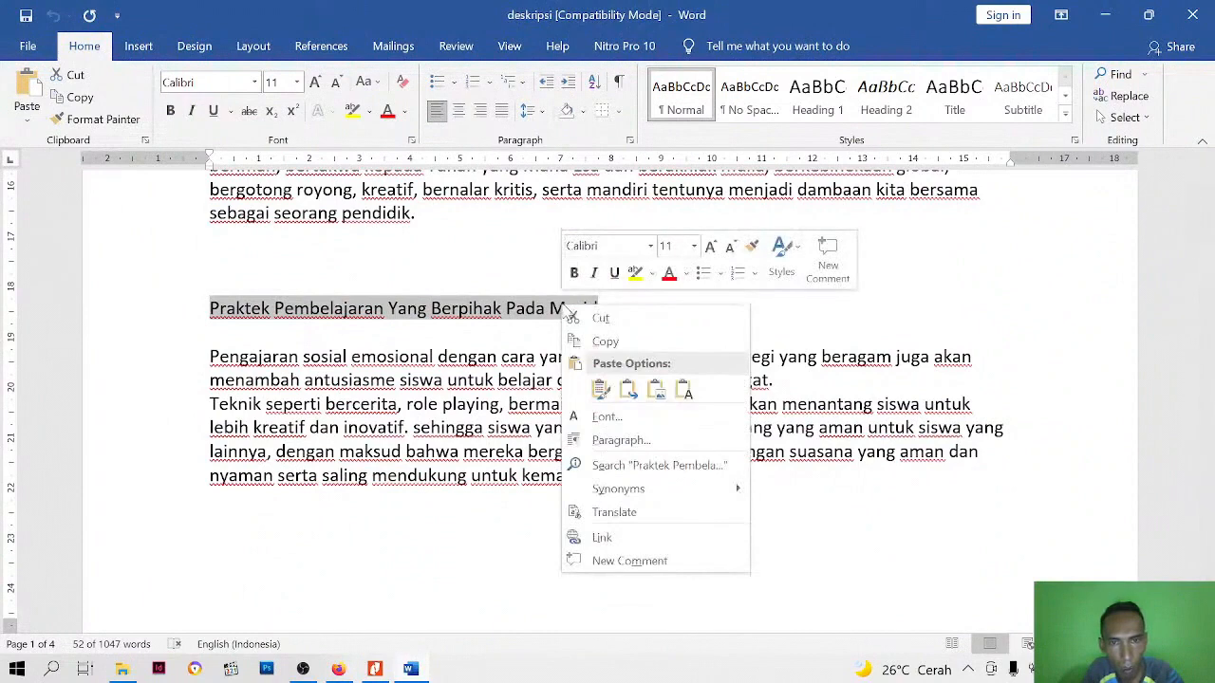
click(575, 336)
Switch back to Google Sites in Firefox and paste the copied heading into the empty text box beside the placeholder
click(338, 669)
right_click(324, 330)
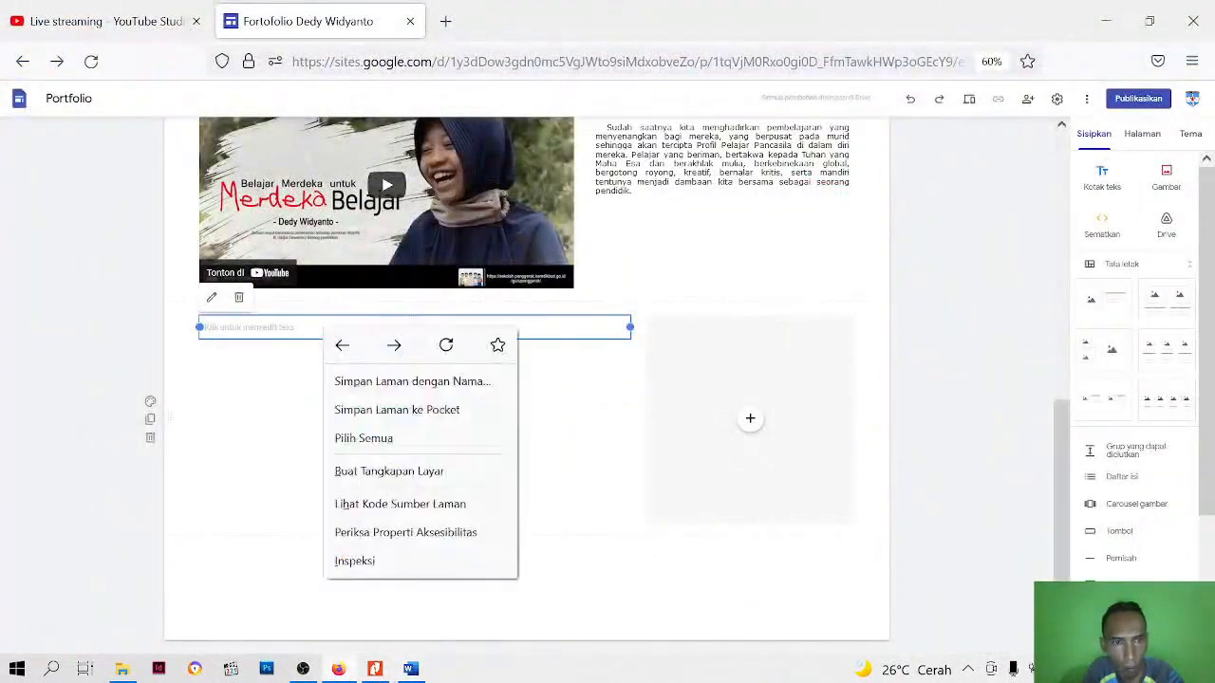
click(283, 329)
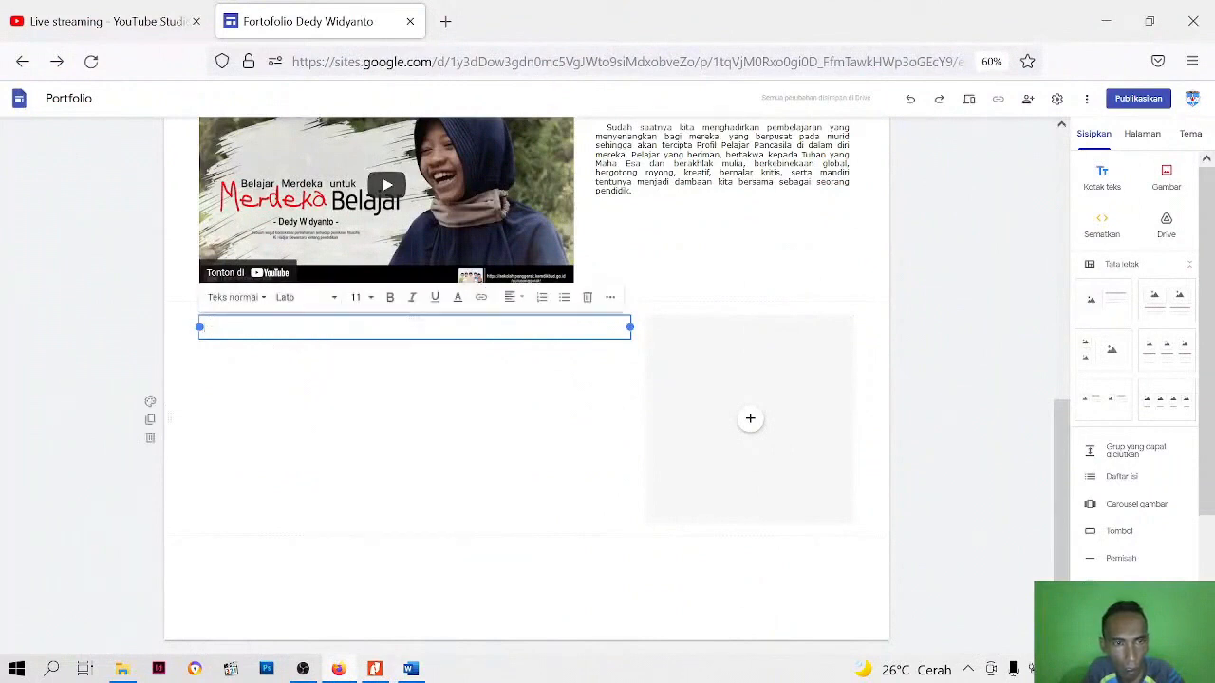
right_click(278, 329)
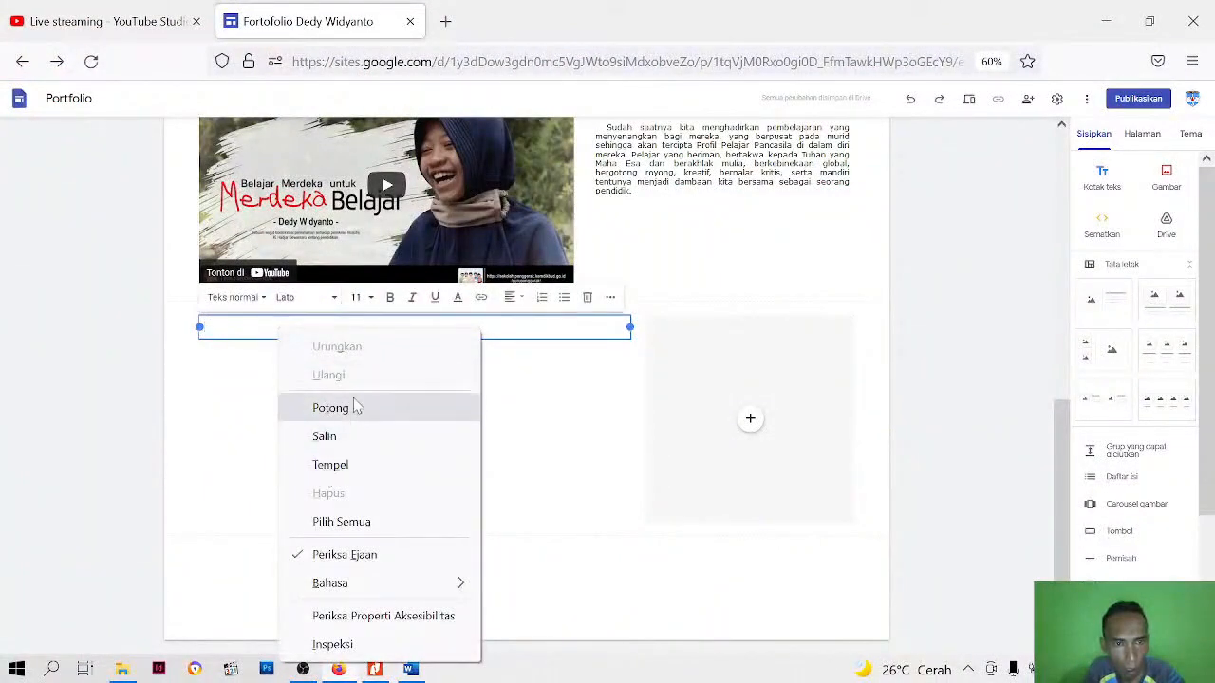
click(349, 465)
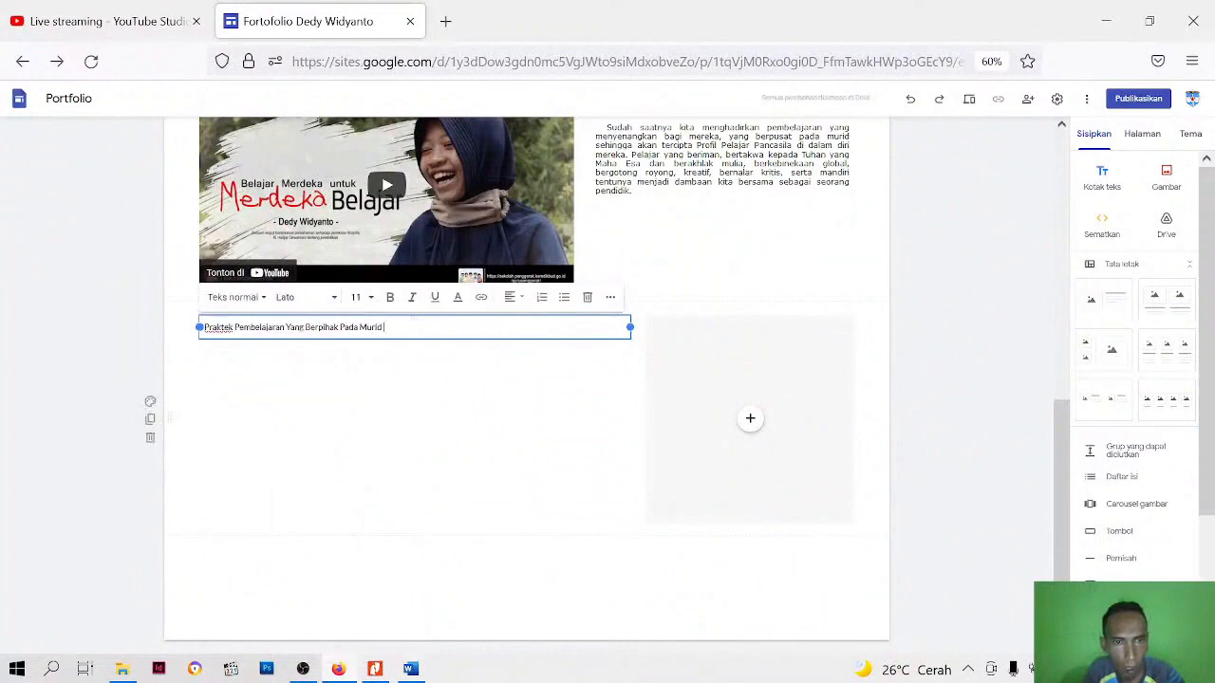
Add a text box and move it directly below the heading "Praktek Pembelajaran Yang Berpihak Pada Murid", beside the placeholder
click(374, 414)
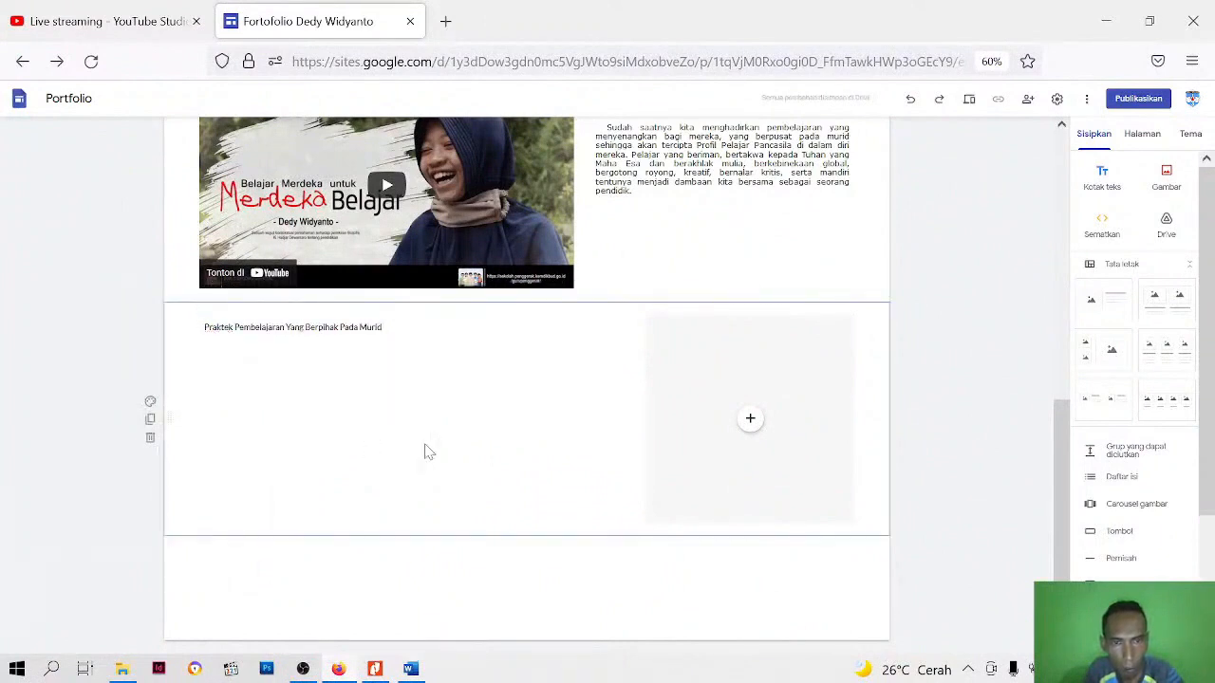
click(1118, 198)
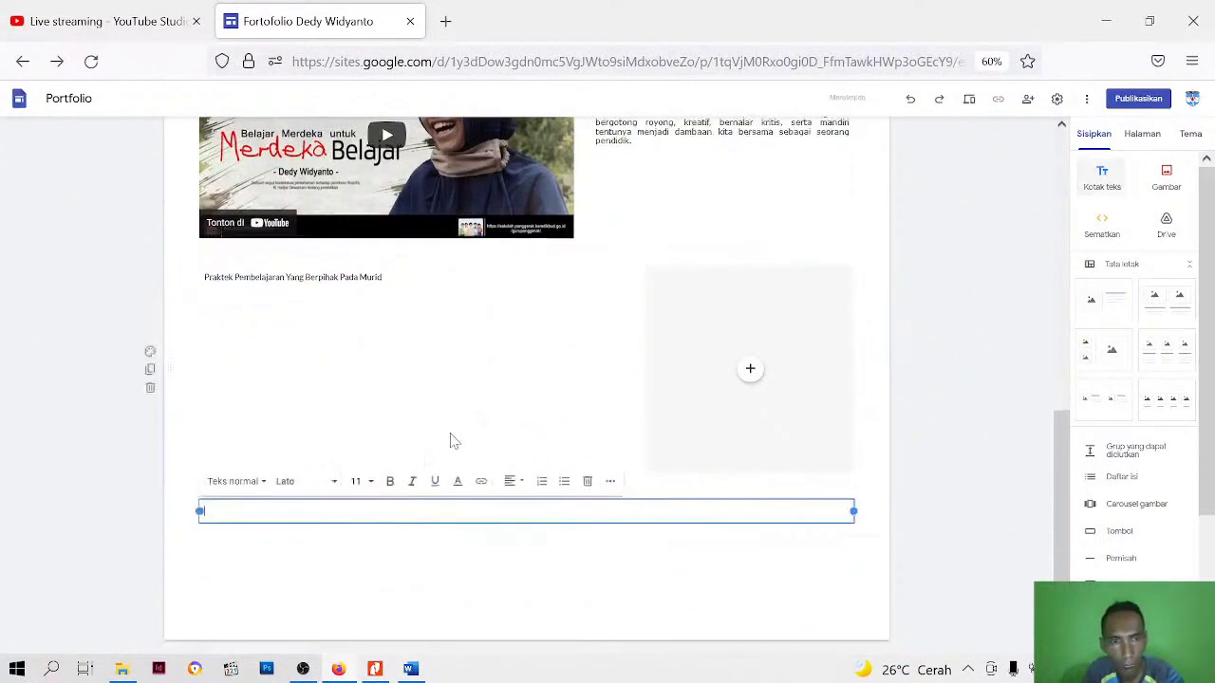
click(374, 529)
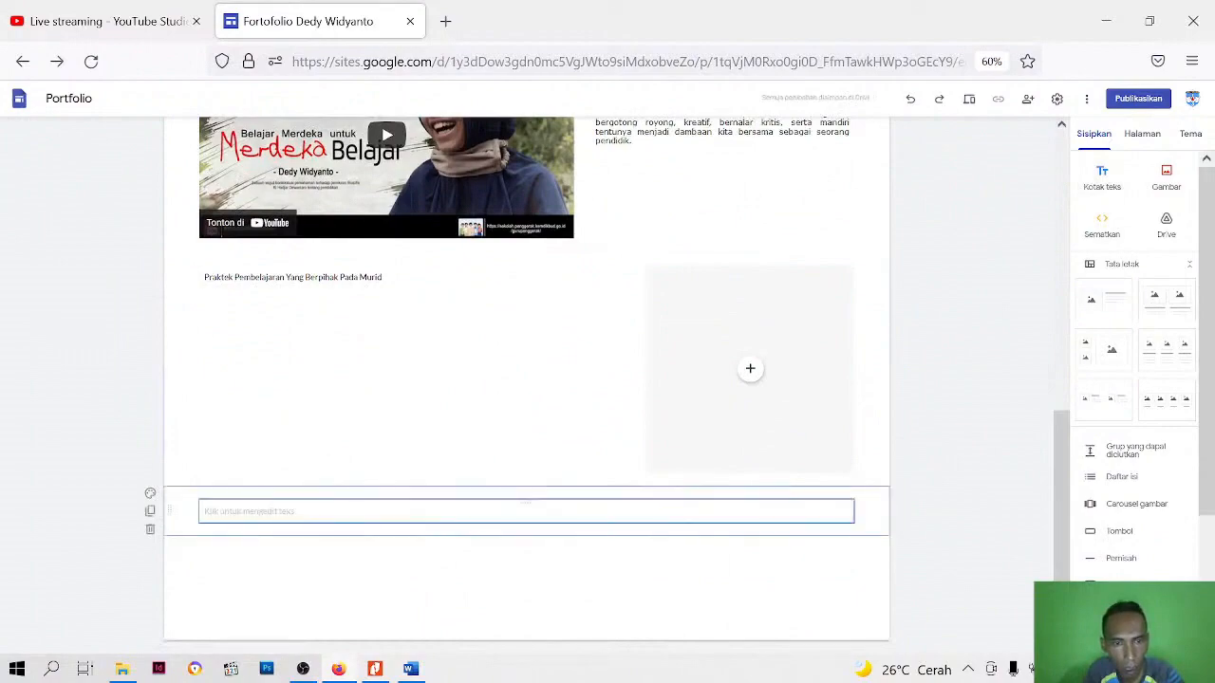
click(379, 512)
drag(379, 515, 374, 350)
click(304, 362)
scroll(462, 391, up, 2)
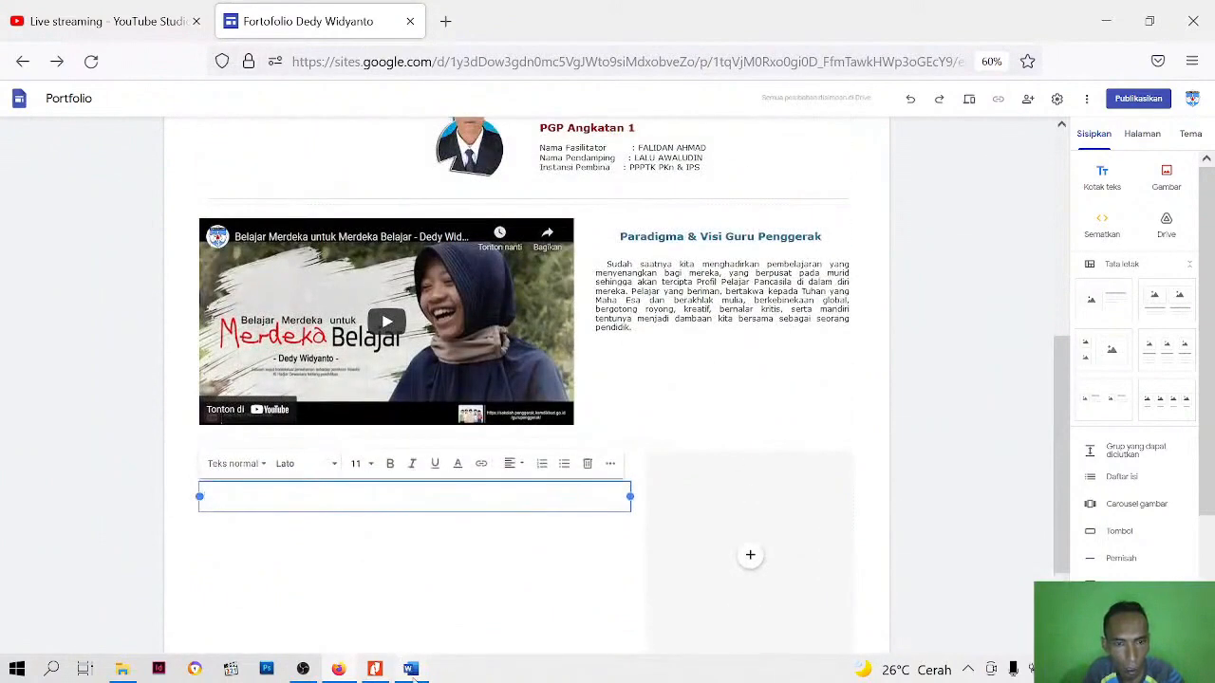
Switch to the Word document deskripsi and copy the two paragraphs below the heading "Praktek Pembelajaran Yang Berpihak Pada Murid"
click(410, 669)
drag(209, 357, 675, 478)
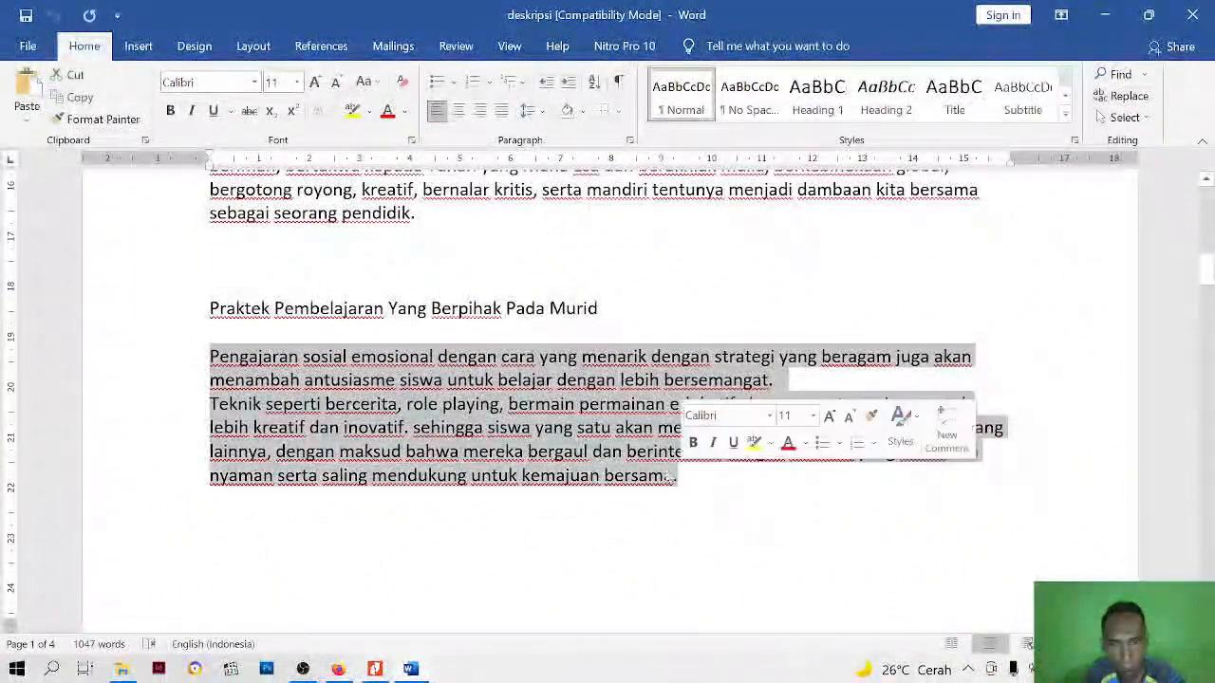
right_click(599, 450)
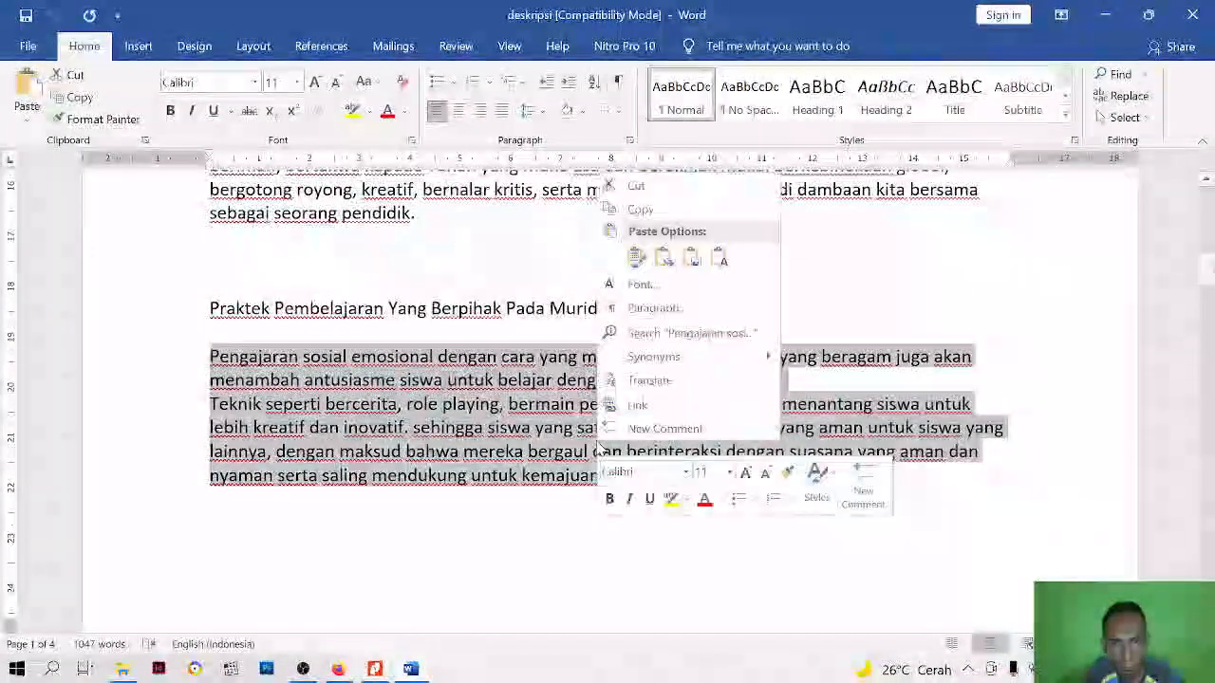
click(642, 211)
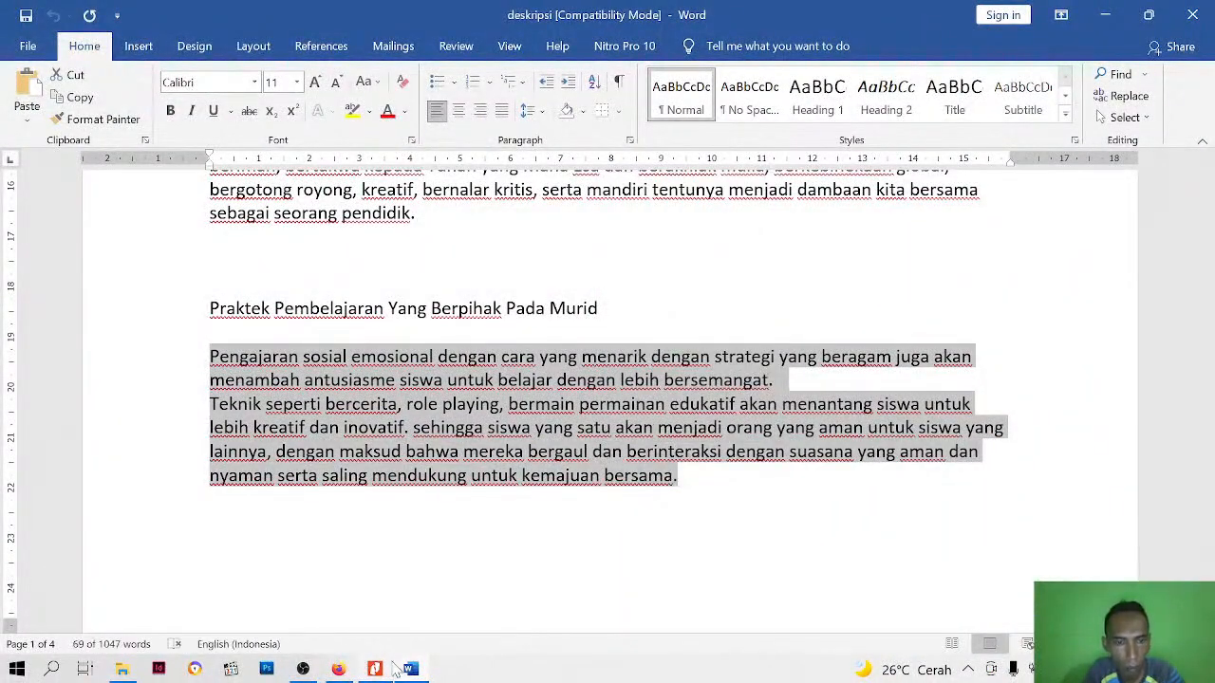
Switch back to Google Sites in Firefox and paste the copied paragraphs into the empty text box below the heading
click(339, 669)
right_click(263, 494)
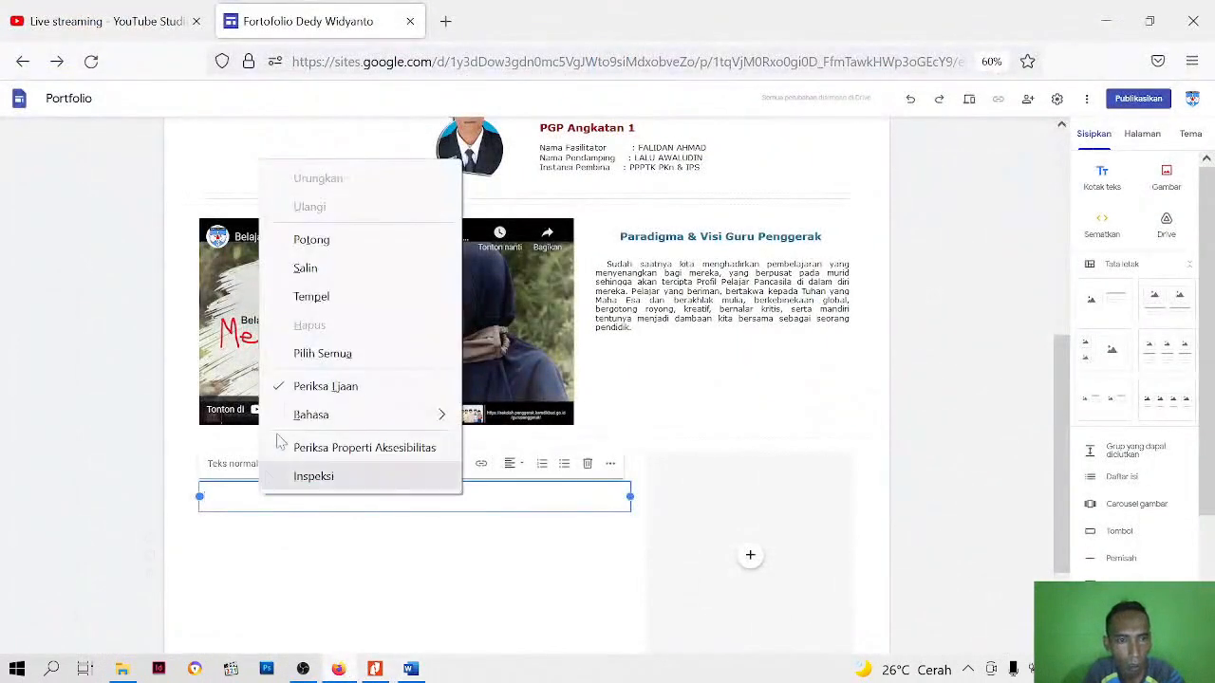
click(311, 296)
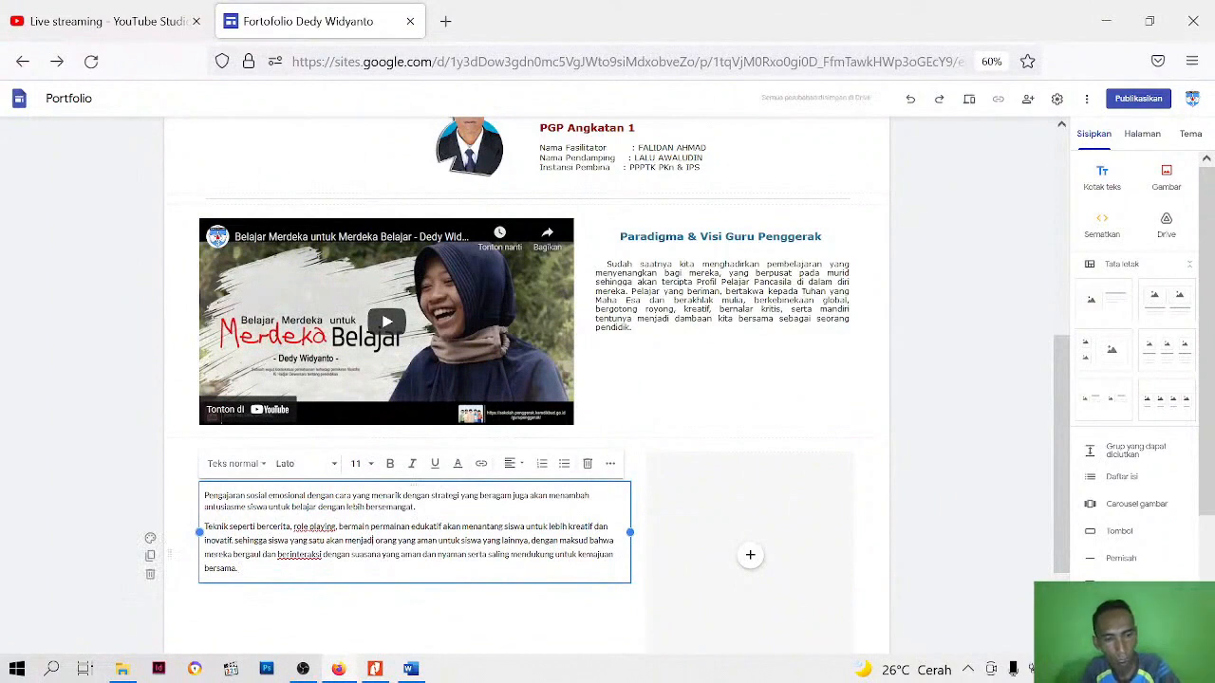
Format all the pasted description text with the Teks kecil style, Verdana font and size 10
key(ctrl+a)
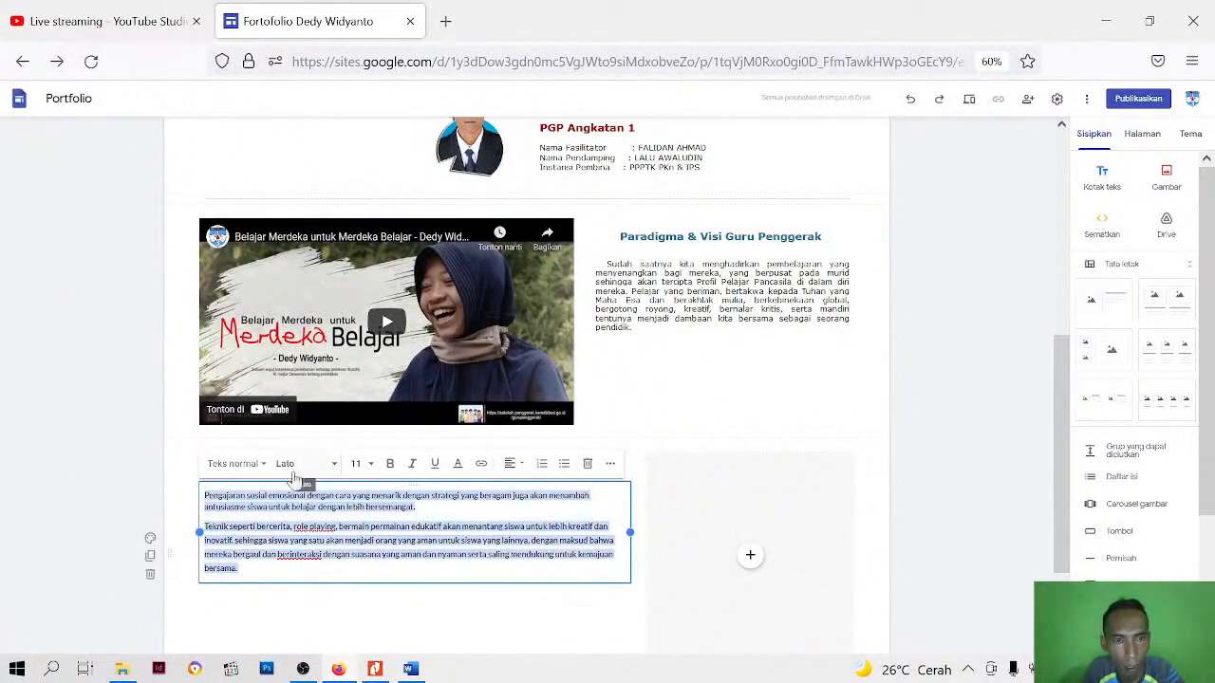
click(263, 471)
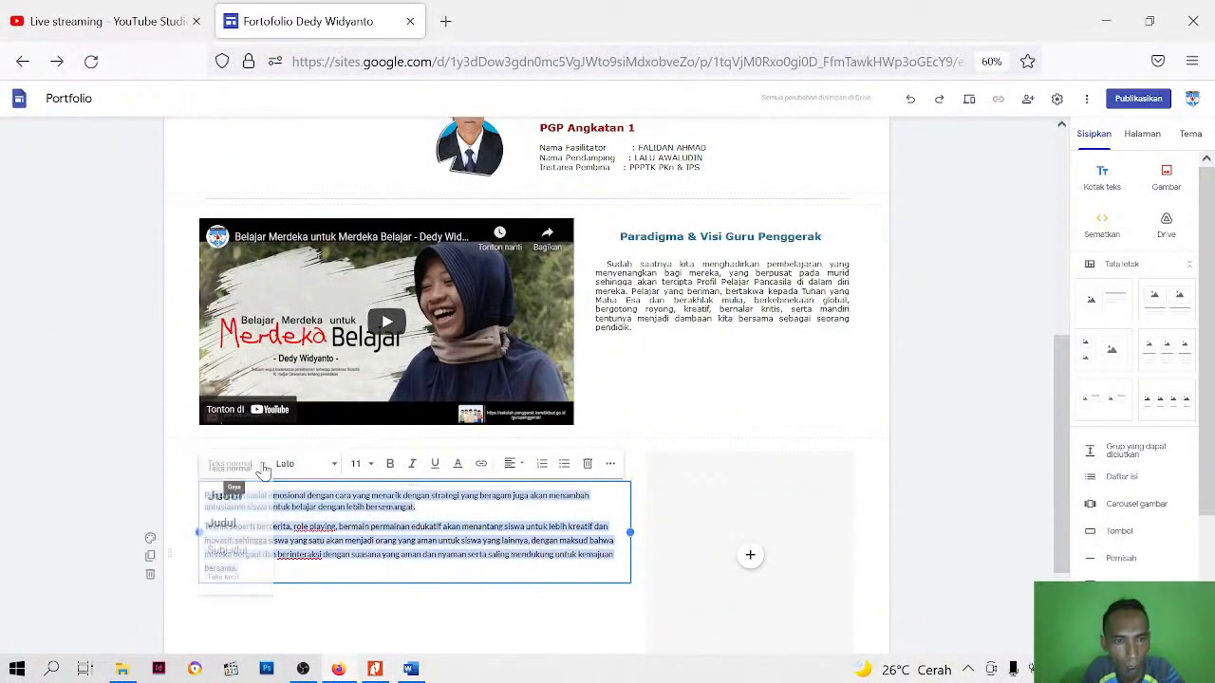
click(234, 576)
click(325, 470)
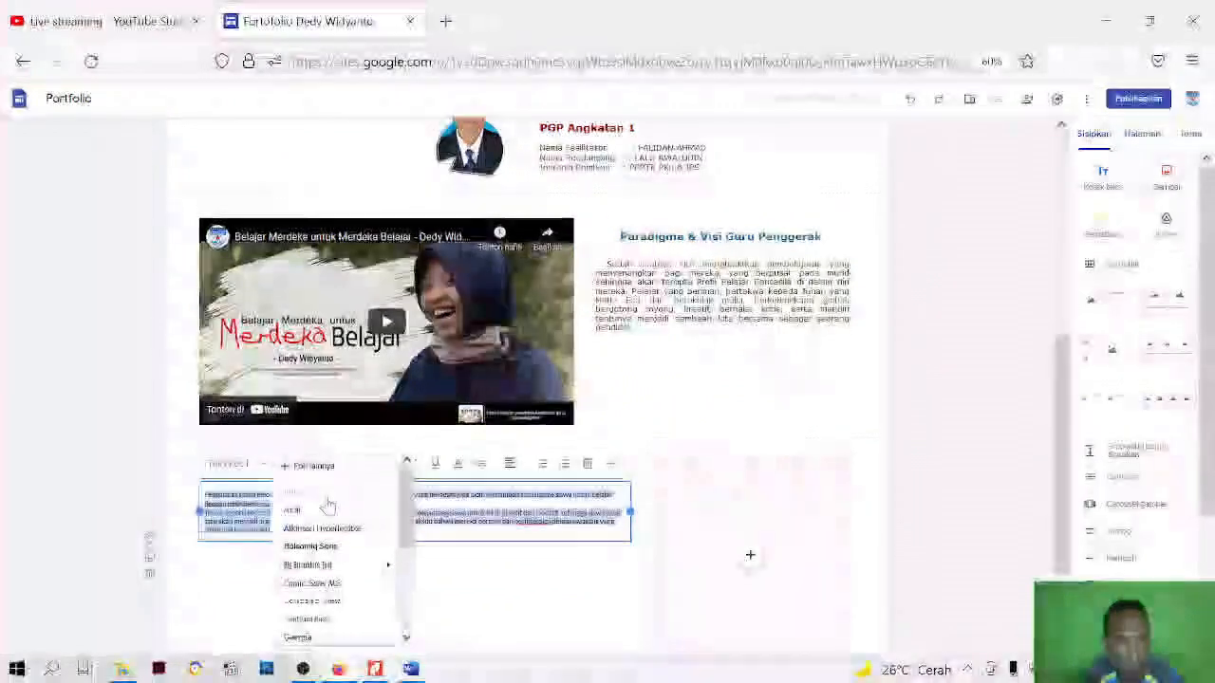
scroll(325, 569, down, 5)
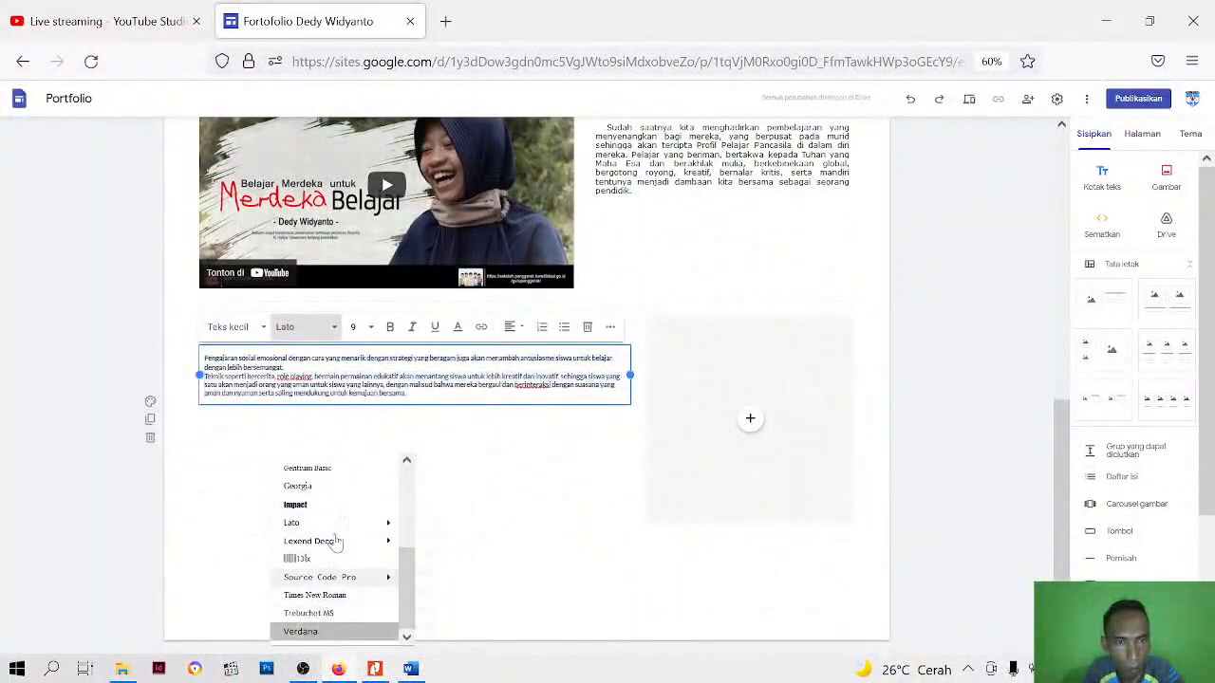
click(300, 631)
click(369, 327)
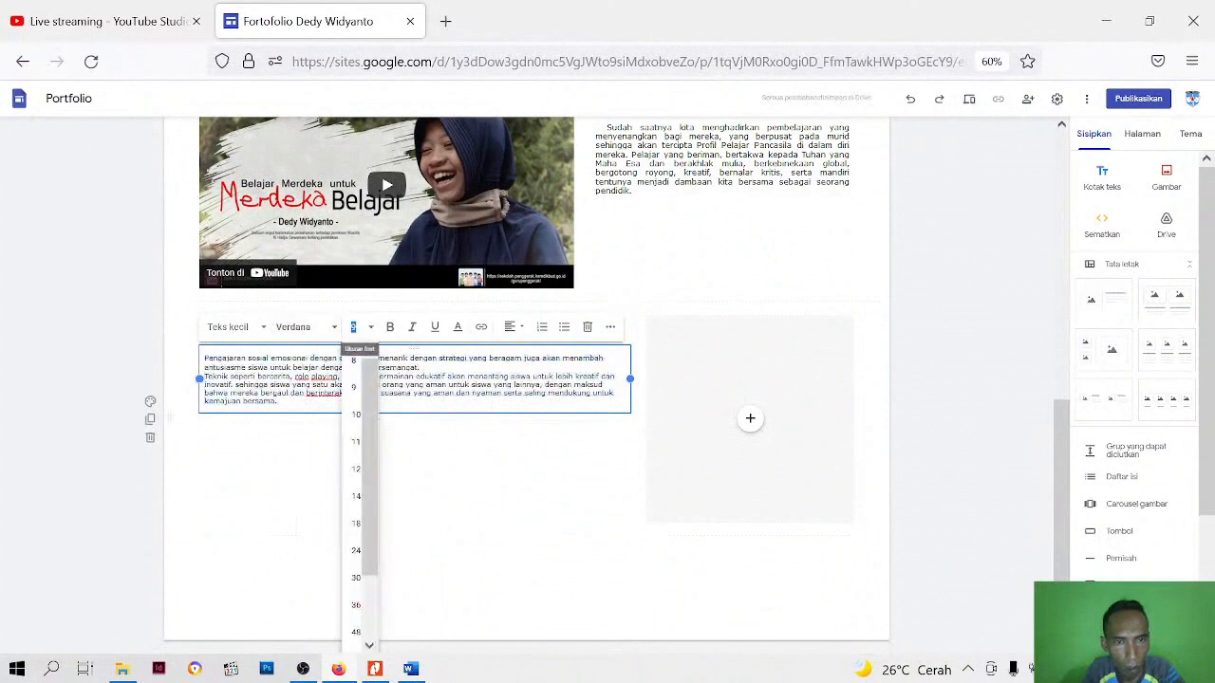
click(354, 416)
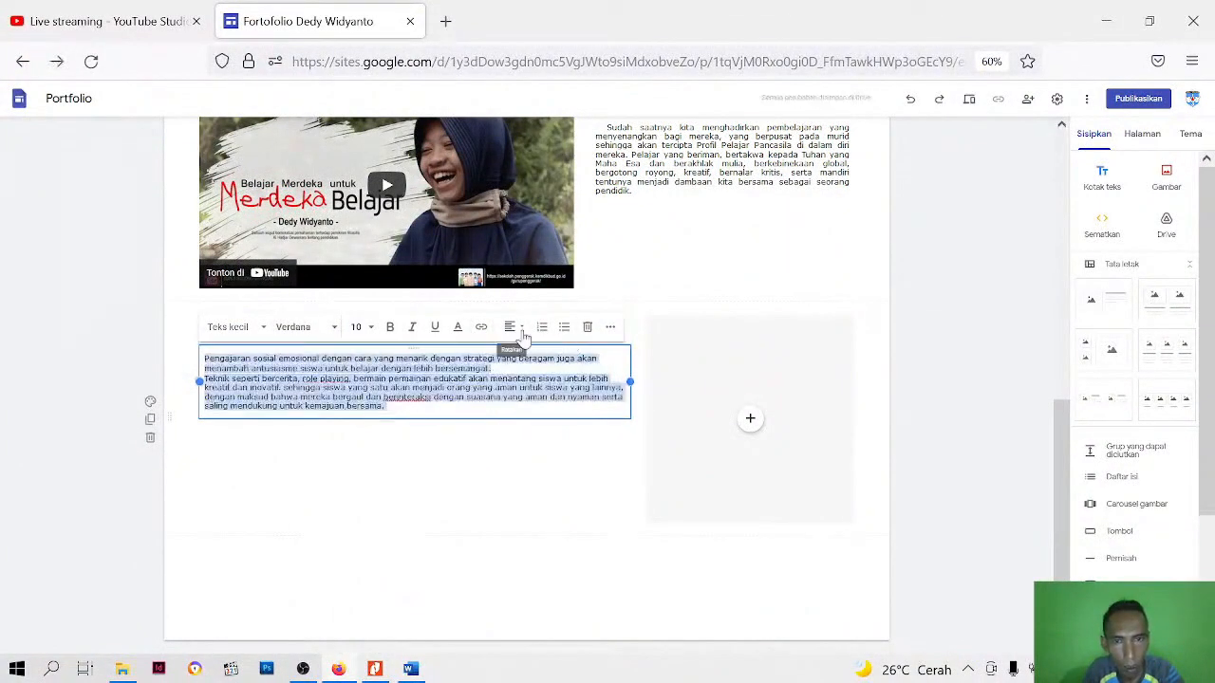
Justify the description paragraphs and set their line spacing to Tunggal
click(521, 332)
click(510, 415)
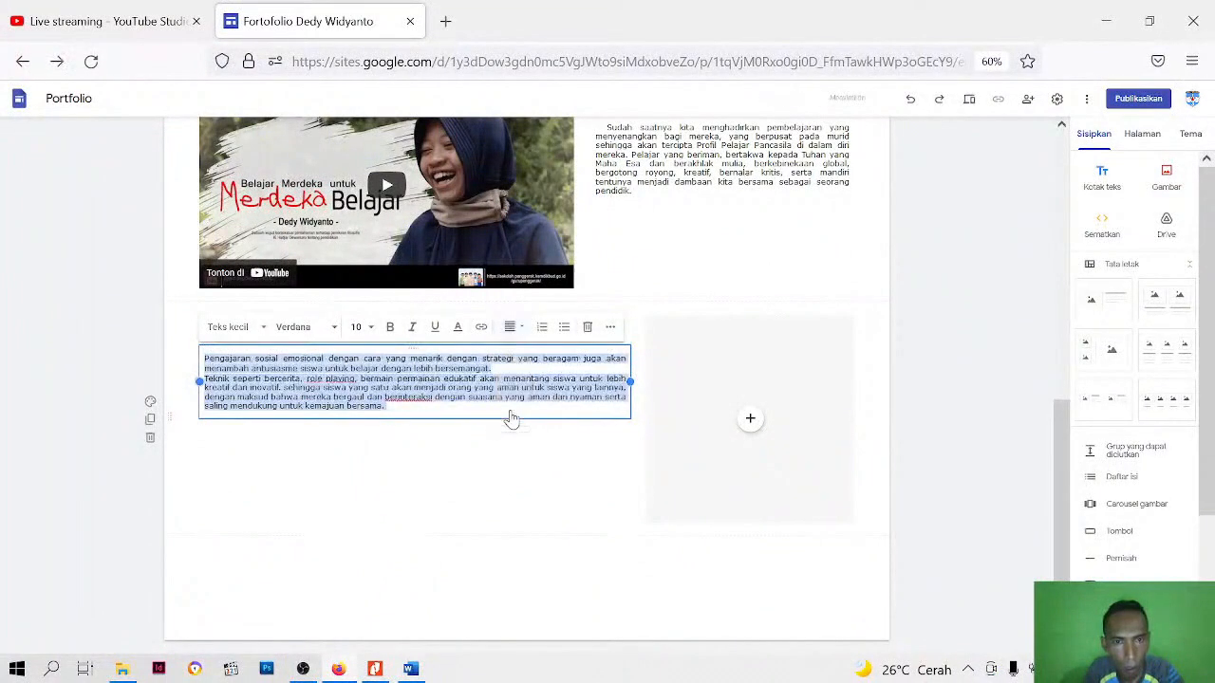
click(611, 328)
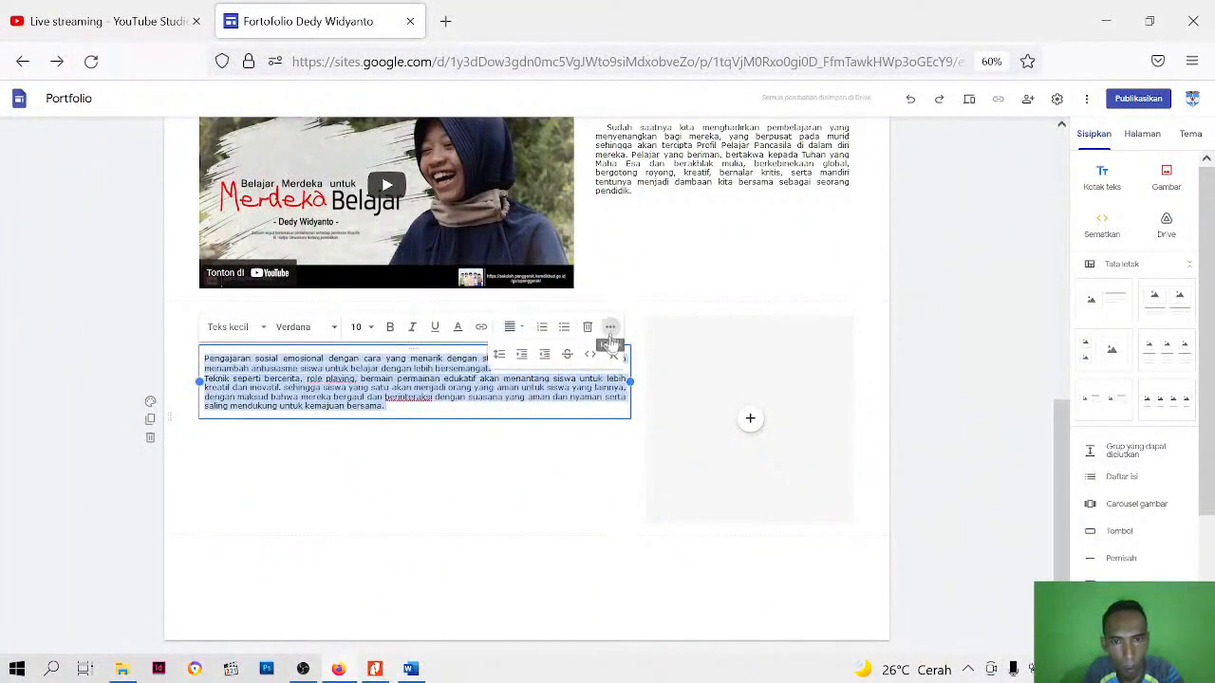
click(499, 354)
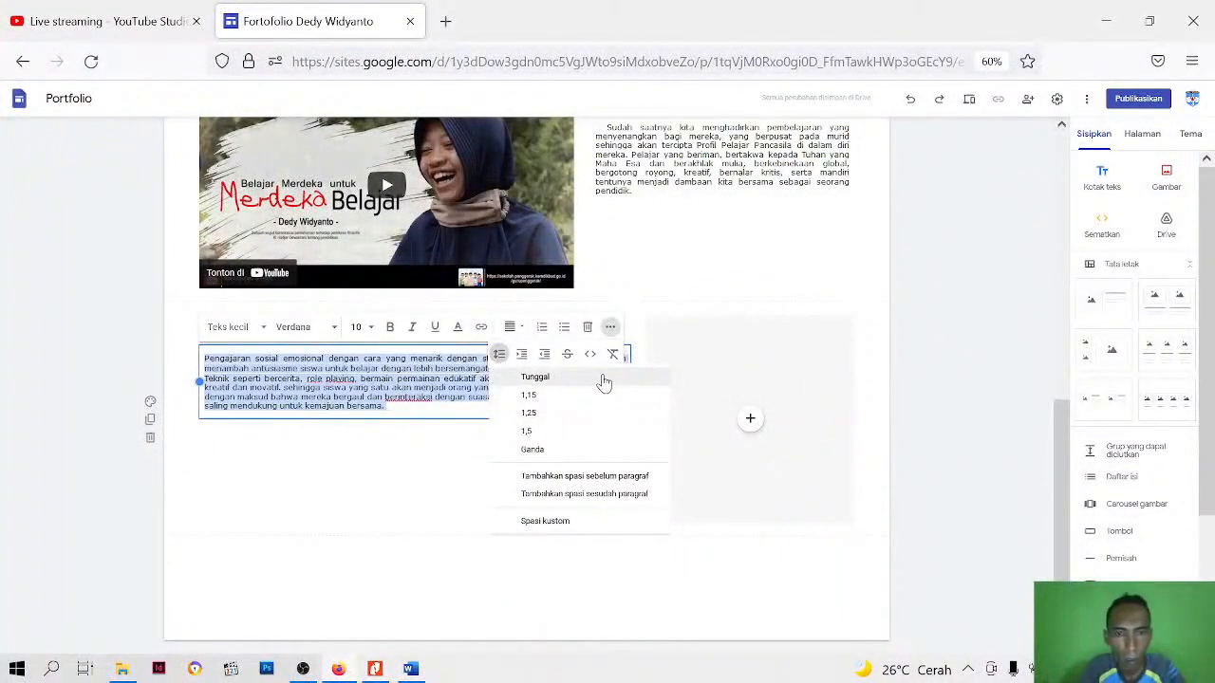
click(597, 379)
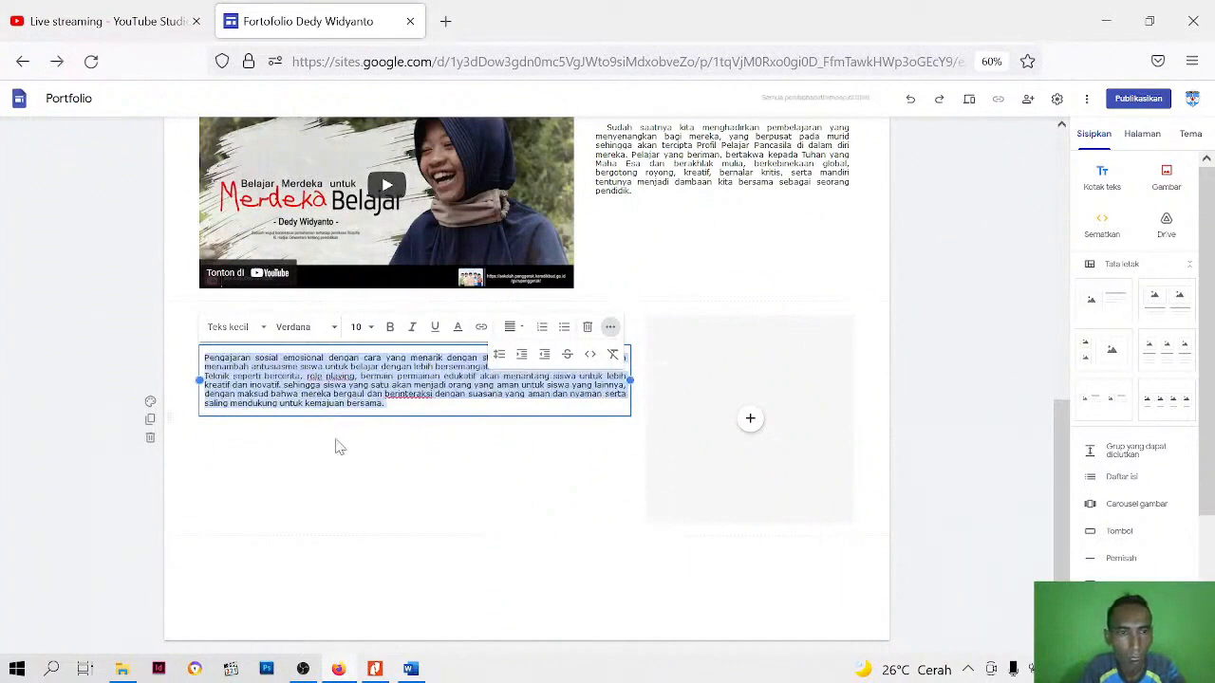
click(347, 412)
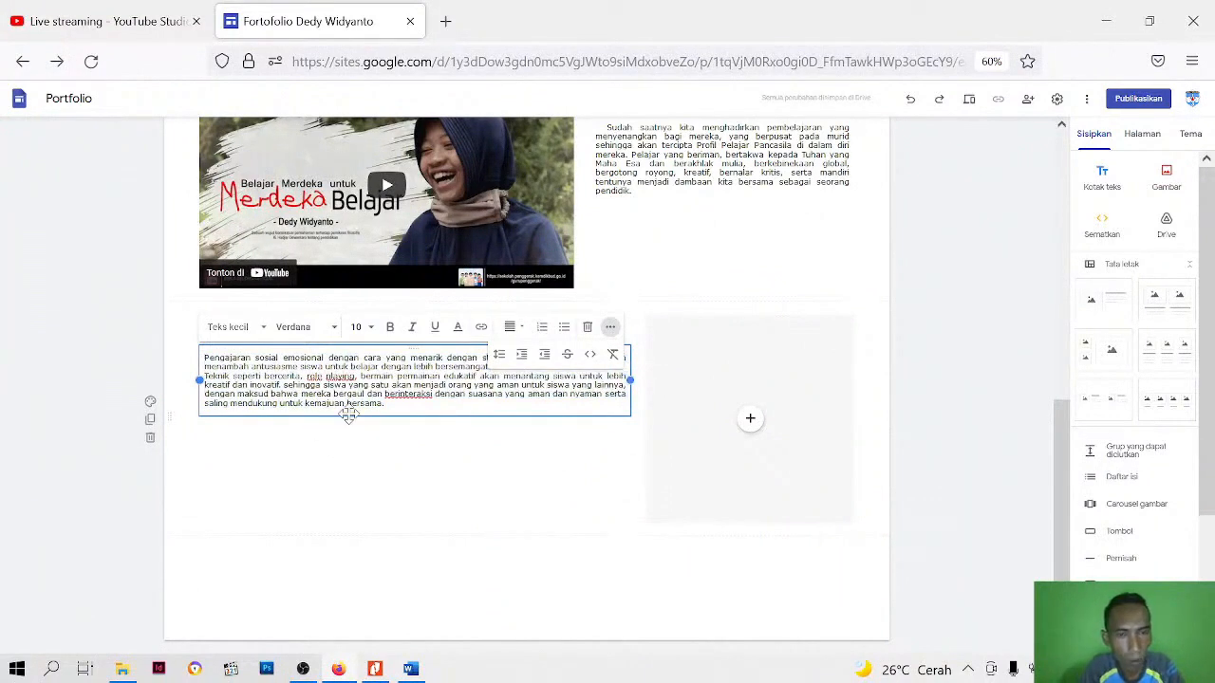
click(352, 466)
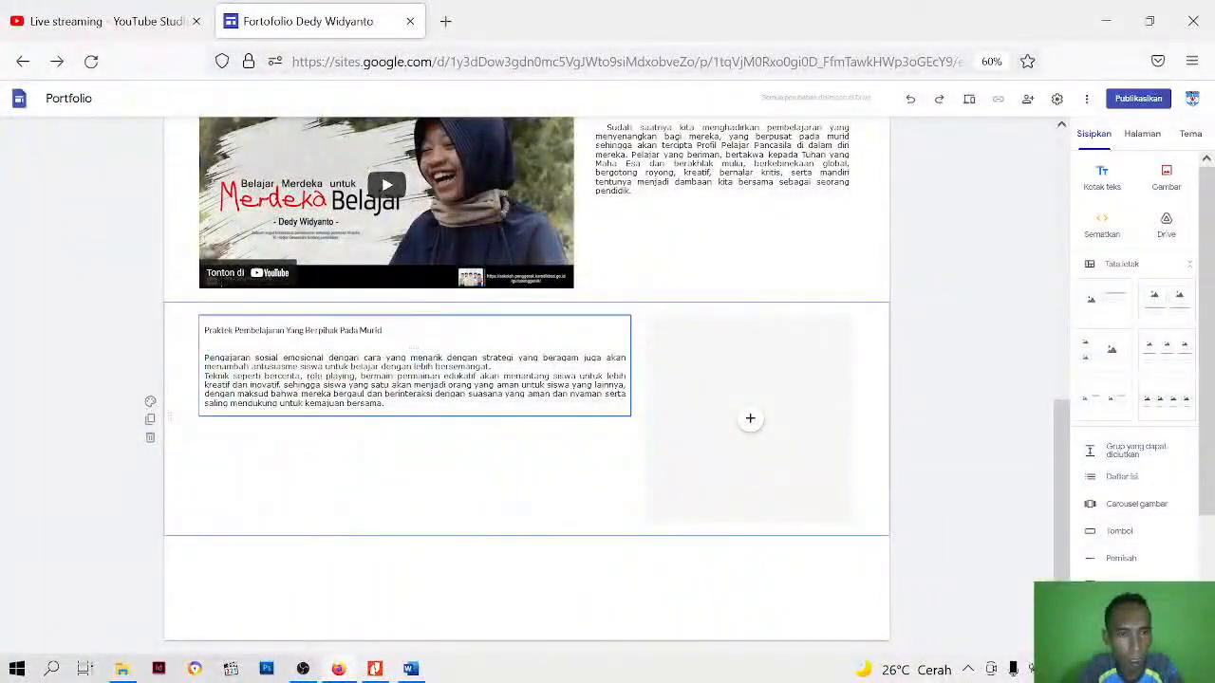
Indent the first line of both description paragraphs and narrow their text box to about half the section's width
click(427, 389)
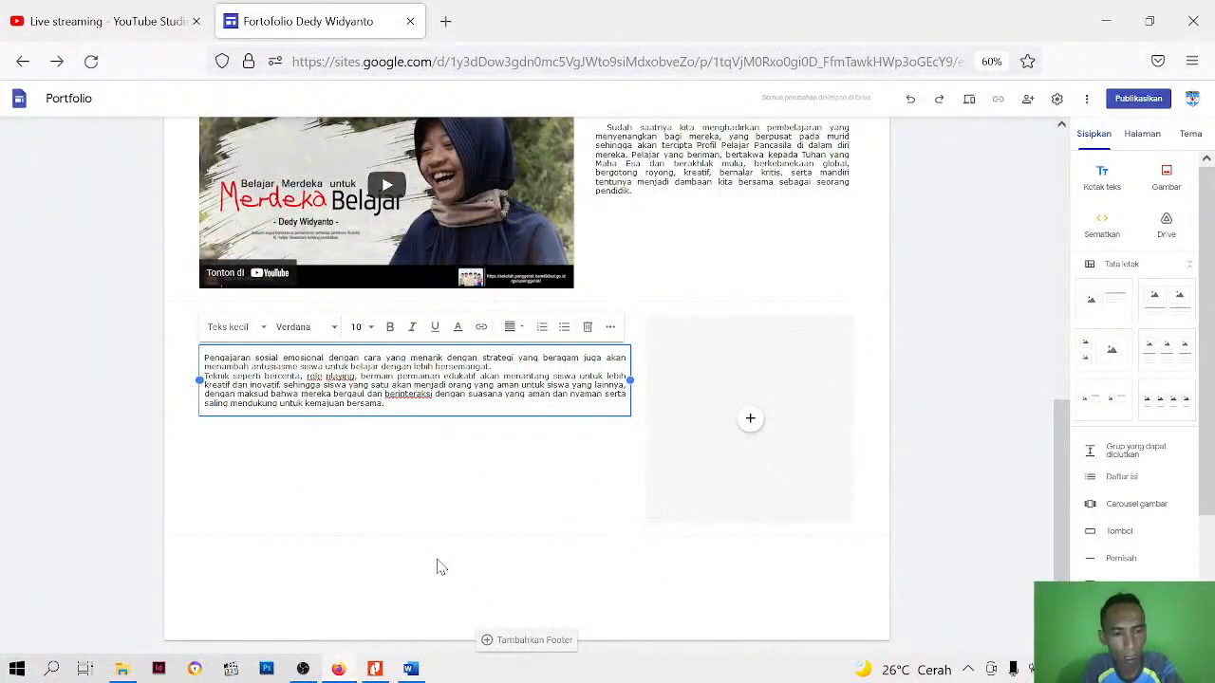
key(Tab)
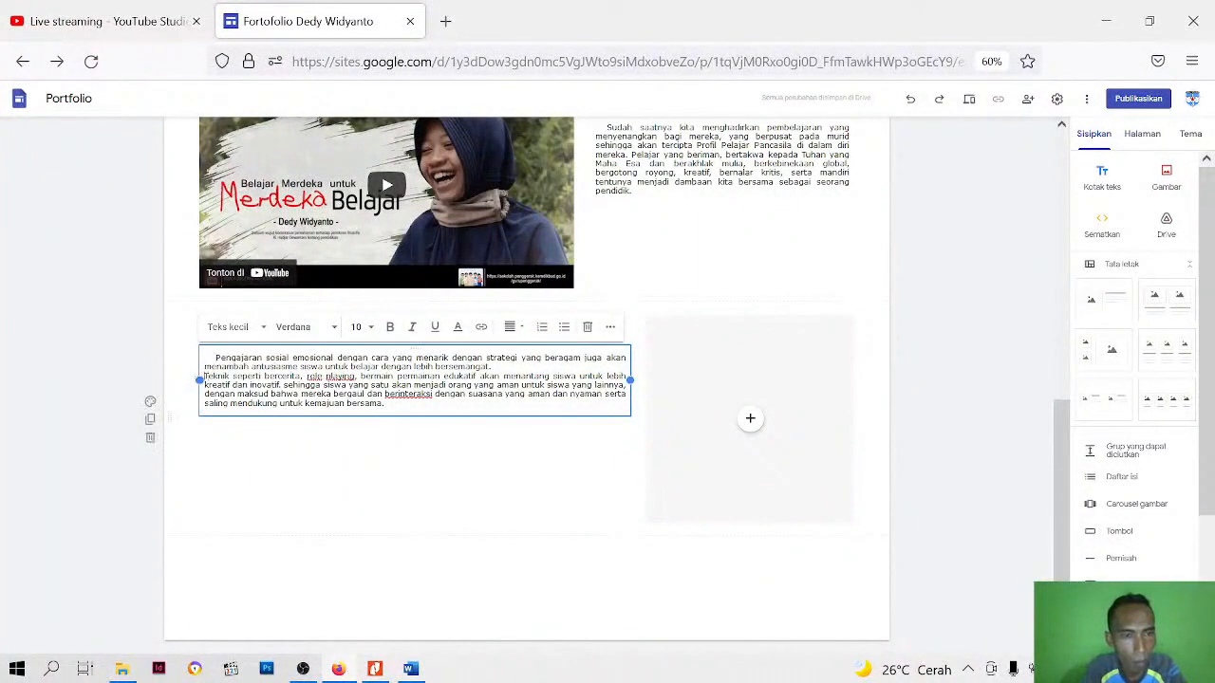
key(Tab)
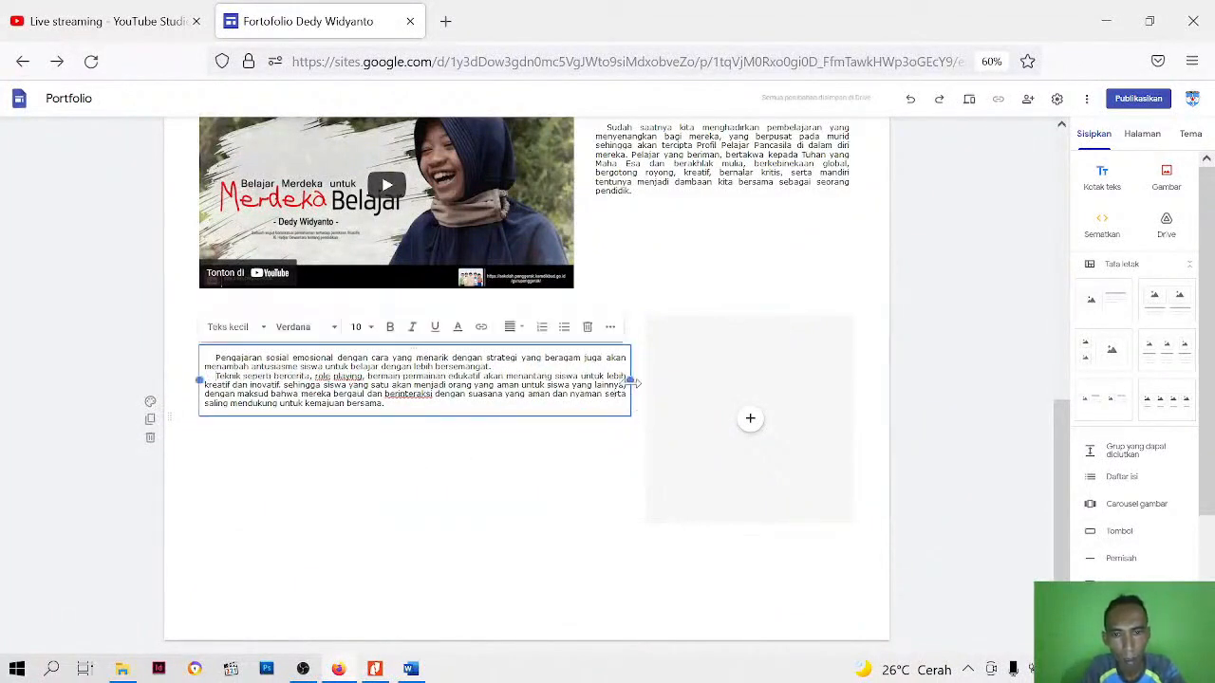
drag(631, 379, 520, 387)
click(502, 541)
Check the formatting of "Paradigma & Visi Guru Penggerak" and apply the smaller Judul style to the heading "Praktek Pembelajaran Yang Berpihak Pada Murid"
click(387, 331)
scroll(446, 389, up, 3)
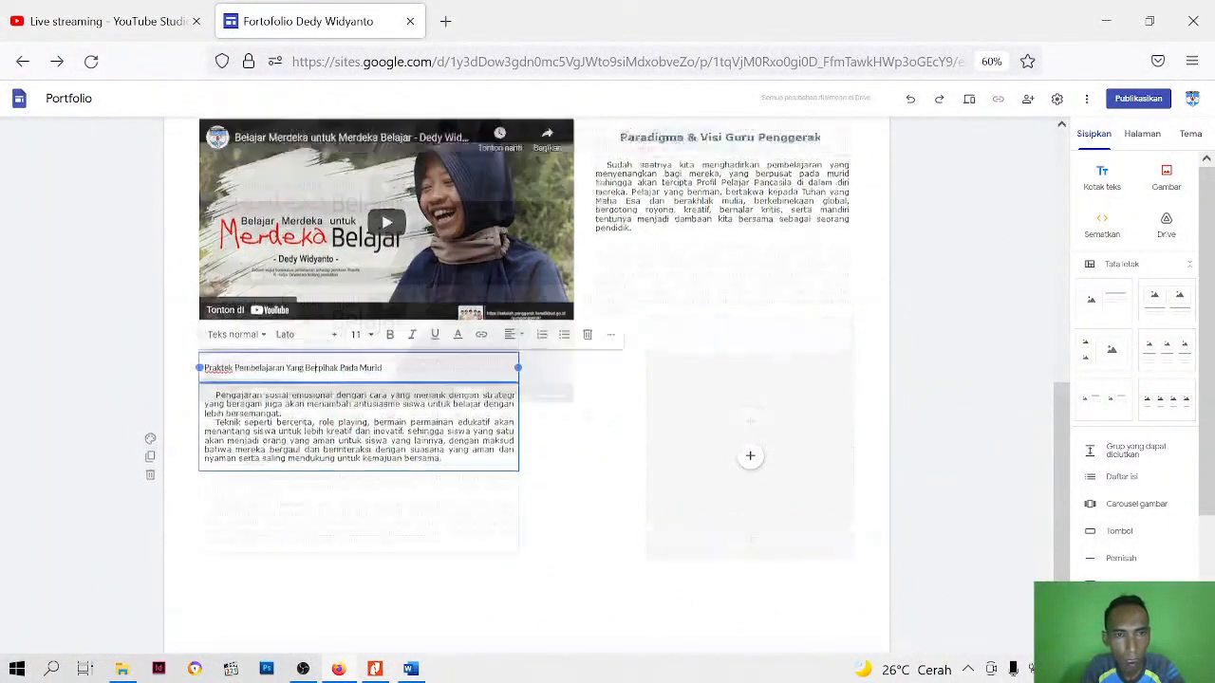
click(721, 373)
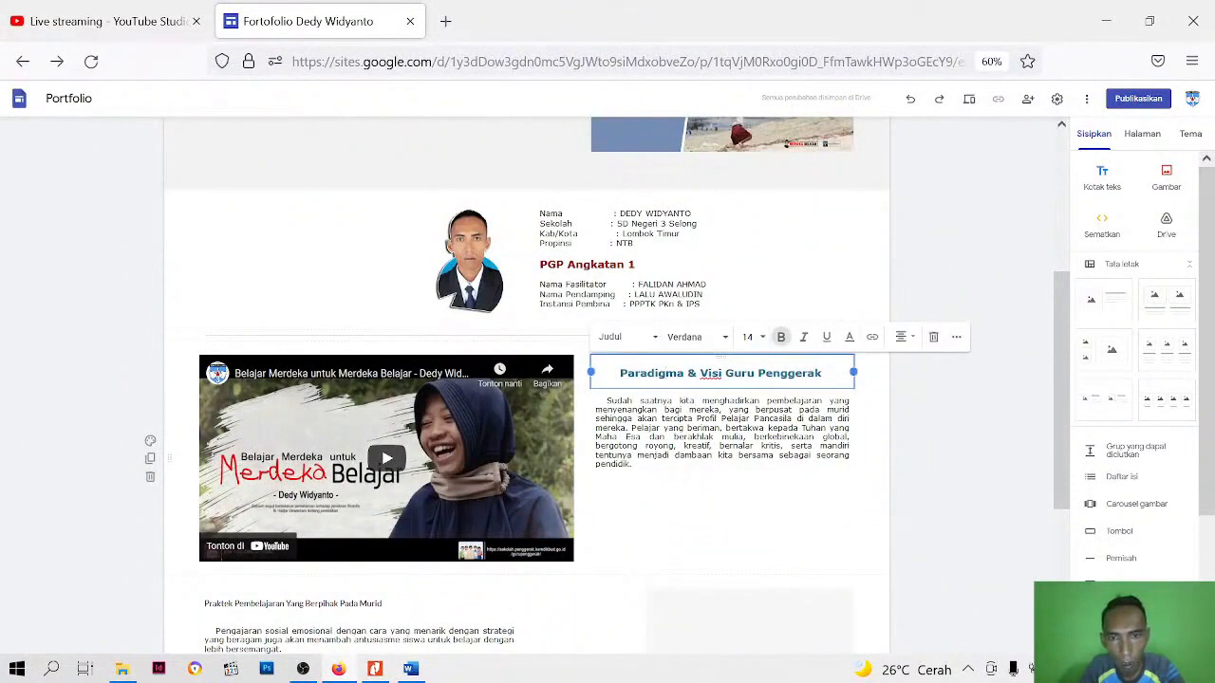
scroll(702, 442, down, 3)
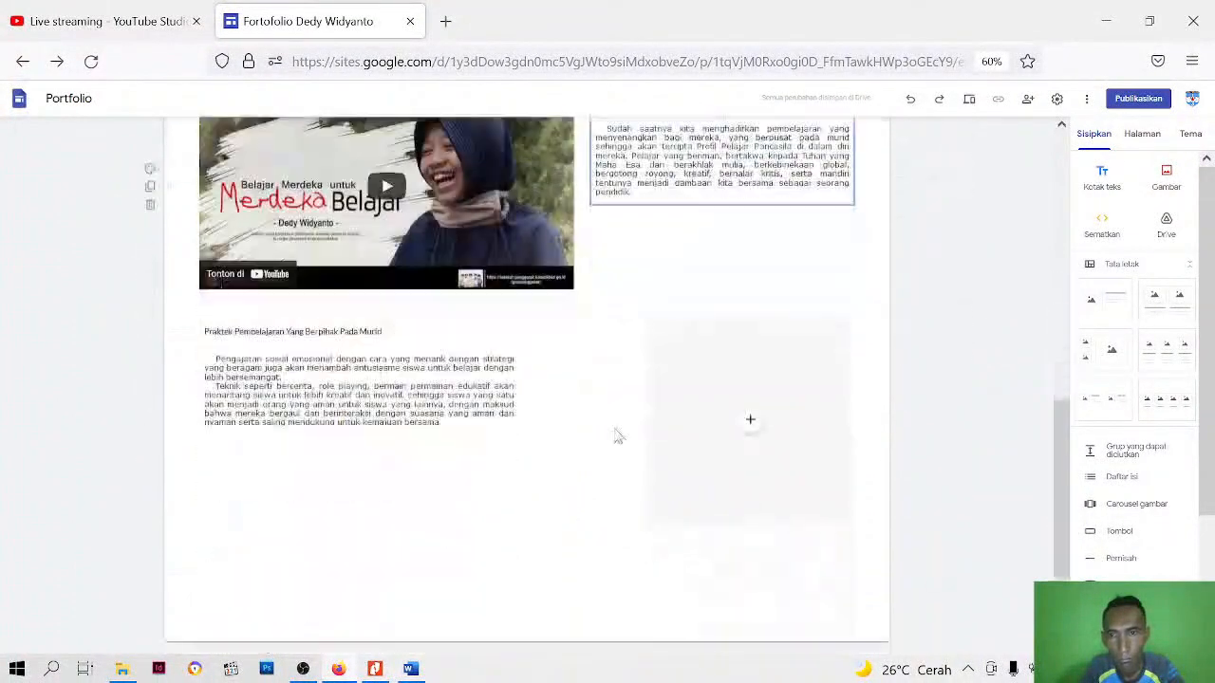
click(384, 330)
drag(384, 330, 185, 339)
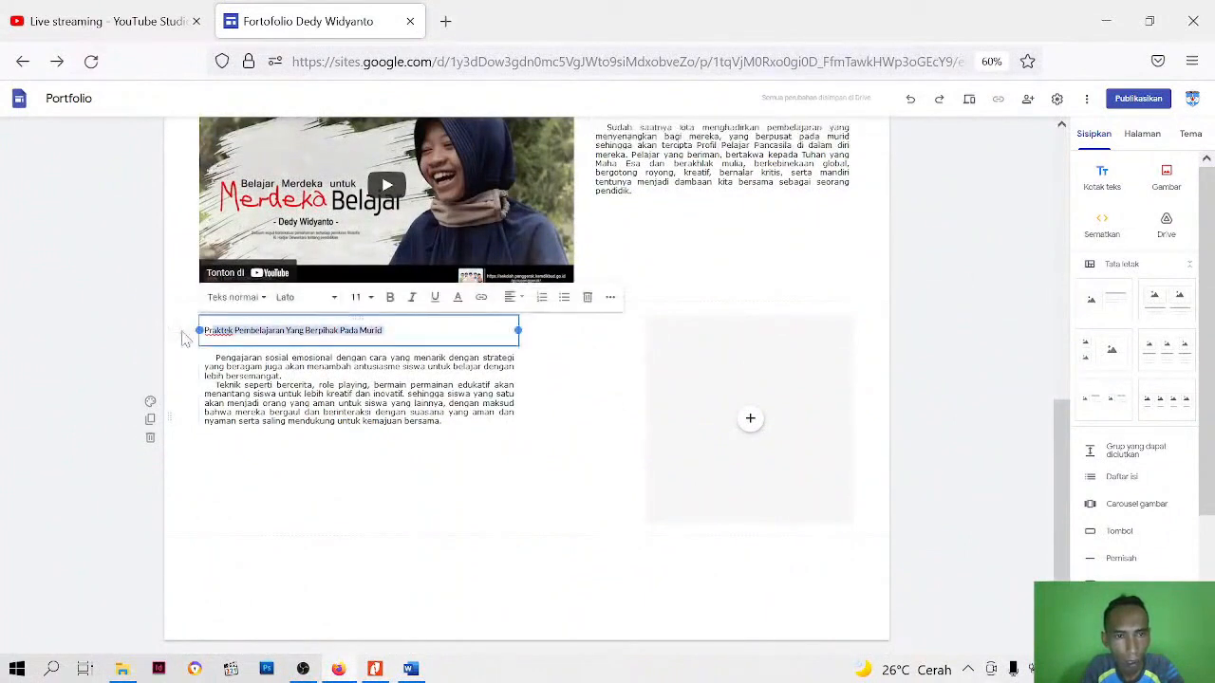
click(237, 331)
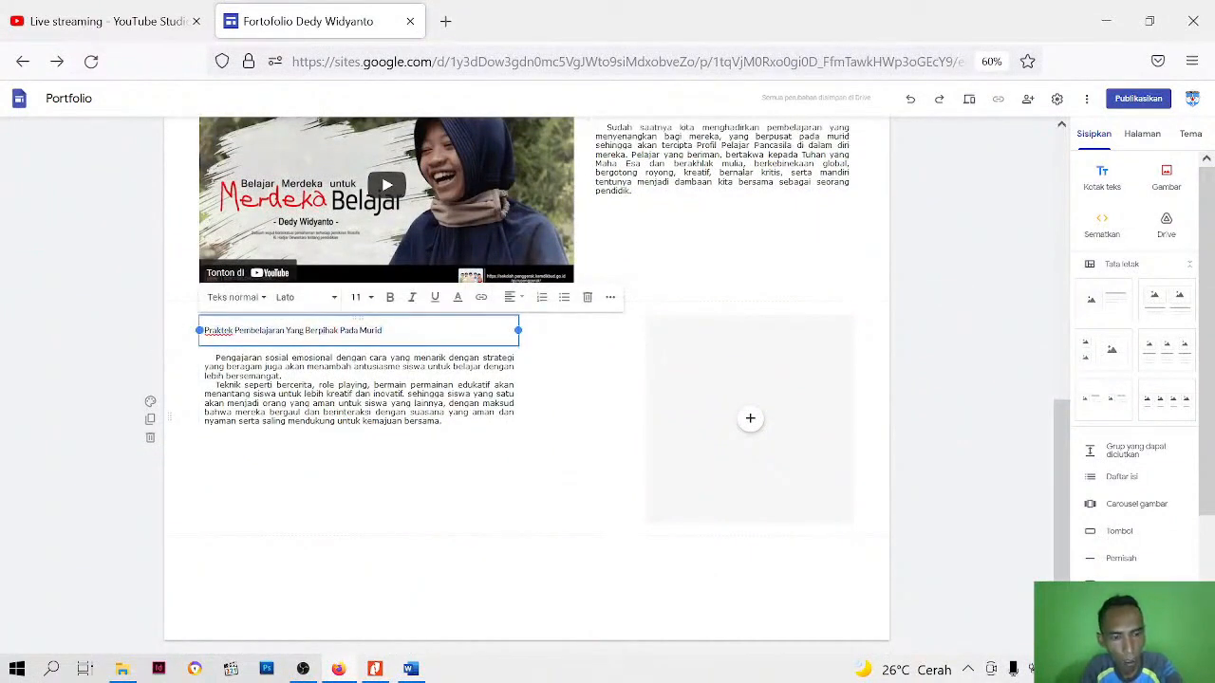
triple_click(237, 330)
click(264, 302)
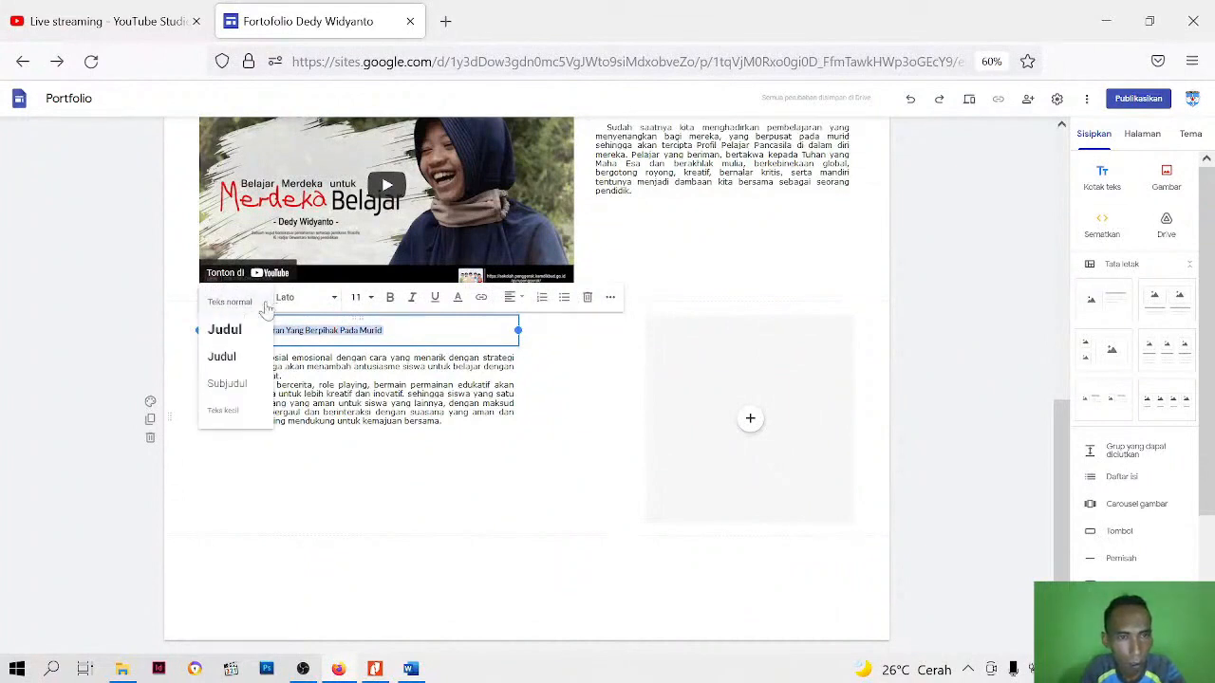
click(224, 356)
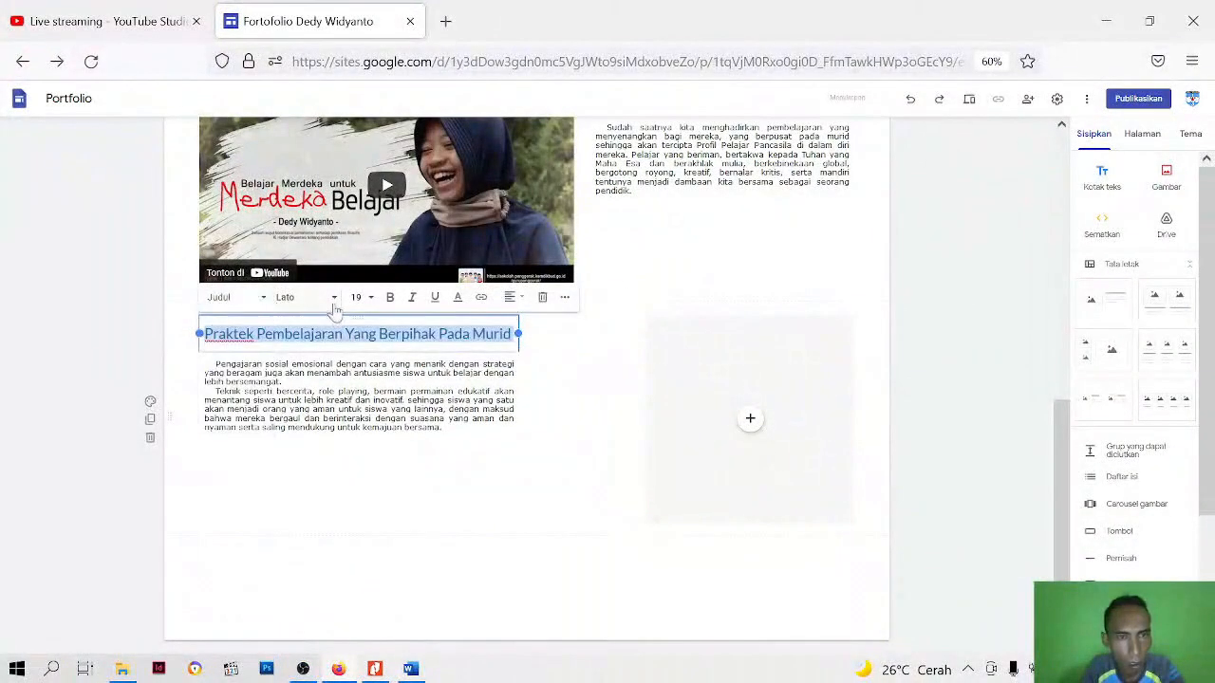
Format the heading "Praktek Pembelajaran Yang Berpihak Pada Murid" in bold Verdana at size 14
click(332, 299)
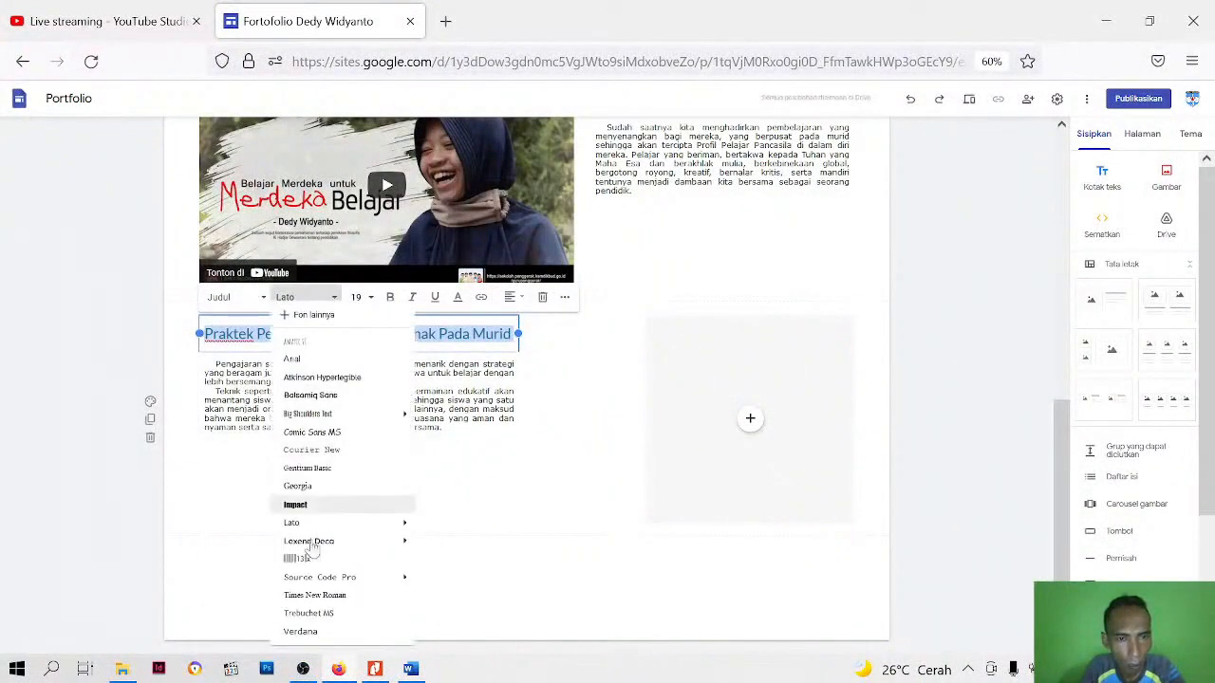
click(300, 631)
click(364, 297)
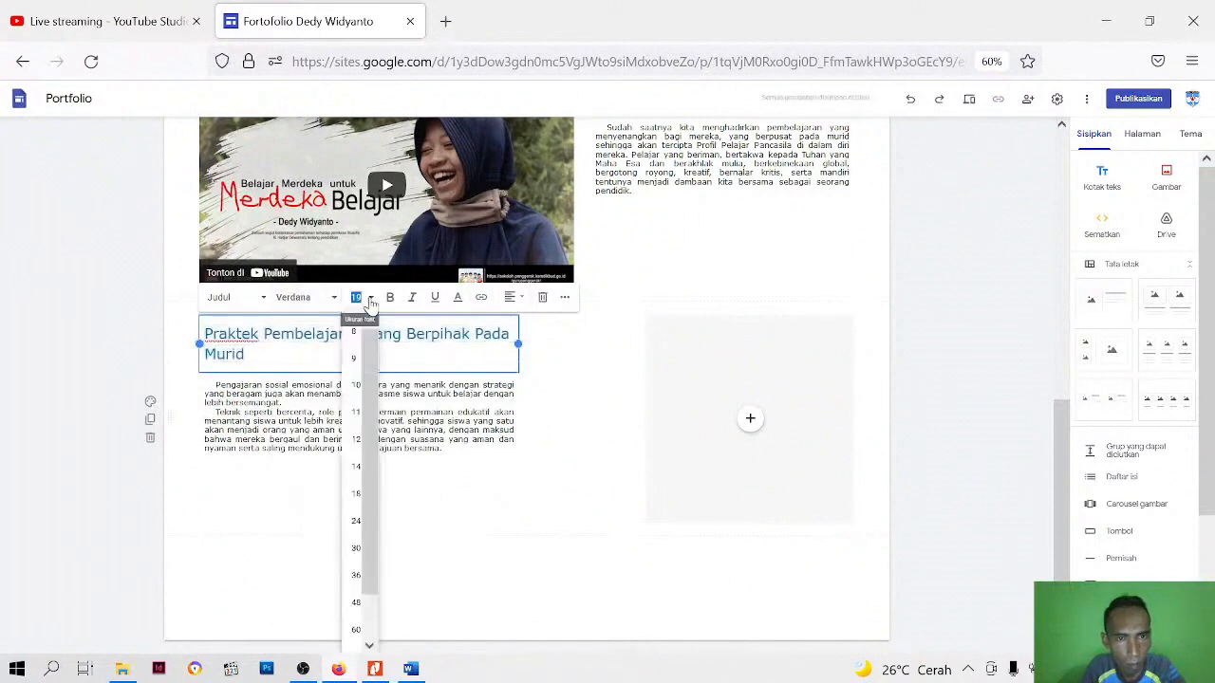
click(355, 466)
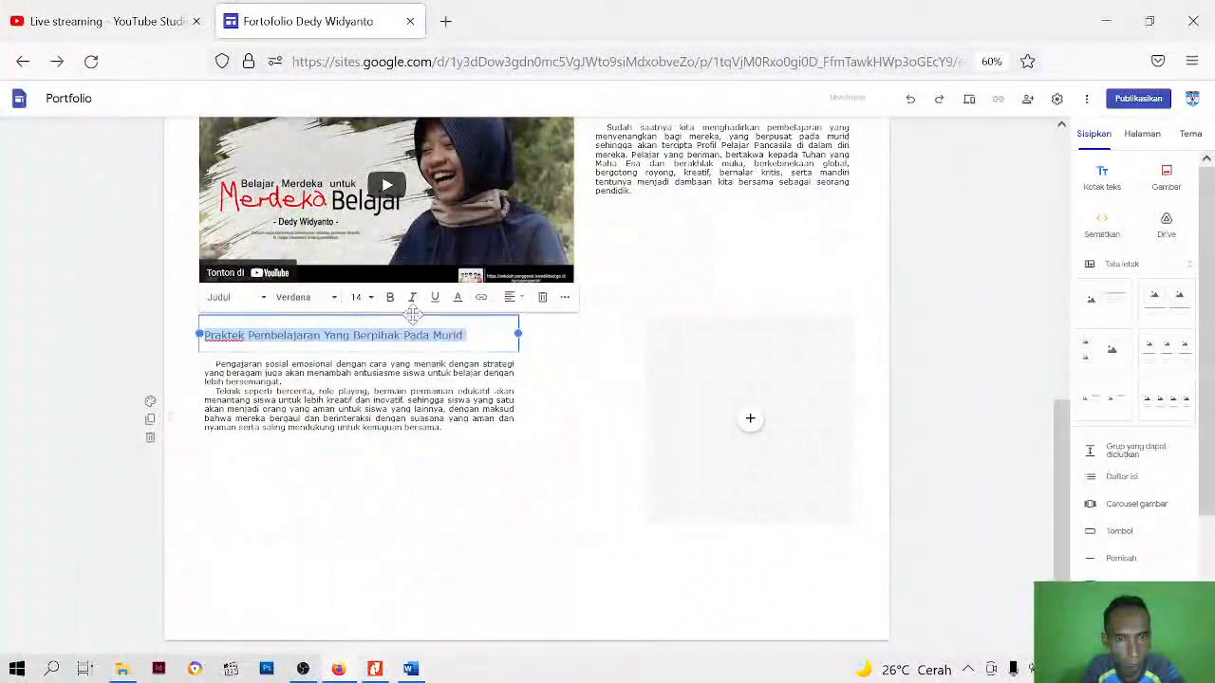
click(390, 300)
Center the heading "Praktek Pembelajaran Yang Berpihak Pada Murid" and set its line spacing to Tunggal
click(517, 298)
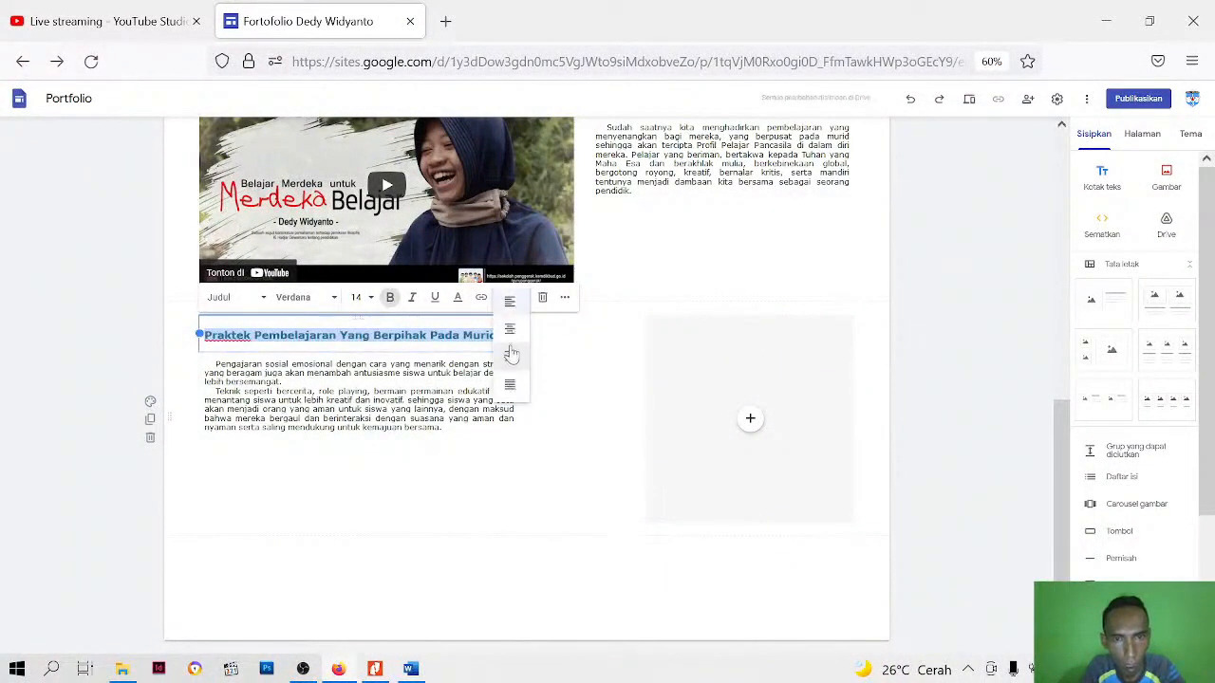
click(510, 330)
click(564, 299)
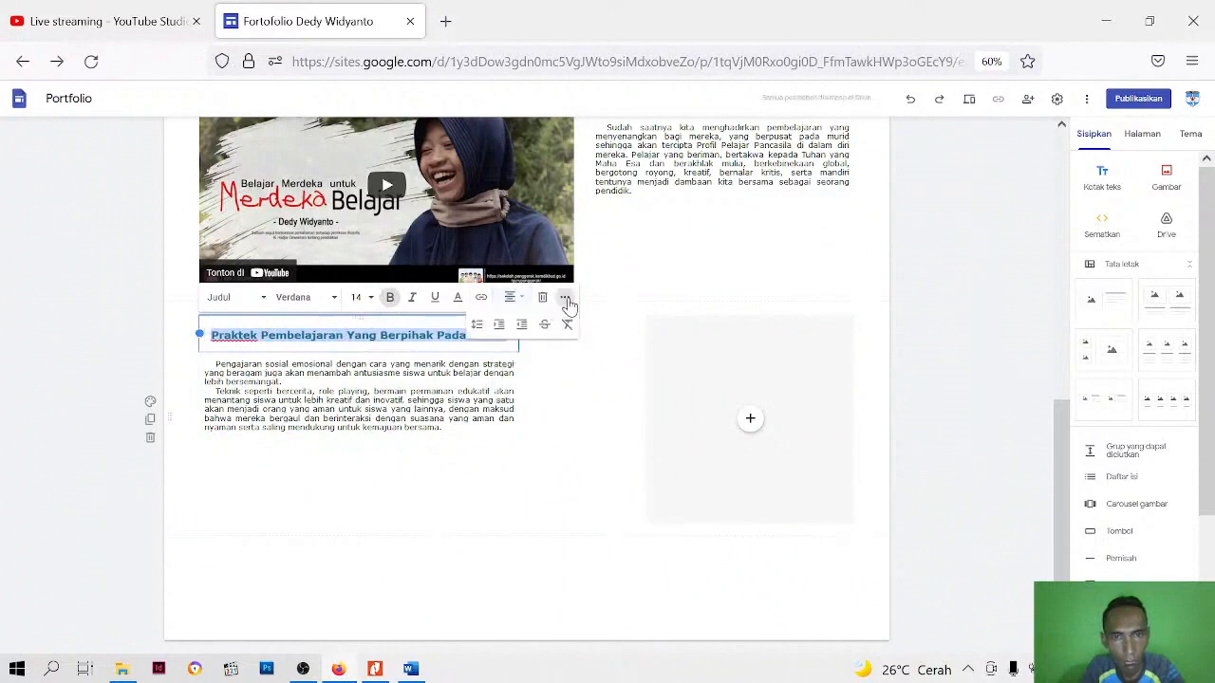
click(476, 323)
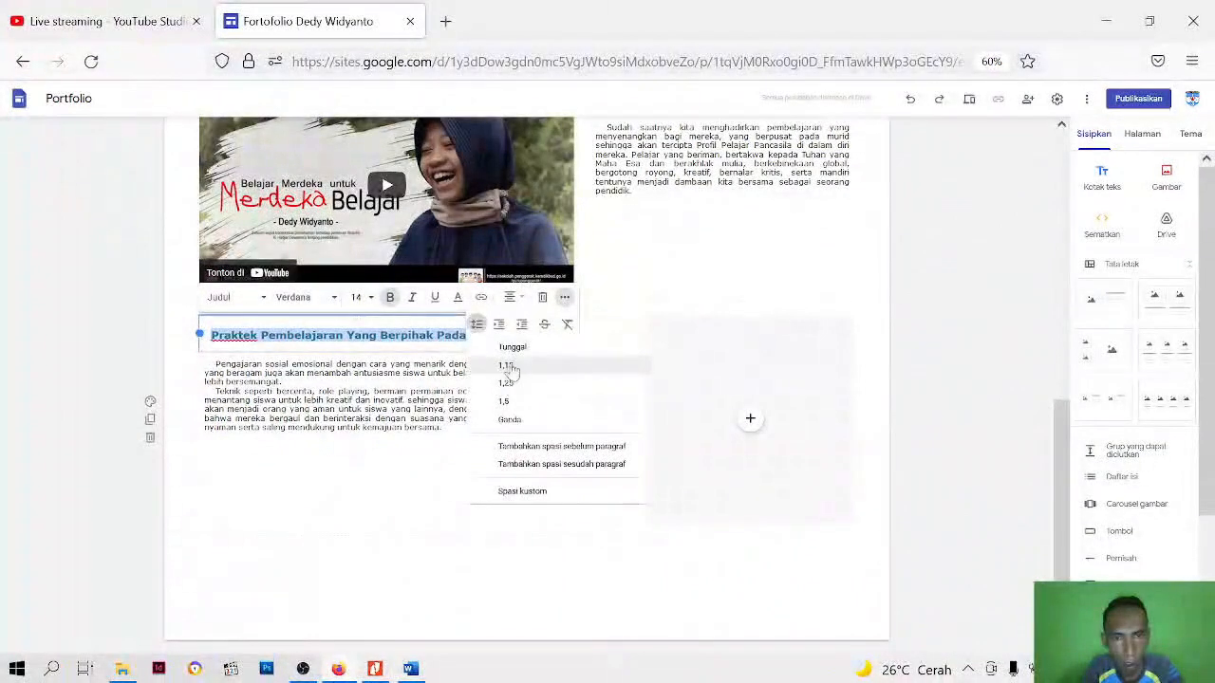
click(520, 349)
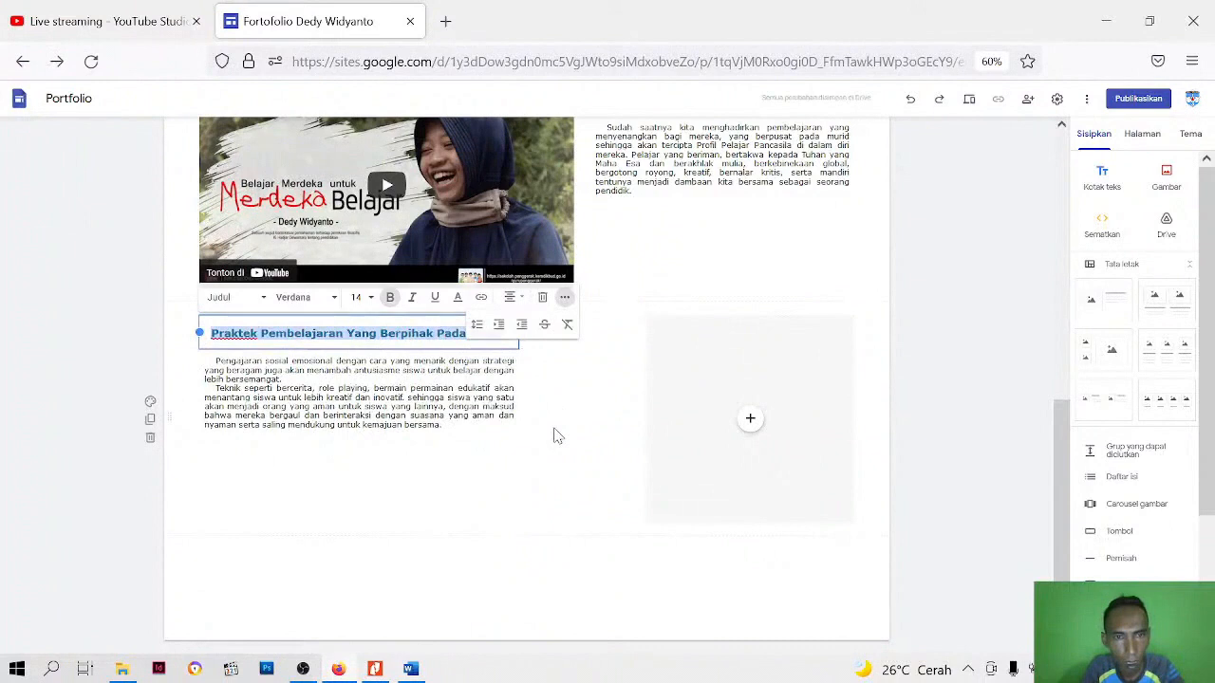
click(558, 434)
click(608, 433)
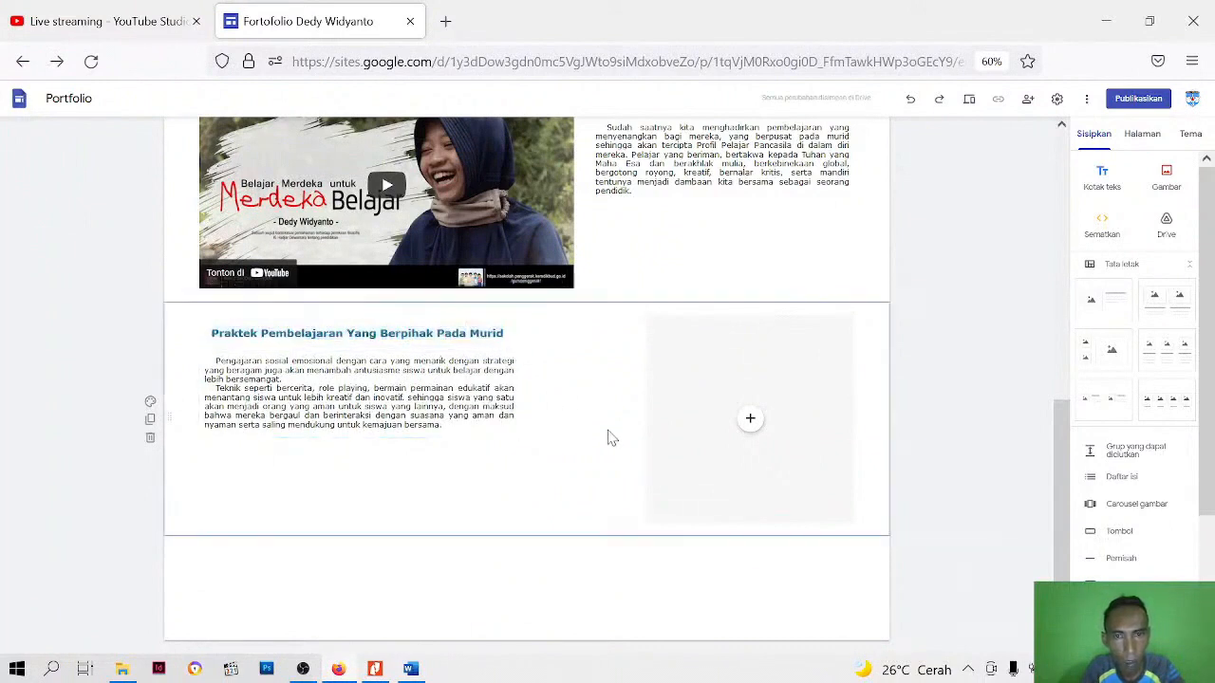
Delete the empty placeholder beside the Praktek Pembelajaran text and upload the image "site 2" from the Bahan Google Site folder
click(818, 410)
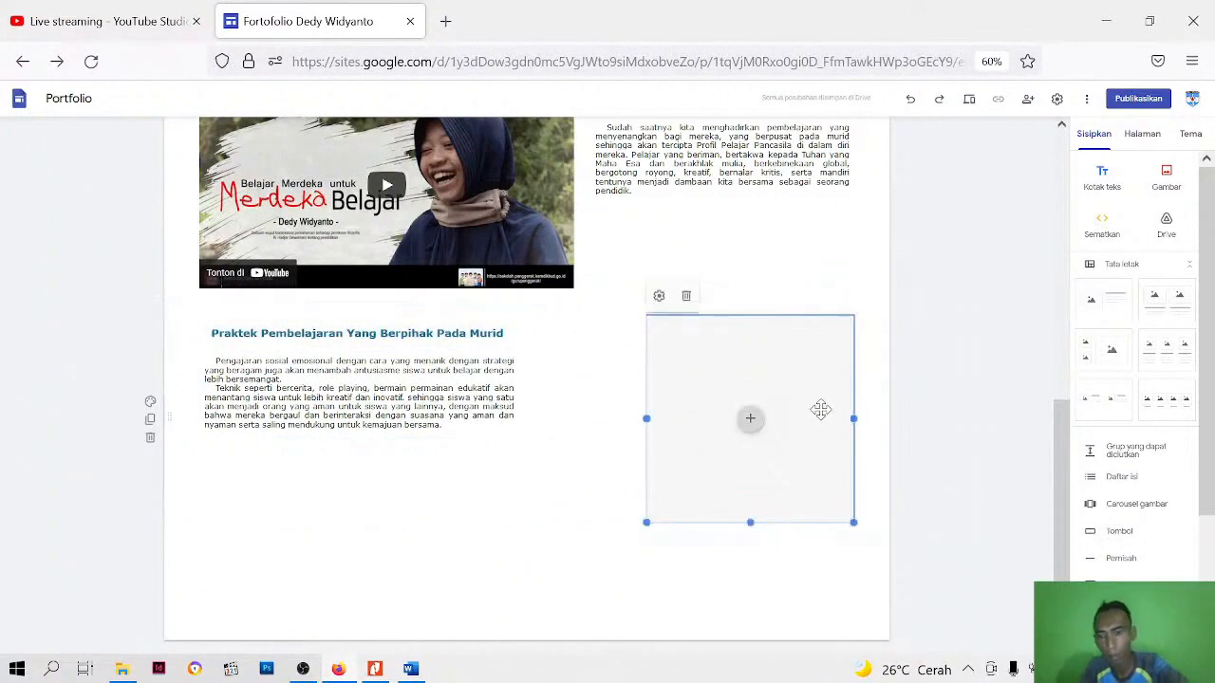
key(Delete)
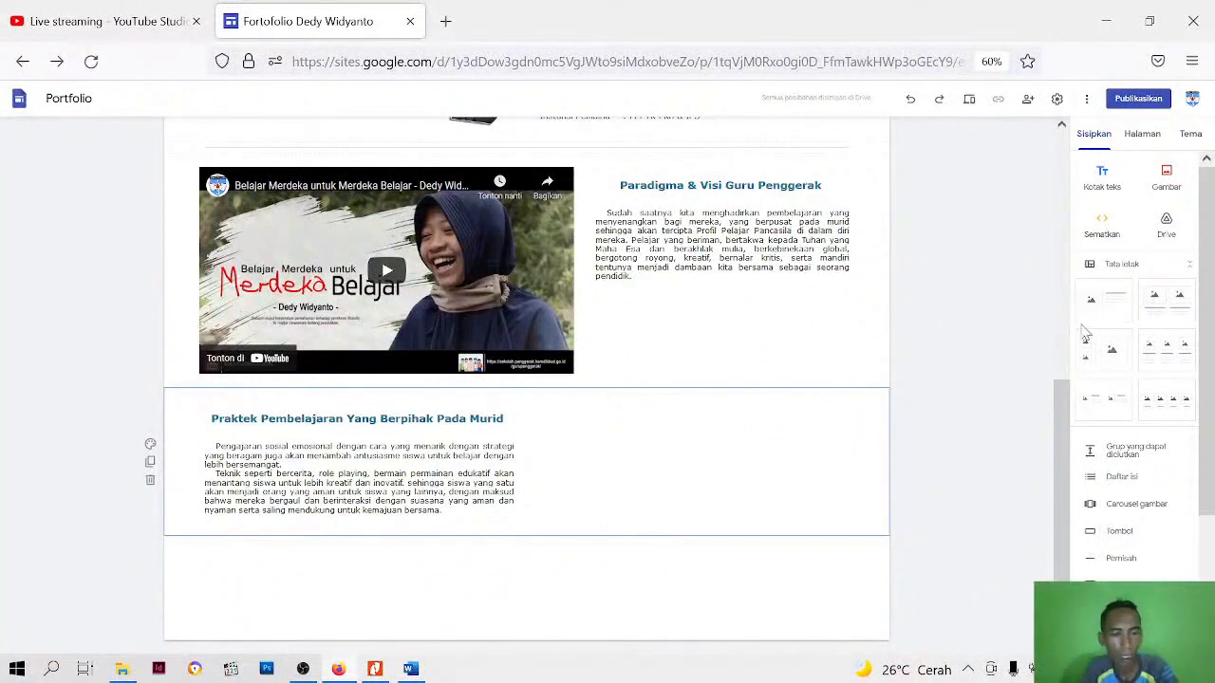
click(1167, 182)
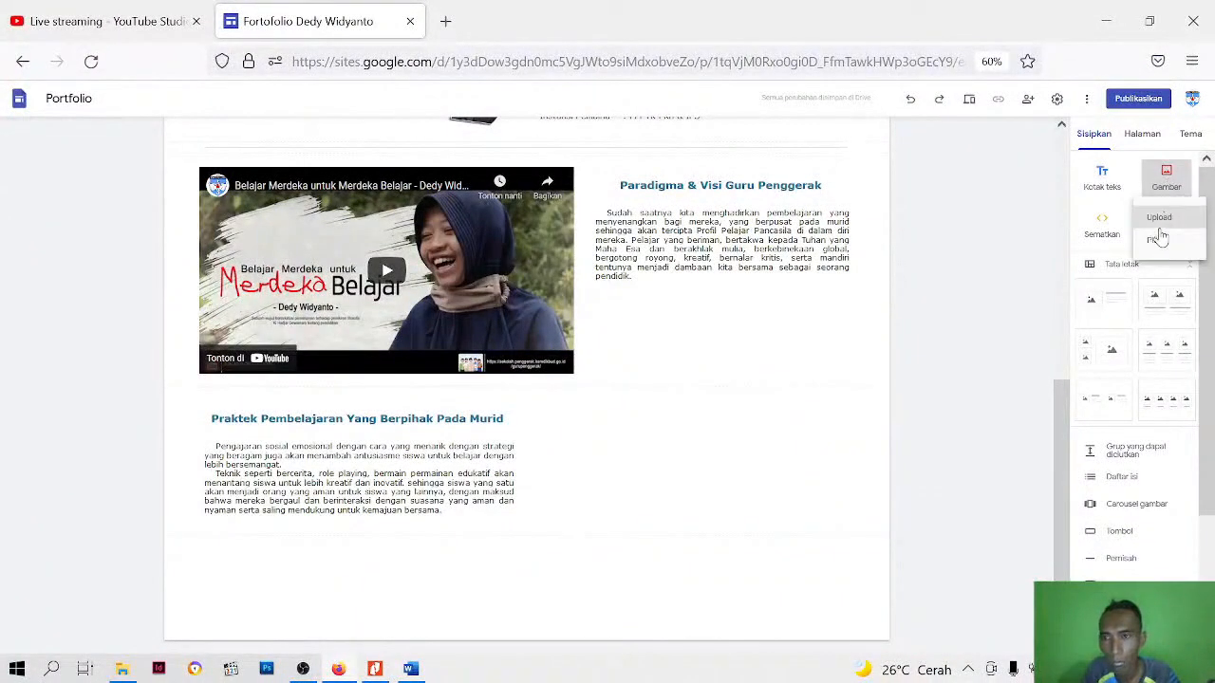
click(1158, 222)
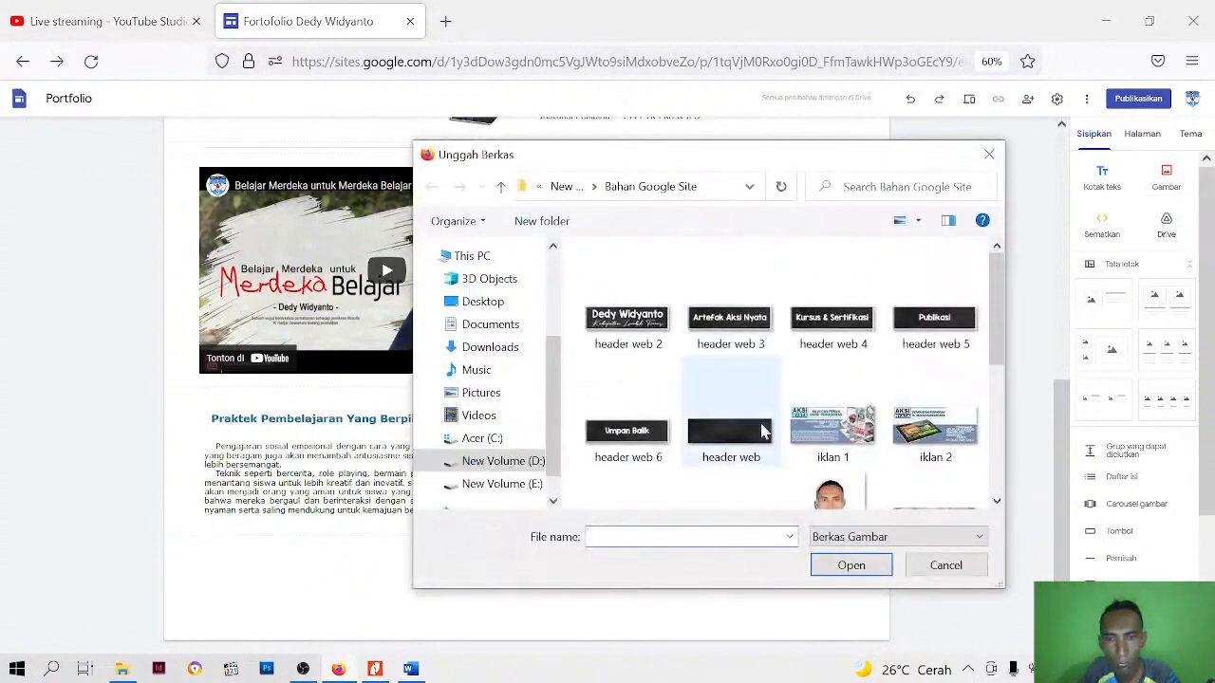
click(762, 432)
scroll(764, 444, down, 2)
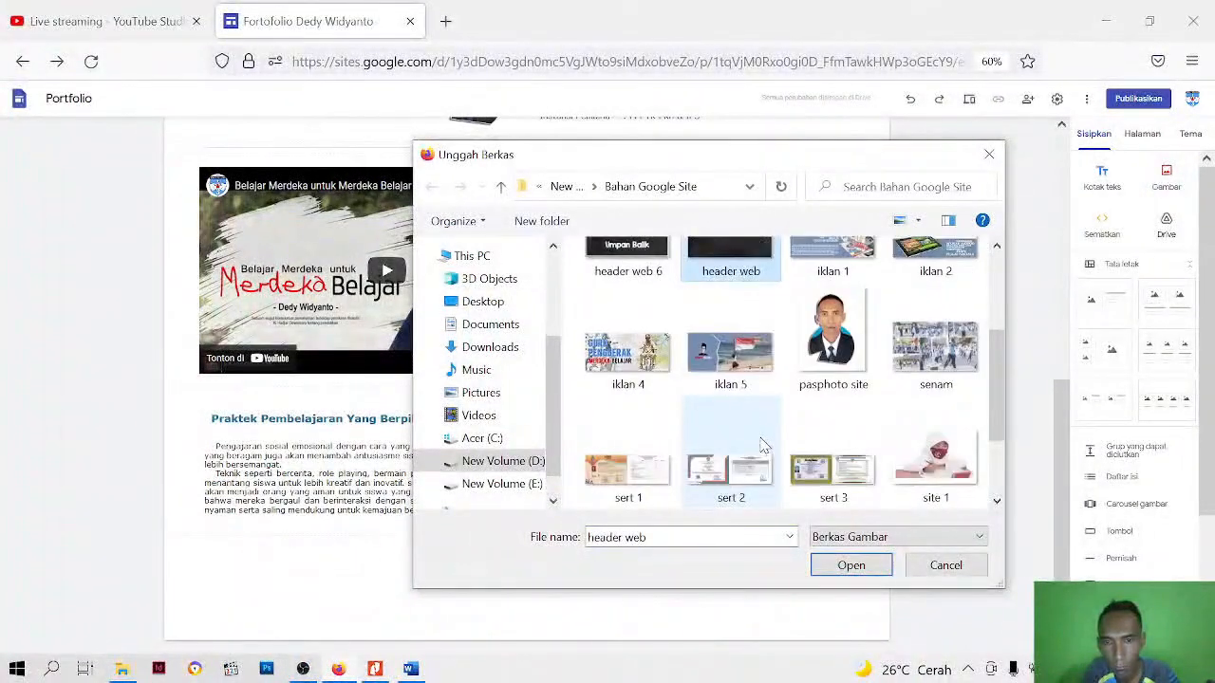
drag(1001, 383, 996, 463)
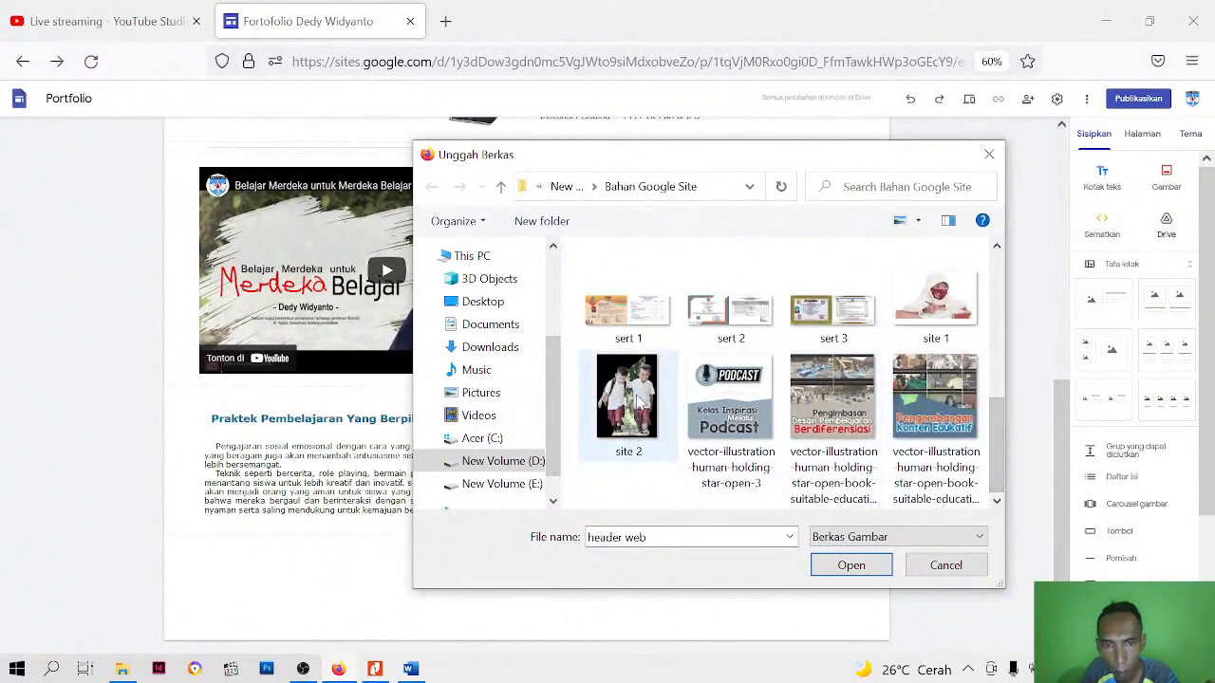
click(634, 432)
click(853, 573)
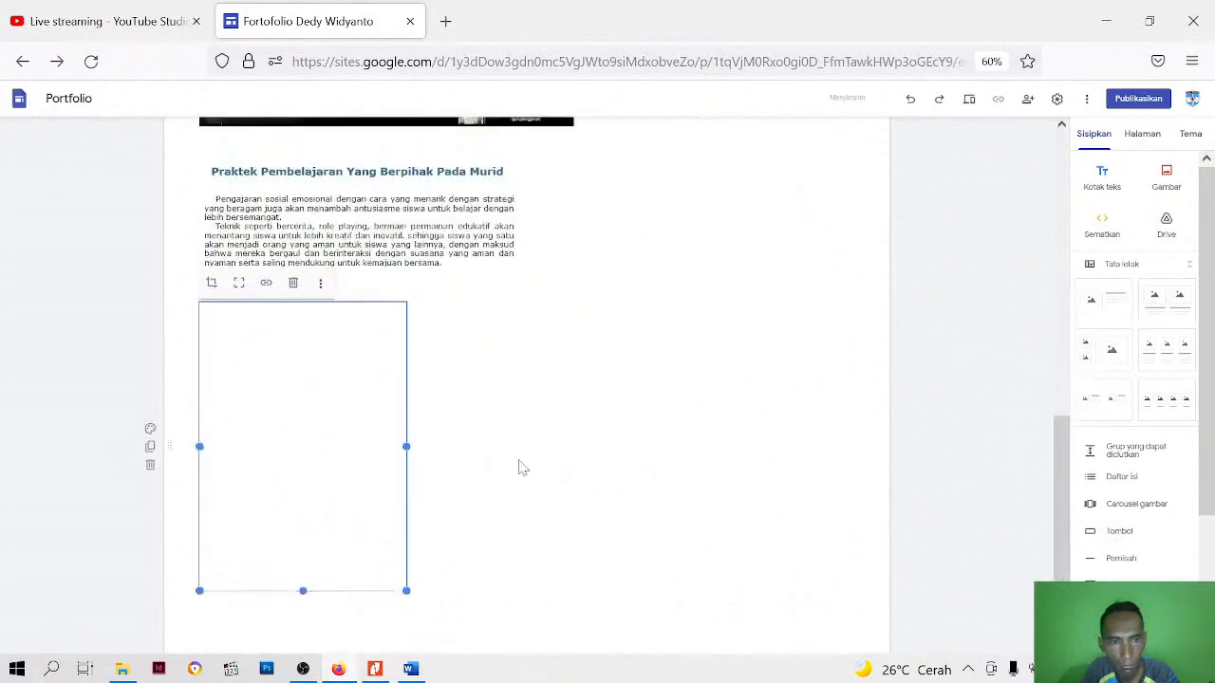
Place the picture of the two schoolboys beside the Praktek Pembelajaran text and shorten its frame to crop off their feet
scroll(429, 434, up, 2)
drag(302, 526, 714, 304)
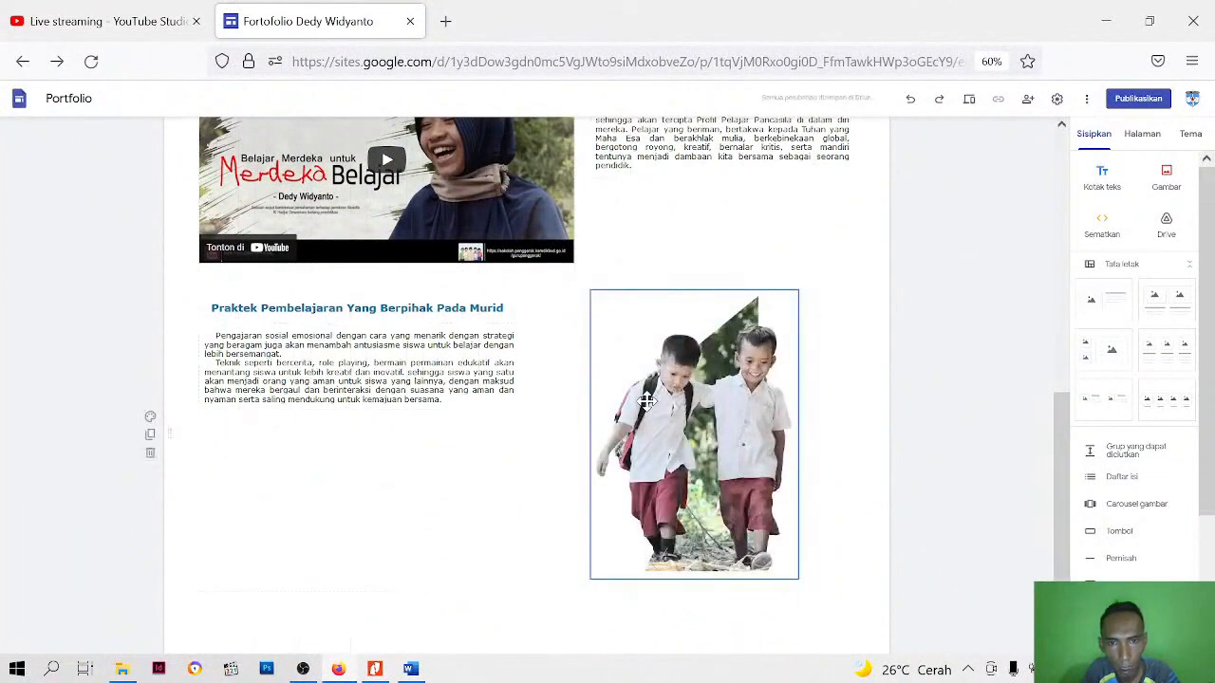
drag(695, 579, 701, 490)
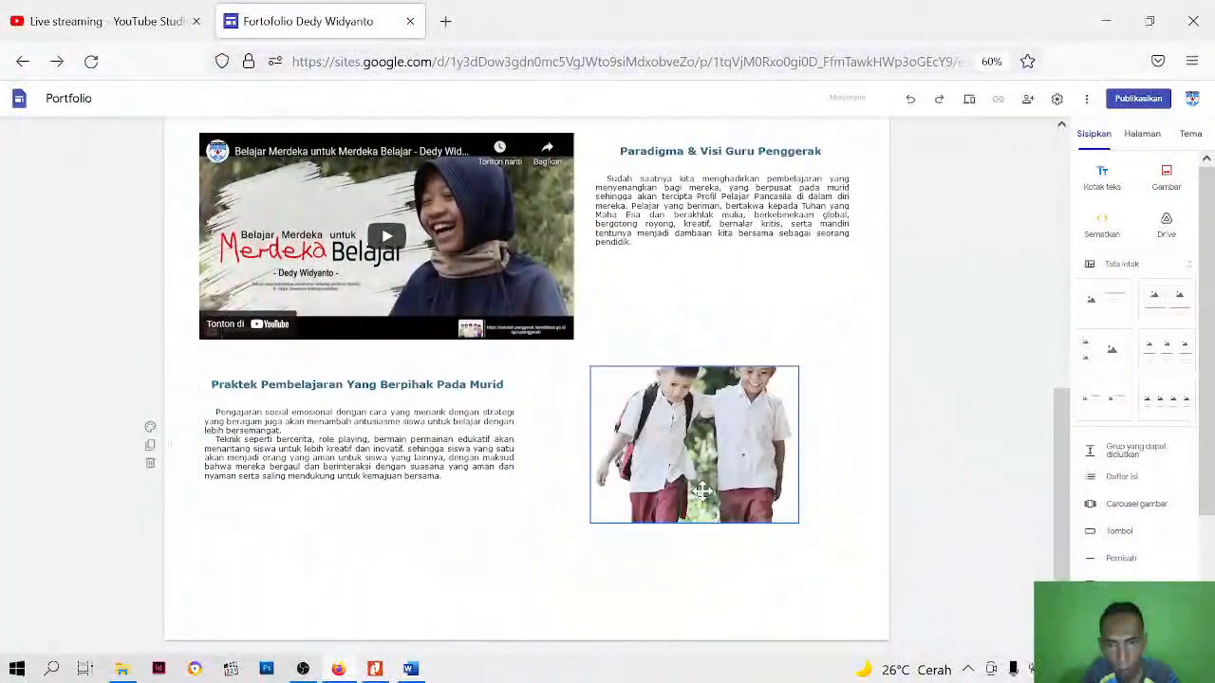
click(698, 497)
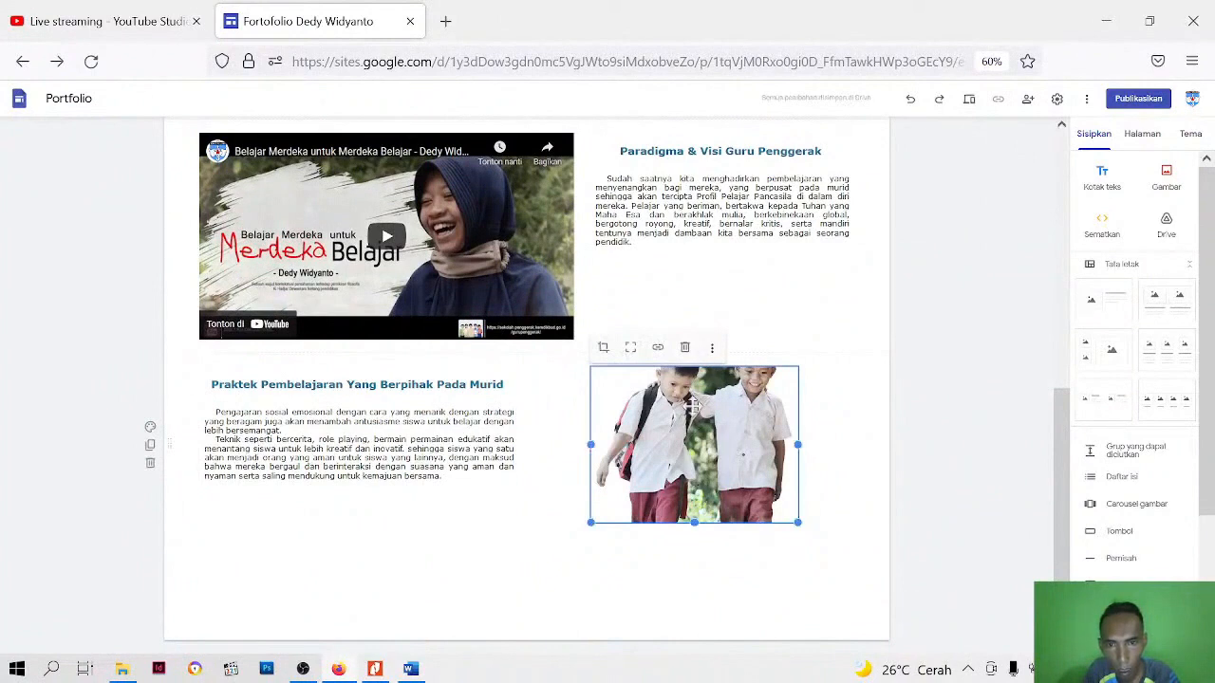
drag(696, 529, 694, 614)
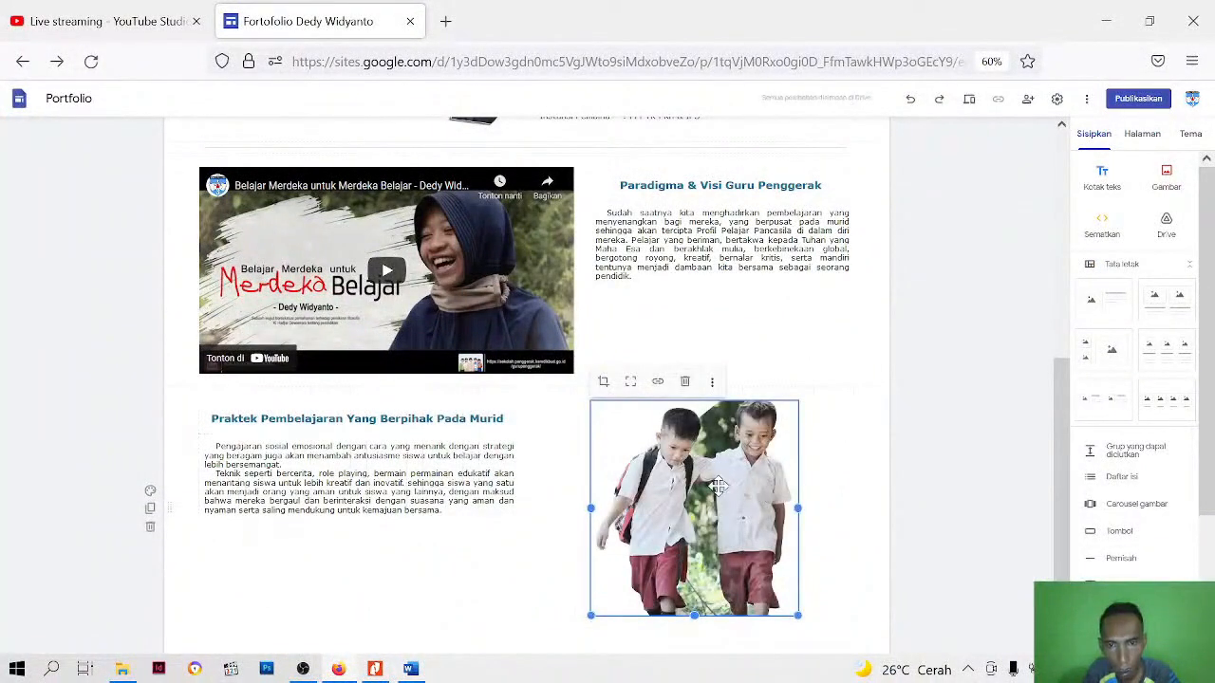
drag(718, 486, 702, 464)
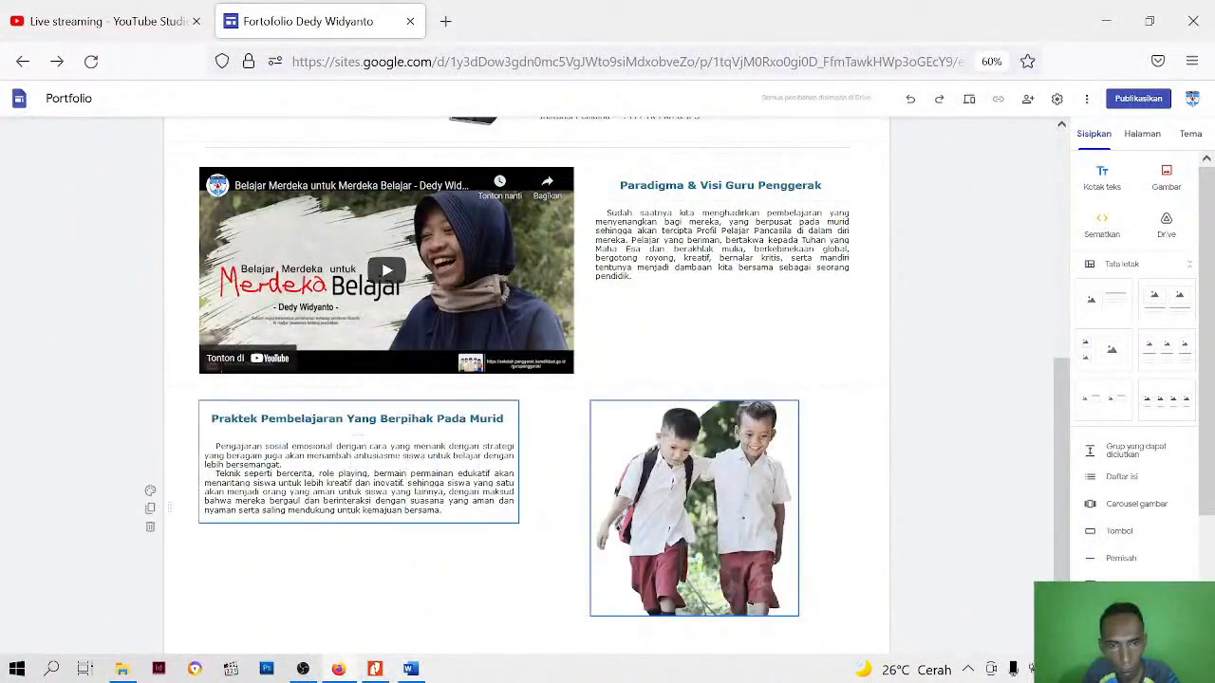
Narrow the Praktek Pembelajaran heading and description block from its outer edge to leave more space before the picture
click(380, 482)
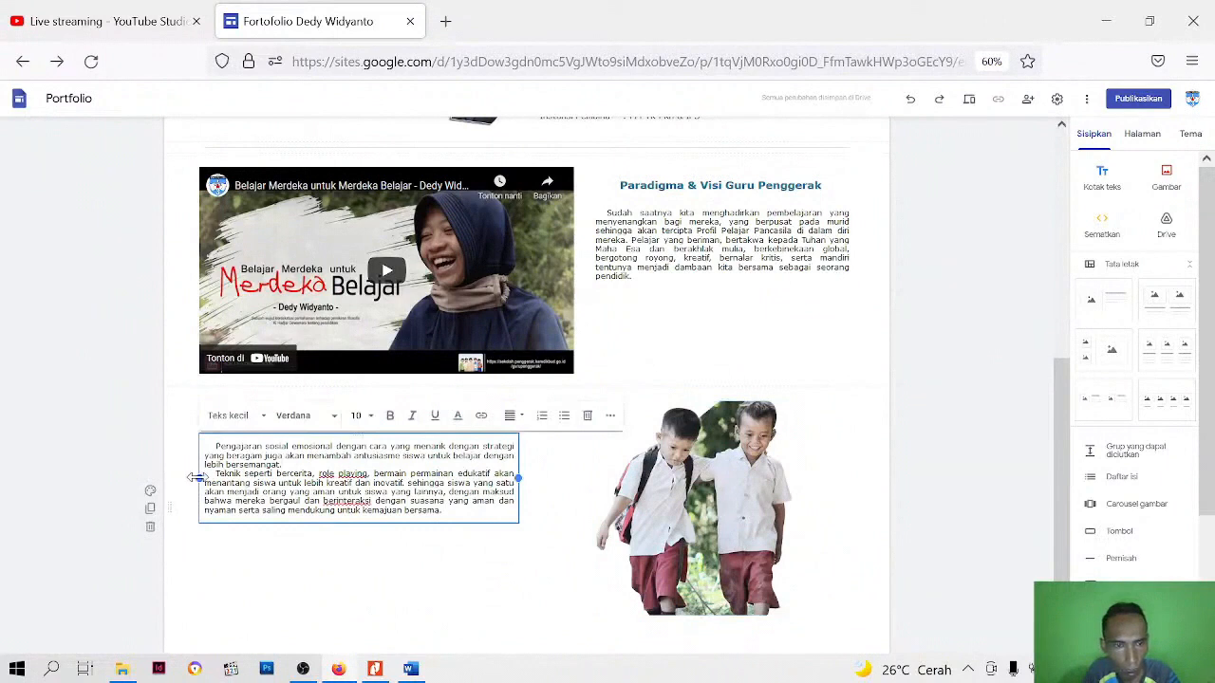
drag(520, 478, 465, 490)
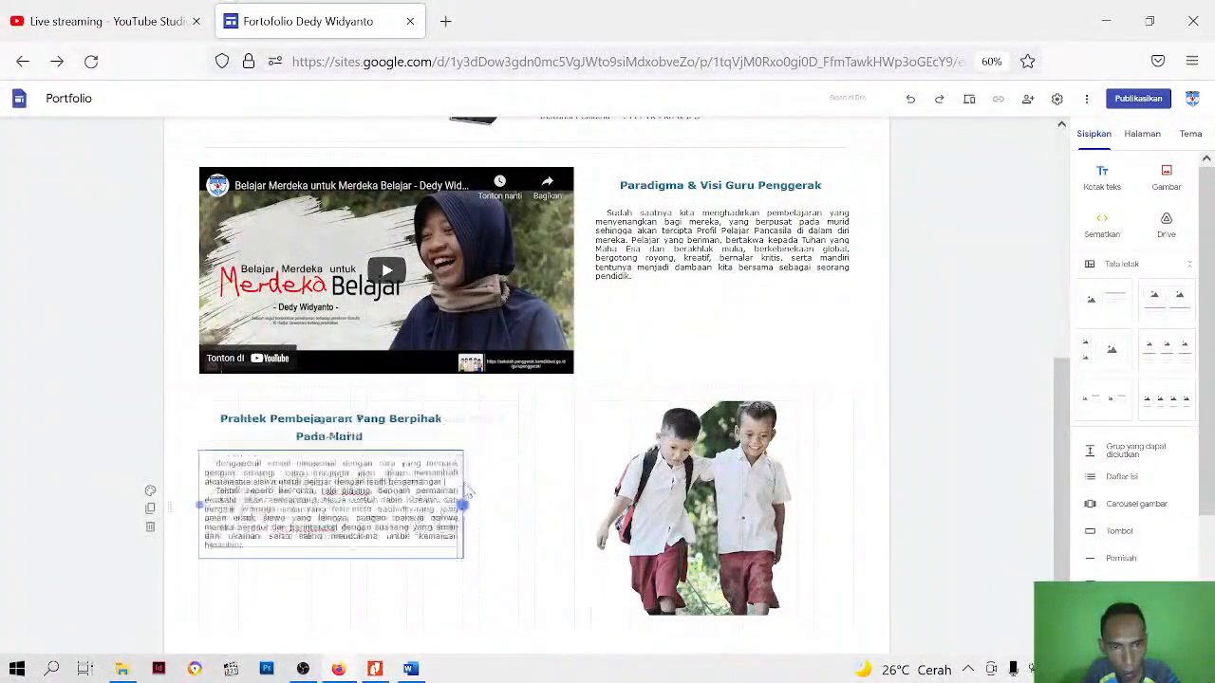
click(503, 521)
click(651, 452)
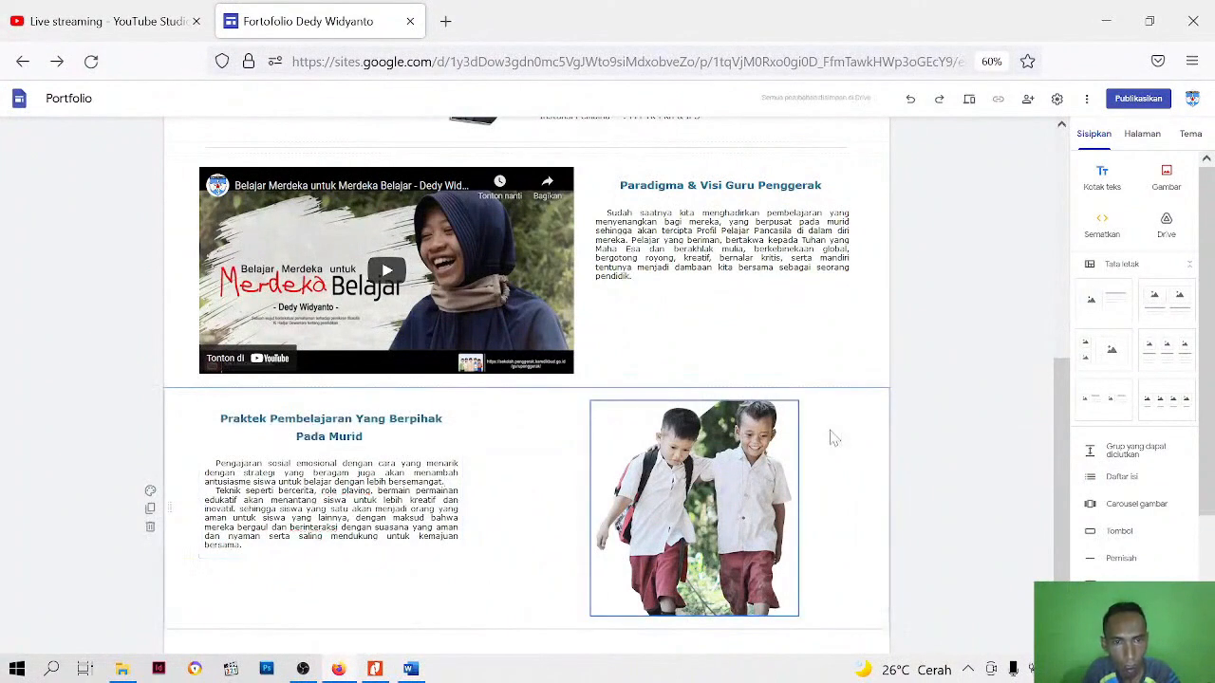
click(951, 449)
Preview the site down to the Praktek Pembelajaran section, checking its layout, and return to editing
click(969, 100)
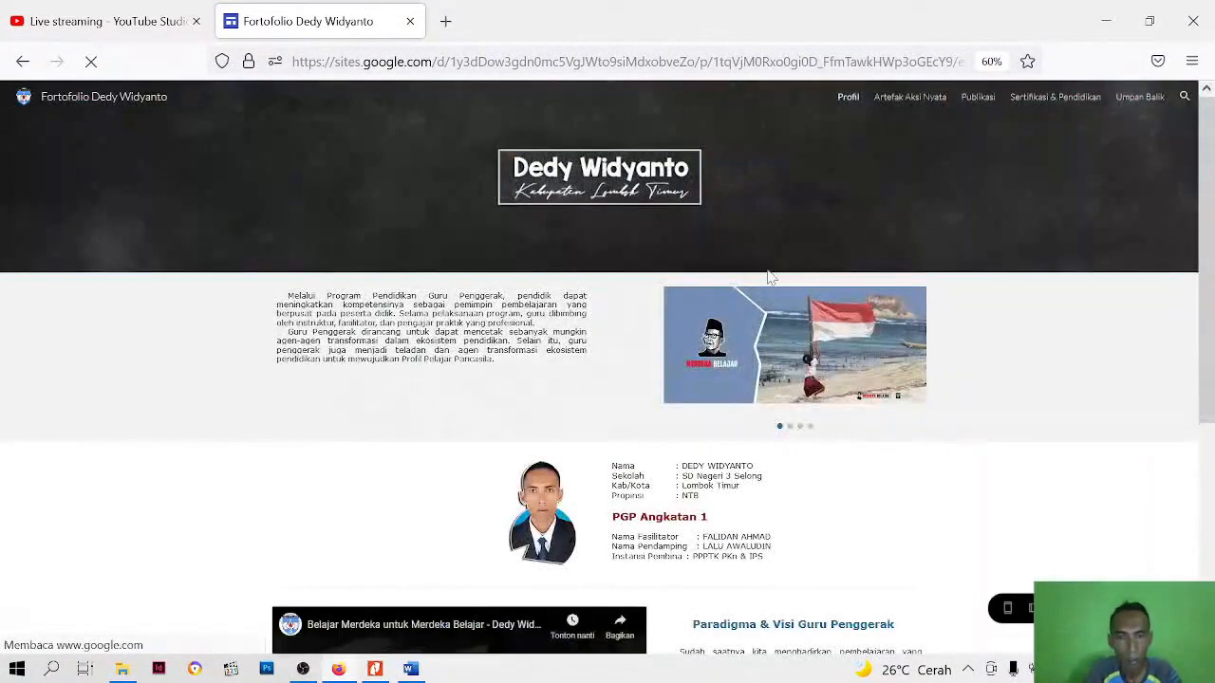
scroll(674, 408, down, 5)
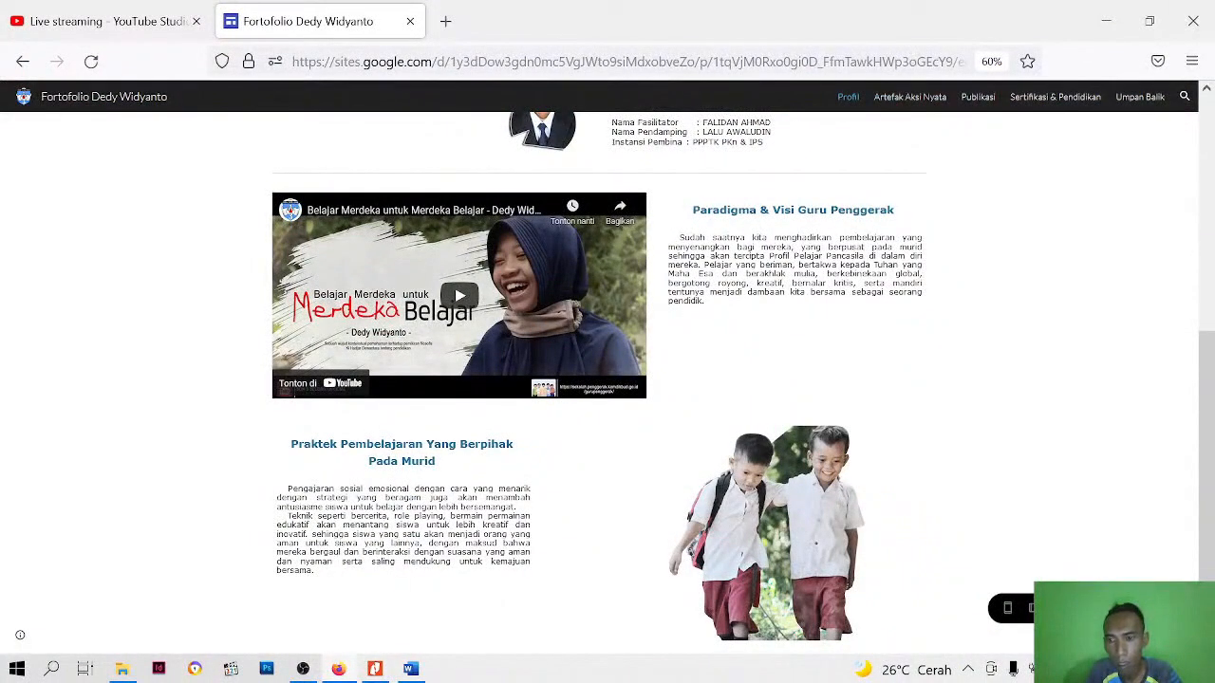
click(1098, 609)
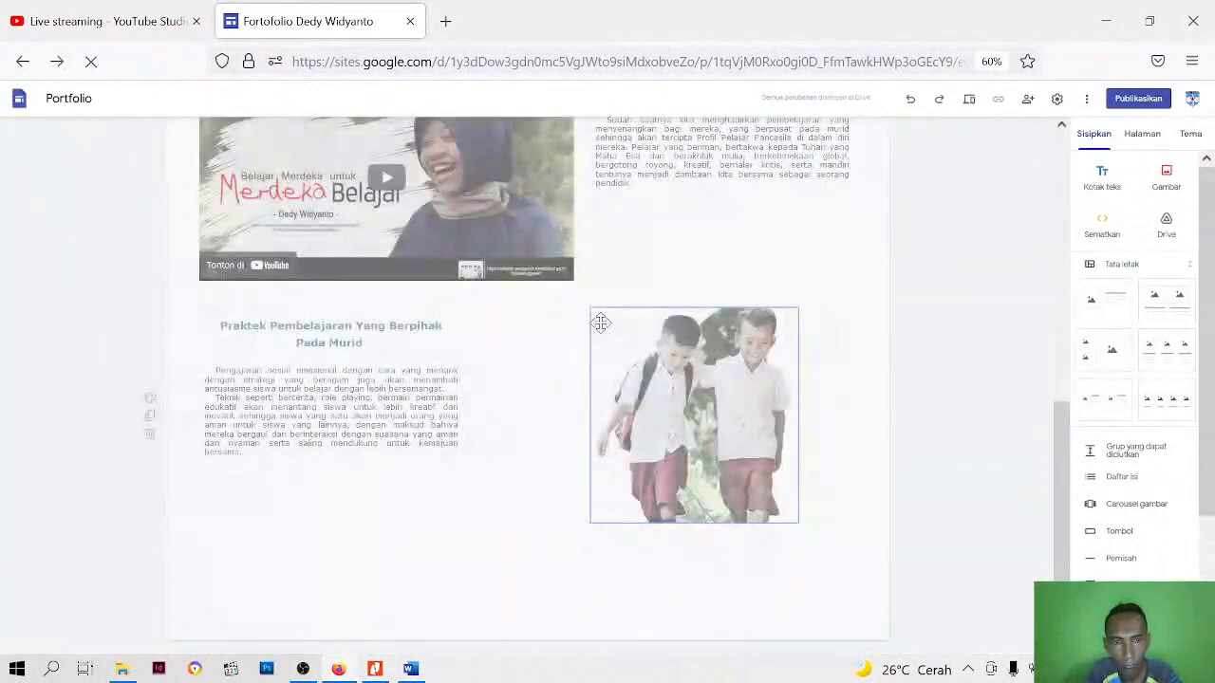
Move the Praktek Pembelajaran description and its heading into the column directly beside the schoolboys picture, with the heading above the description
click(418, 446)
drag(422, 467, 508, 461)
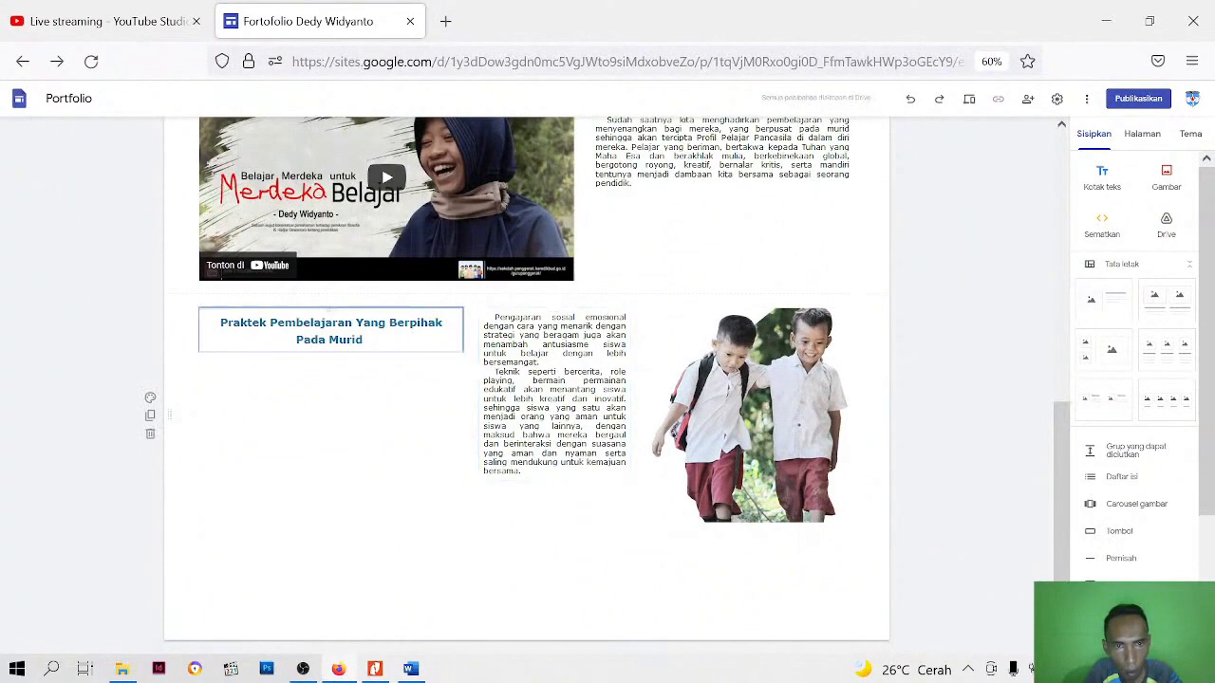
click(379, 337)
drag(351, 347, 570, 322)
click(665, 518)
click(618, 583)
Widen the Praktek Pembelajaran text block away from the picture until it is about as wide as the picture
click(542, 415)
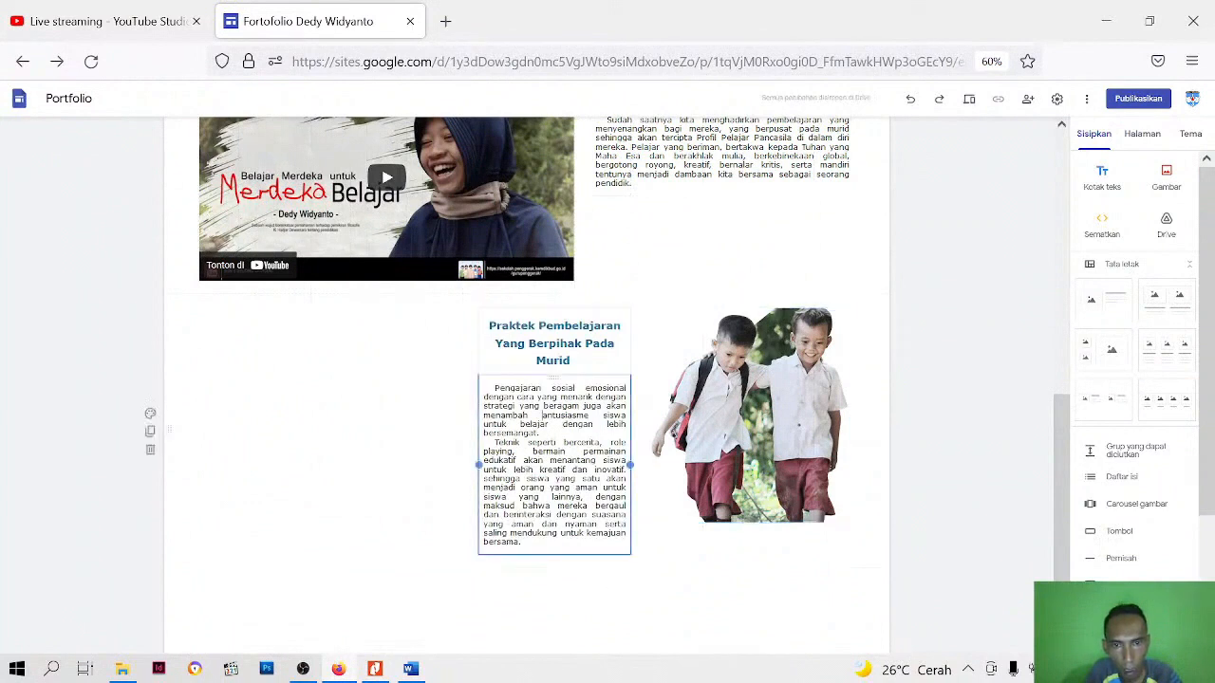
drag(473, 463, 428, 475)
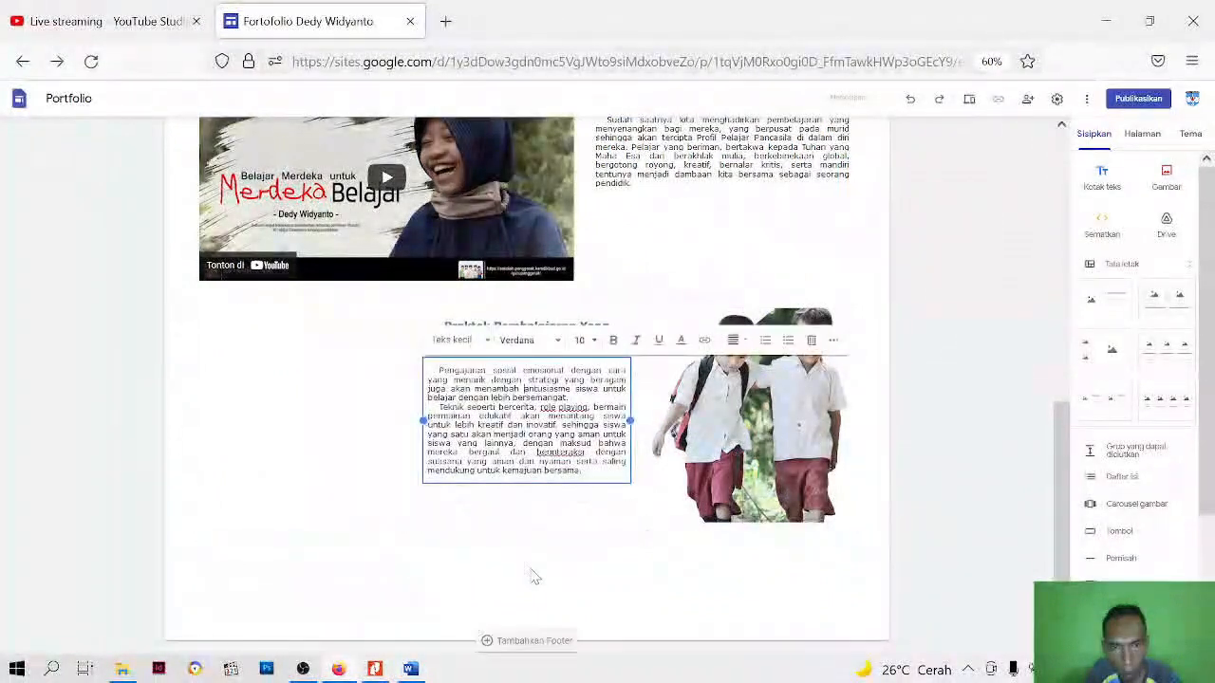
click(749, 392)
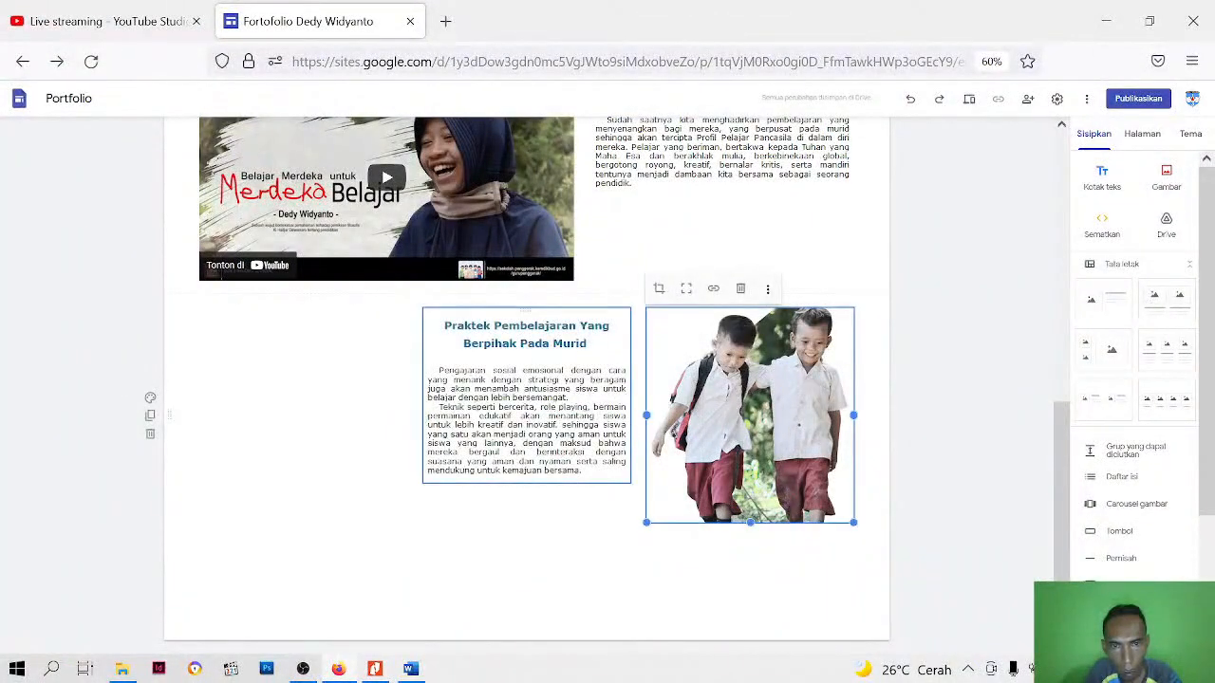
Break the Praktek Pembelajaran heading before "Yang" and apply custom spacing with line spacing 1 and paragraph spacing 0 before and after
click(575, 344)
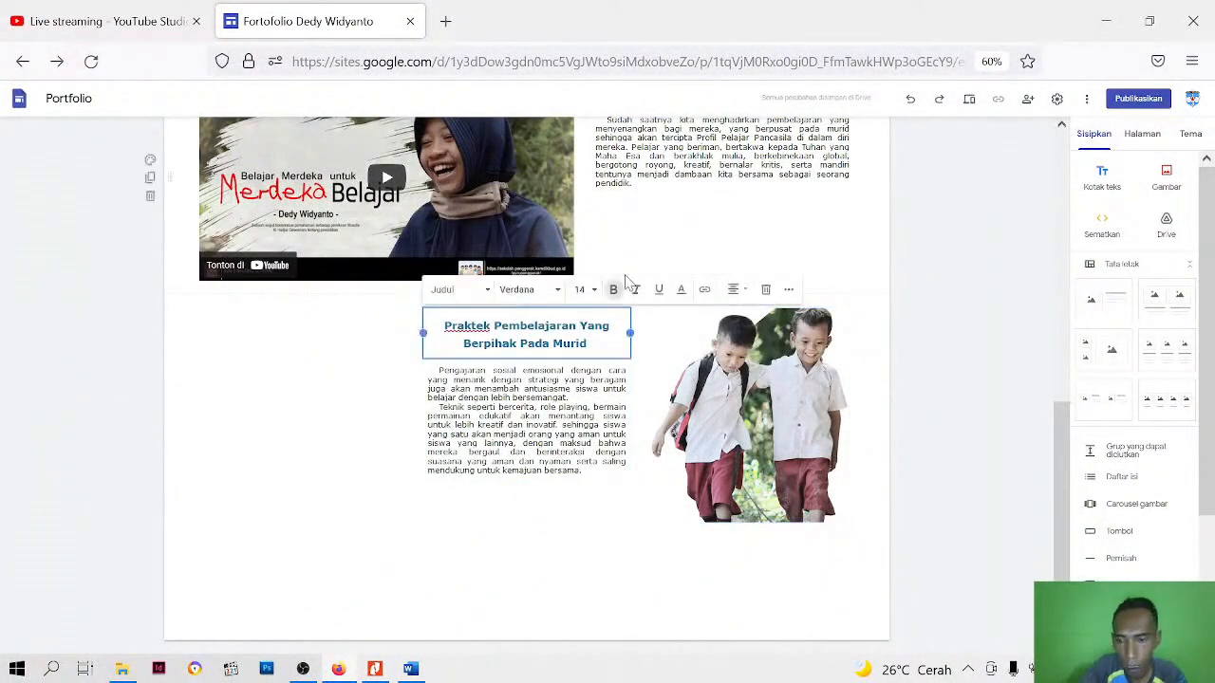
key(Return)
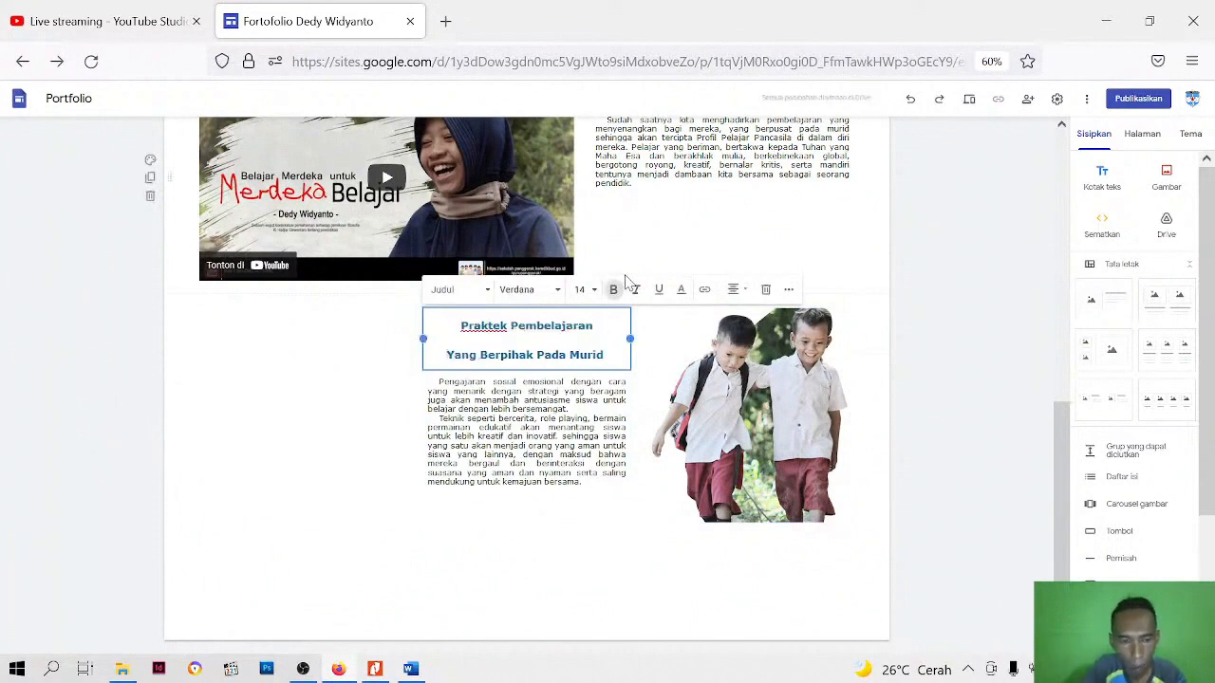
key(ctrl+a)
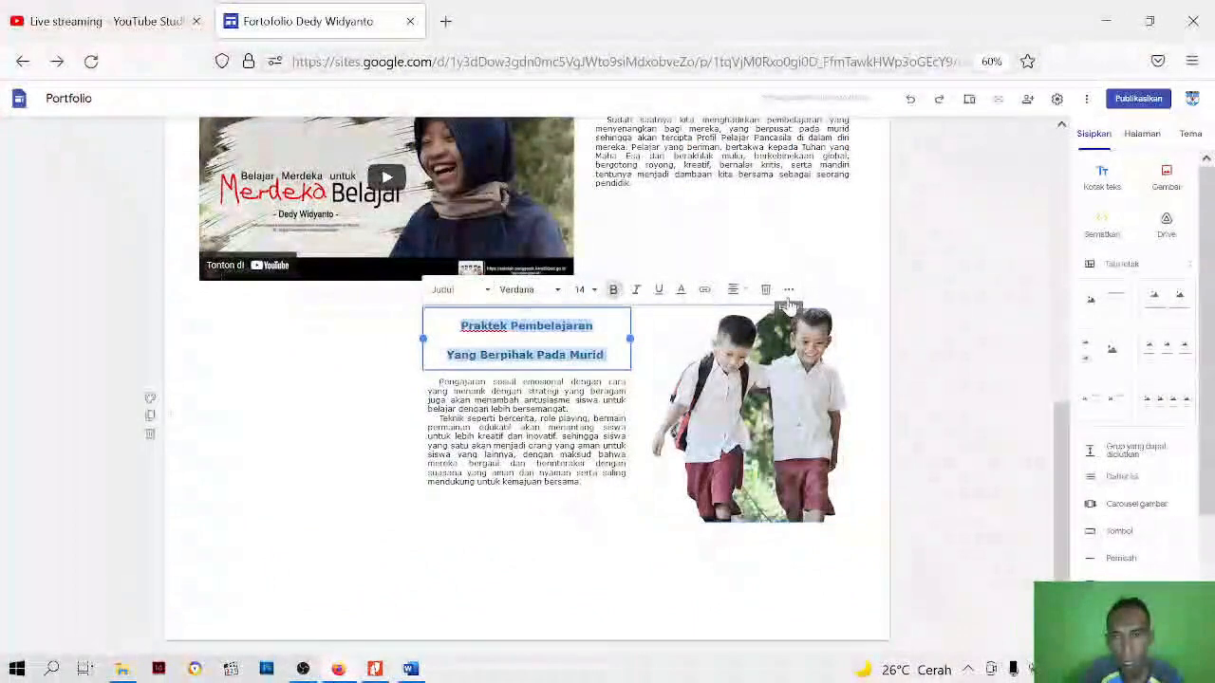
click(788, 294)
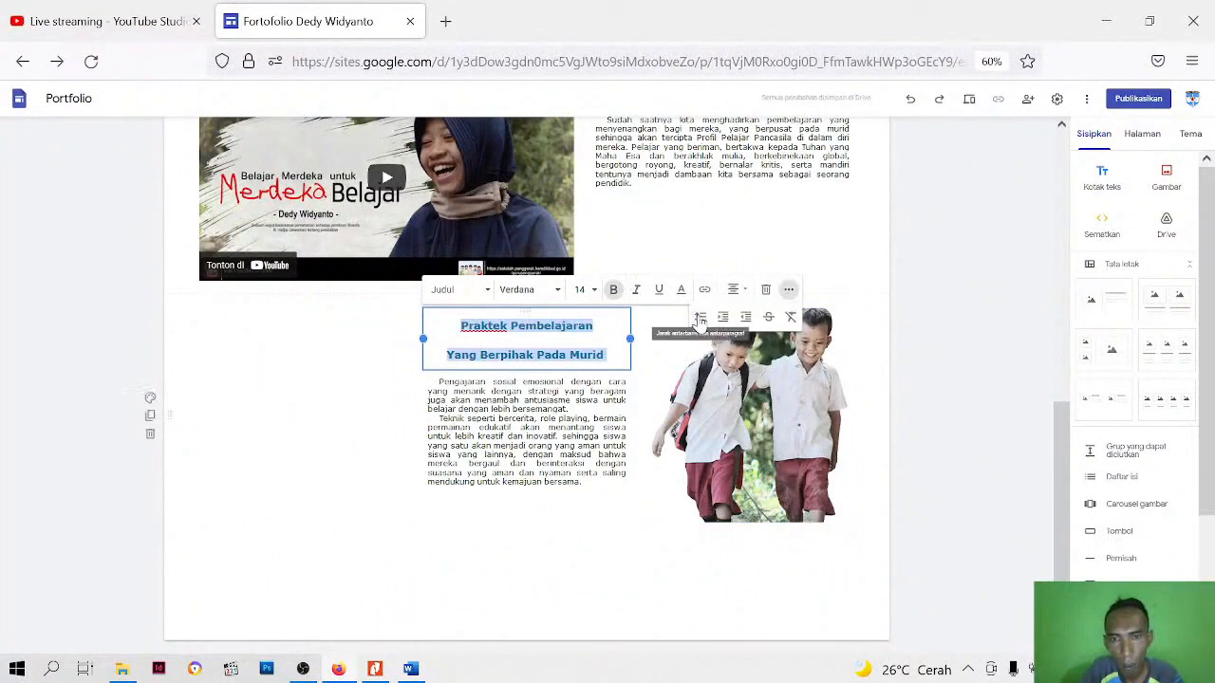
click(700, 316)
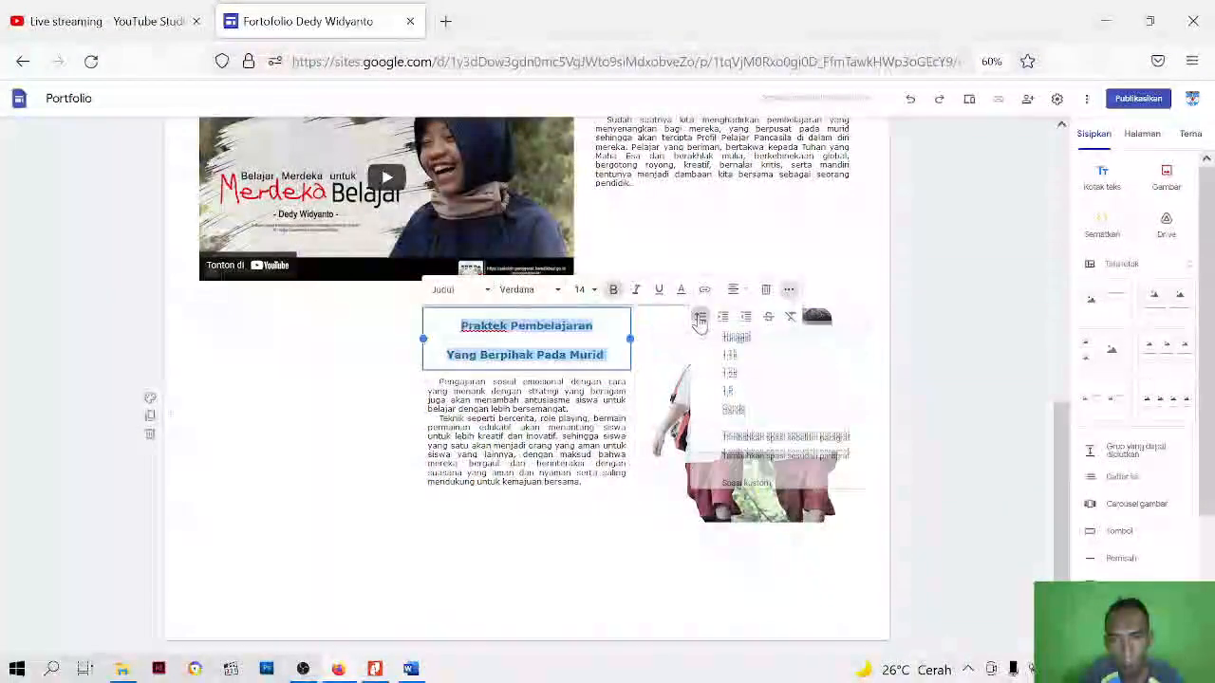
click(740, 483)
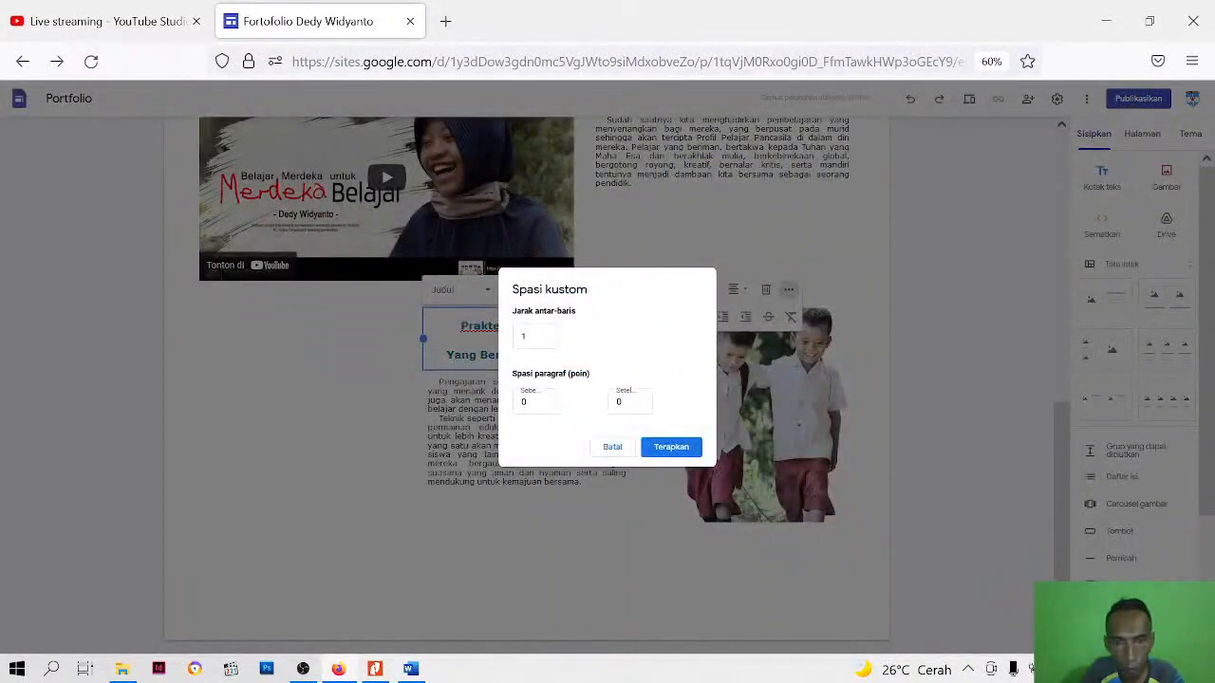
click(670, 450)
Move the Praktek Pembelajaran text block one column towards the outer margin and bring the schoolboys picture directly beside it
click(711, 437)
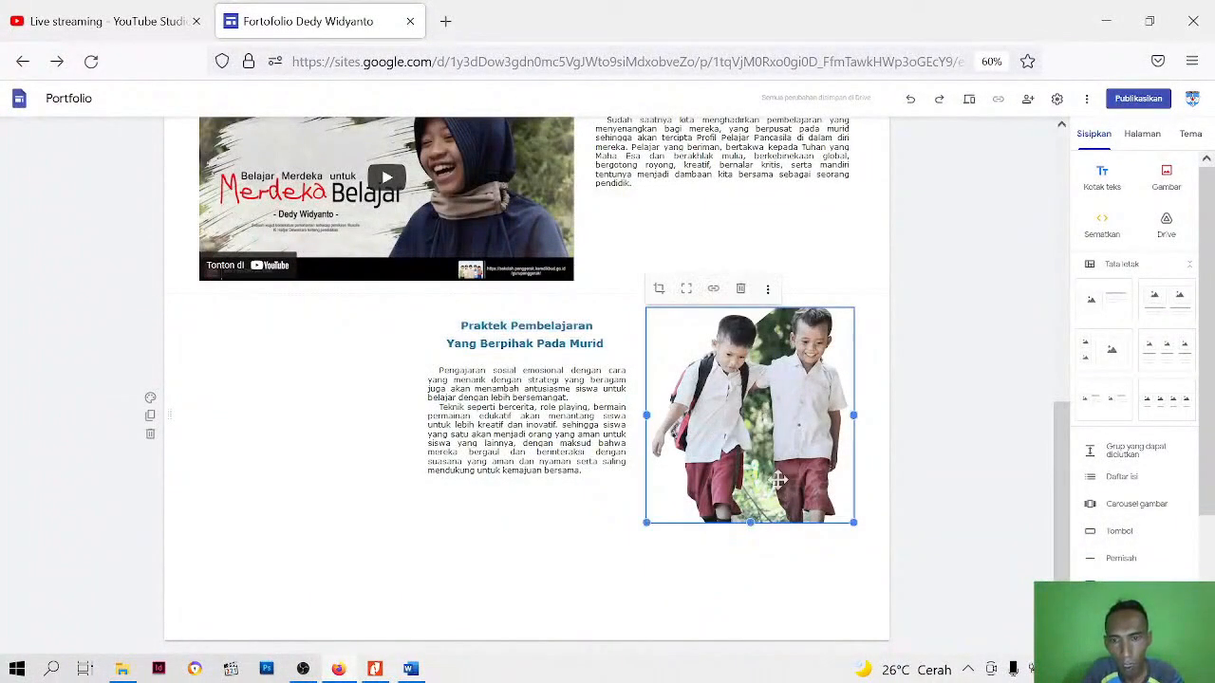
drag(544, 481, 466, 479)
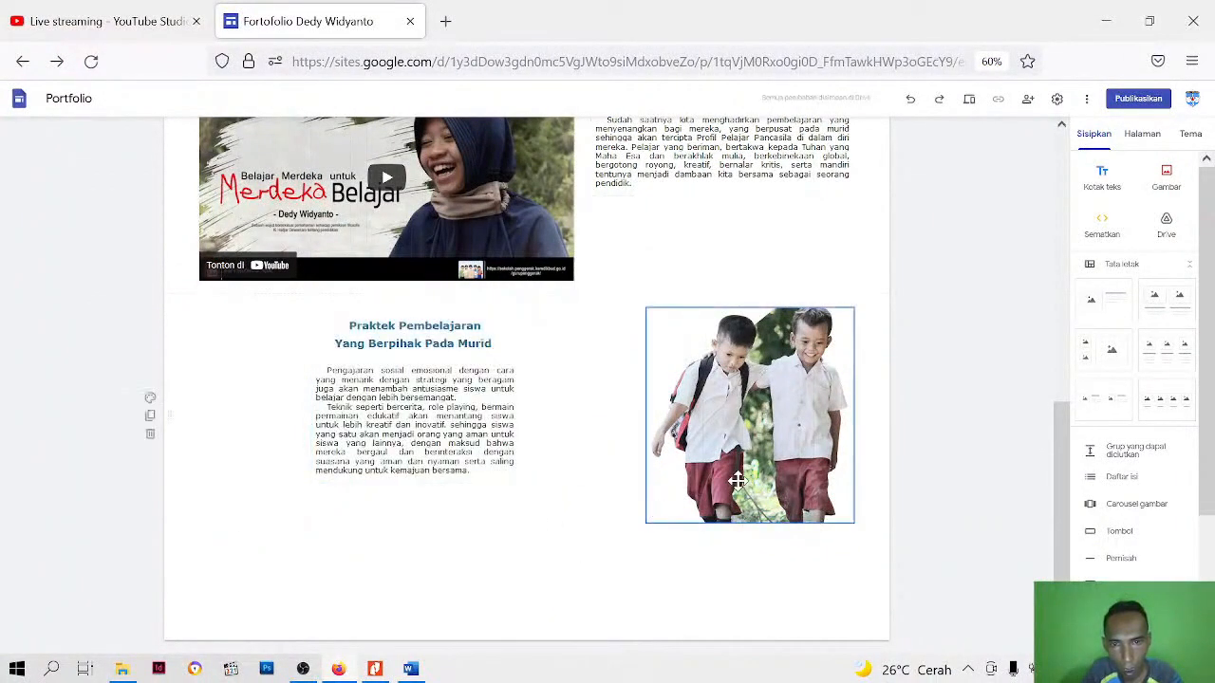
drag(759, 485, 649, 439)
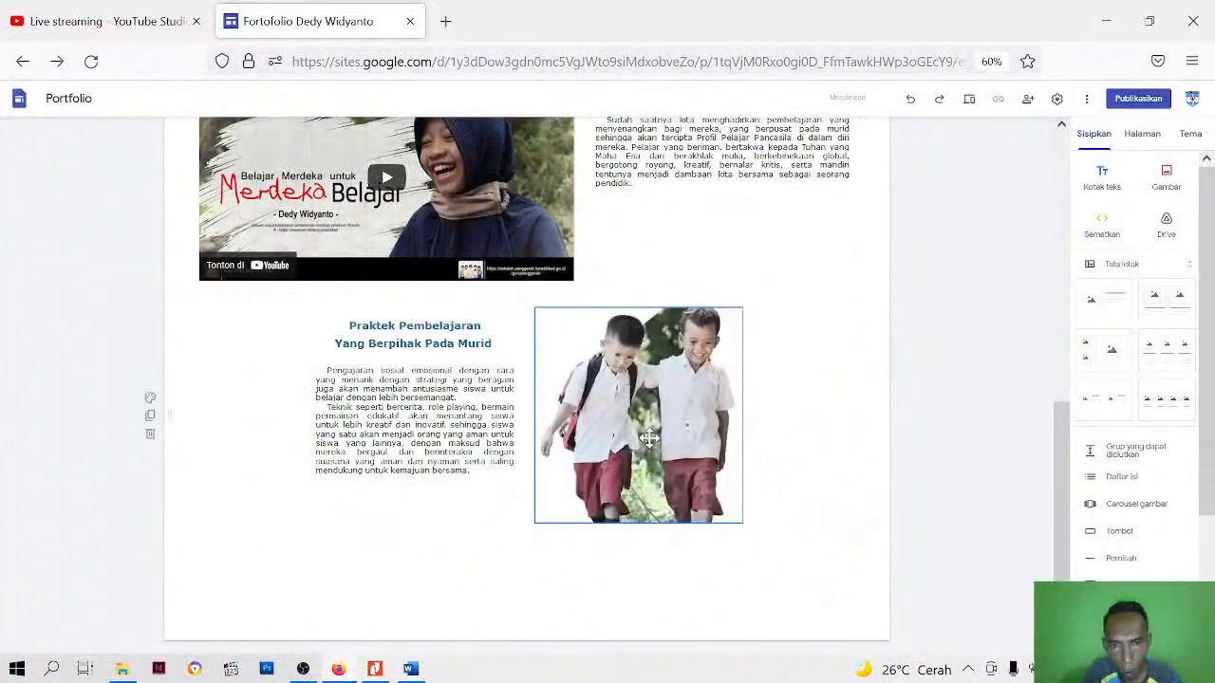
Reduce the height of the schoolboys picture slightly and narrow it from its outer edge to about three quarters of its width
drag(637, 525, 636, 517)
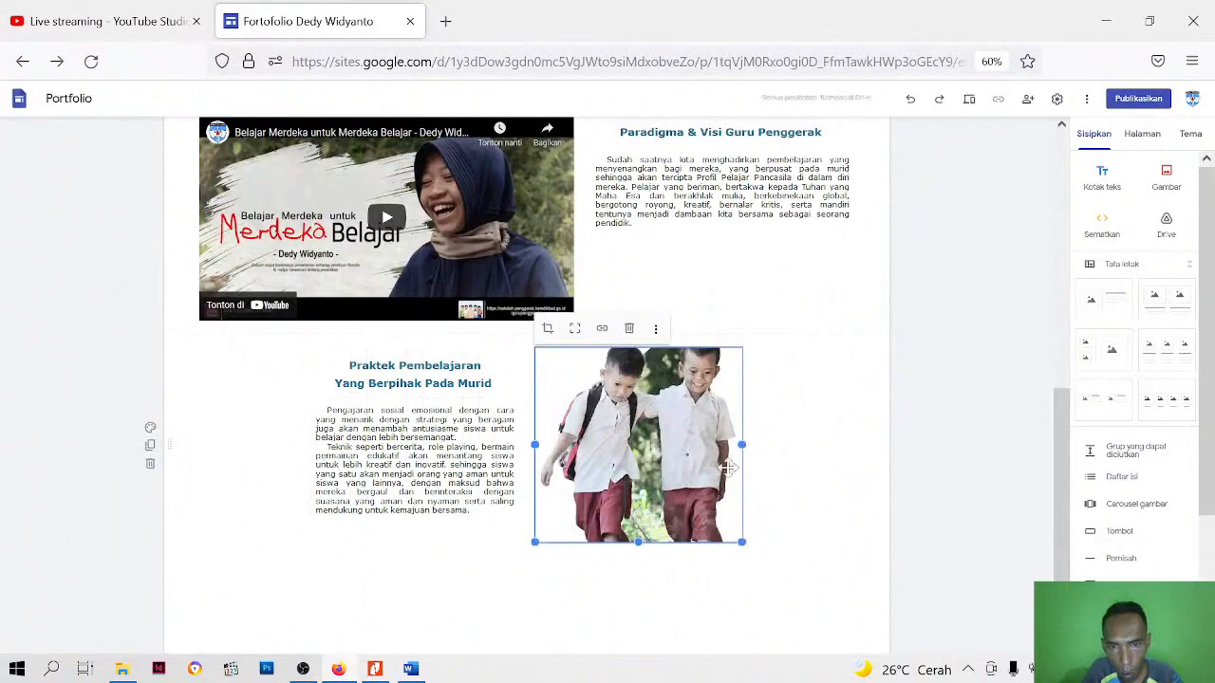
drag(741, 444, 685, 446)
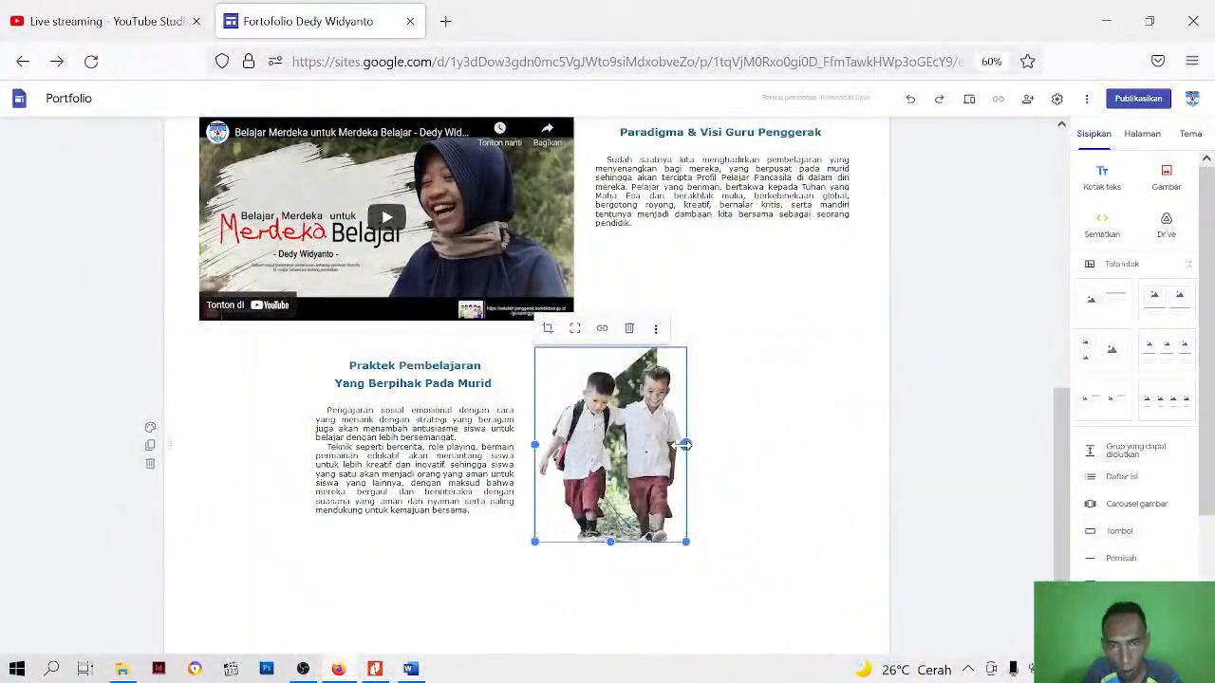
click(772, 491)
click(636, 486)
click(653, 577)
Narrow the Paradigma & Visi Guru Penggerak heading and description block from its outer edge
scroll(638, 373, up, 3)
scroll(499, 423, down, 2)
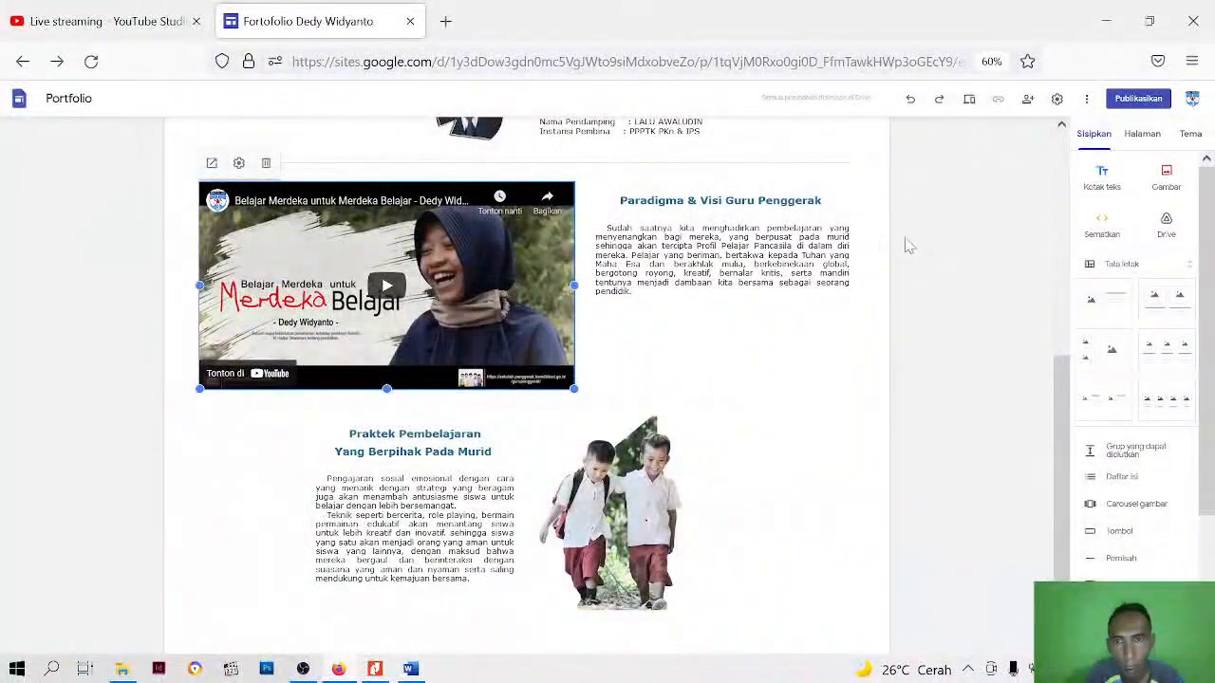
click(851, 265)
drag(859, 257, 798, 284)
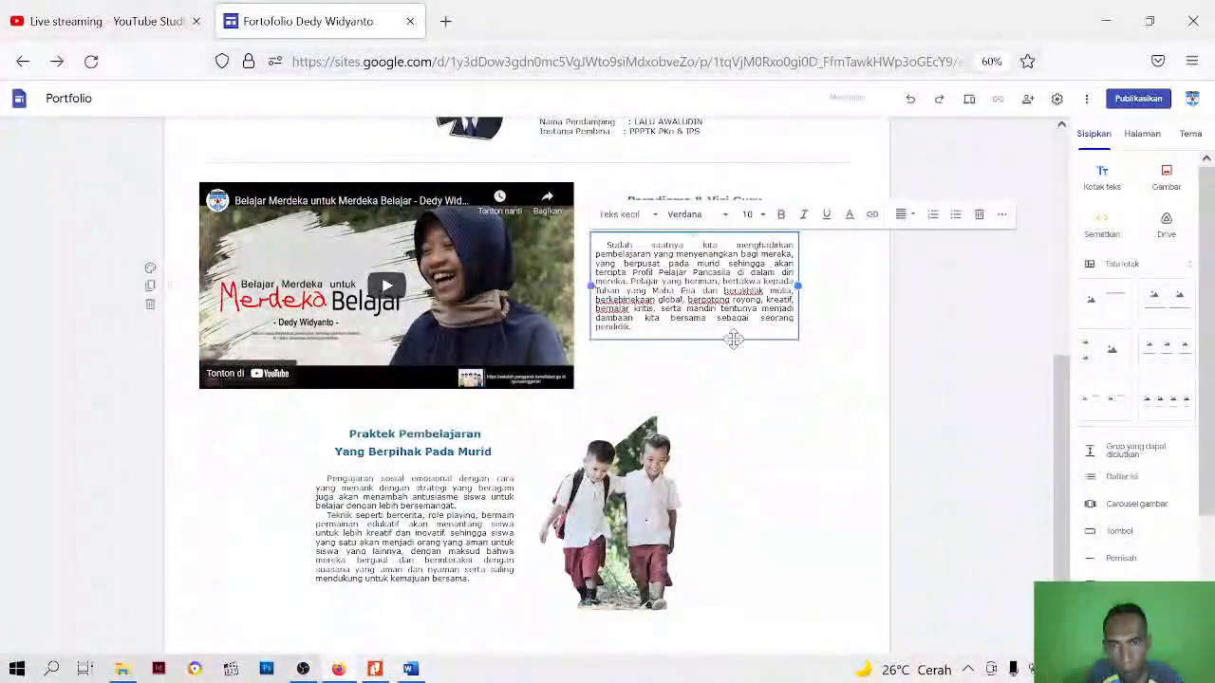
Try to move only the Paradigma & Visi description into a separate column beside its heading, and undo the move
drag(733, 338, 805, 287)
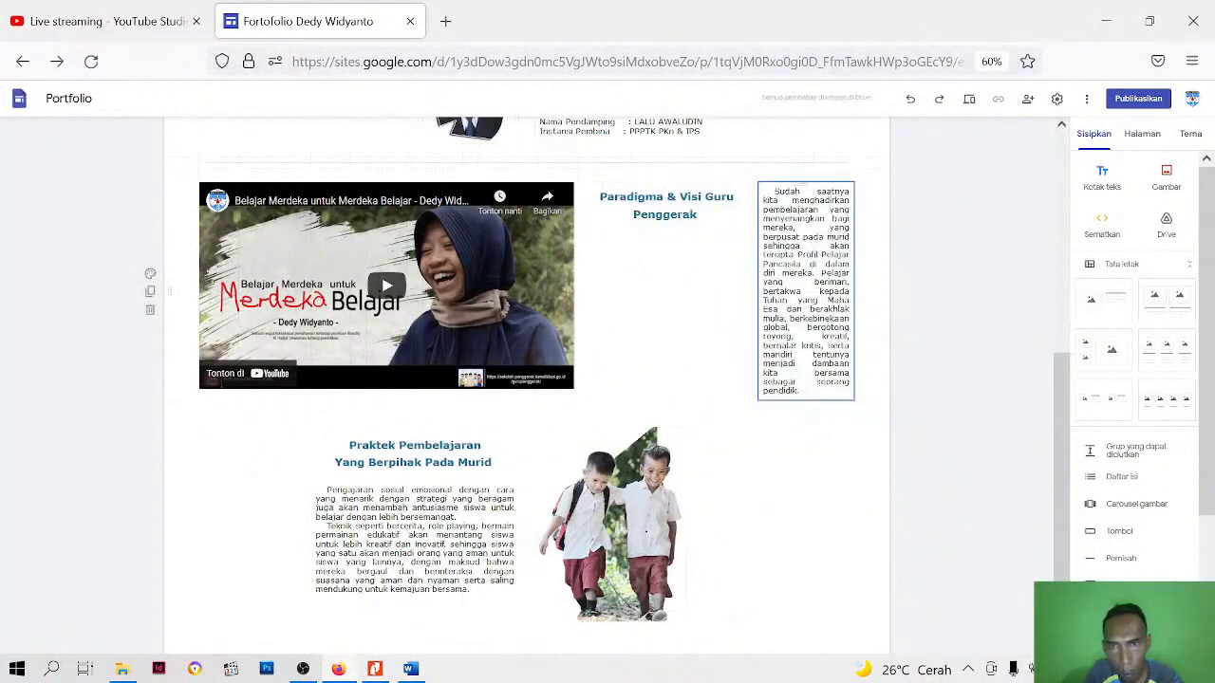
click(790, 327)
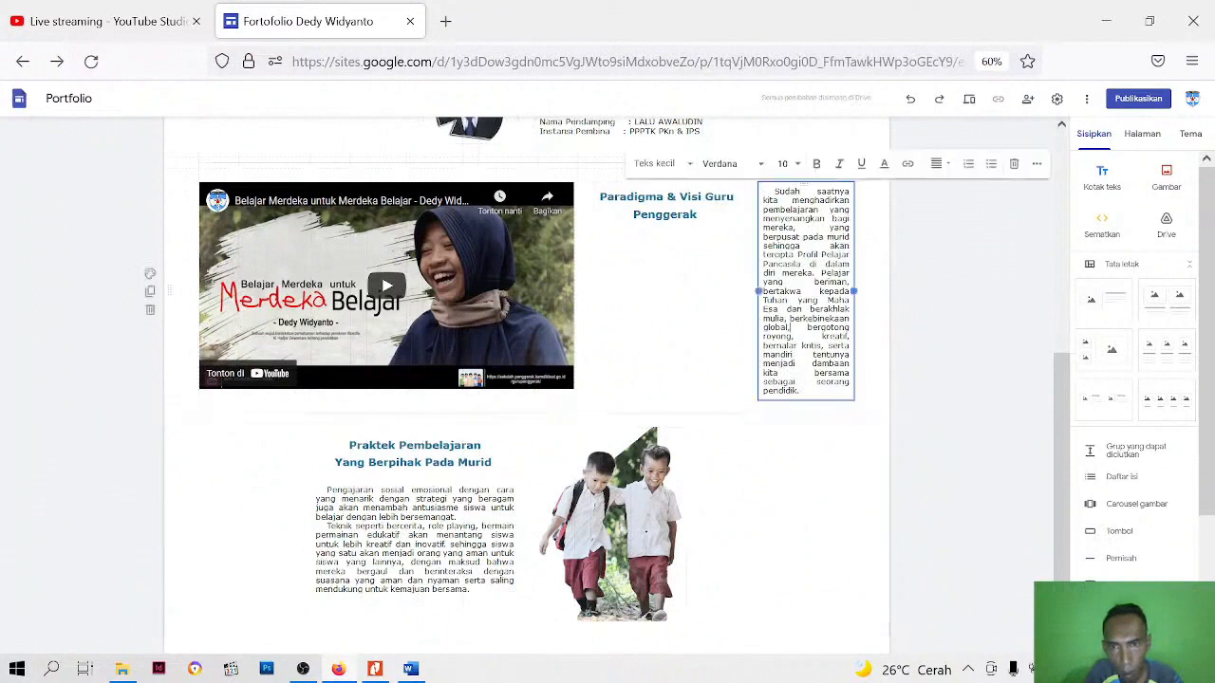
key(ctrl+z)
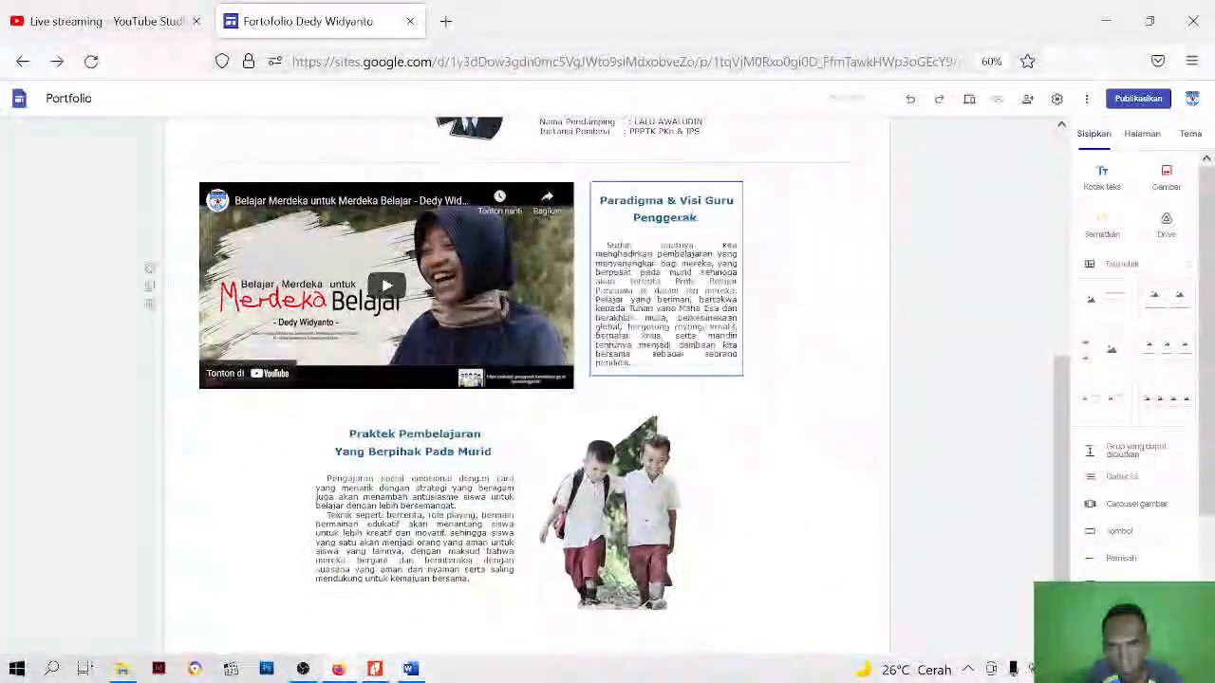
Move the Paradigma & Visi heading and description to the column farthest from the video, and widen the block back towards the video
click(742, 328)
drag(742, 329, 765, 408)
click(666, 218)
drag(670, 218, 807, 204)
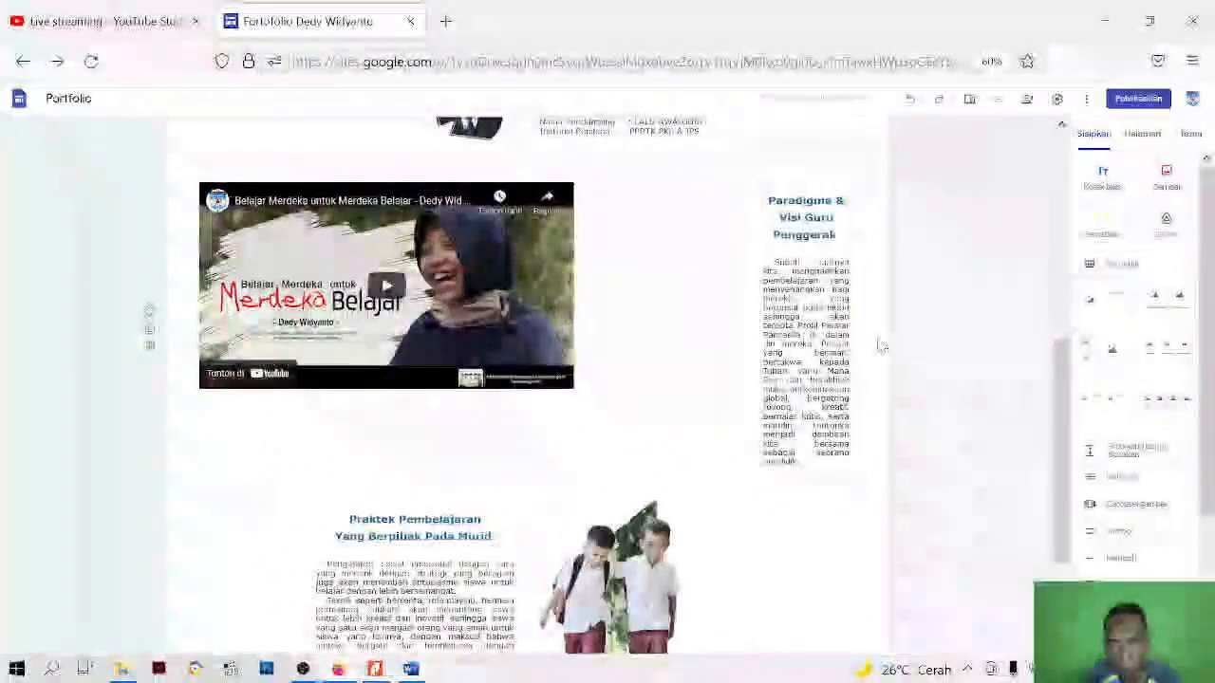
click(759, 344)
drag(758, 362, 646, 332)
Break the Paradigma & Visi heading before "Guru Penggerak" and apply custom spacing that removes the gap between its two lines
click(765, 218)
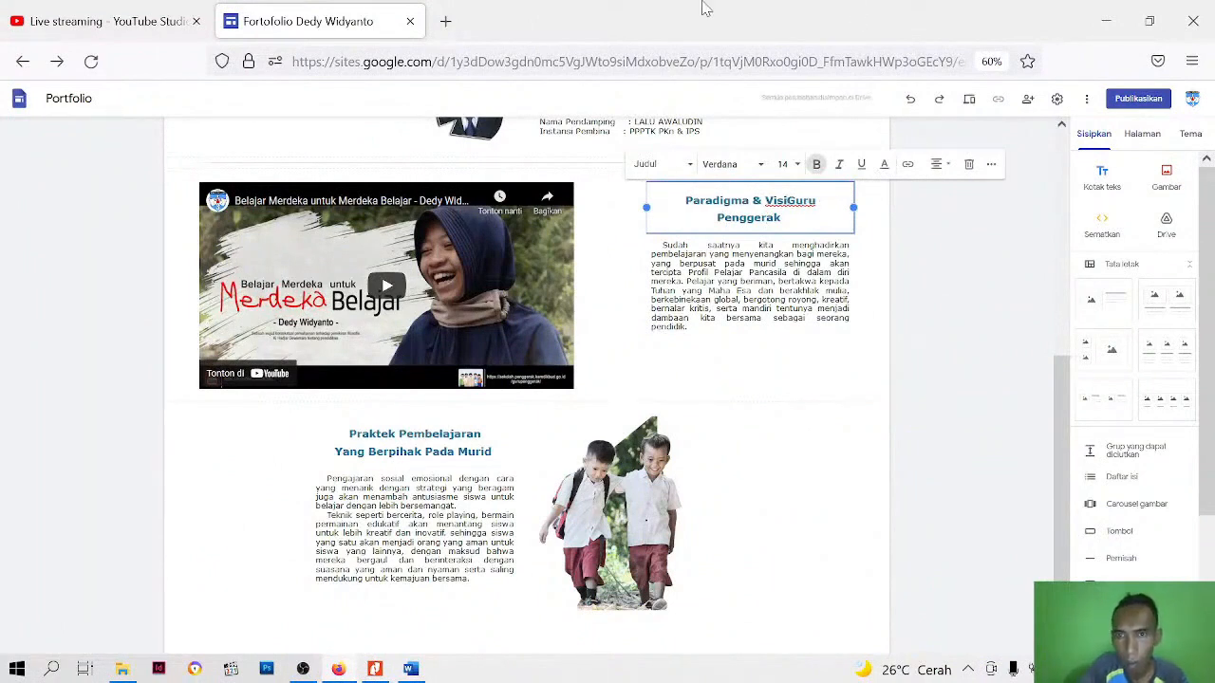
key(Return)
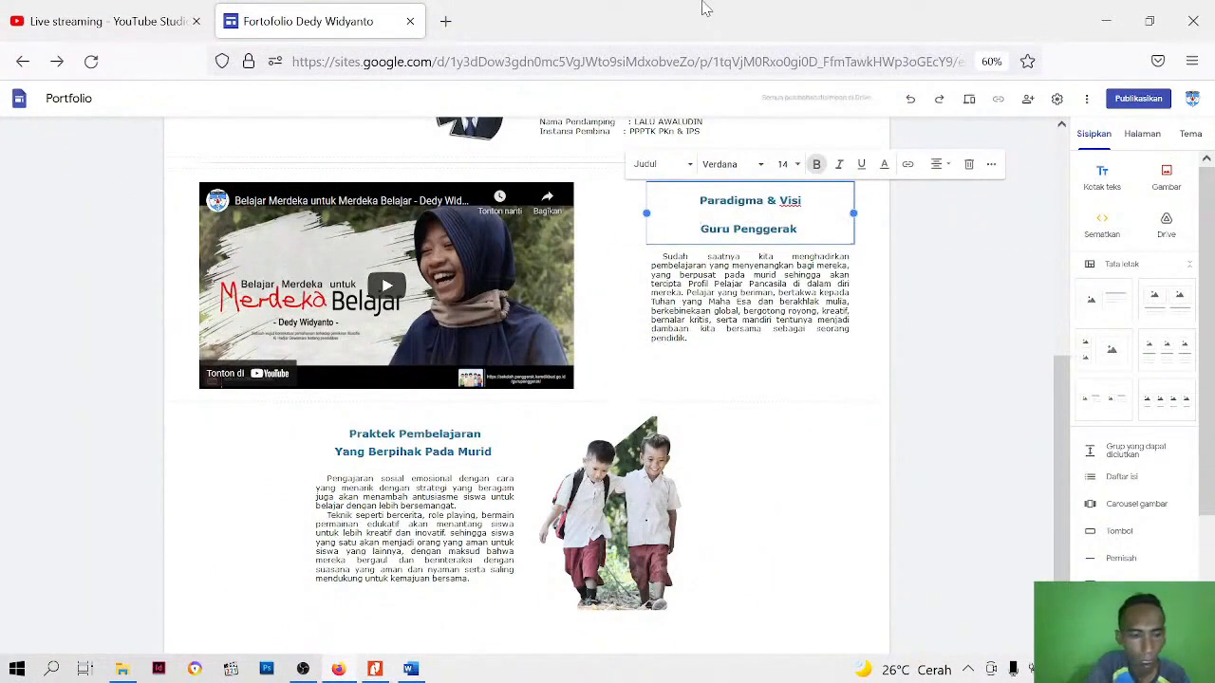
key(ctrl+a)
click(990, 167)
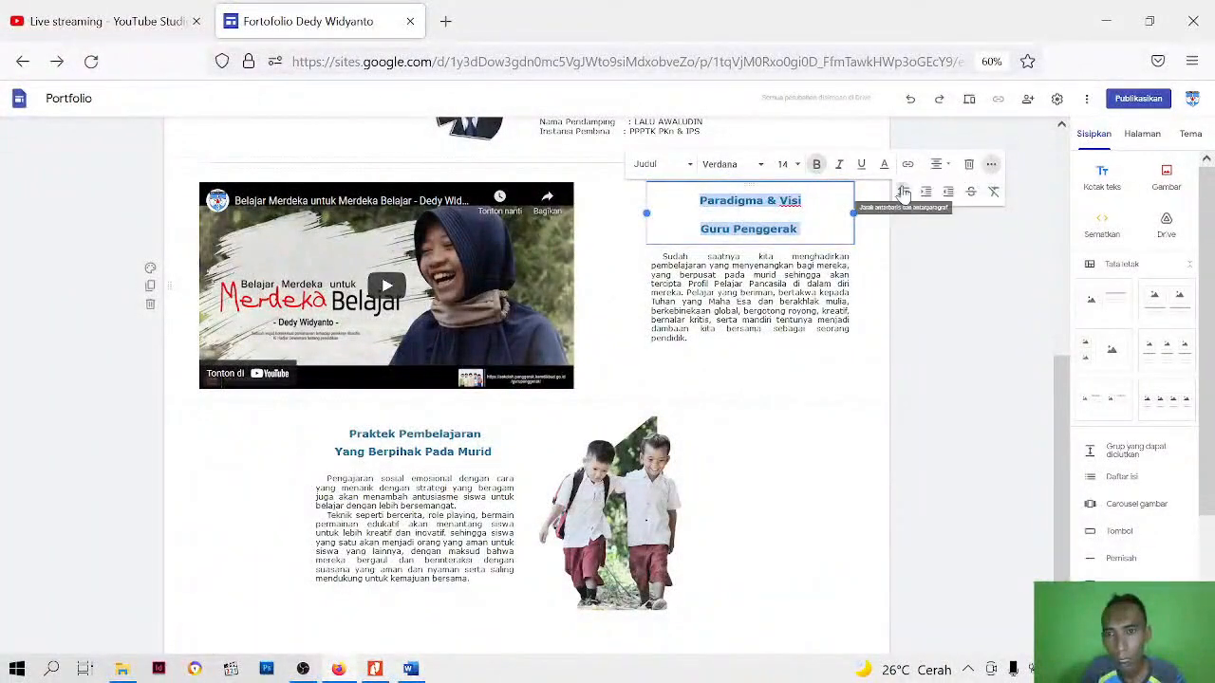
click(904, 194)
click(762, 217)
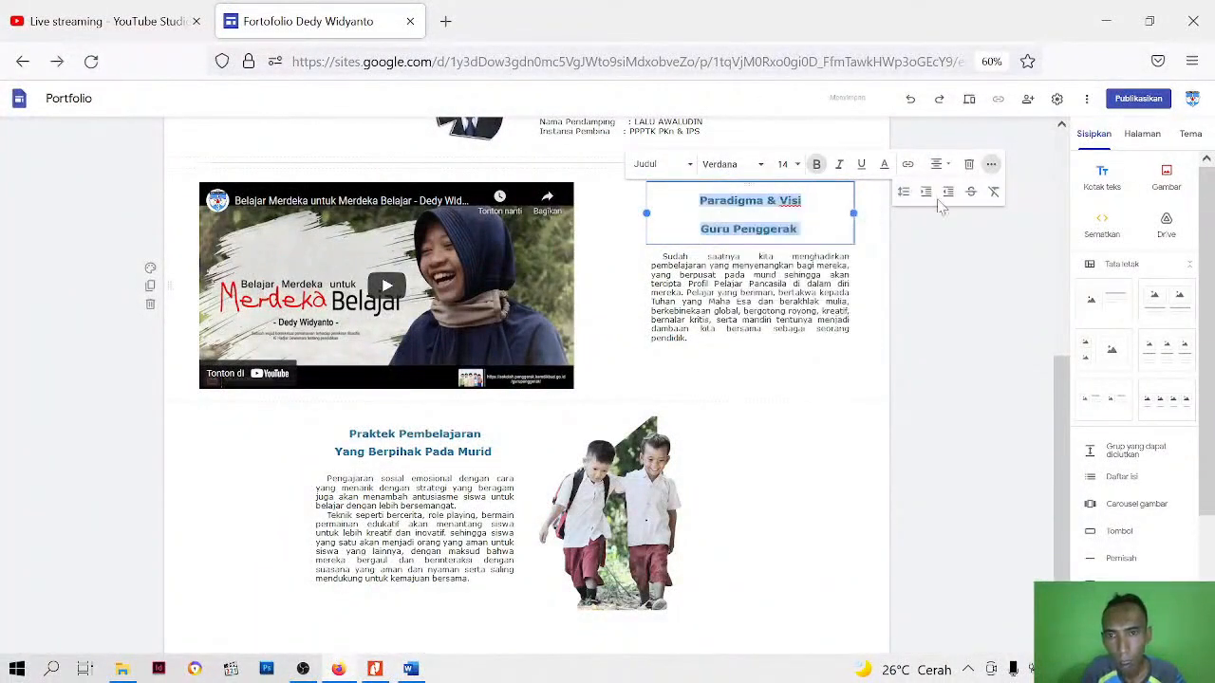
click(903, 194)
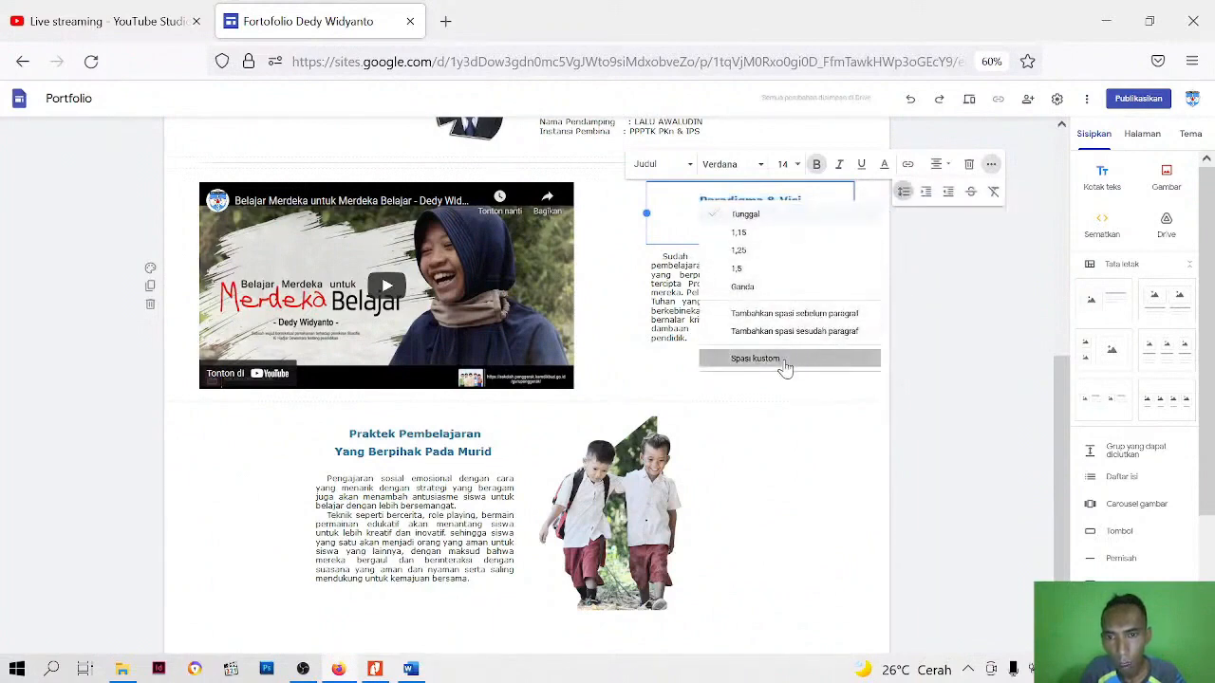
click(786, 361)
click(674, 448)
Shrink the YouTube video from its outer lower corner until its edge lines up with the Praktek Pembelajaran text block
click(488, 296)
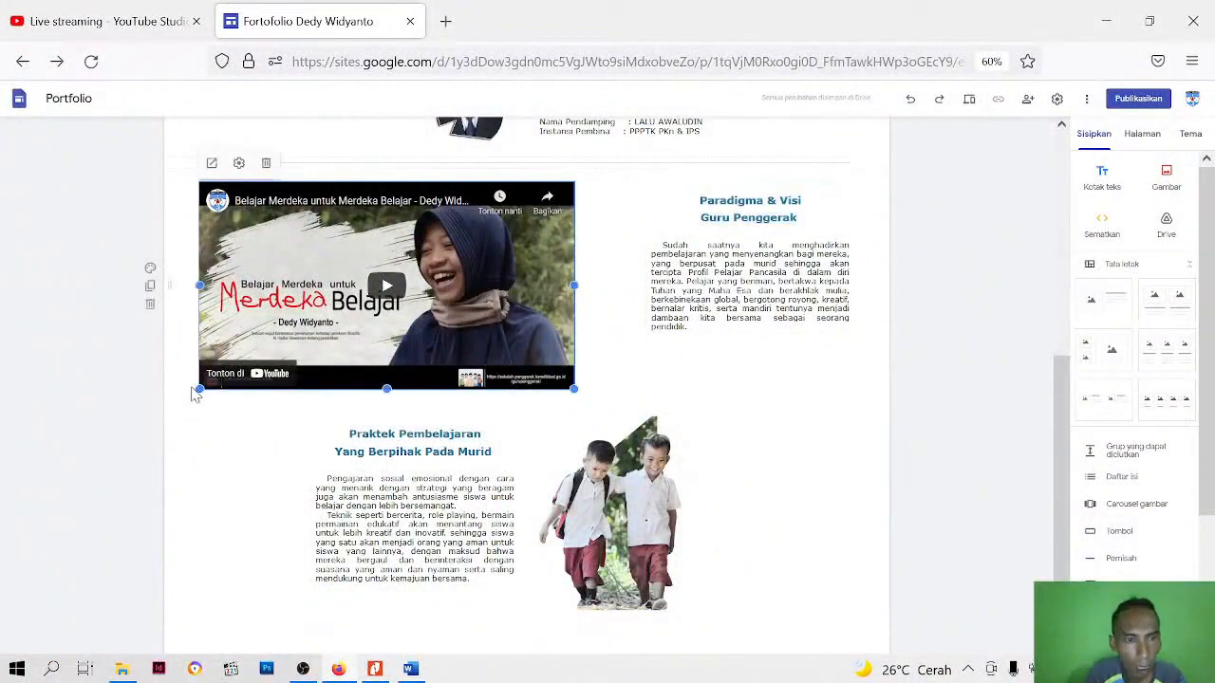
drag(199, 390, 361, 309)
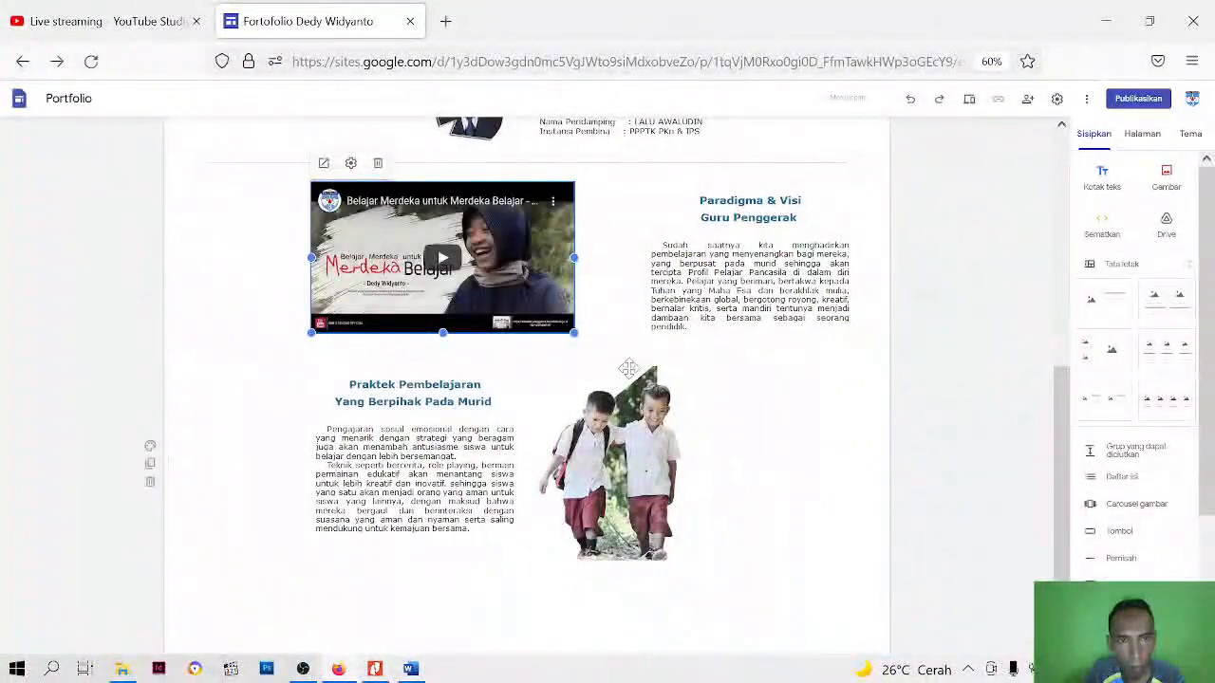
click(841, 458)
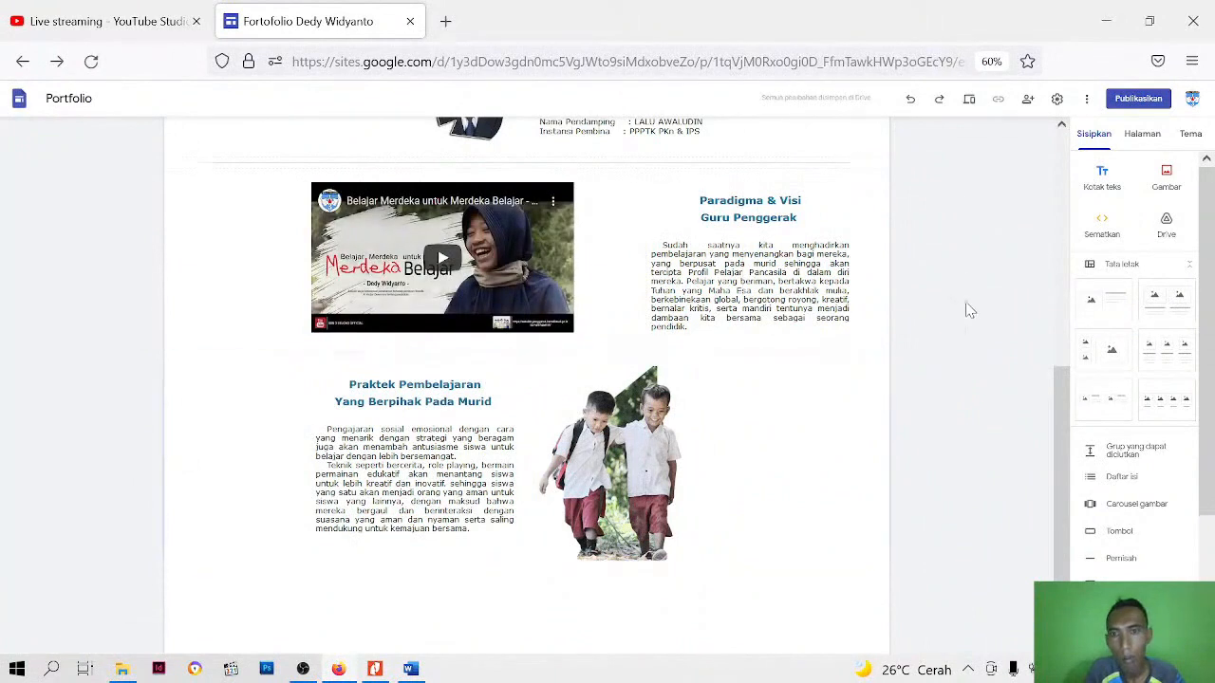
Preview the site, check the layout of the video, text and picture sections, and return to editing
click(969, 103)
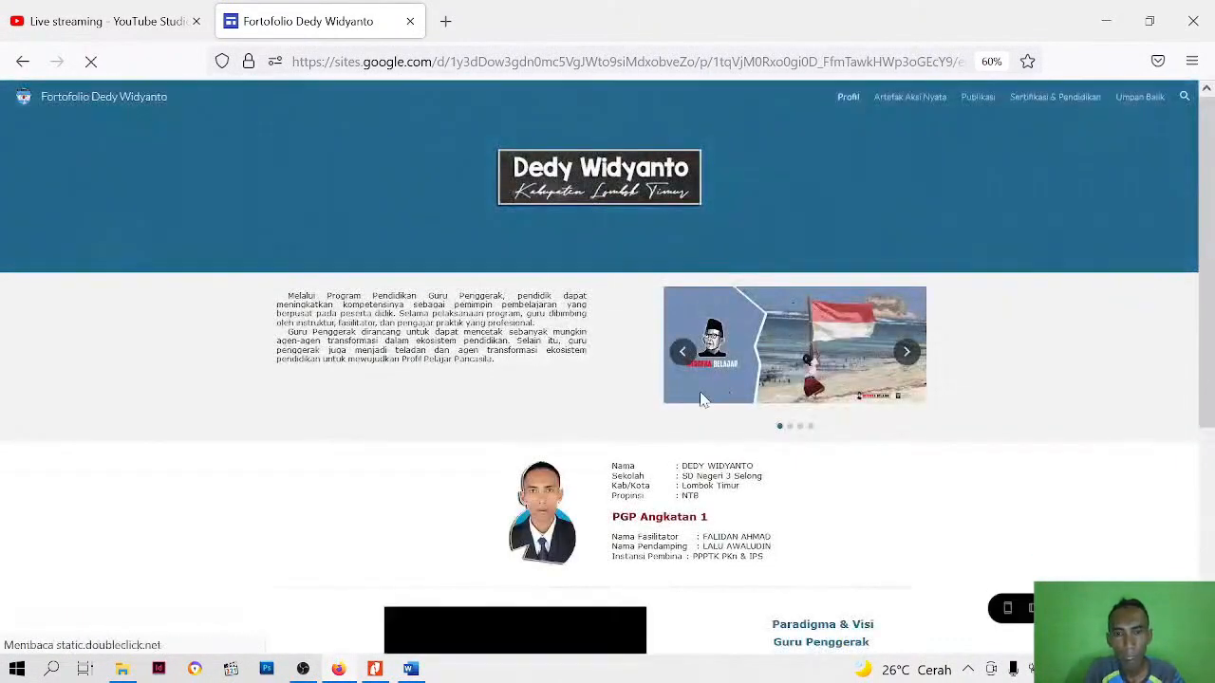
scroll(1038, 406, down, 3)
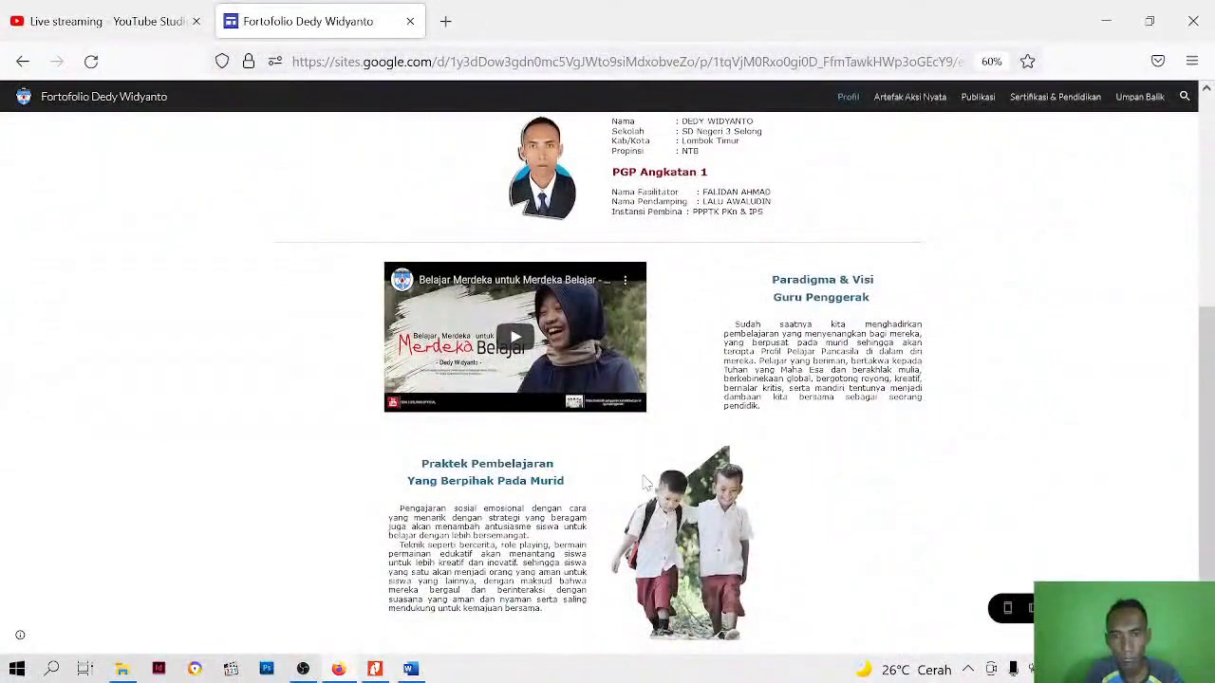
scroll(621, 388, up, 3)
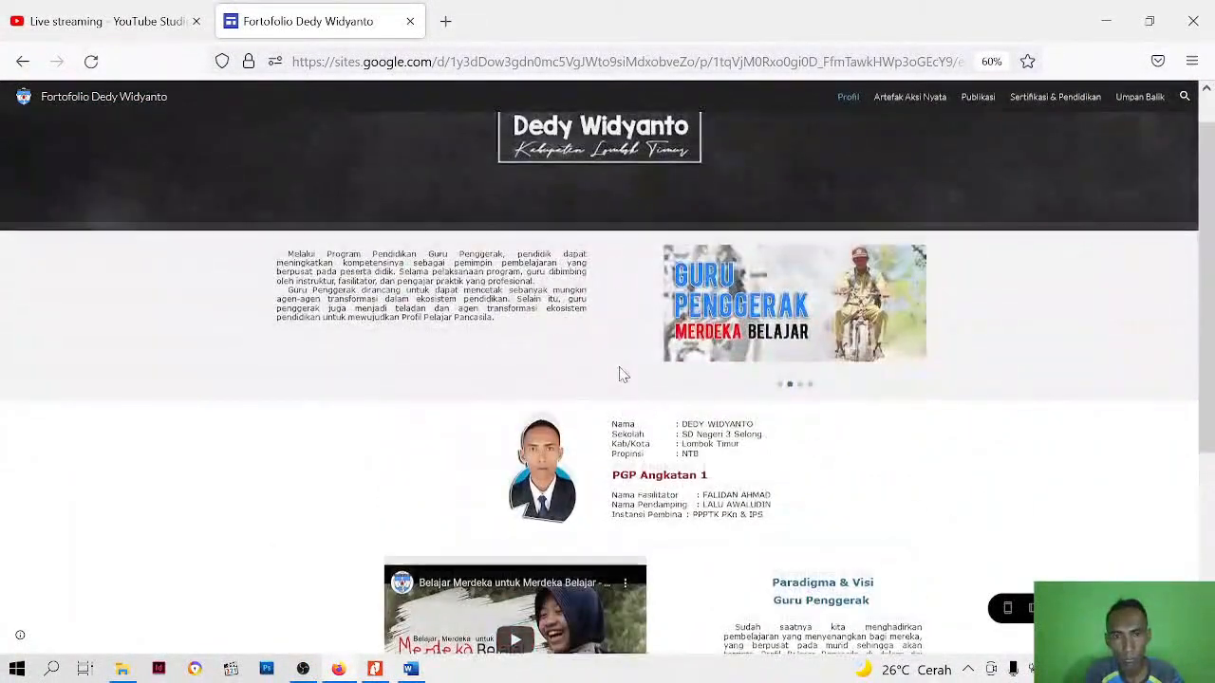
scroll(621, 375, down, 3)
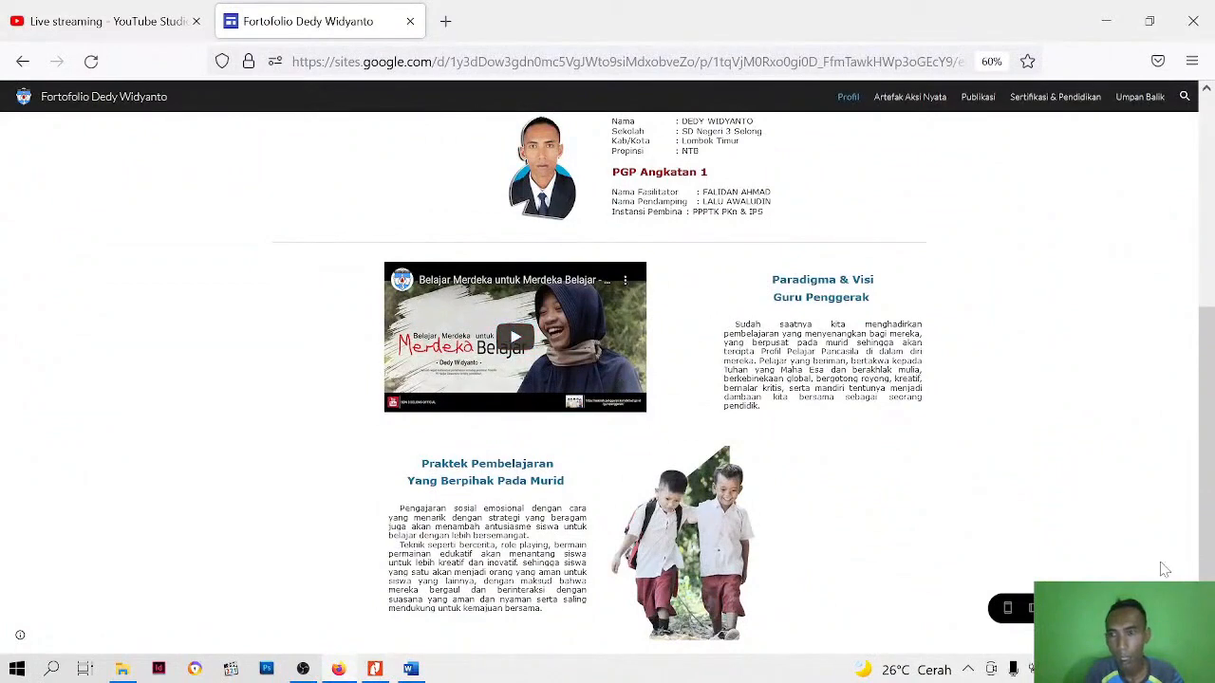
click(1090, 608)
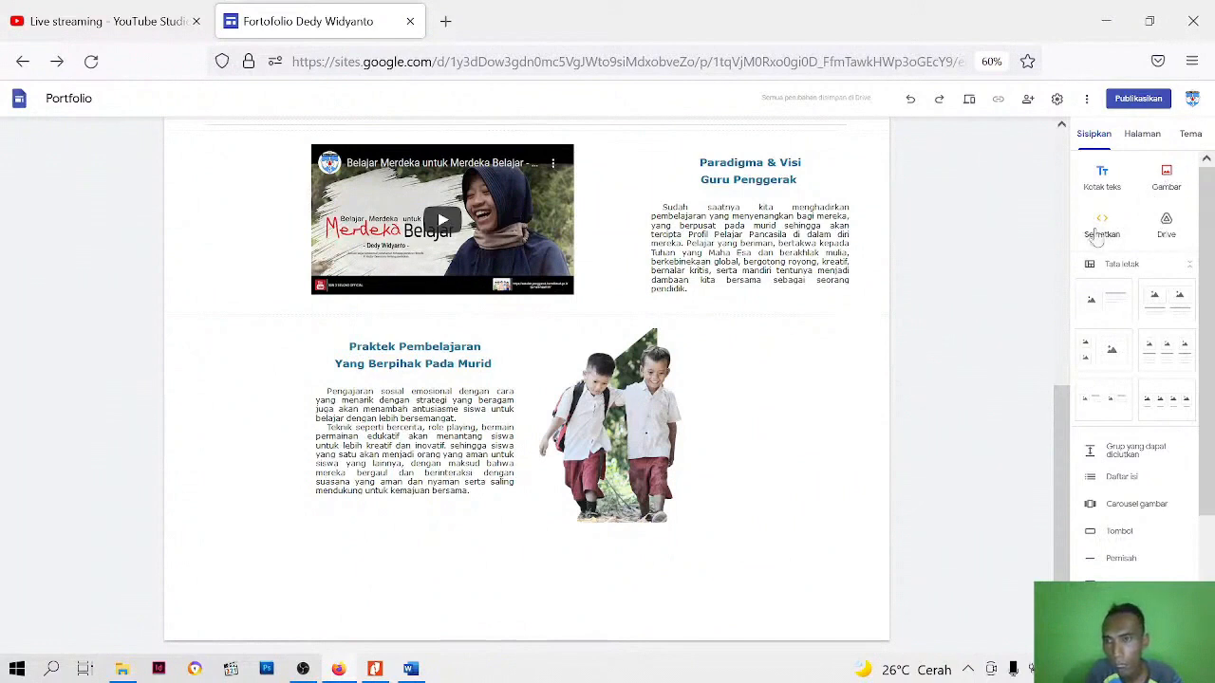
Insert a placeholder in a new section below the Praktek Pembelajaran section and select it
scroll(1118, 555, down, 2)
click(1127, 449)
click(478, 473)
click(354, 430)
click(547, 453)
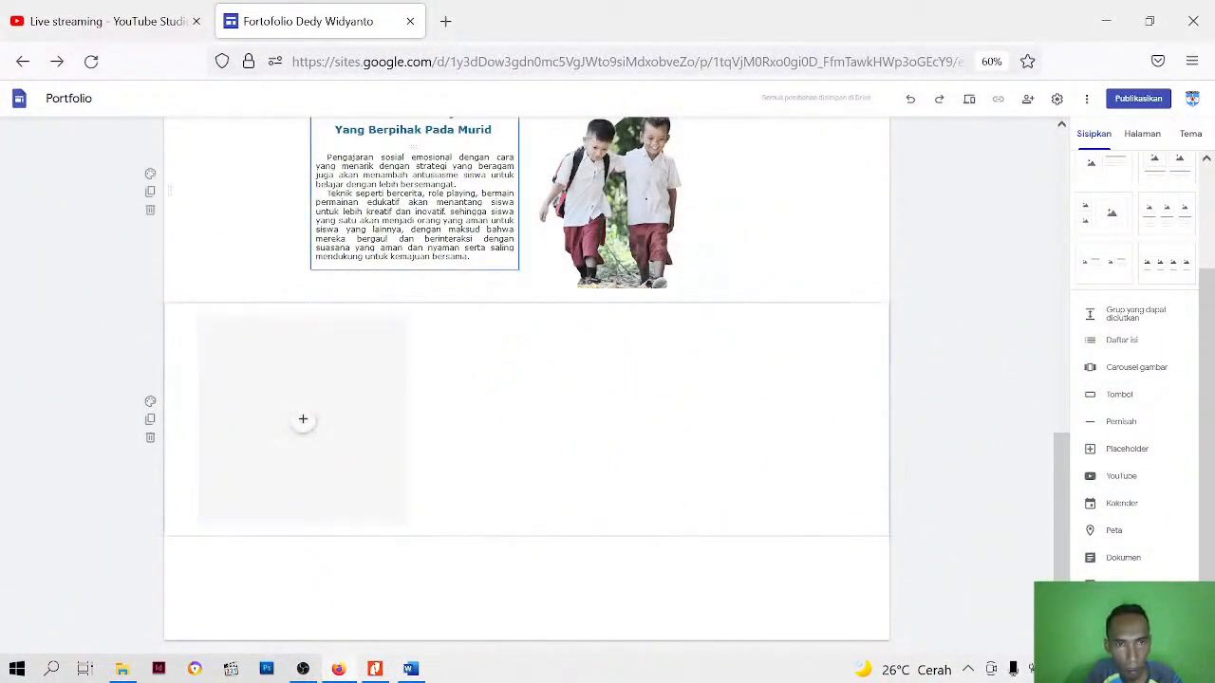
scroll(526, 379, up, 1)
scroll(526, 379, up, 1)
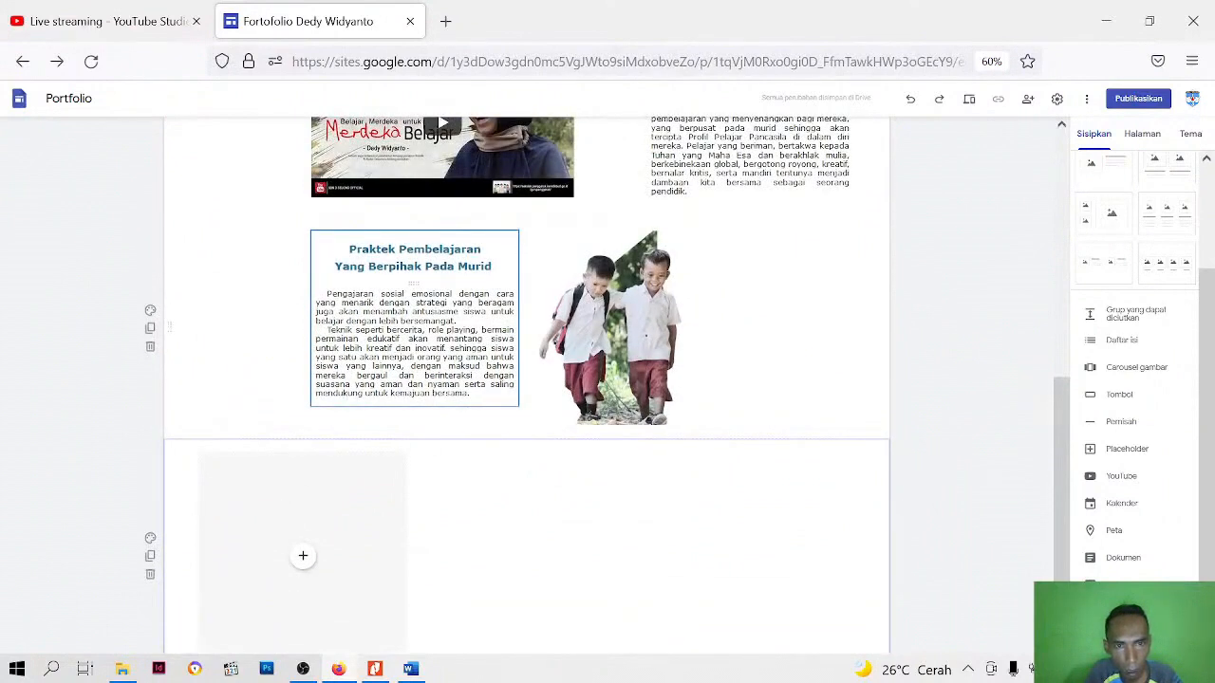
scroll(491, 448, down, 2)
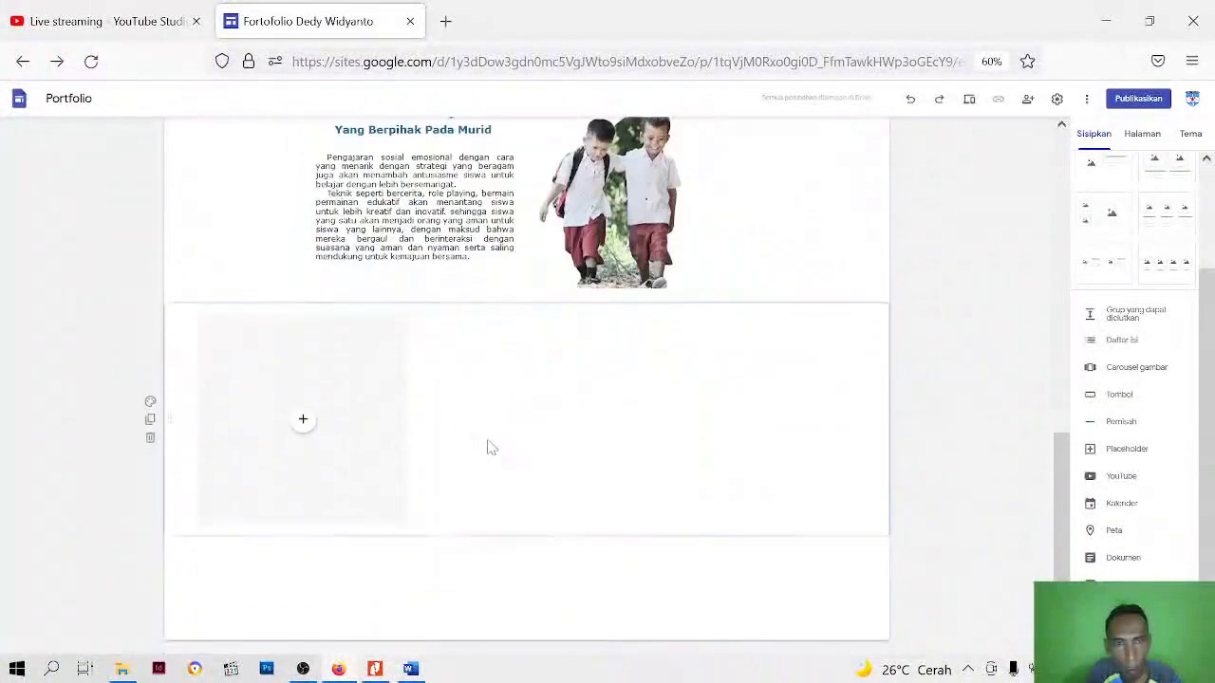
click(357, 386)
scroll(607, 300, up, 3)
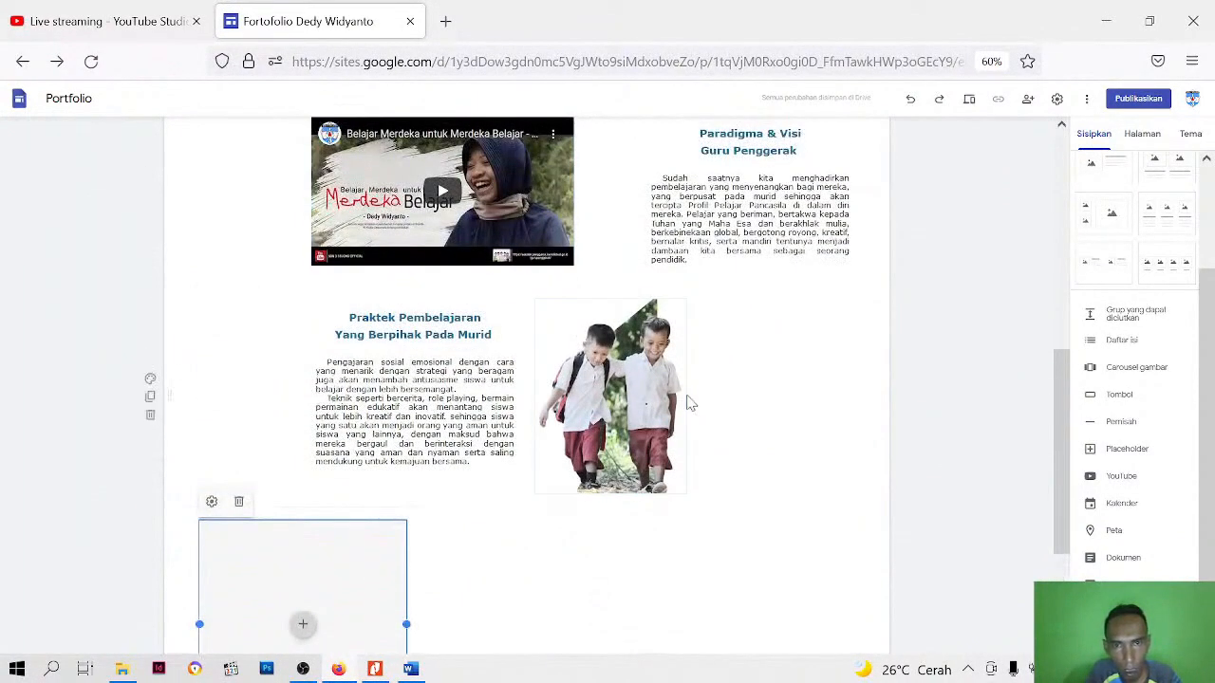
scroll(576, 487, down, 3)
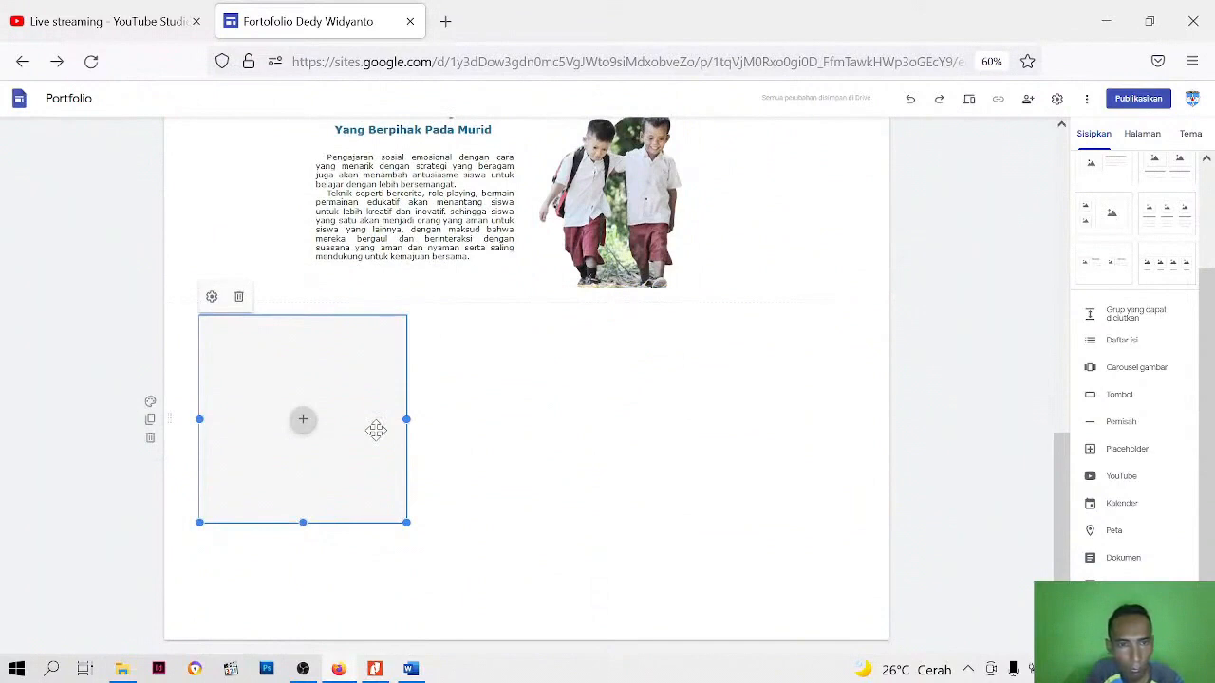
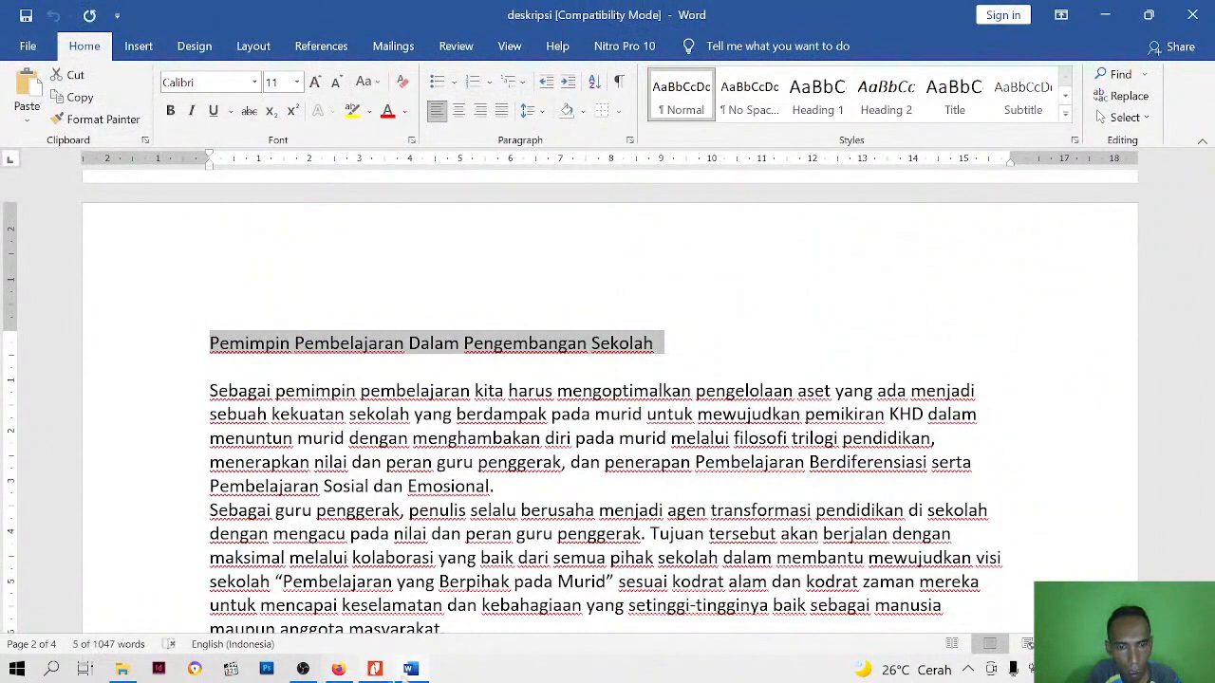
Paste the heading "Pemimpin Pembelajaran Dalam Pengembangan Sekolah" into the empty text box below the video and remove its trailing blank line
right_click(396, 510)
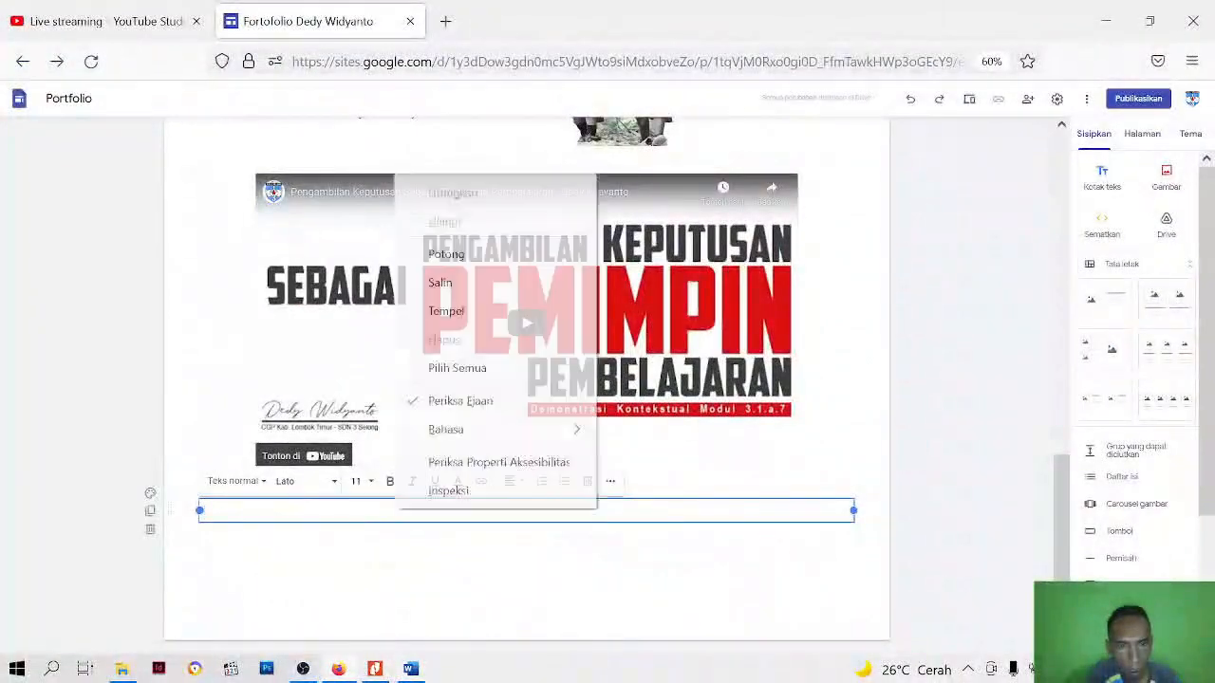
click(461, 311)
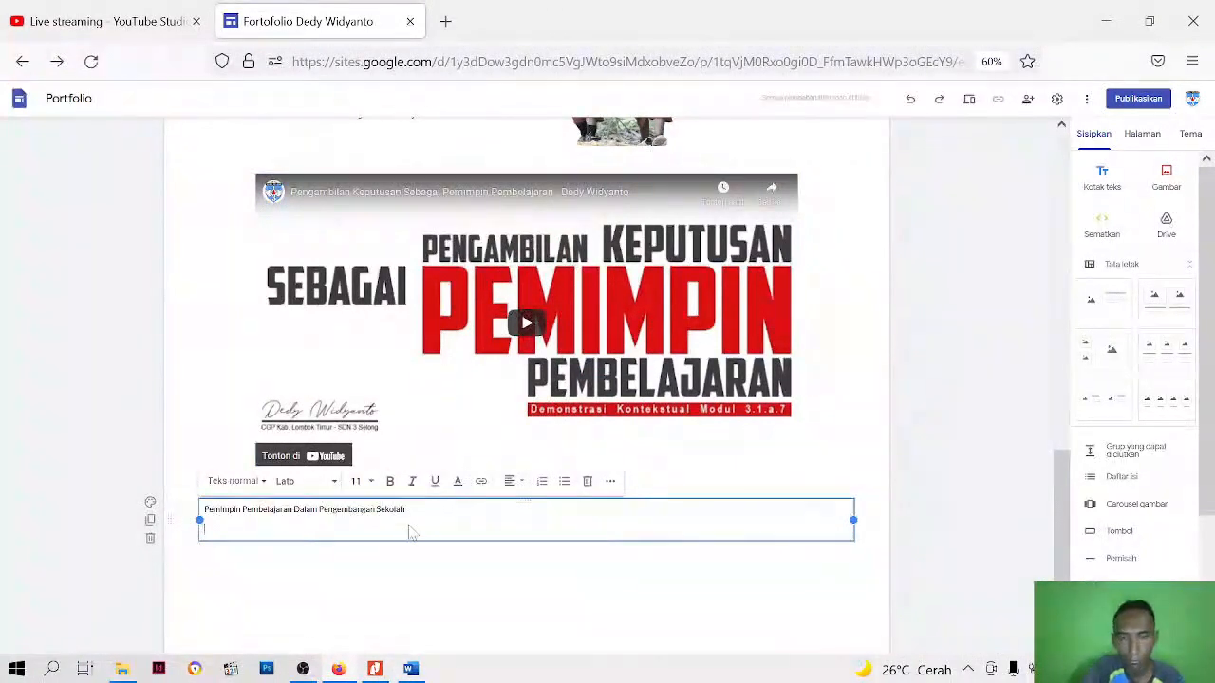
key(BackSpace)
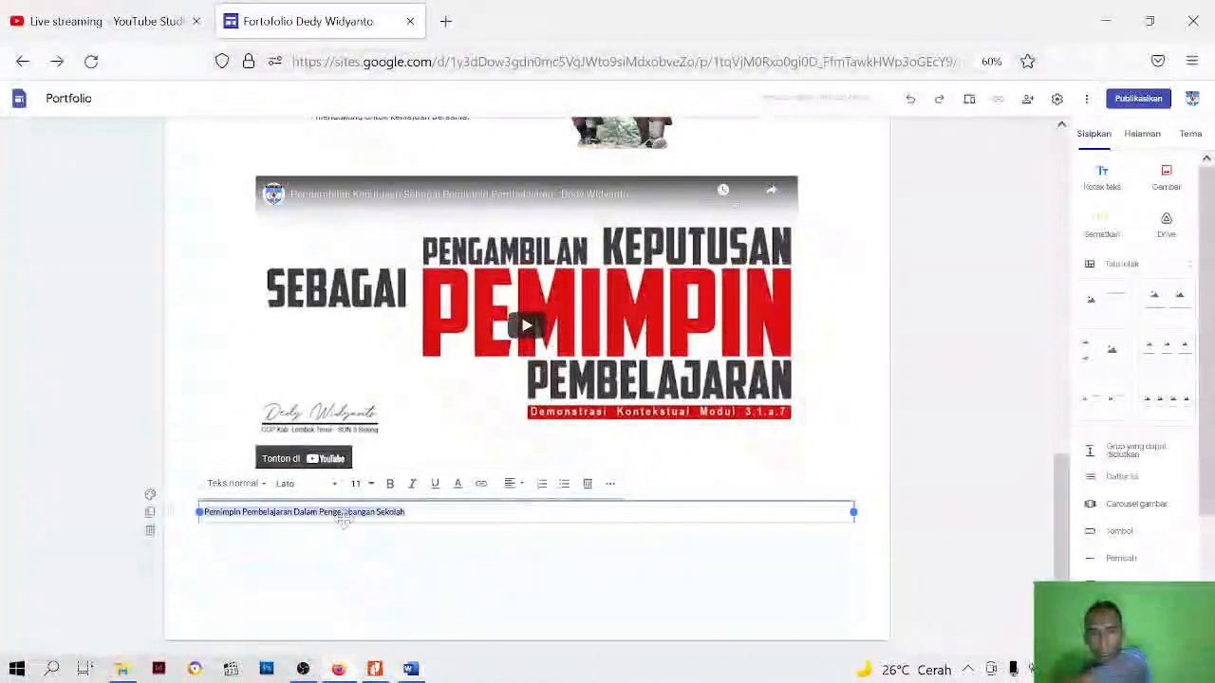
Enlarge the page view, then give the Pemimpin Pembelajaran heading the smaller Judul style and the Verdana font
key(ctrl+plus)
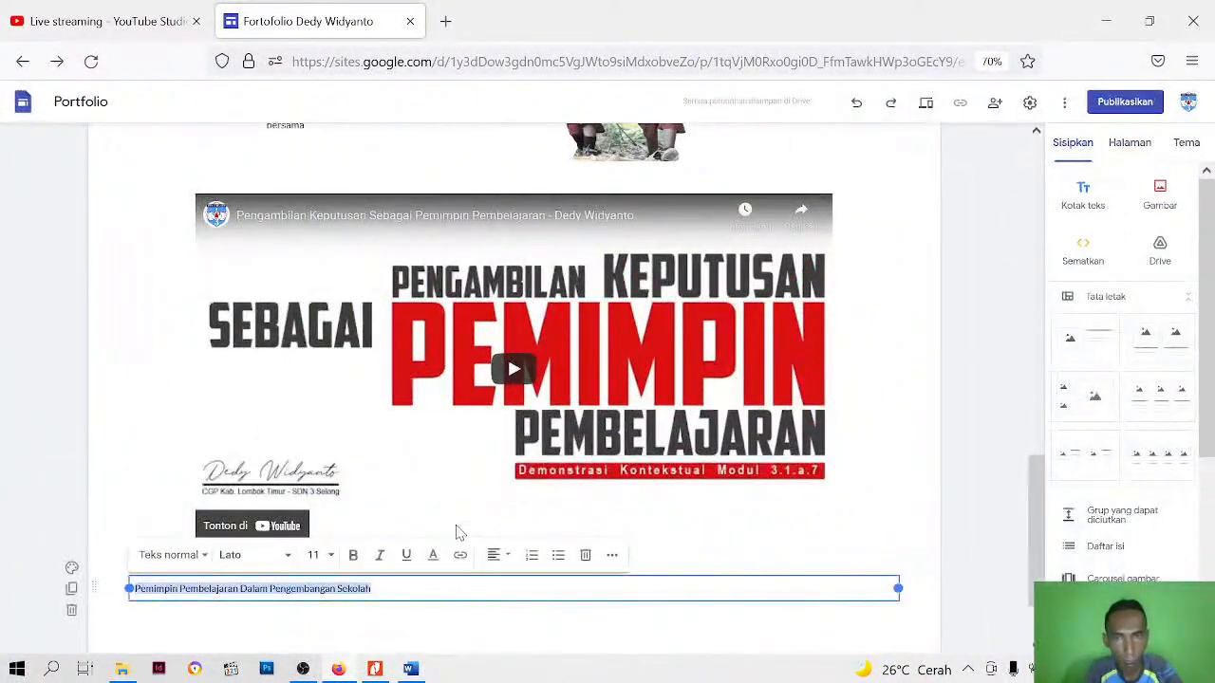
key(ctrl+plus)
scroll(458, 533, down, 2)
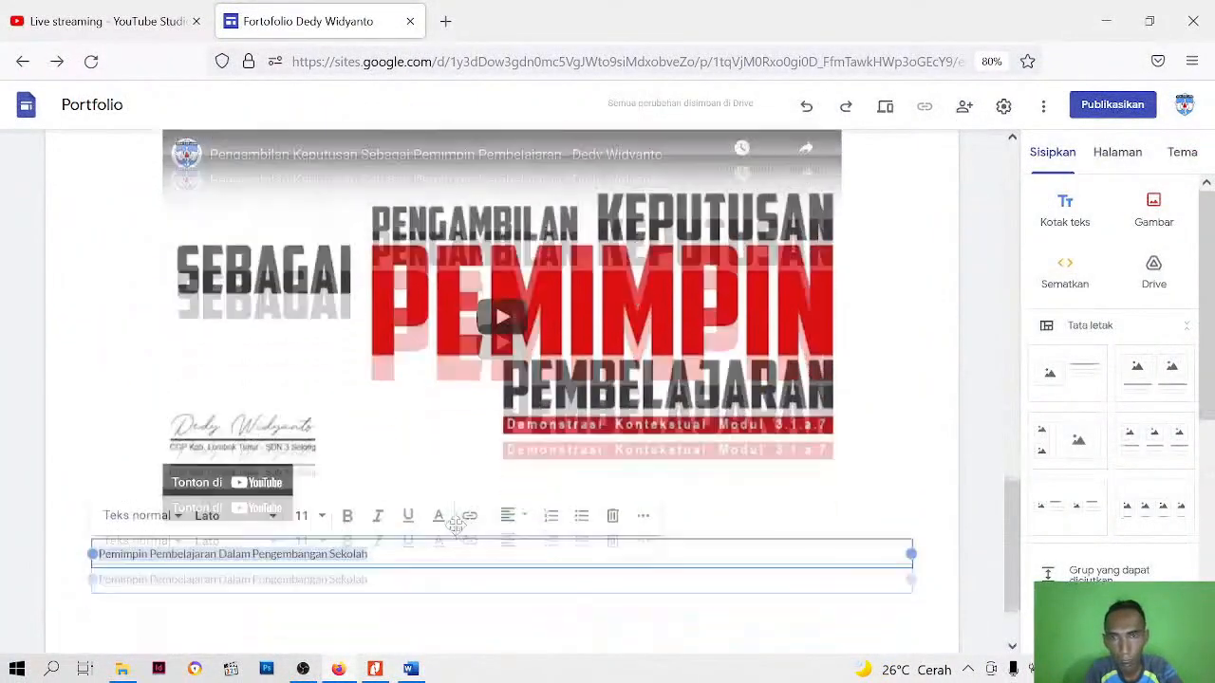
scroll(372, 484, up, 5)
scroll(370, 480, up, 3)
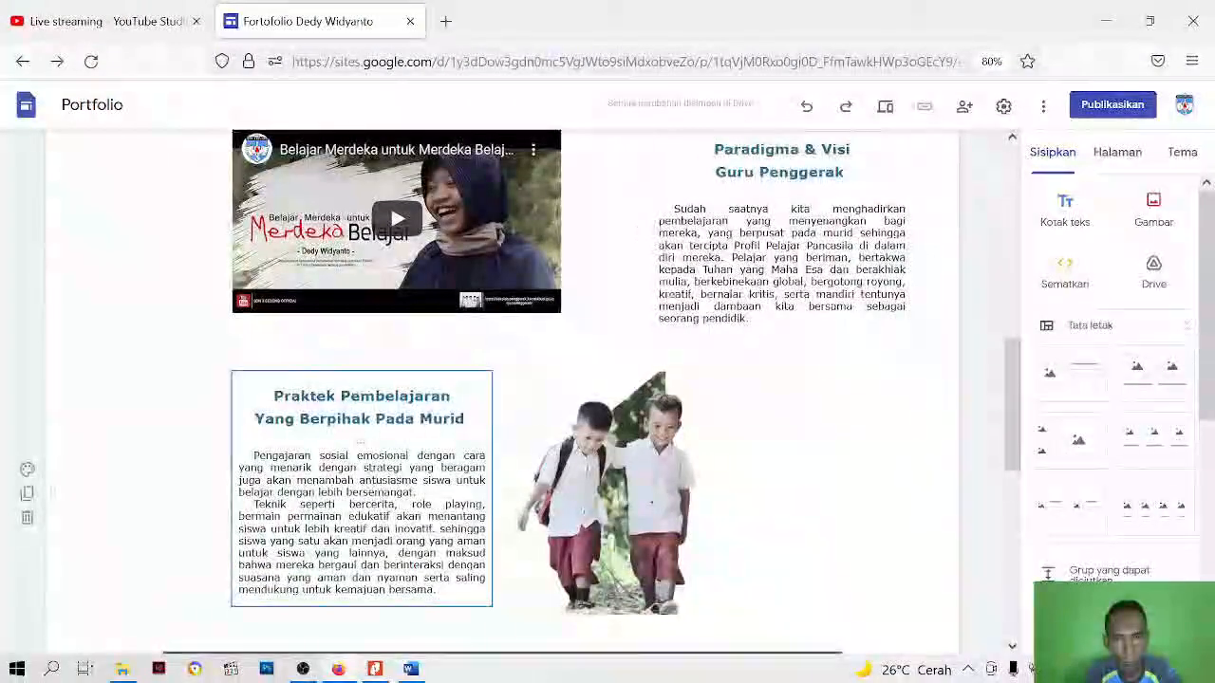
scroll(361, 465, down, 6)
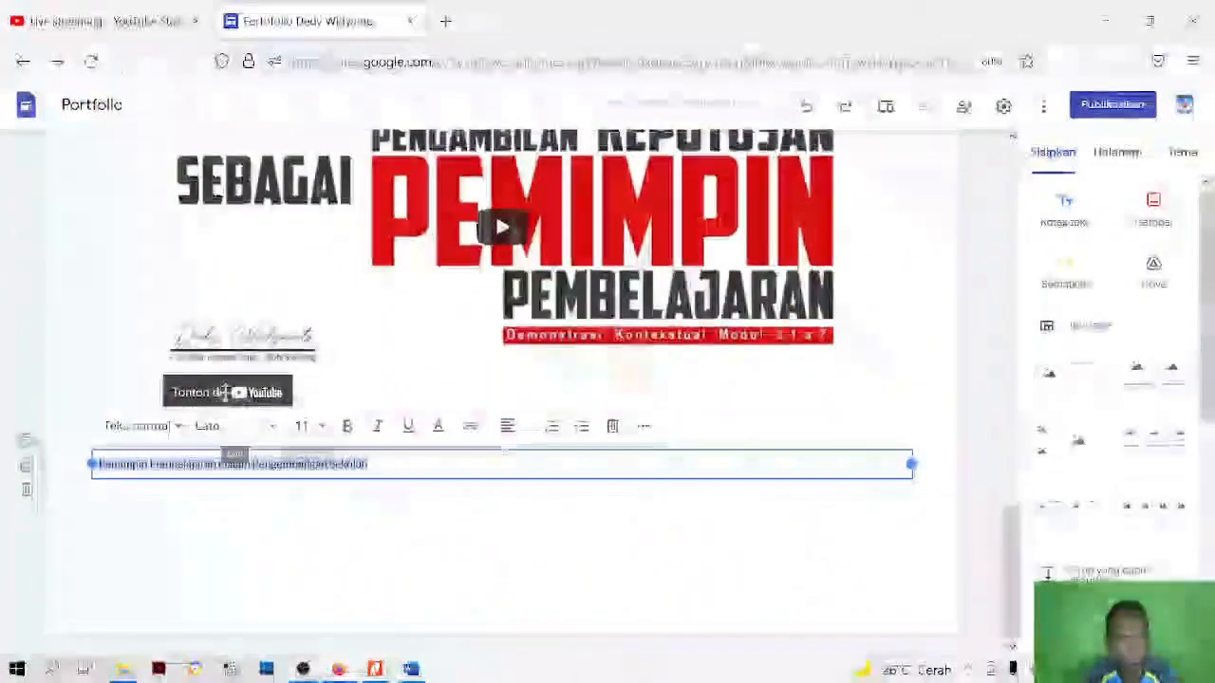
click(178, 434)
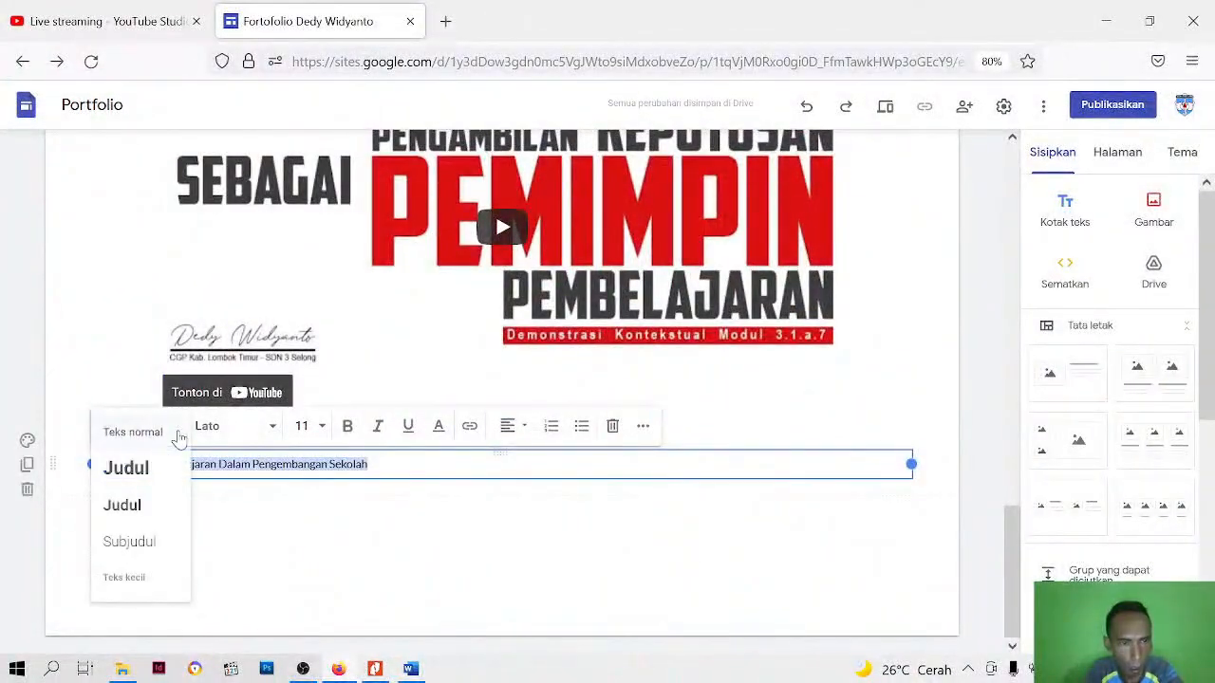
click(142, 505)
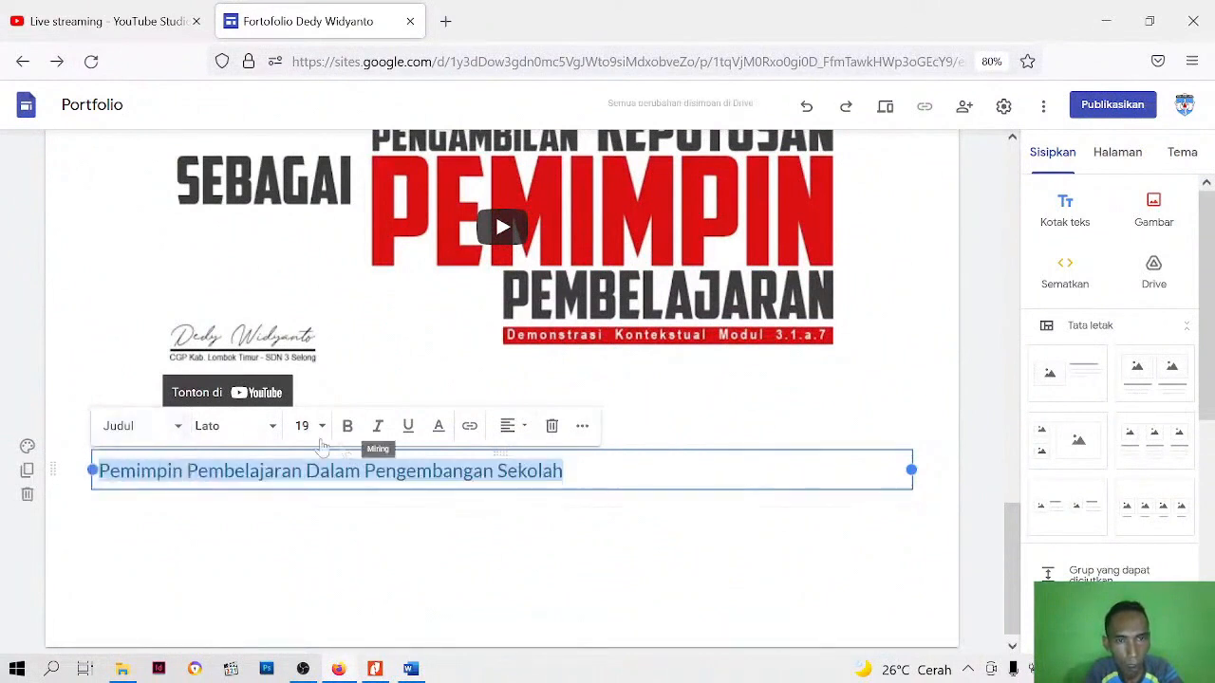
click(272, 435)
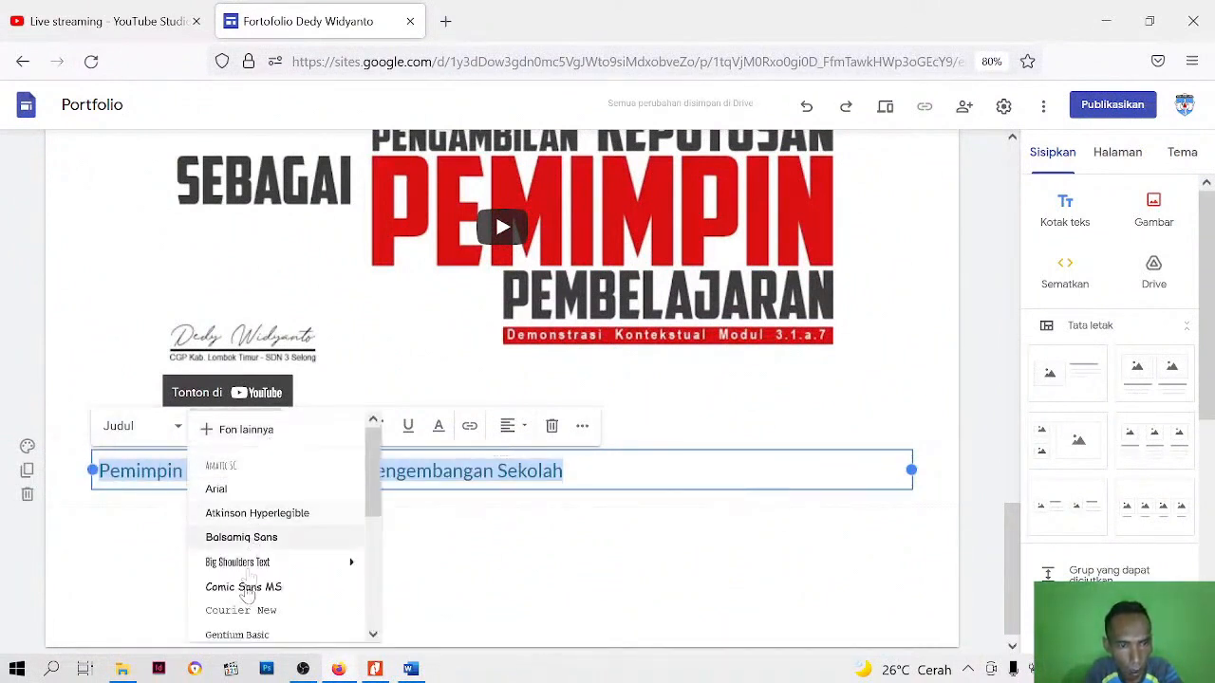
scroll(232, 588, down, 3)
click(228, 625)
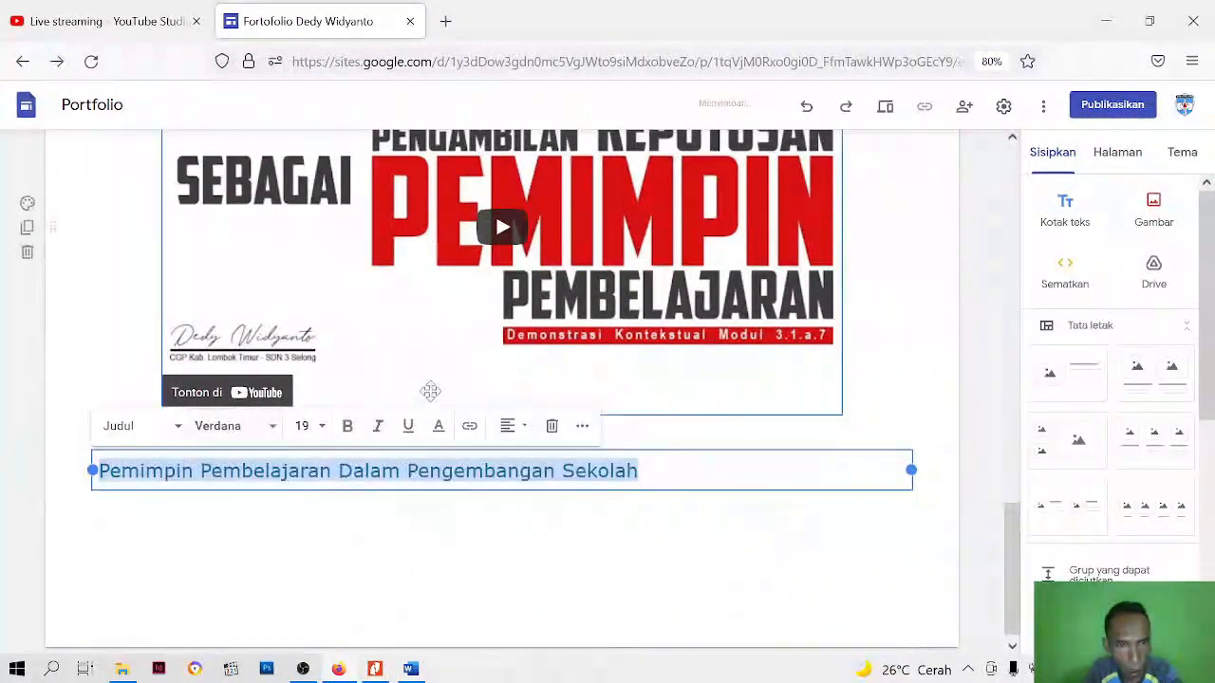
Check the Paradigma & Visi heading's formatting and match the Pemimpin Pembelajaran heading to it with size 14 and bold
scroll(505, 397, up, 4)
scroll(505, 397, up, 4)
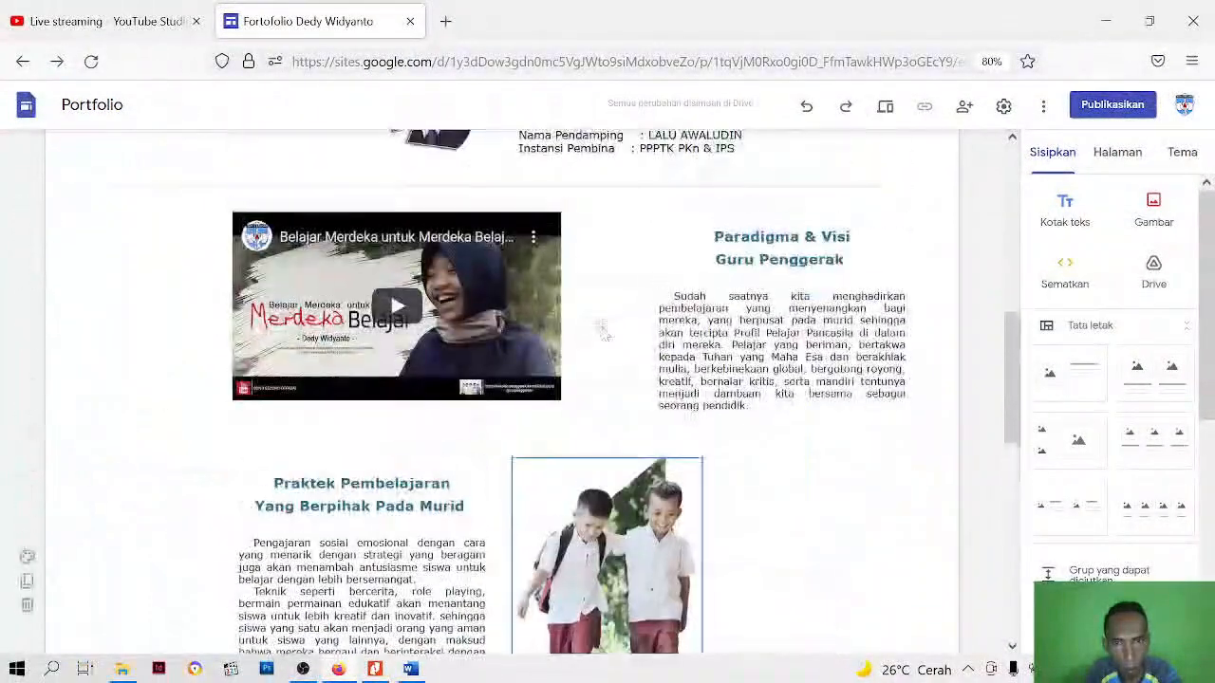
click(759, 259)
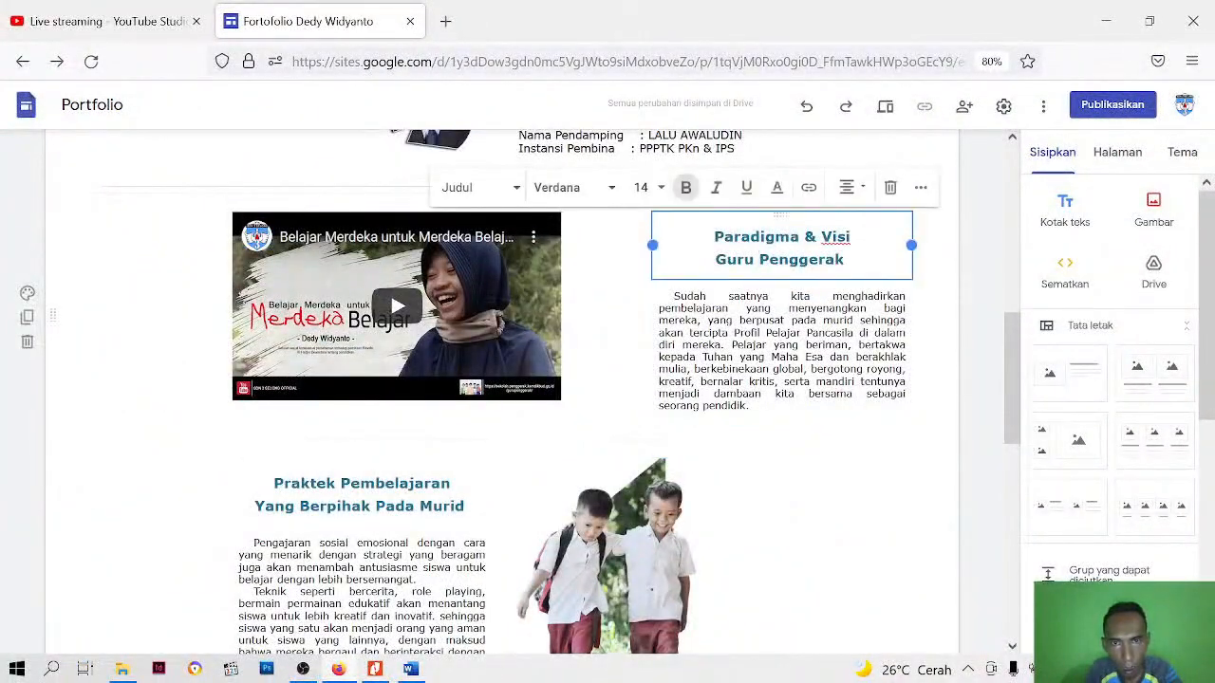
scroll(349, 438, down, 10)
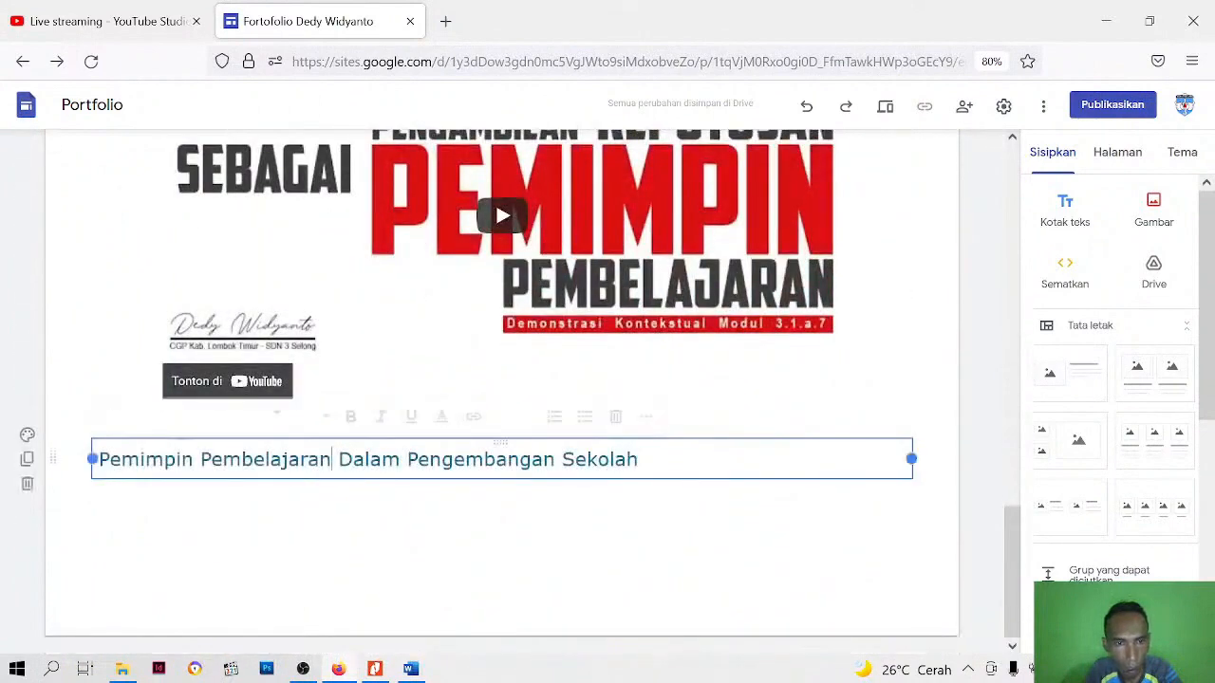
key(ctrl+a)
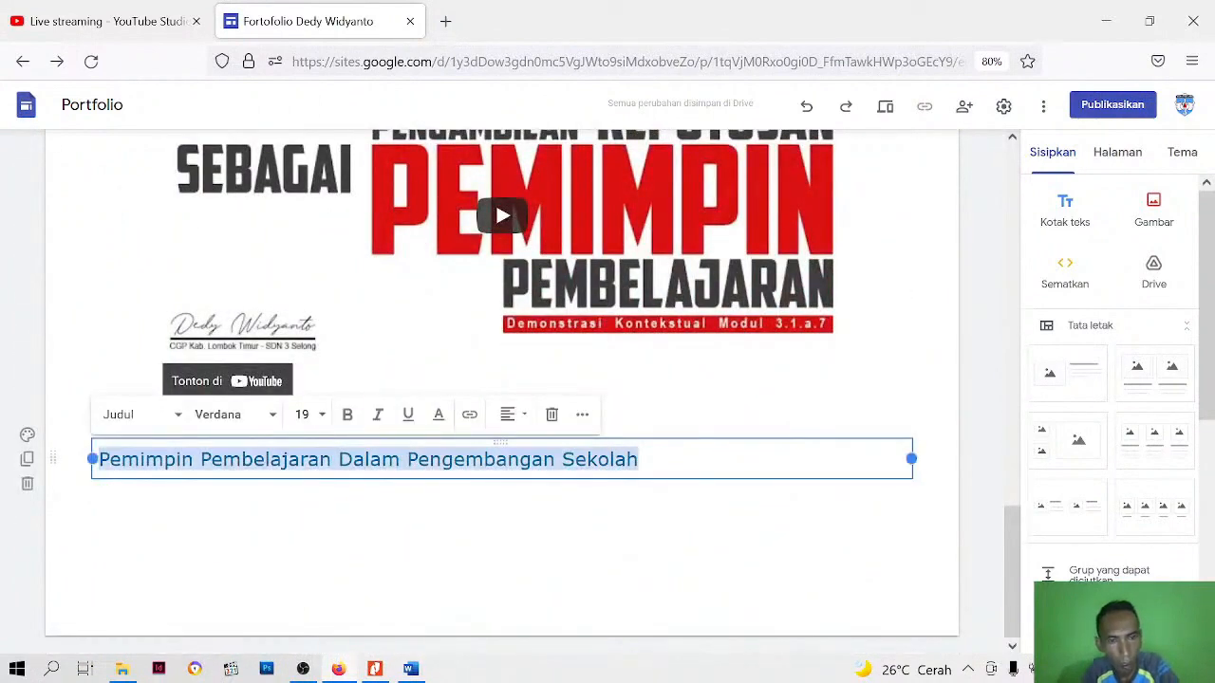
click(322, 418)
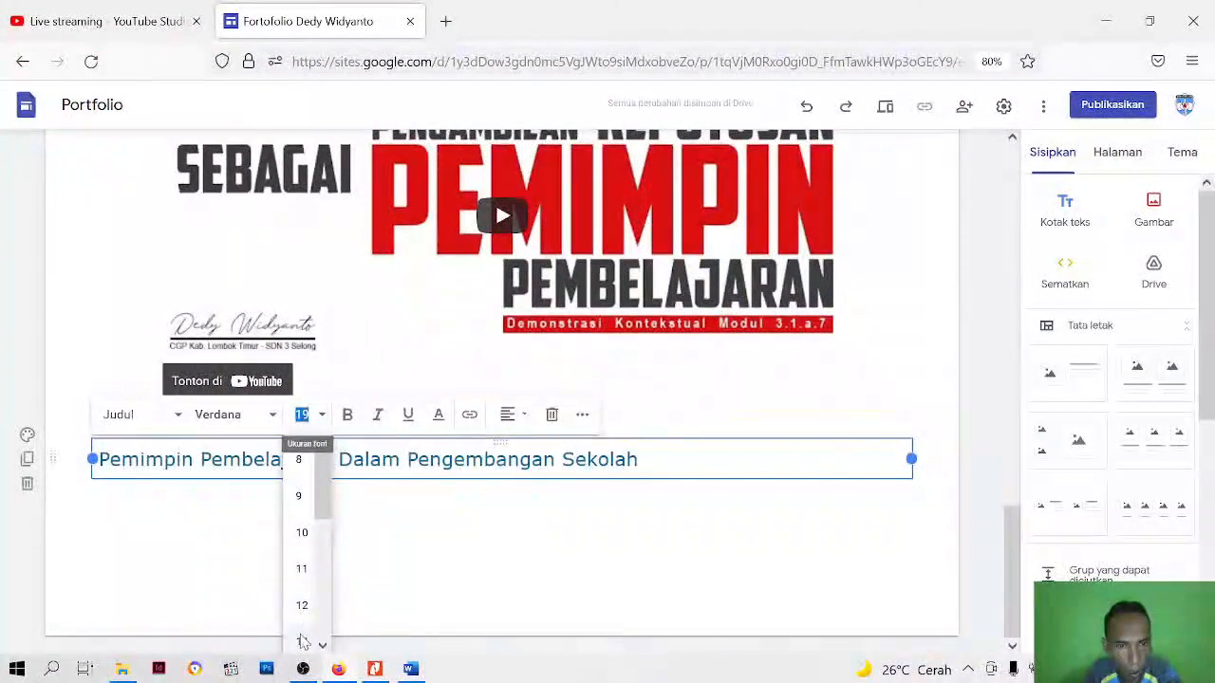
click(302, 643)
click(348, 418)
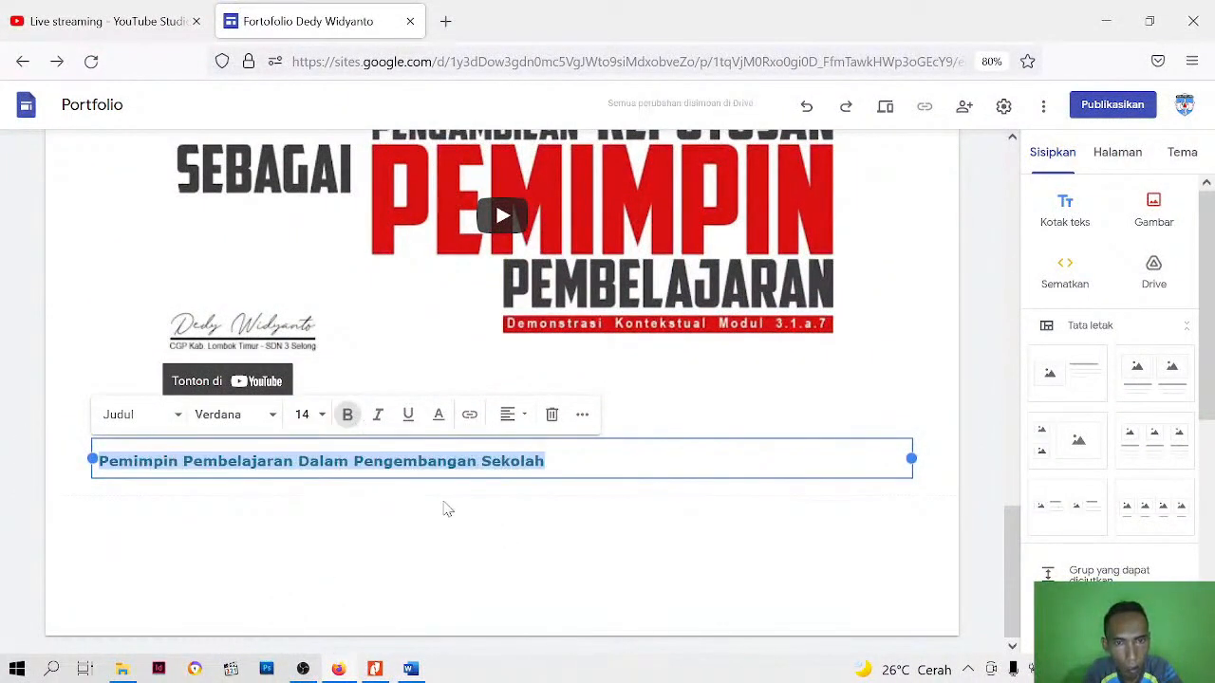
Set the heading to single line spacing and apply custom spacing of 1 with 0 points before and after the paragraph
click(580, 417)
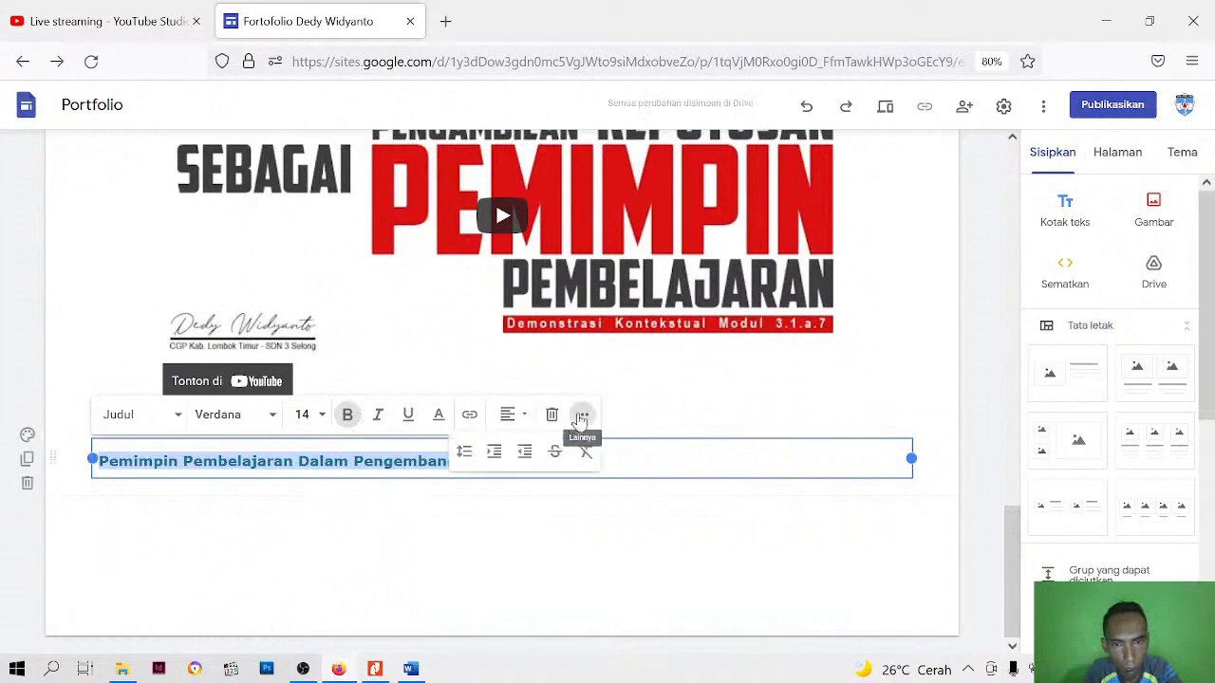
click(464, 451)
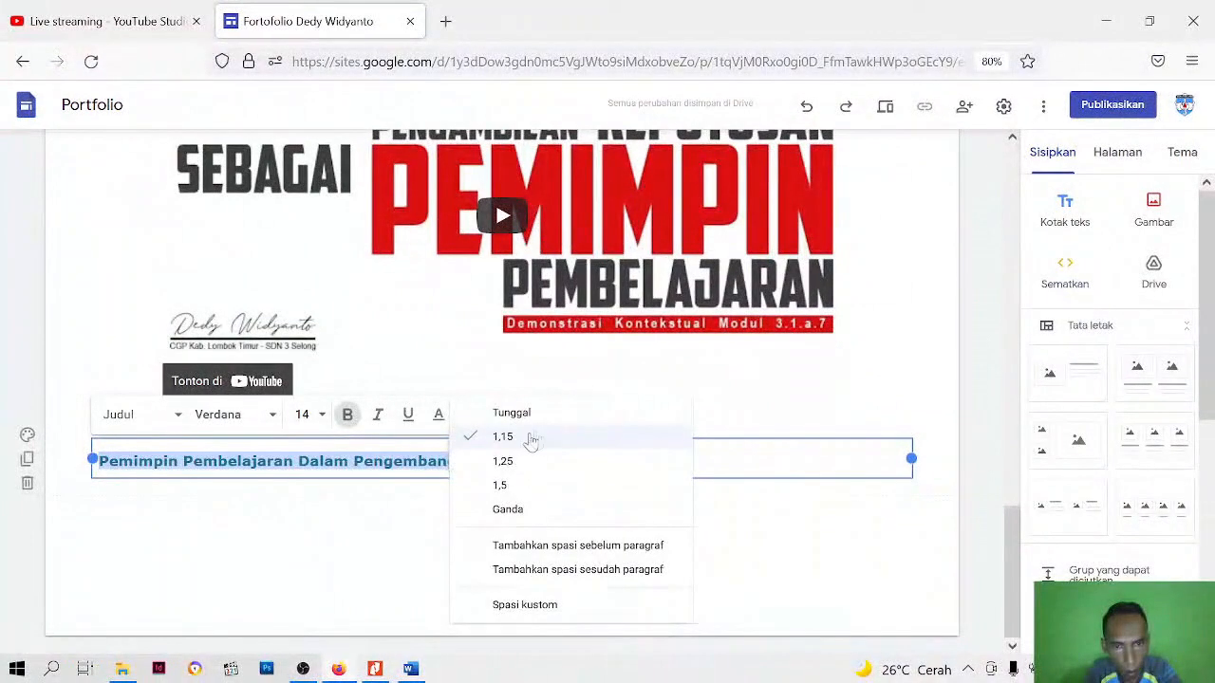
click(517, 417)
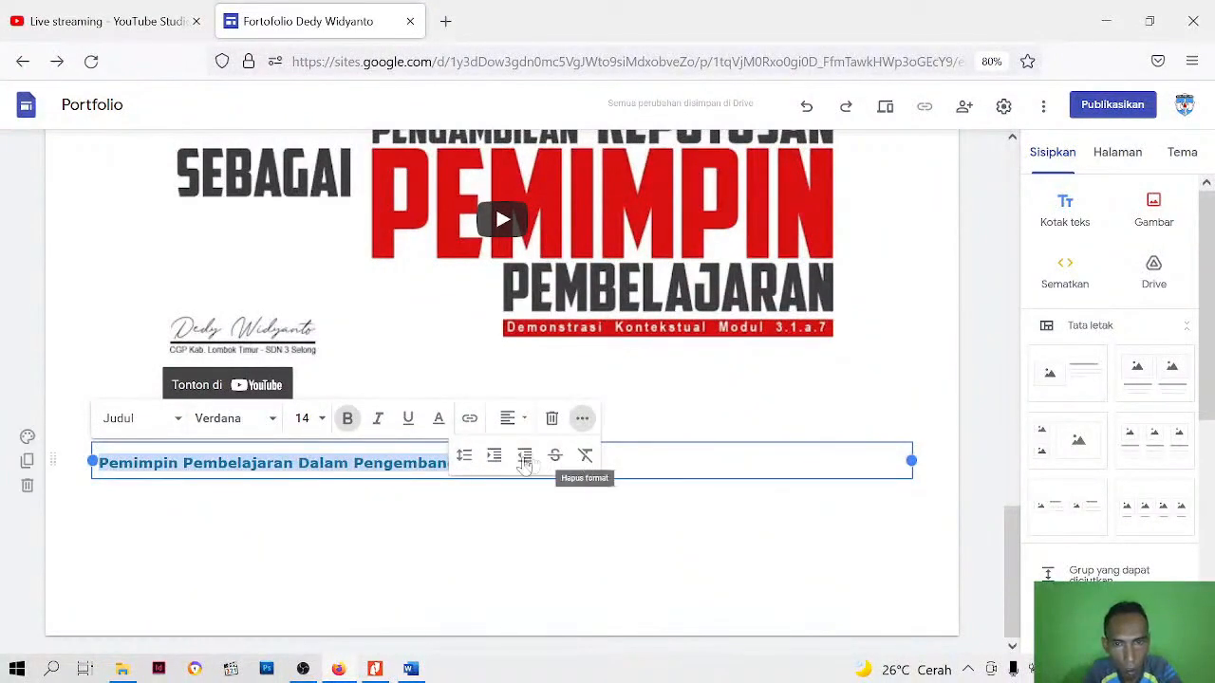
click(464, 455)
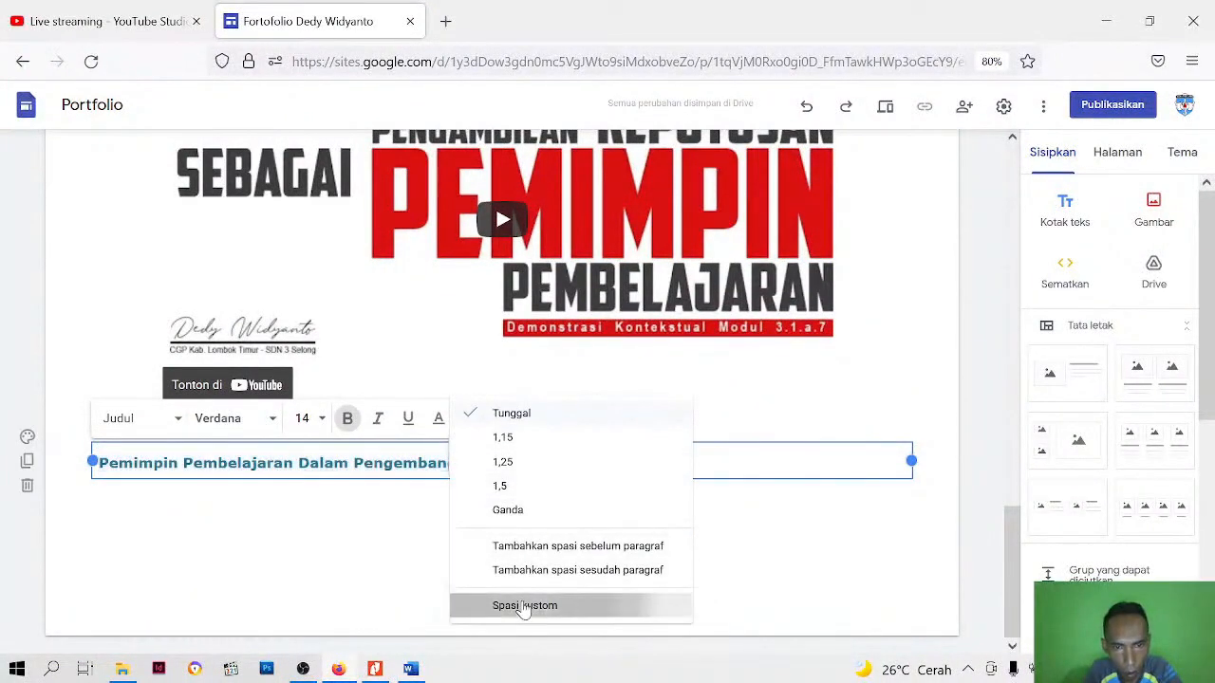
click(523, 607)
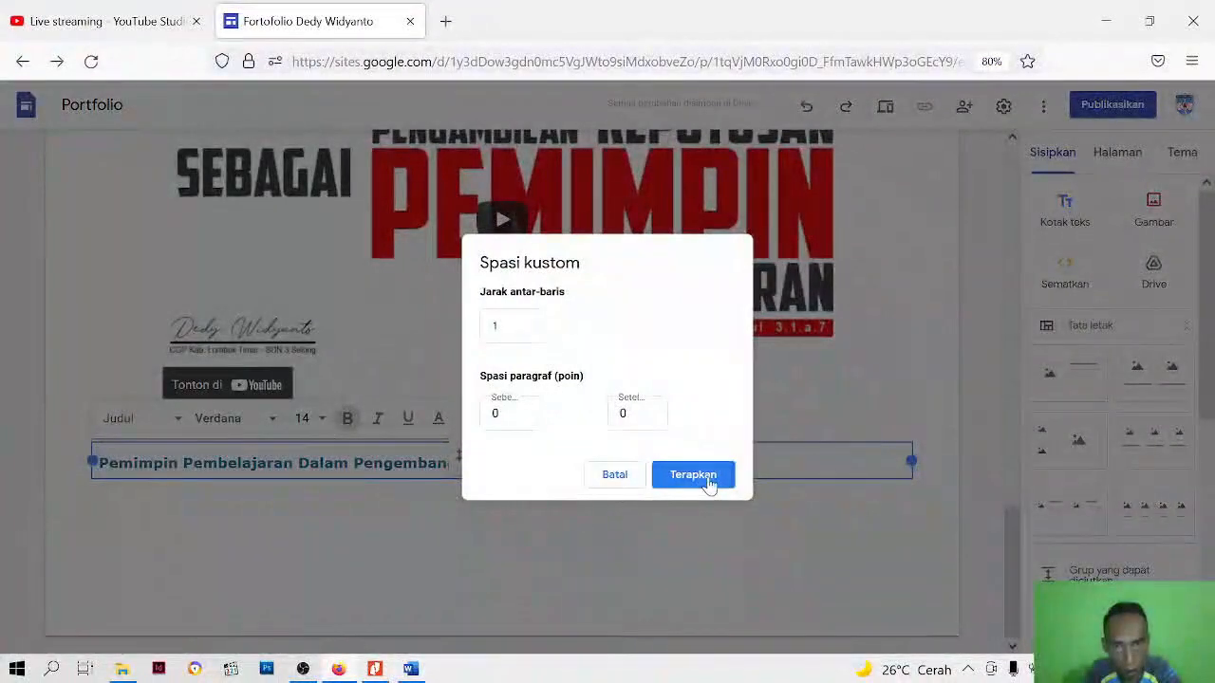
click(707, 481)
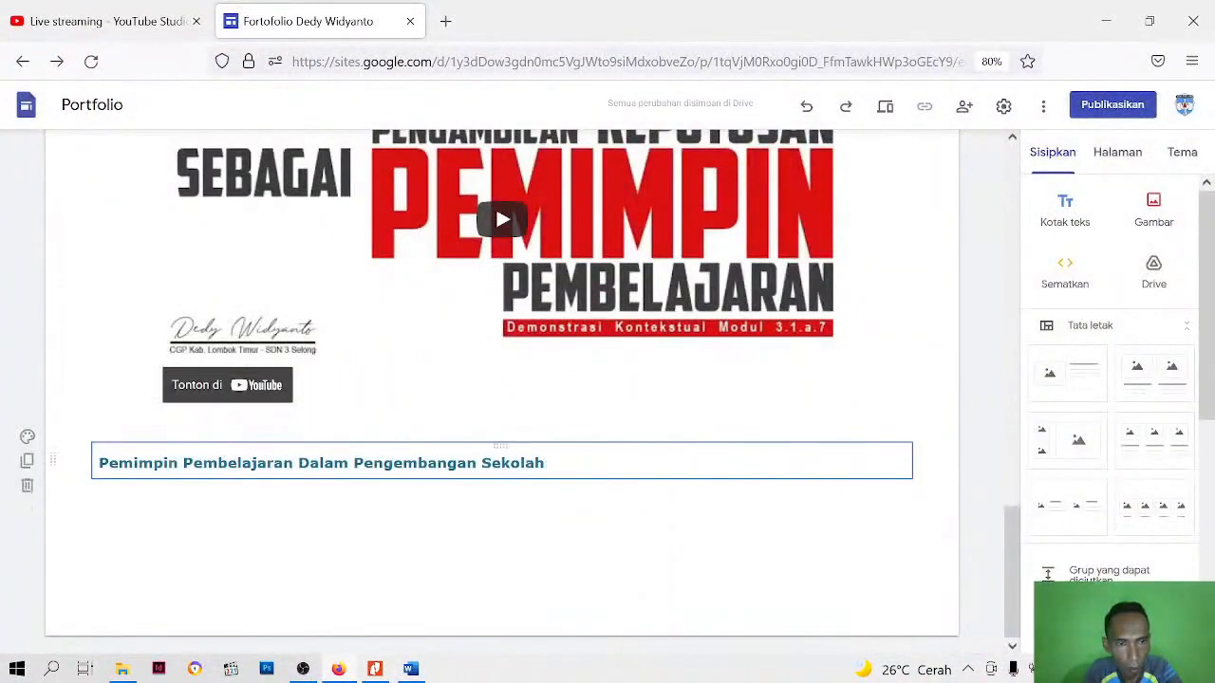
Center the Pemimpin Pembelajaran heading horizontally within its text box
click(481, 463)
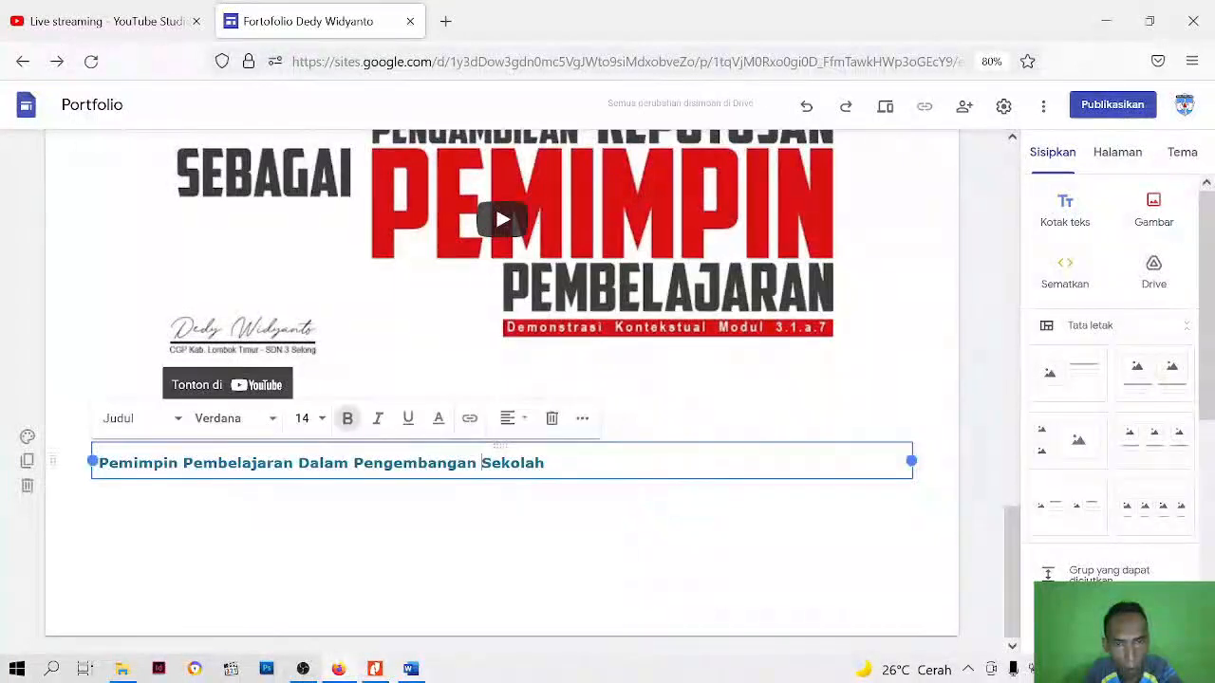
key(ctrl+a)
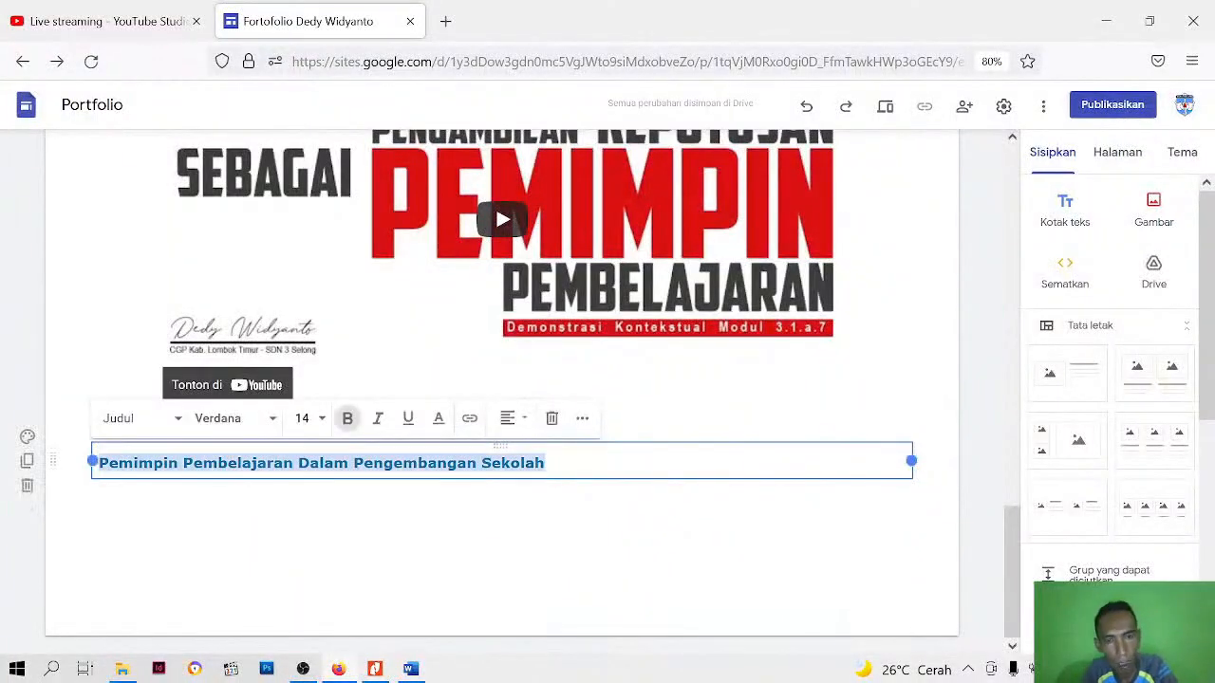
click(529, 425)
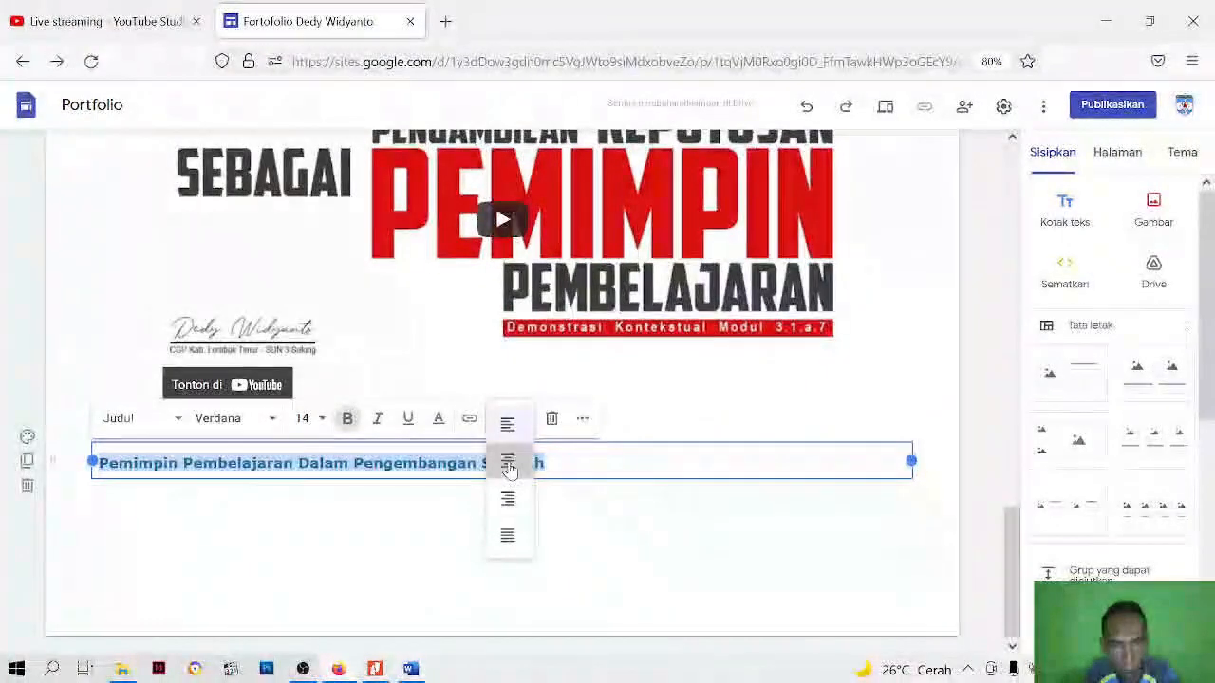
click(508, 463)
click(573, 517)
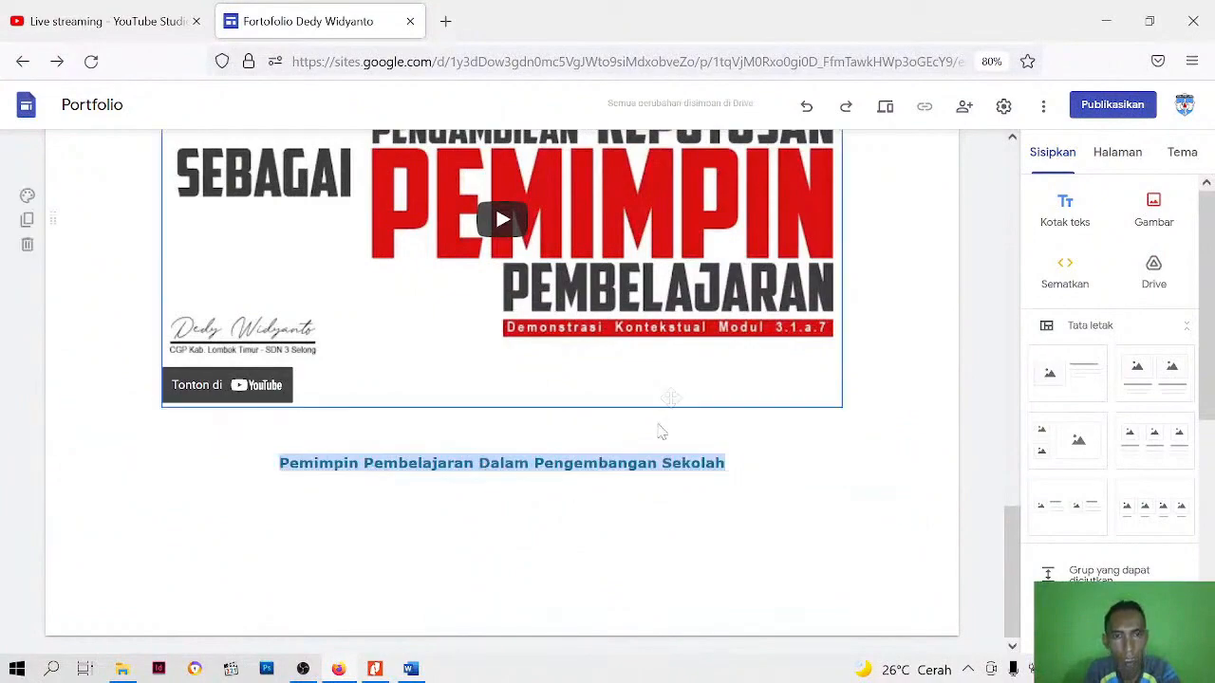
Insert a new text box and move it into the heading's section, directly beneath the Pemimpin Pembelajaran heading
scroll(726, 504, up, 5)
scroll(655, 503, down, 3)
scroll(646, 499, up, 4)
scroll(621, 426, up, 3)
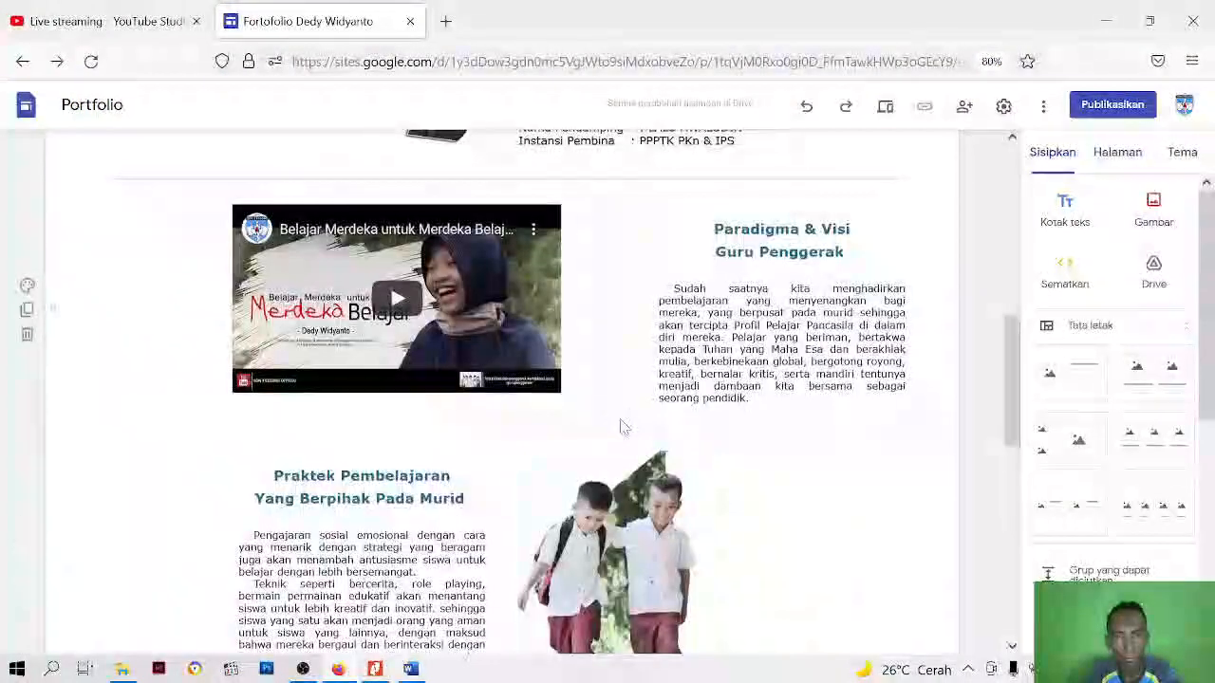
scroll(565, 482, down, 5)
scroll(563, 481, down, 4)
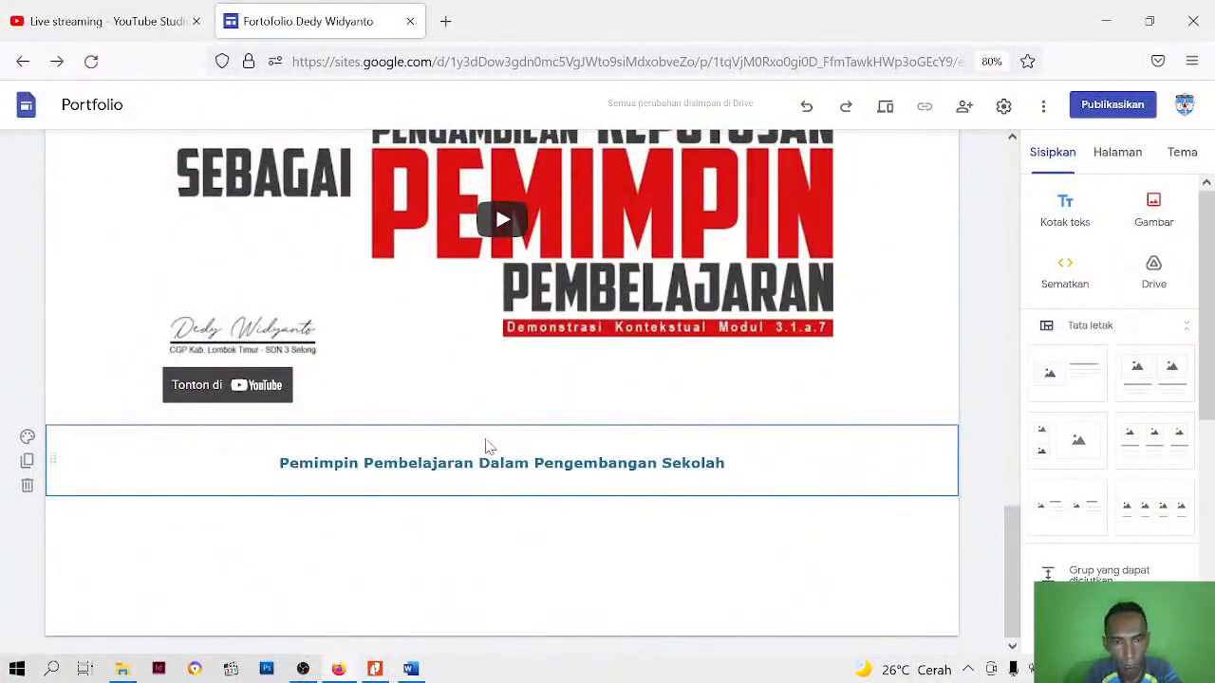
click(1070, 220)
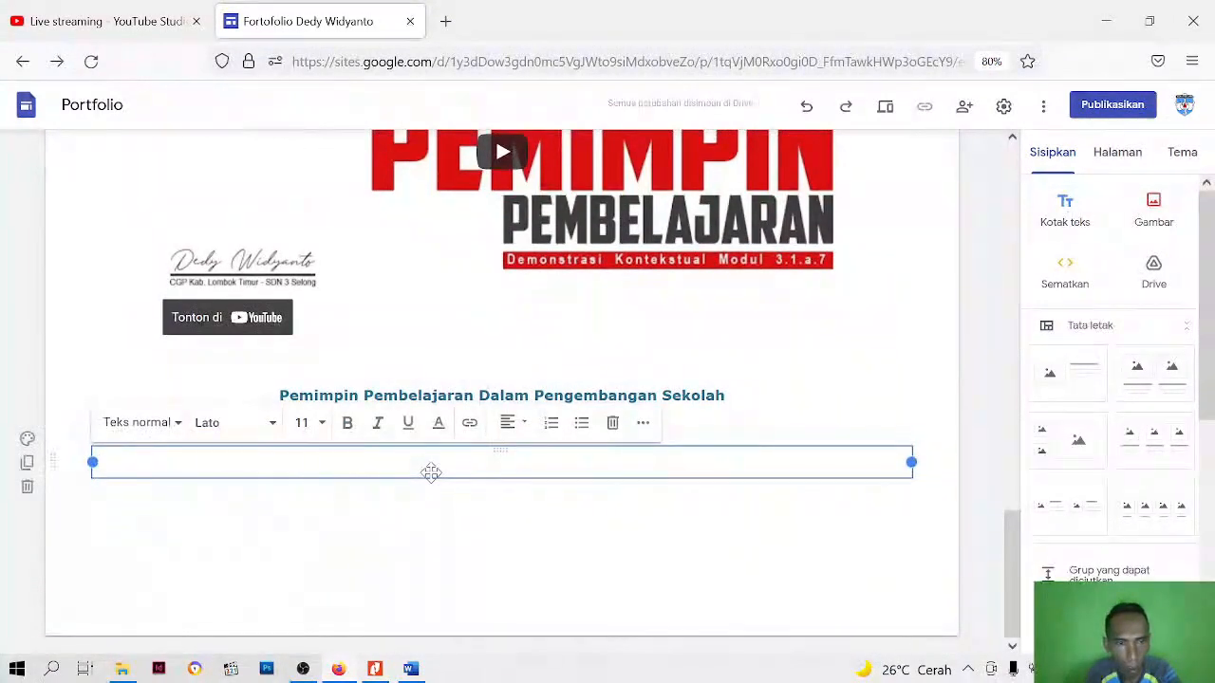
drag(431, 471, 434, 424)
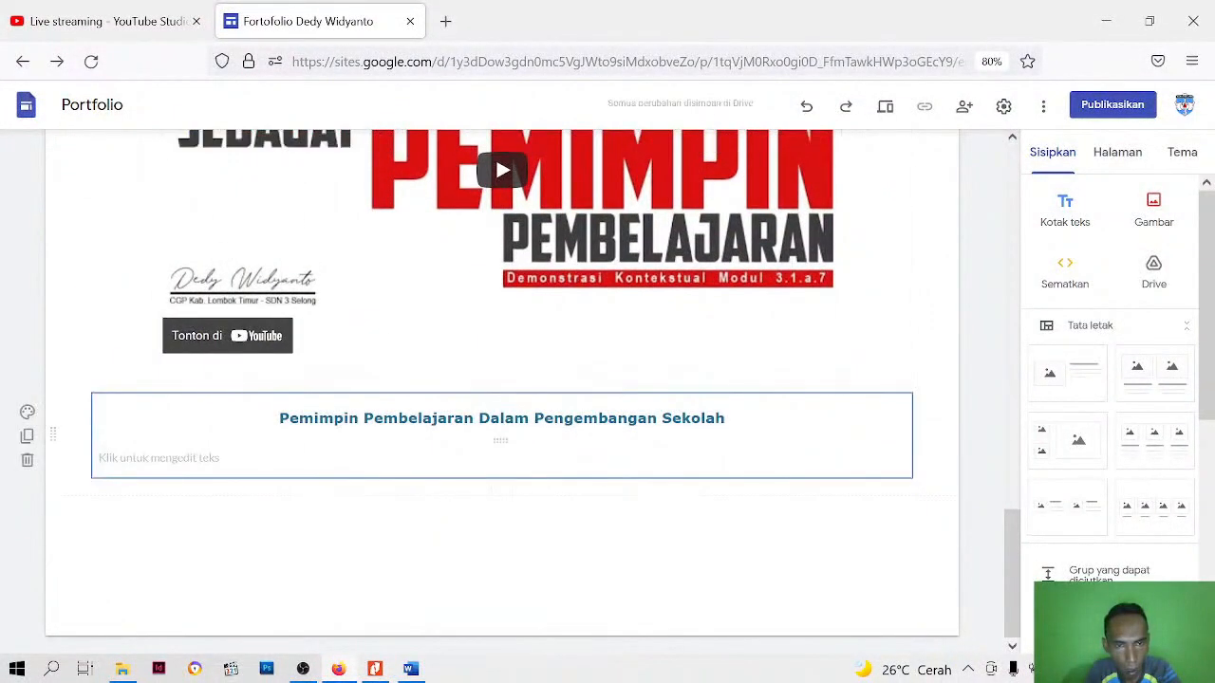
Activate the new text box, copy the two body paragraphs under the same heading in the Word document deskripsi, and return to the site
click(404, 468)
click(411, 670)
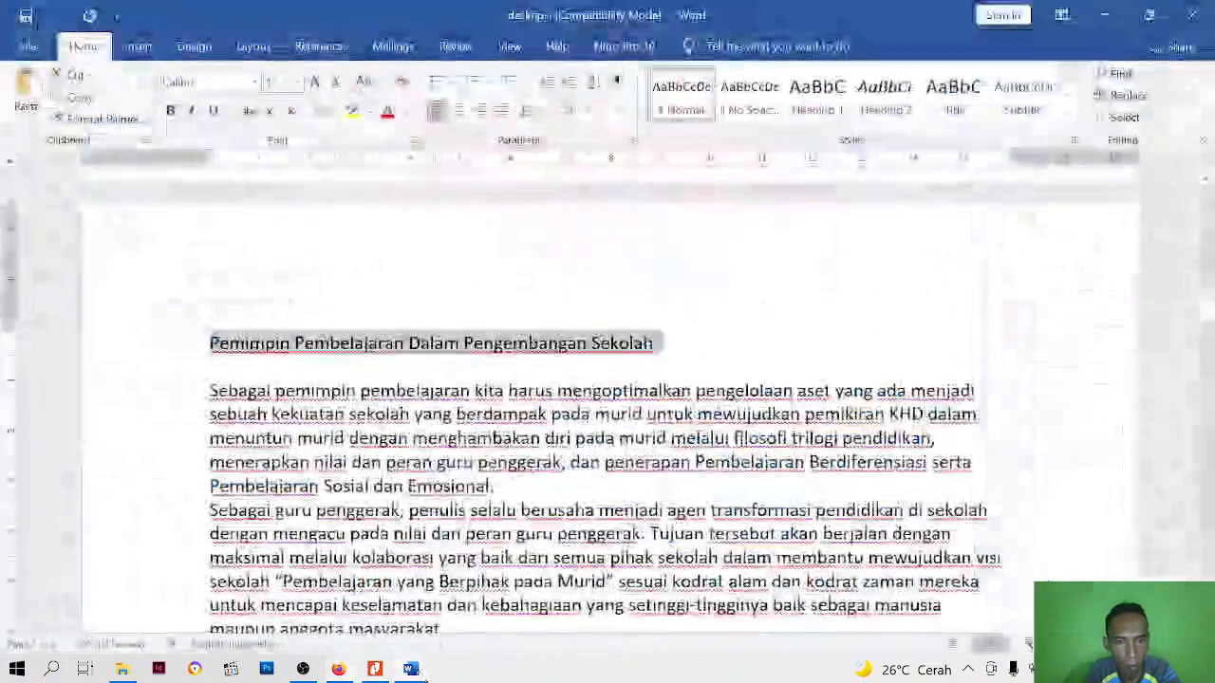
click(417, 380)
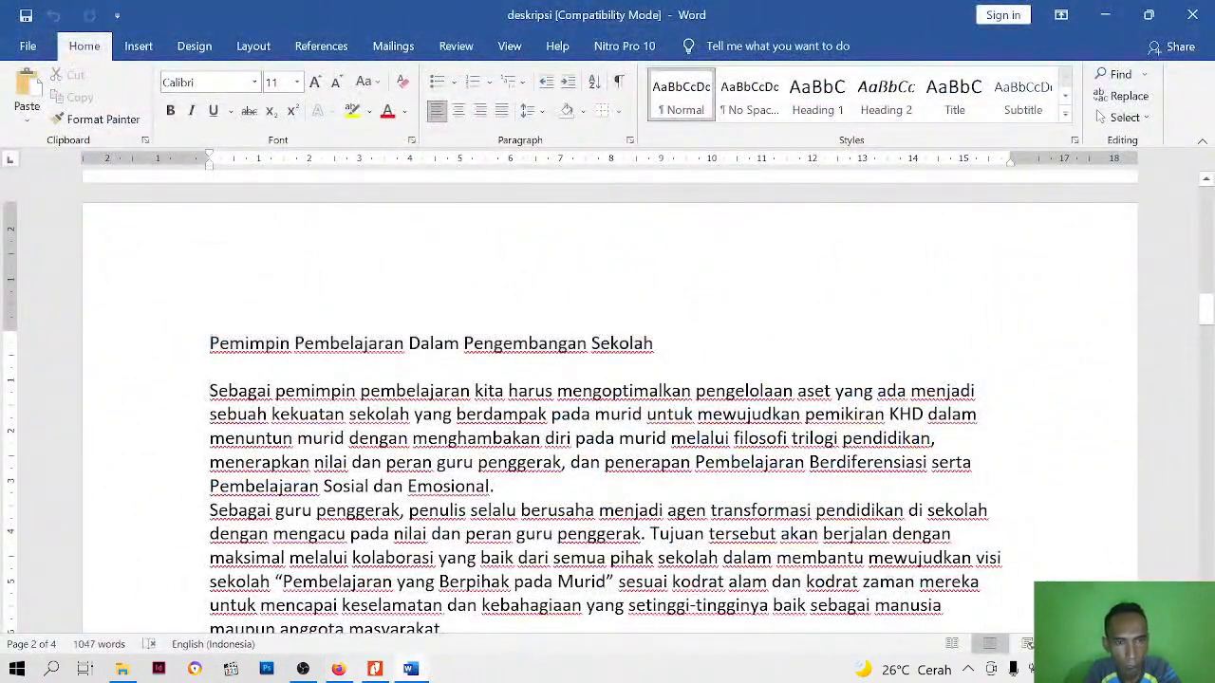
scroll(418, 380, down, 4)
shift+click(442, 316)
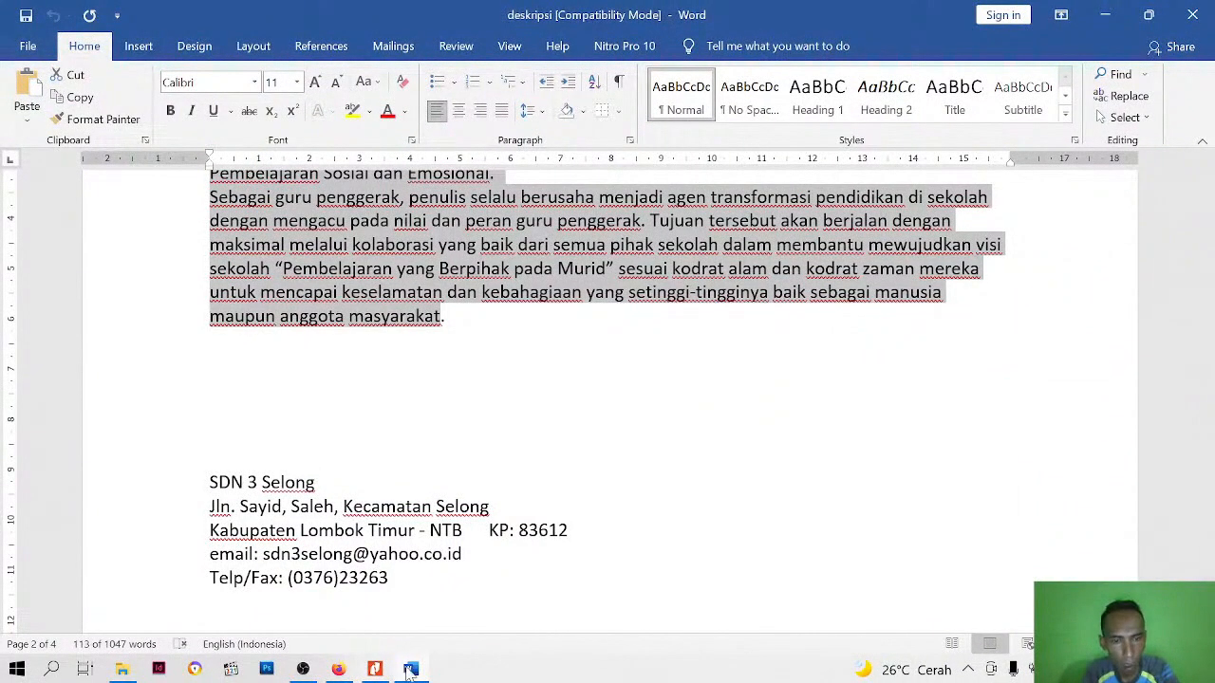
click(337, 669)
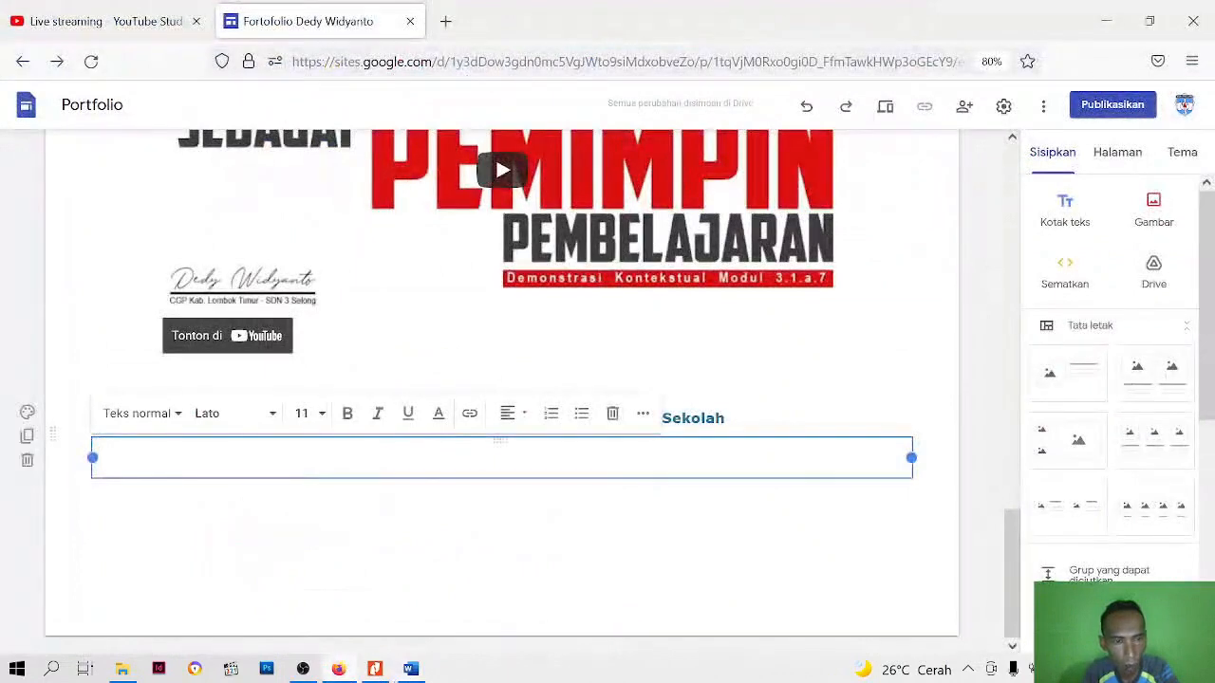
Paste the two copied paragraphs into the empty text box and apply the Teks kecil style to all of the text
right_click(341, 457)
click(388, 260)
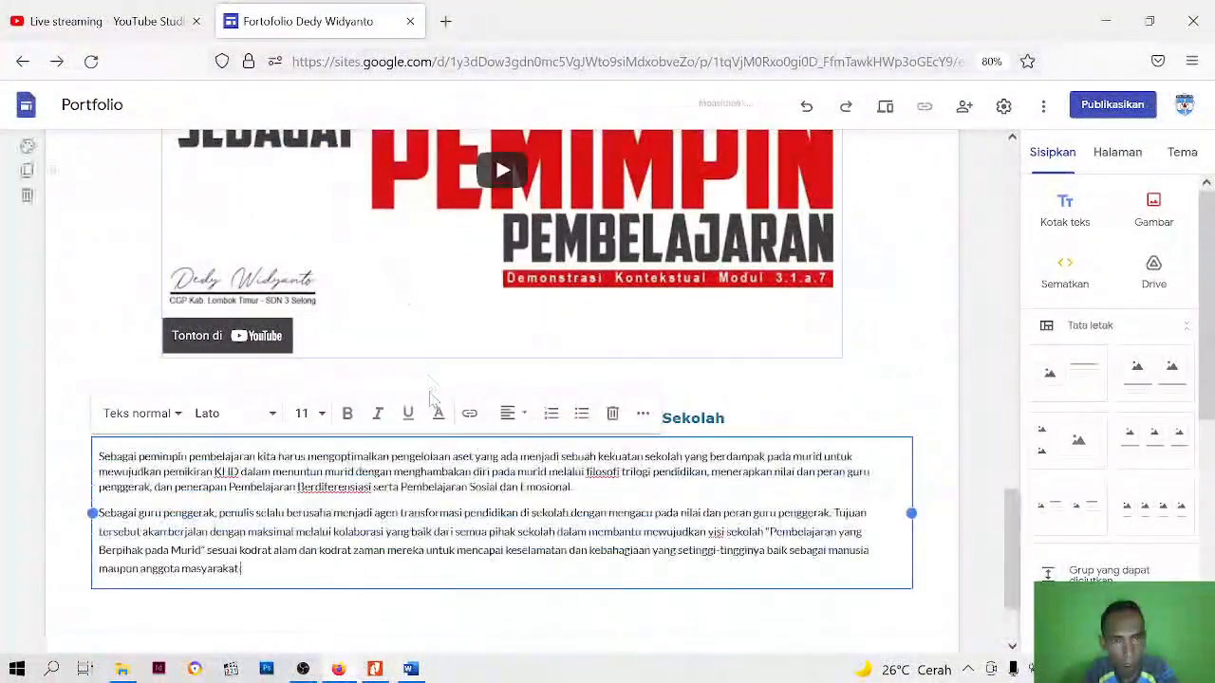
key(ctrl+a)
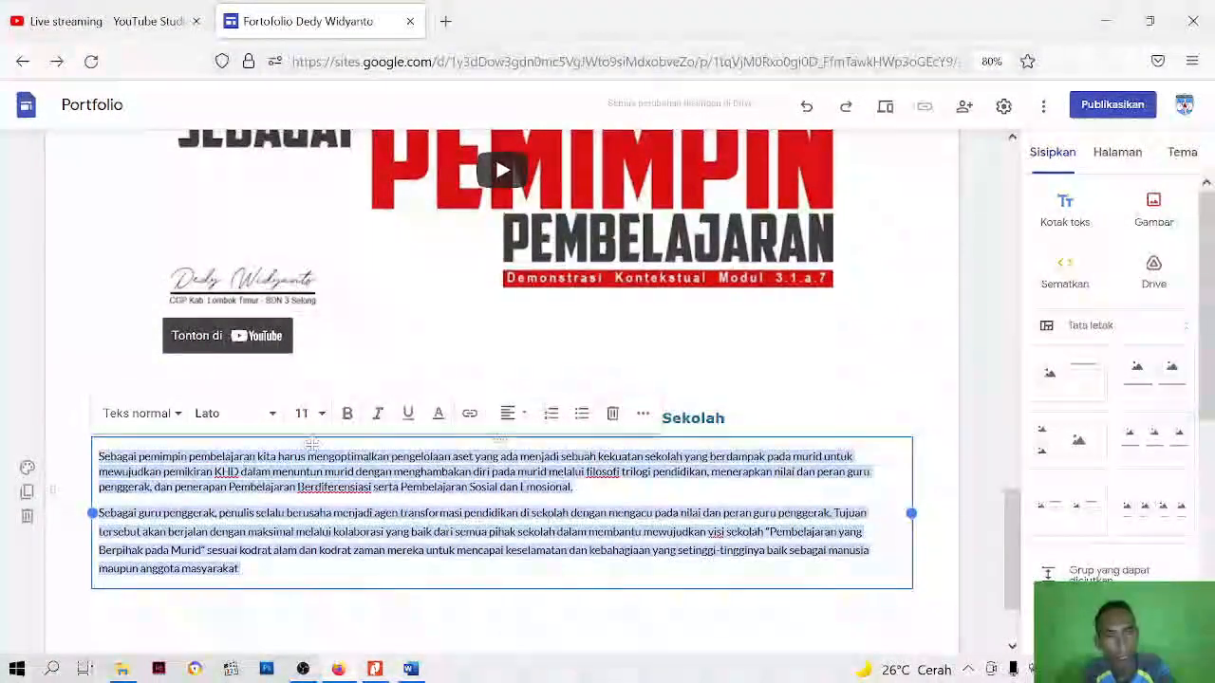
click(178, 414)
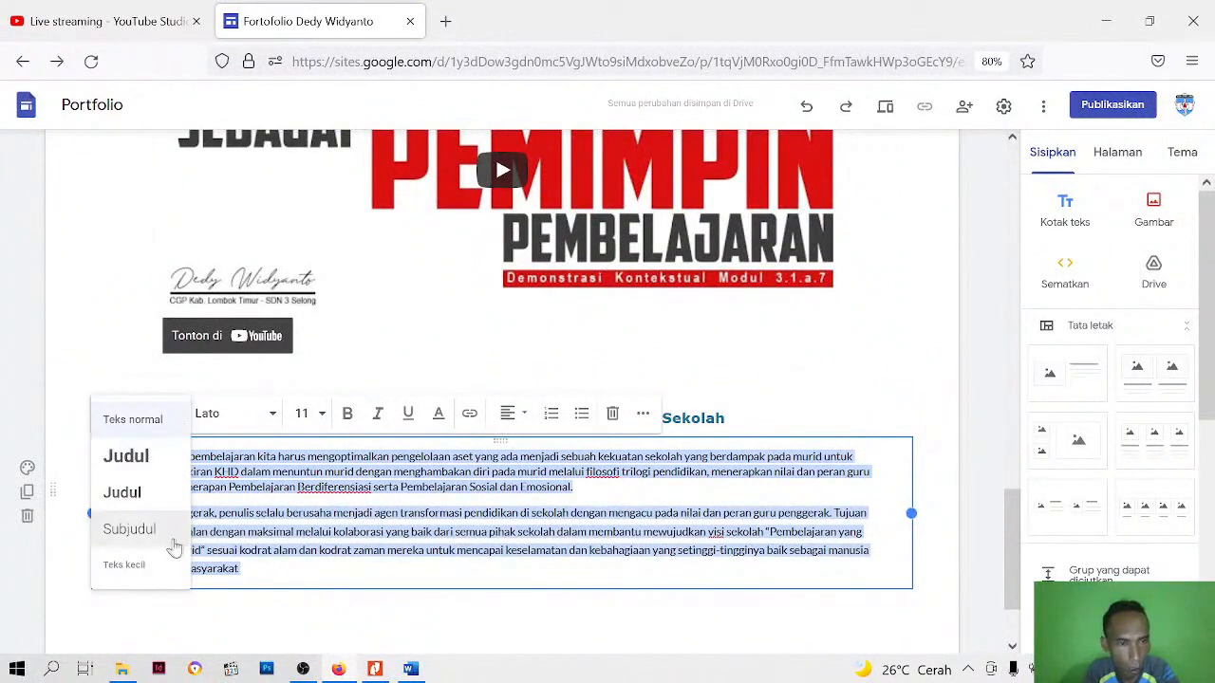
click(133, 566)
Format the pasted paragraphs in Verdana at size 10 with justified alignment
click(239, 415)
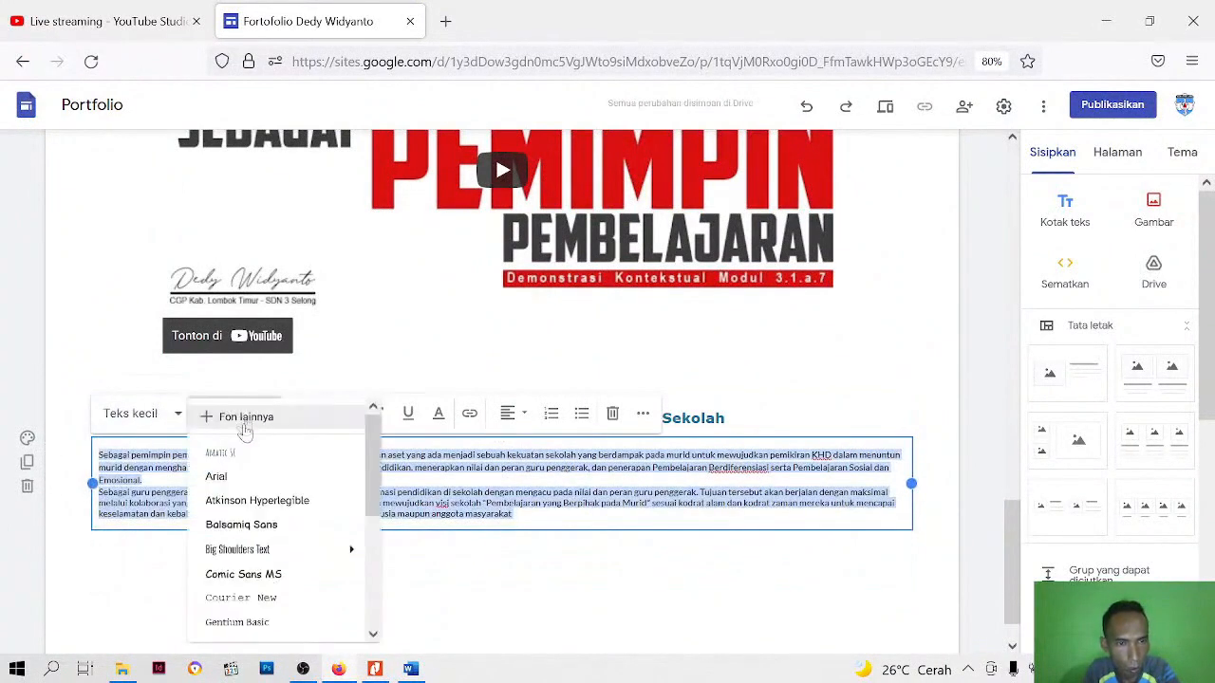
scroll(244, 570, down, 3)
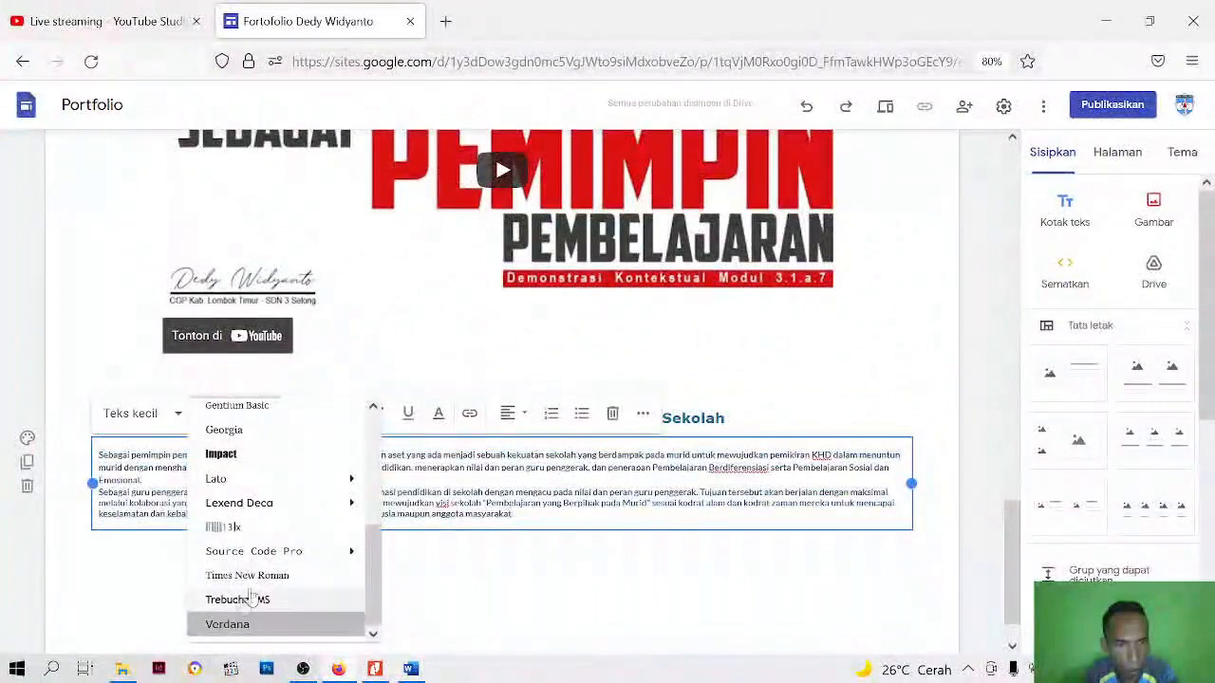
click(230, 623)
click(321, 415)
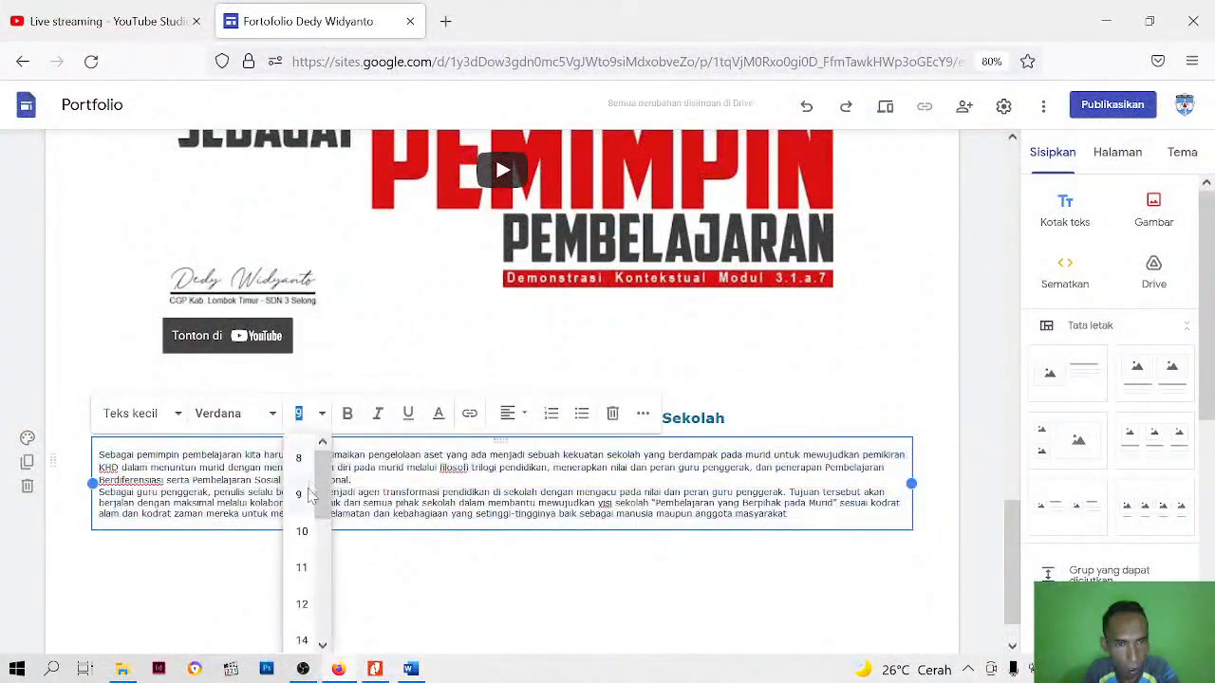
click(301, 531)
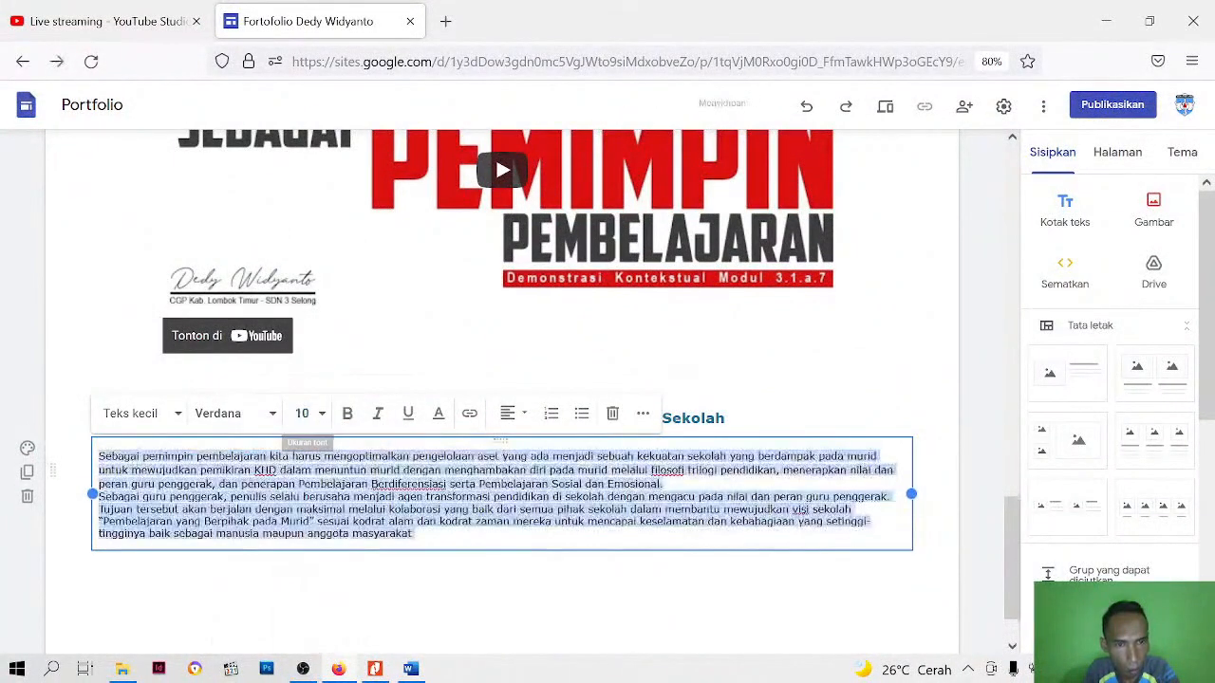
click(513, 414)
click(509, 531)
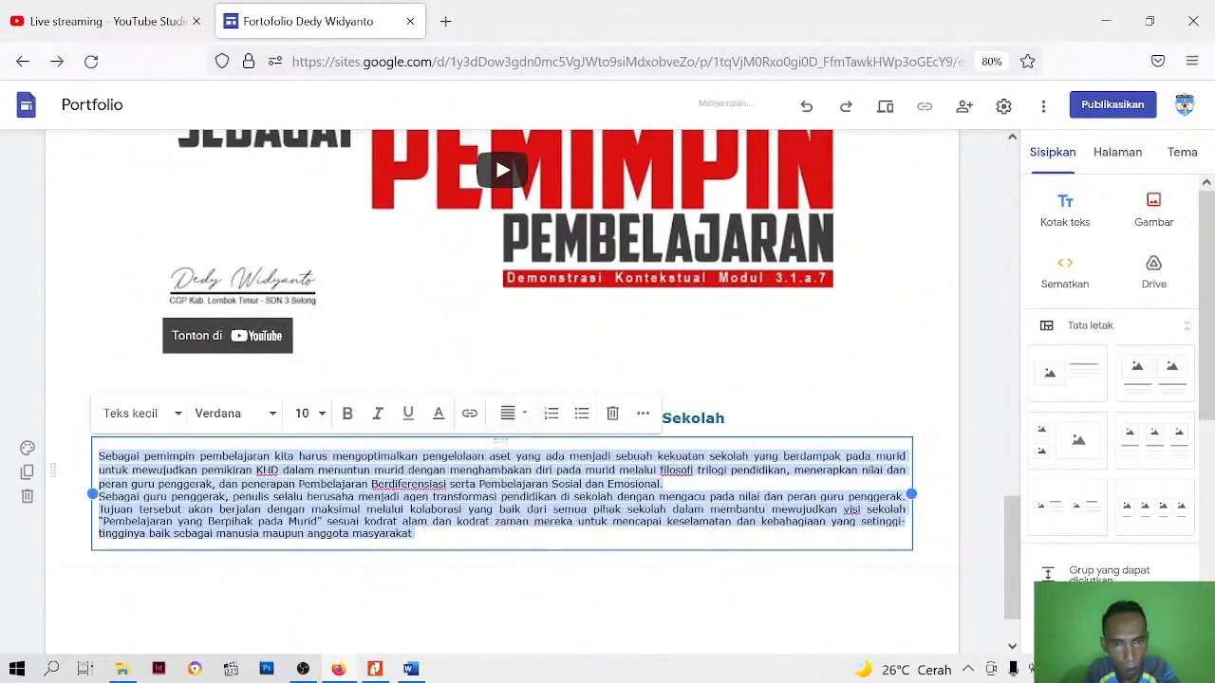
Set the paragraphs to single line spacing and apply custom spacing of 1 with 0 points before and after
click(642, 418)
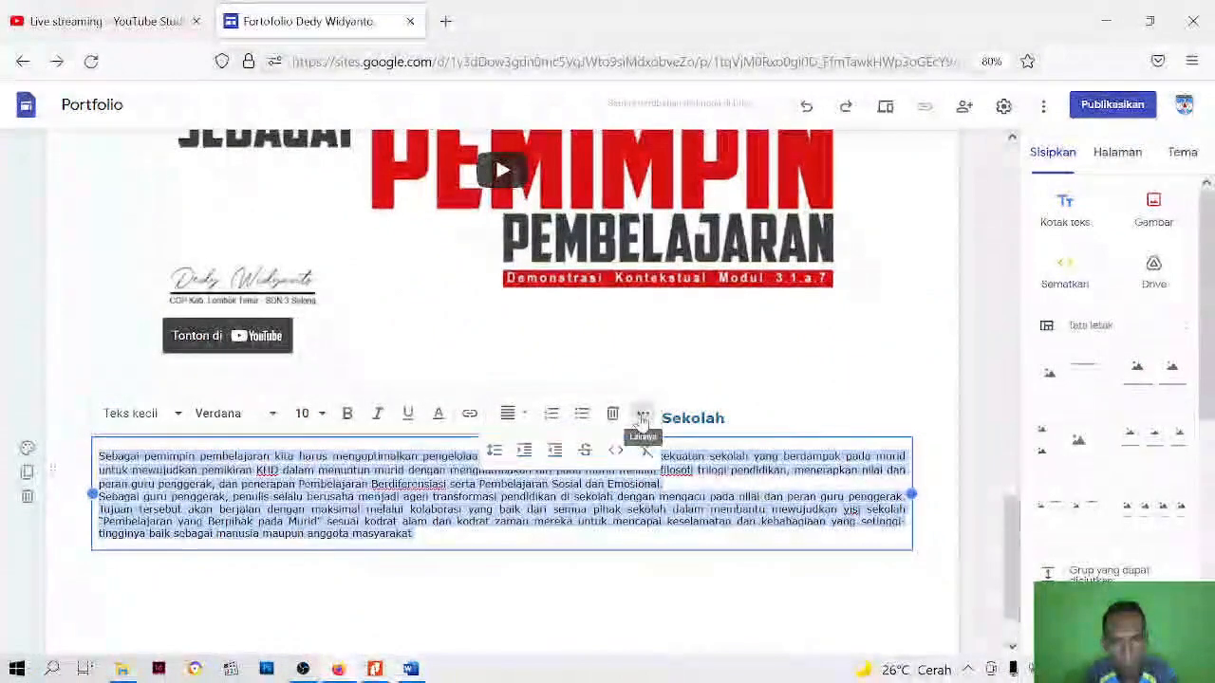
click(499, 451)
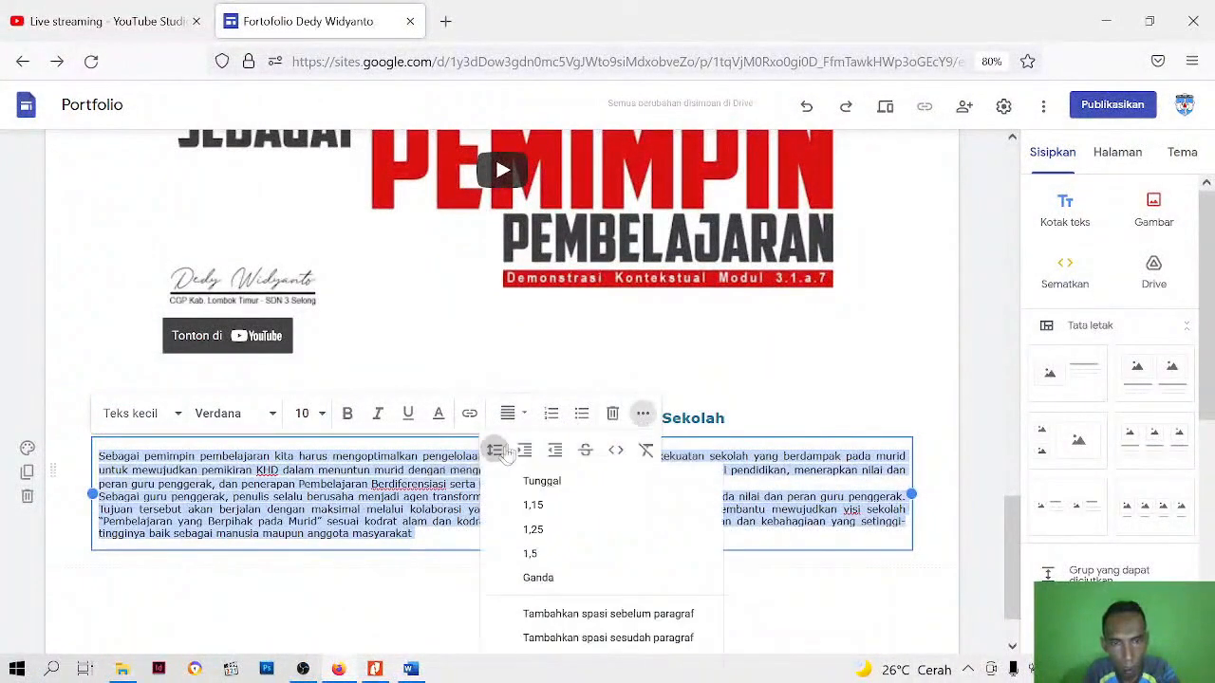
click(542, 481)
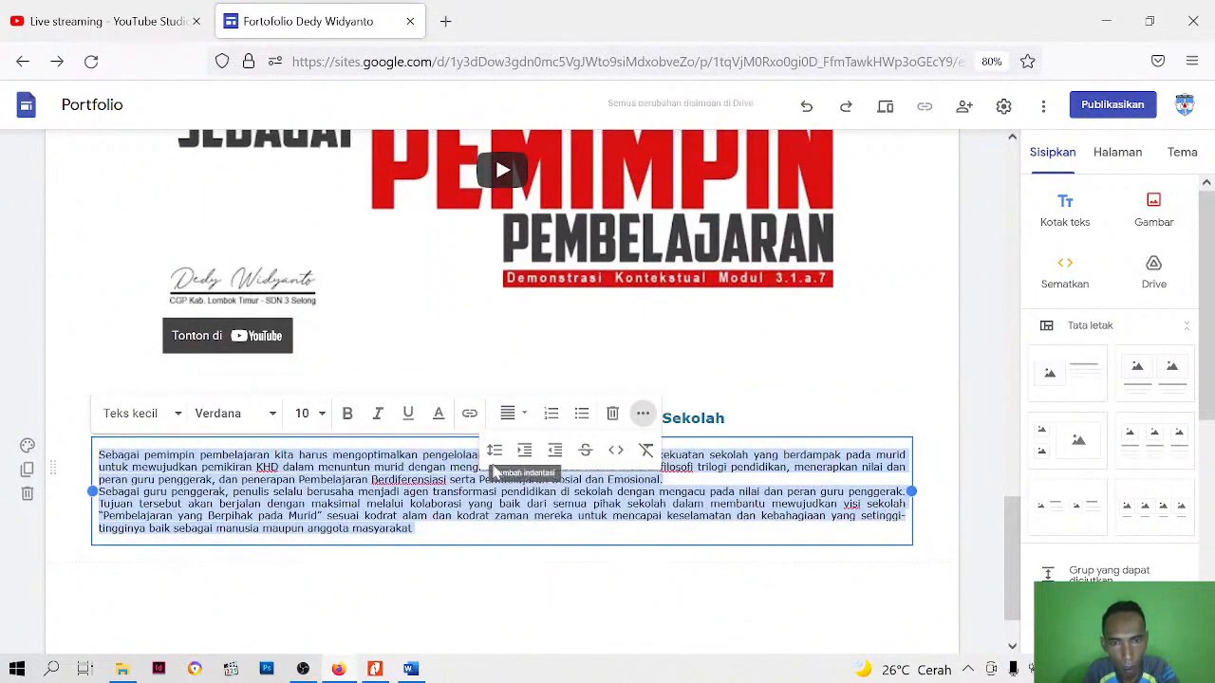
click(494, 453)
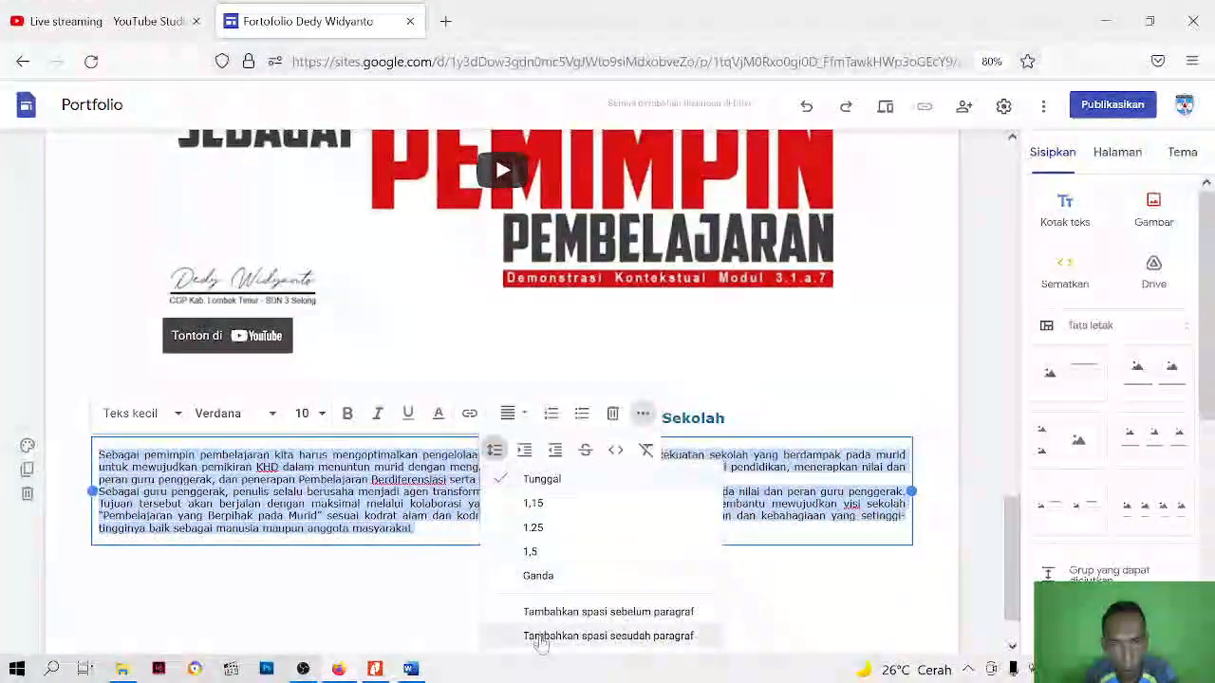
scroll(543, 621, down, 1)
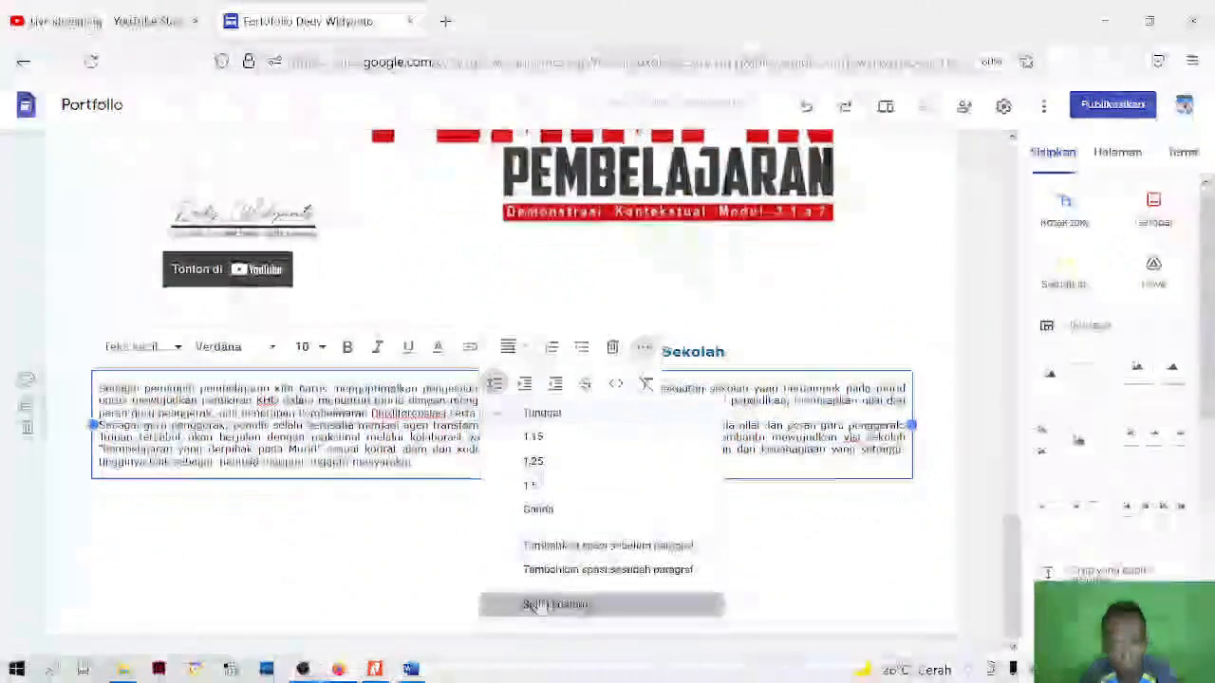
click(537, 605)
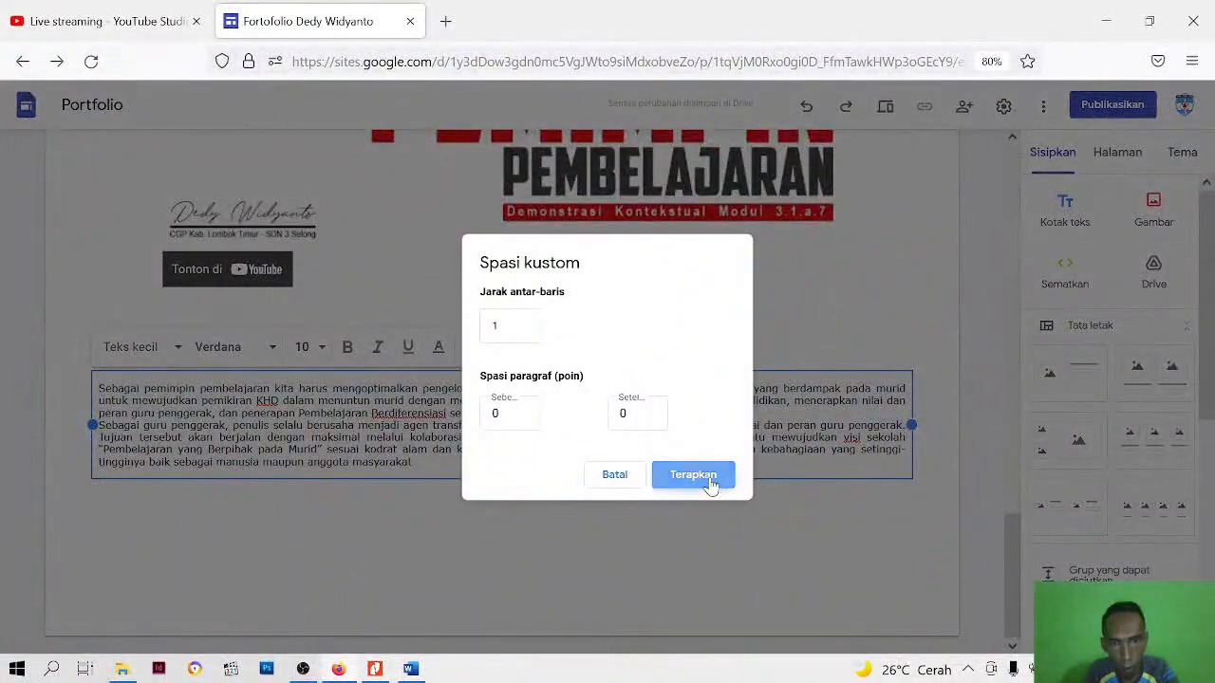
click(693, 474)
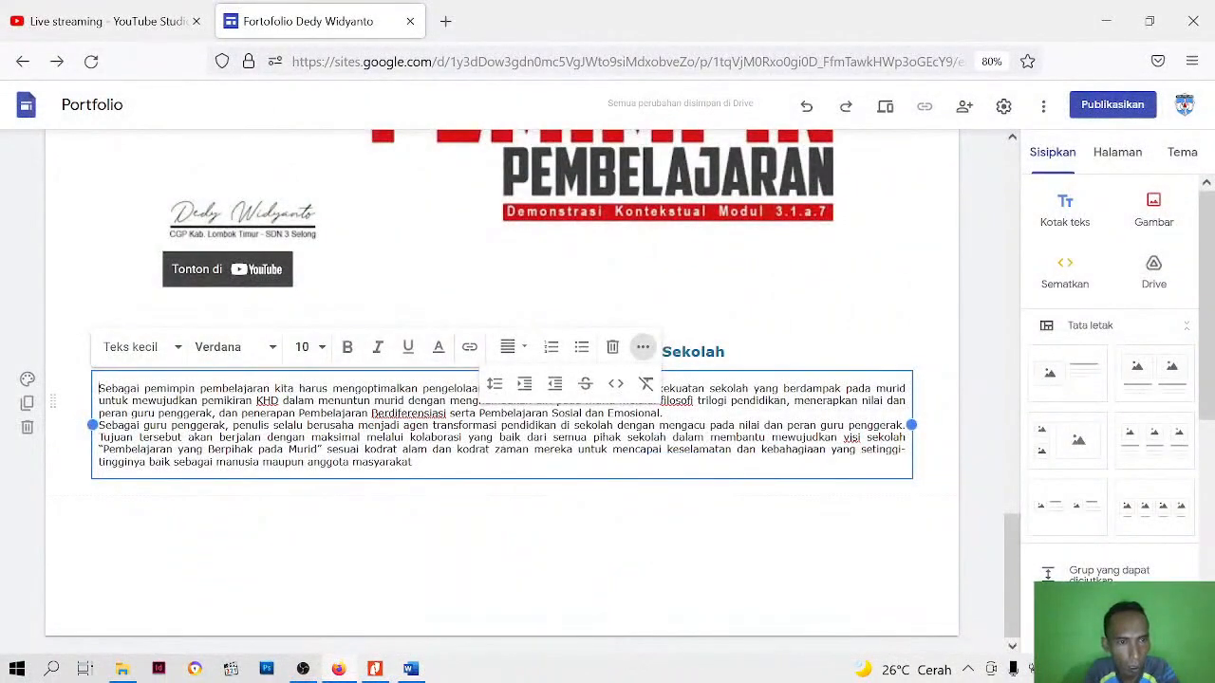
Indent the first line of both body paragraphs and leave the text box
key(Tab)
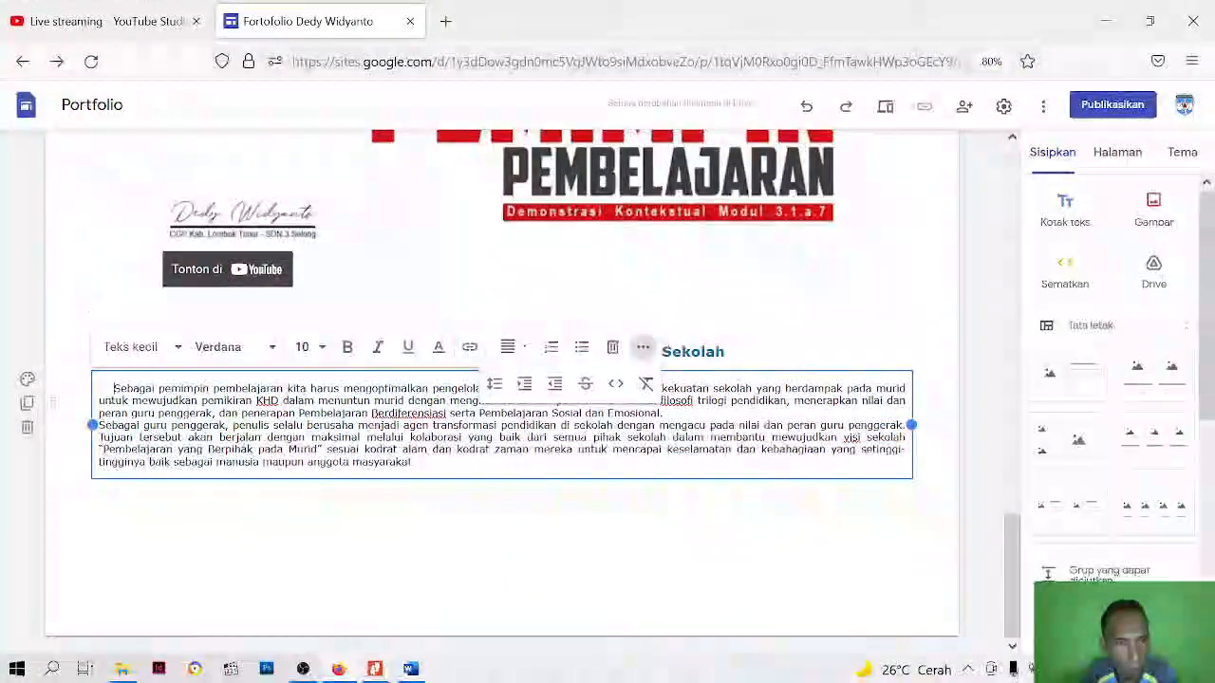
click(100, 425)
key(Tab)
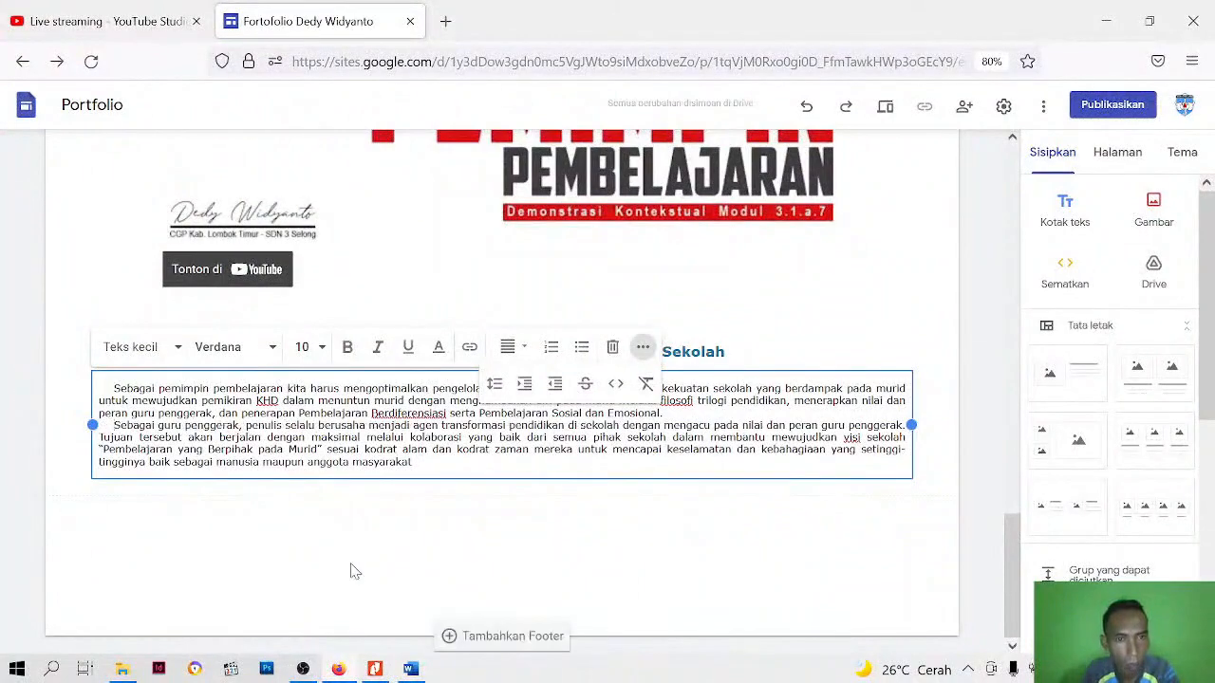
key(Escape)
Move the Pemimpin Pembelajaran Dalam Pengembangan Sekolah heading into the video's section, directly above the embedded video
scroll(517, 564, up, 5)
scroll(518, 564, down, 3)
click(522, 608)
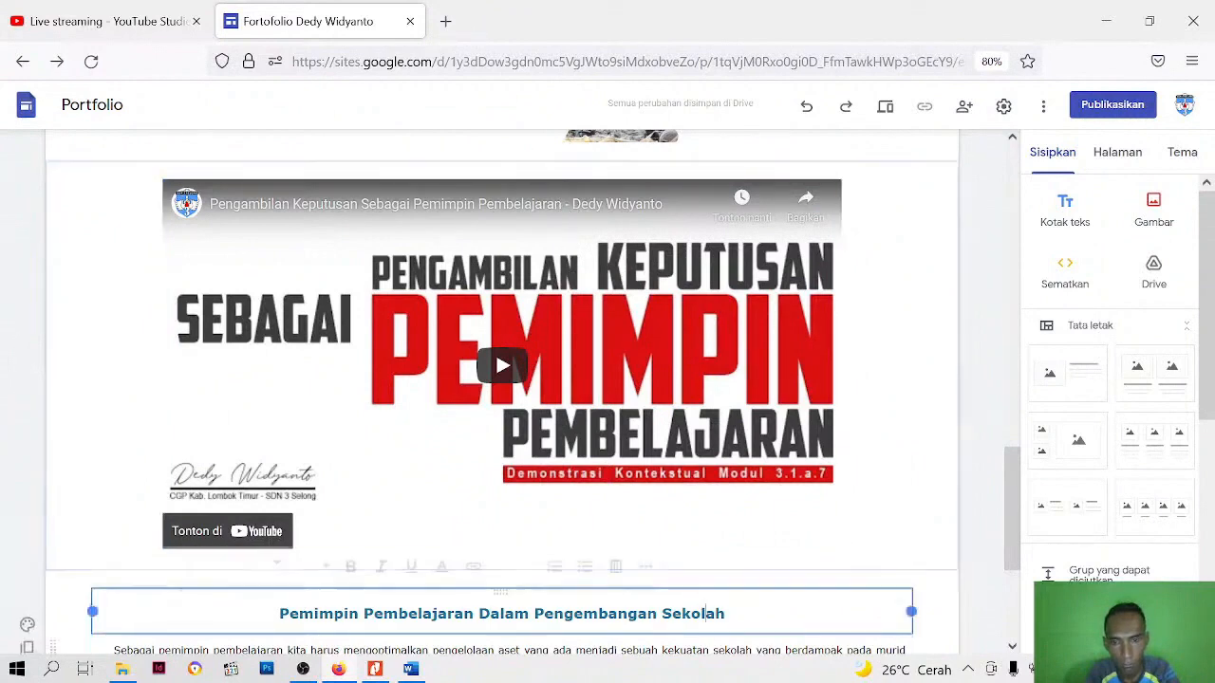
drag(501, 591, 749, 190)
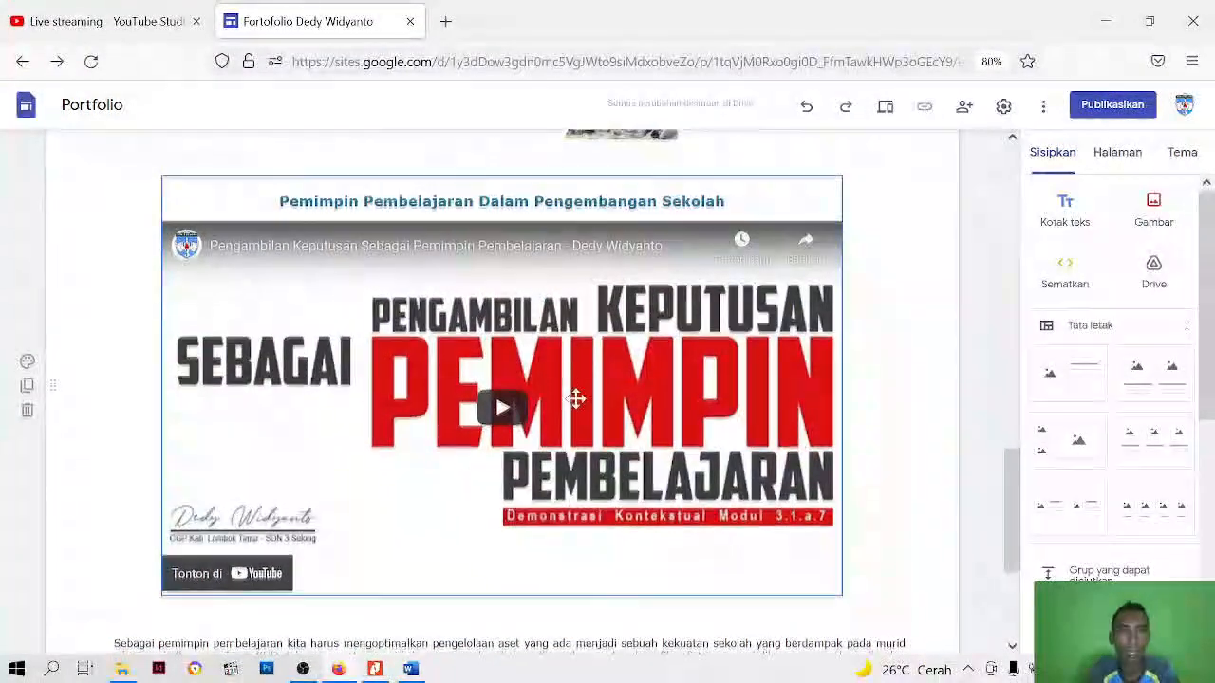
Move the two-paragraph body text box into the video's section, directly beneath the embedded video
scroll(577, 418, down, 3)
scroll(579, 486, up, 2)
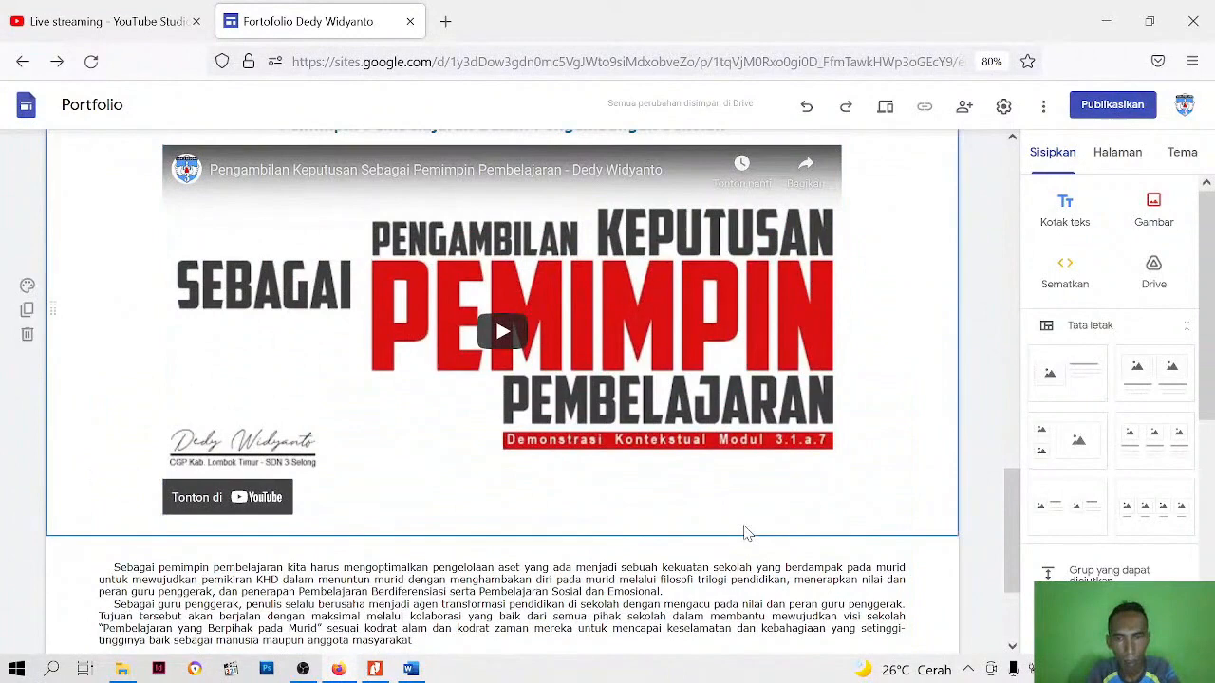
click(745, 574)
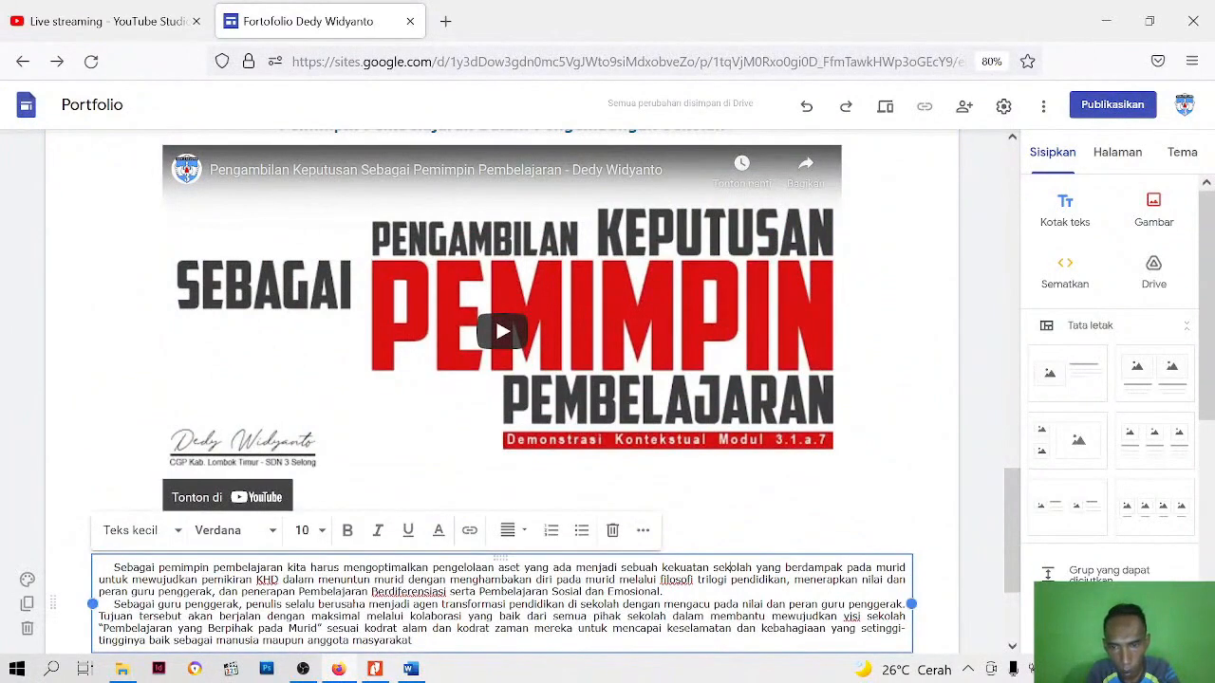
drag(784, 557, 721, 527)
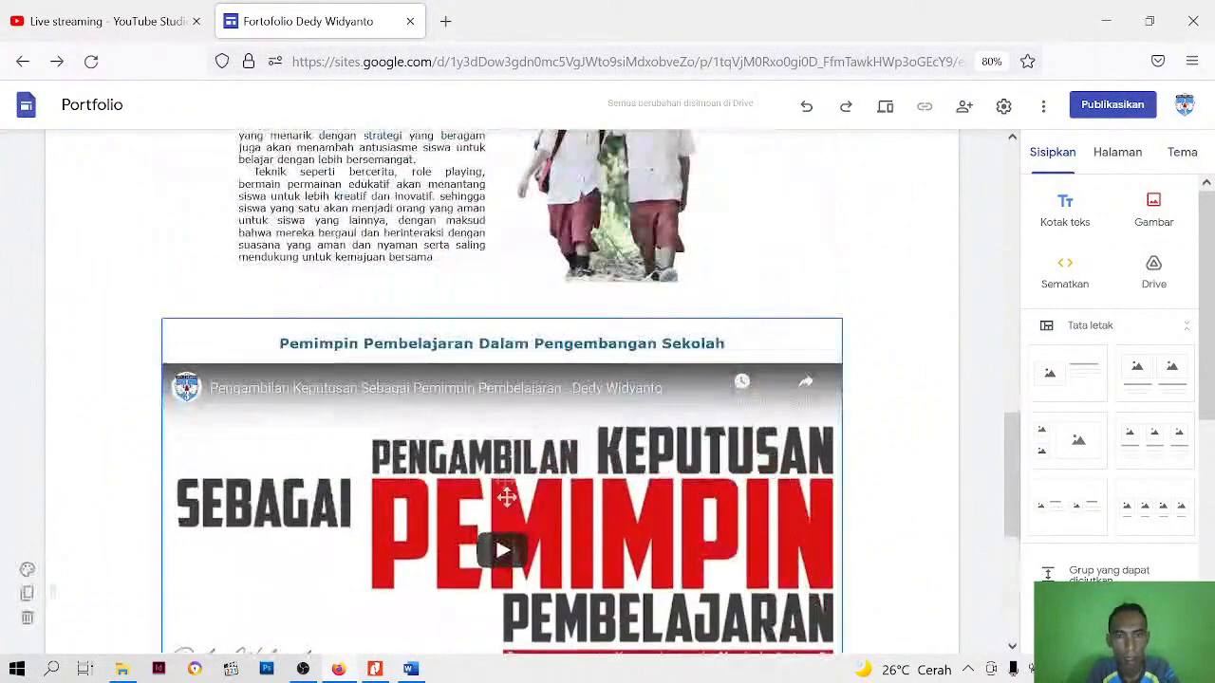
Preview the site and play the embedded video under the Pemimpin Pembelajaran Dalam Pengembangan Sekolah heading
scroll(822, 287, up, 3)
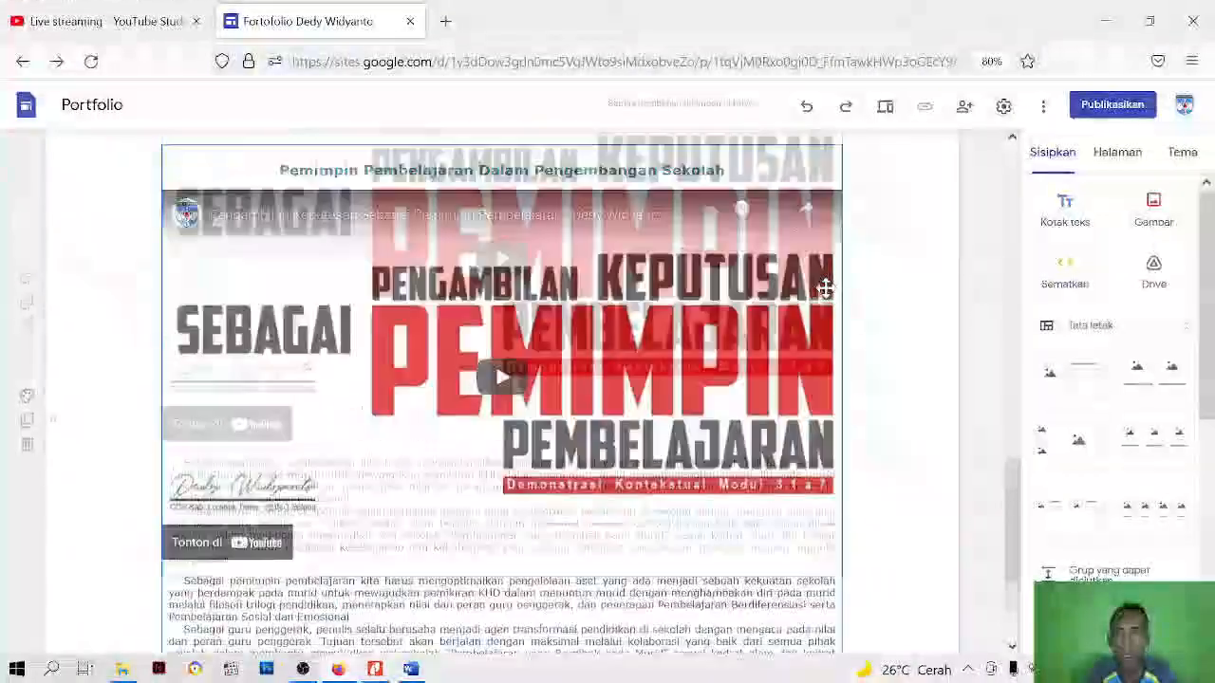
scroll(832, 308, up, 2)
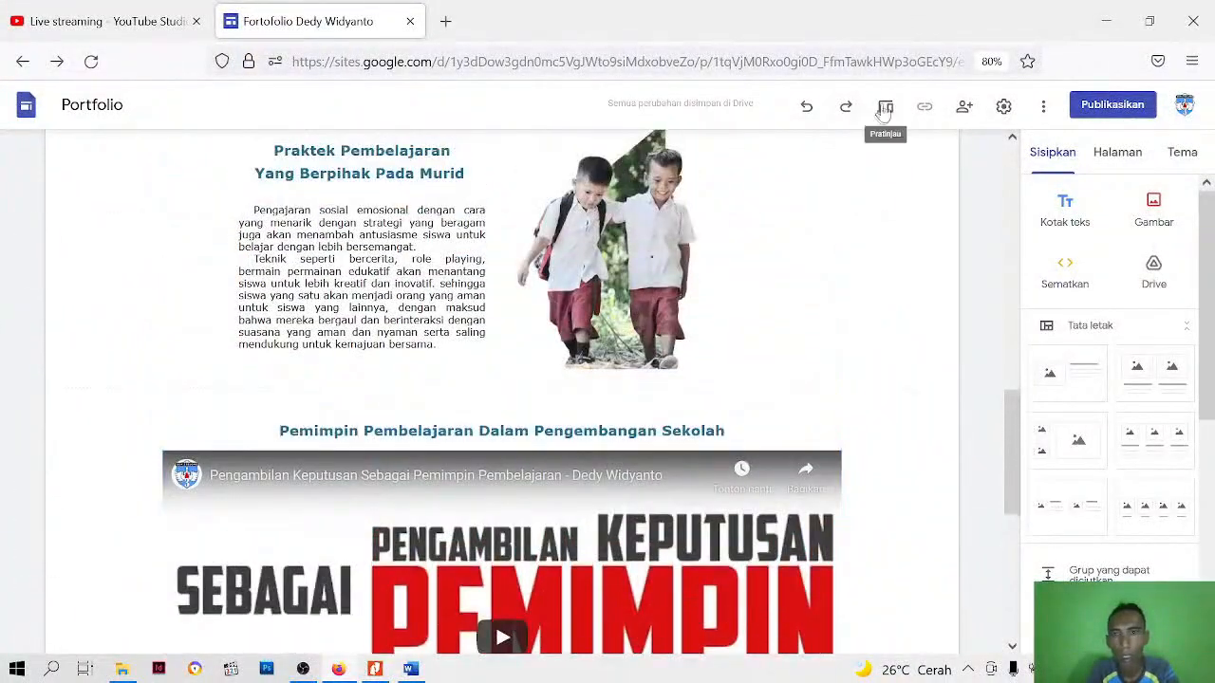
click(885, 109)
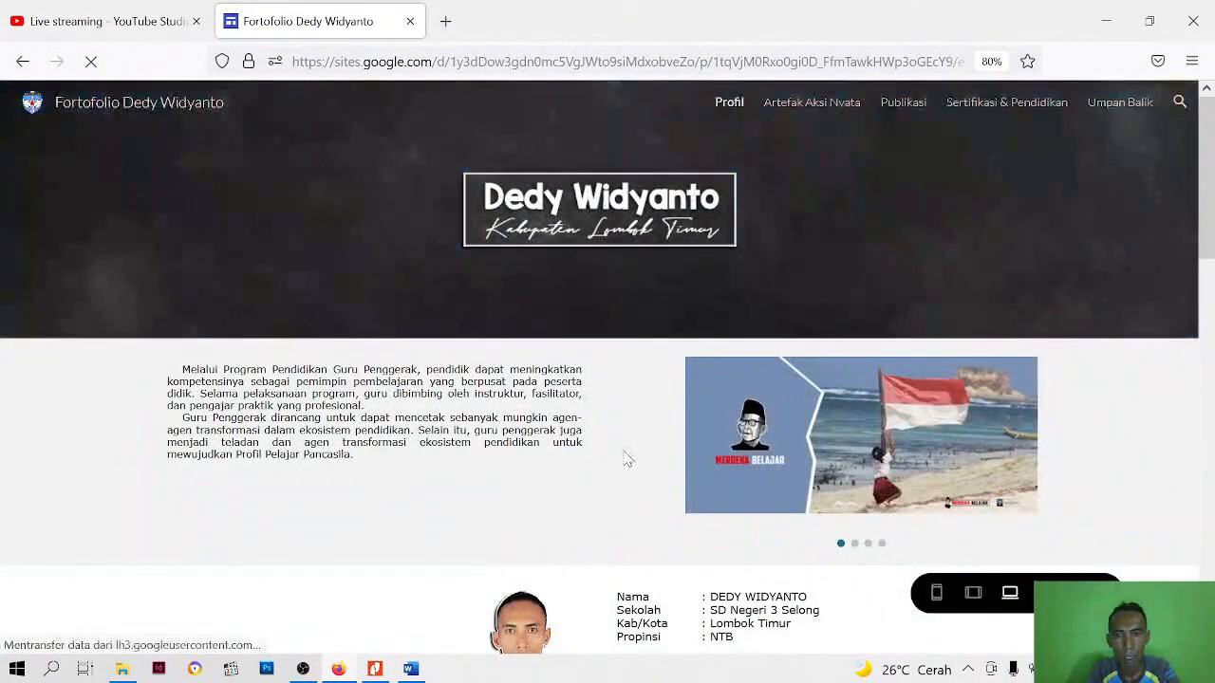
scroll(624, 455, down, 2)
scroll(623, 462, down, 5)
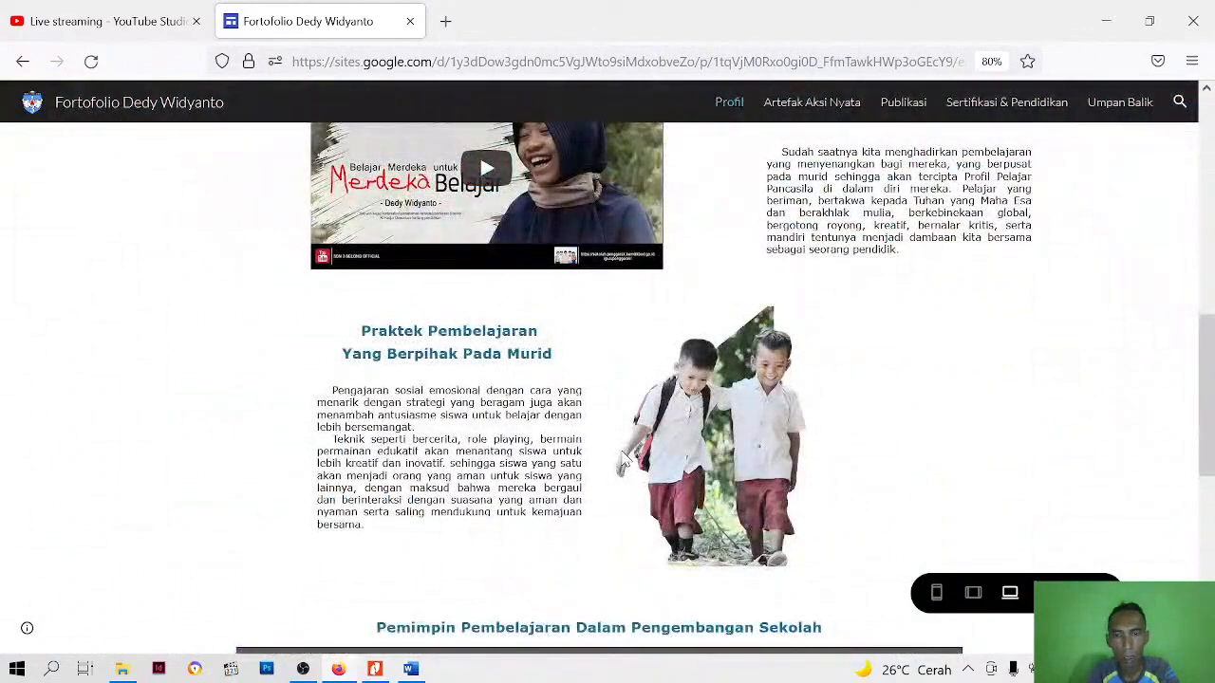
scroll(623, 459, down, 5)
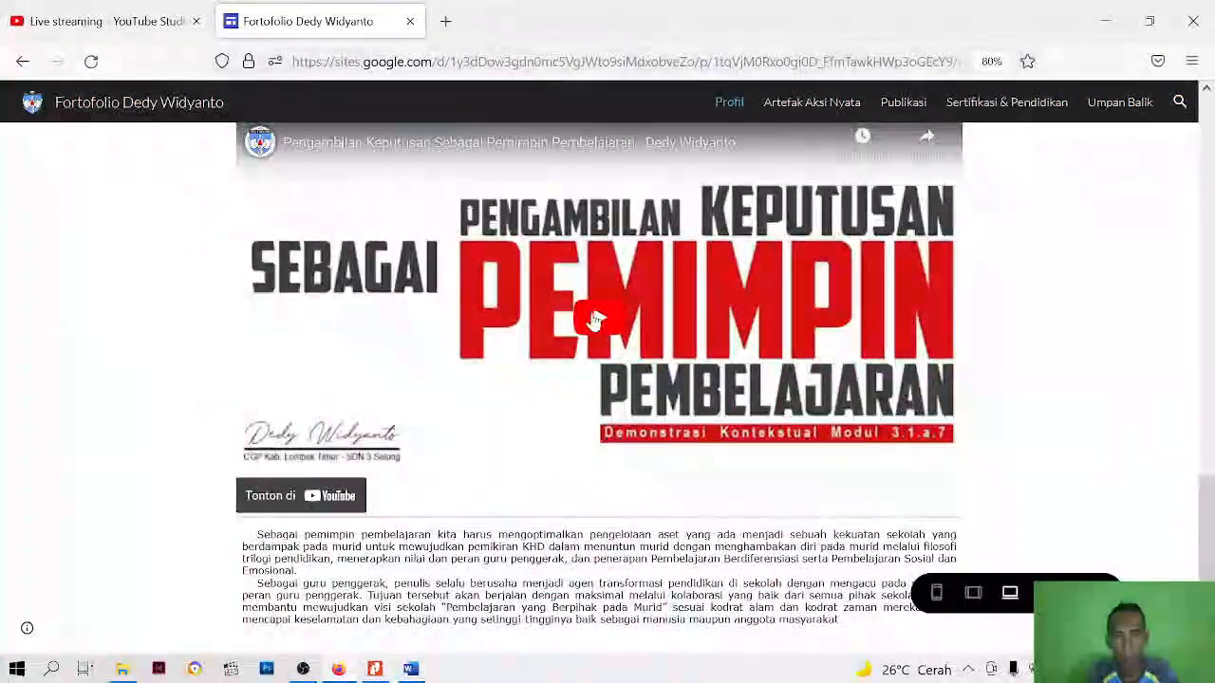
click(596, 320)
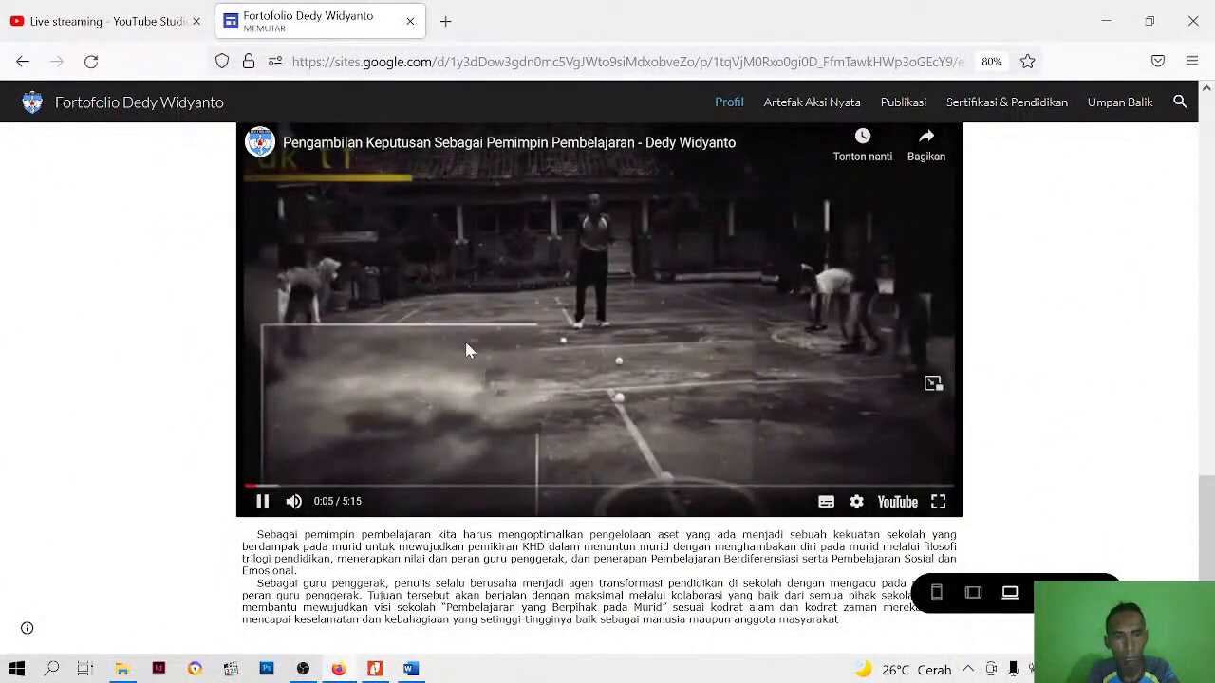
Examine the layout of the sections above the playing video in the preview, and pause the video
scroll(642, 331, up, 5)
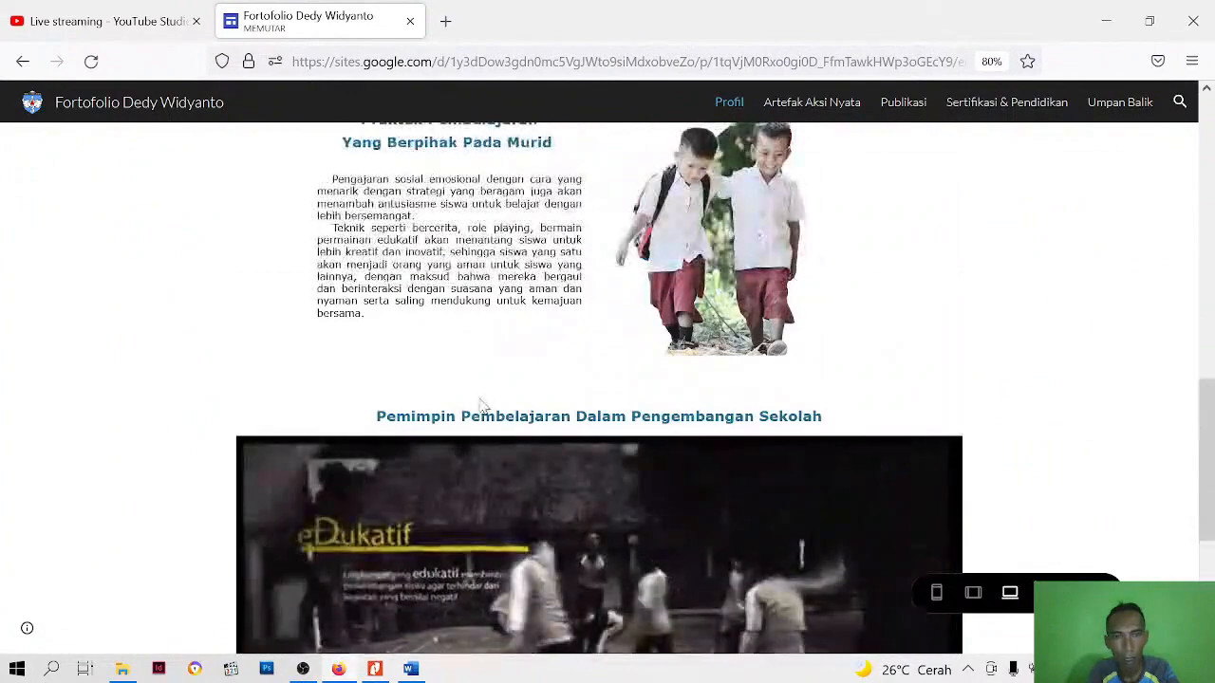
scroll(739, 428, up, 4)
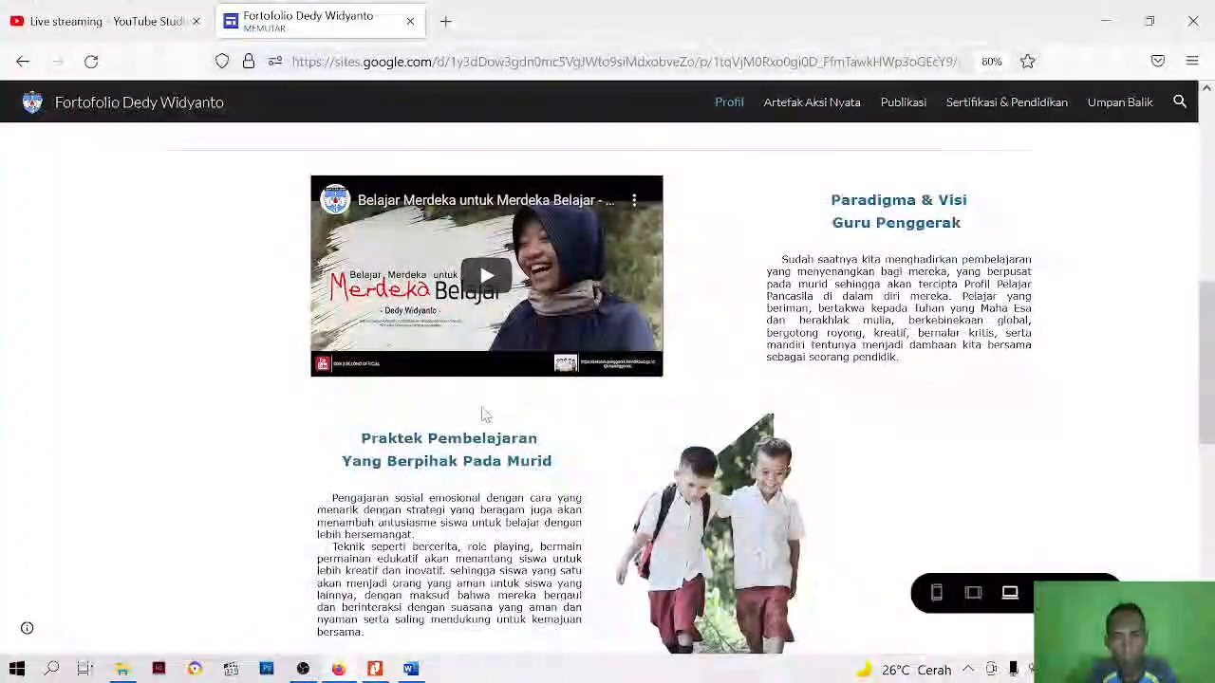
scroll(483, 412, up, 1)
scroll(500, 408, down, 8)
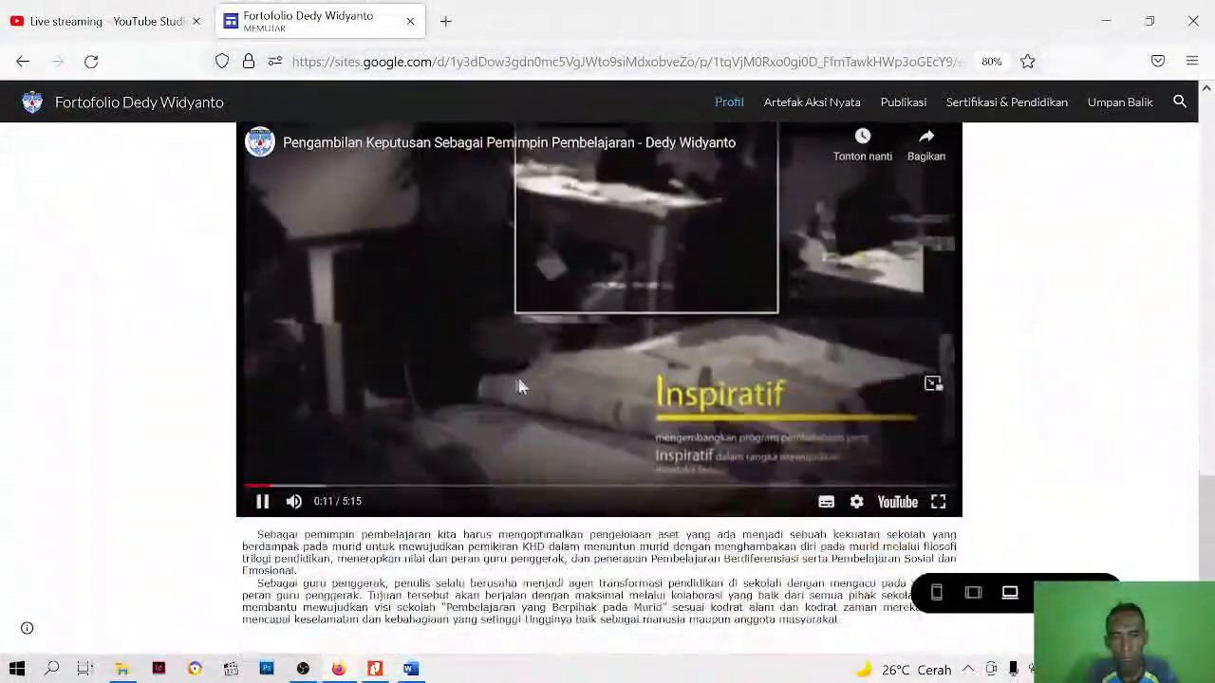
scroll(520, 386, up, 3)
scroll(475, 433, down, 3)
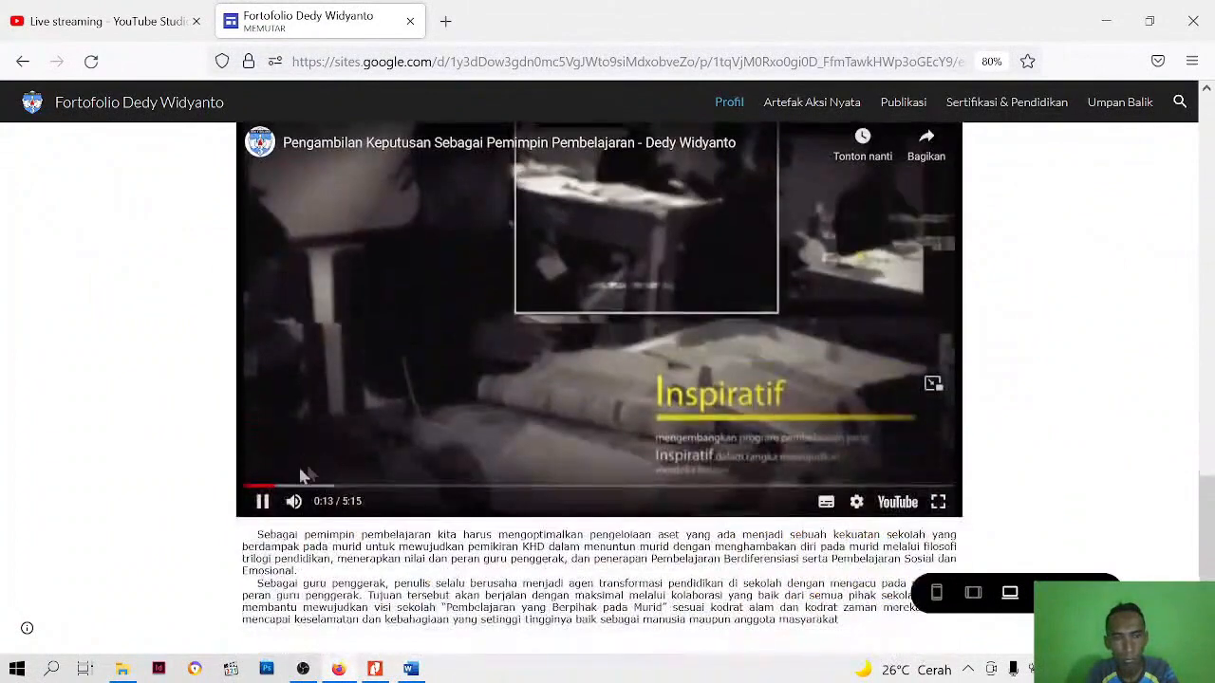
click(264, 503)
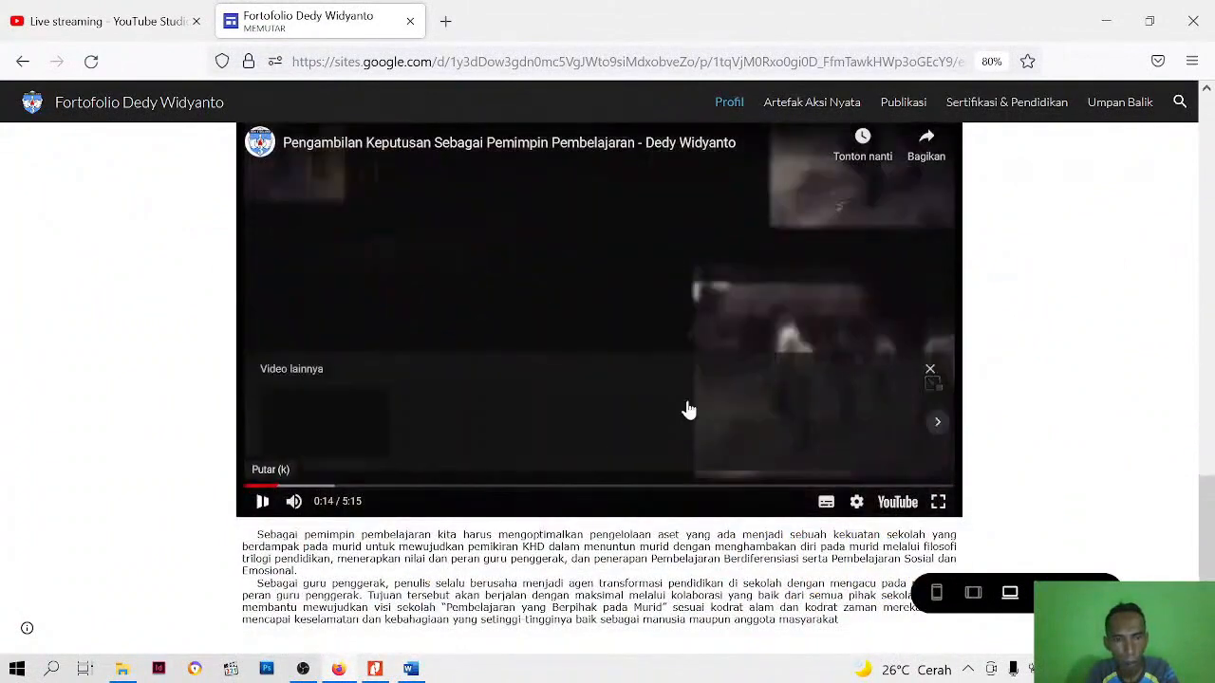
Examine the page in the phone-sized preview, from the image carousel to the closing paragraphs under the video, and exit the preview
click(936, 593)
scroll(638, 342, up, 3)
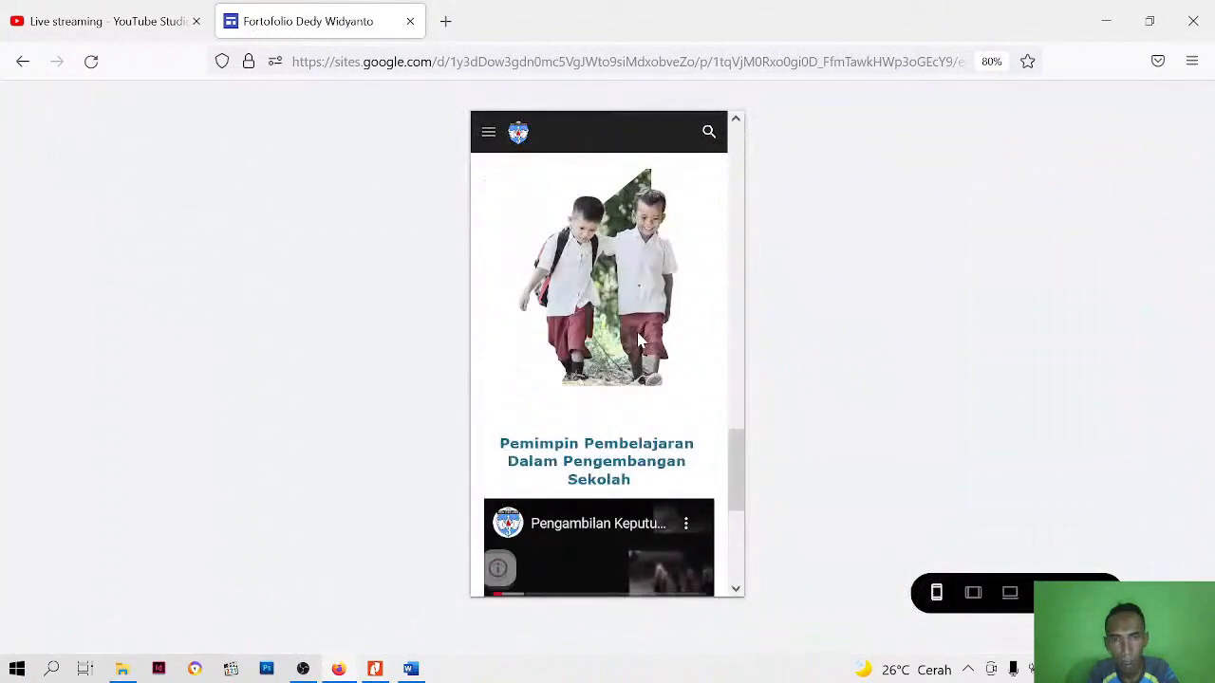
scroll(636, 351, up, 10)
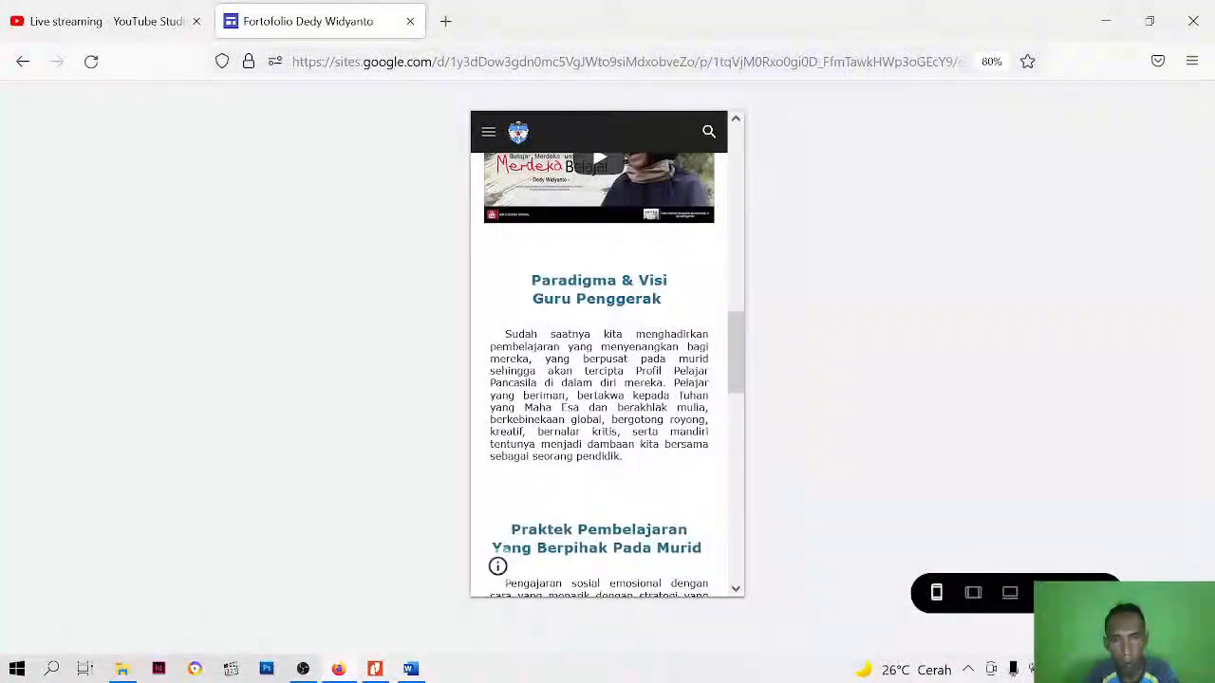
scroll(627, 309, down, 10)
scroll(604, 309, down, 3)
scroll(607, 350, up, 5)
scroll(607, 349, up, 10)
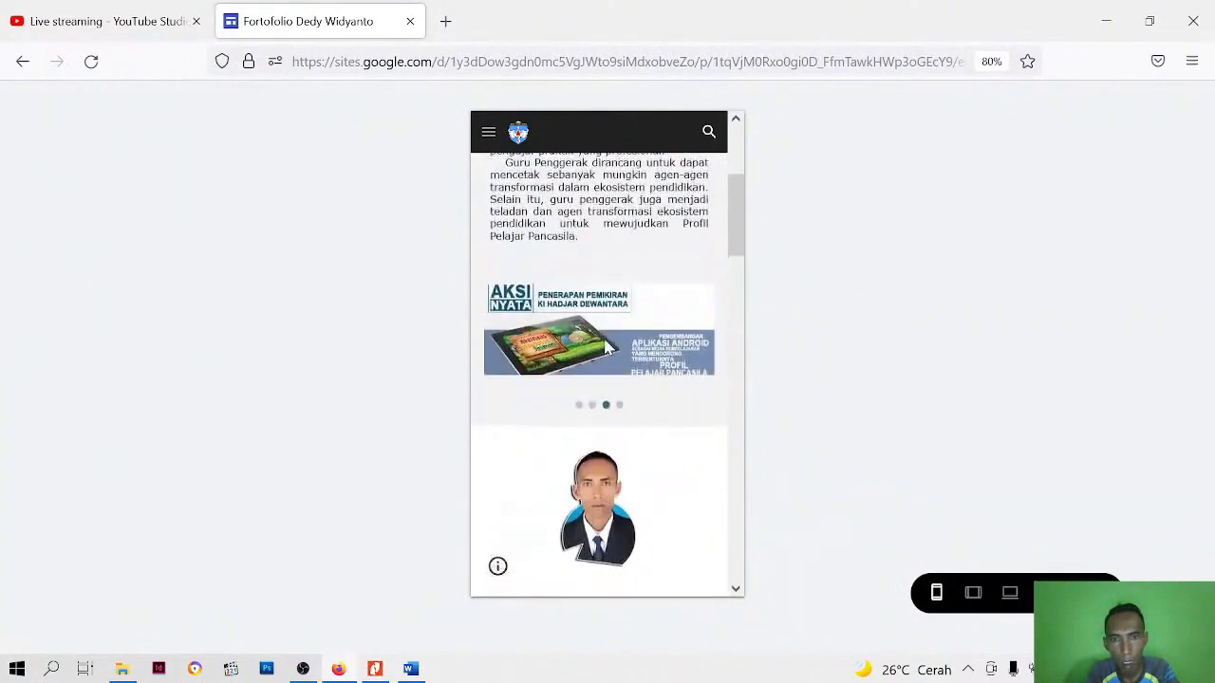
scroll(608, 349, up, 2)
scroll(608, 349, down, 3)
scroll(609, 349, up, 5)
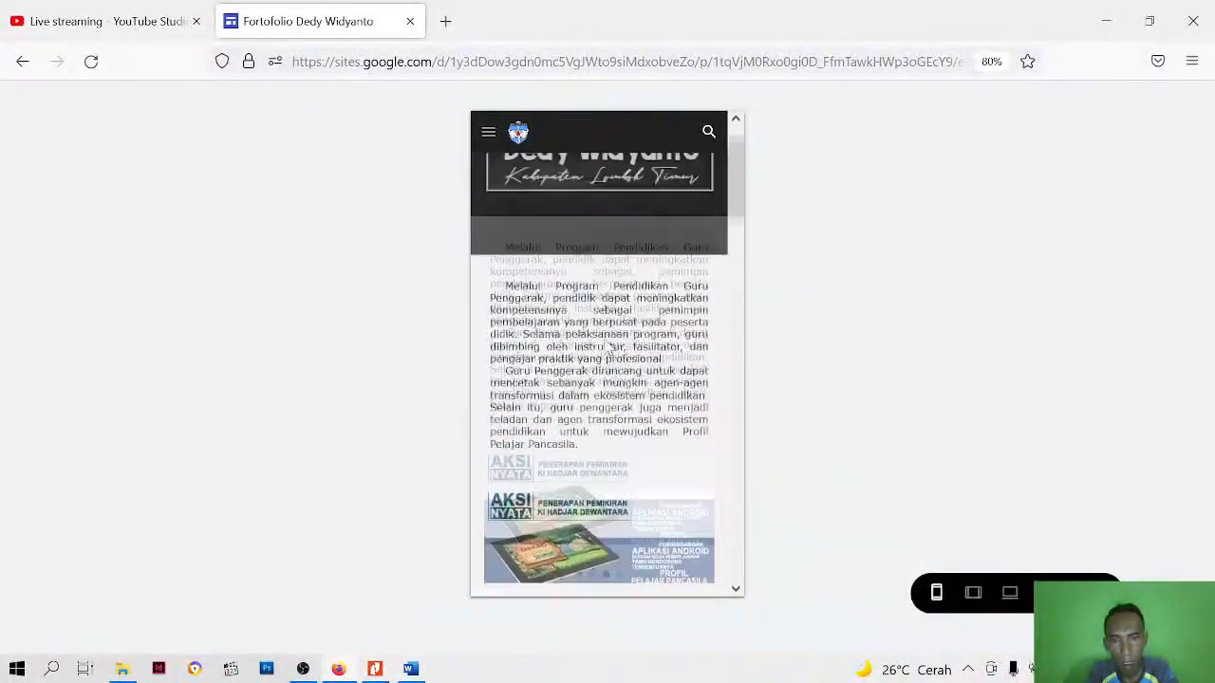
scroll(608, 350, up, 2)
scroll(608, 349, down, 5)
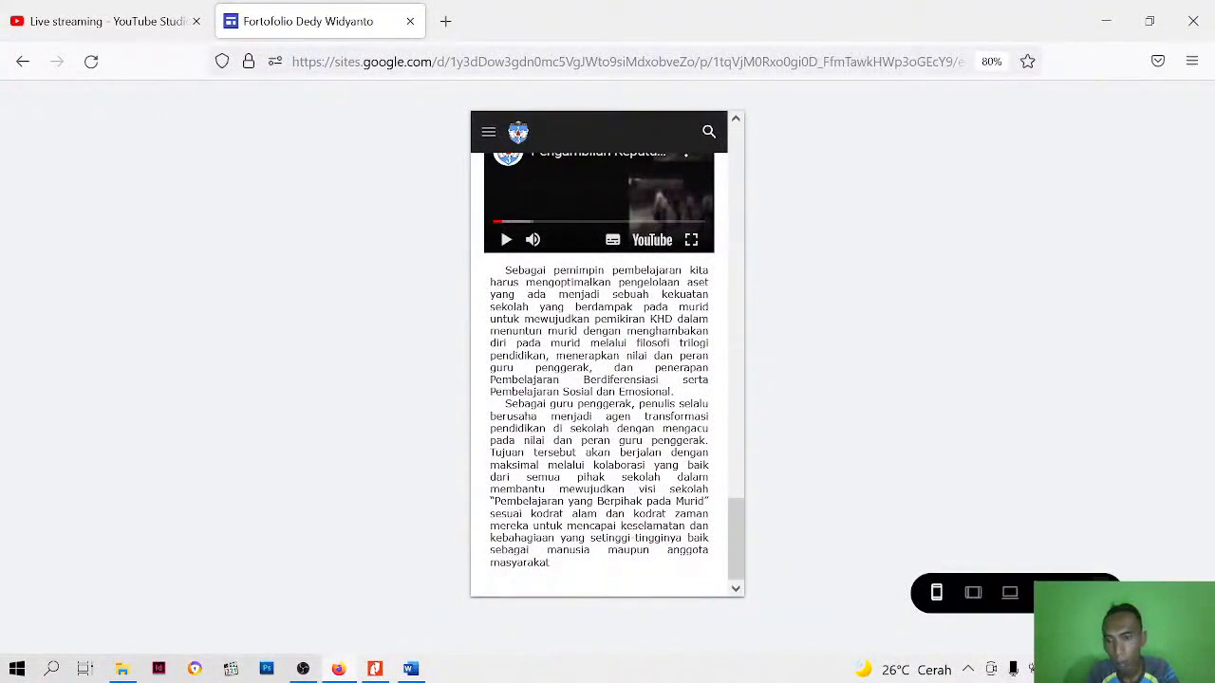
click(1094, 593)
Insert a divider beneath the two-paragraph body text under the Pemimpin Pembelajaran video
scroll(537, 373, down, 3)
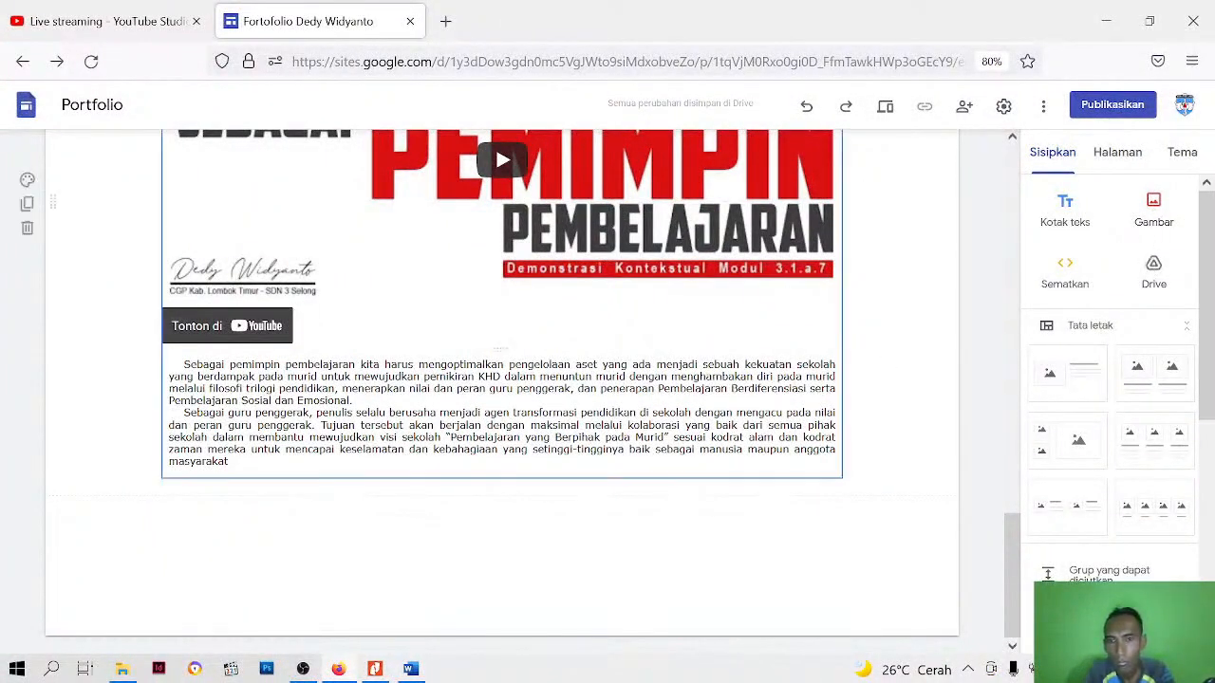
click(466, 466)
click(541, 524)
click(561, 451)
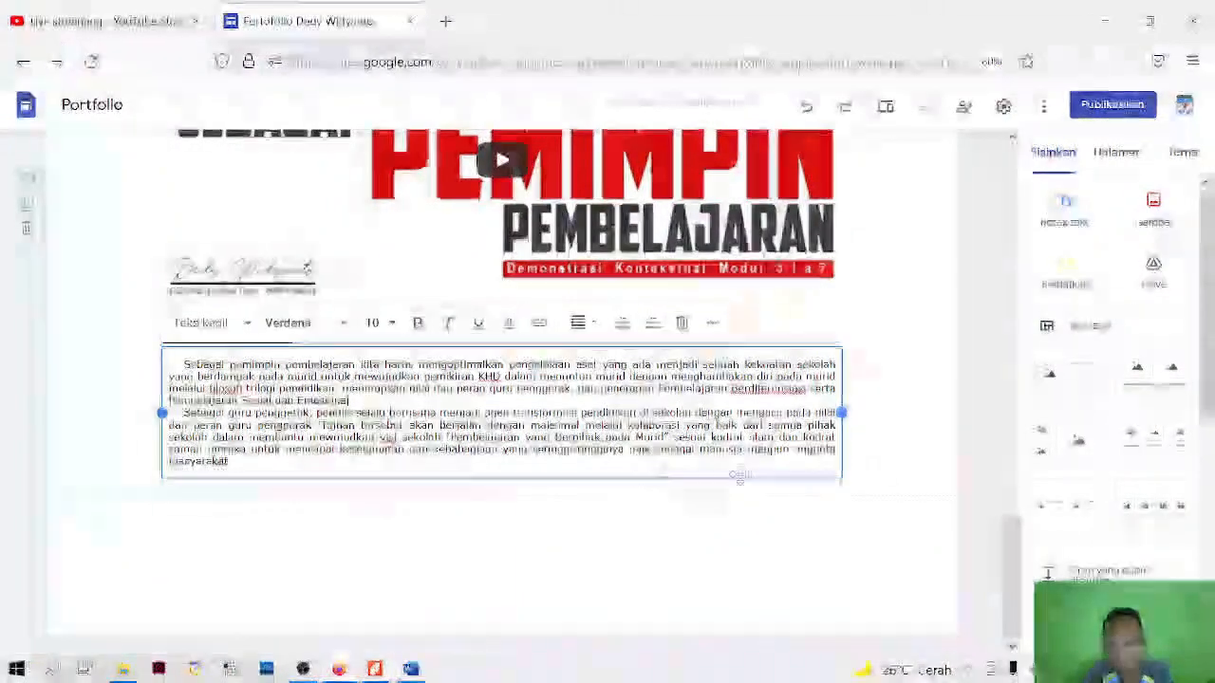
scroll(1150, 511, down, 5)
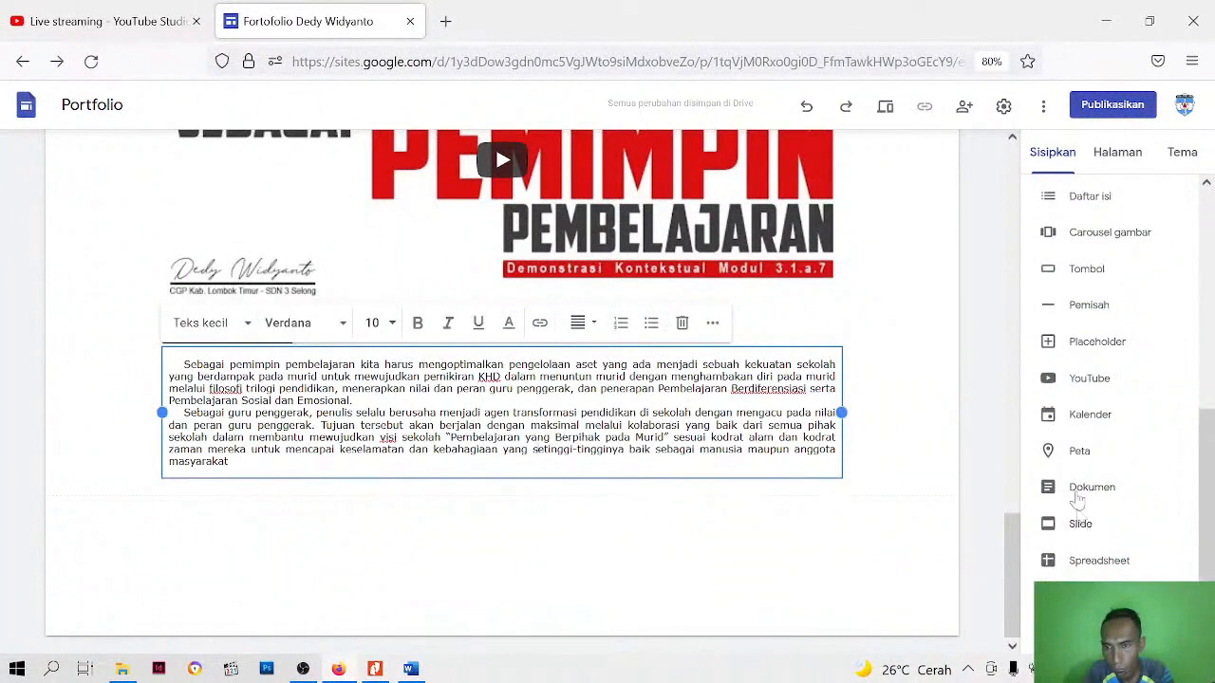
click(1086, 303)
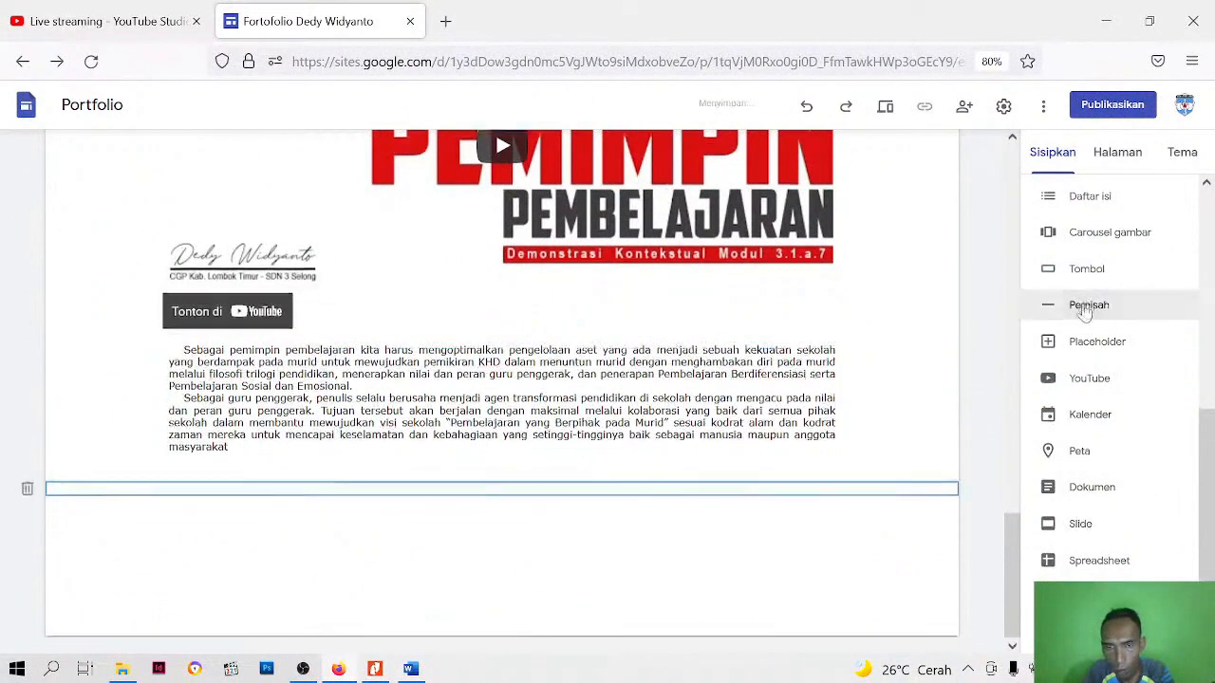
click(696, 559)
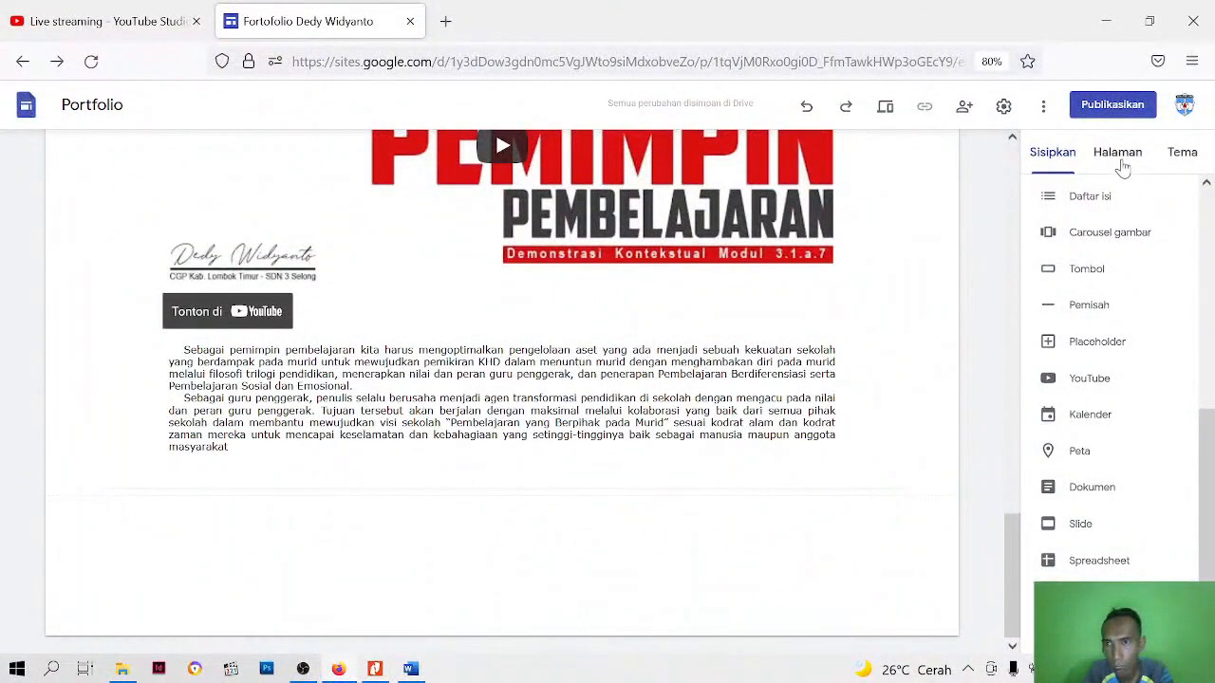
Add a text box below the new divider with the text "RENCANA TINDAK LANJUT"
scroll(1105, 183, up, 4)
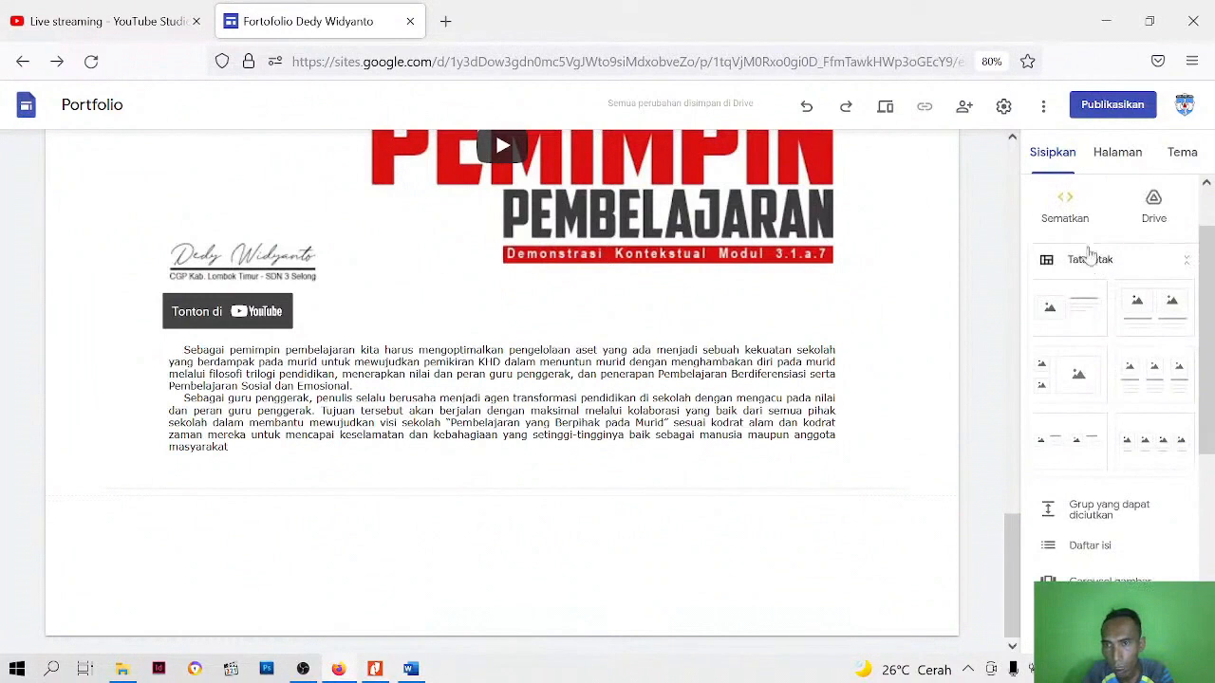
scroll(1080, 270, up, 2)
click(1065, 202)
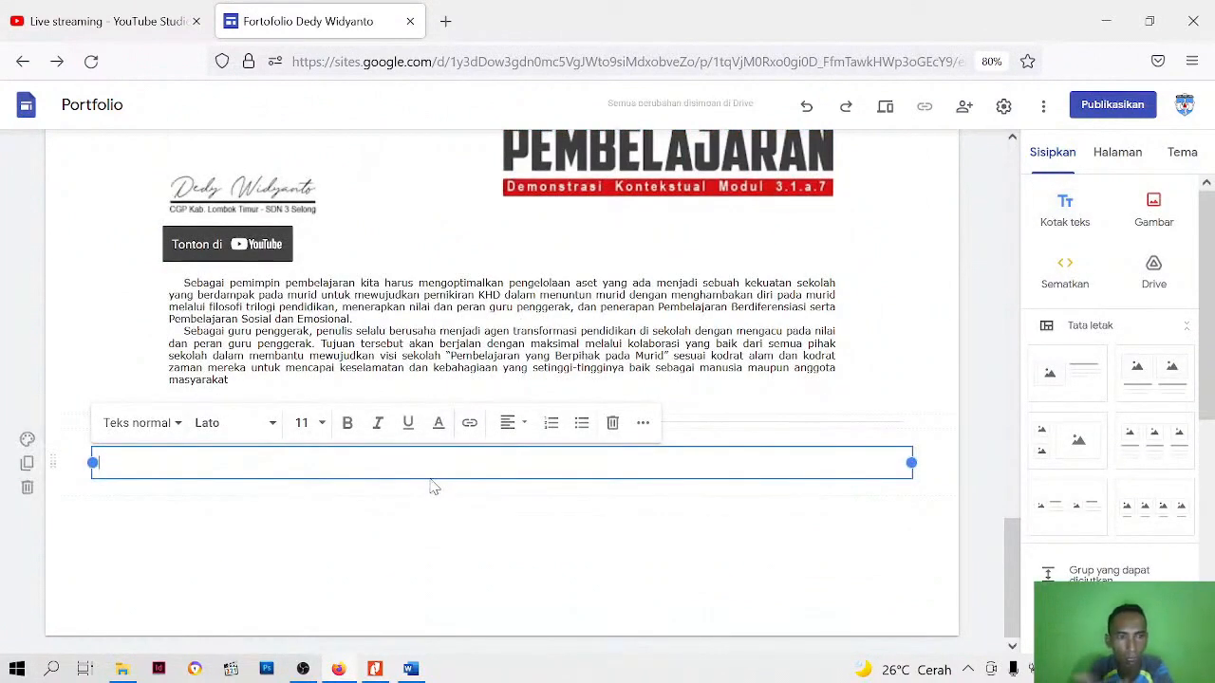
text(RENCANA TINDAK LANJUT)
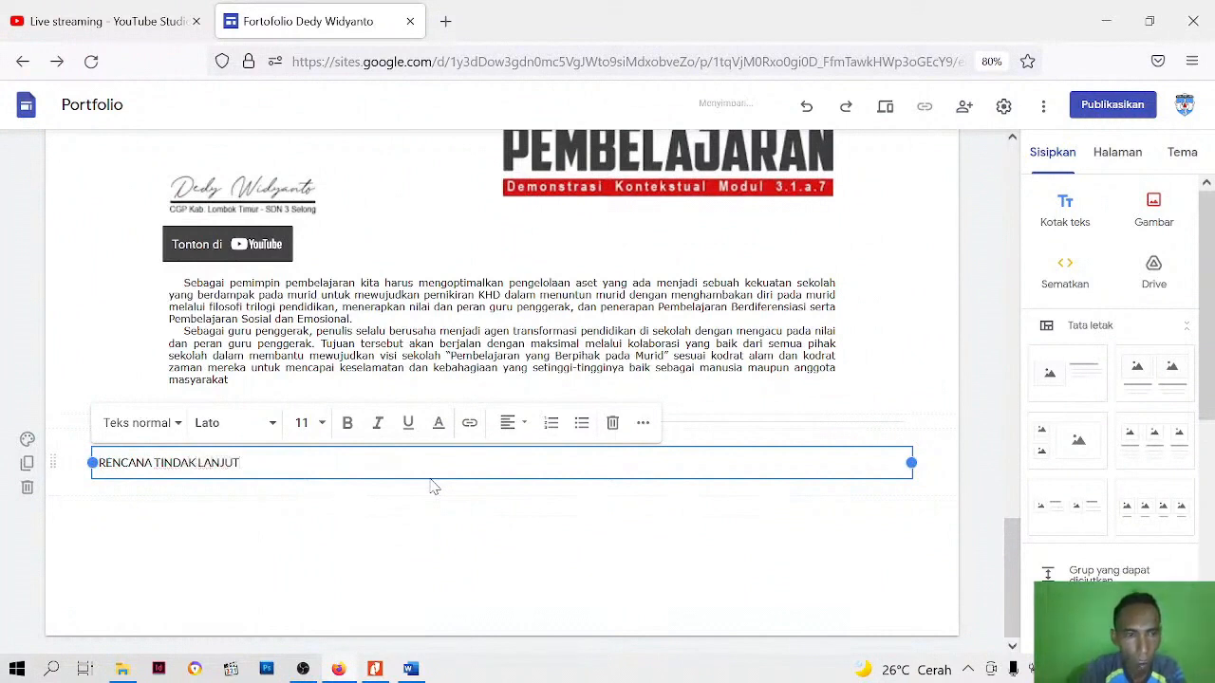
Format the RENCANA TINDAK LANJUT text with the larger Judul style and the Verdana font
key(ctrl+a)
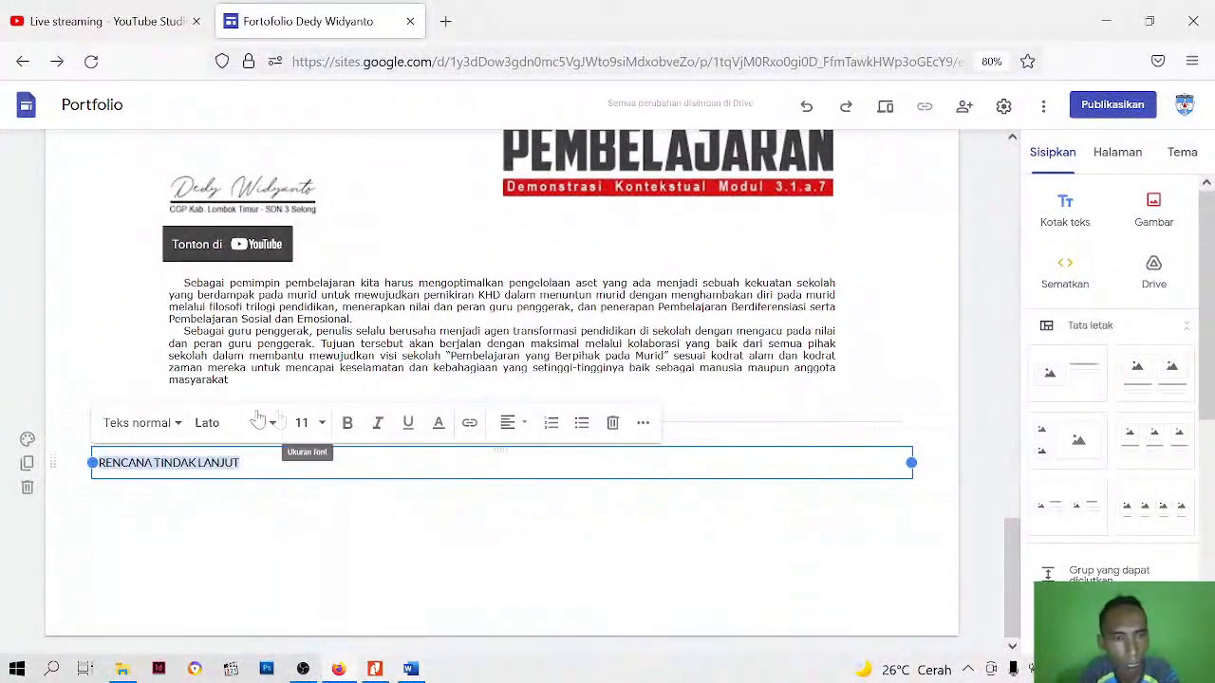
click(137, 423)
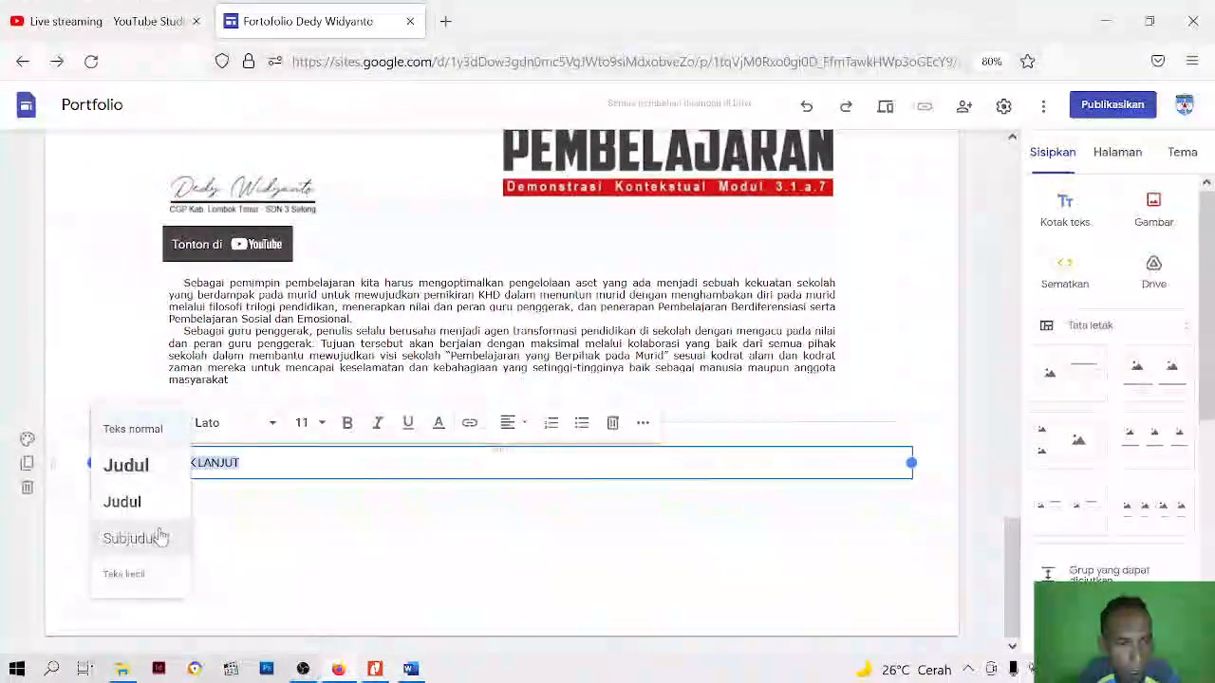
click(147, 470)
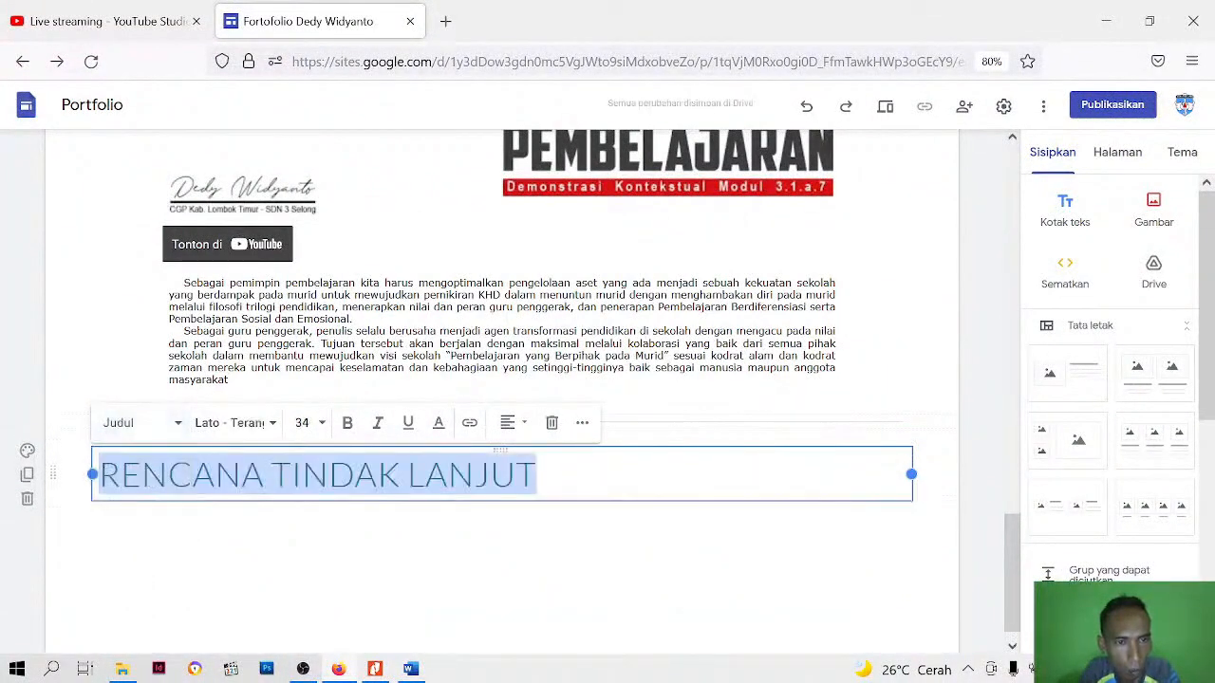
click(217, 429)
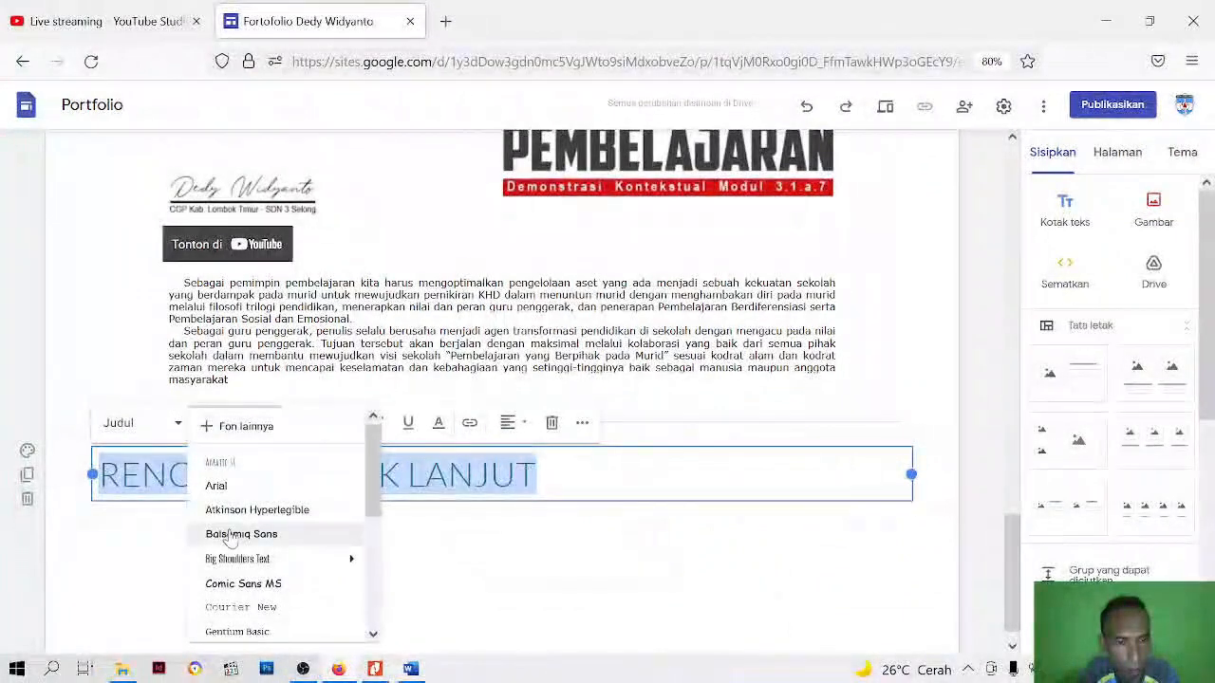
scroll(230, 569, down, 2)
click(226, 624)
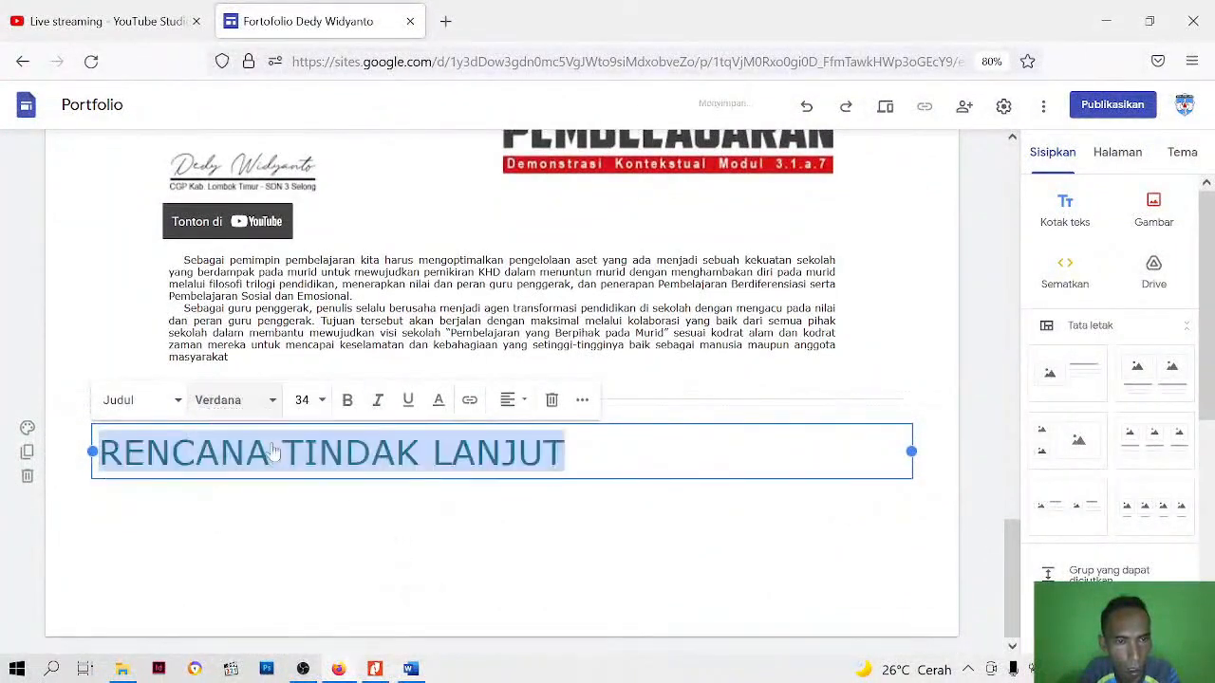
Set the RENCANA TINDAK LANJUT heading's font size to 30 and centre it
click(302, 399)
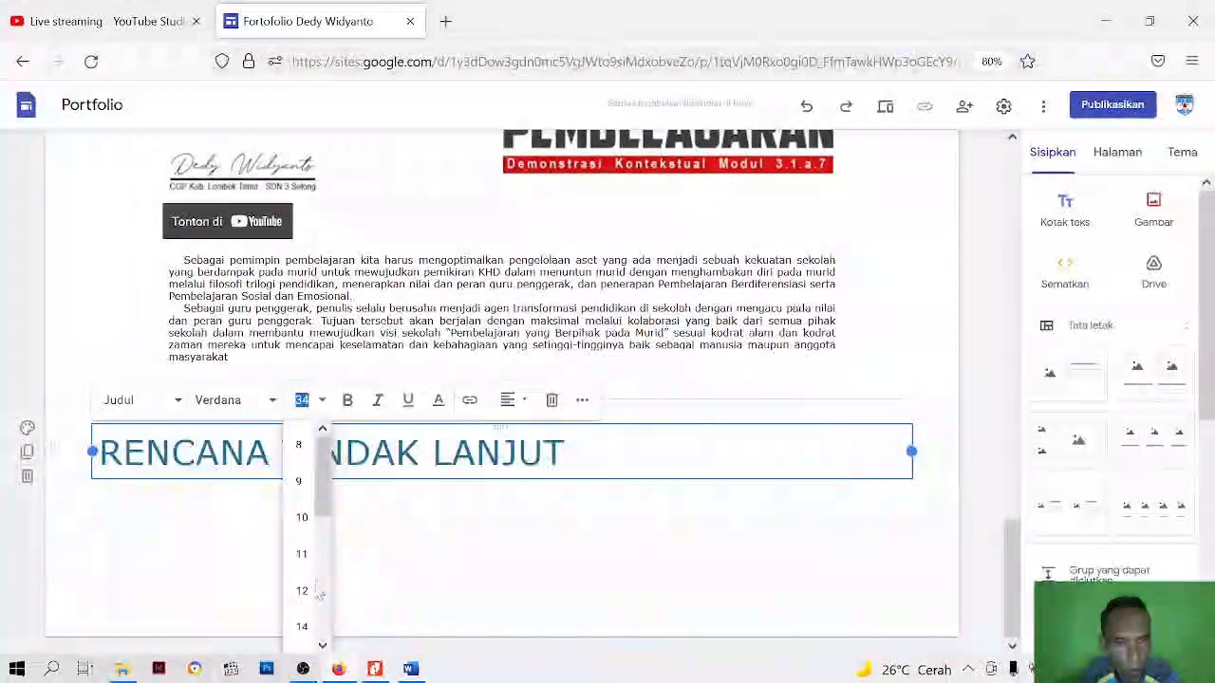
scroll(302, 627, down, 3)
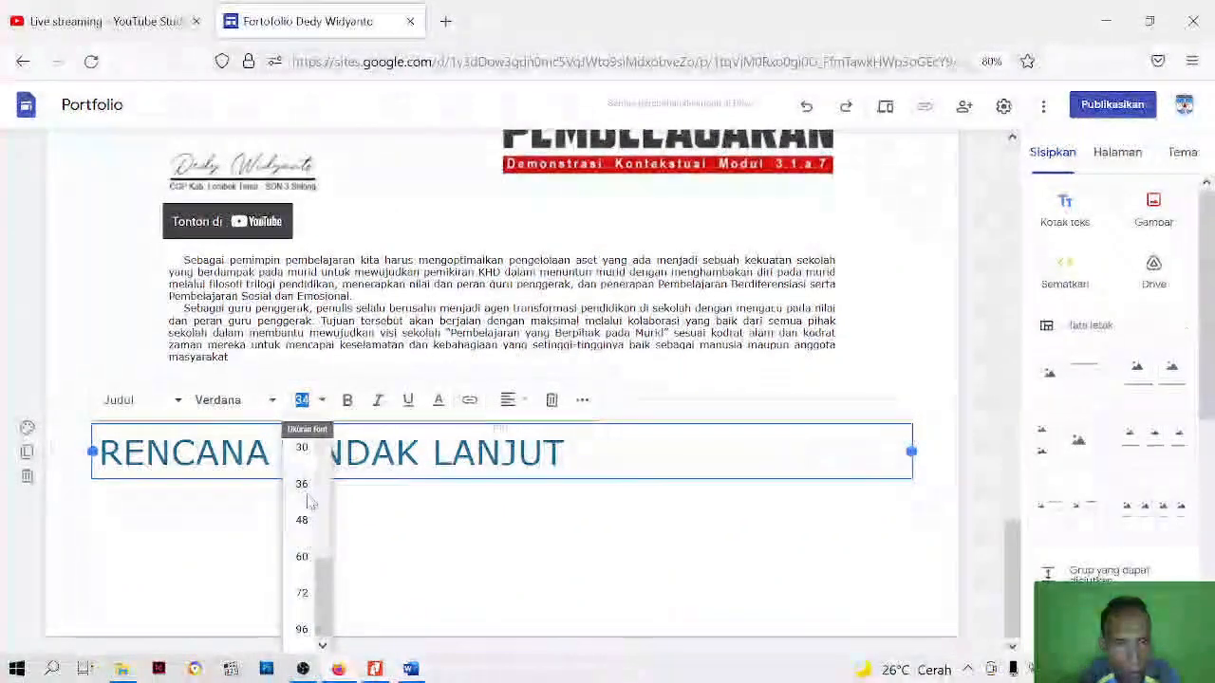
click(306, 452)
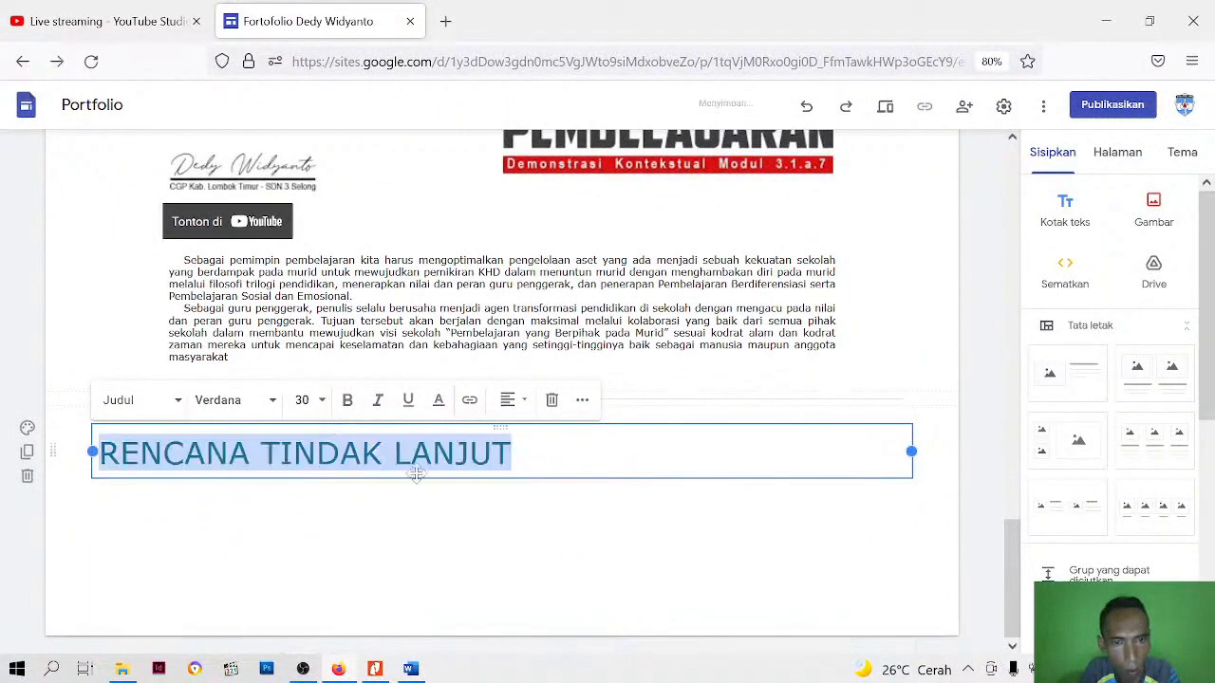
click(520, 406)
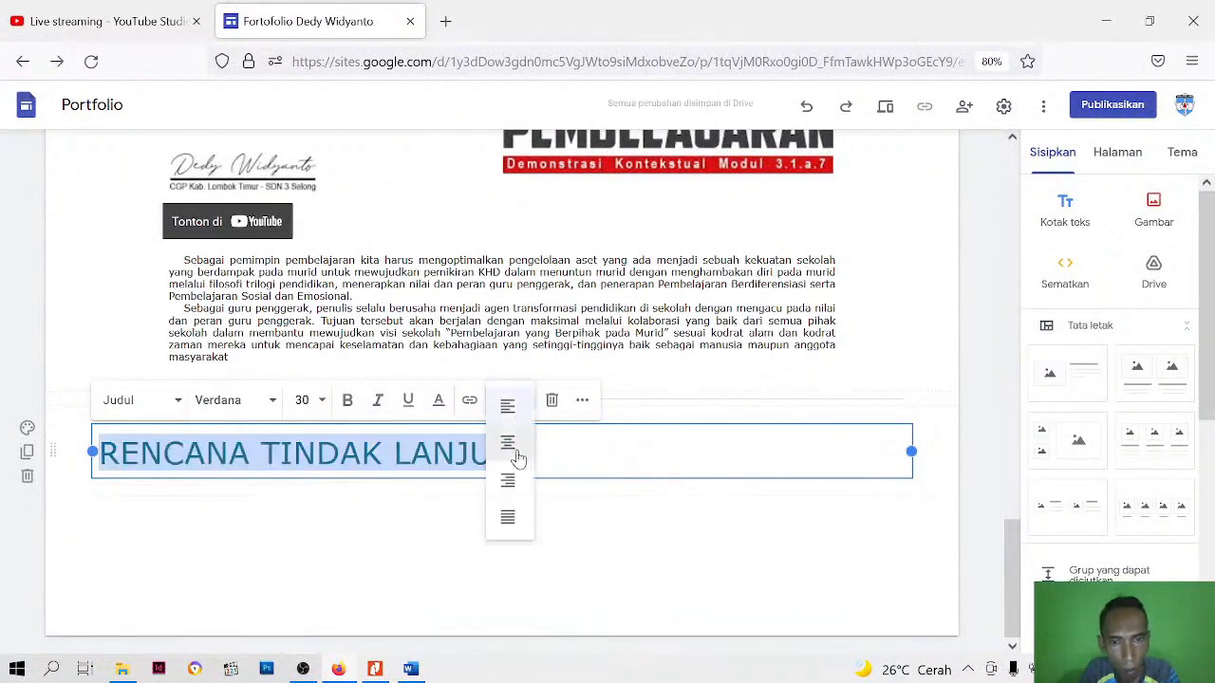
click(511, 443)
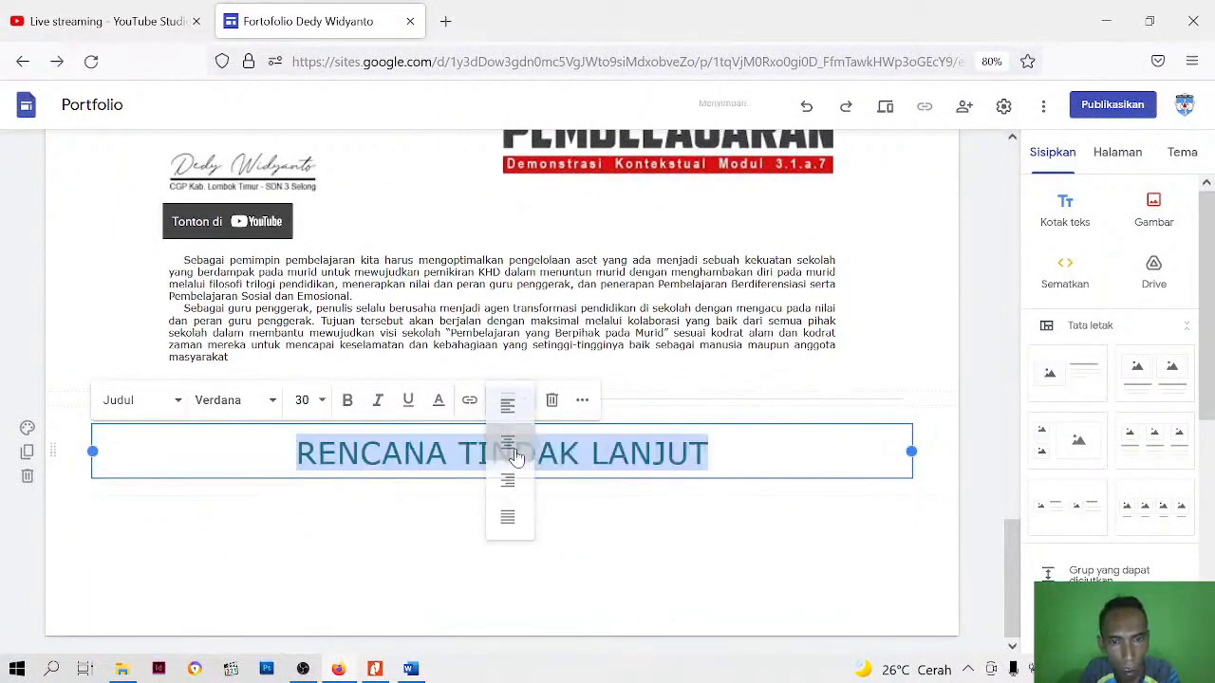
Reduce the RENCANA TINDAK LANJUT heading to font size 24, make it bold, and compare it with the section heading above
click(318, 401)
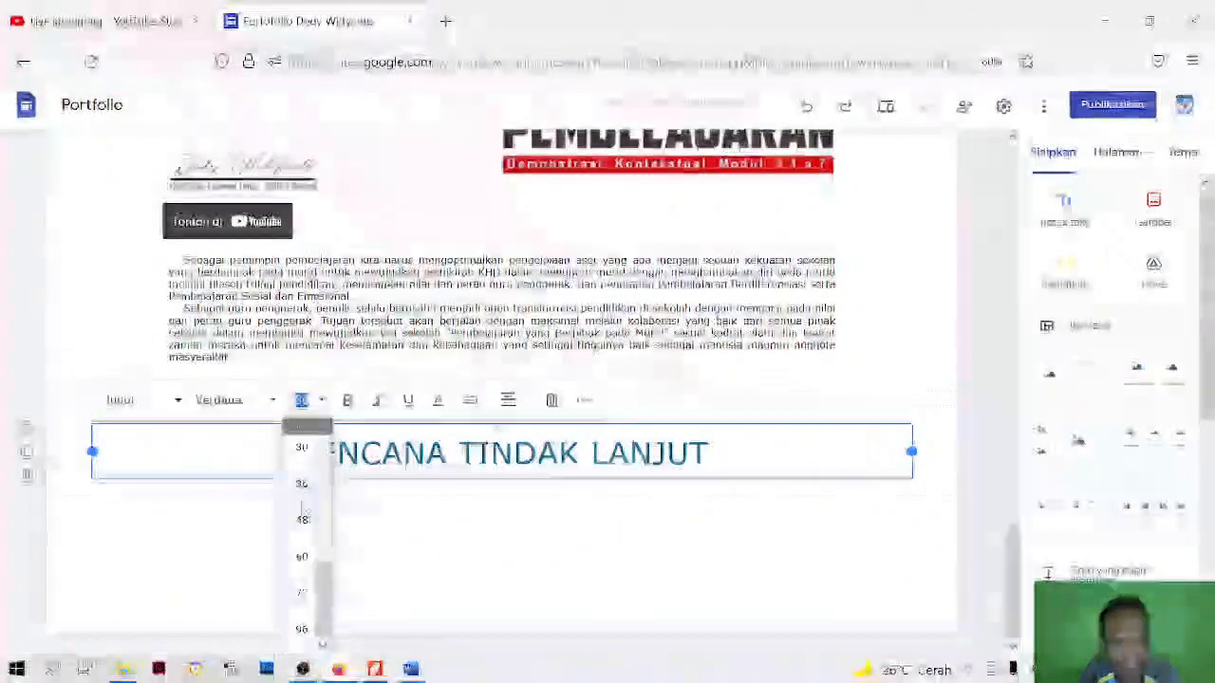
scroll(303, 517, up, 2)
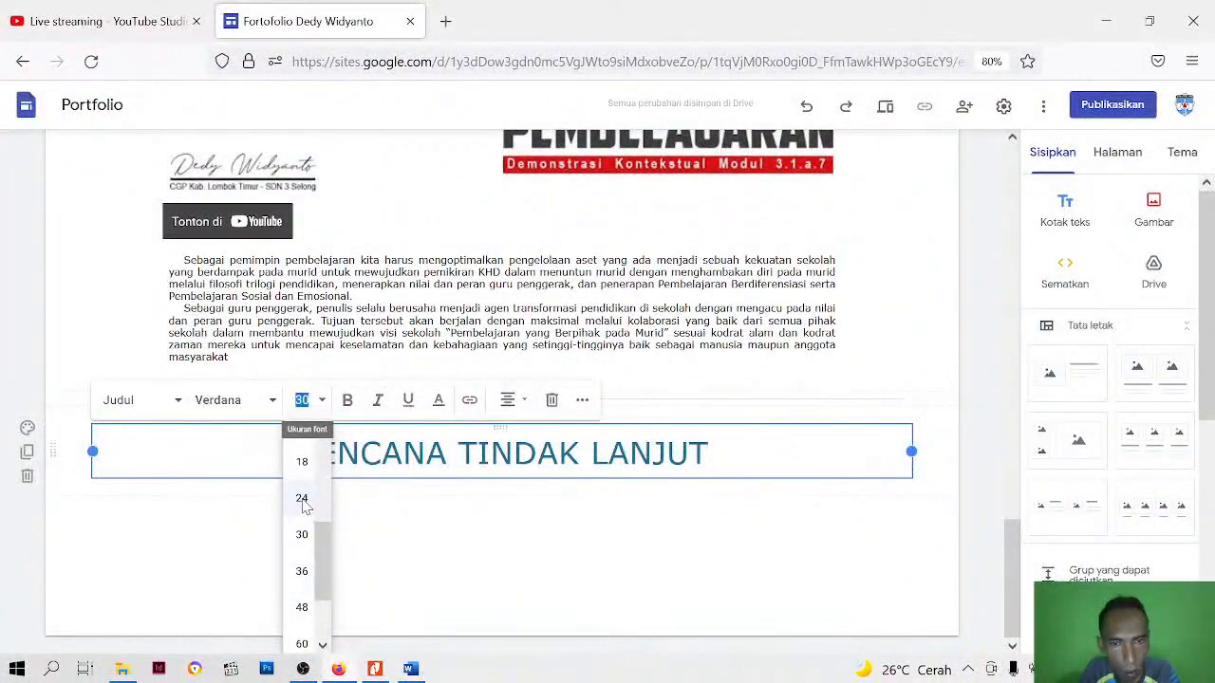
click(302, 500)
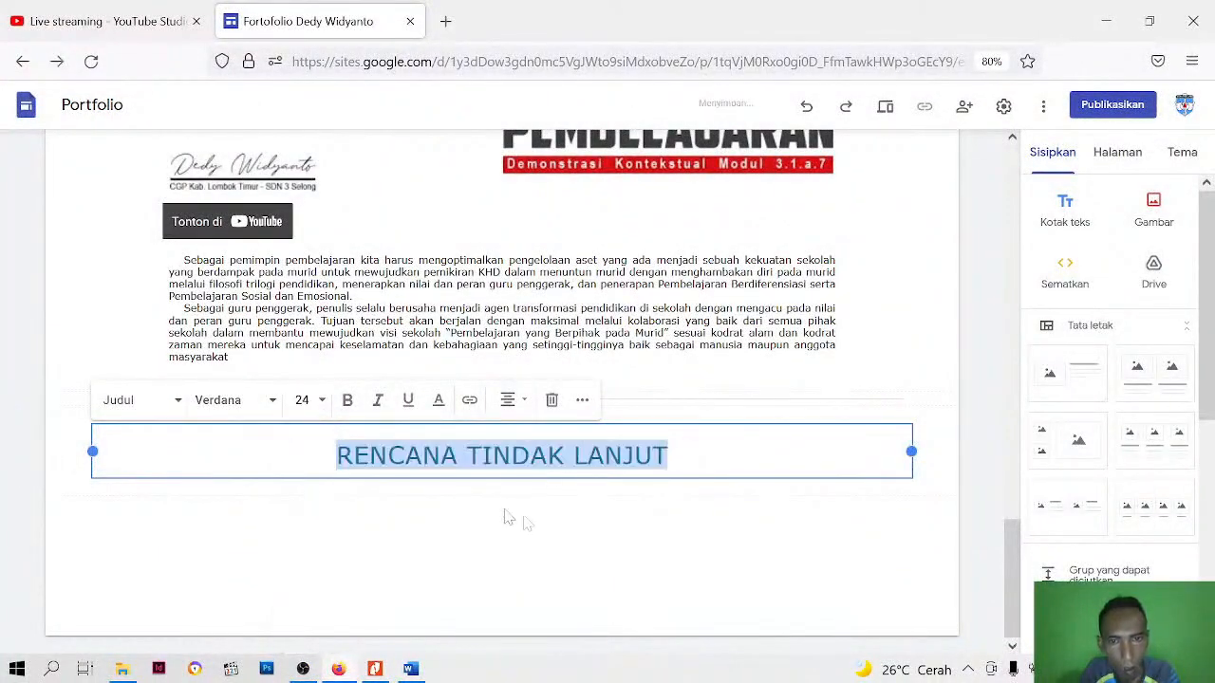
click(344, 400)
scroll(456, 555, up, 4)
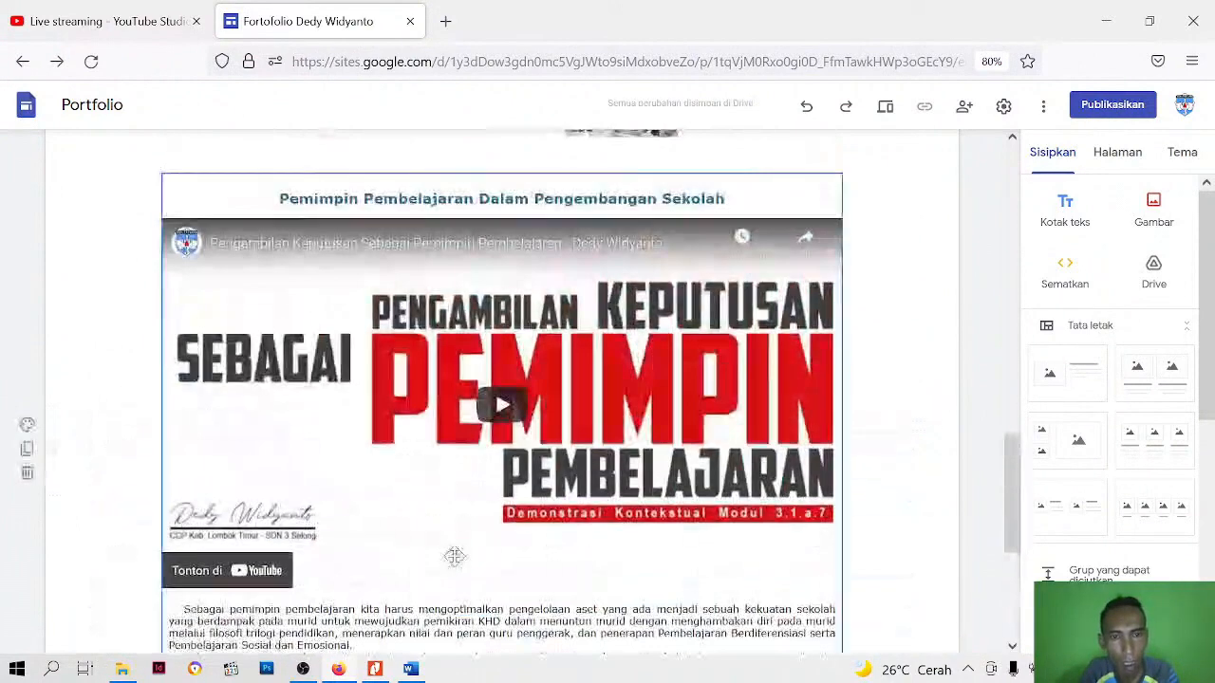
scroll(523, 545, down, 4)
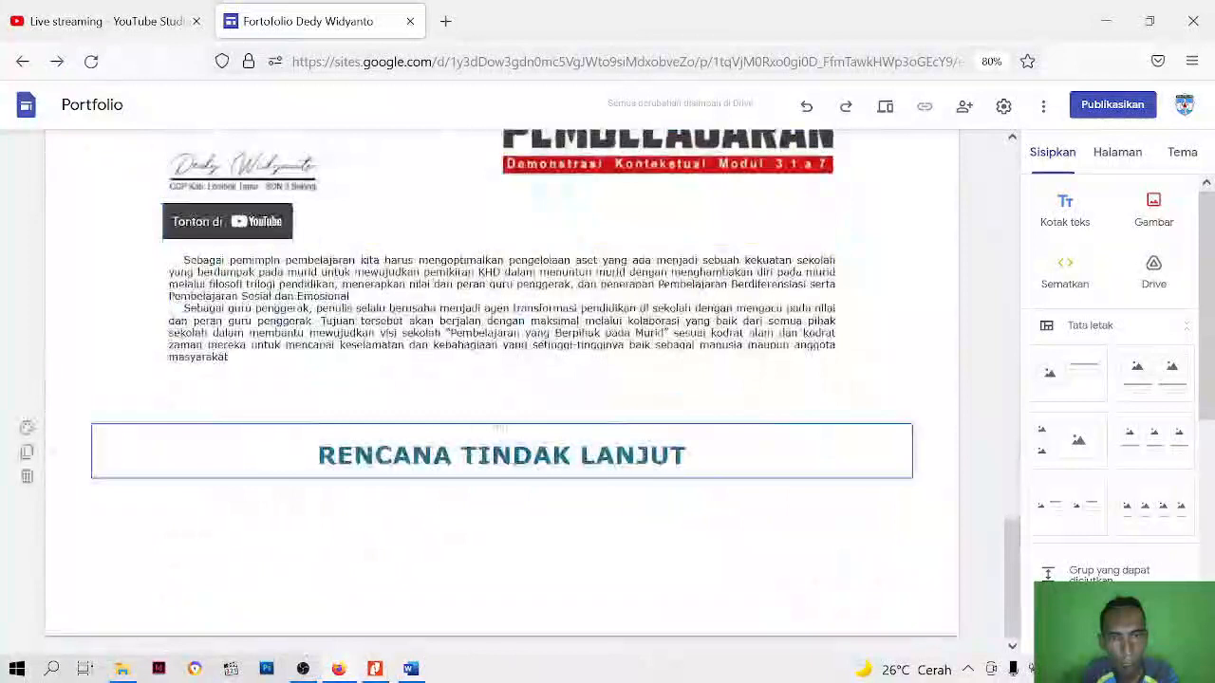
click(567, 478)
click(565, 527)
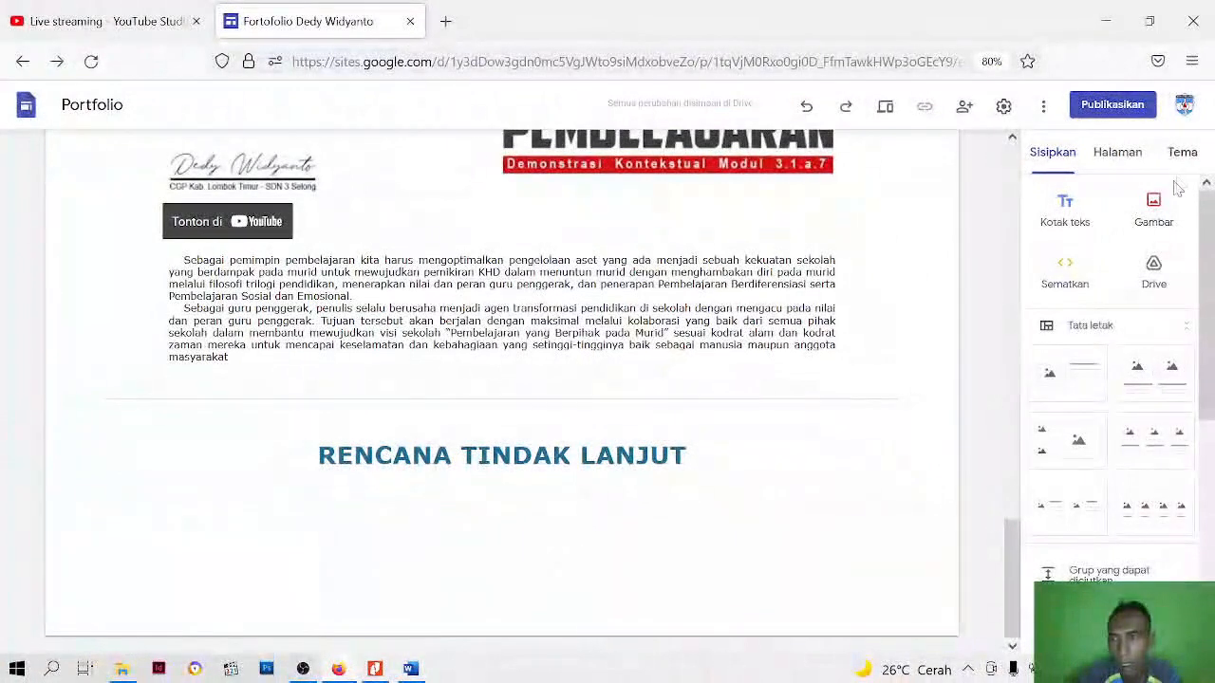
Upload the Podcast, Pembelajaran Berdiferensiasi and Konten Edukatif images from the Bahan Google Site folder, in a row beneath the RENCANA TINDAK LANJUT heading
click(1155, 209)
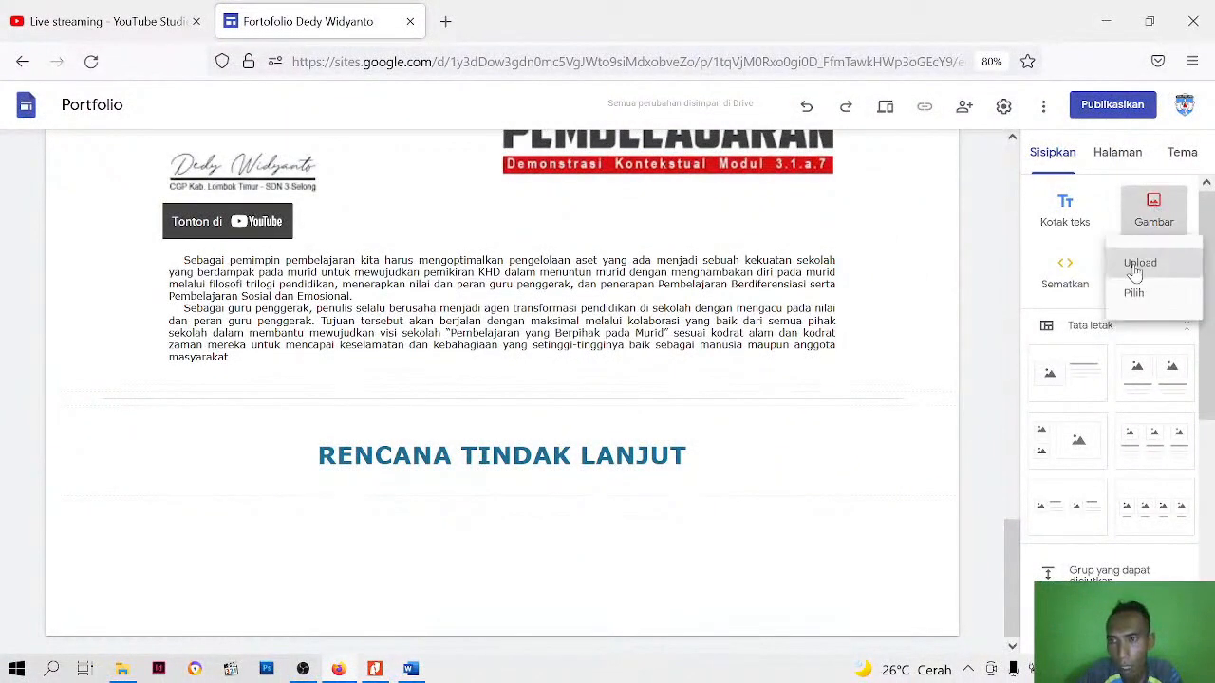
click(1137, 269)
scroll(750, 332, down, 3)
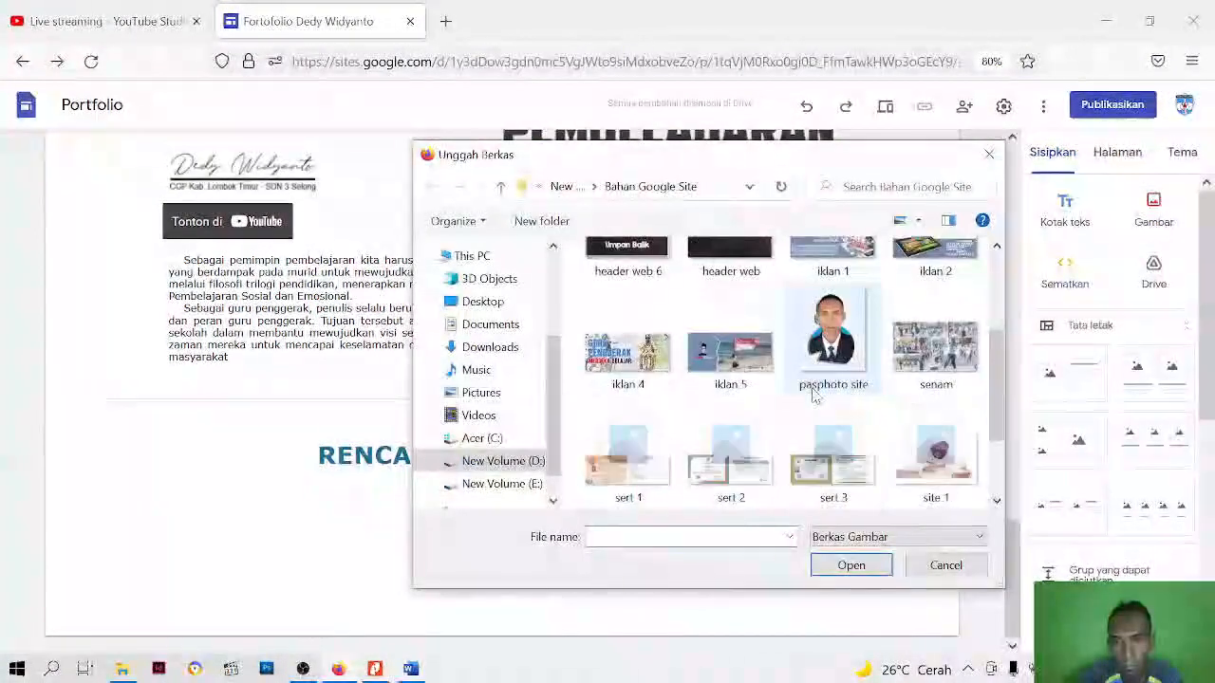
scroll(849, 356, down, 2)
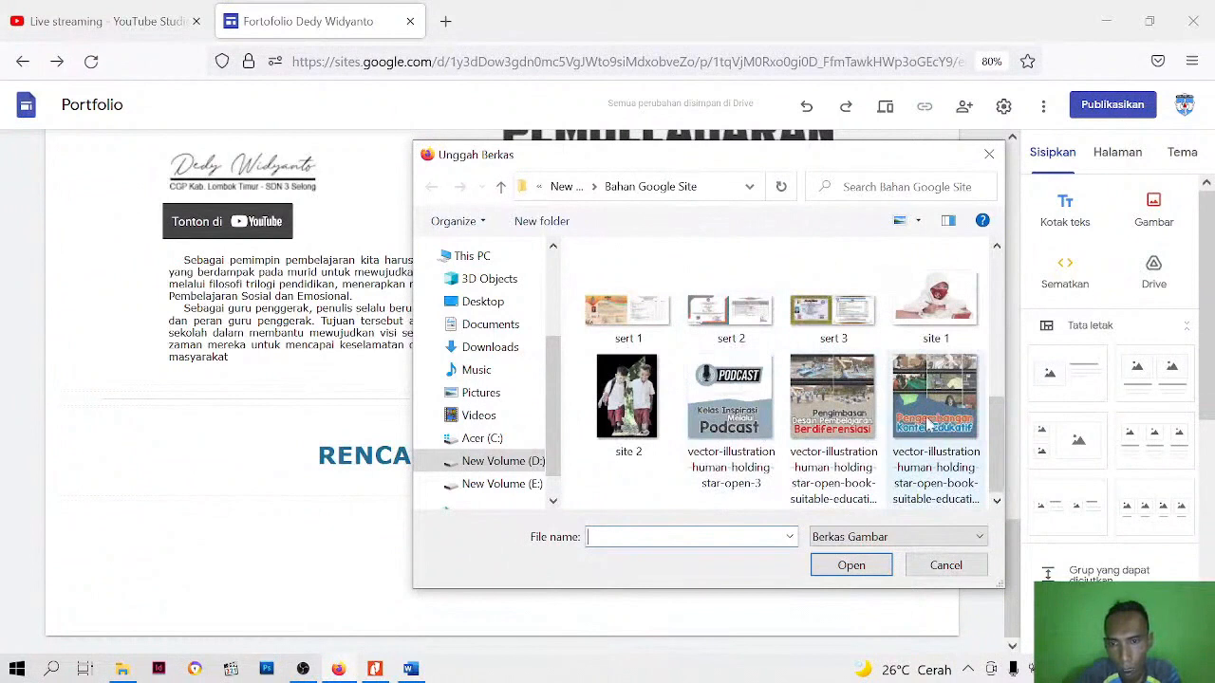
click(749, 424)
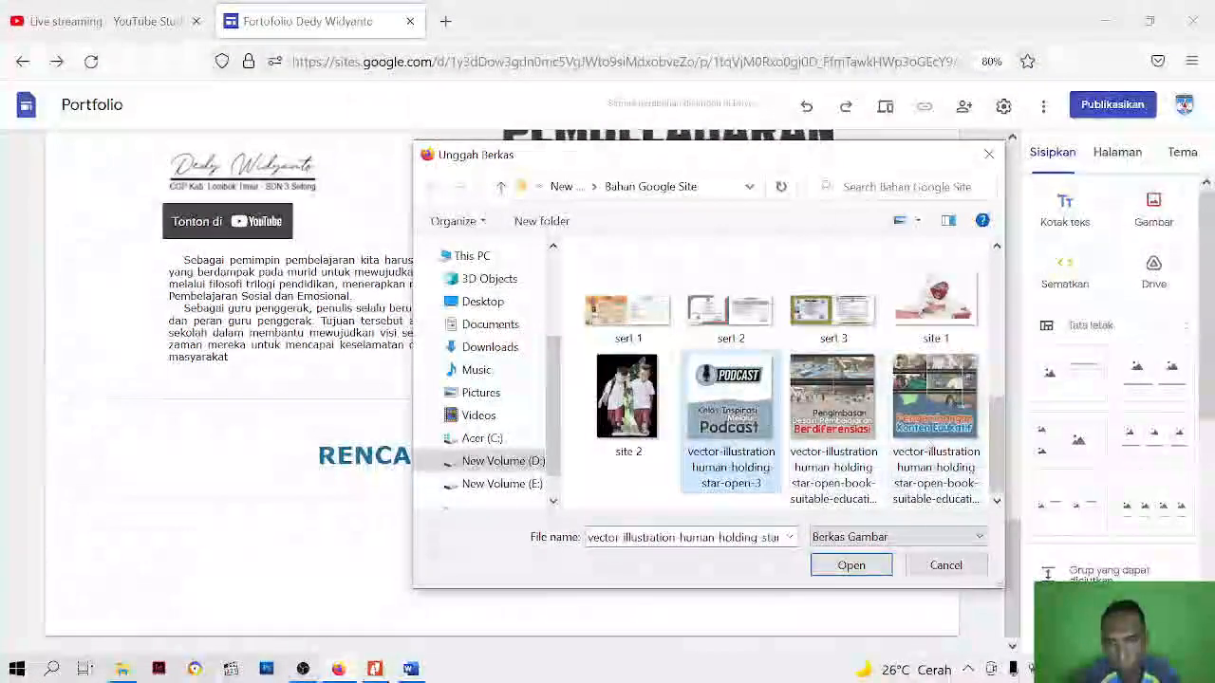
shift+click(933, 439)
click(854, 567)
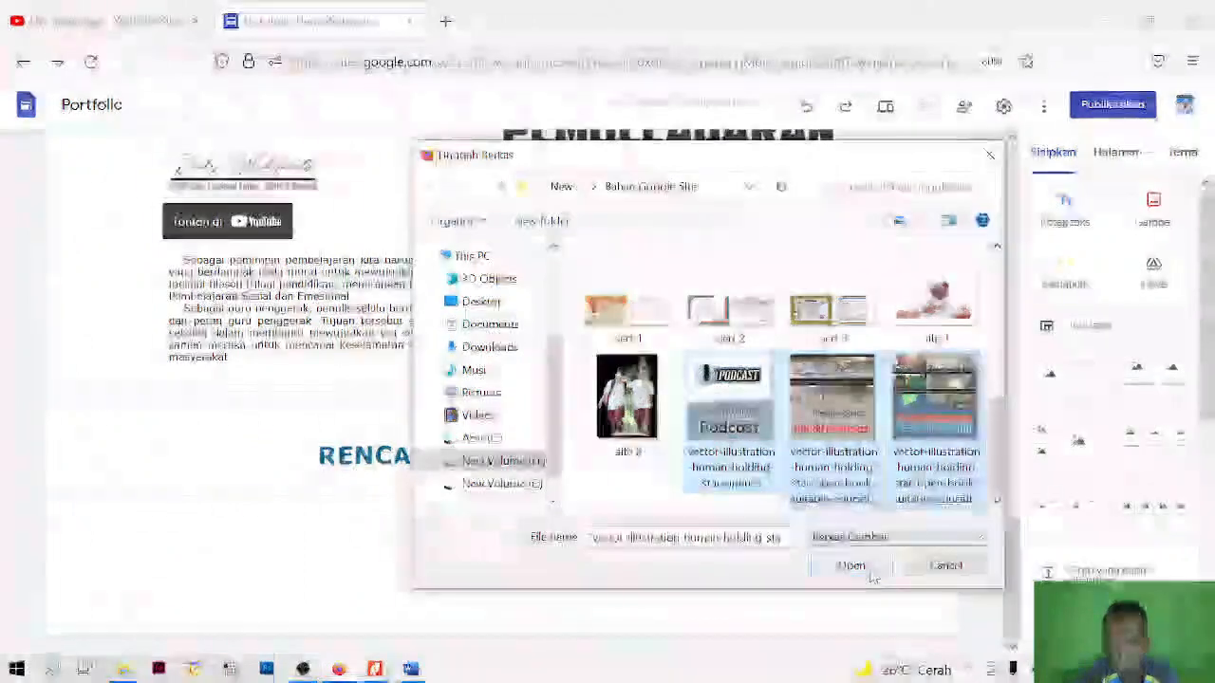
click(748, 562)
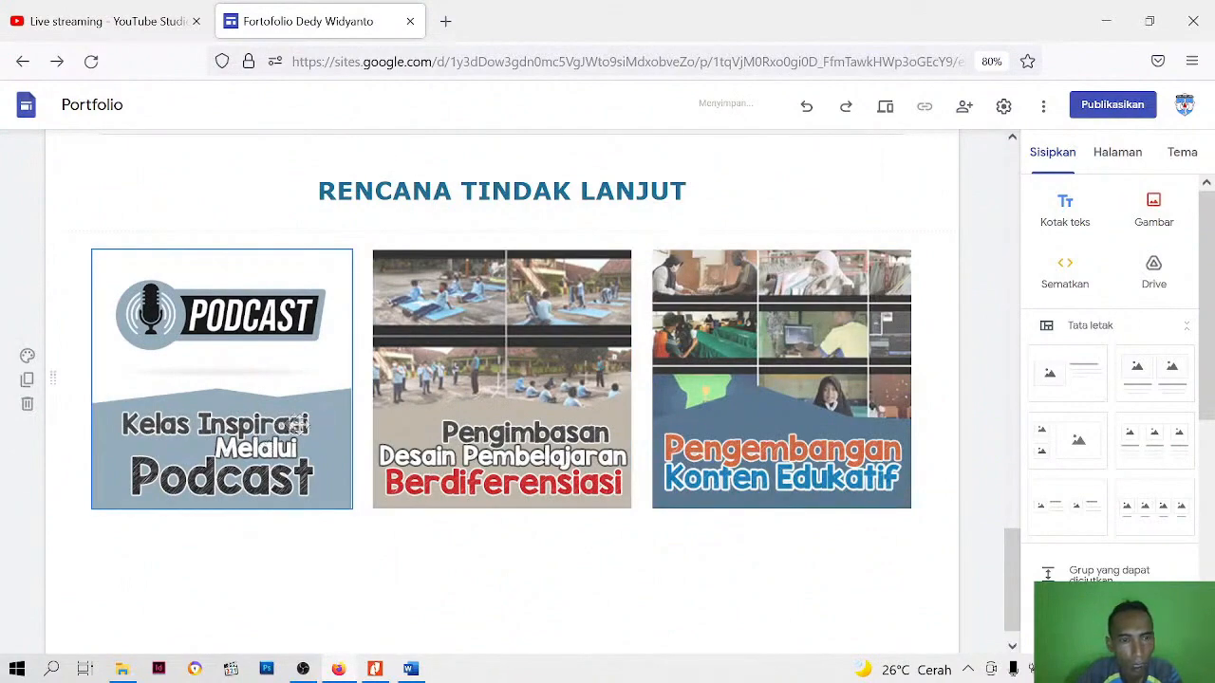
Give the RENCANA TINDAK LANJUT heading's section the Penekanan 1 background
scroll(342, 397, up, 2)
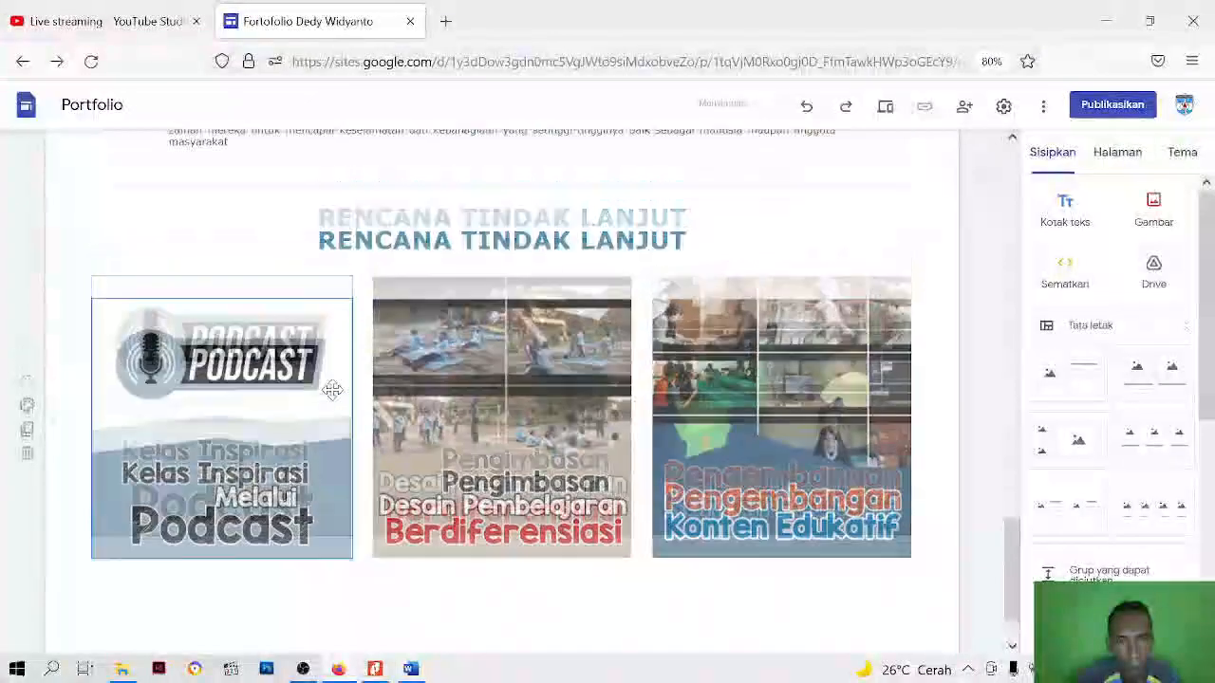
scroll(349, 402, down, 2)
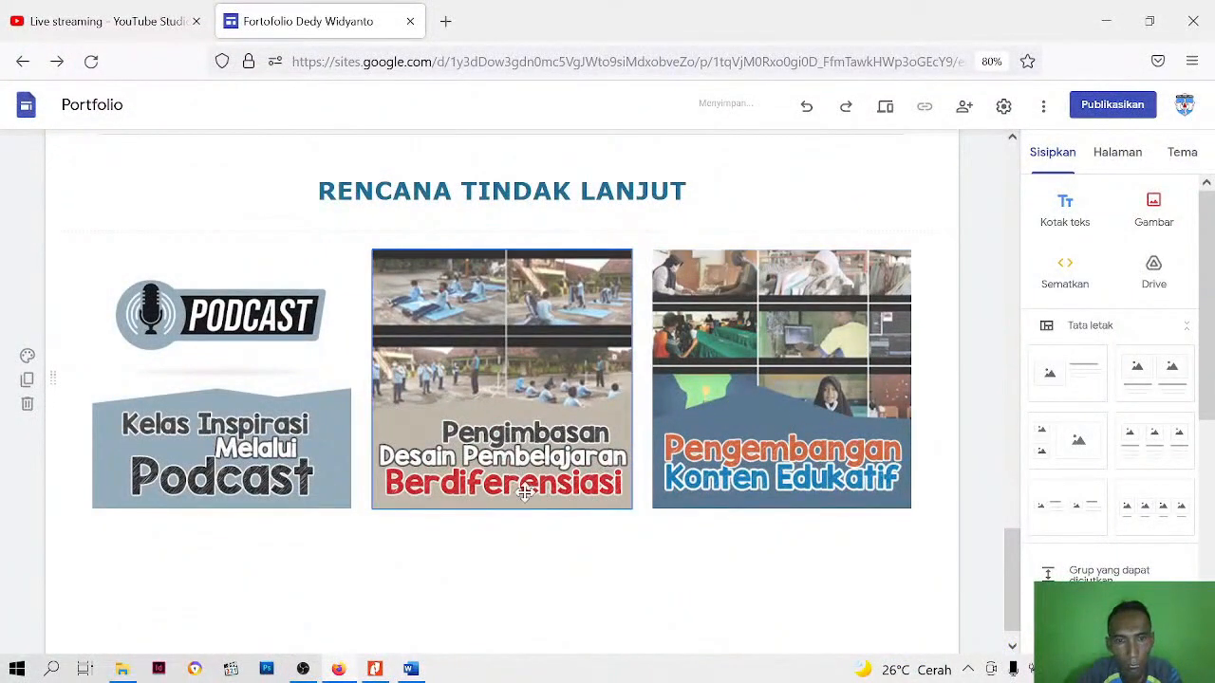
scroll(691, 463, up, 1)
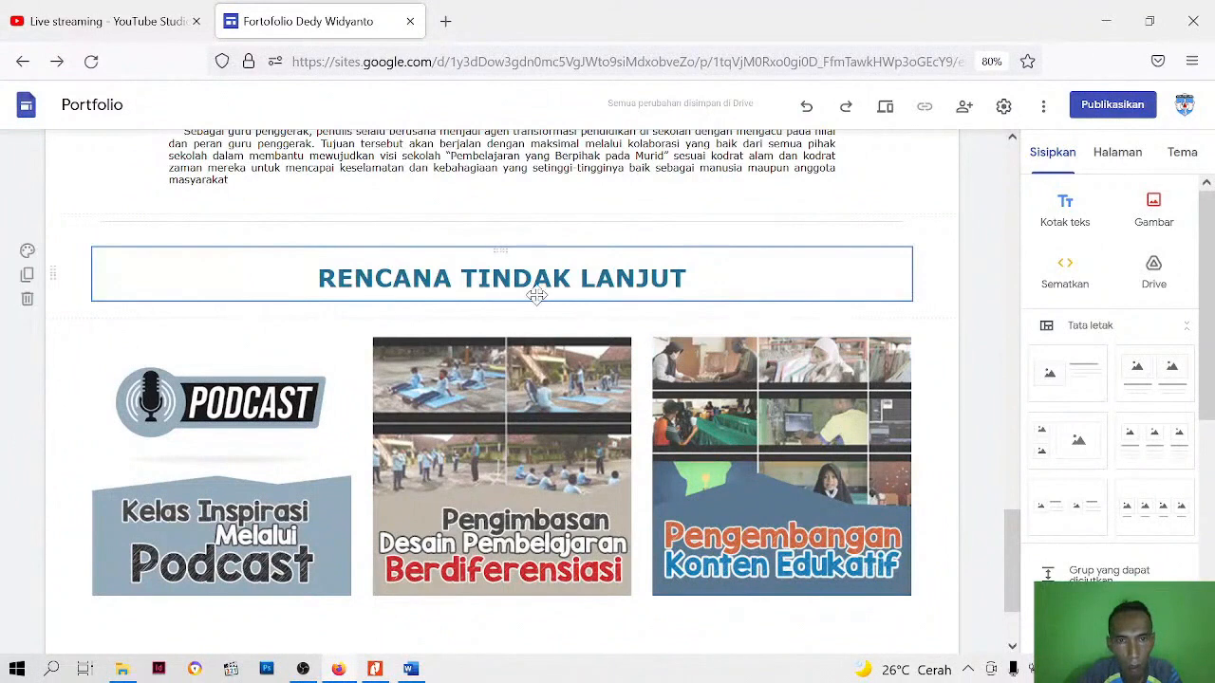
click(27, 251)
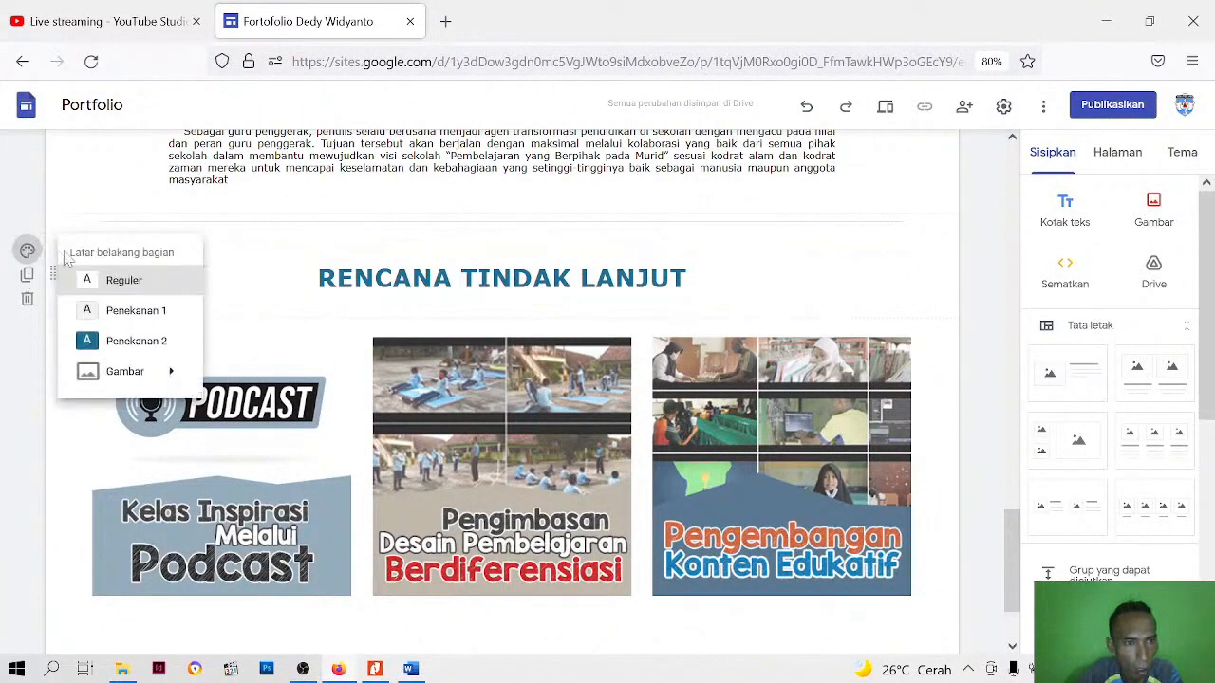
click(95, 311)
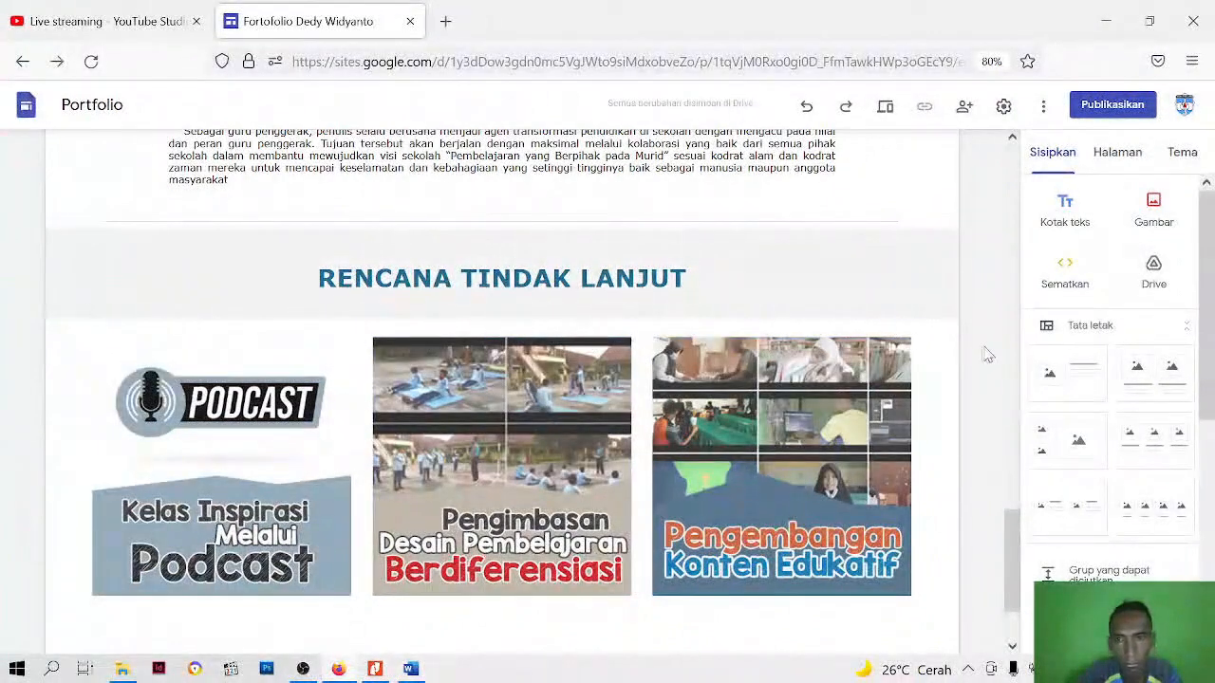
click(688, 278)
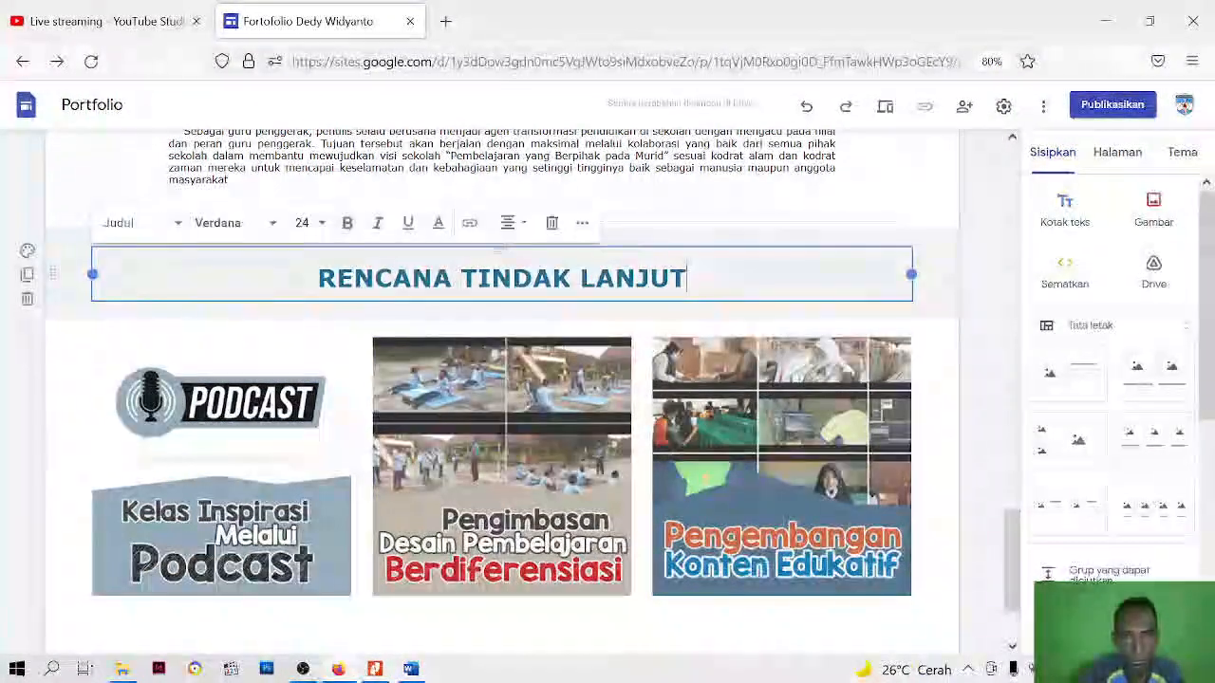
key(ctrl+a)
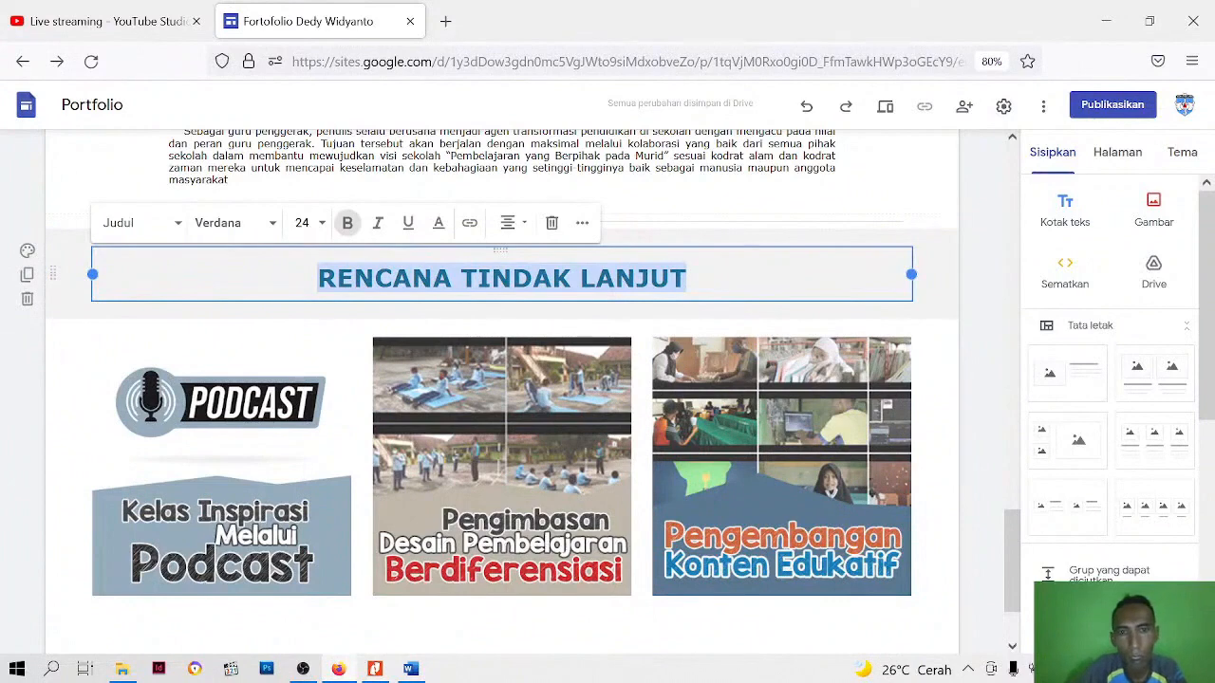
click(583, 224)
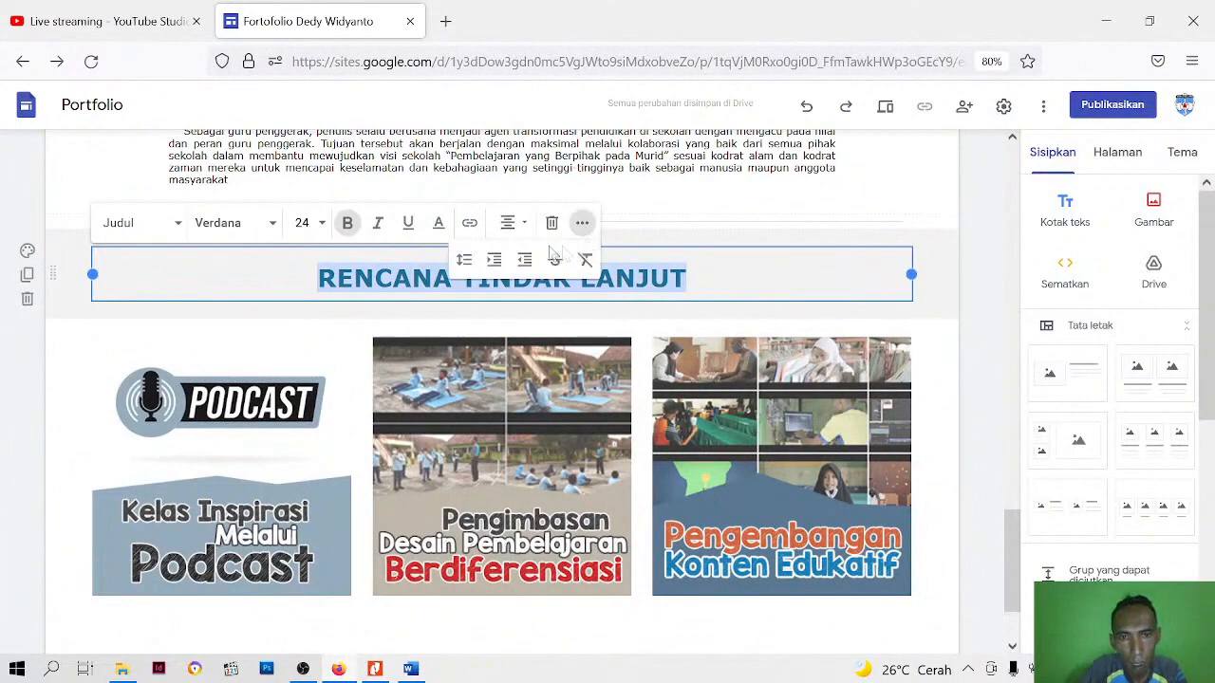
click(464, 259)
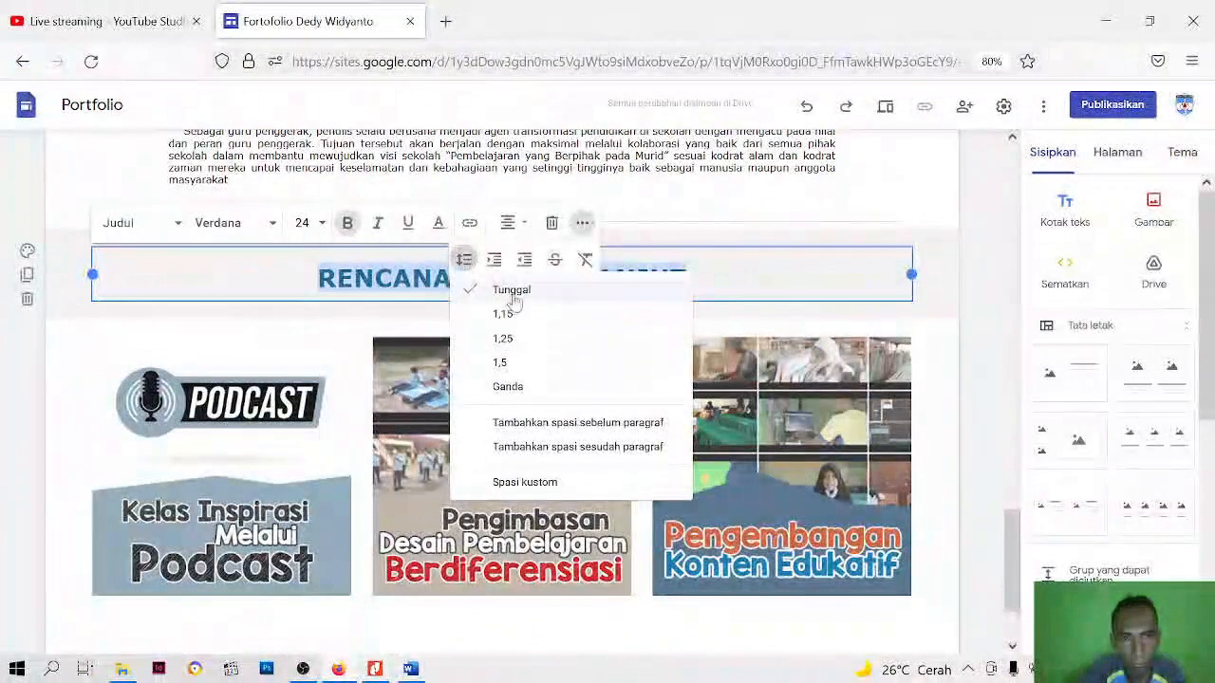
click(528, 484)
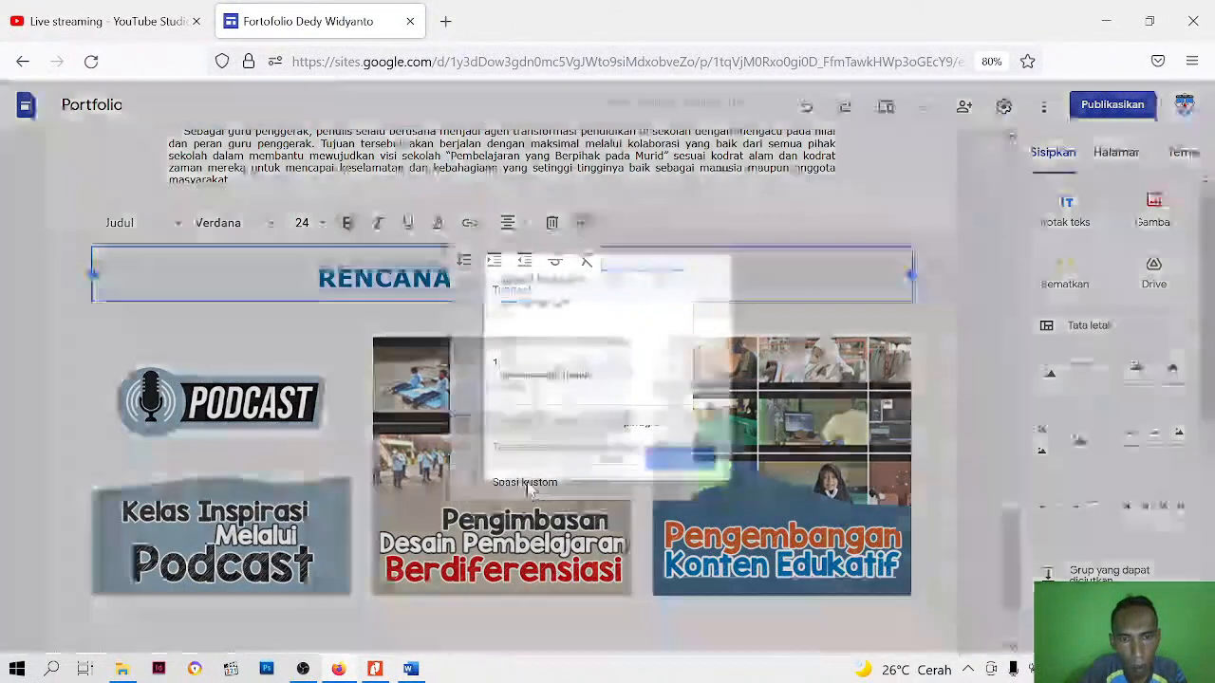
click(694, 474)
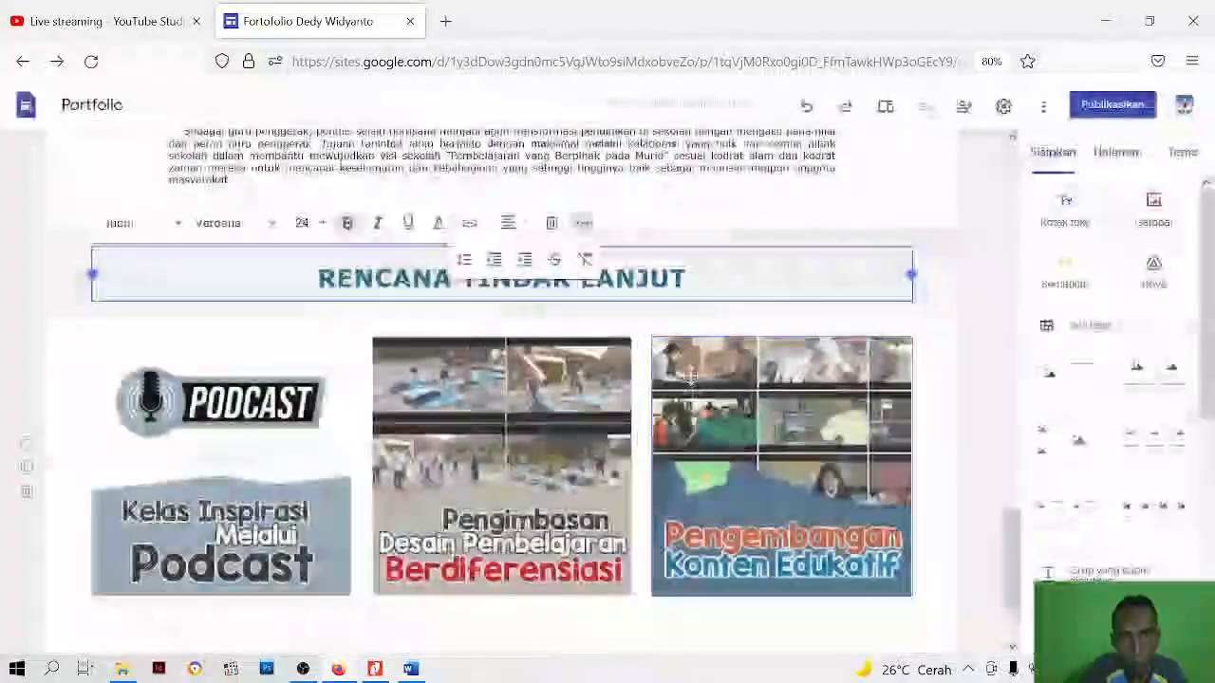
Set the RENCANA TINDAK LANJUT heading's font size to 18
key(ctrl+a)
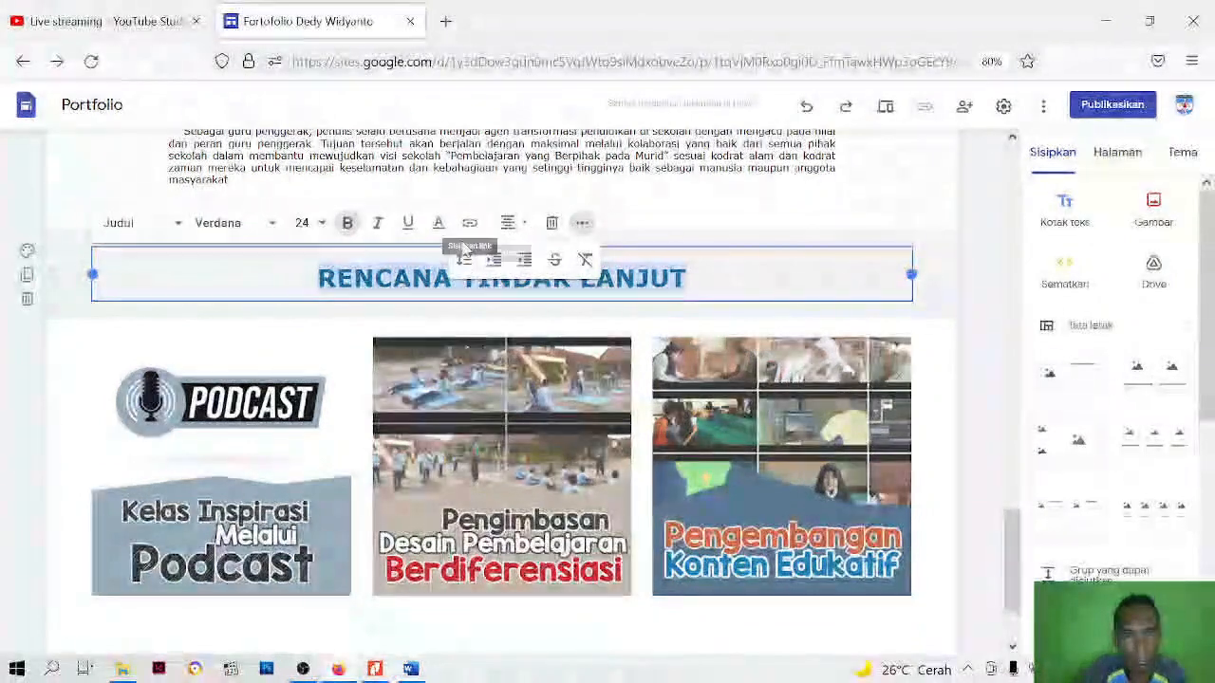
click(322, 224)
drag(316, 455, 324, 382)
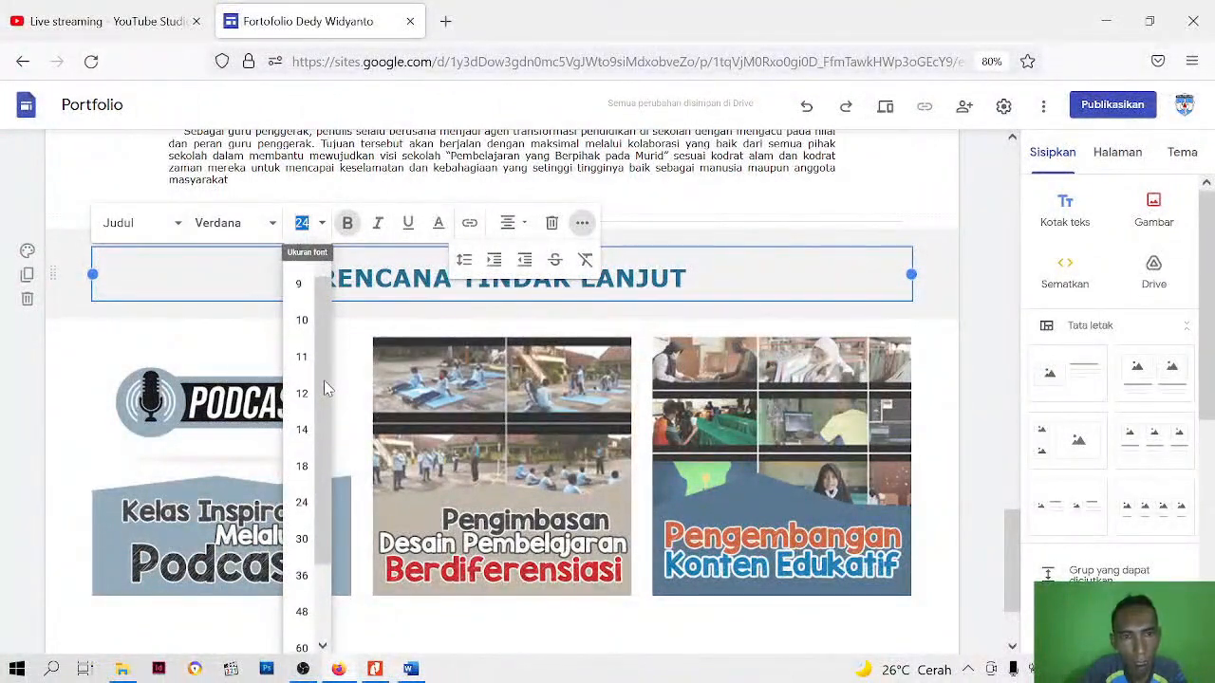
click(303, 467)
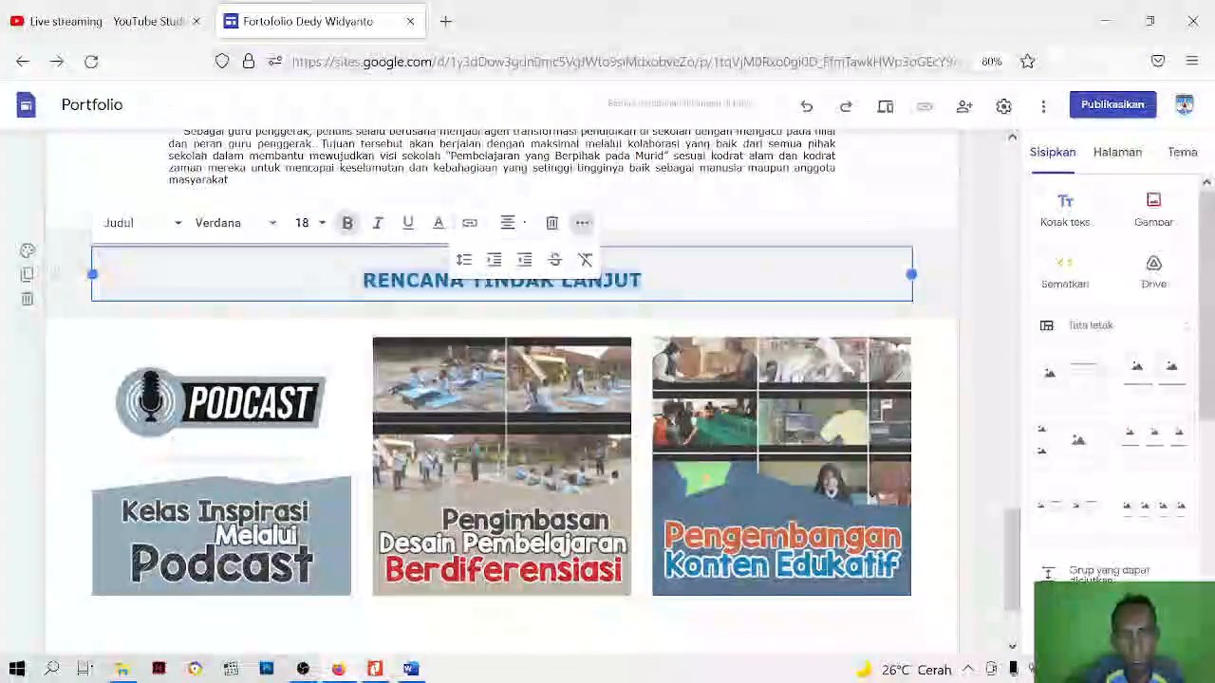
click(957, 309)
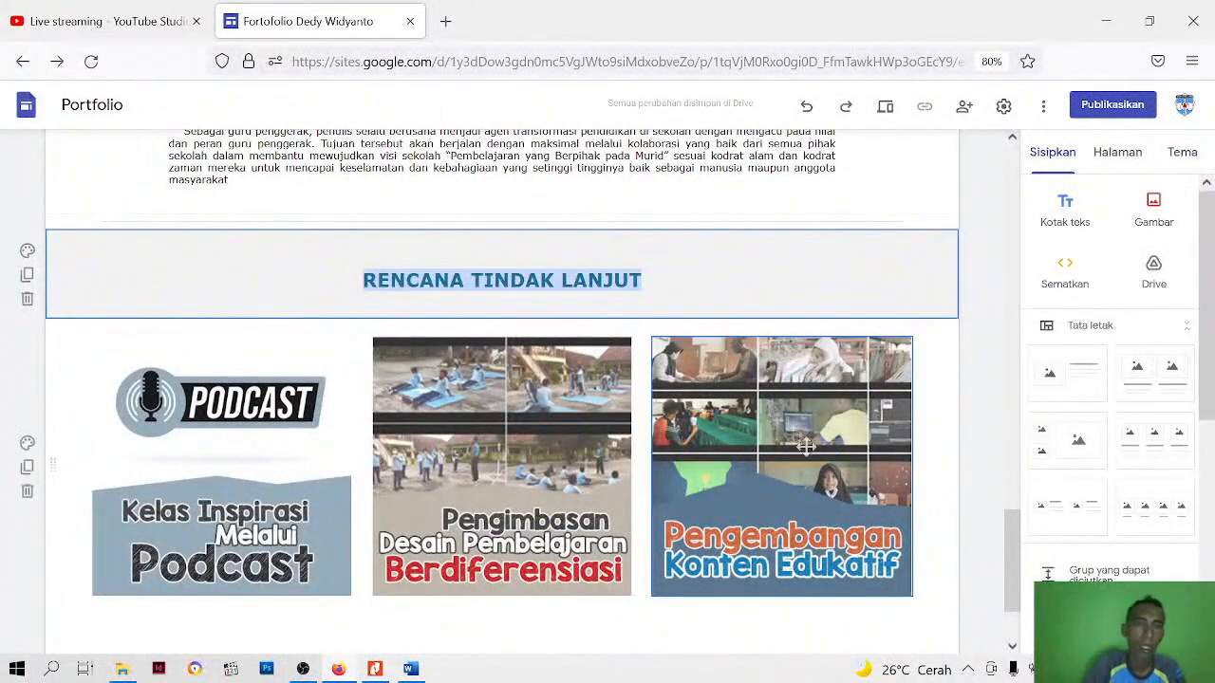
click(968, 409)
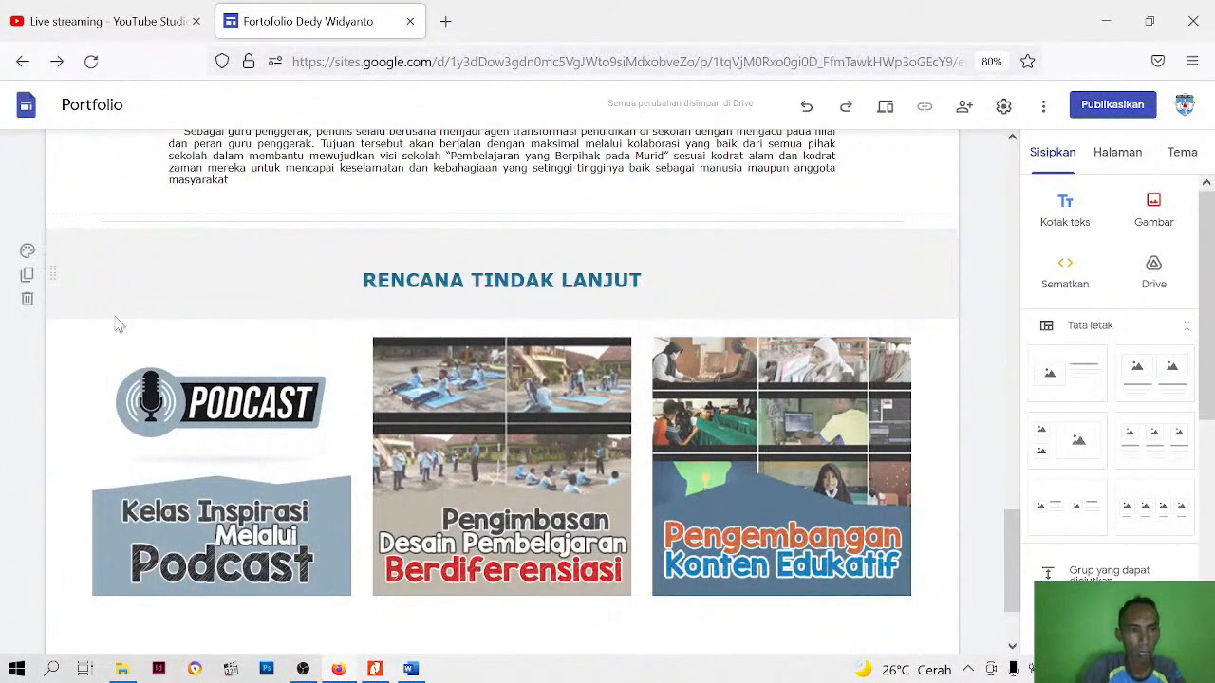
Try to move the Pengembangan Konten Edukatif image into the RENCANA TINDAK LANJUT heading's section, and undo the move
click(303, 444)
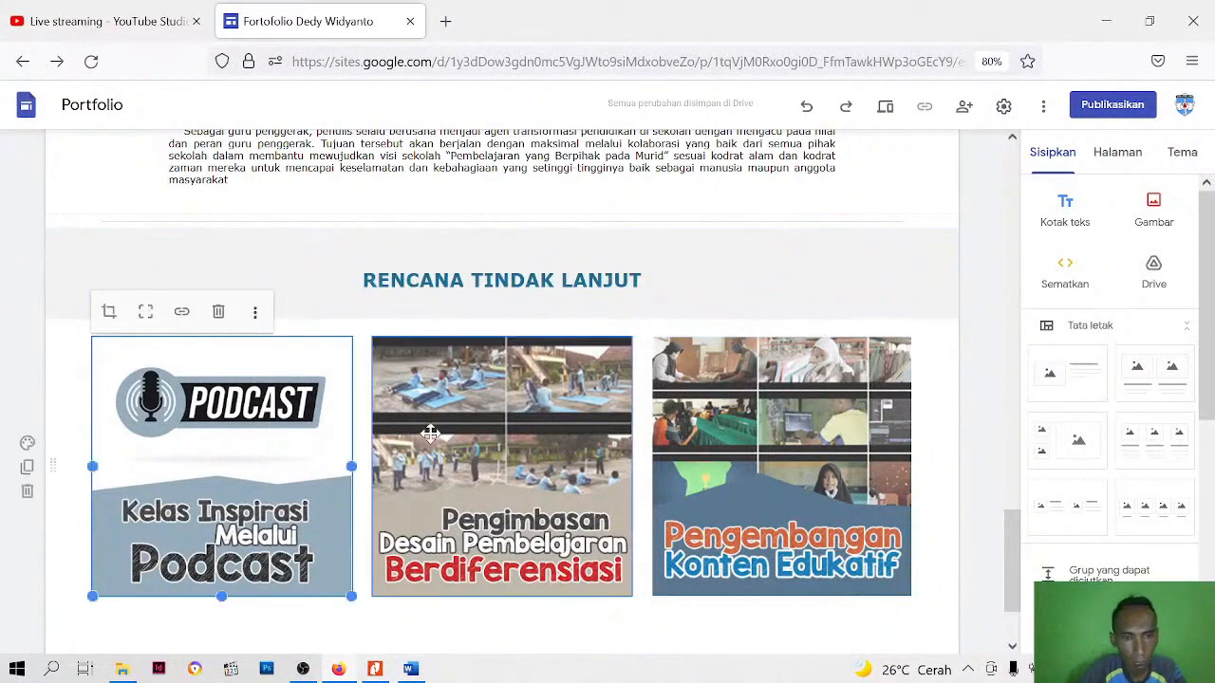
drag(744, 448, 743, 306)
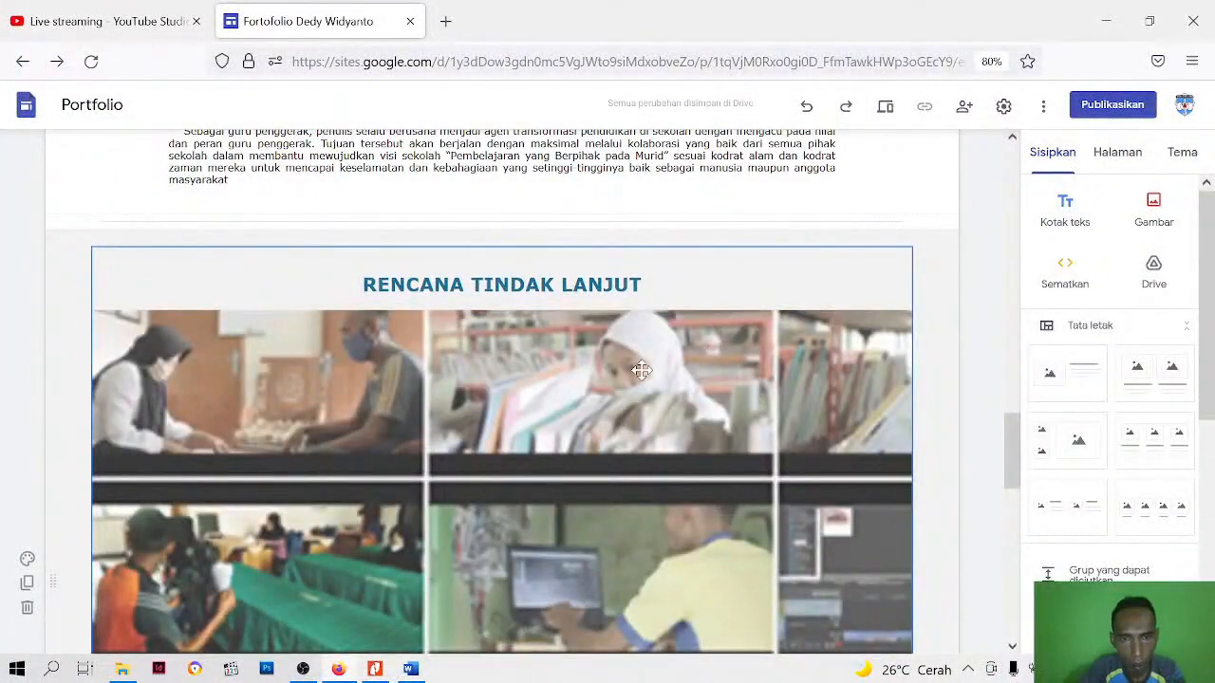
scroll(641, 370, down, 5)
scroll(642, 370, up, 3)
scroll(641, 370, down, 4)
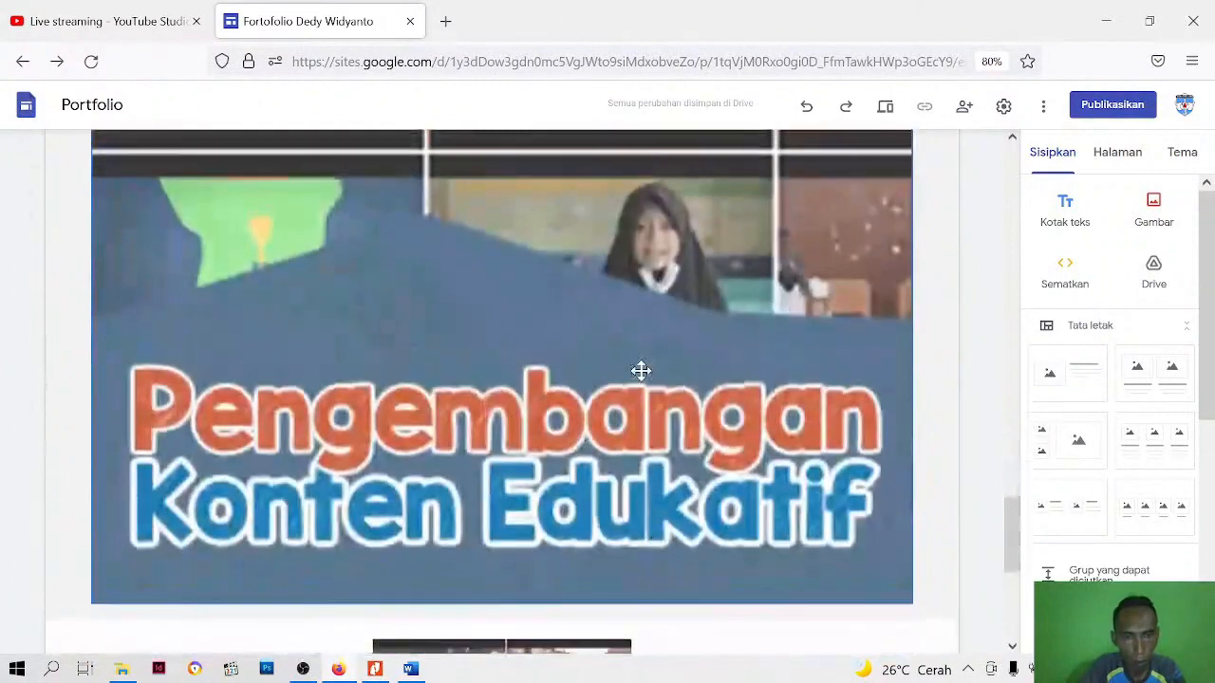
key(ctrl+z)
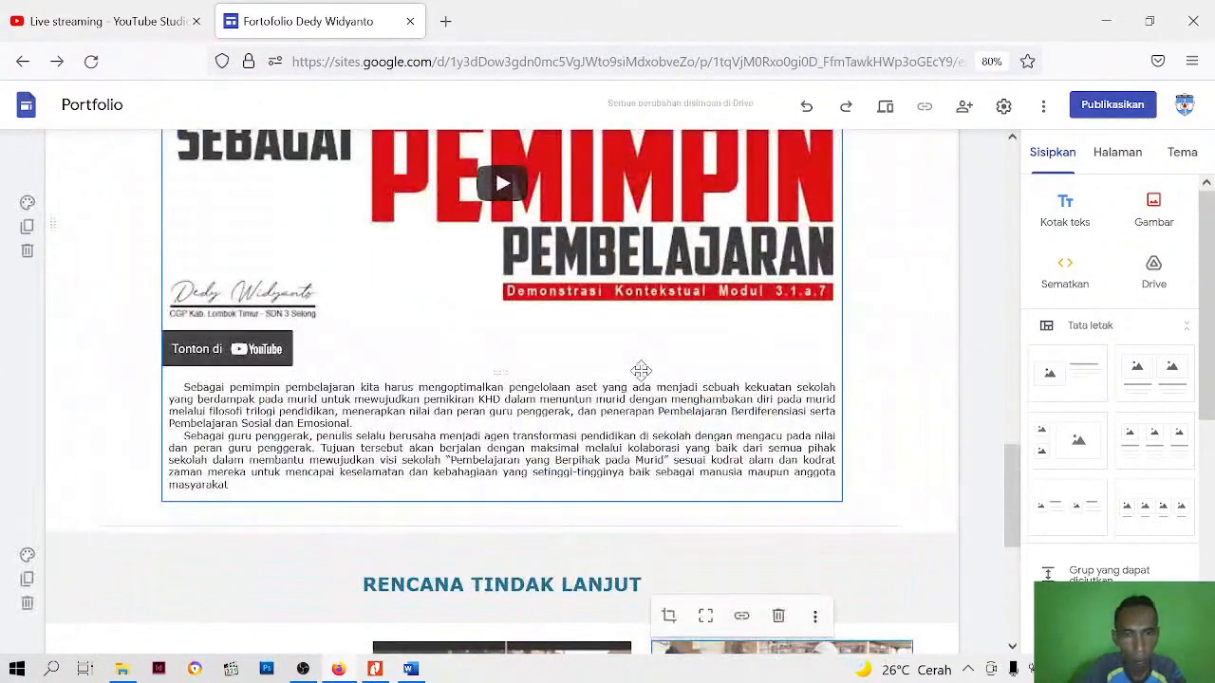
Insert a divider beneath the row of three RENCANA TINDAK LANJUT images
scroll(635, 376, down, 5)
click(594, 575)
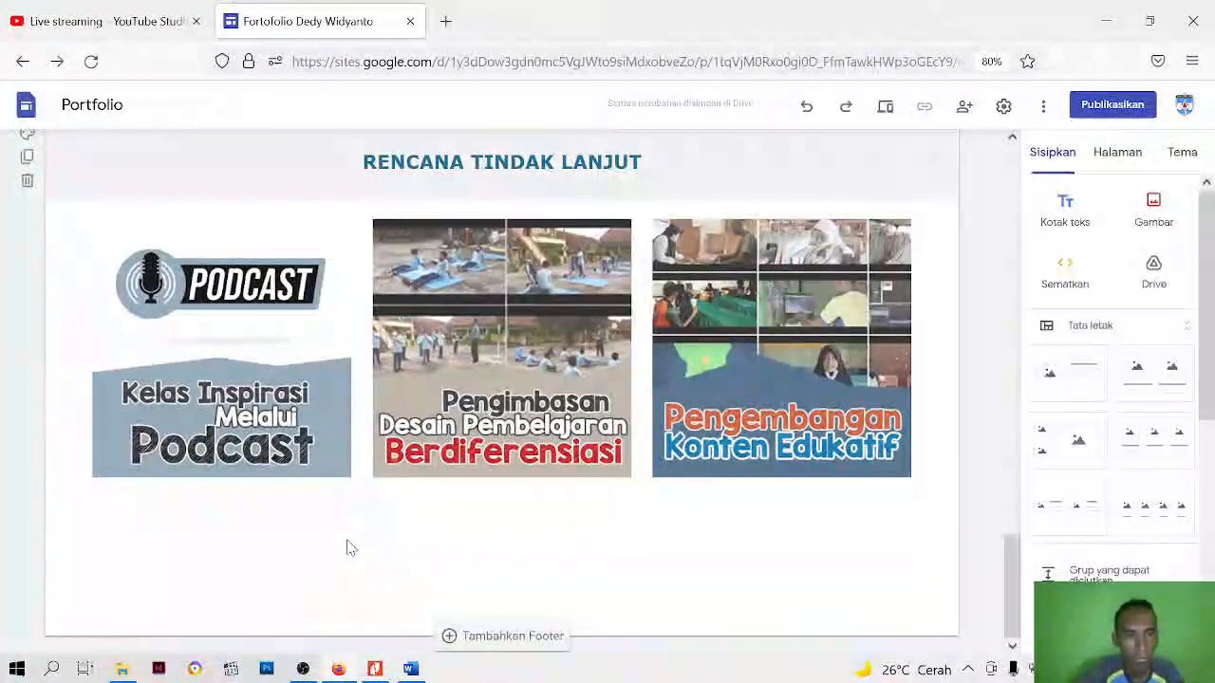
click(373, 474)
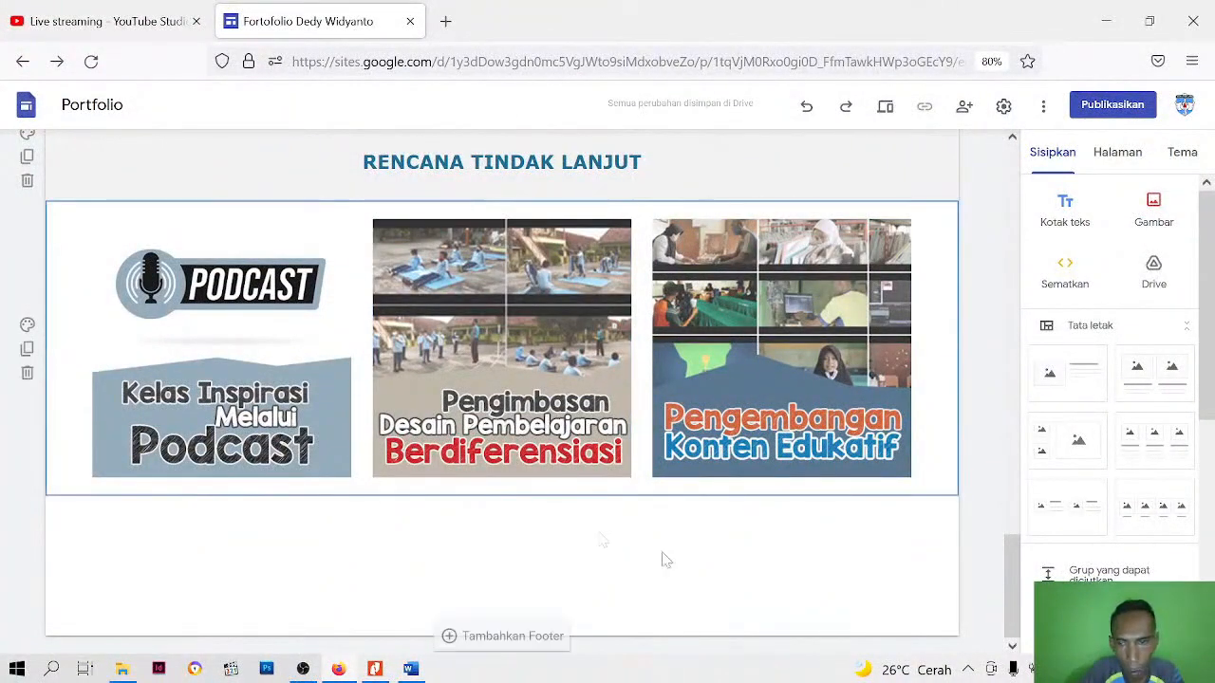
scroll(1089, 526, down, 1)
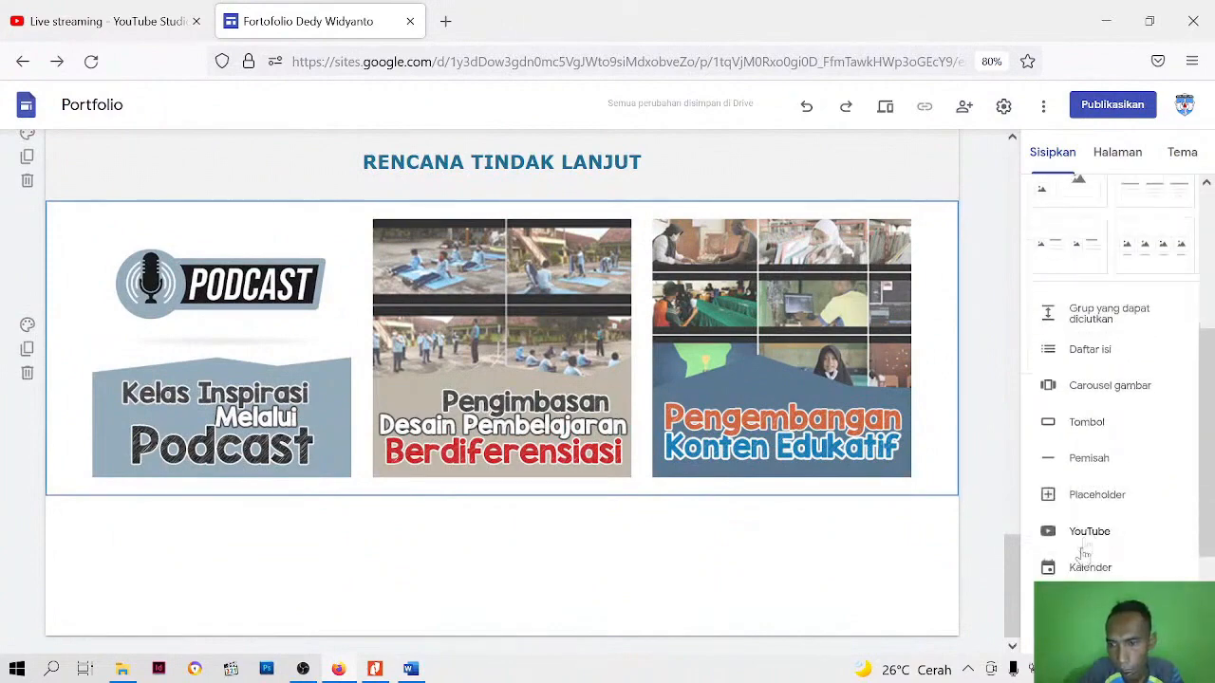
click(1092, 459)
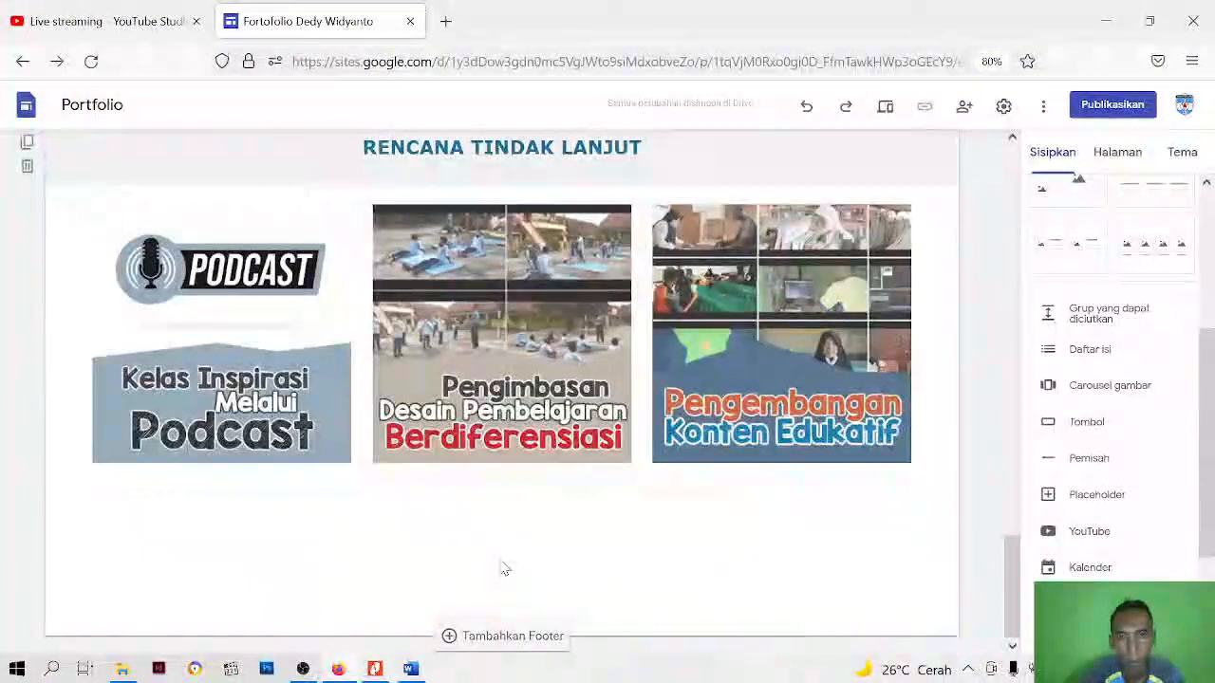
Preview the site in phone size, examine how the RENCANA TINDAK LANJUT heading and images are laid out, and return to editing
scroll(504, 568, up, 7)
click(884, 107)
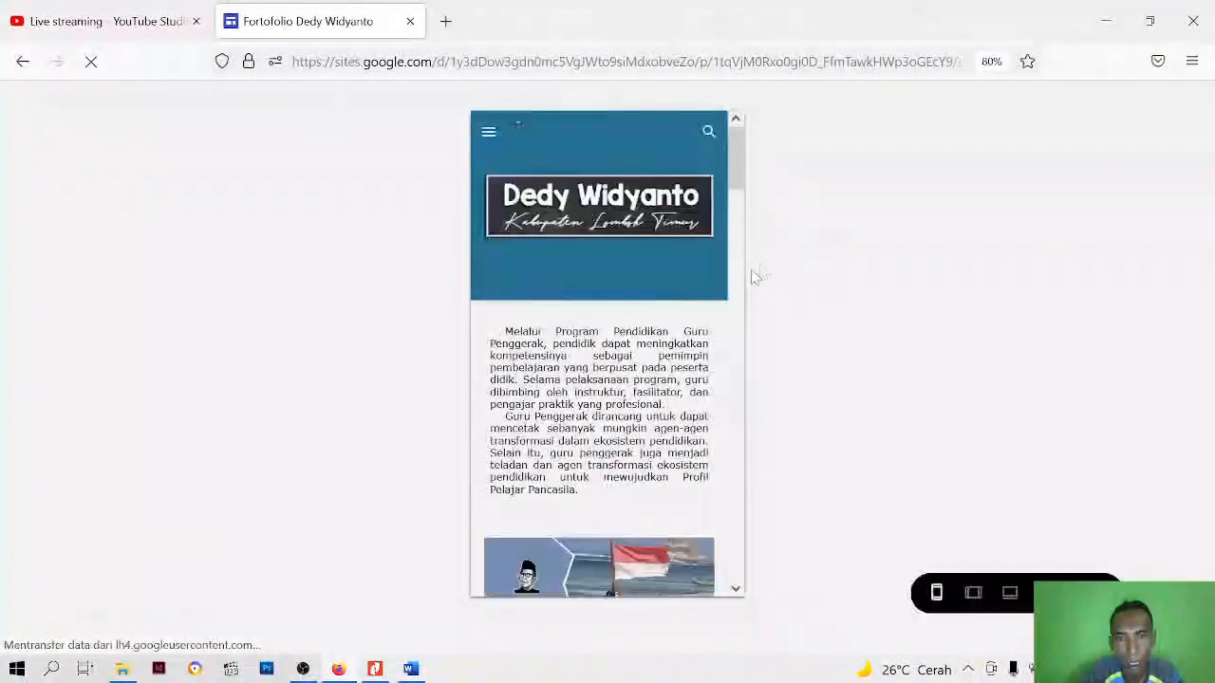
scroll(662, 288, down, 10)
scroll(661, 291, down, 15)
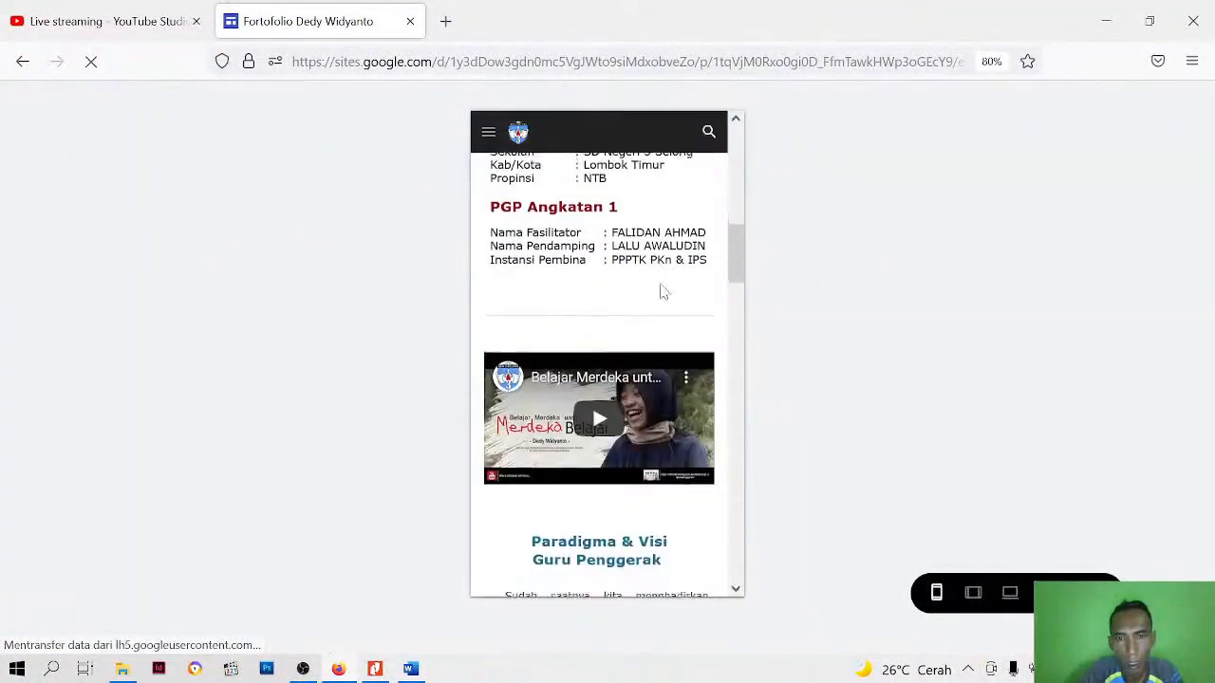
scroll(662, 292, up, 4)
scroll(663, 292, down, 10)
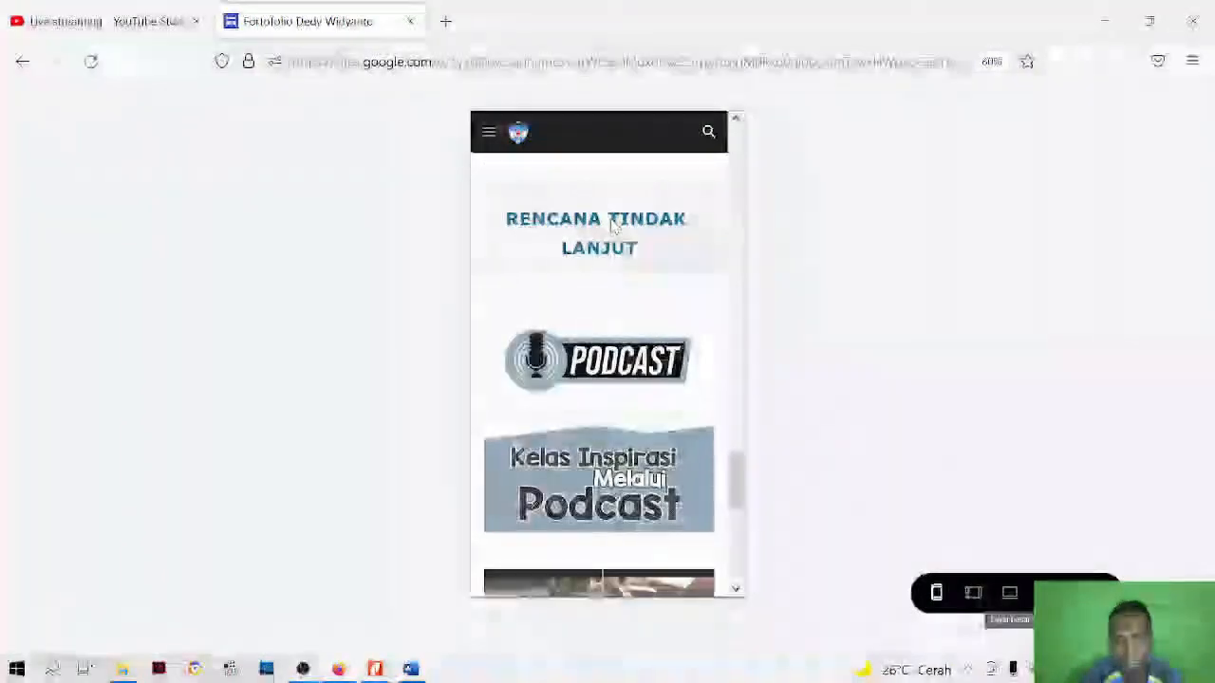
scroll(608, 287, up, 3)
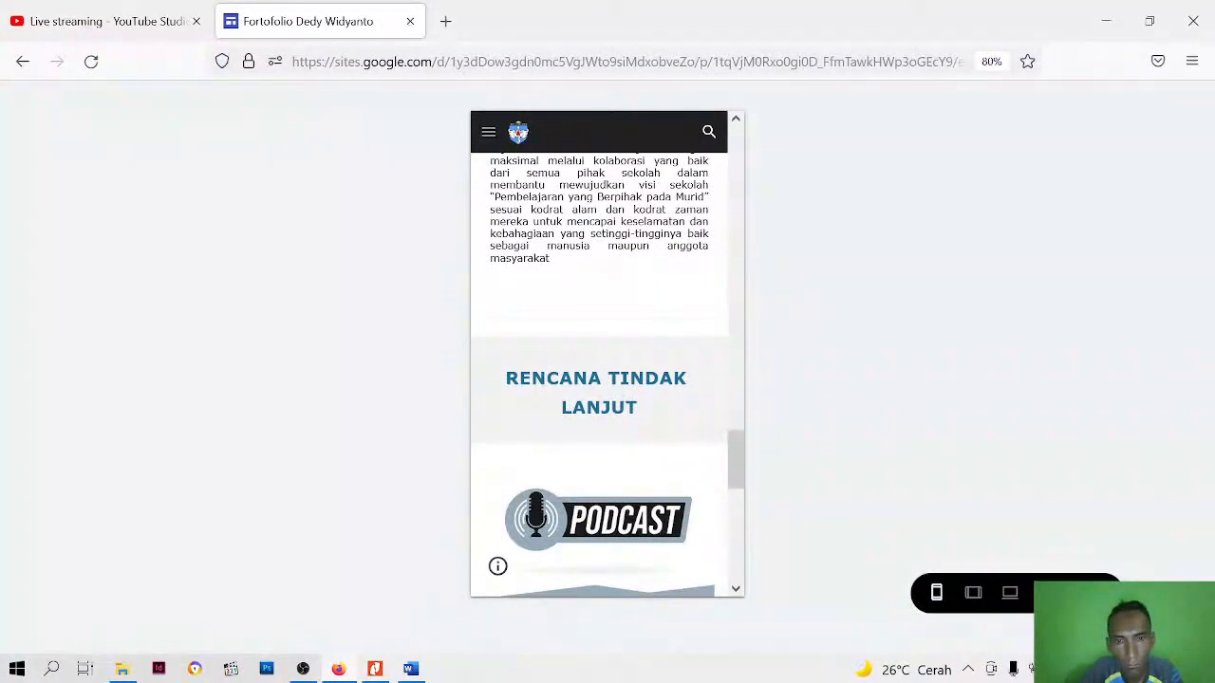
click(1096, 592)
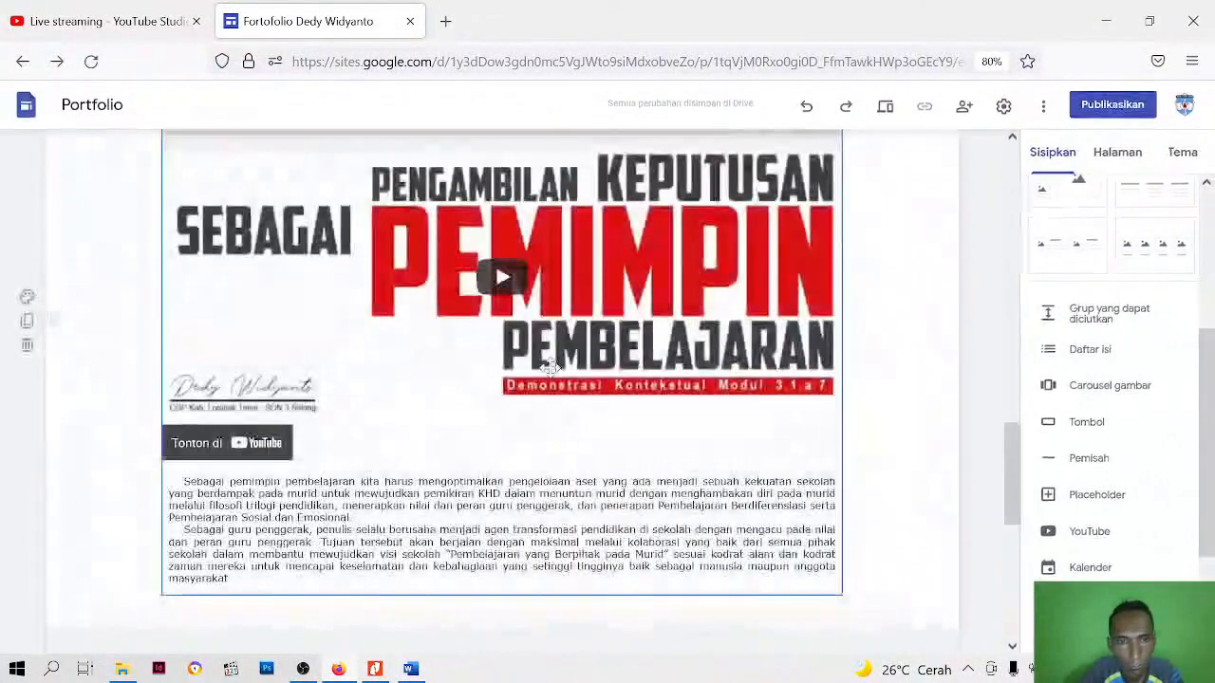
Set the RENCANA TINDAK LANJUT heading's font size to 14 and open the site preview
scroll(548, 368, down, 5)
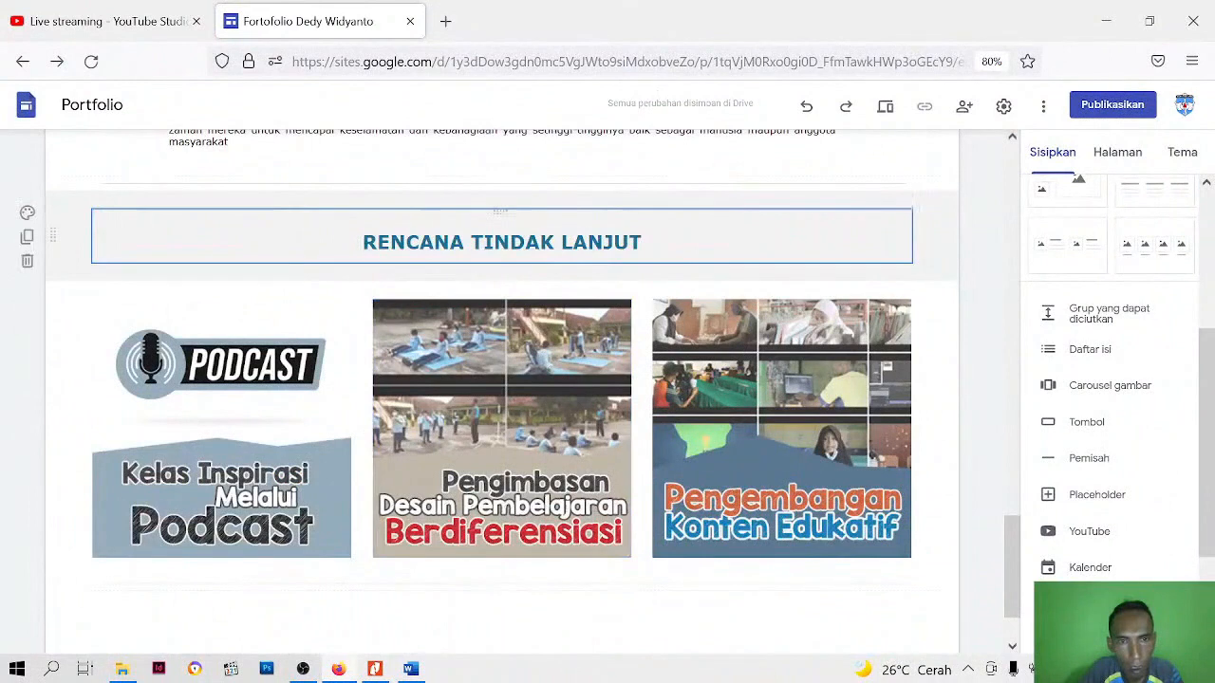
drag(363, 243, 644, 243)
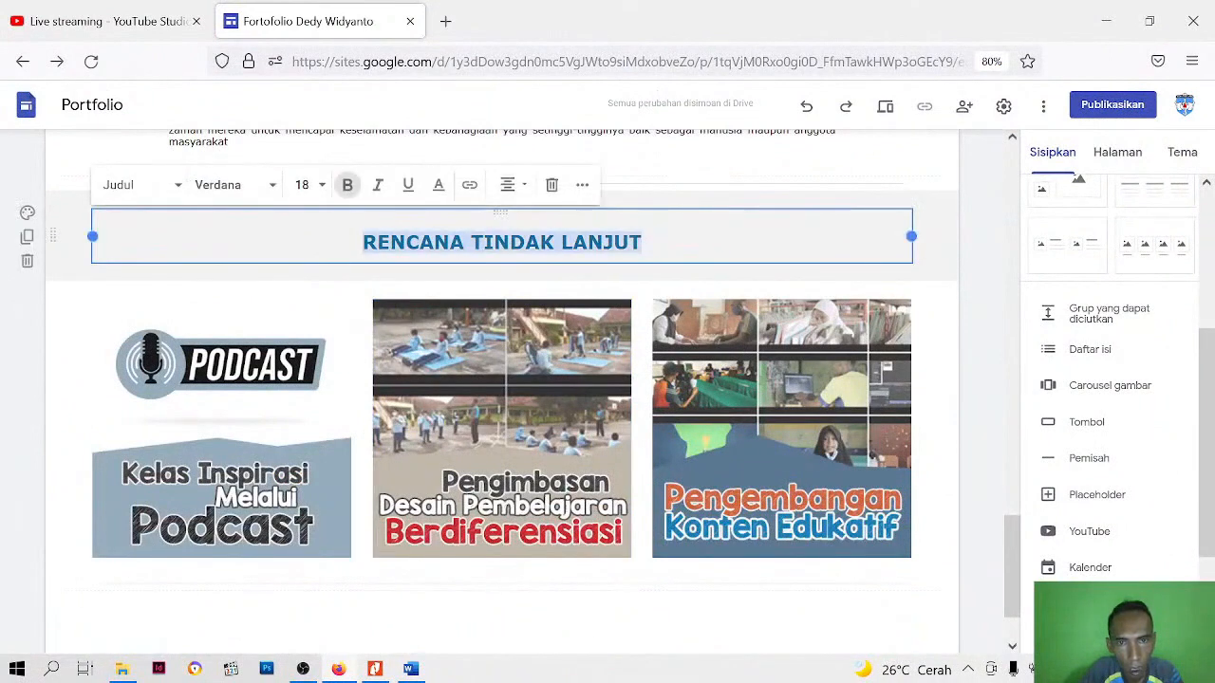
click(321, 185)
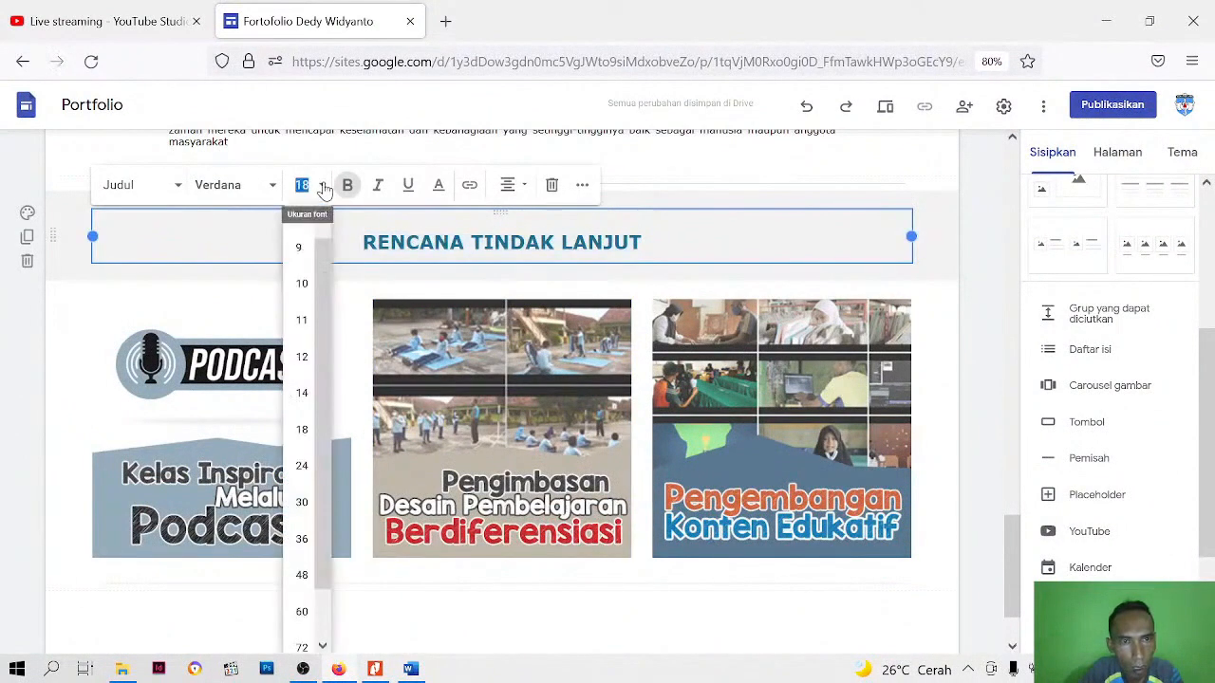
click(302, 392)
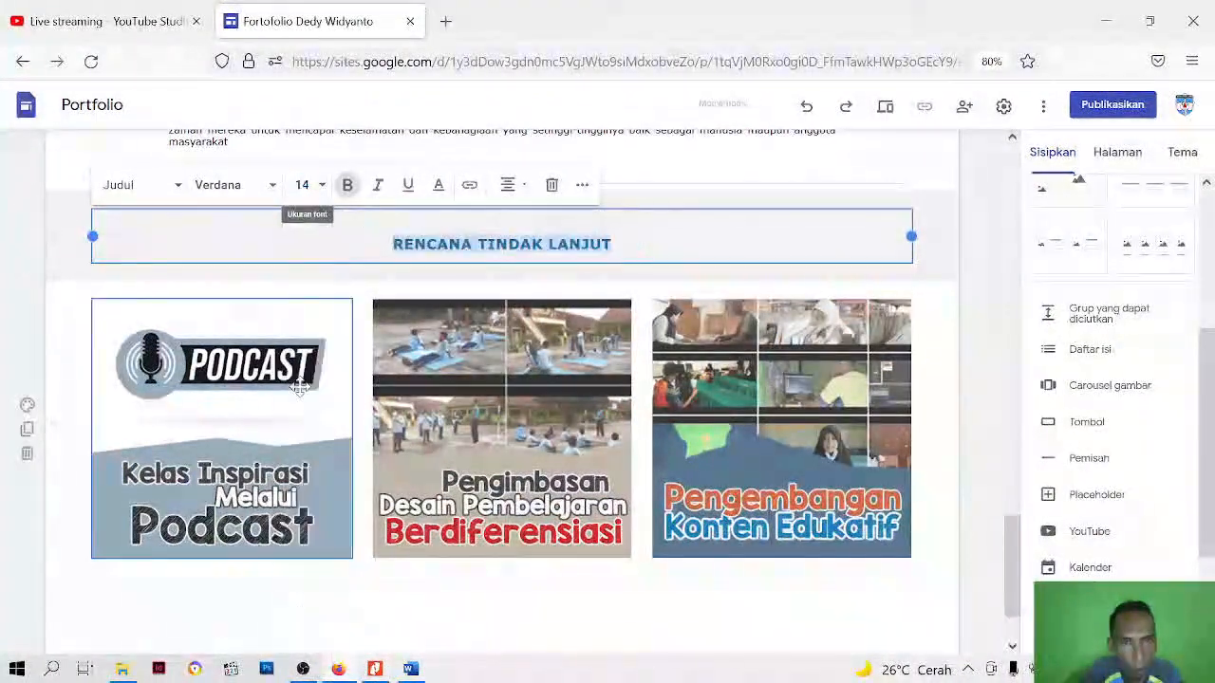
click(977, 299)
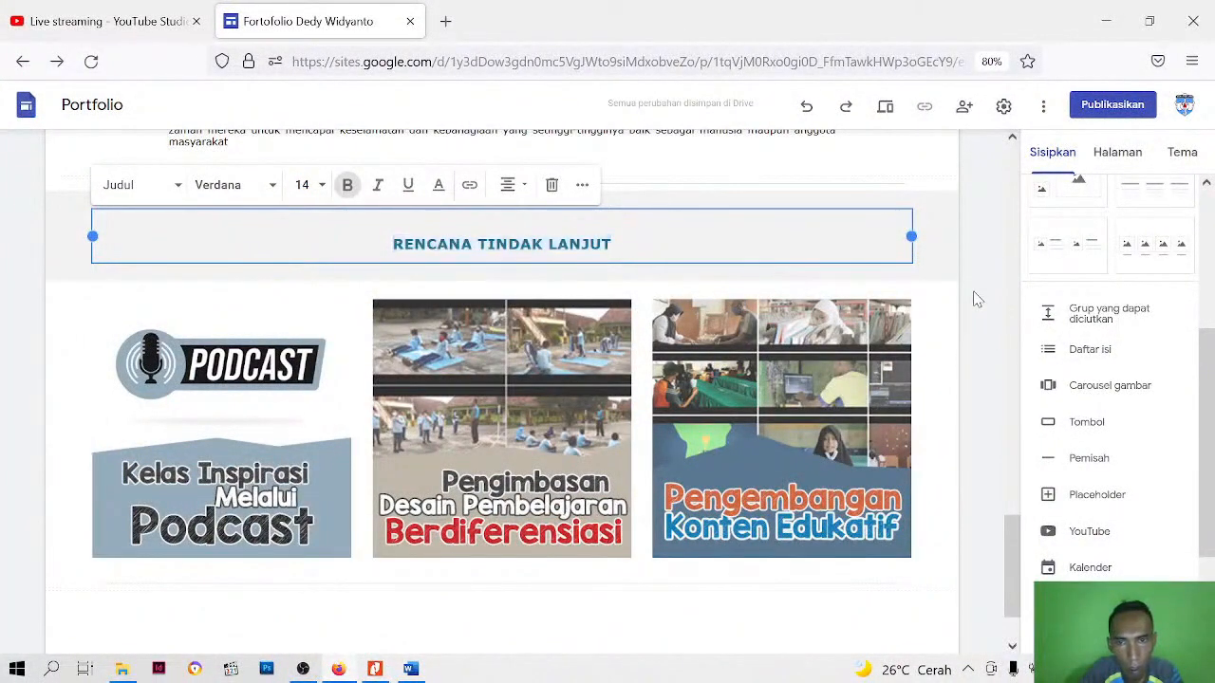
click(885, 108)
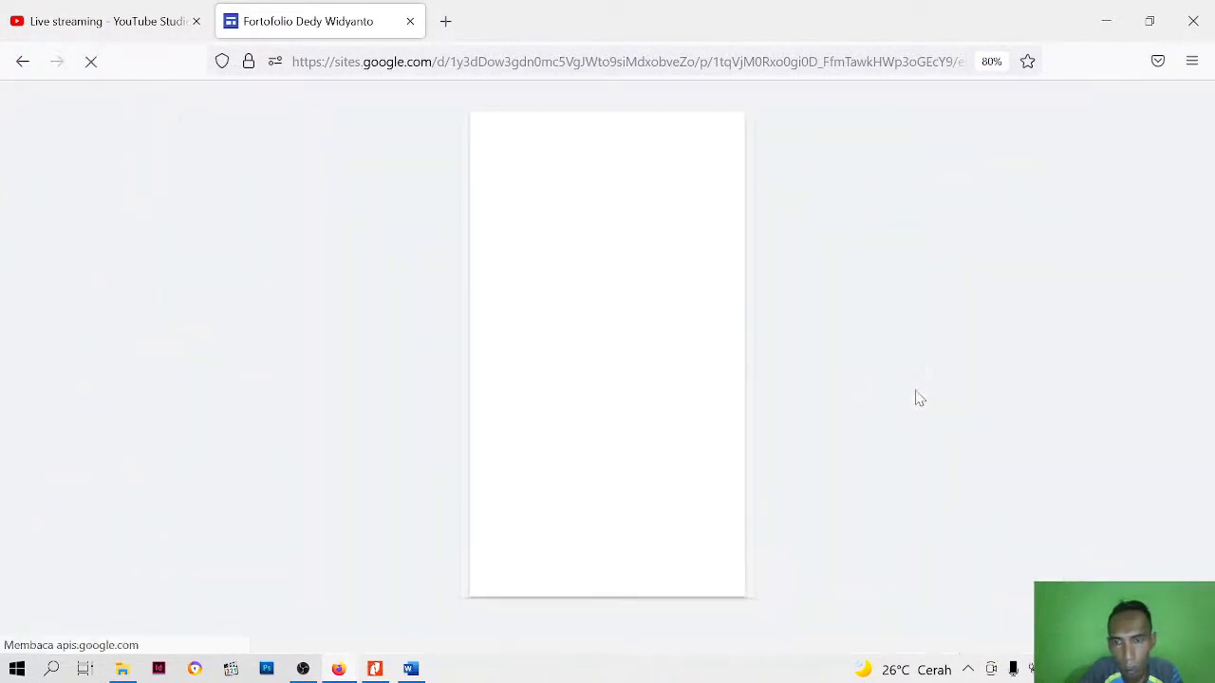
Examine in the phone-size preview how the RENCANA TINDAK LANJUT heading and images are laid out, and return to editing
scroll(637, 289, down, 5)
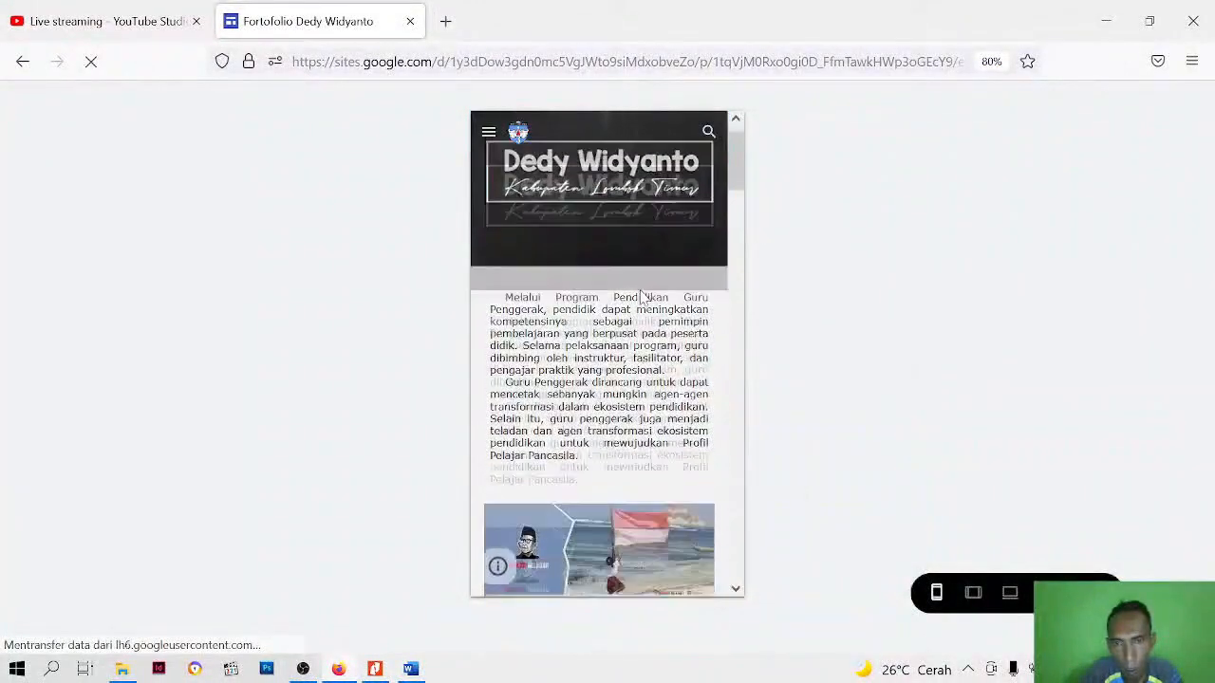
scroll(640, 298, down, 10)
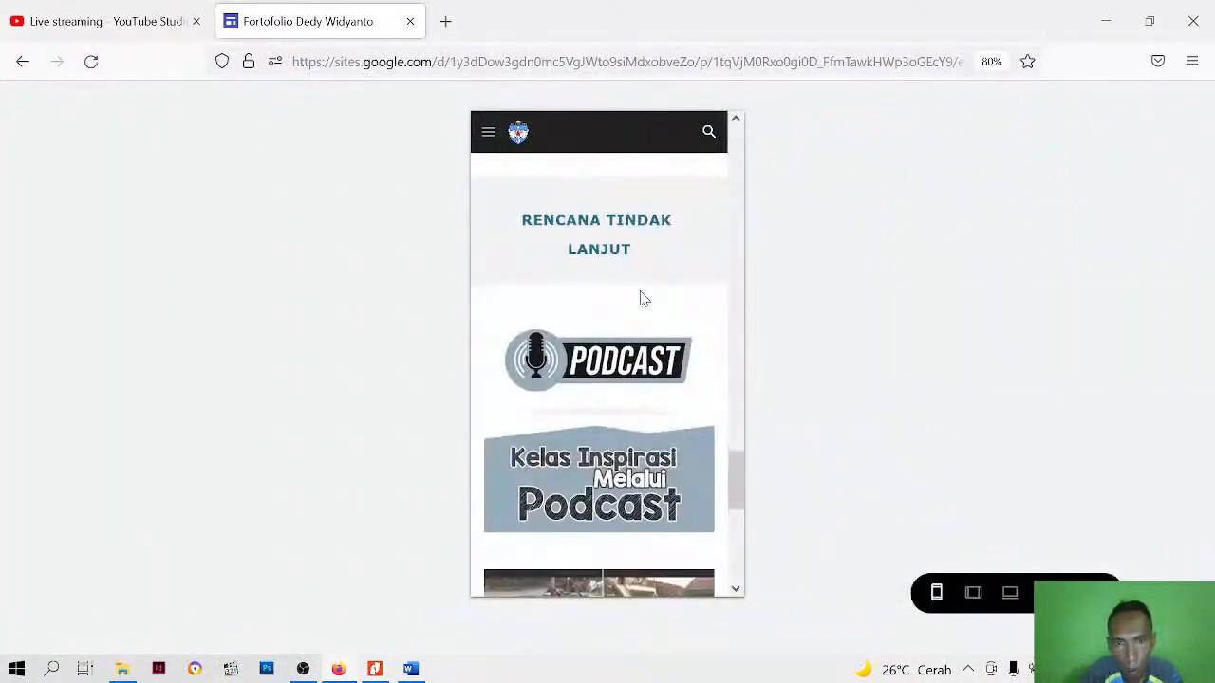
scroll(640, 298, up, 3)
scroll(654, 323, down, 5)
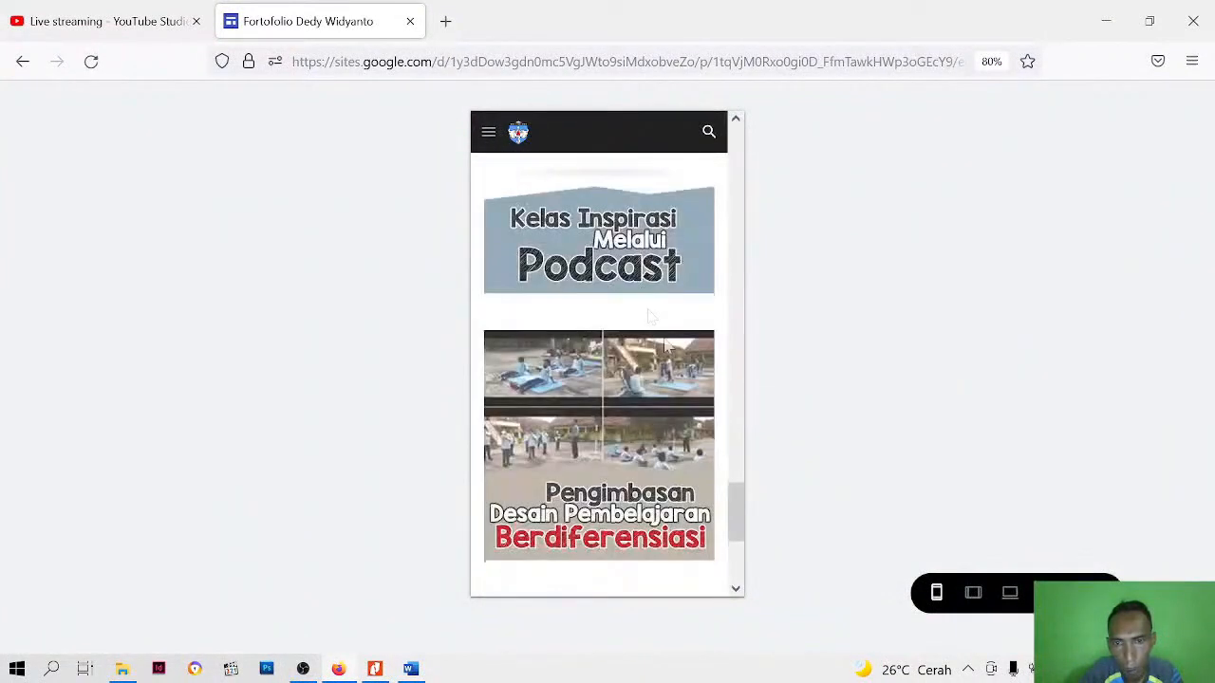
scroll(656, 349, up, 4)
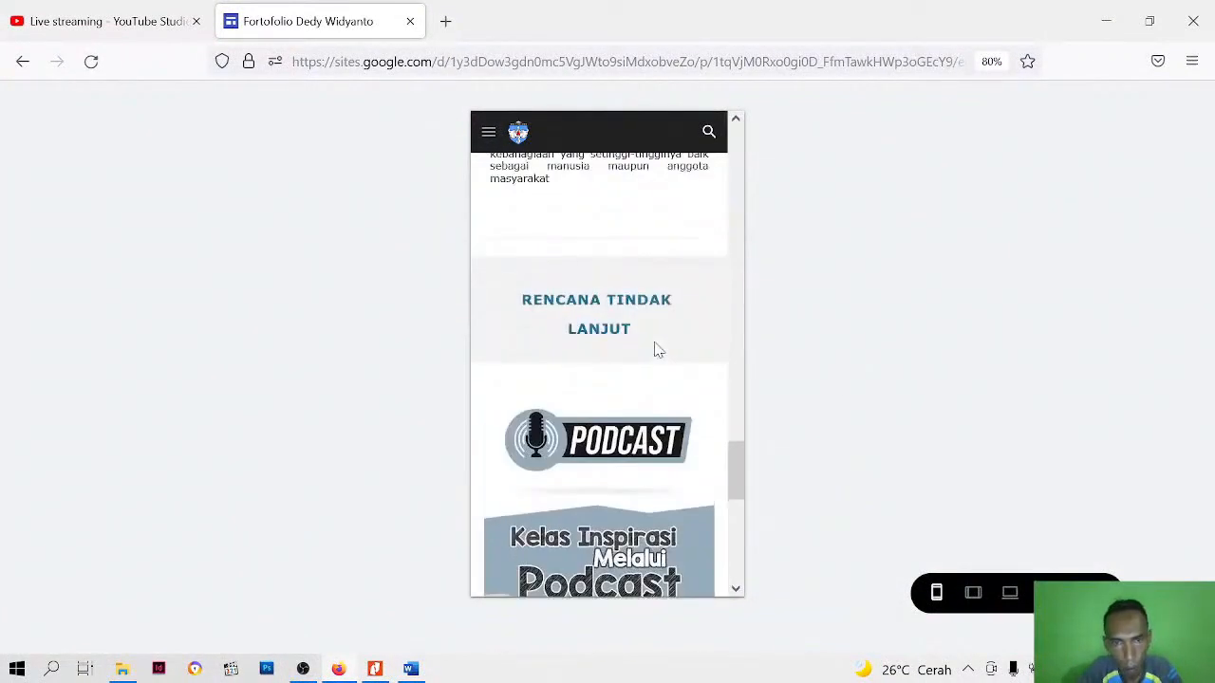
key(ctrl+plus)
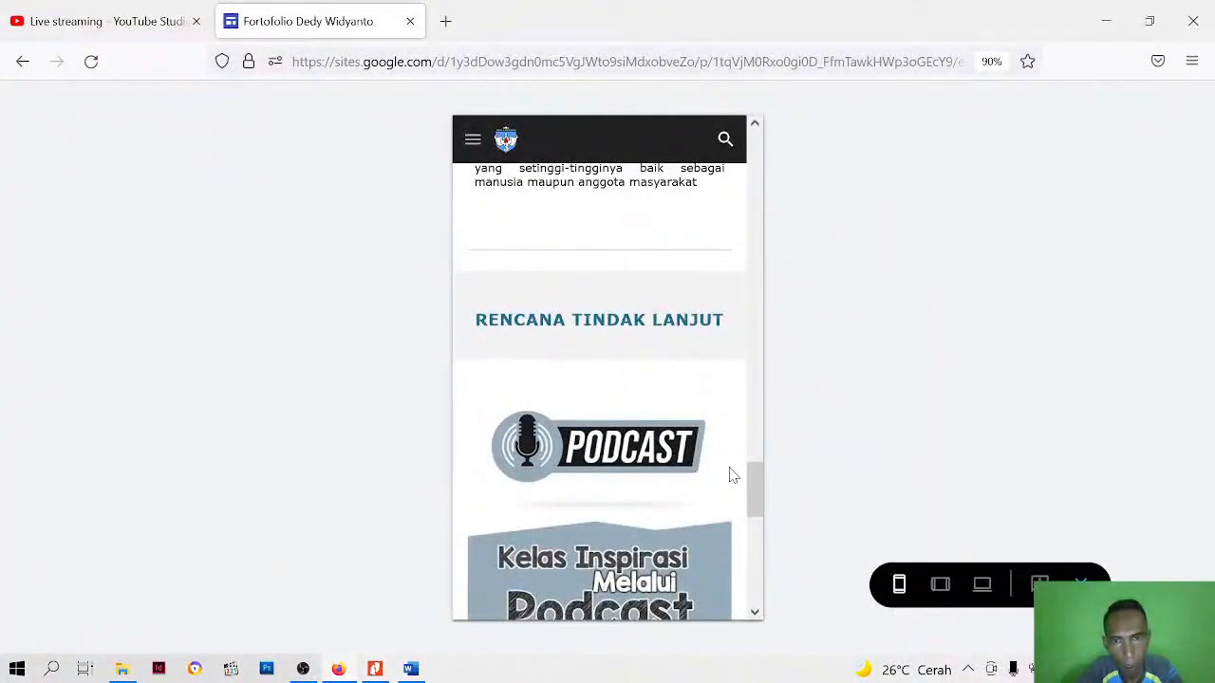
scroll(729, 472, down, 3)
scroll(731, 475, down, 3)
scroll(731, 475, up, 8)
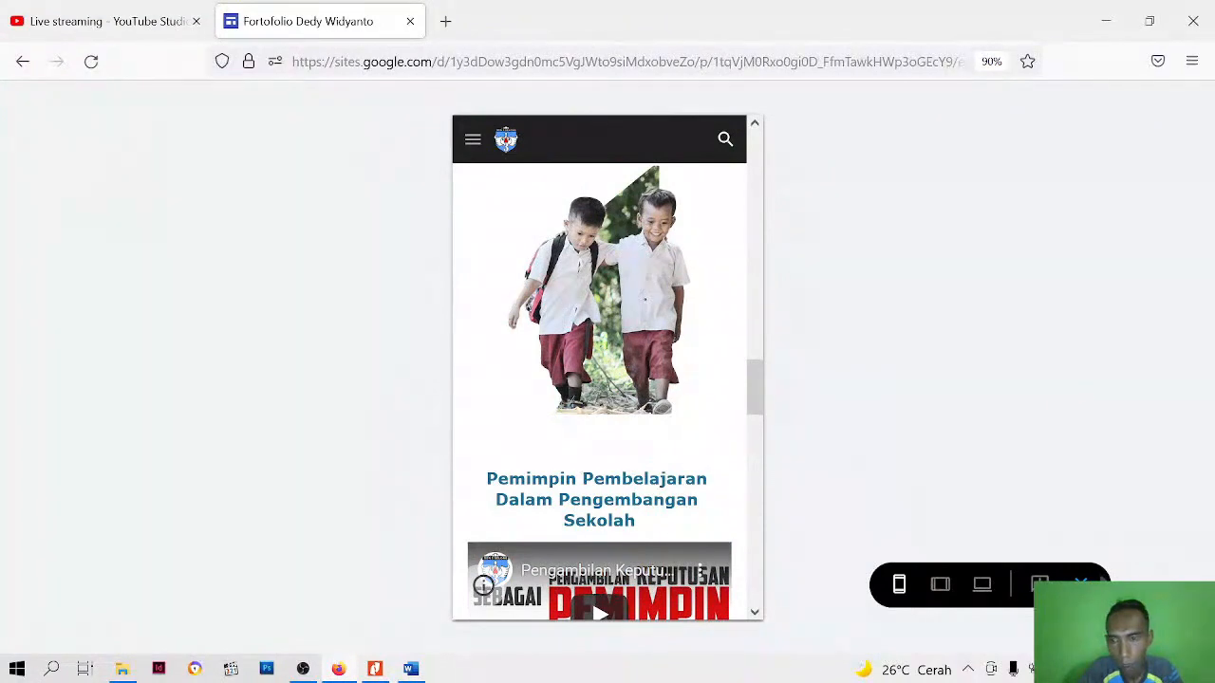
key(Escape)
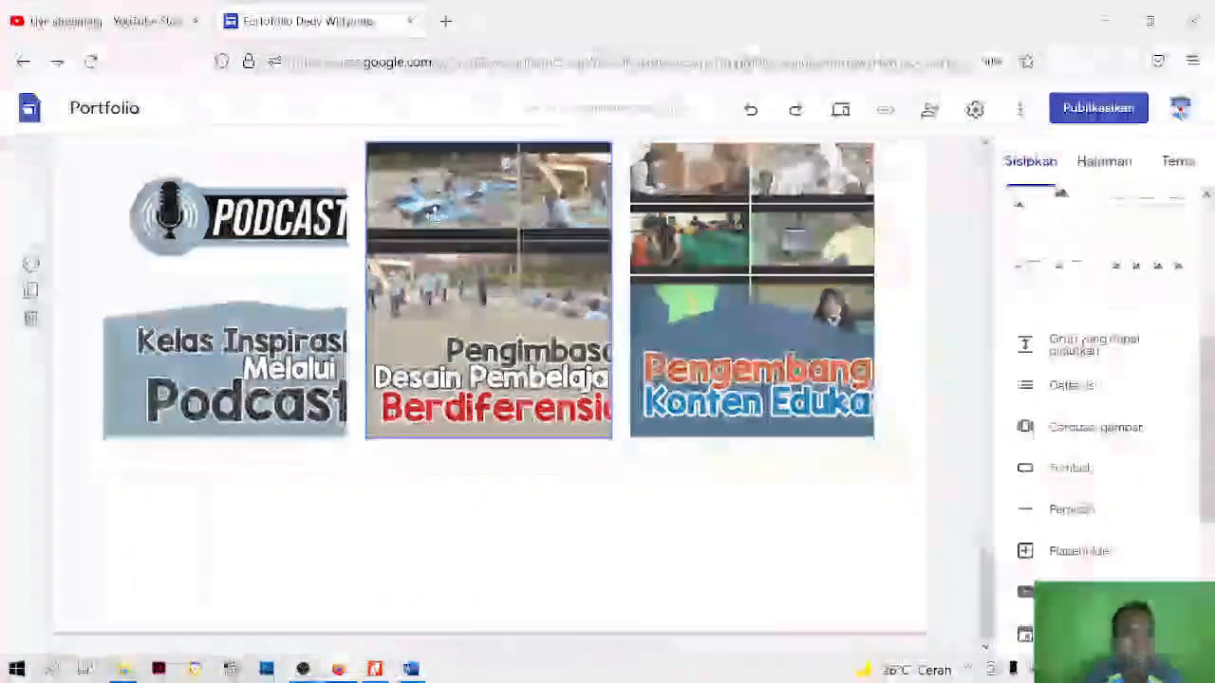
Open a new blank browser tab and return to the portfolio site's editor
click(445, 20)
click(417, 27)
click(523, 28)
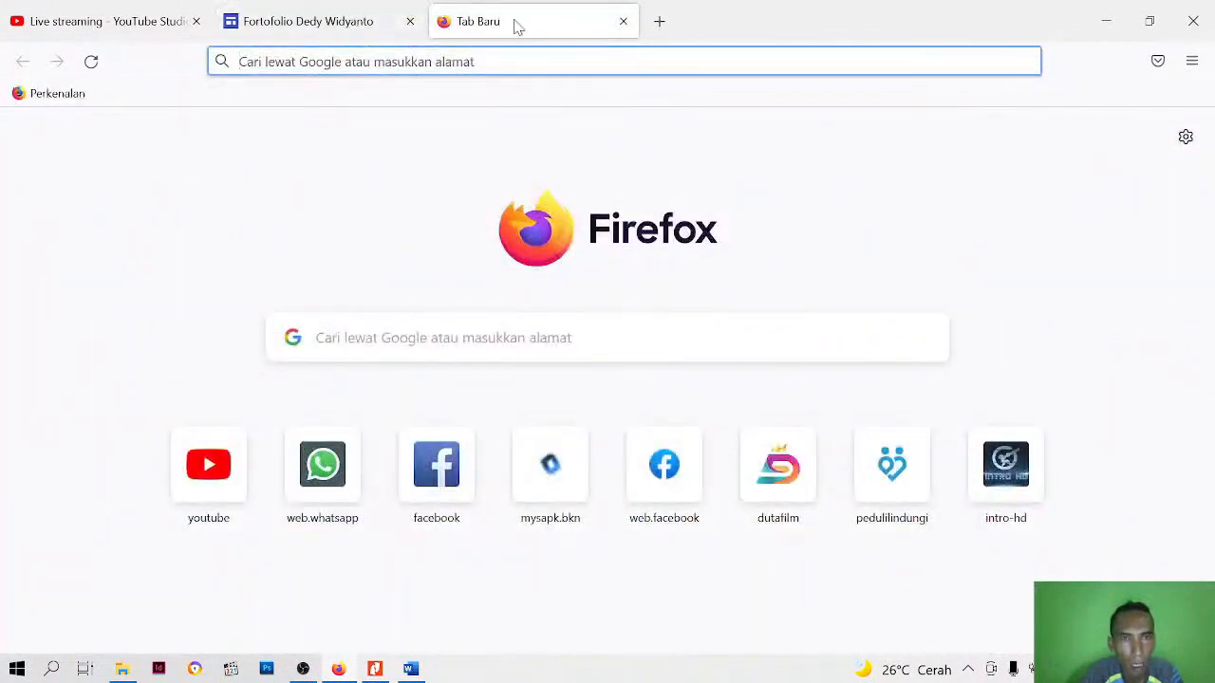
click(311, 21)
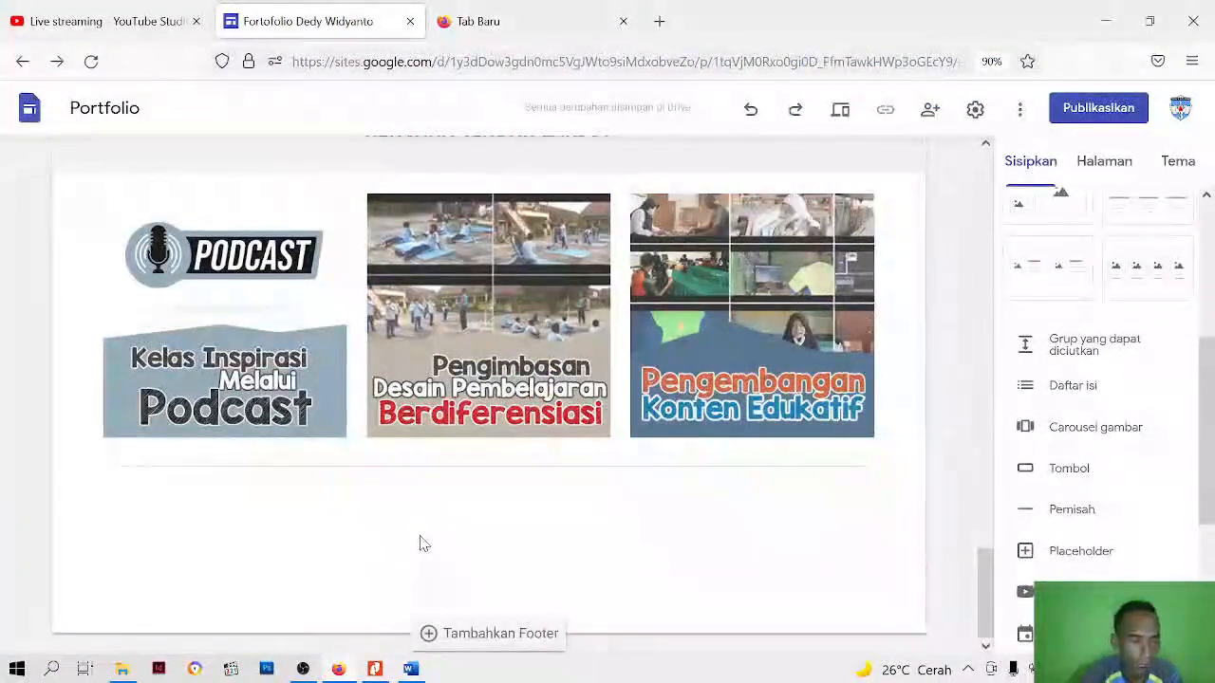
Open the Detail_Jadwal PGP Angkatan 1 workbook from the Bahan Google Site folder and look through its activity schedule
click(125, 674)
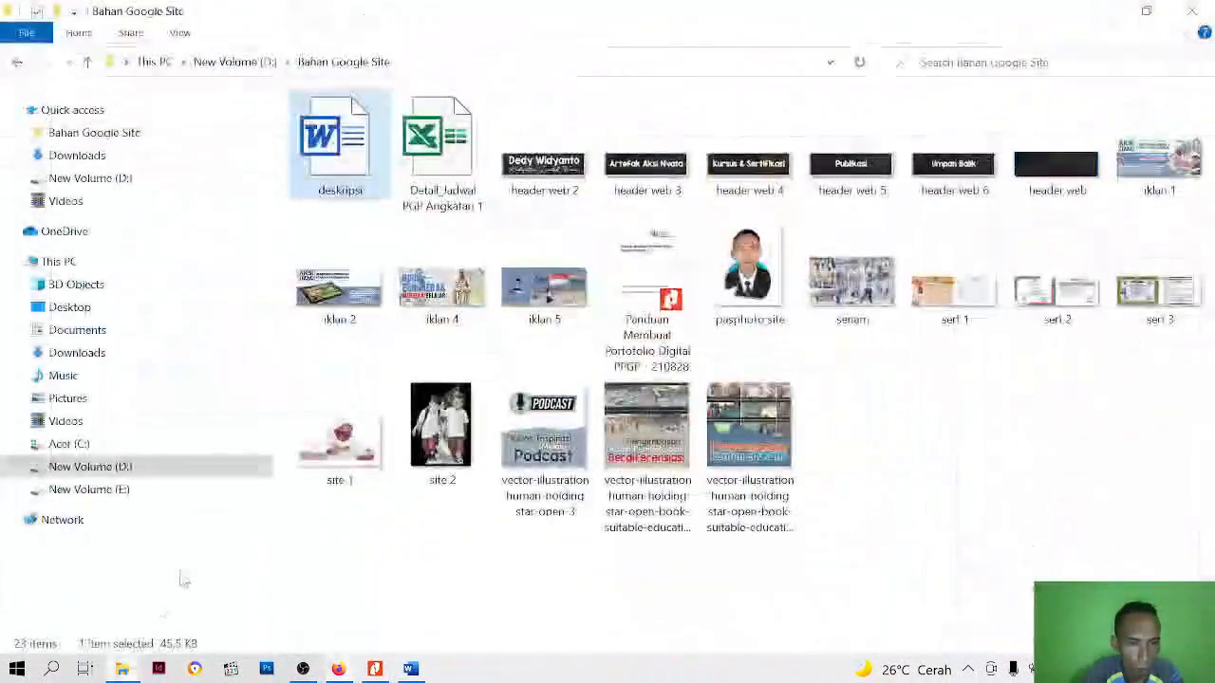
double_click(441, 192)
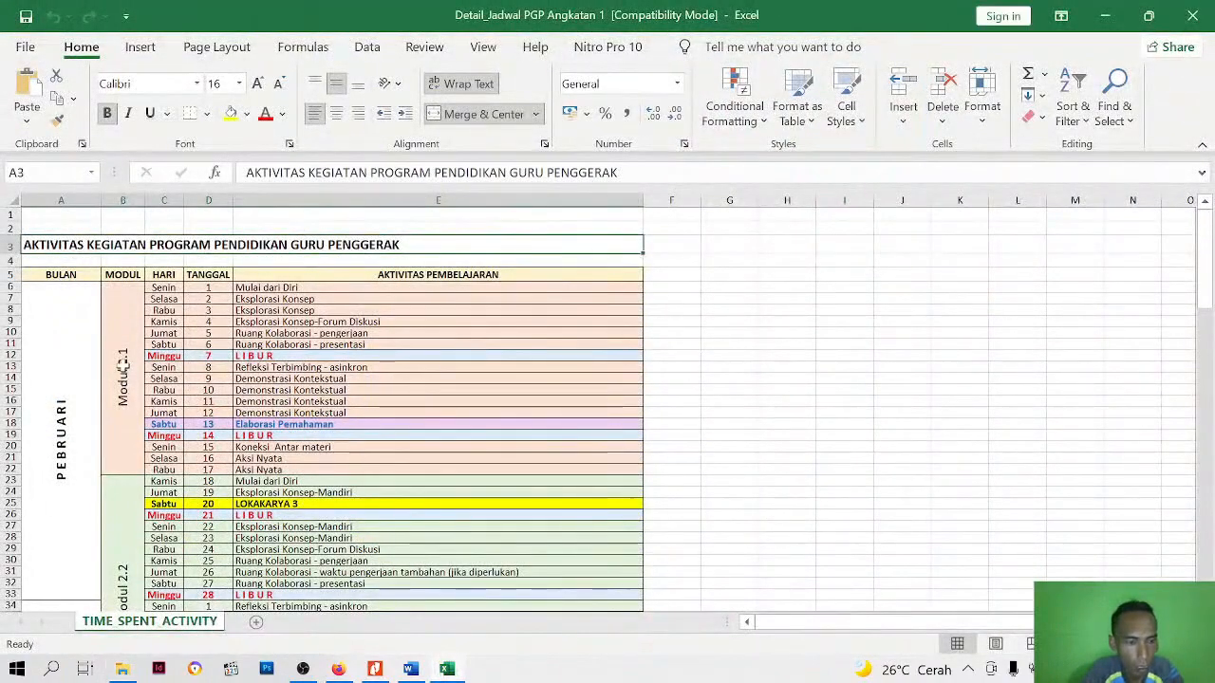
scroll(123, 365, up, 3)
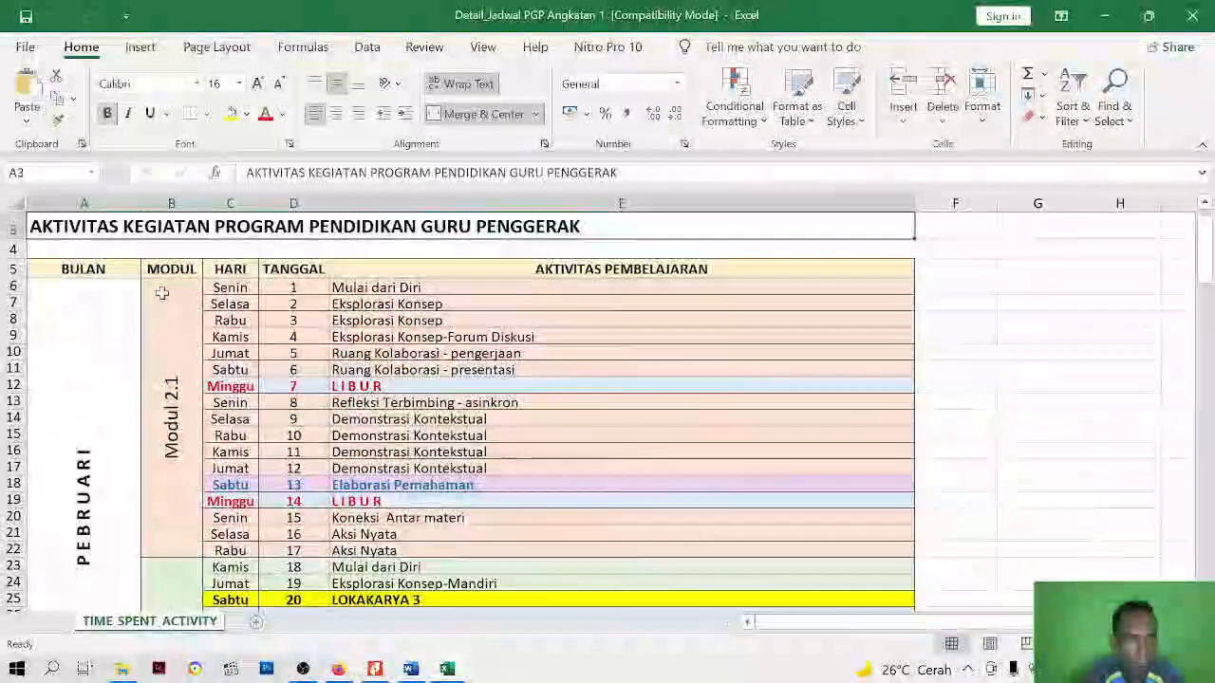
scroll(162, 293, down, 2)
scroll(162, 294, up, 2)
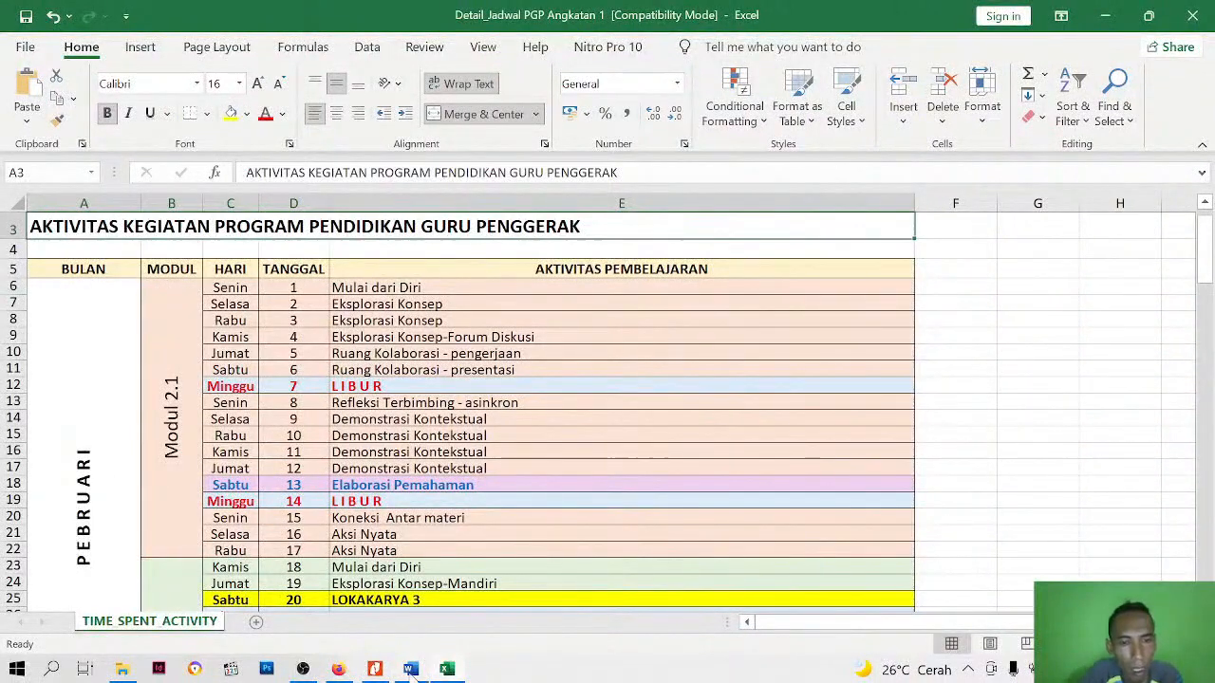
Switch to Firefox and load calendar.google.com in the blank tab
mouse_move(423, 653)
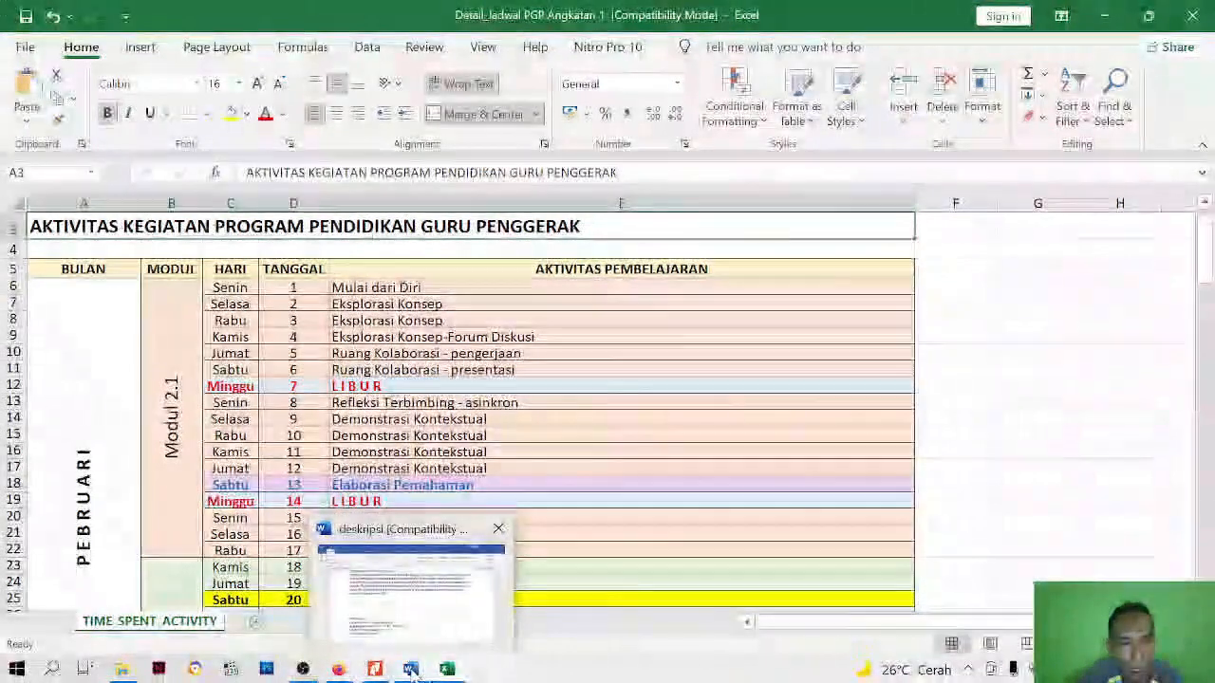
click(338, 669)
click(503, 26)
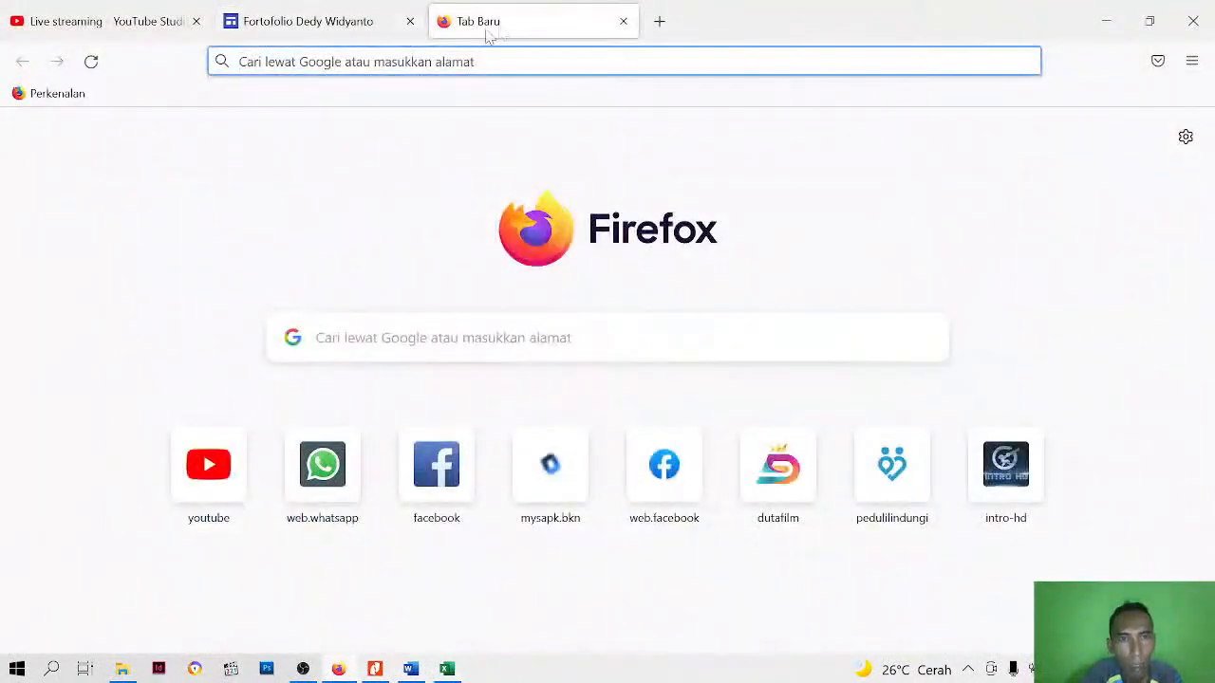
click(486, 52)
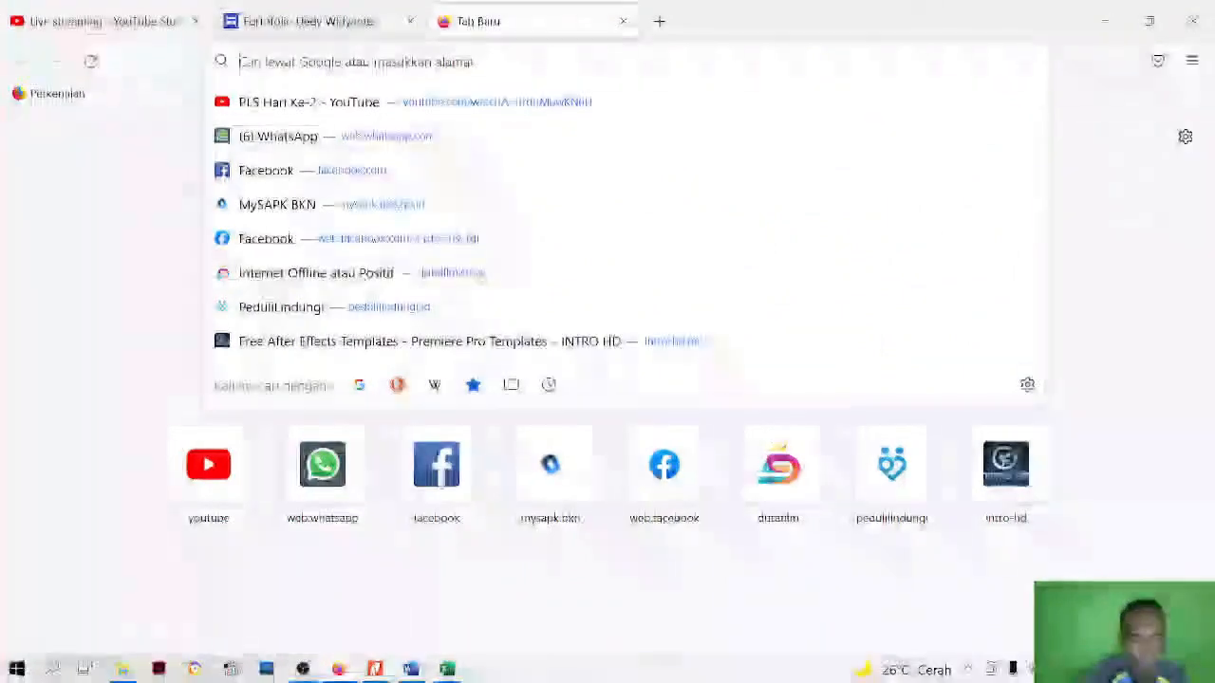
text(CAlendar.google.com/)
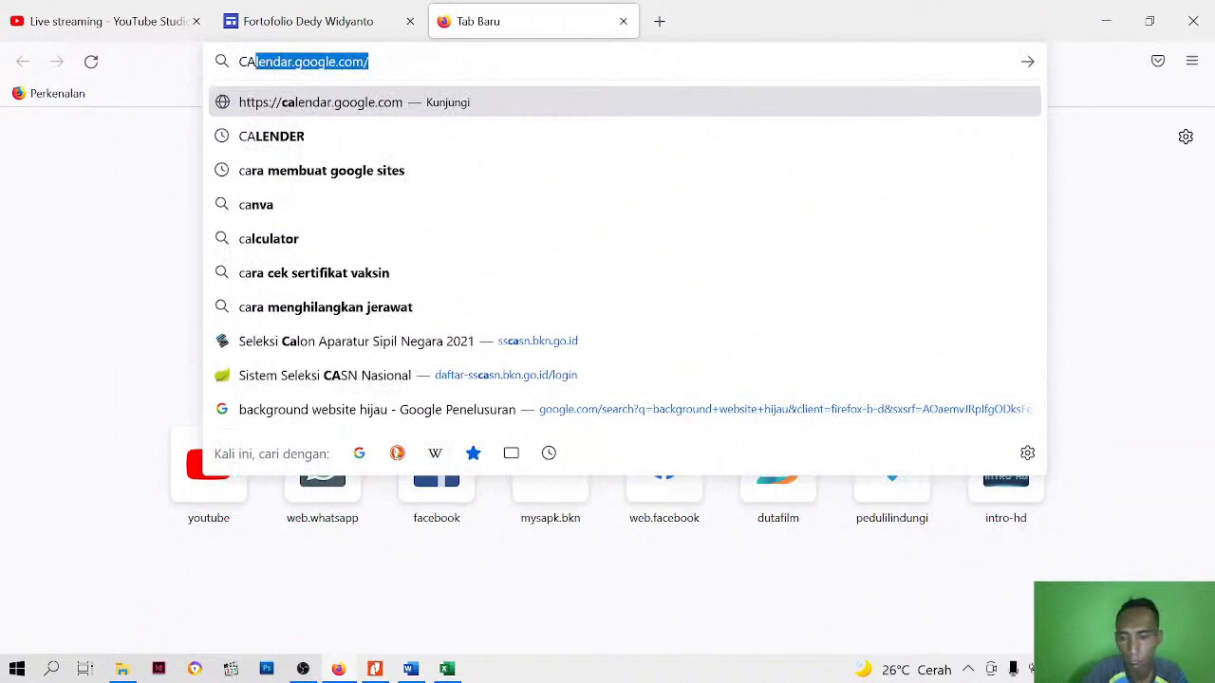
key(Return)
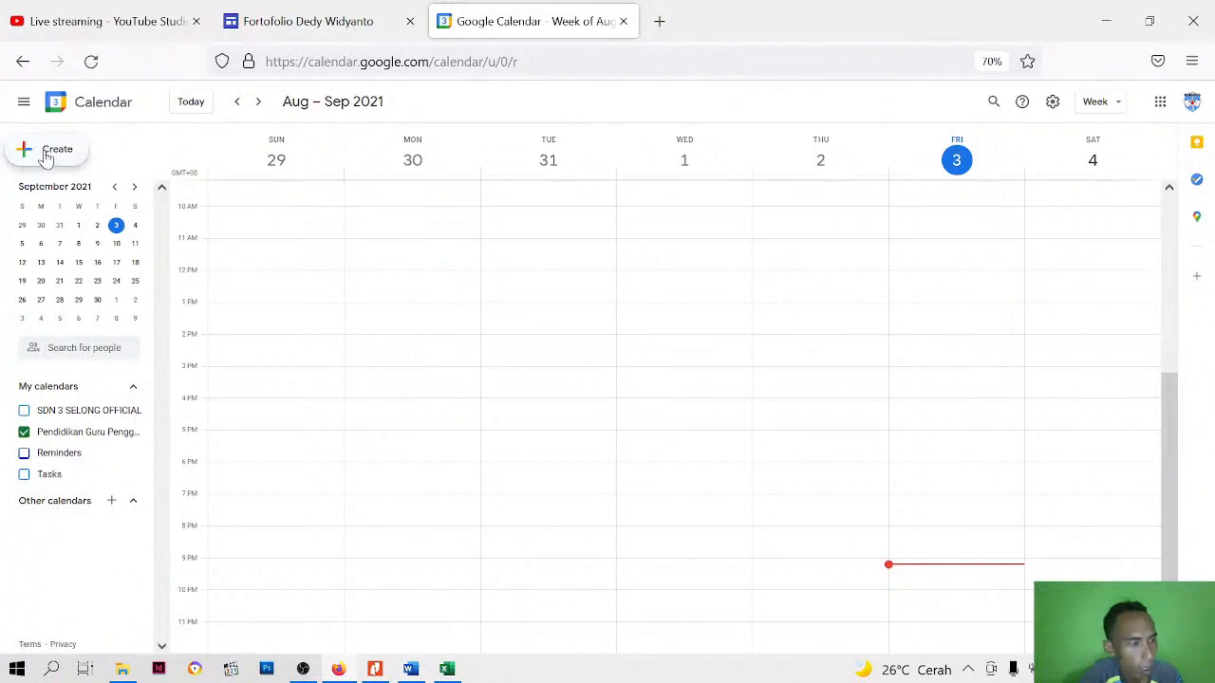
Start a new calendar event titled "Agenda Kegiatan PGP Angkatan 1"
click(46, 153)
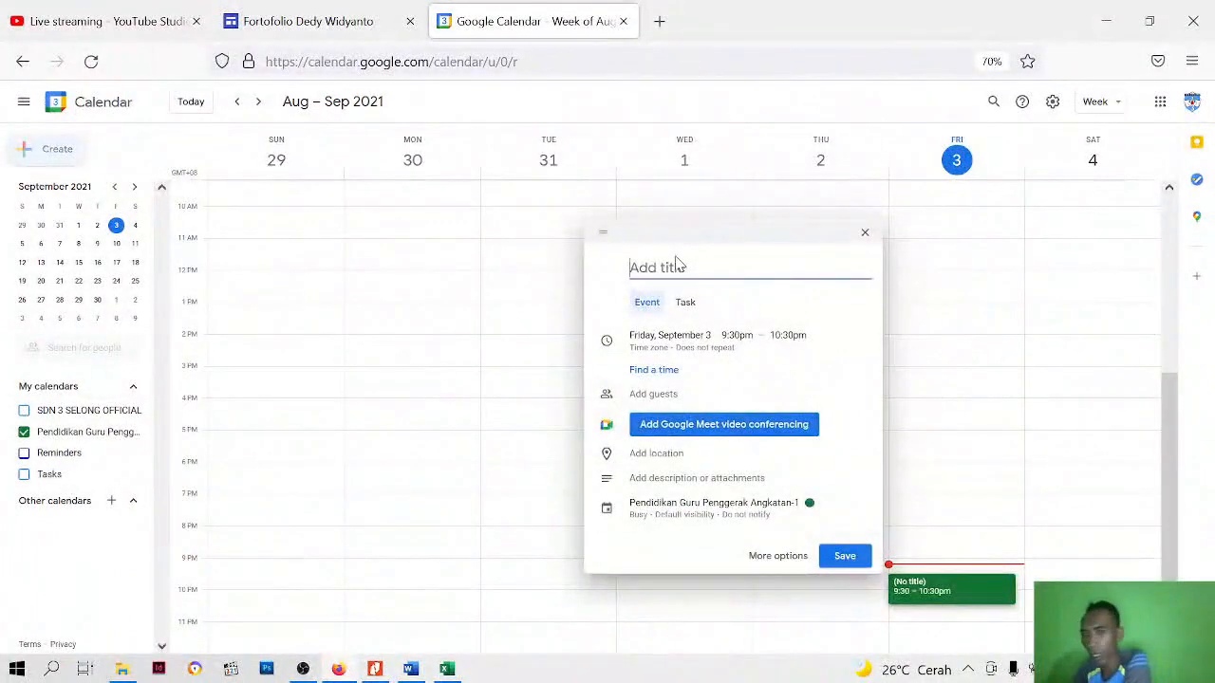
text(a)
key(BackSpace)
text(a)
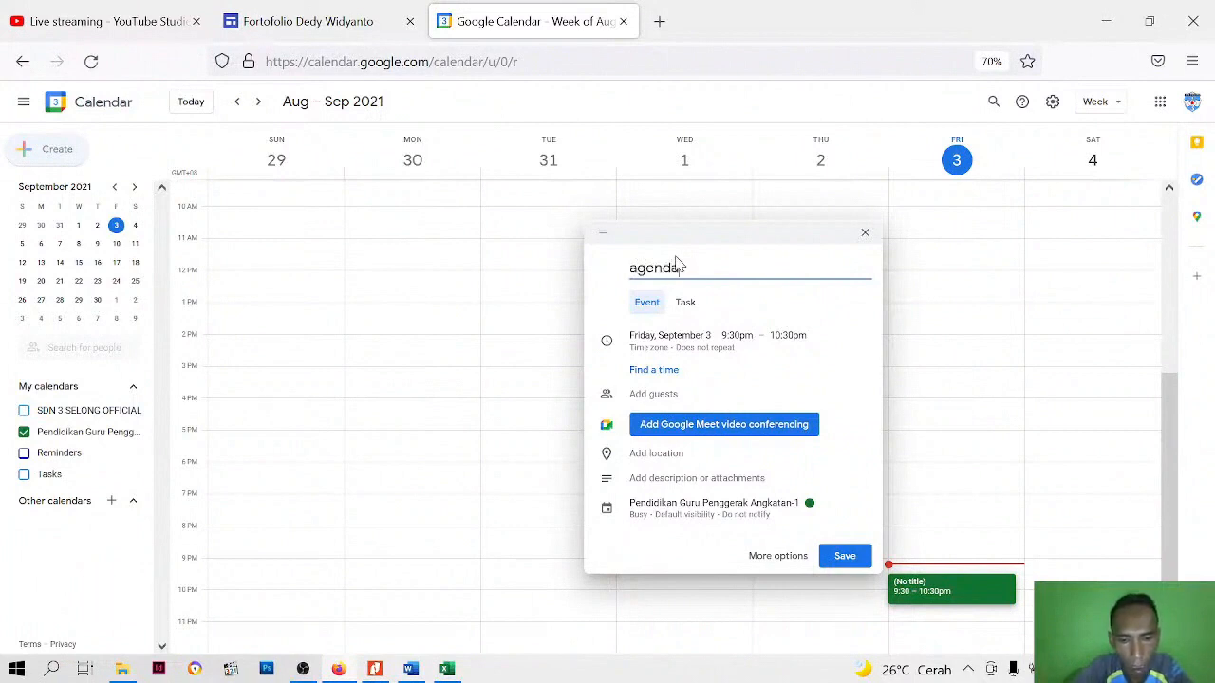
text(genda kegiata)
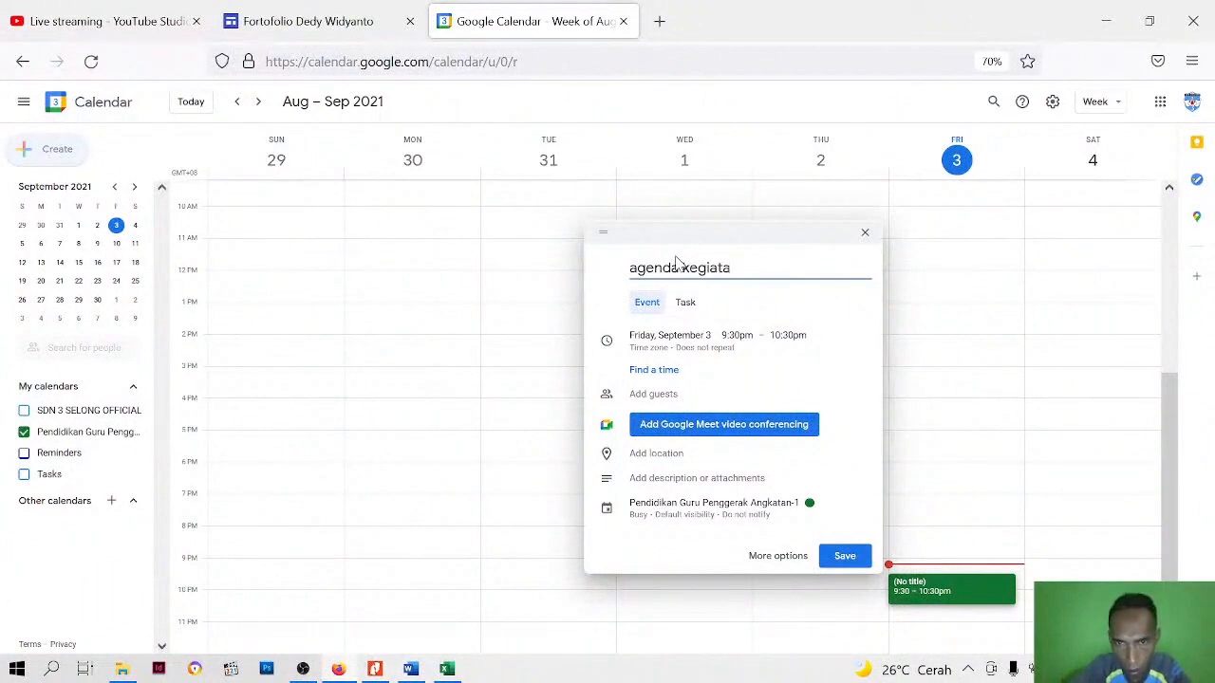
key(BackSpace)
key(BackSpace)
key(BackSpace)
key(BackSpace)
key(BackSpace)
key(BackSpace)
key(BackSpace)
key(BackSpace)
key(BackSpace)
key(BackSpace)
key(BackSpace)
key(BackSpace)
key(BackSpace)
key(BackSpace)
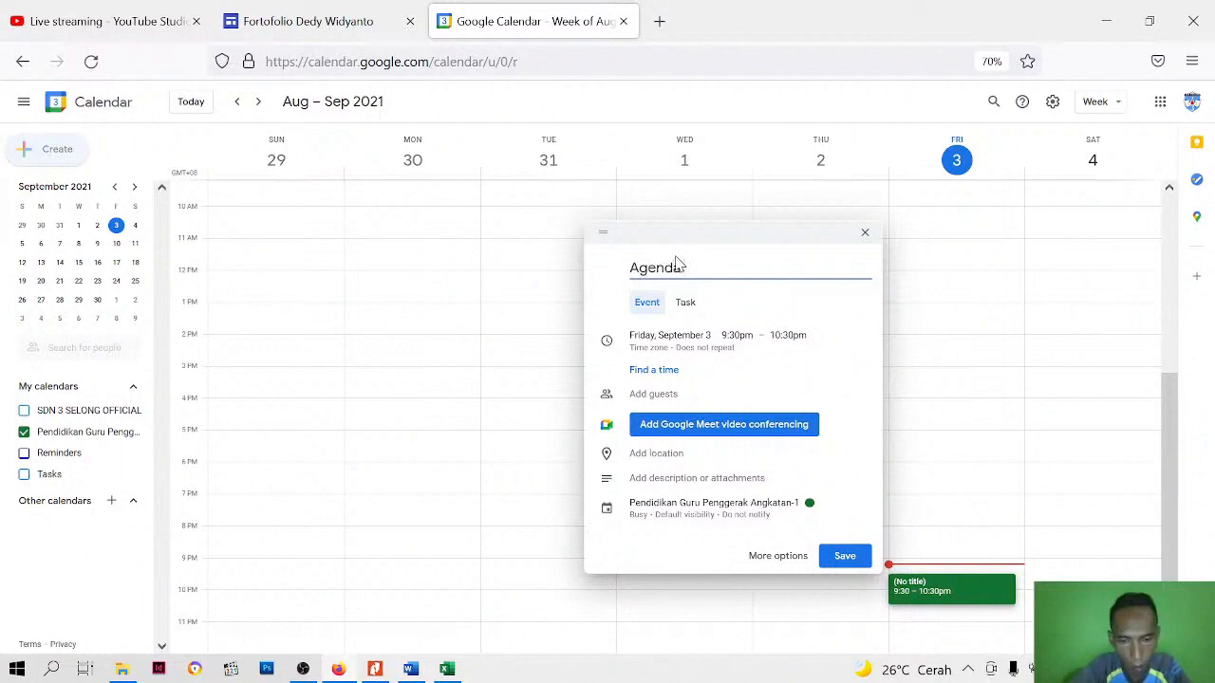
text(Agenda Kegiatan PGP Angkatan 1)
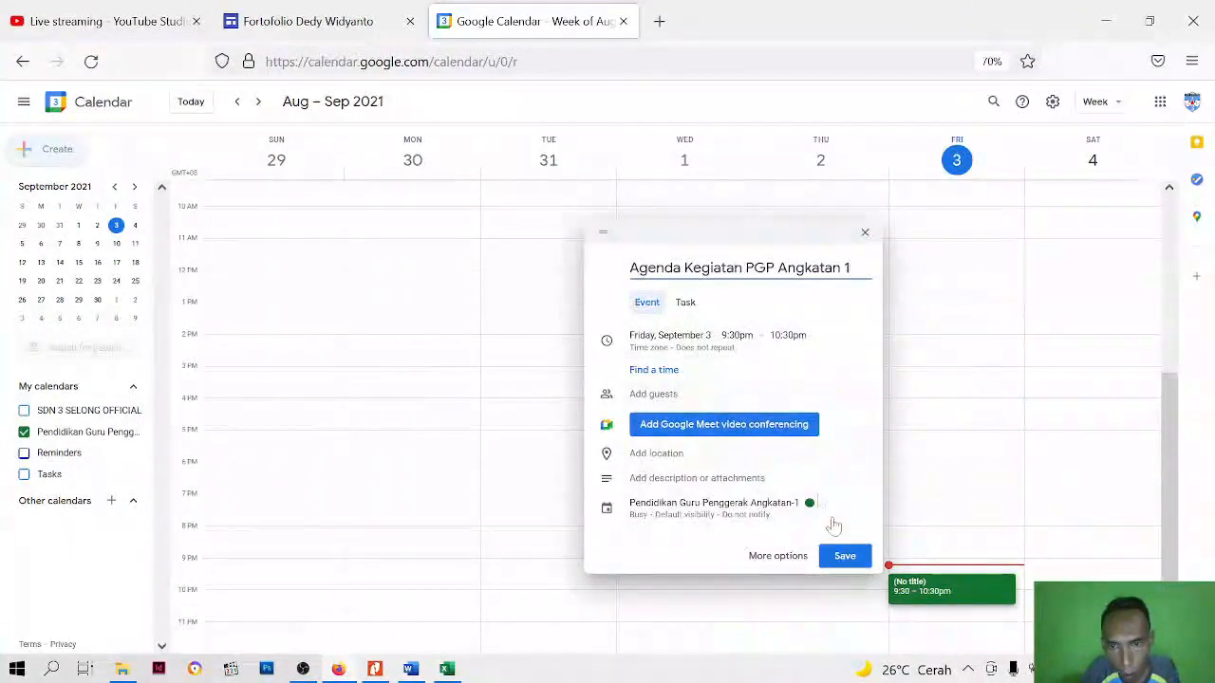
Assign the event to the SDN 3 SELONG OFFICIAL calendar and save it
click(759, 513)
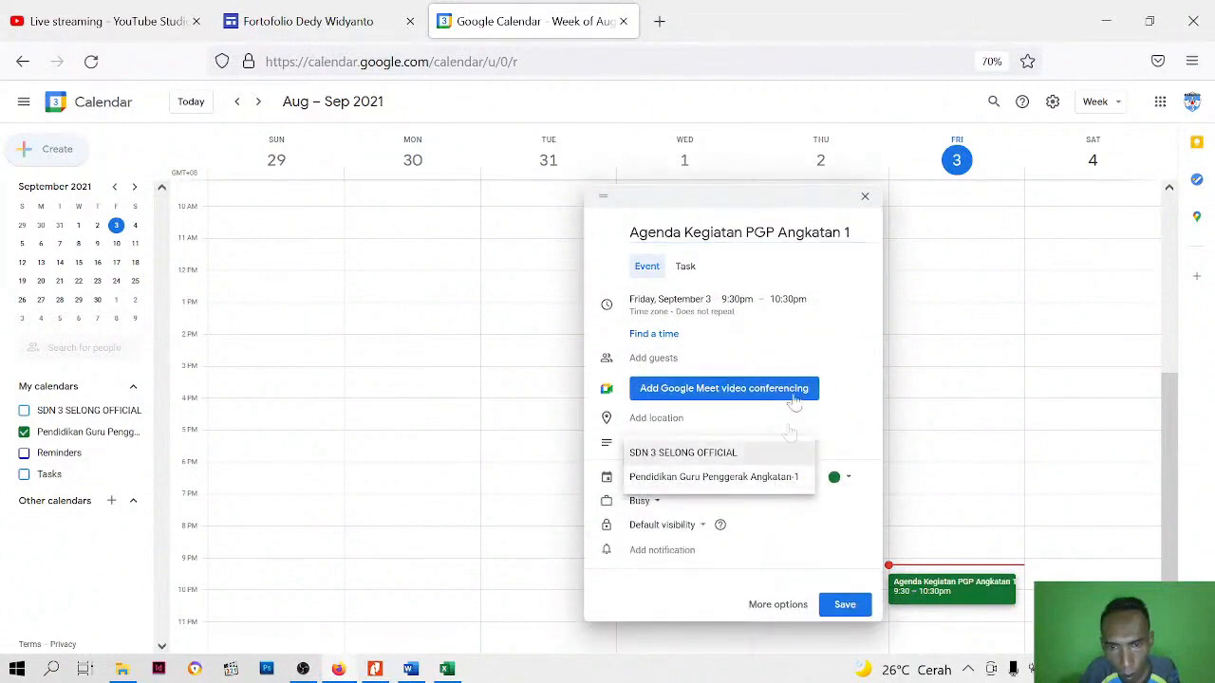
click(726, 457)
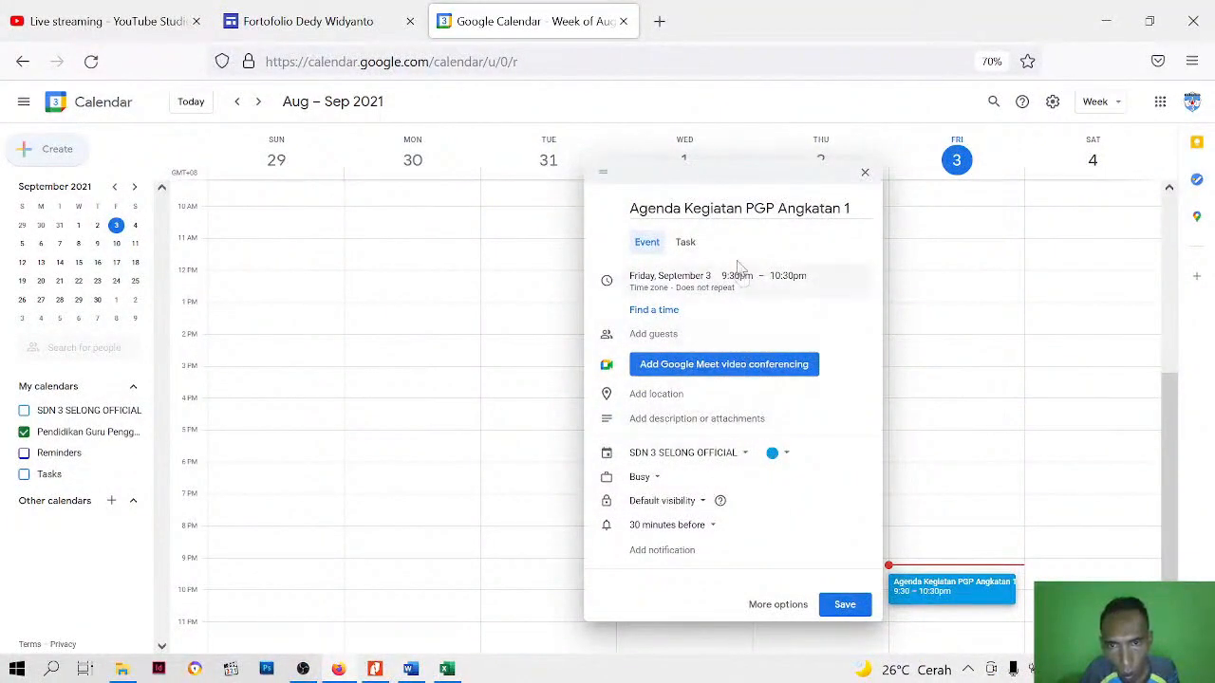
click(854, 607)
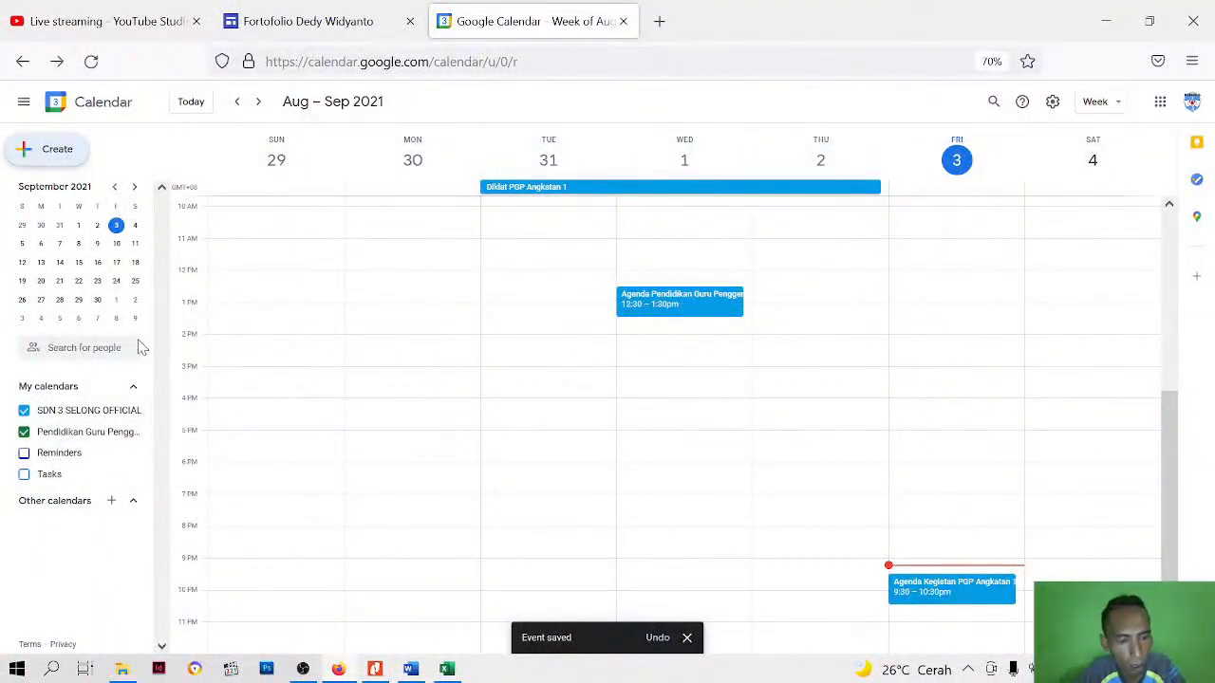
Show August 2021 in the calendar's small month overview
key(ctrl+minus)
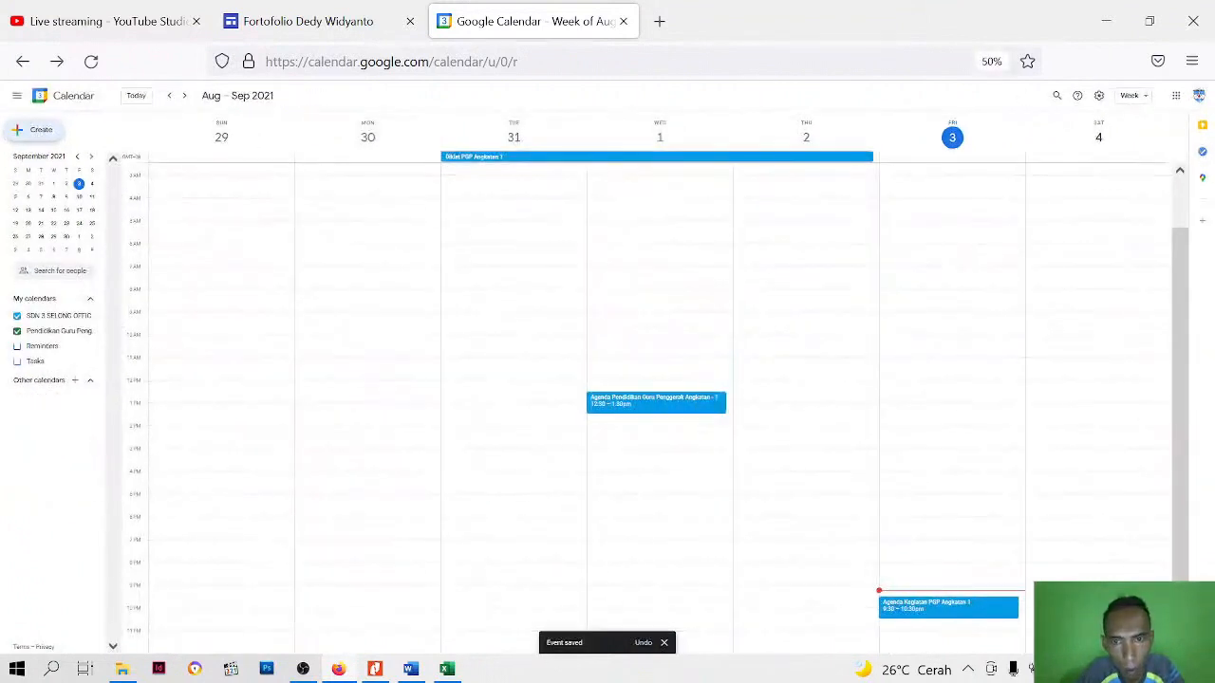
key(ctrl+plus)
key(ctrl+plus)
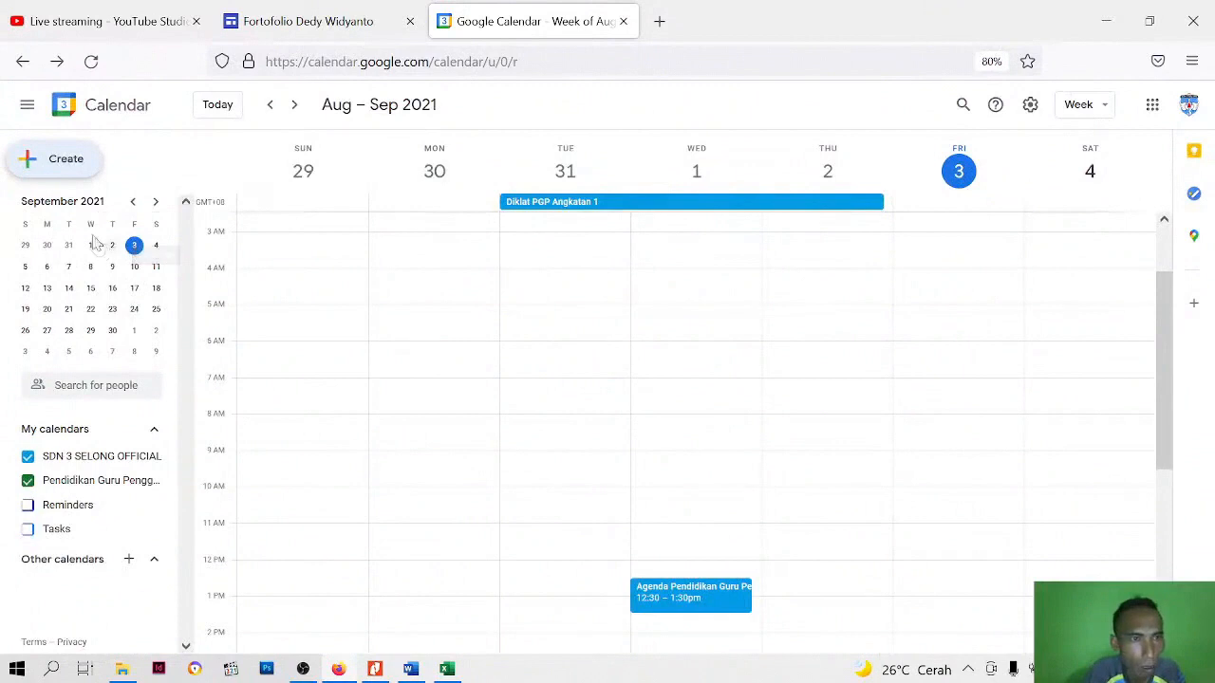
click(132, 202)
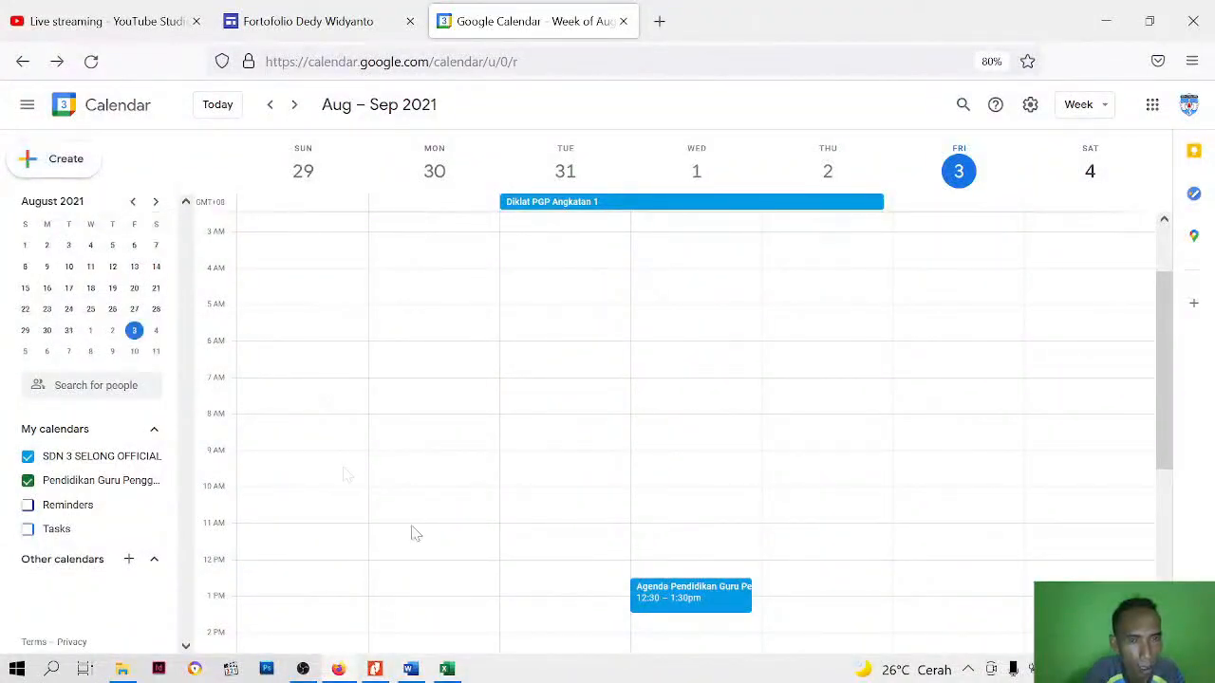
Switch to the Excel schedule and examine the Pebruari dates and learning activities, starting from date 1 of Modul 2.1
click(446, 669)
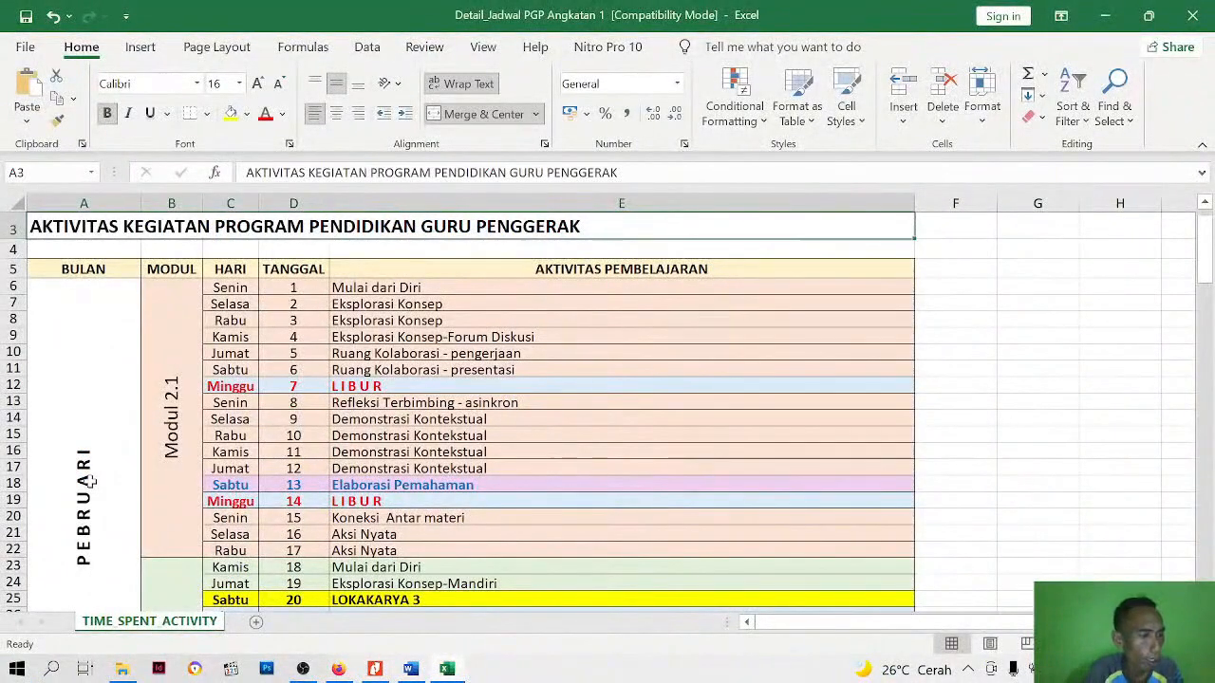
scroll(181, 420, up, 1)
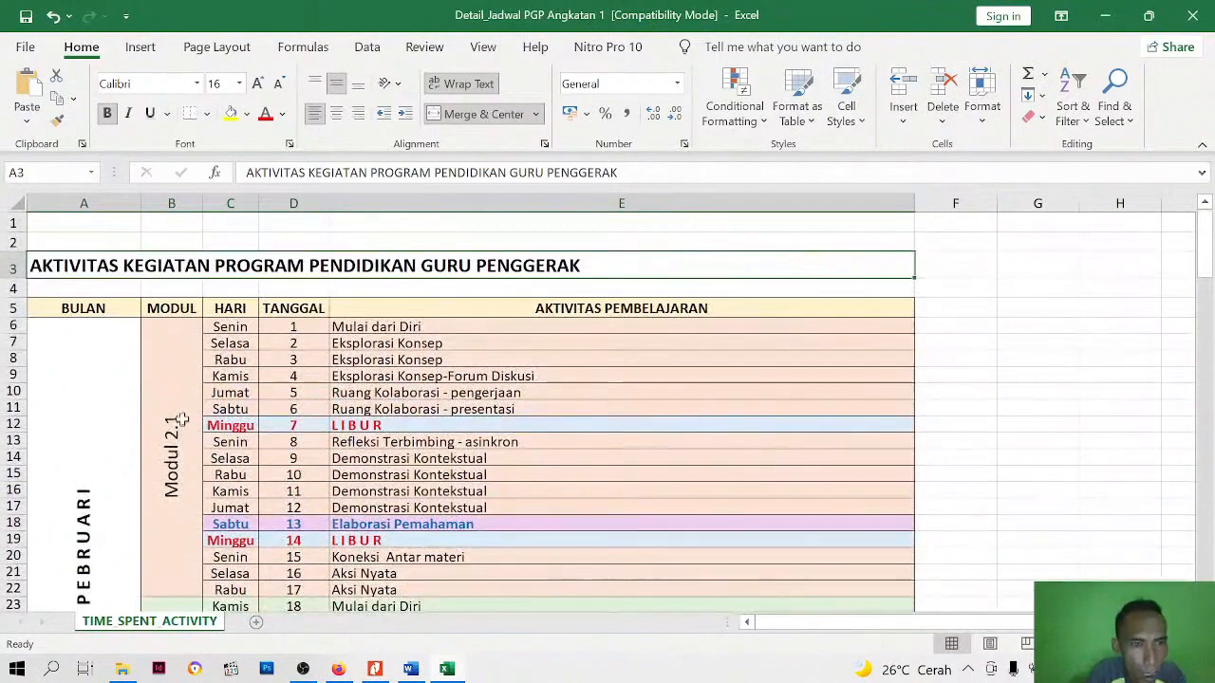
click(297, 327)
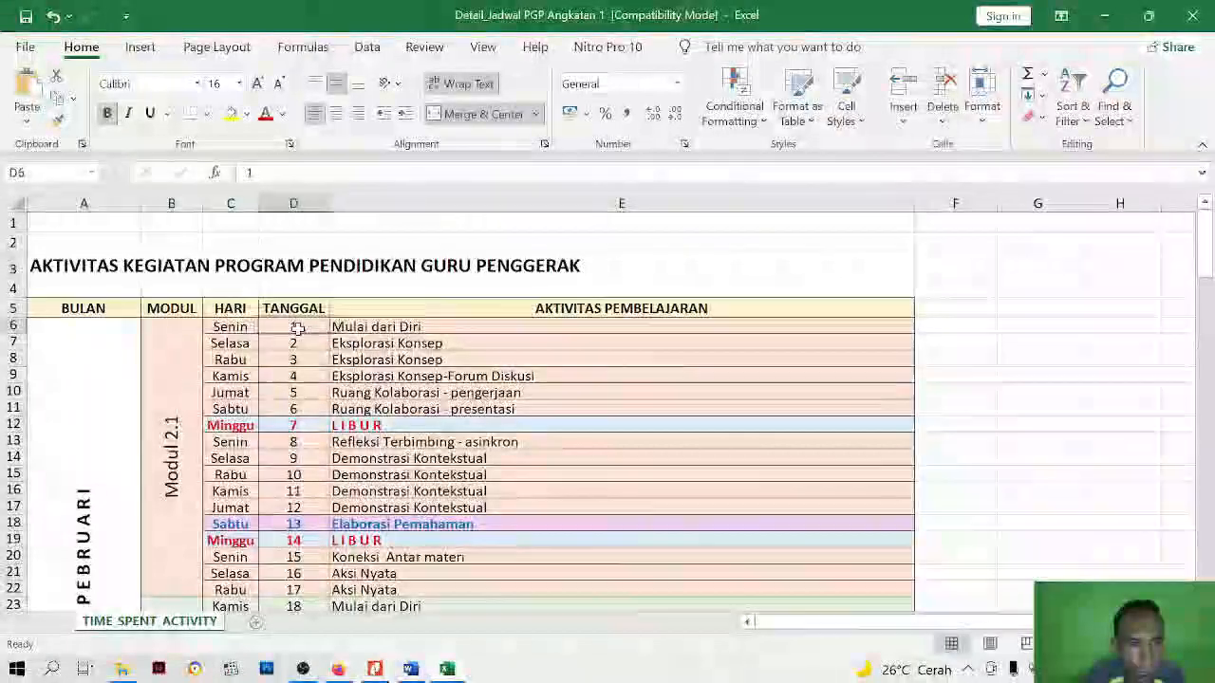
scroll(285, 408, down, 2)
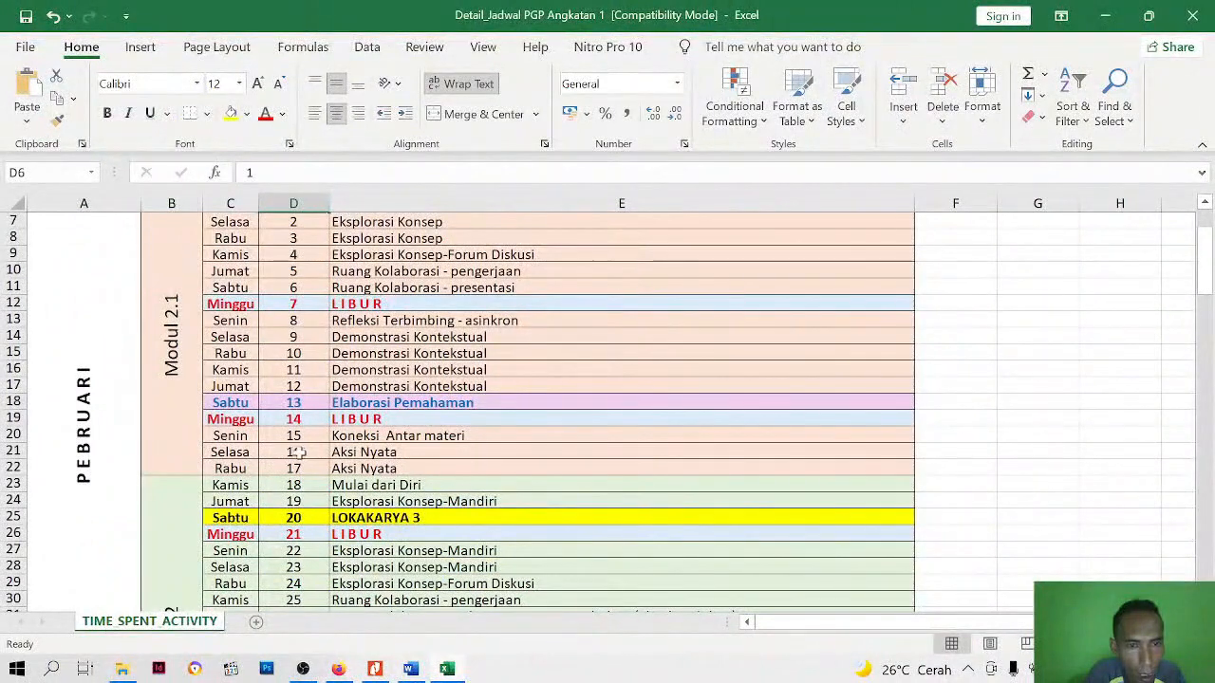
scroll(376, 399, up, 1)
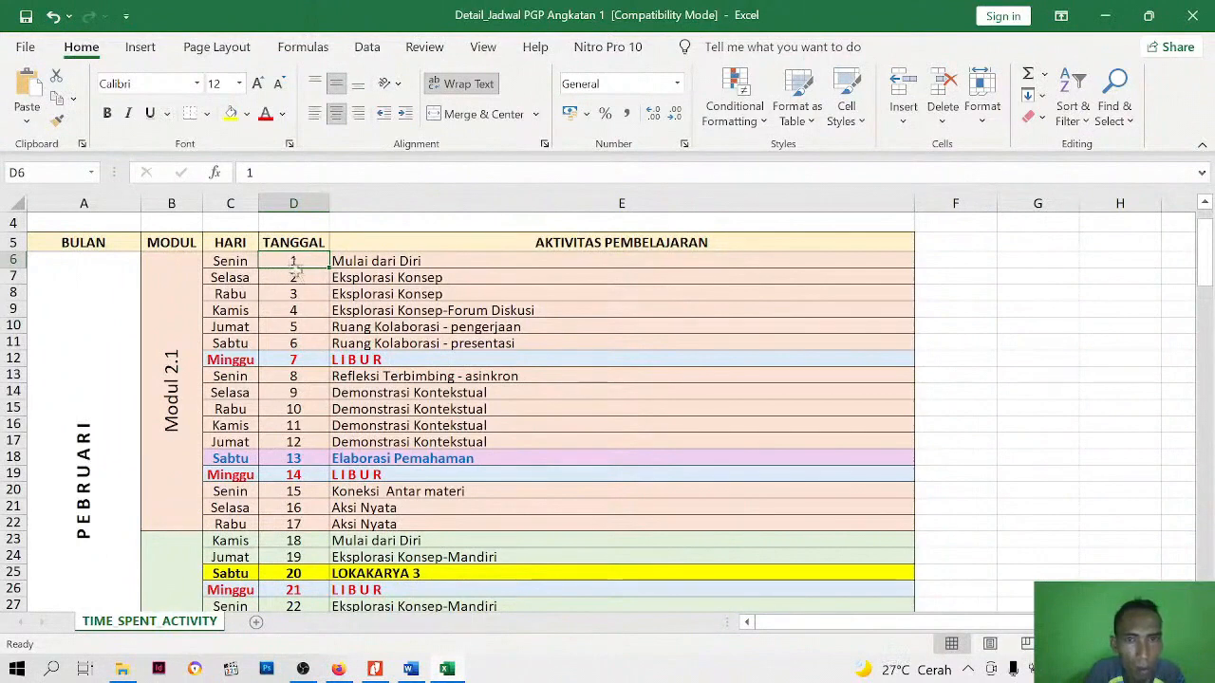
scroll(290, 396, down, 4)
scroll(289, 397, up, 3)
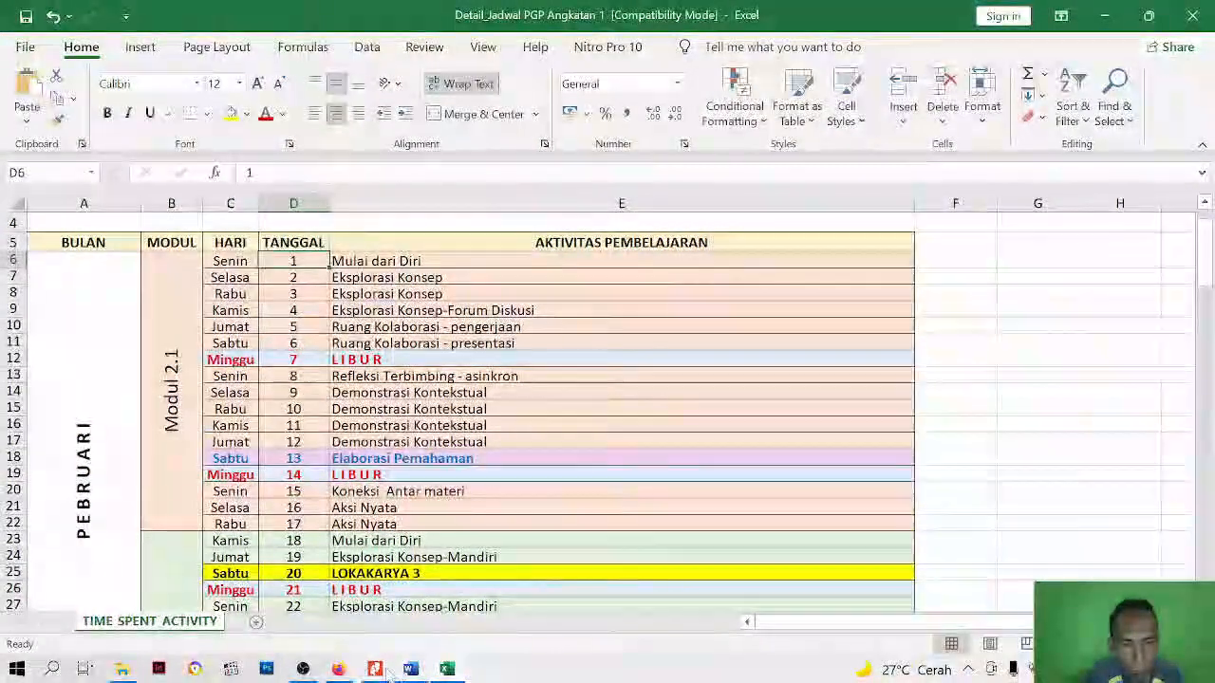
Switch to Google Calendar and show February 2021 in the small month overview
click(338, 671)
click(134, 205)
click(134, 205)
click(133, 205)
click(134, 205)
click(134, 205)
click(134, 205)
click(134, 205)
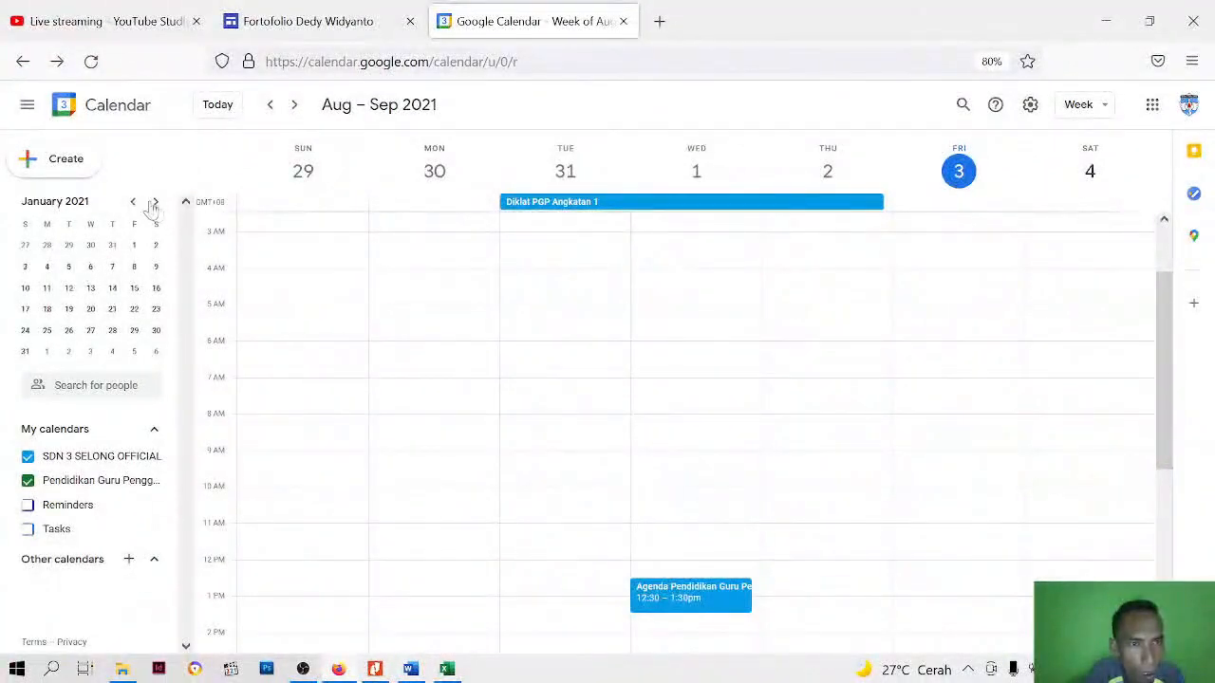
click(156, 202)
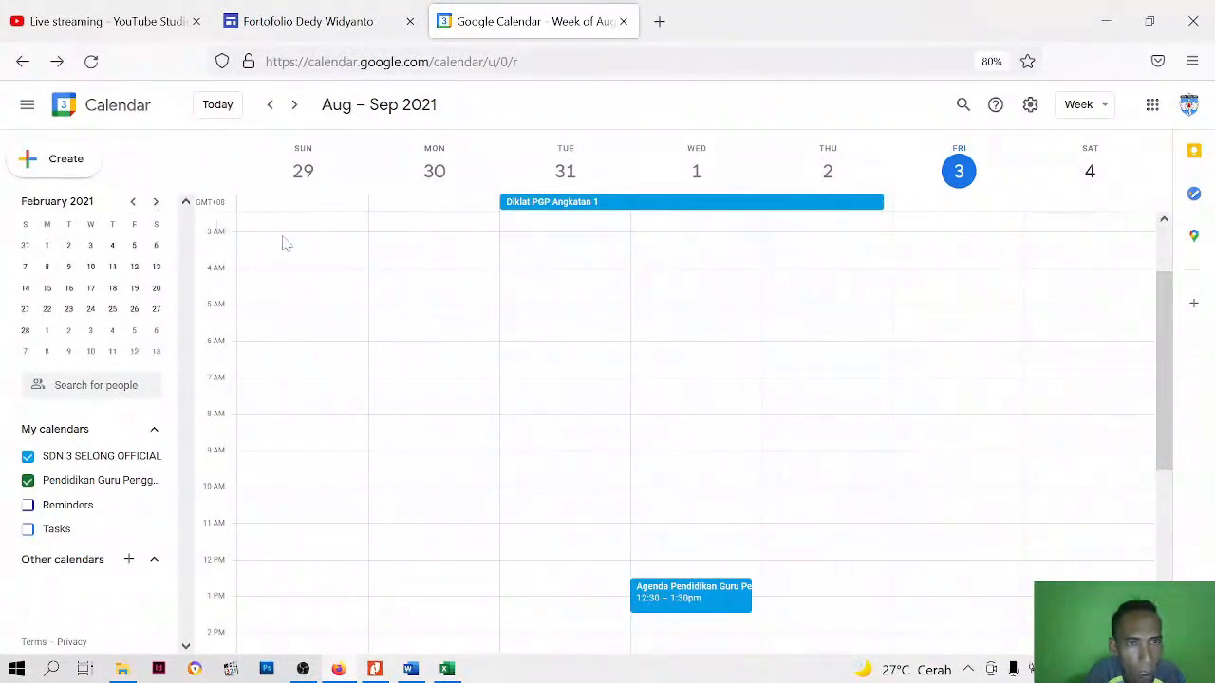
scroll(787, 326, up, 2)
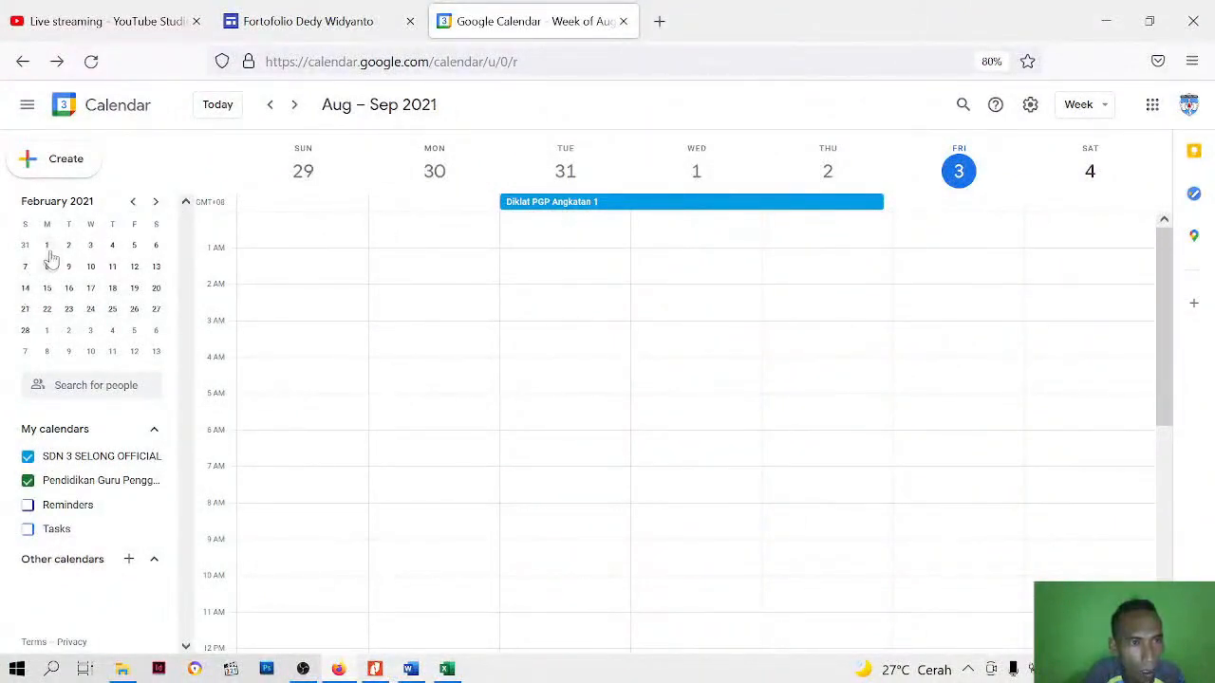
mouse_move(1160, 274)
mouse_down()
mouse_move(1166, 539)
mouse_move(1160, 256)
mouse_up()
click(1084, 283)
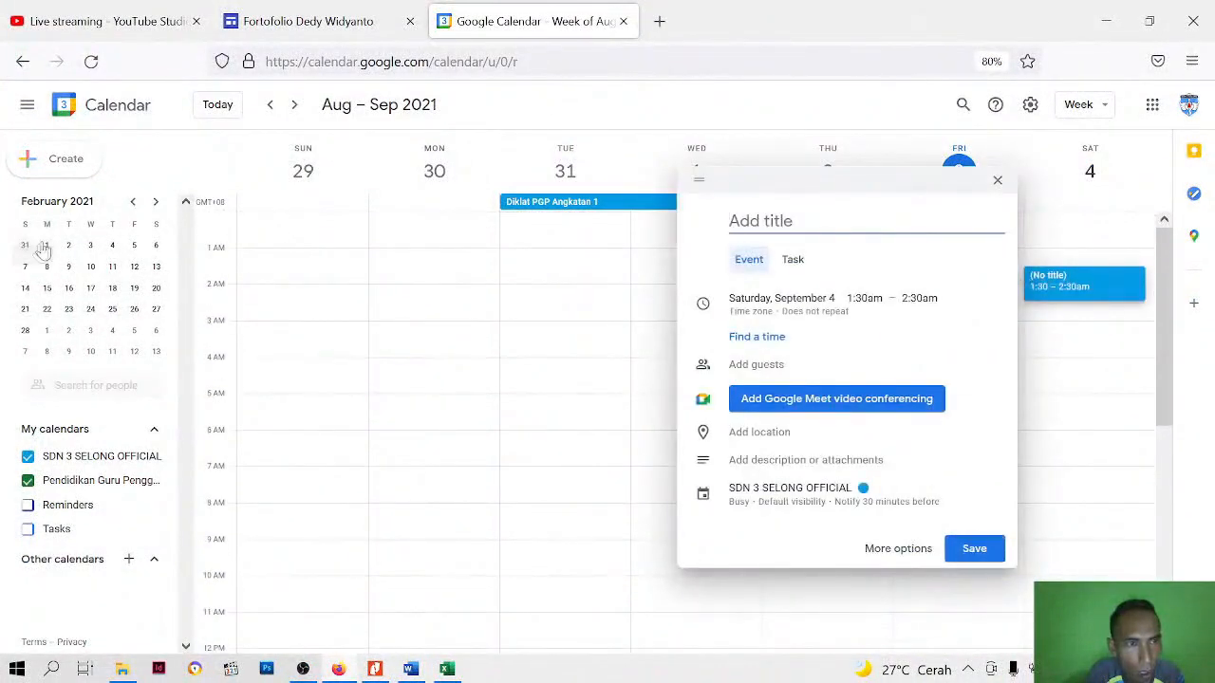
click(995, 181)
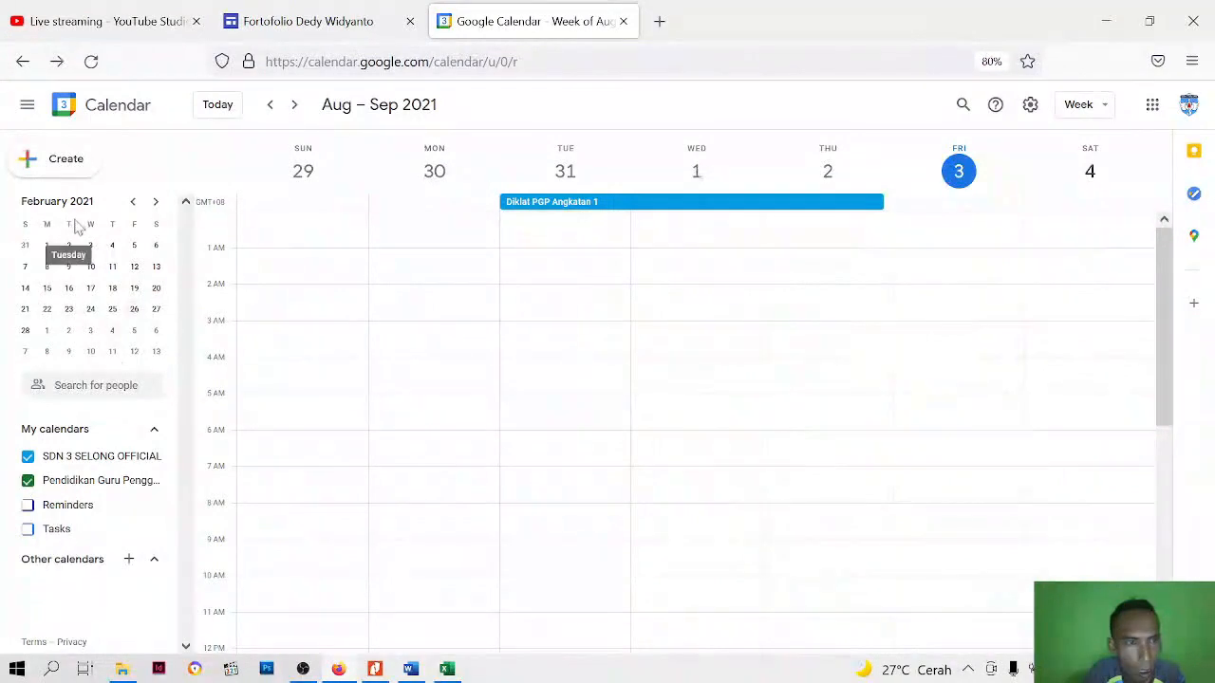
Go to February 1, 2021 in the calendar and display the whole month in Month view
click(46, 247)
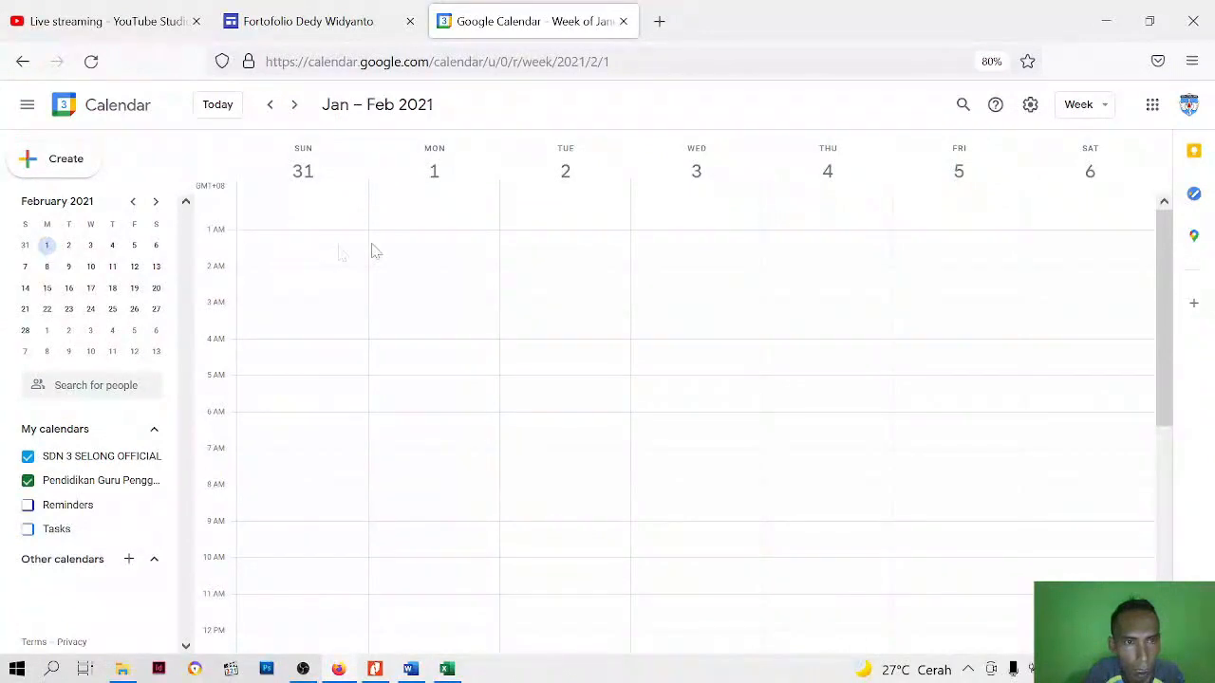
click(433, 173)
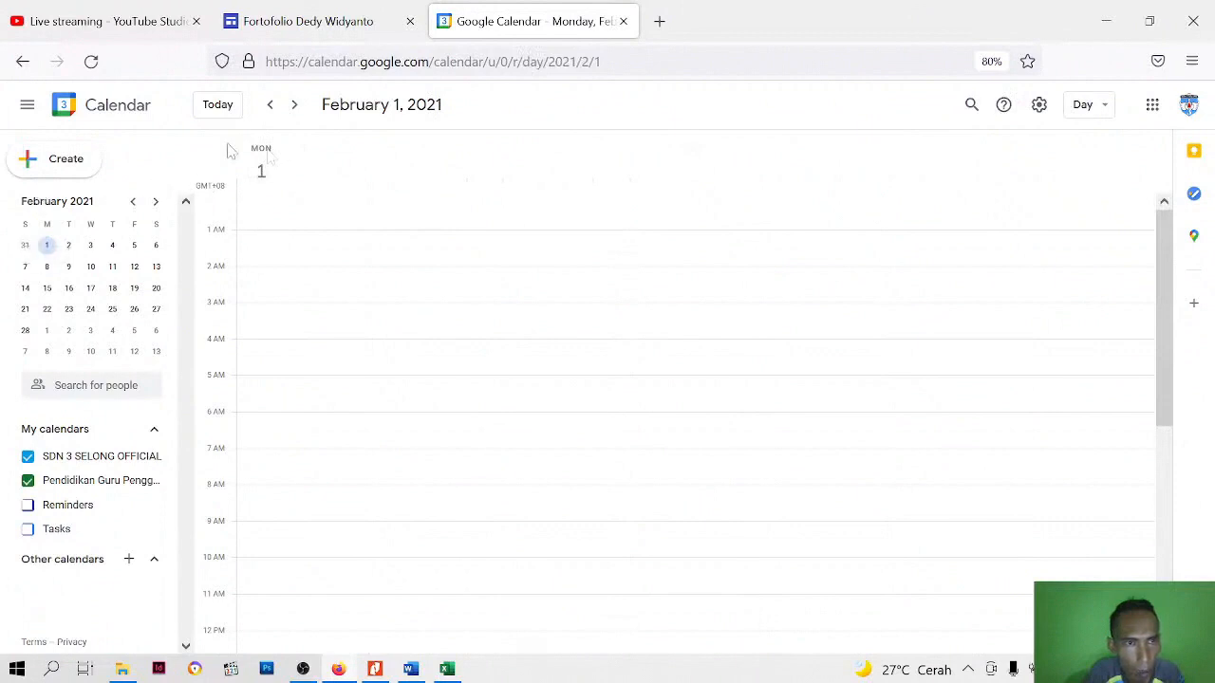
click(272, 109)
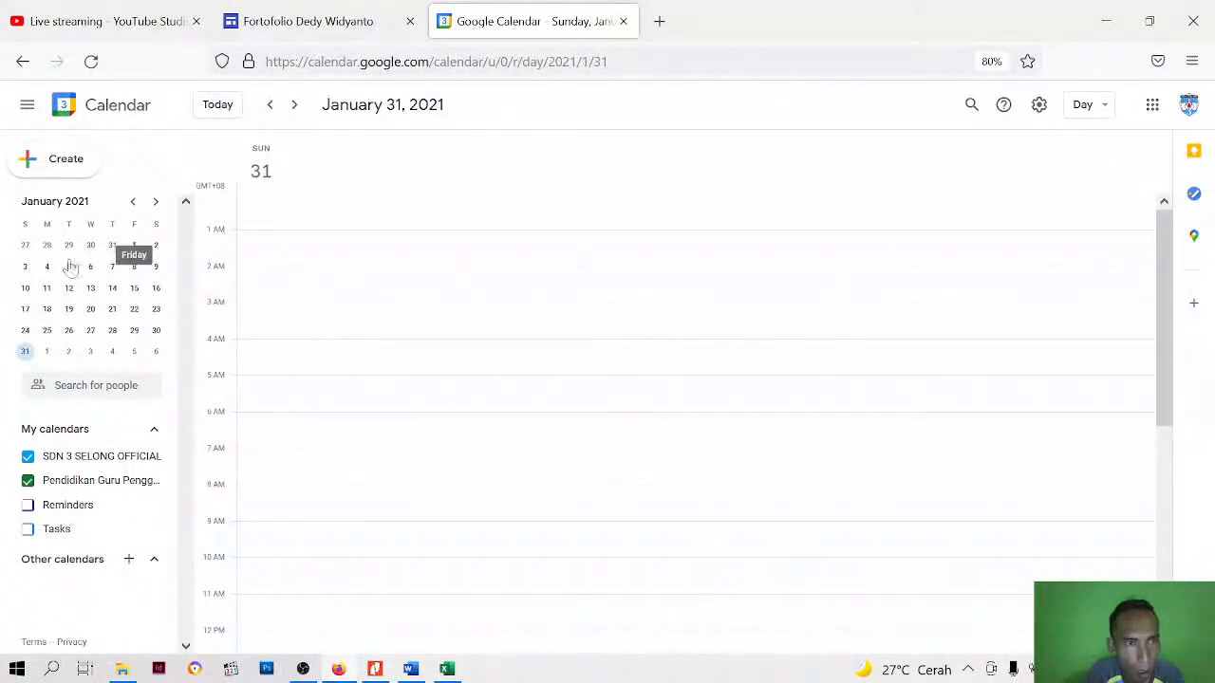
click(156, 202)
click(46, 246)
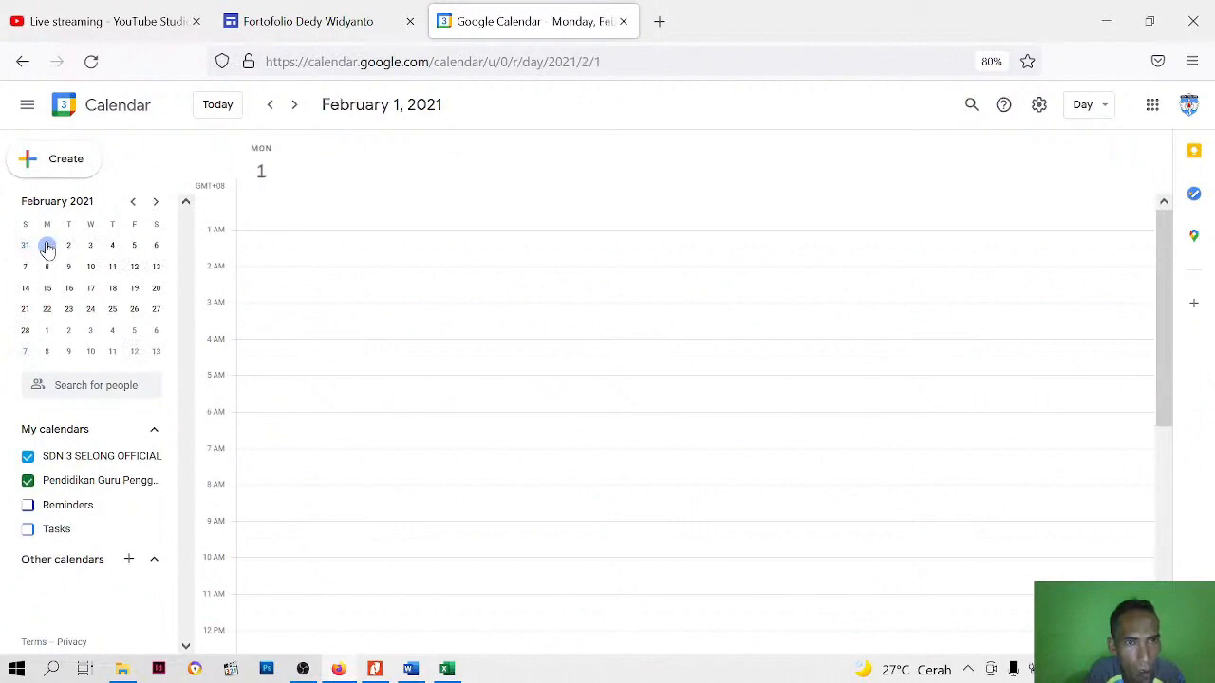
click(1101, 112)
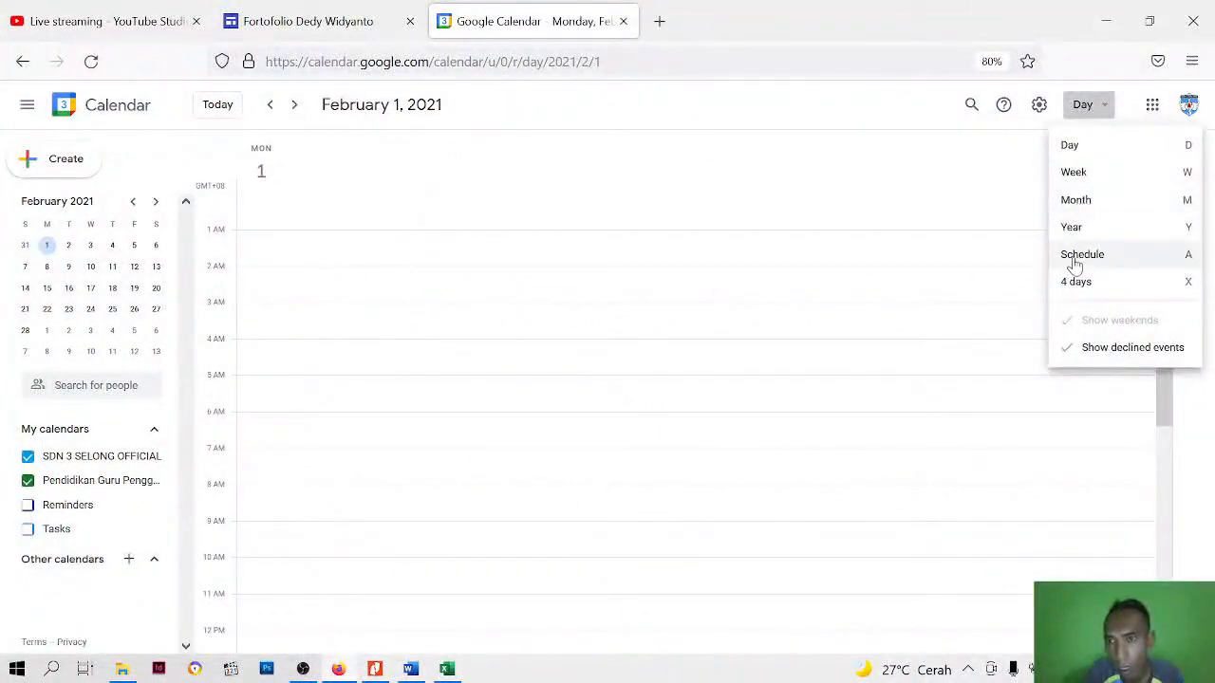
click(1078, 204)
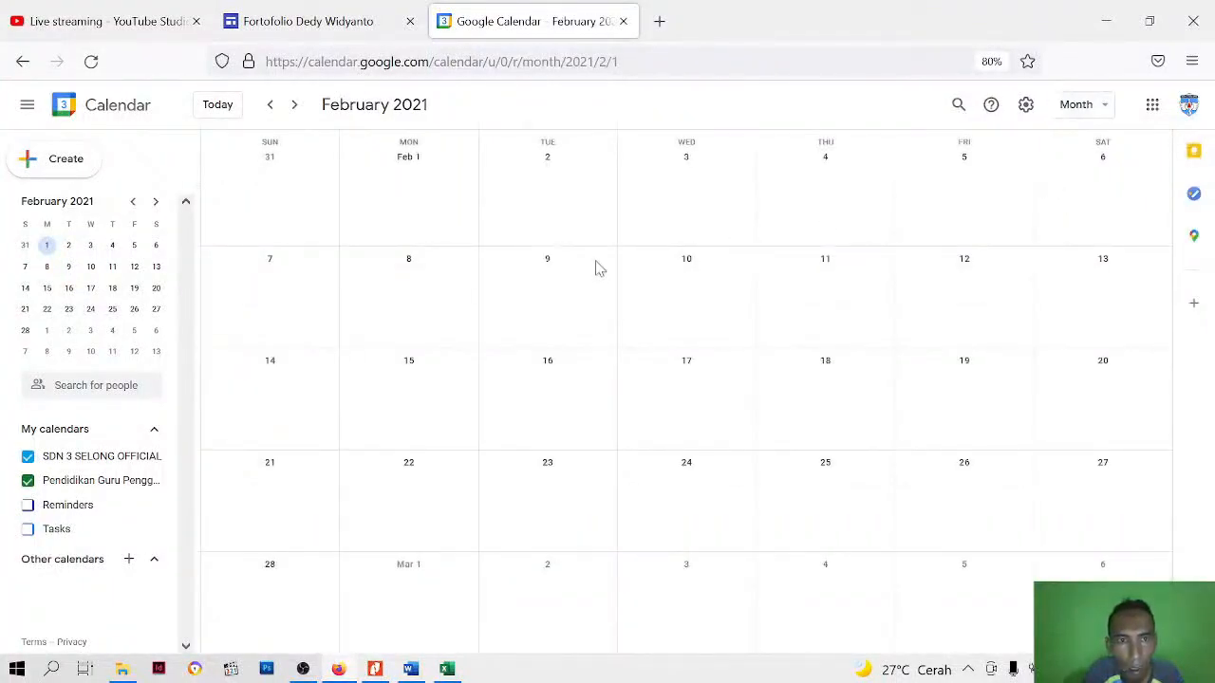
Create and save an all-day event titled "Modul 2.1 - Mulai dari Diri" on February 1, 2021, checking the activity name in the Excel schedule
double_click(414, 208)
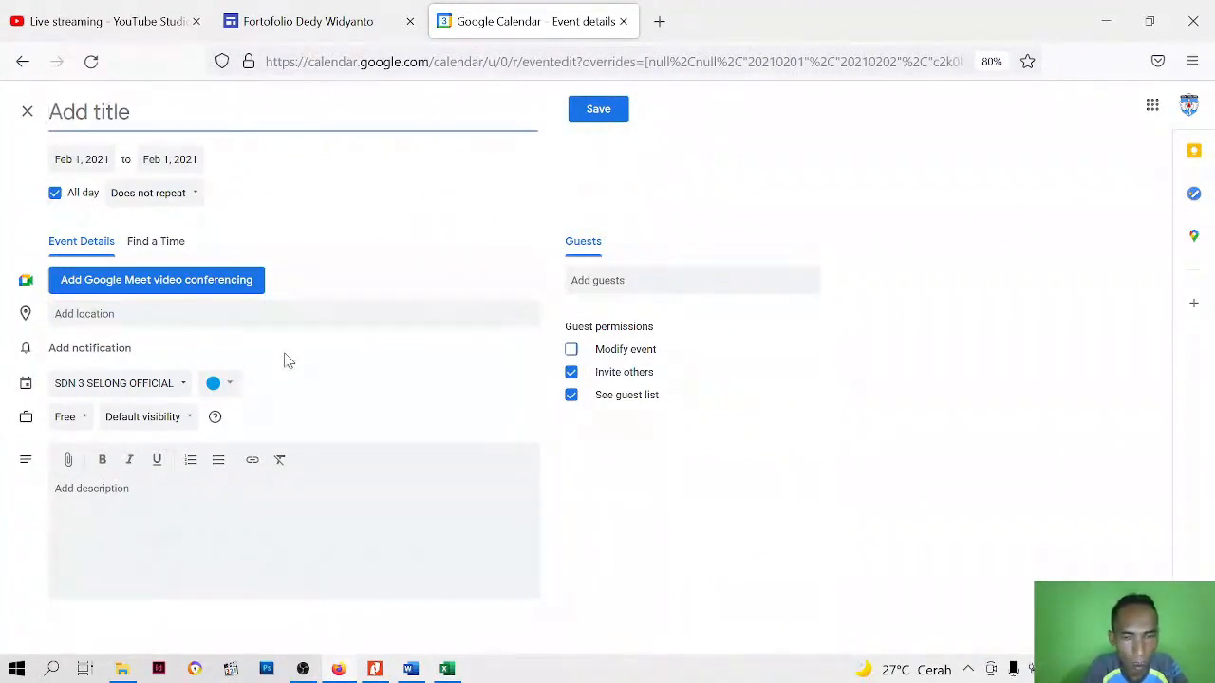
text(Modul)
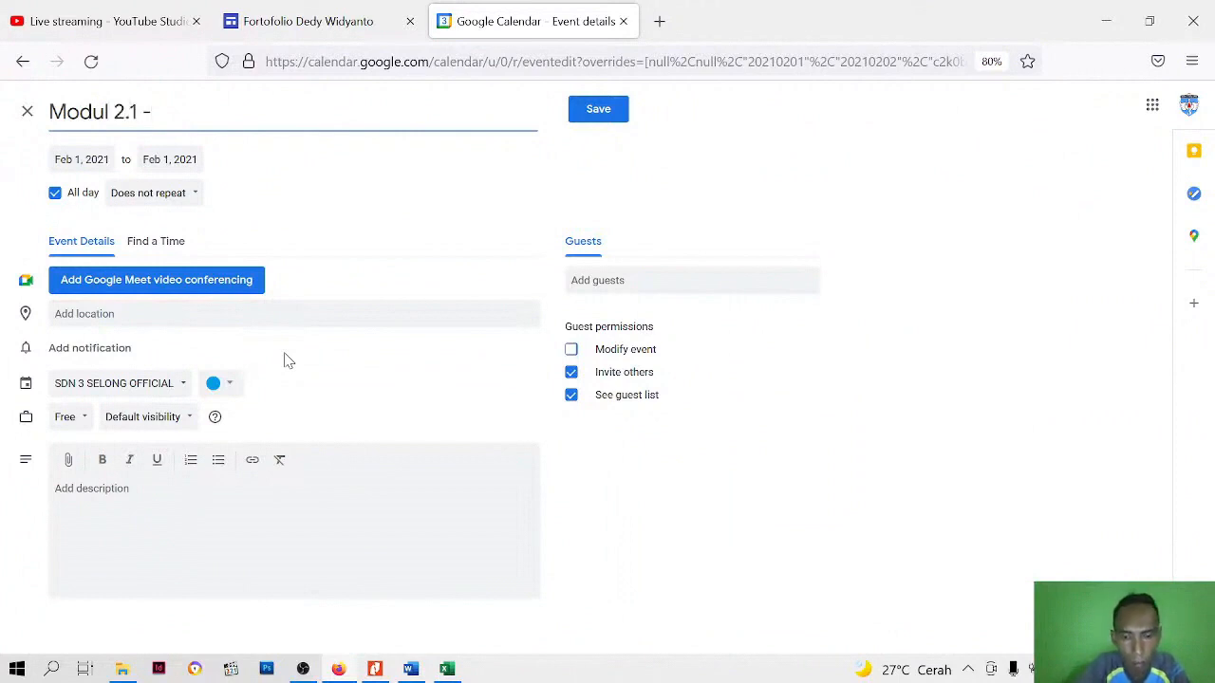
text(2.1 - Mulai dar)
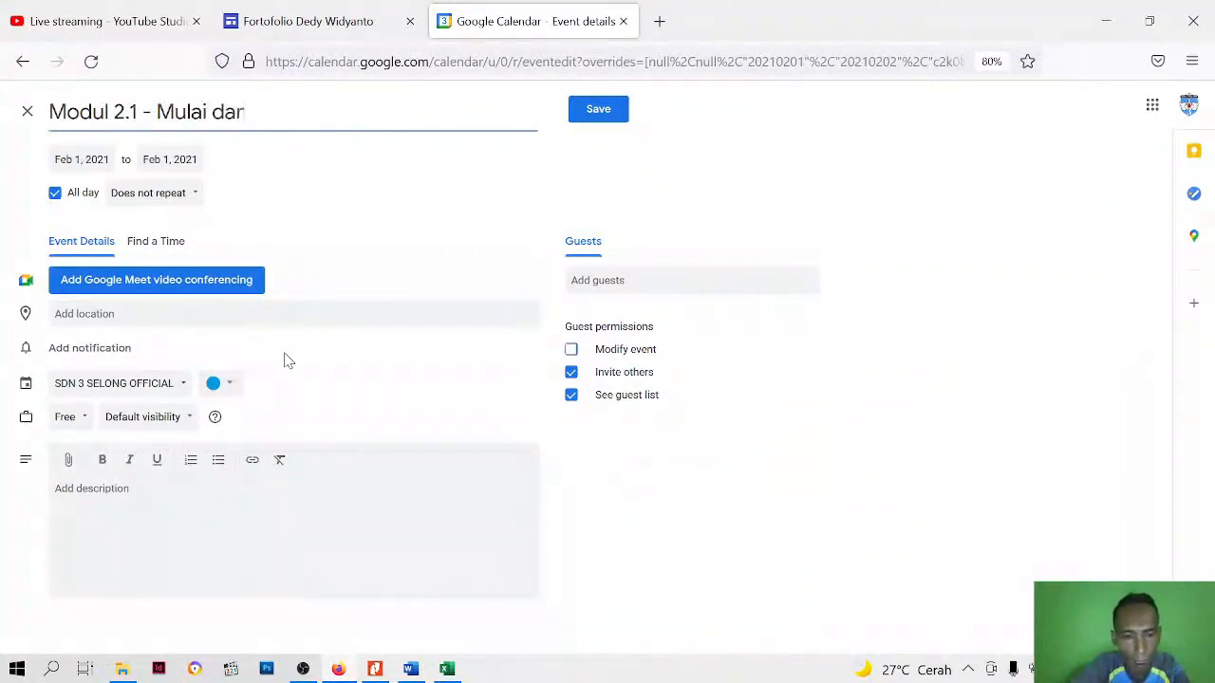
text(i)
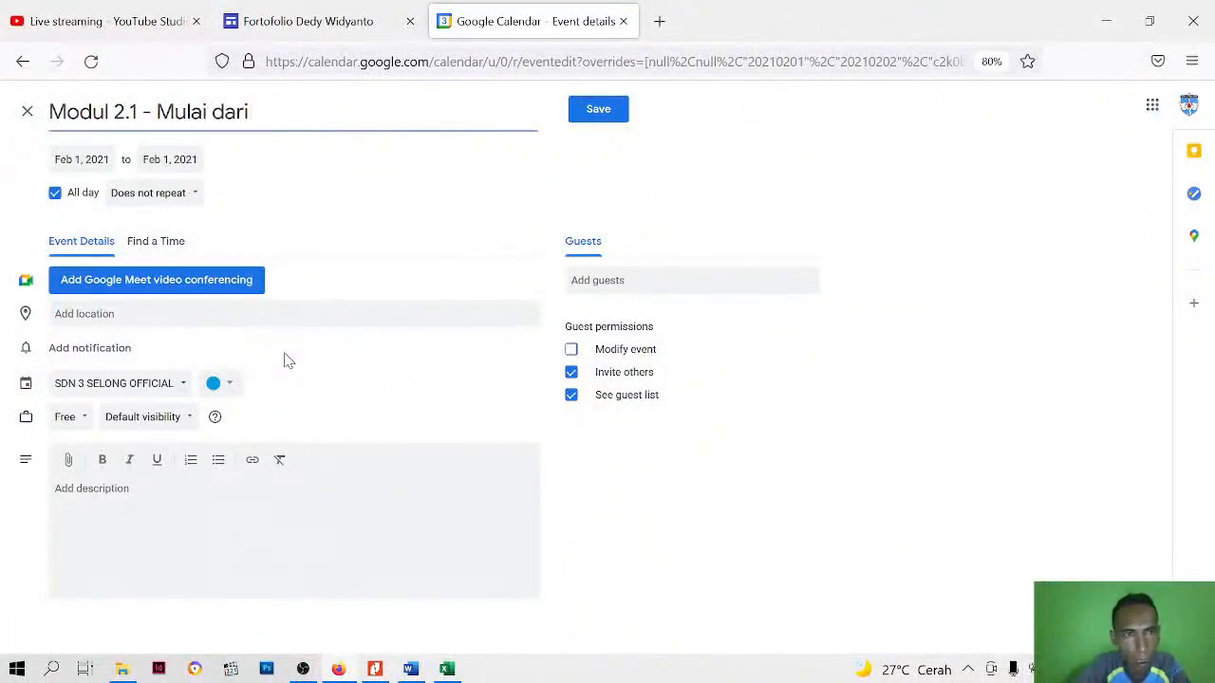
click(446, 669)
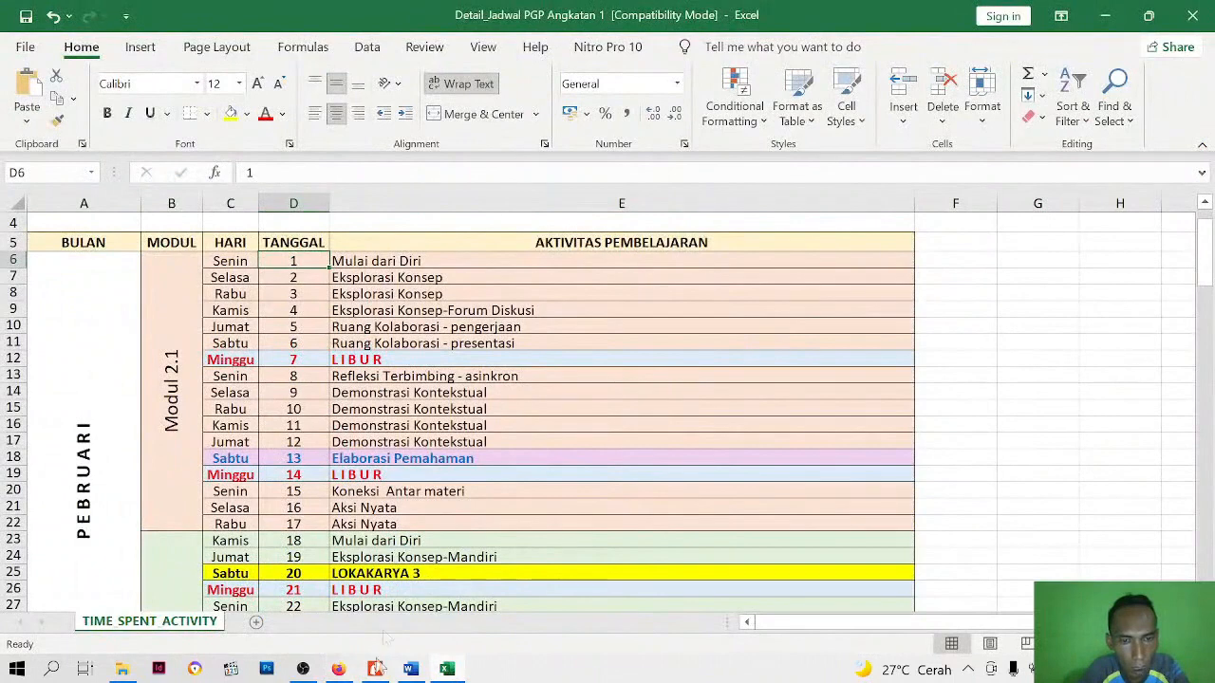
click(338, 669)
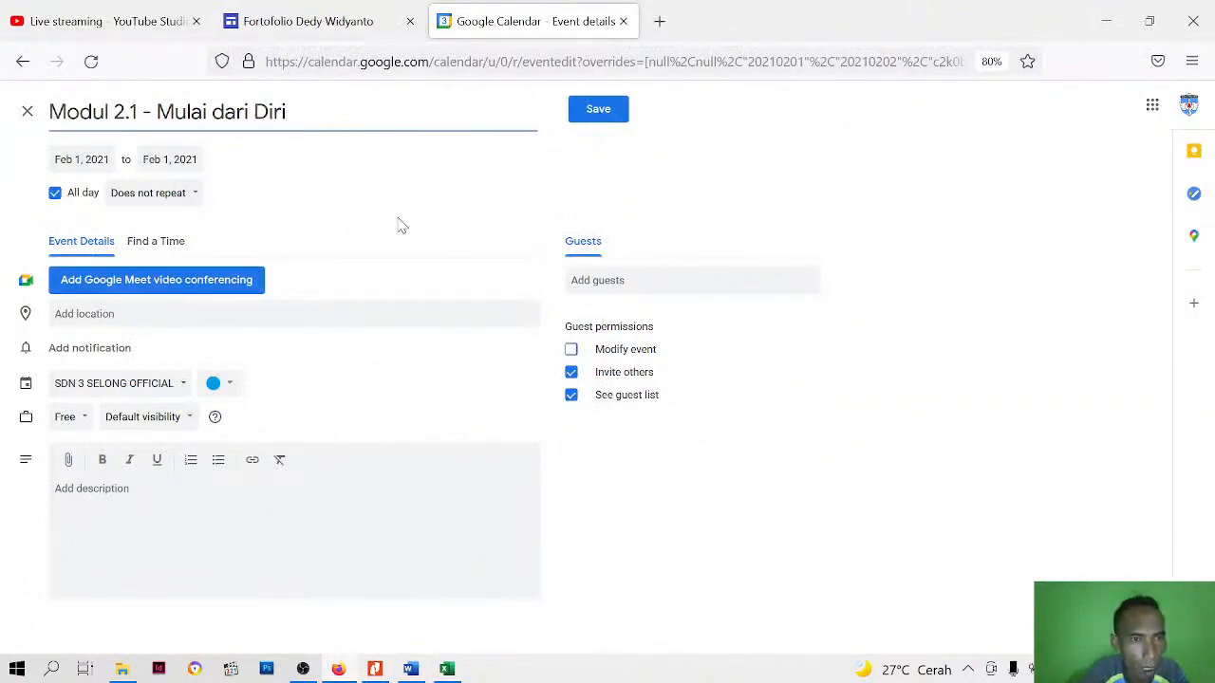
click(394, 417)
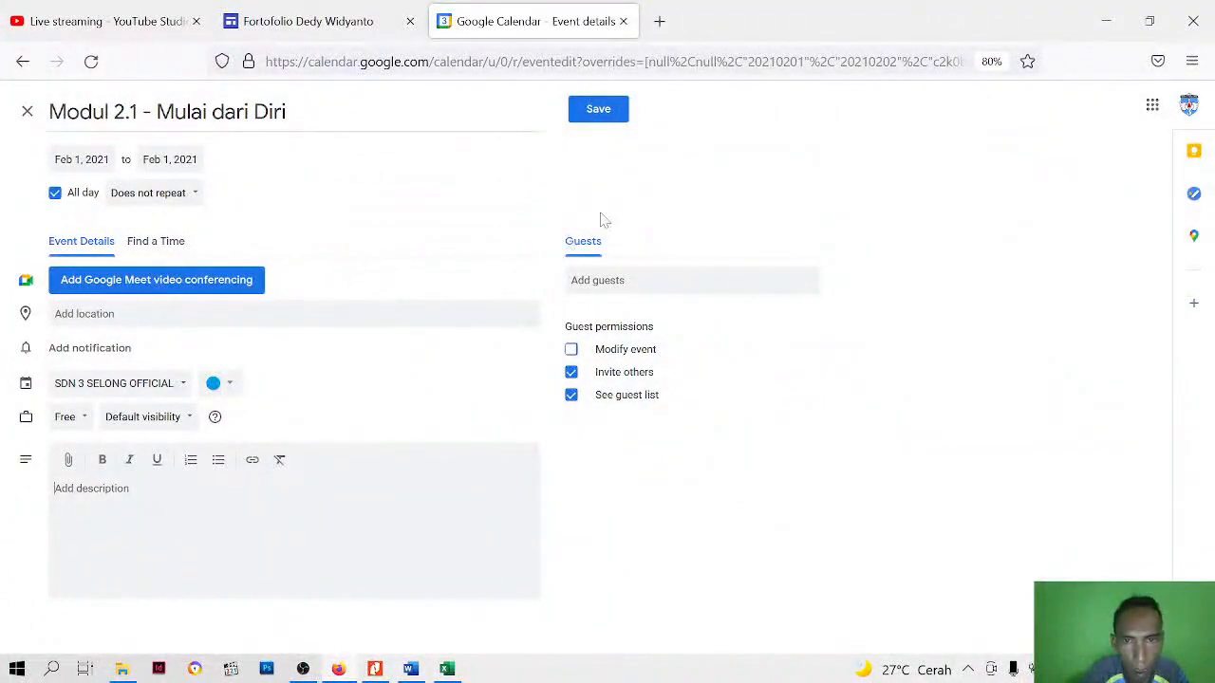
click(596, 111)
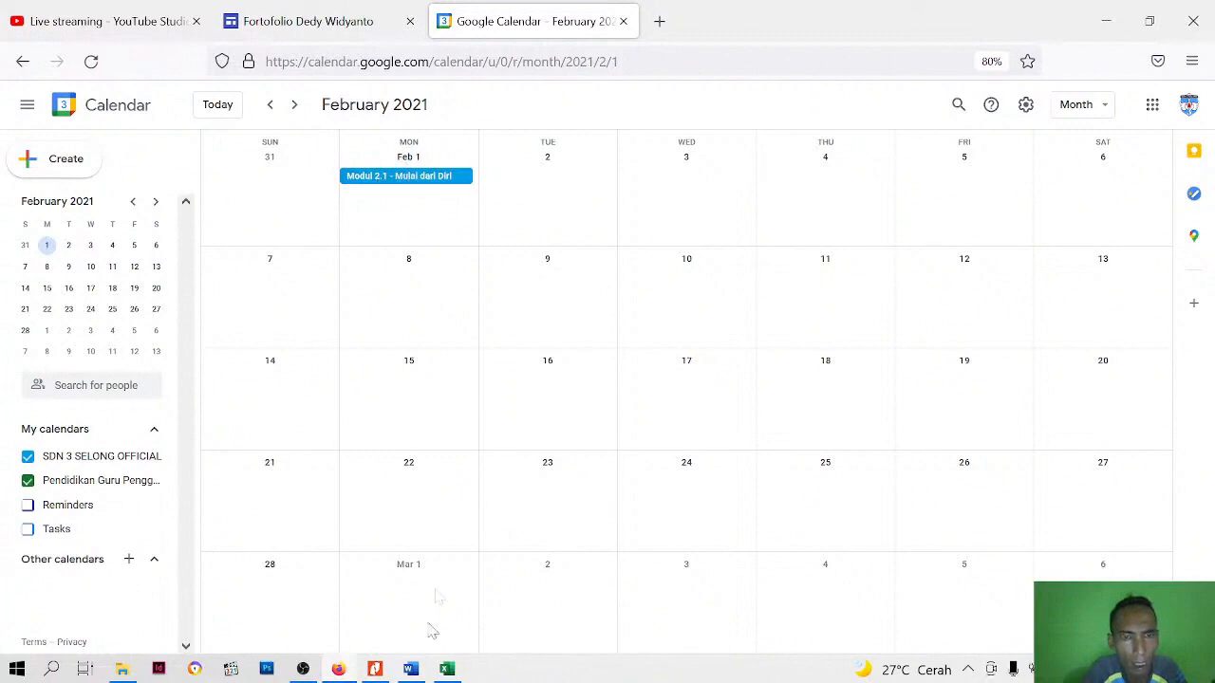
Check the next activity in the Excel schedule and save an all-day event titled "Eksplorasi Konsep" on February 2, 2021
click(446, 669)
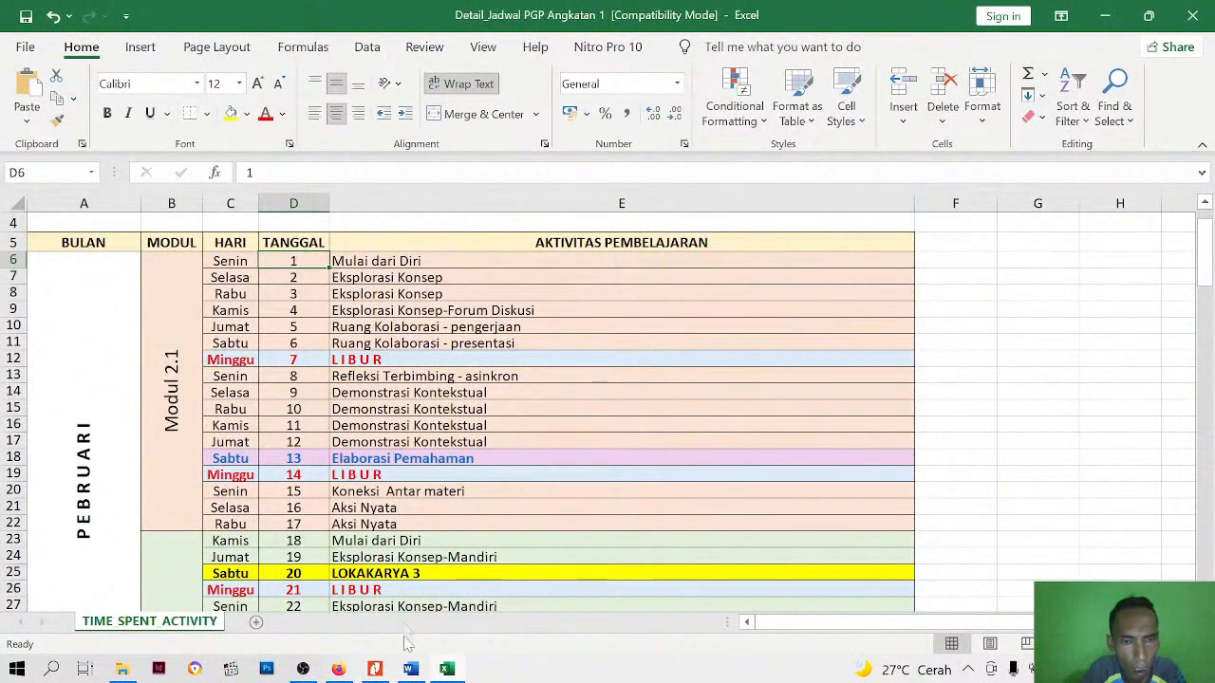
click(339, 669)
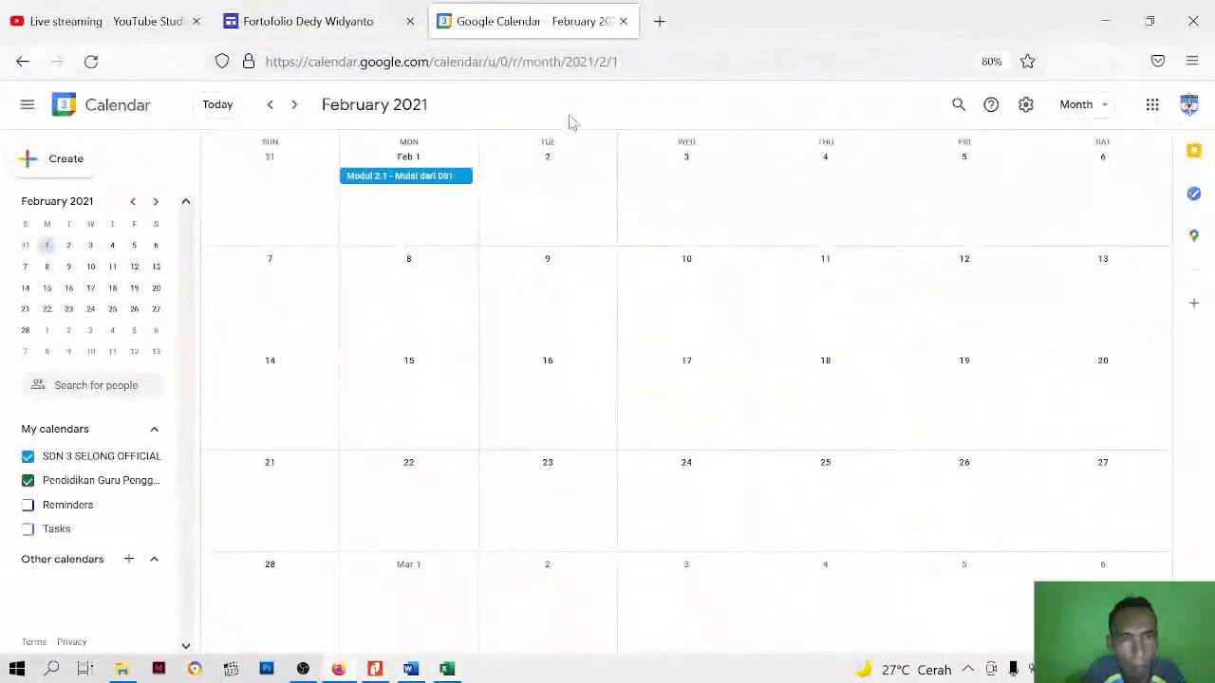
double_click(550, 195)
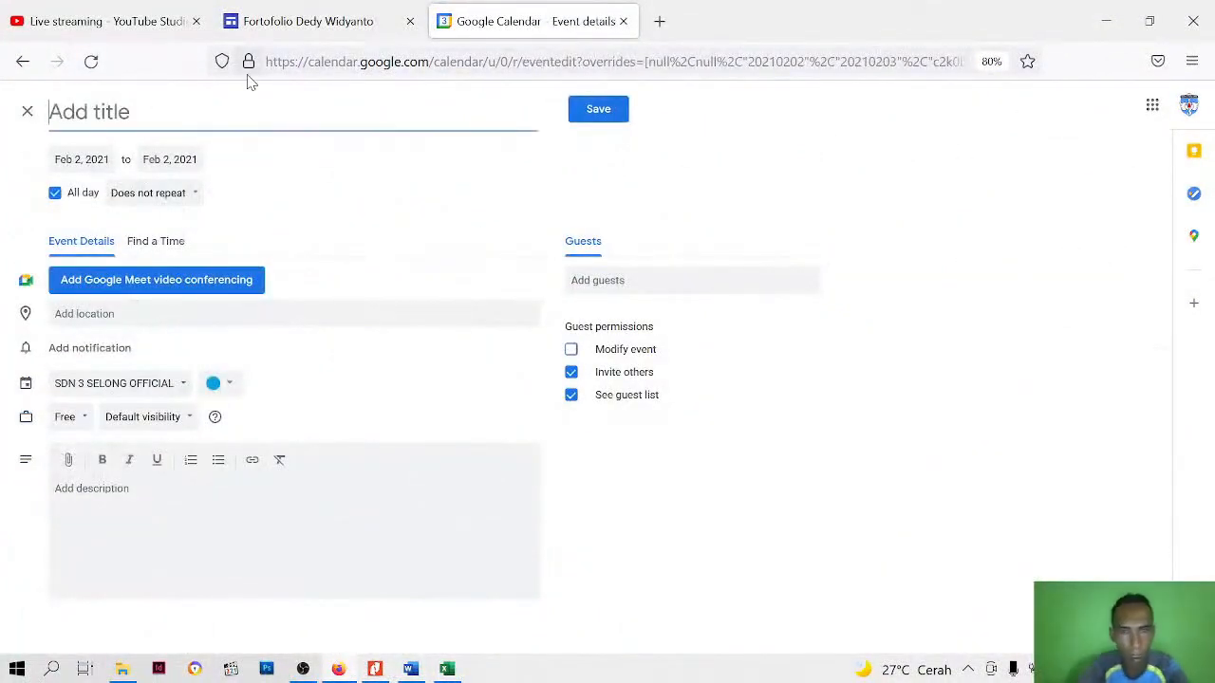
text(E)
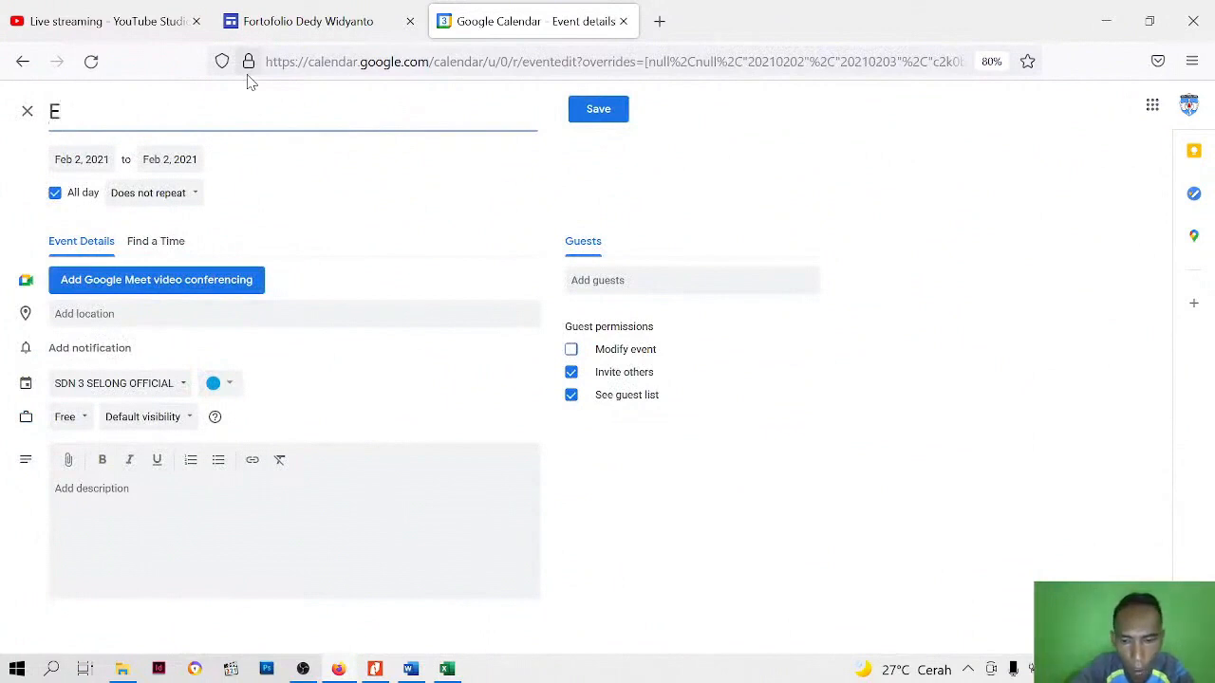
text(ksplorasi Kons)
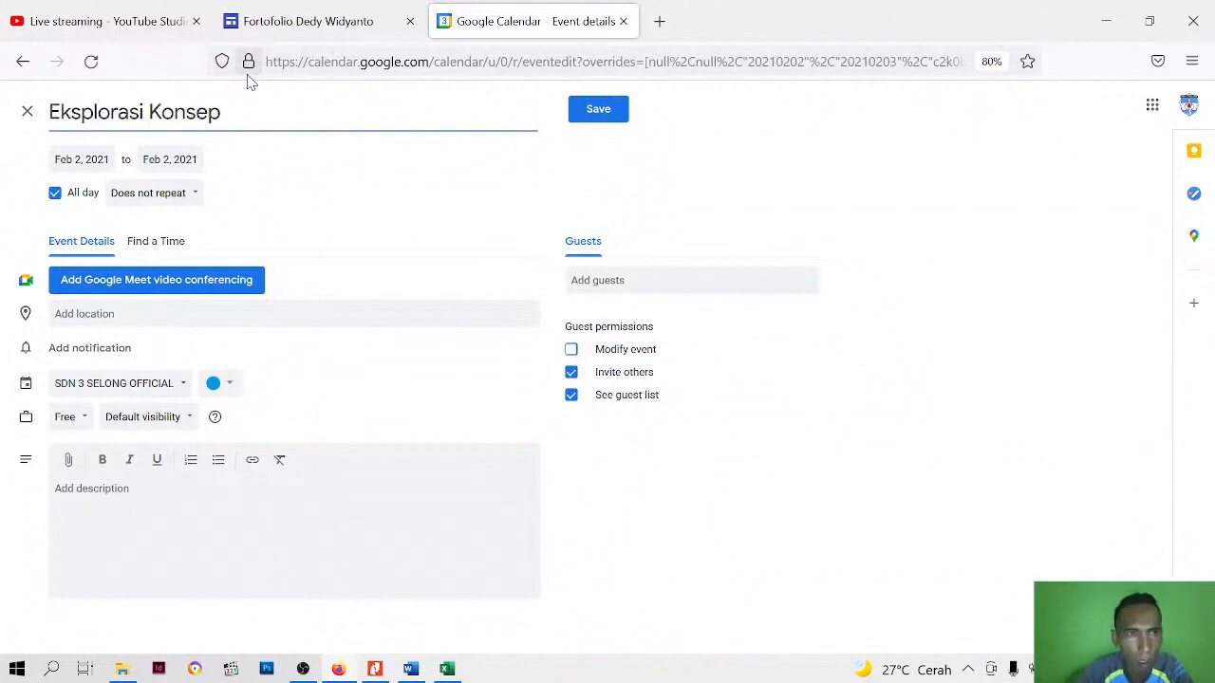
text(ep)
click(607, 111)
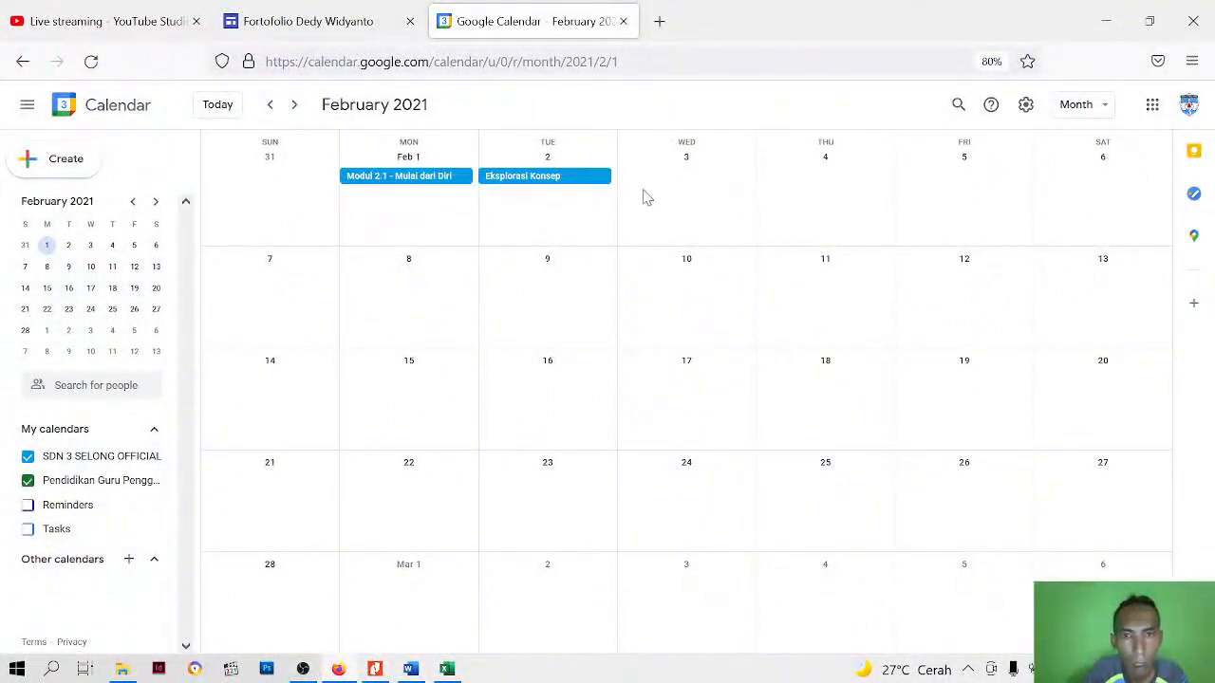
Consult the Excel schedule again and save an all-day event titled "Ruang Kolaborasi" on February 5, 2021
click(447, 669)
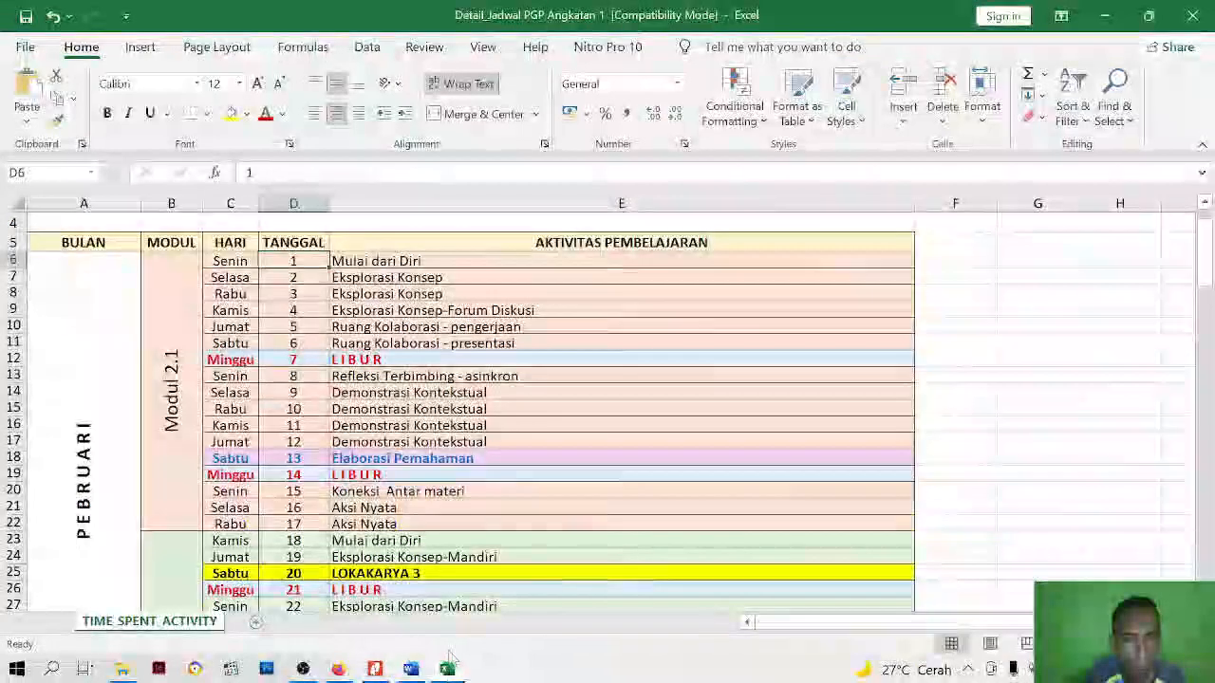
click(338, 669)
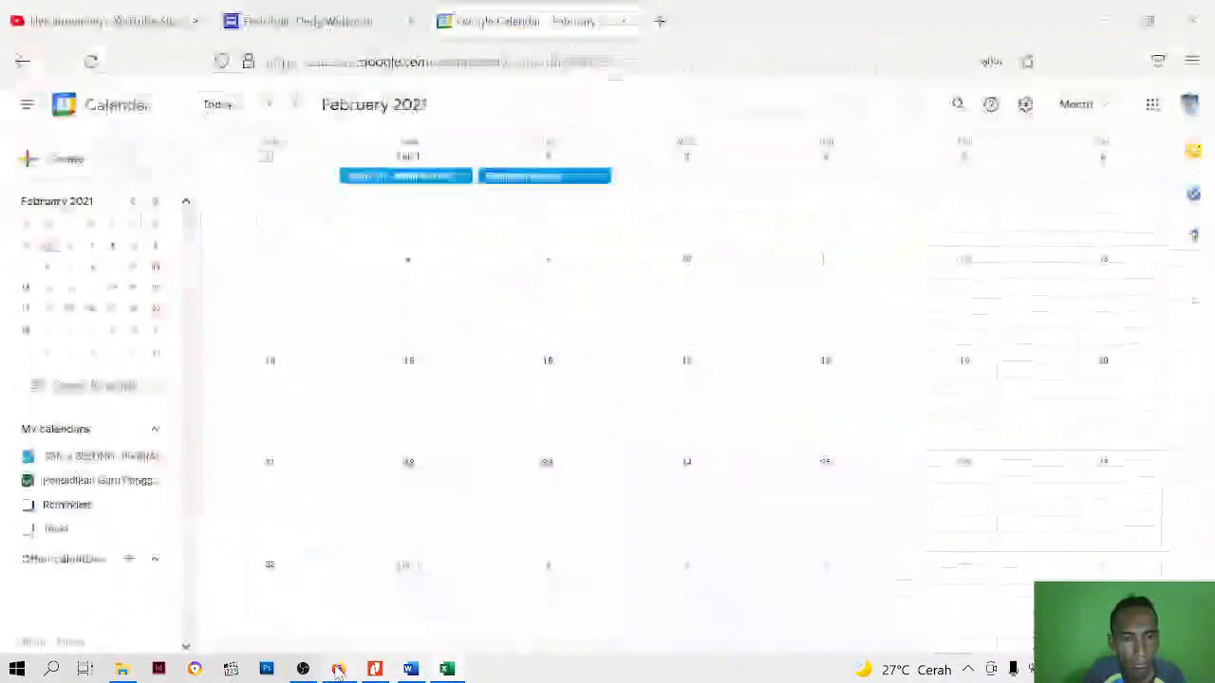
click(959, 190)
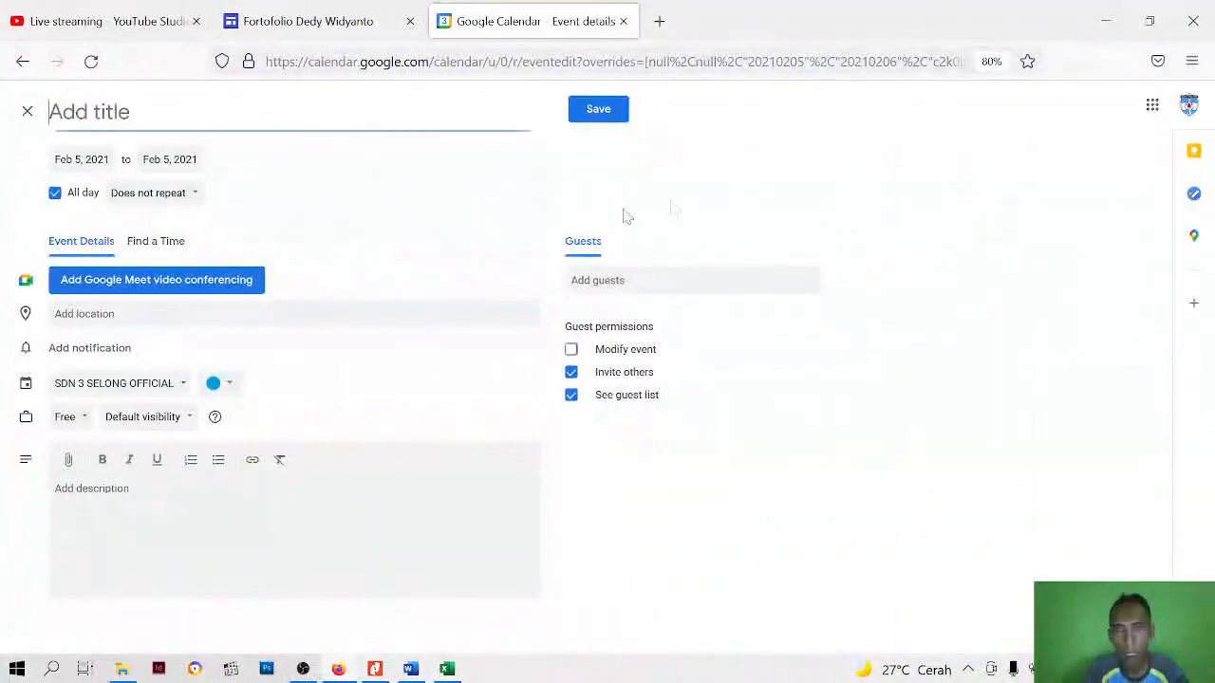
text(Ruang Kolaboras)
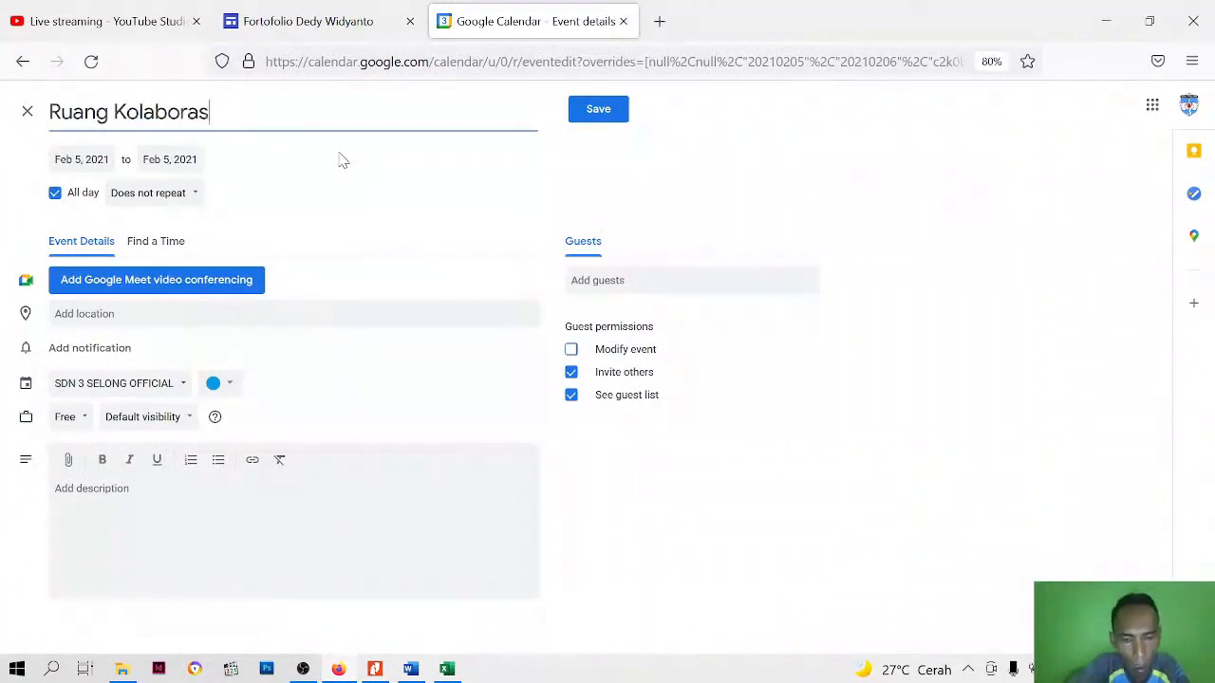
click(597, 112)
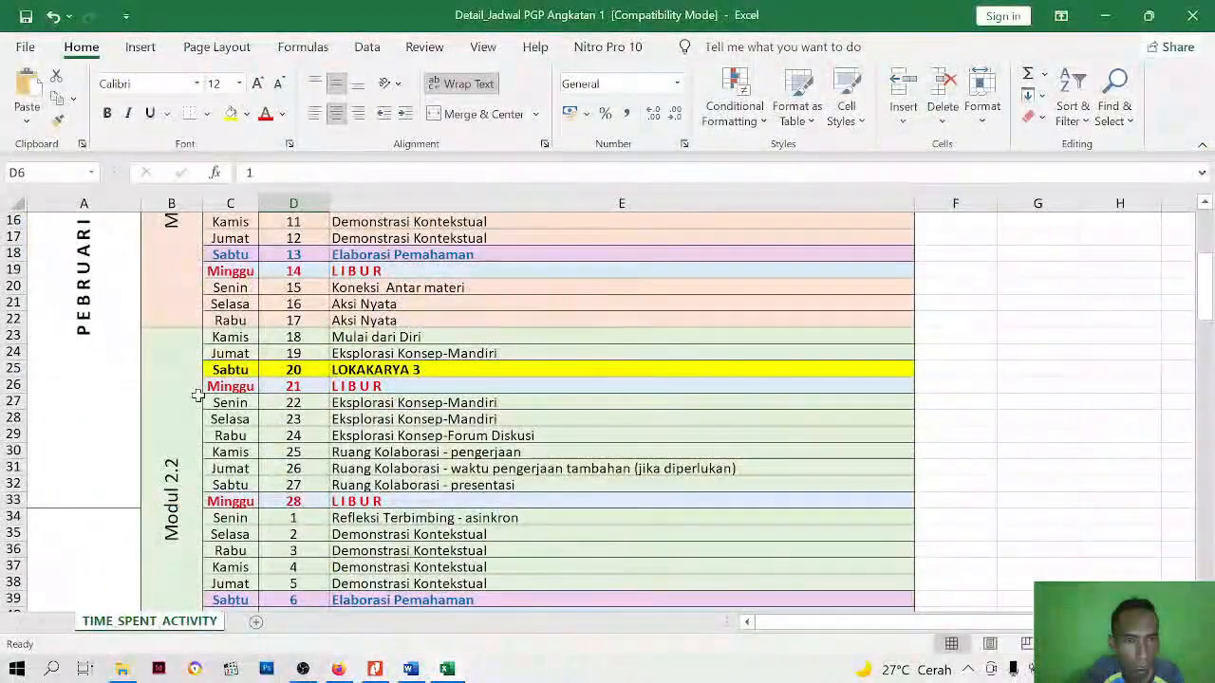
Examine the learning activities in the Excel schedule from Modul 2.1 in Pebruari through the Lokakarya entries in Agustus
scroll(354, 423, up, 1)
scroll(354, 424, up, 4)
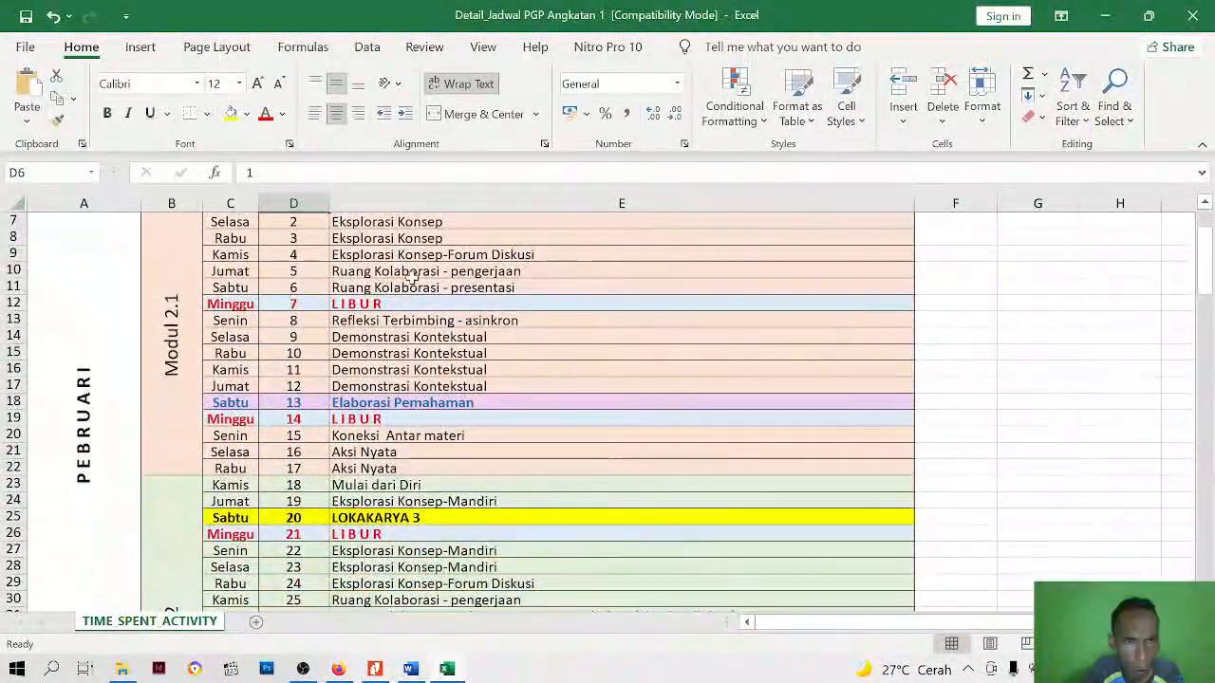
scroll(203, 328, down, 5)
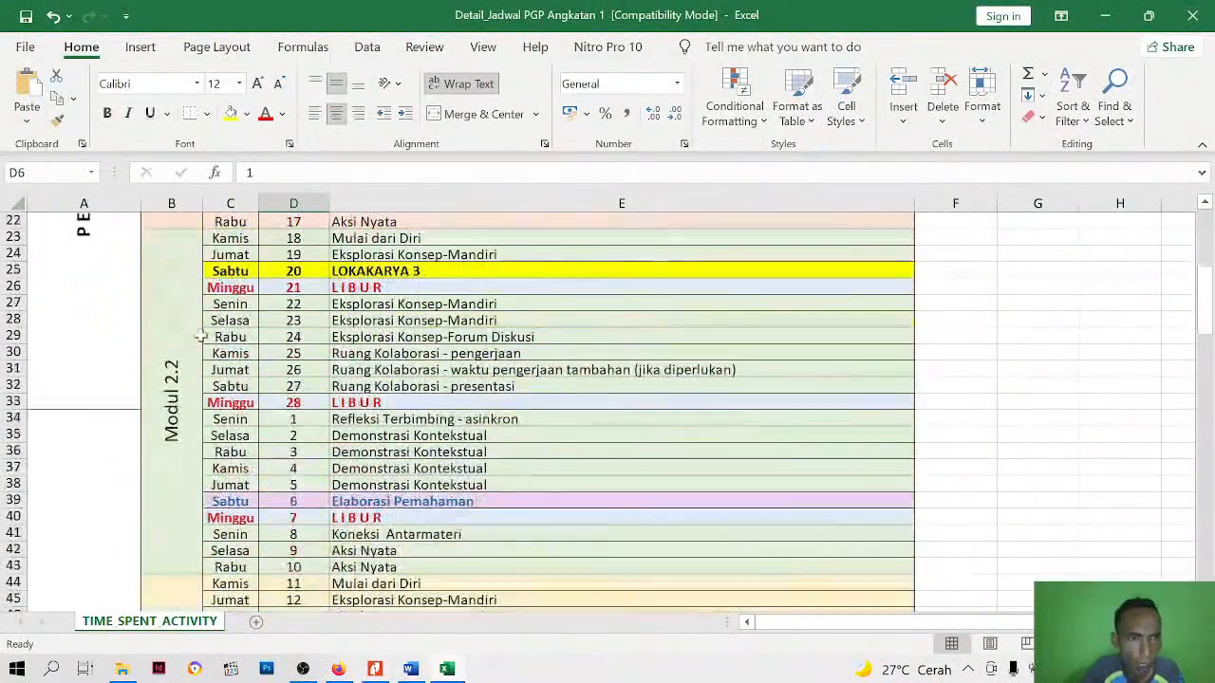
scroll(204, 353, up, 7)
scroll(203, 353, down, 4)
scroll(203, 353, down, 18)
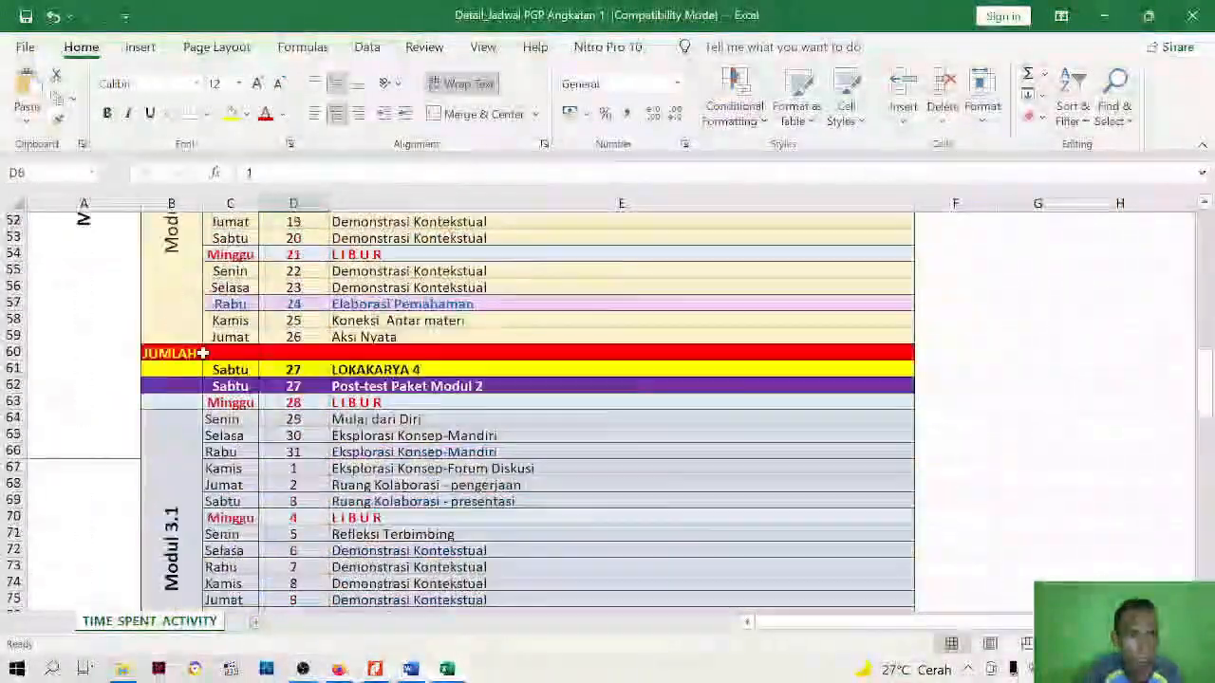
scroll(203, 353, down, 20)
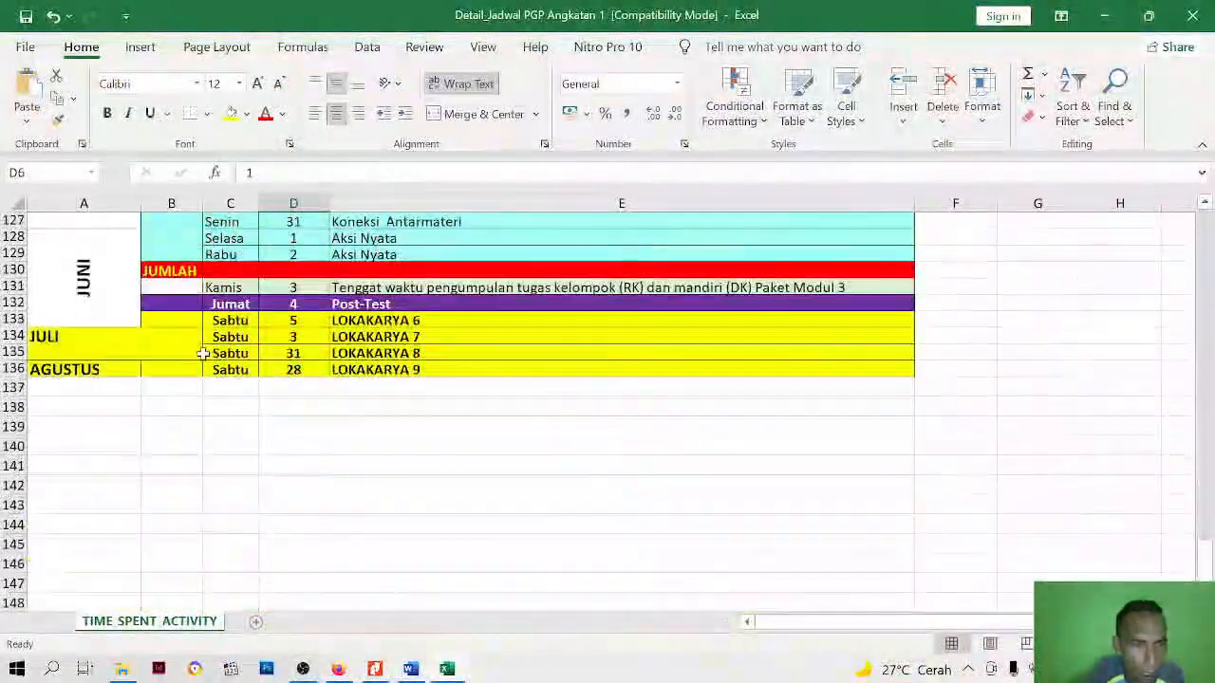
scroll(203, 353, up, 4)
scroll(190, 389, down, 4)
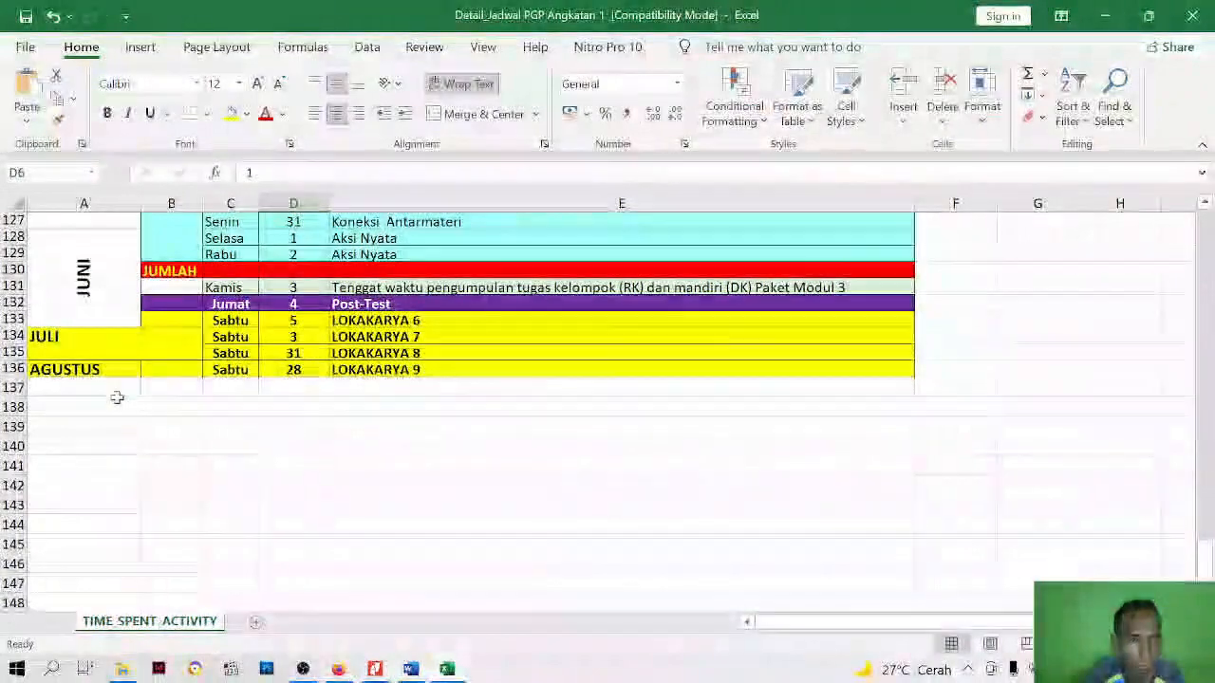
Check the Modul 2.1 dates in the Excel schedule and save an all-day event titled "Aksi Nyata" on February 16, 2021 in Google Calendar
scroll(115, 415, up, 15)
scroll(122, 404, up, 20)
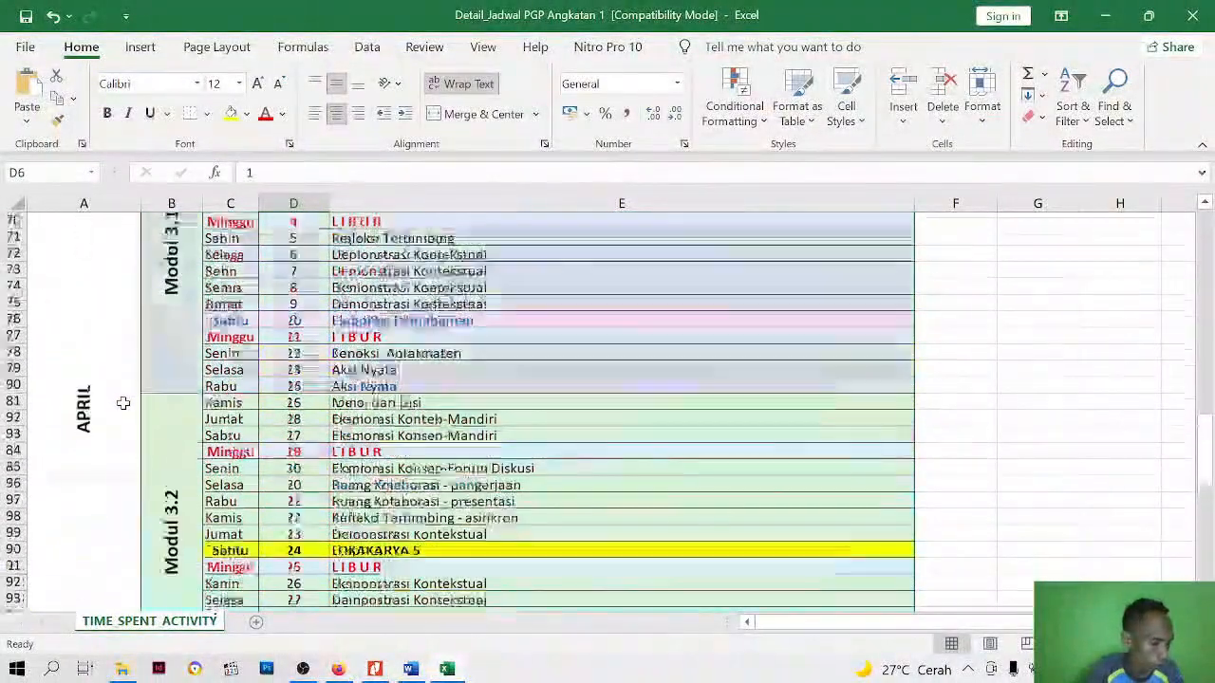
scroll(431, 375, up, 7)
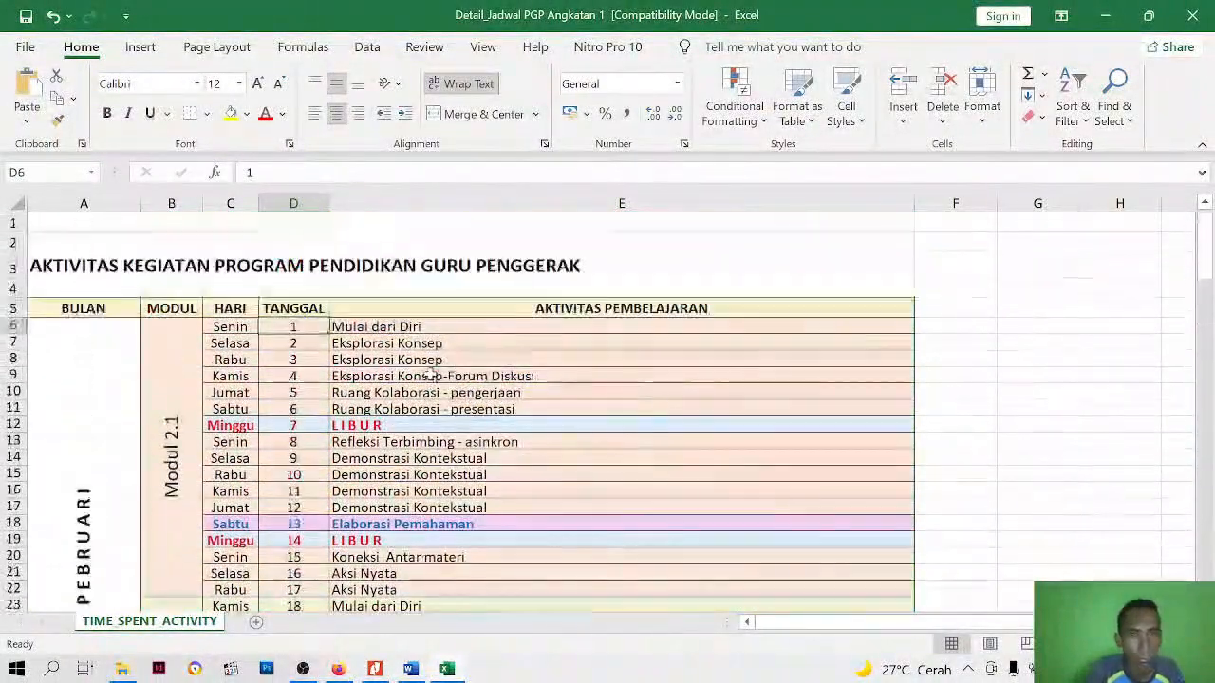
scroll(320, 436, down, 2)
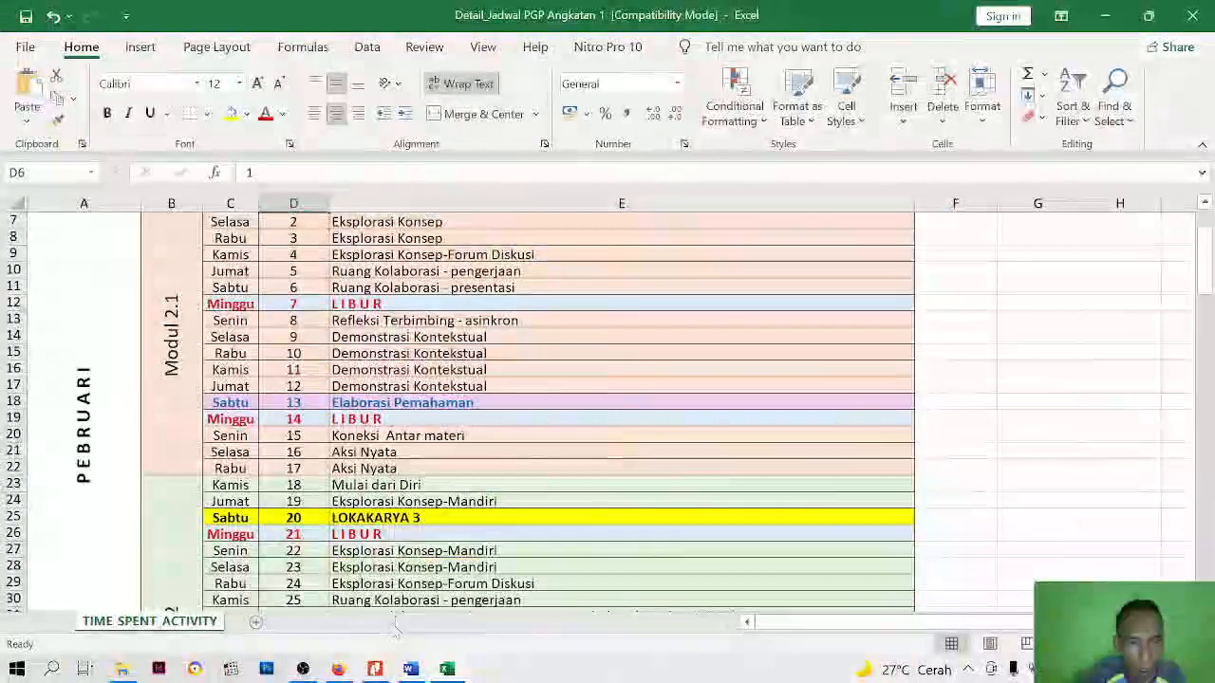
scroll(315, 429, down, 1)
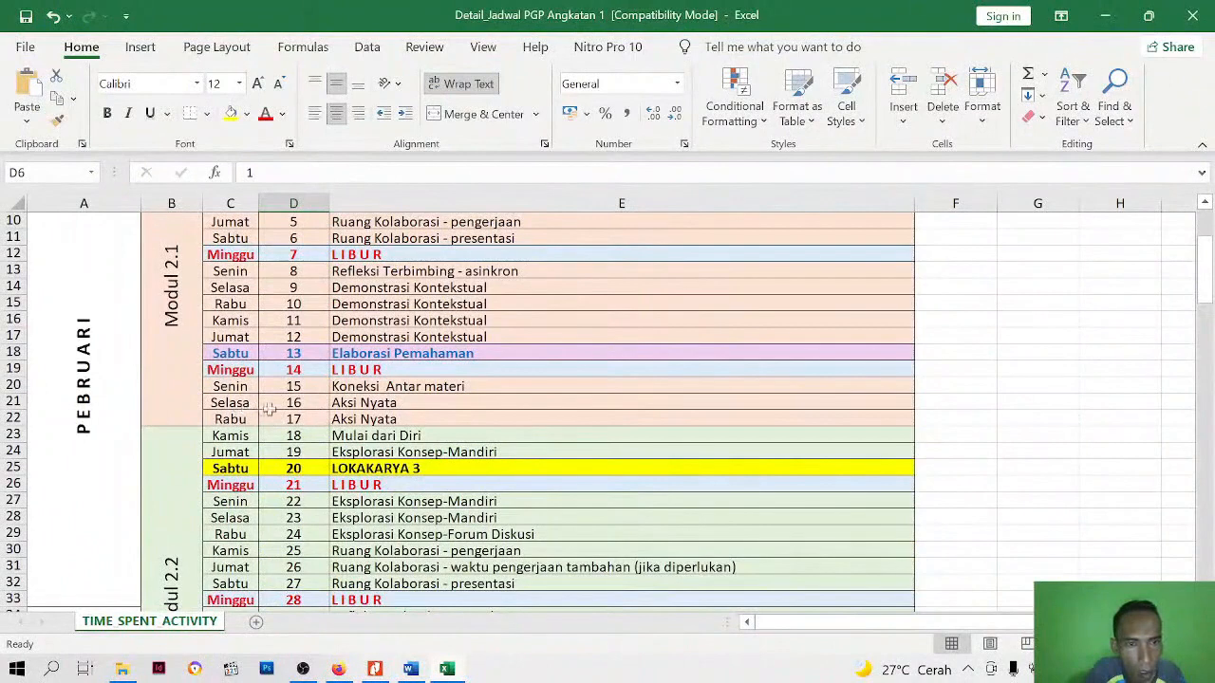
scroll(303, 410, up, 2)
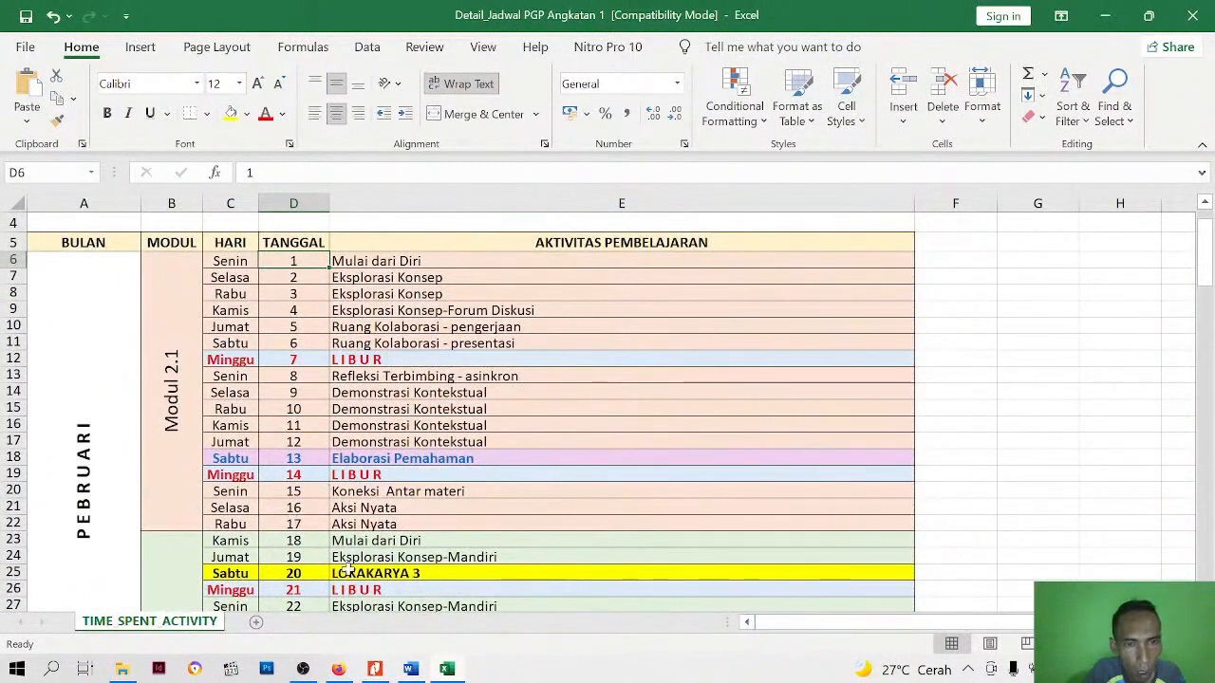
click(338, 669)
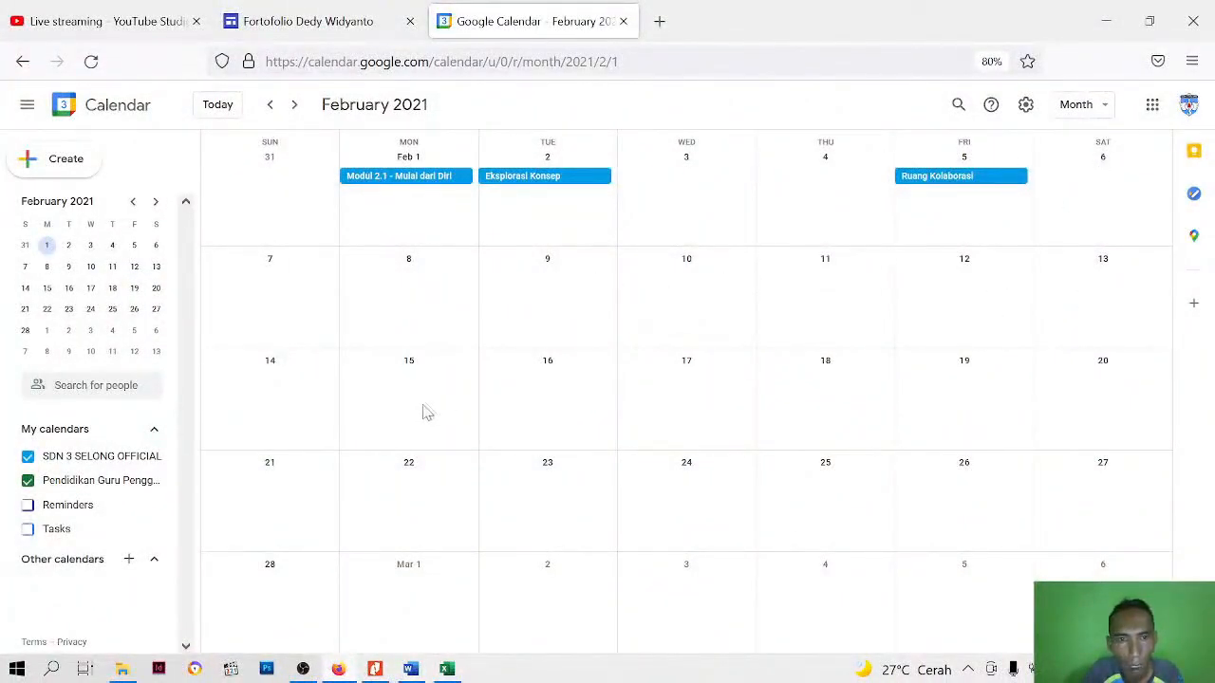
click(558, 402)
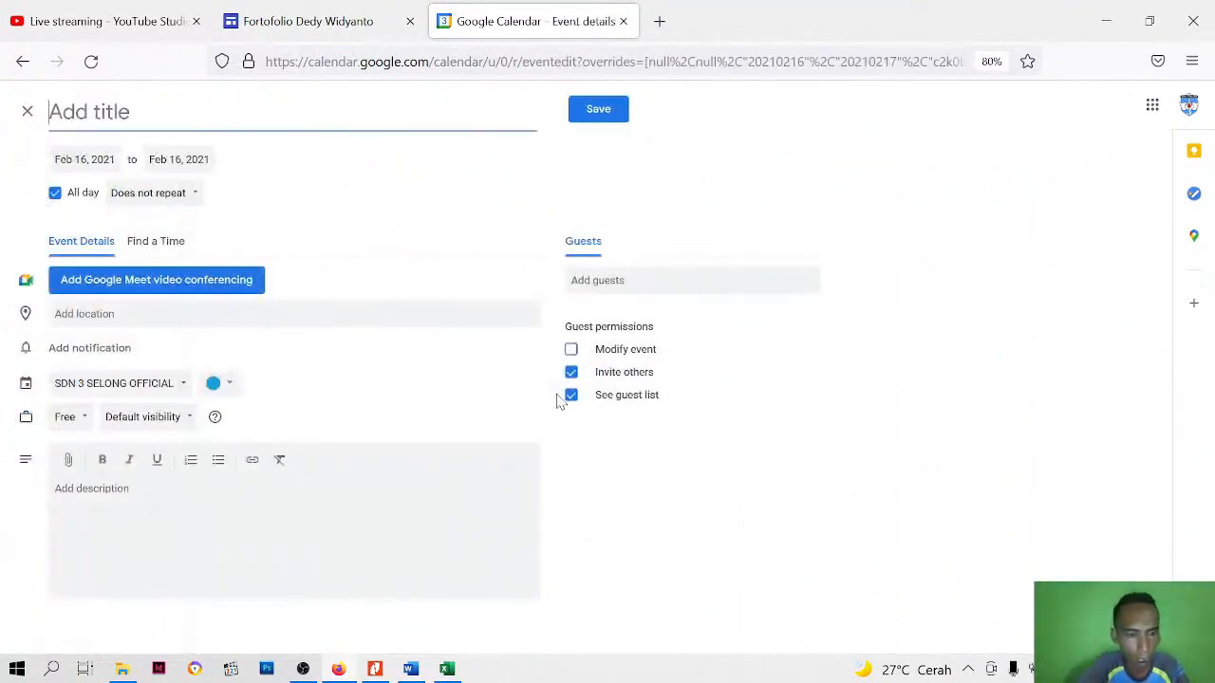
text(Aksi Nyata)
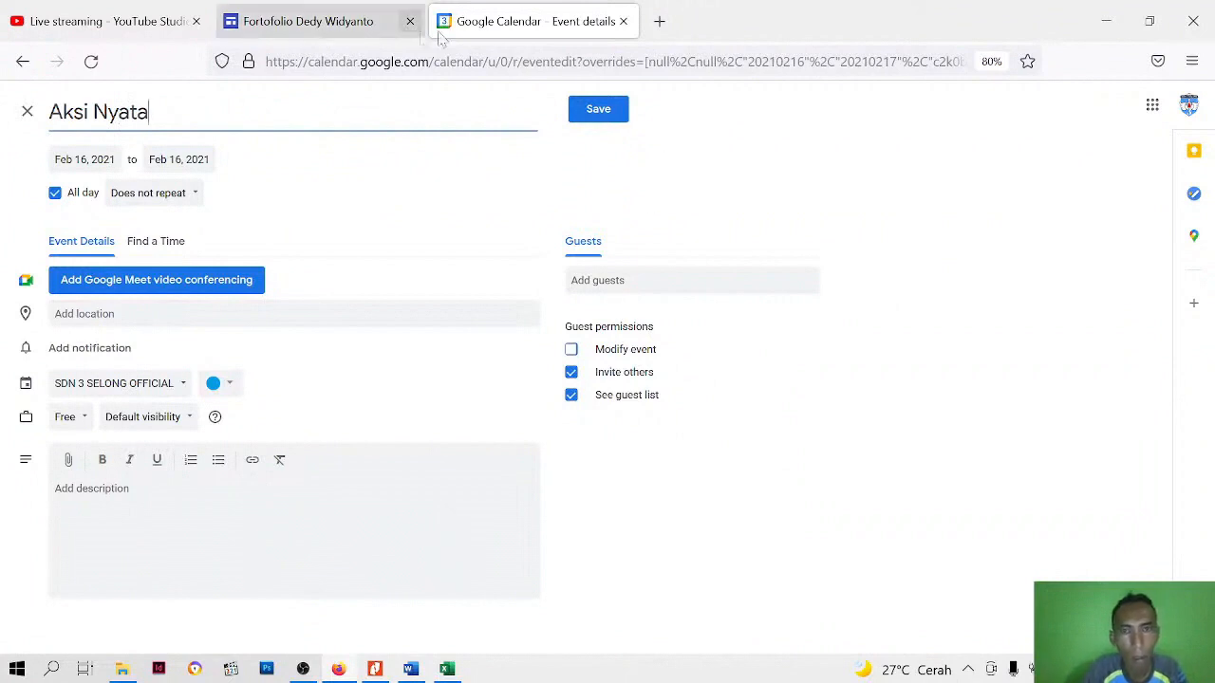
click(594, 114)
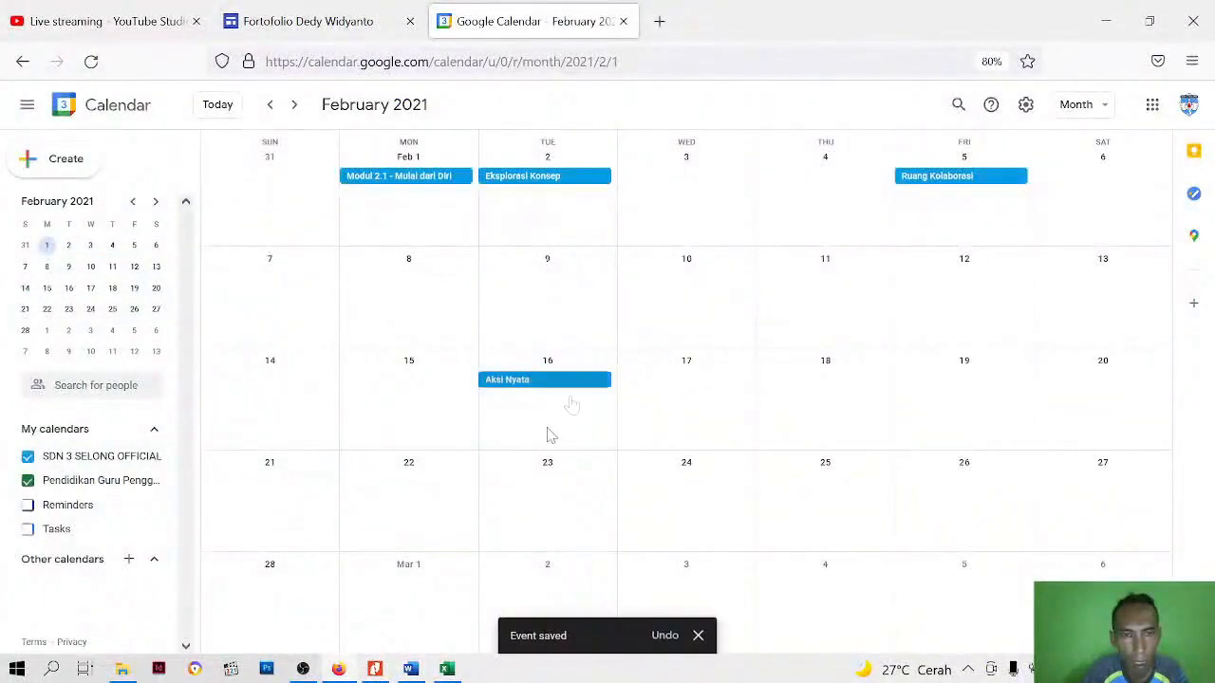
scroll(574, 365, up, 2)
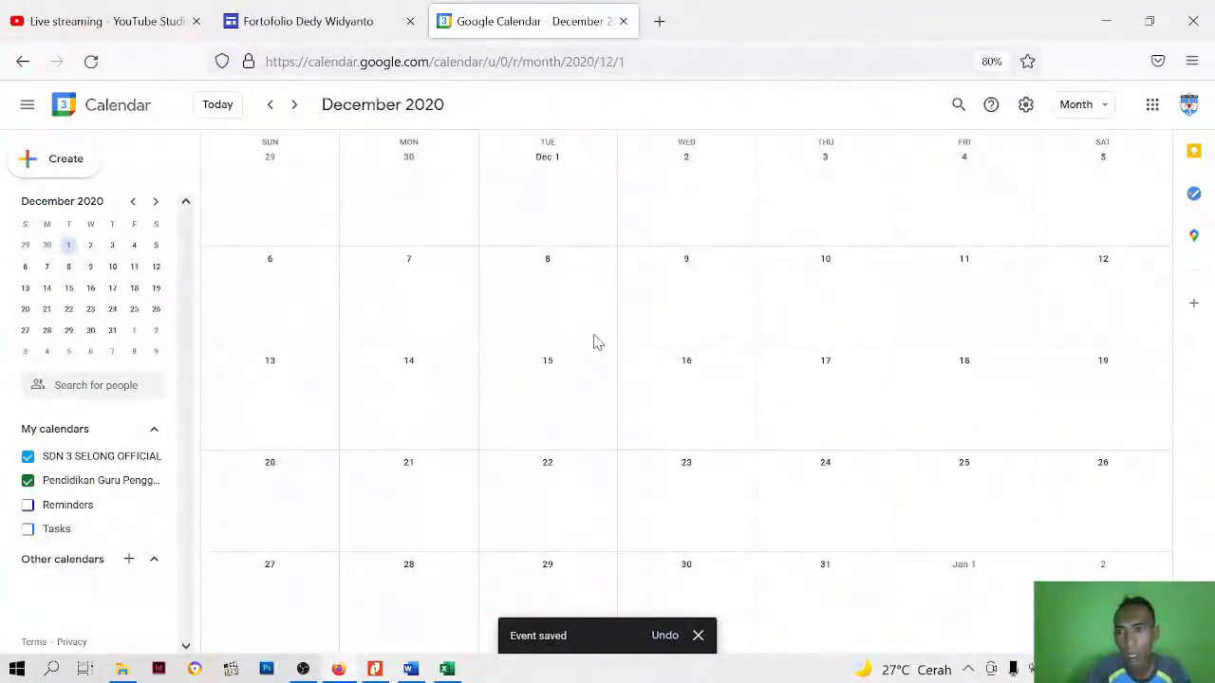
scroll(596, 342, down, 2)
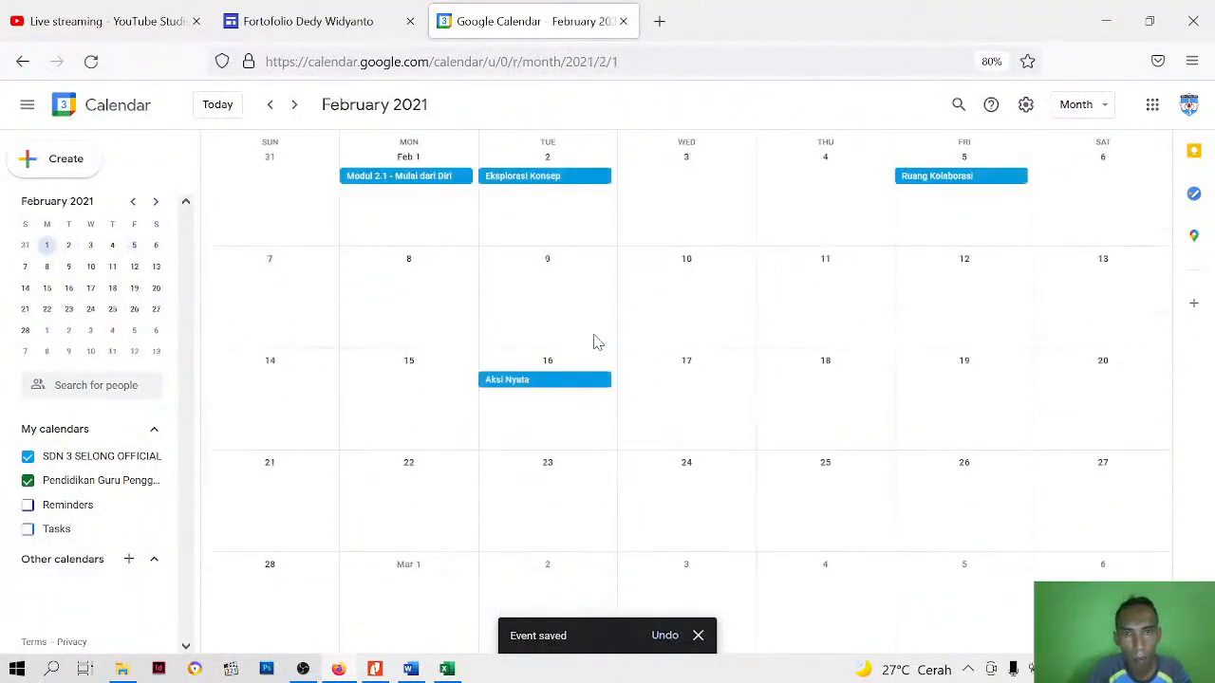
click(699, 635)
Switch to the Google Sites editor and try to embed the SDN 3 SELONG OFFICIAL calendar under the Rencana Tindak Lanjut section
scroll(353, 415, up, 2)
scroll(353, 410, down, 2)
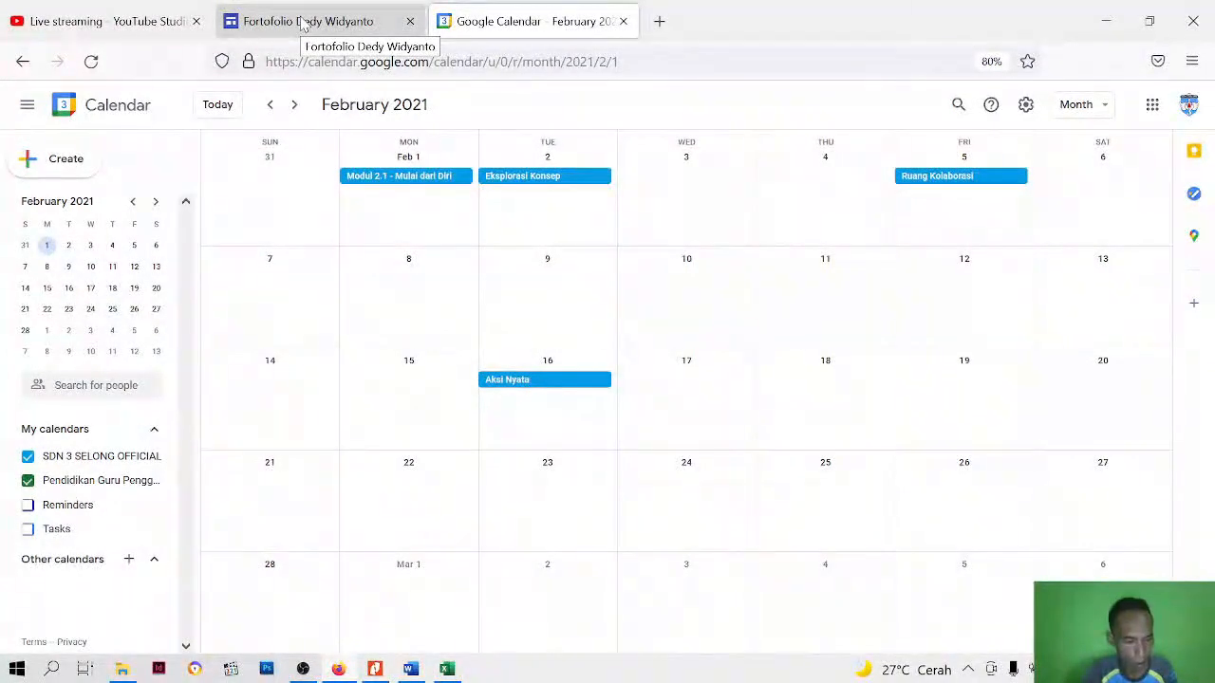
click(342, 13)
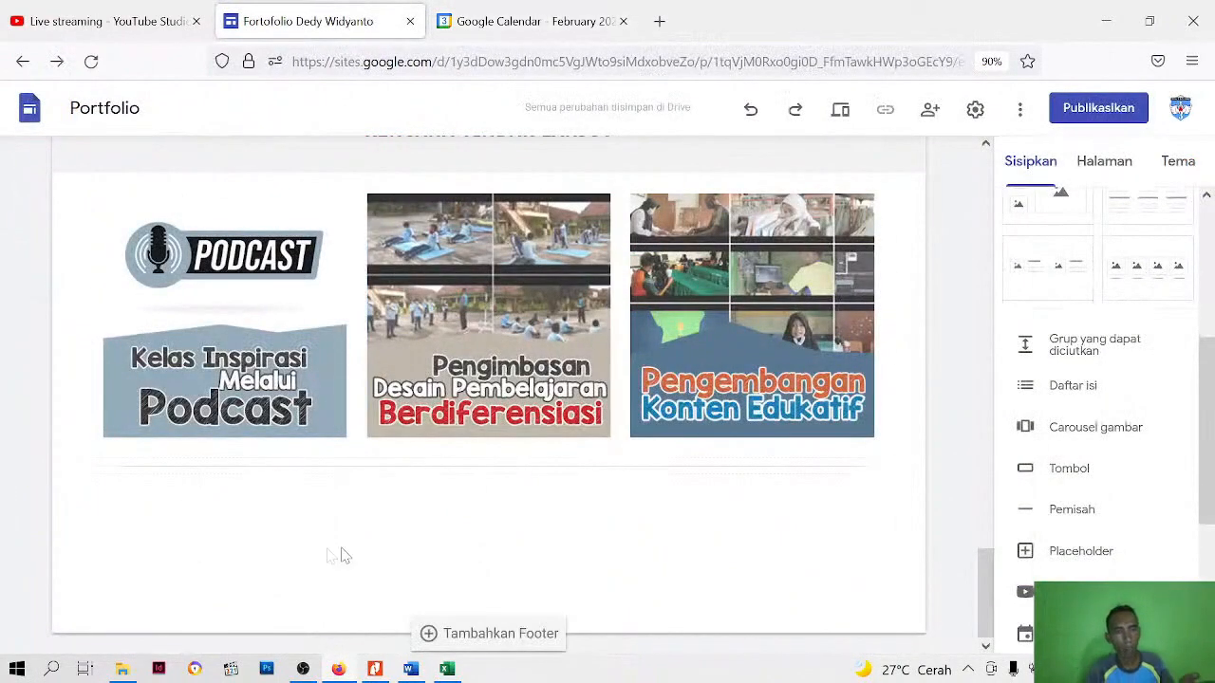
scroll(1123, 472, down, 2)
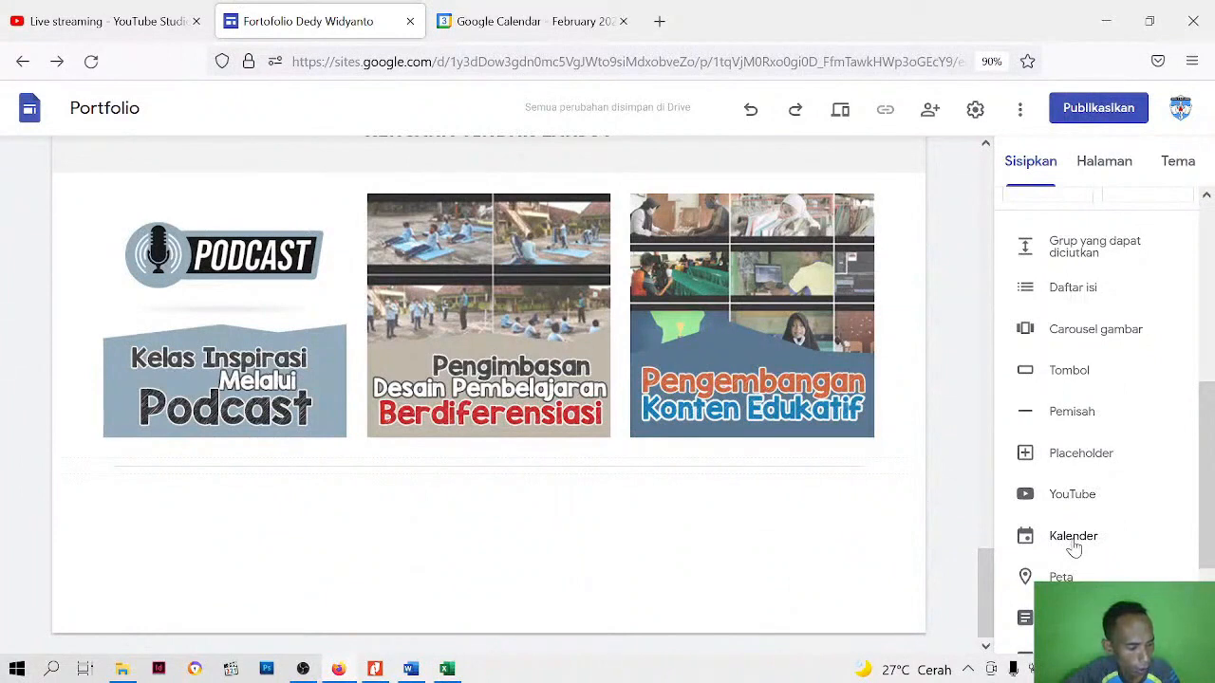
click(1073, 538)
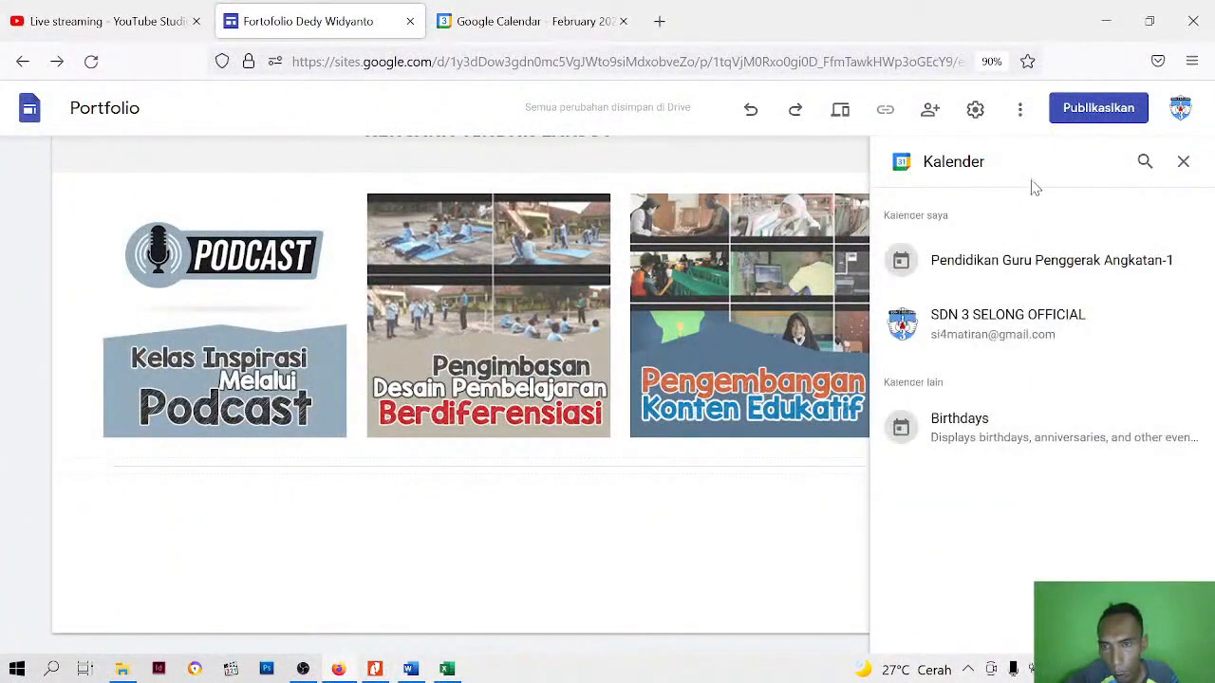
click(988, 325)
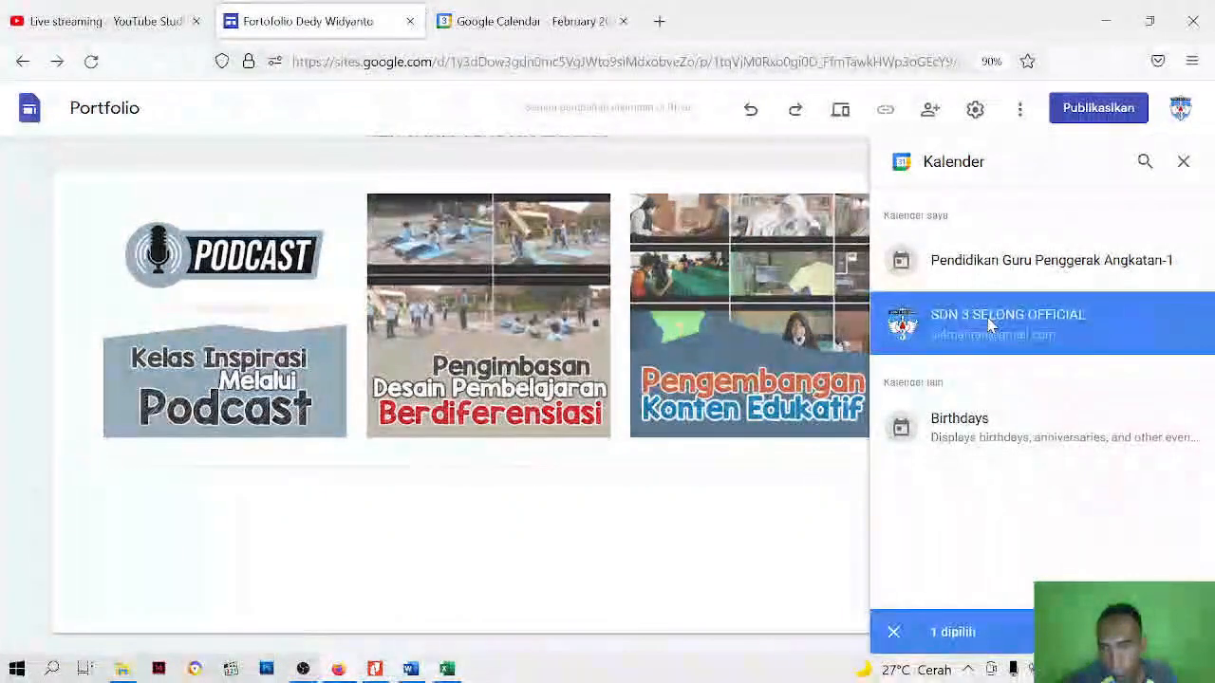
double_click(988, 324)
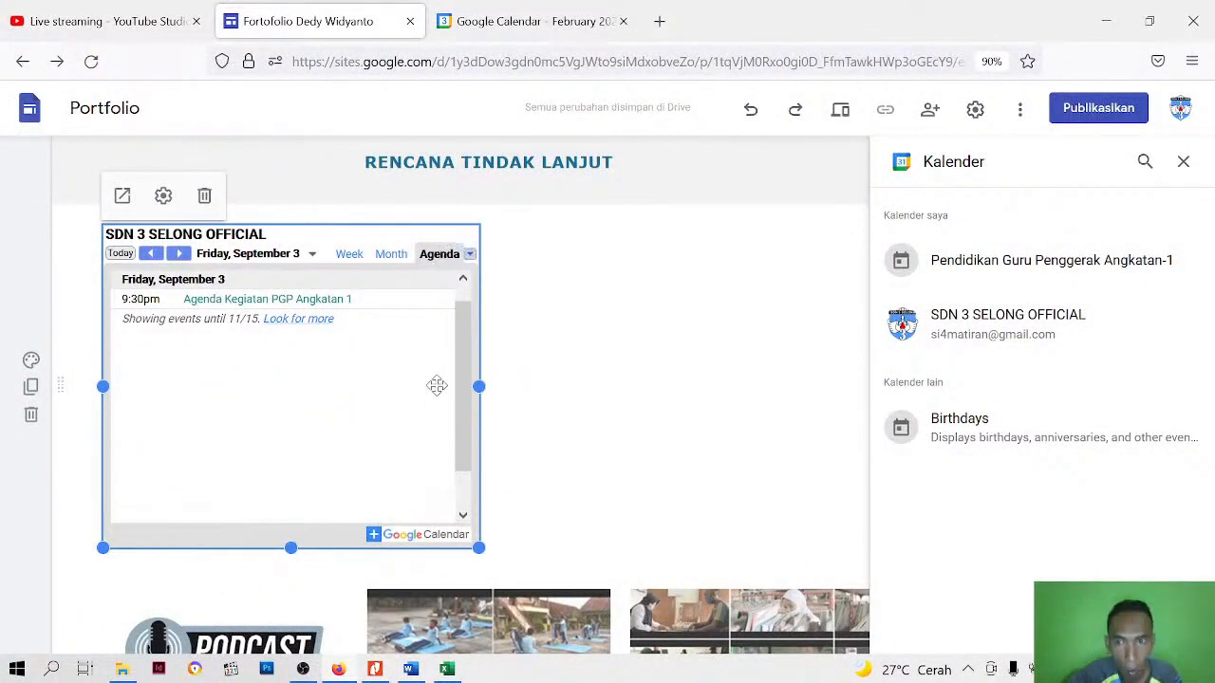
Remove the embedded SDN 3 SELONG OFFICIAL calendar from the page and close the list of insertable calendars
click(663, 366)
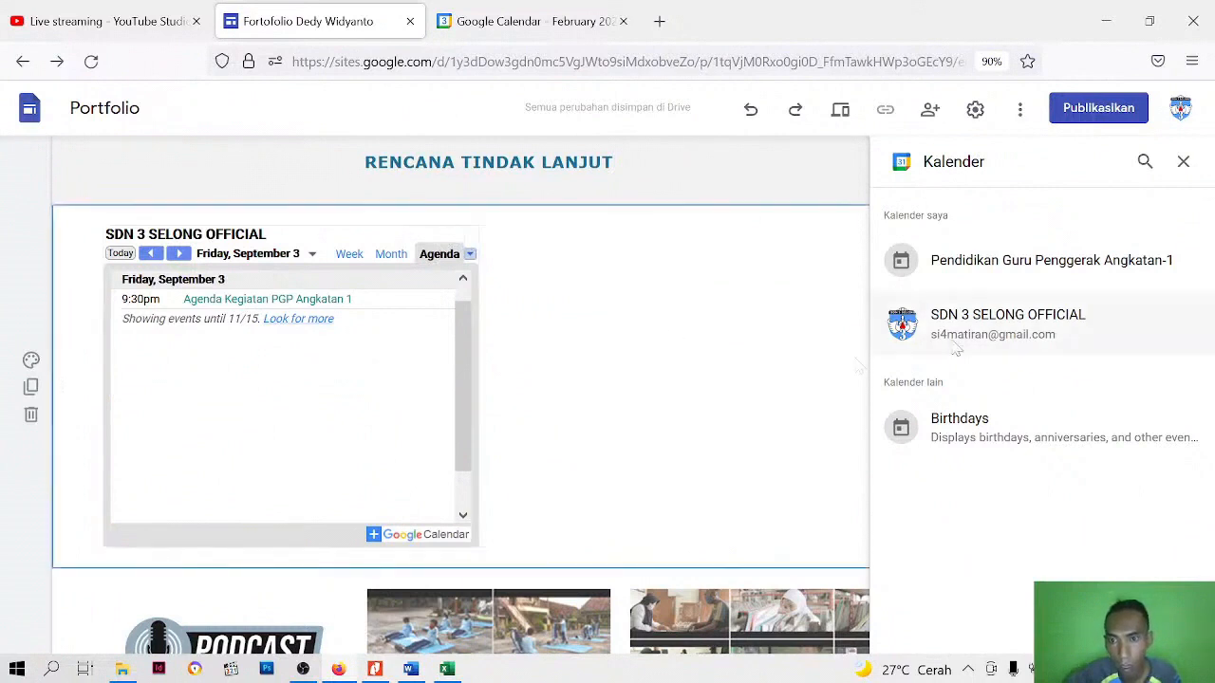
click(440, 320)
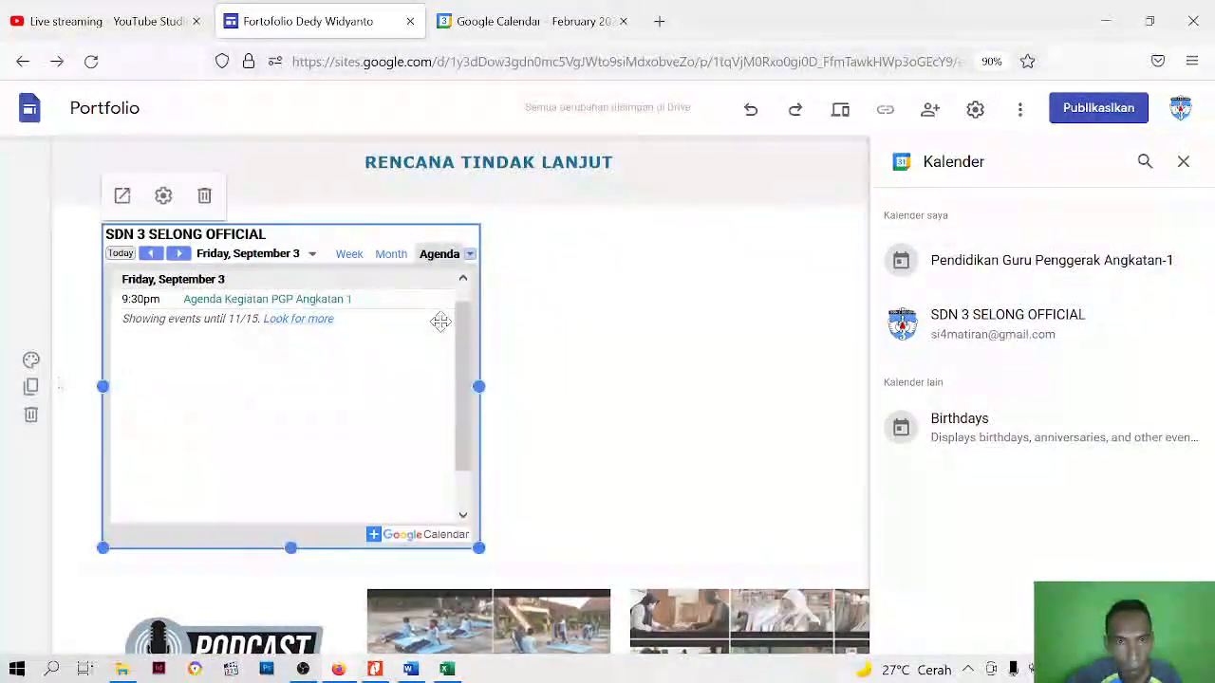
click(204, 196)
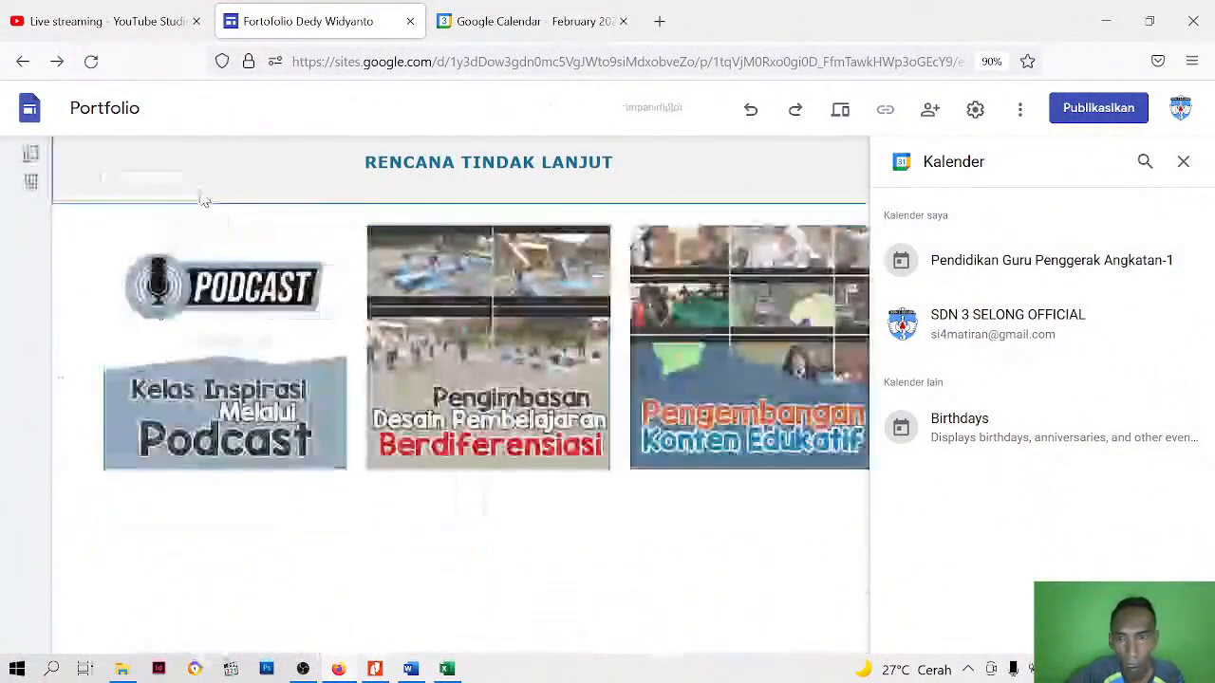
click(1183, 164)
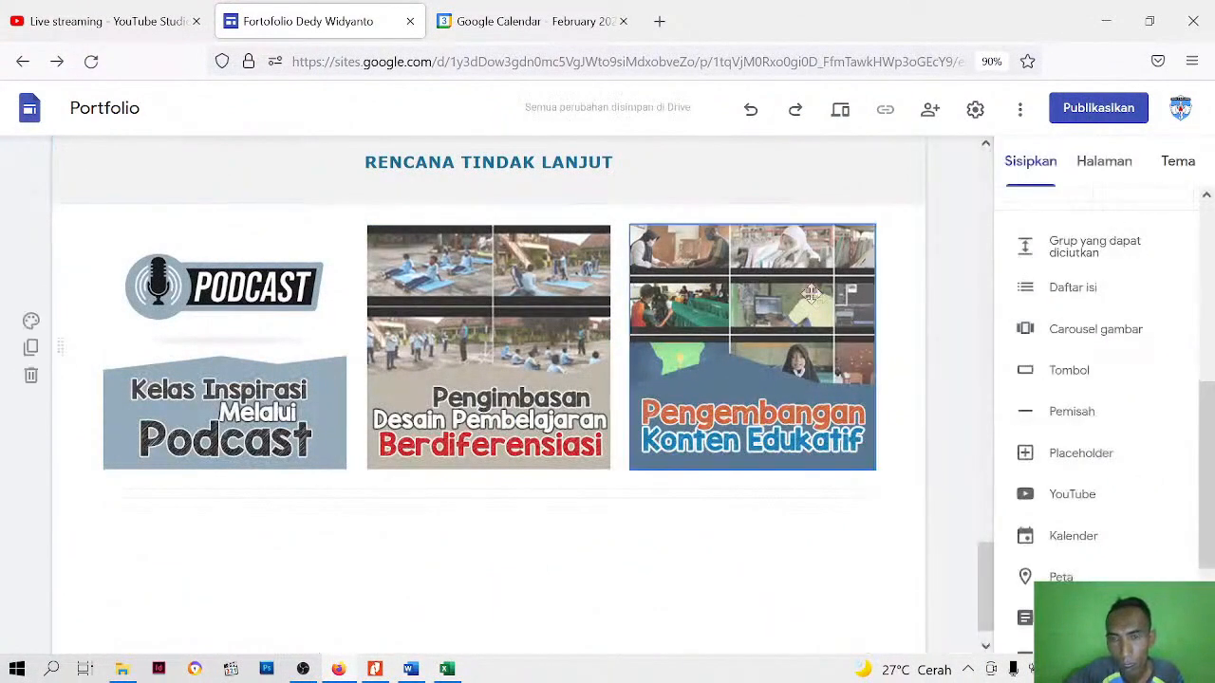
Switch back to Google Calendar and hide the Pendidikan Guru Penggerak Angkatan-1 calendar while keeping SDN 3 SELONG OFFICIAL displayed
click(518, 23)
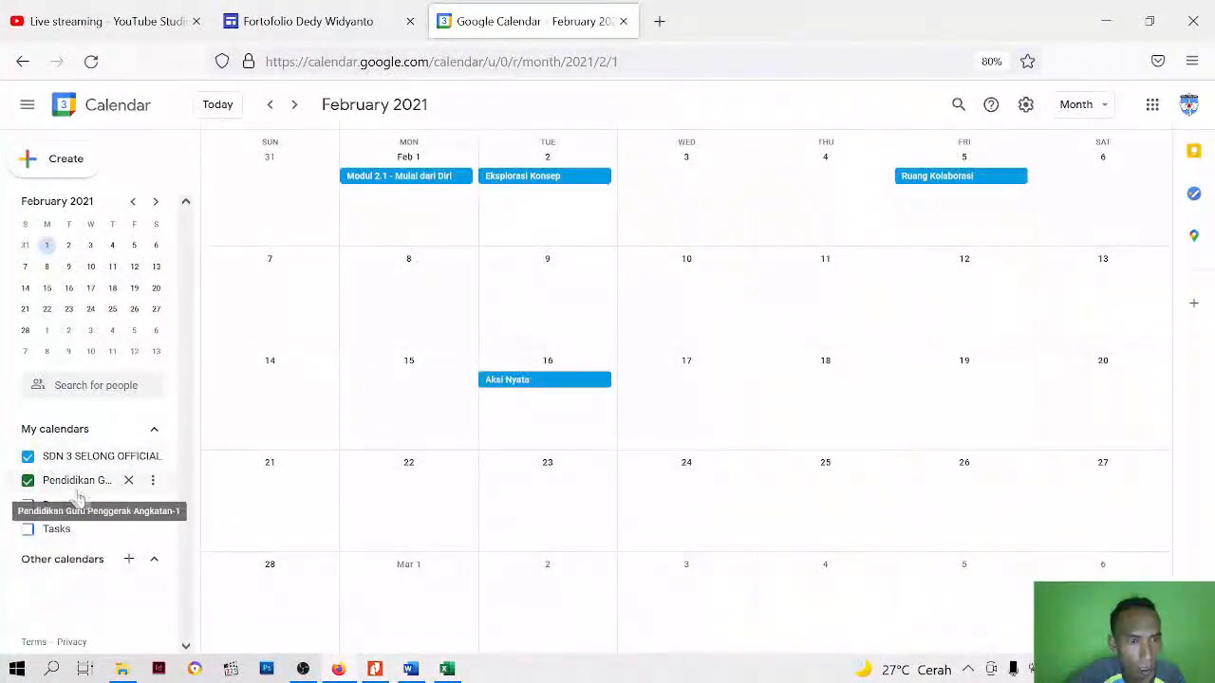
click(151, 481)
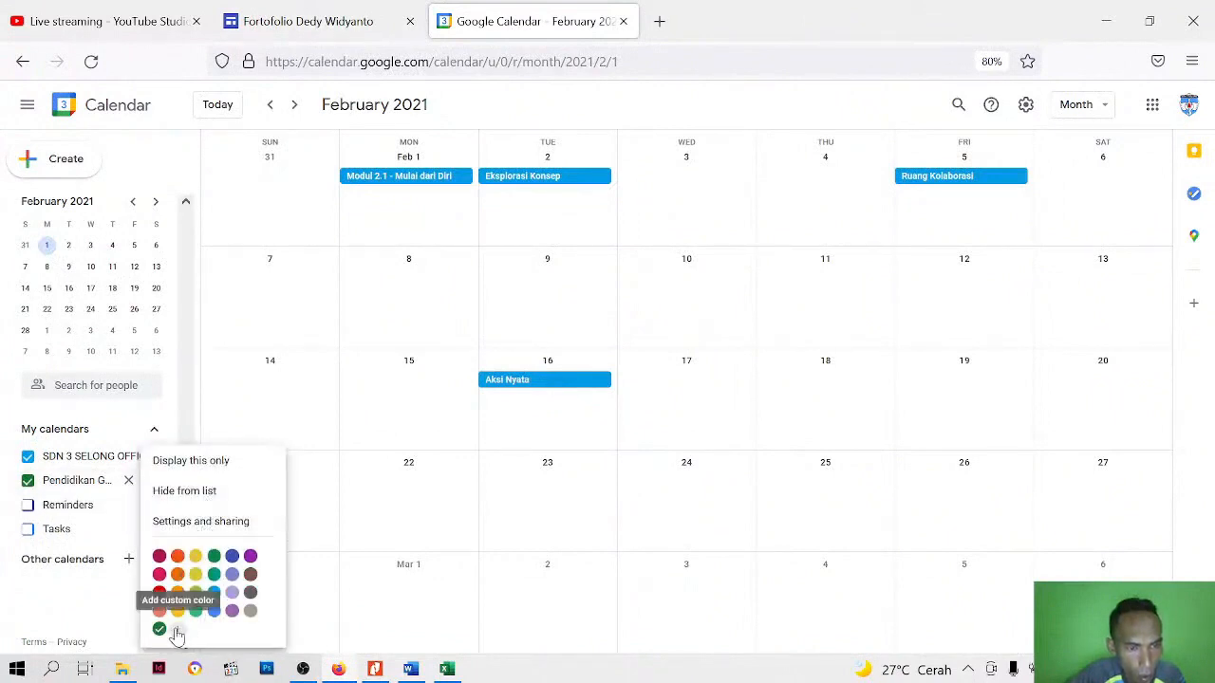
click(71, 486)
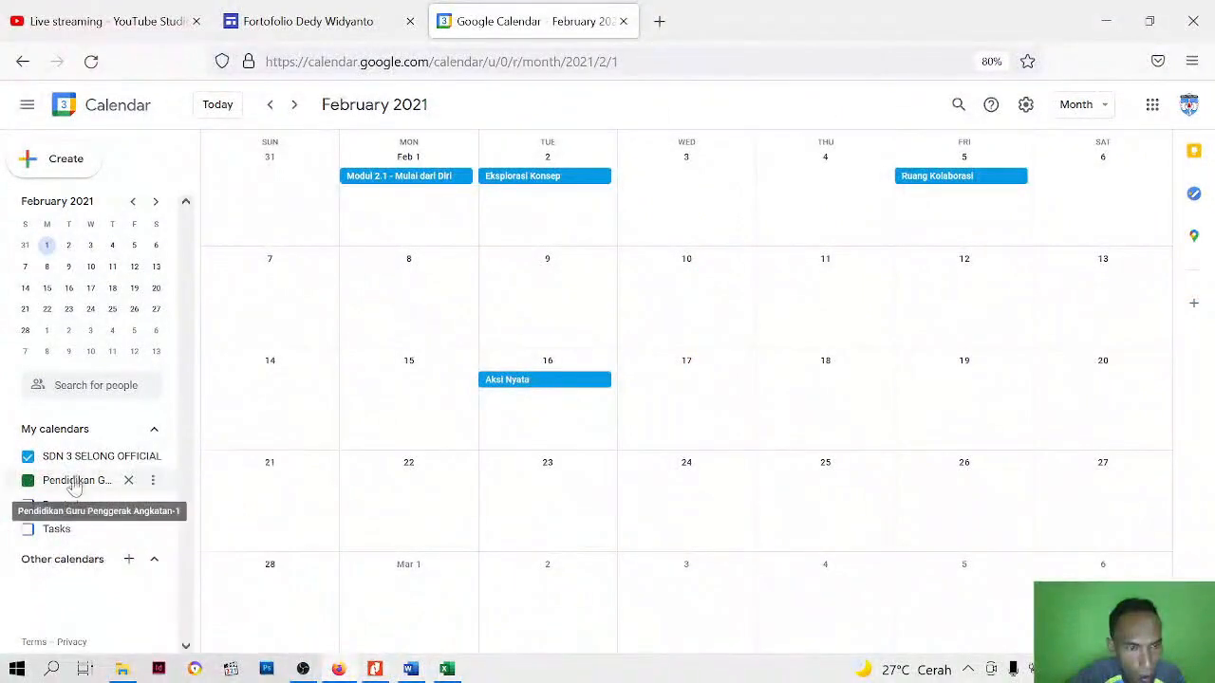
click(71, 485)
click(28, 480)
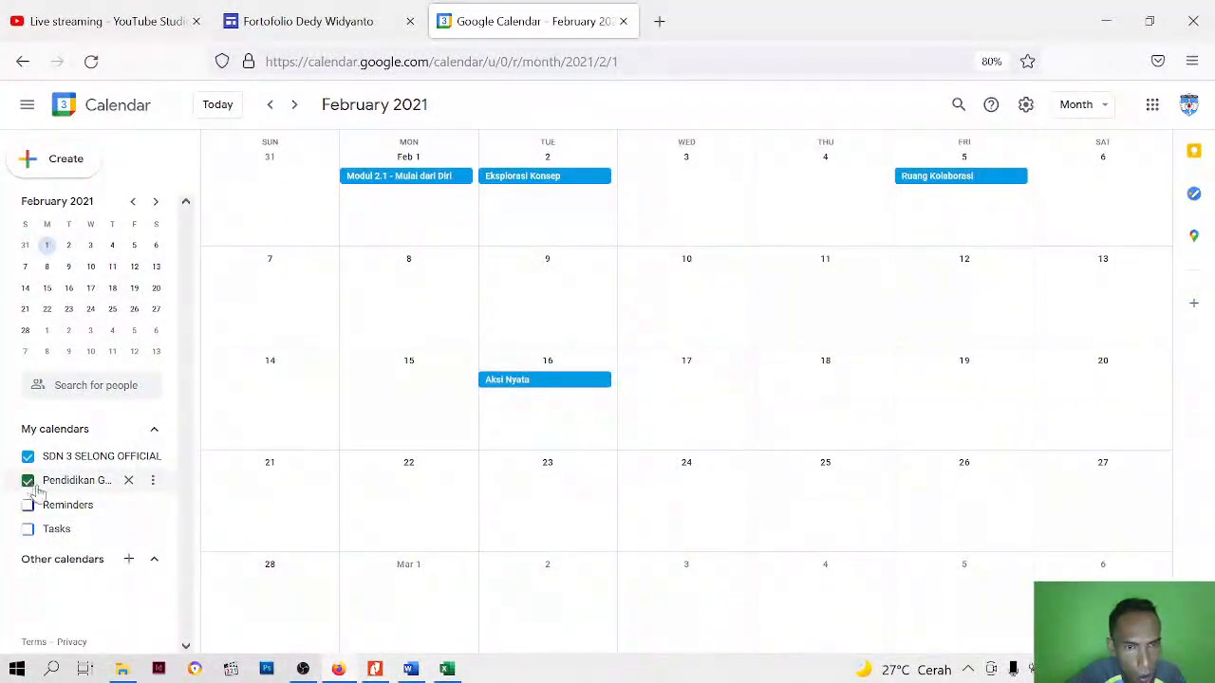
click(48, 457)
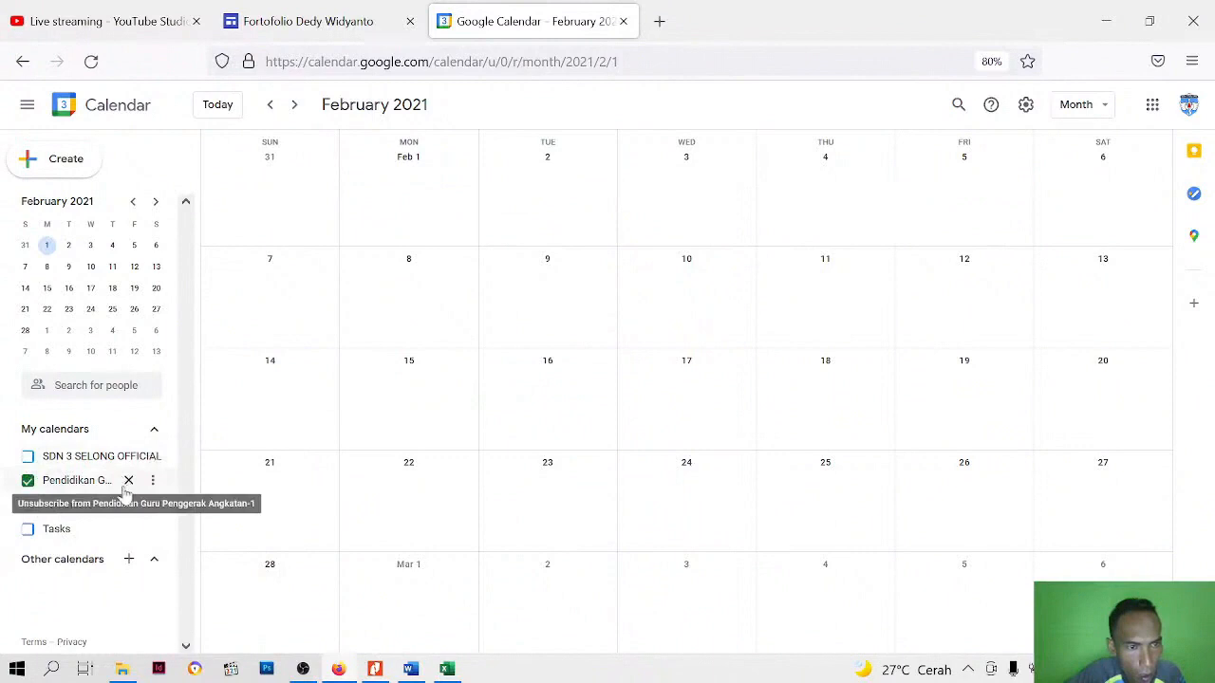
click(28, 482)
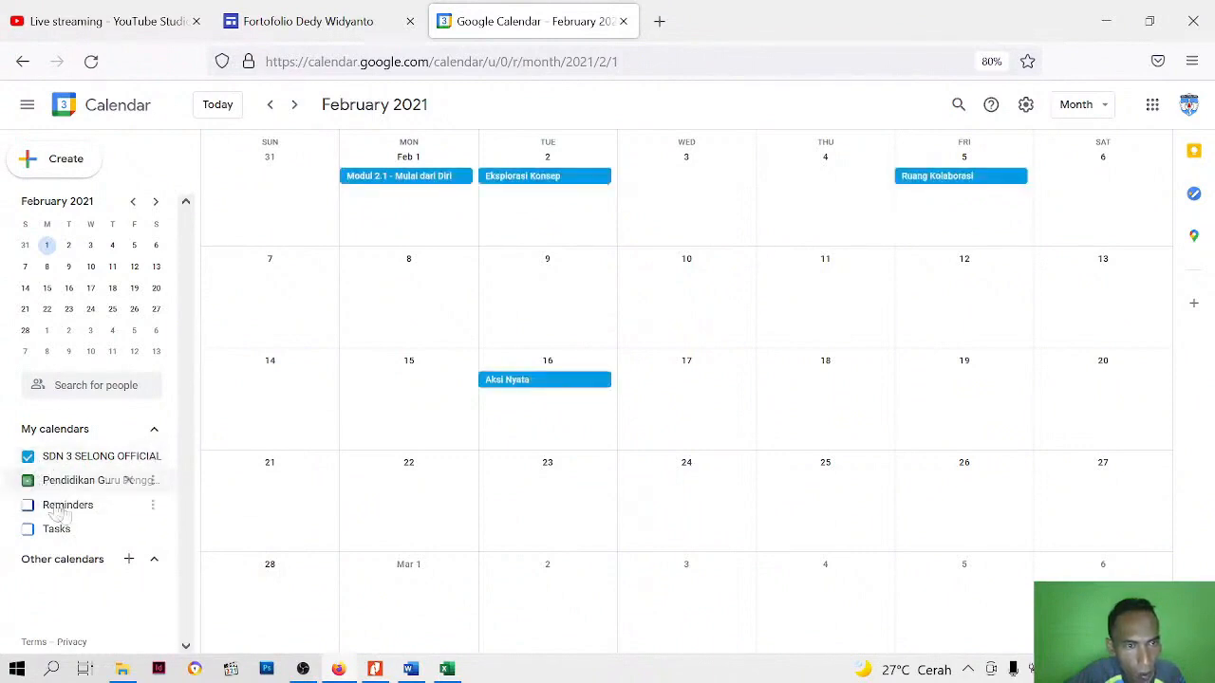
Examine the options available for the SDN 3 SELONG OFFICIAL calendar, leaving it displayed
click(136, 461)
click(129, 464)
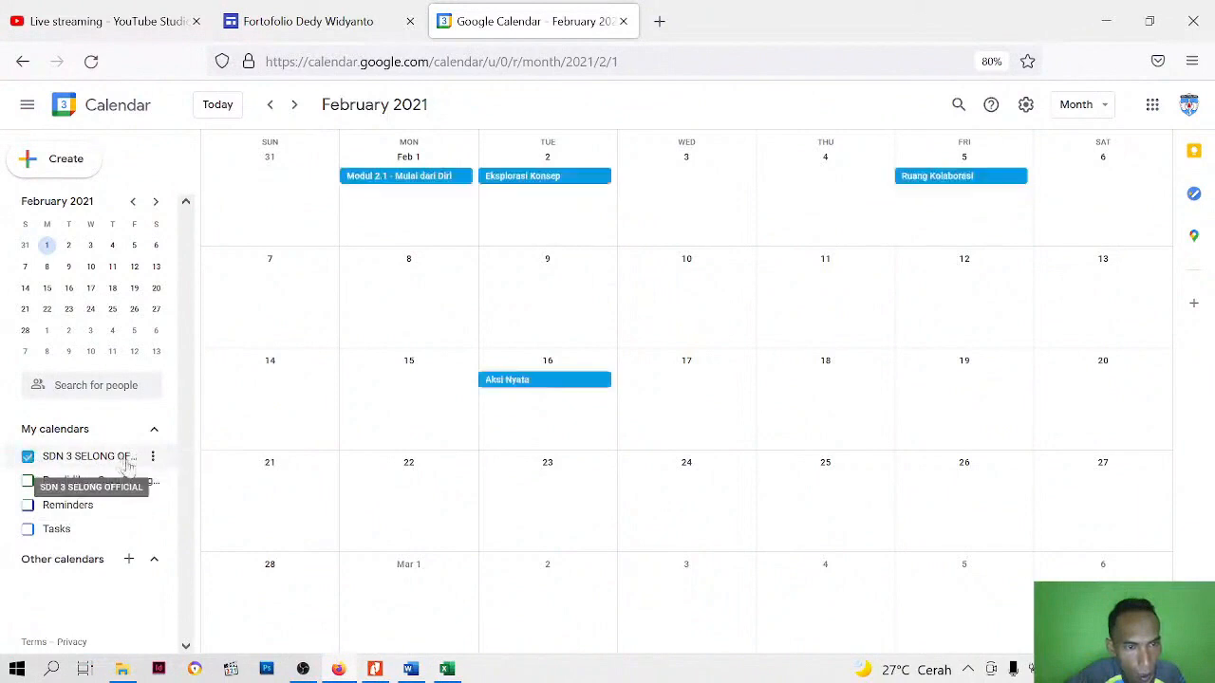
click(153, 457)
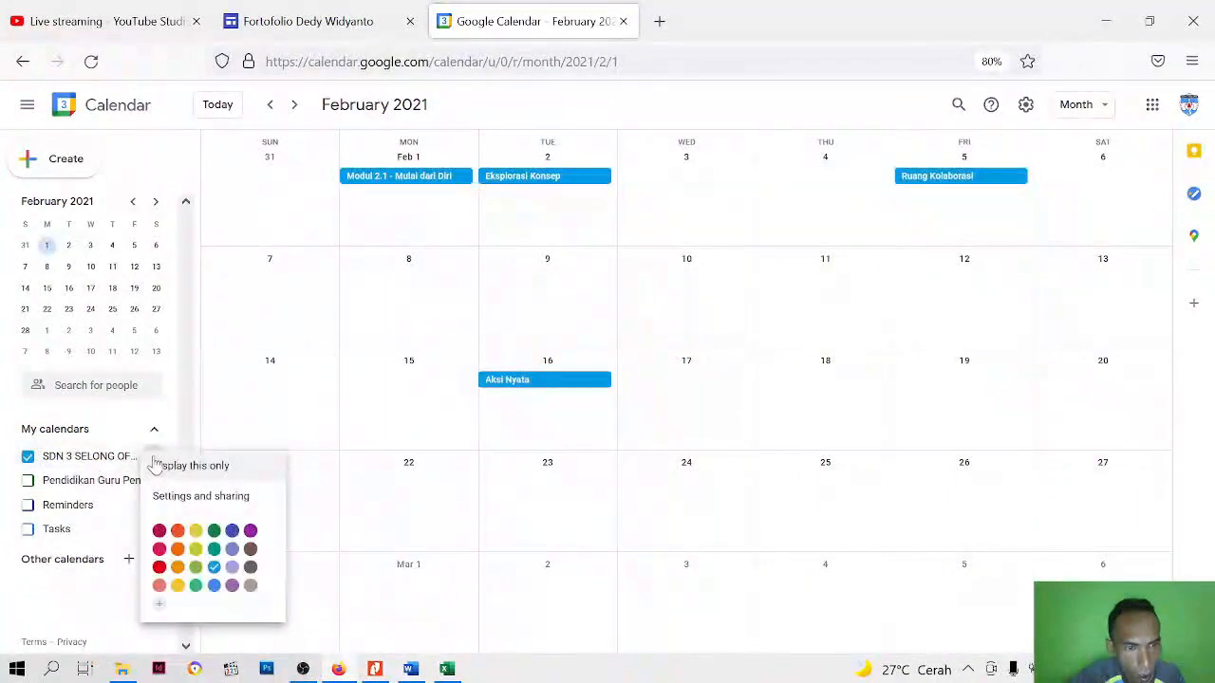
click(121, 462)
click(121, 462)
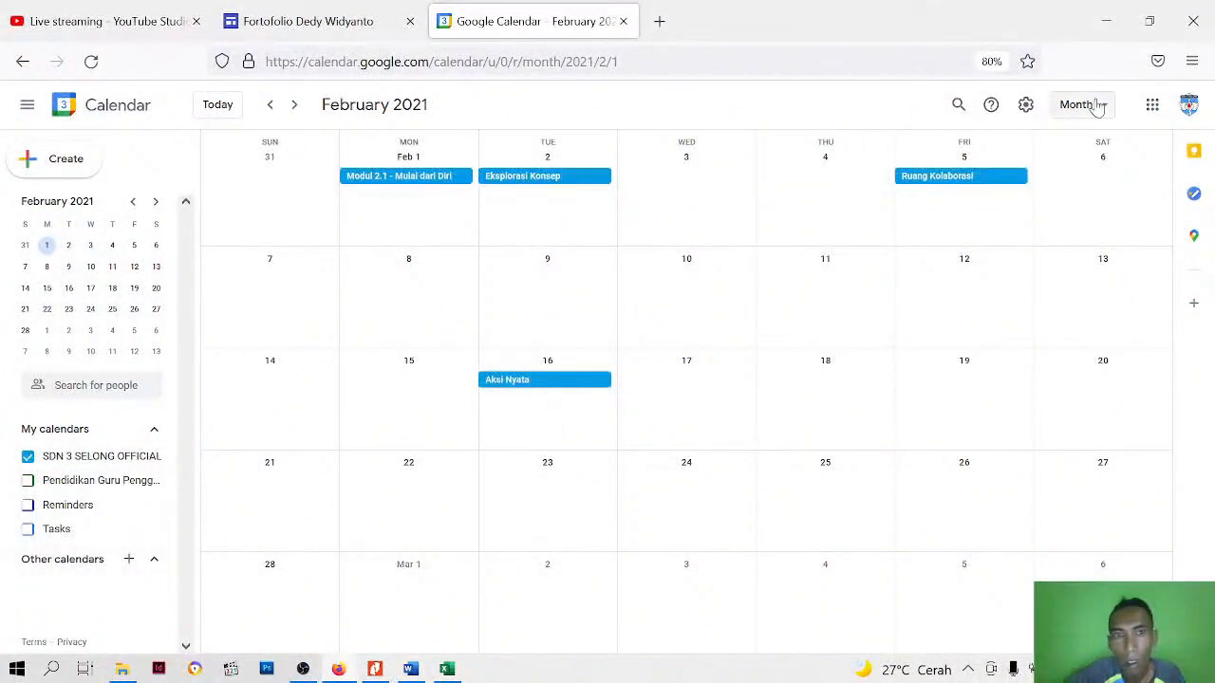
Examine the display languages offered in the general calendar settings, leaving the language unchosen, and return to the month view
click(1025, 106)
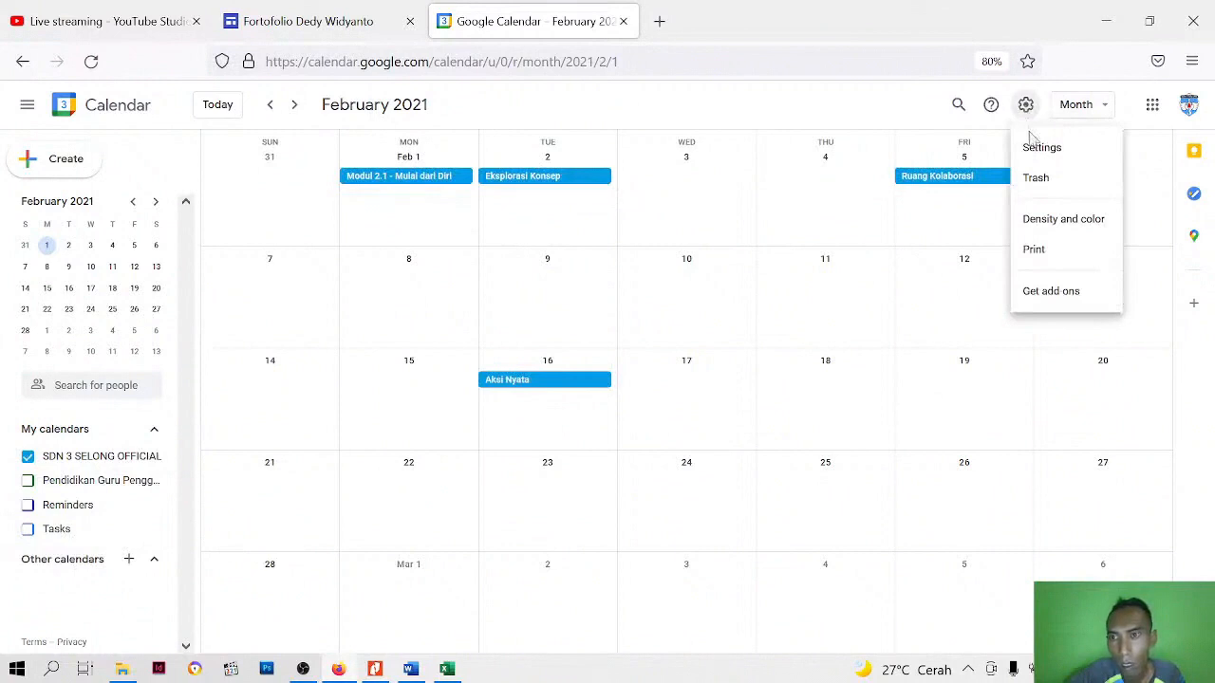
click(1031, 145)
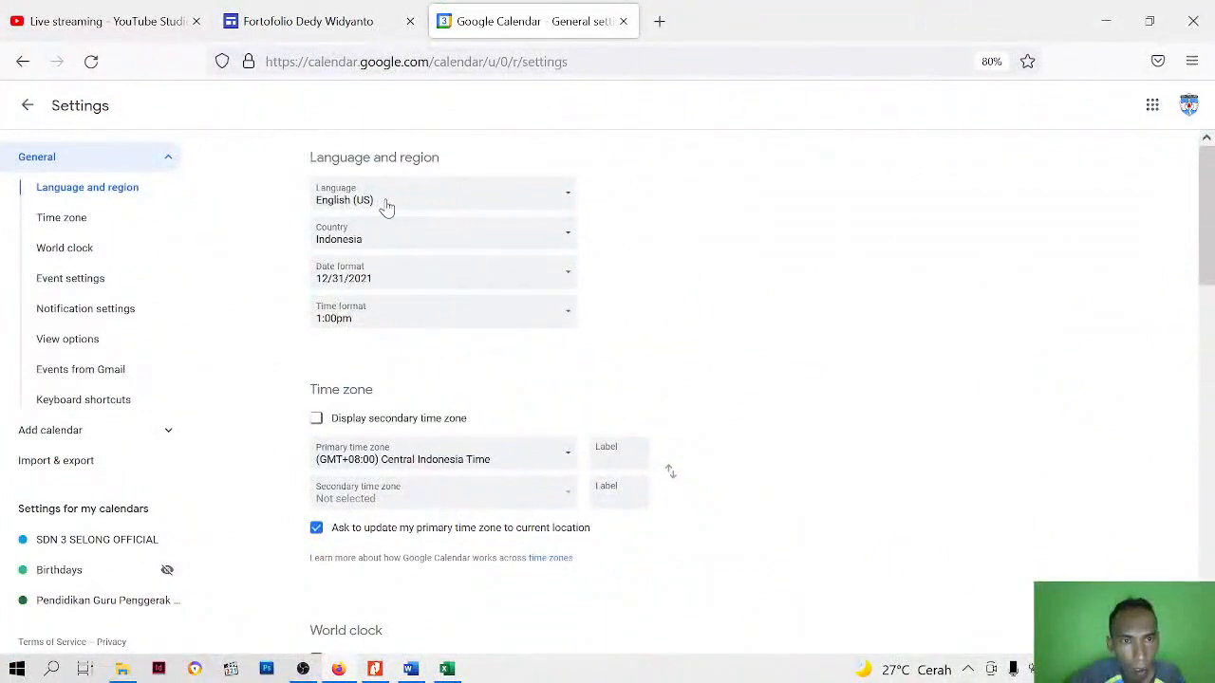
click(387, 208)
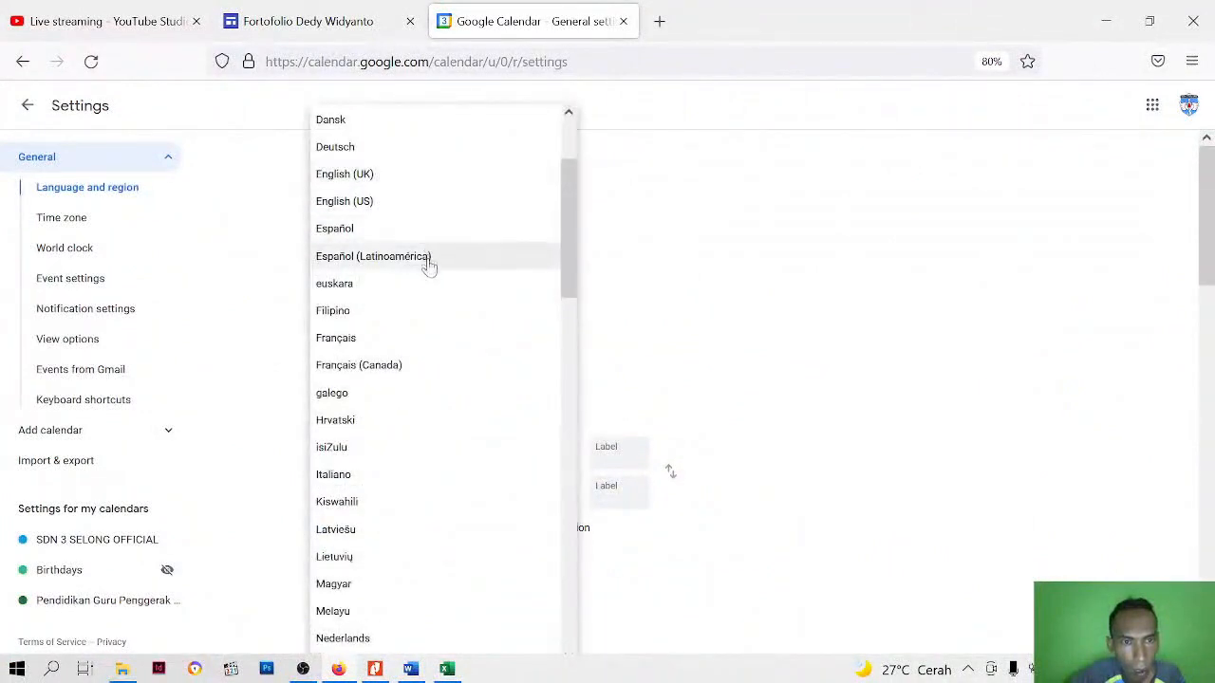
scroll(423, 284, down, 5)
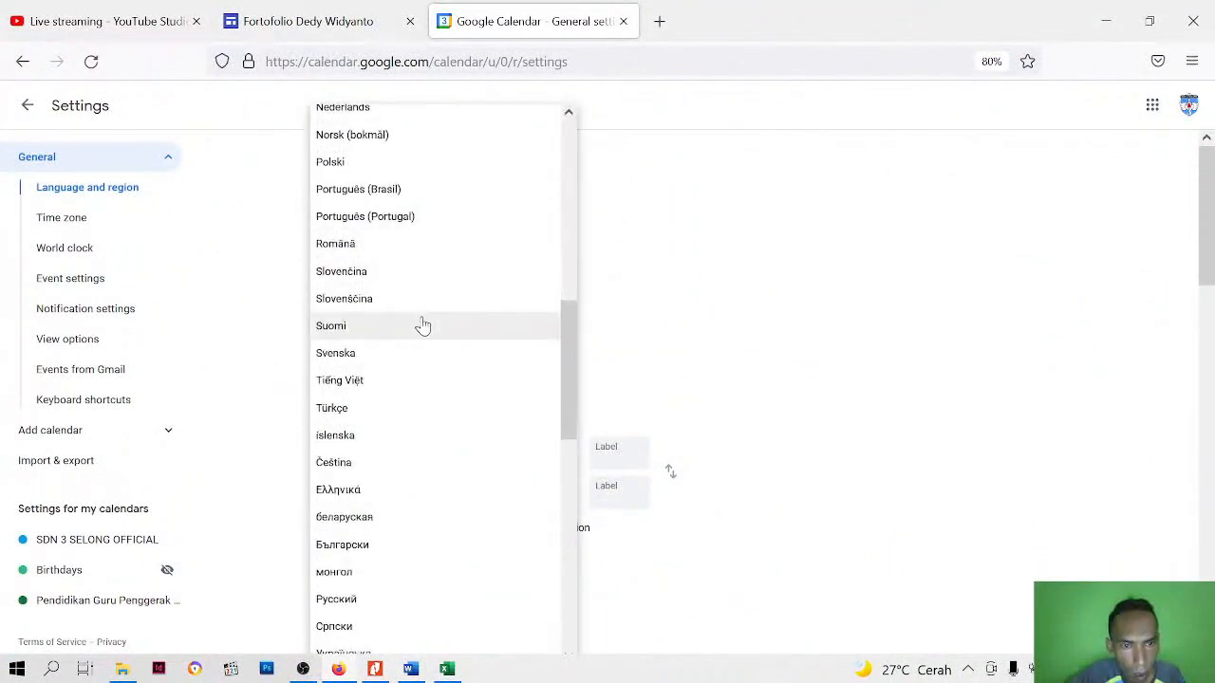
scroll(422, 325, up, 4)
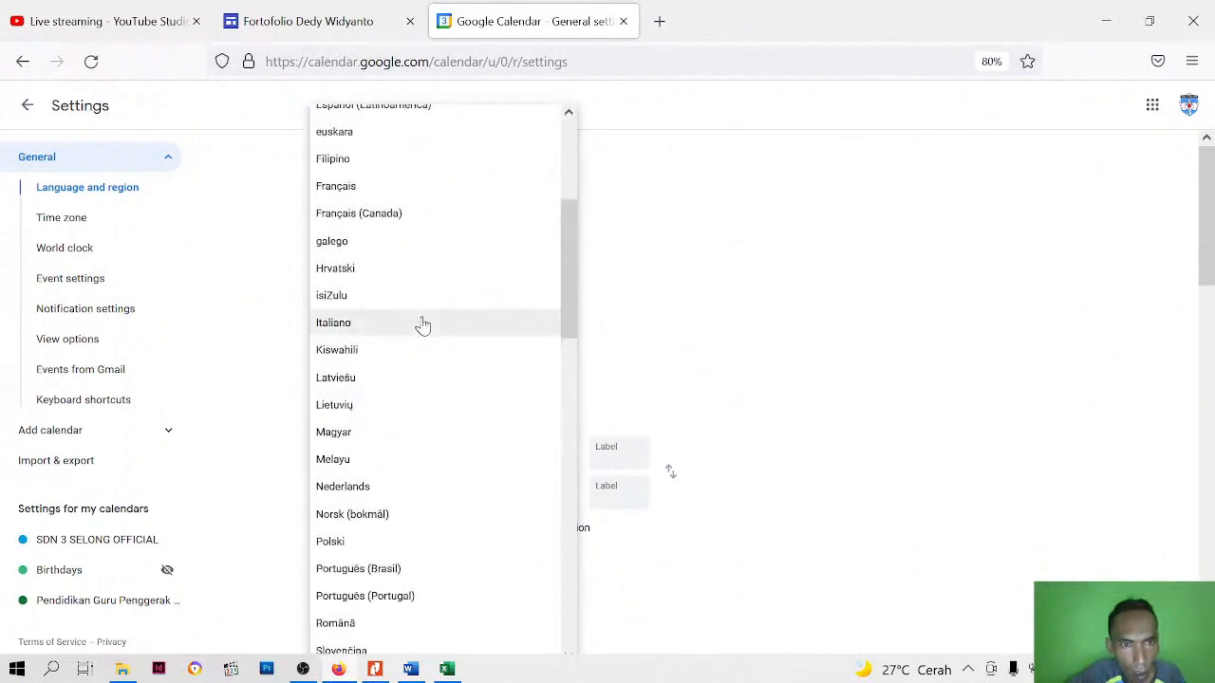
scroll(422, 325, down, 5)
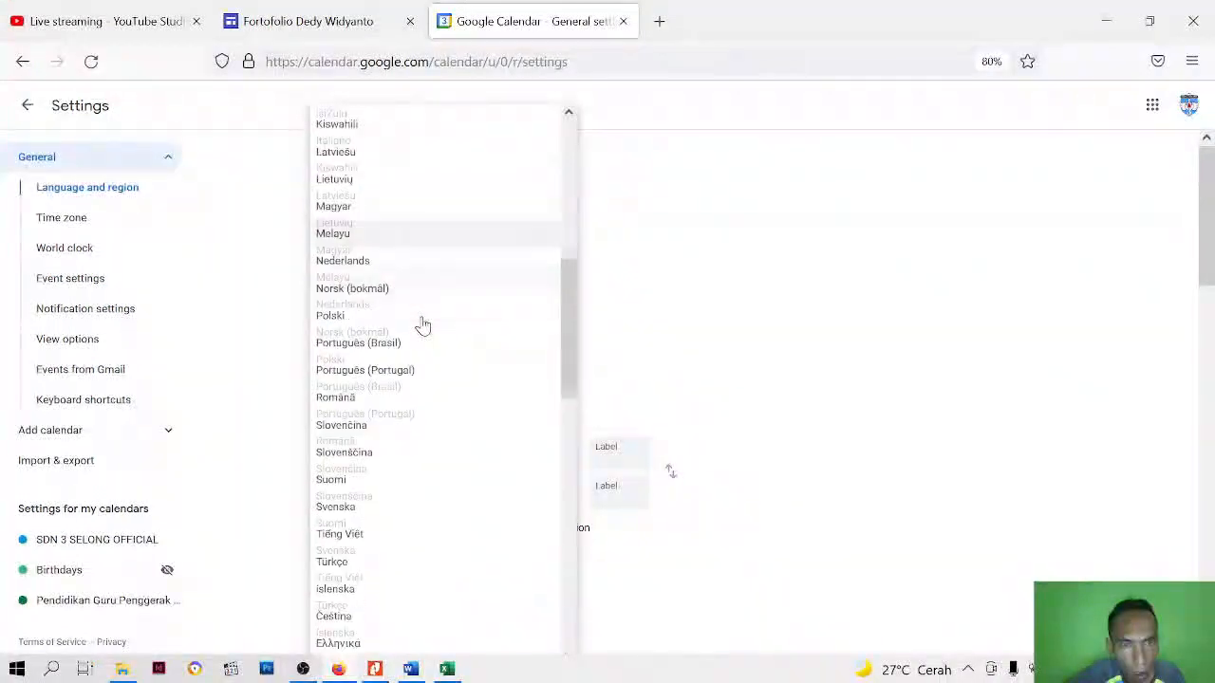
scroll(422, 326, down, 6)
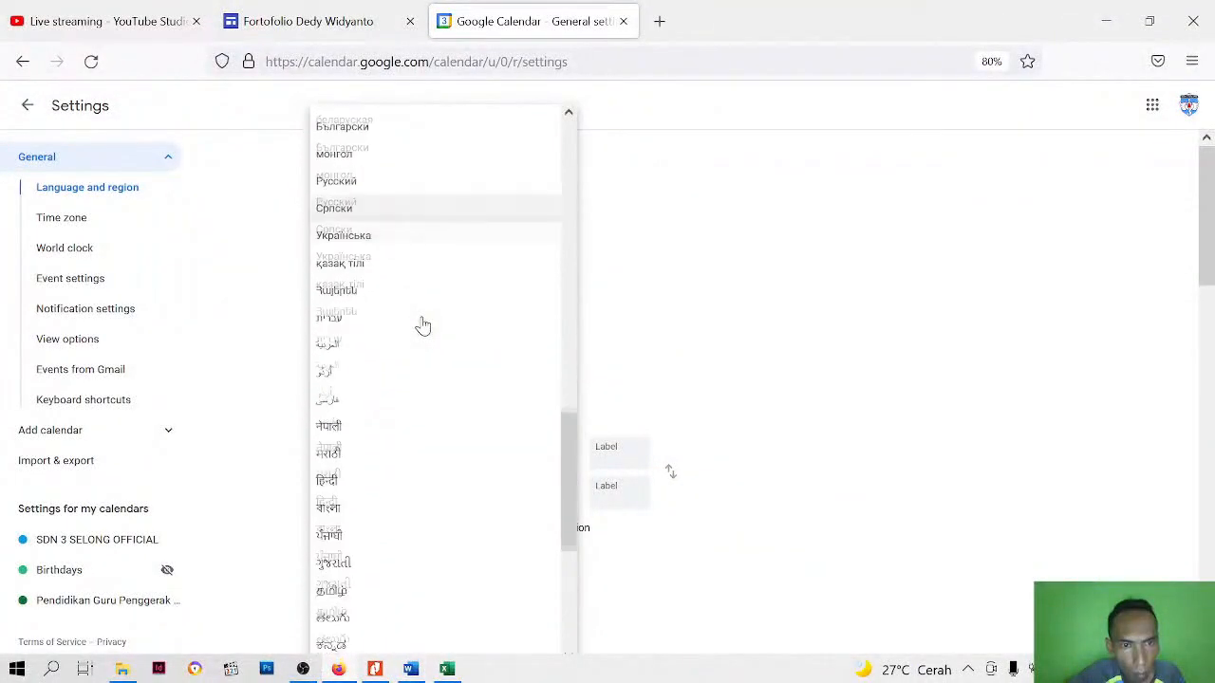
click(979, 304)
click(27, 108)
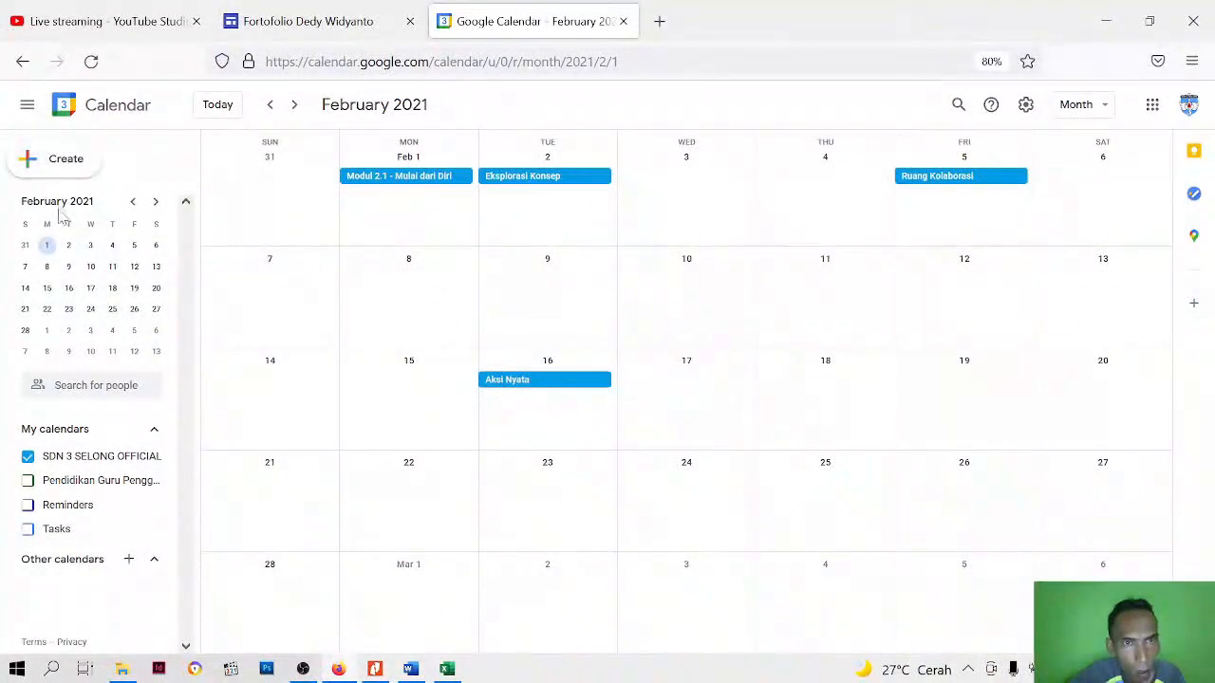
Create the event "Agenda Kegiatan Pendidikan Guru Penggerak" on Monday, February 1, 9:30pm–10:30pm, in the SDN 3 SELONG OFFICIAL calendar and save it
click(59, 160)
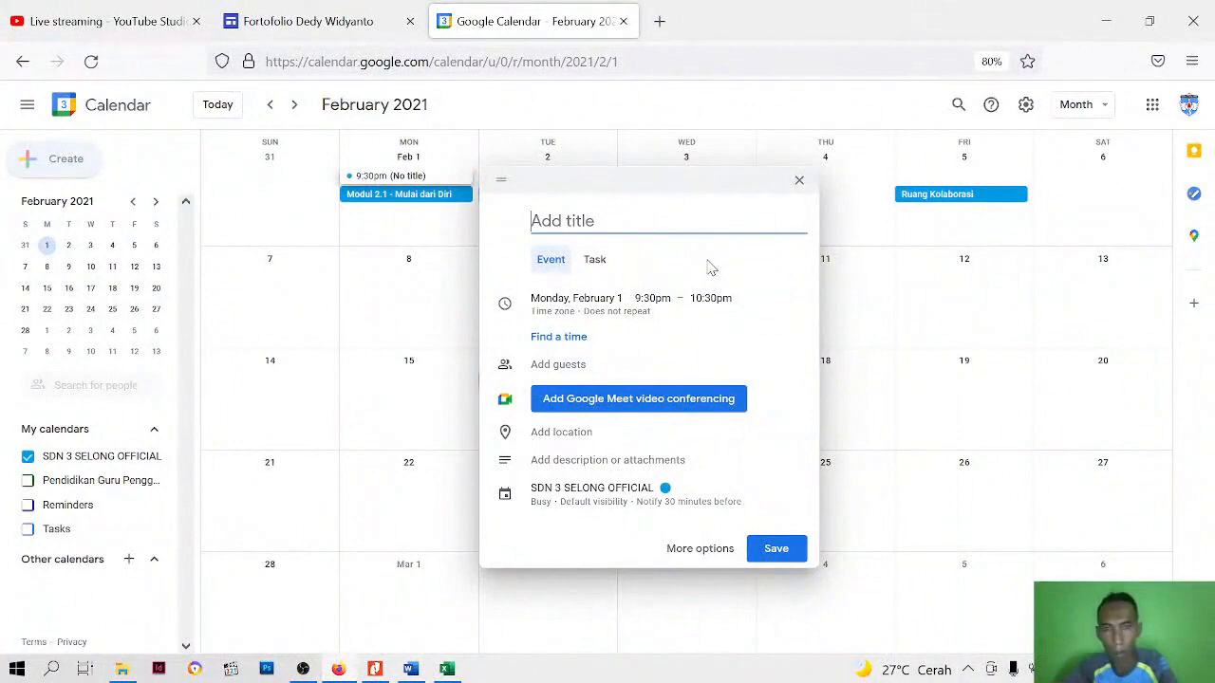
text(A)
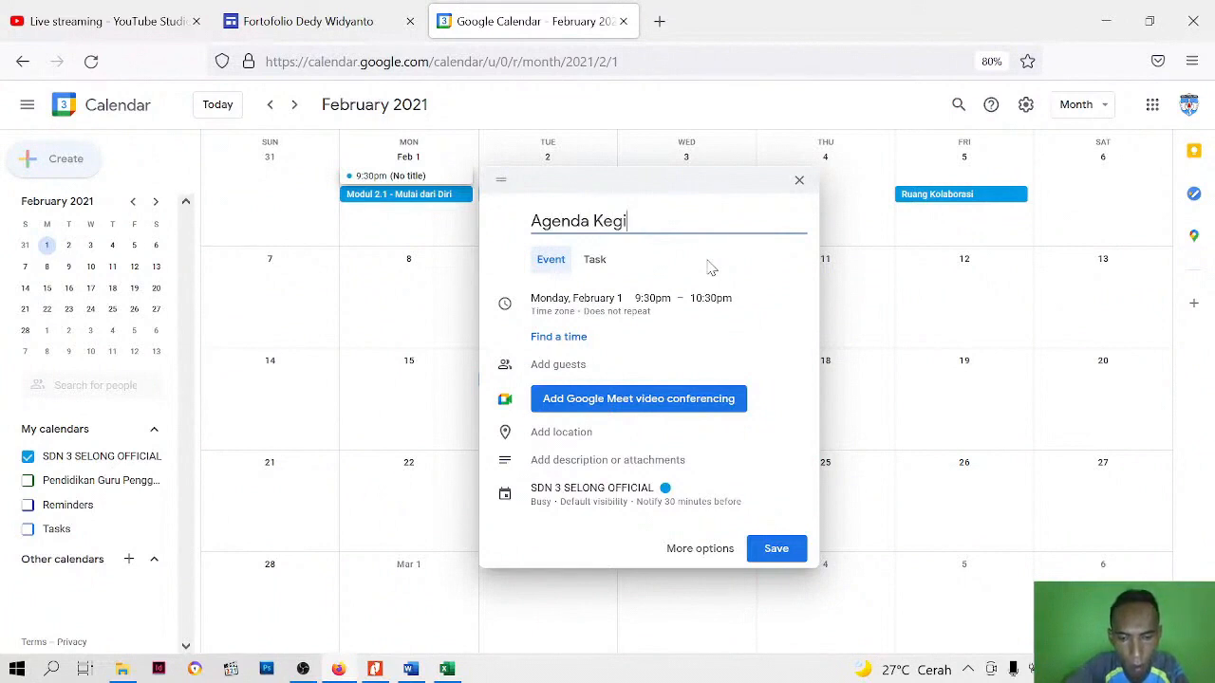
text(genda Kegiatan Guru)
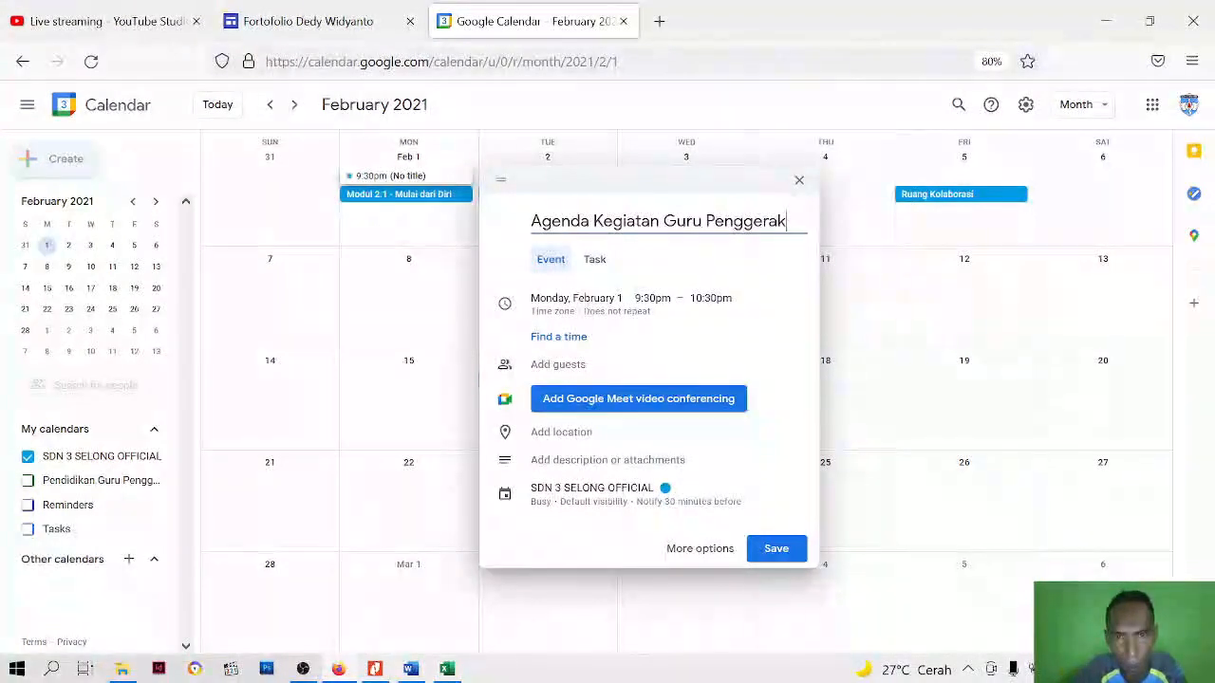
text(Pendidika)
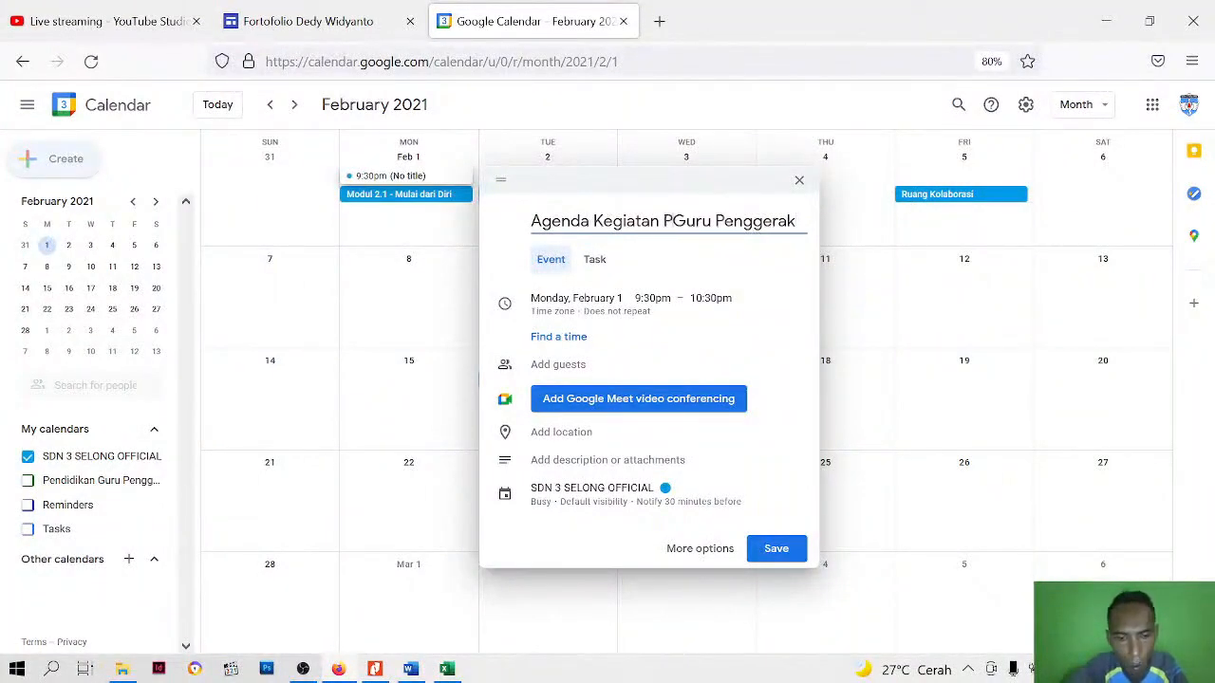
text(n)
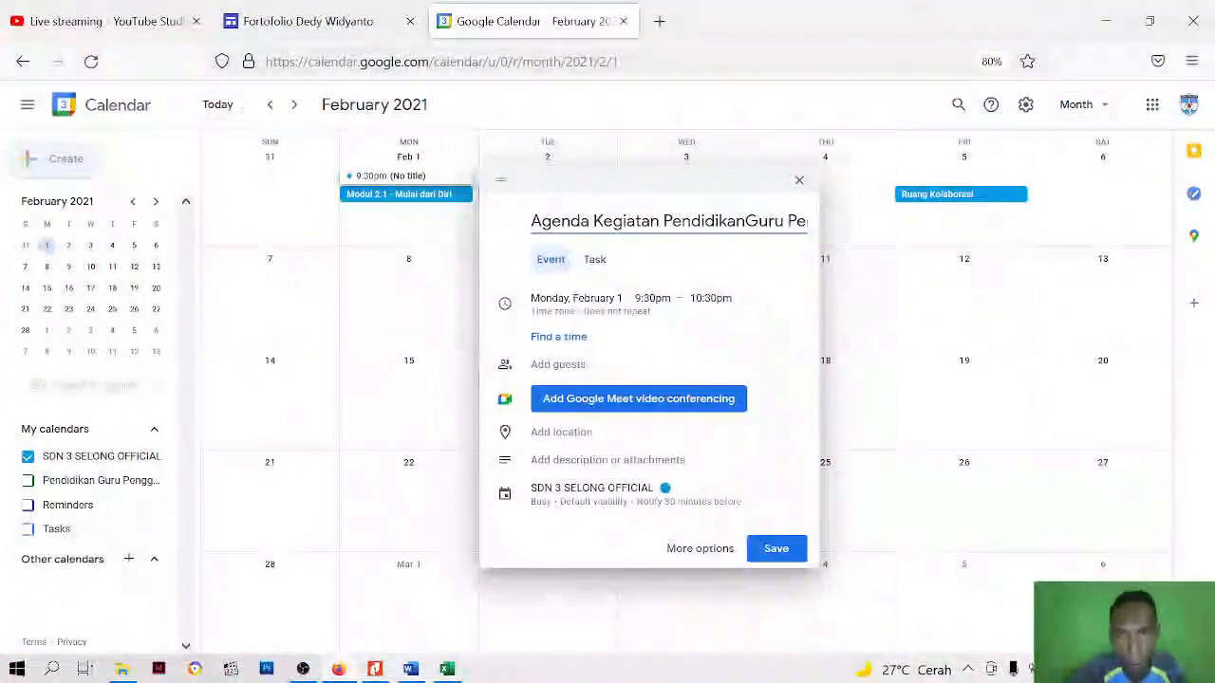
click(775, 550)
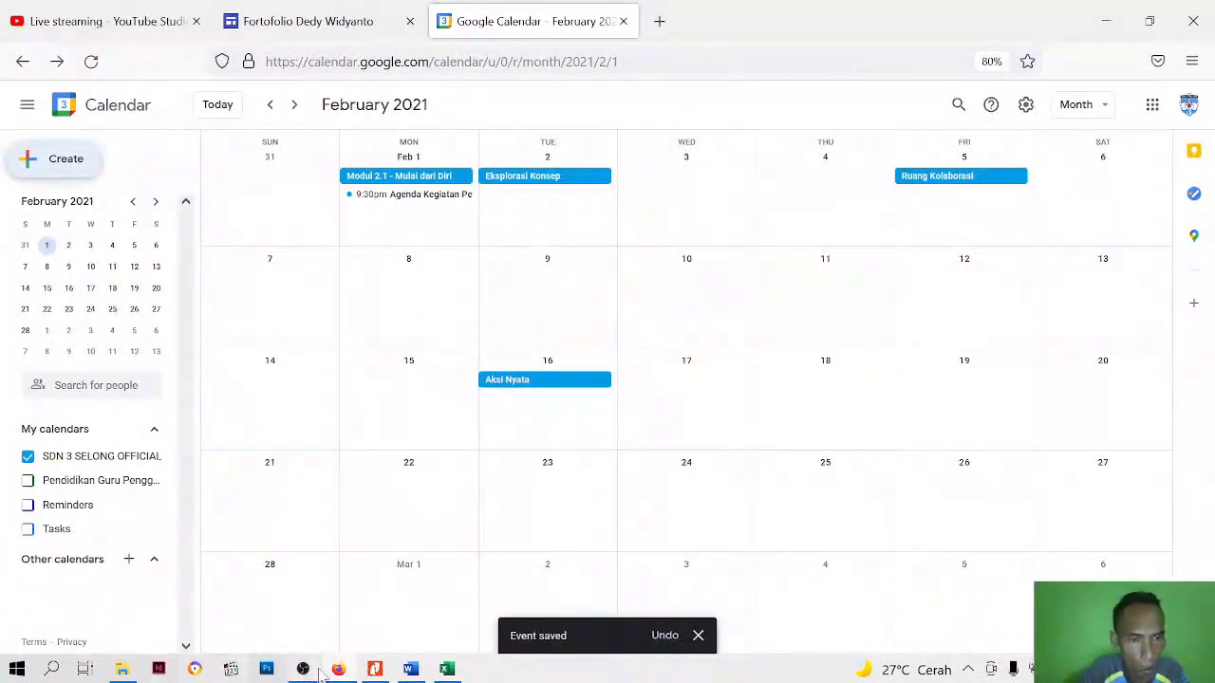
key(F5)
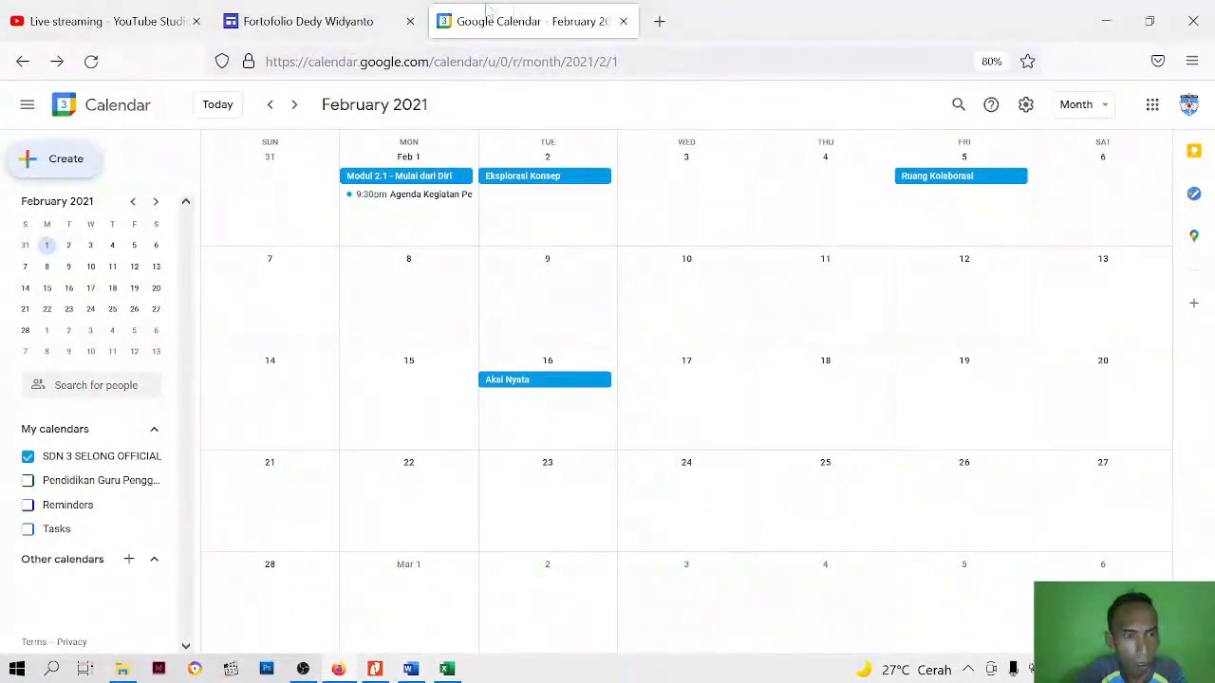
Switch to the Google Sites editor and embed the Pendidikan Guru Penggerak Angkatan-1 calendar under the Rencana Tindak Lanjut heading
click(334, 19)
click(561, 17)
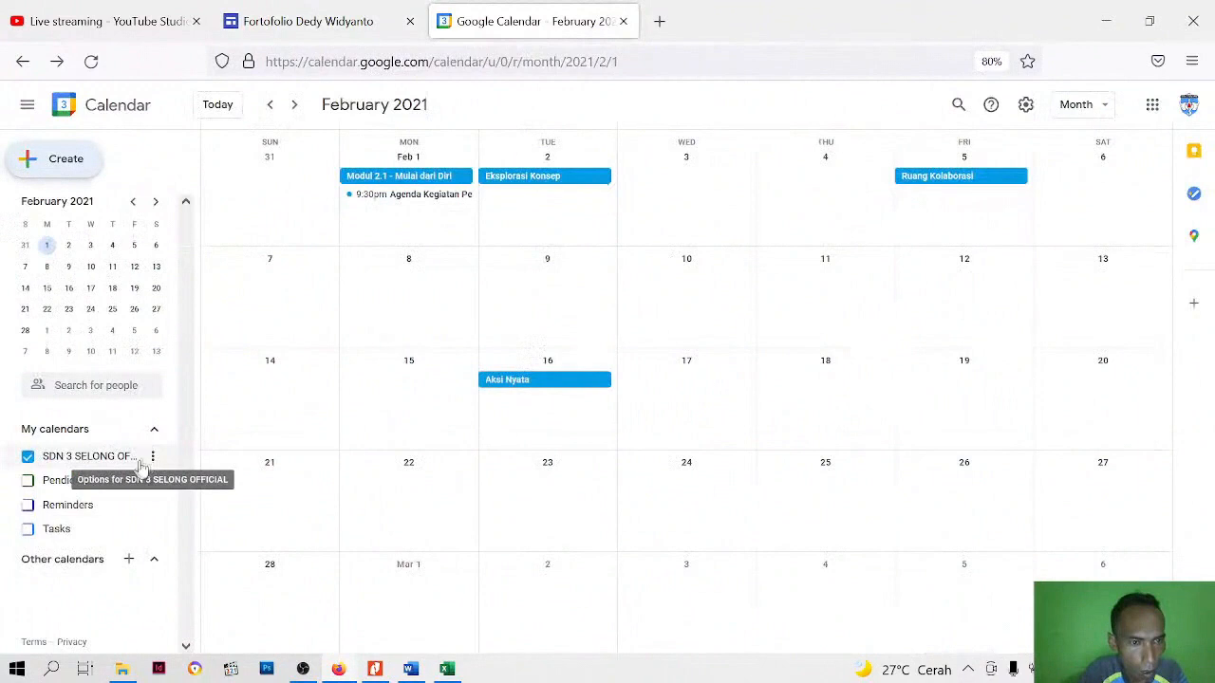
click(378, 7)
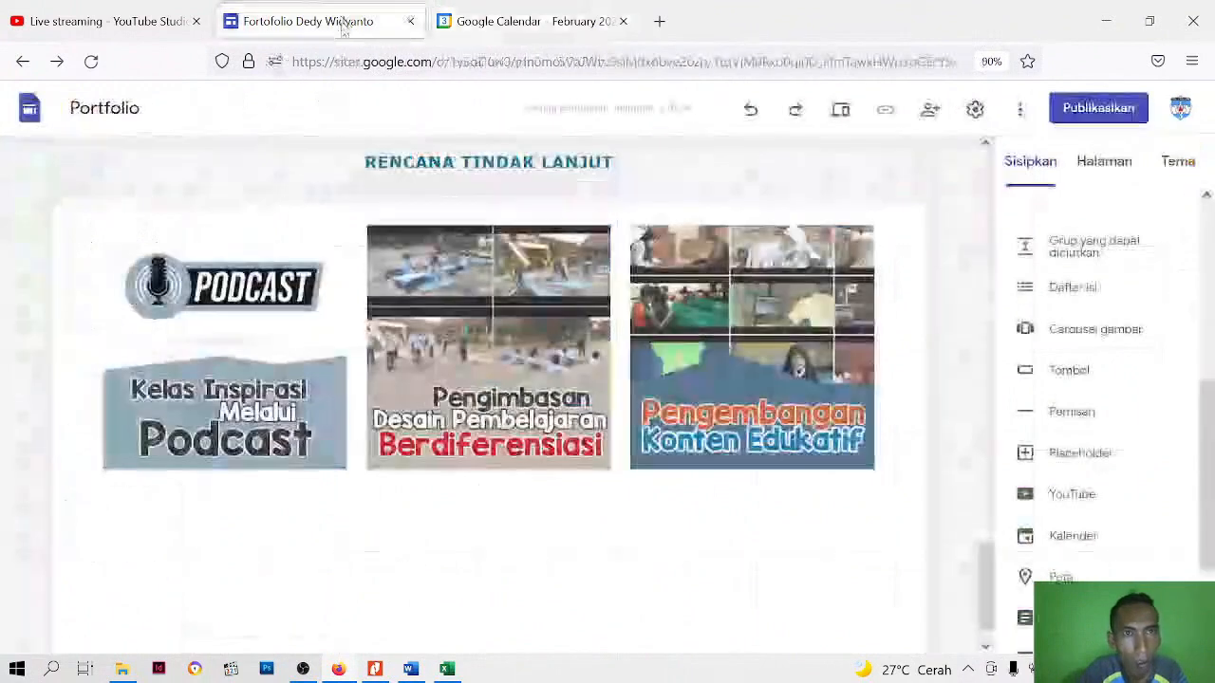
click(1064, 539)
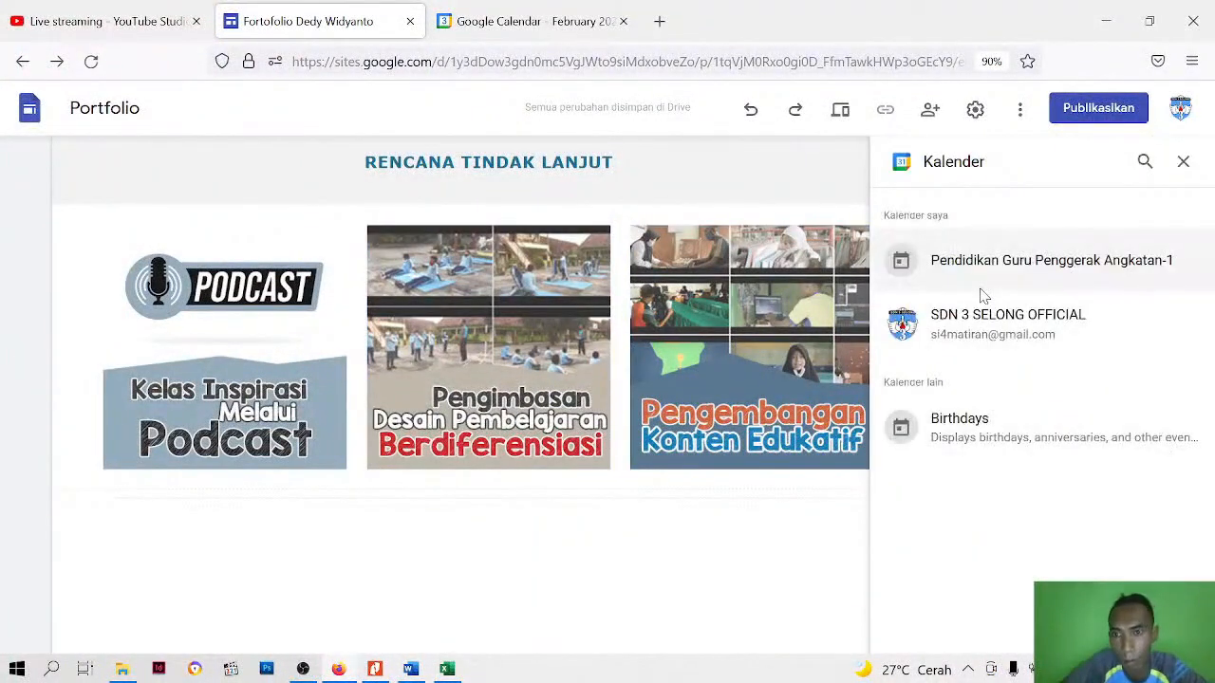
click(1000, 271)
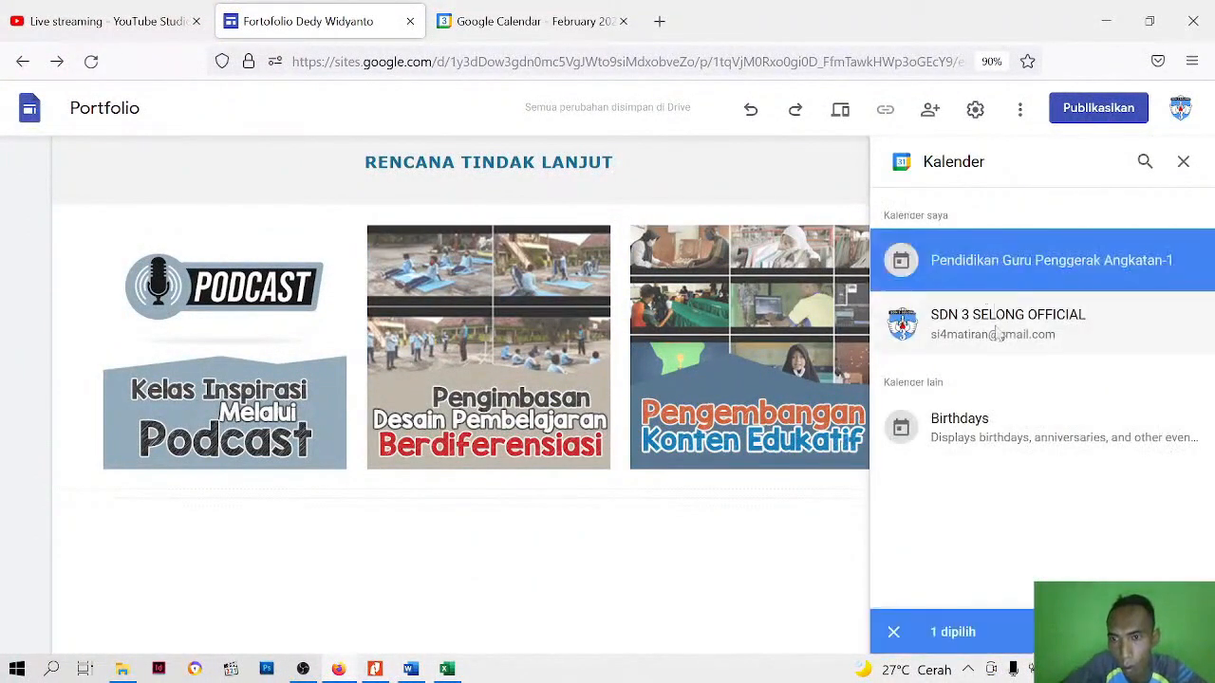
click(1170, 632)
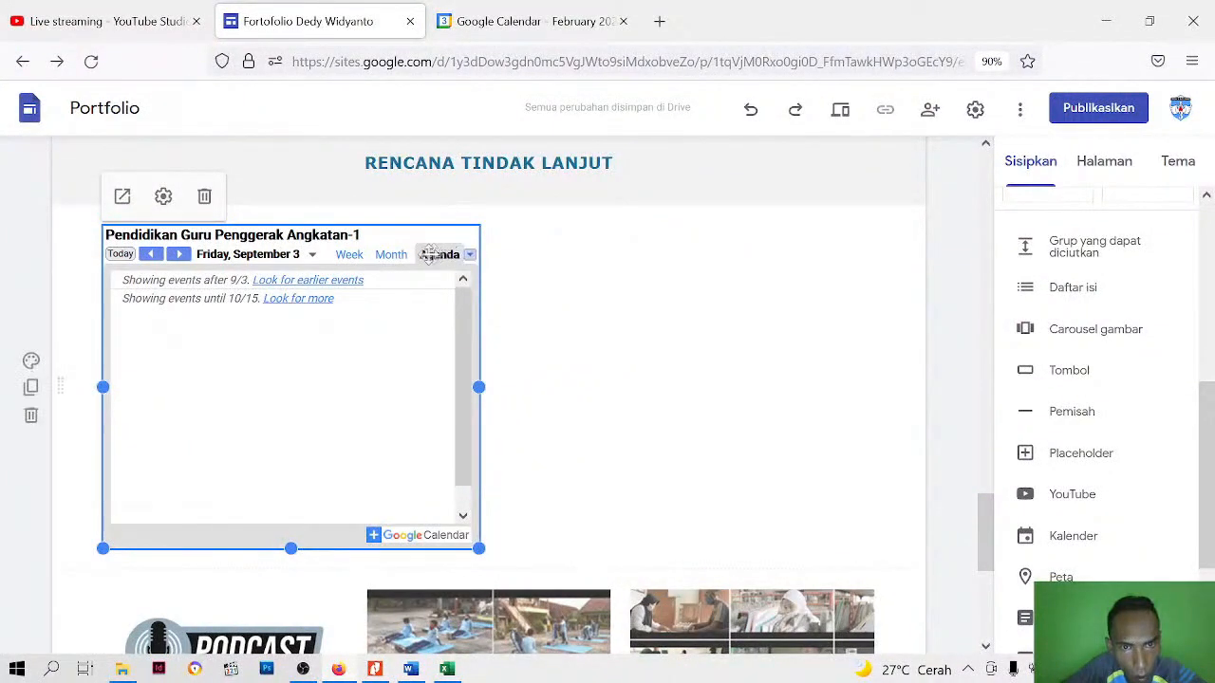
Set the embedded calendar's display mode (Mode Tampilan) to Bulan and apply the settings
click(584, 387)
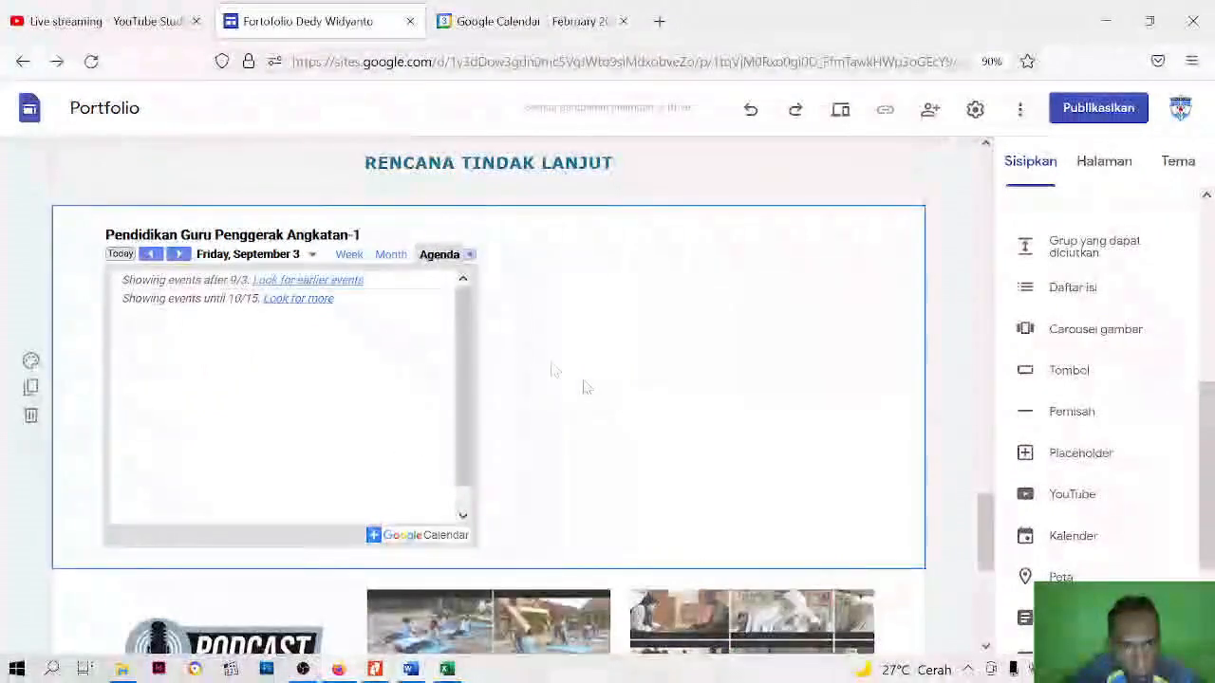
click(436, 276)
click(162, 197)
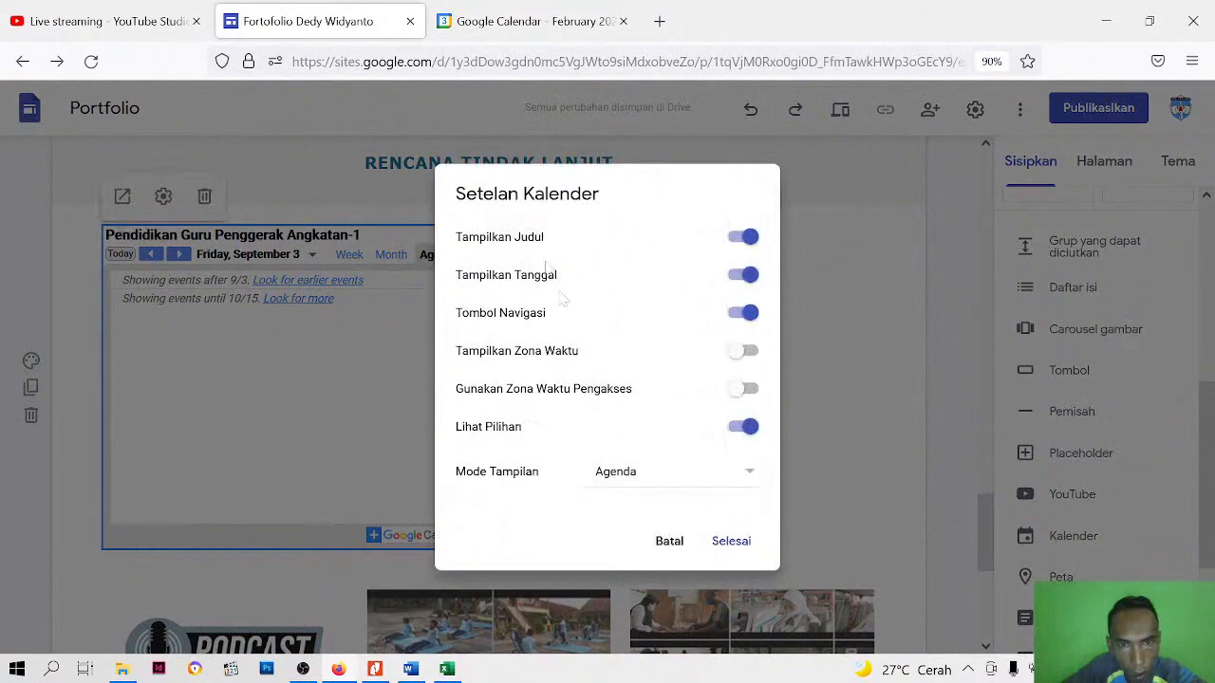
click(631, 474)
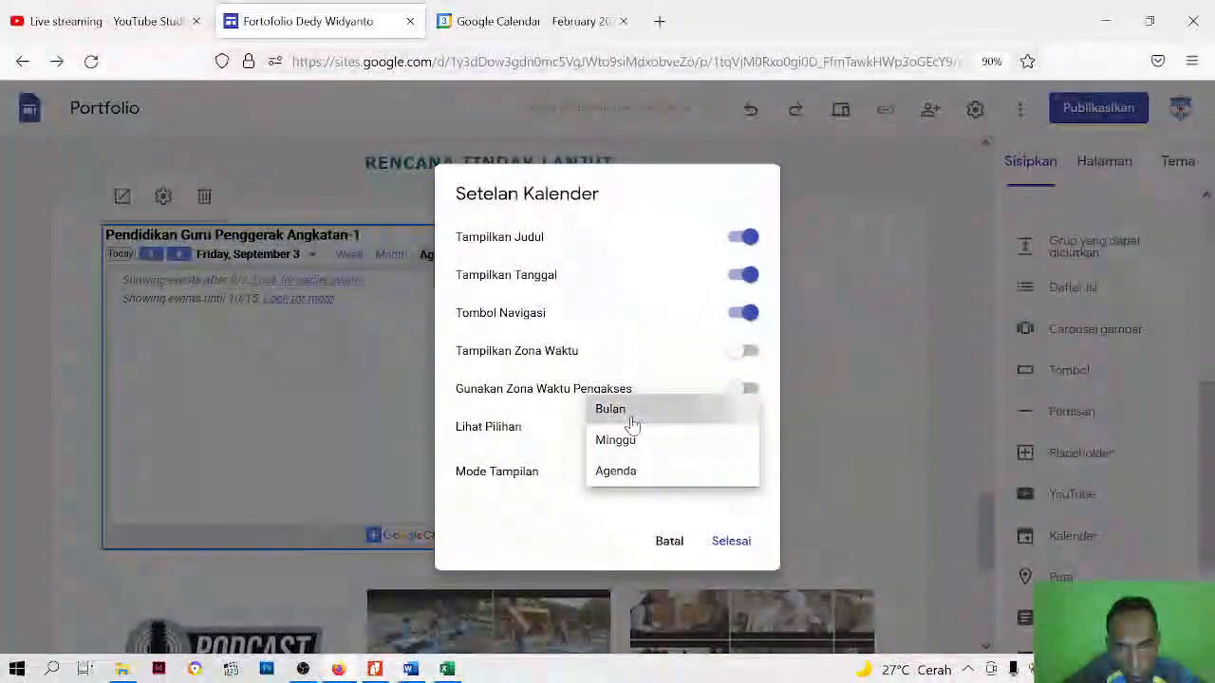
click(626, 412)
click(731, 541)
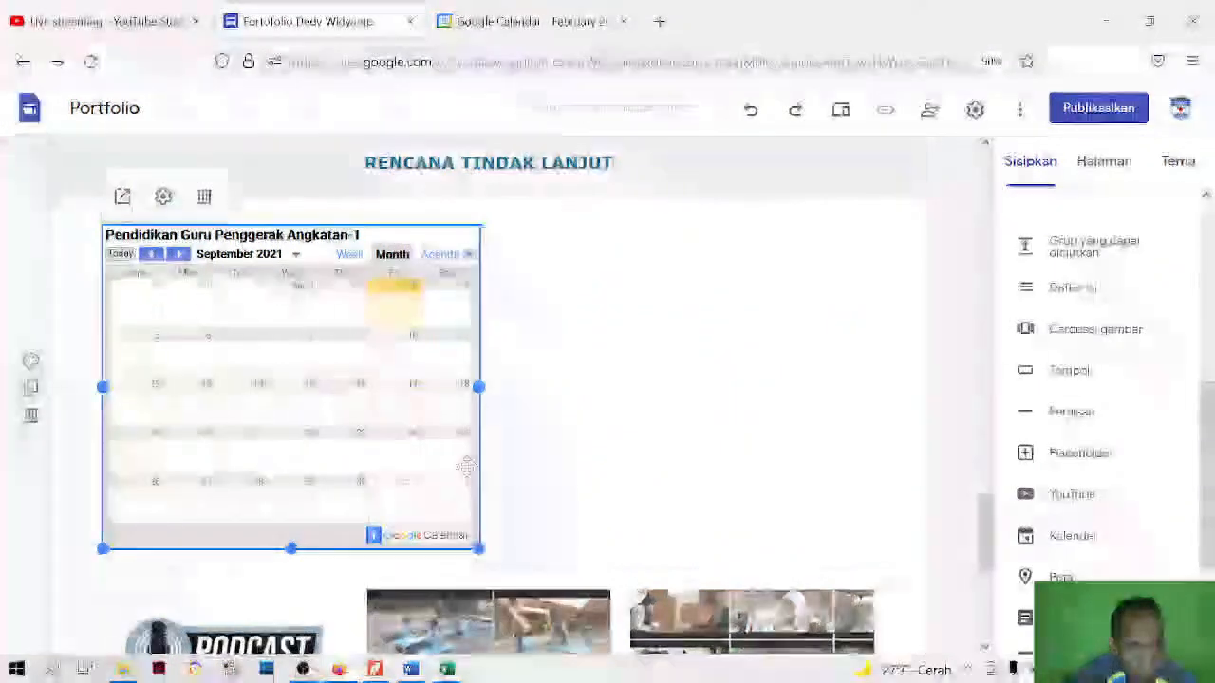
click(618, 393)
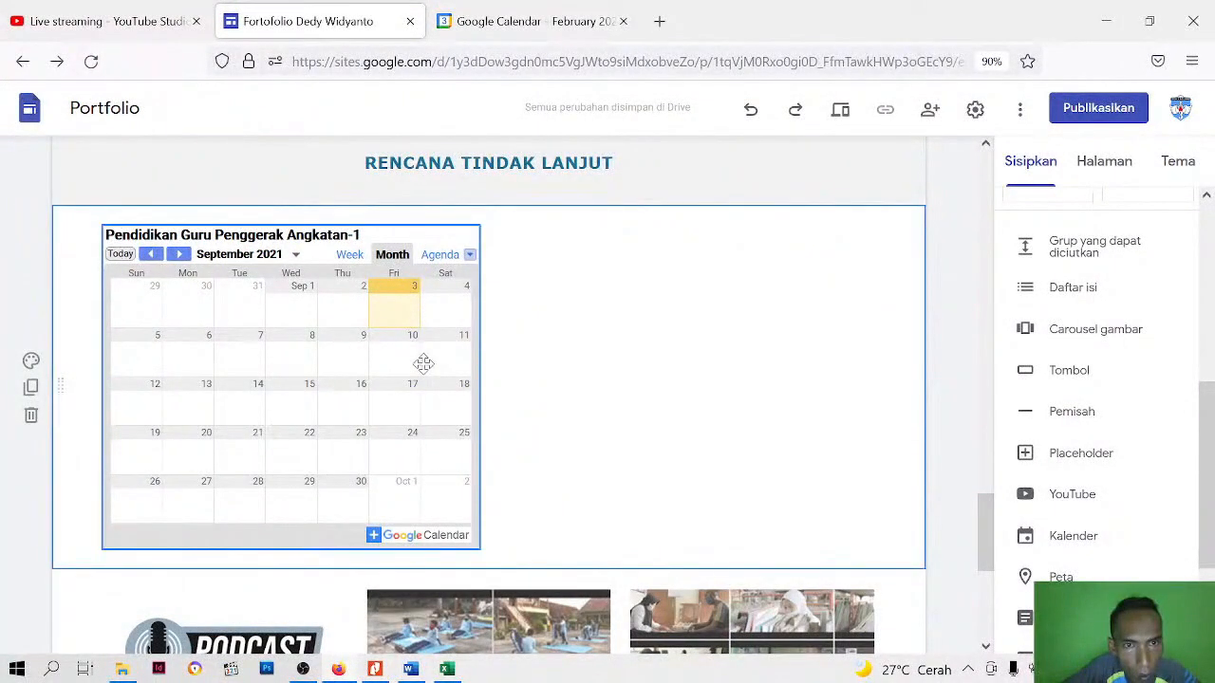
Switch to Google Calendar and display only the Pendidikan Guru Penggerak Angkatan-1 calendar
click(529, 29)
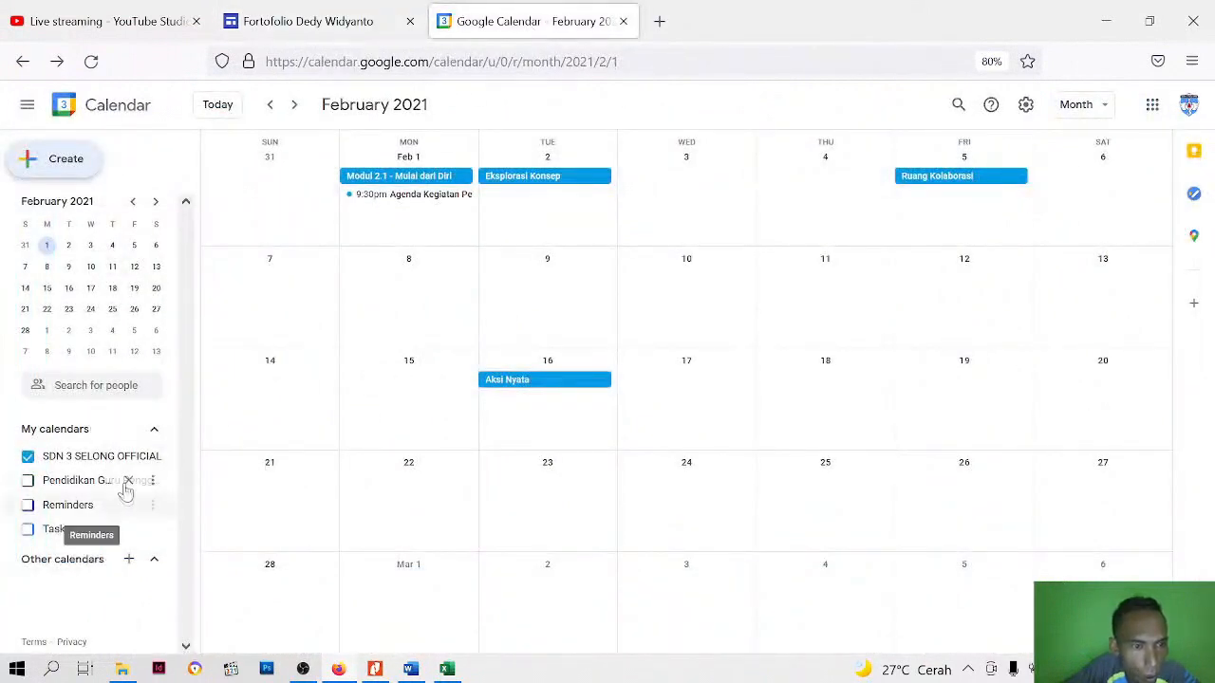
click(45, 481)
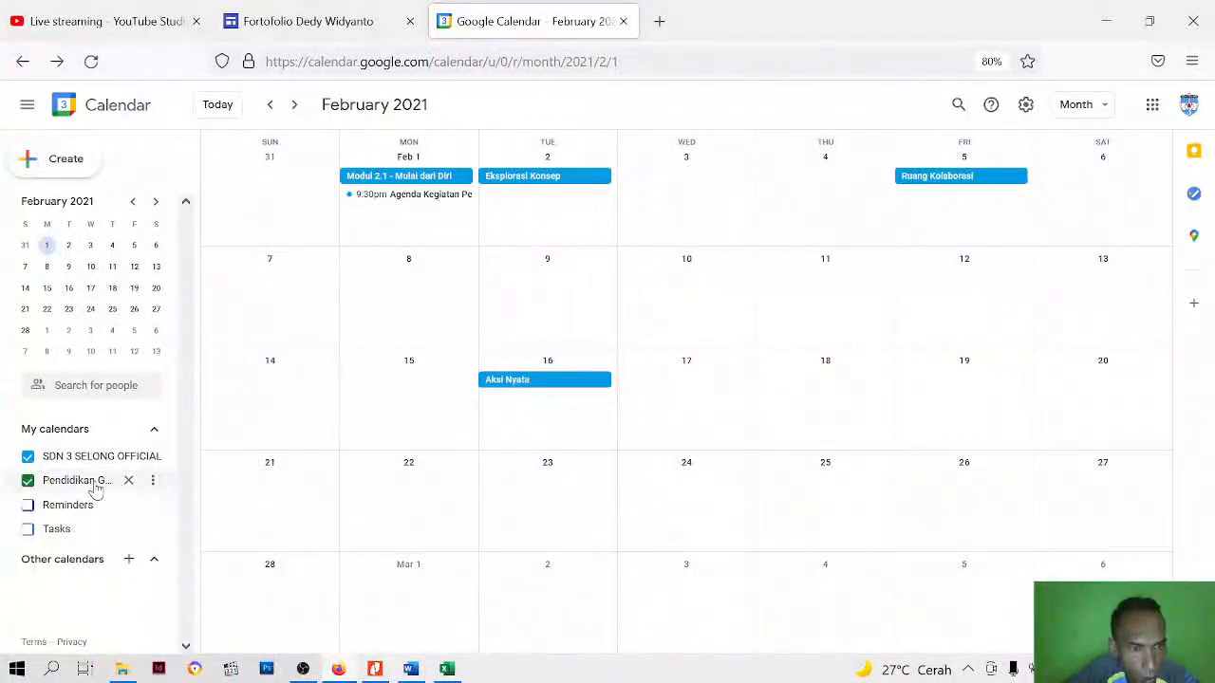
double_click(93, 481)
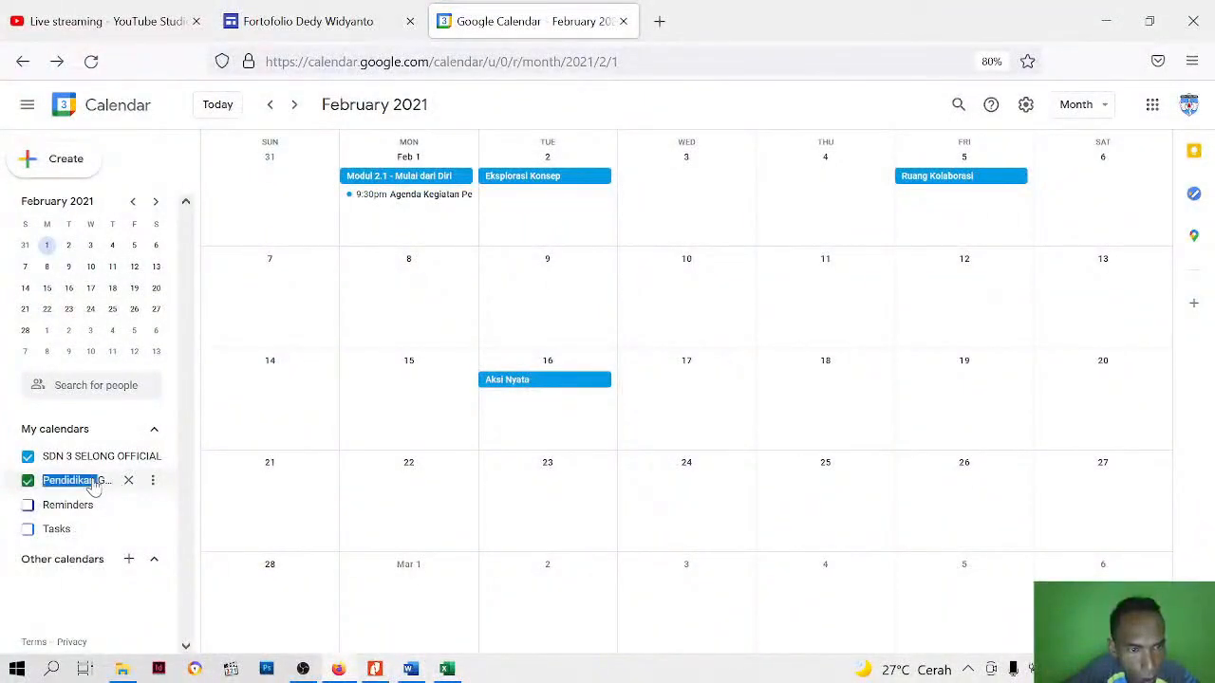
click(152, 480)
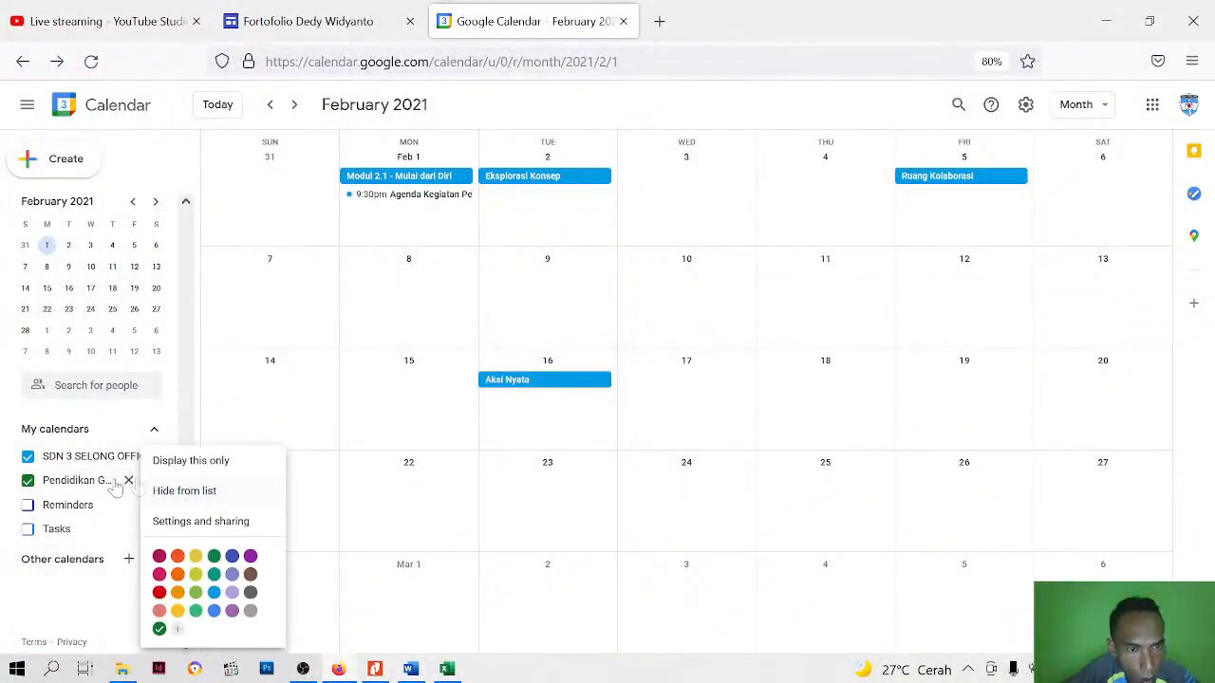
click(173, 467)
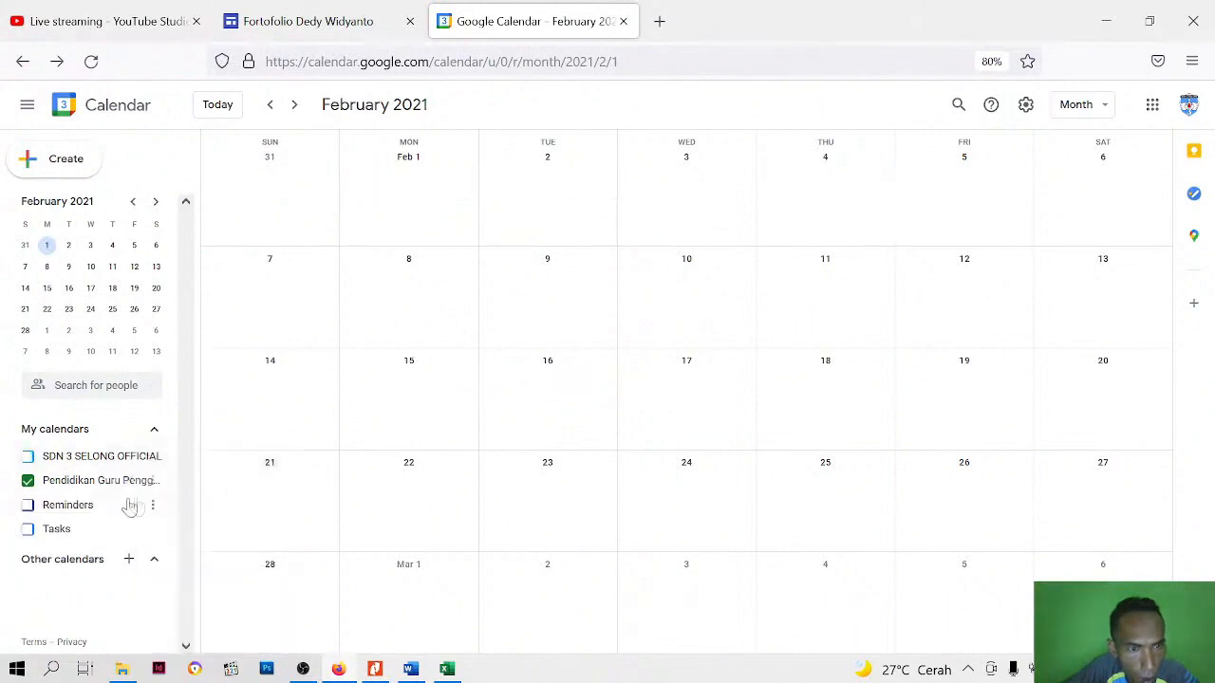
Add the all-day event "Modul 2.1 - Mulai dari Diri" on Monday, February 1 to the Pendidikan Guru Penggerak Angkatan-1 calendar
click(411, 211)
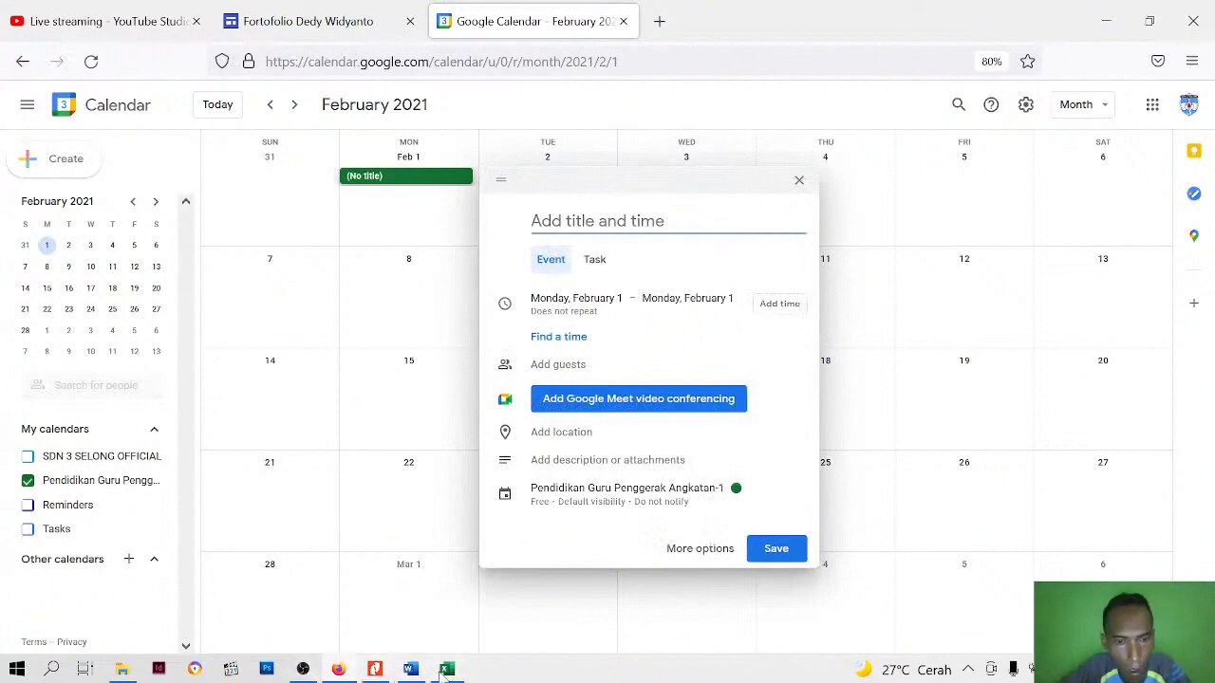
mouse_move(446, 670)
mouse_move(450, 621)
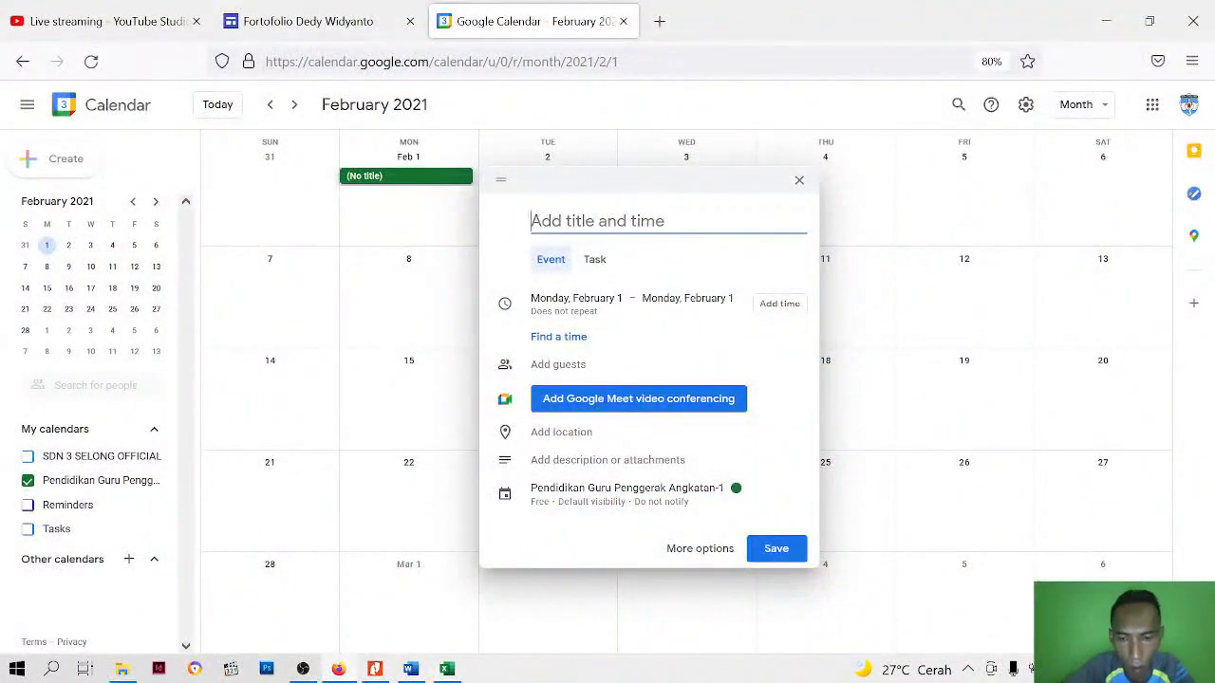
text(Modul 2.1 - Mulai dari Diri)
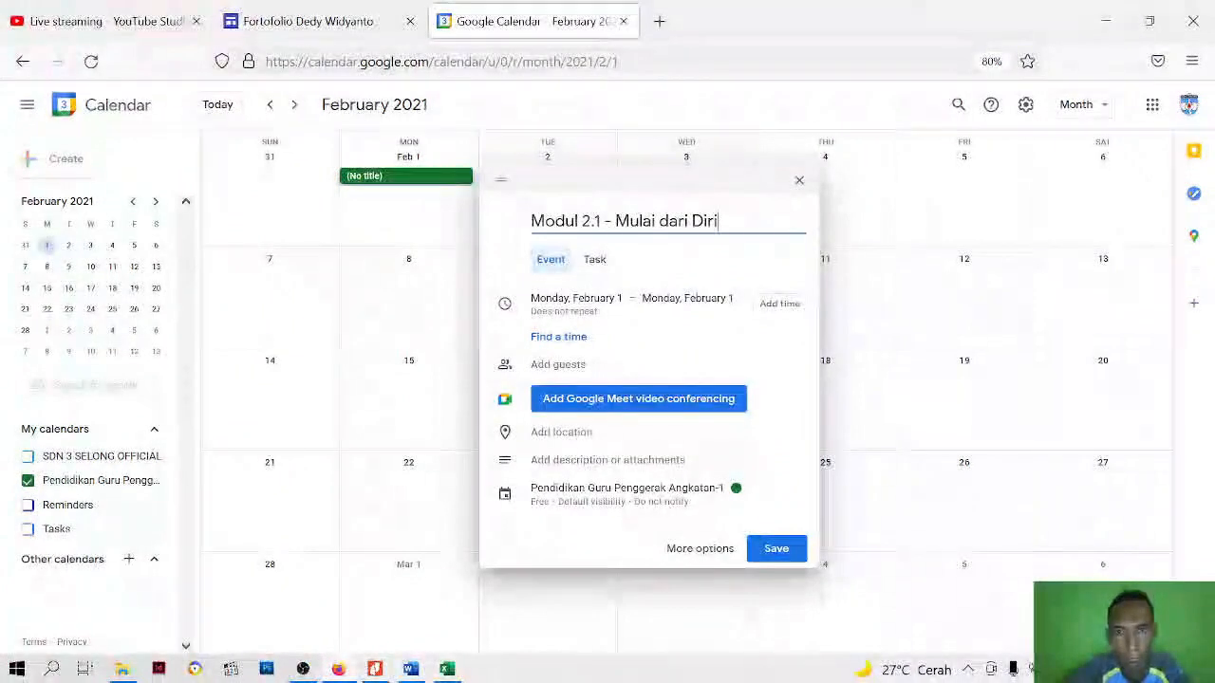
click(784, 552)
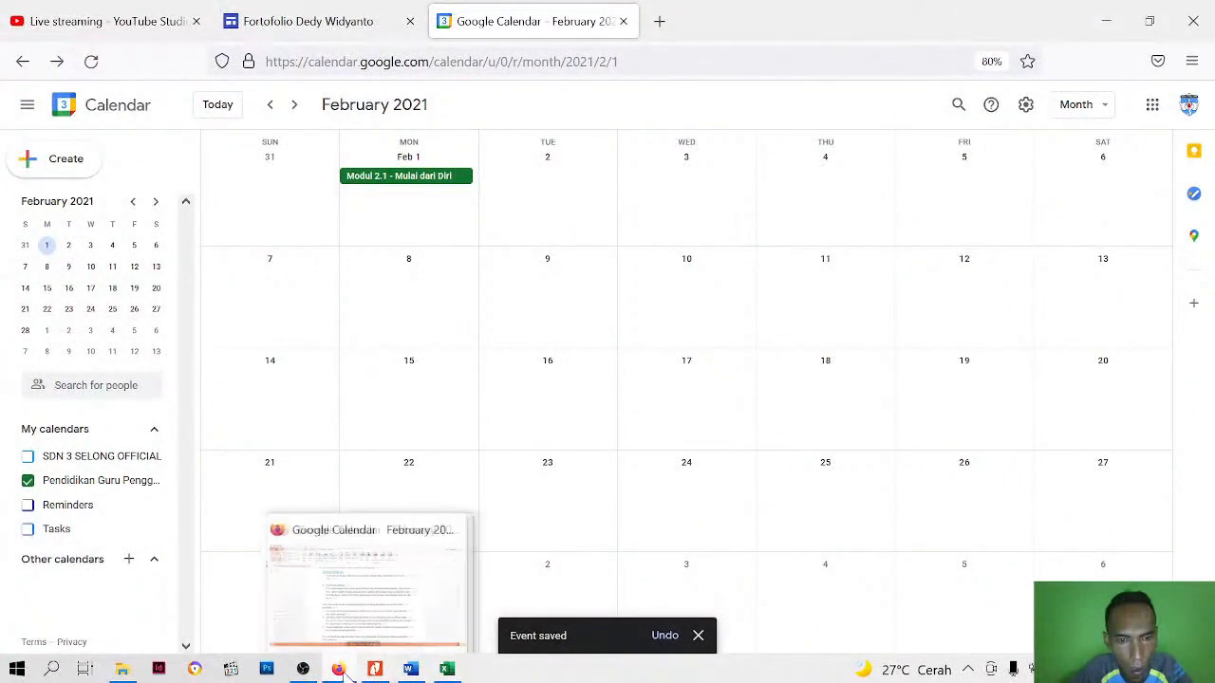
Check the Excel schedule and add the all-day event "Eksplorasi Konsep" on Tuesday, February 2 to the Pendidikan Guru Penggerak Angkatan-1 calendar
click(444, 670)
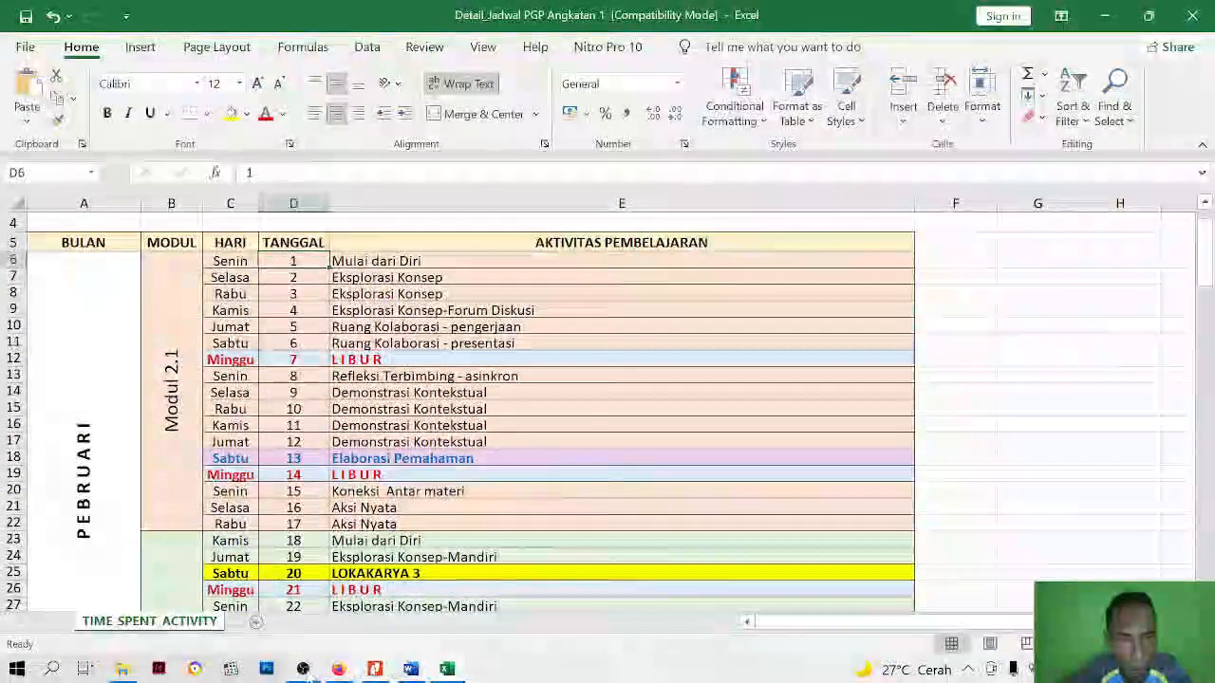
click(343, 670)
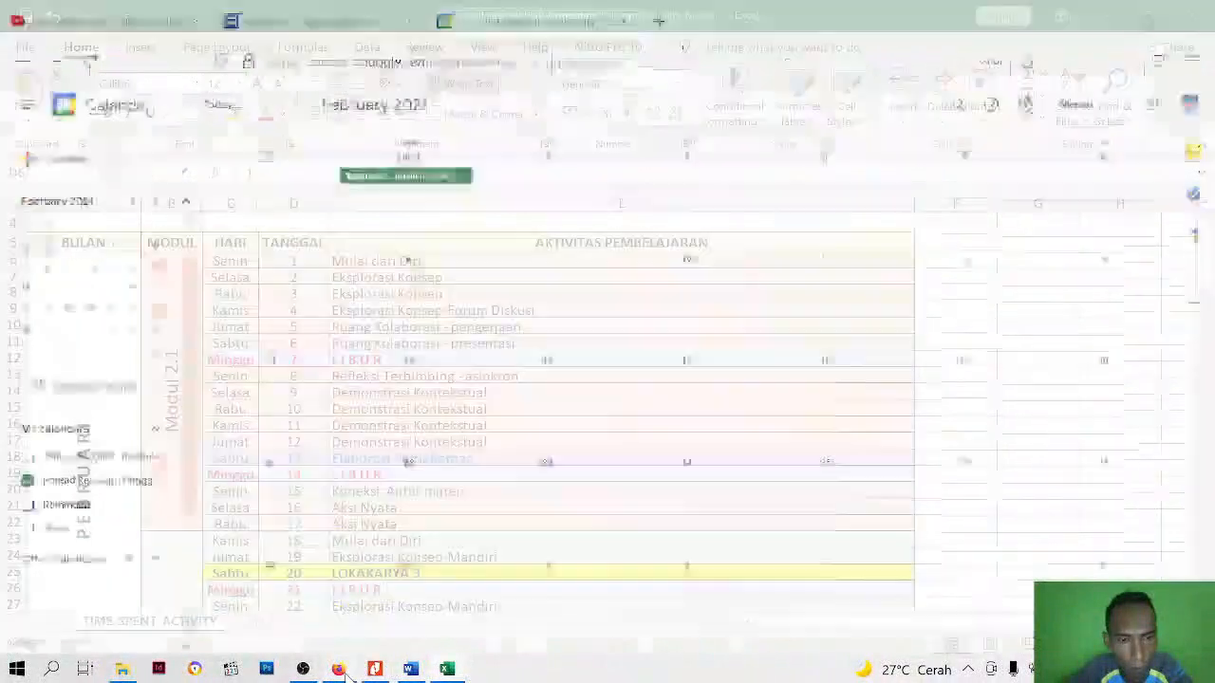
click(545, 180)
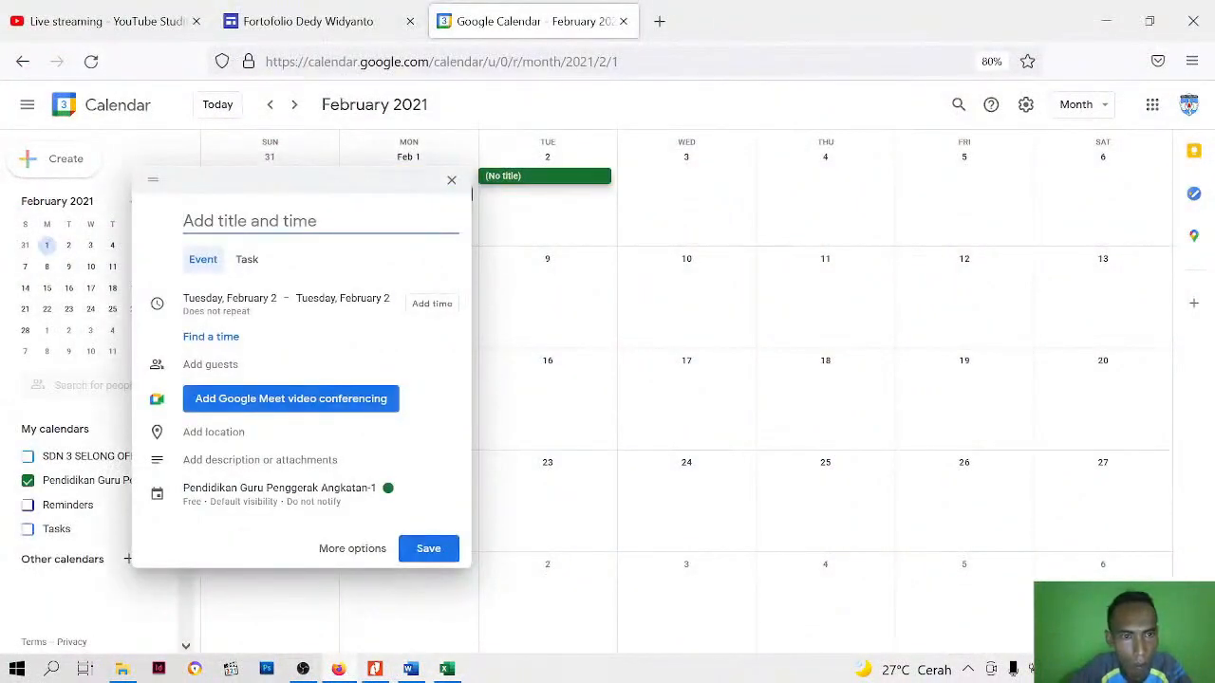
text(Eksplorasi Konsep)
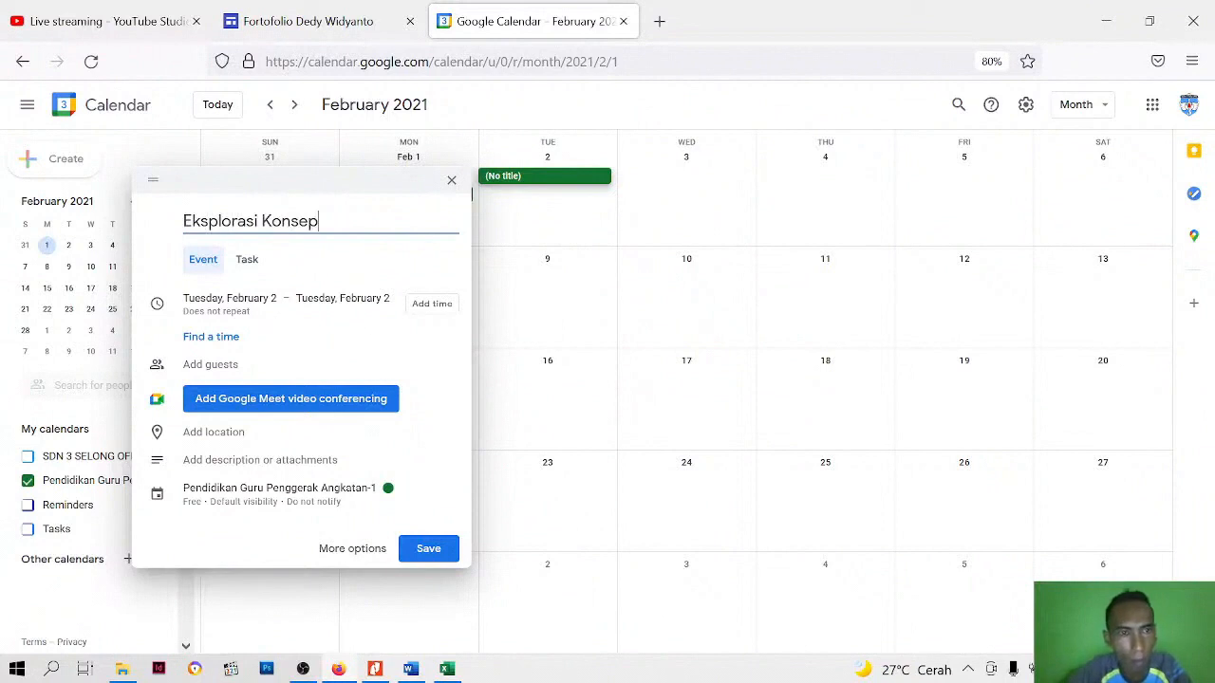
click(417, 552)
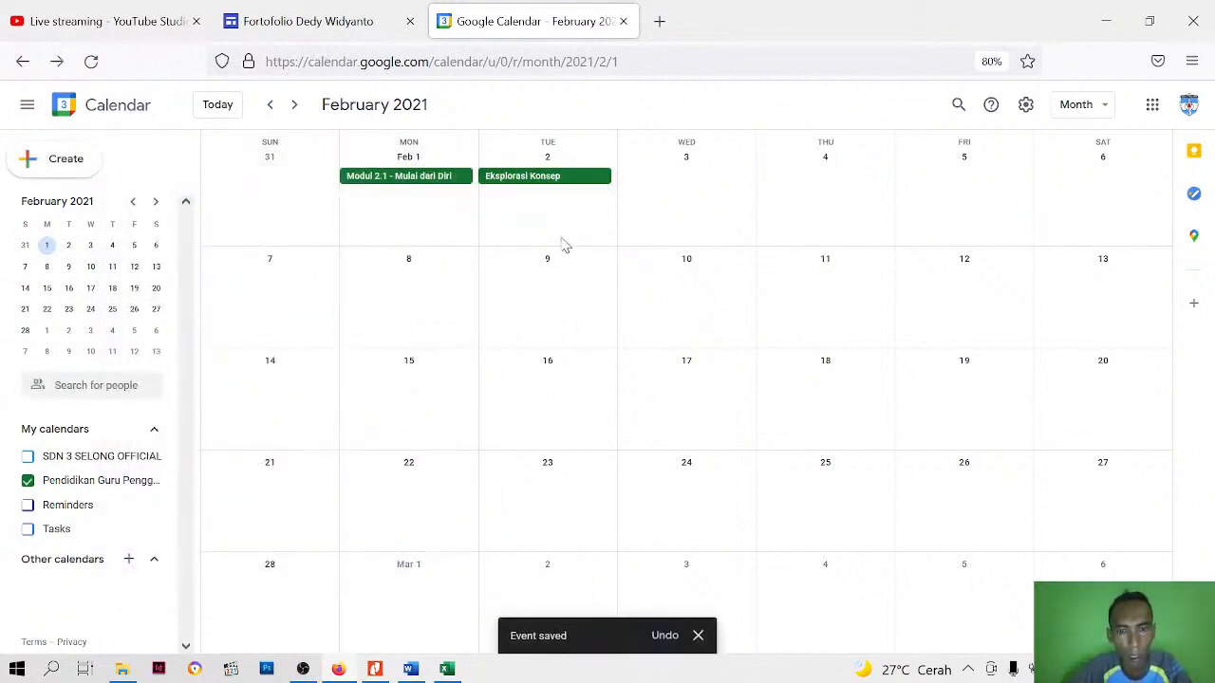
click(27, 110)
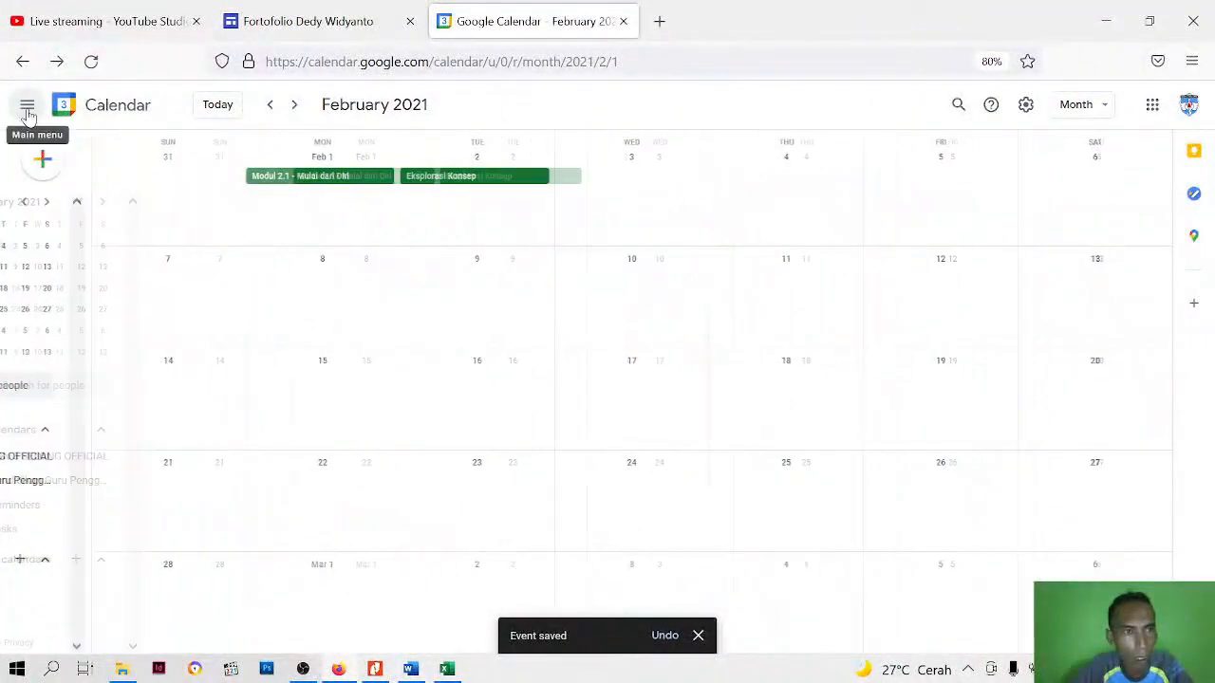
click(27, 110)
Switch to the Google Sites editor and move the embedded calendar section below the three project images and their divider line
click(294, 21)
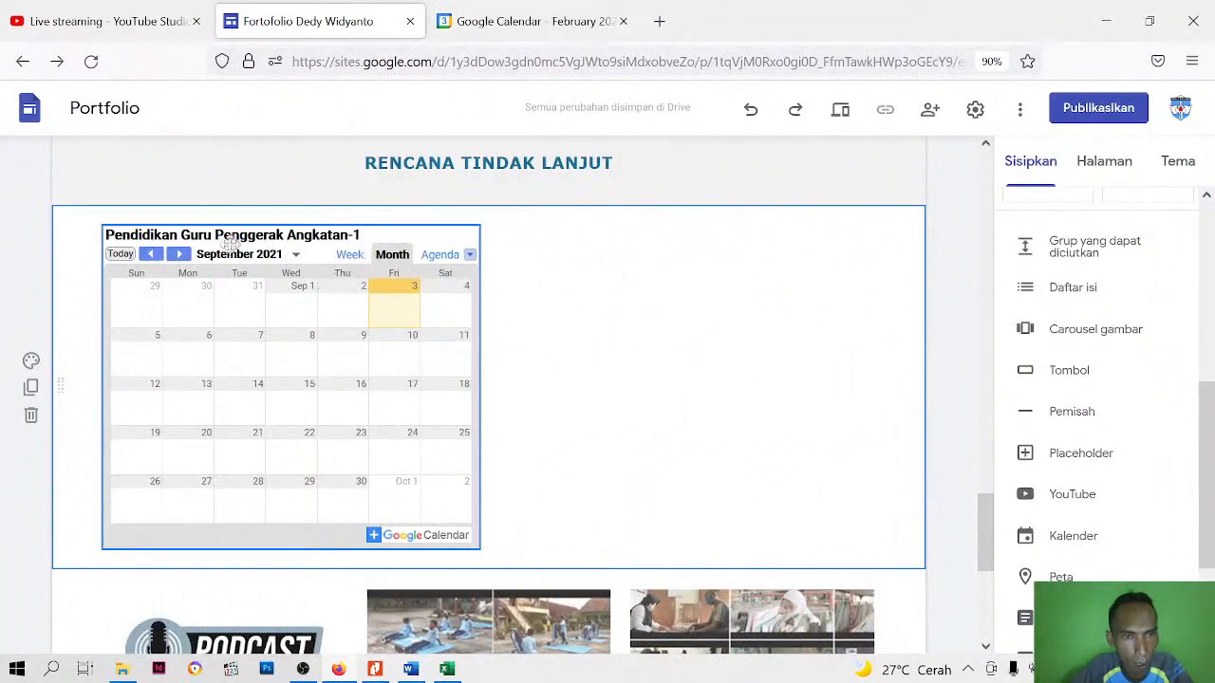
click(173, 254)
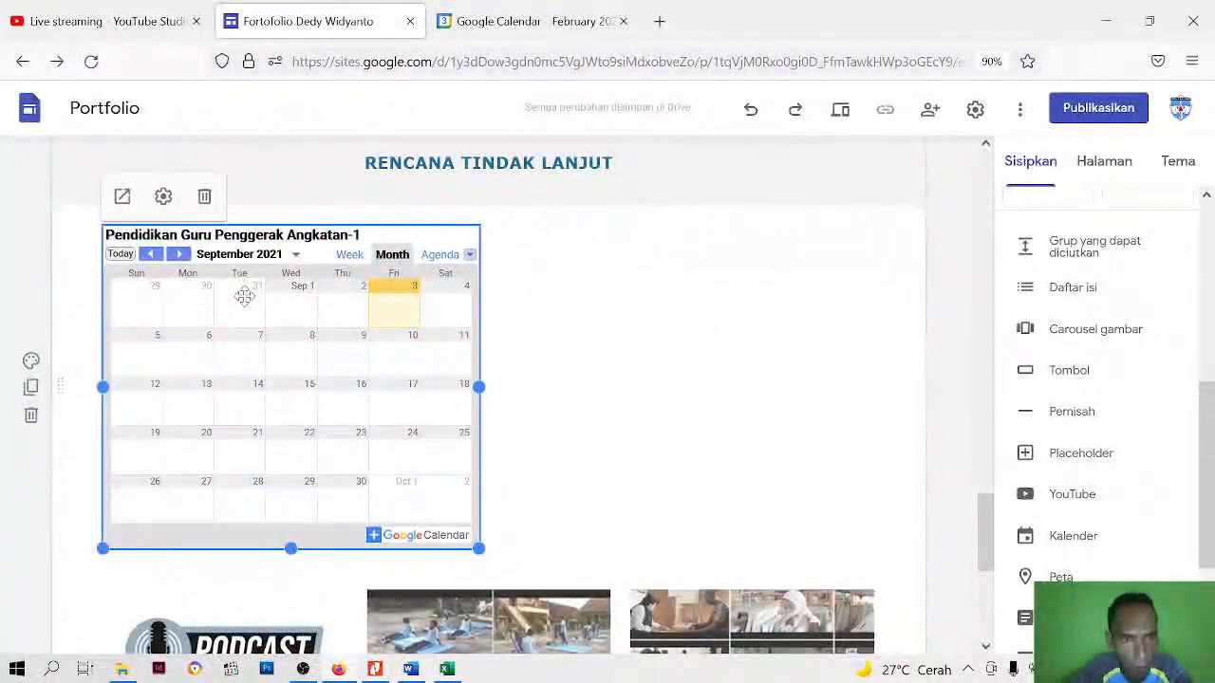
click(648, 348)
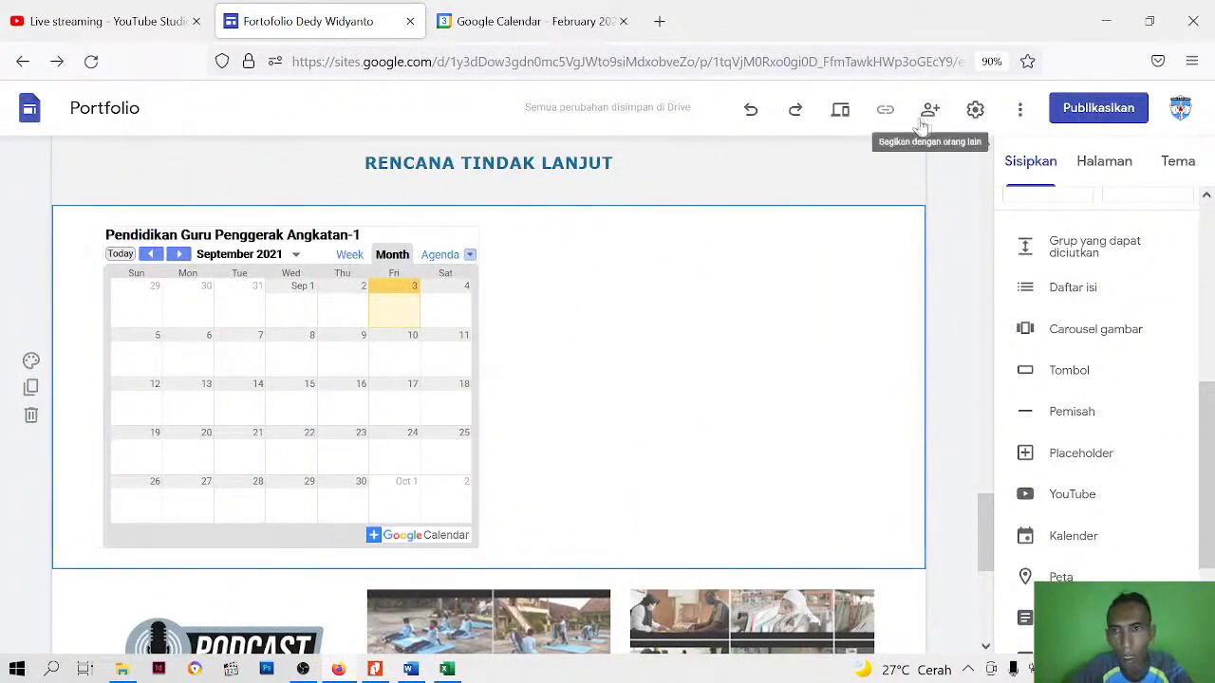
scroll(443, 345, down, 4)
scroll(427, 217, up, 1)
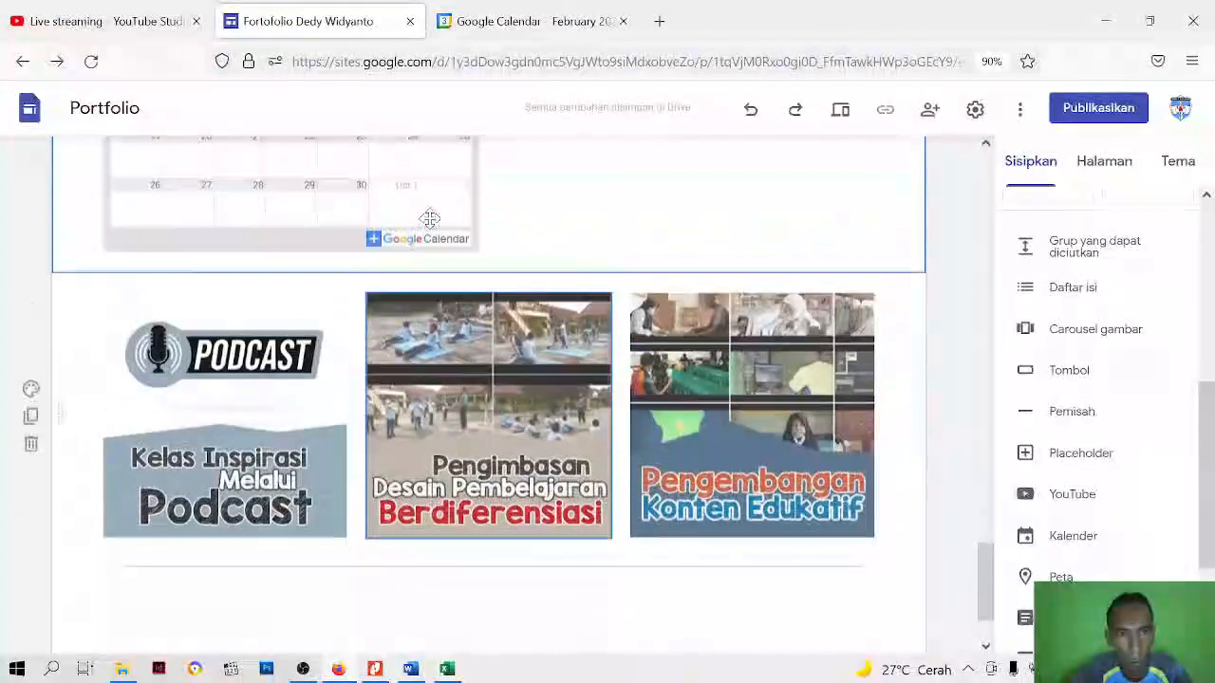
drag(347, 268, 300, 573)
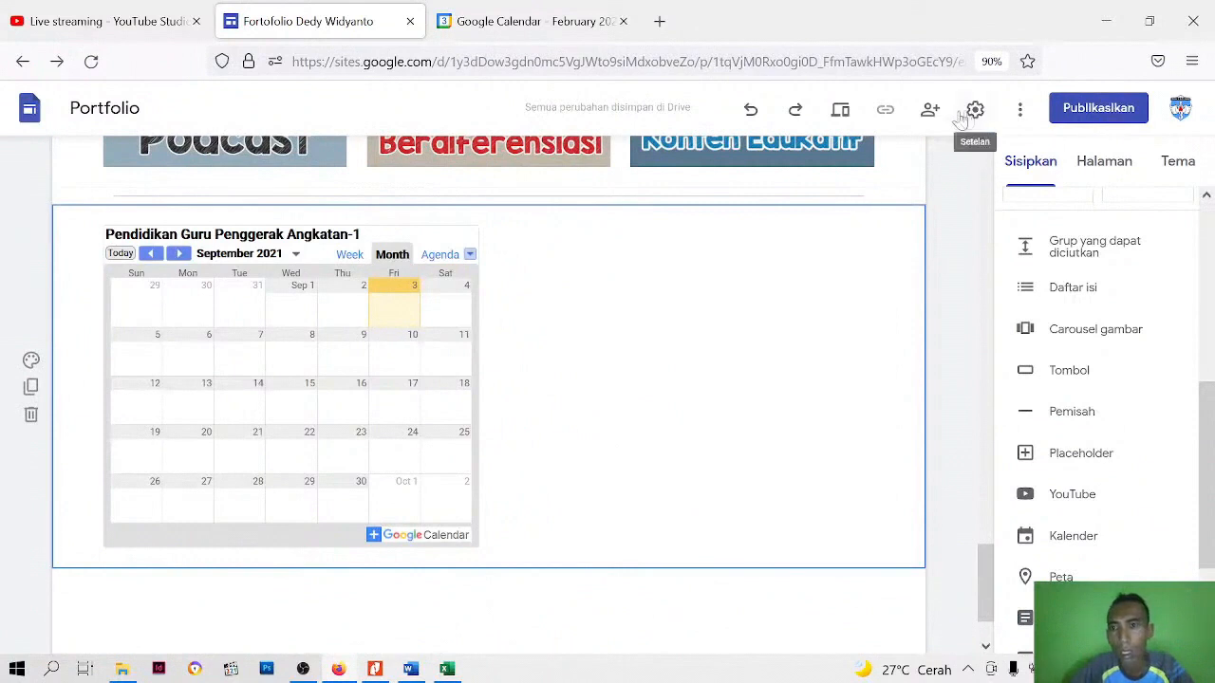
Preview the portfolio page in the large-screen layout and view it down to the embedded calendar
click(839, 111)
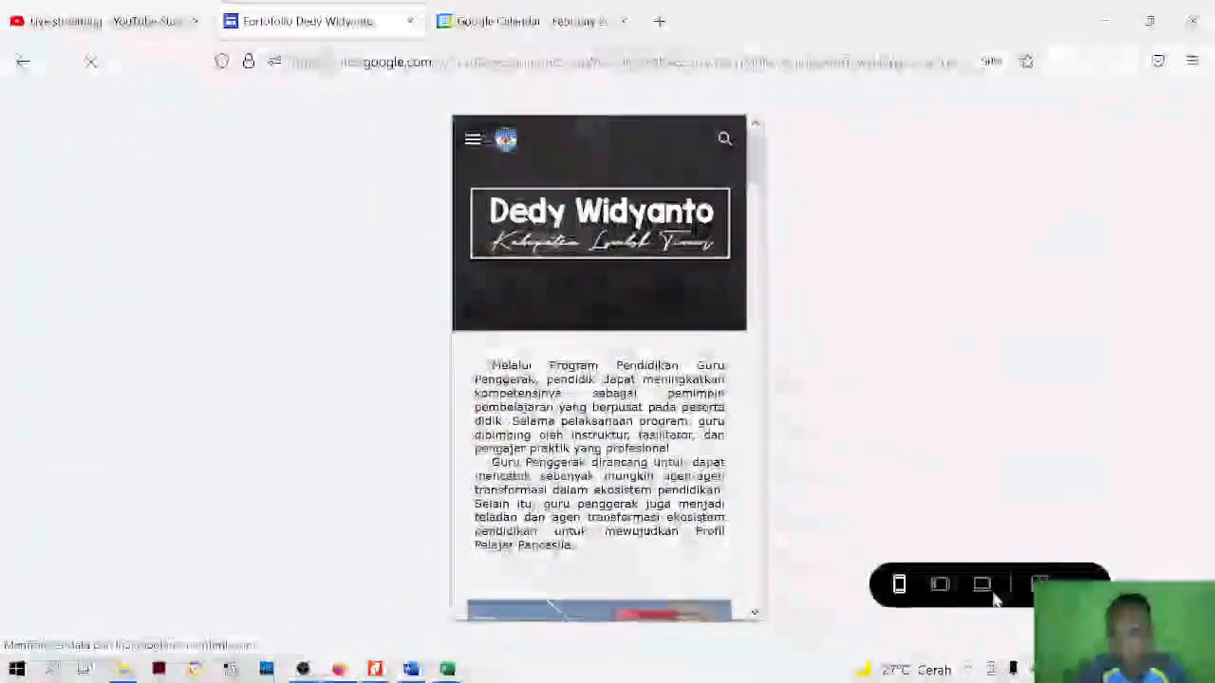
click(982, 583)
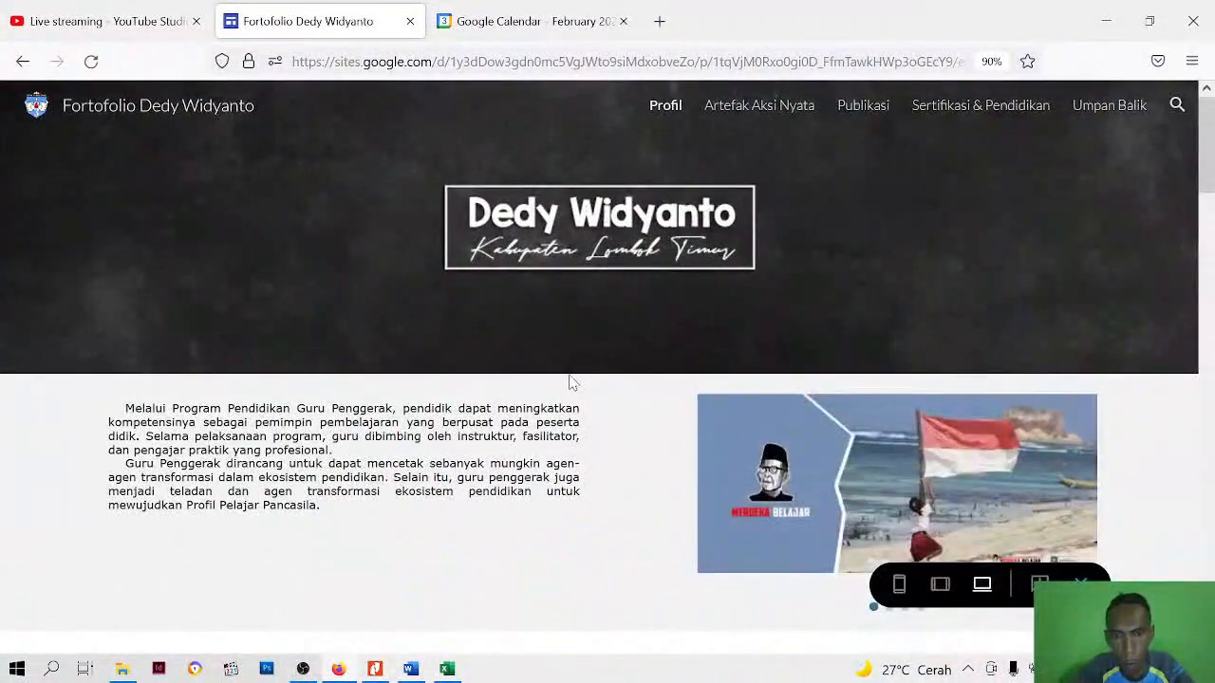
scroll(652, 415, down, 10)
scroll(653, 418, down, 10)
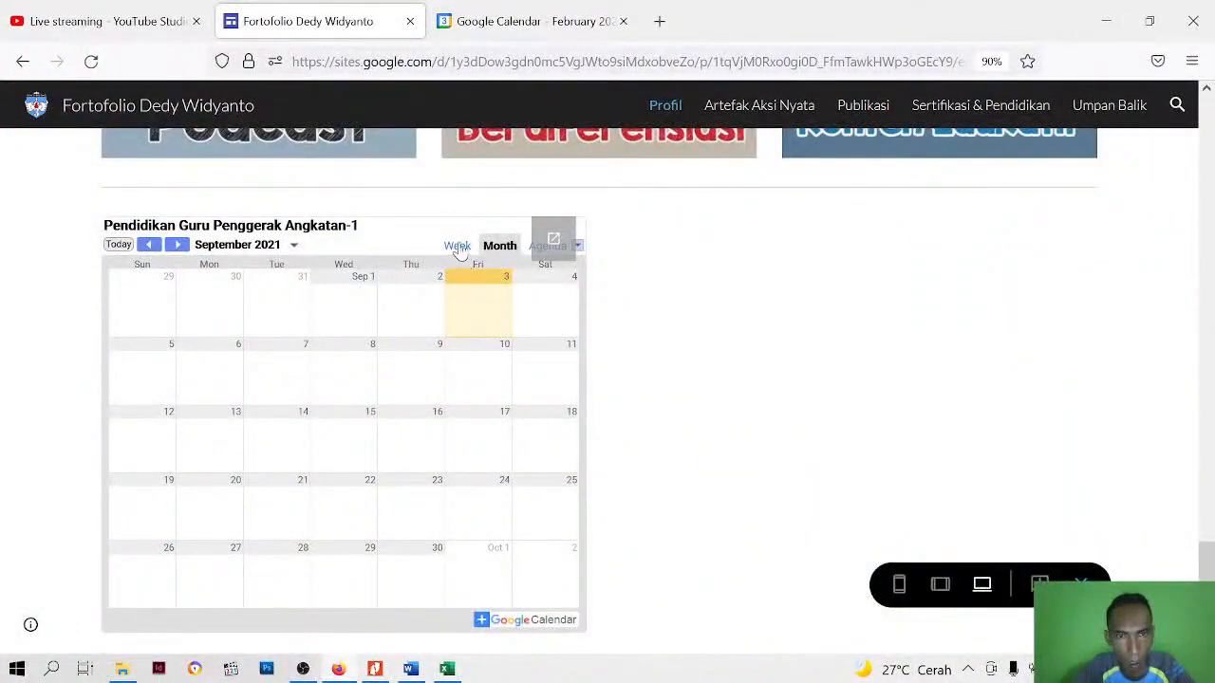
Show February 2021 in the previewed Pendidikan Guru Penggerak Angkatan-1 calendar by choosing February 1 as its date
click(293, 245)
click(168, 265)
click(168, 265)
click(167, 265)
click(167, 267)
click(167, 268)
click(167, 267)
click(167, 268)
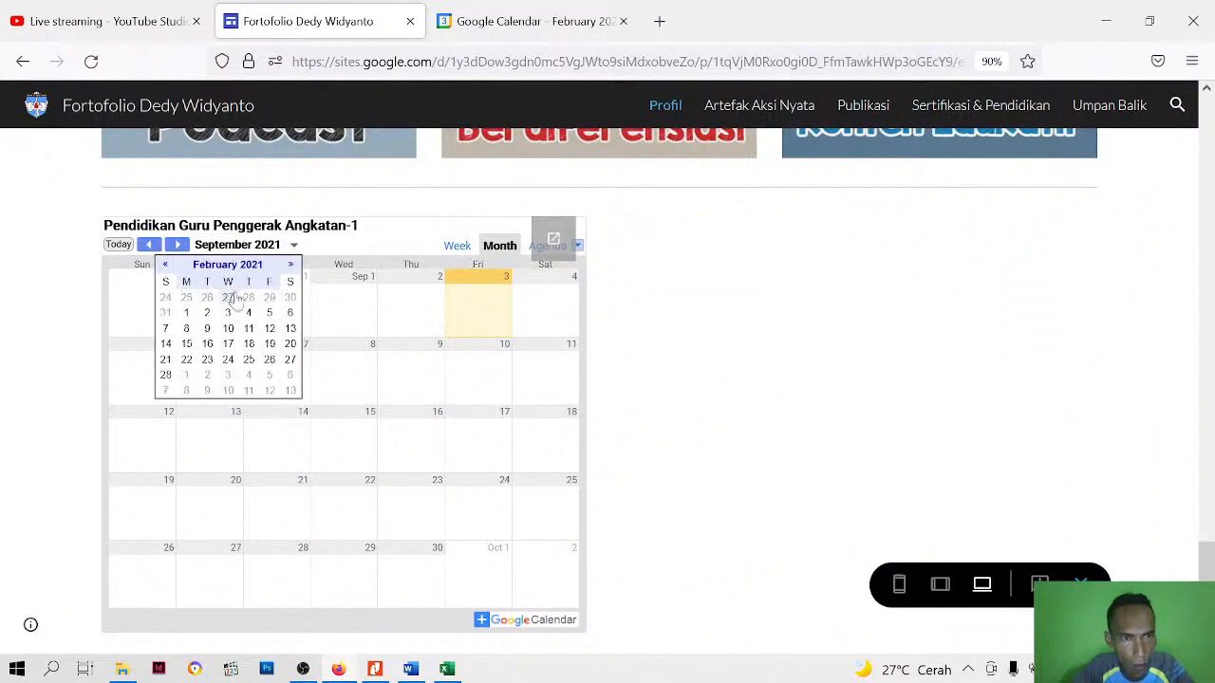
click(188, 314)
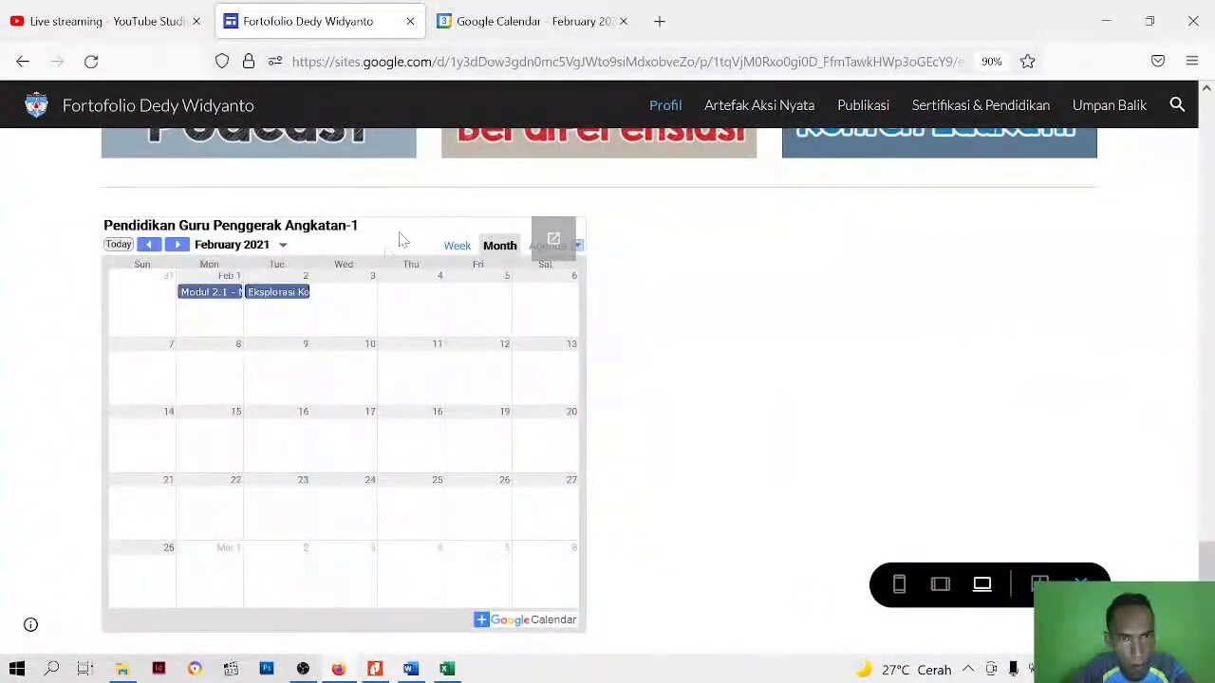
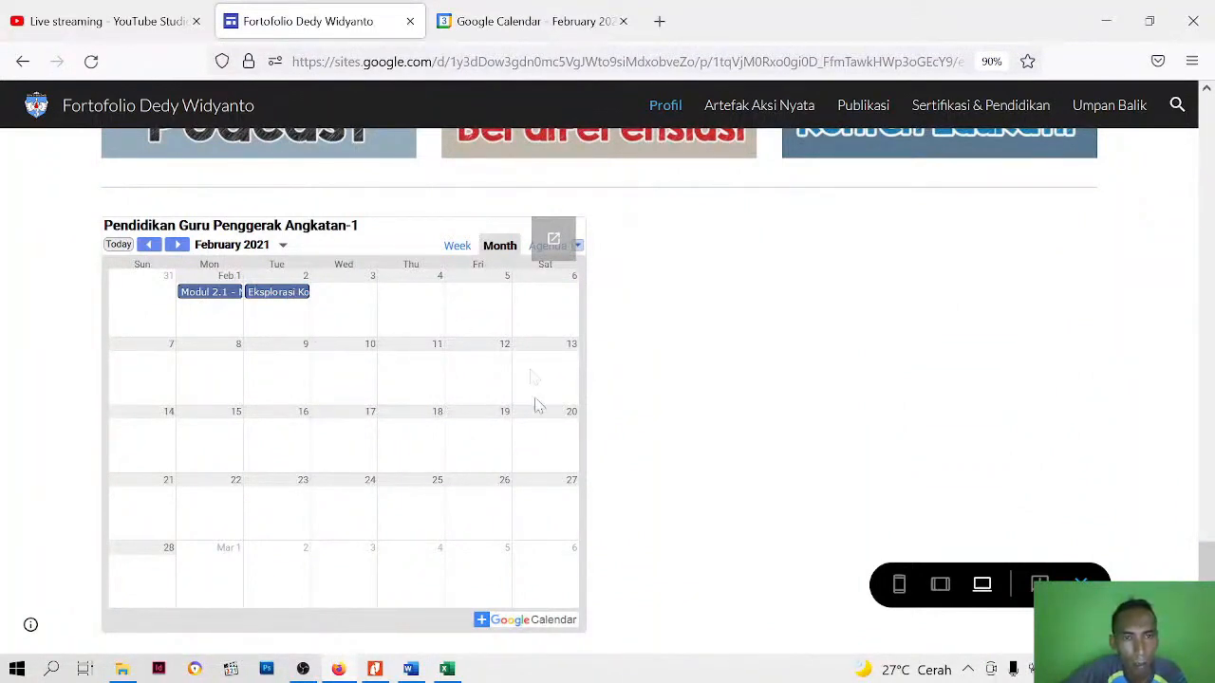
Switch to Excel and review the Detail_Jadwal PGP Angkatan 1 learning schedule from February through May
click(446, 669)
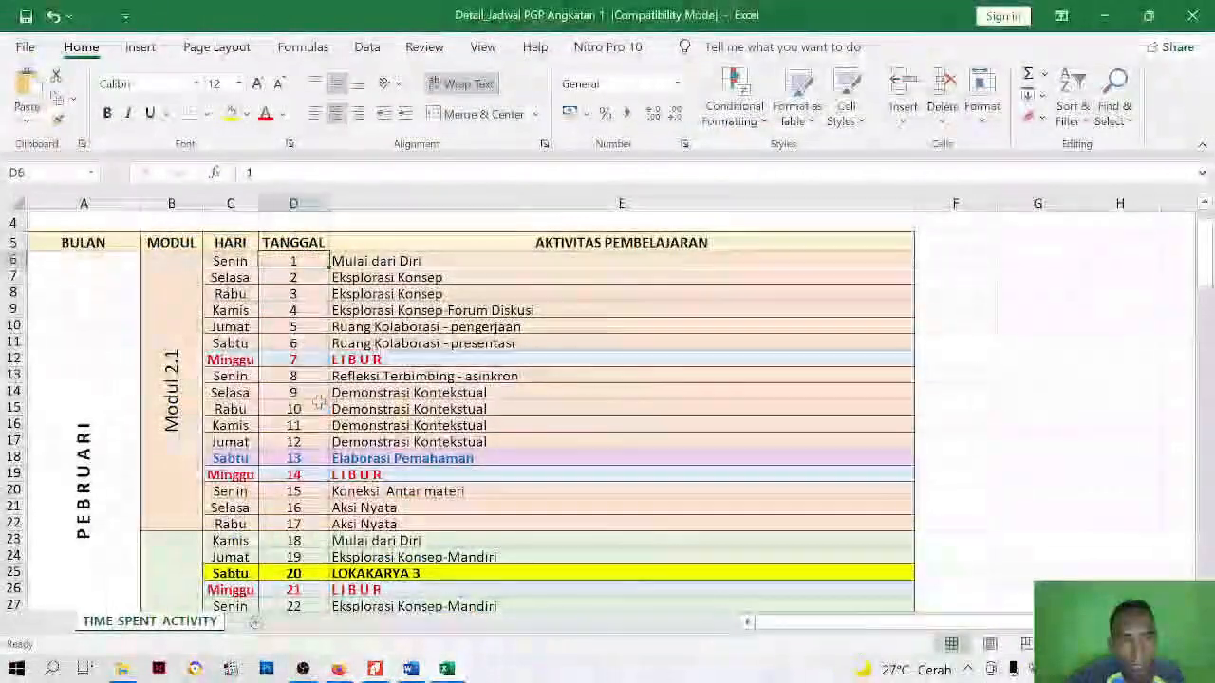
scroll(249, 400, down, 3)
scroll(249, 400, down, 19)
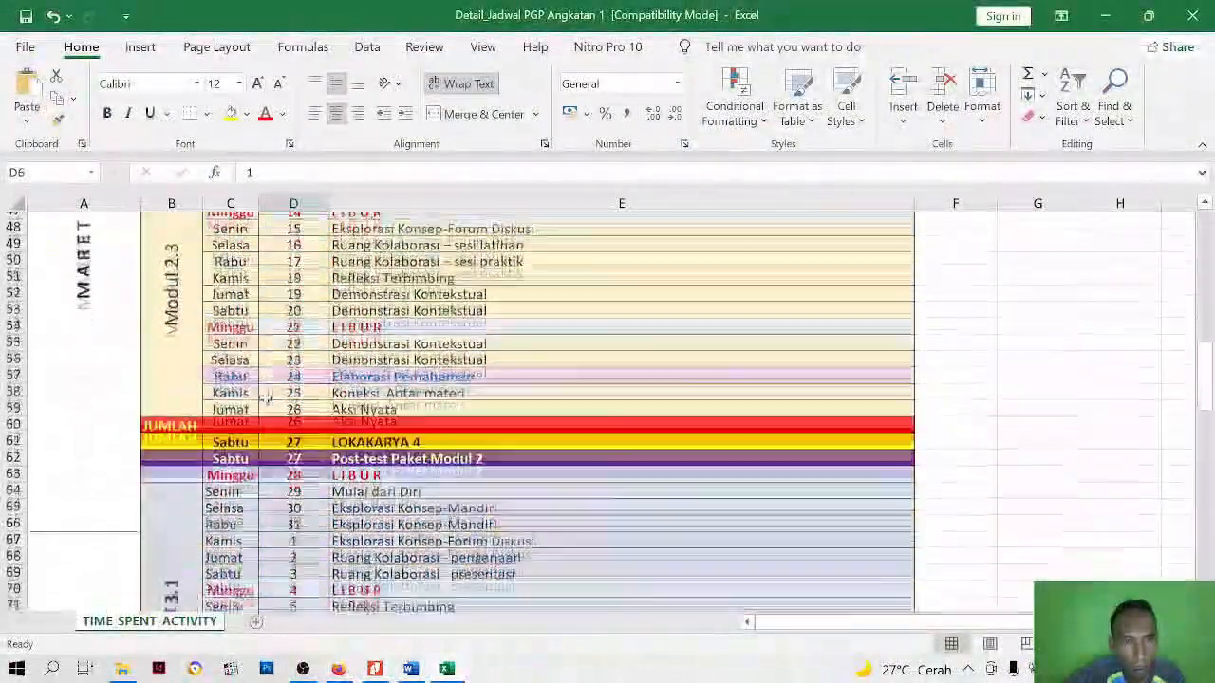
scroll(265, 398, down, 15)
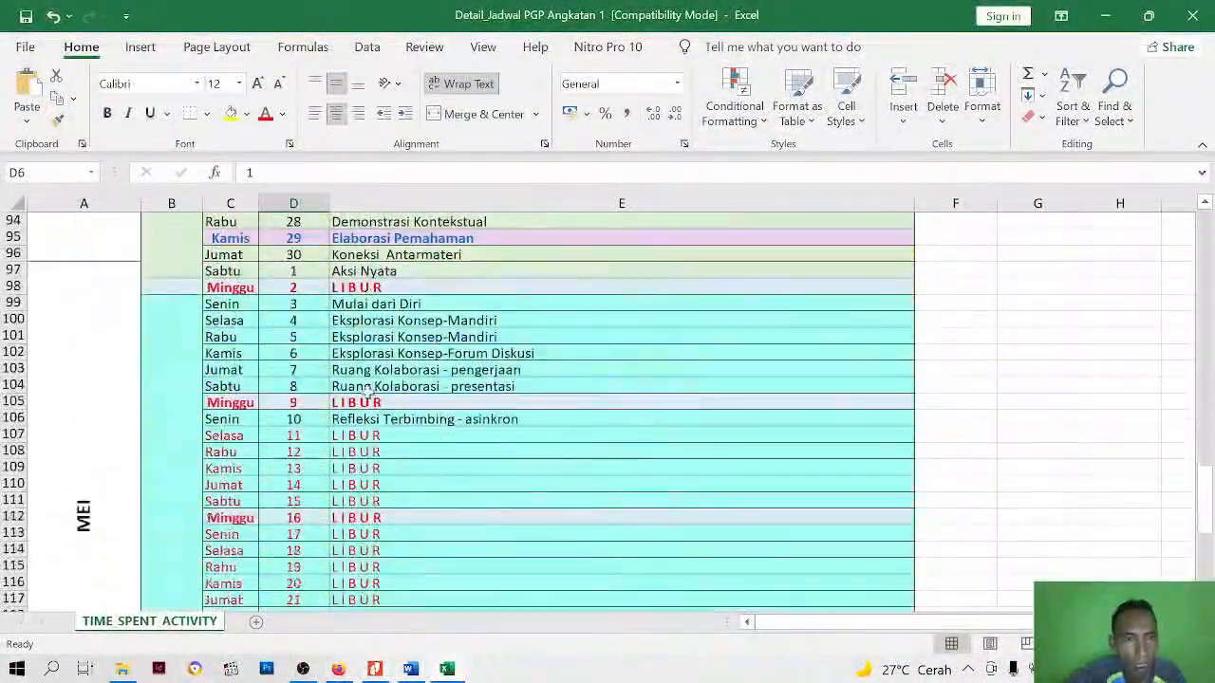
scroll(366, 388, down, 4)
scroll(366, 393, up, 12)
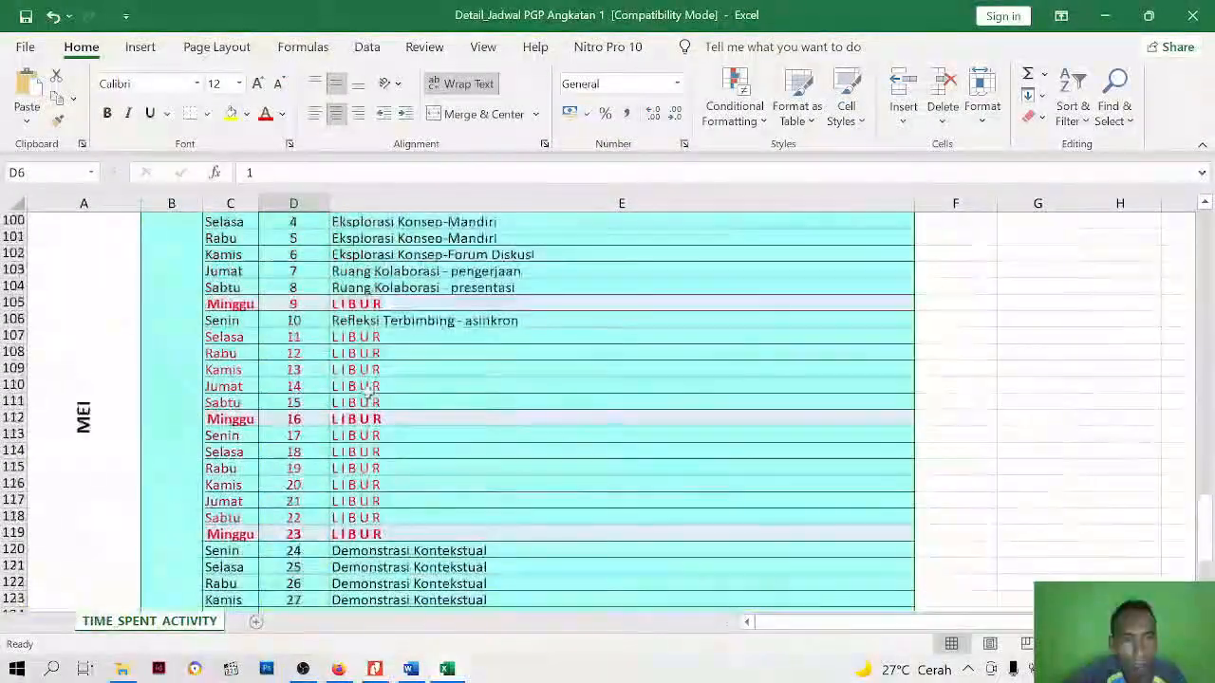
scroll(407, 556, up, 8)
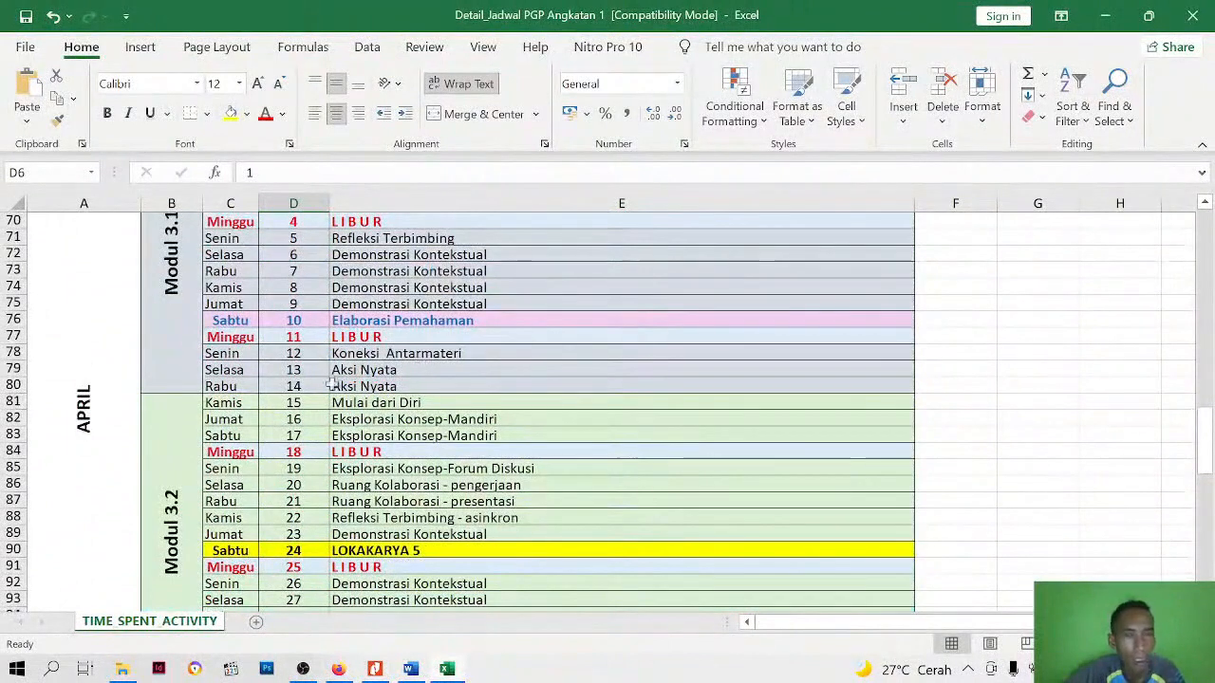
Return to Firefox, leave the site preview and shrink the embedded calendar in both width and height
click(337, 669)
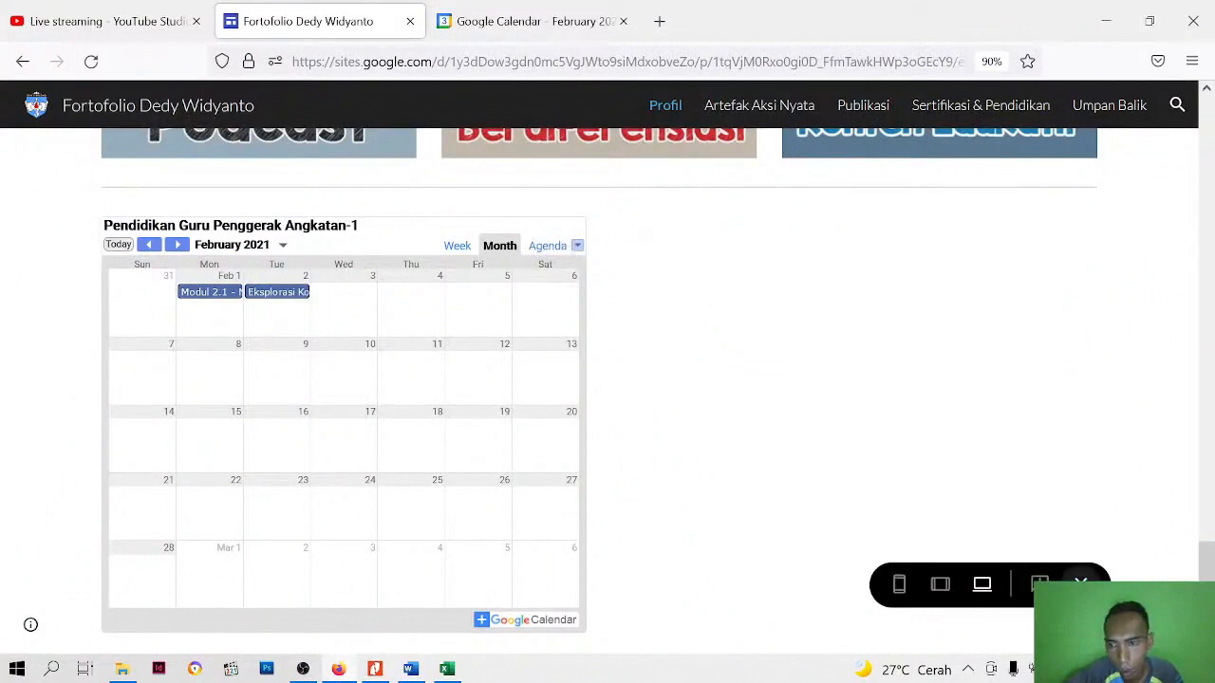
click(1080, 583)
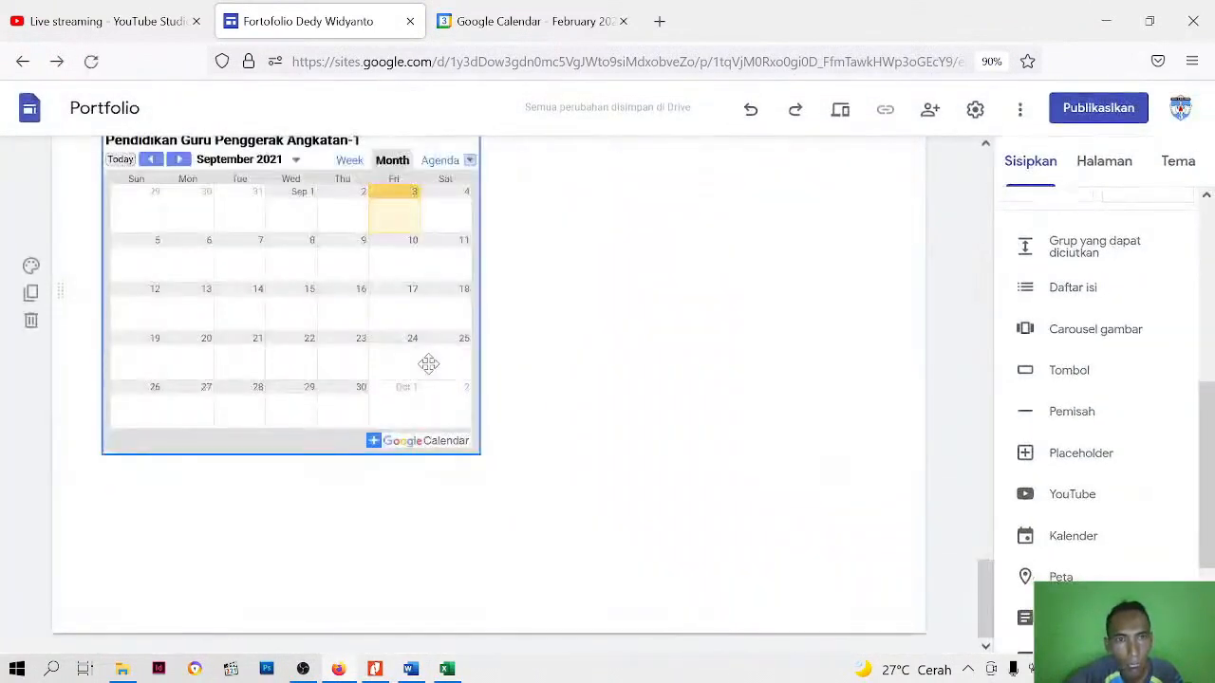
scroll(428, 365, up, 2)
click(412, 437)
scroll(475, 564, down, 1)
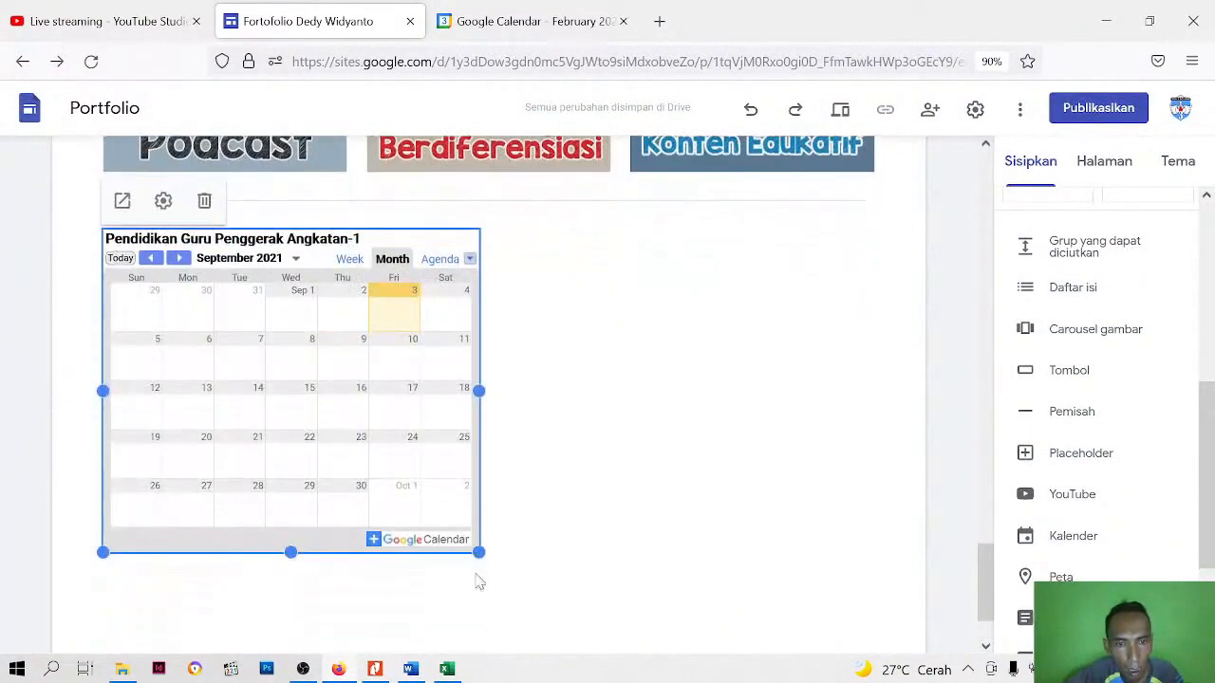
drag(481, 552, 428, 447)
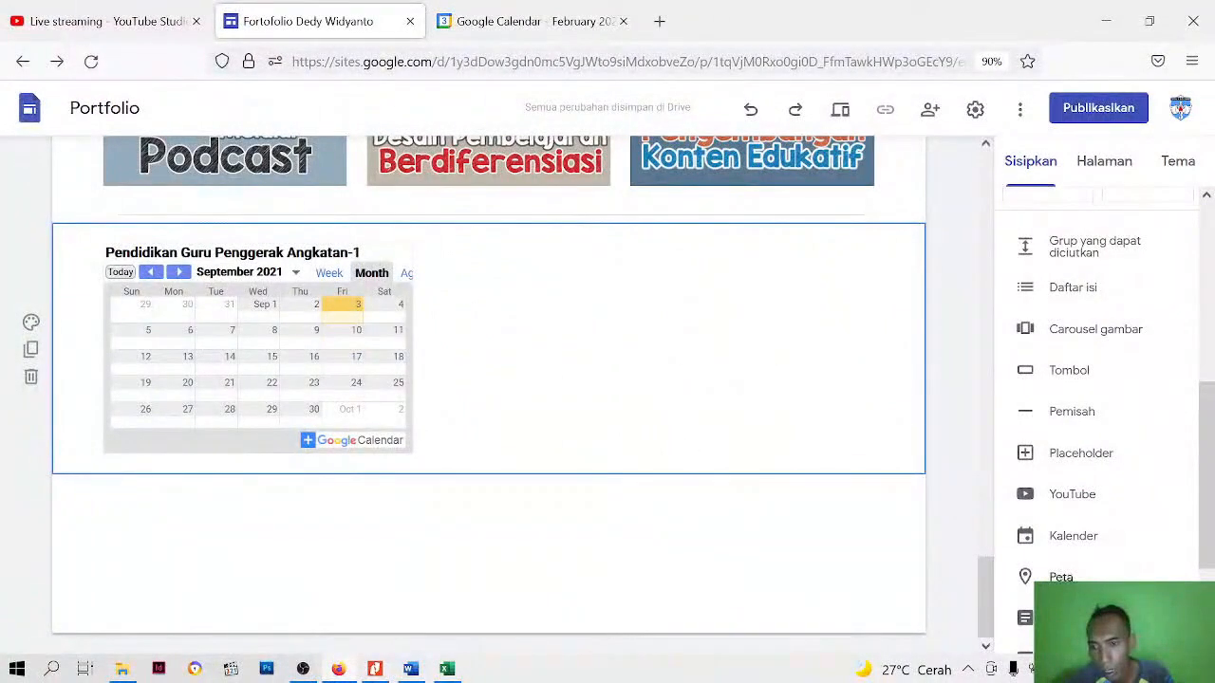
Insert a map of SD Negeri 3 Selong, finding the location with the search "sdn 3 selong"
click(1061, 577)
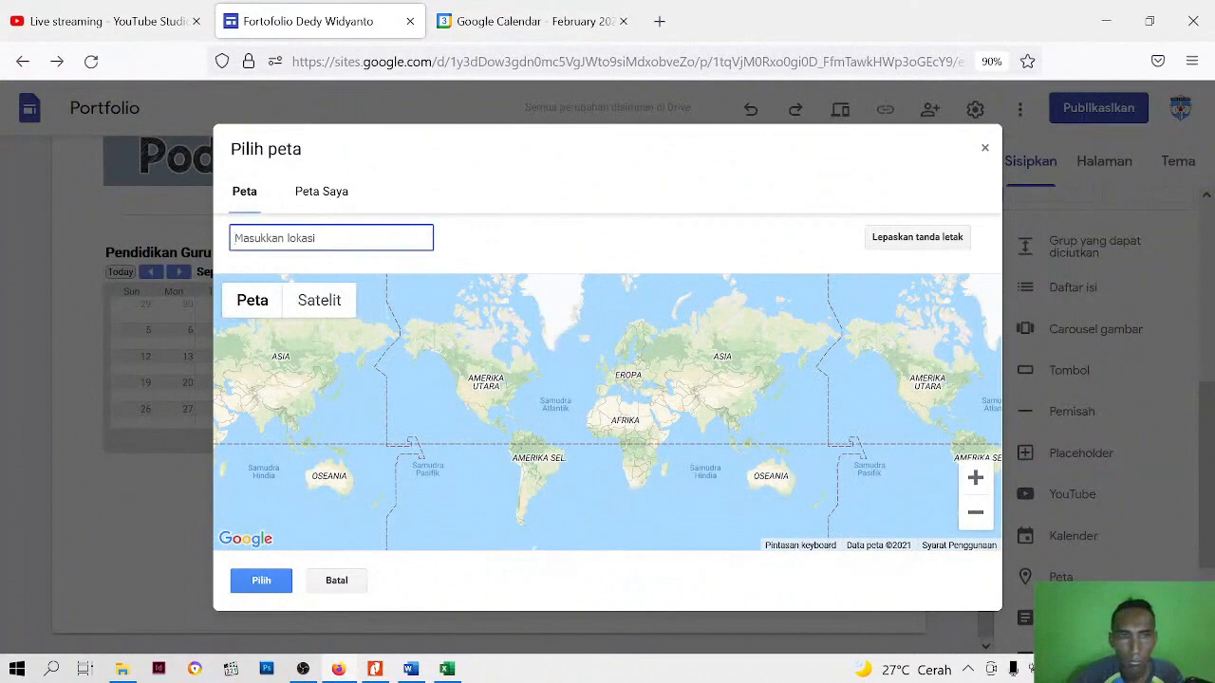
click(309, 194)
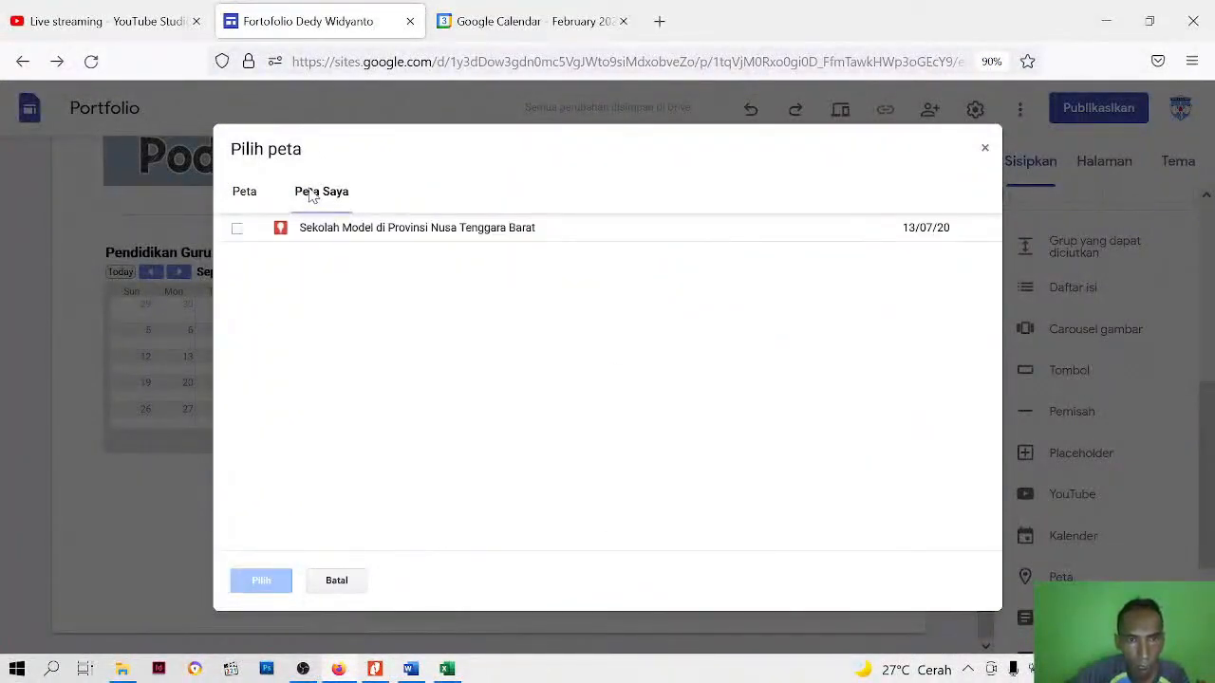
click(242, 200)
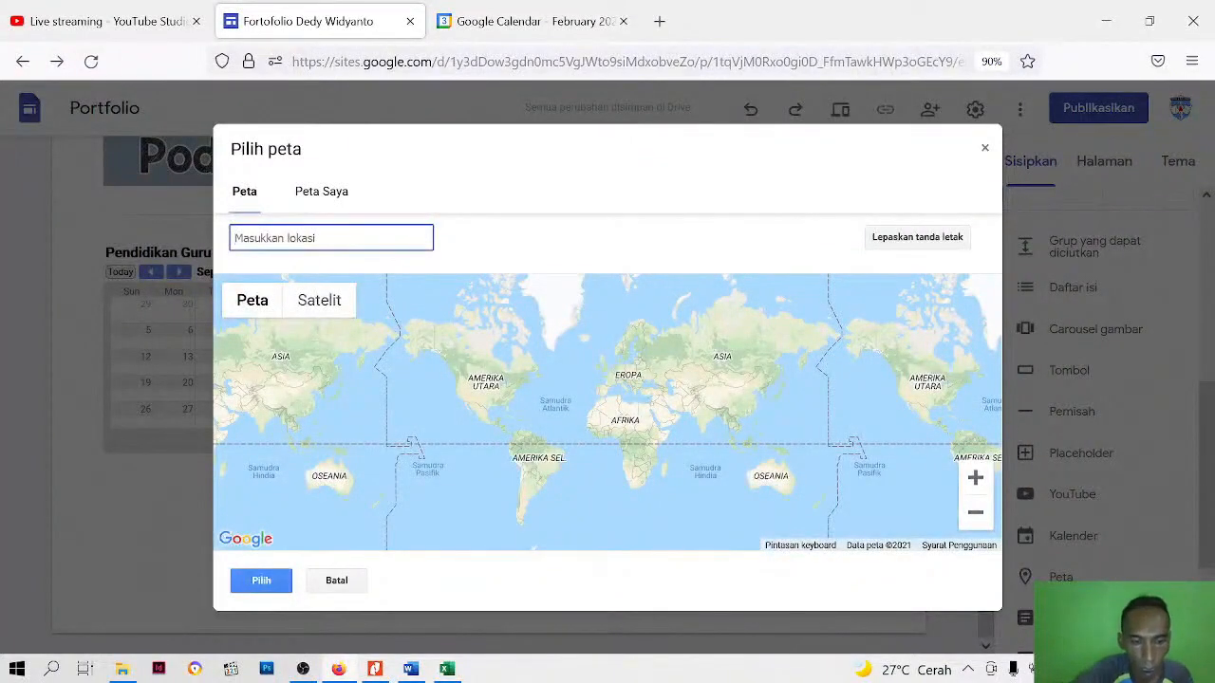
text(sdn)
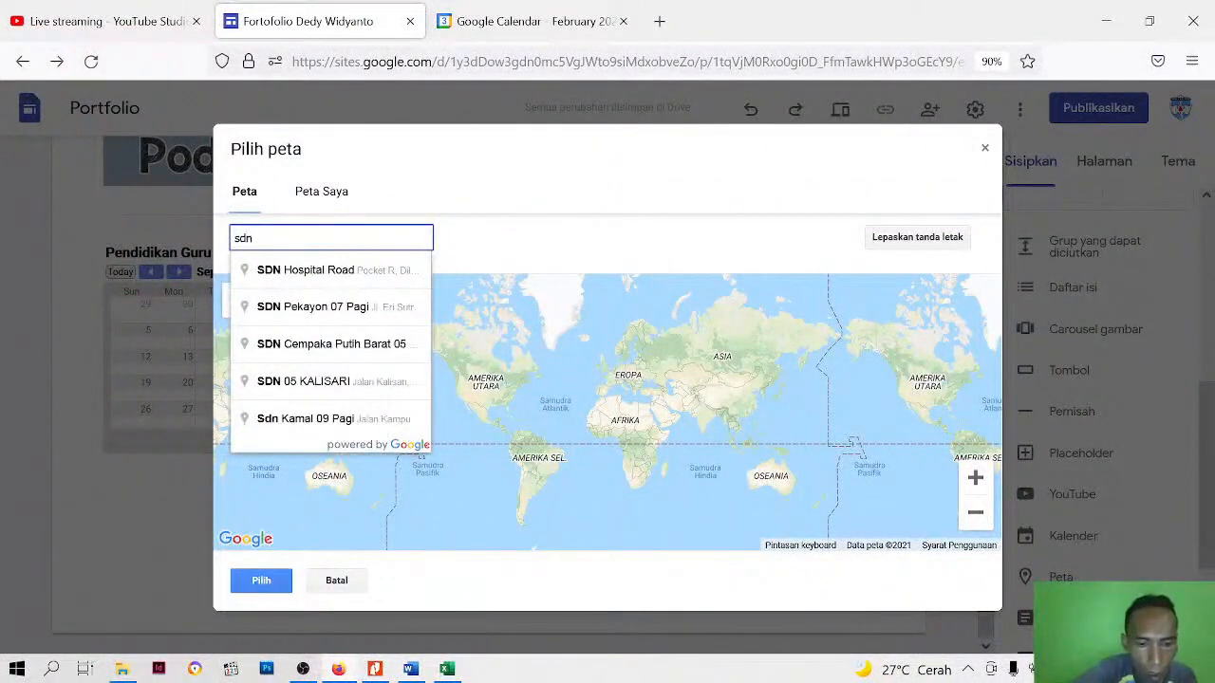
text( 3 selong)
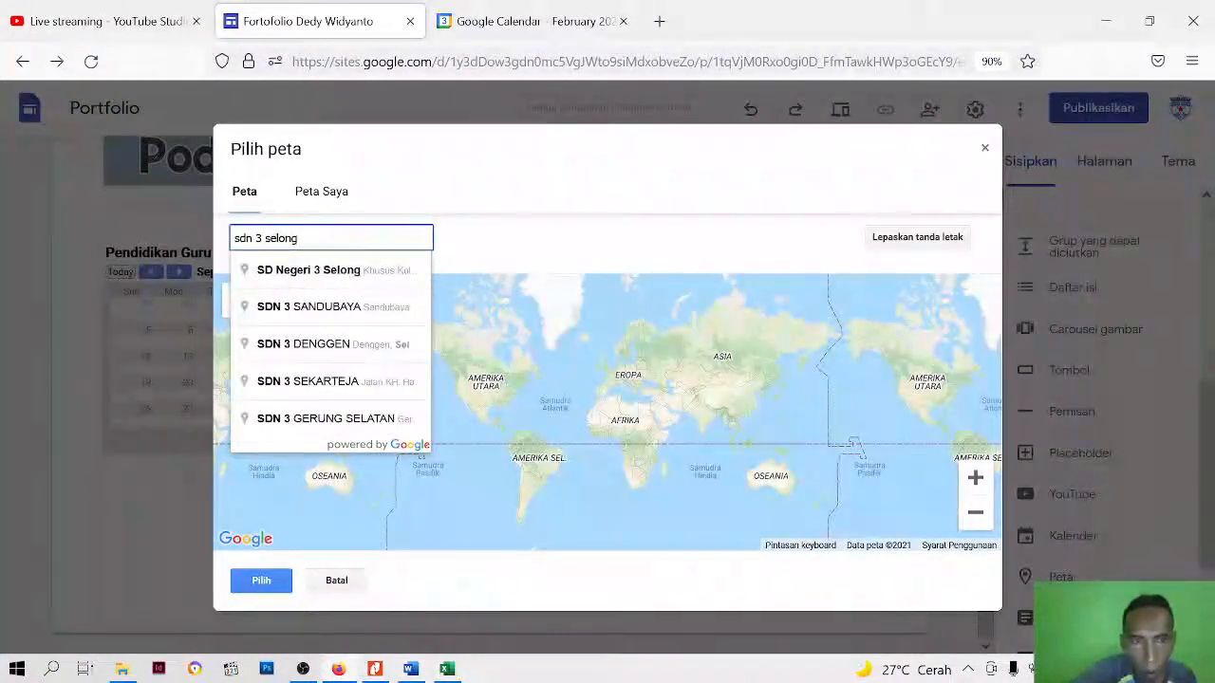
click(322, 270)
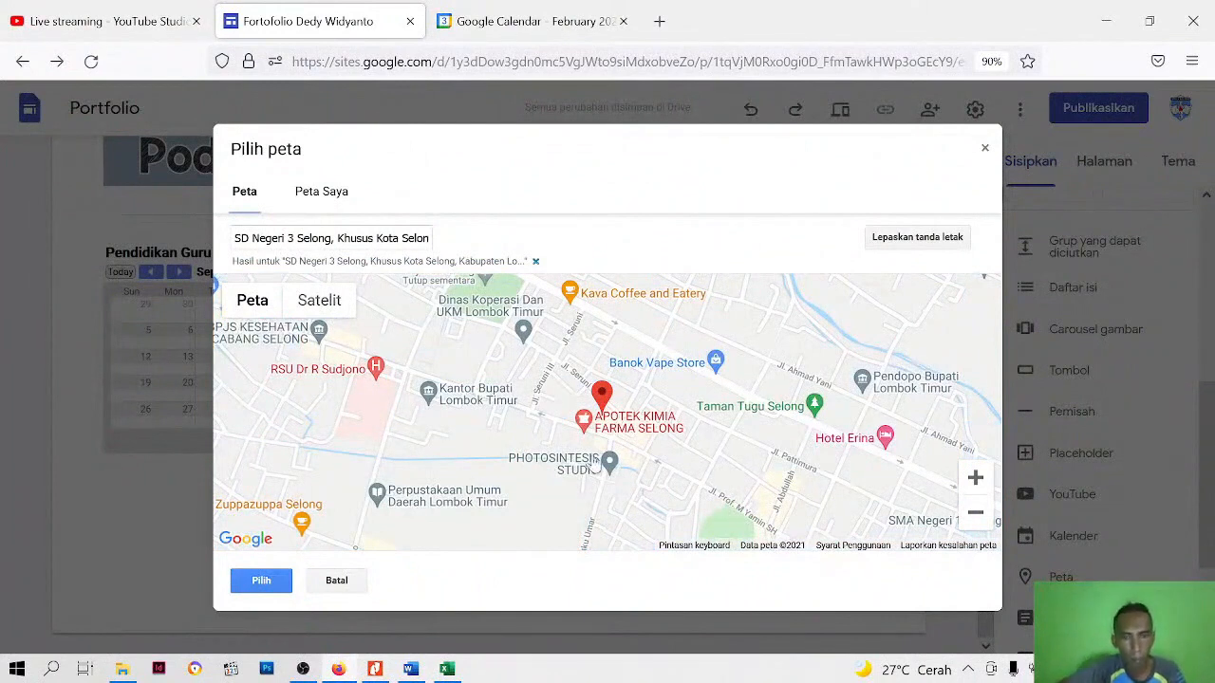
click(260, 583)
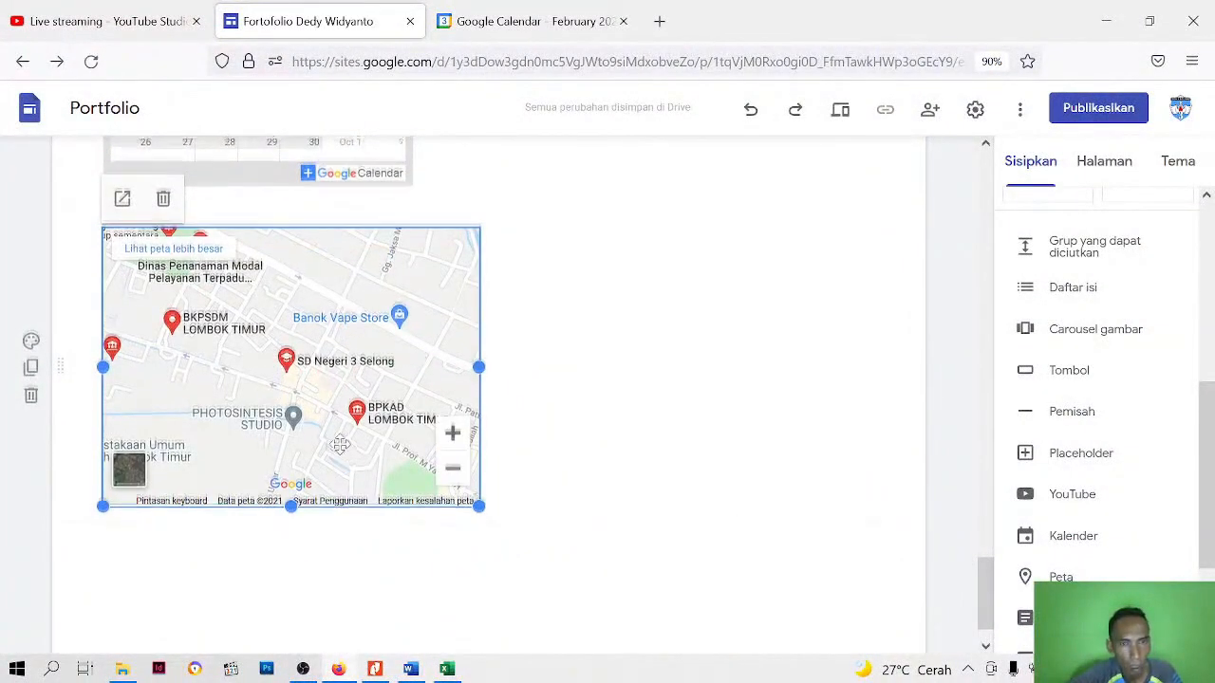
Place the school map beside the calendar in the same section and reduce its height to less than half
scroll(331, 440, up, 3)
drag(342, 555, 702, 345)
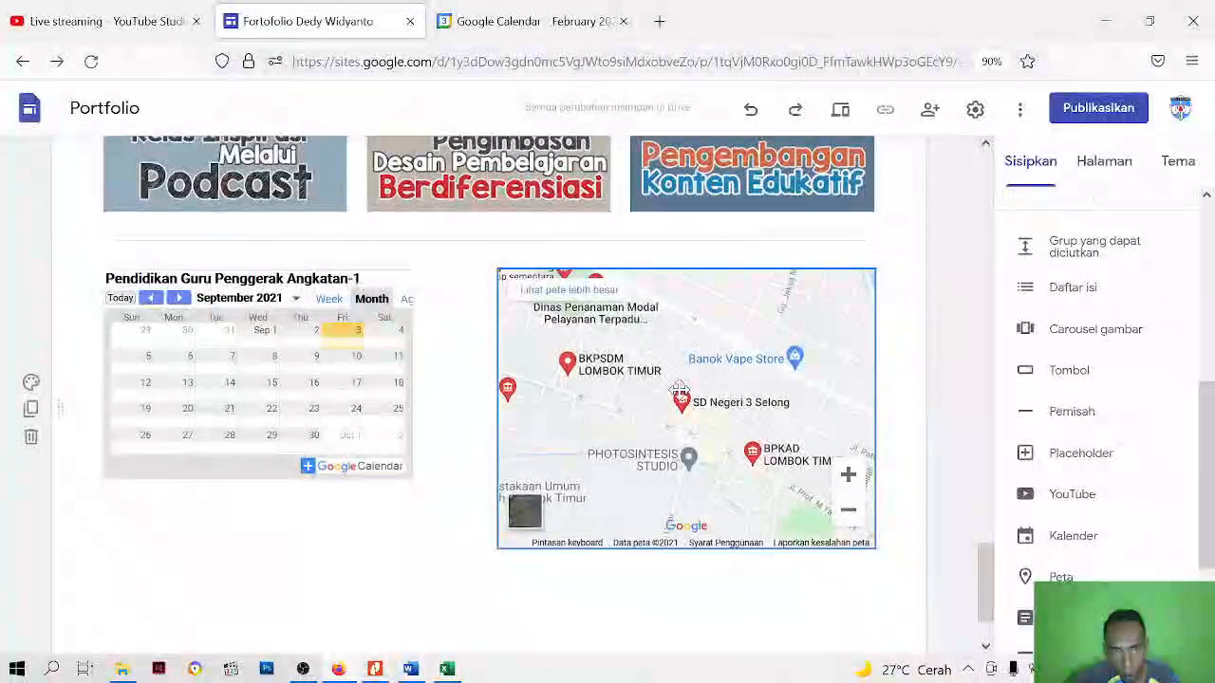
drag(686, 547, 689, 419)
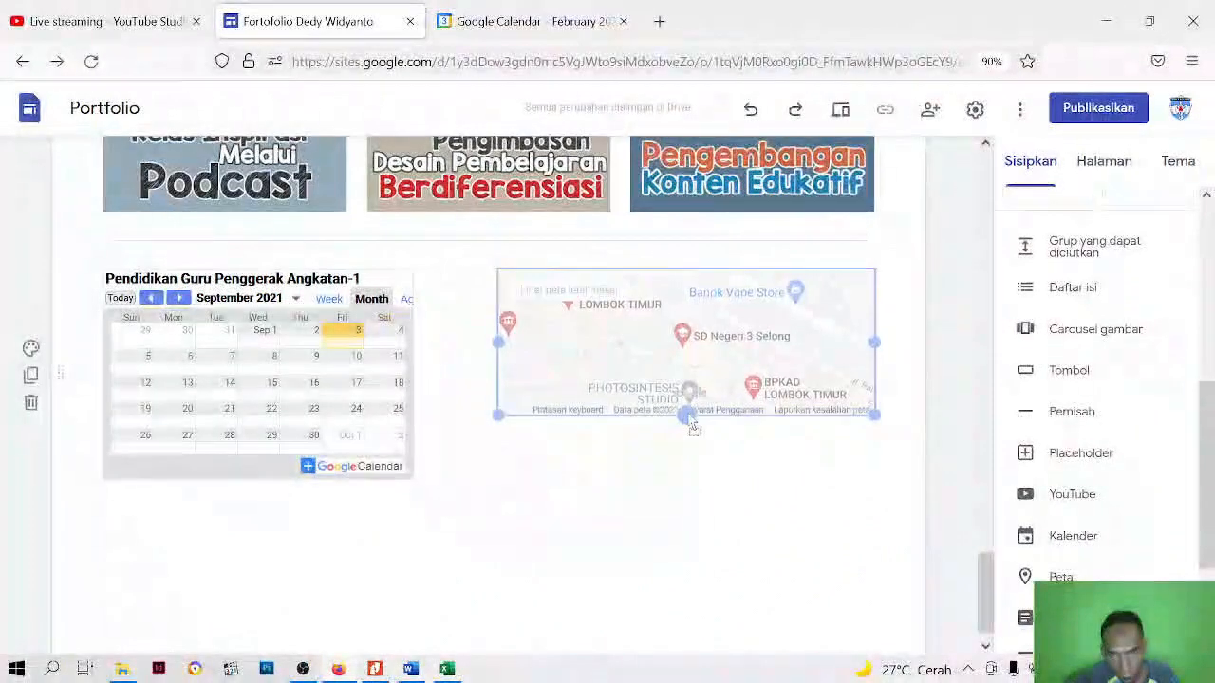
drag(694, 427, 690, 392)
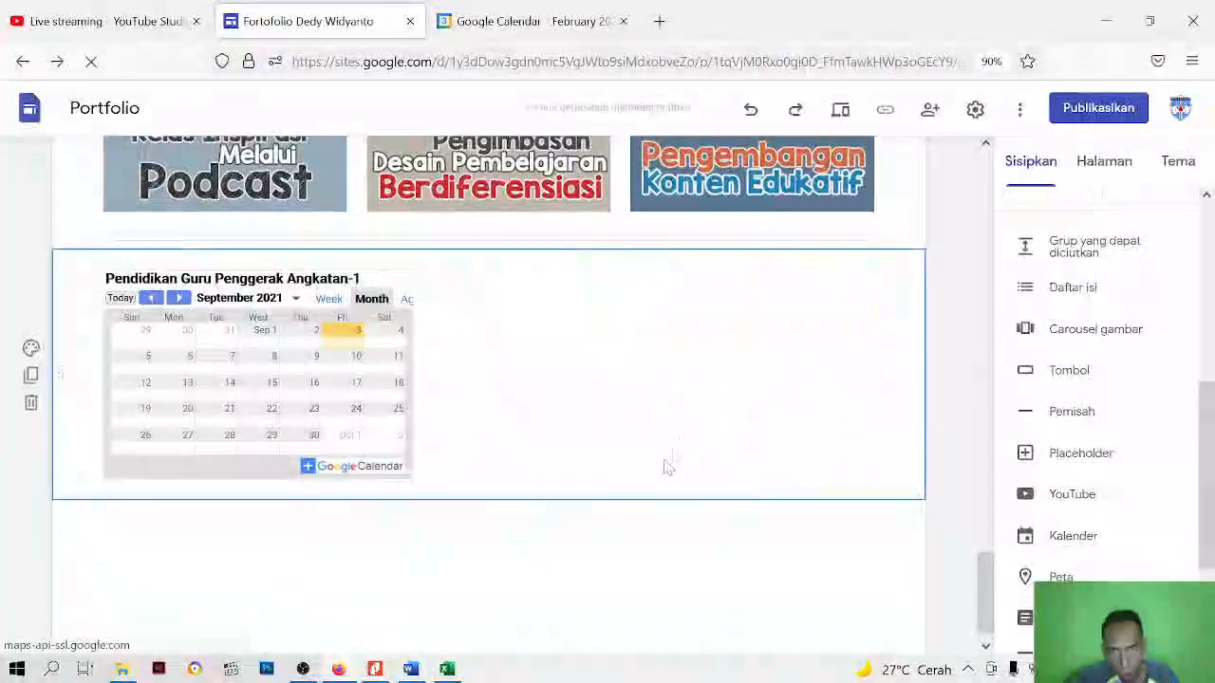
scroll(575, 542, up, 5)
scroll(569, 512, down, 5)
scroll(562, 449, up, 3)
scroll(560, 450, up, 2)
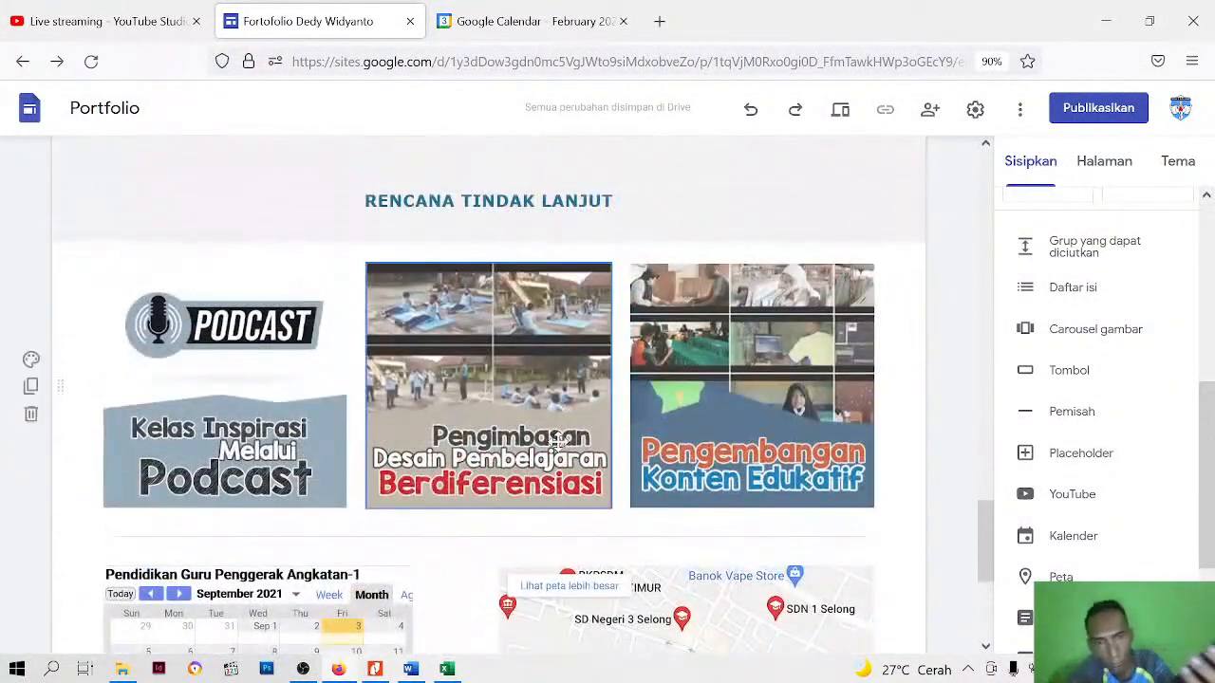
scroll(721, 474, down, 5)
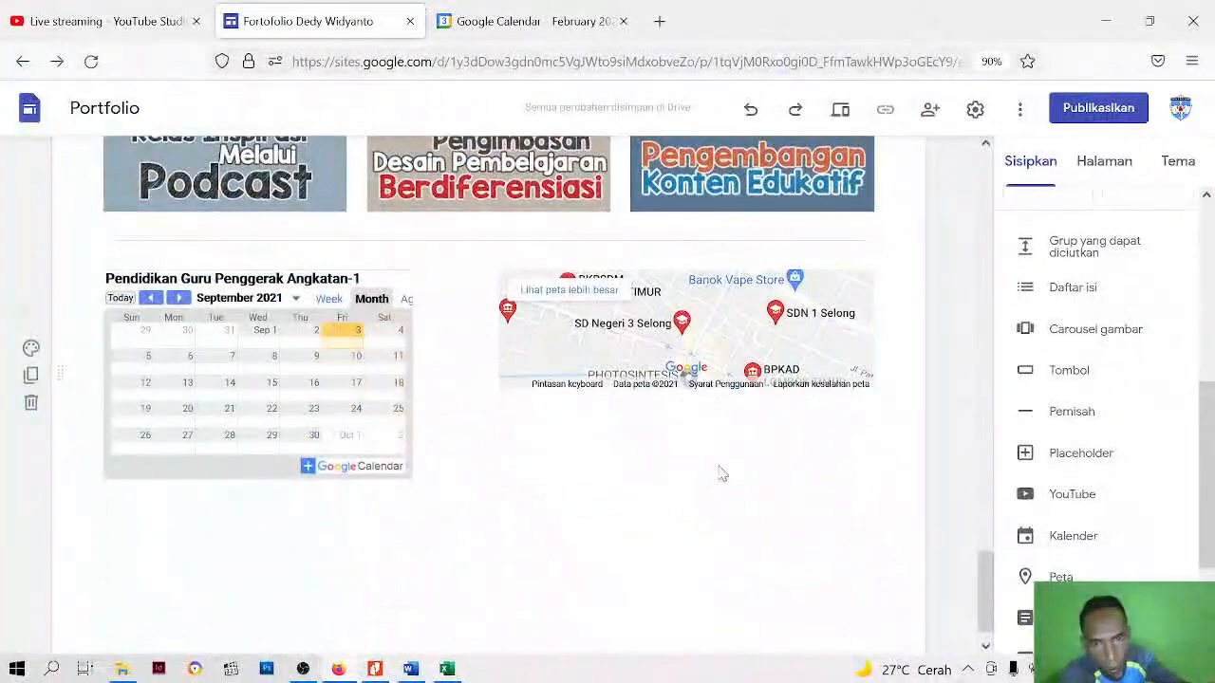
Add a text box below the calendar and map, and copy the school's name and contact block from the Word document deskripsi
scroll(1063, 365, up, 5)
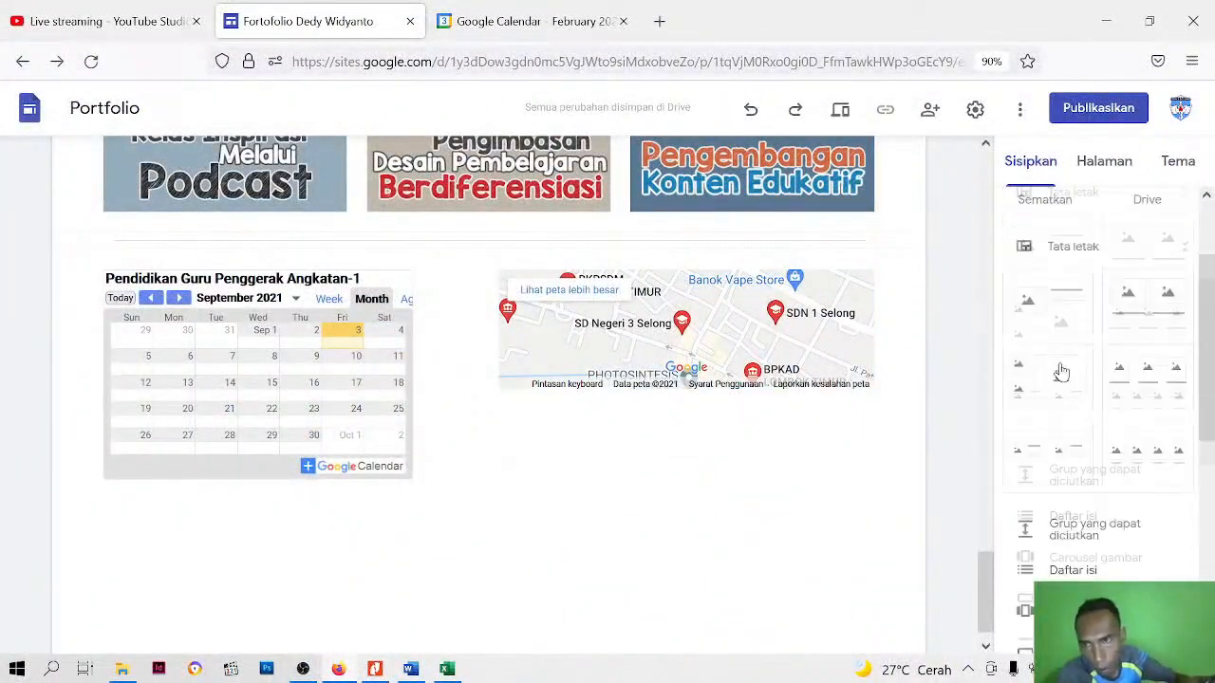
click(1044, 241)
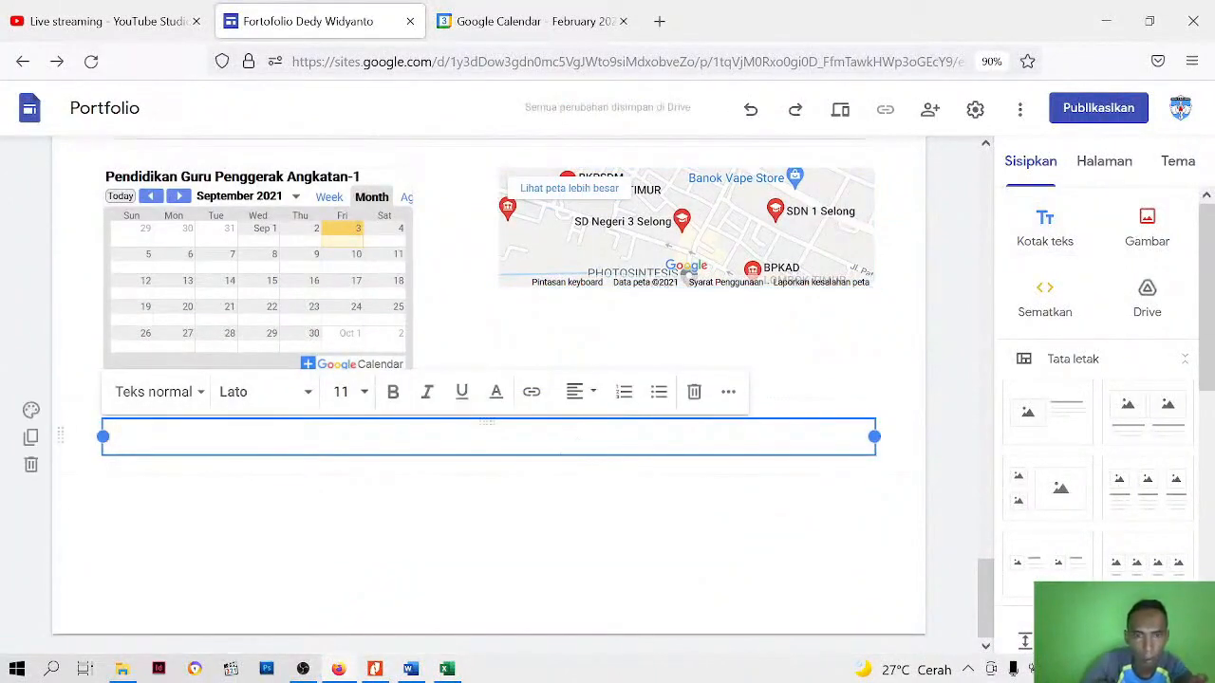
click(410, 669)
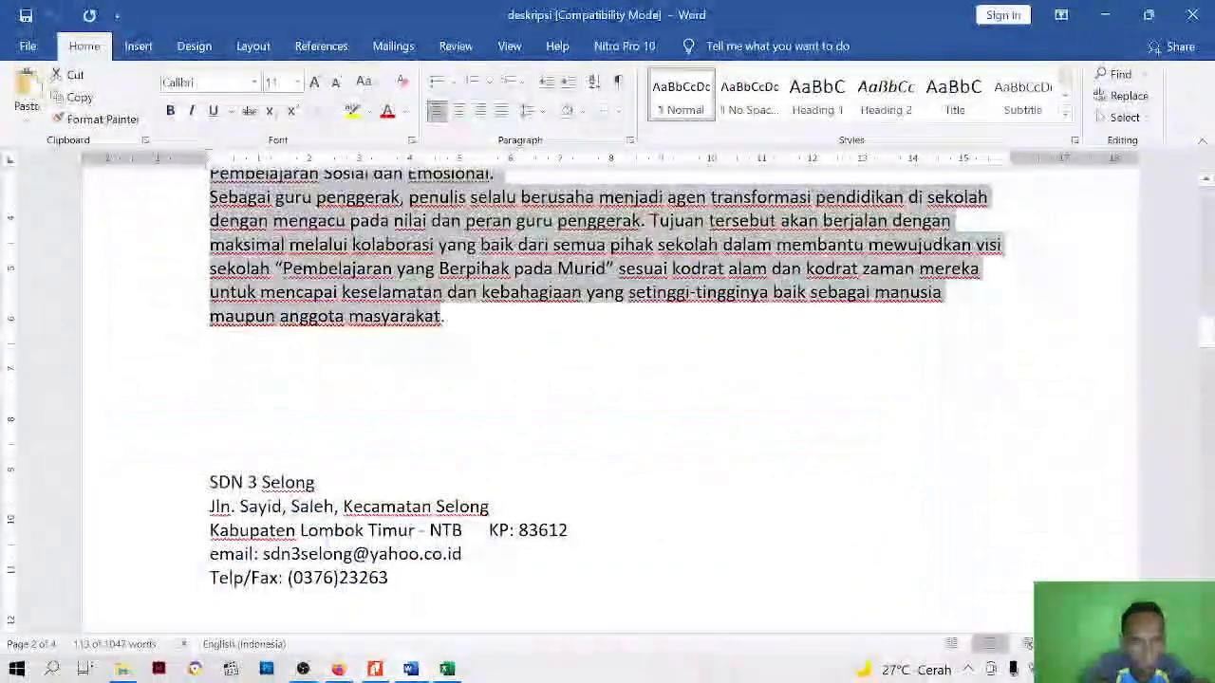
click(210, 483)
drag(209, 482, 388, 579)
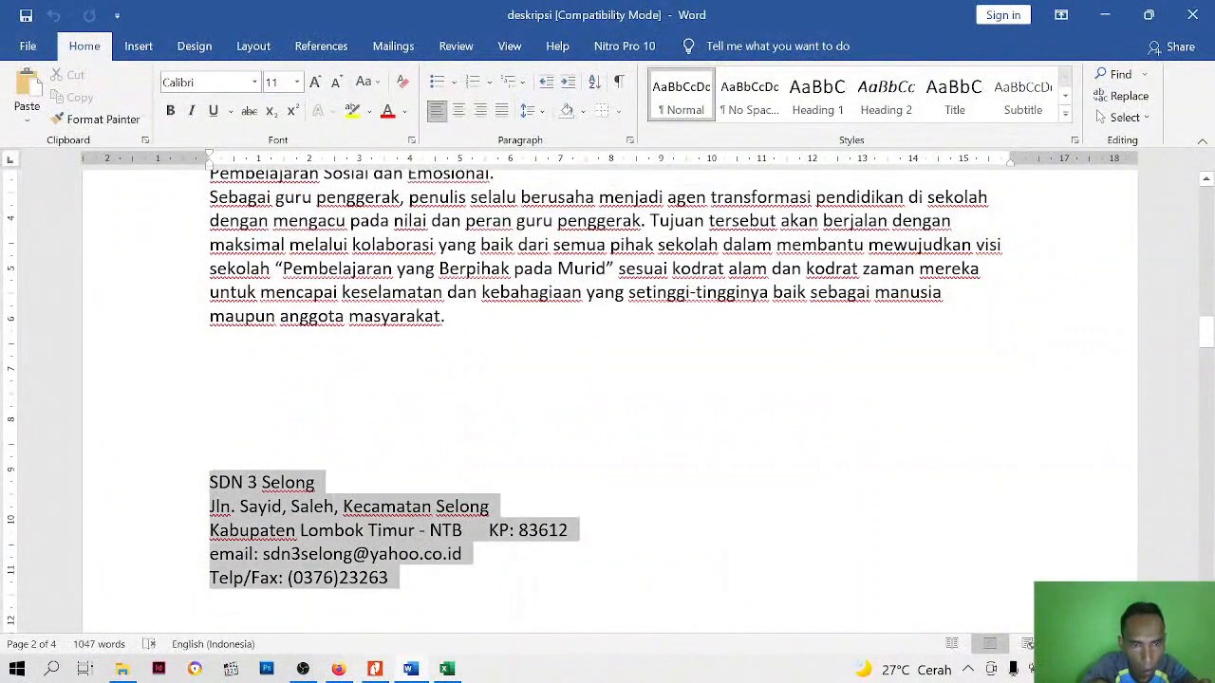
right_click(313, 543)
click(378, 304)
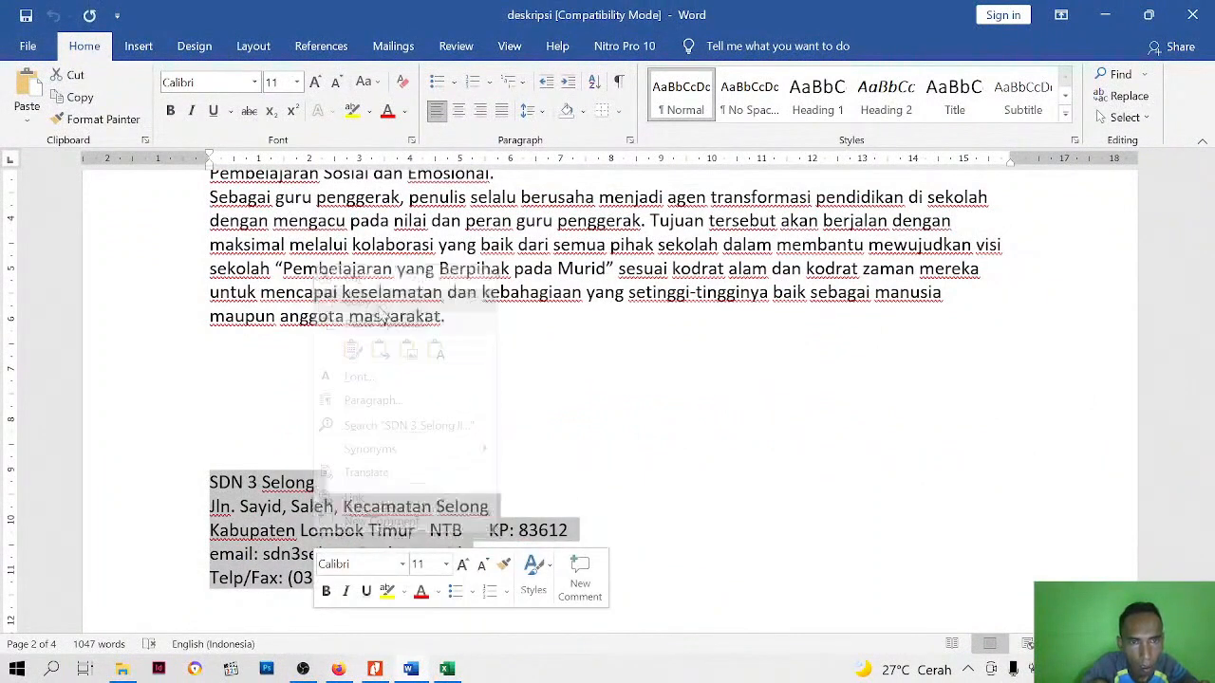
Back in Firefox, paste the school's contact details into the new text box and remove the trailing blank line
click(338, 669)
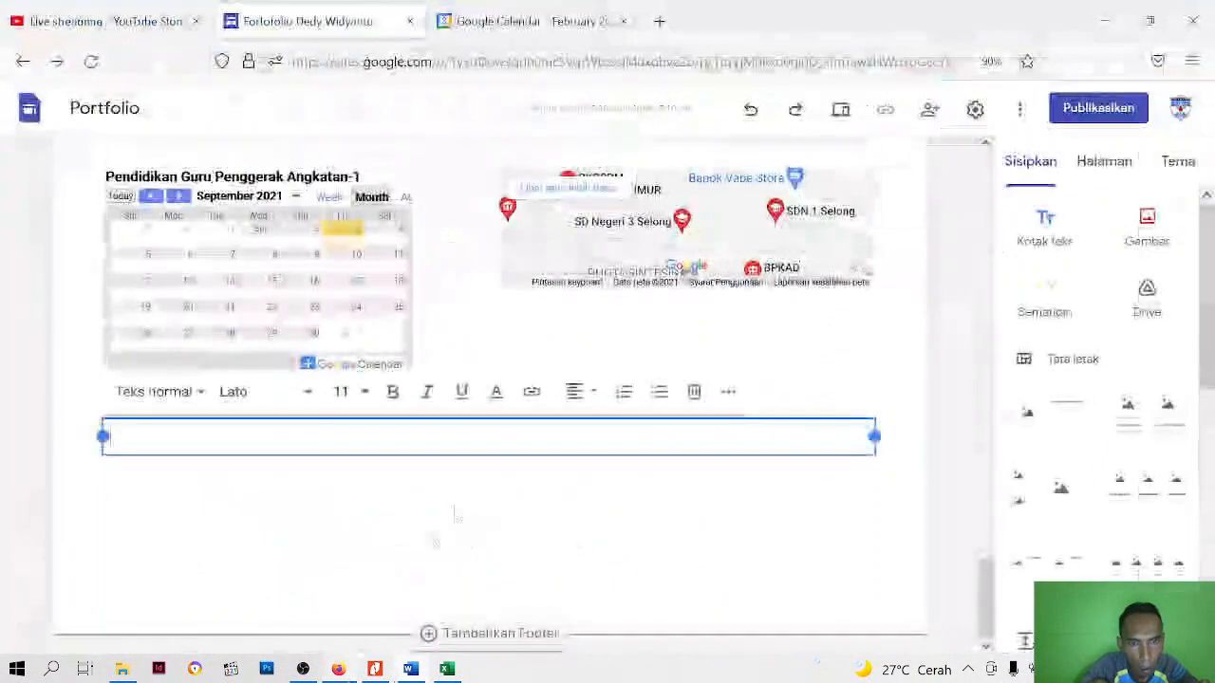
right_click(427, 435)
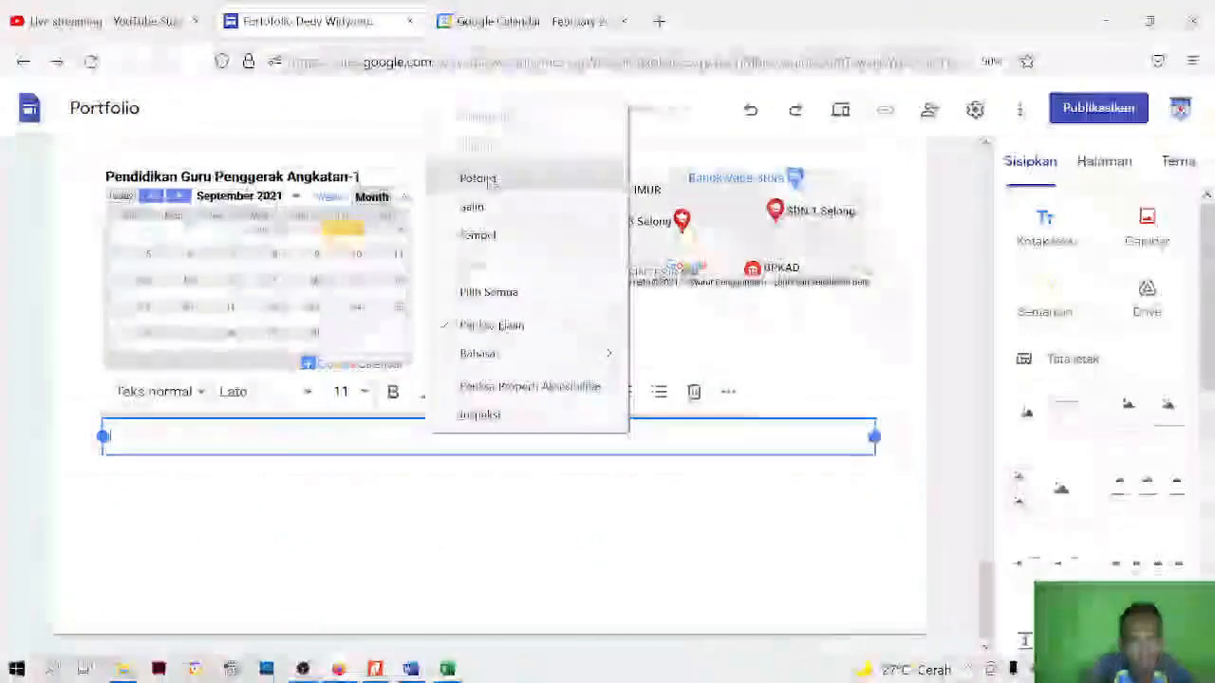
click(472, 234)
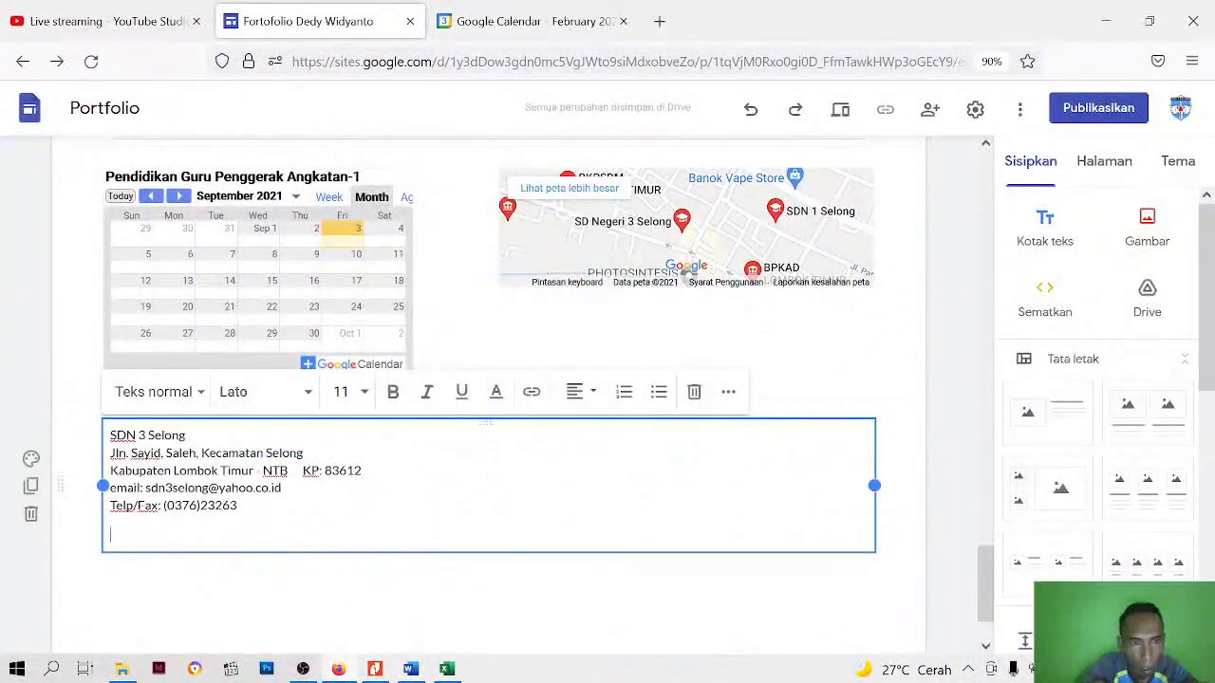
key(BackSpace)
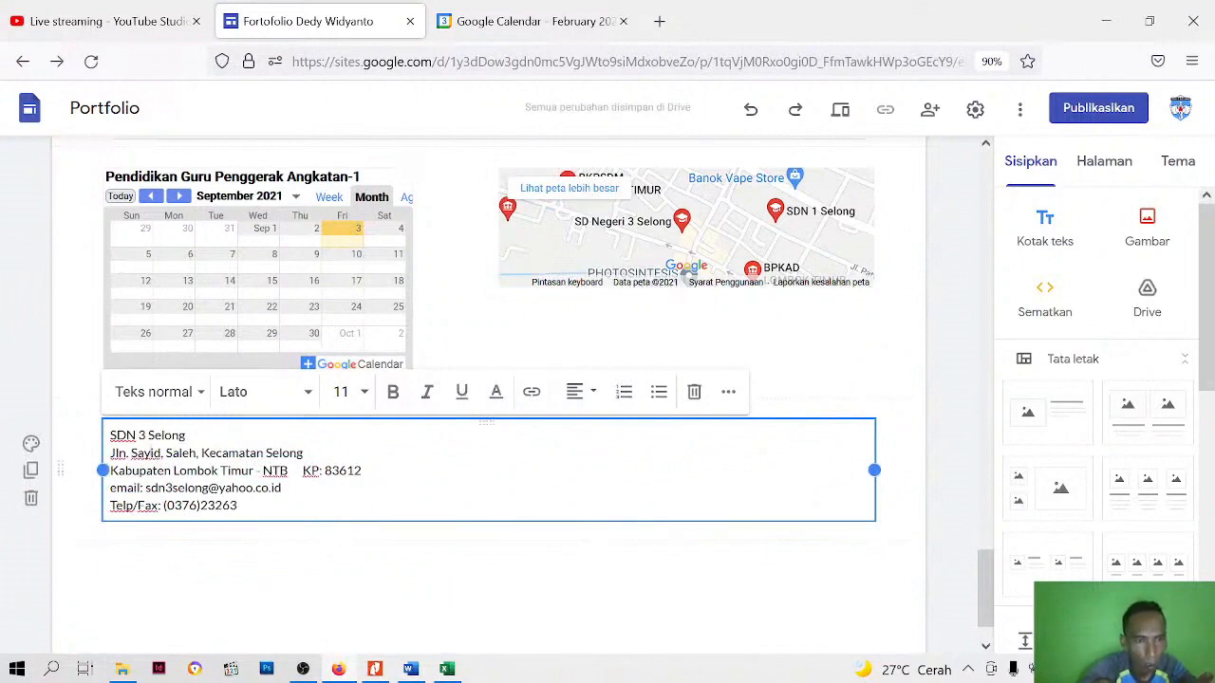
Centre all of the school's contact text and apply the "Teks kecil" text style to it
key(ctrl+a)
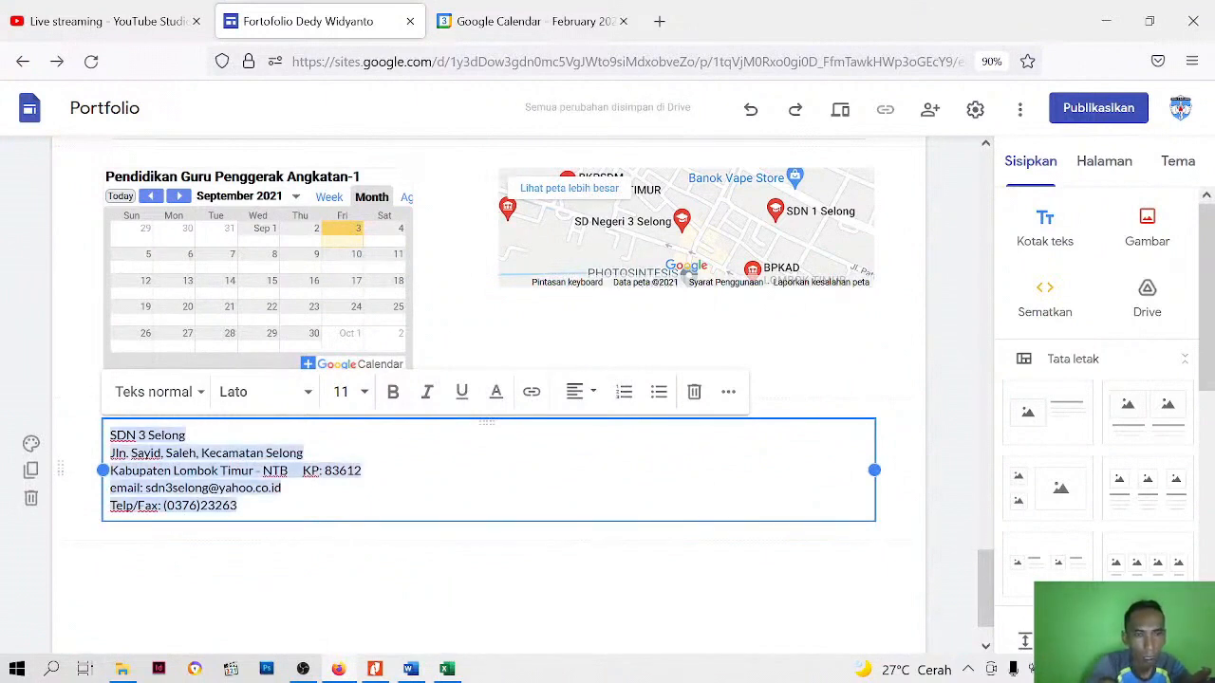
click(585, 401)
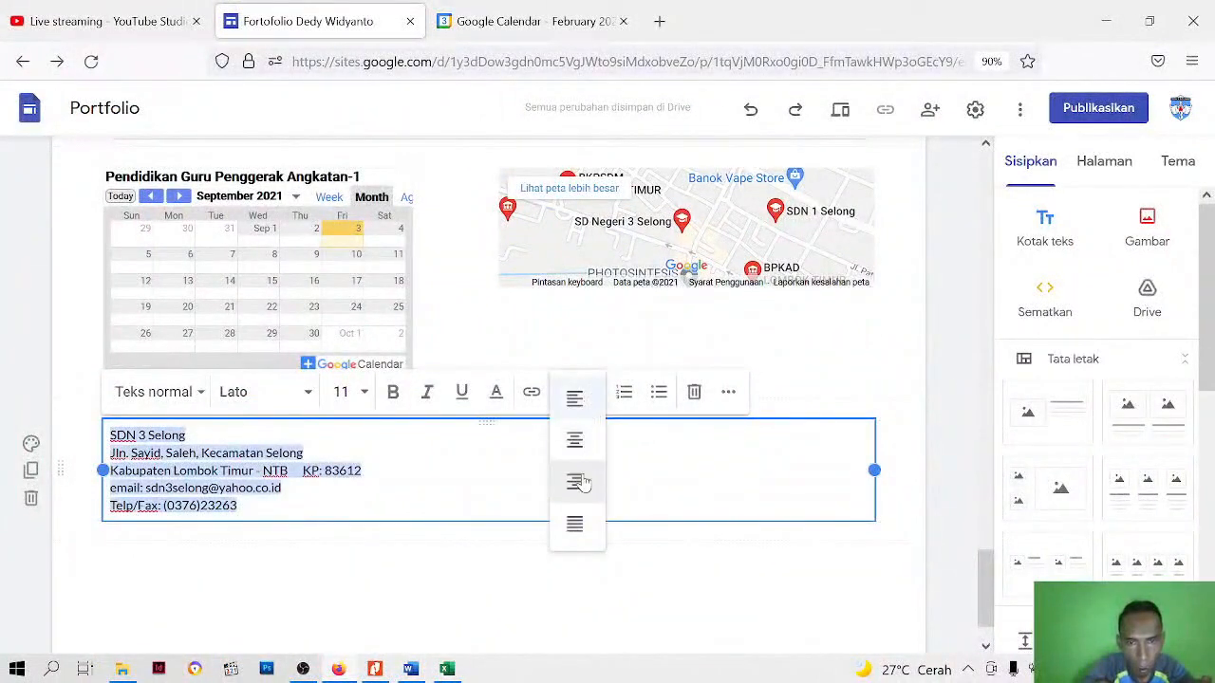
click(574, 442)
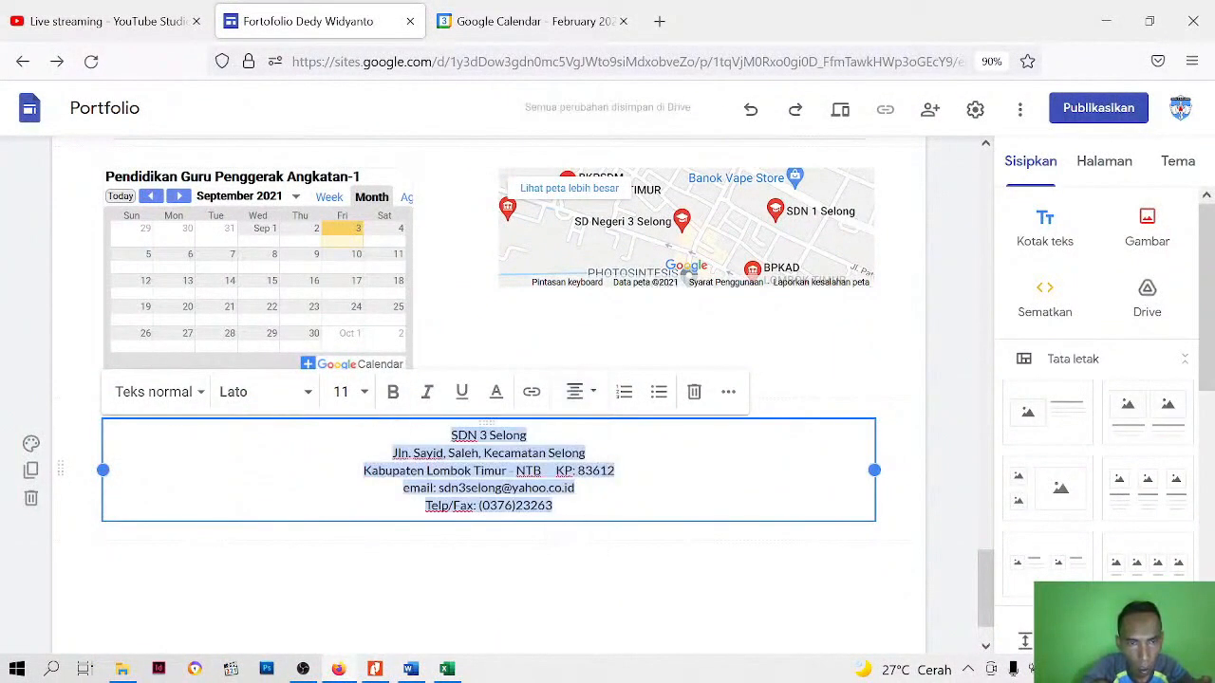
click(198, 395)
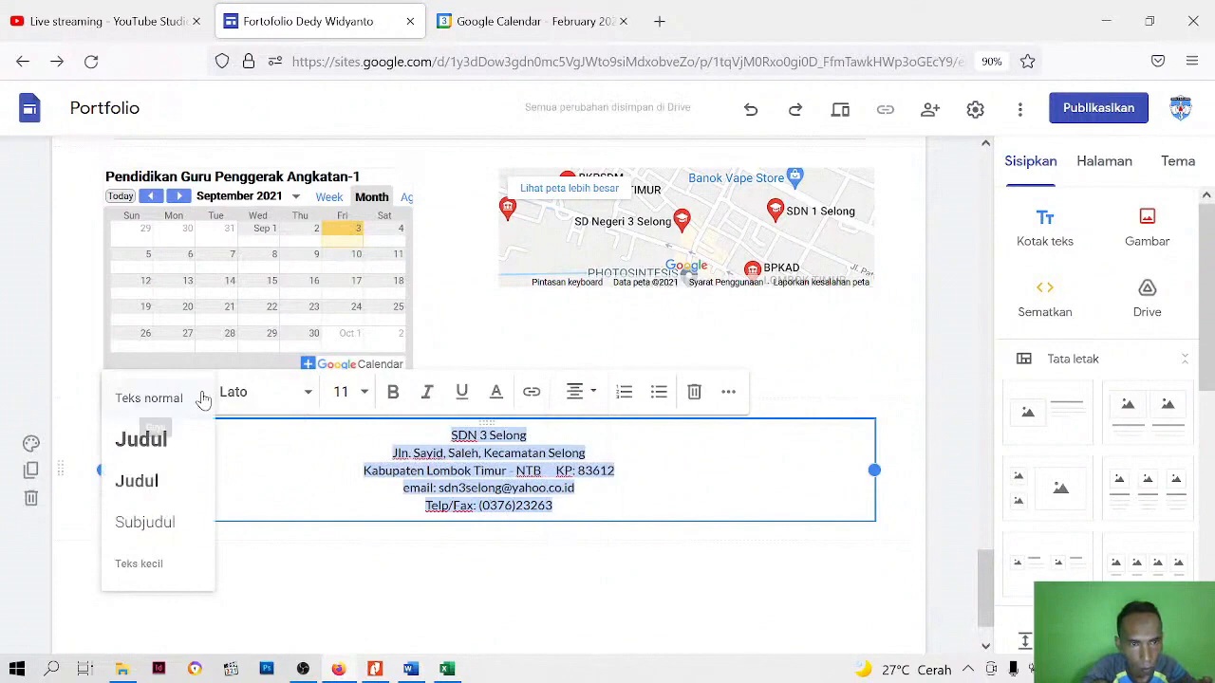
scroll(167, 497, down, 1)
click(163, 511)
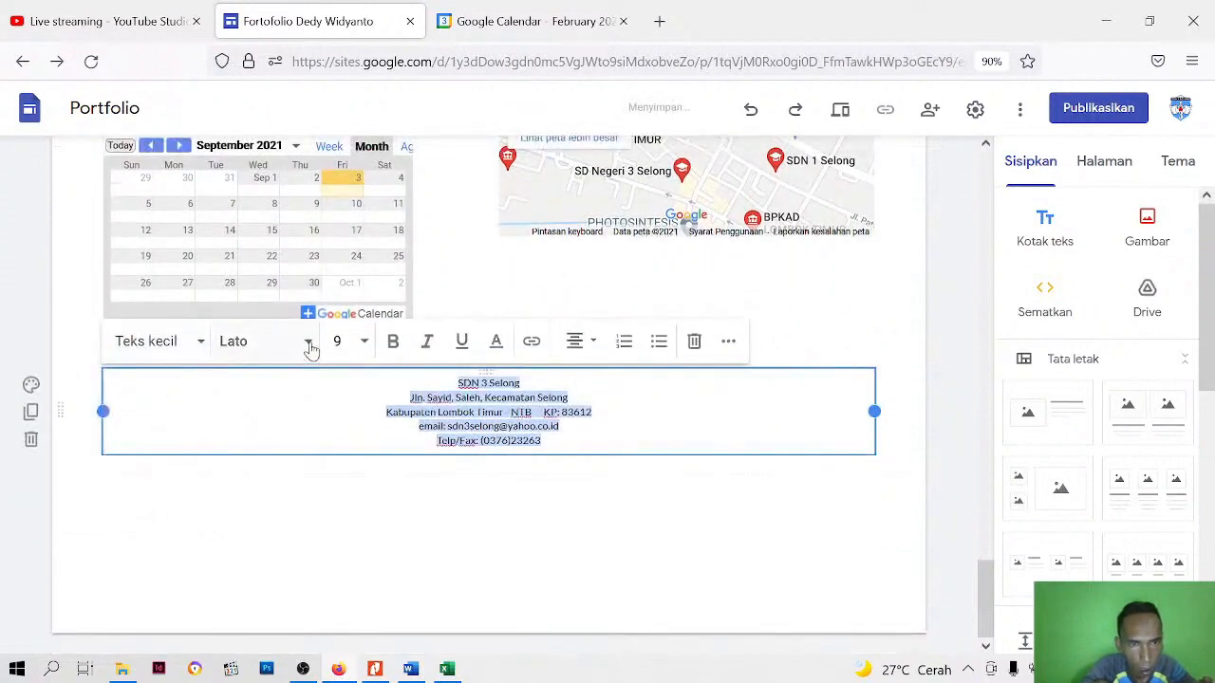
Set the font of all the school's contact text to Verdana at size 10
click(306, 344)
scroll(263, 607, down, 3)
click(252, 618)
click(363, 341)
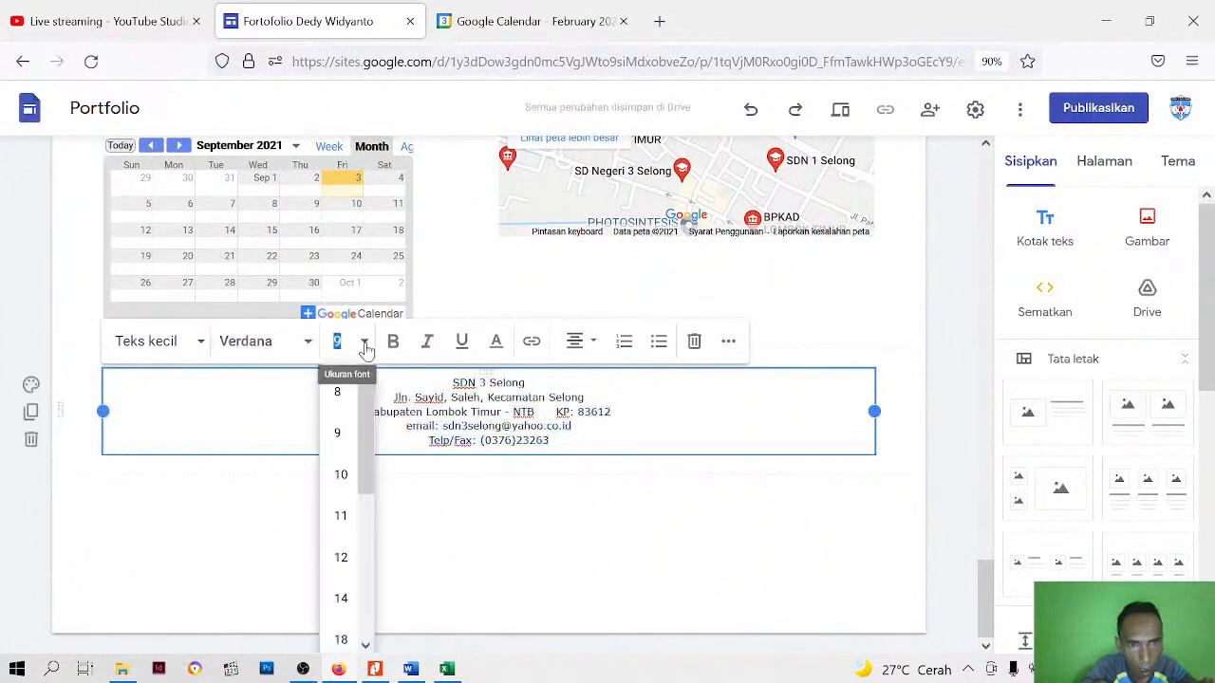
click(341, 476)
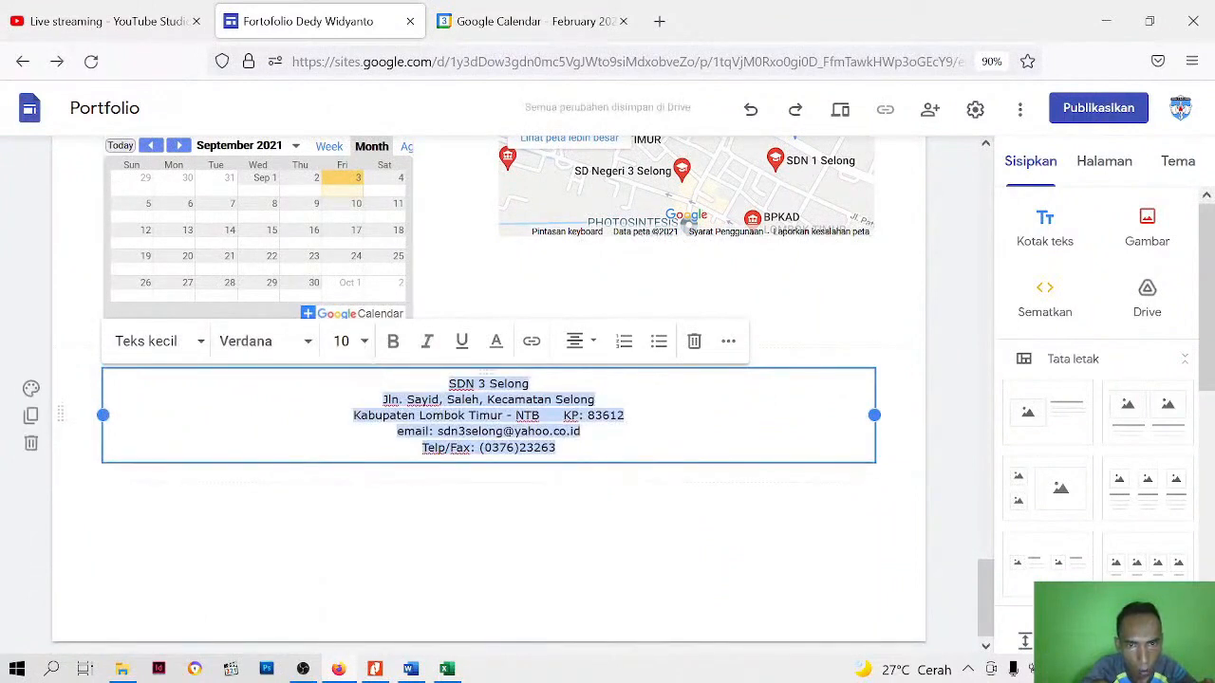
Tighten the line spacing of the school's contact text
click(728, 346)
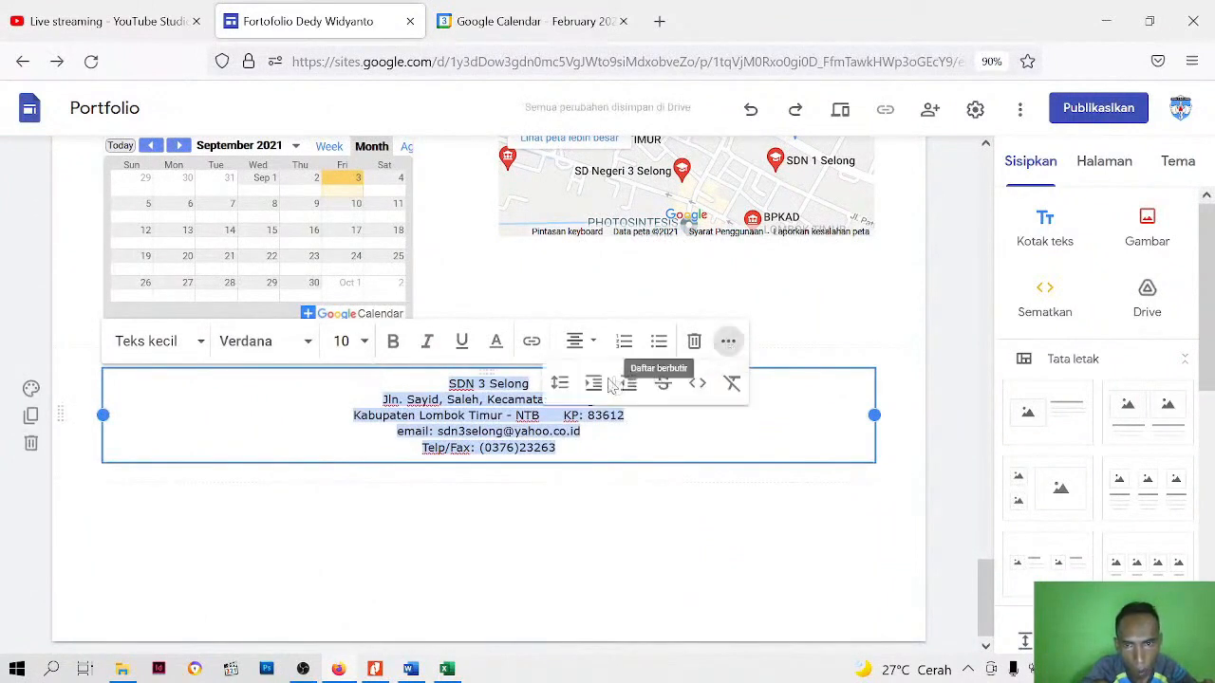
click(567, 384)
click(613, 388)
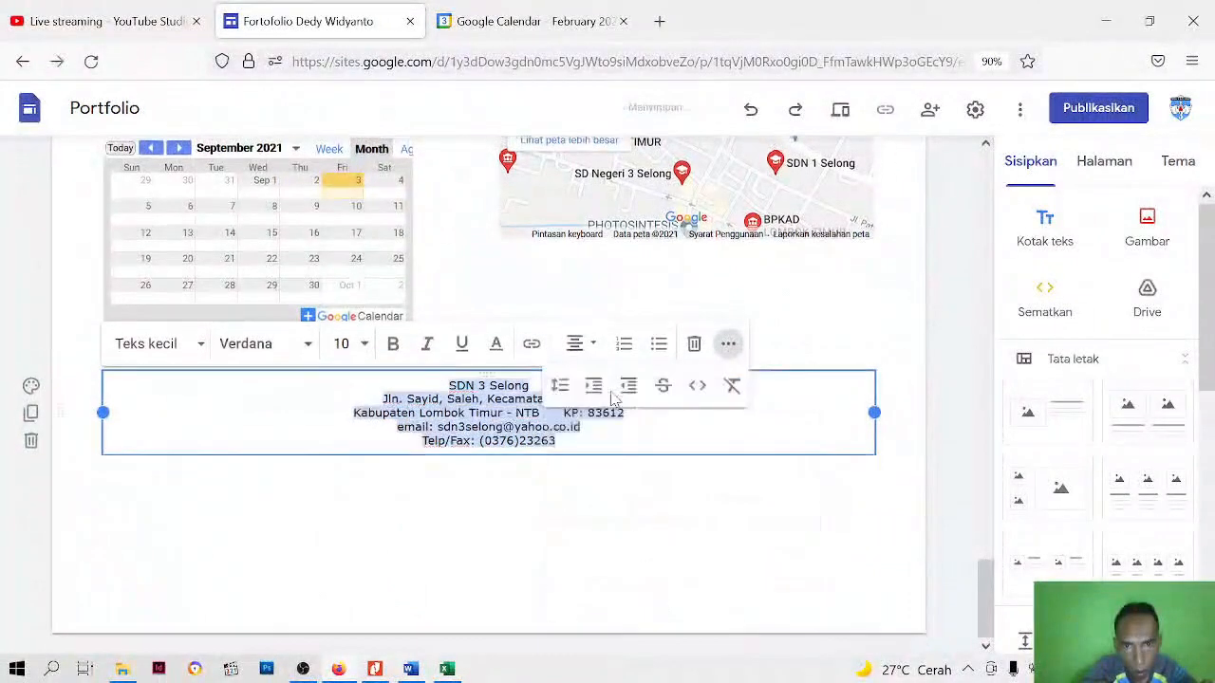
click(498, 488)
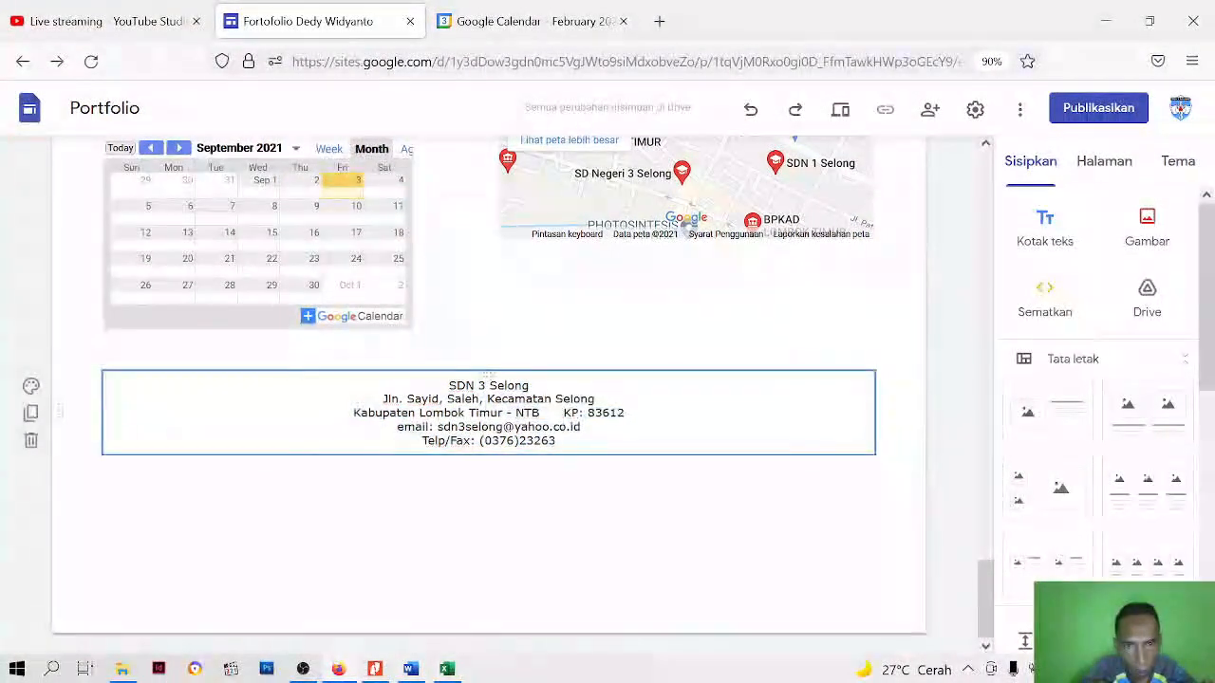
Format the heading line SDN 3 Selong as size 14, bold and dark red
click(475, 387)
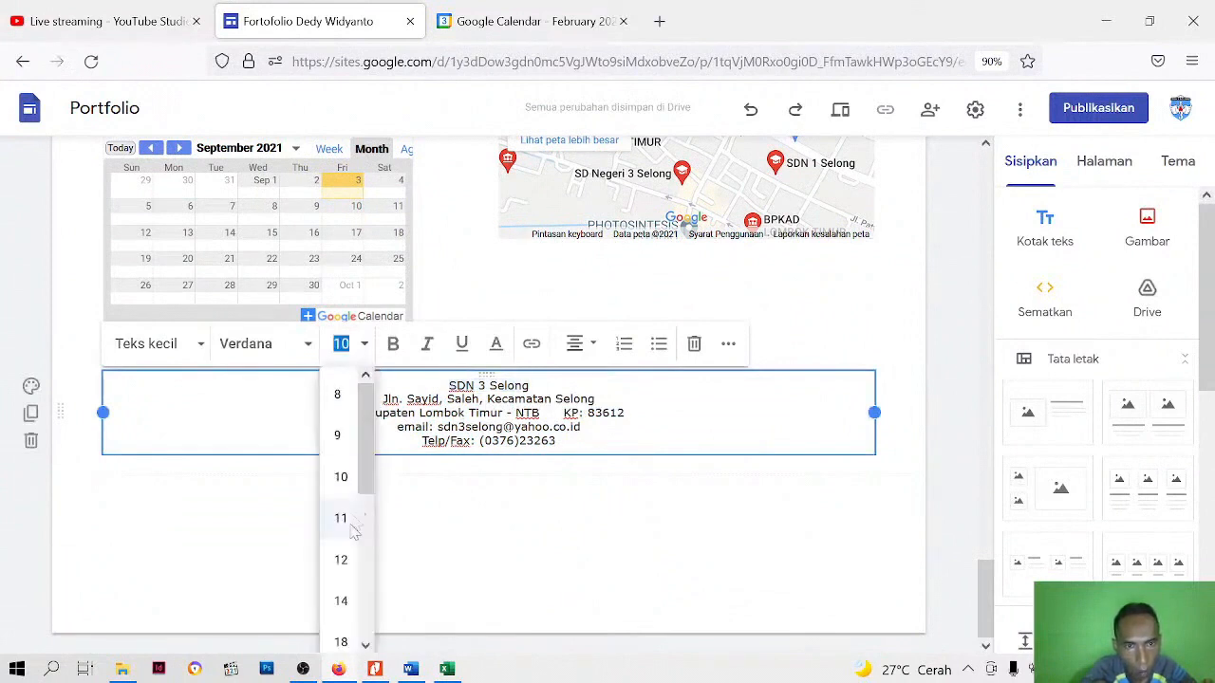
click(341, 601)
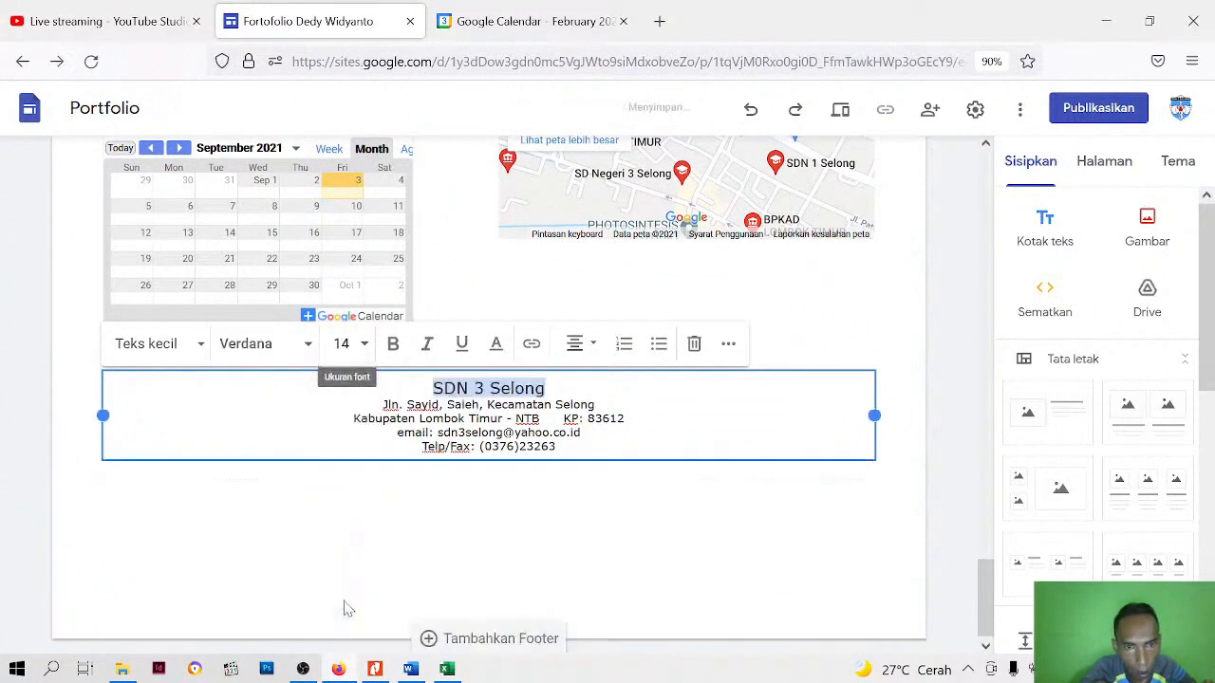
click(393, 343)
click(506, 349)
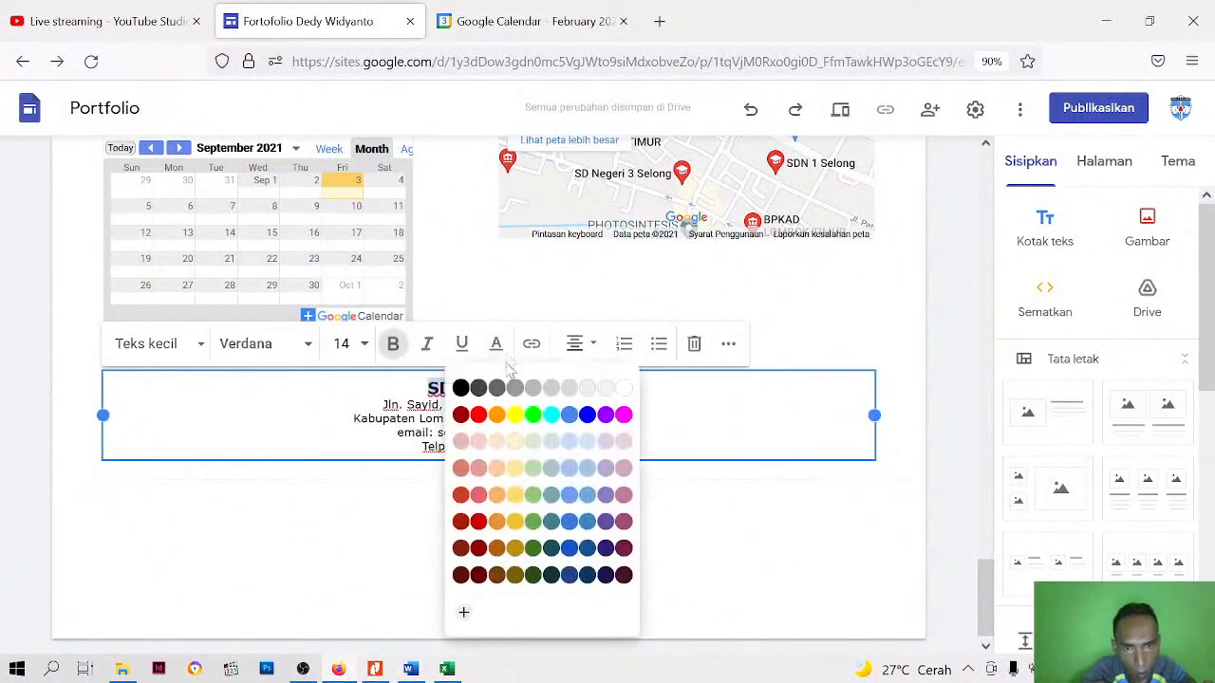
click(479, 522)
Turn the school's e-mail address into a link and keep the Telp/Fax line centred directly beneath it
click(574, 444)
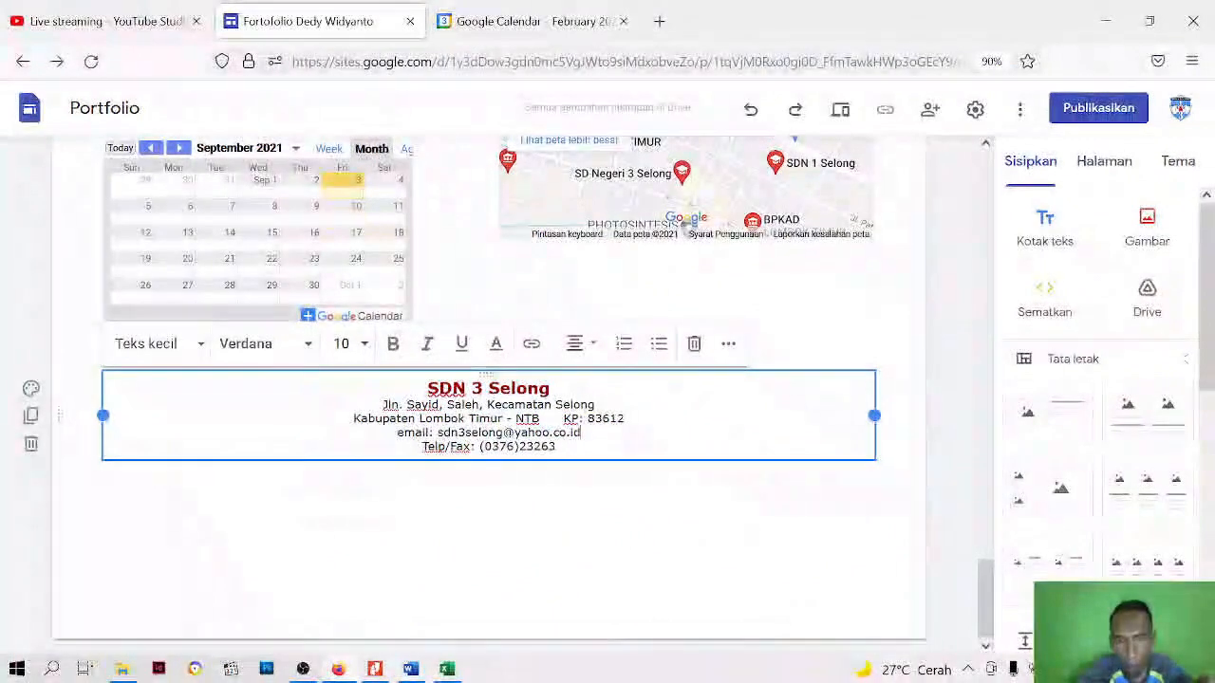
key(Return)
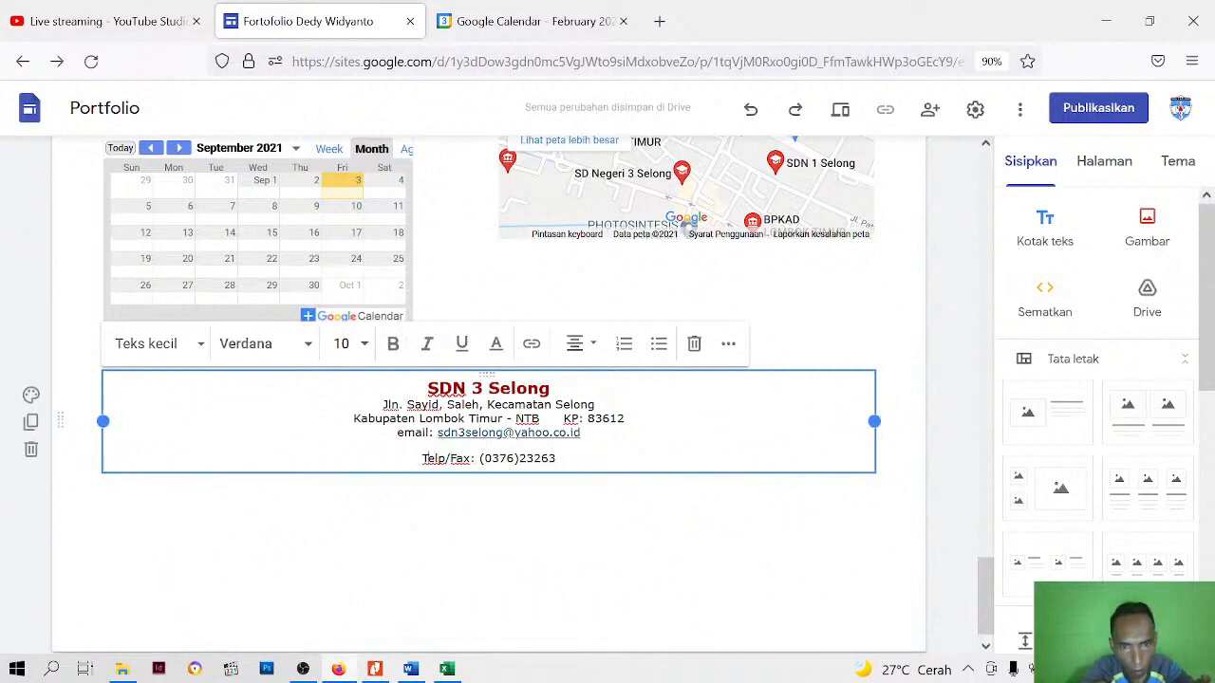
key(ctrl+shift+l)
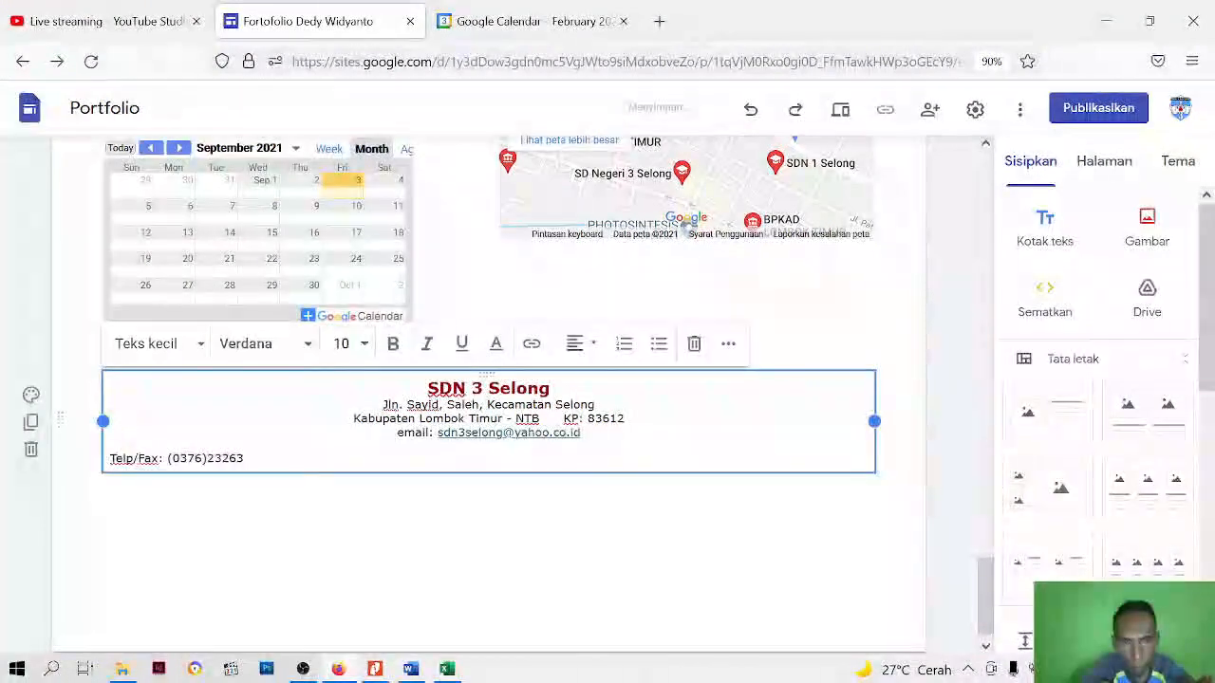
key(BackSpace)
key(BackSpace)
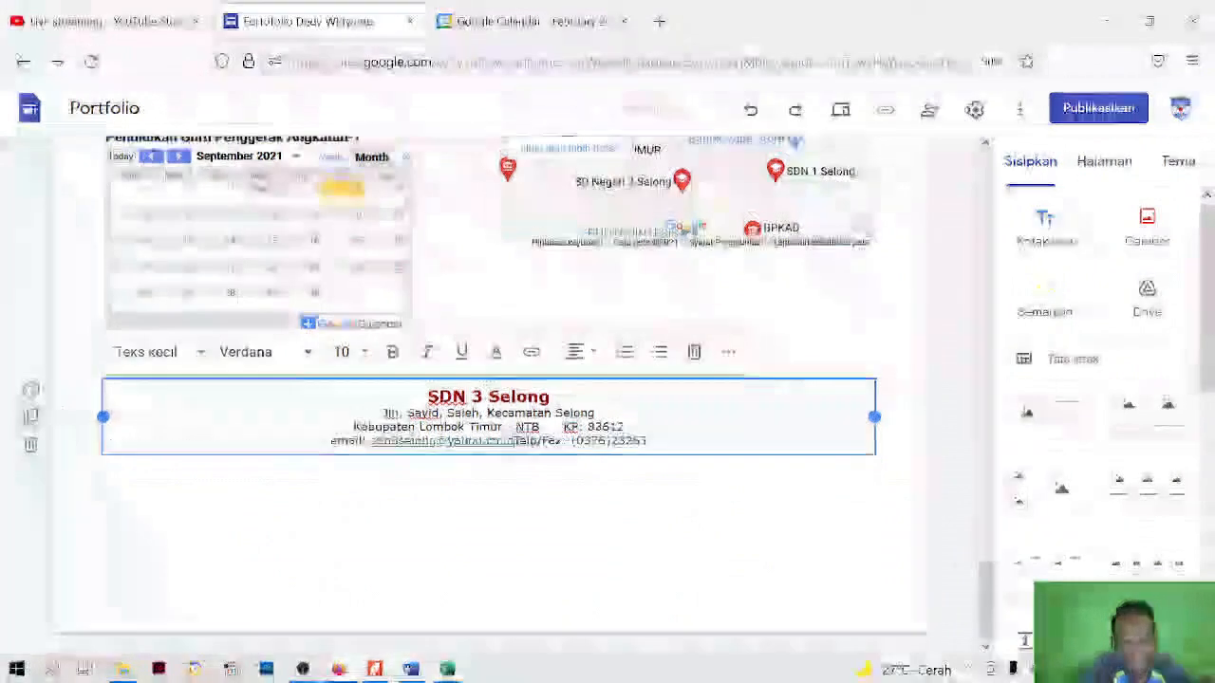
key(Return)
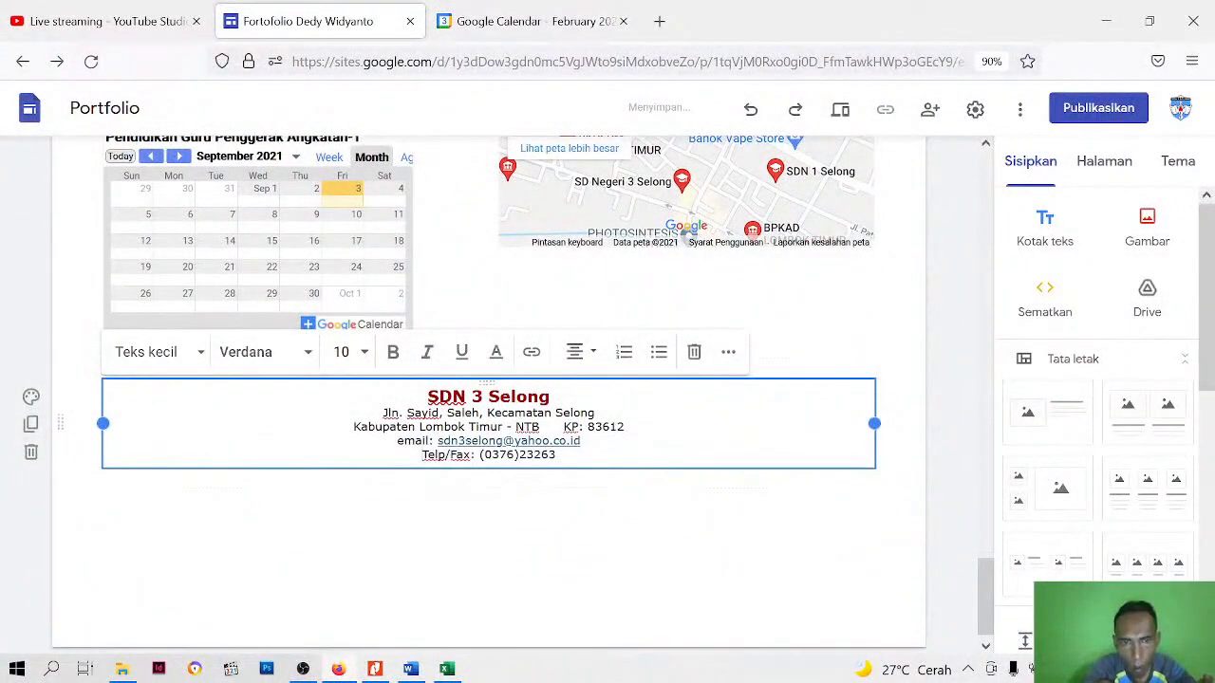
Move the school's contact text box directly beneath the map, beside the calendar
click(513, 511)
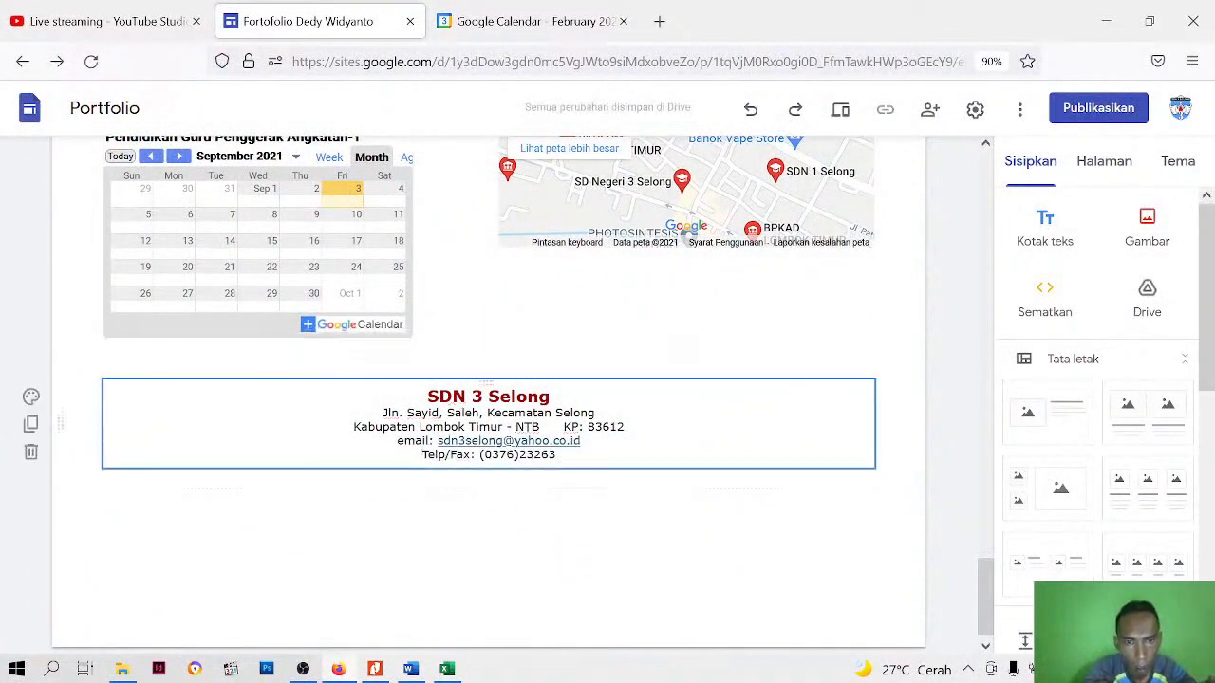
drag(546, 465, 641, 315)
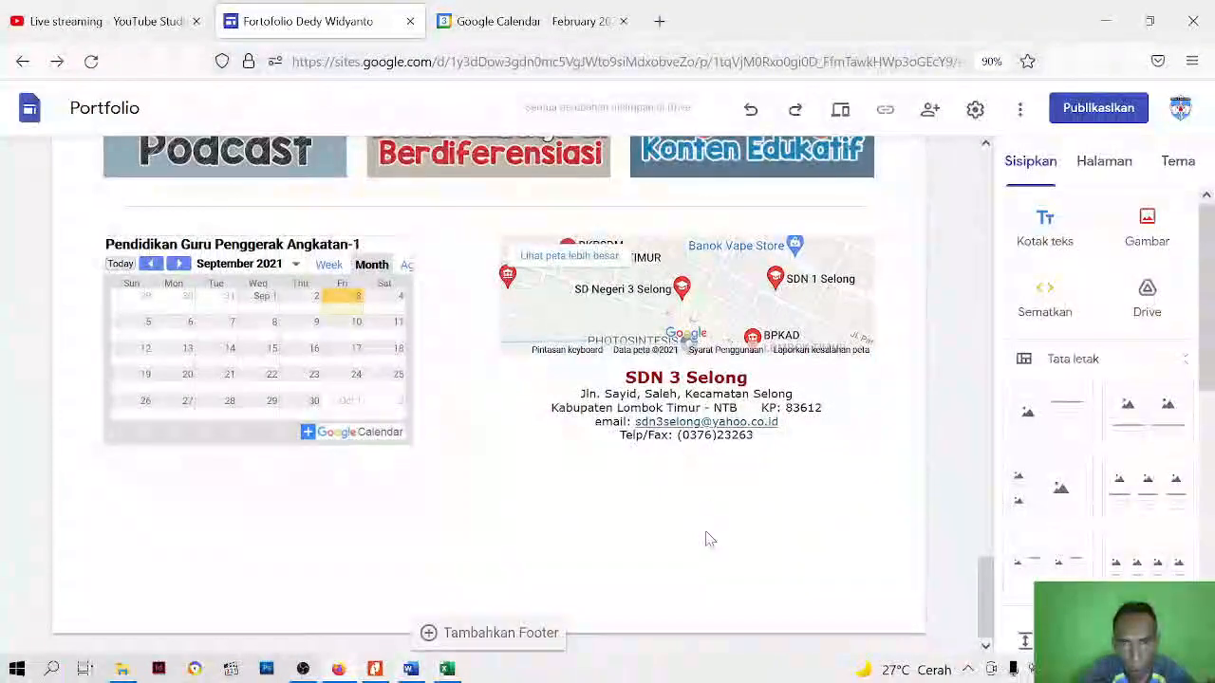
Preview the Profil page in the large-screen view, review it from the header down to the calendar and map, and close the preview
scroll(703, 541, up, 5)
scroll(702, 405, up, 15)
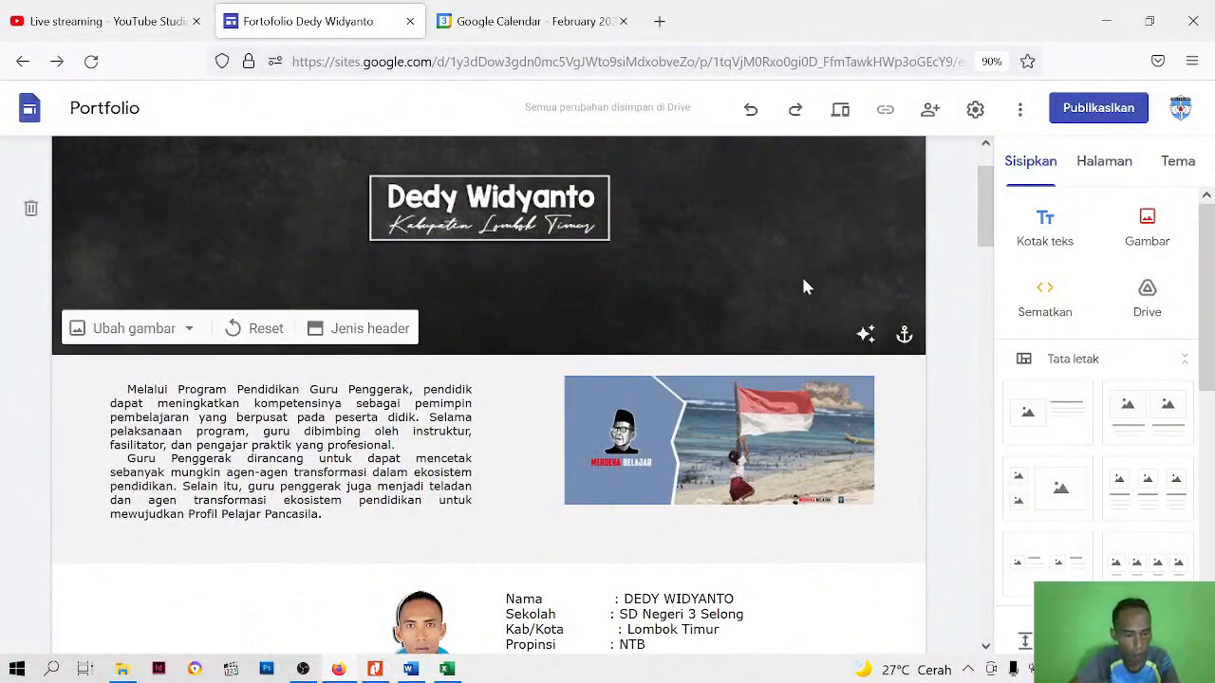
scroll(793, 218, up, 1)
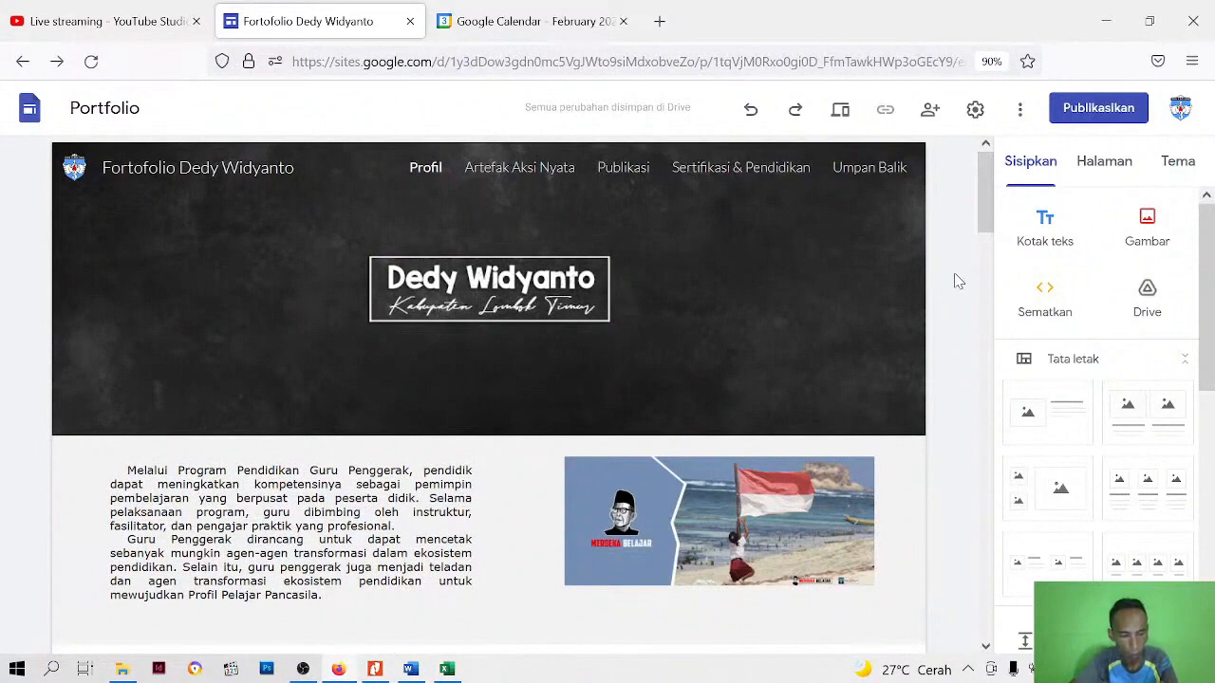
click(841, 111)
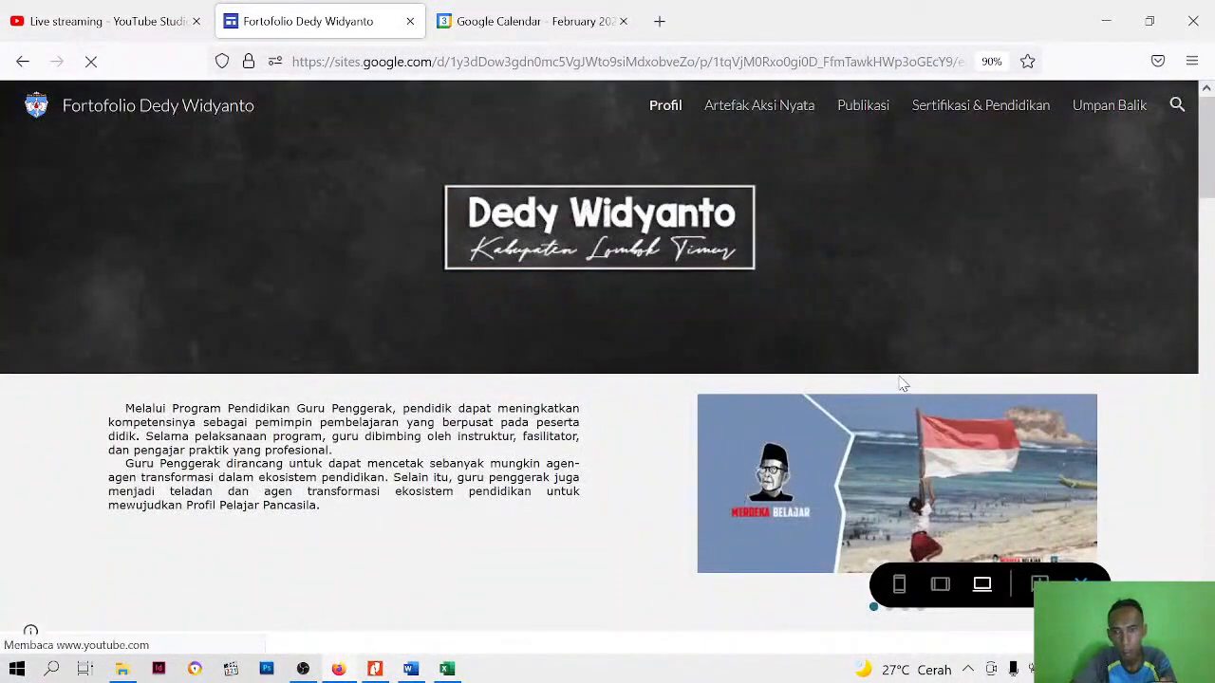
scroll(605, 413, down, 15)
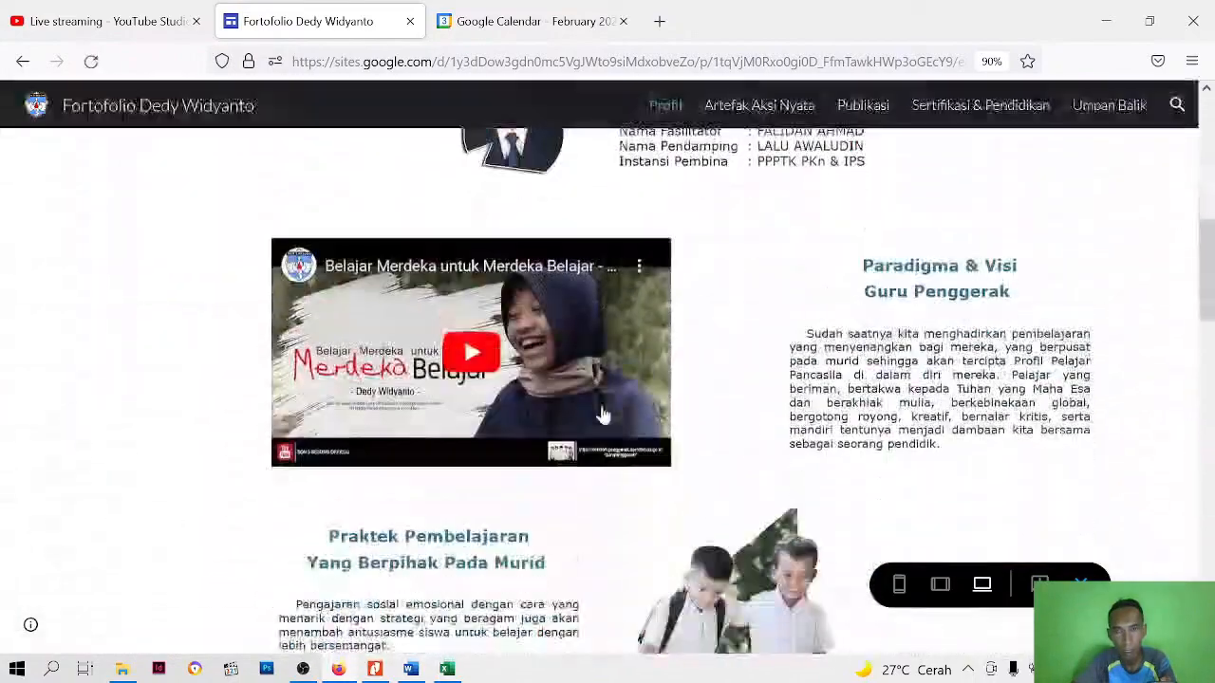
scroll(603, 411, down, 10)
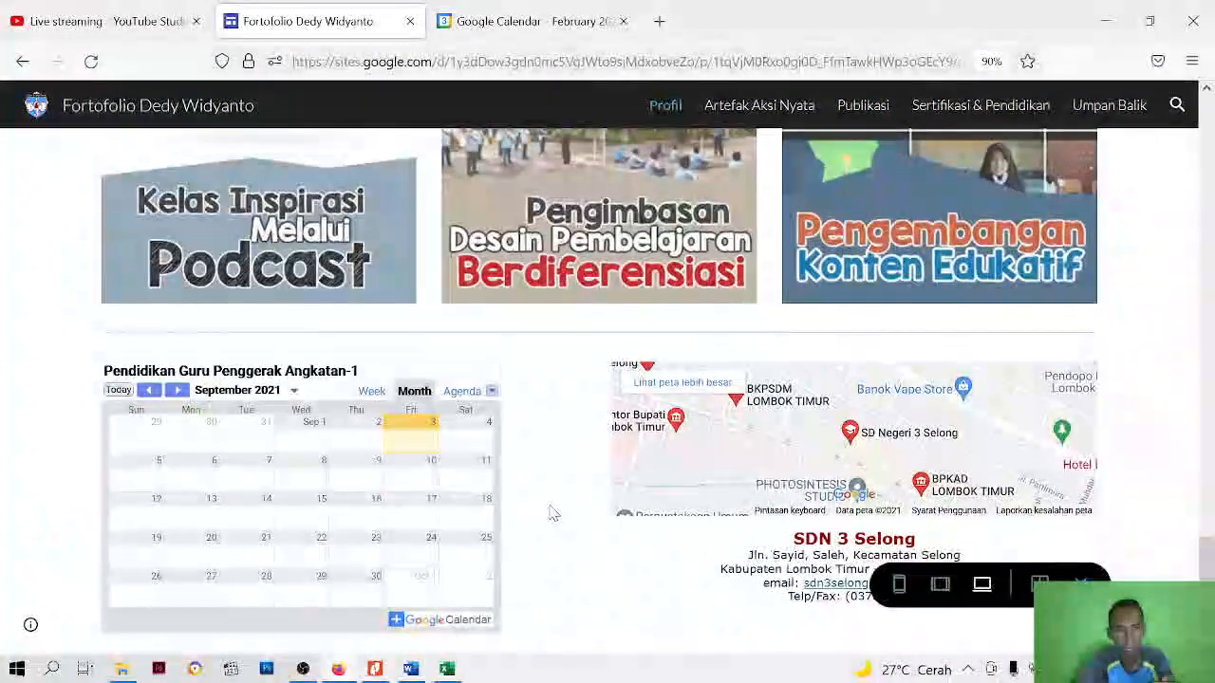
scroll(446, 546, up, 10)
scroll(570, 351, up, 8)
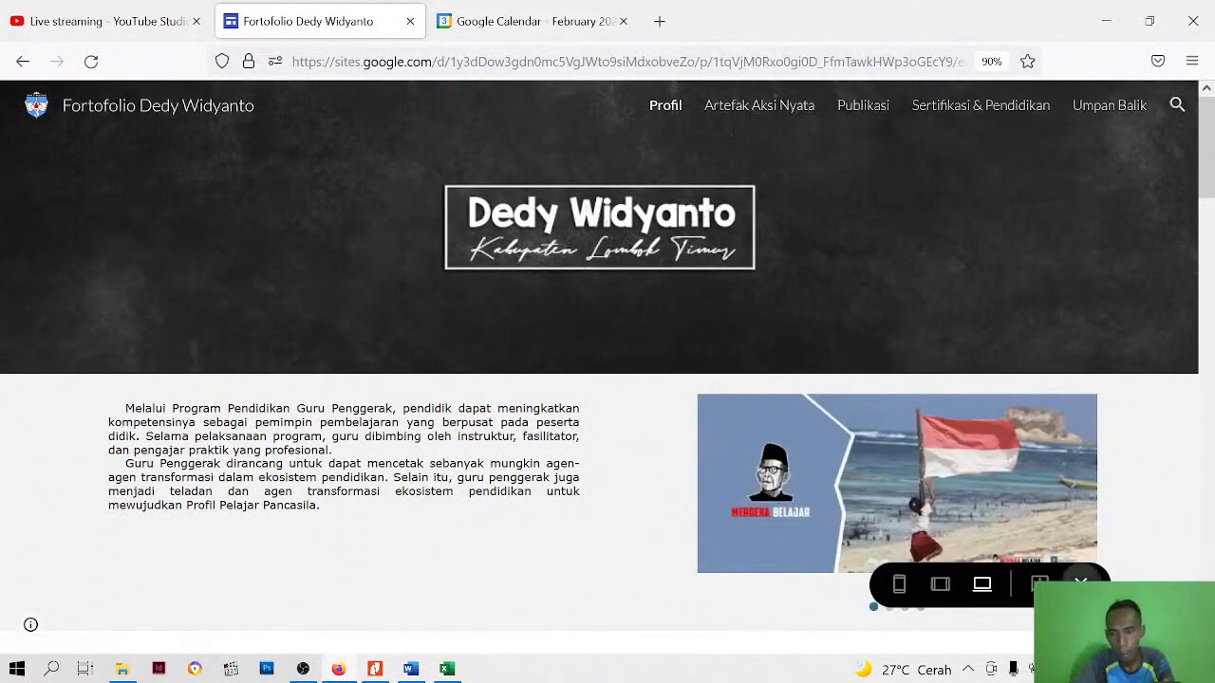
click(1080, 582)
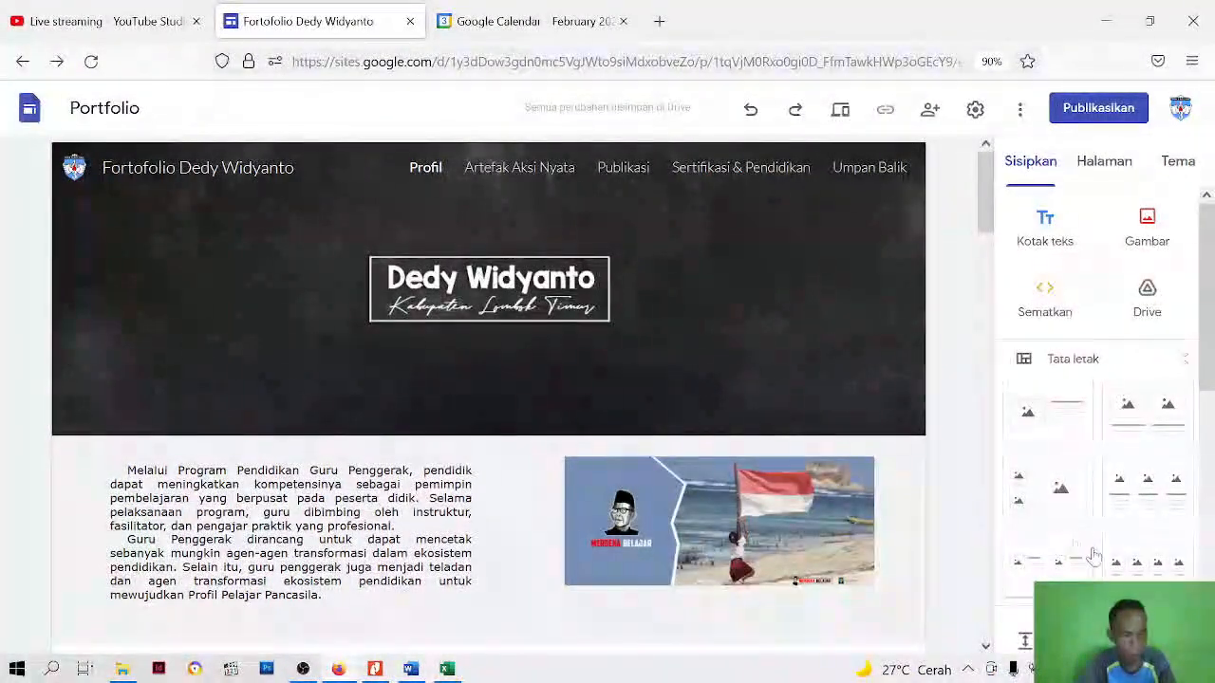
Open the Artefak Aksi Nyata page, add a header to it and delete the header's title text box
click(523, 171)
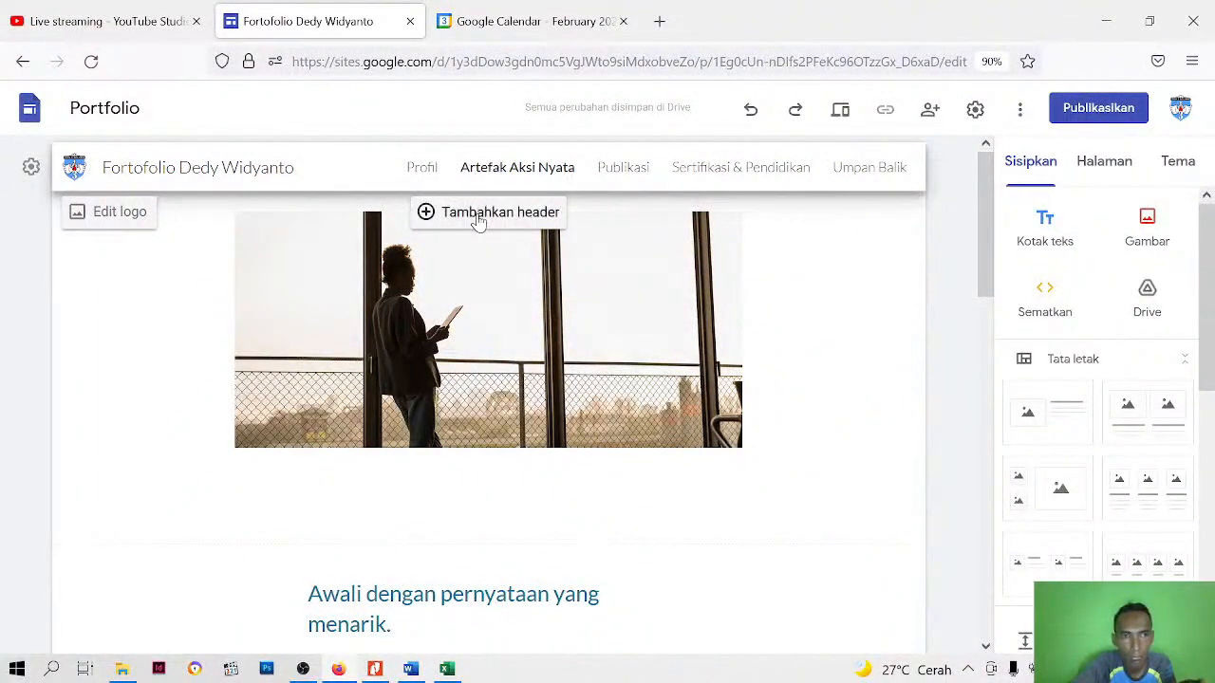
click(479, 214)
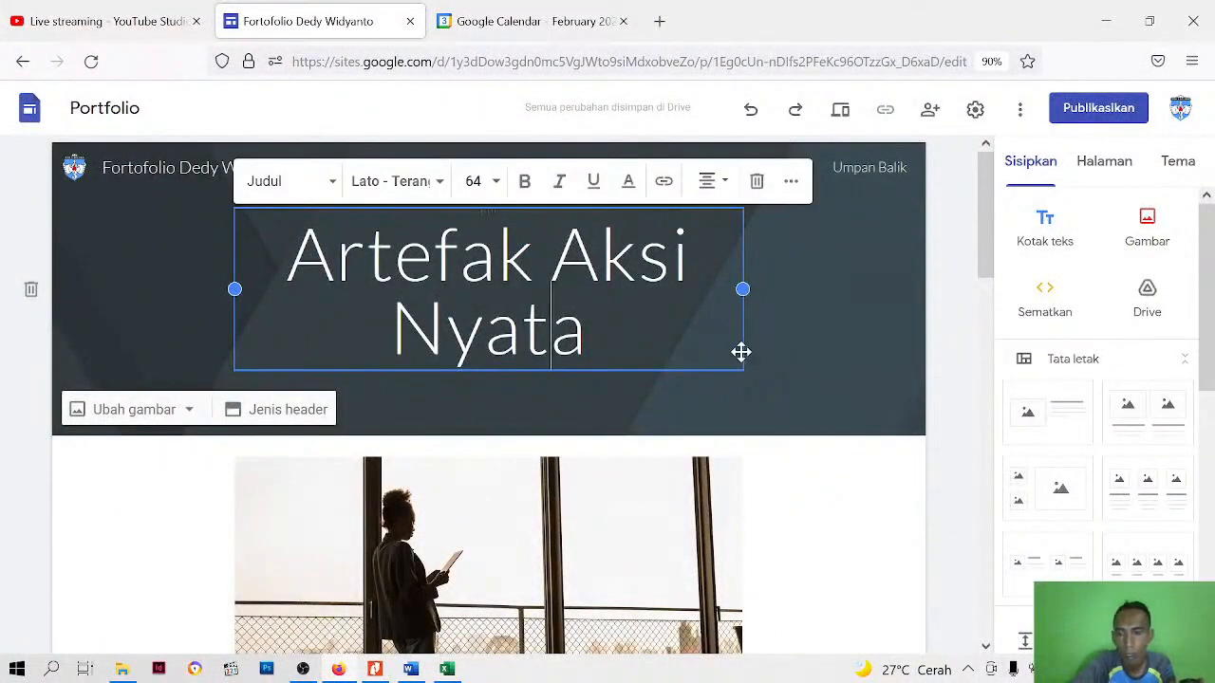
key(Delete)
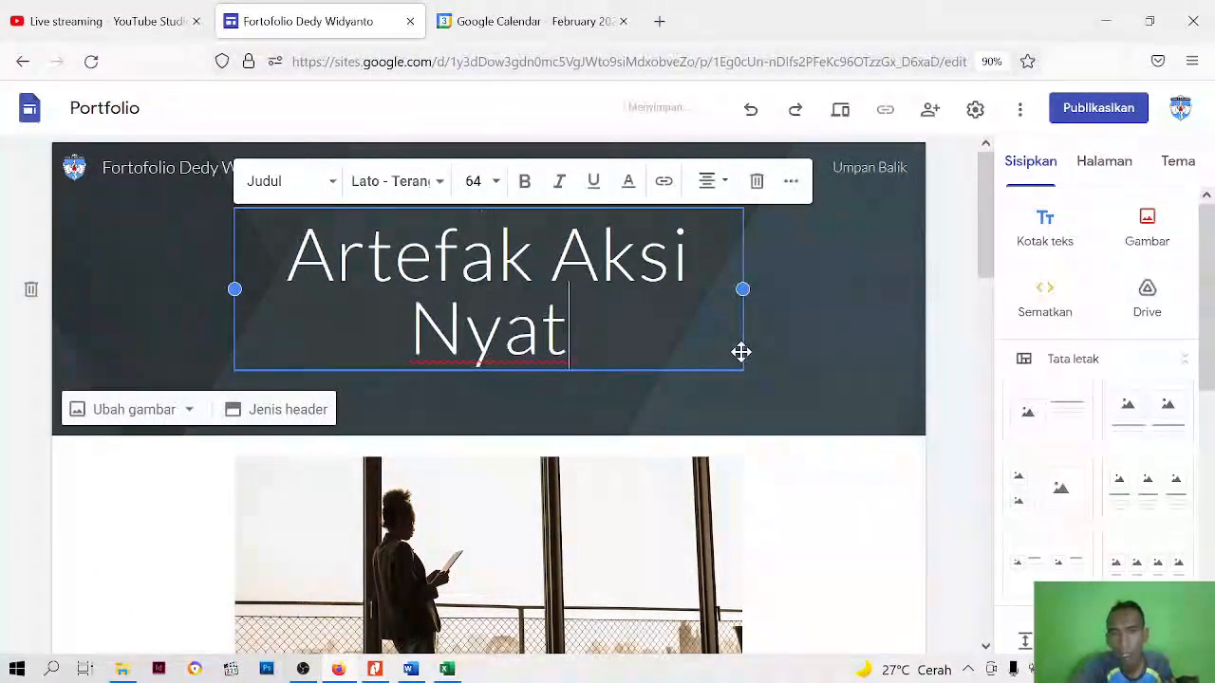
click(754, 181)
click(248, 410)
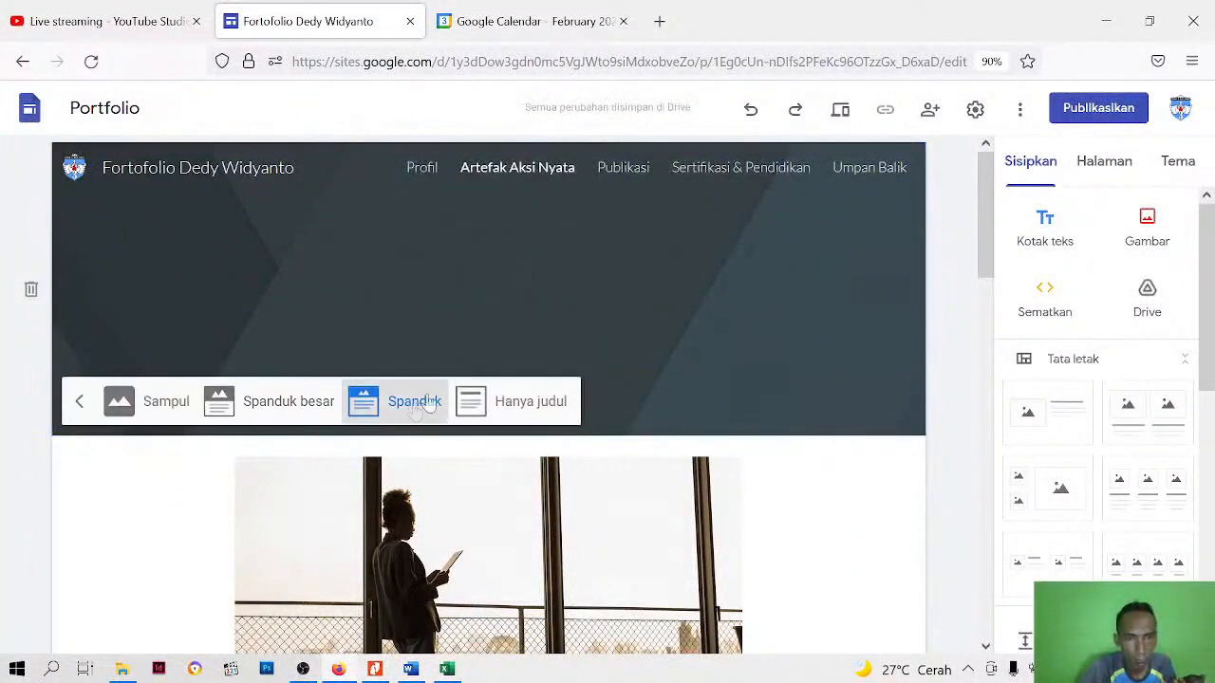
Delete the template photo below the header, the introductory text section and the Klien section
click(731, 506)
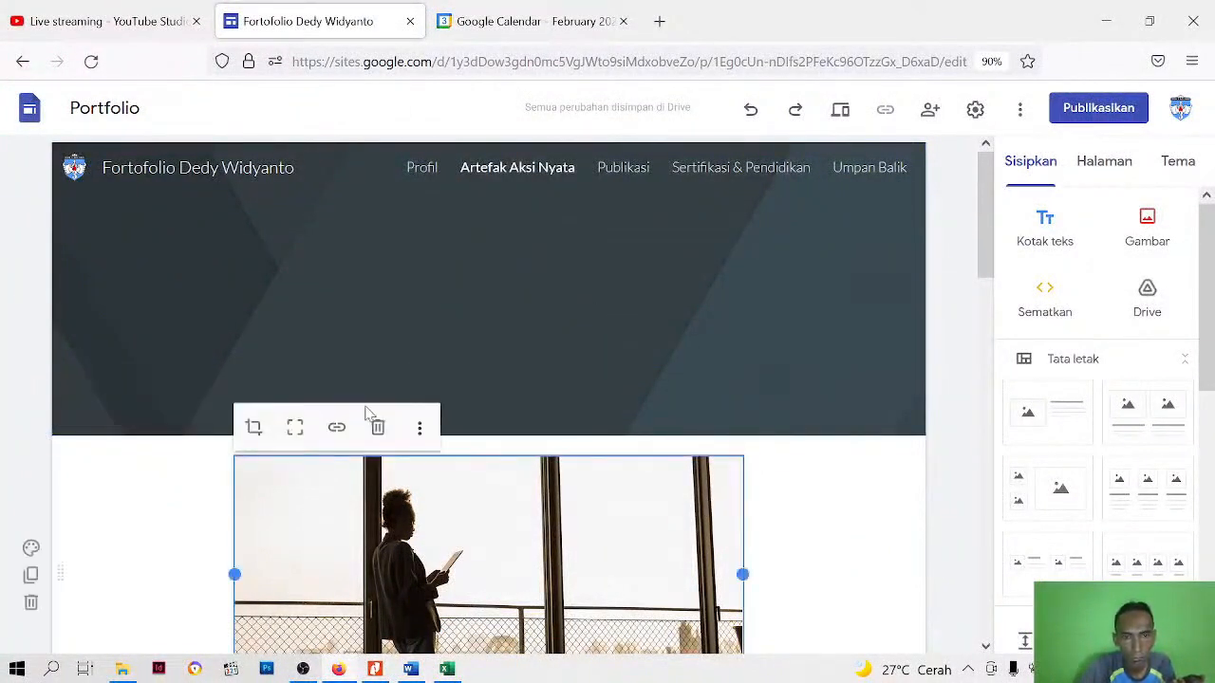
click(378, 427)
scroll(469, 459, down, 3)
click(467, 399)
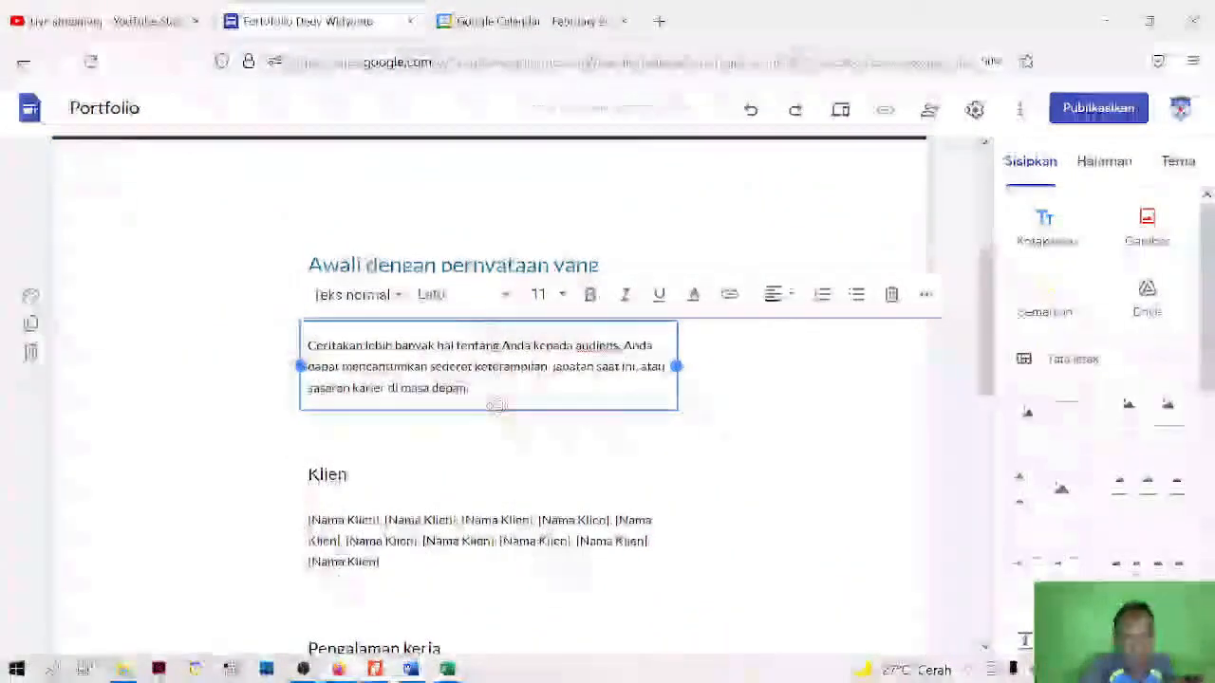
click(30, 352)
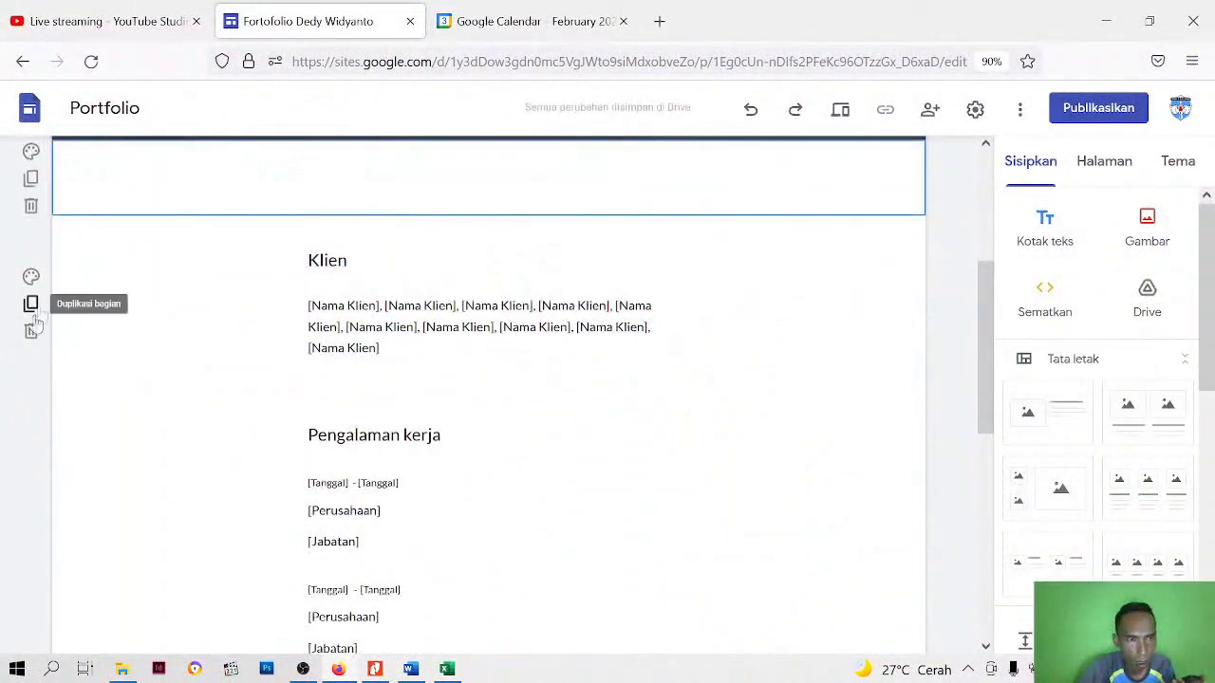
click(30, 331)
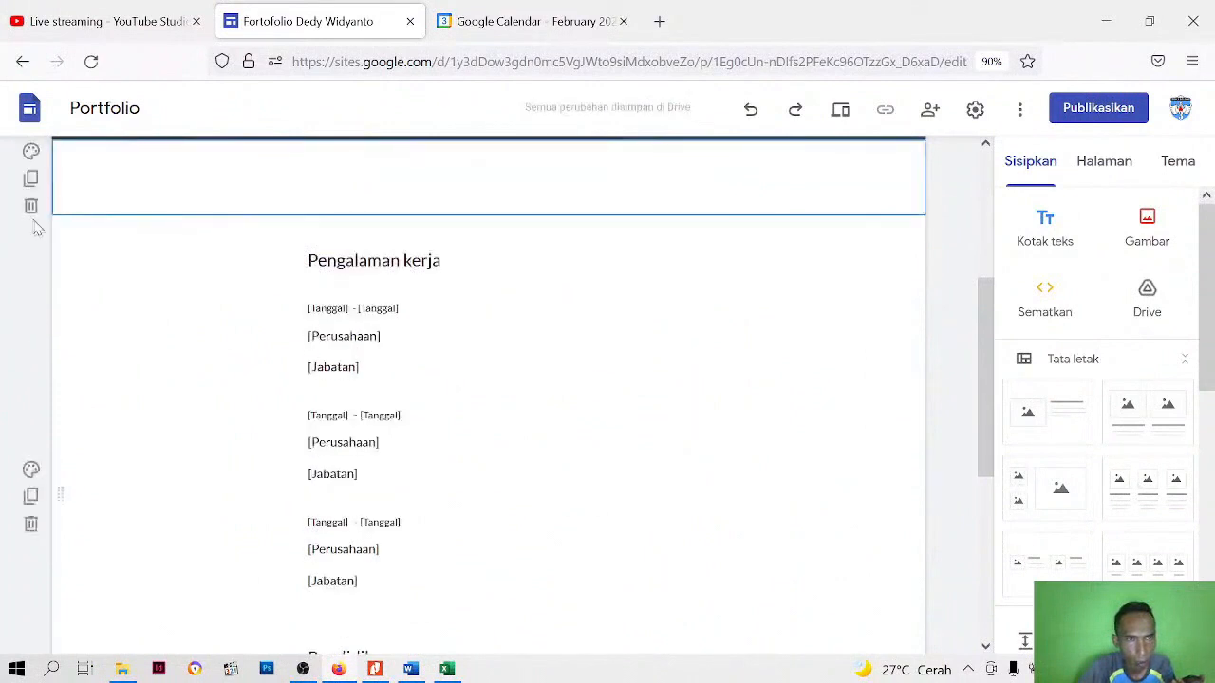
Delete the empty section under the header, the Pengalaman kerja section and the remaining template sections of the page
scroll(54, 289, up, 3)
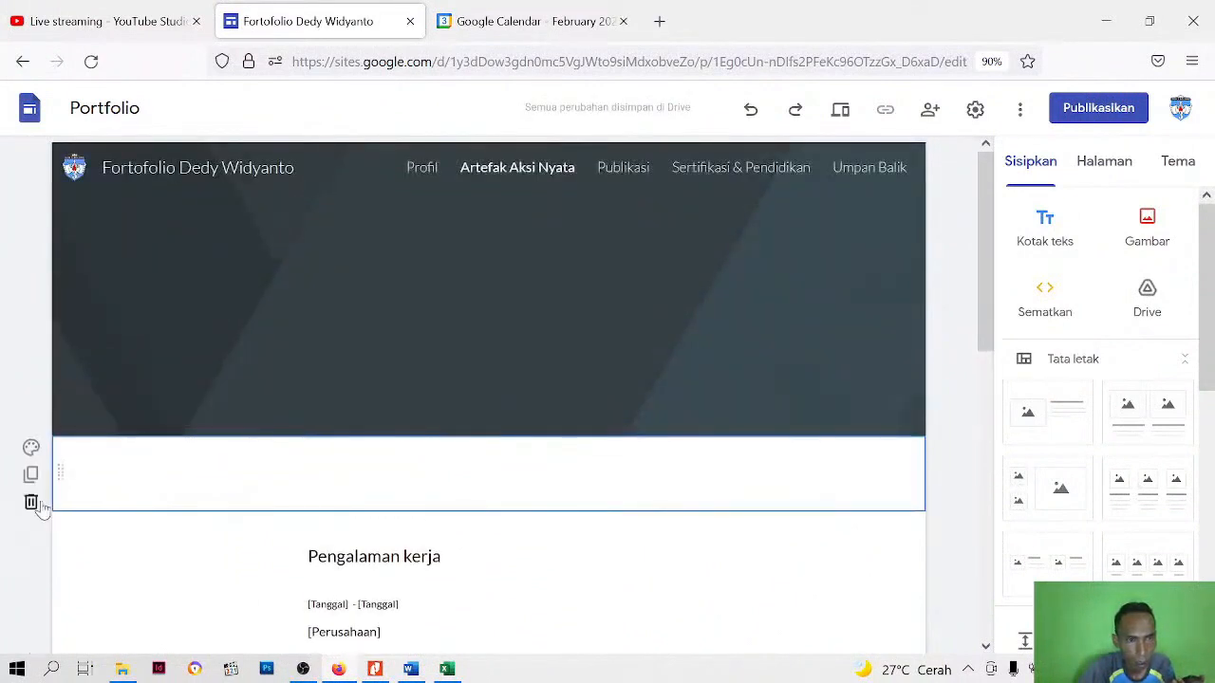
click(32, 501)
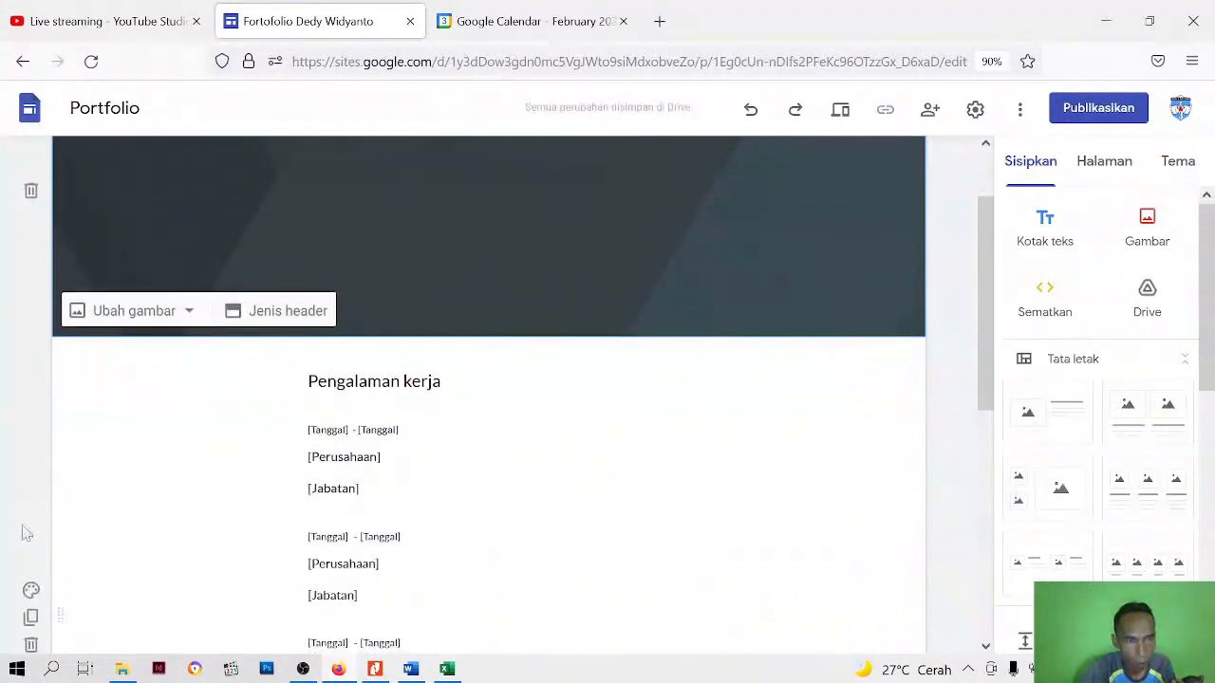
click(165, 450)
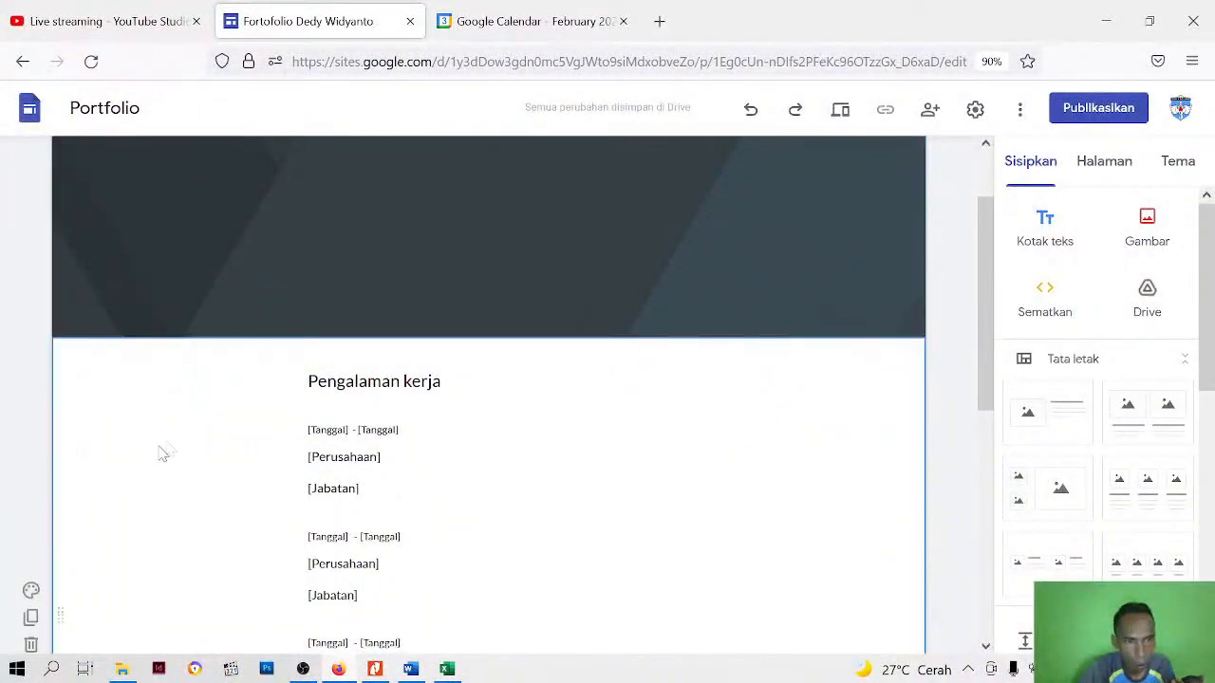
click(30, 645)
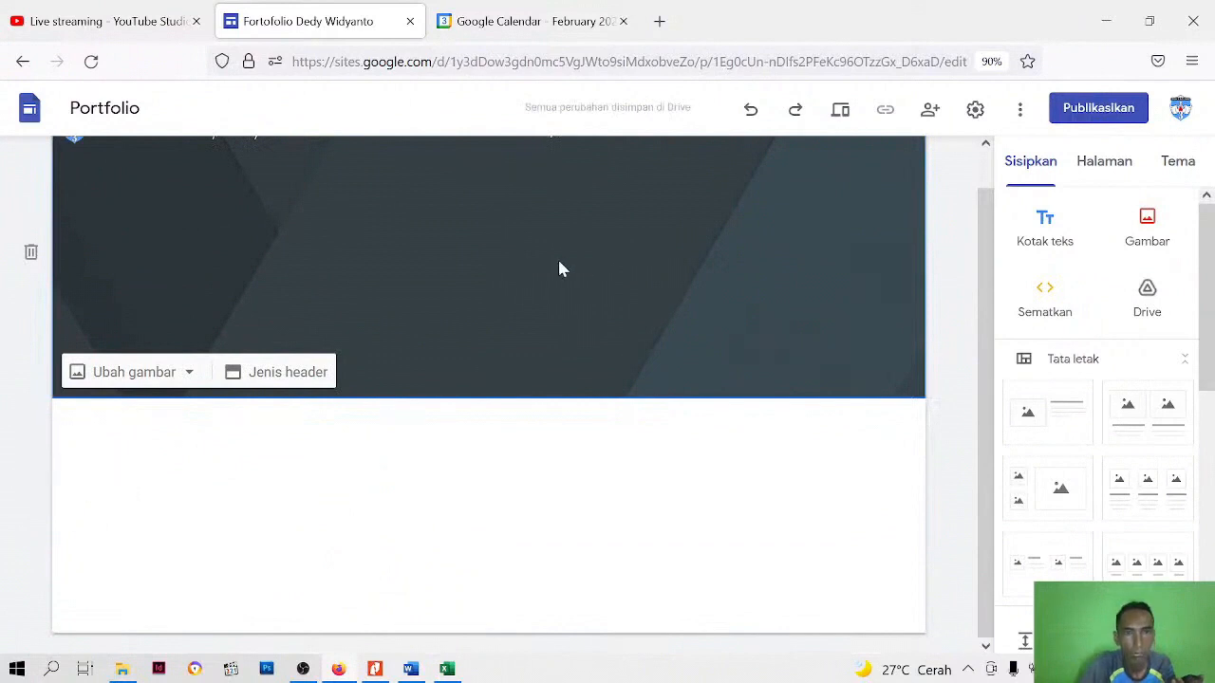
scroll(559, 284, up, 1)
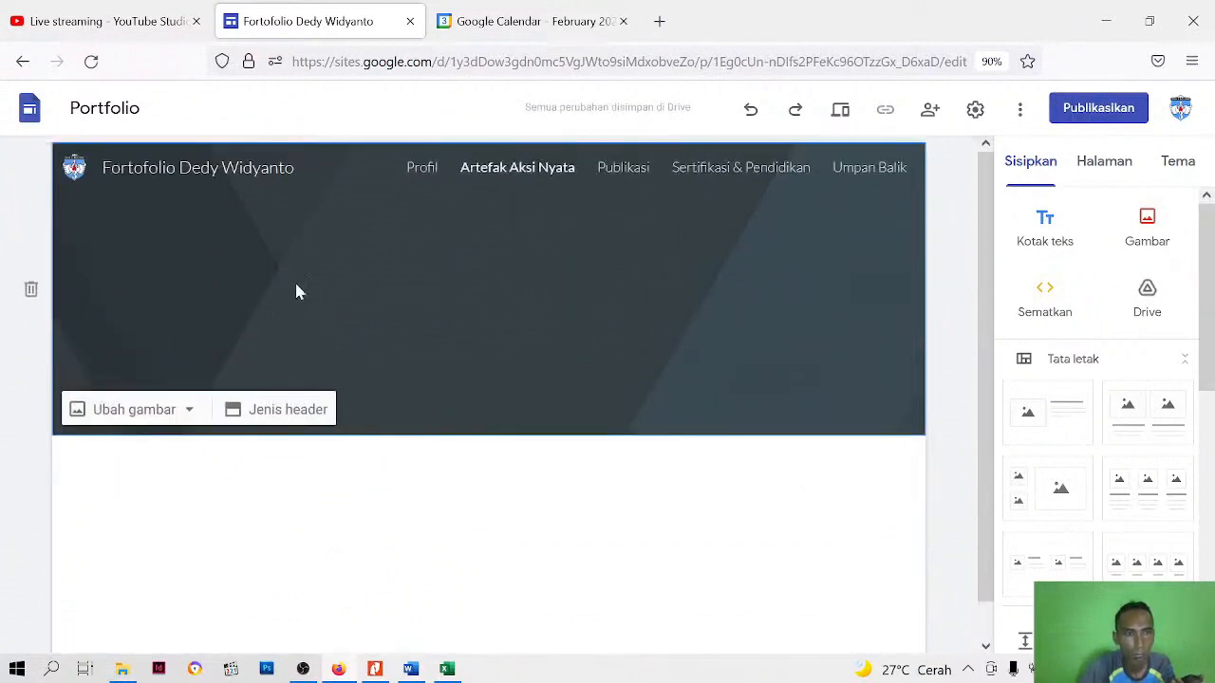
Replace the background image of the Artefak Aksi Nyata page header with the uploaded file "header web"
click(166, 411)
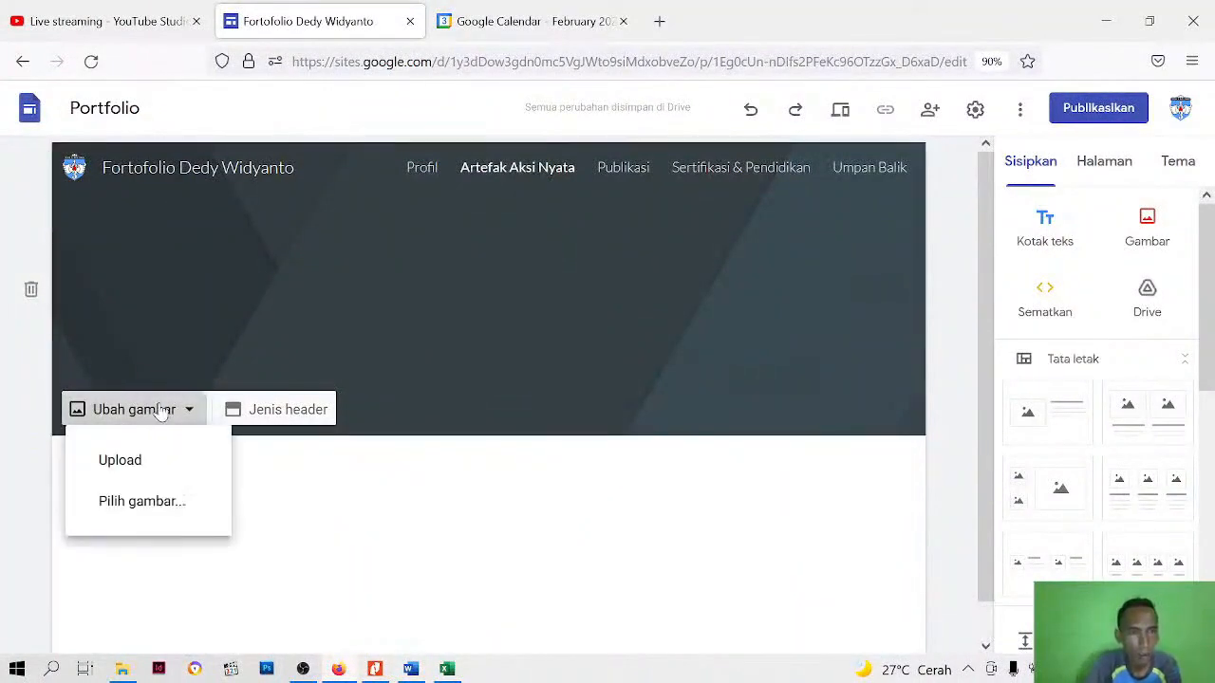
click(138, 460)
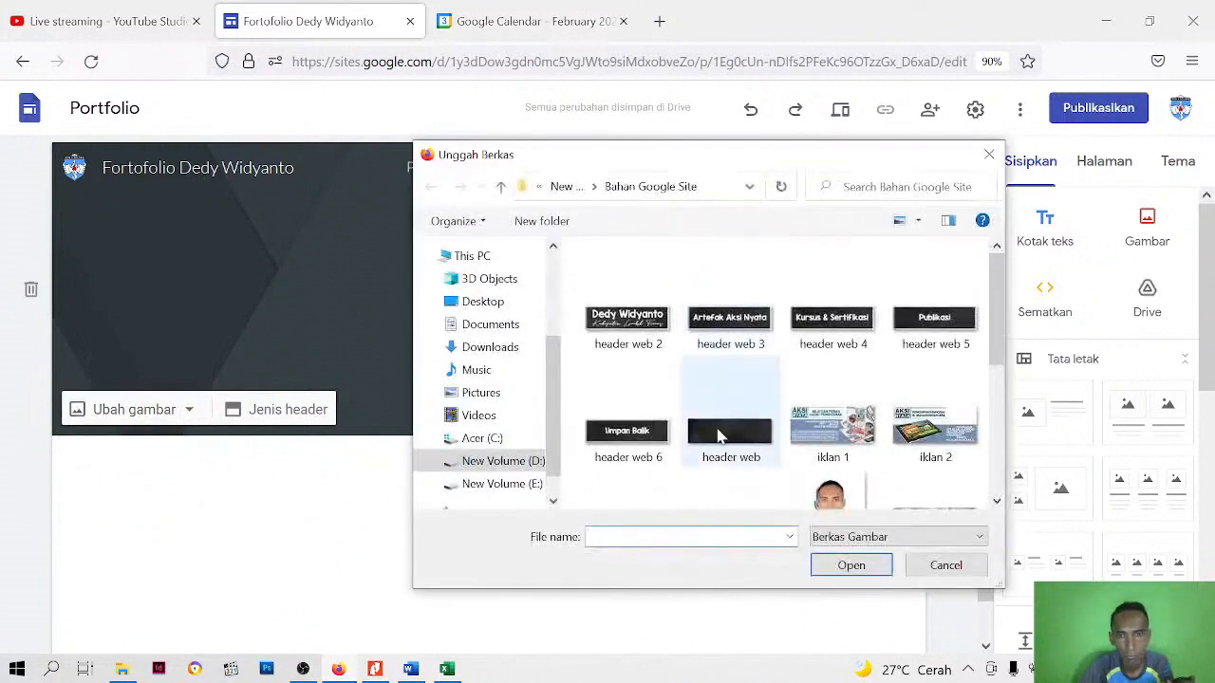
click(722, 437)
click(874, 566)
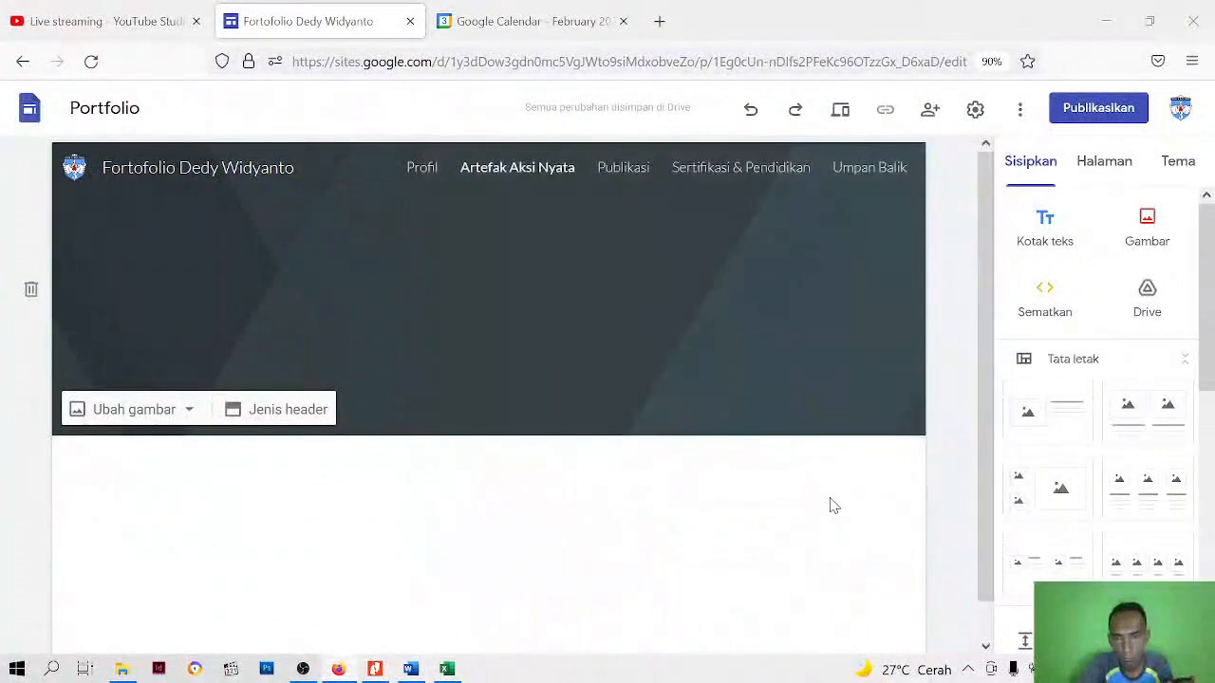
mouse_move(414, 313)
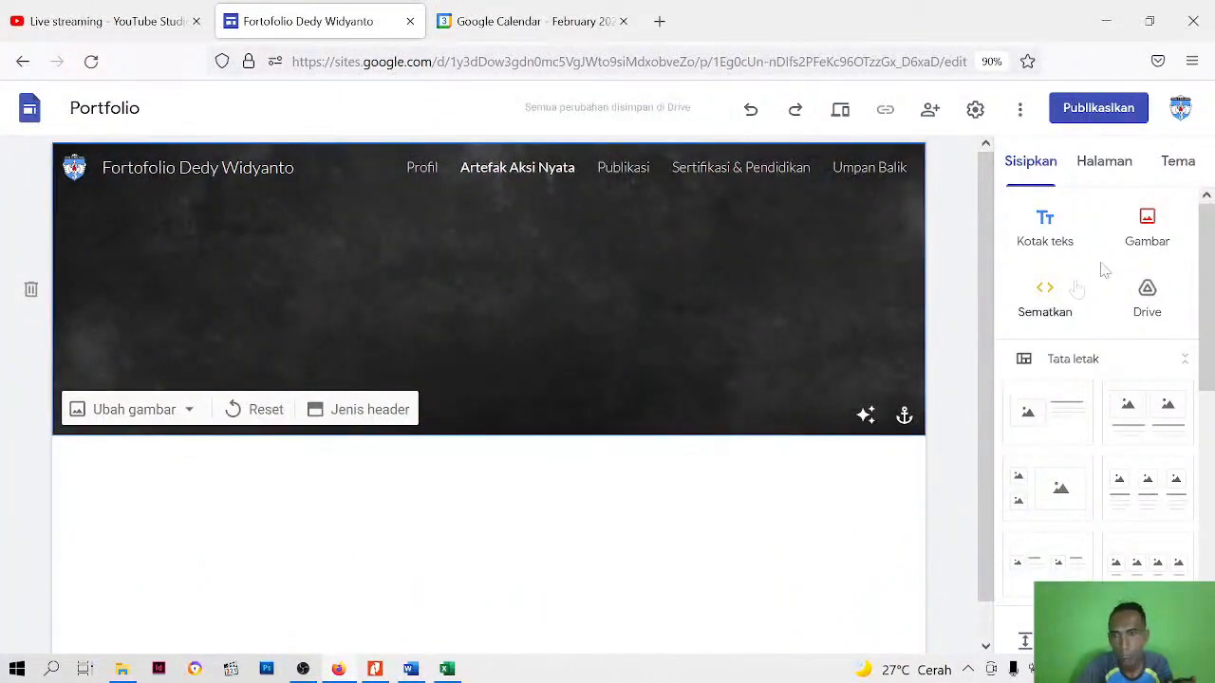
Upload the image "header web 3" to the page and place it in the centre of the header
click(1156, 233)
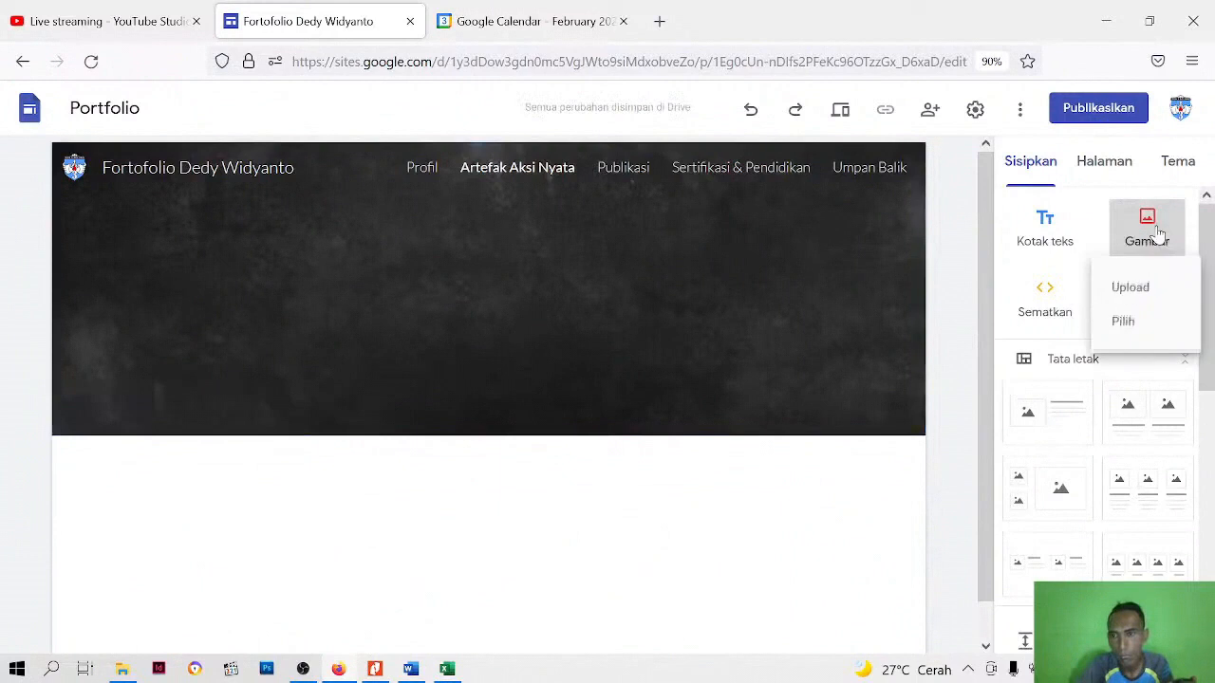
click(1125, 285)
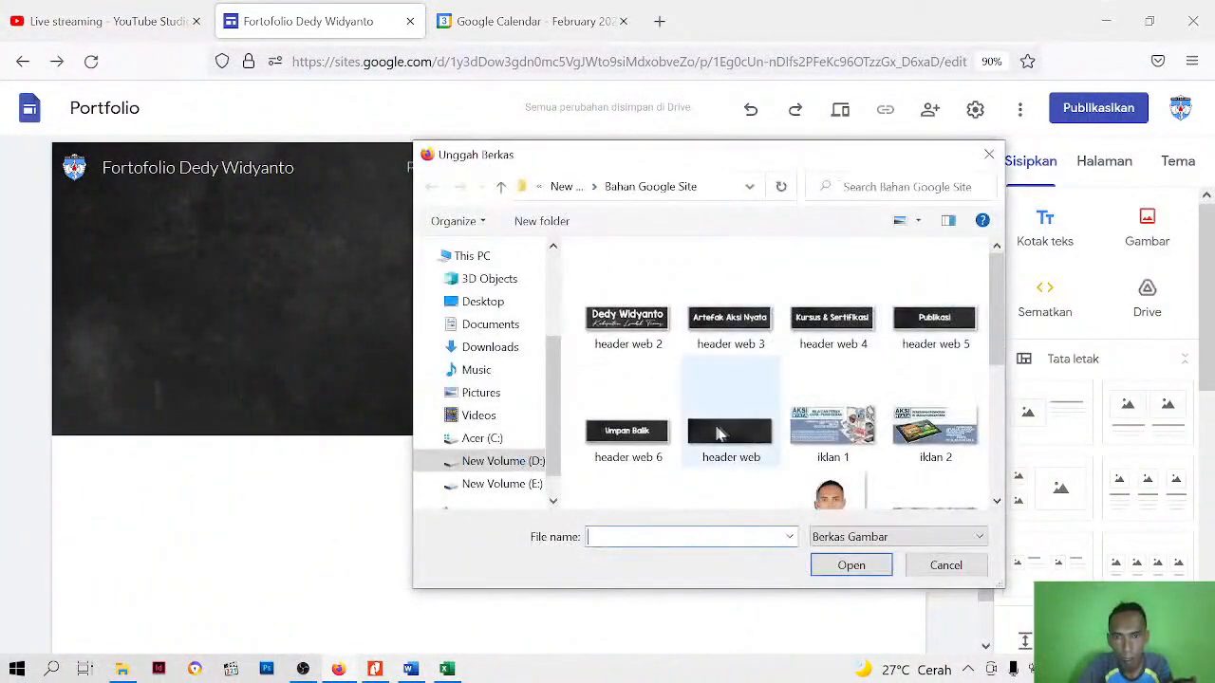
click(726, 322)
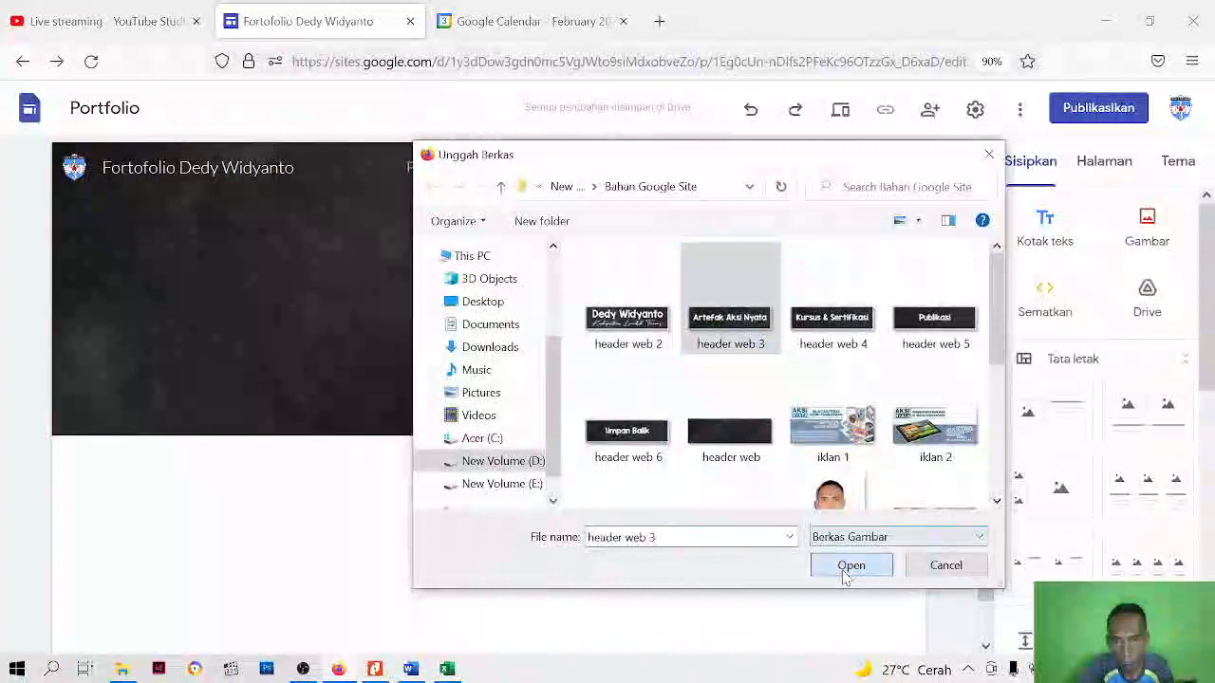
click(851, 565)
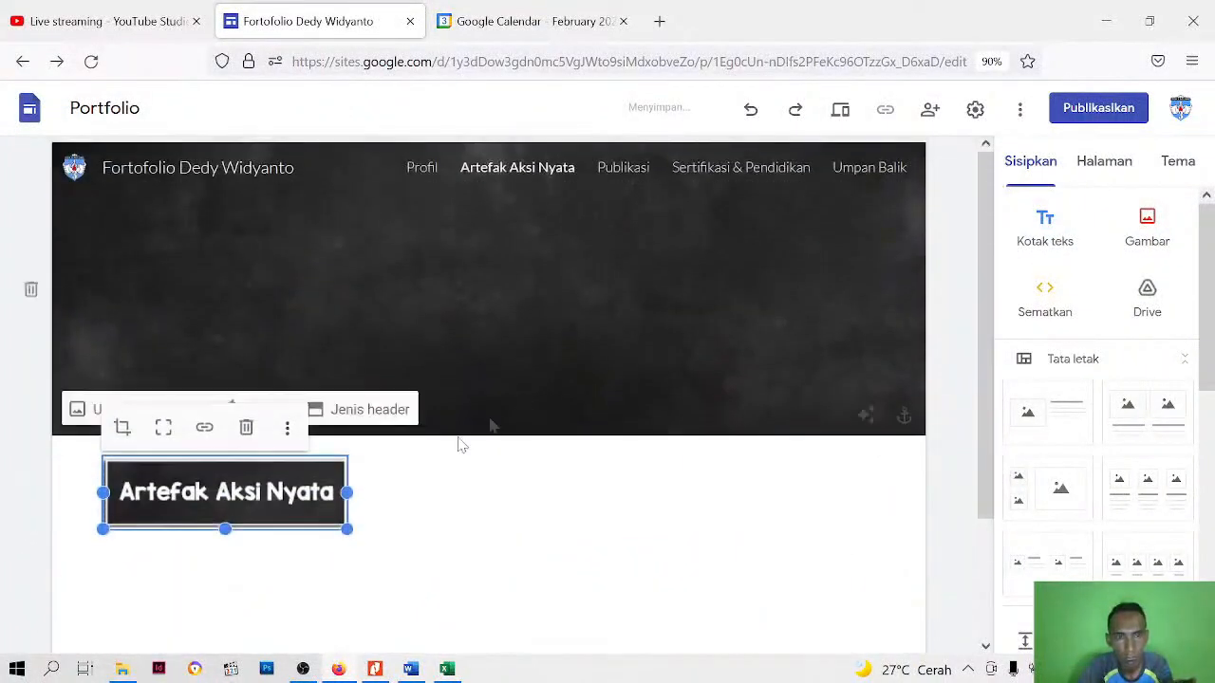
drag(292, 489, 552, 306)
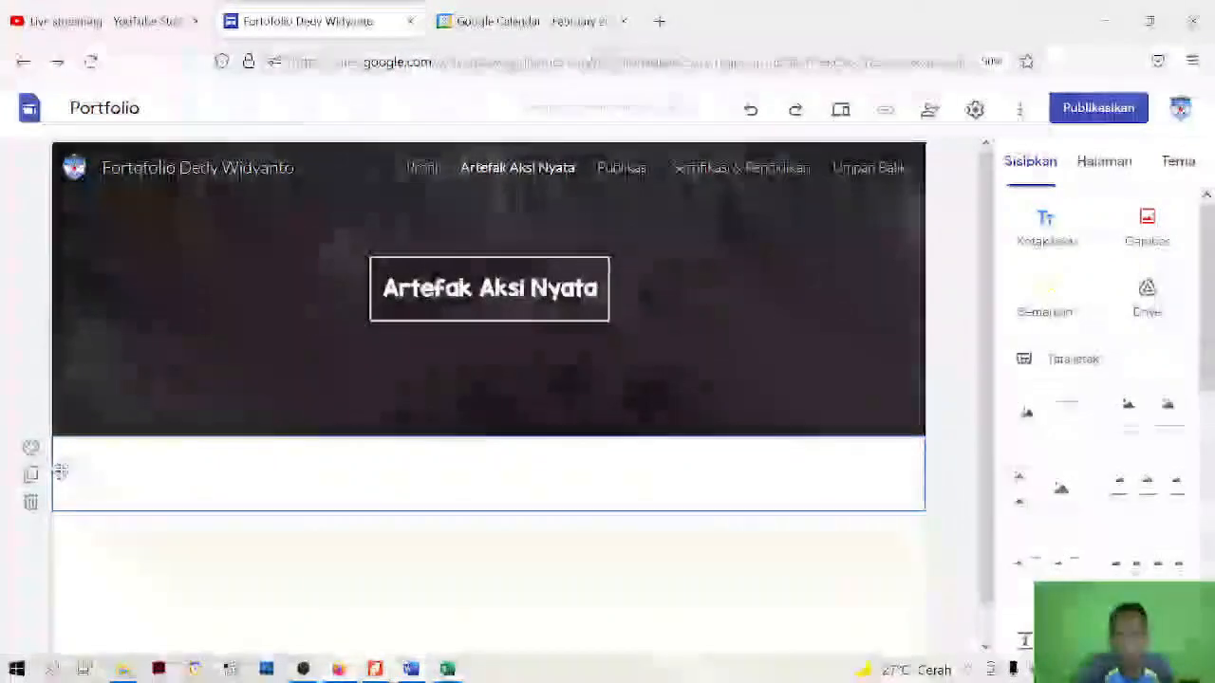
Switch to the Word document "deskripsi" and copy the two paragraphs above Modul Paket 1, starting with "Ki Hajar Dewantara menekankan"
click(410, 669)
scroll(607, 399, down, 6)
scroll(607, 436, down, 1)
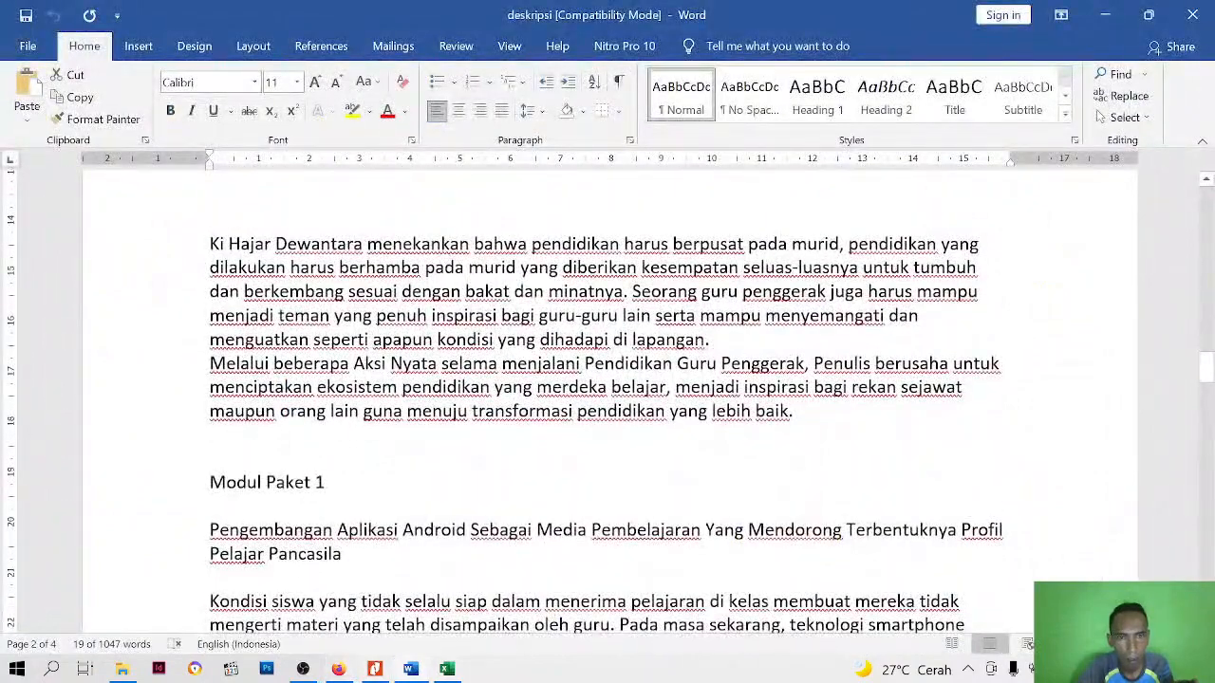
scroll(607, 408, up, 1)
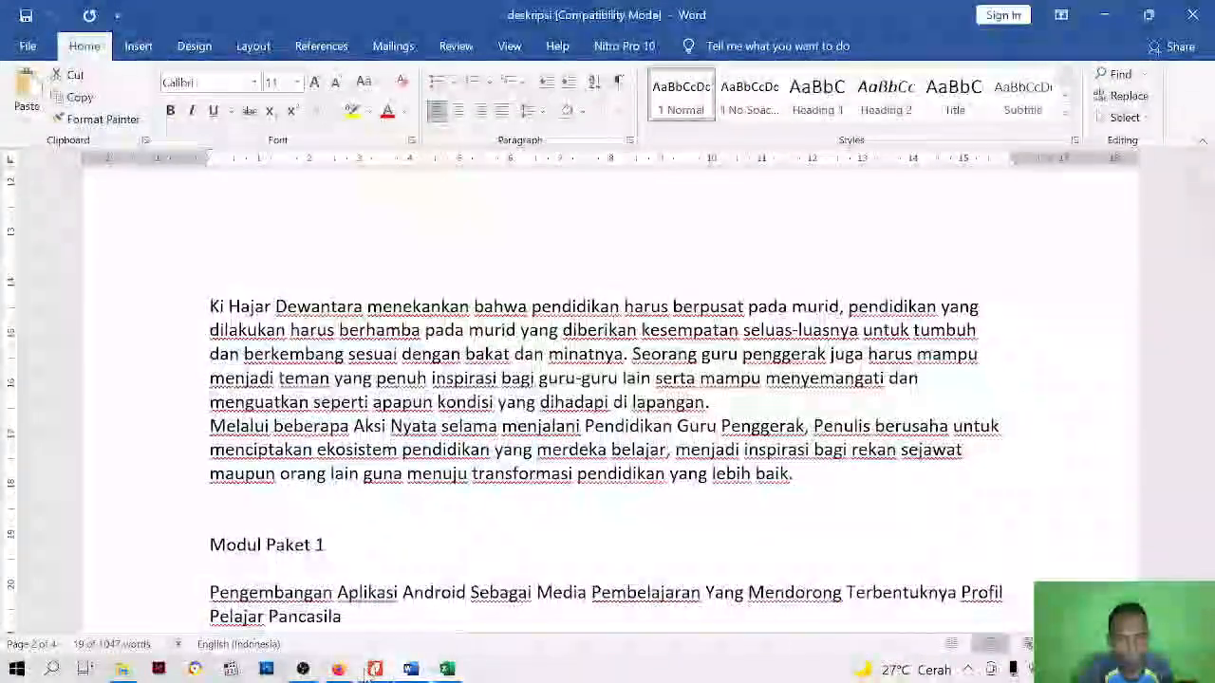
click(386, 330)
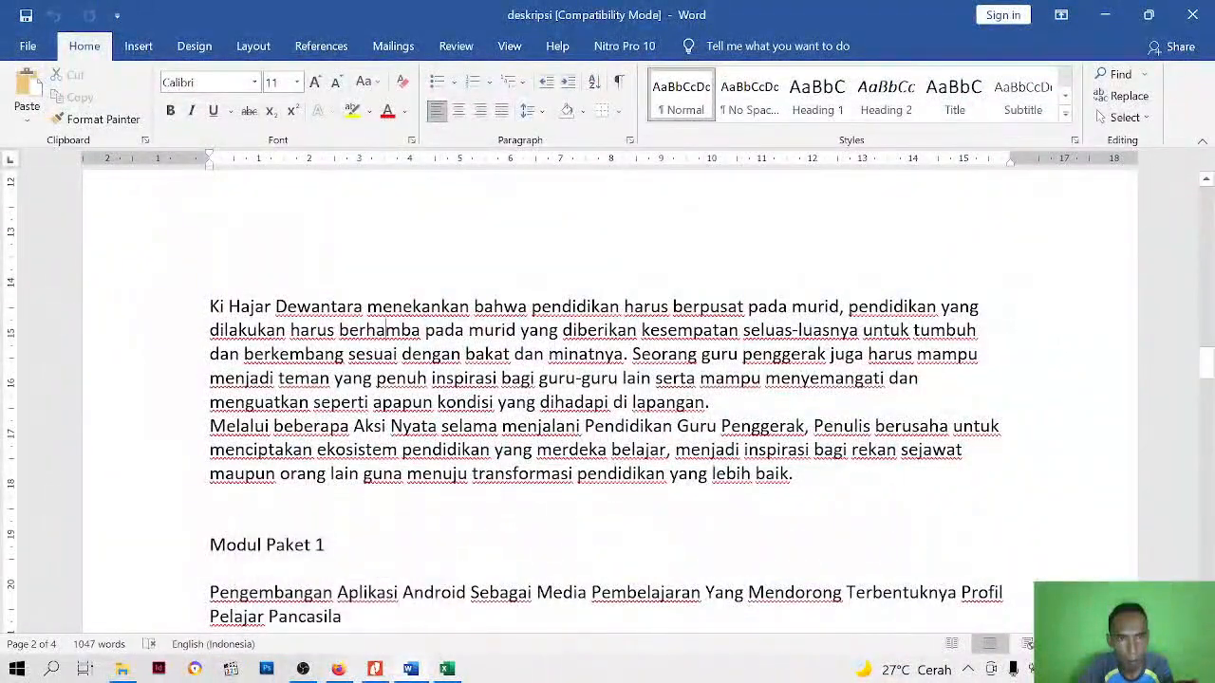
drag(210, 306, 805, 473)
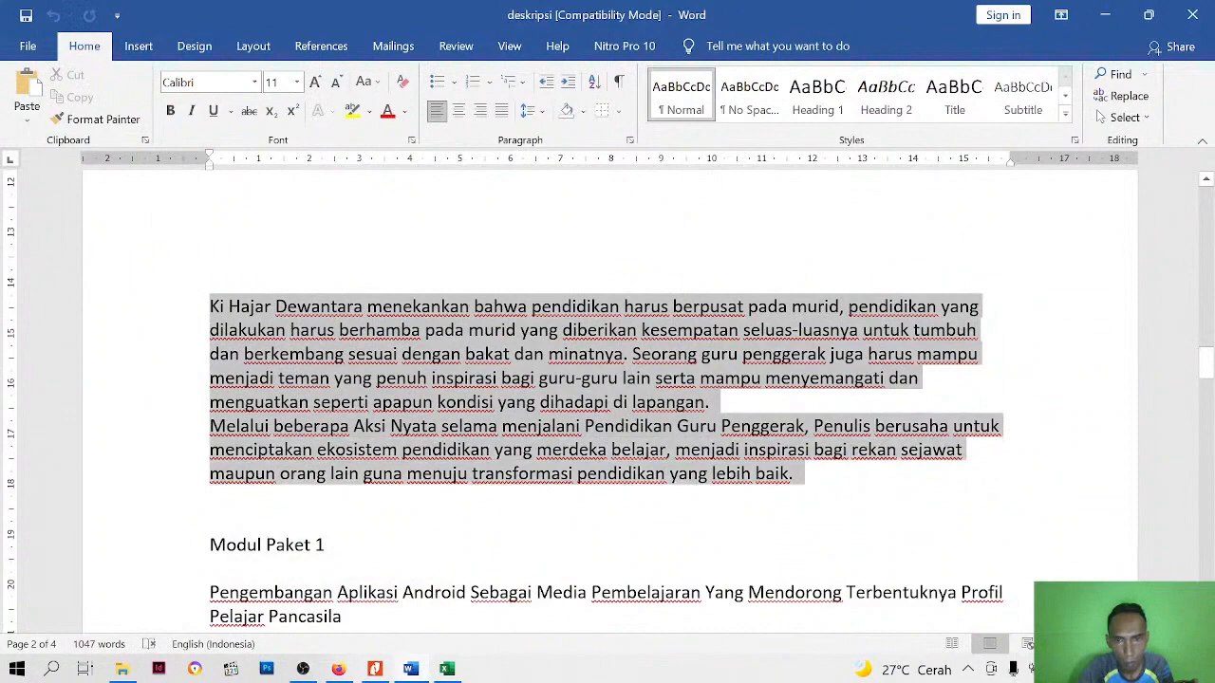
right_click(382, 336)
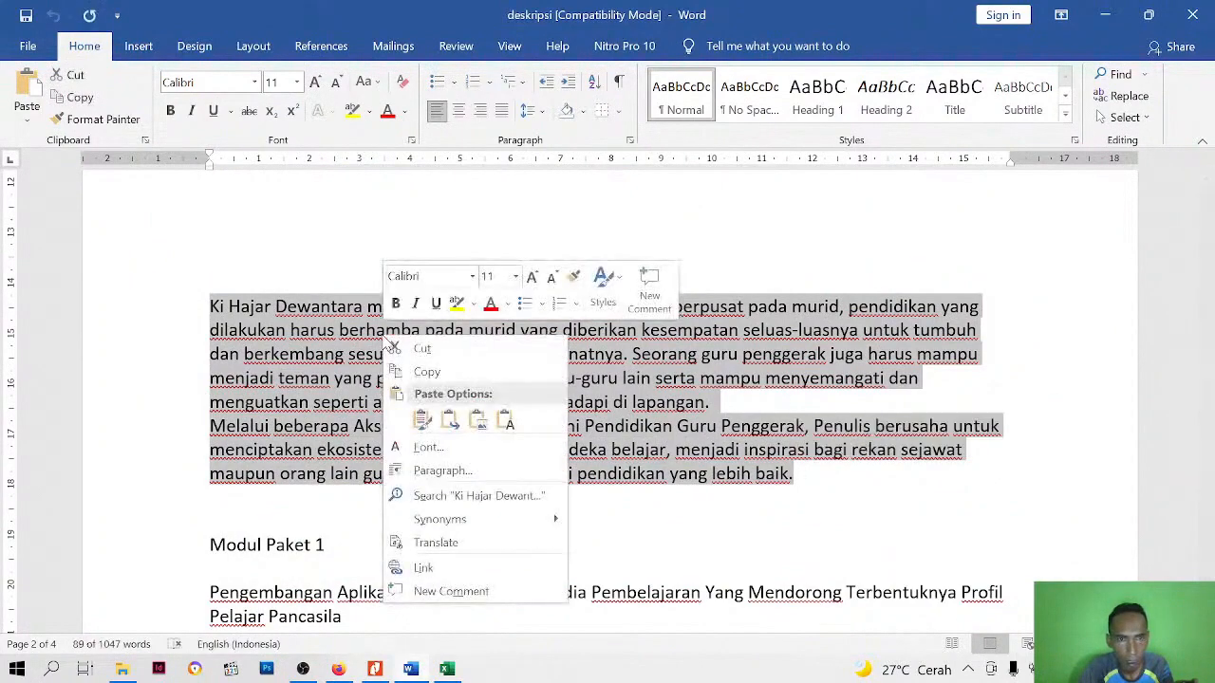
click(426, 372)
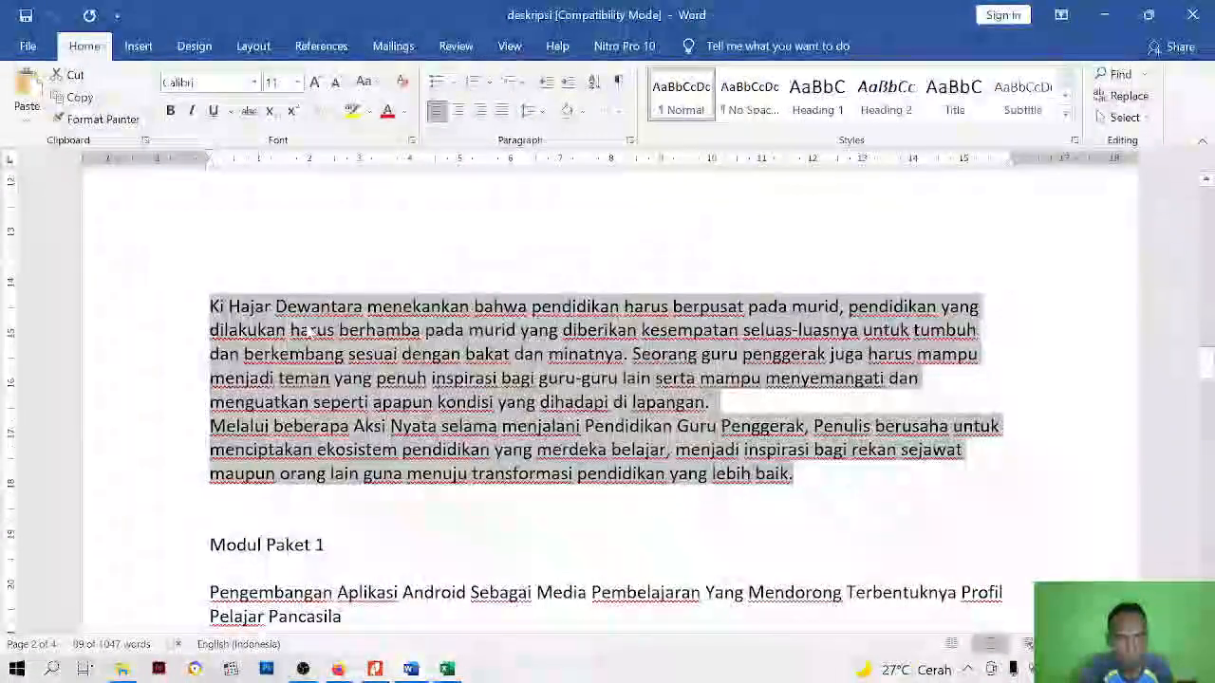
Return to Google Sites in the browser and paste the copied paragraphs into a text box in the empty section below the header
click(337, 669)
click(352, 474)
right_click(351, 470)
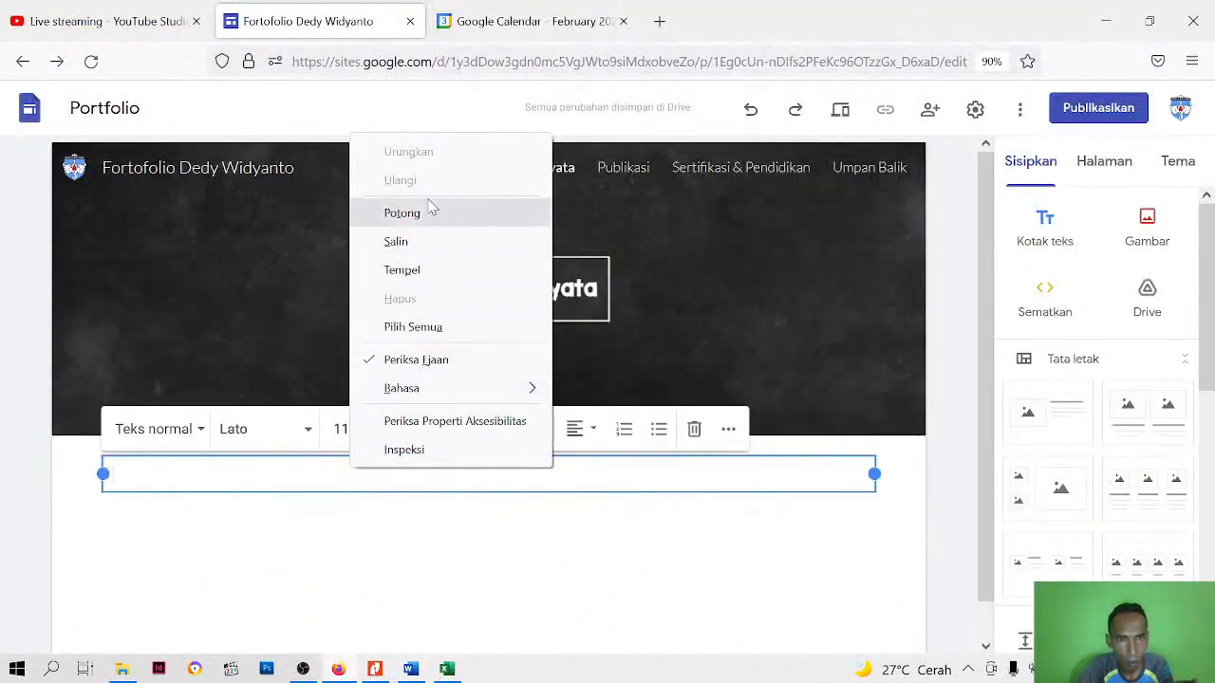
click(402, 270)
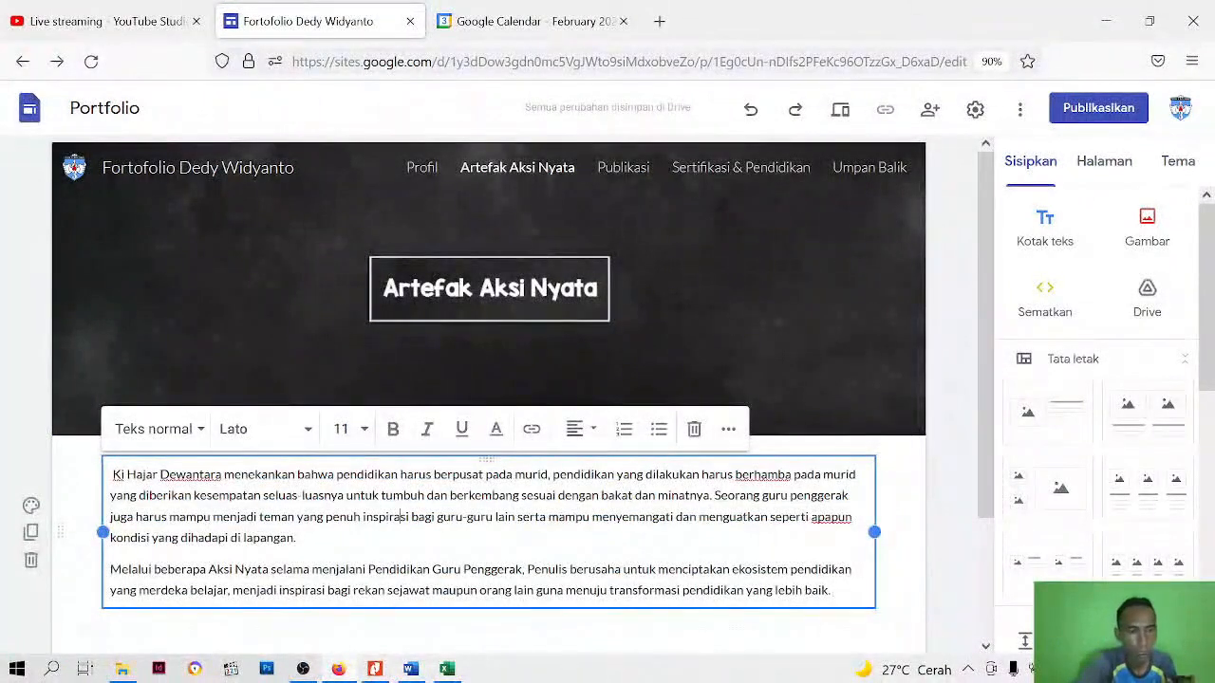
Apply the Teks kecil style to all the pasted introductory text and set its font size to 10
key(ctrl+a)
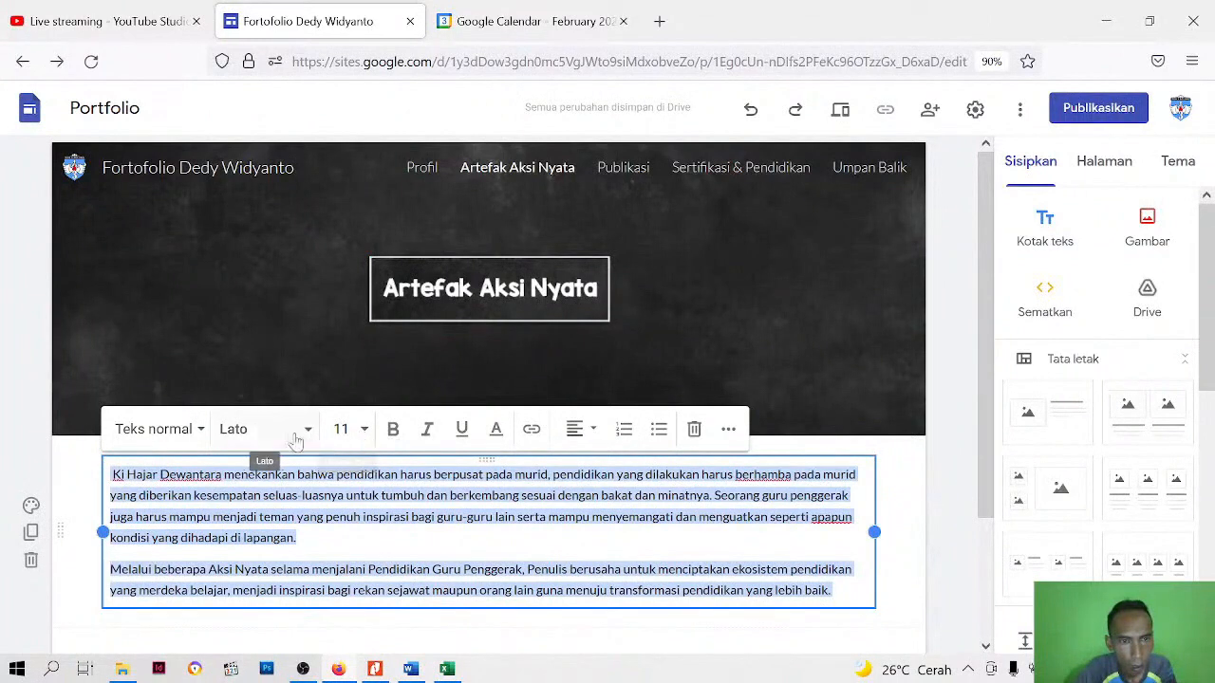
click(201, 435)
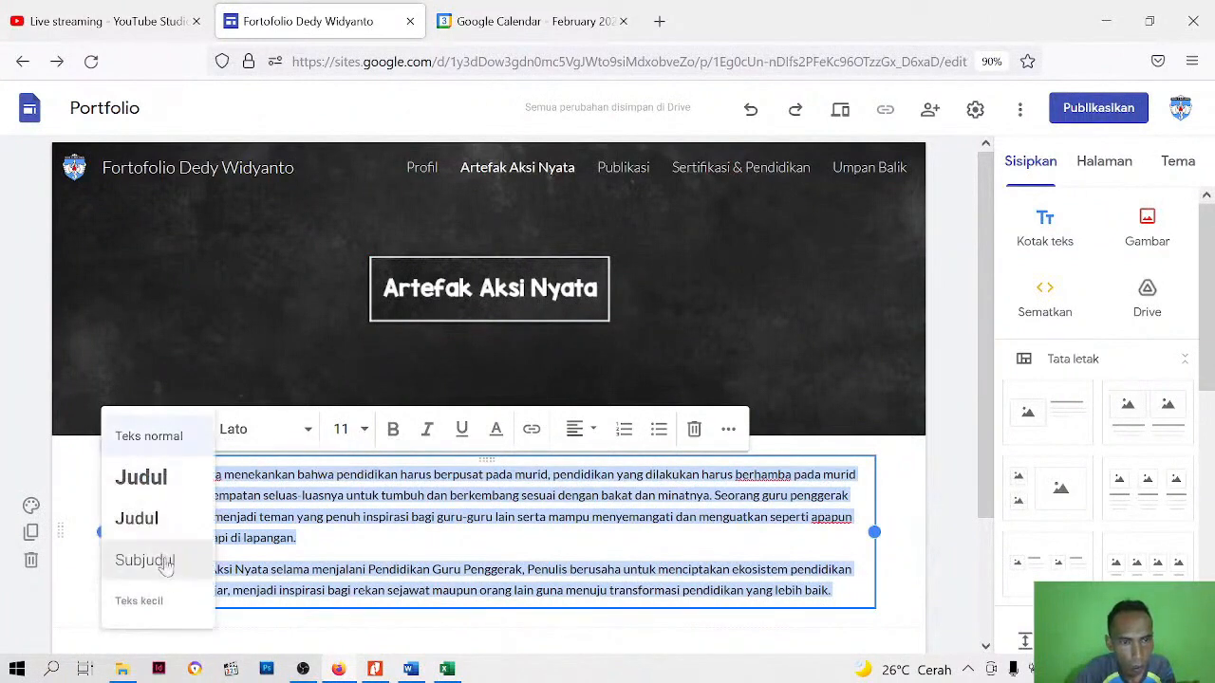
click(147, 601)
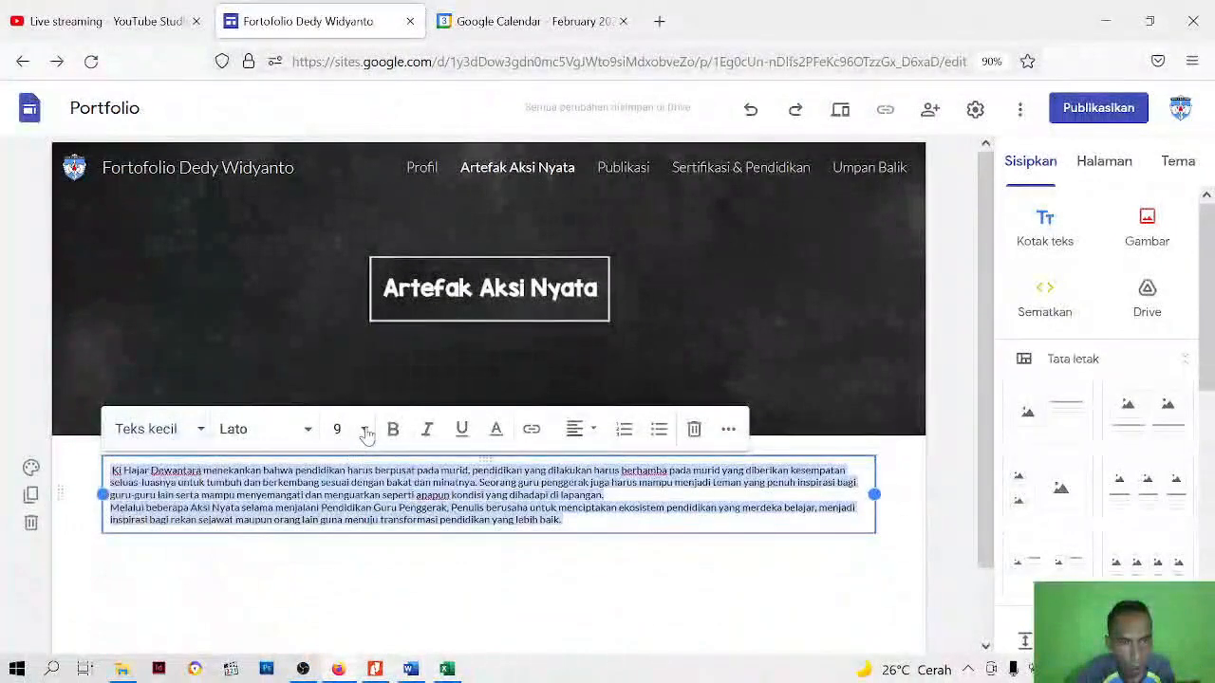
click(365, 429)
click(350, 563)
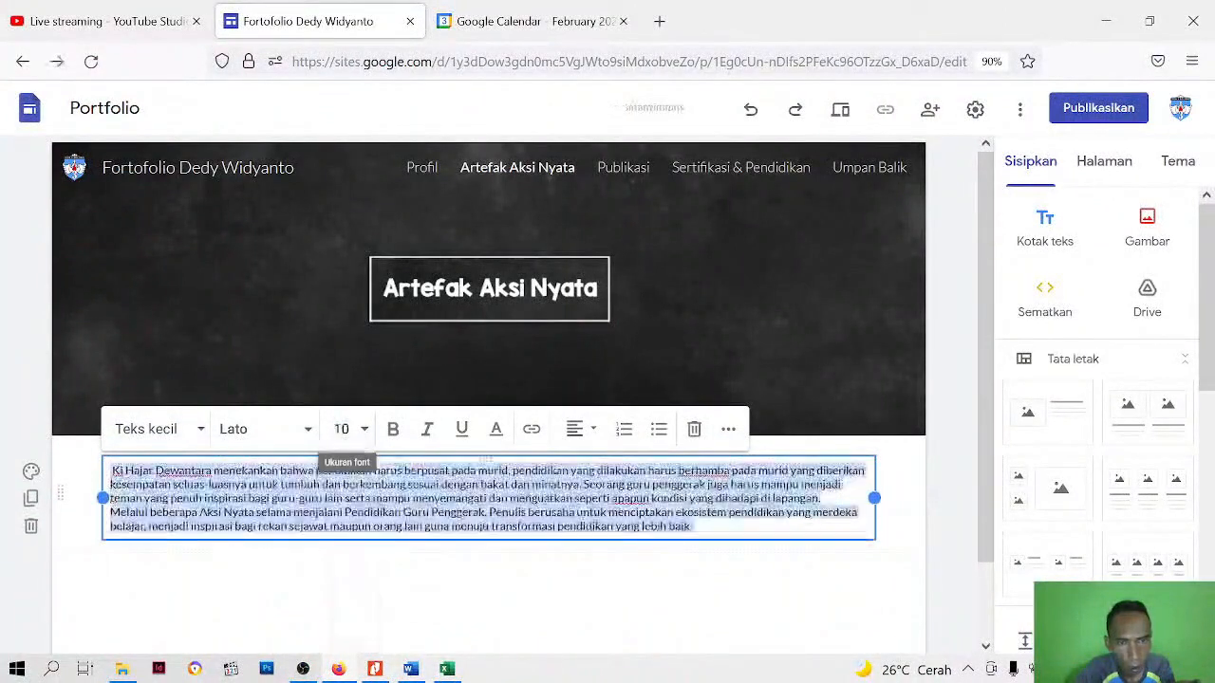
Justify the selected introductory text and set its line spacing to Tunggal
click(583, 428)
click(575, 557)
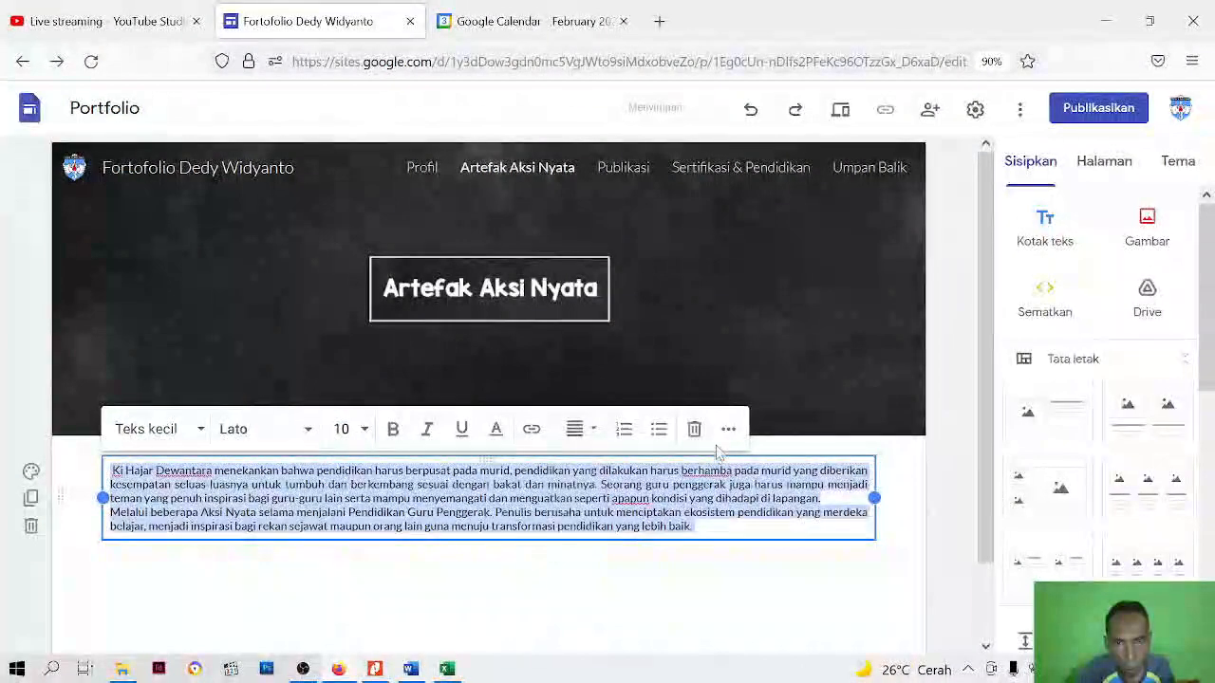
click(728, 432)
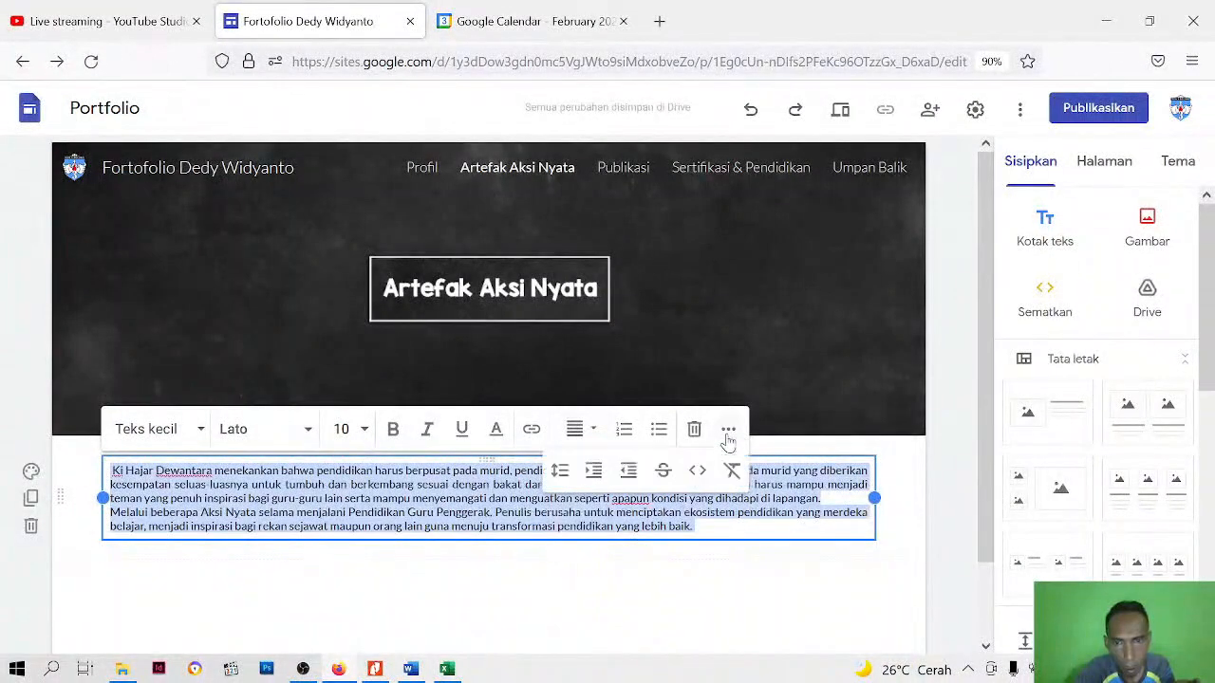
click(559, 471)
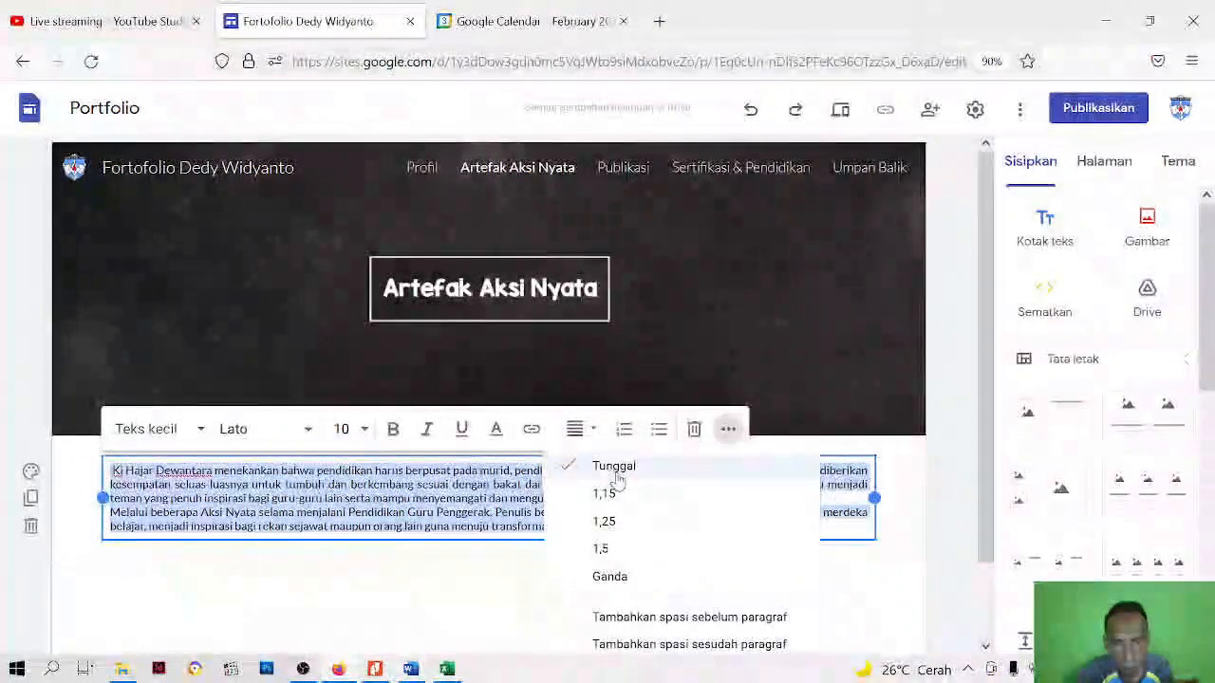
click(604, 466)
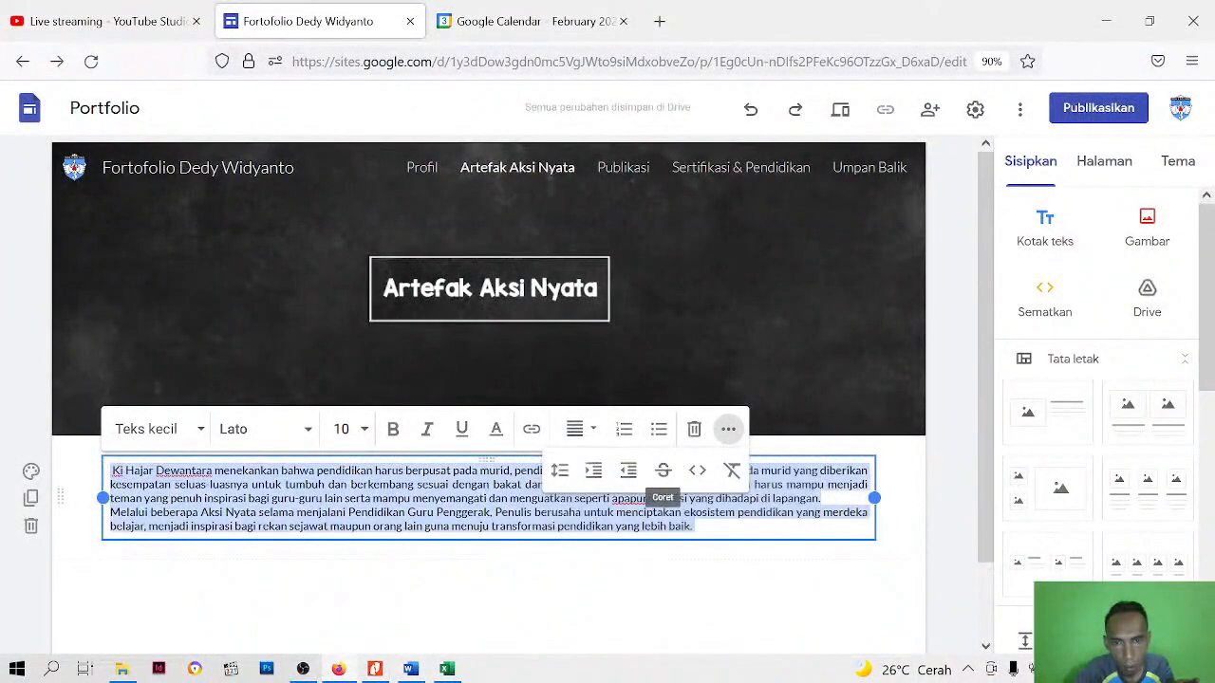
Remove the leading space before "Ki Hajar" and indent the first line of both introductory paragraphs
click(204, 453)
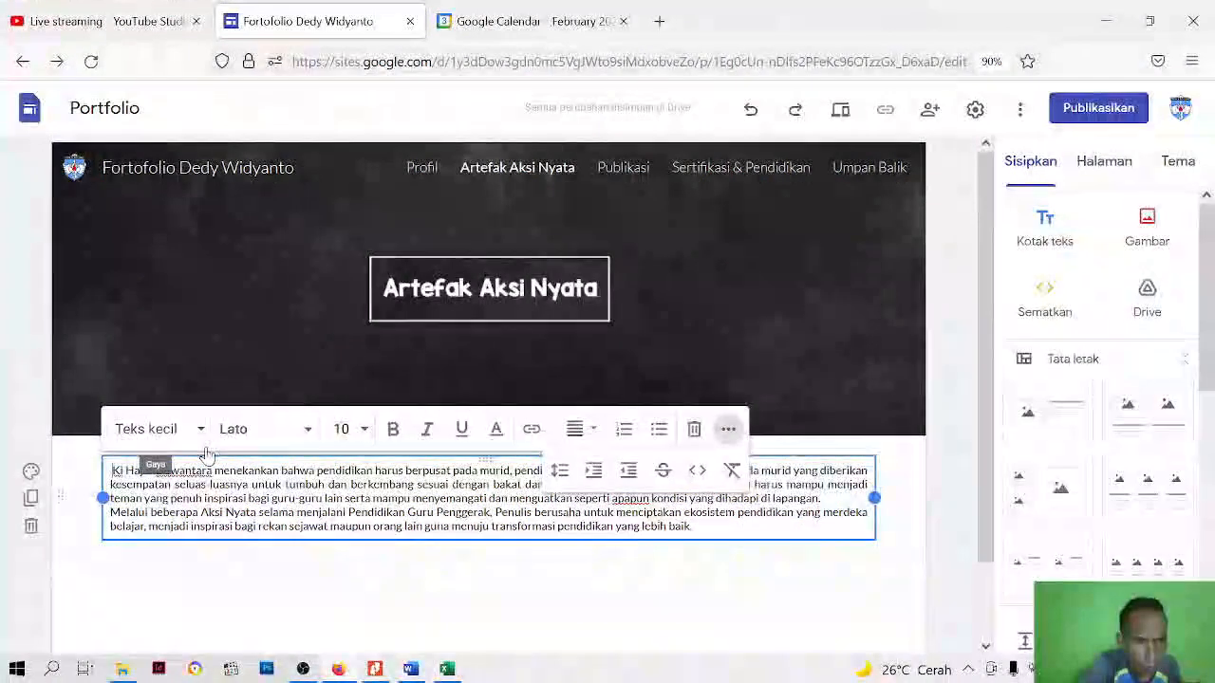
key(BackSpace)
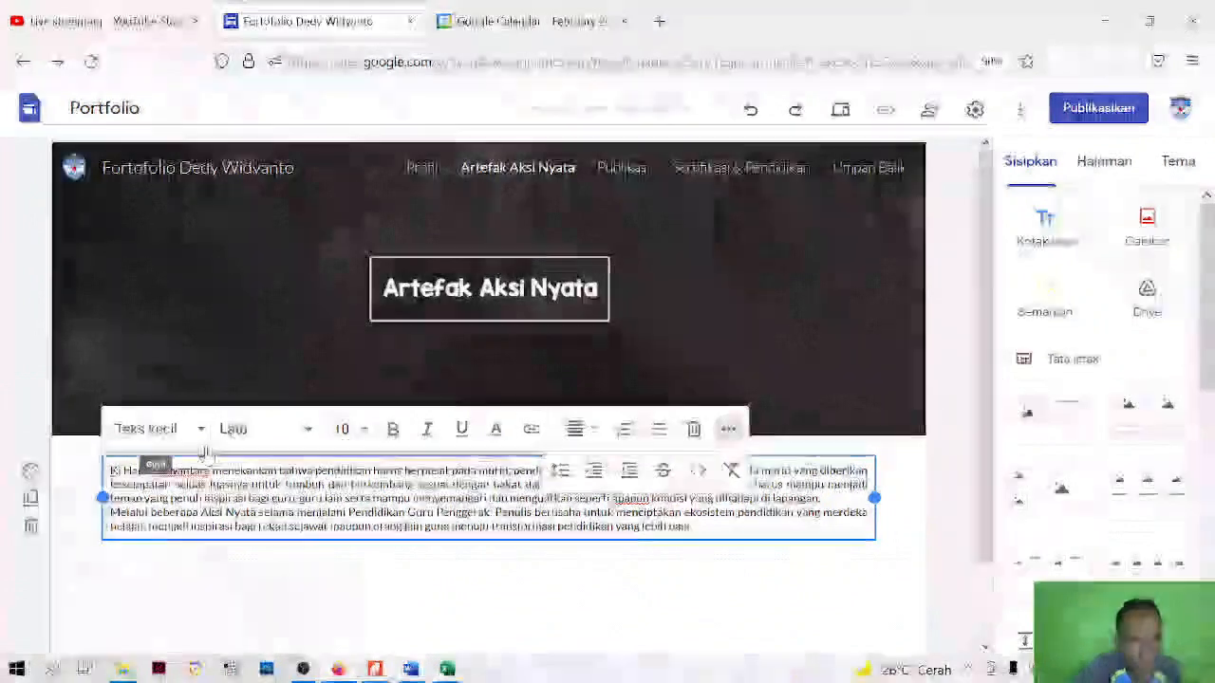
key(Tab)
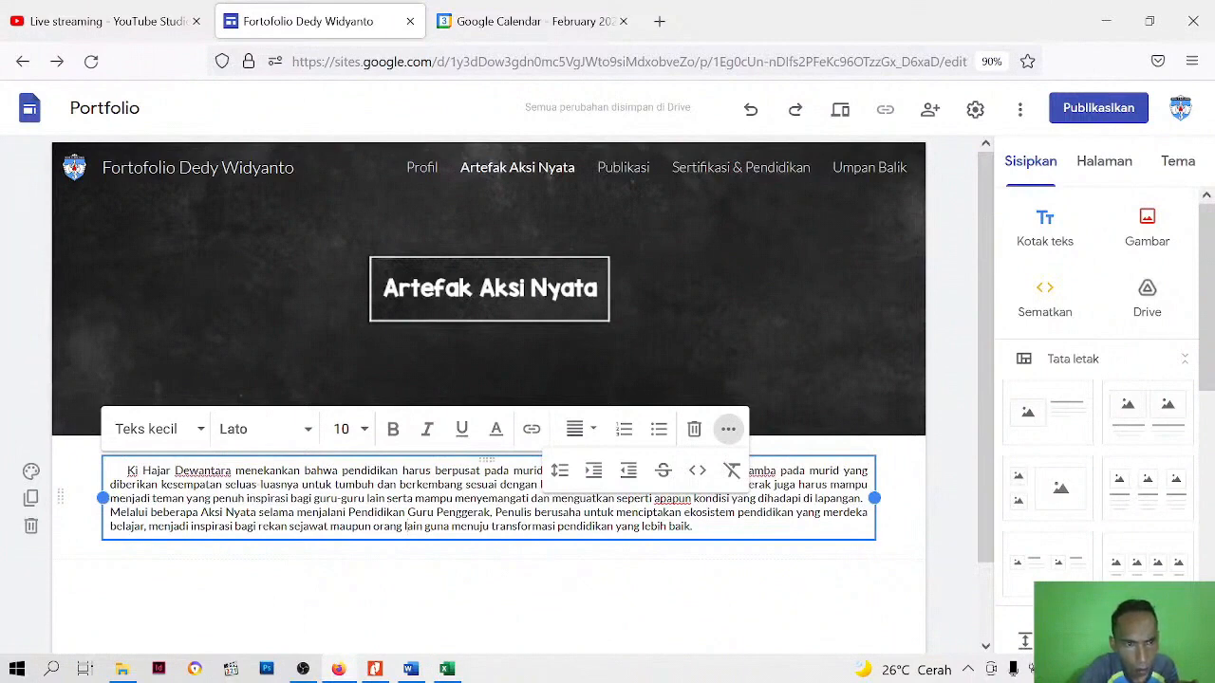
key(Tab)
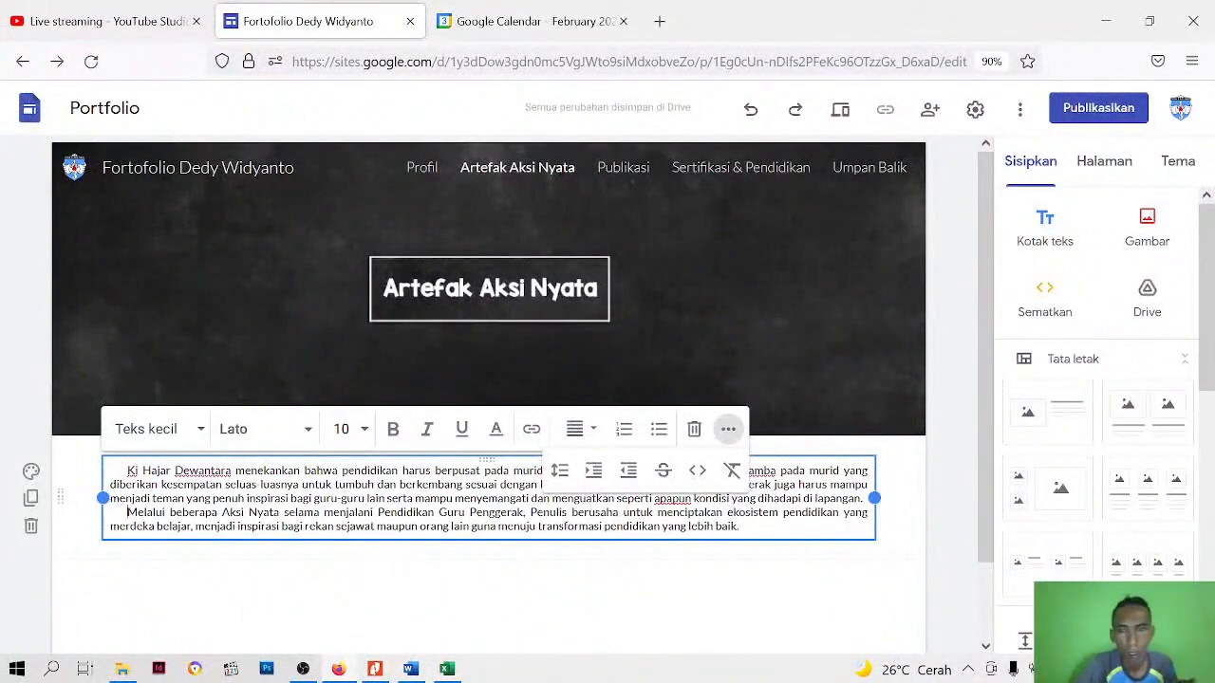
click(536, 567)
Insert the layout with three images and captions side by side below the introductory text
scroll(534, 569, down, 2)
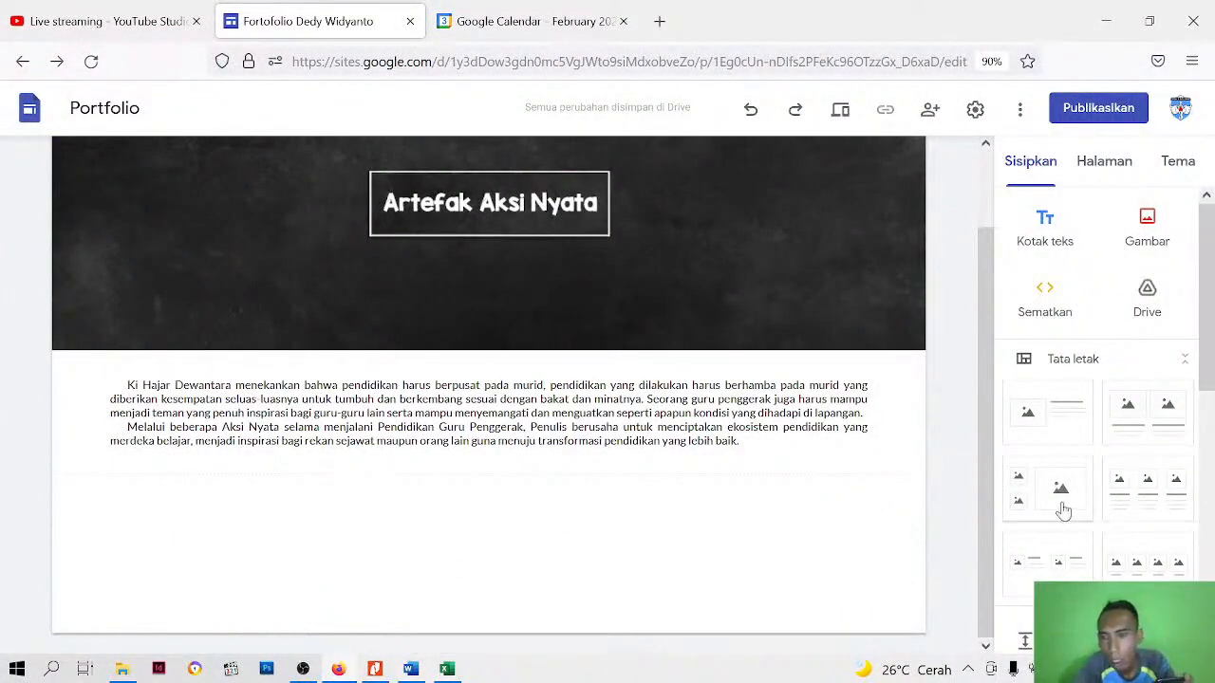
click(1148, 489)
scroll(666, 527, up, 2)
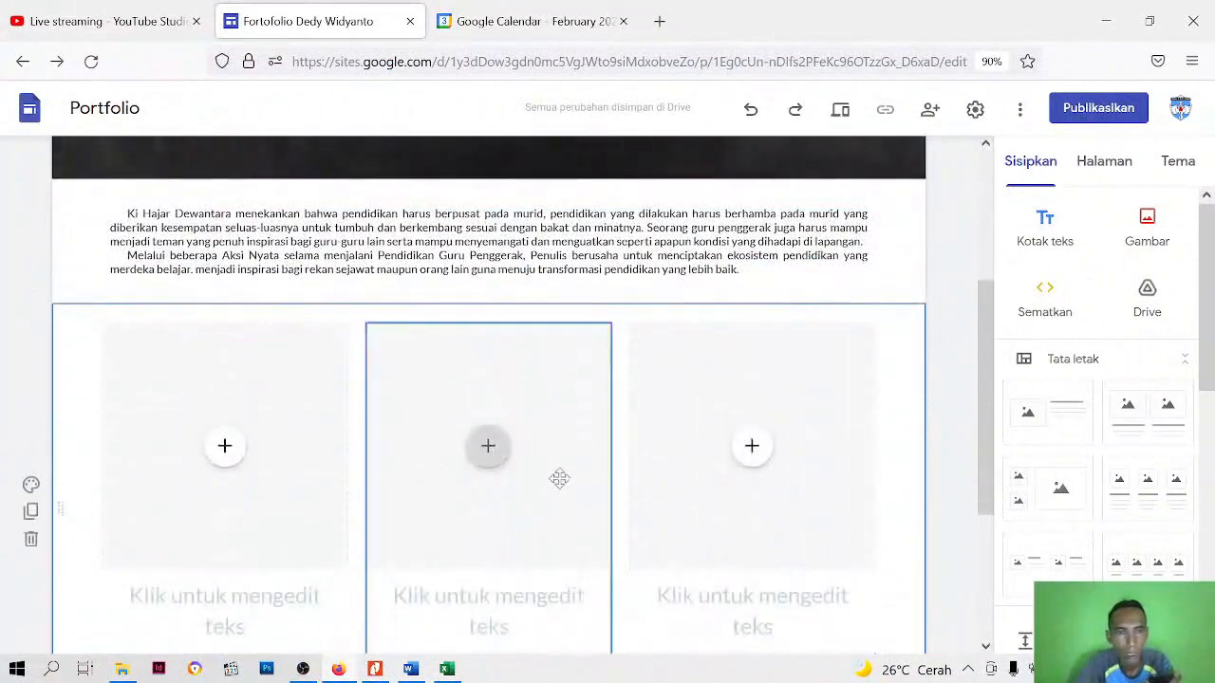
Insert the uploaded YouTube video "Pengembangan Aplikasi Android Sebagai Media Pembelajaran" into the first column's image placeholder
click(228, 457)
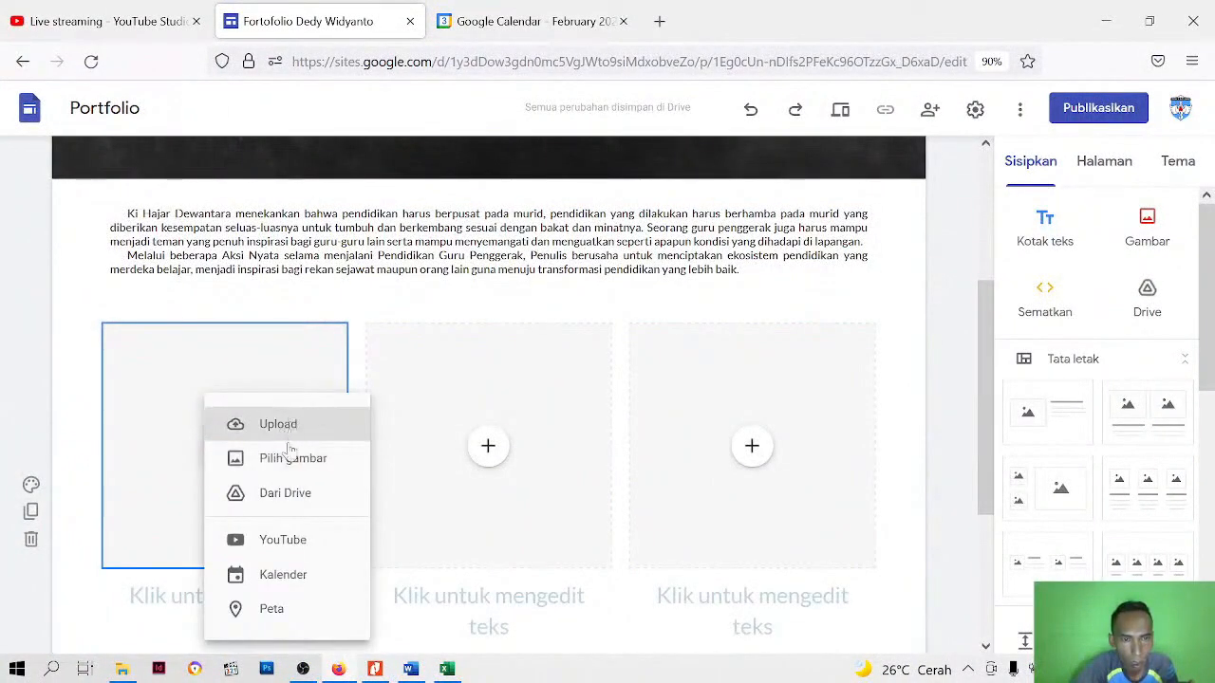
click(282, 539)
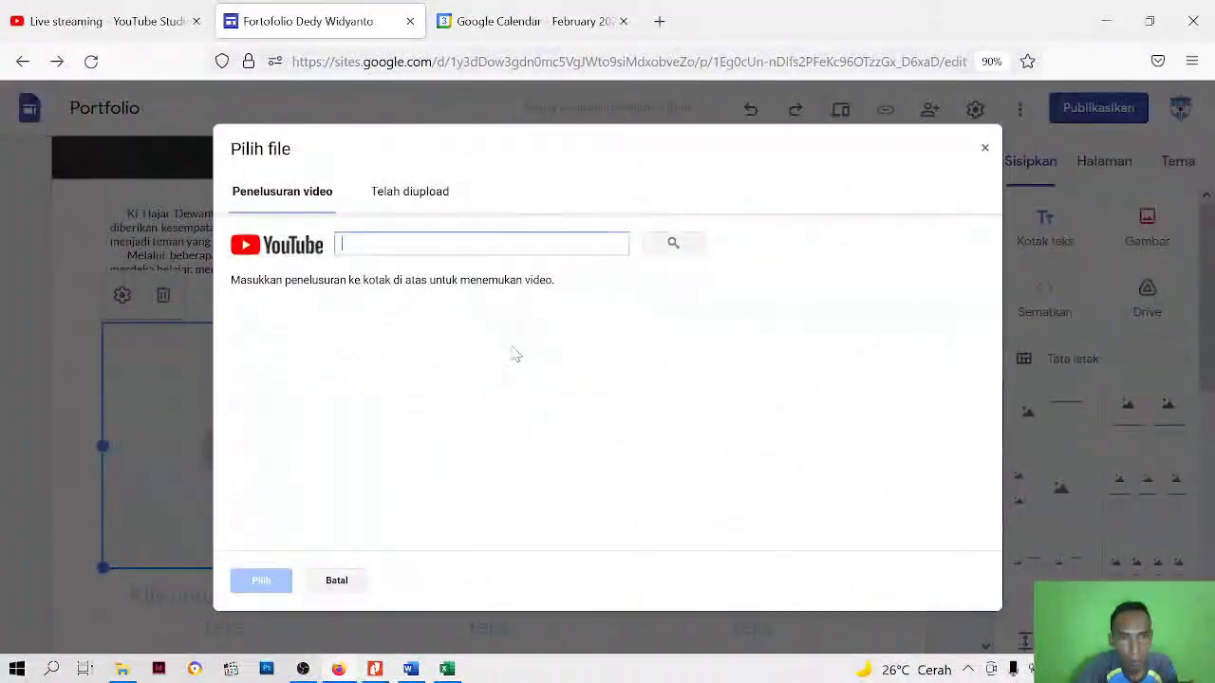
click(410, 204)
scroll(482, 457, down, 5)
scroll(482, 457, down, 5)
scroll(481, 457, down, 10)
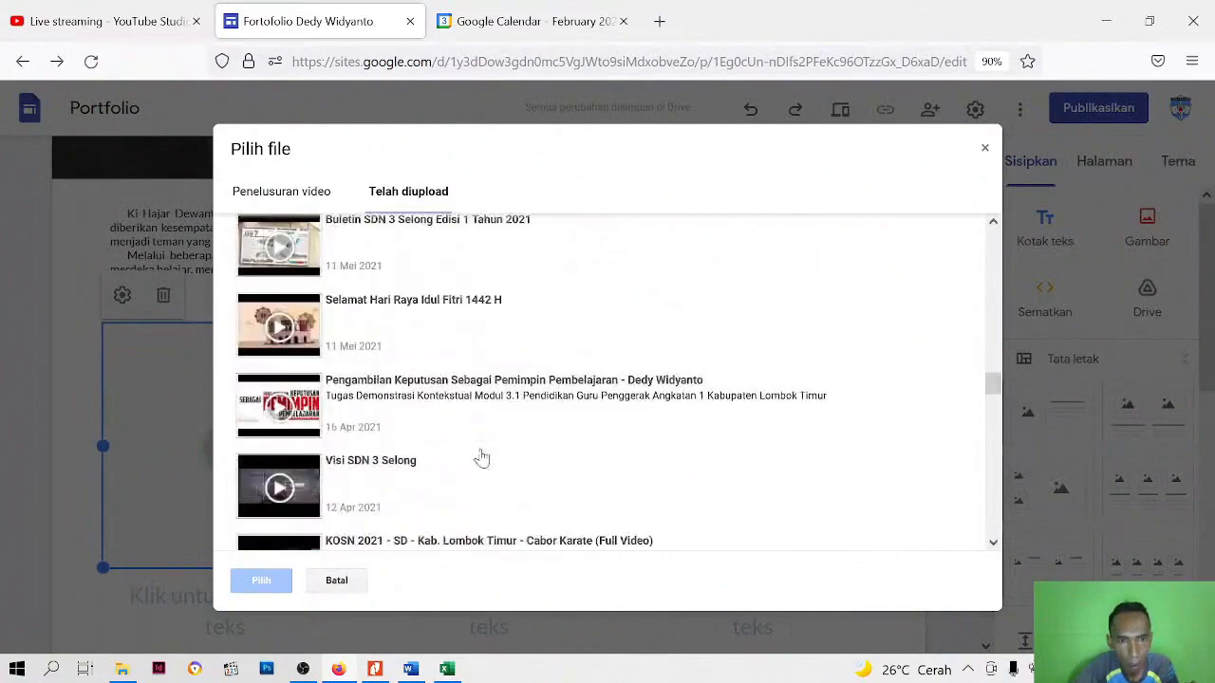
scroll(481, 458, up, 2)
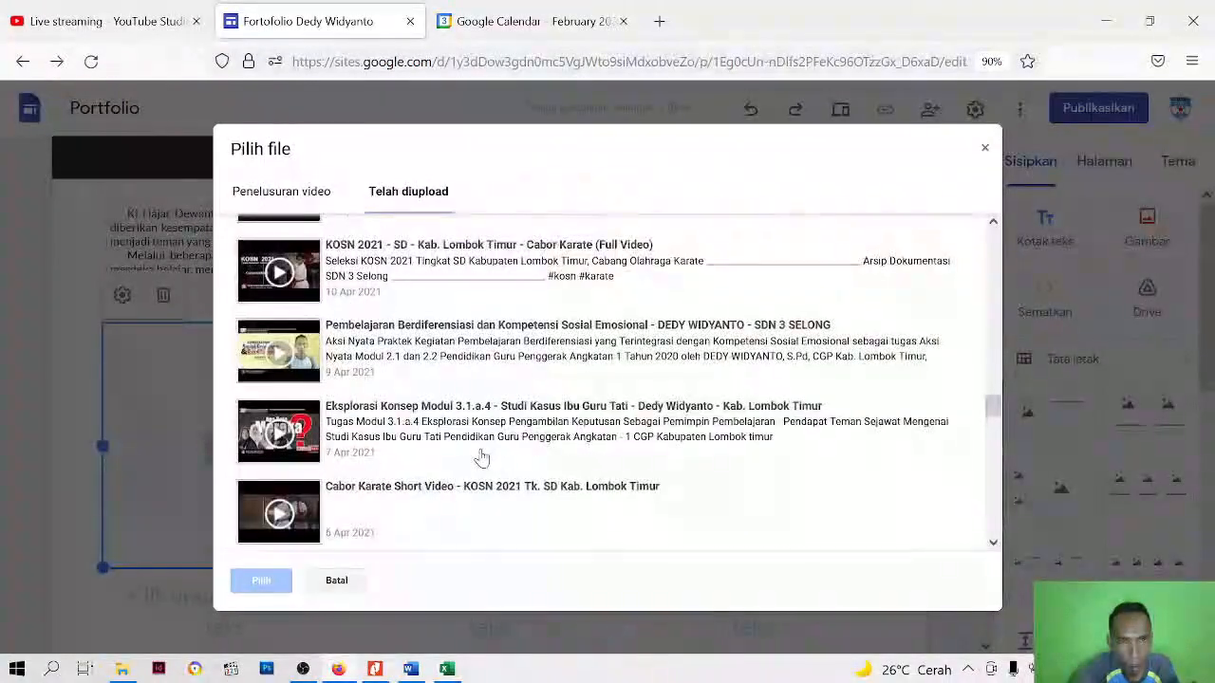
scroll(467, 339, down, 10)
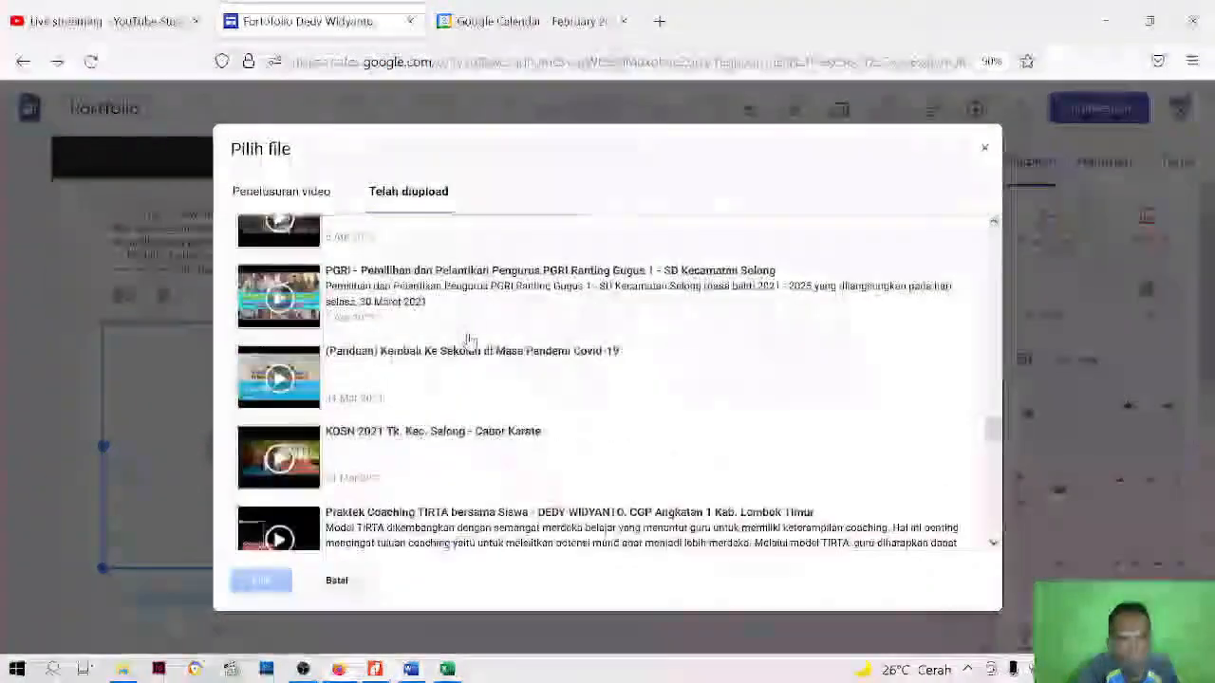
scroll(468, 341, down, 4)
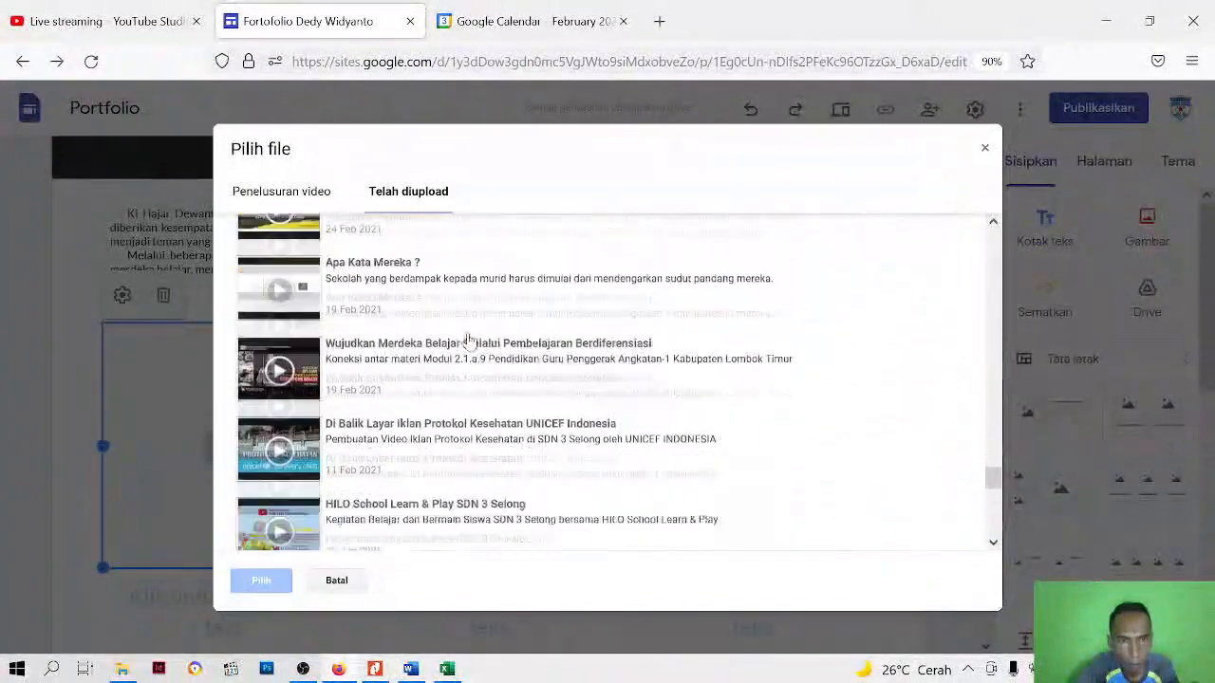
scroll(400, 389, down, 5)
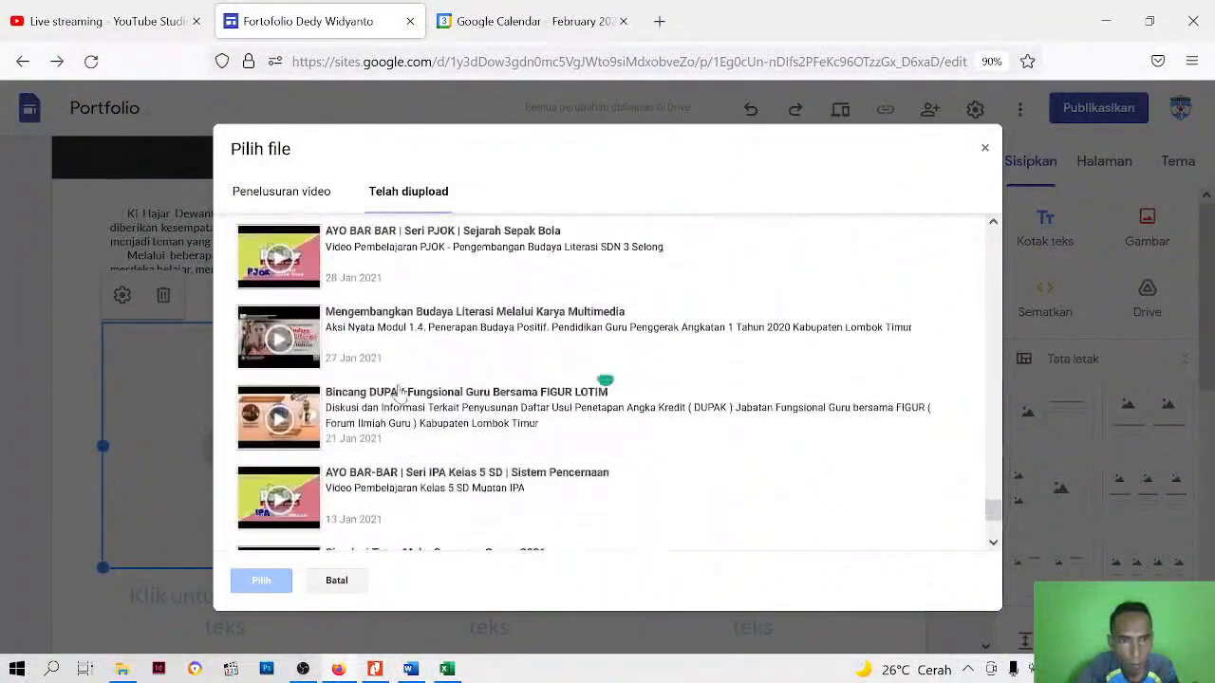
scroll(399, 394, down, 1)
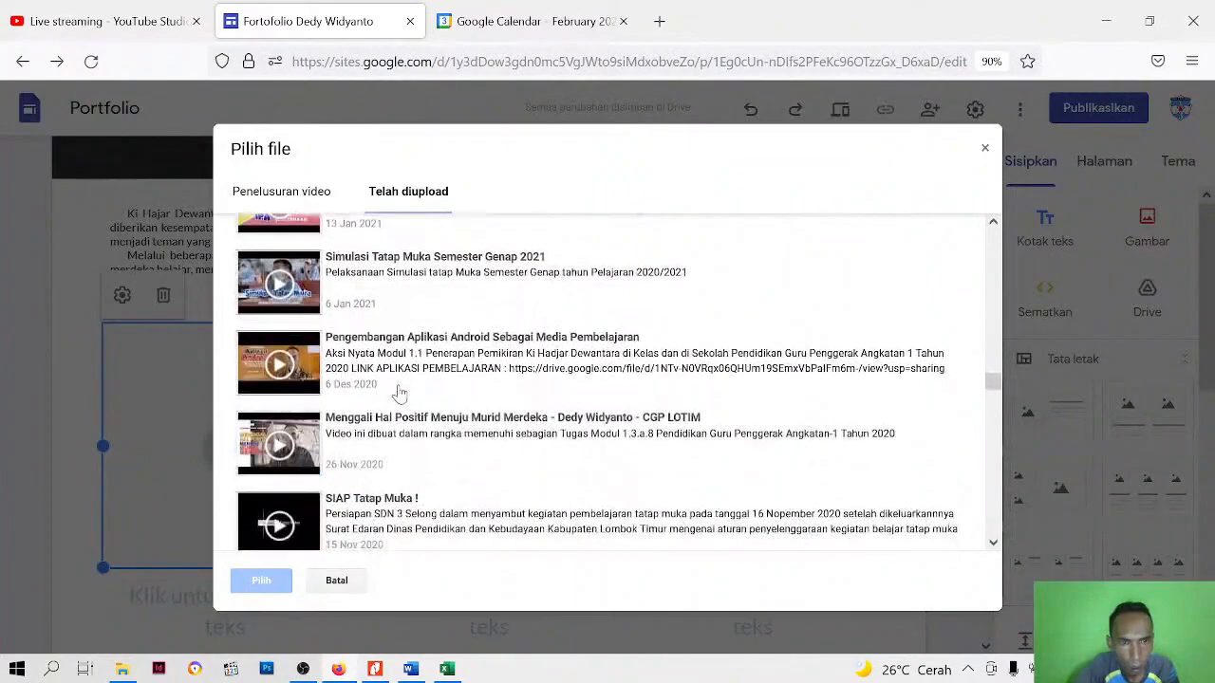
scroll(400, 393, down, 10)
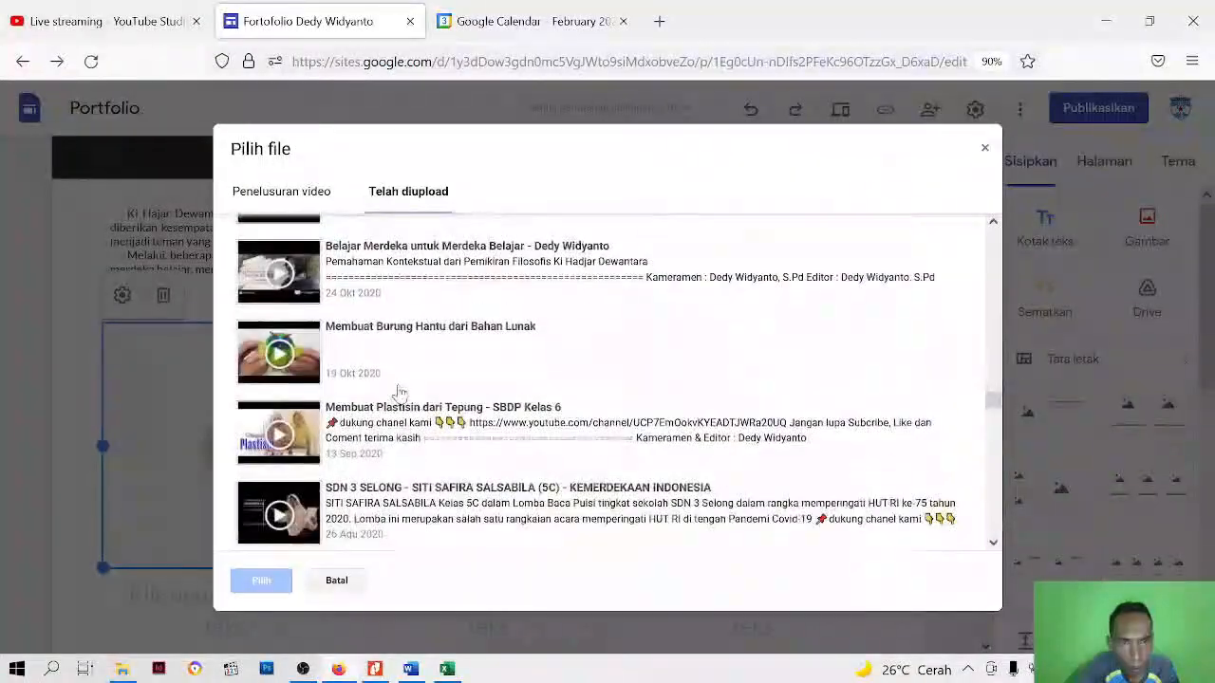
scroll(400, 391, down, 10)
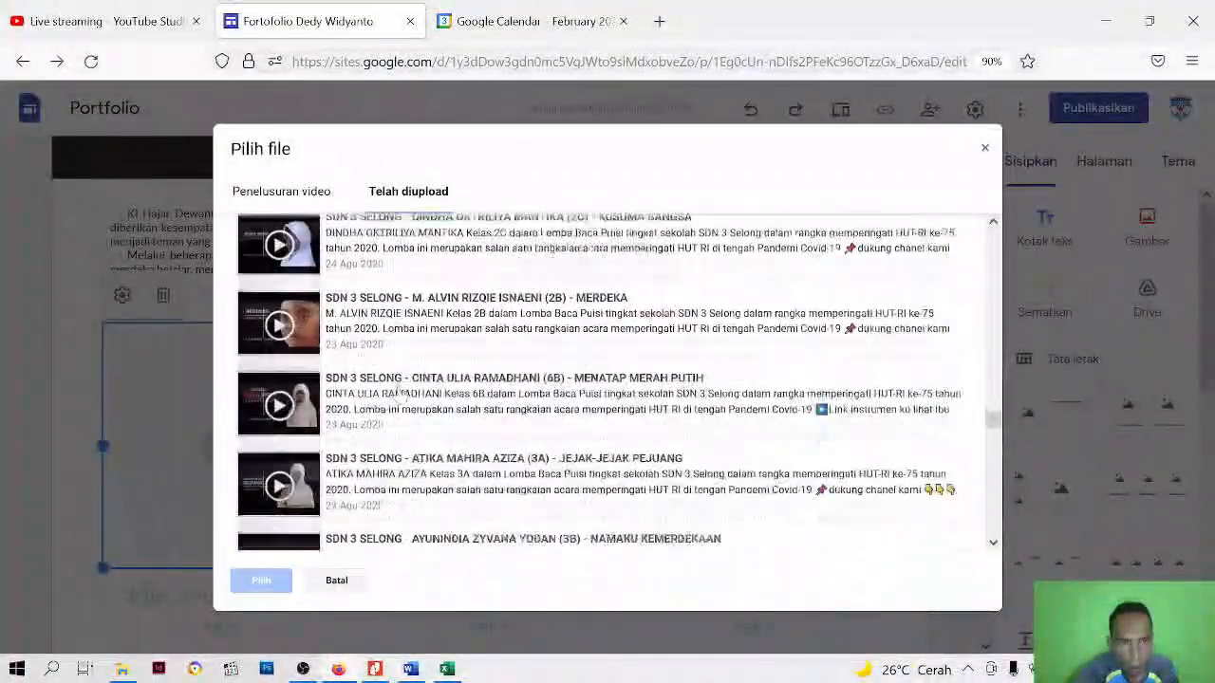
scroll(400, 394, down, 10)
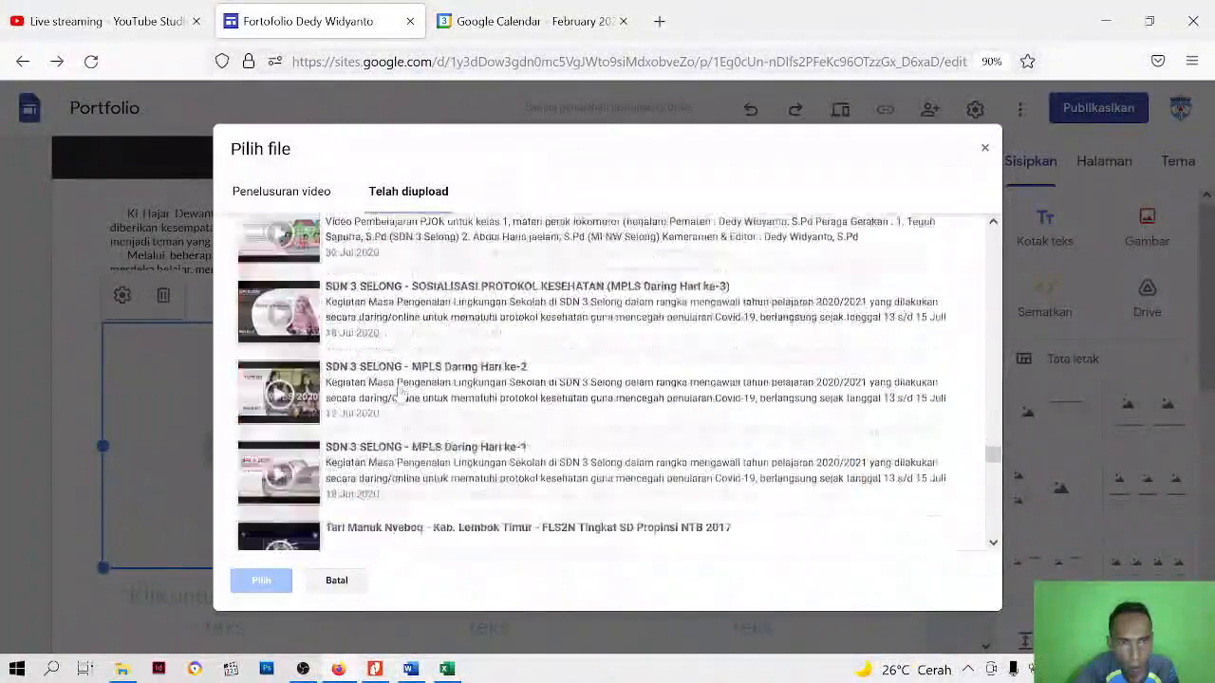
scroll(400, 394, up, 15)
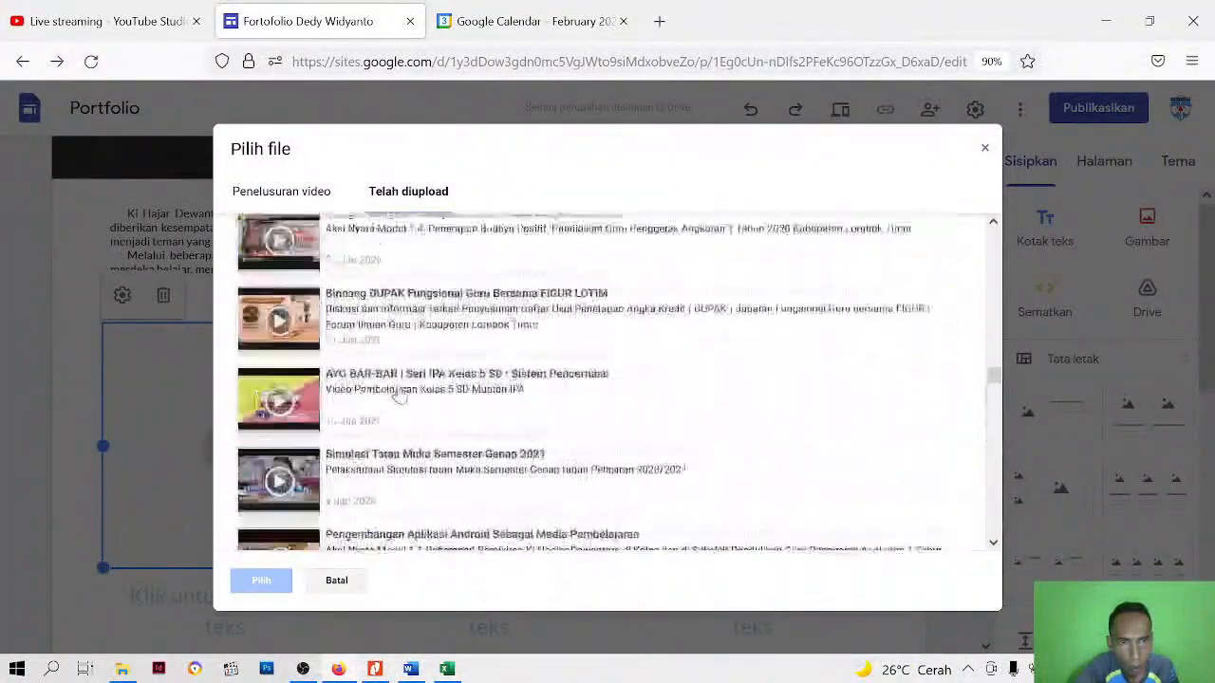
scroll(400, 393, up, 8)
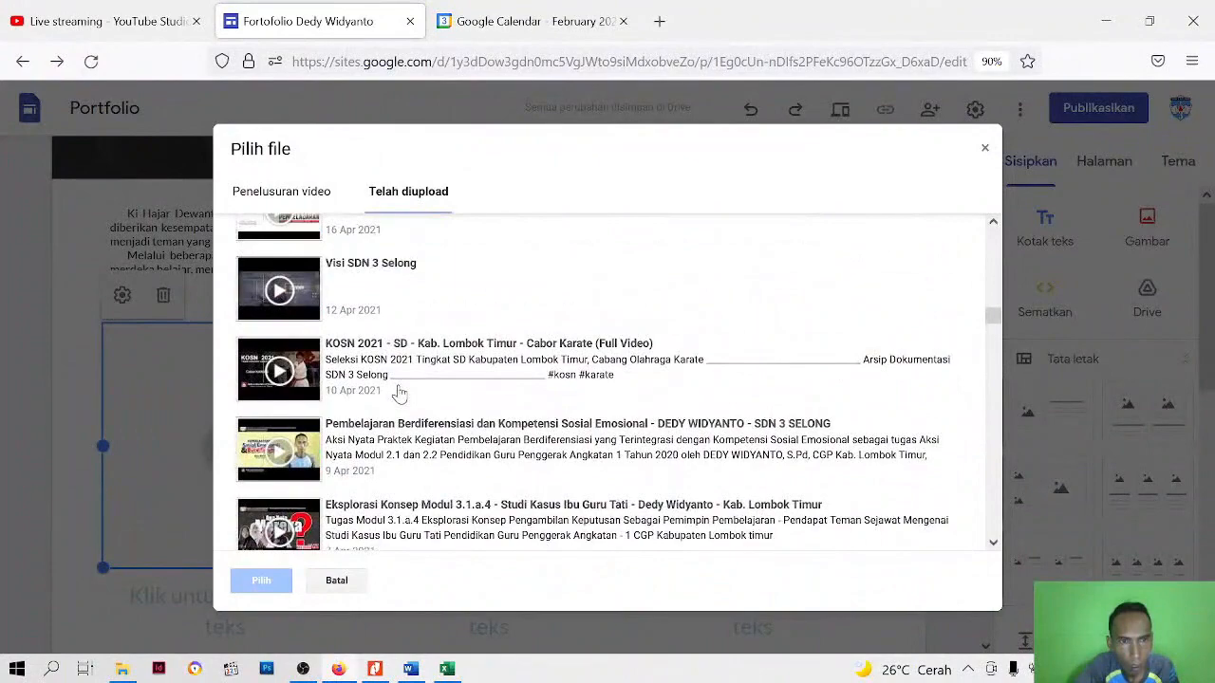
scroll(410, 389, down, 4)
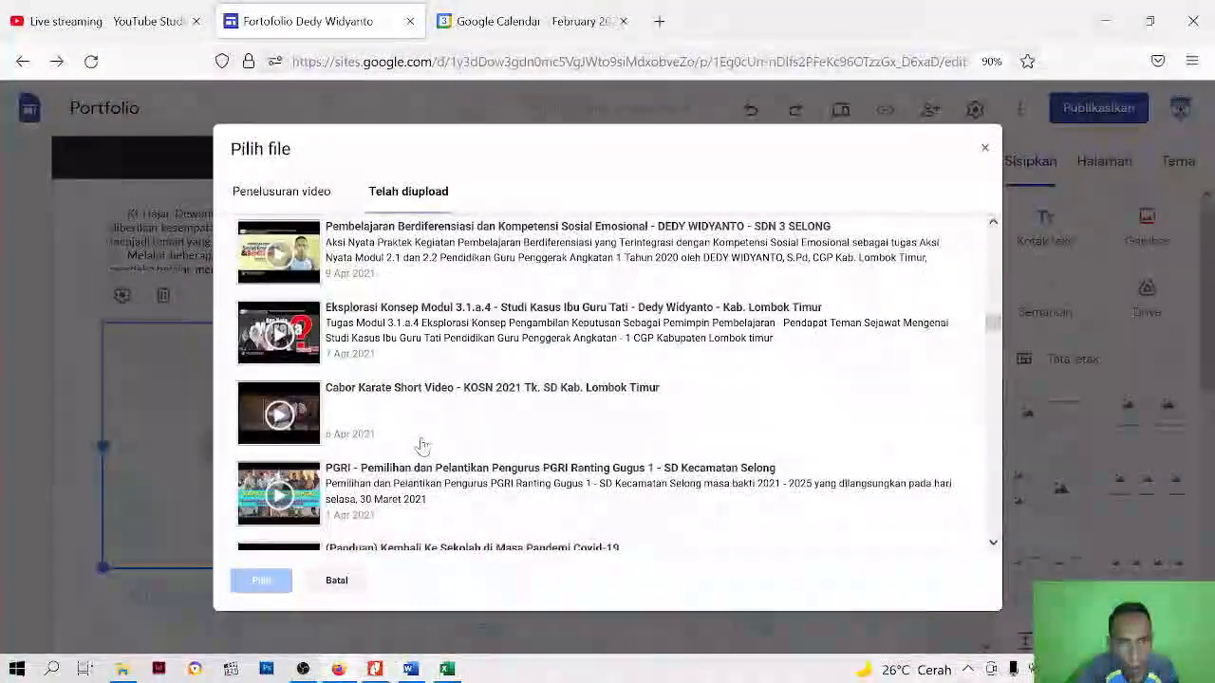
scroll(423, 444, down, 5)
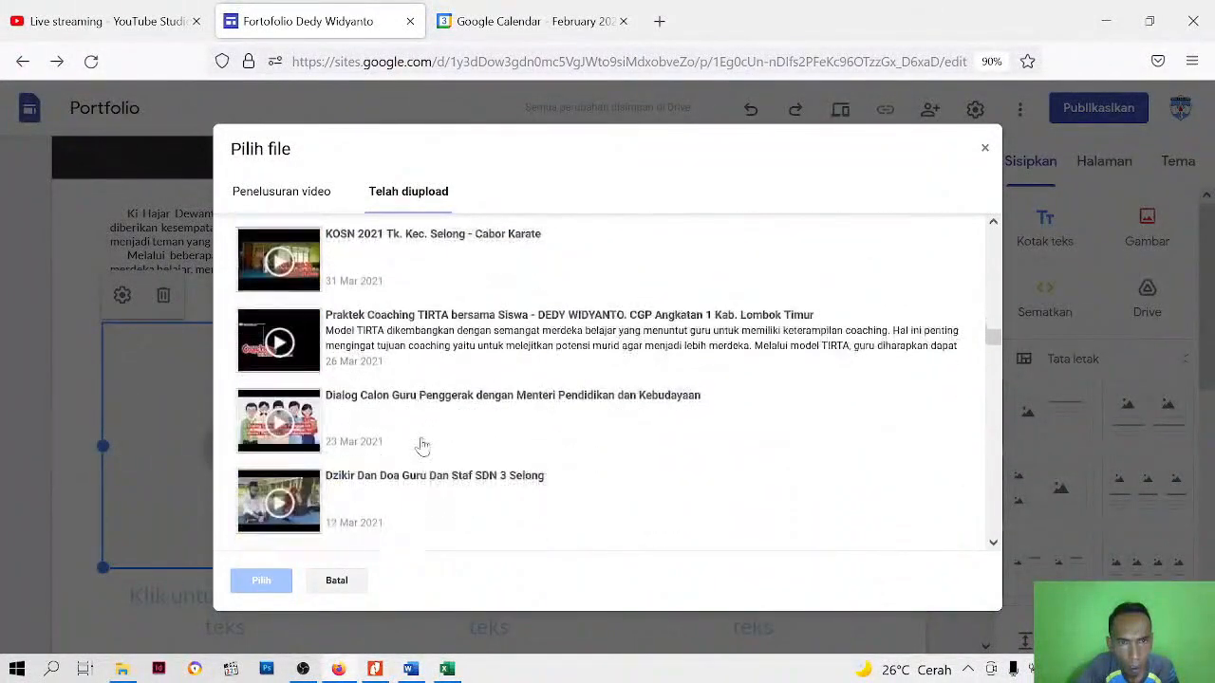
scroll(423, 444, down, 5)
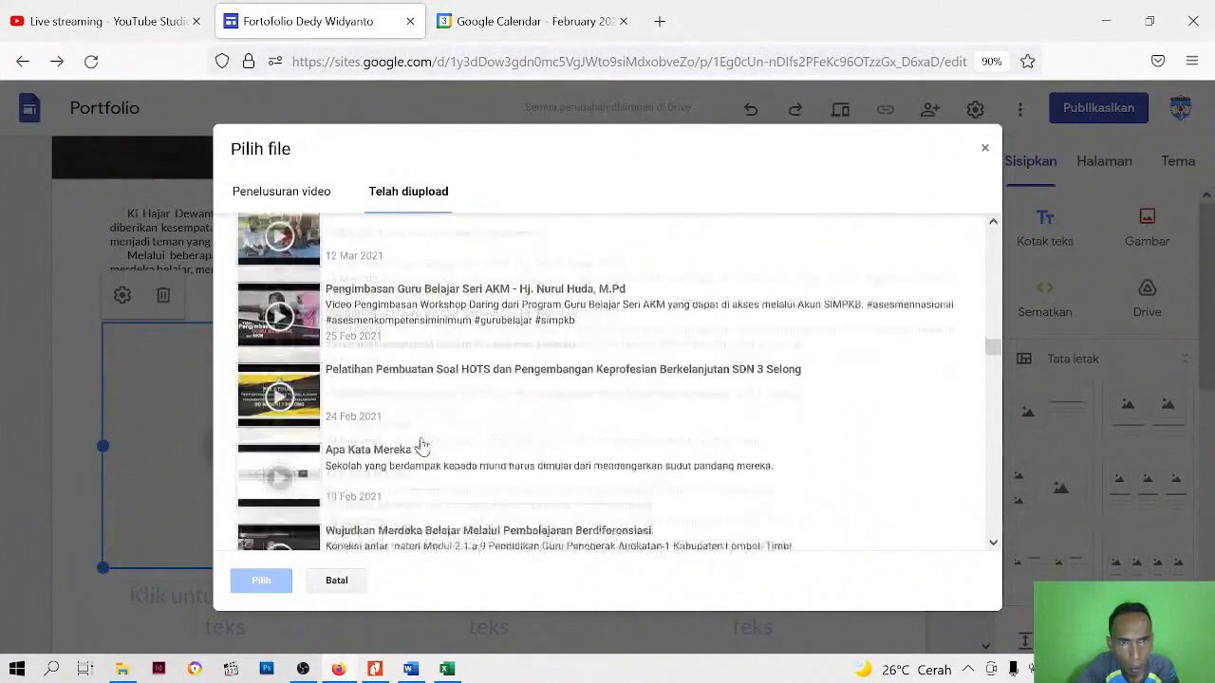
scroll(423, 444, down, 5)
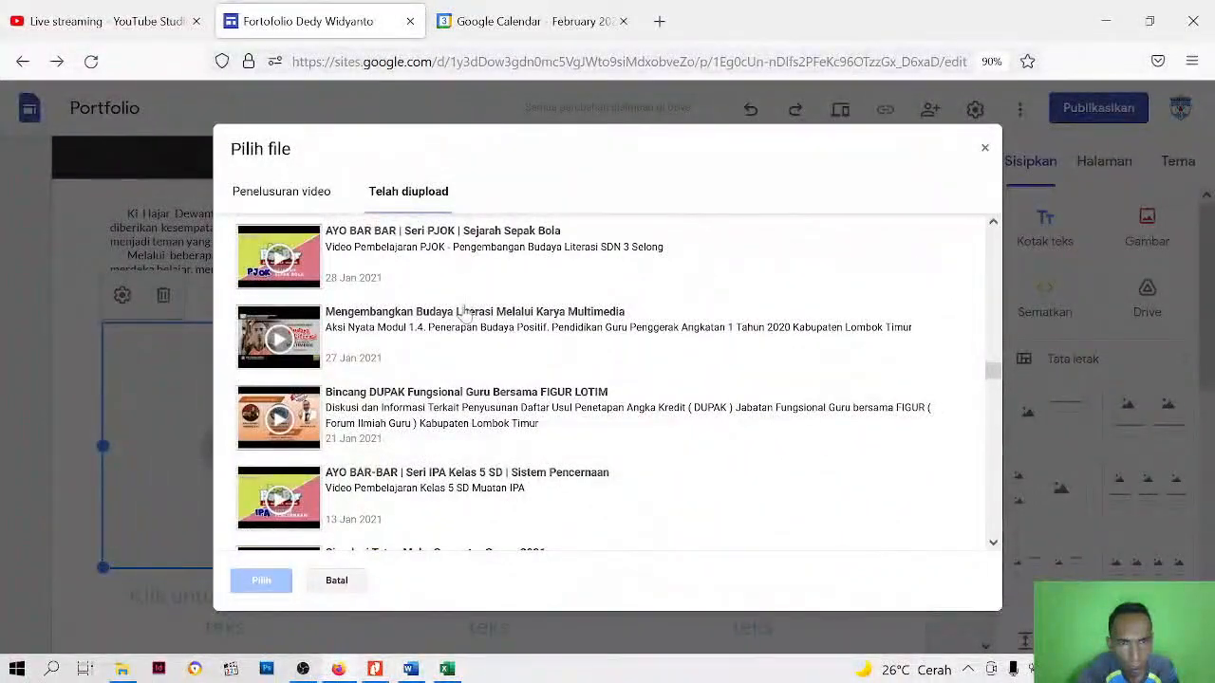
scroll(438, 370, down, 2)
scroll(432, 376, down, 1)
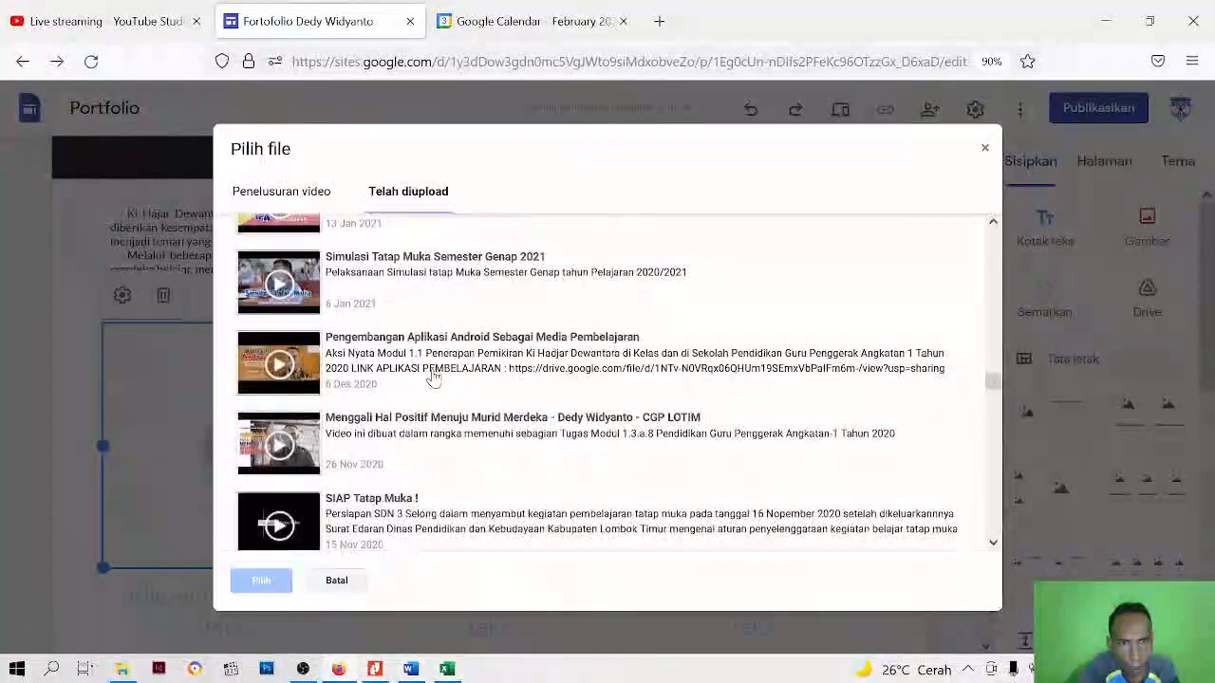
click(433, 353)
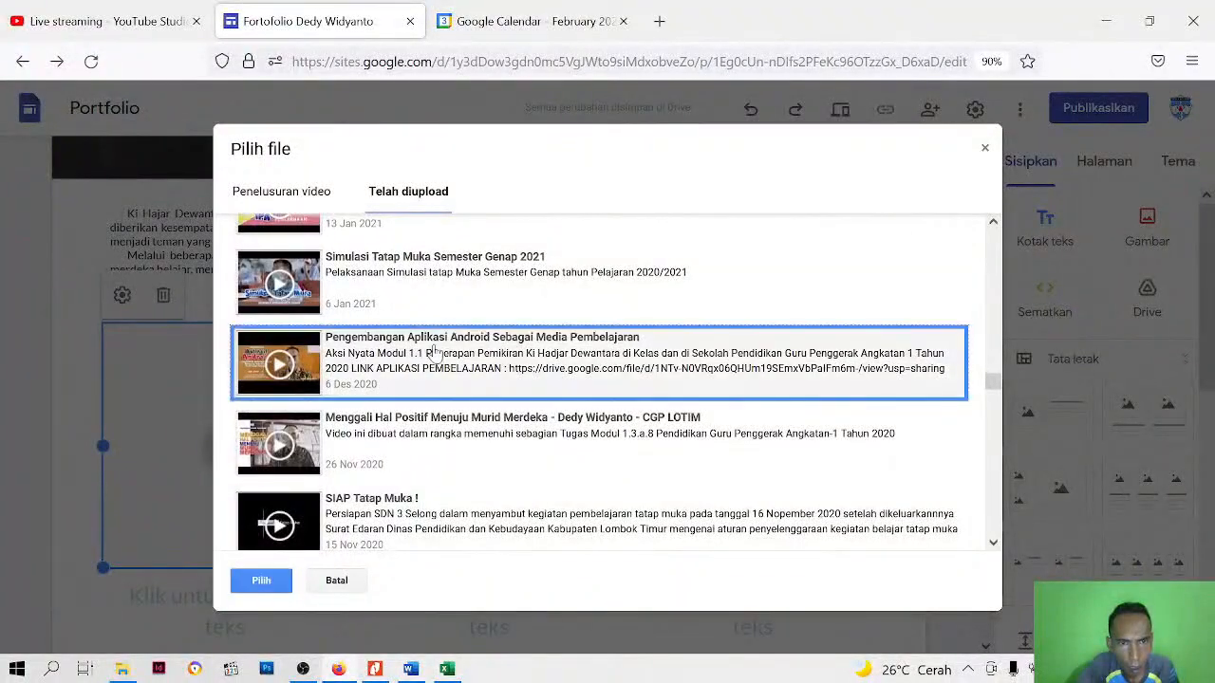
click(262, 580)
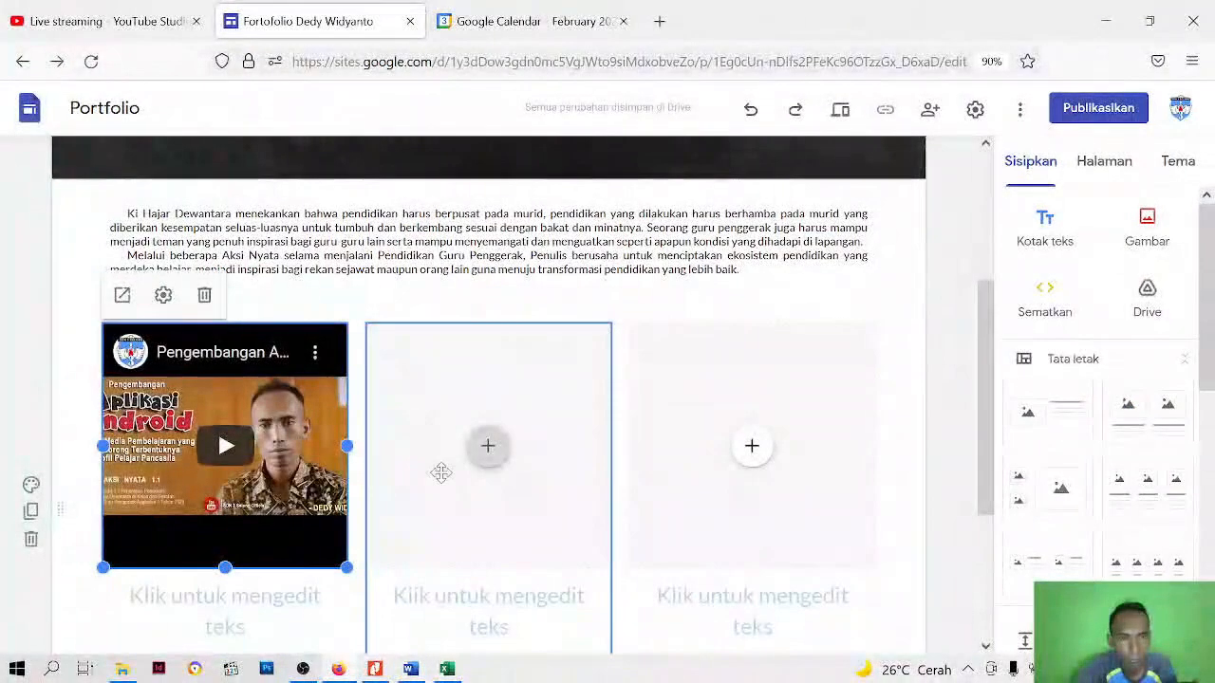
Fill the second column's image placeholder with the uploaded YouTube video "Buletin SDN 3 Selong Edisi 1 Tahun 2021"
click(488, 448)
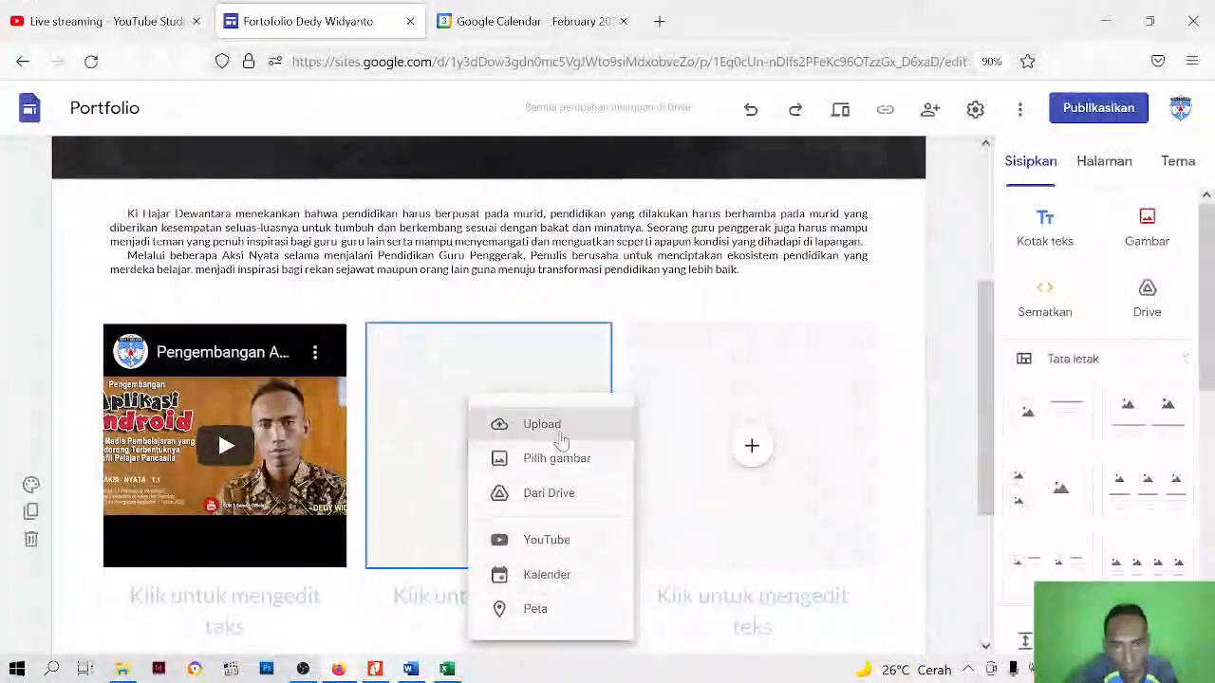
click(543, 545)
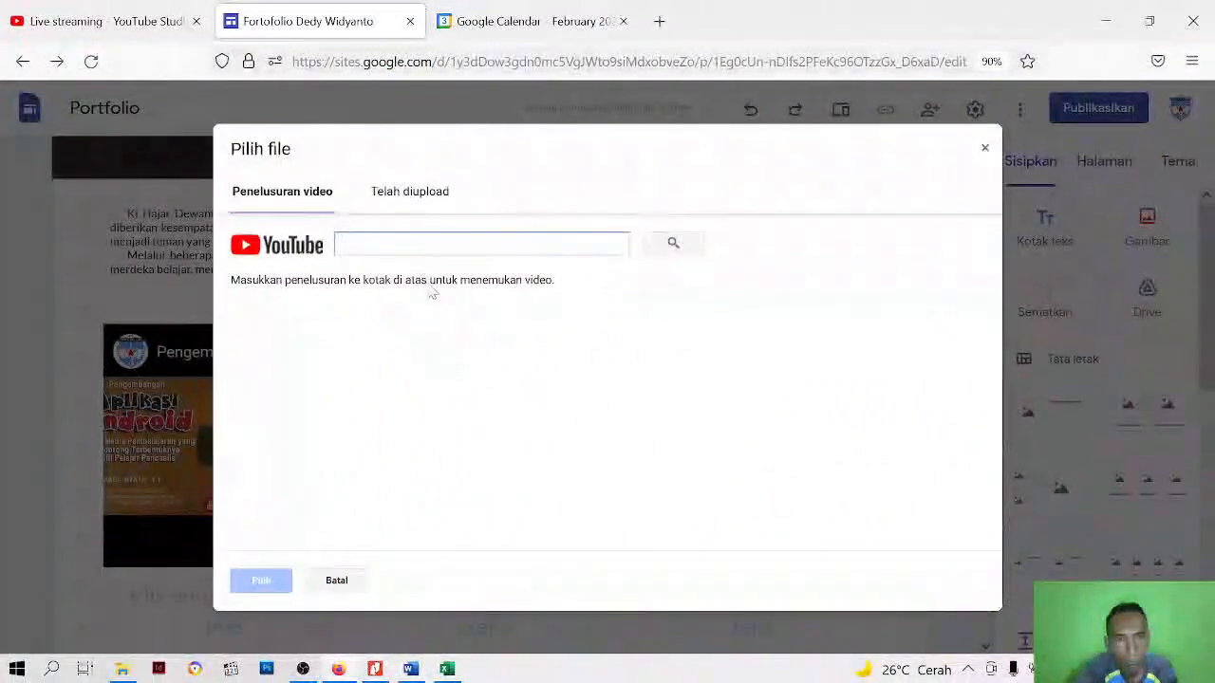
click(415, 200)
scroll(442, 428, down, 10)
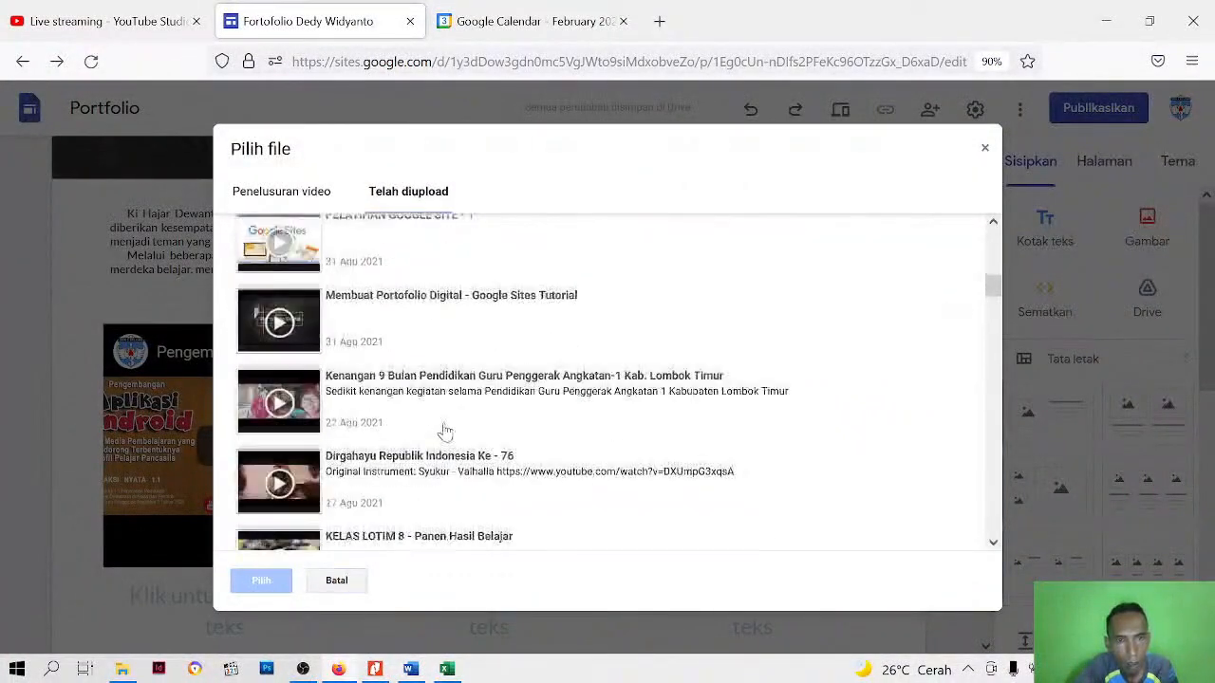
scroll(445, 432, down, 5)
scroll(445, 429, down, 15)
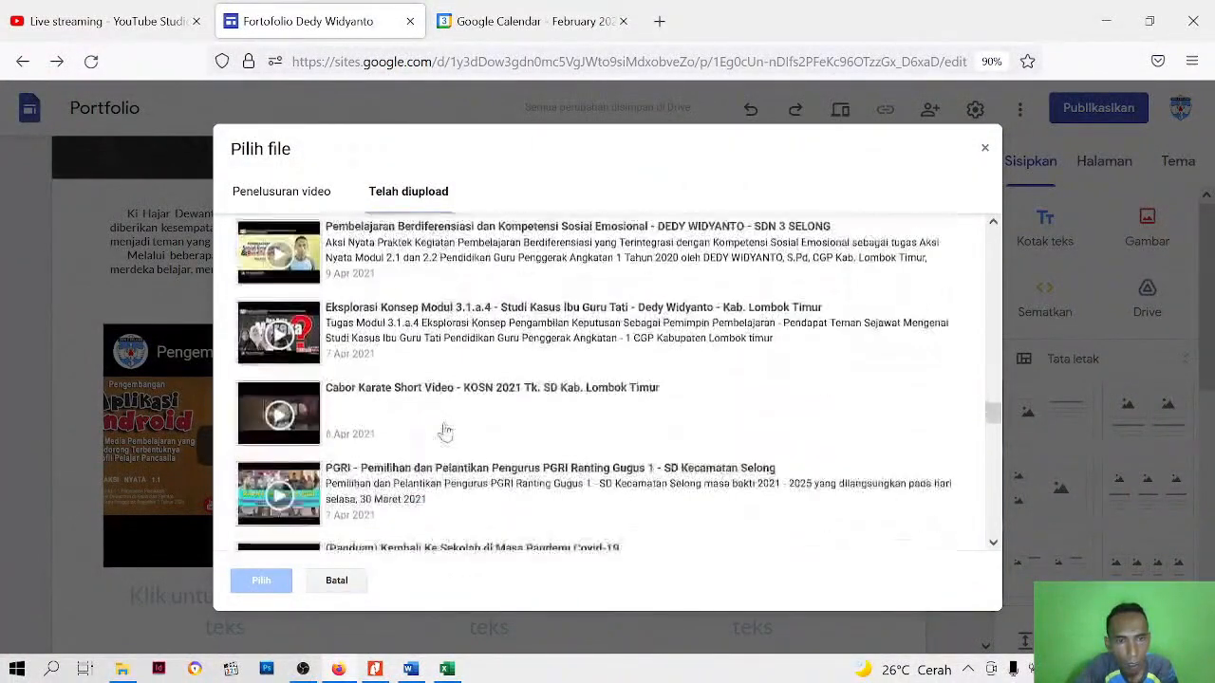
scroll(445, 429, down, 5)
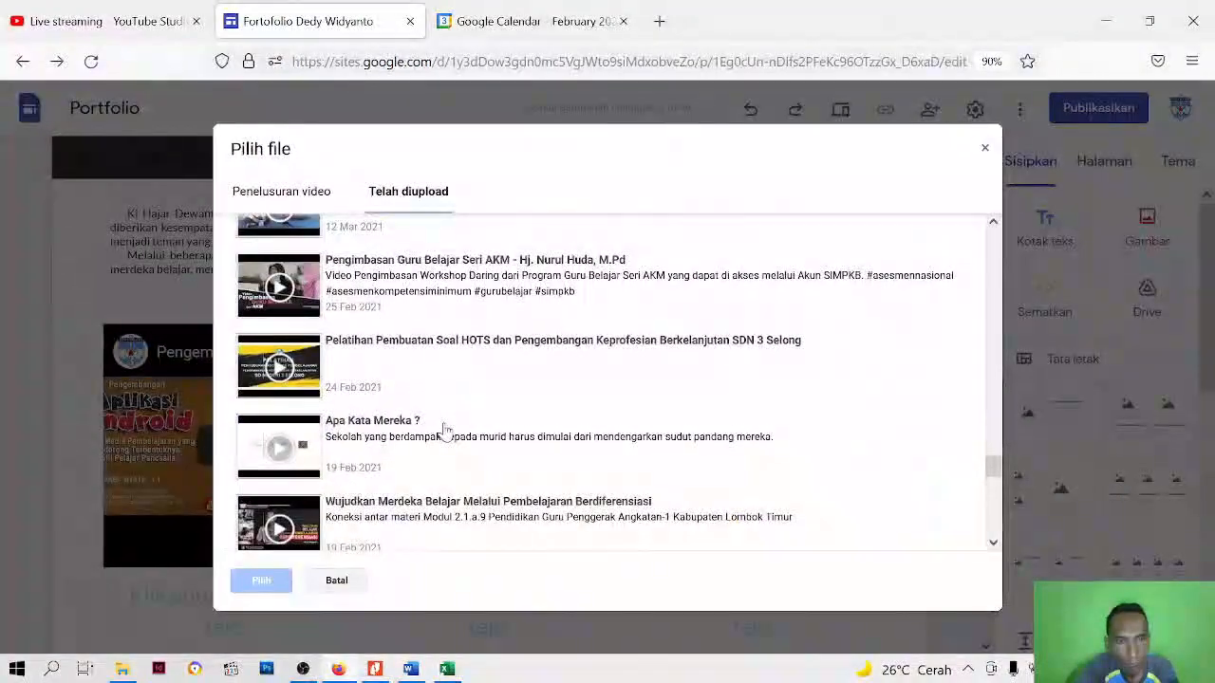
scroll(445, 432, up, 15)
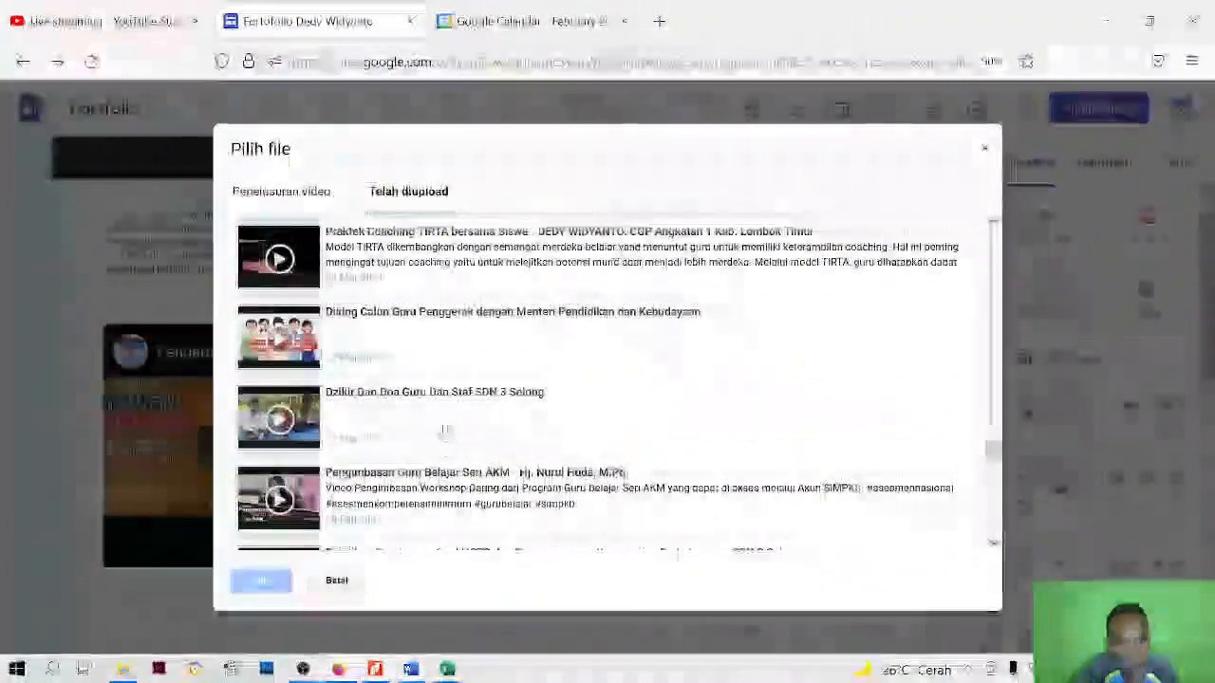
scroll(445, 432, up, 8)
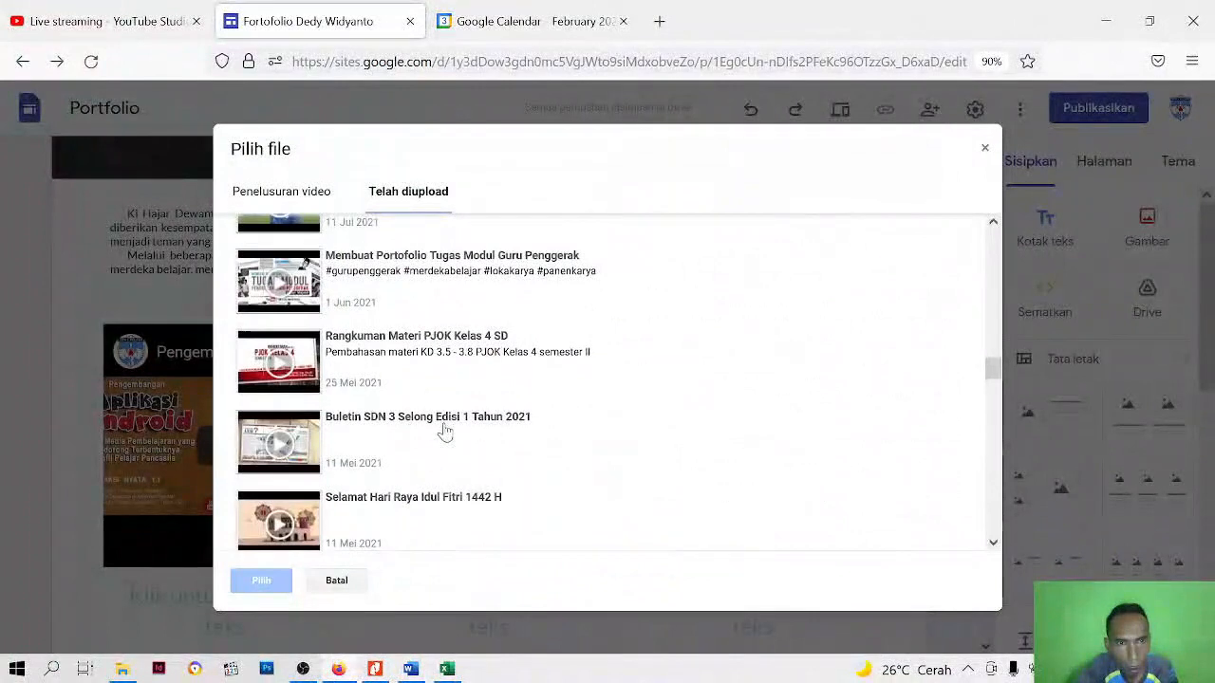
click(416, 430)
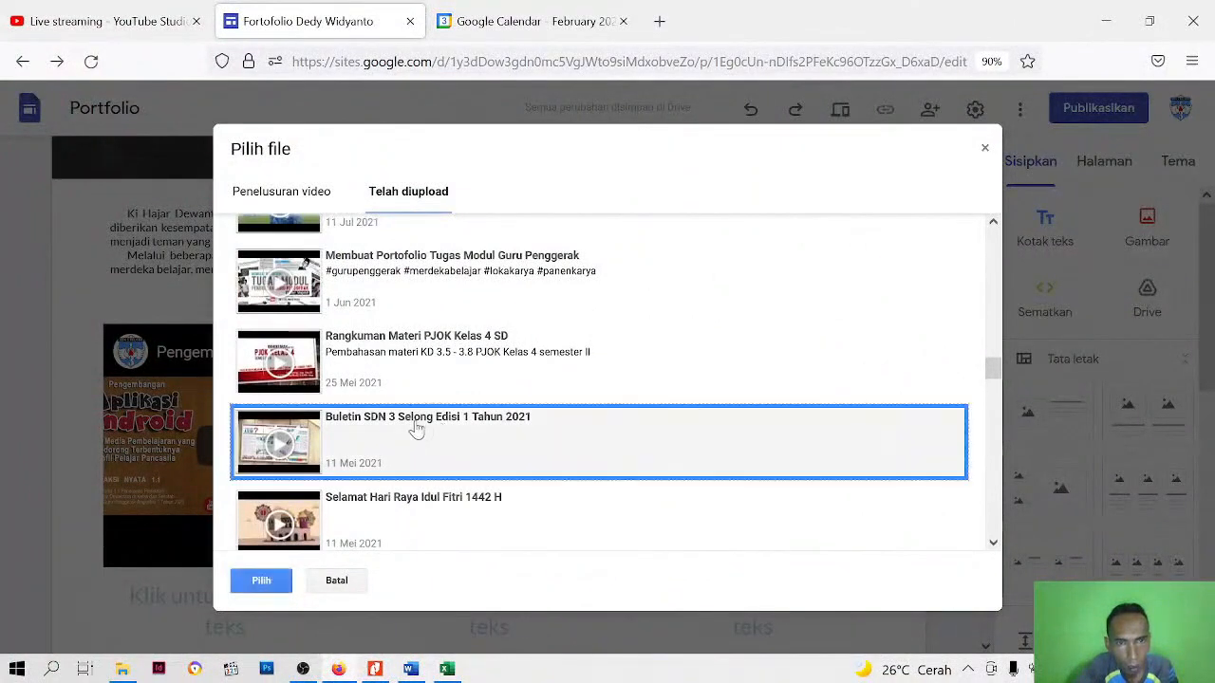
click(262, 583)
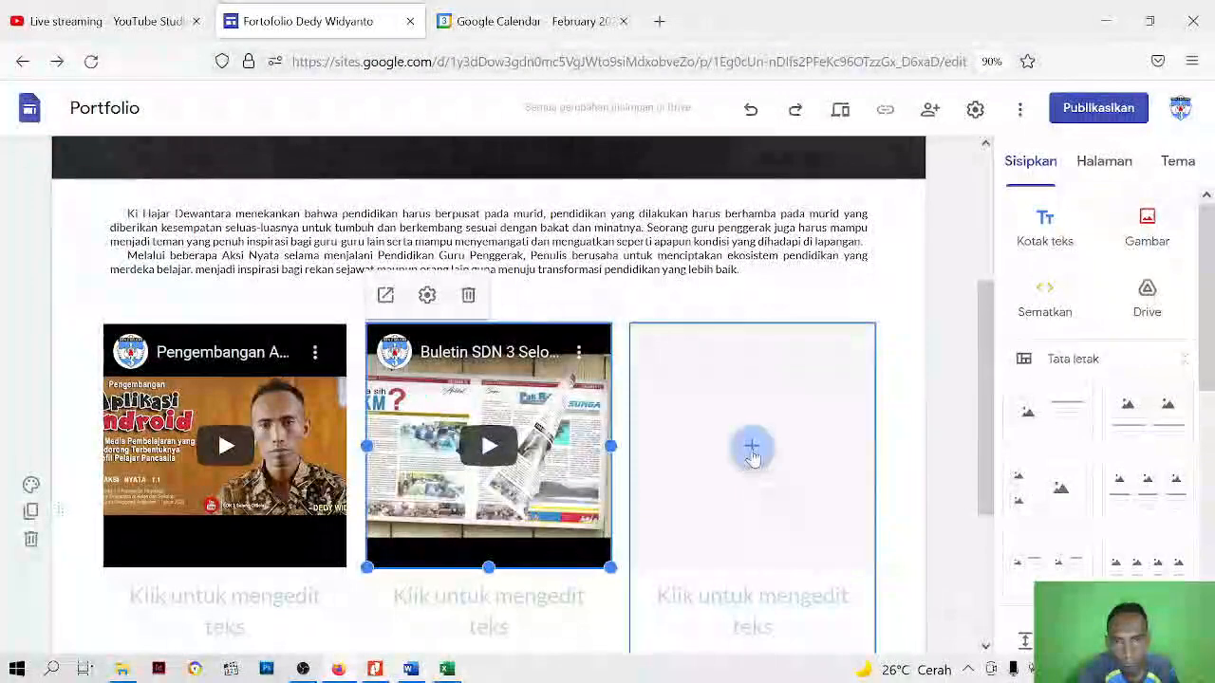
Insert the uploaded YouTube video "Mengembangkan Budaya Literasi Melalui Karya Multimedia" into the third column's image placeholder
click(751, 446)
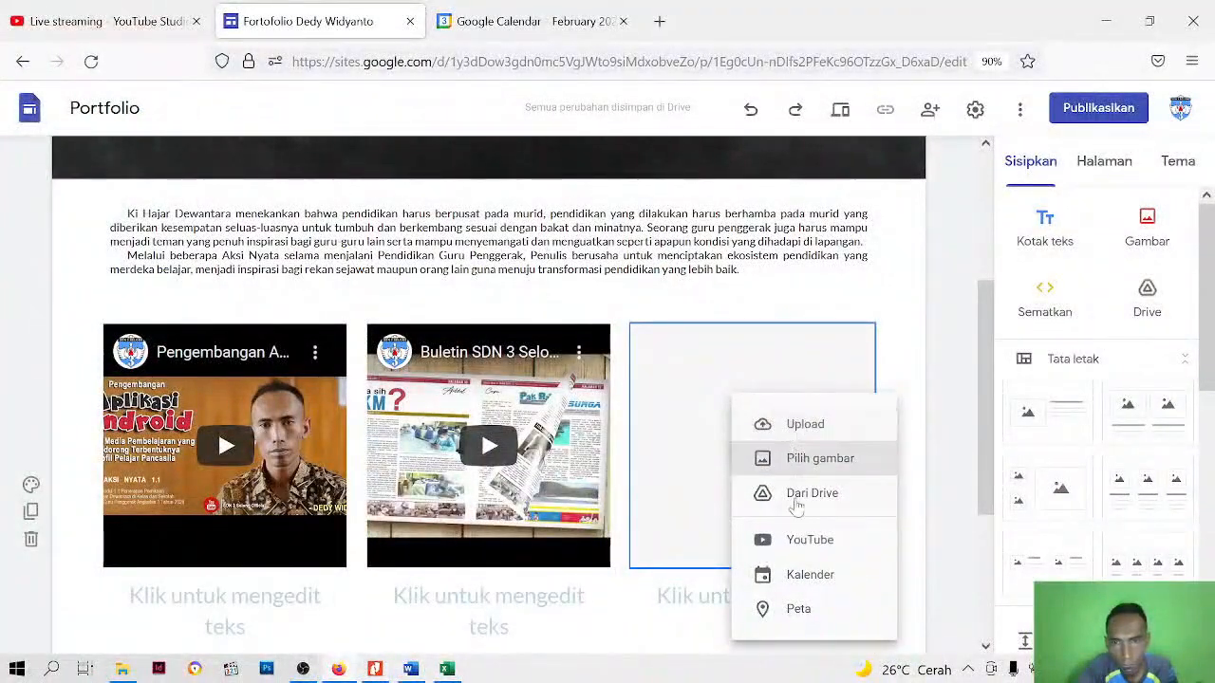
click(808, 539)
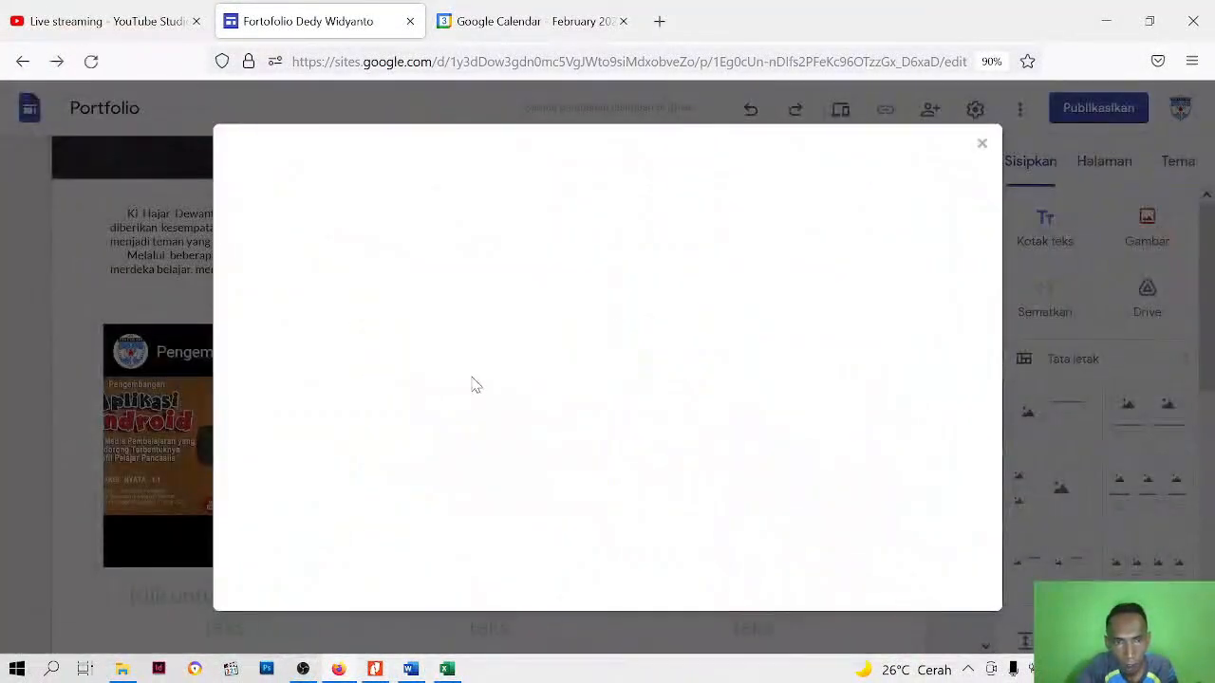
click(426, 200)
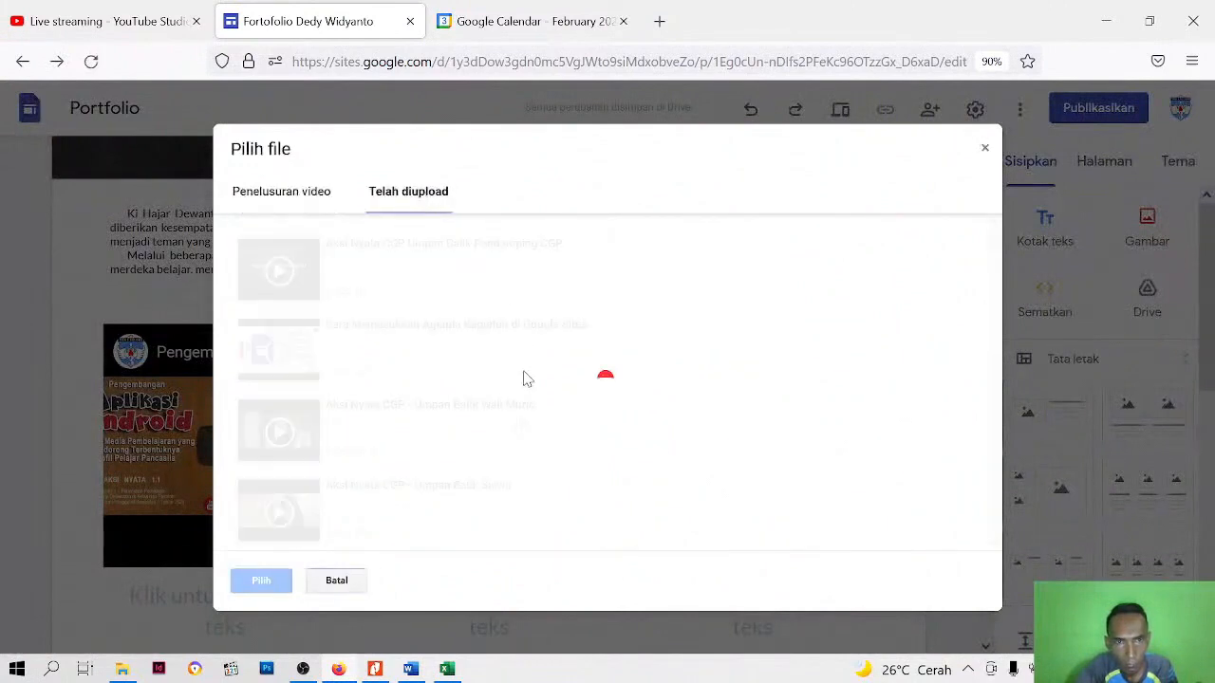
scroll(461, 458, down, 10)
scroll(462, 458, down, 10)
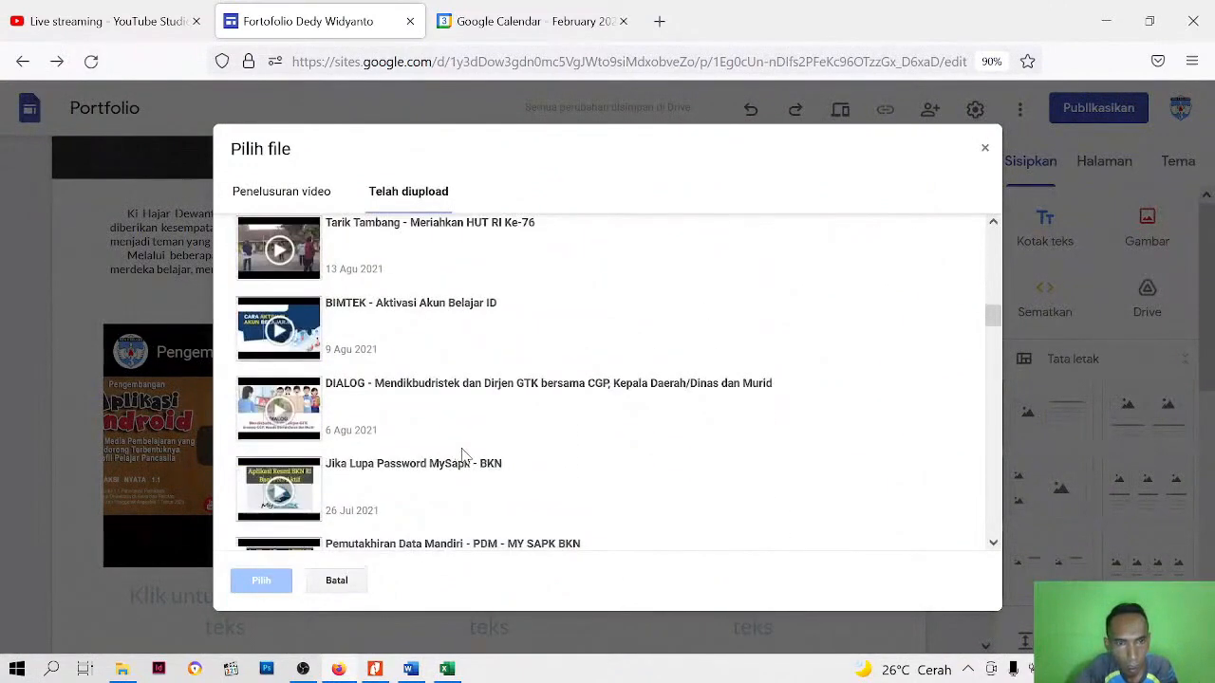
scroll(462, 457, down, 10)
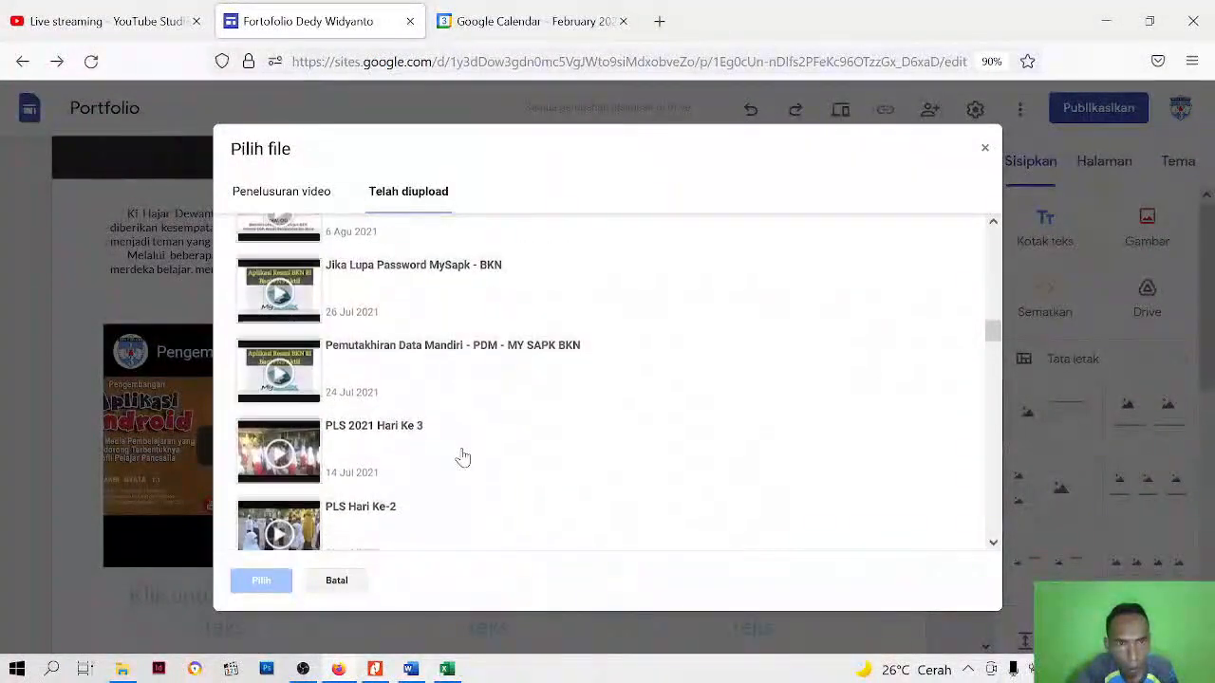
scroll(462, 457, down, 5)
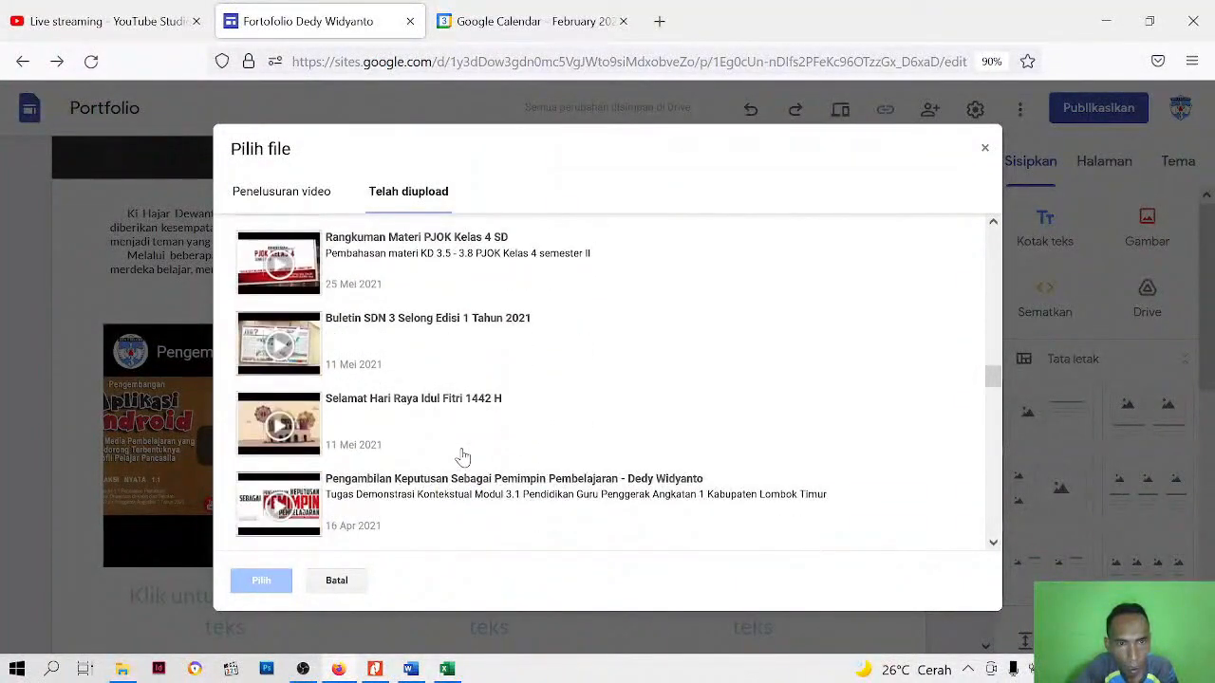
scroll(462, 457, down, 3)
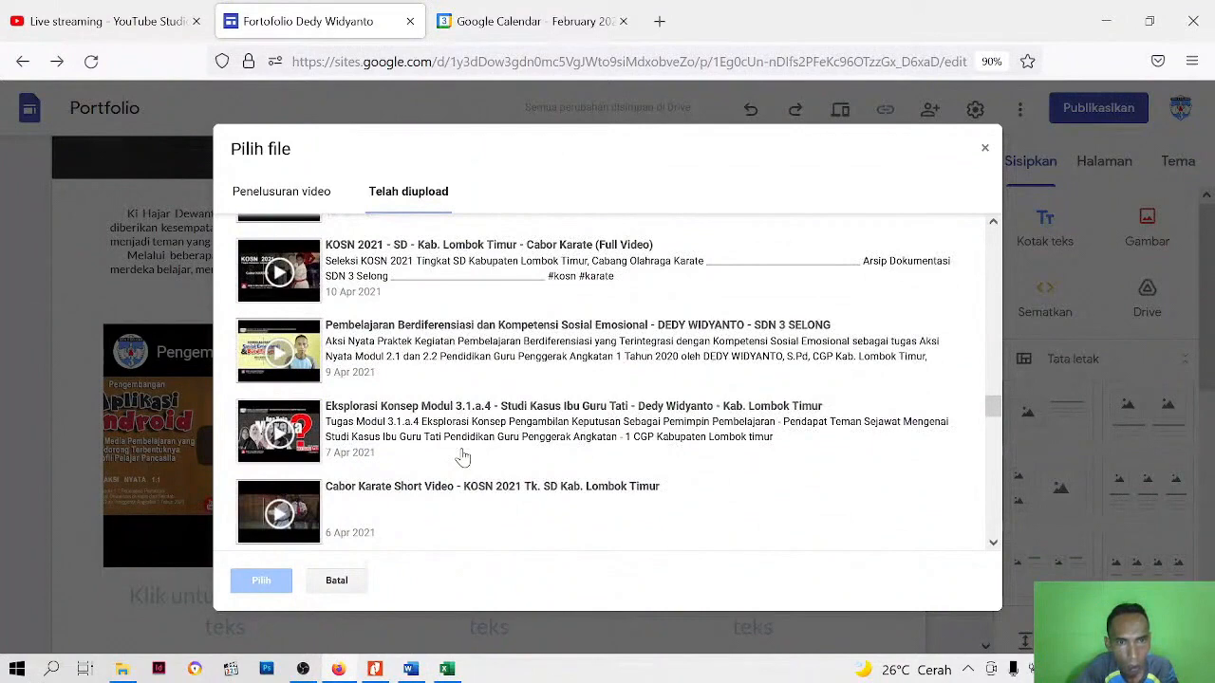
scroll(462, 458, up, 3)
scroll(465, 458, up, 2)
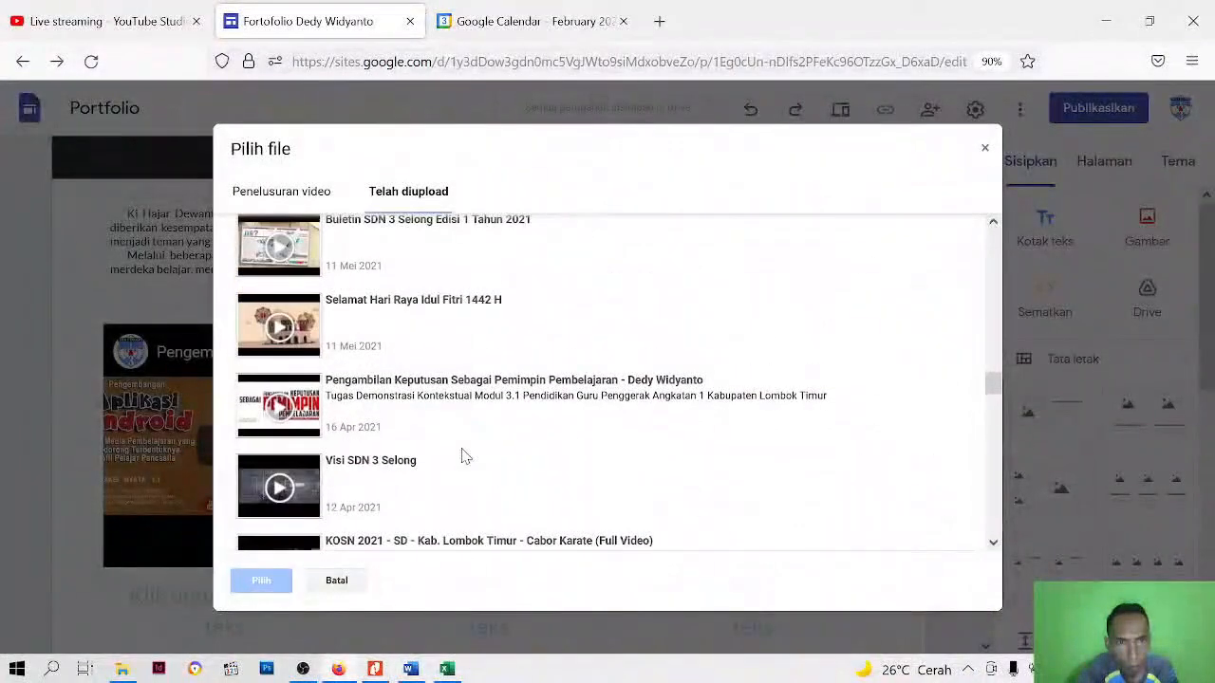
scroll(464, 458, up, 2)
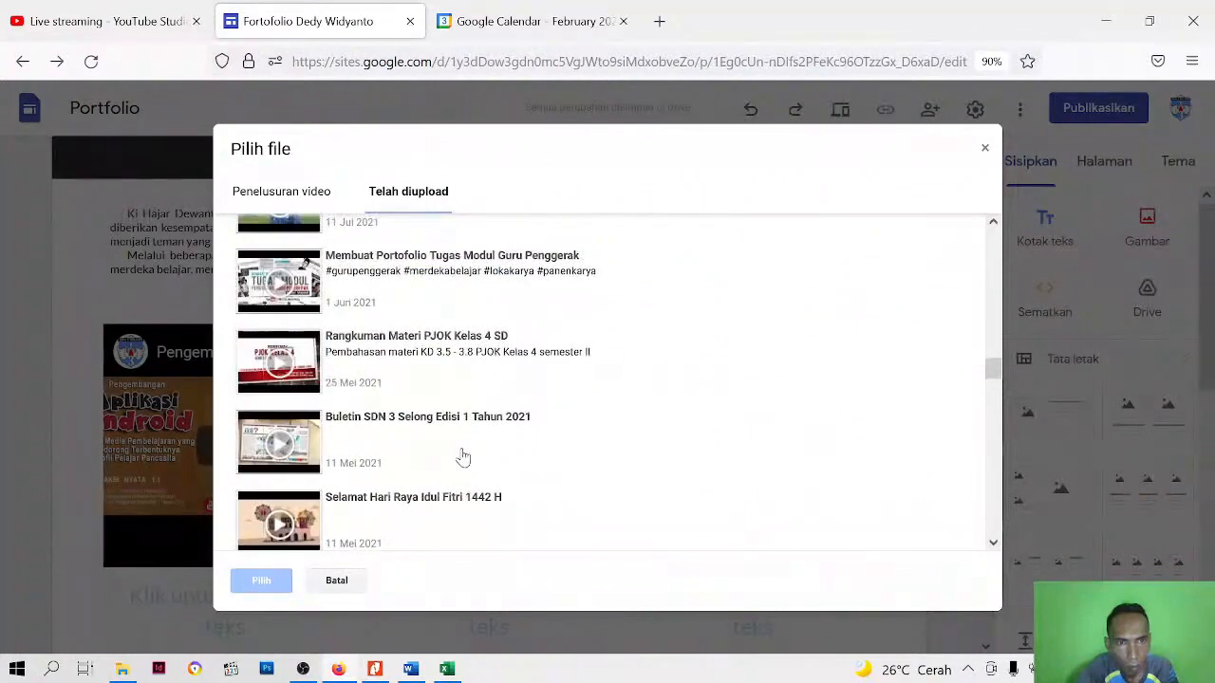
scroll(462, 457, up, 3)
scroll(462, 458, down, 10)
scroll(462, 457, down, 5)
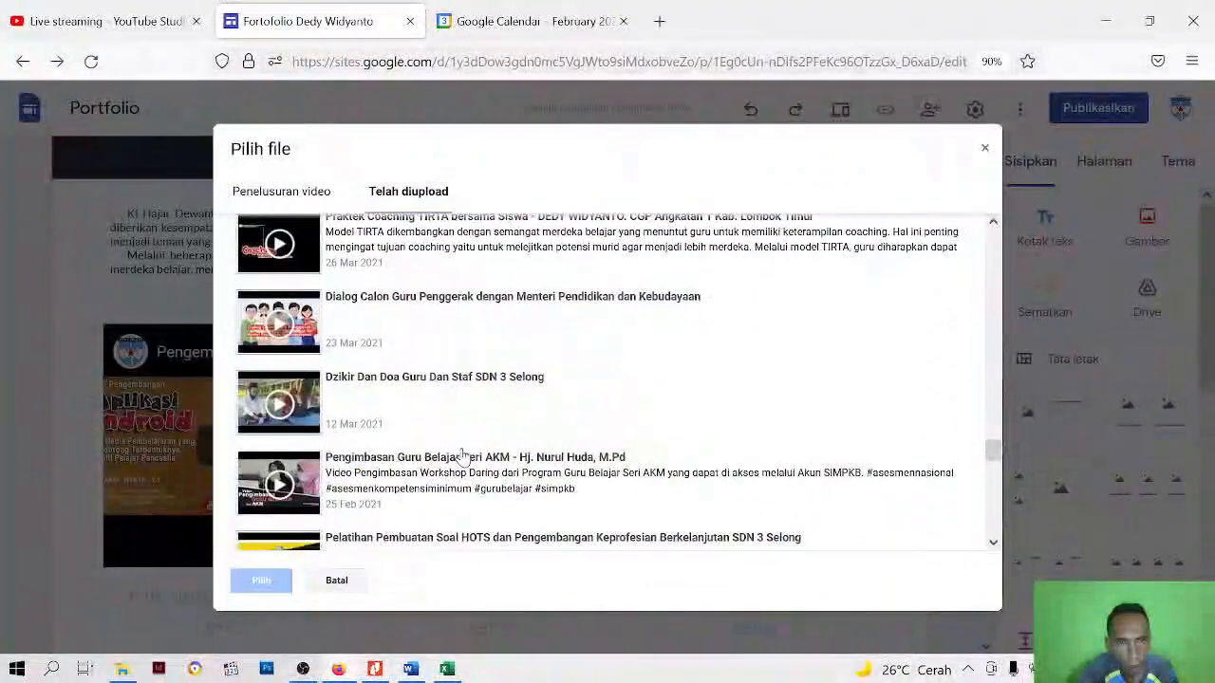
scroll(462, 458, down, 3)
scroll(462, 457, down, 3)
scroll(462, 457, down, 3)
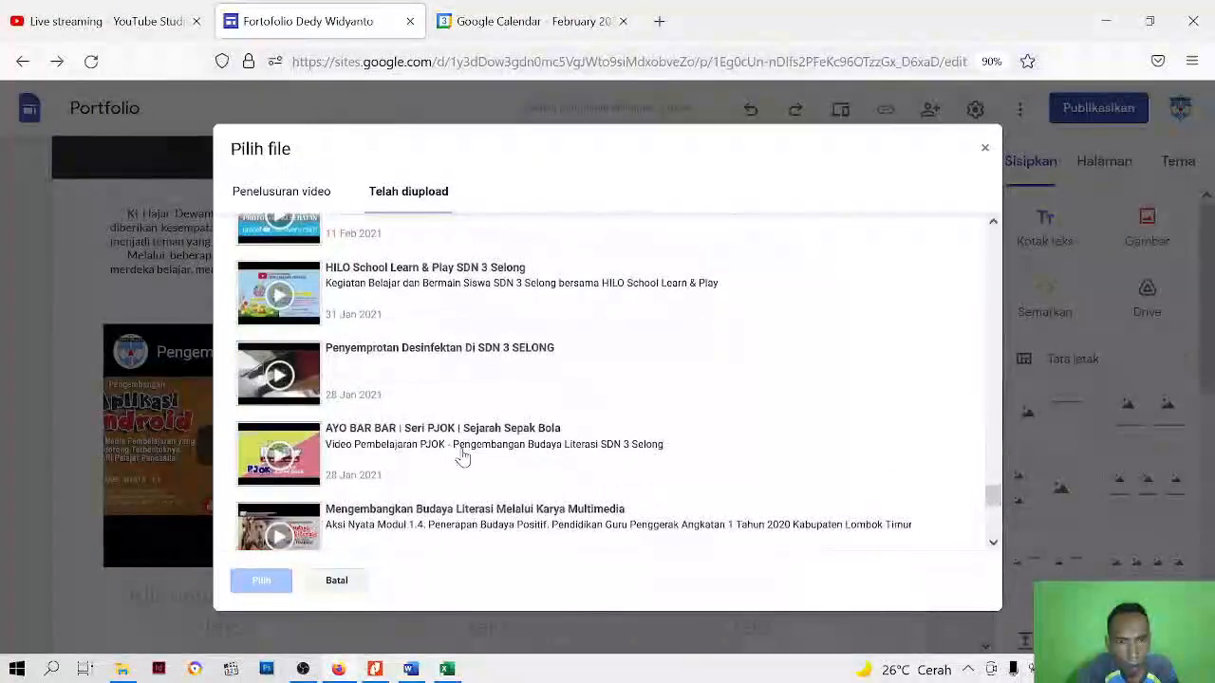
scroll(462, 457, down, 3)
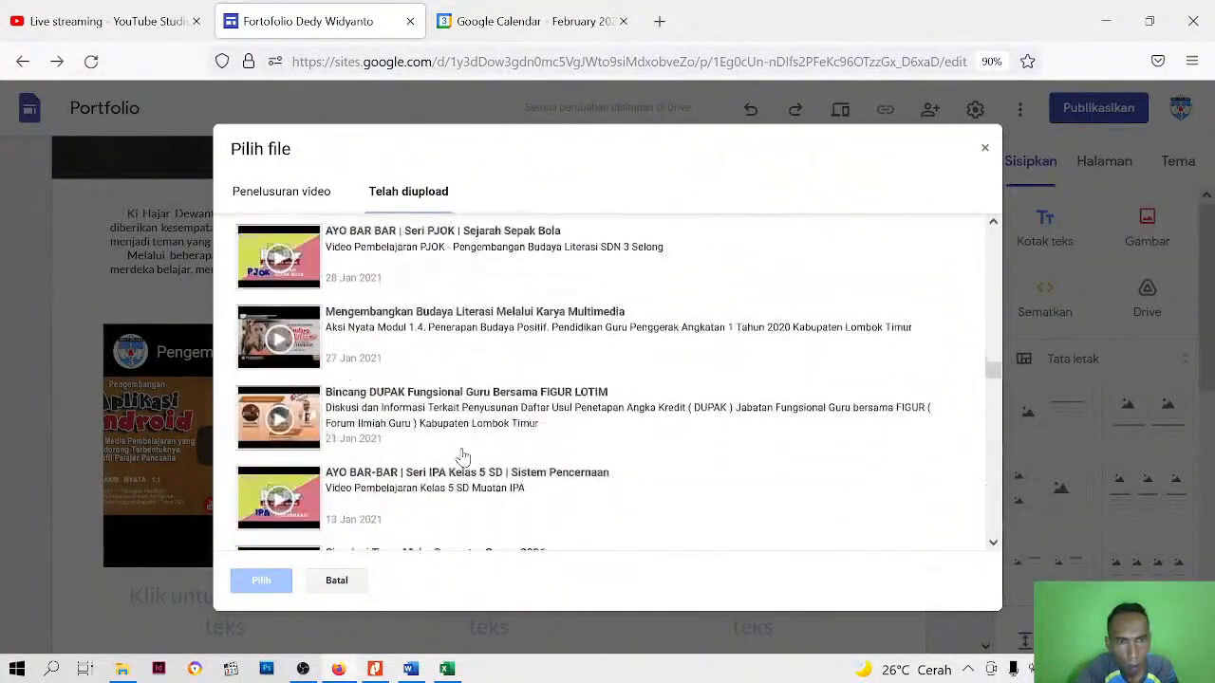
click(492, 324)
click(261, 580)
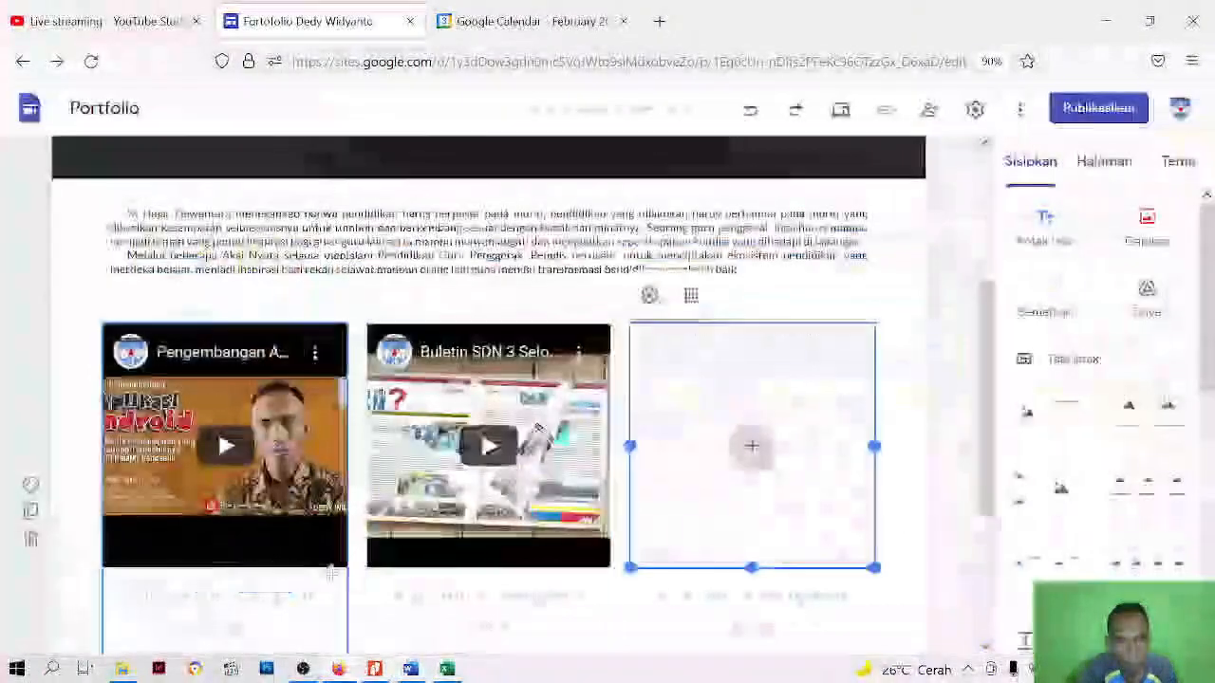
click(944, 384)
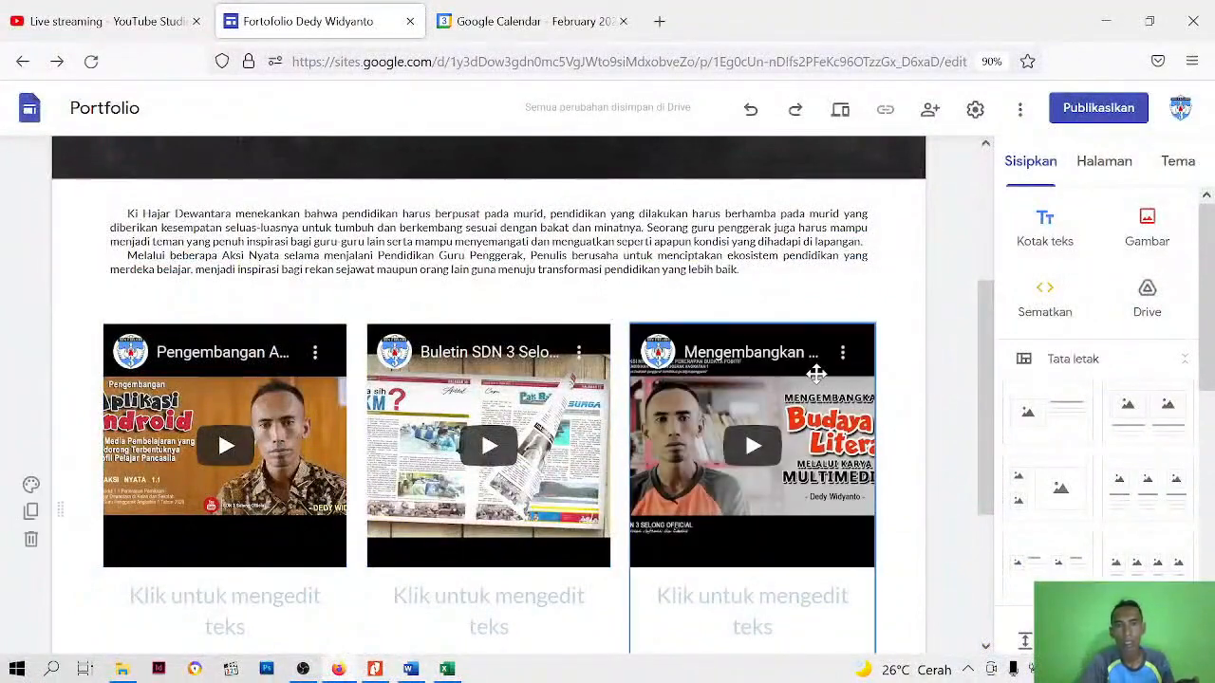
Add a new empty text box to the page below the three video columns
scroll(816, 372, down, 3)
scroll(639, 408, up, 4)
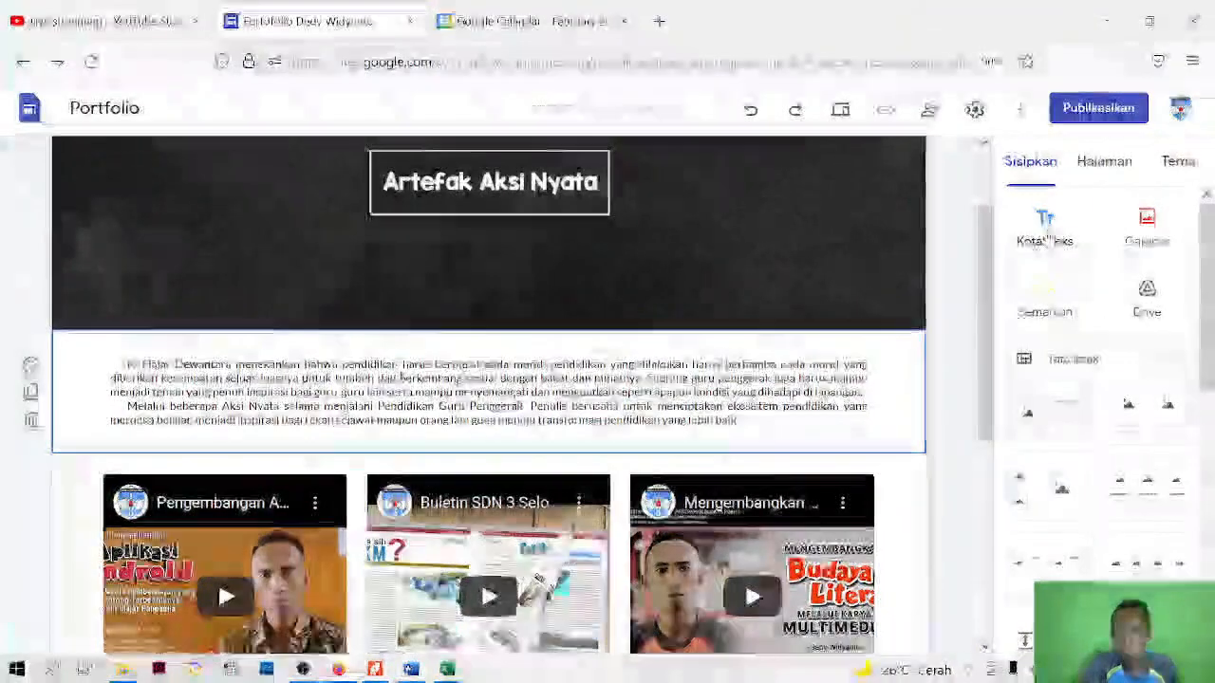
scroll(564, 512, down, 4)
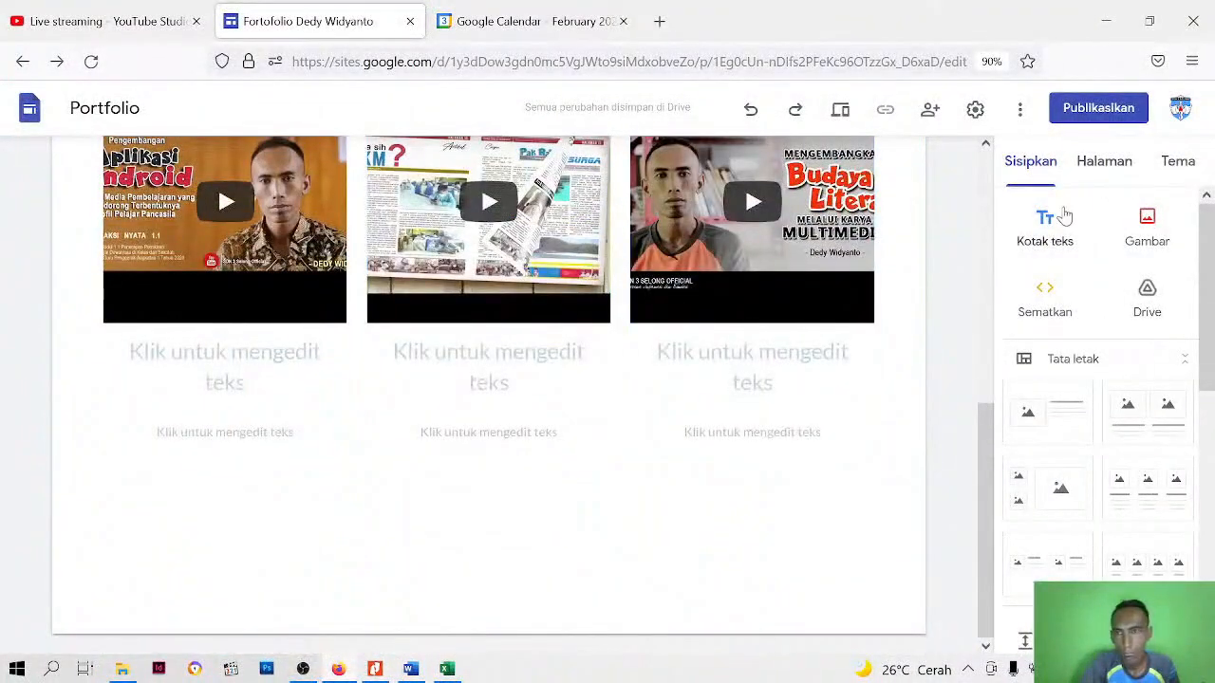
click(1045, 227)
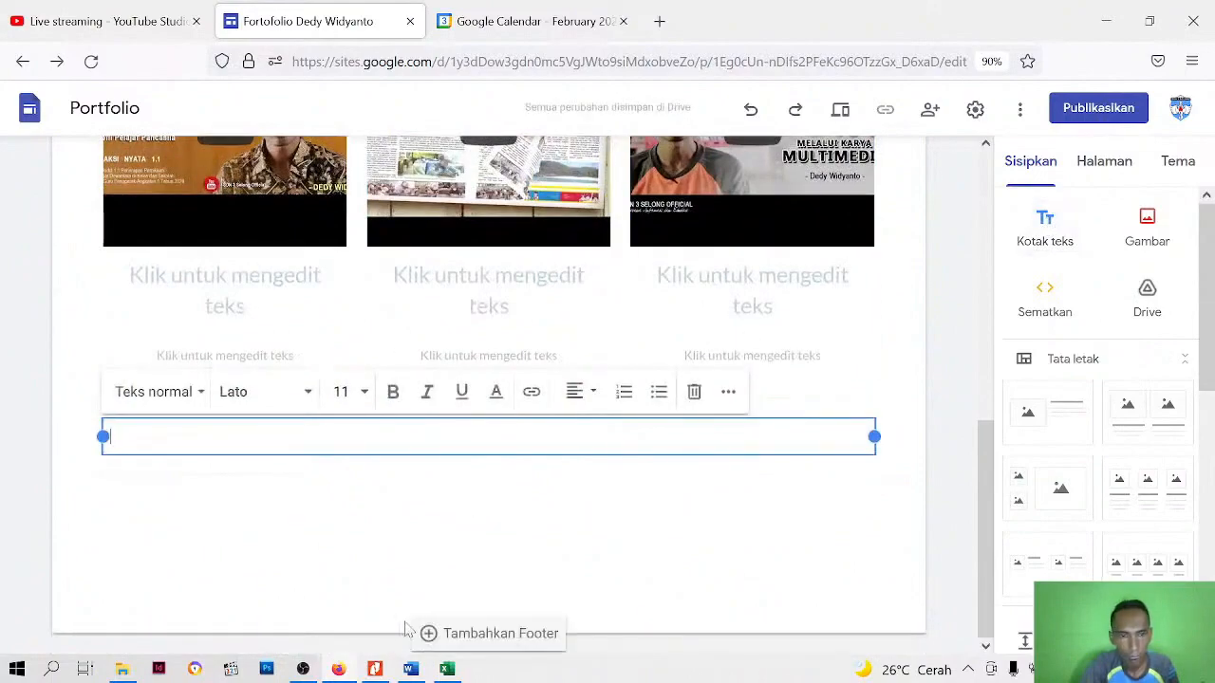
Switch to the Word document deskripsi and copy the heading "Modul Paket 1" below the introductory paragraphs
click(410, 669)
scroll(607, 399, down, 4)
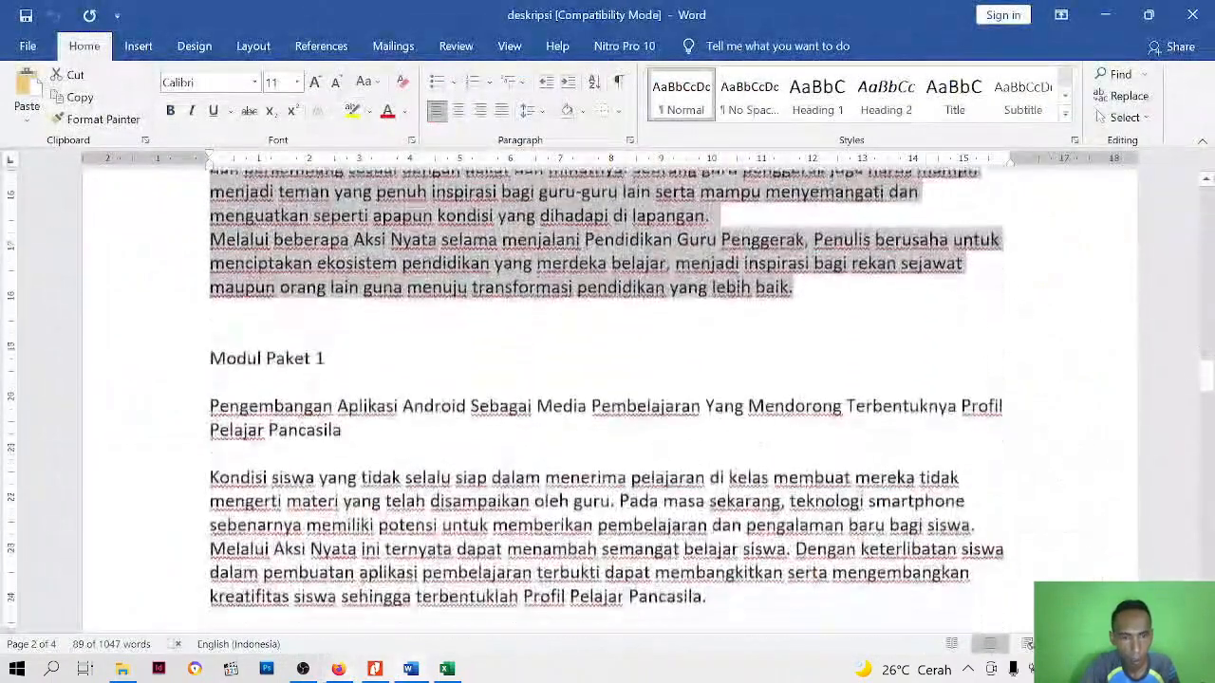
click(236, 357)
drag(266, 357, 324, 357)
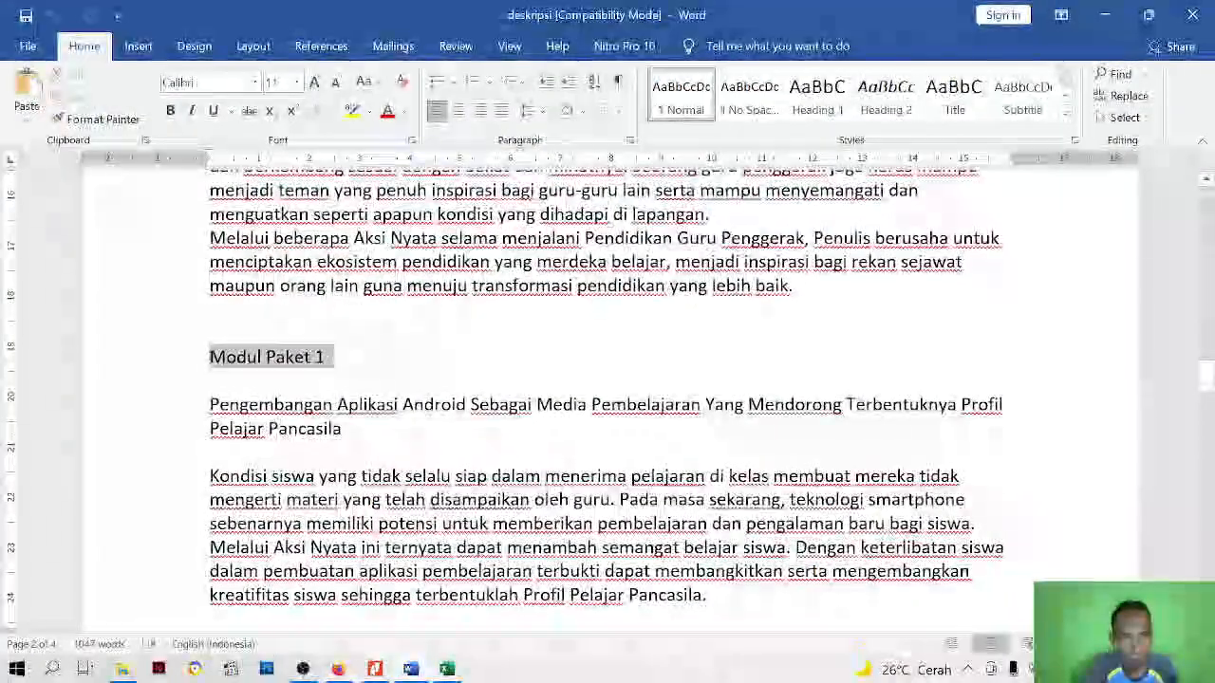
right_click(321, 358)
click(362, 391)
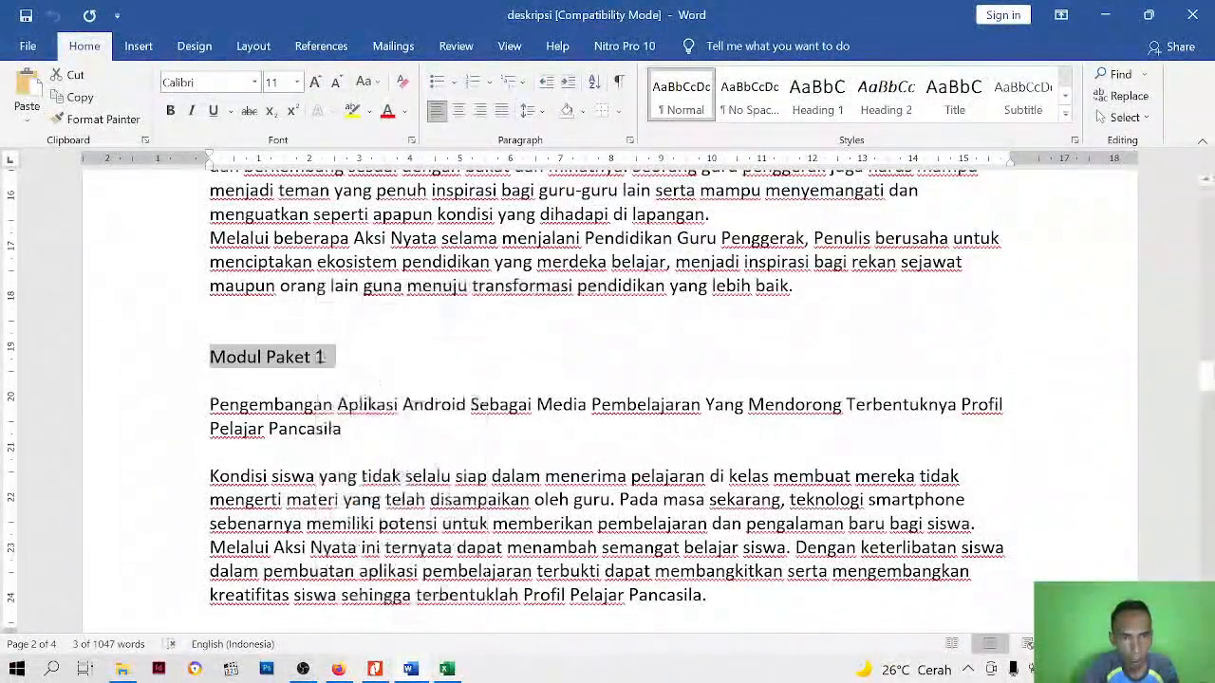
Return to Google Sites in Firefox, paste "Modul Paket 1" into the new text box and remove the blank line after it
click(338, 669)
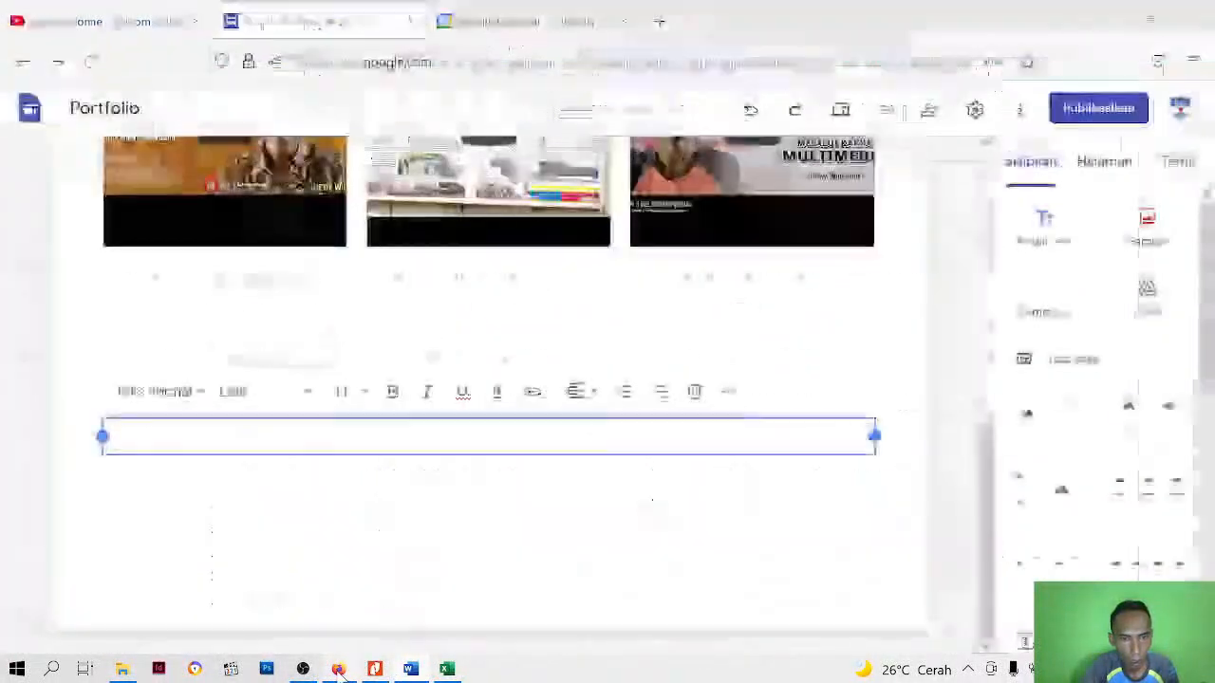
right_click(357, 429)
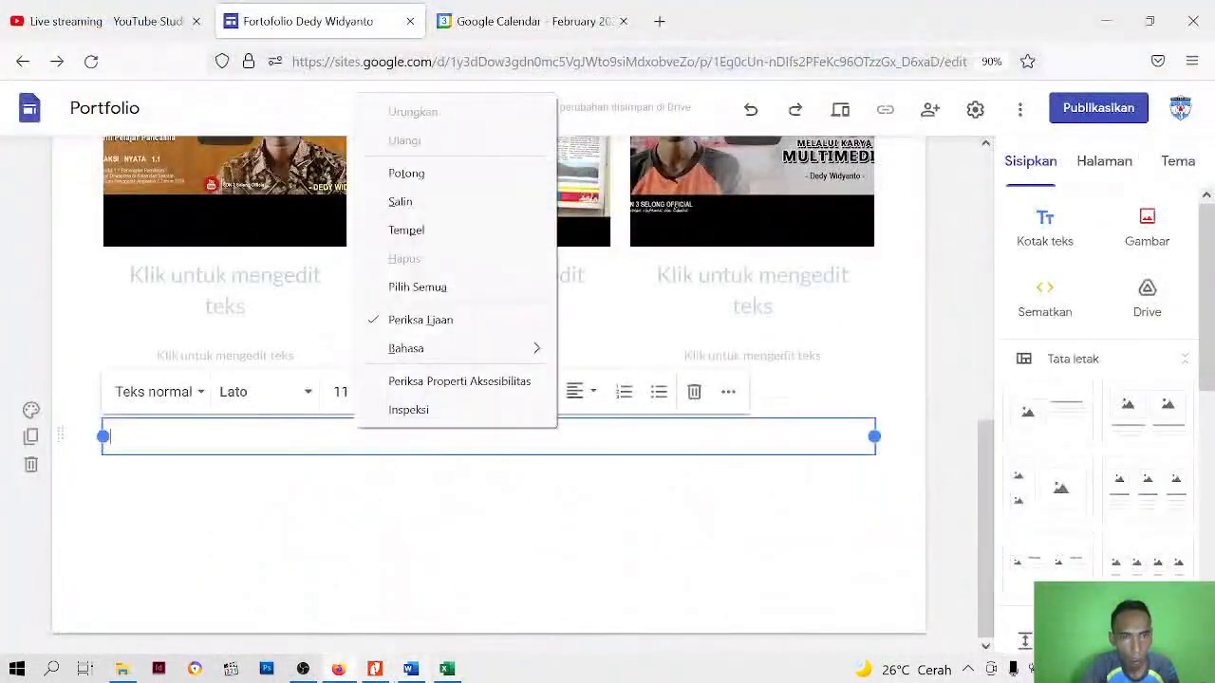
click(429, 229)
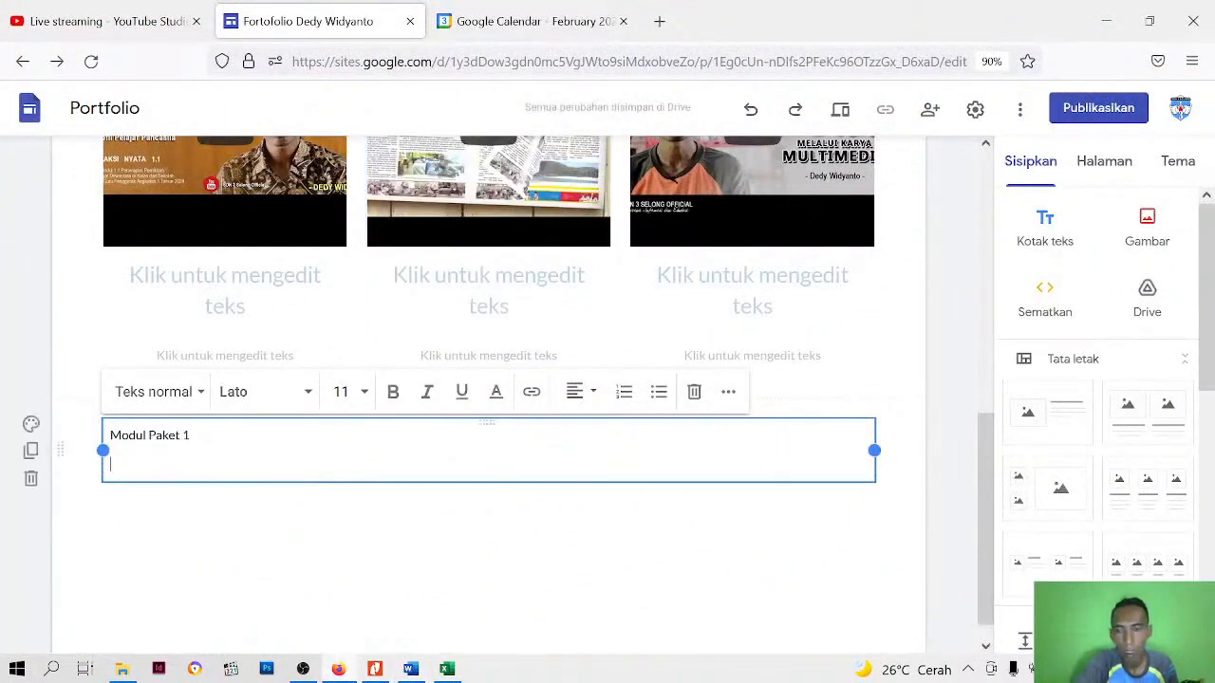
key(BackSpace)
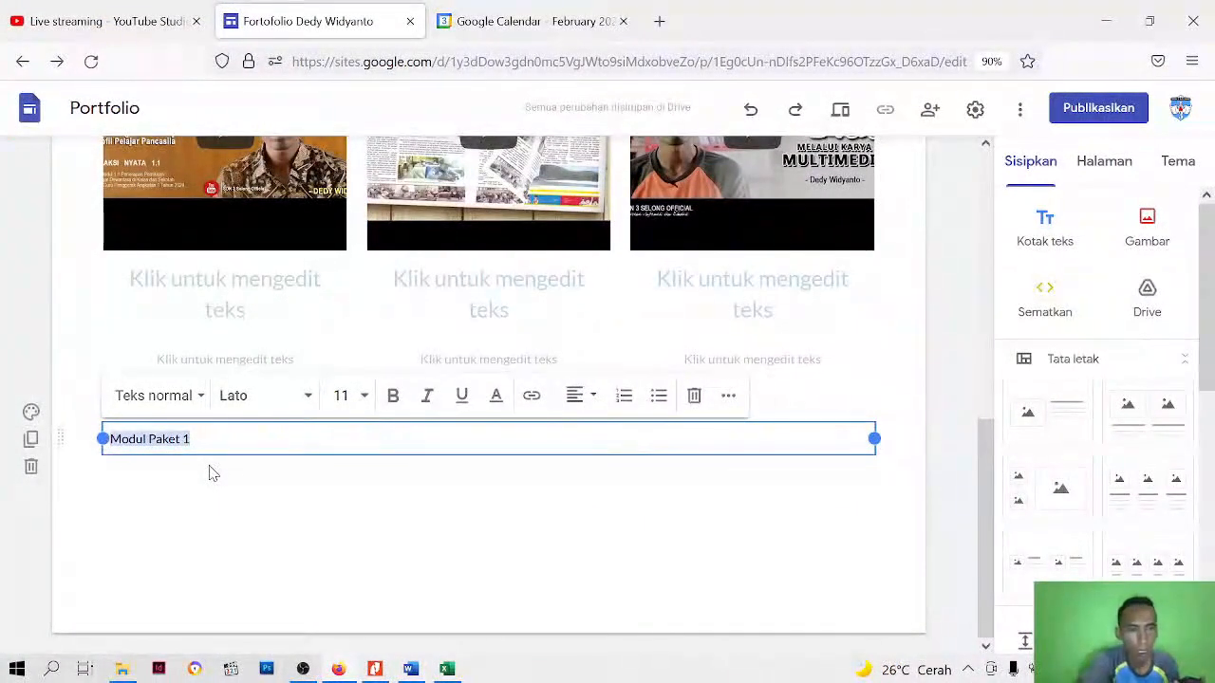
Format "Modul Paket 1" with the larger Judul style, the Verdana font and bold
click(194, 397)
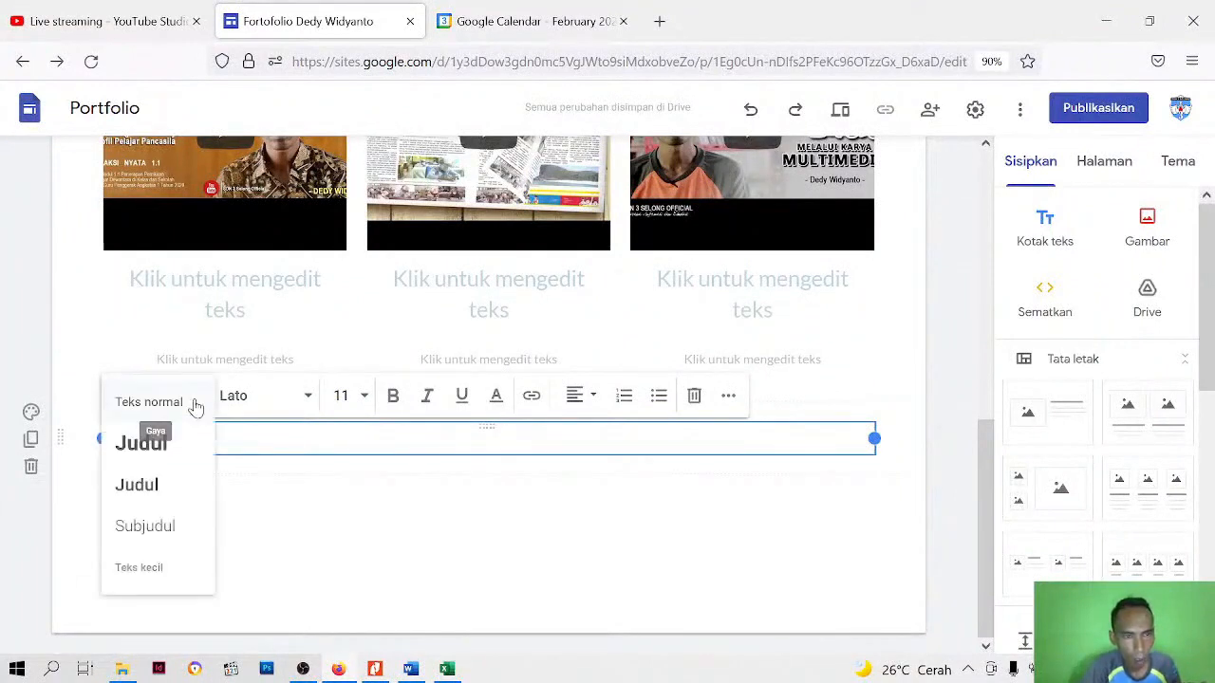
click(149, 443)
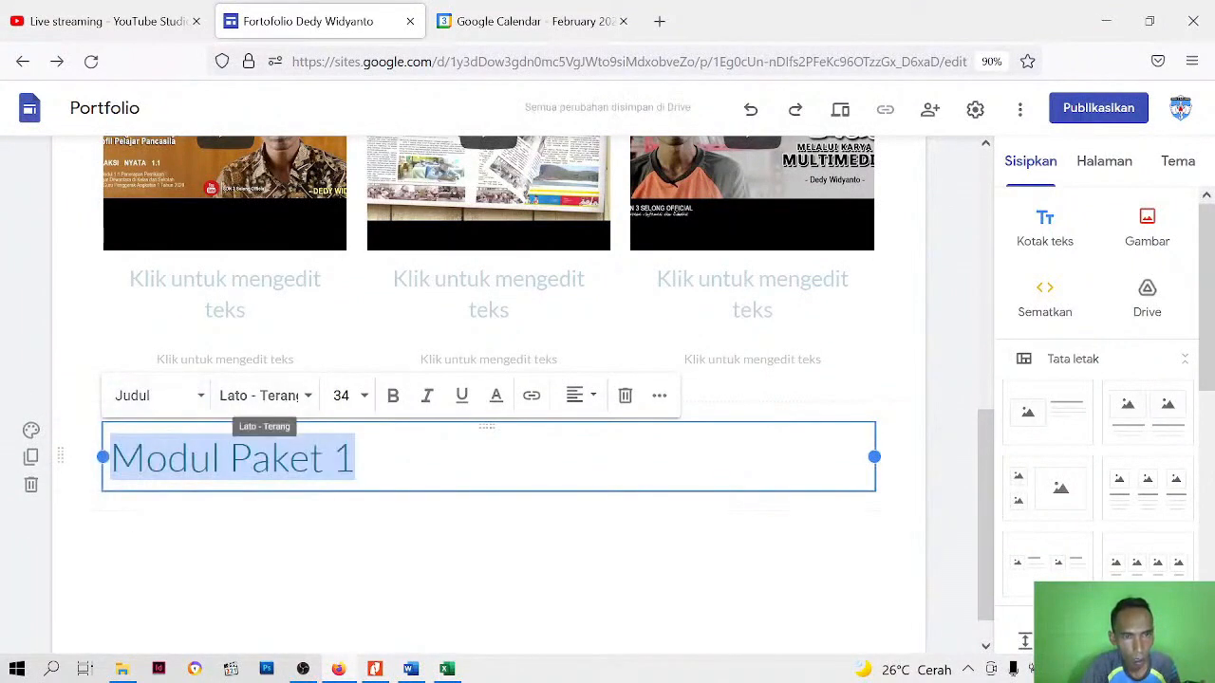
click(307, 397)
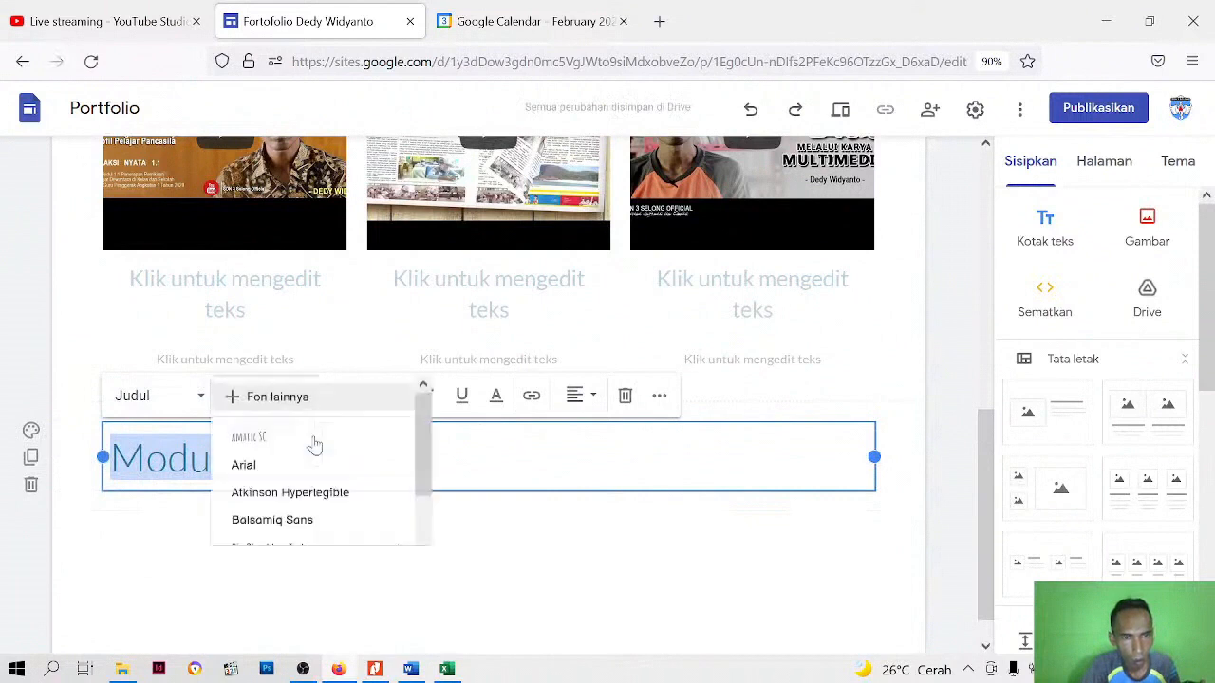
click(258, 619)
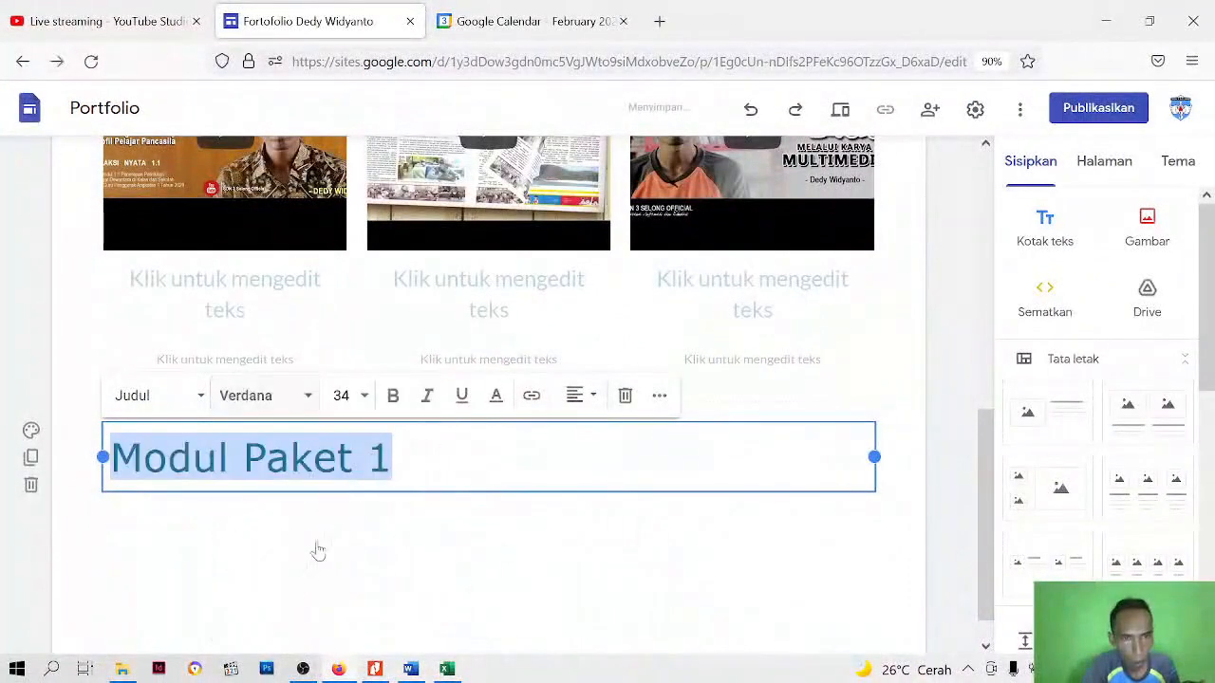
click(393, 397)
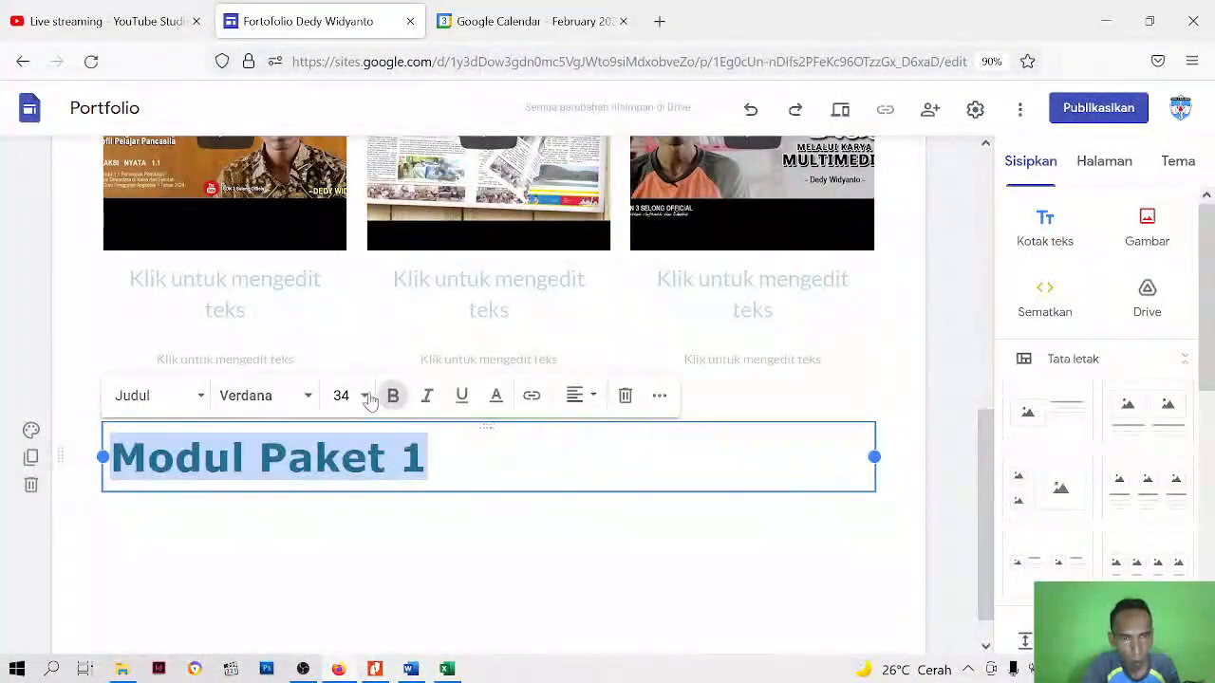
Set the "Modul Paket 1" heading's font size to 24 and its line spacing to Tunggal
click(365, 396)
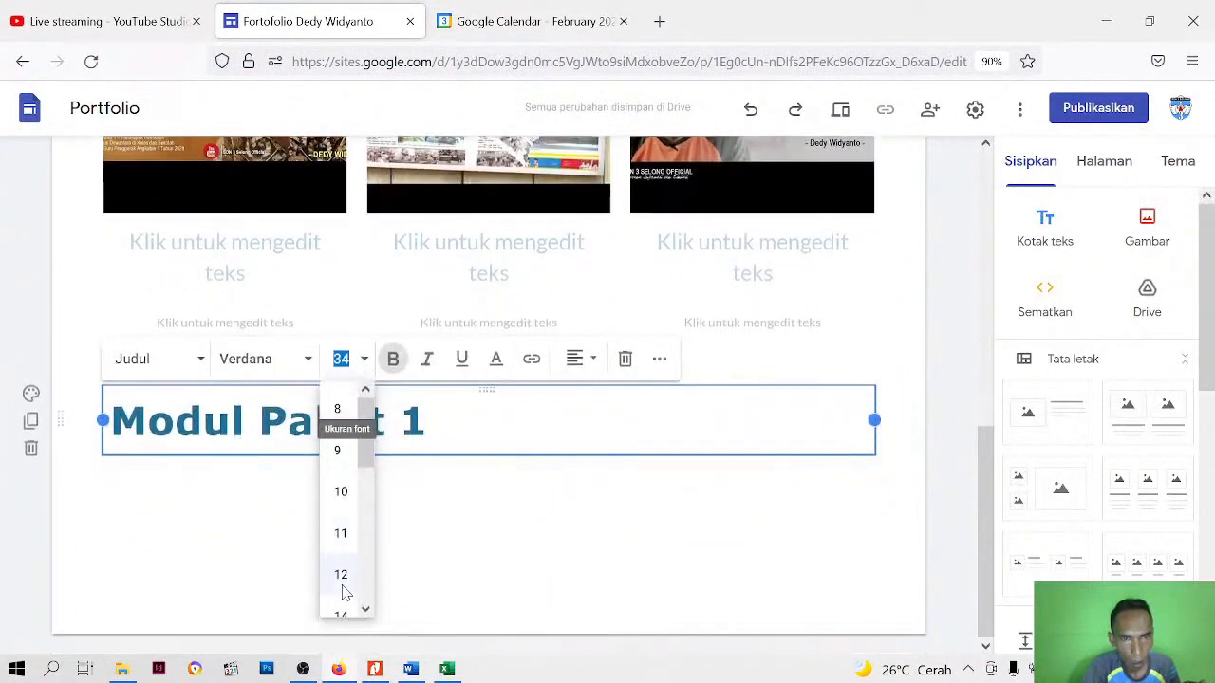
scroll(343, 579, down, 2)
scroll(346, 558, up, 3)
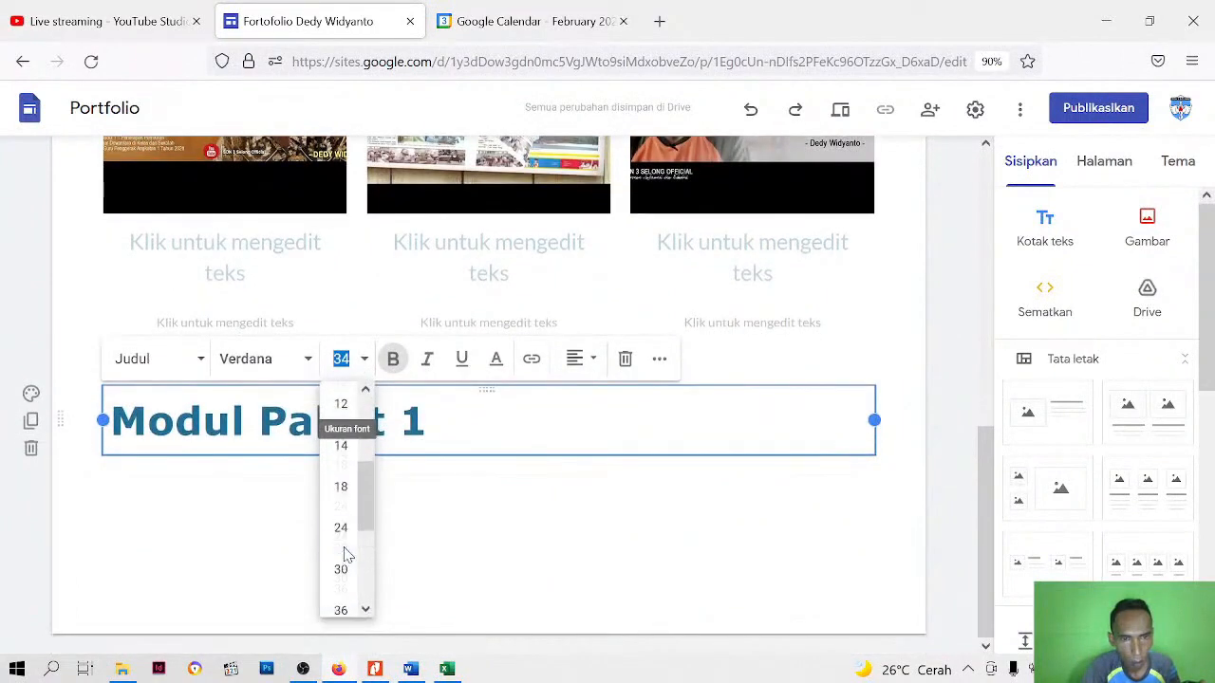
click(340, 538)
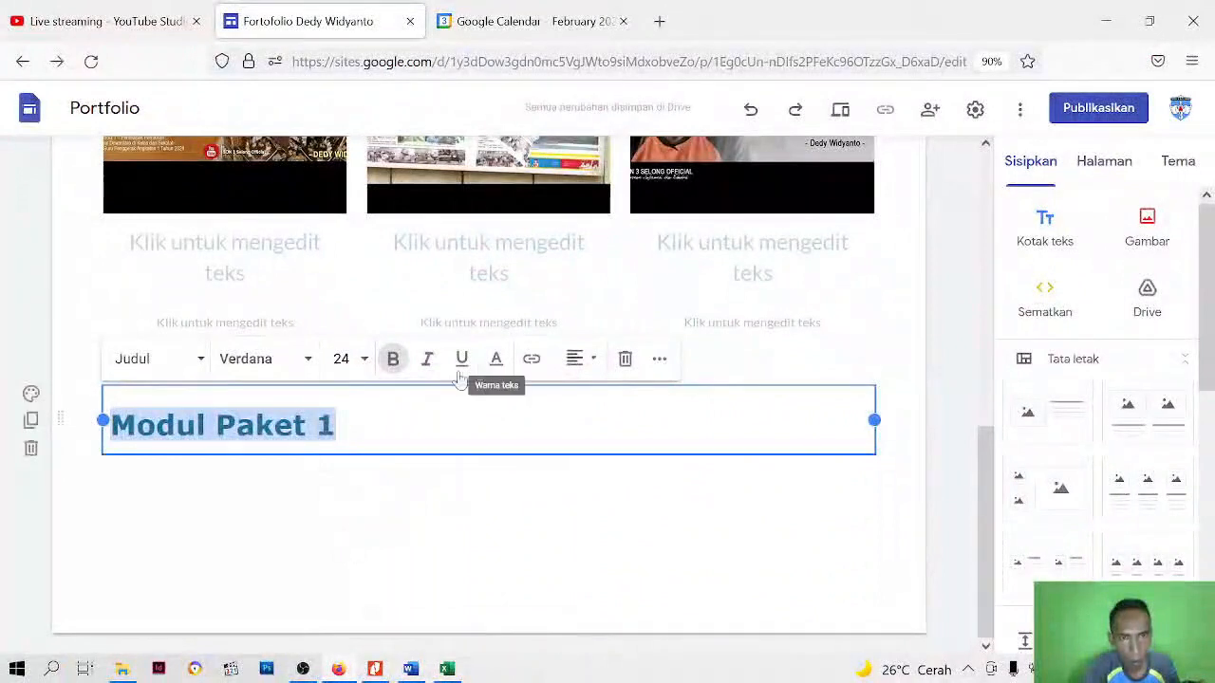
click(661, 362)
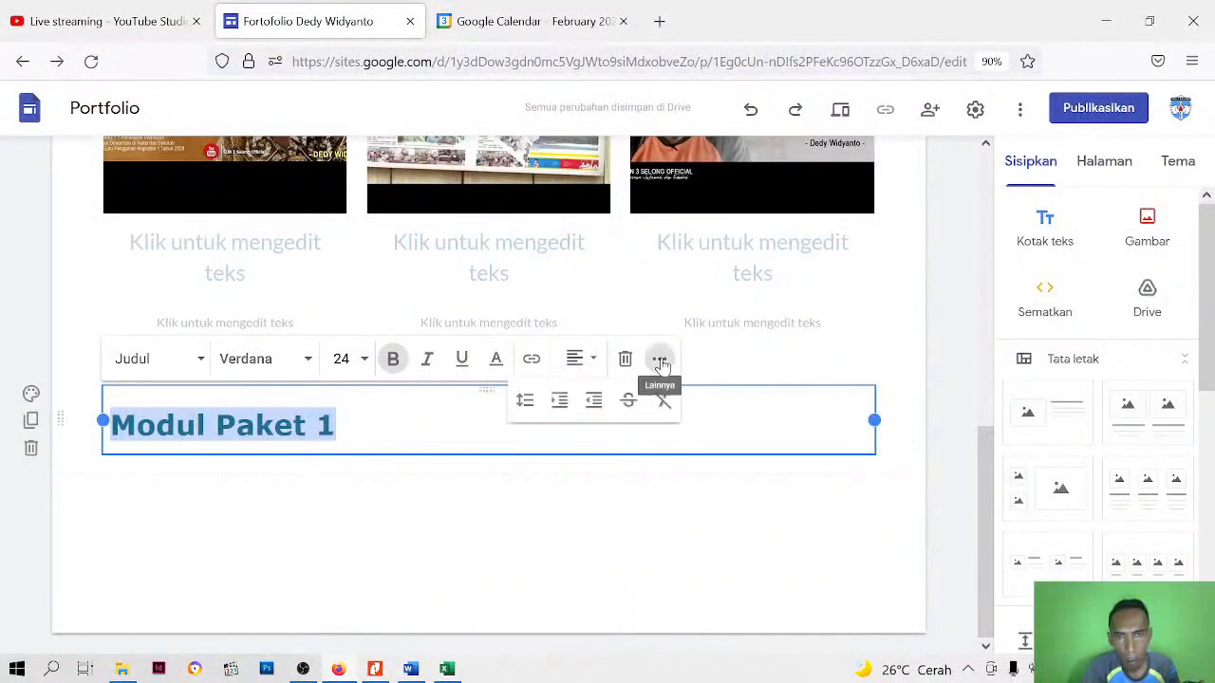
click(525, 399)
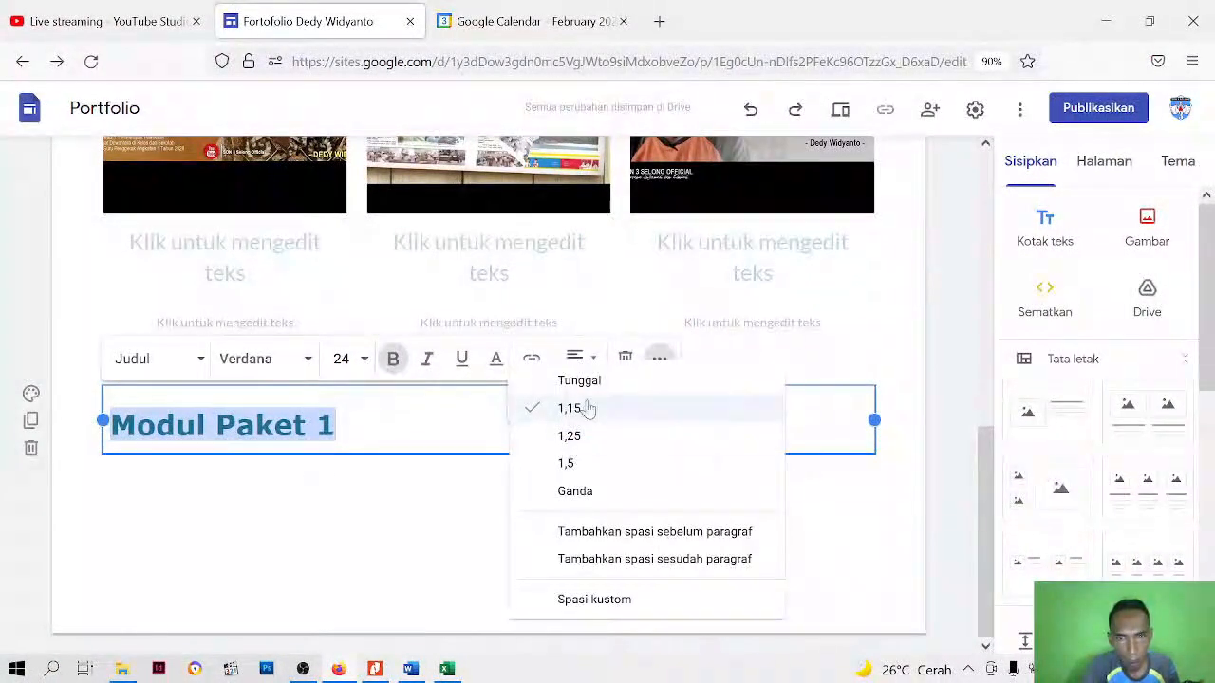
click(594, 384)
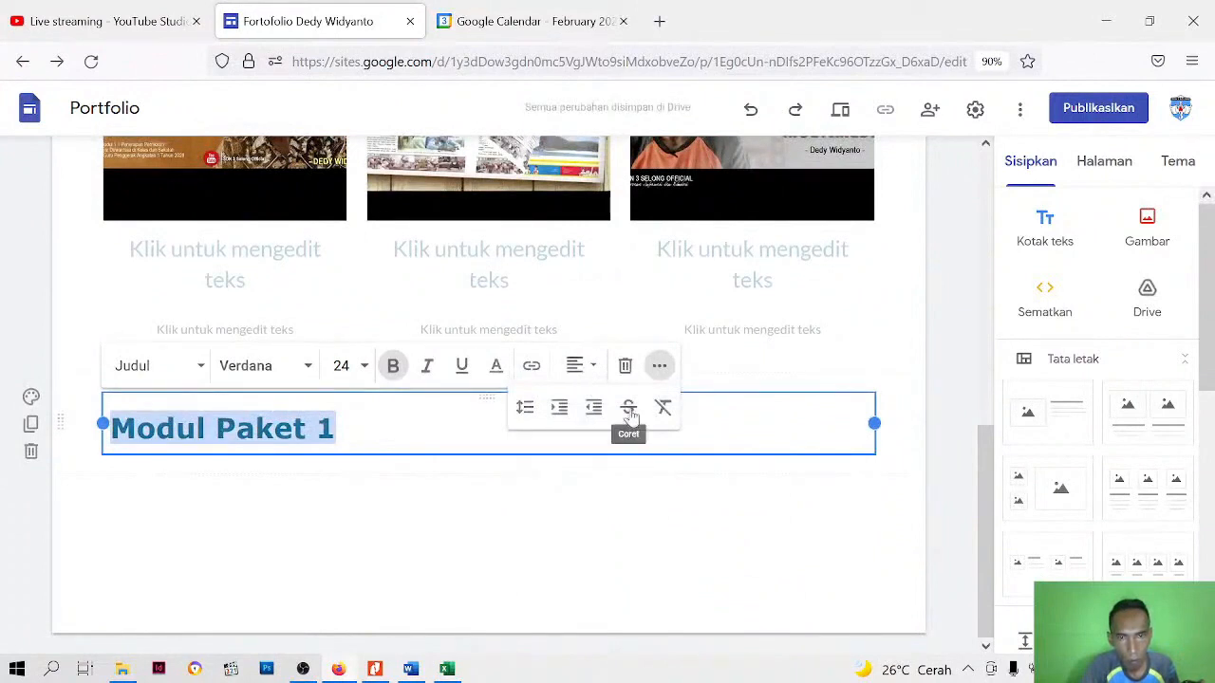
Apply the custom spacing settings to the "Modul Paket 1" heading and centre its text
click(525, 407)
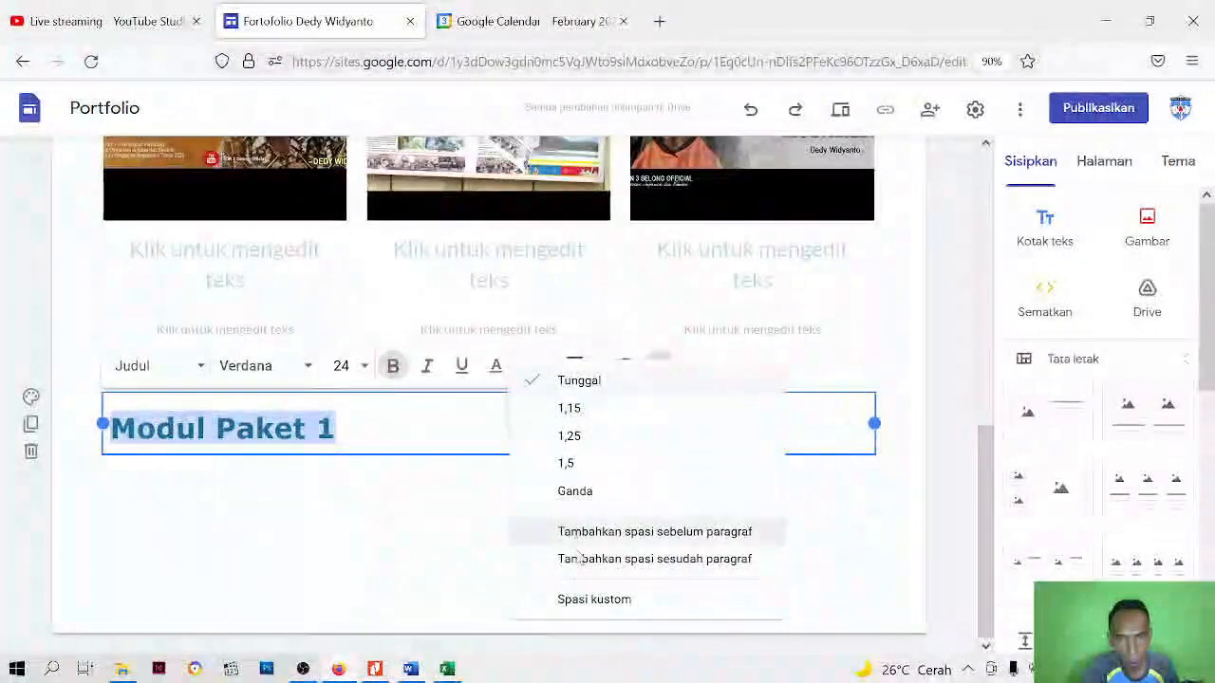
click(579, 600)
click(702, 493)
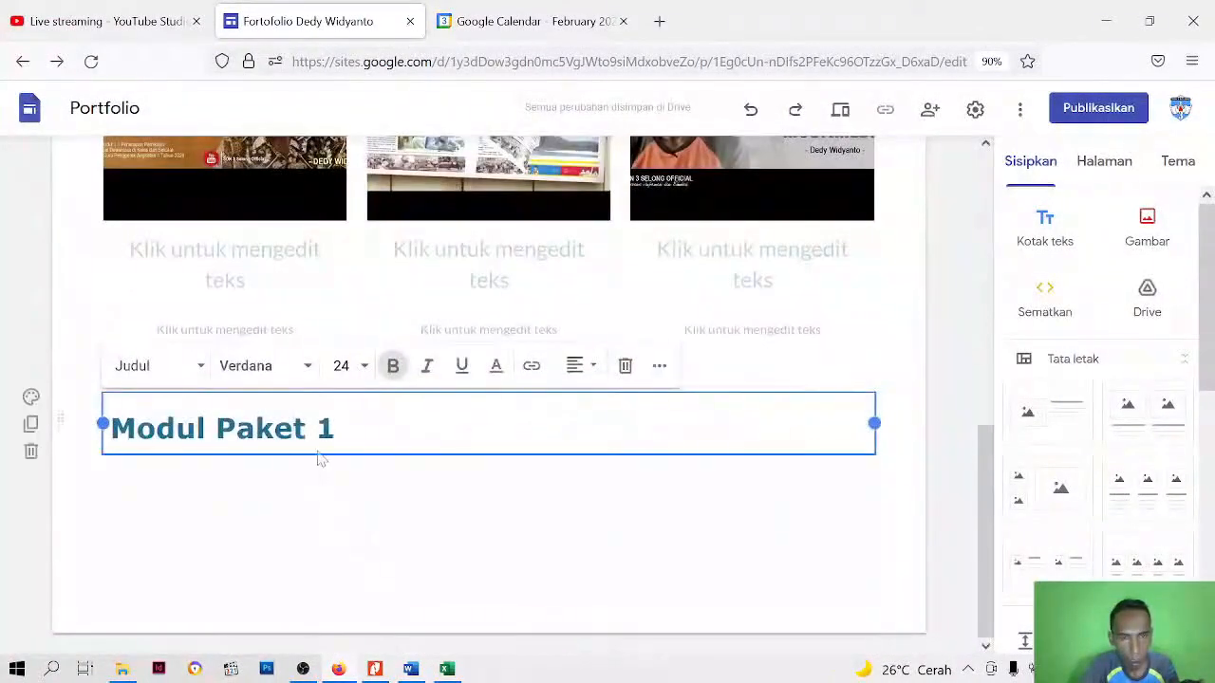
key(ctrl+a)
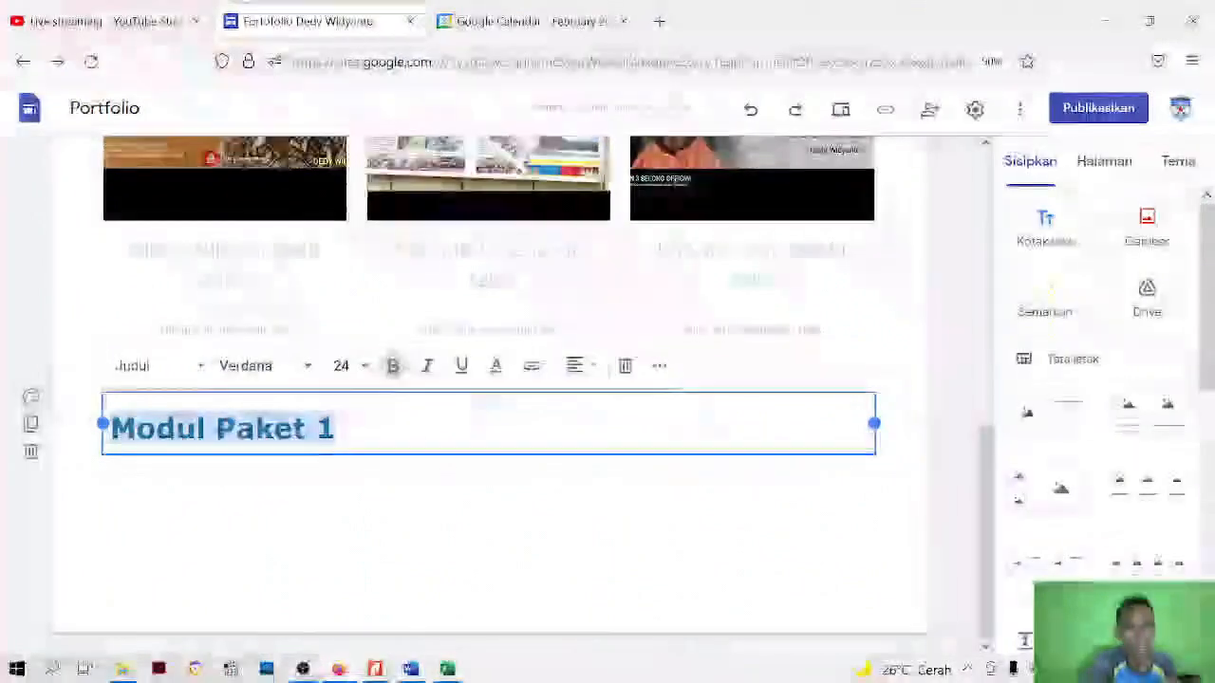
click(589, 376)
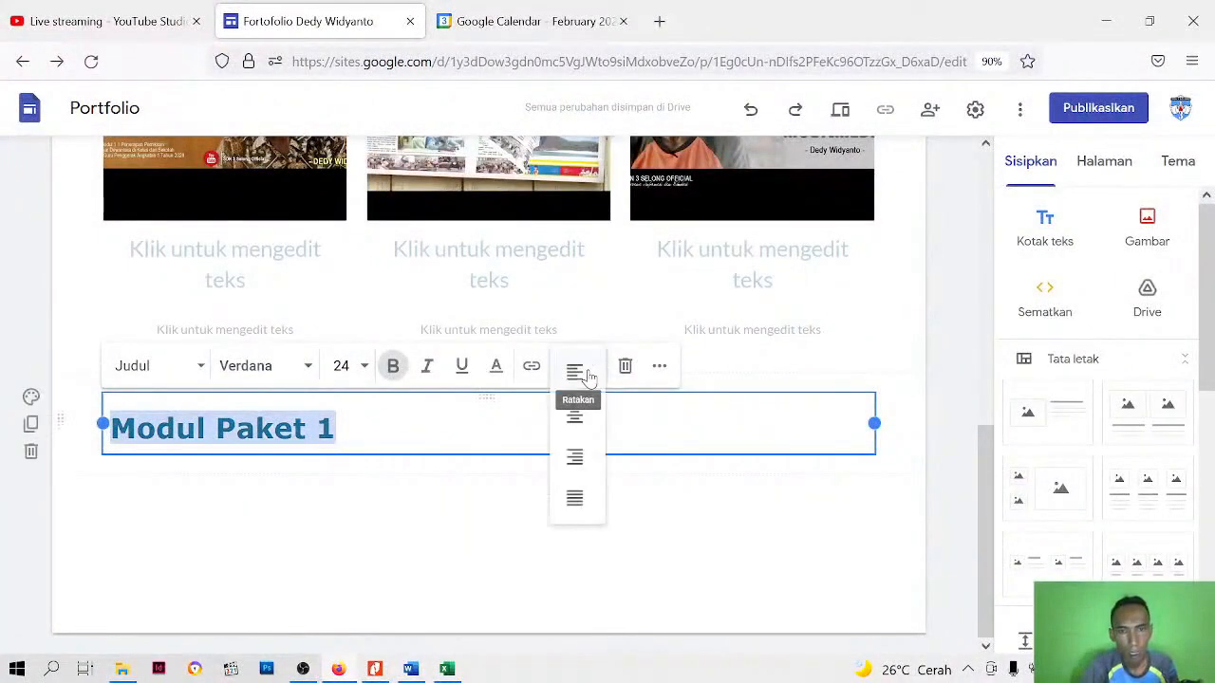
click(576, 418)
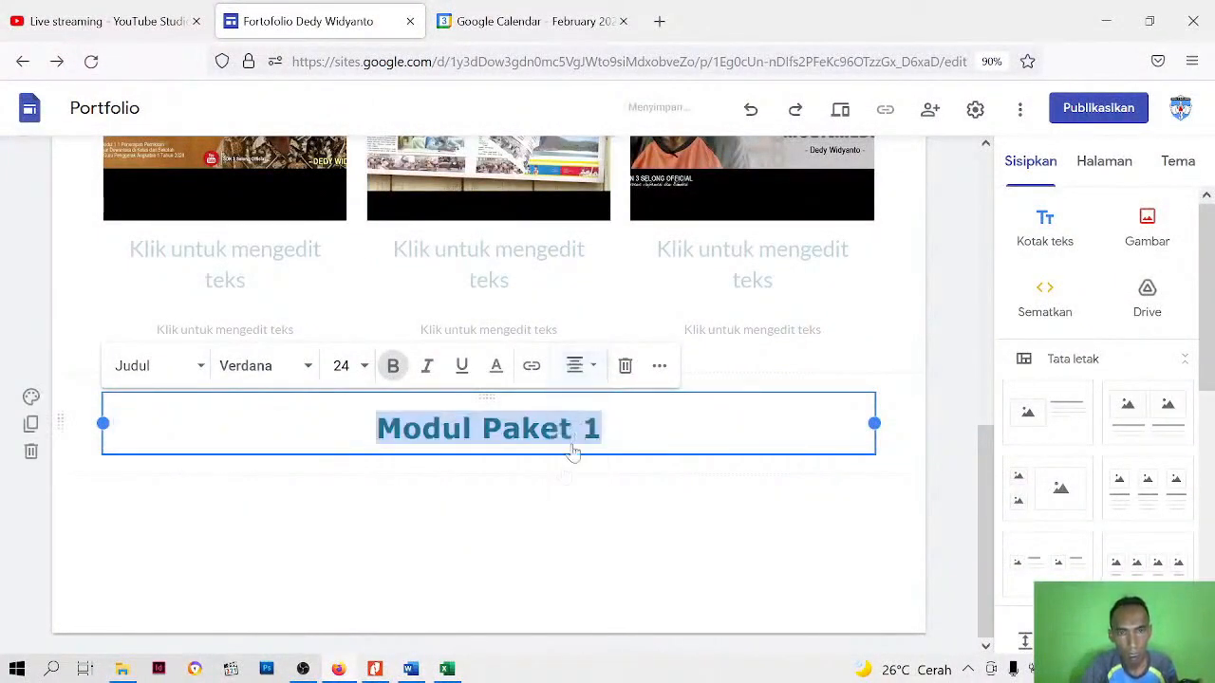
Move the "Modul Paket 1" heading section between the introductory paragraphs and the three video columns
click(548, 534)
scroll(566, 531, up, 1)
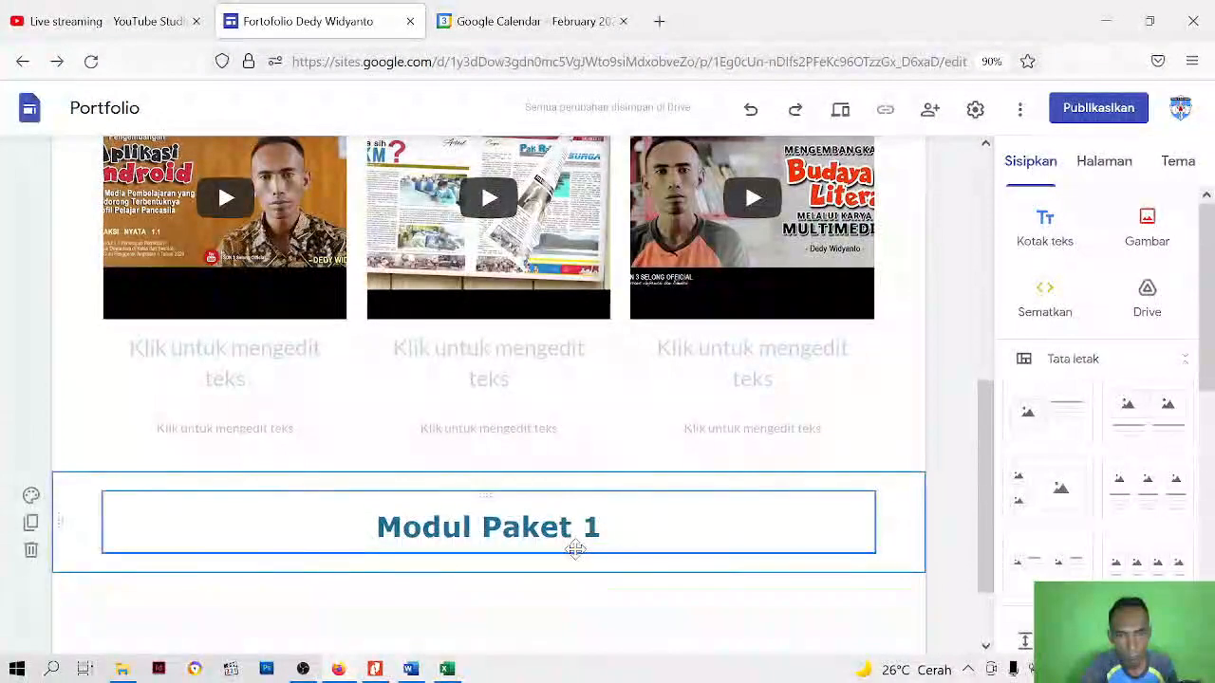
drag(573, 548, 558, 573)
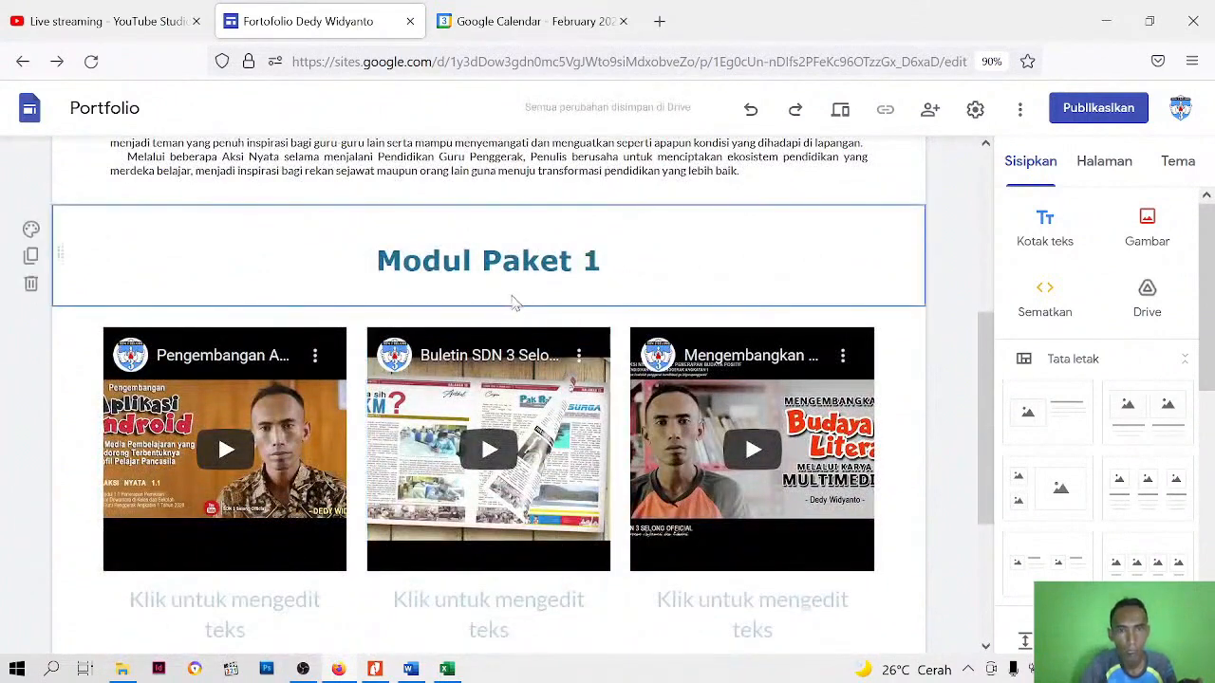
Open the title placeholder under the first video for editing, and copy the "Pengembangan Aplikasi Android..." title from the Word document deskripsi
scroll(724, 461, down, 2)
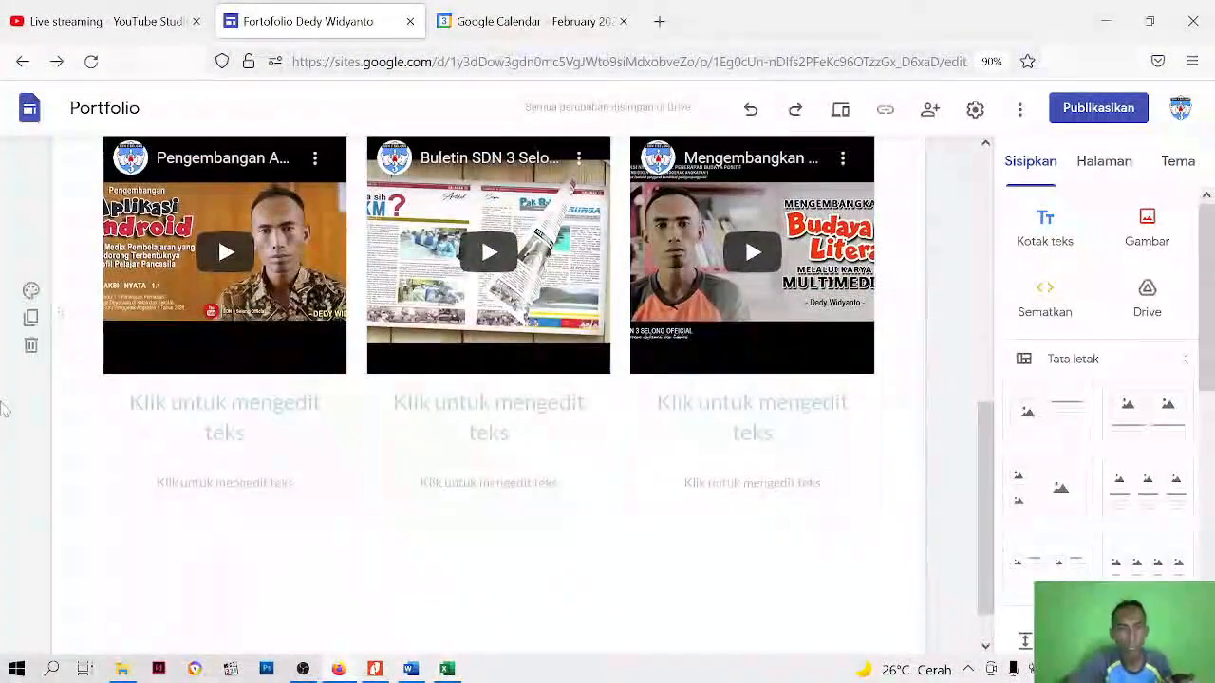
click(223, 417)
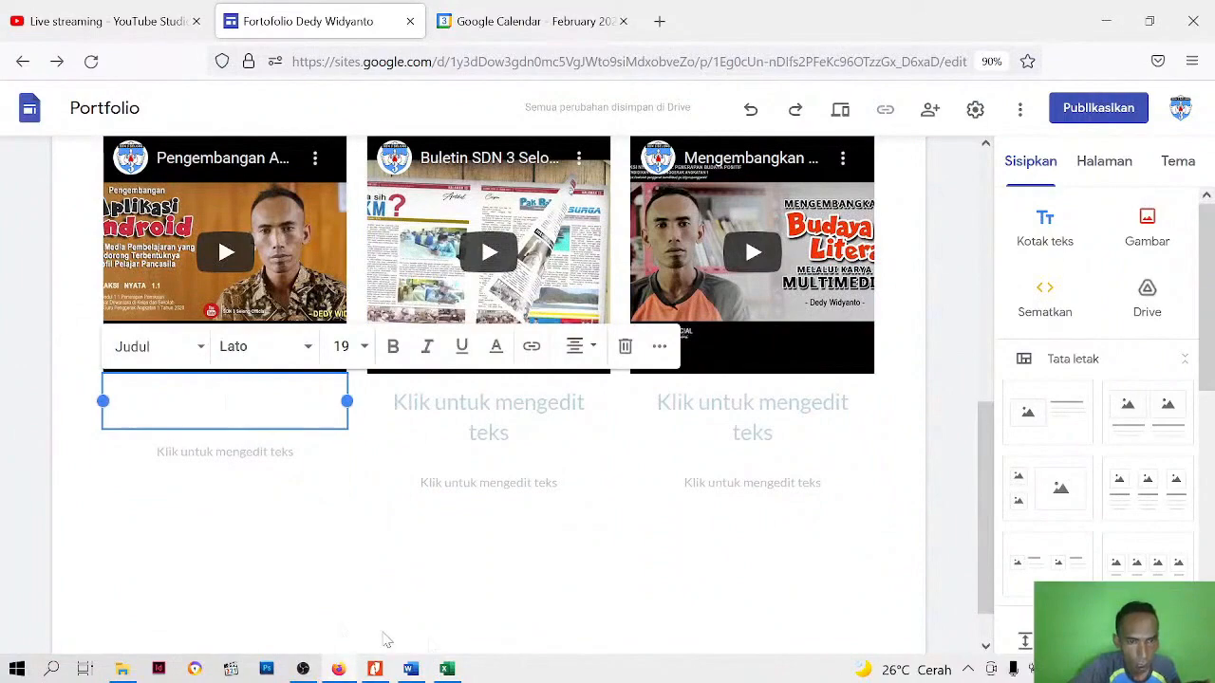
click(410, 669)
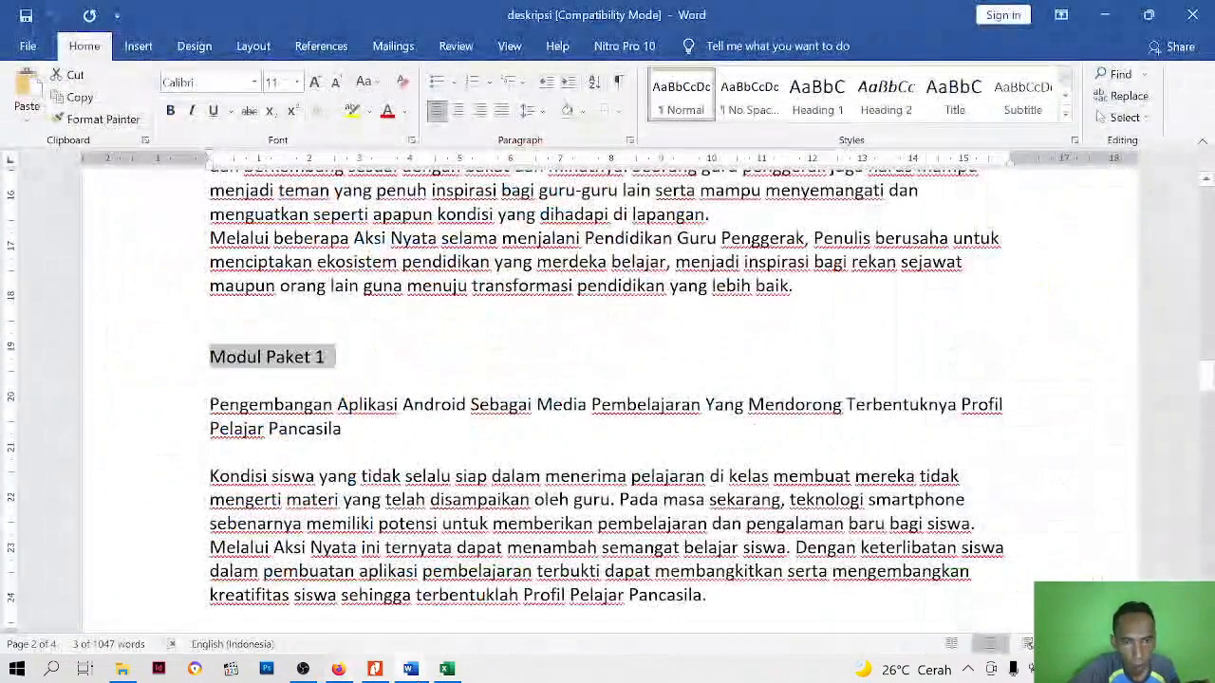
scroll(607, 398, down, 2)
drag(209, 279, 351, 304)
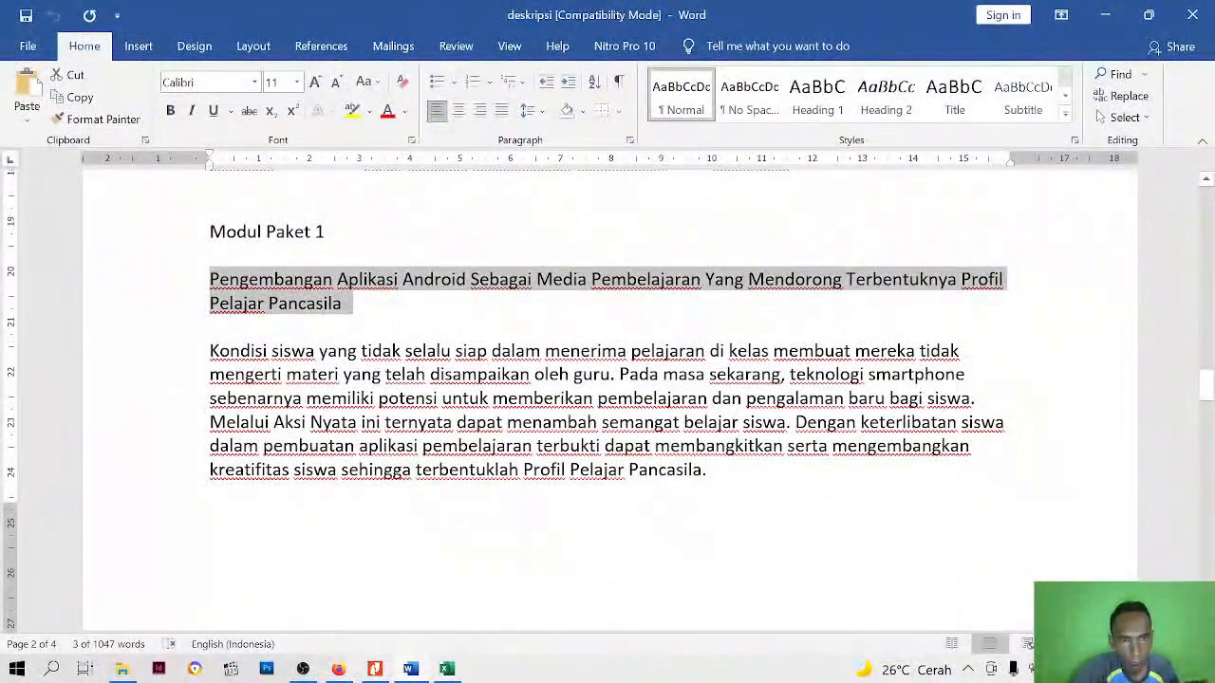
right_click(276, 298)
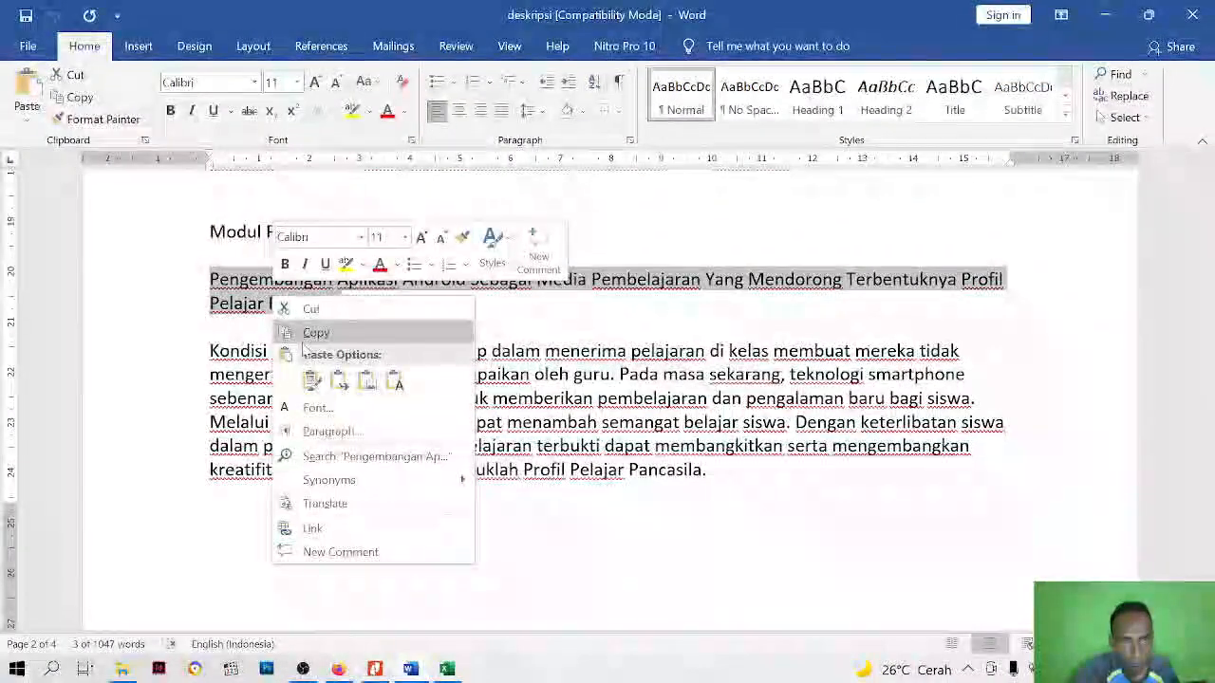
click(309, 334)
click(211, 284)
drag(292, 281, 346, 306)
right_click(305, 319)
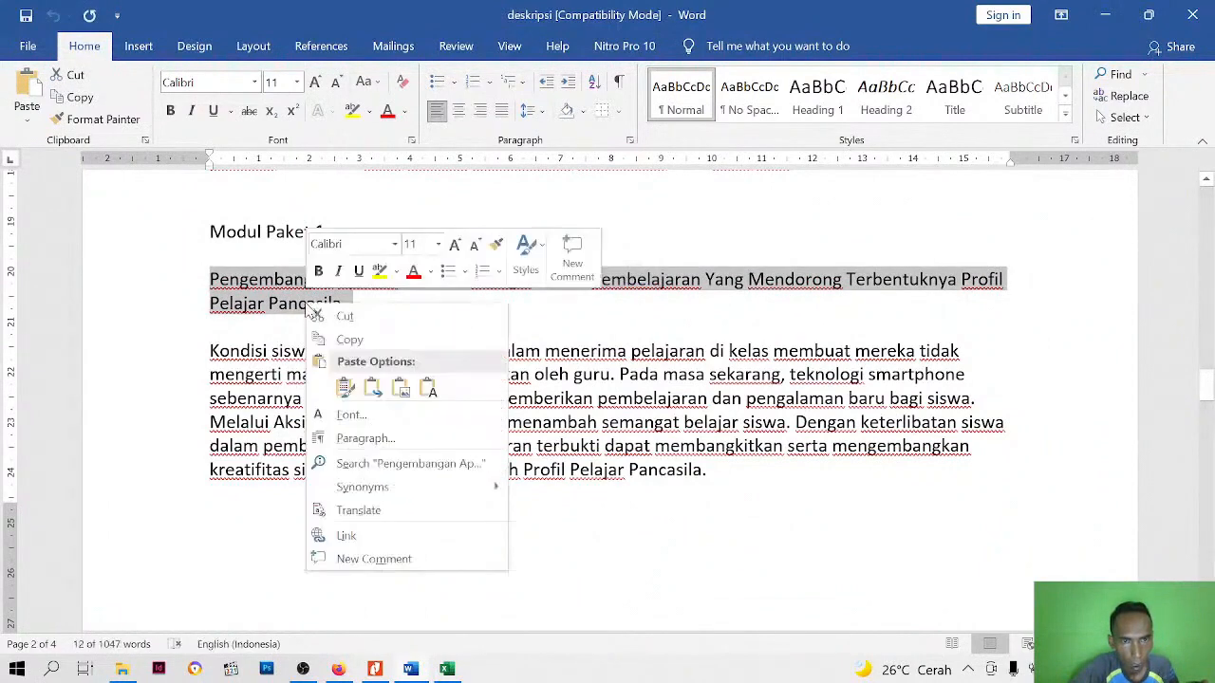
click(344, 343)
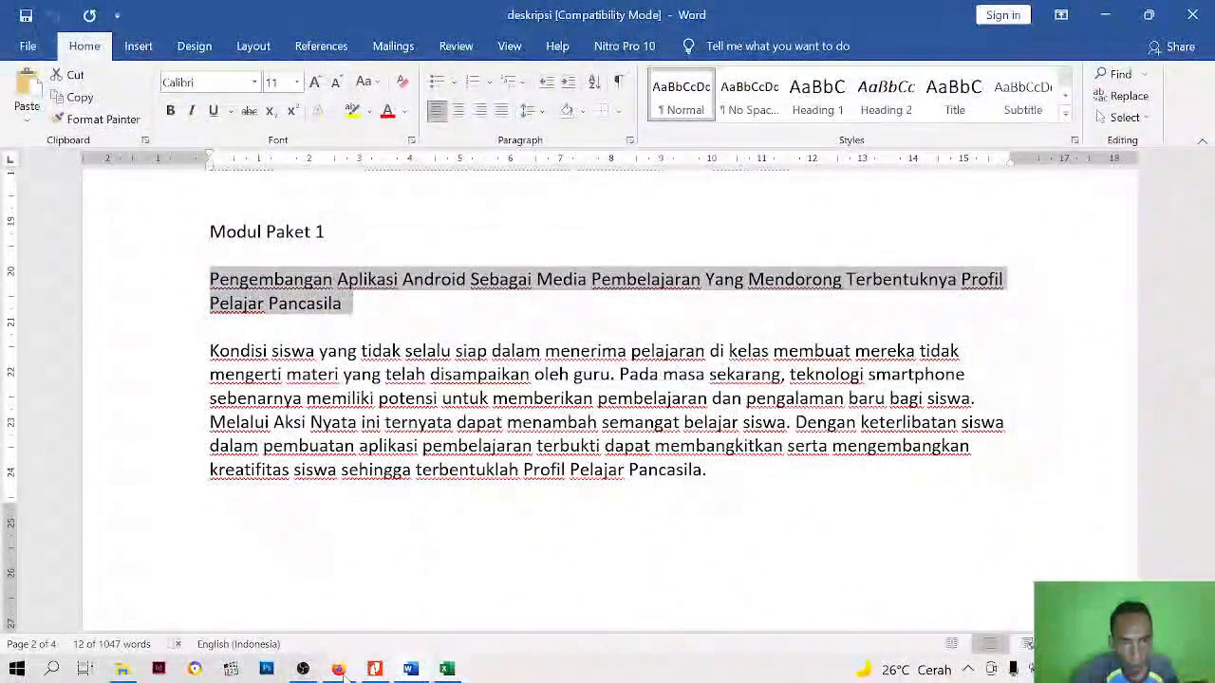
Return to Google Sites in Firefox, paste the title into the placeholder under the first video and remove the trailing blank line
key(alt+Tab)
right_click(262, 406)
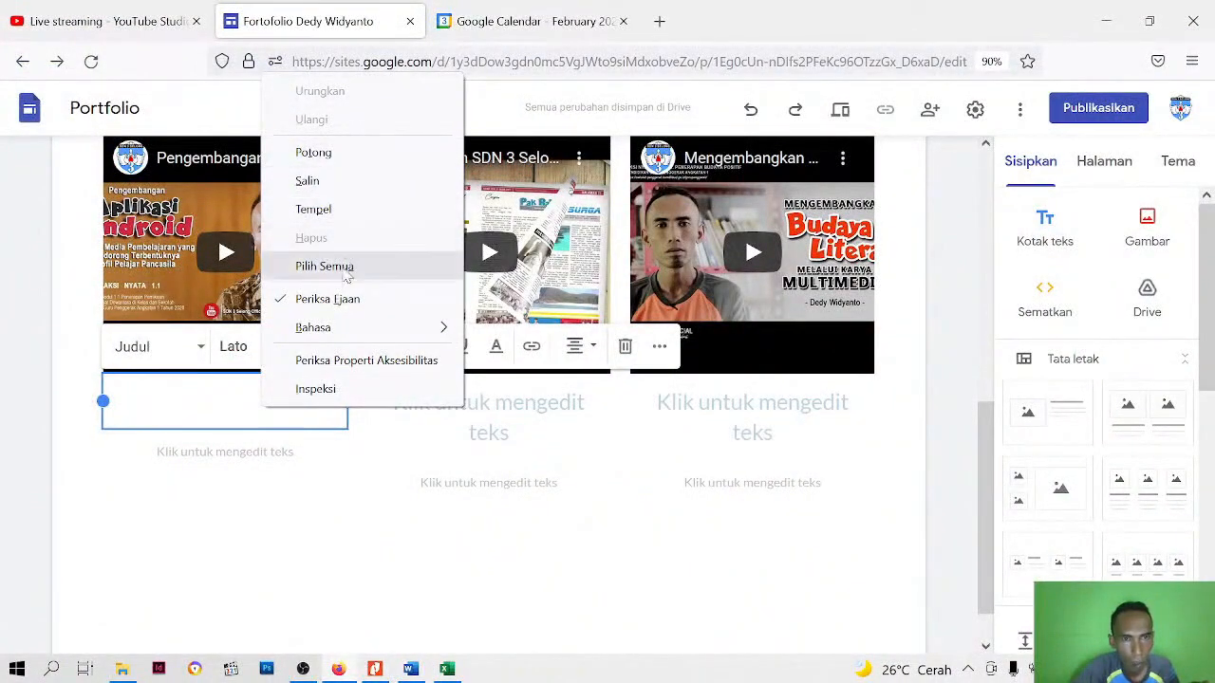
click(337, 209)
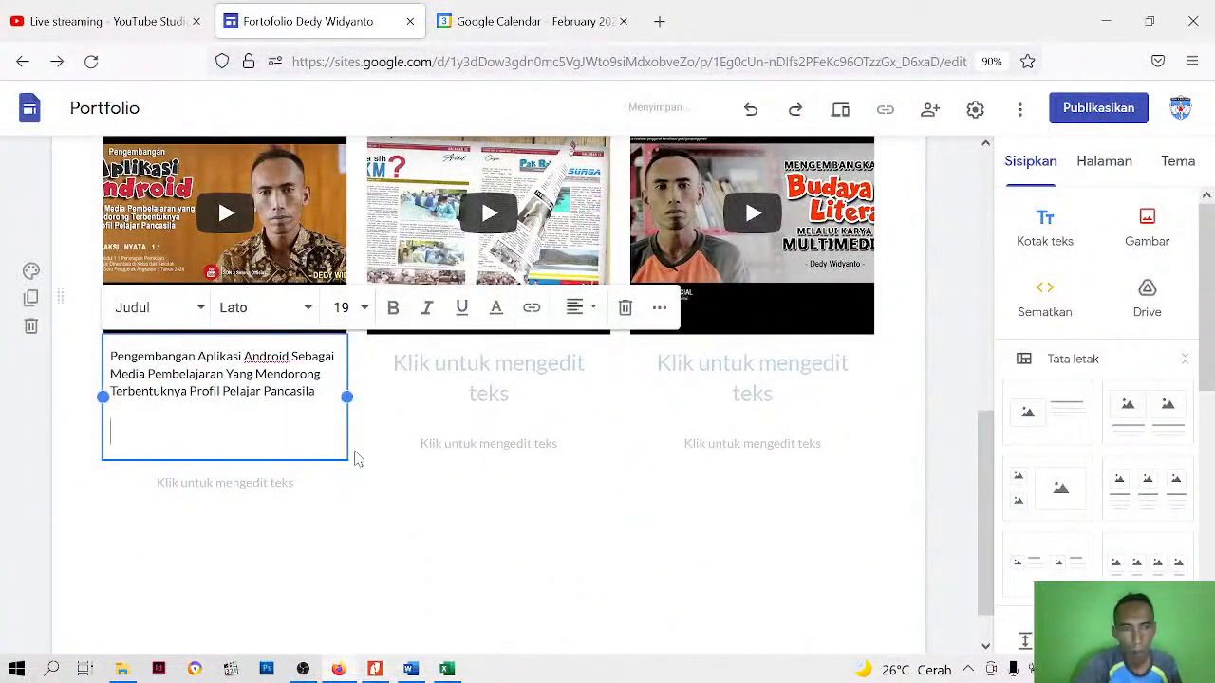
key(BackSpace)
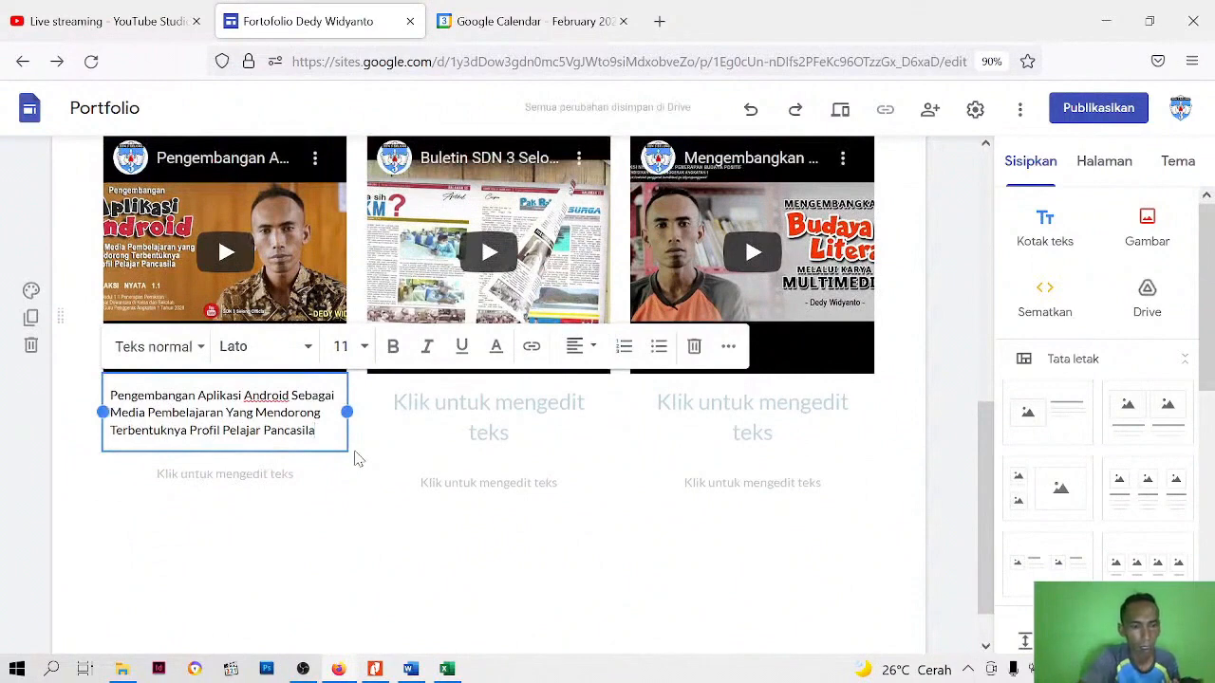
Try the Teks kecil style on the first video's whole title, and switch it to Subjudul
key(ctrl+a)
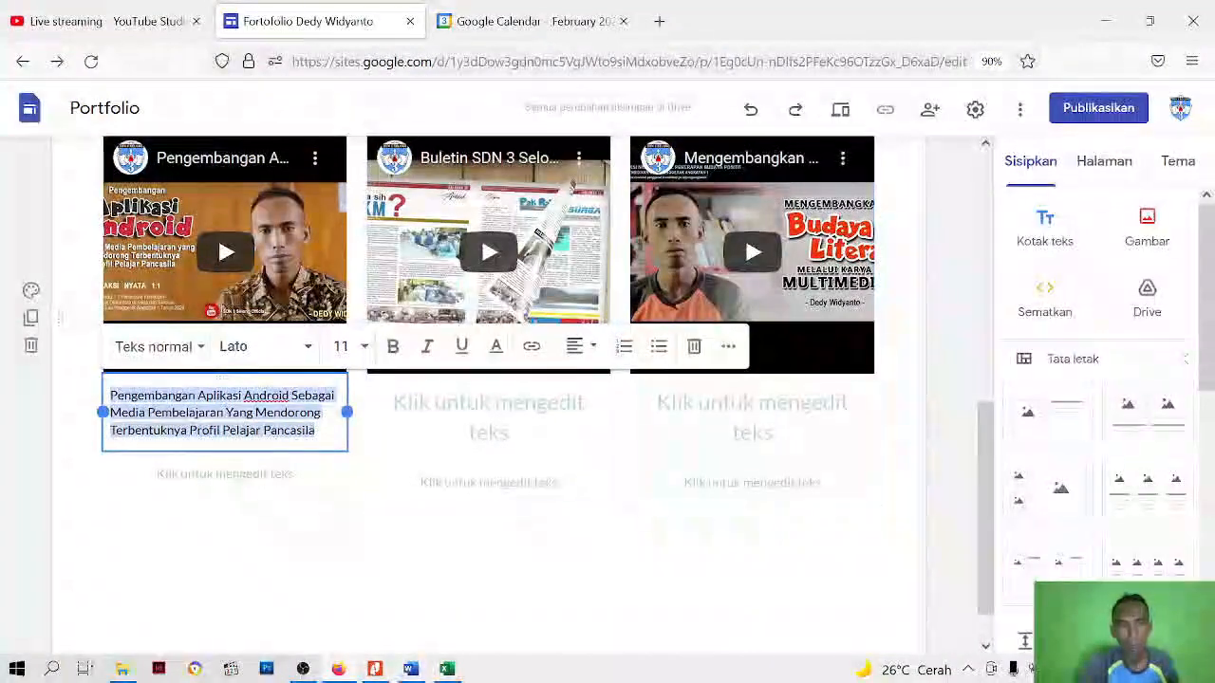
click(199, 348)
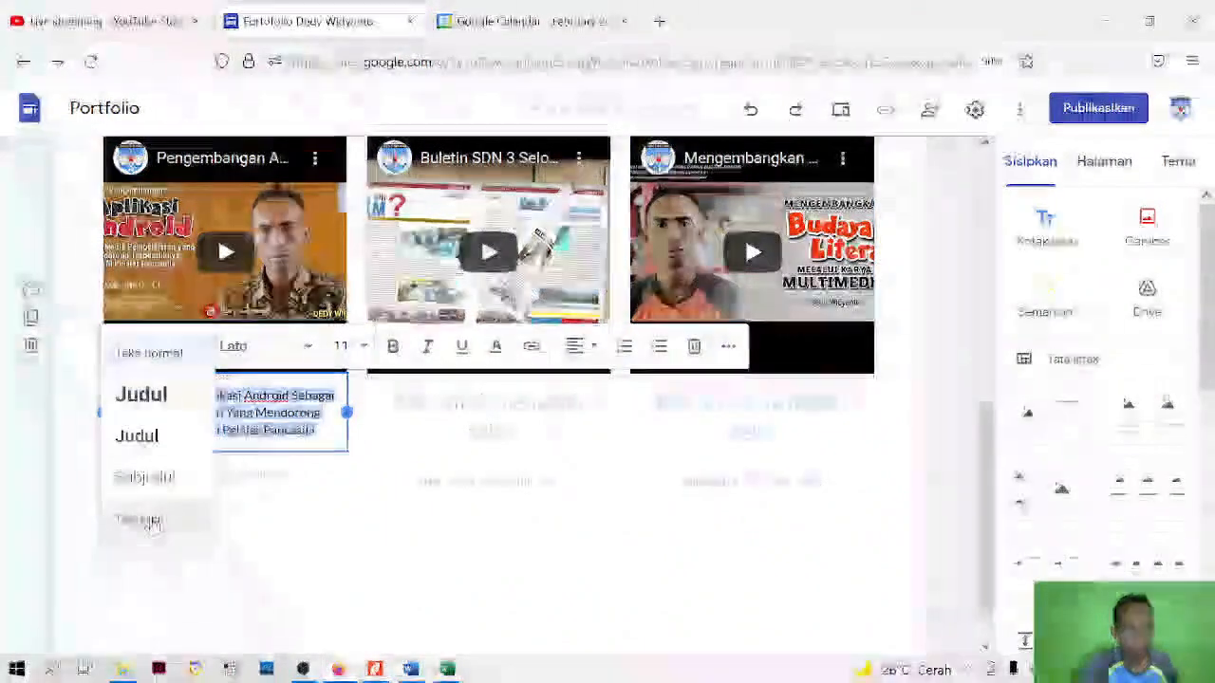
click(149, 519)
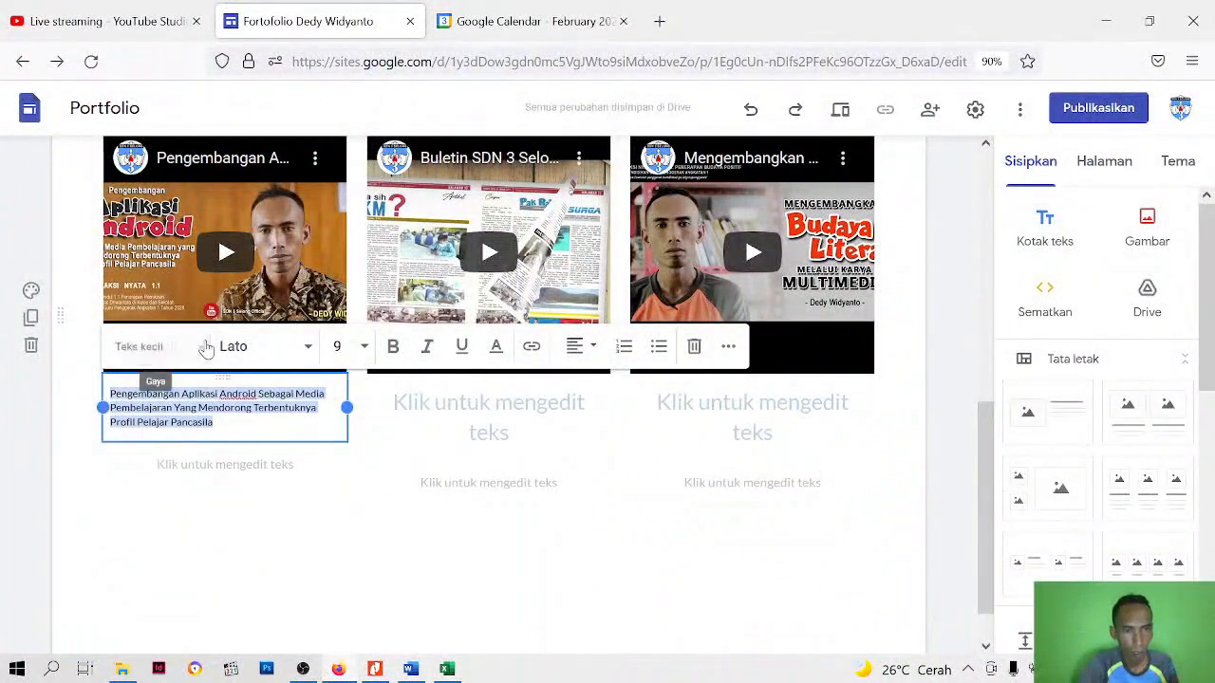
click(201, 351)
click(180, 474)
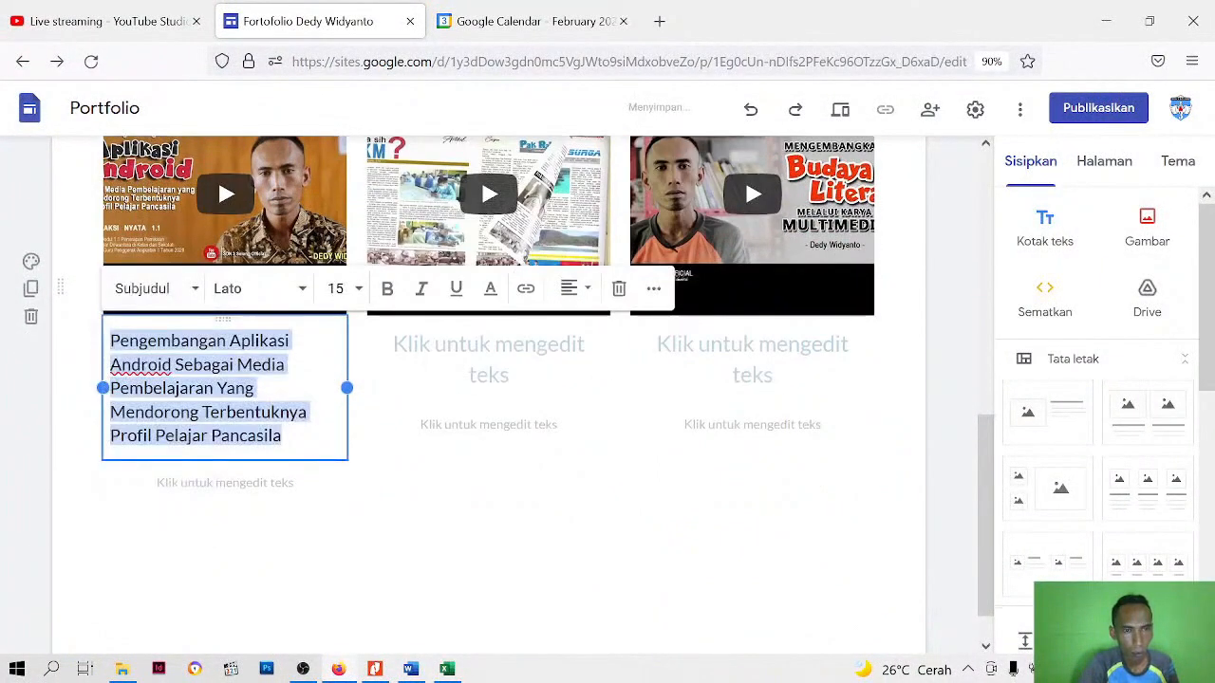
Set the first video title's font to Verdana at size 10
click(304, 295)
scroll(267, 597, down, 3)
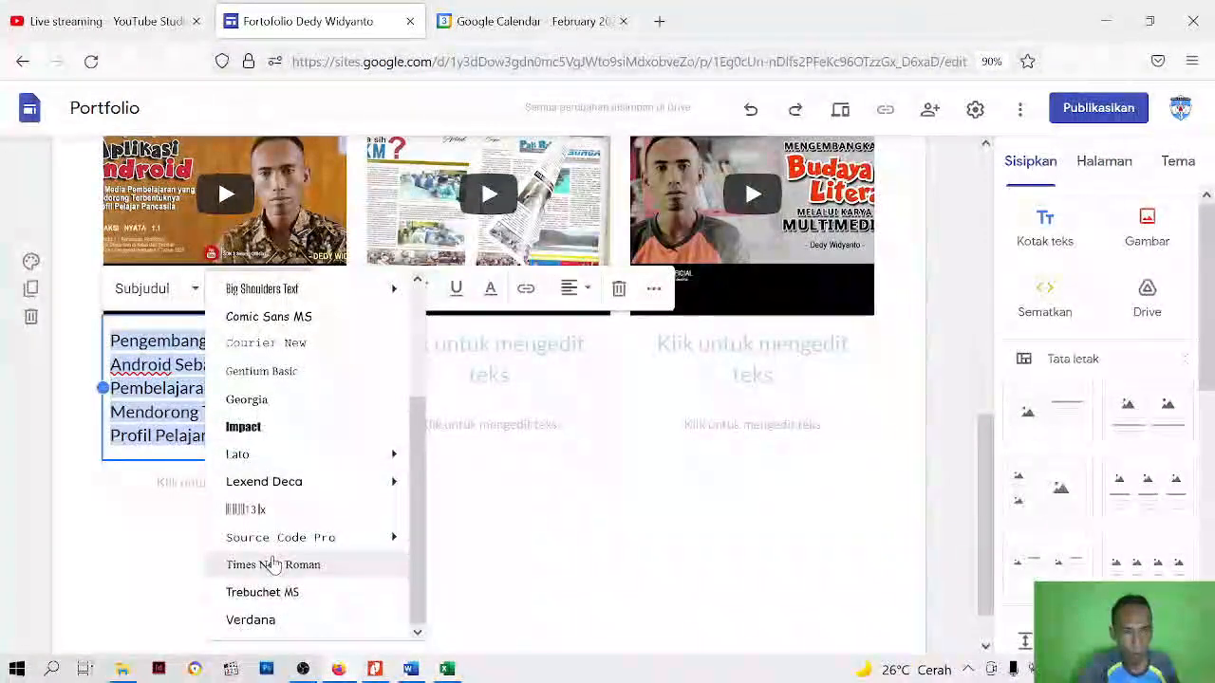
click(258, 619)
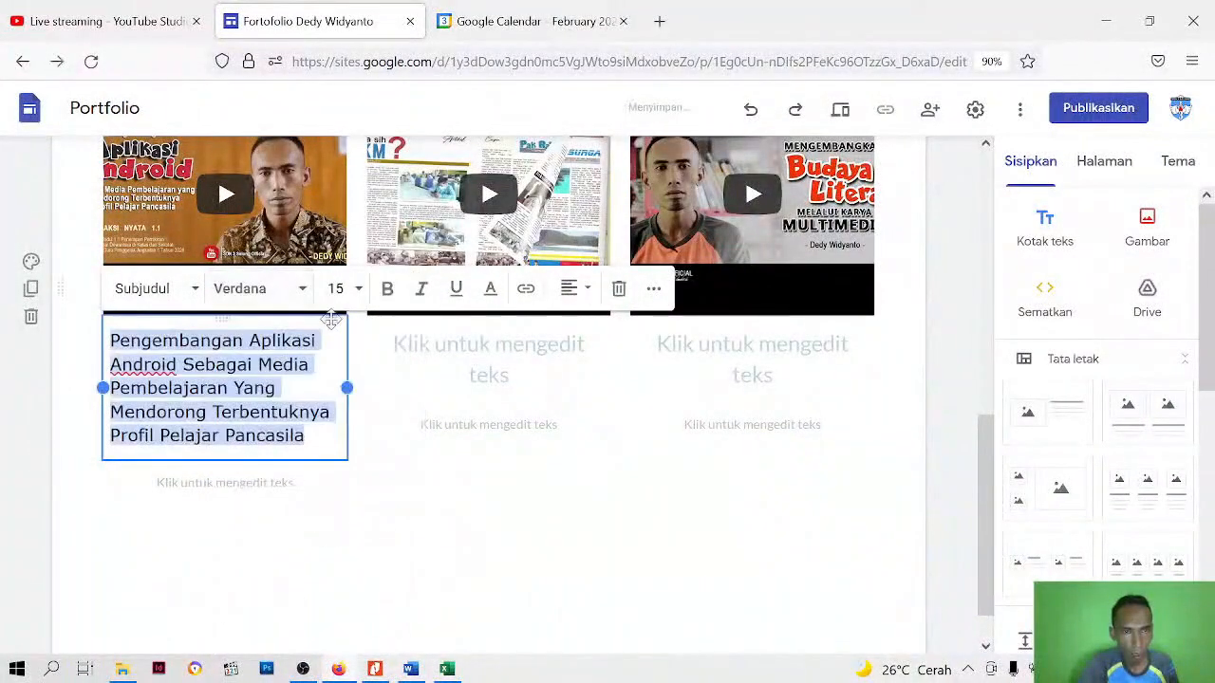
click(357, 290)
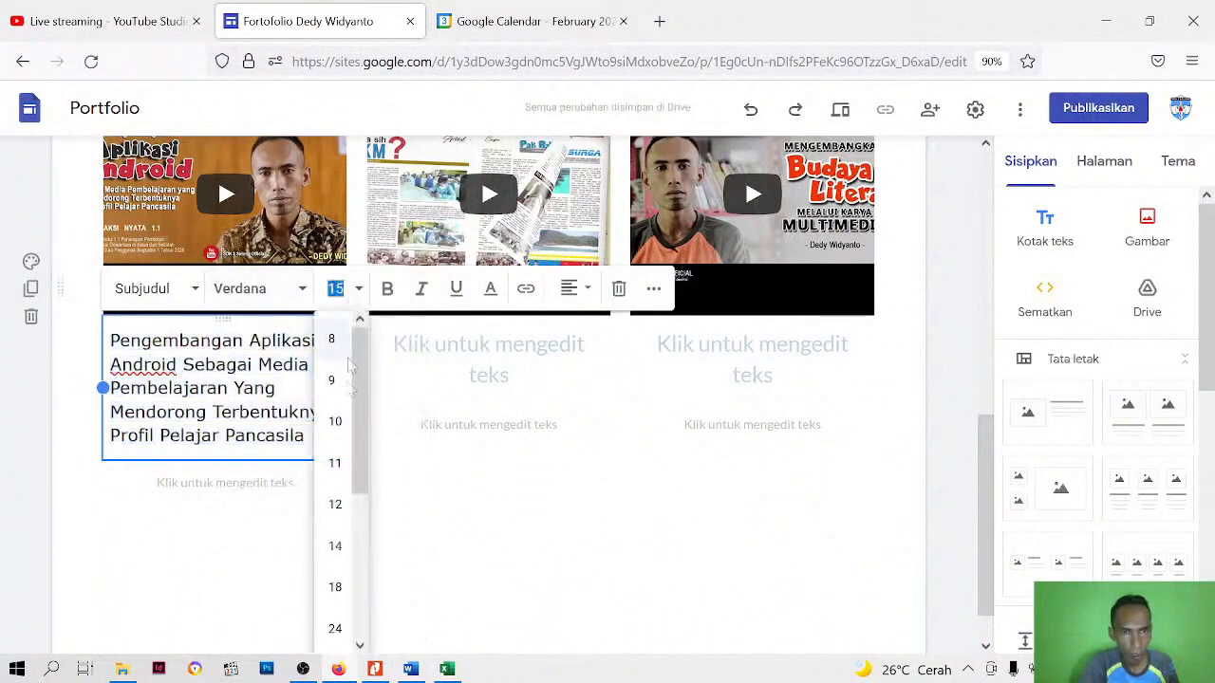
click(335, 422)
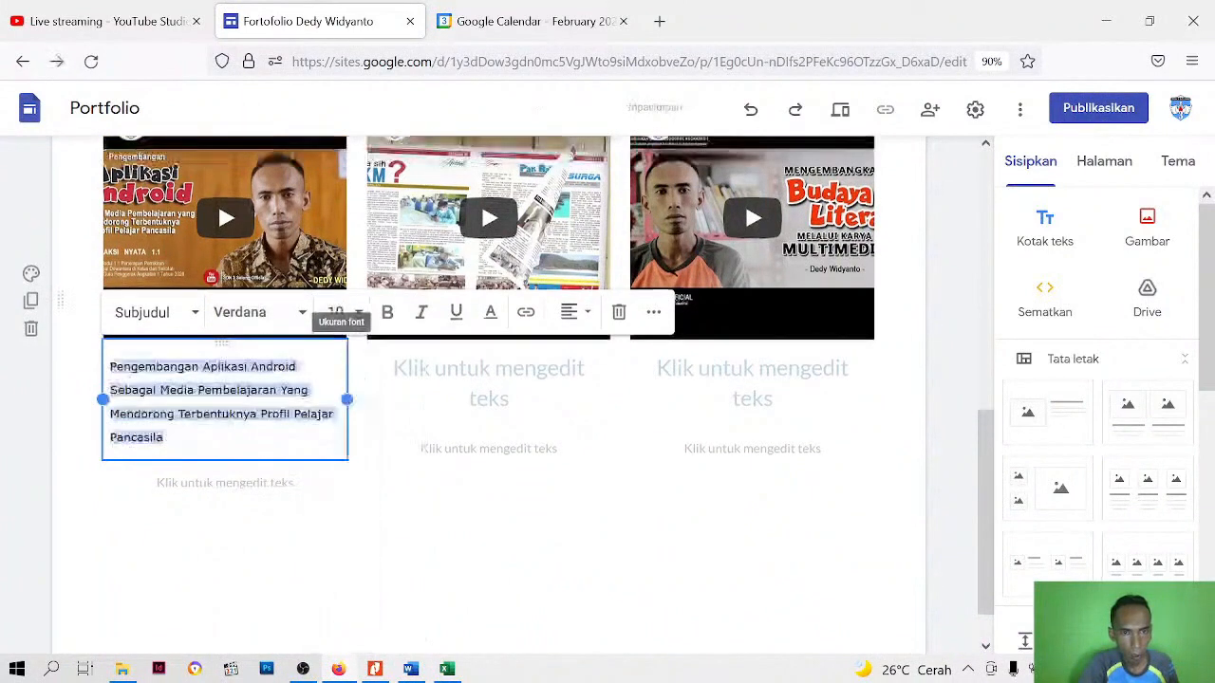
Set the first video title's line spacing to Tunggal and apply the custom spacing settings
click(650, 314)
click(519, 353)
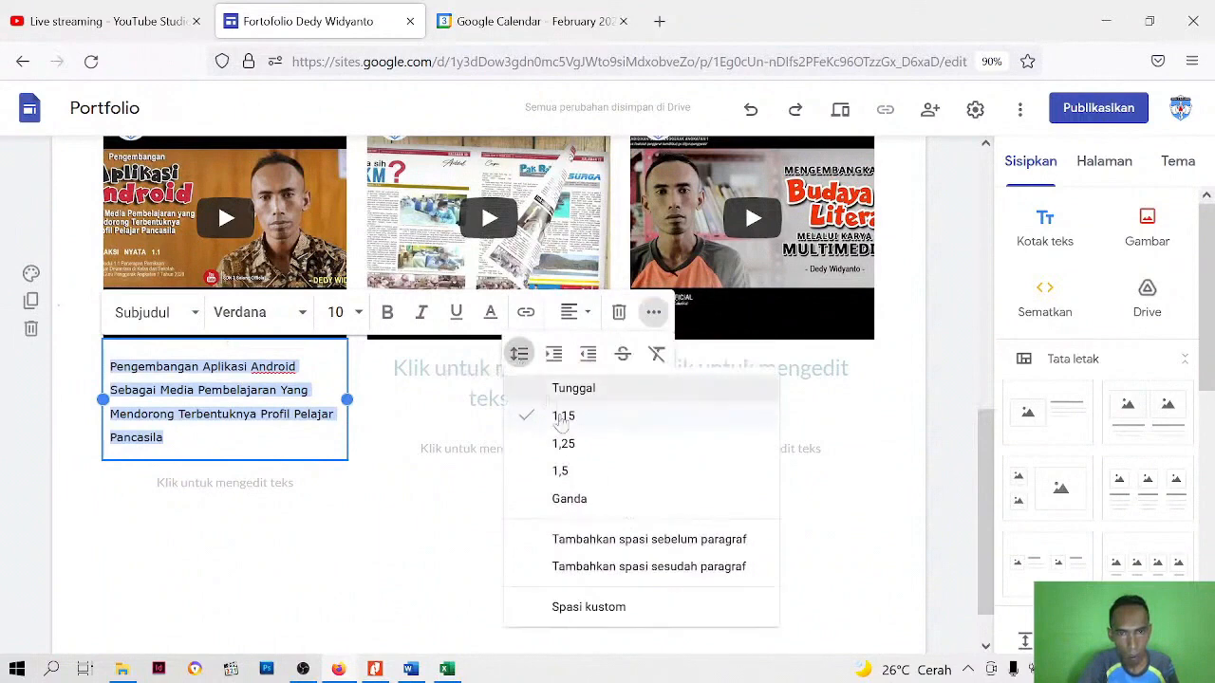
click(572, 388)
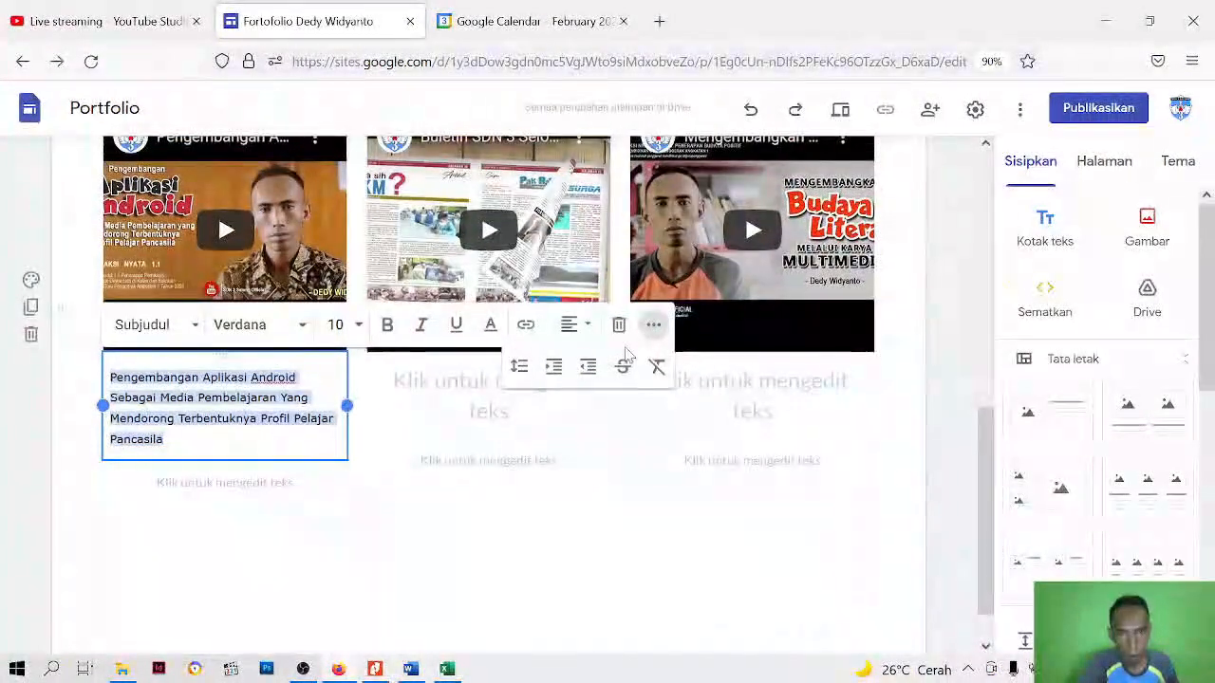
click(519, 366)
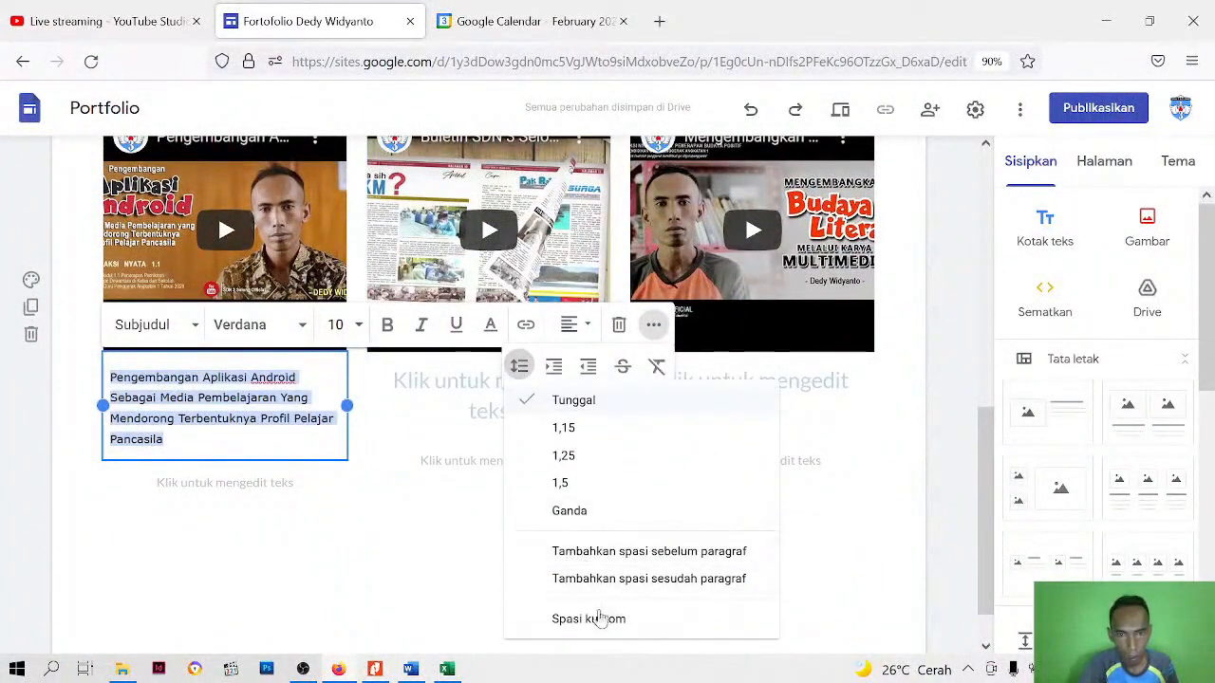
click(596, 619)
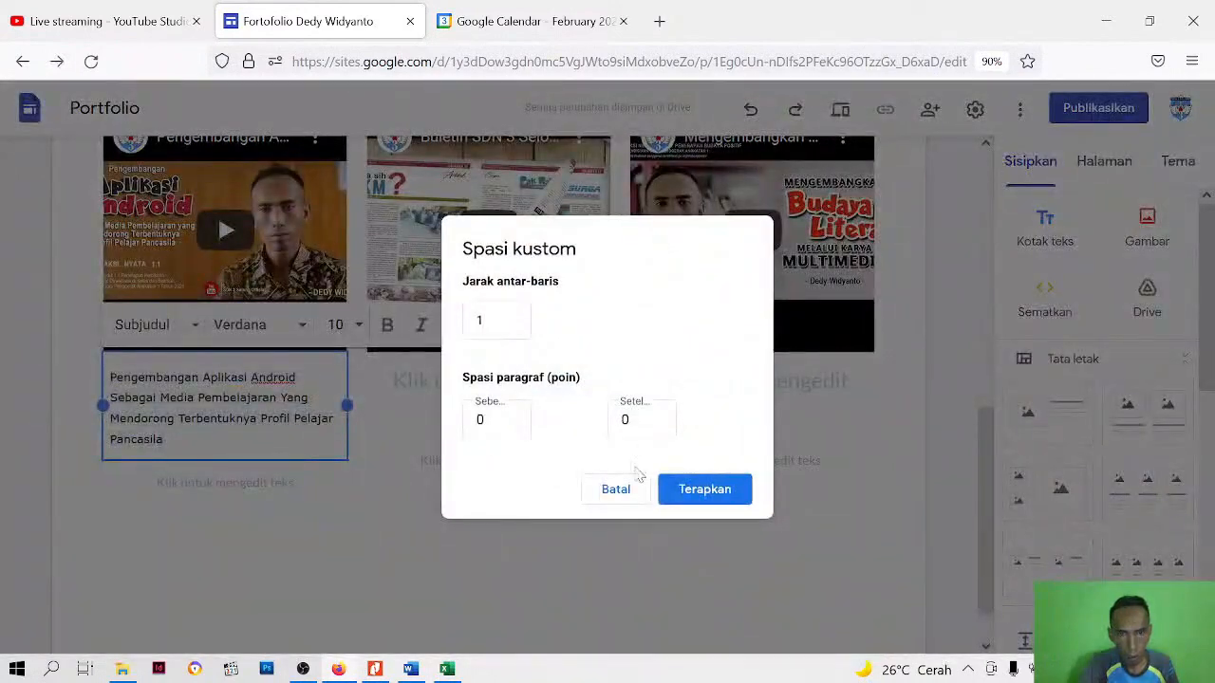
click(703, 488)
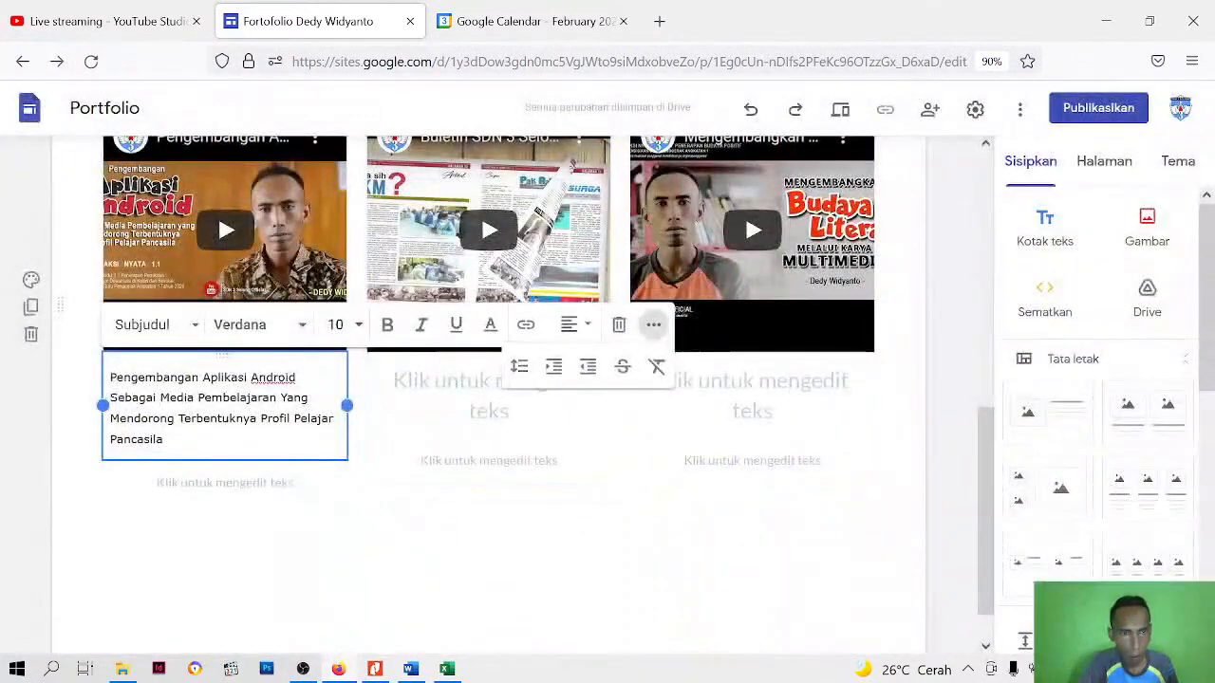
Change the first video's whole title to the Teks kecil style with font size 11
key(ctrl+a)
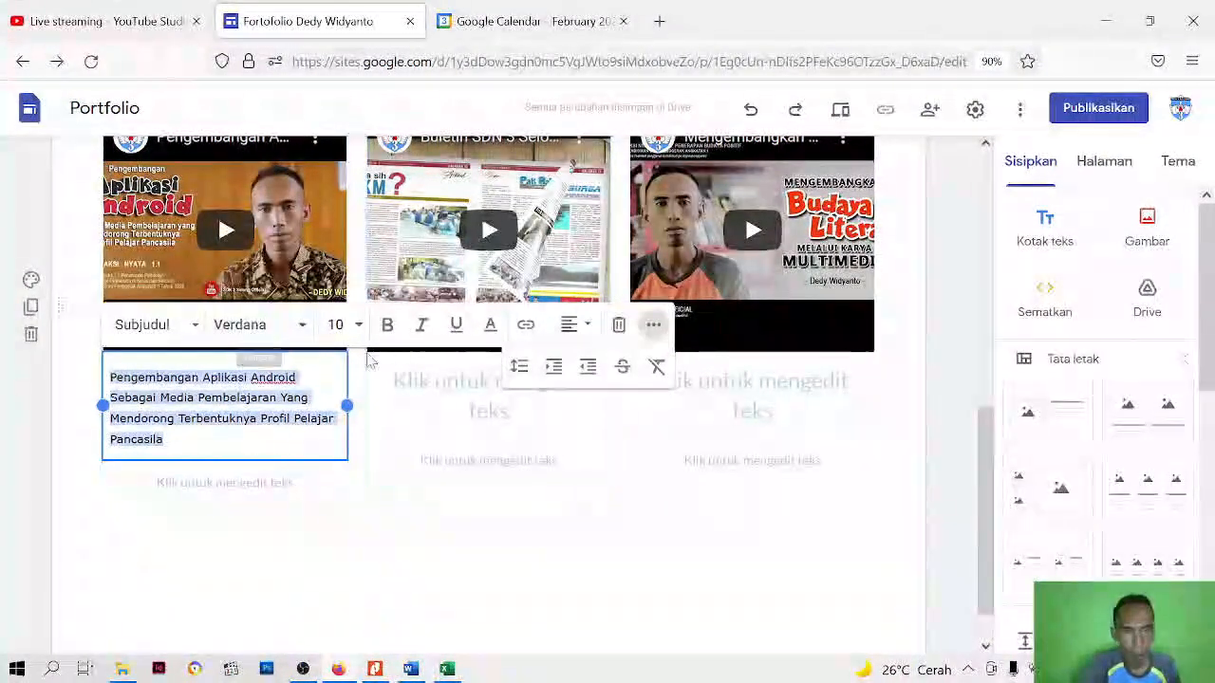
click(196, 327)
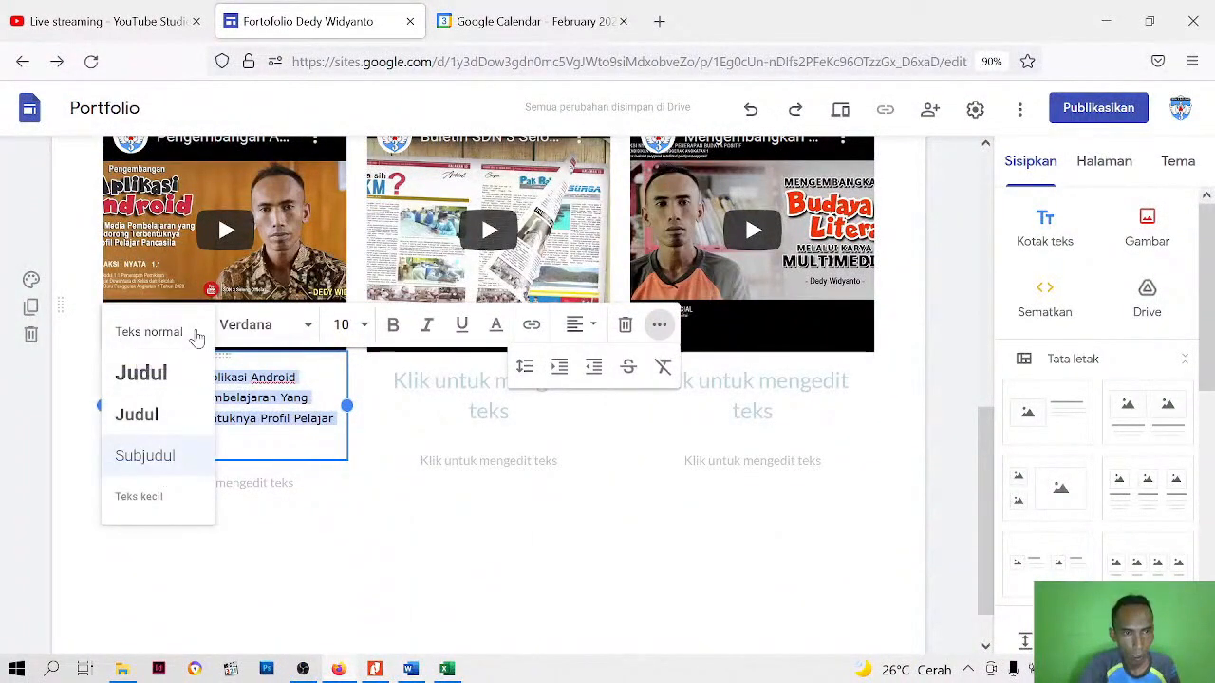
click(155, 496)
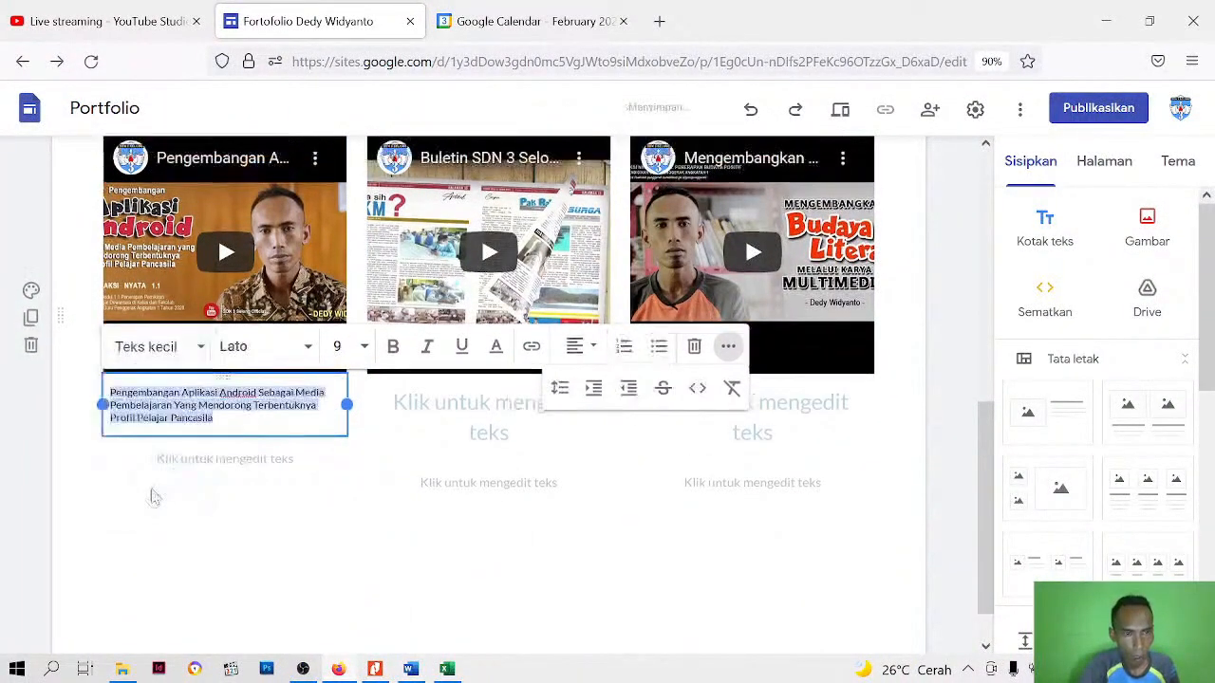
click(364, 349)
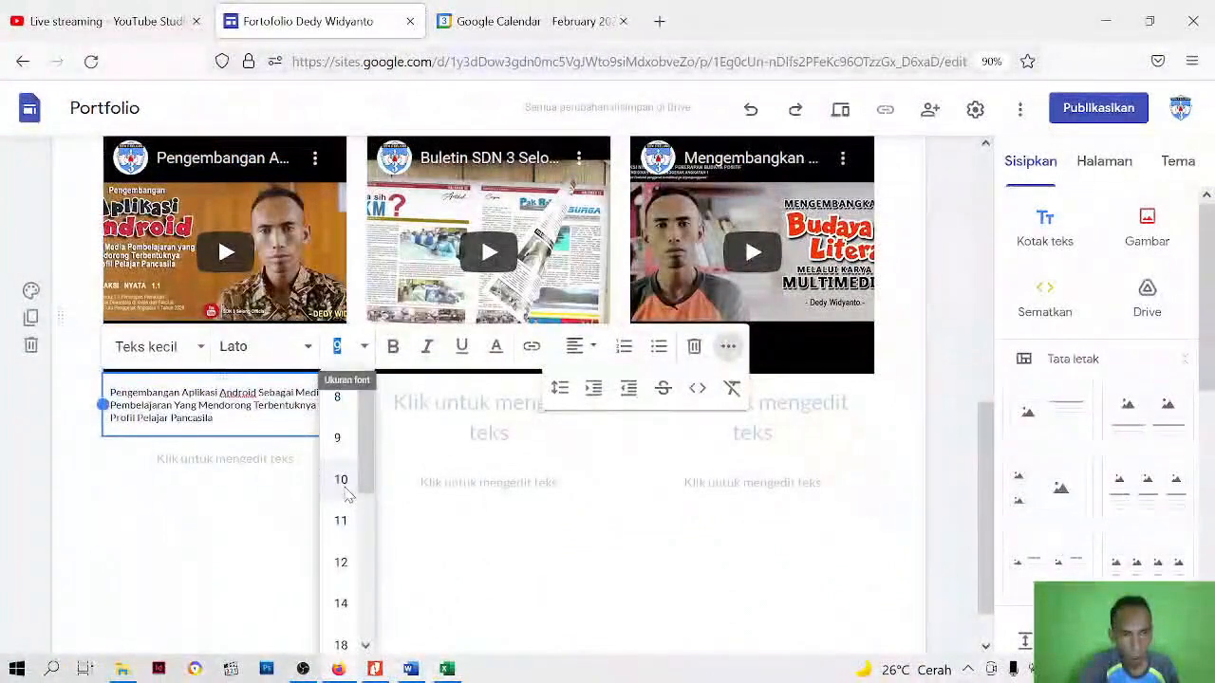
click(341, 520)
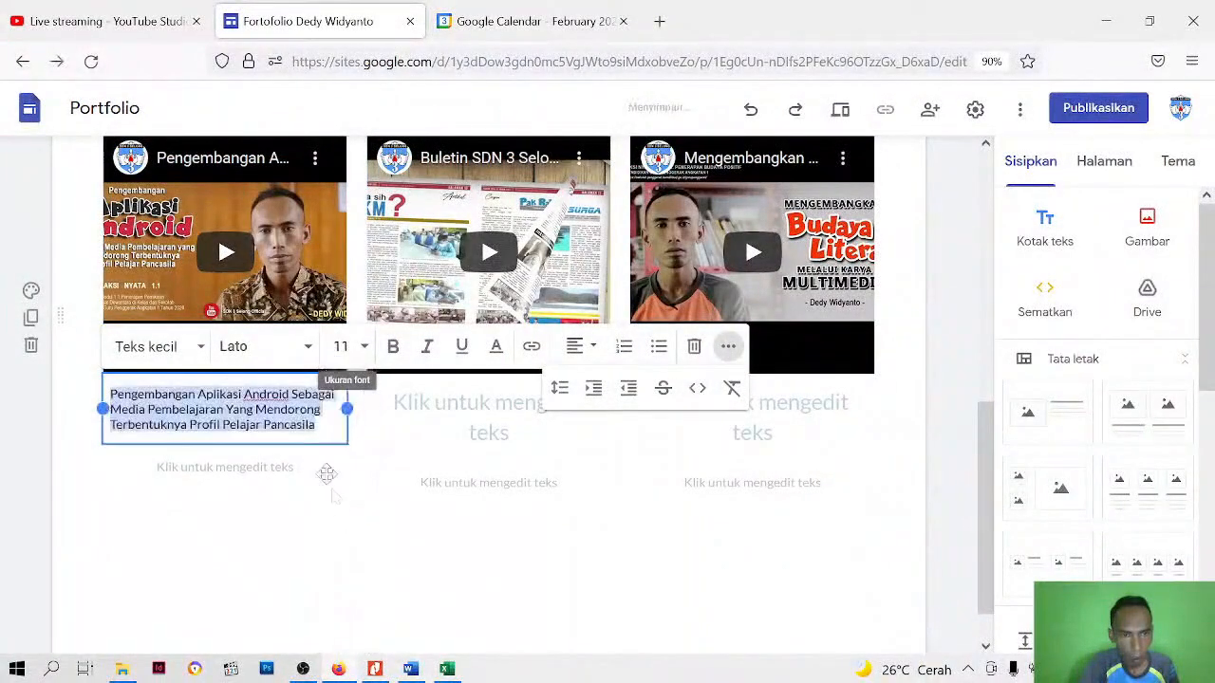
Set the first video title's font to Verdana and center its text
click(306, 349)
scroll(275, 569, down, 3)
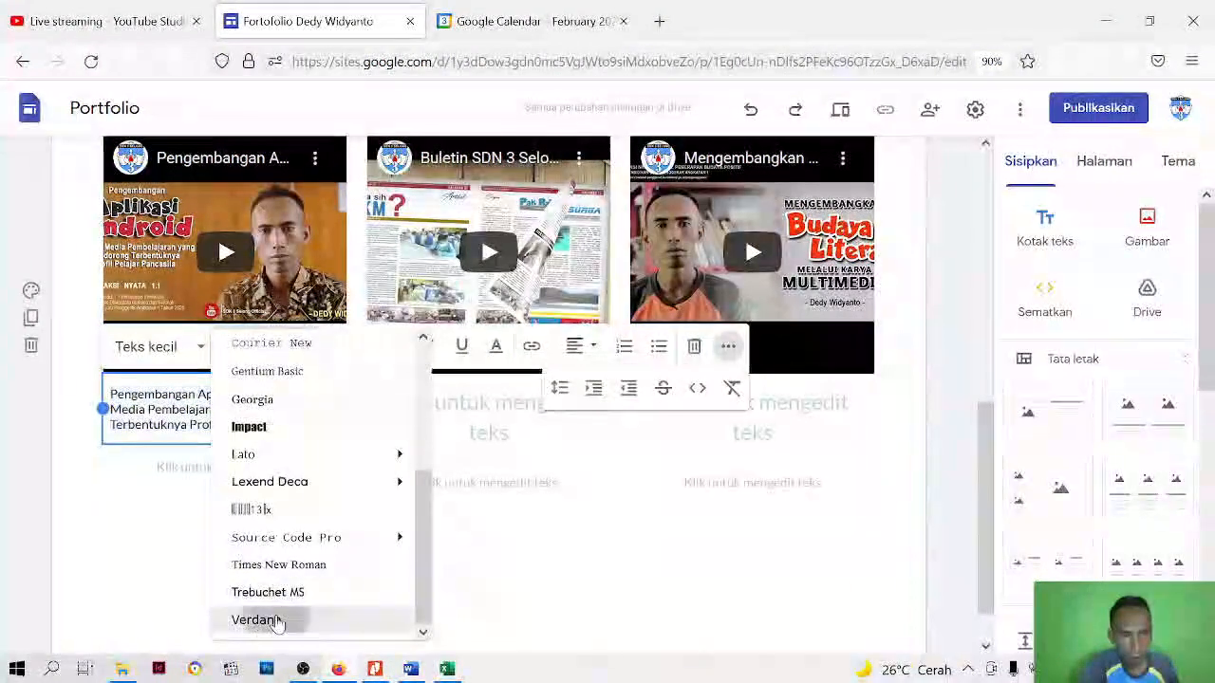
click(275, 620)
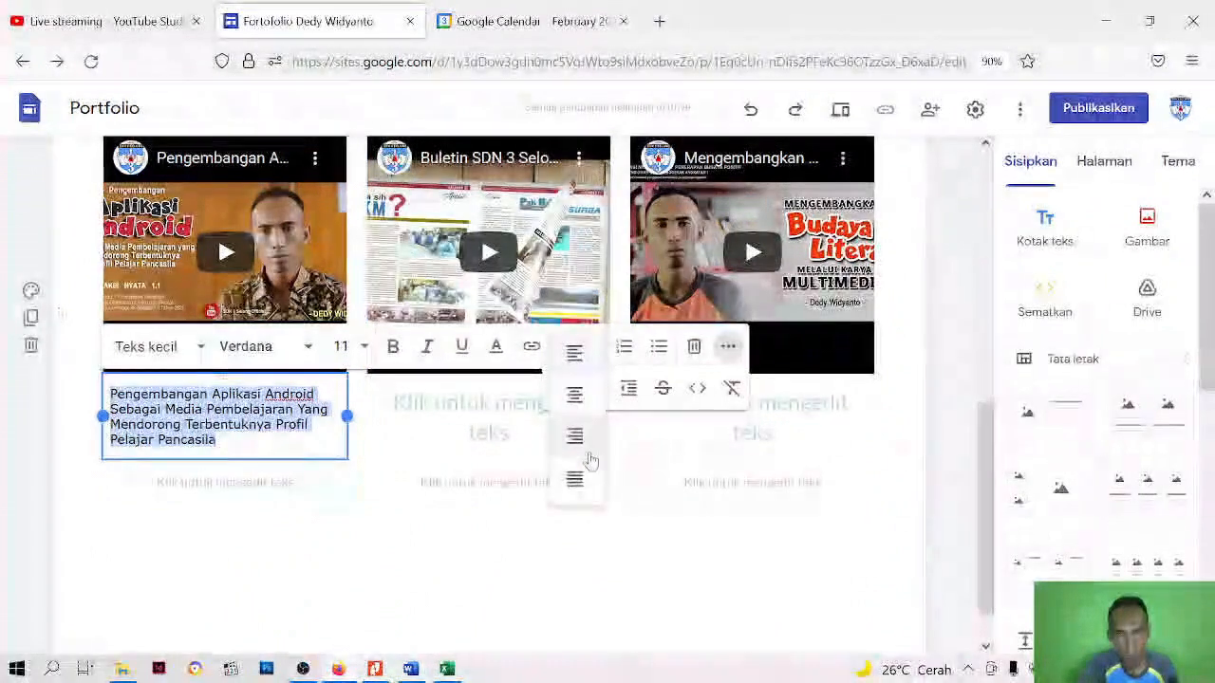
click(577, 396)
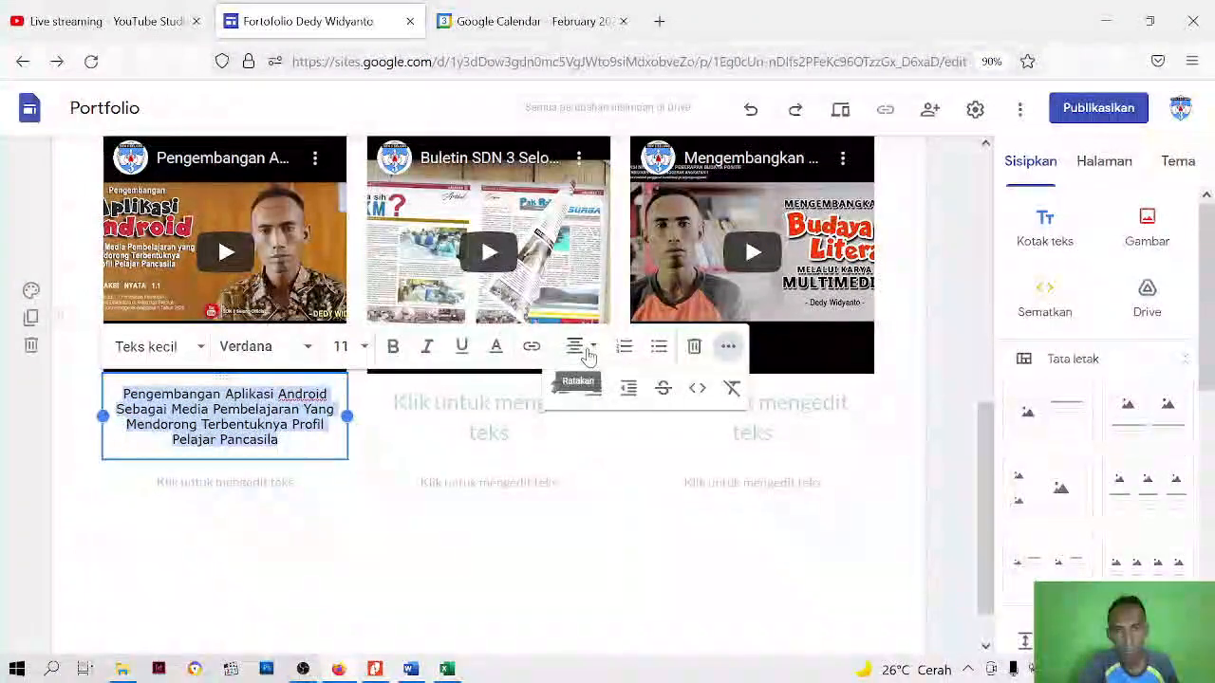
Color the first video title's text dark red #990000
click(497, 349)
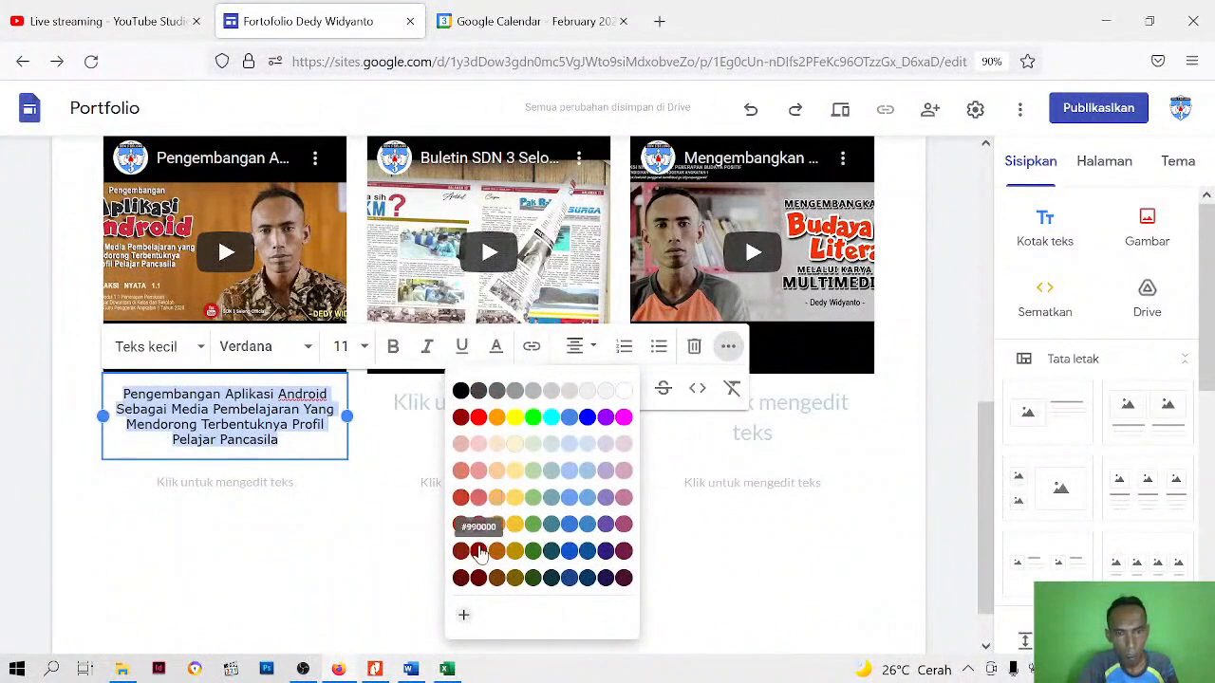
click(481, 554)
click(338, 556)
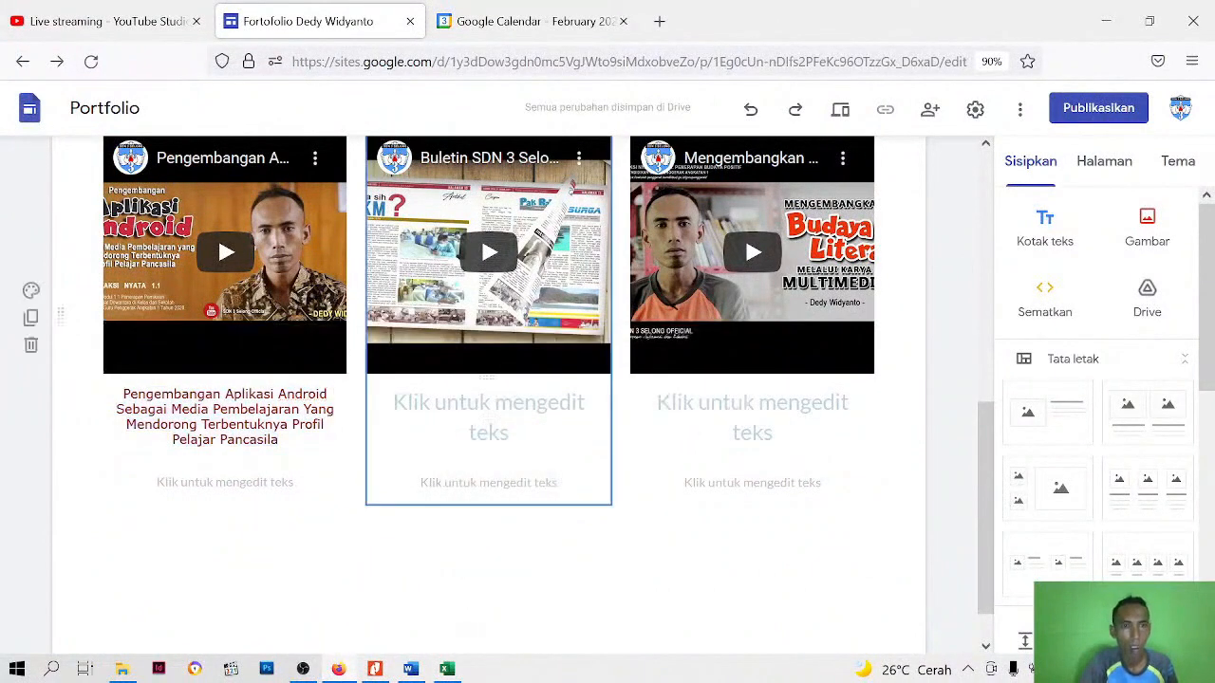
click(488, 403)
click(275, 417)
drag(217, 440, 146, 394)
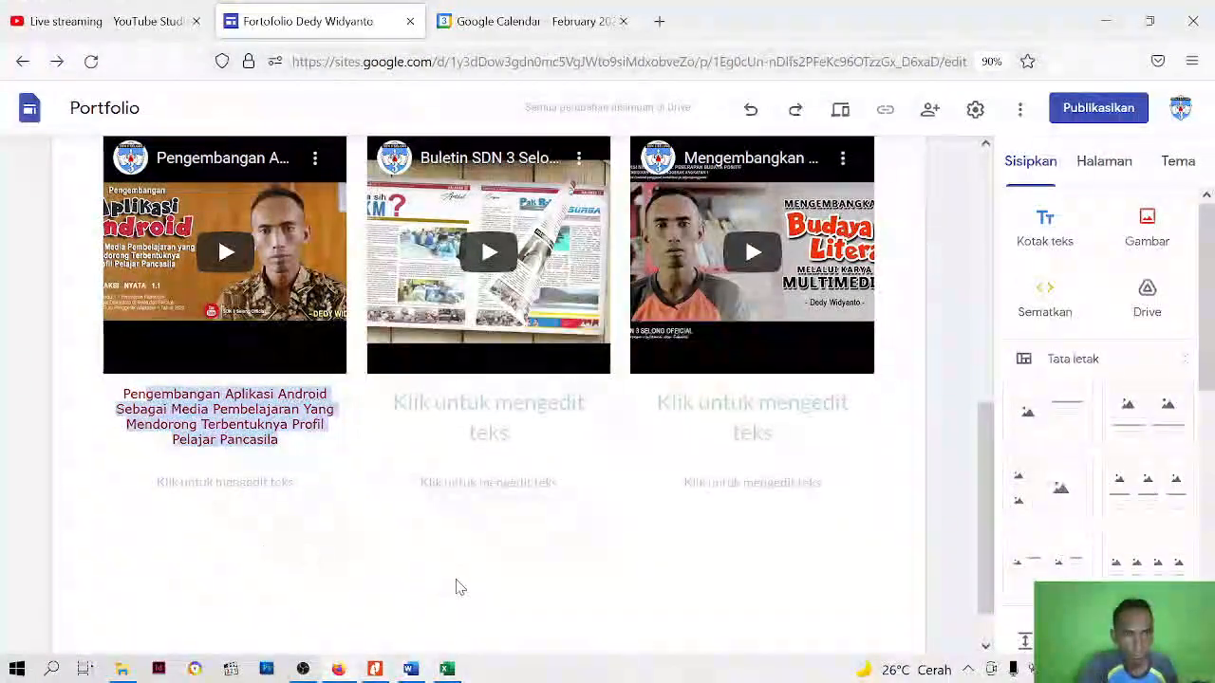
Switch to the deskripsi document in Word and copy the description paragraph starting "Kondisi siswa yang tidak selalu siap"
click(410, 669)
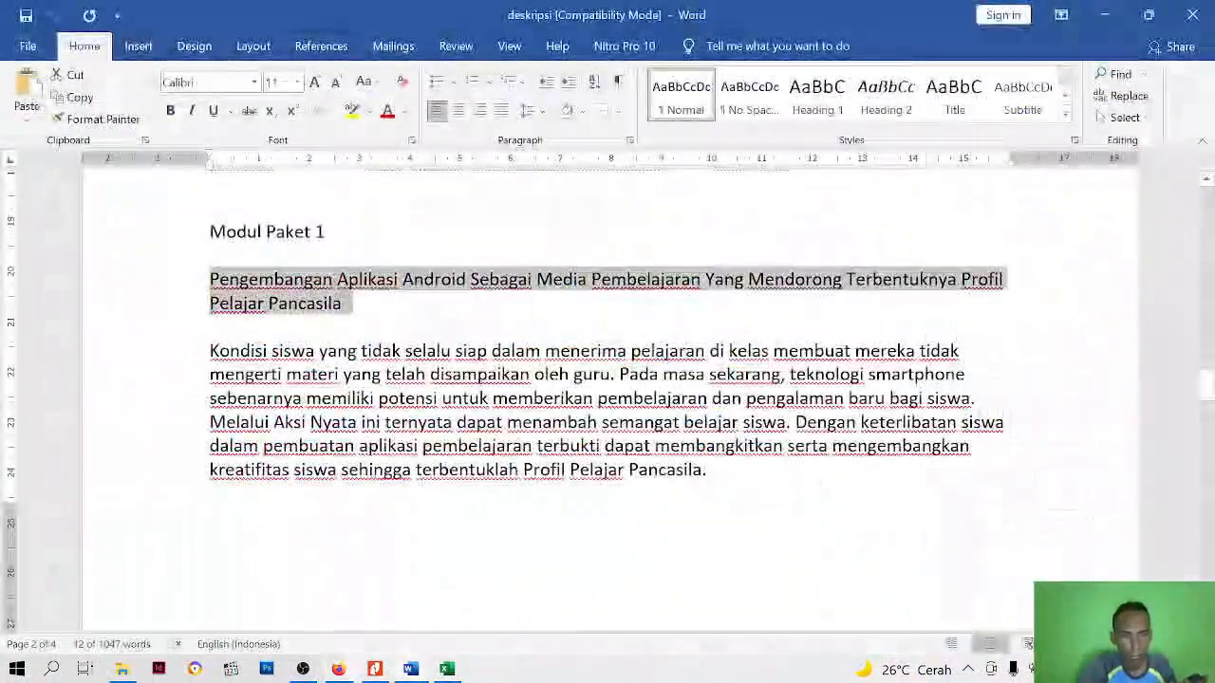
scroll(607, 379, down, 2)
scroll(607, 399, down, 1)
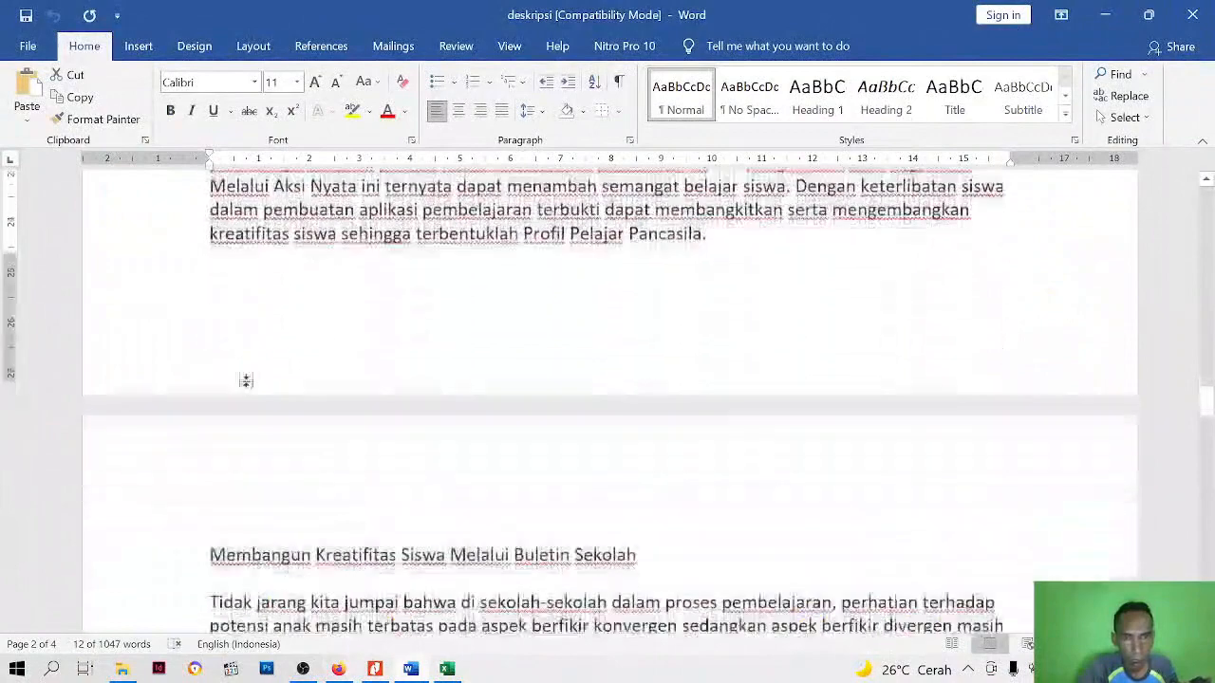
scroll(608, 399, up, 3)
click(245, 310)
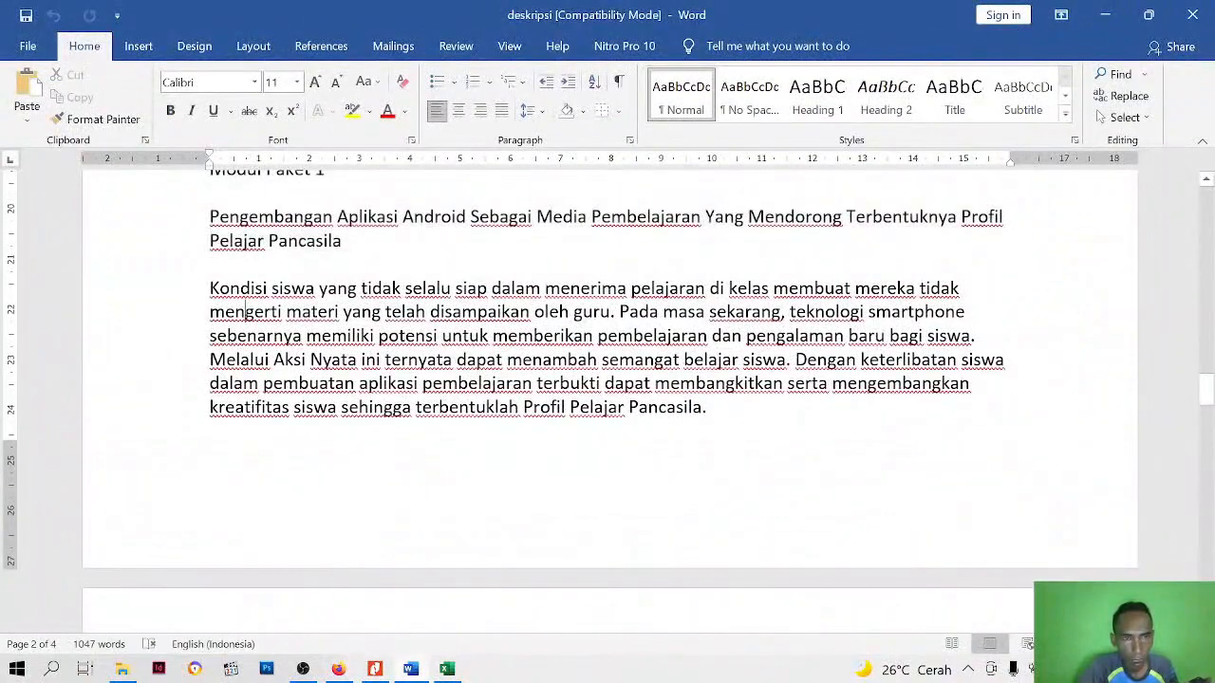
drag(230, 289, 706, 408)
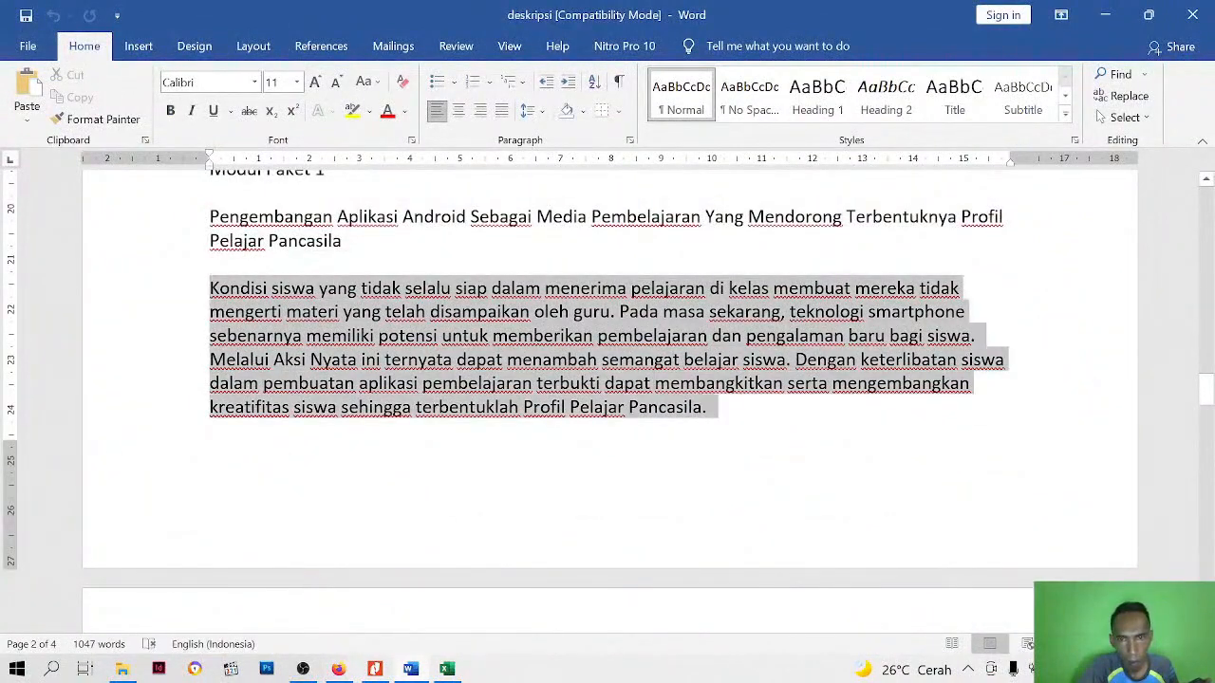
right_click(596, 379)
click(645, 414)
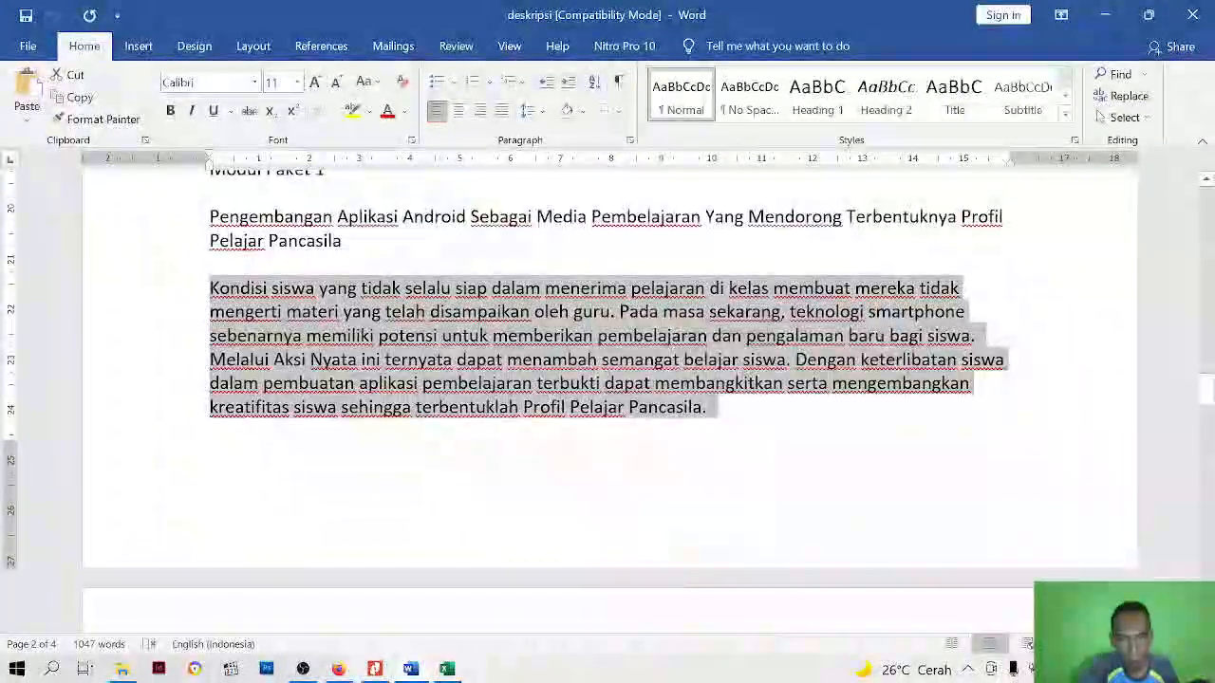
Return to the site in Firefox, paste the description under the first video's title and remove the trailing blank line
click(348, 676)
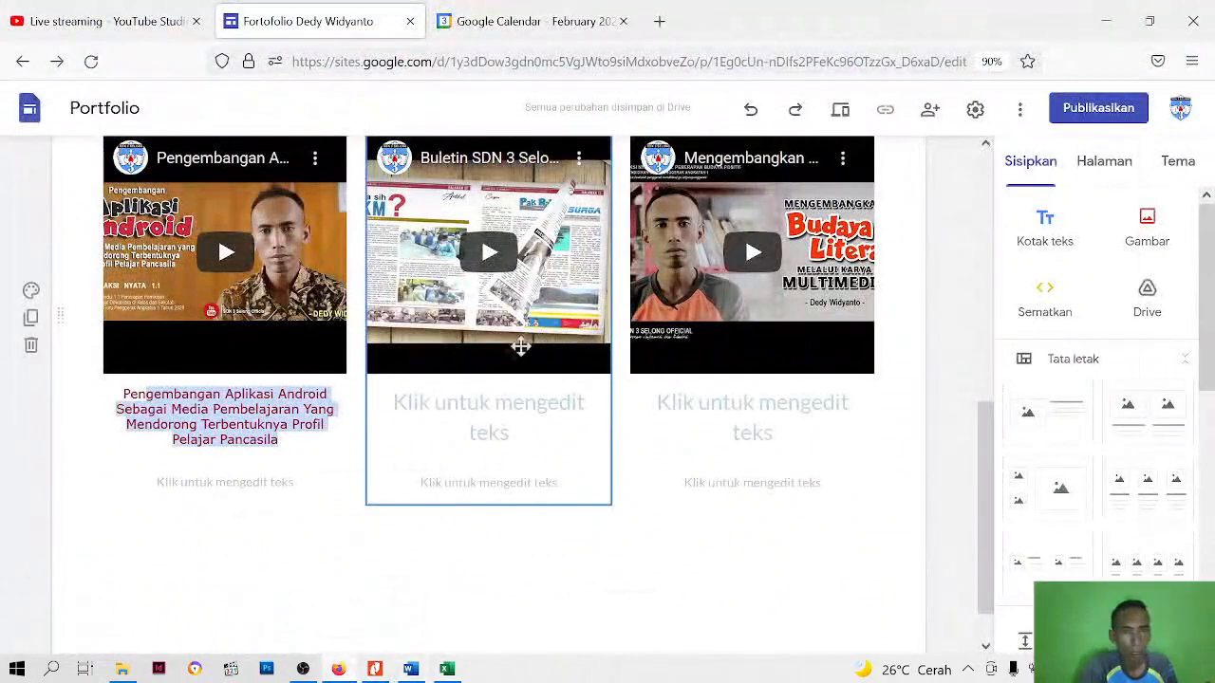
click(223, 482)
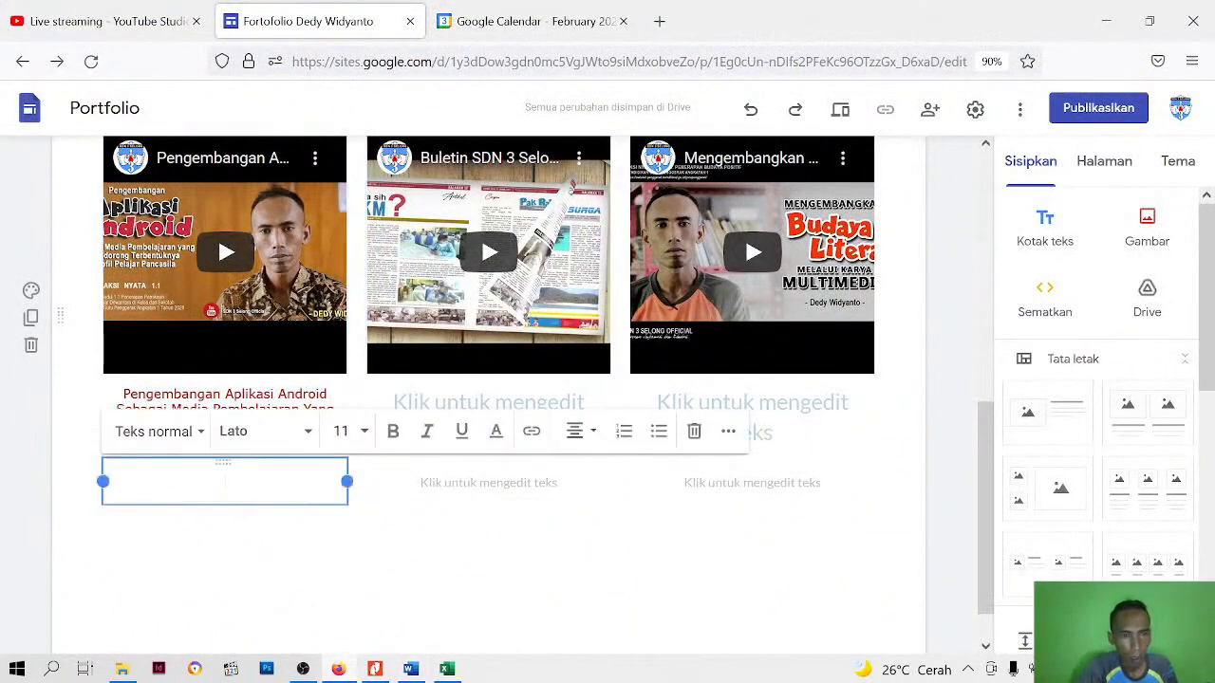
right_click(228, 482)
click(285, 294)
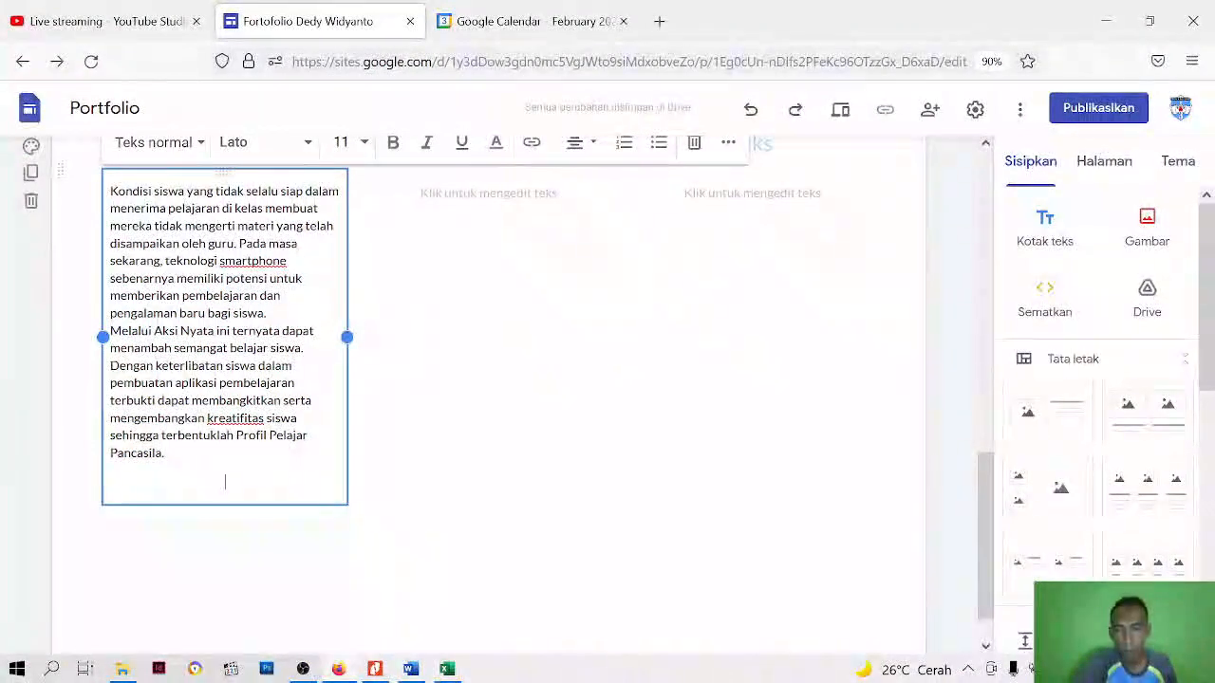
key(BackSpace)
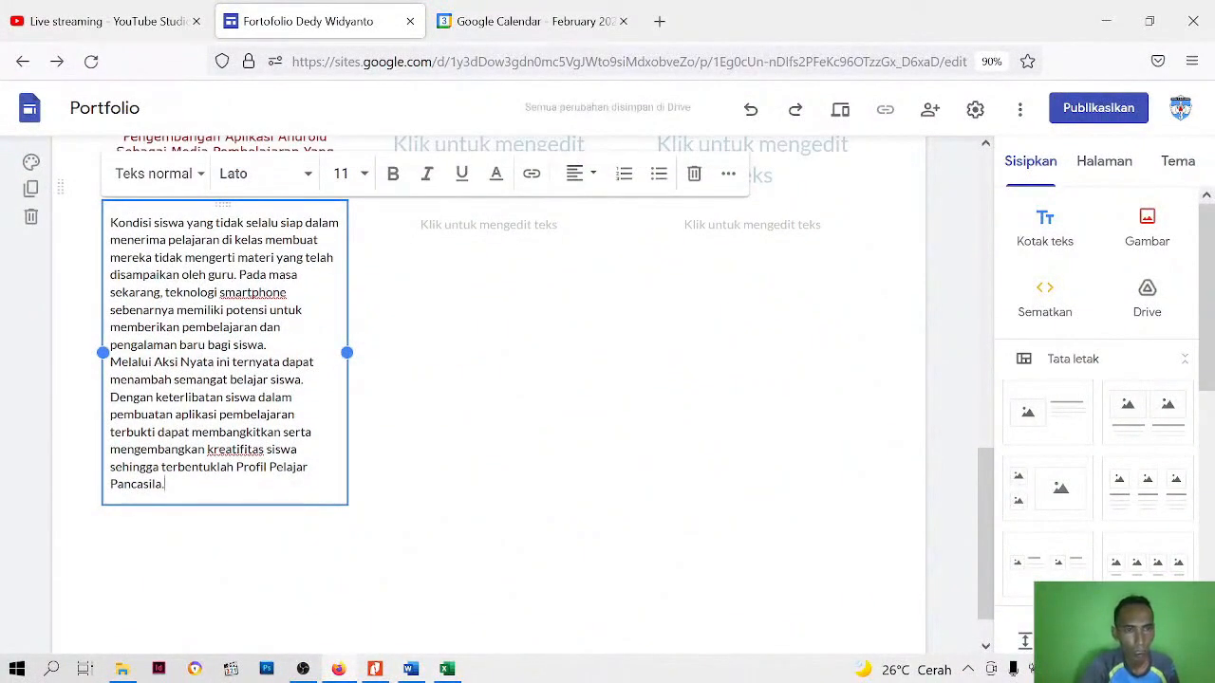
Justify the first video's whole description and apply the Teks kecil style to it
key(ctrl+a)
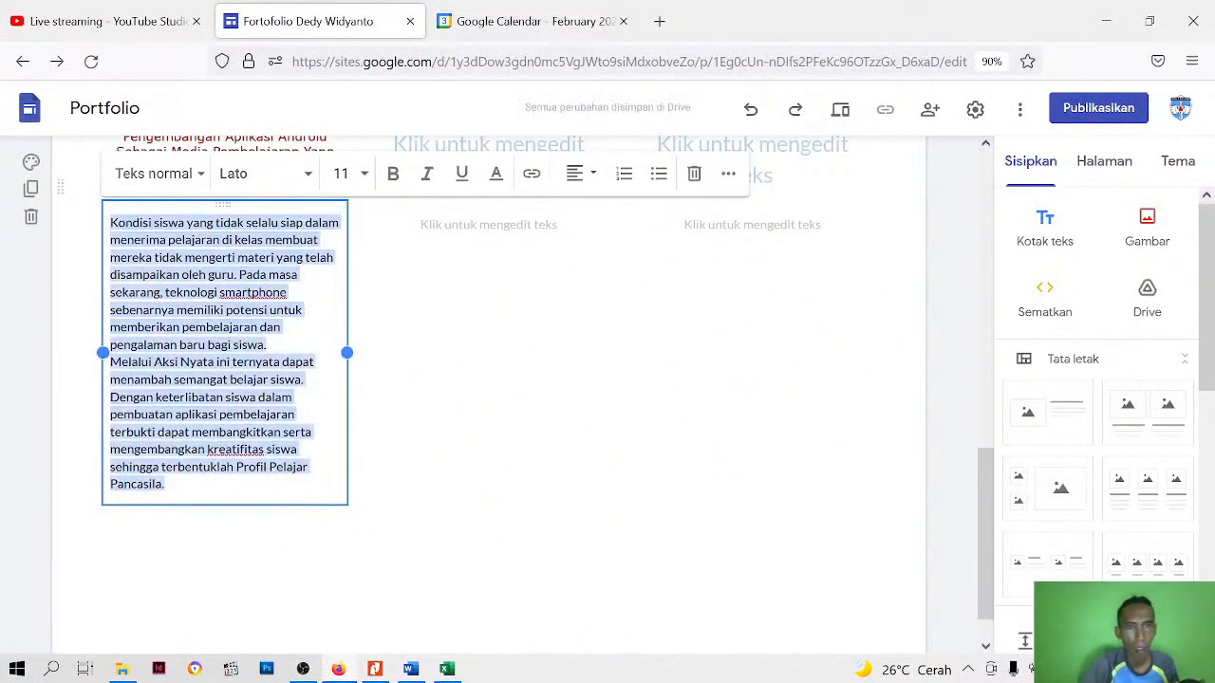
click(596, 183)
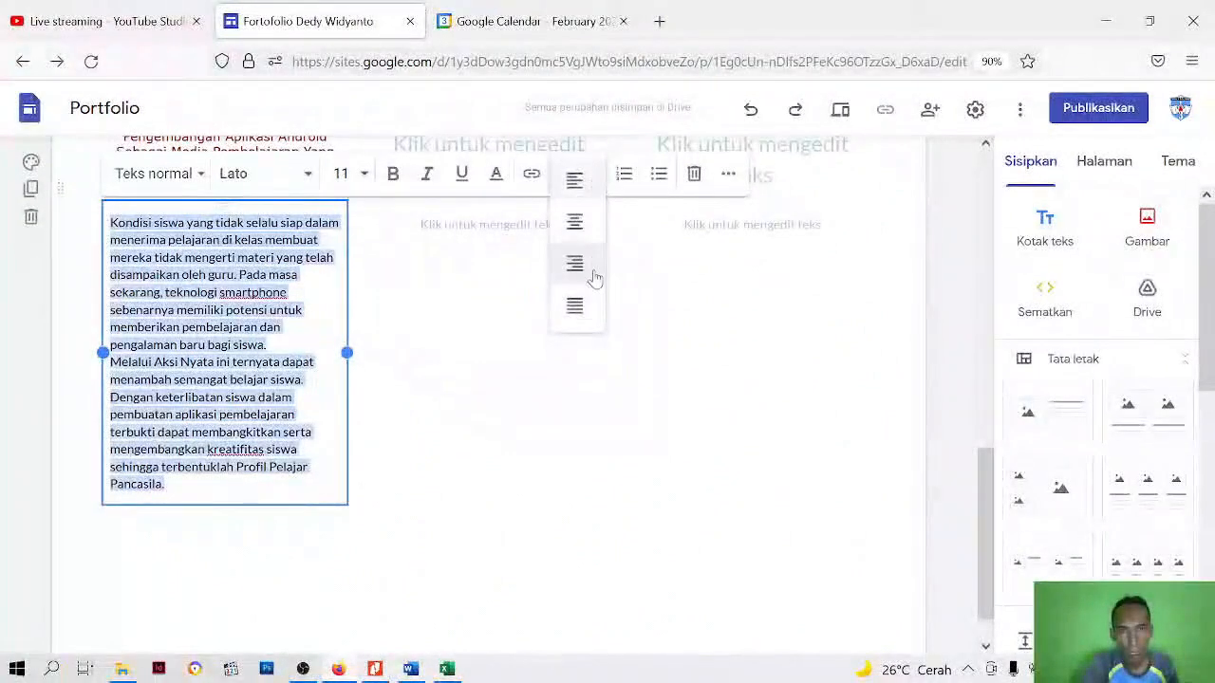
click(574, 307)
click(201, 176)
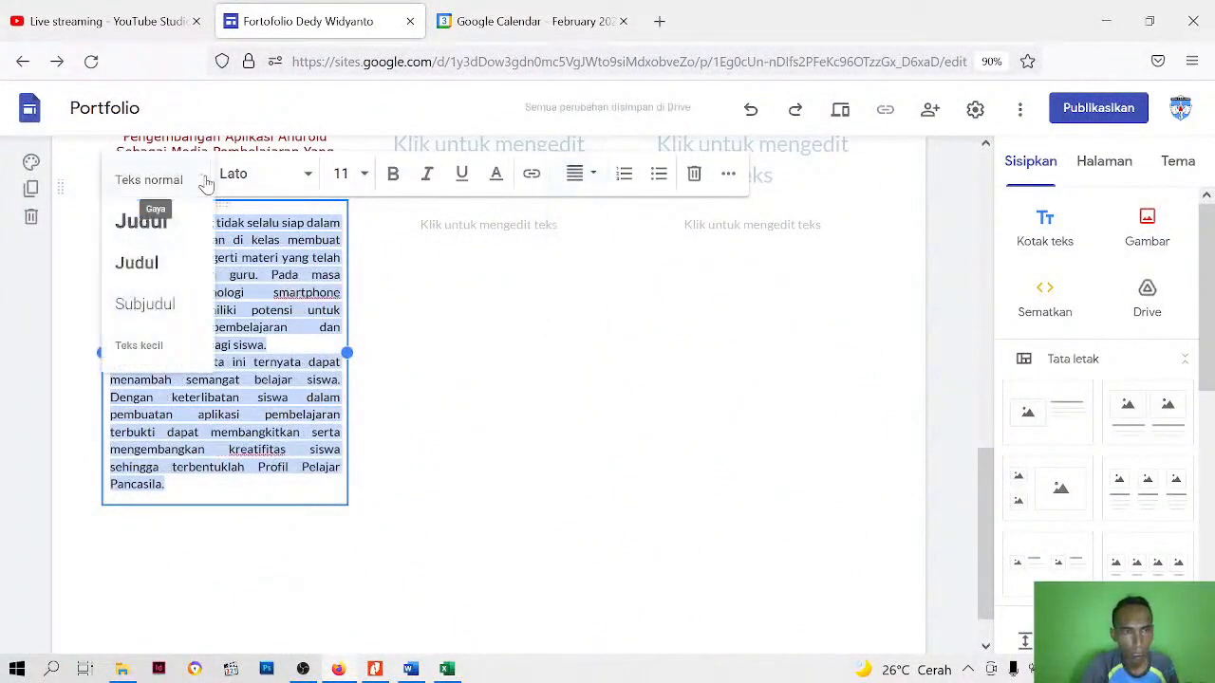
click(151, 345)
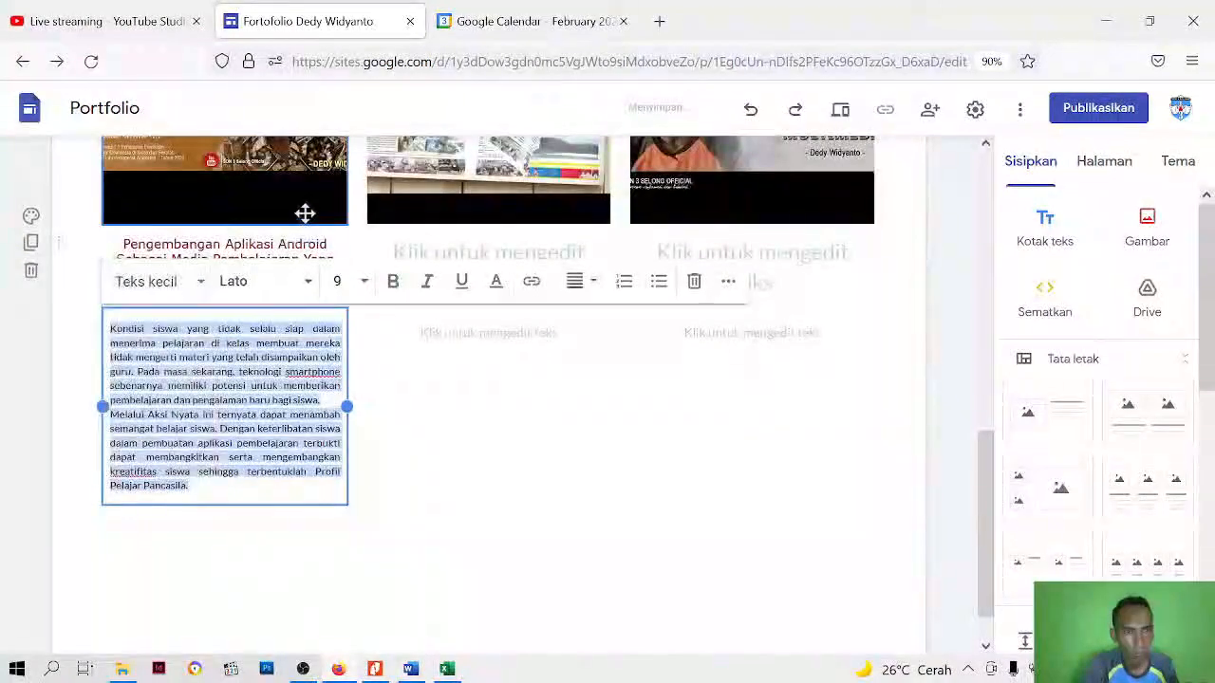
Set the first video description's font to Verdana at size 10
click(304, 285)
scroll(294, 522, down, 5)
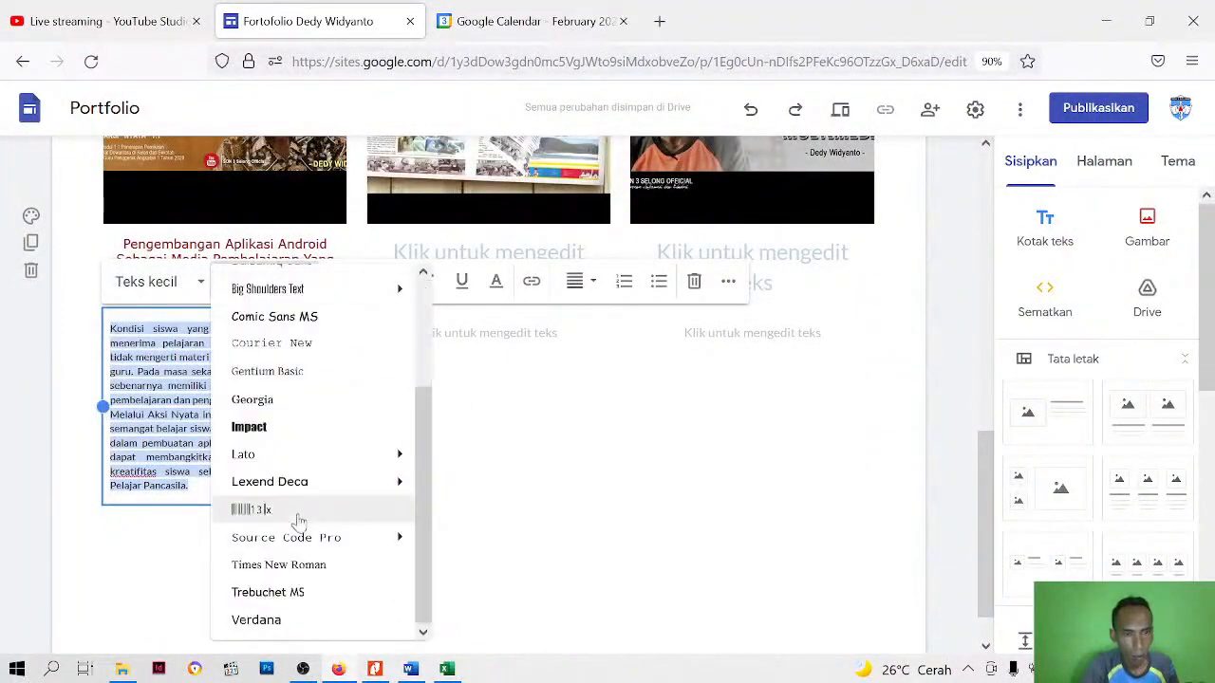
click(275, 620)
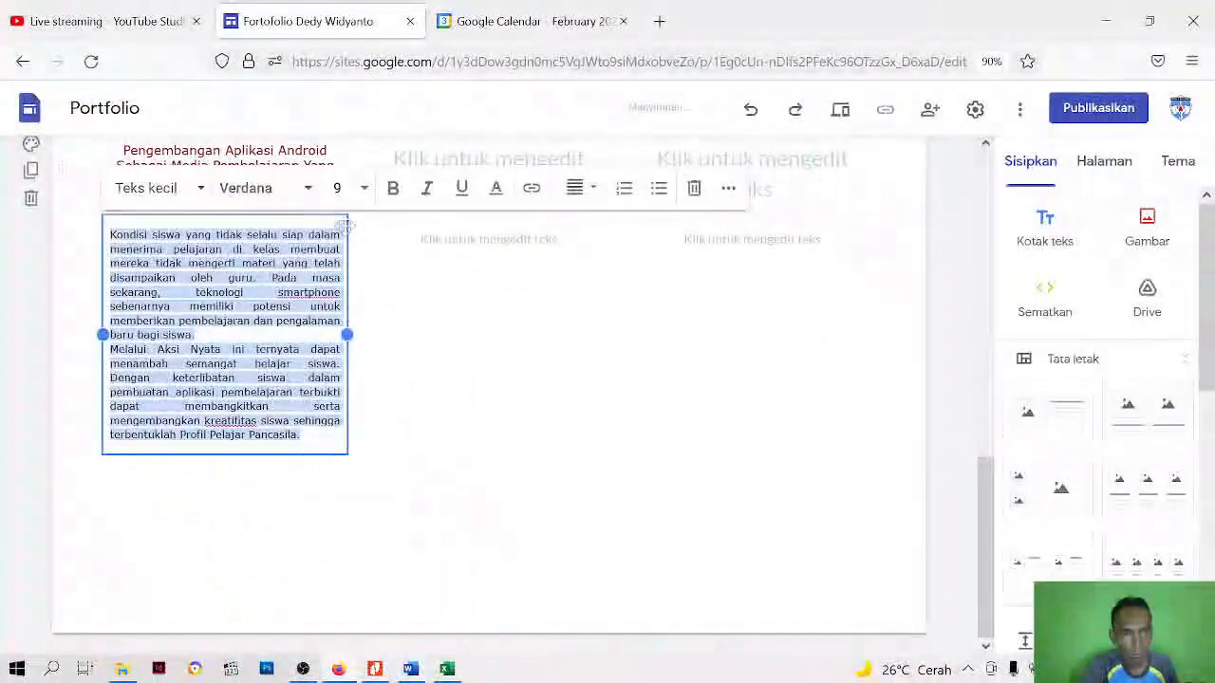
click(364, 189)
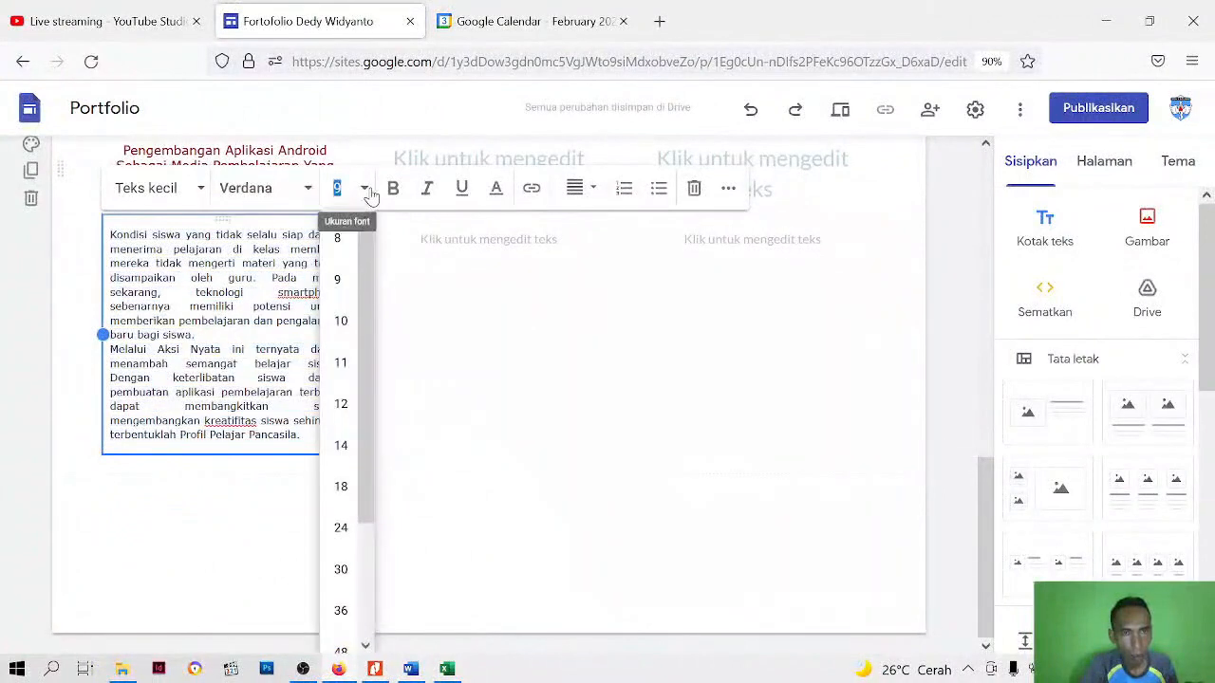
click(343, 322)
Indent the first line of both paragraphs in the first video's description
scroll(343, 337, up, 3)
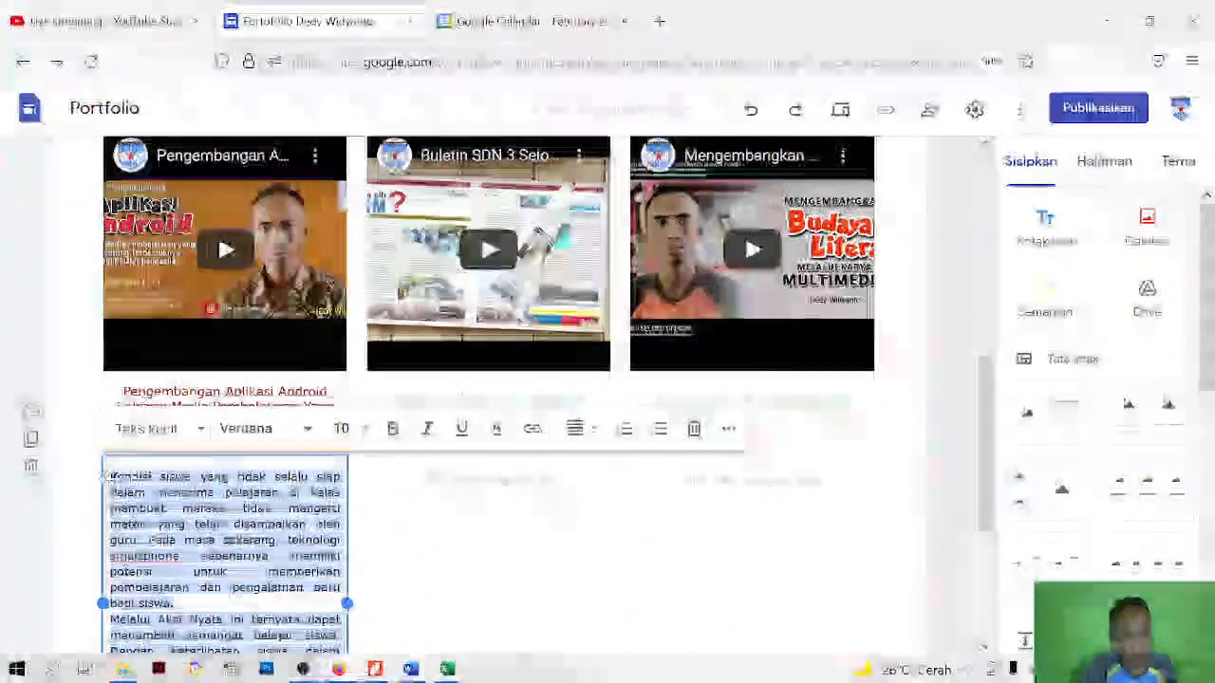
click(110, 477)
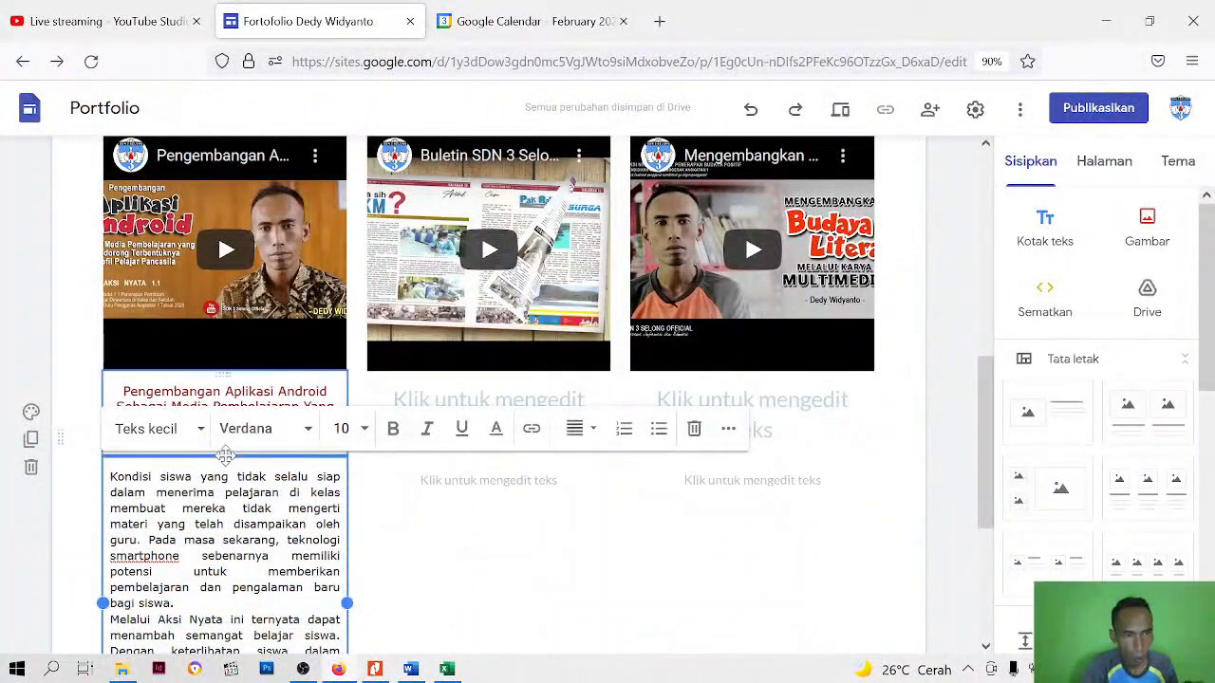
scroll(225, 457, down, 2)
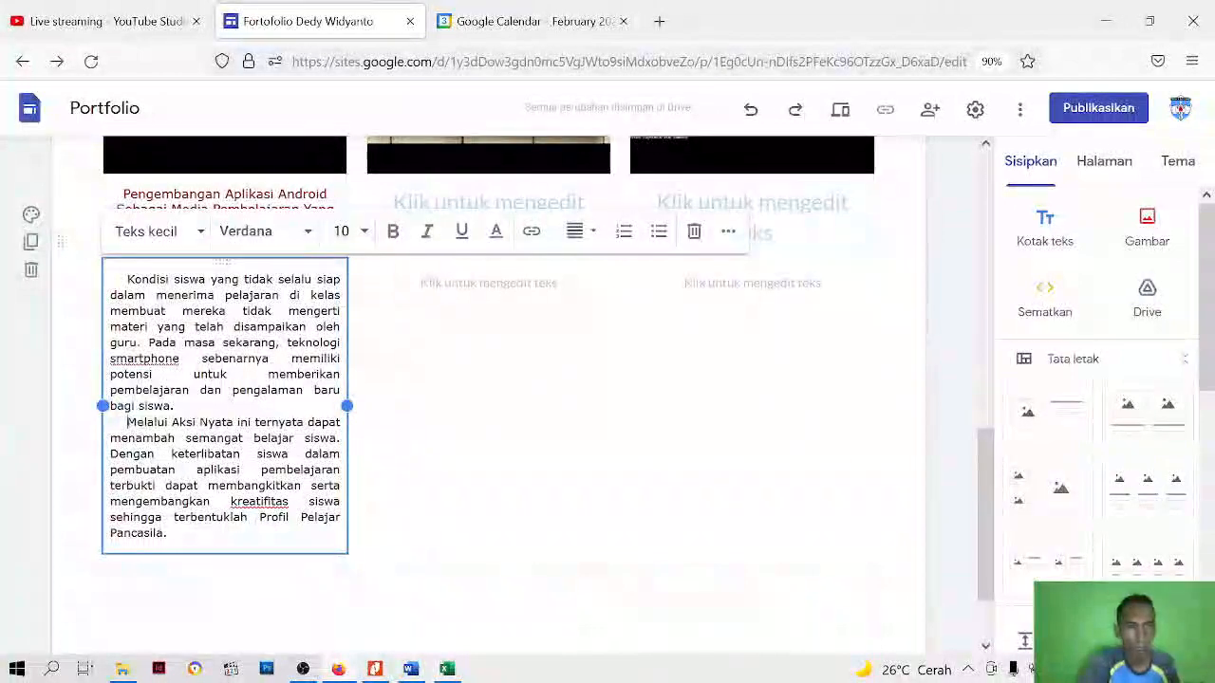
click(611, 500)
scroll(598, 493, up, 2)
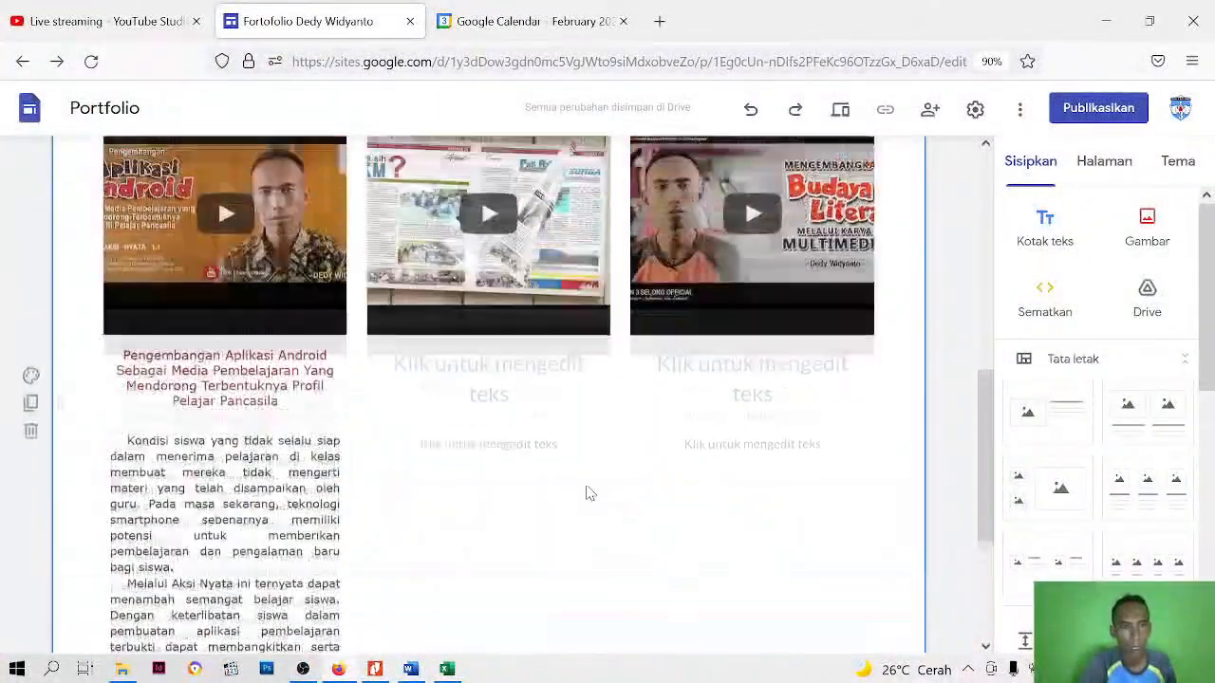
click(313, 479)
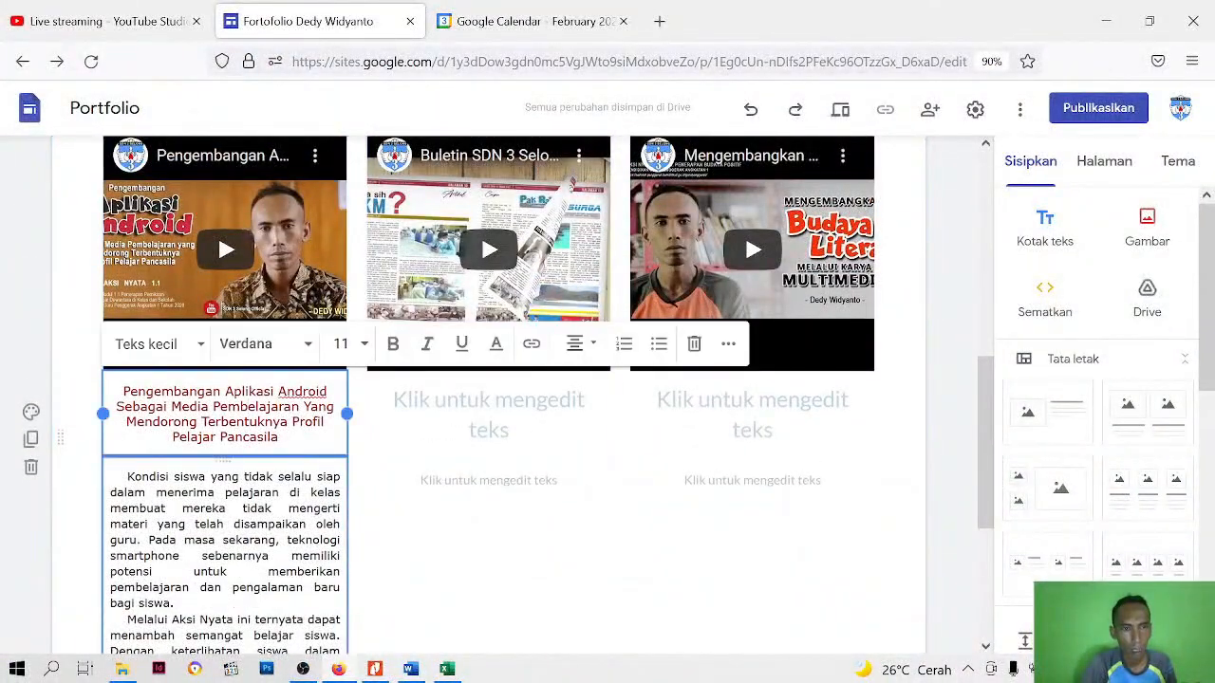
scroll(313, 479, up, 2)
scroll(313, 479, down, 3)
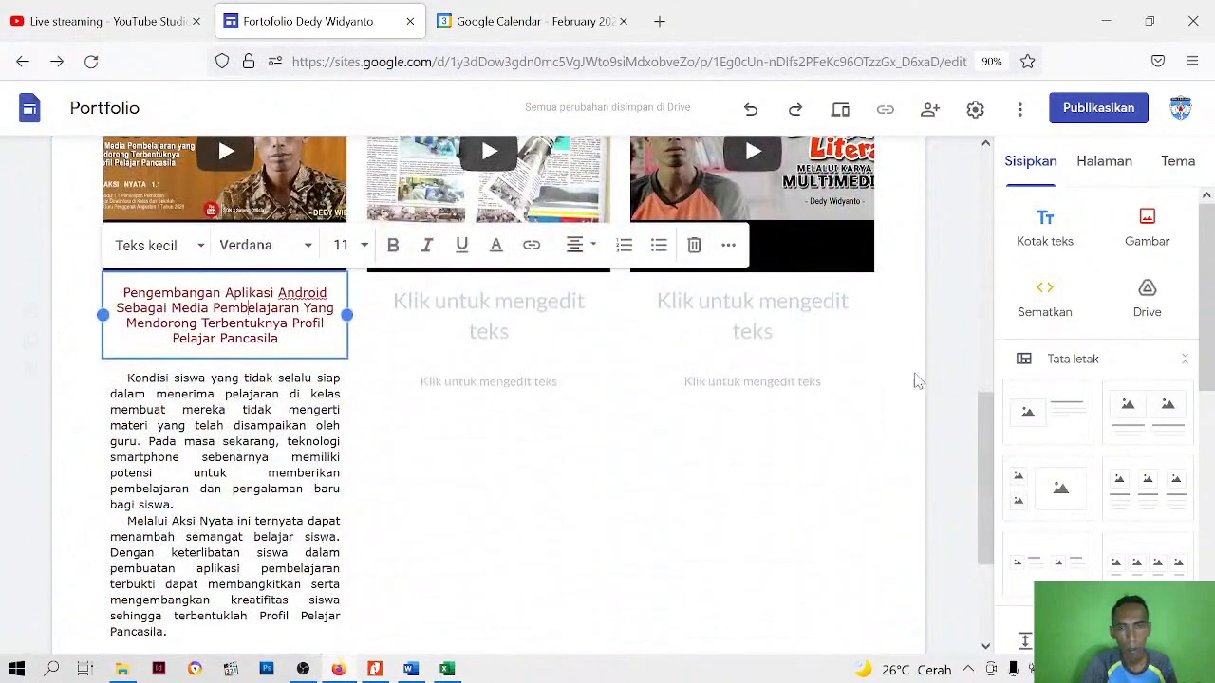
click(946, 373)
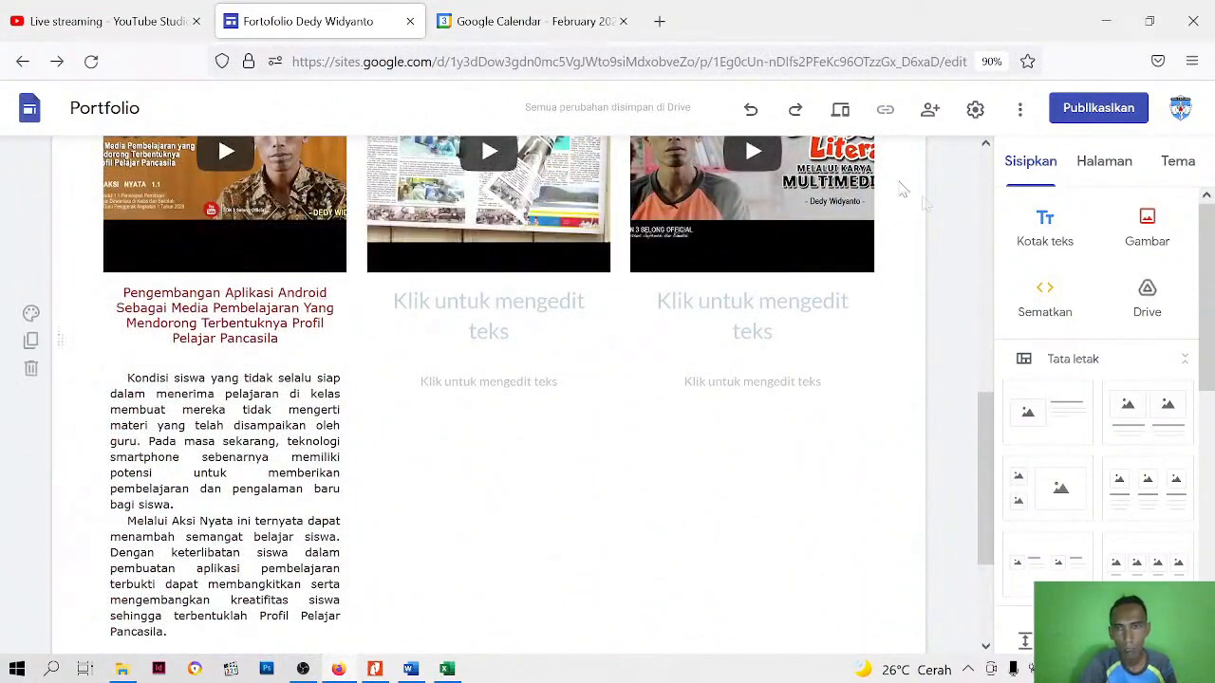
Preview the Artefak Aksi Nyata page, check the layout down to the first video's title and description, and close the preview
click(841, 110)
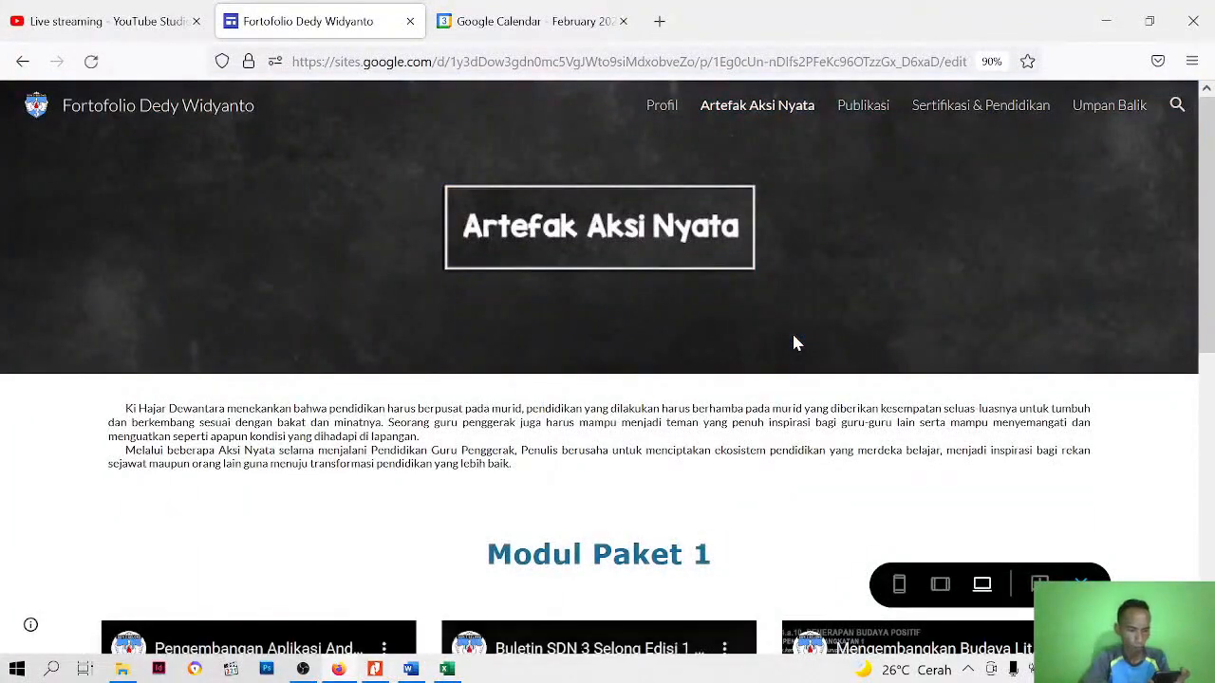
scroll(722, 313, down, 2)
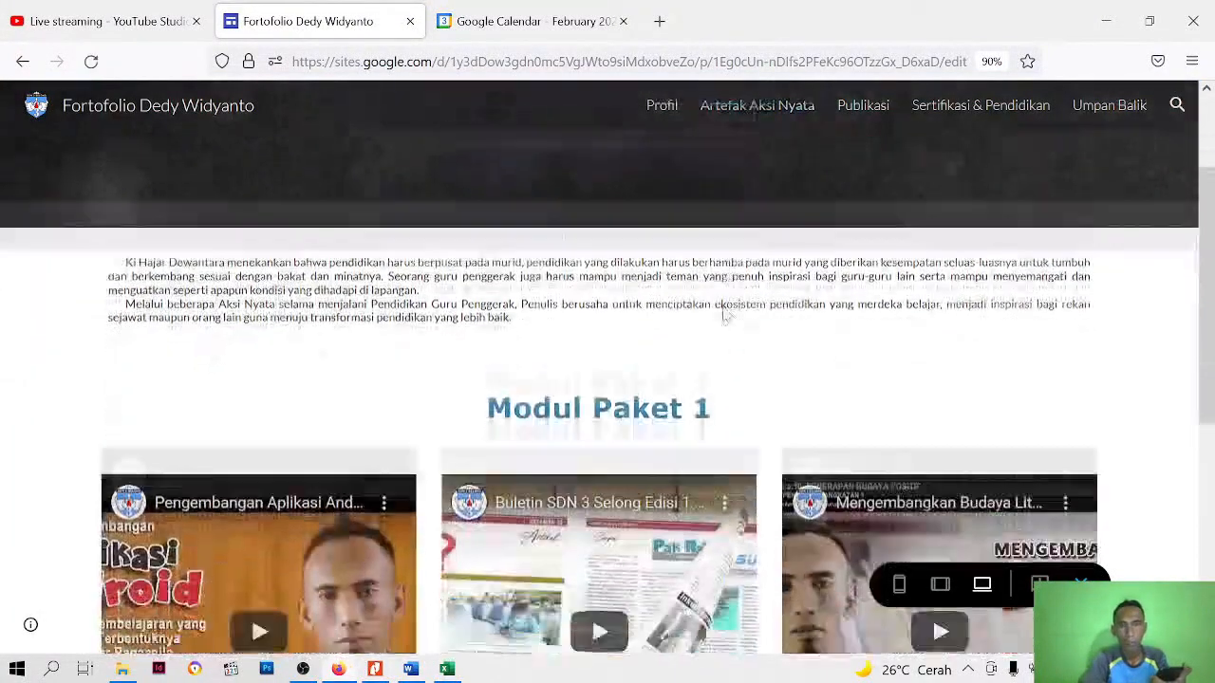
scroll(607, 427, down, 2)
scroll(607, 427, up, 2)
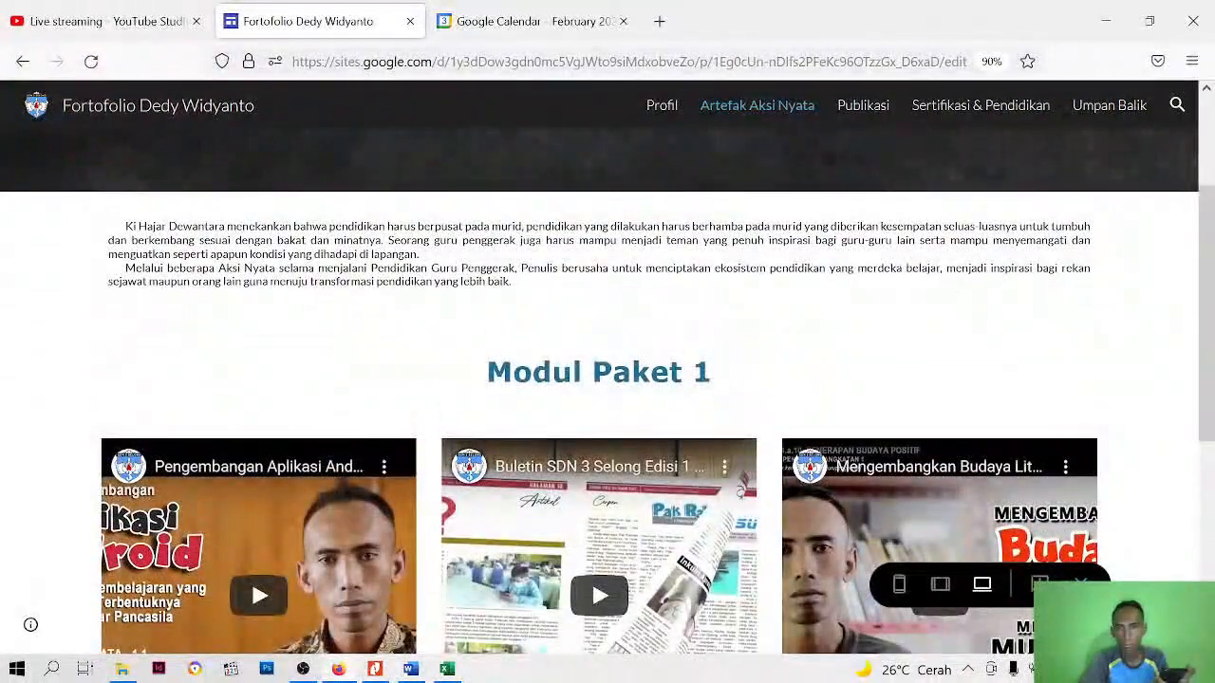
scroll(901, 322, down, 5)
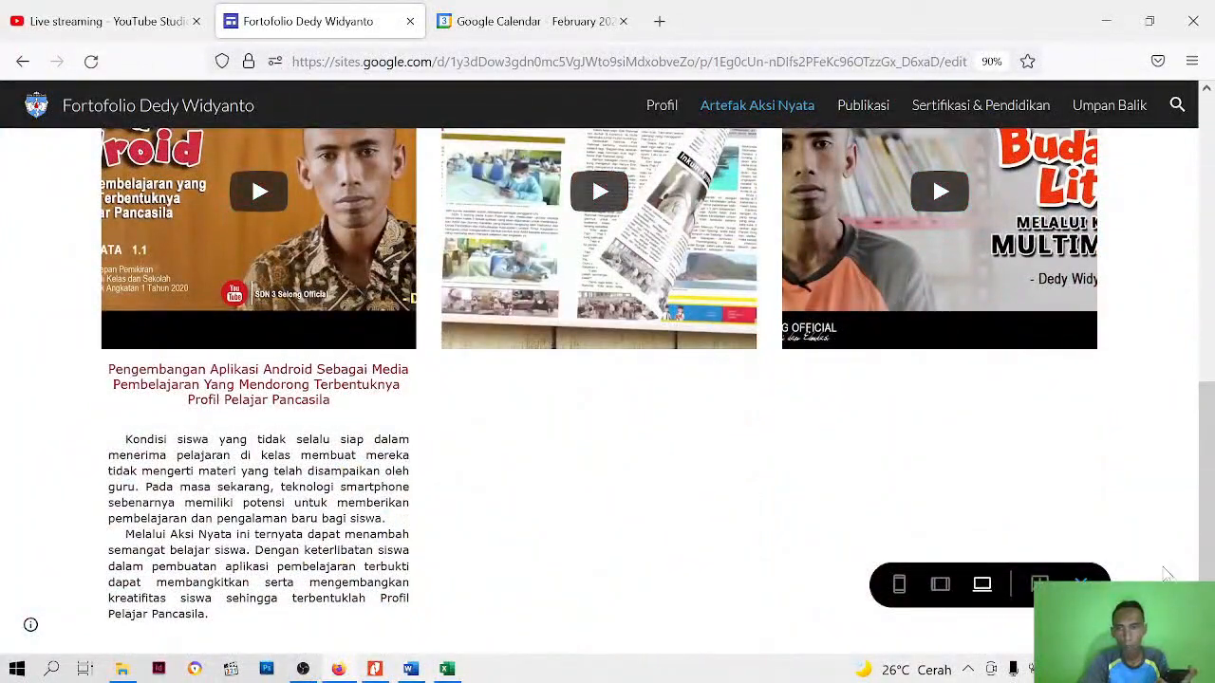
click(1081, 582)
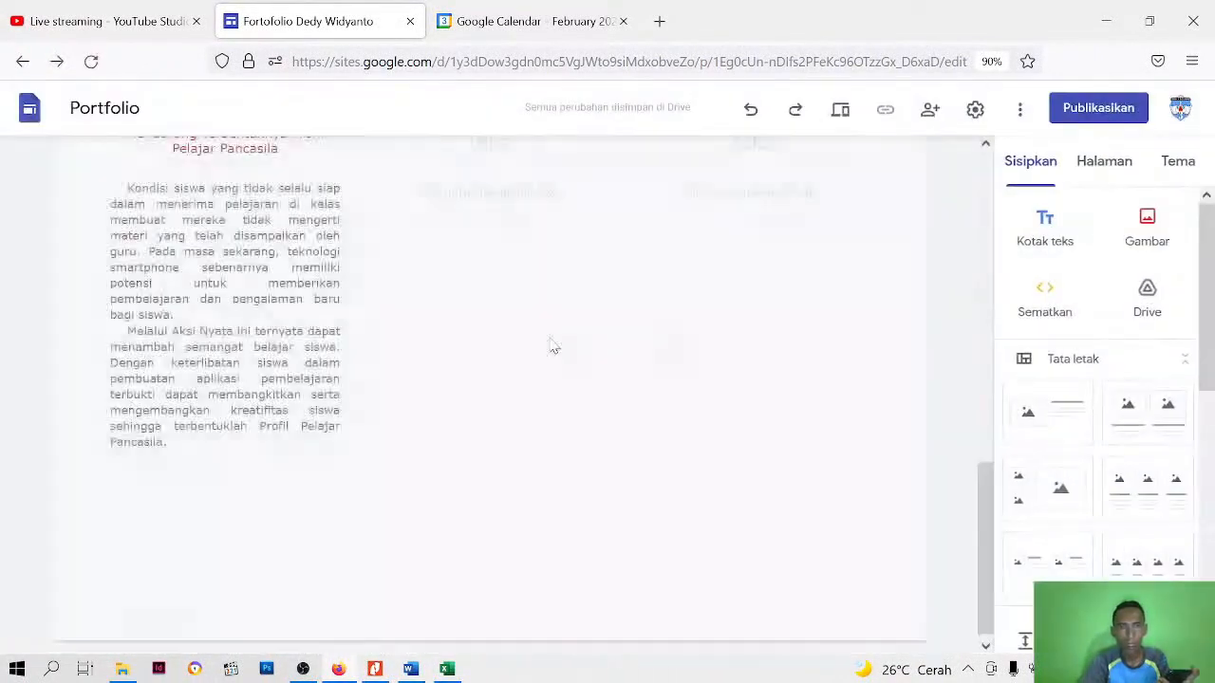
Give the "Modul Paket 1" heading section a light grey background
scroll(550, 344, up, 5)
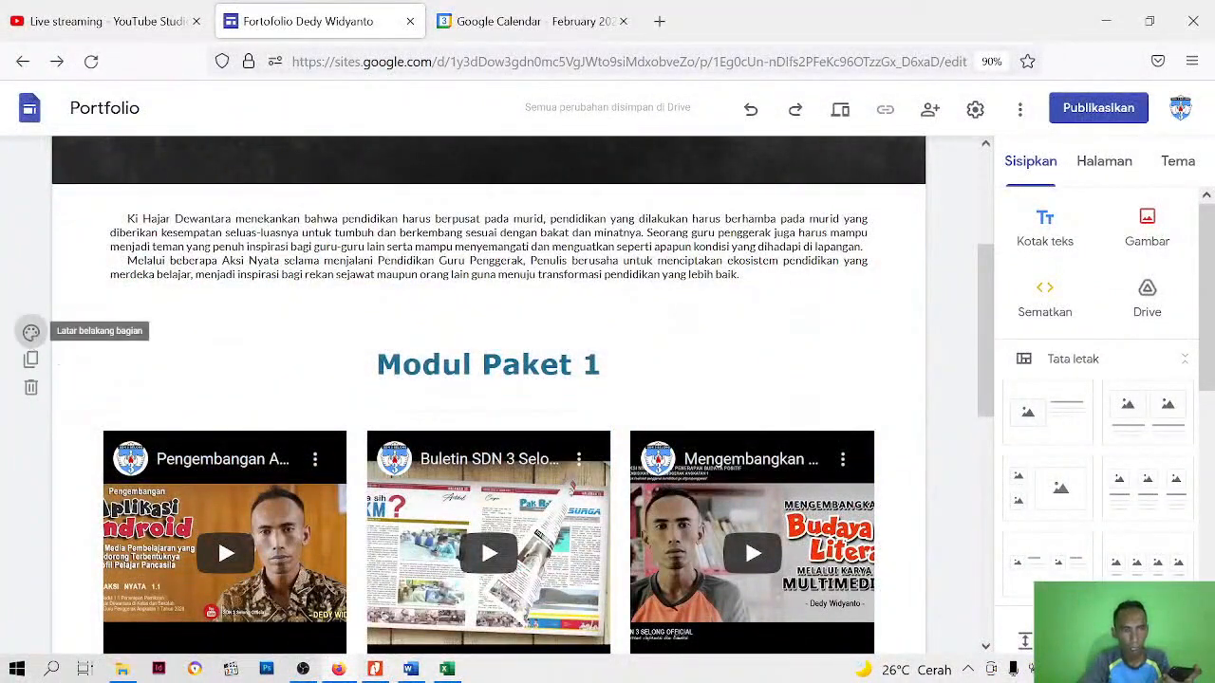
click(31, 332)
click(105, 399)
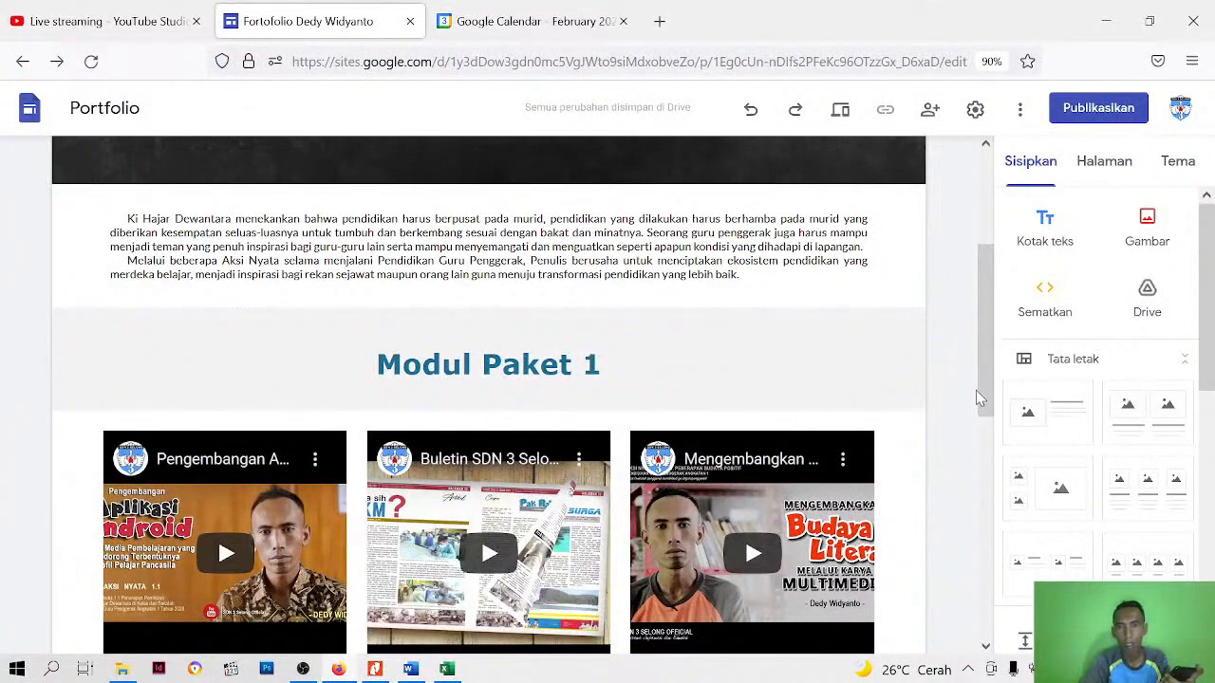
scroll(975, 390, down, 3)
click(449, 368)
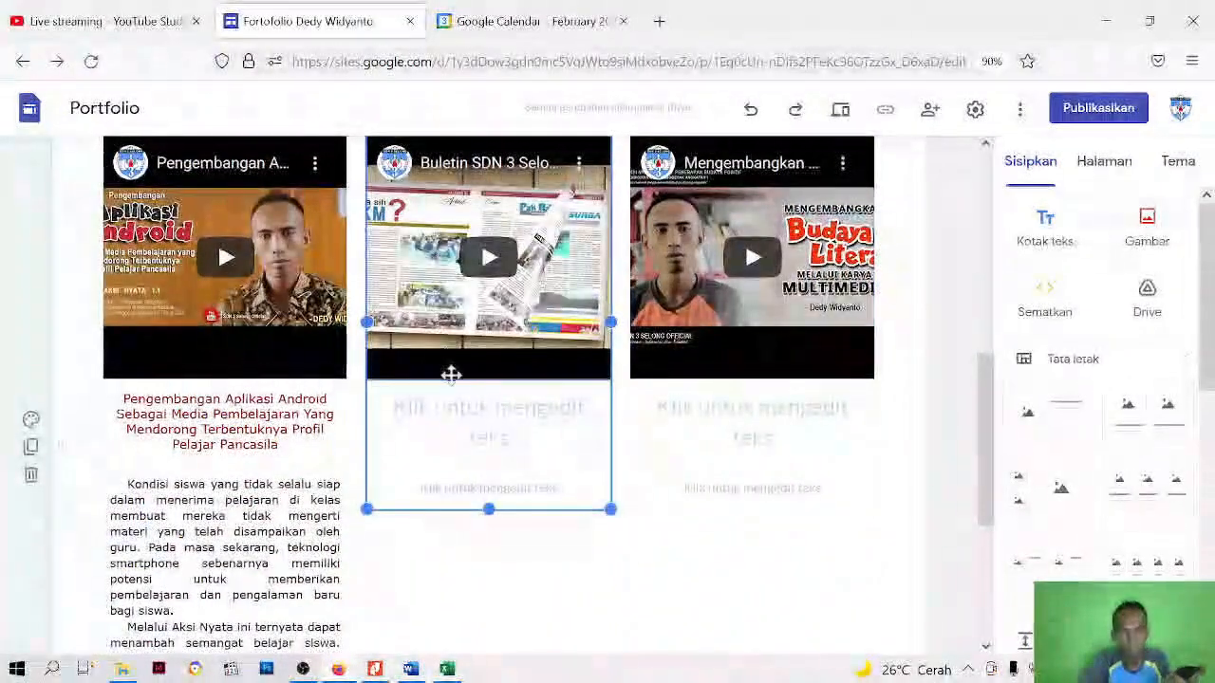
click(462, 337)
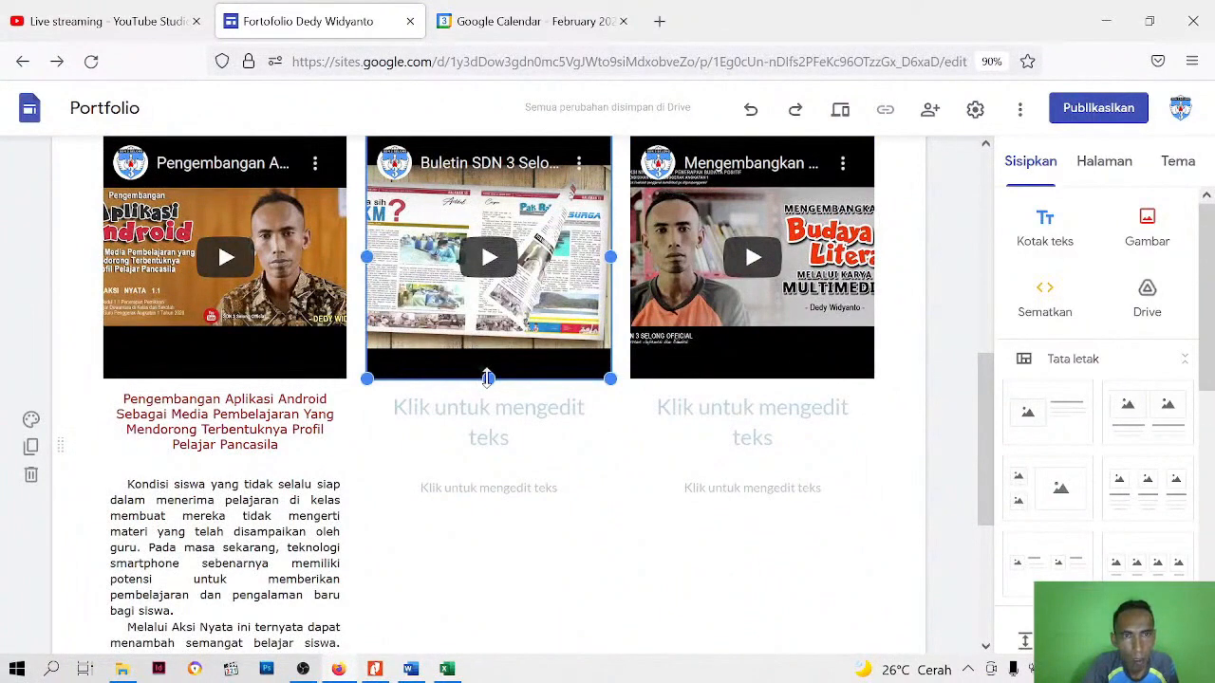
click(246, 314)
click(965, 274)
click(320, 298)
click(424, 539)
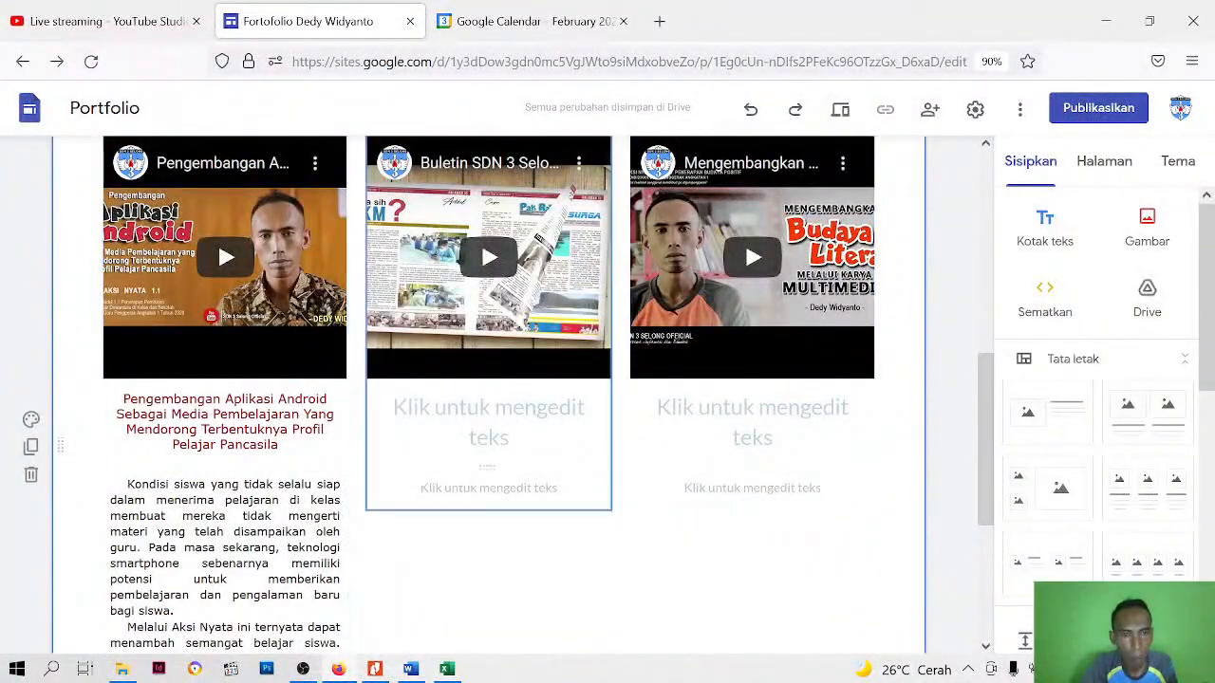
Reduce the height of the first video under "Modul Paket 1" to trim the black bars above and below its picture
scroll(274, 217, up, 2)
click(246, 361)
scroll(237, 382, down, 1)
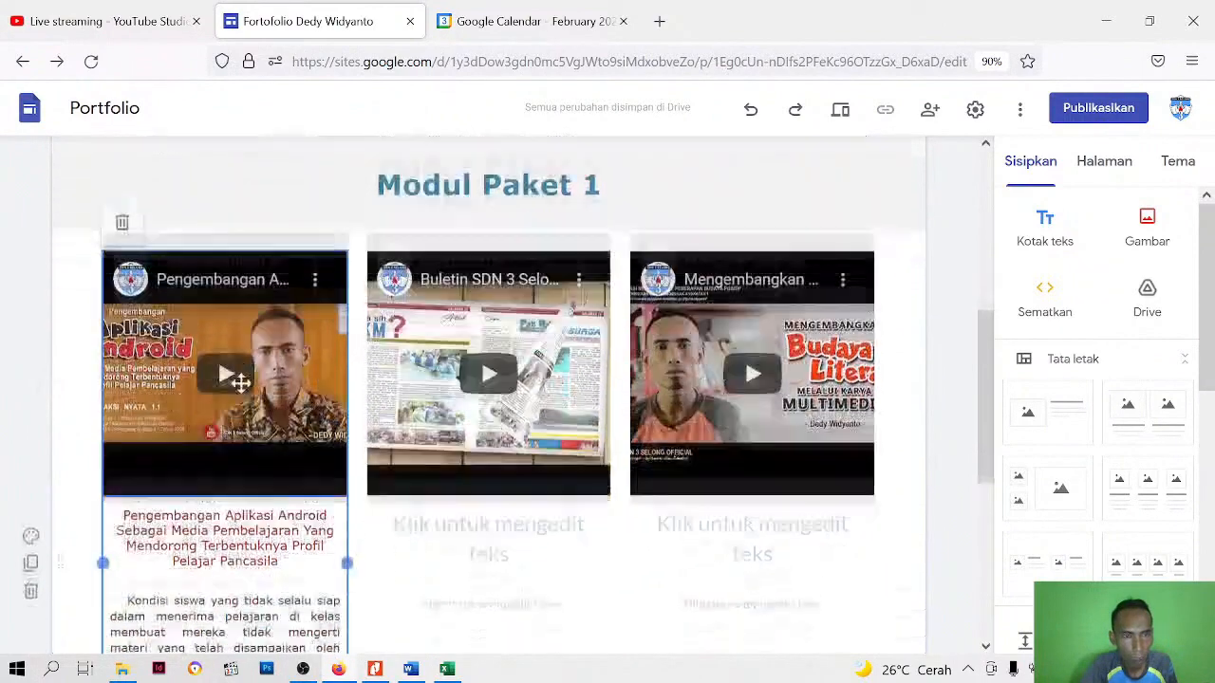
click(173, 387)
drag(217, 468, 241, 378)
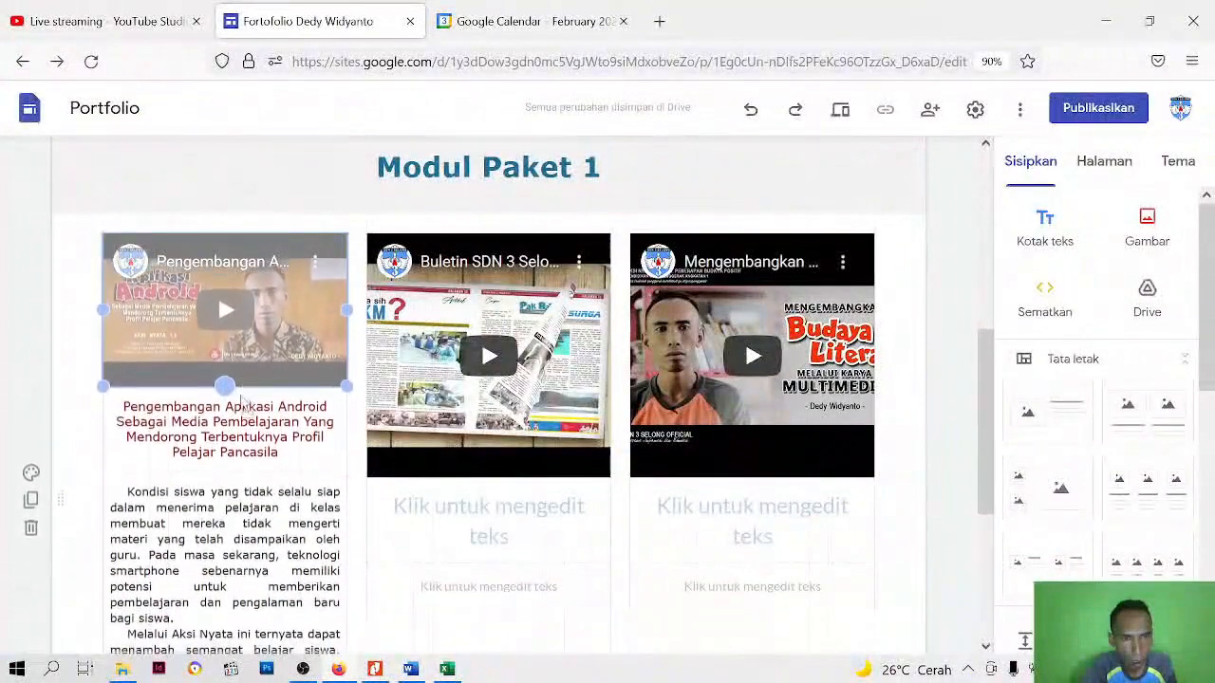
drag(238, 426, 245, 378)
click(245, 380)
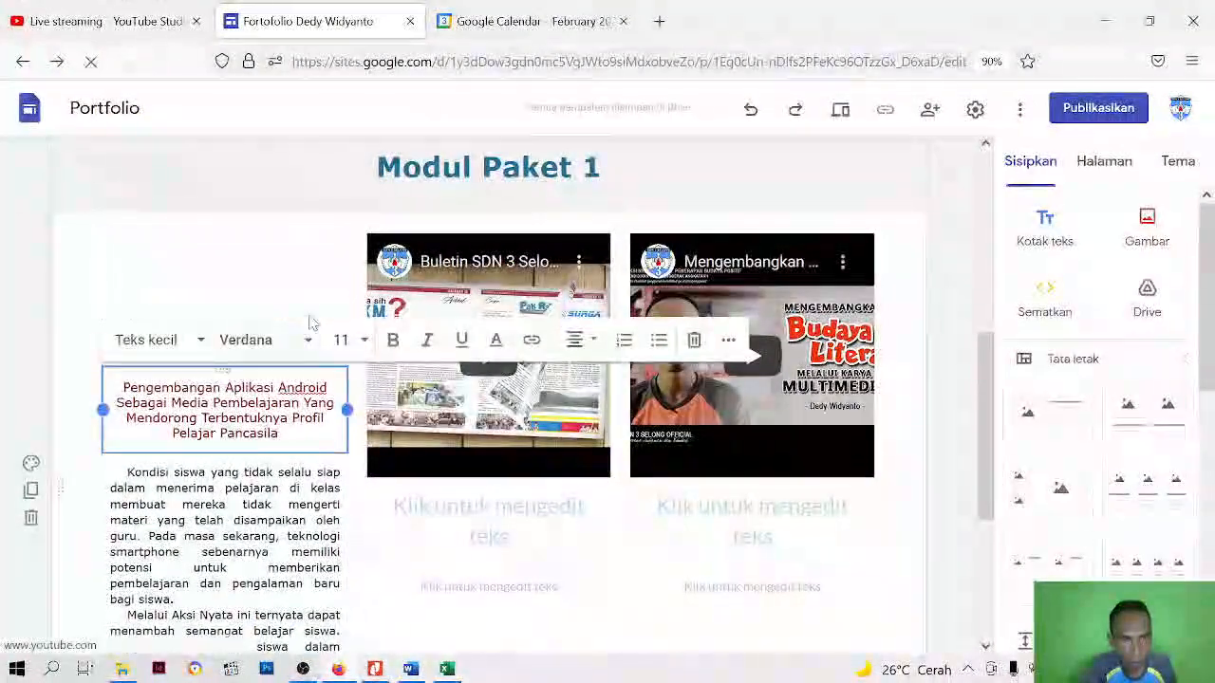
click(263, 198)
scroll(420, 349, up, 1)
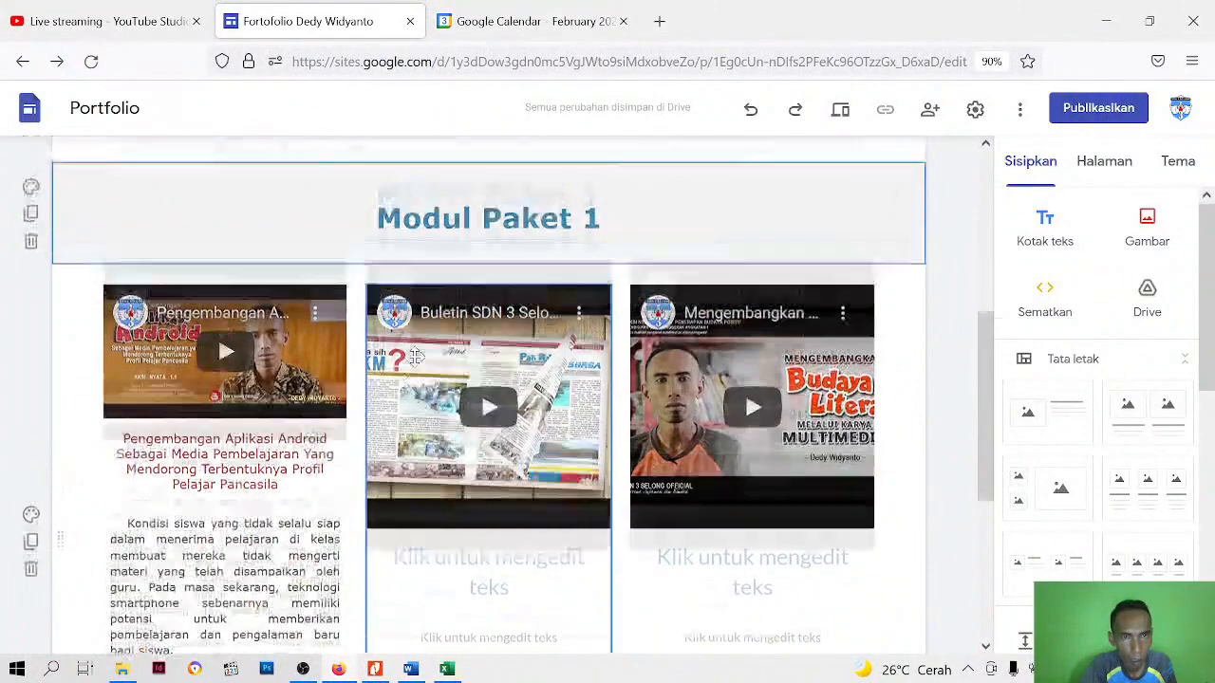
Reduce the height of the second video, Buletin SDN 3 Selong, to trim its black bars and roughly match the first video
click(438, 435)
scroll(438, 435, down, 1)
scroll(447, 442, down, 1)
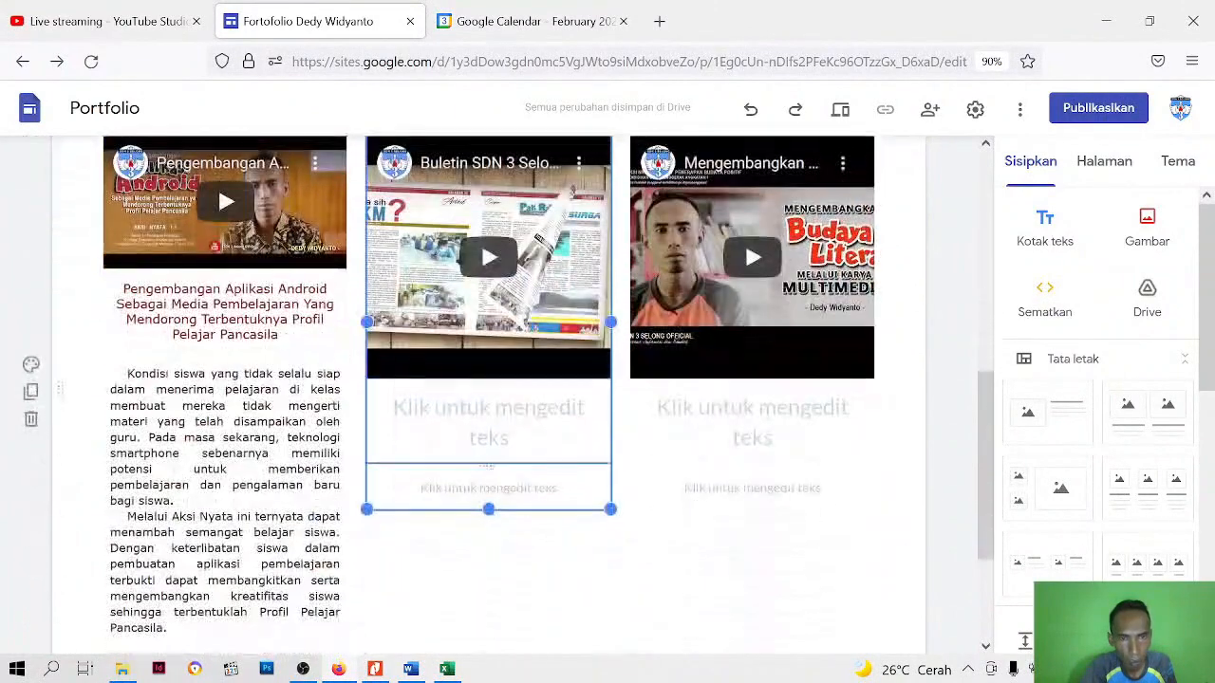
drag(488, 508, 491, 450)
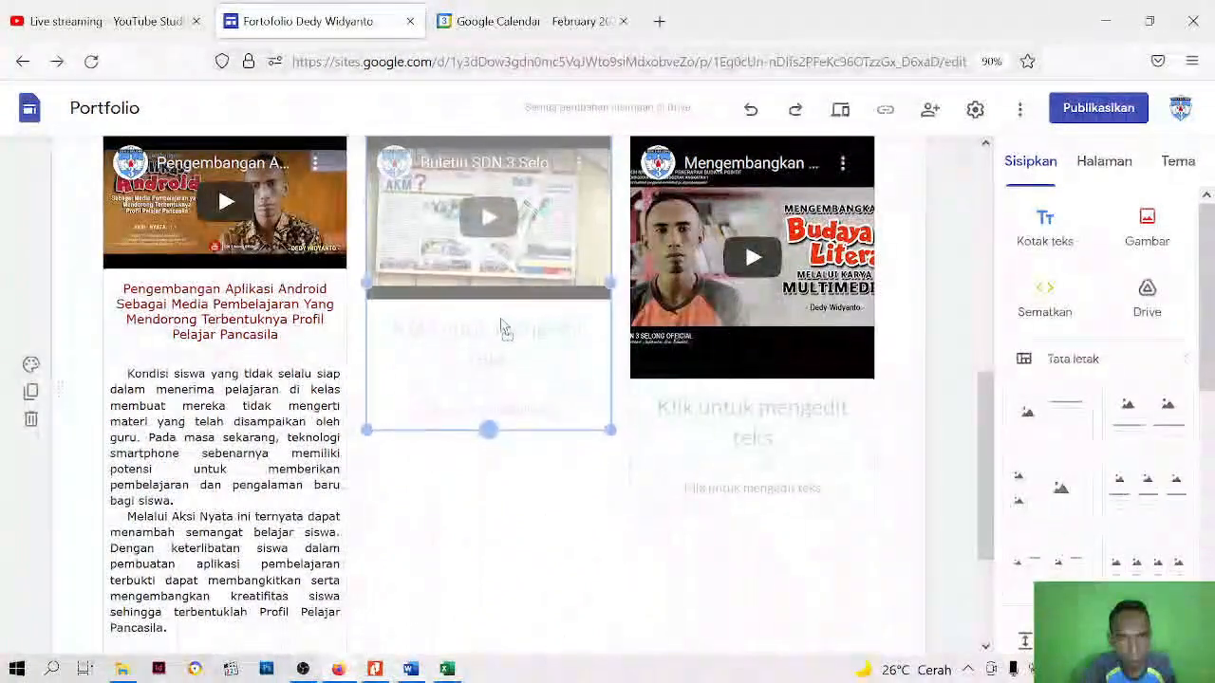
drag(501, 328, 492, 397)
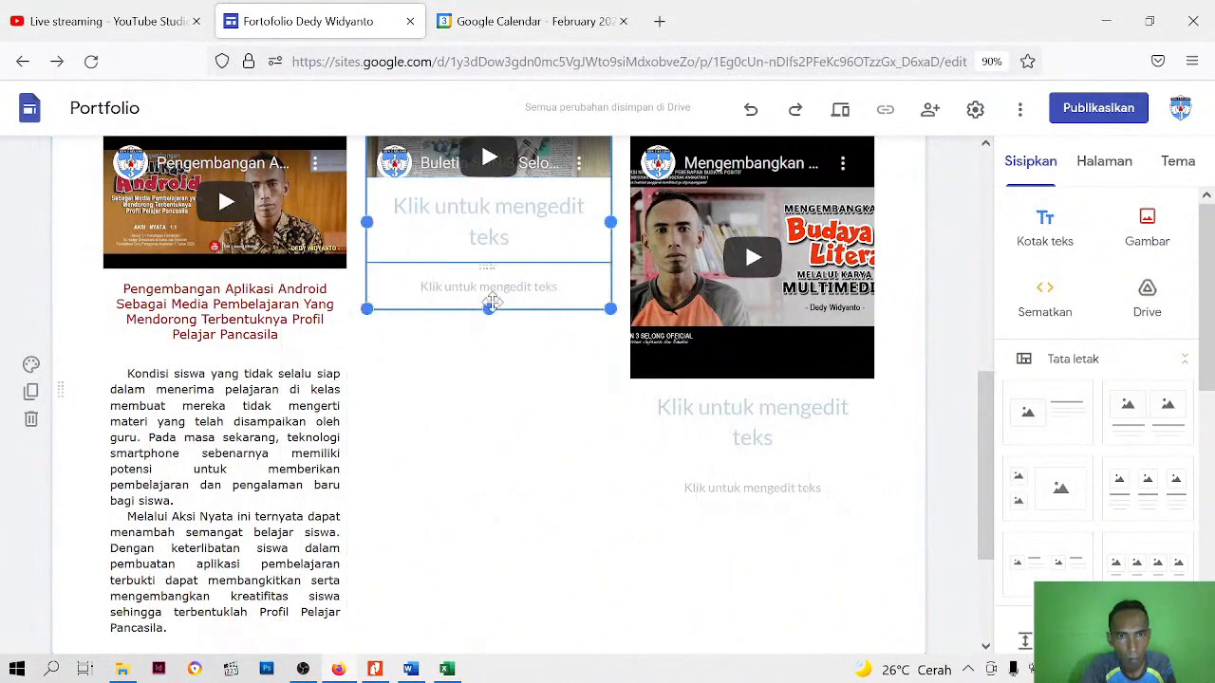
drag(489, 310, 490, 379)
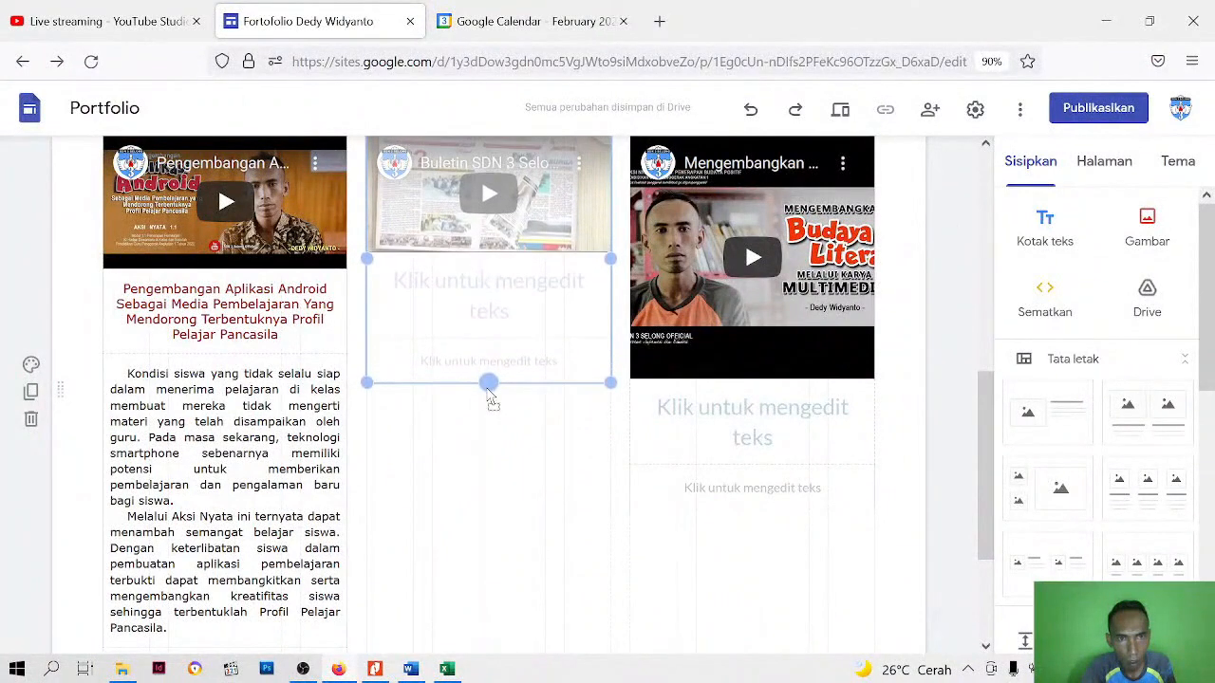
drag(487, 406, 488, 398)
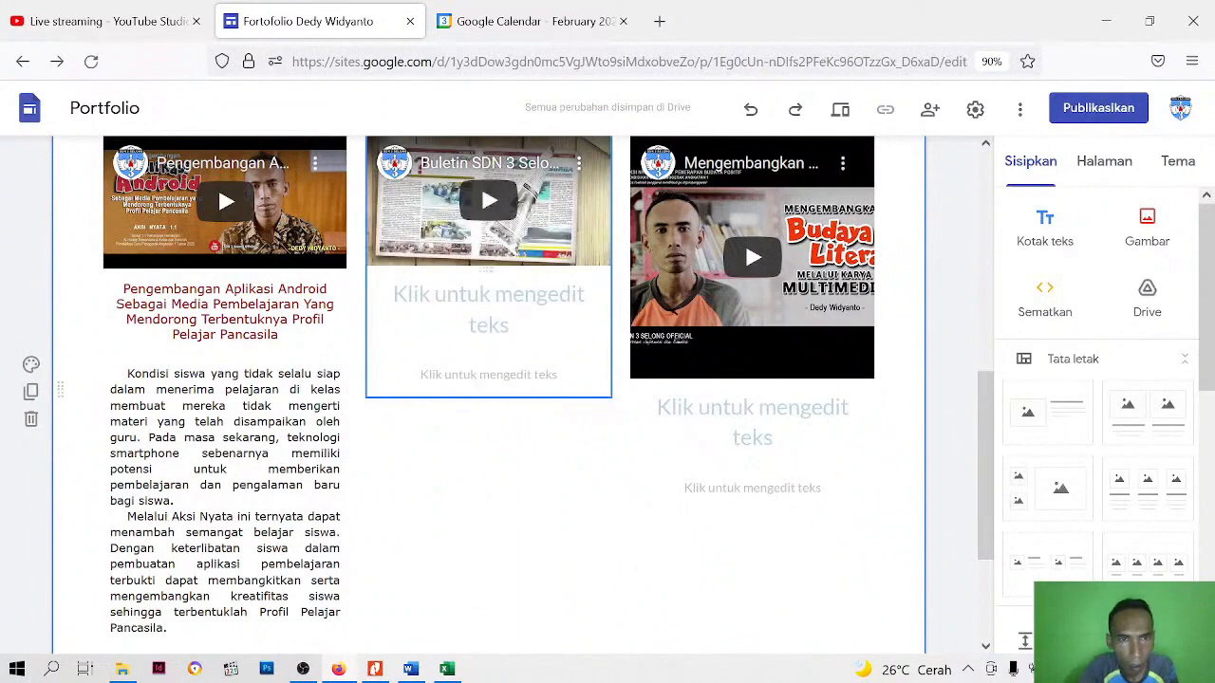
Extend the second video's height slightly so its lower edge lines up with the first video's
click(520, 318)
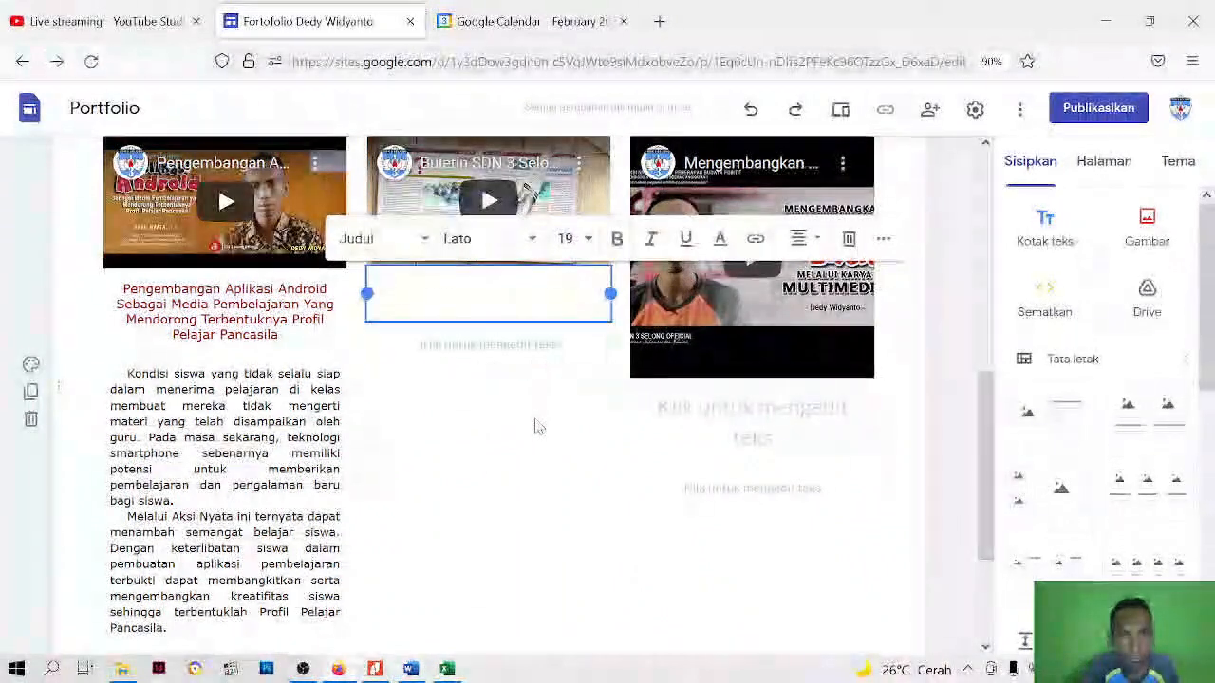
click(537, 427)
click(523, 259)
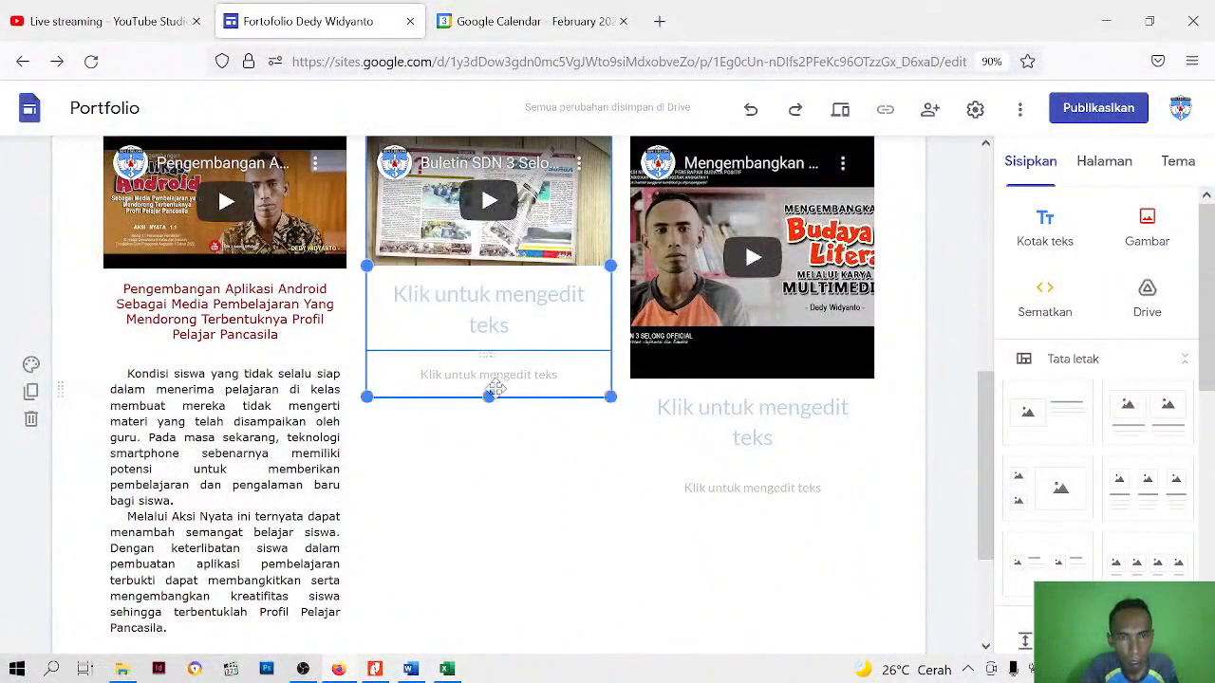
mouse_move(490, 398)
mouse_down()
mouse_move(495, 416)
mouse_move(491, 405)
mouse_up()
click(531, 445)
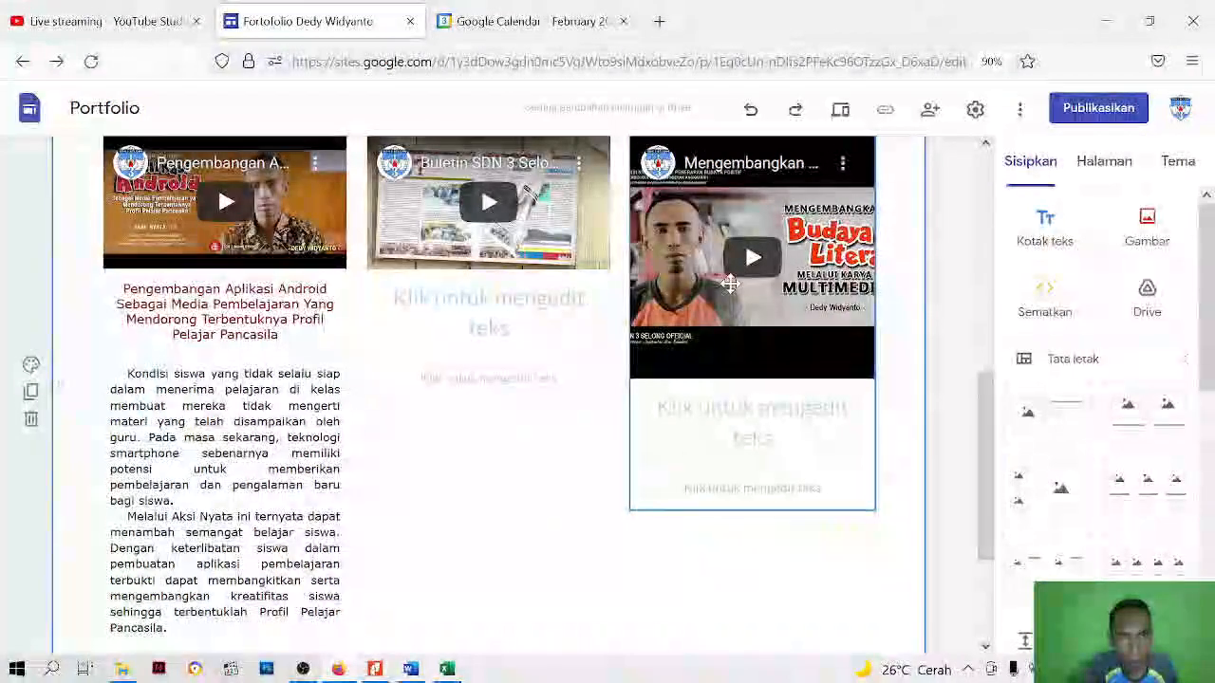
Reduce the height of the third video, Mengembangkan Budaya Literasi, to about the same height as the other two
click(727, 282)
mouse_move(751, 512)
mouse_down()
mouse_move(767, 385)
mouse_move(737, 506)
mouse_up()
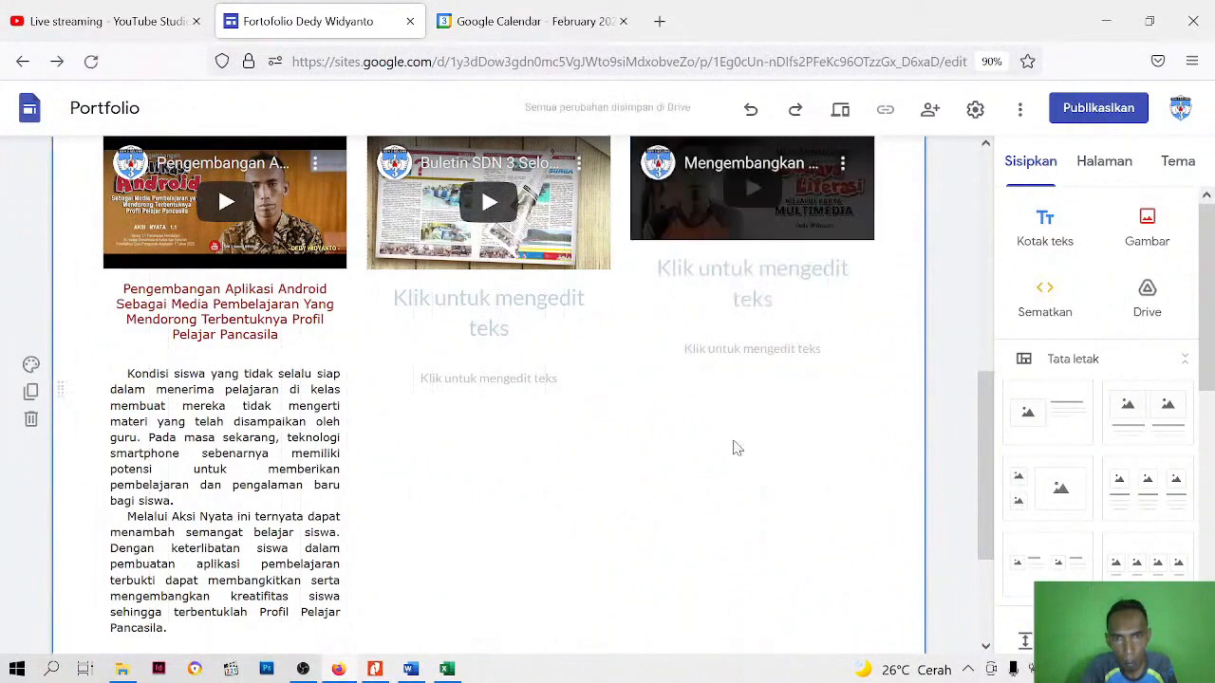
click(723, 238)
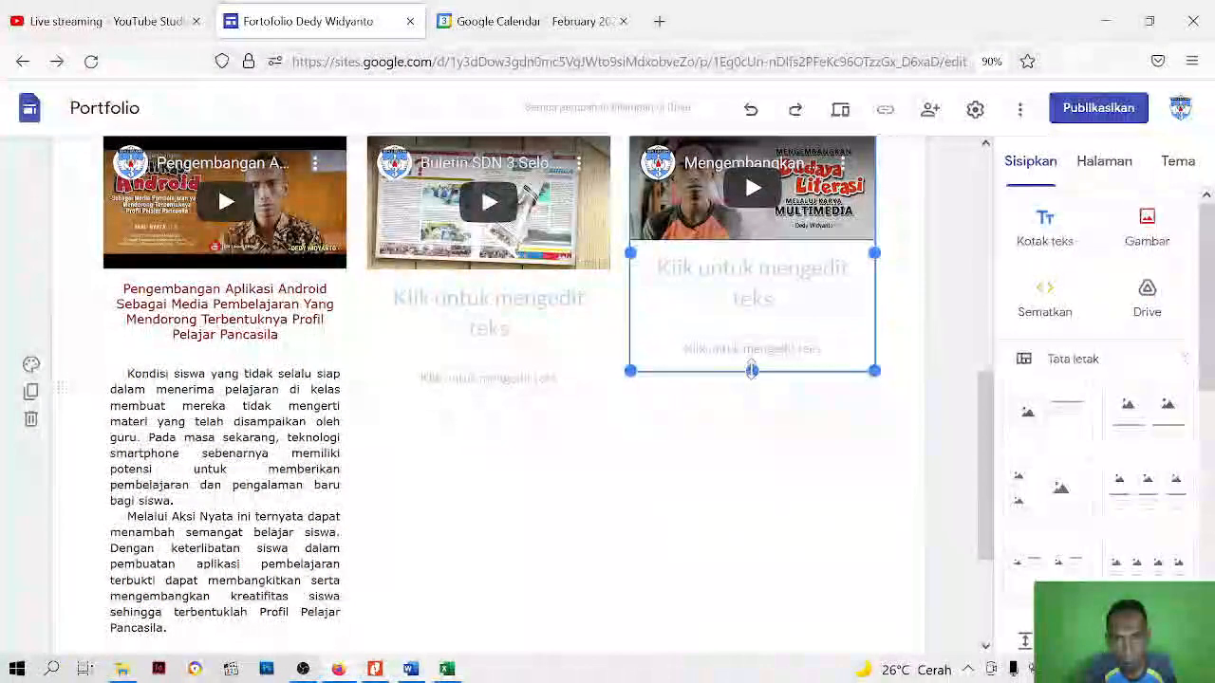
drag(753, 371, 753, 403)
click(756, 464)
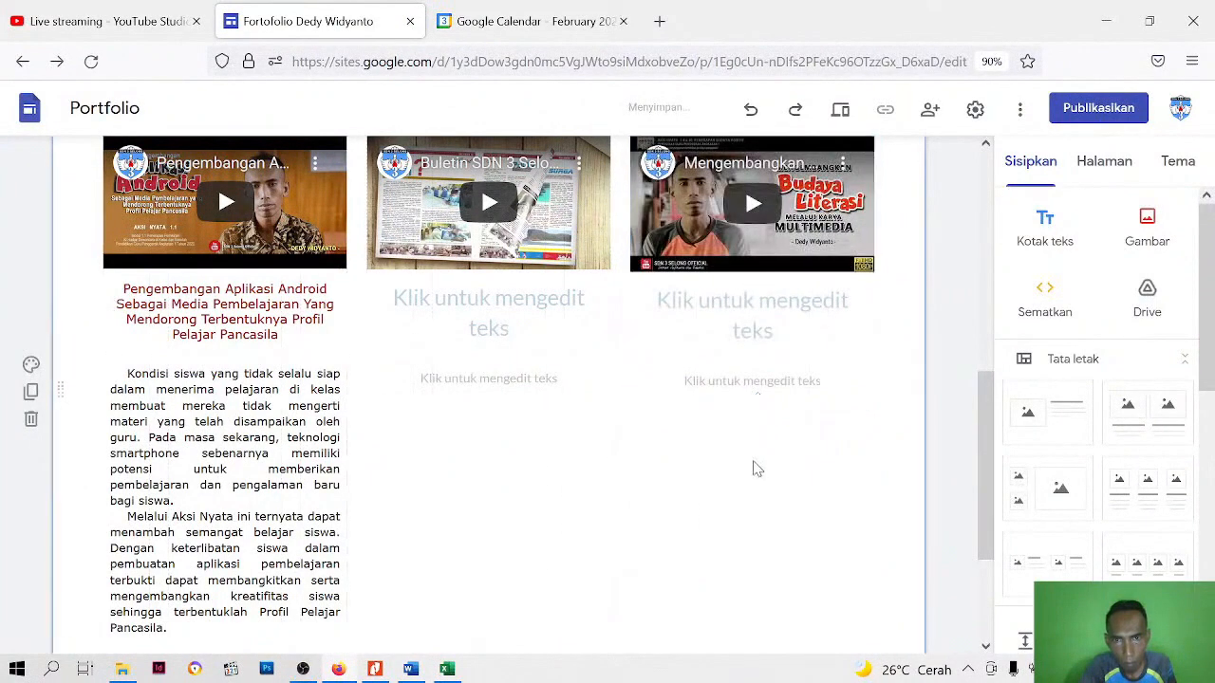
scroll(756, 464, up, 1)
scroll(588, 371, up, 2)
scroll(588, 371, down, 3)
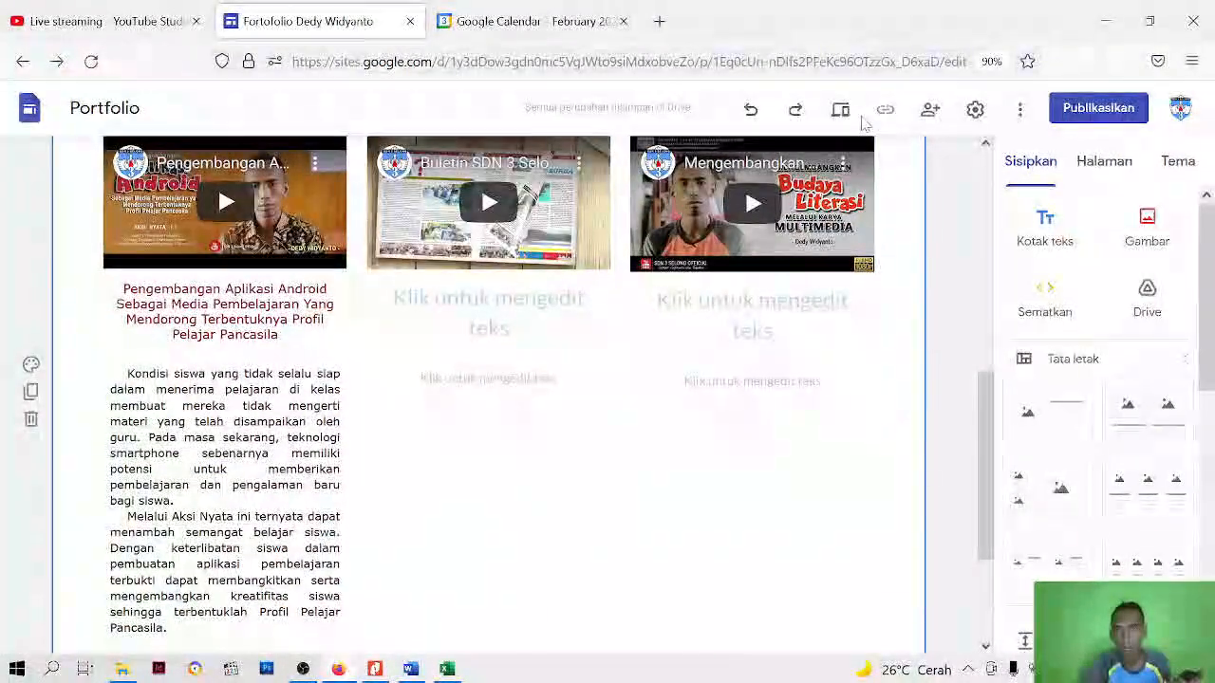
Preview the Artefak Aksi Nyata page, check the three resized videos and the heading section, and close the preview
click(842, 112)
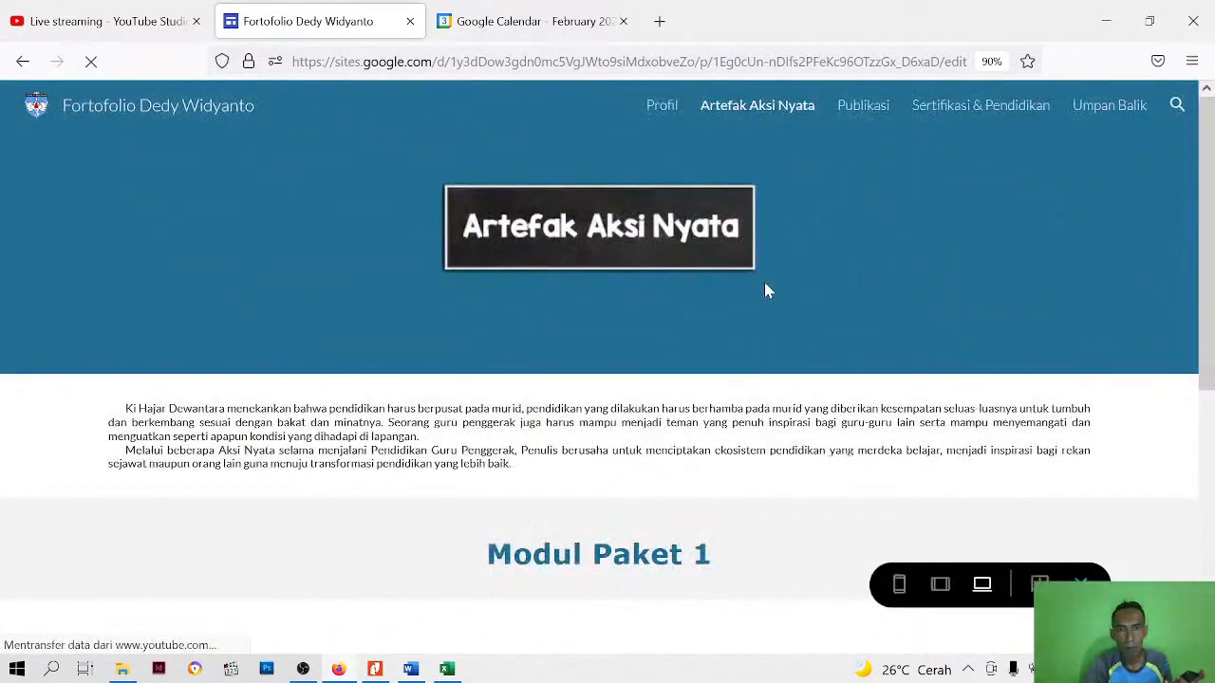
scroll(662, 294, down, 4)
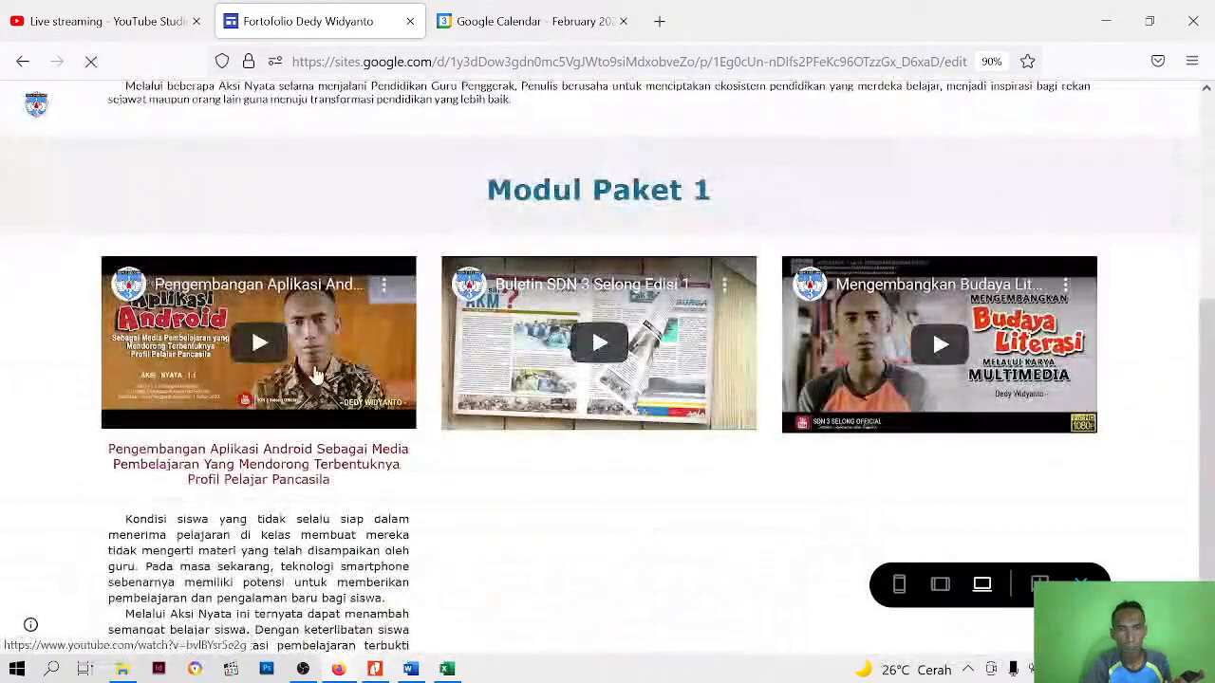
scroll(438, 600, down, 1)
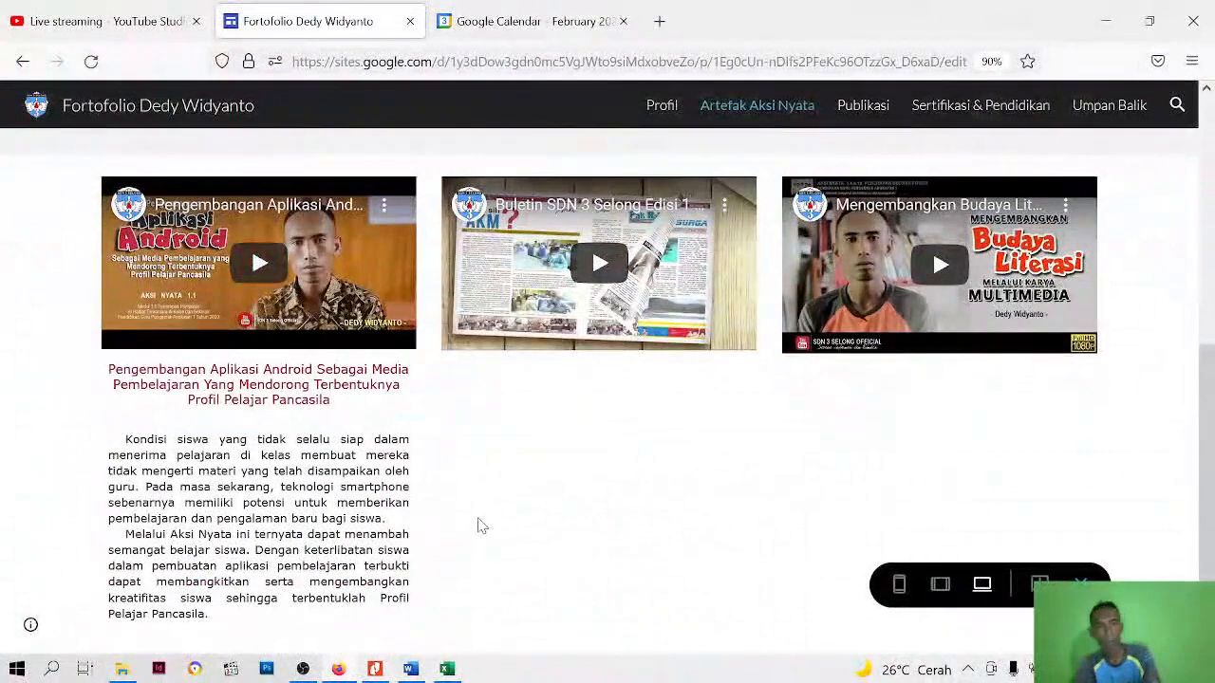
scroll(479, 517, up, 4)
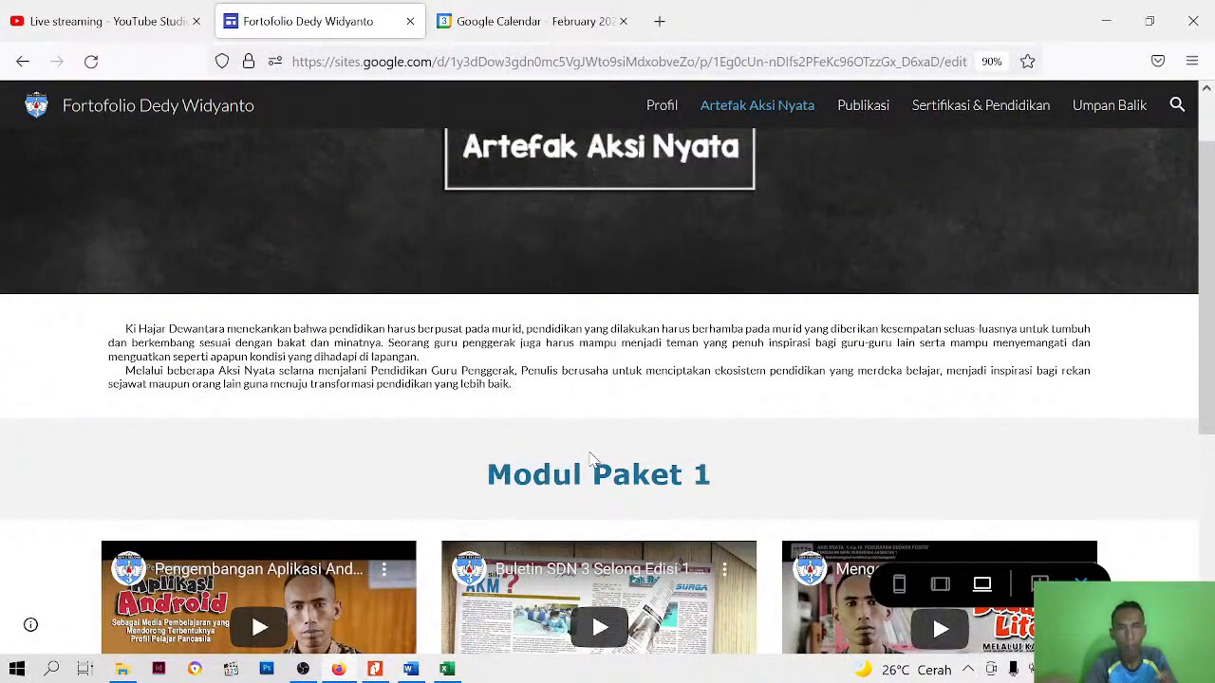
scroll(590, 458, down, 4)
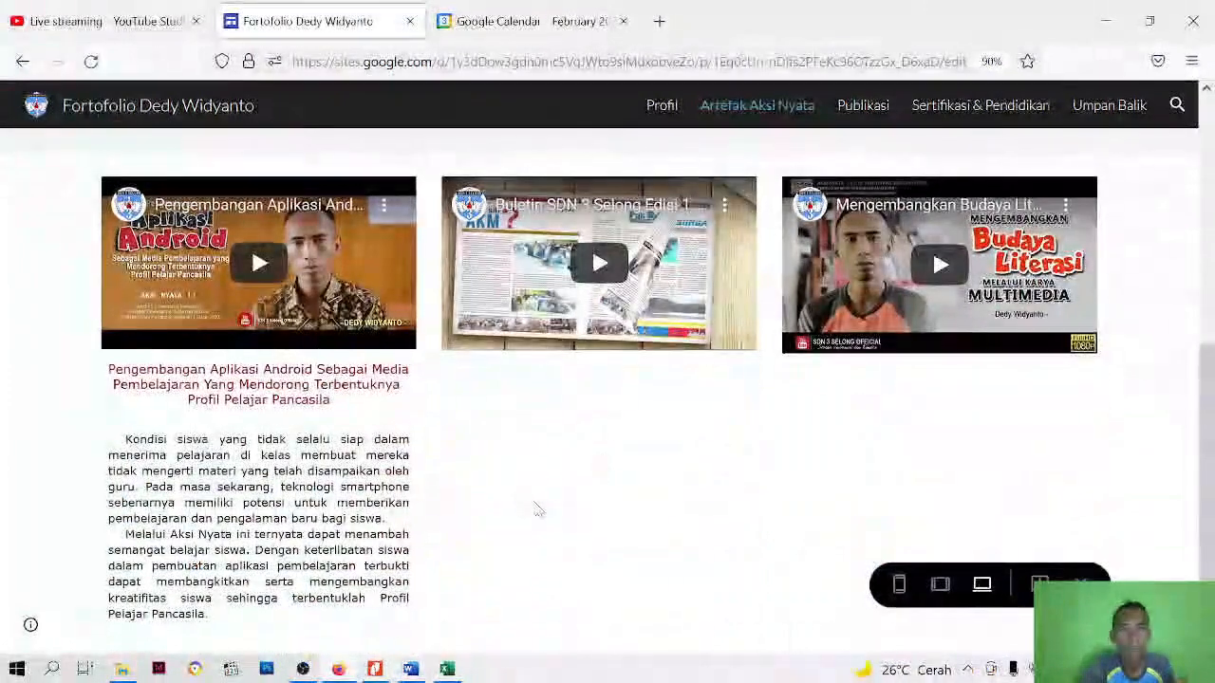
scroll(547, 509, up, 4)
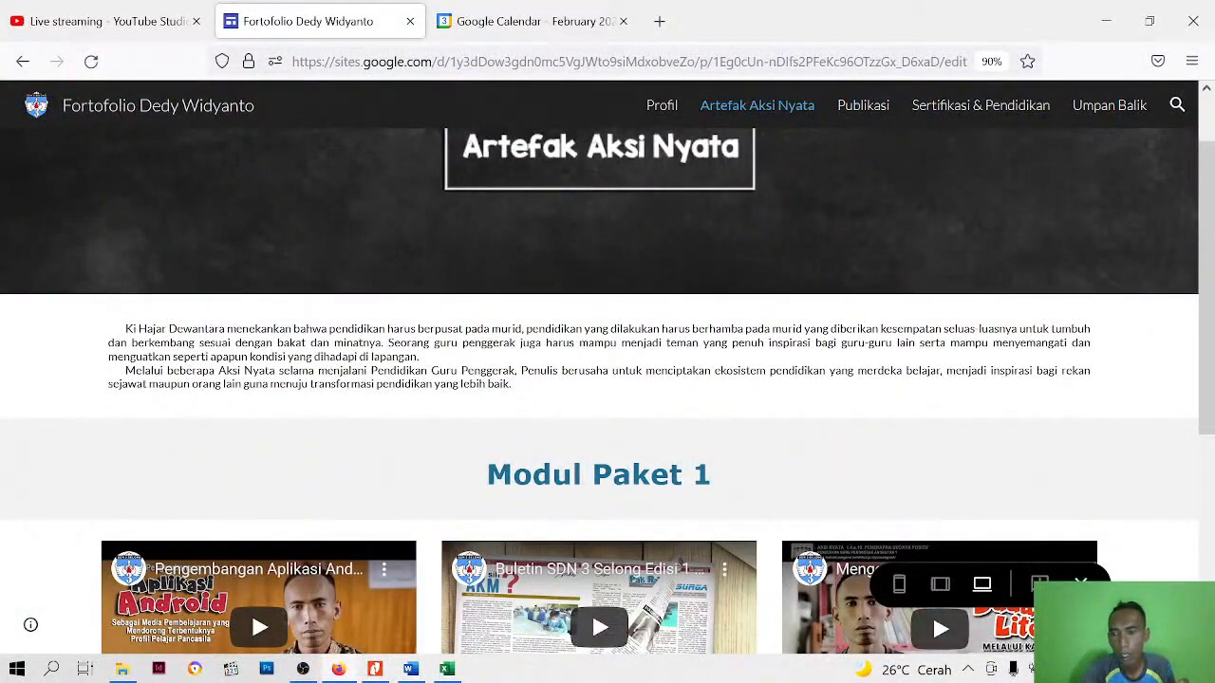
click(1079, 581)
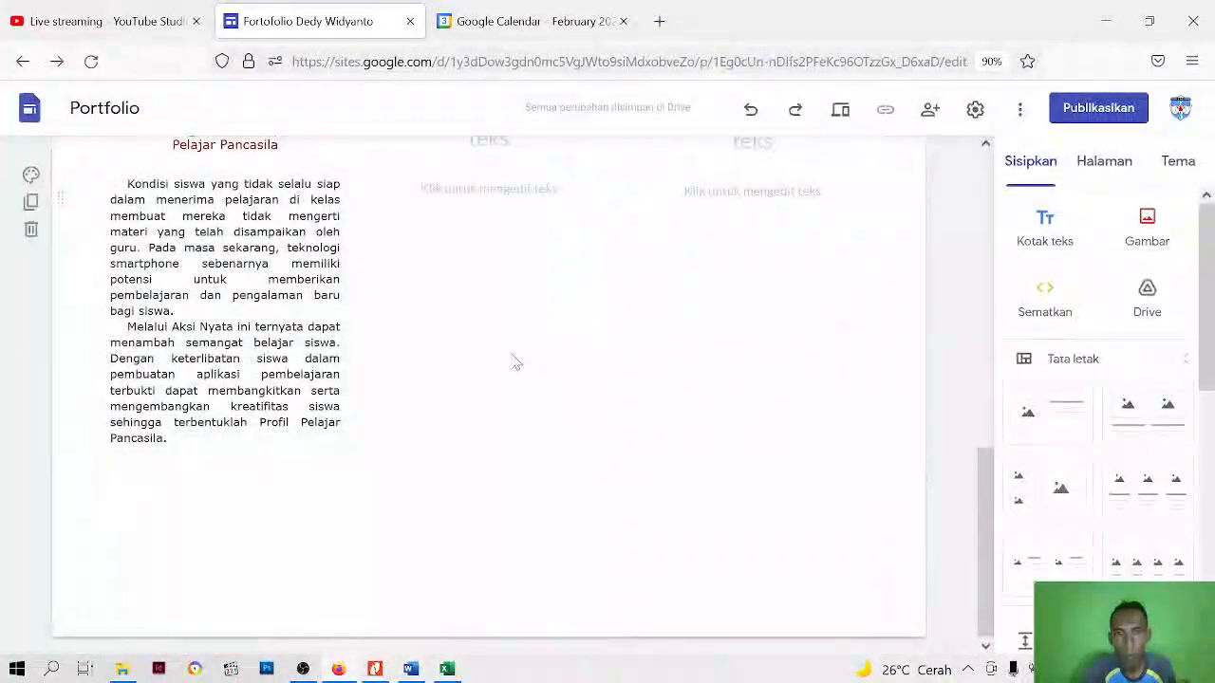
scroll(520, 362, up, 8)
scroll(527, 527, up, 3)
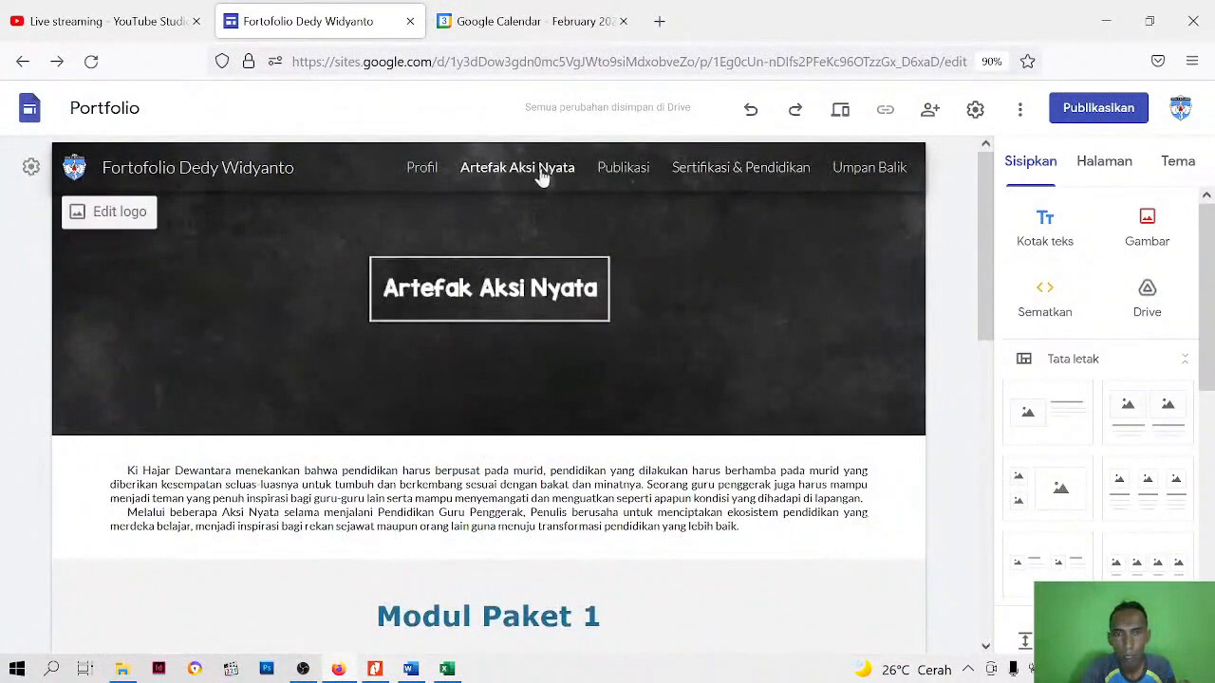
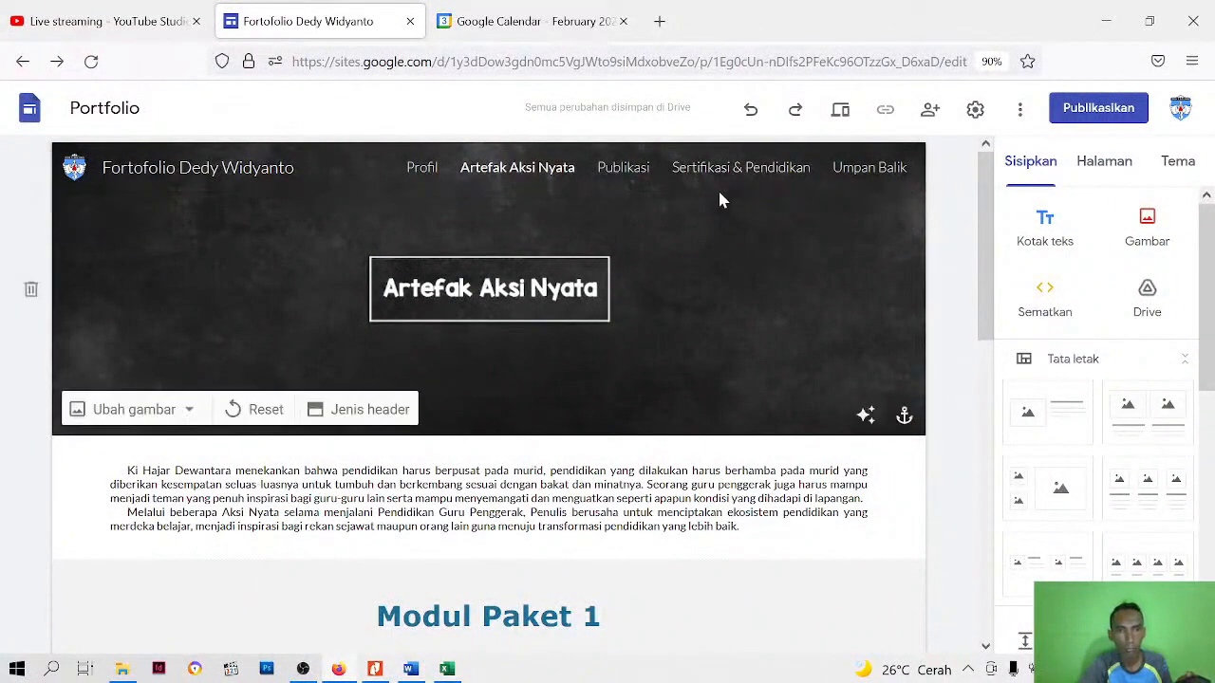
Look over the Artefak Aksi Nyata page once more and open the Publikasi page for editing
scroll(617, 203, down, 3)
scroll(259, 405, down, 4)
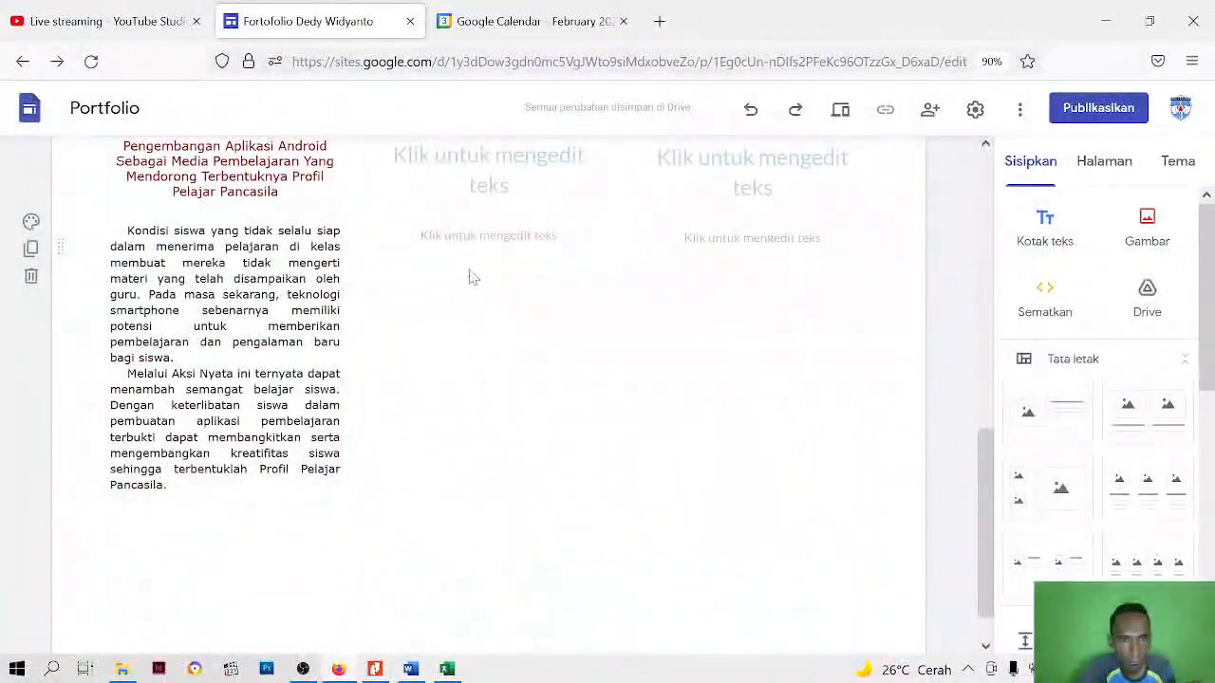
scroll(468, 271, up, 3)
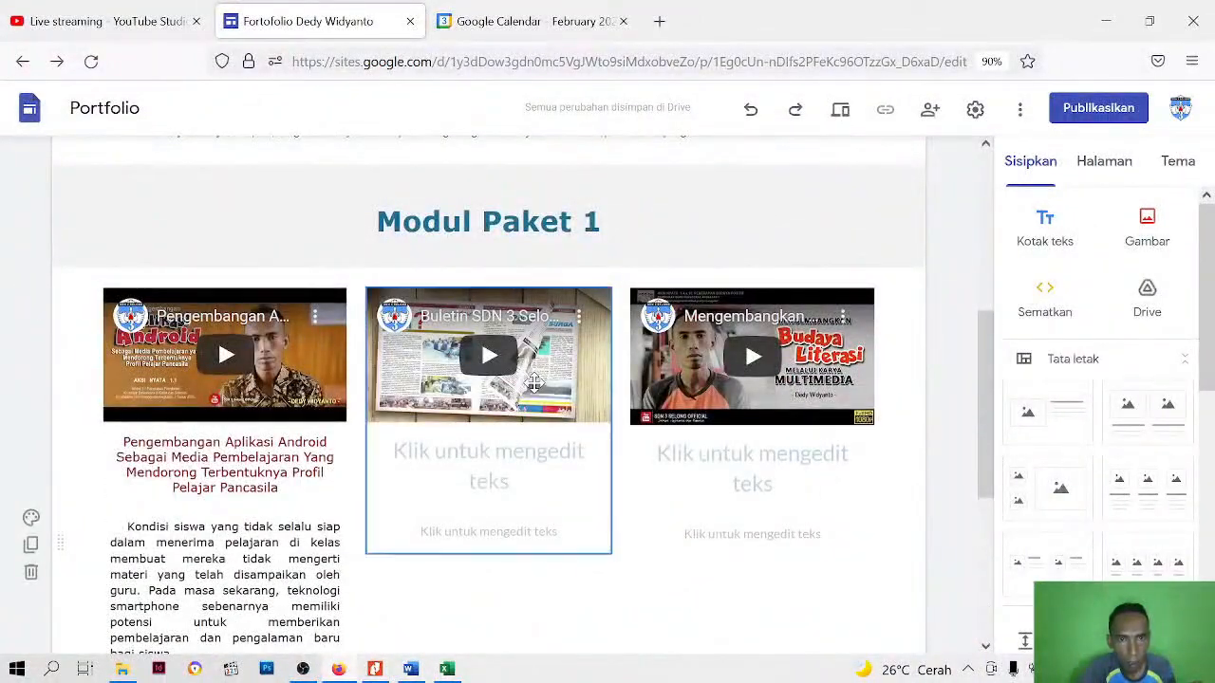
scroll(535, 382, up, 4)
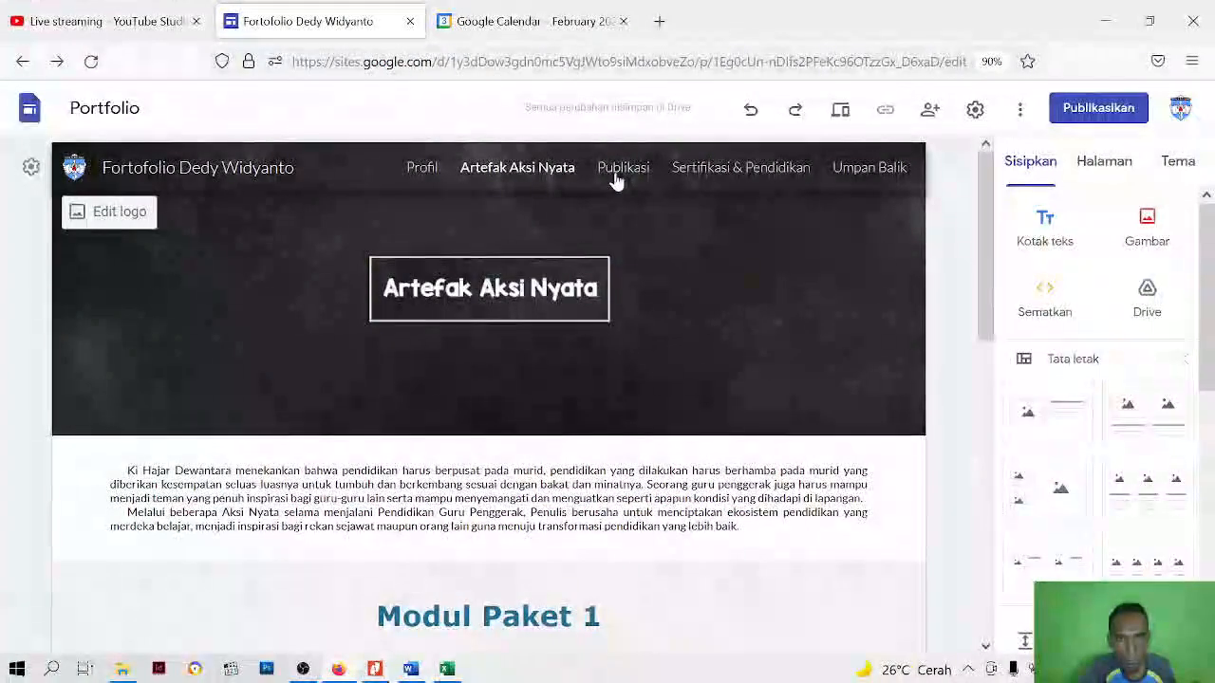
click(618, 177)
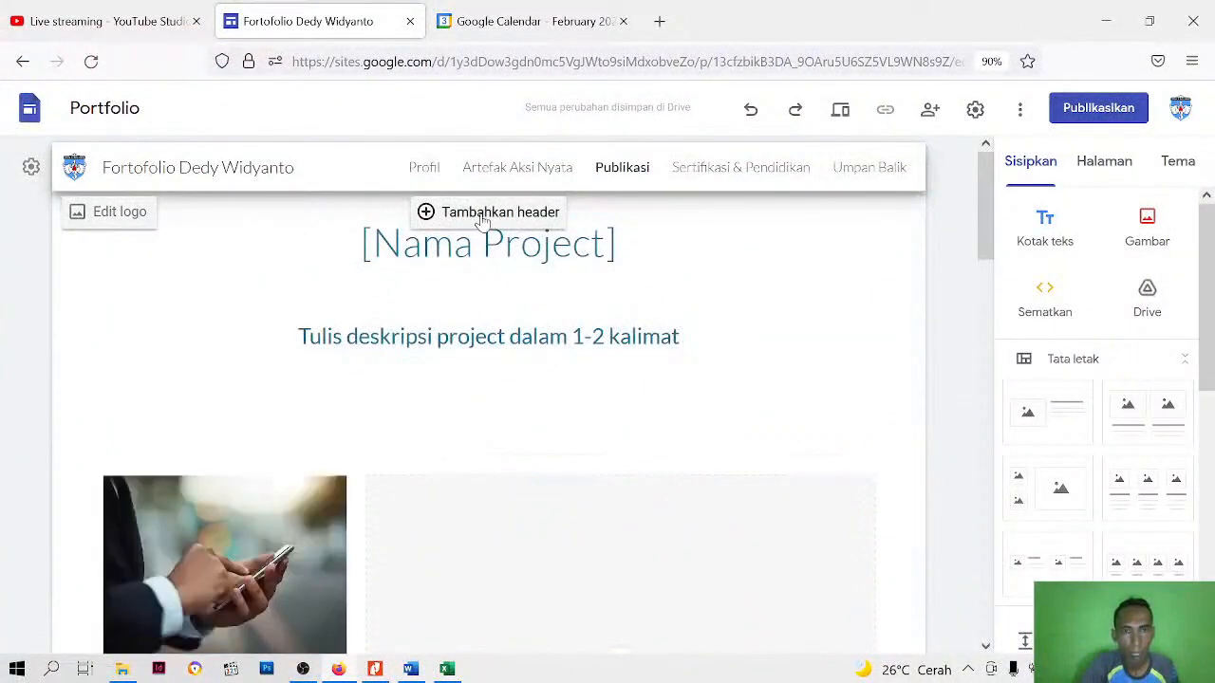
Delete the [Nama Project] title section and the project description section from the Publikasi page
click(456, 243)
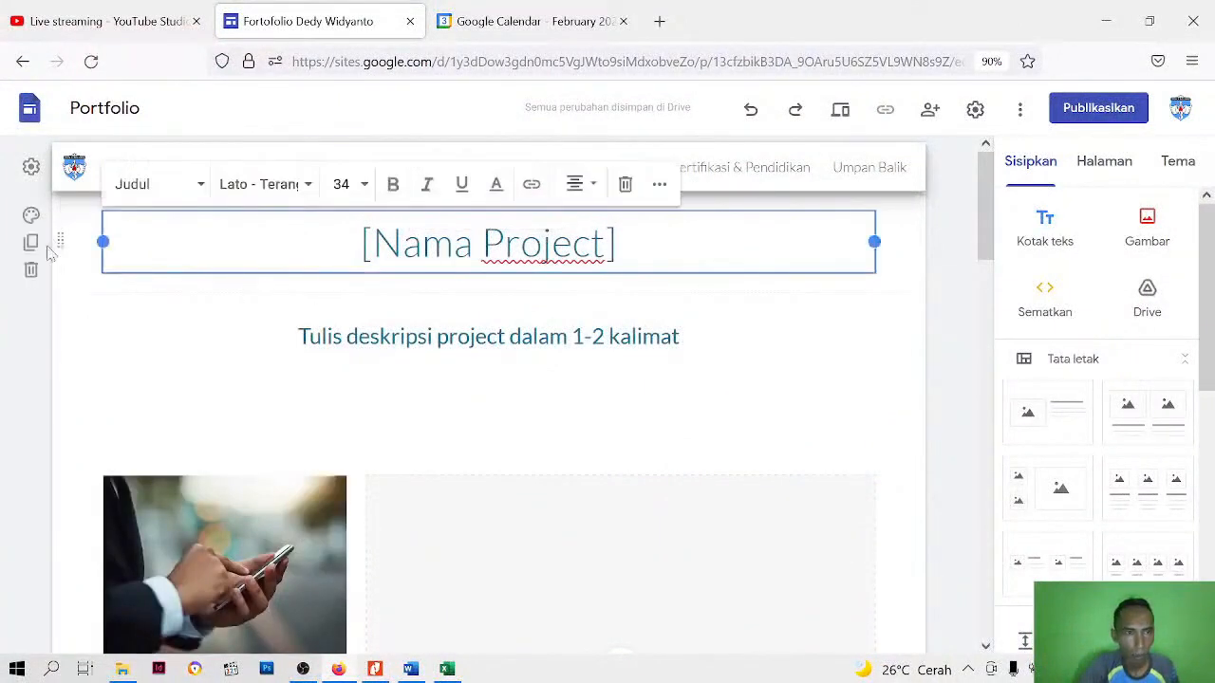
click(31, 214)
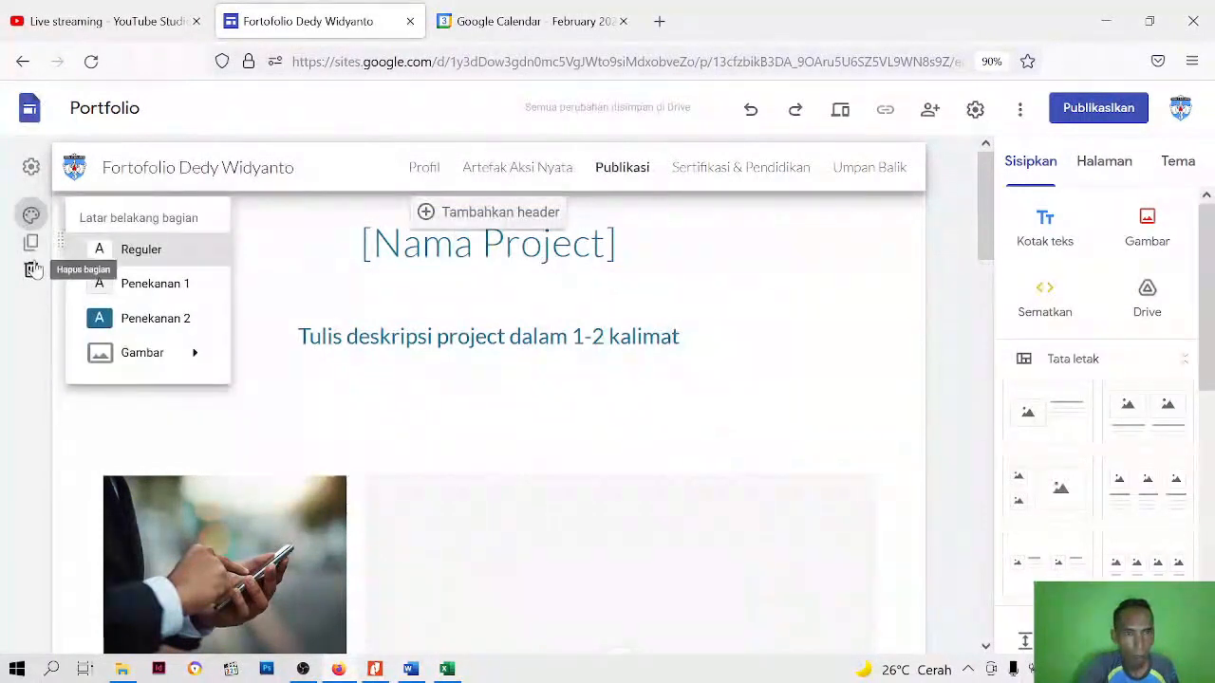
click(12, 295)
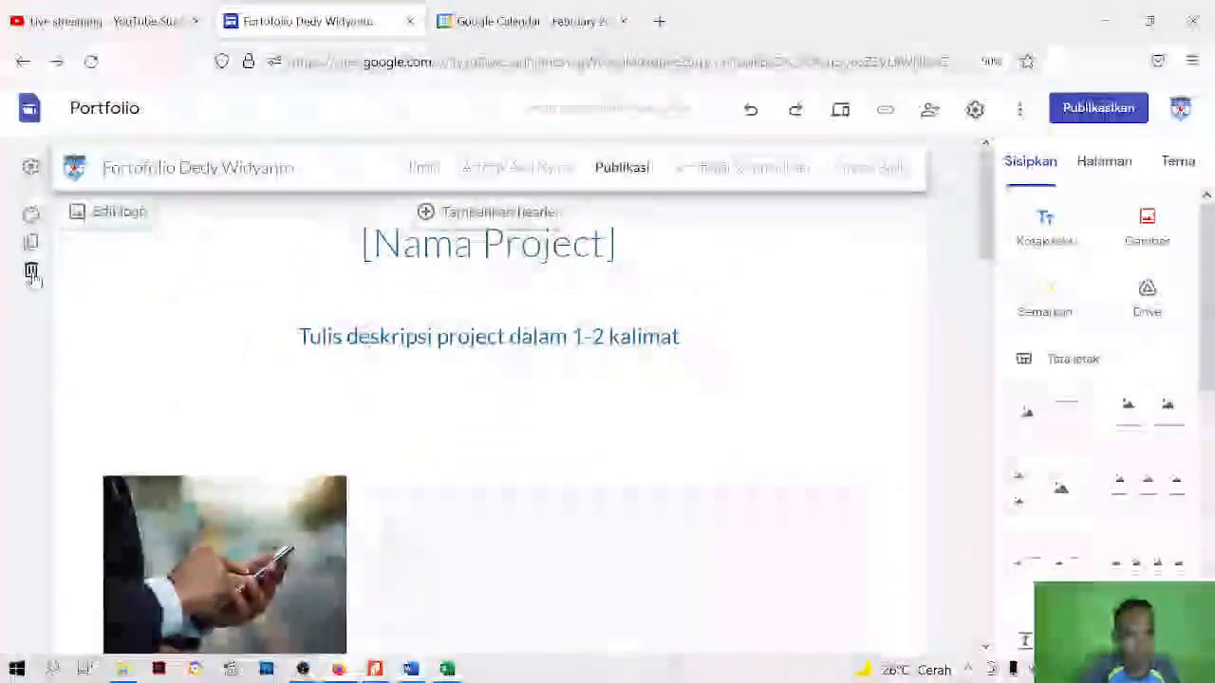
click(31, 273)
click(31, 266)
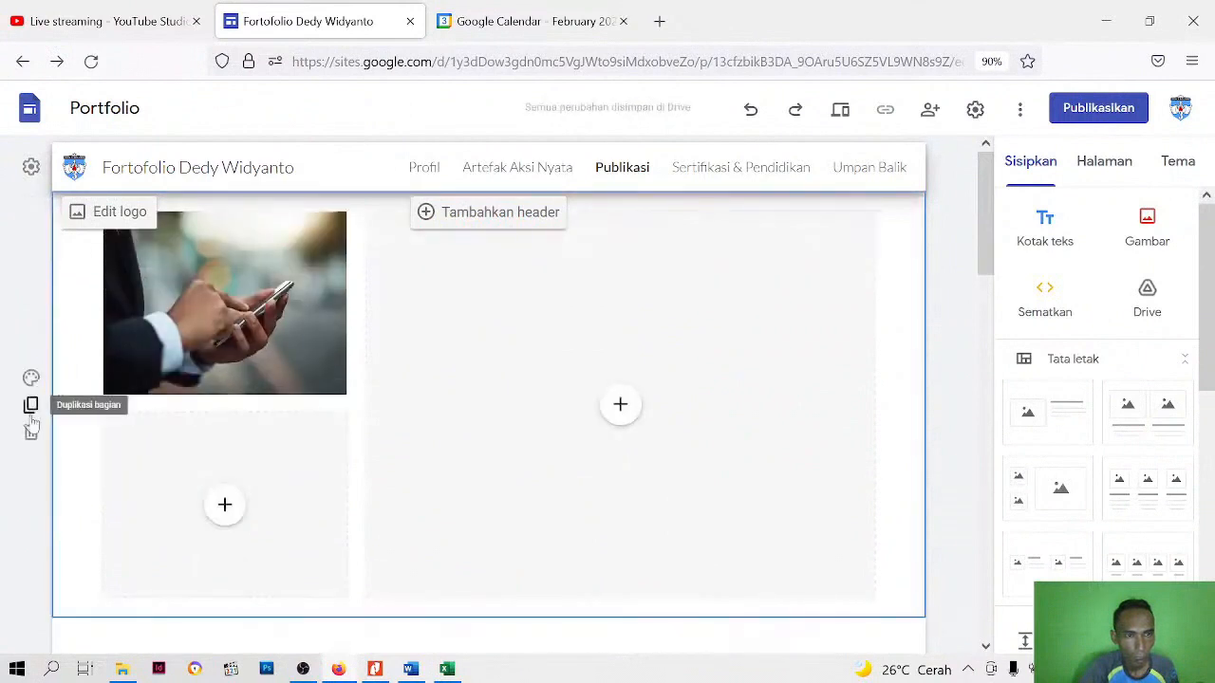
Delete the phone photo section, the image description section and the image placeholder grid from the Publikasi page
click(31, 432)
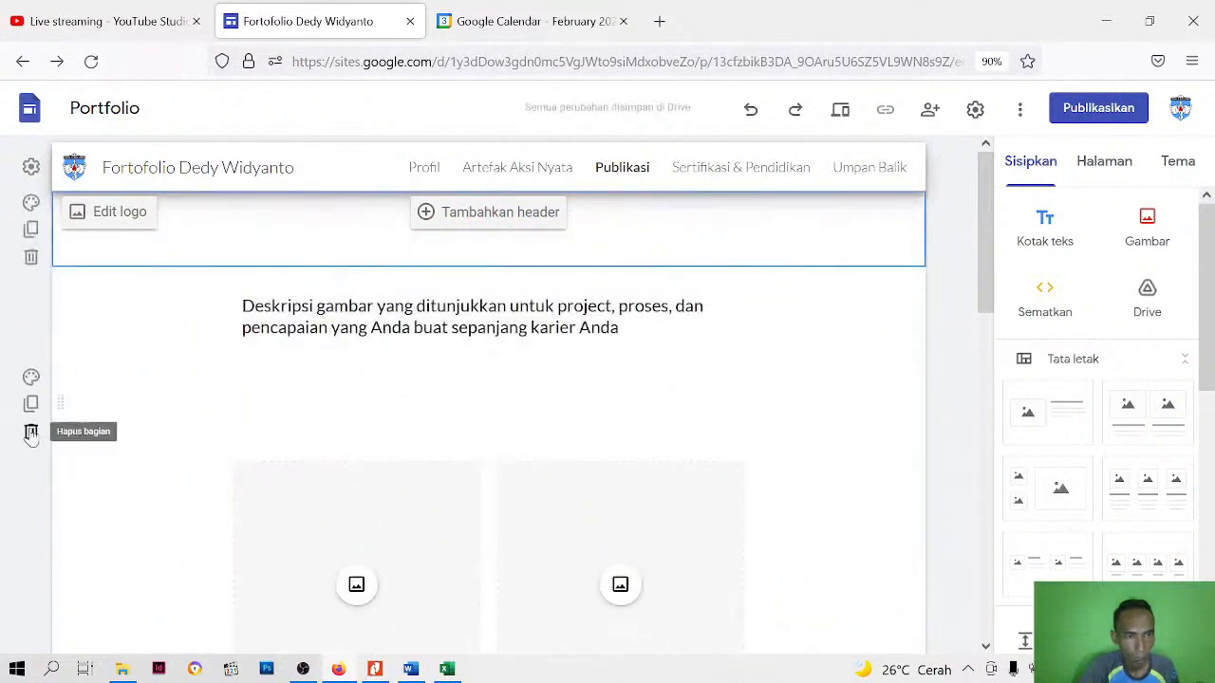
click(30, 432)
click(31, 344)
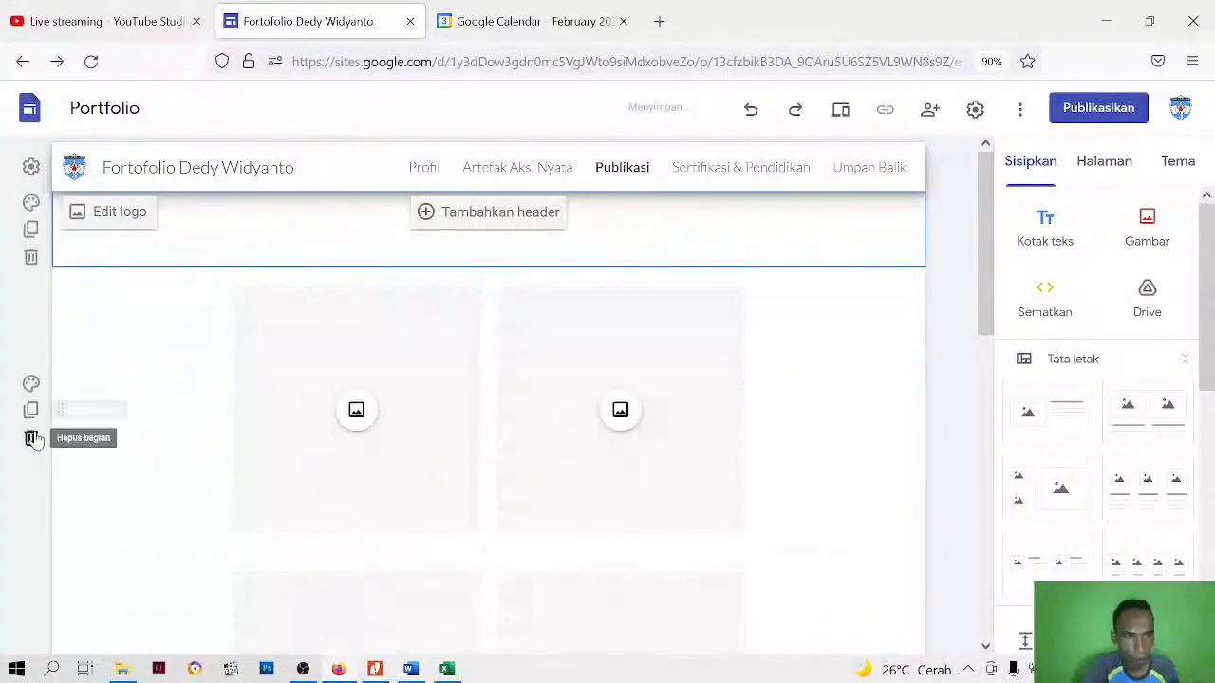
click(31, 438)
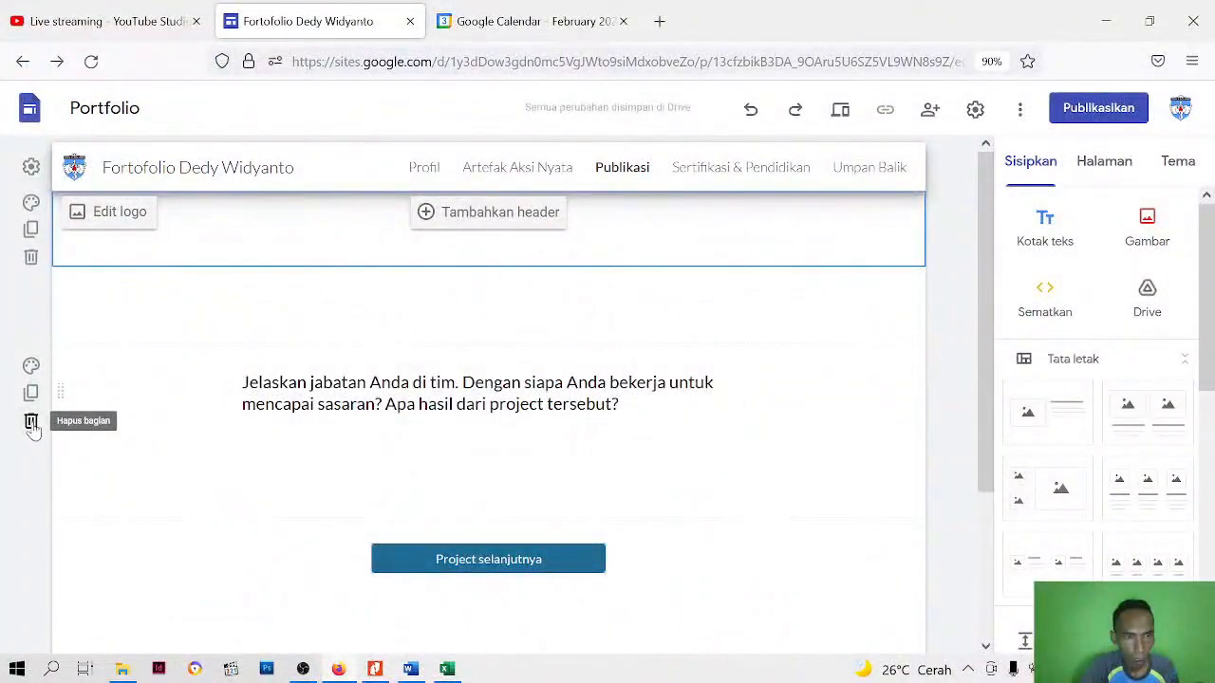
Delete the remaining template sections with the team role text and the Project selanjutnya button
click(32, 422)
click(31, 425)
click(35, 353)
click(38, 414)
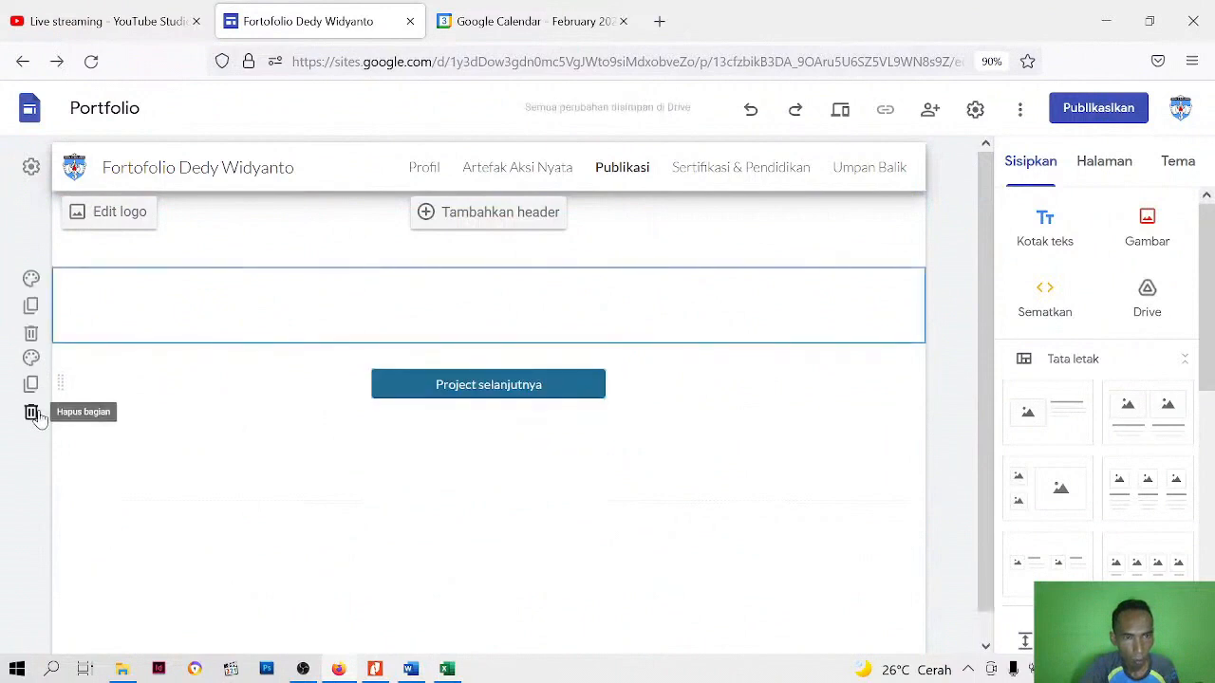
click(35, 416)
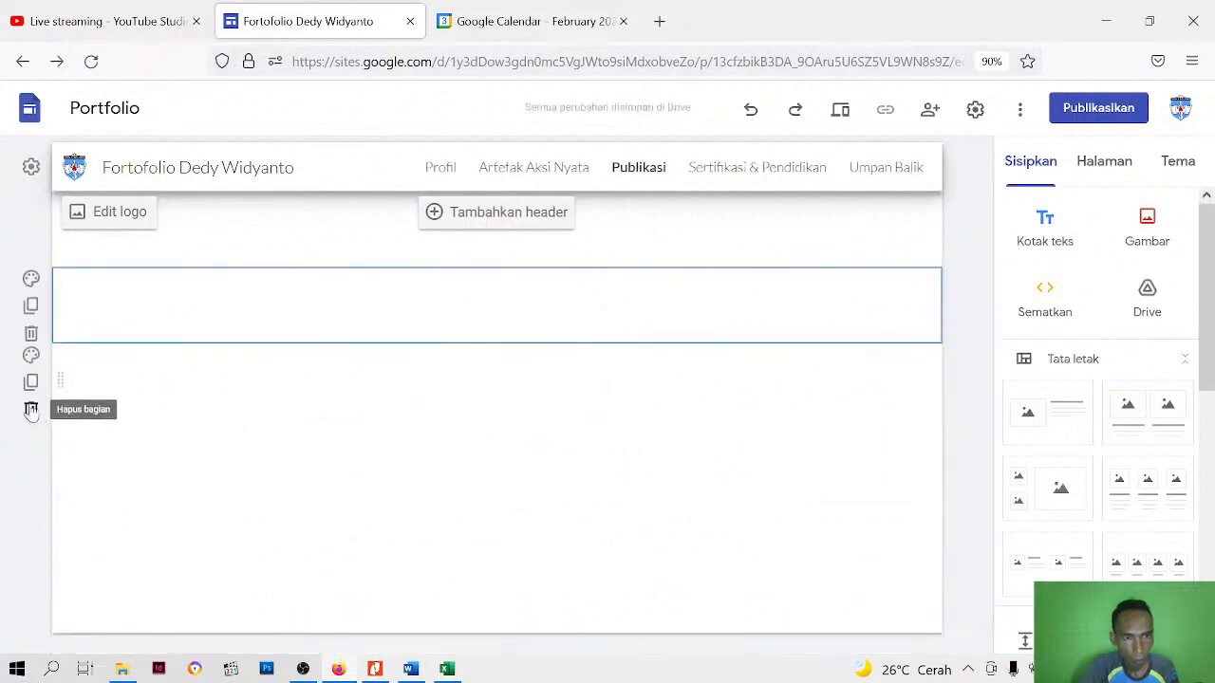
click(32, 413)
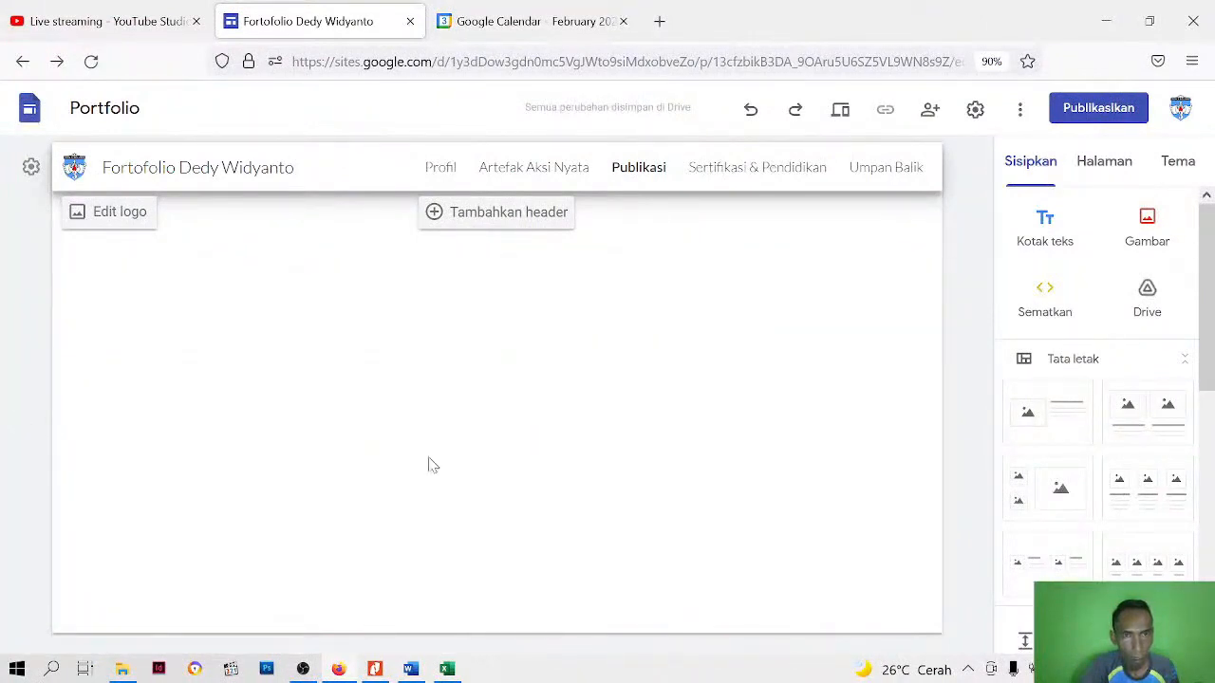
Add a page header of the Spanduk type and remove its default Publikasi title text
click(533, 212)
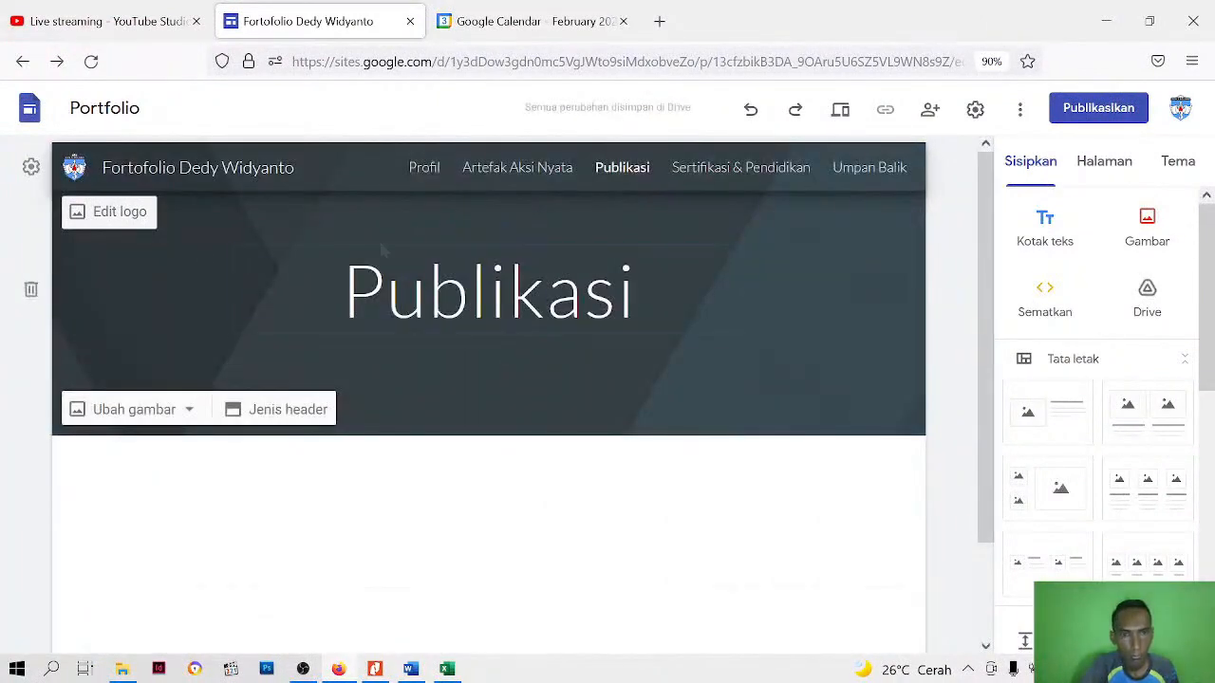
click(285, 410)
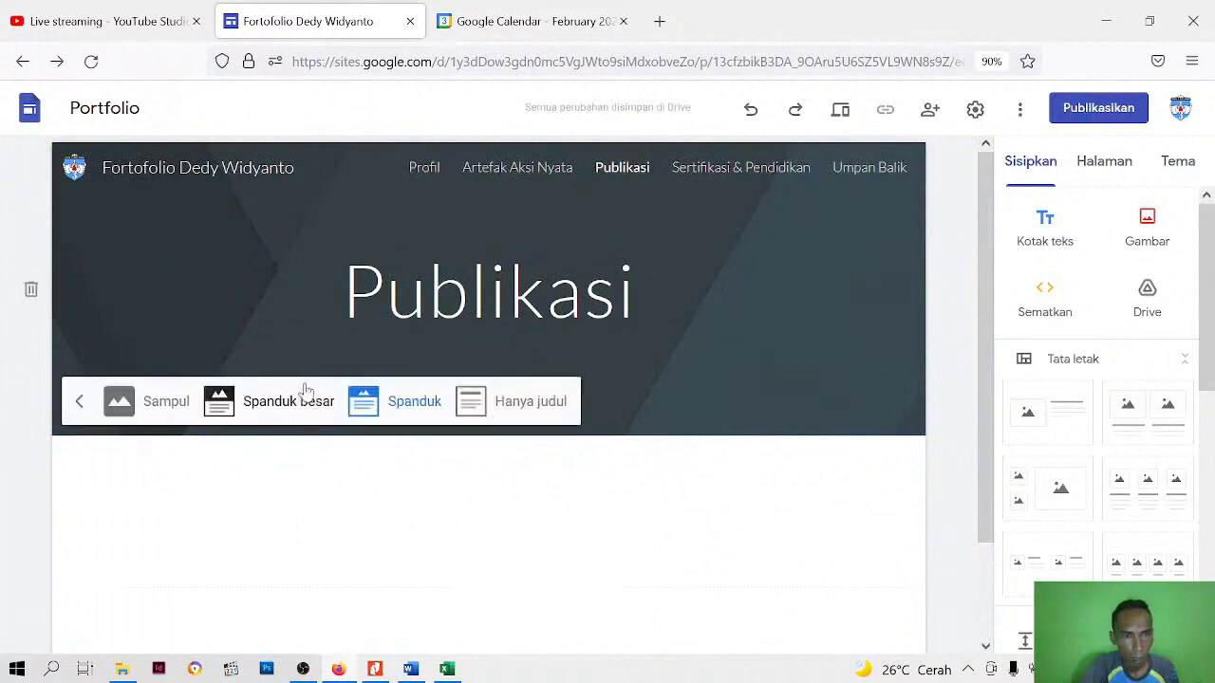
click(407, 406)
click(664, 313)
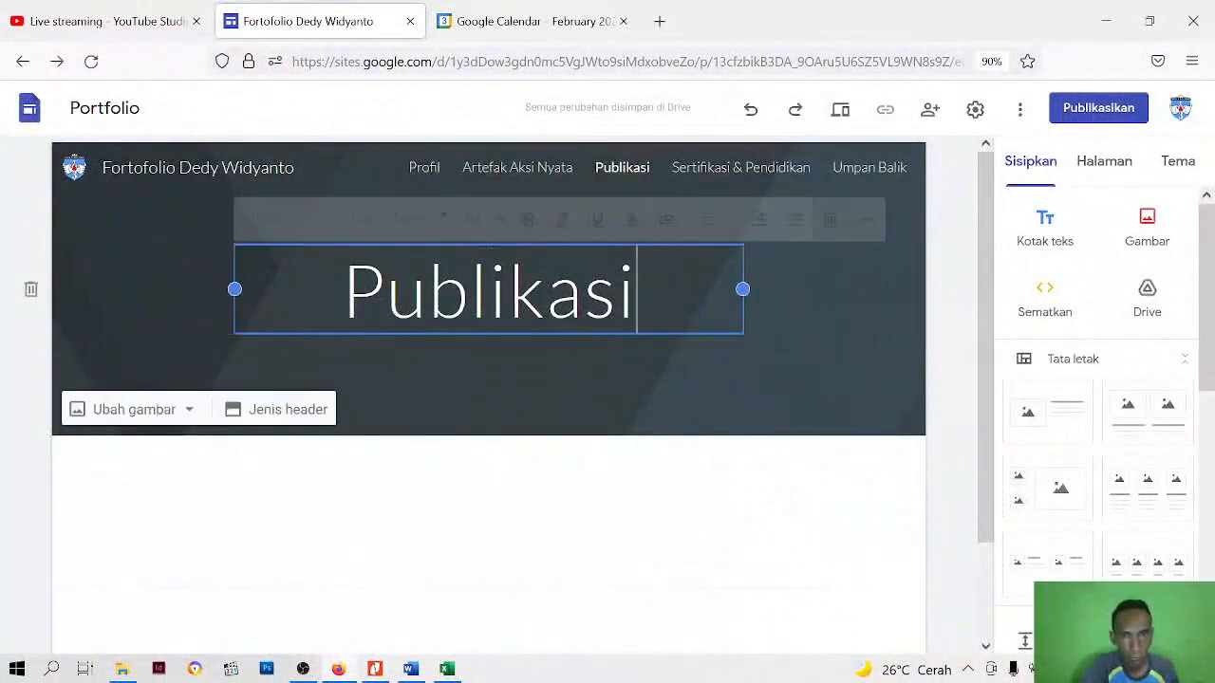
click(756, 219)
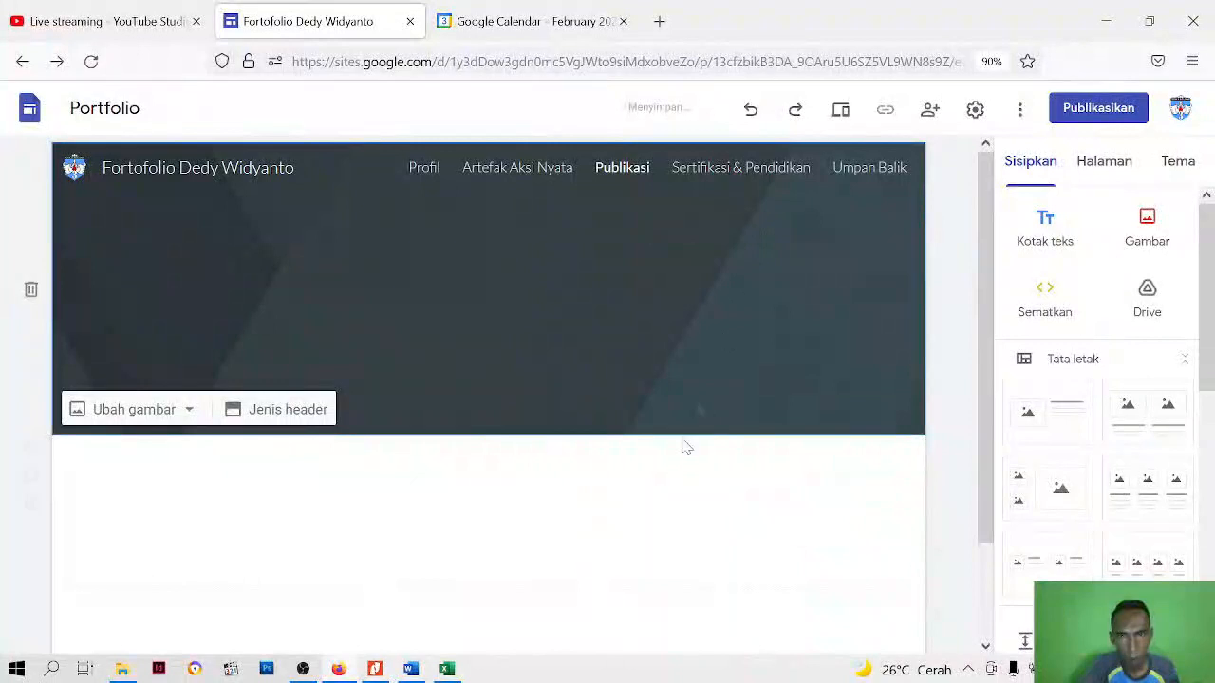
Replace the Publikasi header's background with the uploaded image file header web
click(179, 413)
click(121, 462)
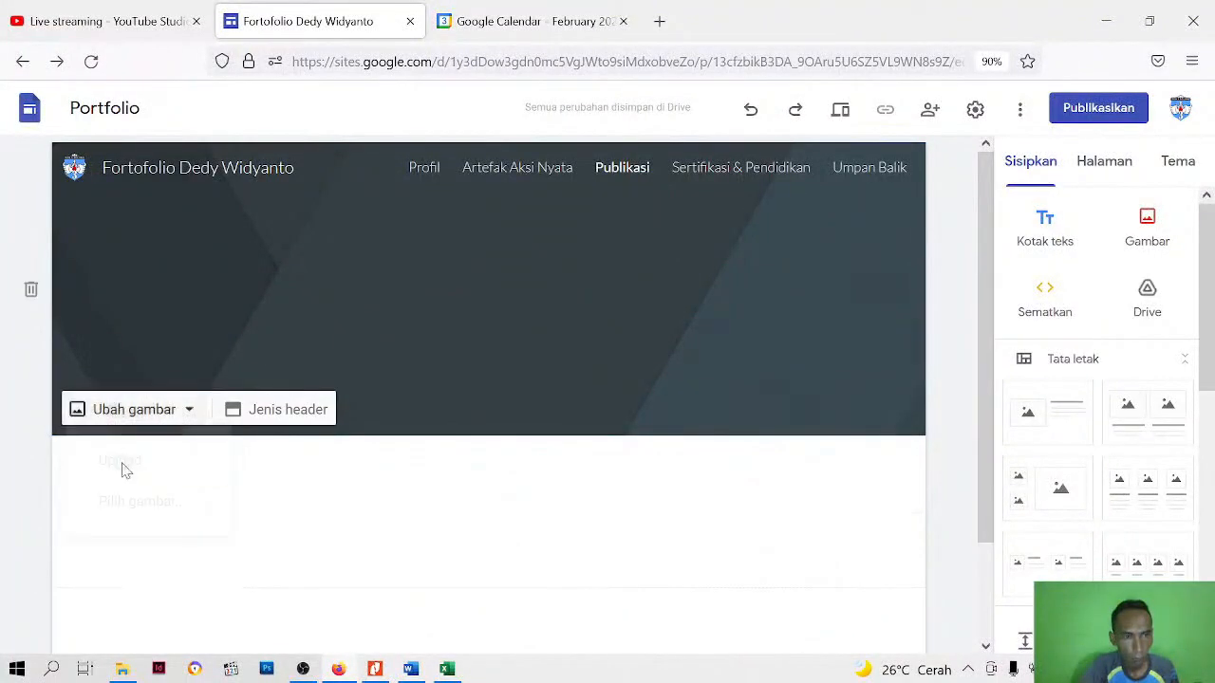
click(731, 432)
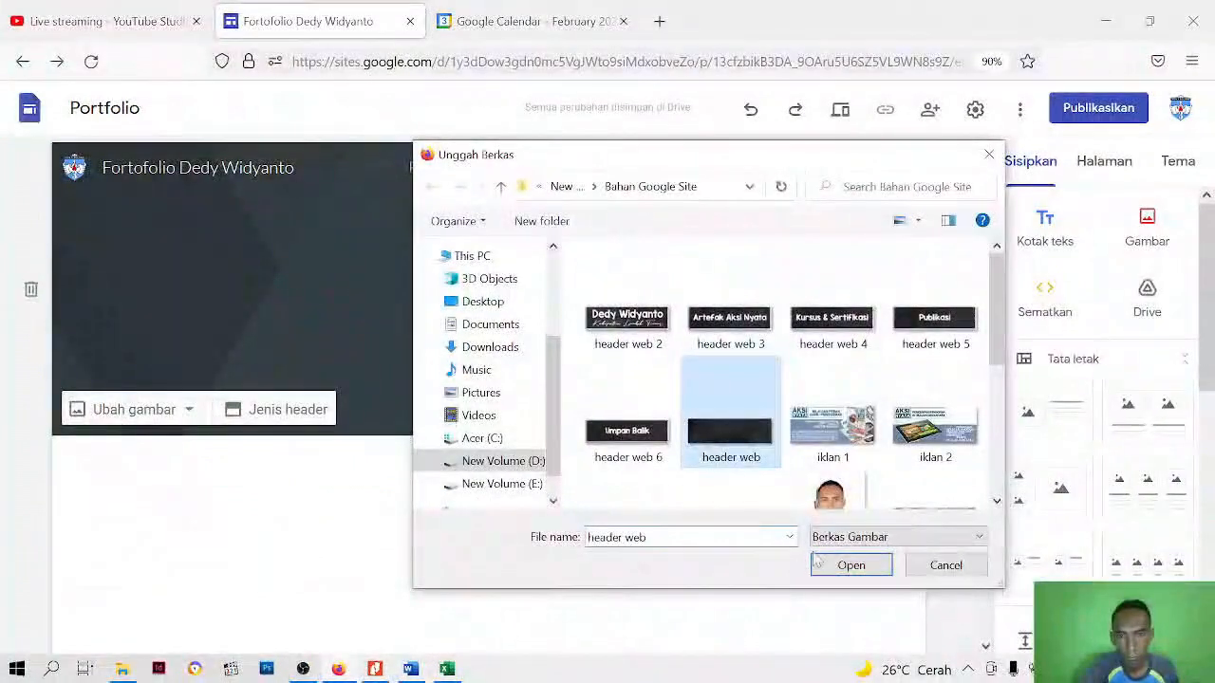
click(839, 566)
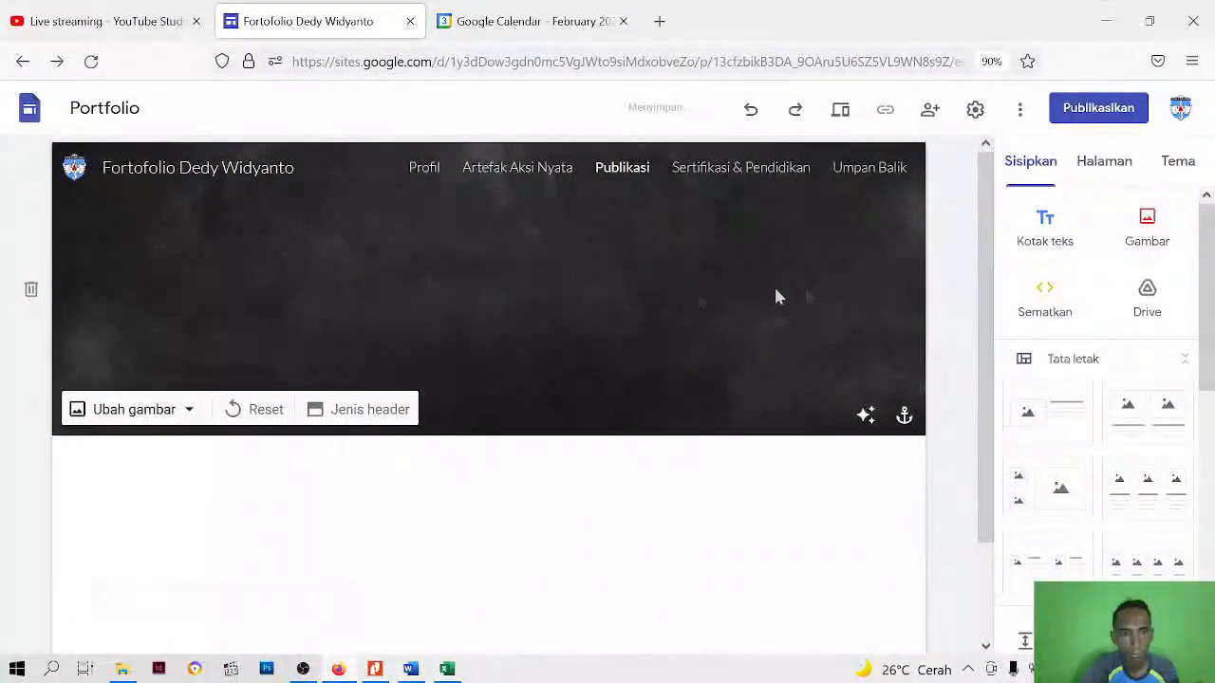
Upload the image file header web 5 and place it in the middle of the Publikasi header
click(410, 281)
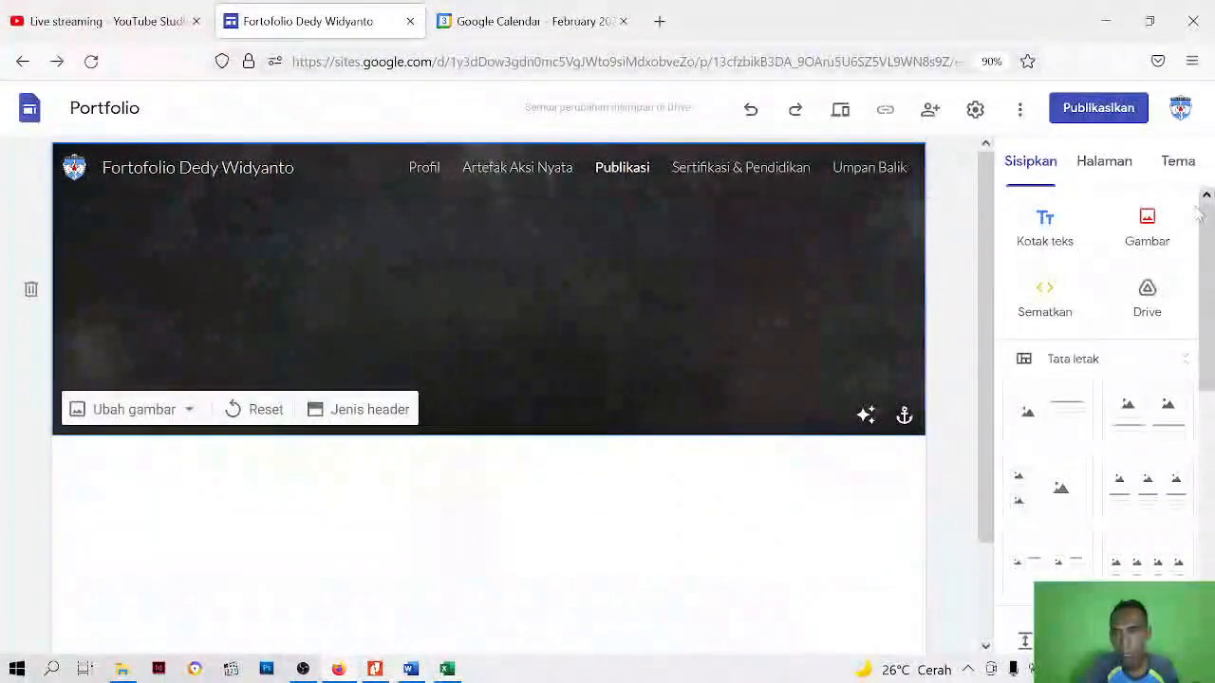
click(1149, 232)
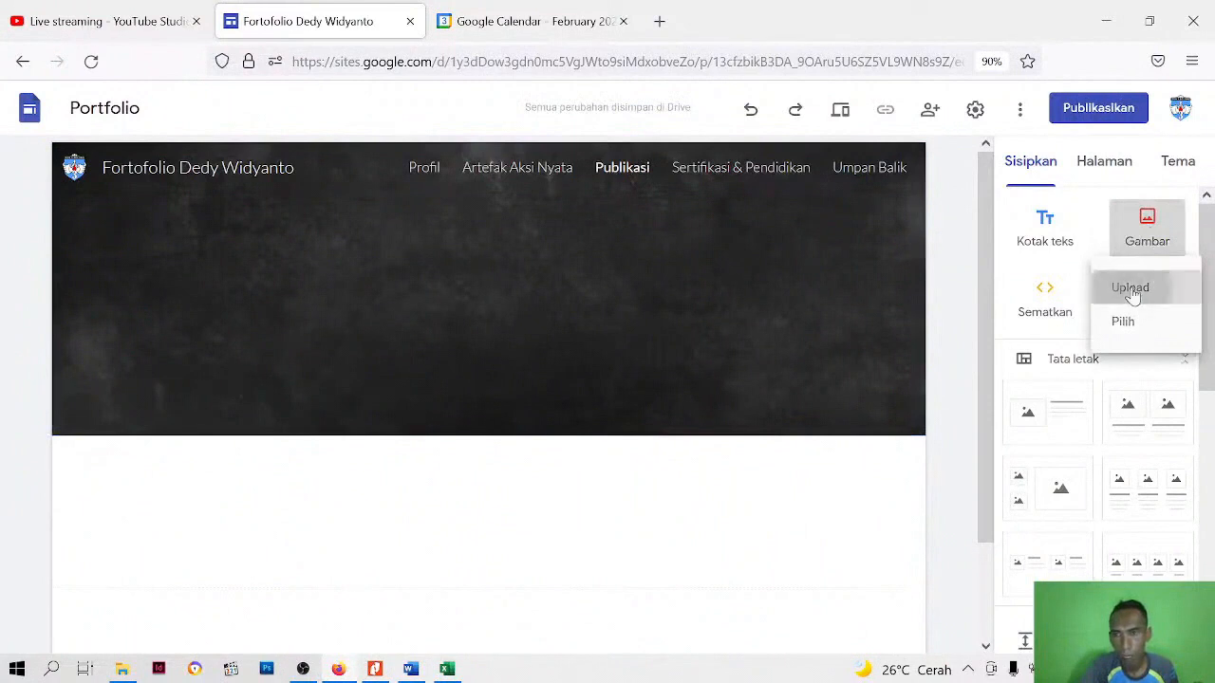
click(1129, 284)
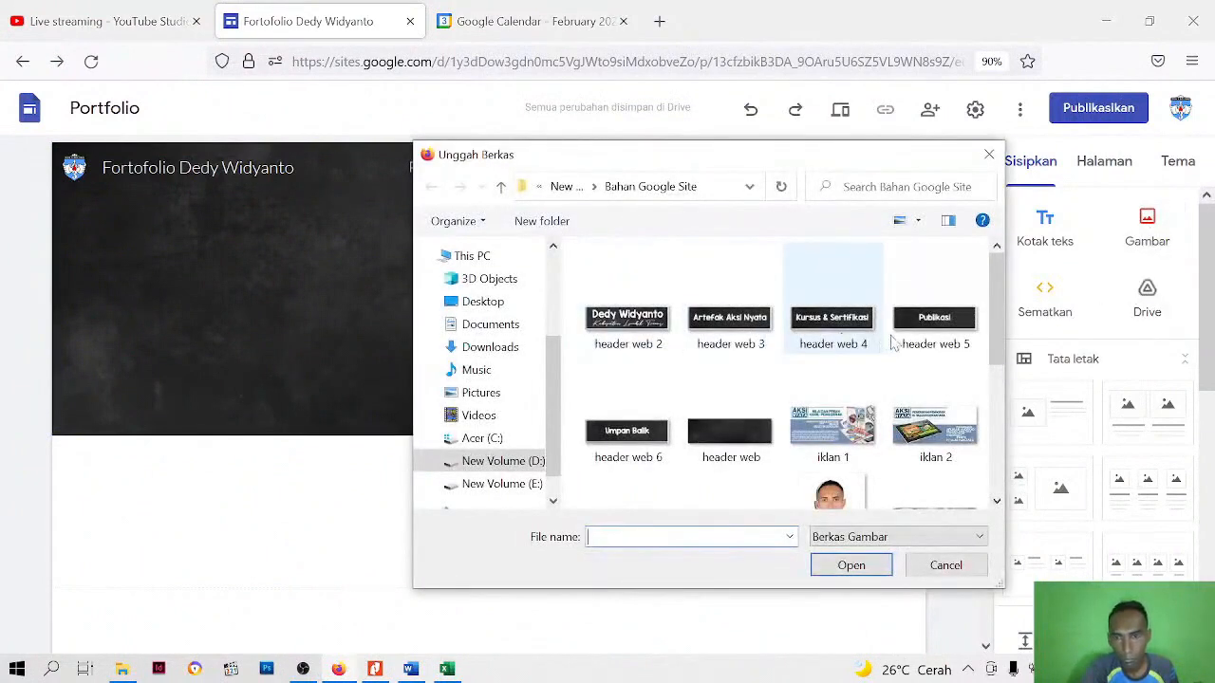
click(936, 313)
click(854, 567)
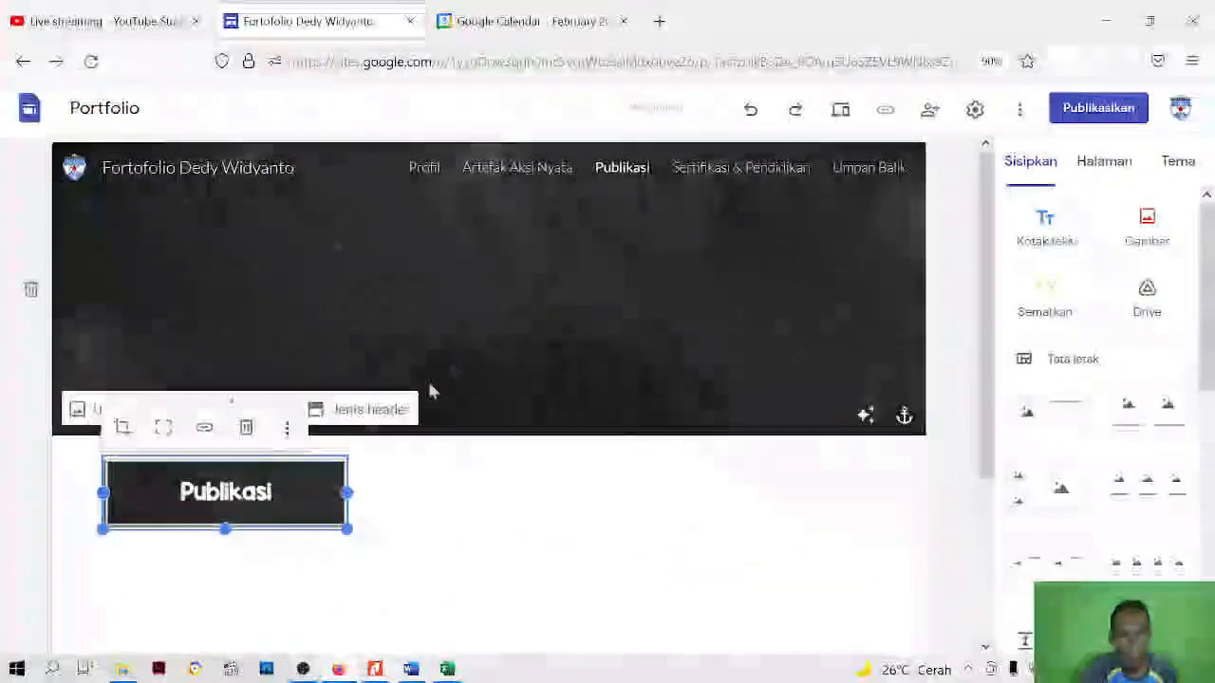
drag(272, 490, 534, 302)
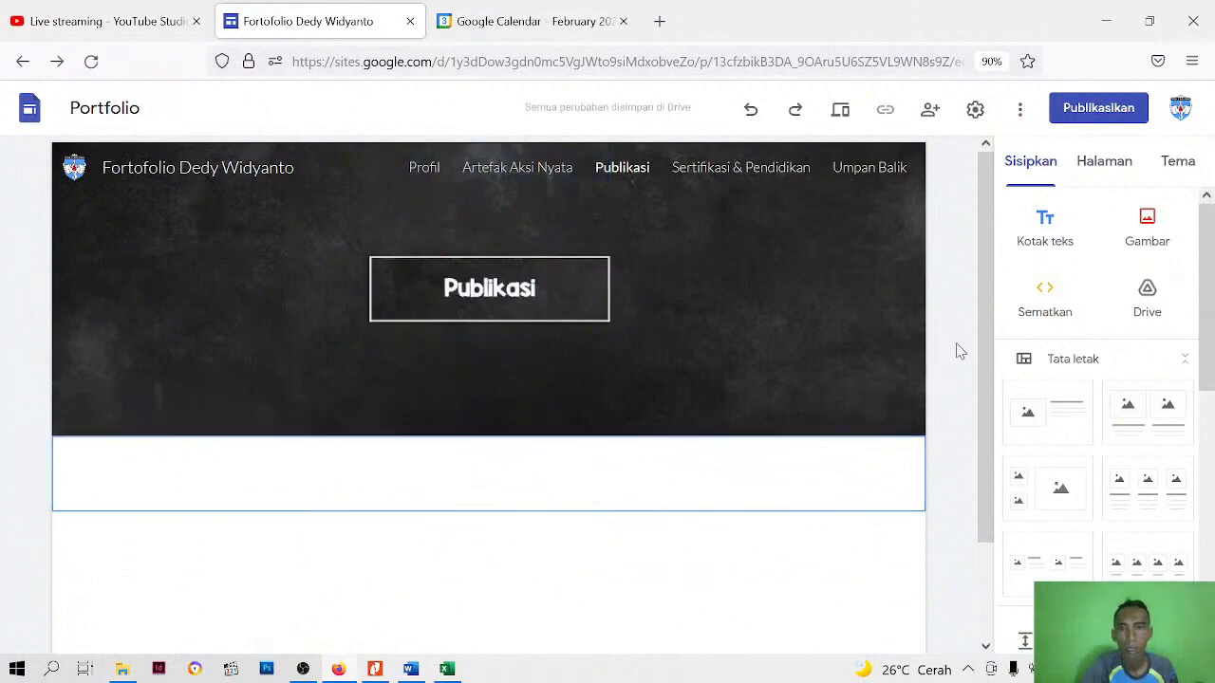
Insert the three-column layout with an image placeholder, title and text in each column below the Publikasi header
scroll(531, 428, down, 2)
click(271, 420)
click(270, 372)
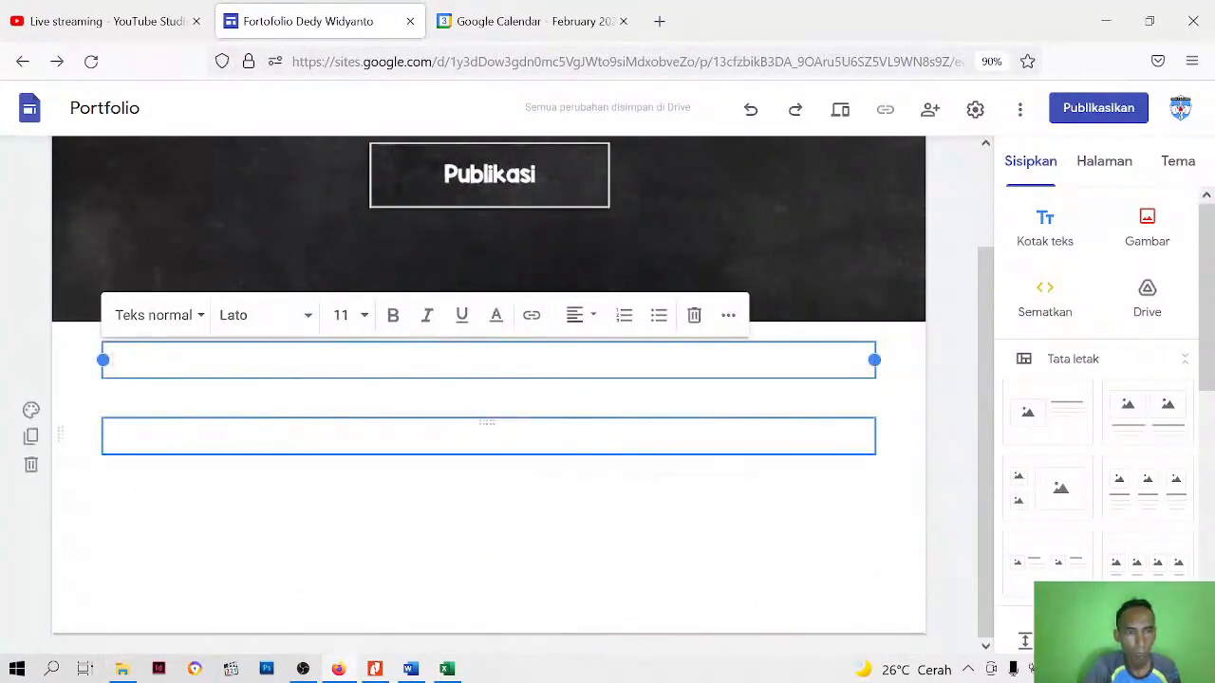
click(244, 489)
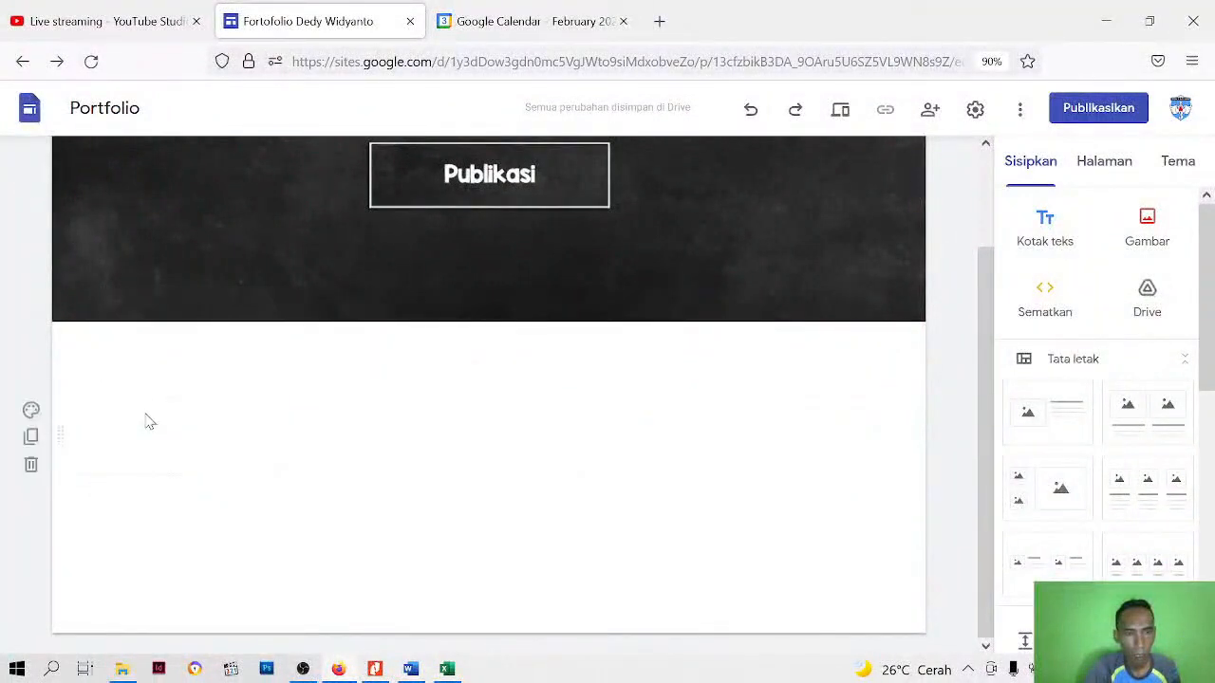
click(158, 372)
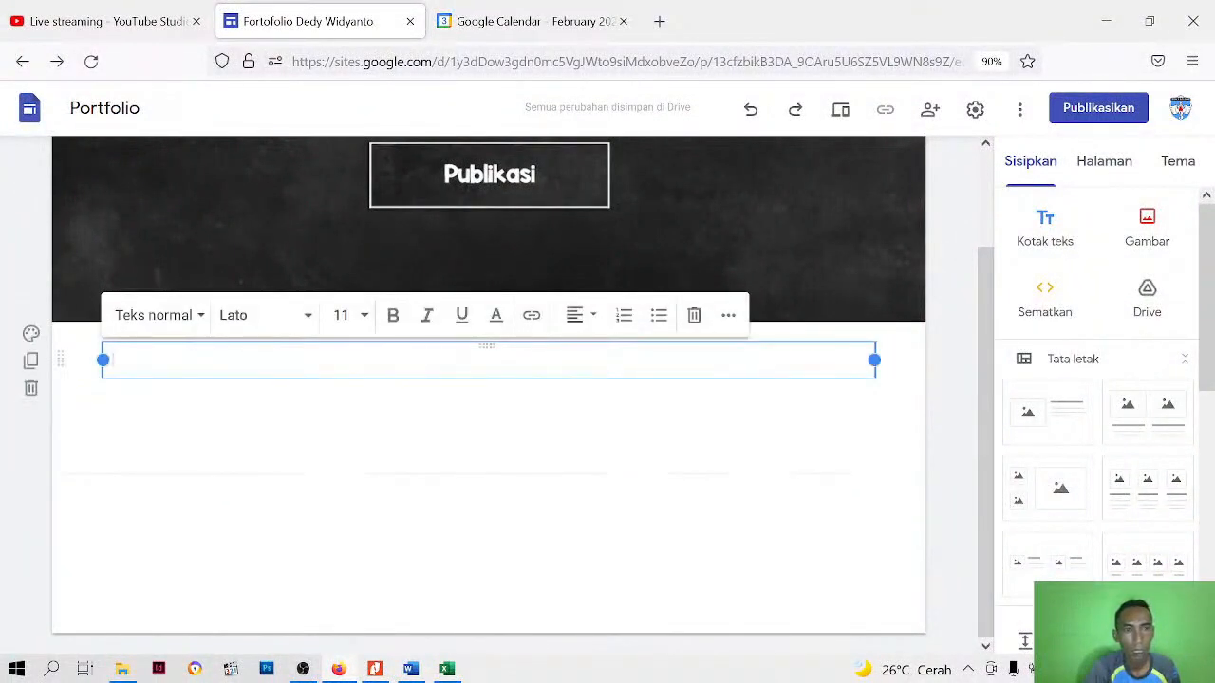
scroll(1103, 415, down, 3)
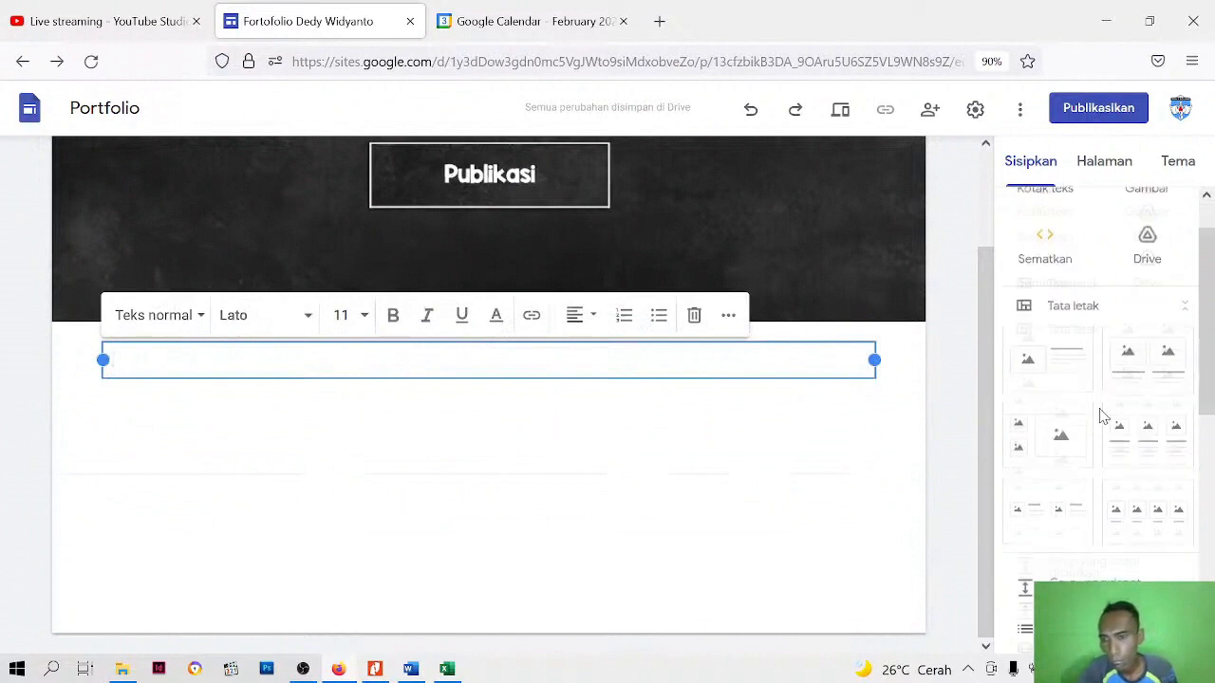
scroll(1106, 403, up, 3)
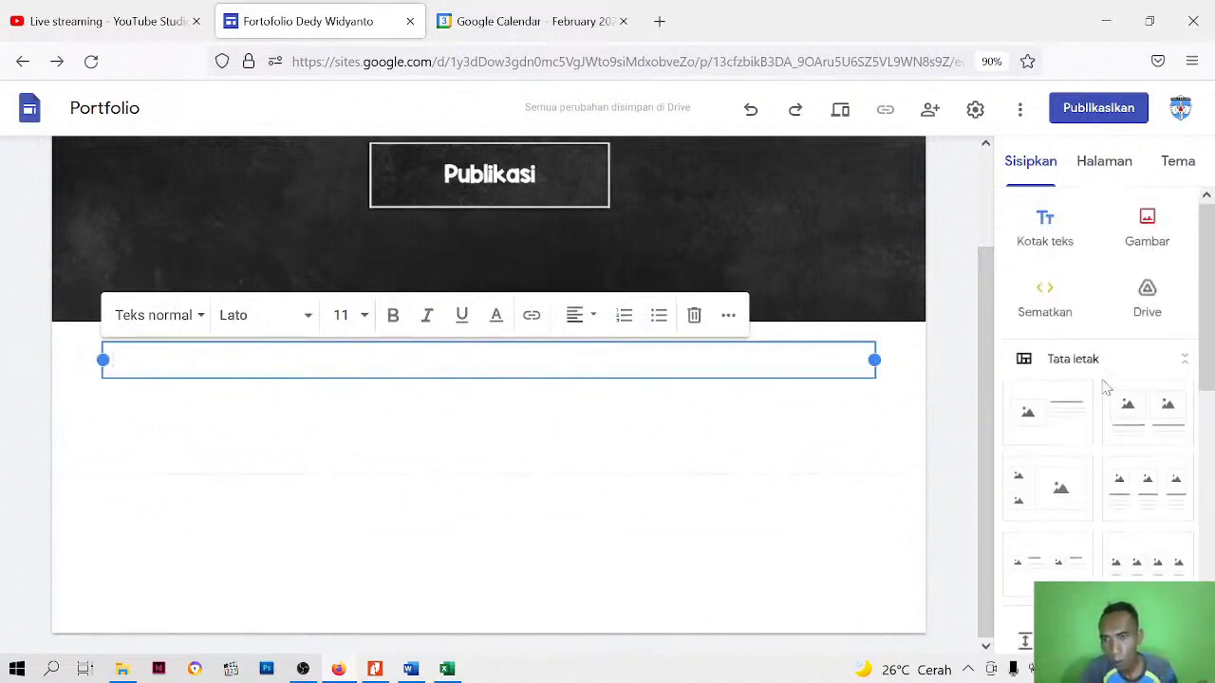
scroll(1138, 402, down, 1)
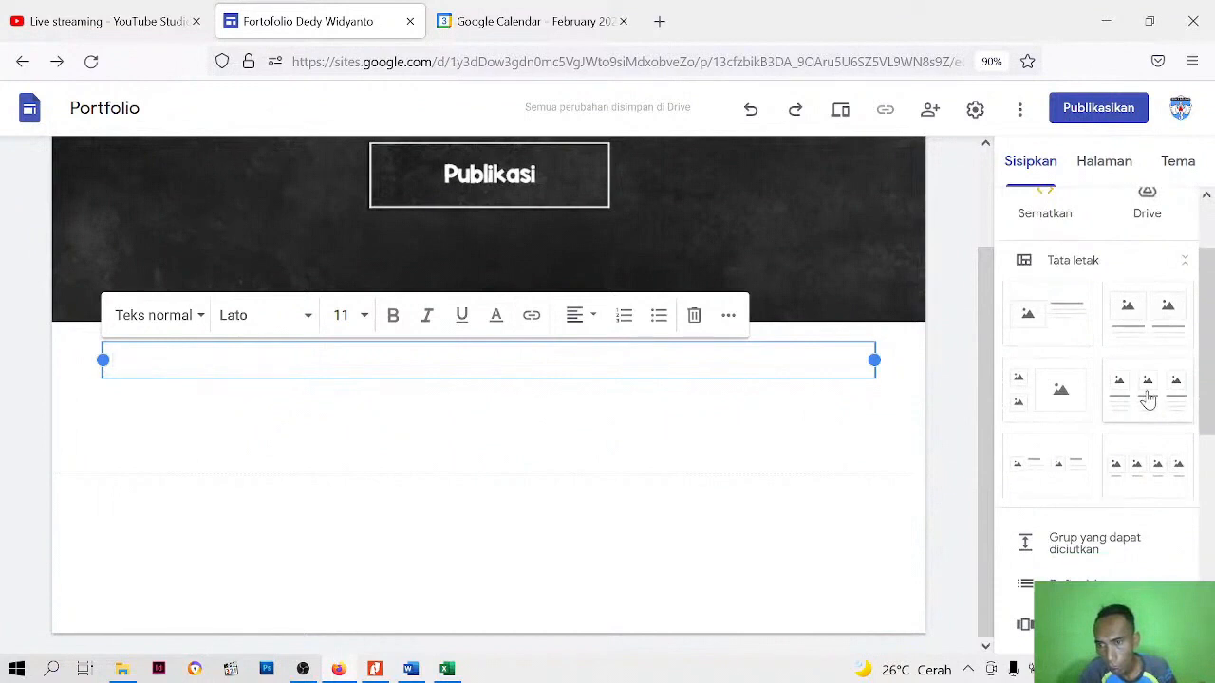
click(1148, 399)
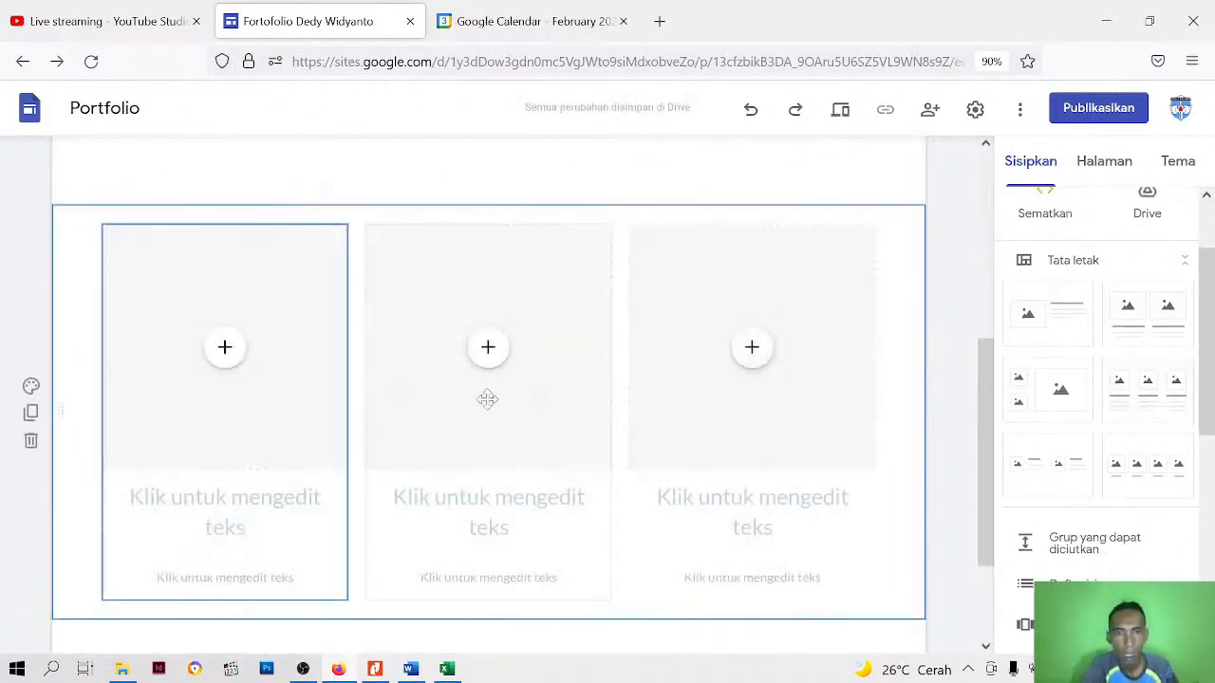
Delete the small body text box beneath the title in each of the three columns
click(488, 349)
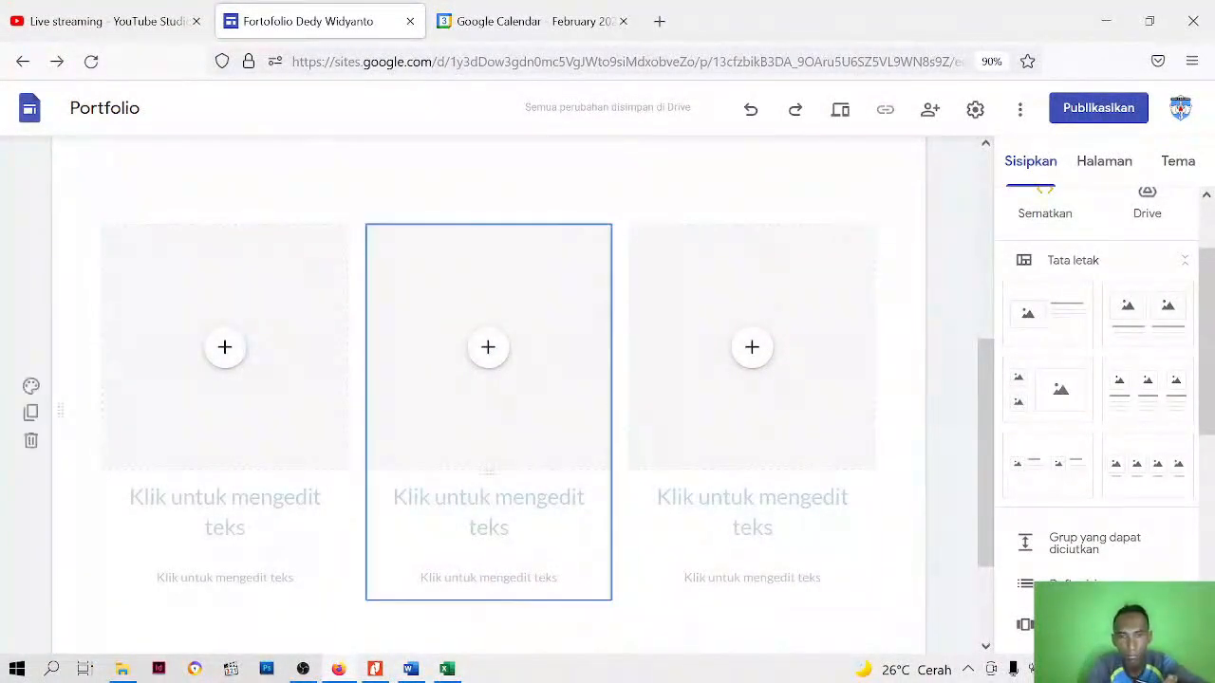
scroll(226, 460, down, 1)
click(225, 479)
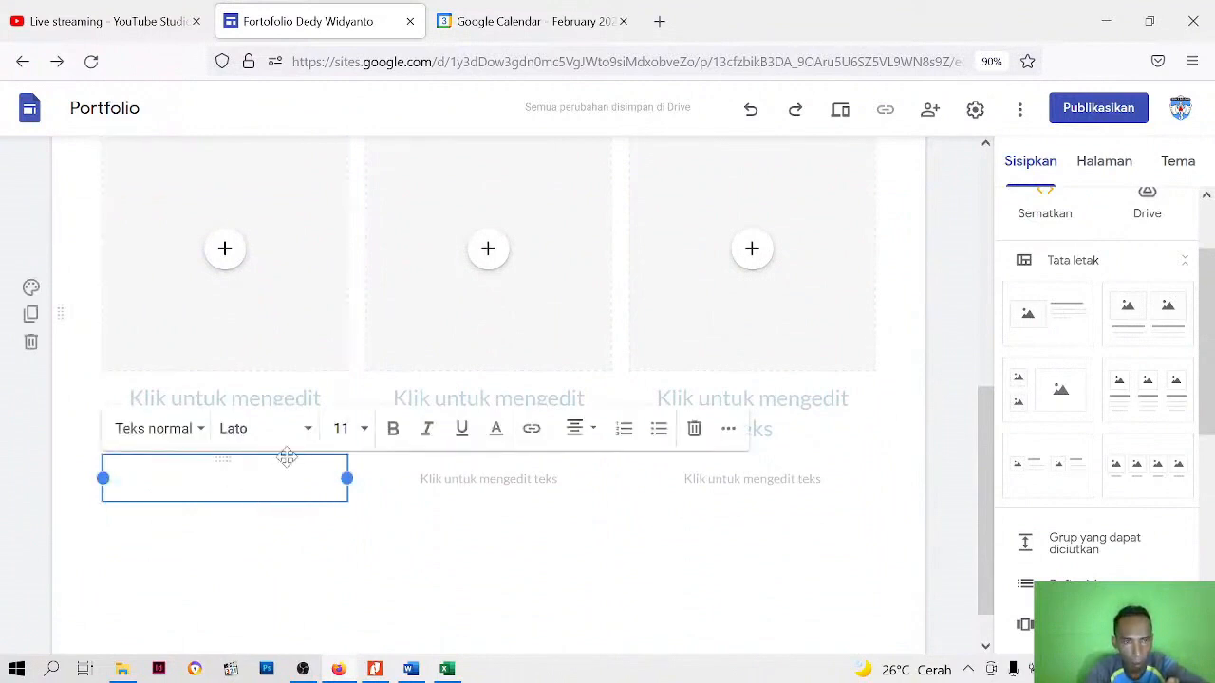
click(338, 603)
click(241, 479)
click(694, 429)
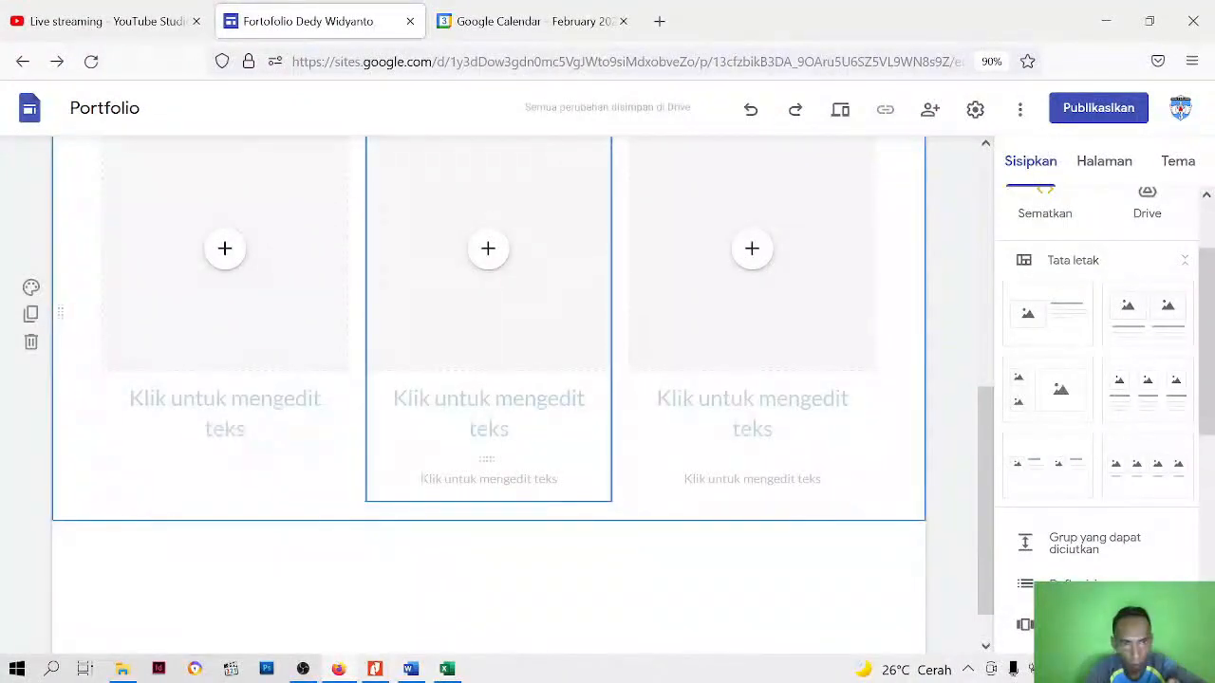
click(488, 479)
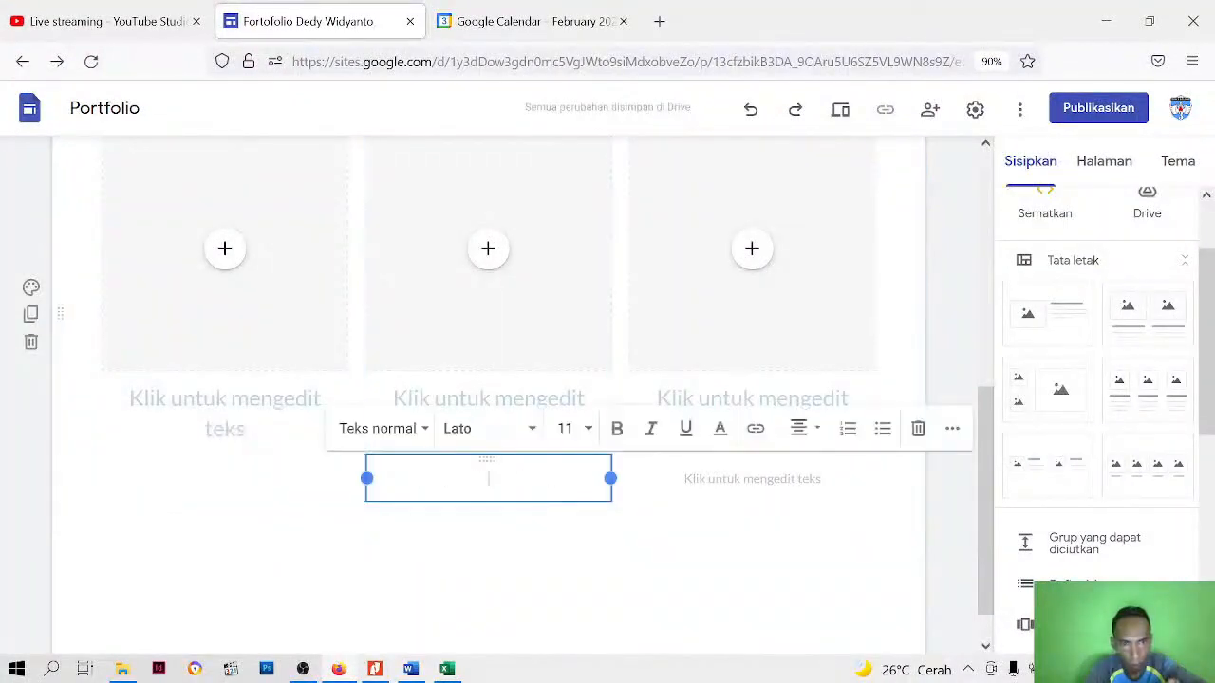
click(926, 432)
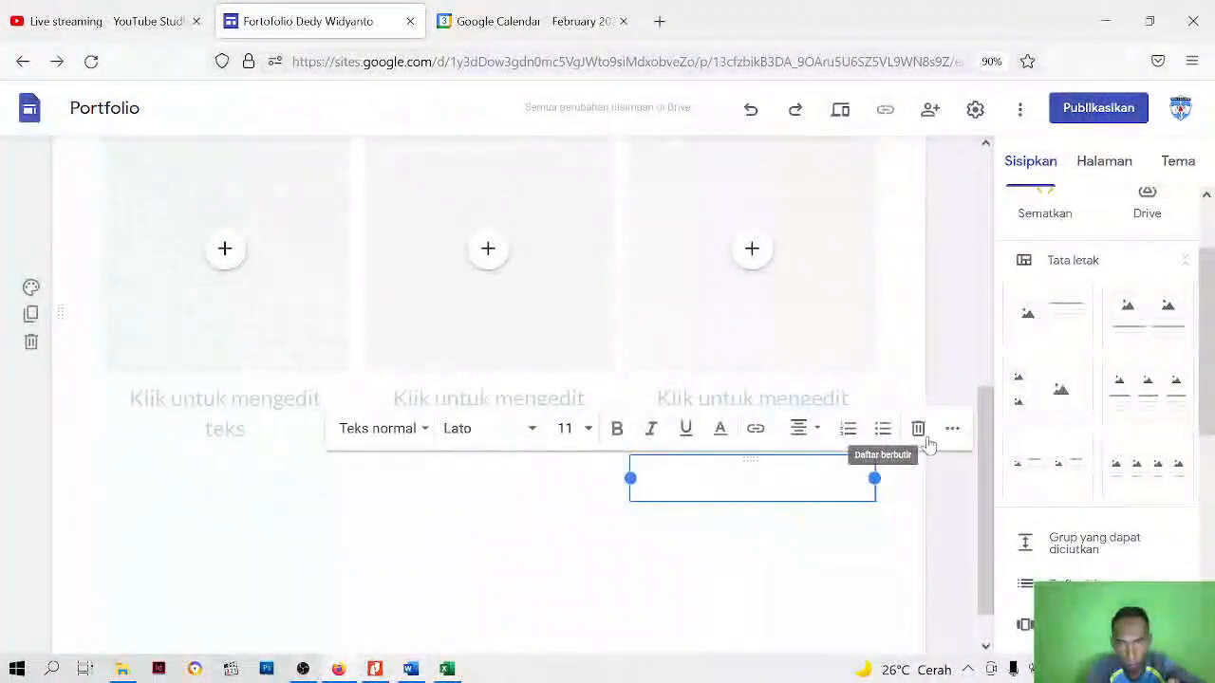
click(918, 430)
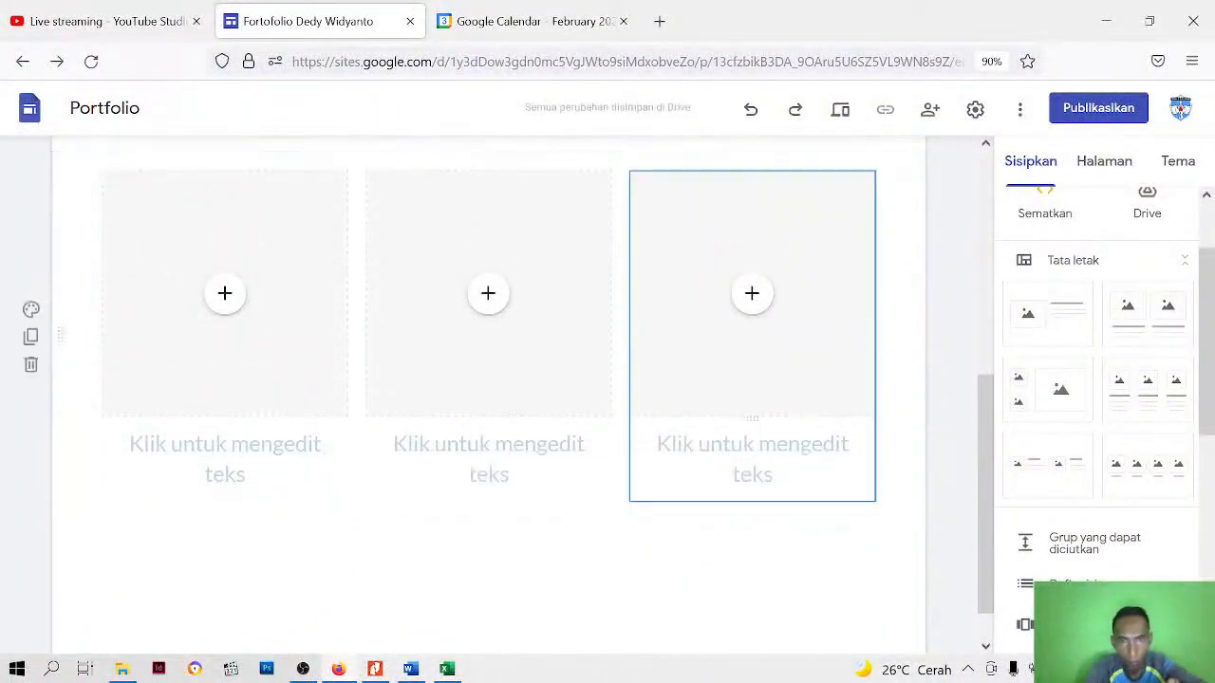
Browse Google Drive for a file to fill the first column's placeholder, checking both My Drive and the files shared with the account
click(225, 302)
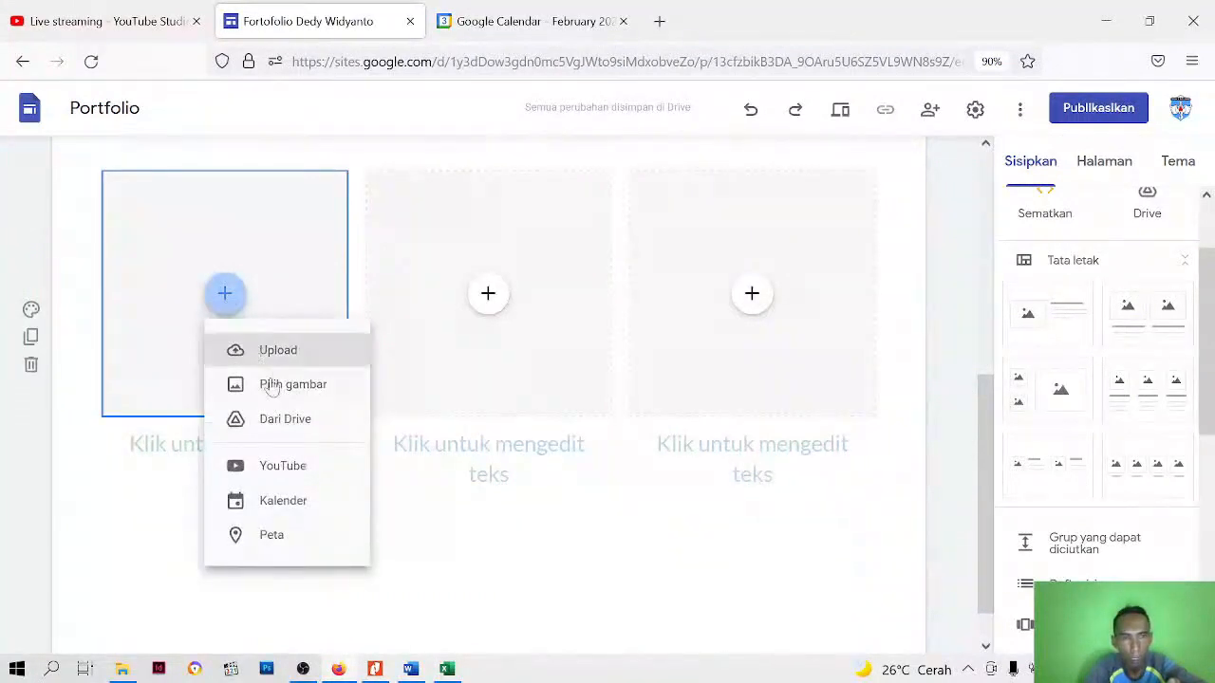
click(285, 424)
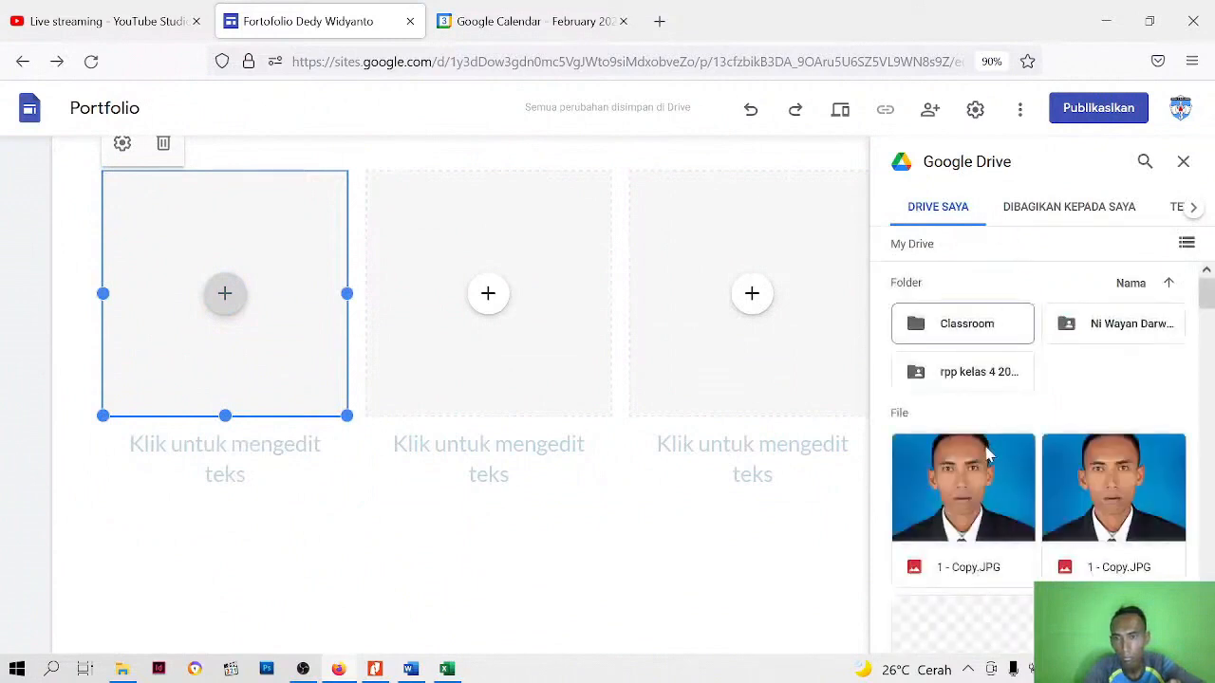
scroll(987, 454, down, 3)
scroll(987, 453, down, 6)
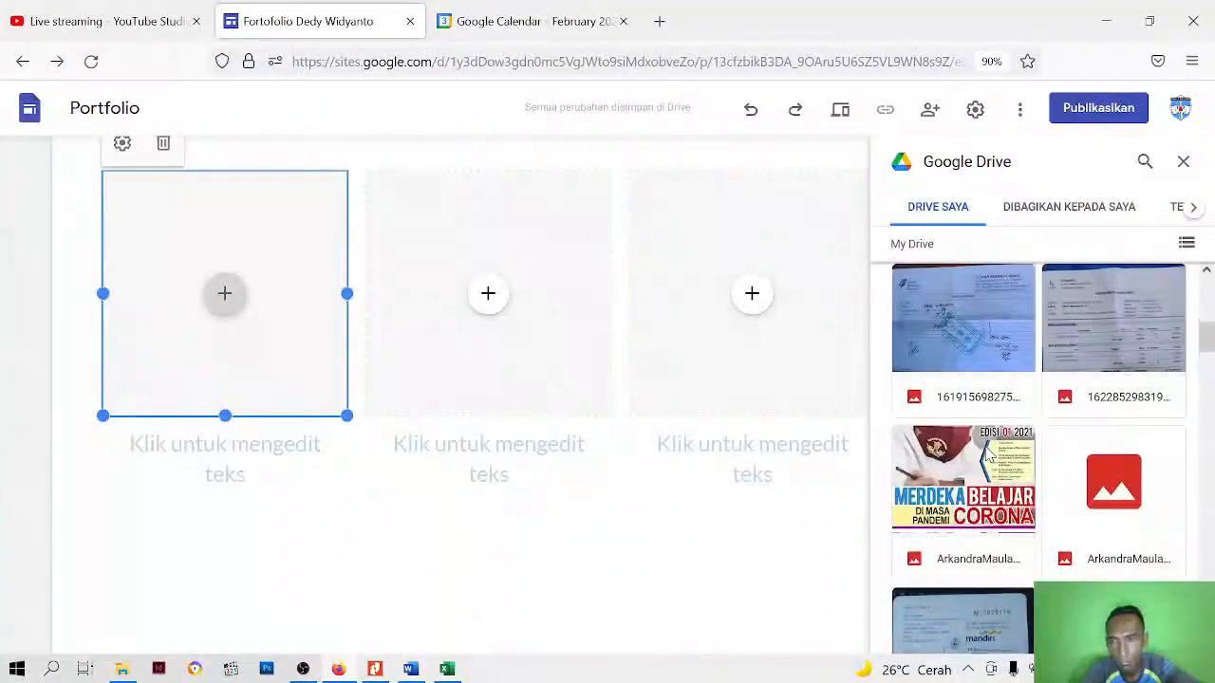
scroll(985, 446, down, 5)
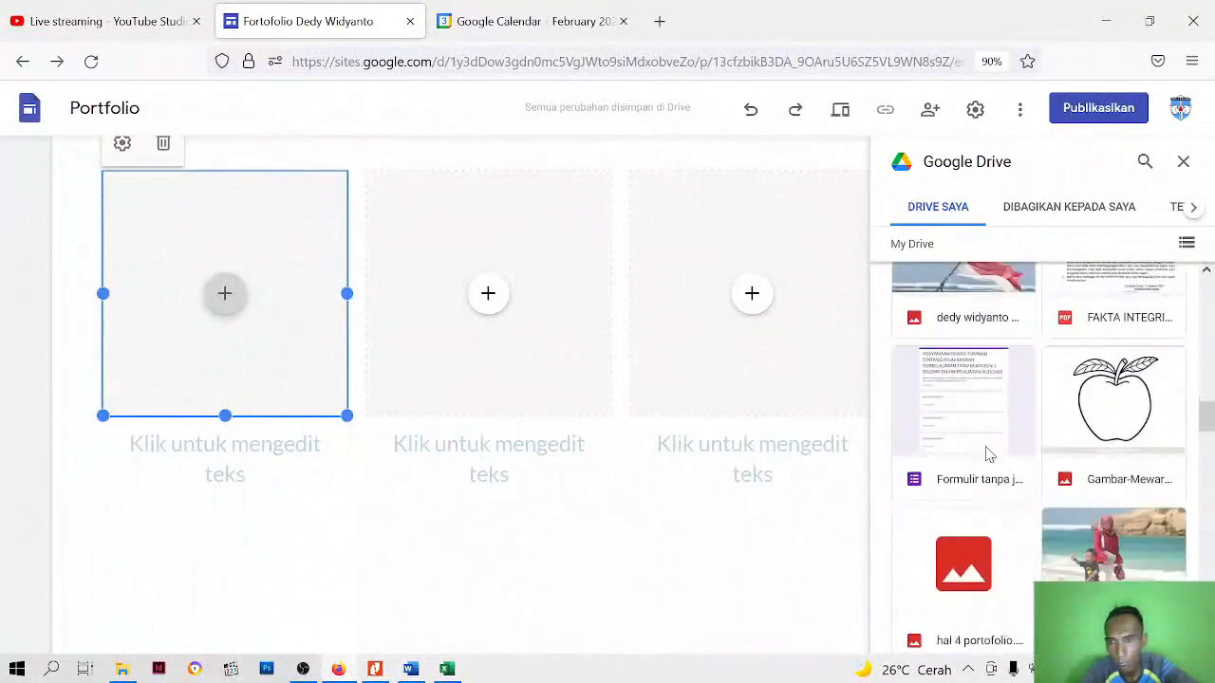
scroll(985, 453, down, 10)
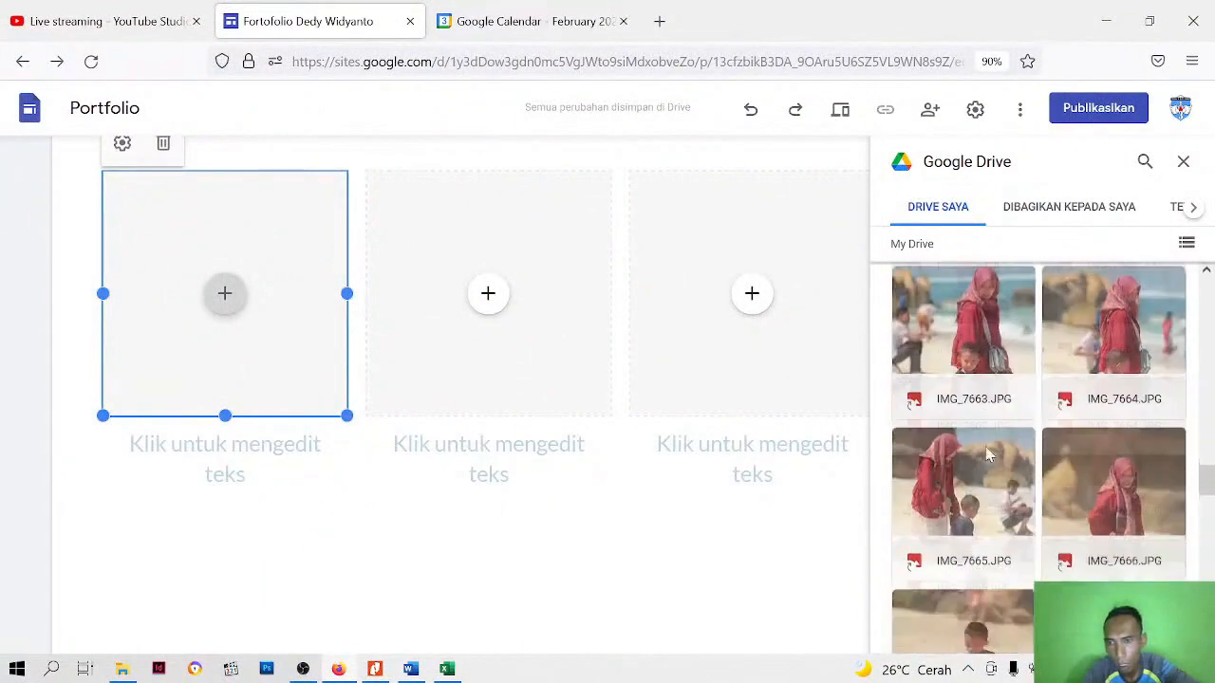
scroll(987, 454, down, 10)
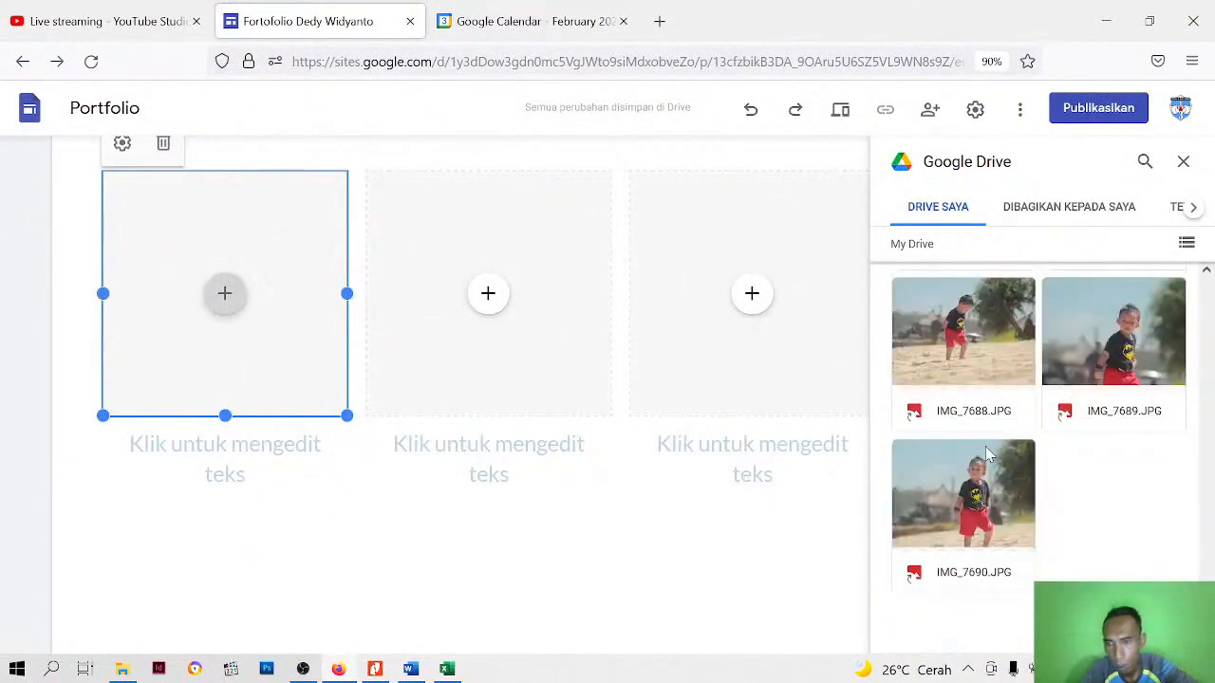
scroll(986, 454, up, 15)
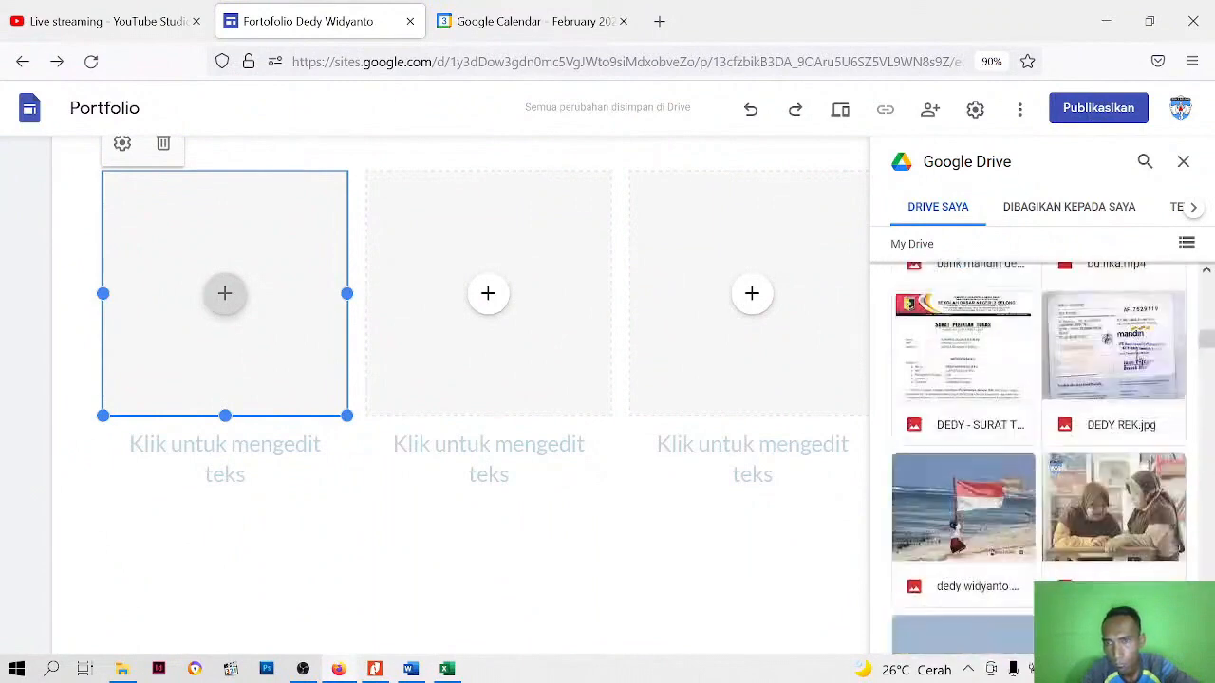
scroll(1039, 446, up, 5)
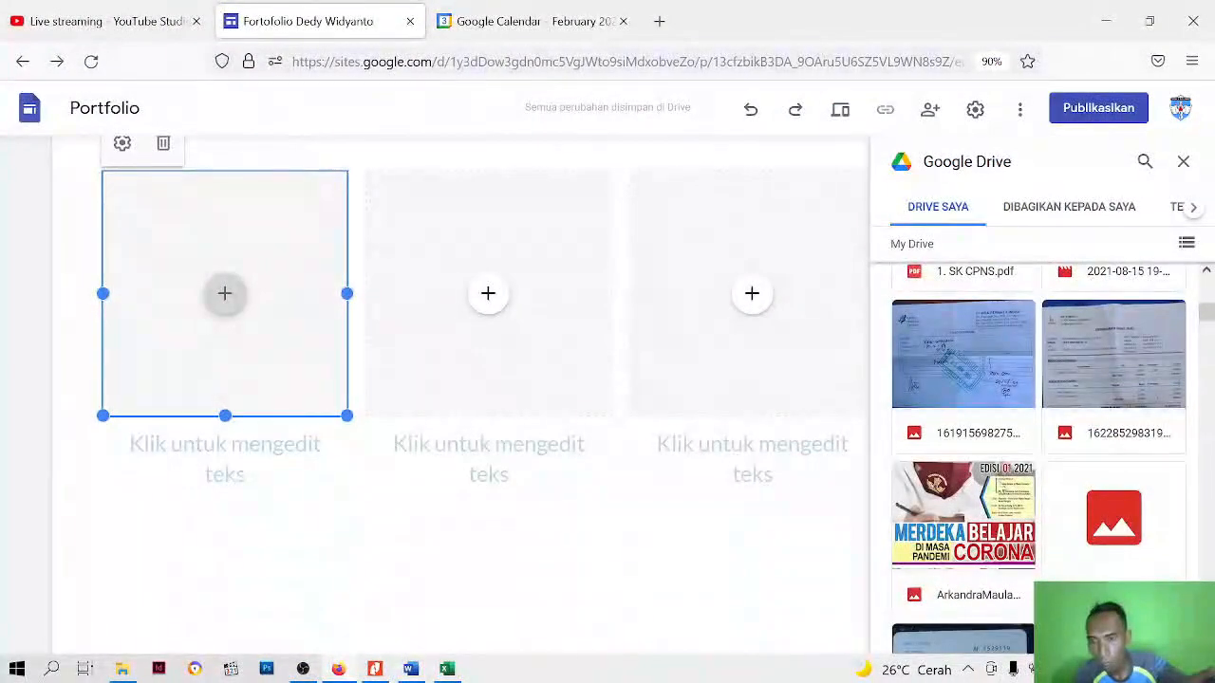
scroll(978, 513, up, 5)
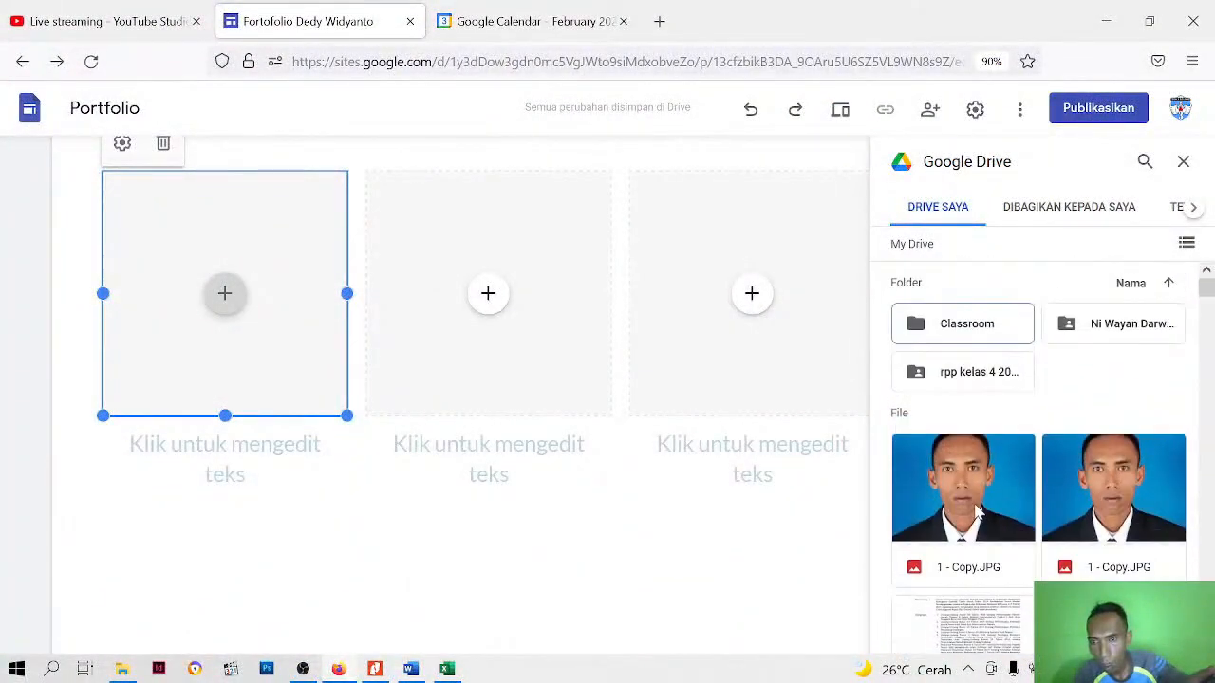
click(1066, 211)
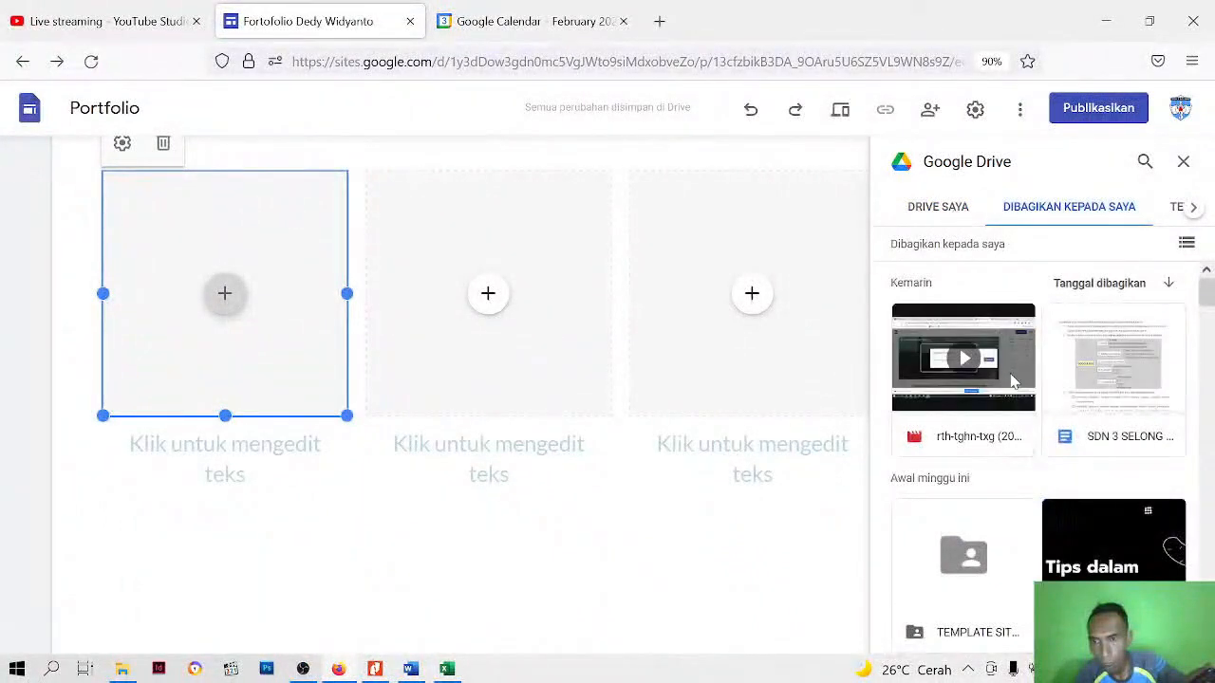
click(938, 207)
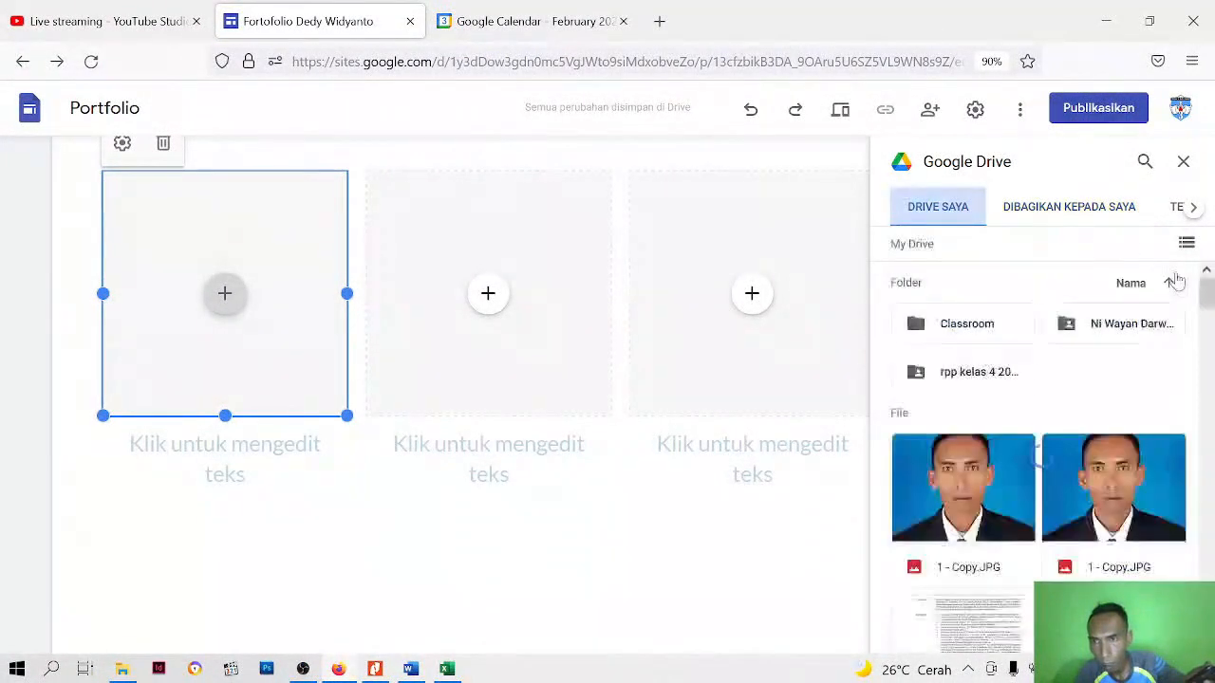
Show My Drive as a list and insert PORTOFOLIO MODUL 1.pdf into the first column's placeholder
click(1186, 246)
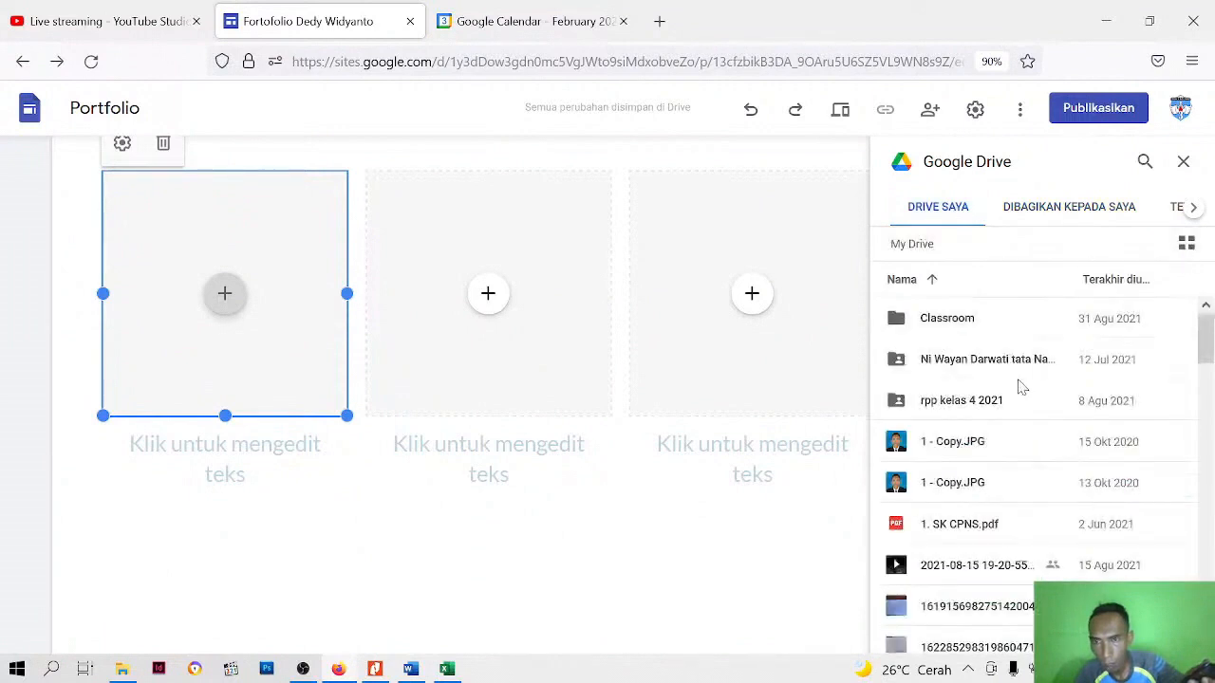
scroll(1020, 387, down, 5)
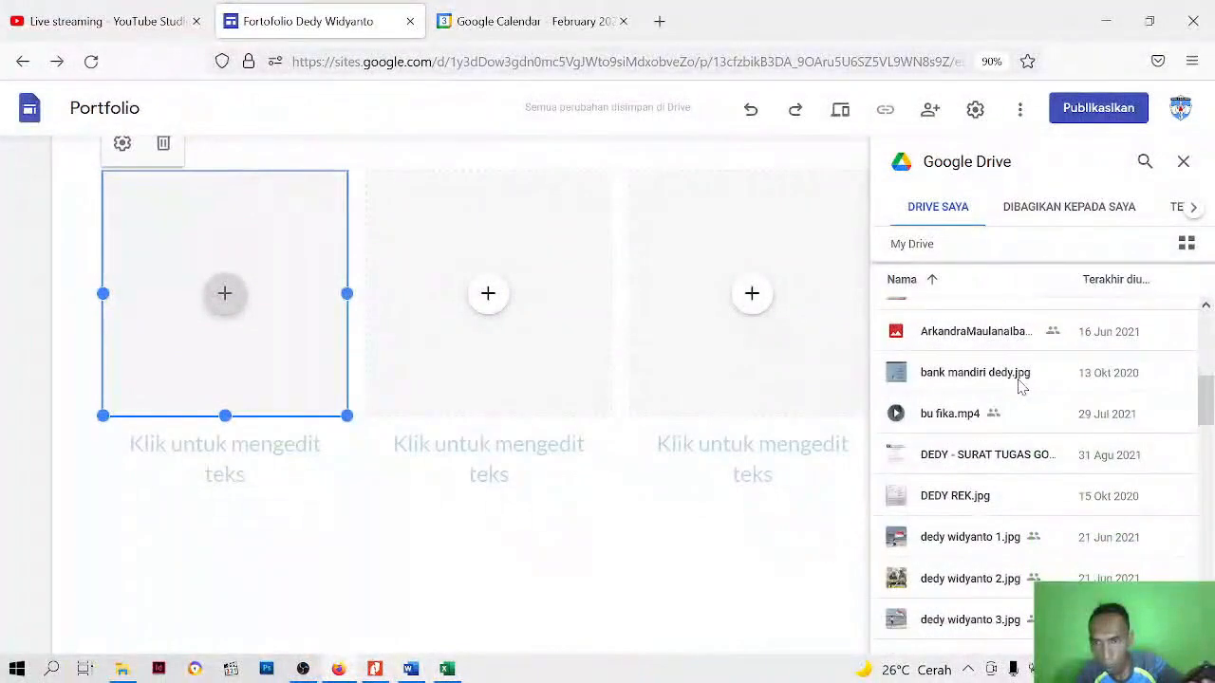
scroll(1020, 386, down, 8)
scroll(1020, 386, down, 10)
scroll(1021, 389, down, 4)
click(1001, 404)
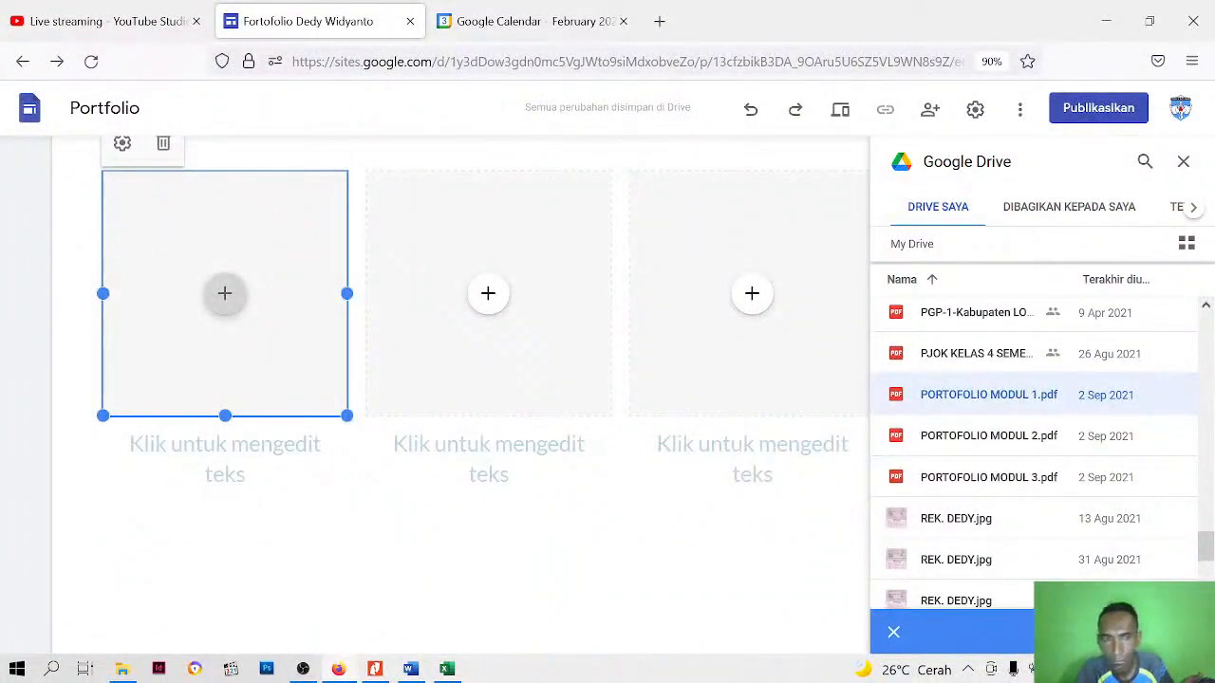
click(1159, 632)
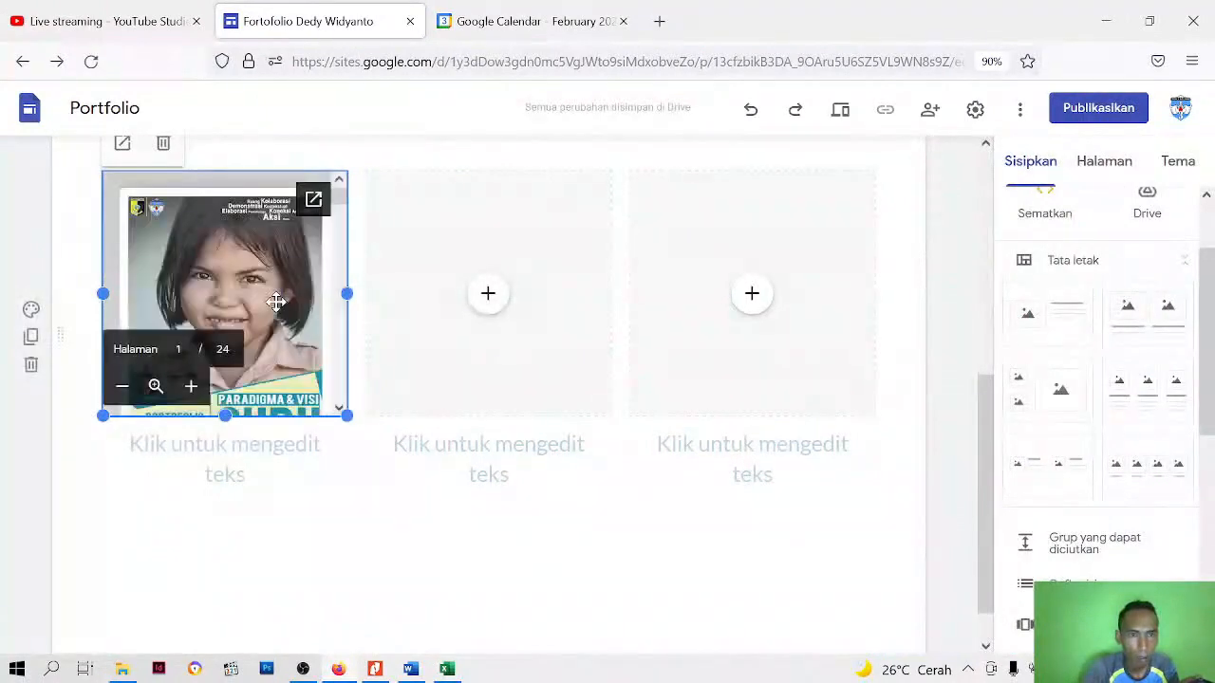
click(254, 539)
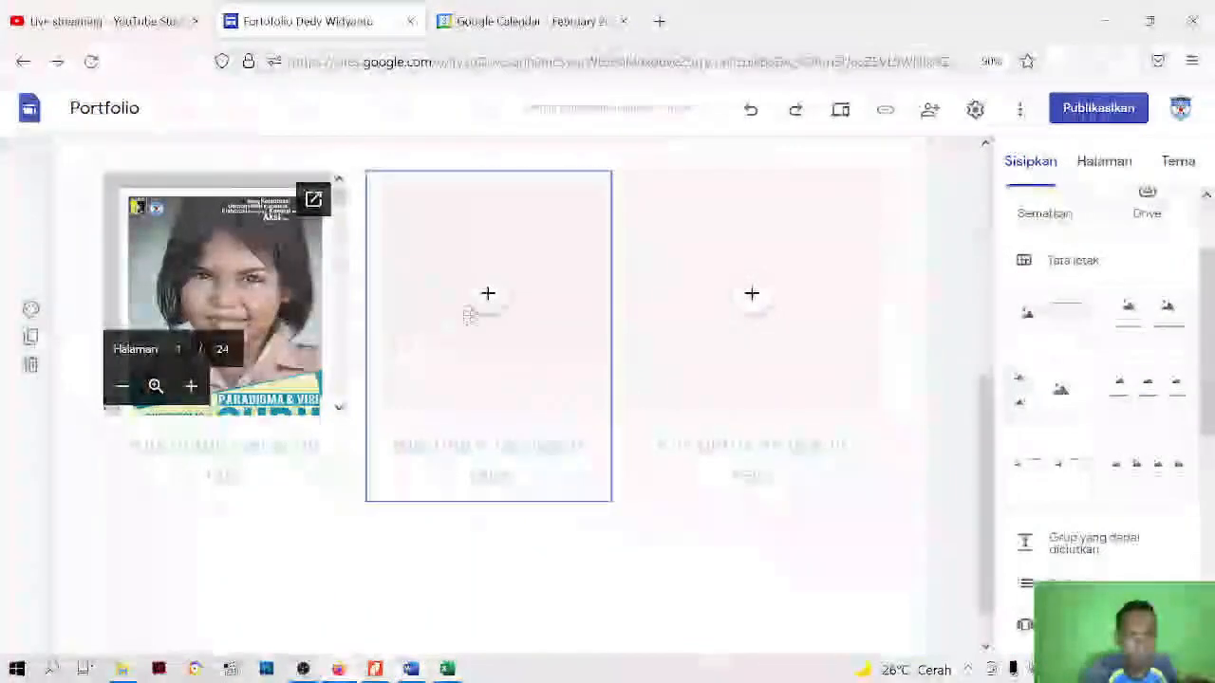
Insert PORTOFOLIO MODUL 2.pdf from My Drive into the second column's placeholder
click(488, 294)
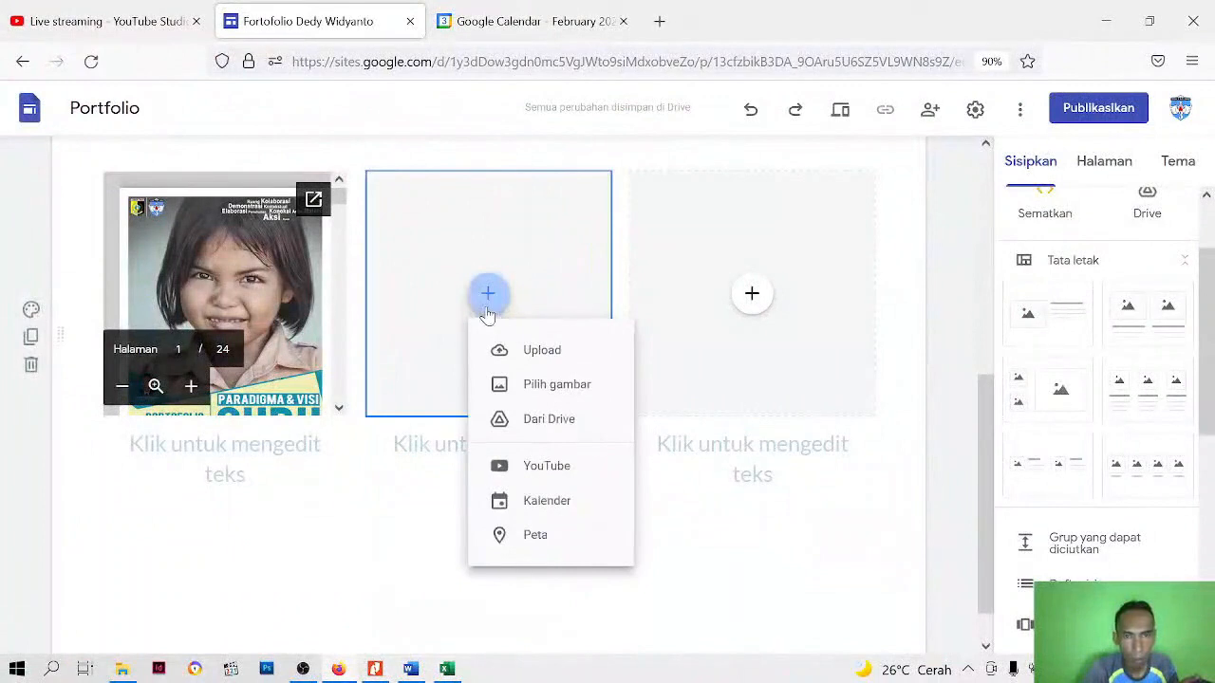
click(550, 425)
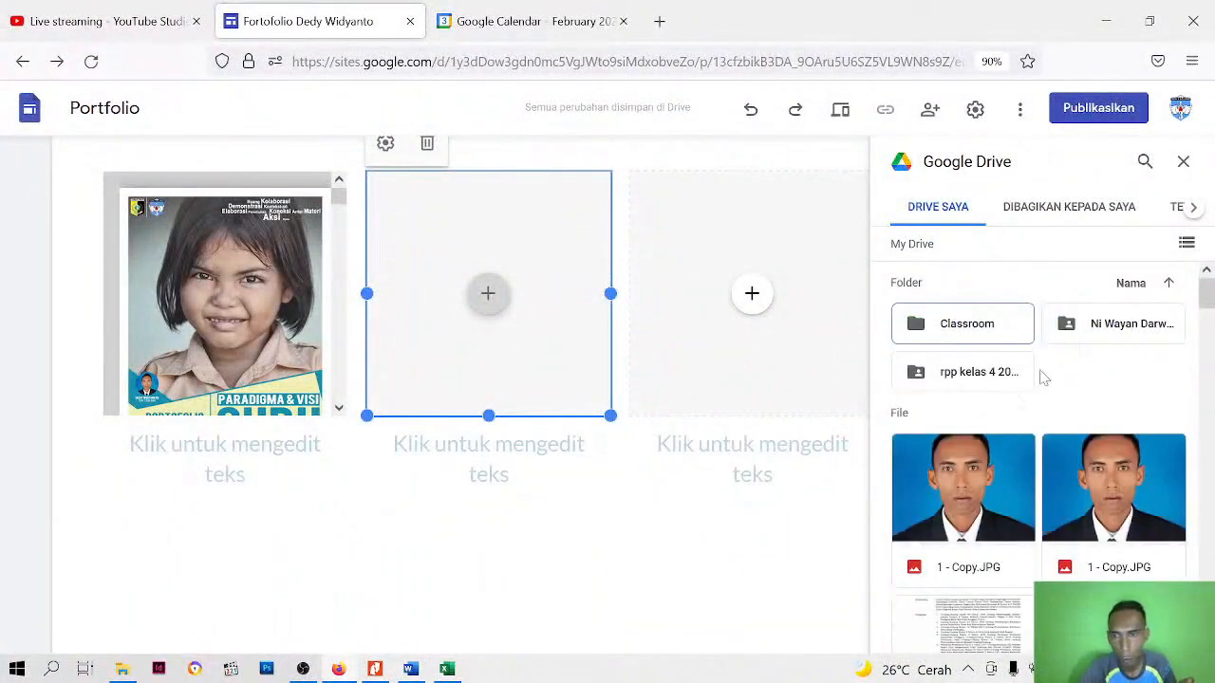
click(1185, 246)
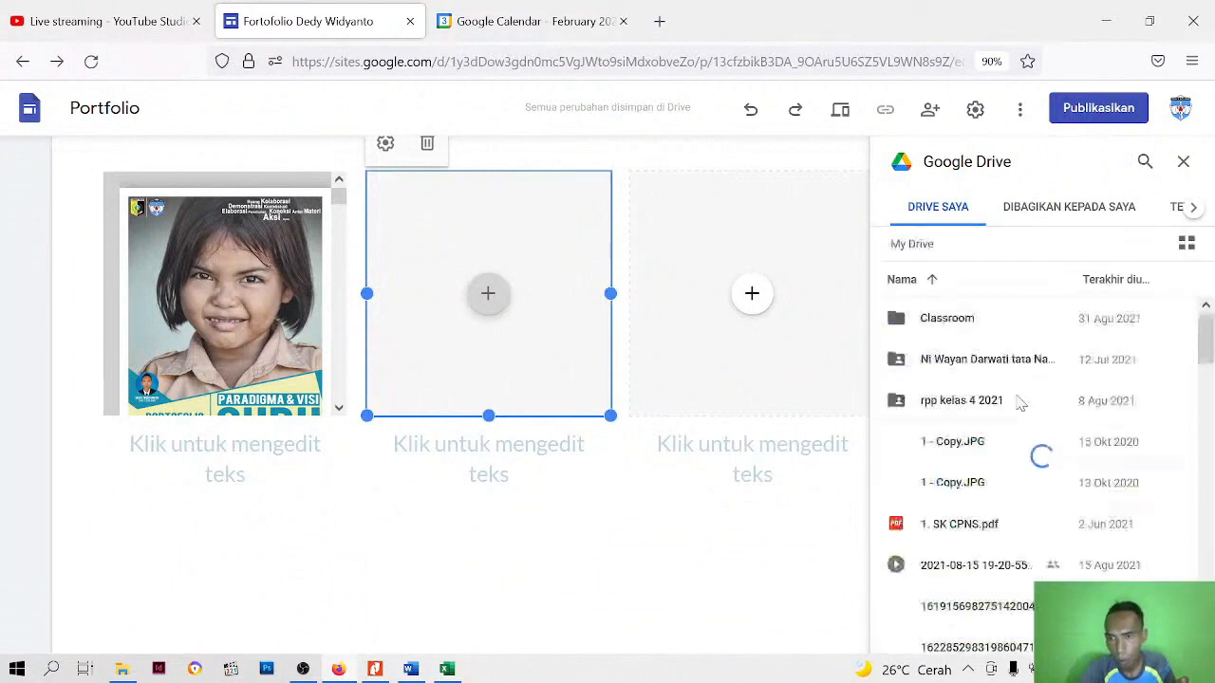
scroll(1017, 404, down, 4)
scroll(1016, 413, down, 12)
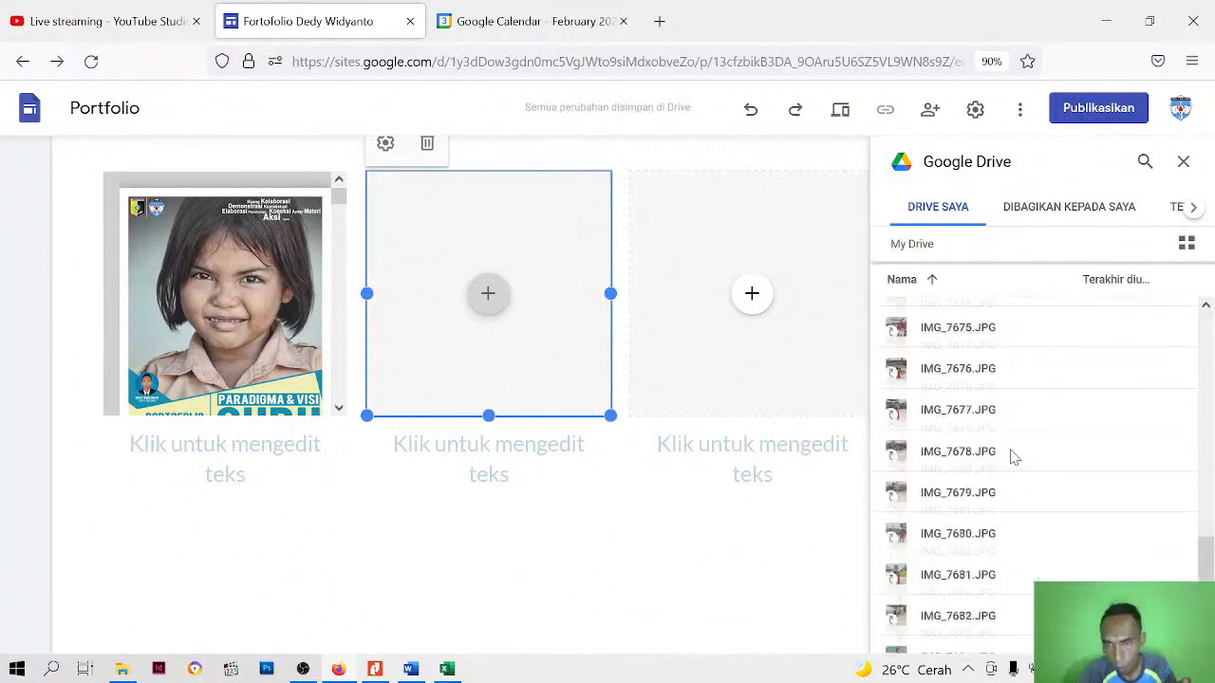
scroll(1012, 475, down, 15)
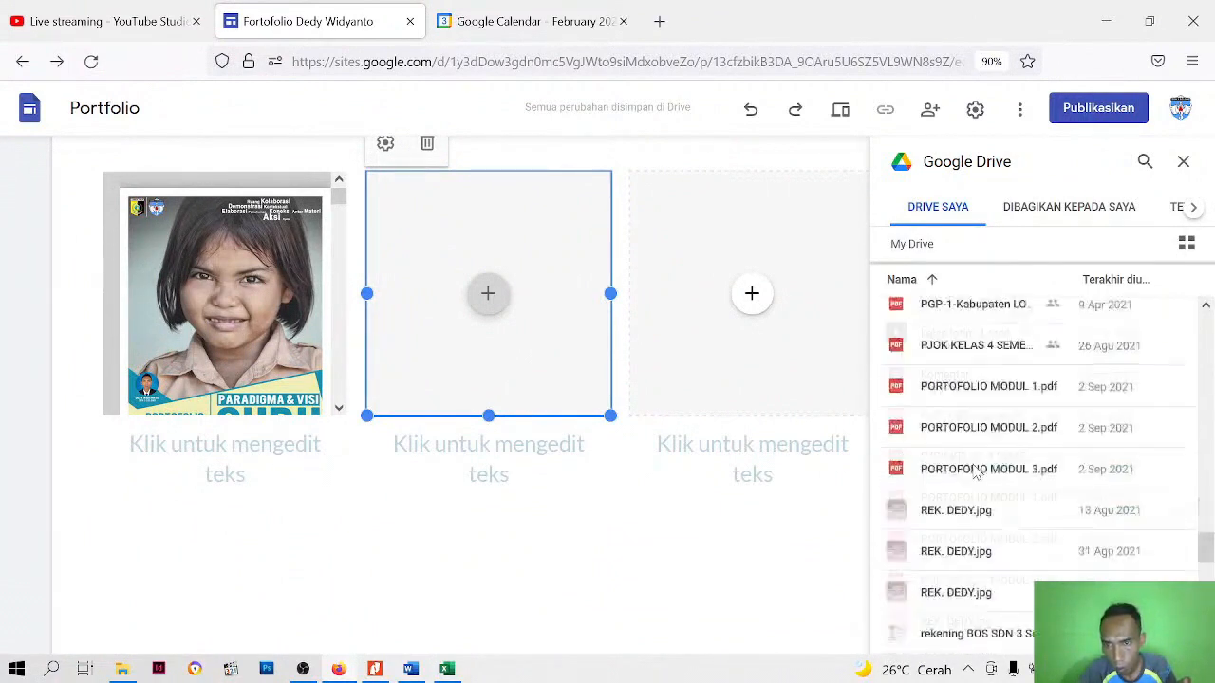
scroll(977, 472, down, 3)
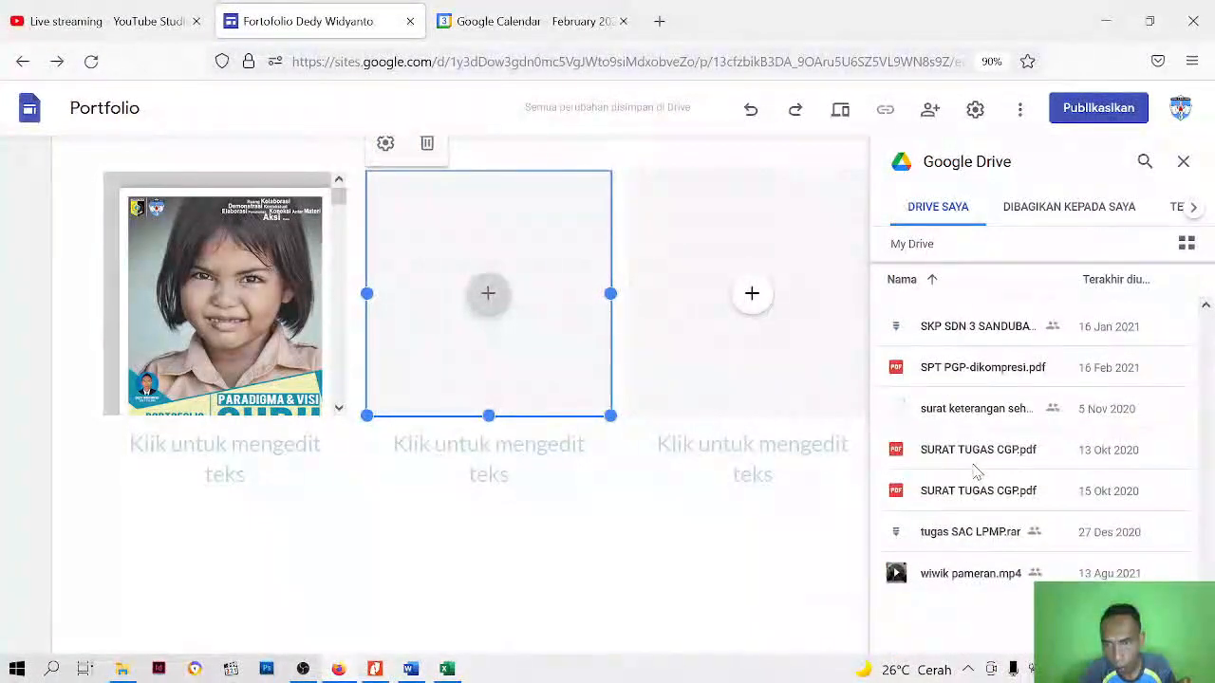
scroll(977, 472, up, 4)
scroll(977, 471, down, 3)
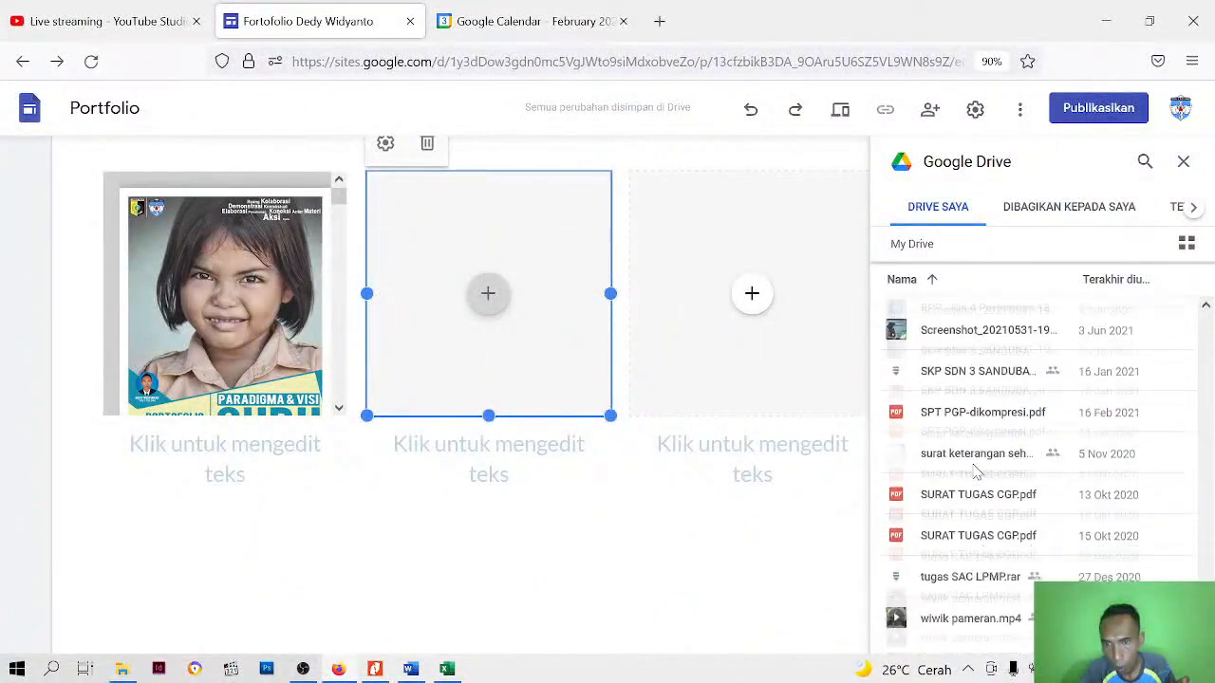
scroll(978, 472, up, 5)
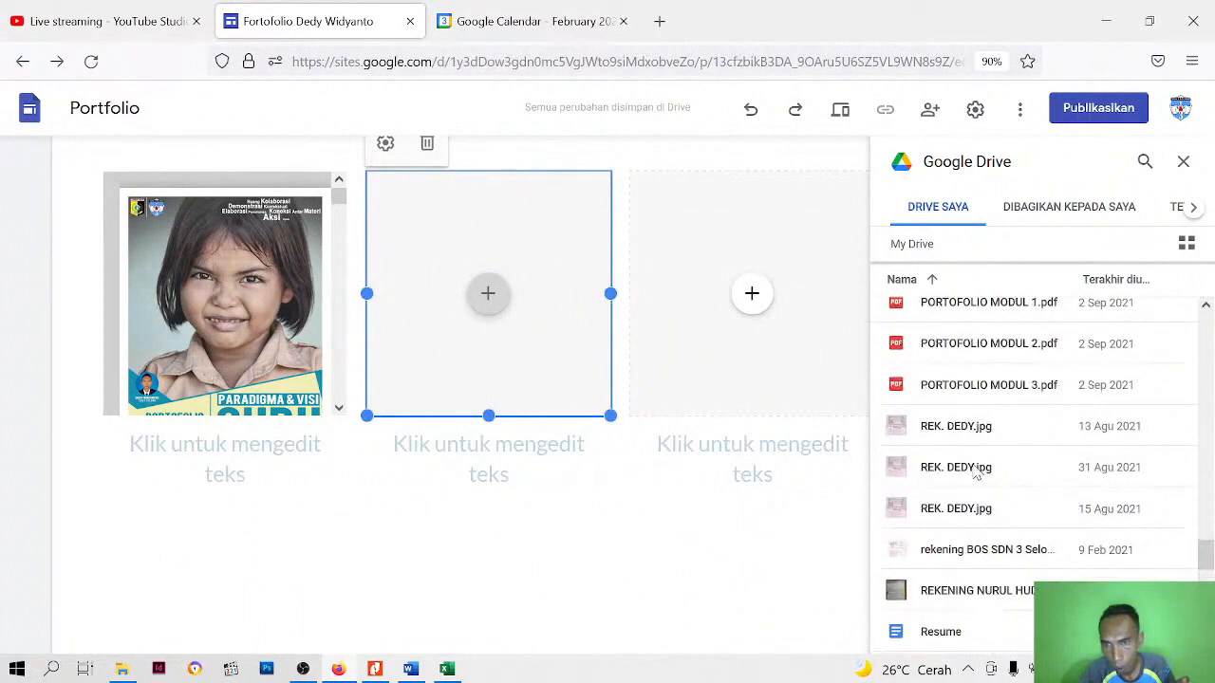
click(977, 365)
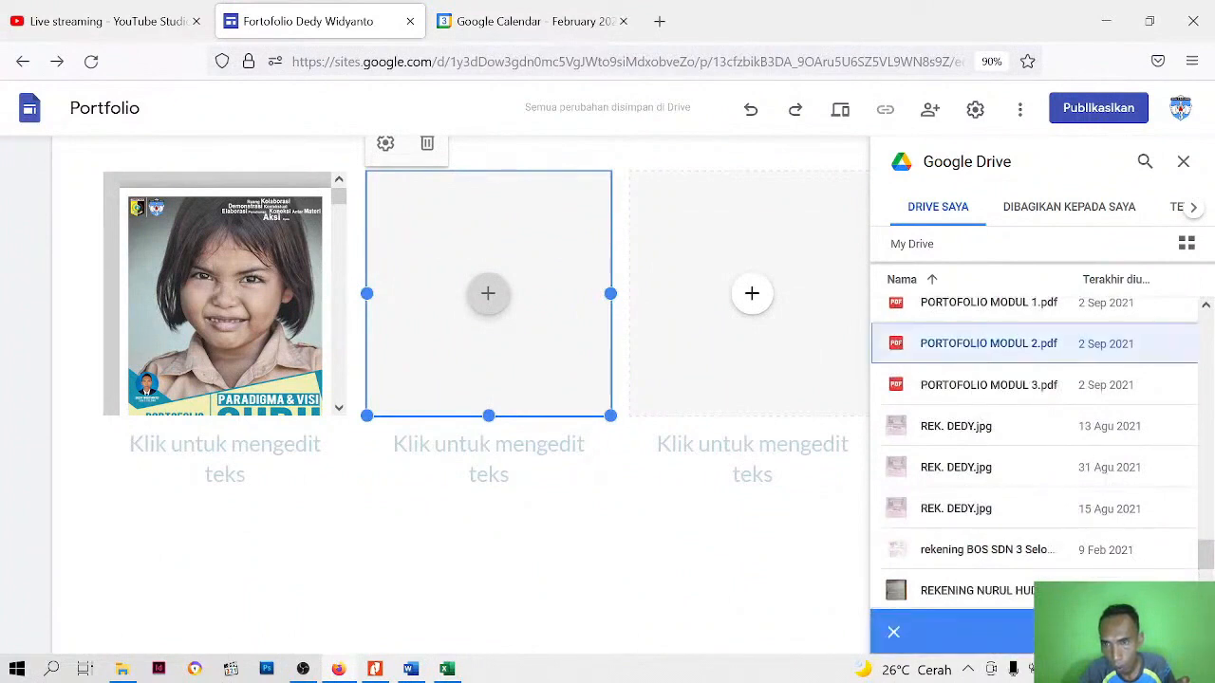
click(1164, 632)
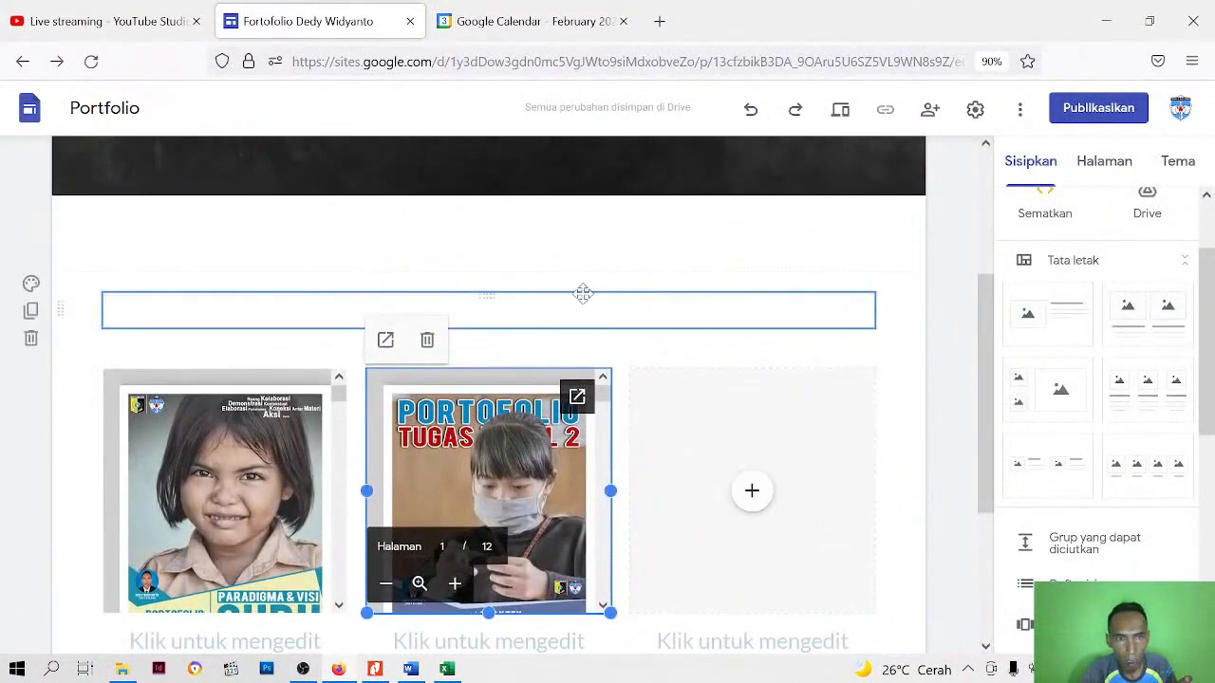
Delete the two empty sections between the Publikasi header and the three-column layout
click(584, 297)
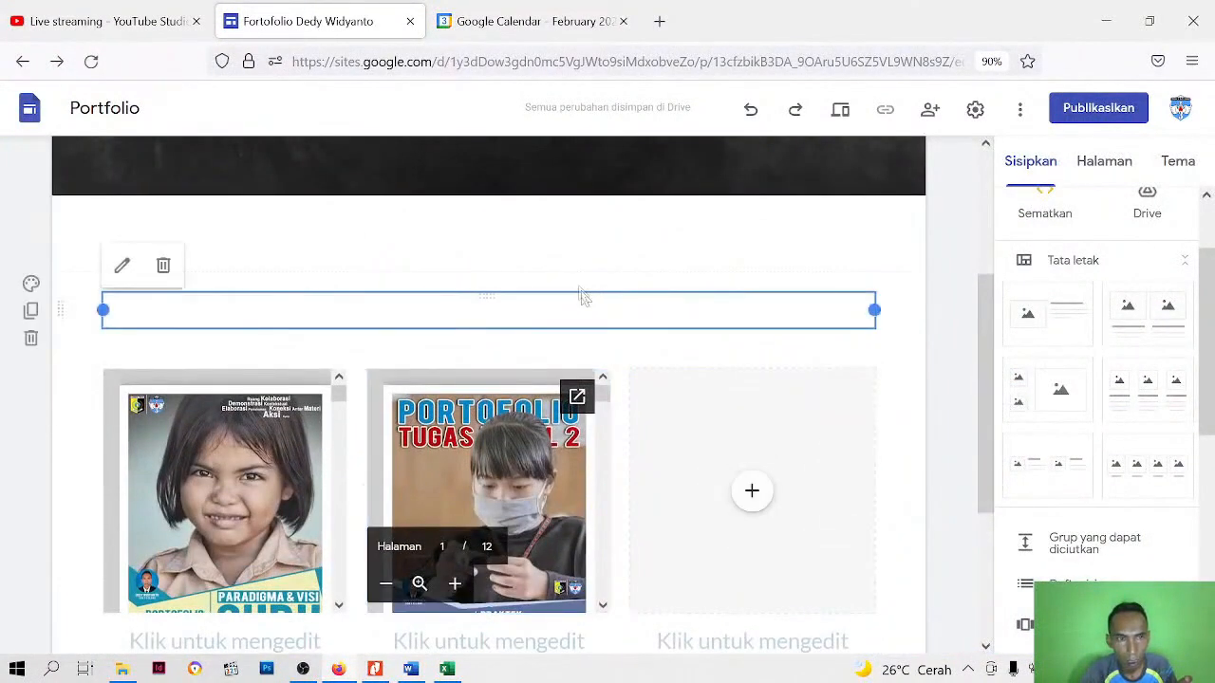
click(31, 340)
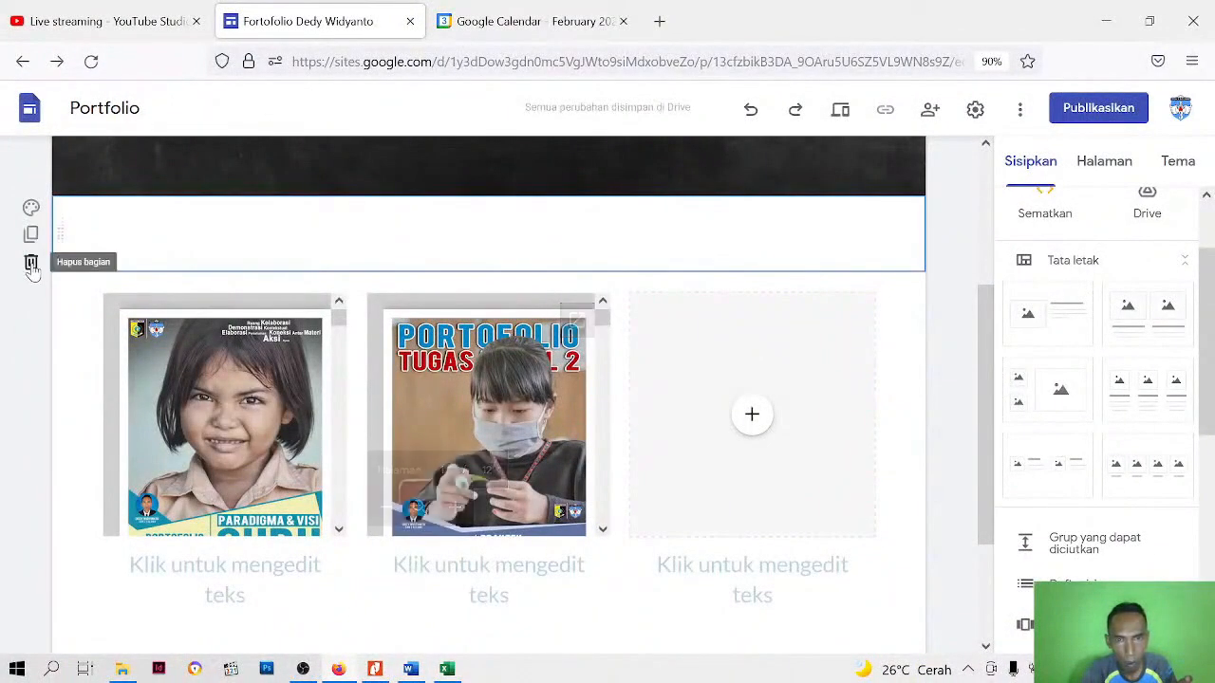
click(31, 263)
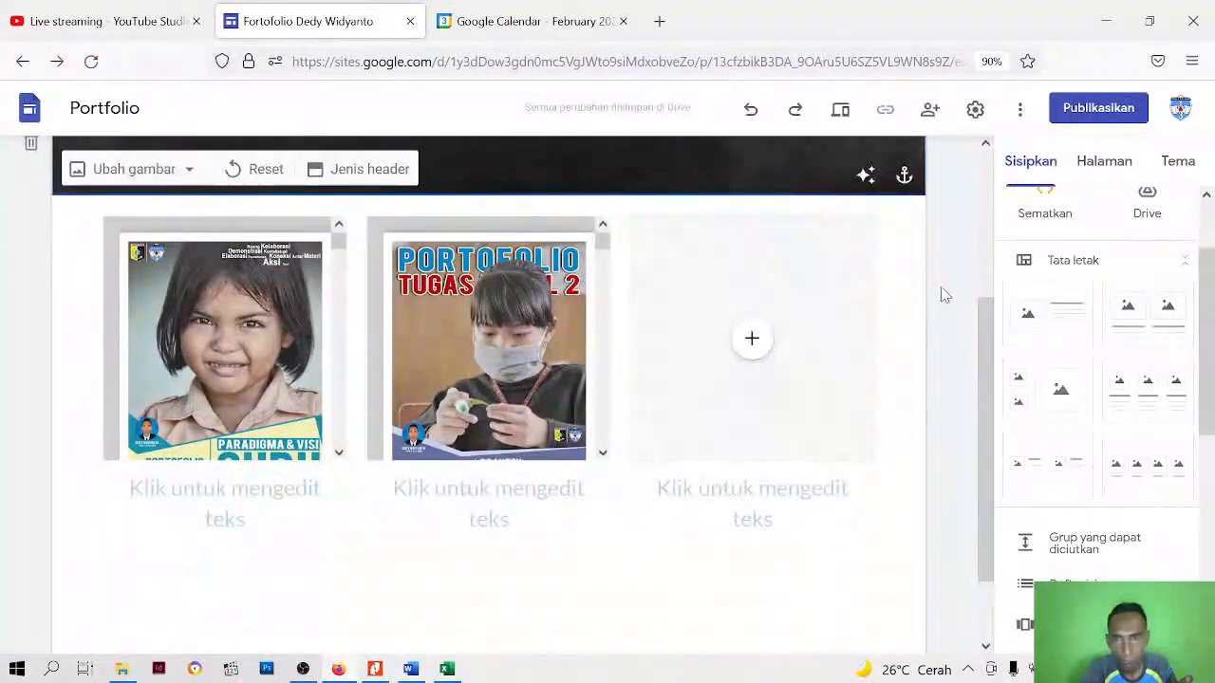
Insert PORTOFOLIO MODUL 3.pdf from My Drive into the third column's placeholder
click(764, 349)
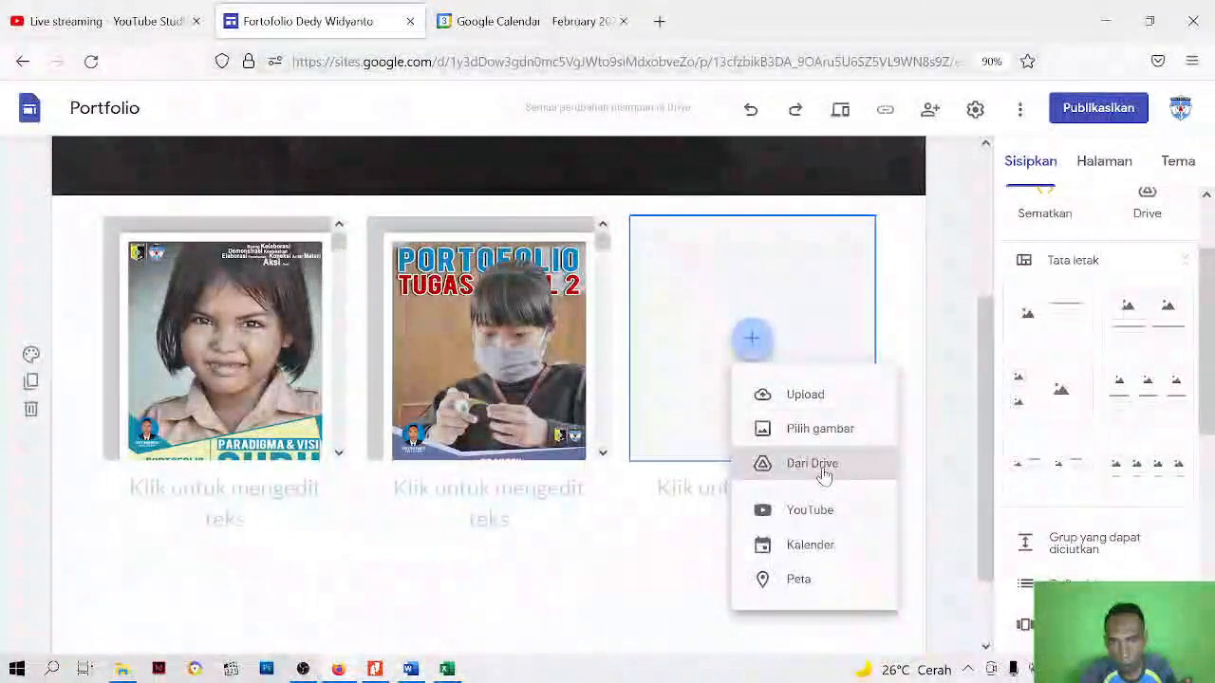
click(824, 465)
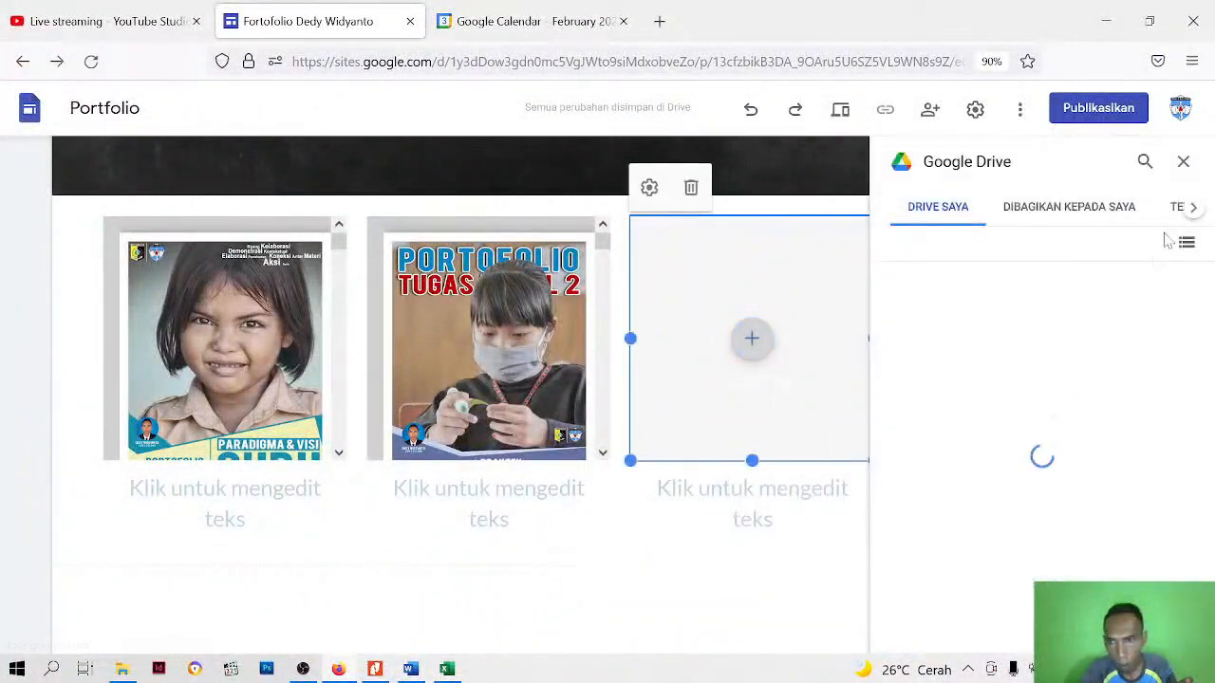
click(1187, 244)
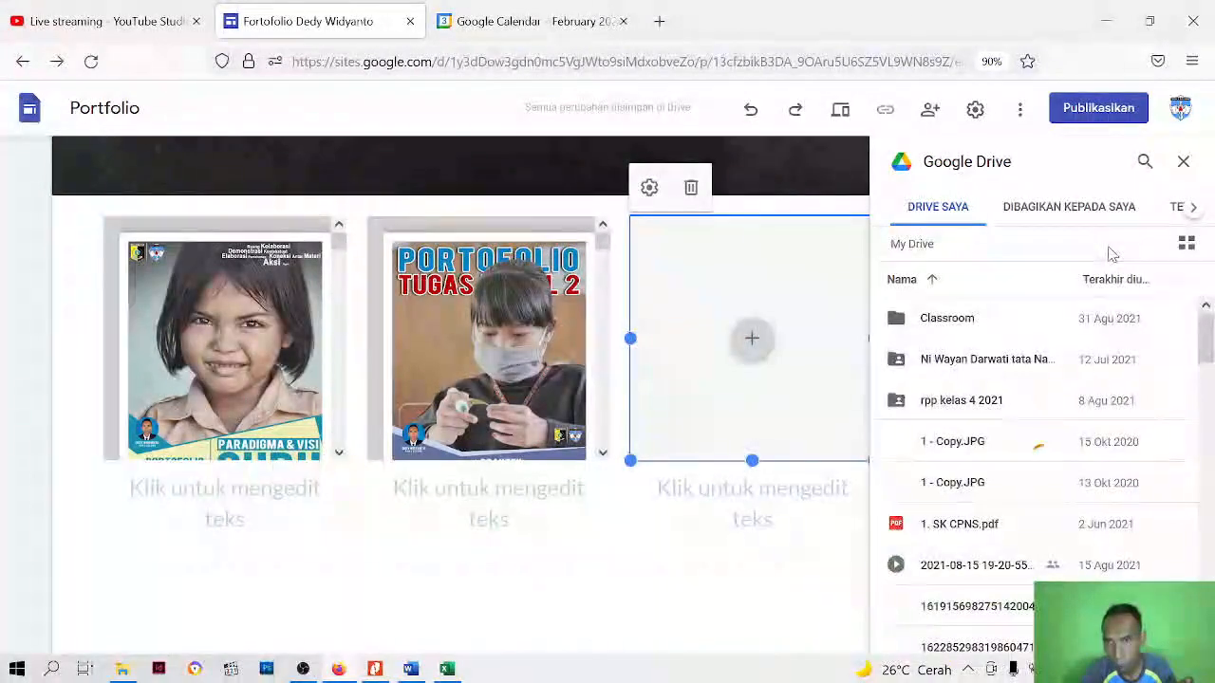
scroll(1017, 473, down, 10)
scroll(1015, 480, down, 8)
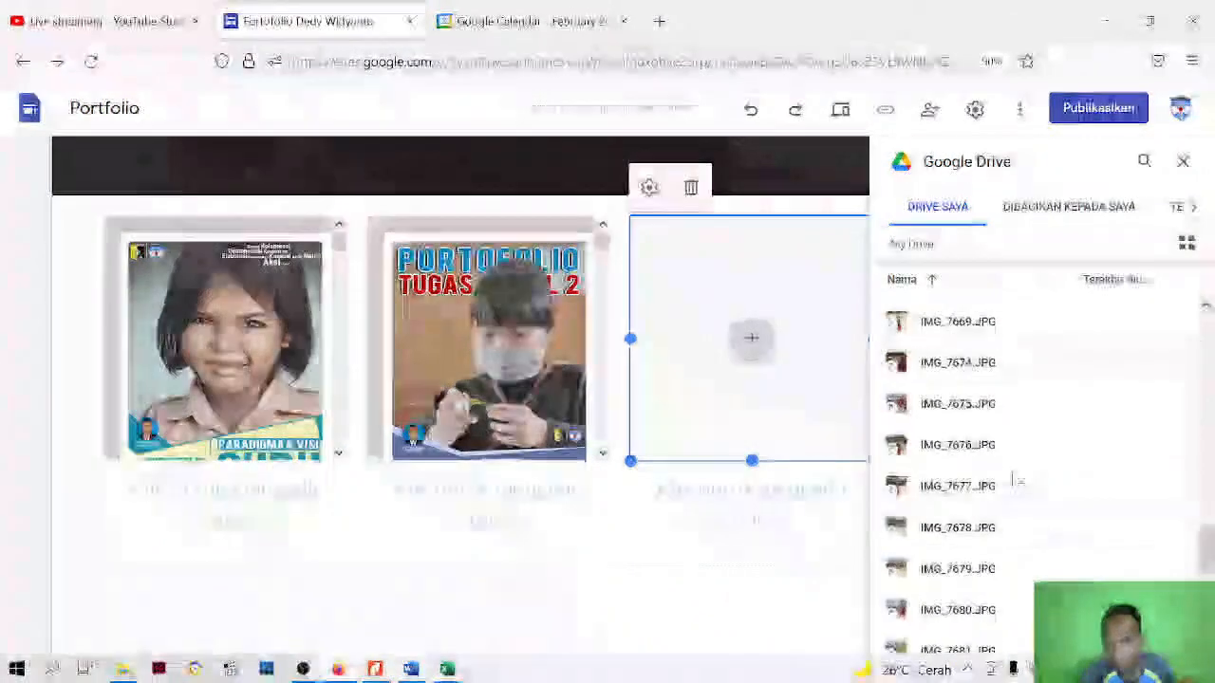
scroll(1014, 480, up, 15)
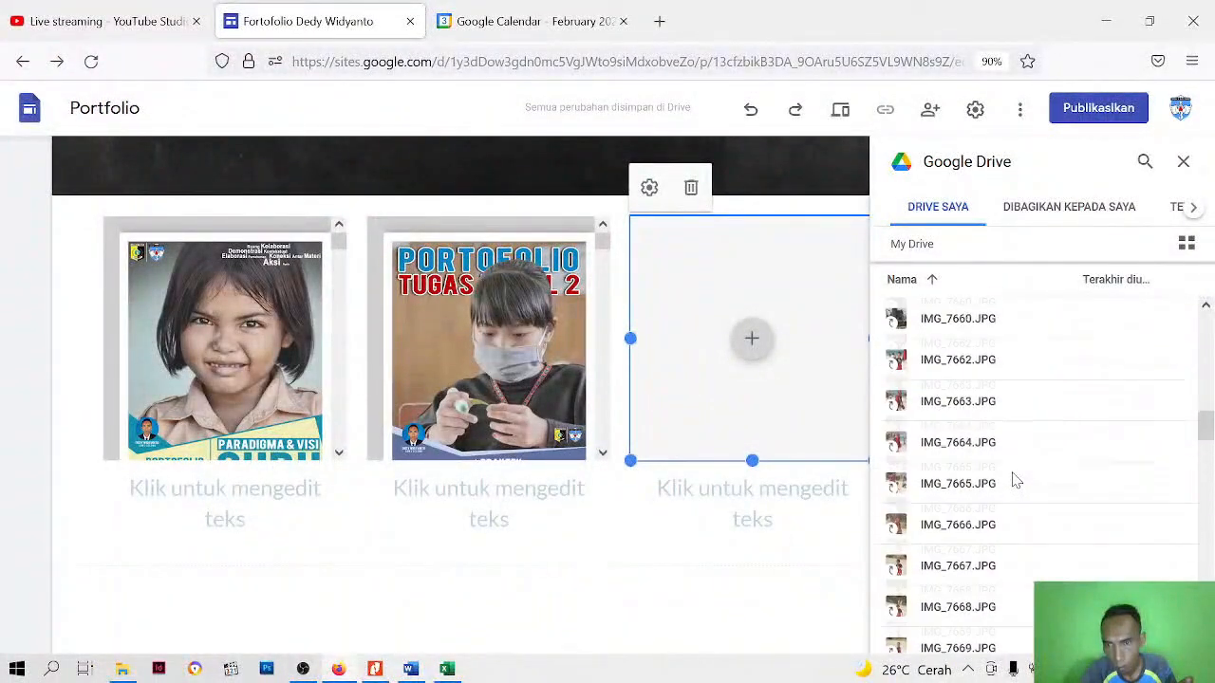
scroll(1011, 436, up, 2)
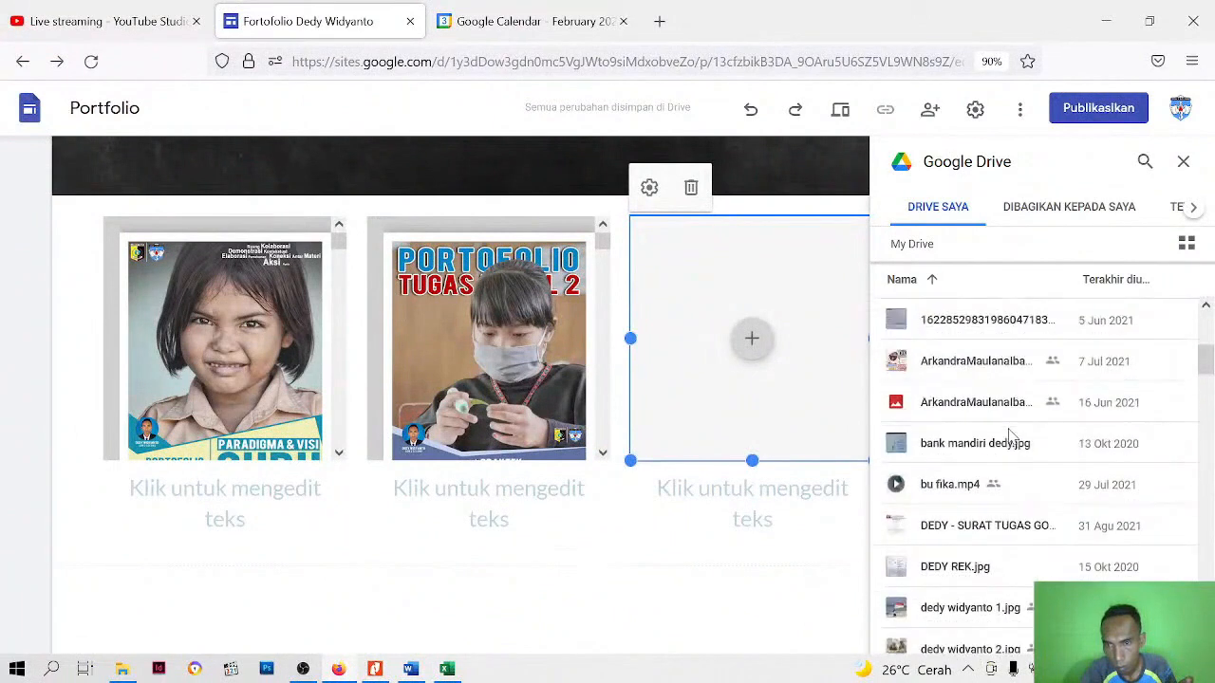
scroll(985, 465, up, 2)
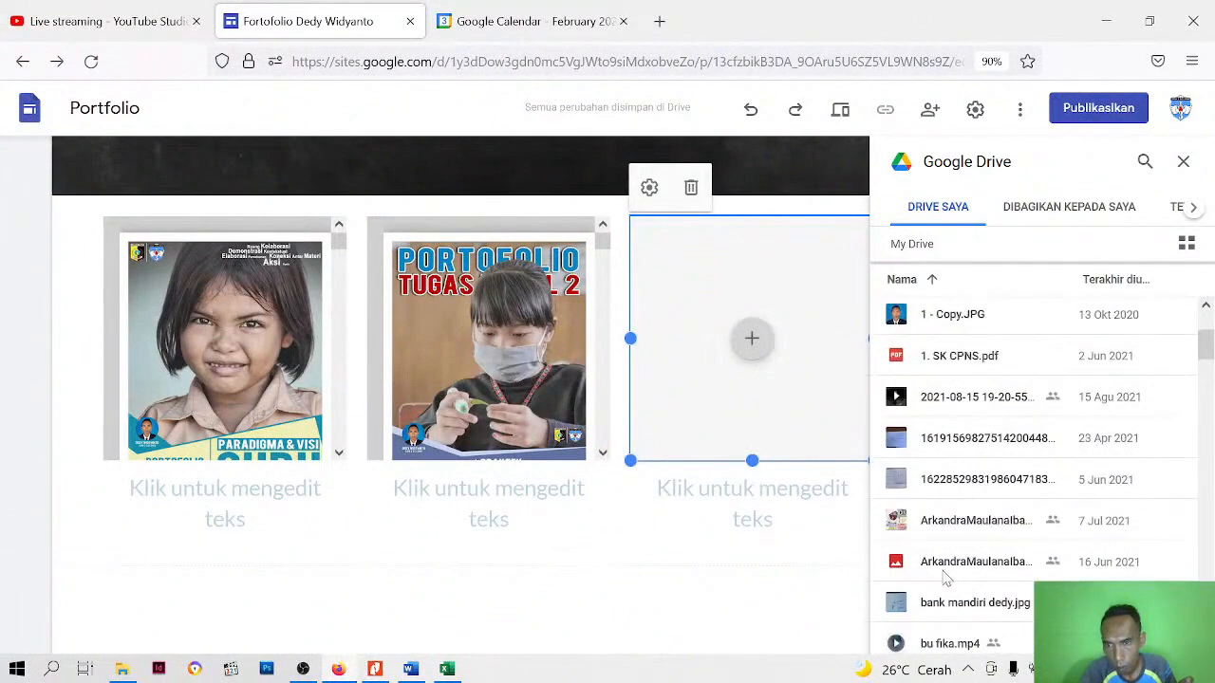
scroll(960, 519, up, 1)
scroll(960, 509, down, 10)
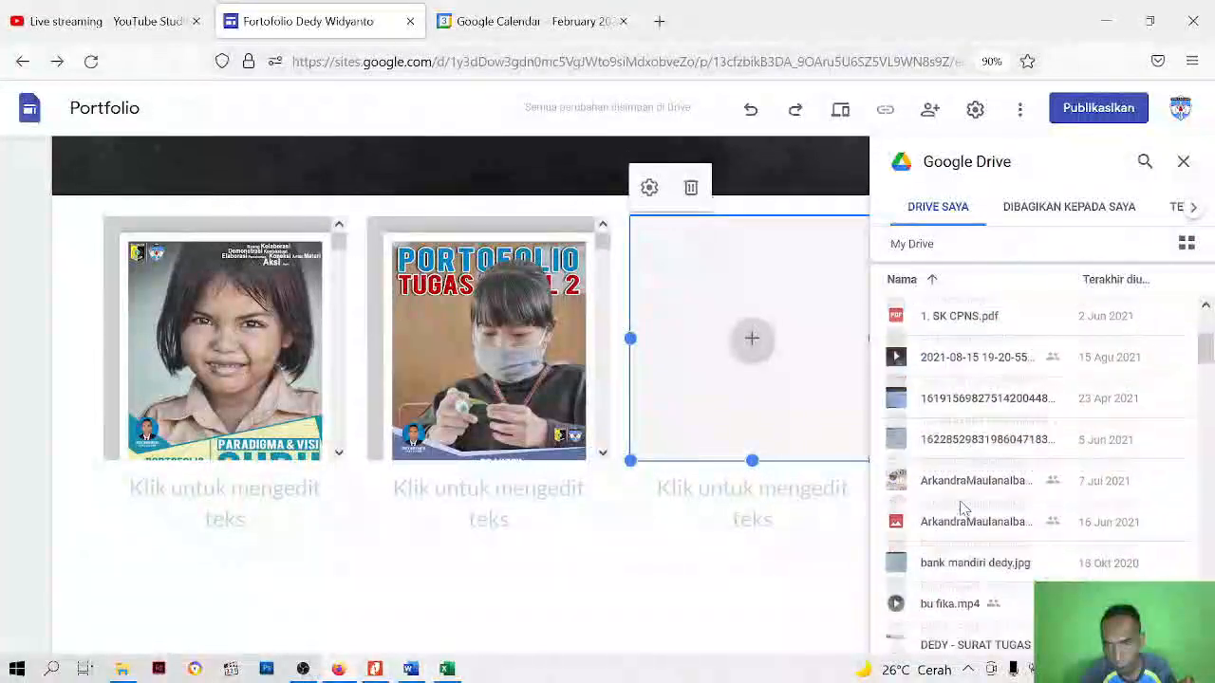
scroll(960, 510, down, 3)
scroll(961, 510, up, 15)
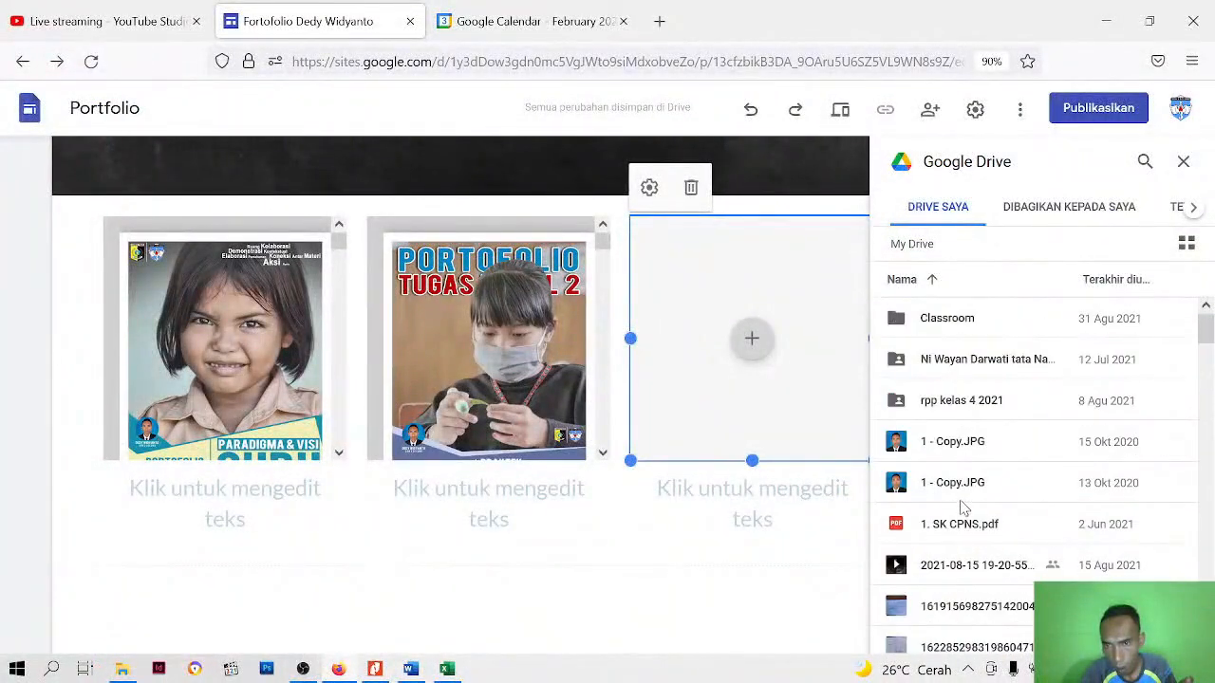
scroll(960, 510, down, 3)
scroll(961, 510, down, 7)
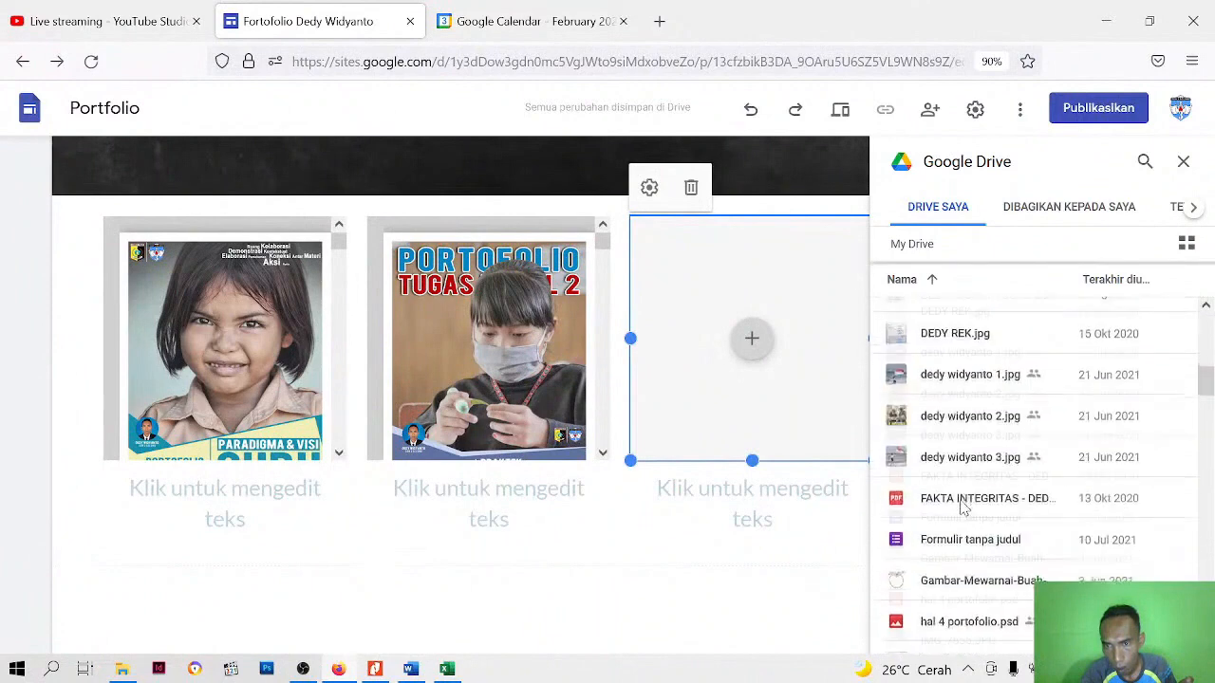
scroll(961, 510, up, 3)
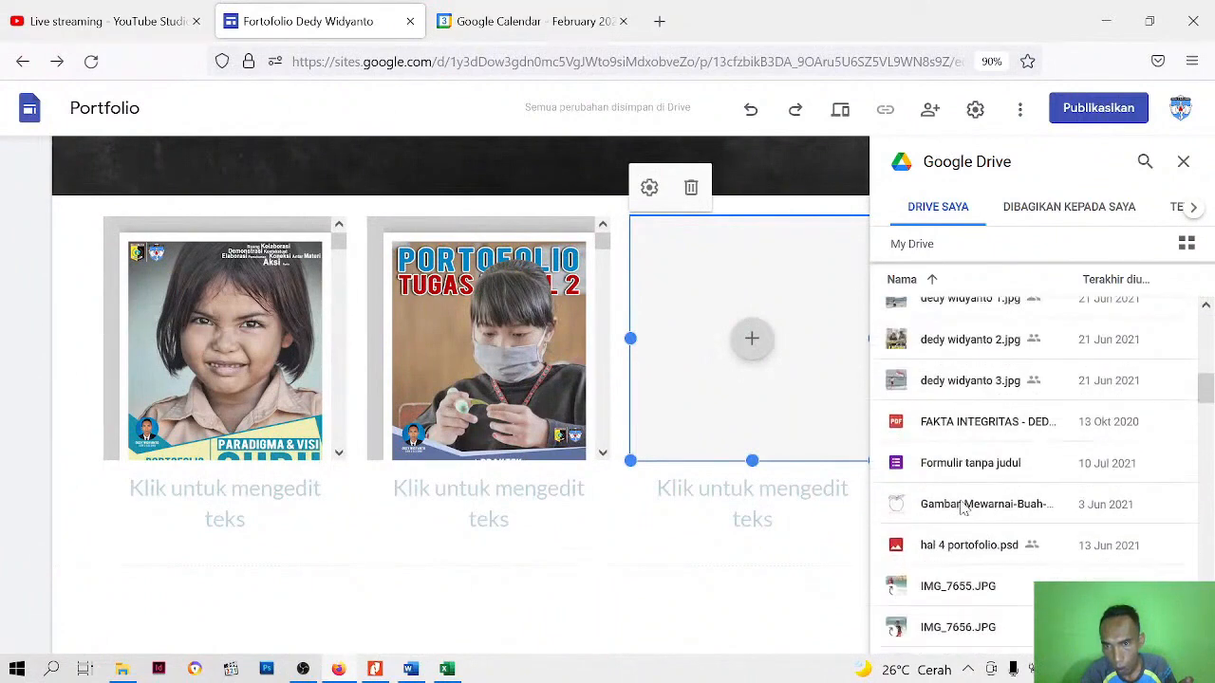
scroll(963, 509, down, 10)
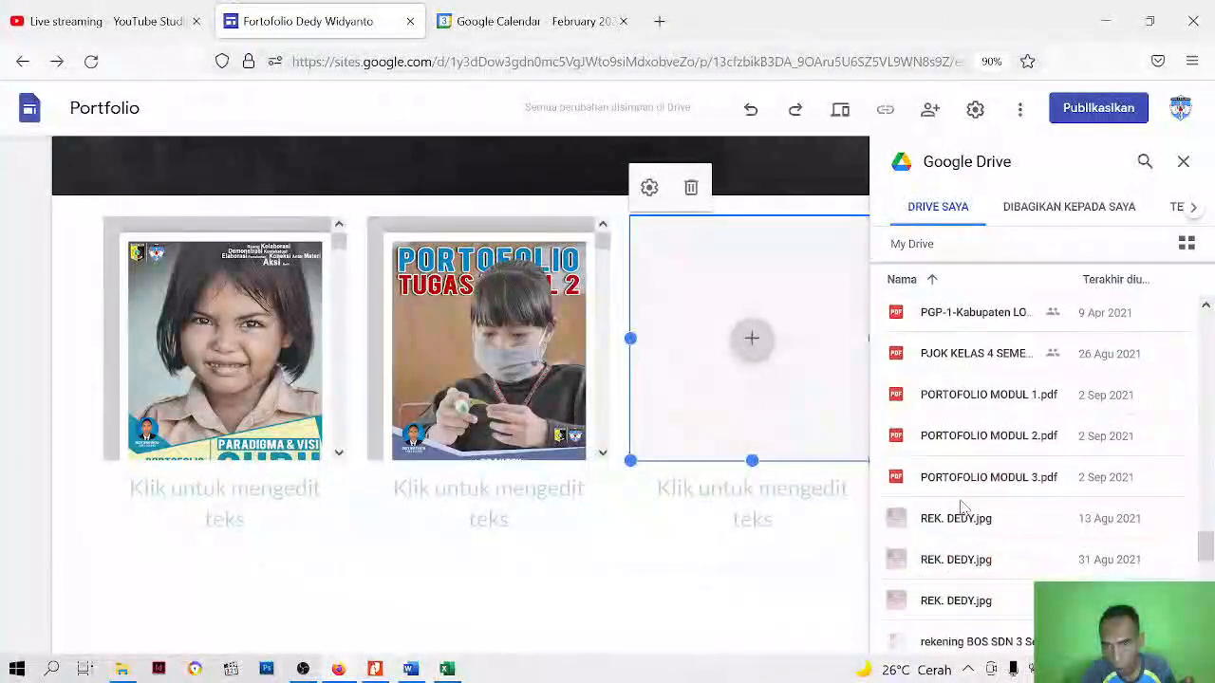
click(984, 481)
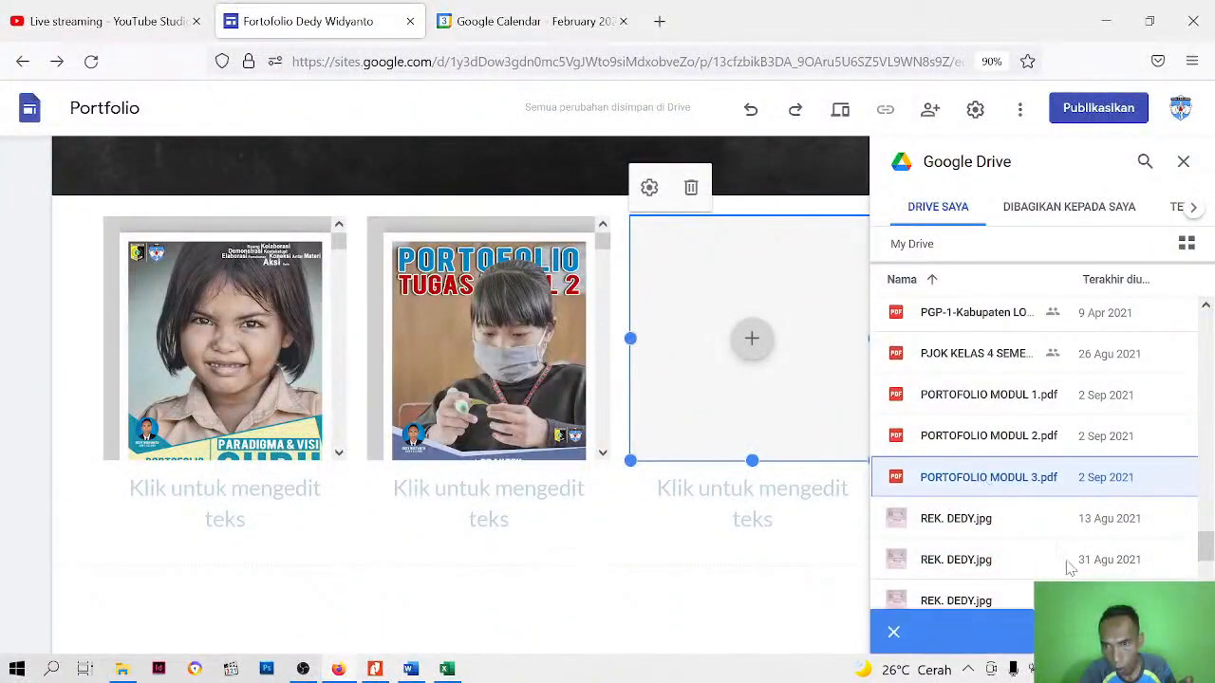
click(1164, 632)
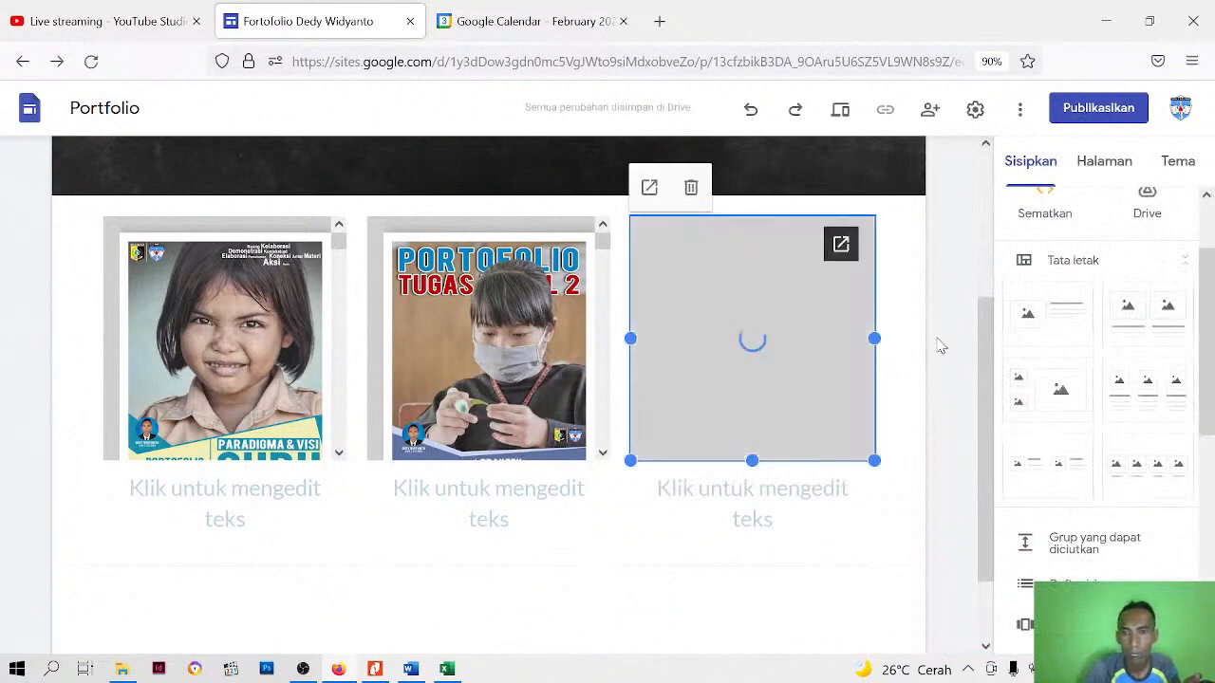
Lengthen the third column's PDF frame downward so the whole Modul 3 cover fits inside it
click(789, 351)
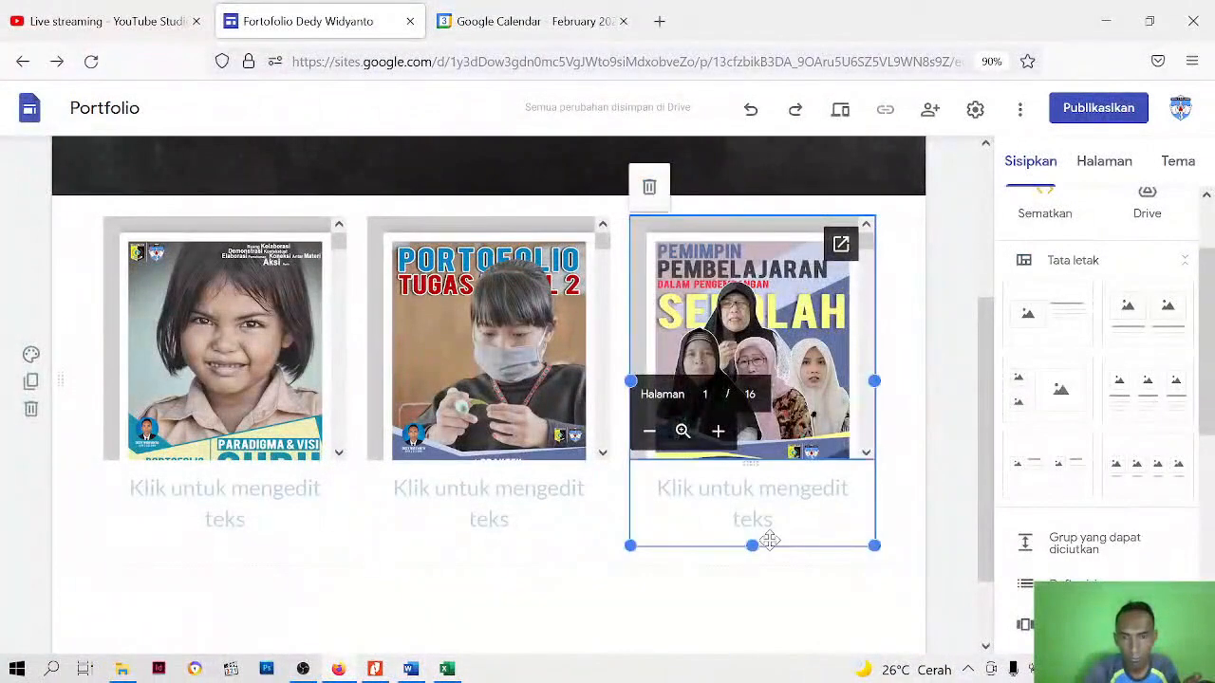
drag(753, 546, 748, 570)
click(750, 570)
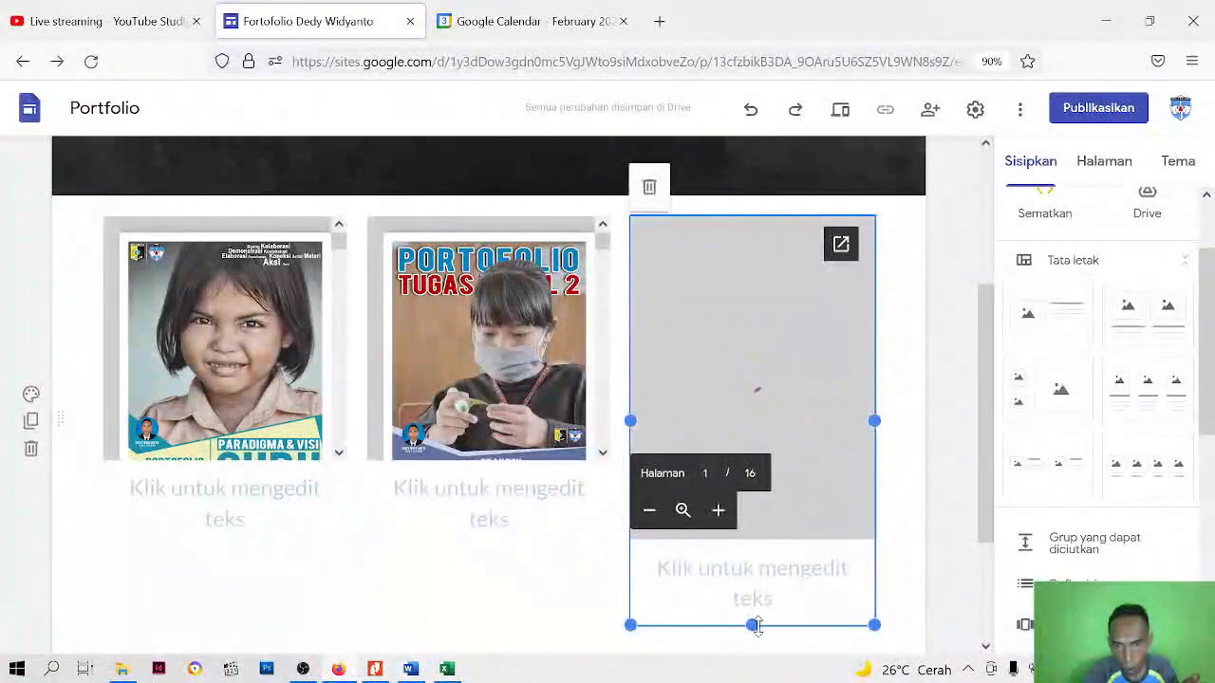
drag(755, 624, 759, 648)
Lengthen the second and first columns' PDF frames to match the height of the third column's frame
click(419, 315)
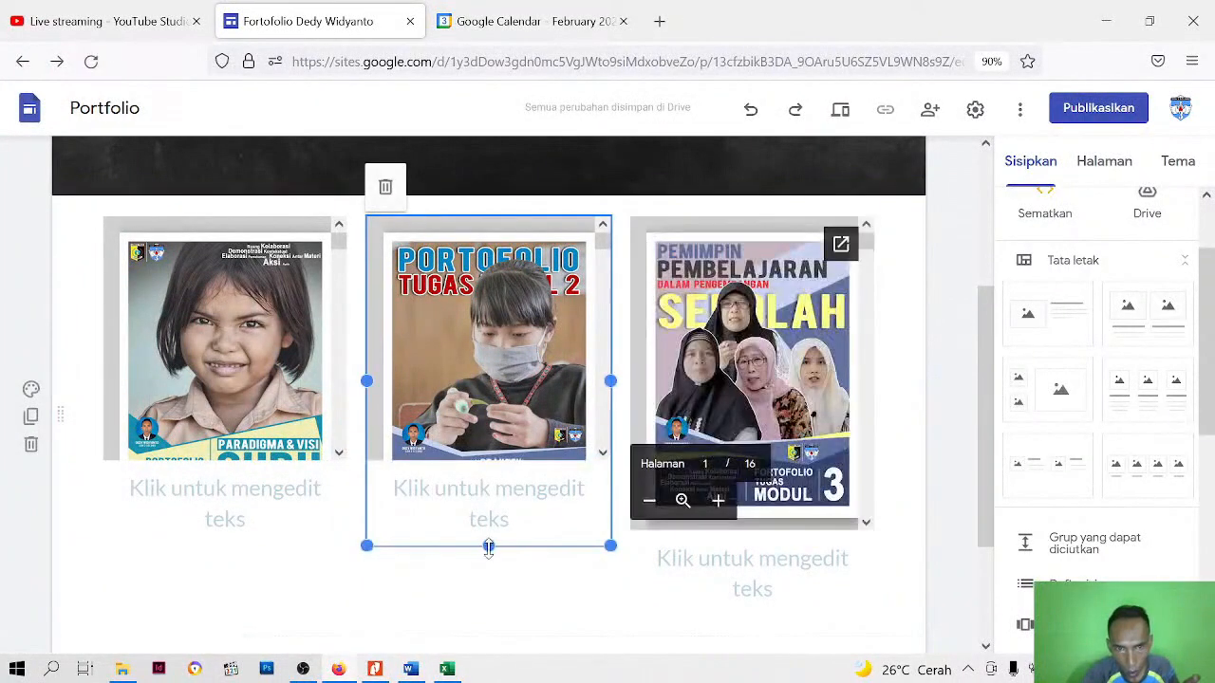
drag(488, 546, 489, 615)
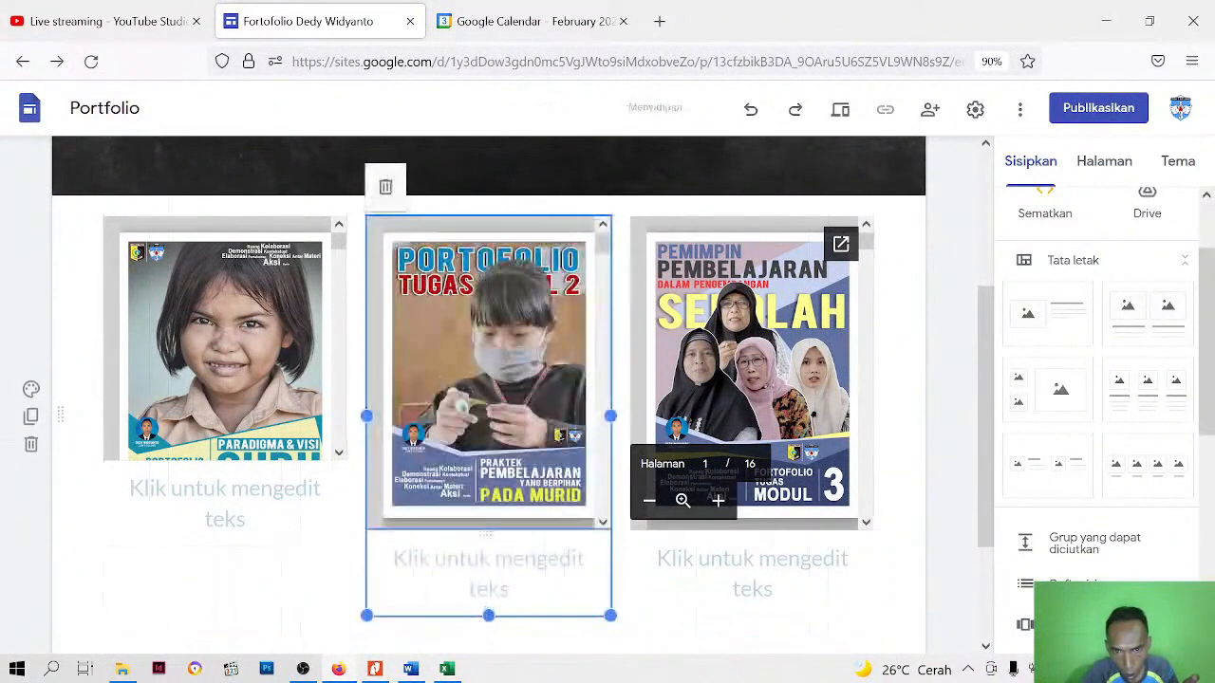
click(306, 437)
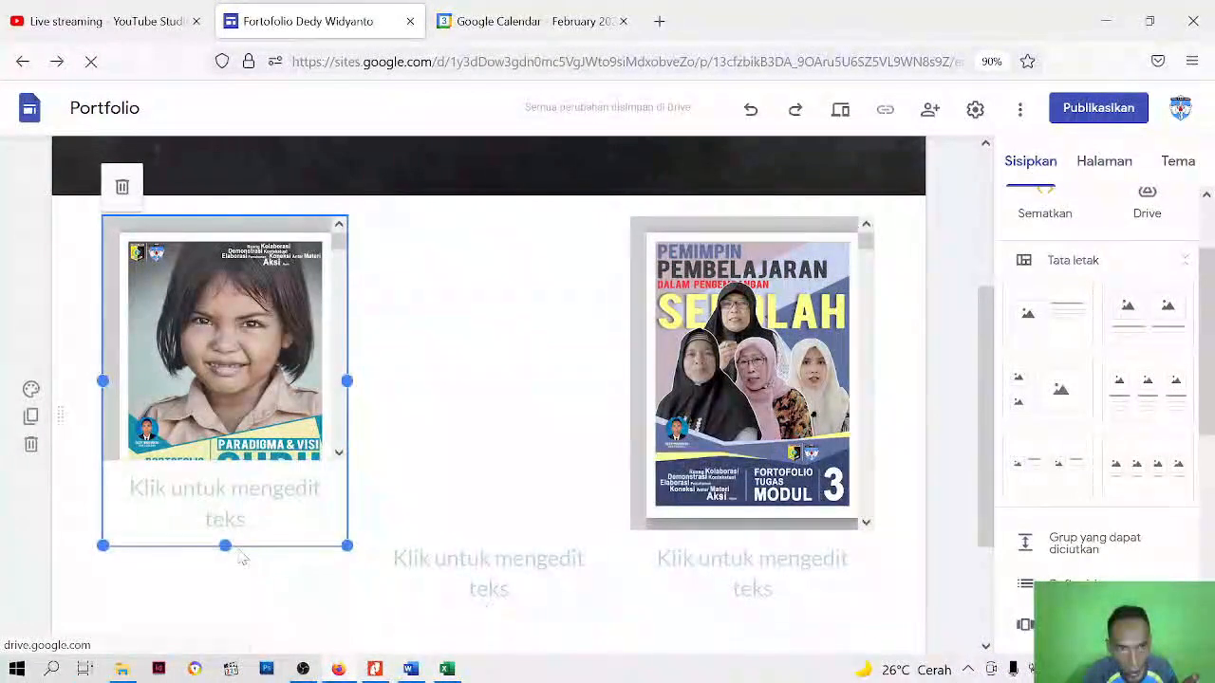
drag(216, 542, 225, 606)
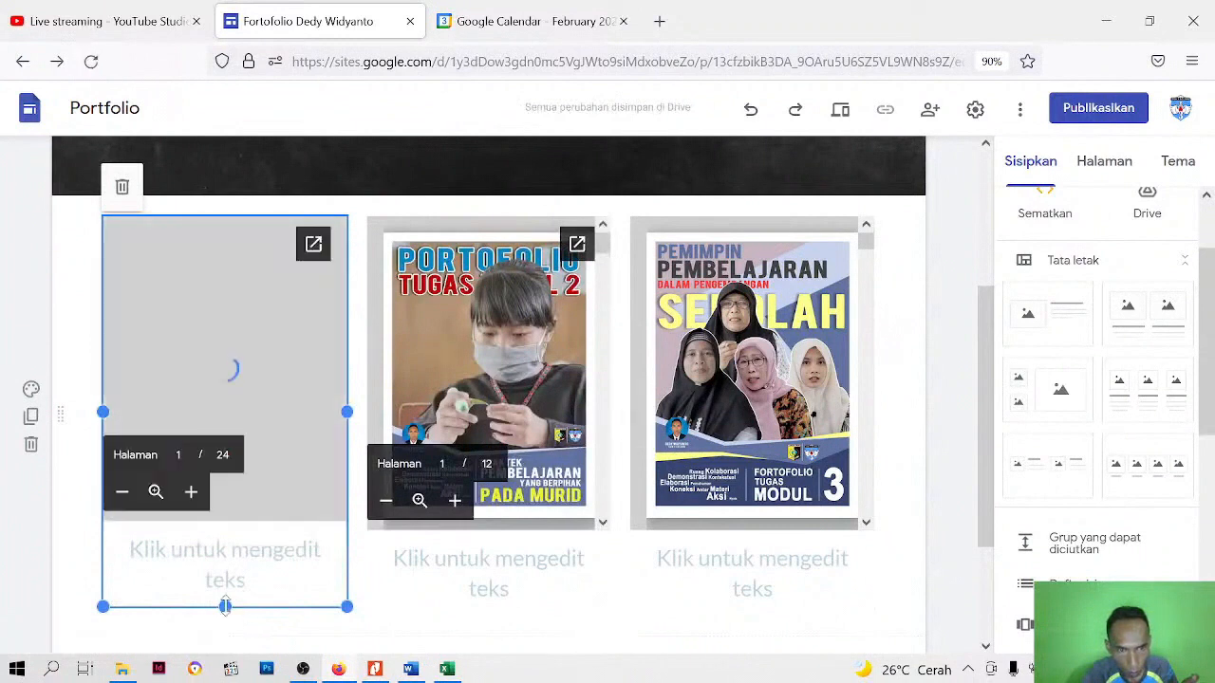
drag(225, 607, 228, 619)
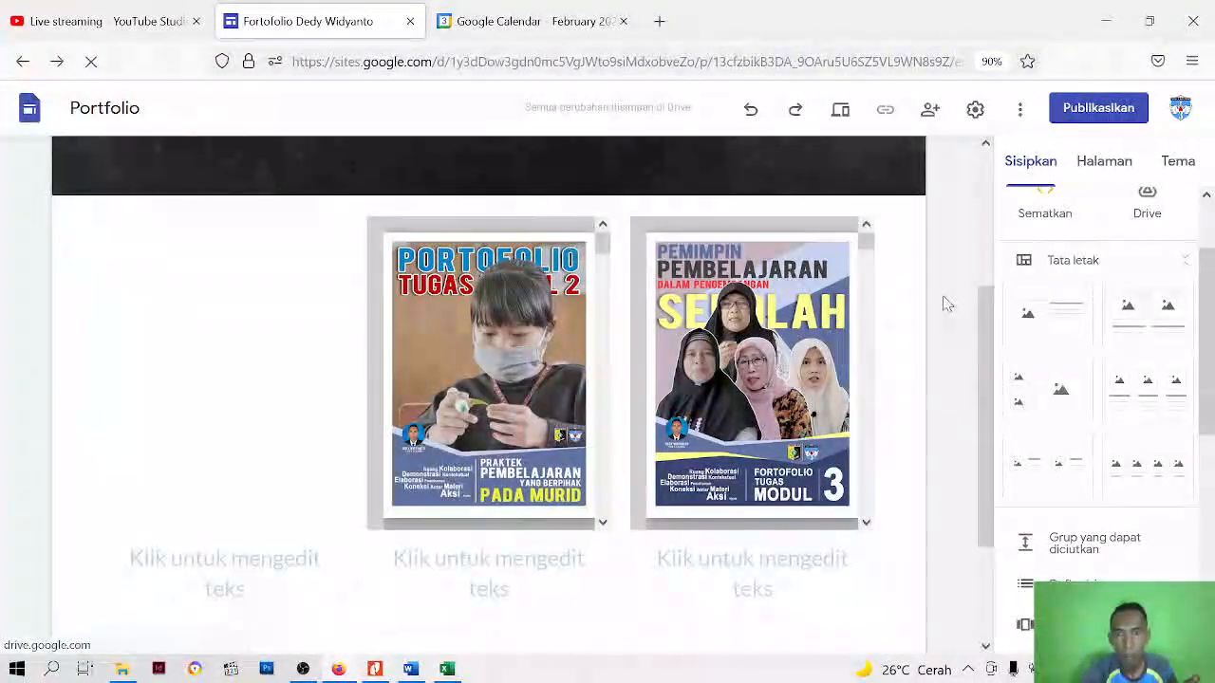
Caption the first column's PDF "Portofolio Modul 1"
scroll(944, 303, down, 2)
click(225, 397)
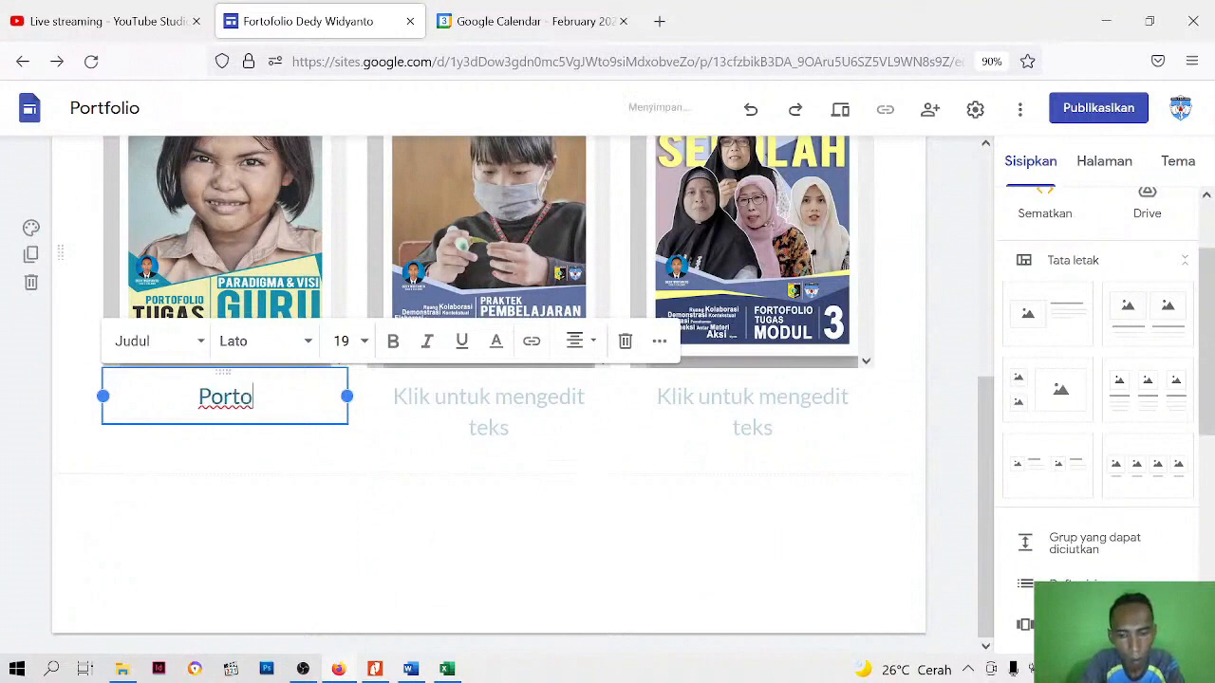
text(foli)
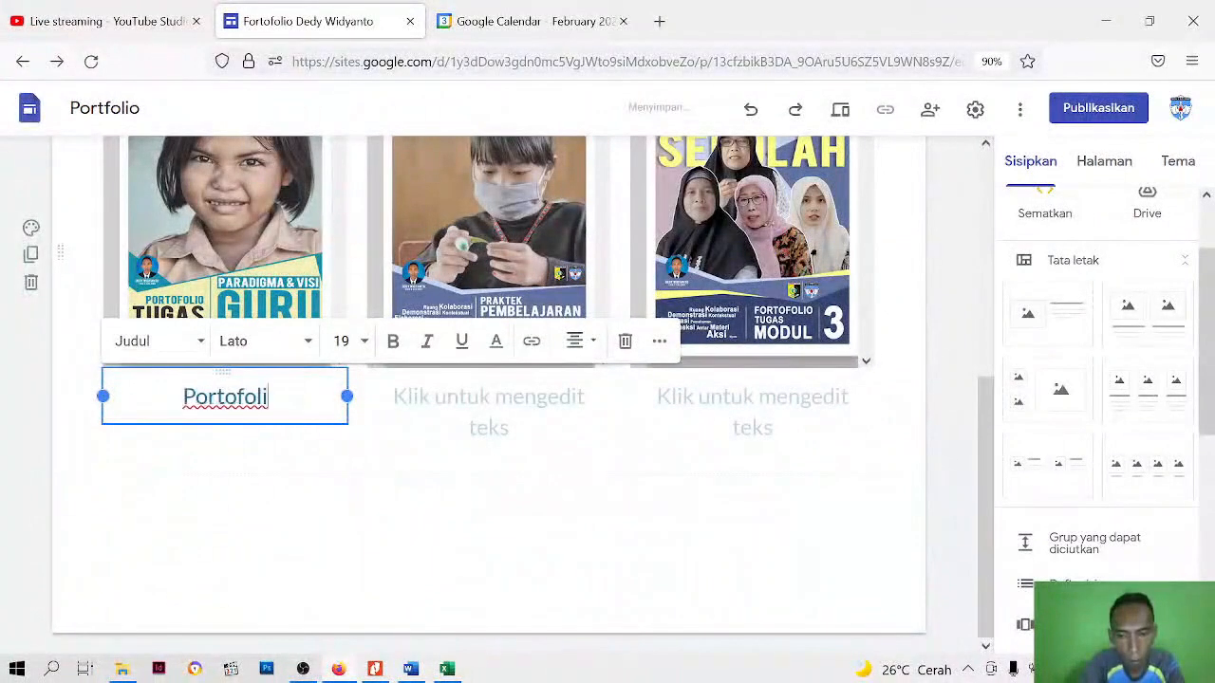
text(o Modul 1)
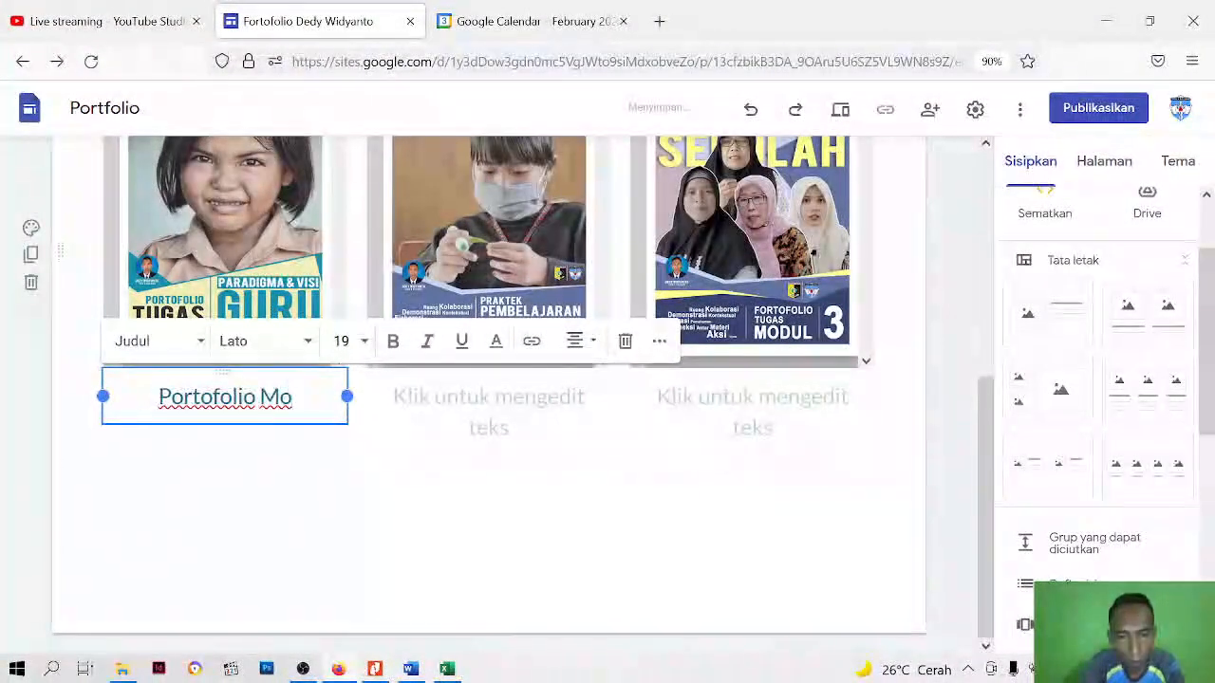
Try to duplicate the first column's caption text in the second column's caption
triple_click(246, 411)
click(536, 418)
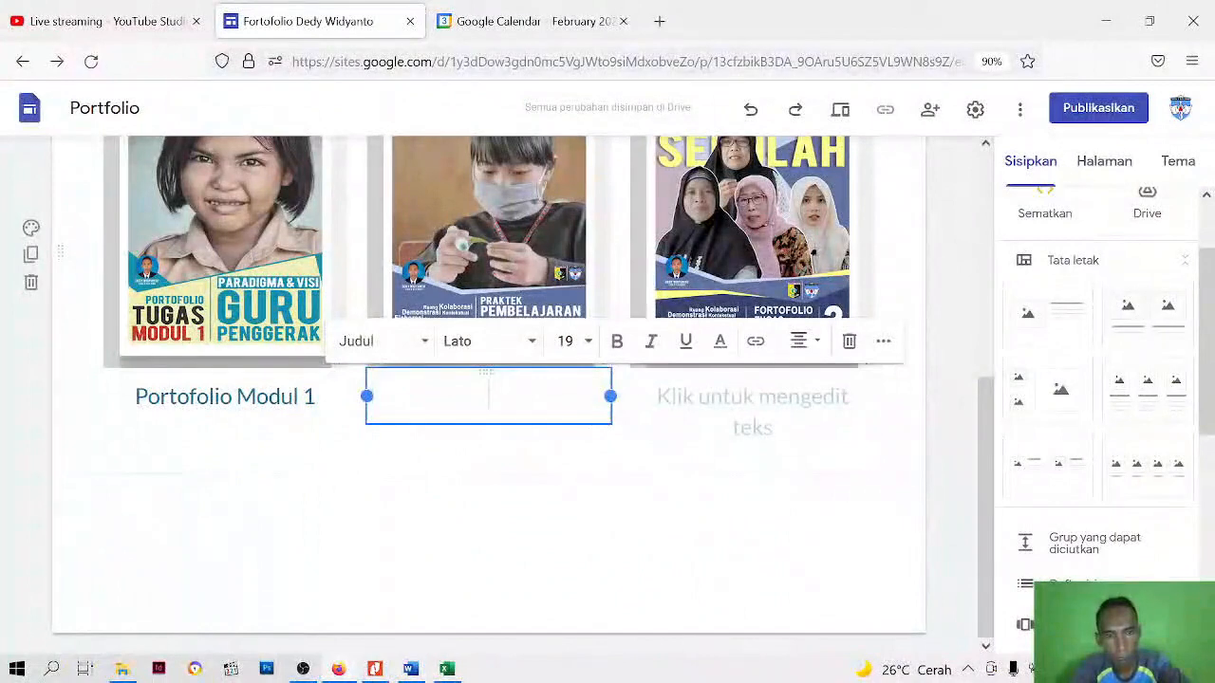
key(ctrl+v)
key(ctrl+z)
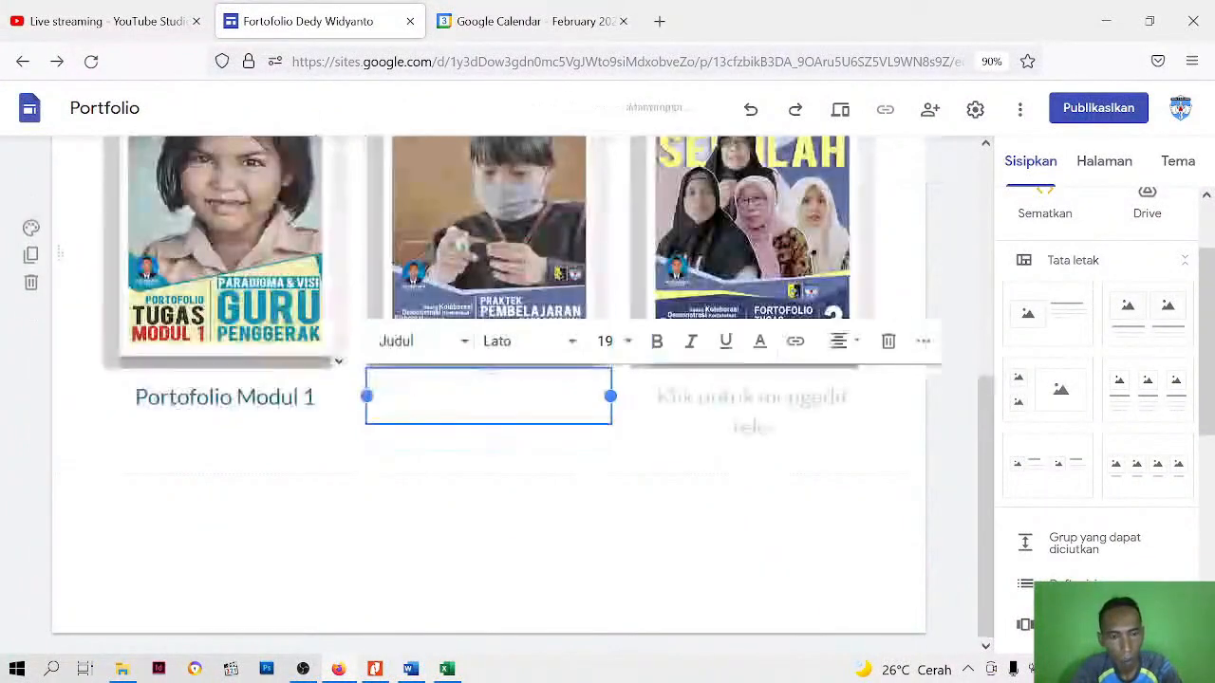
right_click(545, 398)
Copy the first column's caption into the second column's caption and change it to "Portofolio Modul 2"
click(317, 397)
drag(317, 397, 135, 397)
key(ctrl+c)
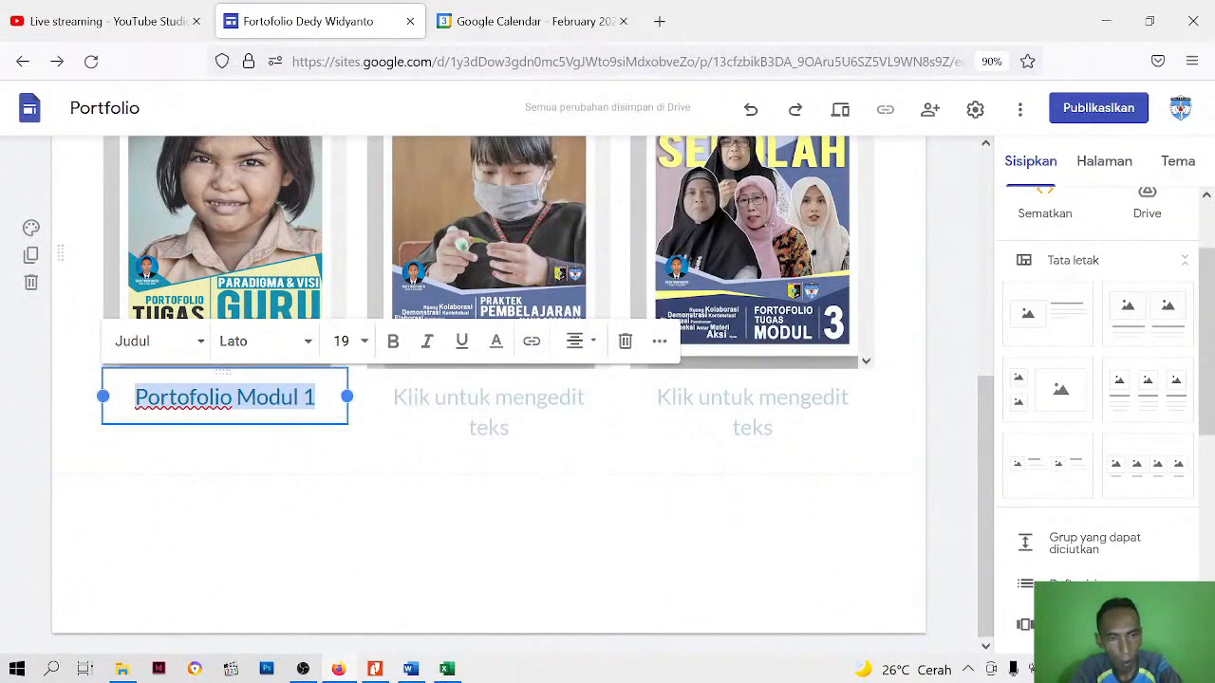
right_click(298, 408)
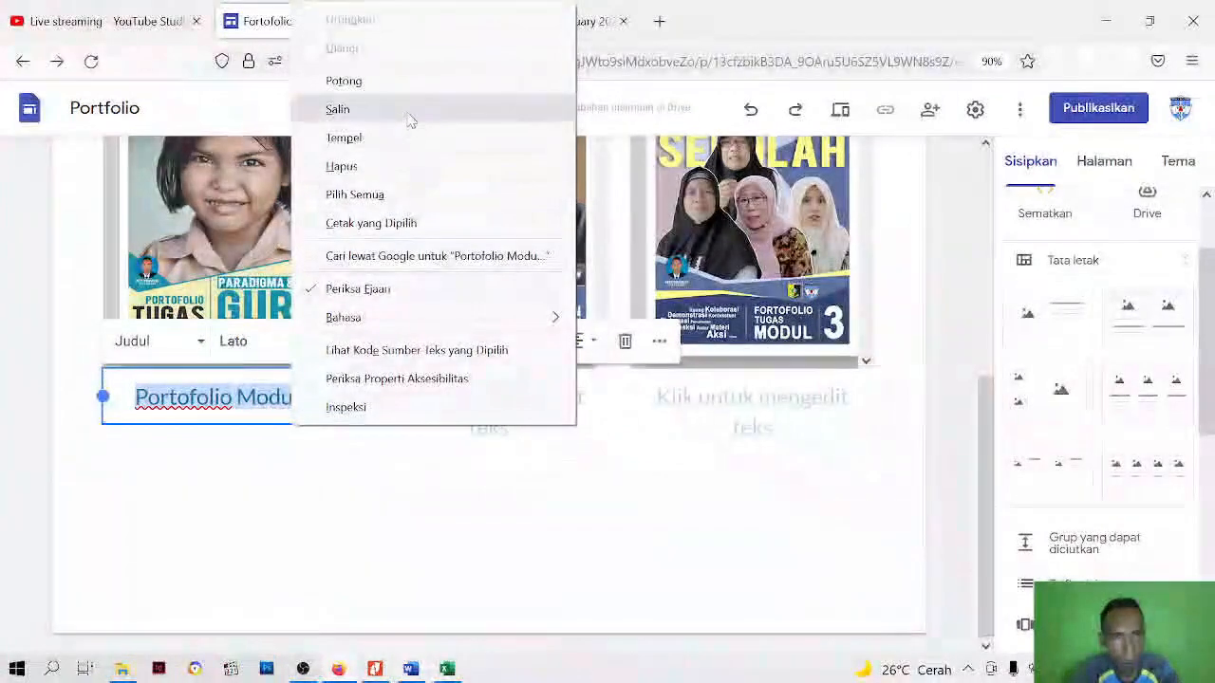
click(339, 108)
click(487, 397)
right_click(512, 397)
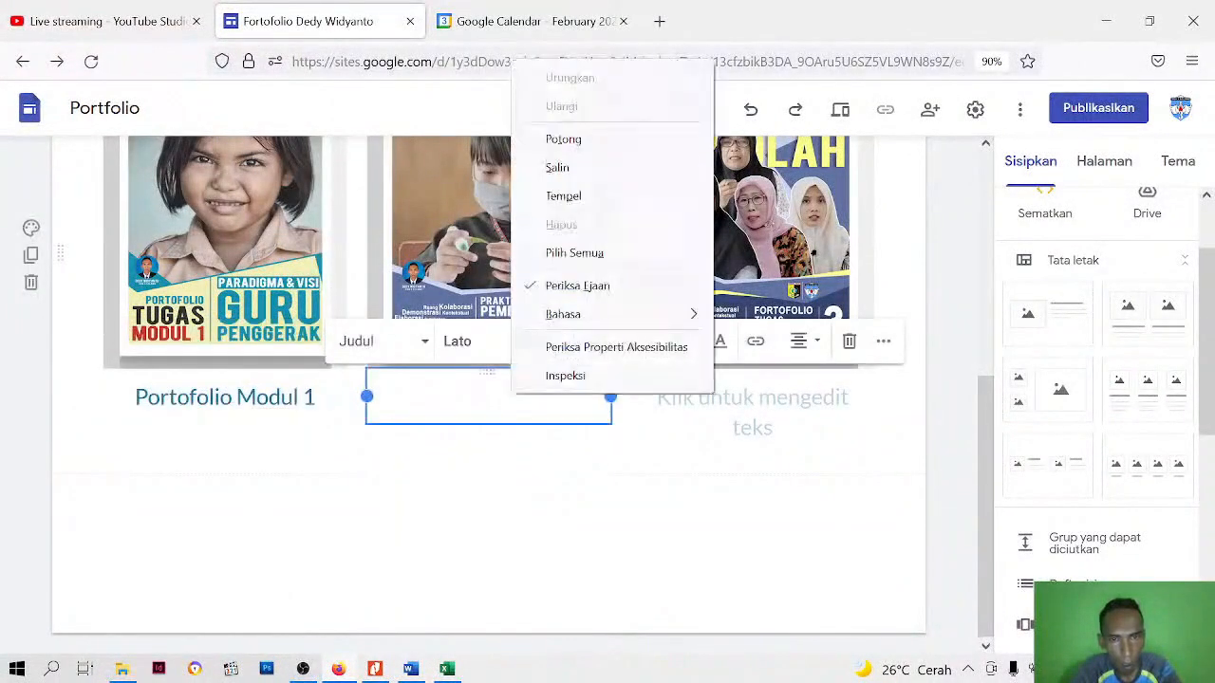
click(567, 195)
key(BackSpace)
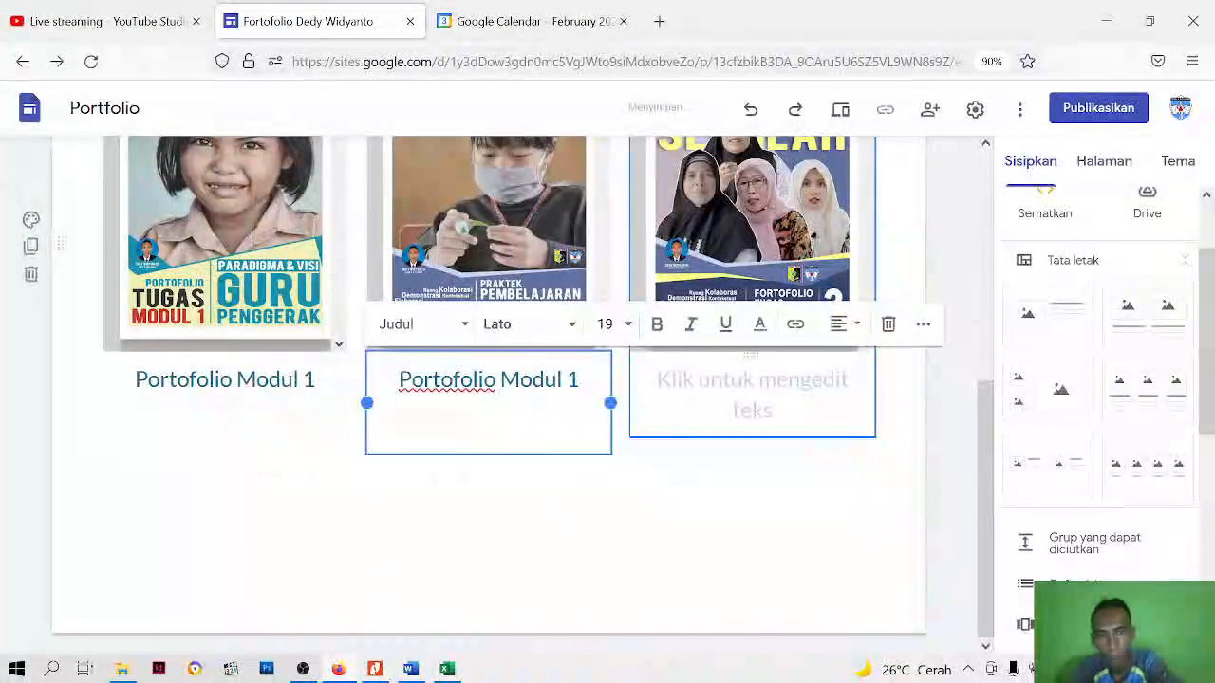
key(BackSpace)
text(2)
Paste the copied caption under the third column's PDF and change it to "Portofolio Modul 3"
click(729, 410)
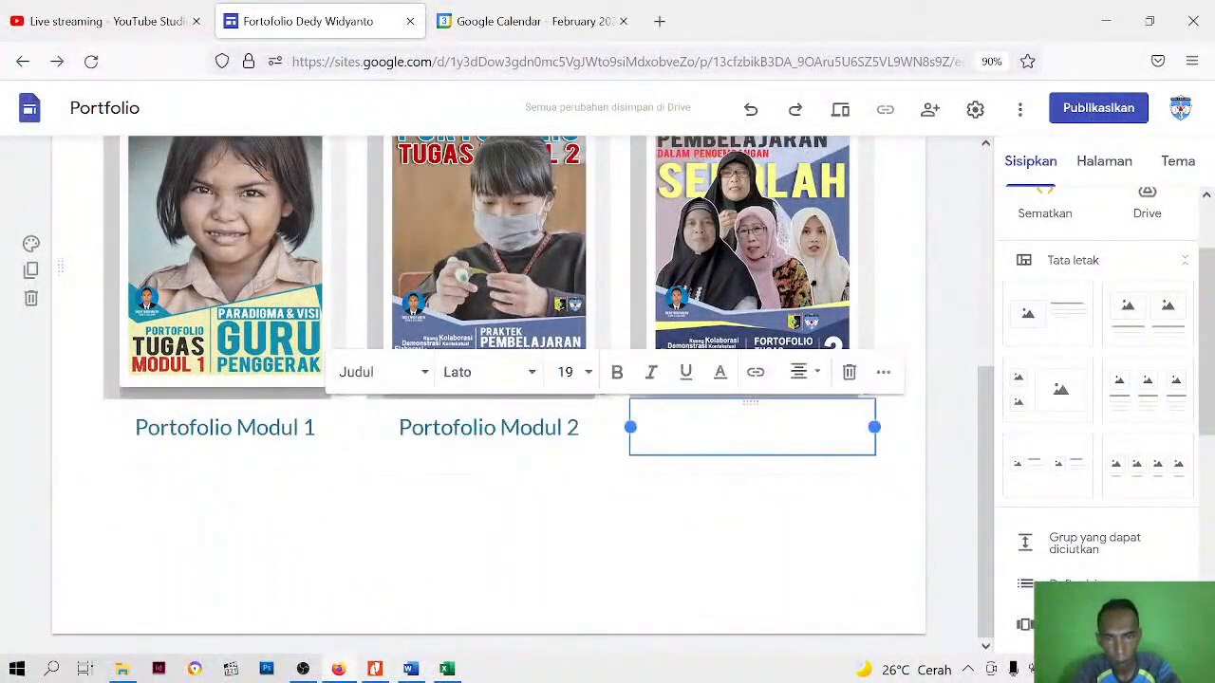
right_click(746, 408)
click(800, 225)
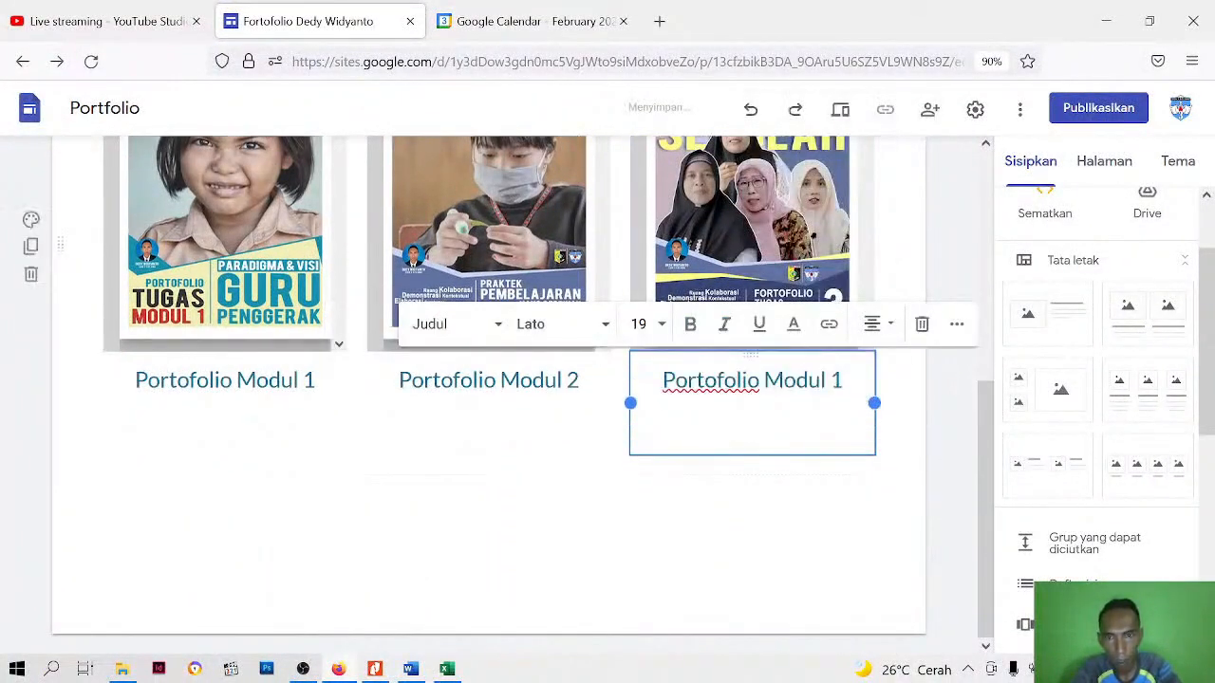
key(BackSpace)
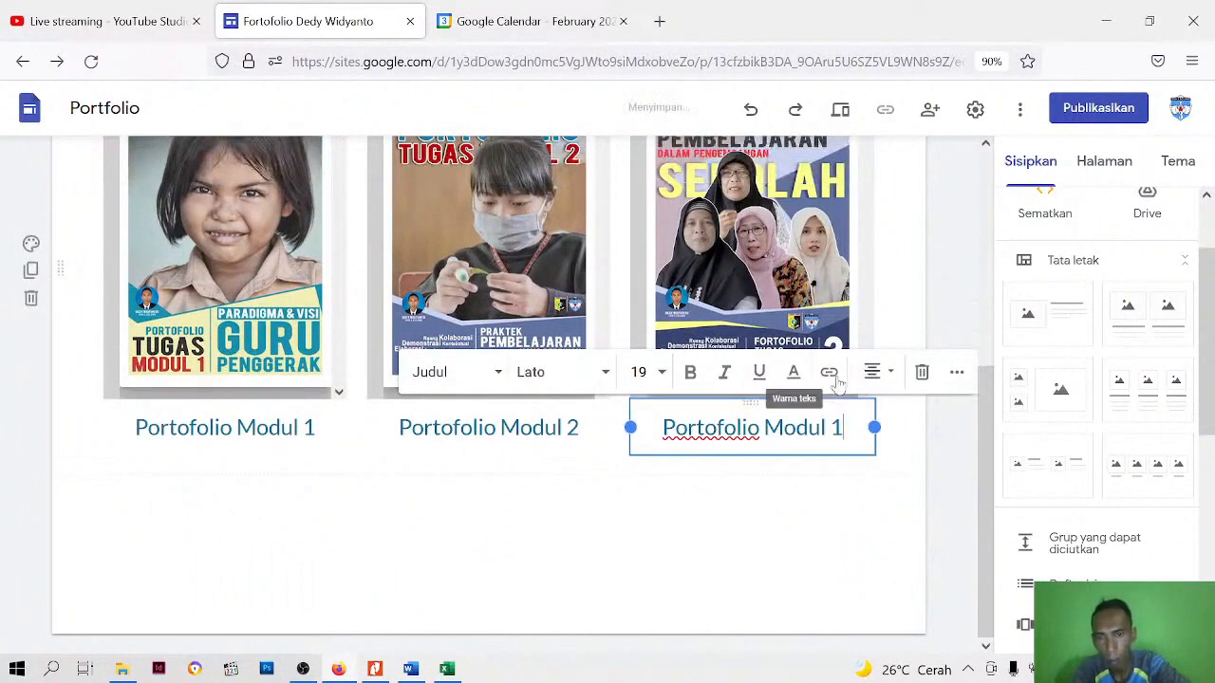
key(BackSpace)
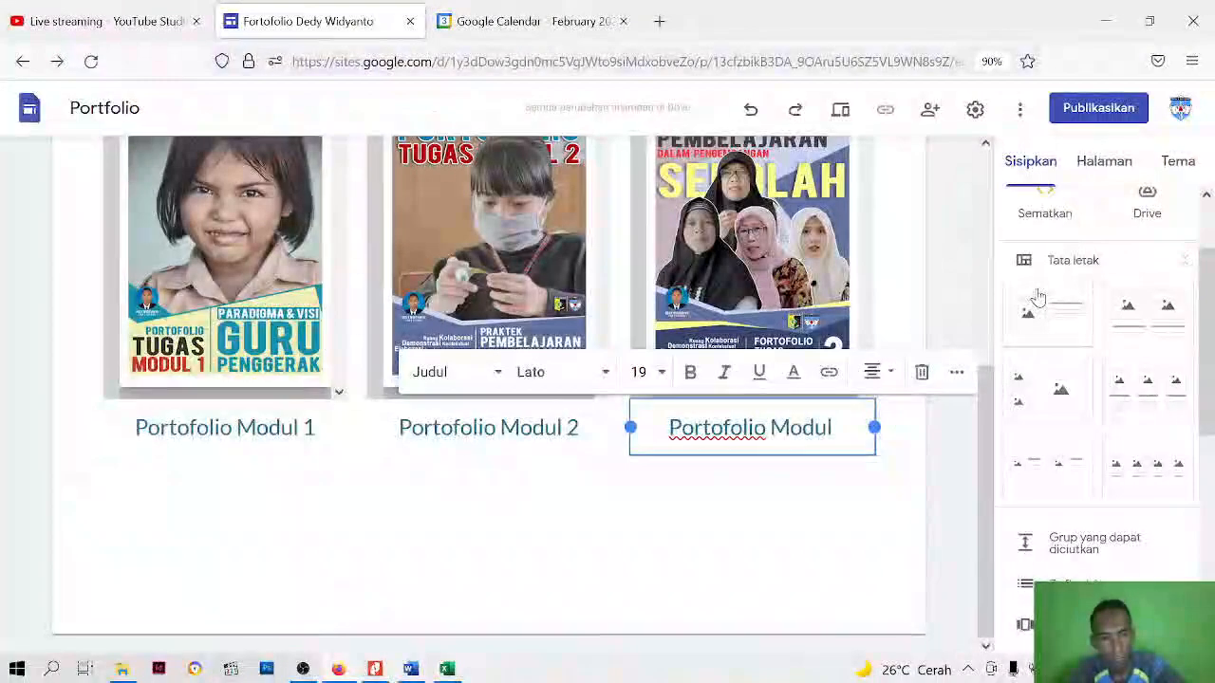
text(3)
click(651, 569)
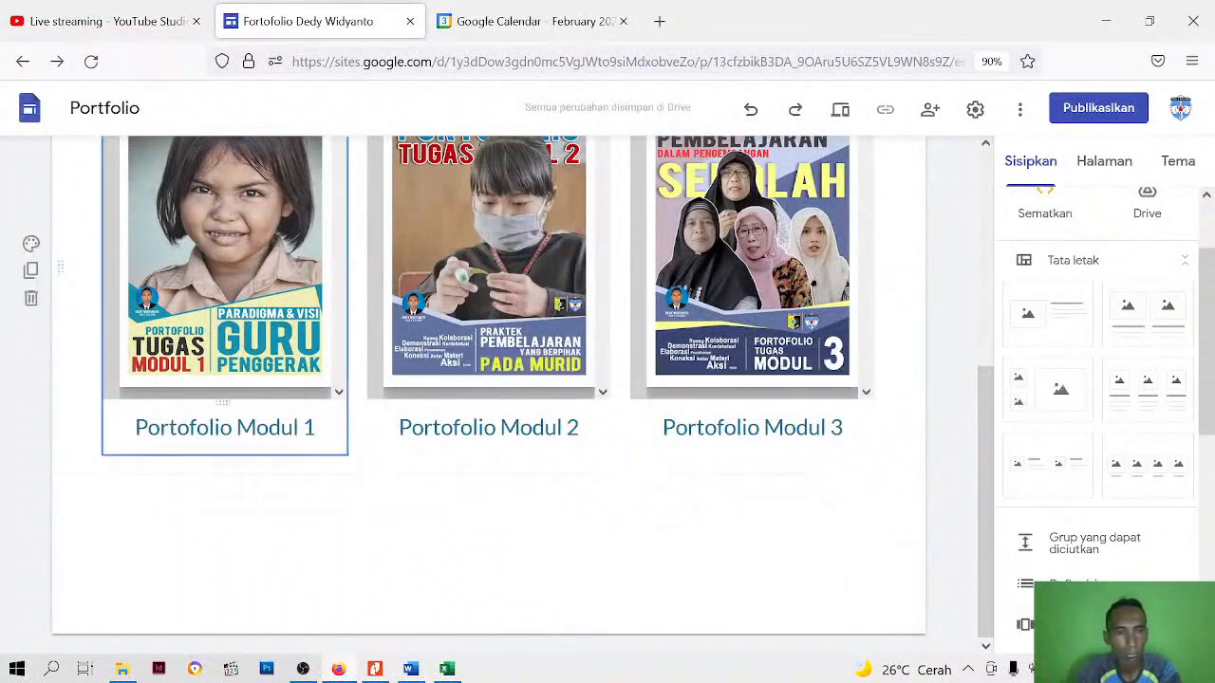
Make the first column's caption "Portofolio Modul 1" bold
click(257, 427)
triple_click(256, 427)
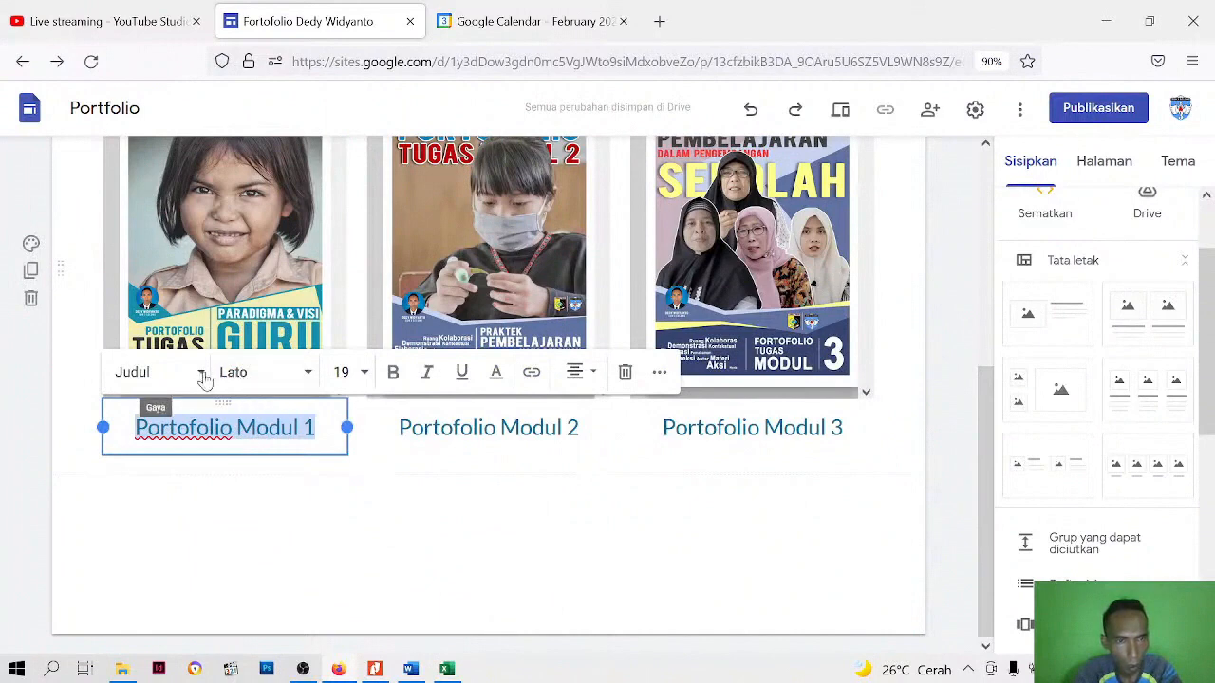
click(393, 372)
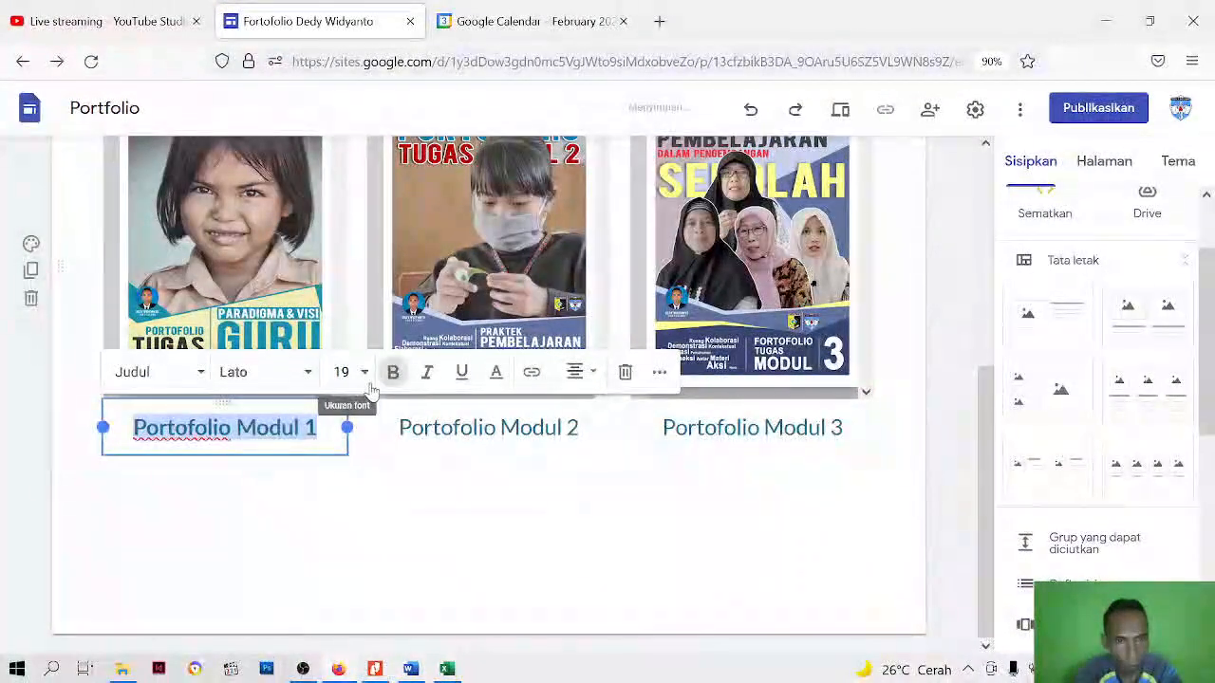
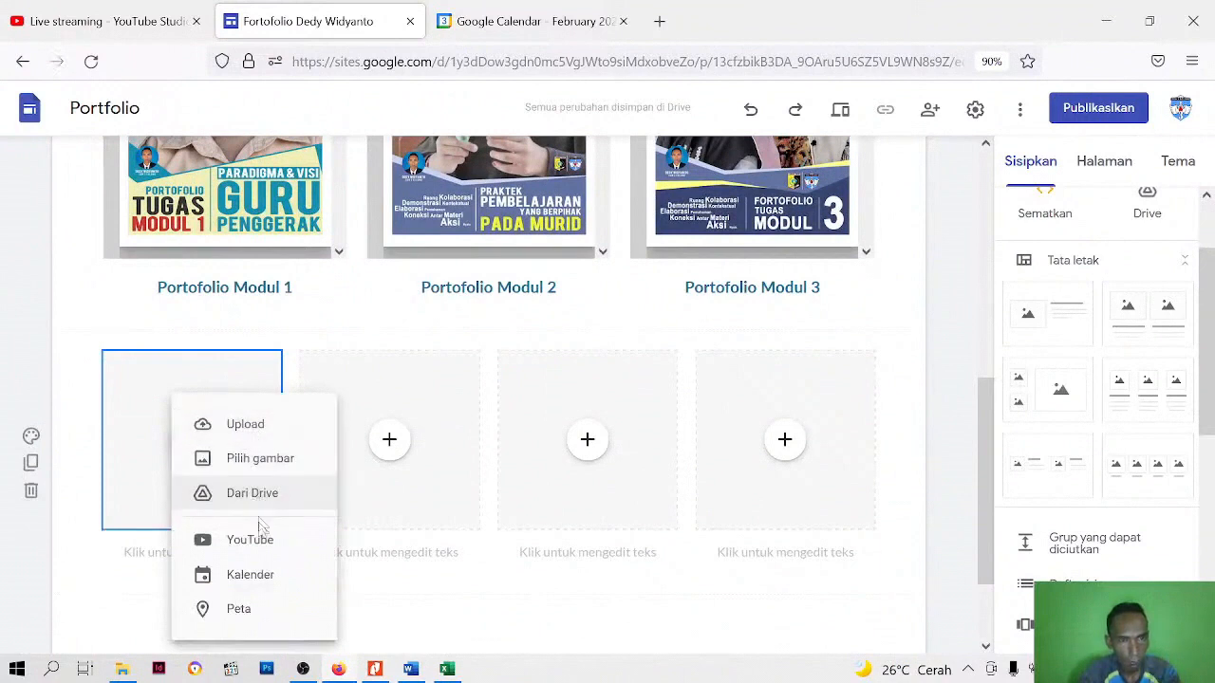
Insert the uploaded YouTube video "Menggali Hal Positif Menuju Murid Merdeka" into the first placeholder of the four-column row below the module captions
click(258, 545)
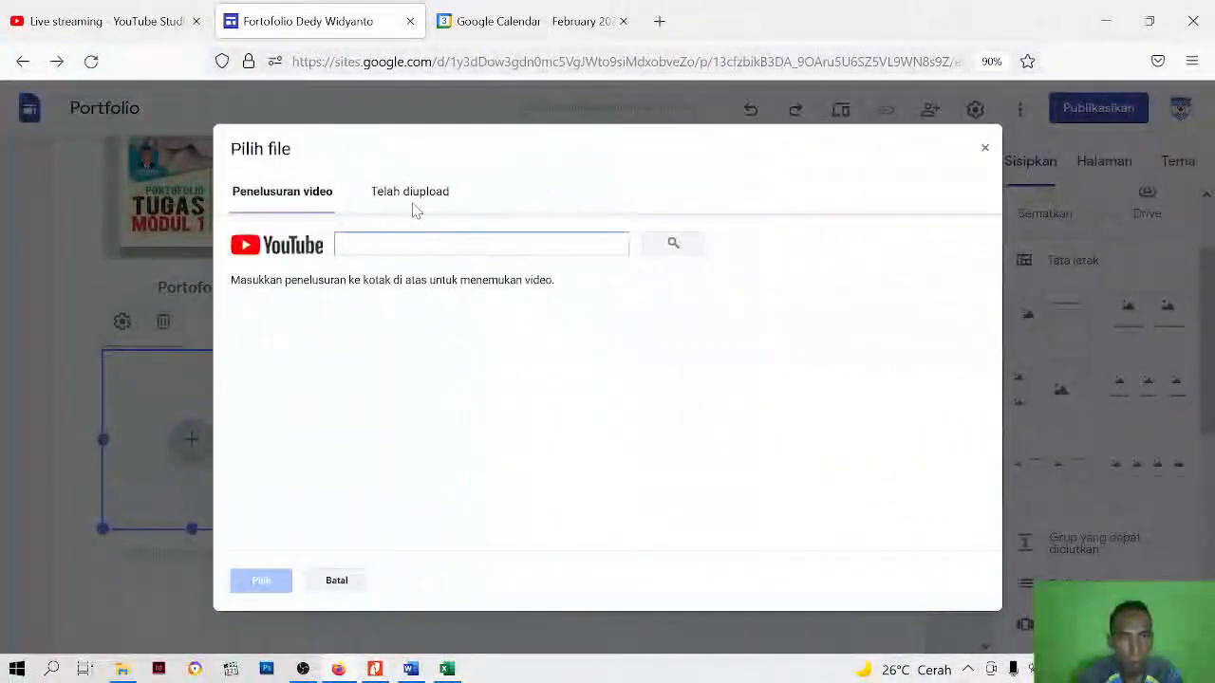
scroll(502, 412, down, 15)
scroll(502, 412, down, 10)
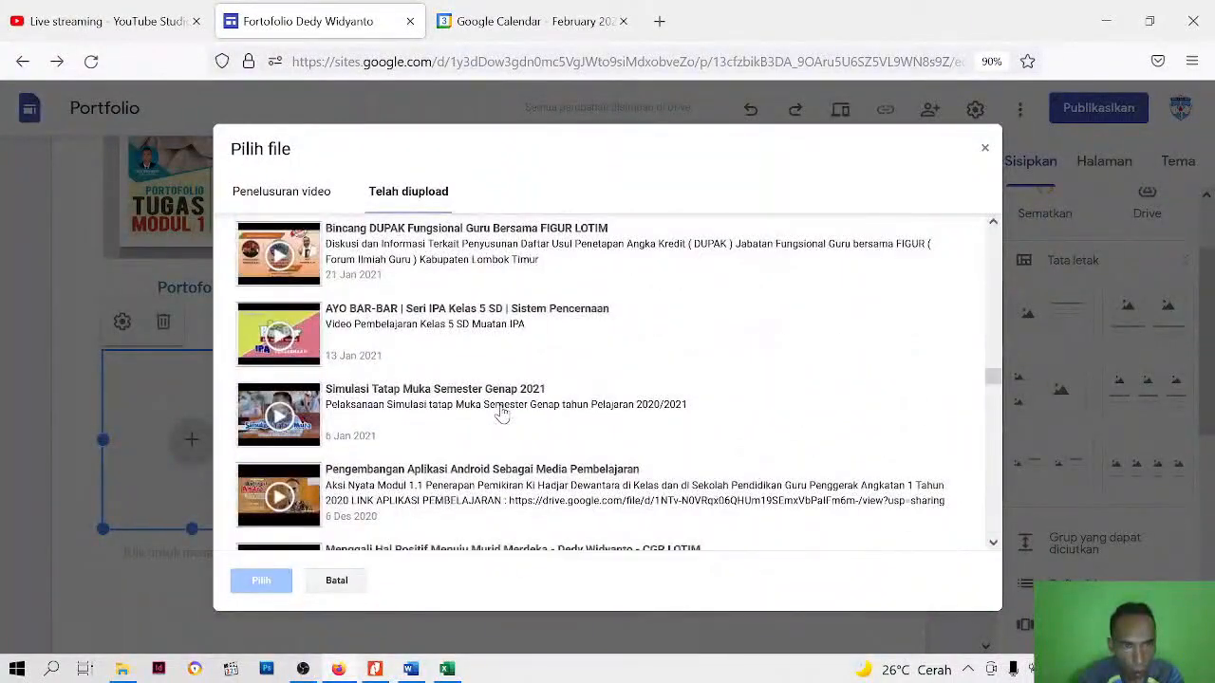
scroll(502, 412, down, 12)
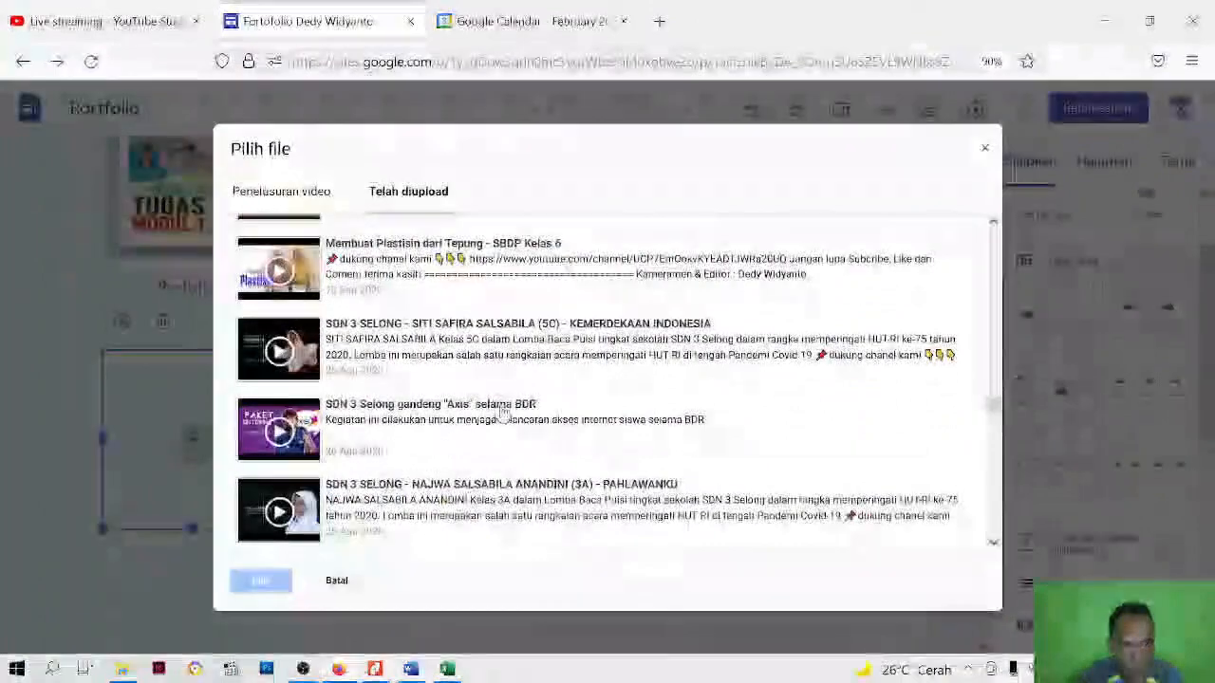
scroll(502, 412, up, 3)
scroll(502, 411, up, 8)
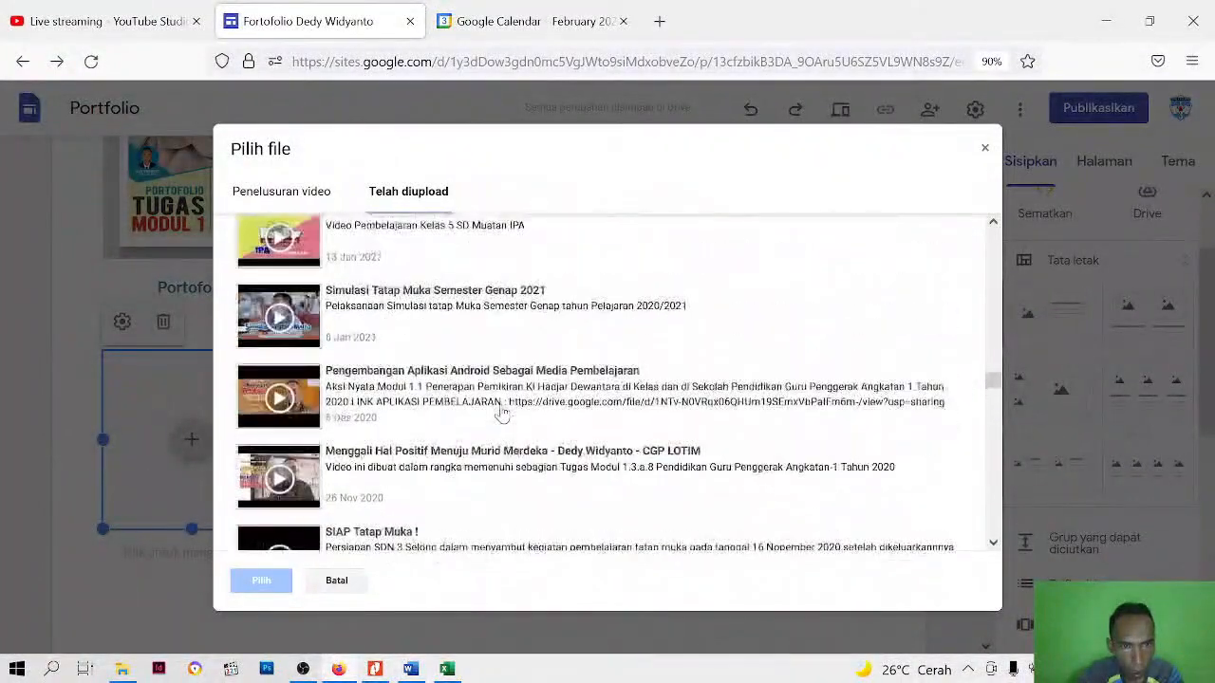
scroll(502, 412, up, 2)
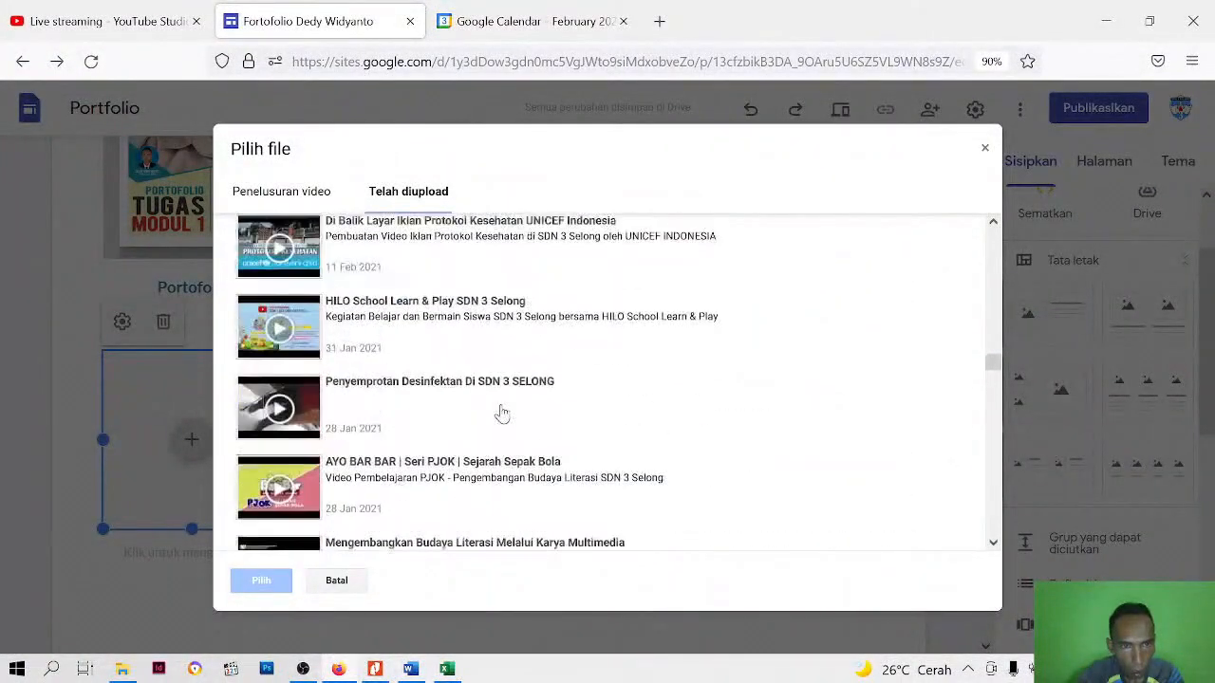
scroll(502, 412, up, 5)
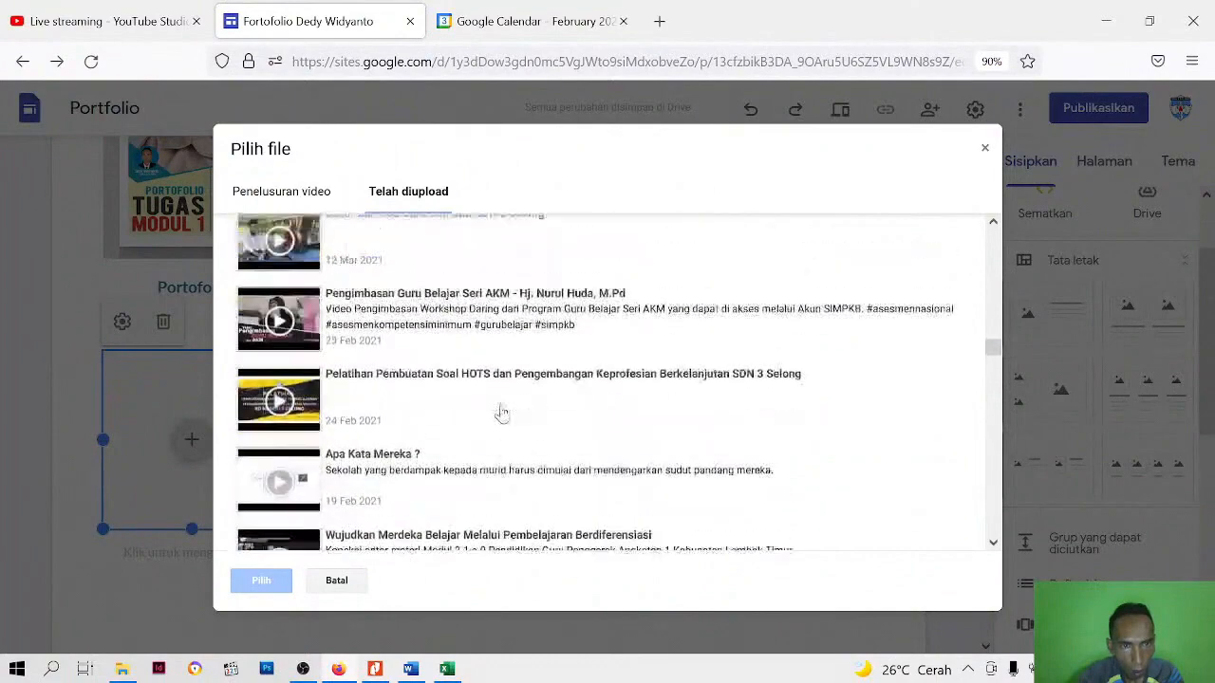
scroll(502, 412, up, 3)
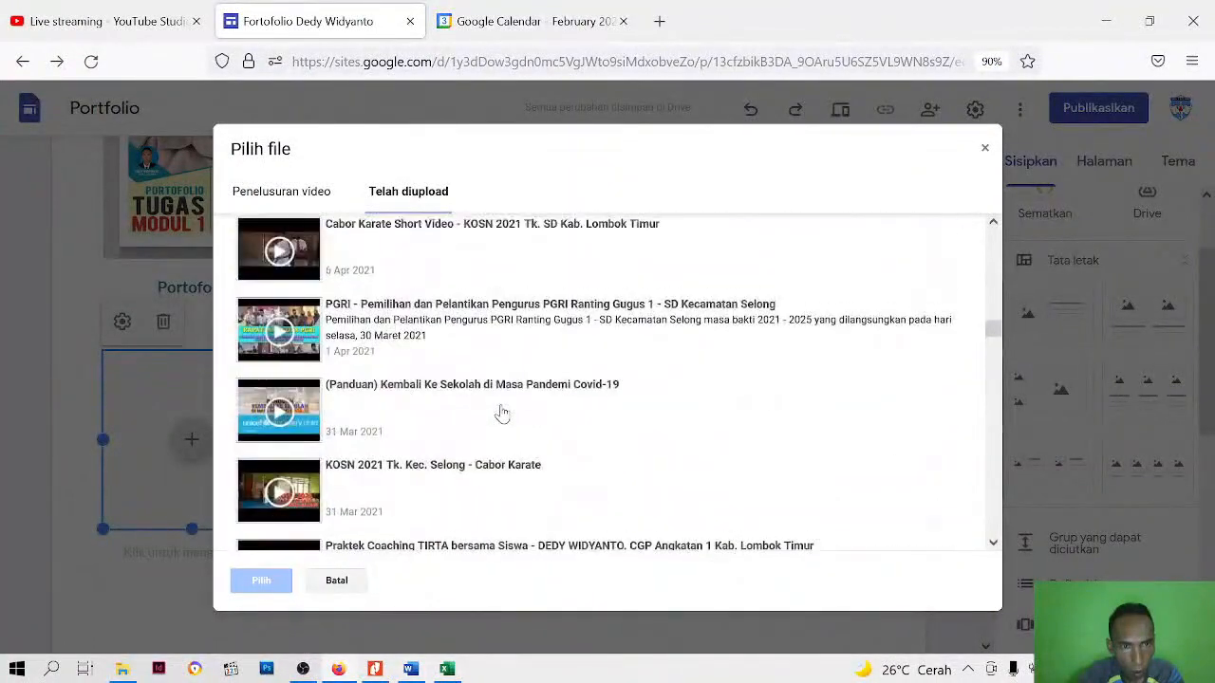
scroll(502, 412, up, 1)
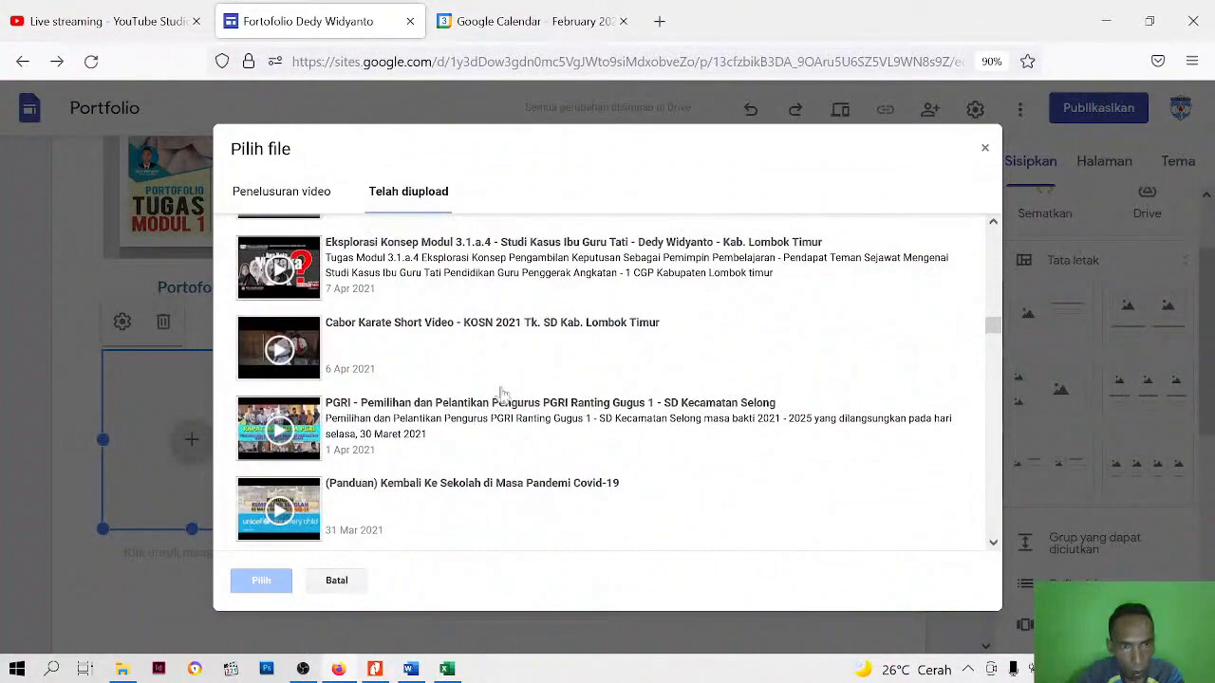
scroll(502, 378, up, 3)
scroll(502, 378, down, 3)
scroll(502, 379, down, 10)
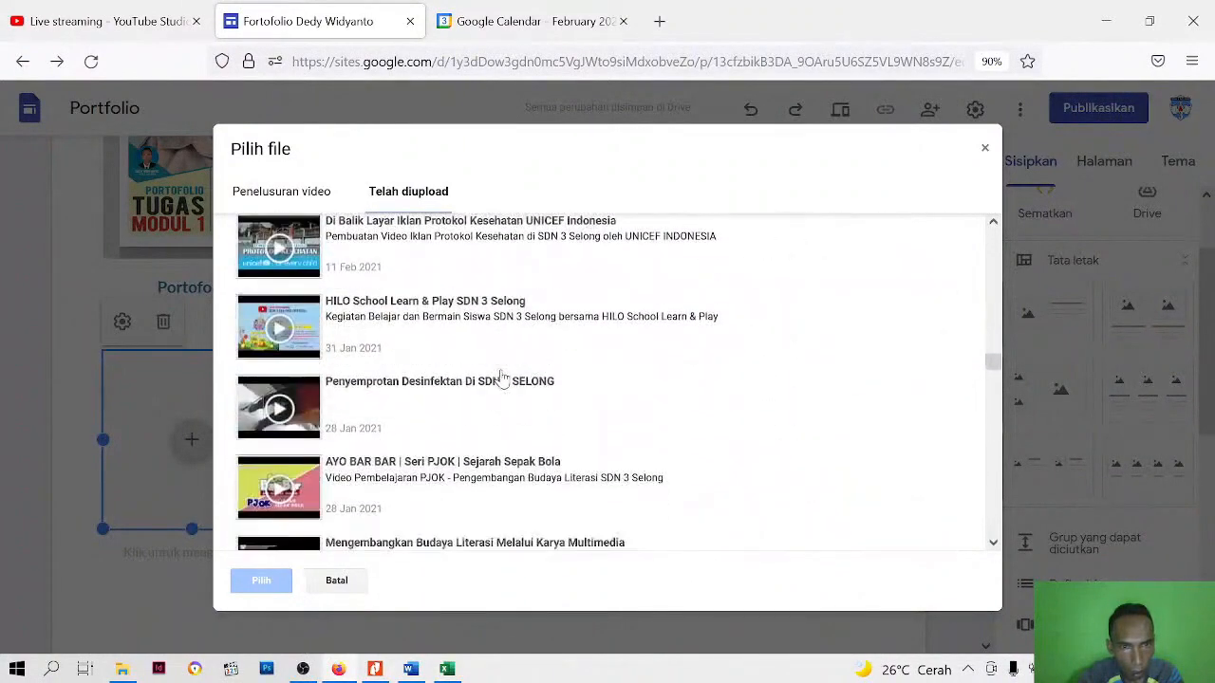
scroll(502, 378, down, 5)
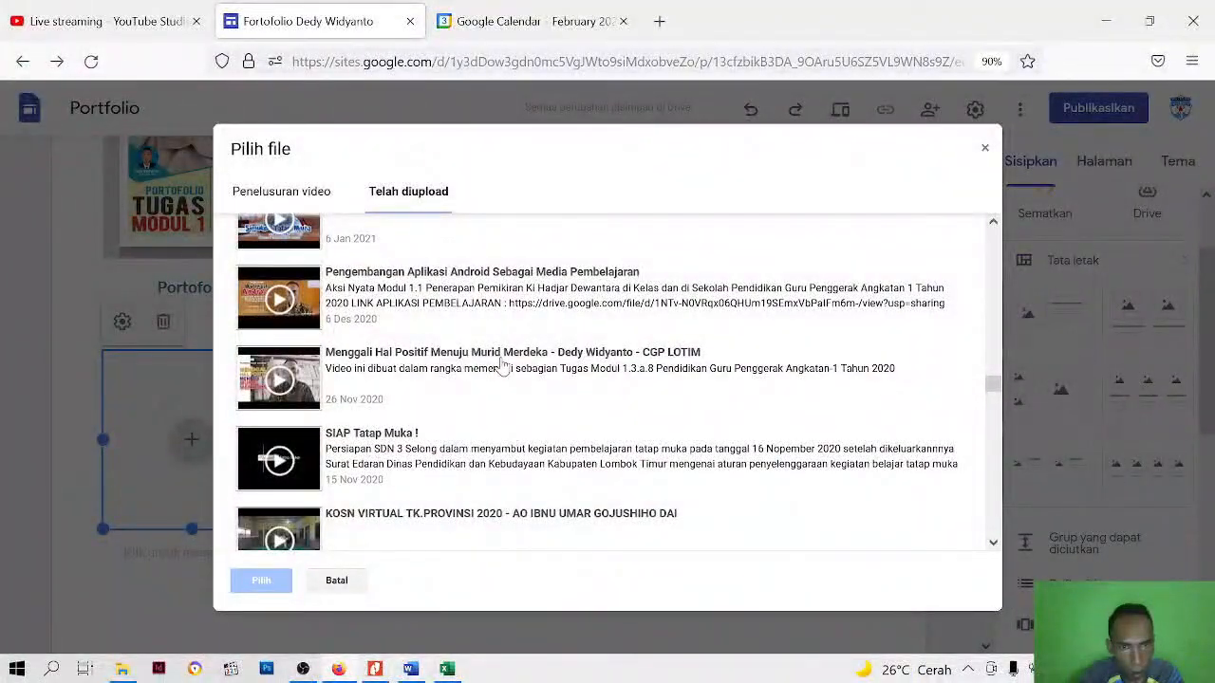
click(503, 368)
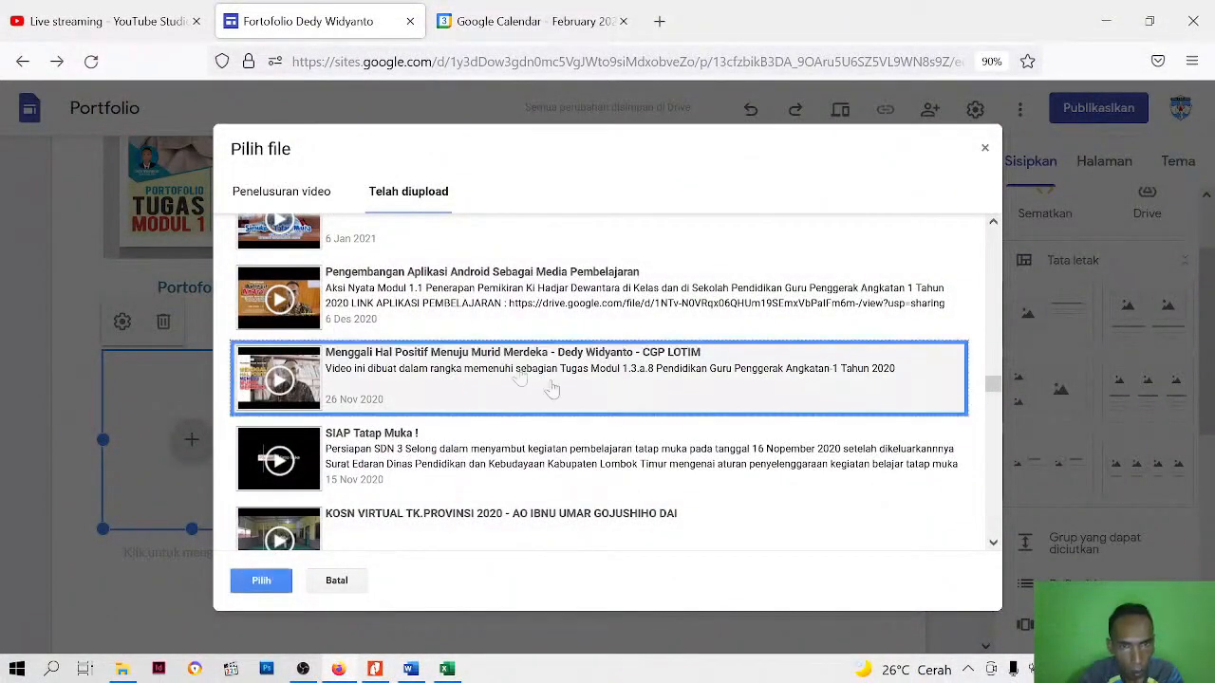
click(261, 581)
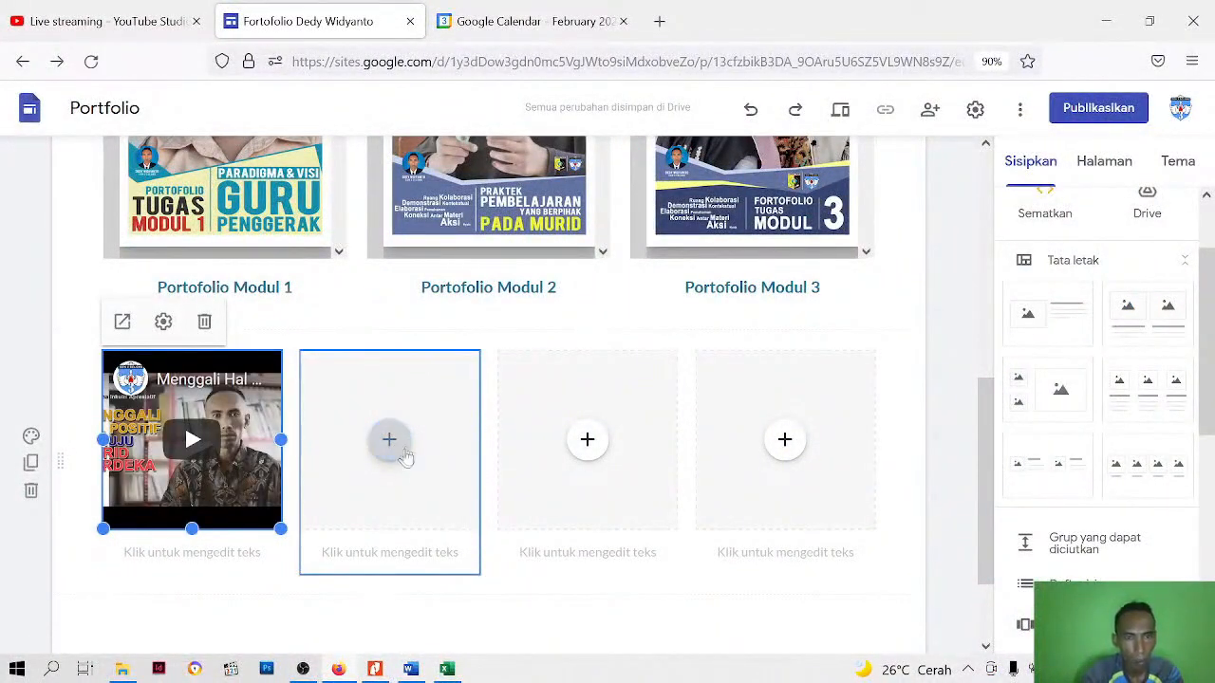
Insert the uploaded YouTube video "Apa Kata Mereka ?" into the second placeholder of the four-column row
click(389, 442)
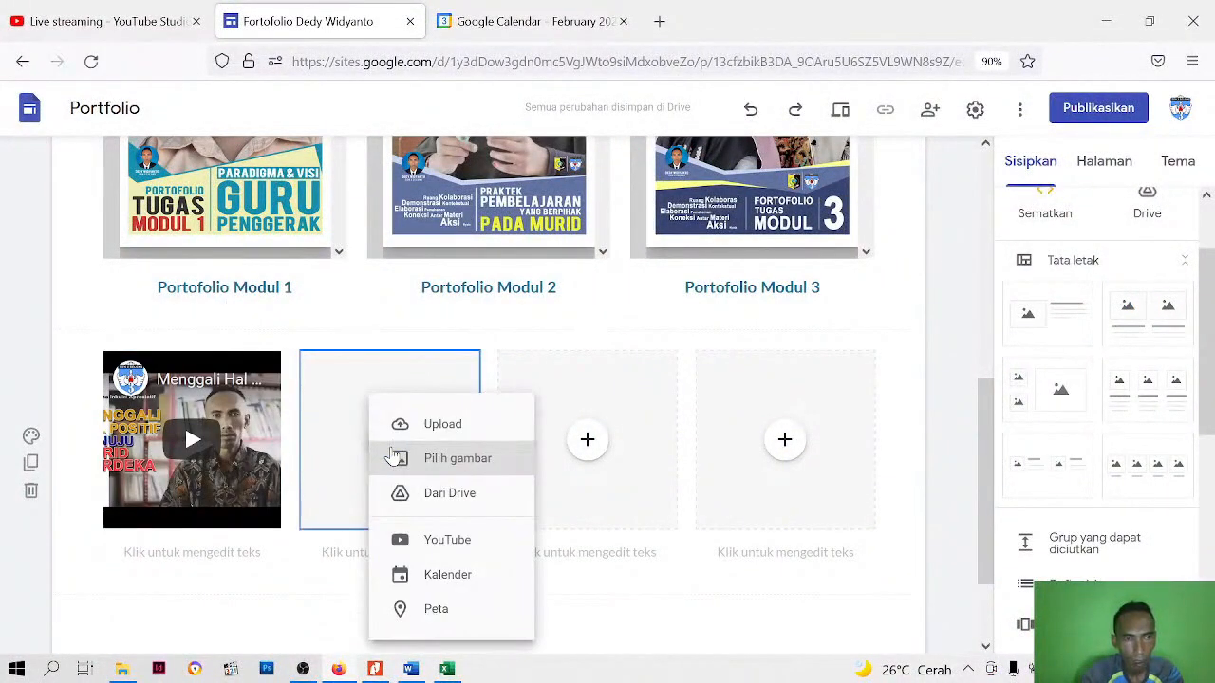
click(451, 549)
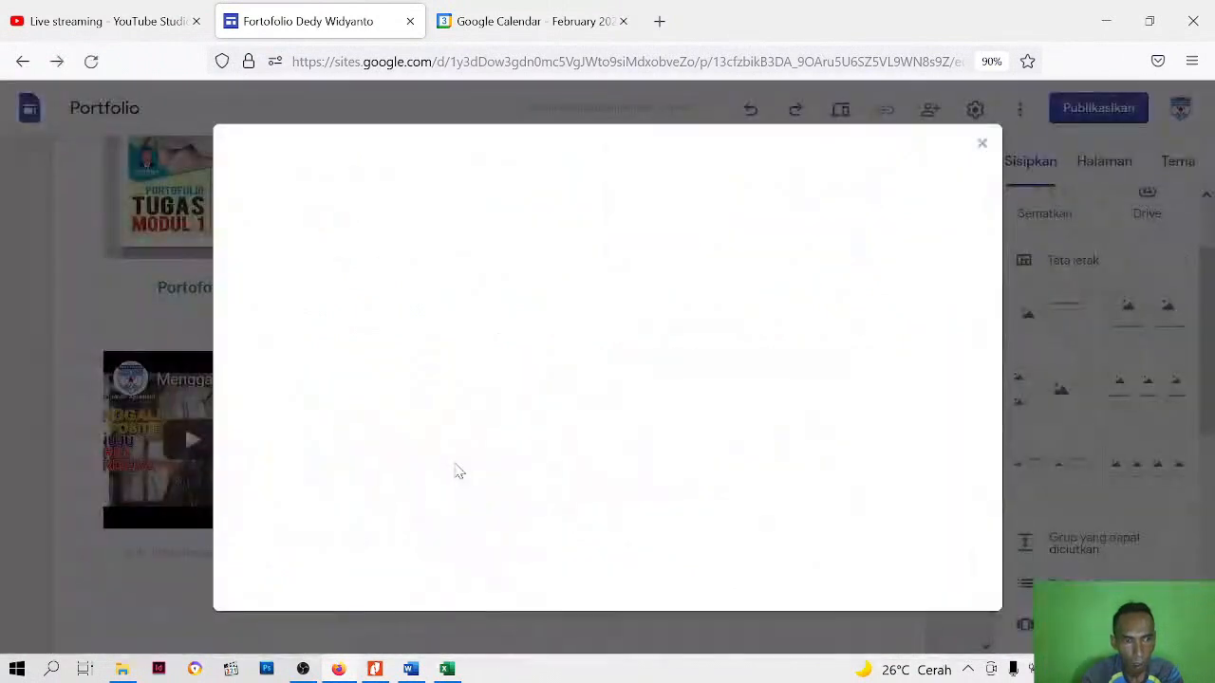
click(421, 193)
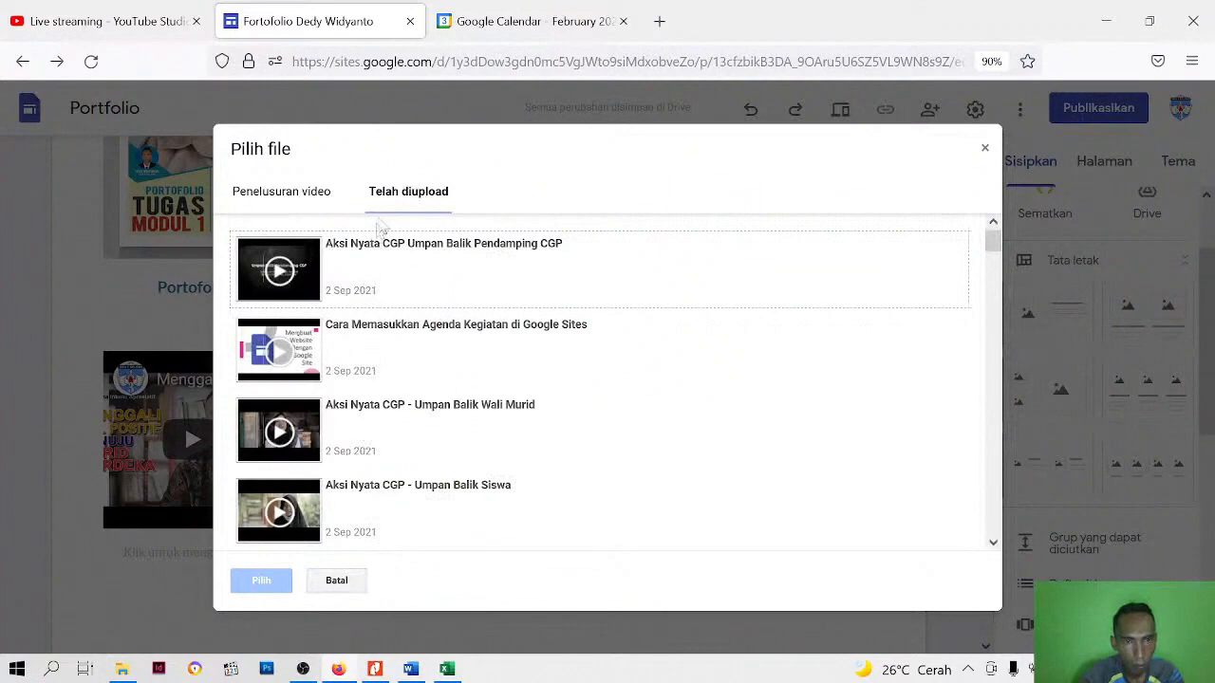
scroll(379, 445, down, 10)
scroll(380, 445, down, 5)
scroll(379, 445, up, 1)
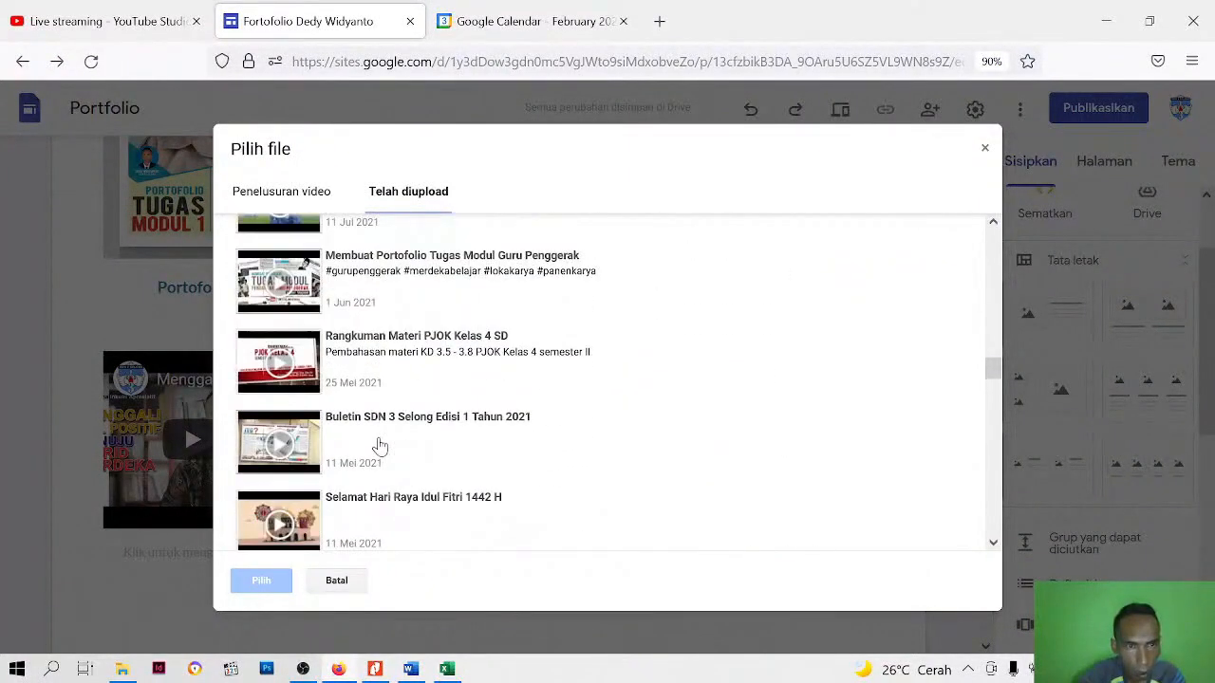
scroll(433, 393, down, 2)
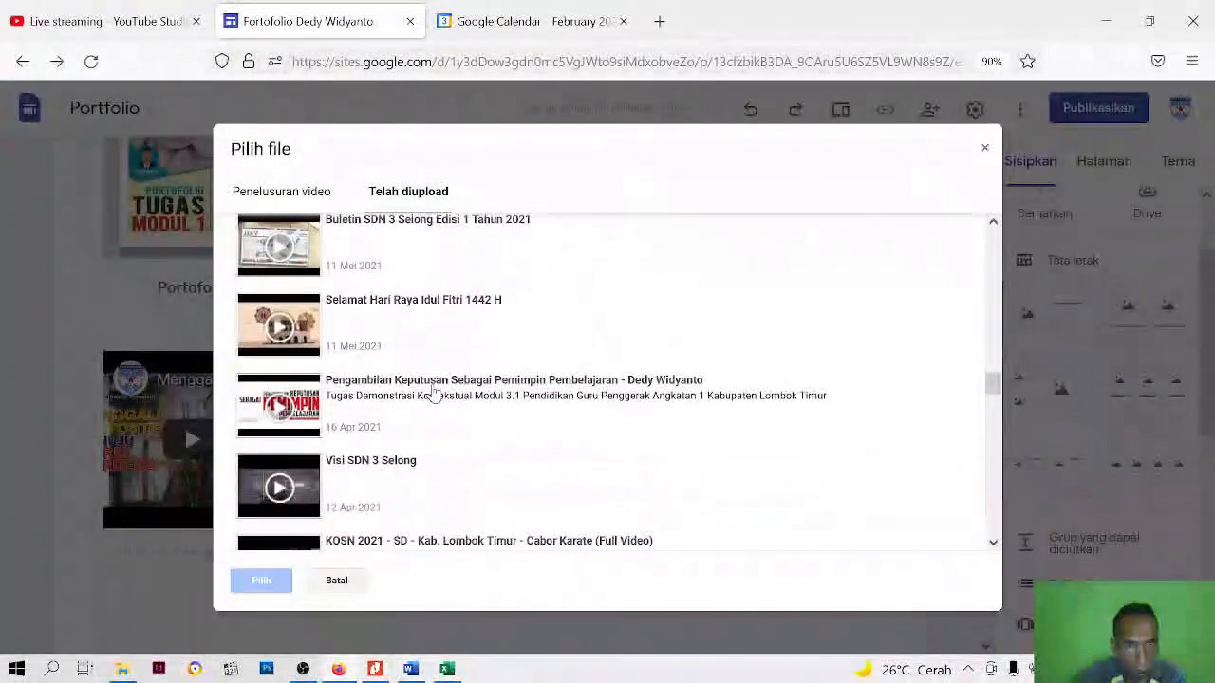
scroll(406, 334, down, 2)
scroll(406, 335, up, 2)
scroll(406, 334, down, 3)
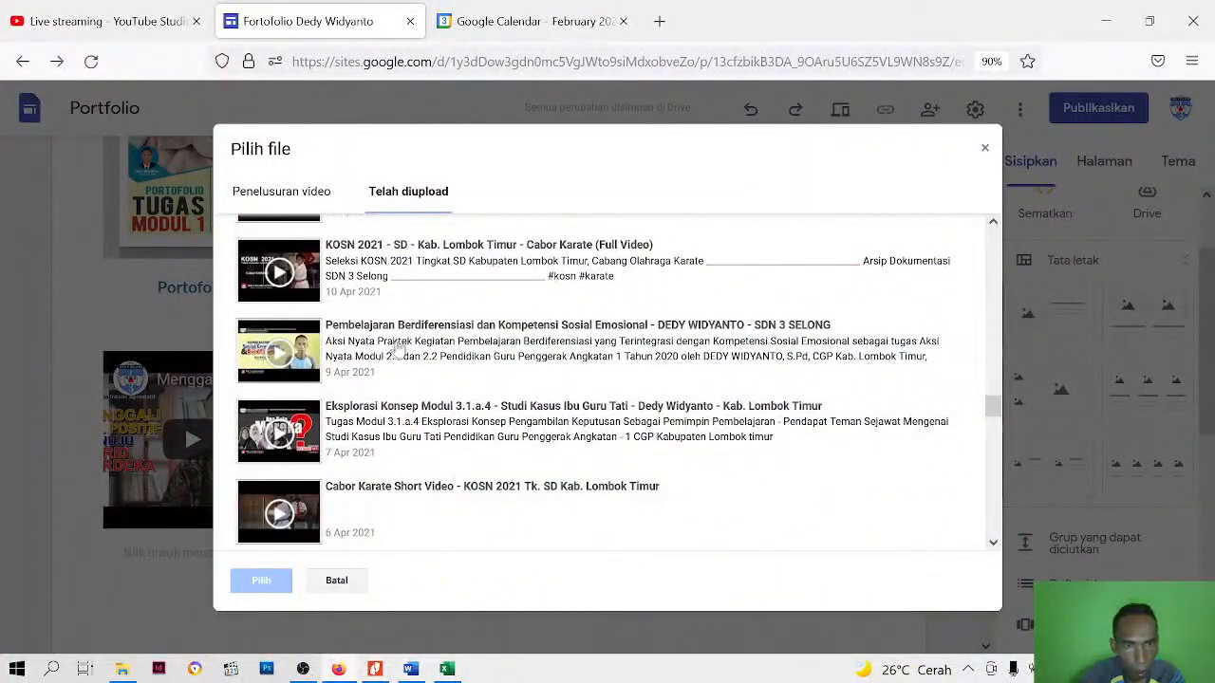
scroll(411, 345, down, 2)
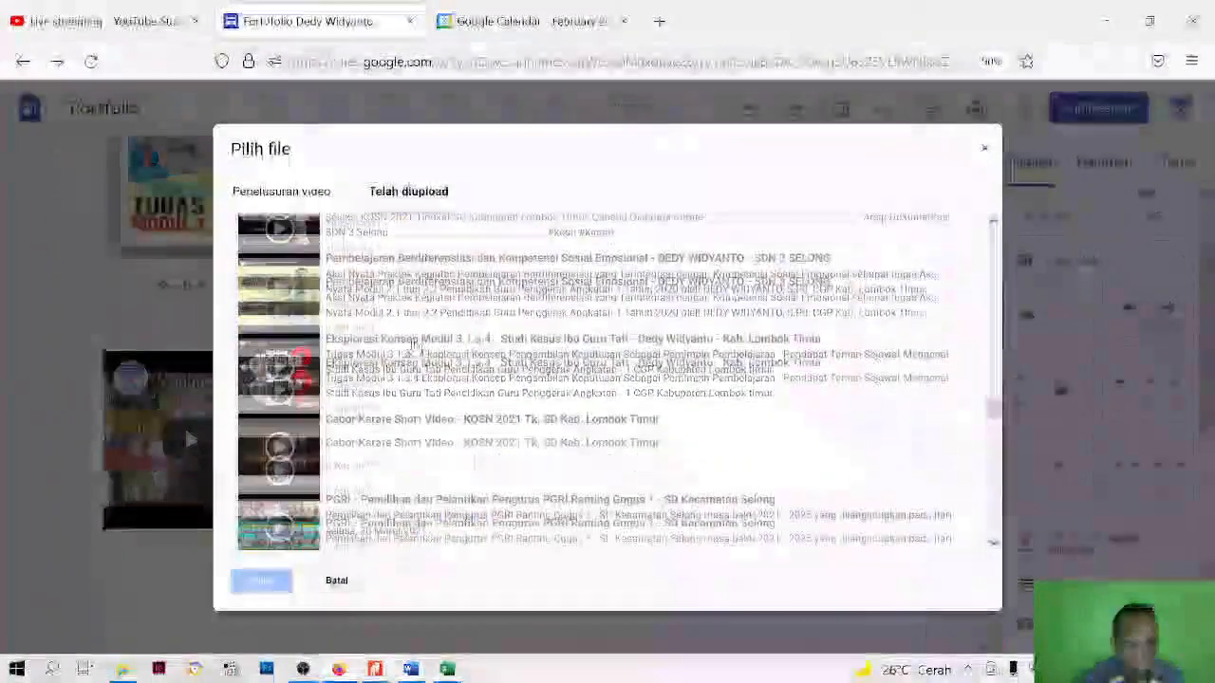
scroll(414, 348, up, 1)
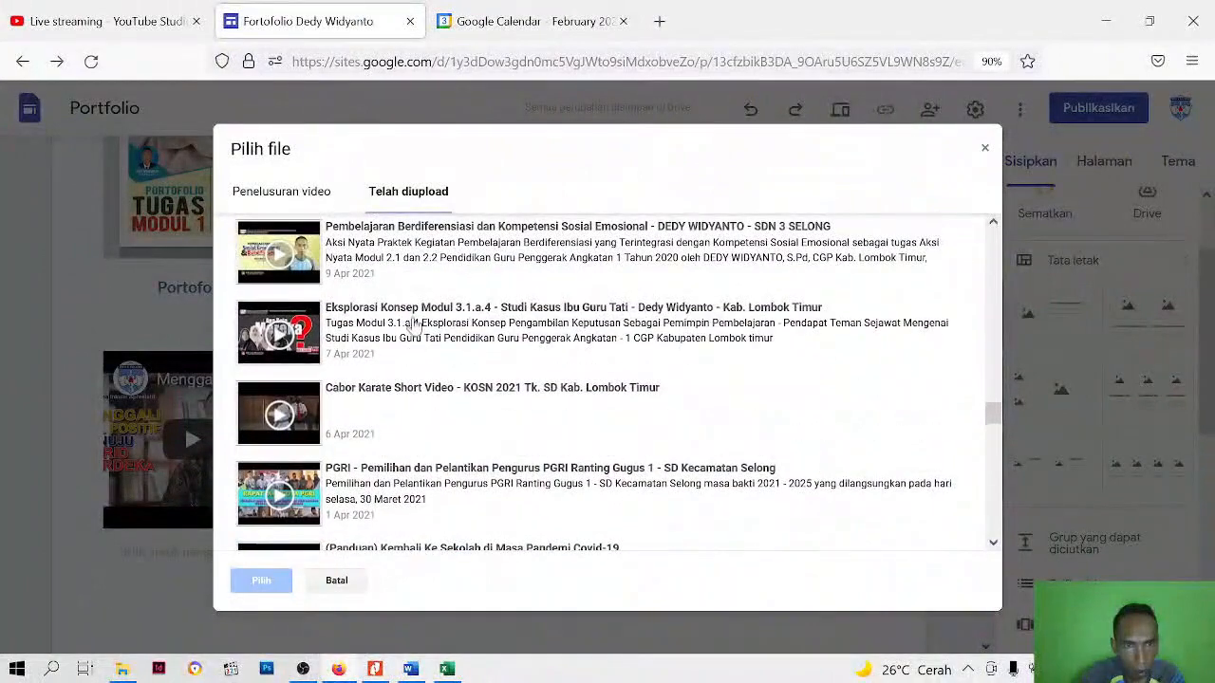
scroll(409, 341, down, 1)
scroll(403, 351, down, 1)
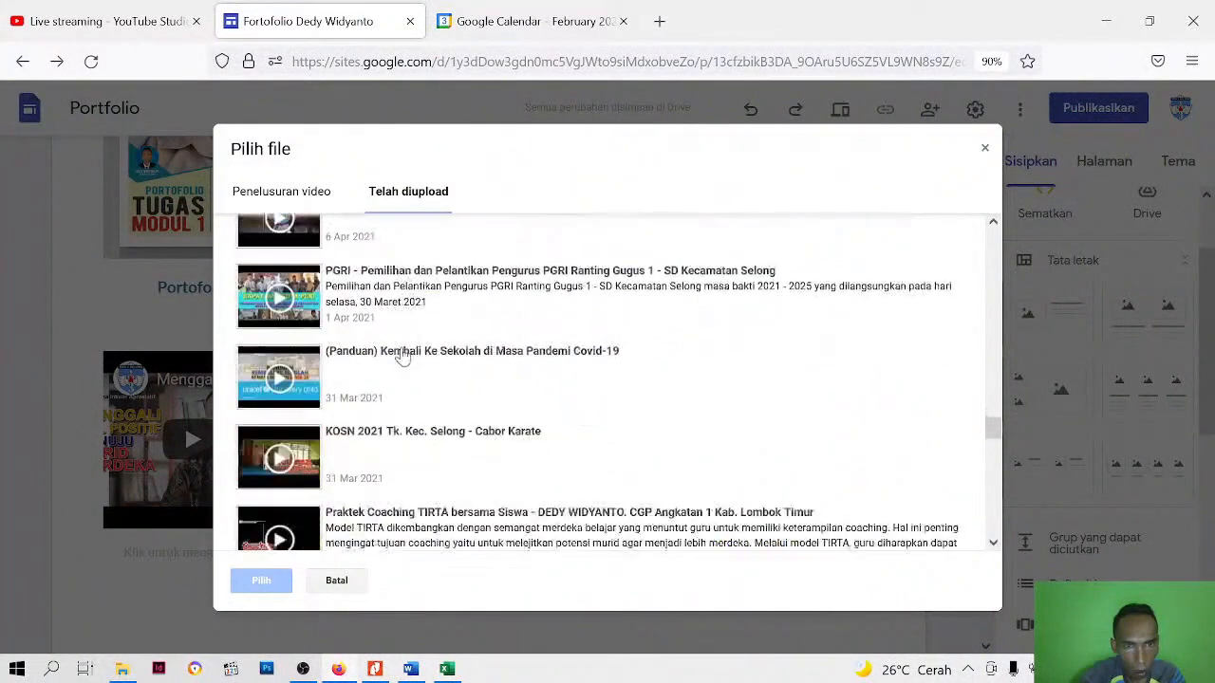
scroll(396, 402, down, 3)
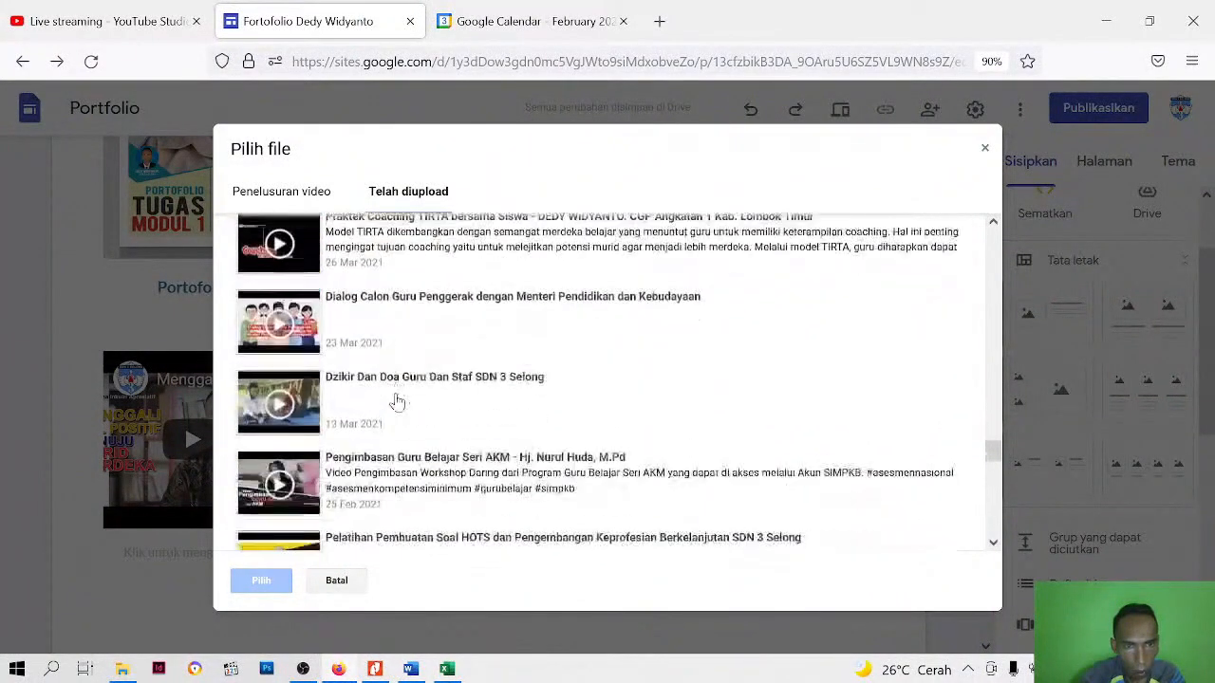
scroll(402, 328, down, 2)
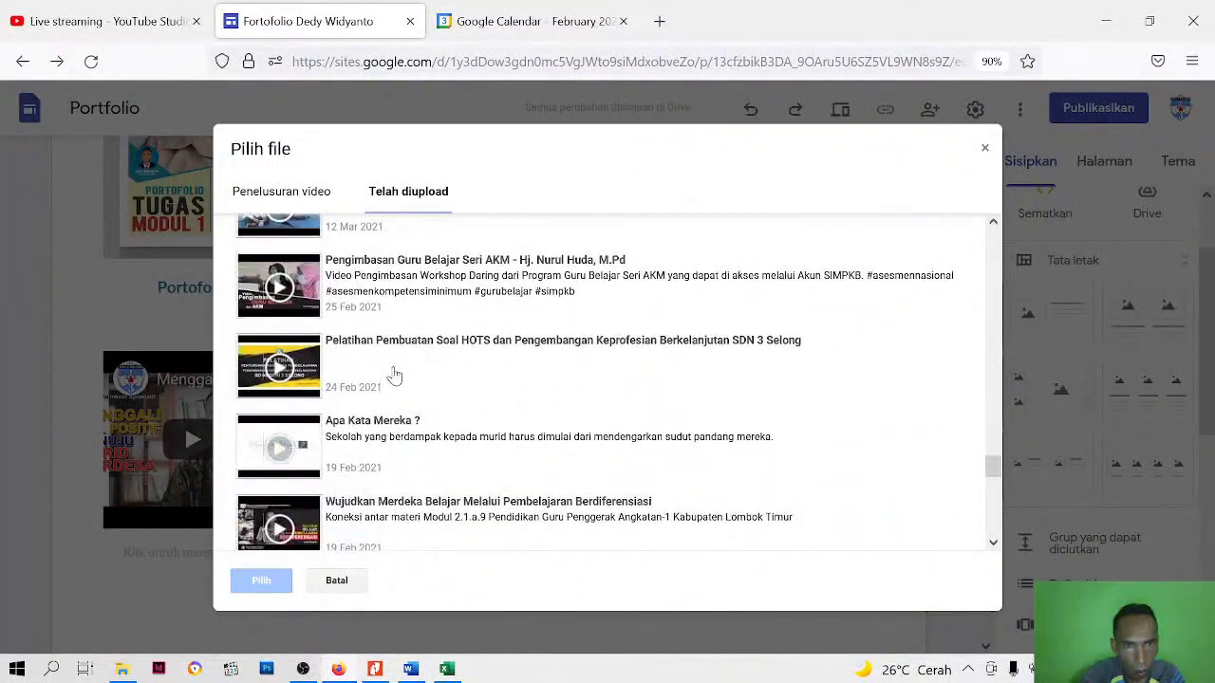
scroll(403, 344, down, 1)
scroll(402, 347, down, 1)
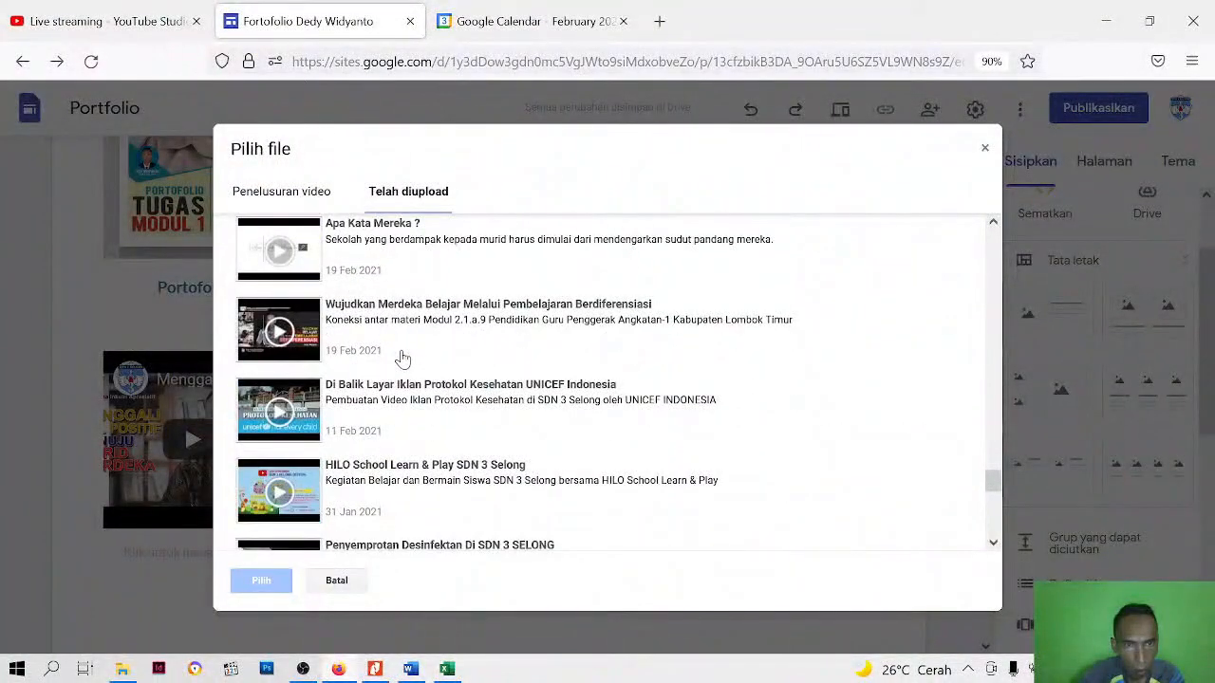
scroll(402, 337, up, 1)
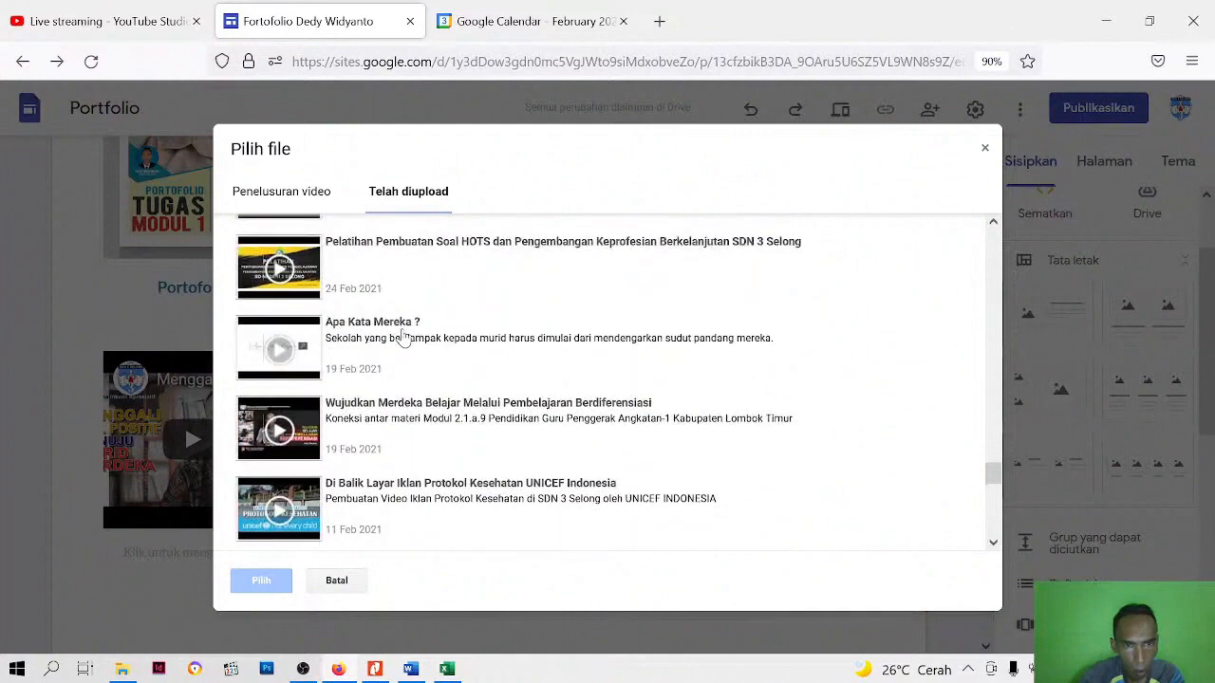
click(402, 340)
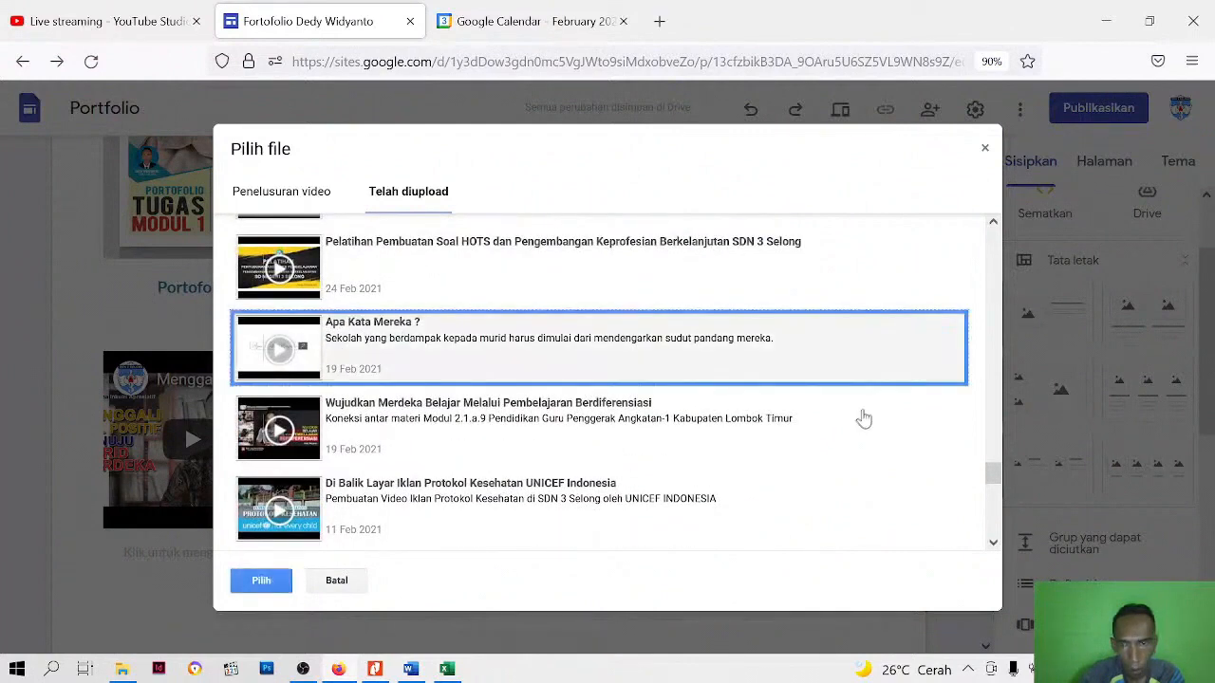
scroll(560, 349, down, 4)
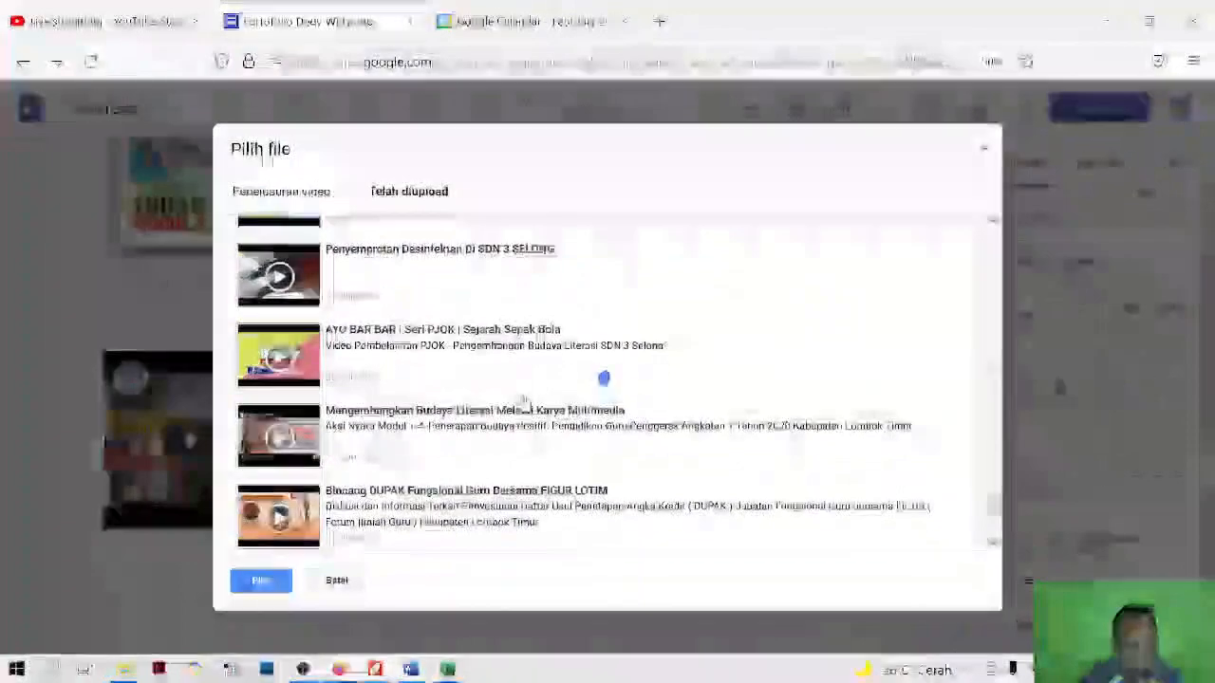
scroll(524, 402, down, 4)
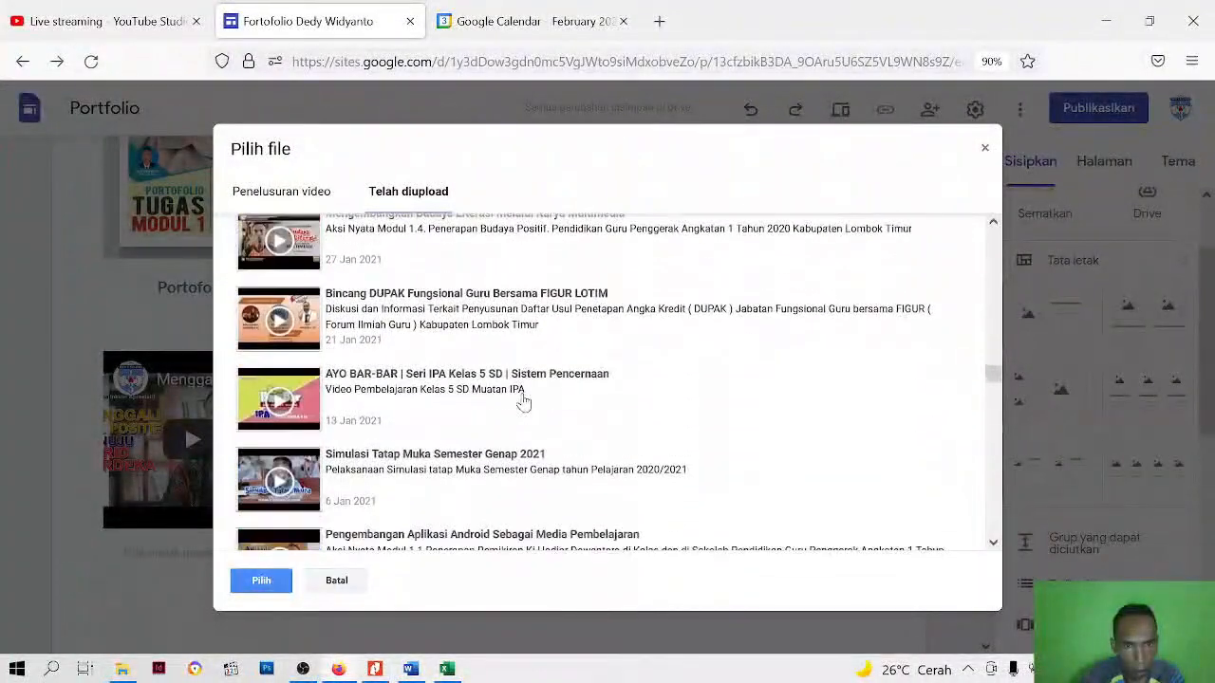
scroll(524, 403, down, 2)
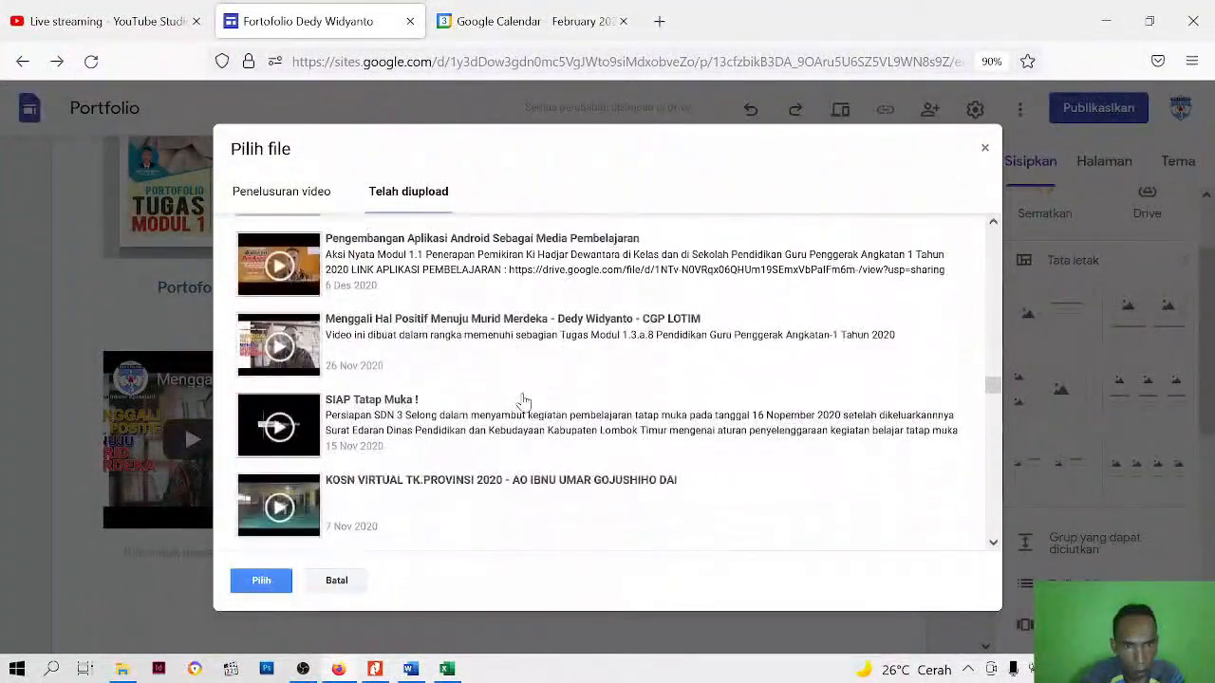
scroll(524, 403, up, 8)
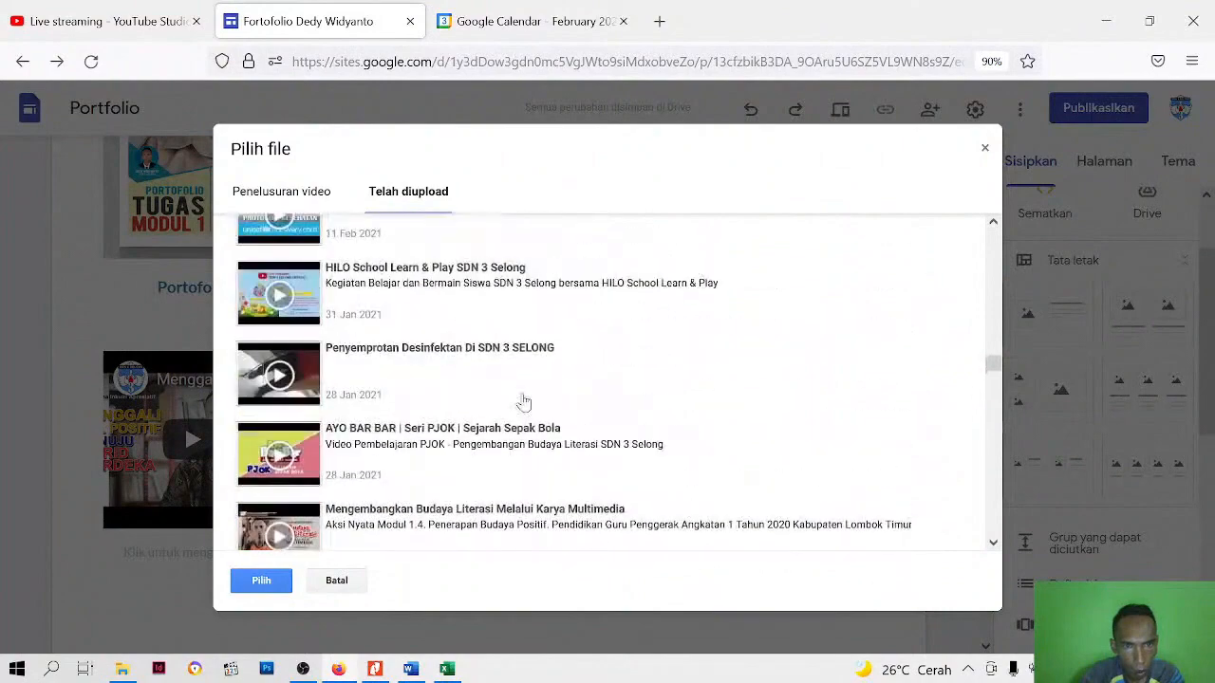
scroll(463, 339, up, 2)
click(425, 334)
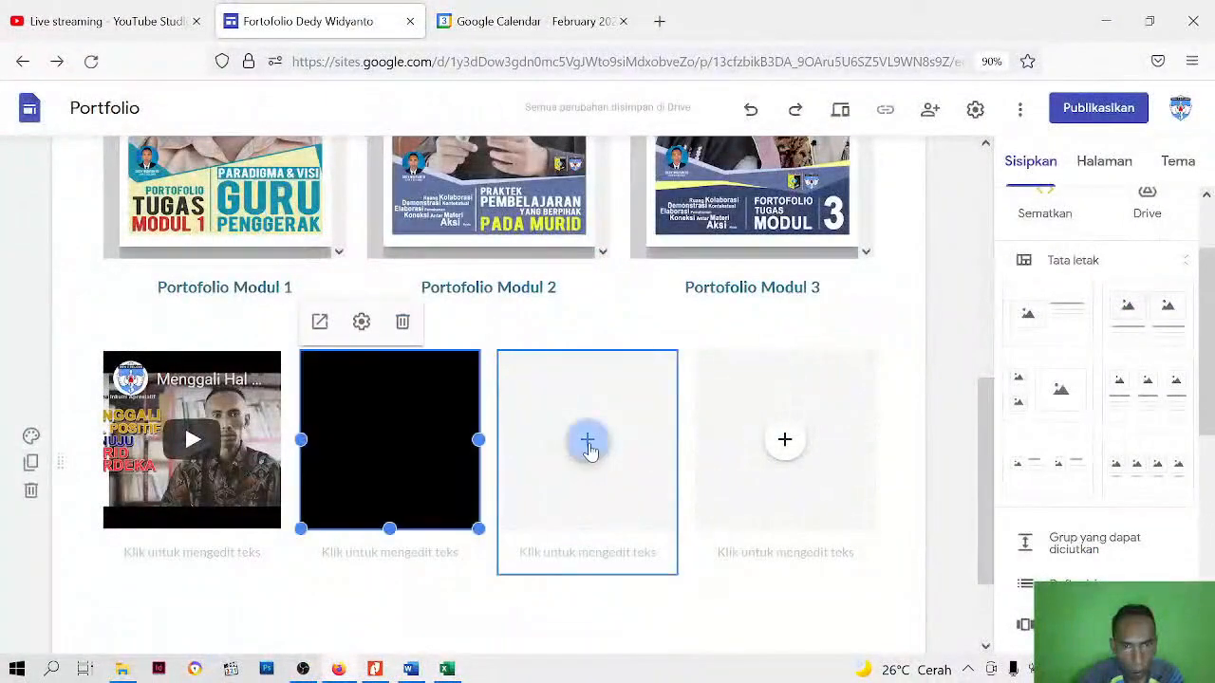
Insert the uploaded YouTube video "Eksplorasi Konsep Modul 3.1.a.4" into the third placeholder of the four-column row
click(587, 443)
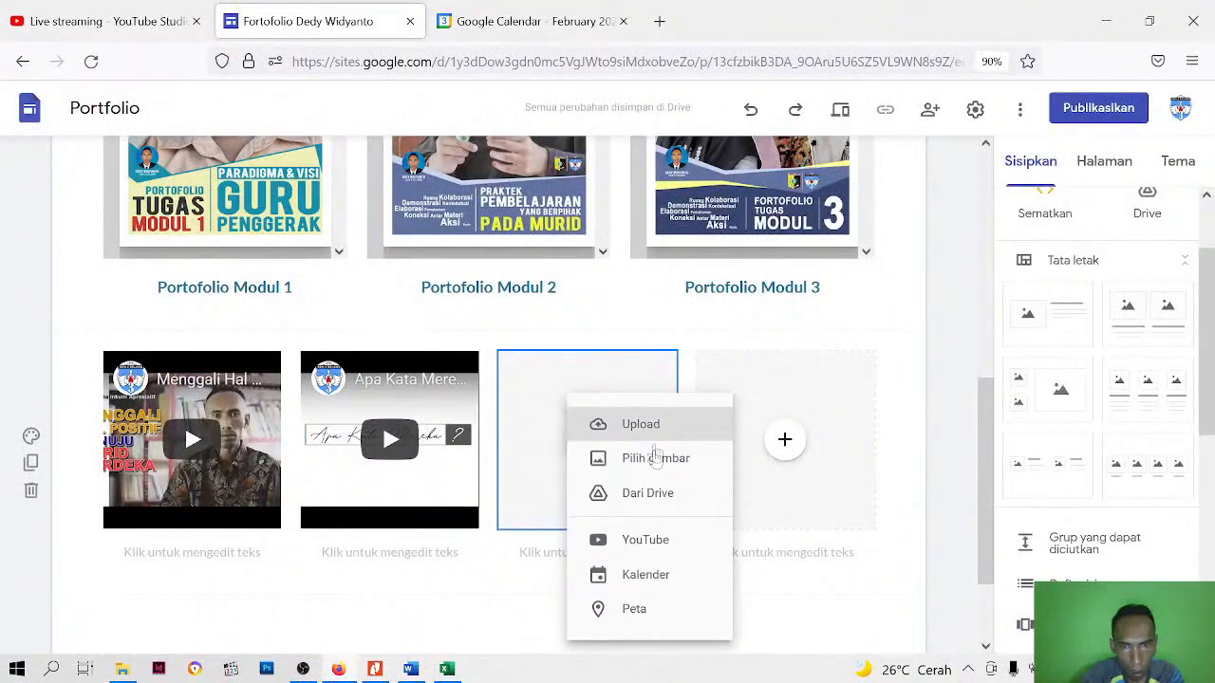
click(651, 543)
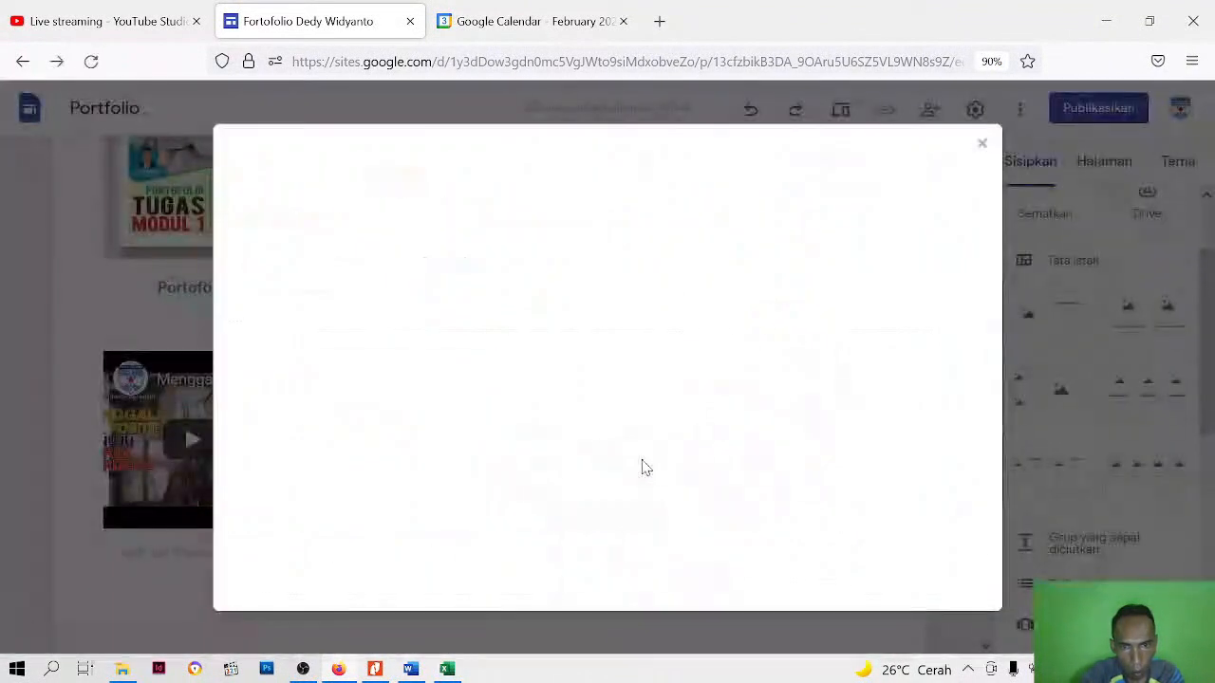
click(419, 195)
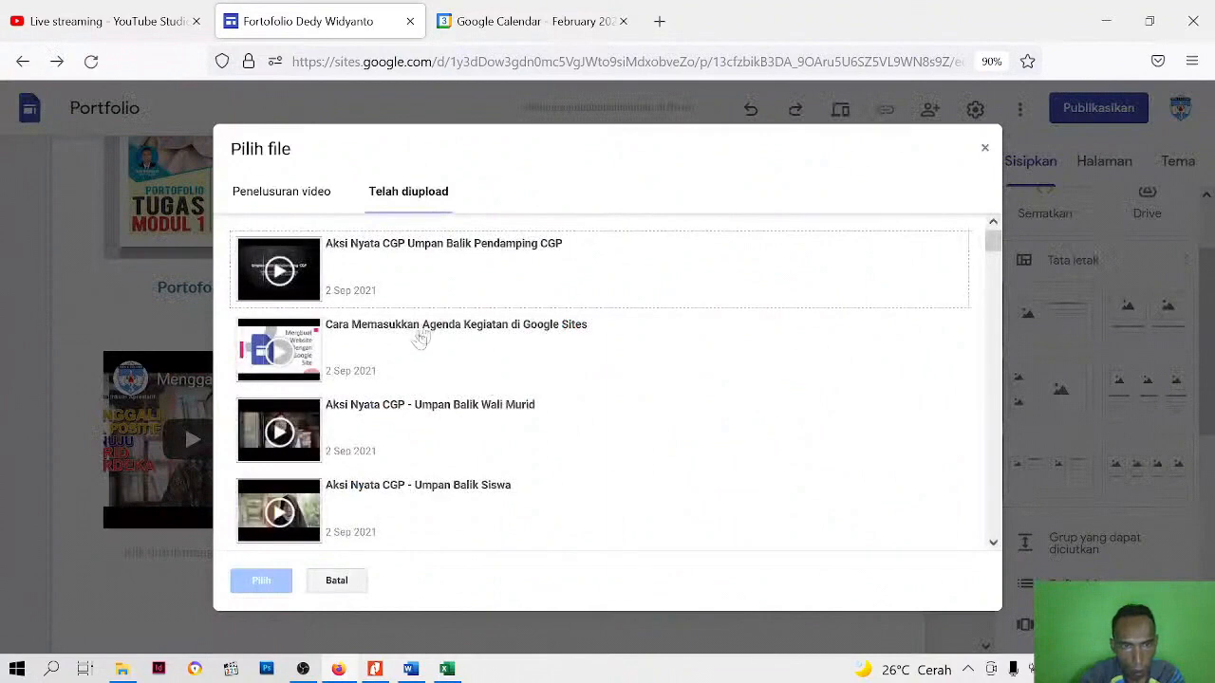
scroll(401, 438, down, 10)
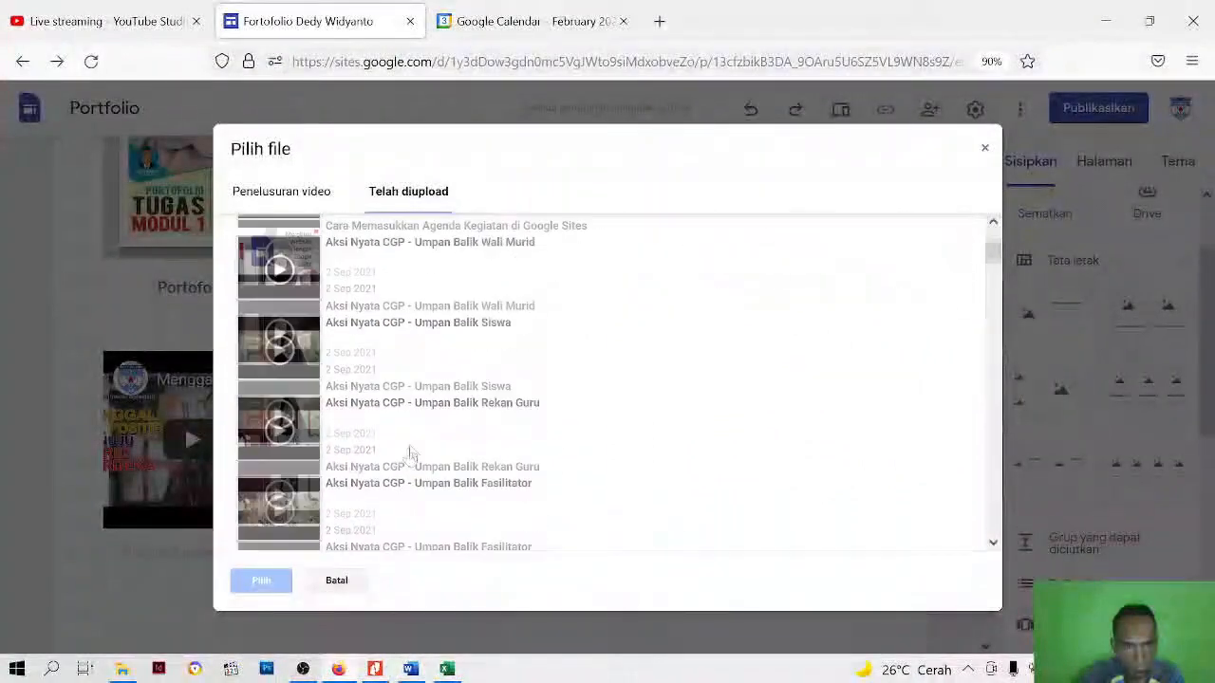
scroll(410, 451, down, 3)
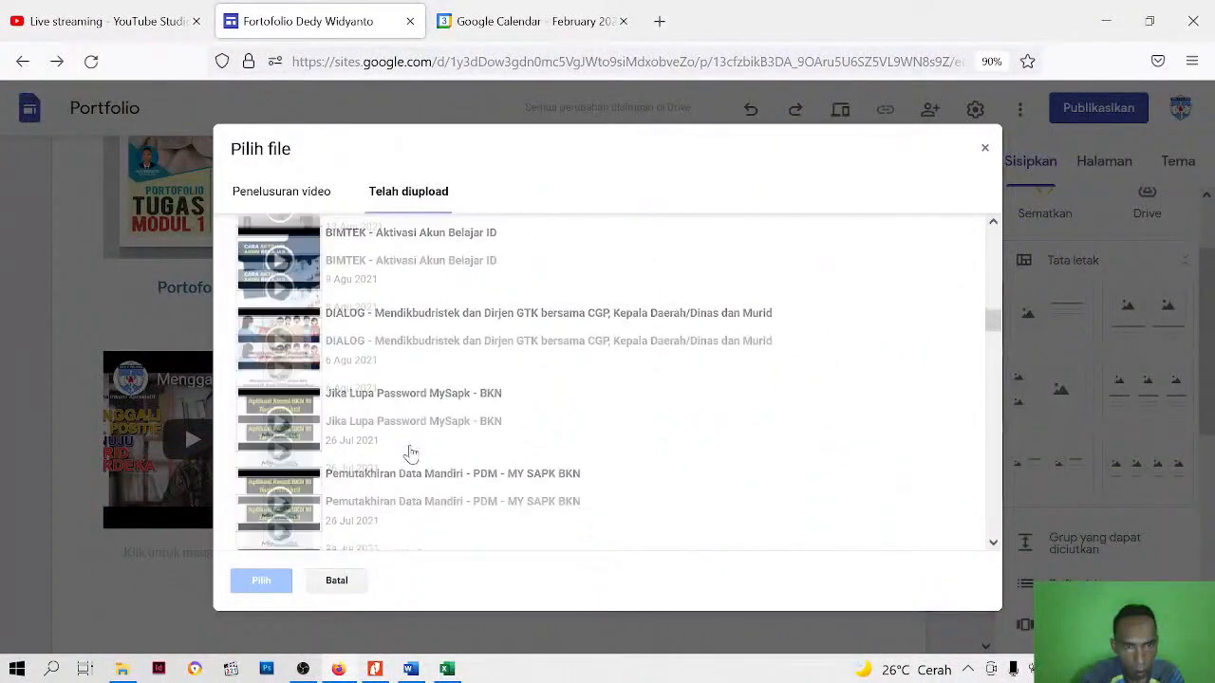
scroll(410, 453, down, 10)
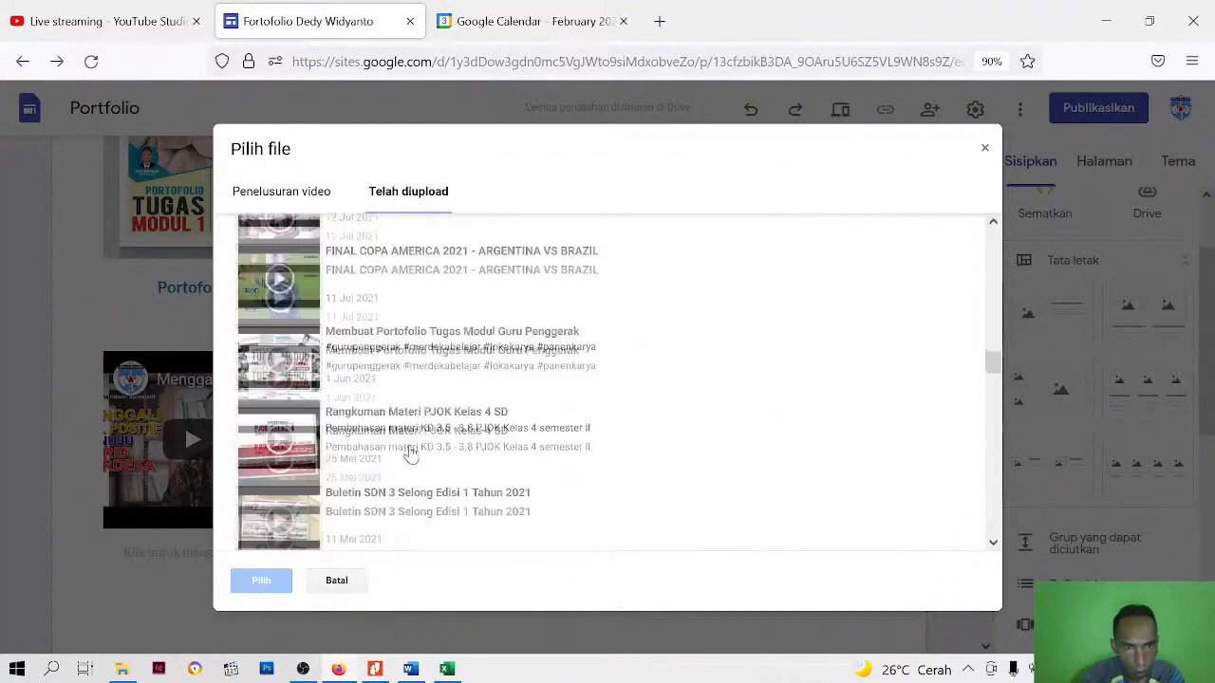
scroll(410, 453, down, 3)
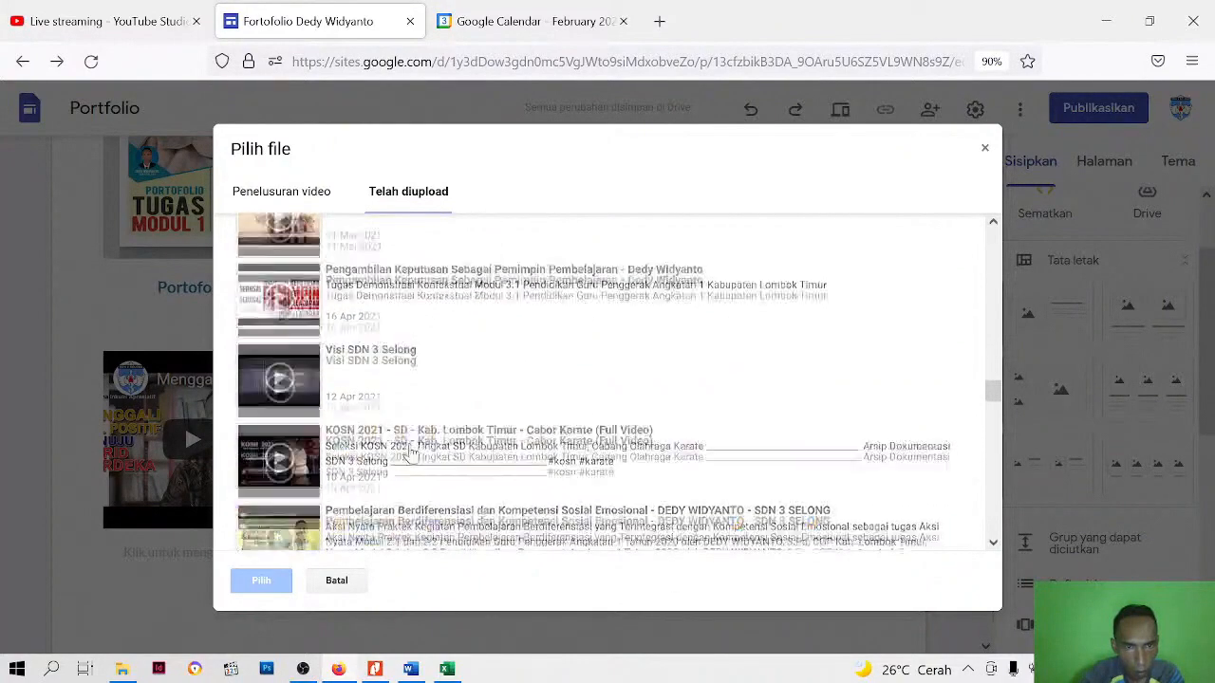
scroll(411, 454, down, 2)
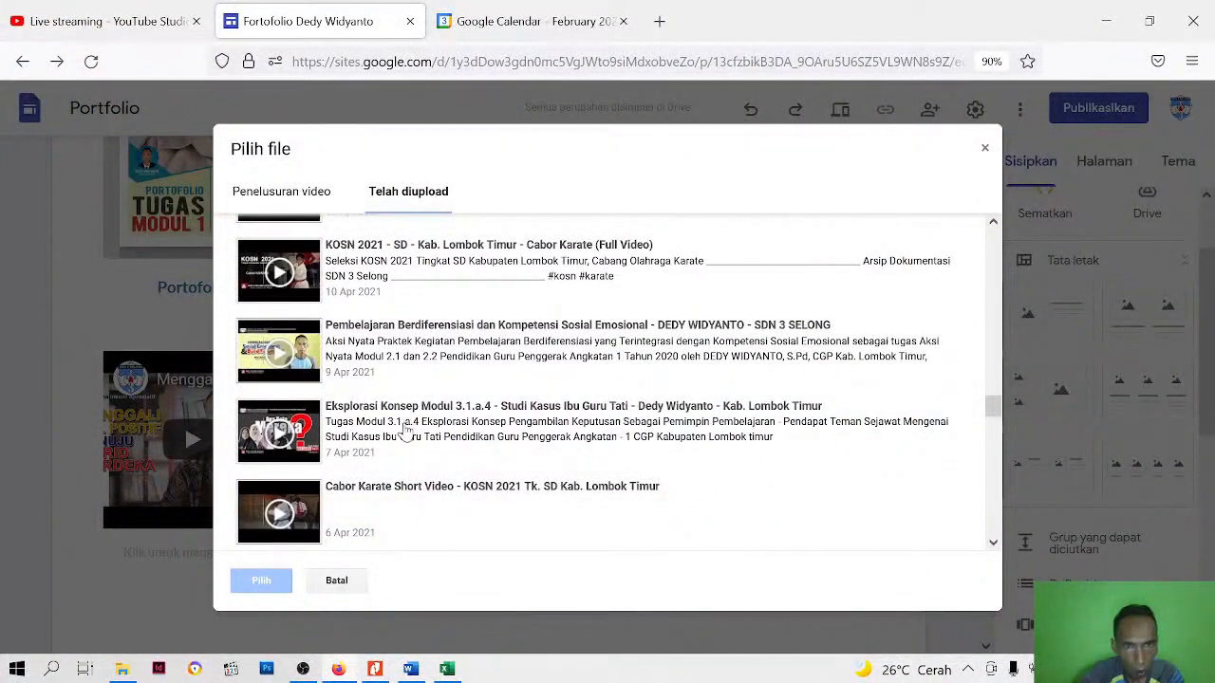
click(407, 431)
double_click(407, 432)
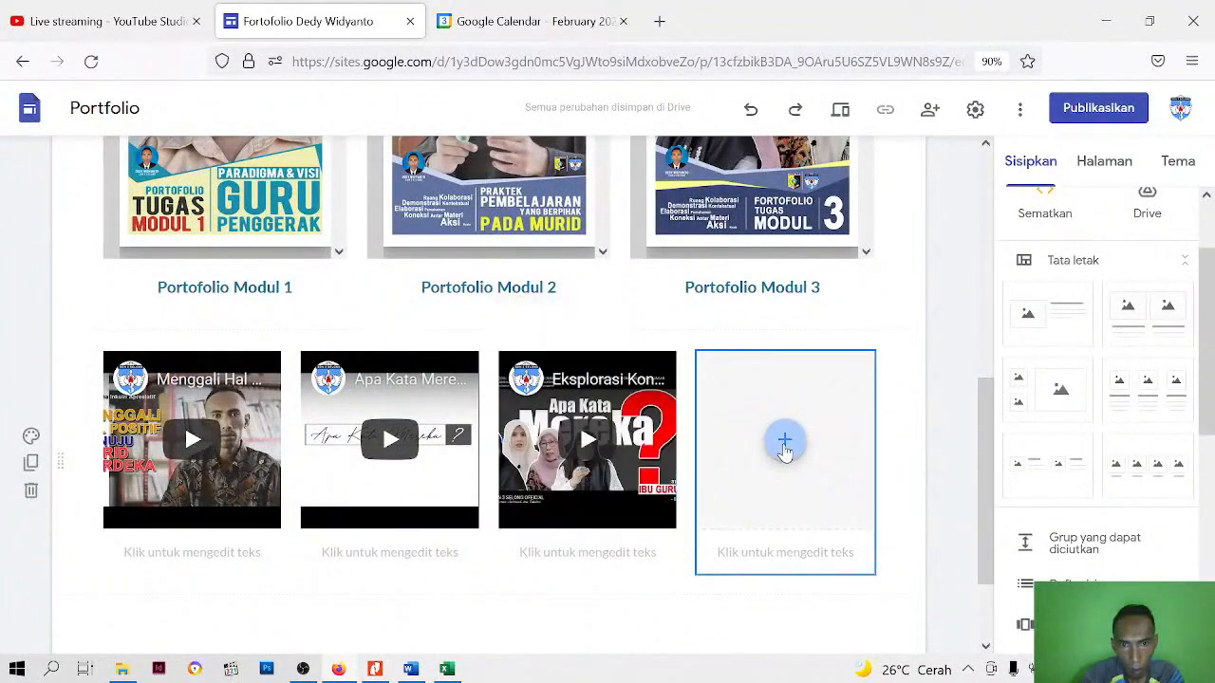
click(784, 443)
click(822, 425)
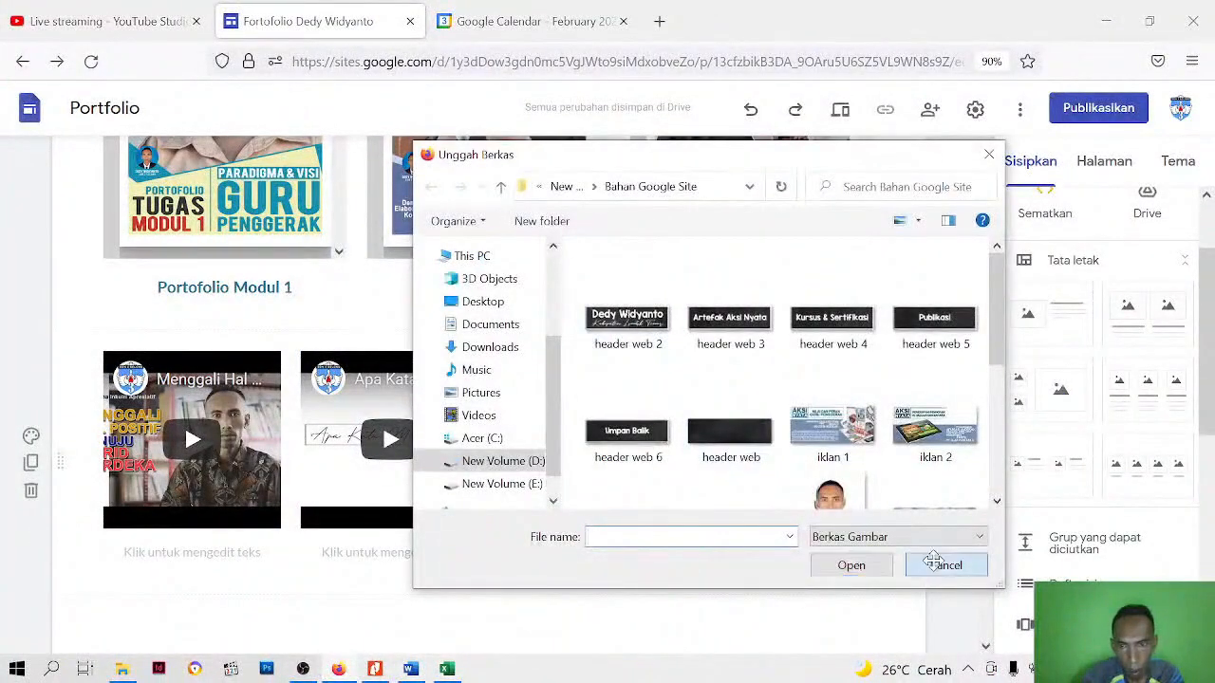
click(939, 564)
Insert the uploaded YouTube video "Wujudkan Merdeka Belajar Melalui Pembelajaran Berdiferensiasi" into the fourth placeholder of the four-column row
click(784, 442)
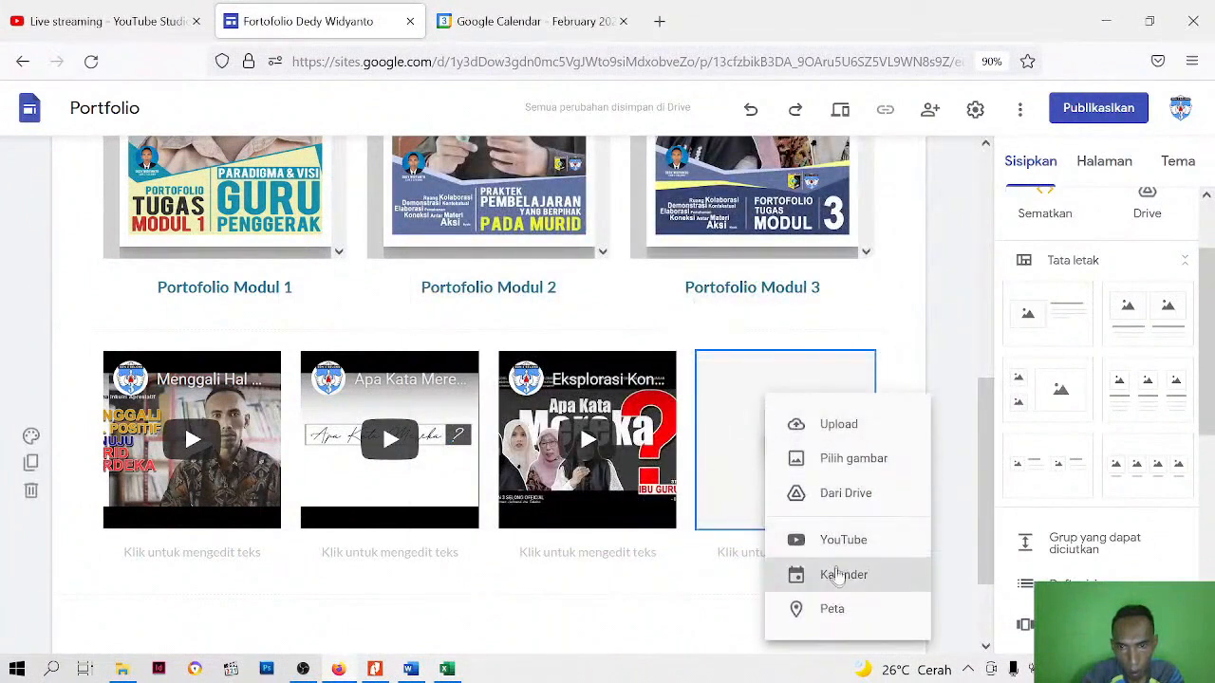
click(835, 537)
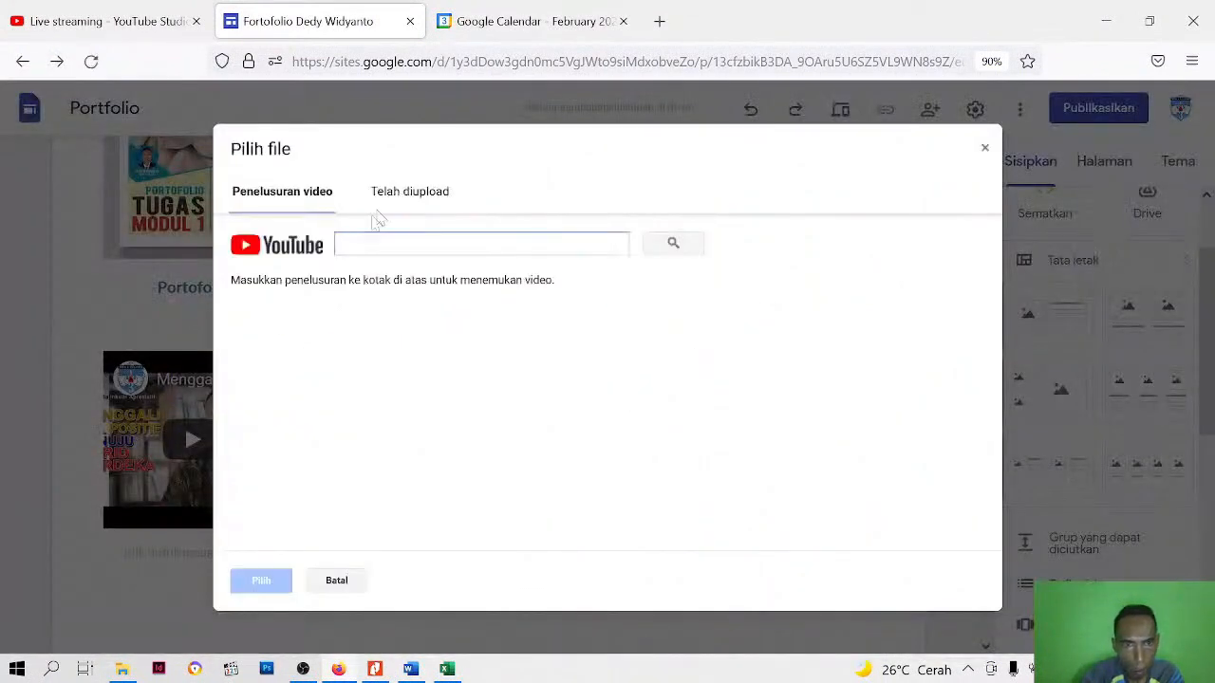
click(390, 205)
scroll(434, 399, down, 6)
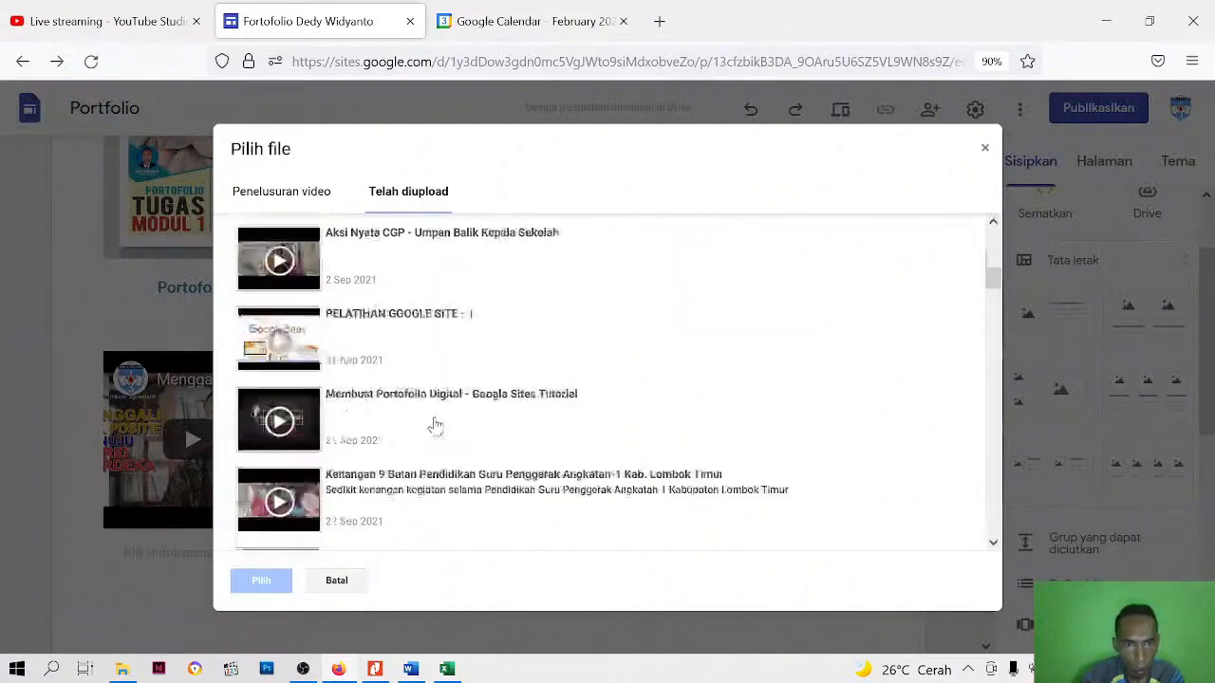
scroll(434, 425, down, 15)
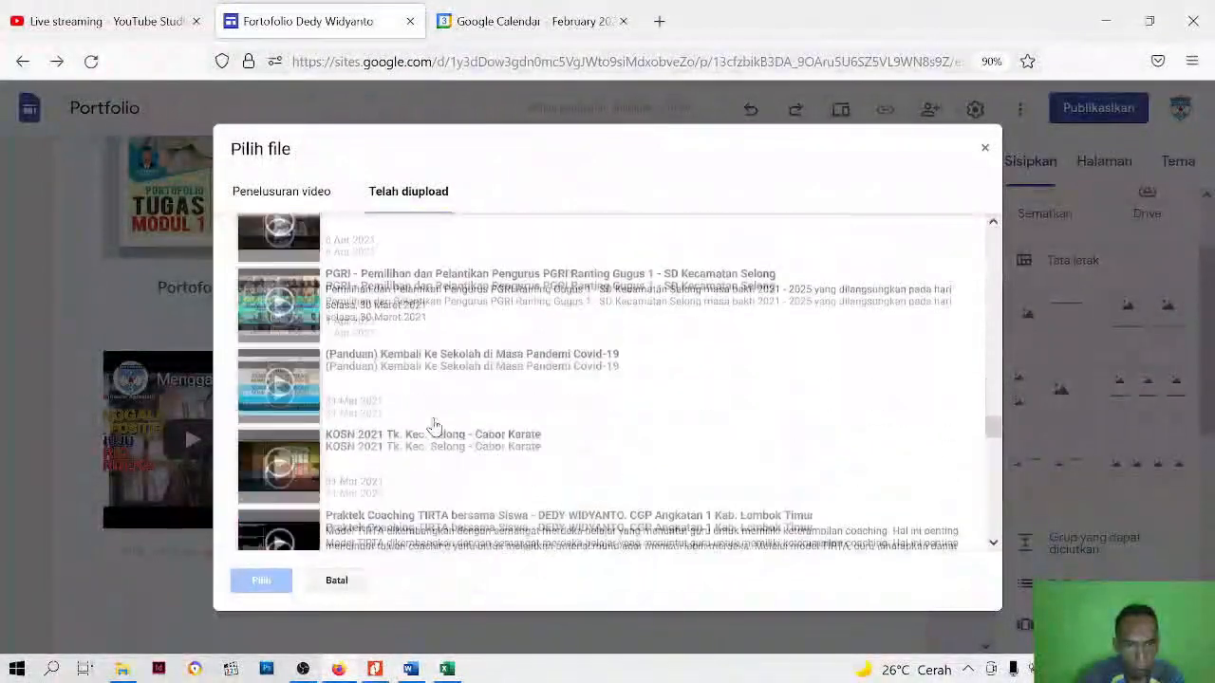
scroll(433, 425, down, 15)
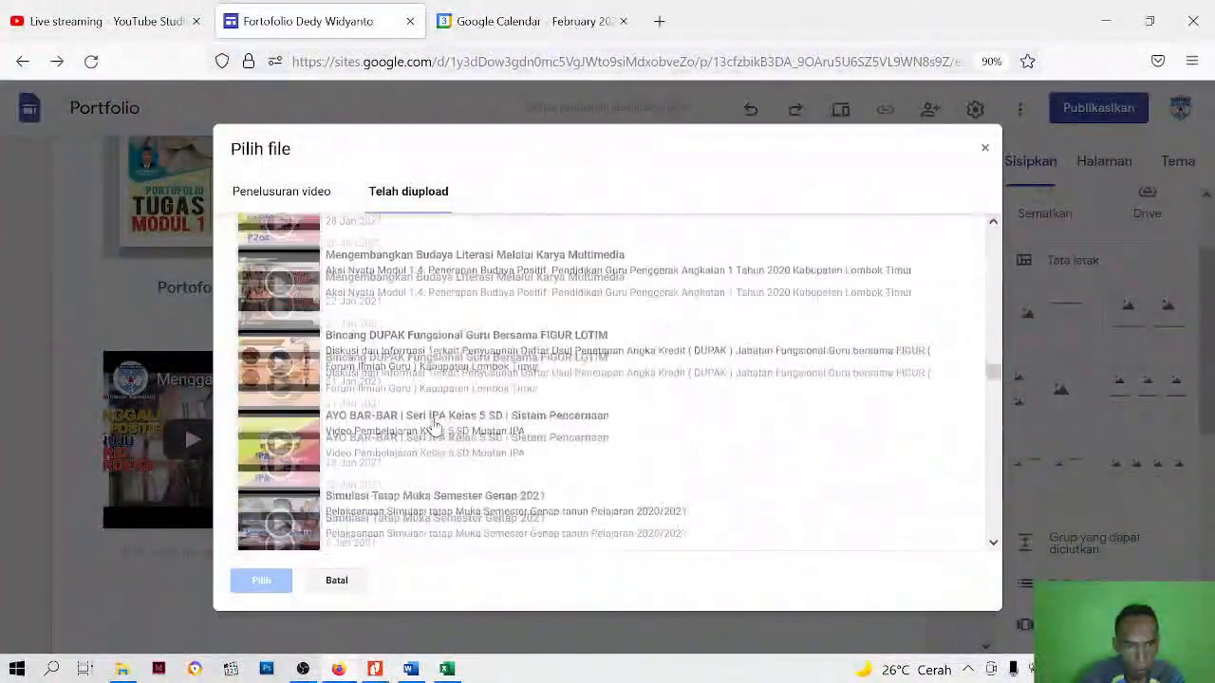
scroll(434, 425, up, 3)
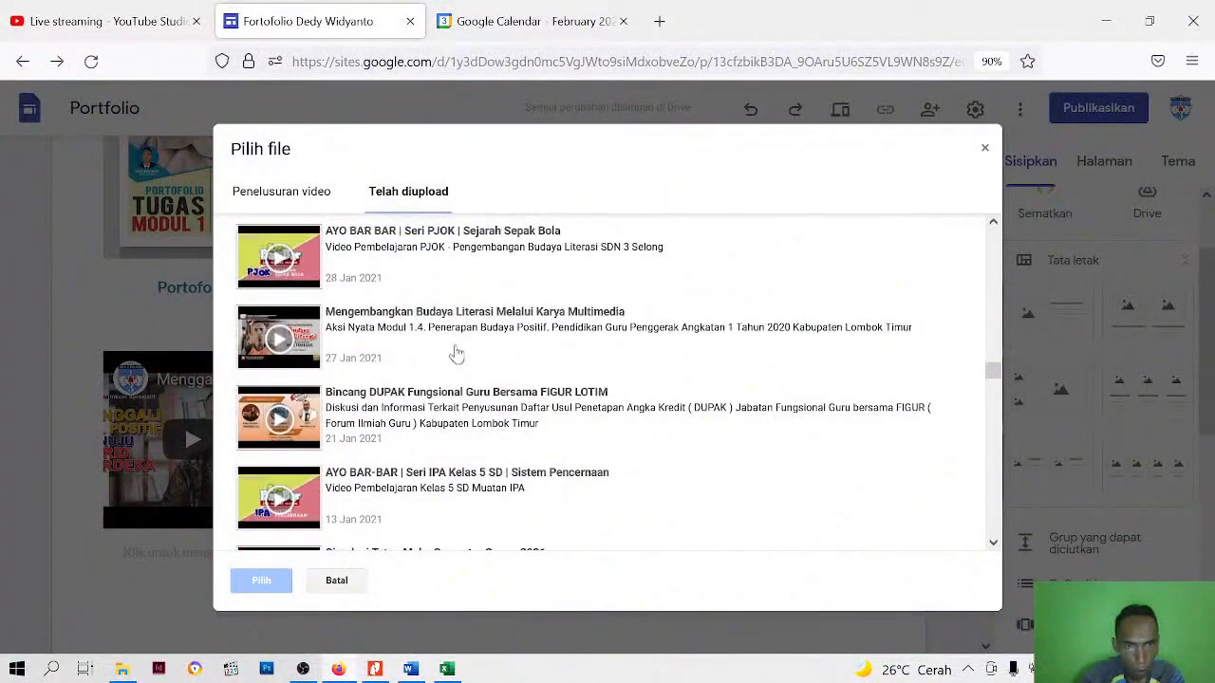
scroll(456, 353, up, 9)
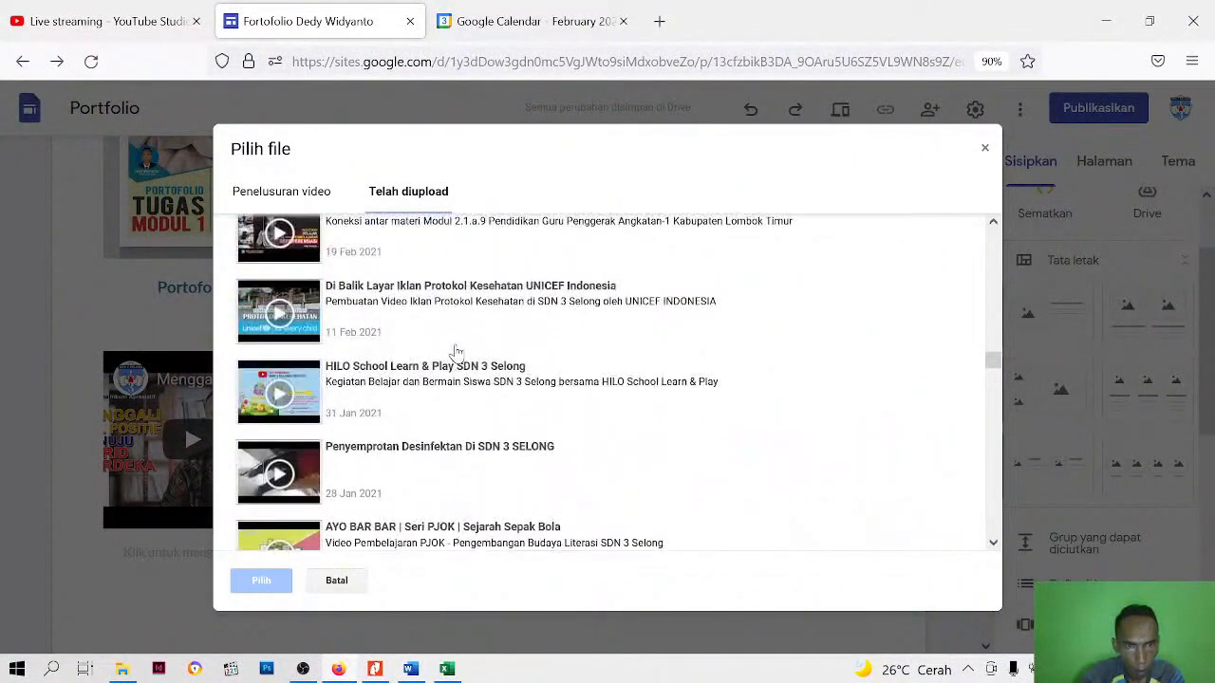
scroll(456, 353, up, 6)
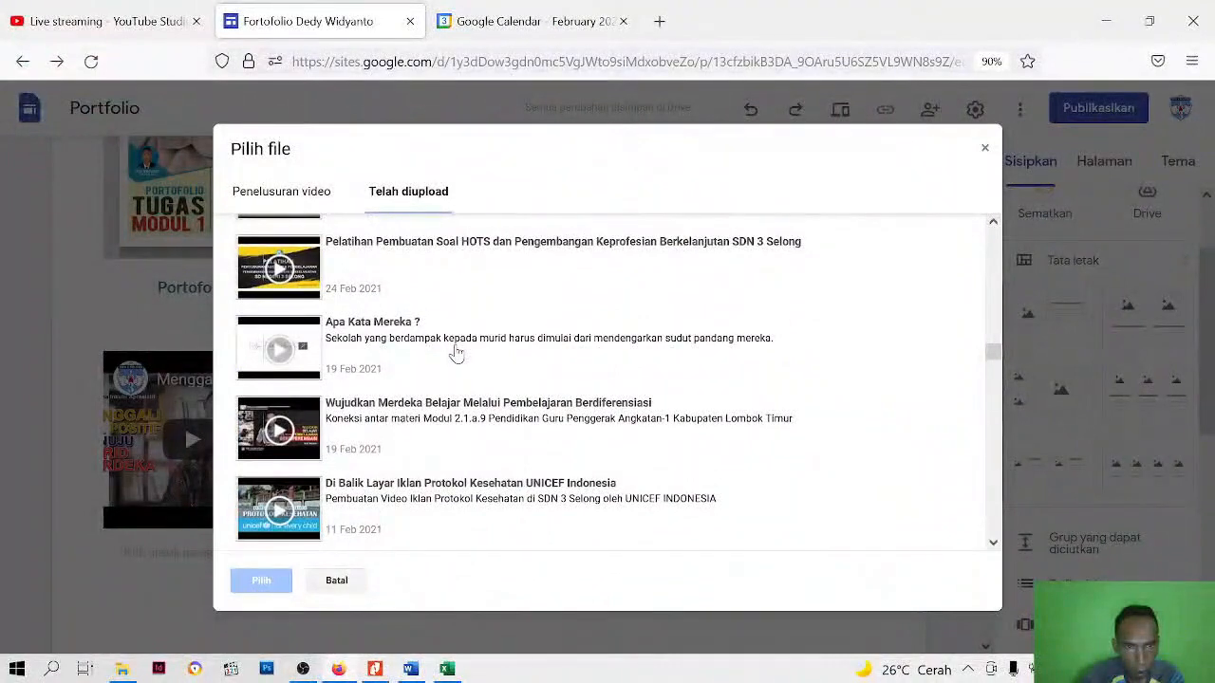
scroll(457, 353, up, 6)
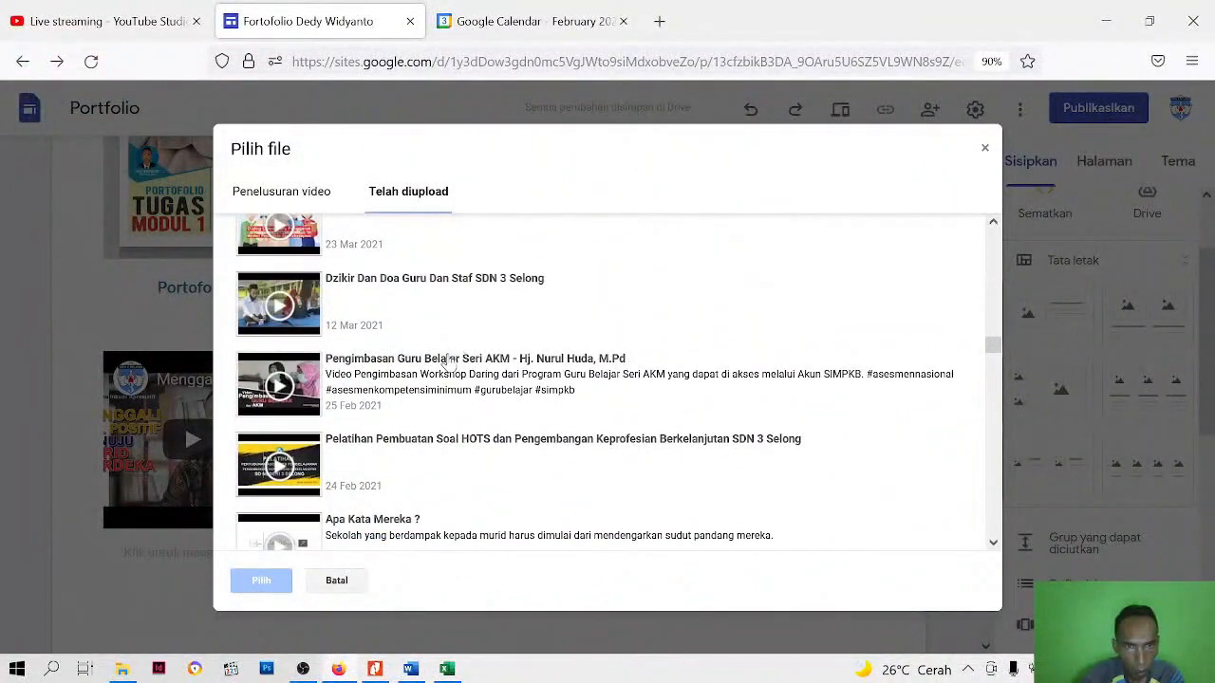
scroll(451, 363, up, 6)
scroll(450, 363, up, 6)
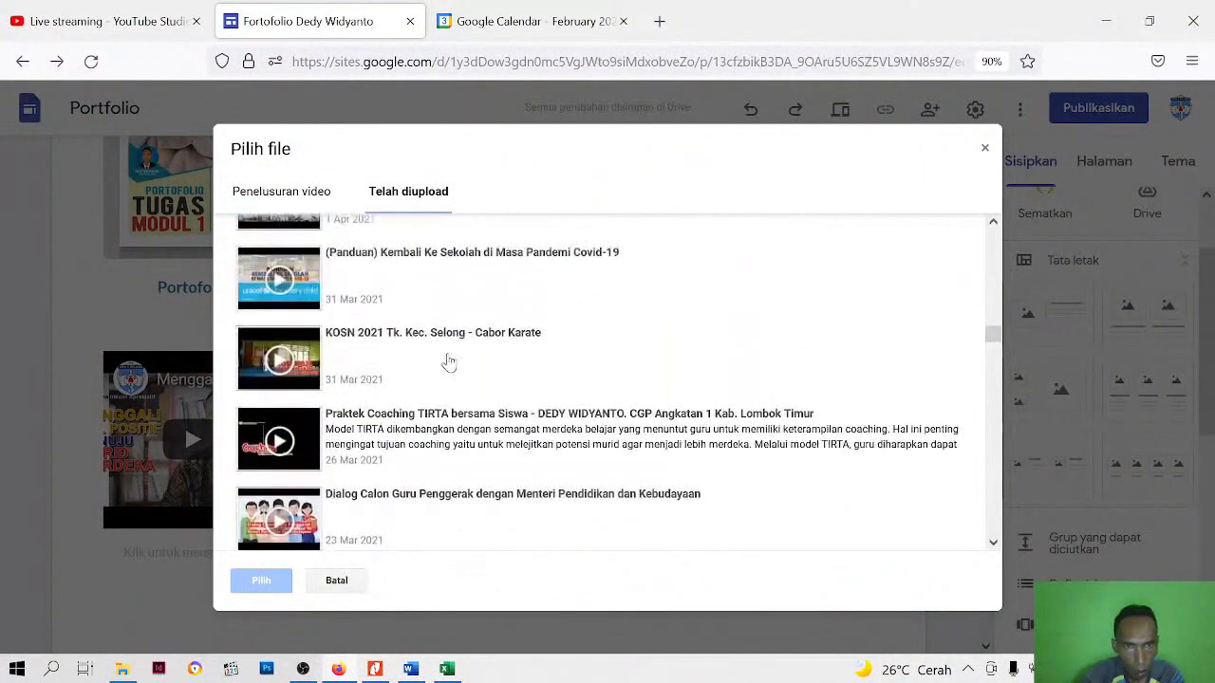
scroll(448, 362, up, 9)
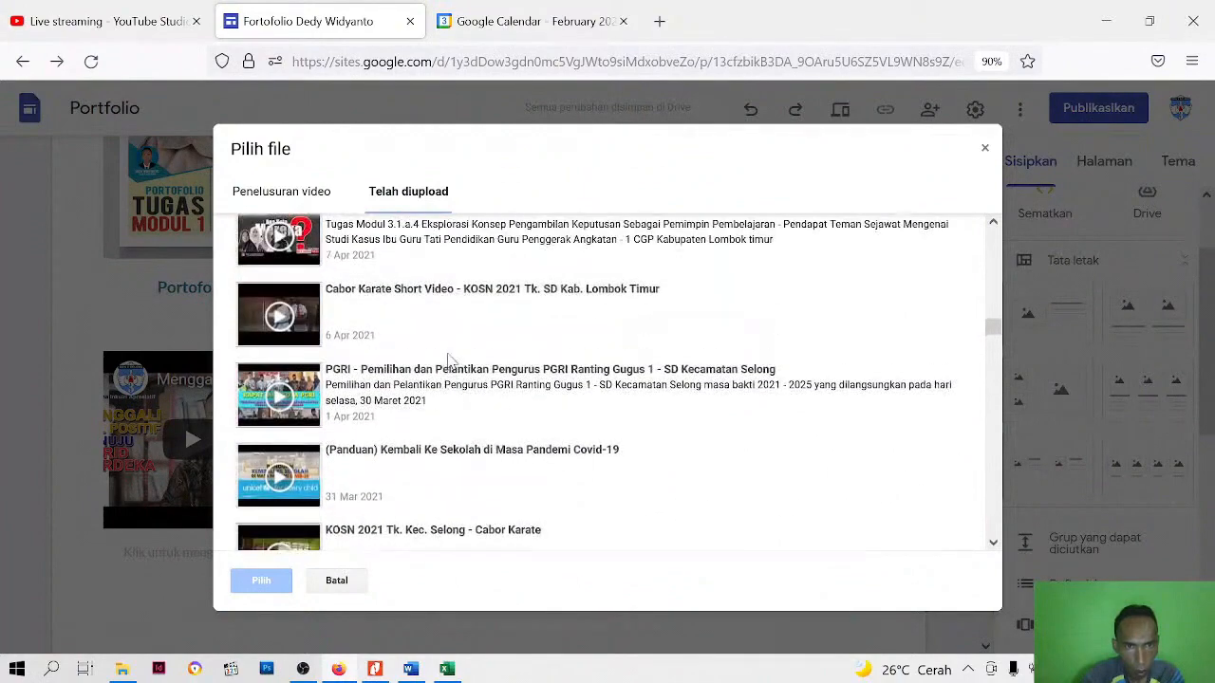
scroll(420, 419, up, 3)
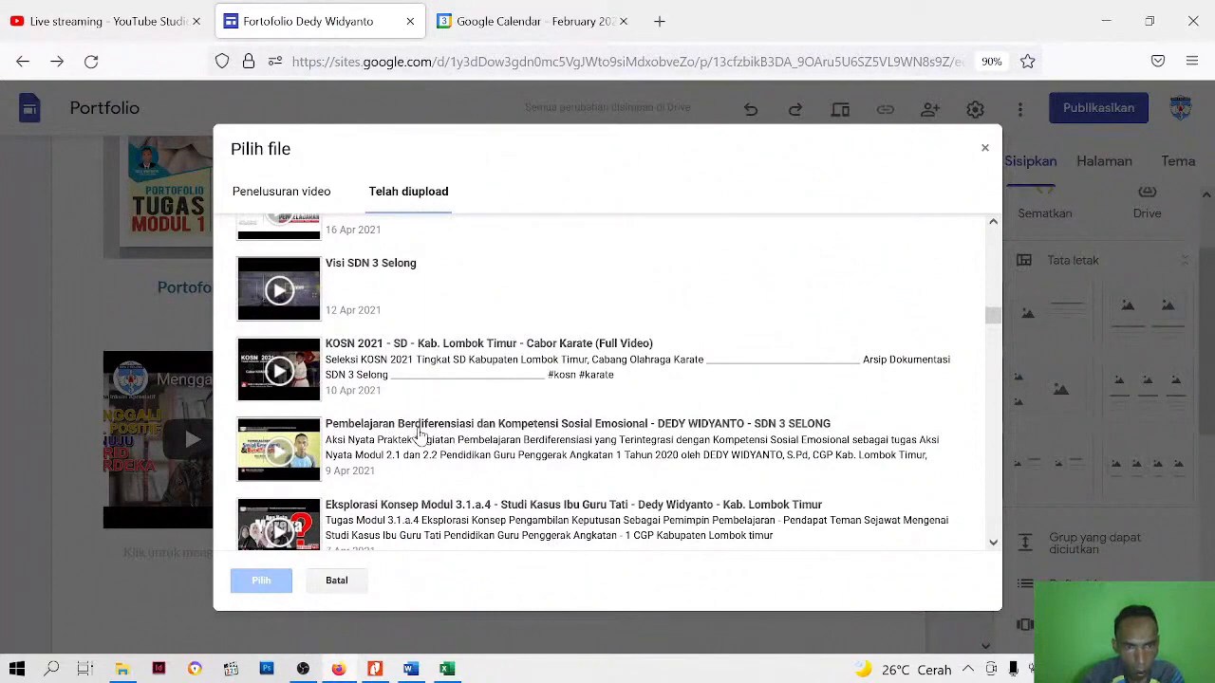
scroll(420, 434, up, 9)
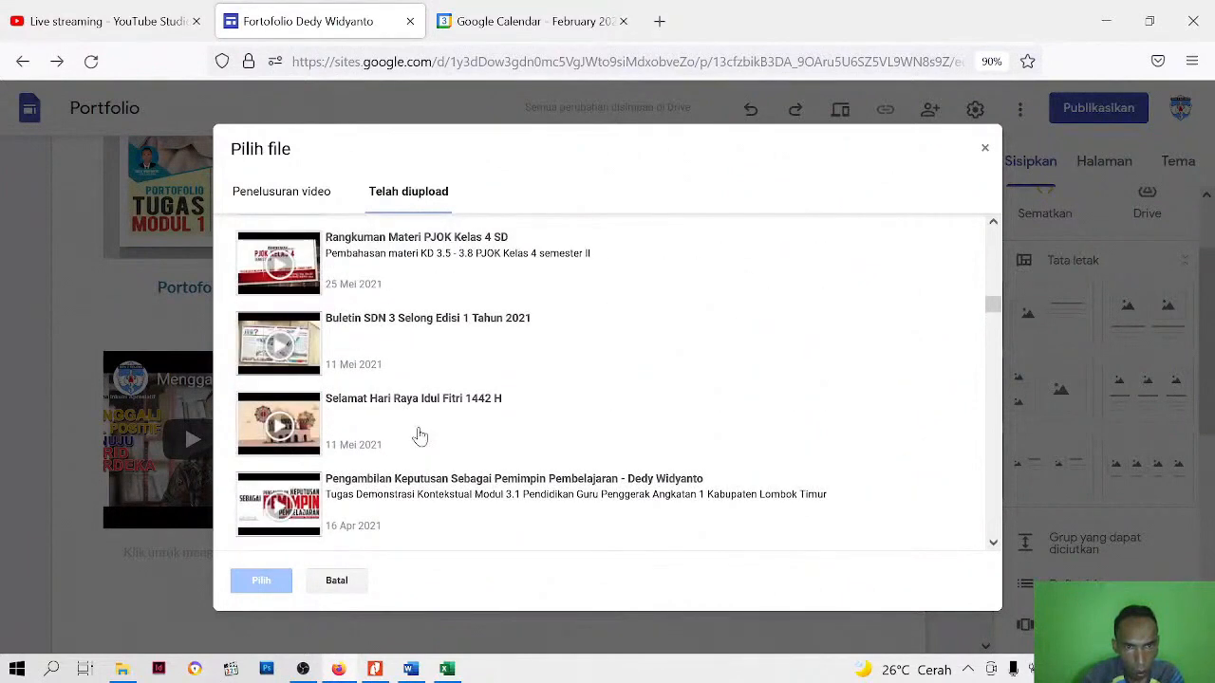
scroll(420, 435, up, 11)
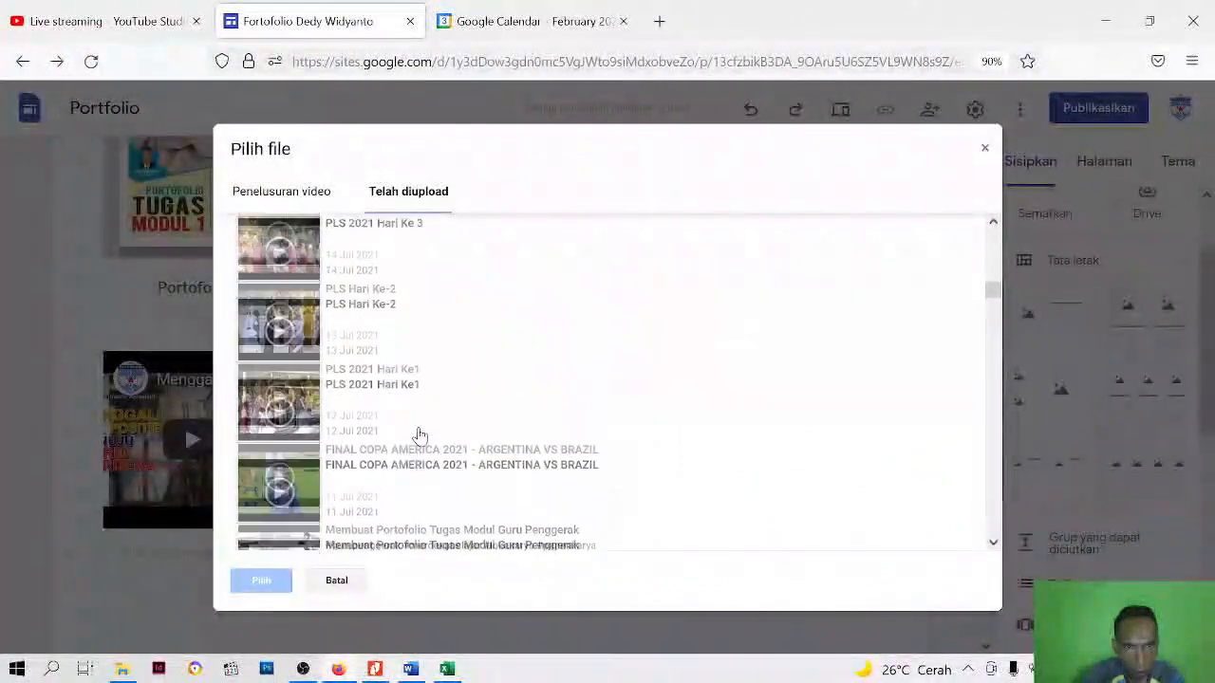
scroll(421, 435, down, 20)
scroll(421, 435, down, 18)
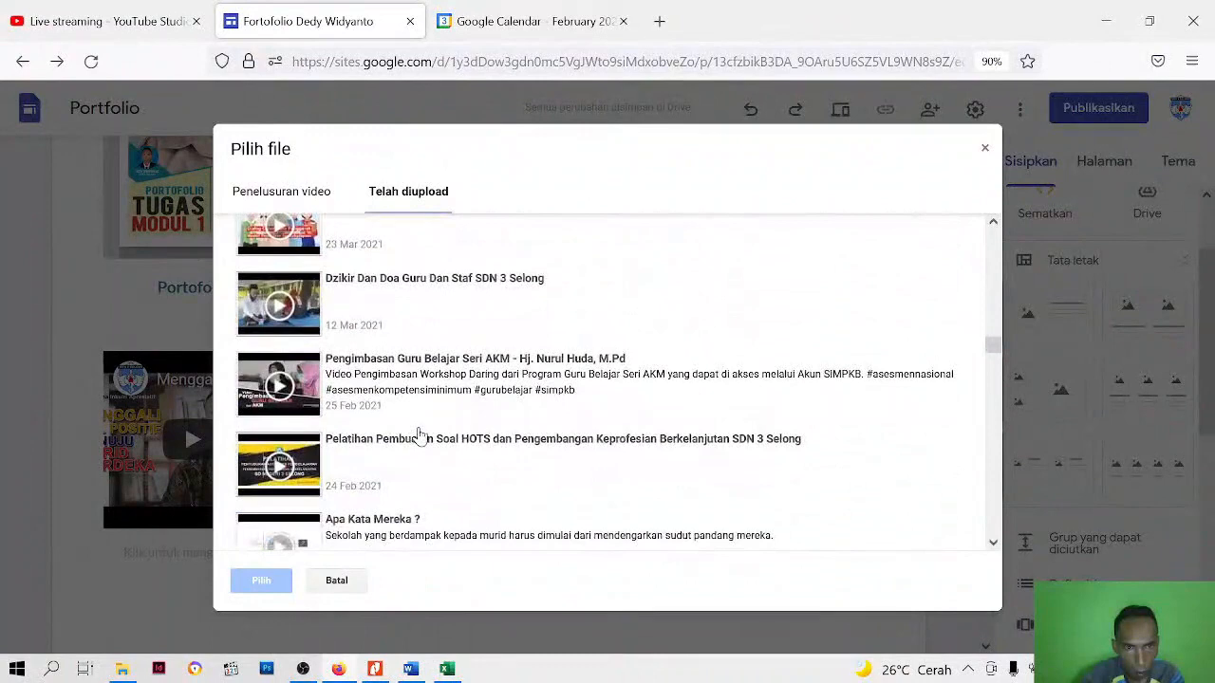
scroll(420, 435, down, 5)
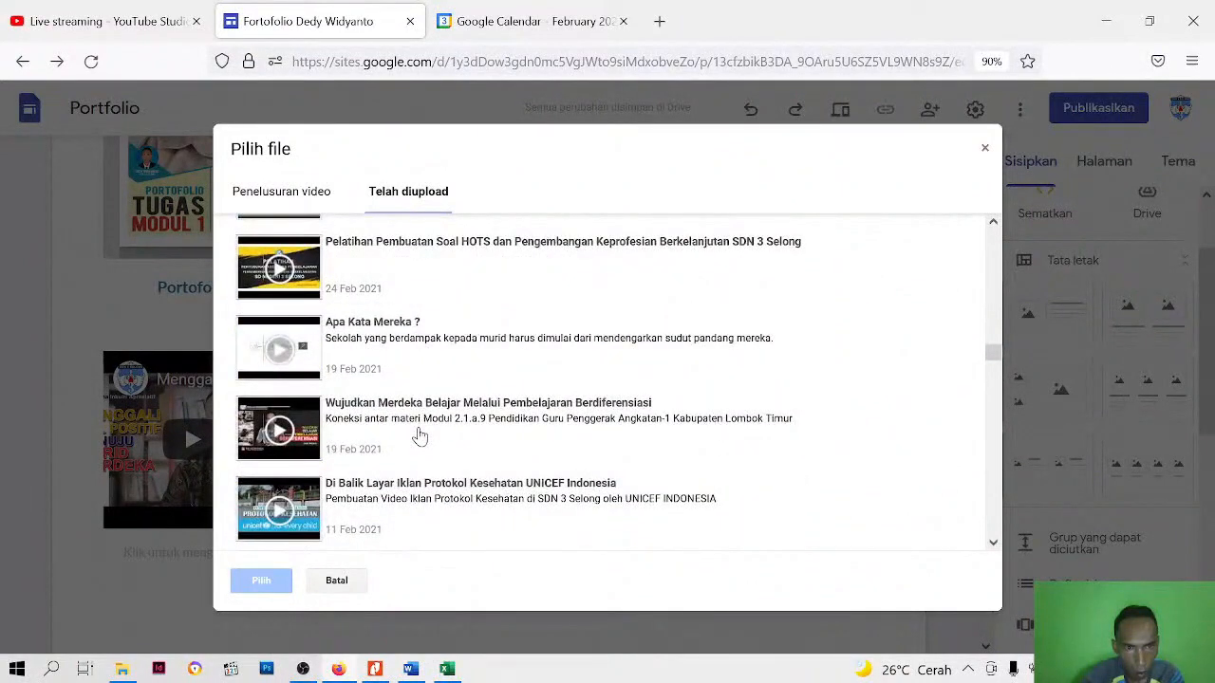
click(426, 430)
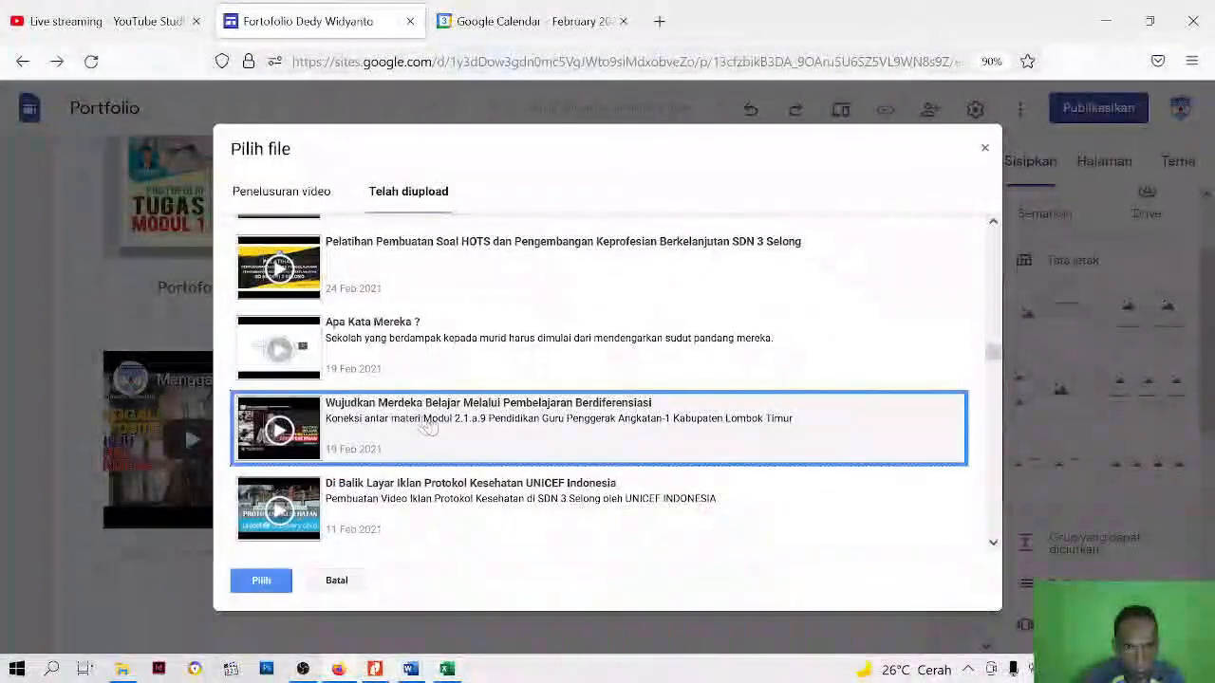
click(260, 581)
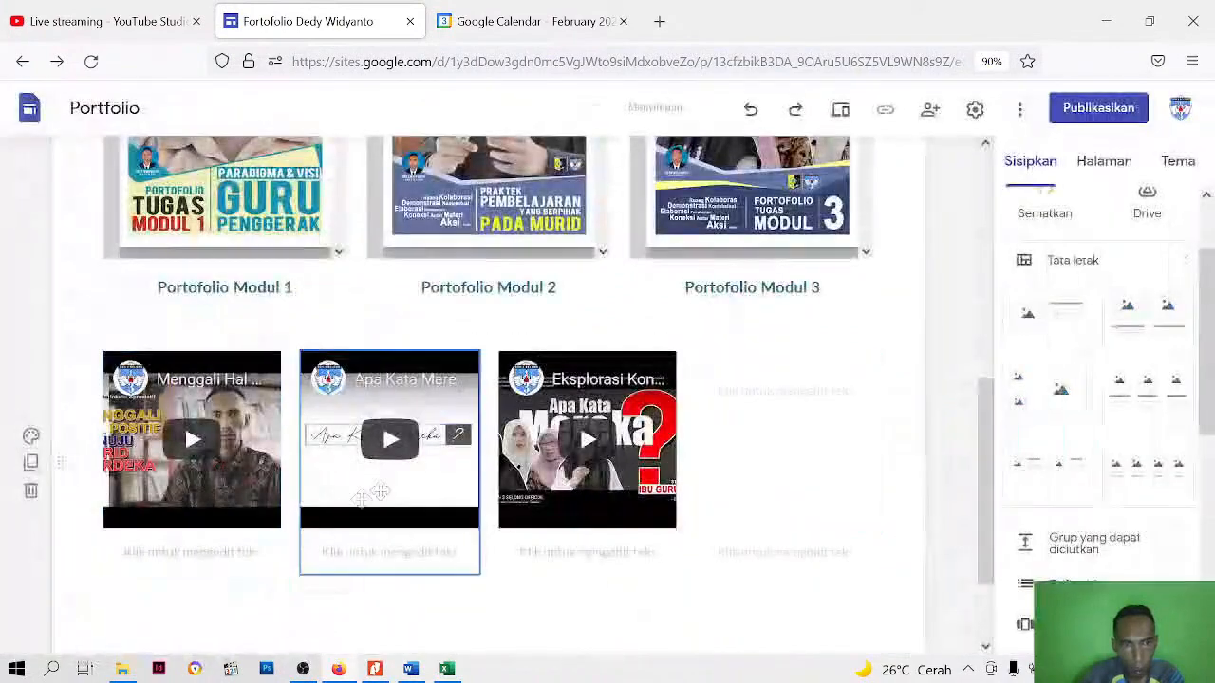
click(957, 367)
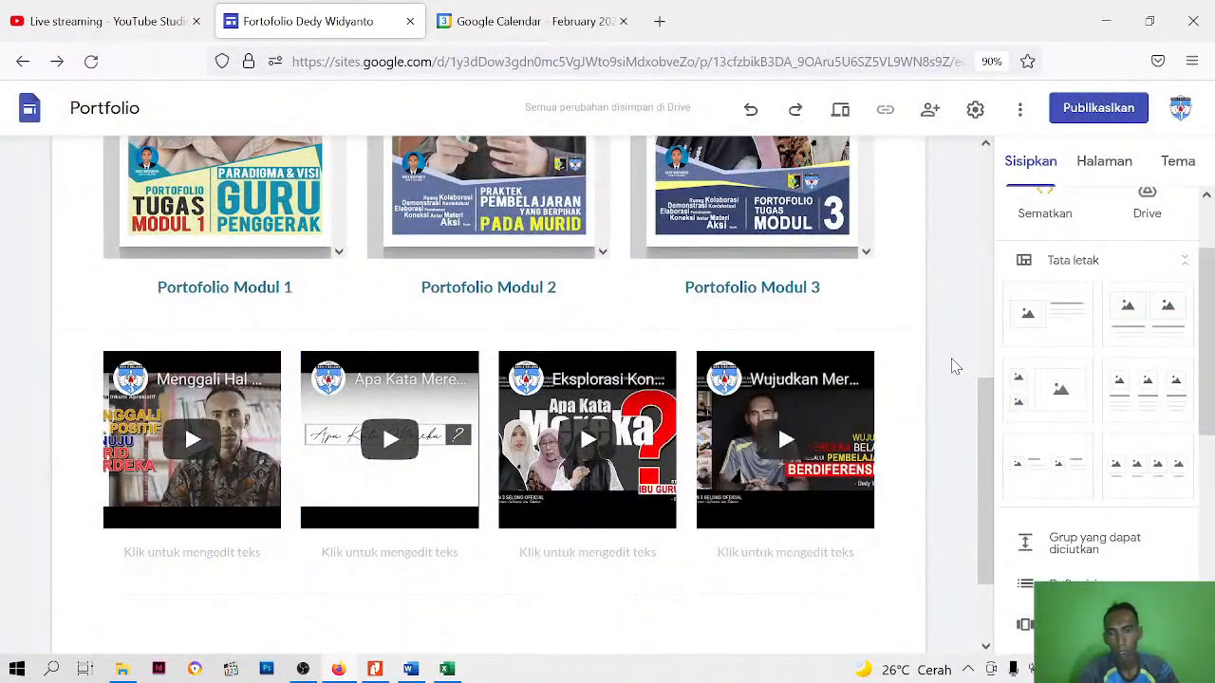
Preview the Publikasi page, checking the module PDFs and the video row, and scroll through the first module's PDF
scroll(780, 382, up, 3)
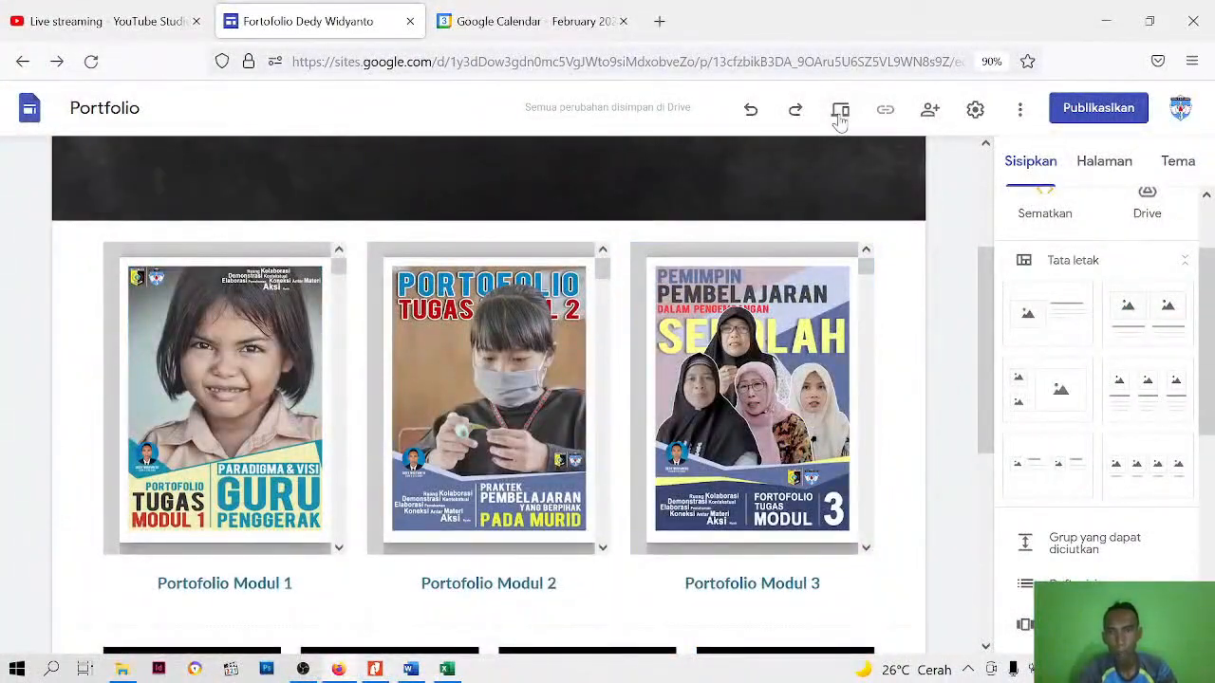
click(840, 112)
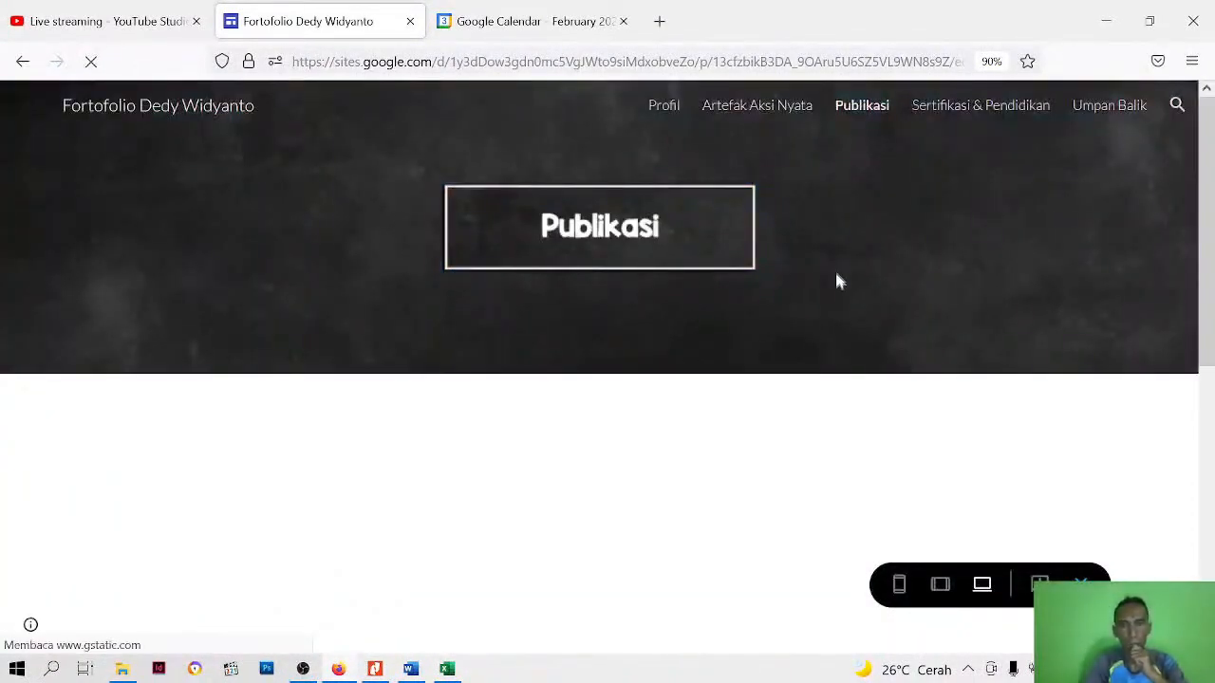
scroll(835, 300, down, 2)
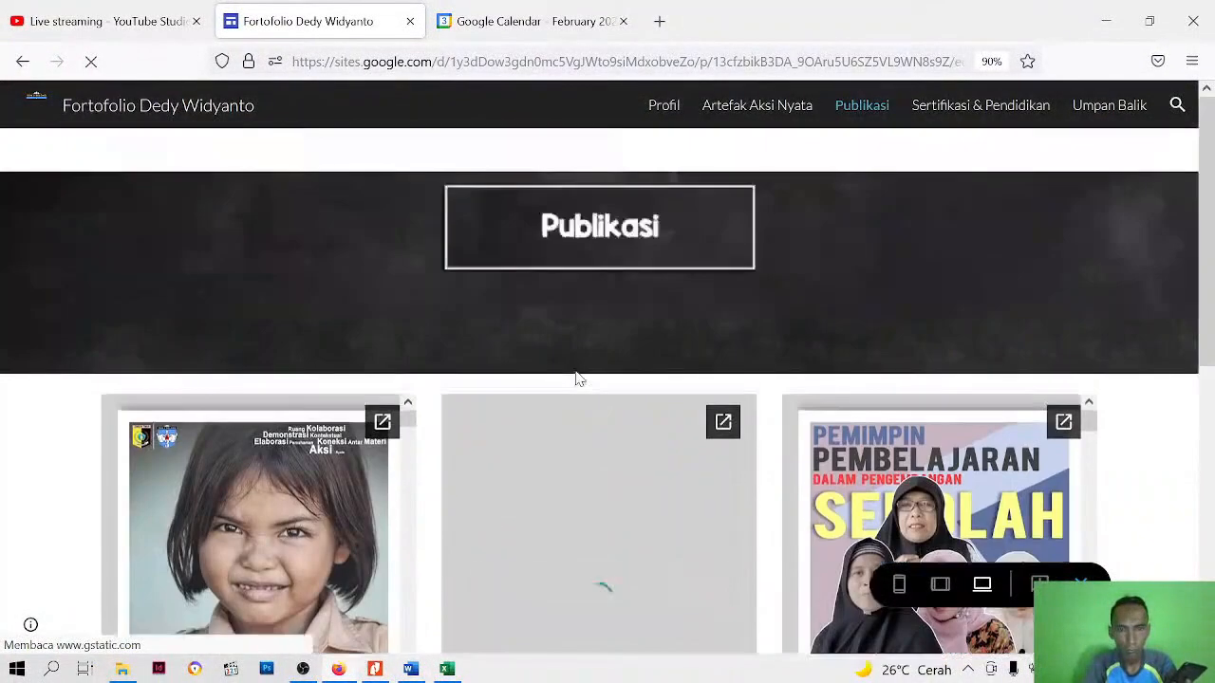
scroll(577, 378, down, 5)
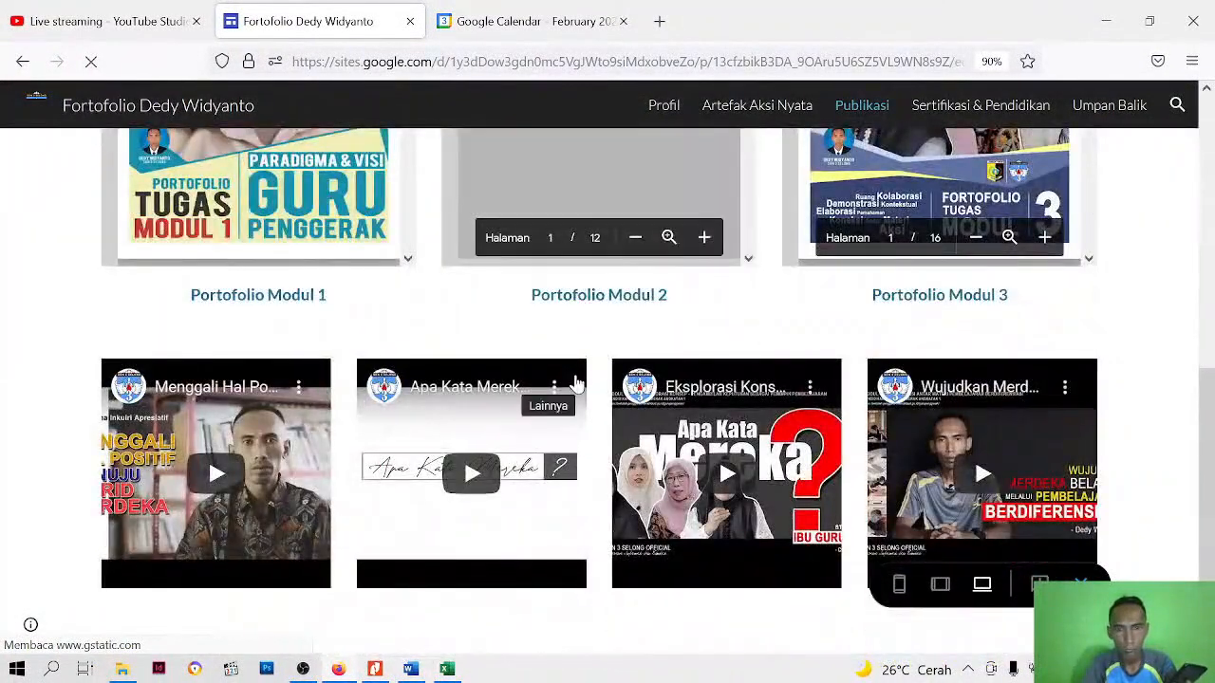
scroll(512, 332, up, 5)
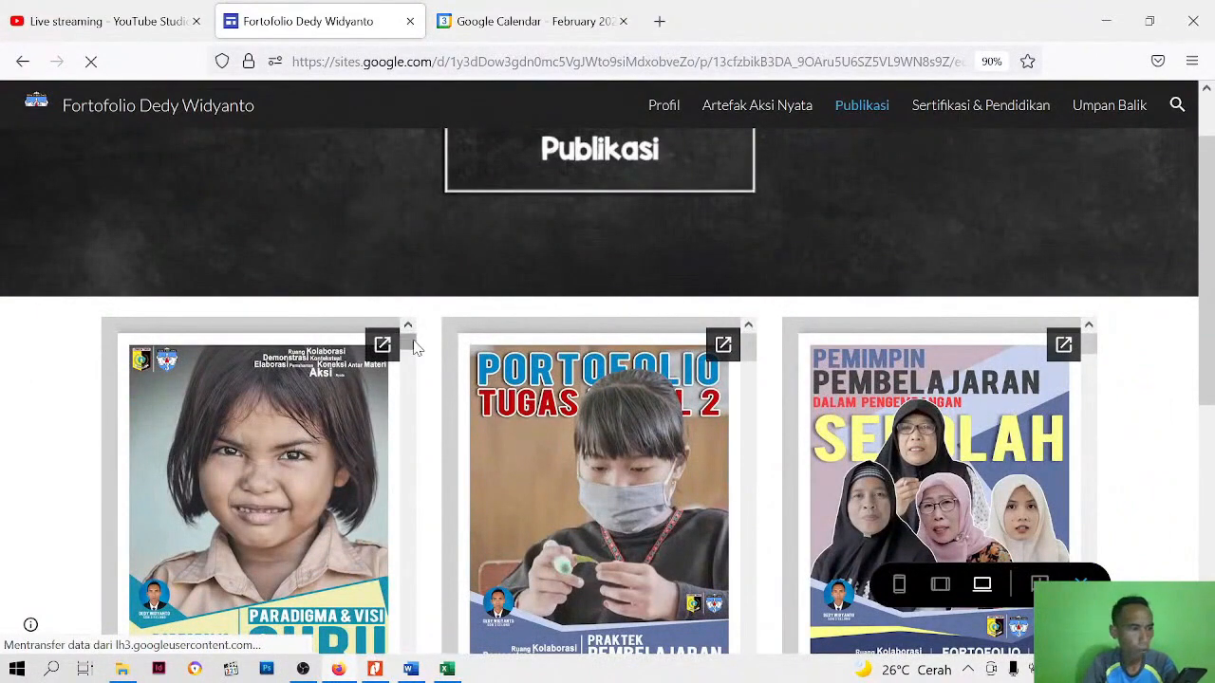
drag(413, 342, 415, 350)
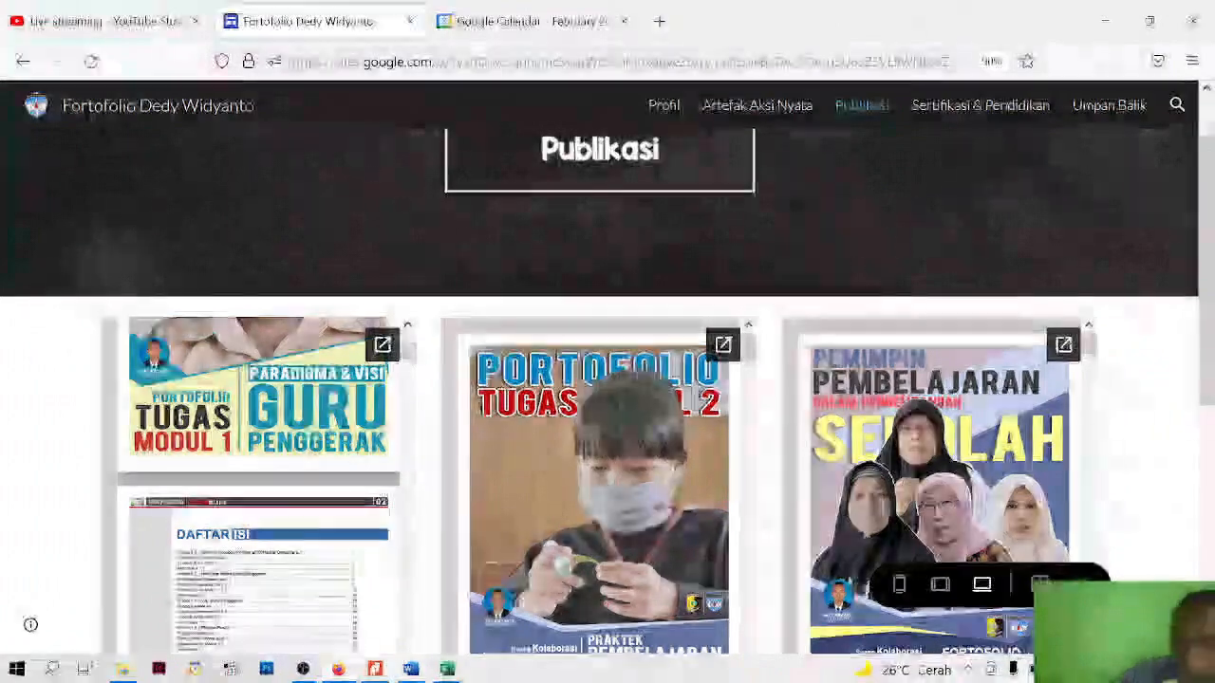
Review the Publikasi page's module PDFs and four-video row in the desktop-size preview
scroll(451, 273, down, 5)
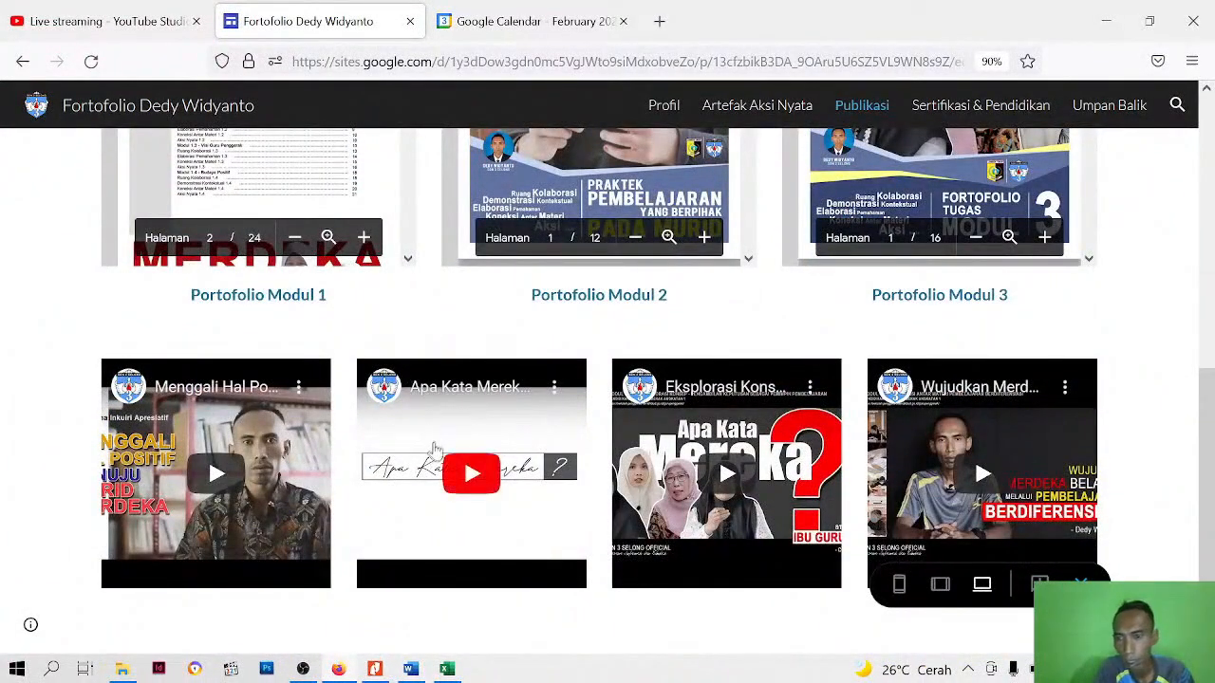
scroll(670, 386, up, 4)
scroll(1044, 149, up, 2)
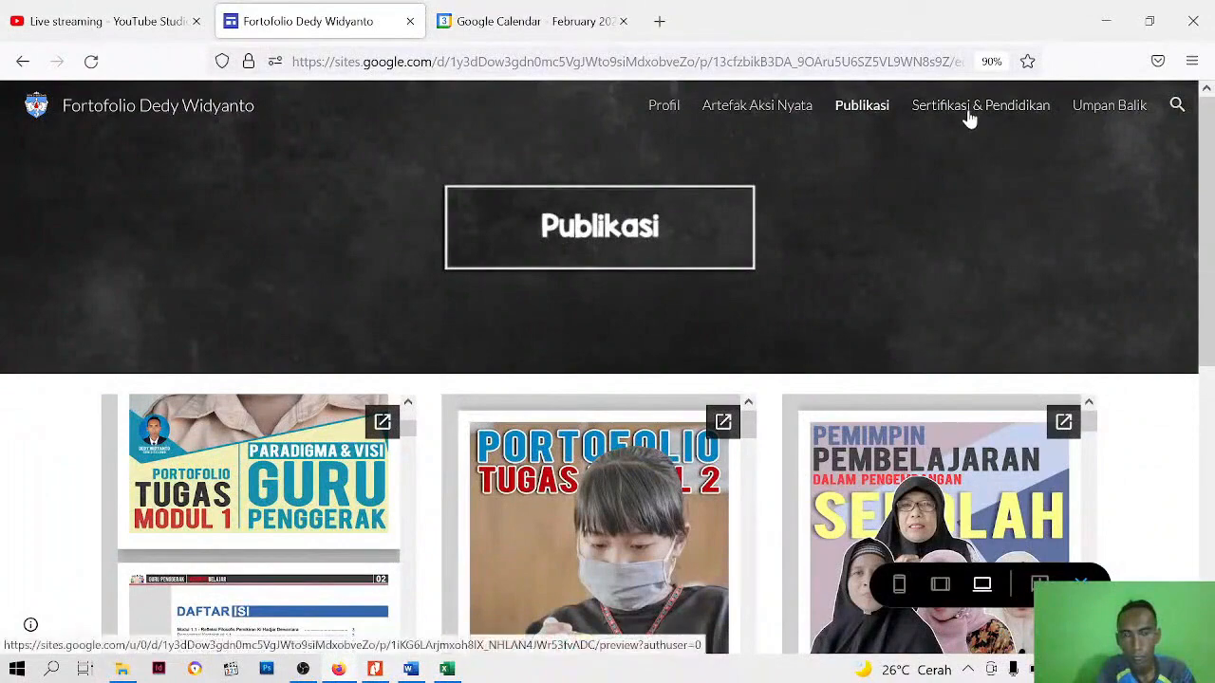
scroll(919, 501, down, 5)
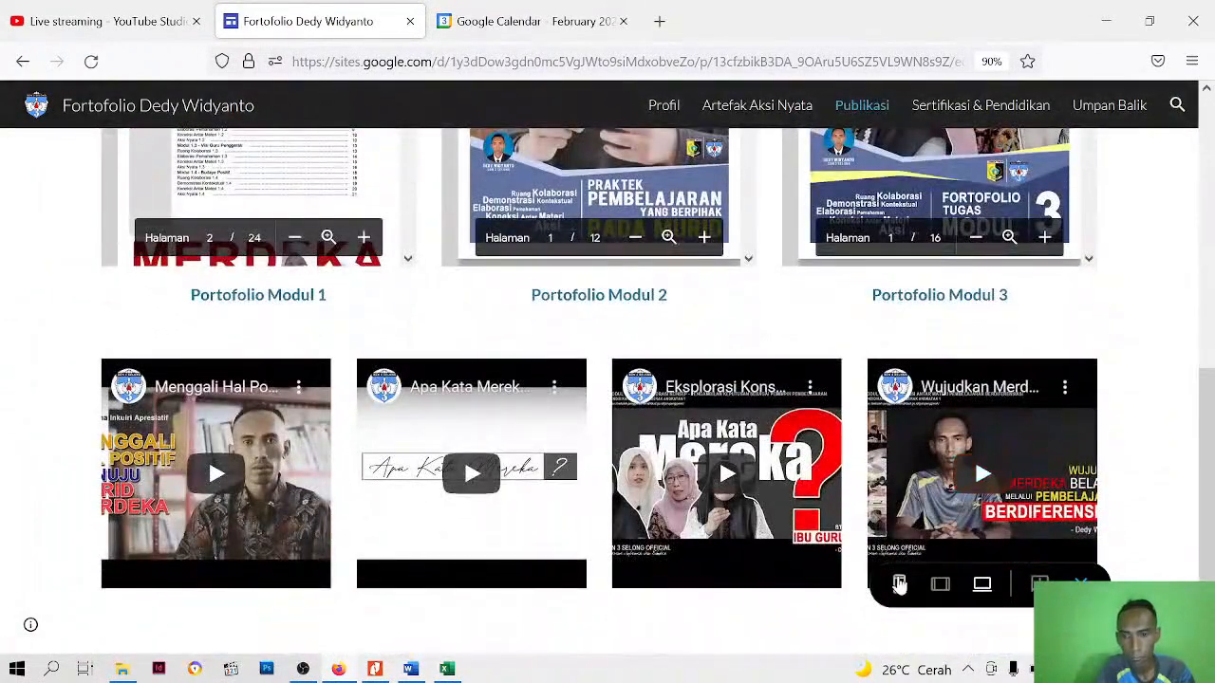
Check the Publikasi page's PDFs and videos in the phone-size preview and close the preview
click(898, 584)
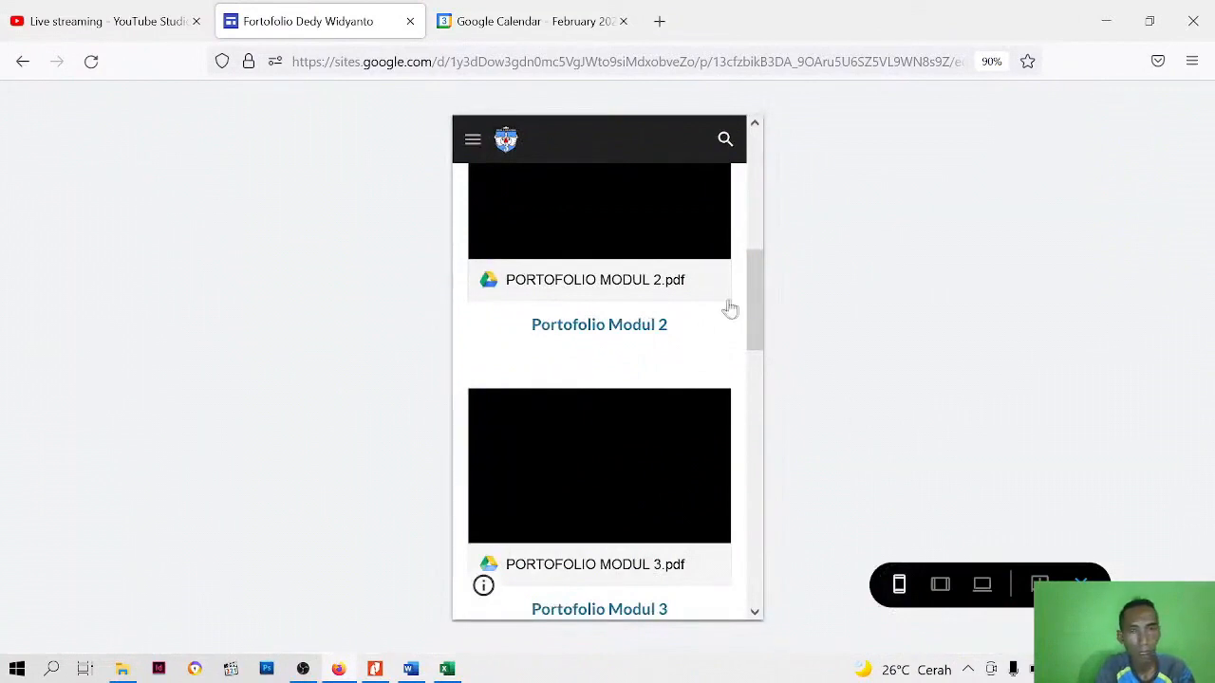
scroll(644, 327, up, 6)
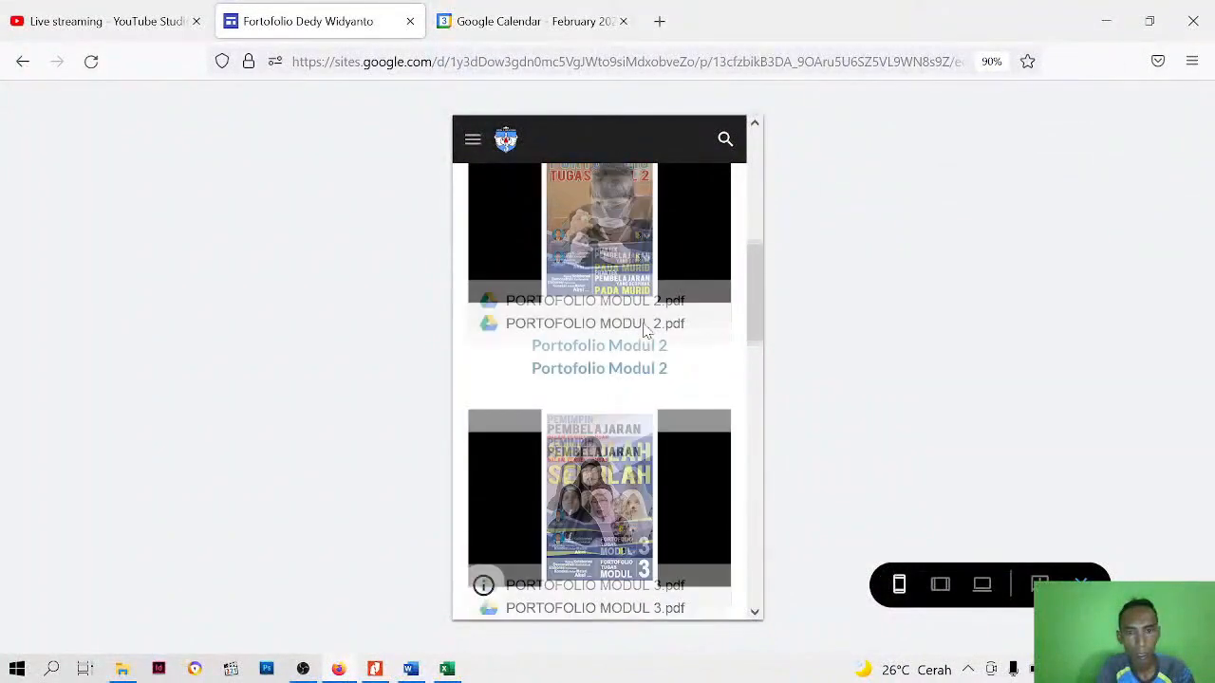
scroll(644, 334, down, 10)
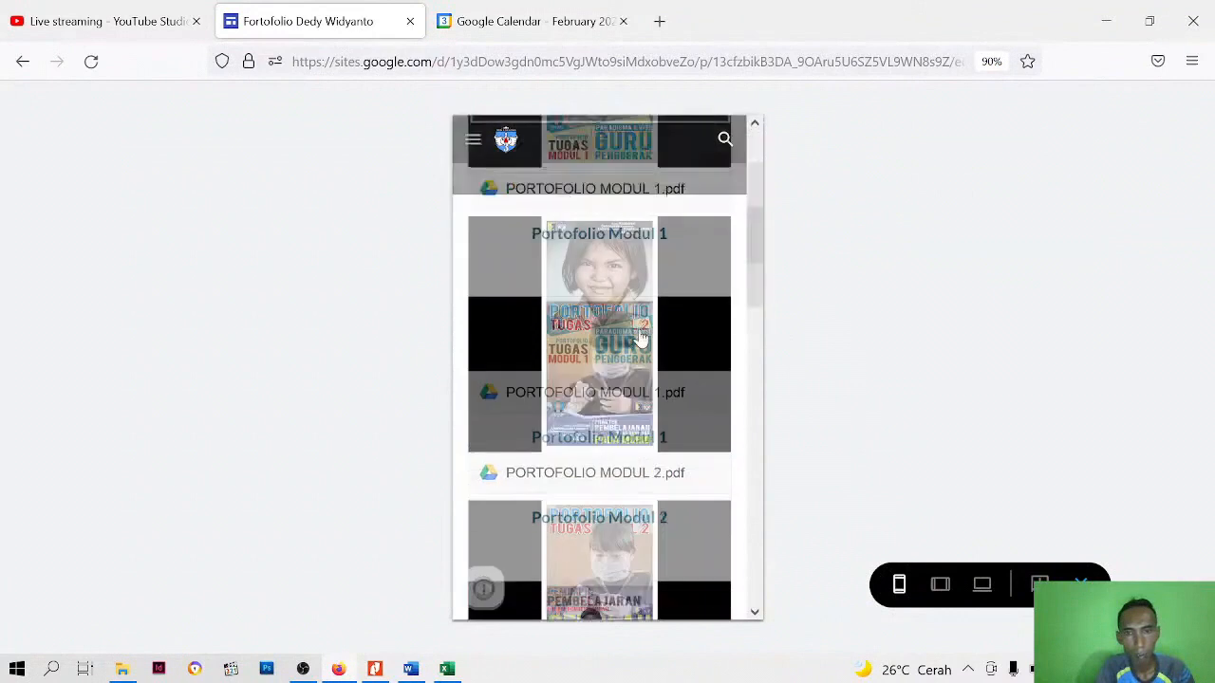
scroll(642, 346, down, 1)
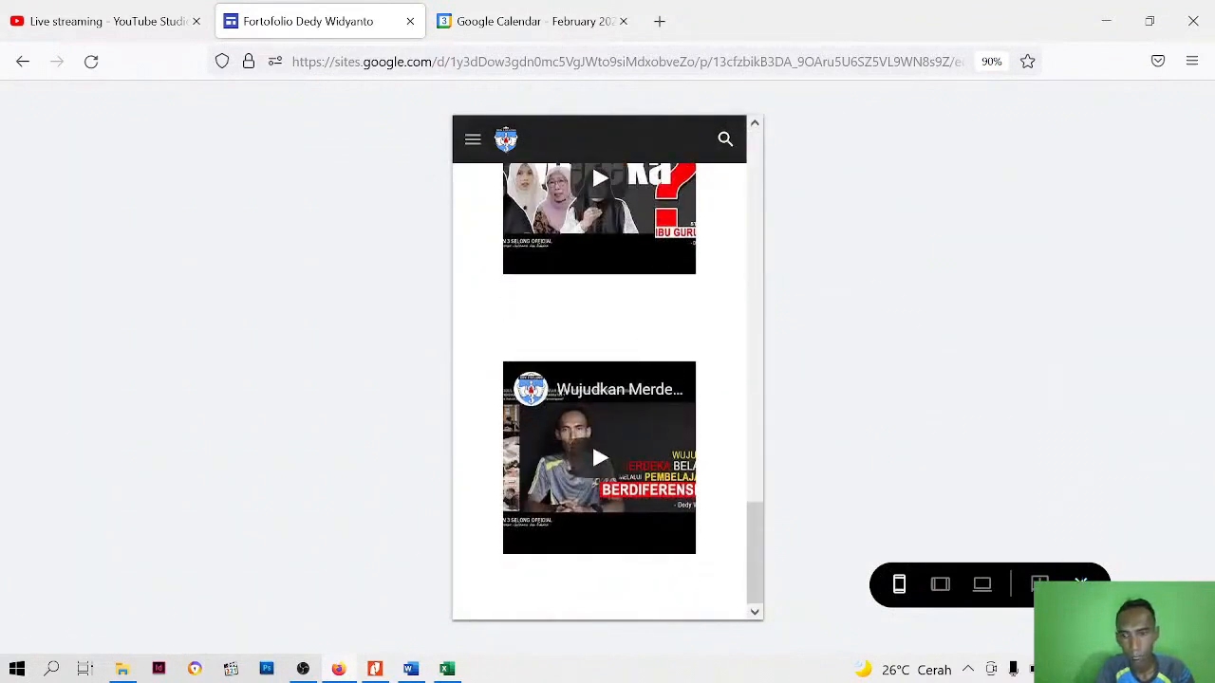
click(1080, 582)
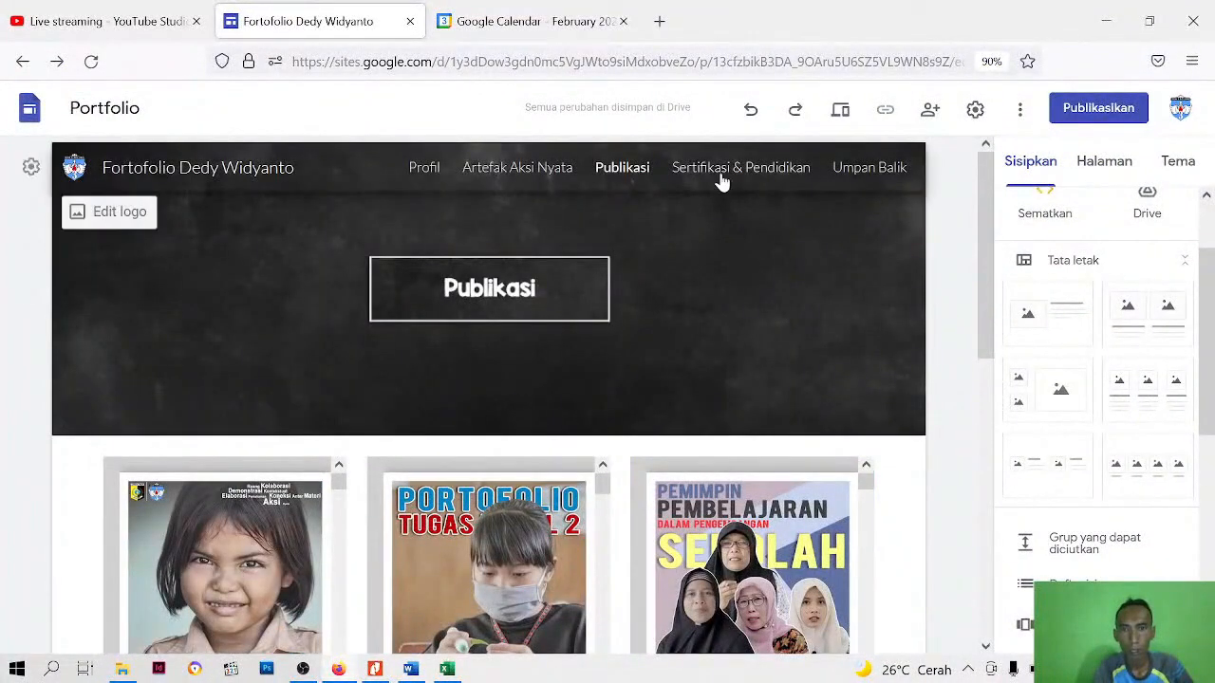
Add a header to the Sertifikasi & Pendidikan page and delete its title text box
click(721, 180)
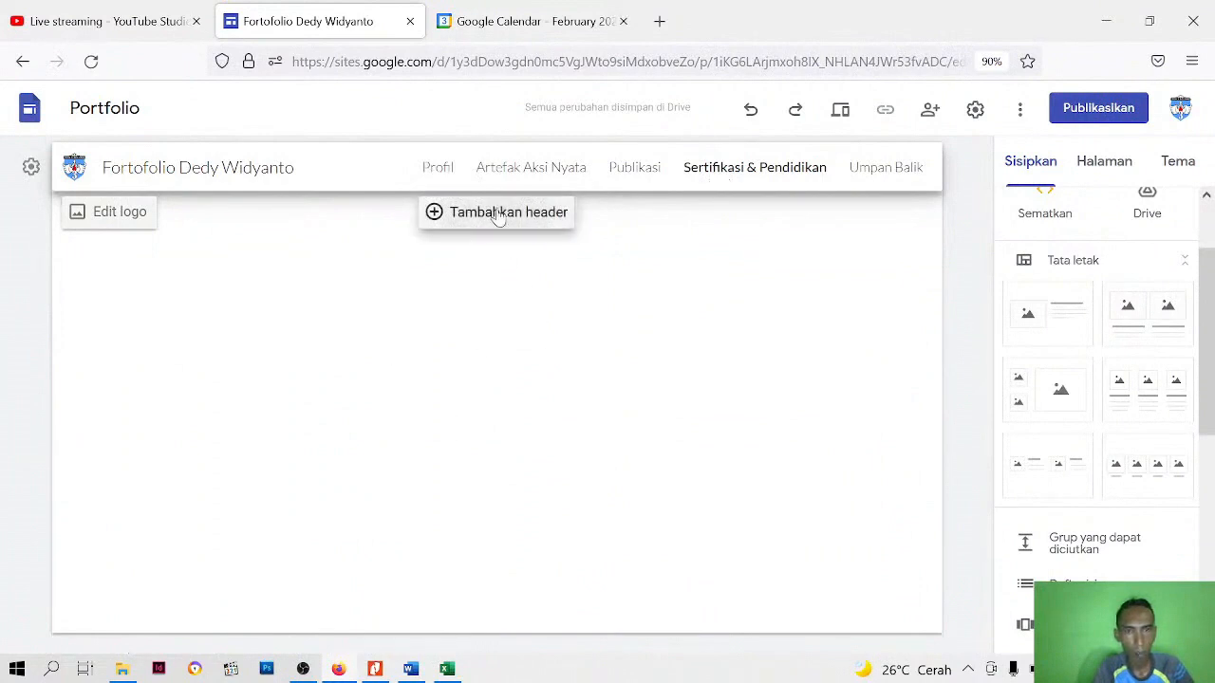
click(494, 212)
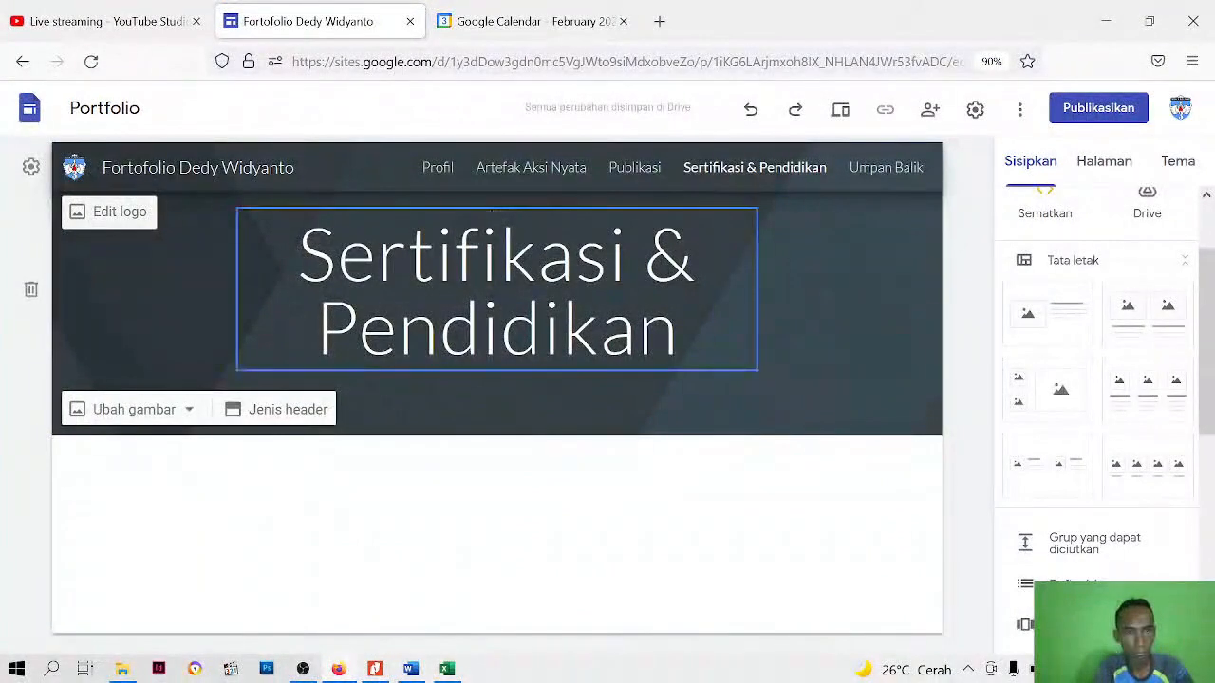
click(441, 336)
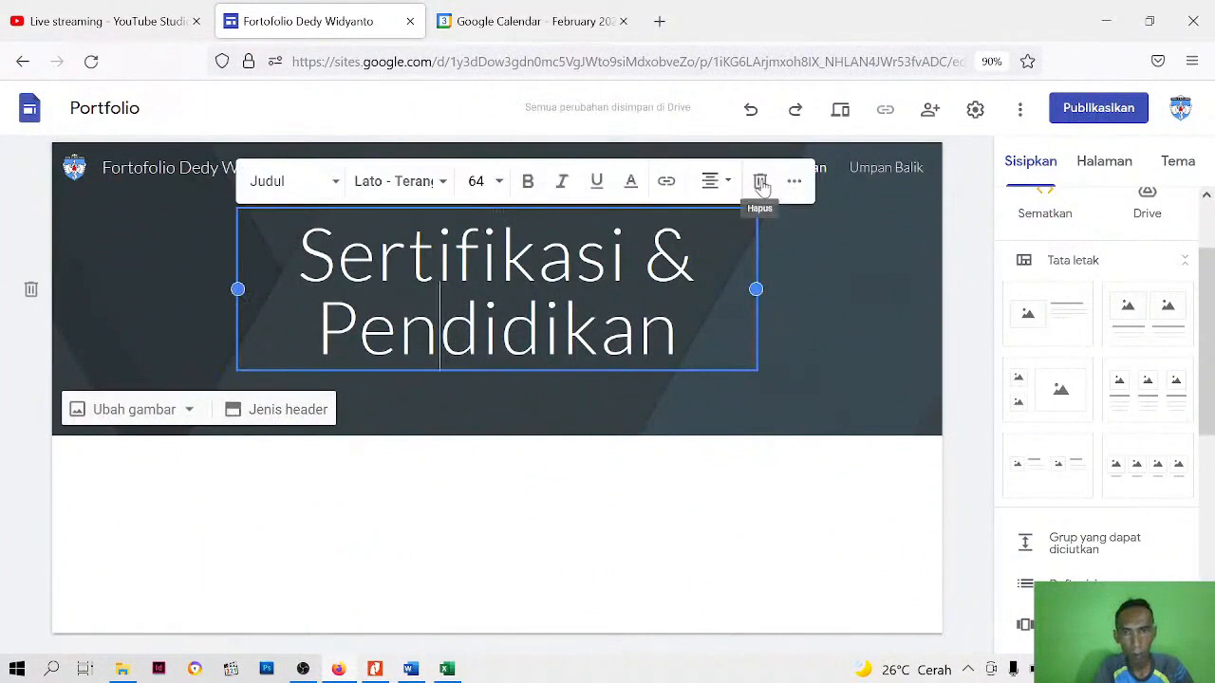
click(760, 181)
Keep the header type as Spanduk and upload the image "header web" as the header background
click(280, 409)
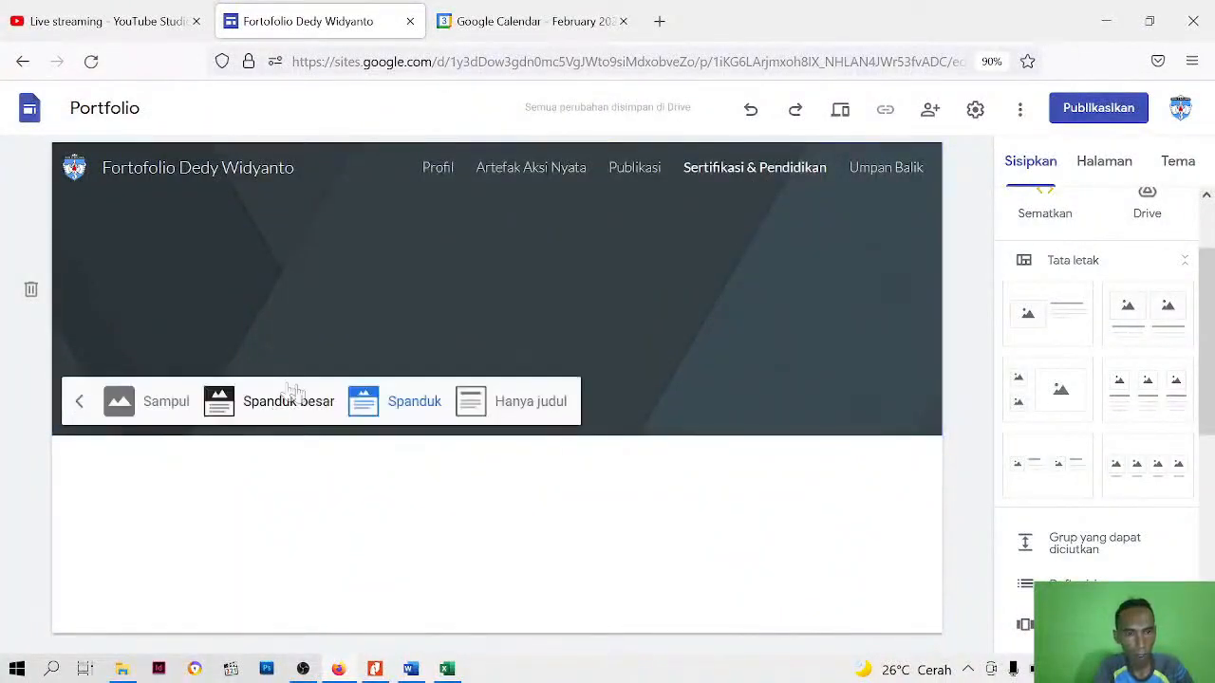
click(409, 403)
click(133, 409)
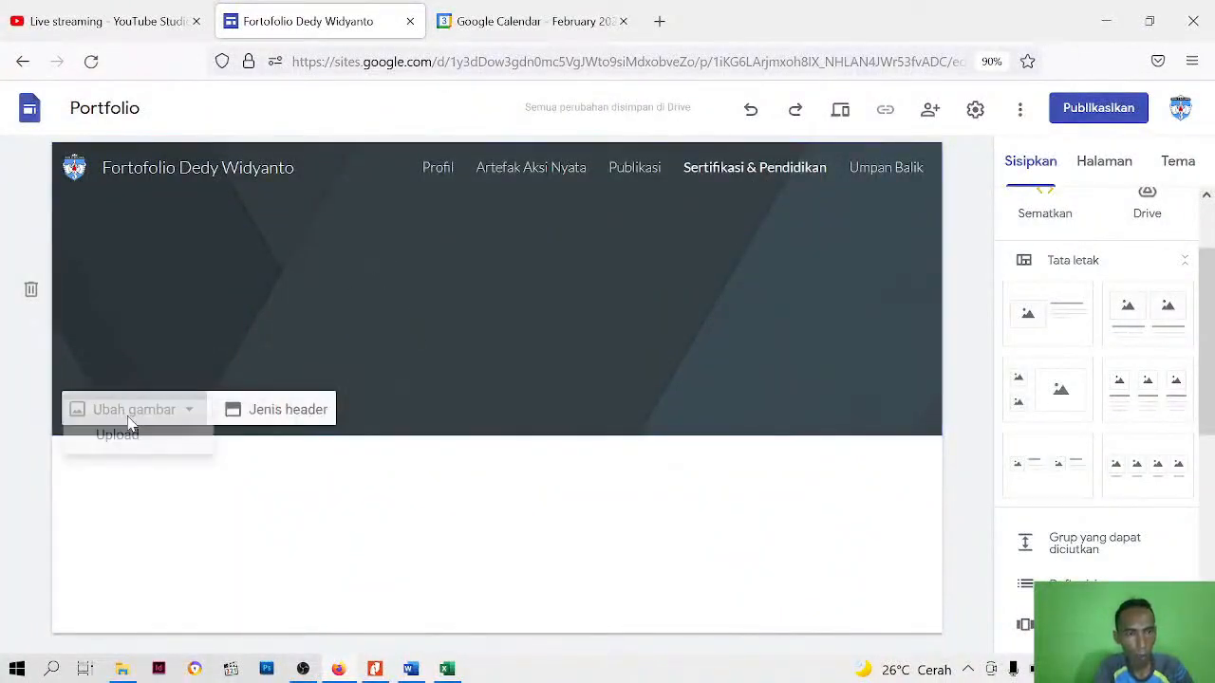
click(122, 463)
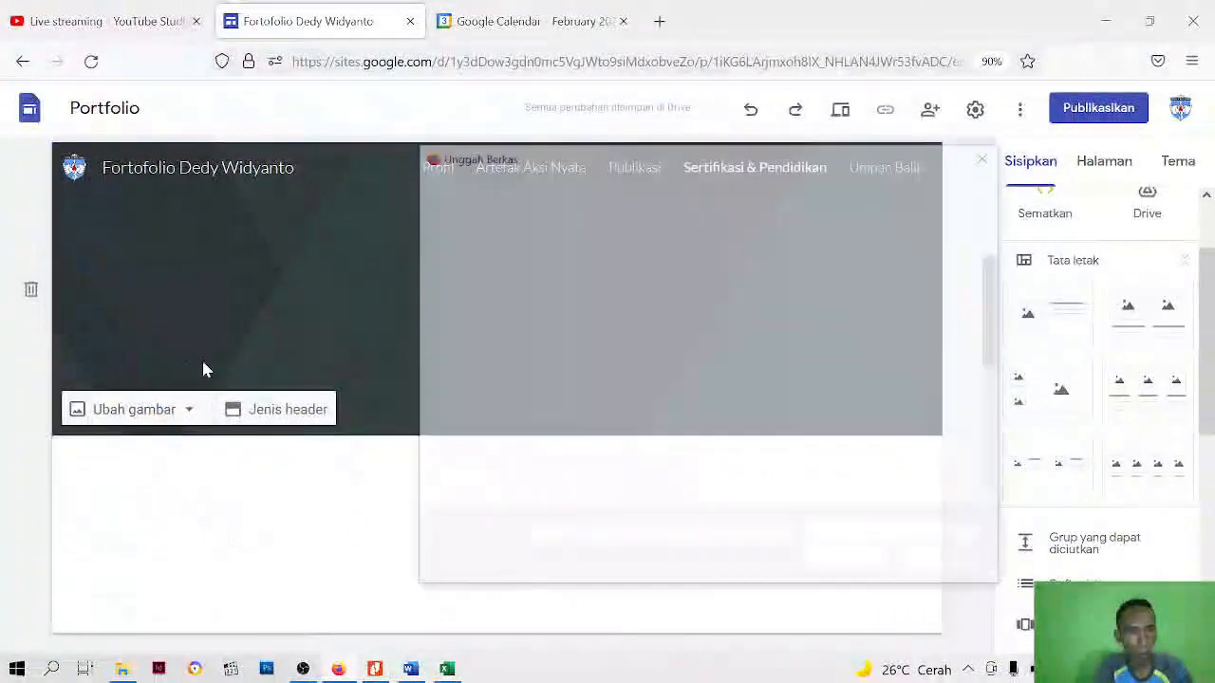
click(745, 458)
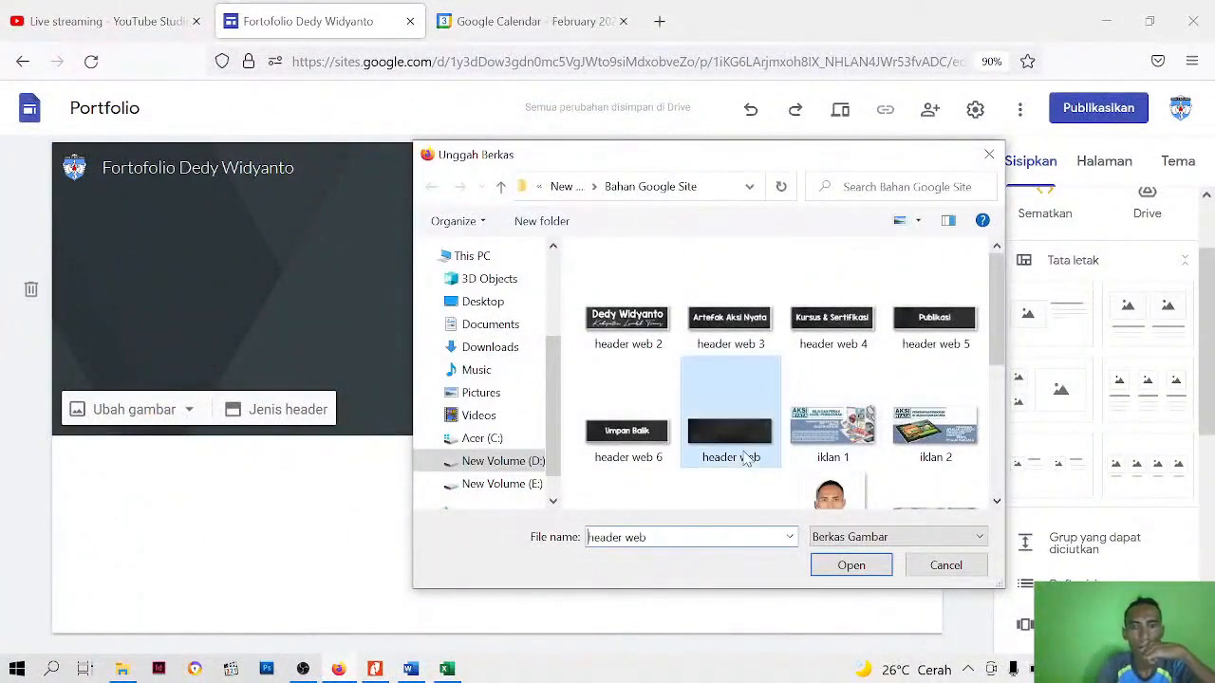
click(844, 565)
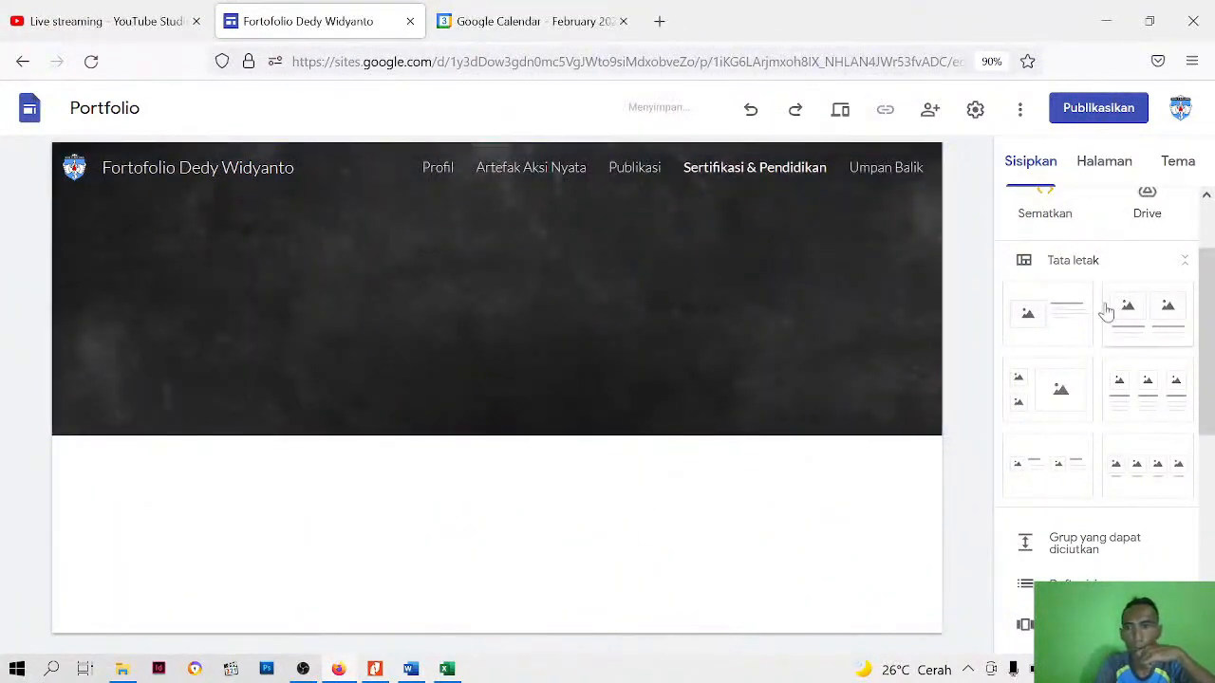
Upload the image "header web 4" and place it centred in the header as the Kursus & Sertifikasi title
click(1119, 166)
click(1030, 161)
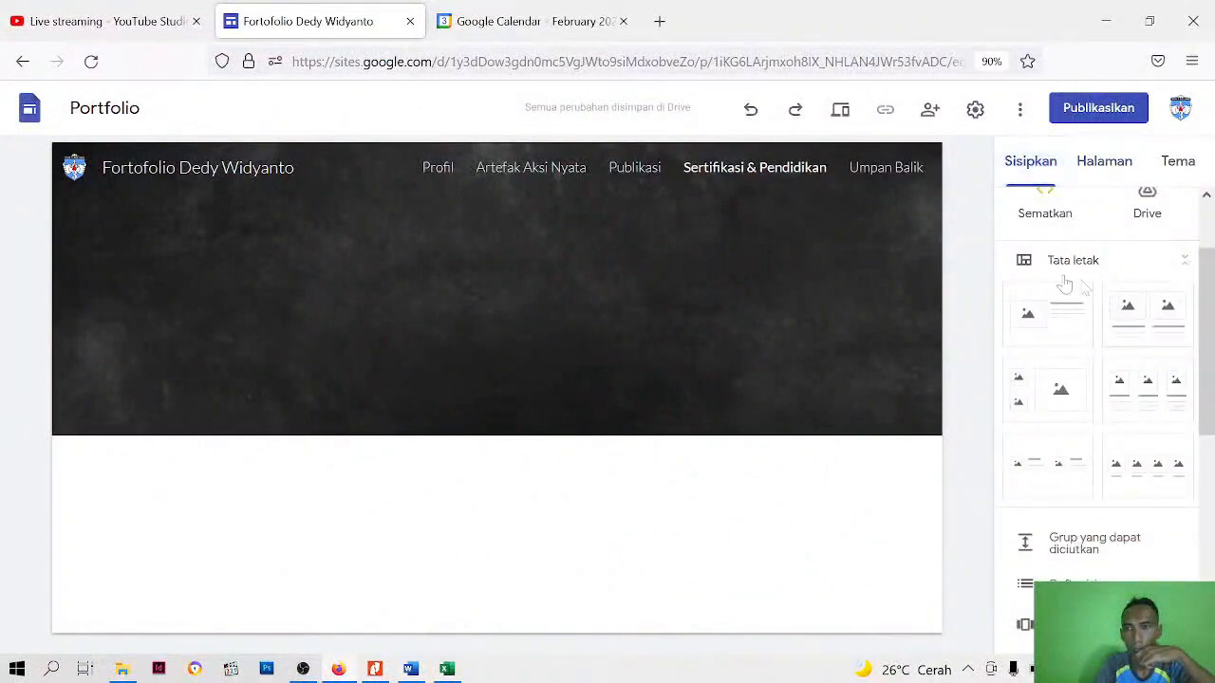
scroll(1064, 284, up, 2)
click(1142, 252)
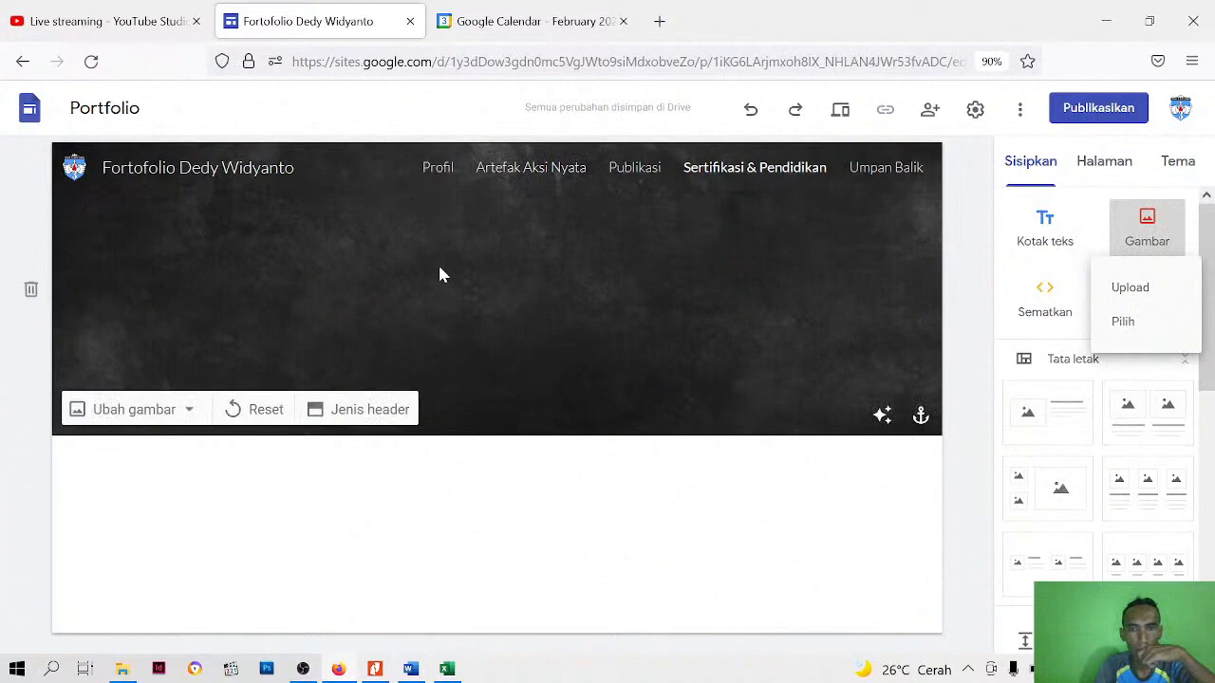
click(1127, 287)
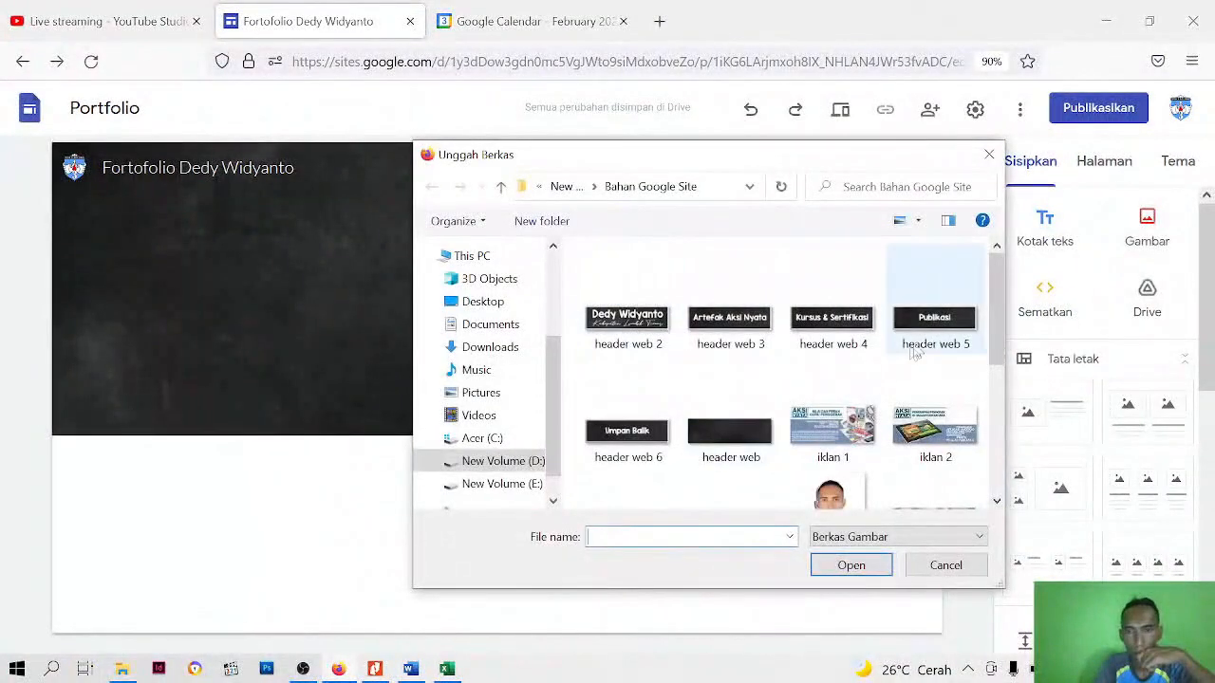
click(831, 329)
click(851, 564)
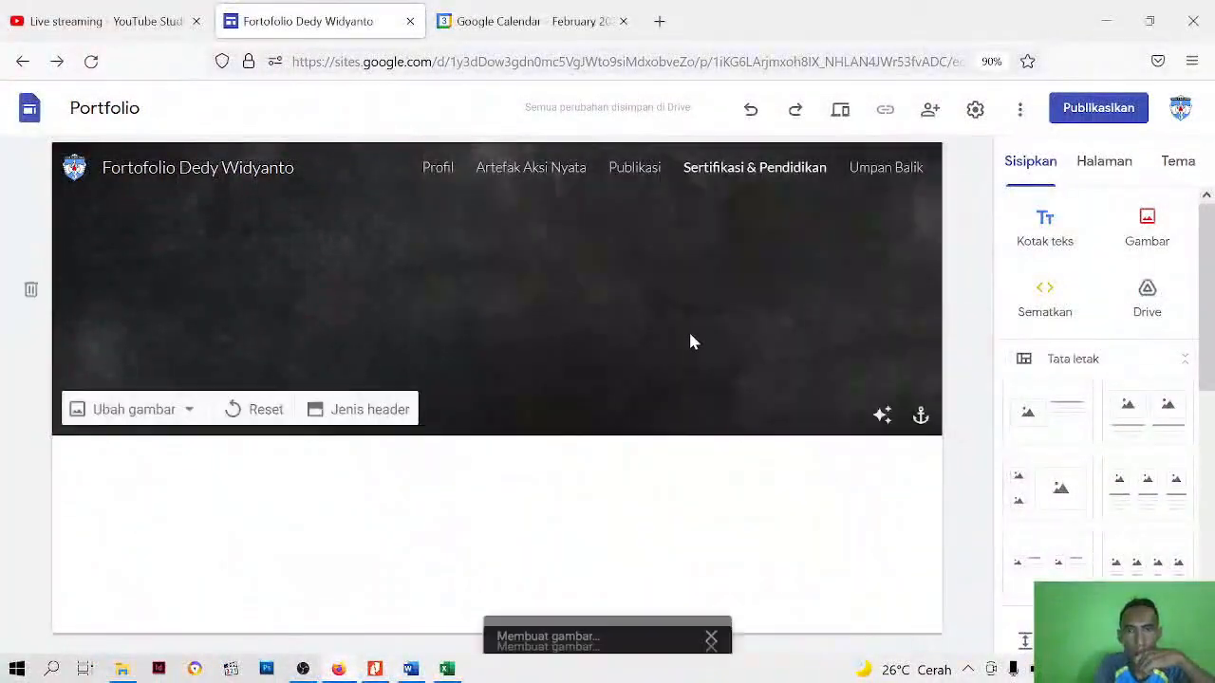
scroll(422, 334, up, 1)
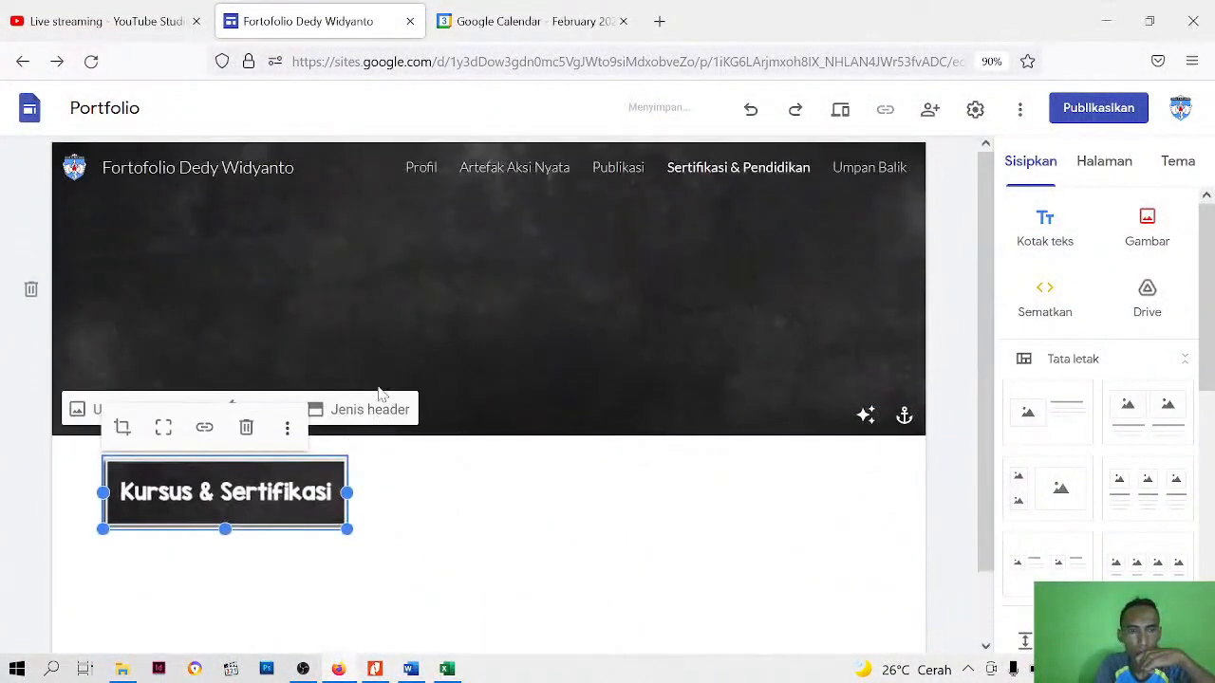
drag(284, 491, 531, 306)
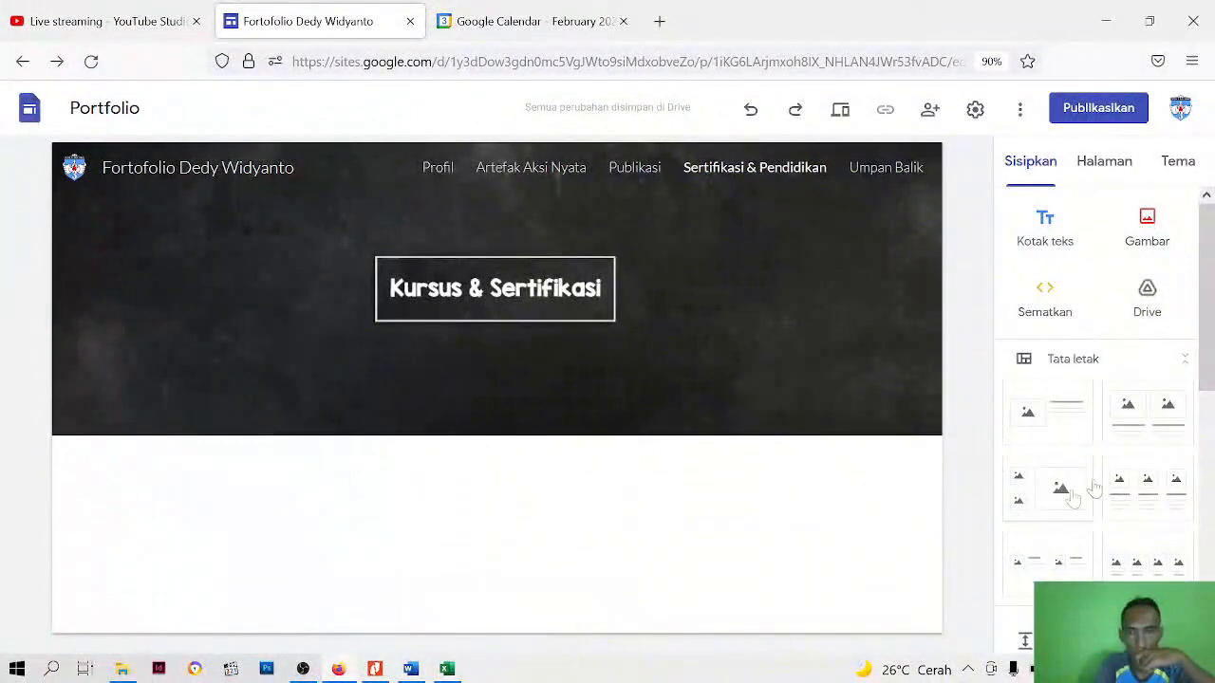
Insert the layout with one image beside a heading and text below the Kursus & Sertifikasi header
scroll(1054, 399, down, 1)
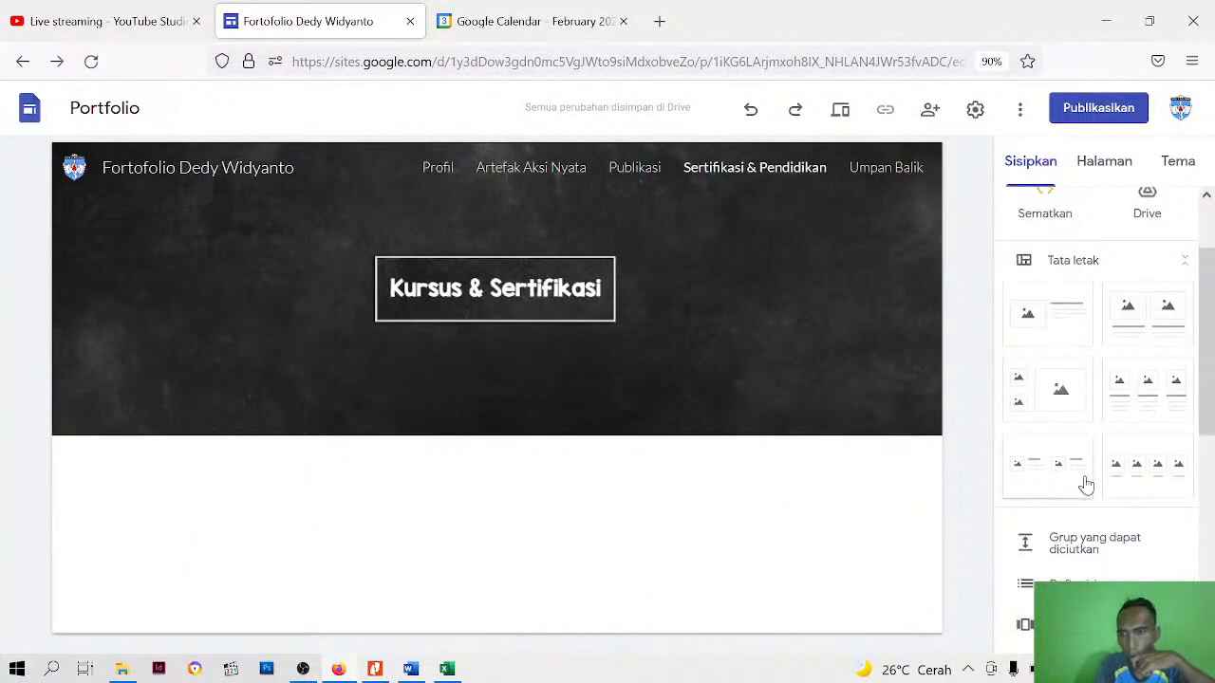
click(1041, 324)
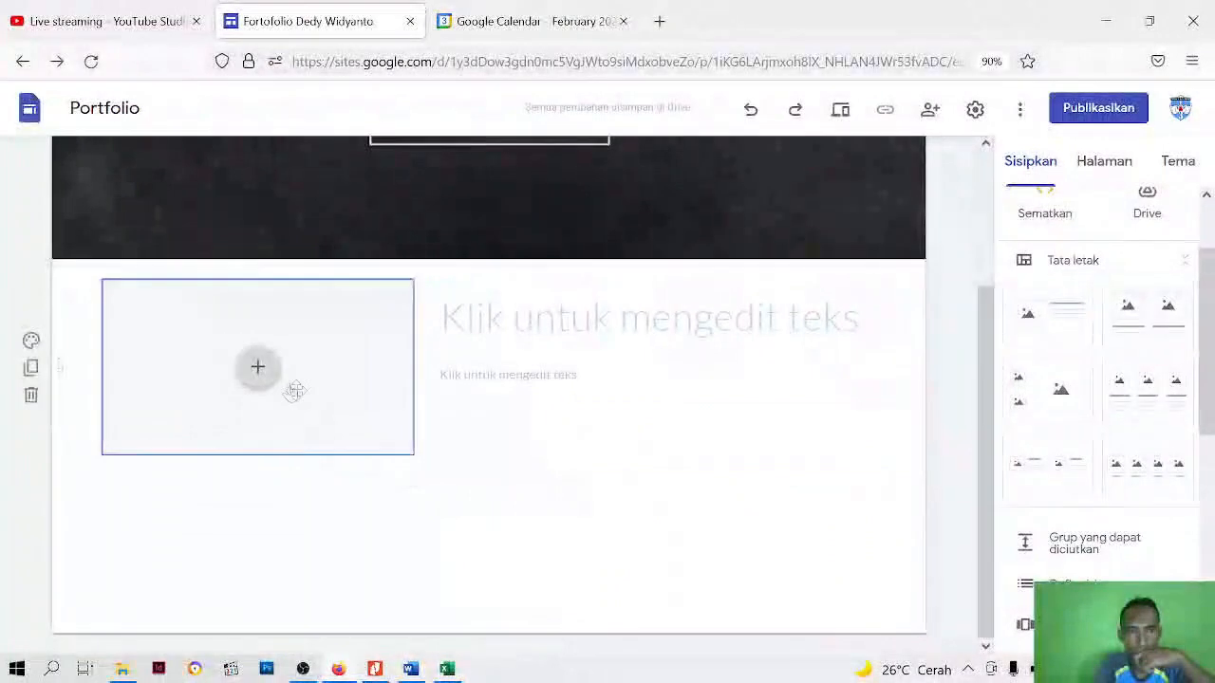
click(265, 380)
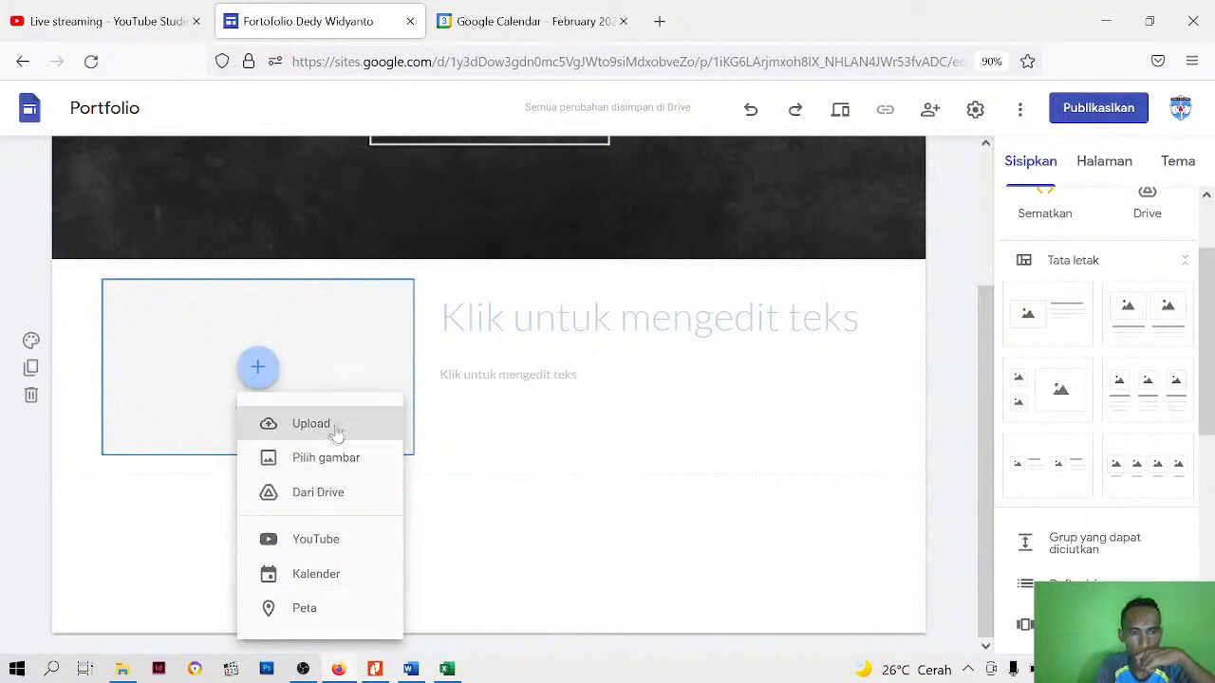
click(332, 460)
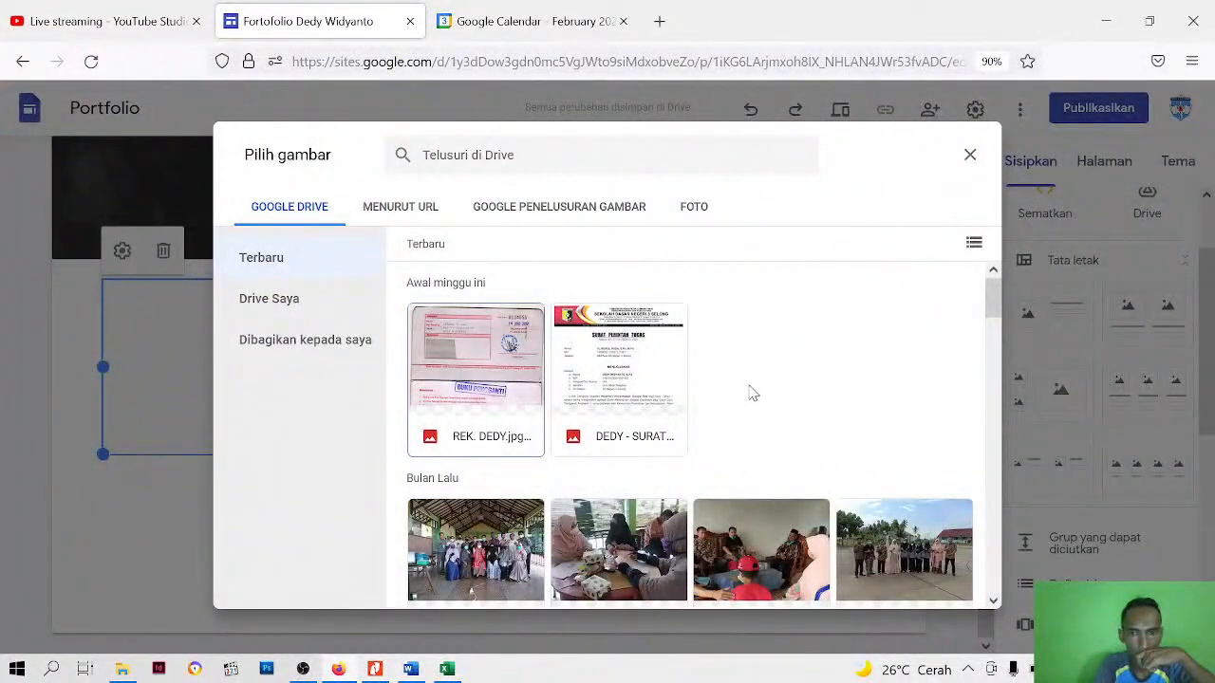
scroll(698, 472, down, 3)
scroll(698, 472, up, 3)
click(689, 207)
click(970, 155)
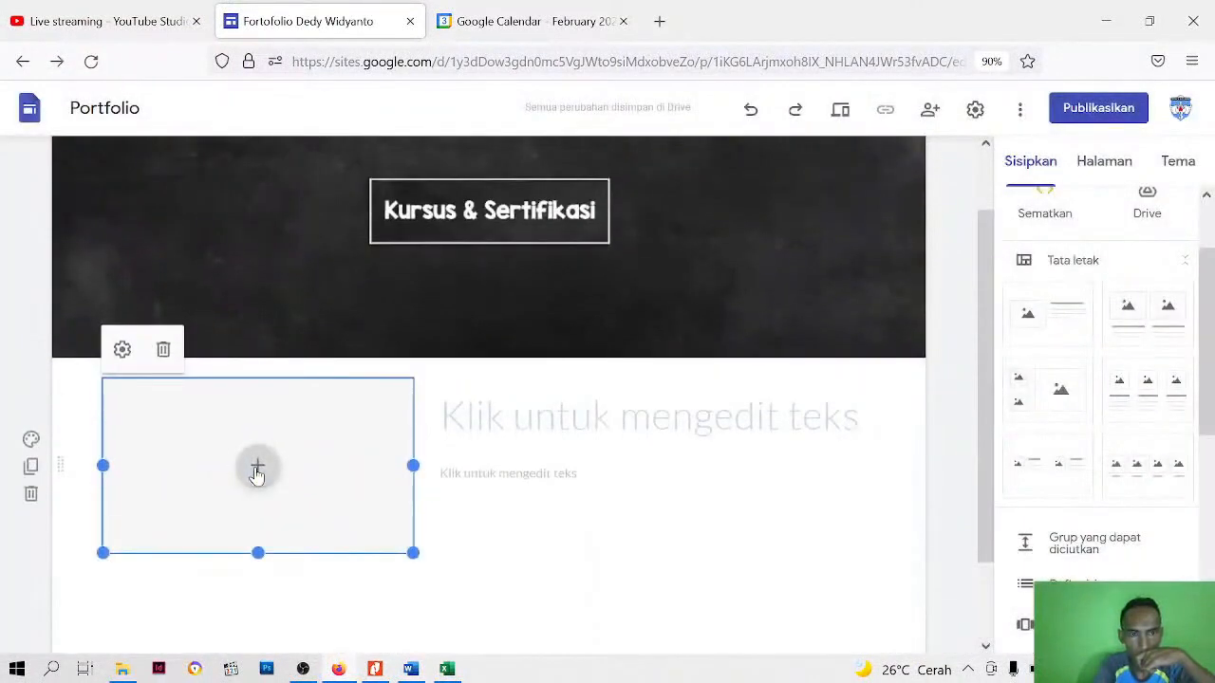
click(257, 470)
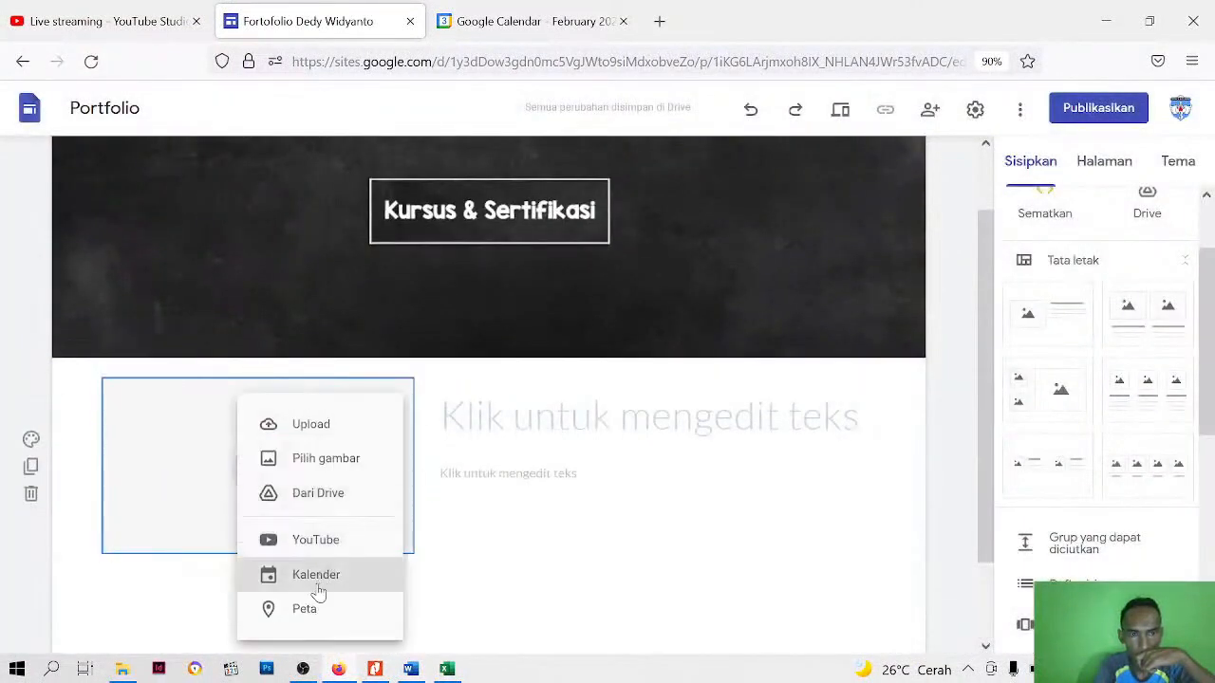
click(501, 582)
Delete the empty image placeholder from the layout, keeping its text box
click(200, 476)
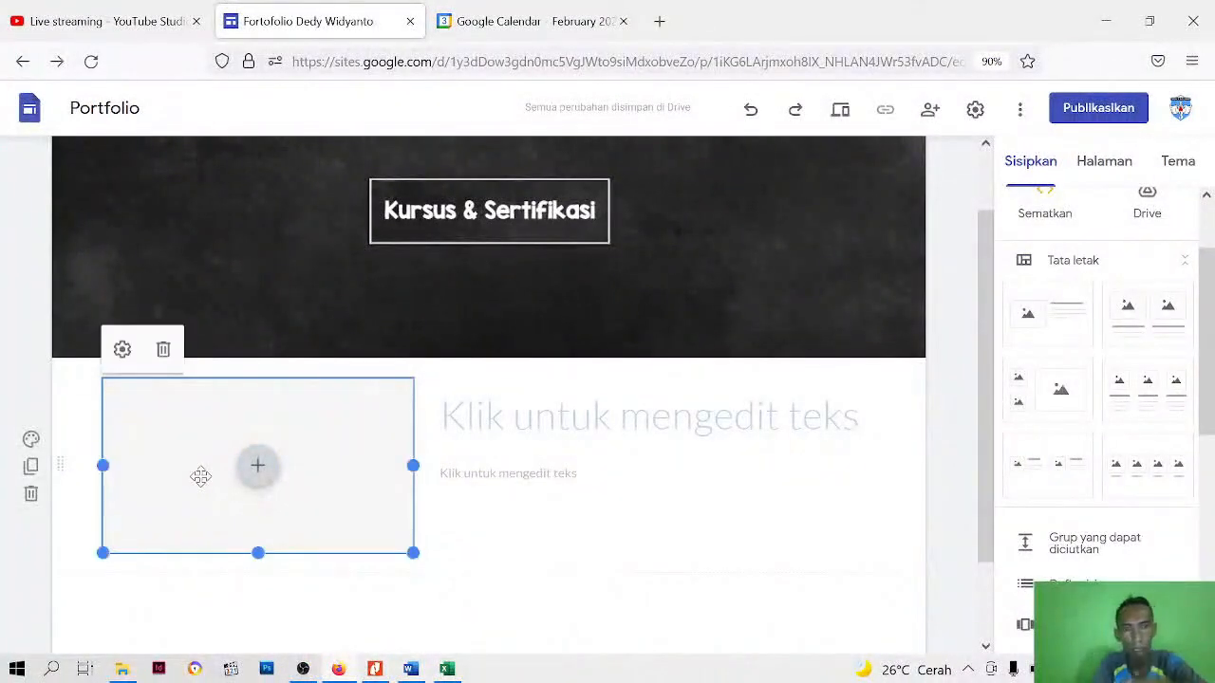
click(159, 357)
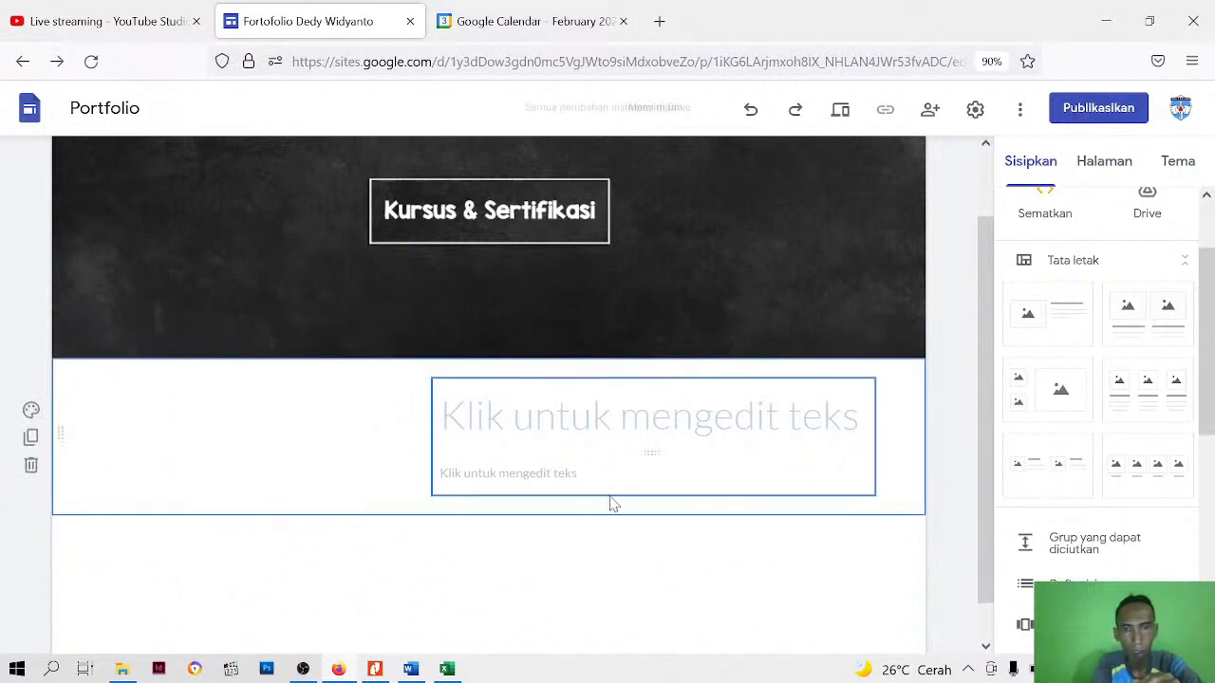
Upload the image "sert 3" and place it in the empty space beside the text box below the Kursus & Sertifikasi header
scroll(610, 502, up, 2)
scroll(1116, 306, up, 1)
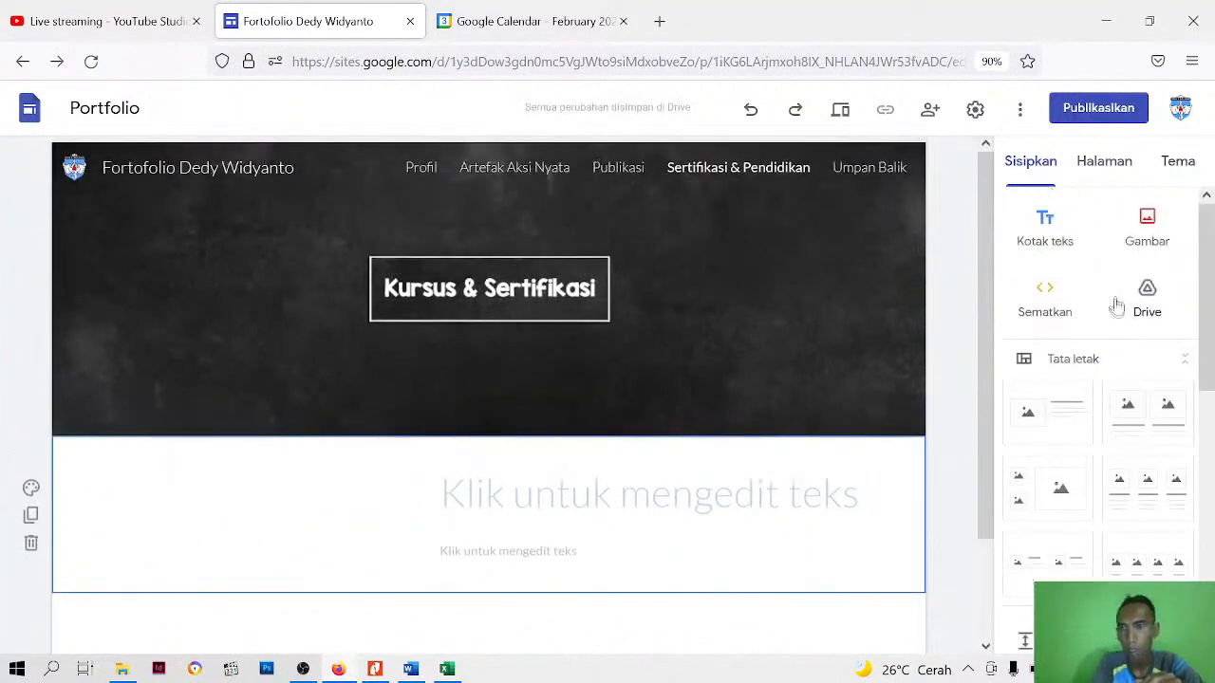
click(1146, 227)
click(1120, 300)
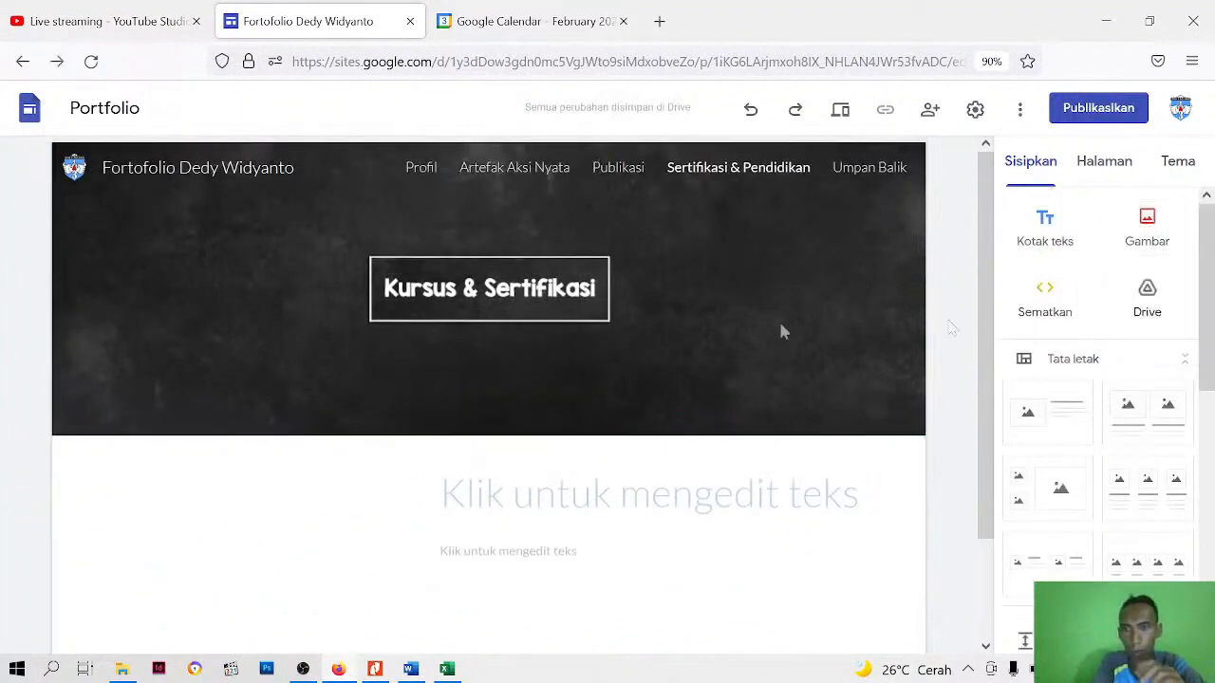
scroll(667, 415, down, 2)
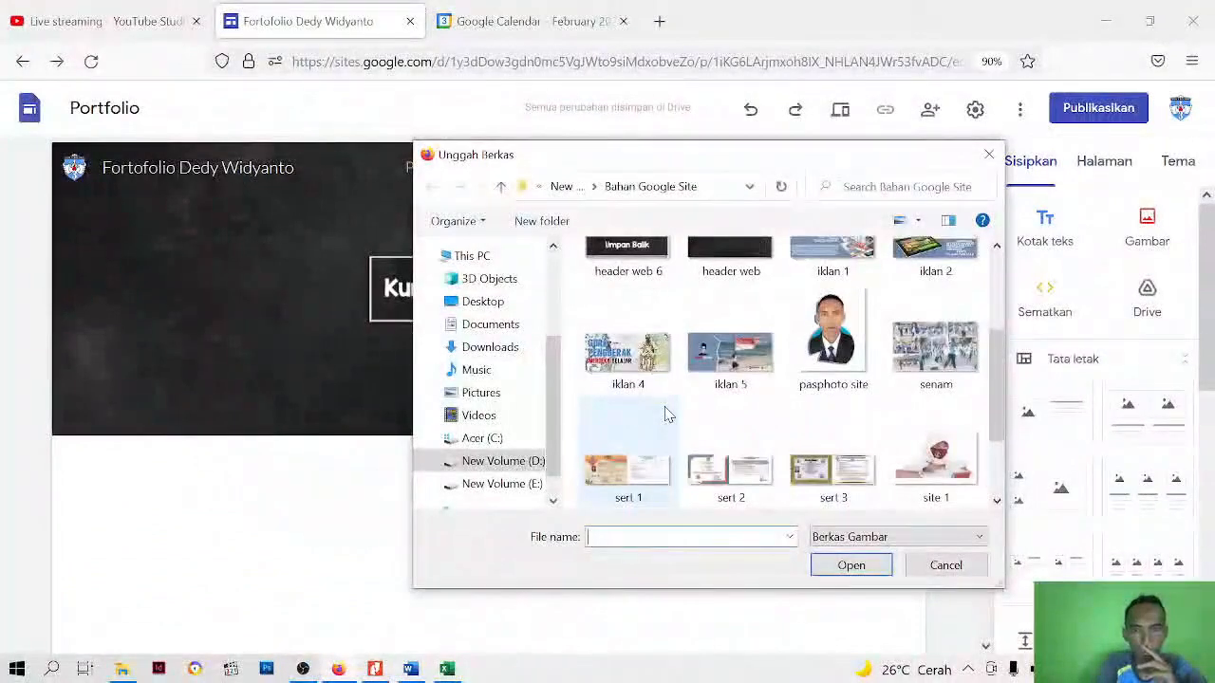
scroll(667, 414, down, 2)
scroll(667, 408, up, 3)
scroll(668, 403, down, 3)
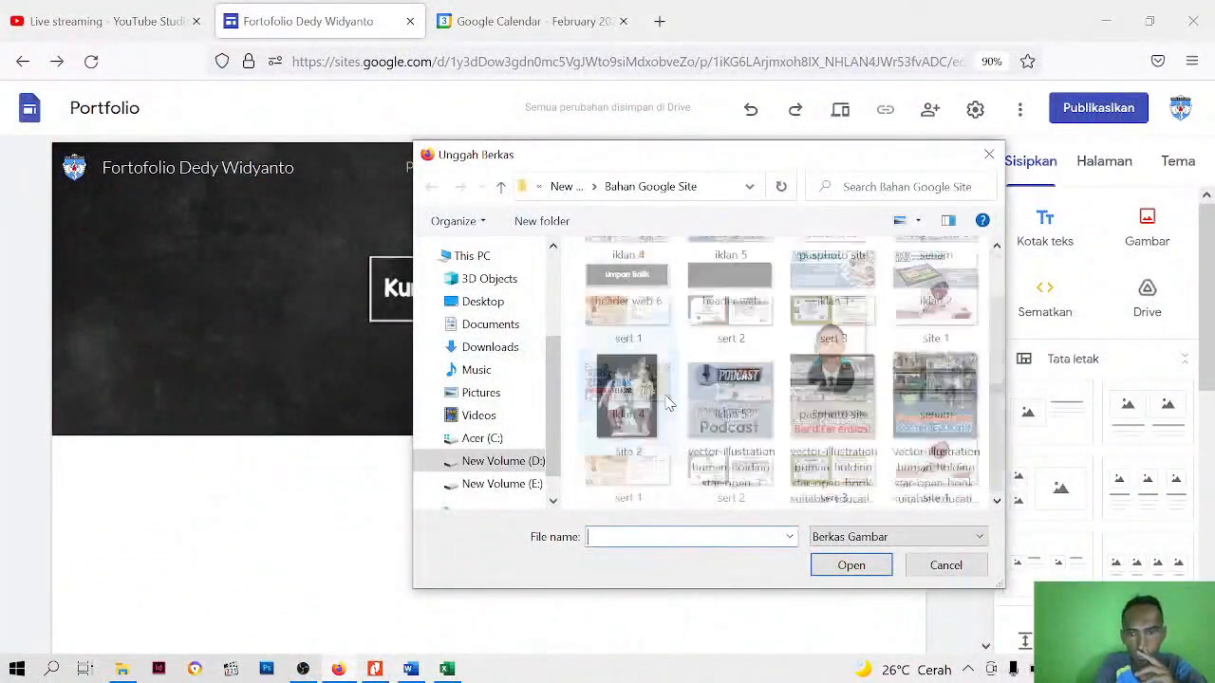
scroll(667, 403, up, 2)
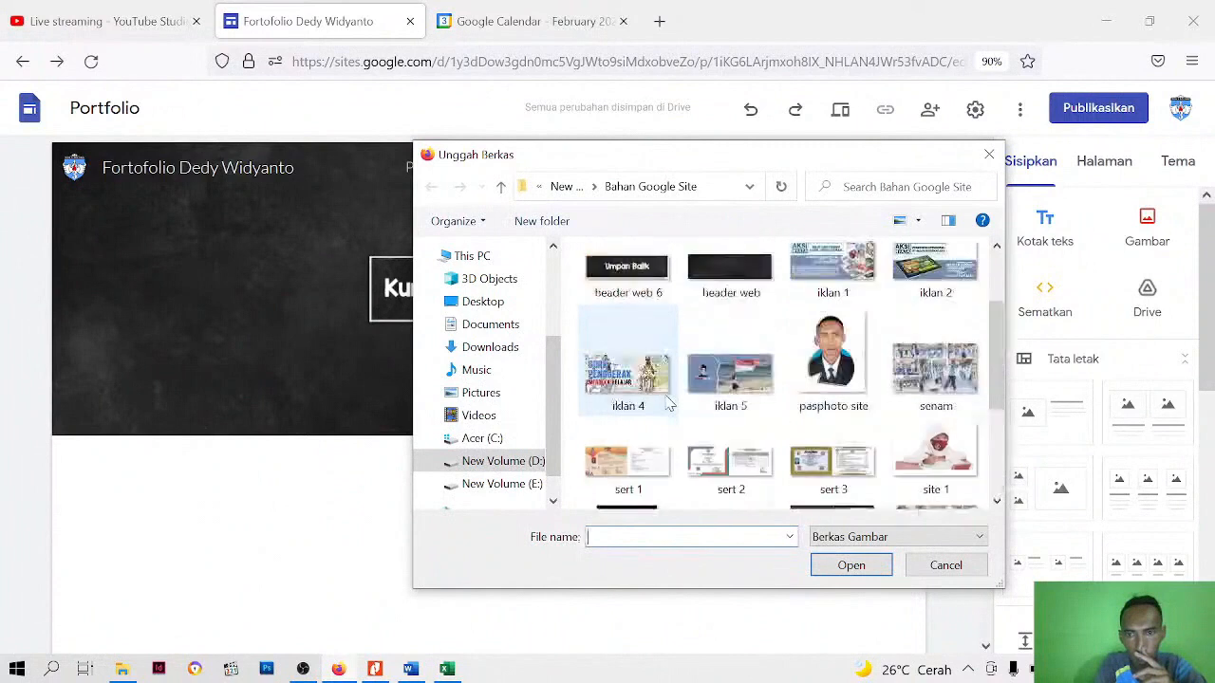
click(830, 462)
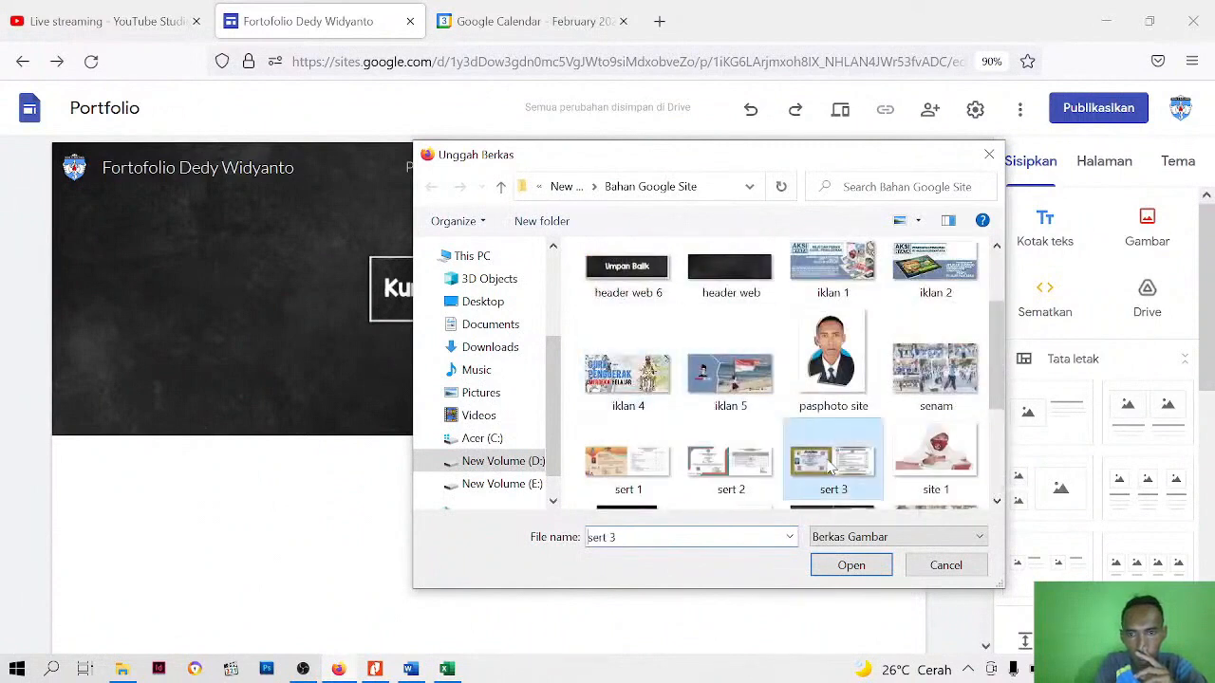
click(864, 573)
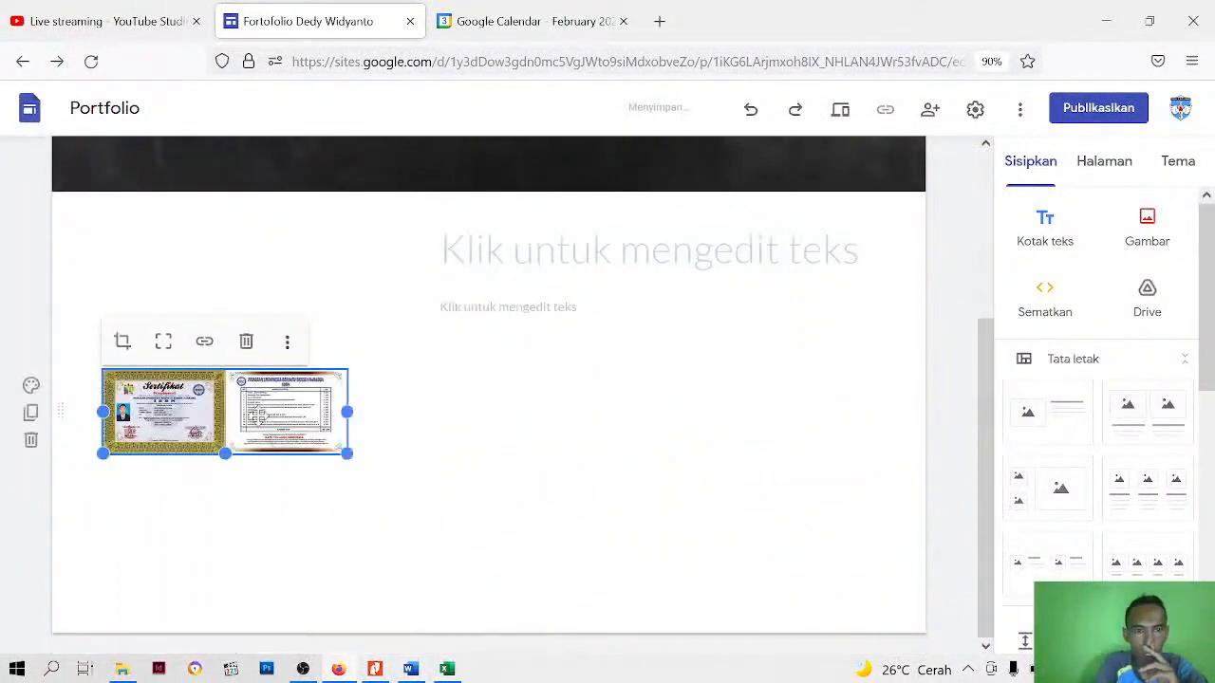
drag(256, 416, 249, 285)
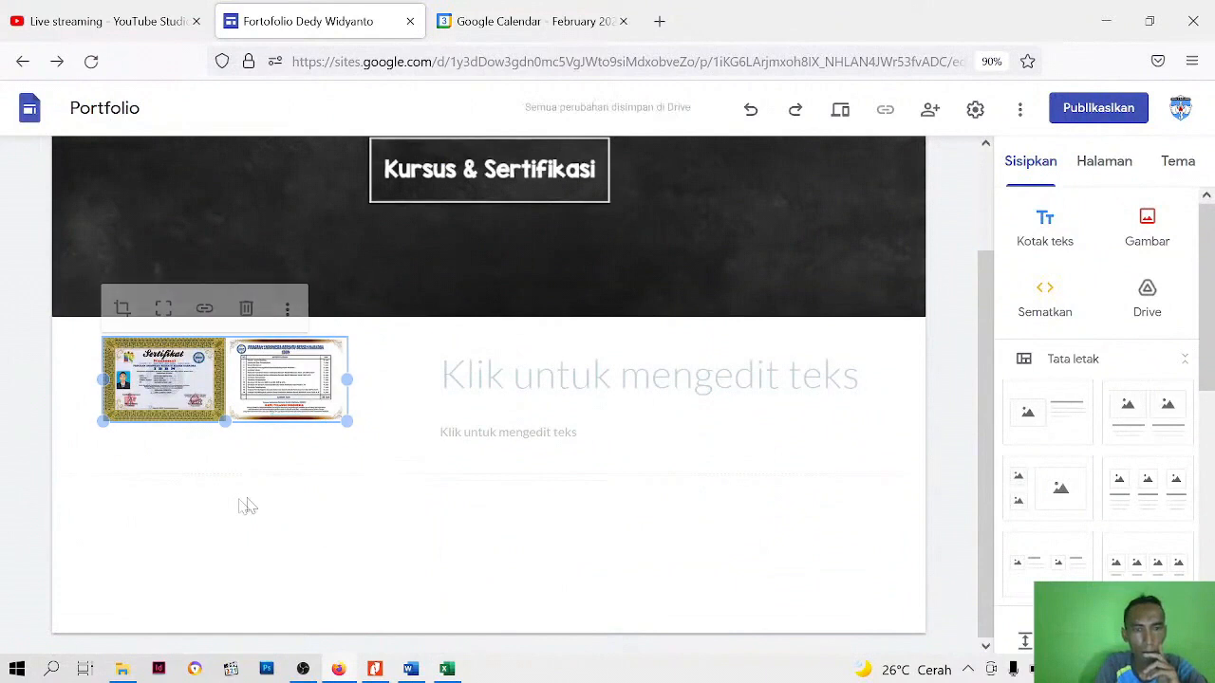
Narrow the heading and body text boxes and enlarge the certificate image to fill the space beside them
click(474, 379)
click(225, 395)
drag(348, 421, 447, 463)
click(536, 418)
drag(432, 395, 500, 400)
click(514, 522)
click(441, 408)
drag(413, 399, 479, 409)
click(393, 516)
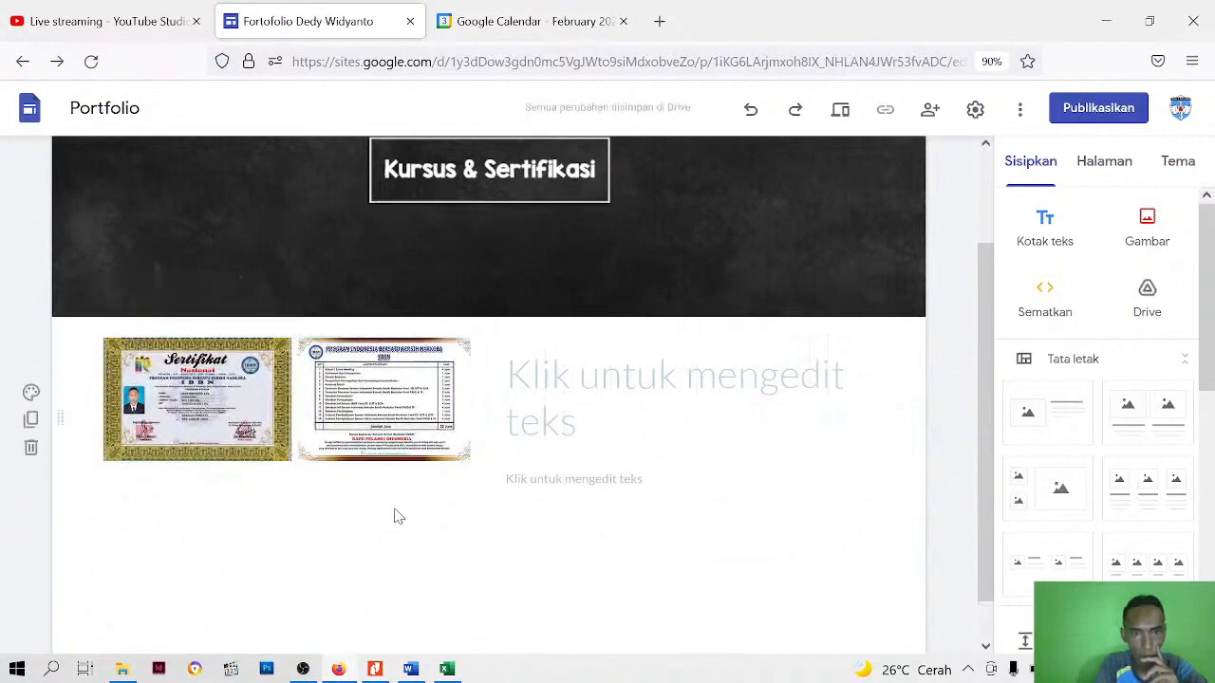
Select the empty heading box, then copy the title "PELATIHAN SENAM INDONESIA BERSATU BERSIH NARKOBA" from the Word document "deskripsi"
scroll(393, 515, down, 1)
click(589, 329)
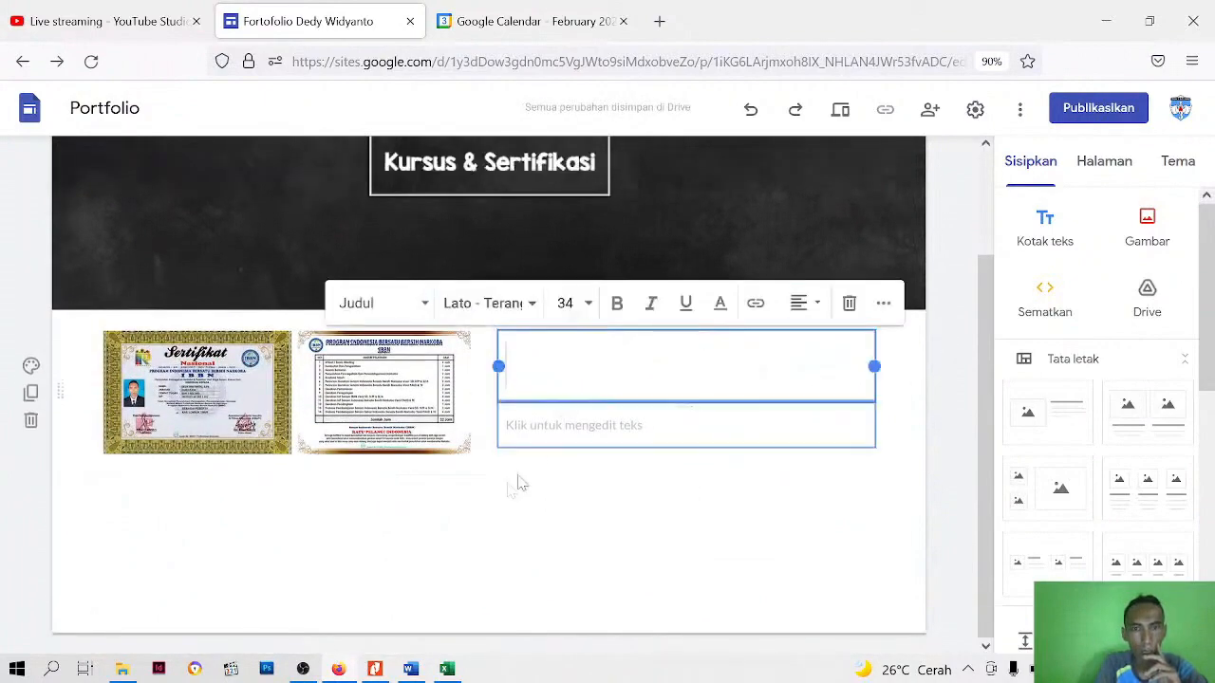
click(410, 669)
triple_click(508, 358)
scroll(508, 358, down, 15)
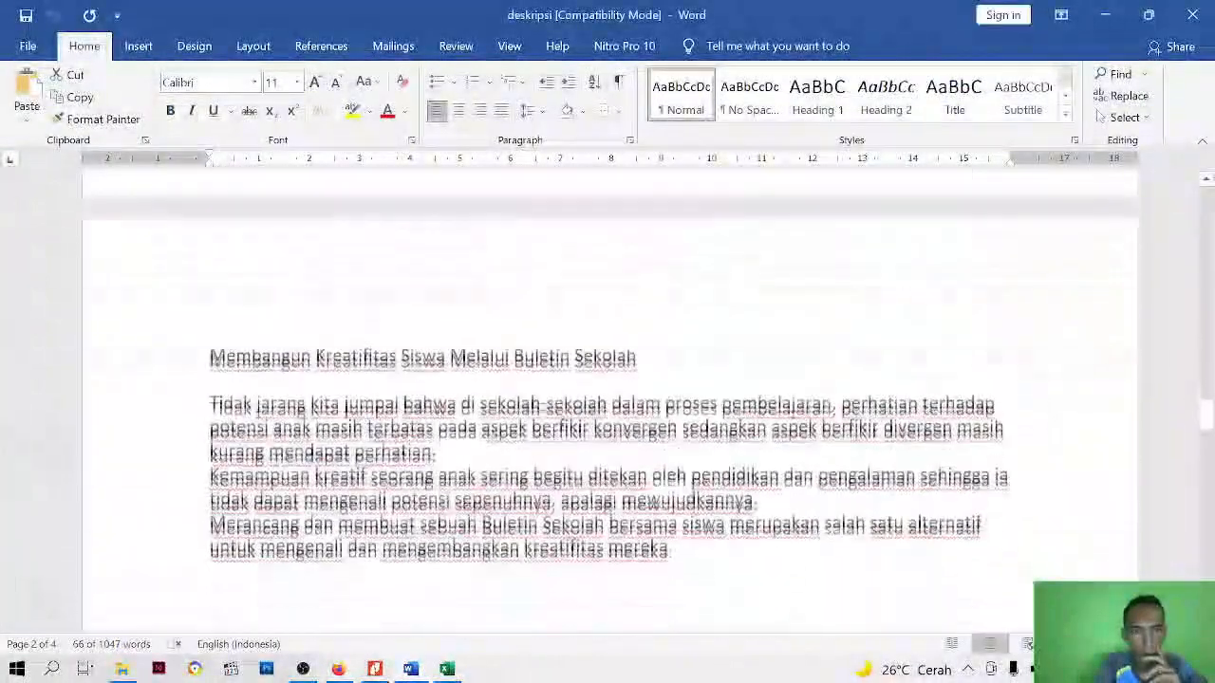
scroll(607, 398, down, 20)
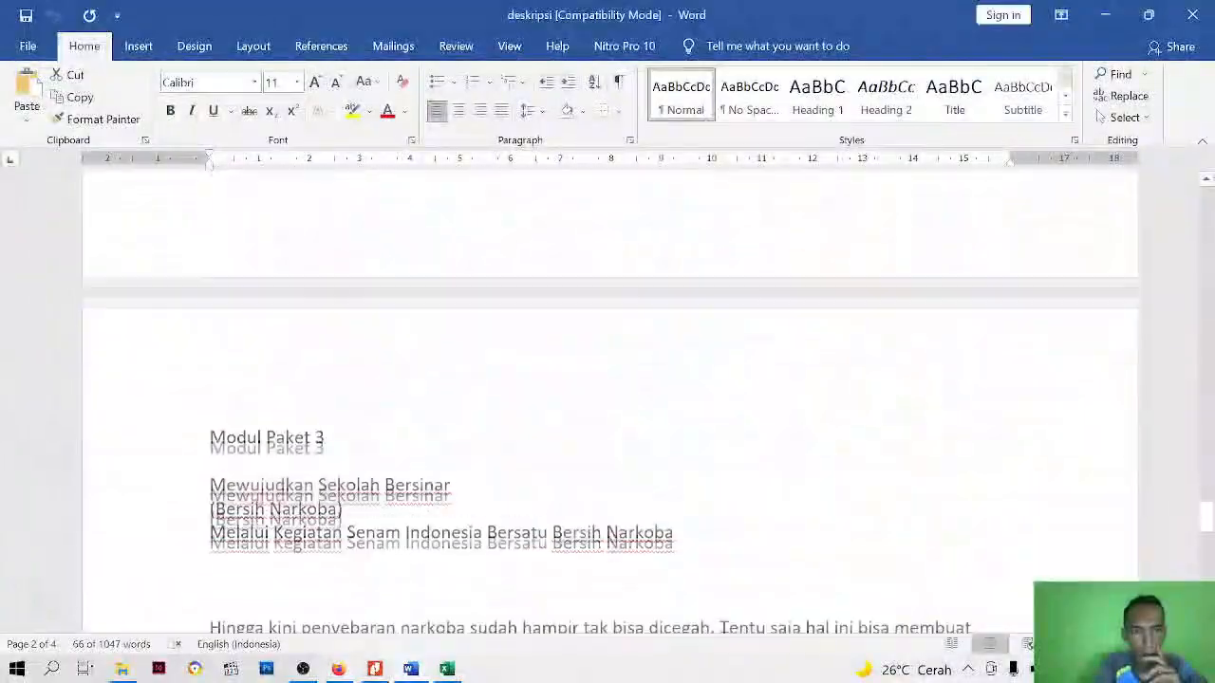
scroll(608, 398, down, 8)
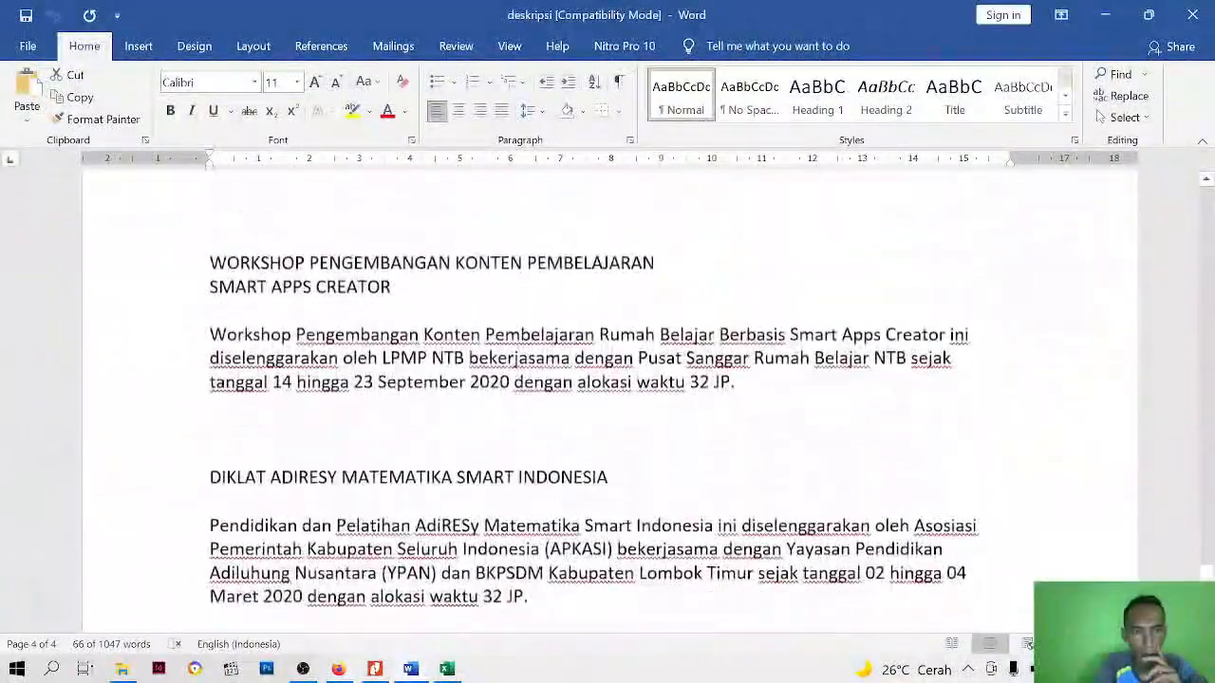
scroll(607, 399, up, 4)
click(276, 213)
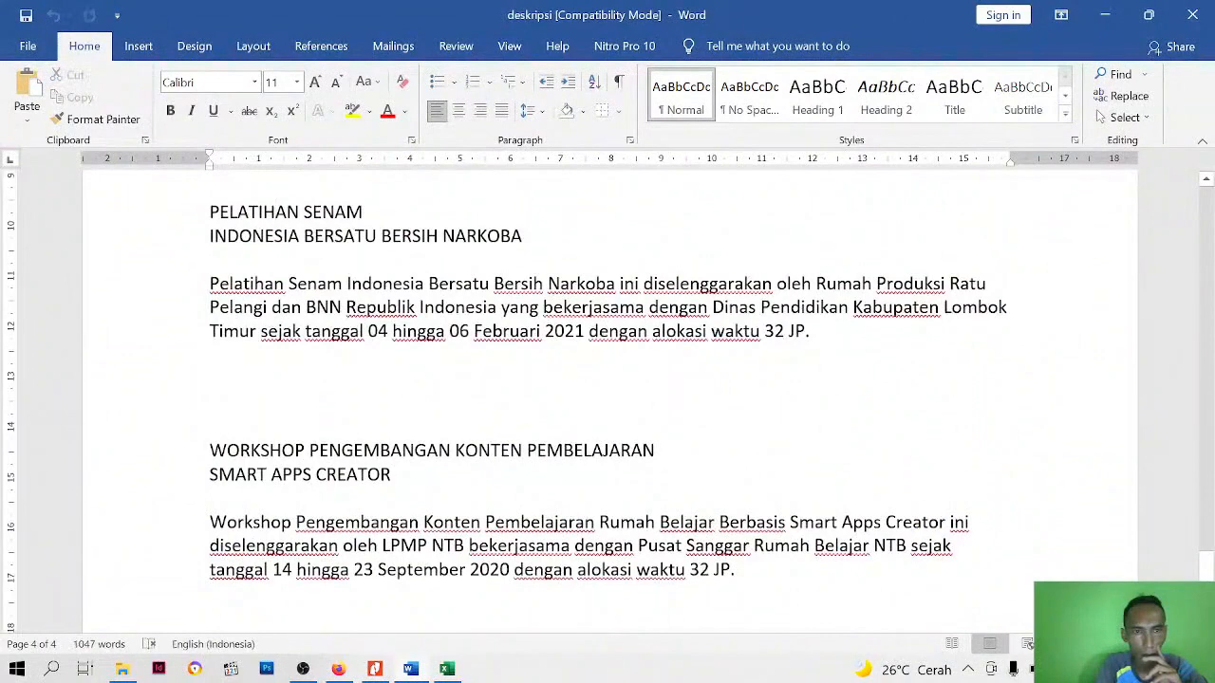
drag(210, 211, 521, 236)
right_click(346, 229)
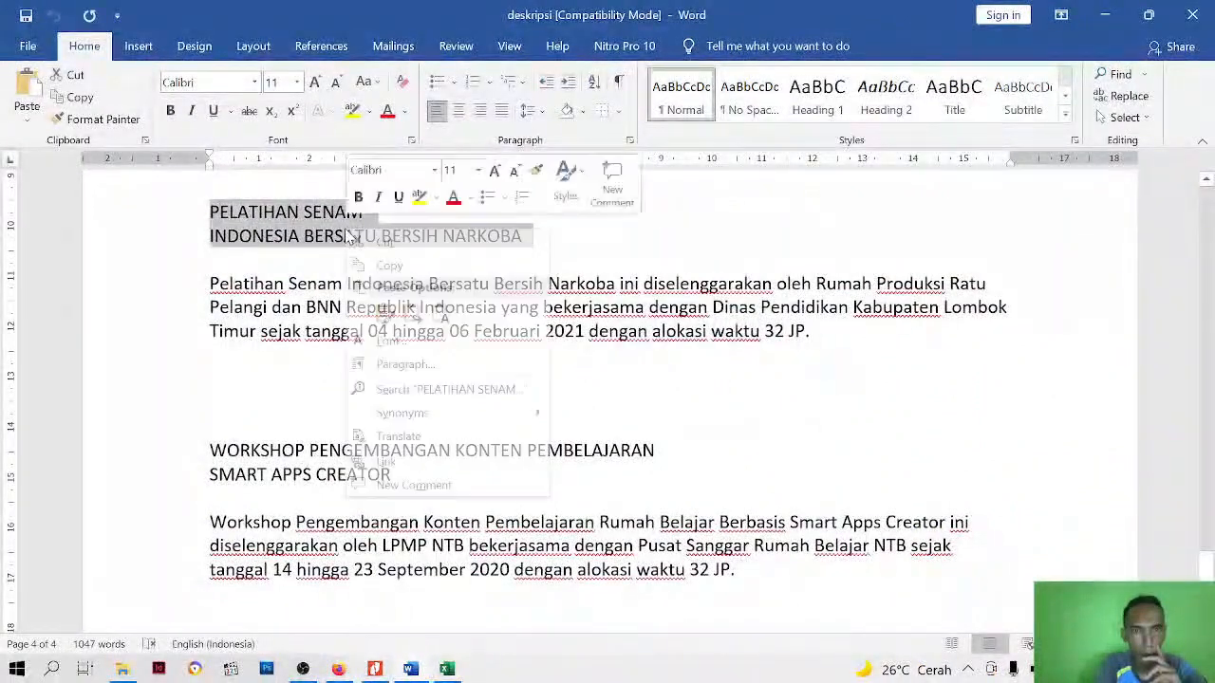
click(380, 264)
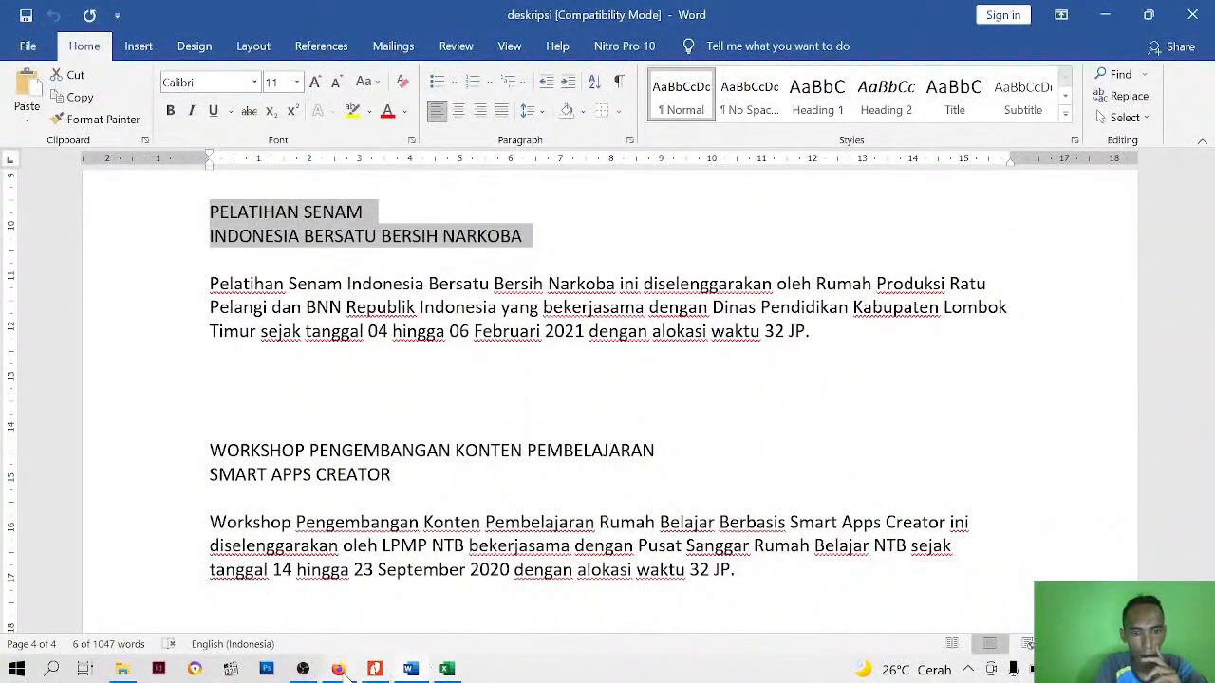
Return to the site in Firefox, paste the copied title into the heading box and remove the blank lines below it
click(339, 669)
right_click(561, 367)
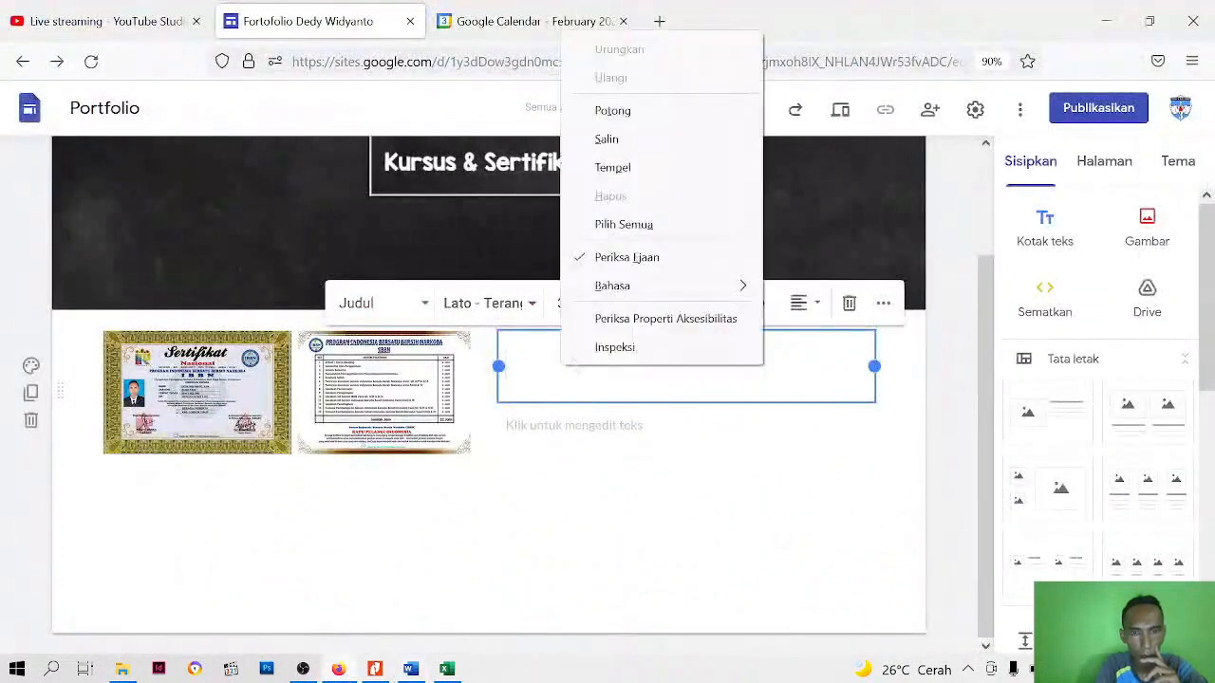
click(618, 168)
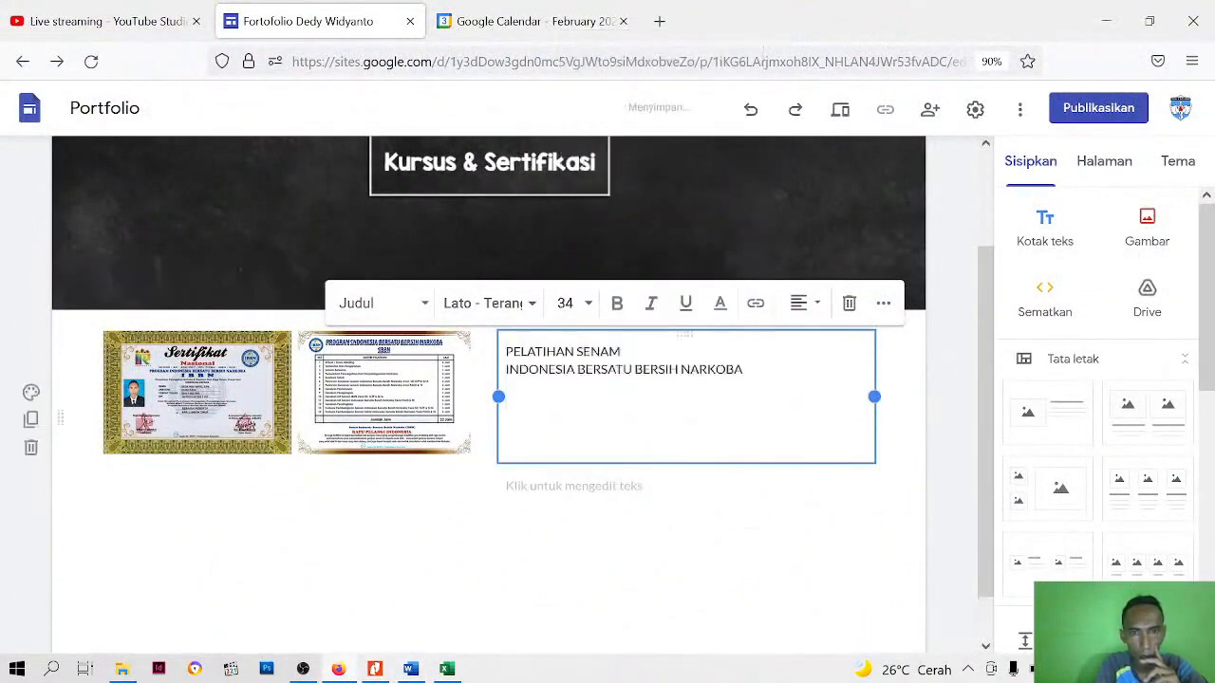
click(590, 427)
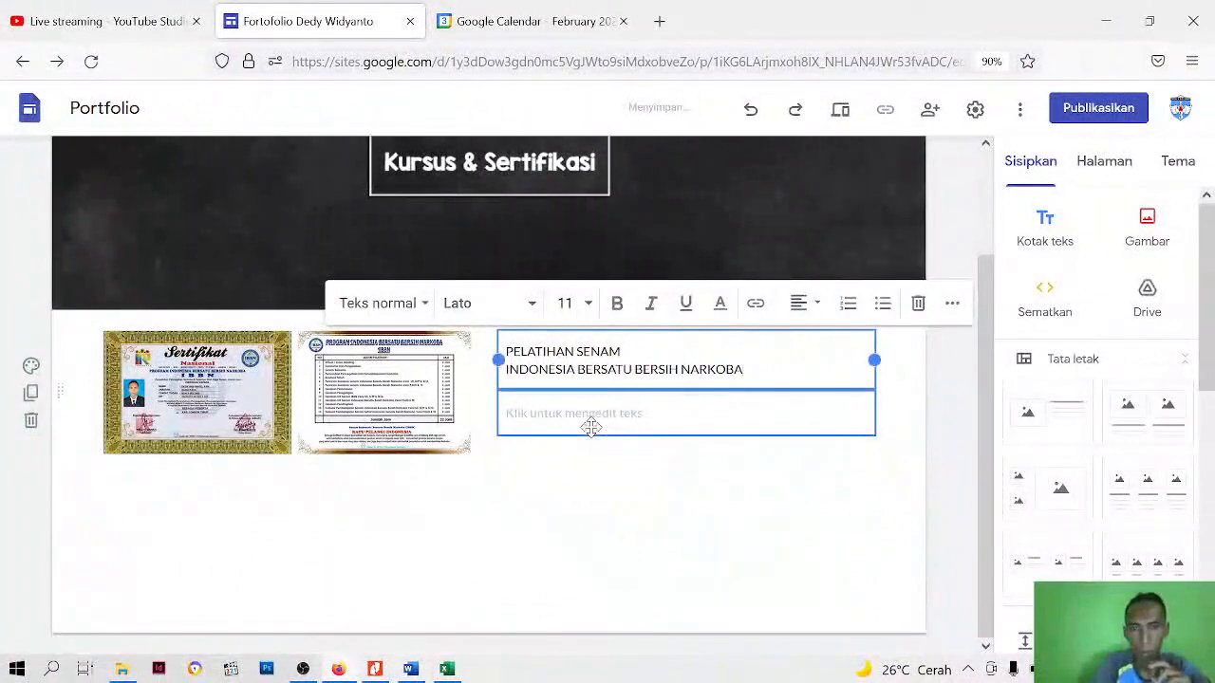
Format the whole PELATIHAN SENAM heading as bold, centred Verdana
key(ctrl+a)
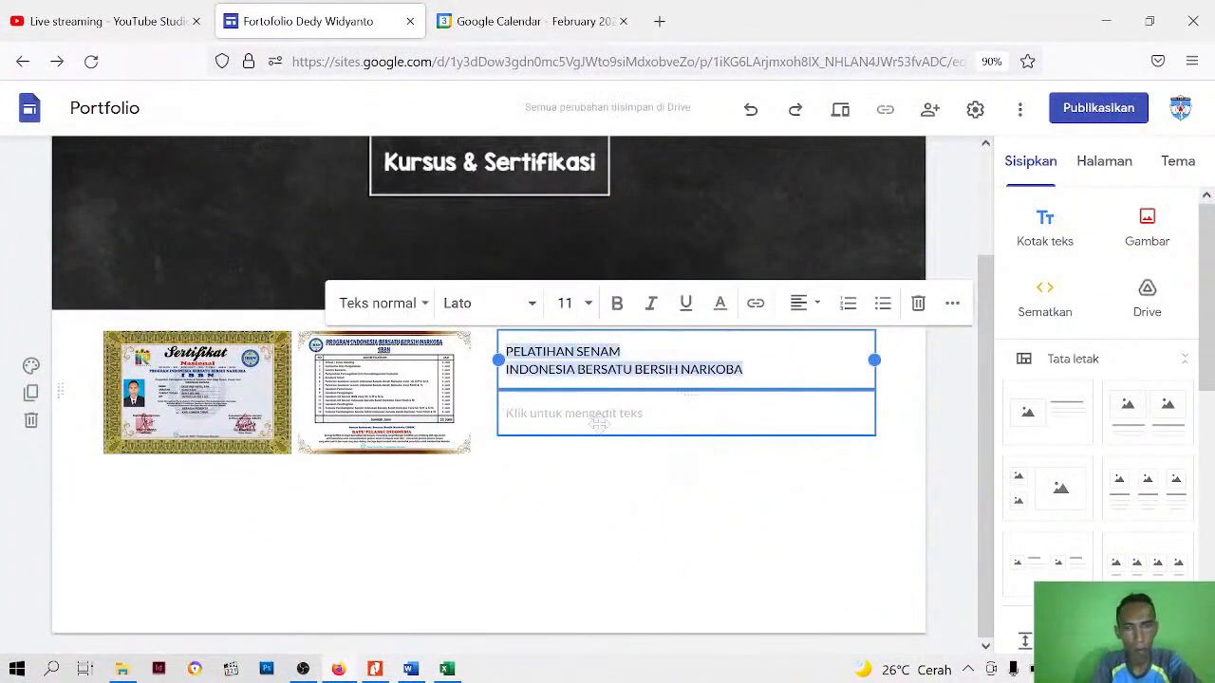
click(615, 306)
click(531, 304)
scroll(512, 456, down, 3)
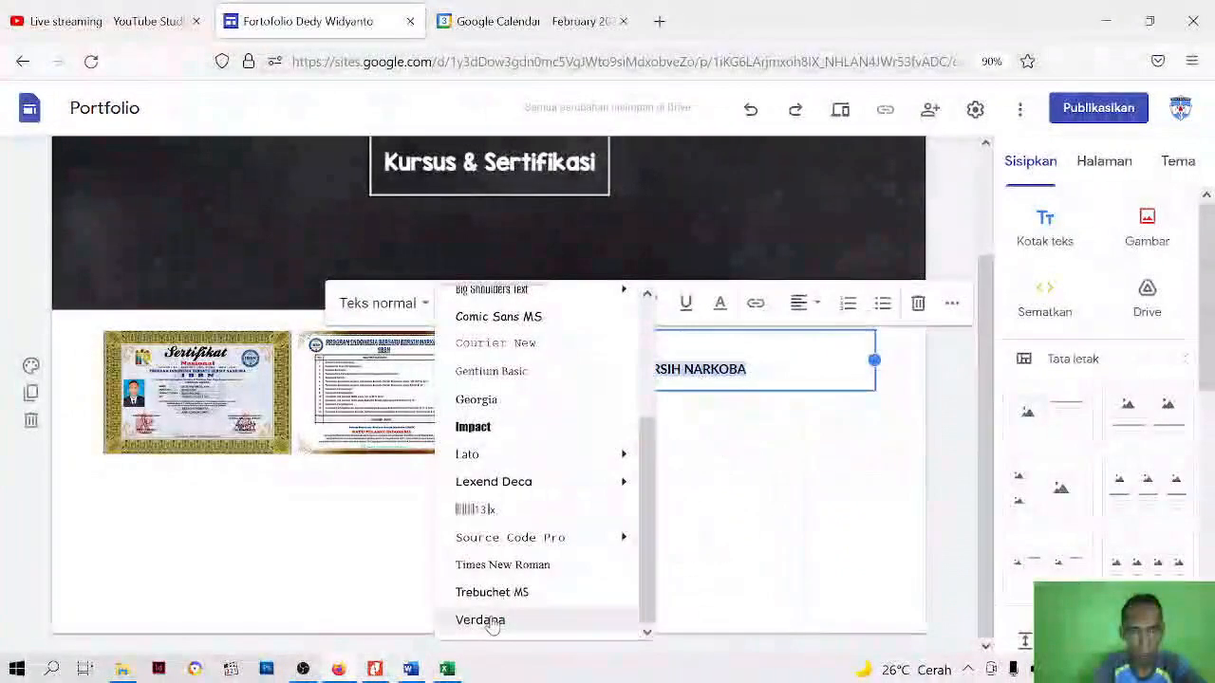
click(491, 623)
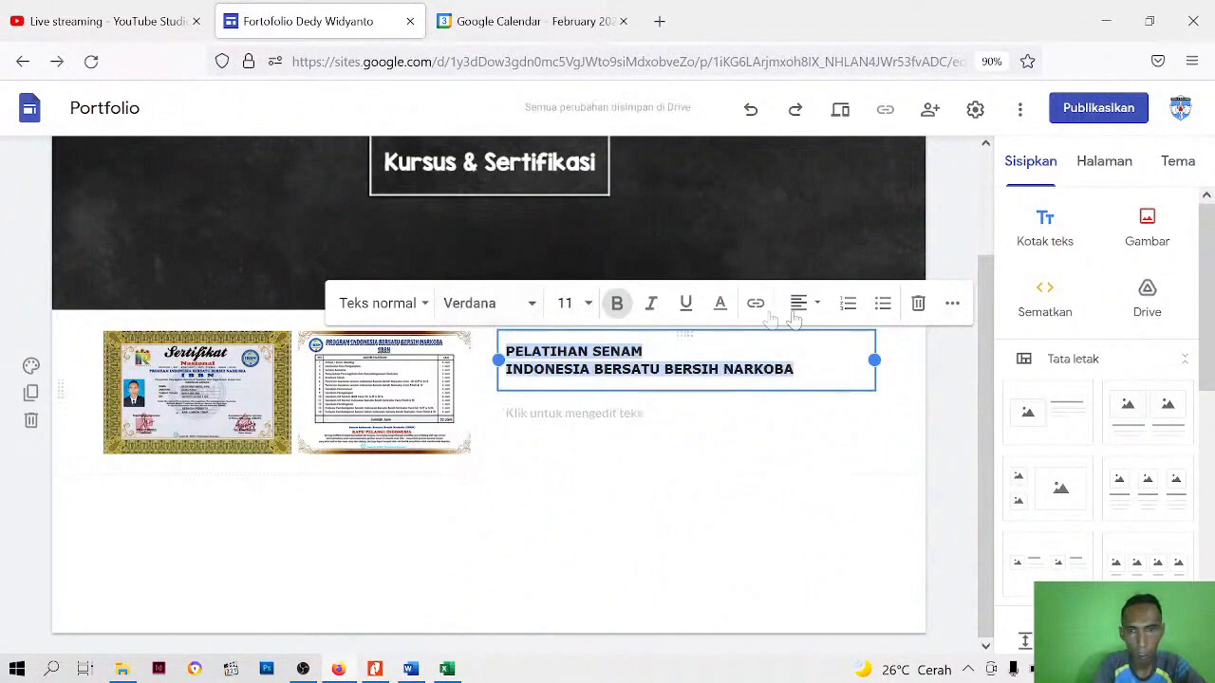
click(815, 304)
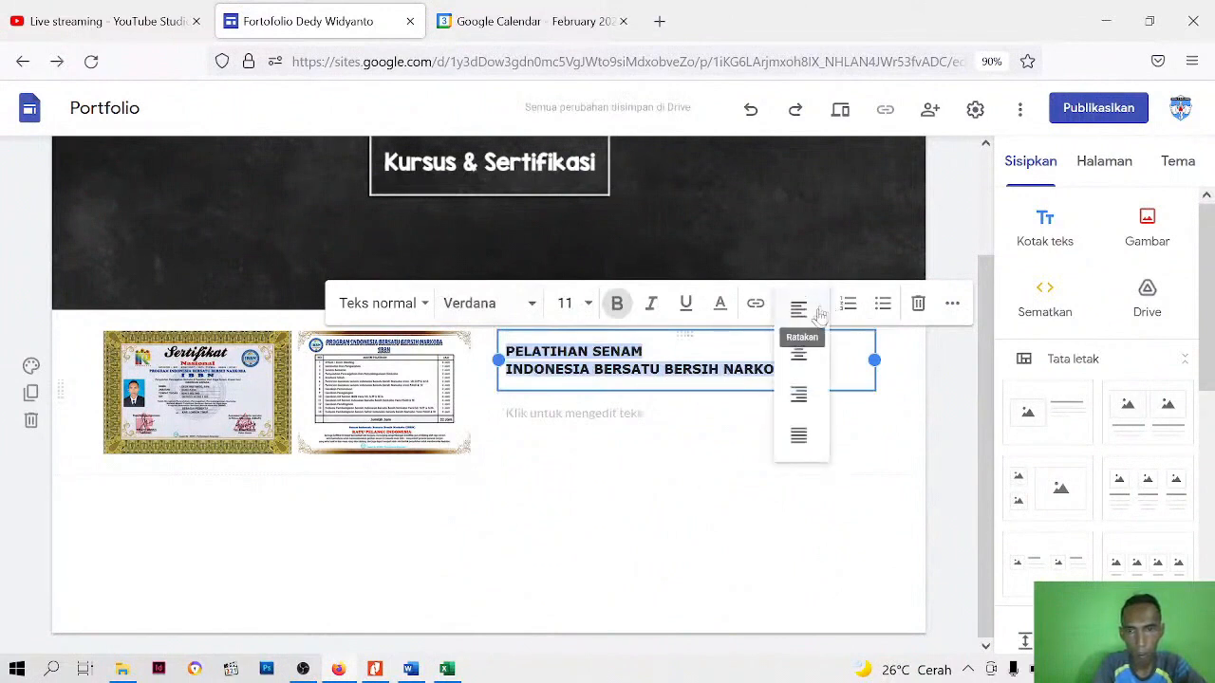
click(799, 352)
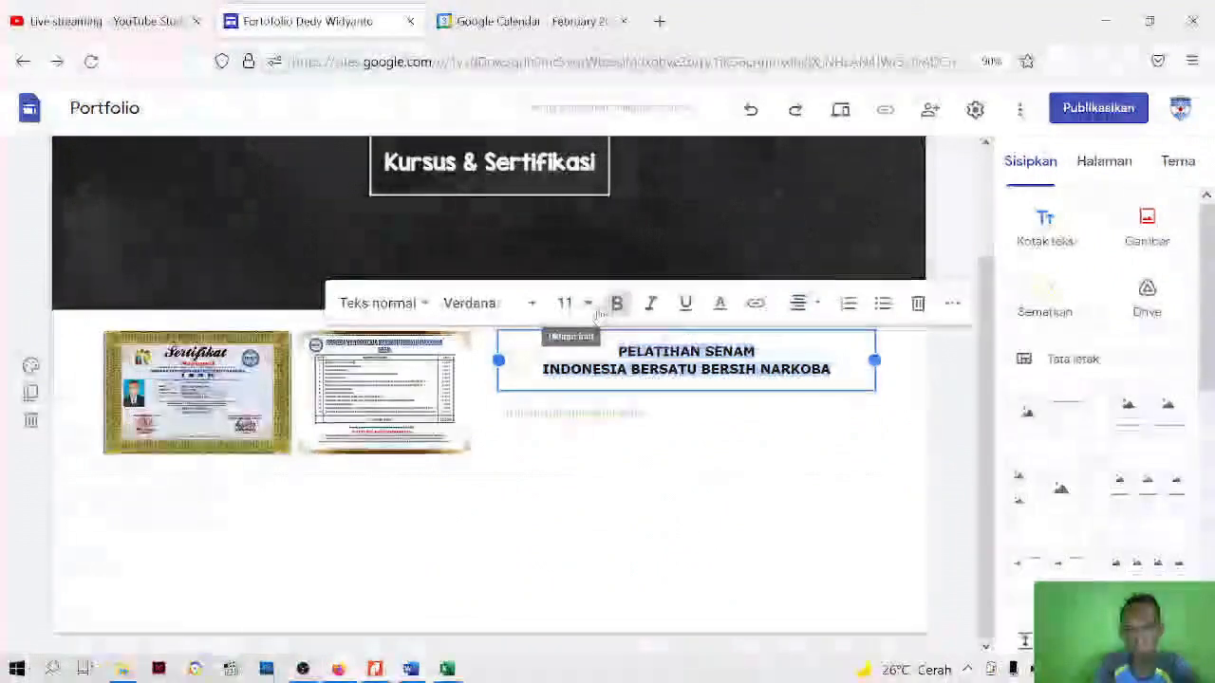
Colour the PELATIHAN SENAM heading dark red and set its line spacing to single (Tunggal)
click(720, 303)
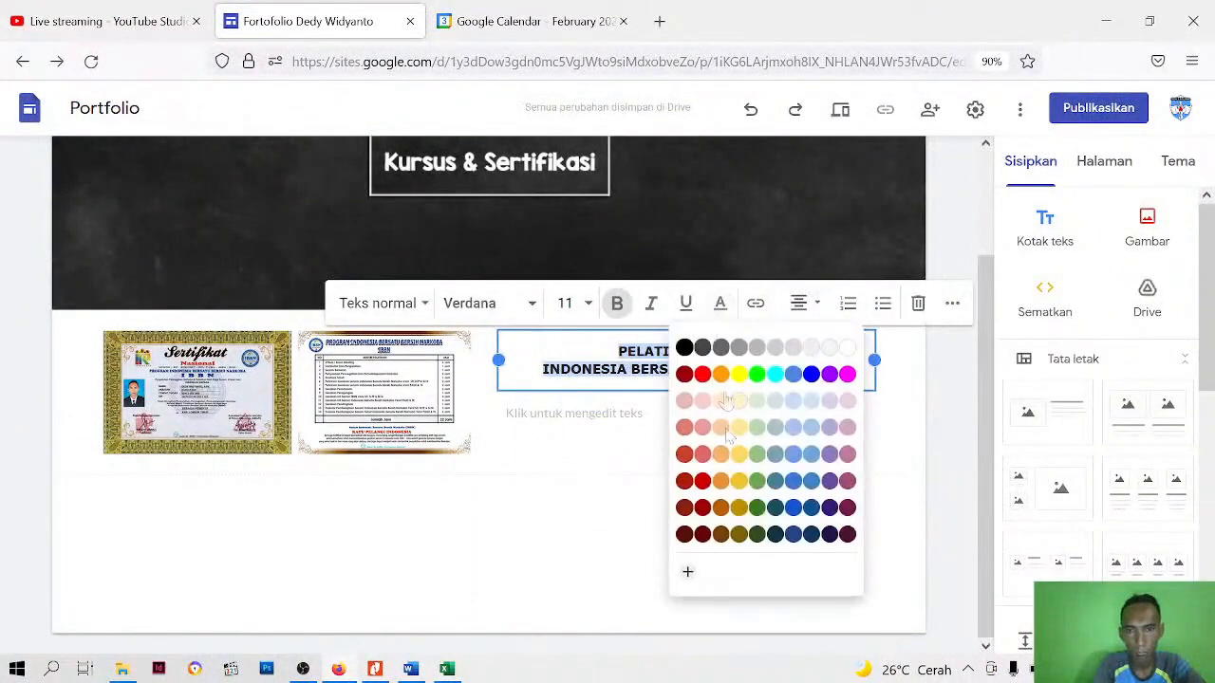
click(702, 510)
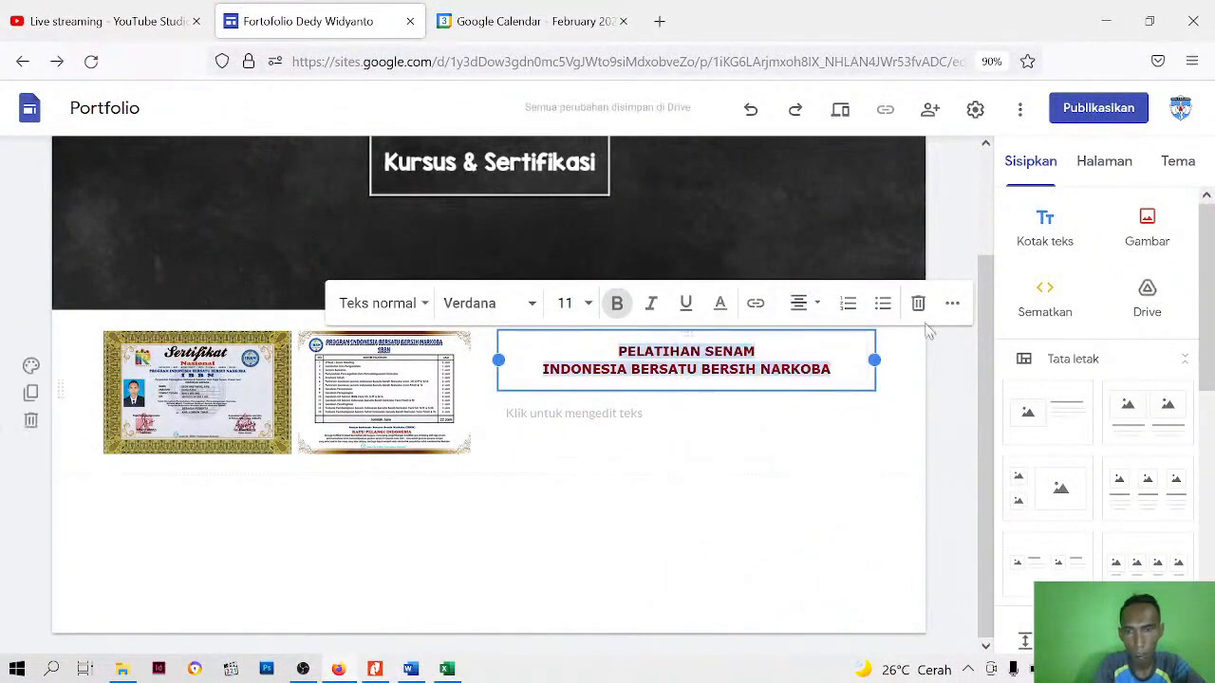
click(953, 305)
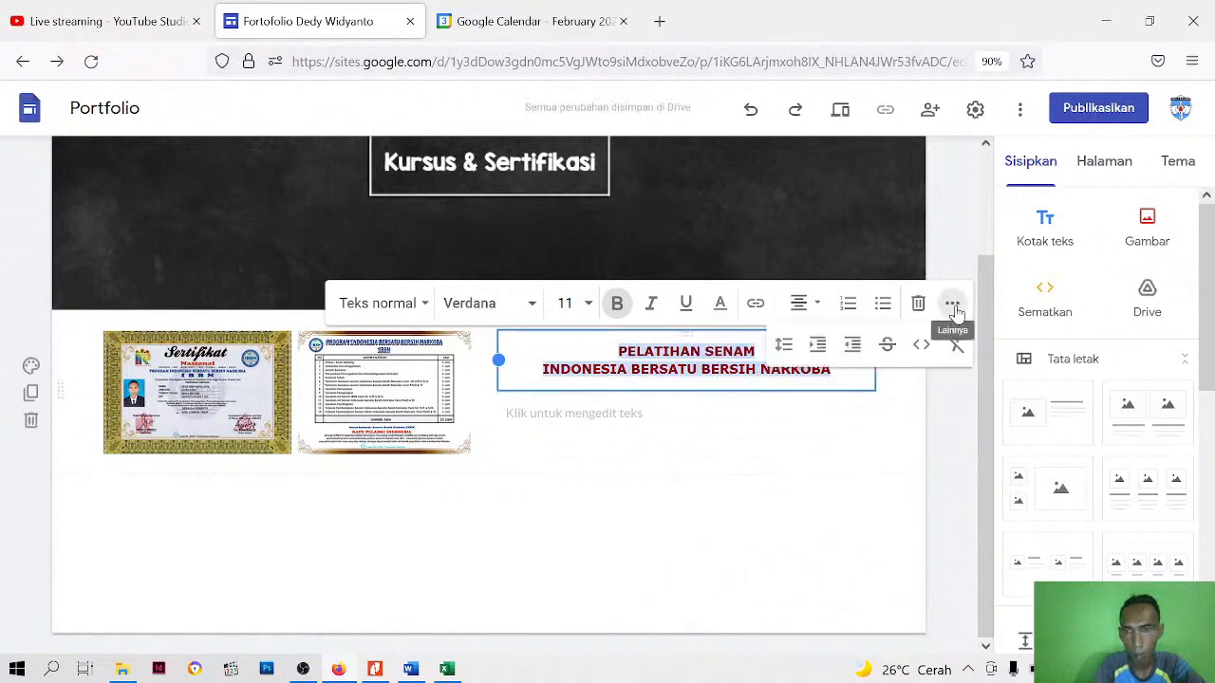
click(783, 345)
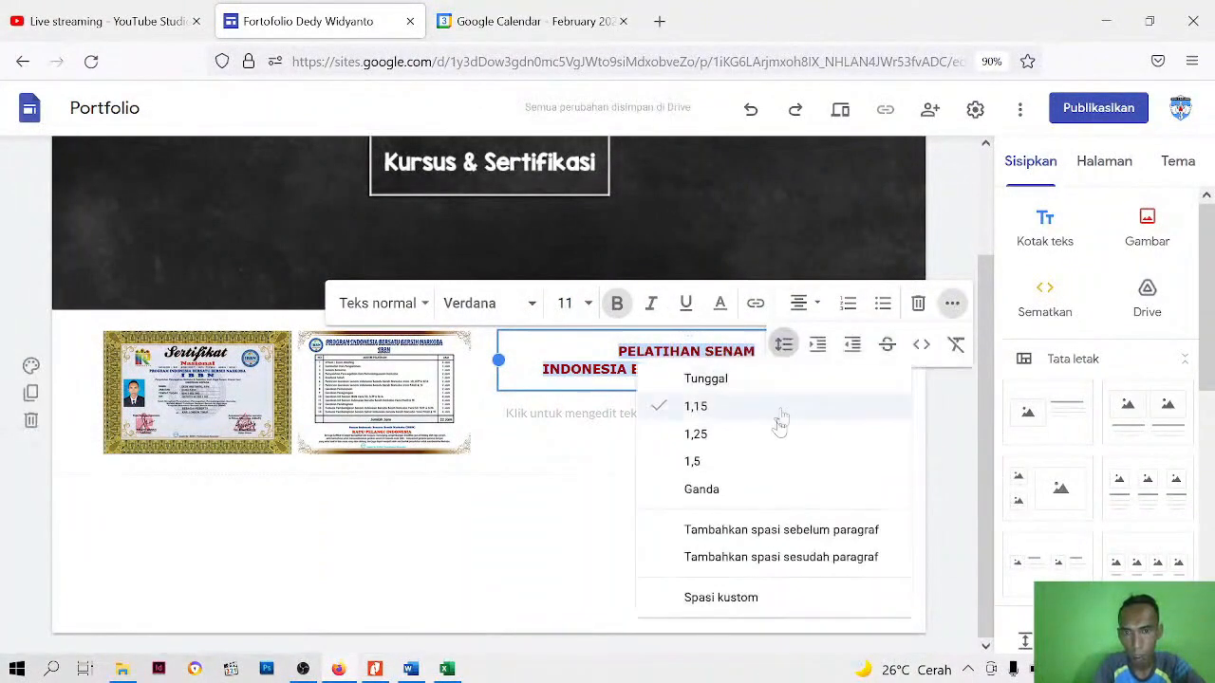
click(705, 379)
click(621, 466)
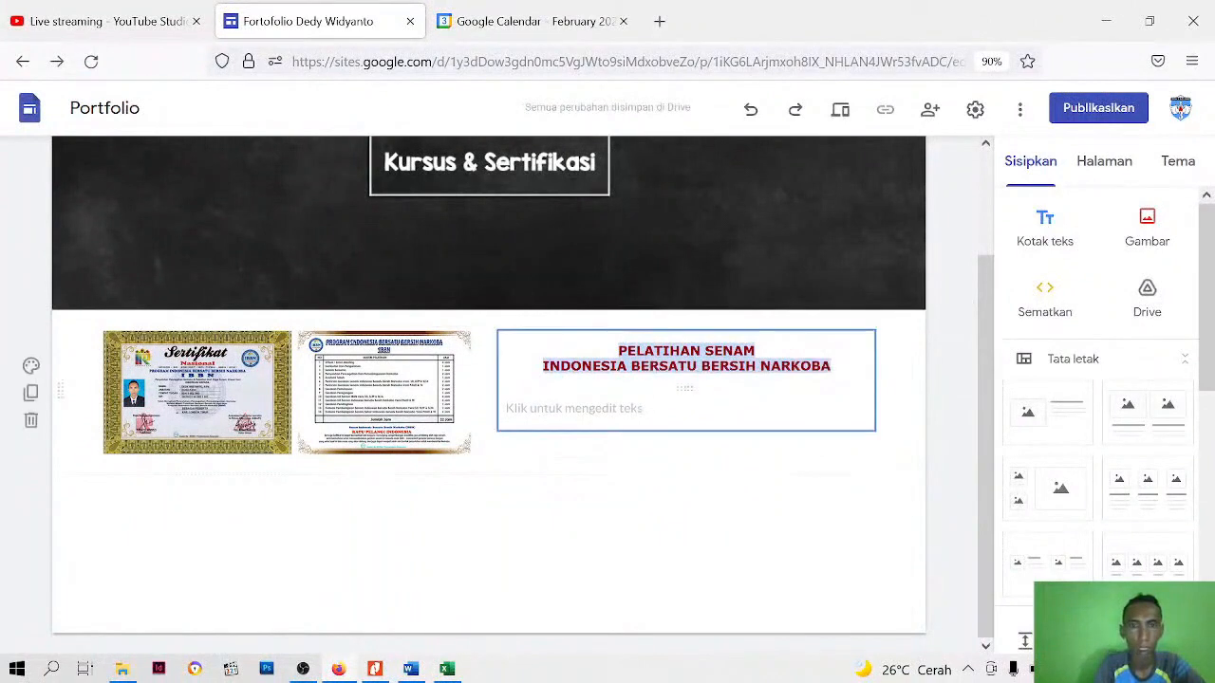
Select the body text box below the heading, then copy the Pelatihan Senam description paragraph from the Word document "deskripsi"
click(598, 418)
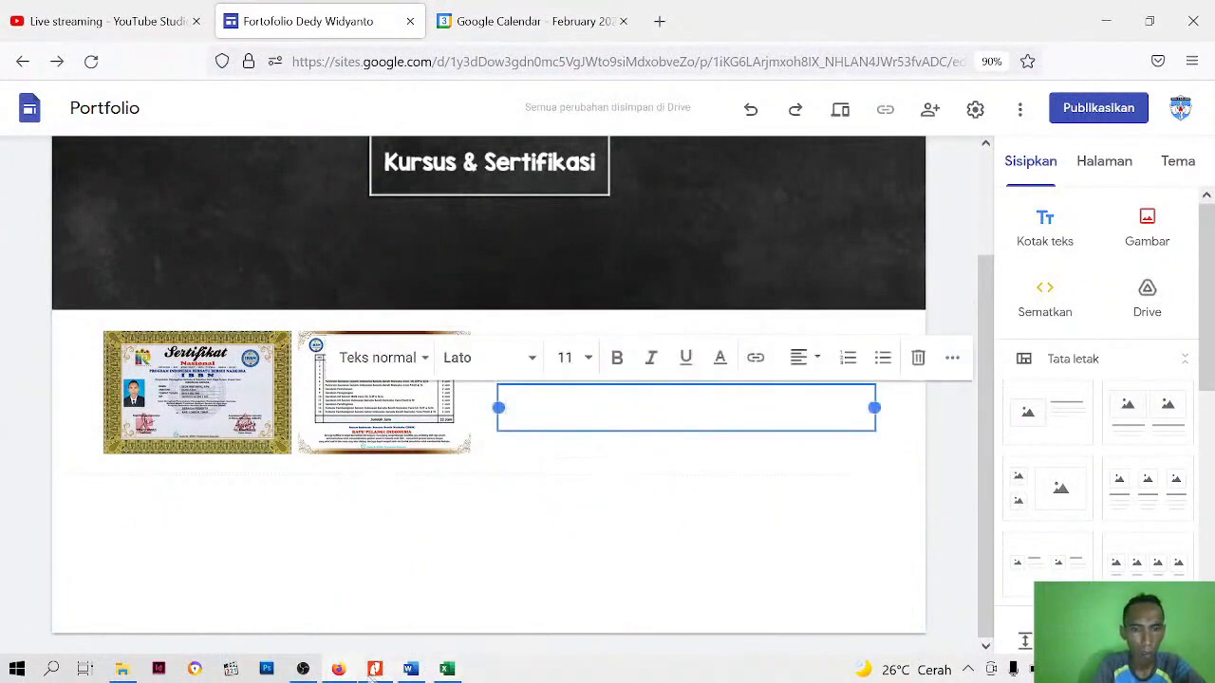
click(410, 670)
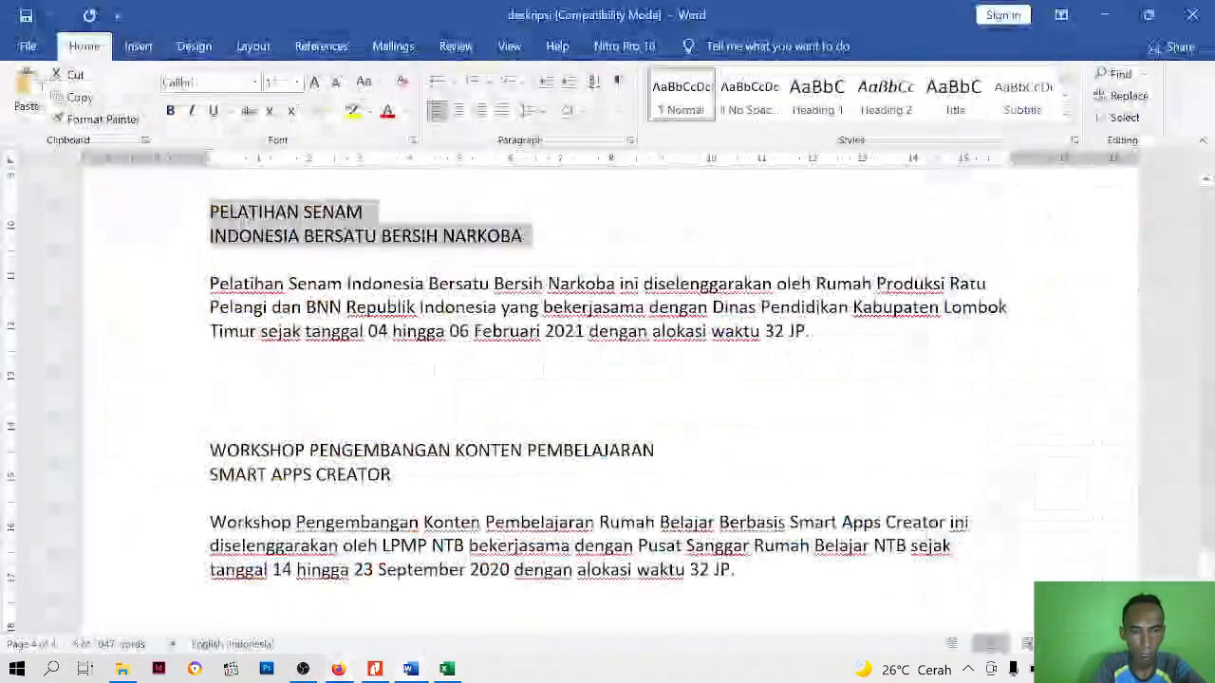
click(210, 283)
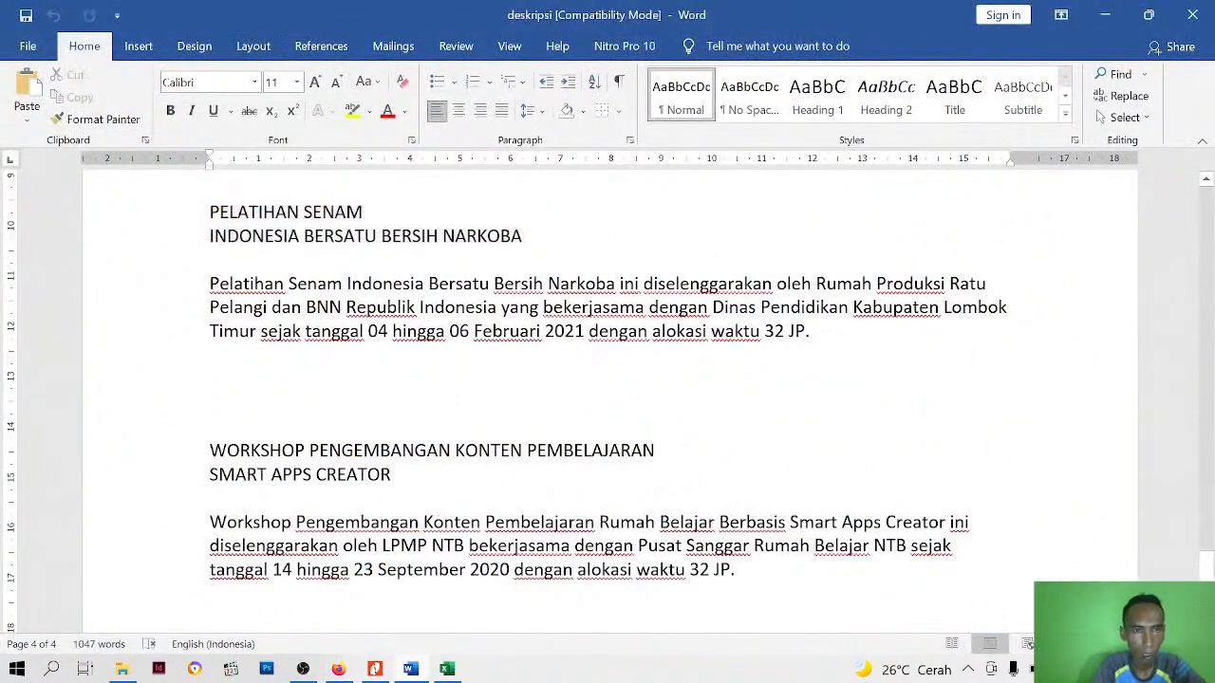
drag(209, 283, 814, 331)
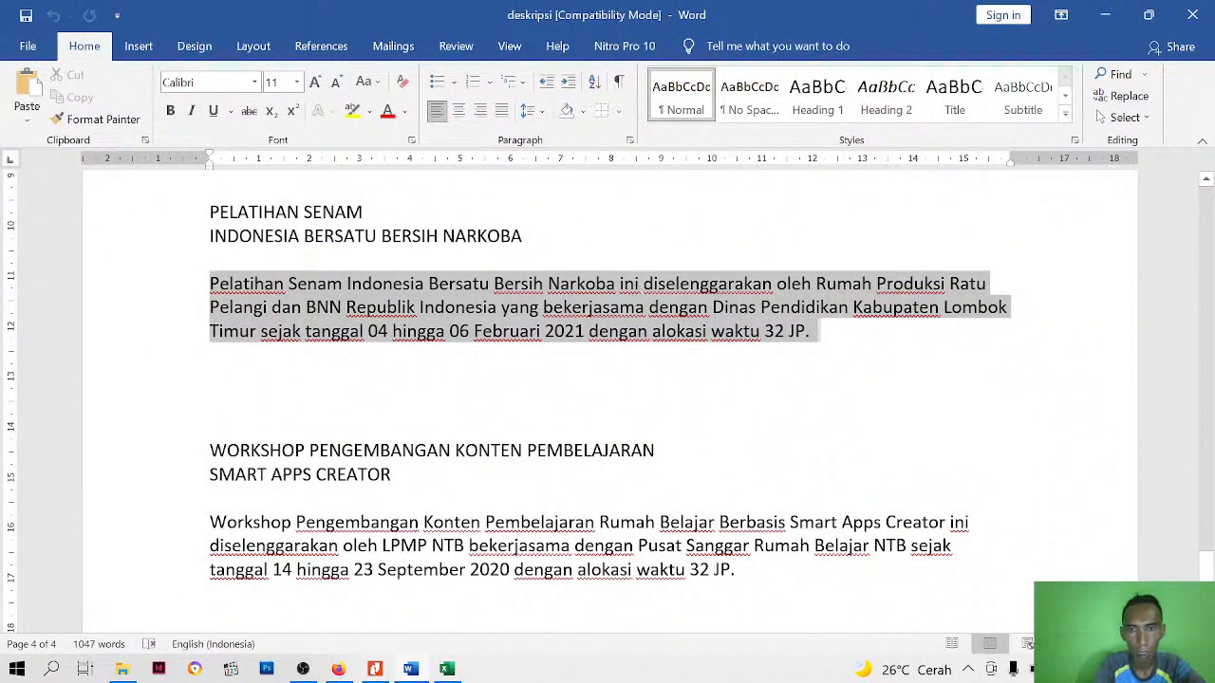
right_click(555, 302)
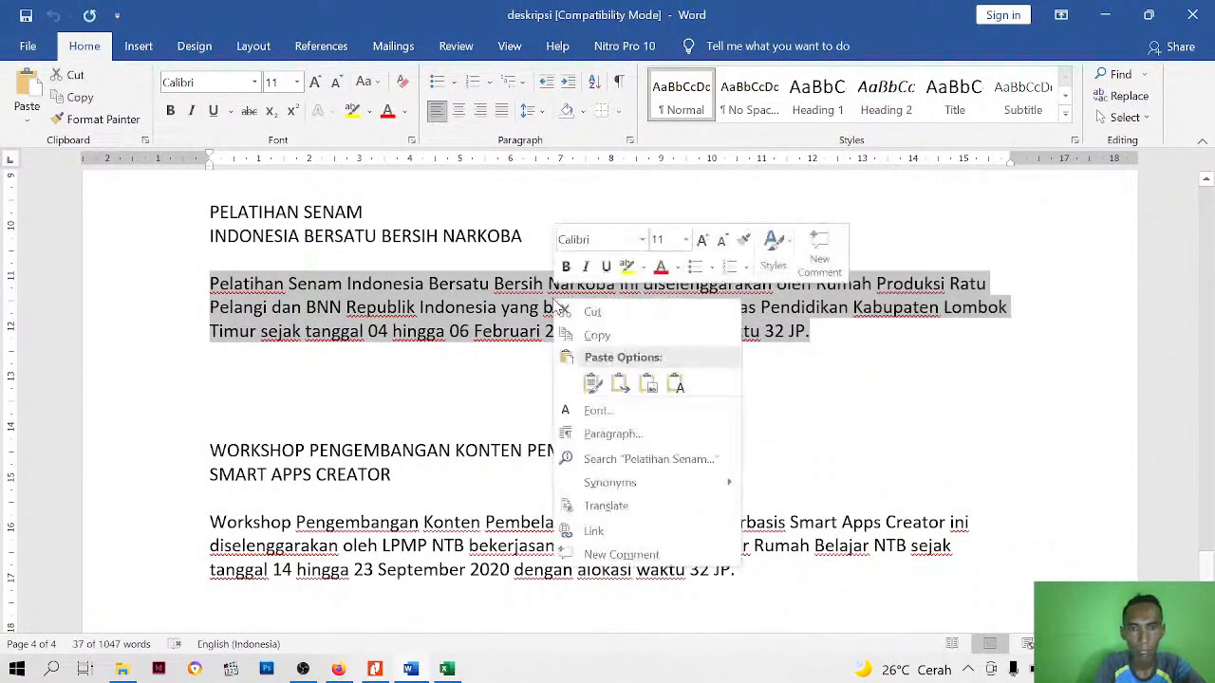
click(594, 336)
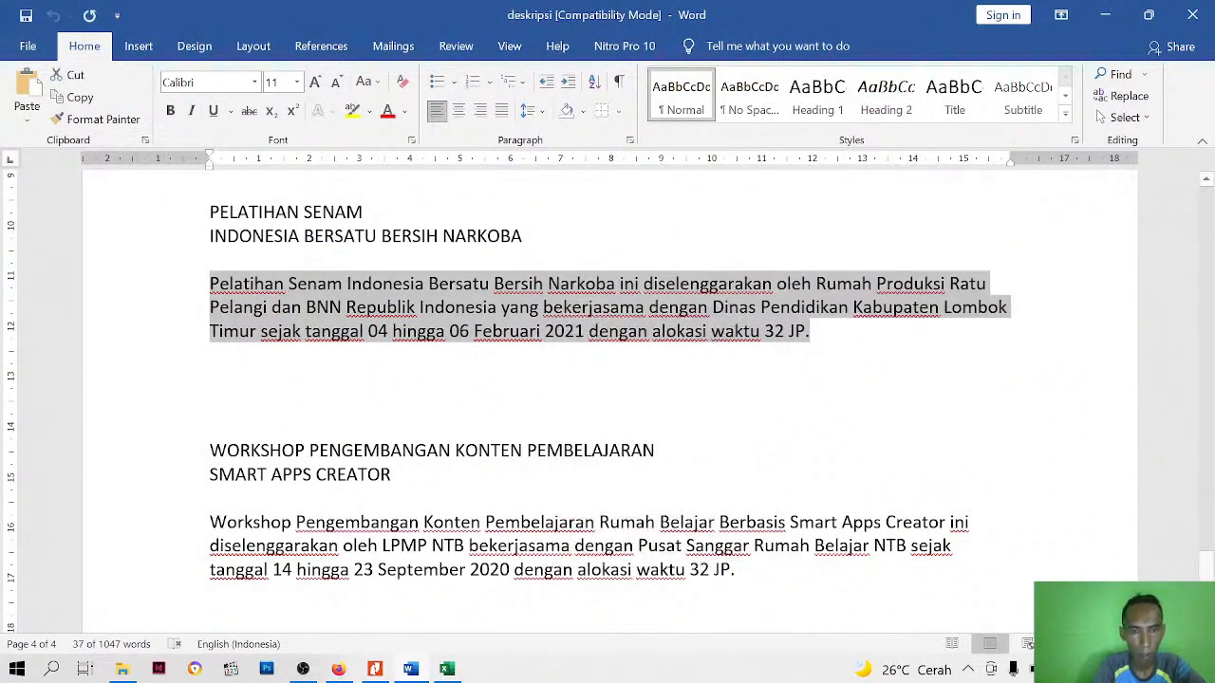
Switch back to the site in Firefox, paste the Pelatihan Senam description into the body text box and justify it
click(338, 669)
right_click(607, 406)
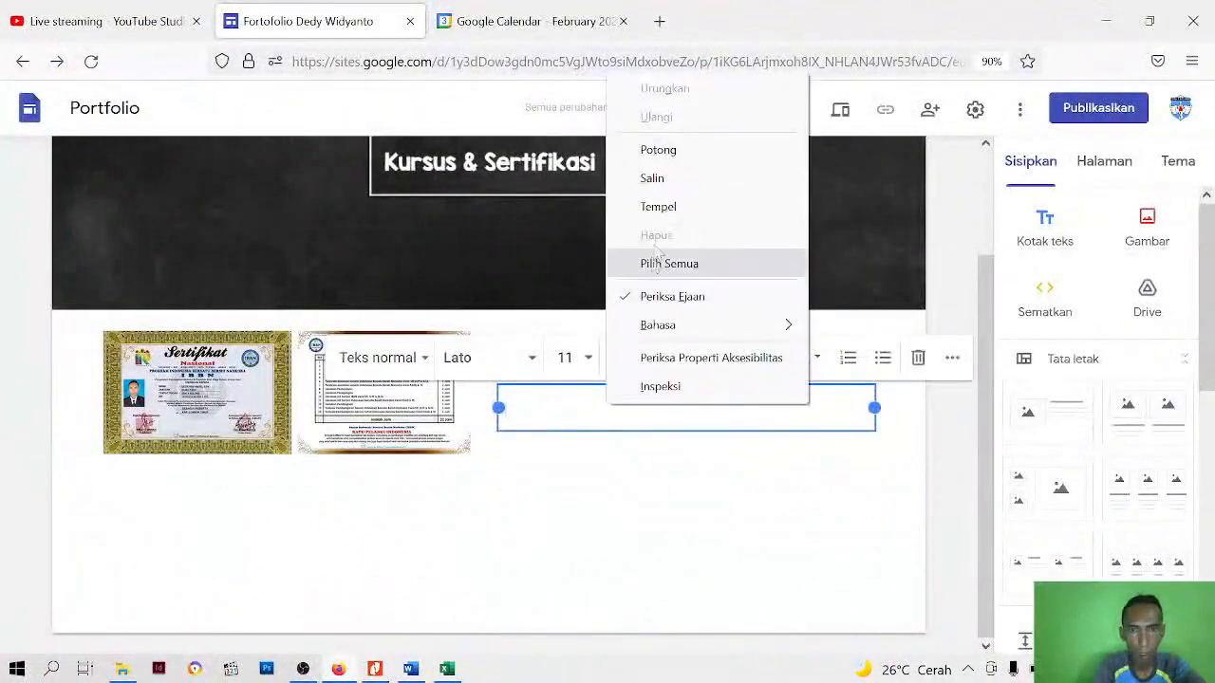
click(665, 204)
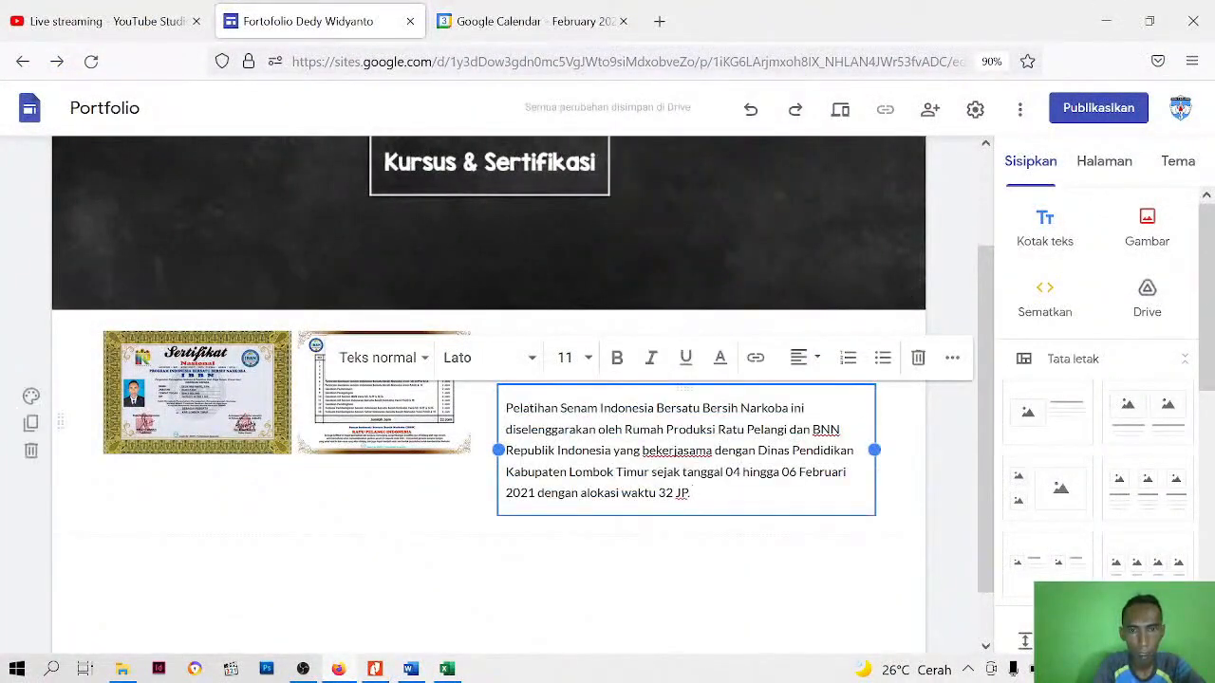
key(ctrl+a)
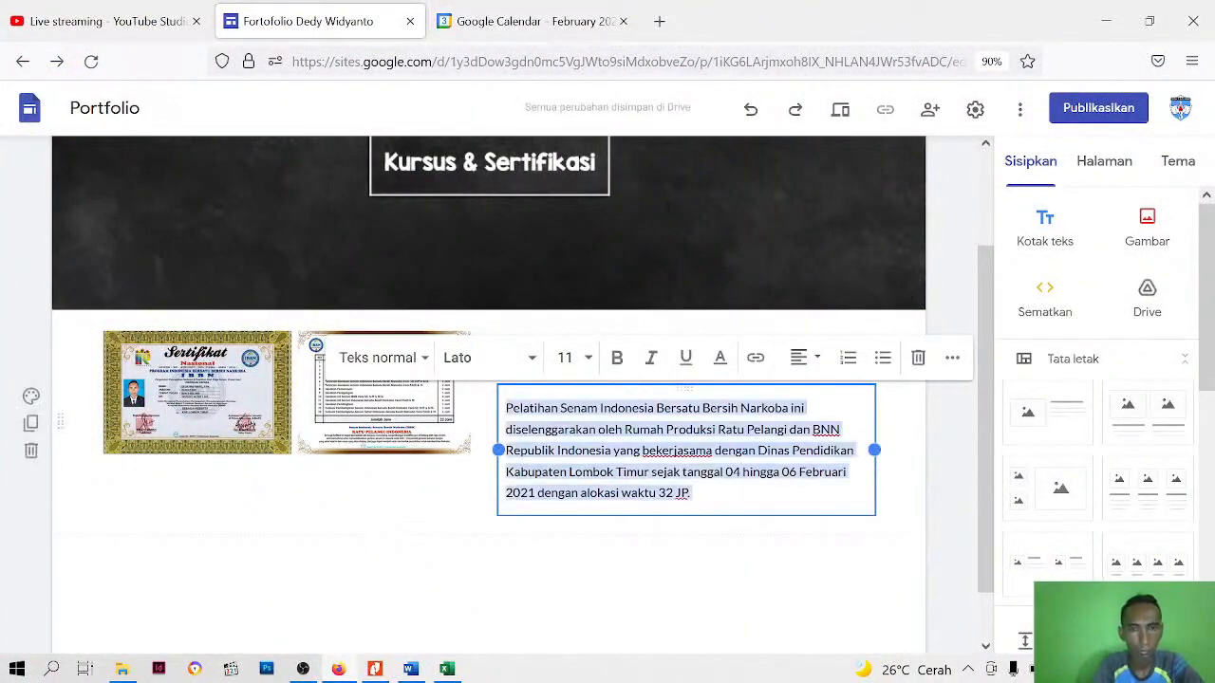
click(821, 358)
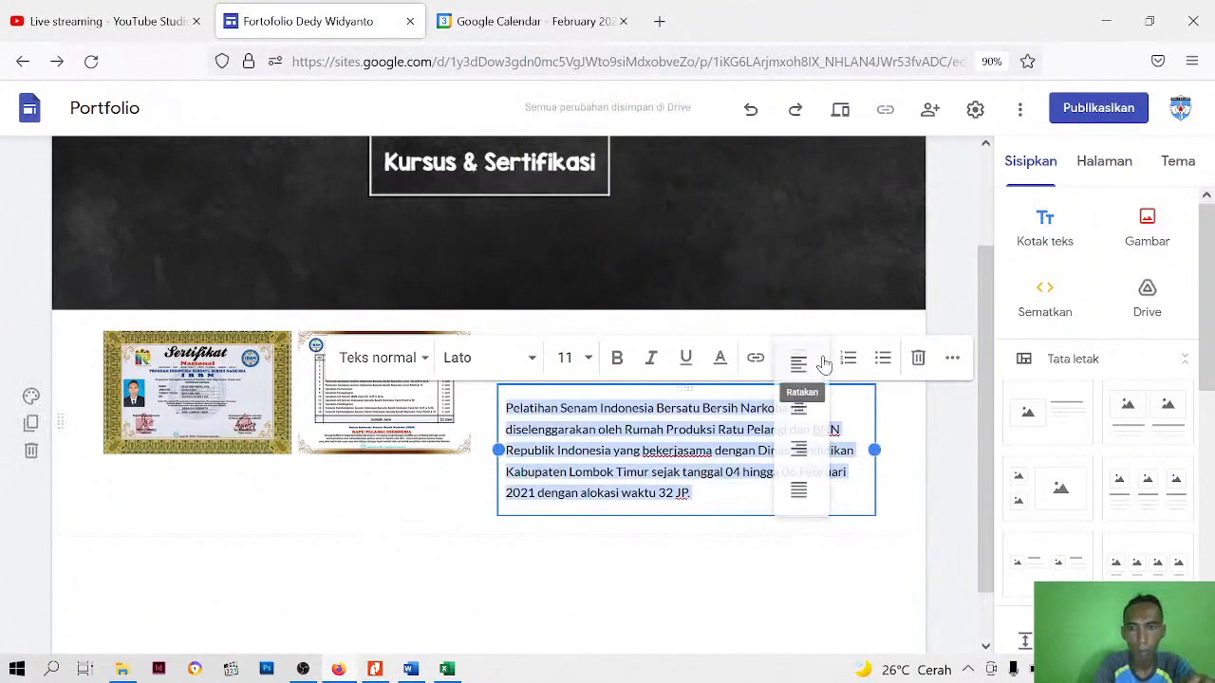
click(799, 489)
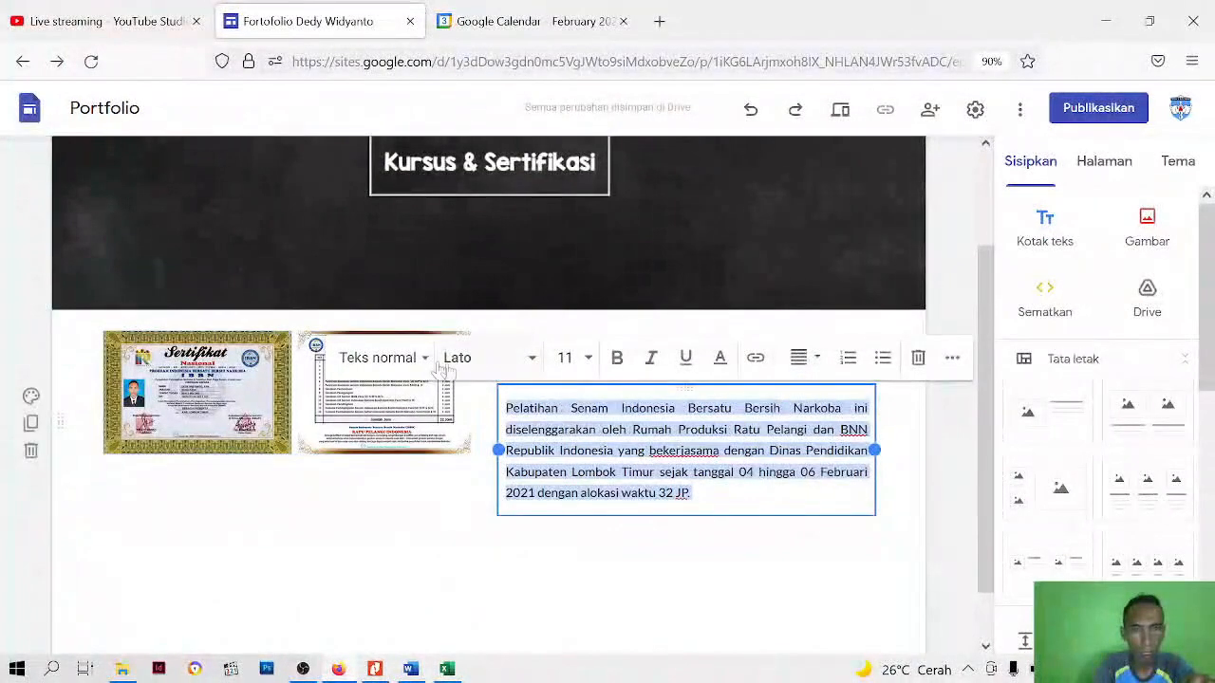
Format the whole Pelatihan Senam description as small text (Teks kecil) in Verdana, size 10
click(427, 363)
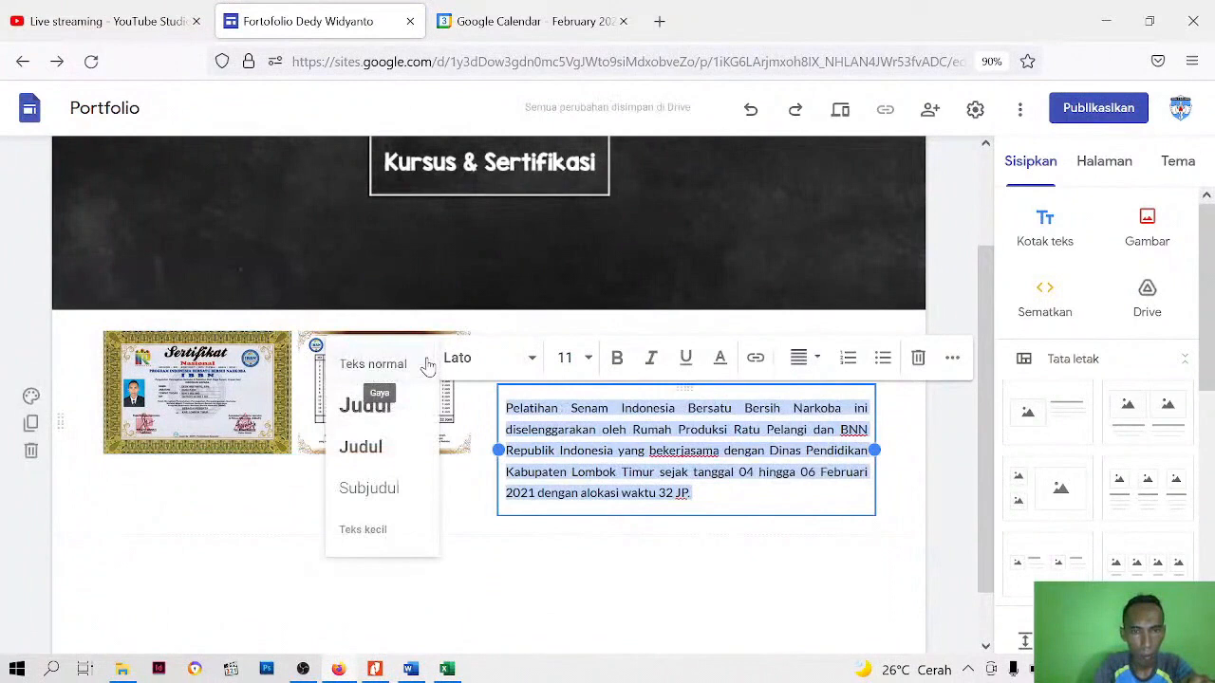
click(364, 528)
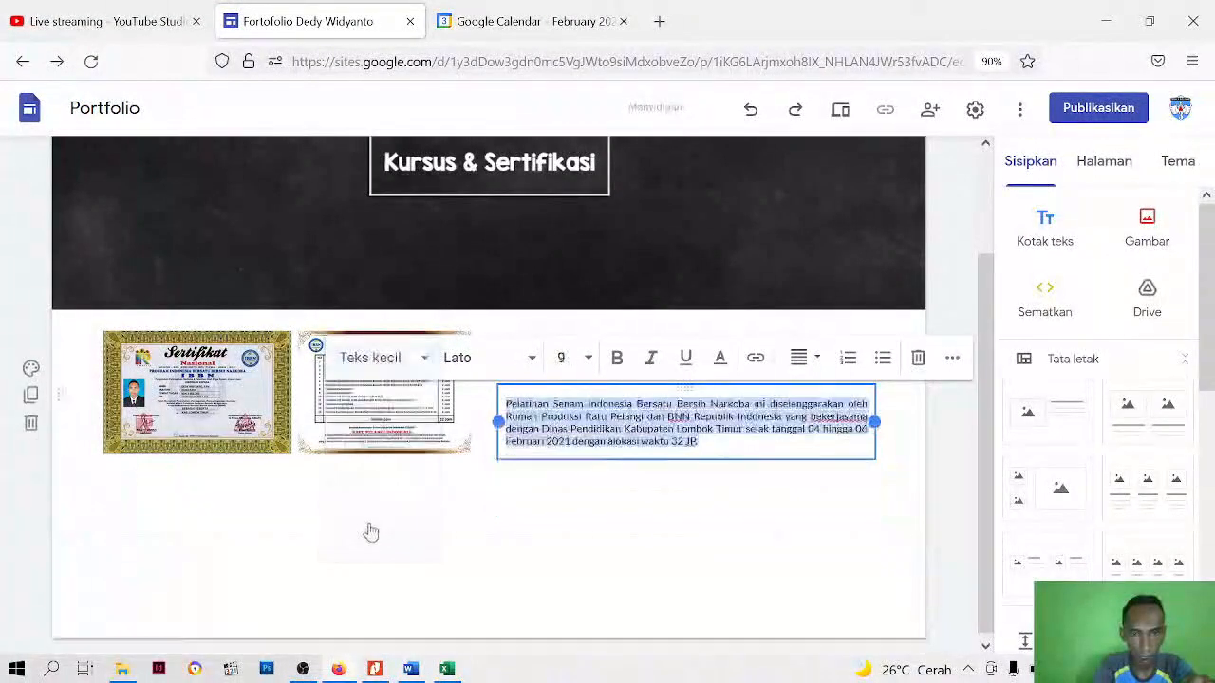
click(530, 359)
scroll(479, 608, down, 3)
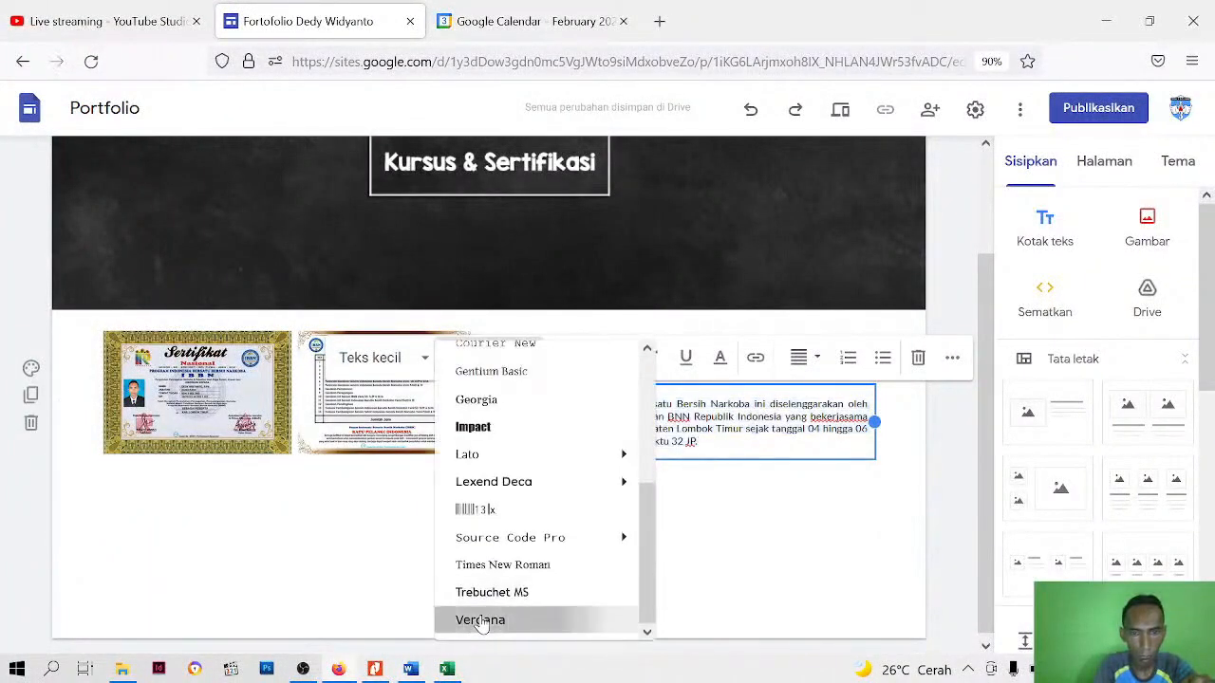
click(480, 624)
click(561, 358)
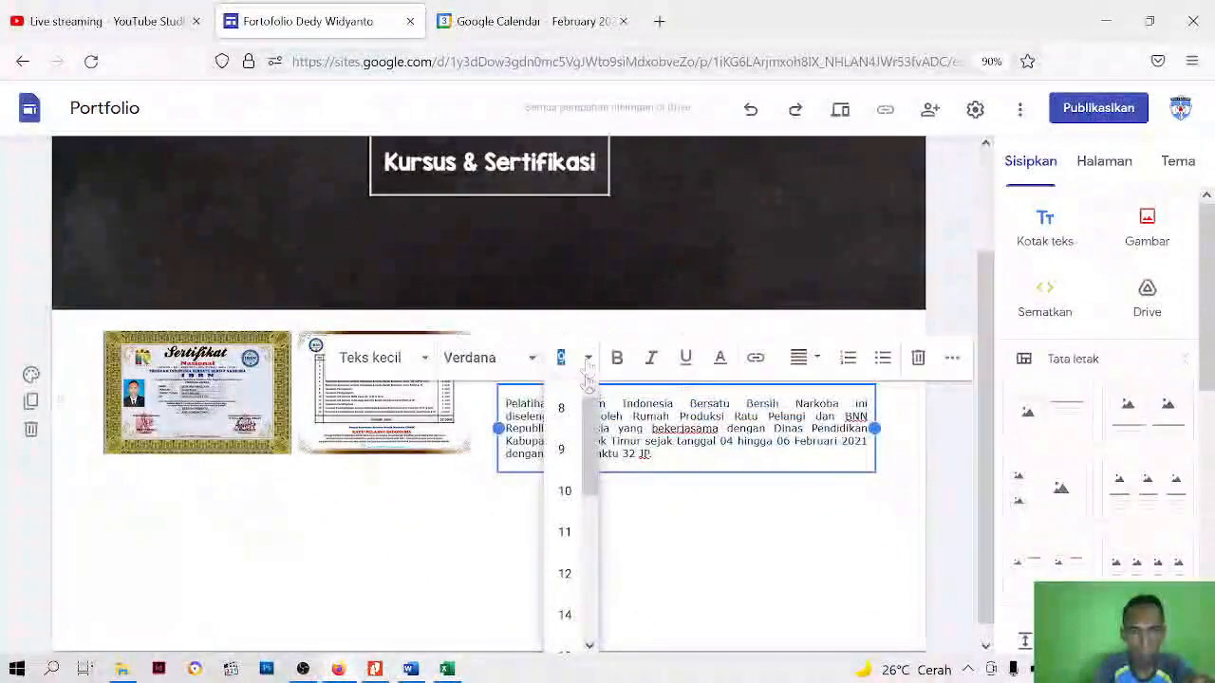
click(565, 491)
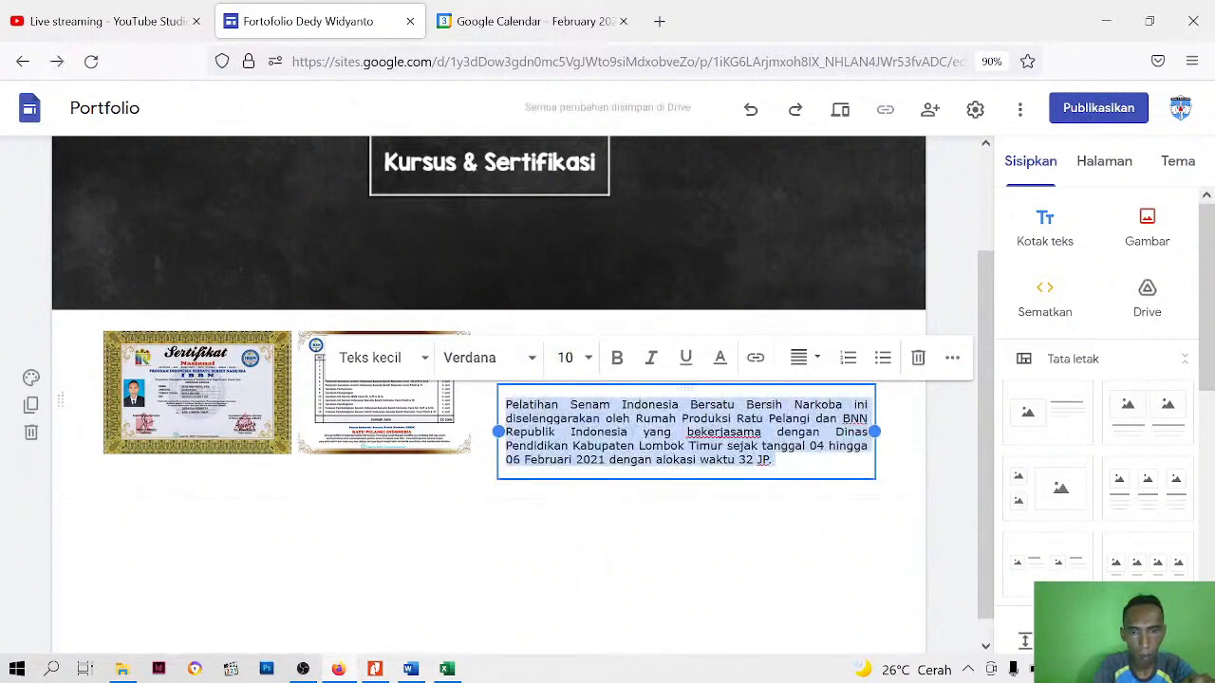
Set the description paragraph's line spacing and indent its first line slightly
click(952, 361)
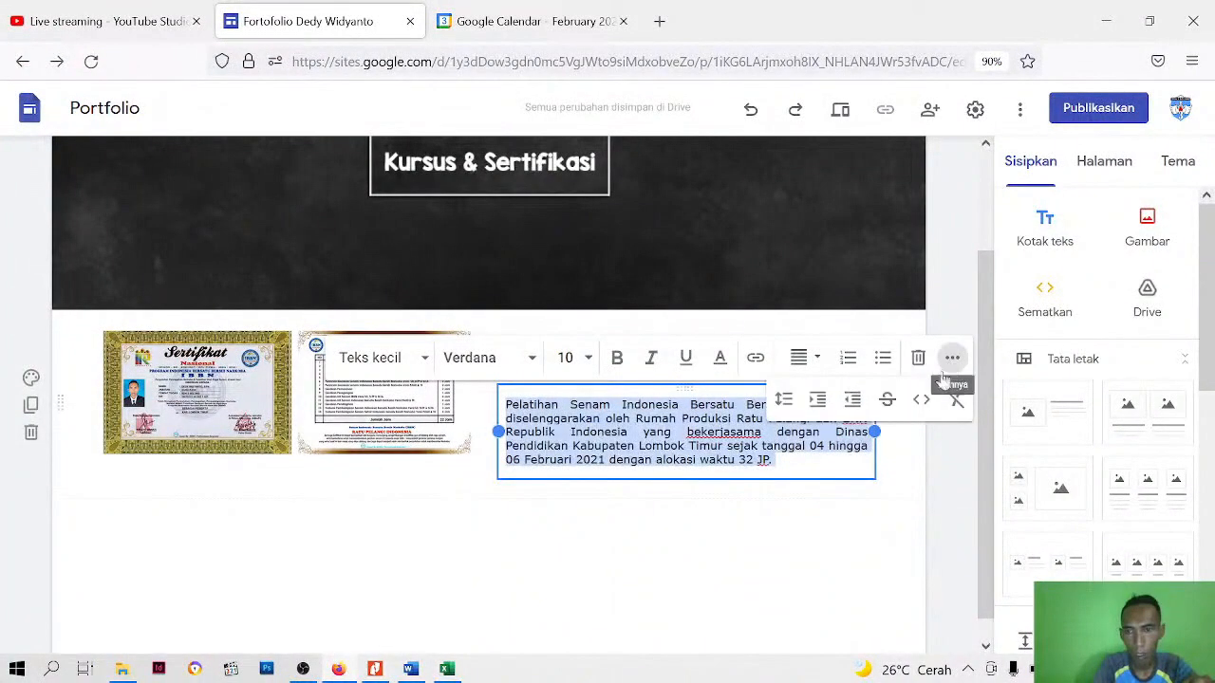
click(783, 399)
click(740, 410)
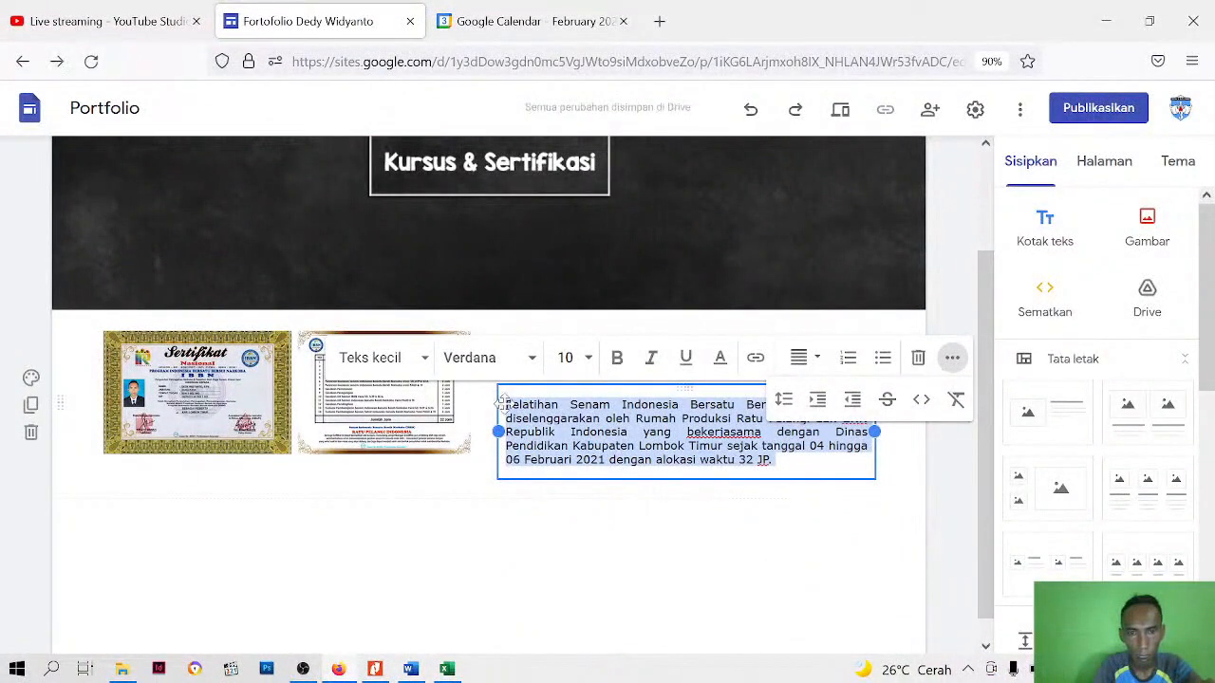
click(775, 460)
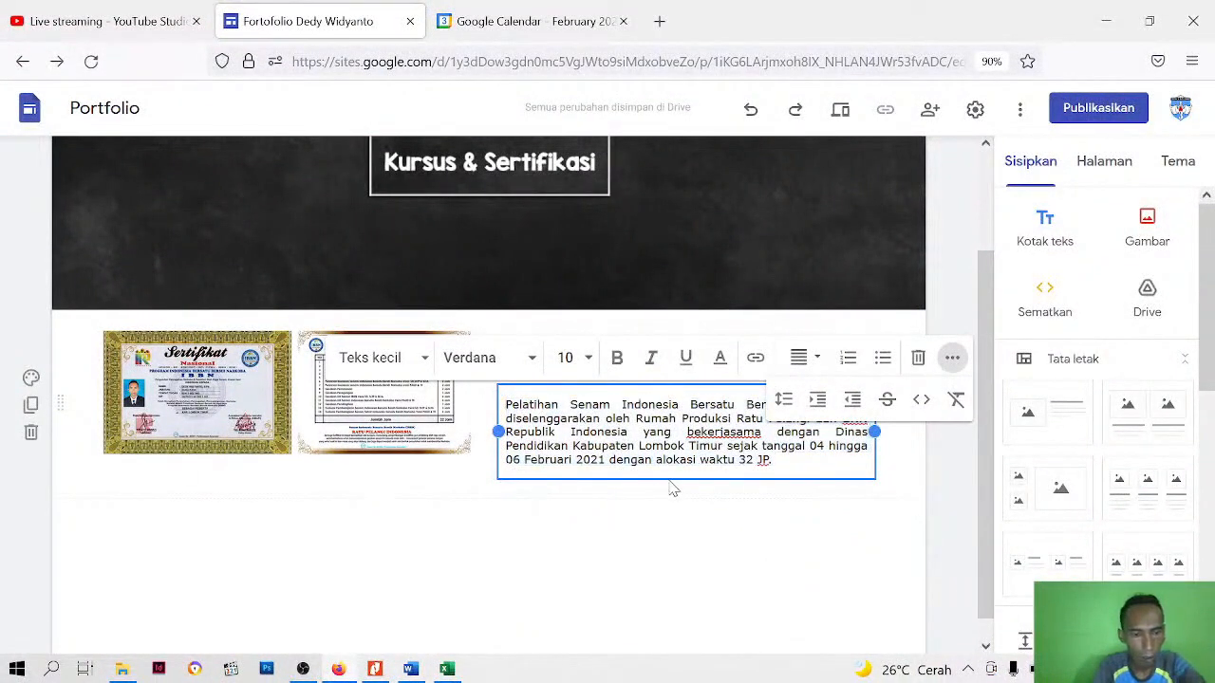
click(347, 578)
Increase the height of the certificate image frame slightly so more of both certificate pages is shown
scroll(344, 574, up, 2)
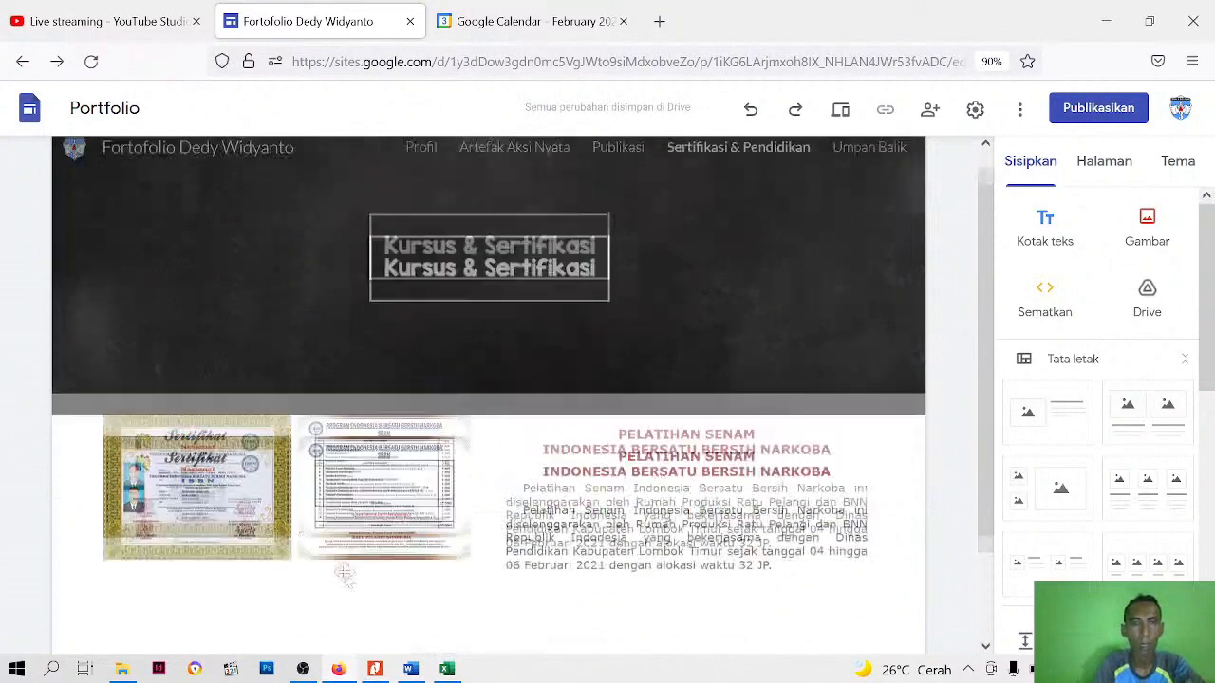
click(332, 564)
scroll(323, 494, down, 2)
mouse_move(290, 429)
mouse_down()
mouse_move(296, 453)
mouse_move(291, 438)
mouse_up()
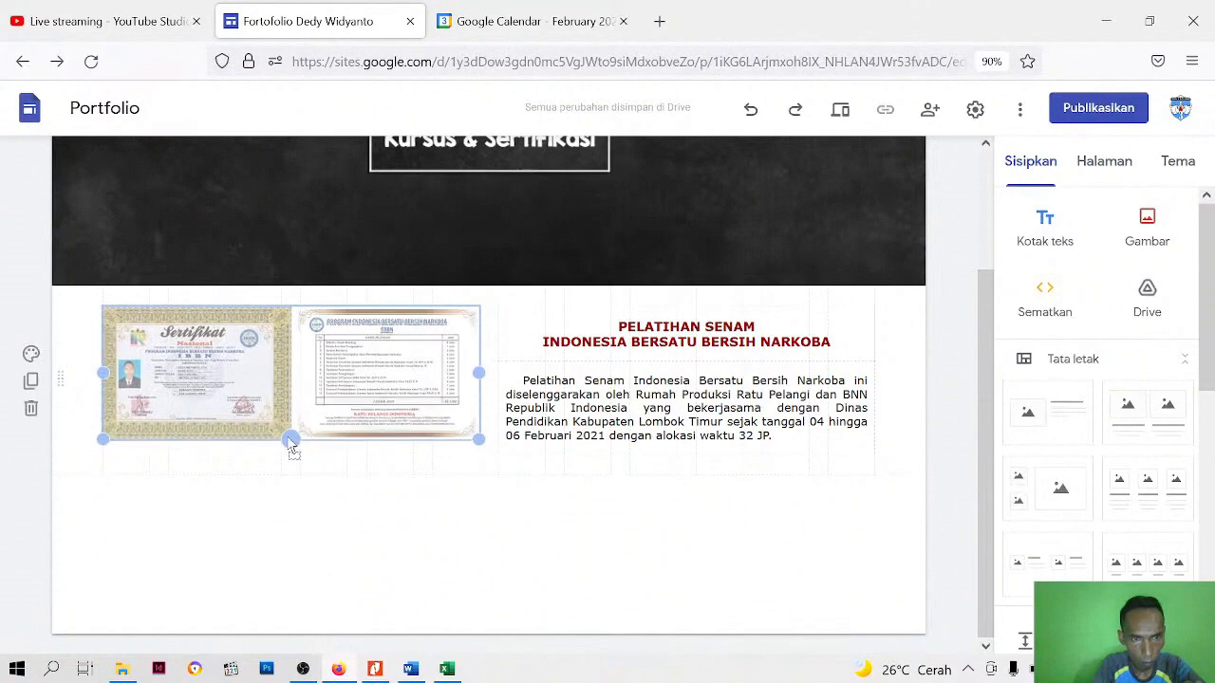
click(720, 500)
scroll(719, 500, up, 2)
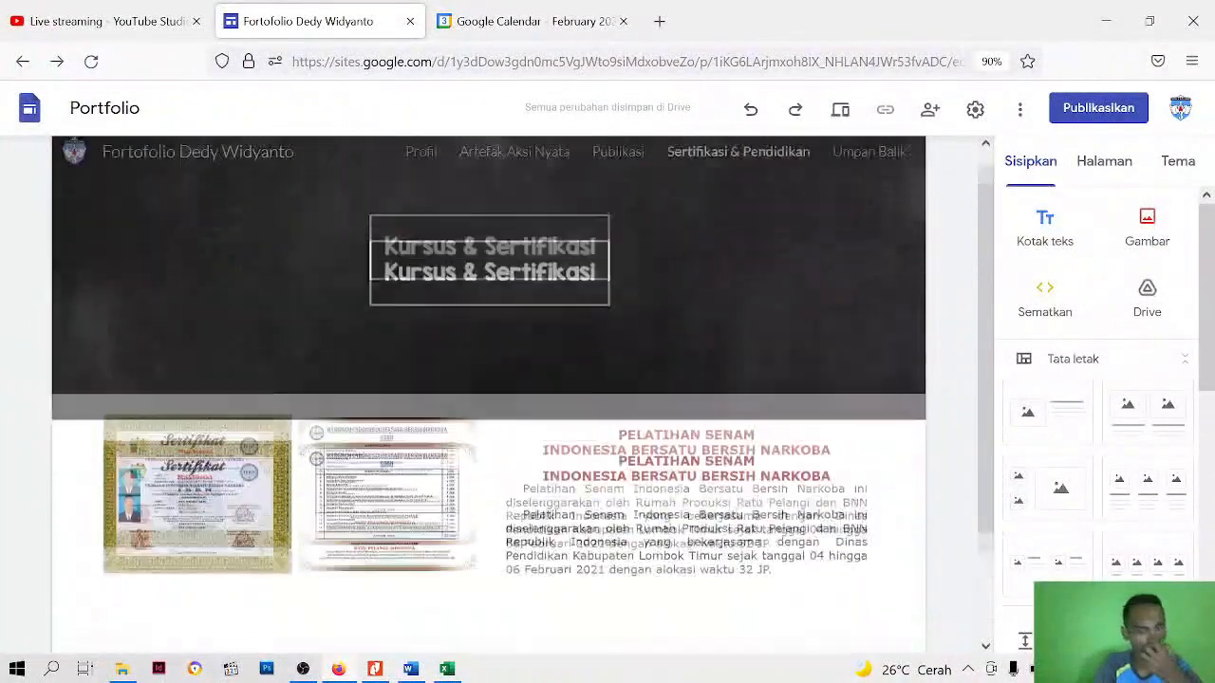
Preview the Sertifikasi & Pendidikan page in phone and desktop sizes, then return to the editor
click(840, 110)
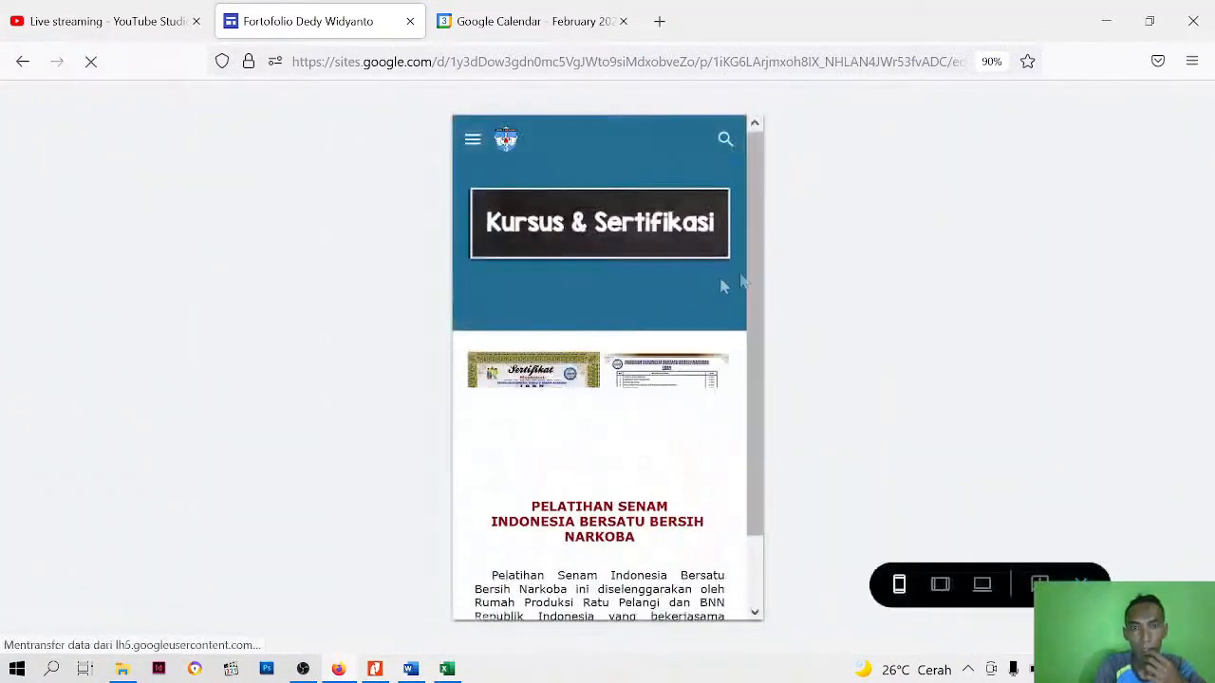
scroll(624, 370, down, 1)
scroll(624, 370, up, 1)
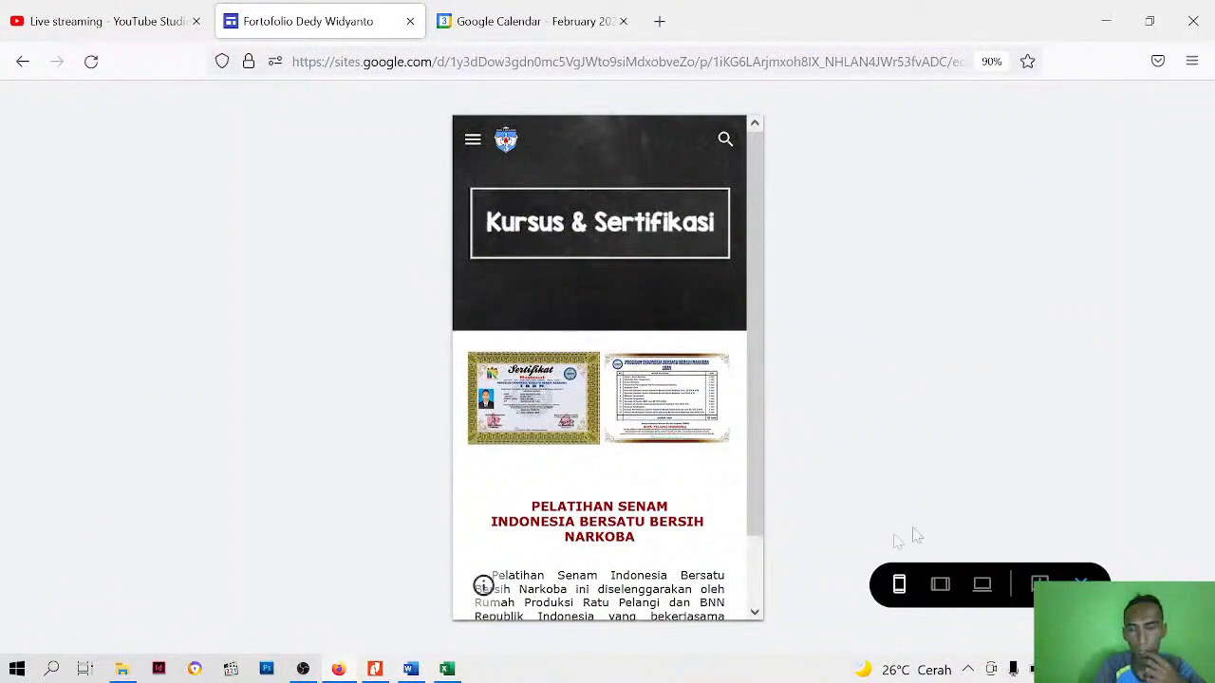
click(981, 586)
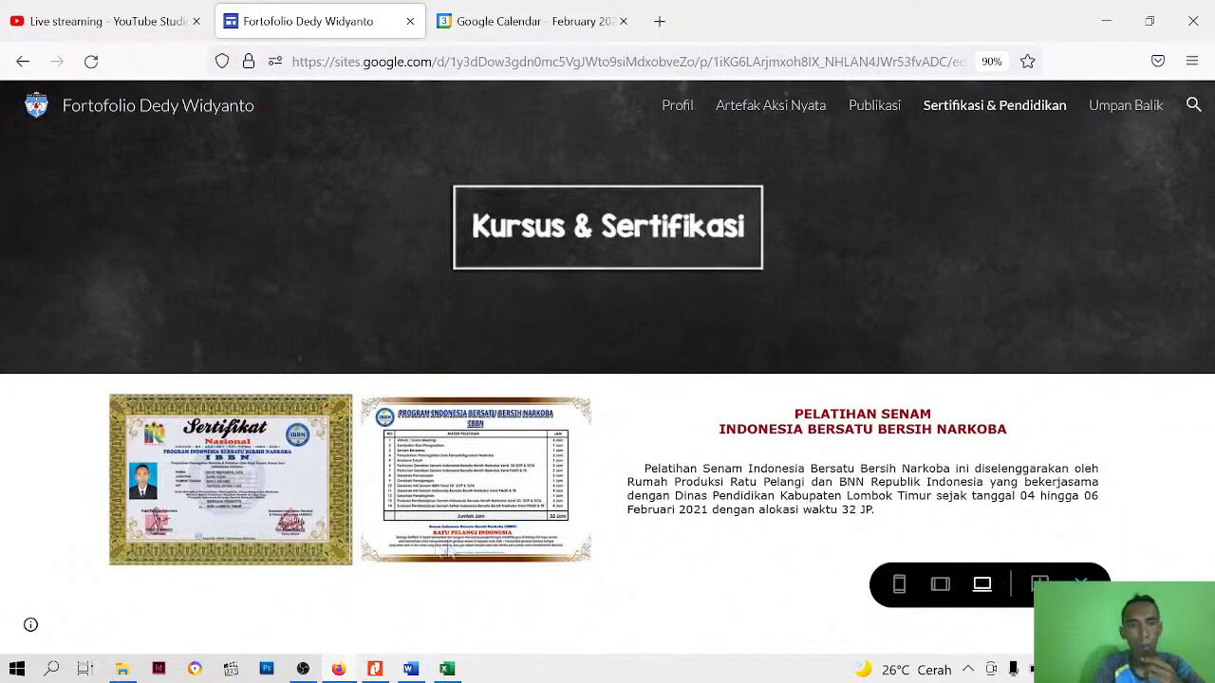
click(1079, 586)
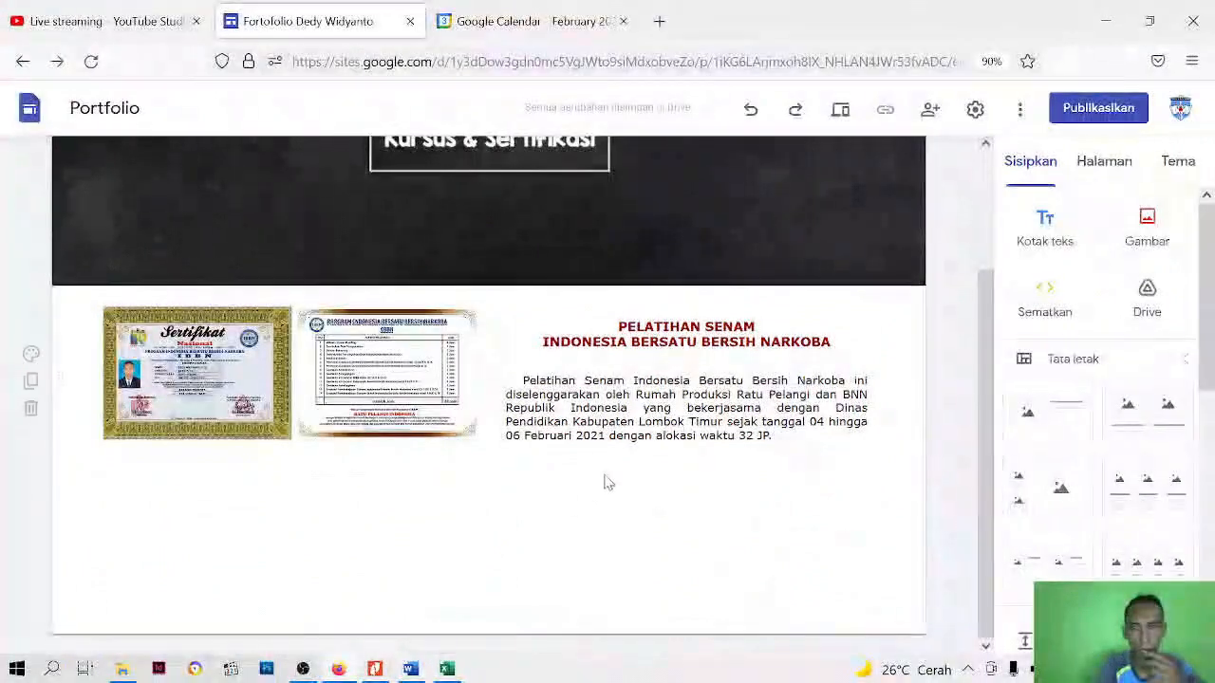
scroll(602, 483, up, 2)
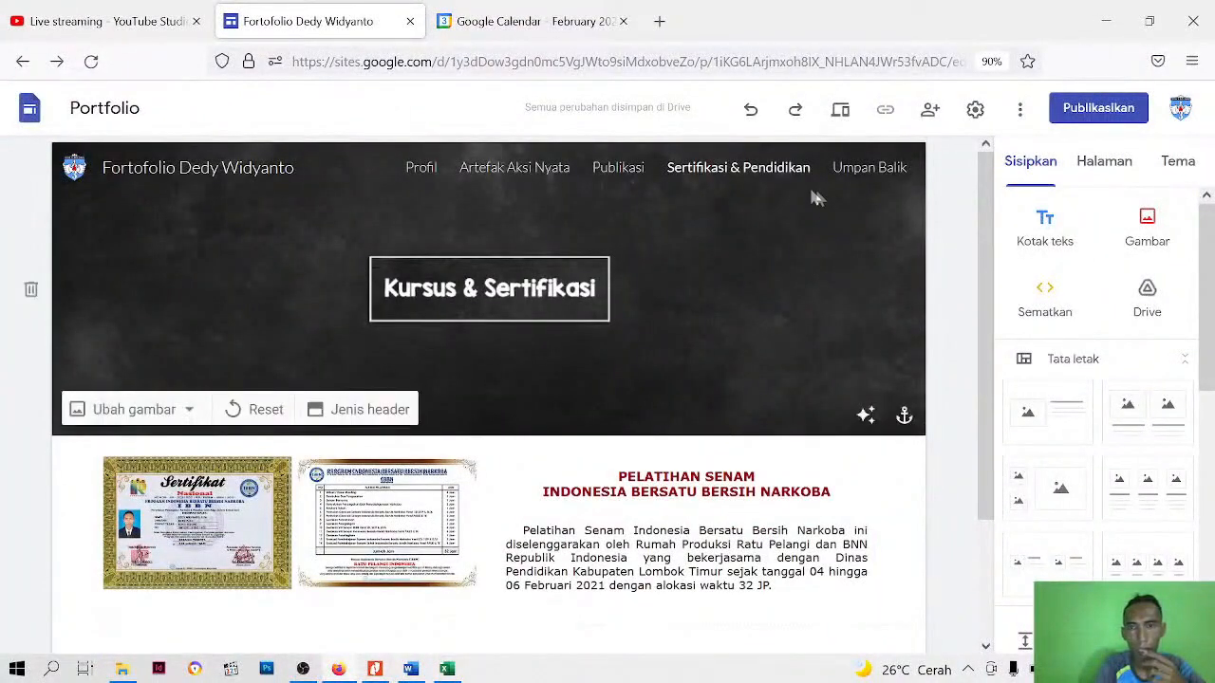
Open the Umpan Balik page, add a header to it and delete the header's title text box
click(864, 172)
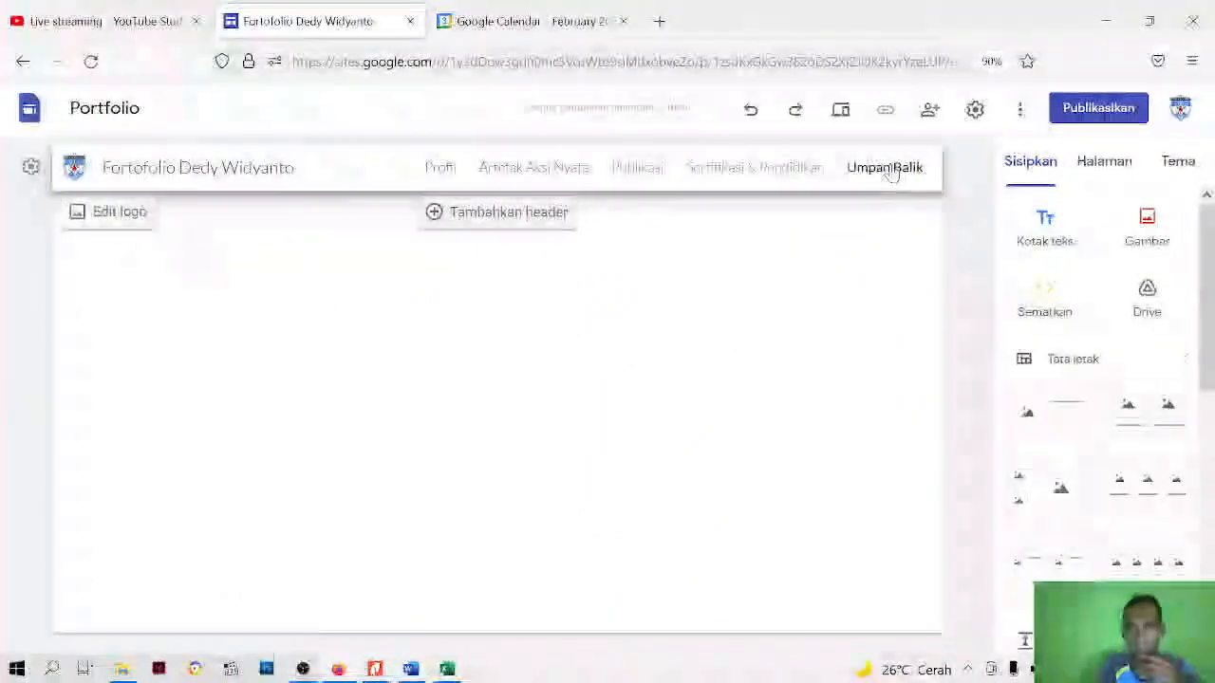
click(503, 217)
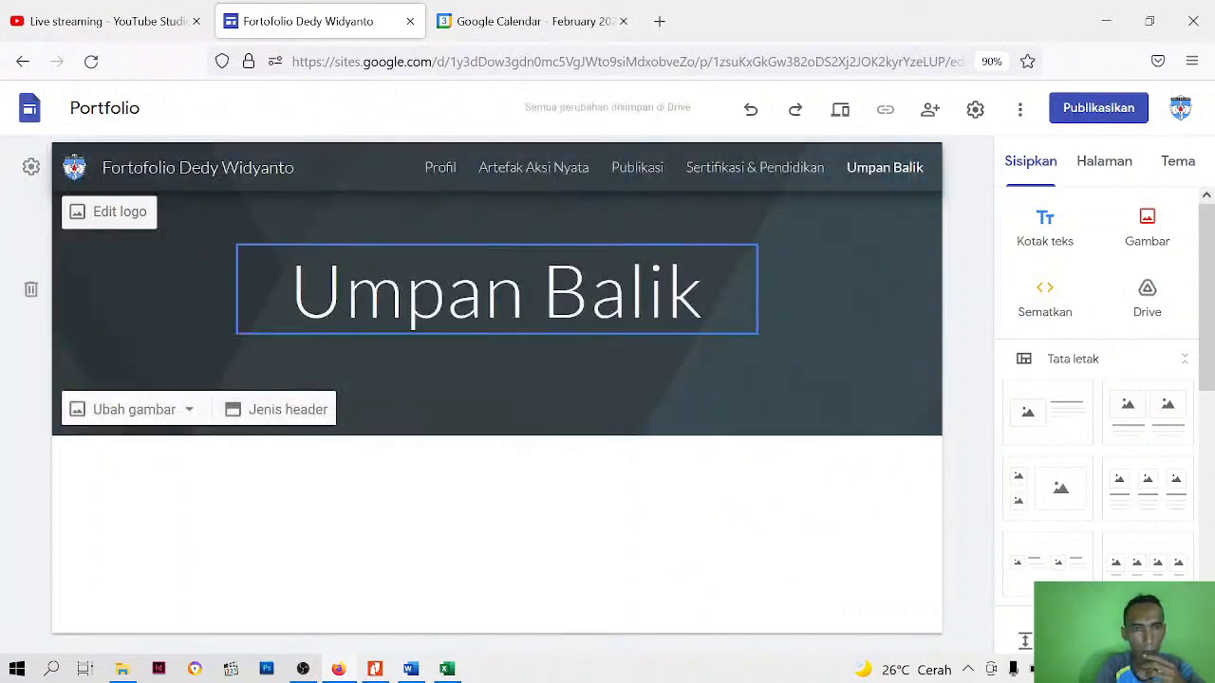
click(345, 290)
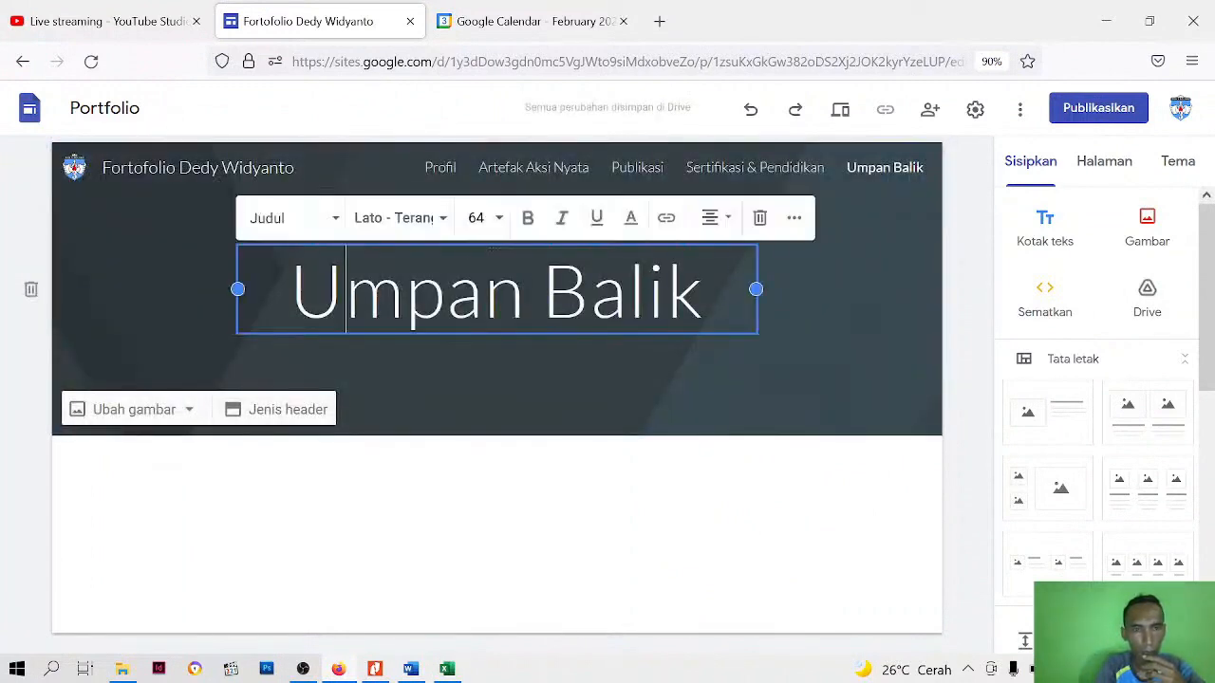
click(760, 219)
Upload the "header web" image from the Bahan Google Site folder as the Umpan Balik page's header background
click(120, 418)
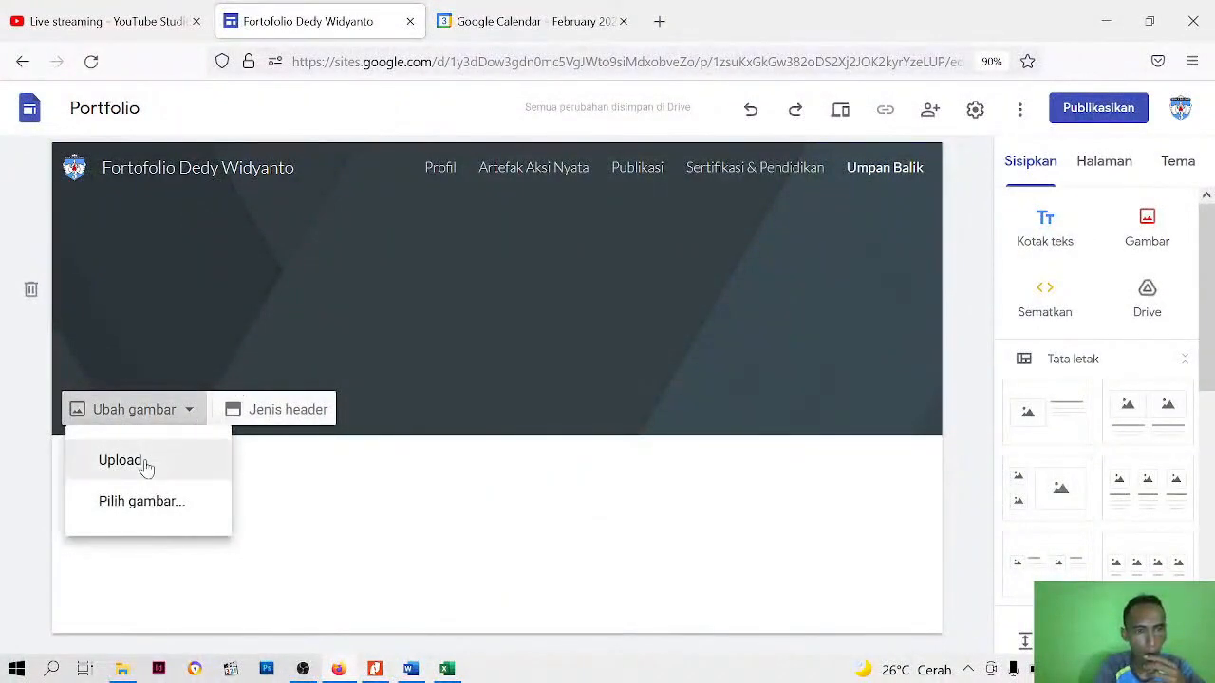
click(136, 463)
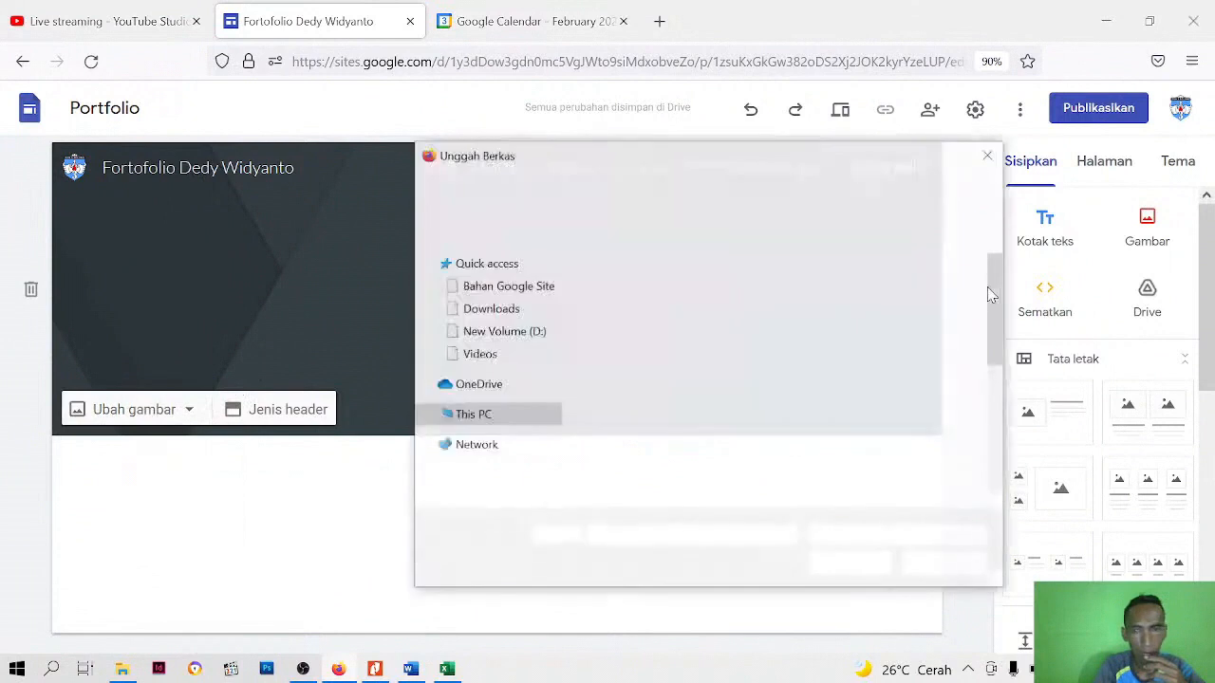
click(730, 417)
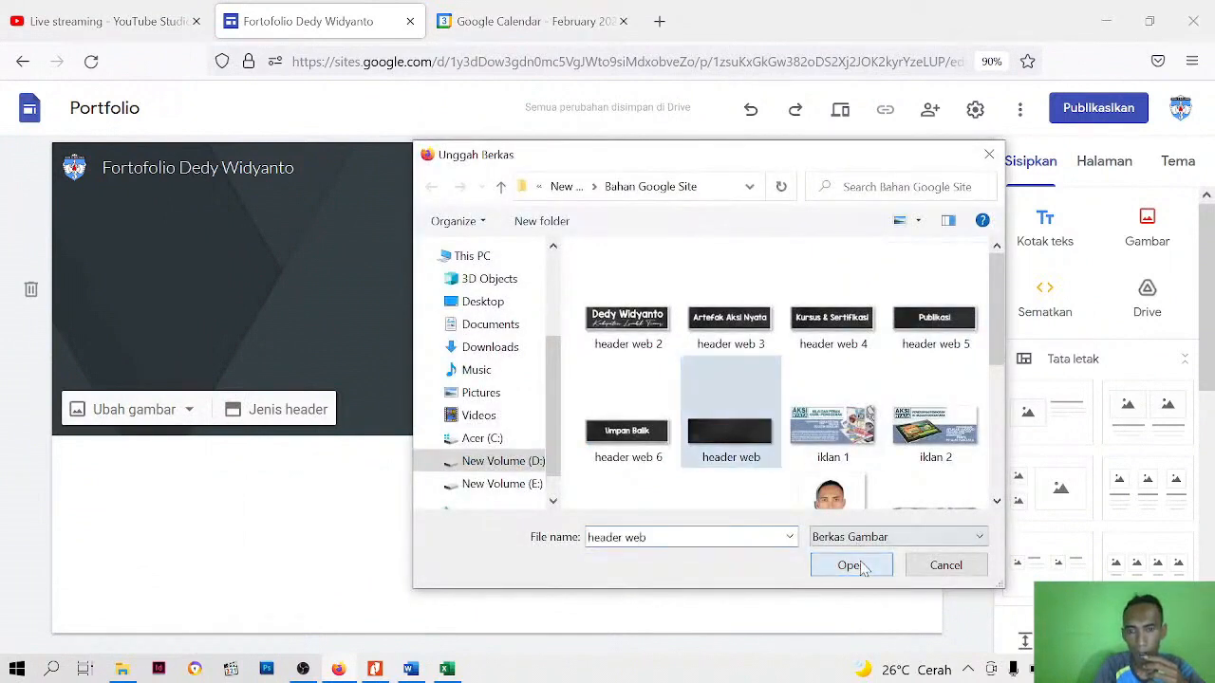
click(850, 565)
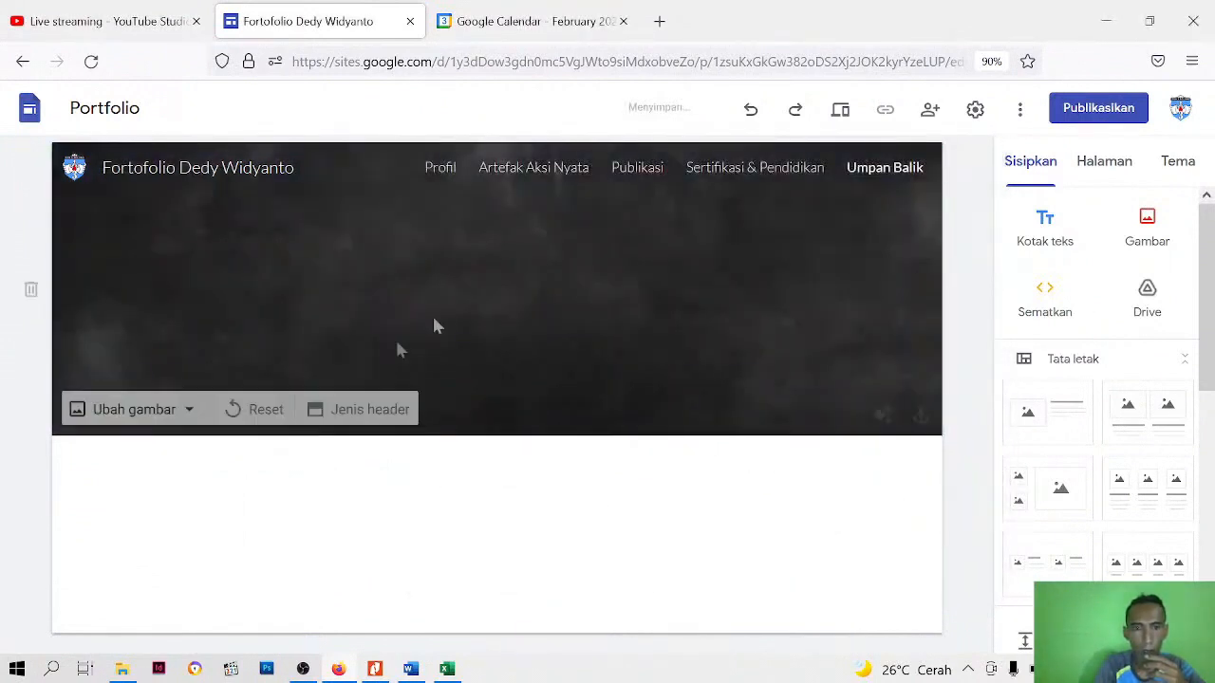
Upload the "header web 6" image and move it to the centre of the Umpan Balik header
click(1148, 228)
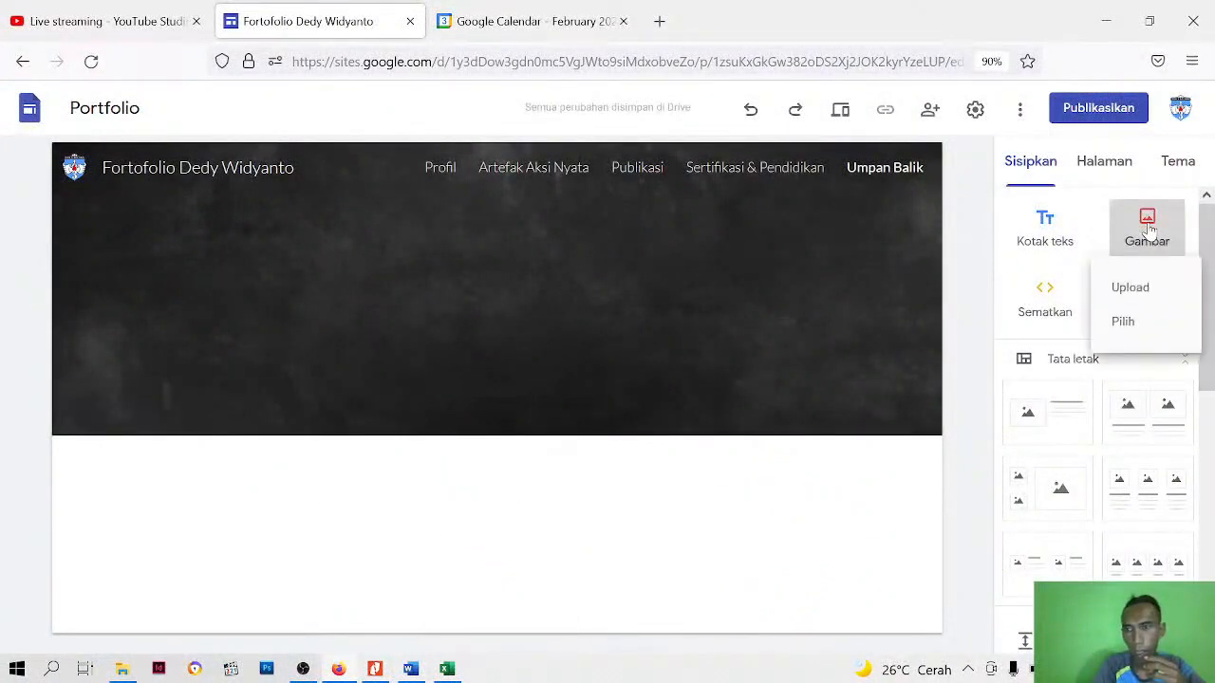
click(1135, 298)
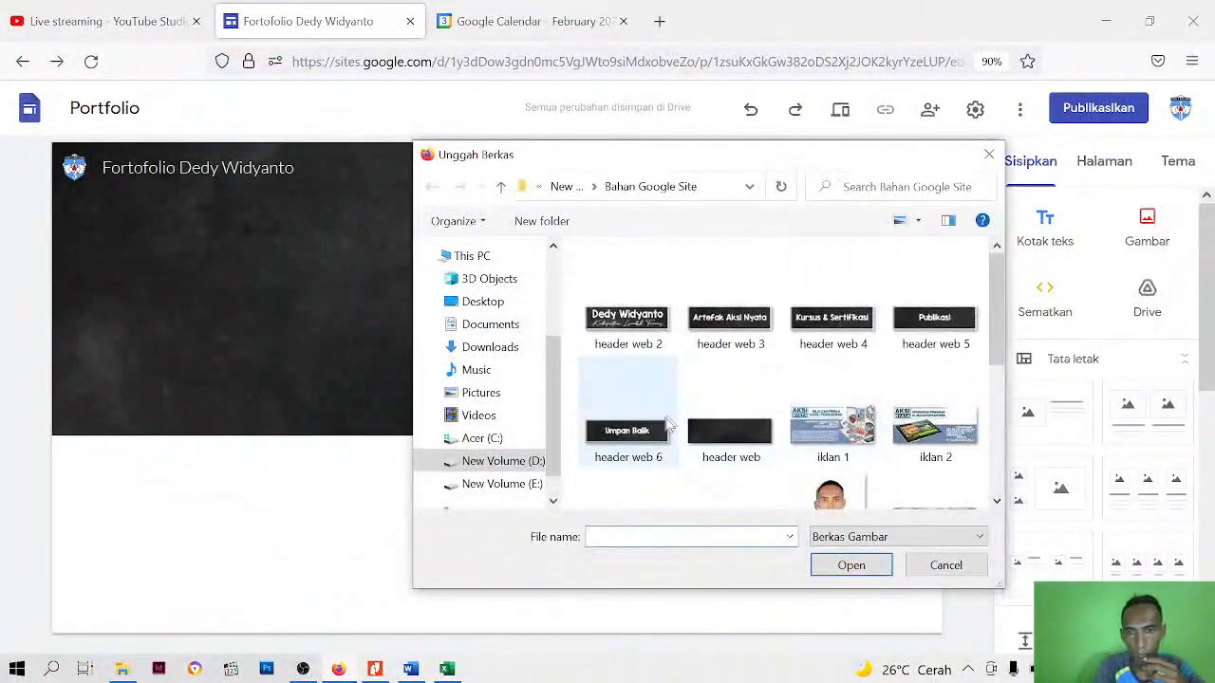
click(661, 425)
click(870, 574)
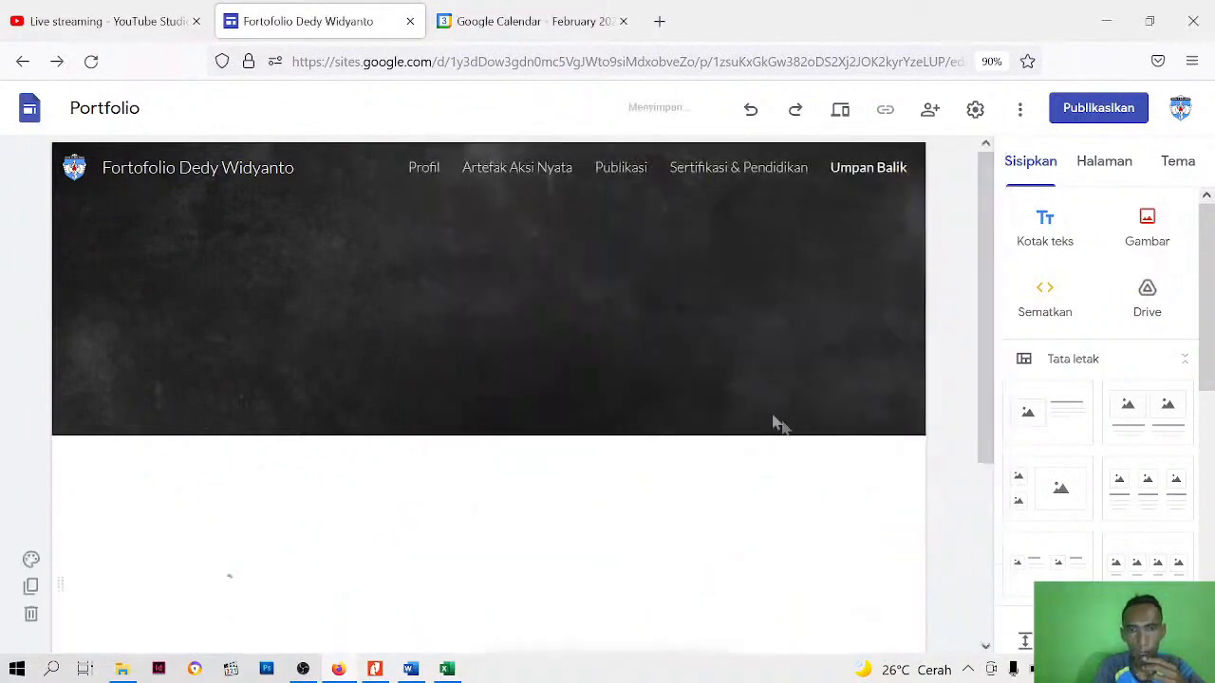
drag(297, 433, 547, 246)
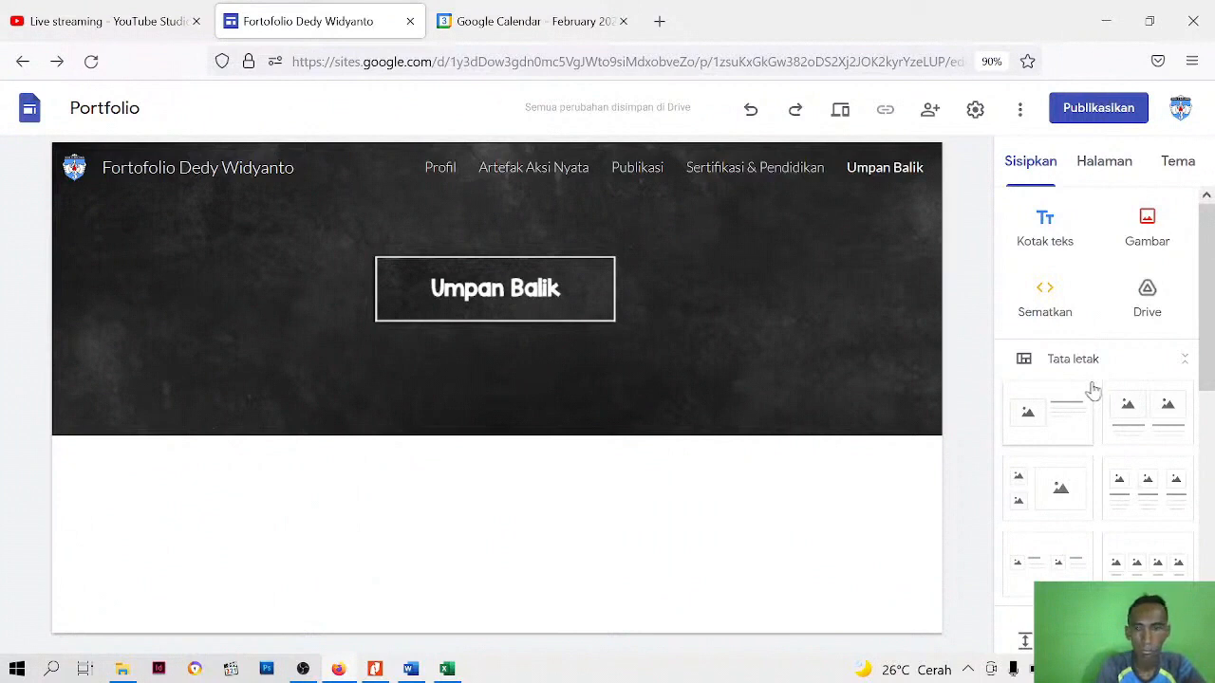
Insert the layout with three captioned images below the header and delete the small body text box under each of its three headings
click(1038, 176)
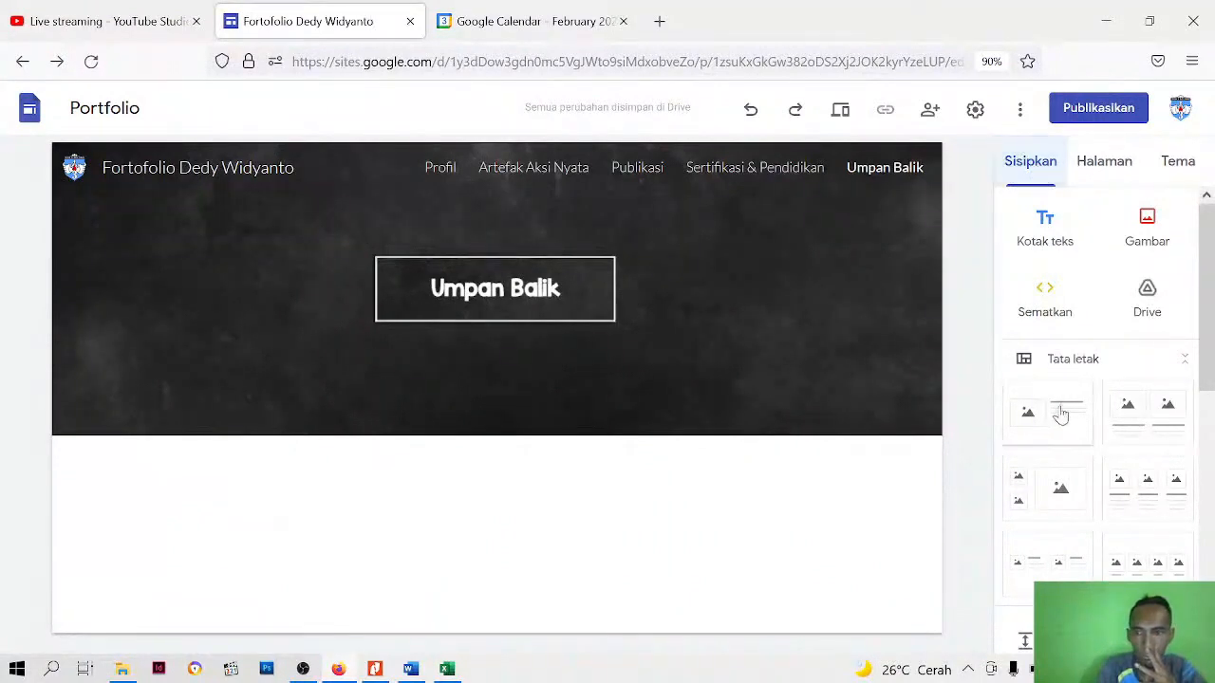
click(1140, 503)
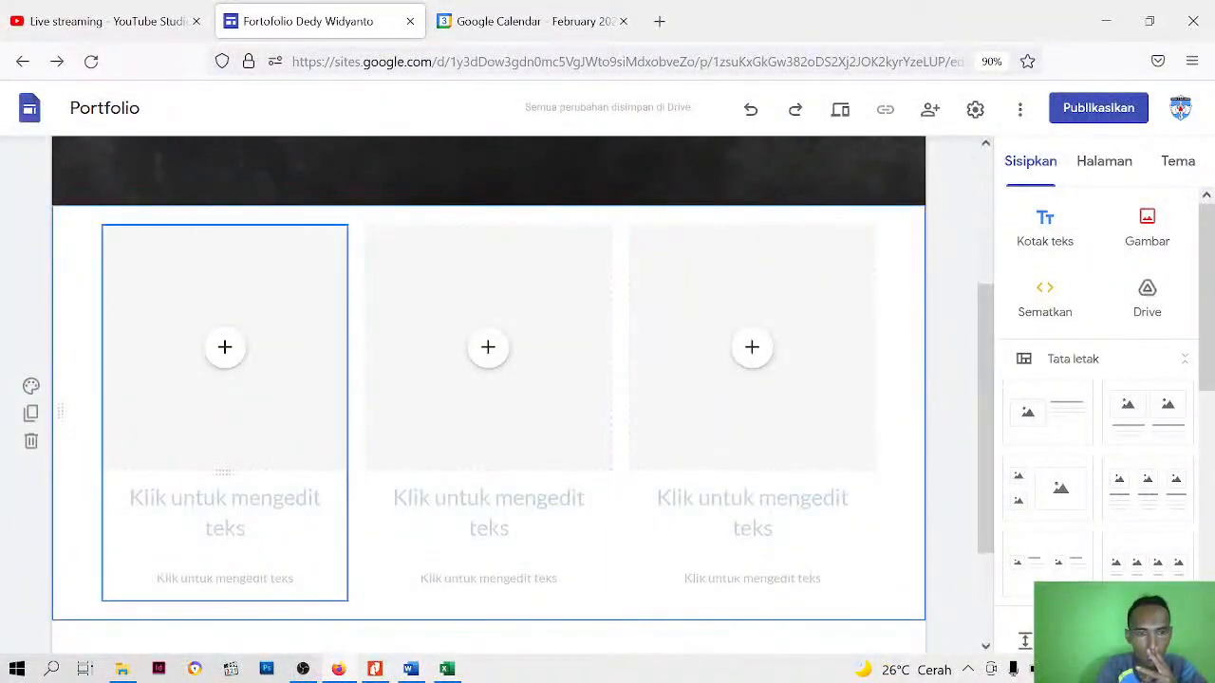
click(221, 507)
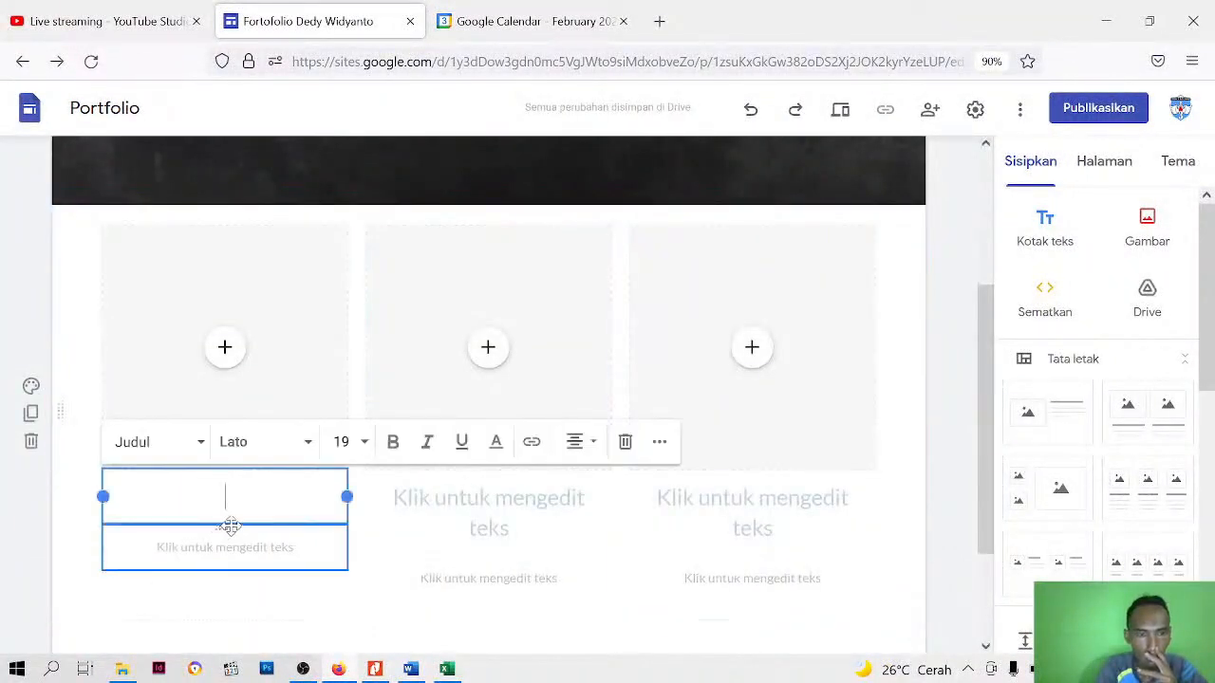
click(231, 524)
click(230, 560)
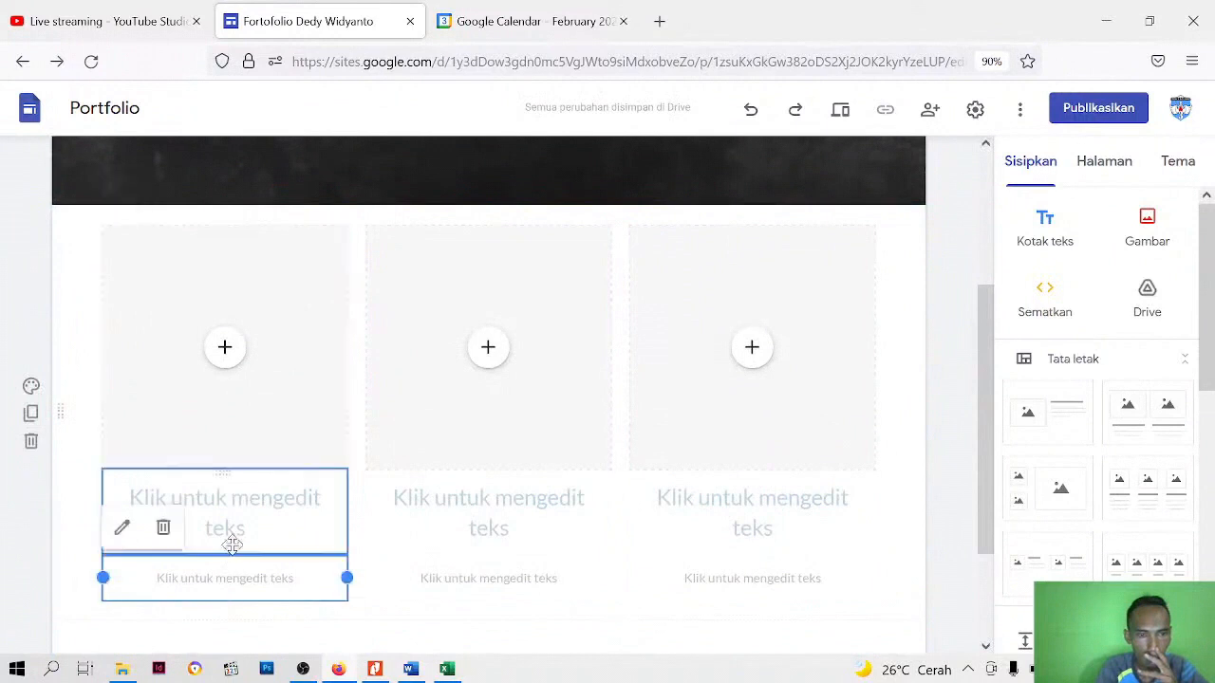
click(226, 575)
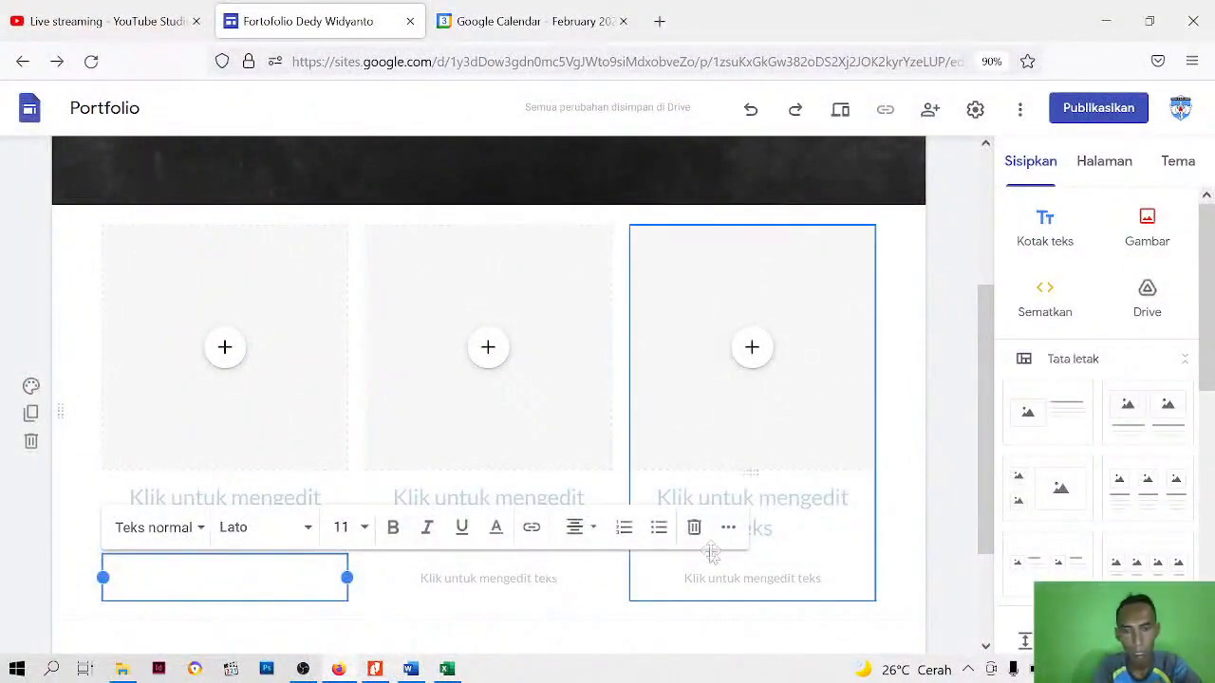
click(694, 528)
click(488, 588)
click(495, 588)
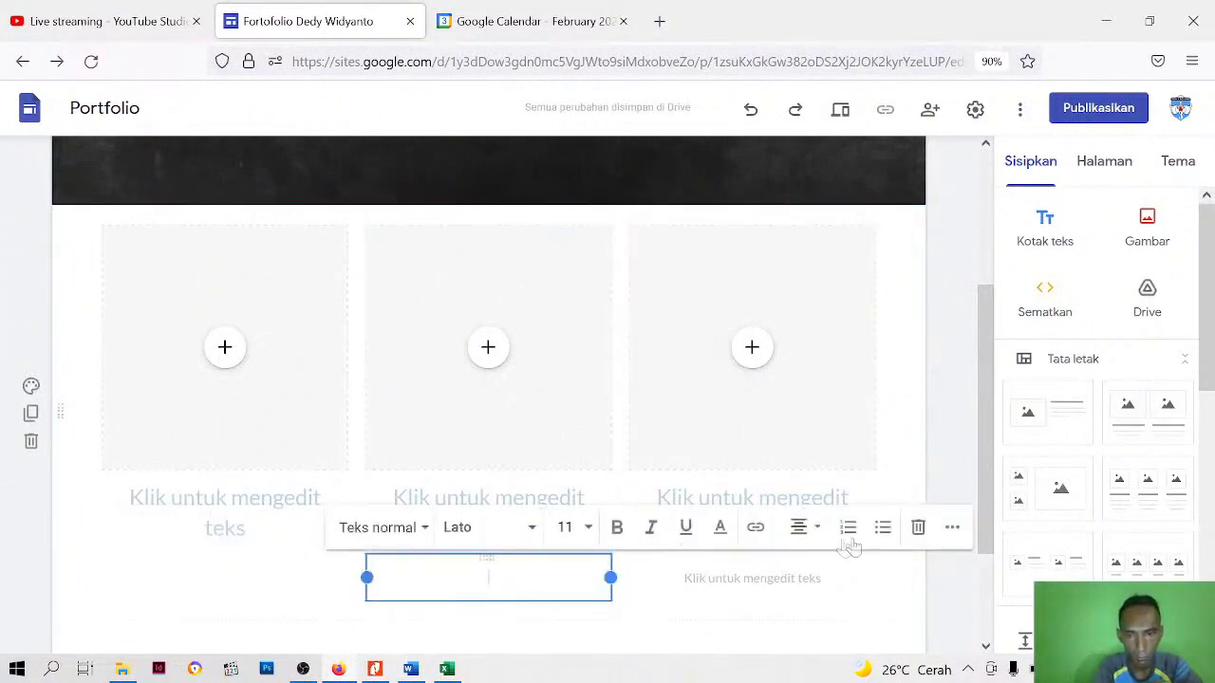
click(918, 527)
click(751, 579)
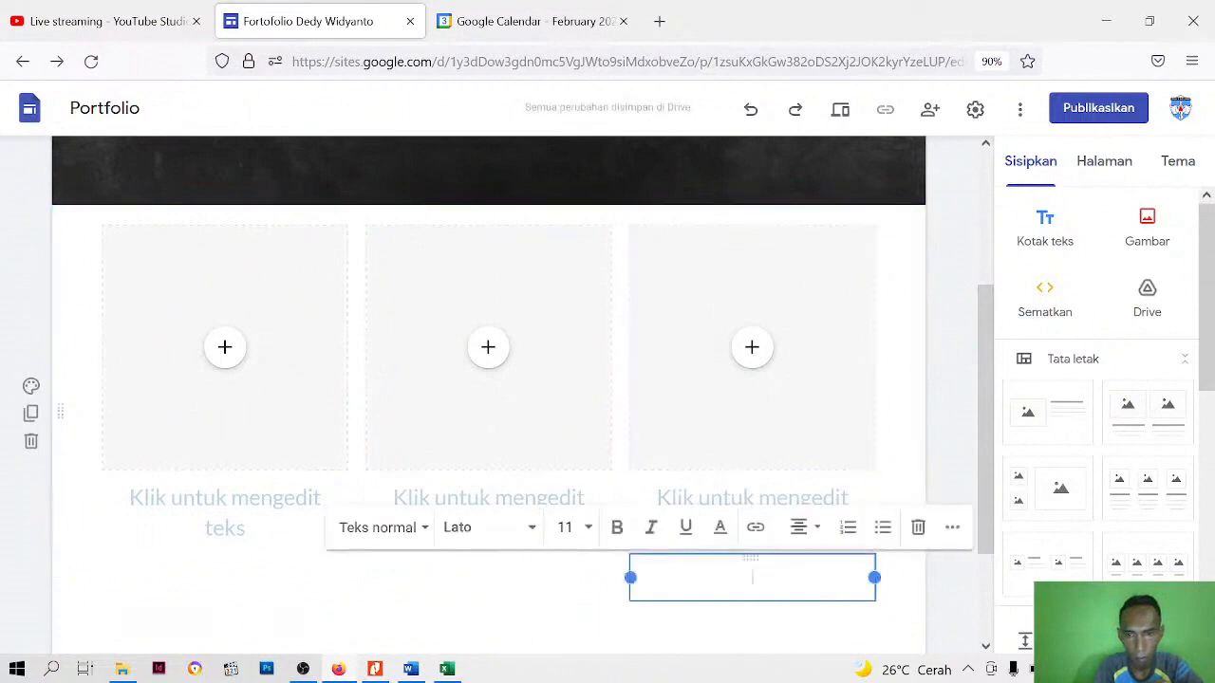
click(918, 526)
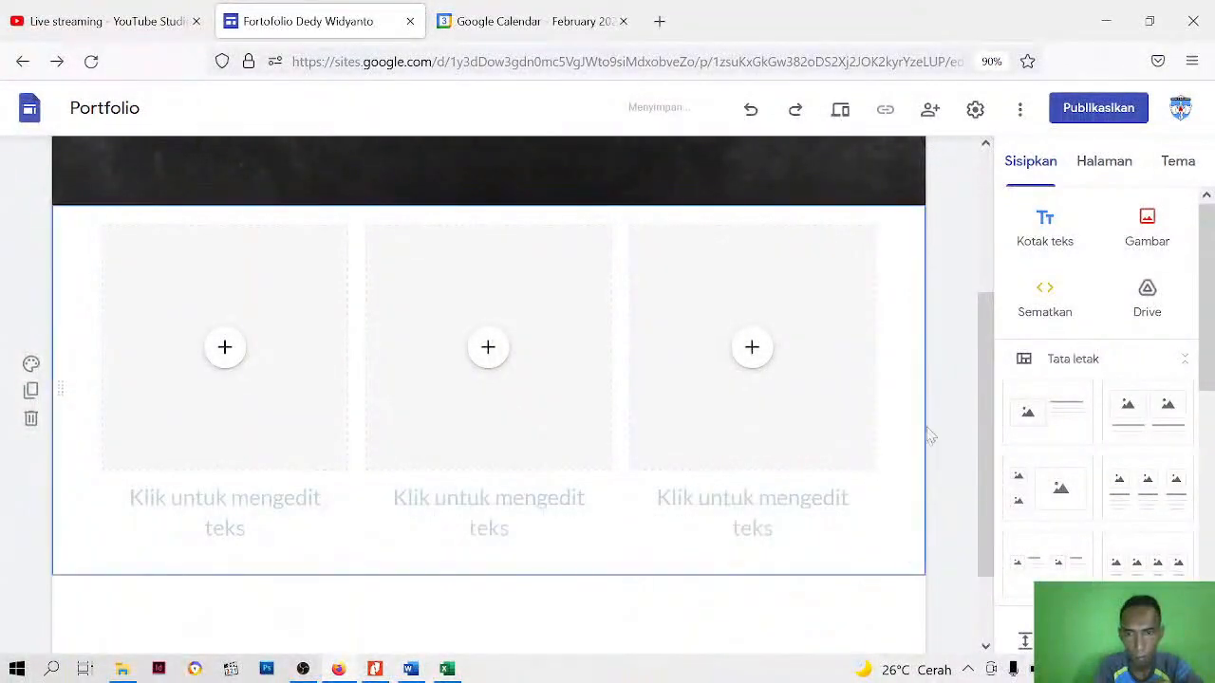
Enter "Umpan Balik" and, on a second line, "Kepala sekolah" as the first column's caption
click(280, 539)
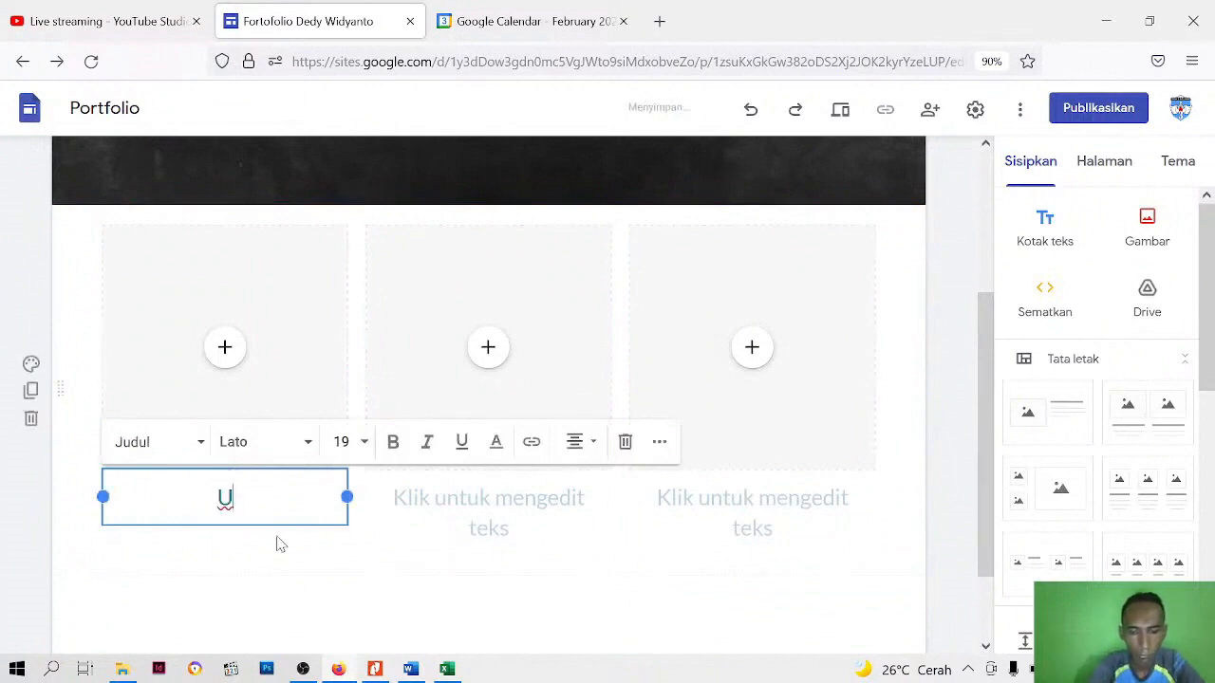
text(Umpan Balik)
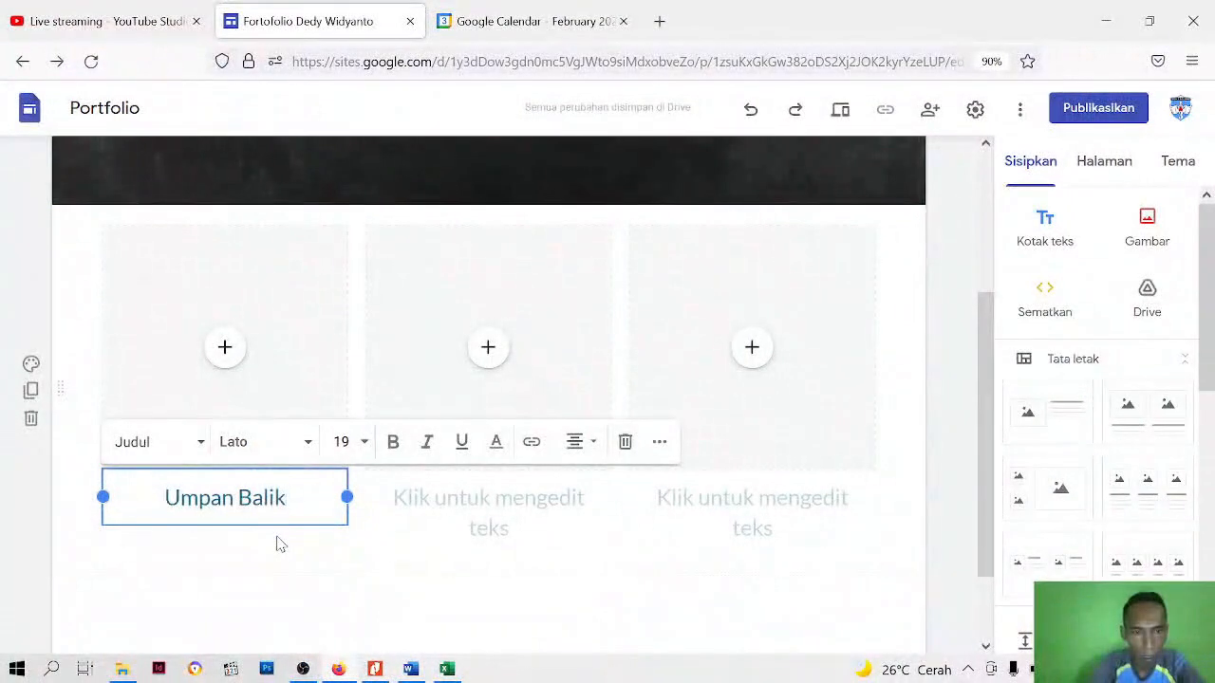
text( Kepala)
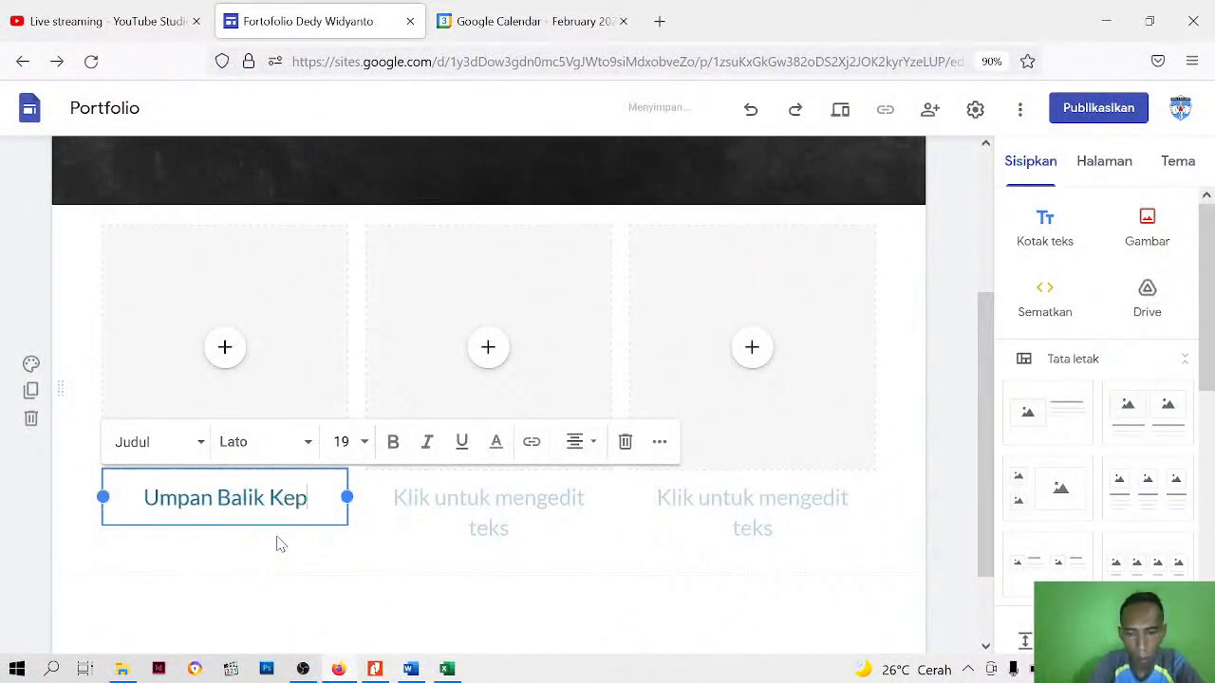
key(BackSpace)
key(BackSpace)
key(BackSpace)
key(BackSpace)
key(BackSpace)
key(BackSpace)
key(BackSpace)
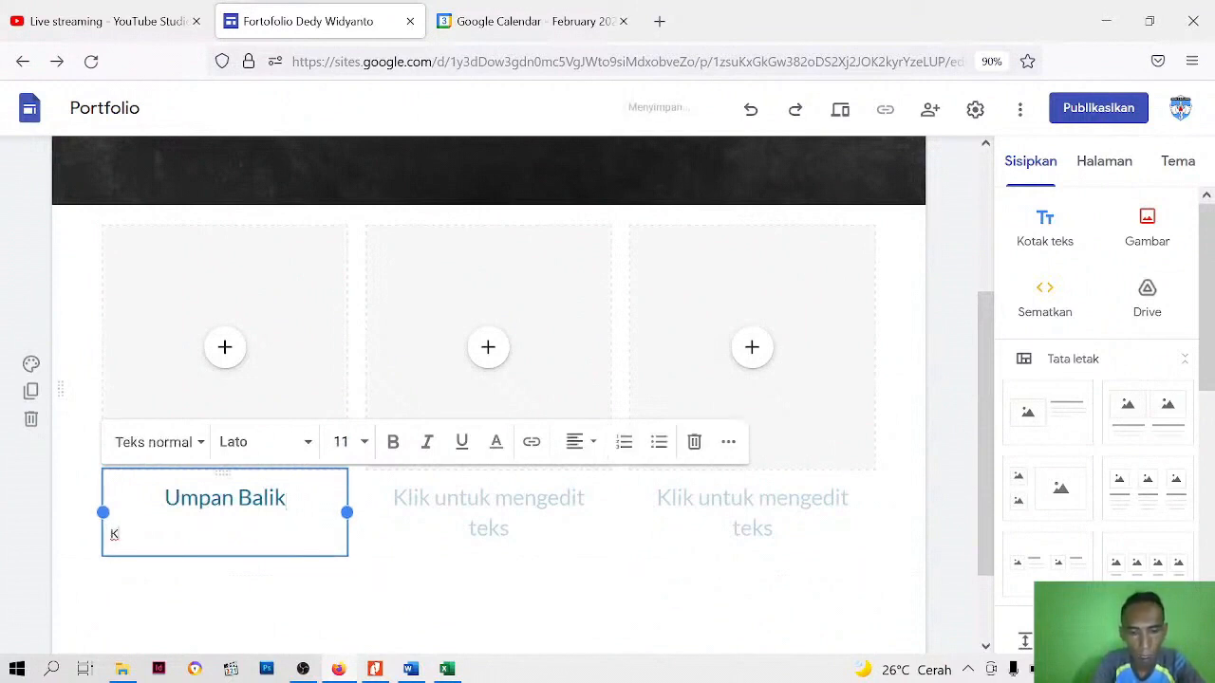
text(sekolah)
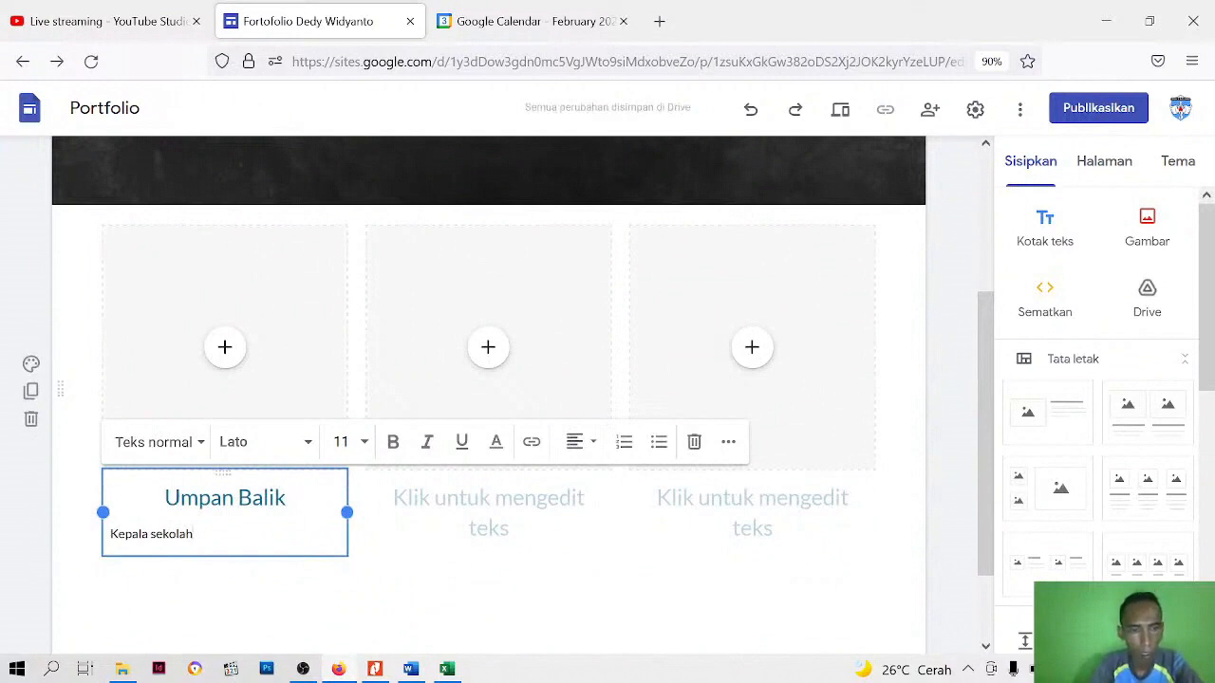
Apply the smaller Judul style to both lines of the first column's caption and centre them
key(ctrl+a)
click(206, 447)
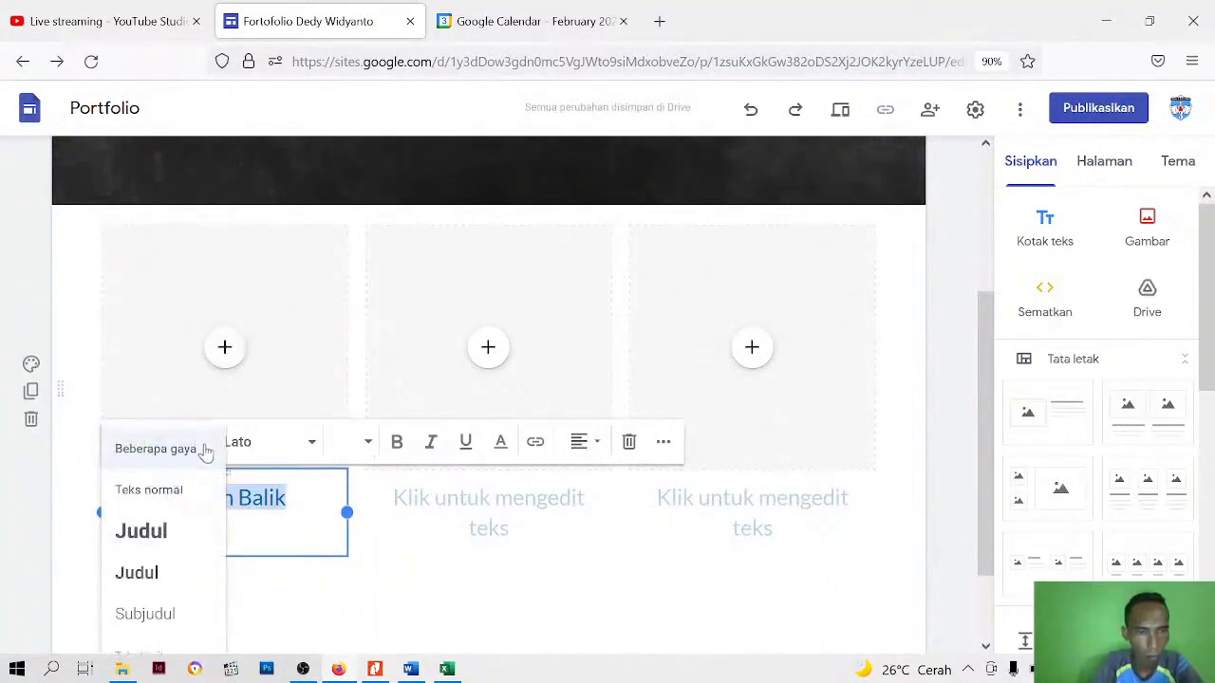
click(136, 575)
click(579, 442)
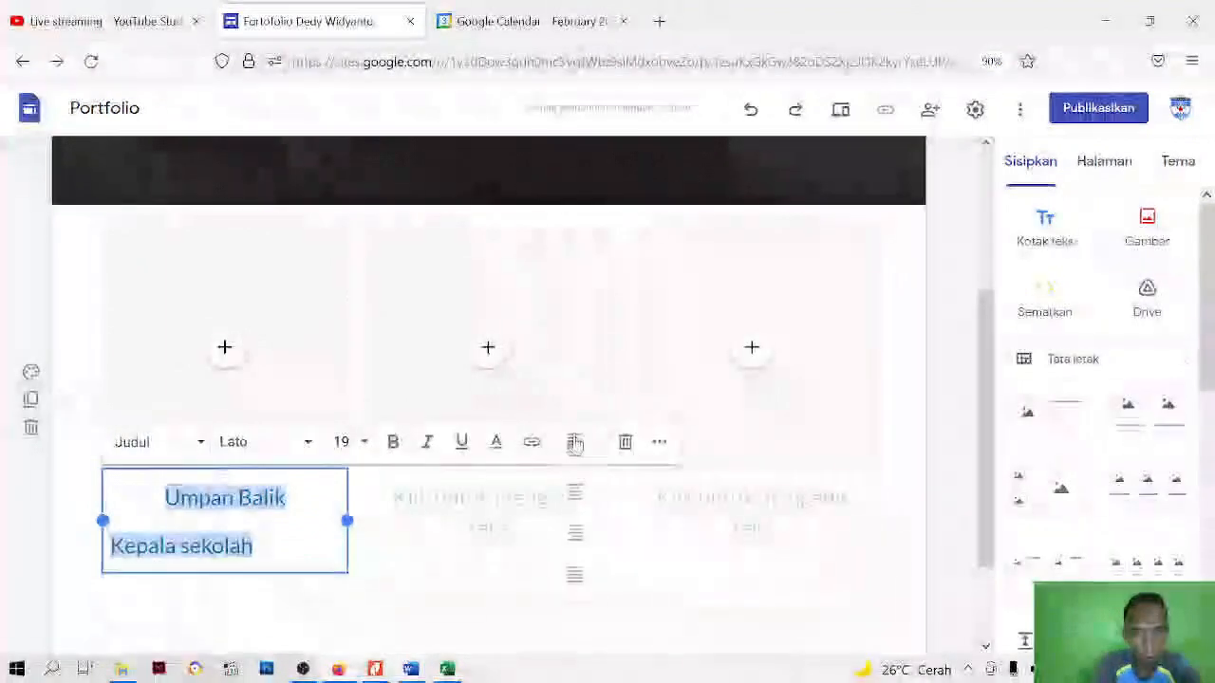
click(573, 490)
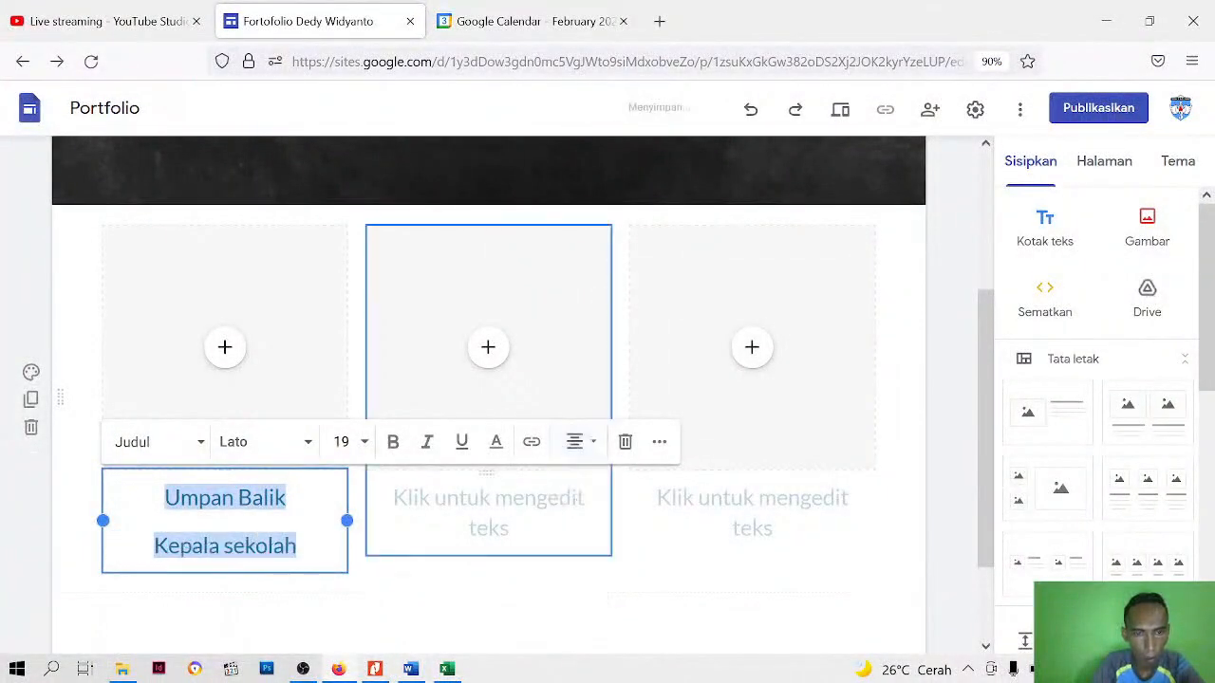
Set the first caption's line spacing to single (Tunggal) and its font to Verdana
click(660, 442)
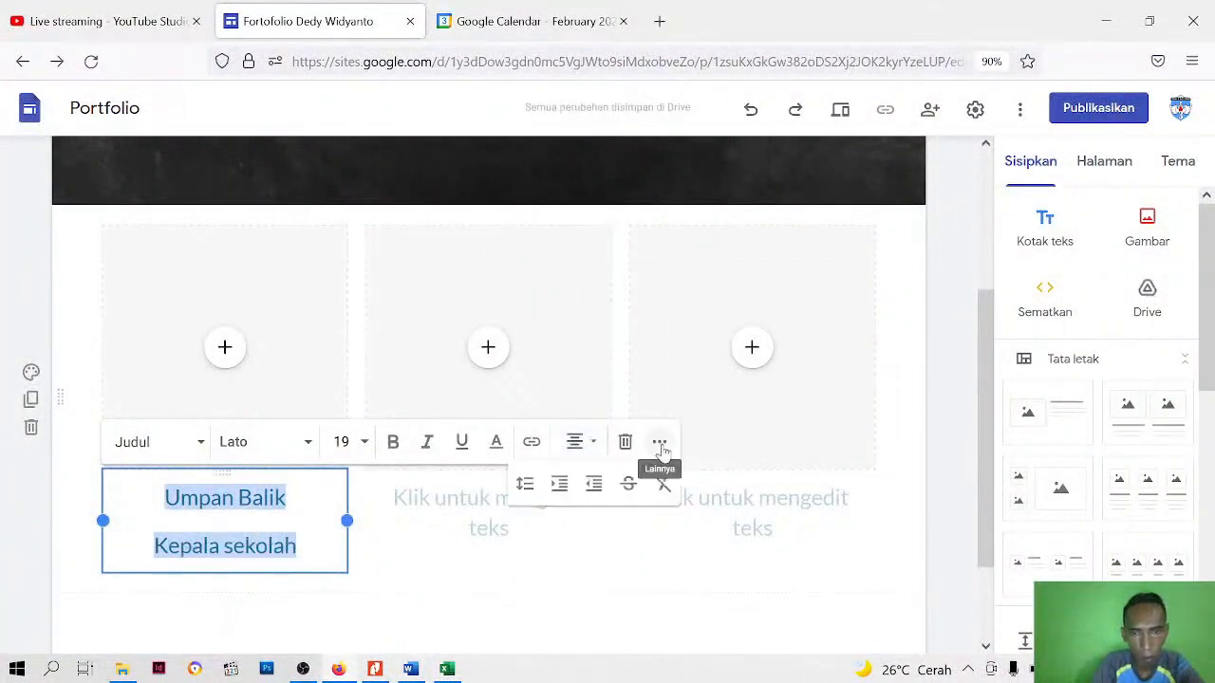
click(526, 485)
click(539, 501)
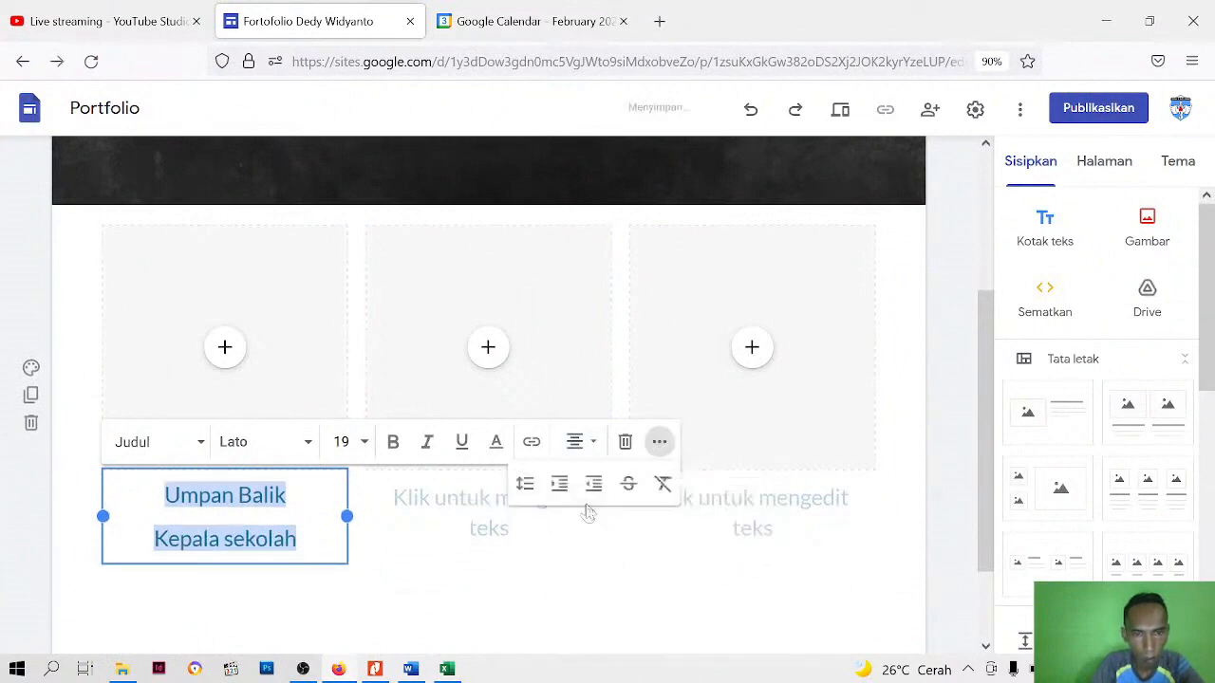
click(281, 446)
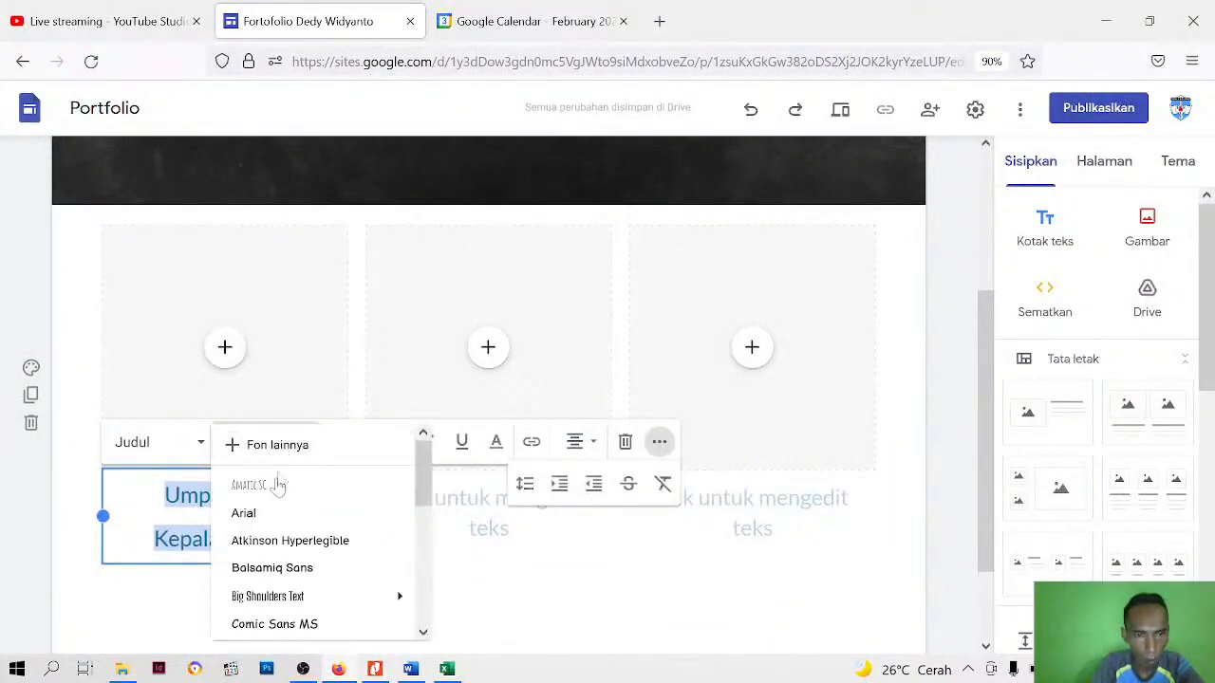
scroll(277, 550, down, 6)
click(272, 620)
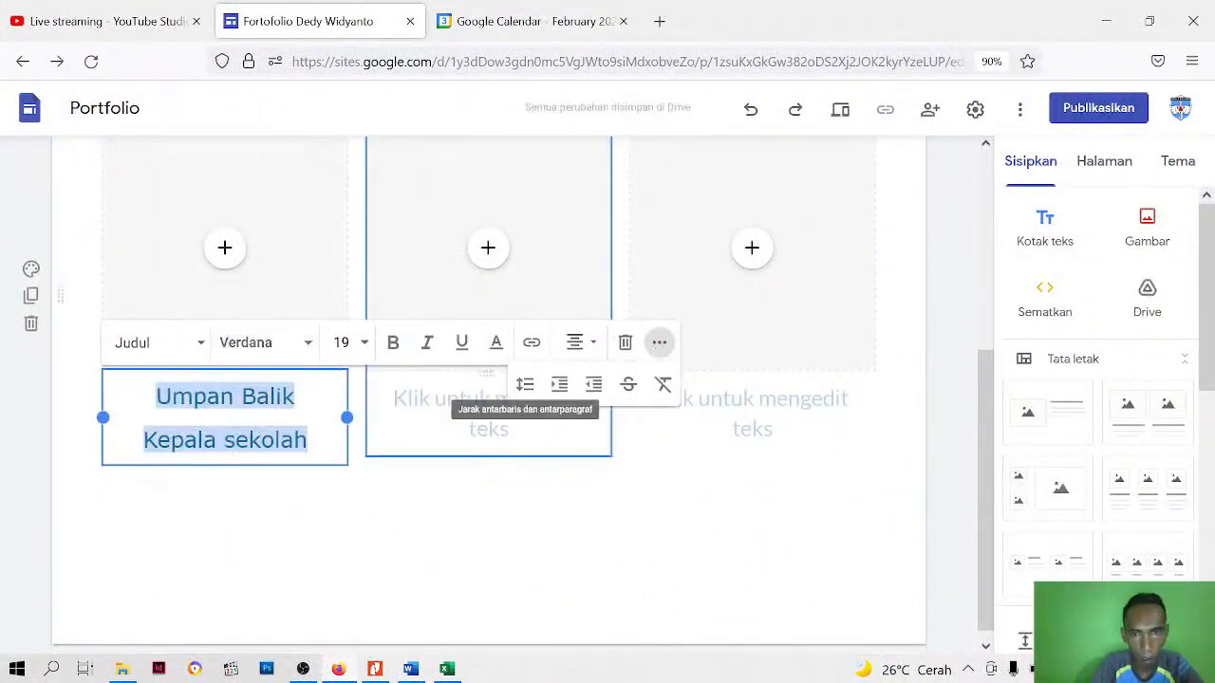
Apply custom spacing (Spasi kustom) to the first caption to close the gap between its two lines
click(524, 383)
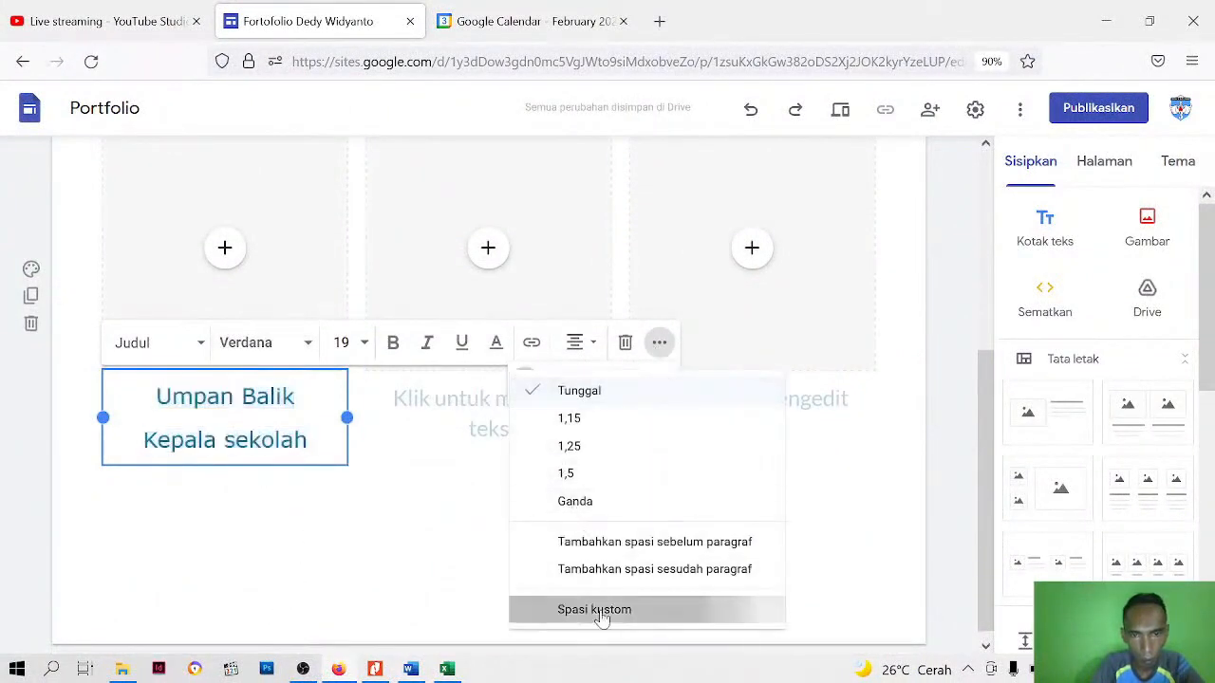
click(602, 613)
click(700, 492)
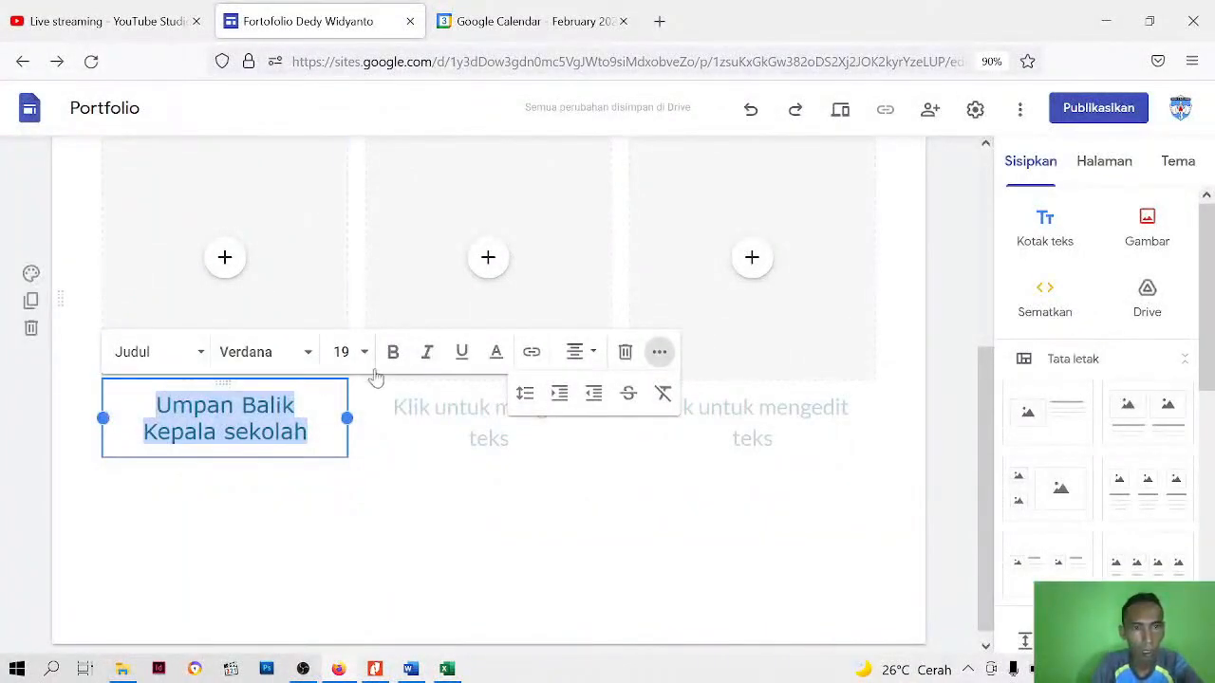
Make the first column's caption bold and set its font size to 14
click(395, 355)
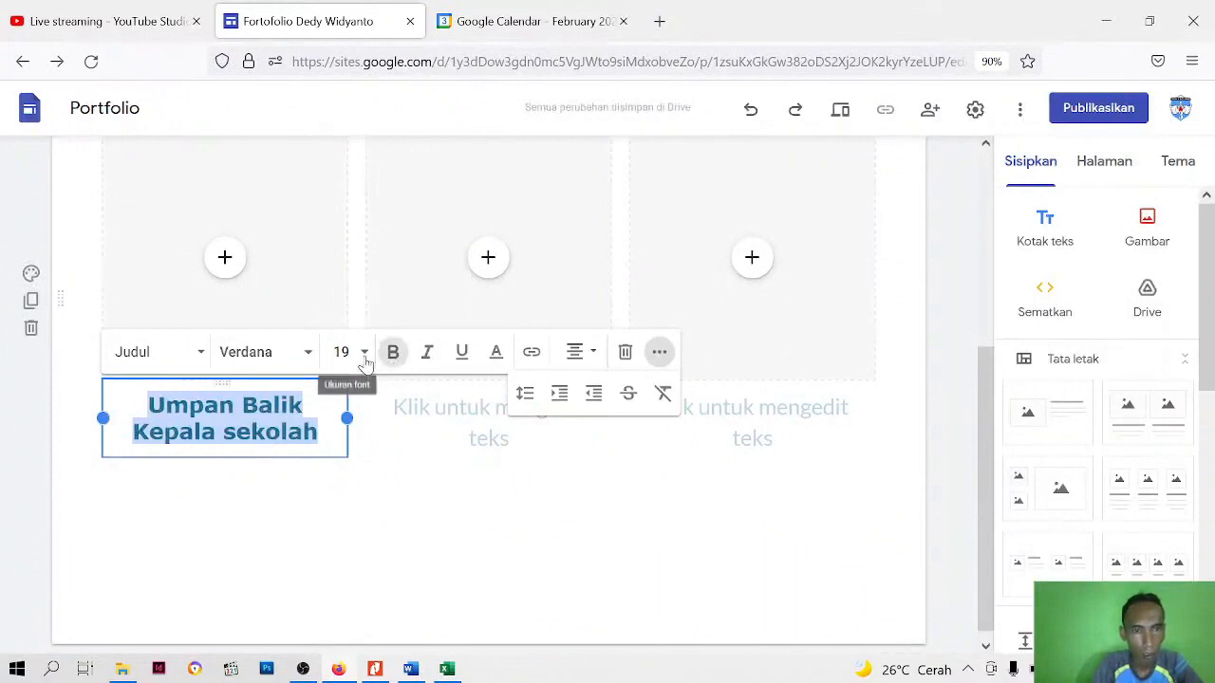
click(364, 352)
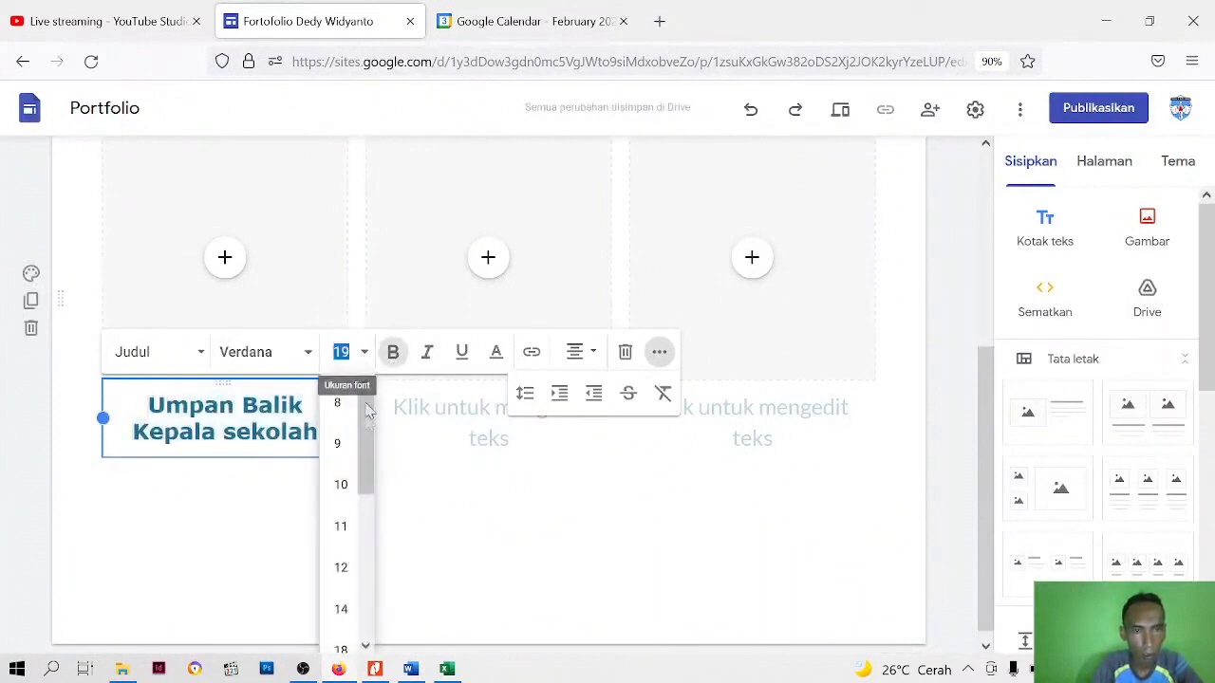
click(341, 609)
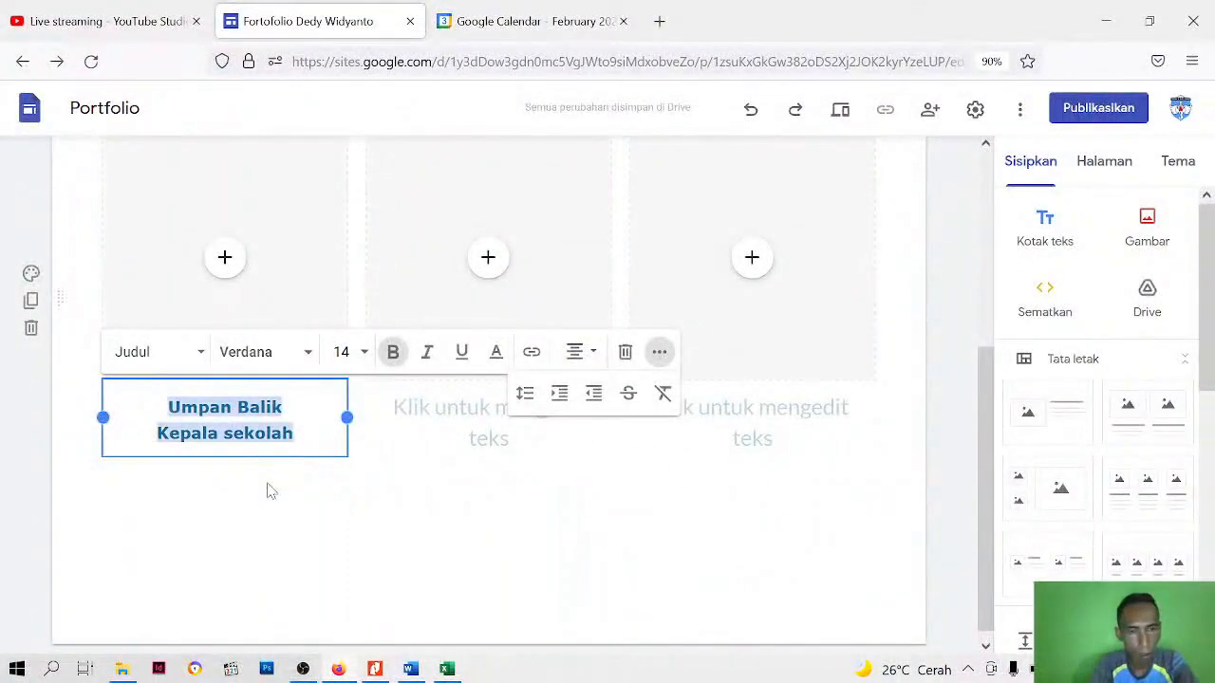
Copy the formatted first caption into the heading boxes of the second and third columns
right_click(269, 425)
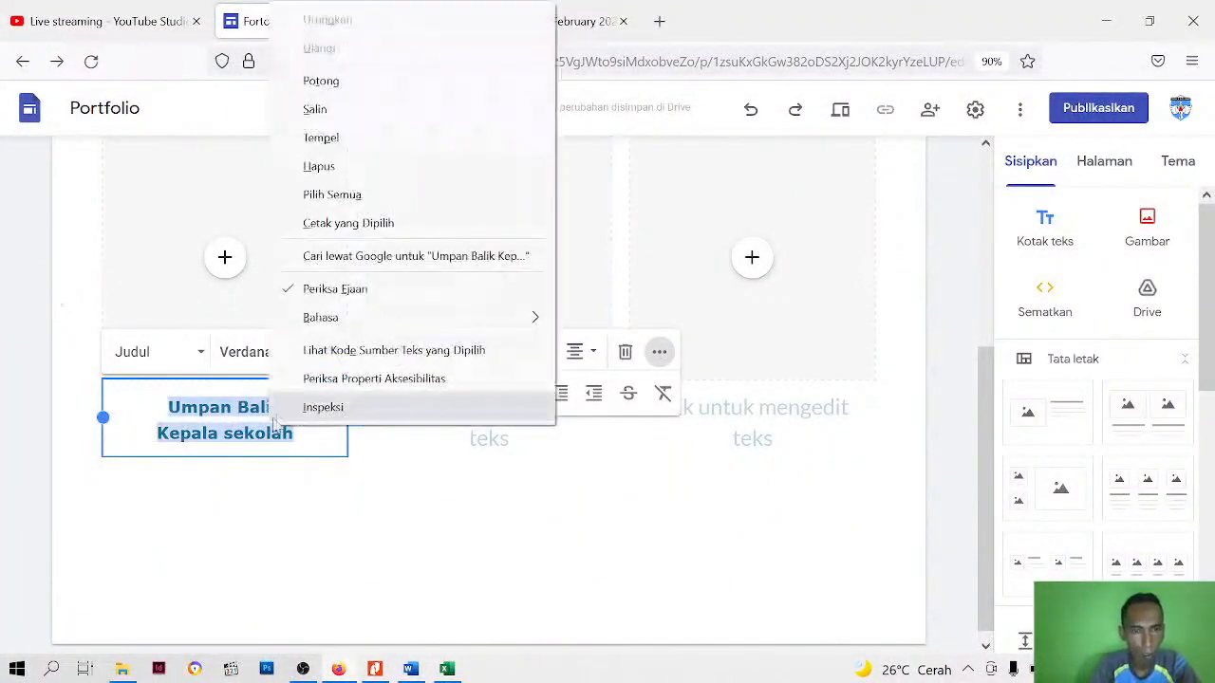
click(324, 112)
click(489, 408)
right_click(494, 406)
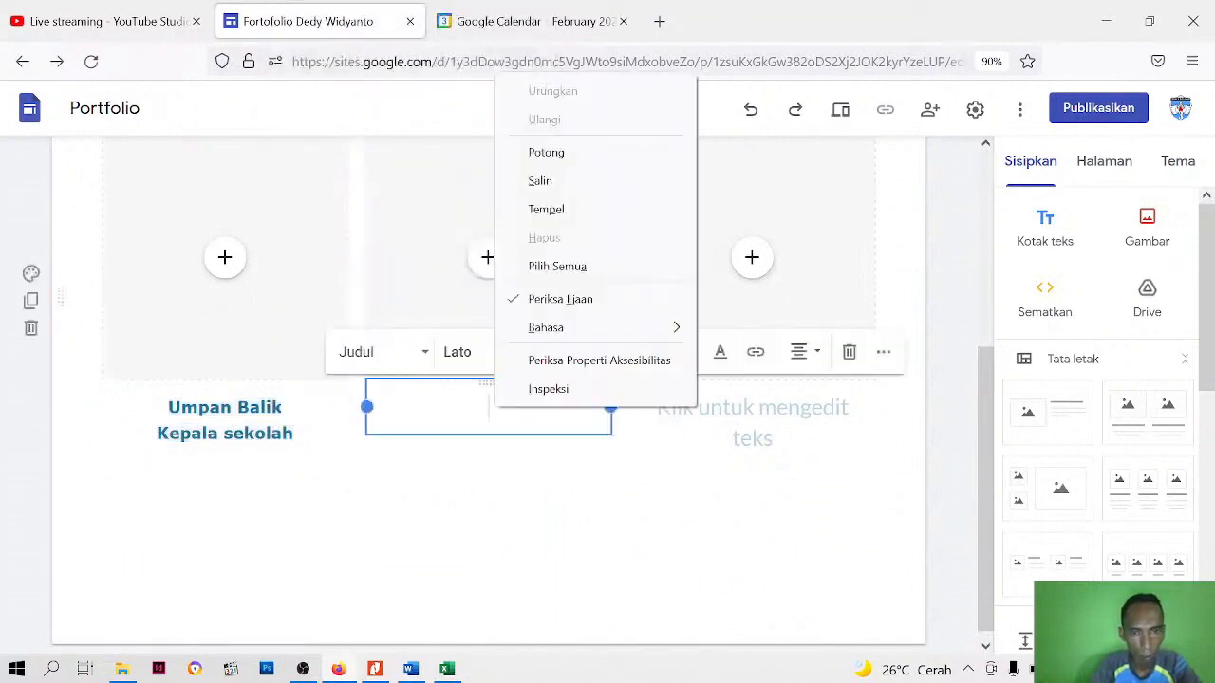
click(546, 209)
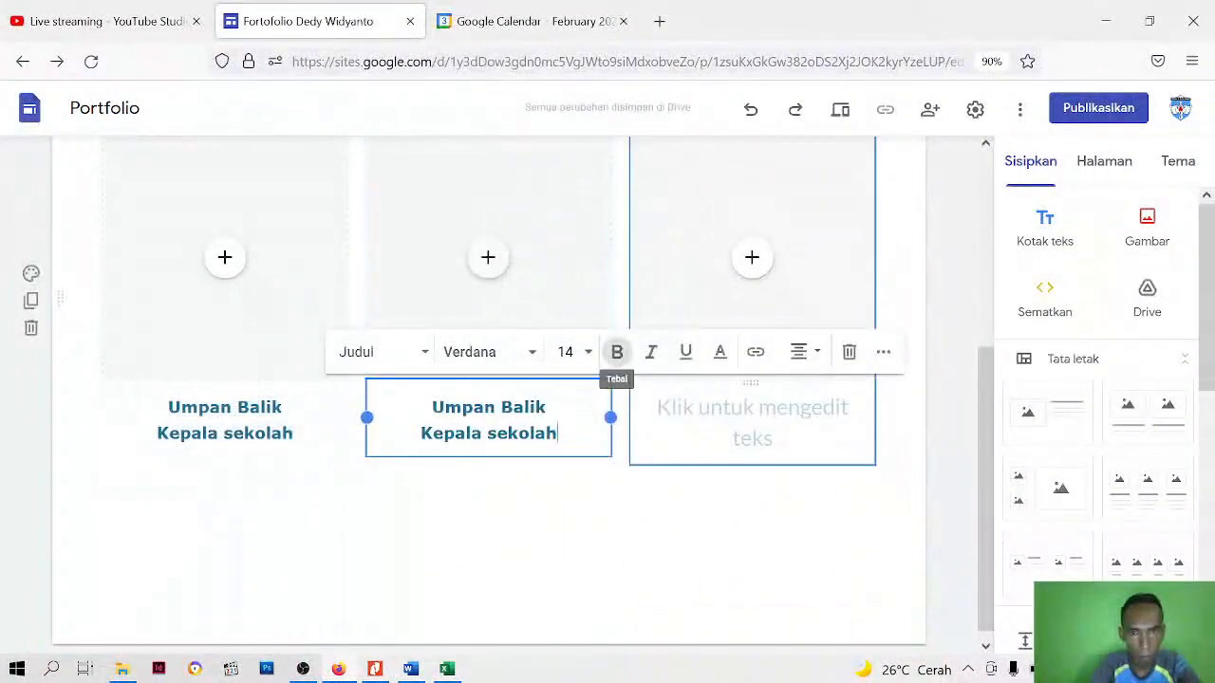
click(752, 408)
right_click(752, 408)
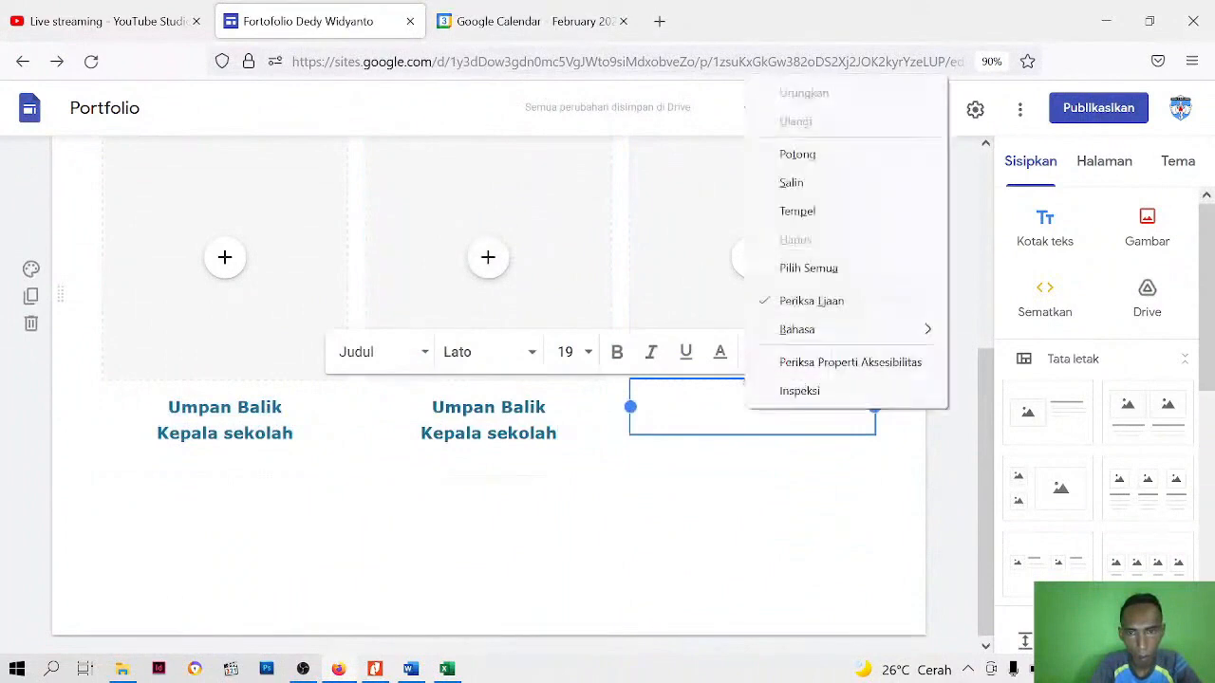
click(821, 214)
Change the caption's second line to "Kepala Rekan Guru" in the middle column and "Kepala Siswa" in the third column
click(519, 433)
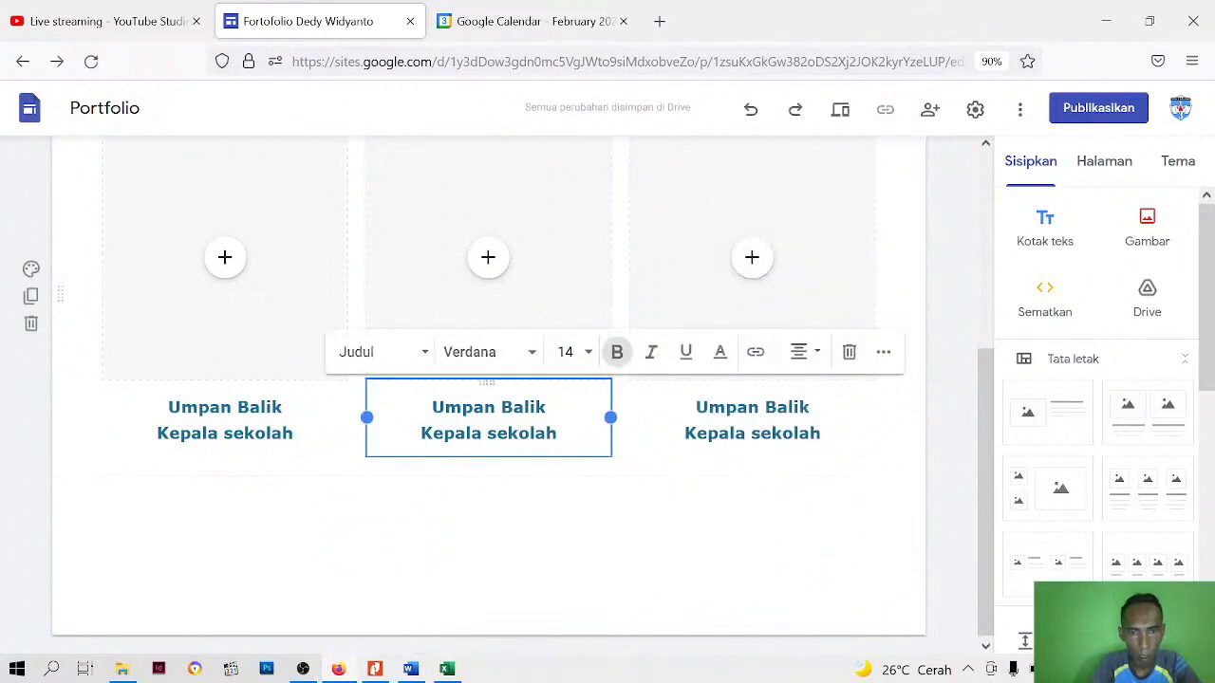
drag(558, 434, 531, 434)
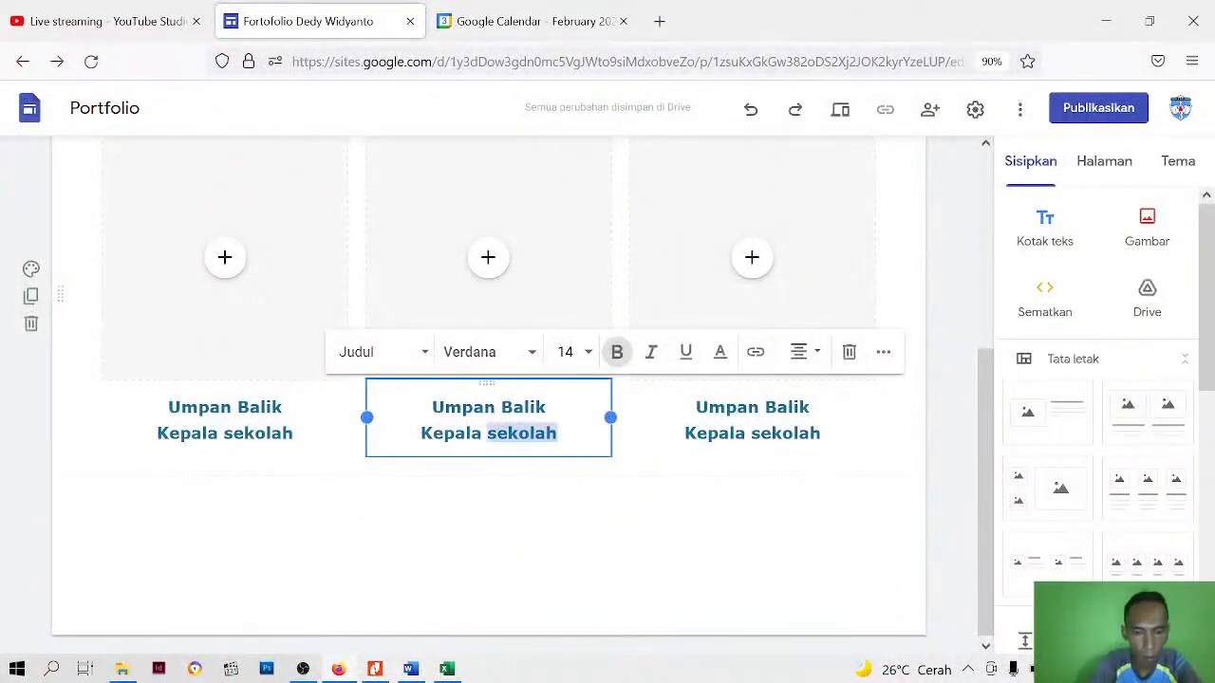
text(Rekan Guru)
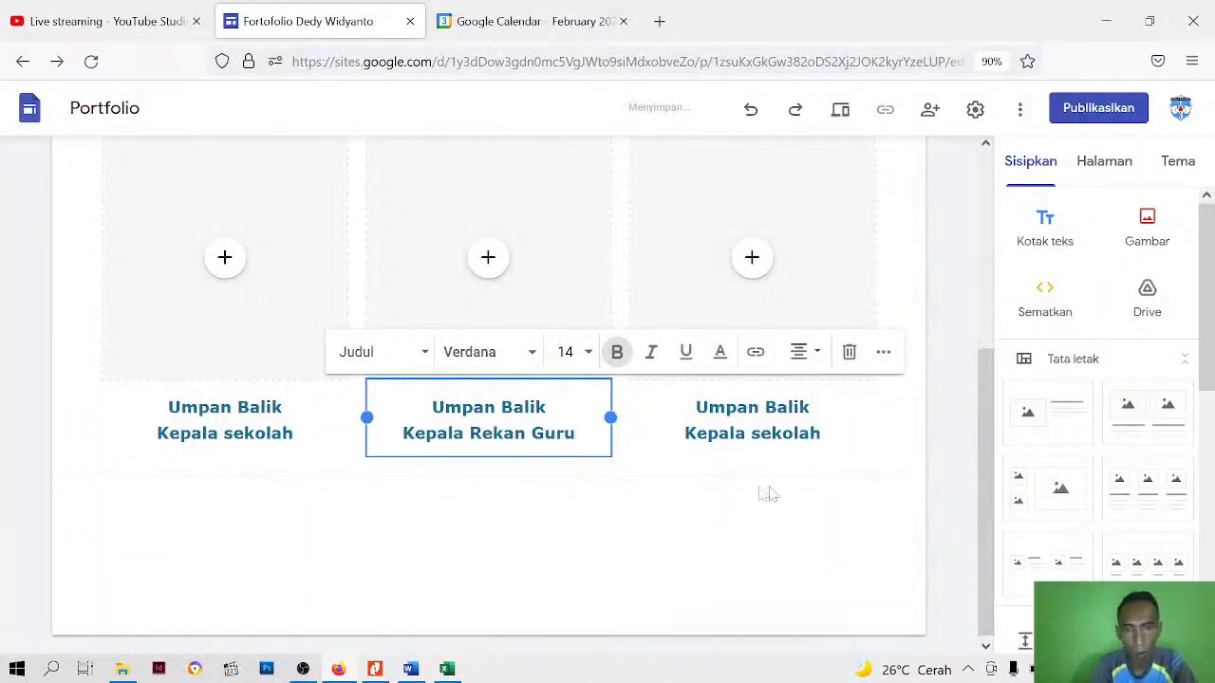
click(760, 433)
drag(822, 433, 760, 434)
text(Sisw)
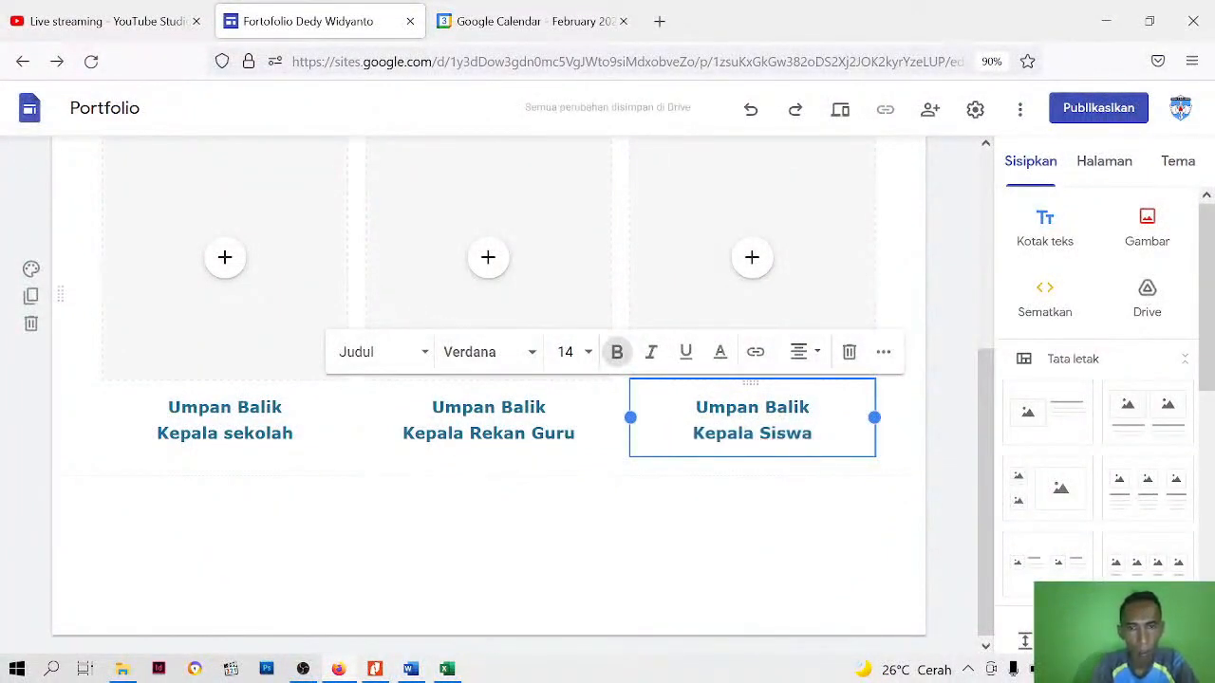
Capitalise the second word of the first caption's lower line so it reads "Kepala Sekolah"
click(232, 432)
key(BackSpace)
text(S)
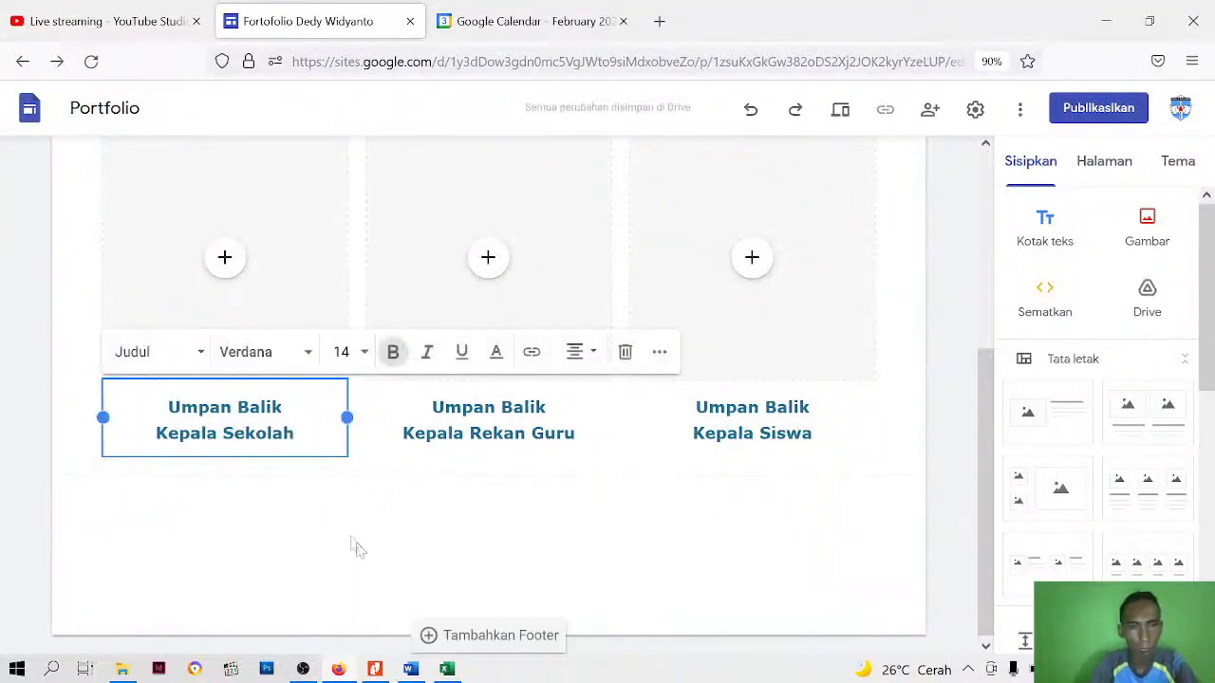
click(352, 548)
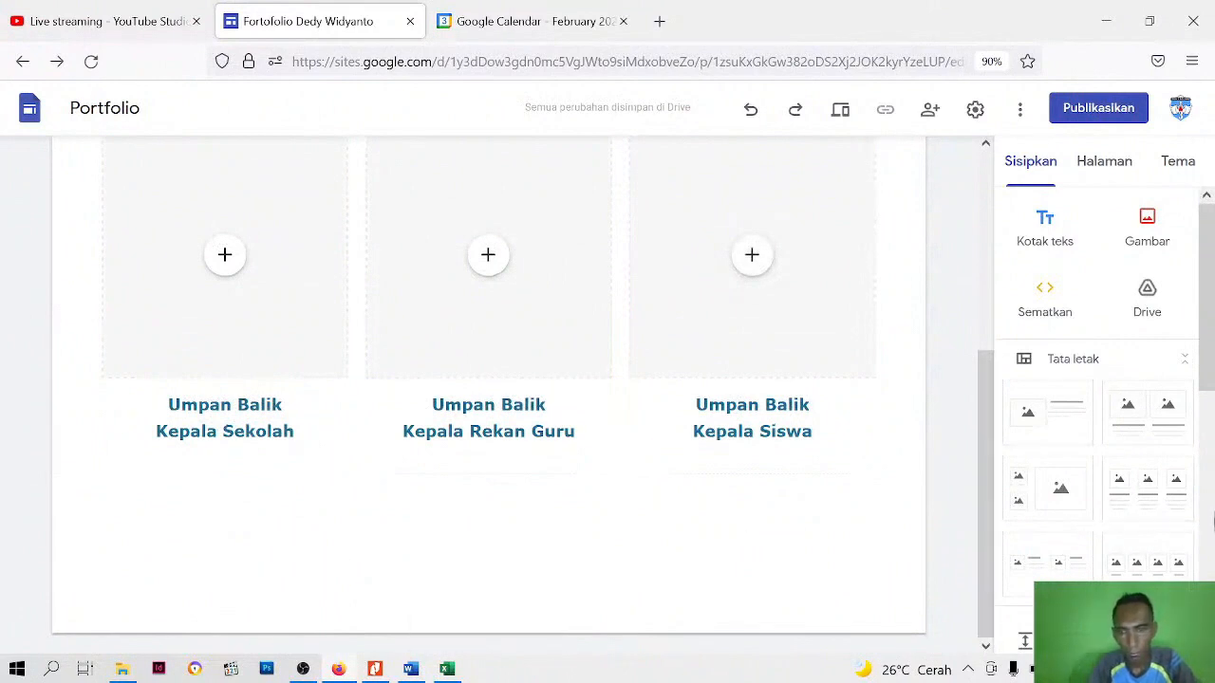
Add a second three-column image-and-text layout below the first row and copy the "Umpan Balik Kepala Sekolah" caption
click(1146, 491)
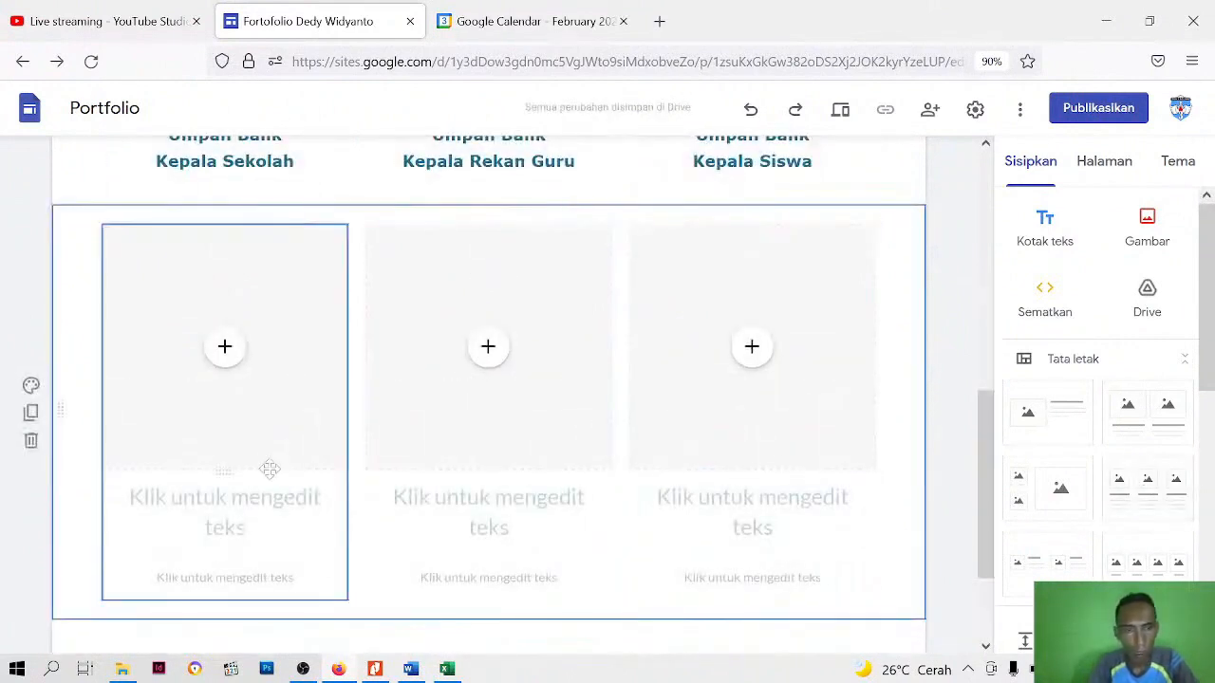
scroll(269, 399, up, 3)
click(237, 432)
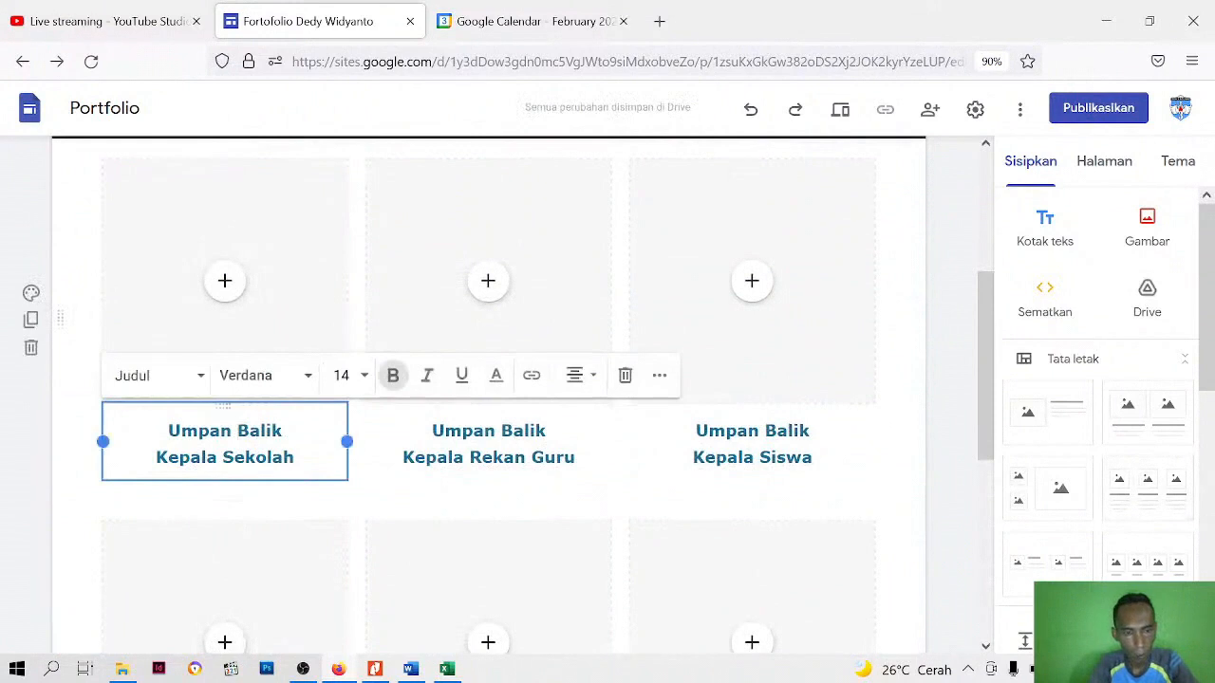
key(ctrl+a)
key(ctrl+c)
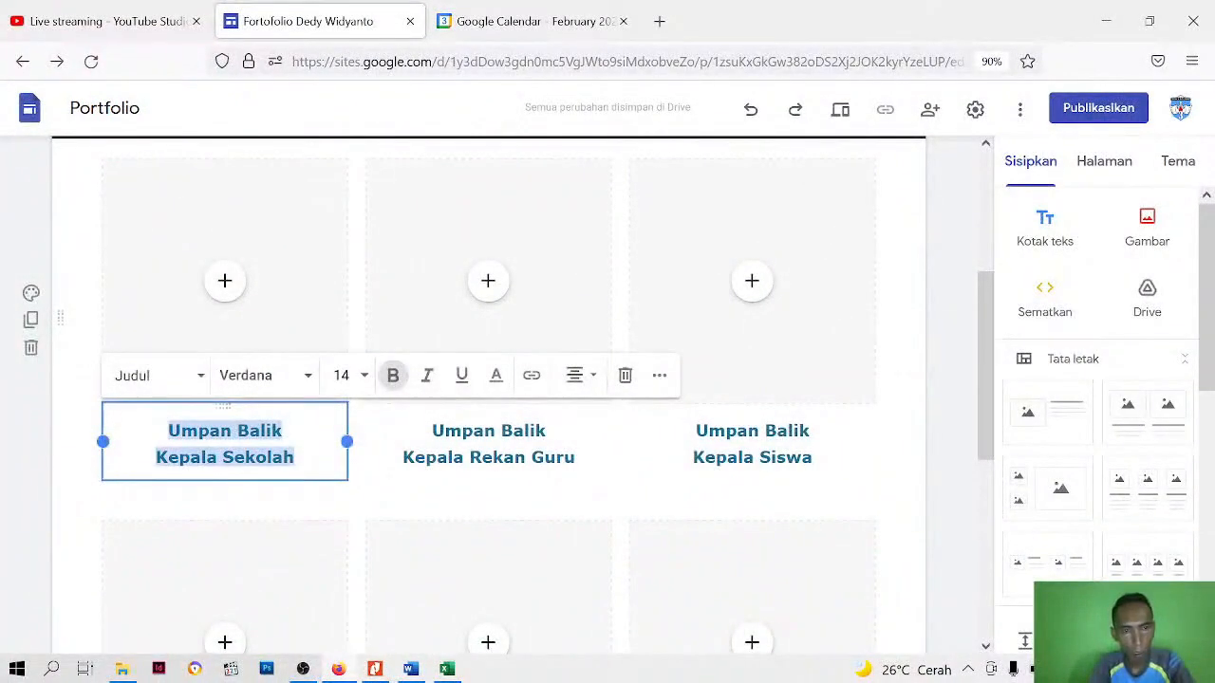
right_click(277, 459)
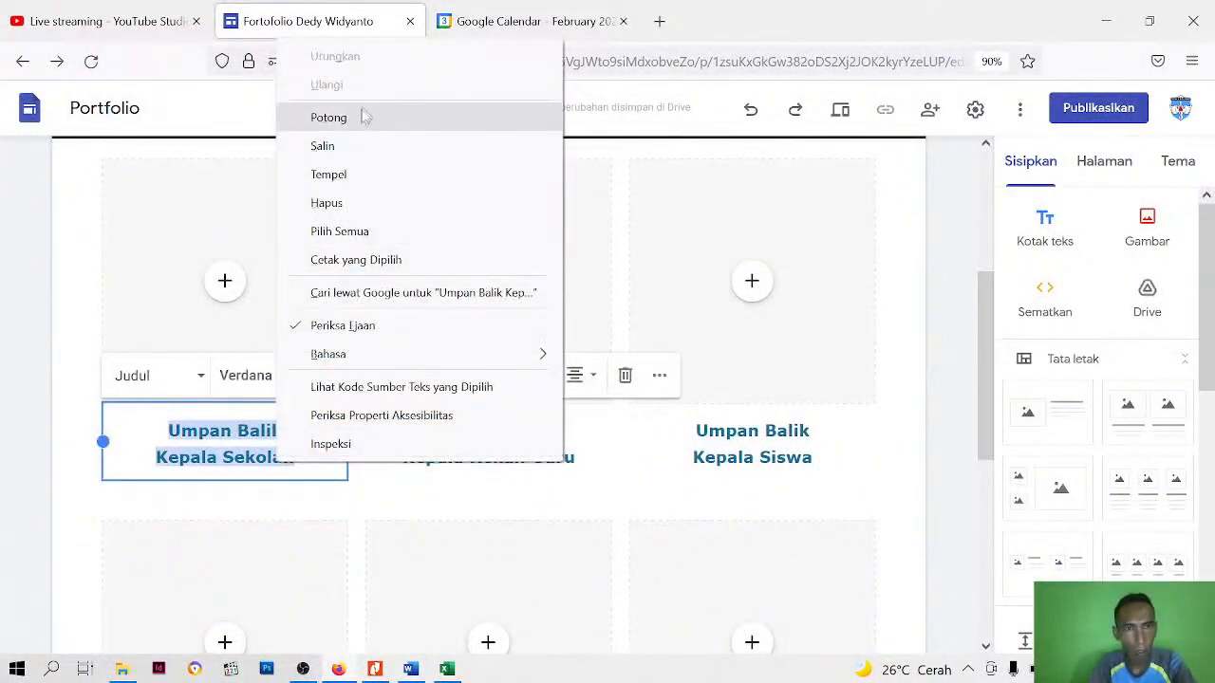
click(343, 155)
Paste the copied caption into the heading boxes of all three columns in the new row
scroll(343, 155, down, 2)
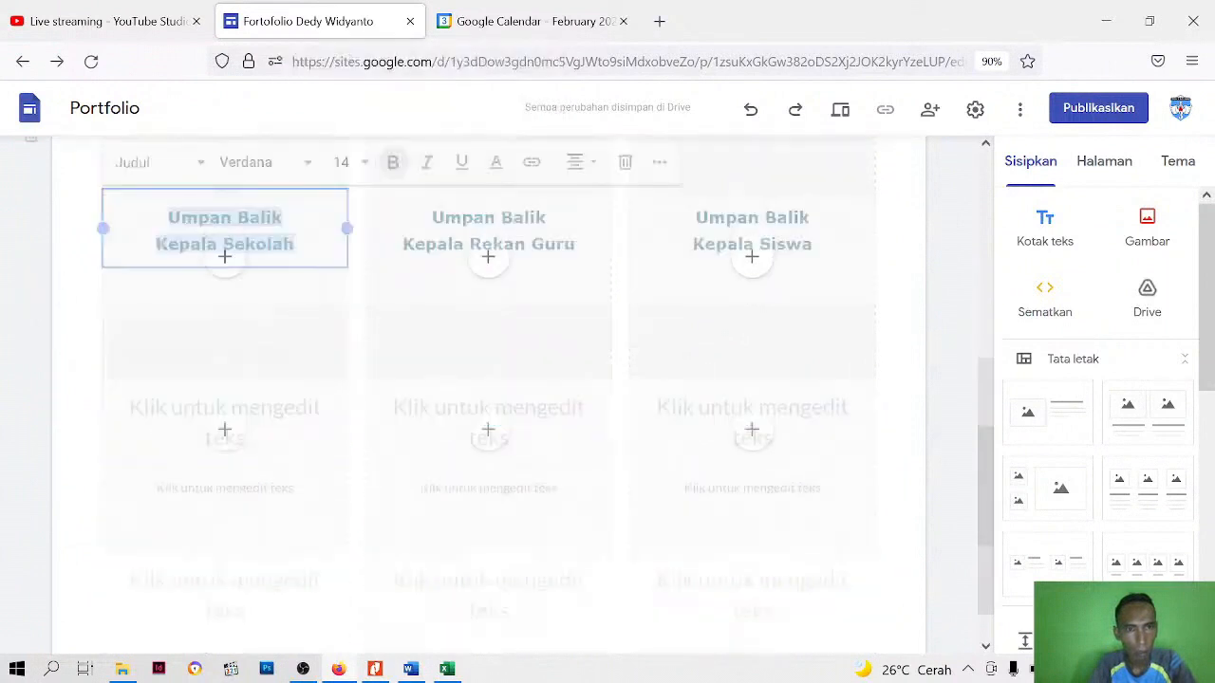
click(252, 420)
right_click(256, 408)
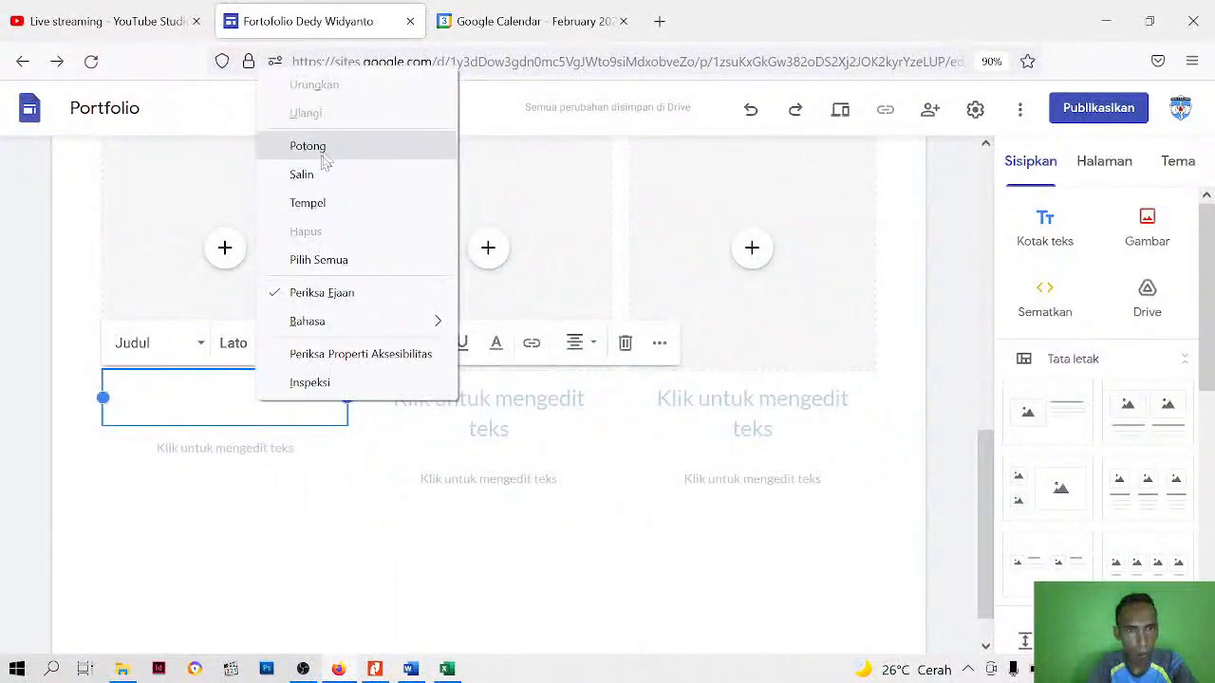
click(307, 203)
click(488, 399)
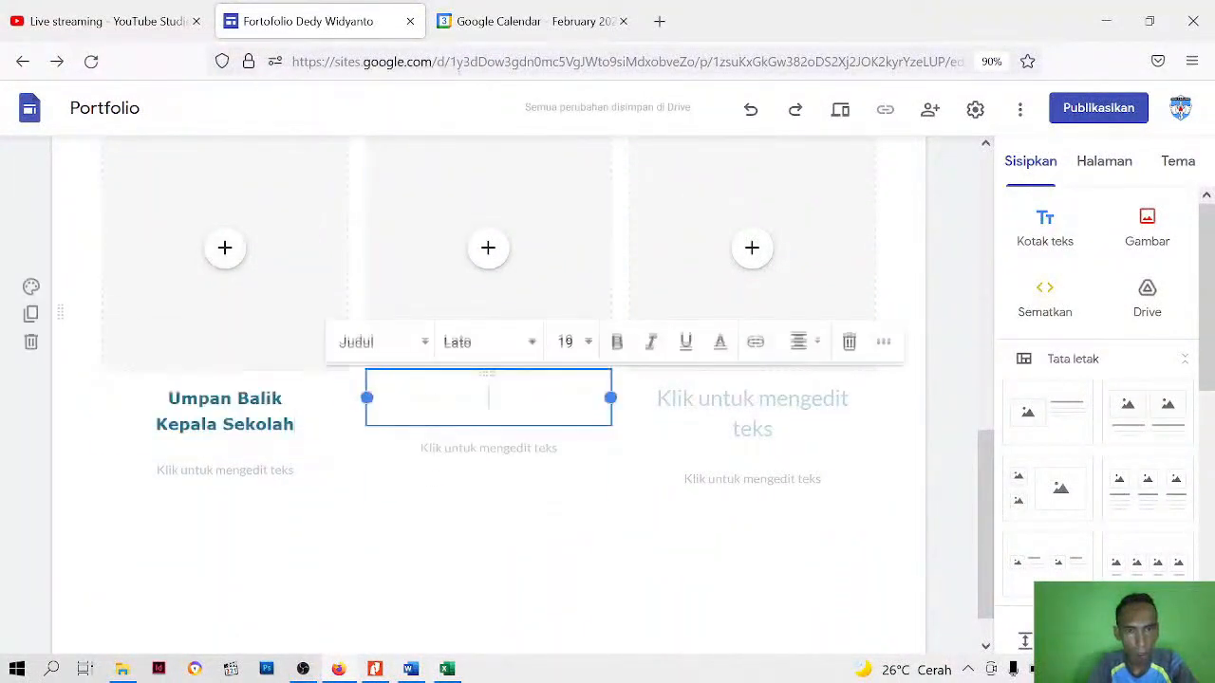
right_click(488, 398)
click(565, 204)
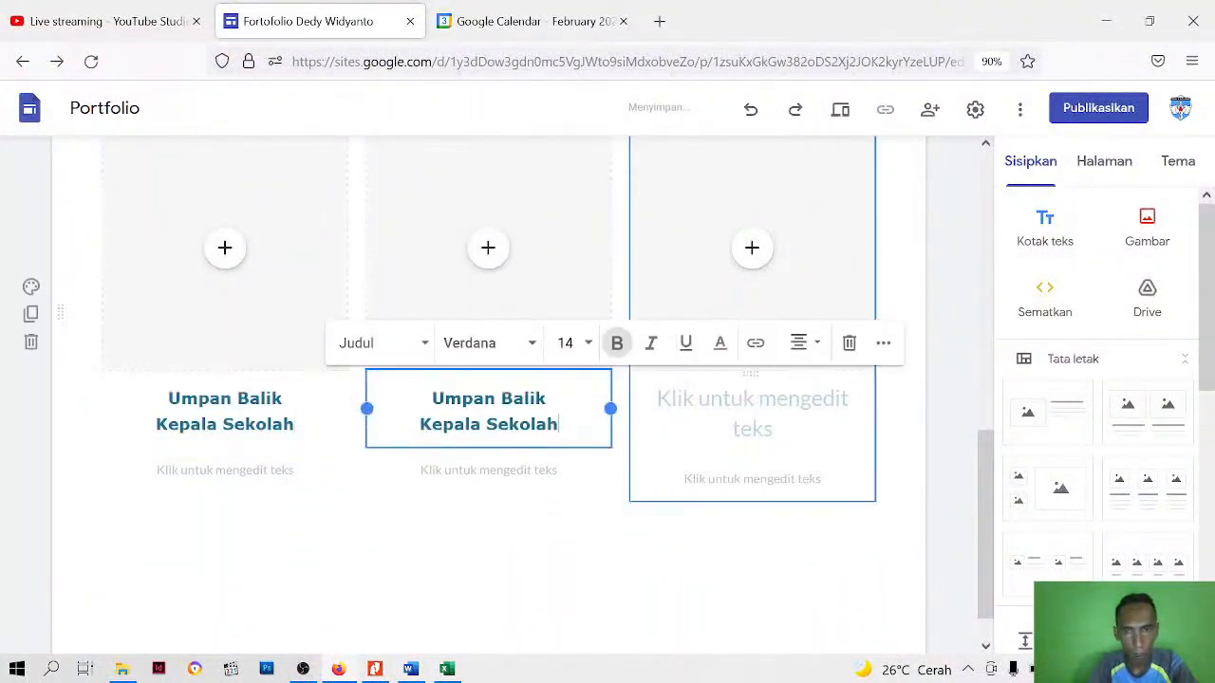
right_click(738, 417)
right_click(764, 397)
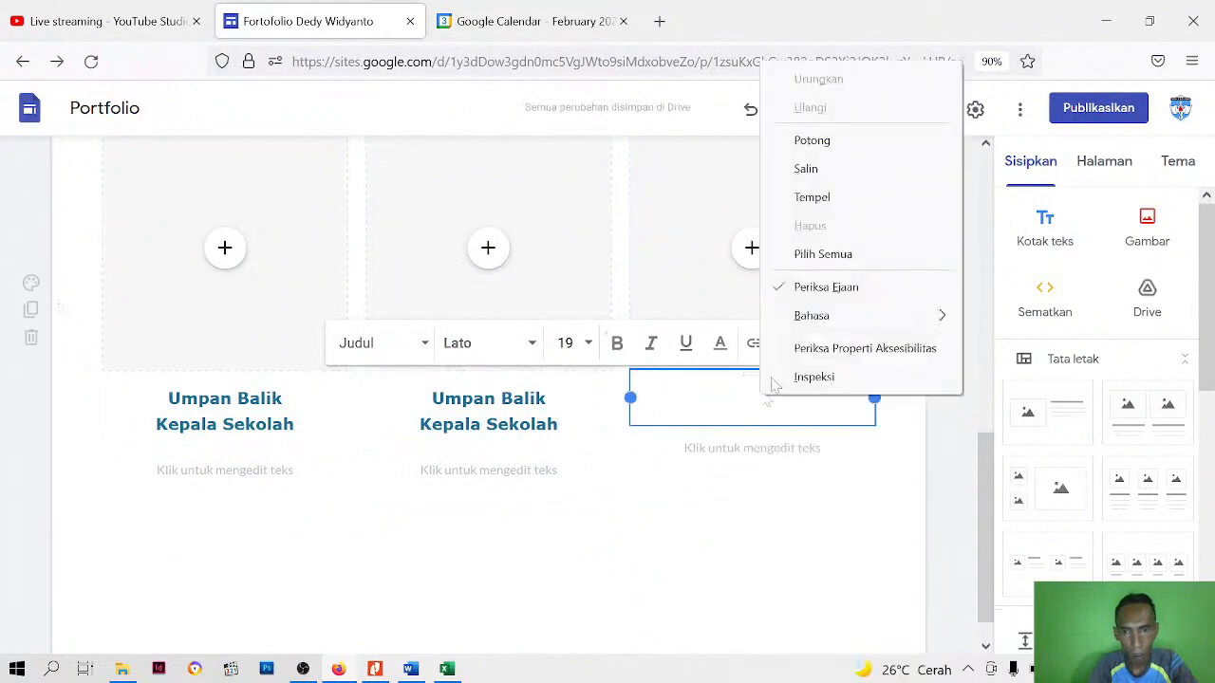
click(822, 199)
Change the second line of the new row's captions to "Wali Murid", "Fasilitator" and "Pendamping", in column order
click(257, 435)
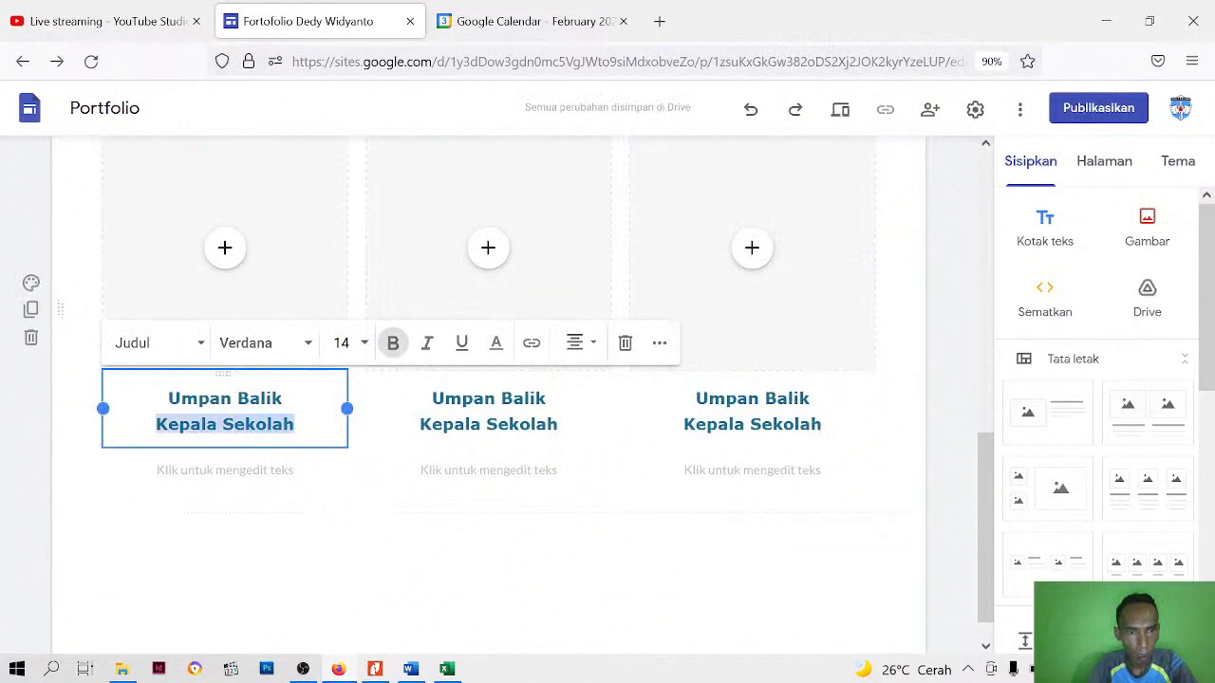
text(Wali Murid)
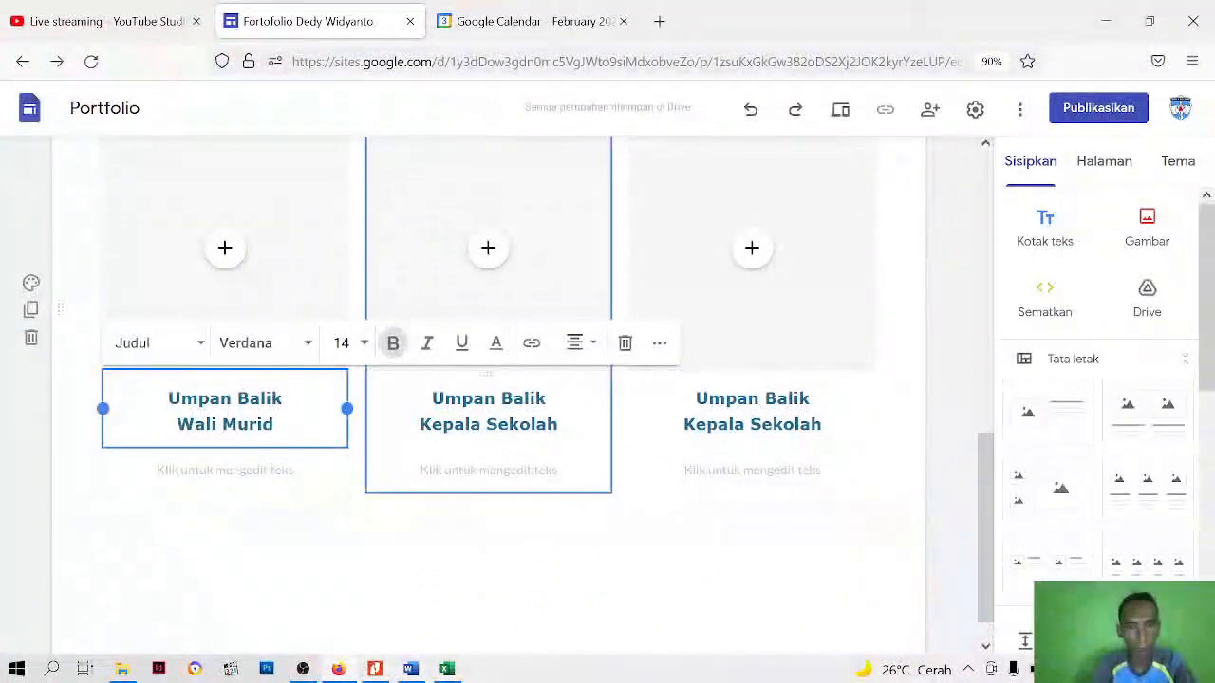
click(557, 426)
key(shift+Left)
key(shift+Left)
key(shift+Left)
key(shift+Left)
key(shift+Left)
key(shift+Left)
key(shift+Left)
key(shift+Left)
key(shift+Left)
key(shift+Left)
key(shift+Left)
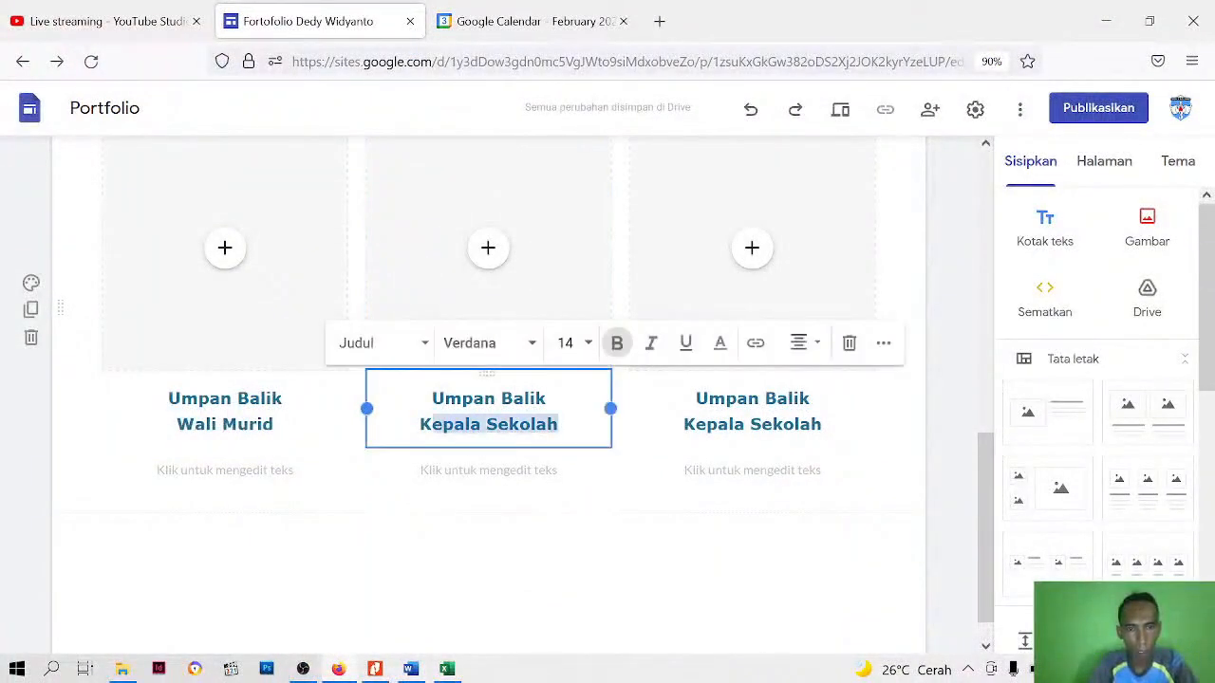
text(Fasila)
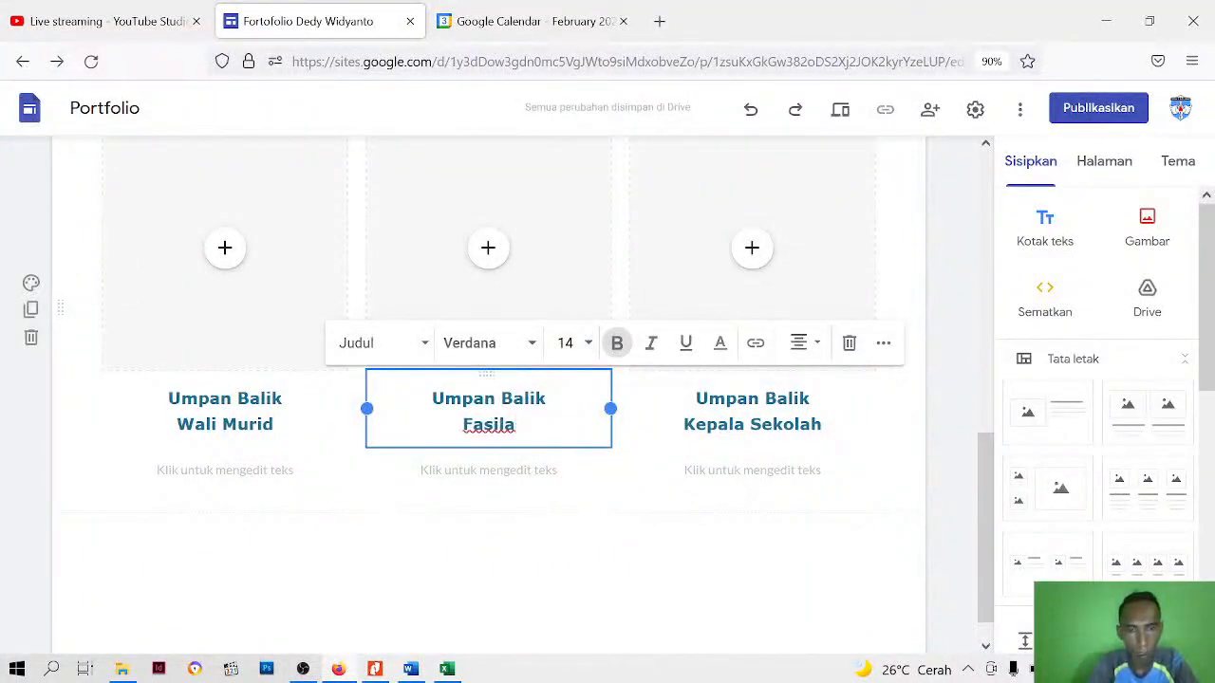
key(BackSpace)
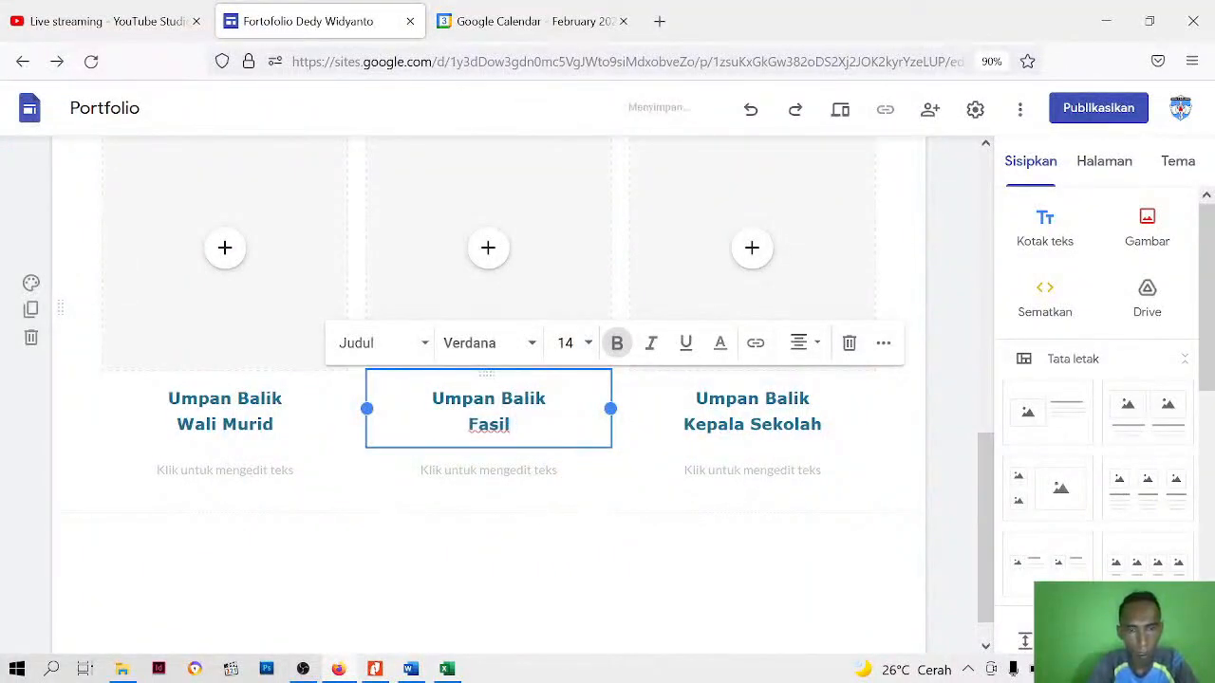
text(itator)
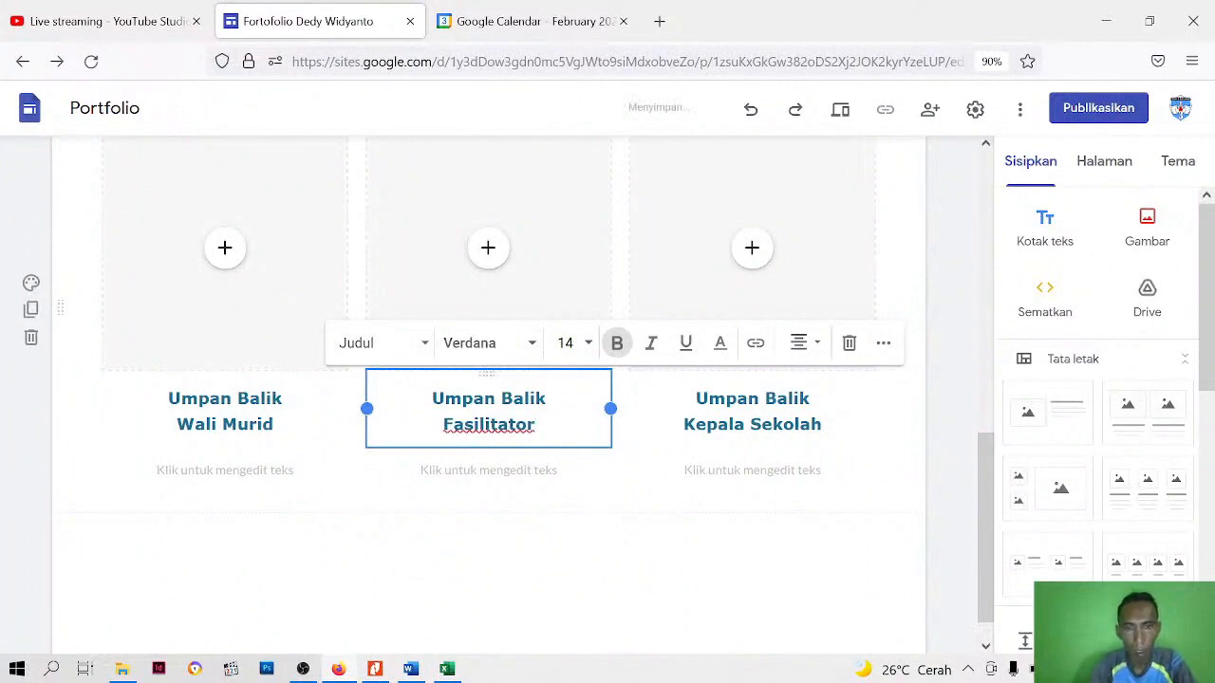
click(770, 424)
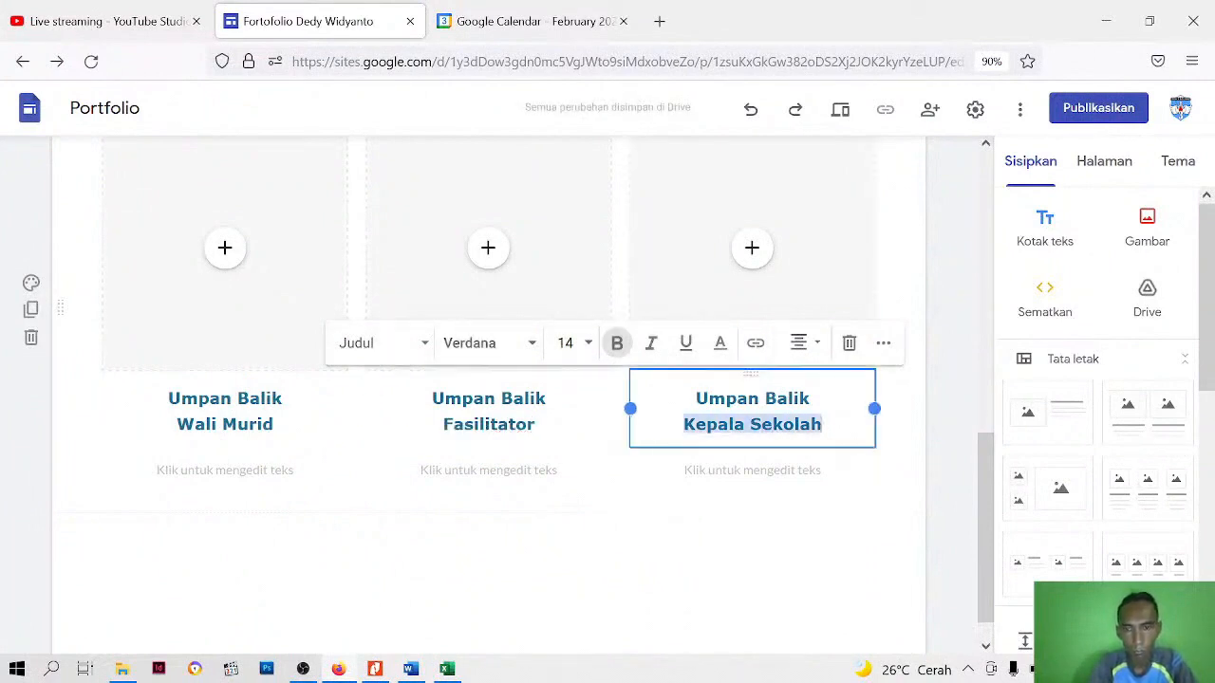
text(Pendamping)
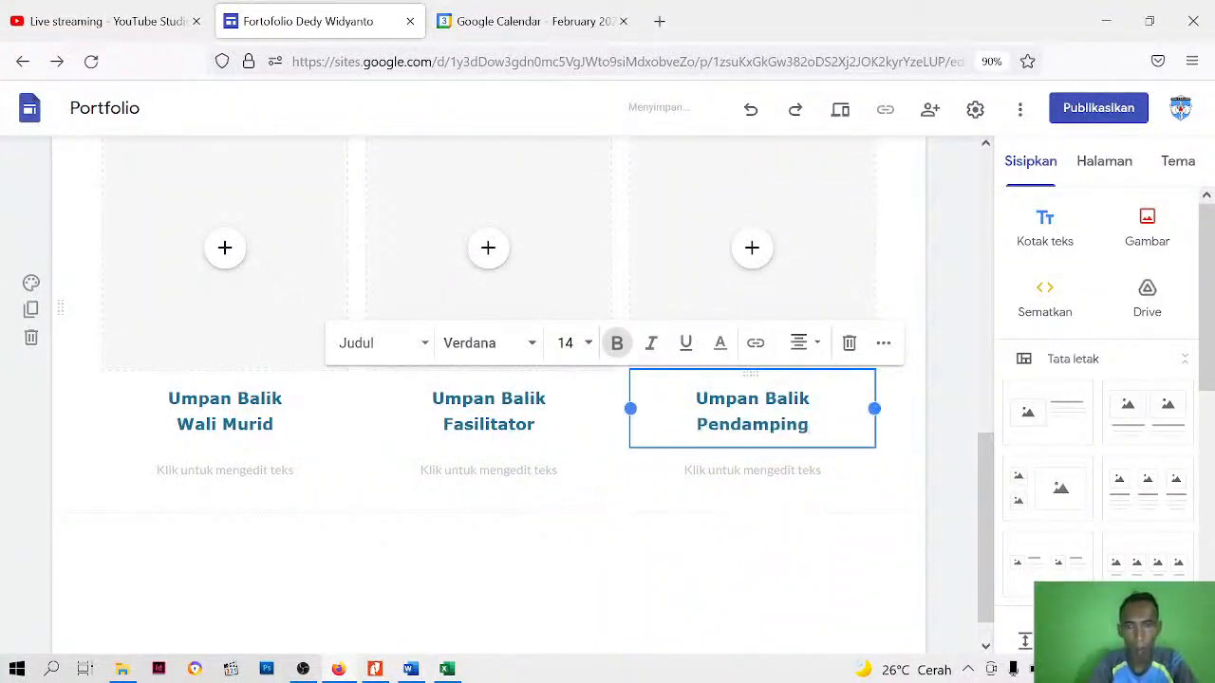
Delete the empty body text boxes beneath the three captions in the second row
click(251, 456)
click(267, 483)
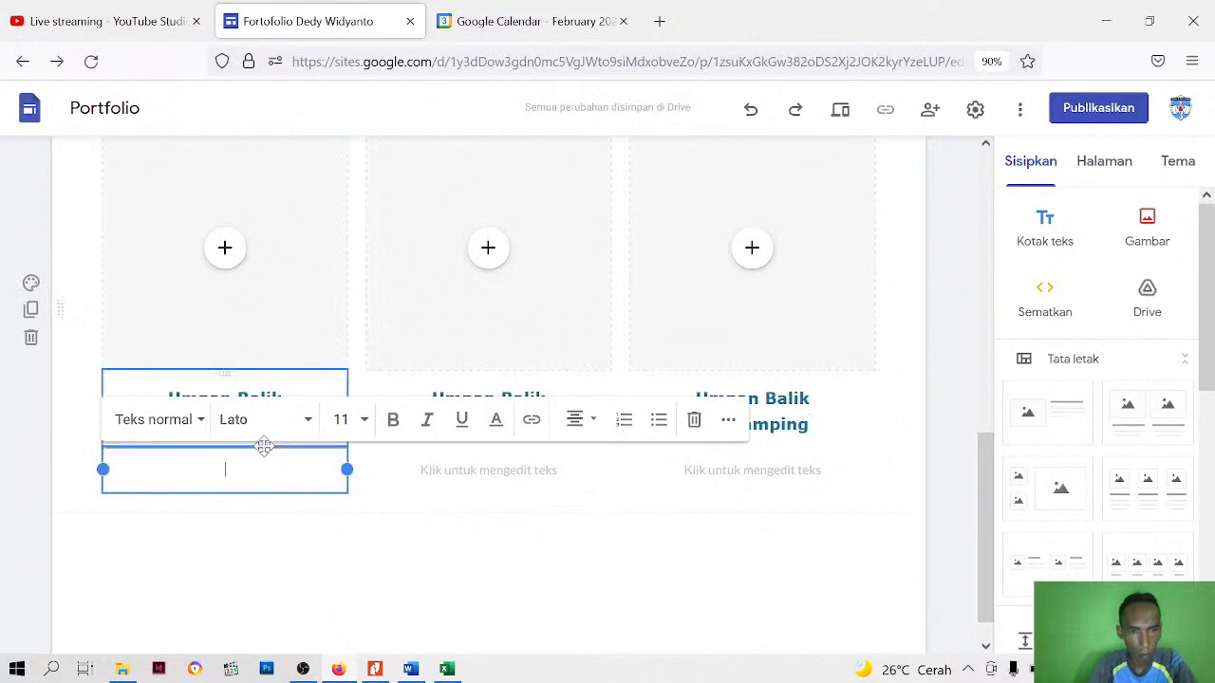
click(270, 456)
click(251, 486)
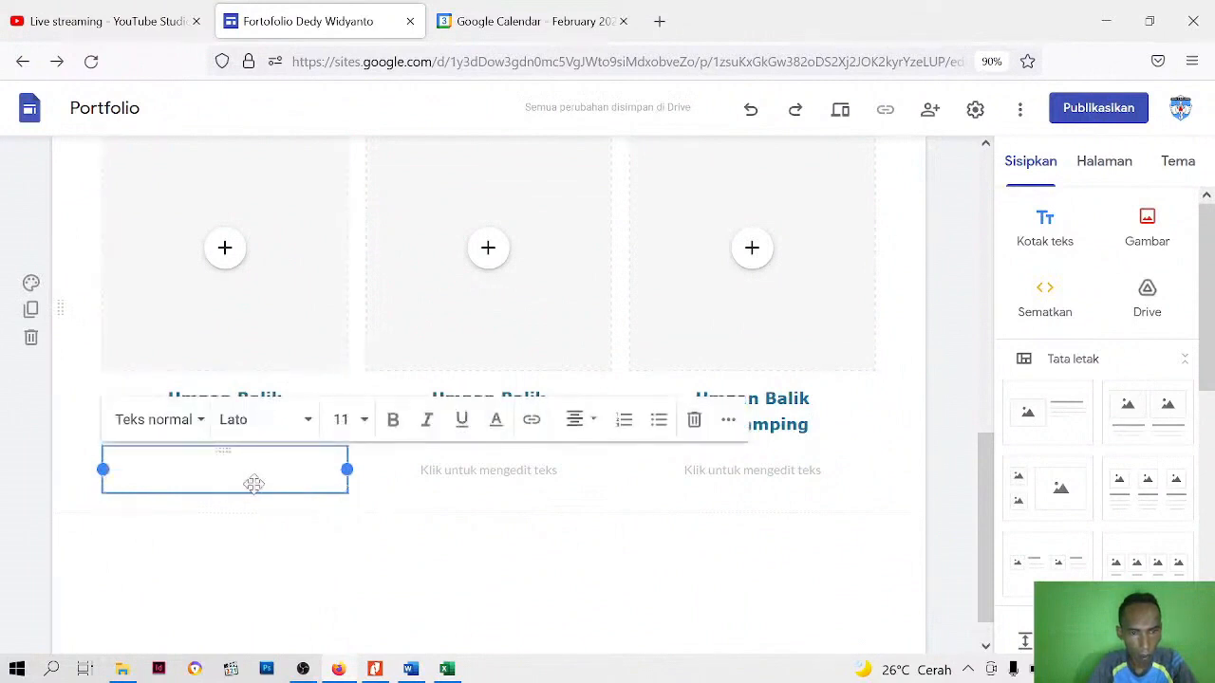
click(695, 423)
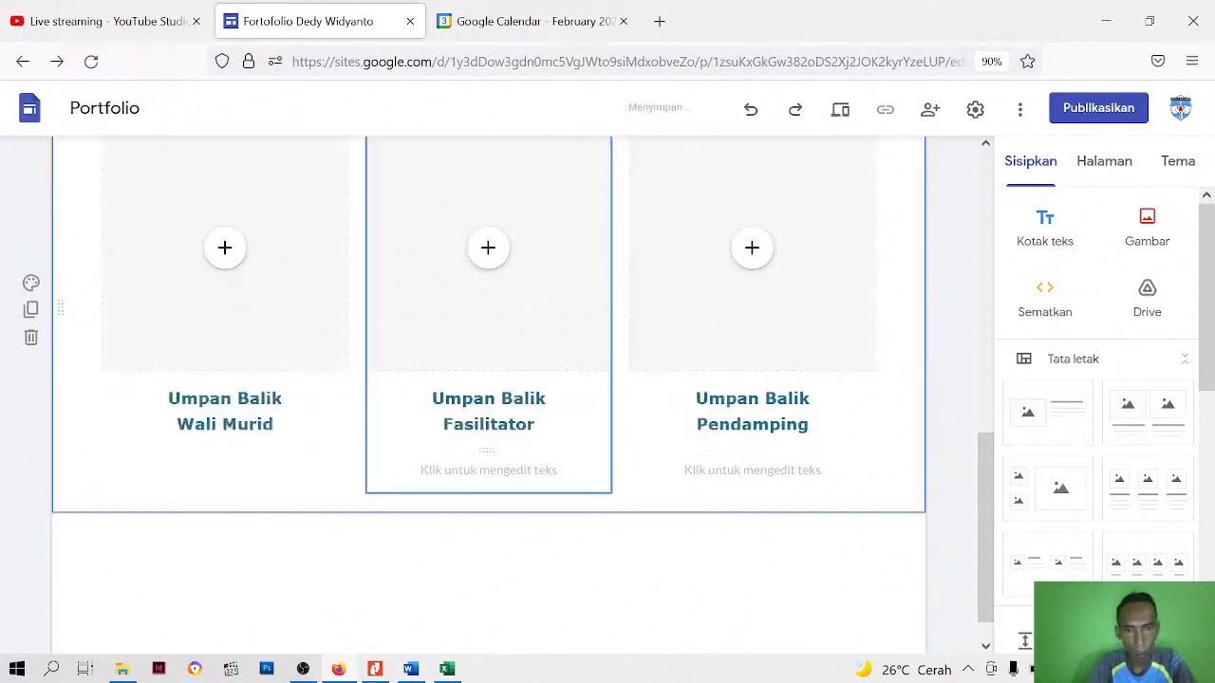
click(494, 471)
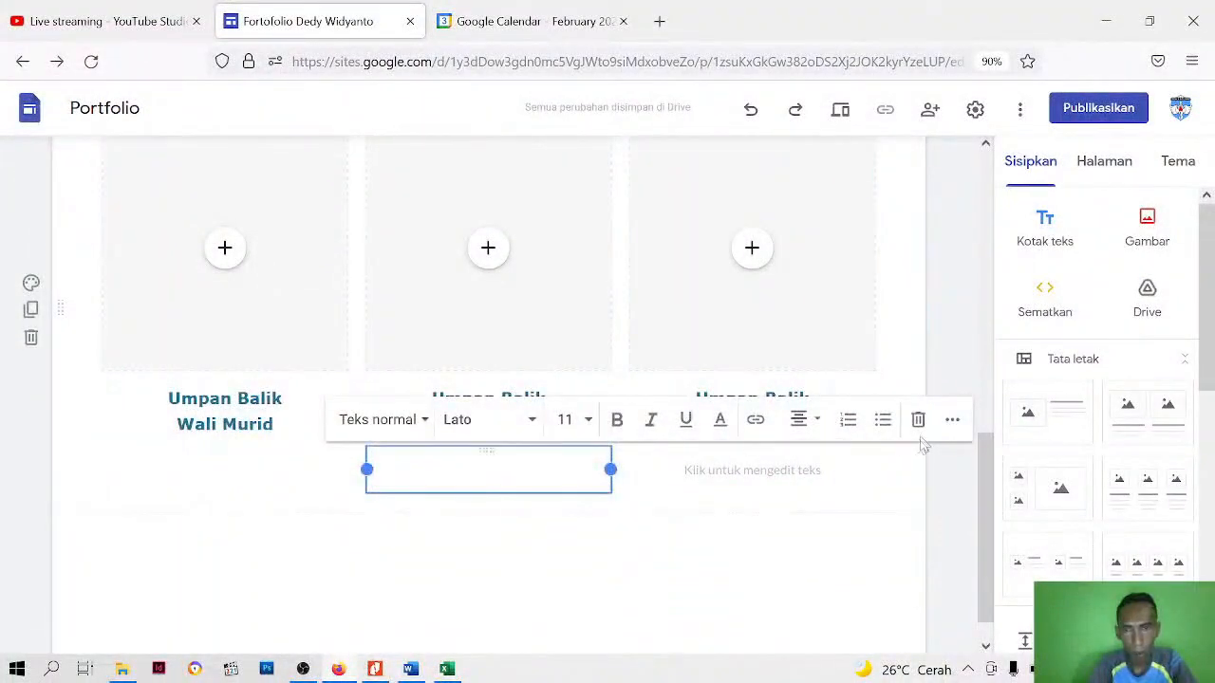
click(918, 421)
click(777, 484)
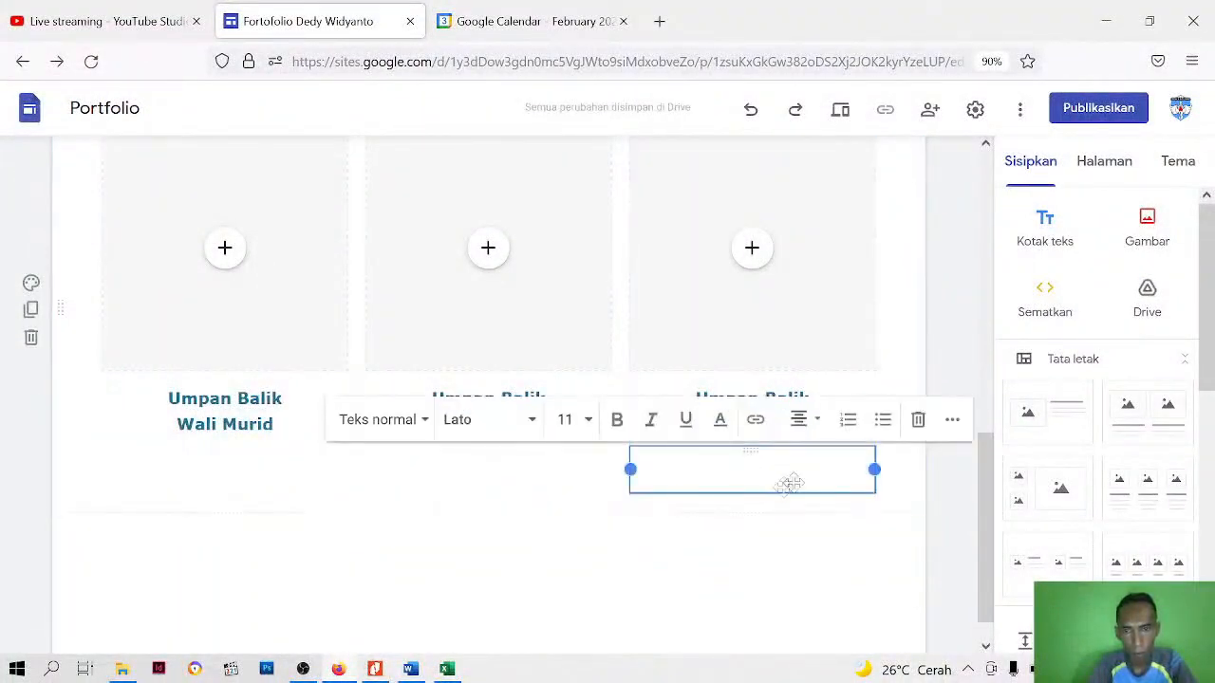
click(917, 420)
Insert the uploaded YouTube video "Aksi Nyata CGP - Umpan Balik Kepala Sekolah" in the placeholder above the "Kepala Sekolah" caption
scroll(371, 588, up, 5)
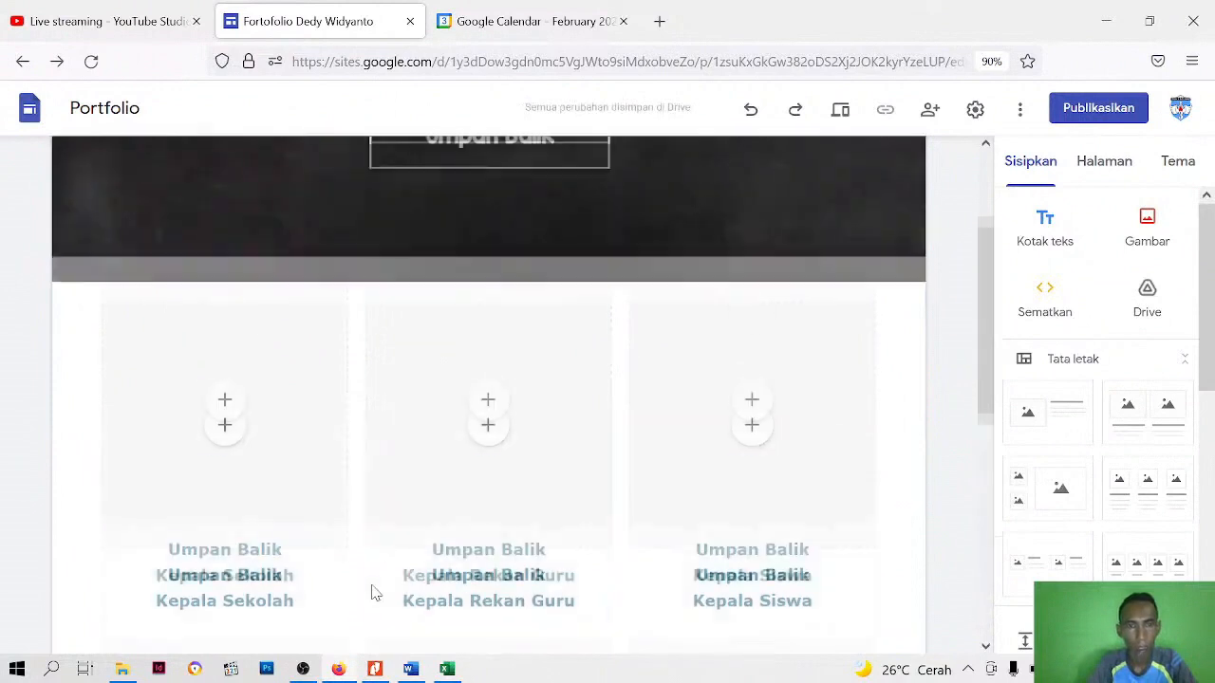
scroll(266, 446, up, 2)
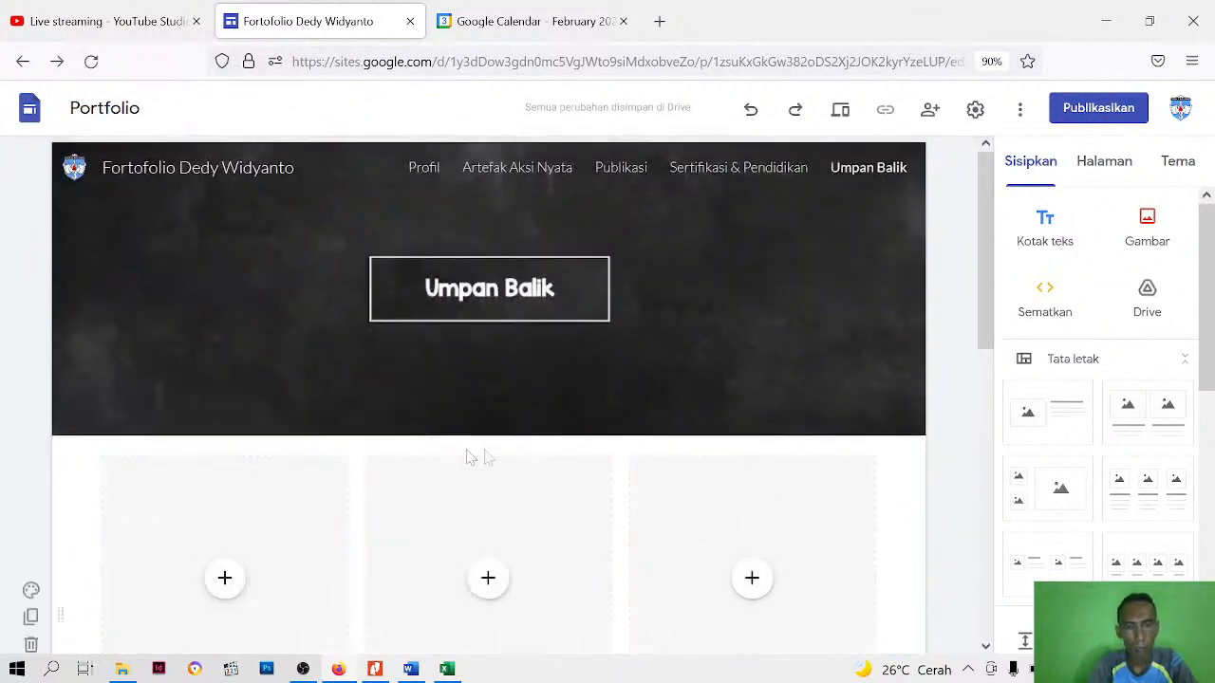
scroll(322, 389, down, 4)
click(251, 194)
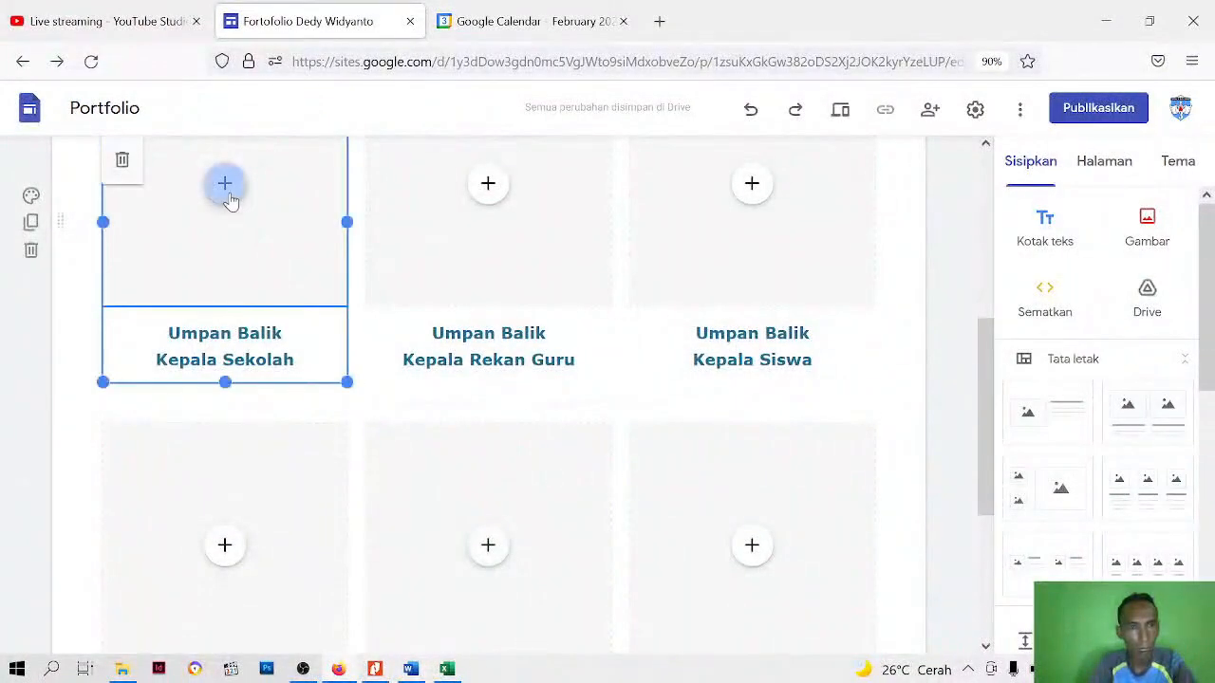
click(956, 309)
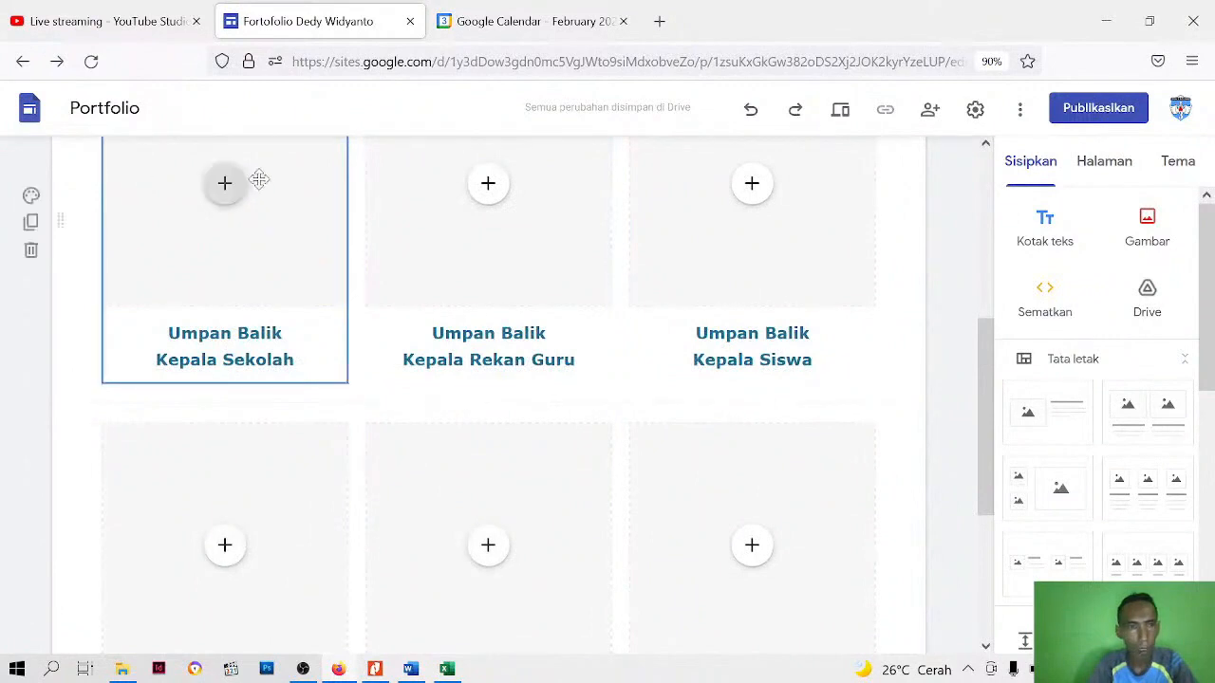
click(230, 190)
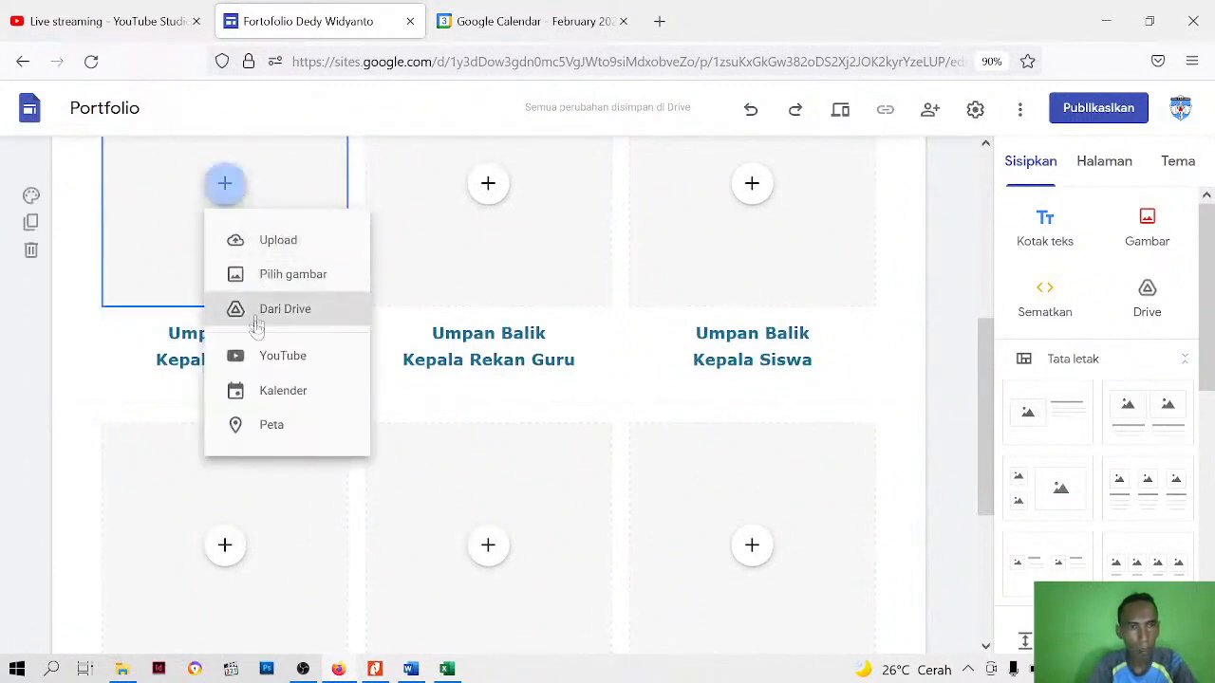
click(263, 357)
click(409, 191)
scroll(422, 351, down, 5)
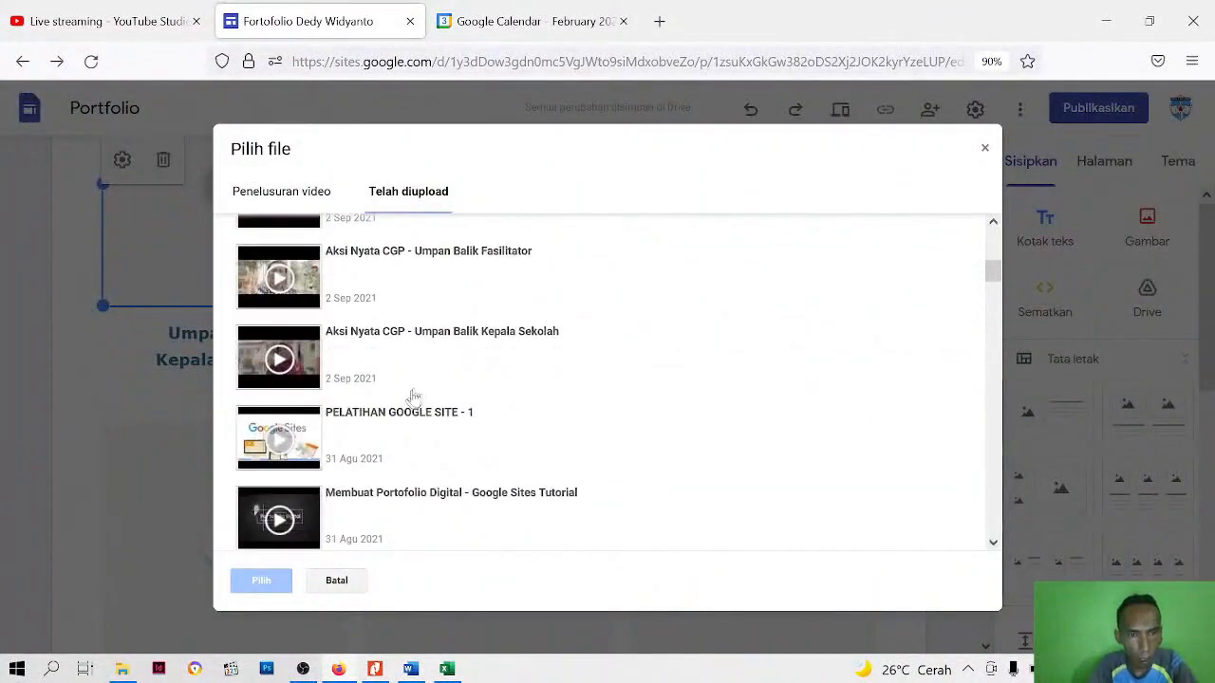
scroll(408, 392, down, 1)
scroll(409, 393, up, 1)
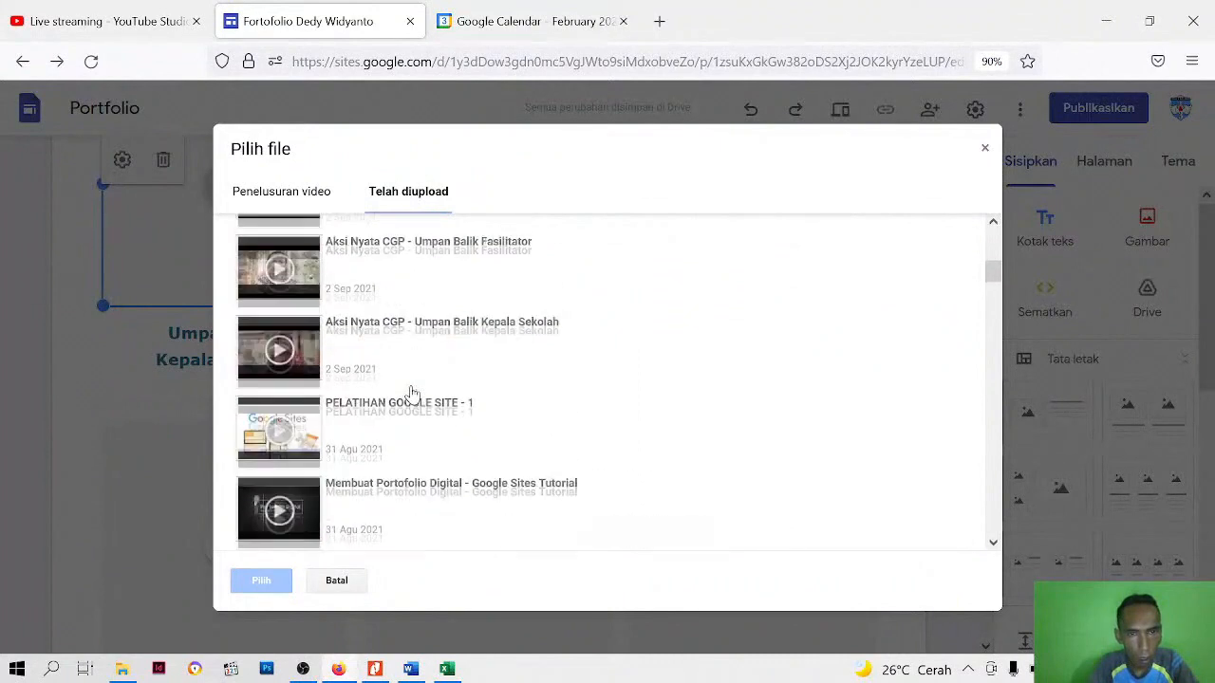
click(464, 344)
click(261, 581)
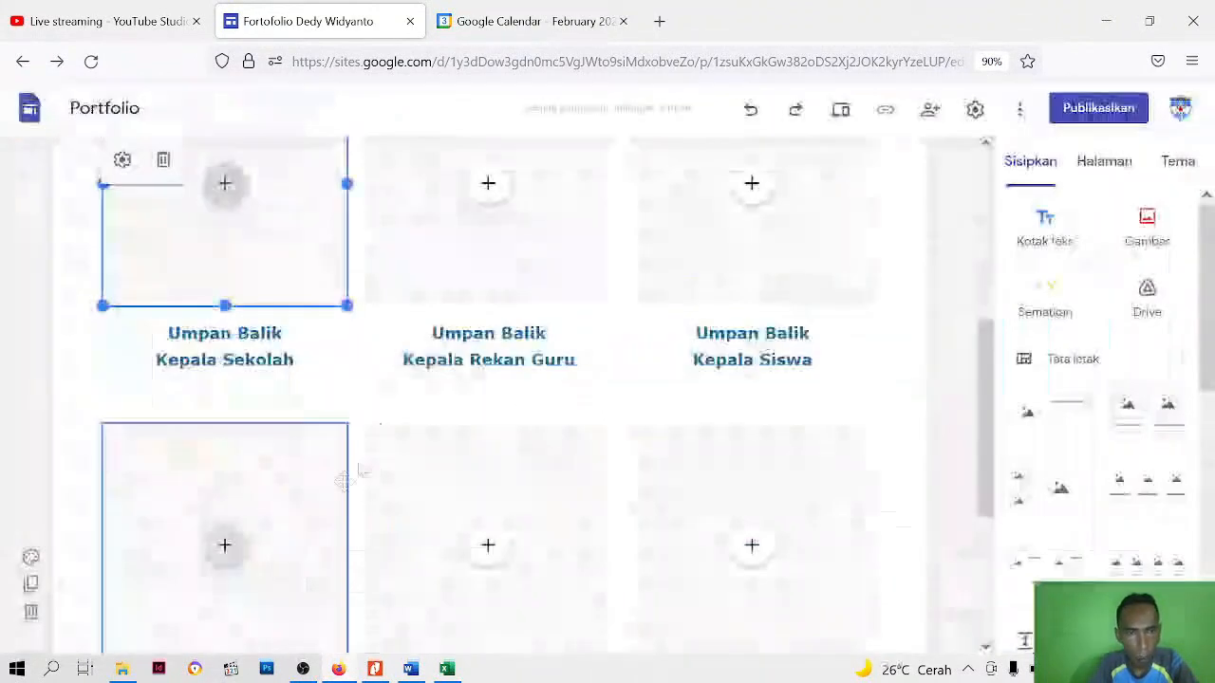
Insert the uploaded YouTube video "Aksi Nyata CGP - Umpan Balik Rekan Guru" in the first row's middle placeholder
click(482, 287)
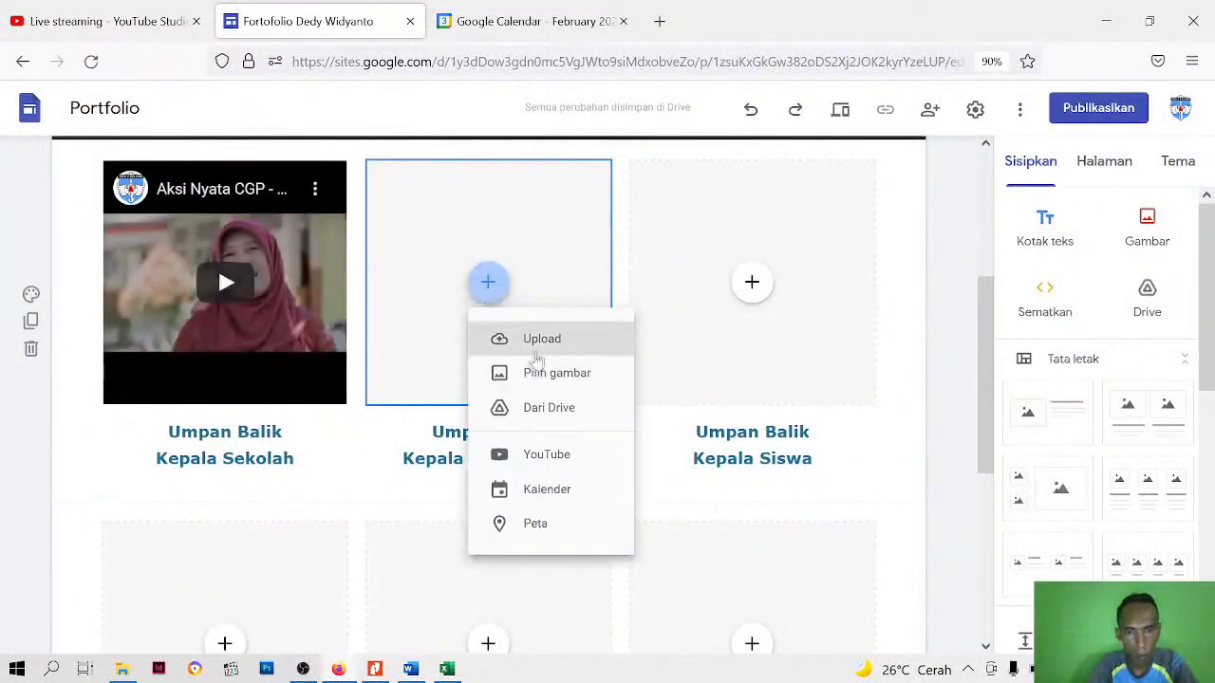
click(548, 455)
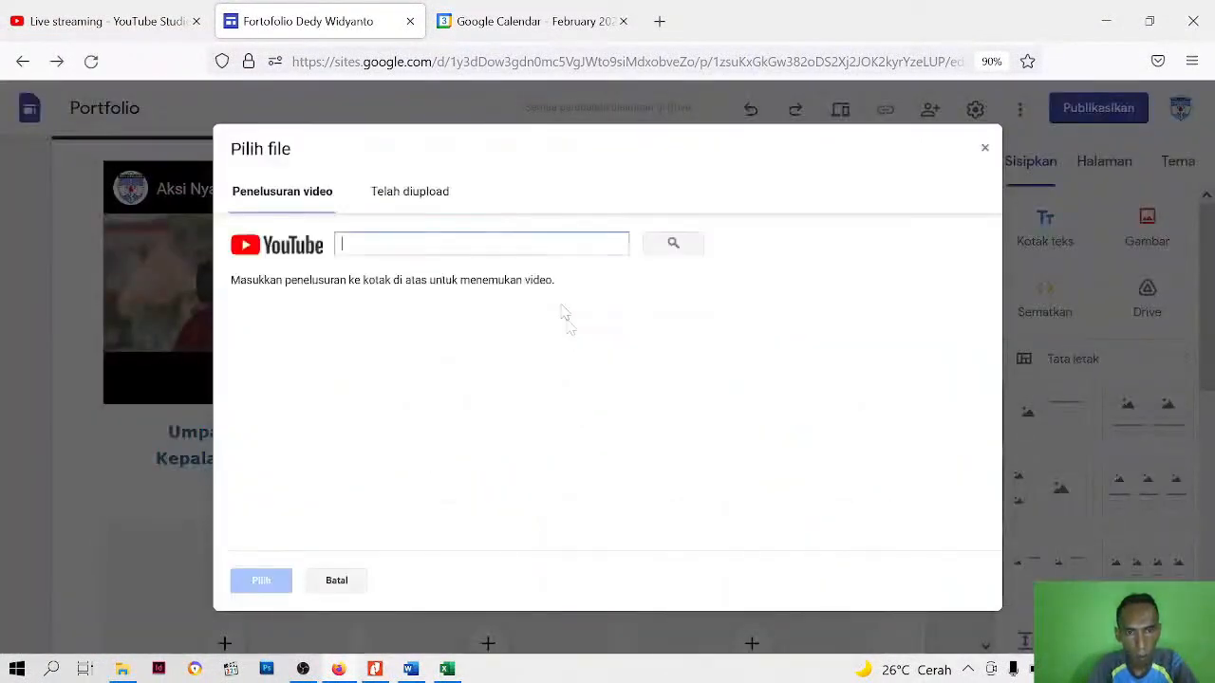
click(431, 196)
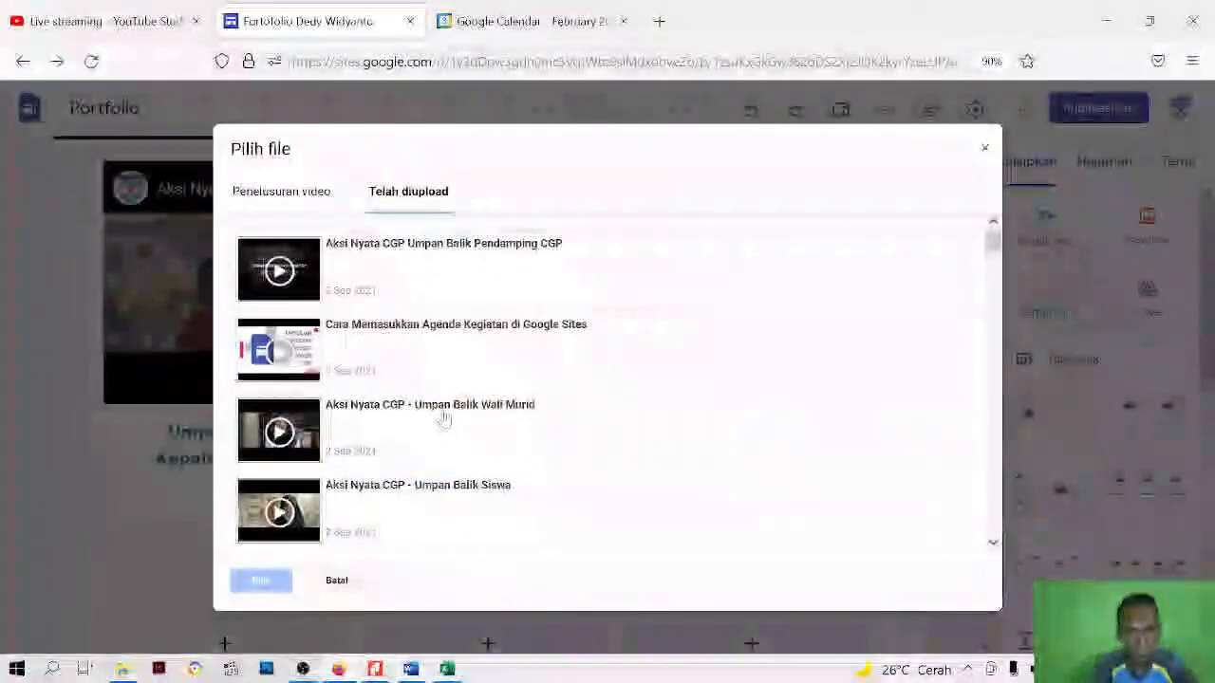
scroll(443, 430, down, 3)
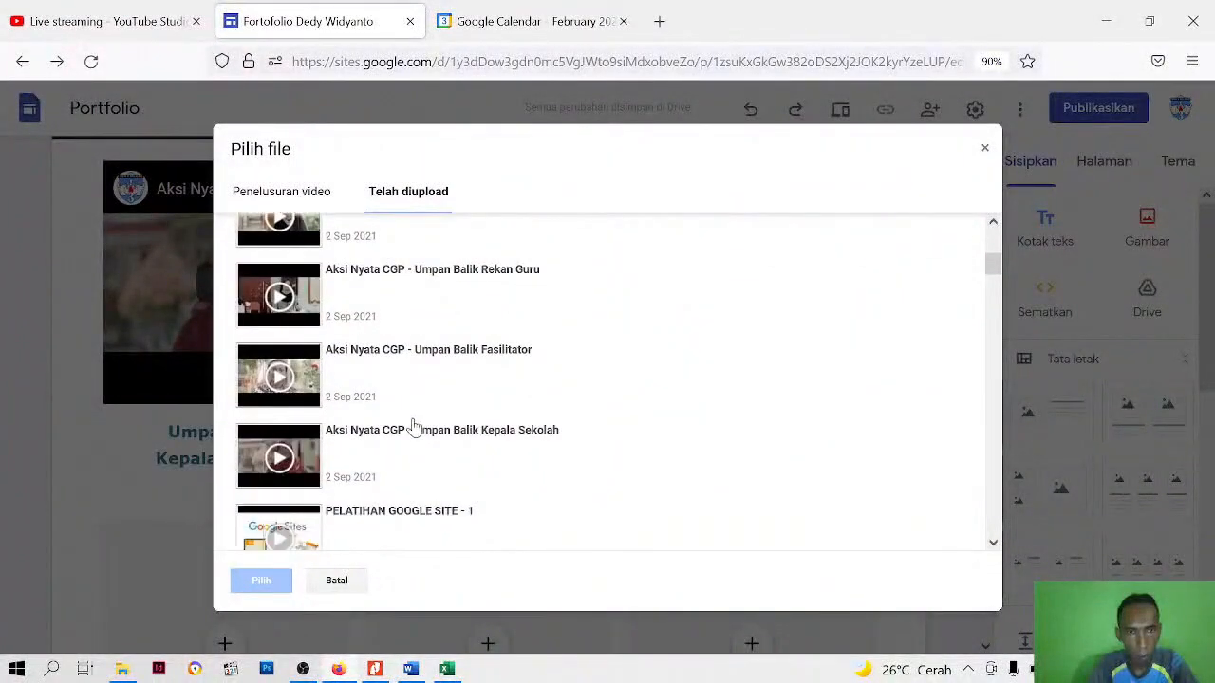
click(449, 283)
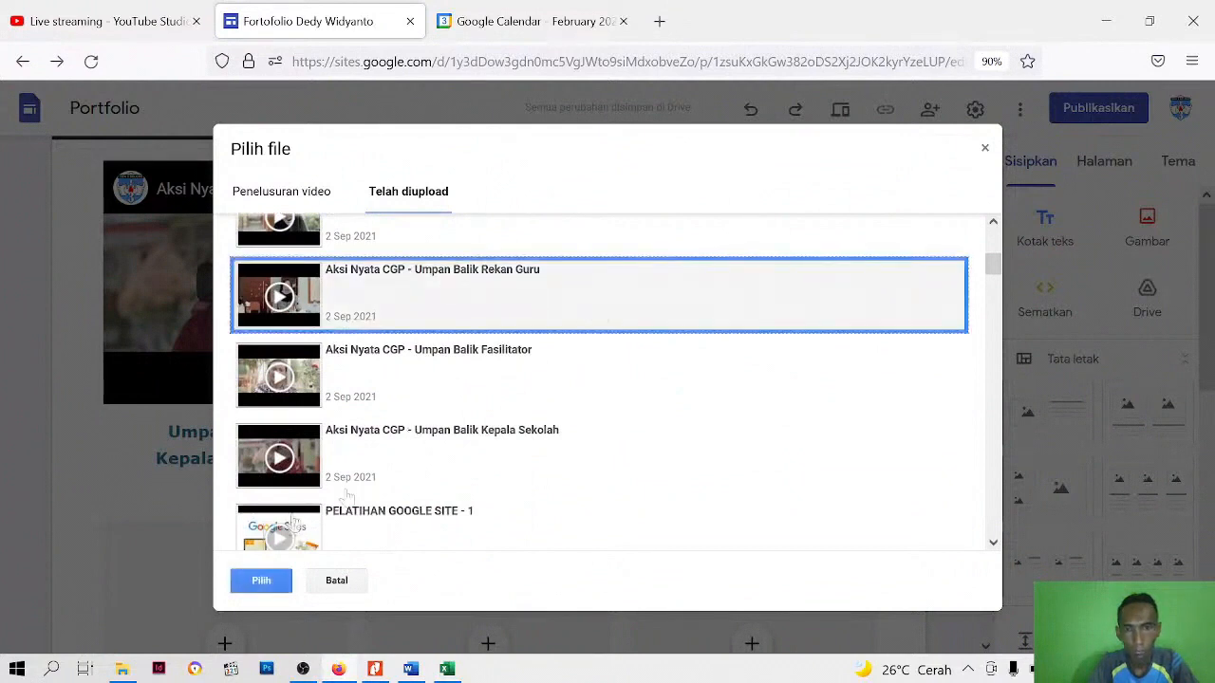
click(258, 581)
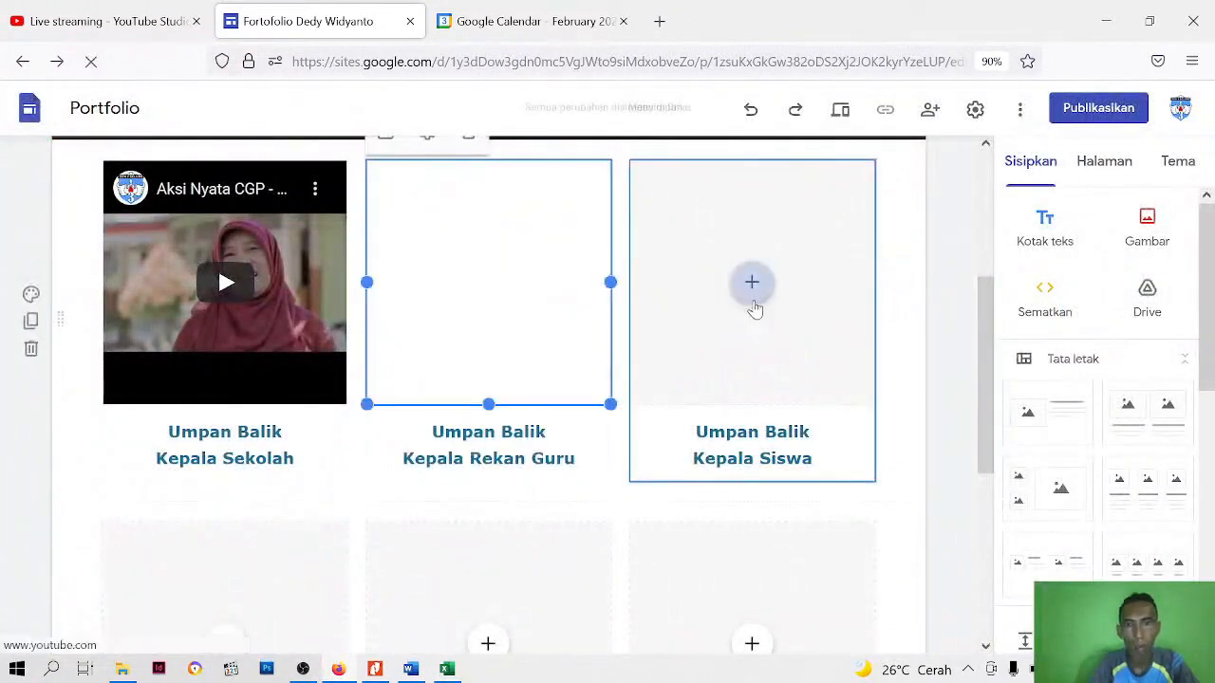
Insert the uploaded YouTube video "Aksi Nyata CGP - Umpan Balik Siswa" in the first row's remaining empty placeholder
click(752, 285)
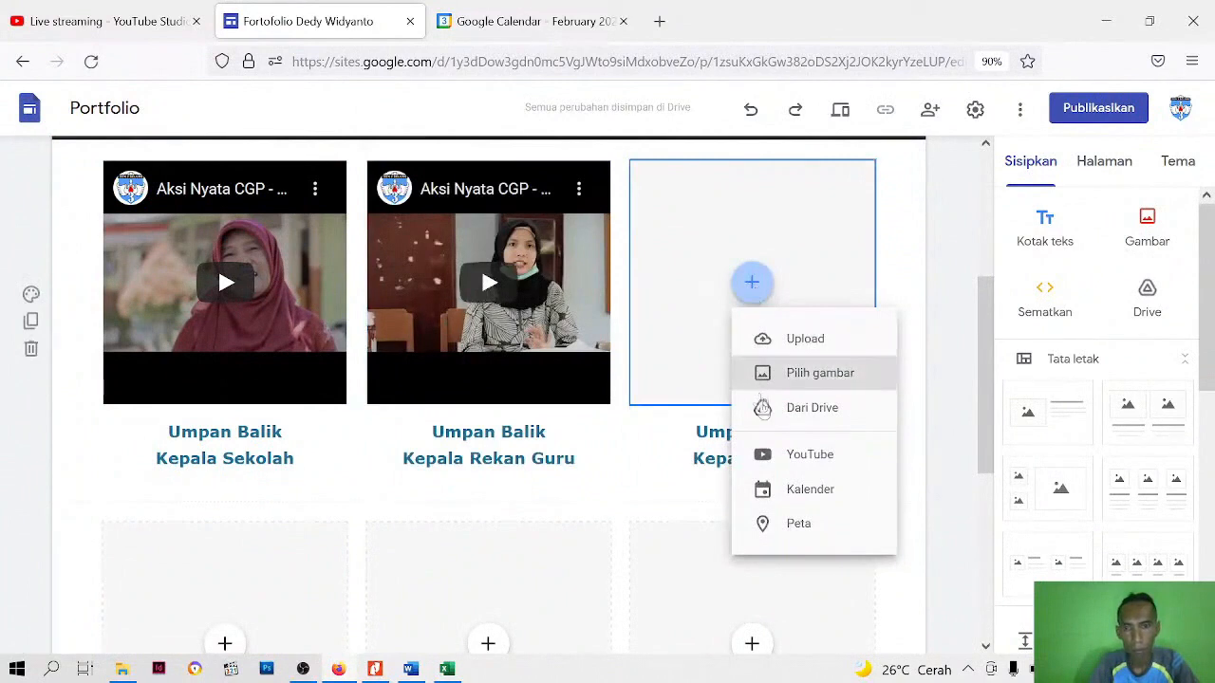
click(807, 456)
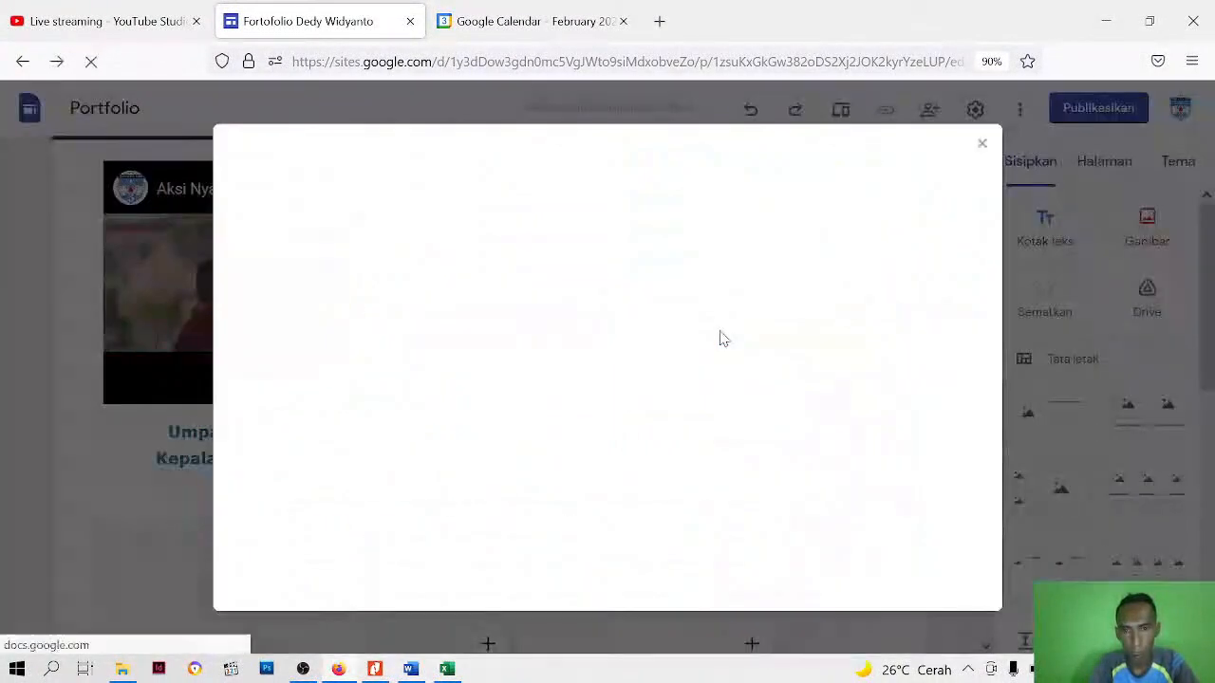
click(401, 194)
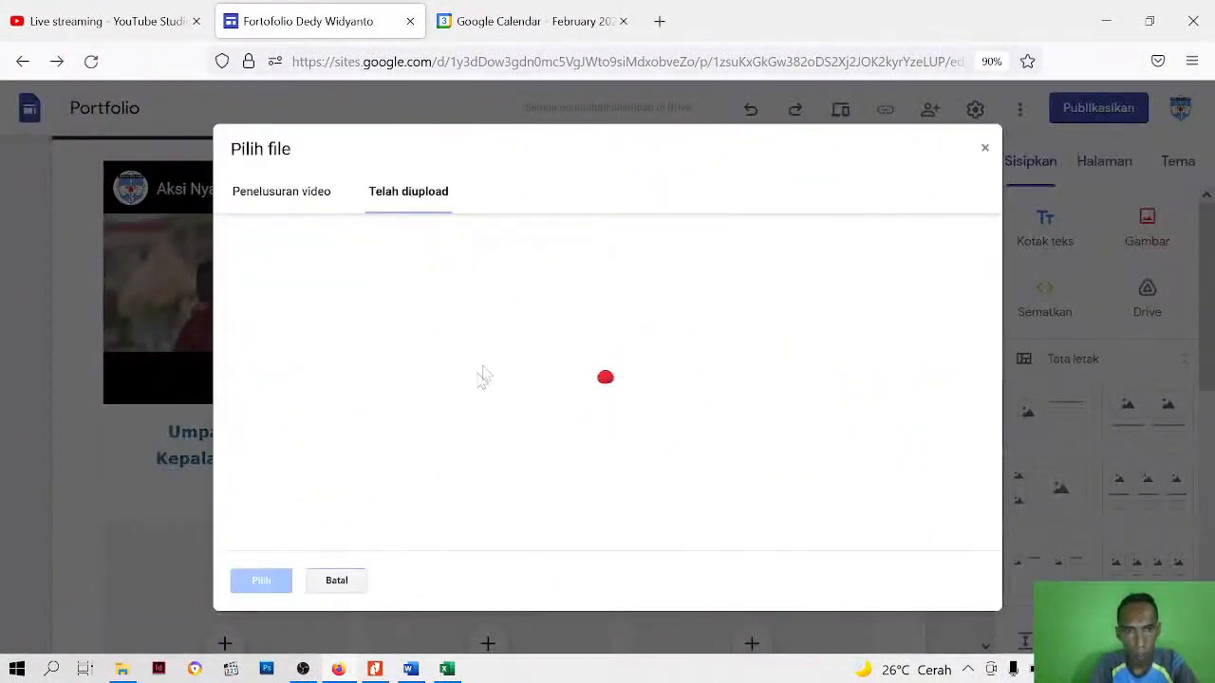
scroll(426, 439, down, 2)
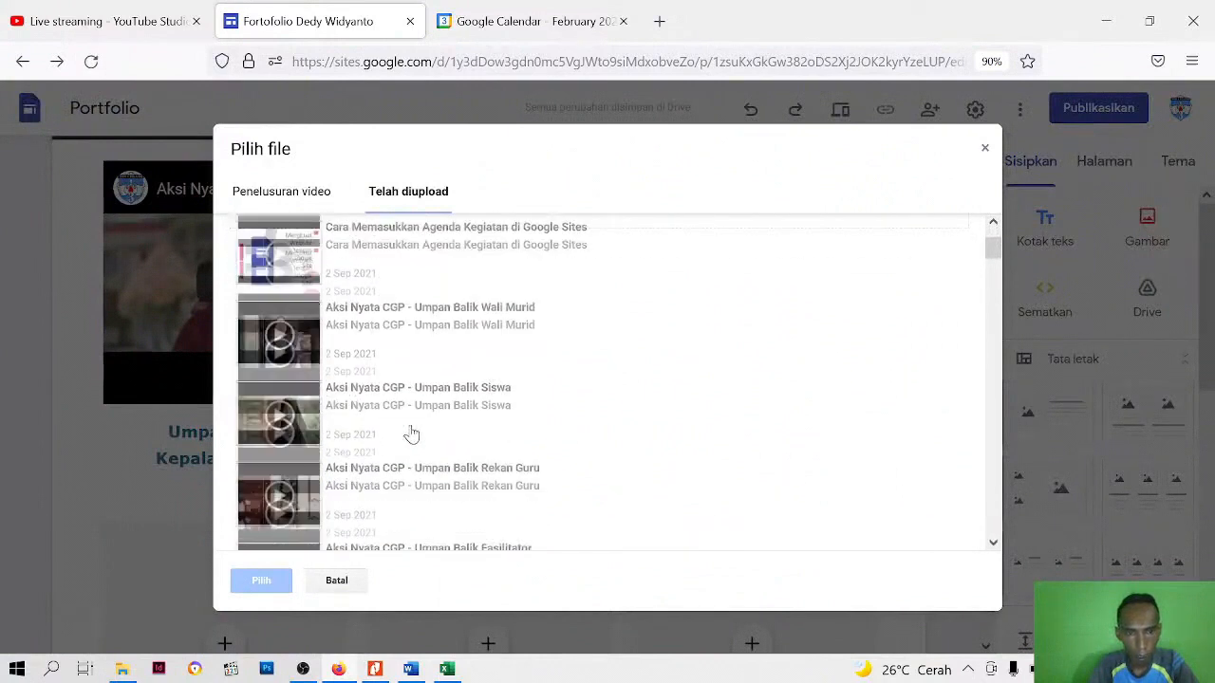
scroll(375, 332, up, 2)
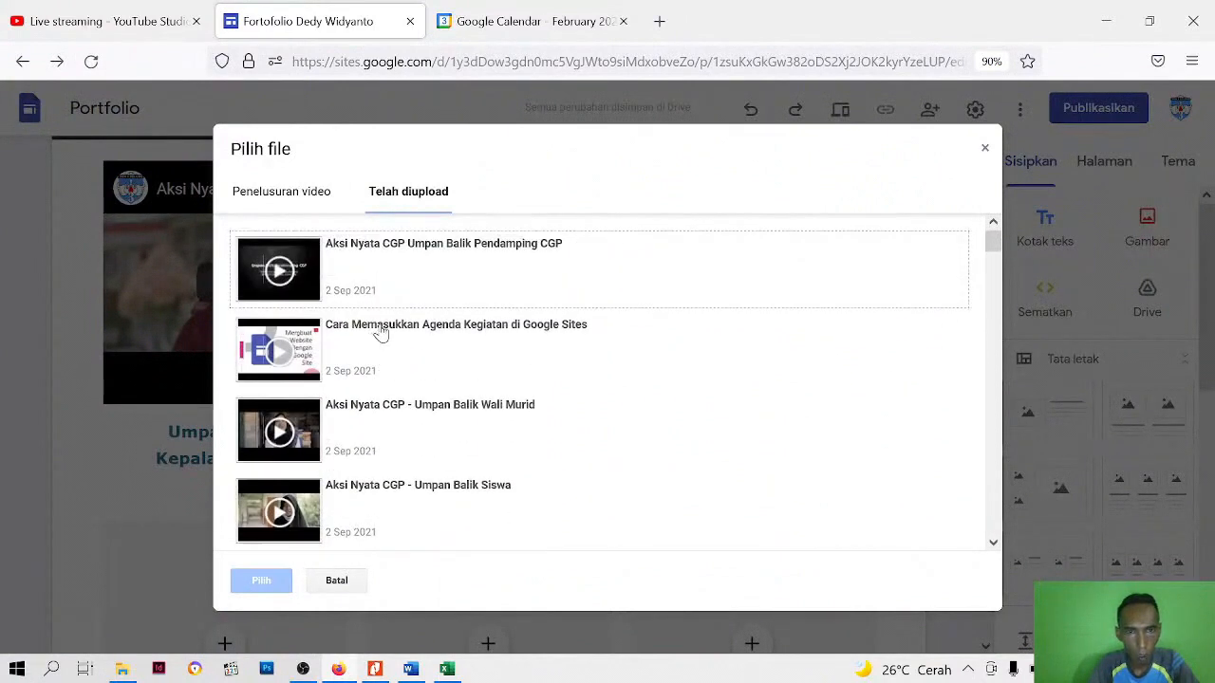
click(339, 492)
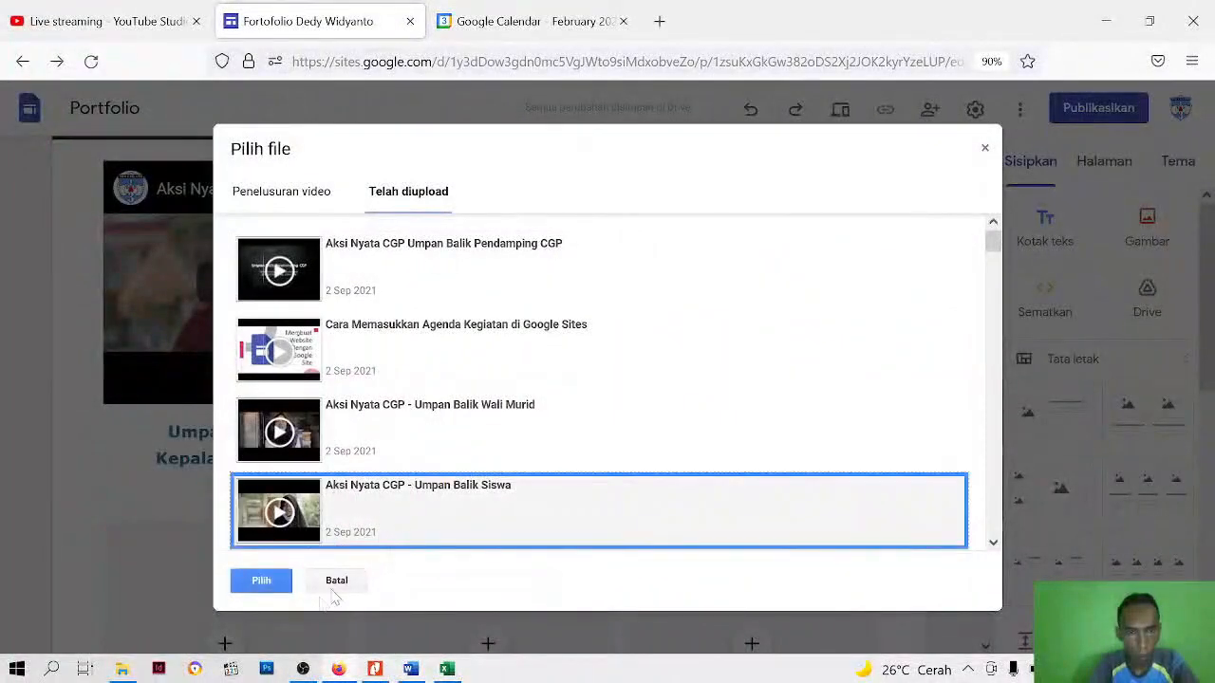
click(261, 581)
Insert the uploaded YouTube video "Aksi Nyata CGP - Umpan Balik Wali Murid" above the second row's "Wali Murid" caption
scroll(252, 450, down, 2)
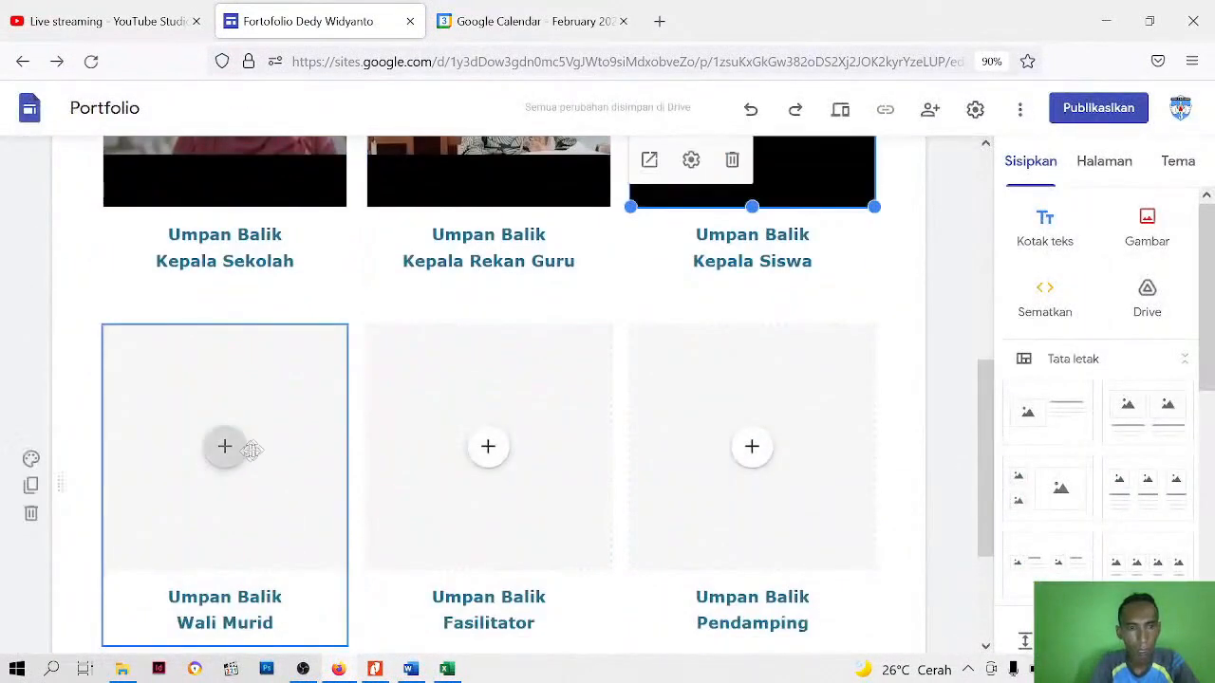
click(226, 447)
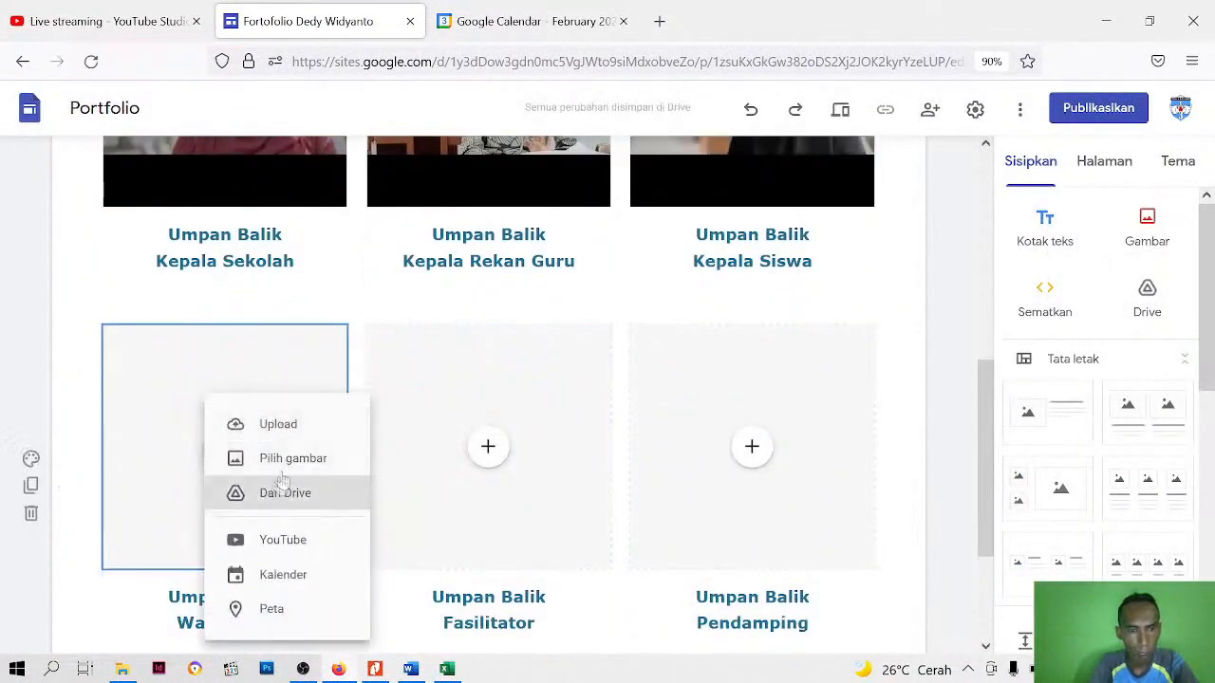
click(272, 539)
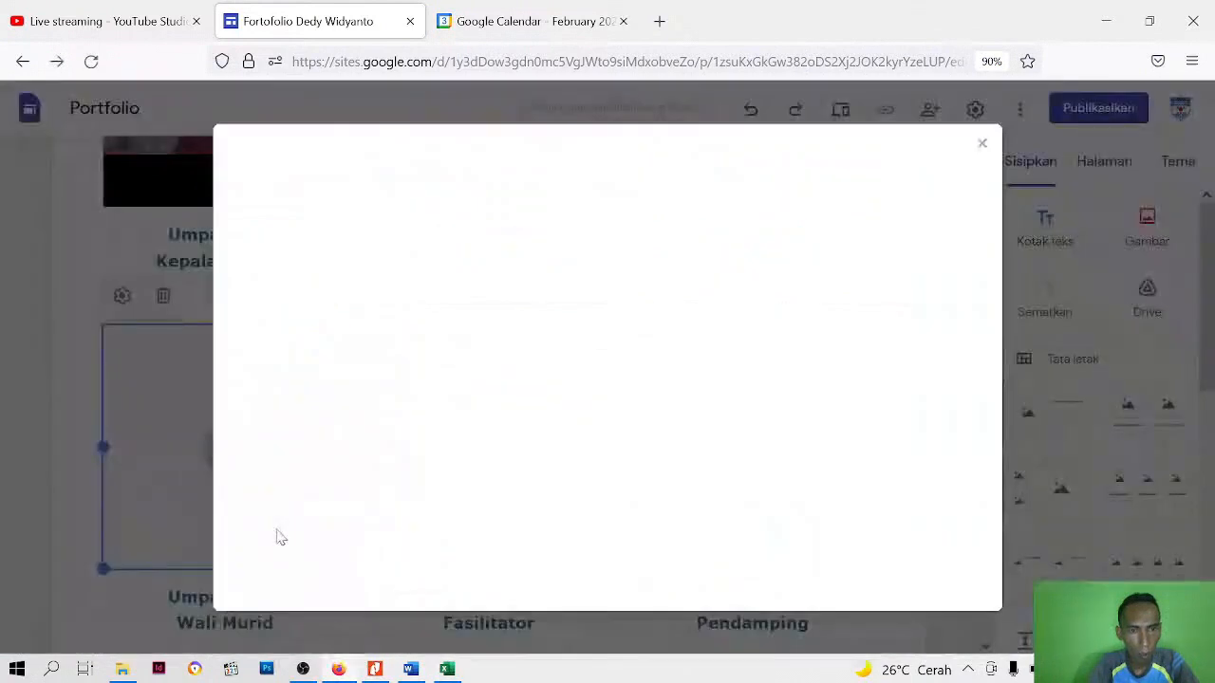
click(417, 194)
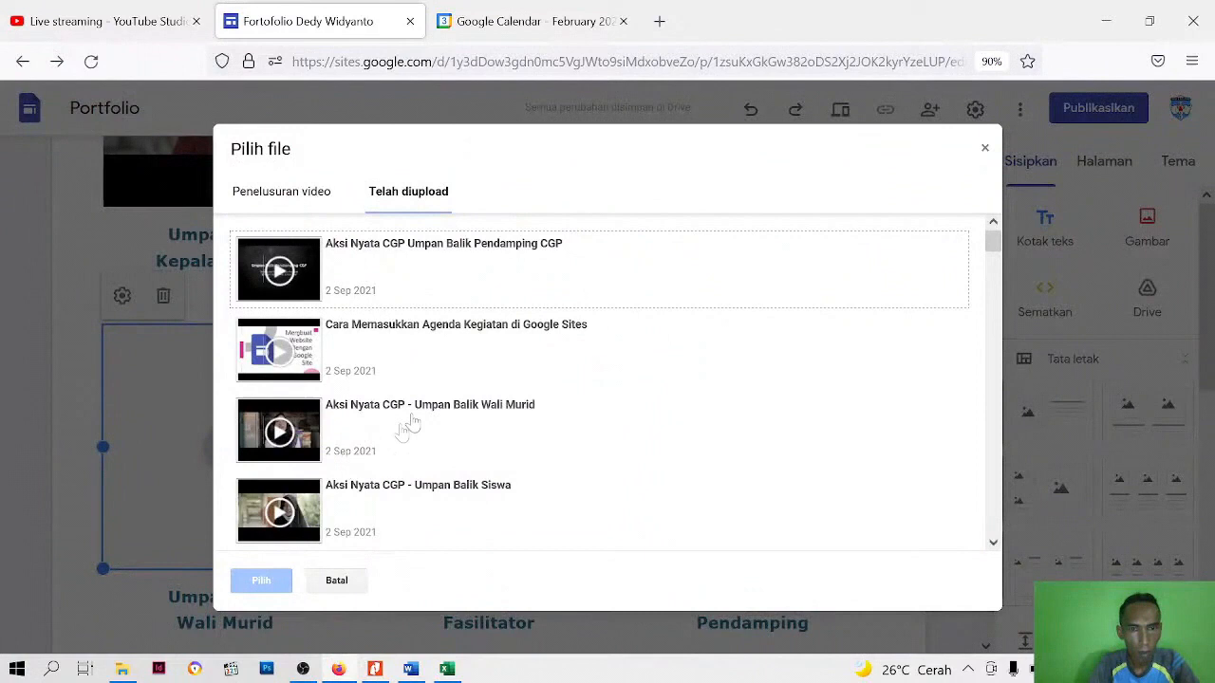
click(410, 423)
click(262, 580)
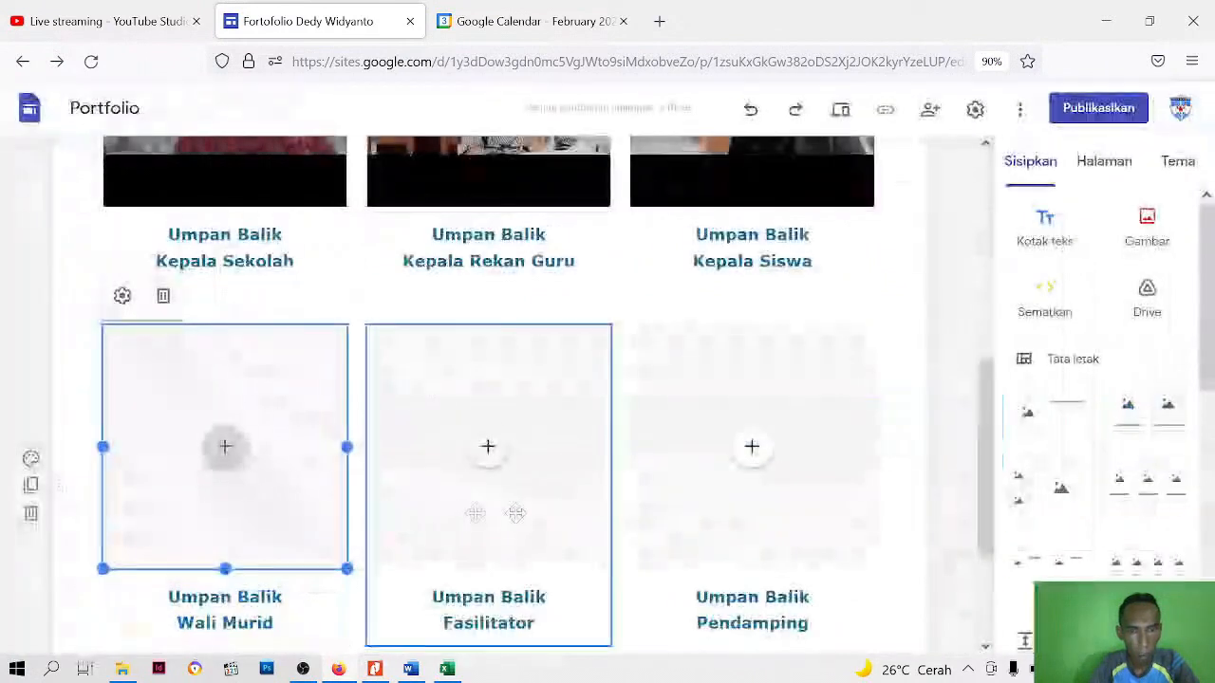
Insert the uploaded YouTube video "Aksi Nyata CGP - Umpan Balik Fasilitator" in the placeholder above the "Fasilitator" caption
click(492, 465)
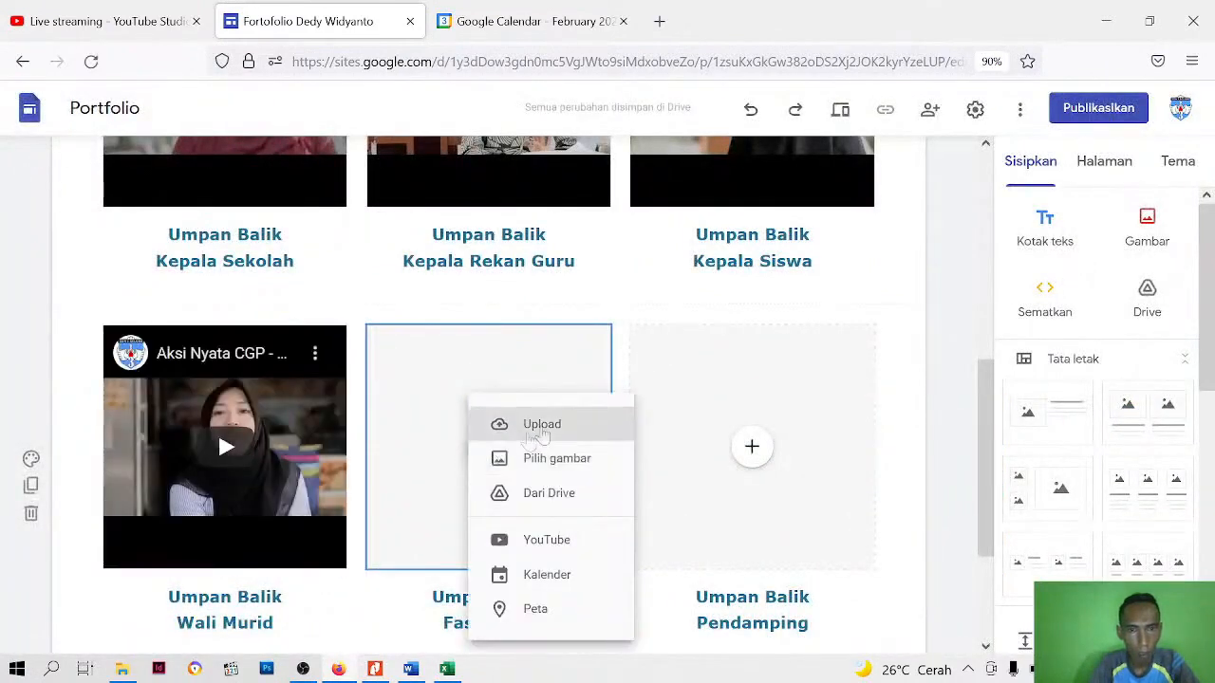
click(493, 539)
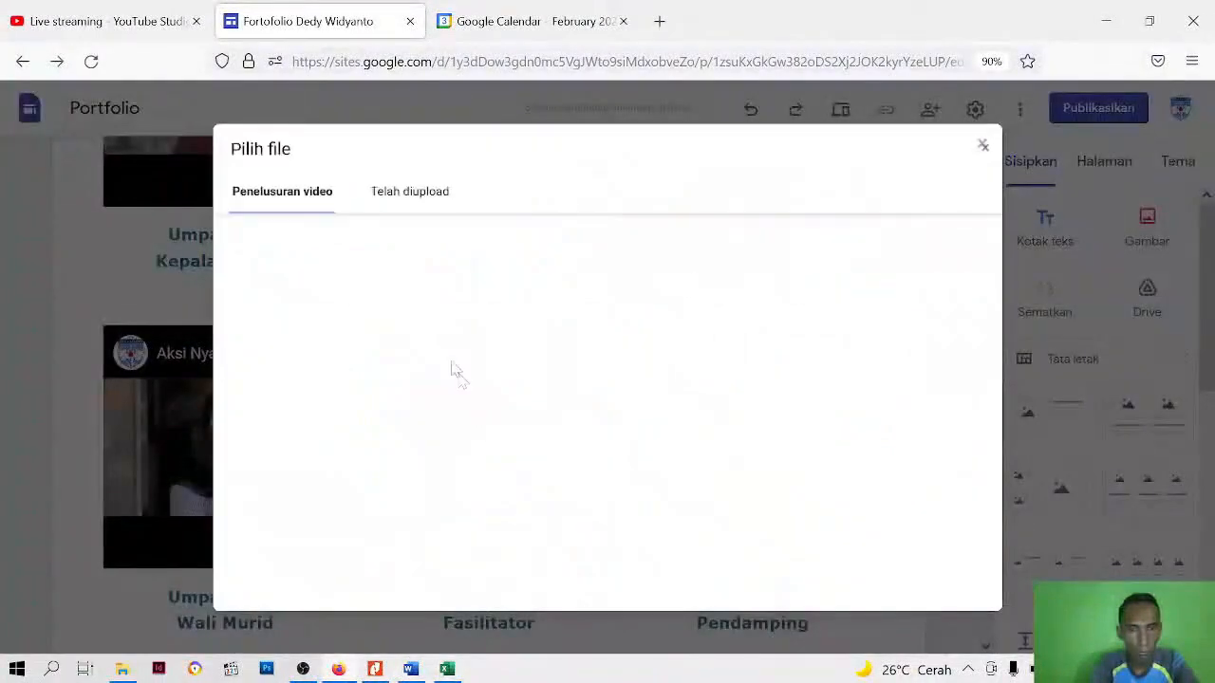
click(403, 196)
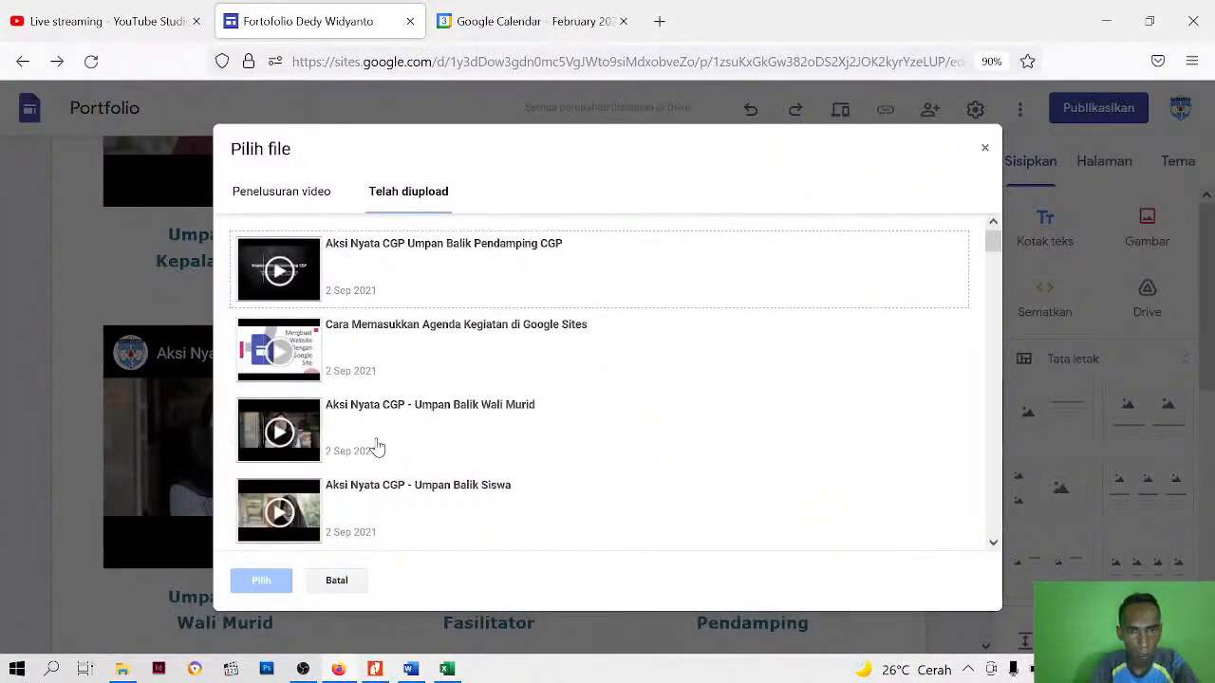
scroll(302, 464, down, 1)
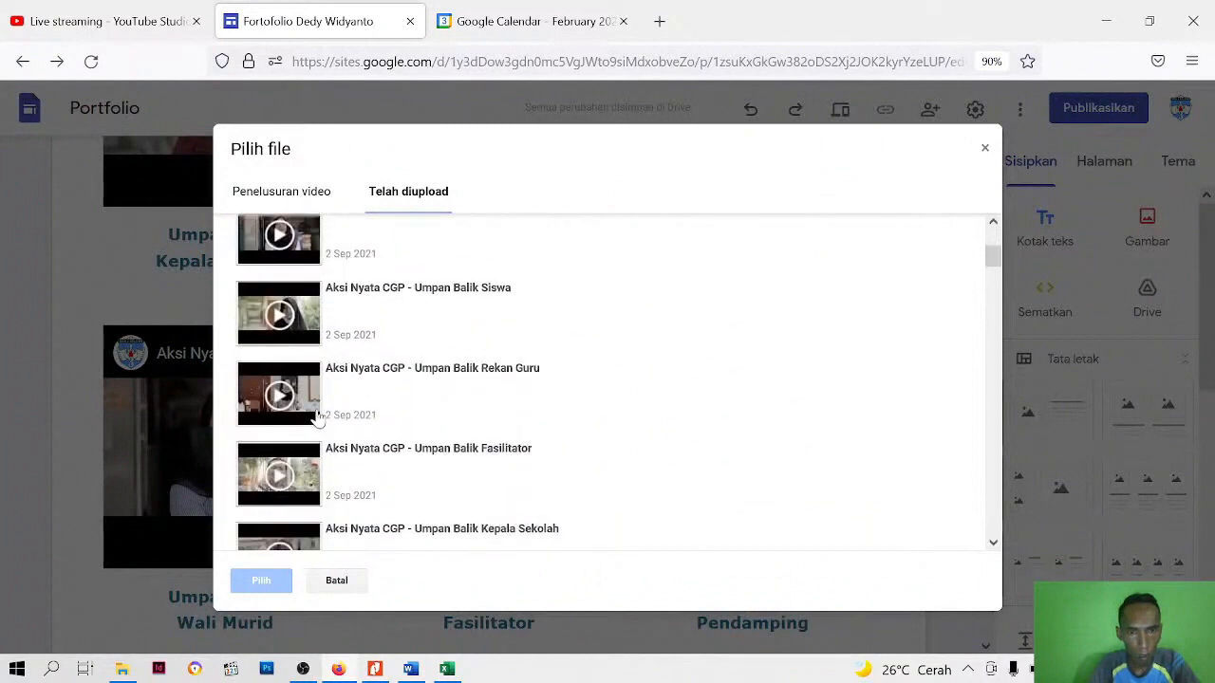
click(273, 467)
click(270, 582)
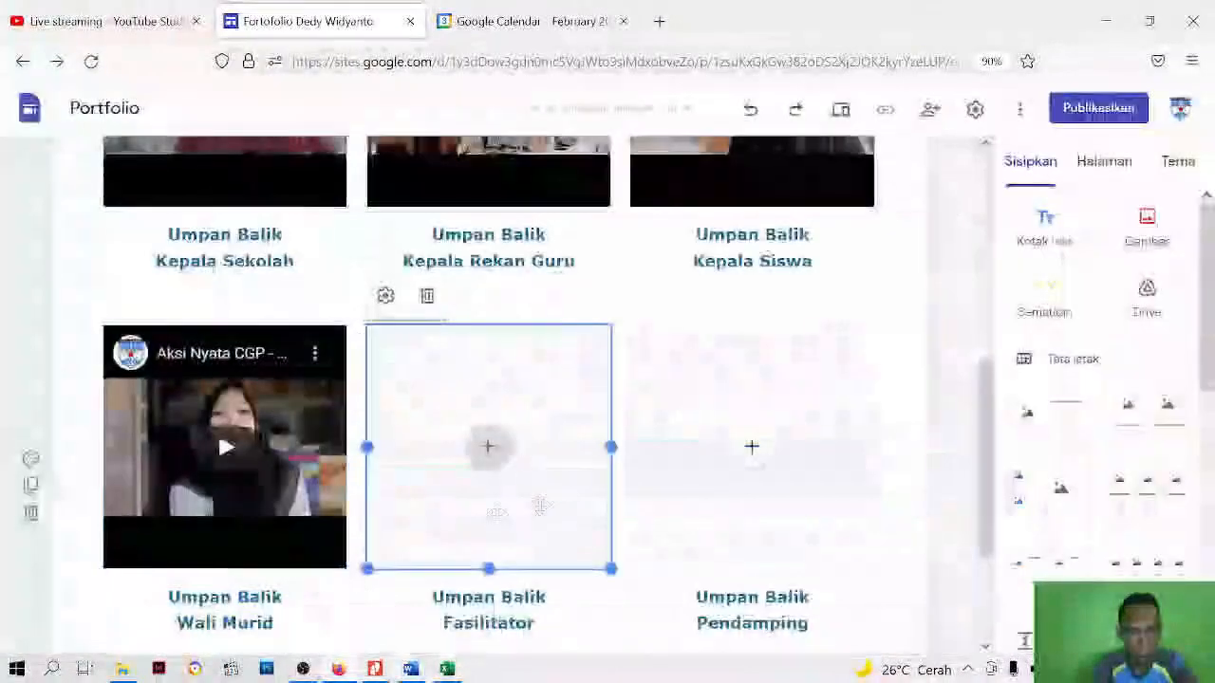
Insert the uploaded YouTube video "Aksi Nyata CGP Umpan Balik Pendamping CGP" in the placeholder above the "Pendamping" caption
click(750, 453)
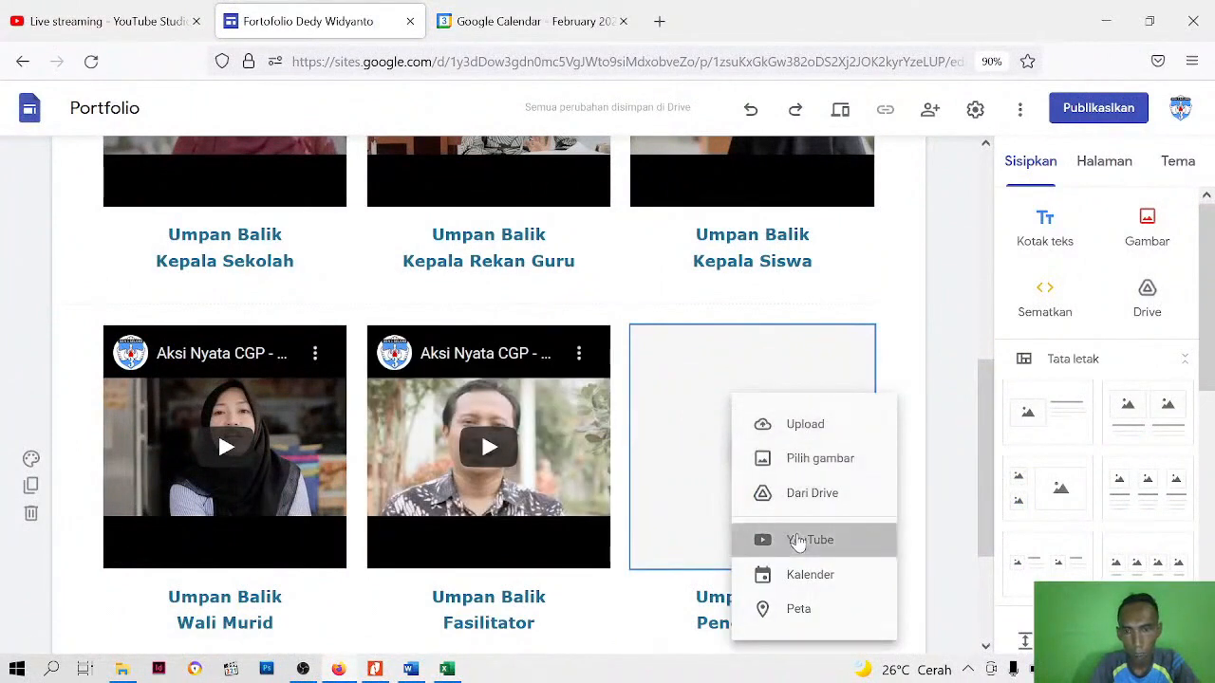
click(798, 538)
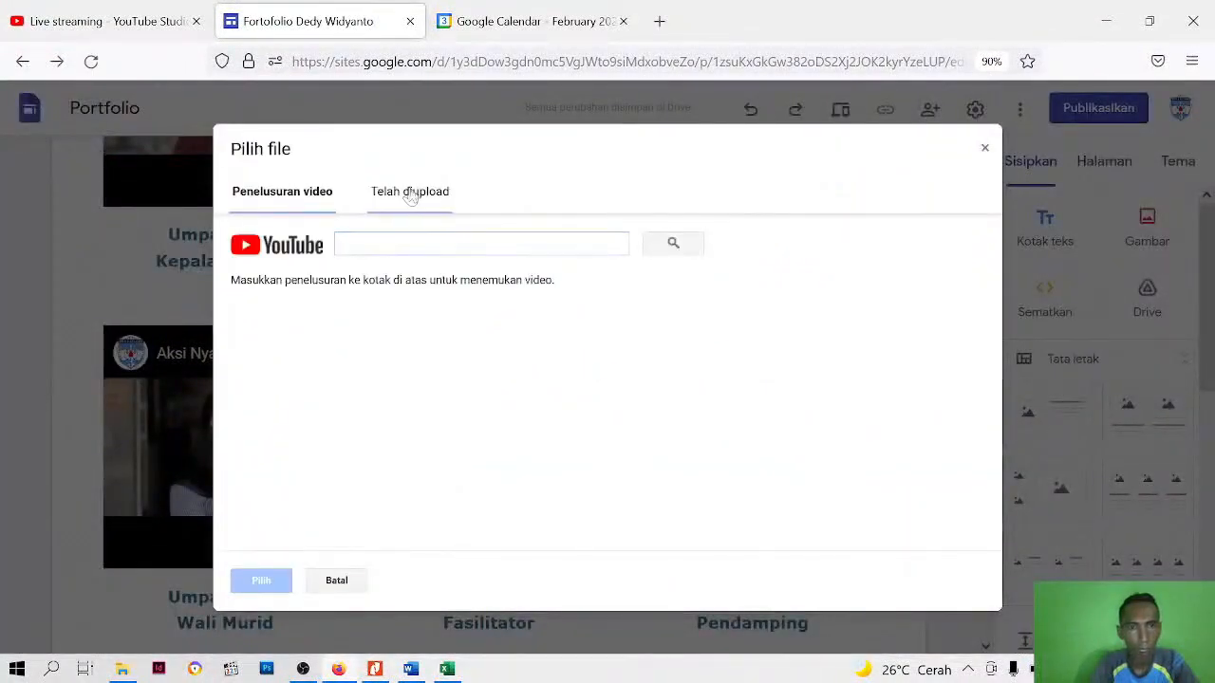
click(410, 193)
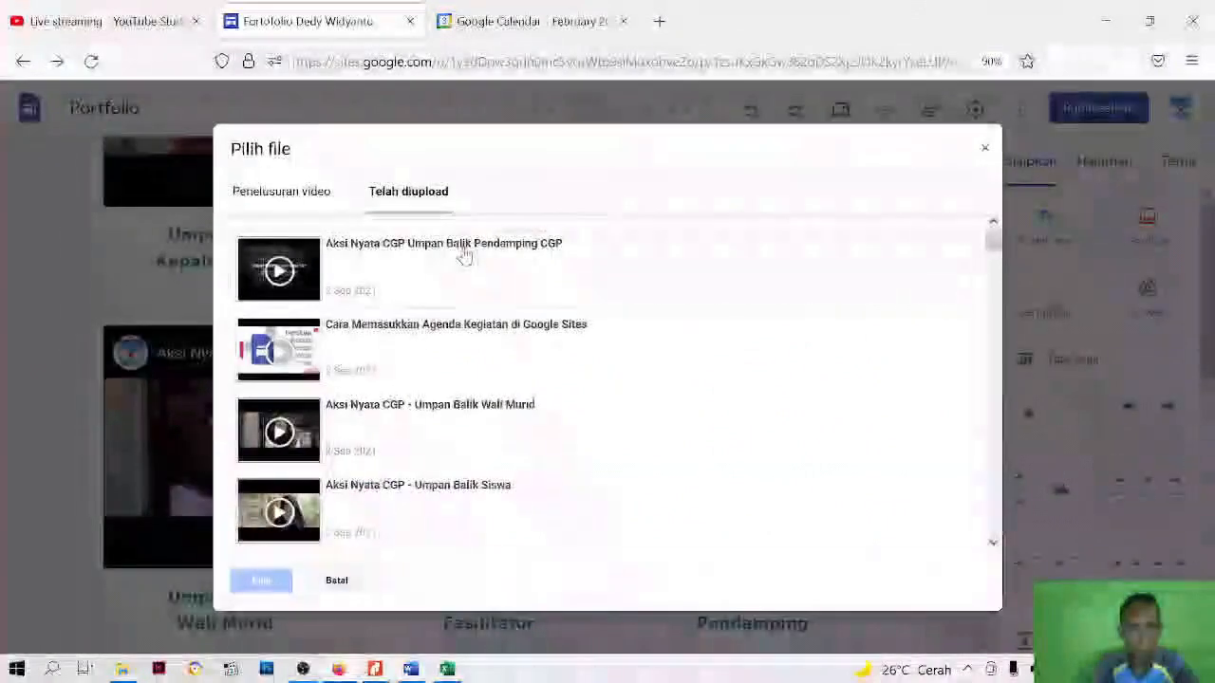
click(463, 256)
click(270, 580)
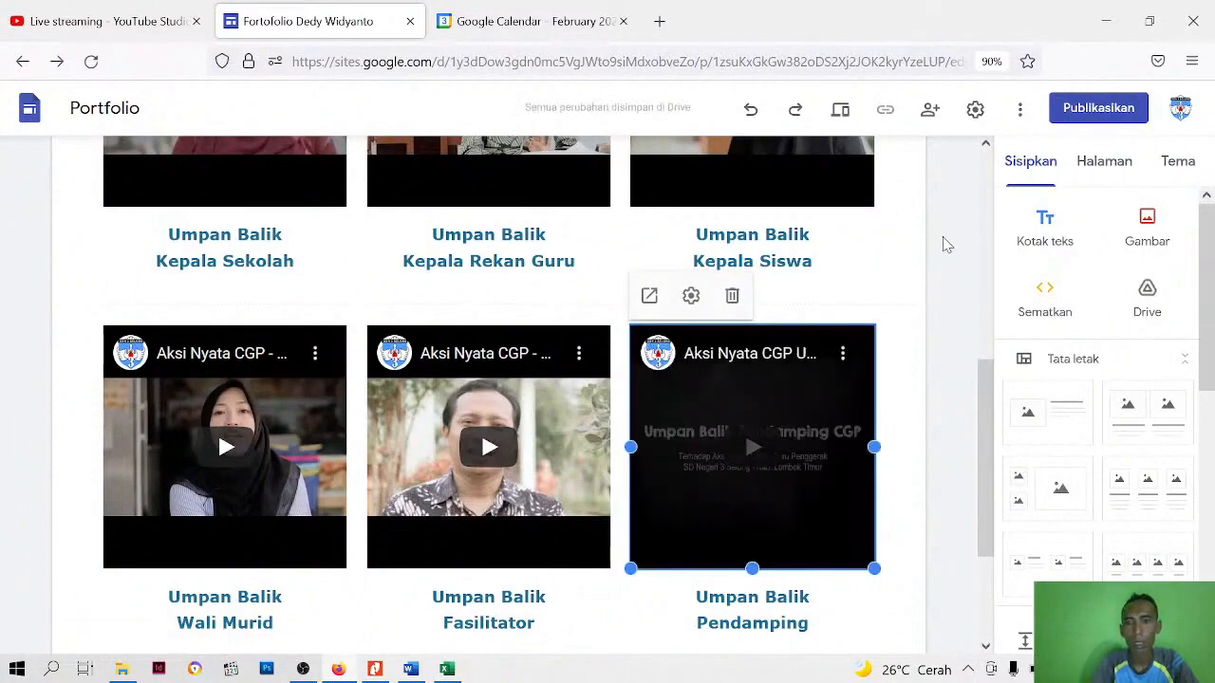
Preview the Umpan Balik page, check both rows of feedback videos and captions, and return to the editor
scroll(738, 345, up, 5)
scroll(735, 349, down, 5)
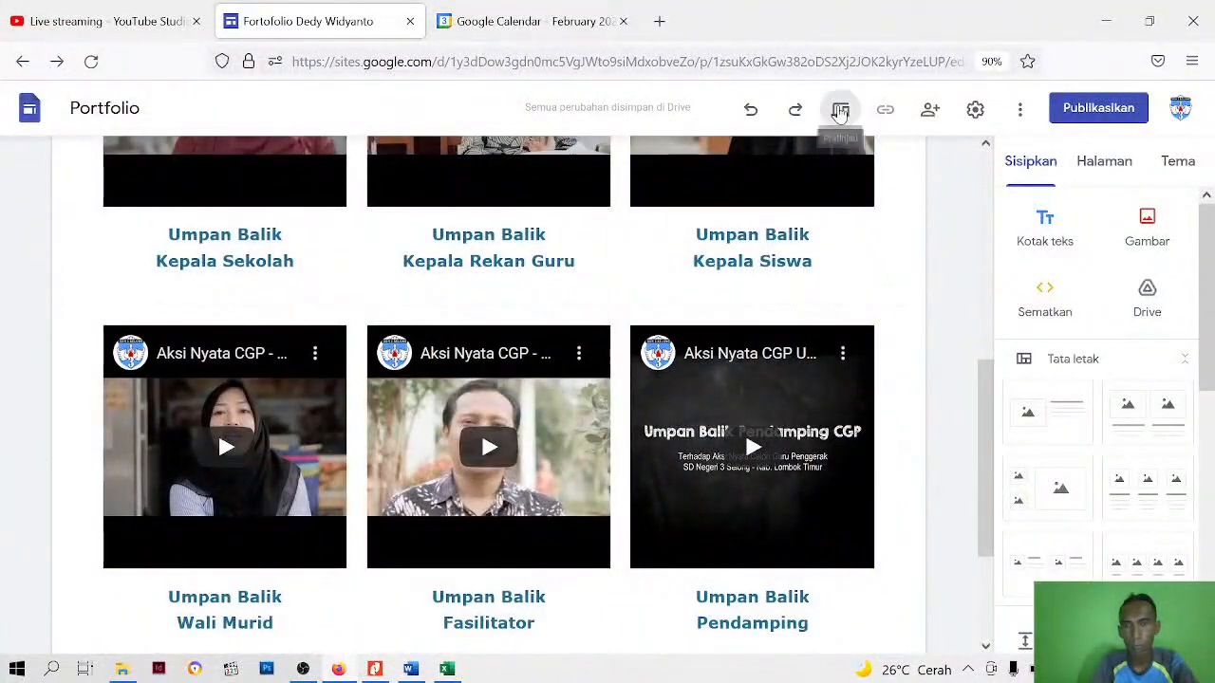
click(839, 110)
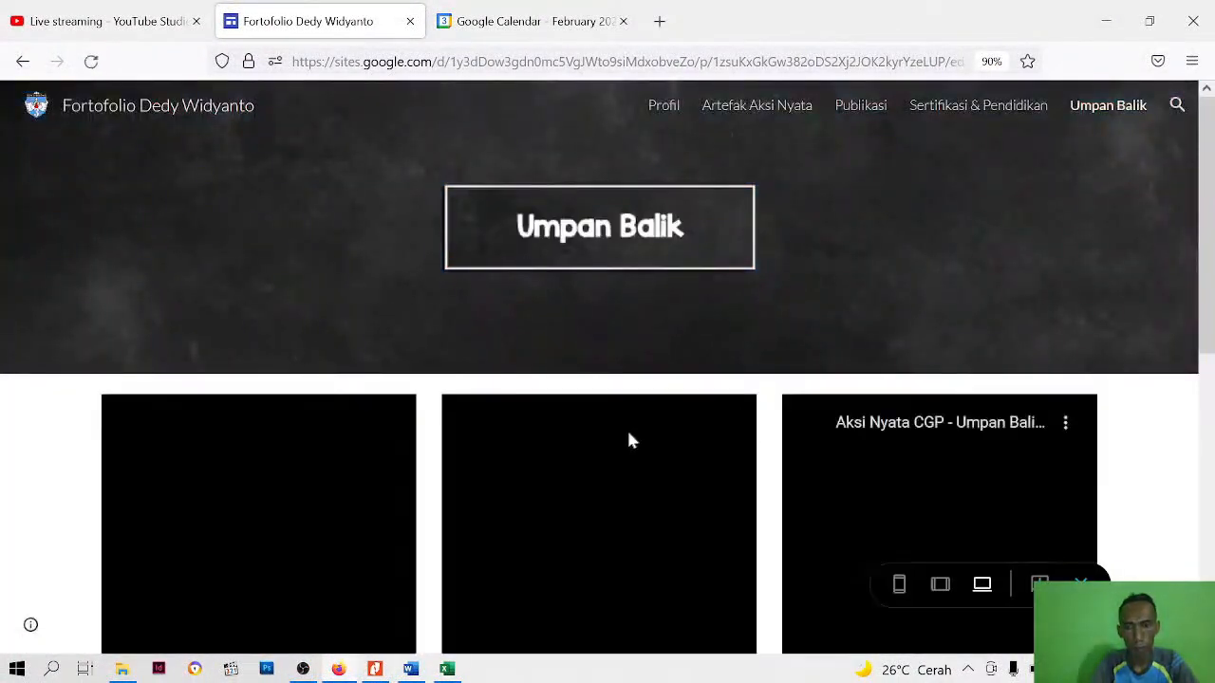
scroll(626, 427, down, 5)
scroll(653, 399, up, 3)
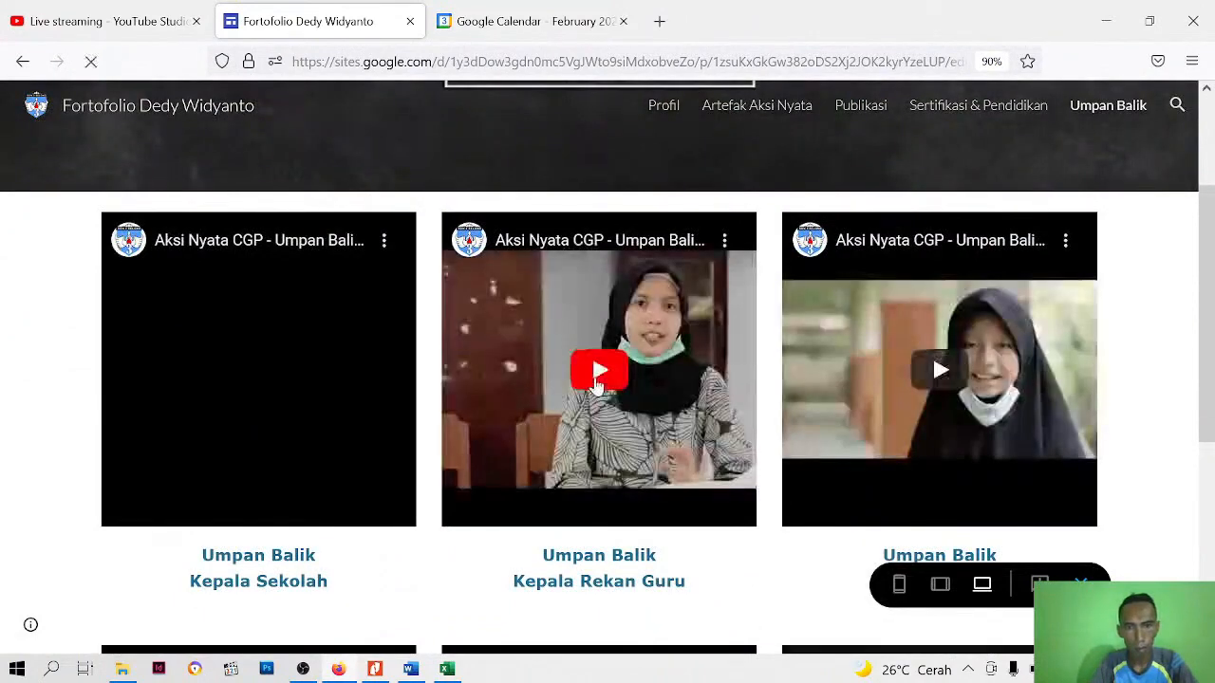
scroll(596, 384, down, 4)
scroll(596, 385, down, 1)
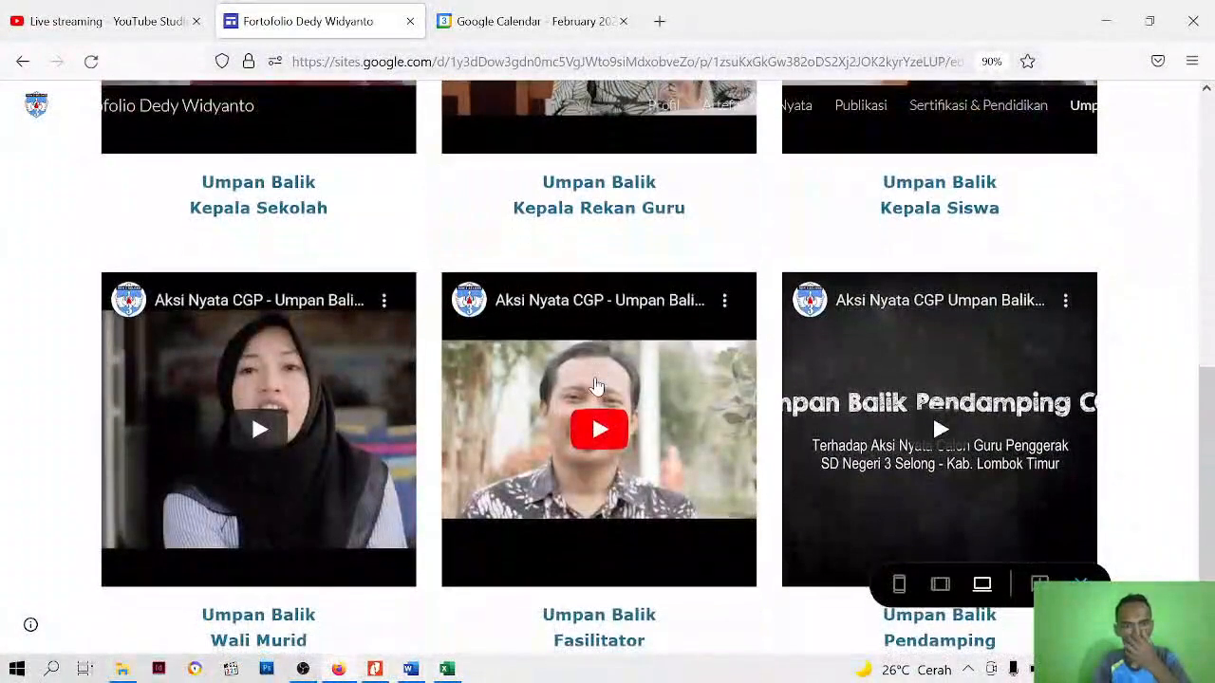
scroll(596, 384, up, 6)
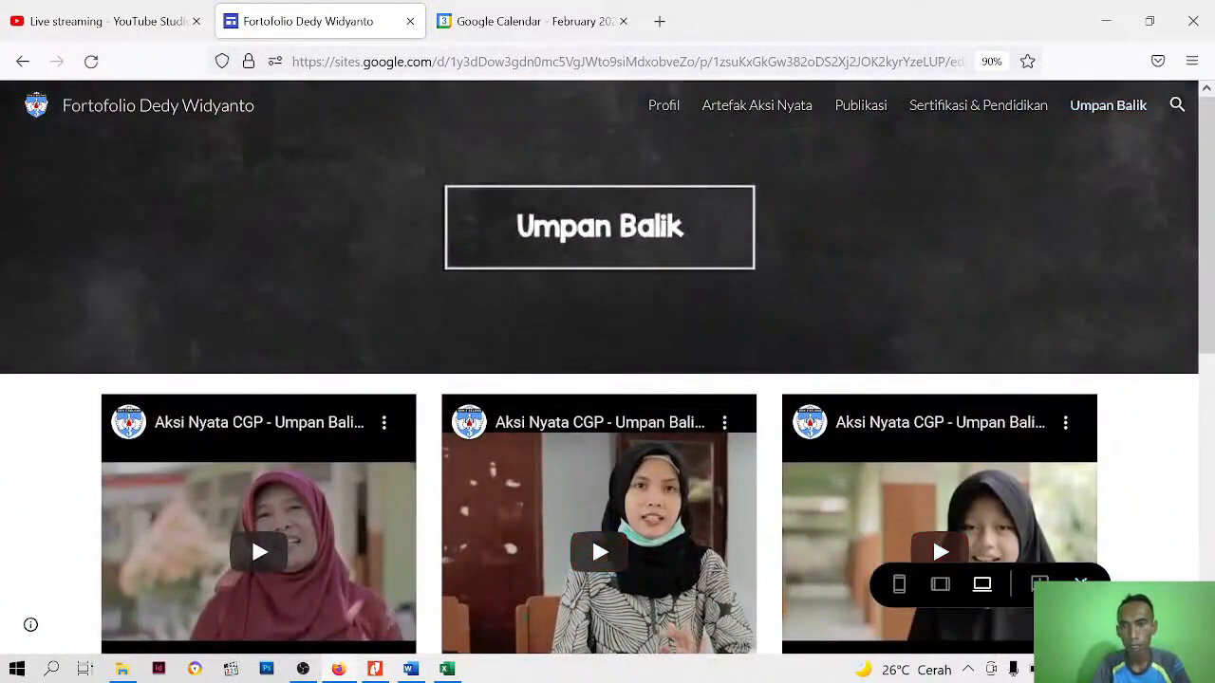
click(1081, 583)
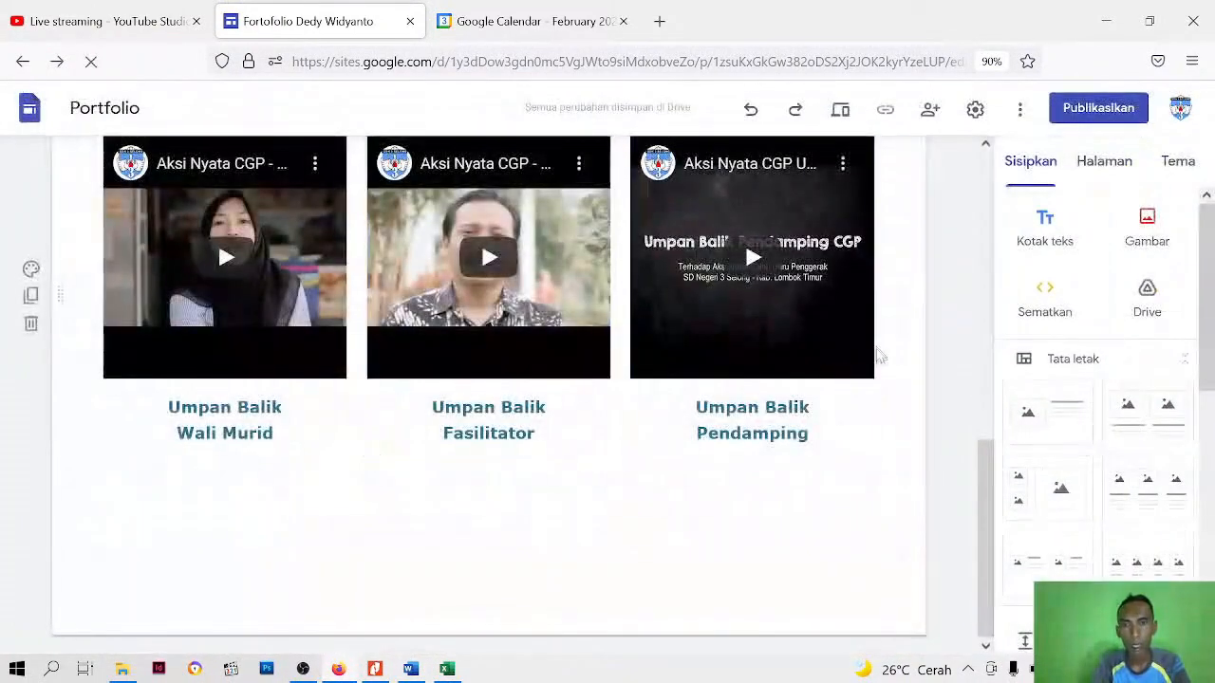
Look over the finished Umpan Balik page in the editor and go to the Profil page
scroll(794, 336, up, 3)
scroll(489, 399, down, 3)
scroll(434, 402, up, 3)
scroll(494, 324, up, 2)
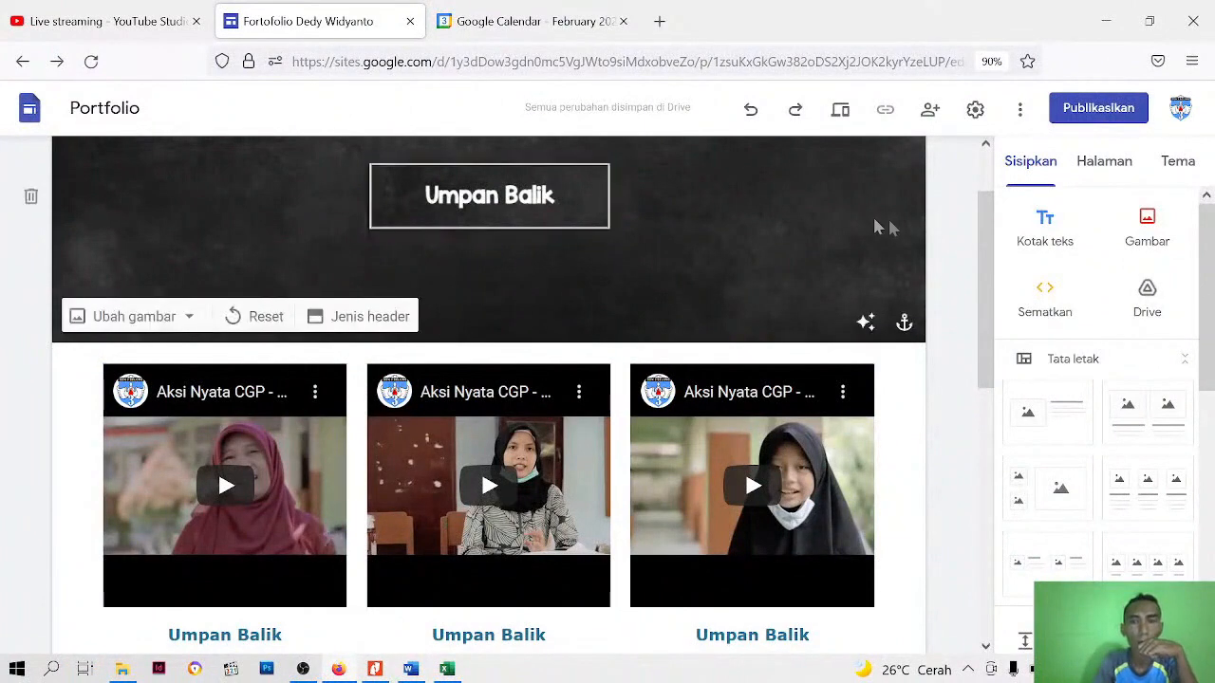
scroll(702, 288, up, 1)
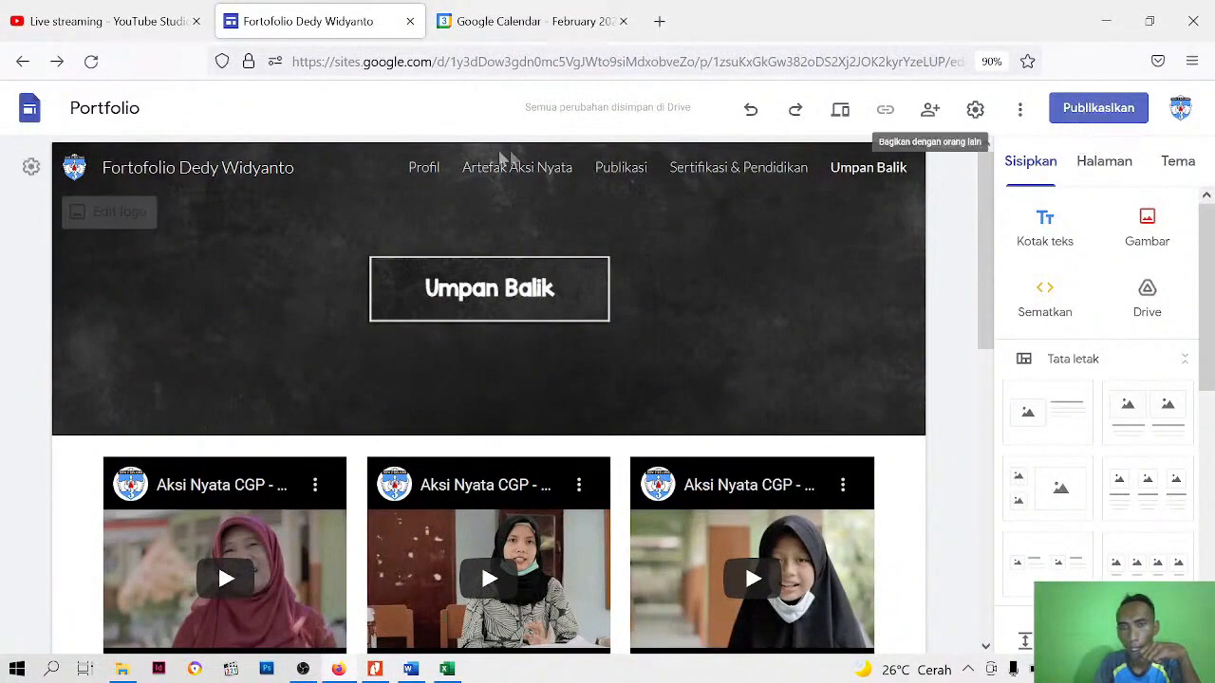
click(427, 171)
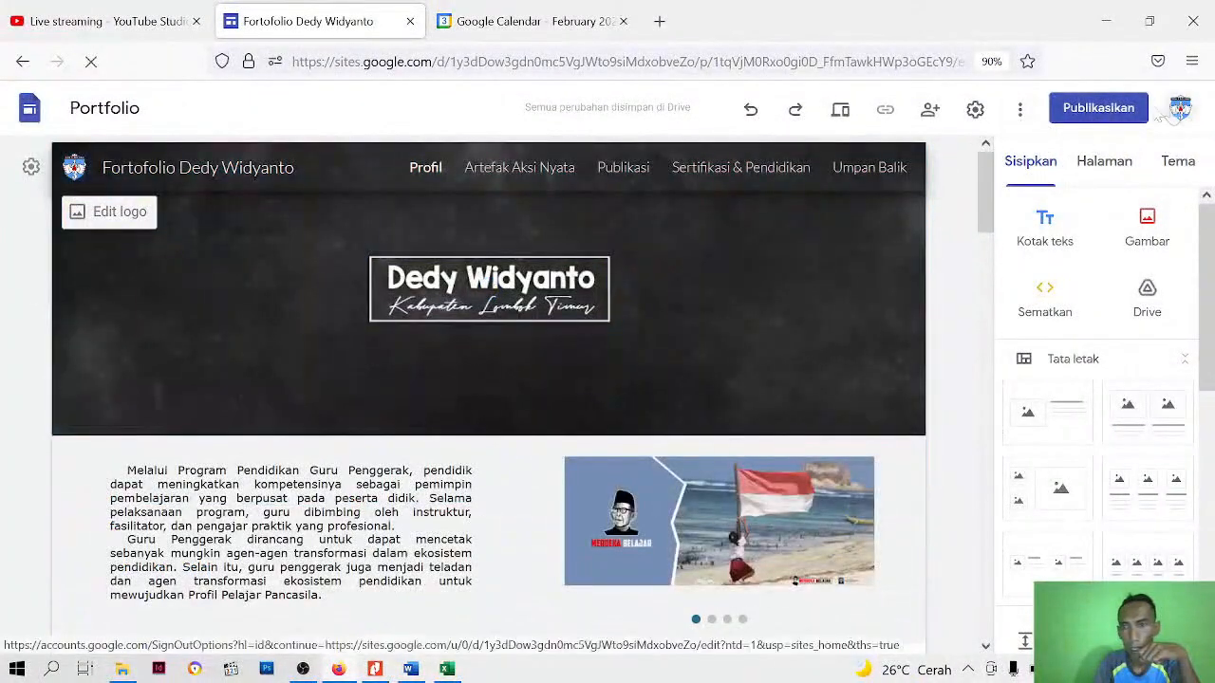
Start publishing the site and set its web address to "fortofolio-test"
click(1123, 112)
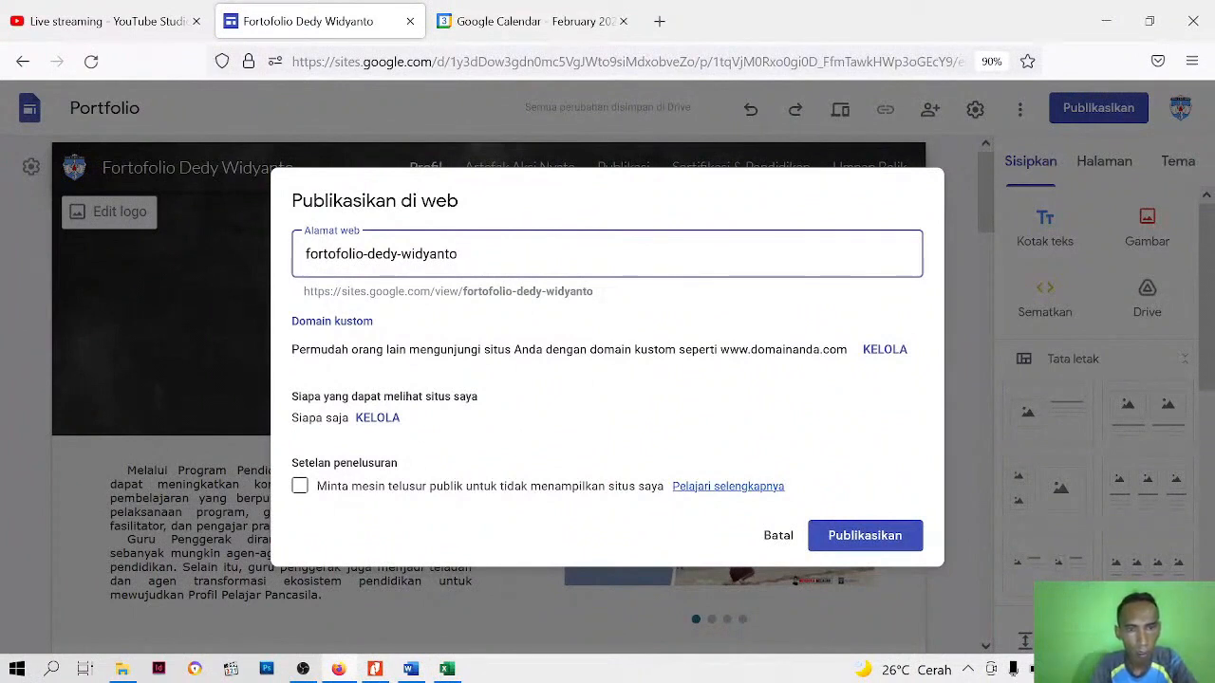
drag(367, 253, 457, 254)
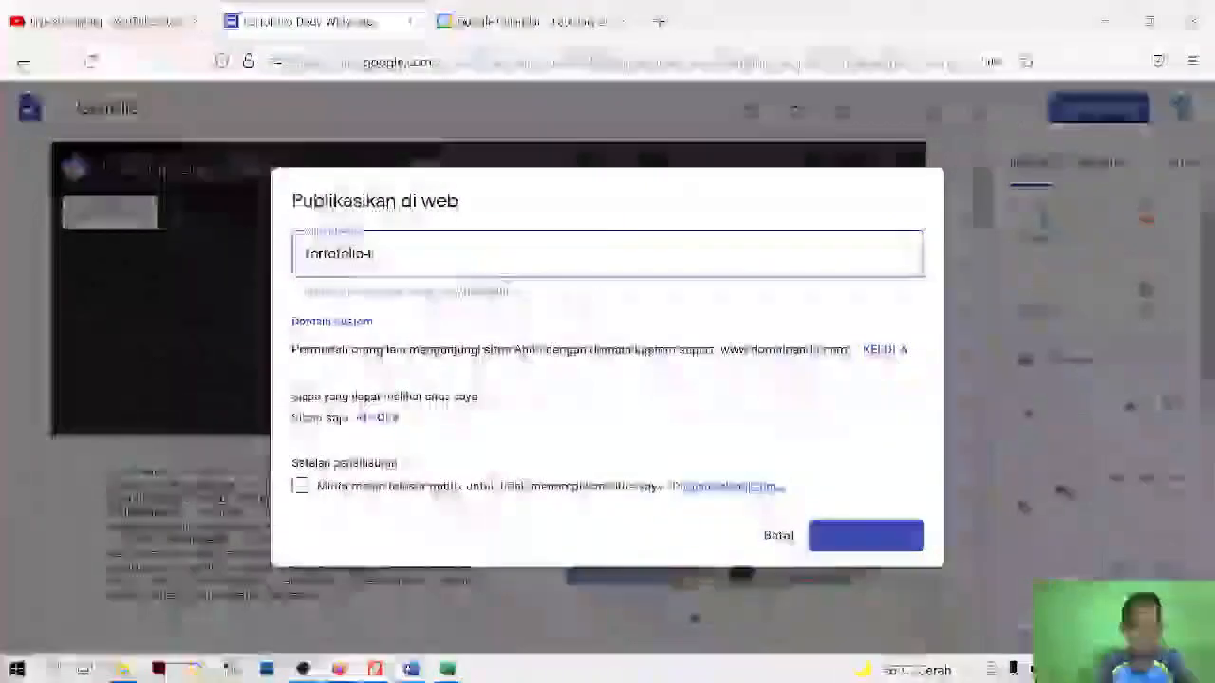
text(tes)
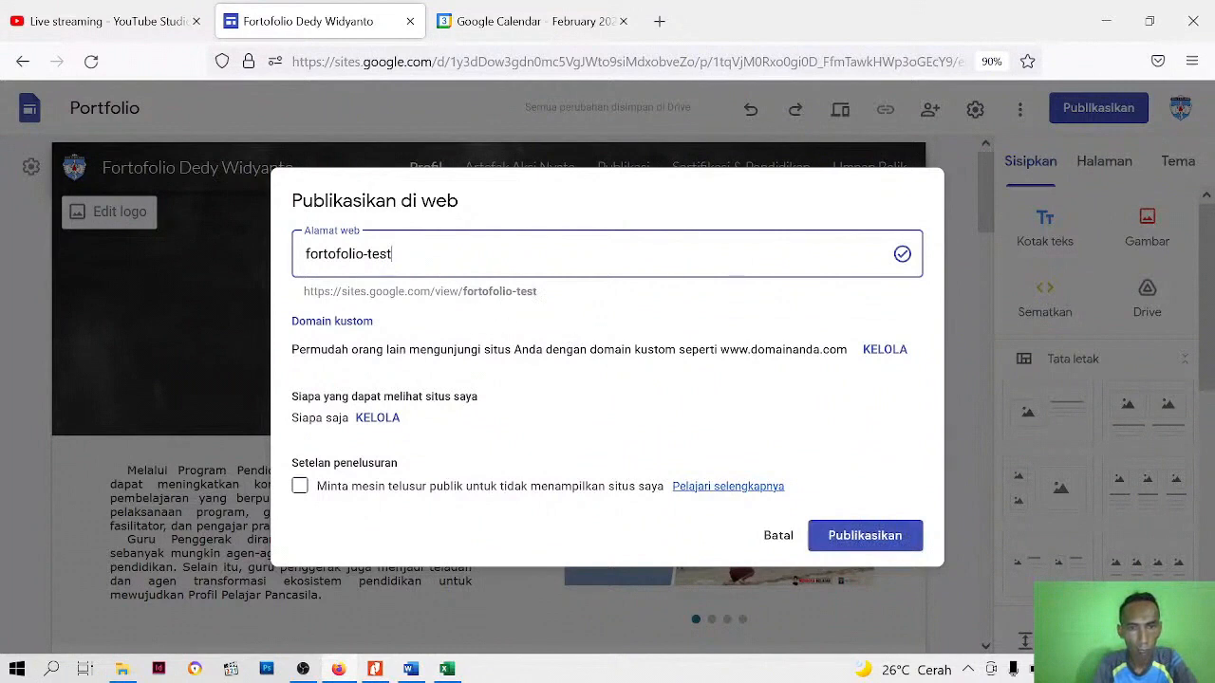
Review the site settings for custom domain, navigation, brand image, viewer tools and analytics, and return to the publishing options
click(881, 351)
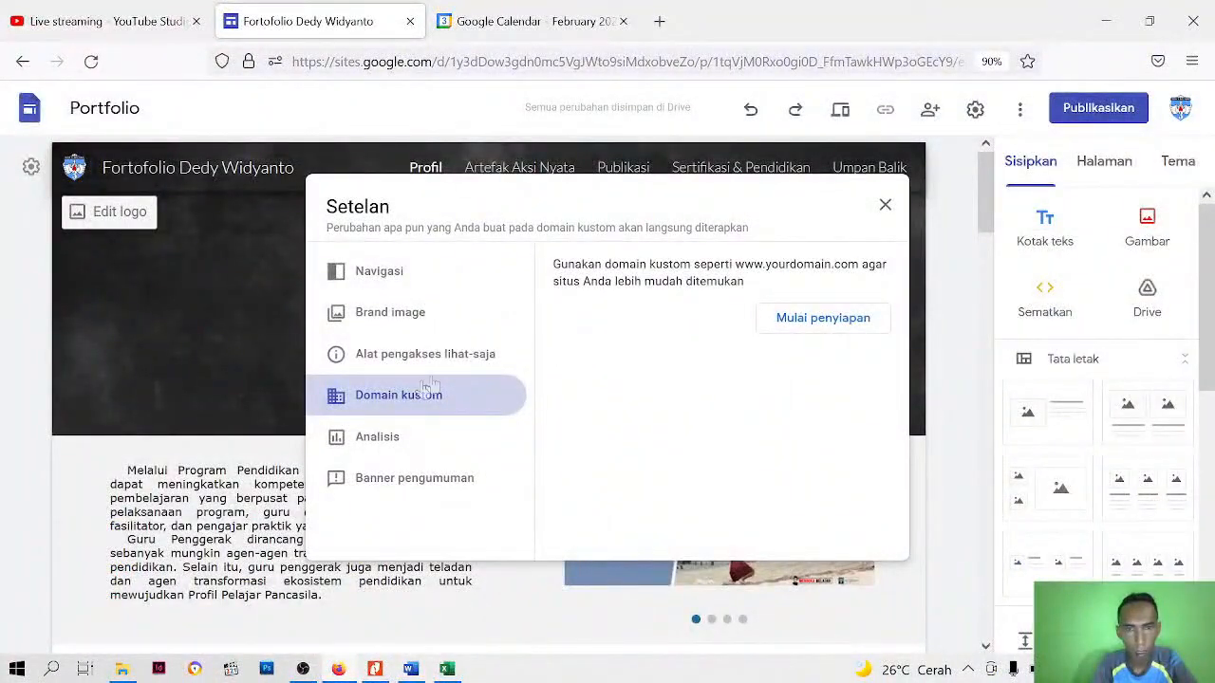
click(379, 273)
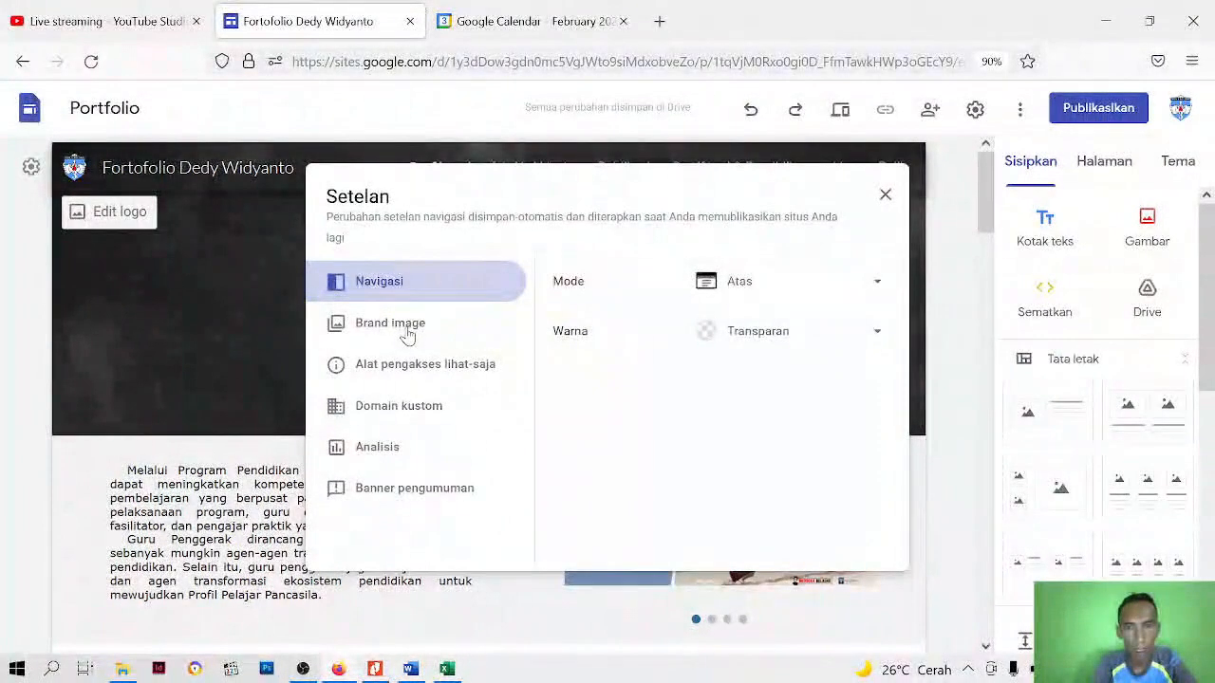
click(406, 331)
click(417, 368)
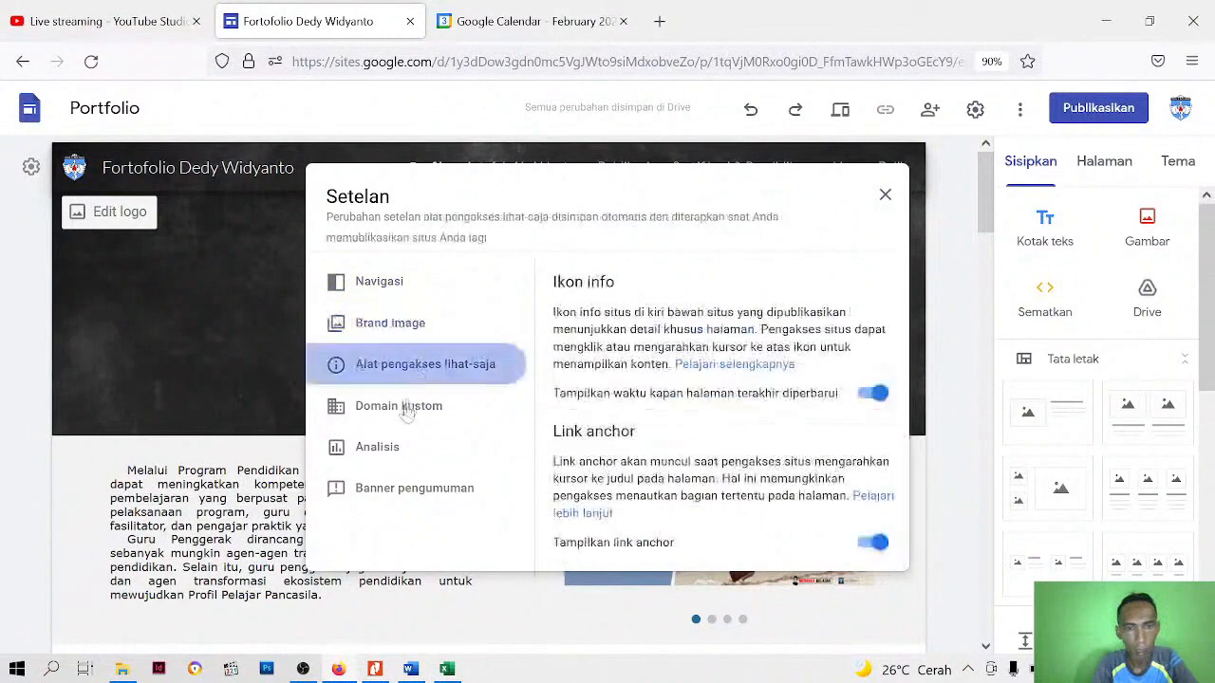
click(404, 407)
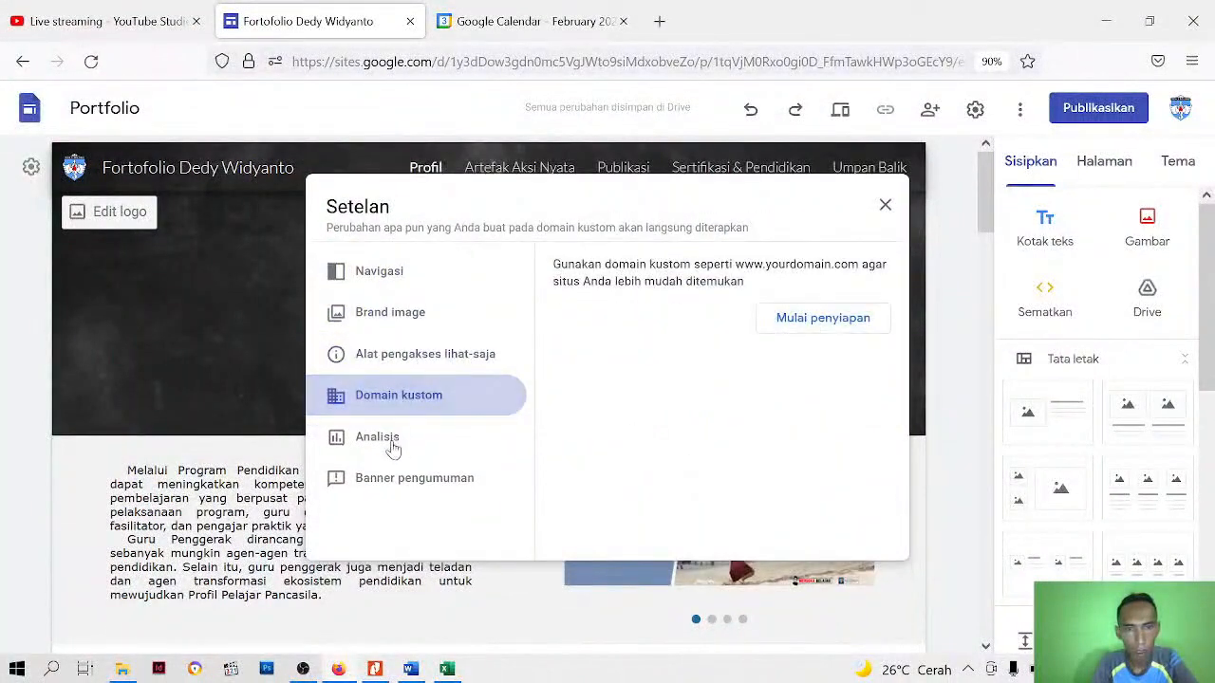
click(393, 446)
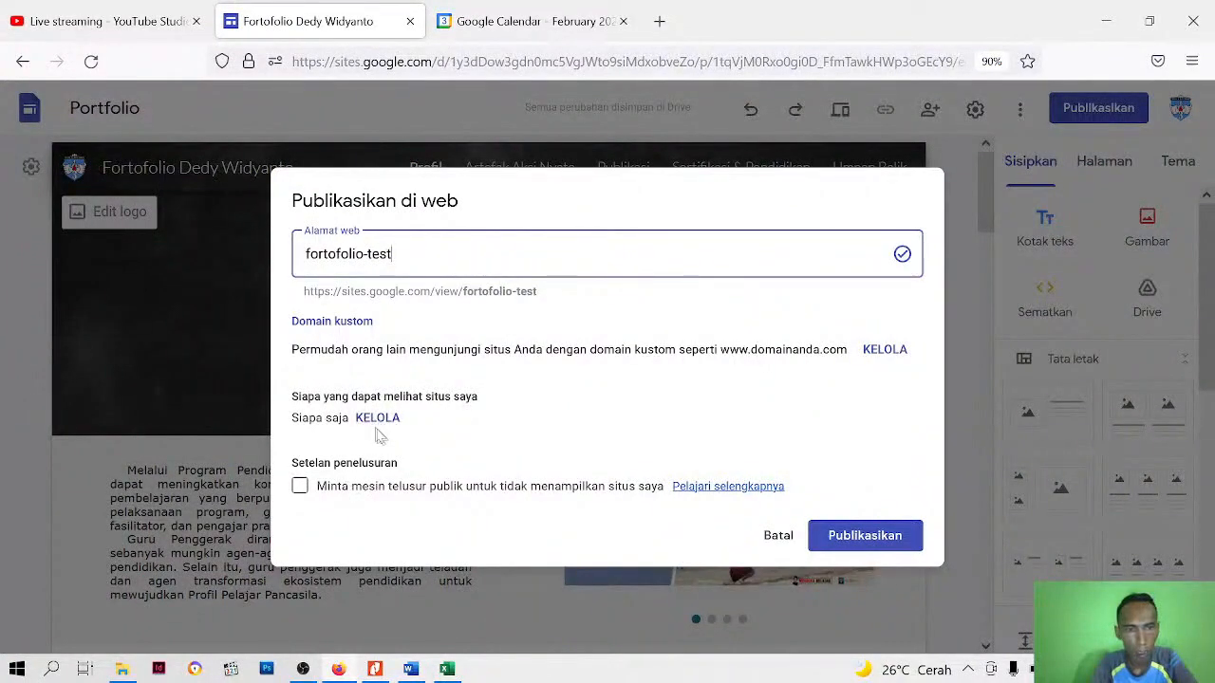
Open the management of who can view the published site
click(377, 418)
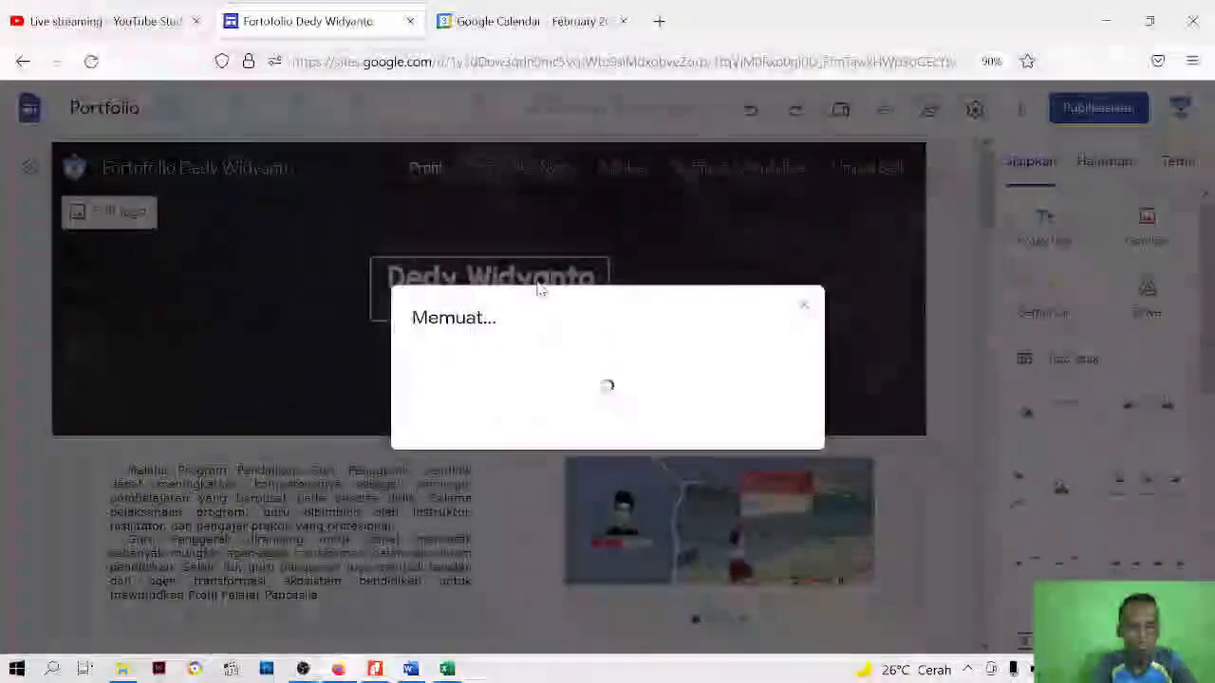
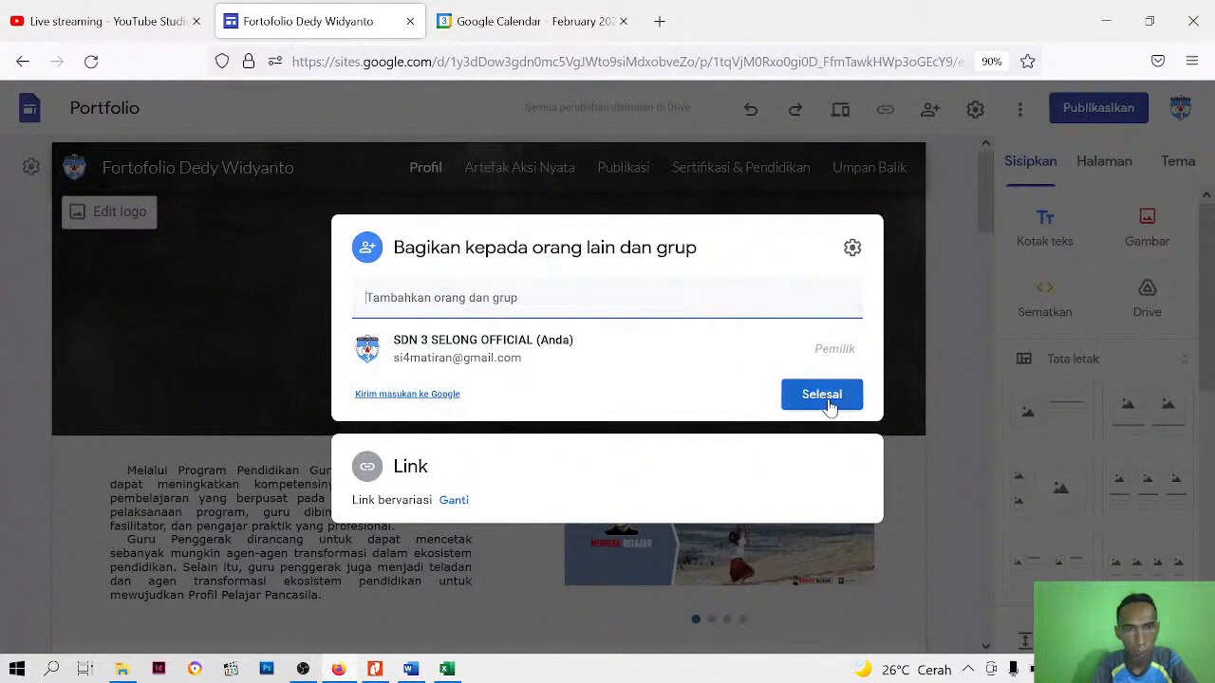
Review the site's sharing settings for editor permissions and dismiss the tips about link sharing and sharing restrictions
click(852, 247)
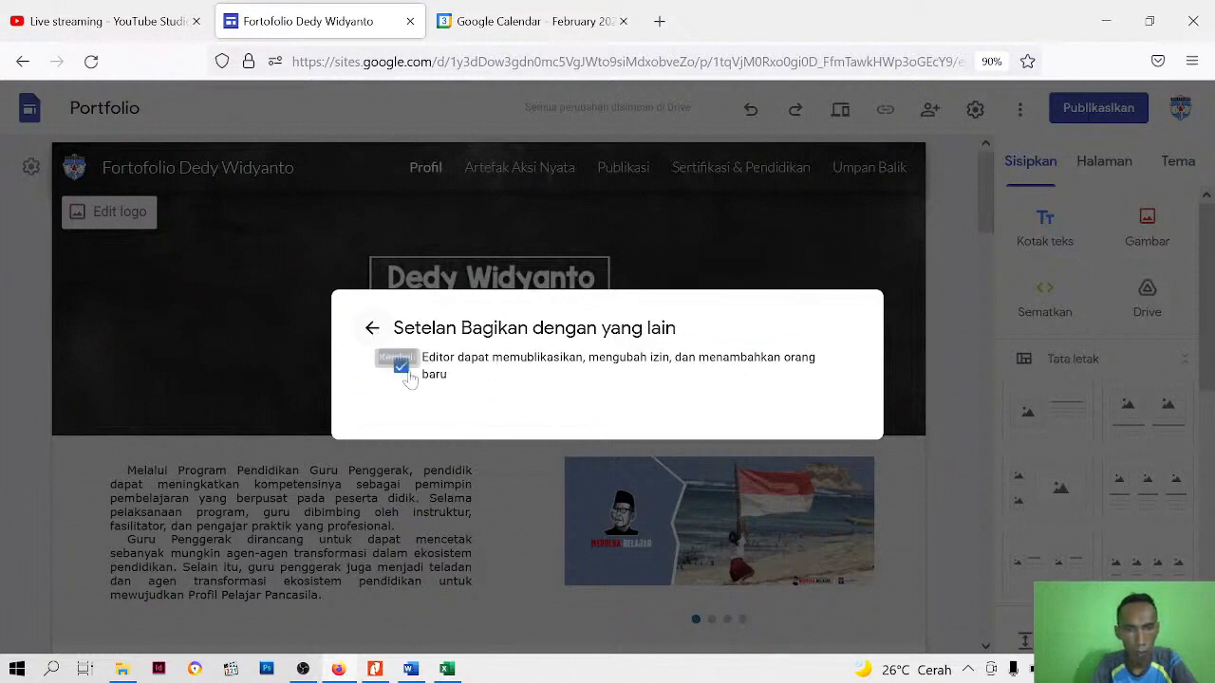
click(372, 329)
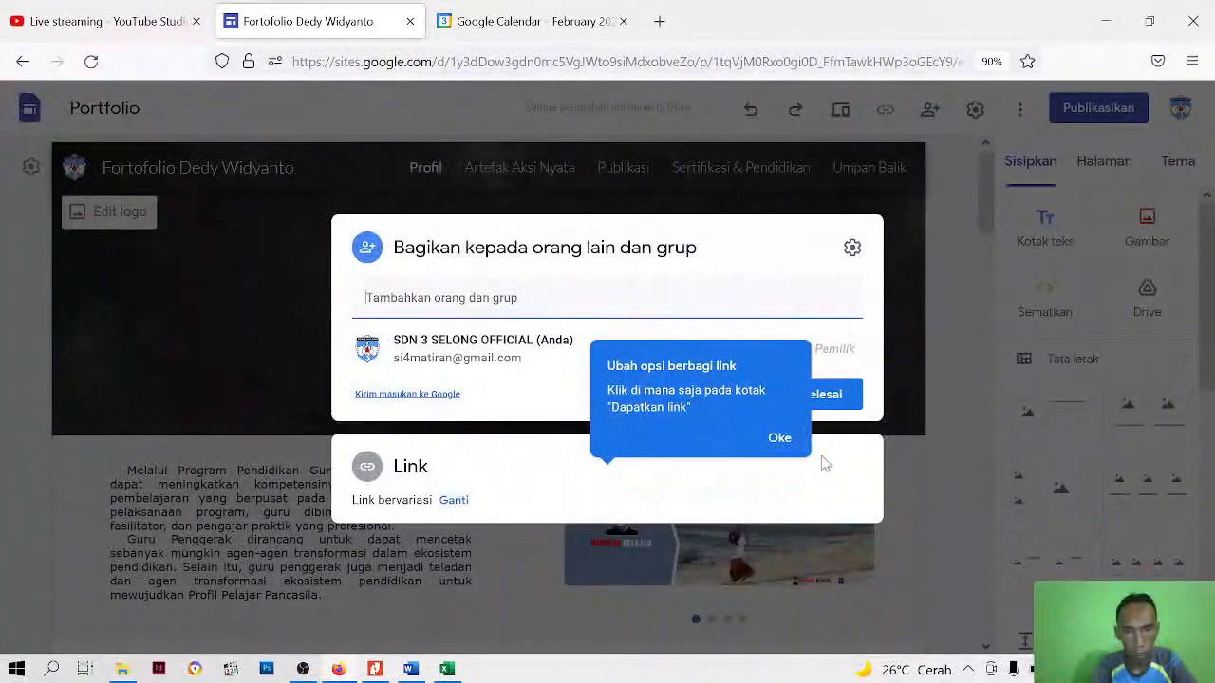
click(779, 437)
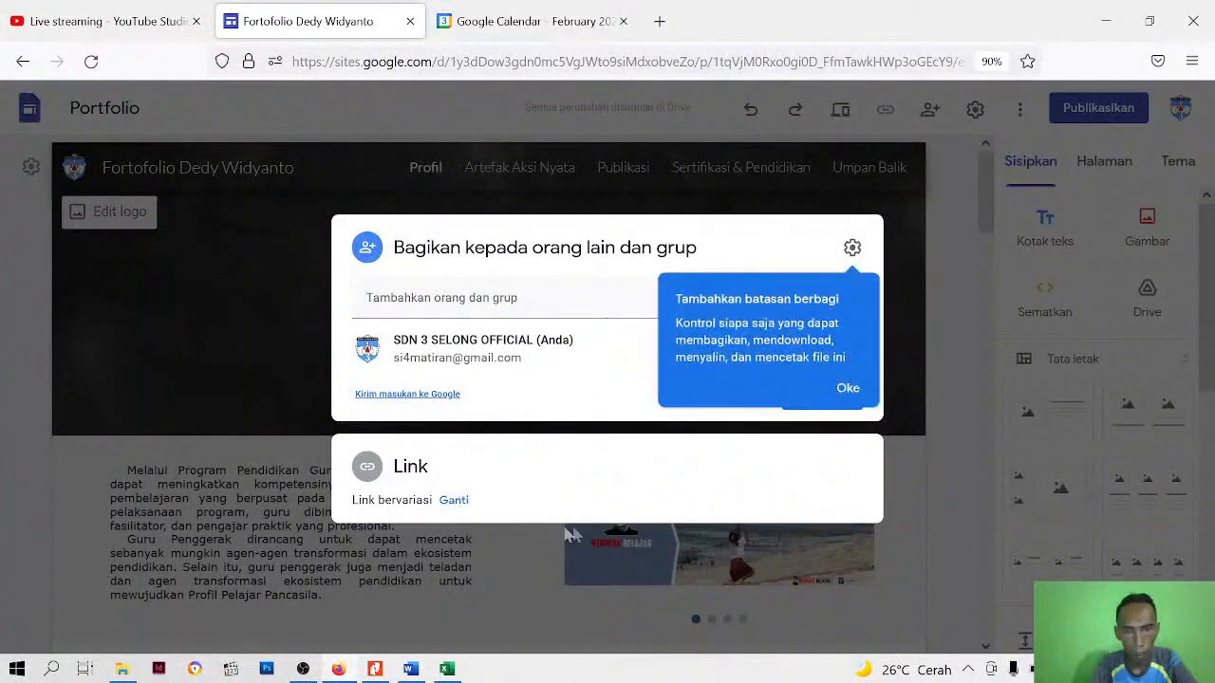
click(848, 388)
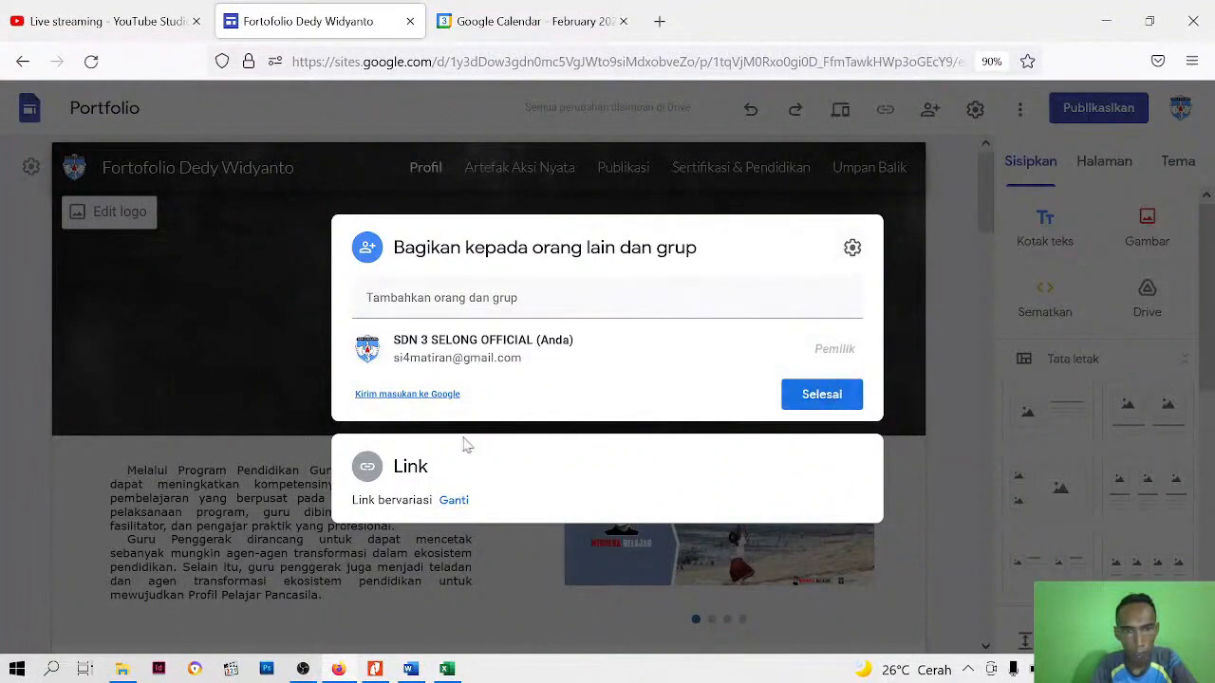
Change the link options, keeping draft access on Dibatasi and the published site on Publik, and finish the sharing setup
click(453, 501)
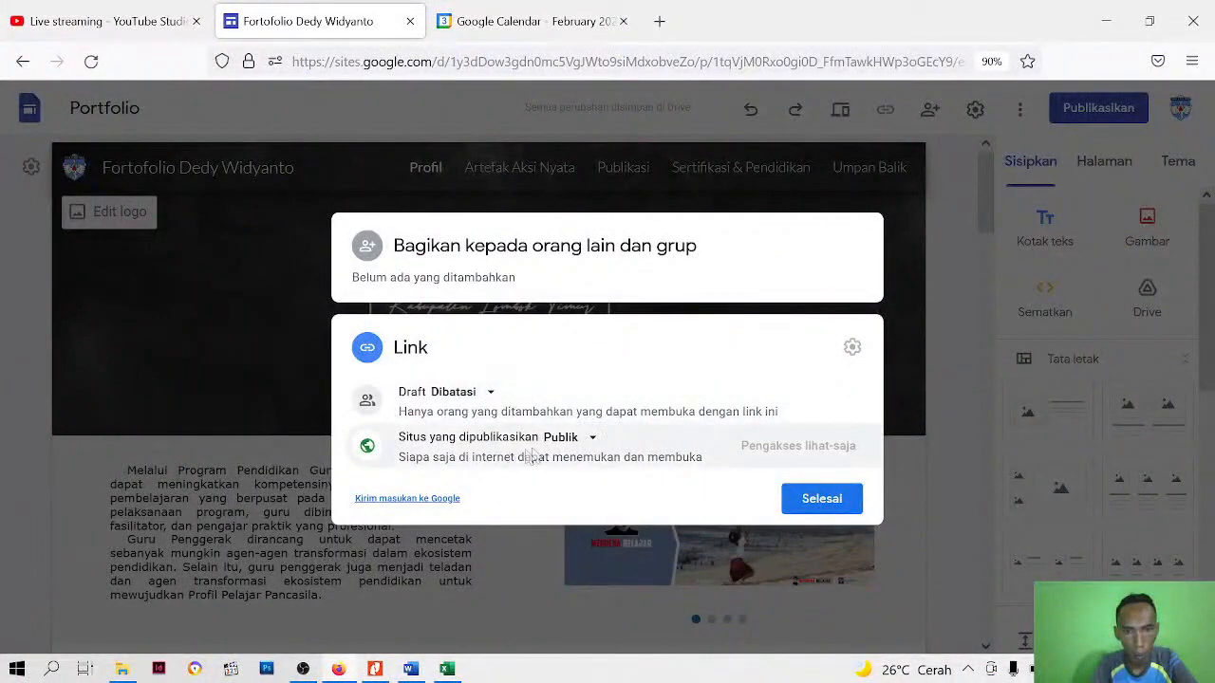
click(464, 404)
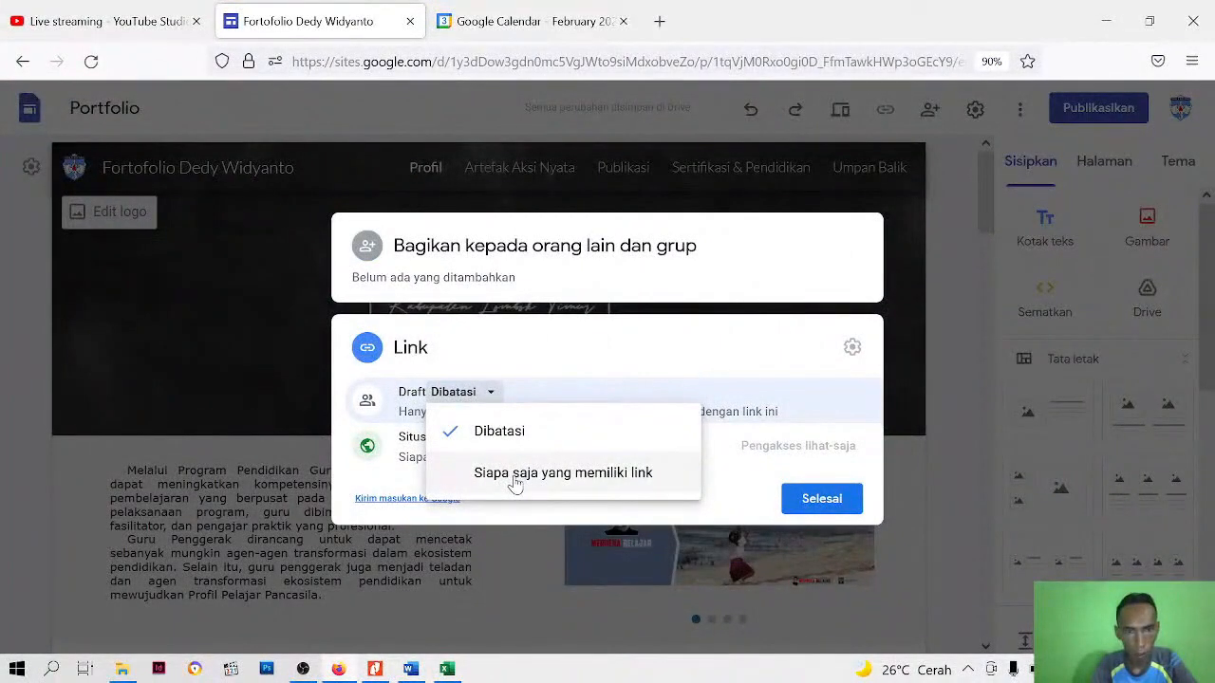
click(582, 440)
click(833, 503)
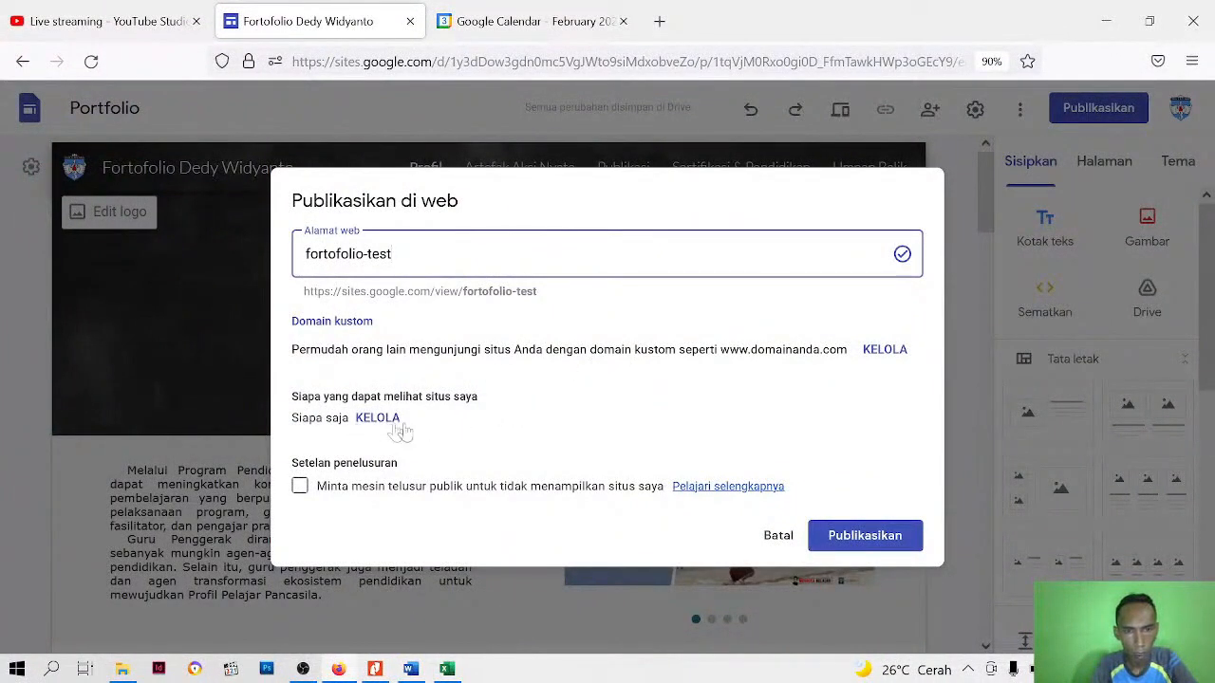
Publish the site on the web and copy the link of the published site
click(859, 539)
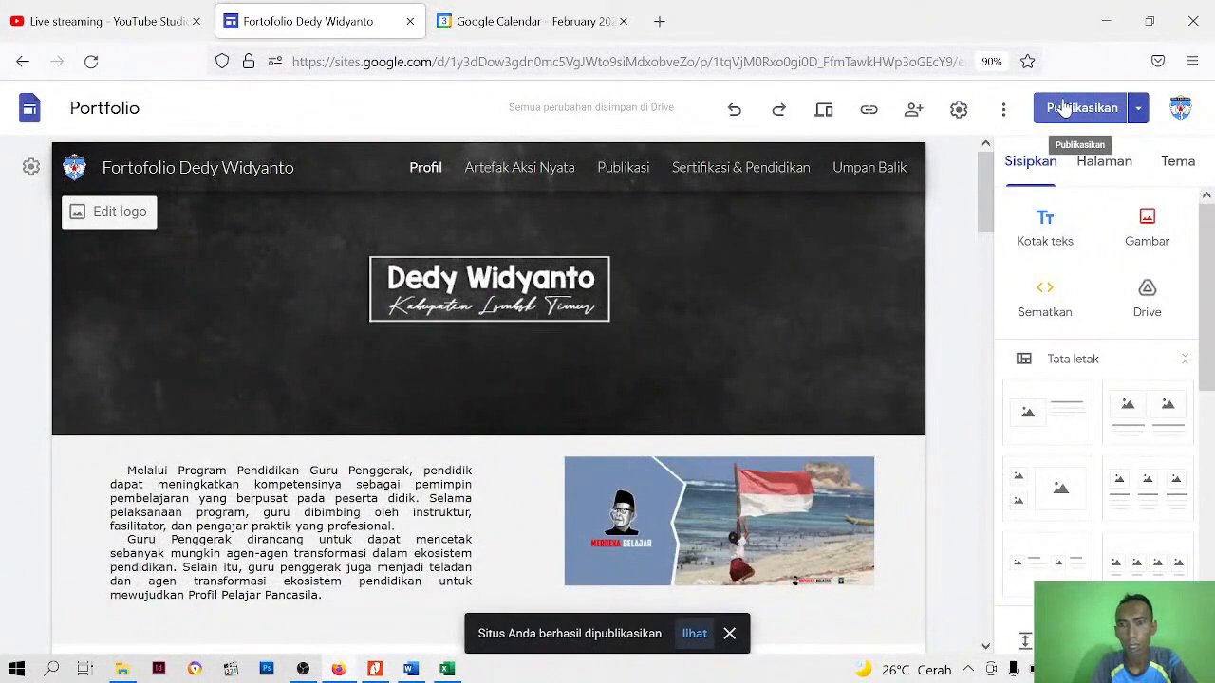
click(868, 110)
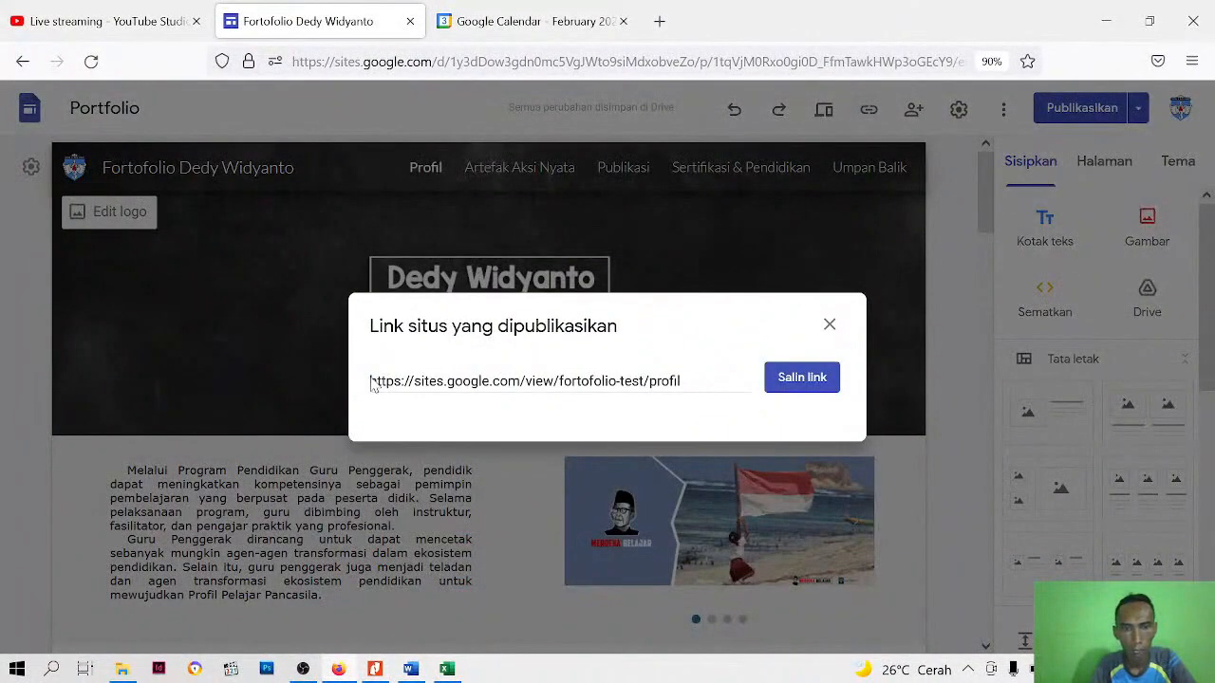
click(801, 378)
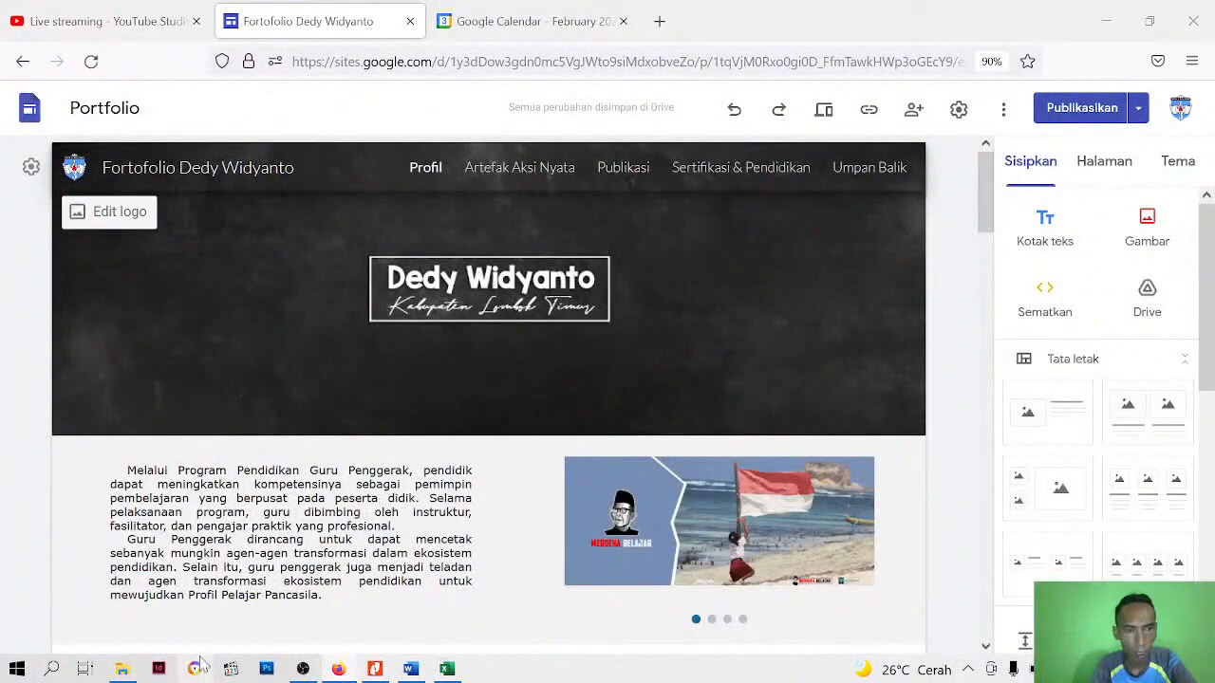
Switch to the second browser and open the published site from the copied link
click(196, 668)
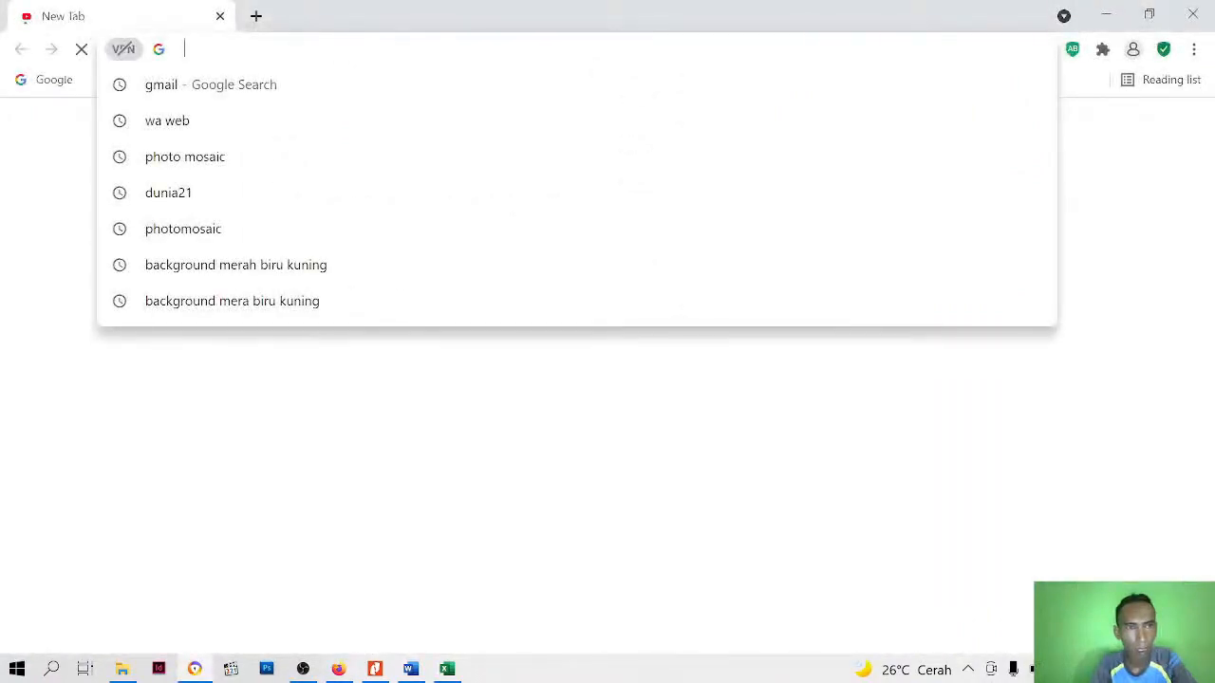
text(https://sites.google.com/view/fortofolio-test/profil)
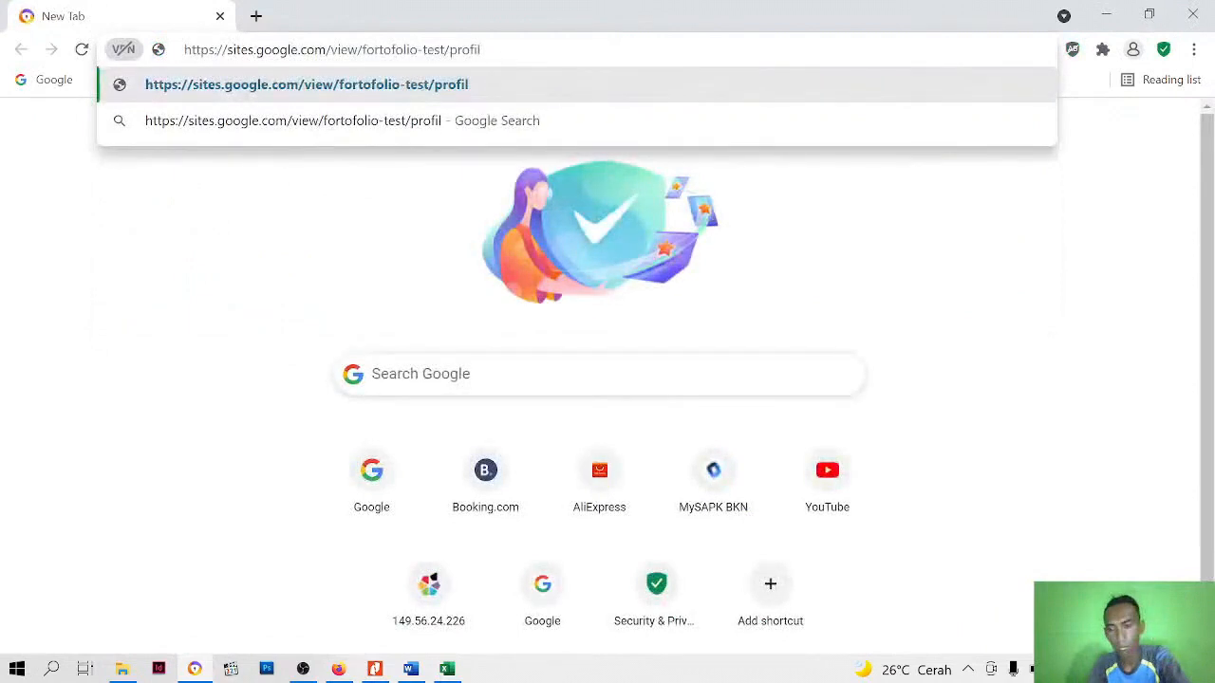
key(Return)
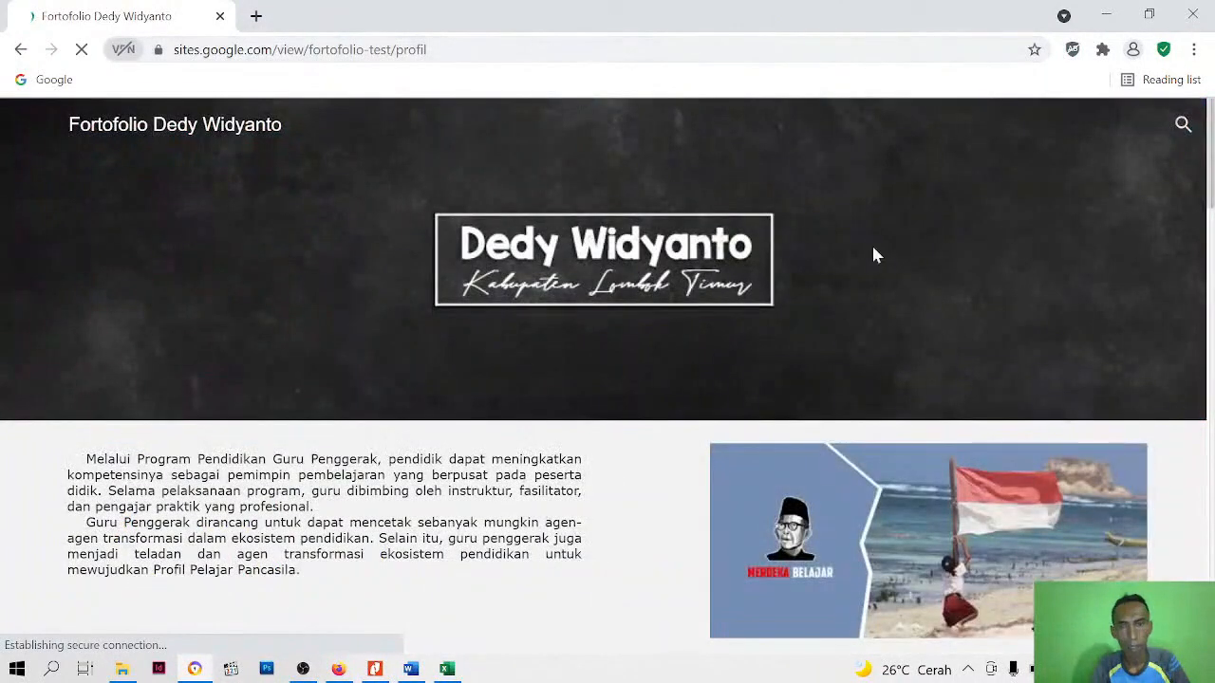
Look over the published Profil page, including its header, image carousel, profile details and embedded video
scroll(875, 257, down, 2)
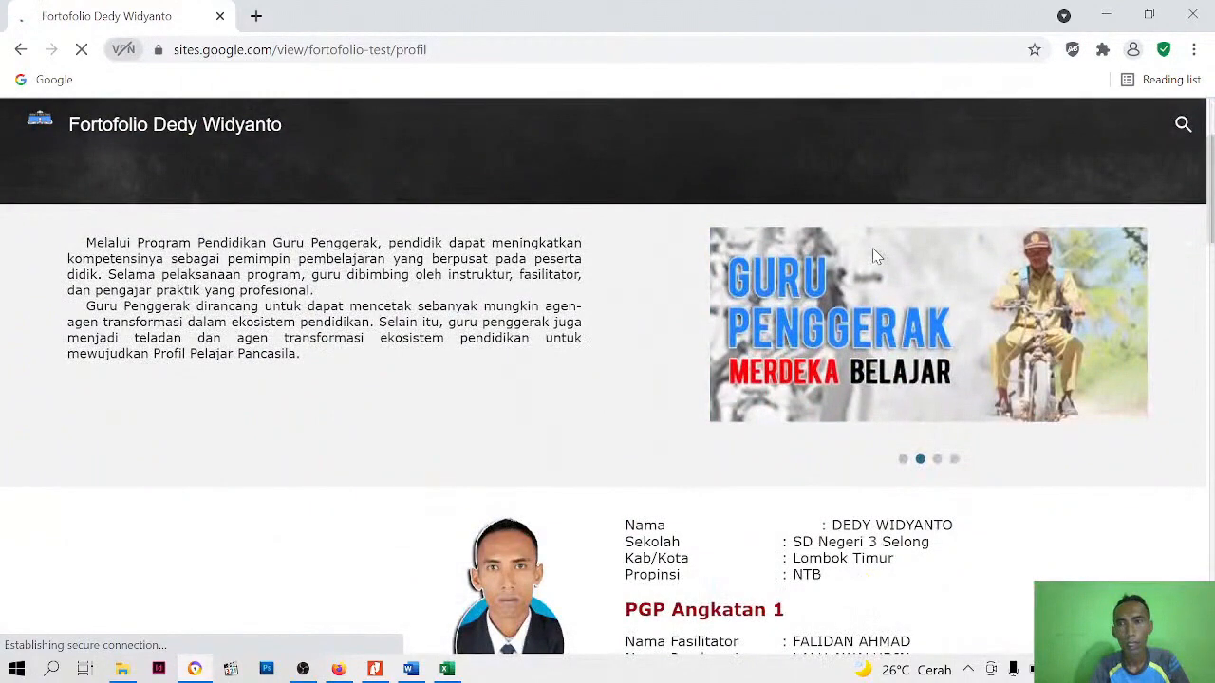
scroll(872, 251, down, 5)
scroll(873, 259, up, 8)
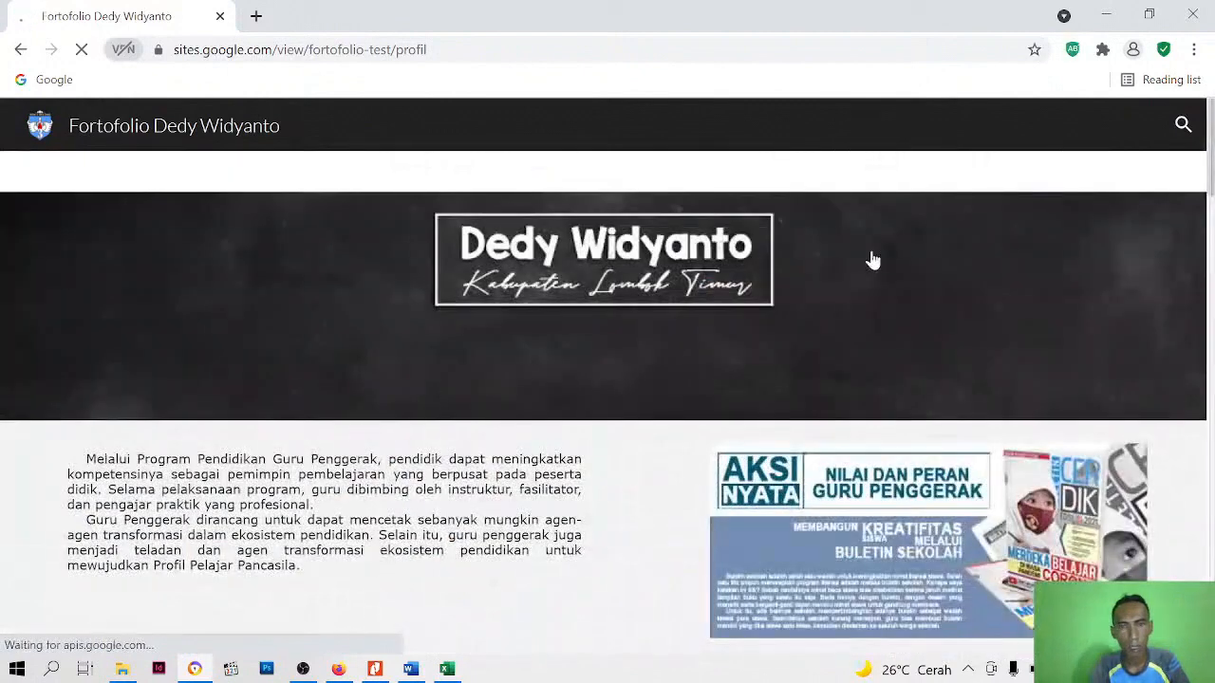
scroll(872, 259, down, 10)
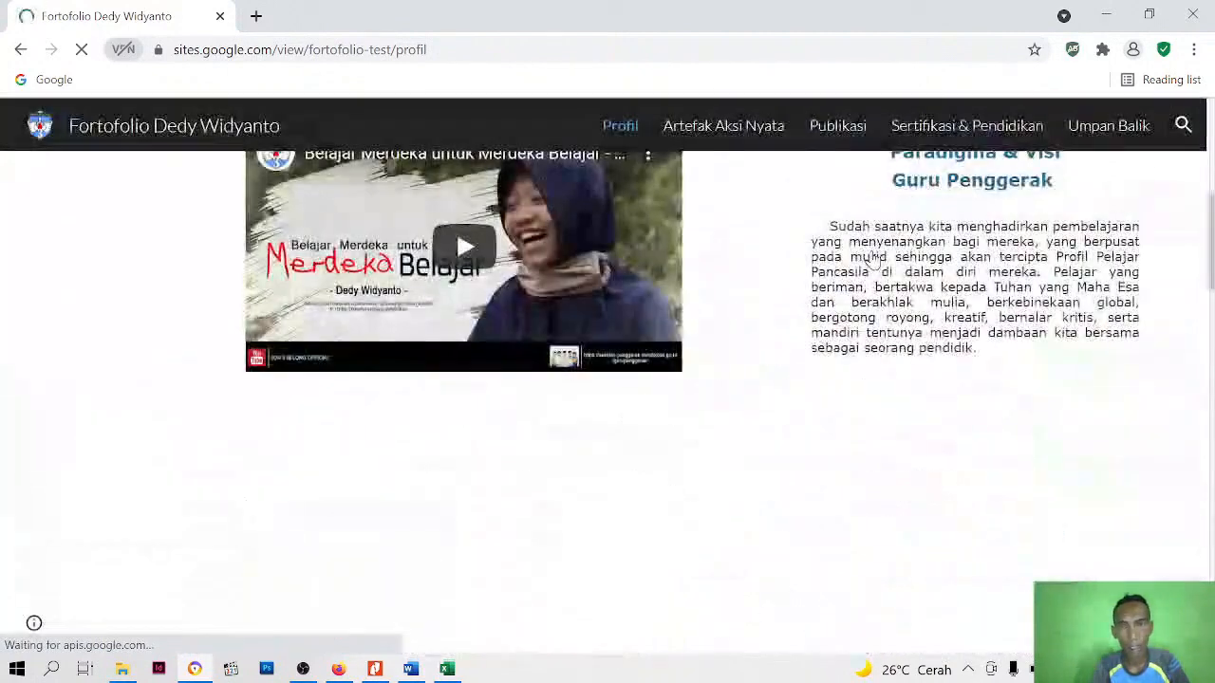
scroll(872, 259, up, 8)
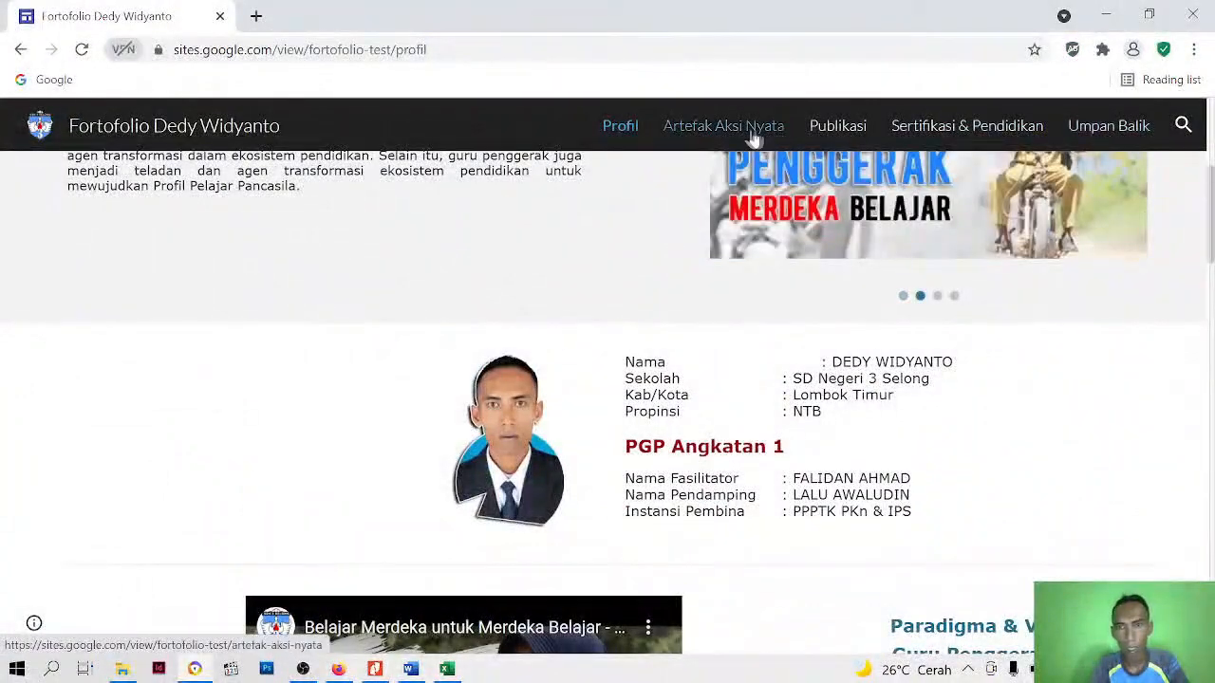
Open the published Artefak Aksi Nyata page and look over its introduction and Modul Paket 1 videos
click(752, 126)
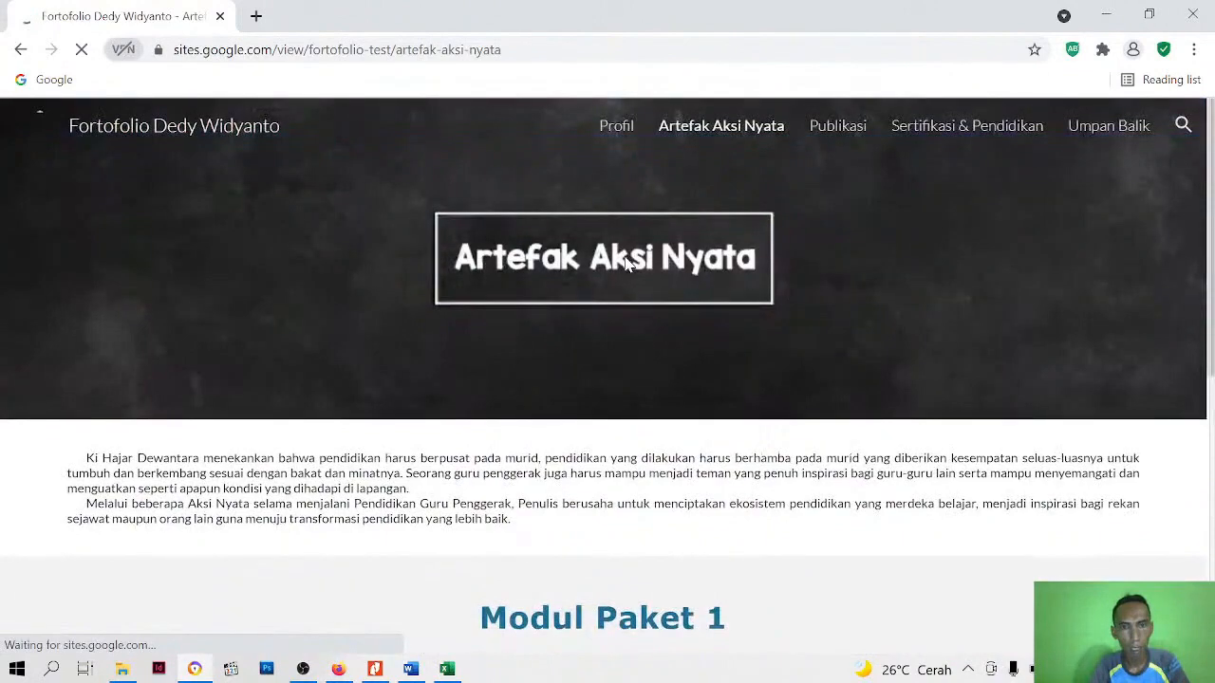
scroll(626, 264, down, 5)
scroll(587, 405, down, 1)
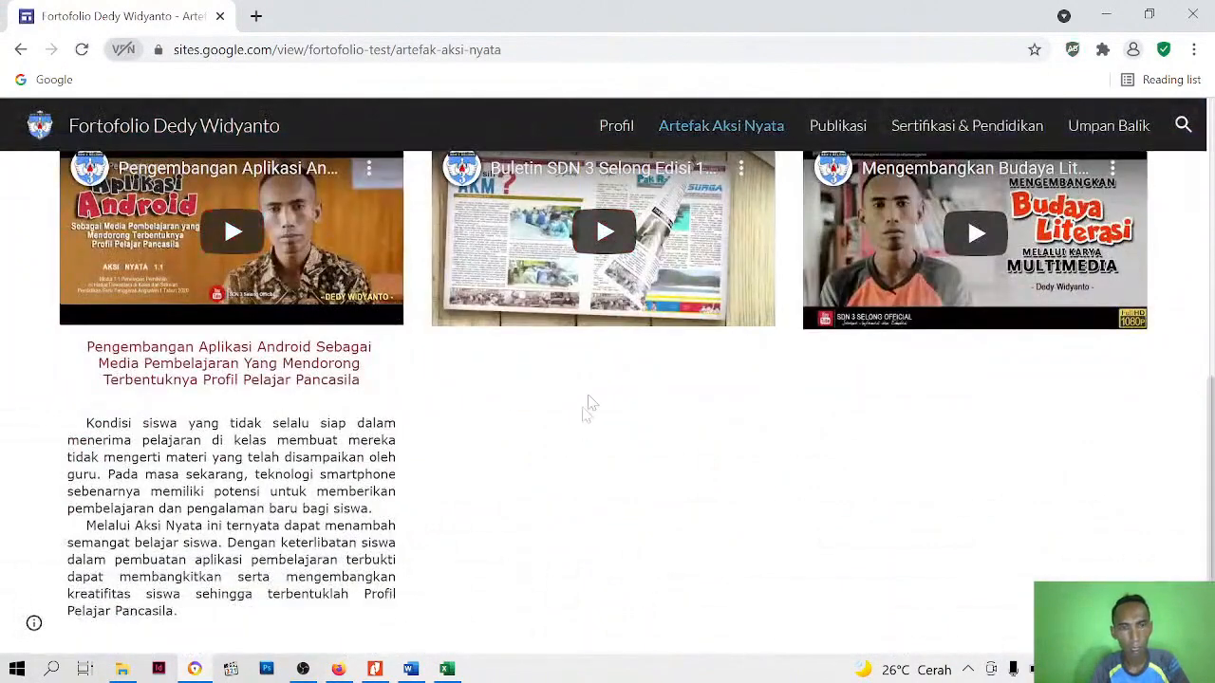
scroll(588, 405, up, 4)
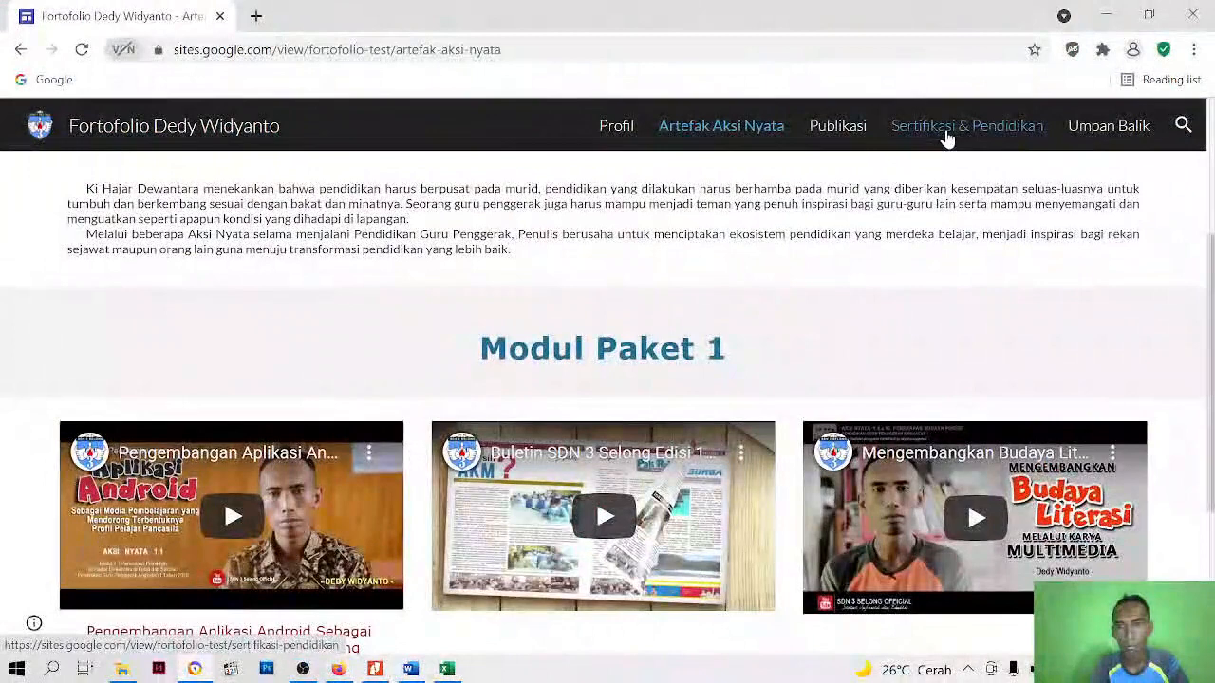
Open the published Publikasi page and check how the embedded Drive portfolio files and videos appear to visitors
click(822, 130)
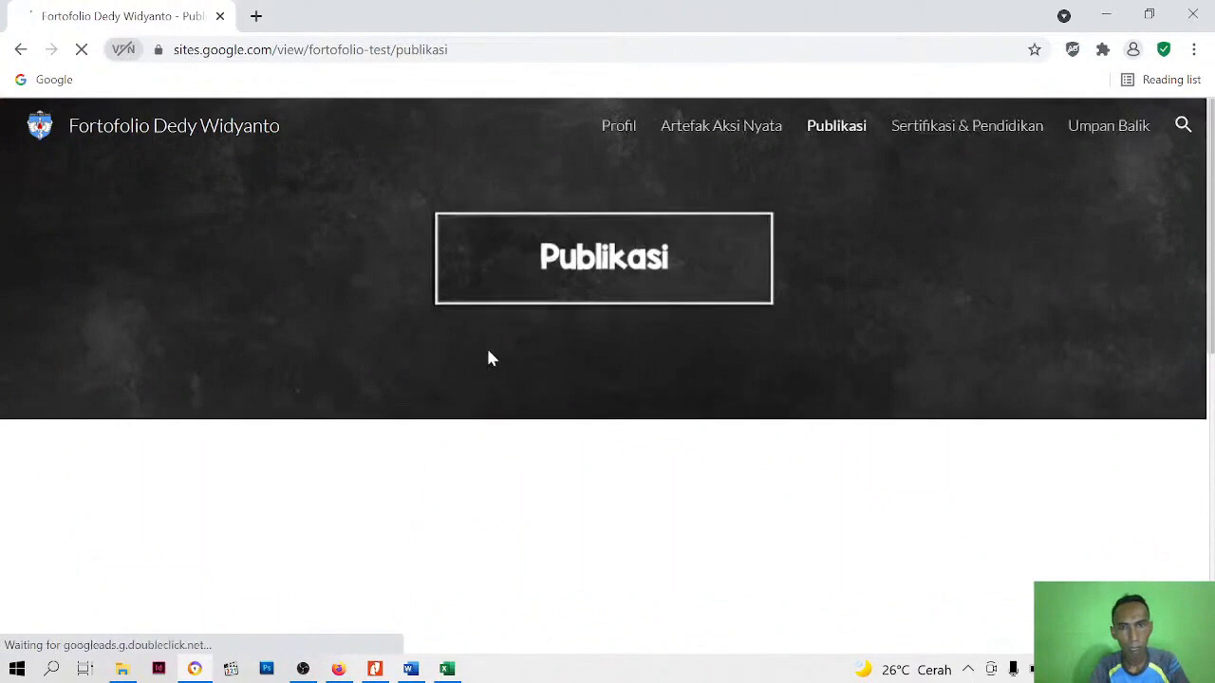
scroll(487, 355, down, 3)
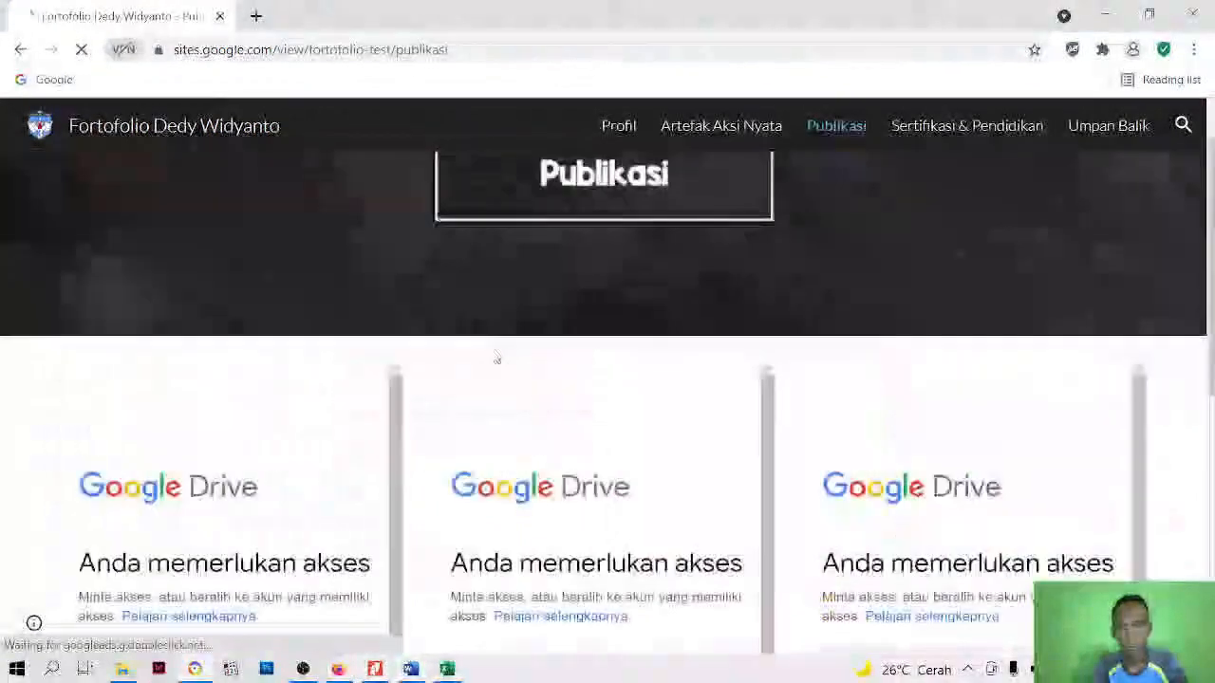
scroll(600, 343, down, 2)
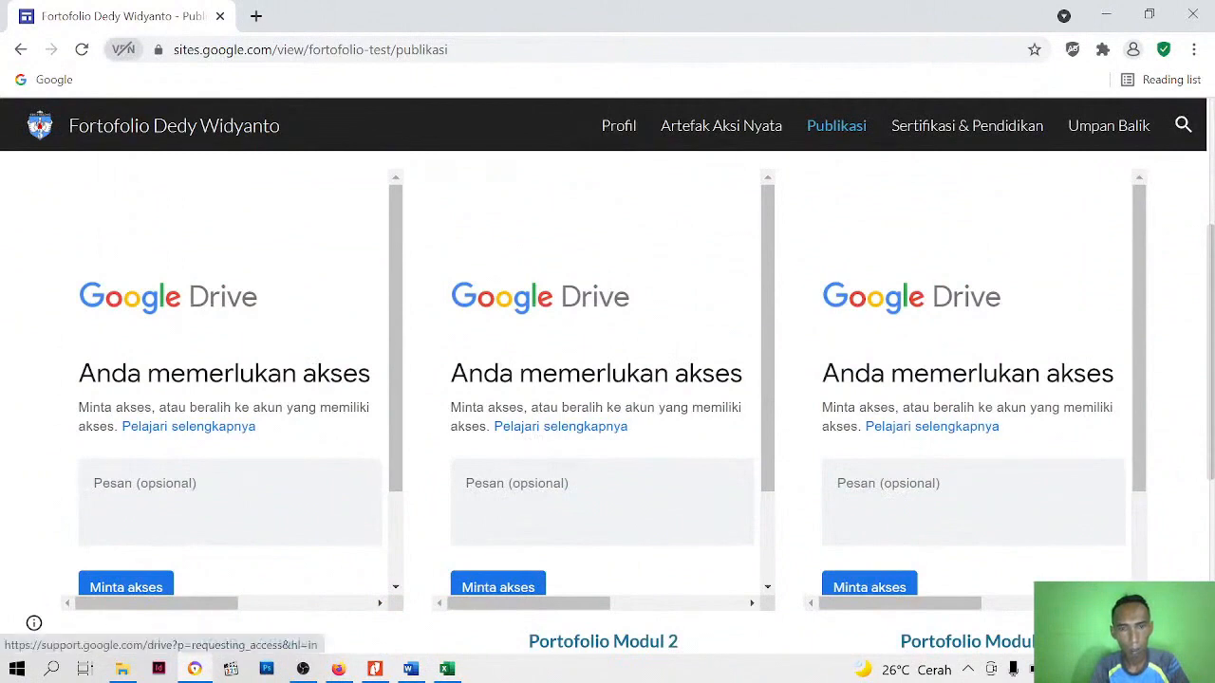
scroll(193, 446, down, 2)
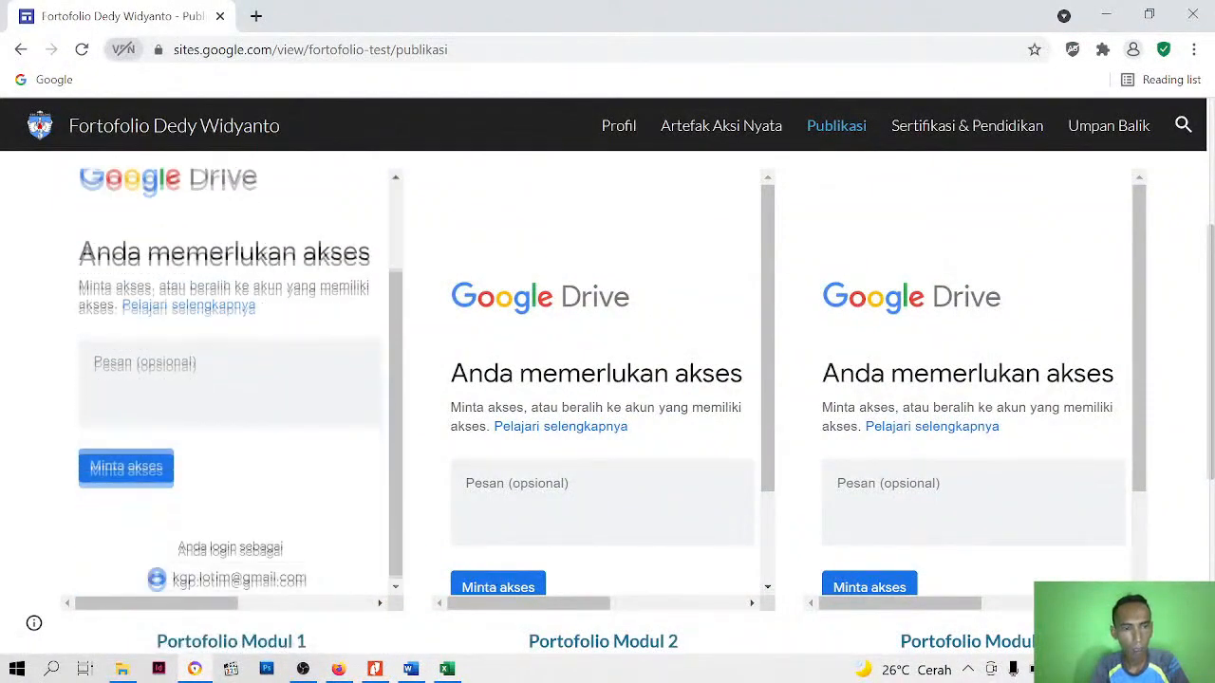
scroll(196, 537, down, 2)
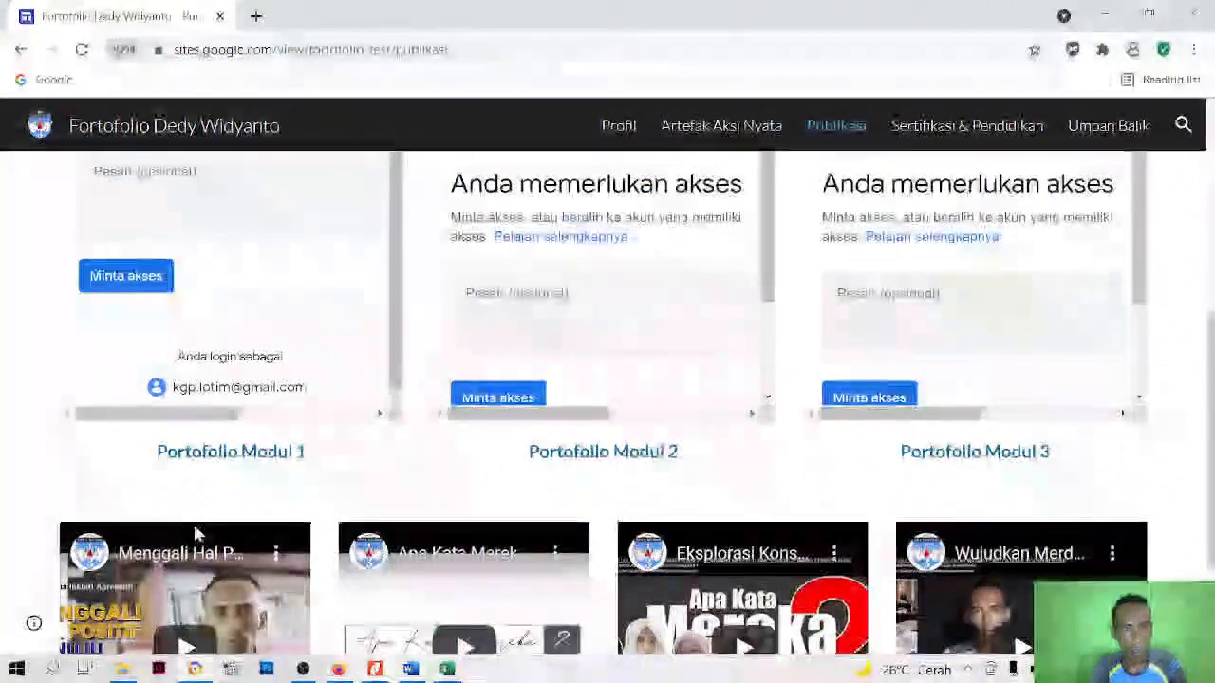
scroll(195, 531, up, 4)
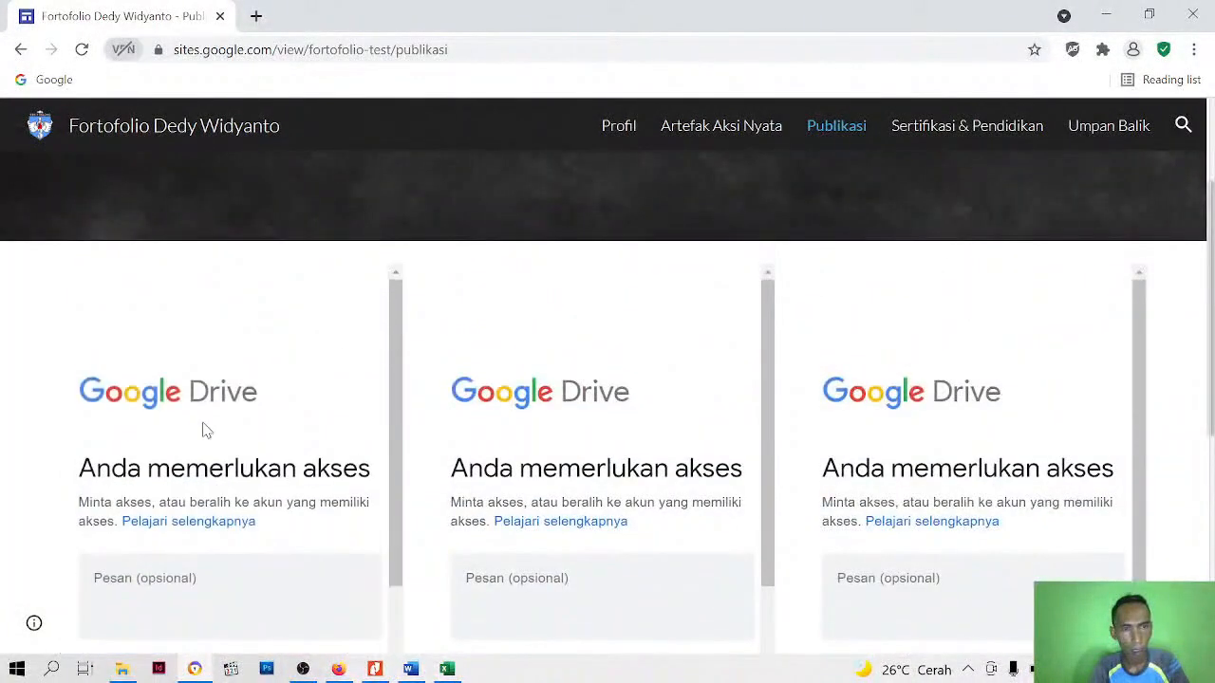
scroll(203, 423, up, 2)
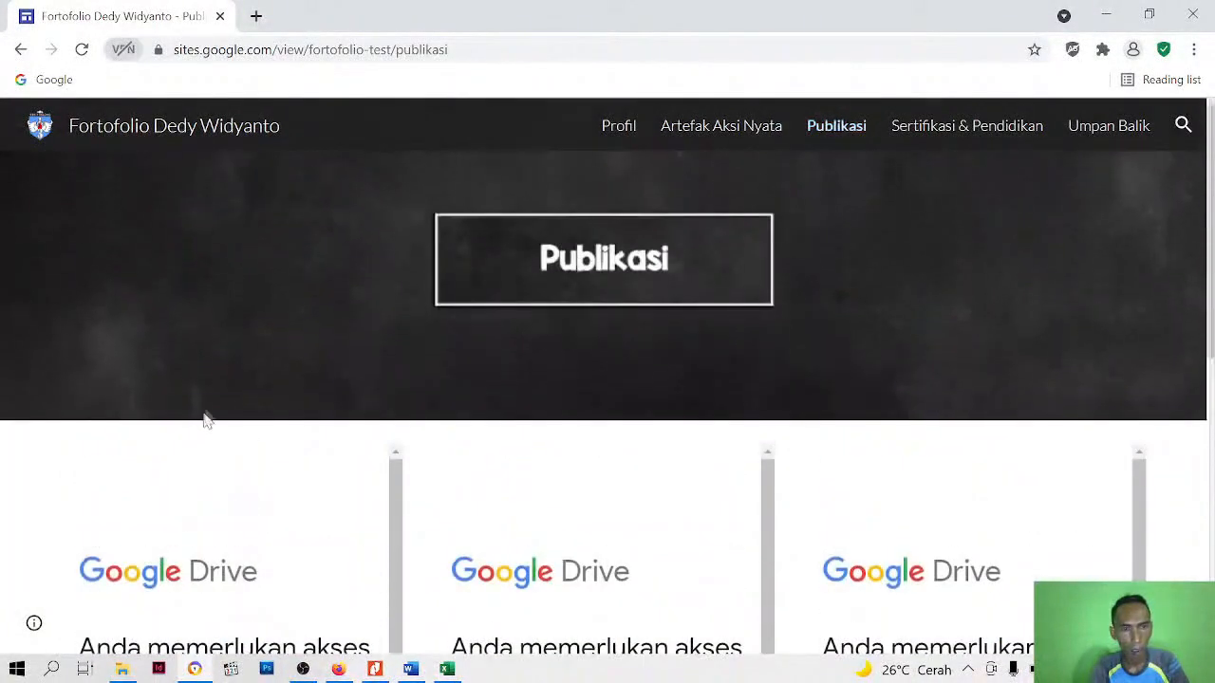
Check the published Sertifikasi & Pendidikan page and look through the feedback videos on the Umpan Balik page
click(972, 133)
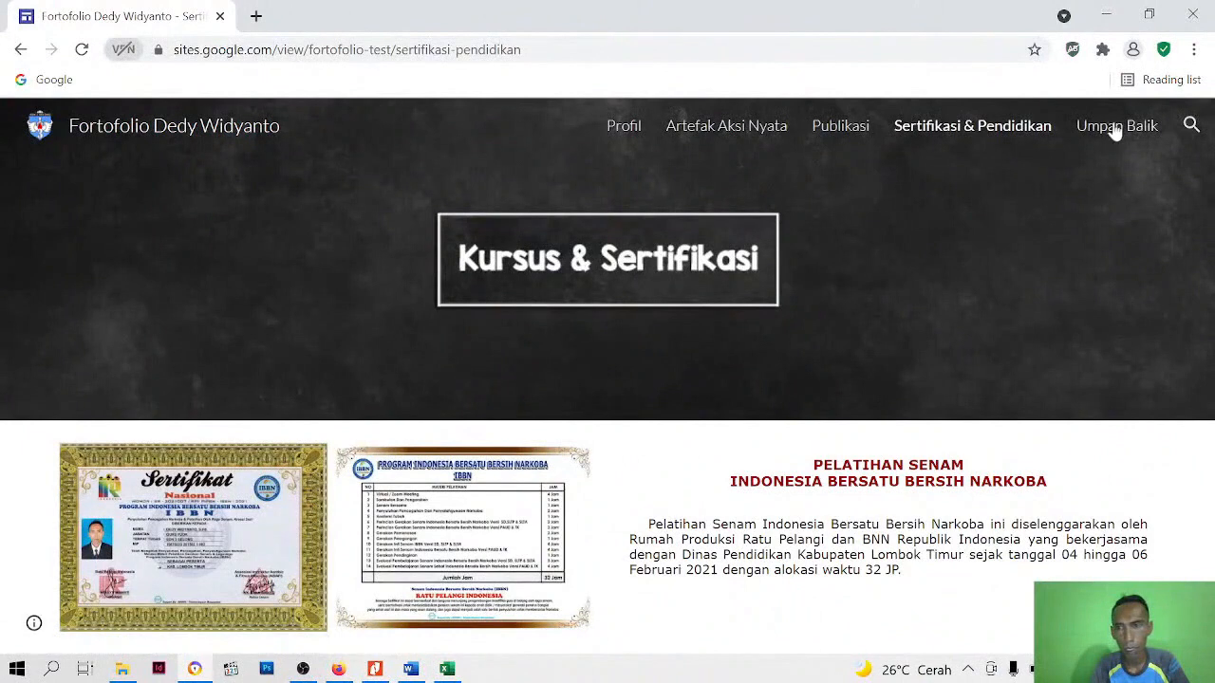
click(1112, 127)
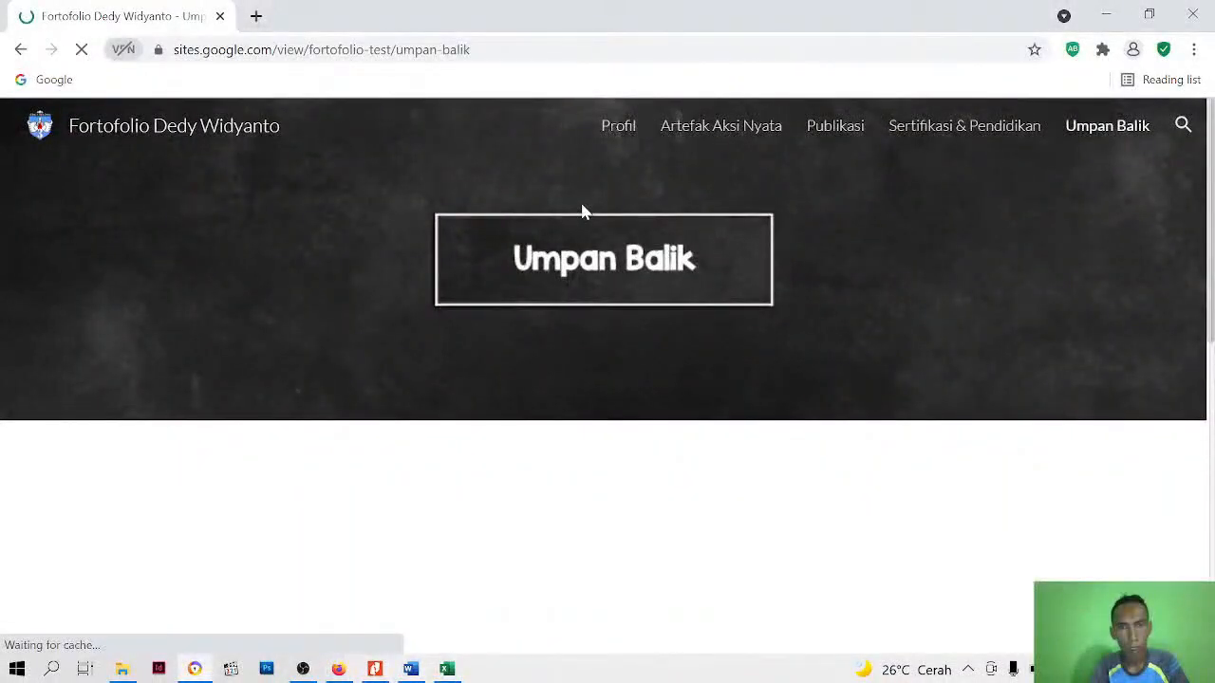
scroll(583, 211, down, 5)
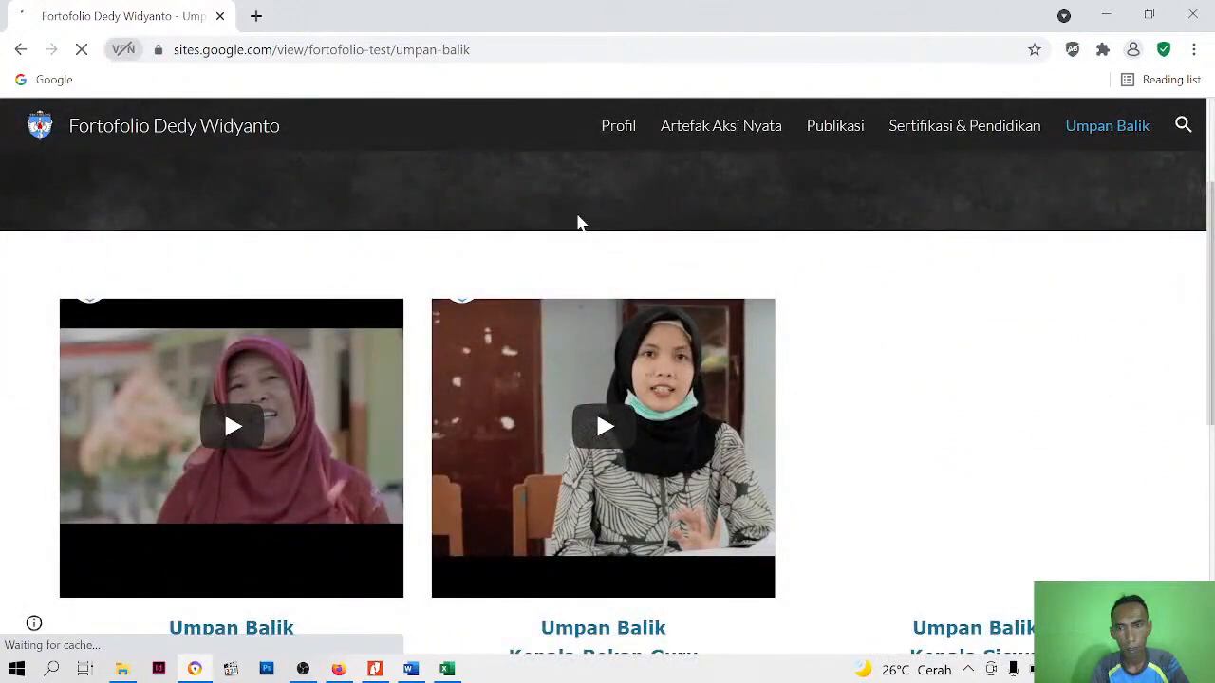
scroll(582, 228, down, 5)
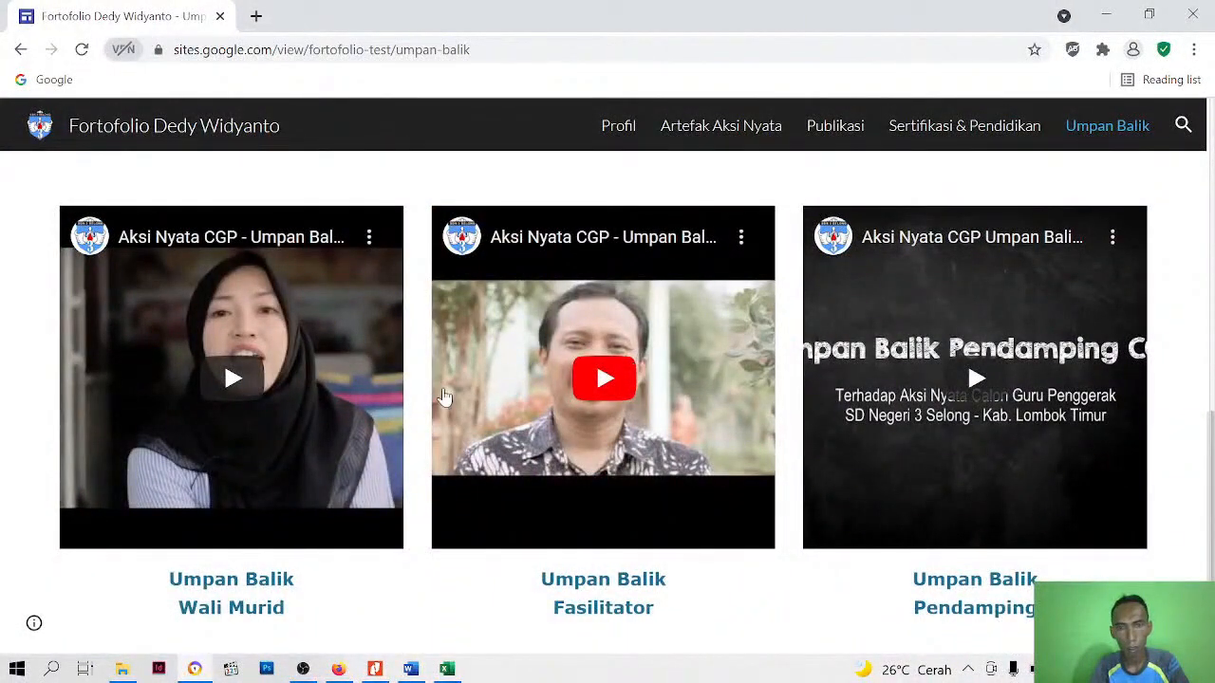
Return to the first row of feedback videos and play the Umpan Balik Kepala Siswa video, jumping to another point near its beginning
scroll(445, 396, up, 2)
scroll(772, 481, up, 2)
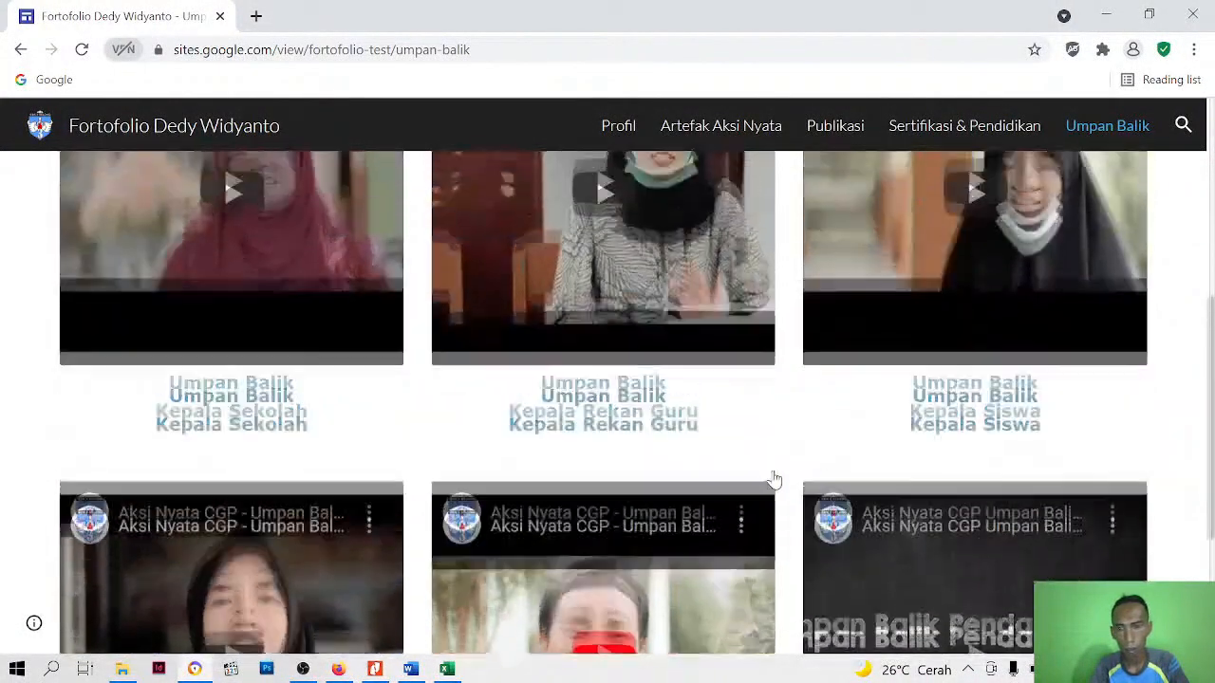
scroll(774, 480, up, 1)
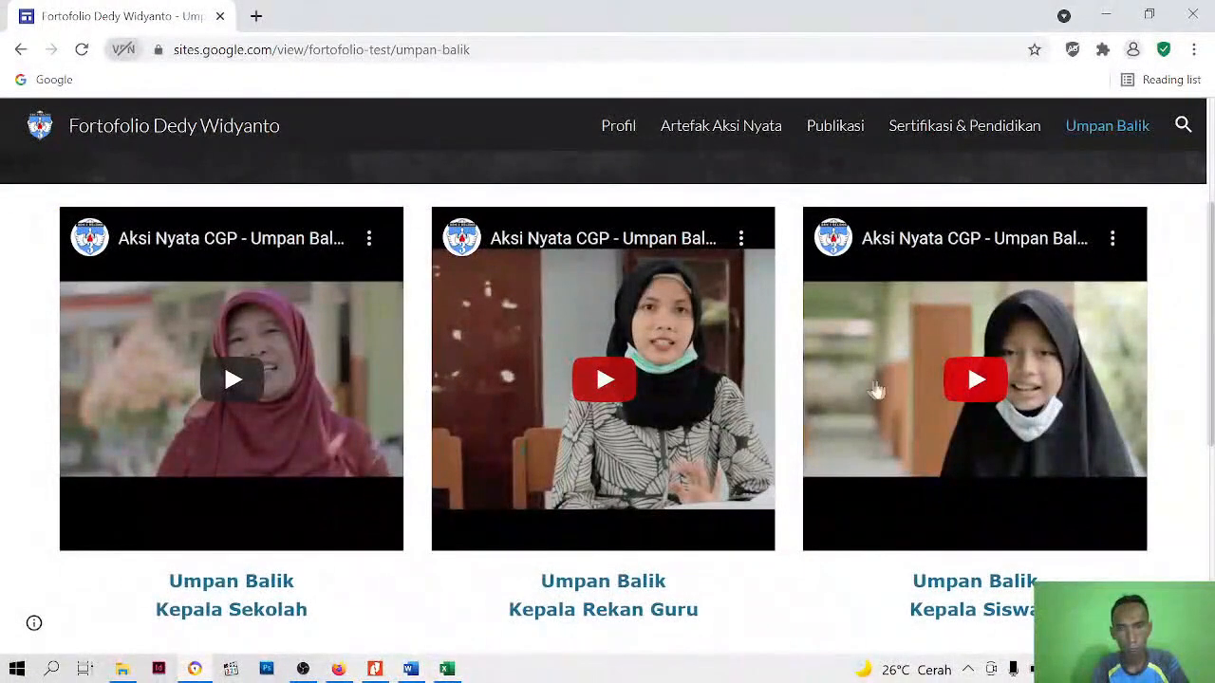
click(973, 384)
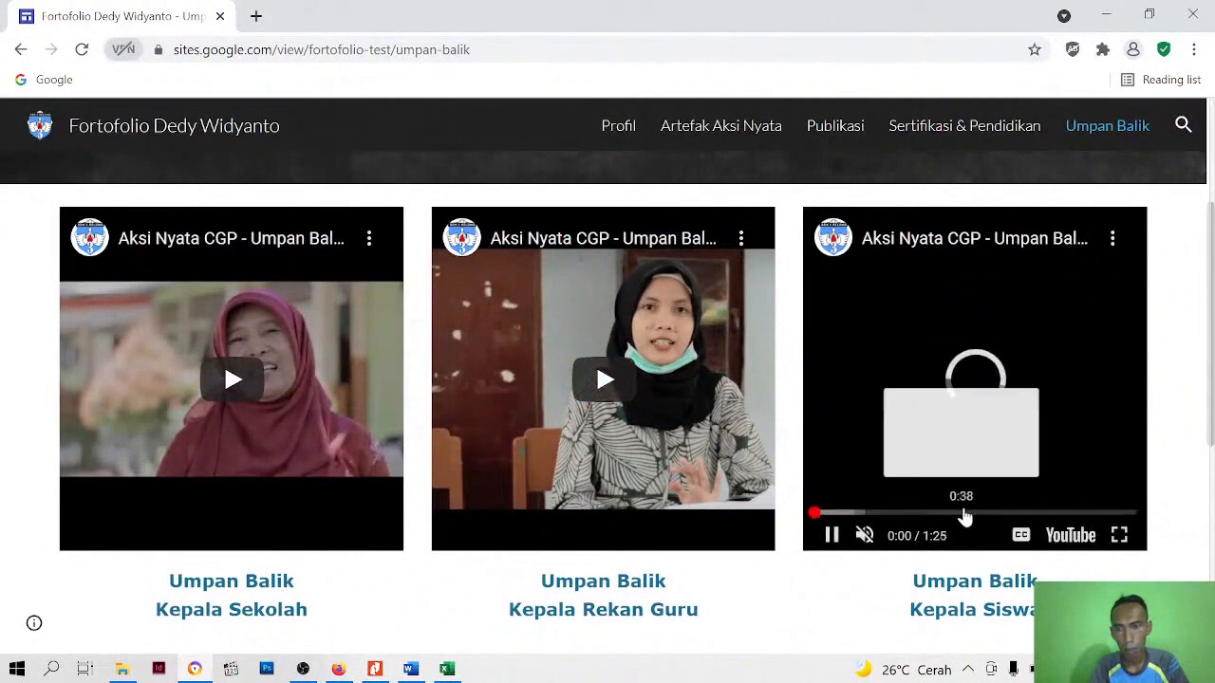
click(843, 515)
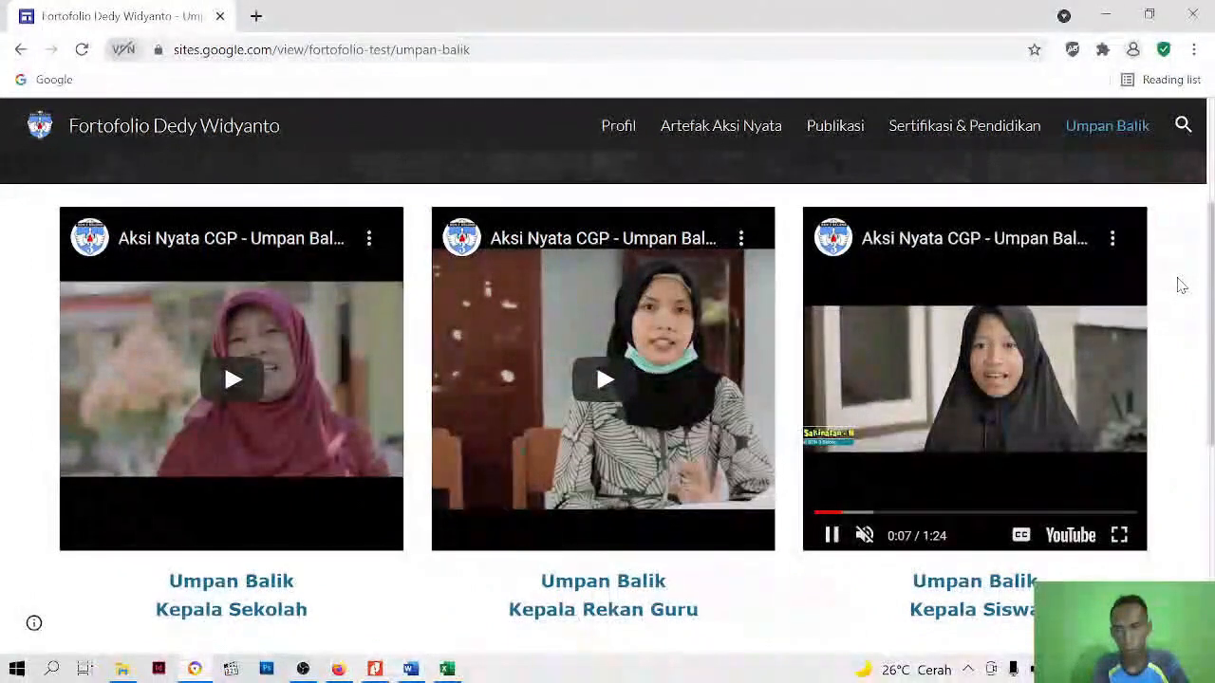
Unmute the Umpan Balik Kepala Siswa video and adjust its volume
click(864, 535)
drag(920, 538, 916, 544)
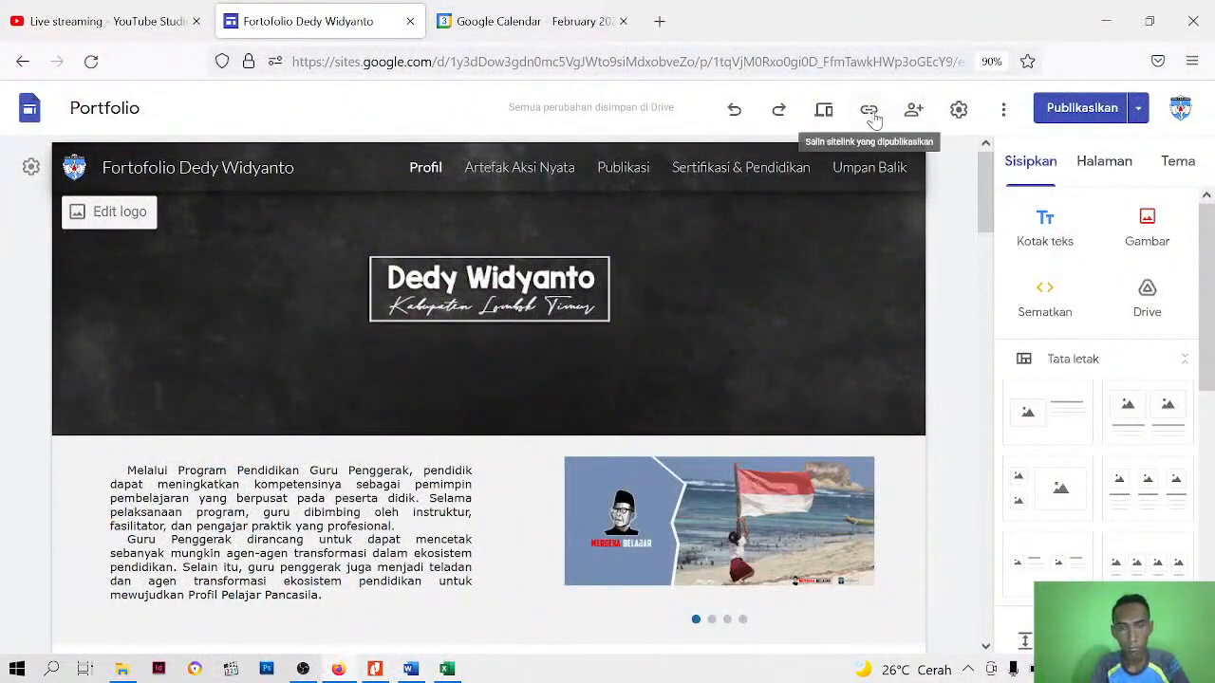
Switch to the site editor in Firefox and copy the published site link to the clipboard
click(869, 112)
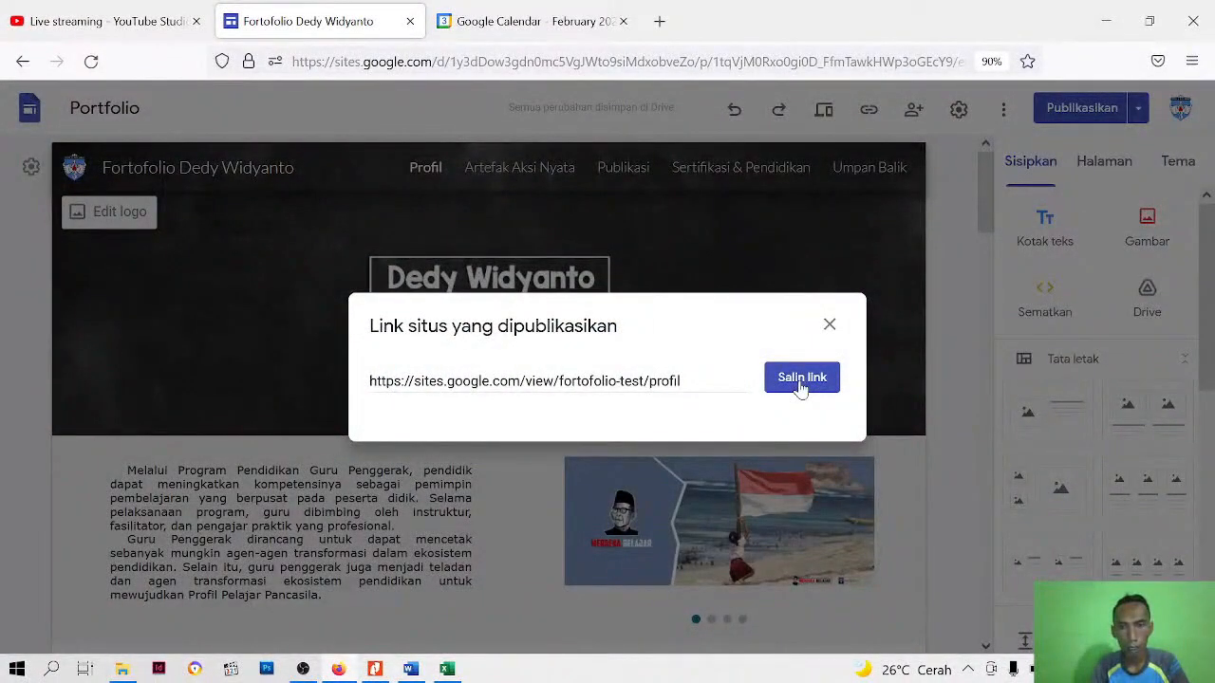
click(802, 379)
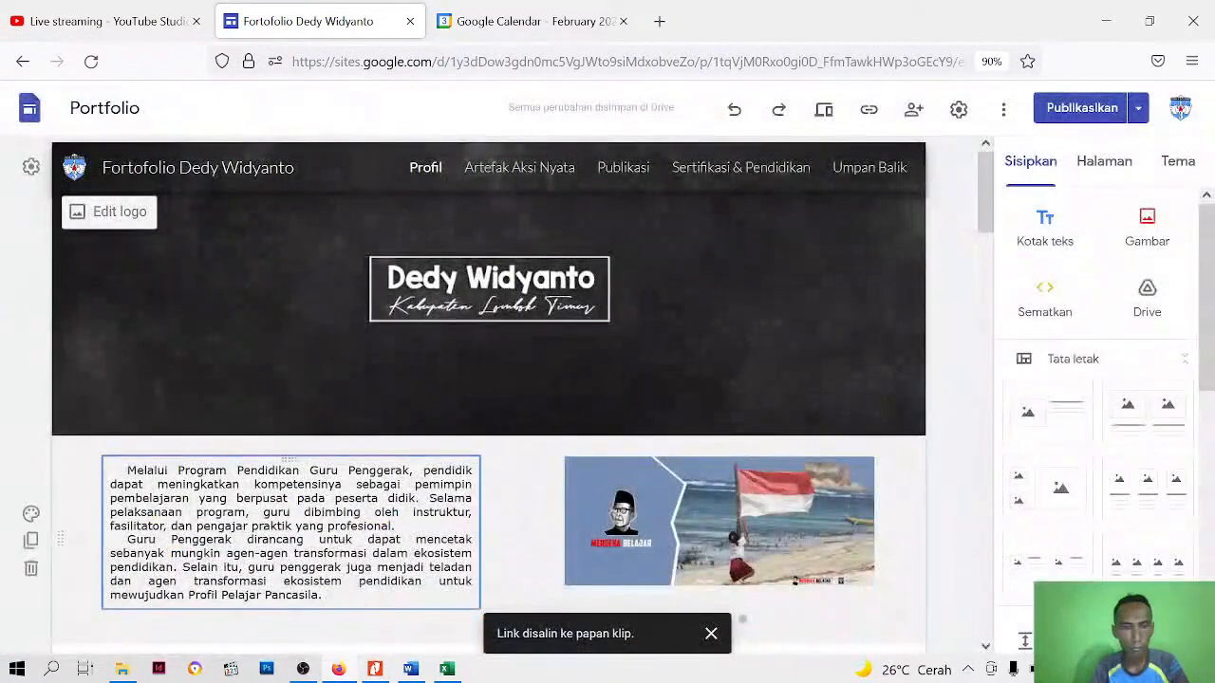
Open the Panduan Membuat Portofolio Digital PDF in Nitro Pro and look through its creation steps up to the Langkah Pengumpulan section
click(122, 669)
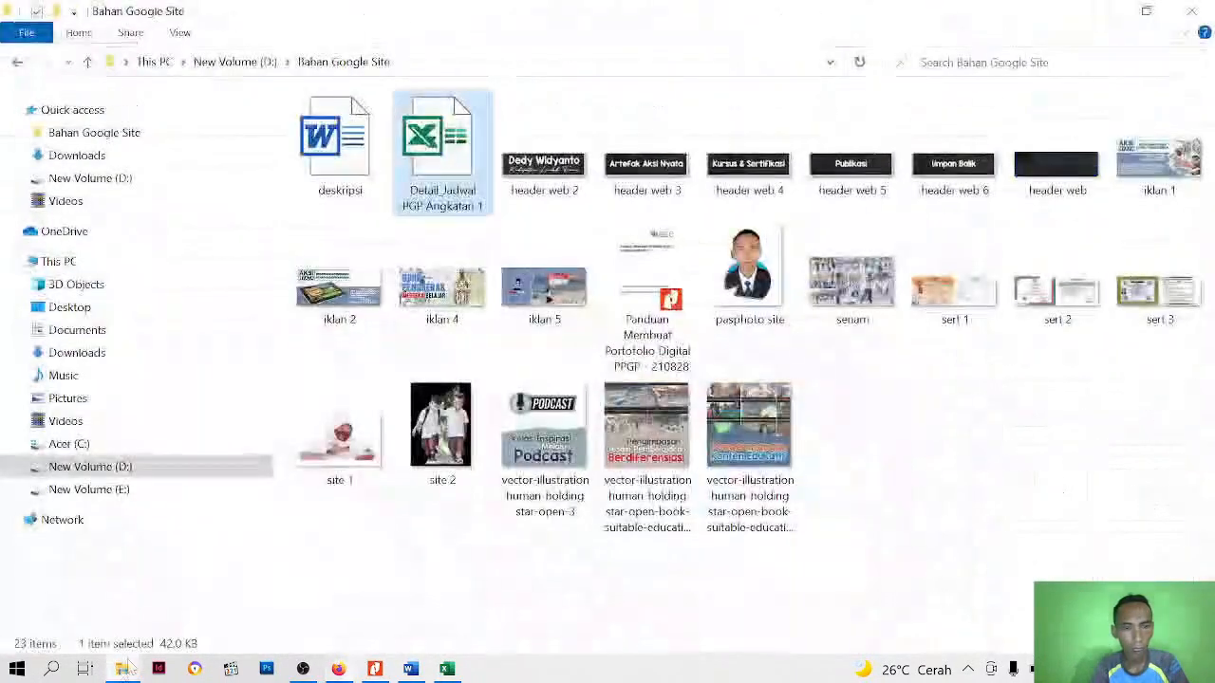
mouse_move(365, 674)
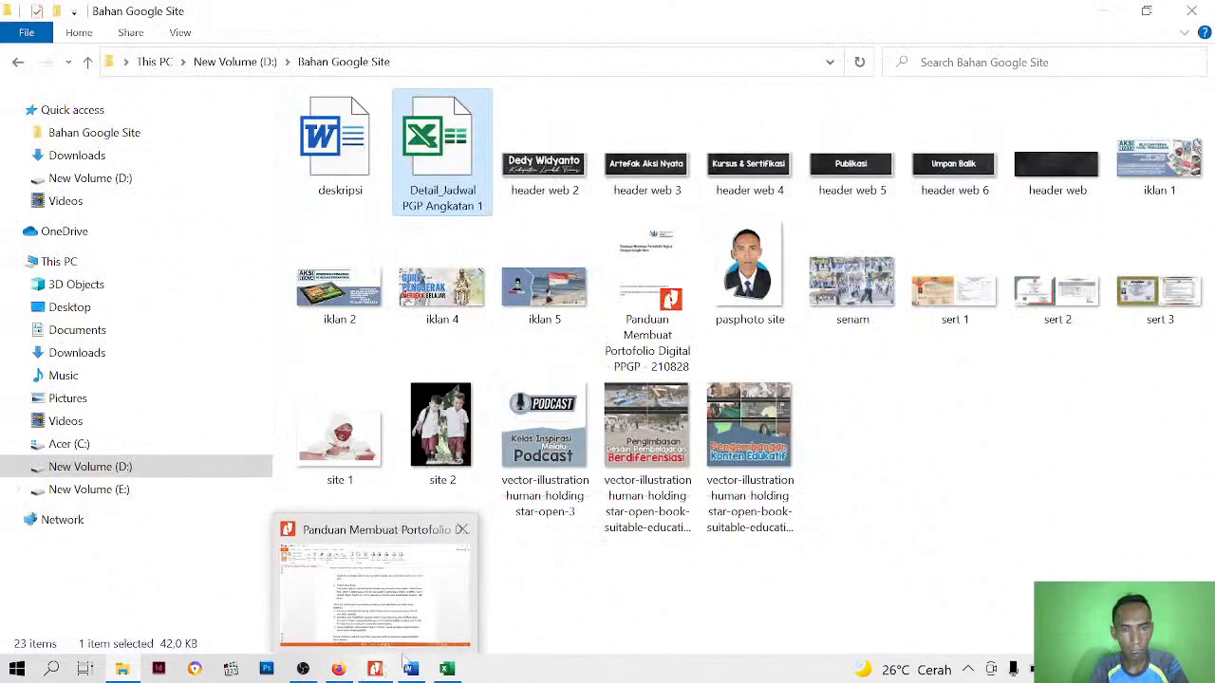
click(410, 605)
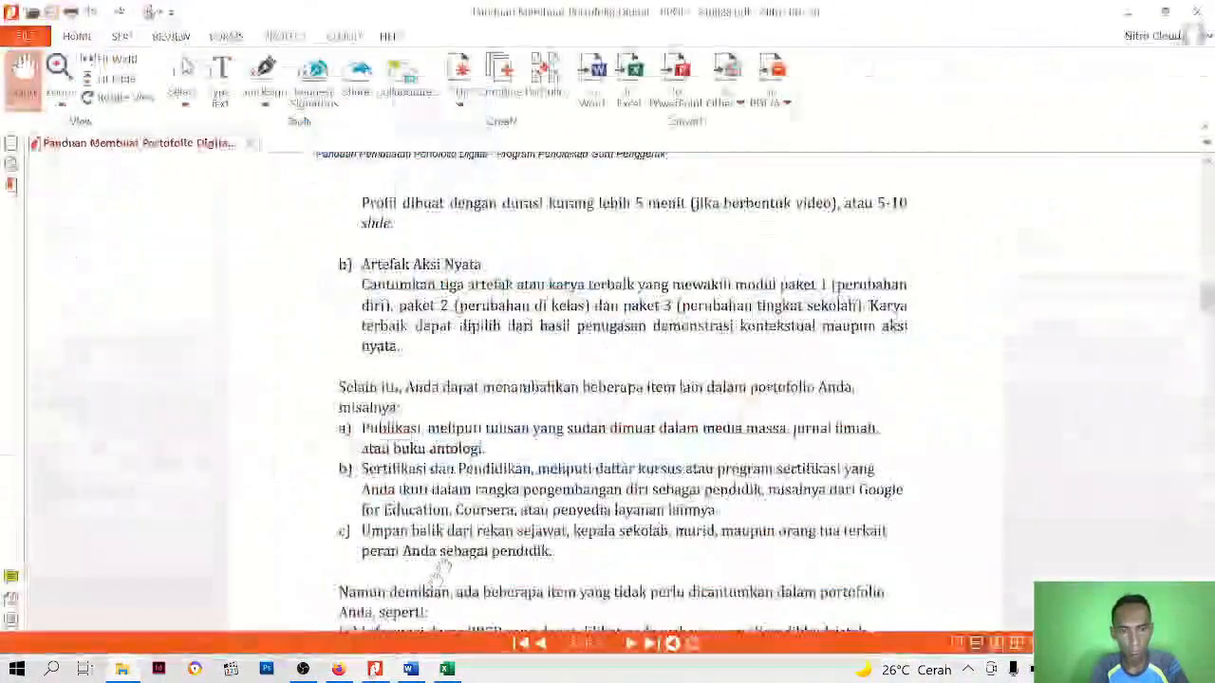
scroll(518, 433, down, 10)
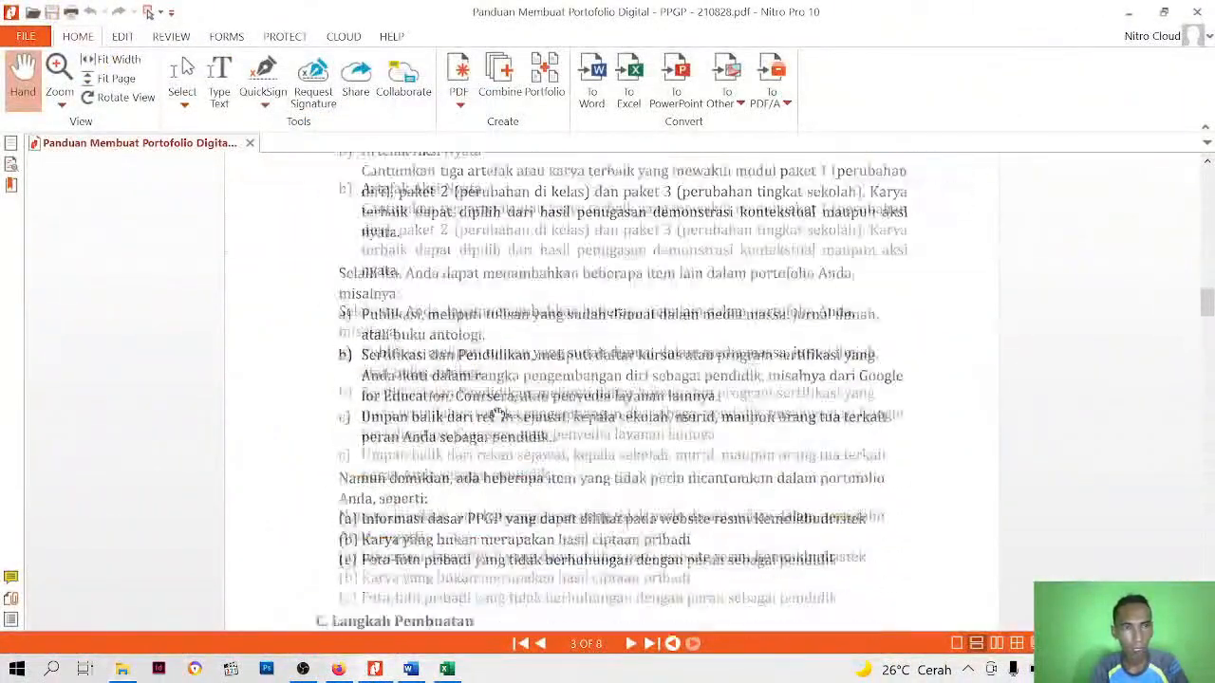
scroll(497, 415, down, 8)
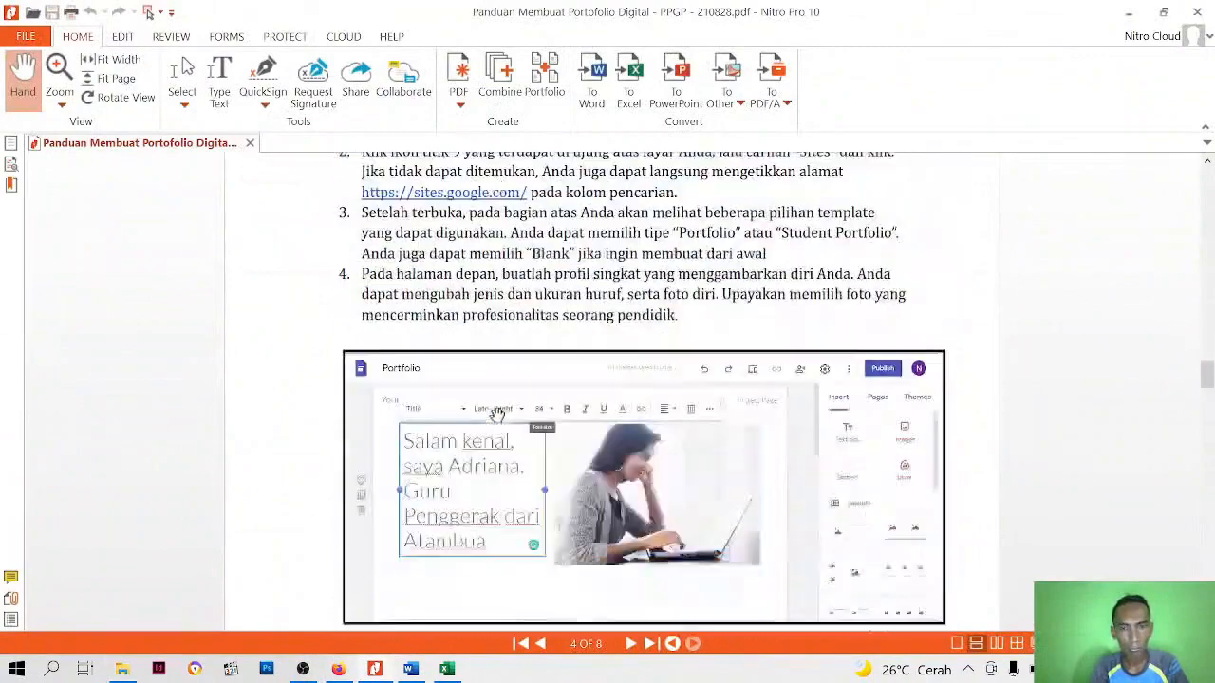
scroll(496, 415, up, 4)
scroll(497, 414, down, 5)
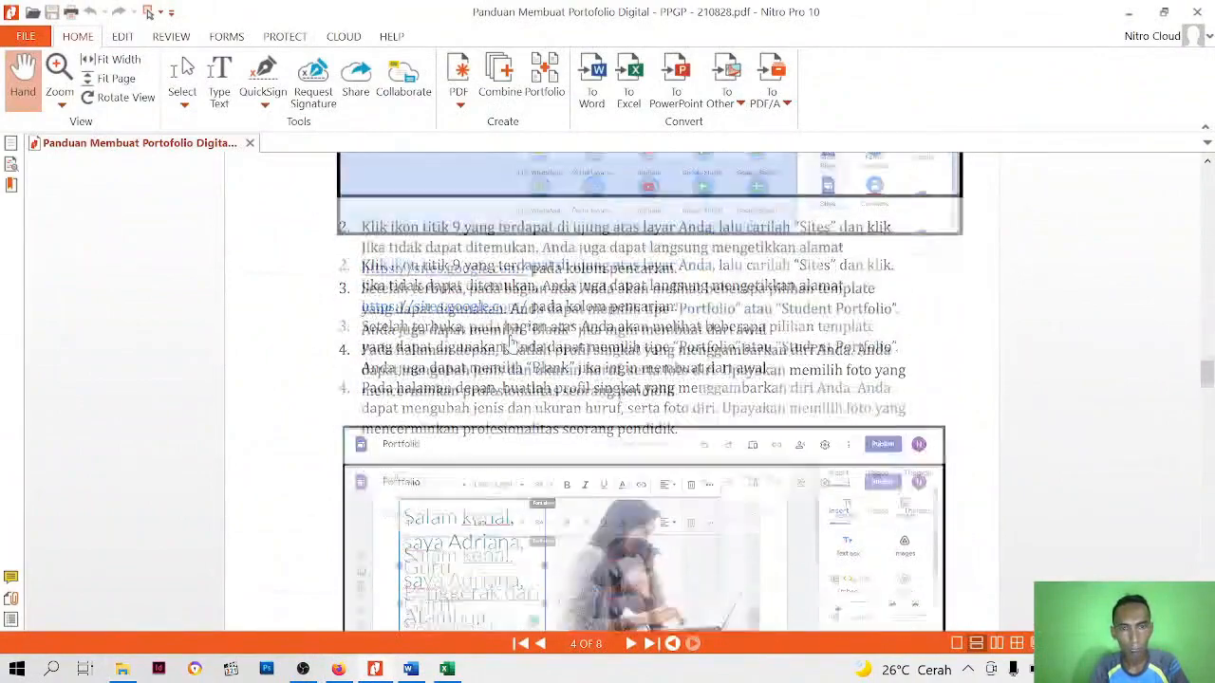
scroll(515, 342, down, 8)
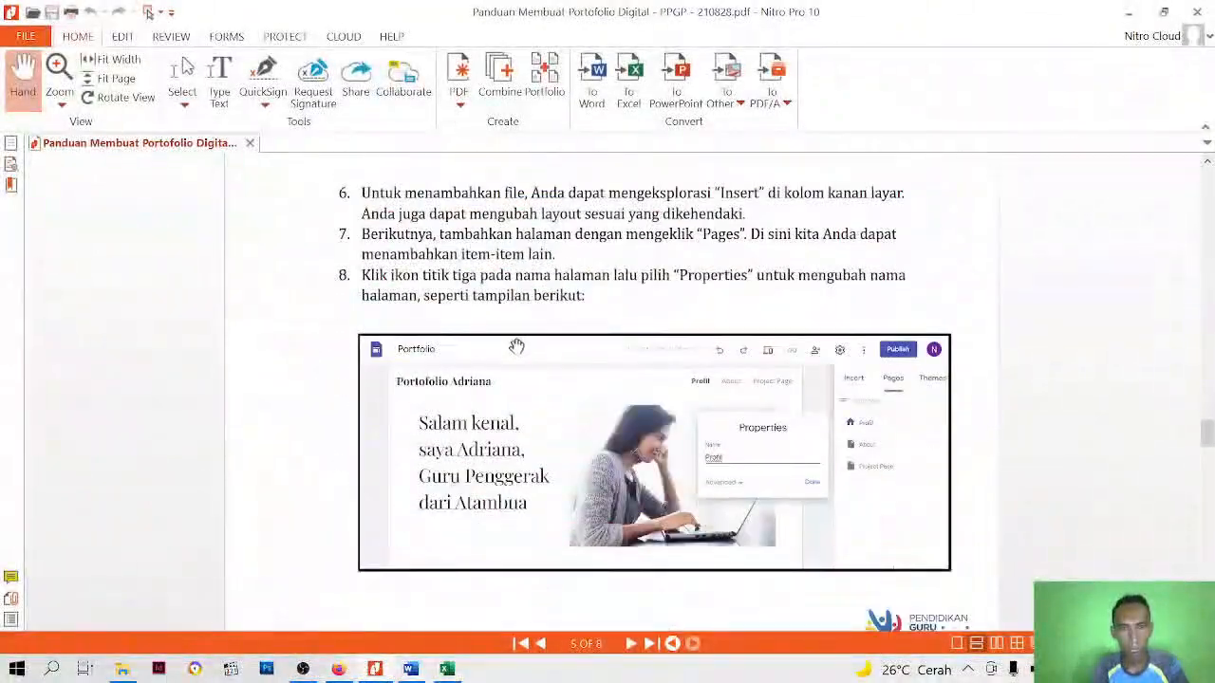
scroll(517, 352, down, 15)
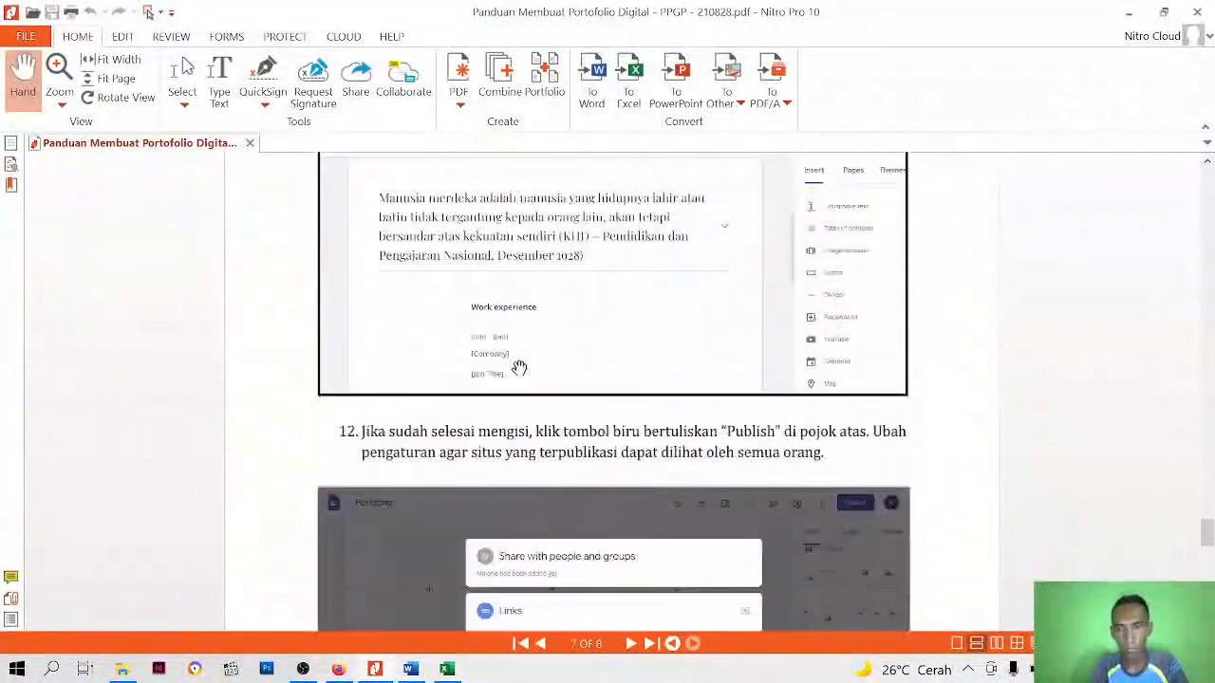
scroll(520, 370, down, 4)
scroll(521, 370, up, 8)
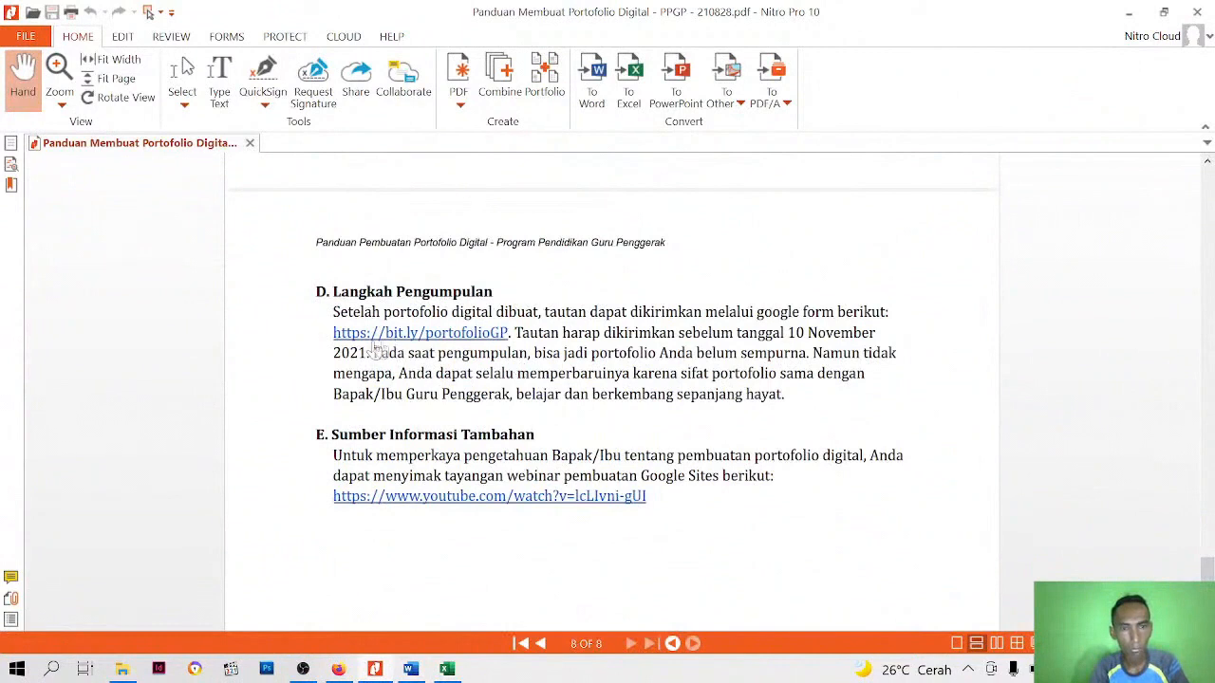
click(377, 343)
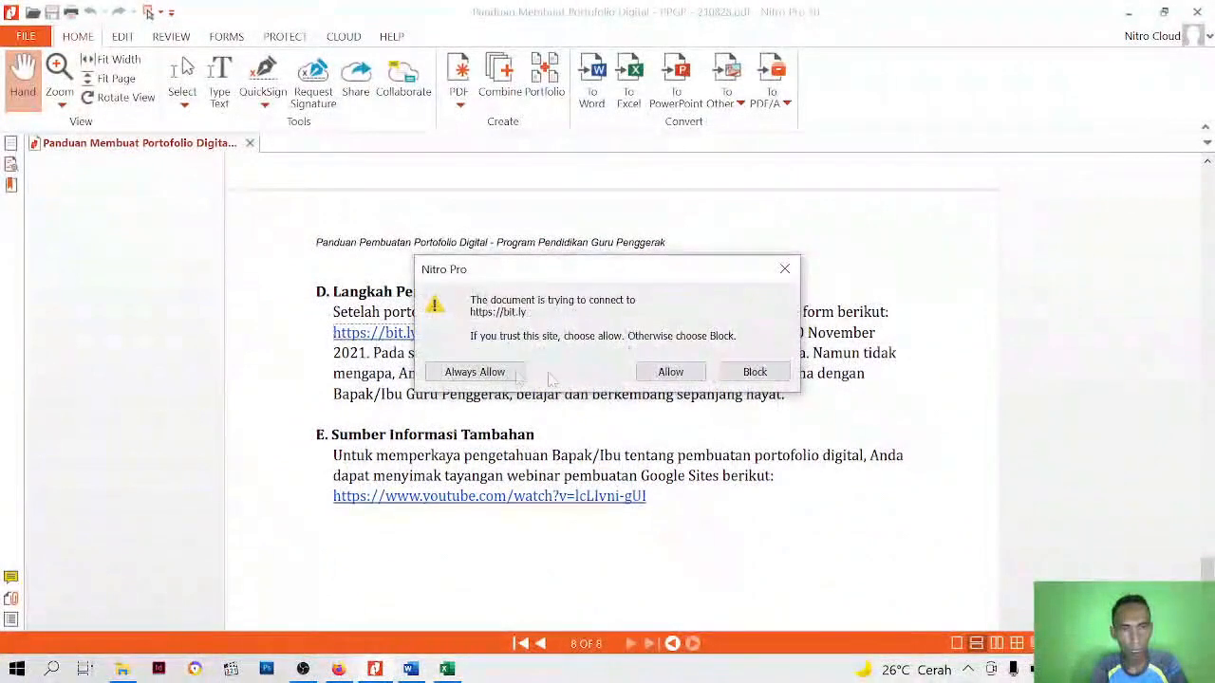
click(671, 372)
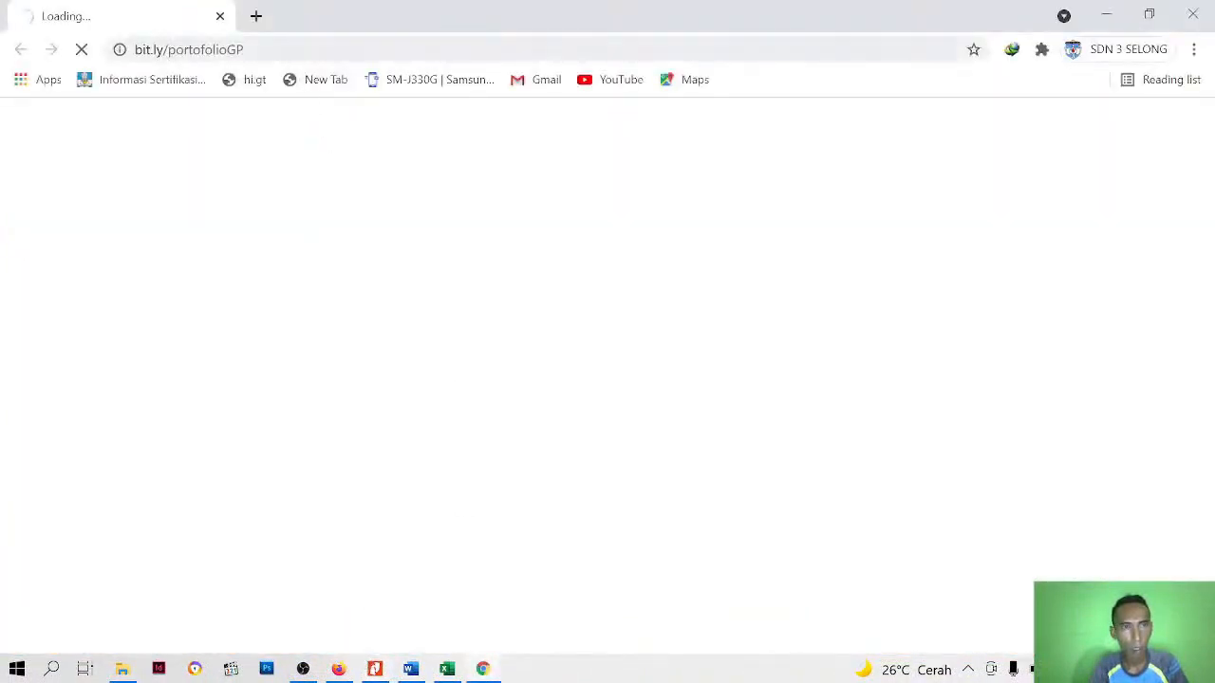
click(239, 53)
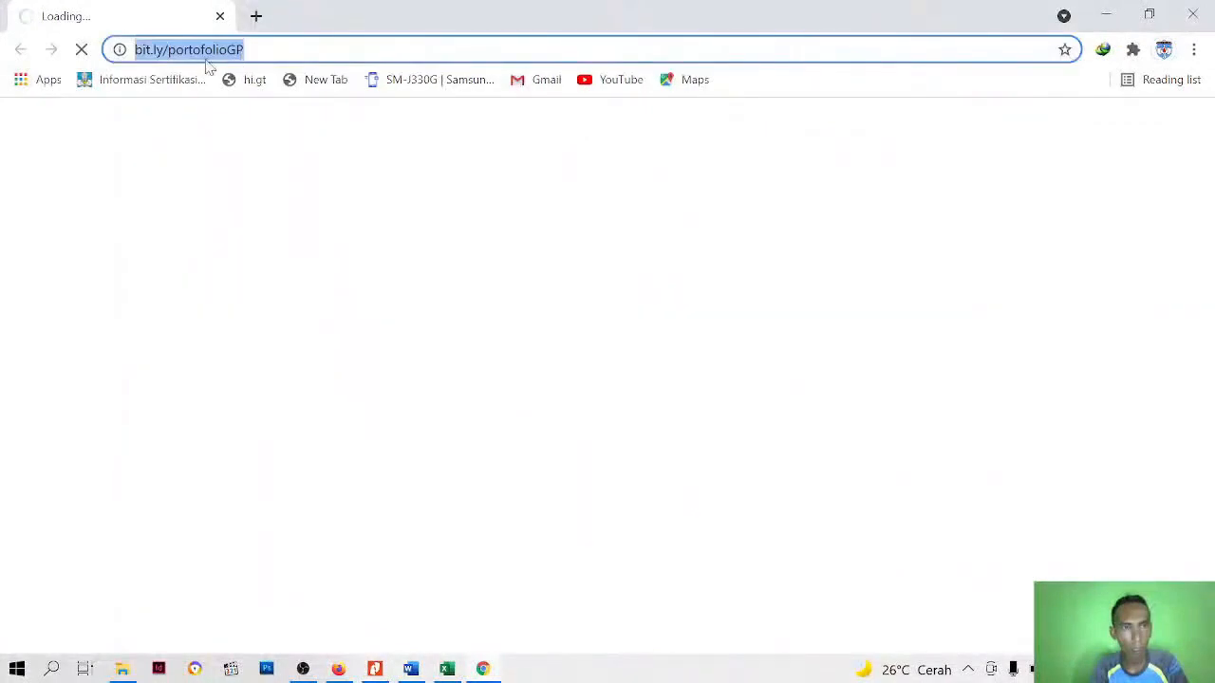
right_click(208, 54)
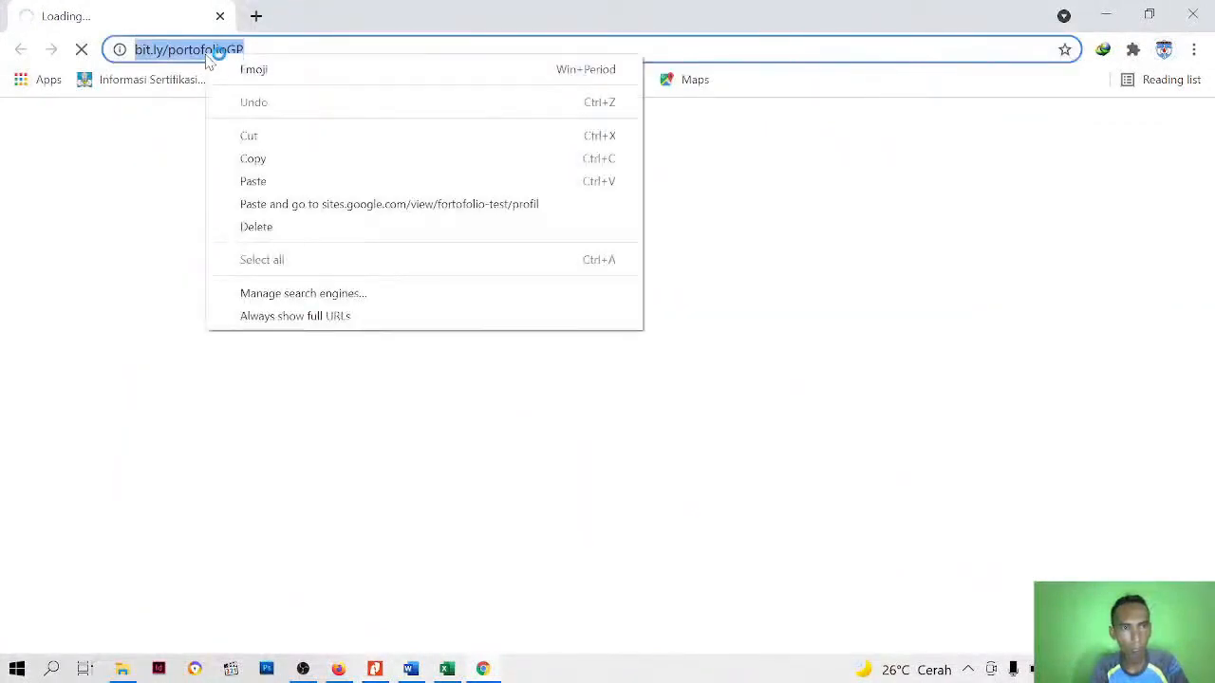
click(275, 157)
click(337, 669)
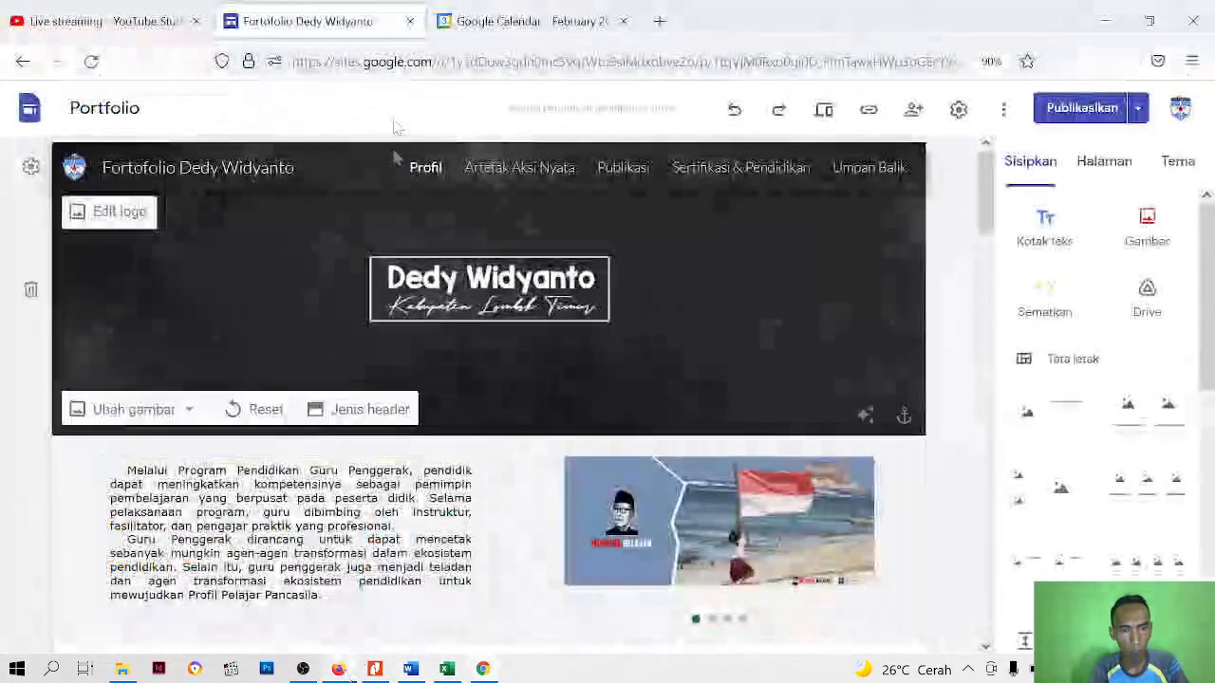
click(659, 21)
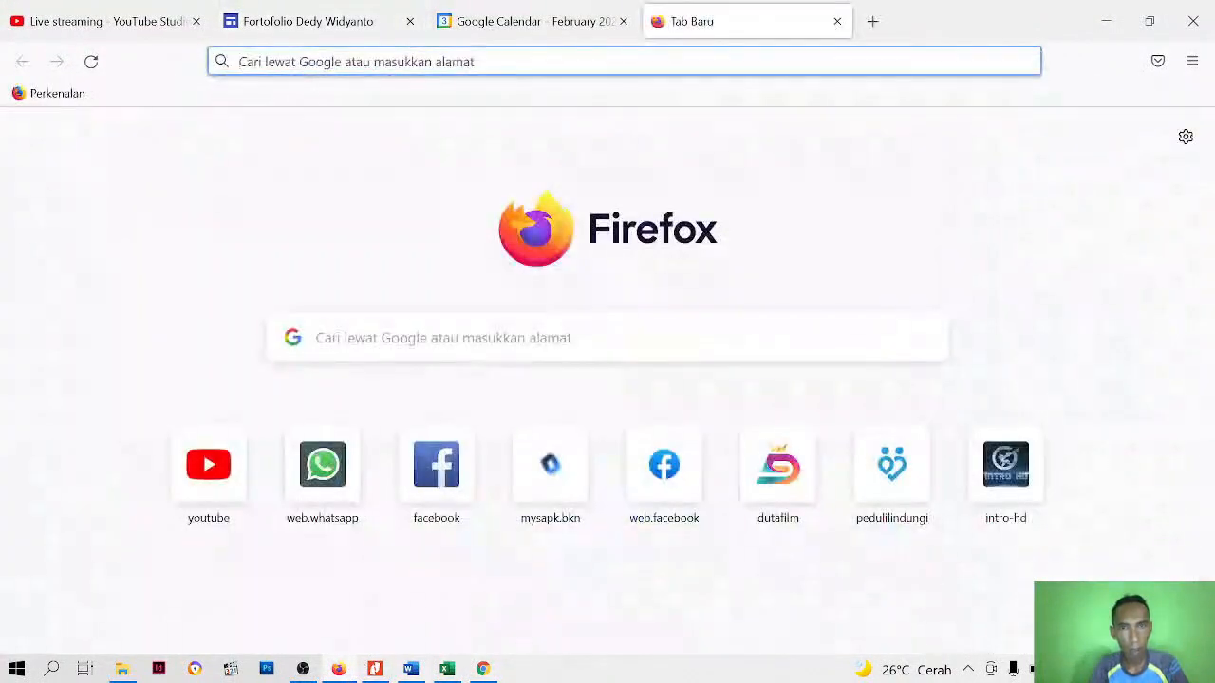
right_click(564, 71)
click(597, 205)
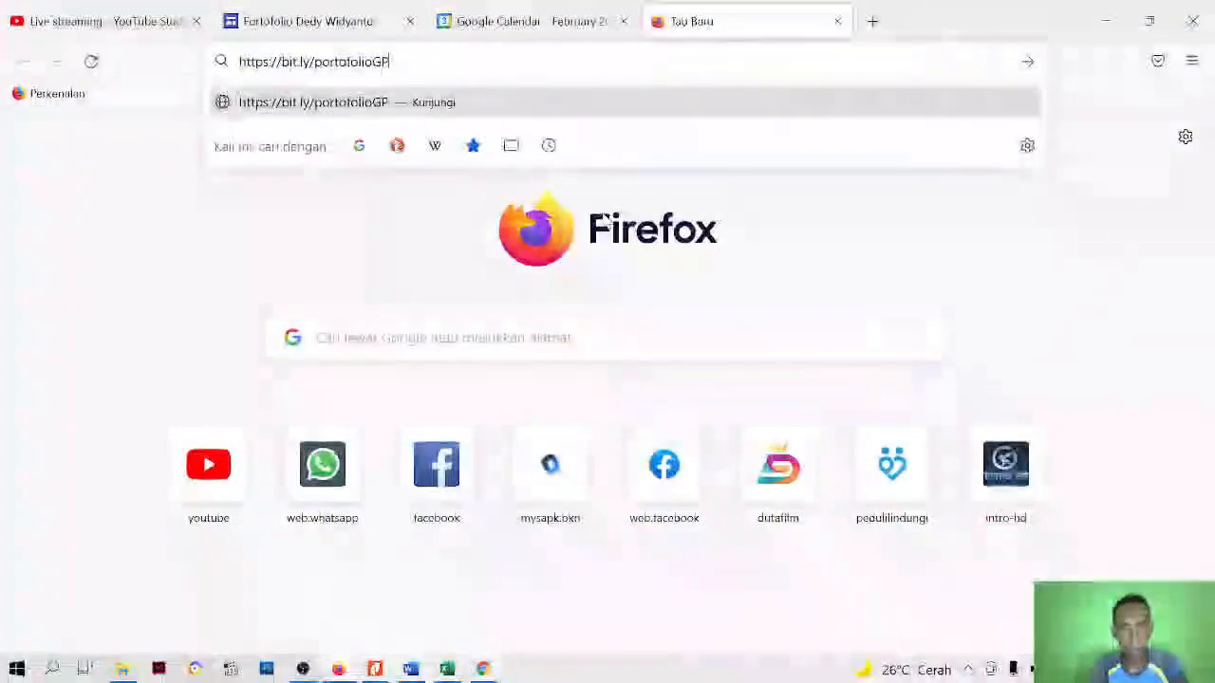
key(Return)
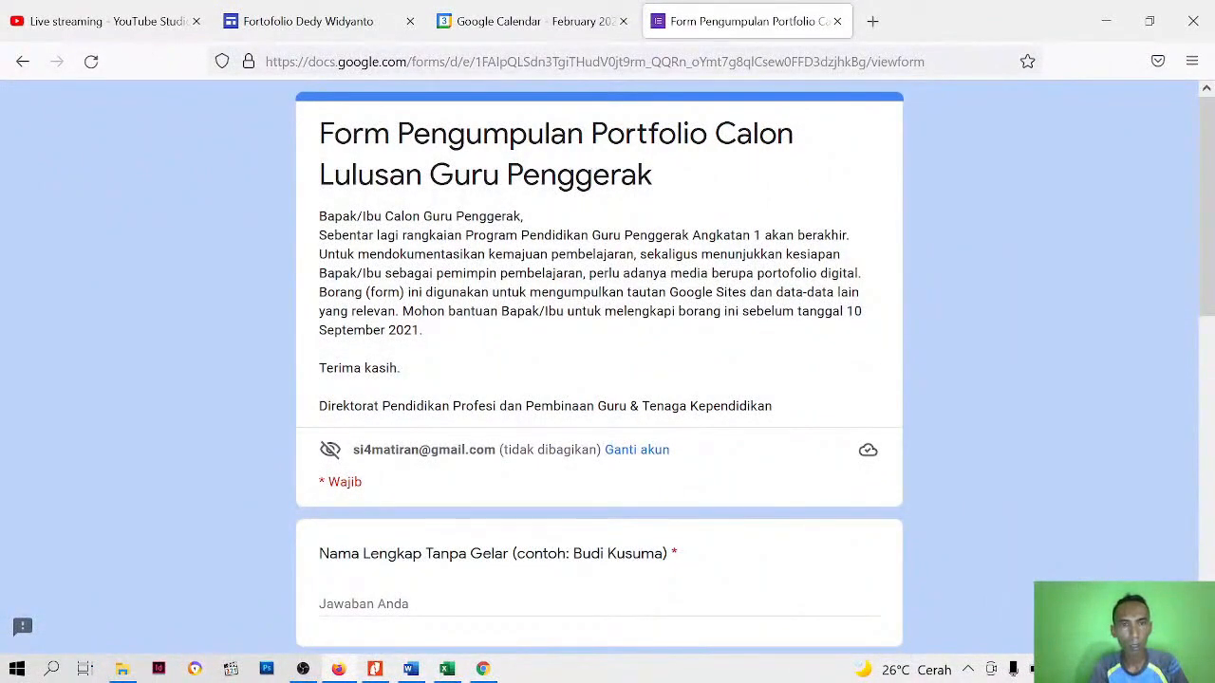
scroll(517, 207, down, 7)
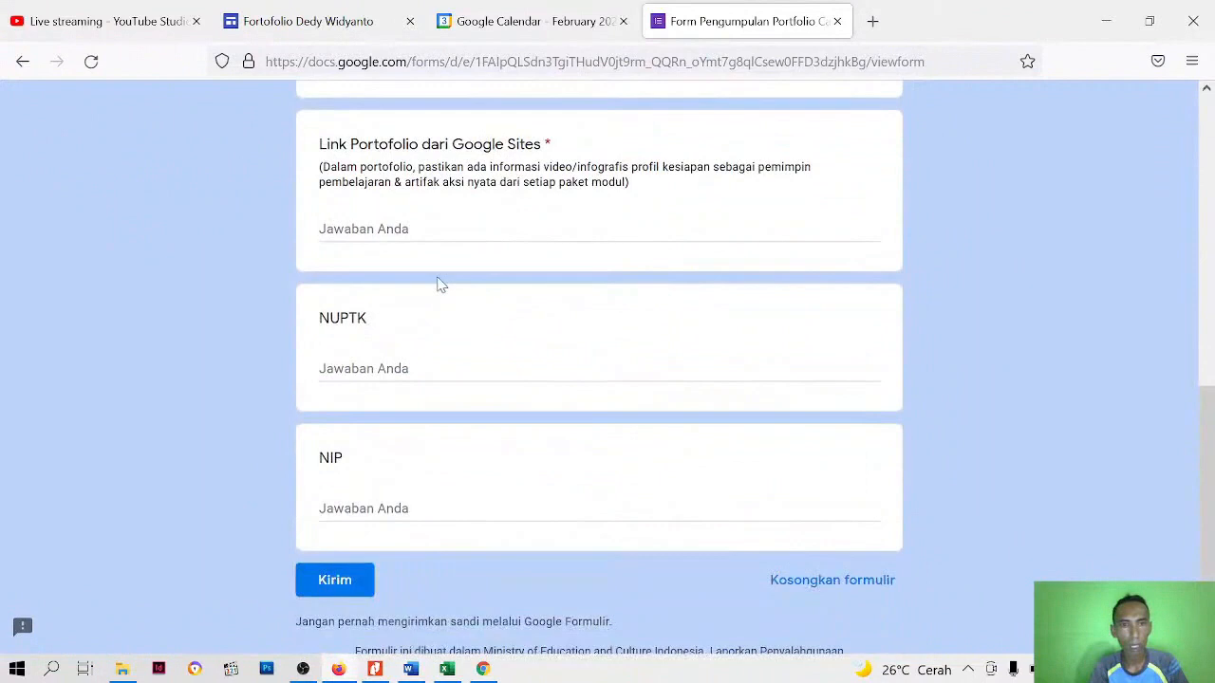
scroll(373, 344, up, 3)
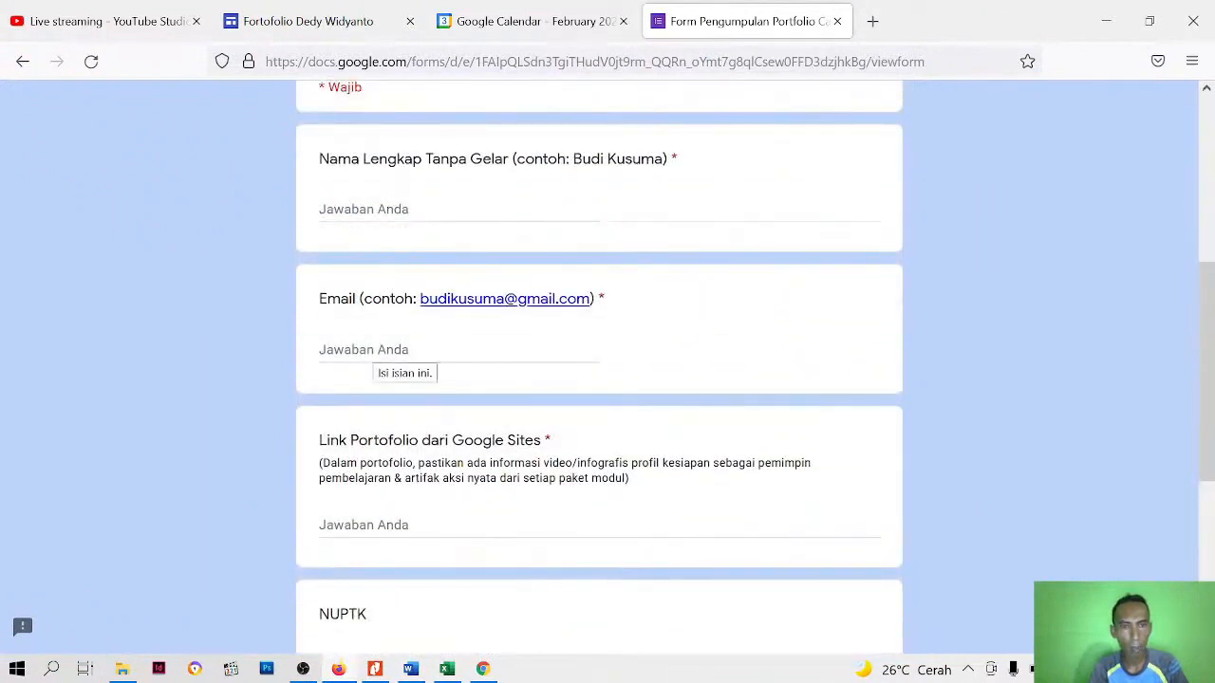
scroll(373, 344, down, 2)
click(374, 329)
right_click(380, 328)
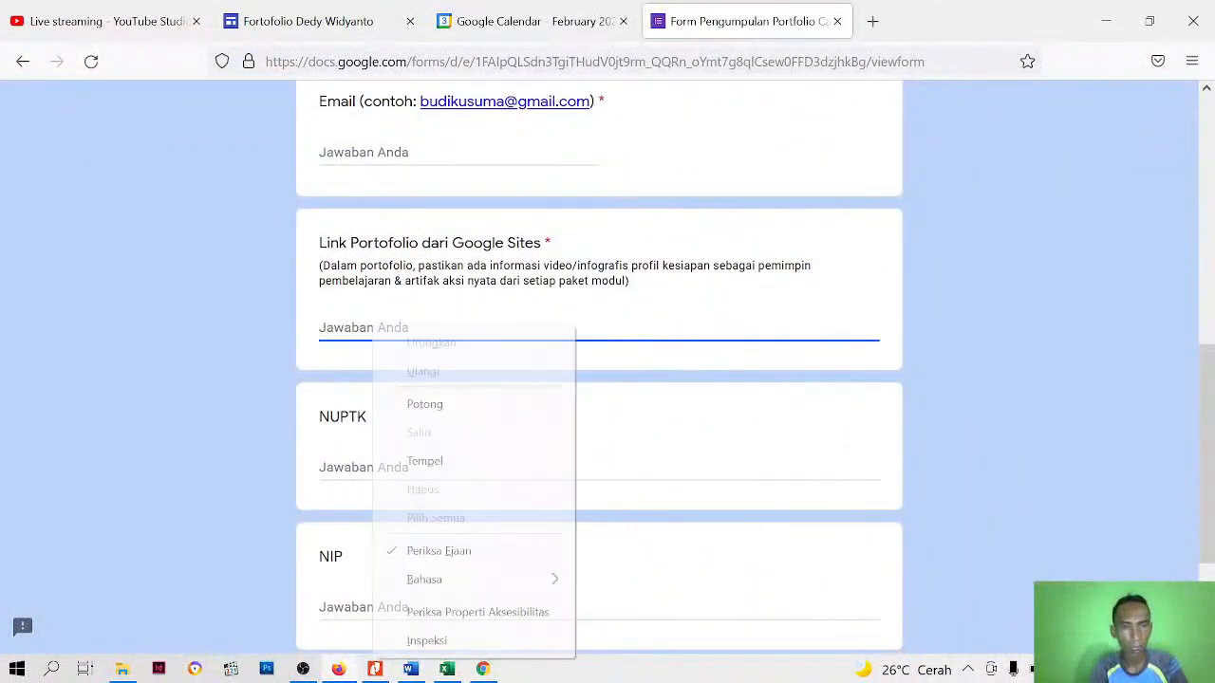
click(436, 462)
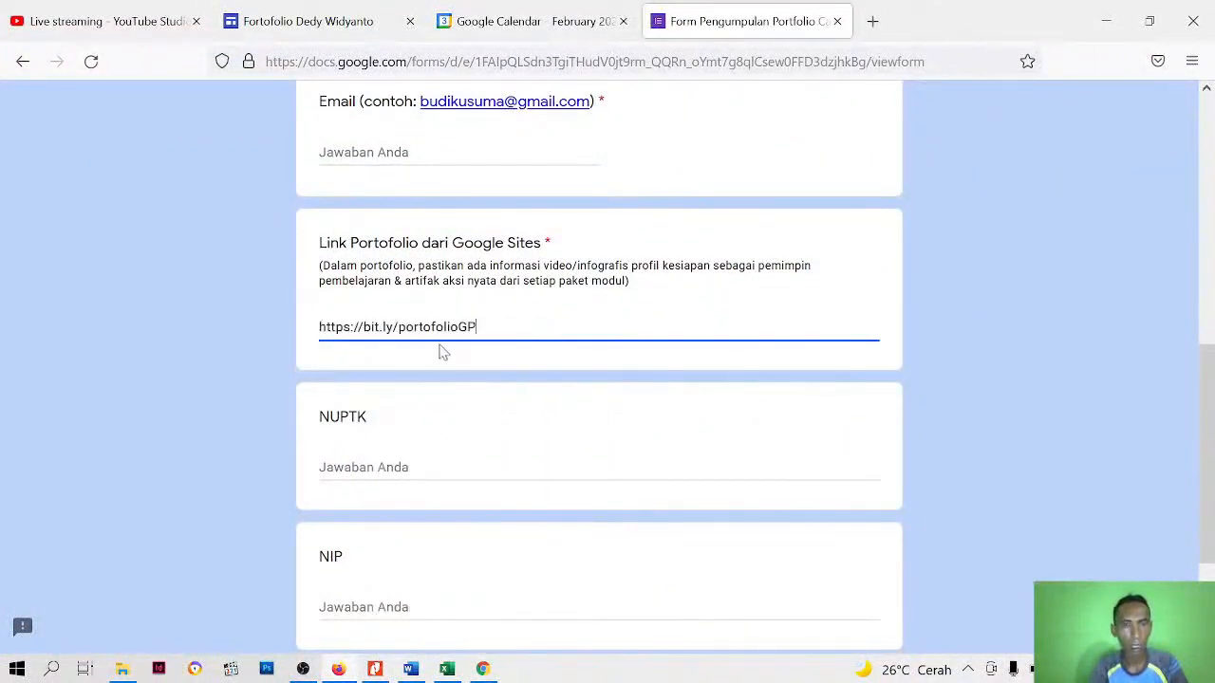
Look over the form's remaining questions and clear the answer to Link Portofolio dari Google Sites
scroll(424, 405, down, 2)
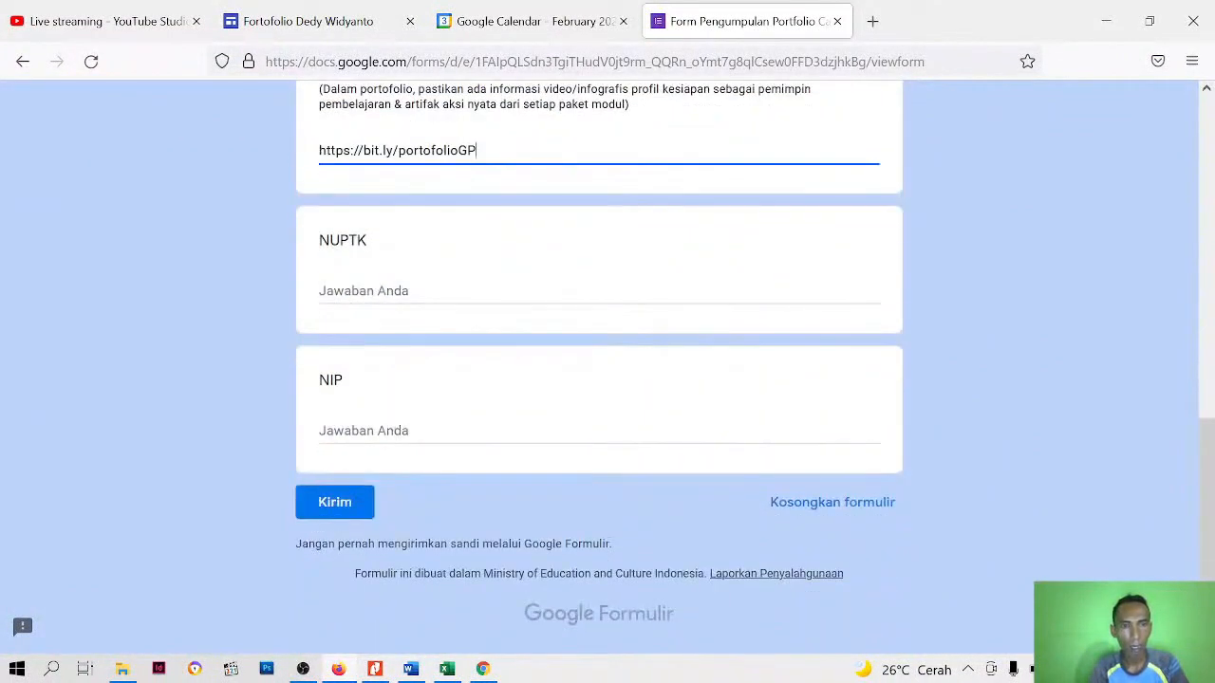
drag(476, 150, 5, 150)
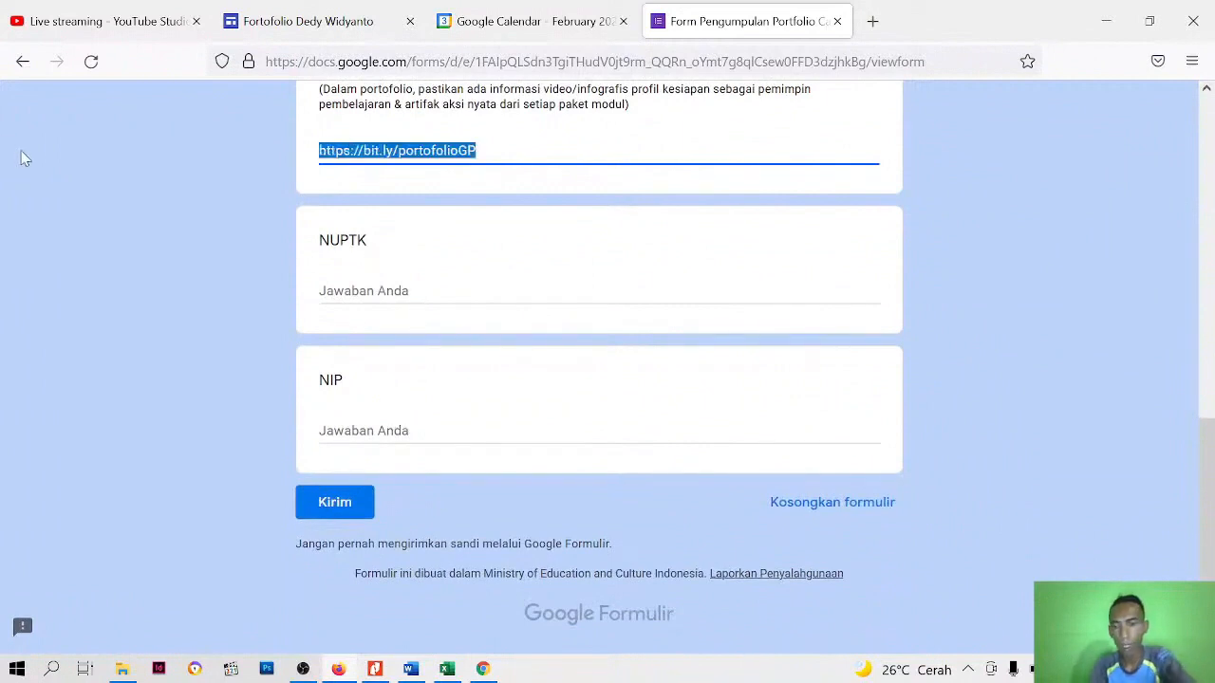
key(BackSpace)
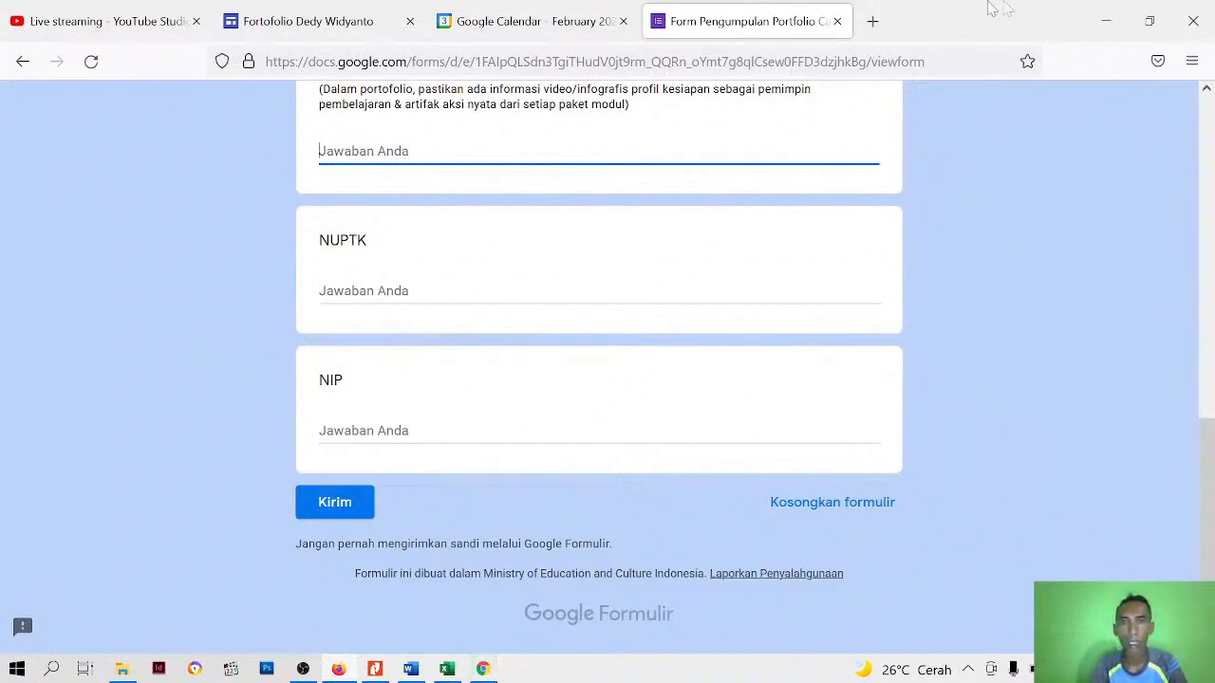
Close the portfolio submission form and the Google Calendar page, returning to the site editor
click(837, 21)
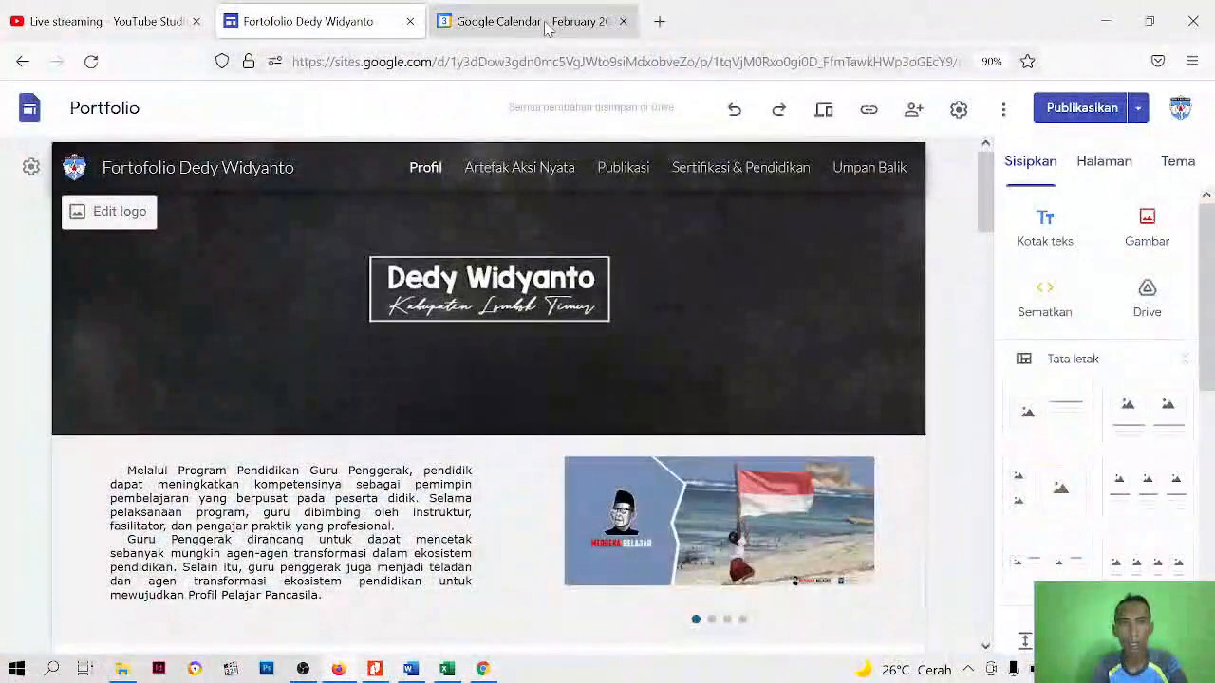
click(543, 23)
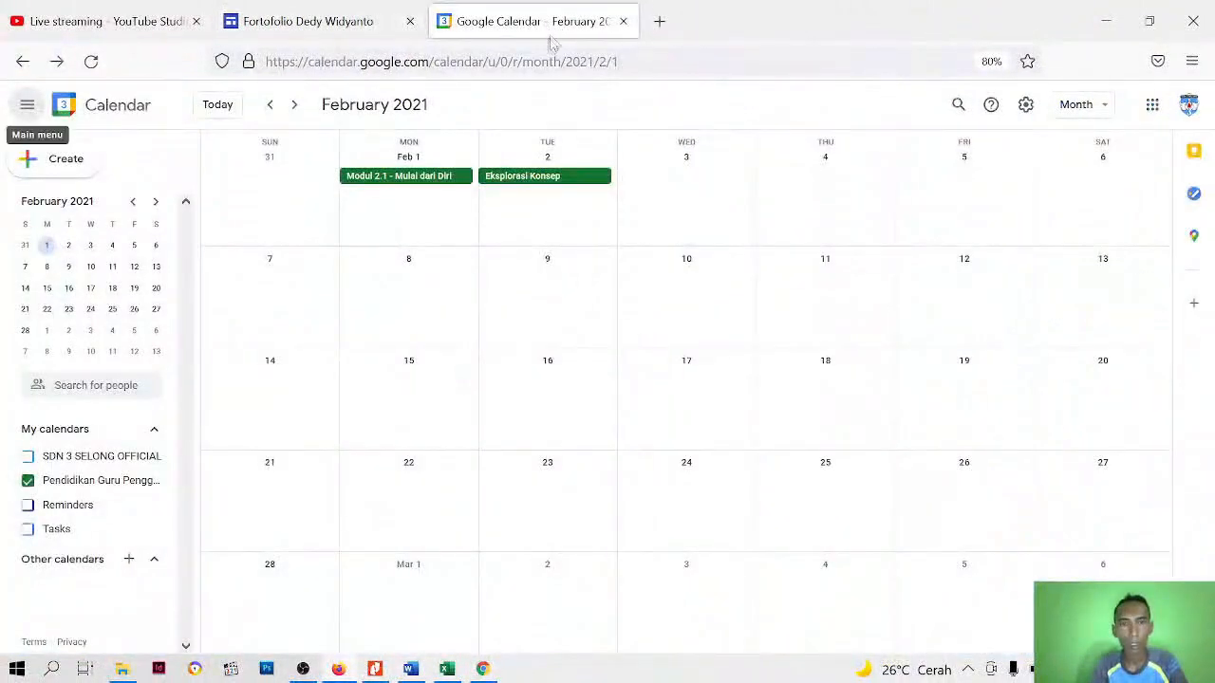
click(622, 21)
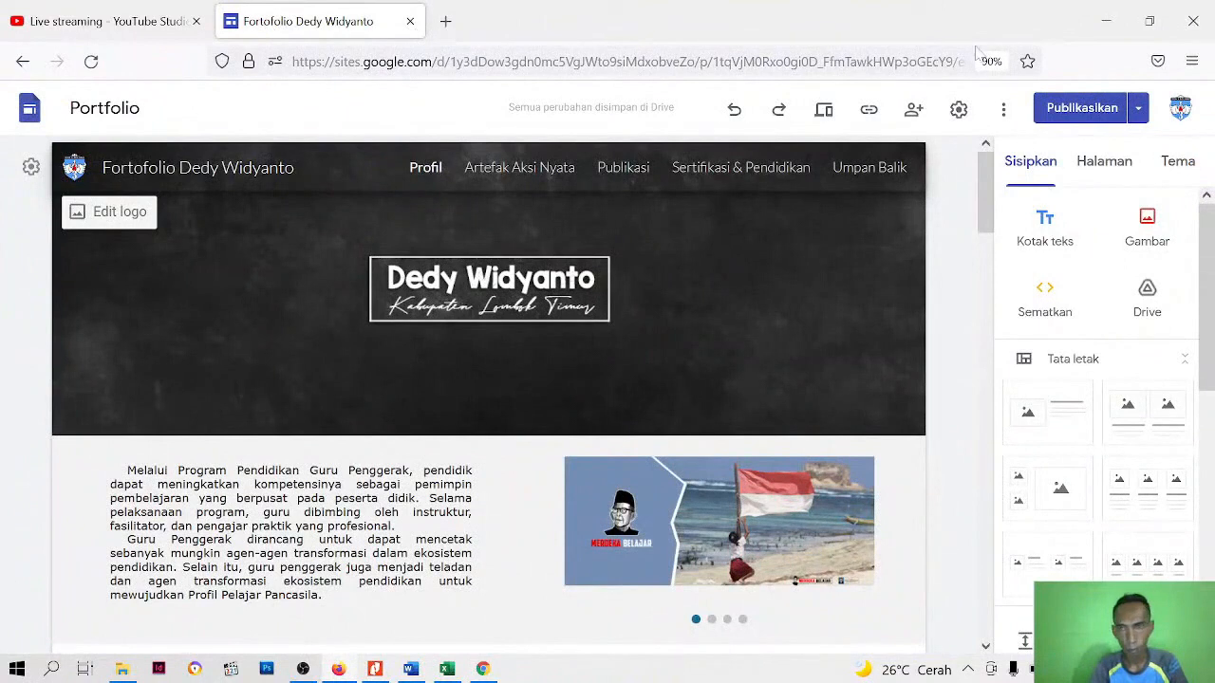